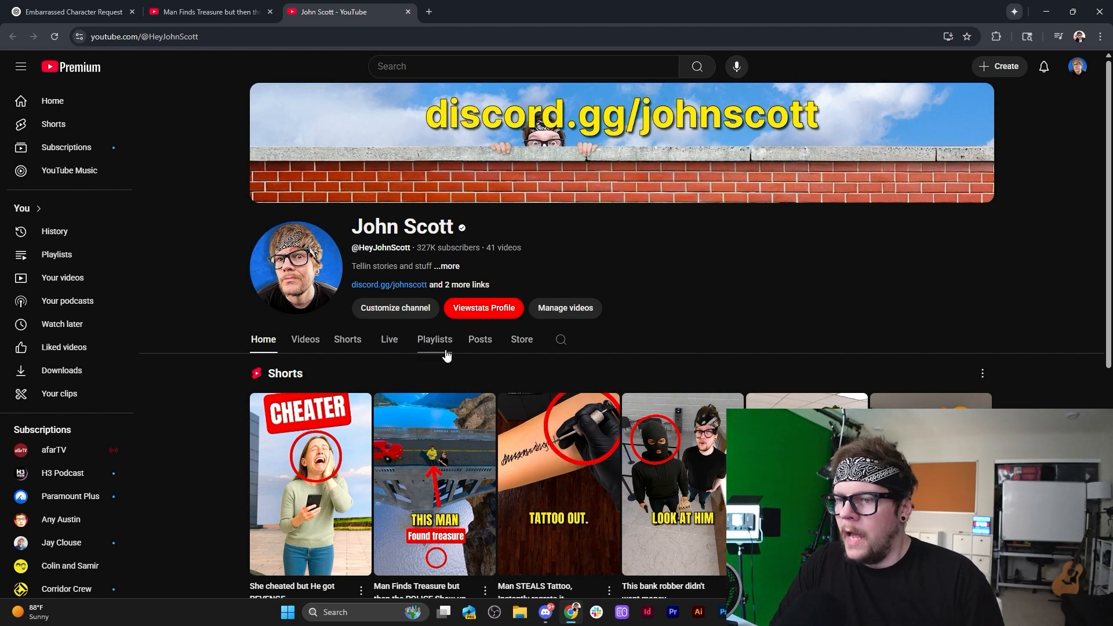
Play part of the YouTube Short "Man Finds Treasure but then the POLICE Show up" and pause it.
{"action": "scroll", "coordinate": [422, 276], "scroll_direction": "down", "scroll_amount": 2}
{"action": "left_click", "coordinate": [207, 13]}
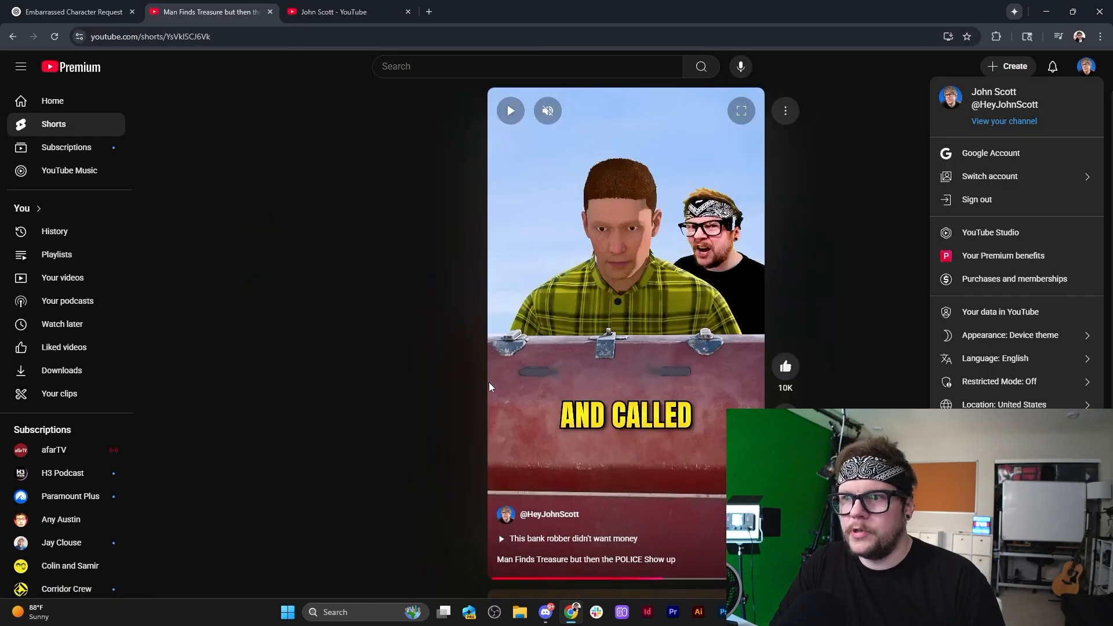
{"action": "left_click", "coordinate": [590, 312]}
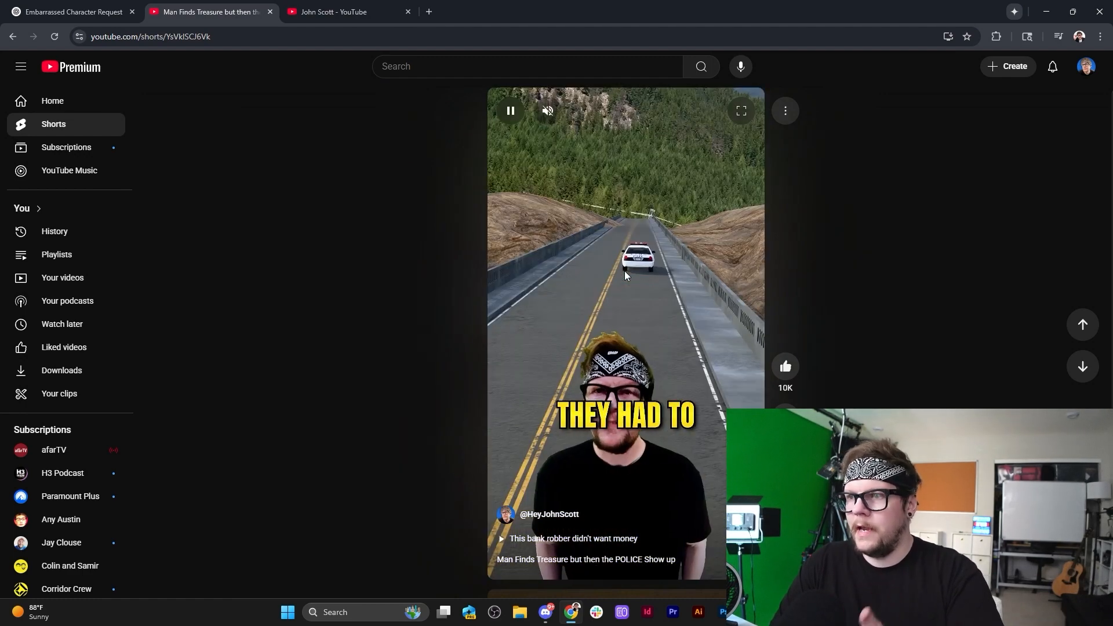
{"action": "left_click", "coordinate": [624, 270]}
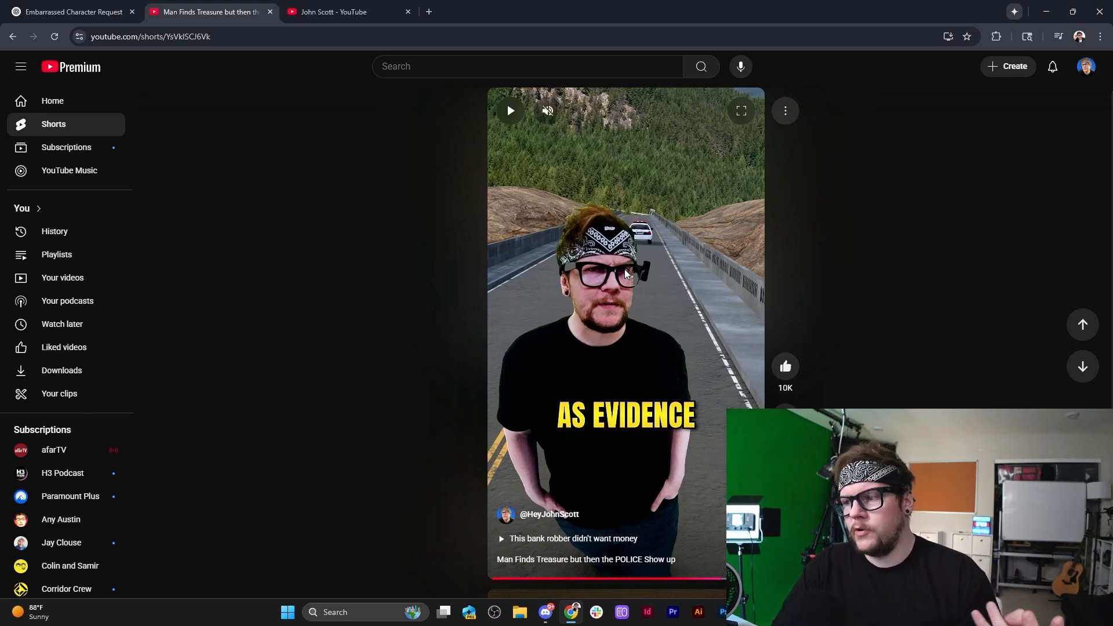
Review the ChatGPT conversation requesting a character with his hands on his face as a full-body transparent PNG.
{"action": "left_click", "coordinate": [41, 11]}
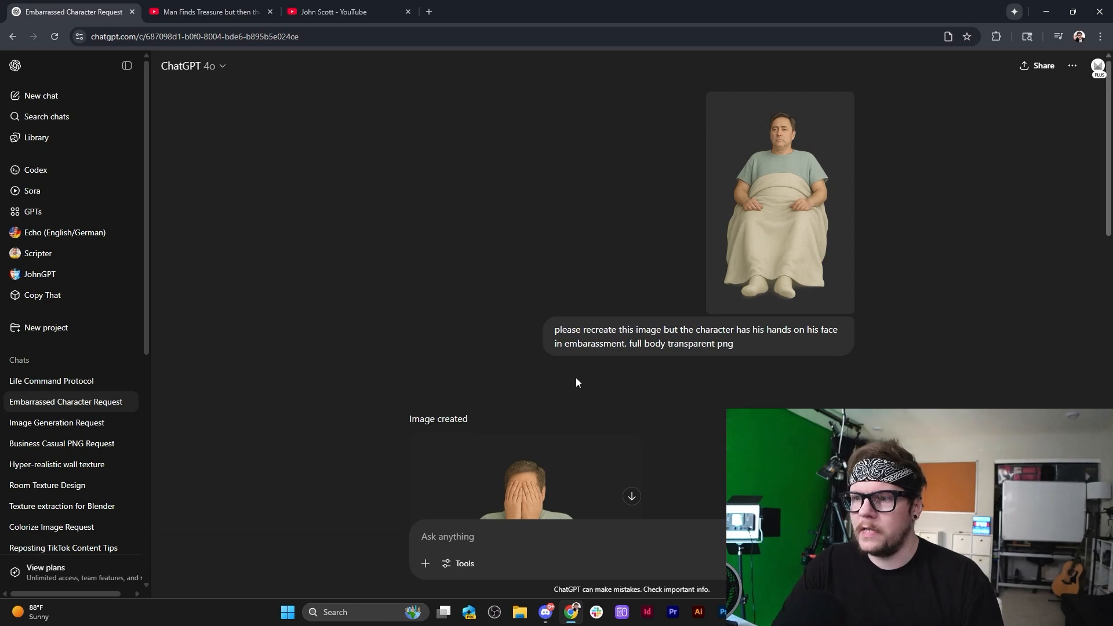
{"action": "scroll", "coordinate": [575, 378], "scroll_direction": "down", "scroll_amount": 2}
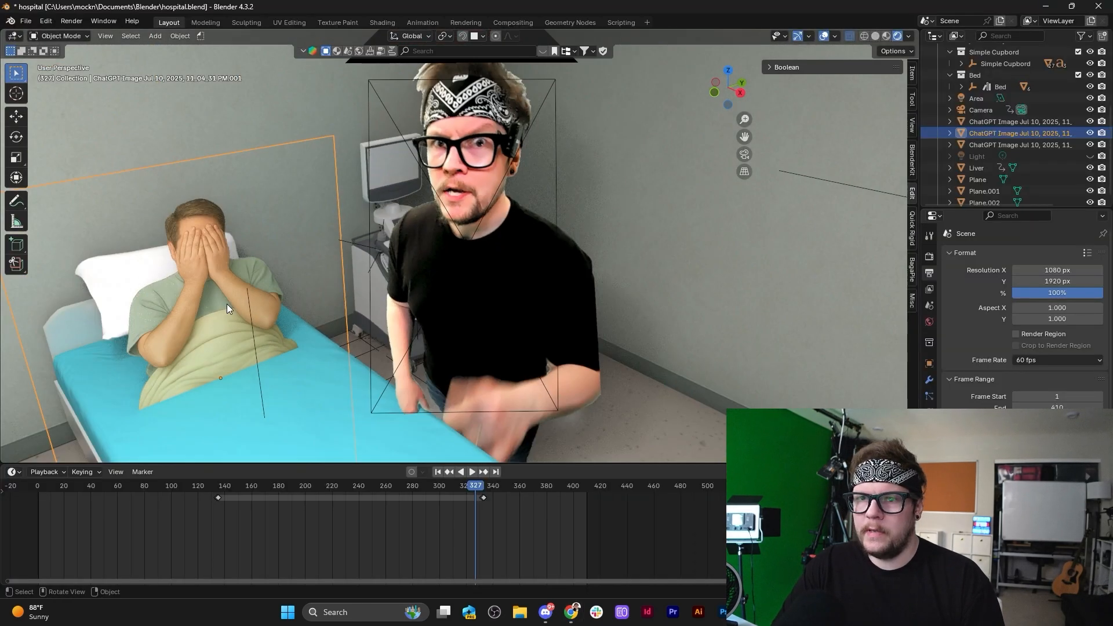
Switch to Blender and examine the flat patient cutout on the hospital bed from the side and the front.
{"action": "scroll", "coordinate": [227, 303], "scroll_direction": "down", "scroll_amount": 2}
{"action": "middle_click_drag", "start_coordinate": [229, 297], "coordinate": [532, 259]}
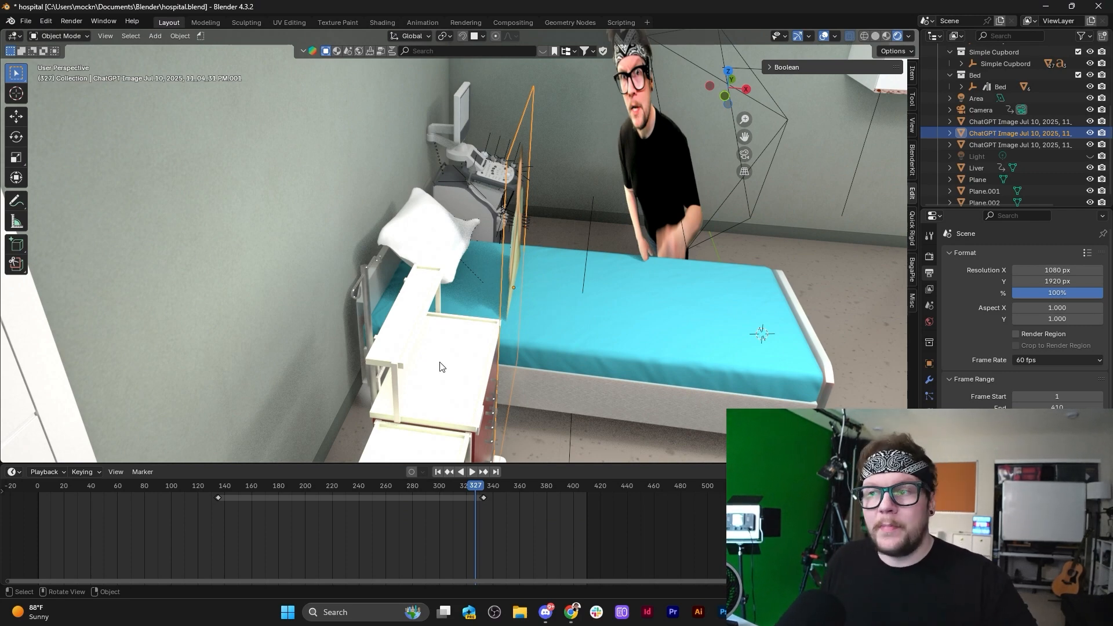
{"action": "middle_click_drag", "start_coordinate": [728, 201], "coordinate": [636, 214]}
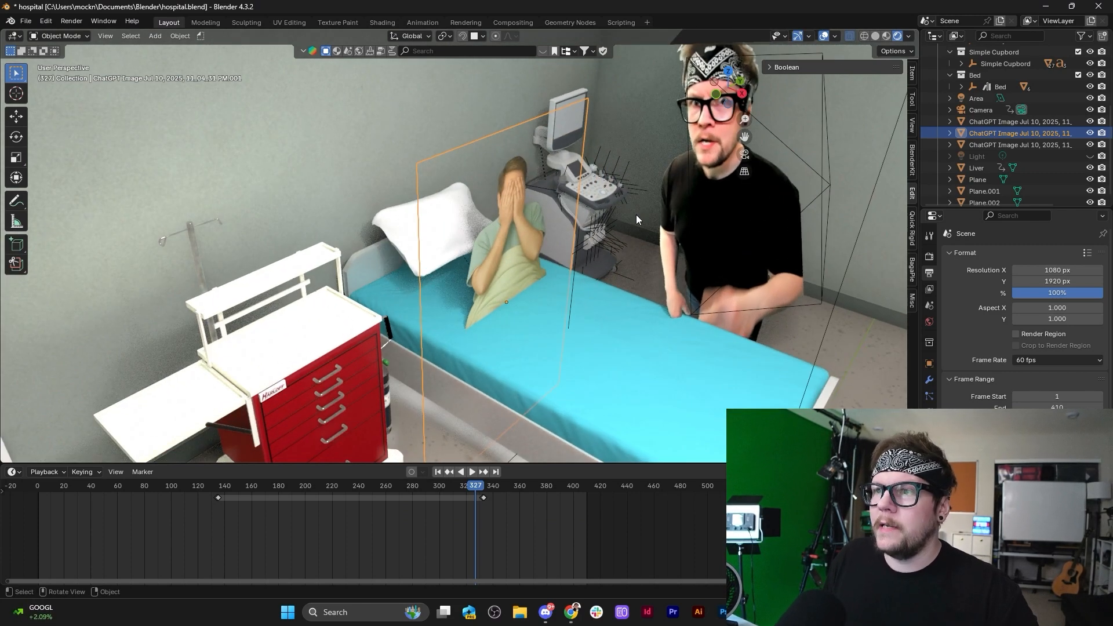
{"action": "left_click", "coordinate": [732, 249]}
{"action": "scroll", "coordinate": [735, 256], "scroll_direction": "down", "scroll_amount": 2}
{"action": "middle_click_drag", "start_coordinate": [735, 256], "coordinate": [461, 266]}
{"action": "scroll", "coordinate": [521, 278], "scroll_direction": "up", "scroll_amount": 4}
{"action": "left_click", "coordinate": [461, 266]}
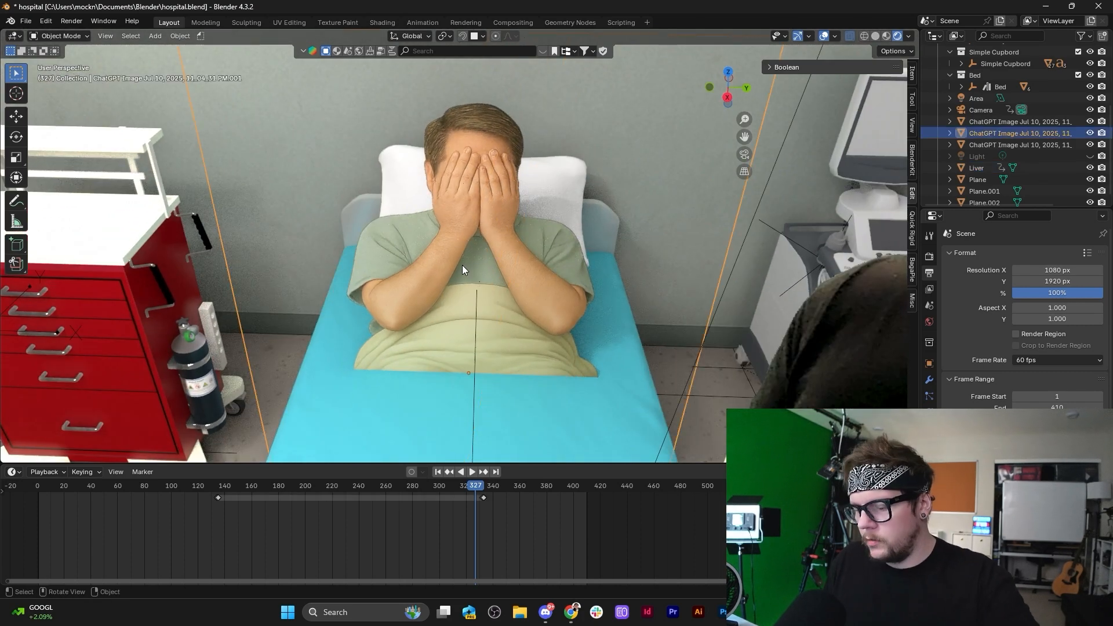
Play the hospital animation from frame 1 in a wide view of the room, stopping near the end of the frame range.
{"action": "left_click", "coordinate": [439, 472]}
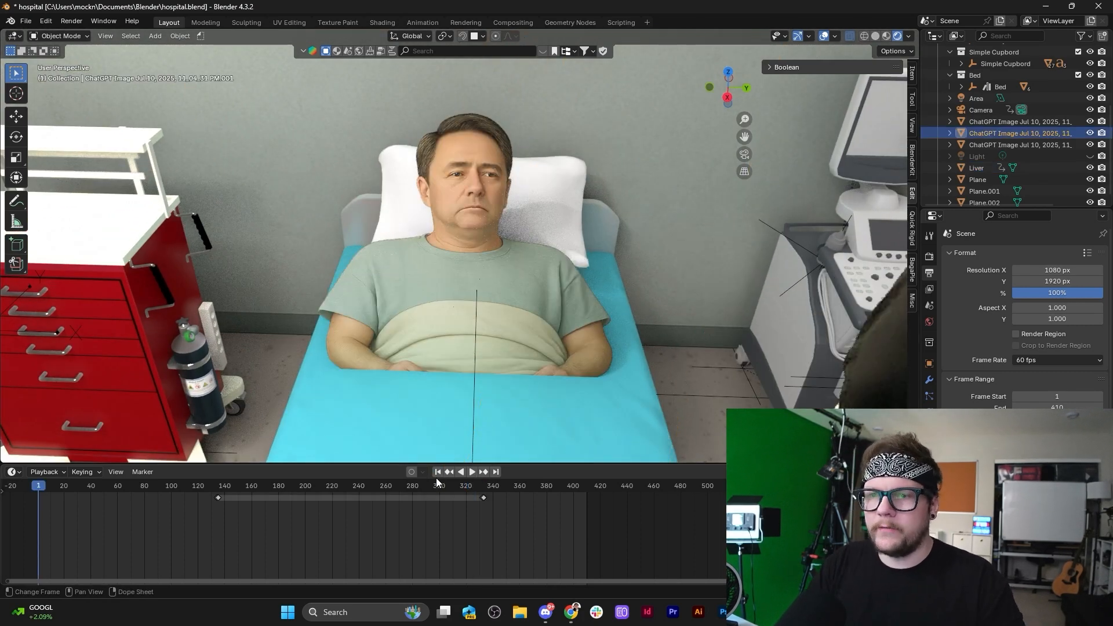
{"action": "scroll", "coordinate": [576, 261], "scroll_direction": "down", "scroll_amount": 3}
{"action": "scroll", "coordinate": [572, 269], "scroll_direction": "up", "scroll_amount": 1}
{"action": "scroll", "coordinate": [572, 269], "scroll_direction": "down", "scroll_amount": 2}
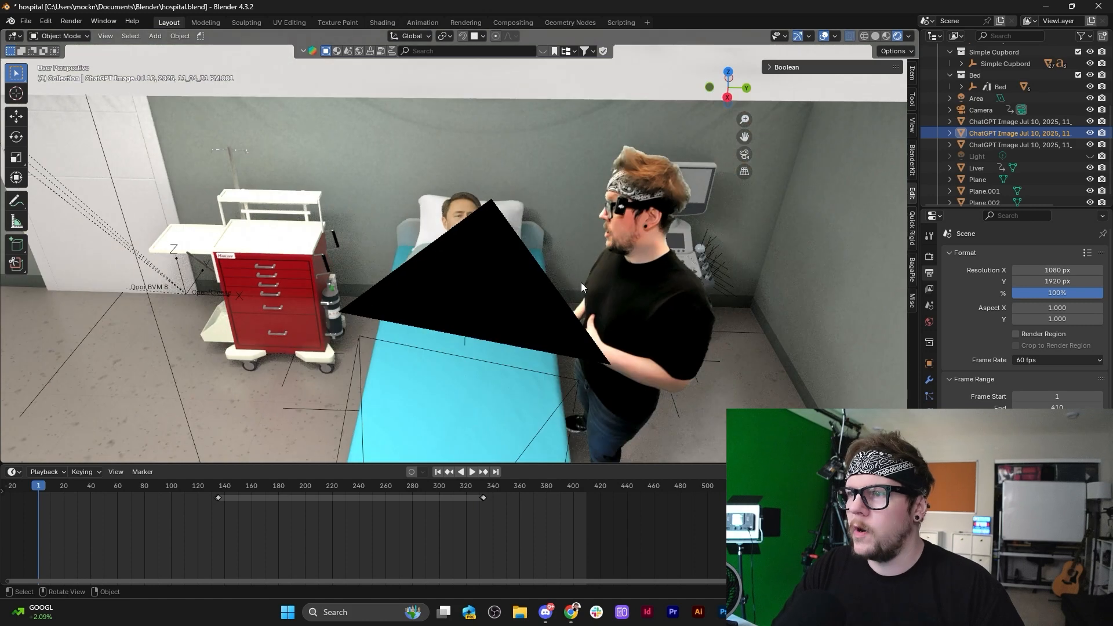
{"action": "mouse_move", "coordinate": [580, 283]}
{"action": "middle_mouse_down"}
{"action": "mouse_move", "coordinate": [596, 256]}
{"action": "mouse_move", "coordinate": [592, 288]}
{"action": "middle_mouse_up"}
{"action": "key", "text": "space"}
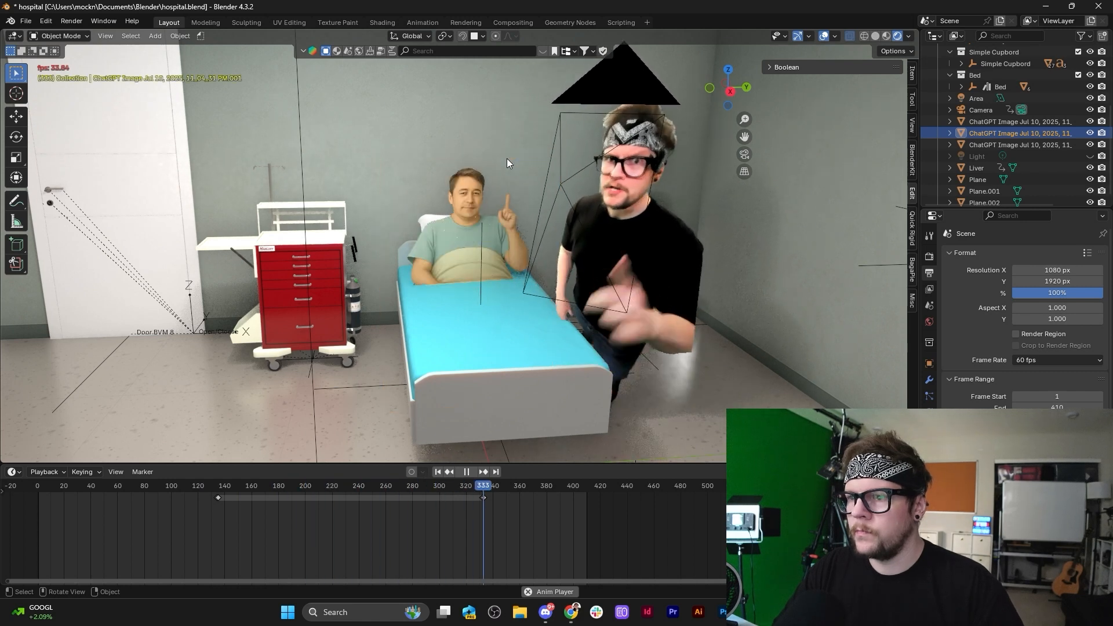
{"action": "key", "text": "space"}
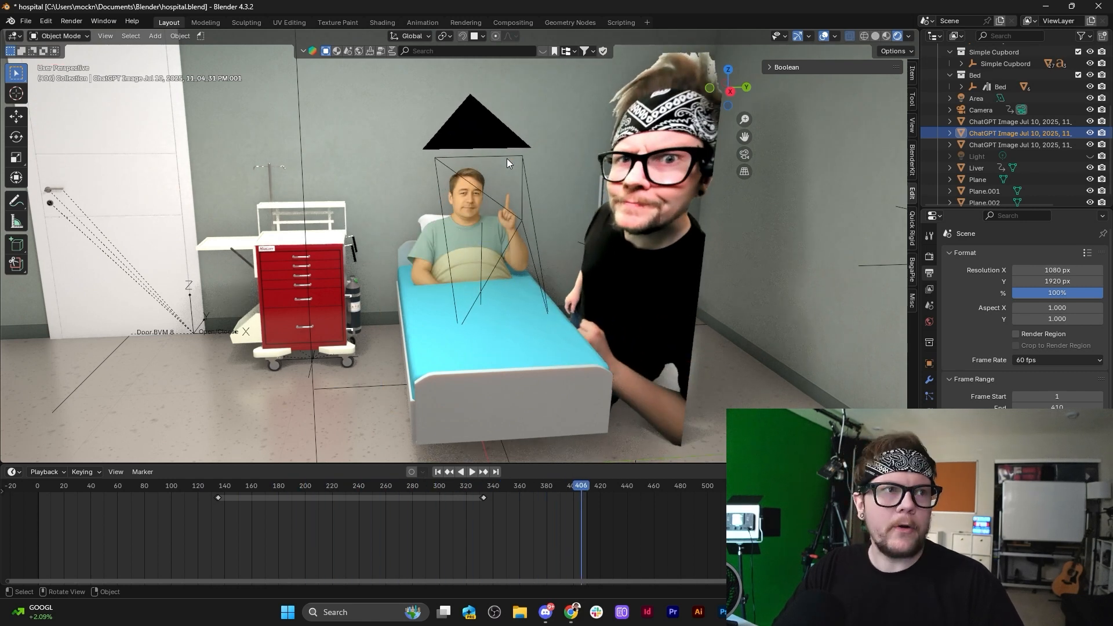
{"action": "key", "text": "XF86AudioRaiseVolume"}
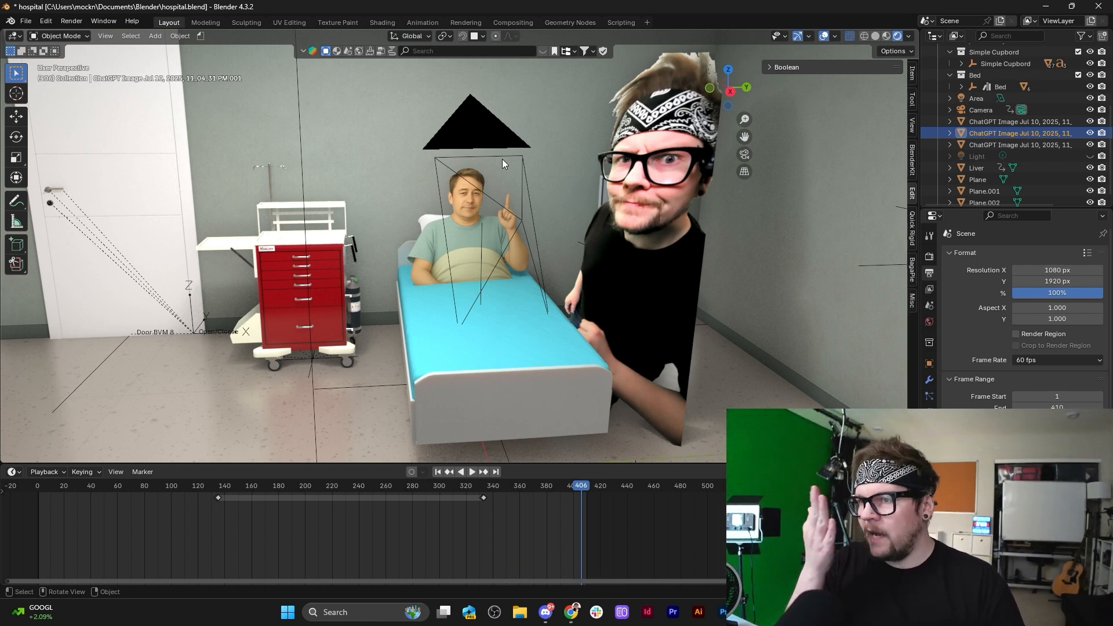
Select the patient cutout with the raised finger and view the scene through the camera.
{"action": "left_click", "coordinate": [471, 231]}
{"action": "scroll", "coordinate": [566, 252], "scroll_direction": "up", "scroll_amount": 1}
{"action": "middle_click_drag", "start_coordinate": [566, 251], "coordinate": [577, 276]}
{"action": "left_click", "coordinate": [747, 155]}
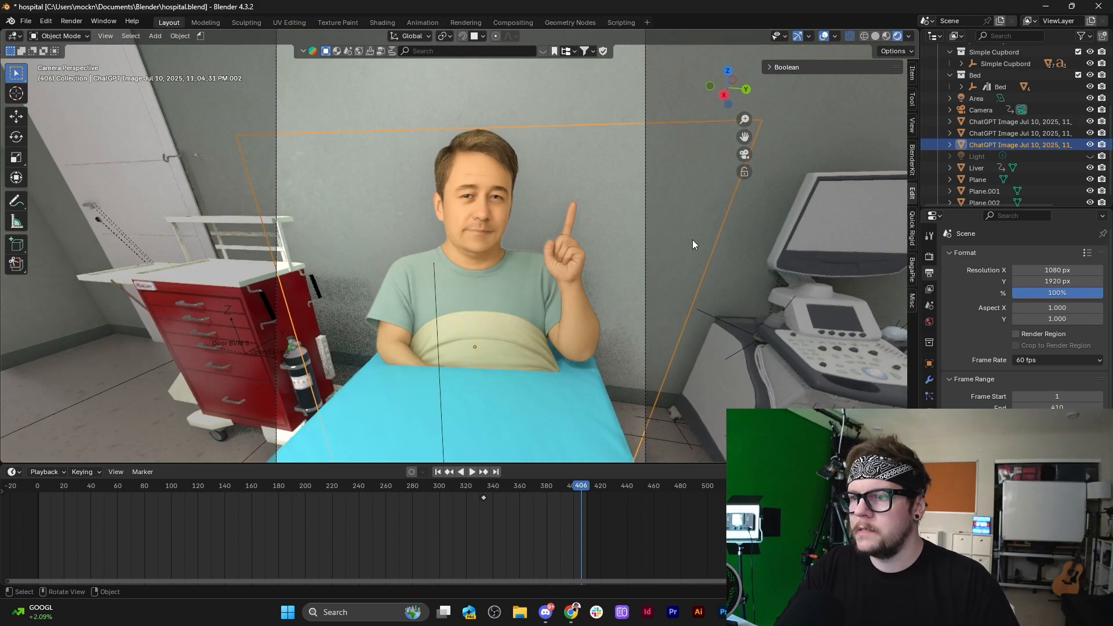
Select the scene camera and examine its placement in the hospital room from outside the camera view.
{"action": "scroll", "coordinate": [530, 232], "scroll_direction": "down", "scroll_amount": 3}
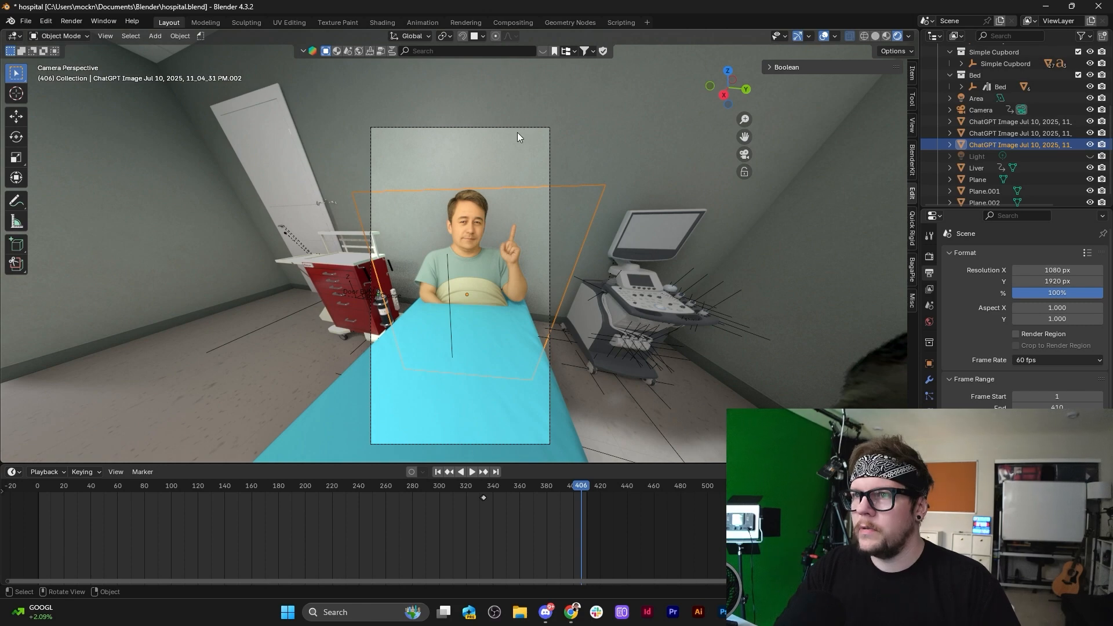
{"action": "left_click", "coordinate": [517, 132]}
{"action": "left_click", "coordinate": [519, 128]}
{"action": "scroll", "coordinate": [480, 359], "scroll_direction": "down", "scroll_amount": 3}
{"action": "middle_click", "coordinate": [480, 353]}
{"action": "scroll", "coordinate": [480, 353], "scroll_direction": "down", "scroll_amount": 10}
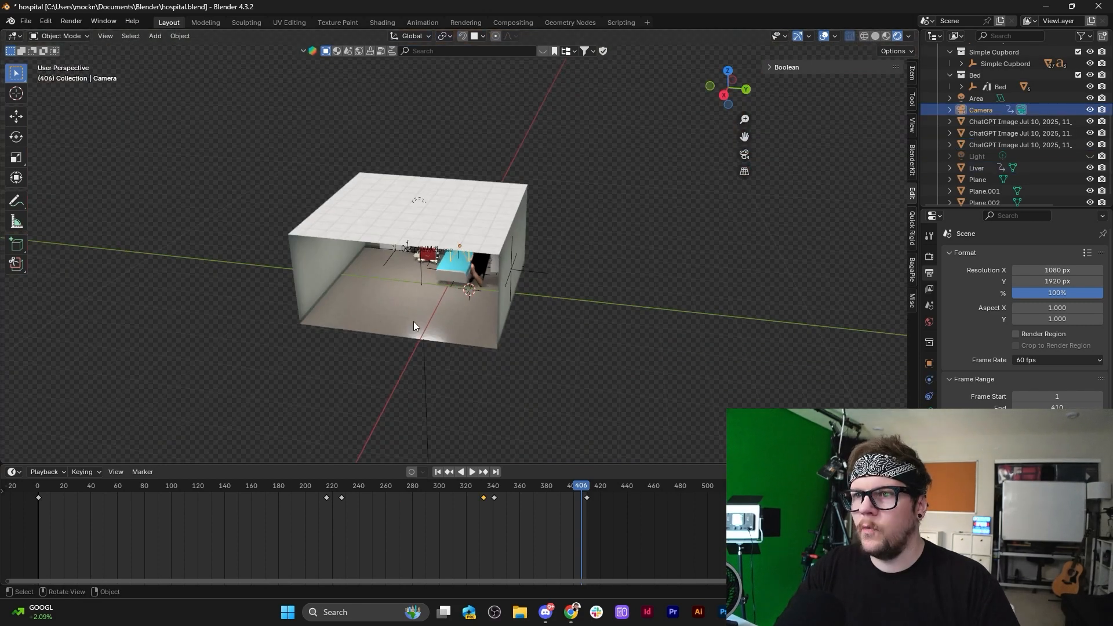
{"action": "mouse_move", "coordinate": [413, 321]}
{"action": "middle_mouse_down"}
{"action": "mouse_move", "coordinate": [441, 290]}
{"action": "mouse_move", "coordinate": [491, 331]}
{"action": "mouse_move", "coordinate": [580, 335]}
{"action": "mouse_move", "coordinate": [412, 311]}
{"action": "mouse_move", "coordinate": [432, 317]}
{"action": "middle_mouse_up"}
{"action": "scroll", "coordinate": [437, 322], "scroll_direction": "up", "scroll_amount": 4}
{"action": "scroll", "coordinate": [437, 318], "scroll_direction": "up", "scroll_amount": 5}
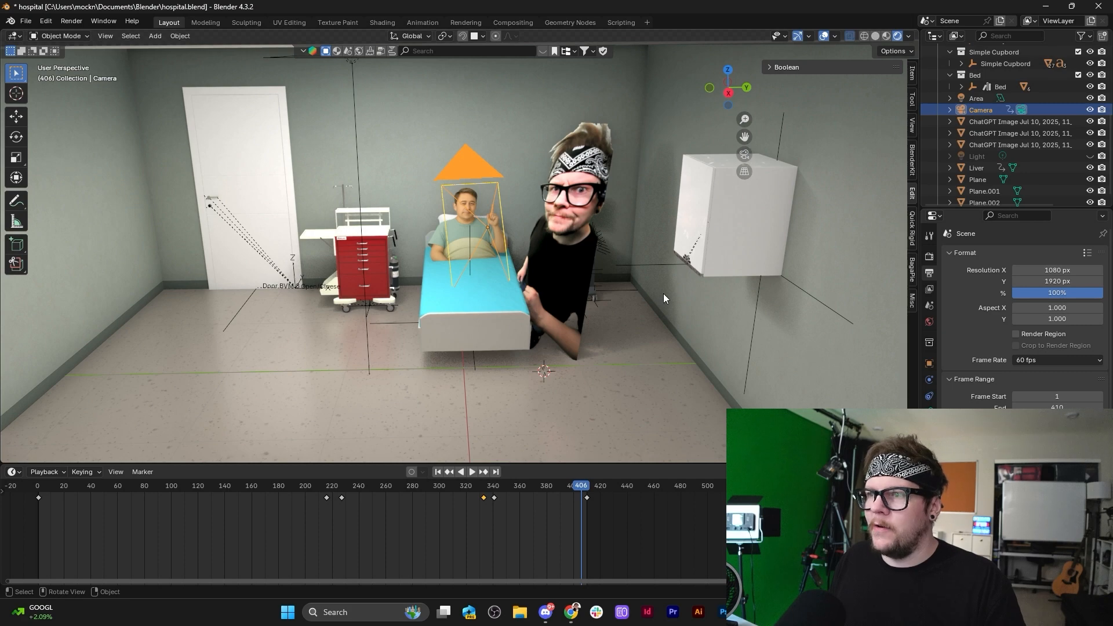
{"action": "scroll", "coordinate": [664, 293], "scroll_direction": "up", "scroll_amount": 4}
Return to the camera view and raise the camera's passepartout until everything outside the frame is fully black.
{"action": "left_click", "coordinate": [745, 154]}
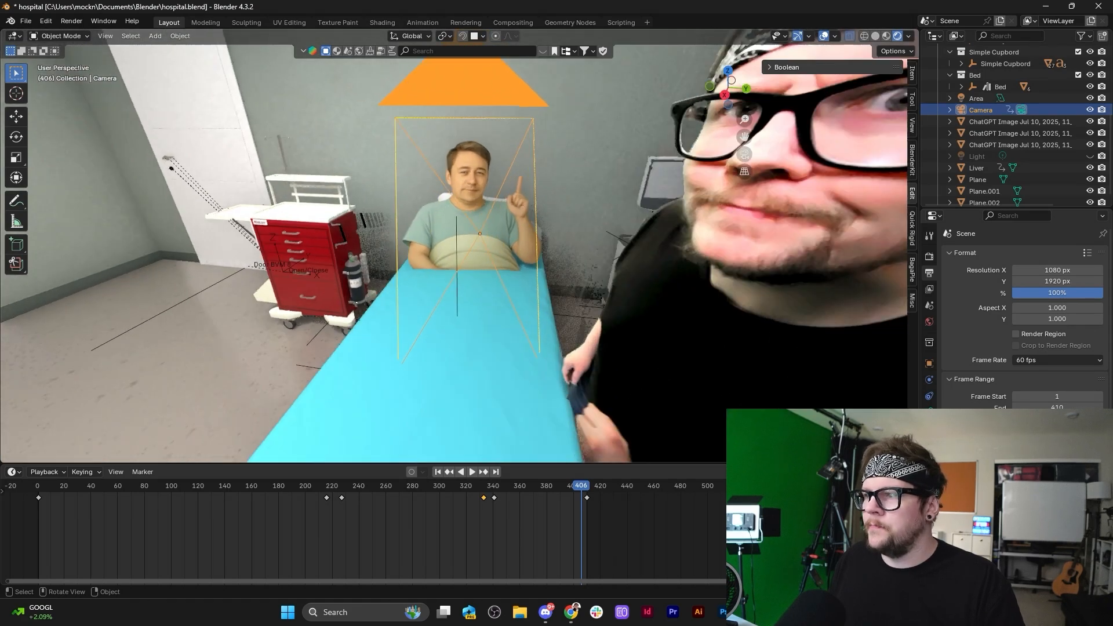
{"action": "scroll", "coordinate": [1026, 313], "scroll_direction": "down", "scroll_amount": 3}
{"action": "left_click", "coordinate": [929, 412]}
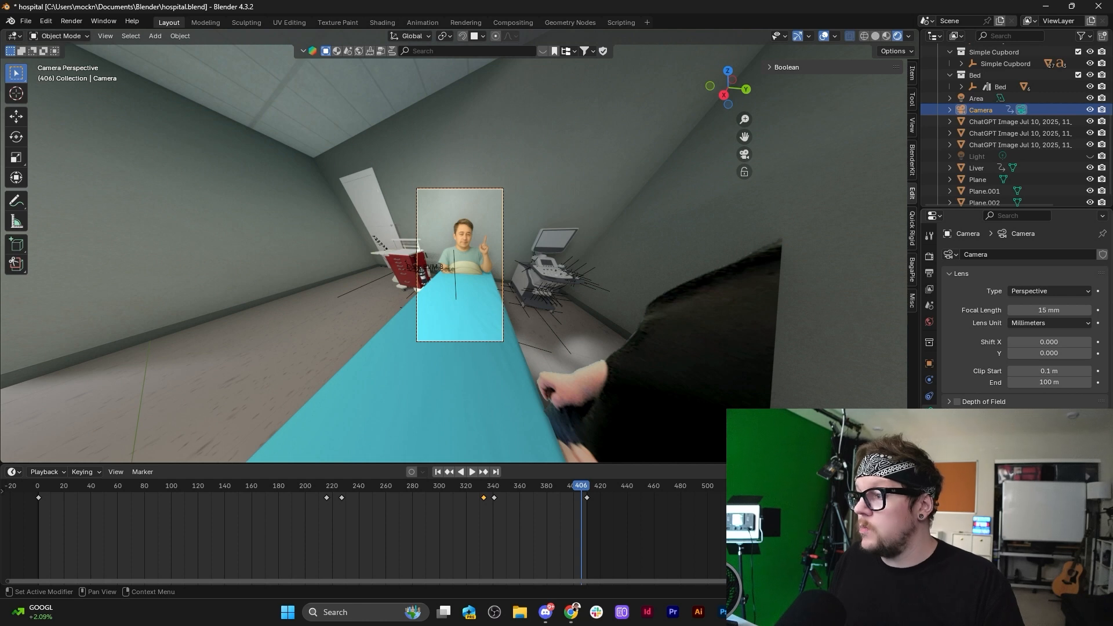
{"action": "left_click_drag", "start_coordinate": [1043, 539], "coordinate": [1095, 540]}
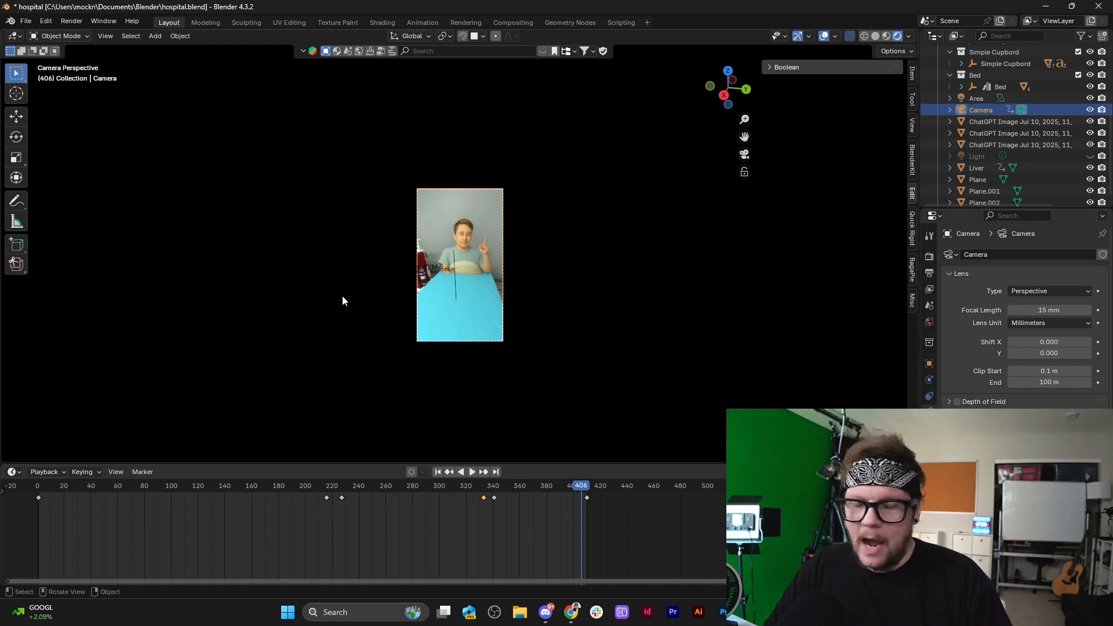
Preview the whole animation through the camera from the first frame, rewind it and scrub to frame 30.
{"action": "left_click", "coordinate": [307, 489]}
{"action": "left_click_drag", "start_coordinate": [307, 489], "coordinate": [325, 491]}
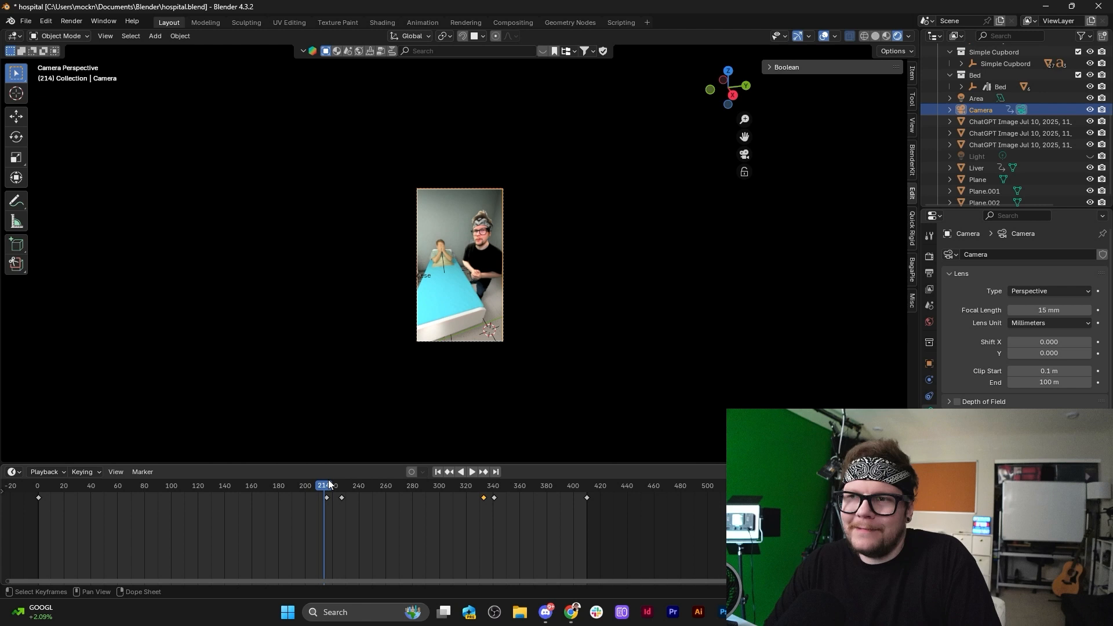
{"action": "left_click", "coordinate": [438, 472]}
{"action": "scroll", "coordinate": [418, 375], "scroll_direction": "up", "scroll_amount": 4}
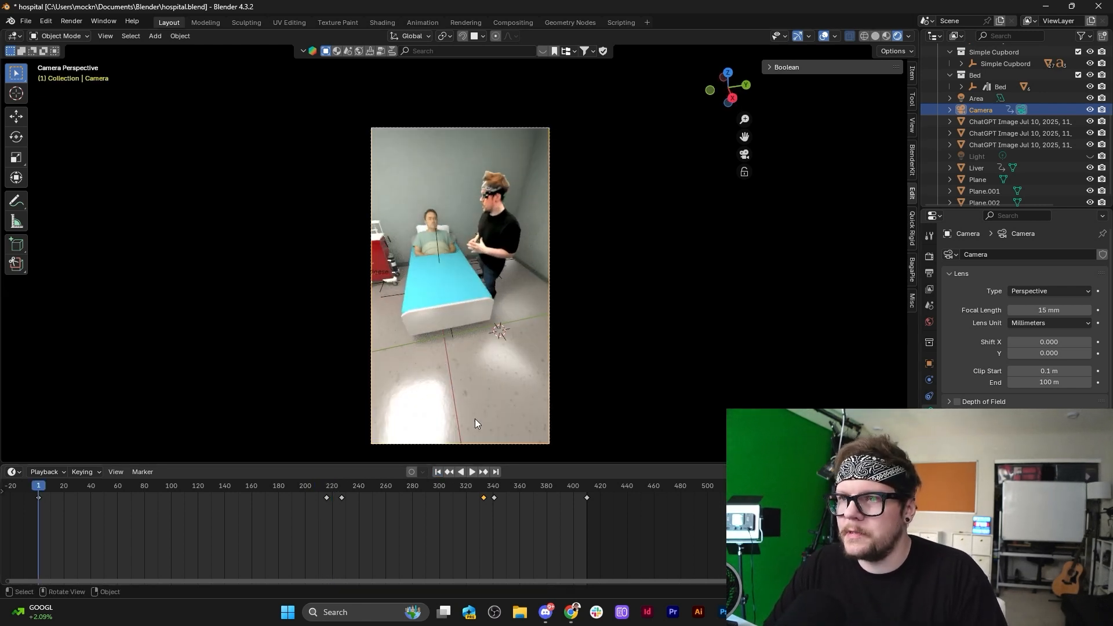
{"action": "key", "text": "space"}
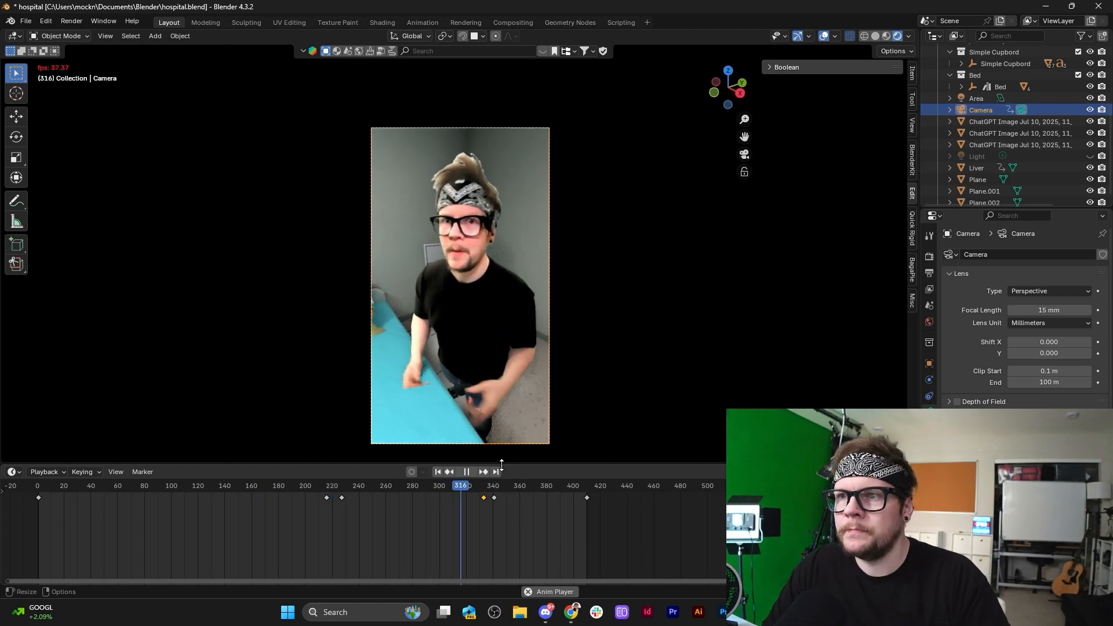
{"action": "key", "text": "space"}
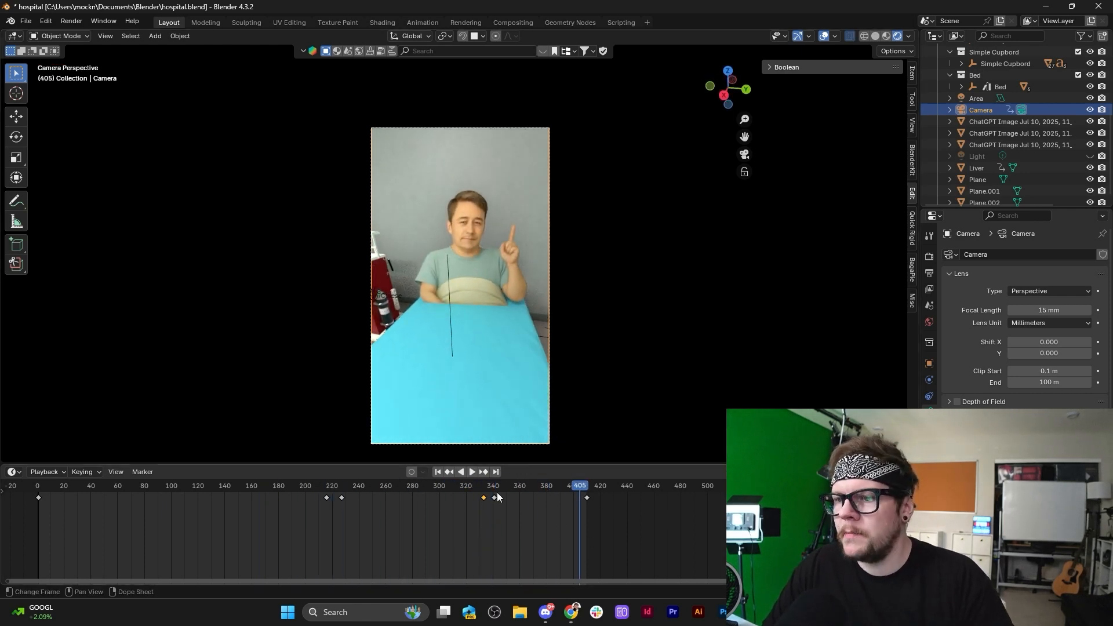
{"action": "left_click", "coordinate": [437, 472]}
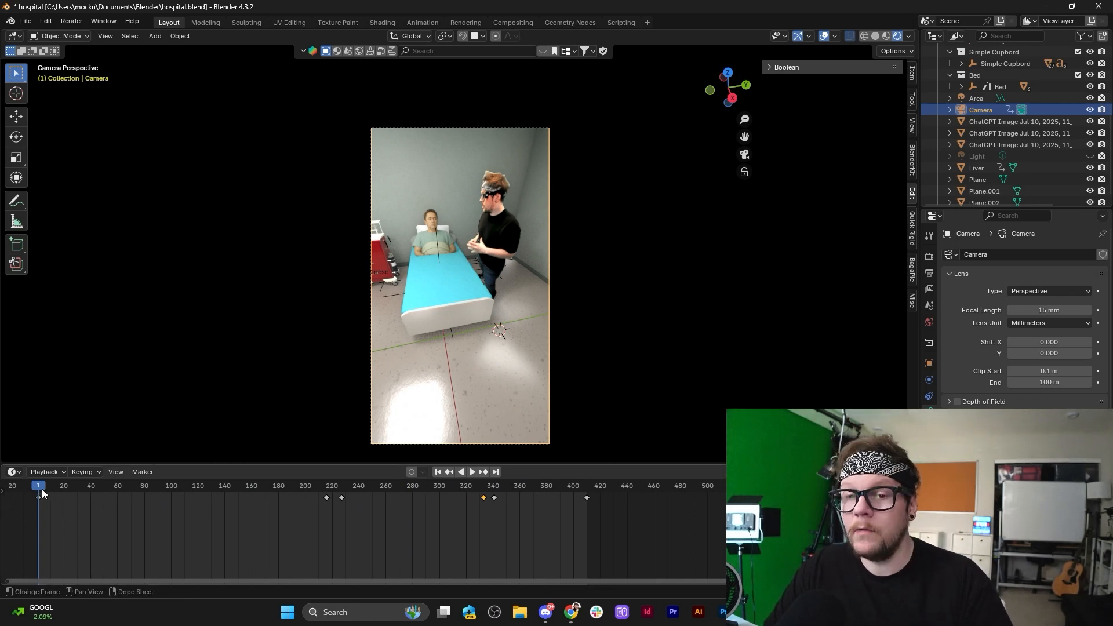
{"action": "left_click_drag", "start_coordinate": [42, 493], "coordinate": [77, 491]}
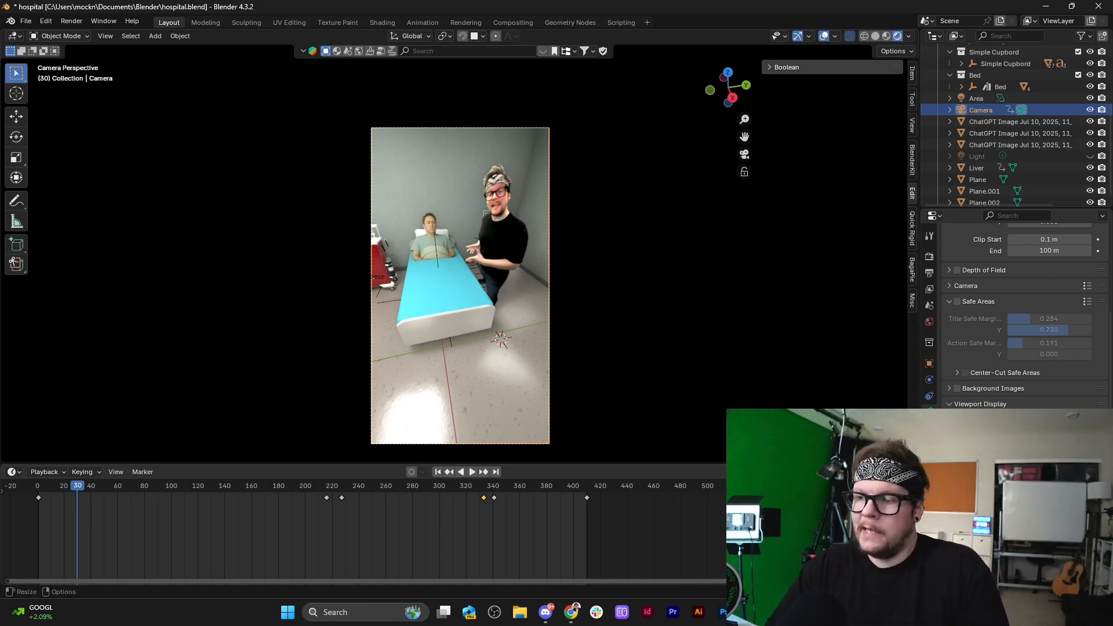
Switch to Chrome, replay the treasure Short from its beginning and pause on the man holding the magnet.
{"action": "mouse_move", "coordinate": [566, 613]}
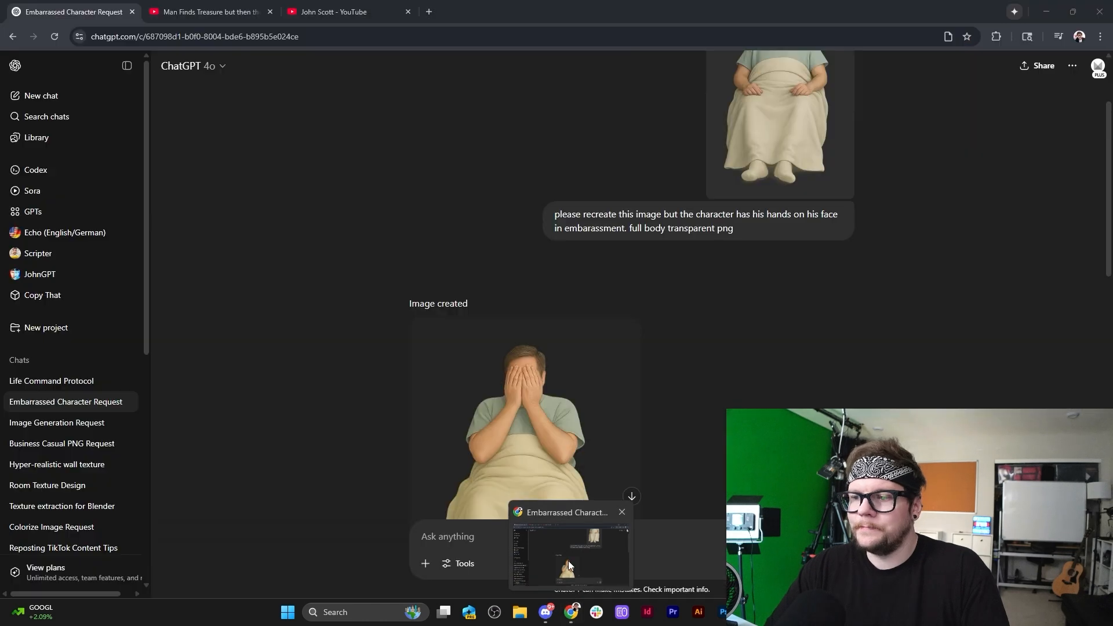
{"action": "left_click", "coordinate": [568, 561]}
{"action": "left_click", "coordinate": [222, 16]}
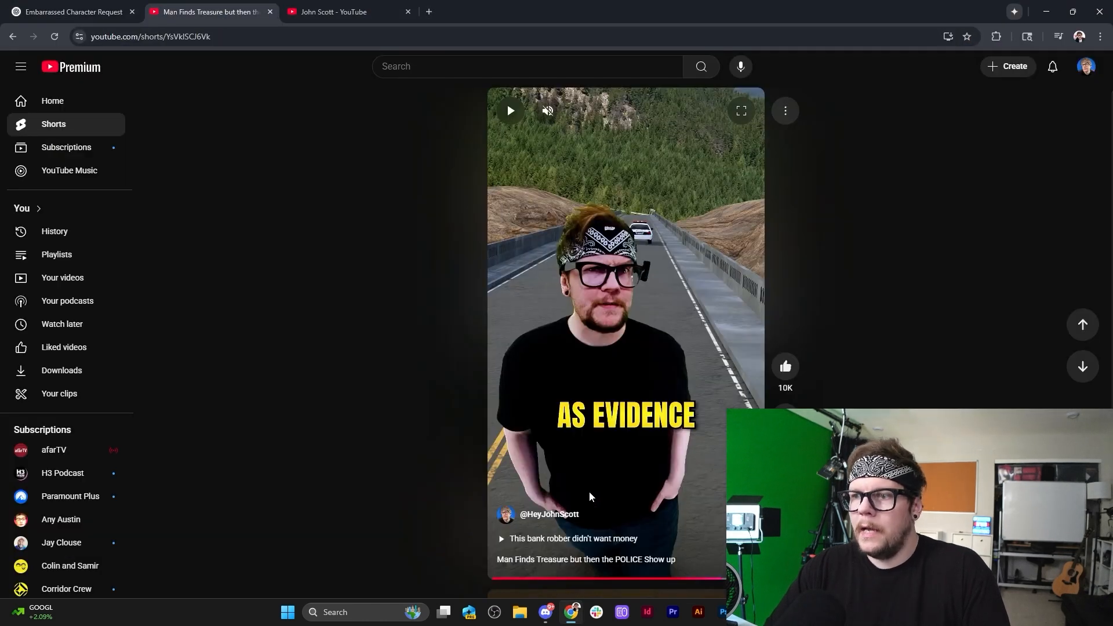
{"action": "left_click", "coordinate": [495, 580]}
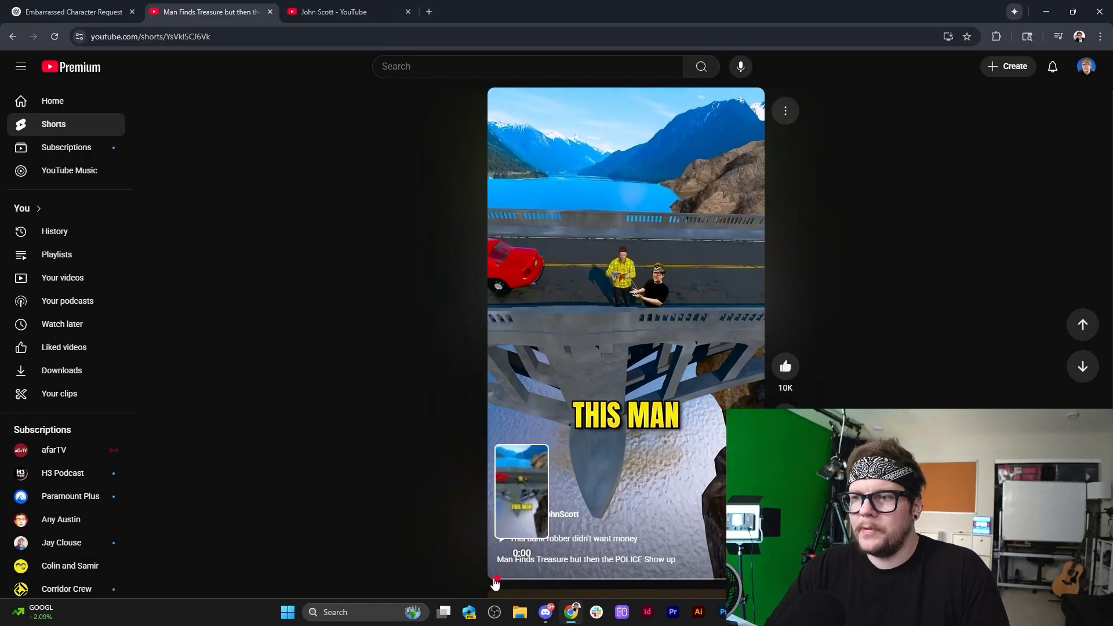
{"action": "left_click", "coordinate": [568, 246]}
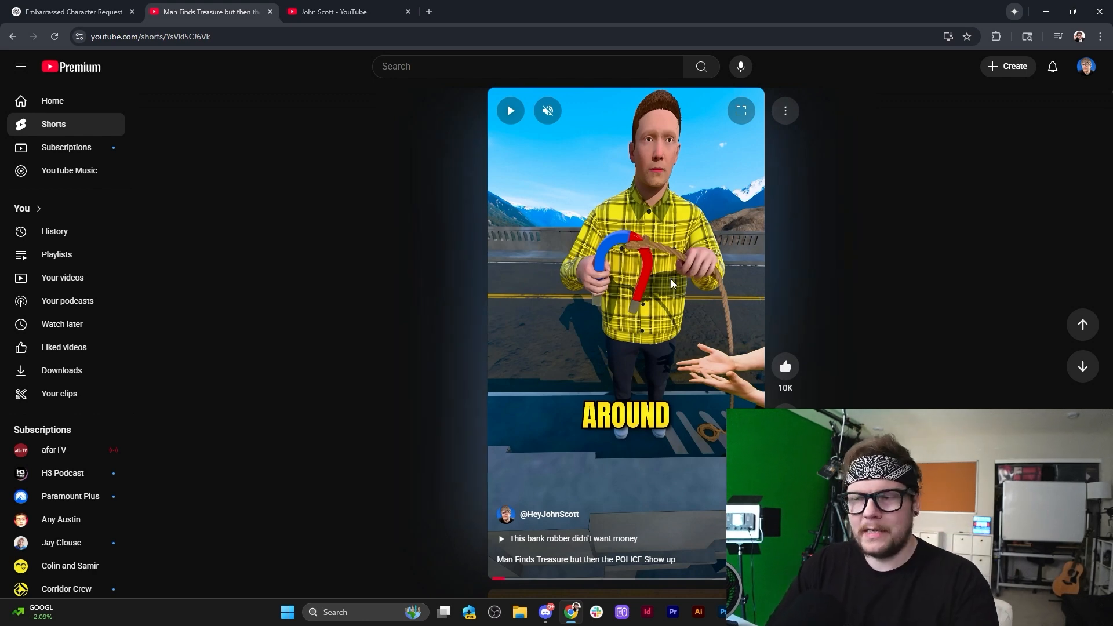
Play the treasure Short in short bursts, pausing on the underwater magnet, the rope tied to the car and the crossed-arms bridge shot.
{"action": "left_click", "coordinate": [645, 310]}
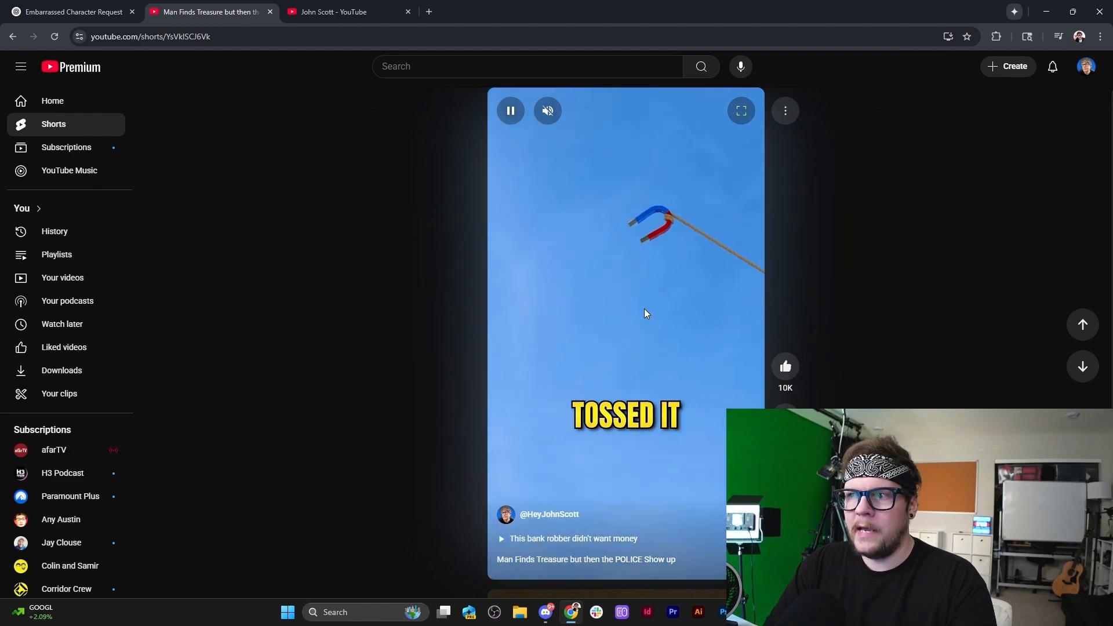
{"action": "left_click", "coordinate": [667, 158]}
{"action": "left_click", "coordinate": [634, 274]}
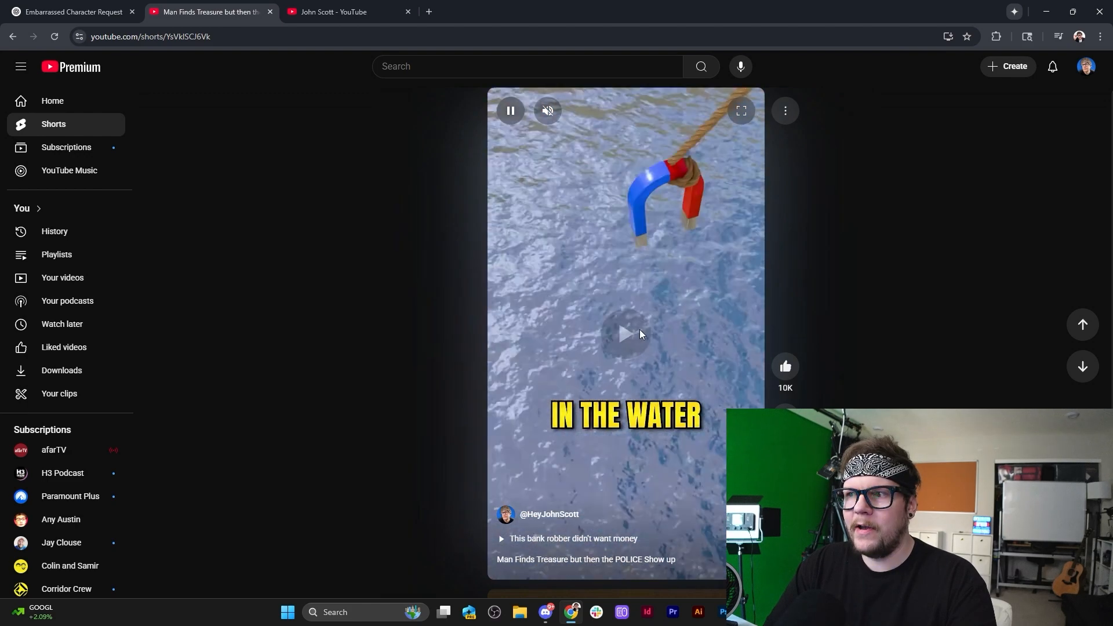
{"action": "left_click", "coordinate": [602, 301]}
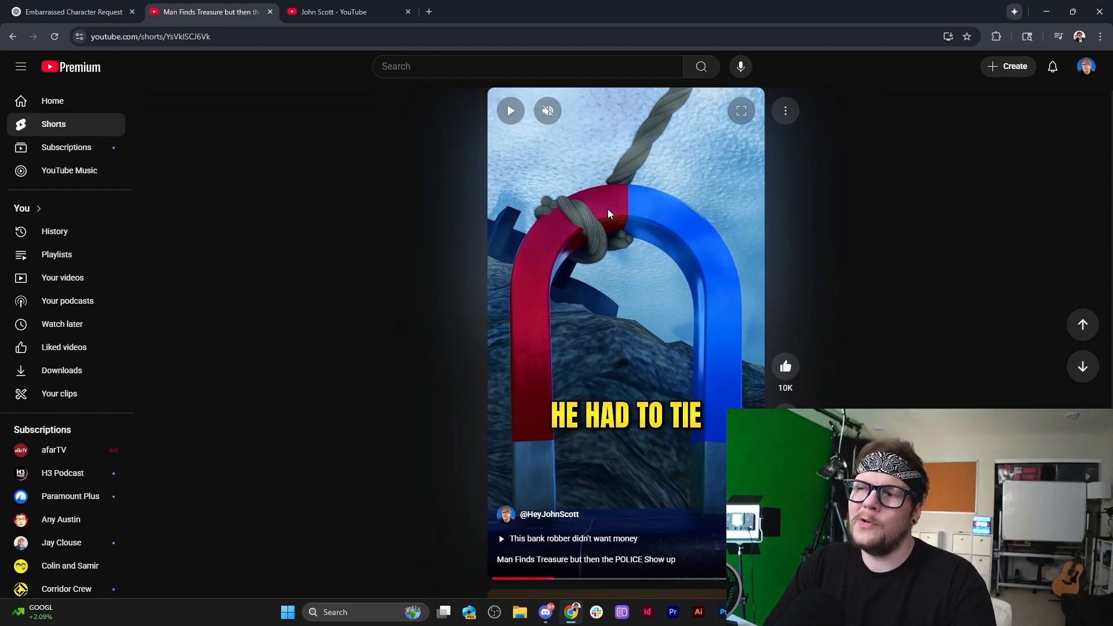
{"action": "left_click", "coordinate": [648, 333]}
{"action": "left_click", "coordinate": [648, 334]}
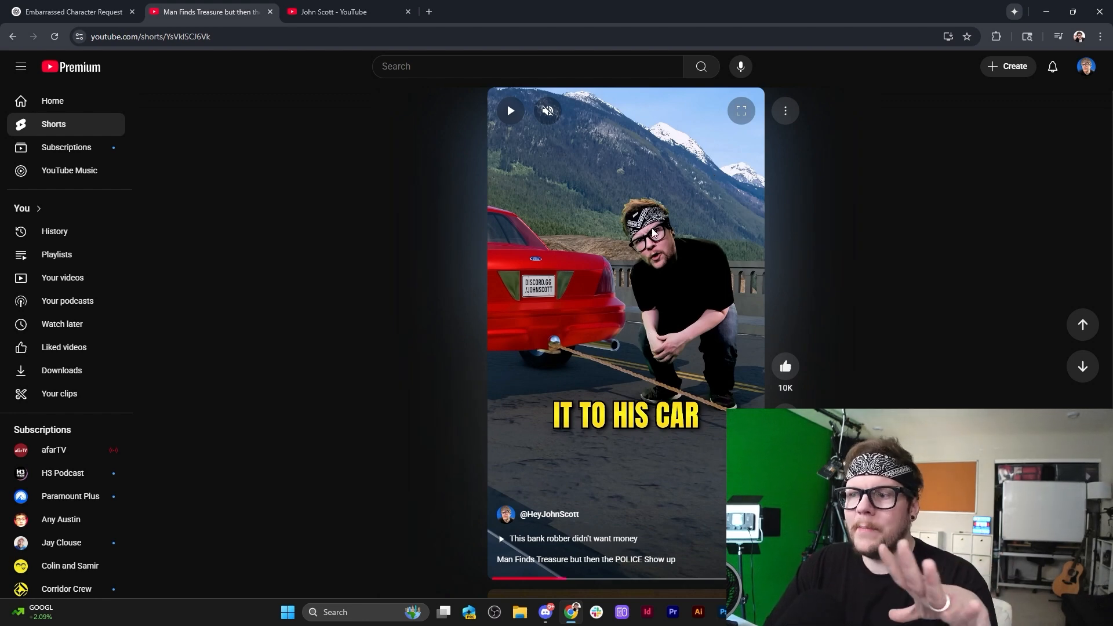
{"action": "left_click", "coordinate": [628, 345]}
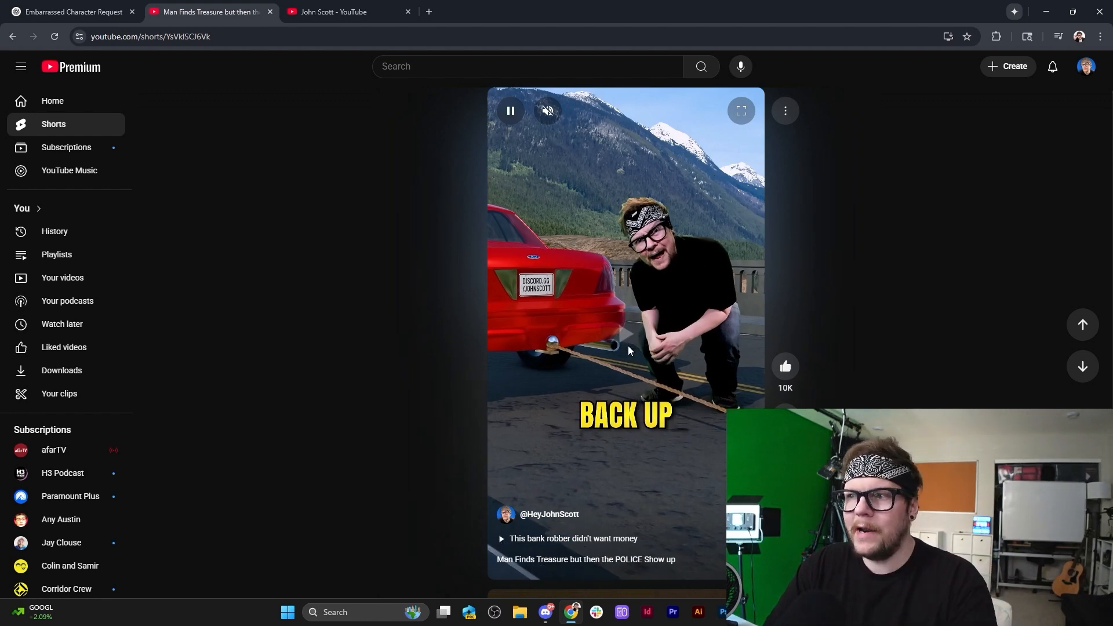
{"action": "left_click", "coordinate": [623, 273]}
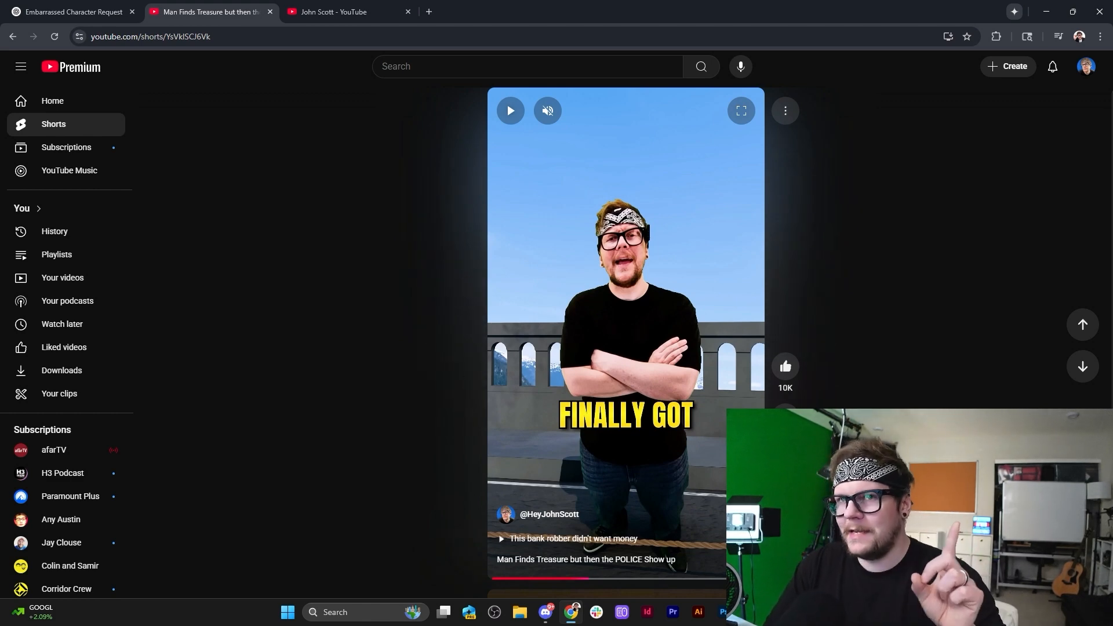
Switch to Blender and preview the hospital animation through the camera from the first frame, stopping at frame 158.
{"action": "key", "text": "alt+Tab"}
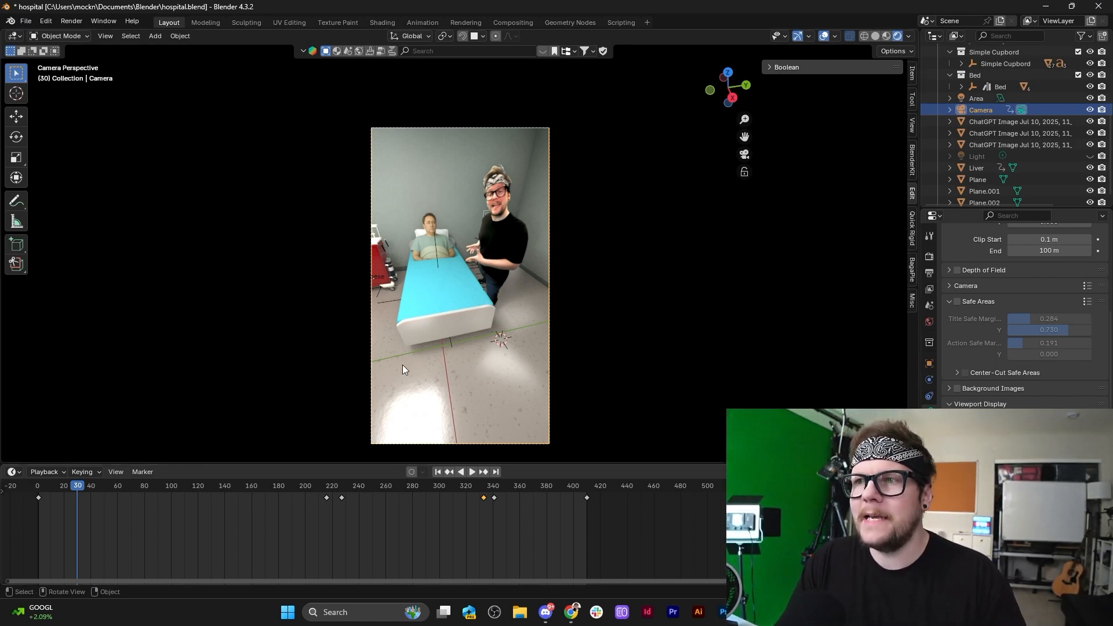
{"action": "left_click", "coordinate": [438, 472]}
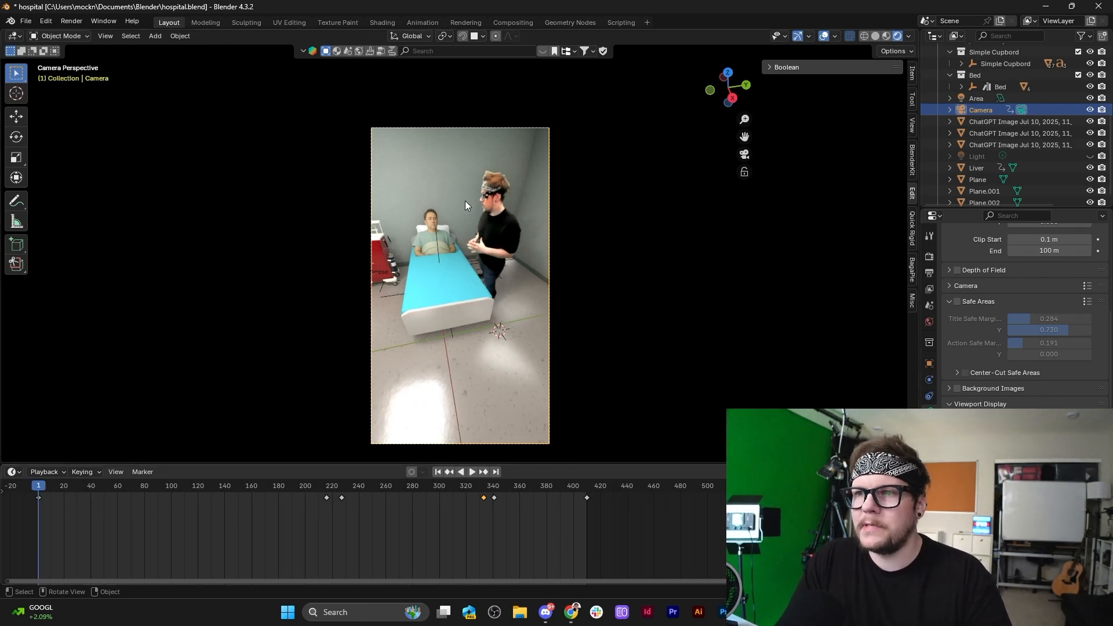
{"action": "key", "text": "space"}
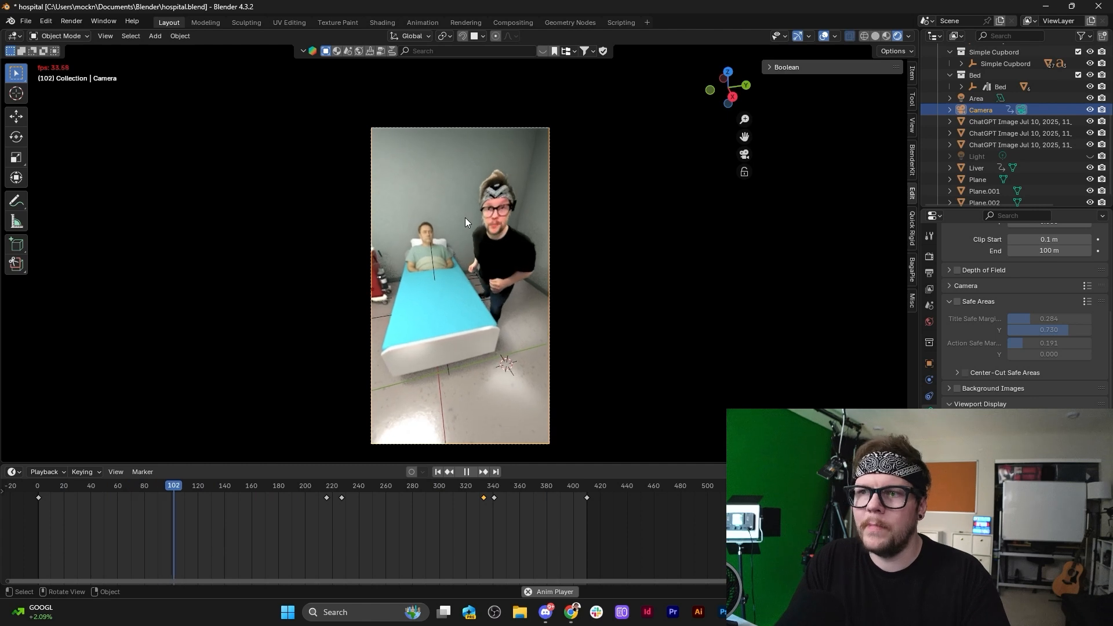
{"action": "key", "text": "space"}
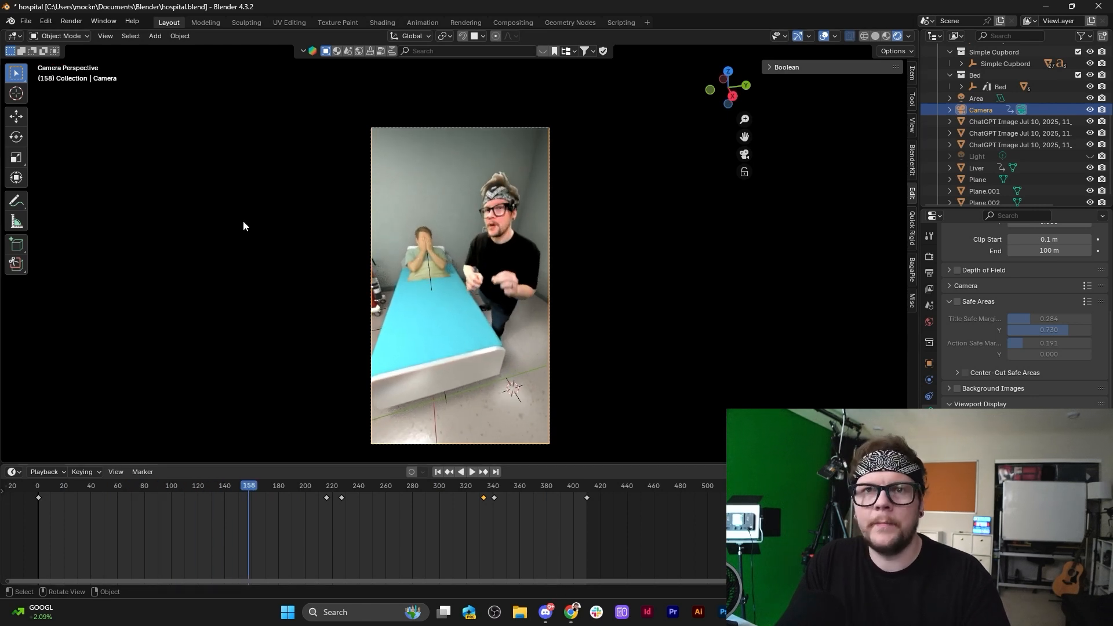
{"action": "left_click", "coordinate": [673, 621]}
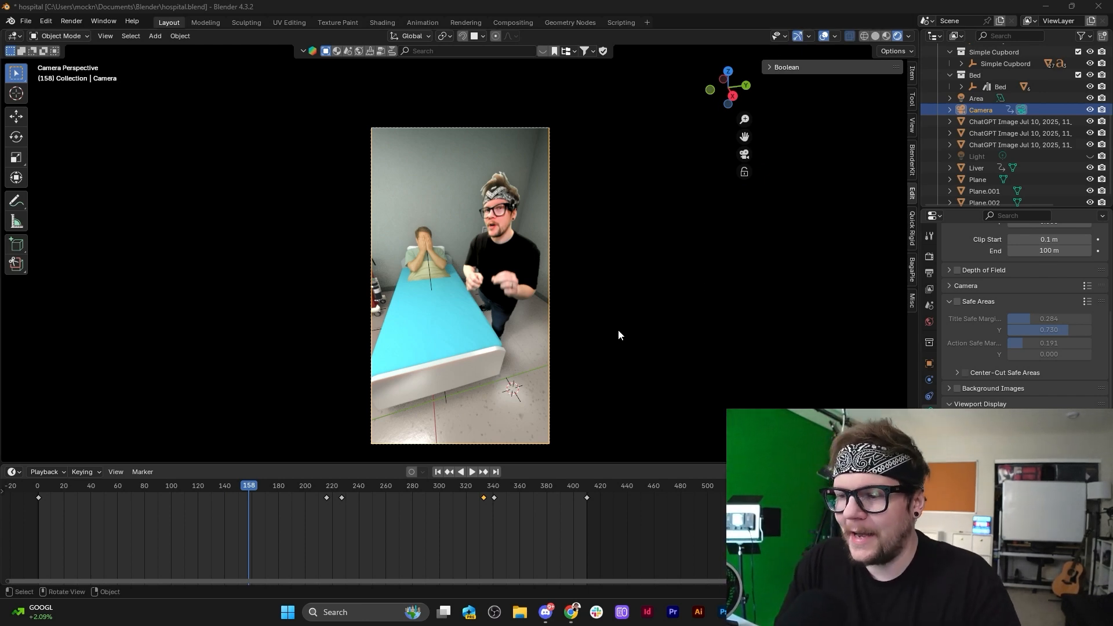
{"action": "mouse_move", "coordinate": [564, 624]}
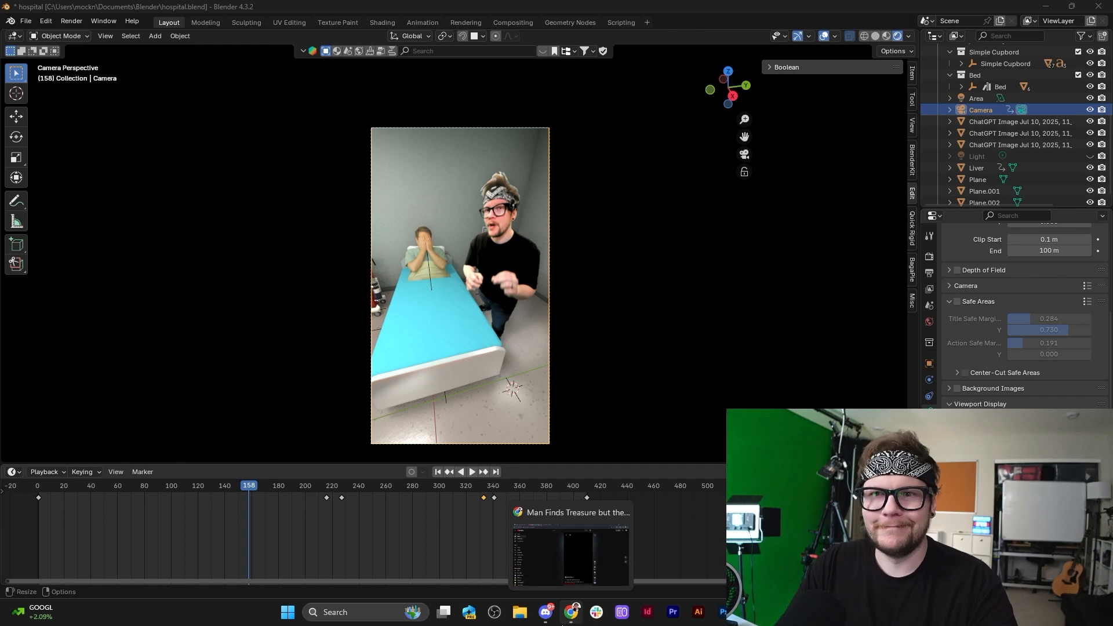
{"action": "left_click", "coordinate": [567, 615]}
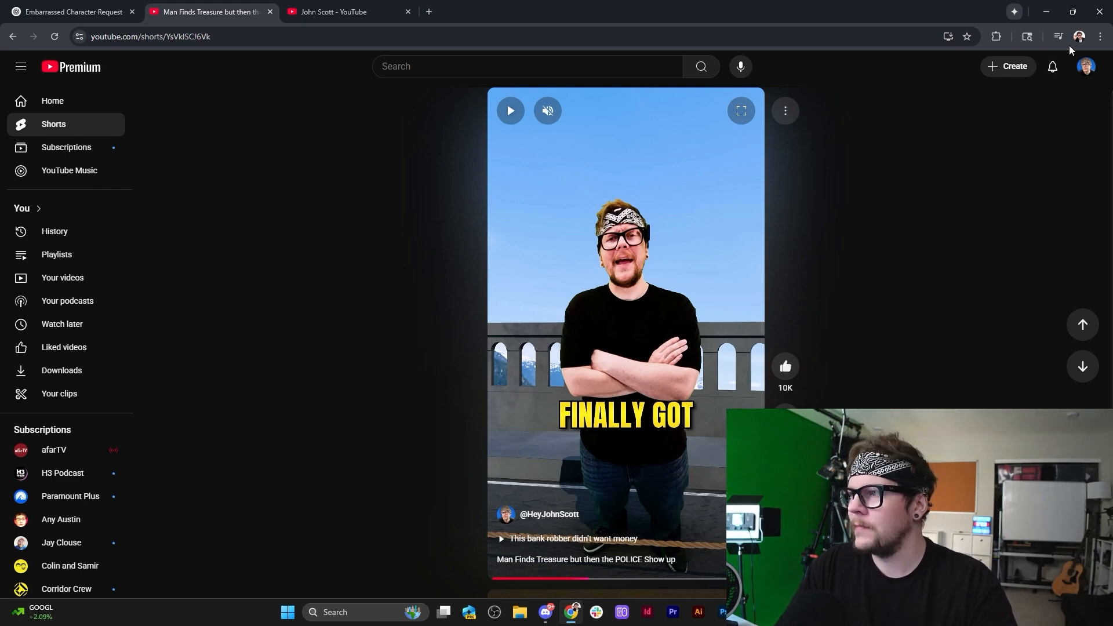
{"action": "left_click", "coordinate": [1046, 12]}
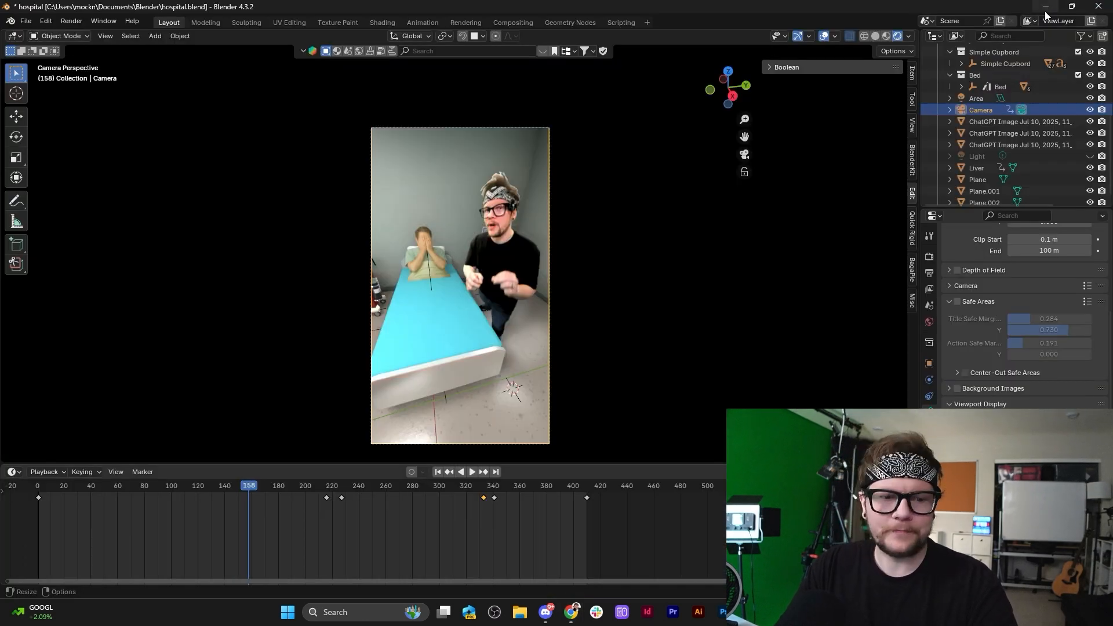
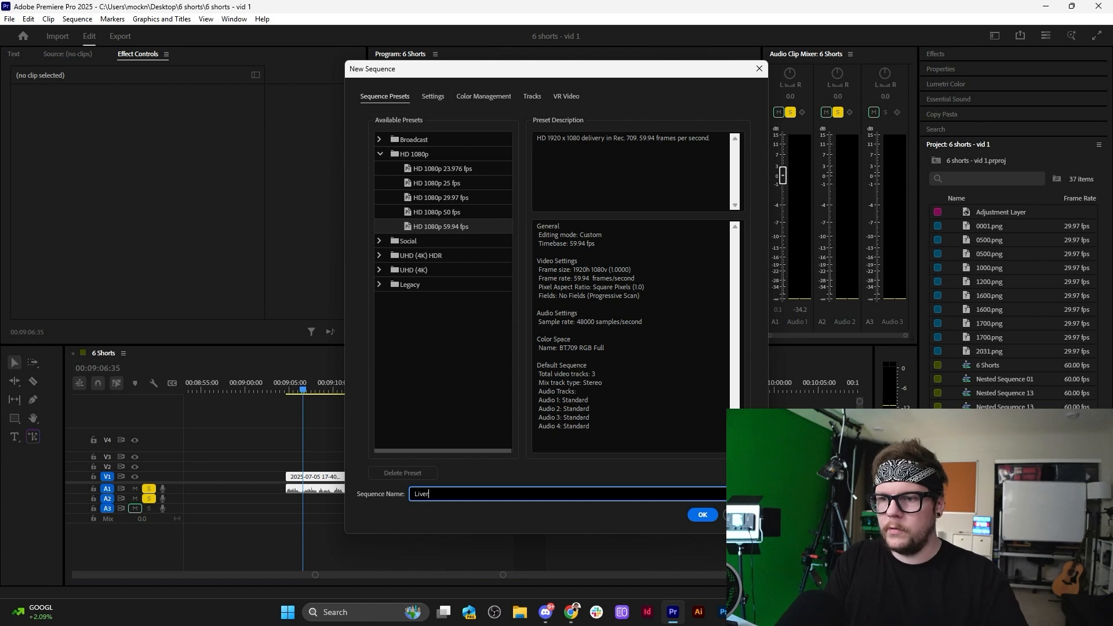
Create a sequence named Liver and bring all the clips from the 6 Shorts sequence into it, changing the sequence settings to match them.
{"action": "key", "text": "Return"}
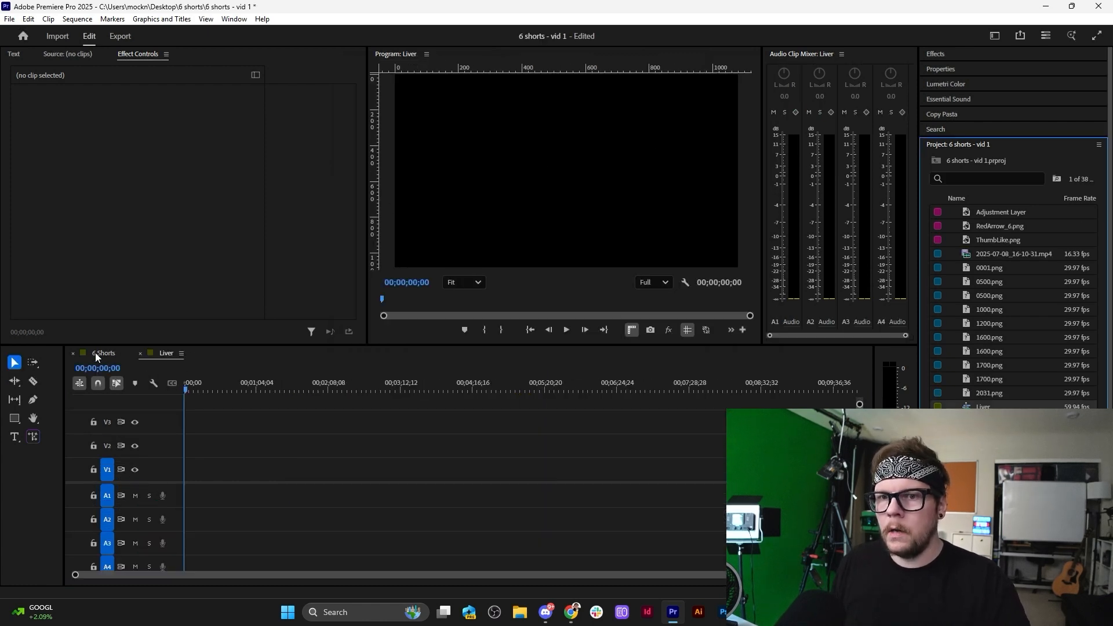
{"action": "left_click", "coordinate": [96, 356]}
{"action": "left_click_drag", "start_coordinate": [227, 441], "coordinate": [687, 508]}
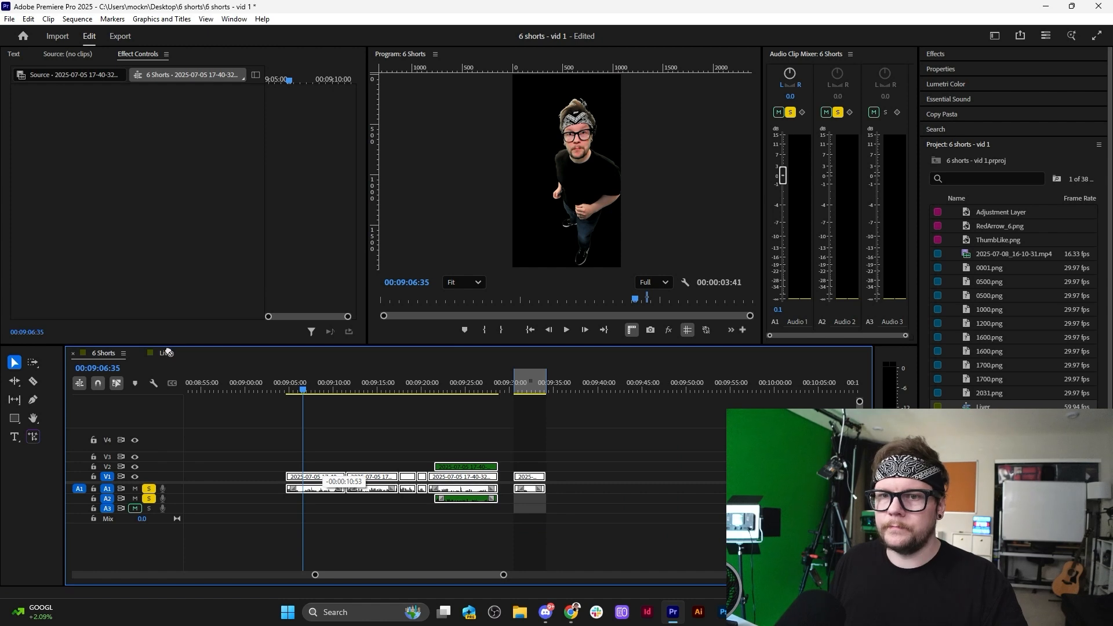
{"action": "left_click_drag", "start_coordinate": [167, 353], "coordinate": [218, 490]}
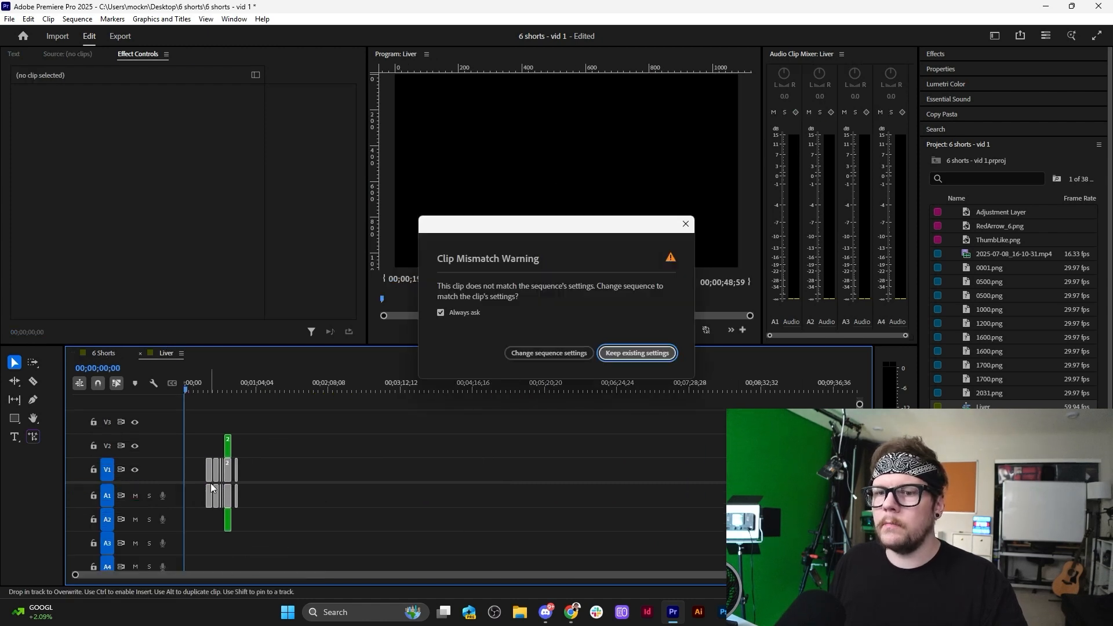
{"action": "left_click", "coordinate": [549, 353]}
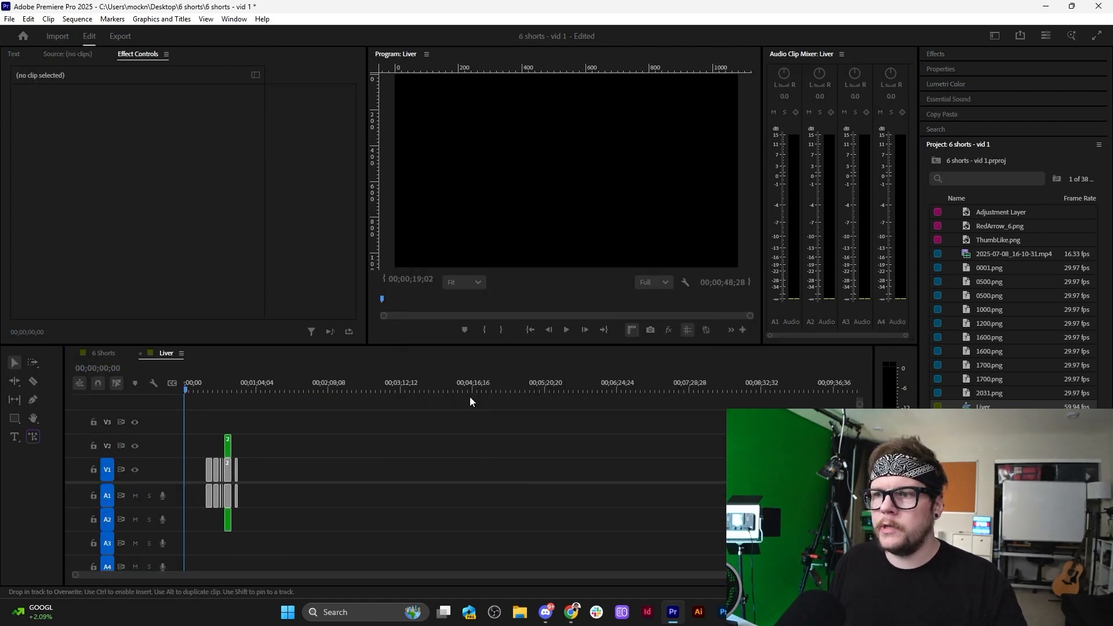
Move the Liver playhead to 00:00:20:35 on the first clip and zoom the program preview out to show the full frame.
{"action": "left_click", "coordinate": [204, 387]}
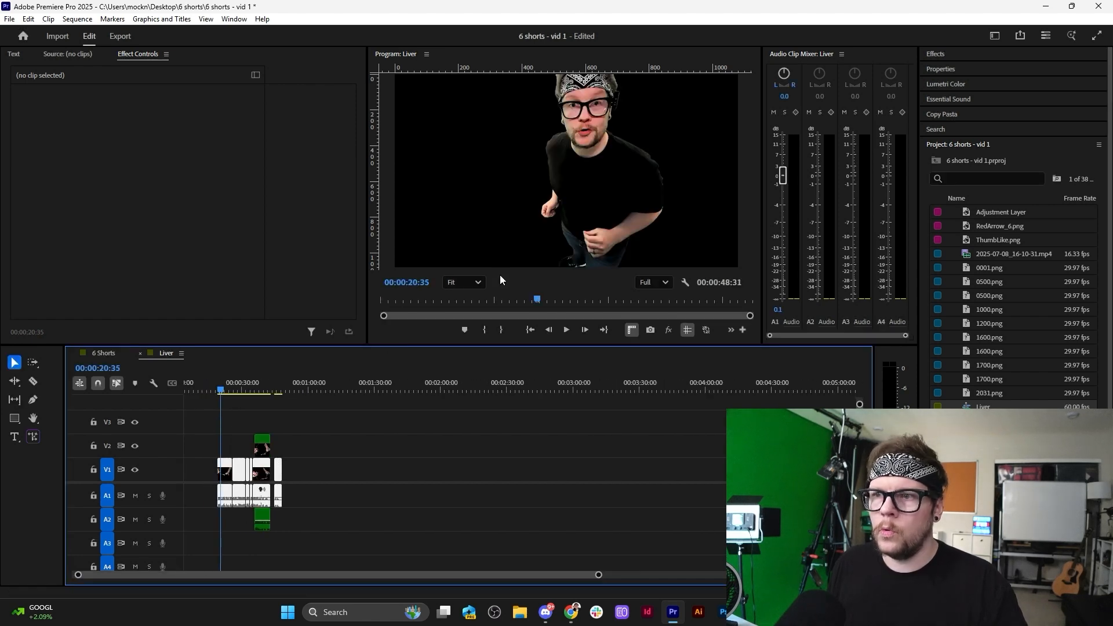
{"action": "left_click", "coordinate": [464, 283]}
{"action": "left_click", "coordinate": [464, 305]}
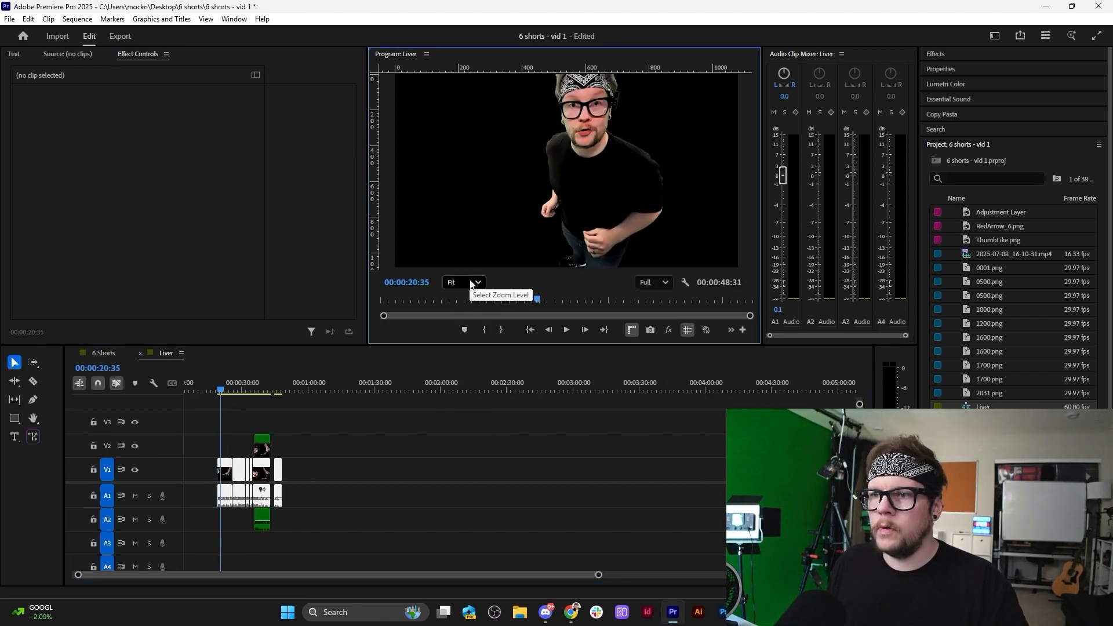
{"action": "left_click", "coordinate": [472, 283]}
{"action": "left_click", "coordinate": [473, 323]}
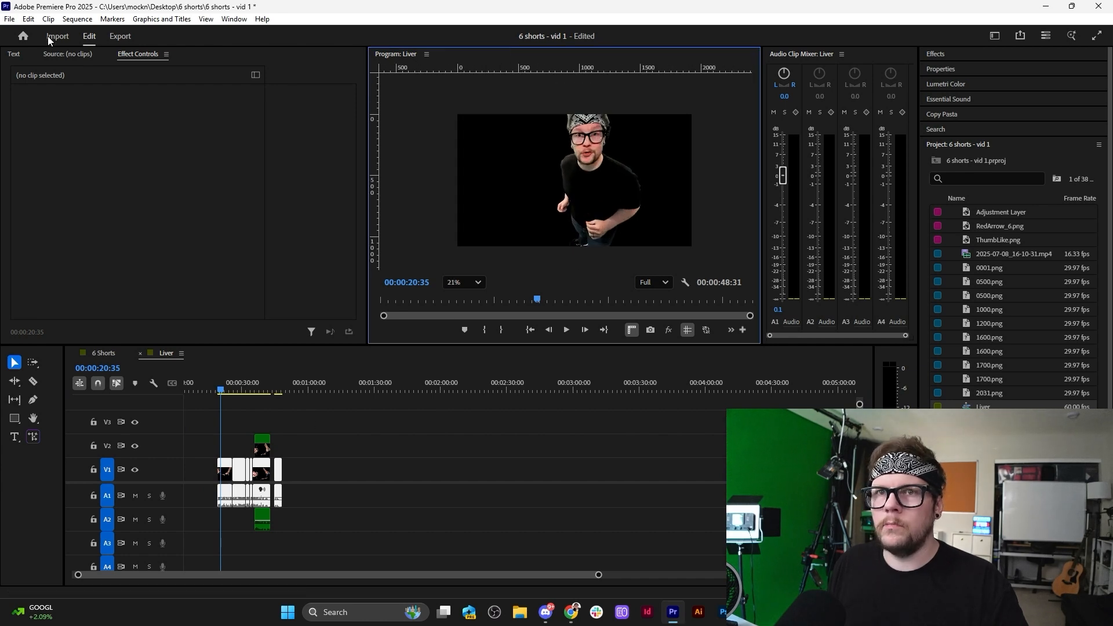
Change the Liver sequence's frame size to 1080 × 1920, accepting deletion of its previews, and fit the vertical frame in the program preview.
{"action": "left_click", "coordinate": [87, 21]}
{"action": "left_click", "coordinate": [94, 35]}
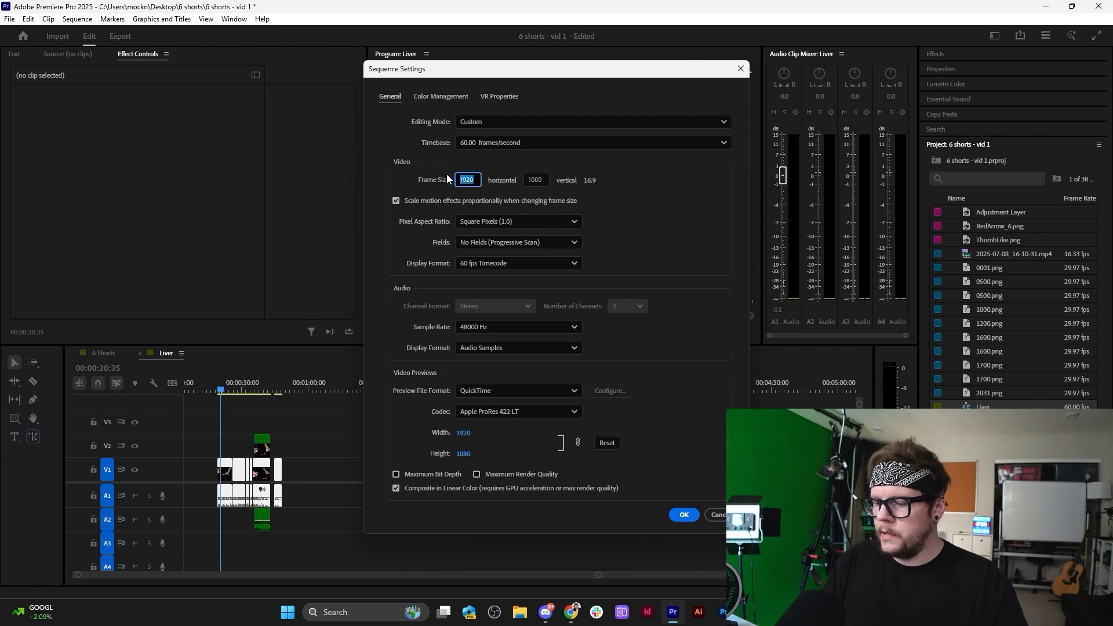
{"action": "type", "text": "192"}
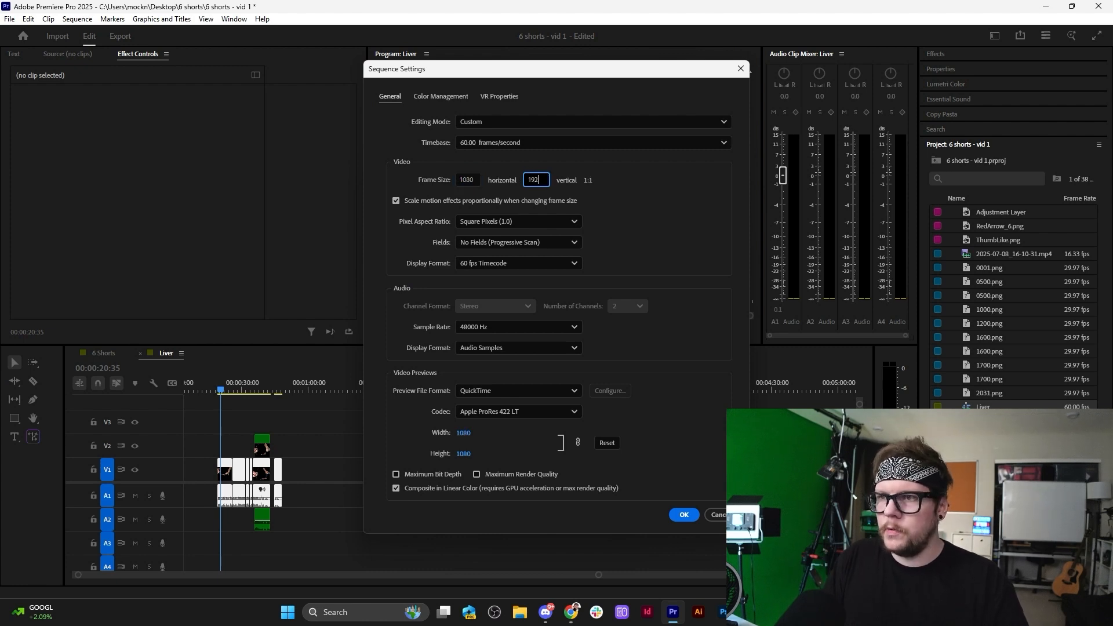
{"action": "type", "text": "0"}
{"action": "key", "text": "Return"}
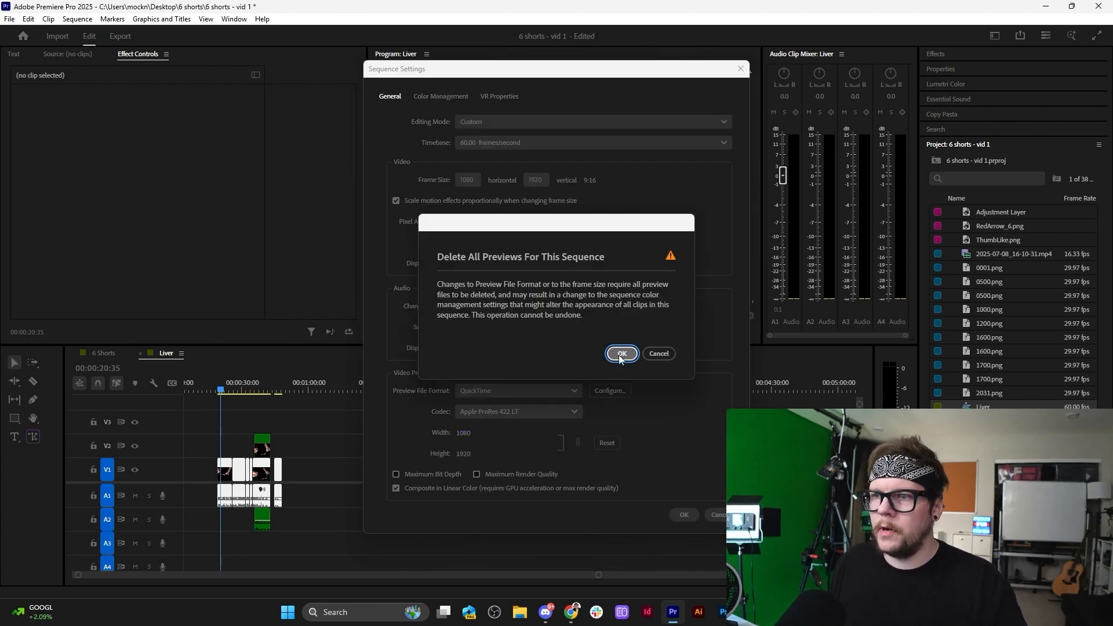
{"action": "left_click", "coordinate": [621, 354]}
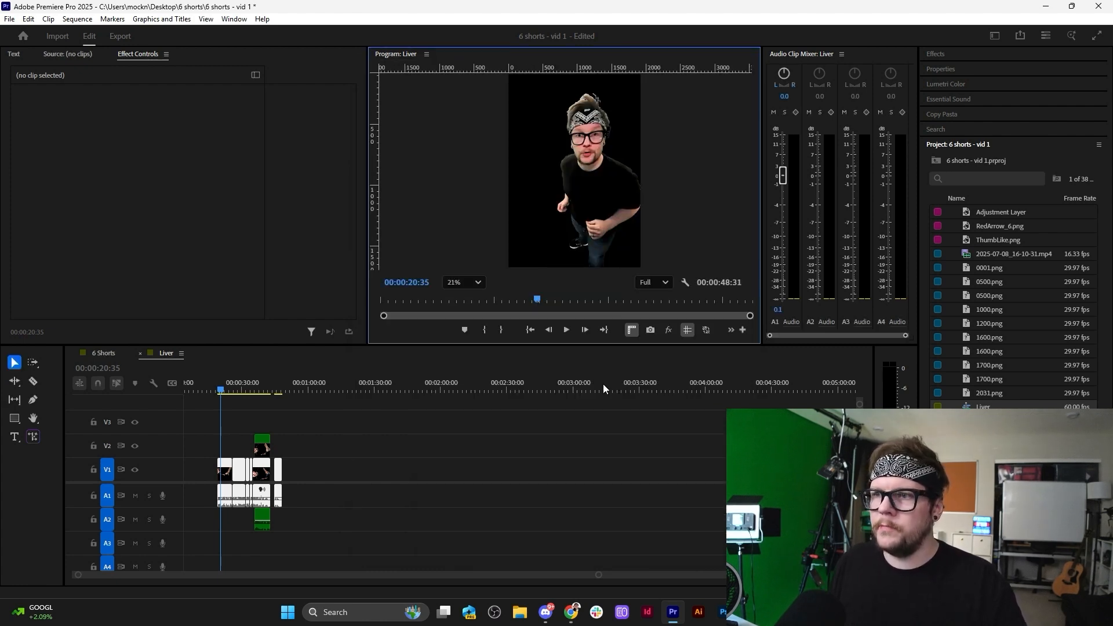
{"action": "left_click", "coordinate": [469, 283]}
{"action": "left_click", "coordinate": [459, 301]}
{"action": "scroll", "coordinate": [255, 448], "scroll_direction": "up", "scroll_amount": 4, "text": "alt"}
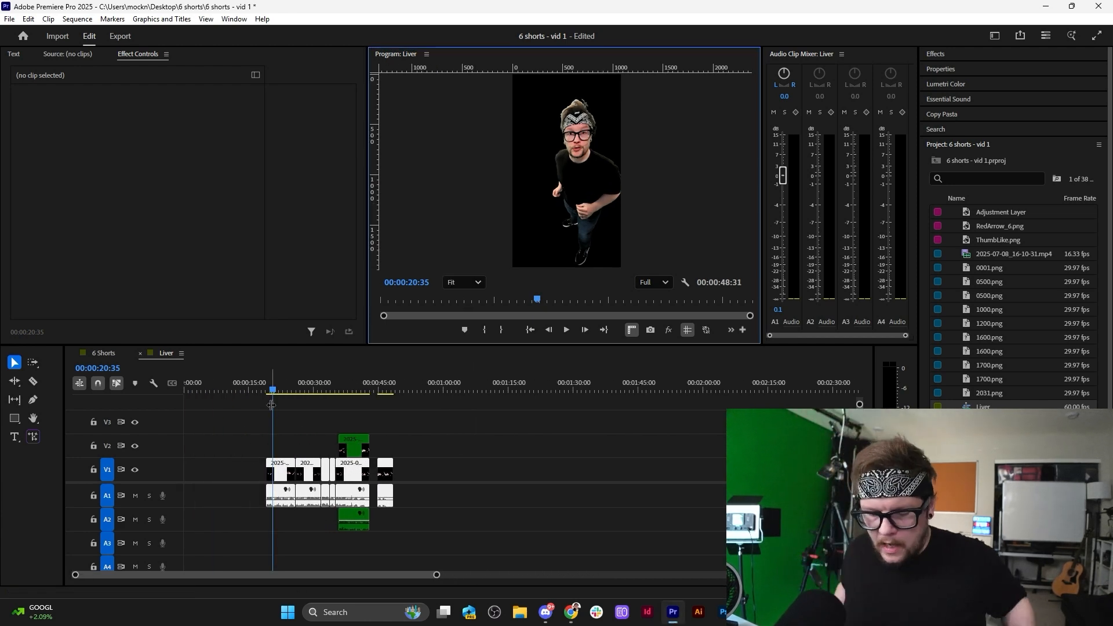
Close the Audio Clip Mixer and narrow the Effect Controls area to give the program preview more room.
{"action": "right_click", "coordinate": [1033, 167]}
{"action": "right_click", "coordinate": [806, 54]}
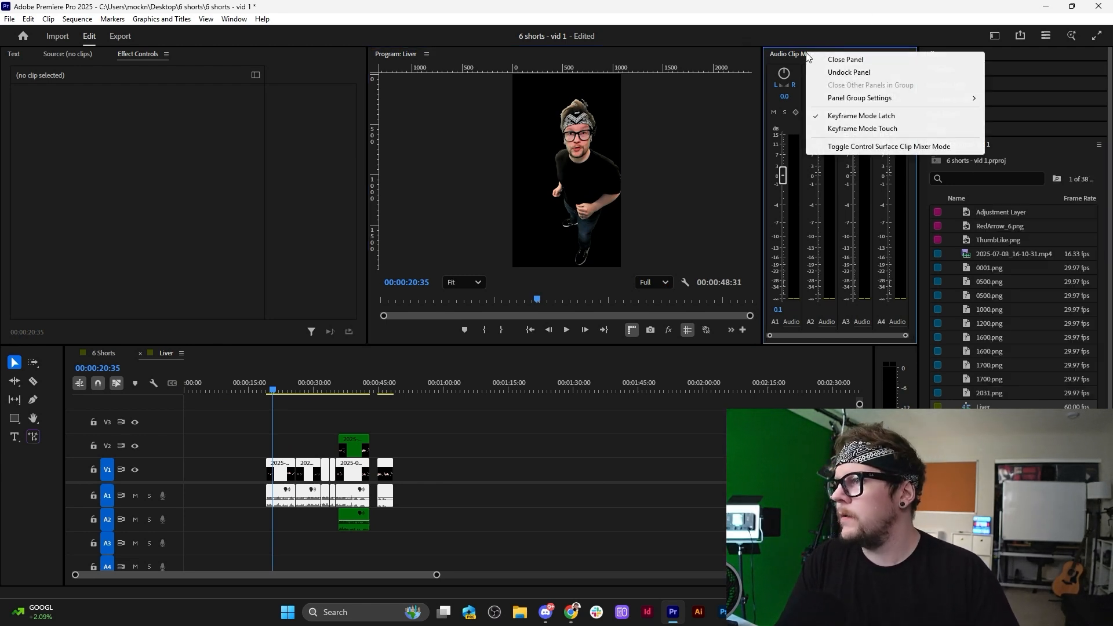
{"action": "left_click", "coordinate": [837, 60]}
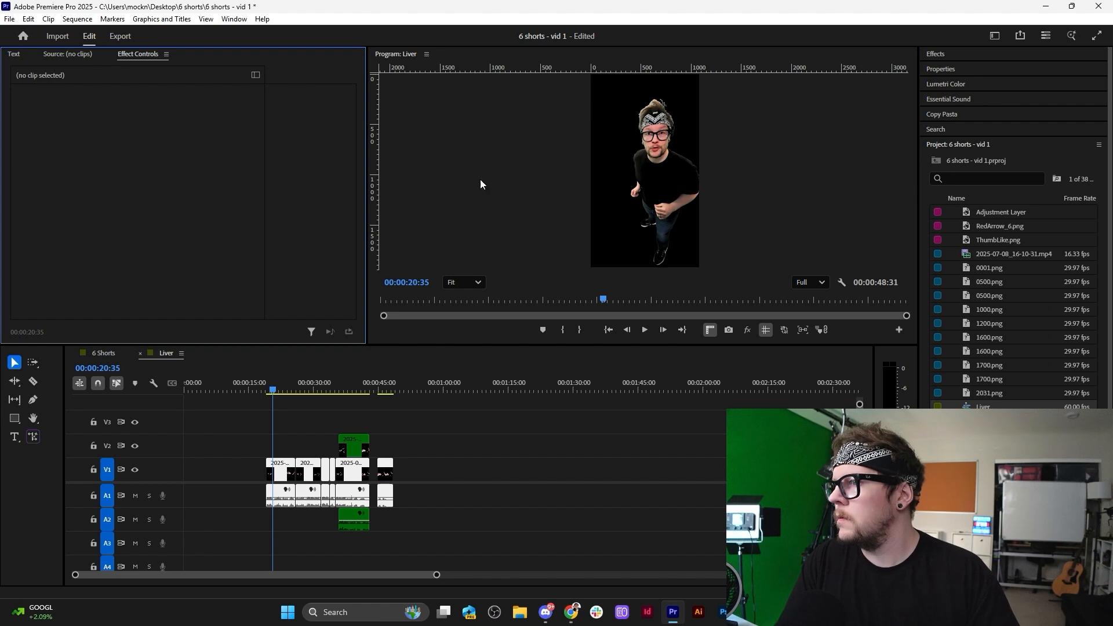
{"action": "left_click_drag", "start_coordinate": [366, 193], "coordinate": [227, 210]}
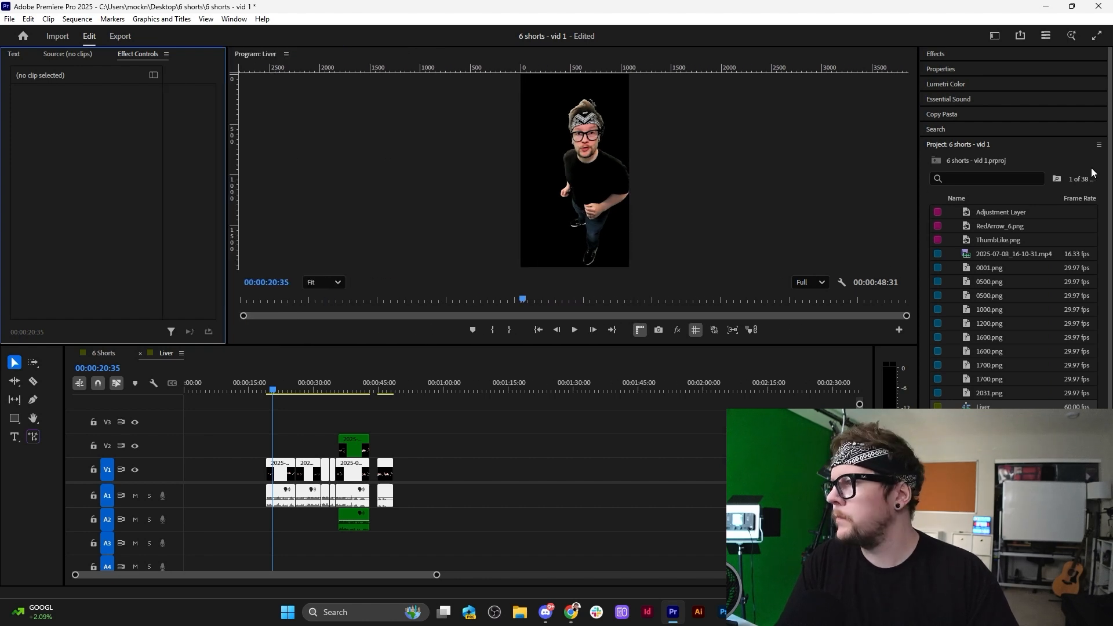
Import the rendered frames in Desktop\Liver\Animation\1 as an image sequence starting from 0001.
{"action": "right_click", "coordinate": [1036, 157]}
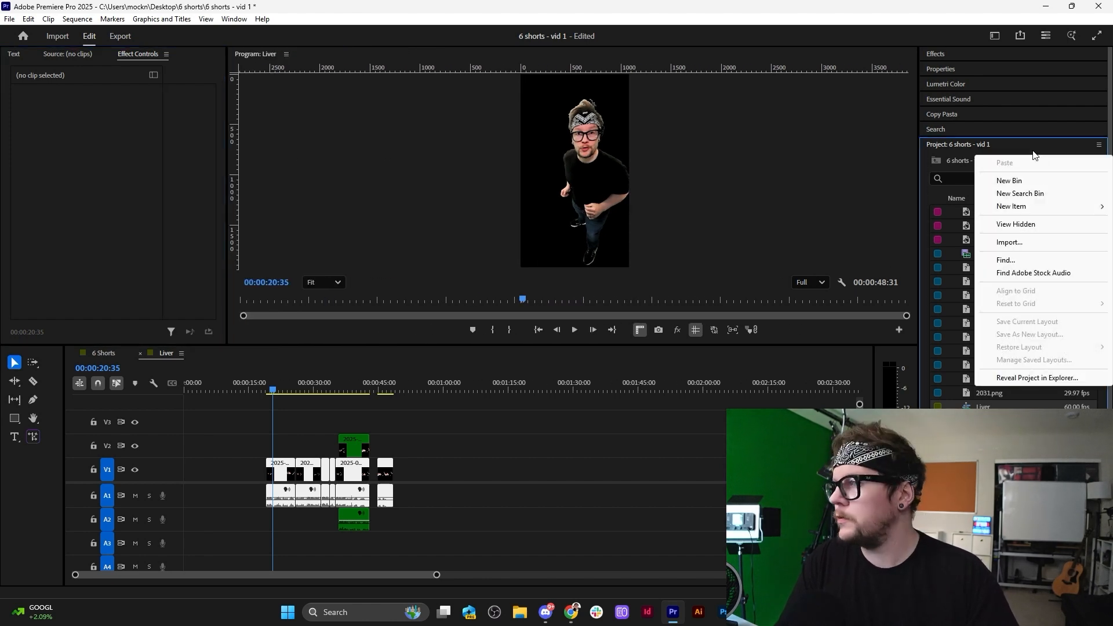
{"action": "left_click", "coordinate": [1019, 244]}
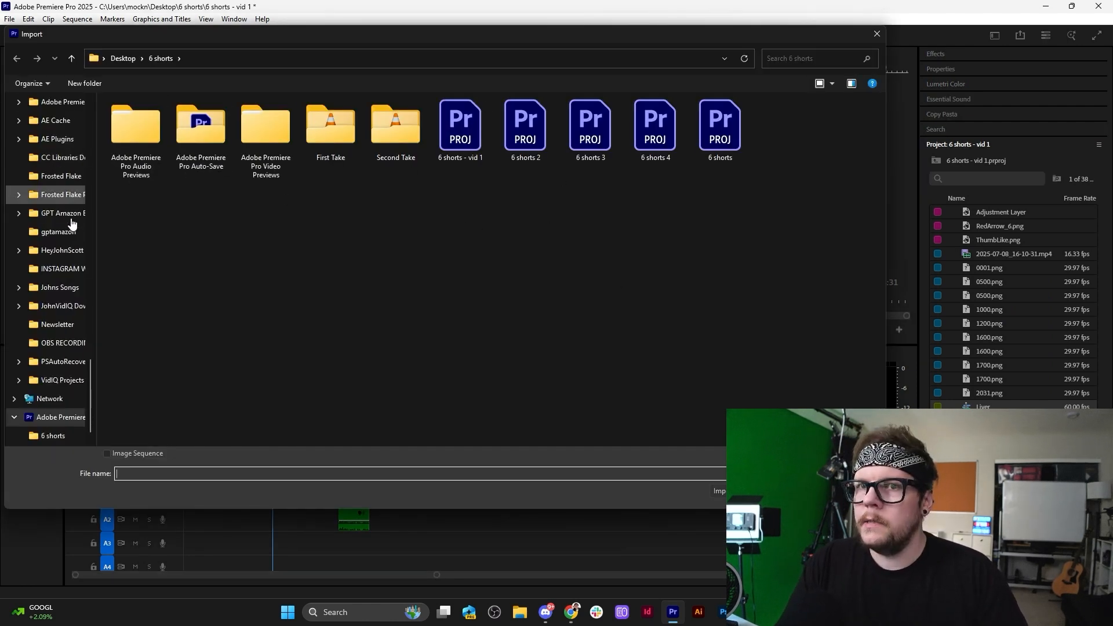
{"action": "scroll", "coordinate": [33, 205], "scroll_direction": "up", "scroll_amount": 10}
{"action": "left_click", "coordinate": [43, 161]}
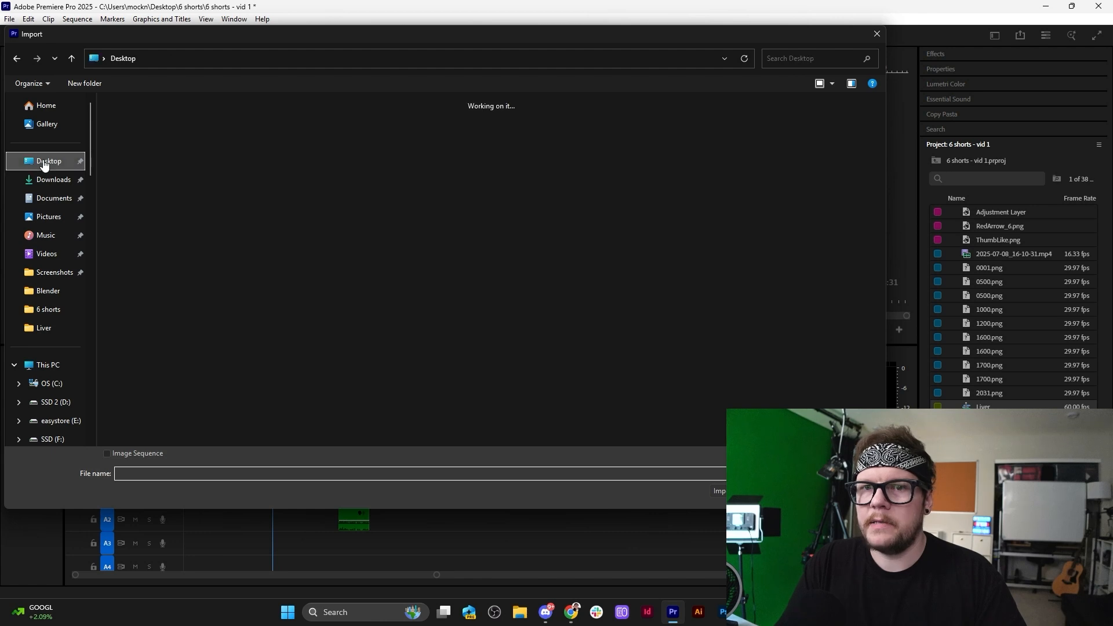
{"action": "left_click", "coordinate": [51, 327]}
{"action": "double_click", "coordinate": [124, 129]}
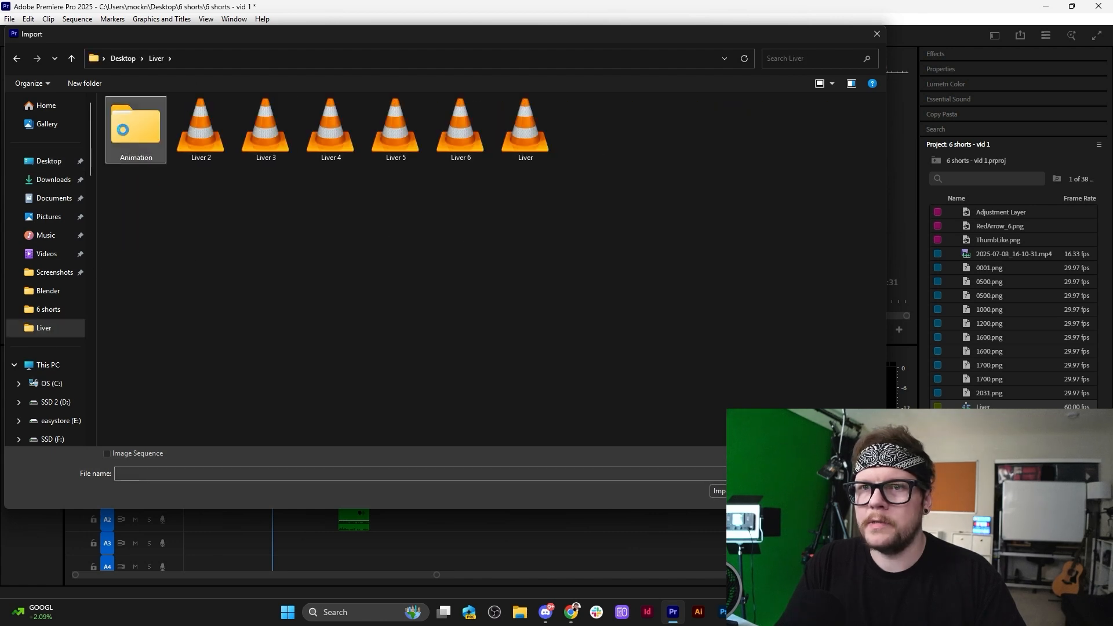
{"action": "left_click", "coordinate": [133, 123]}
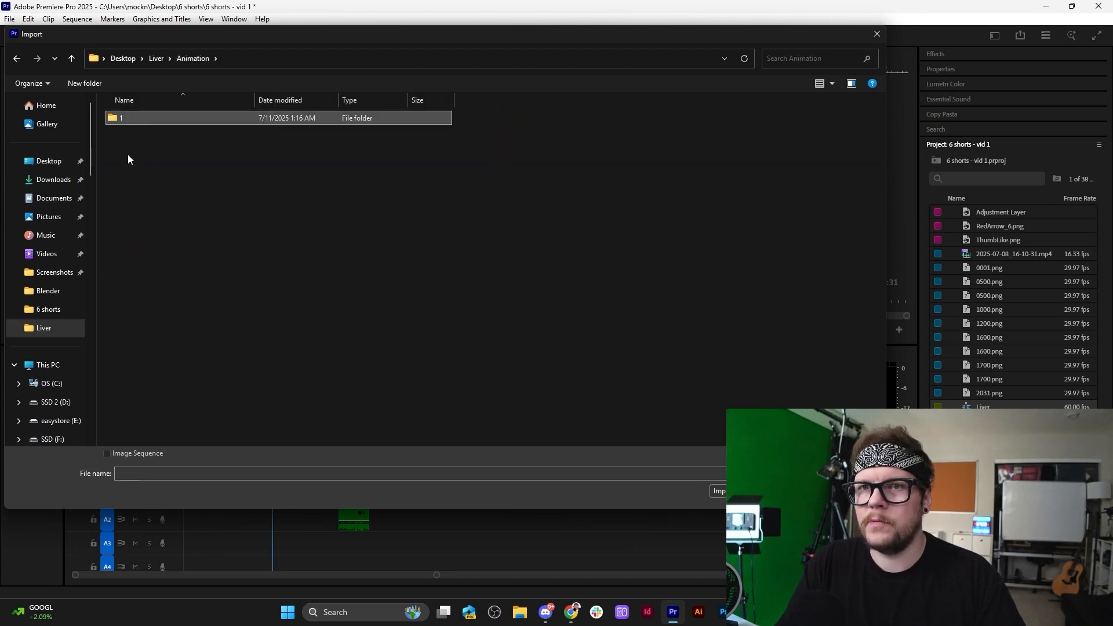
{"action": "double_click", "coordinate": [131, 121]}
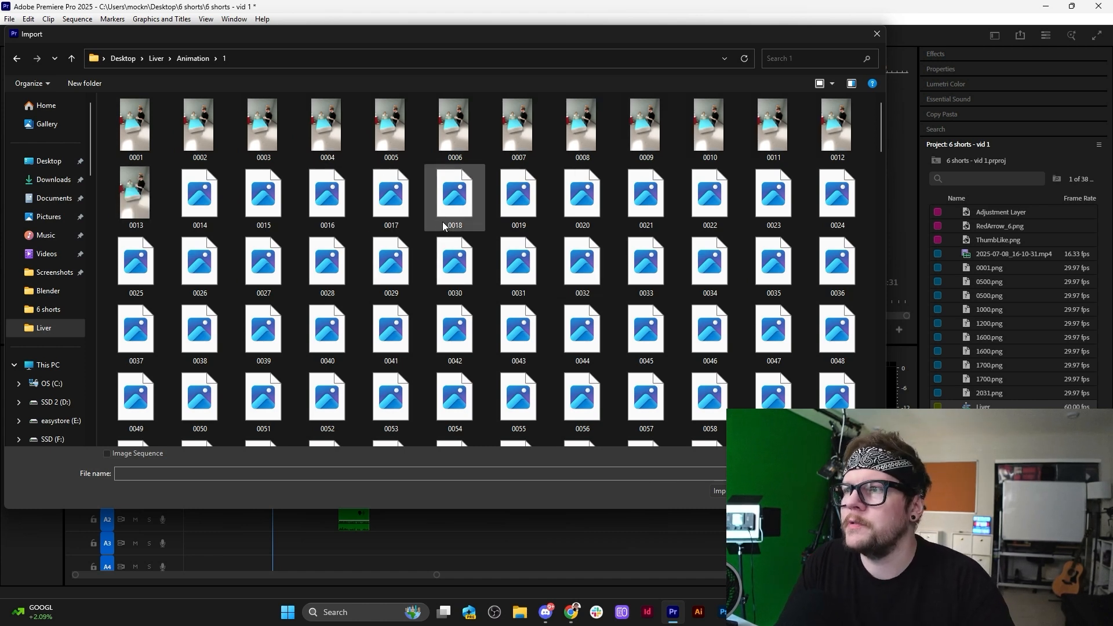
{"action": "left_click", "coordinate": [135, 129]}
{"action": "left_click", "coordinate": [107, 453]}
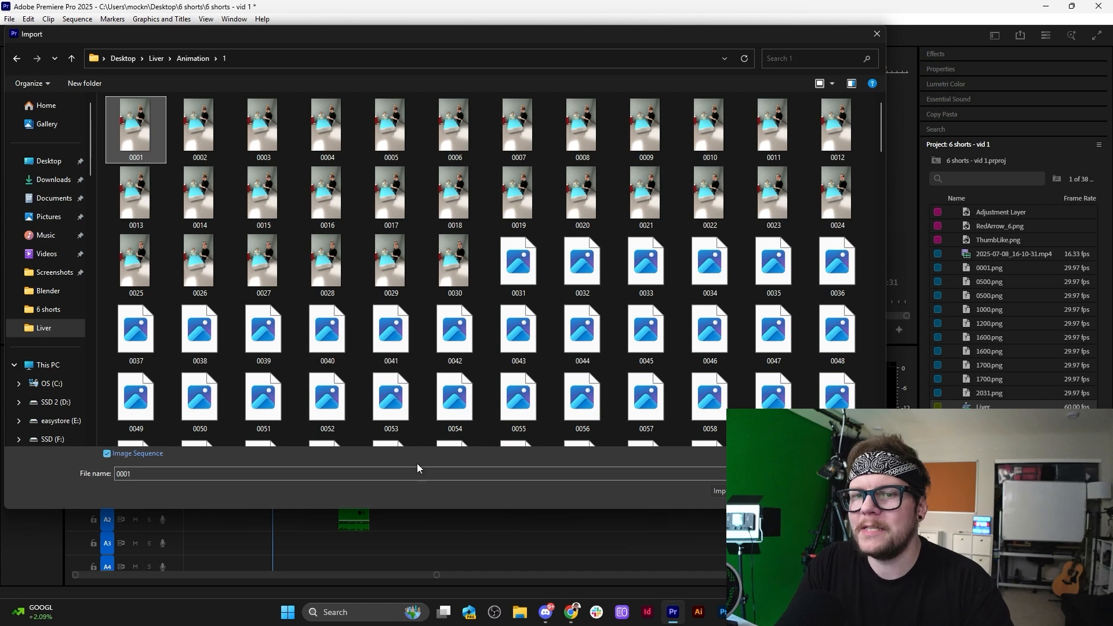
{"action": "left_click", "coordinate": [719, 491]}
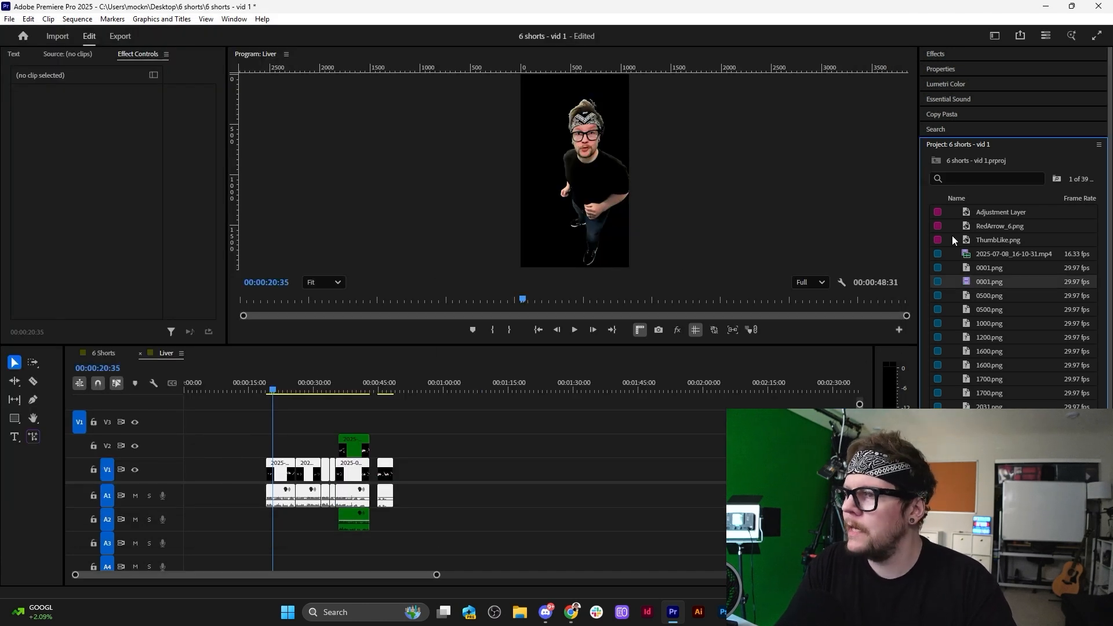
Place the 0001.png image sequence on V3 aligned with the start of the first clip and set its speed to 200%.
{"action": "left_click_drag", "start_coordinate": [1008, 283], "coordinate": [278, 428]}
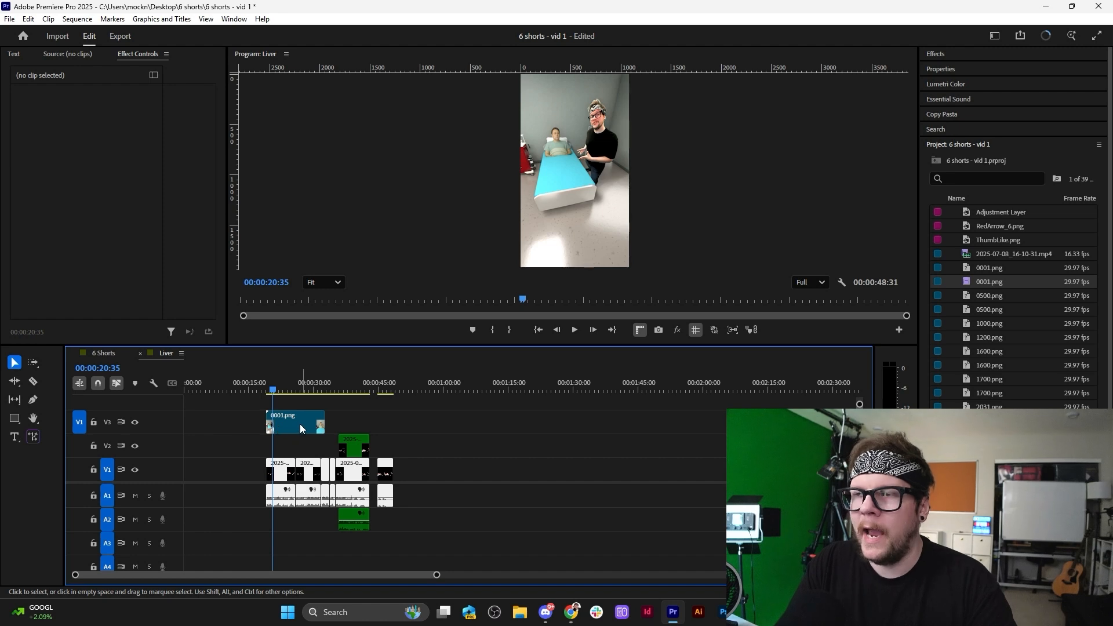
{"action": "left_click", "coordinate": [296, 424]}
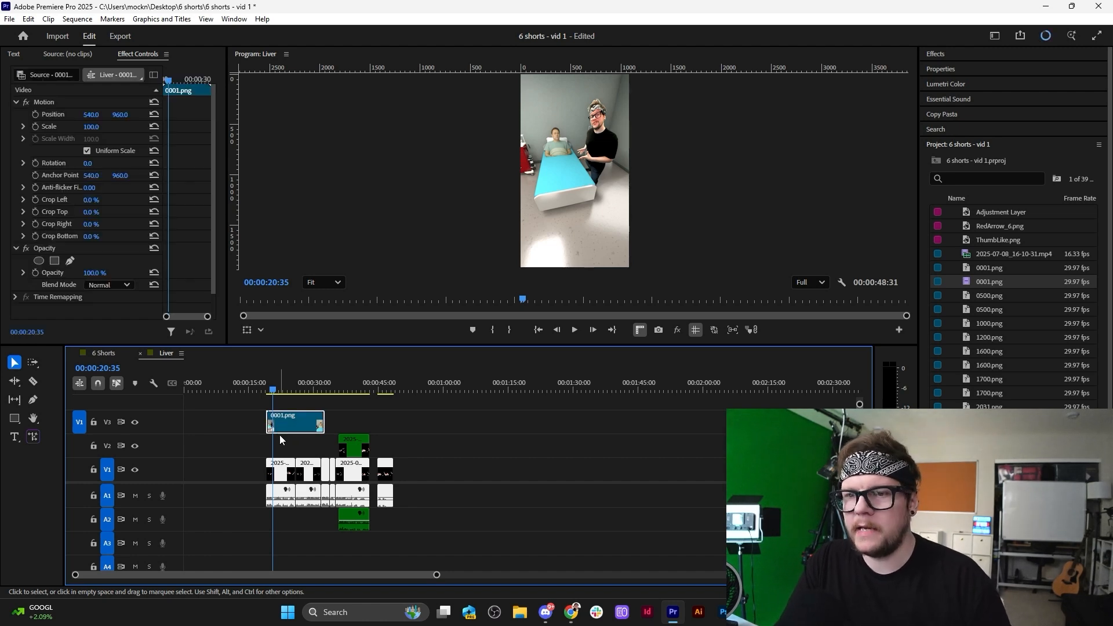
{"action": "key", "text": "="}
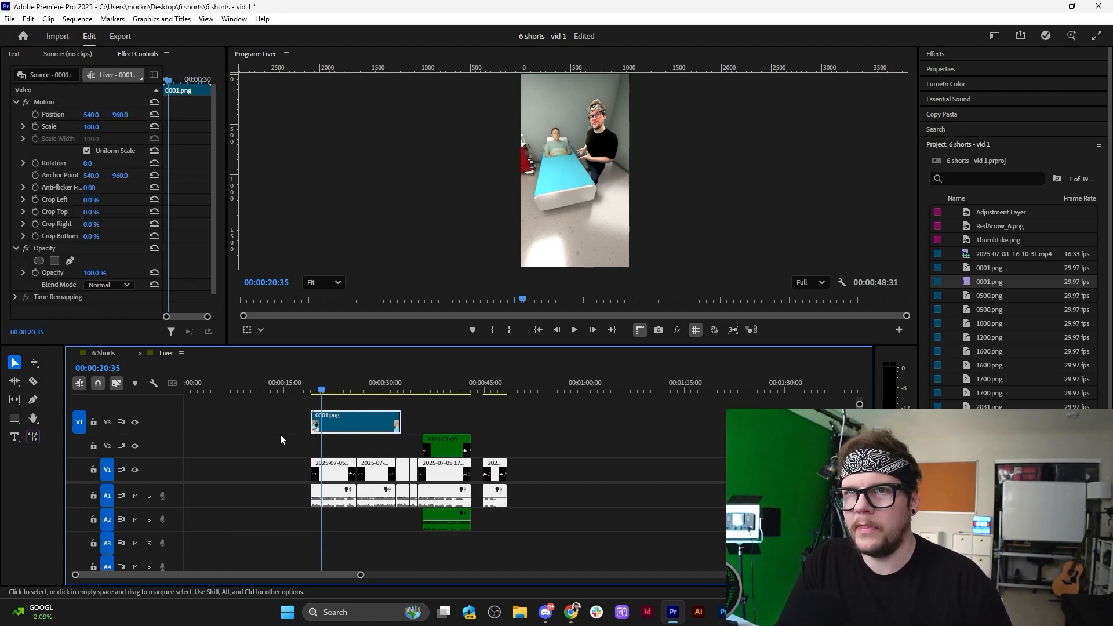
{"action": "key", "text": "="}
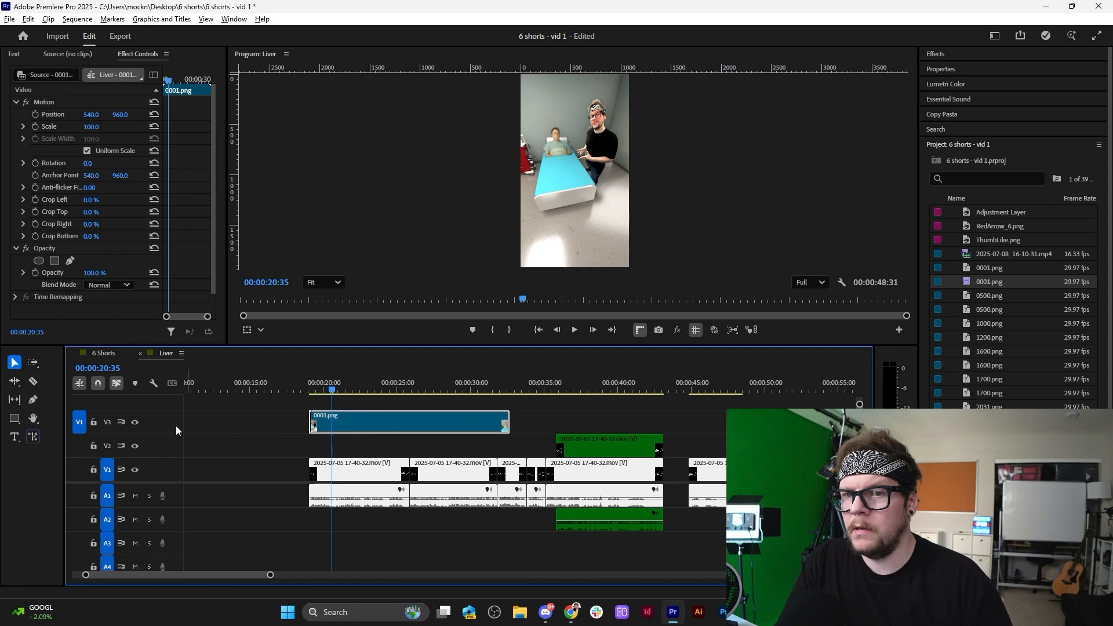
{"action": "right_click", "coordinate": [391, 420]}
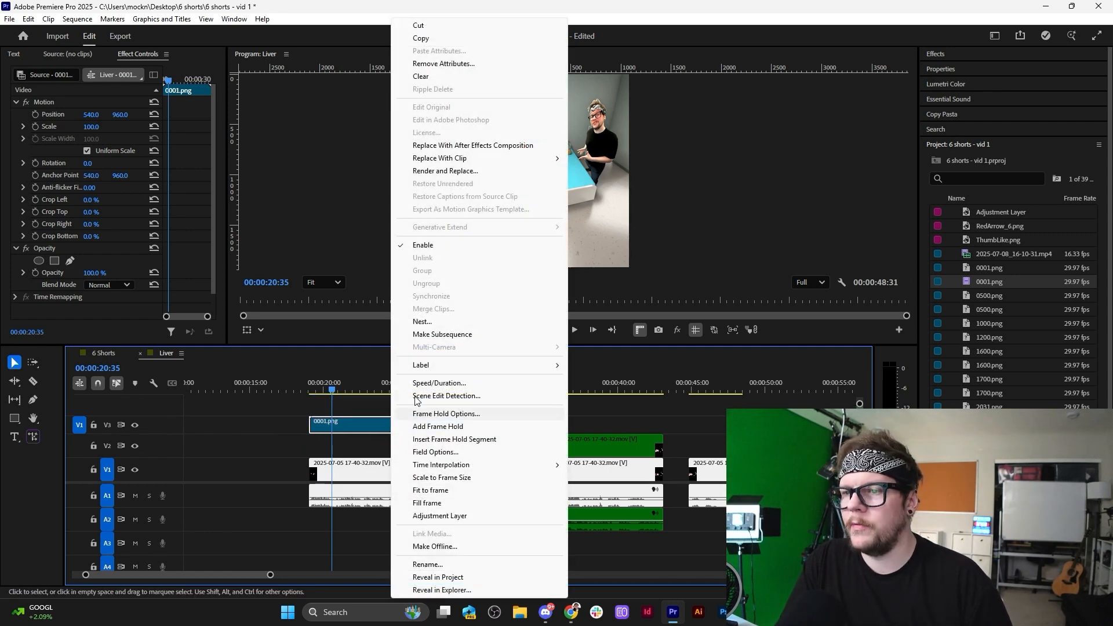
{"action": "left_click", "coordinate": [421, 382]}
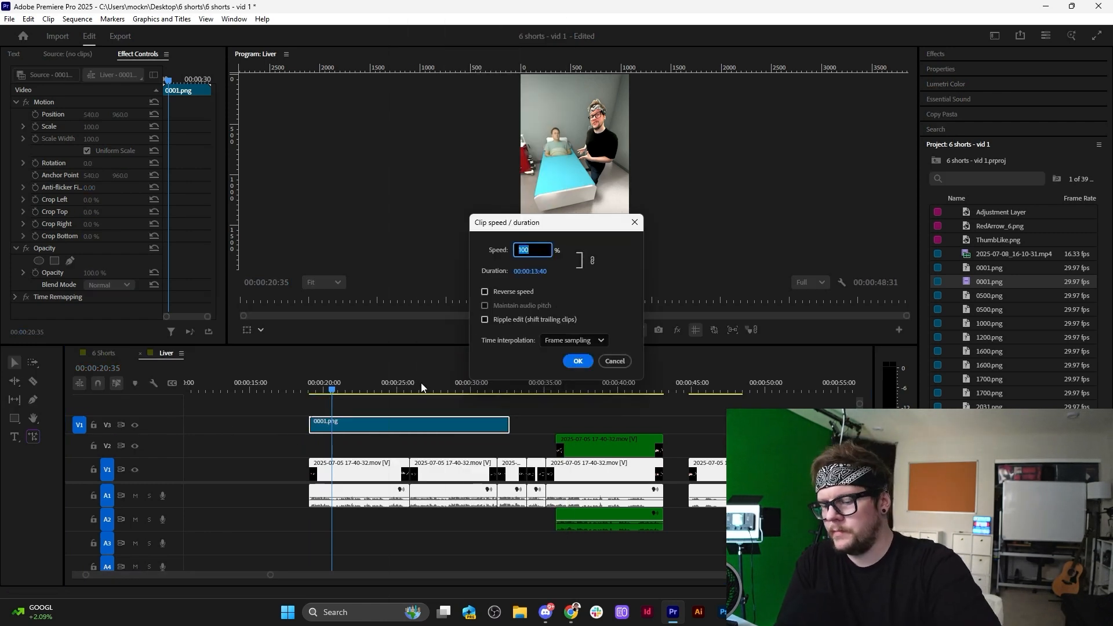
{"action": "key", "text": "Return"}
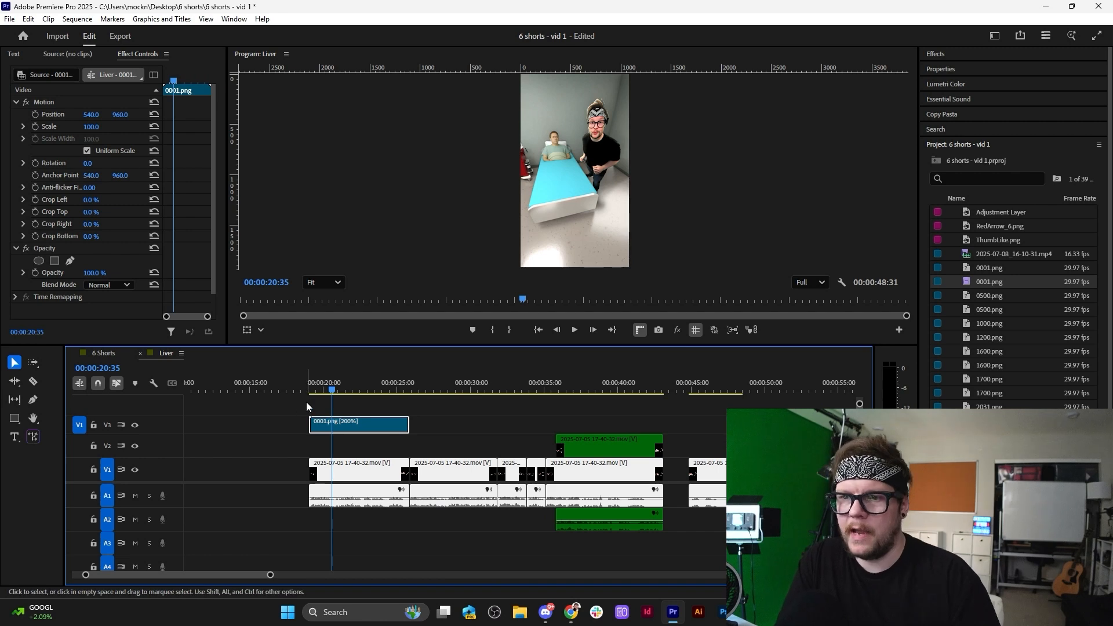
Play the hospital animation against the first clip's audio from 00:00:19:03 to check its timing.
{"action": "key", "text": "="}
{"action": "left_click", "coordinate": [294, 389]}
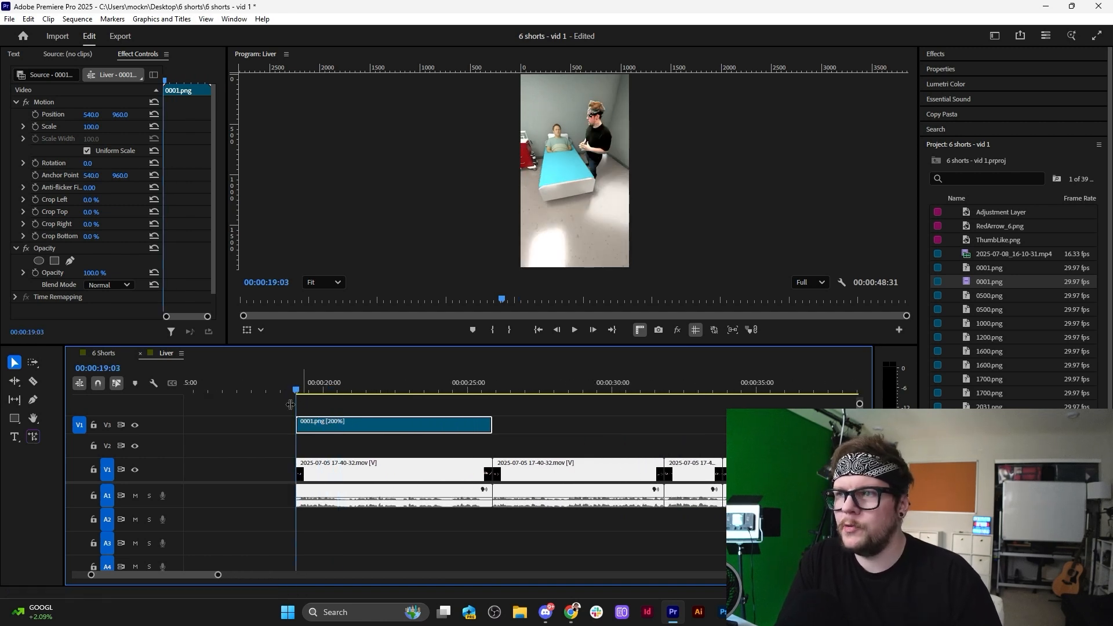
{"action": "key", "text": "space"}
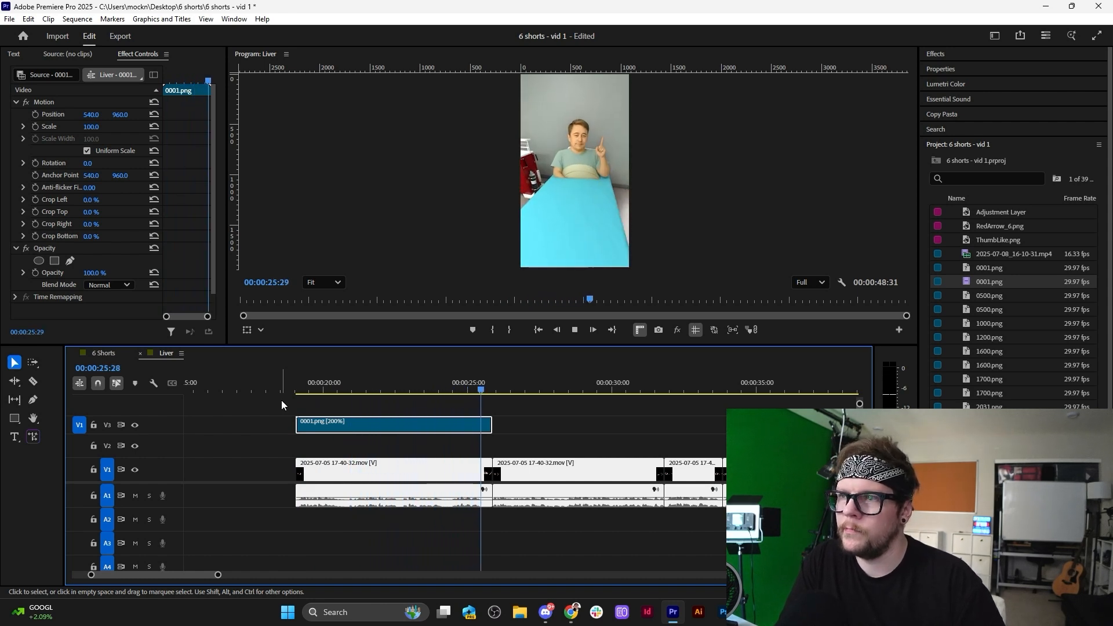
{"action": "key", "text": "space"}
{"action": "left_click", "coordinate": [527, 428]}
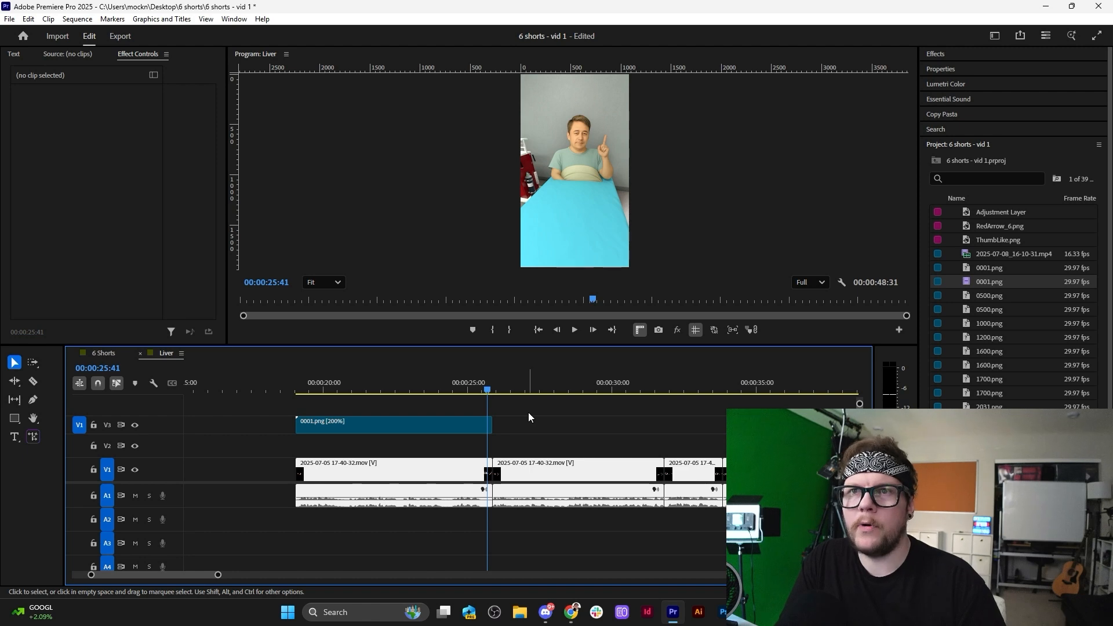
Save the project and continue playback through the second clip in the Liver sequence.
{"action": "key", "text": "ctrl+s"}
{"action": "key", "text": "space"}
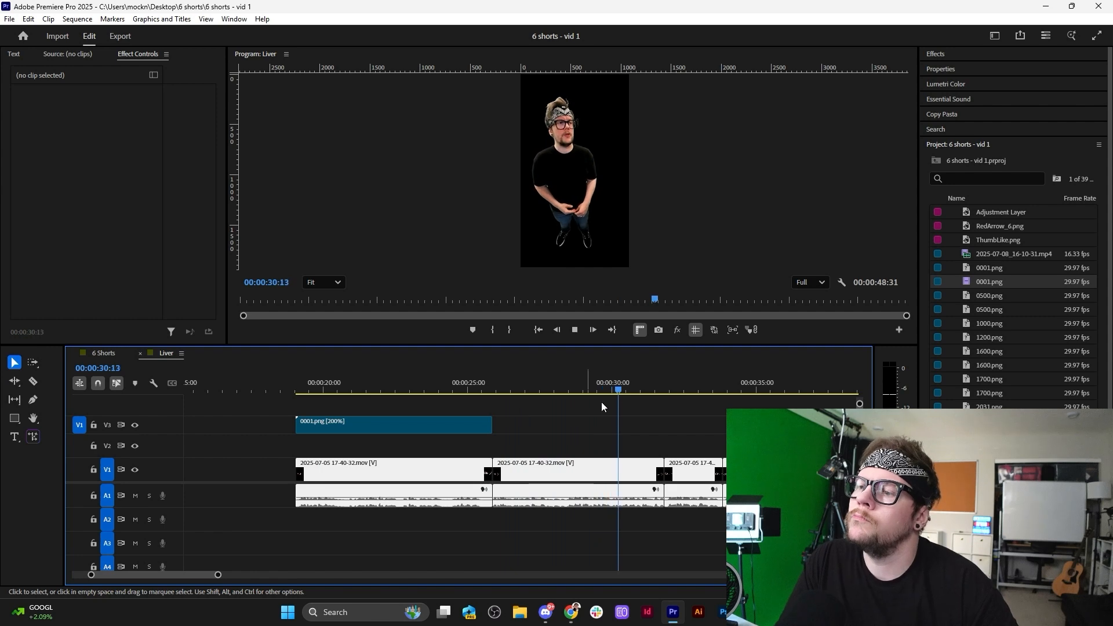
{"action": "key", "text": "space"}
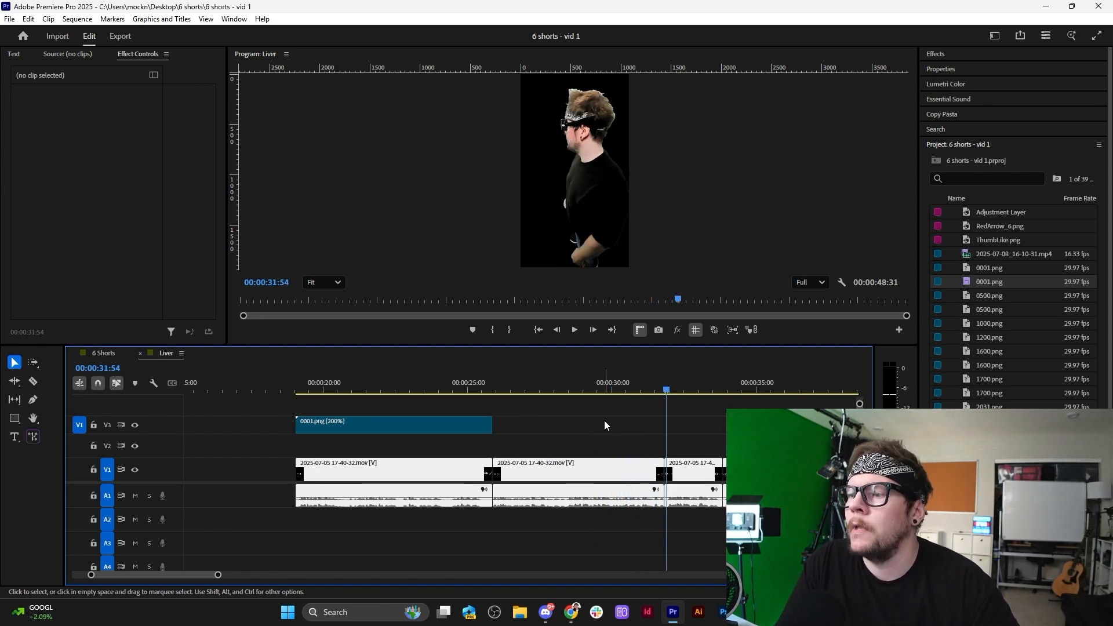
Switch to Blender, save hospital.blend and open the recent file office.blend.
{"action": "left_click", "coordinate": [1093, 14]}
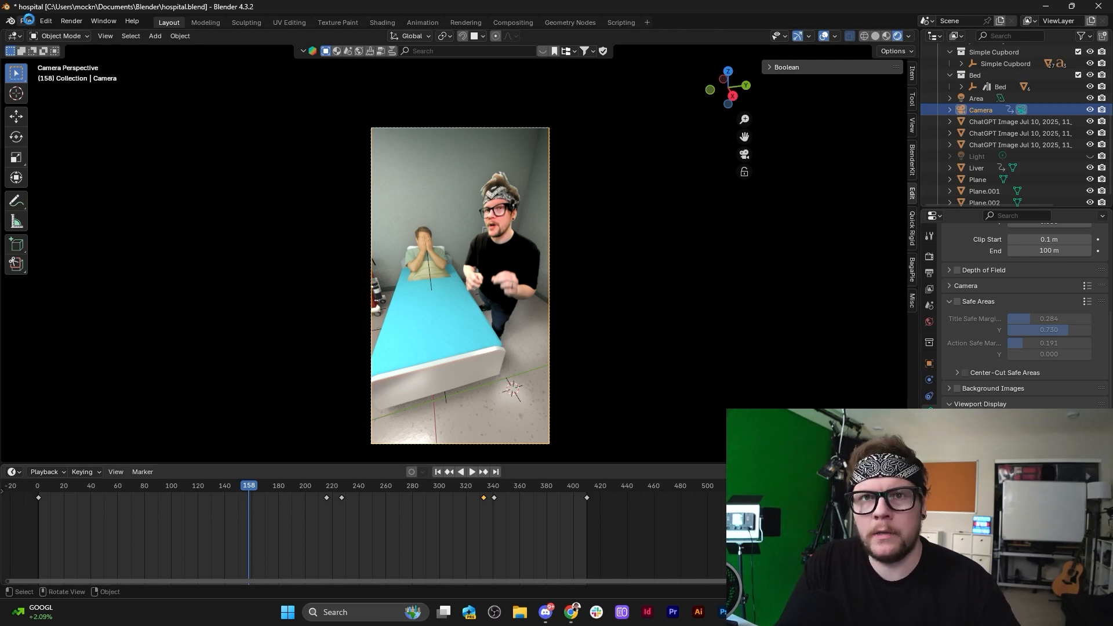
{"action": "key", "text": "ctrl+s"}
{"action": "left_click", "coordinate": [27, 21]}
{"action": "mouse_move", "coordinate": [57, 58]}
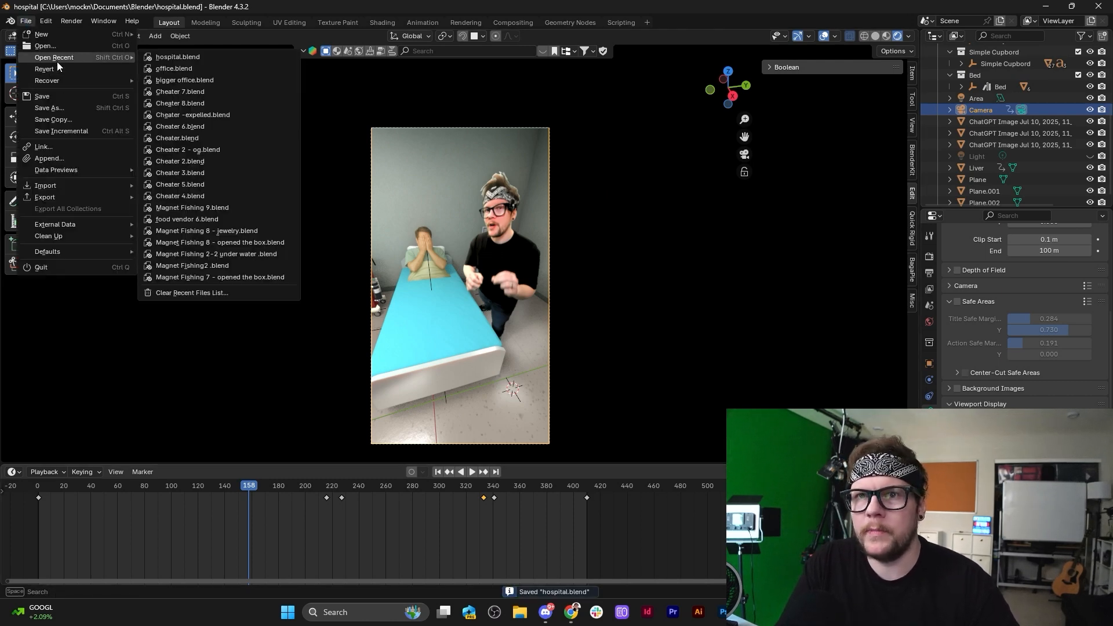
{"action": "left_click", "coordinate": [214, 68]}
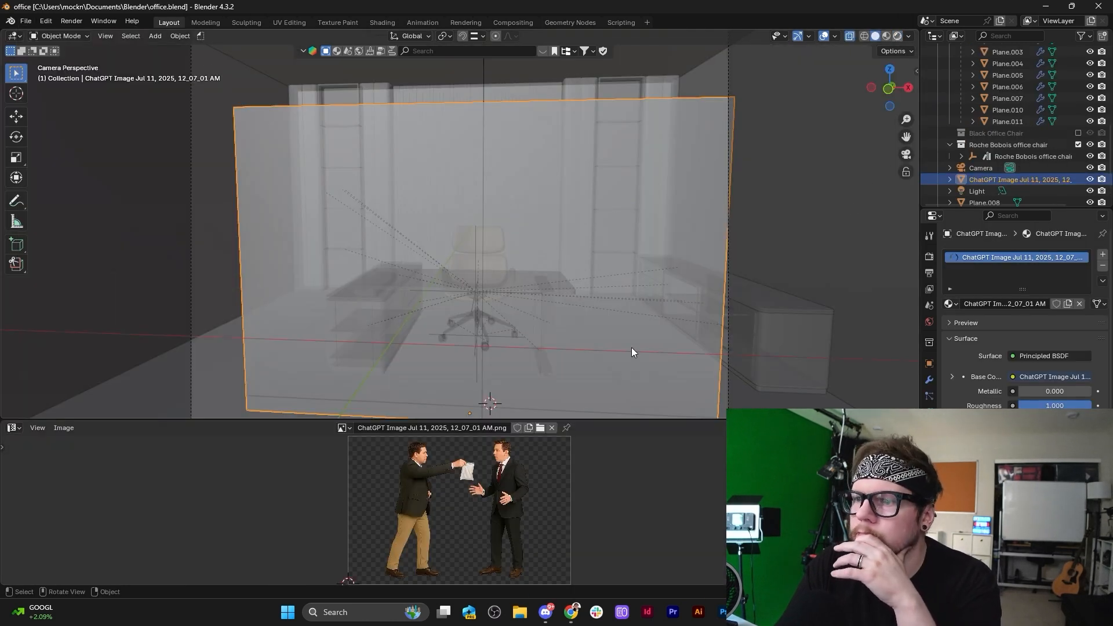
Show the office scene in rendered viewport shading and select the ChatGPT cutout plane of the two men.
{"action": "left_click", "coordinate": [897, 36]}
{"action": "left_click", "coordinate": [807, 295]}
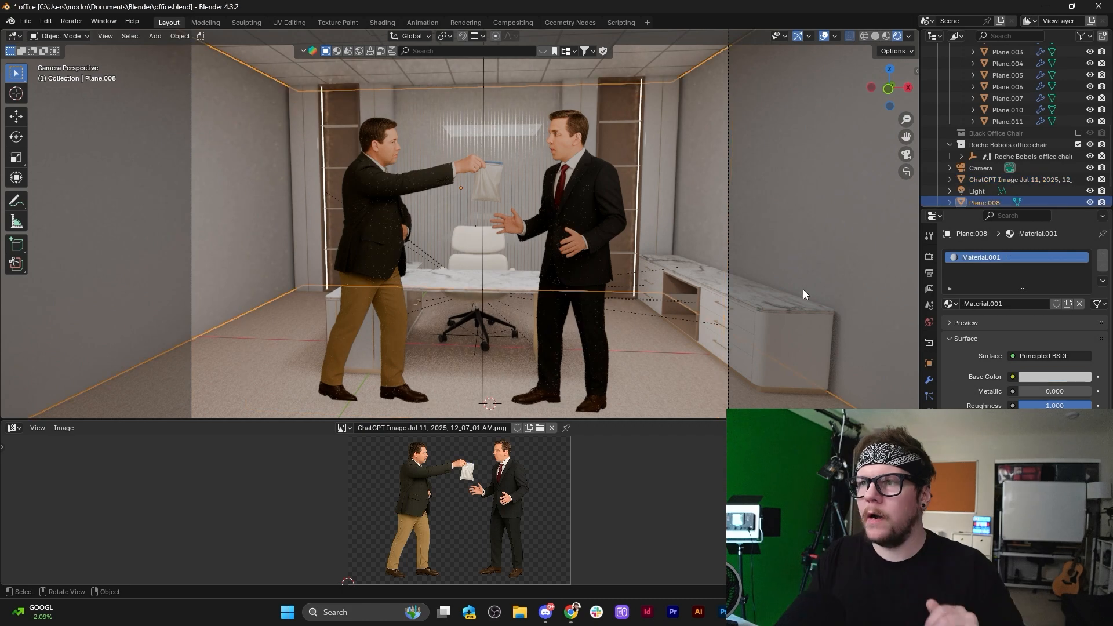
{"action": "left_click", "coordinate": [564, 138]}
Examine the suited man's face on the cutout plane up close, then return to the full office view.
{"action": "scroll", "coordinate": [565, 135], "scroll_direction": "up", "scroll_amount": 5}
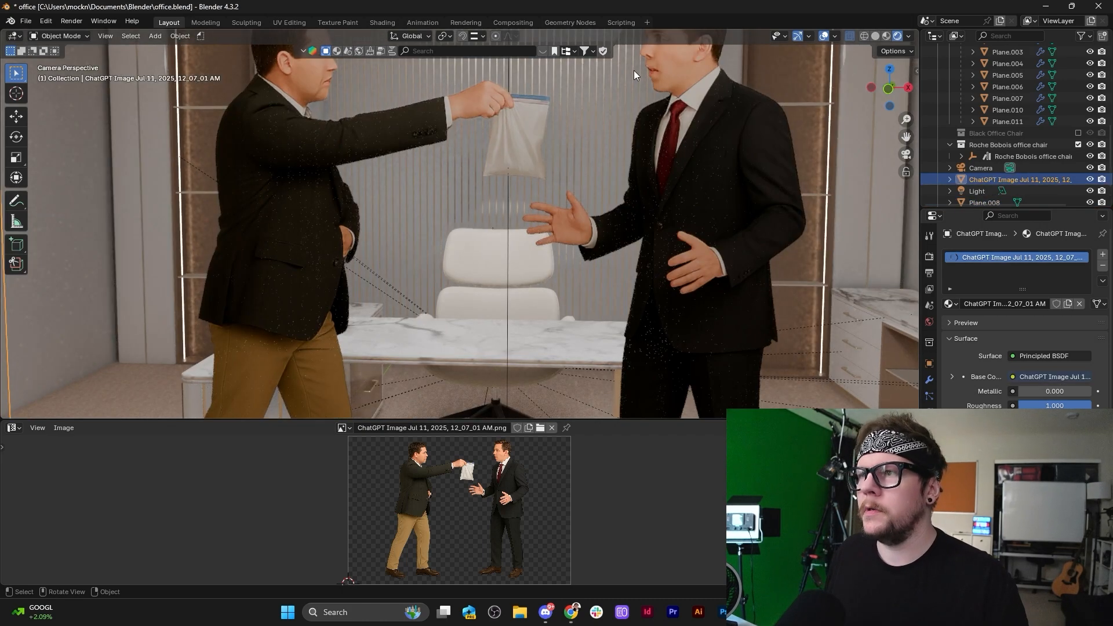
{"action": "scroll", "coordinate": [651, 88], "scroll_direction": "up", "scroll_amount": 4}
{"action": "middle_click_drag", "start_coordinate": [645, 102], "coordinate": [376, 286], "text": "shift"}
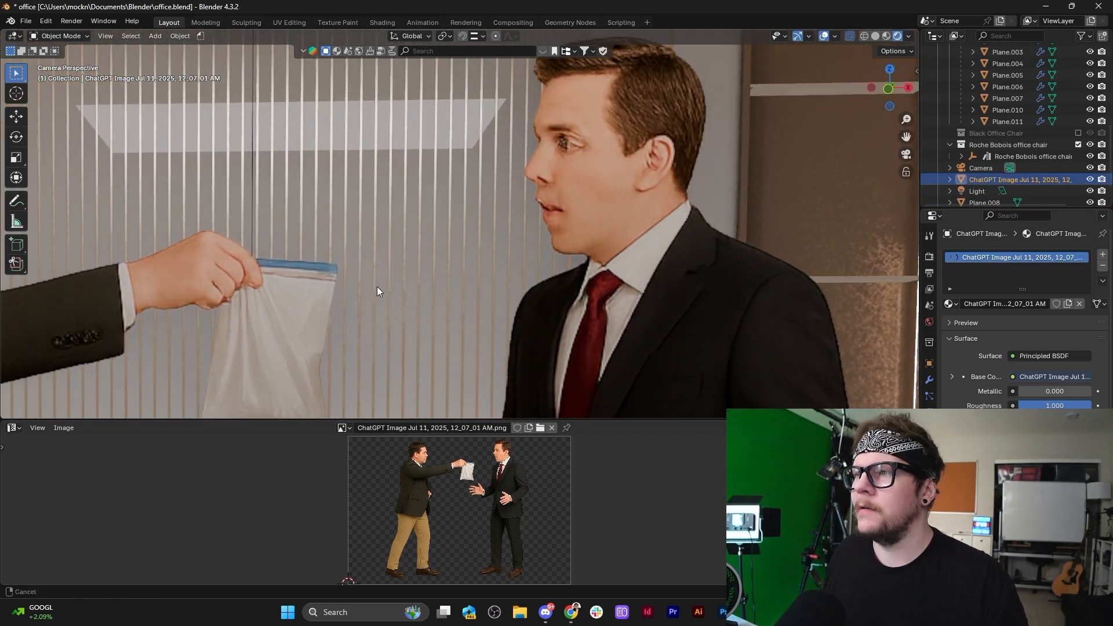
{"action": "scroll", "coordinate": [667, 127], "scroll_direction": "up", "scroll_amount": 3}
{"action": "middle_click_drag", "start_coordinate": [667, 127], "coordinate": [472, 232], "text": "shift"}
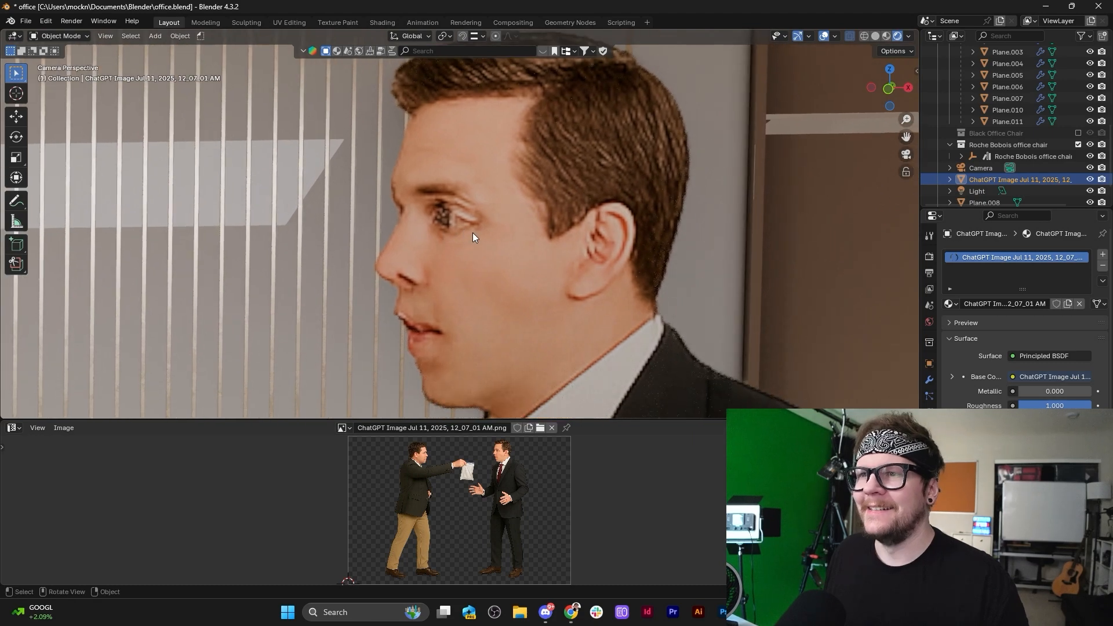
{"action": "scroll", "coordinate": [471, 232], "scroll_direction": "up", "scroll_amount": 3}
{"action": "mouse_move", "coordinate": [580, 419]}
{"action": "left_mouse_down"}
{"action": "mouse_move", "coordinate": [579, 525]}
{"action": "mouse_move", "coordinate": [580, 435]}
{"action": "left_mouse_up"}
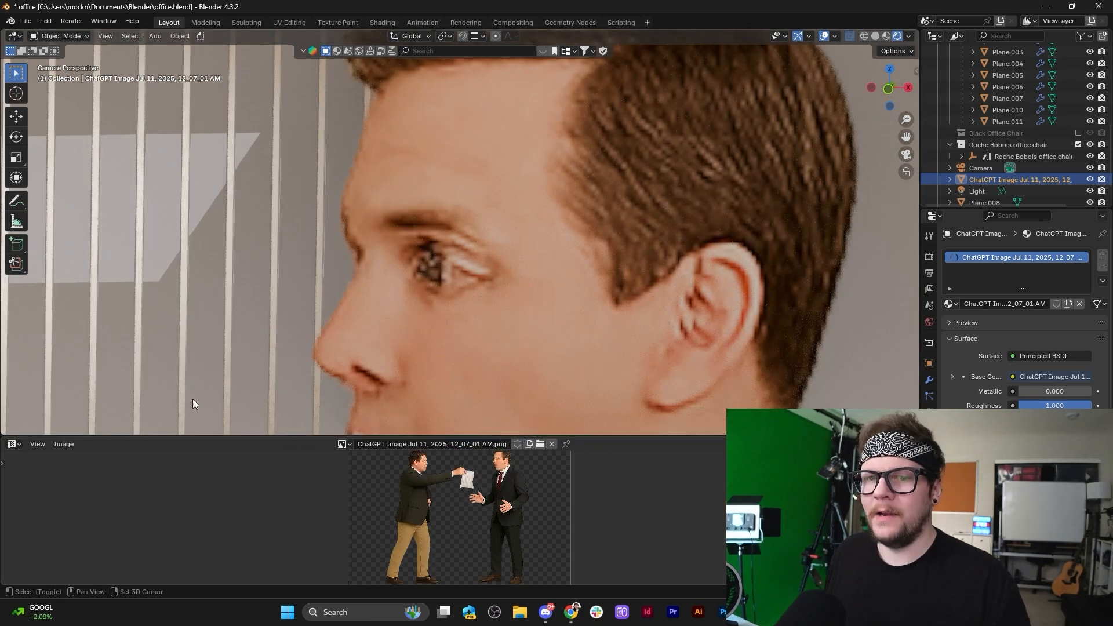
{"action": "scroll", "coordinate": [202, 386], "scroll_direction": "down", "scroll_amount": 18}
{"action": "scroll", "coordinate": [267, 389], "scroll_direction": "up", "scroll_amount": 1}
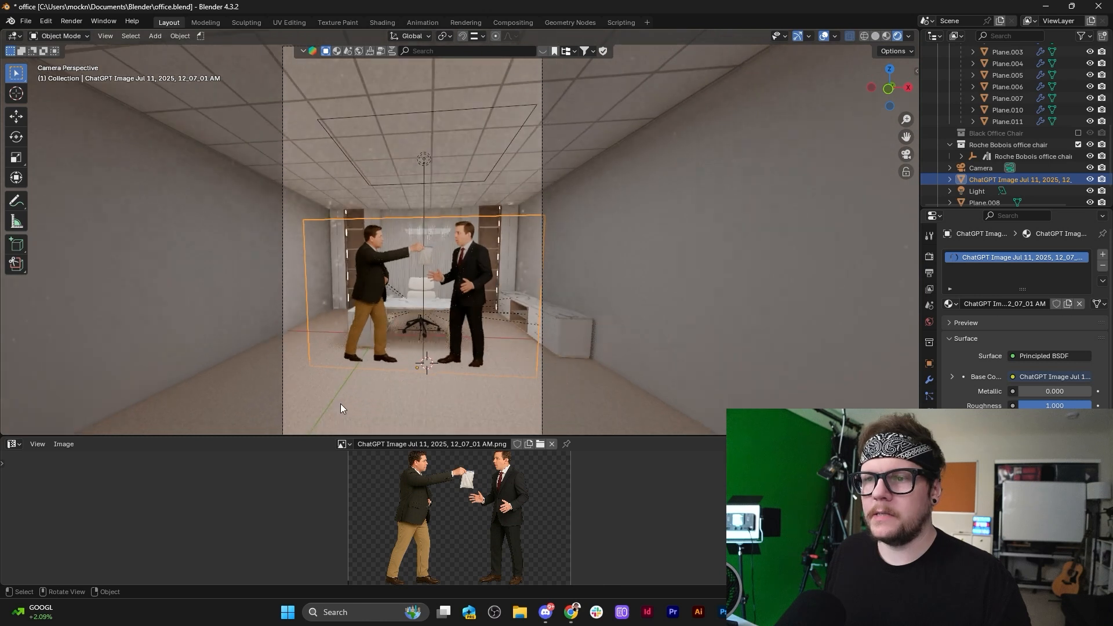
Place the 3D cursor on the floor in front of the two men and add Liver 2.mov there as an image mesh plane.
{"action": "right_click", "coordinate": [375, 392], "text": "shift"}
{"action": "key", "text": "shift+a"}
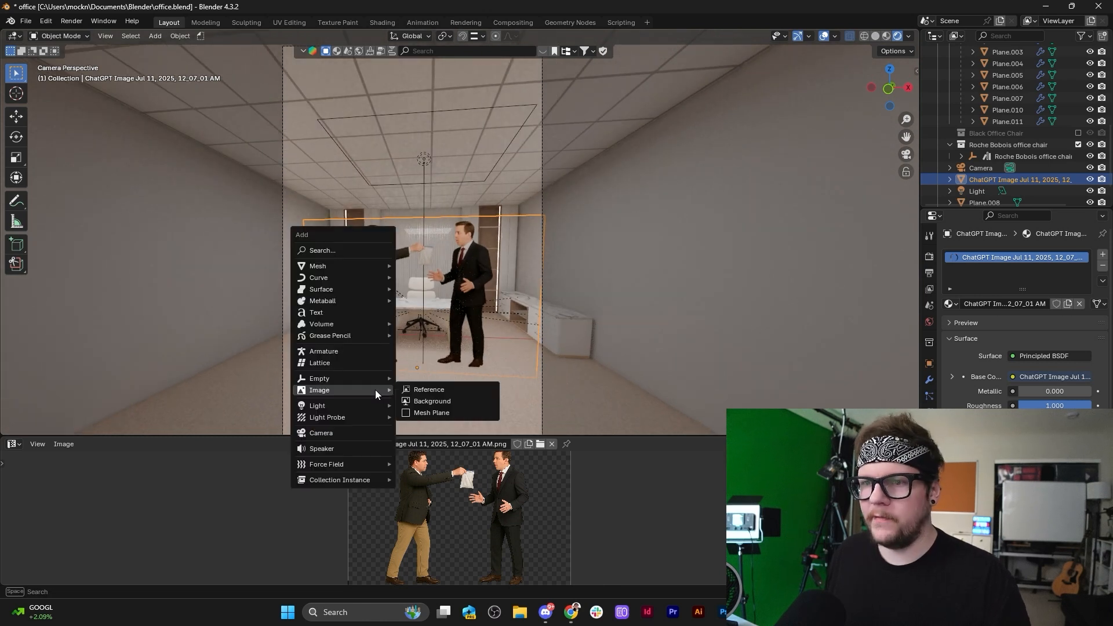
{"action": "left_click", "coordinate": [438, 415]}
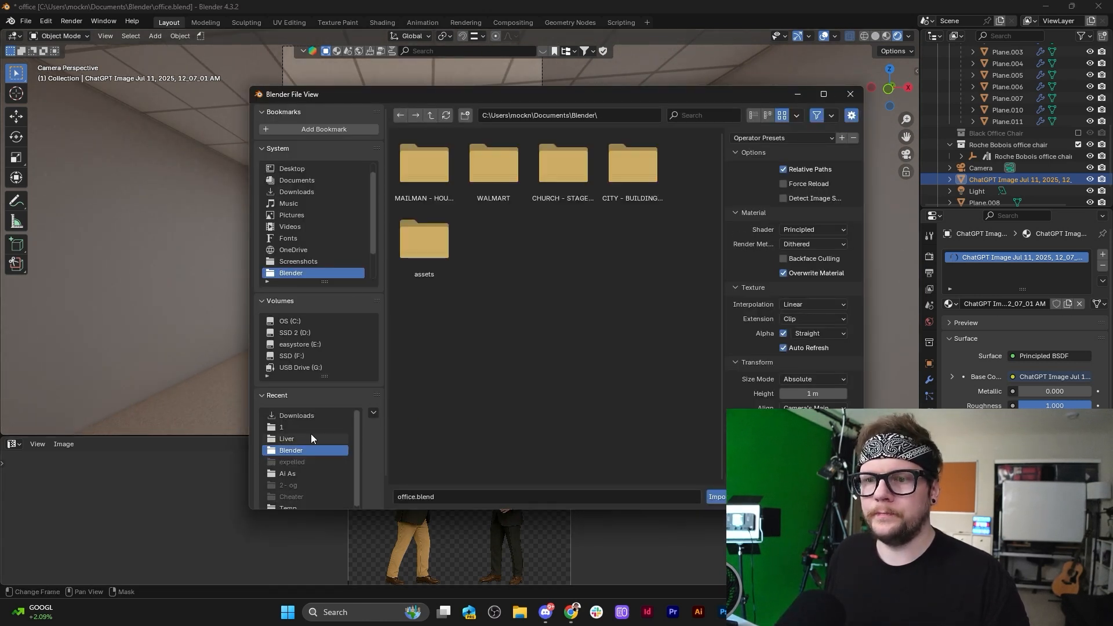
{"action": "left_click", "coordinate": [307, 438]}
{"action": "left_click", "coordinate": [568, 259]}
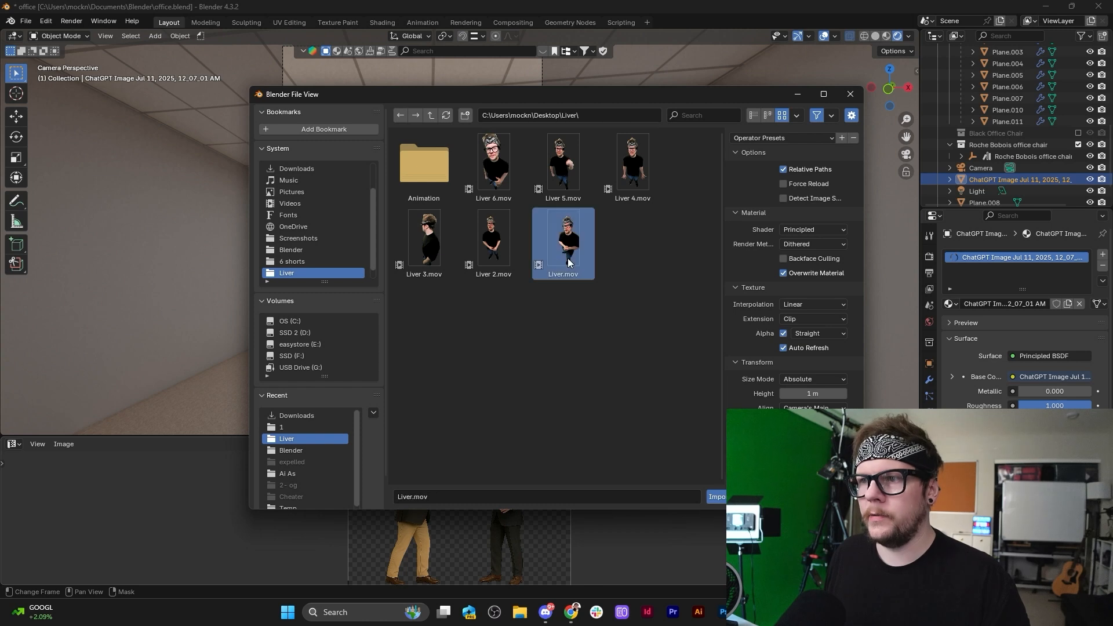
{"action": "left_click", "coordinate": [499, 259]}
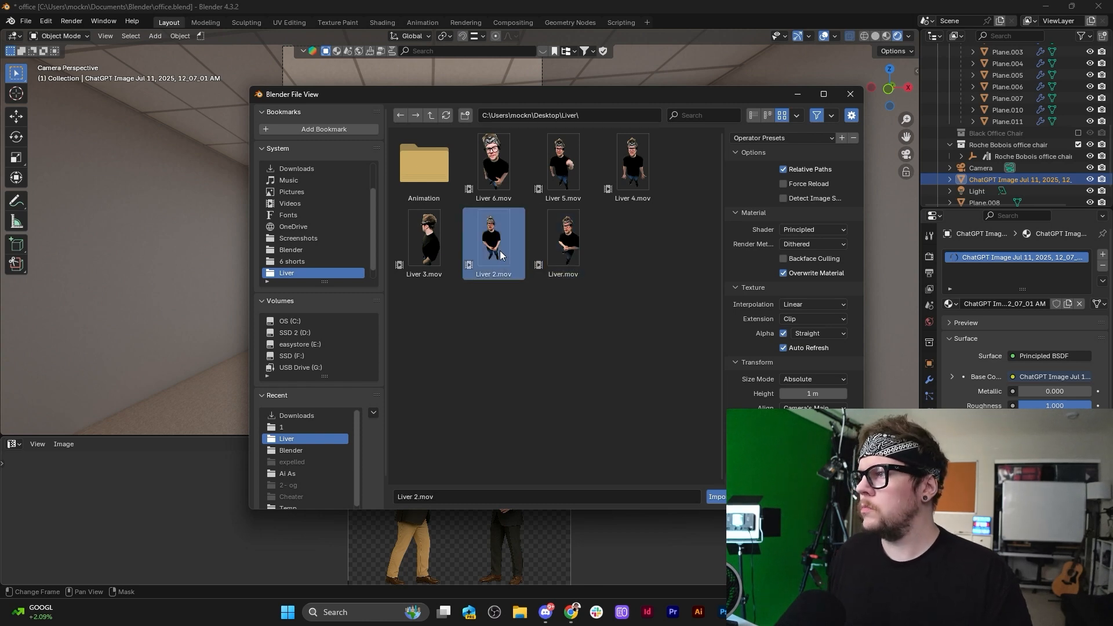
{"action": "double_click", "coordinate": [500, 250]}
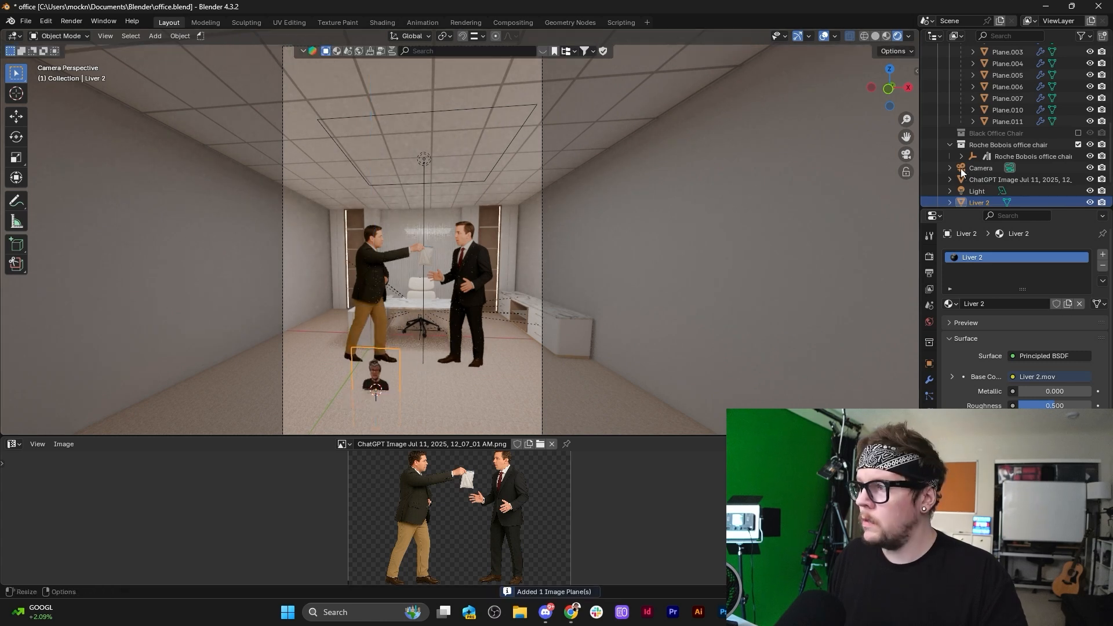
{"action": "scroll", "coordinate": [1031, 153], "scroll_direction": "up", "scroll_amount": 5}
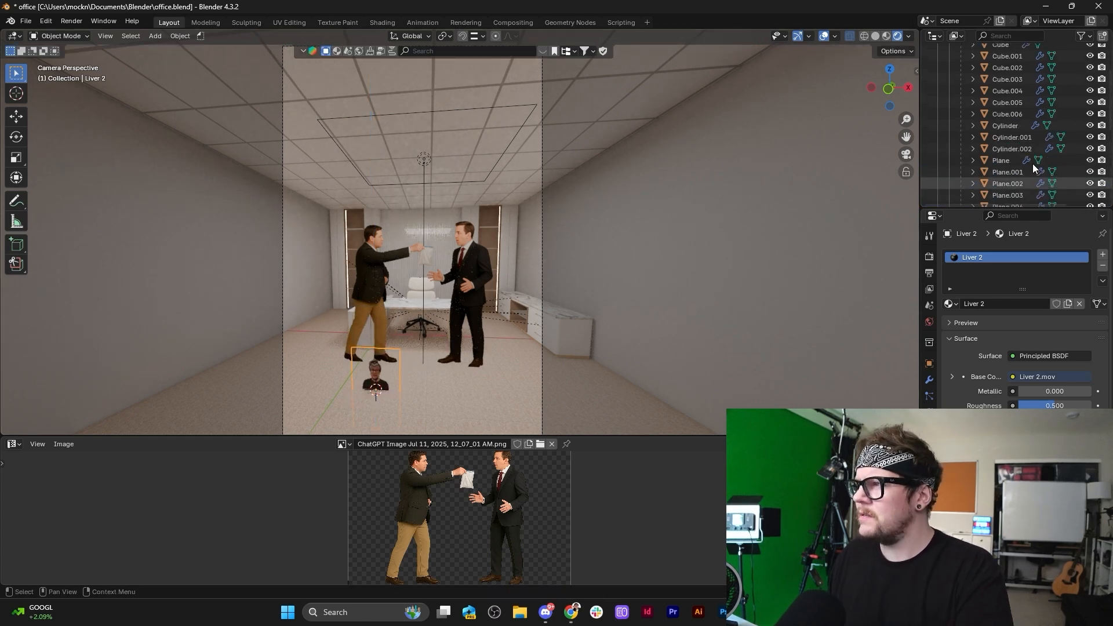
Raise the Liver 2 plane vertically until the man's feet meet the floor and set its material roughness to 1.0.
{"action": "scroll", "coordinate": [1033, 166], "scroll_direction": "down", "scroll_amount": 6}
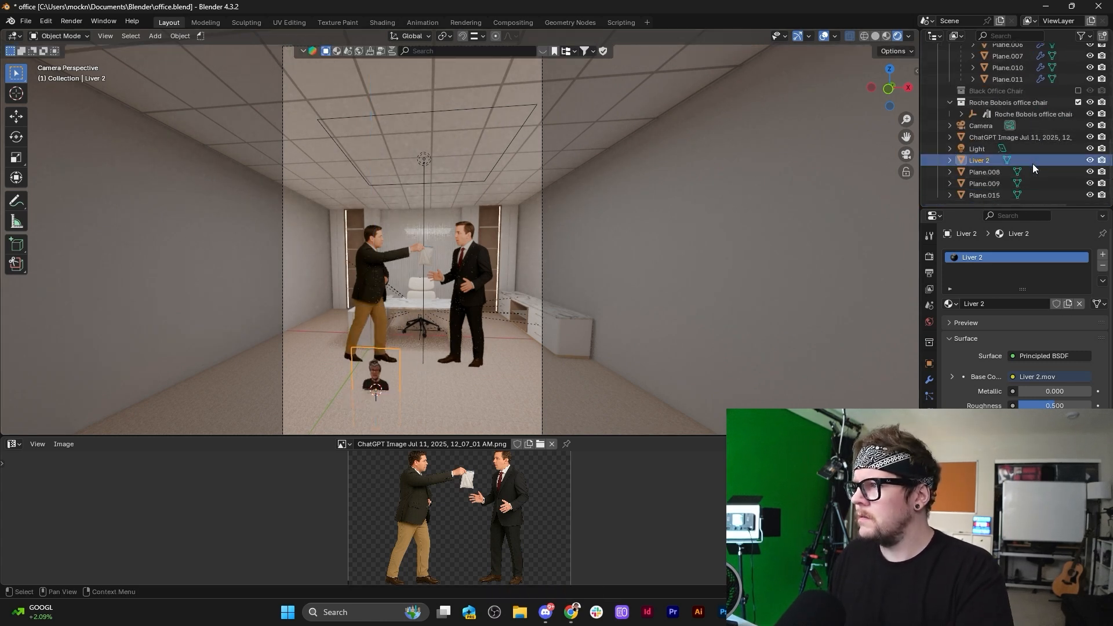
{"action": "key", "text": "KP_Decimal"}
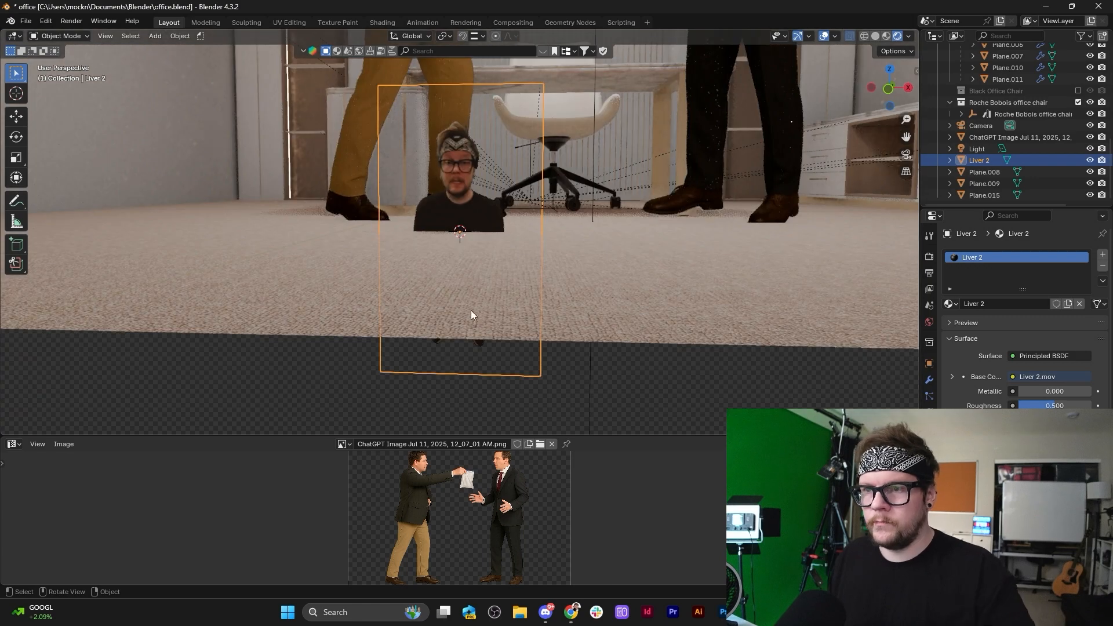
{"action": "key", "text": "g"}
{"action": "key", "text": "z"}
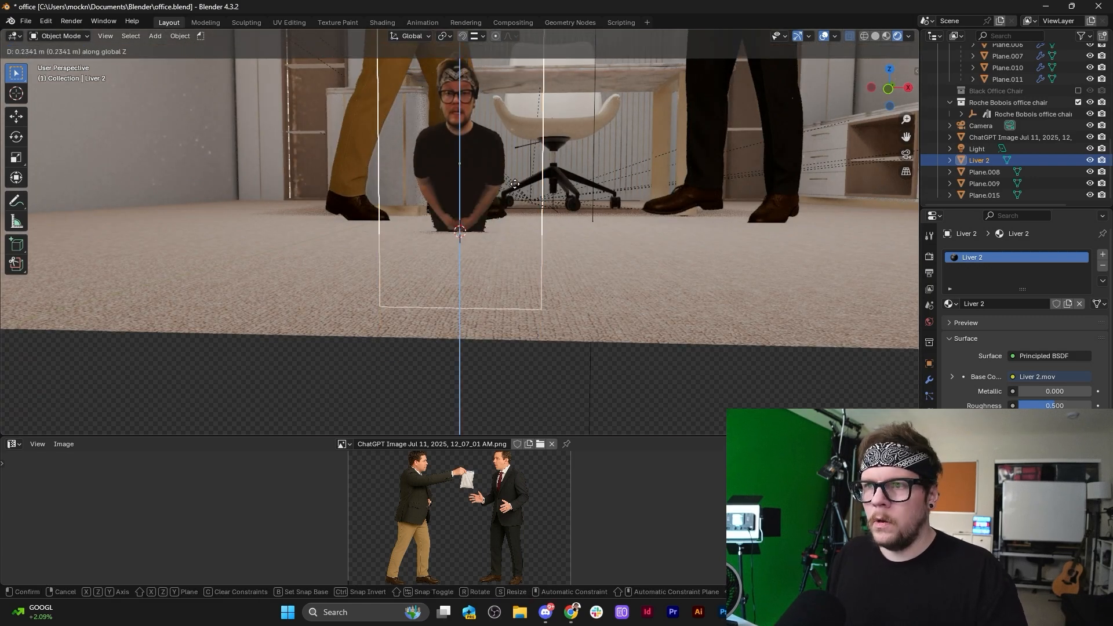
{"action": "left_click", "coordinate": [520, 158]}
{"action": "scroll", "coordinate": [510, 244], "scroll_direction": "down", "scroll_amount": 5}
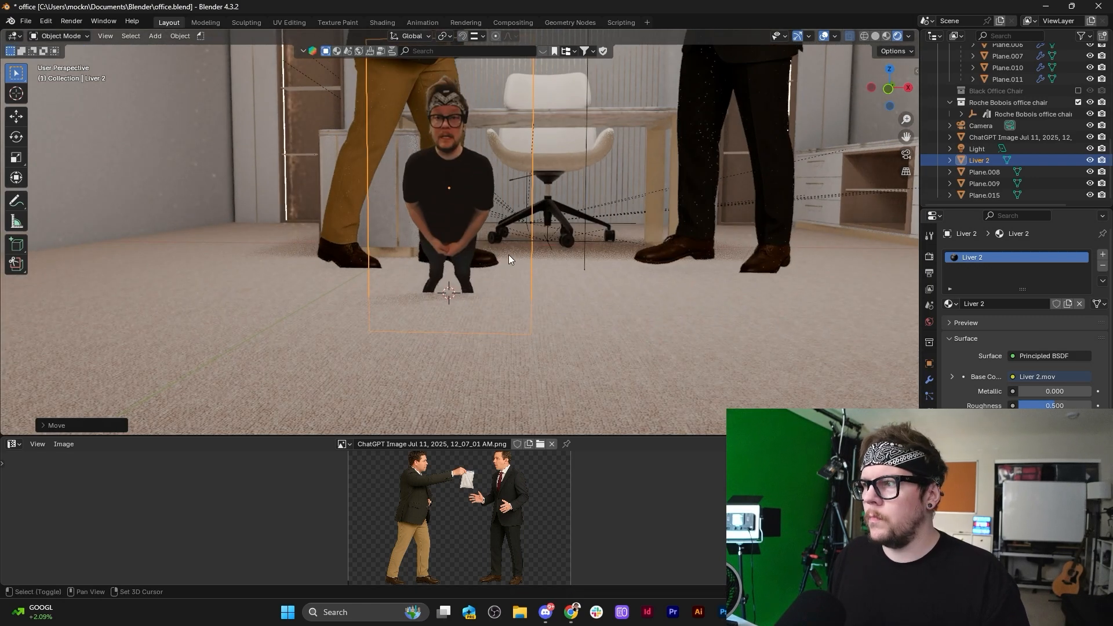
{"action": "scroll", "coordinate": [520, 266], "scroll_direction": "down", "scroll_amount": 2, "text": "shift"}
{"action": "middle_click_drag", "start_coordinate": [520, 266], "coordinate": [499, 329], "text": "shift"}
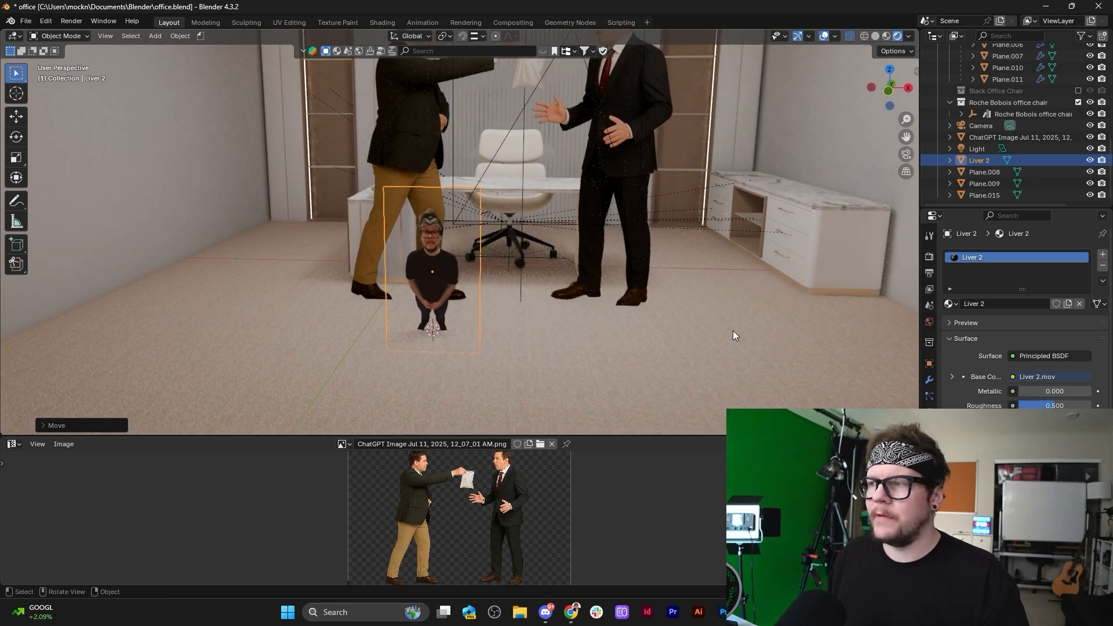
{"action": "left_click_drag", "start_coordinate": [1055, 408], "coordinate": [1096, 407]}
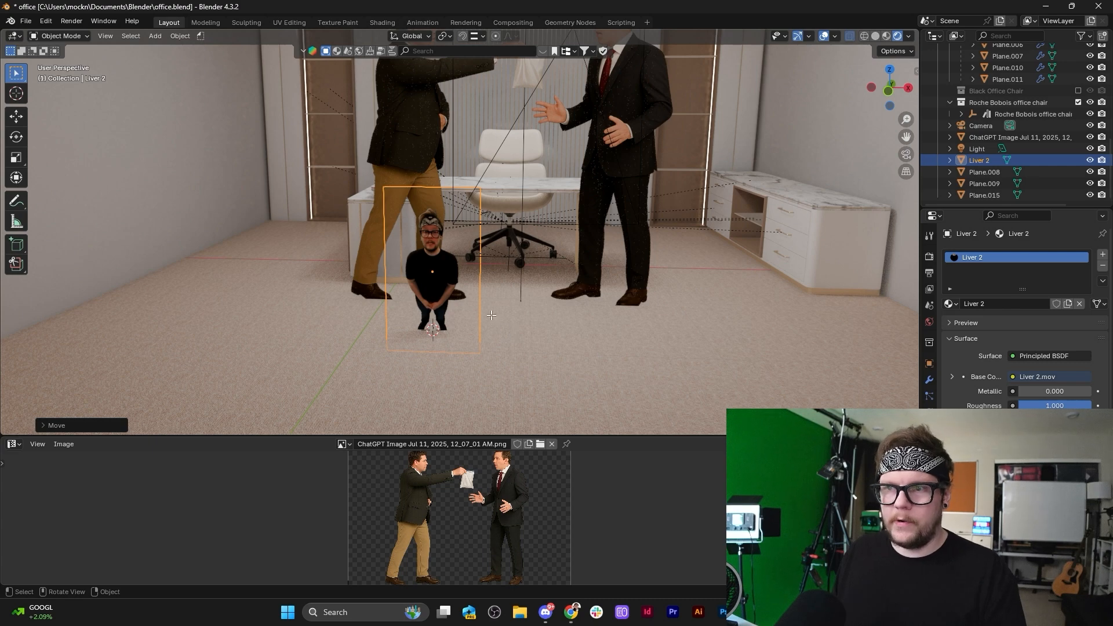
Move the Liver 2 plane's mesh upward in Edit Mode so the object's origin sits at the man's feet.
{"action": "key", "text": "Tab"}
{"action": "key", "text": "g"}
{"action": "key", "text": "z"}
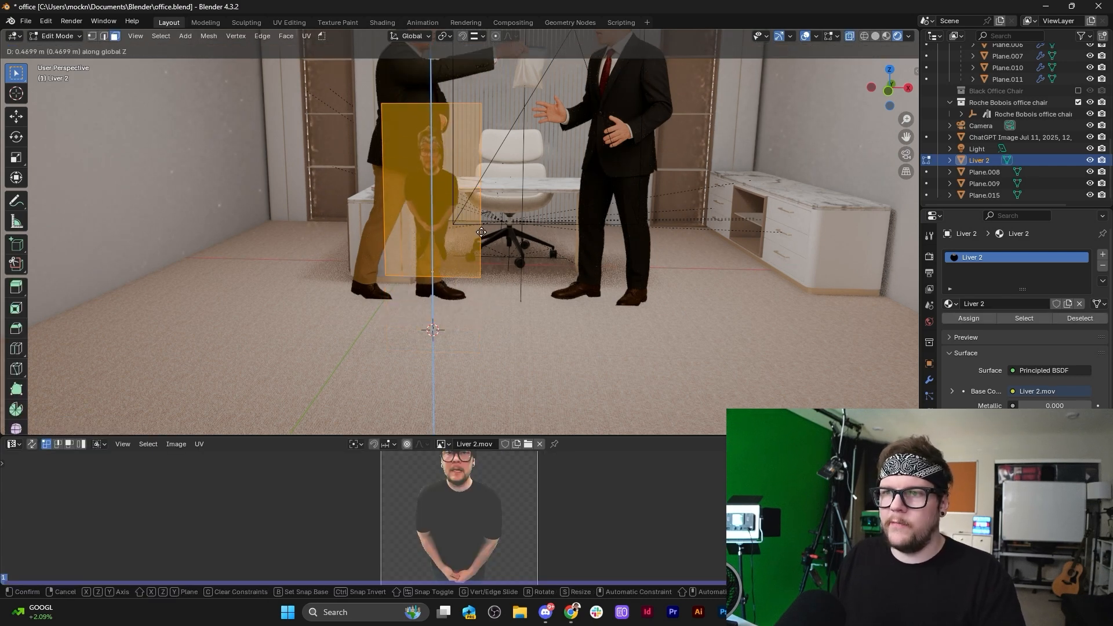
{"action": "left_click", "coordinate": [478, 243]}
{"action": "key", "text": "Tab"}
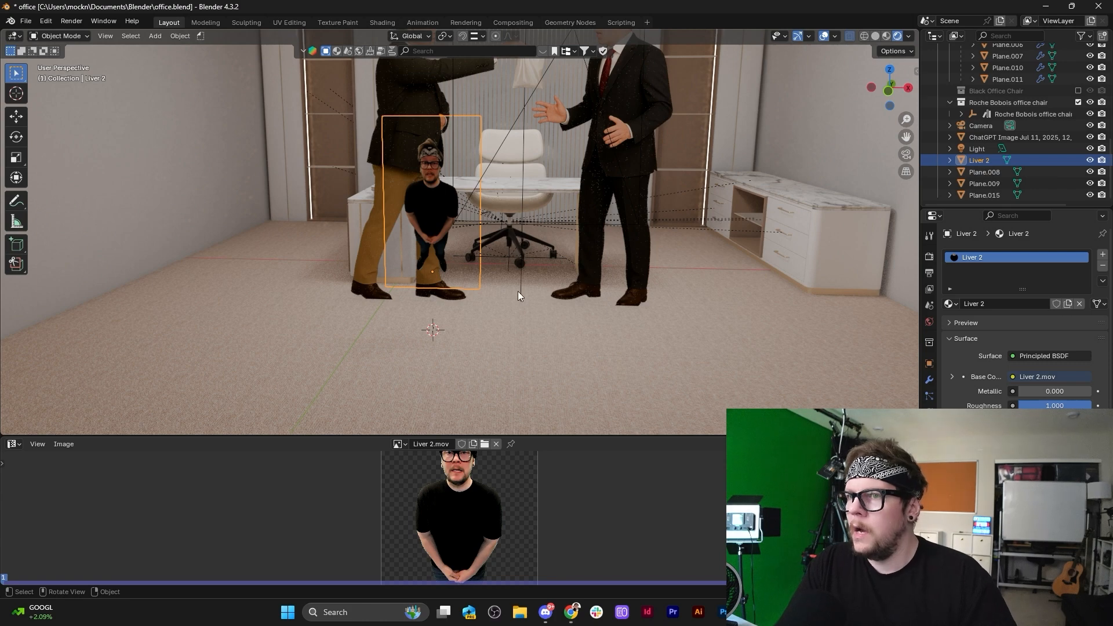
Rotate the Liver 2 plane about 20° around Z and move it along X to beside the man in tan trousers.
{"action": "scroll", "coordinate": [518, 289], "scroll_direction": "down", "scroll_amount": 2}
{"action": "middle_click_drag", "start_coordinate": [520, 281], "coordinate": [579, 83]}
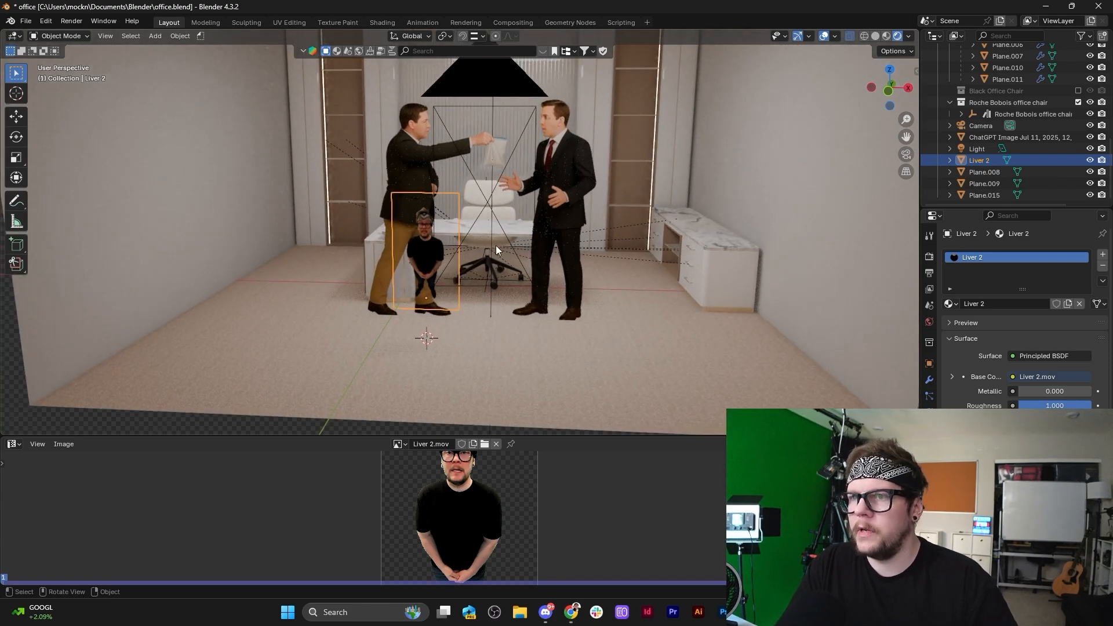
{"action": "key", "text": "r"}
{"action": "key", "text": "z"}
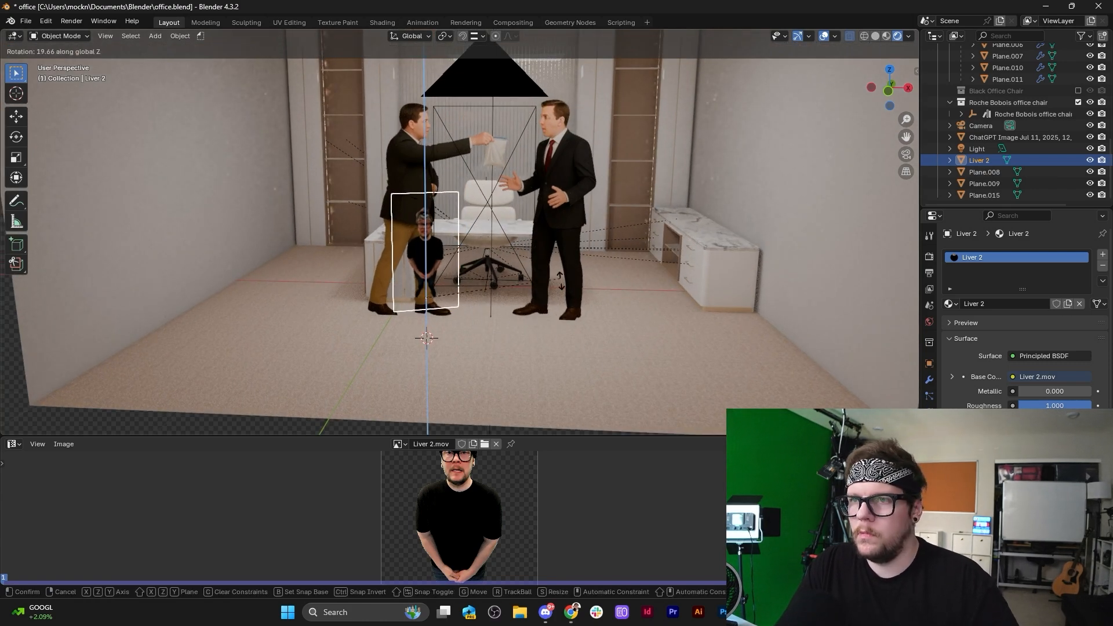
{"action": "left_click", "coordinate": [562, 278]}
{"action": "key", "text": "g"}
{"action": "key", "text": "x"}
{"action": "left_click", "coordinate": [461, 333]}
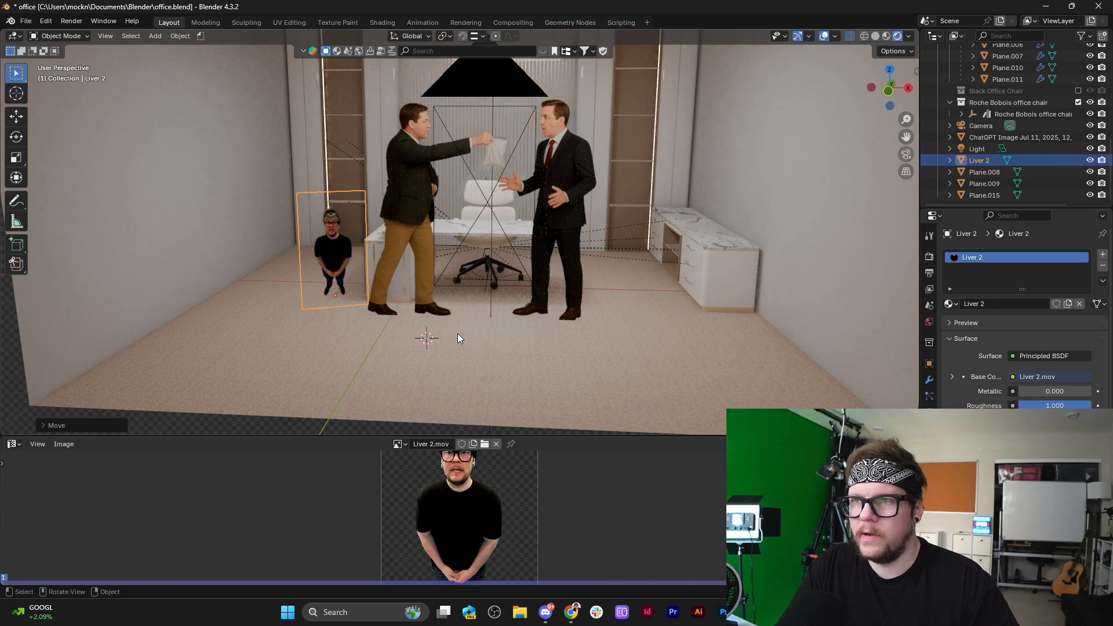
Scale the Liver 2 plane up to roughly the two men's height and check it through the camera.
{"action": "key", "text": "g"}
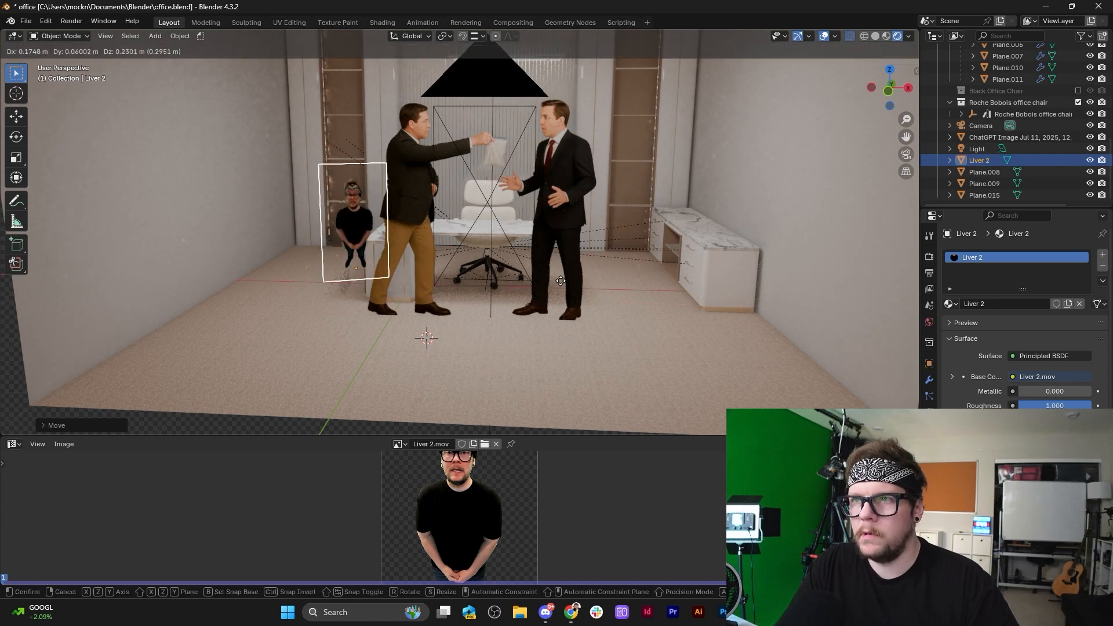
{"action": "left_click", "coordinate": [434, 335]}
{"action": "key", "text": "g"}
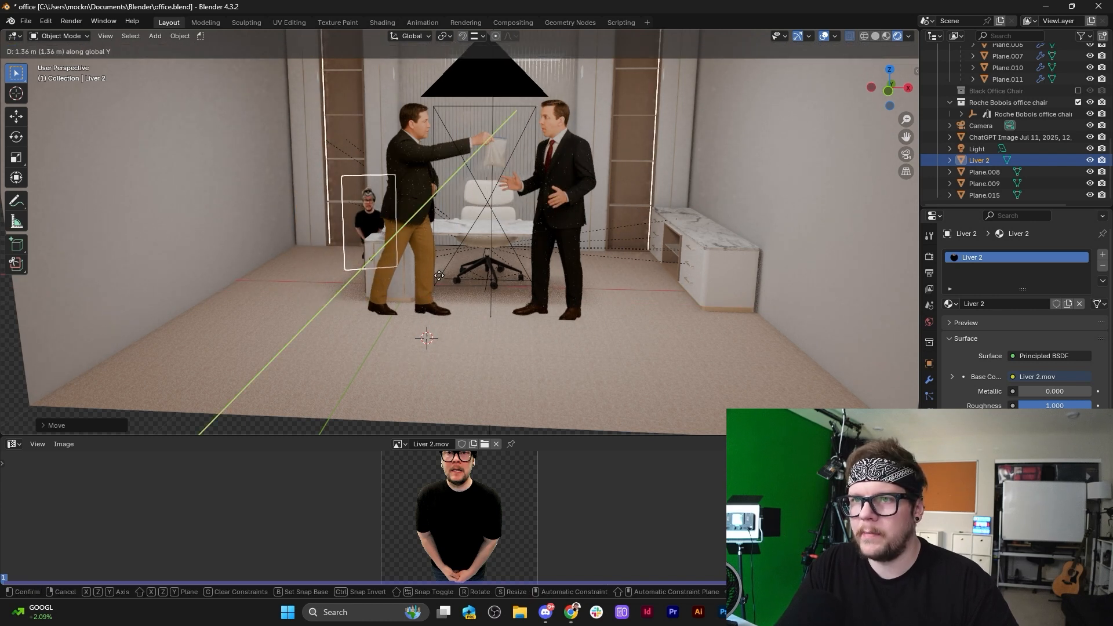
{"action": "key", "text": "Escape"}
{"action": "key", "text": "s"}
{"action": "left_click", "coordinate": [519, 292]}
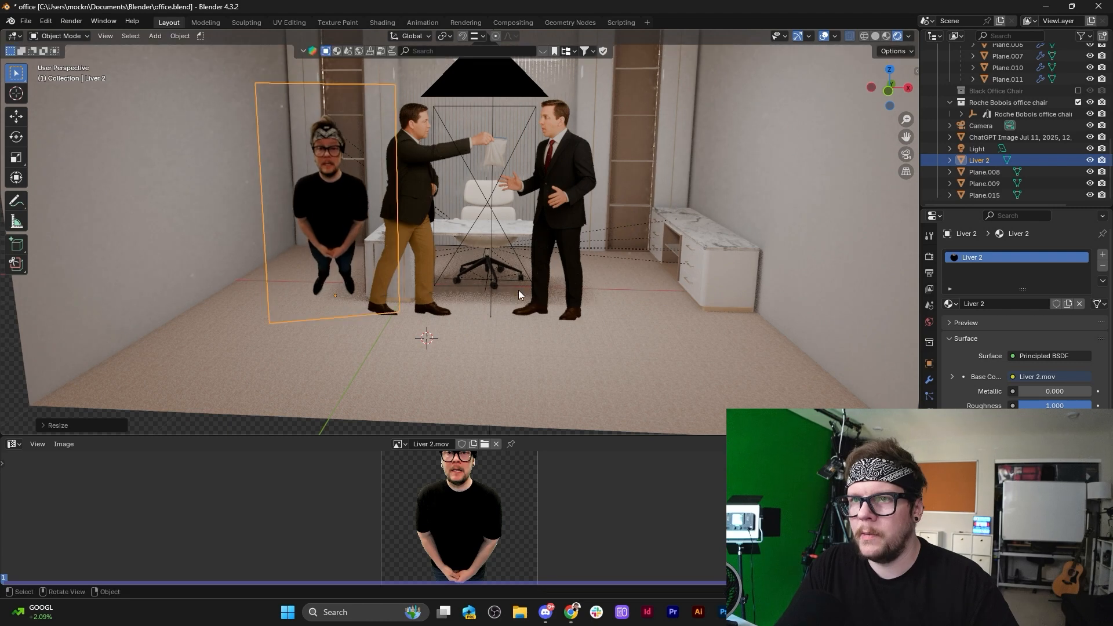
{"action": "left_click", "coordinate": [905, 154]}
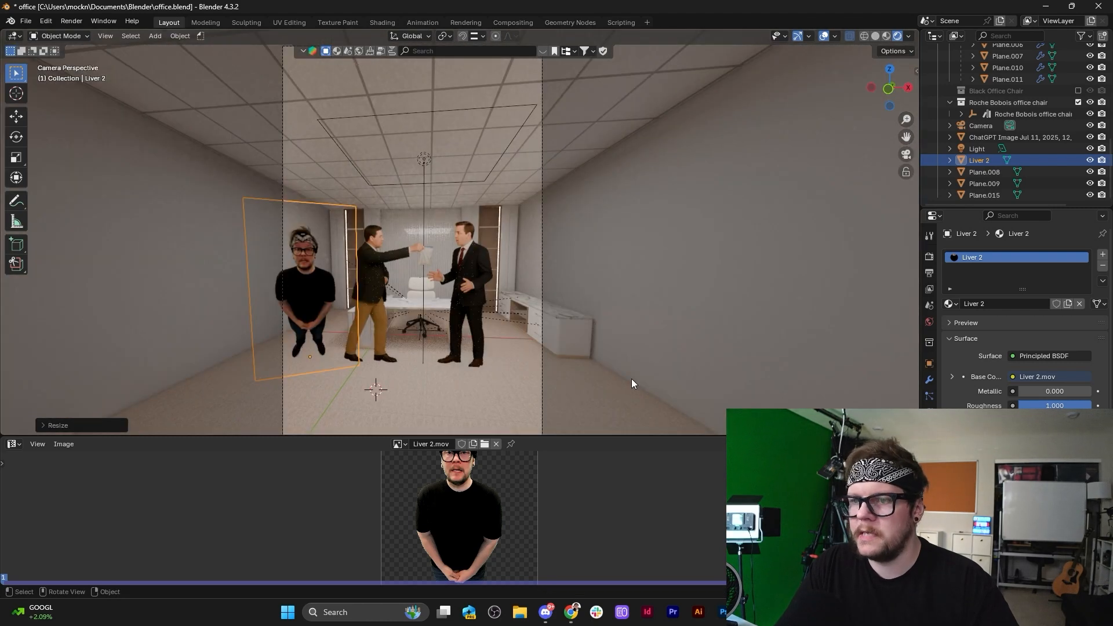
Change the lower editor to the Video Sequencer and add Liver 2.mov as strips starting at frame 1.
{"action": "left_click", "coordinate": [12, 444]}
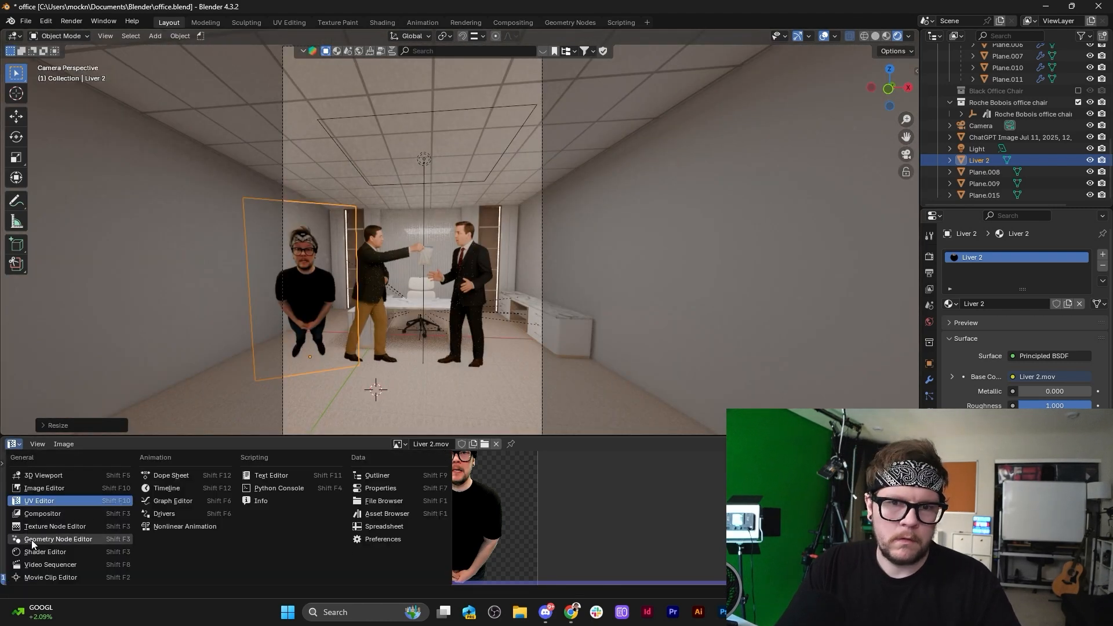
{"action": "left_click", "coordinate": [47, 559]}
{"action": "key", "text": "Home"}
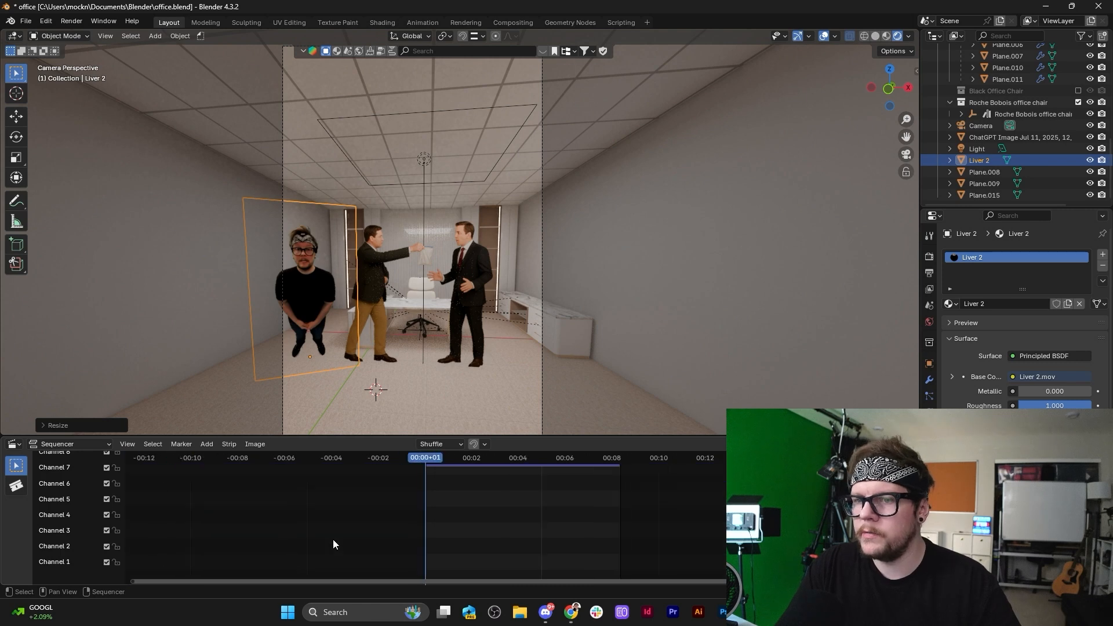
{"action": "left_click", "coordinate": [520, 612]}
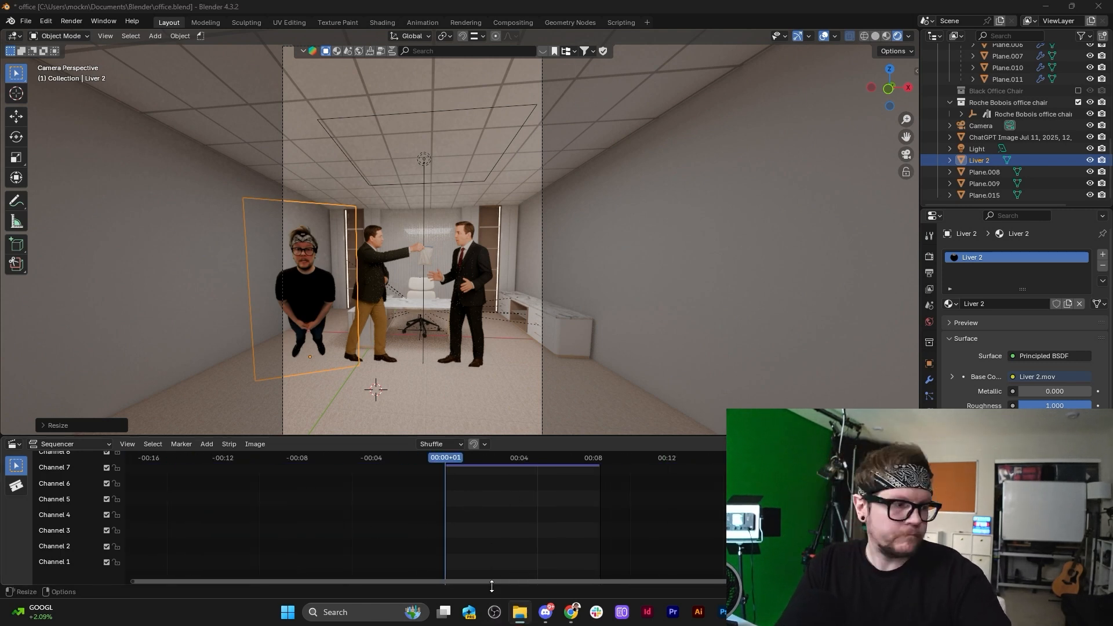
{"action": "mouse_move", "coordinate": [551, 619]}
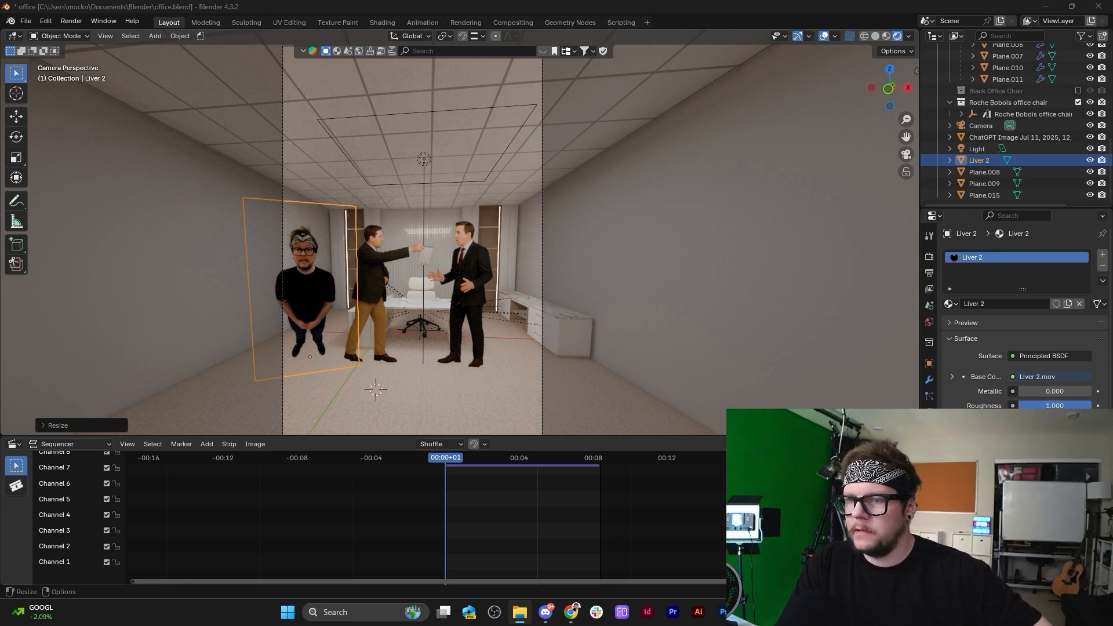
{"action": "left_click_drag", "start_coordinate": [453, 499], "coordinate": [472, 486]}
{"action": "scroll", "coordinate": [462, 499], "scroll_direction": "up", "scroll_amount": 13}
{"action": "middle_click_drag", "start_coordinate": [325, 502], "coordinate": [455, 510]}
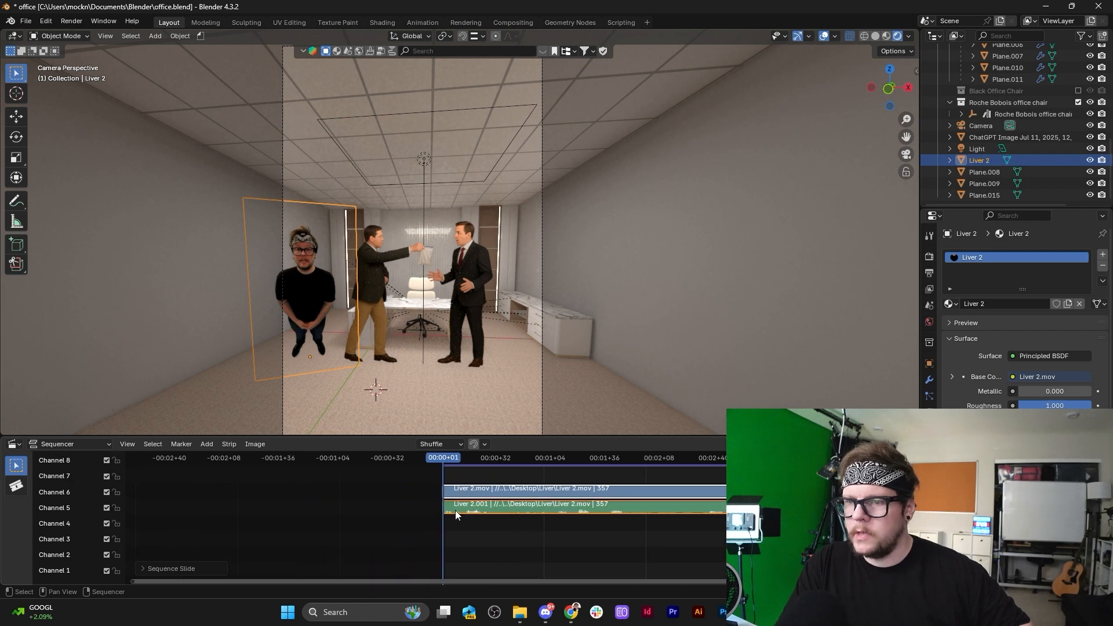
{"action": "scroll", "coordinate": [454, 510], "scroll_direction": "up", "scroll_amount": 20}
{"action": "middle_click_drag", "start_coordinate": [308, 511], "coordinate": [668, 502]}
{"action": "scroll", "coordinate": [551, 499], "scroll_direction": "down", "scroll_amount": 15}
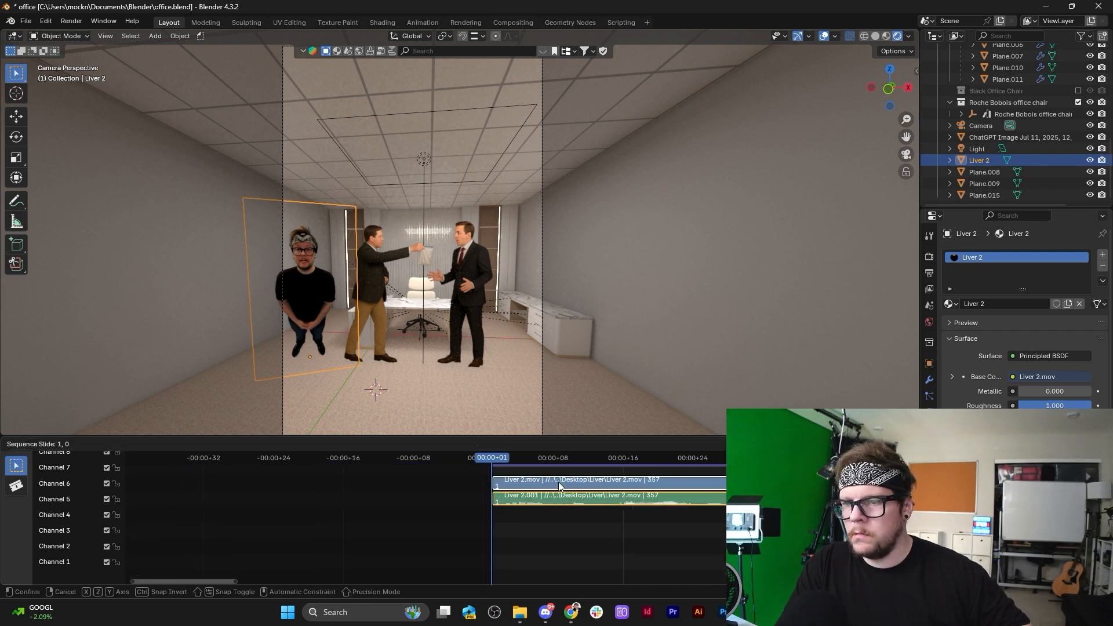
Disconnect the Liver 2 video and audio strips and delete the video strip, keeping only the audio.
{"action": "right_click", "coordinate": [569, 479]}
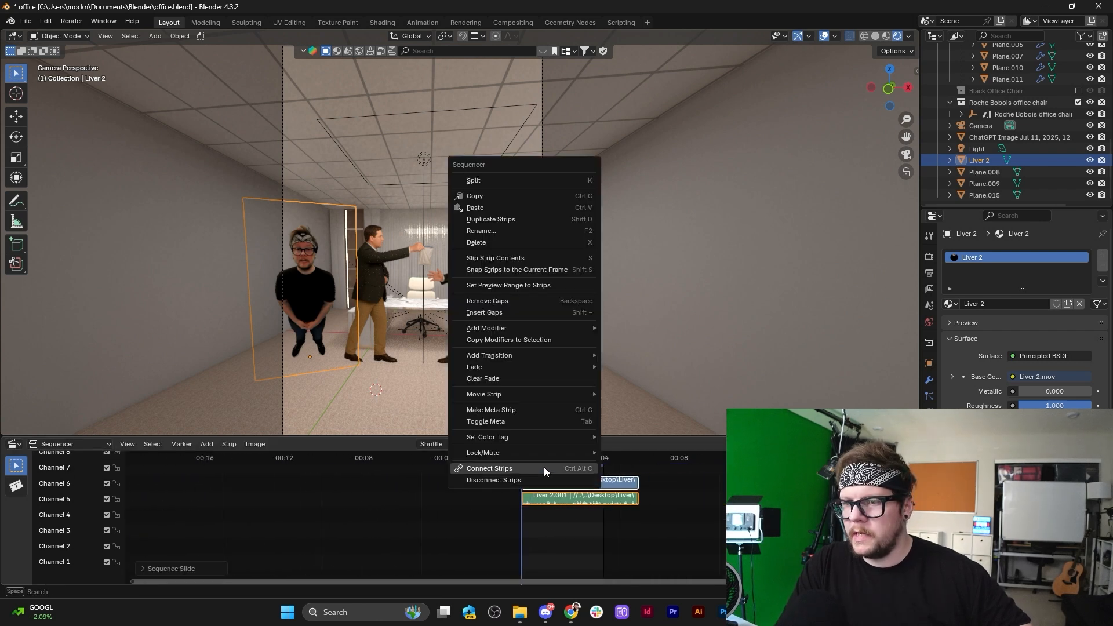
{"action": "left_click", "coordinate": [545, 478]}
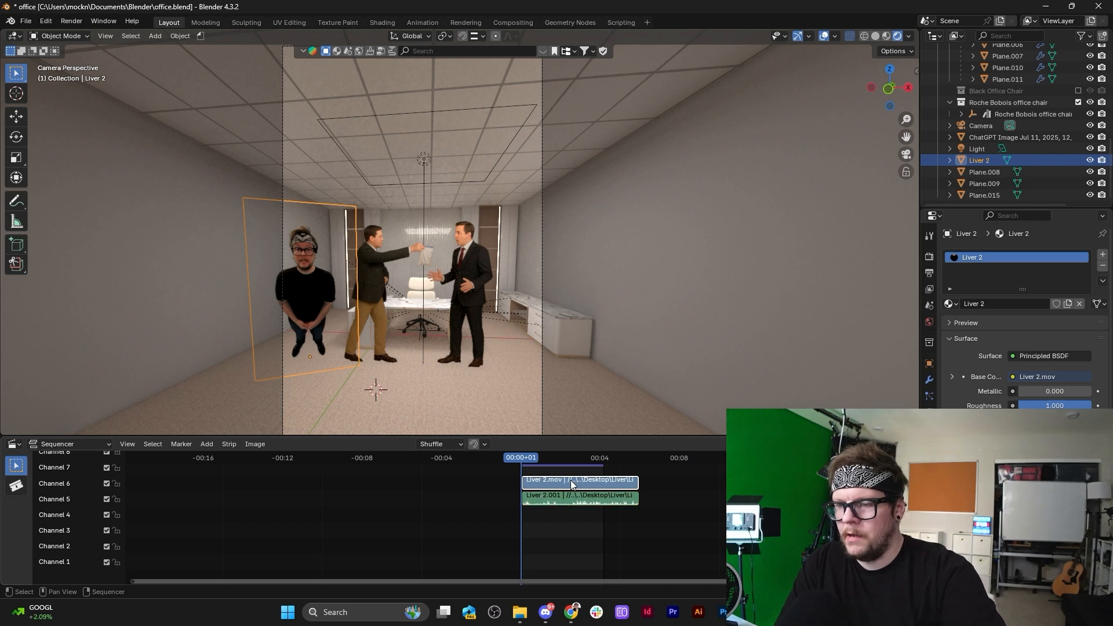
{"action": "key", "text": "x"}
{"action": "scroll", "coordinate": [602, 479], "scroll_direction": "up", "scroll_amount": 4}
{"action": "middle_click_drag", "start_coordinate": [602, 479], "coordinate": [358, 500]}
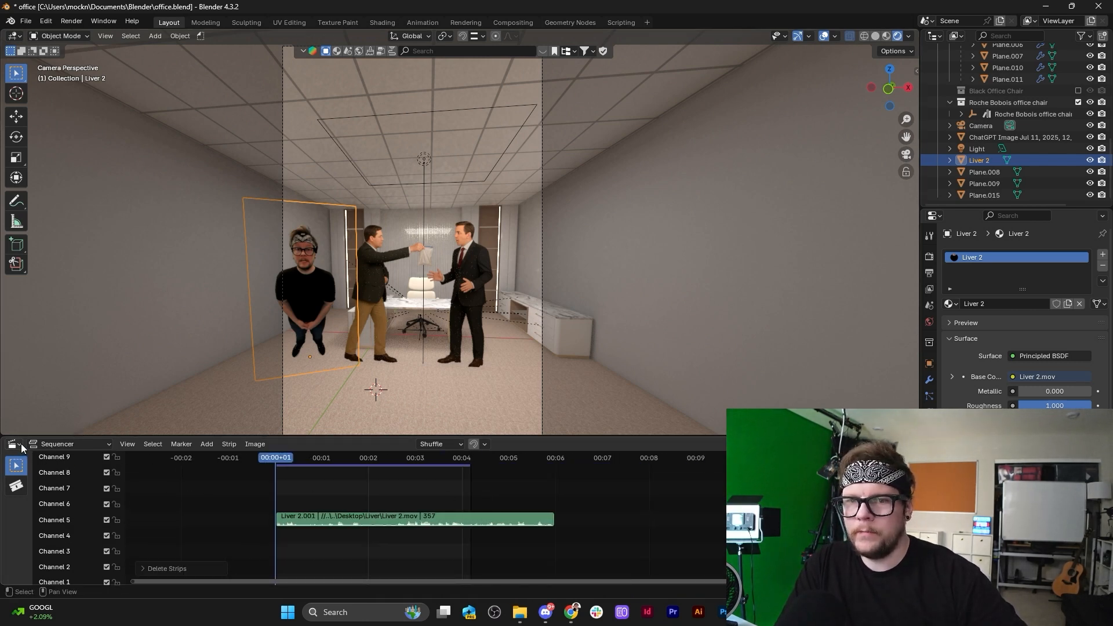
{"action": "left_click", "coordinate": [433, 518]}
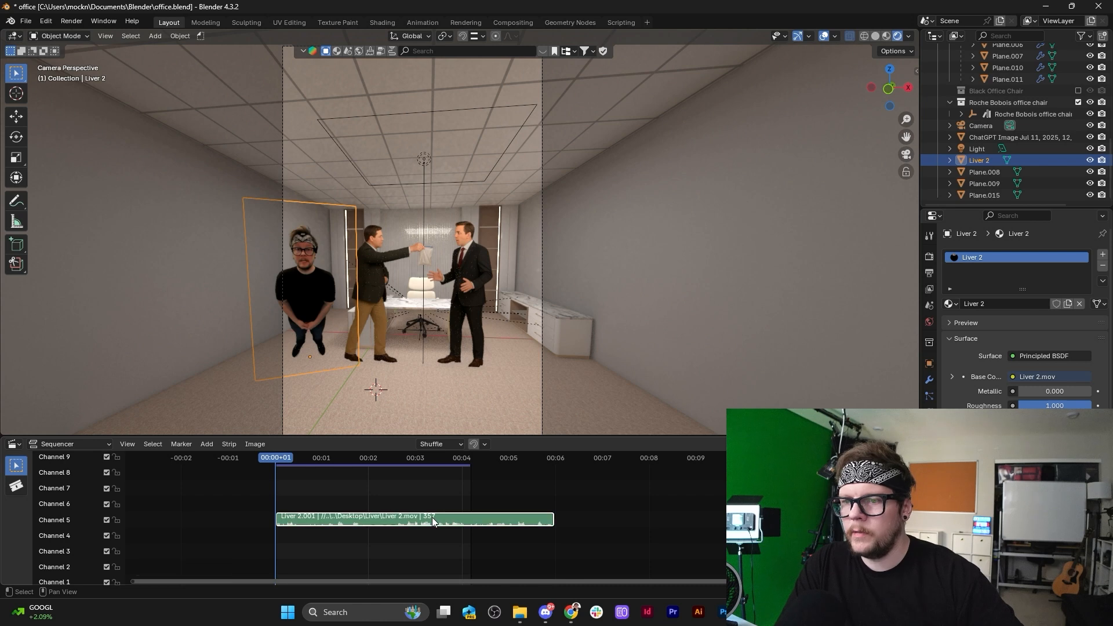
Change the lower editor to the Timeline and extend the frame range to the 357-frame clip's length.
{"action": "left_click", "coordinate": [91, 444]}
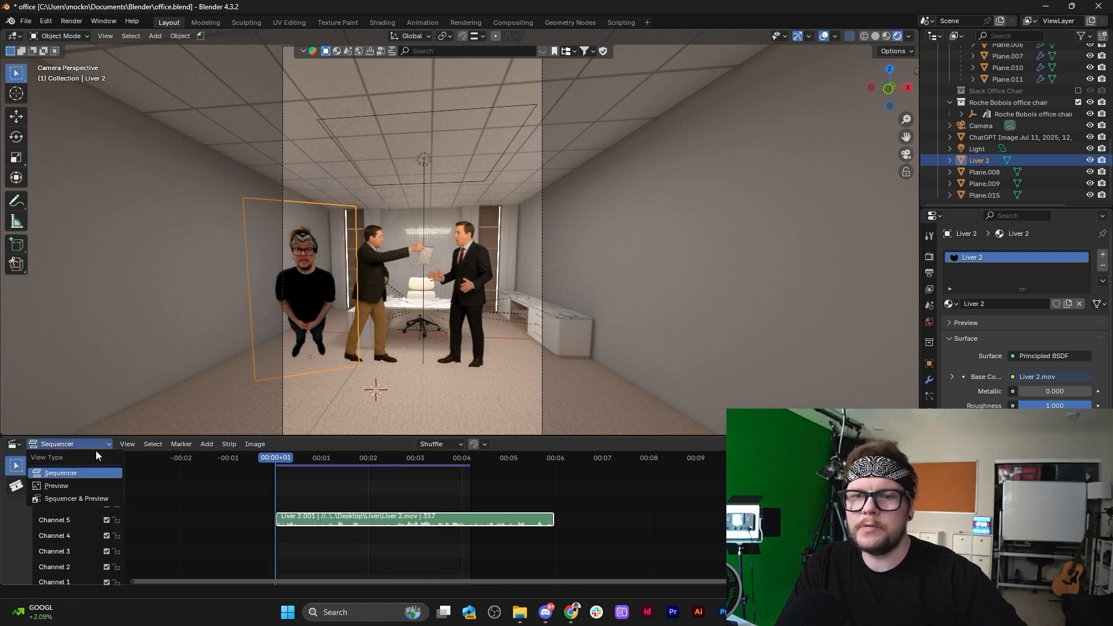
{"action": "left_click", "coordinate": [14, 444]}
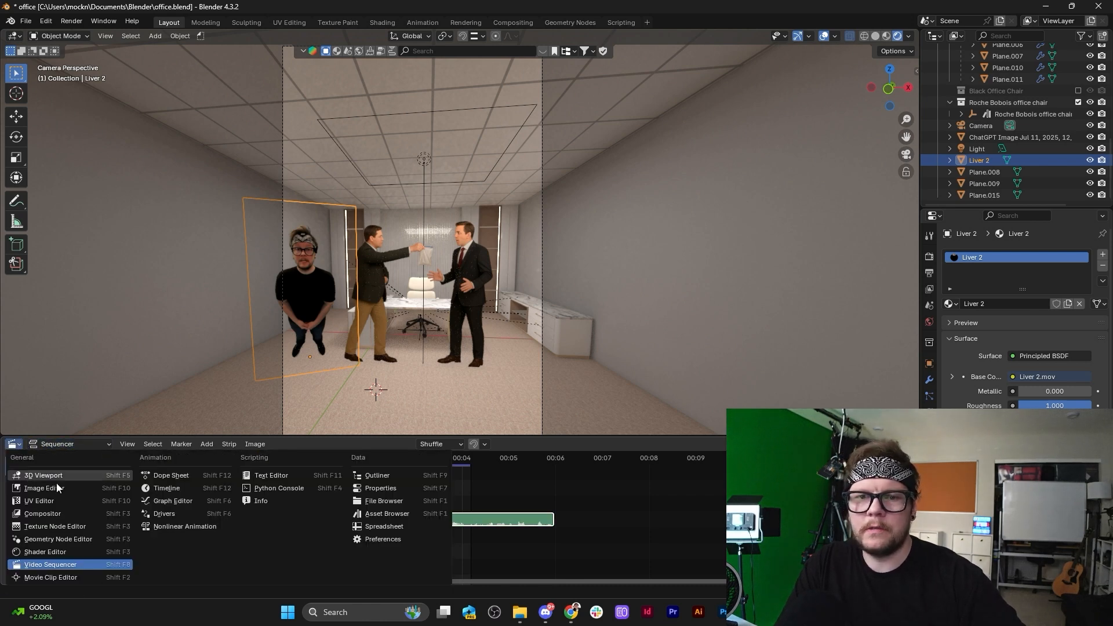
{"action": "left_click", "coordinate": [173, 484]}
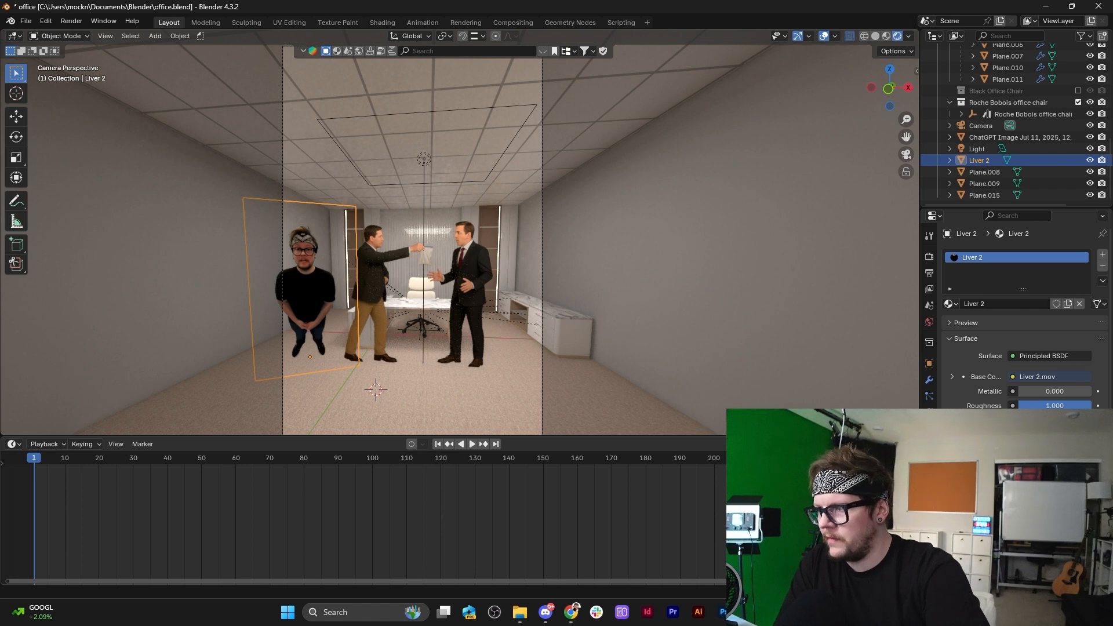
{"action": "scroll", "coordinate": [384, 509], "scroll_direction": "down", "scroll_amount": 8}
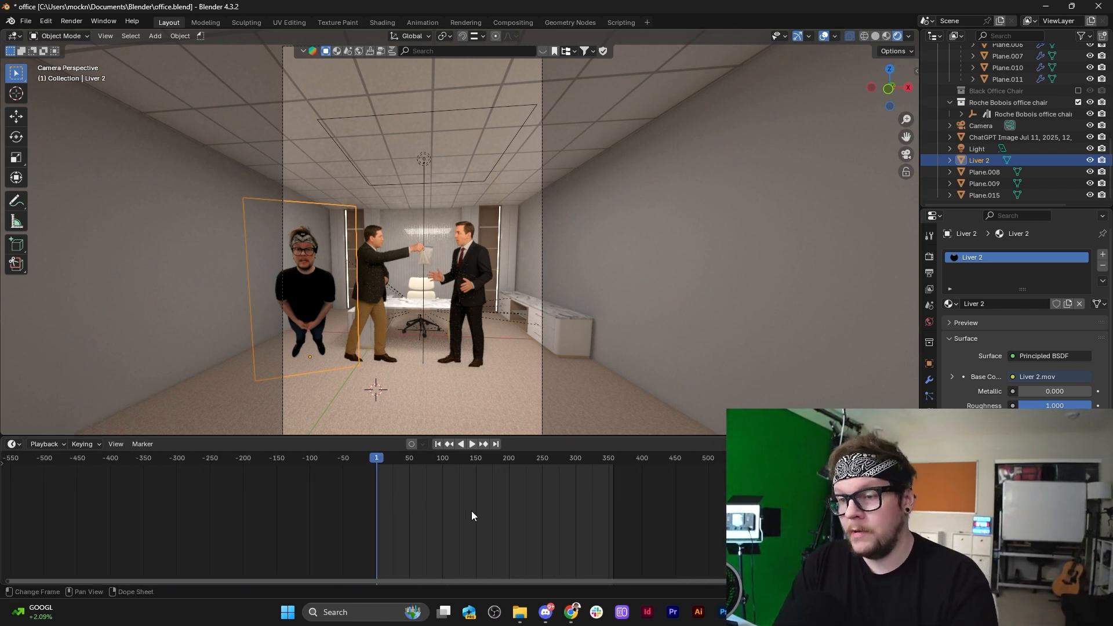
{"action": "scroll", "coordinate": [473, 484], "scroll_direction": "up", "scroll_amount": 1}
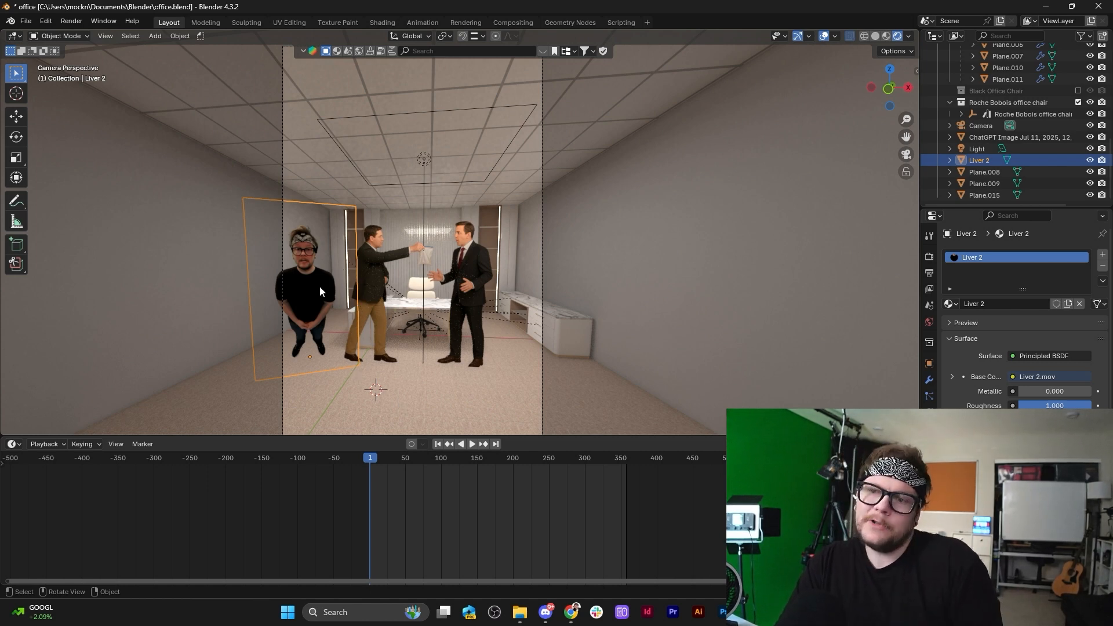
Lower the Liver 2 plane along Z so the man stands on the floor in the camera view.
{"action": "key", "text": "g"}
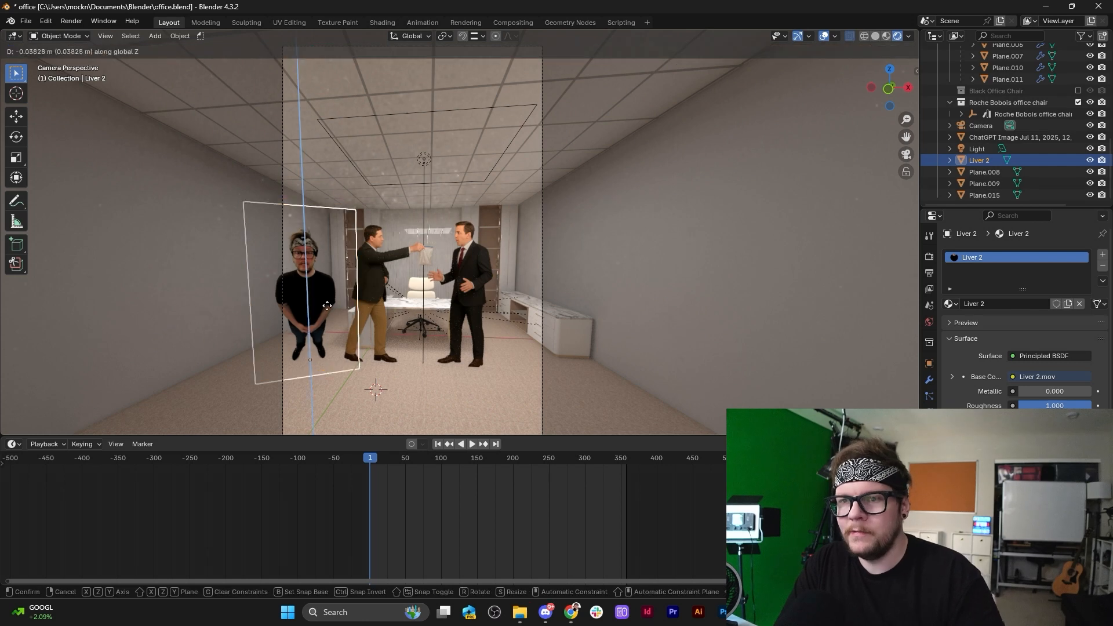
{"action": "key", "text": "z"}
{"action": "left_click", "coordinate": [334, 307]}
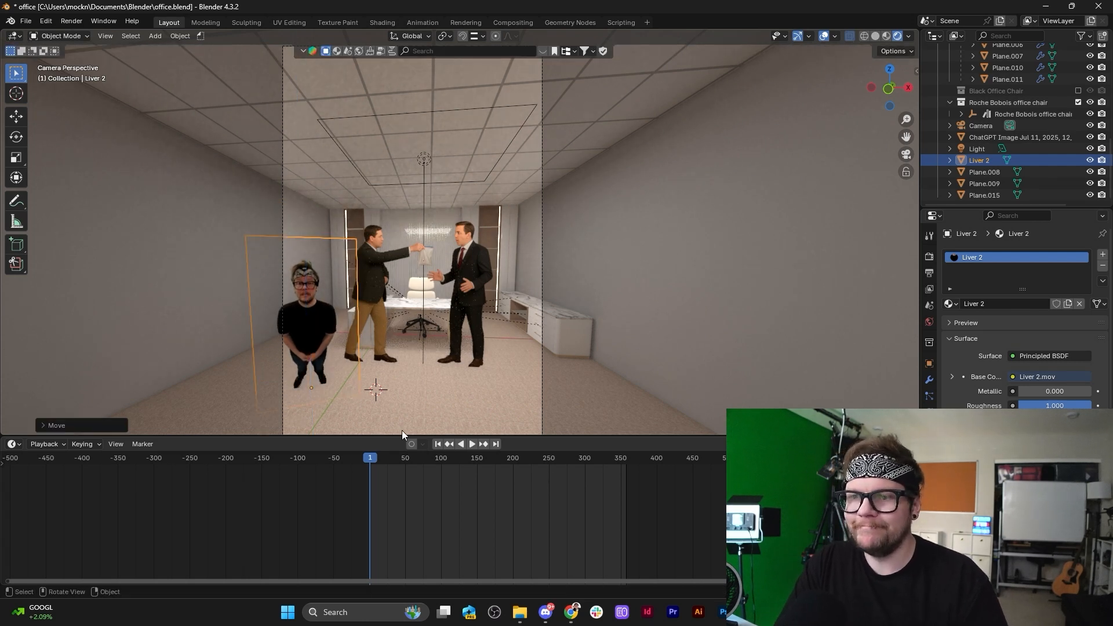
Play the animation briefly and enable audio scrubbing in the playback settings.
{"action": "key", "text": "space"}
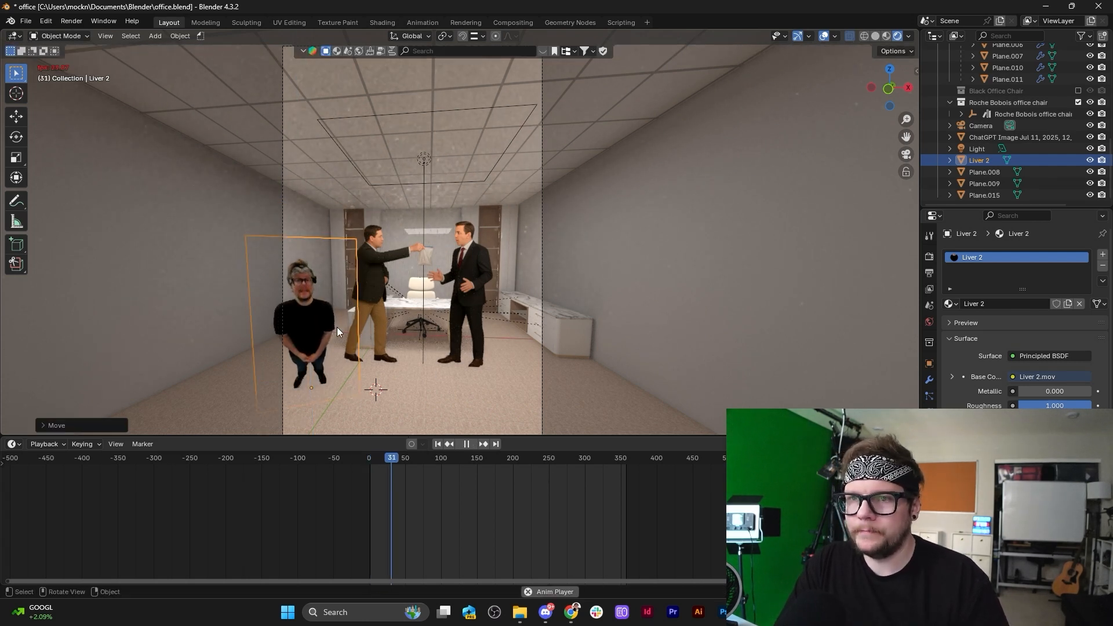
{"action": "key", "text": "space"}
{"action": "left_click", "coordinate": [51, 444]}
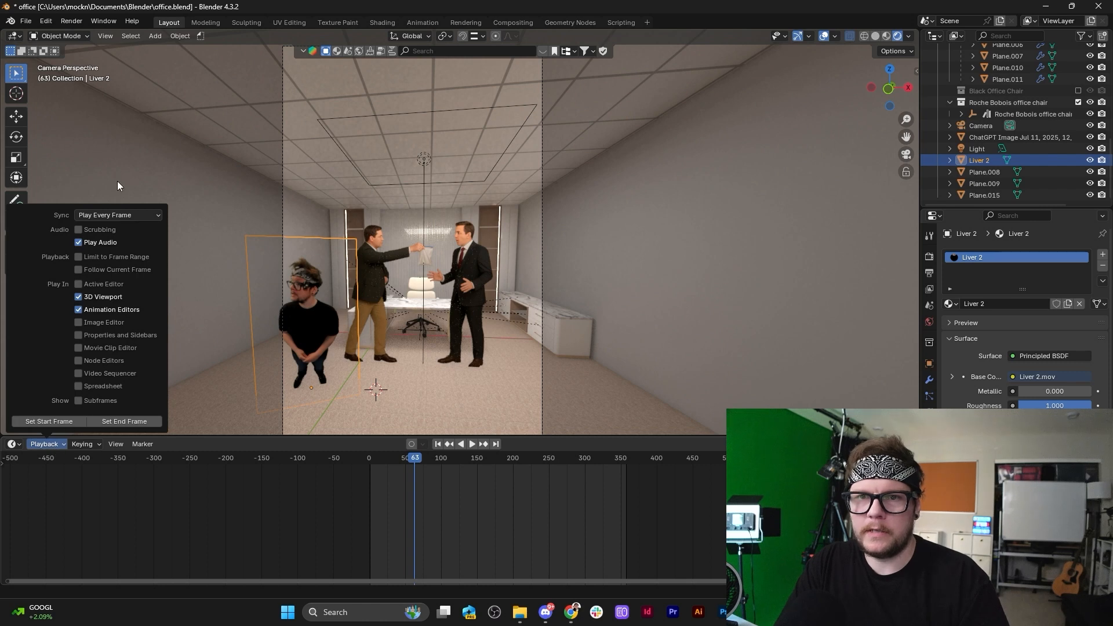
{"action": "left_click", "coordinate": [103, 228]}
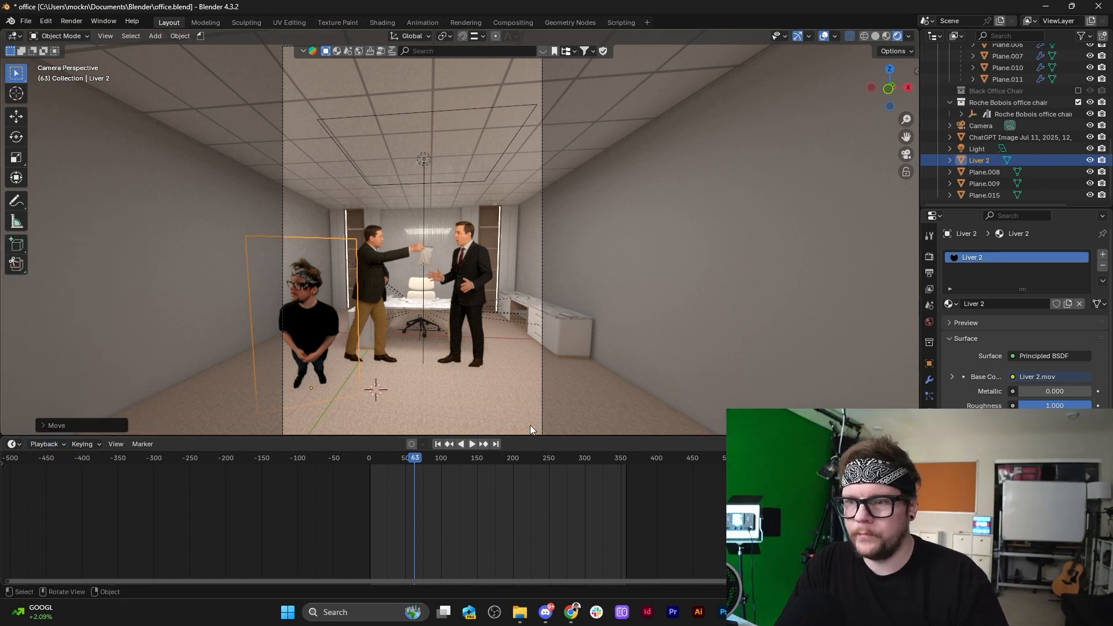
Play the animation, return to the first frame, and replay it up to about frame 84.
{"action": "key", "text": "space"}
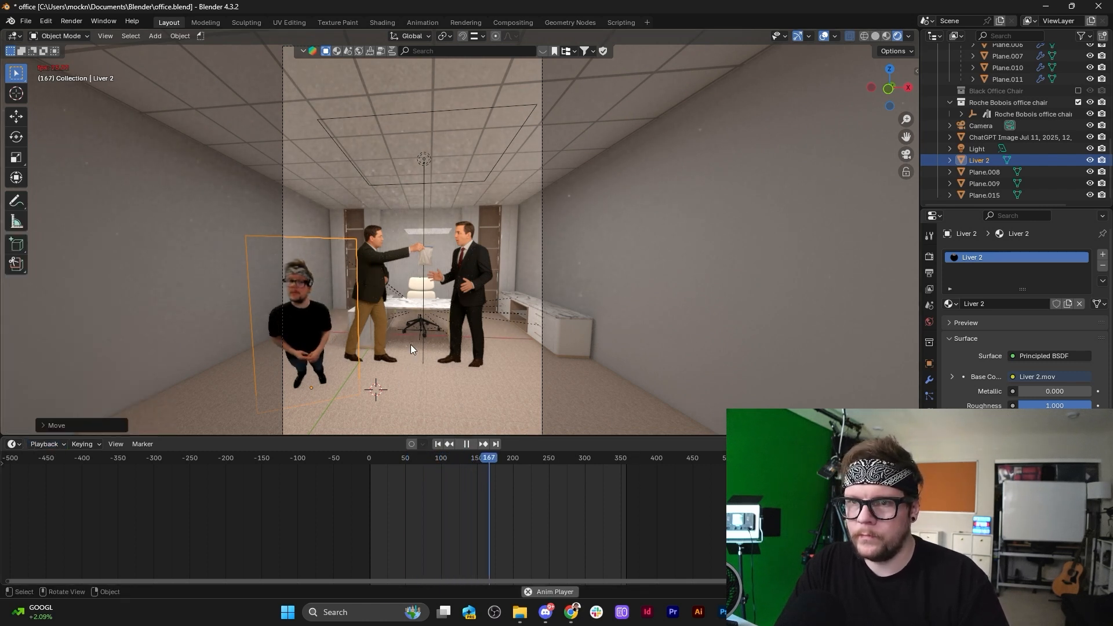
{"action": "key", "text": "space"}
{"action": "left_click", "coordinate": [437, 444]}
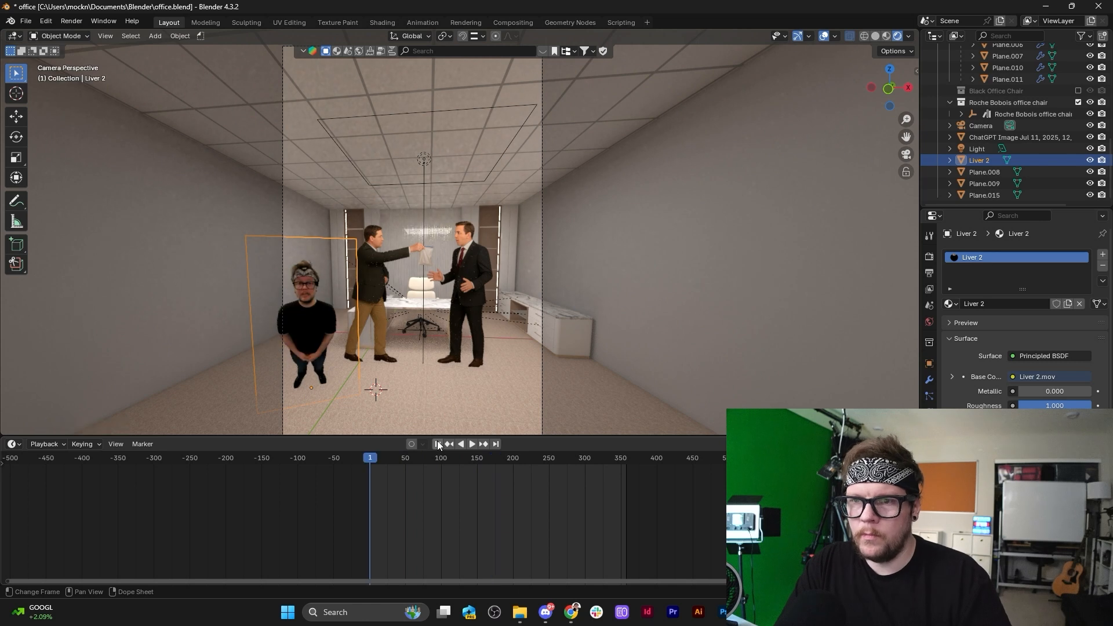
{"action": "key", "text": "space"}
{"action": "key", "text": "space"}
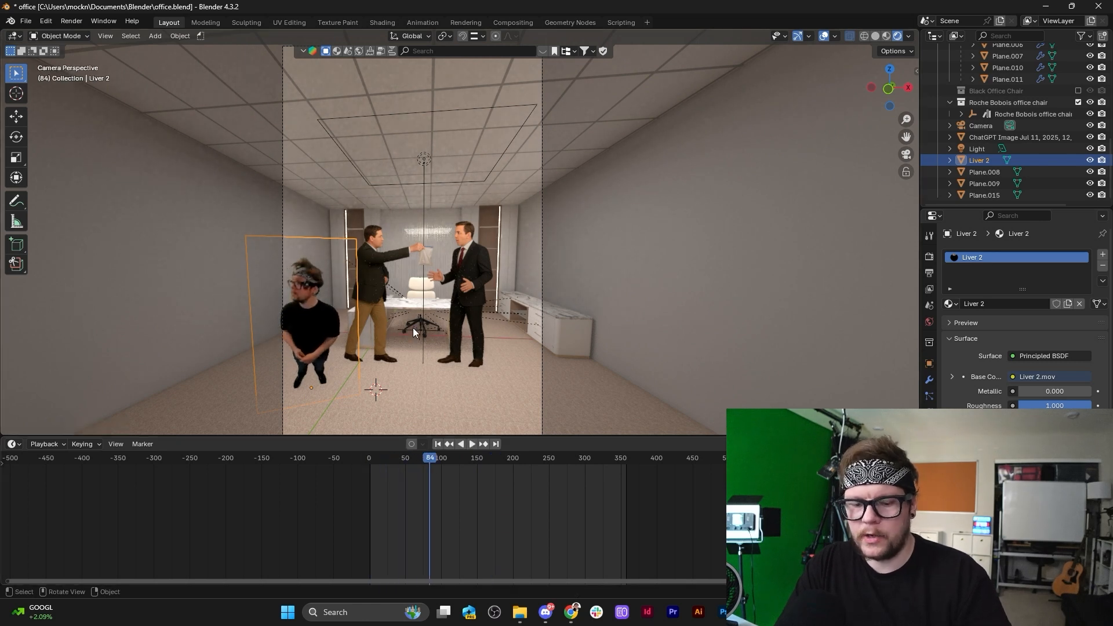
Rotate the Liver 2 plane about Z and move it toward the side wall, away from the two suited men.
{"action": "key", "text": "r"}
{"action": "key", "text": "z"}
{"action": "left_click", "coordinate": [326, 127]}
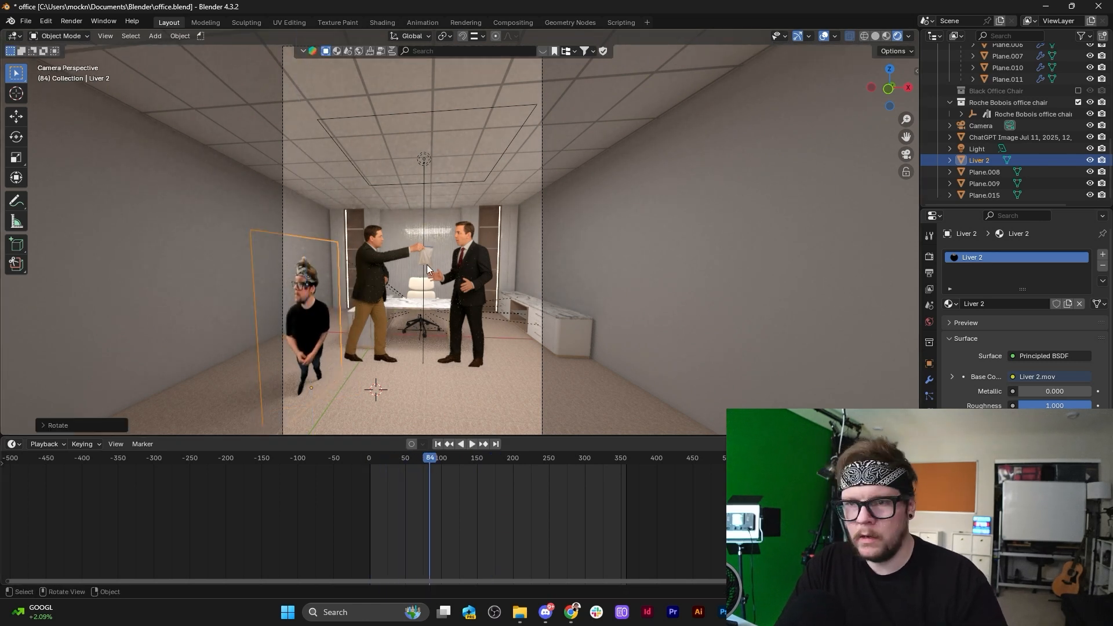
{"action": "key", "text": "g"}
{"action": "left_click", "coordinate": [563, 147]}
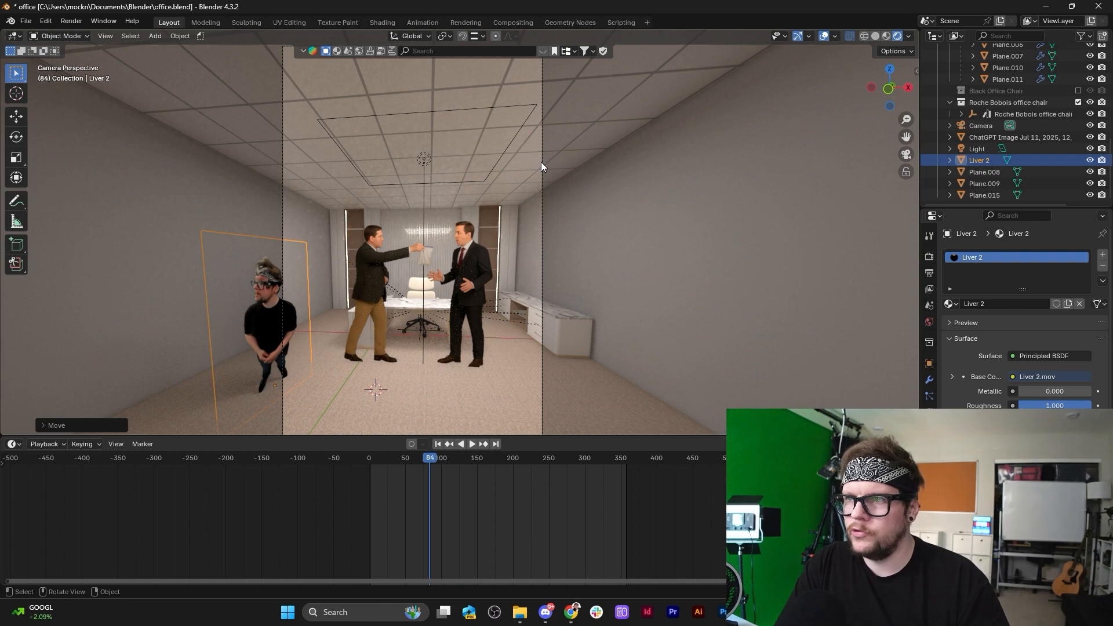
Try to clear the rotation of the Liver 2 plane.
{"action": "left_click", "coordinate": [541, 163]}
{"action": "scroll", "coordinate": [513, 274], "scroll_direction": "up", "scroll_amount": 5}
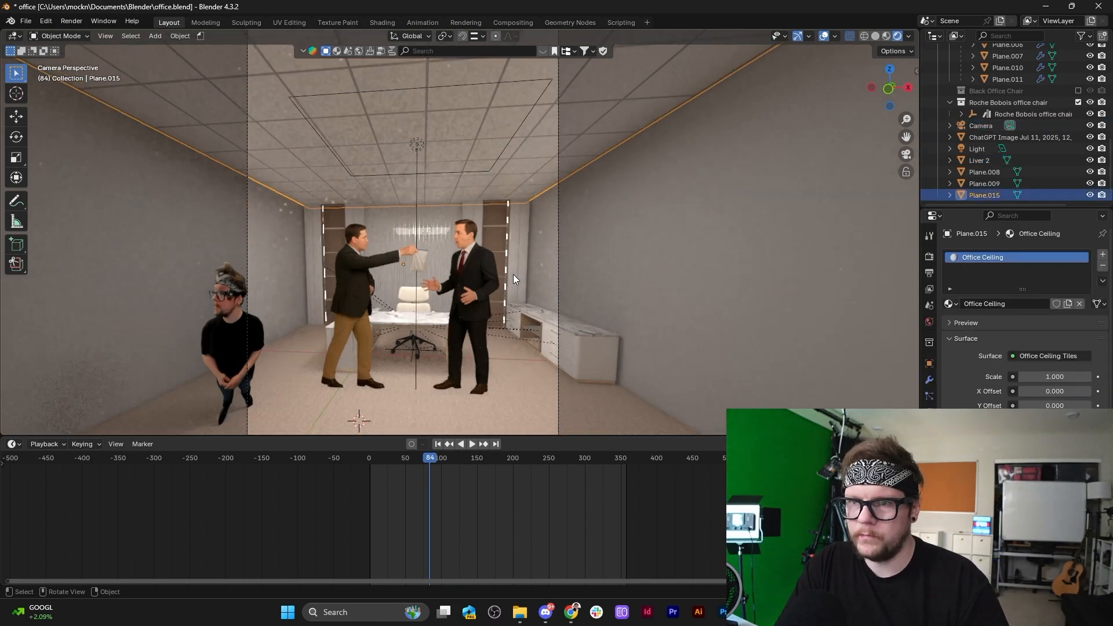
{"action": "scroll", "coordinate": [513, 274], "scroll_direction": "down", "scroll_amount": 2}
{"action": "middle_click_drag", "start_coordinate": [450, 315], "coordinate": [422, 209], "text": "shift"}
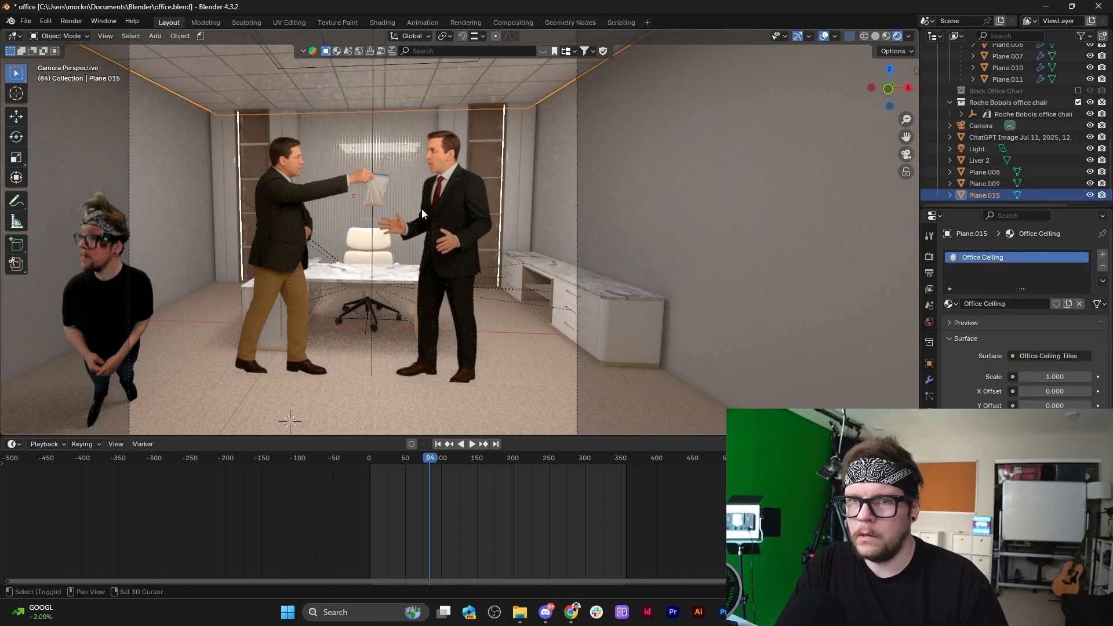
{"action": "left_click", "coordinate": [91, 308]}
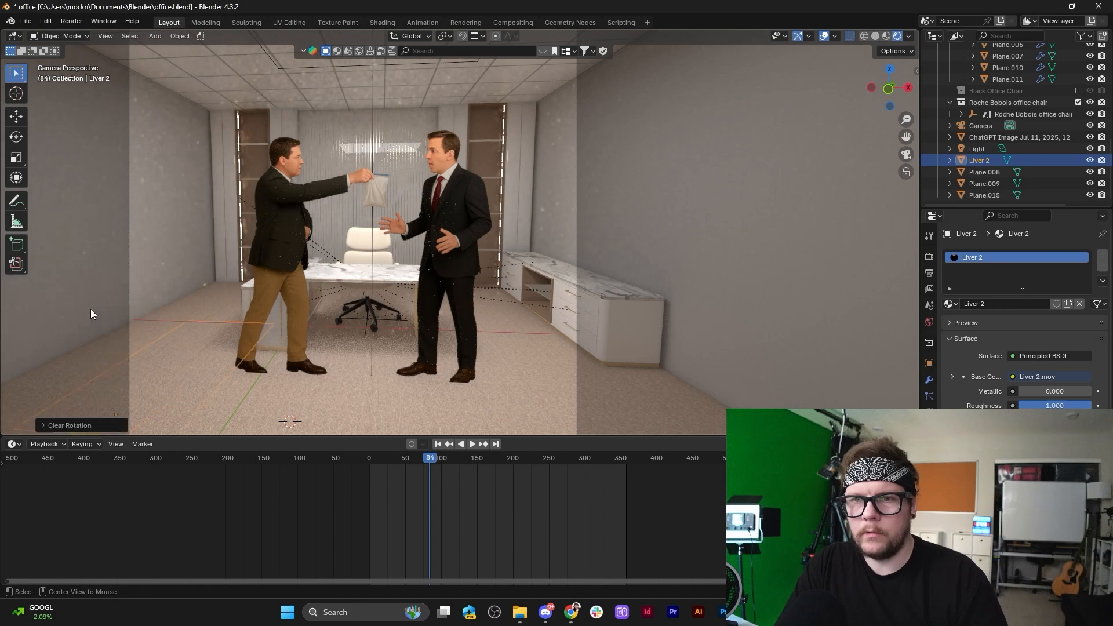
Examine the Liver 2 plane and the two businessman cutouts from the side to compare their placement in the room.
{"action": "scroll", "coordinate": [415, 253], "scroll_direction": "down", "scroll_amount": 6}
{"action": "middle_click_drag", "start_coordinate": [415, 253], "coordinate": [293, 265]}
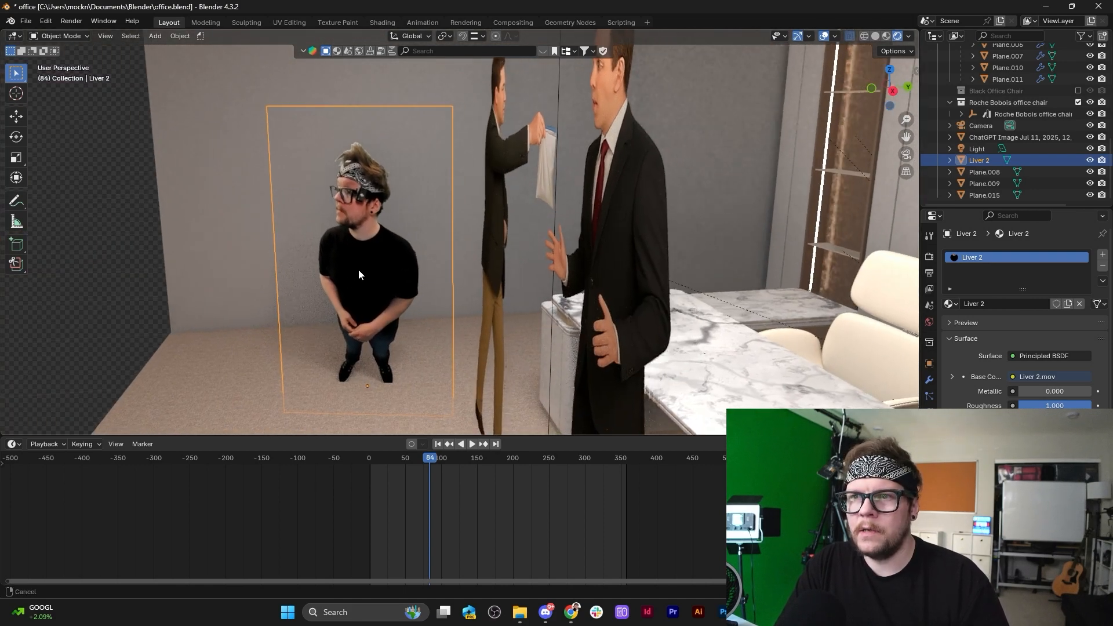
{"action": "middle_click_drag", "start_coordinate": [356, 195], "coordinate": [452, 155], "text": "shift"}
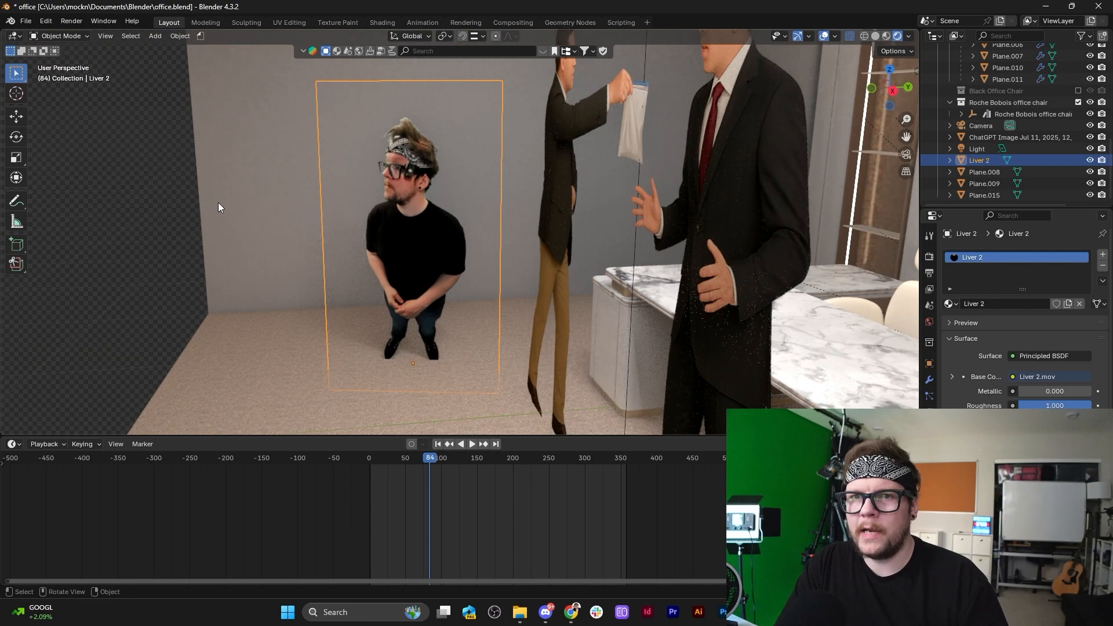
{"action": "scroll", "coordinate": [102, 243], "scroll_direction": "down", "scroll_amount": 4}
{"action": "scroll", "coordinate": [113, 237], "scroll_direction": "up", "scroll_amount": 3}
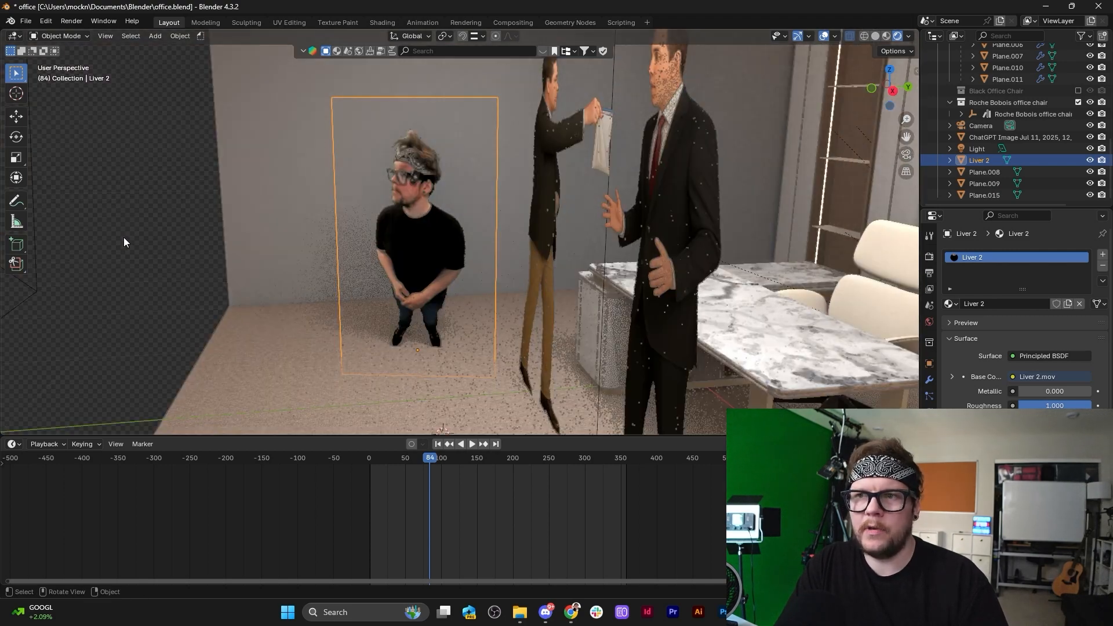
{"action": "middle_click_drag", "start_coordinate": [146, 243], "coordinate": [449, 212], "text": "shift"}
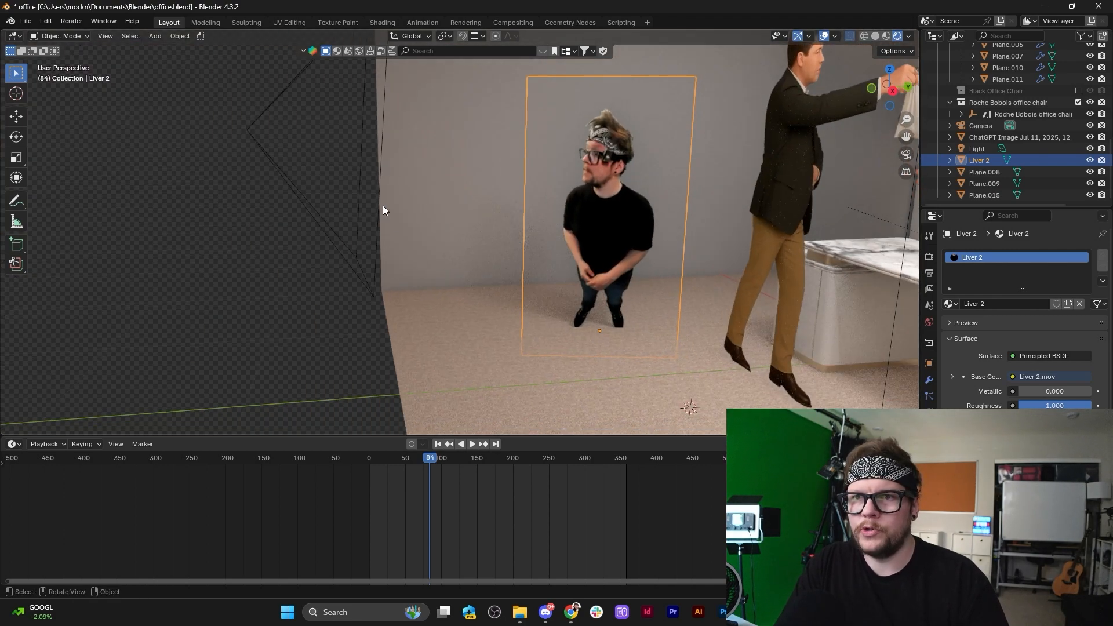
{"action": "middle_click_drag", "start_coordinate": [469, 255], "coordinate": [429, 307], "text": "shift"}
{"action": "scroll", "coordinate": [374, 262], "scroll_direction": "down", "scroll_amount": 4}
Rotate the Liver 2 plane about Z and move it along Y and X toward the desk between the two men.
{"action": "key", "text": "r"}
{"action": "key", "text": "z"}
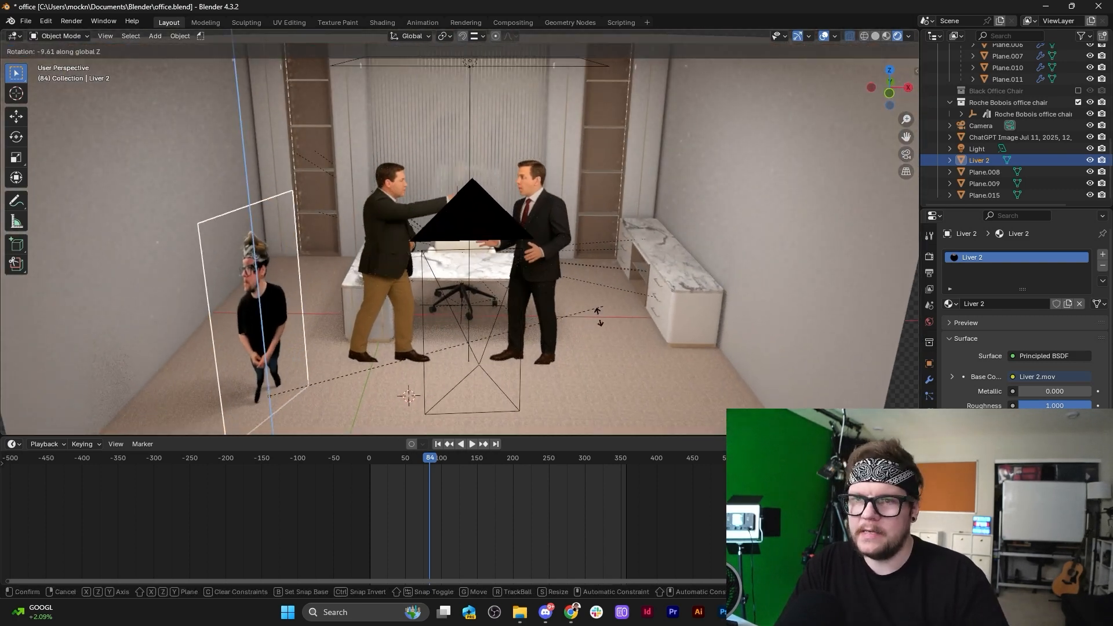
{"action": "left_click", "coordinate": [298, 417]}
{"action": "key", "text": "g"}
{"action": "key", "text": "y"}
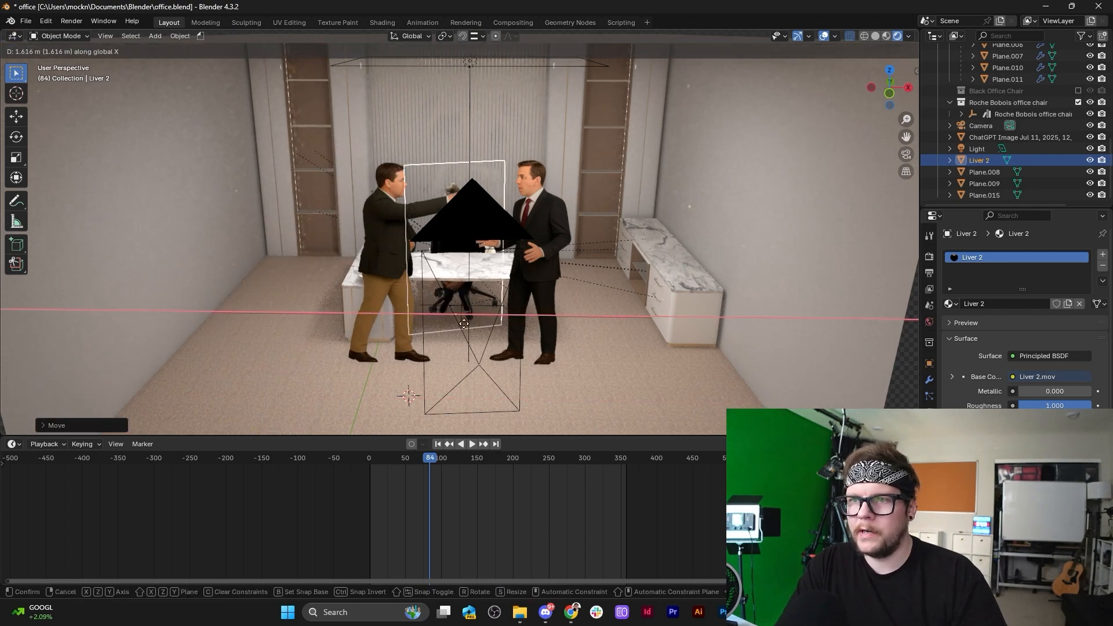
{"action": "left_click", "coordinate": [473, 295]}
Raise the Liver 2 plane along Z so the man appears seated behind the desk.
{"action": "key", "text": "g"}
{"action": "key", "text": "z"}
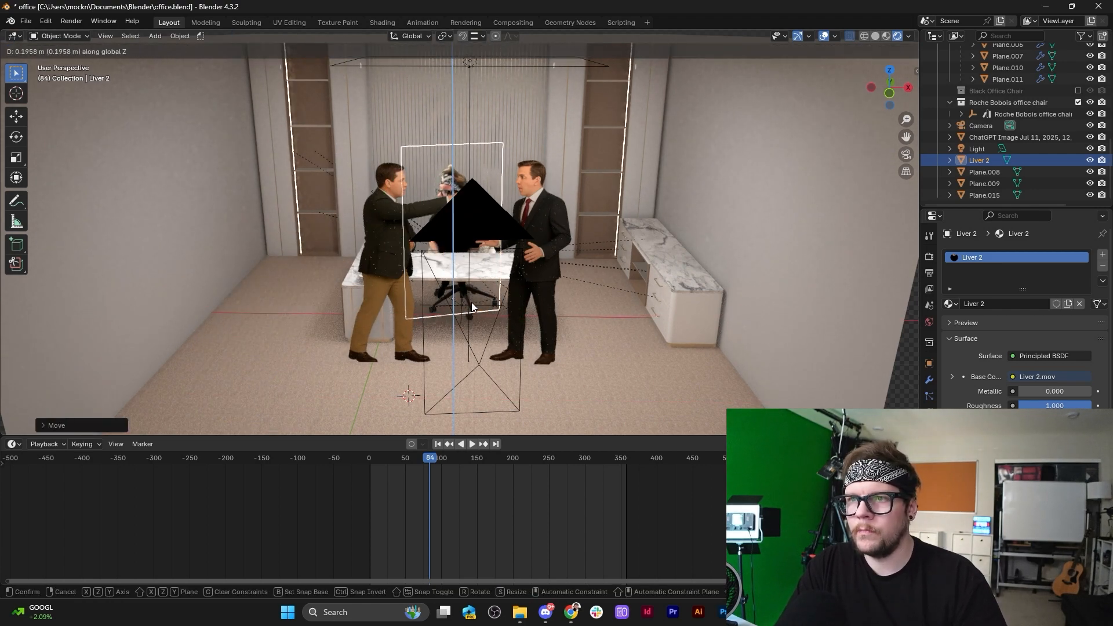
{"action": "left_click", "coordinate": [475, 299]}
{"action": "scroll", "coordinate": [478, 302], "scroll_direction": "up", "scroll_amount": 5}
{"action": "scroll", "coordinate": [478, 302], "scroll_direction": "down", "scroll_amount": 5}
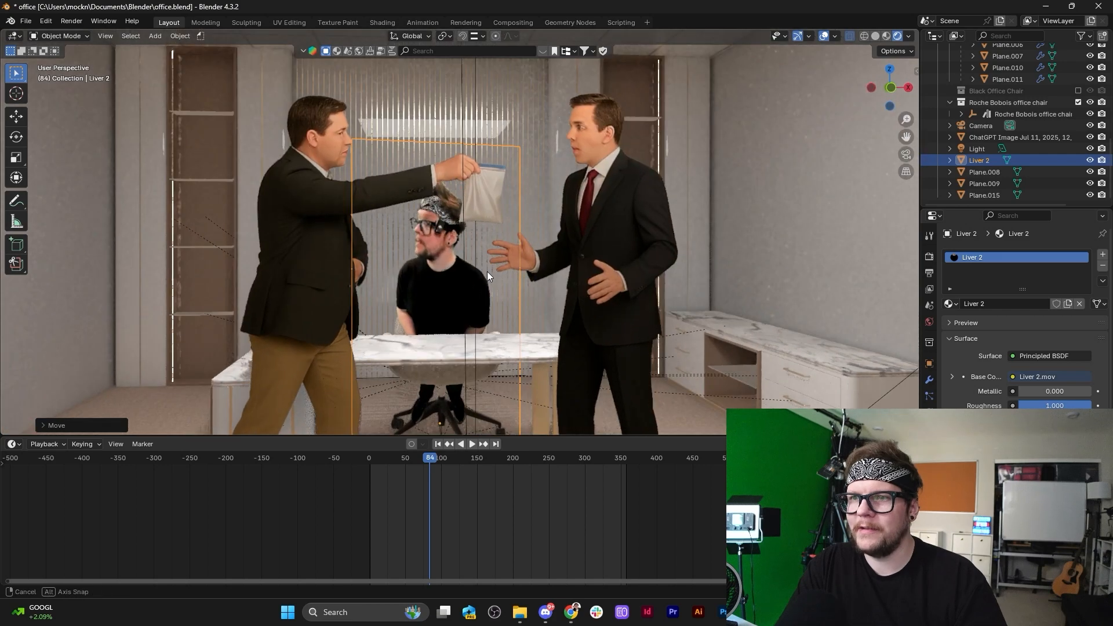
{"action": "scroll", "coordinate": [454, 278], "scroll_direction": "down", "scroll_amount": 2}
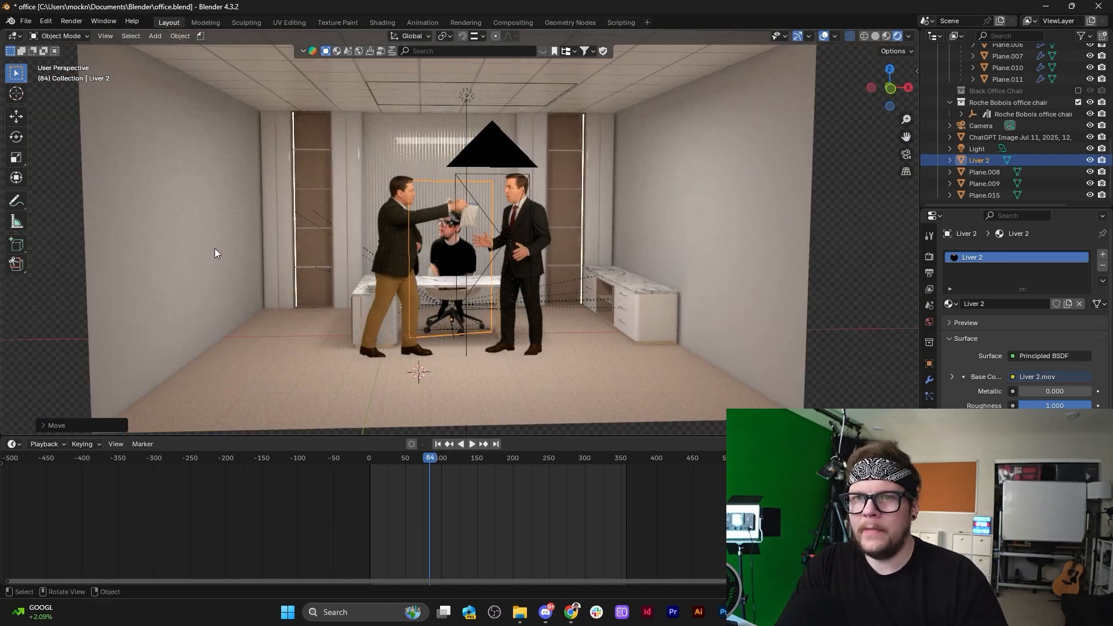
Add two centred vertical loop cuts to the side wall beside the man in brown trousers, in the Plane.008 wall mesh.
{"action": "left_click", "coordinate": [173, 248]}
{"action": "key", "text": "Tab"}
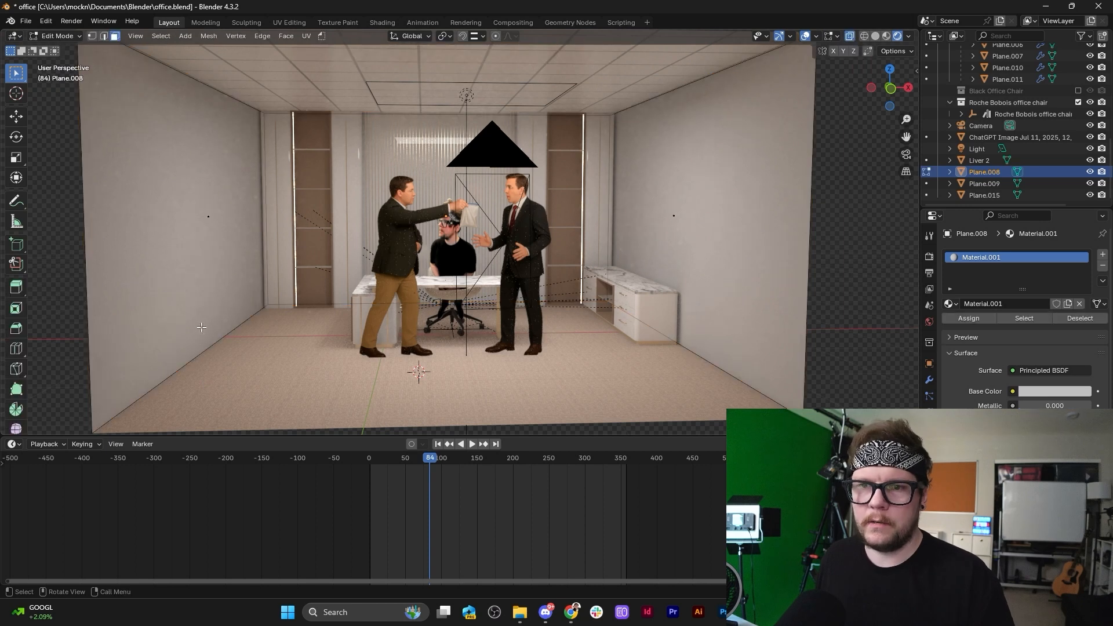
{"action": "key", "text": "ctrl+r"}
{"action": "scroll", "coordinate": [218, 118], "scroll_direction": "up", "scroll_amount": 1}
{"action": "left_click", "coordinate": [218, 118]}
{"action": "right_click", "coordinate": [218, 119]}
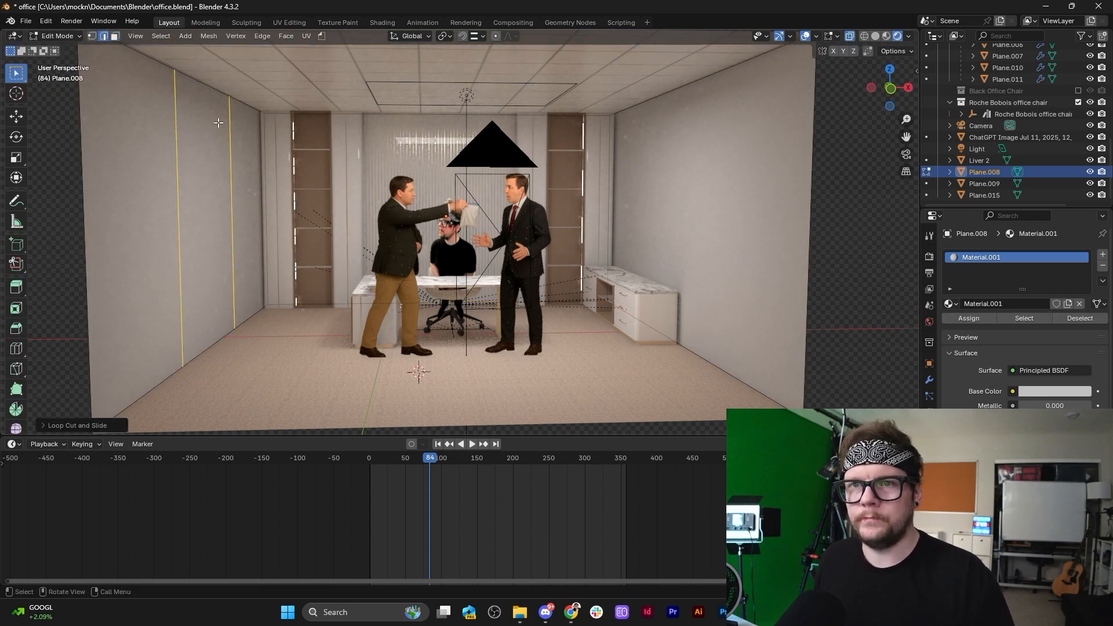
Add a horizontal loop cut around the walls and slide it up to door height.
{"action": "key", "text": "ctrl+r"}
{"action": "left_click", "coordinate": [228, 209]}
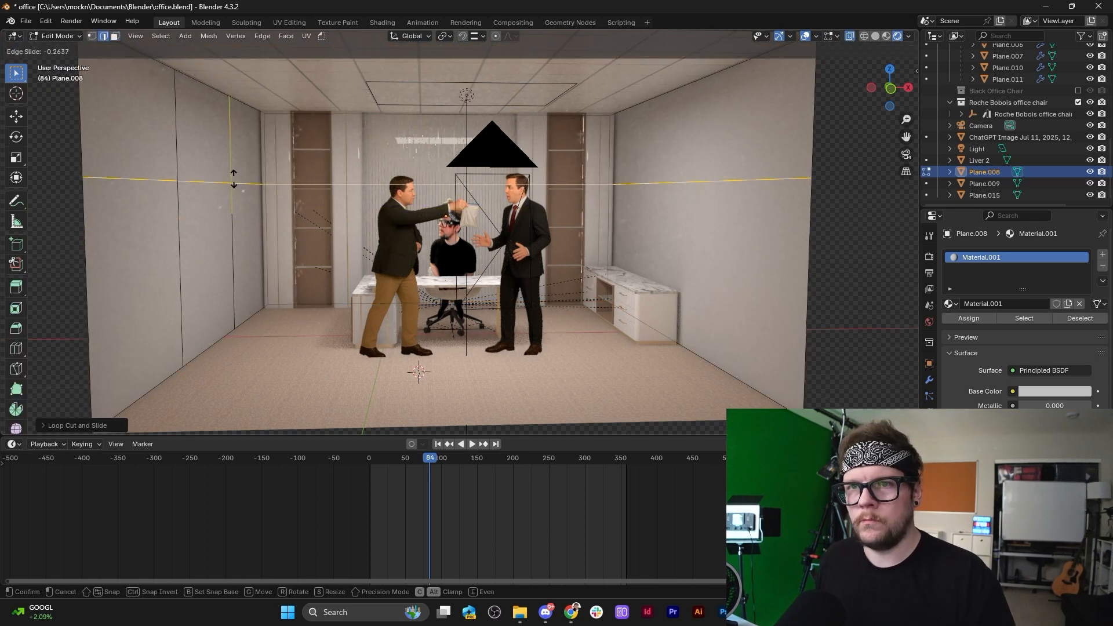
{"action": "left_click", "coordinate": [230, 184]}
Separate the door-sized face of the side wall into its own object and hide it to open a doorway.
{"action": "key", "text": "3"}
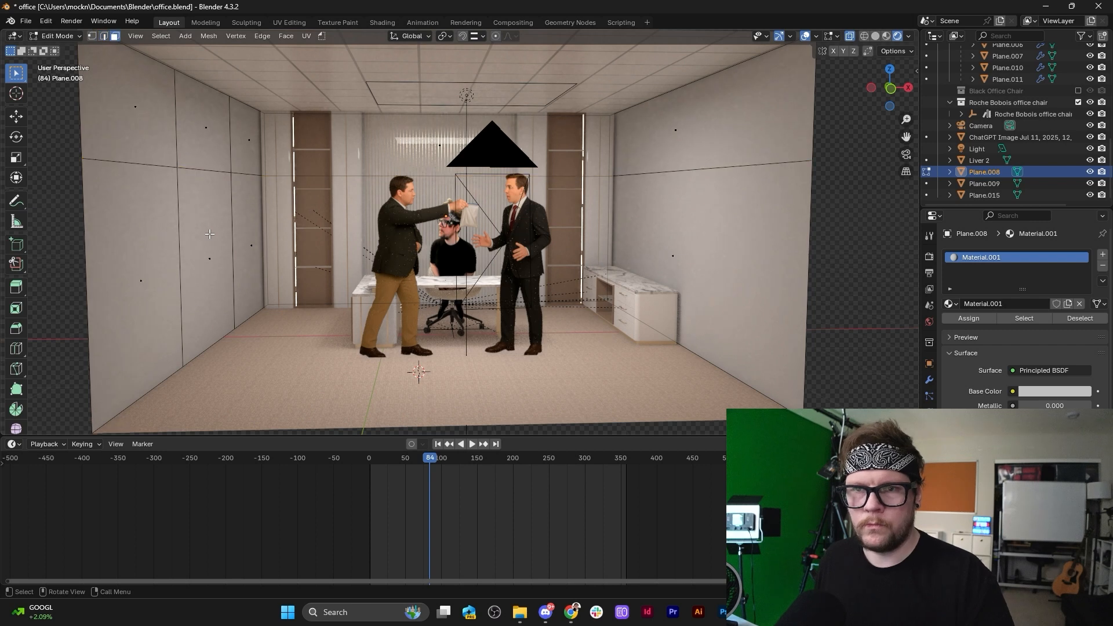
{"action": "left_click", "coordinate": [211, 263]}
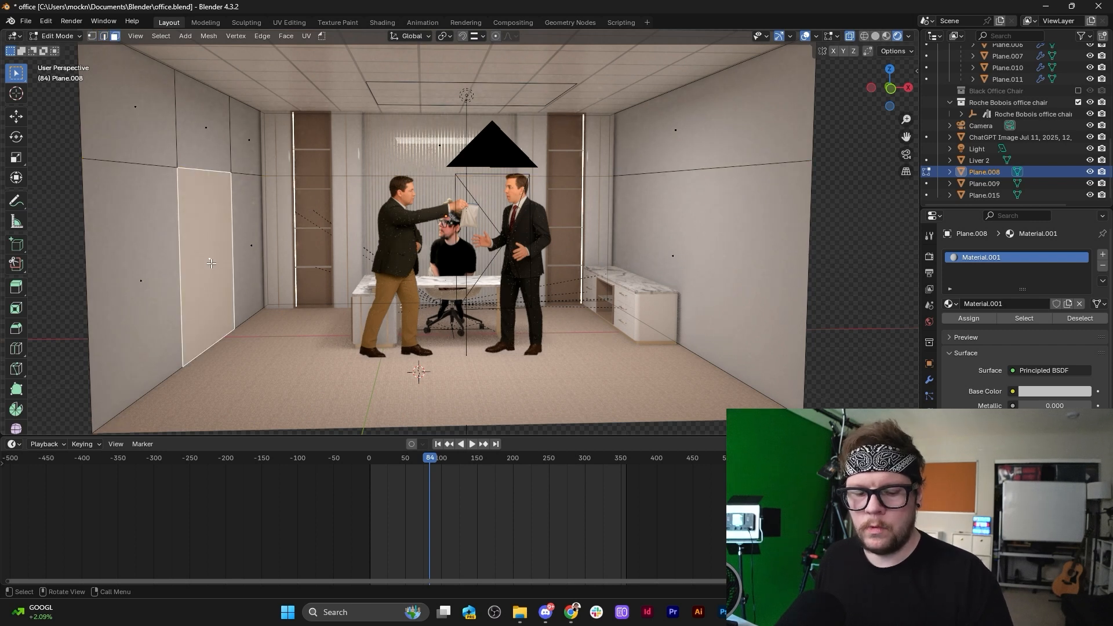
{"action": "key", "text": "p"}
{"action": "left_click", "coordinate": [213, 261]}
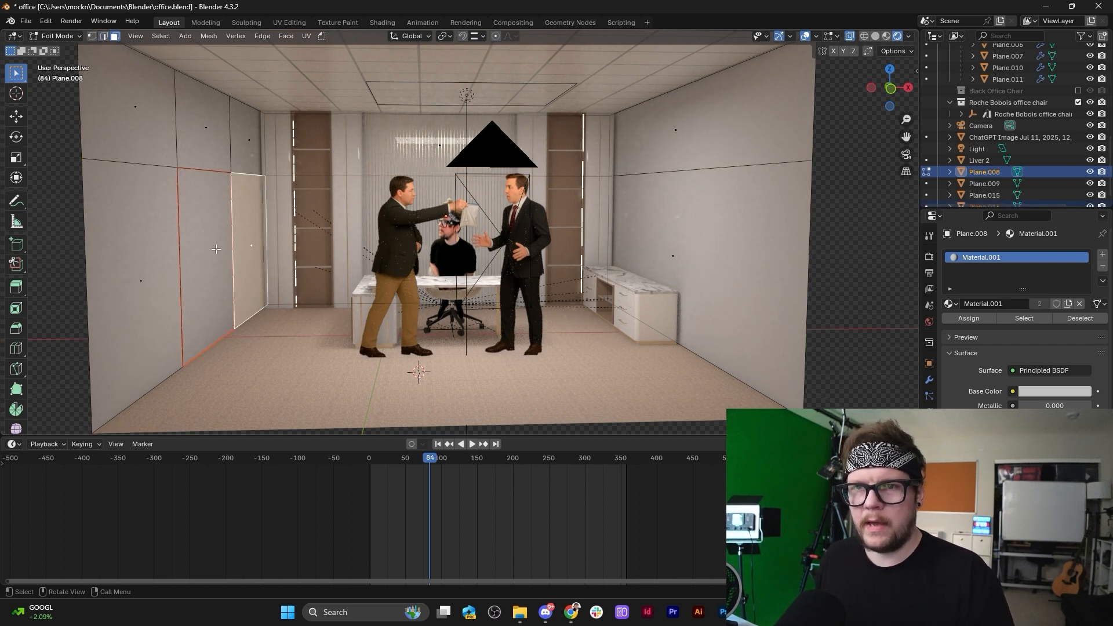
{"action": "key", "text": "Tab"}
{"action": "left_click", "coordinate": [216, 249]}
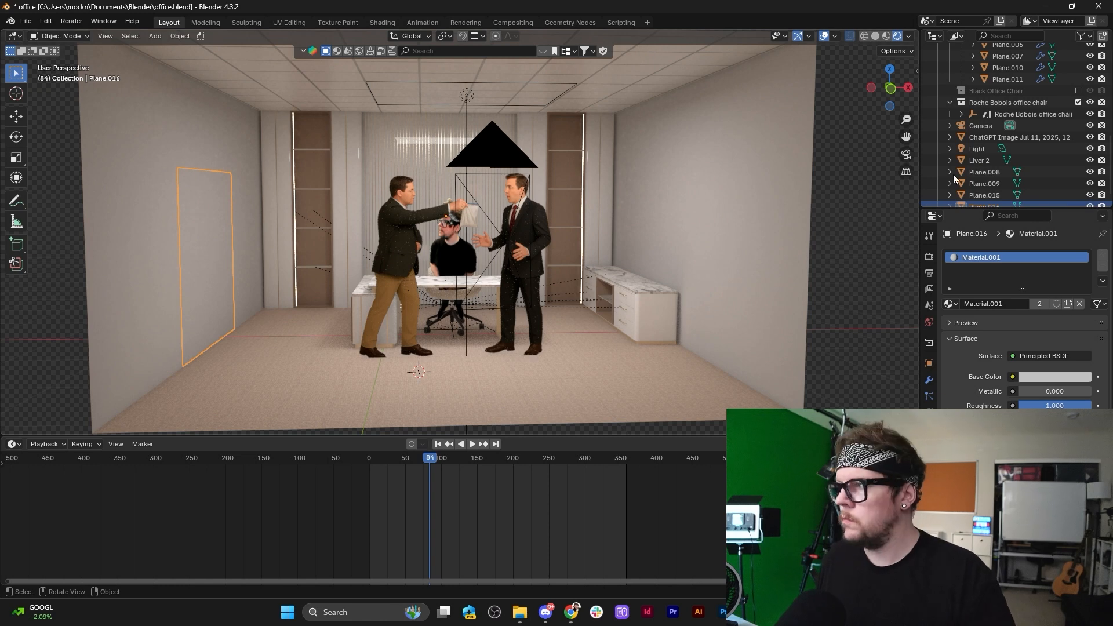
{"action": "scroll", "coordinate": [953, 178], "scroll_direction": "down", "scroll_amount": 1}
{"action": "left_click", "coordinate": [1090, 195]}
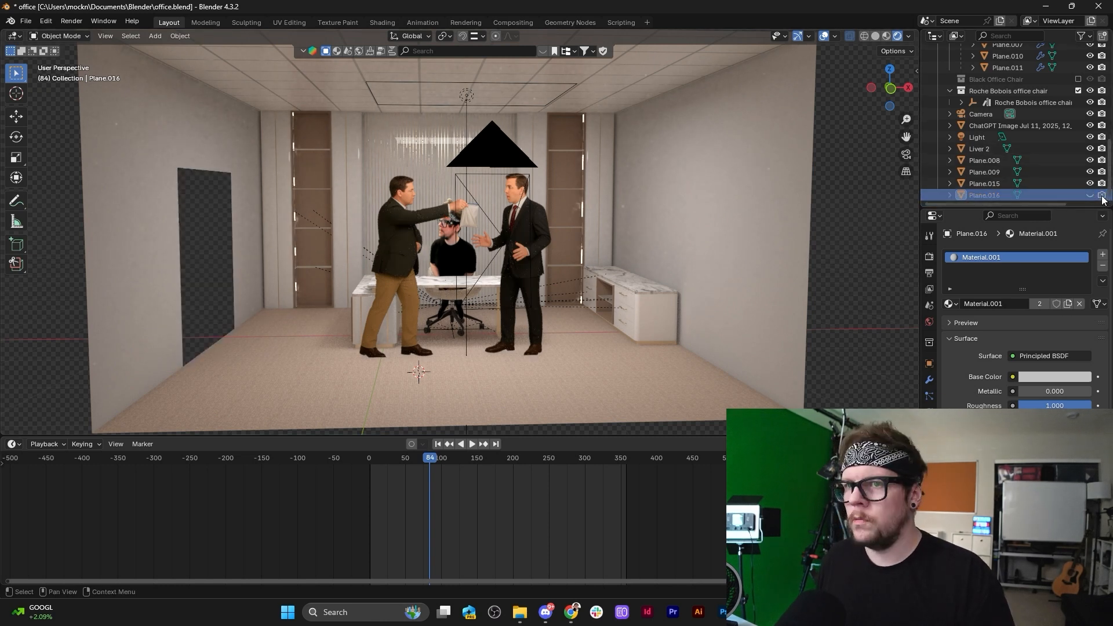
Open the model asset browser and search it for "blenderkit".
{"action": "left_click", "coordinate": [543, 54]}
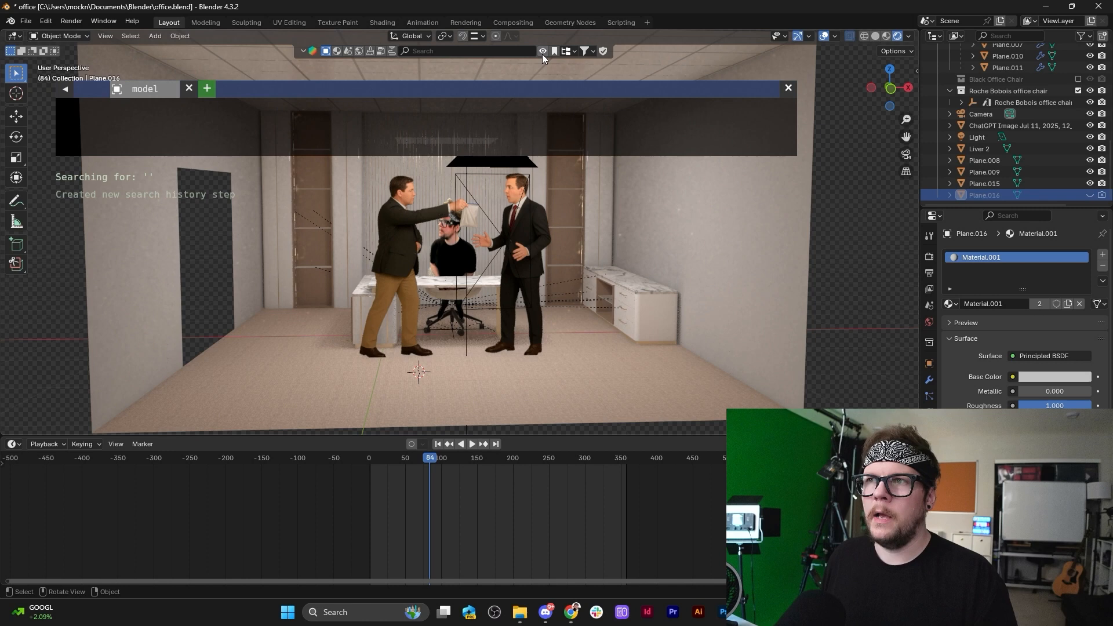
{"action": "left_click", "coordinate": [424, 51]}
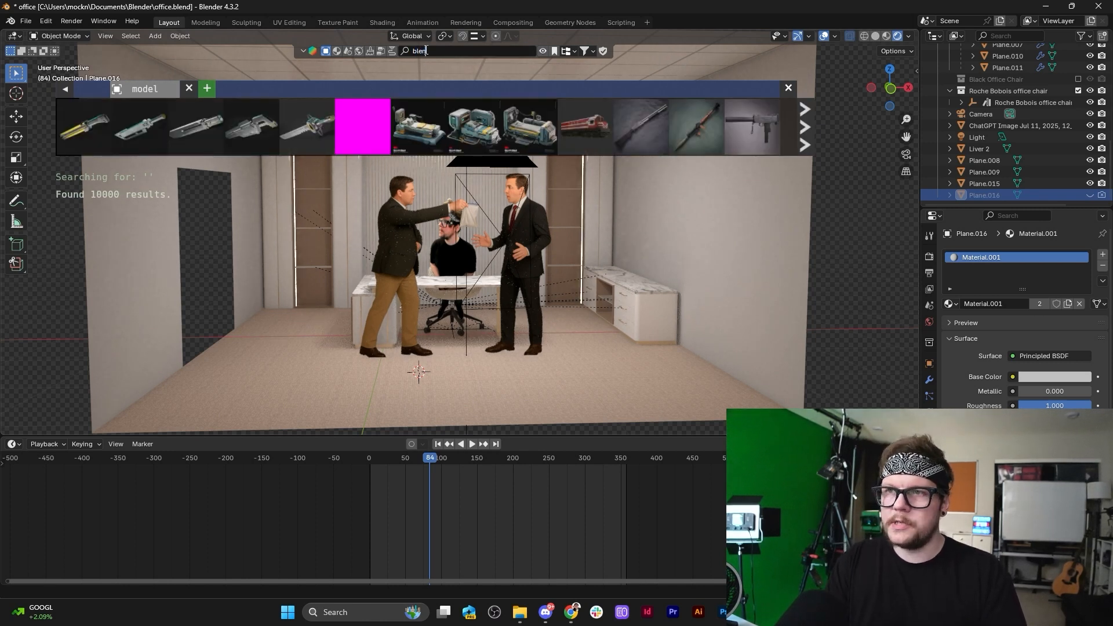
{"action": "type", "text": "blenderkit"}
{"action": "key", "text": "Return"}
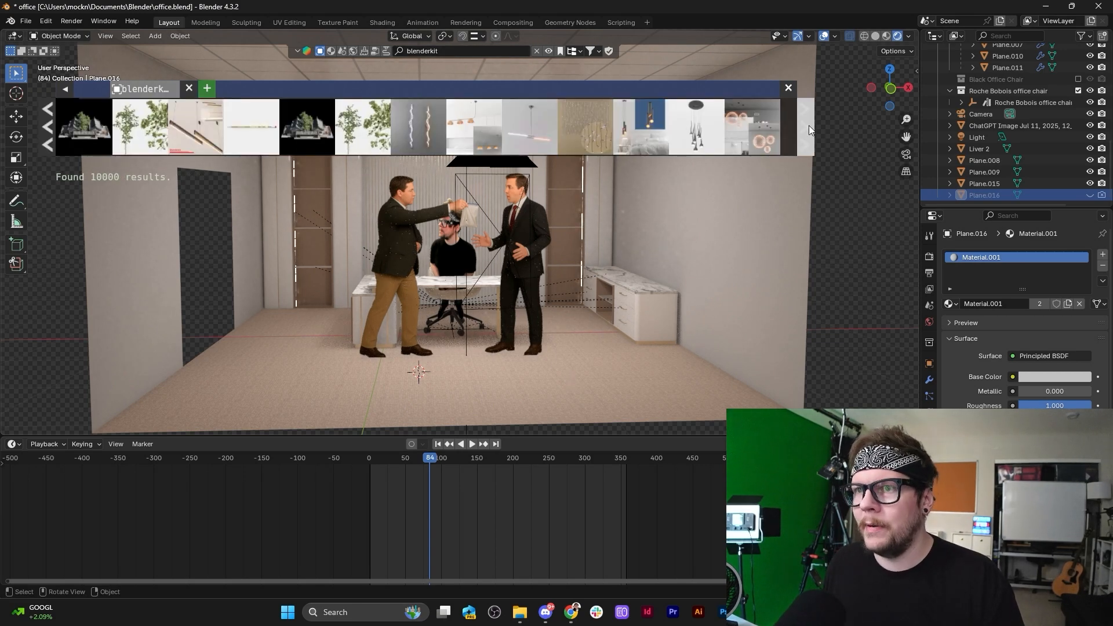
Search the asset models for "door" and place the dark door with the narrow vertical glass strip on the floor near the doorway.
{"action": "left_click", "coordinate": [449, 53]}
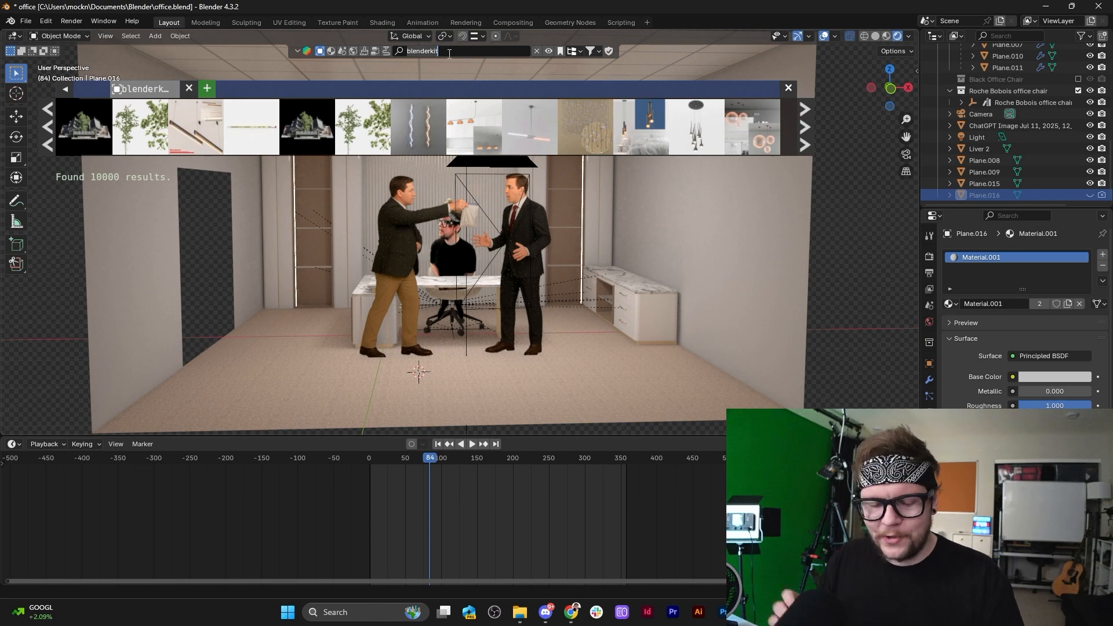
{"action": "type", "text": "door"}
{"action": "key", "text": "Return"}
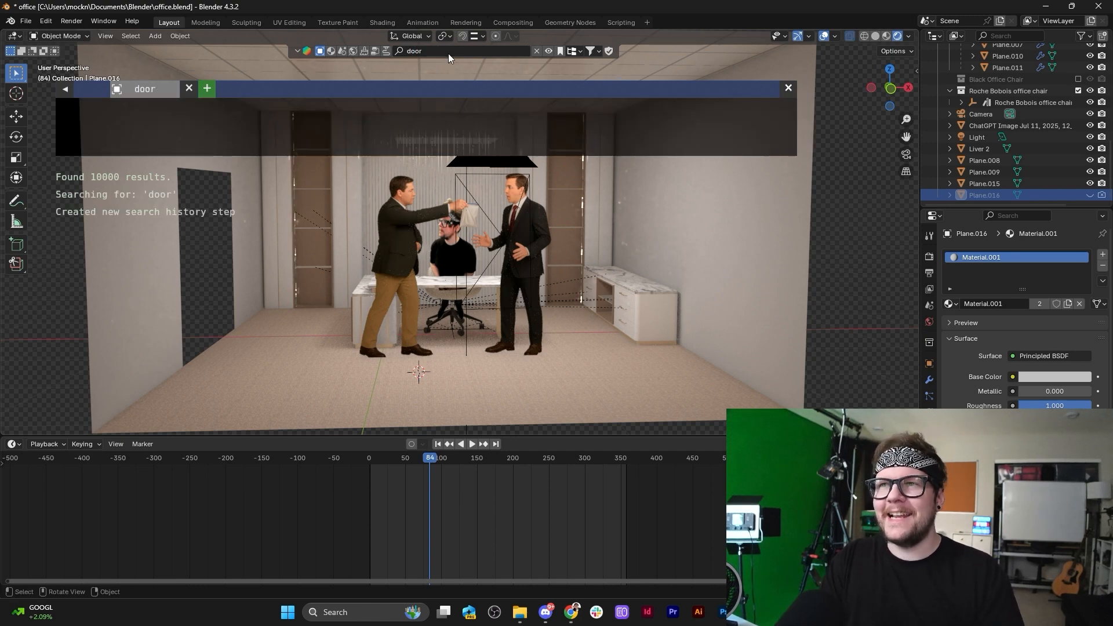
{"action": "mouse_move", "coordinate": [210, 154]}
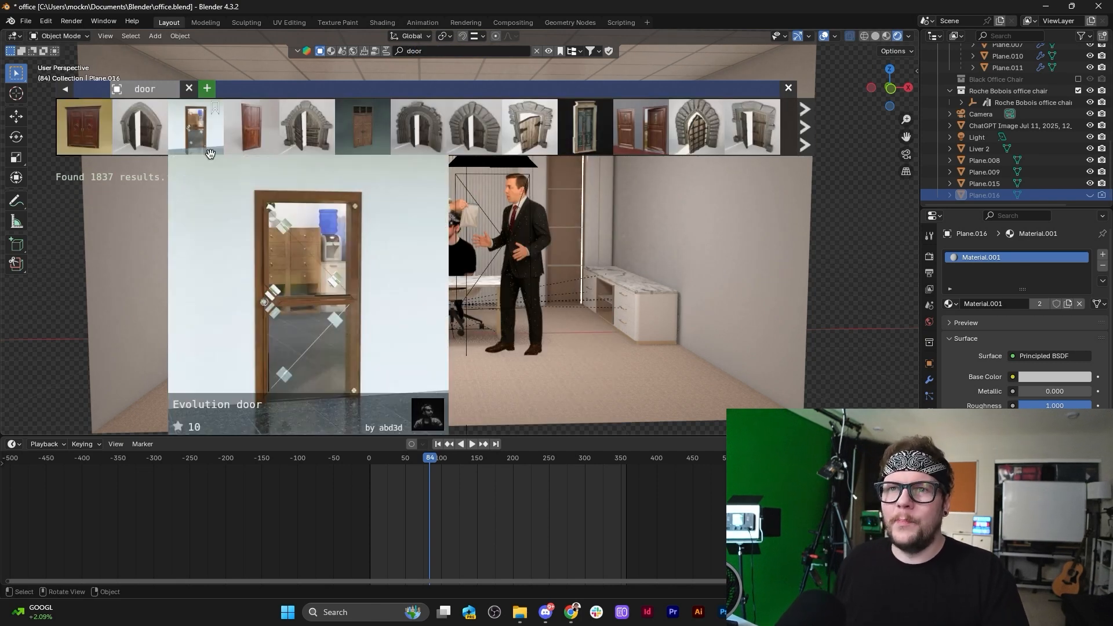
{"action": "mouse_move", "coordinate": [402, 143]}
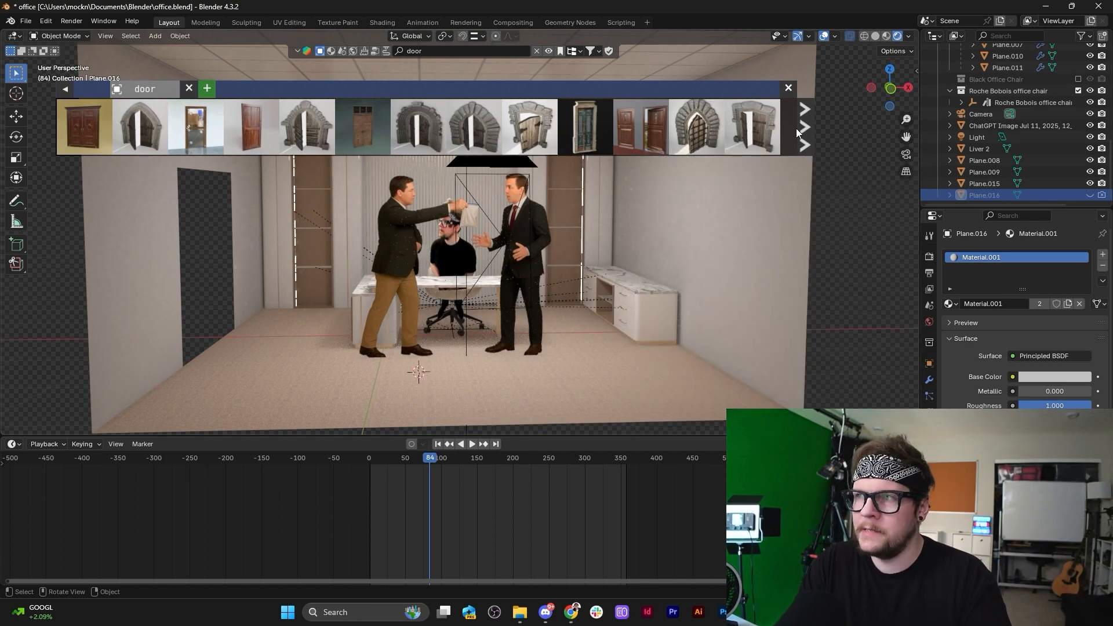
{"action": "left_click", "coordinate": [803, 129]}
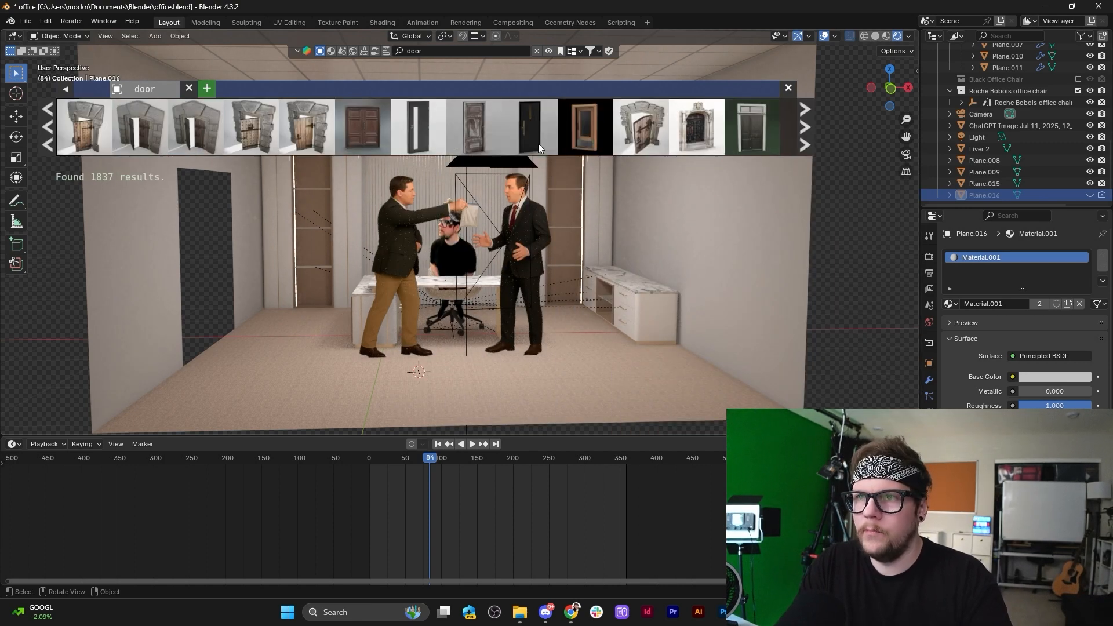
{"action": "mouse_move", "coordinate": [419, 134]}
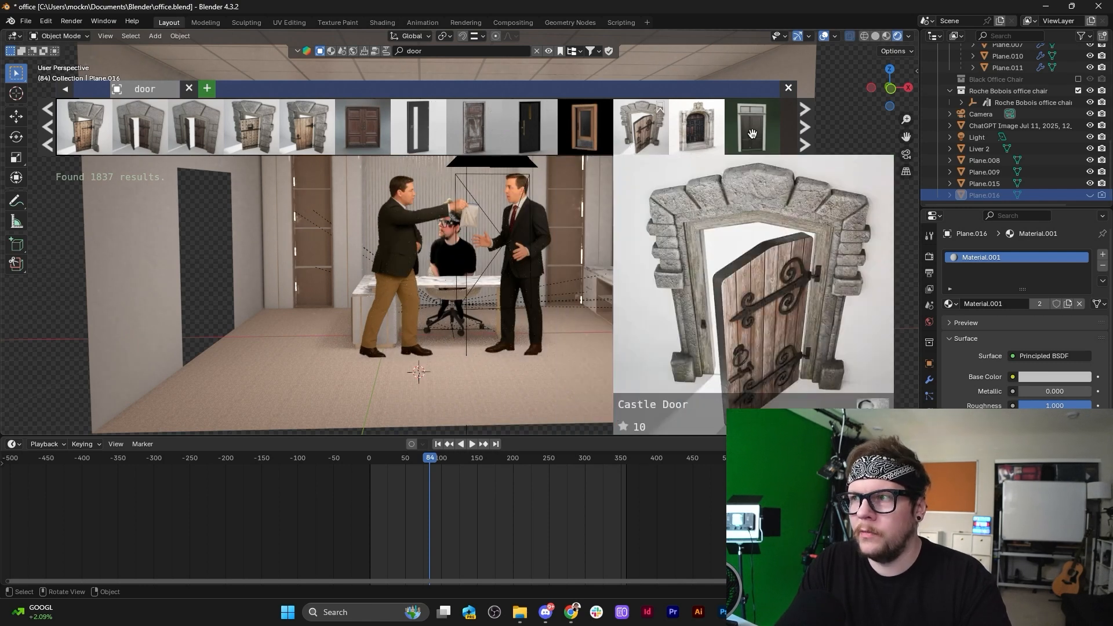
{"action": "mouse_move", "coordinate": [745, 134]}
{"action": "left_click_drag", "start_coordinate": [406, 127], "coordinate": [255, 349]}
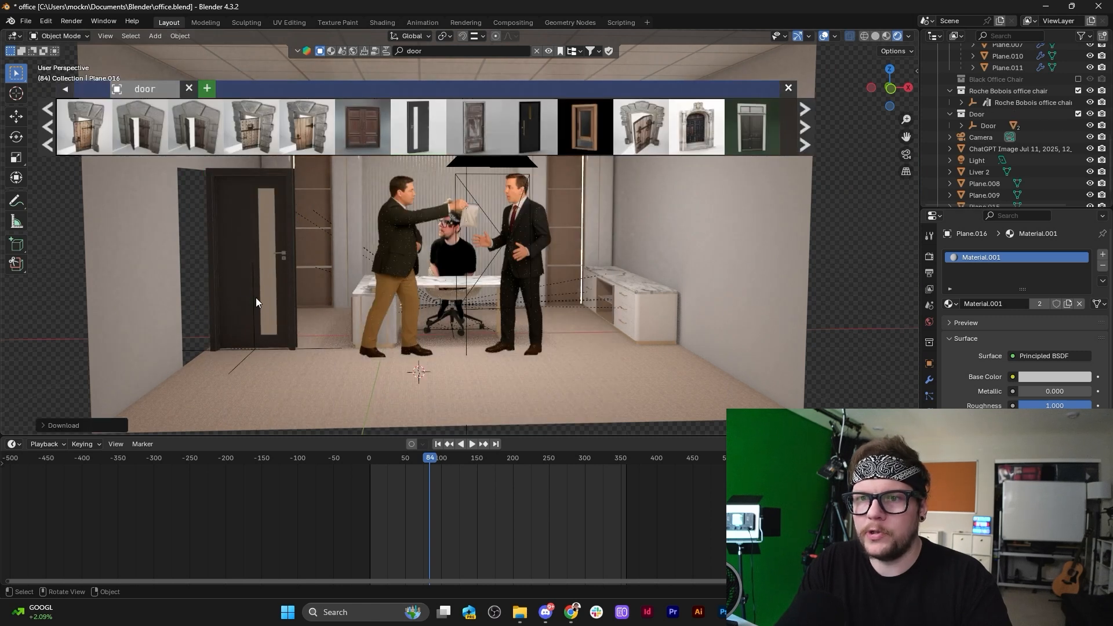
Rotate the whole door assembly -90 degrees about the Z axis to align it with the side wall's doorway.
{"action": "left_click", "coordinate": [253, 301]}
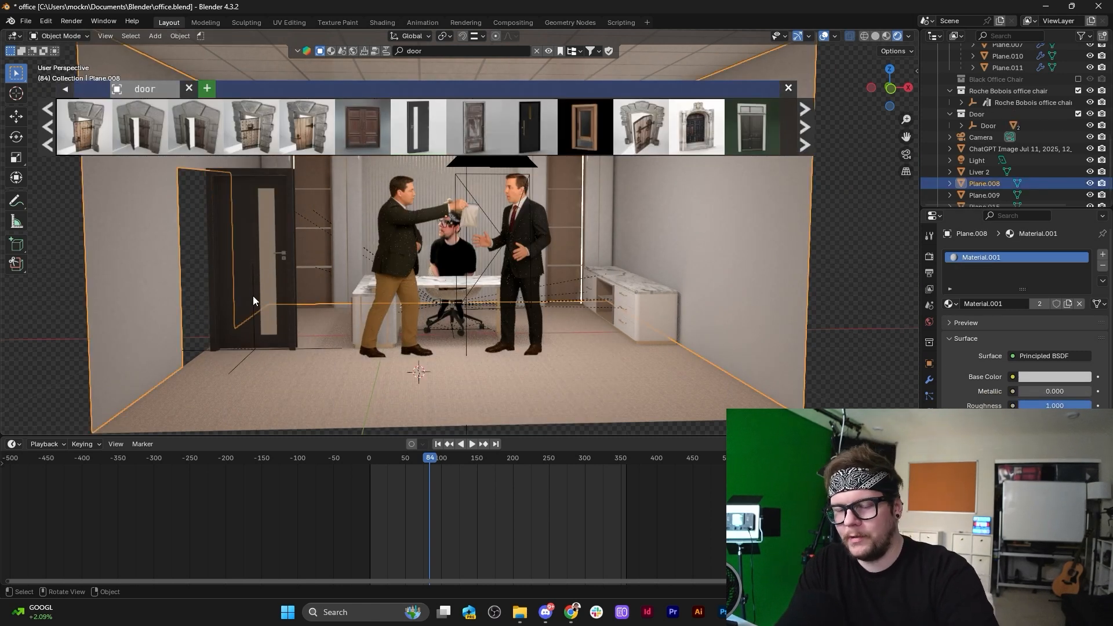
{"action": "left_click", "coordinate": [253, 297]}
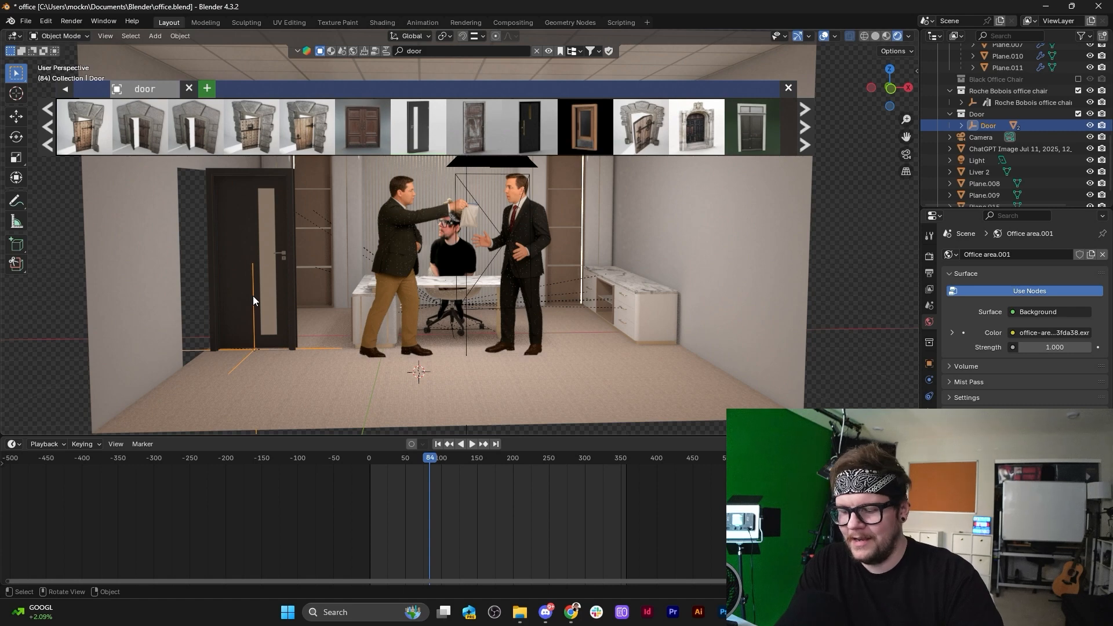
{"action": "key", "text": "KP_Decimal"}
{"action": "middle_click_drag", "start_coordinate": [493, 283], "coordinate": [405, 383]}
{"action": "type", "text": "rz"}
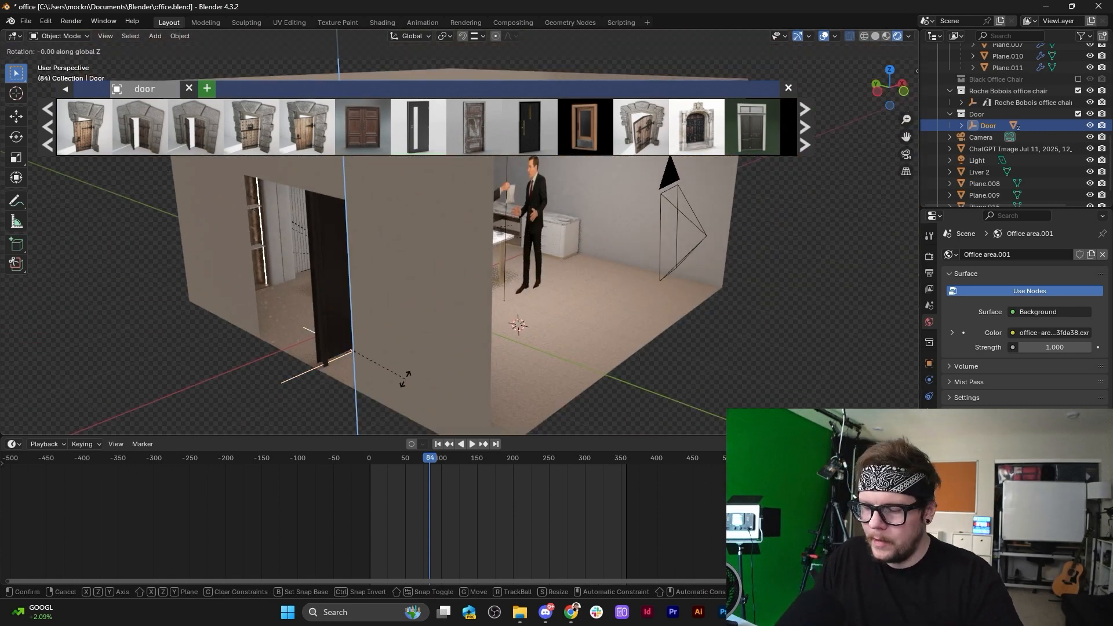
{"action": "type", "text": "-90"}
{"action": "key", "text": "Return"}
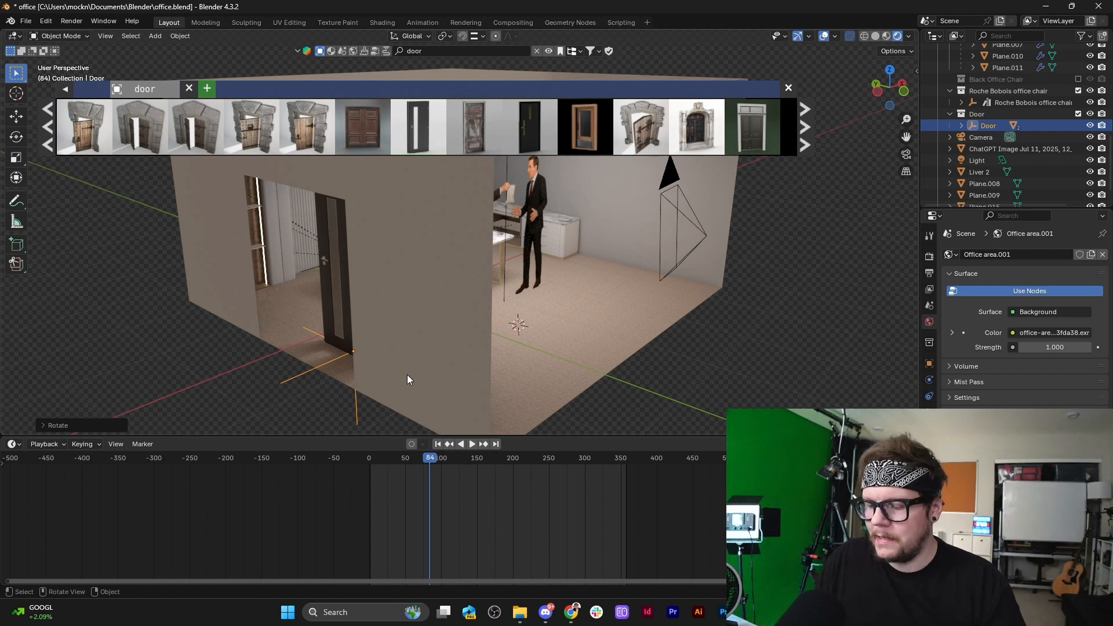
Close the asset browser and swing the door leaf open out of its frame about the Z axis.
{"action": "key", "text": "KP_Decimal"}
{"action": "middle_click_drag", "start_coordinate": [547, 264], "coordinate": [565, 369], "text": "shift"}
{"action": "left_click", "coordinate": [789, 88]}
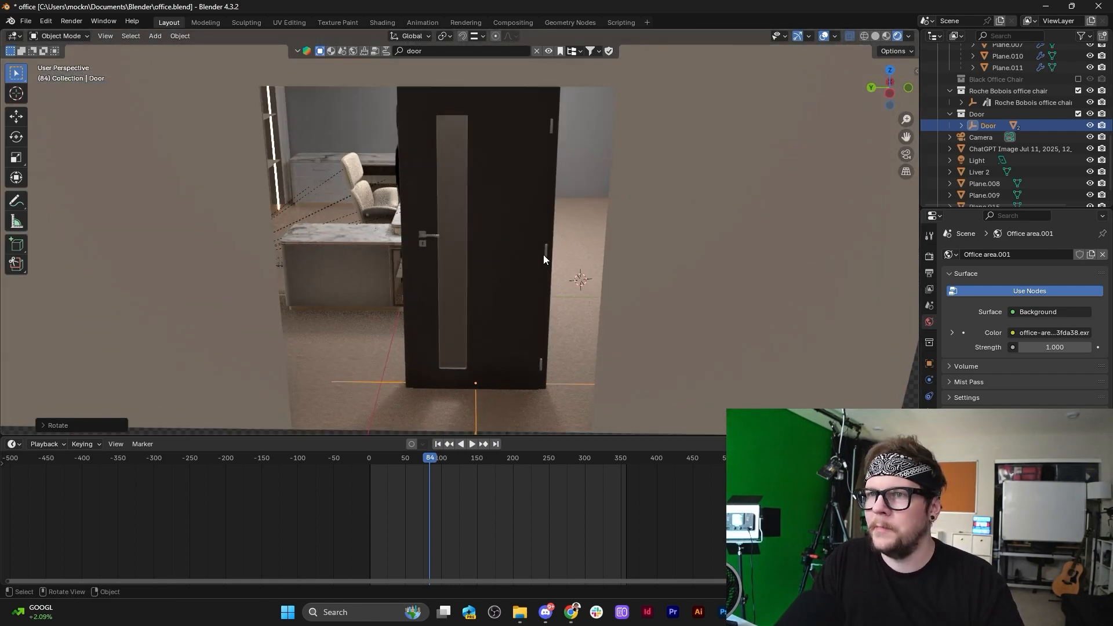
{"action": "scroll", "coordinate": [522, 261], "scroll_direction": "down", "scroll_amount": 2}
{"action": "left_click", "coordinate": [475, 227]}
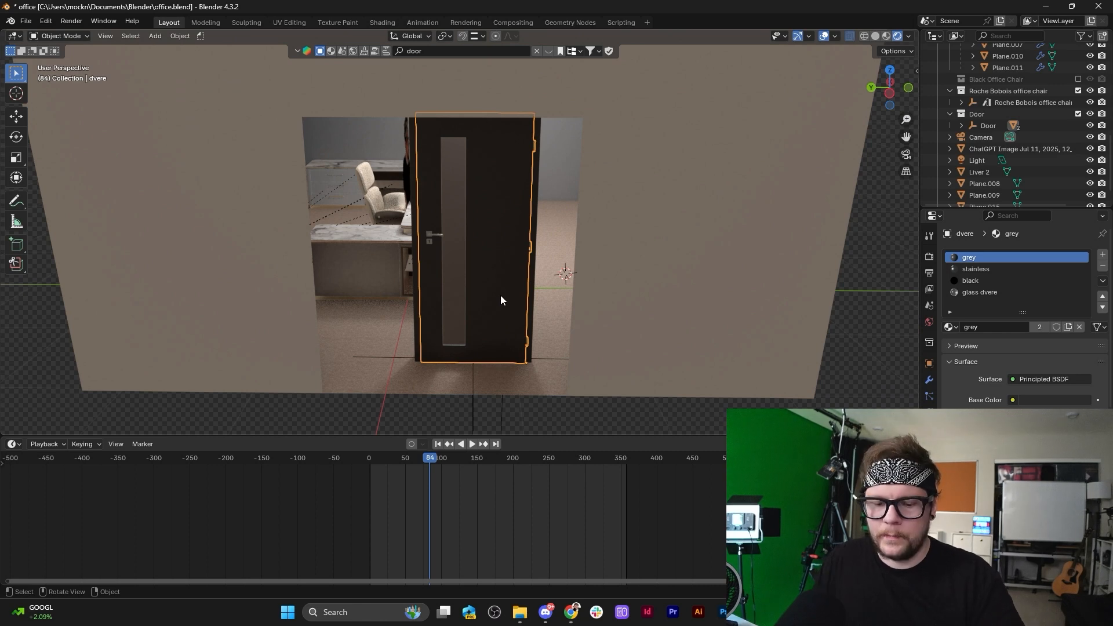
{"action": "key", "text": "r"}
{"action": "key", "text": "z"}
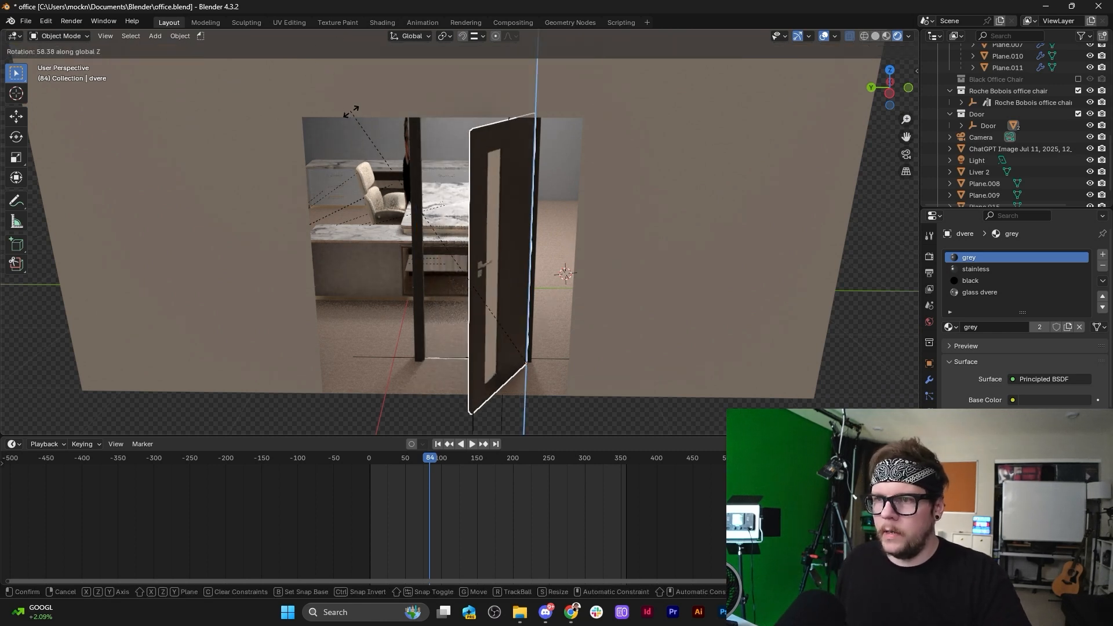
{"action": "left_click", "coordinate": [524, 338]}
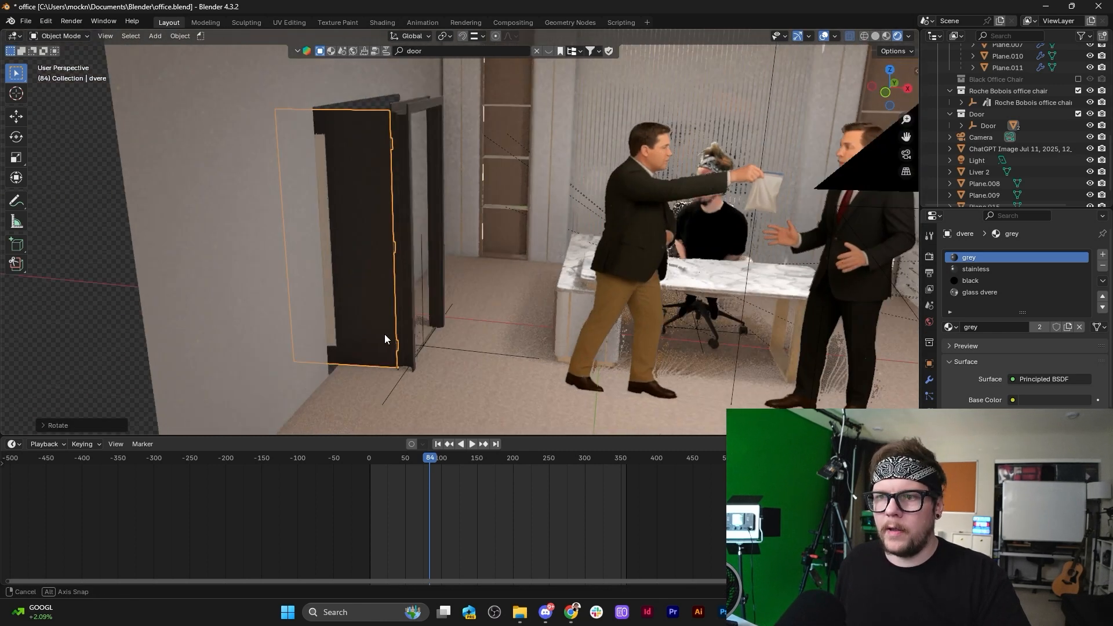
Move the whole door assembly along the X axis so its frame sits in the side wall's opening.
{"action": "middle_click_drag", "start_coordinate": [384, 338], "coordinate": [443, 349]}
{"action": "left_click", "coordinate": [444, 348]}
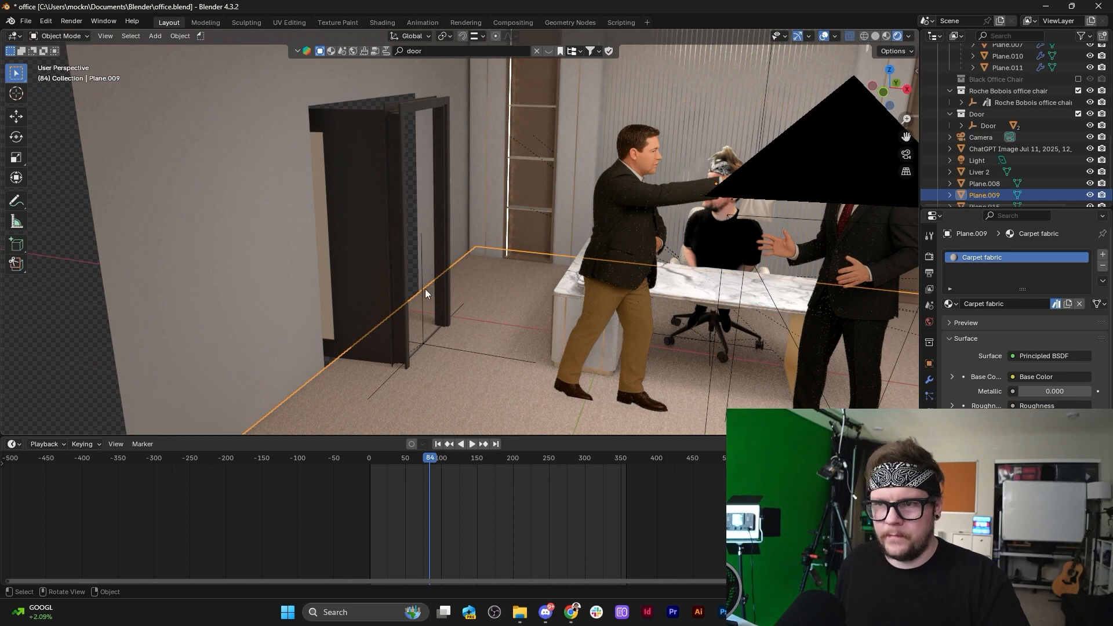
{"action": "left_click", "coordinate": [422, 268]}
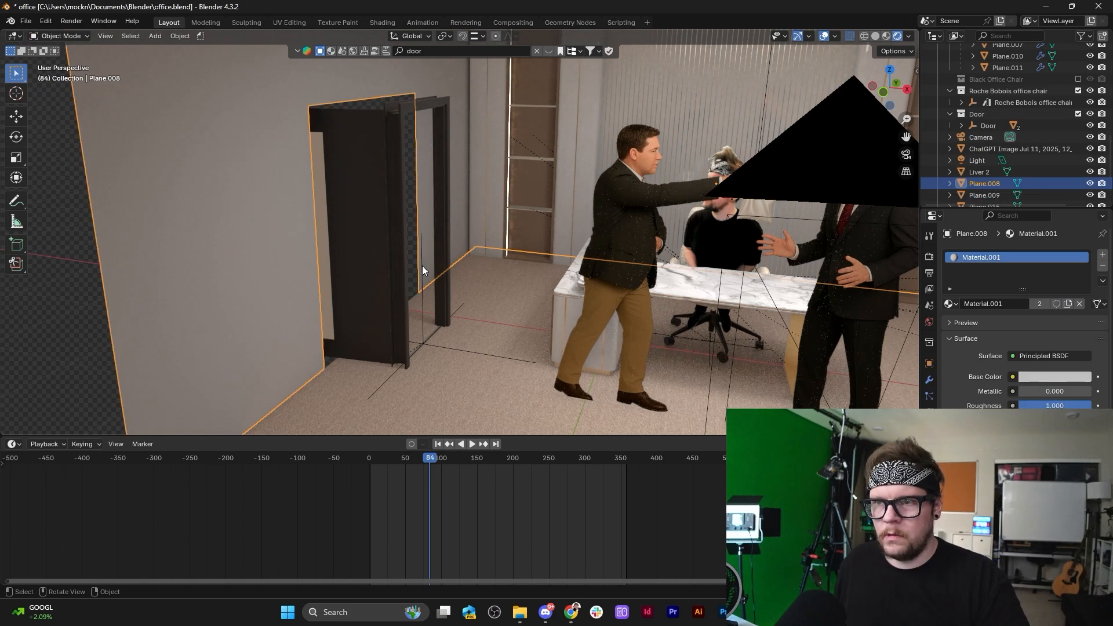
{"action": "left_click", "coordinate": [422, 266]}
{"action": "left_click", "coordinate": [422, 266]}
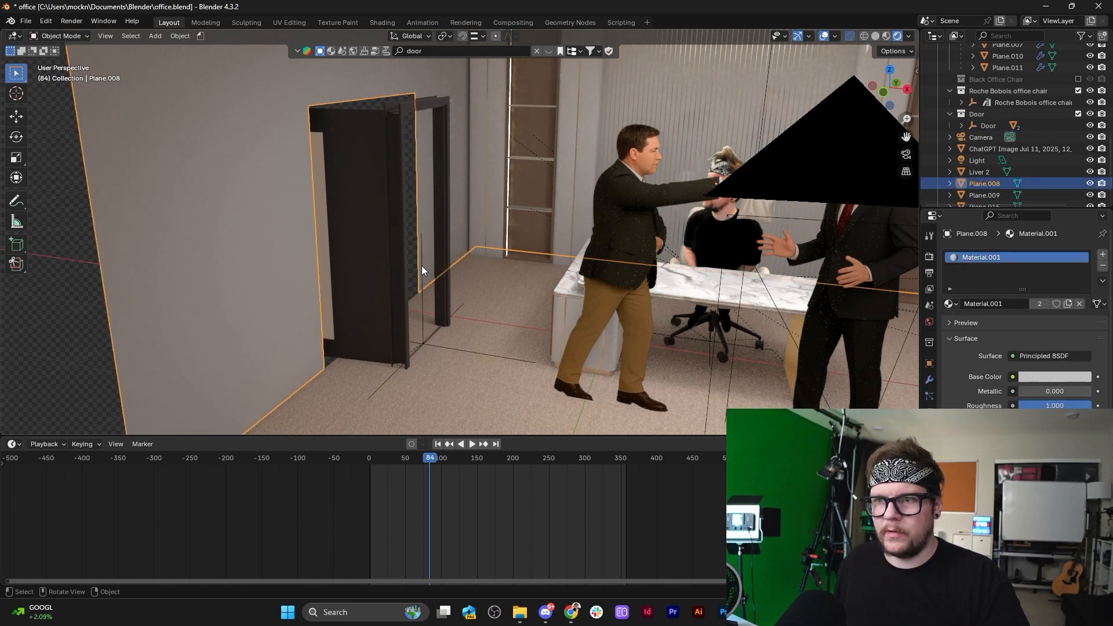
{"action": "left_click", "coordinate": [422, 266]}
{"action": "key", "text": "g"}
{"action": "key", "text": "x"}
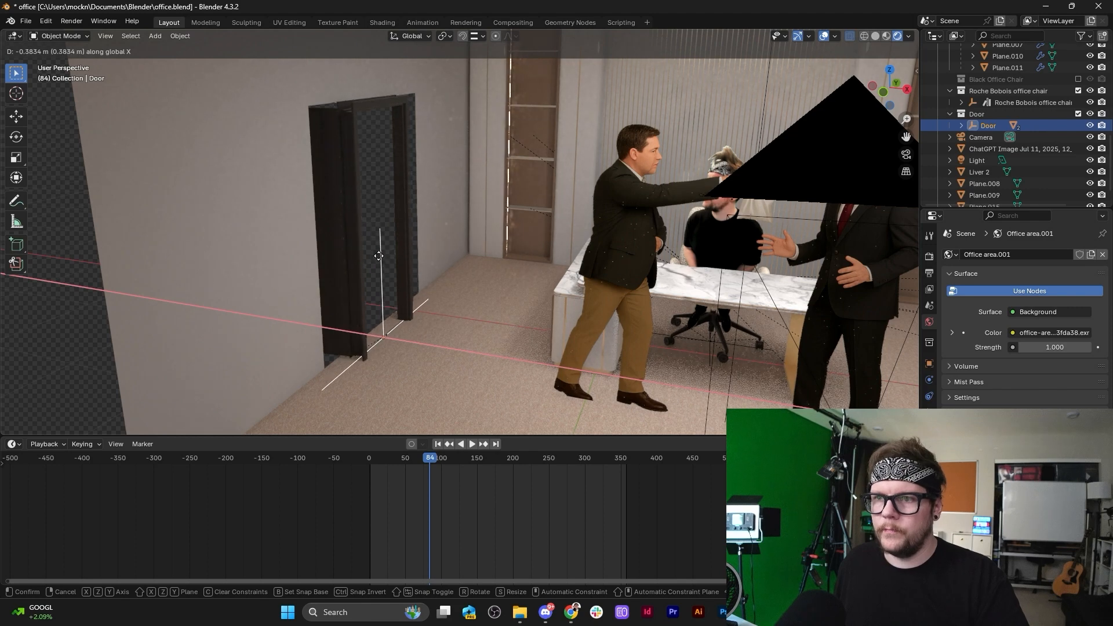
{"action": "left_click", "coordinate": [366, 255]}
Scale the doorway's boundary edges in the wall mesh along Y to about 0.55 to narrow the opening.
{"action": "left_click", "coordinate": [305, 92]}
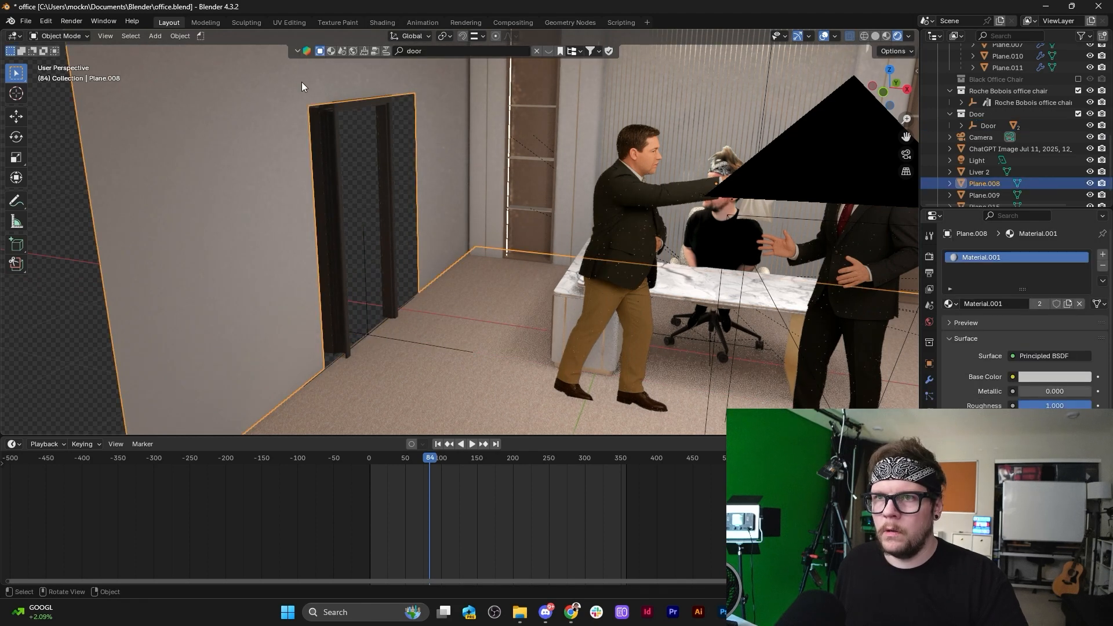
{"action": "key", "text": "Tab"}
{"action": "key", "text": "2"}
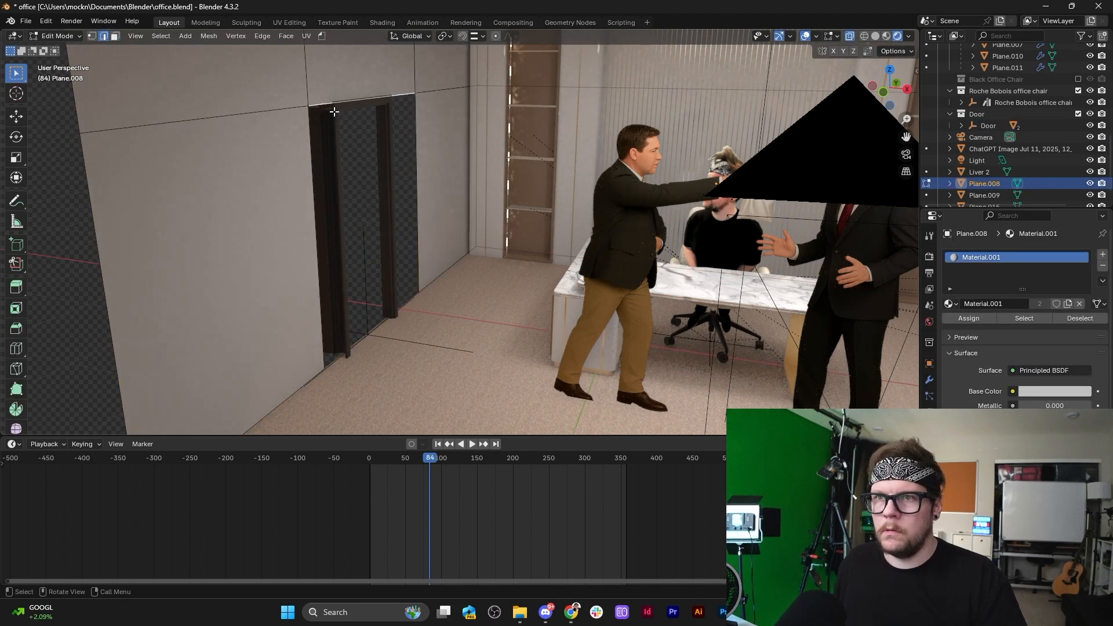
{"action": "left_click", "coordinate": [346, 114], "text": "alt"}
{"action": "middle_click_drag", "start_coordinate": [419, 126], "coordinate": [429, 174]}
{"action": "key", "text": "s"}
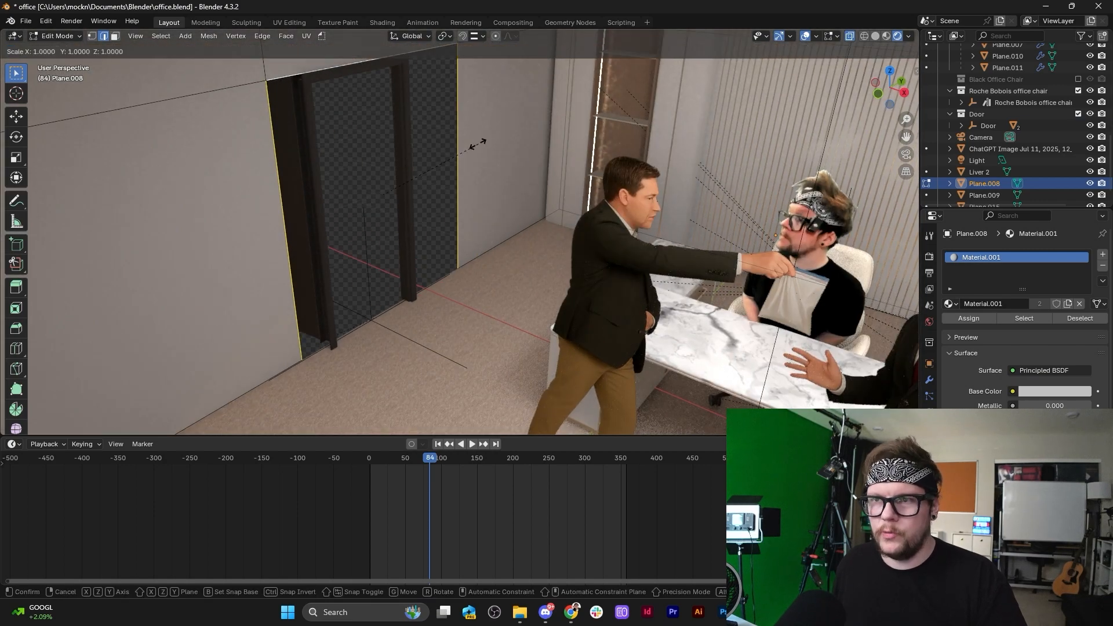
{"action": "key", "text": "y"}
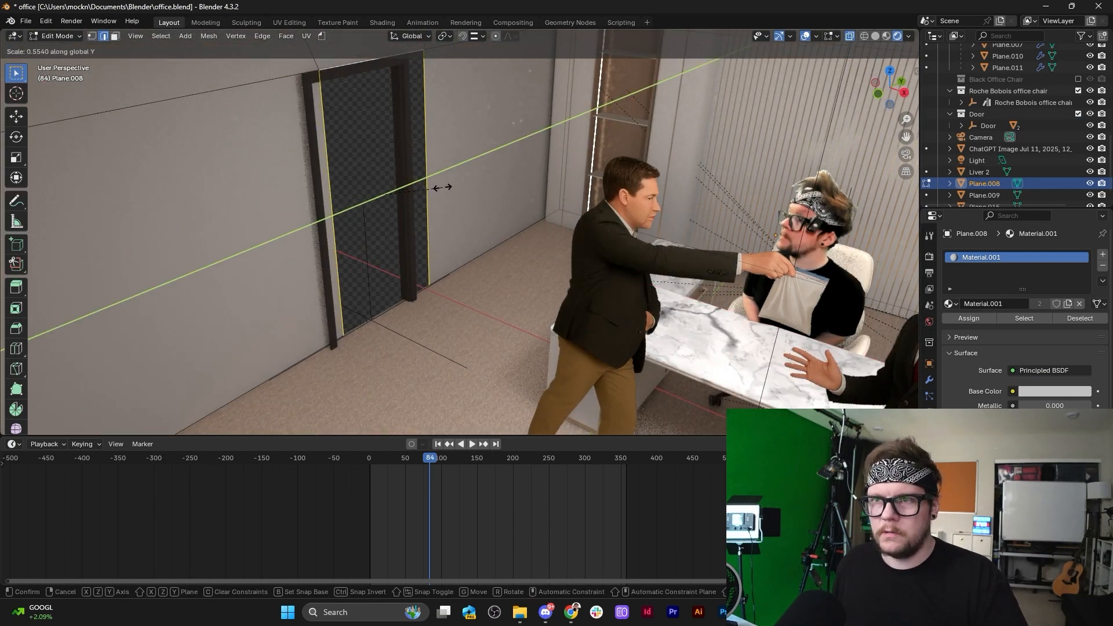
{"action": "left_click", "coordinate": [442, 186]}
Shift the doorway edges about -0.13 m along Y and fine-tune their Y scale so the wall meets the door frame.
{"action": "key", "text": "g"}
{"action": "key", "text": "x"}
{"action": "key", "text": "y"}
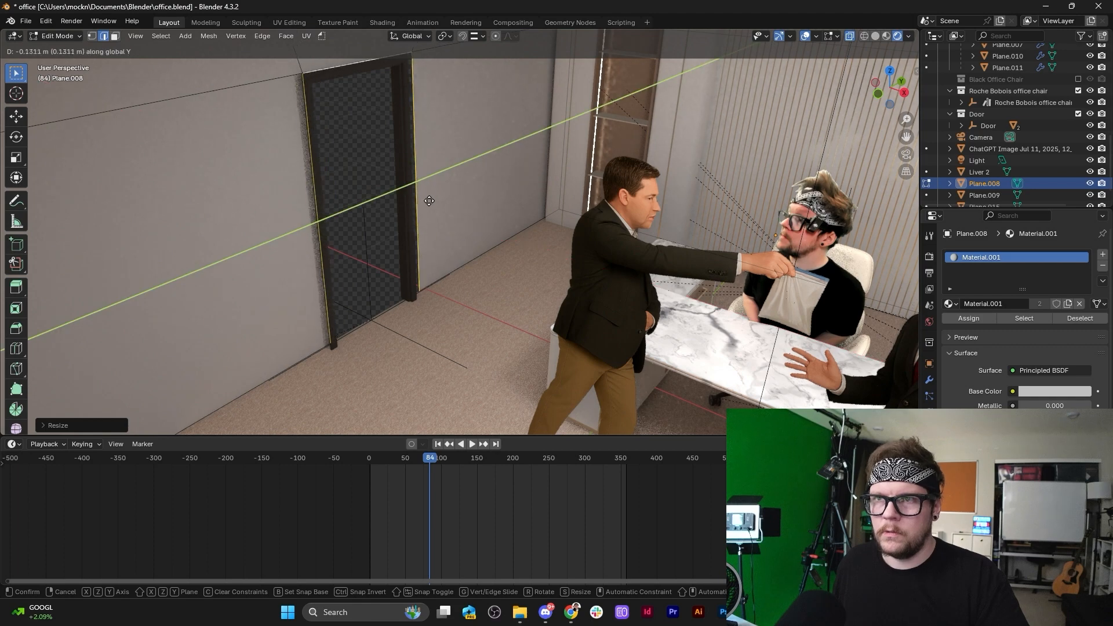
{"action": "left_click", "coordinate": [429, 202]}
{"action": "key", "text": "s"}
{"action": "key", "text": "x"}
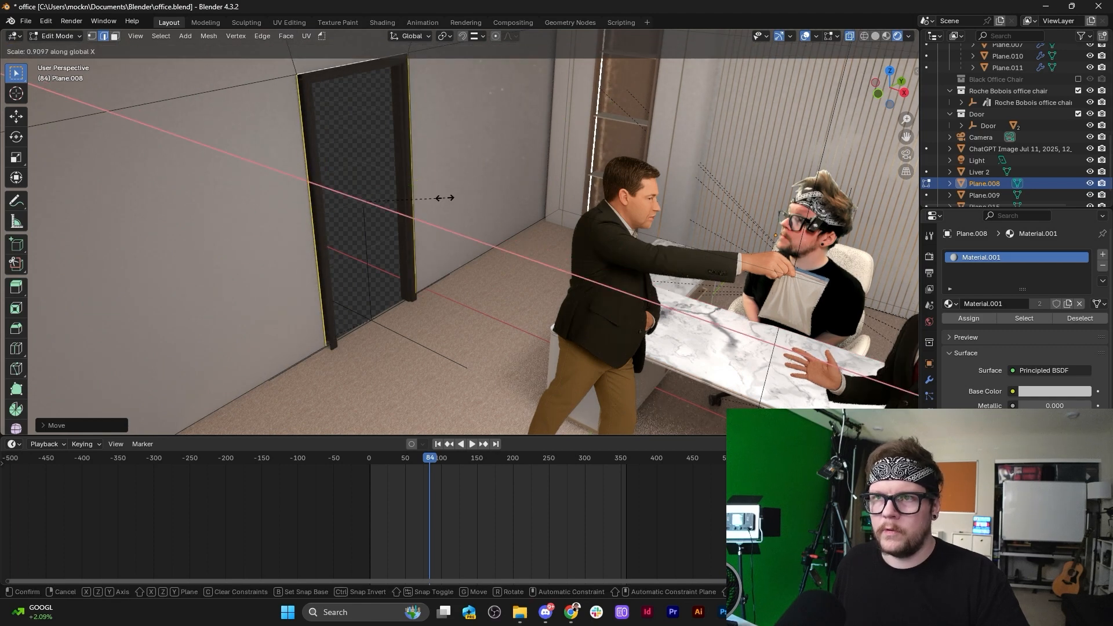
{"action": "key", "text": "y"}
{"action": "left_click", "coordinate": [442, 200]}
{"action": "key", "text": "Tab"}
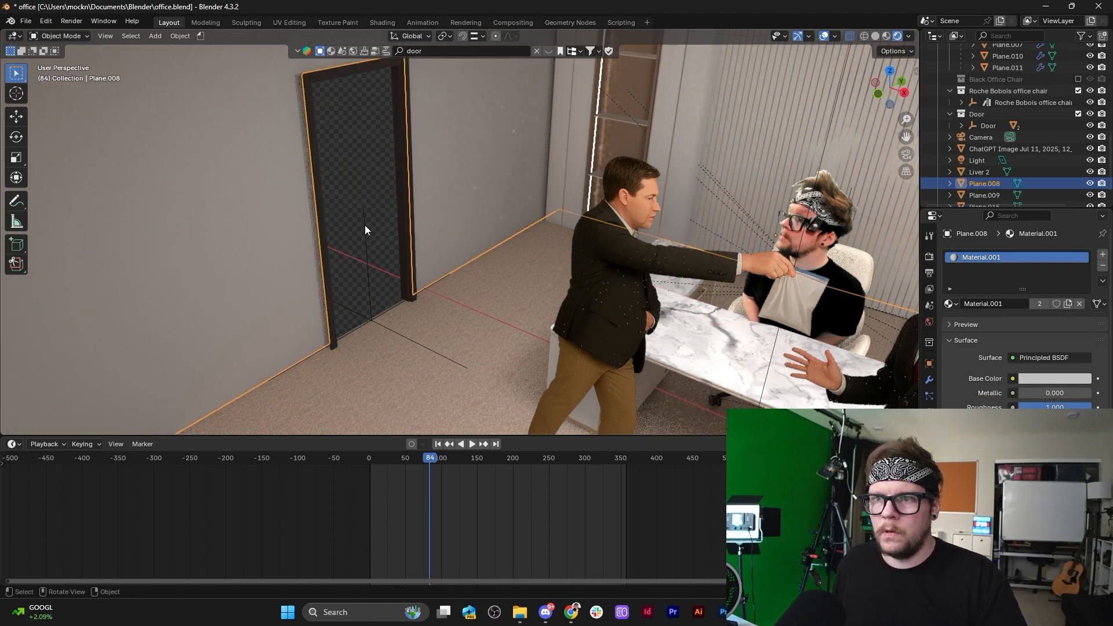
Toggle Correct Face Attributes and move the carpet floor's door-side edge outward along X, well past the open door.
{"action": "left_click", "coordinate": [366, 229]}
{"action": "scroll", "coordinate": [400, 226], "scroll_direction": "down", "scroll_amount": 6}
{"action": "middle_click_drag", "start_coordinate": [434, 227], "coordinate": [439, 296]}
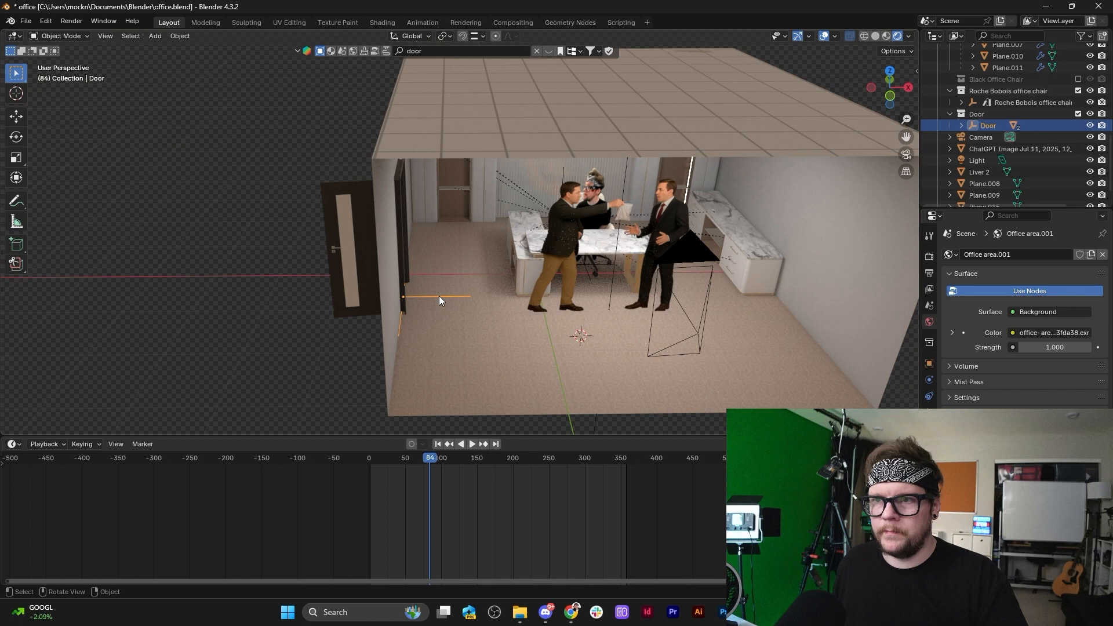
{"action": "left_click", "coordinate": [515, 366]}
{"action": "key", "text": "Tab"}
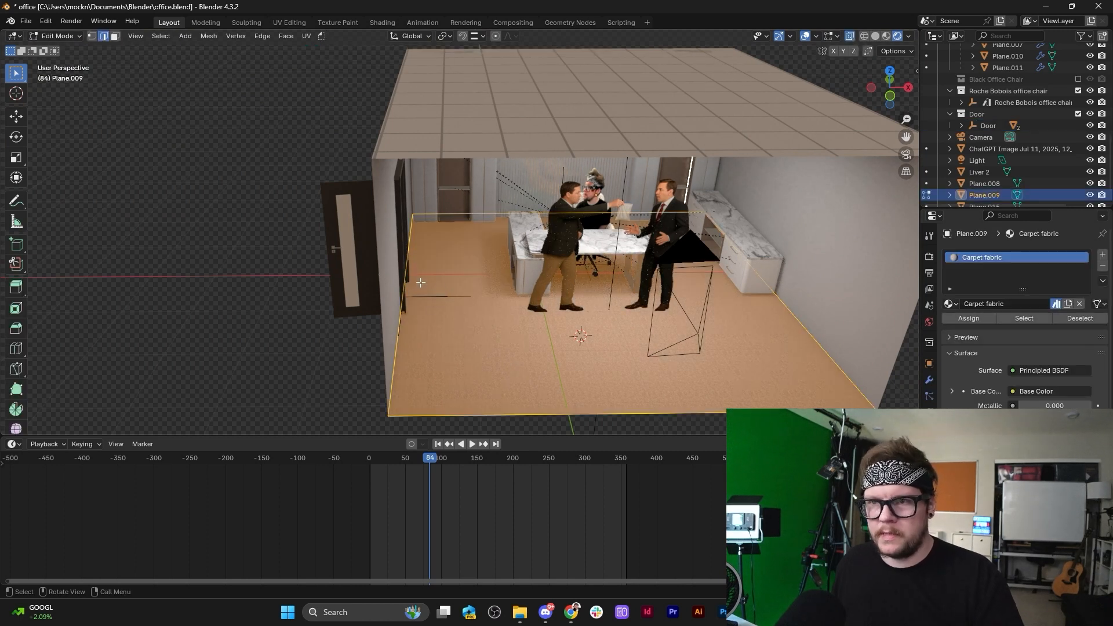
{"action": "left_click", "coordinate": [394, 282]}
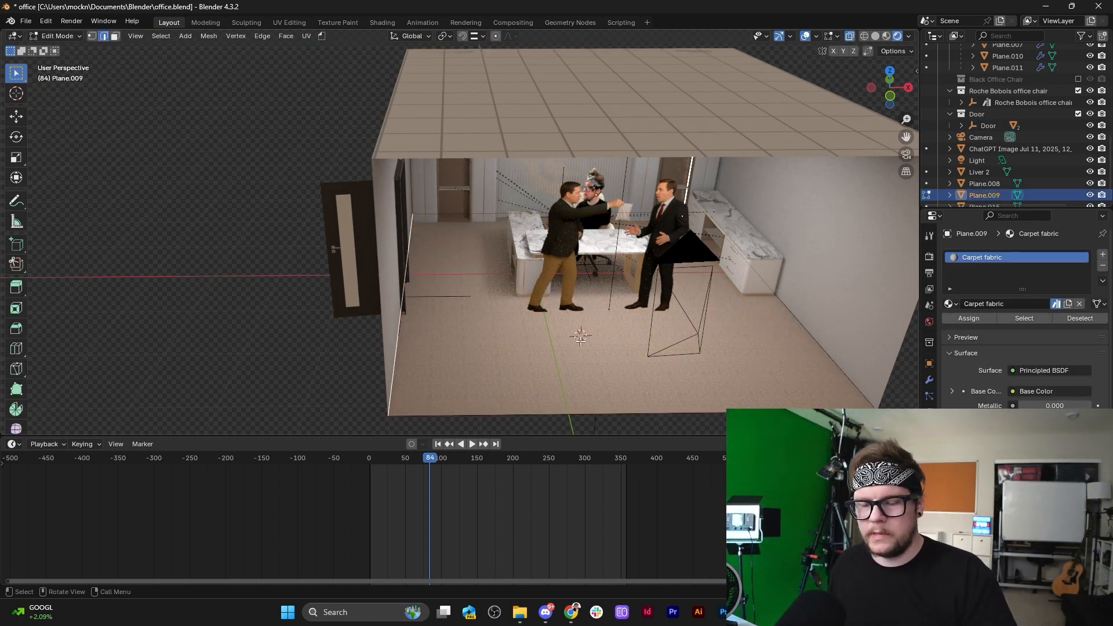
{"action": "key", "text": "q"}
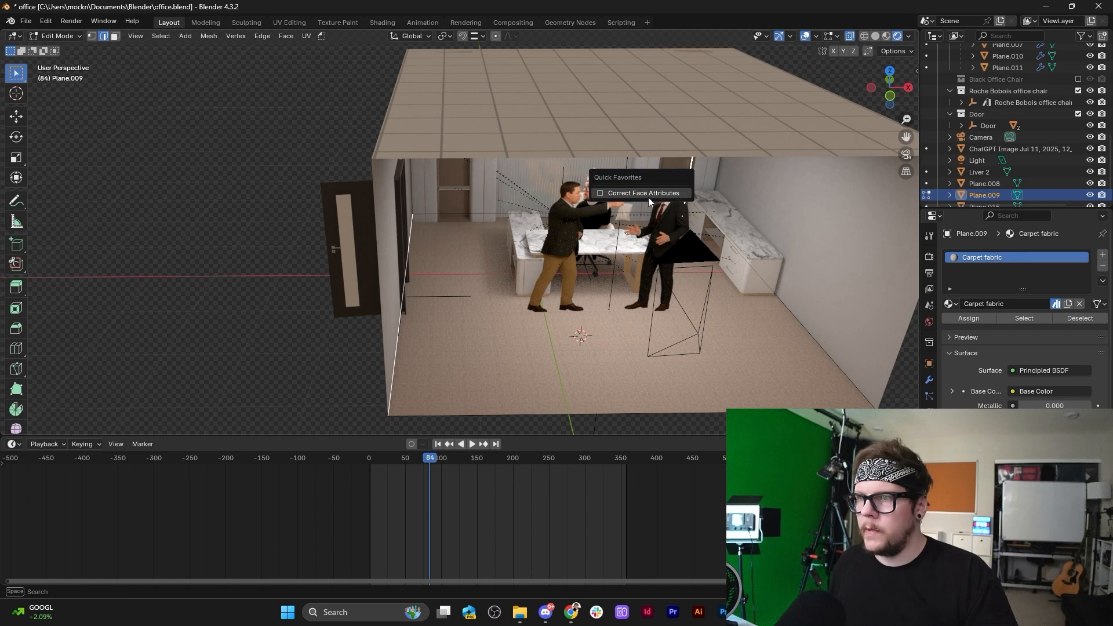
{"action": "left_click", "coordinate": [600, 194]}
{"action": "key", "text": "g"}
{"action": "key", "text": "x"}
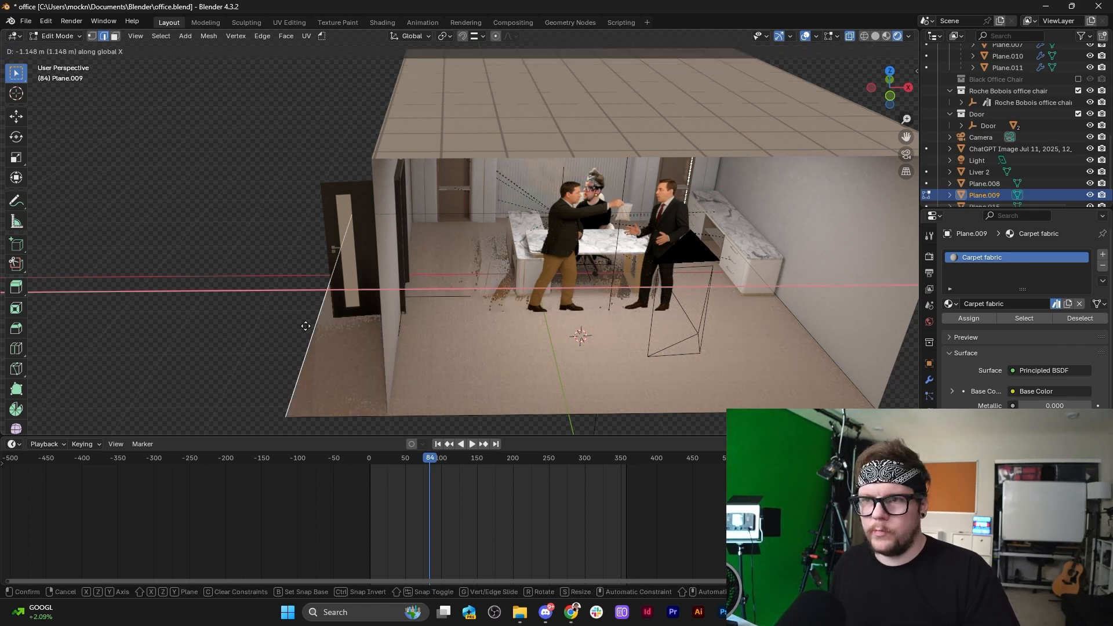
{"action": "left_click", "coordinate": [56, 343]}
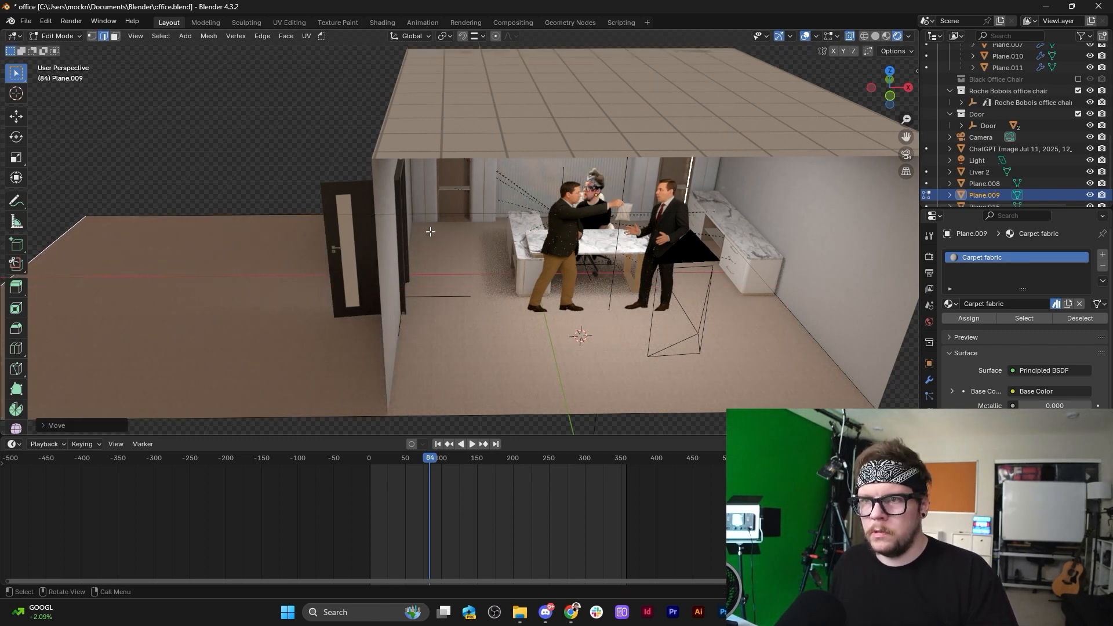
Move the back edge of the carpet floor about 17.5 m along Y to extend it behind the office.
{"action": "left_click", "coordinate": [334, 202]}
{"action": "scroll", "coordinate": [337, 280], "scroll_direction": "down", "scroll_amount": 2}
{"action": "key", "text": "g"}
{"action": "key", "text": "y"}
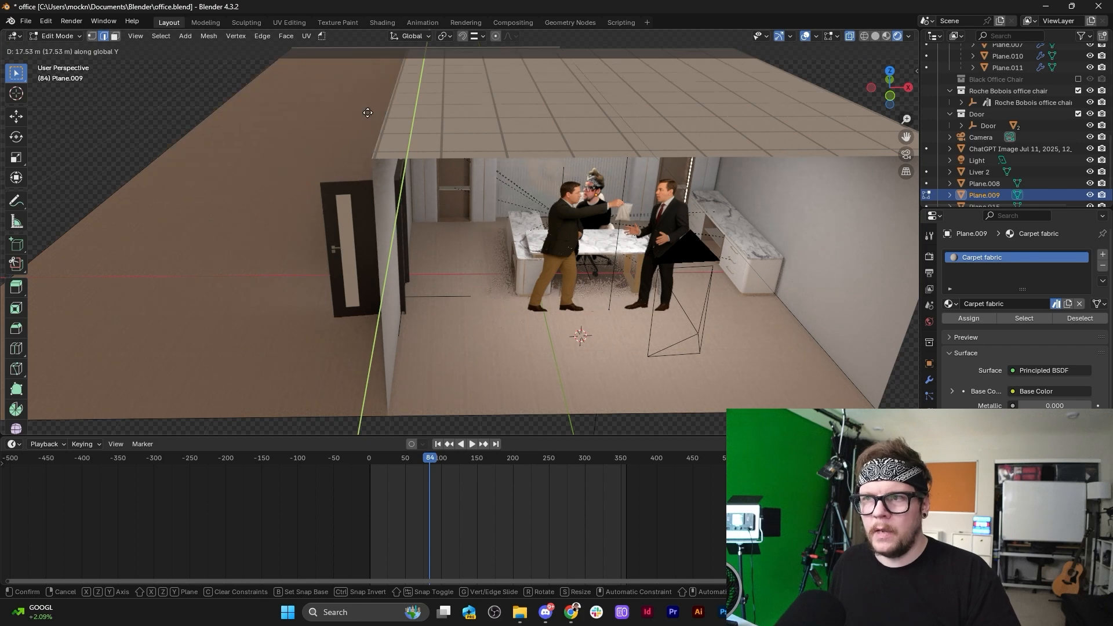
{"action": "left_click", "coordinate": [373, 110]}
Move the floor's outer side edge farther out along X to widen the carpeted area outside the door.
{"action": "scroll", "coordinate": [358, 154], "scroll_direction": "down", "scroll_amount": 2}
{"action": "left_click", "coordinate": [308, 149]}
{"action": "key", "text": "g"}
{"action": "key", "text": "x"}
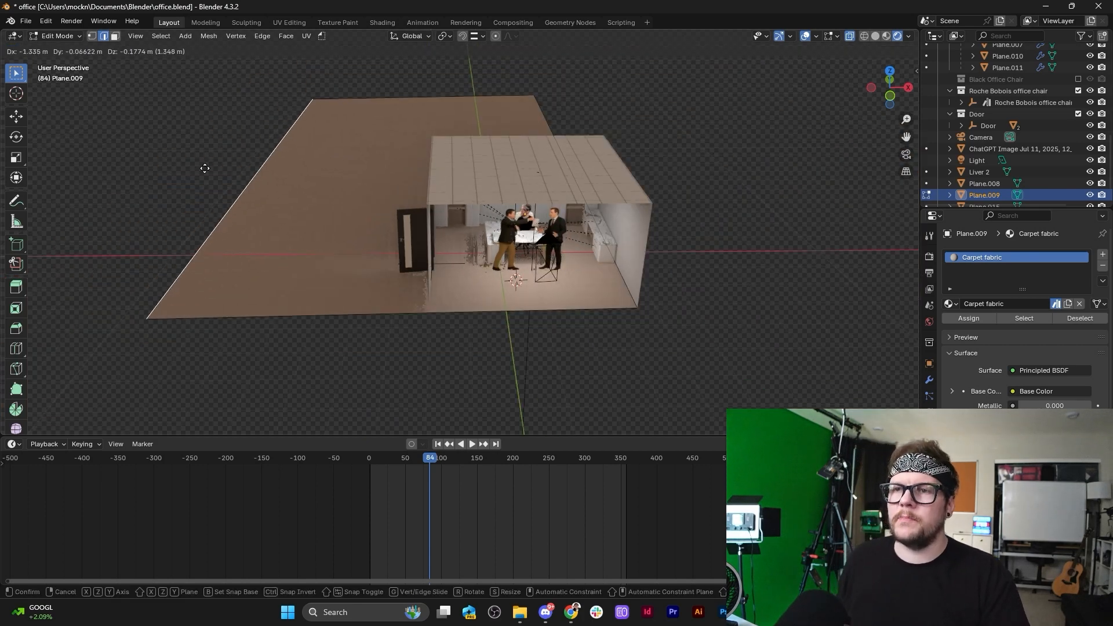
{"action": "left_click", "coordinate": [193, 169]}
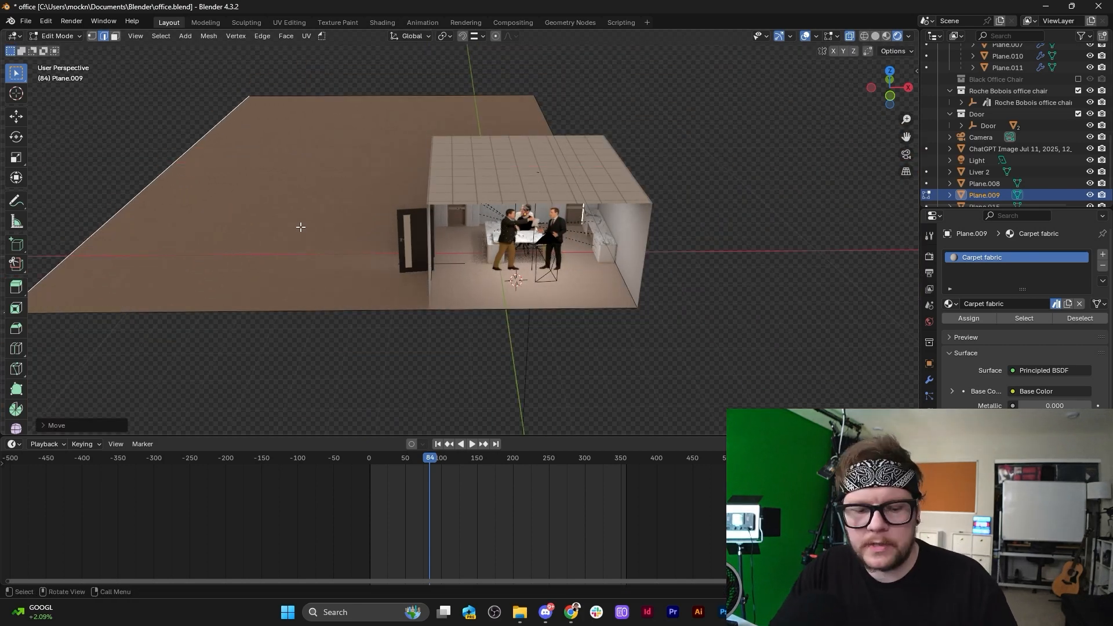
{"action": "key", "text": "Tab"}
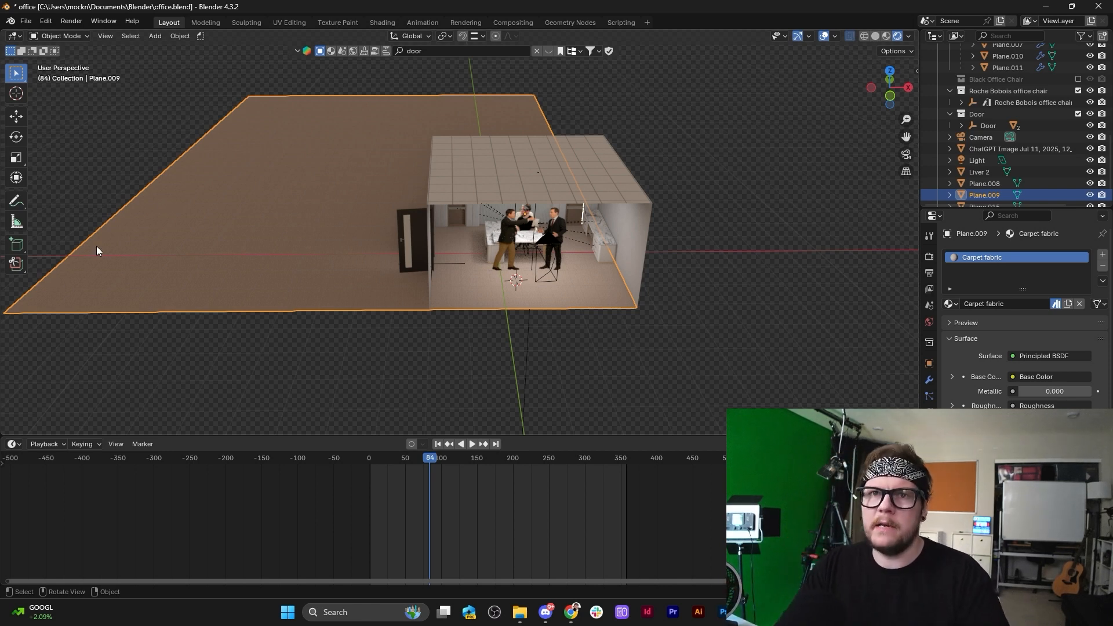
Save the office scene and open the recent file "bigger office.blend".
{"action": "left_click", "coordinate": [169, 79]}
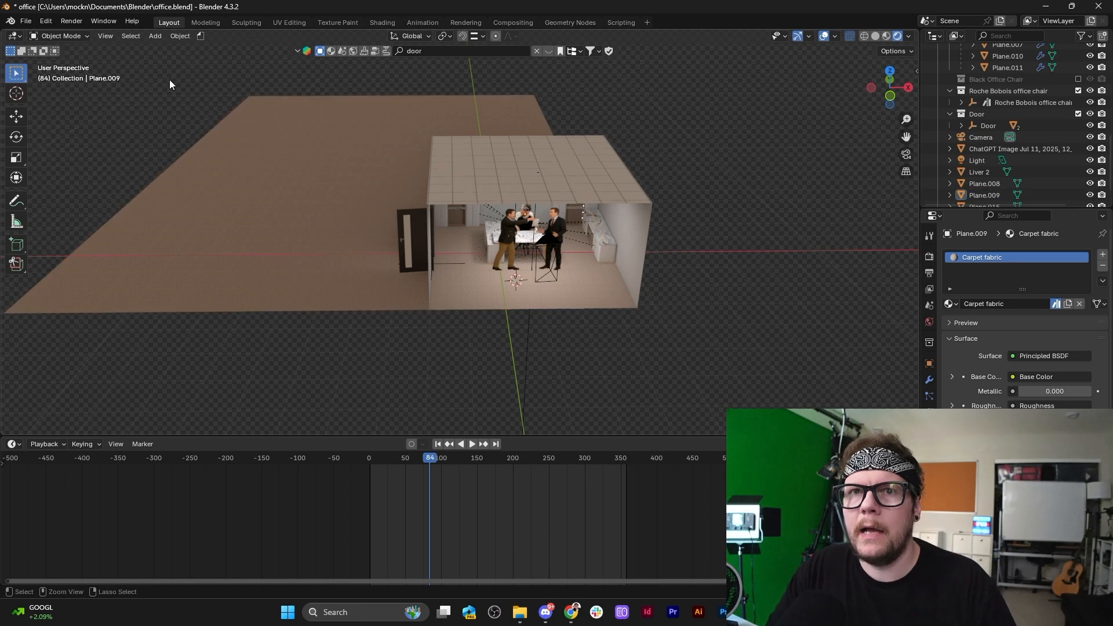
{"action": "key", "text": "ctrl+s"}
{"action": "left_click", "coordinate": [25, 20]}
{"action": "mouse_move", "coordinate": [53, 57]}
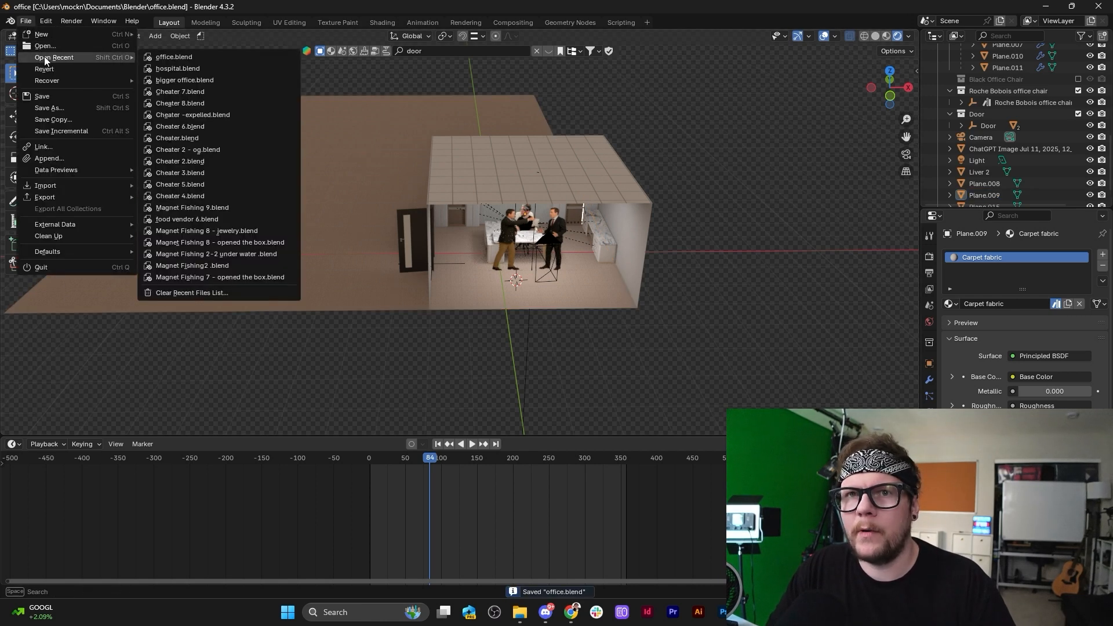
{"action": "left_click", "coordinate": [200, 80]}
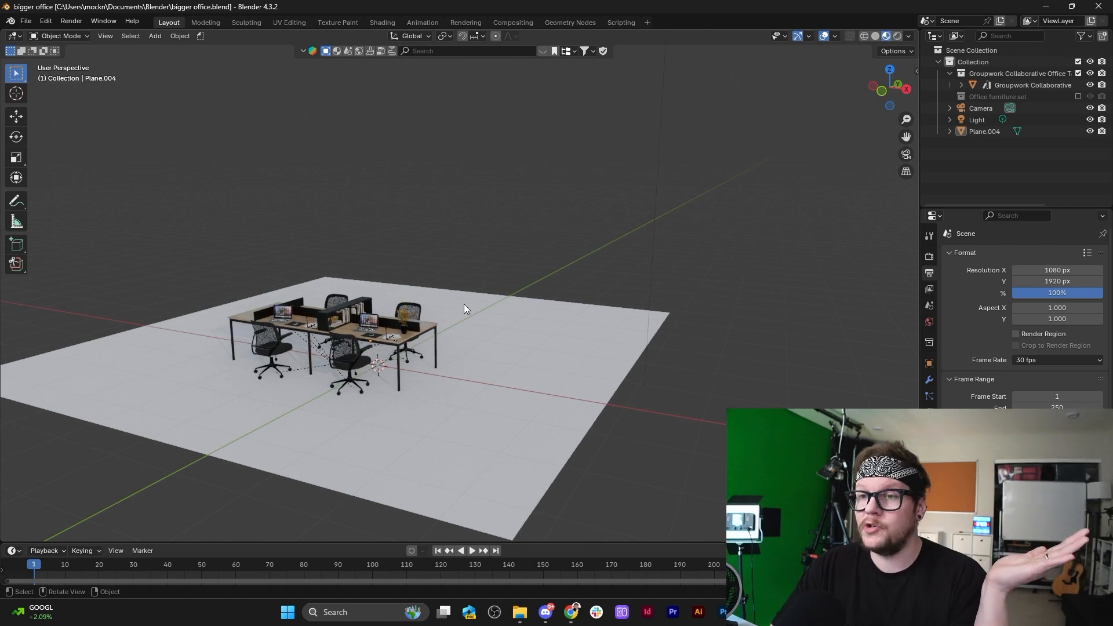
{"action": "scroll", "coordinate": [437, 345], "scroll_direction": "down", "scroll_amount": 3}
{"action": "left_click", "coordinate": [436, 346]}
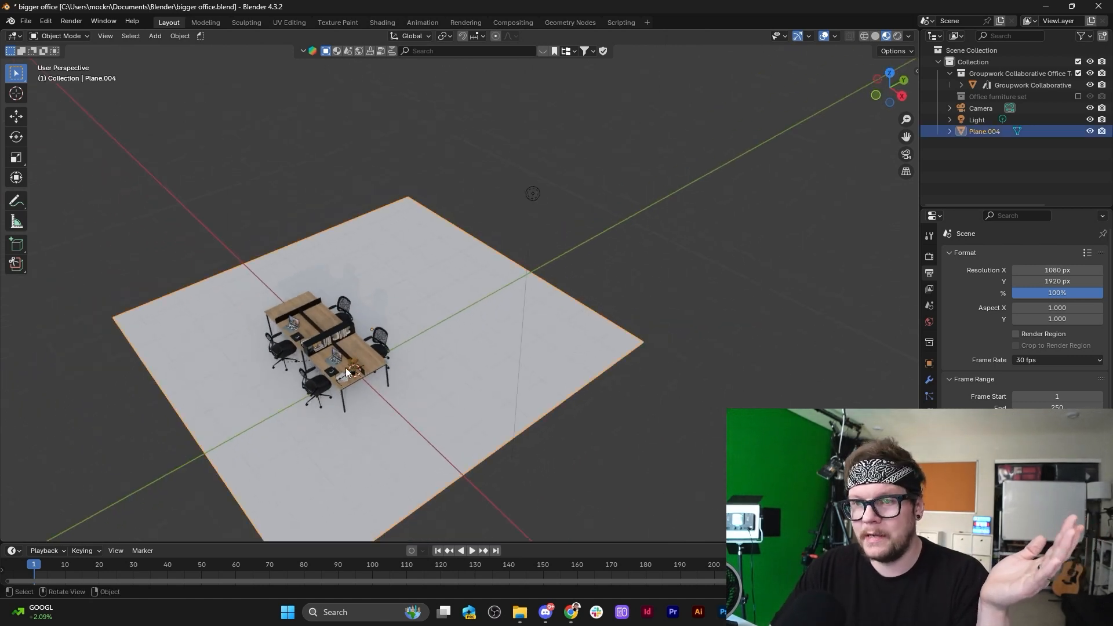
{"action": "scroll", "coordinate": [352, 368], "scroll_direction": "down", "scroll_amount": 3}
{"action": "scroll", "coordinate": [352, 369], "scroll_direction": "up", "scroll_amount": 2}
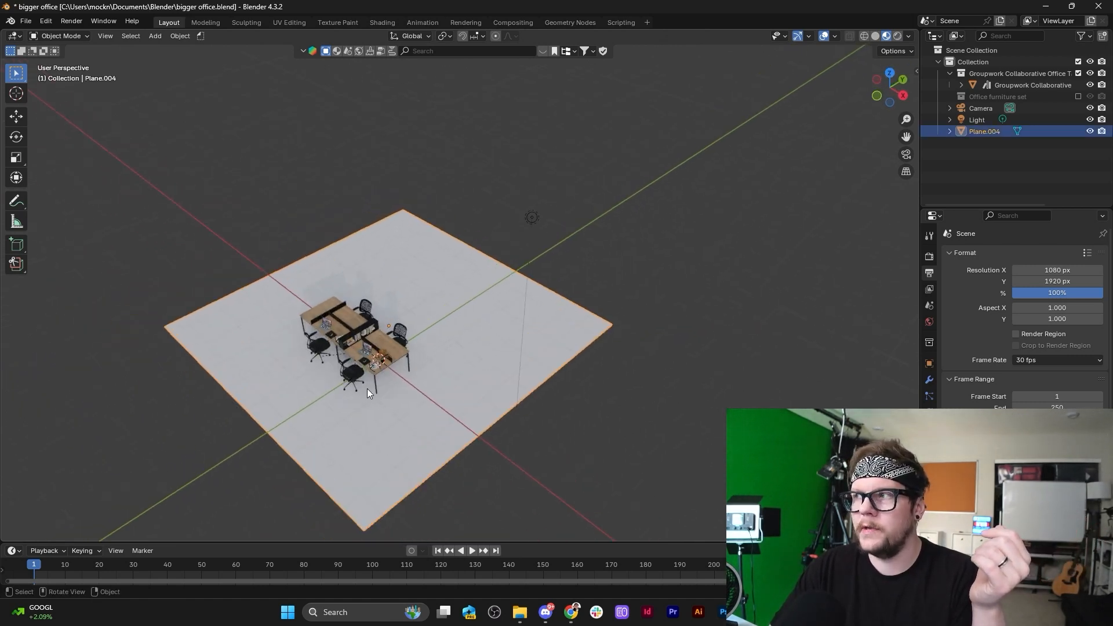
{"action": "left_click", "coordinate": [329, 324]}
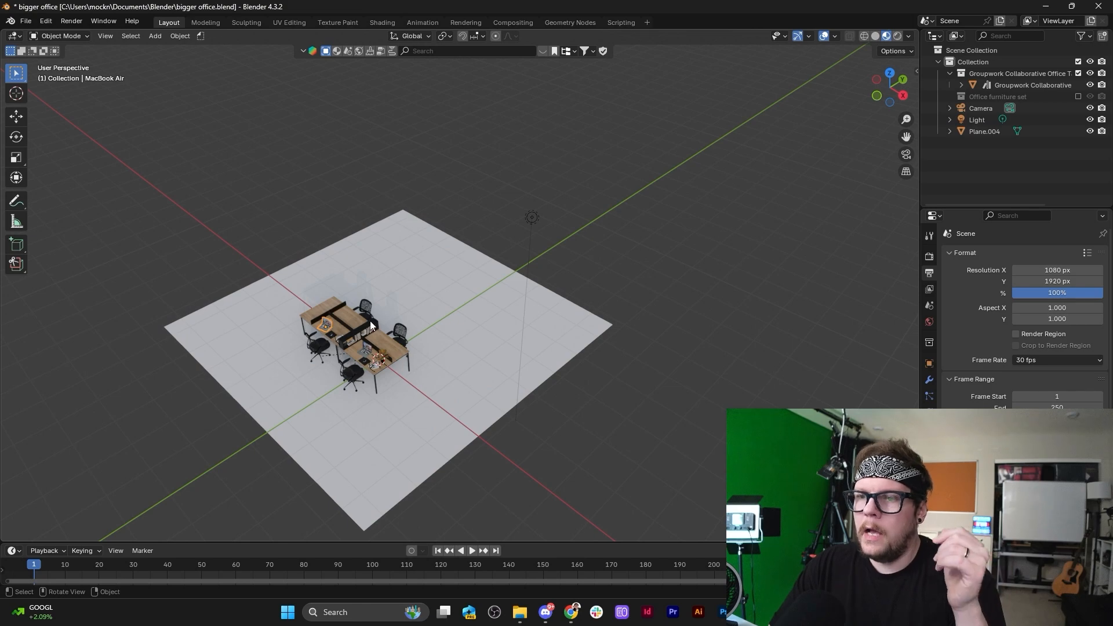
Look over the collaborative desk set in the bigger office scene and reopen the recent file "office.blend".
{"action": "key", "text": "KP_Decimal"}
{"action": "scroll", "coordinate": [322, 322], "scroll_direction": "down", "scroll_amount": 8}
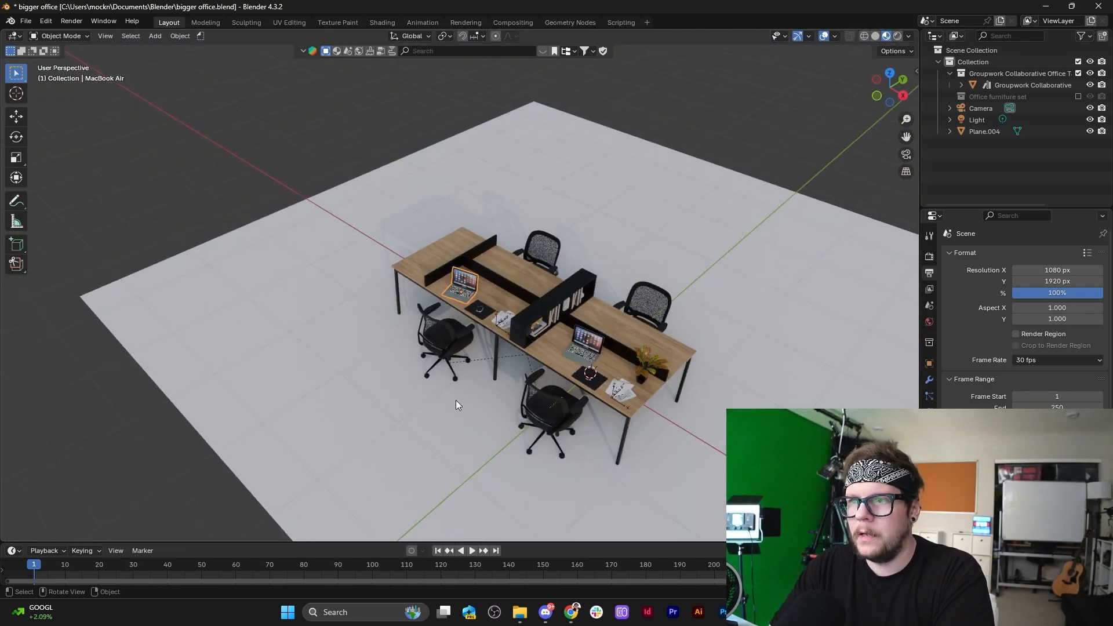
{"action": "middle_click_drag", "start_coordinate": [456, 400], "coordinate": [485, 357]}
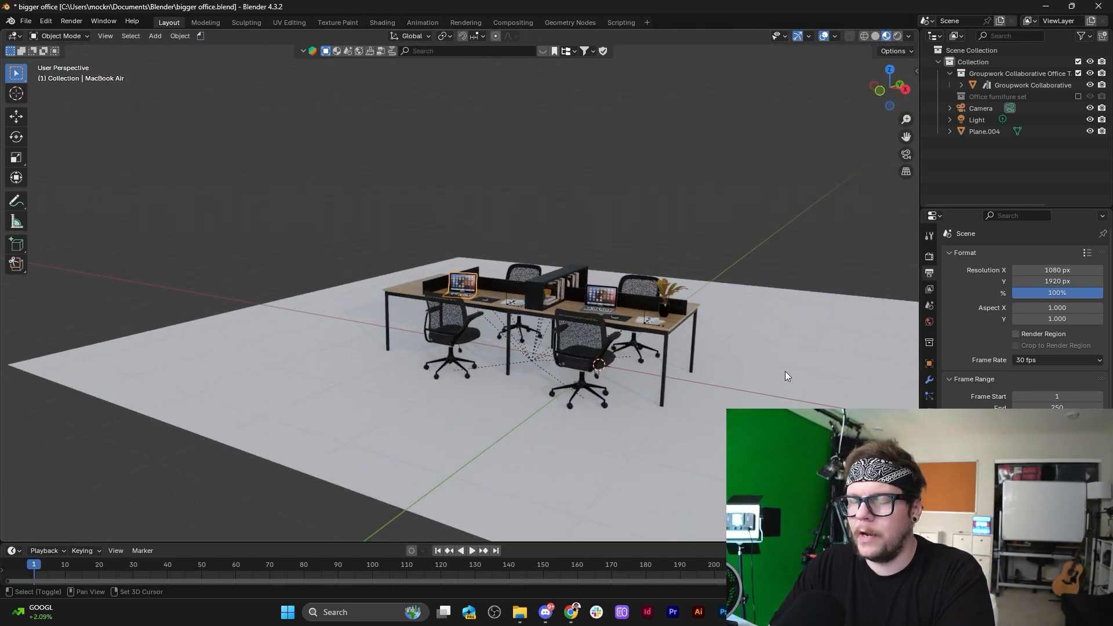
{"action": "middle_click_drag", "start_coordinate": [785, 376], "coordinate": [621, 364]}
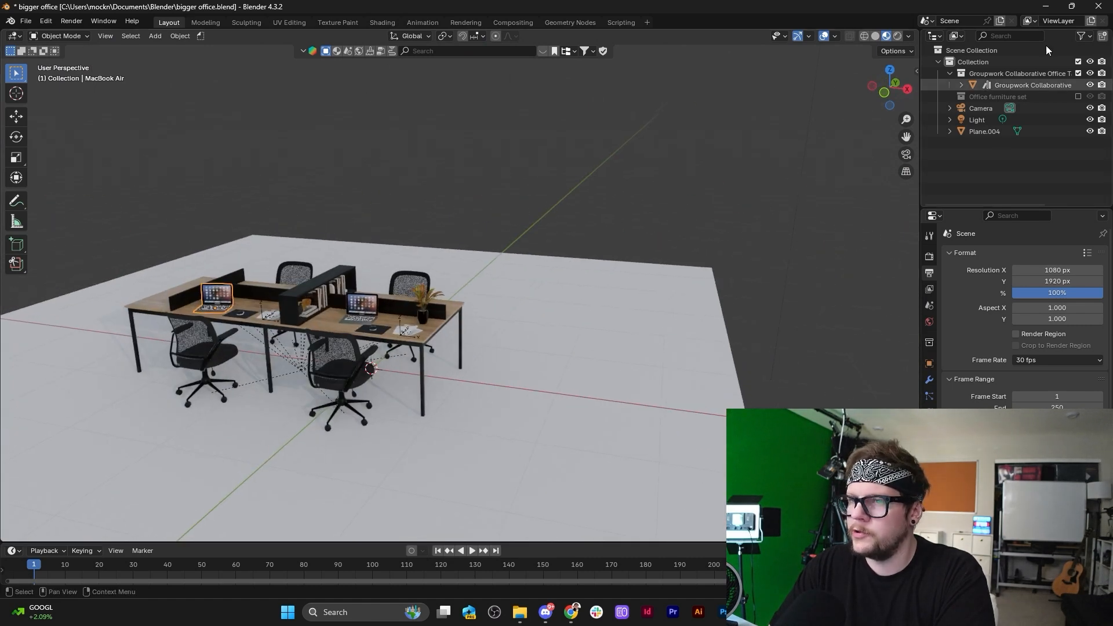
{"action": "left_click", "coordinate": [25, 21]}
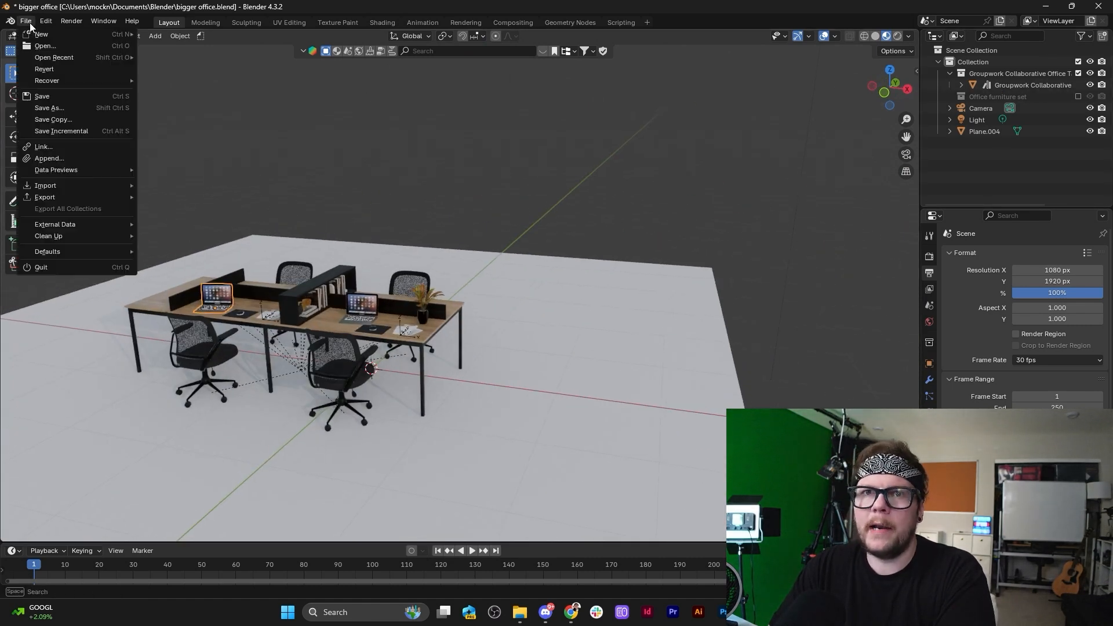
{"action": "mouse_move", "coordinate": [58, 57]}
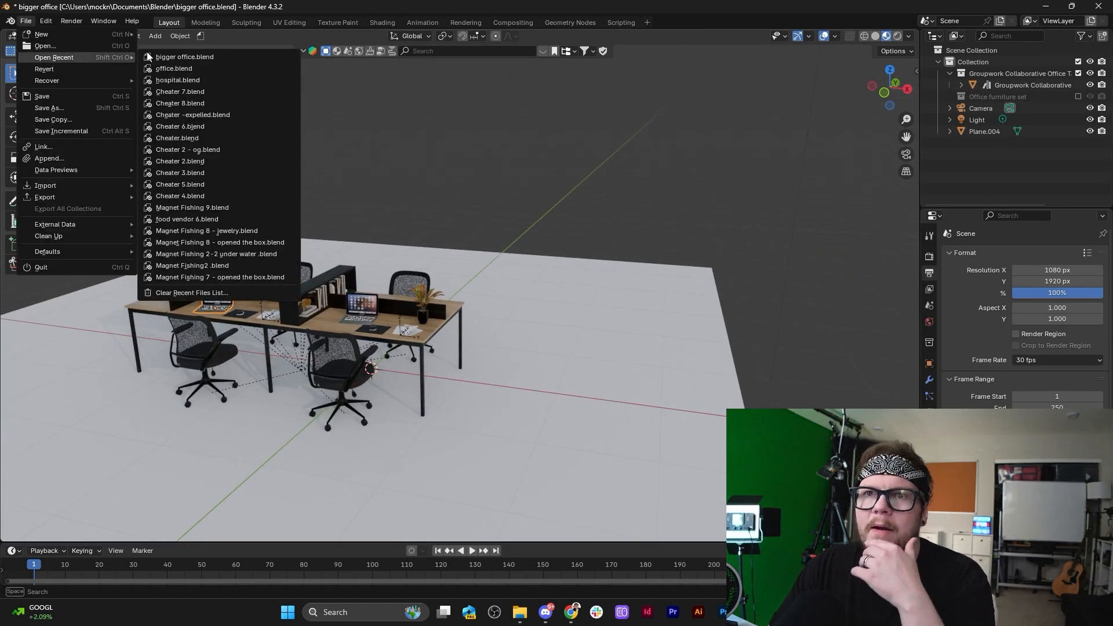
{"action": "left_click", "coordinate": [207, 67]}
{"action": "left_click", "coordinate": [594, 326]}
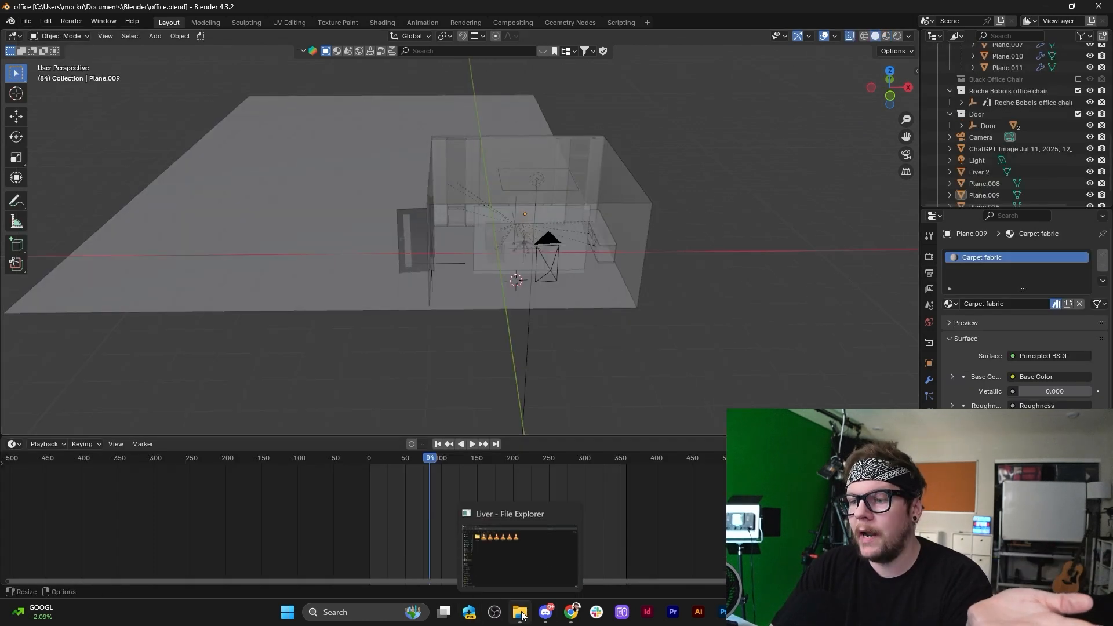
Switch to File Explorer, open the Downloads folder and view the ChatGPT image dated Jul 11, 2025, 12_11_04 AM.
{"action": "mouse_move", "coordinate": [520, 612]}
{"action": "left_click", "coordinate": [524, 553]}
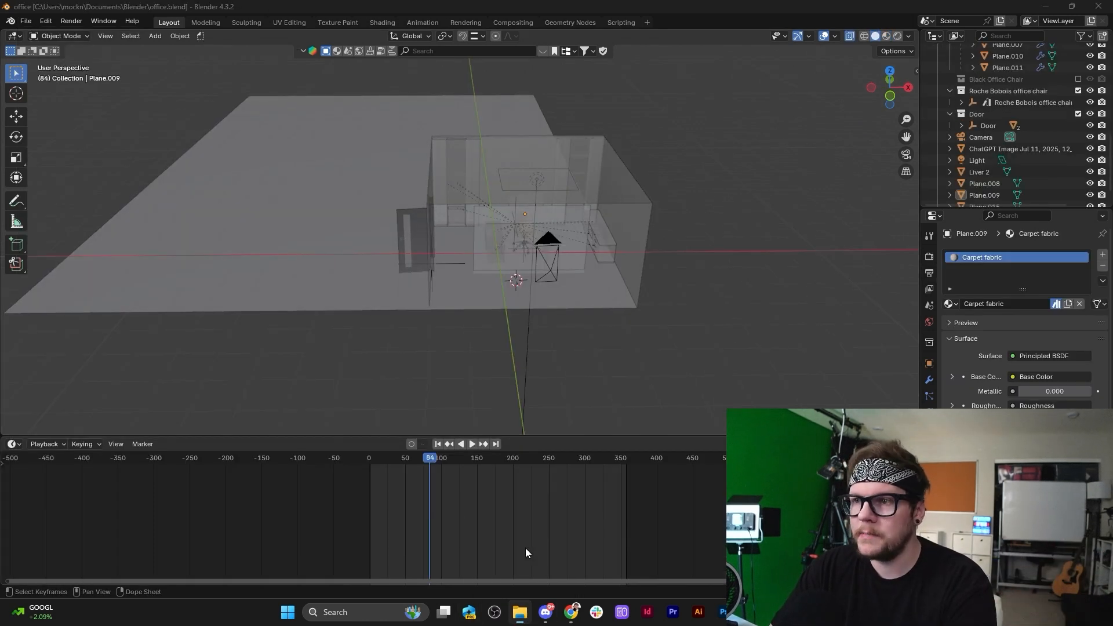
{"action": "left_click_drag", "start_coordinate": [603, 305], "coordinate": [443, 51]}
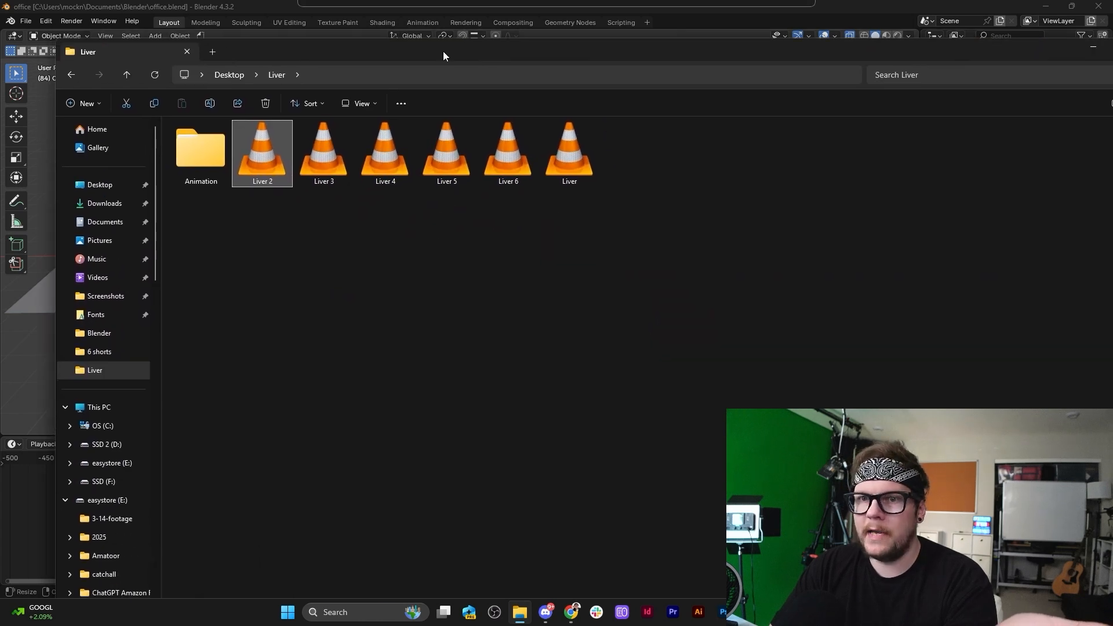
{"action": "left_click", "coordinate": [122, 206]}
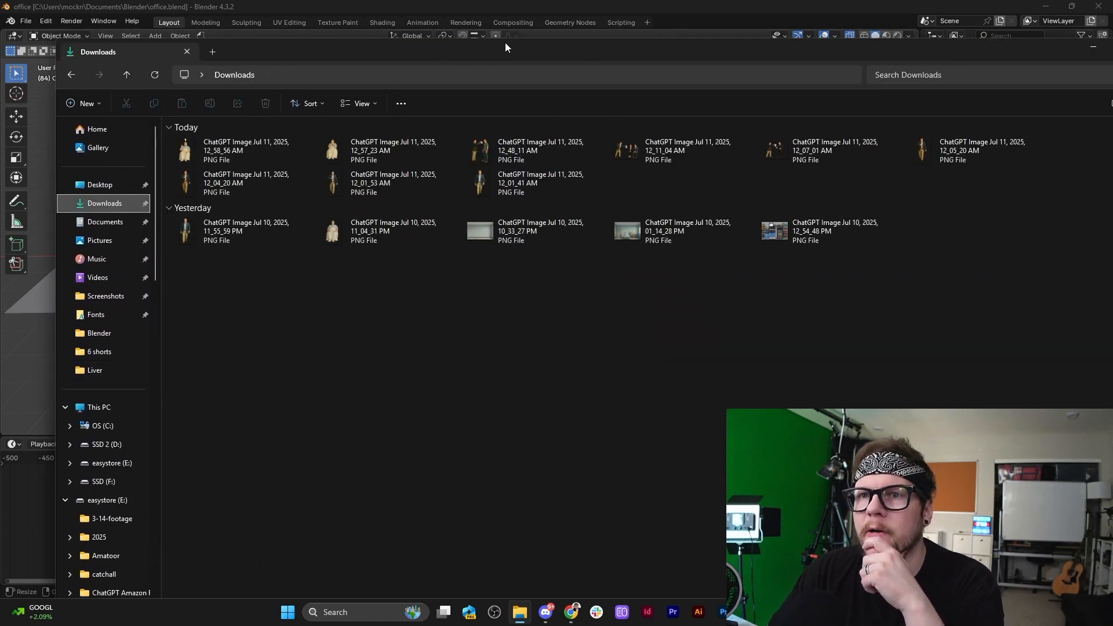
{"action": "double_click", "coordinate": [676, 151]}
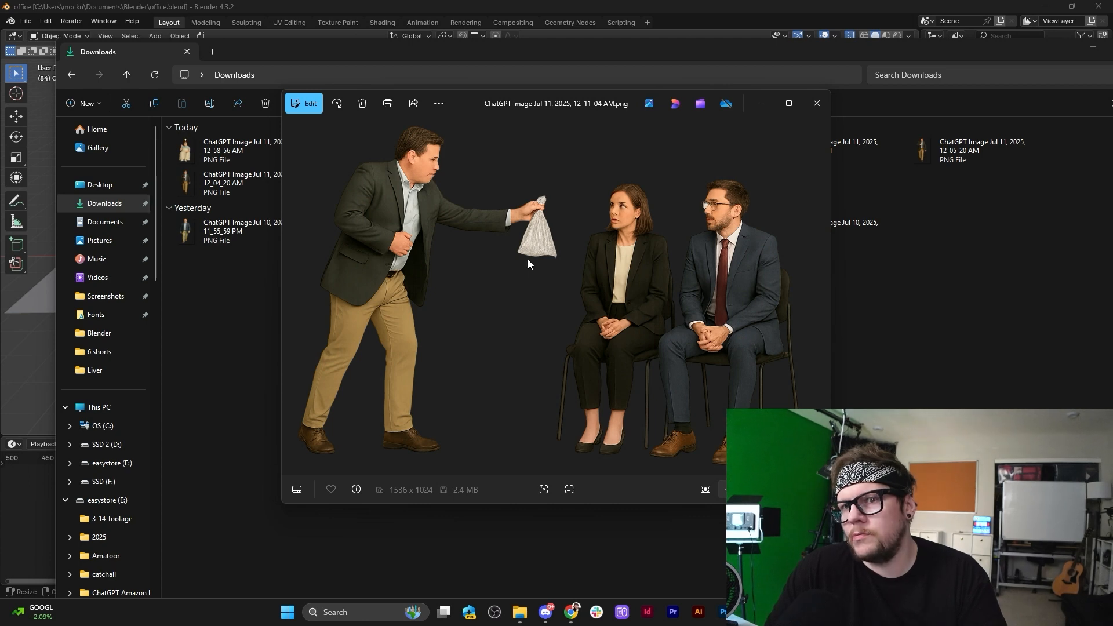
{"action": "left_click", "coordinate": [814, 105]}
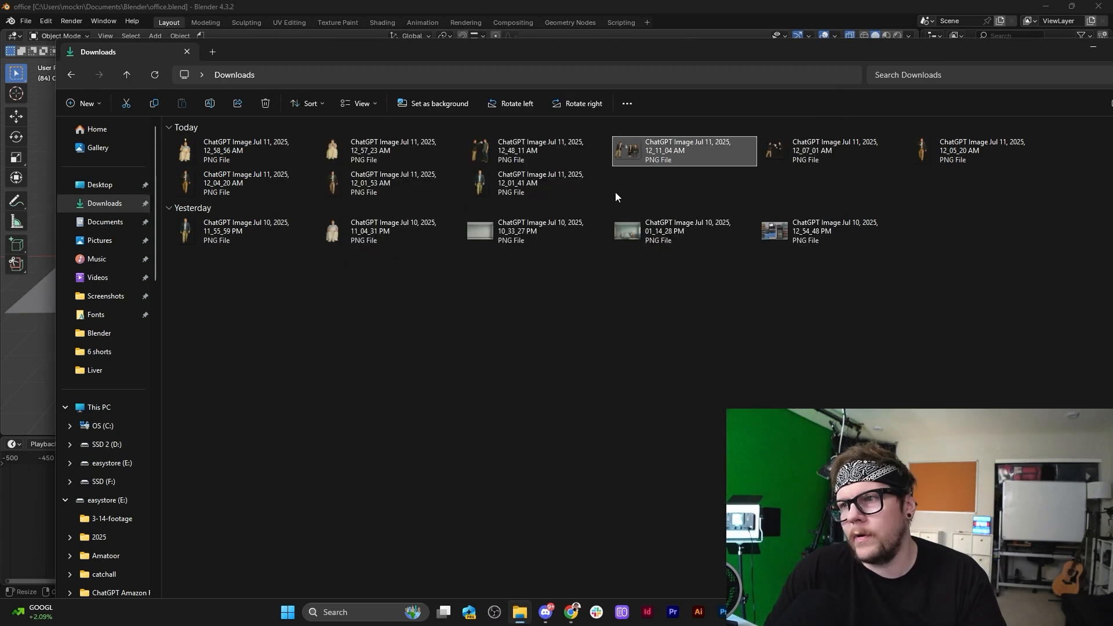
{"action": "double_click", "coordinate": [680, 146]}
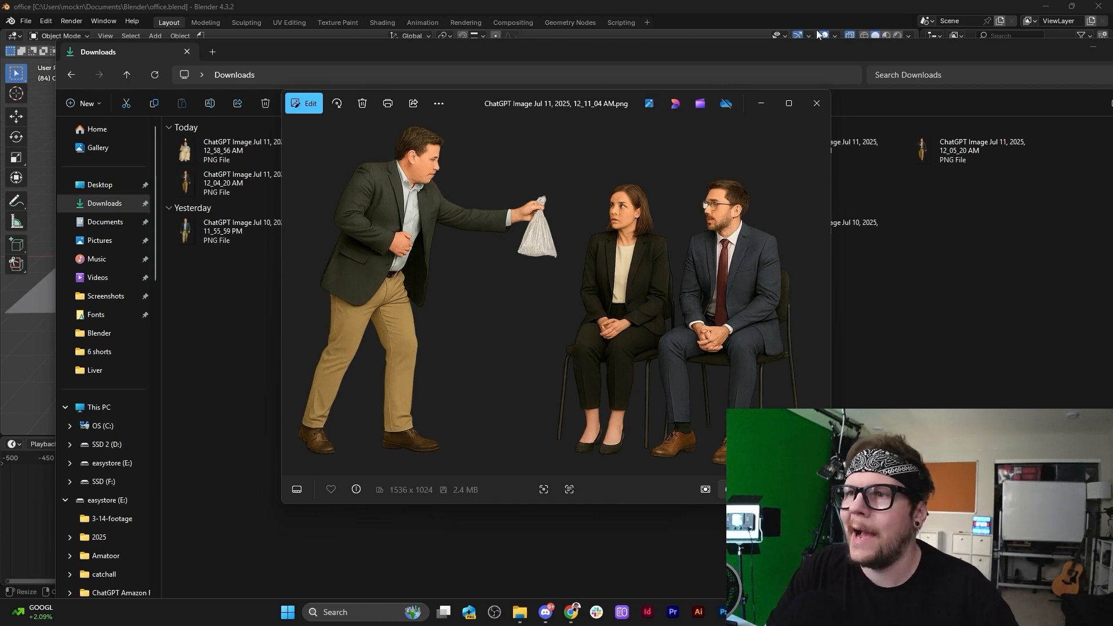
{"action": "left_click", "coordinate": [816, 104]}
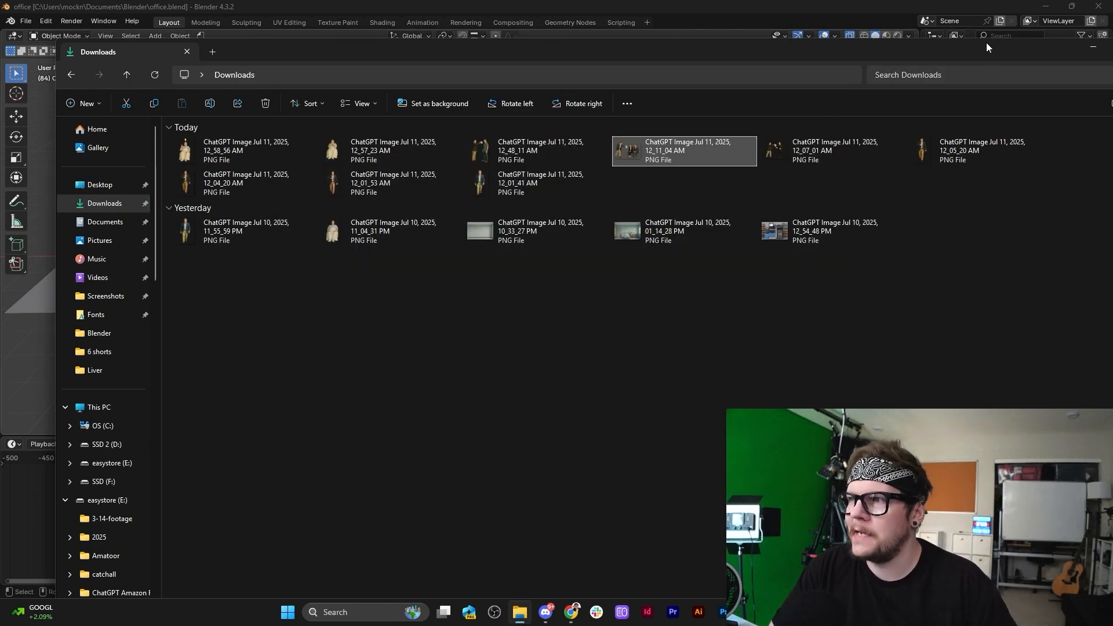
Return to Blender, switch the viewport to Rendered shading and save the office scene.
{"action": "left_click_drag", "start_coordinate": [987, 44], "coordinate": [748, 55]}
{"action": "left_click", "coordinate": [913, 56]}
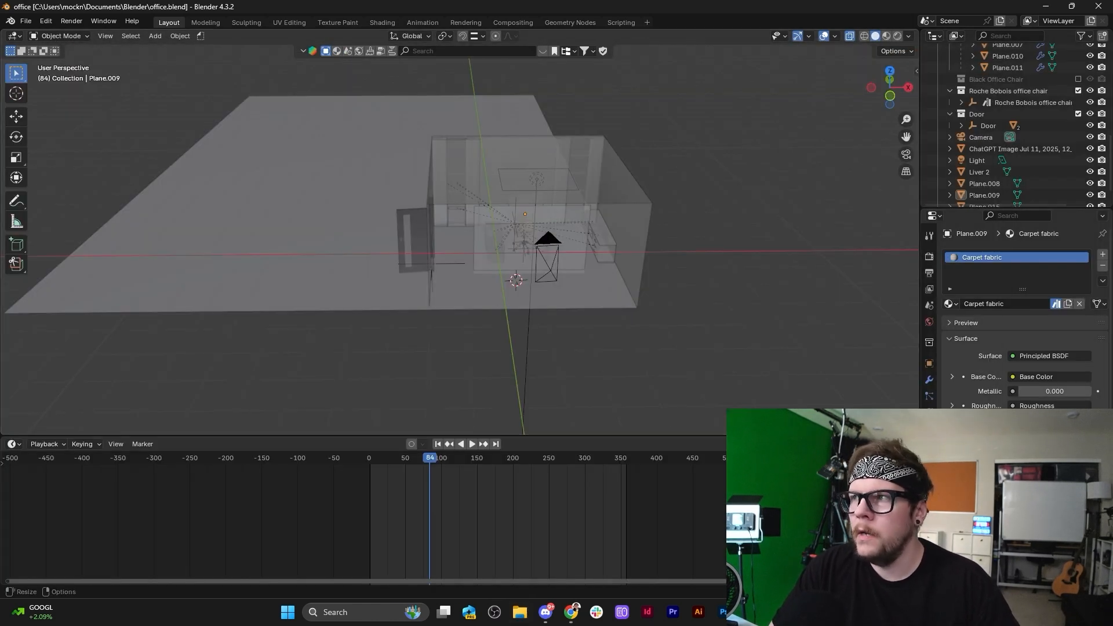
{"action": "left_click", "coordinate": [897, 36]}
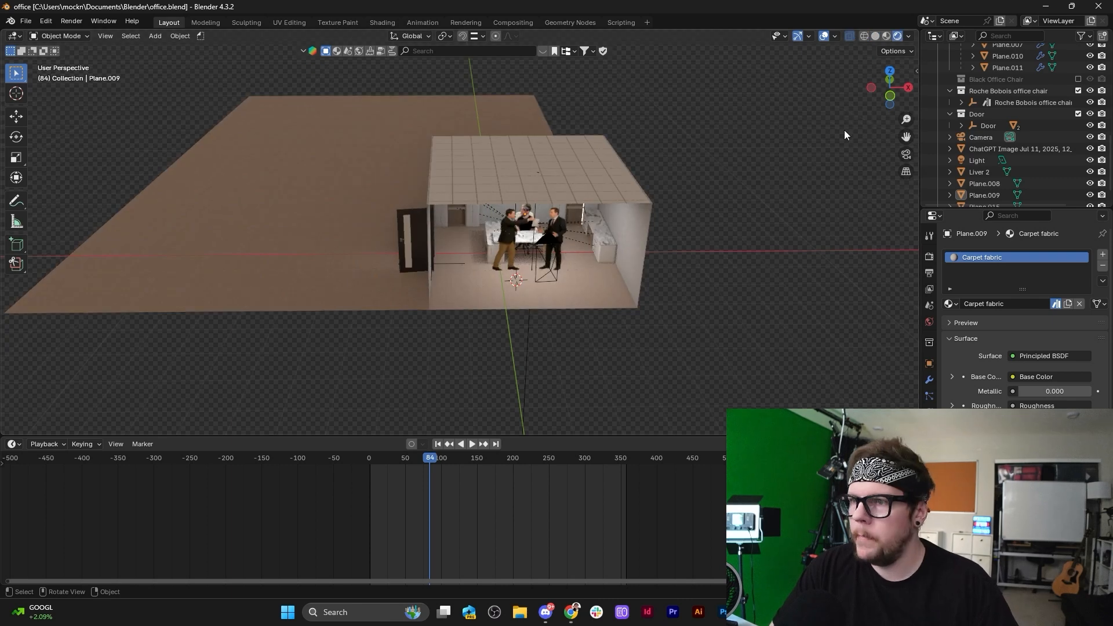
{"action": "key", "text": "ctrl+s"}
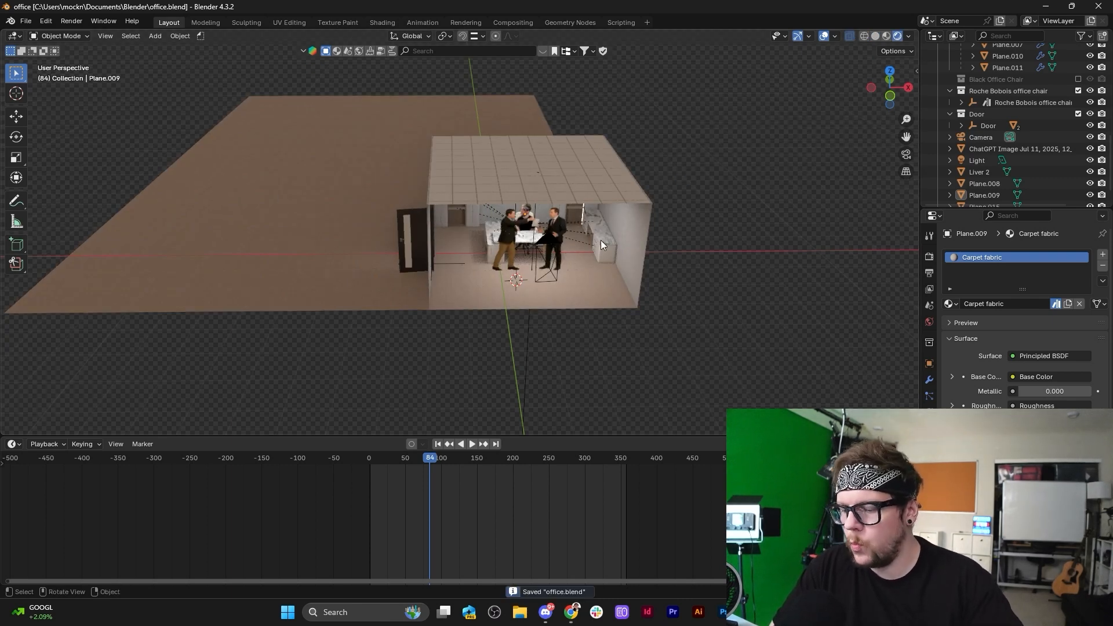
Knife-cut the two-businessmen cutout plane from its upper edge to its lower edge, passing between the extended hands of the two men.
{"action": "left_click", "coordinate": [536, 211]}
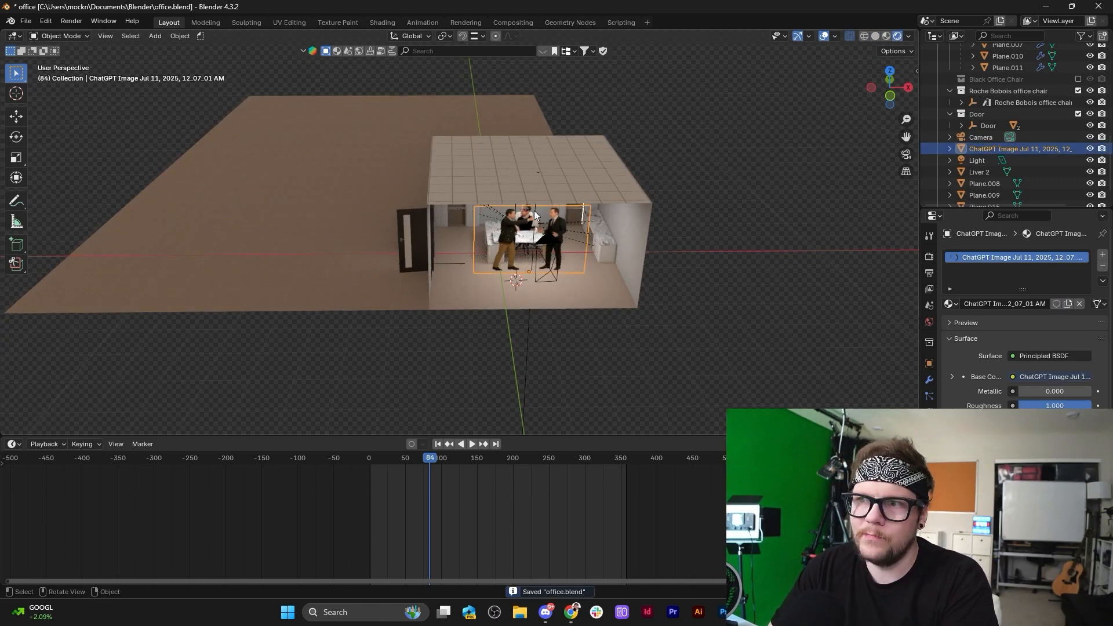
{"action": "left_click", "coordinate": [534, 211]}
{"action": "key", "text": "KP_Decimal"}
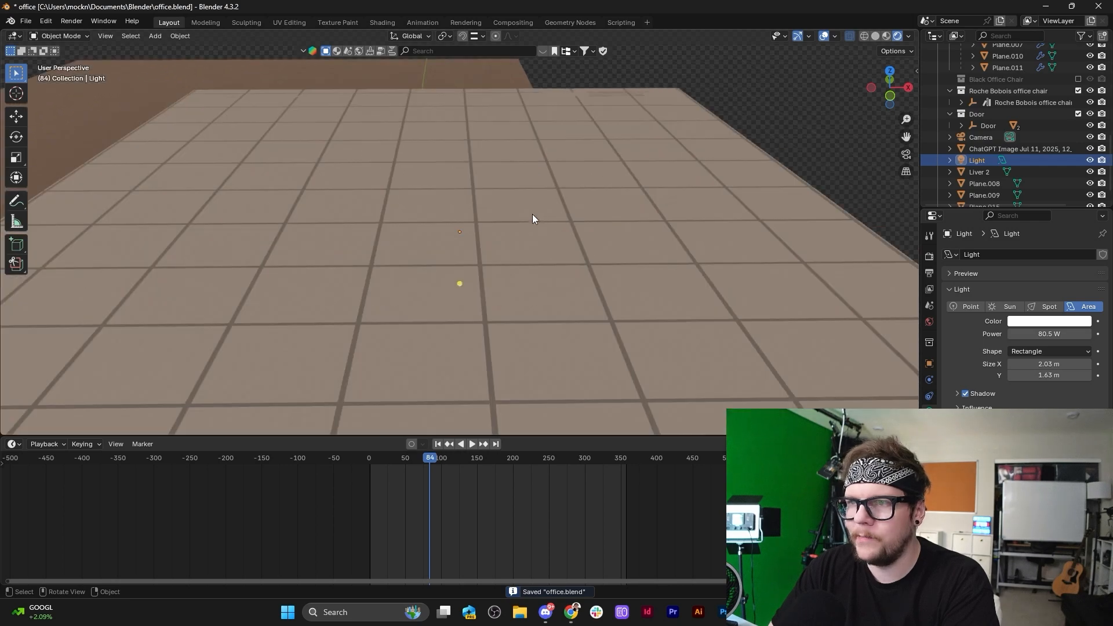
{"action": "middle_click_drag", "start_coordinate": [493, 281], "coordinate": [482, 231]}
{"action": "scroll", "coordinate": [483, 231], "scroll_direction": "down", "scroll_amount": 3}
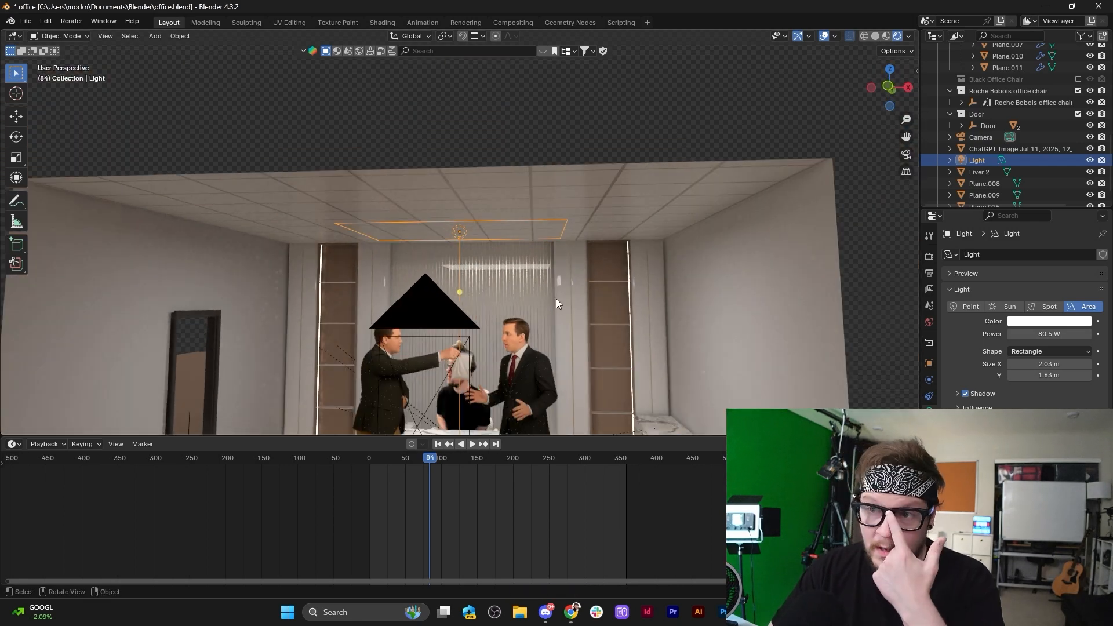
{"action": "middle_click_drag", "start_coordinate": [560, 276], "coordinate": [493, 219]}
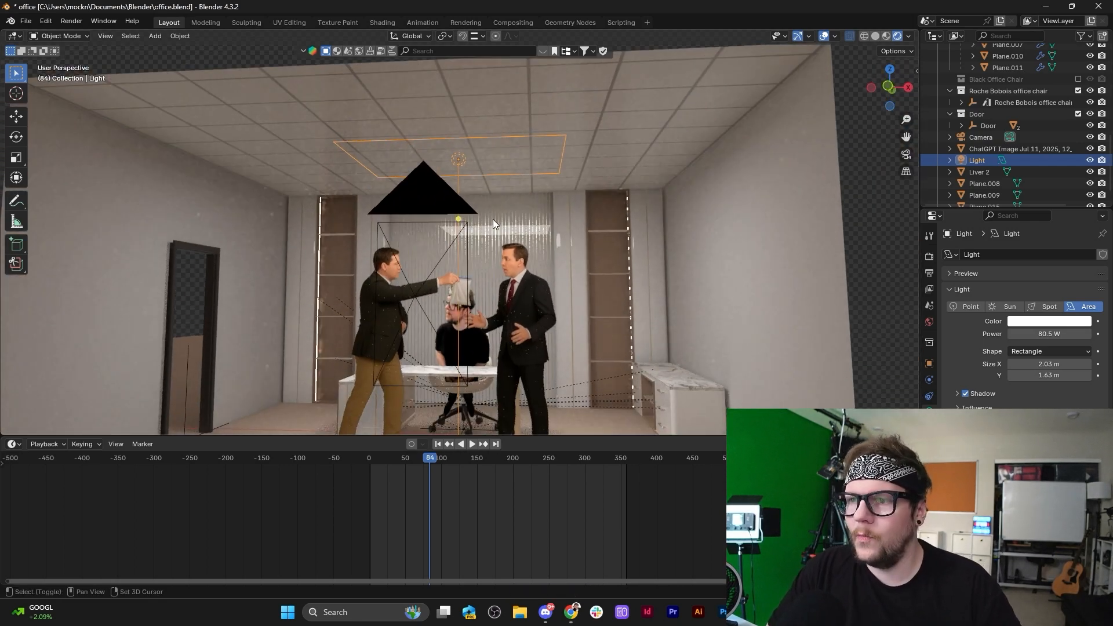
{"action": "left_click", "coordinate": [382, 294]}
{"action": "scroll", "coordinate": [381, 294], "scroll_direction": "down", "scroll_amount": 5}
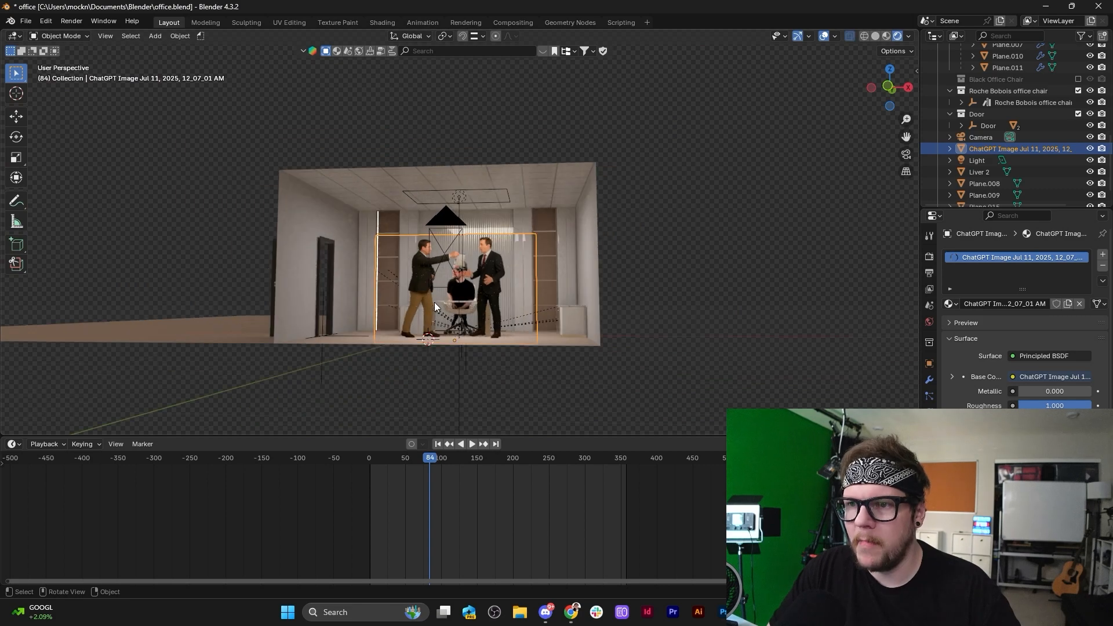
{"action": "scroll", "coordinate": [434, 303], "scroll_direction": "up", "scroll_amount": 6}
{"action": "middle_click_drag", "start_coordinate": [437, 310], "coordinate": [484, 218]}
{"action": "key", "text": "Tab"}
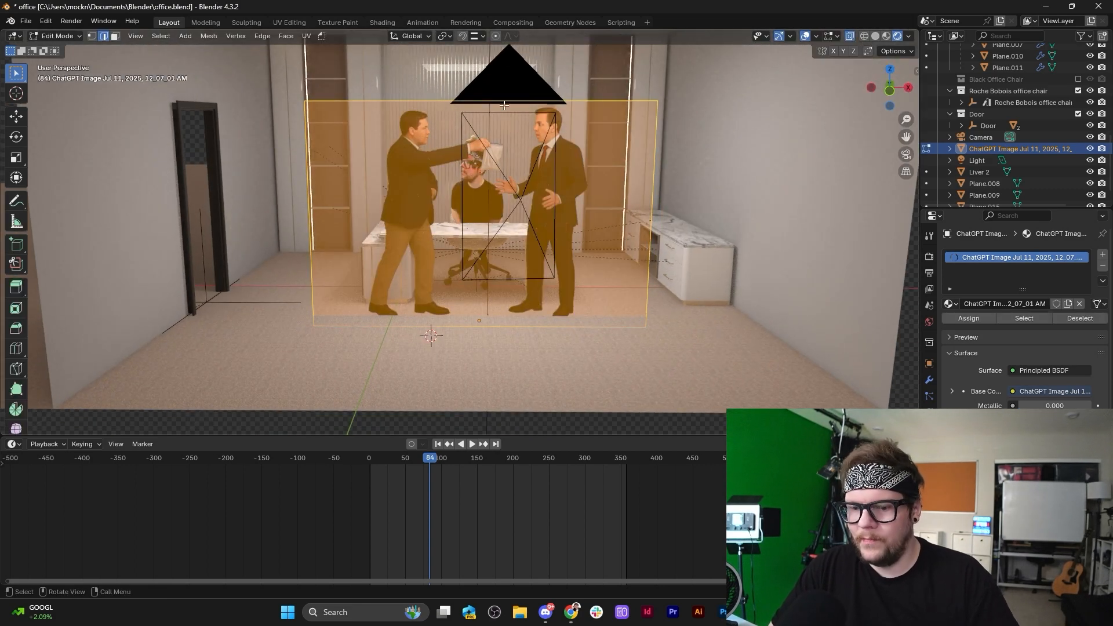
{"action": "key", "text": "k"}
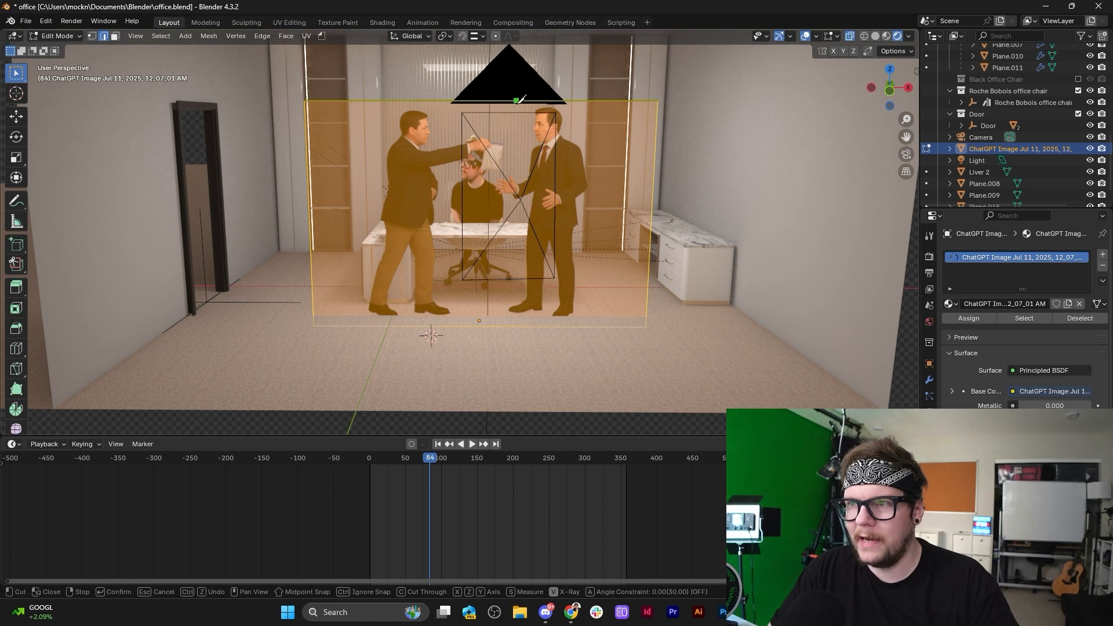
{"action": "left_click", "coordinate": [516, 101]}
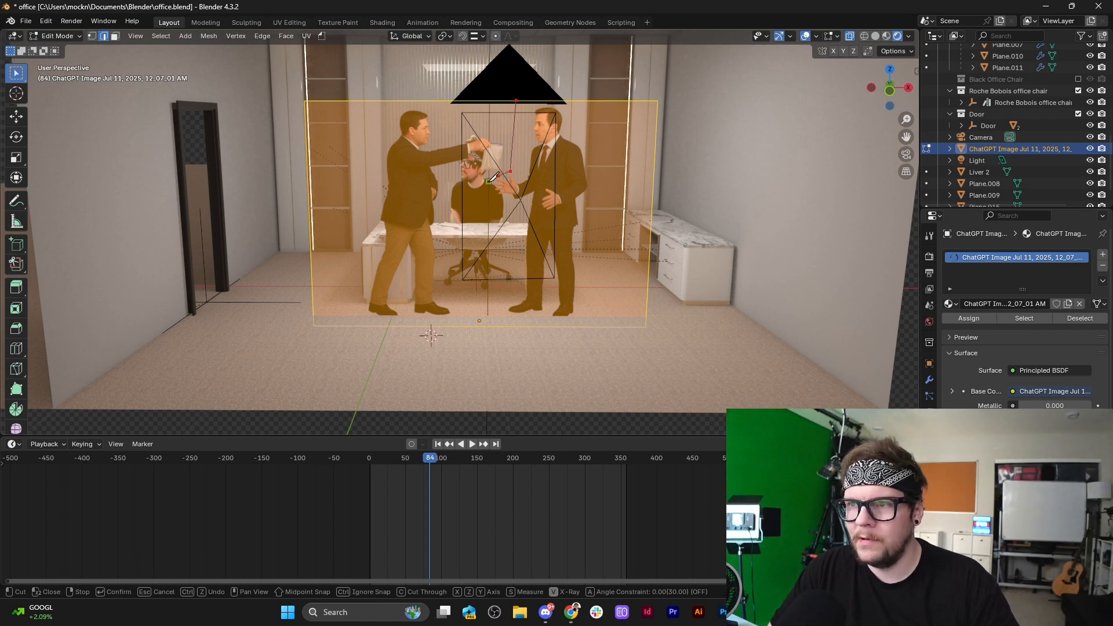
{"action": "left_click", "coordinate": [480, 325]}
{"action": "key", "text": "Return"}
Separate the suited man in the red tie into his own object and move the other man's piece sideways toward the door.
{"action": "key", "text": "3"}
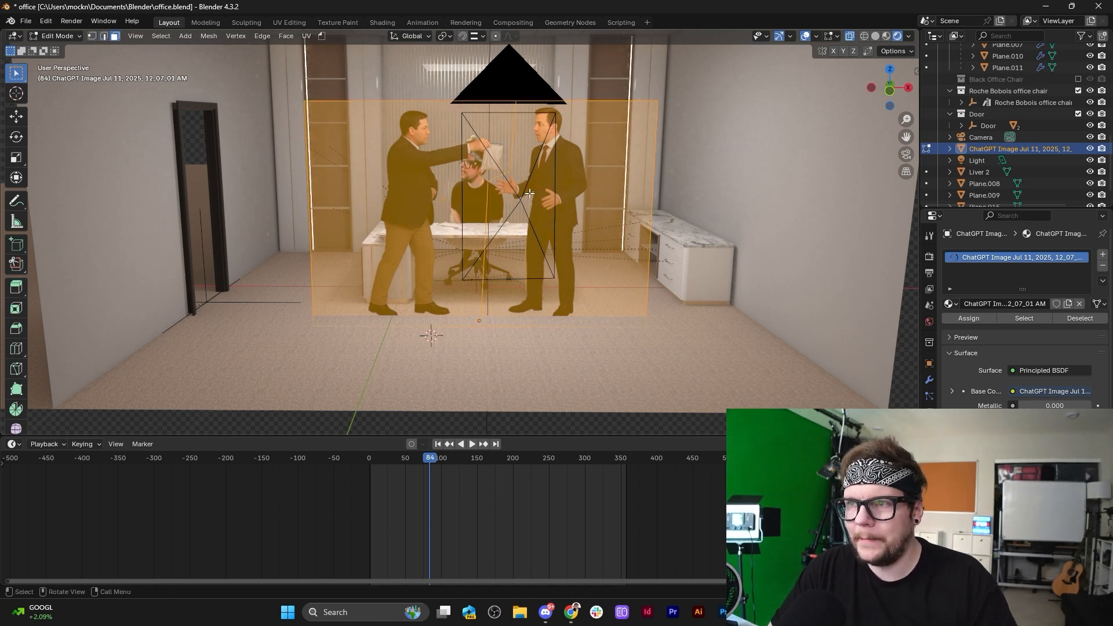
{"action": "left_click", "coordinate": [530, 193]}
{"action": "key", "text": "p"}
{"action": "left_click", "coordinate": [530, 193]}
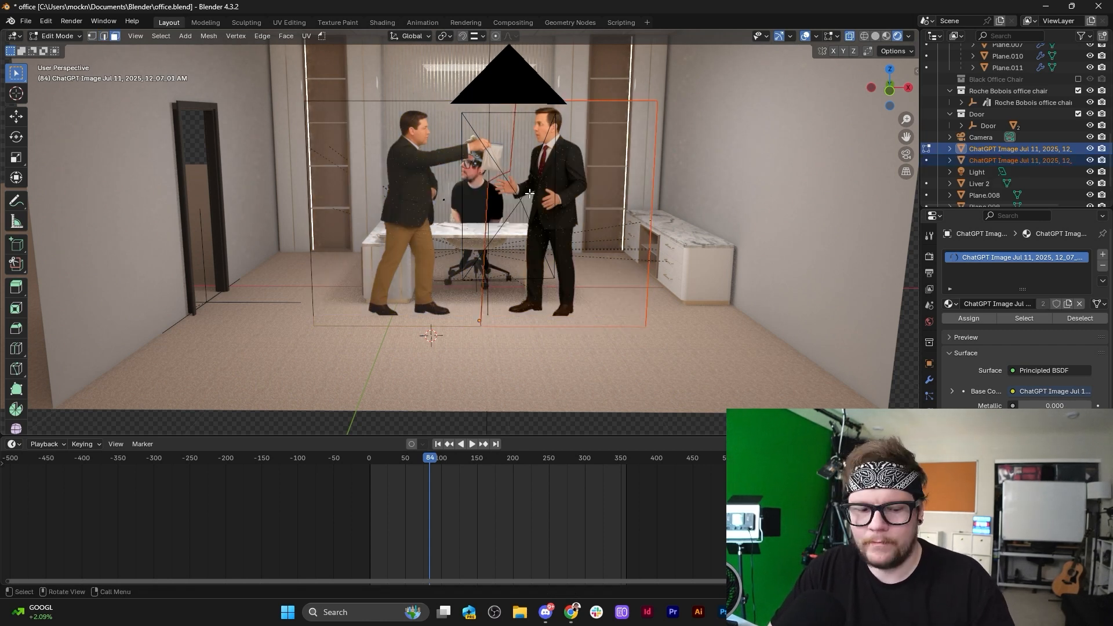
{"action": "key", "text": "Tab"}
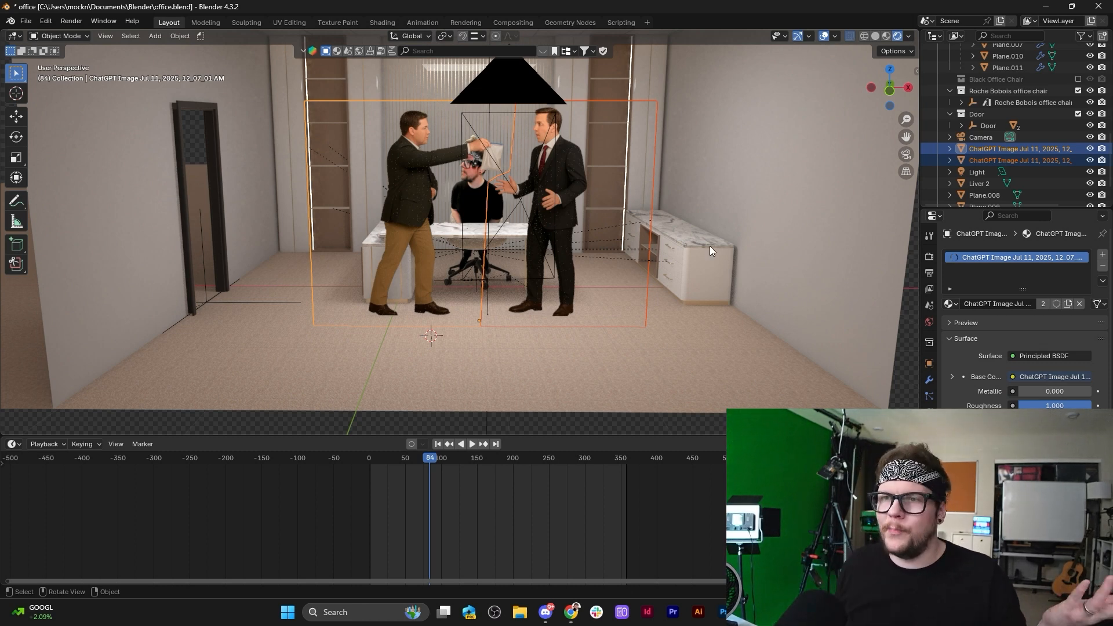
{"action": "left_click", "coordinate": [398, 239]}
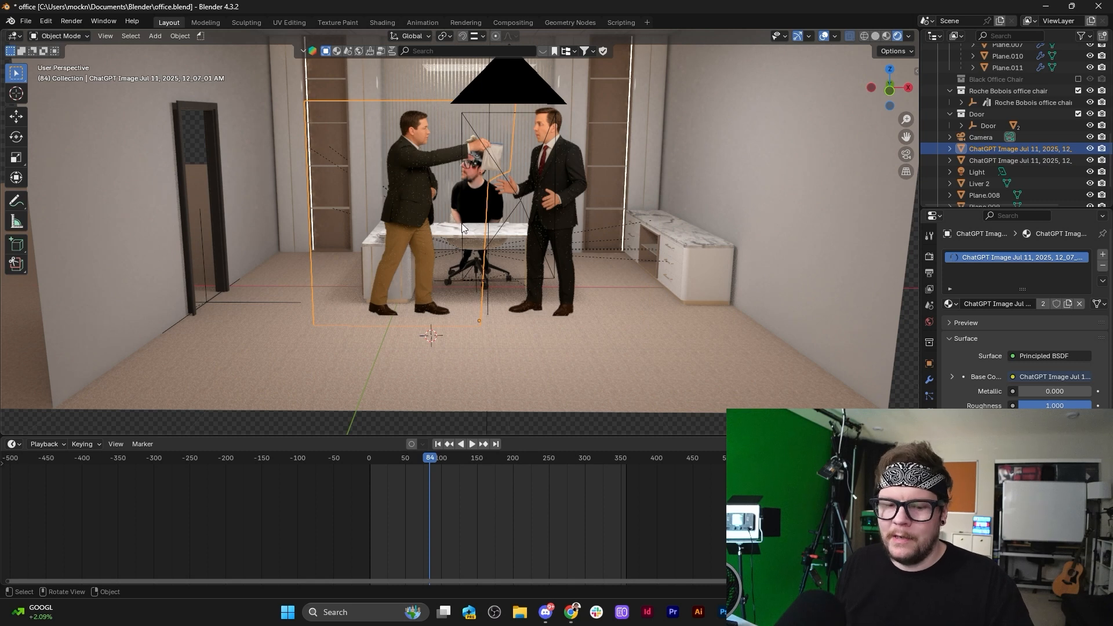
{"action": "left_click_drag", "start_coordinate": [447, 287], "coordinate": [415, 283]}
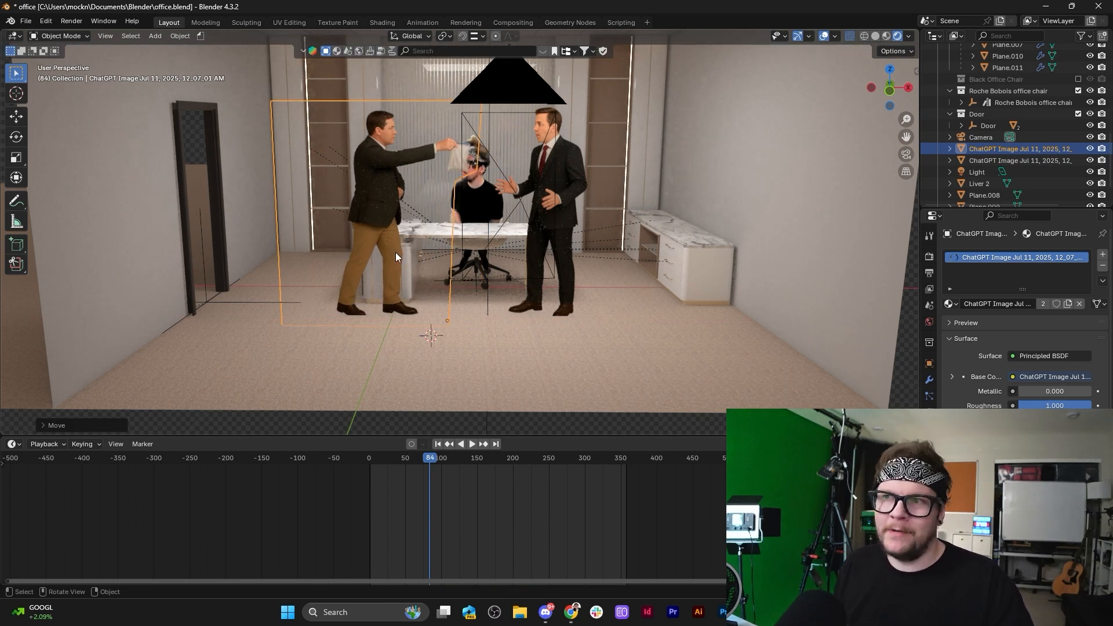
Slide the two door-side corner vertices of the moved man's piece inward along their edges, by factors of about 0.38 and 0.23.
{"action": "key", "text": "Tab"}
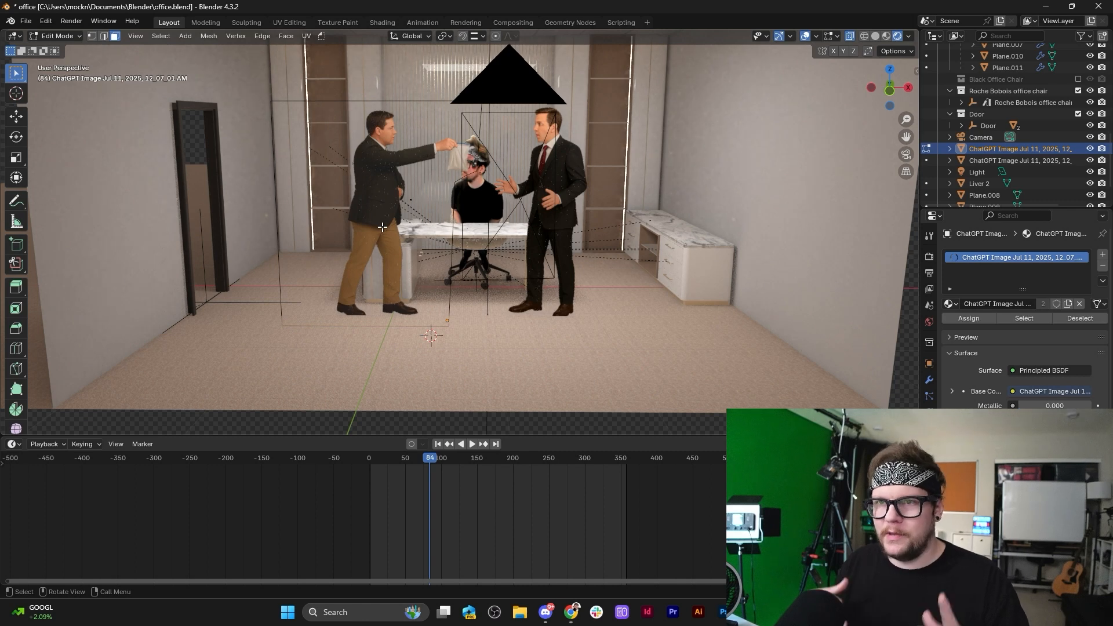
{"action": "key", "text": "1"}
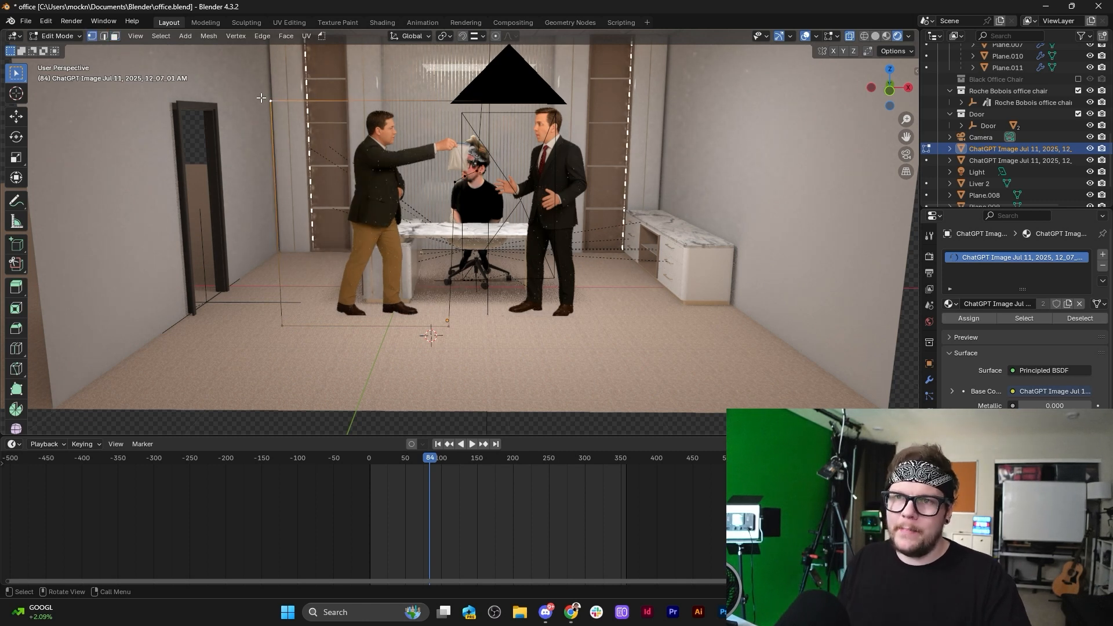
{"action": "left_click", "coordinate": [269, 100]}
{"action": "key", "text": "g"}
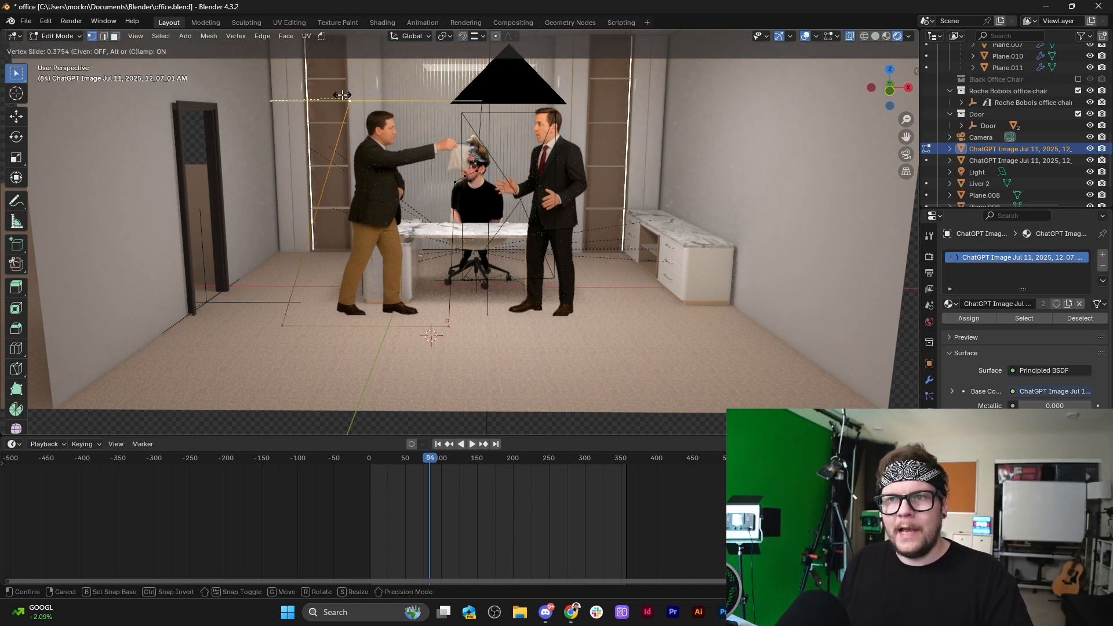
{"action": "left_click", "coordinate": [343, 100]}
{"action": "left_click", "coordinate": [288, 319]}
{"action": "key", "text": "g"}
{"action": "key", "text": "g"}
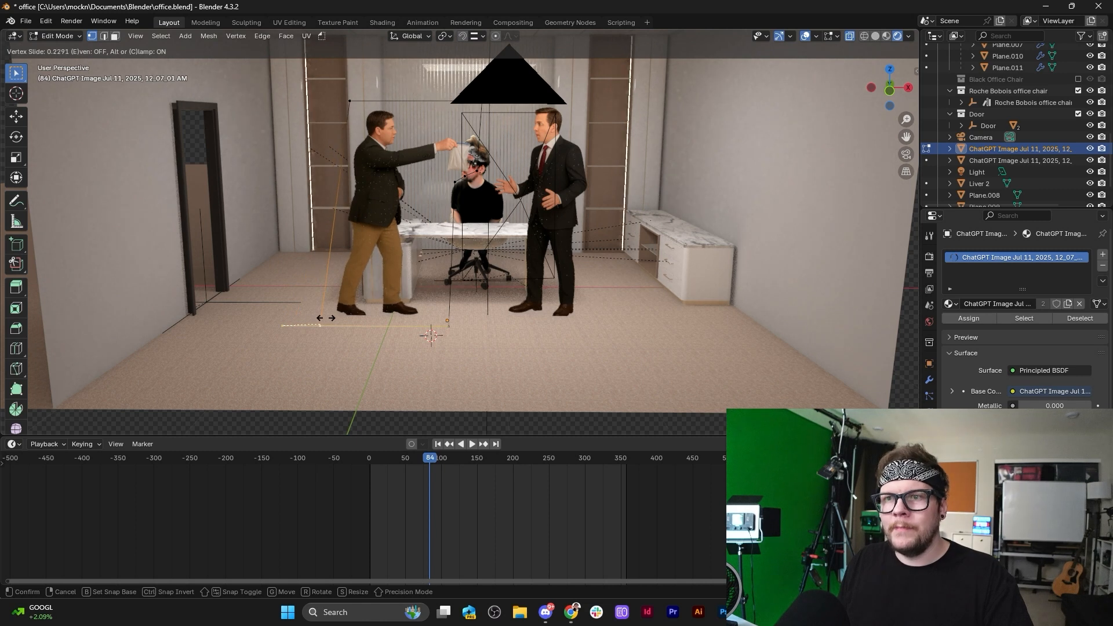
{"action": "left_click", "coordinate": [325, 316]}
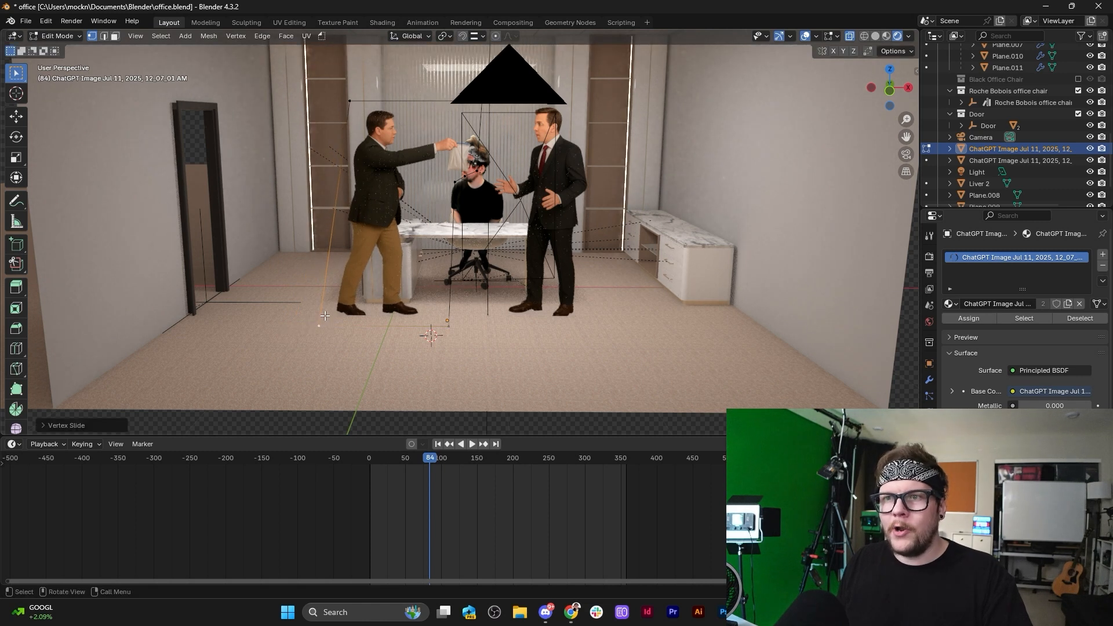
Shift the lower inner edge of the pointing man's cutout inward toward his legs, and finish editing its mesh.
{"action": "left_click", "coordinate": [455, 183]}
{"action": "key", "text": "g"}
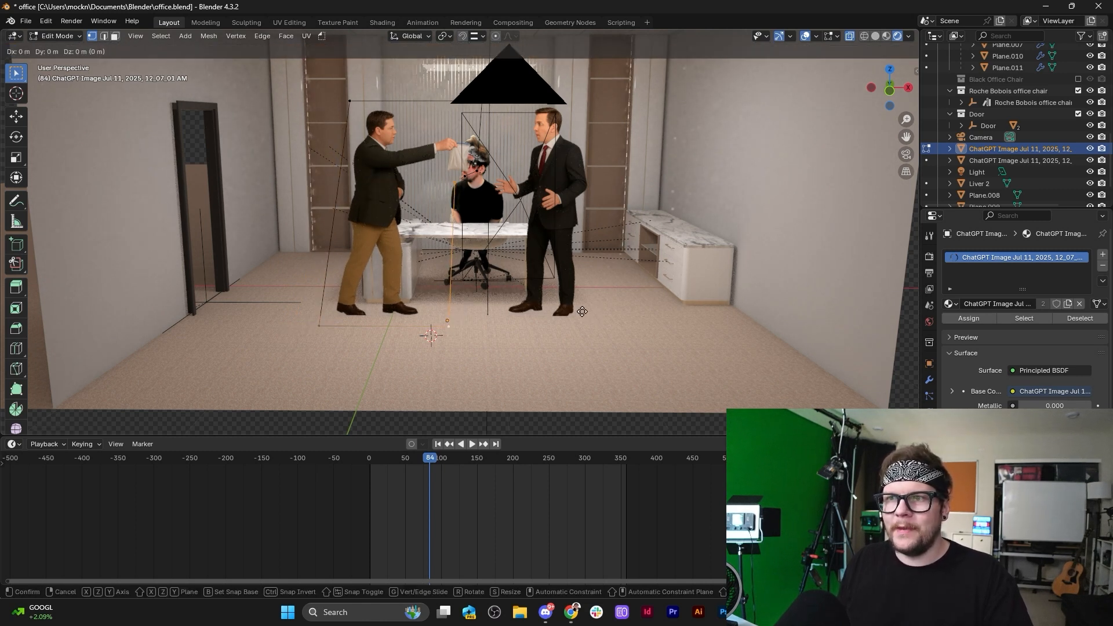
{"action": "left_click", "coordinate": [557, 314]}
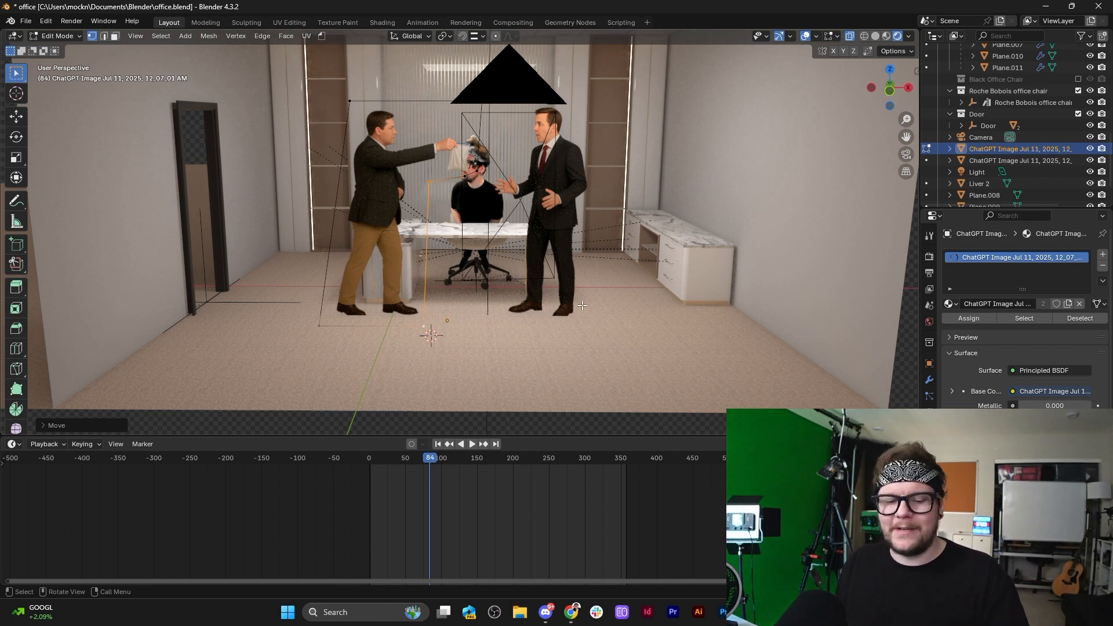
{"action": "key", "text": "Tab"}
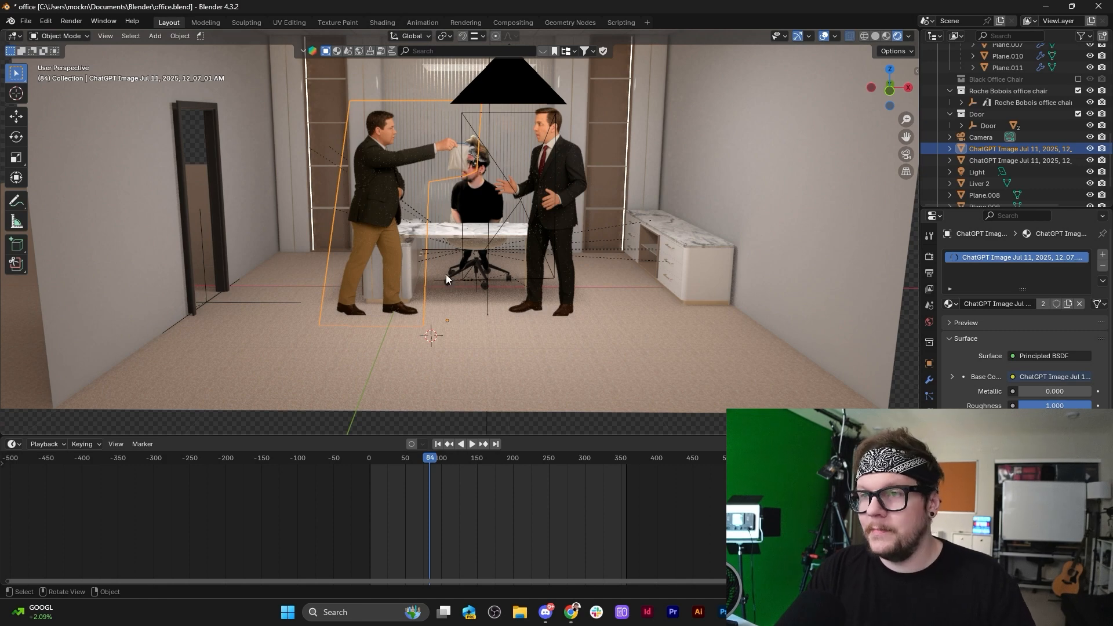
Move the pointing man's cutout over to the doorway and scale it down slightly to suit the door height.
{"action": "key", "text": "g"}
{"action": "left_click", "coordinate": [352, 252]}
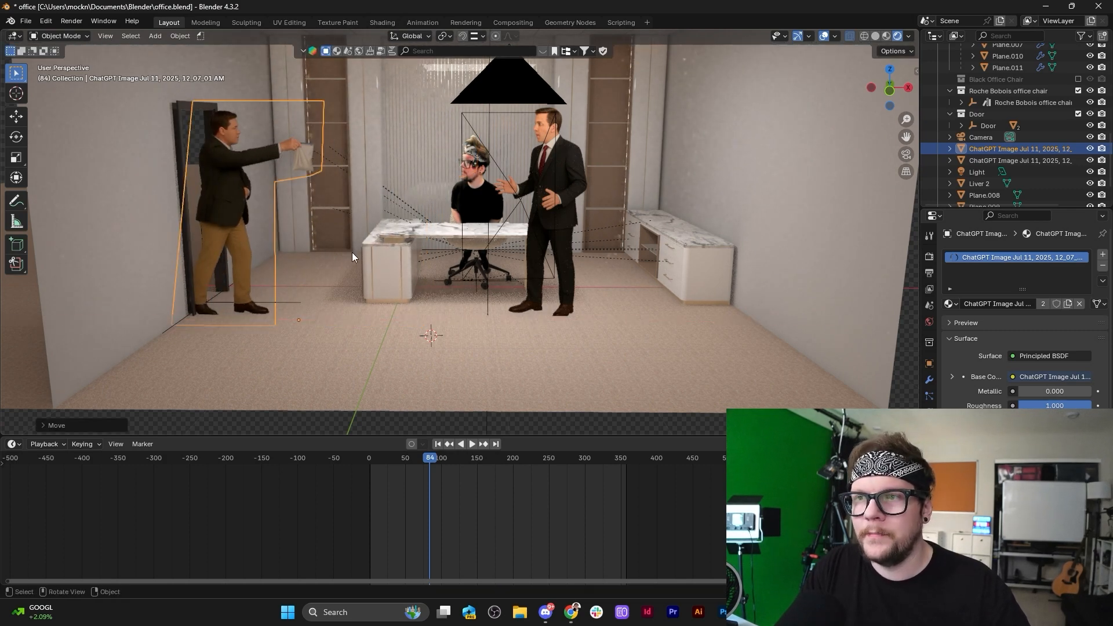
{"action": "key", "text": "s"}
{"action": "left_click", "coordinate": [405, 220]}
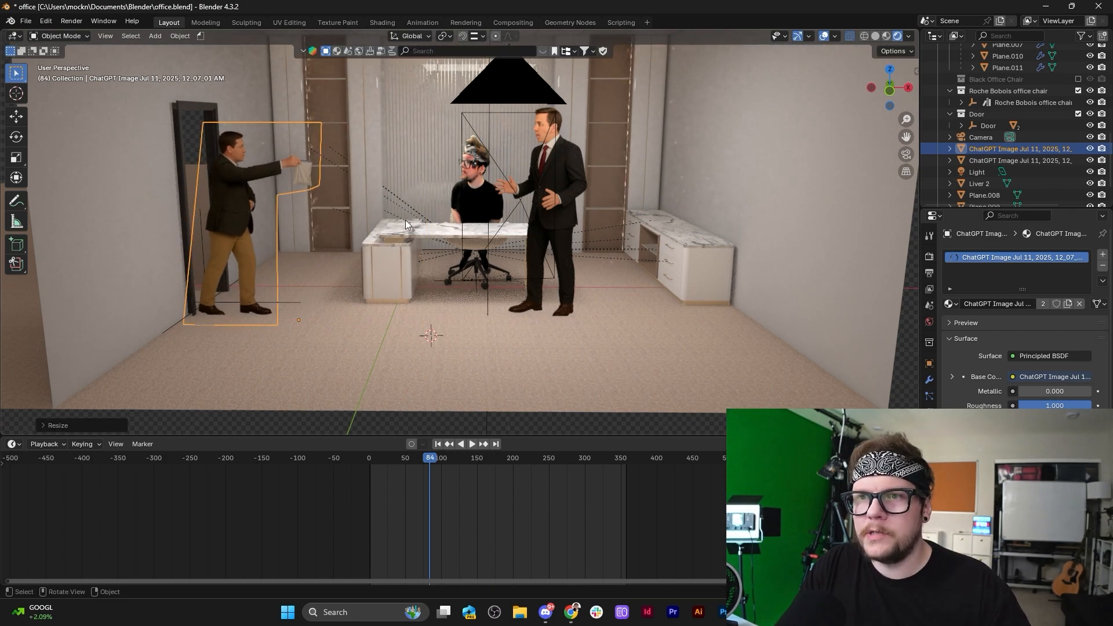
Move the pointing man's cutout along the global X axis through the side wall to the outside of the room.
{"action": "key", "text": "g"}
{"action": "key", "text": "x"}
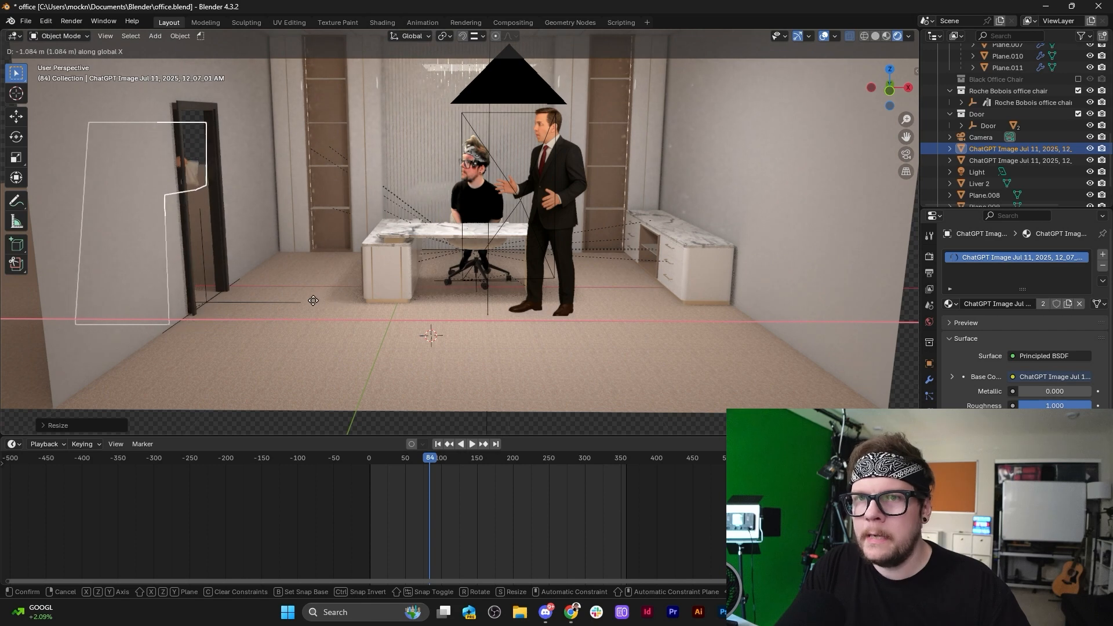
{"action": "left_click", "coordinate": [249, 283]}
{"action": "key", "text": "g"}
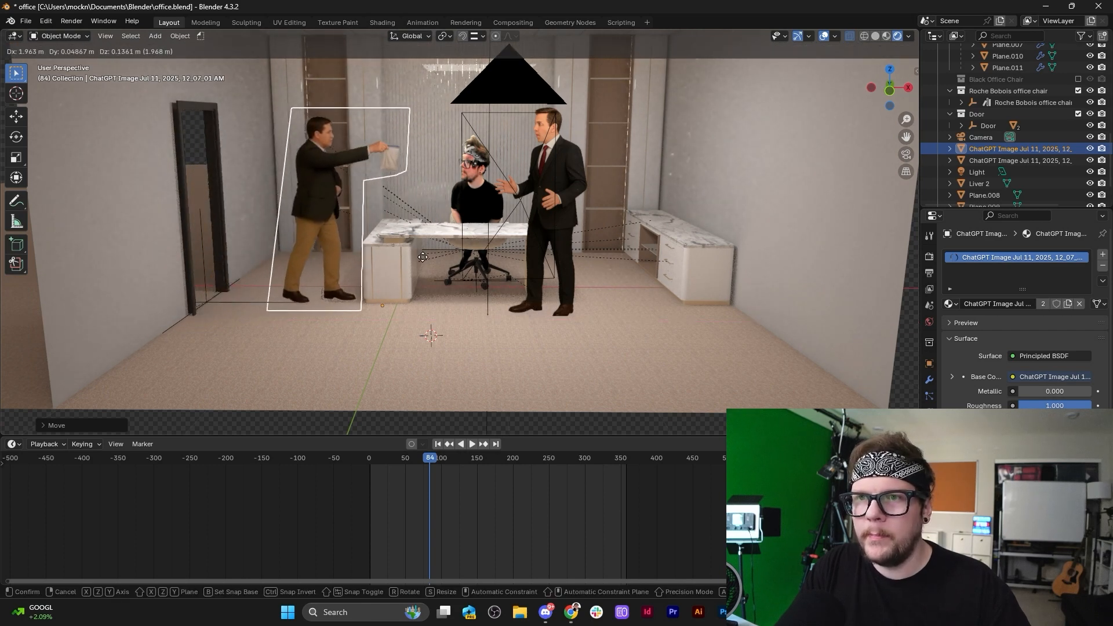
{"action": "left_click", "coordinate": [443, 264]}
{"action": "key", "text": "ctrl+z"}
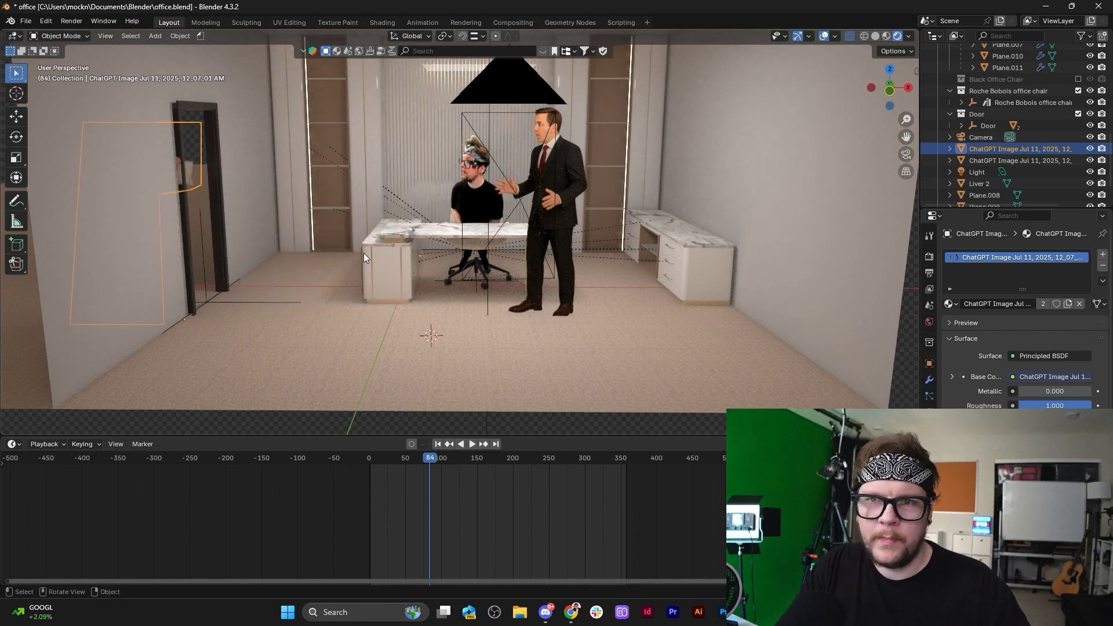
Slide the pointing man's cutout along the global Y axis so that he stands behind the open door.
{"action": "middle_click_drag", "start_coordinate": [278, 265], "coordinate": [239, 256]}
{"action": "key", "text": "g"}
{"action": "key", "text": "x"}
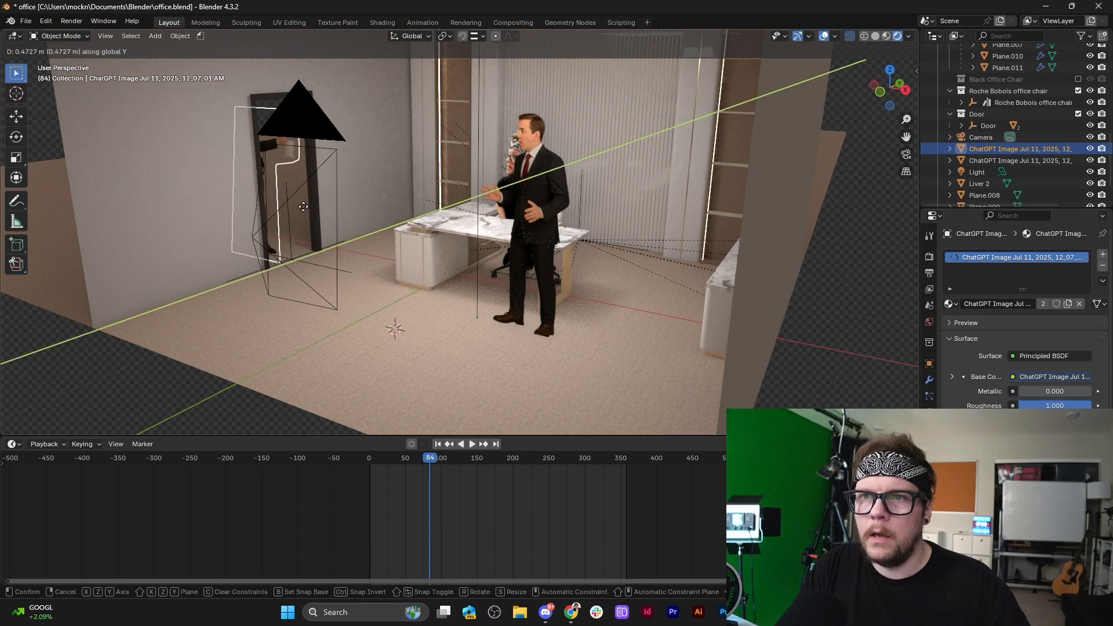
{"action": "left_click", "coordinate": [287, 195]}
Select the room's wall object and open its mesh for face editing, with the outside of the door wall in view.
{"action": "middle_click_drag", "start_coordinate": [290, 133], "coordinate": [473, 354]}
{"action": "left_click", "coordinate": [154, 104]}
{"action": "left_click", "coordinate": [264, 116]}
{"action": "scroll", "coordinate": [264, 116], "scroll_direction": "up", "scroll_amount": 3}
{"action": "left_click", "coordinate": [468, 352]}
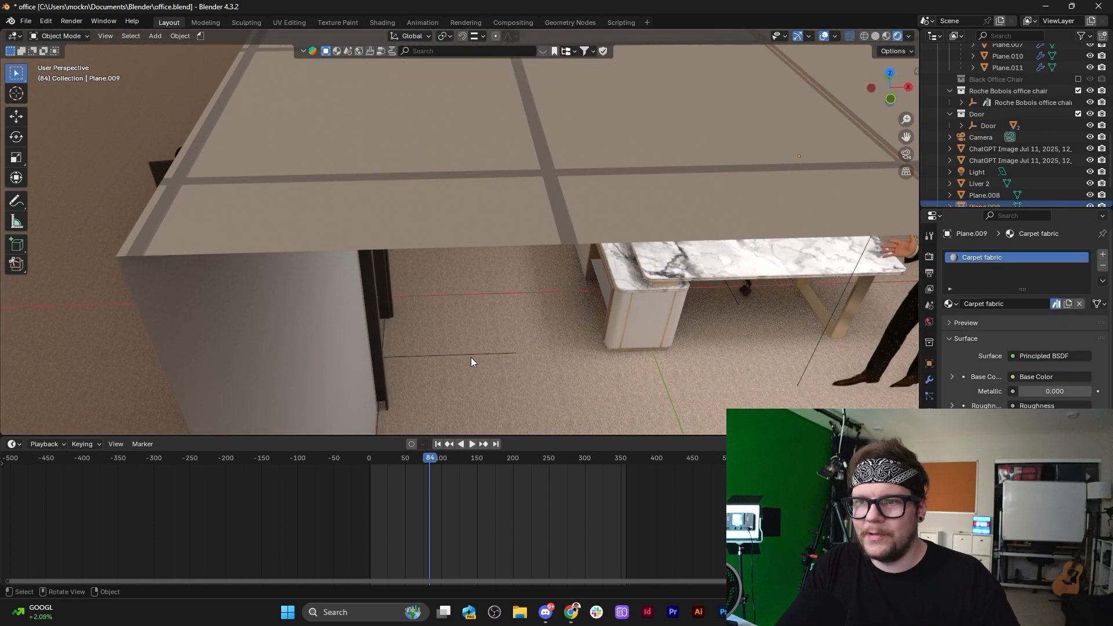
{"action": "left_click", "coordinate": [470, 357]}
{"action": "middle_click_drag", "start_coordinate": [471, 357], "coordinate": [407, 158]}
{"action": "left_click", "coordinate": [447, 284]}
{"action": "key", "text": "Tab"}
{"action": "key", "text": "3"}
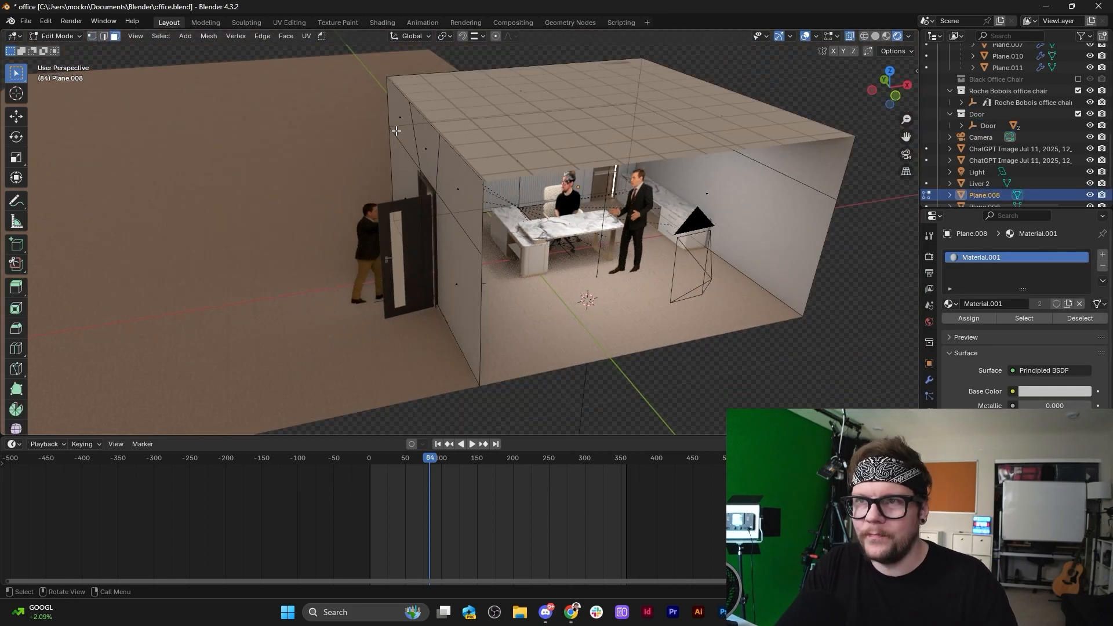
Select all the faces of the wall around the door and separate them into their own object.
{"action": "left_click", "coordinate": [398, 132]}
{"action": "left_click", "coordinate": [431, 156], "text": "shift"}
{"action": "left_click", "coordinate": [465, 213], "text": "shift"}
{"action": "left_click", "coordinate": [459, 265], "text": "shift"}
{"action": "left_click", "coordinate": [402, 191], "text": "shift"}
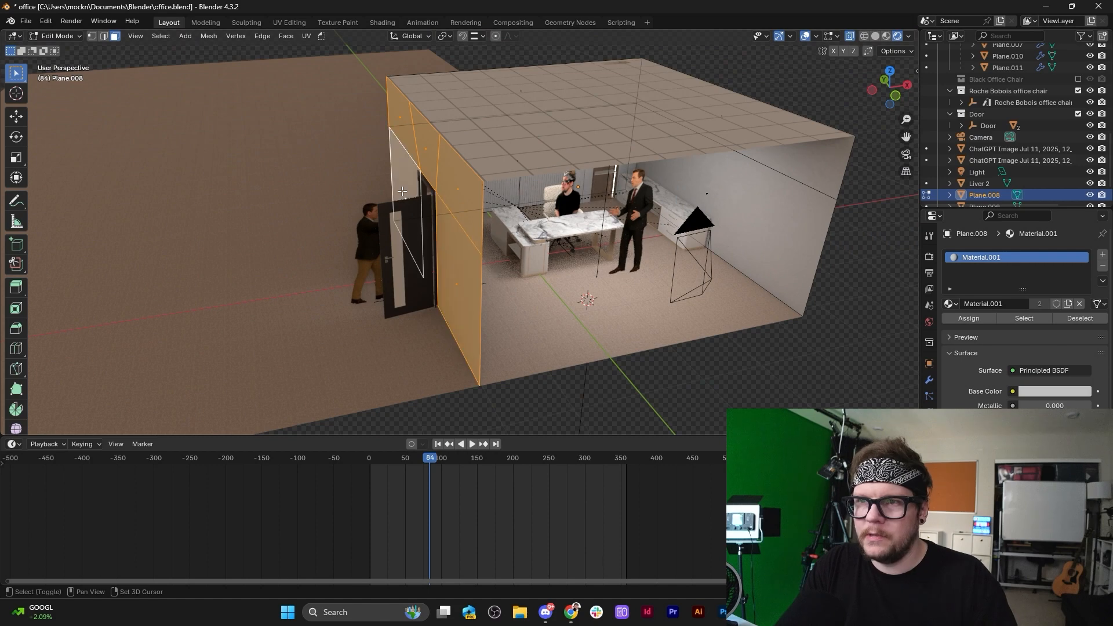
{"action": "key", "text": "p"}
{"action": "left_click", "coordinate": [402, 191]}
{"action": "key", "text": "Tab"}
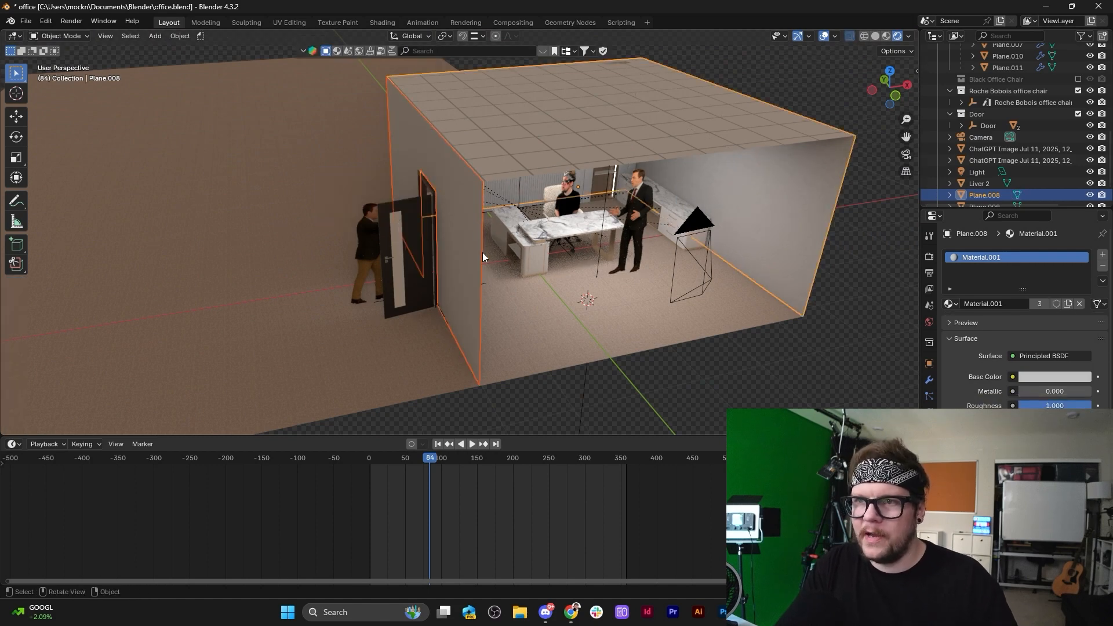
Duplicate the separated door wall and offset the copy slightly outward along the X axis to give the wall thickness.
{"action": "left_click", "coordinate": [478, 219]}
{"action": "scroll", "coordinate": [478, 221], "scroll_direction": "up", "scroll_amount": 8}
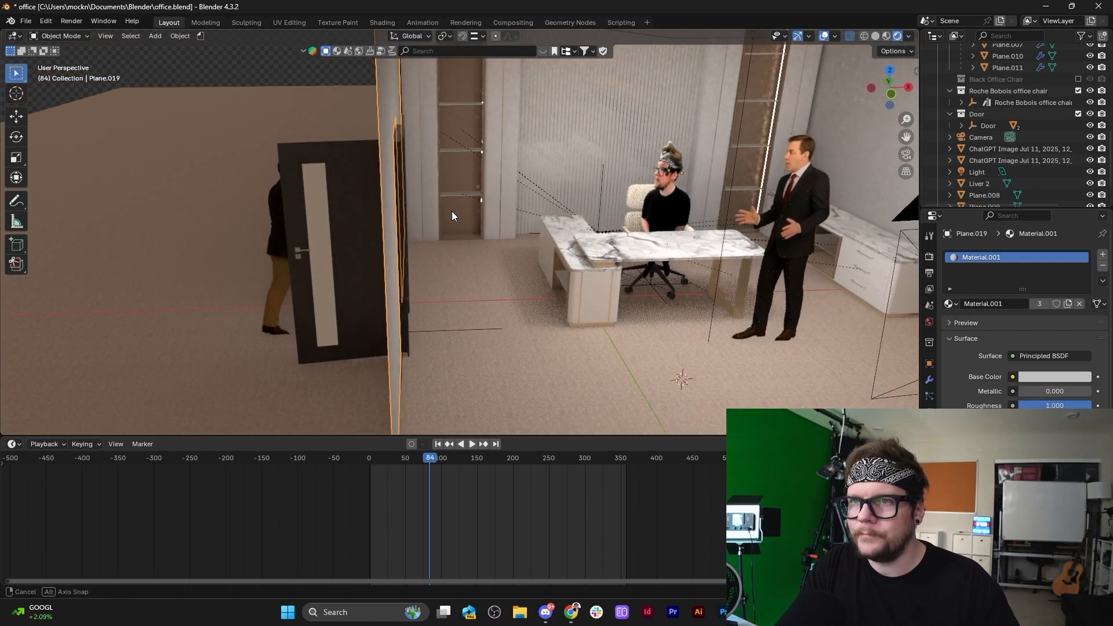
{"action": "left_click", "coordinate": [345, 190]}
{"action": "middle_click_drag", "start_coordinate": [380, 120], "coordinate": [402, 202], "text": "shift"}
{"action": "scroll", "coordinate": [404, 207], "scroll_direction": "up", "scroll_amount": 4}
{"action": "scroll", "coordinate": [405, 207], "scroll_direction": "down", "scroll_amount": 6}
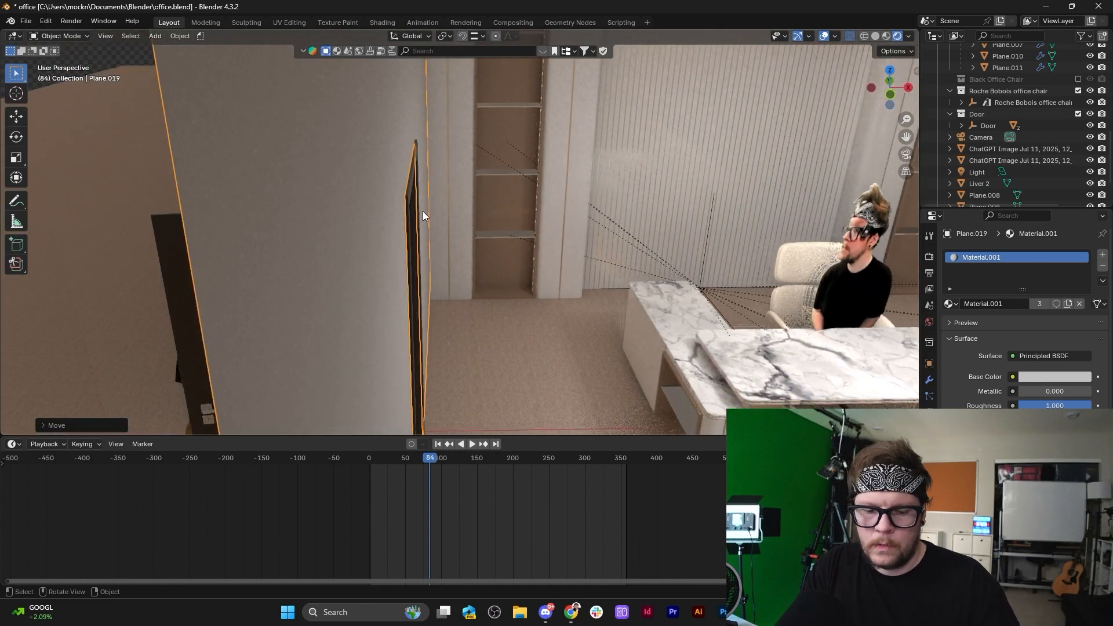
{"action": "key", "text": "shift+d"}
{"action": "left_click", "coordinate": [443, 206]}
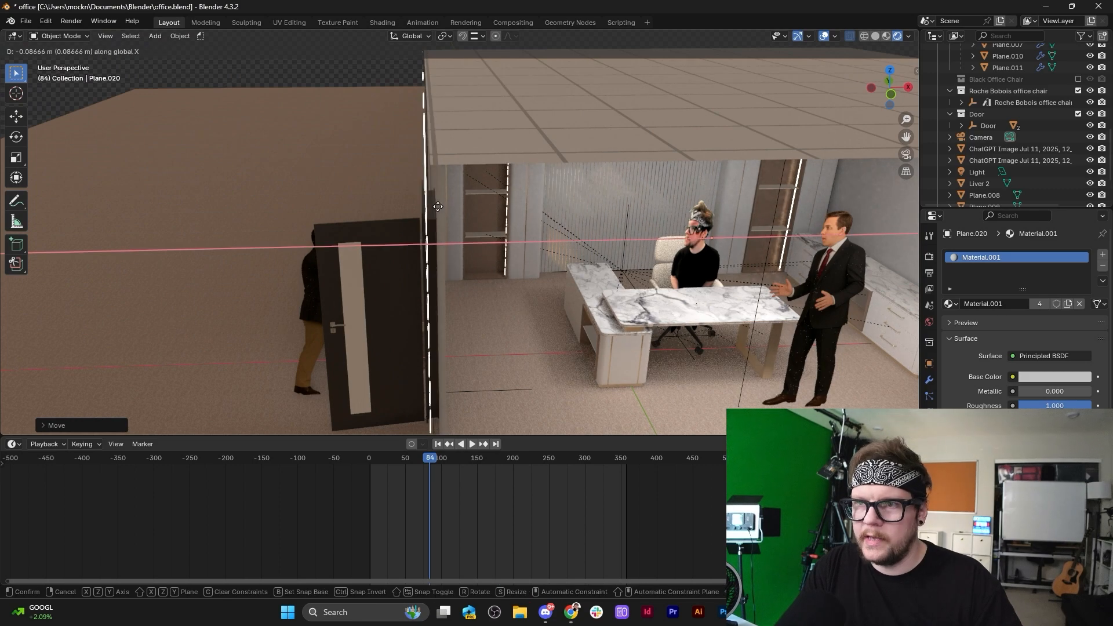
{"action": "middle_click_drag", "start_coordinate": [444, 206], "coordinate": [514, 216]}
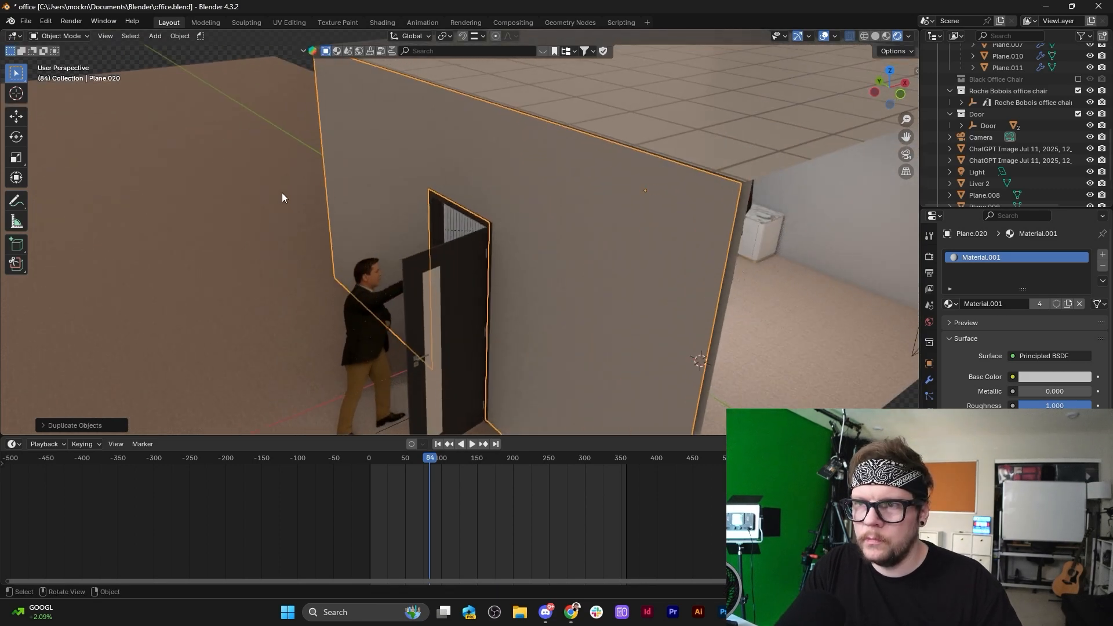
{"action": "middle_click_drag", "start_coordinate": [282, 197], "coordinate": [373, 181]}
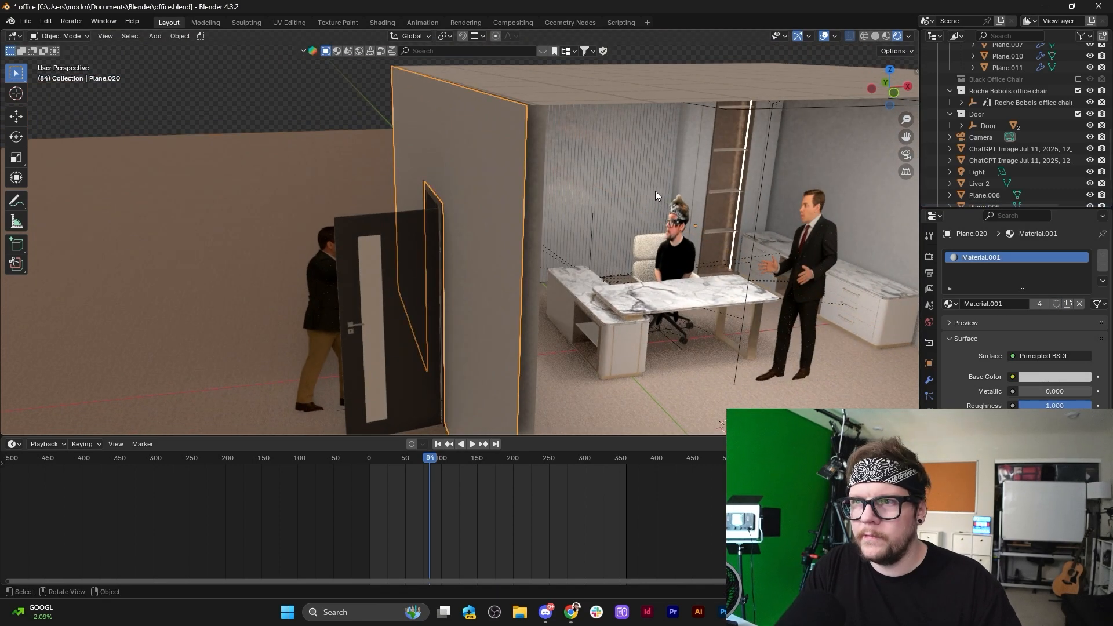
{"action": "middle_click_drag", "start_coordinate": [655, 191], "coordinate": [580, 182]}
Return the timeline to frame 1 and view the office through the scene camera.
{"action": "middle_click_drag", "start_coordinate": [456, 367], "coordinate": [448, 343], "text": "shift"}
{"action": "left_click", "coordinate": [447, 343]}
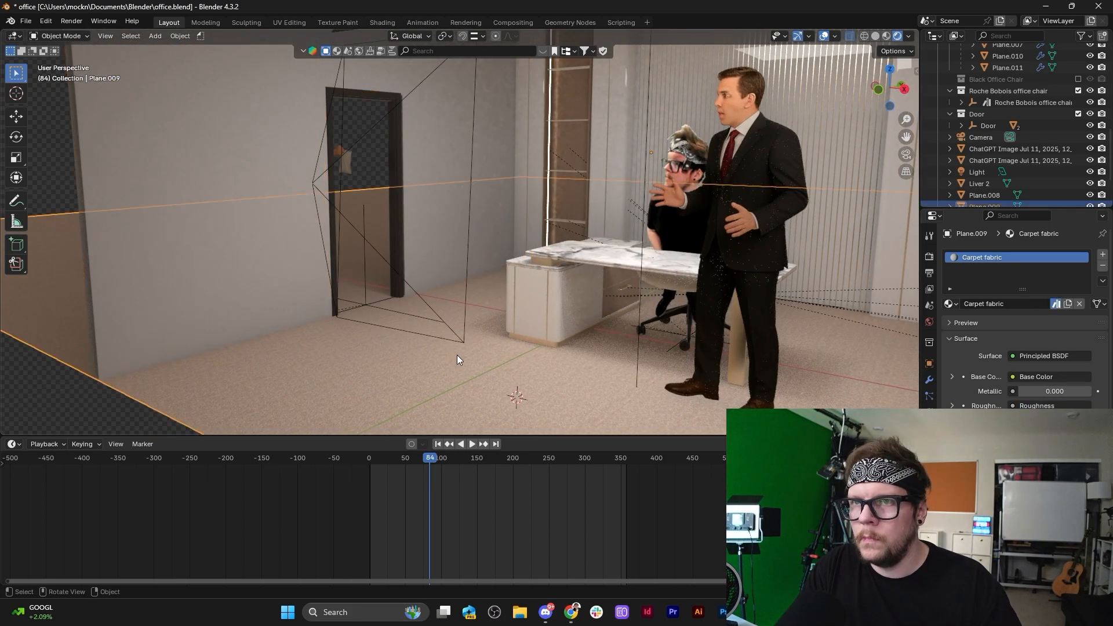
{"action": "left_click", "coordinate": [683, 217]}
{"action": "left_click", "coordinate": [438, 445]}
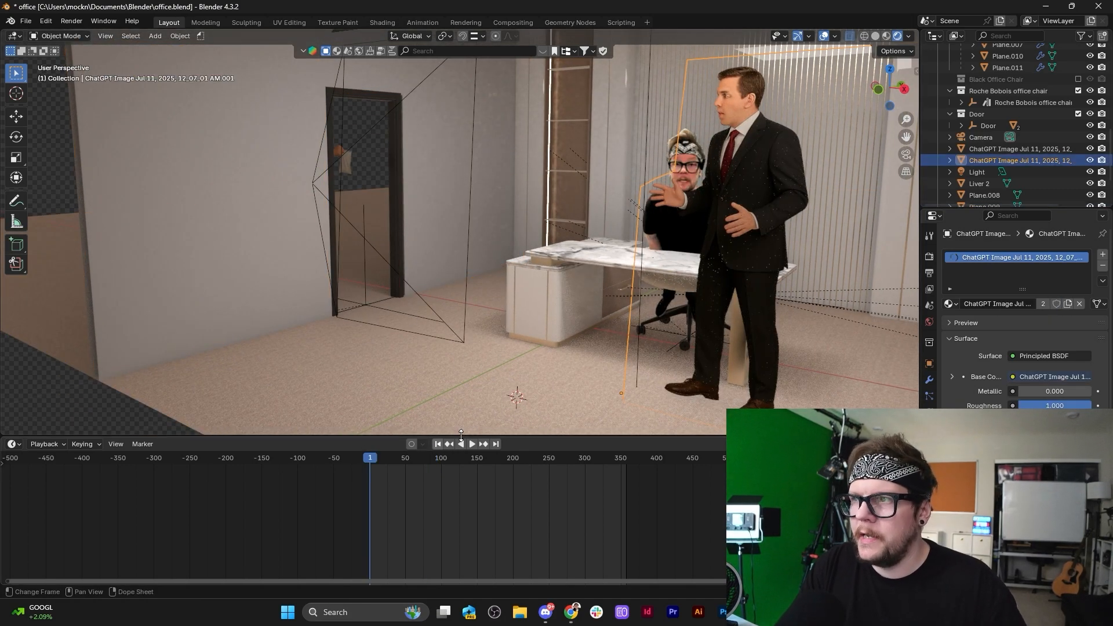
{"action": "left_click", "coordinate": [907, 154]}
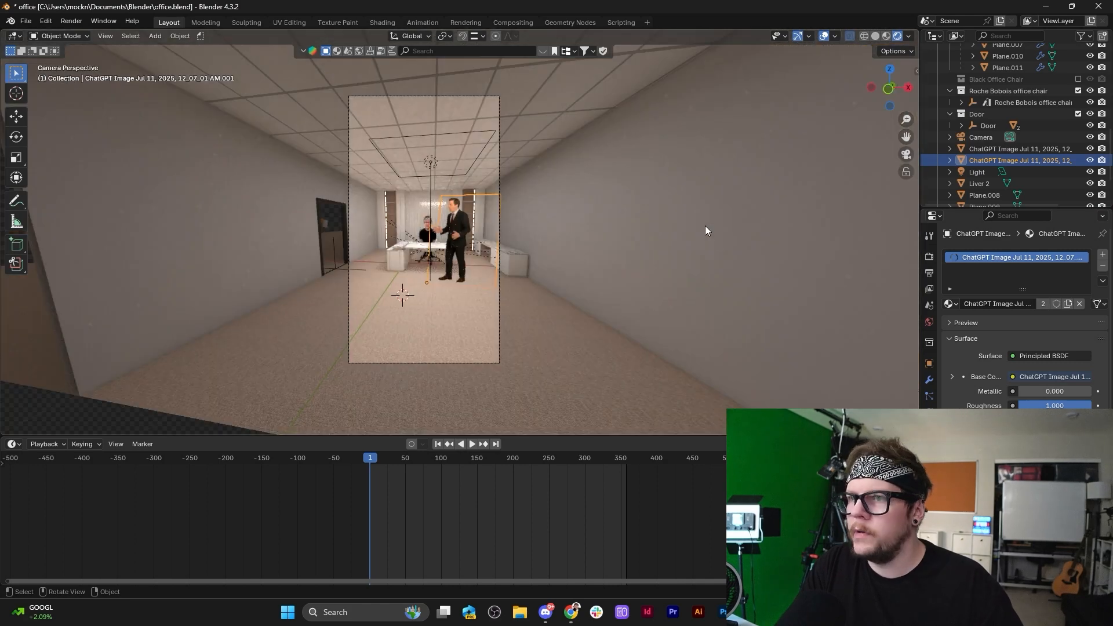
Move the camera forward along its local Z axis by about 2.9 m, toward the man seated at the desk.
{"action": "left_click", "coordinate": [428, 96]}
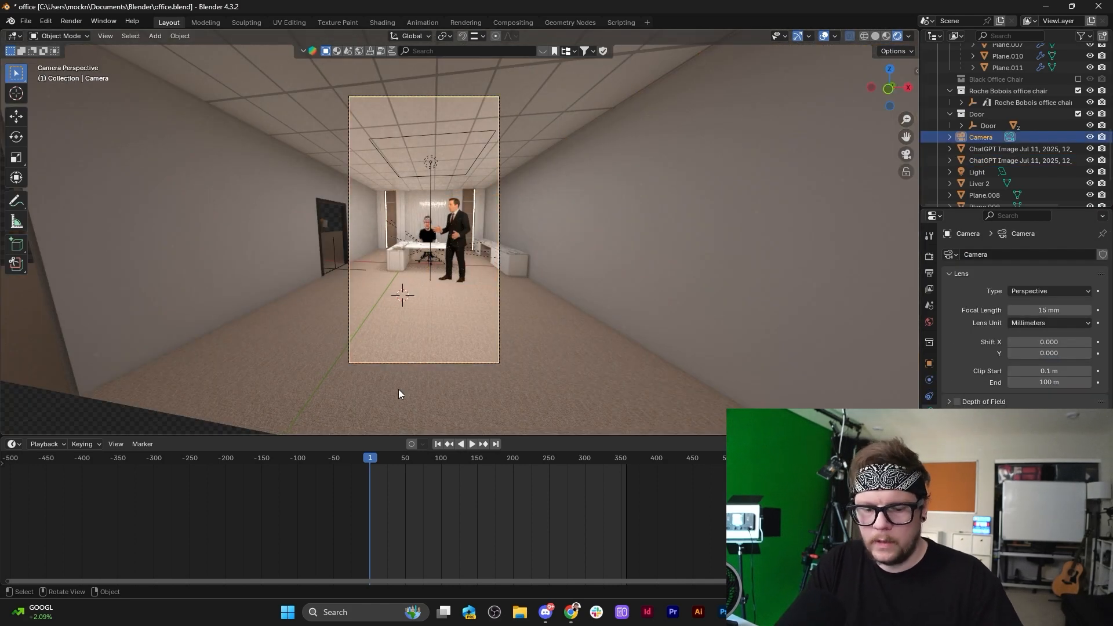
{"action": "key", "text": "g"}
{"action": "key", "text": "z"}
{"action": "key", "text": "z"}
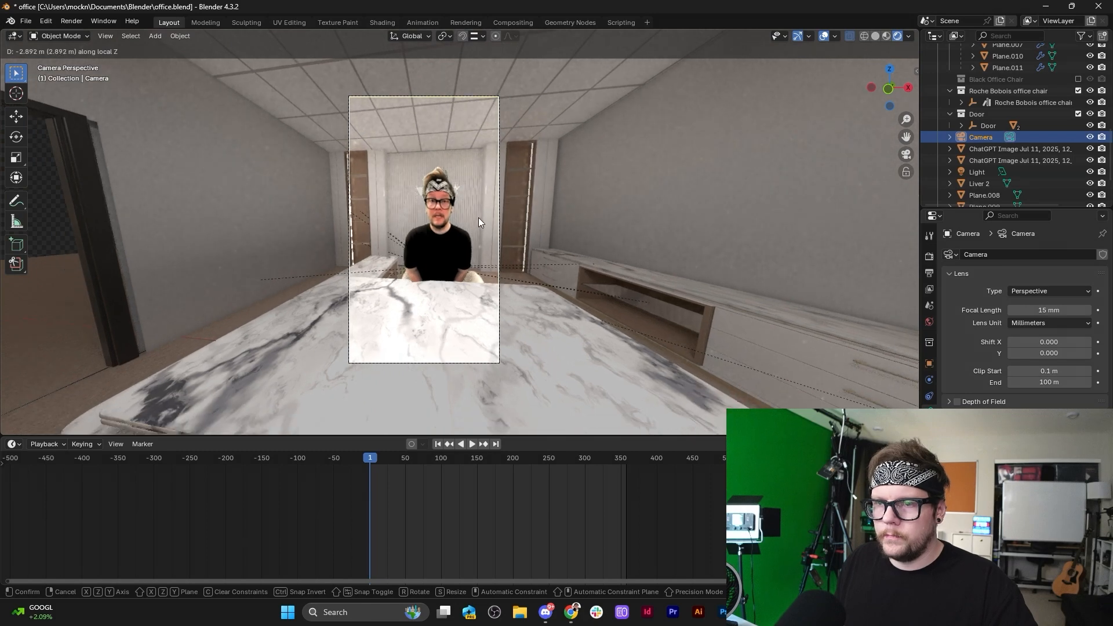
{"action": "left_click", "coordinate": [478, 218]}
Rotate the camera about global Z to centre the seated man, and pull it back along its local Z axis until the whole desk shows.
{"action": "key", "text": "r"}
{"action": "key", "text": "z"}
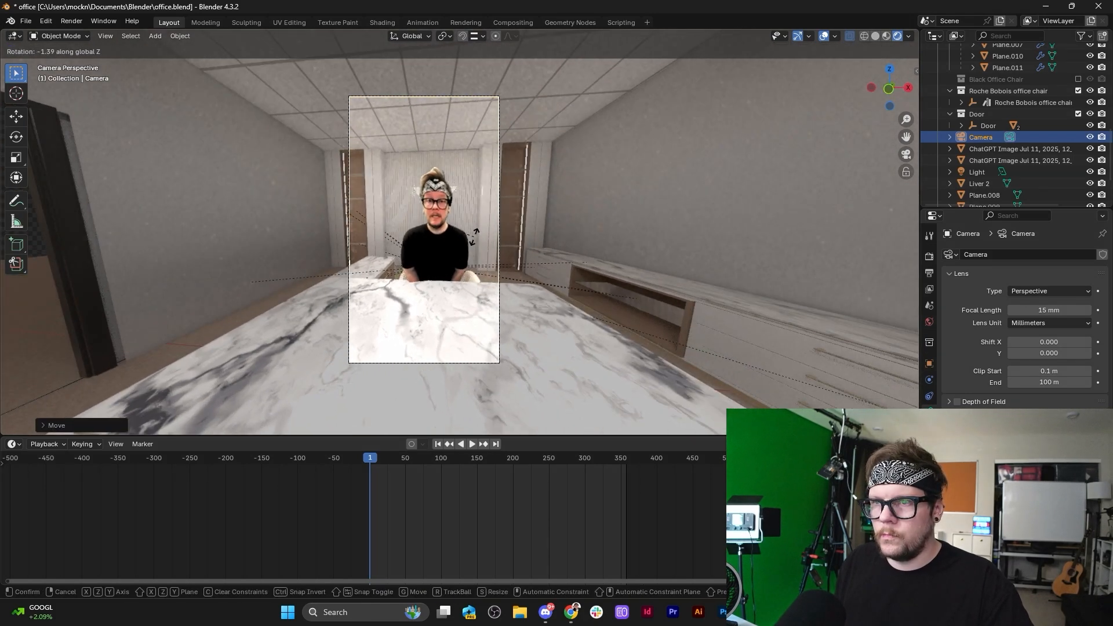
{"action": "left_click", "coordinate": [473, 244]}
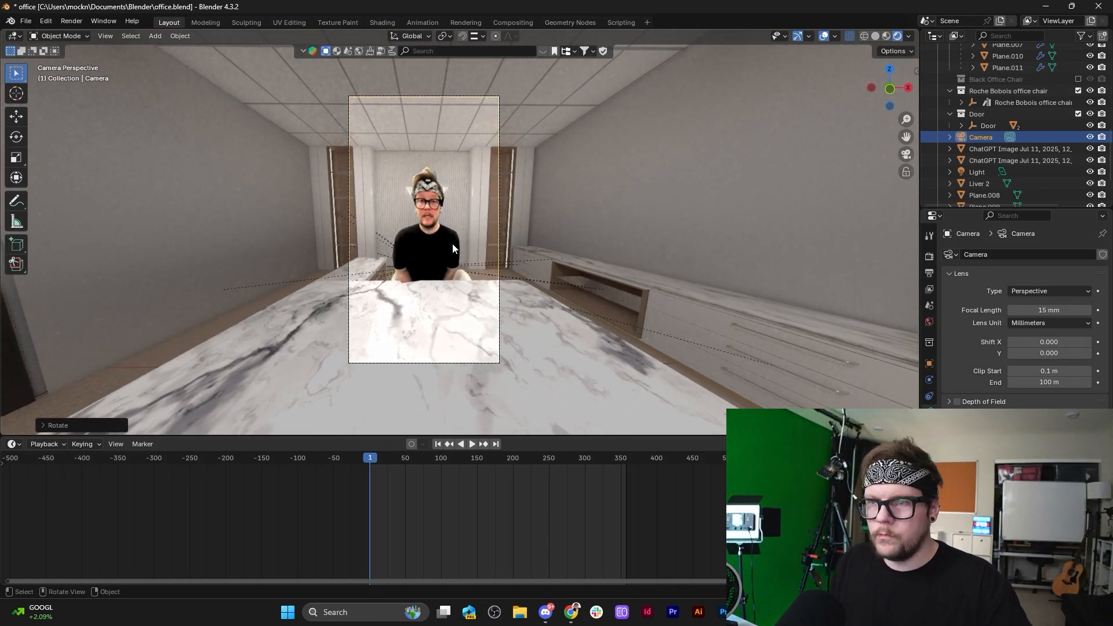
{"action": "key", "text": "g"}
{"action": "key", "text": "z"}
{"action": "key", "text": "z"}
{"action": "key", "text": "Caps_Lock"}
{"action": "left_click", "coordinate": [456, 279]}
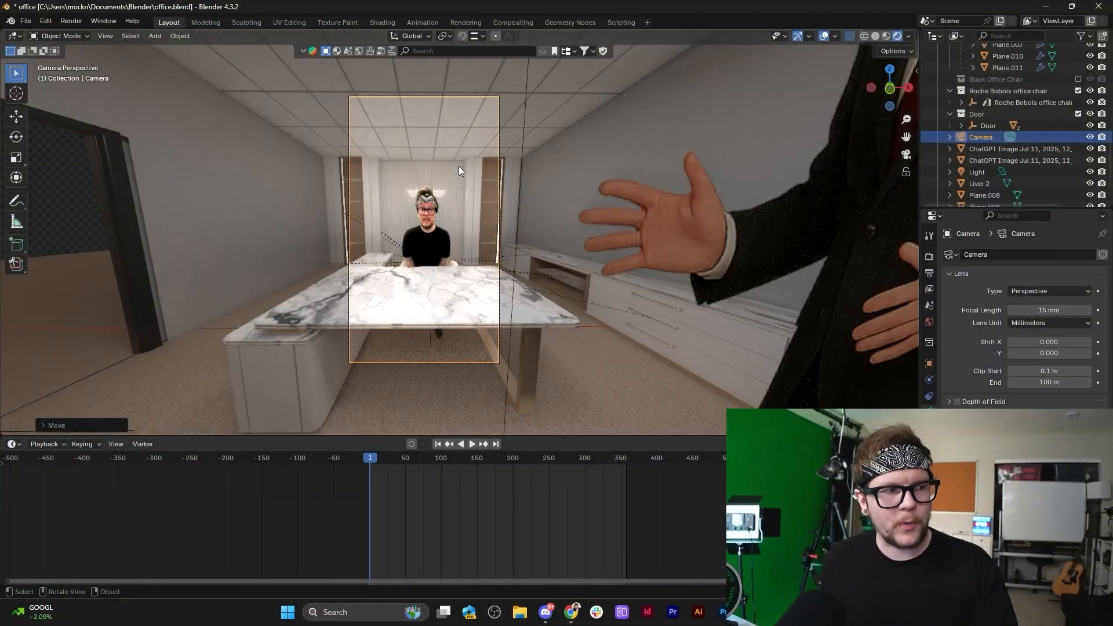
{"action": "key", "text": "Caps_Lock"}
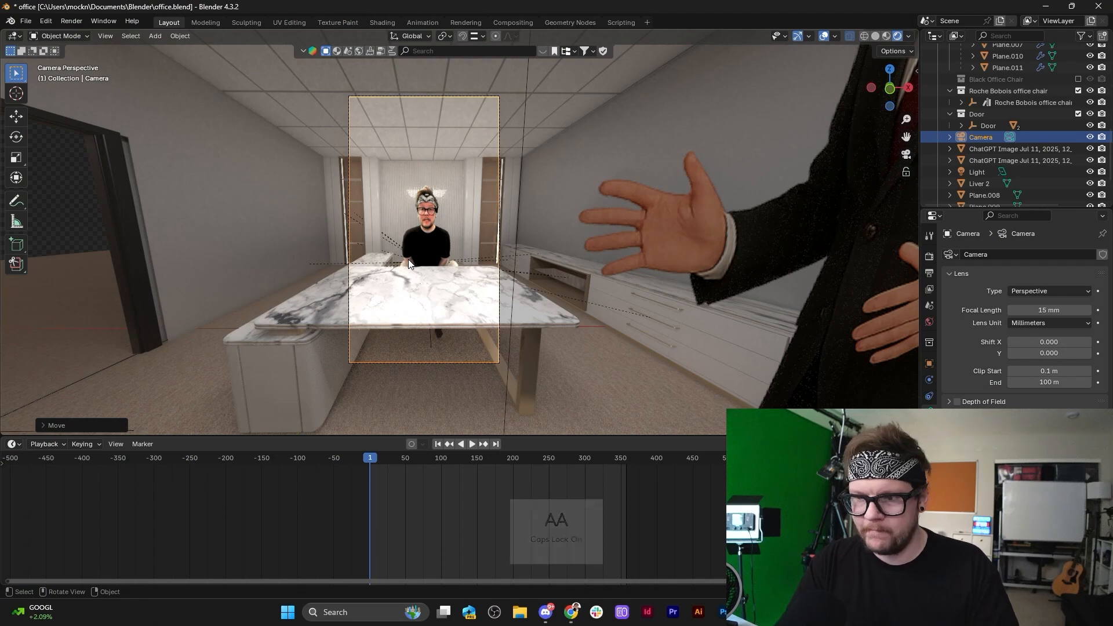
{"action": "key", "text": "a"}
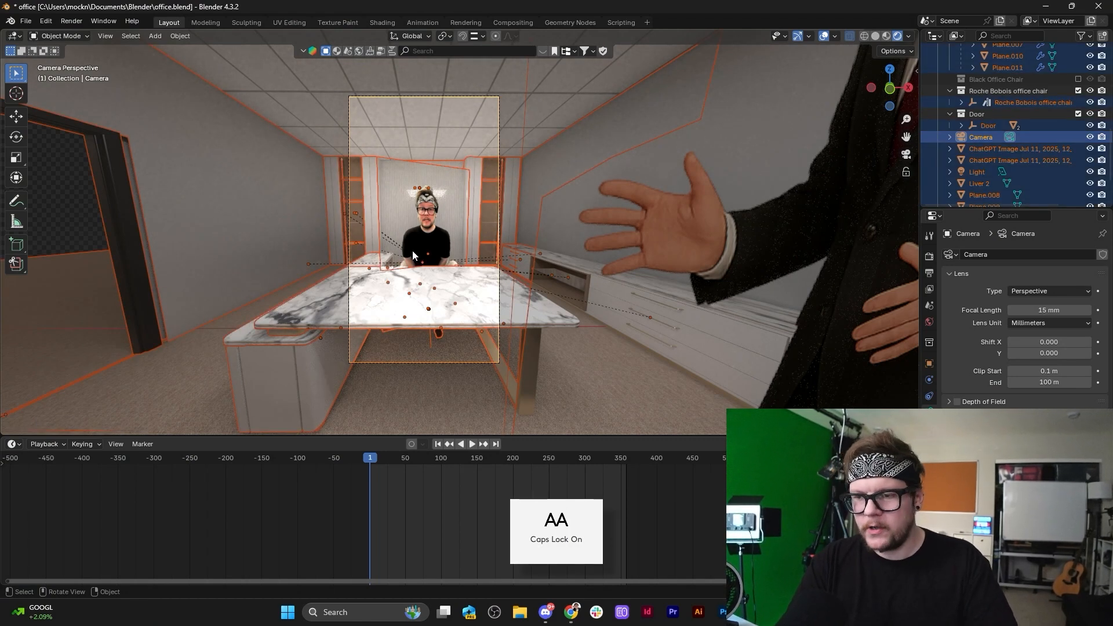
{"action": "left_click", "coordinate": [451, 243]}
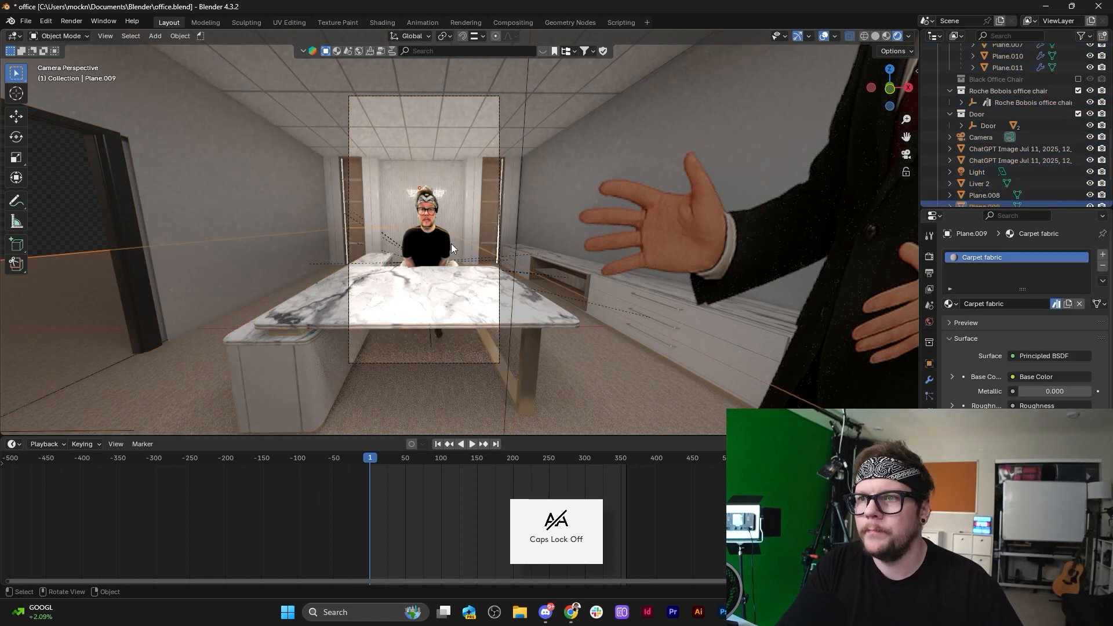
Lower the camera slightly and push it in along its local Z axis for a closer shot of the seated man.
{"action": "left_click", "coordinate": [422, 97]}
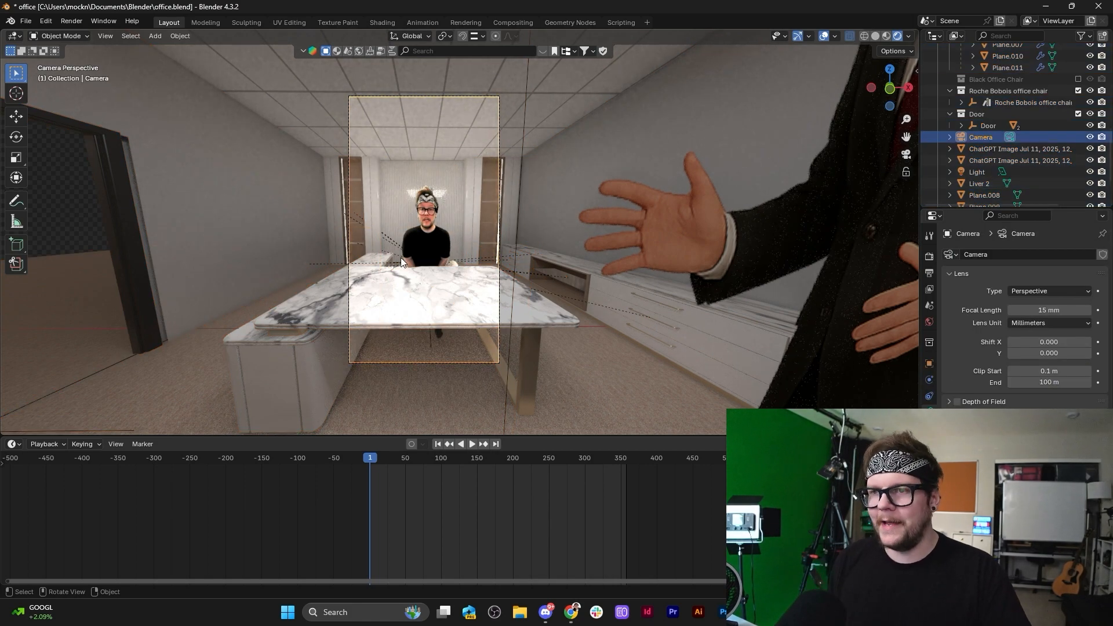
{"action": "key", "text": "g"}
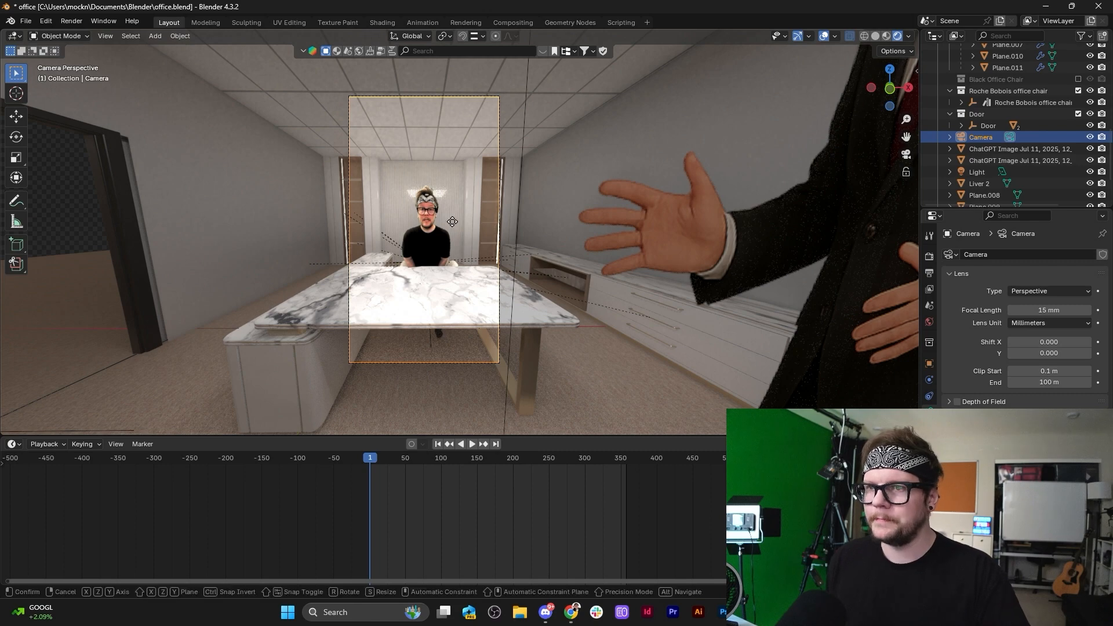
{"action": "left_click", "coordinate": [461, 259]}
{"action": "key", "text": "g"}
{"action": "key", "text": "z"}
{"action": "key", "text": "z"}
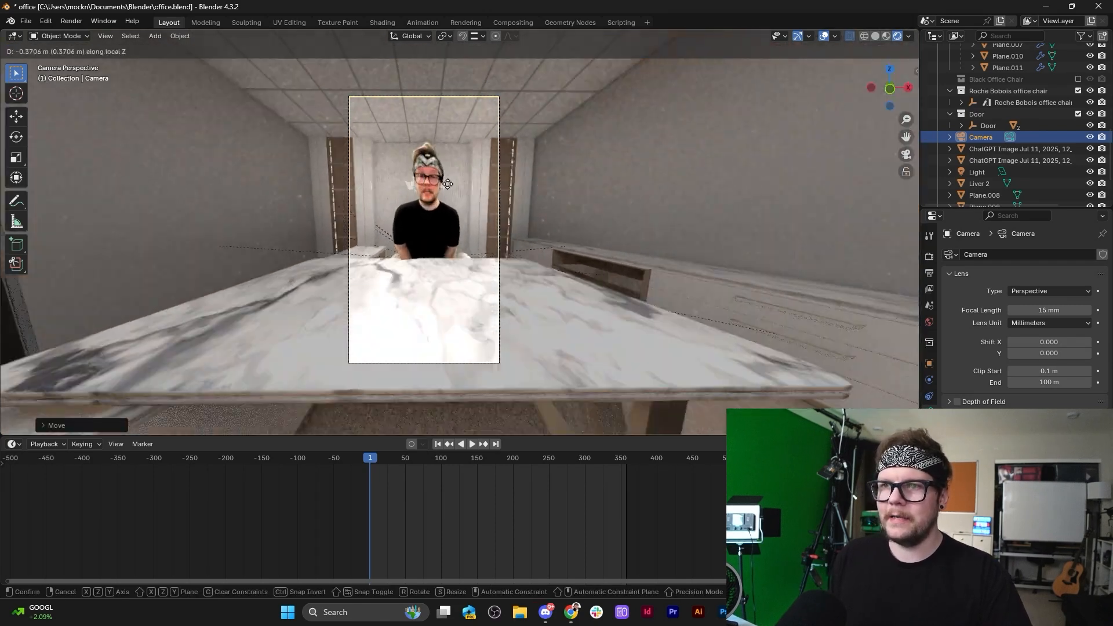
{"action": "left_click", "coordinate": [448, 192]}
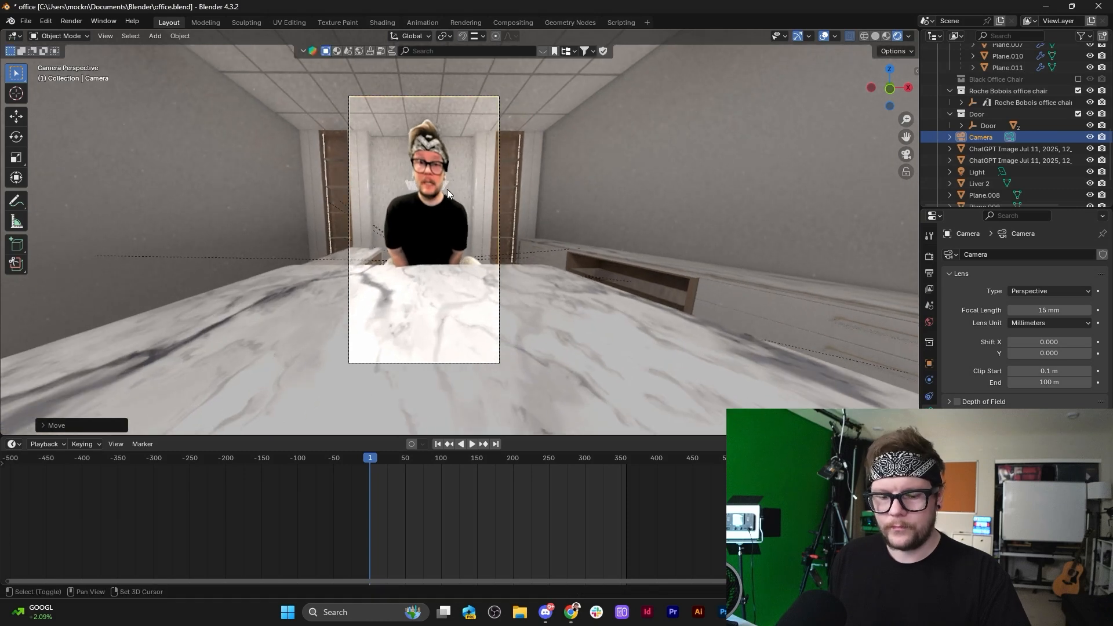
Rotate the Liver 2 footage plane about -11 degrees around global Z, and switch the viewport to Material Preview shading.
{"action": "left_click", "coordinate": [427, 169]}
{"action": "key", "text": "r"}
{"action": "key", "text": "z"}
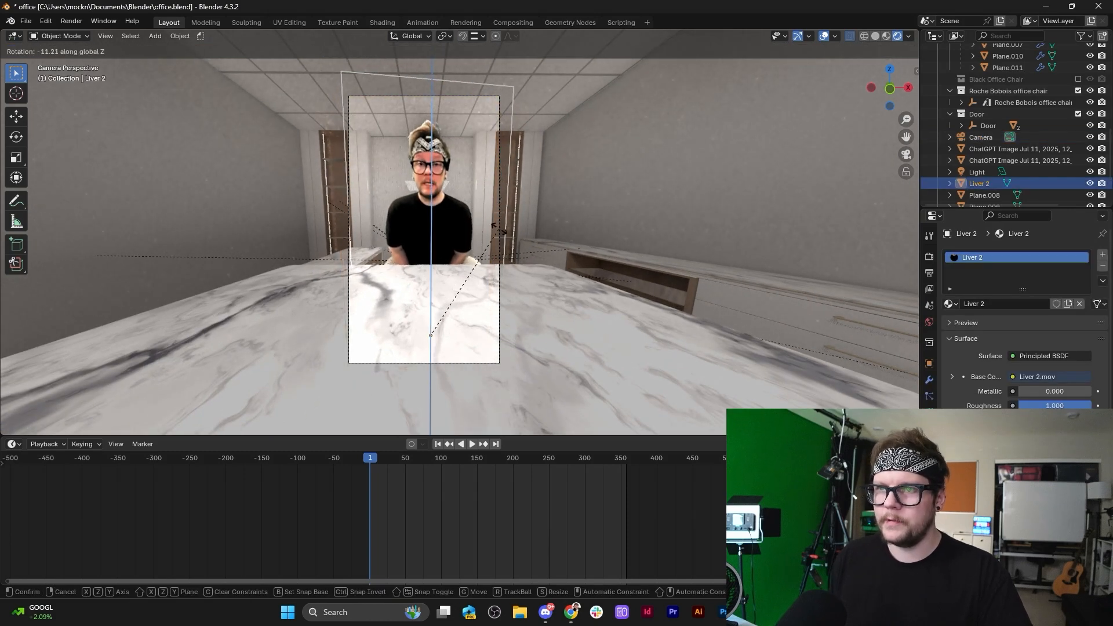
{"action": "left_click", "coordinate": [510, 179]}
{"action": "left_click", "coordinate": [887, 36]}
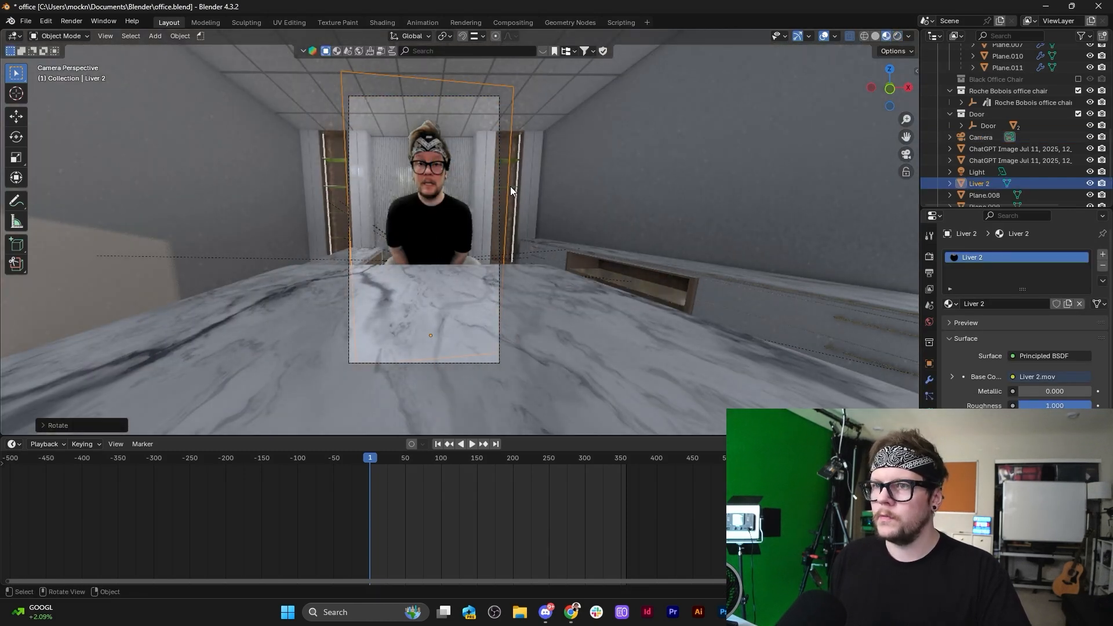
Switch the viewport to Rendered shading and view the whole office from outside the camera.
{"action": "left_click", "coordinate": [875, 36]}
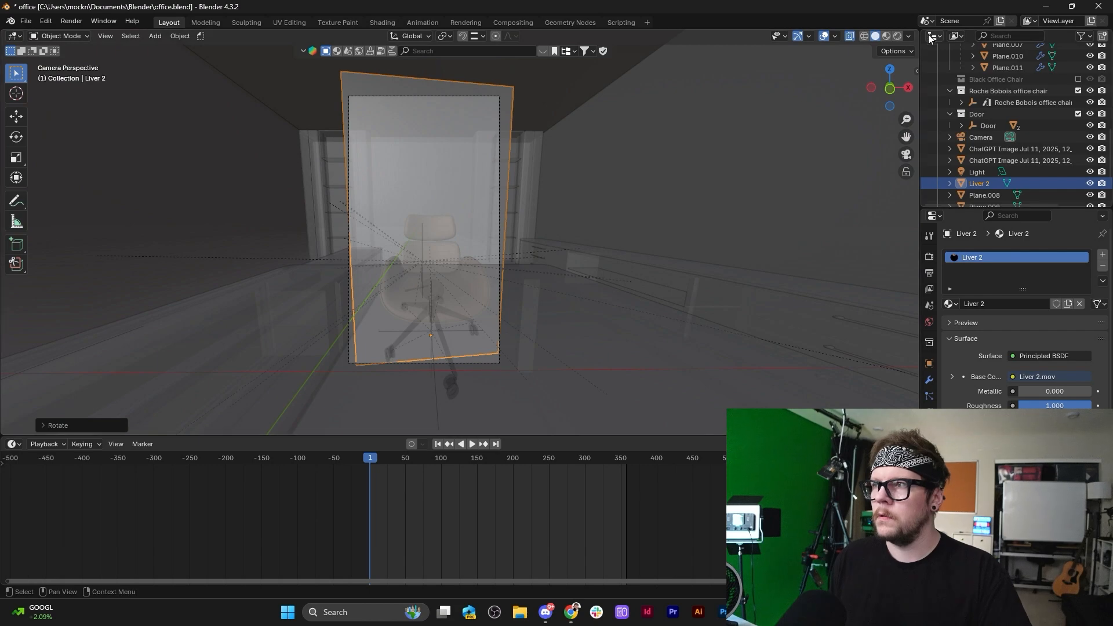
{"action": "left_click", "coordinate": [898, 36]}
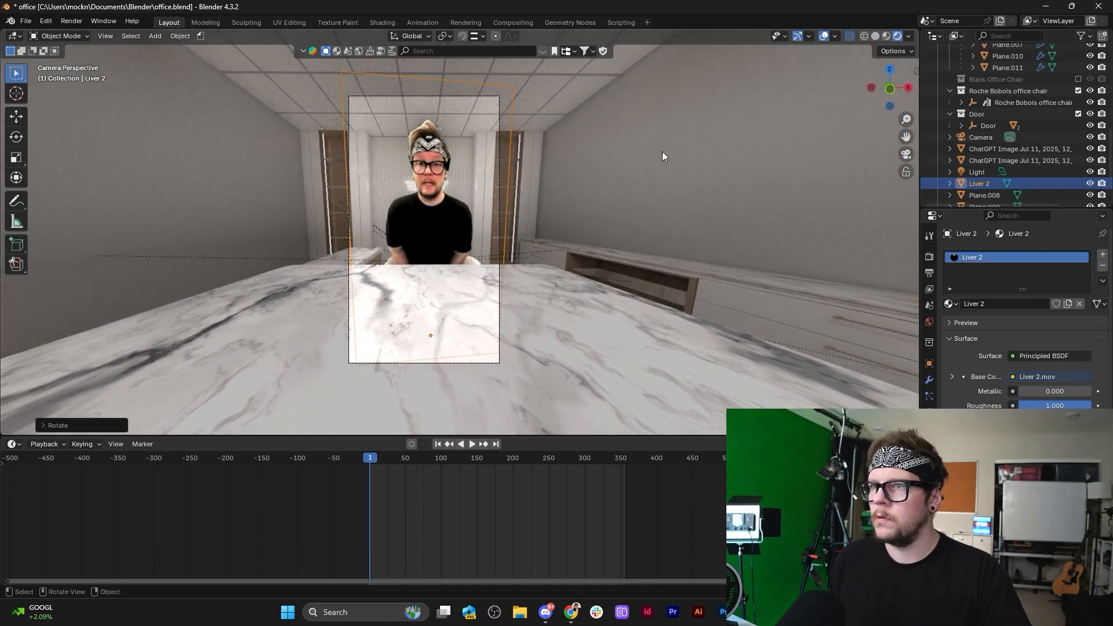
{"action": "left_click", "coordinate": [757, 191]}
{"action": "middle_click_drag", "start_coordinate": [667, 221], "coordinate": [666, 229]}
{"action": "scroll", "coordinate": [666, 229], "scroll_direction": "down", "scroll_amount": 5}
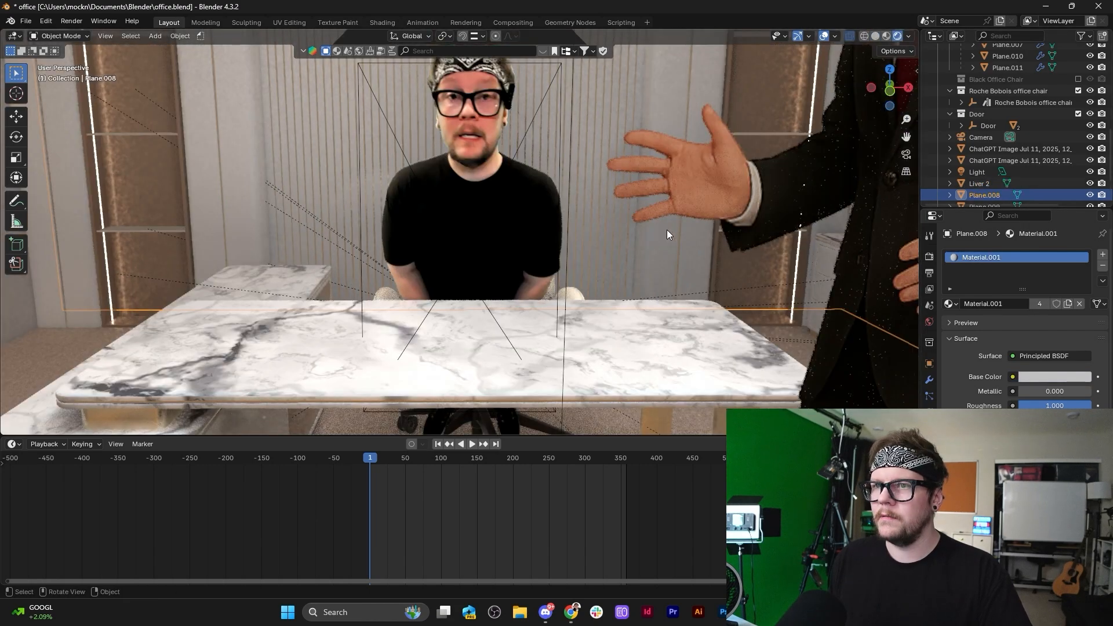
{"action": "scroll", "coordinate": [666, 229], "scroll_direction": "down", "scroll_amount": 5}
{"action": "scroll", "coordinate": [667, 229], "scroll_direction": "up", "scroll_amount": 4}
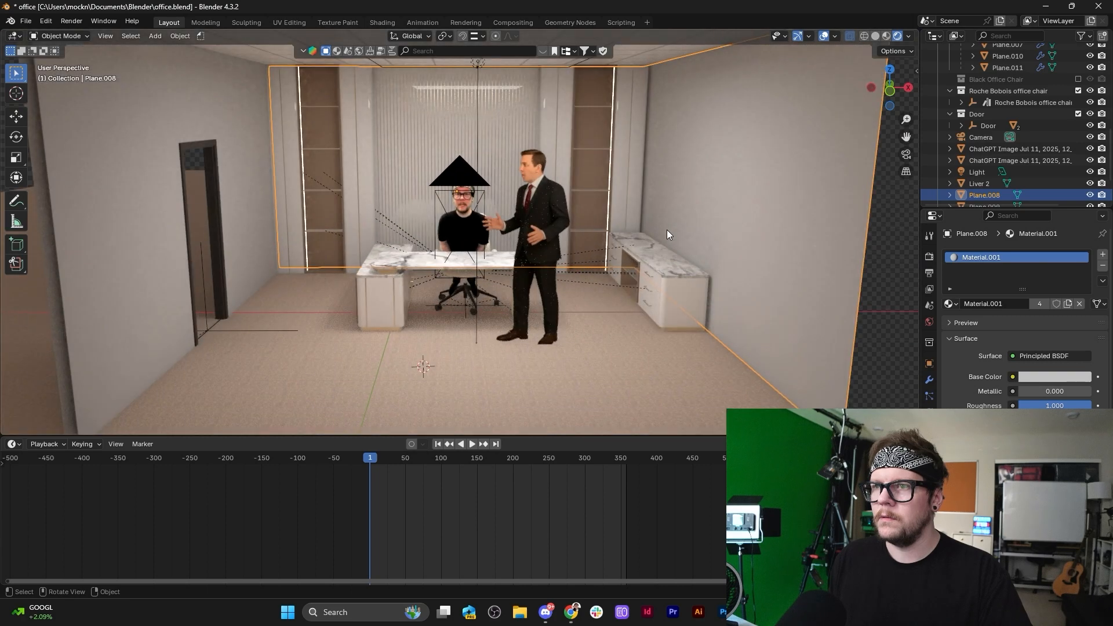
{"action": "middle_click_drag", "start_coordinate": [514, 262], "coordinate": [541, 234]}
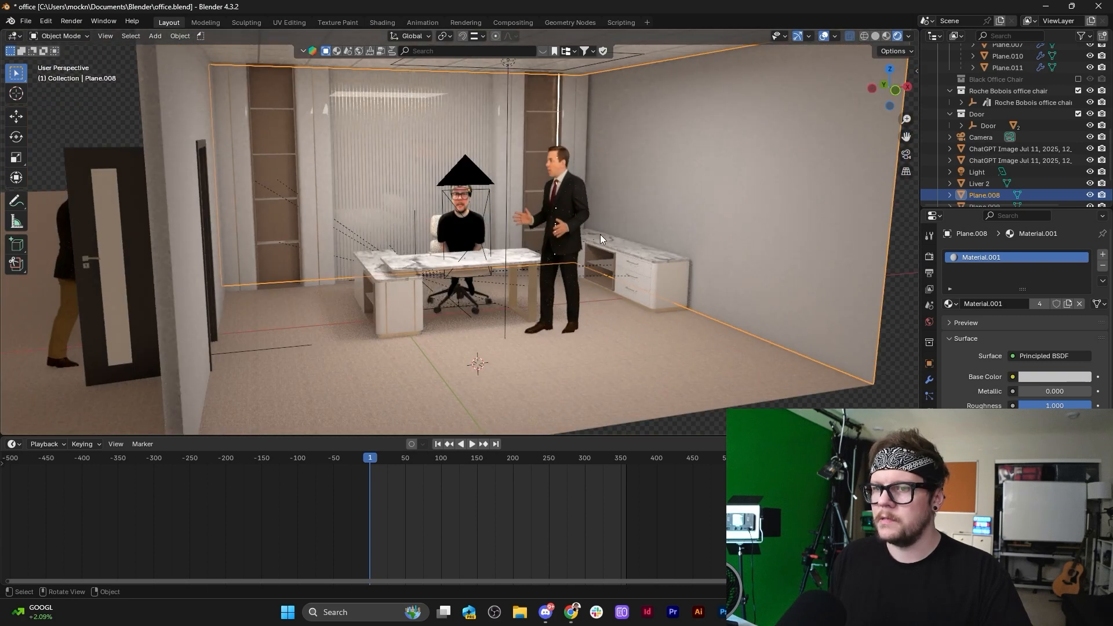
Select the slatted wall panel behind the desk and replace the Timeline with an enlarged Shader Editor.
{"action": "left_click", "coordinate": [334, 136]}
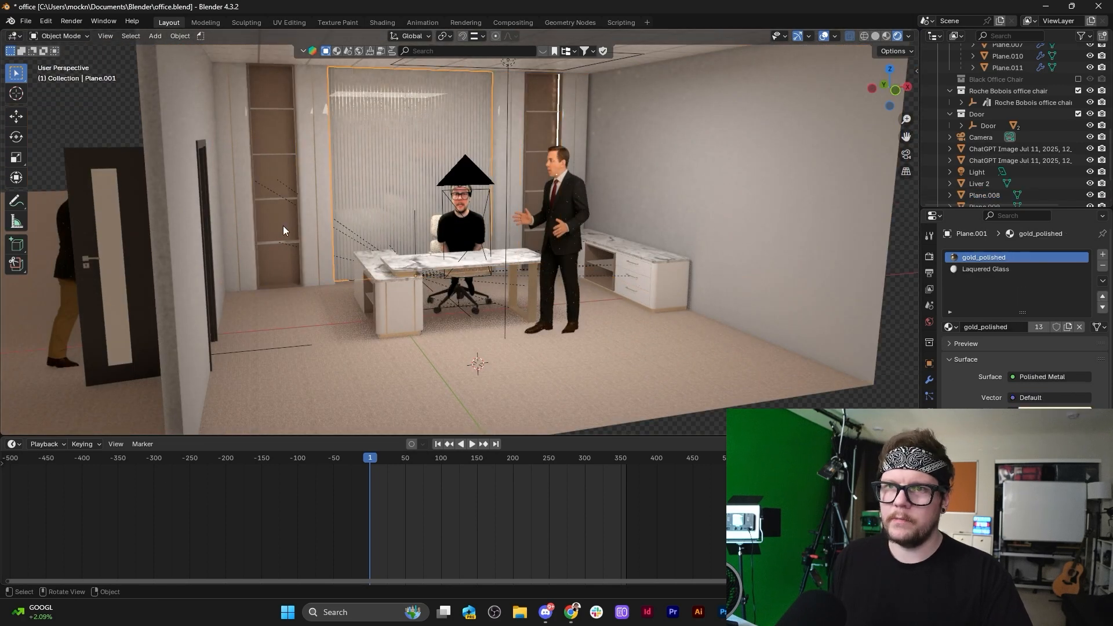
{"action": "left_click", "coordinate": [14, 445]}
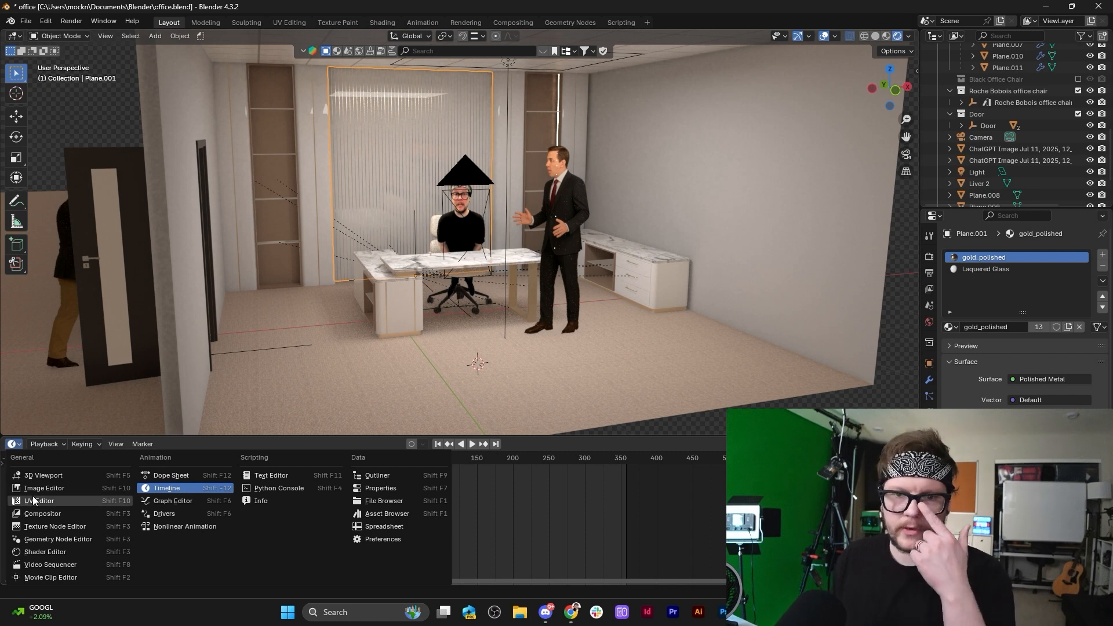
{"action": "left_click", "coordinate": [36, 552]}
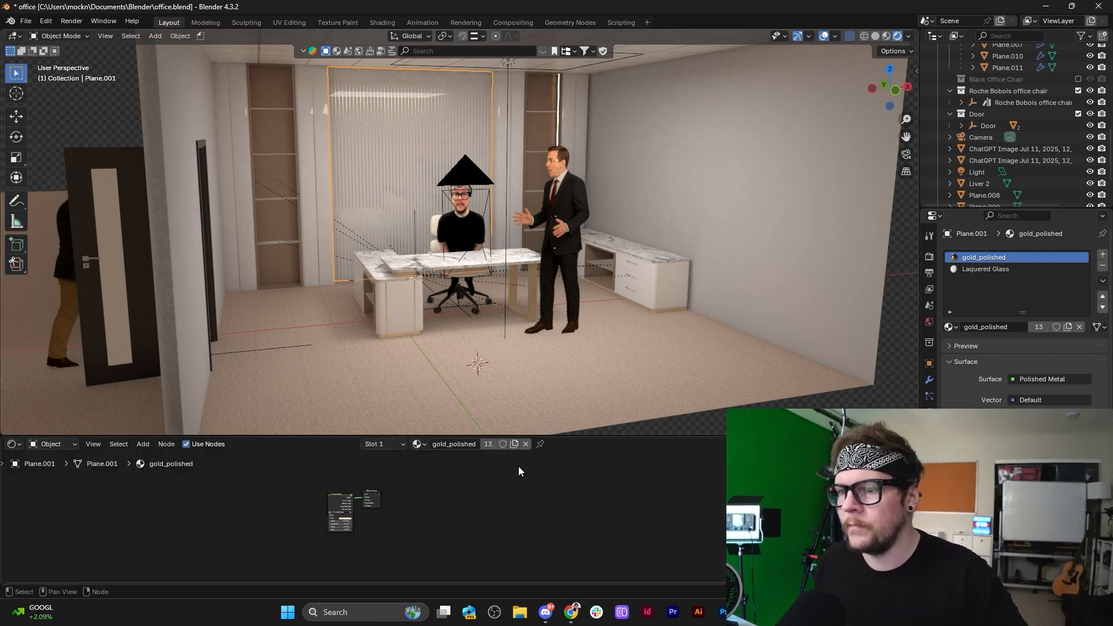
{"action": "scroll", "coordinate": [256, 541], "scroll_direction": "up", "scroll_amount": 6}
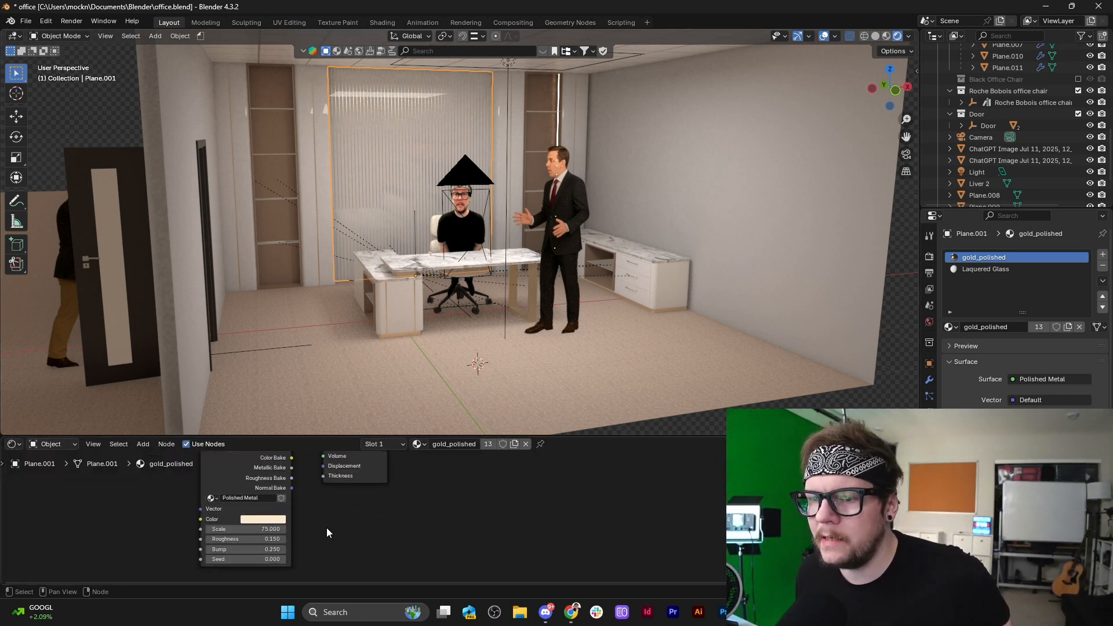
{"action": "left_click_drag", "start_coordinate": [423, 436], "coordinate": [422, 368]}
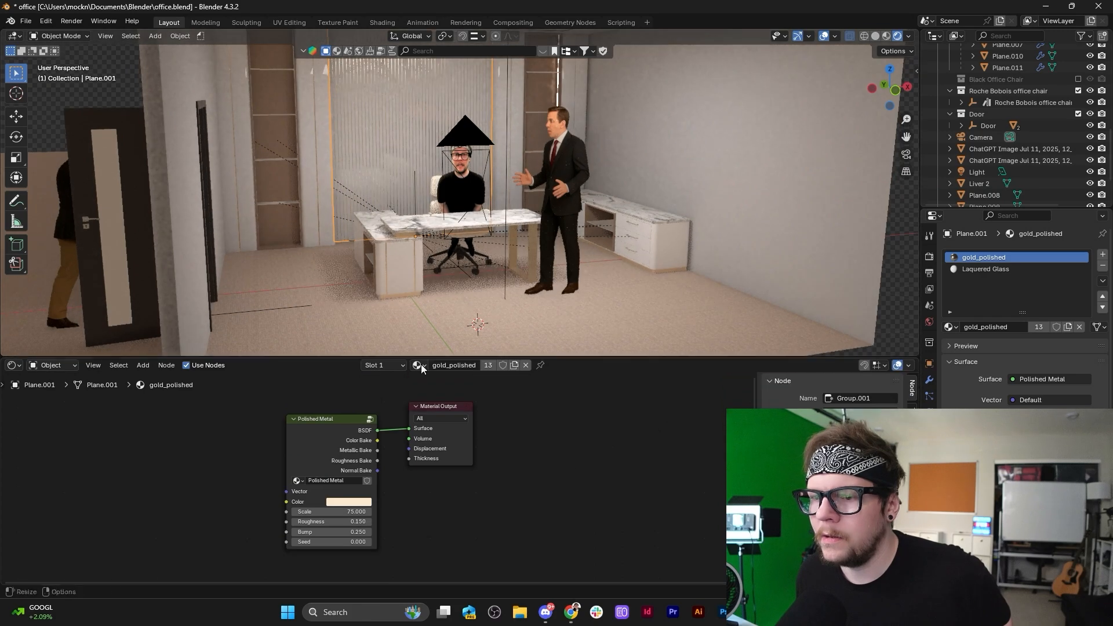
Compare the camera view with the open scene, and examine the Grey Laquered Glass material nodes of the wall shelving.
{"action": "middle_click_drag", "start_coordinate": [422, 117], "coordinate": [565, 144]}
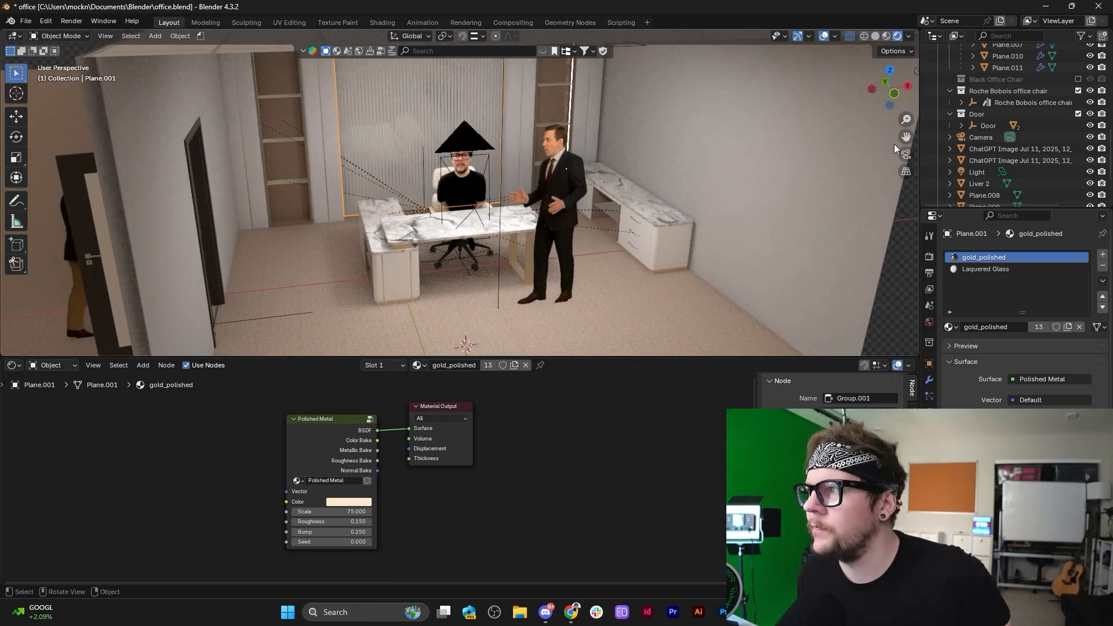
{"action": "left_click", "coordinate": [912, 154]}
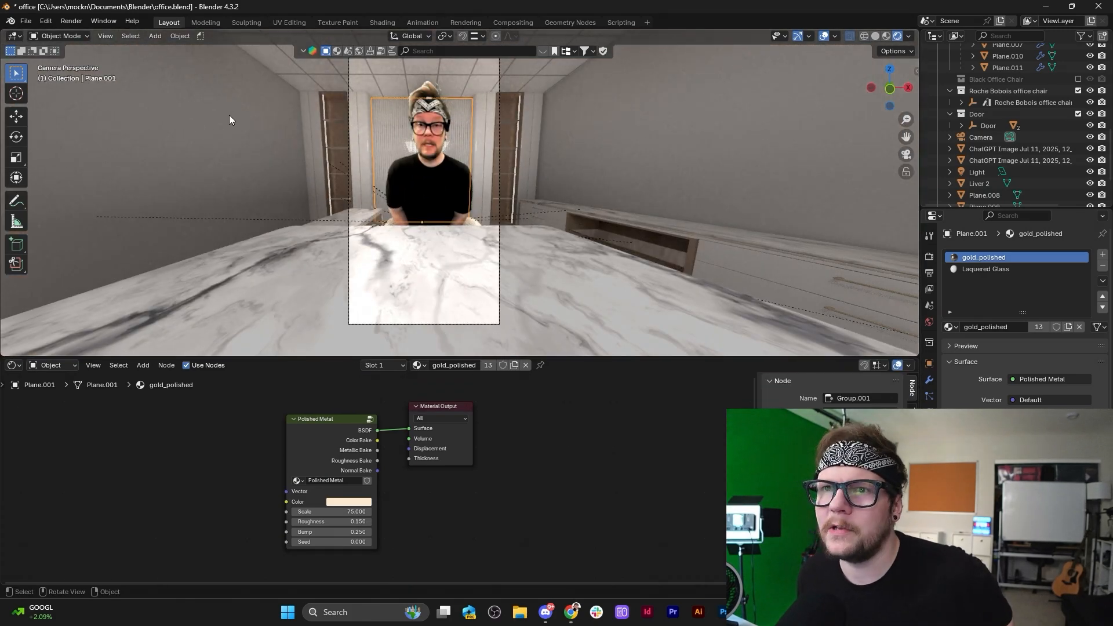
{"action": "middle_click_drag", "start_coordinate": [230, 120], "coordinate": [355, 189]}
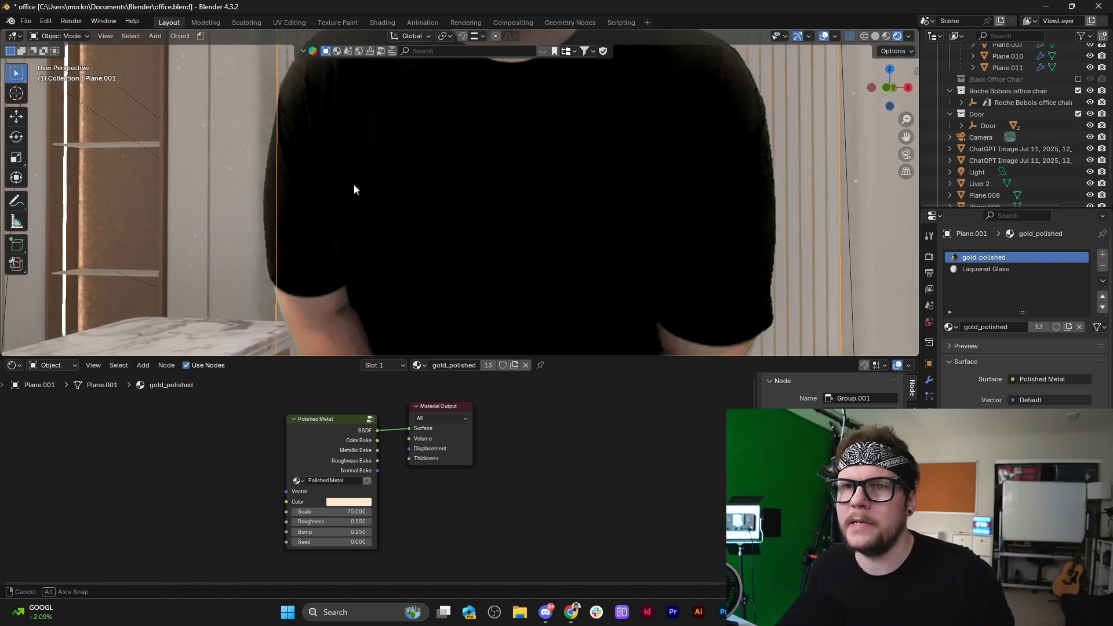
{"action": "scroll", "coordinate": [354, 189], "scroll_direction": "down", "scroll_amount": 4}
{"action": "scroll", "coordinate": [743, 173], "scroll_direction": "down", "scroll_amount": 2}
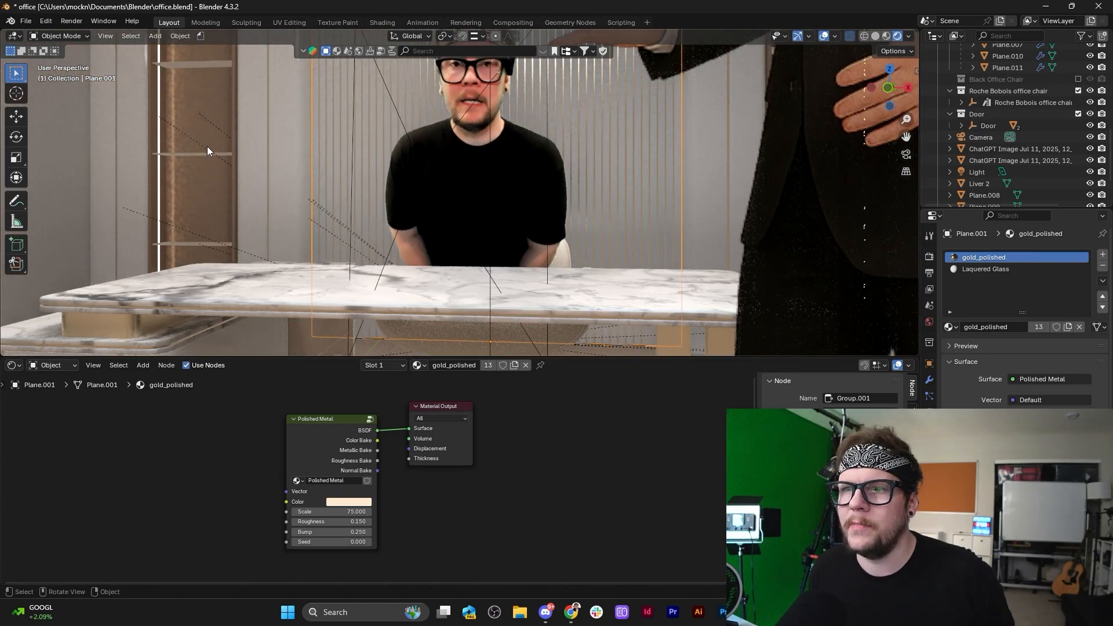
{"action": "scroll", "coordinate": [209, 146], "scroll_direction": "down", "scroll_amount": 2}
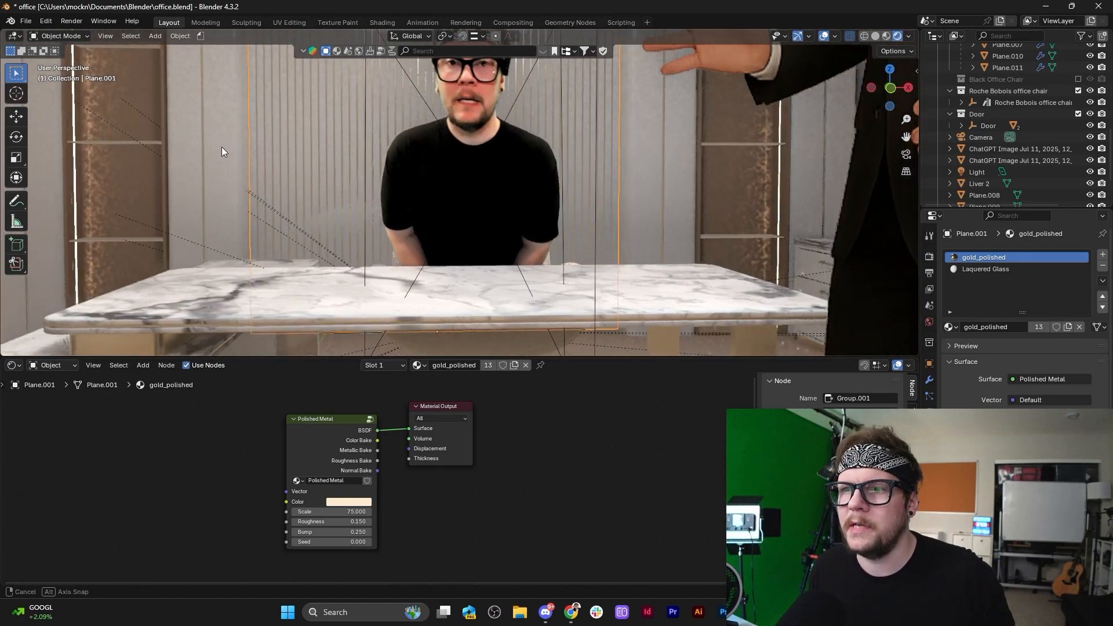
{"action": "left_click", "coordinate": [118, 189]}
{"action": "middle_click_drag", "start_coordinate": [599, 510], "coordinate": [596, 530]}
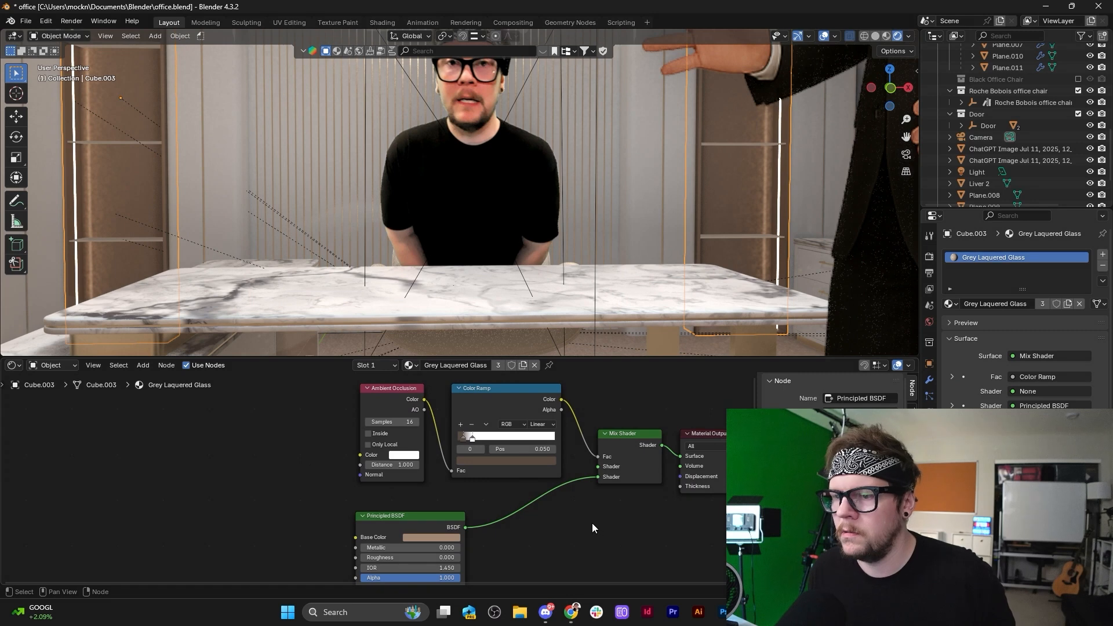
{"action": "mouse_move", "coordinate": [451, 471]}
{"action": "left_mouse_down"}
{"action": "mouse_move", "coordinate": [440, 488]}
{"action": "mouse_move", "coordinate": [440, 465]}
{"action": "mouse_move", "coordinate": [452, 470]}
{"action": "left_mouse_up"}
{"action": "middle_click_drag", "start_coordinate": [599, 513], "coordinate": [598, 486]}
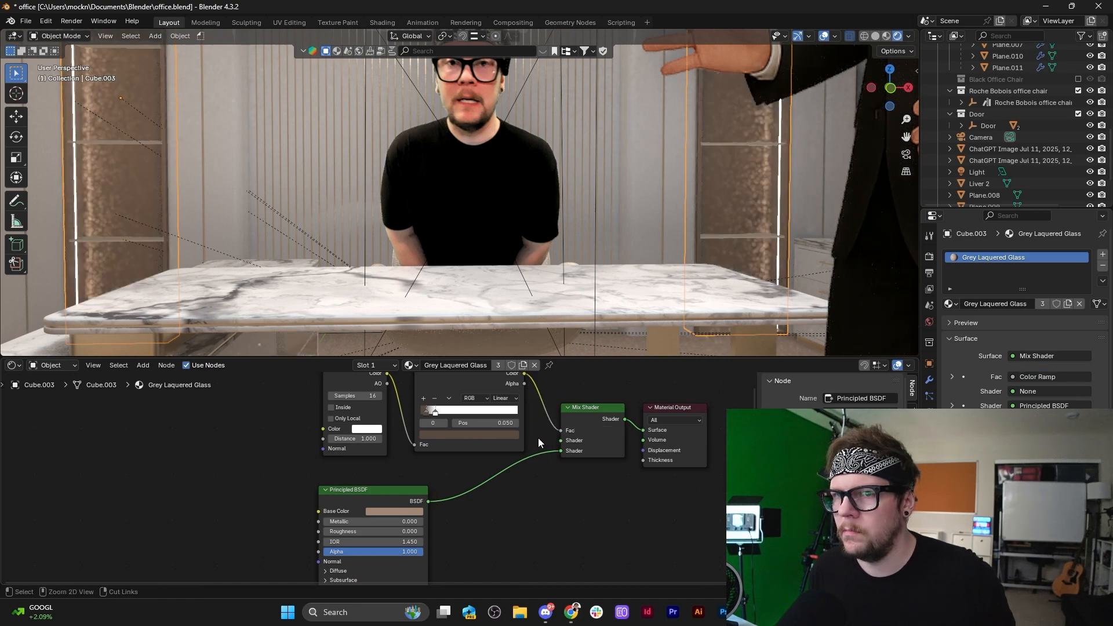
{"action": "left_click_drag", "start_coordinate": [525, 518], "coordinate": [561, 489]}
Inspect the material nodes assigned to the marble desk top in front of the seated man.
{"action": "scroll", "coordinate": [668, 146], "scroll_direction": "down", "scroll_amount": 5}
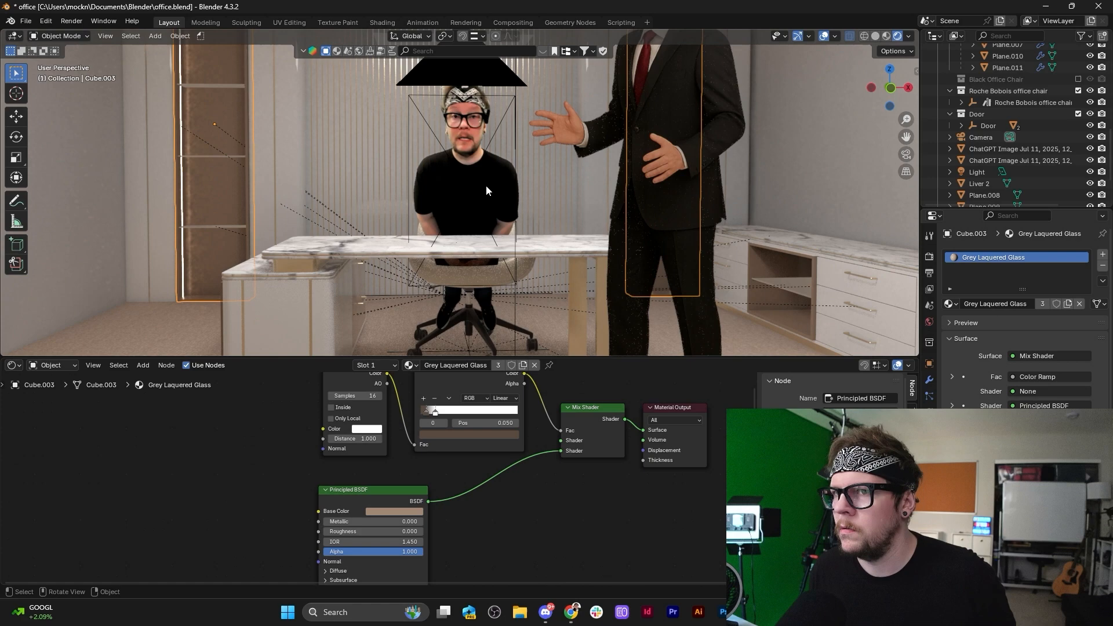
{"action": "left_click", "coordinate": [468, 270]}
{"action": "scroll", "coordinate": [400, 251], "scroll_direction": "up", "scroll_amount": 2}
{"action": "left_click", "coordinate": [296, 267]}
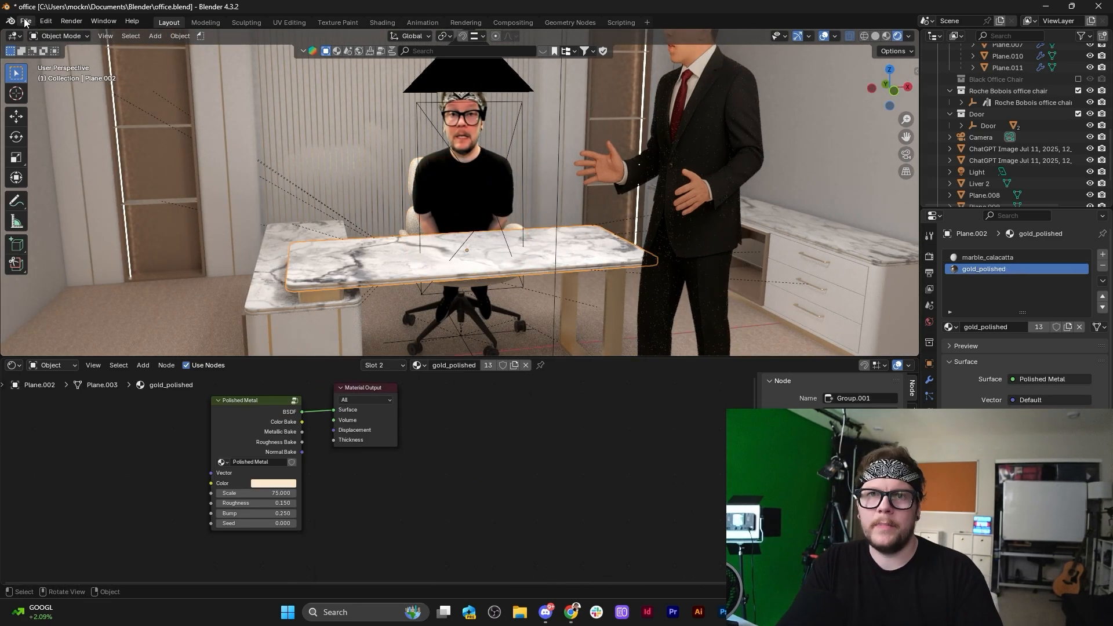
Render frame 1 as a still image, inspect the seated man up close, and close the render window.
{"action": "left_click", "coordinate": [67, 24]}
{"action": "left_click", "coordinate": [75, 33]}
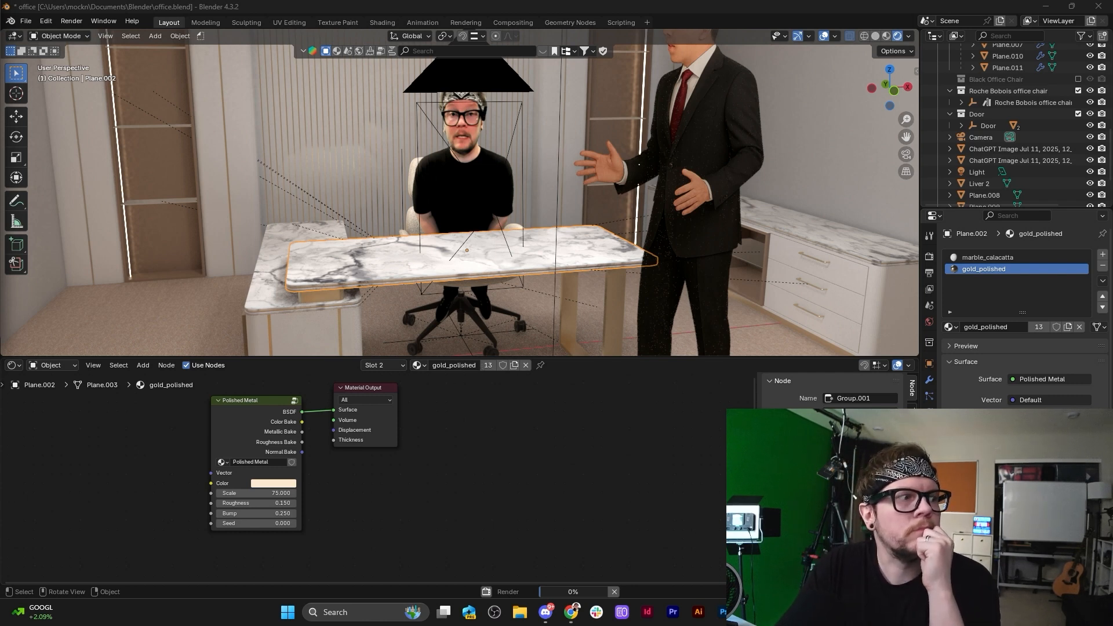
{"action": "scroll", "coordinate": [403, 352], "scroll_direction": "down", "scroll_amount": 5}
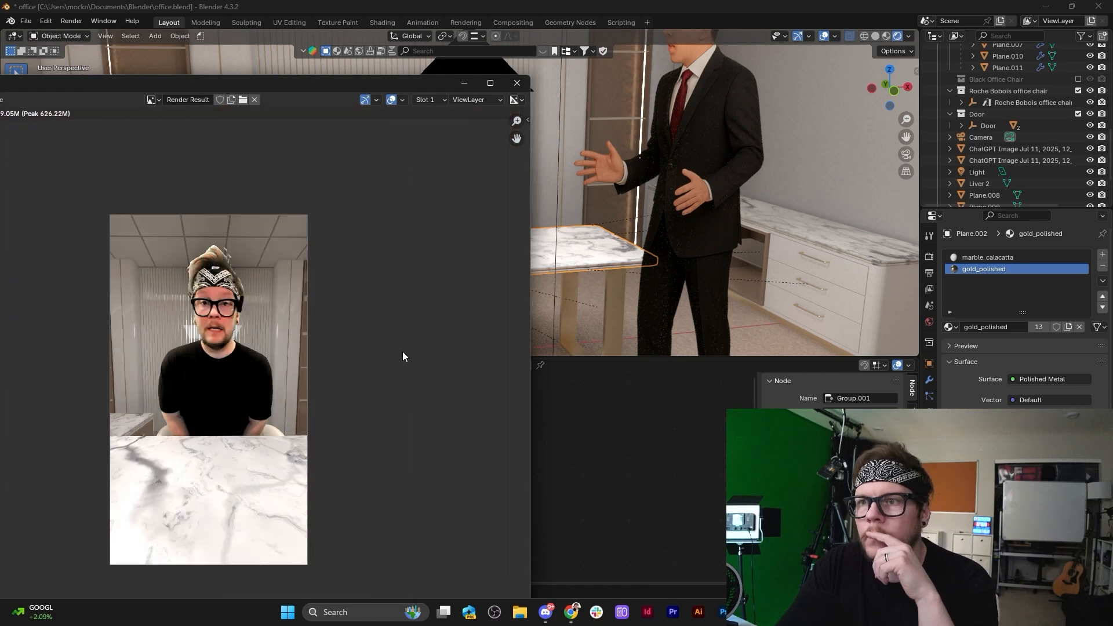
{"action": "scroll", "coordinate": [257, 364], "scroll_direction": "up", "scroll_amount": 2}
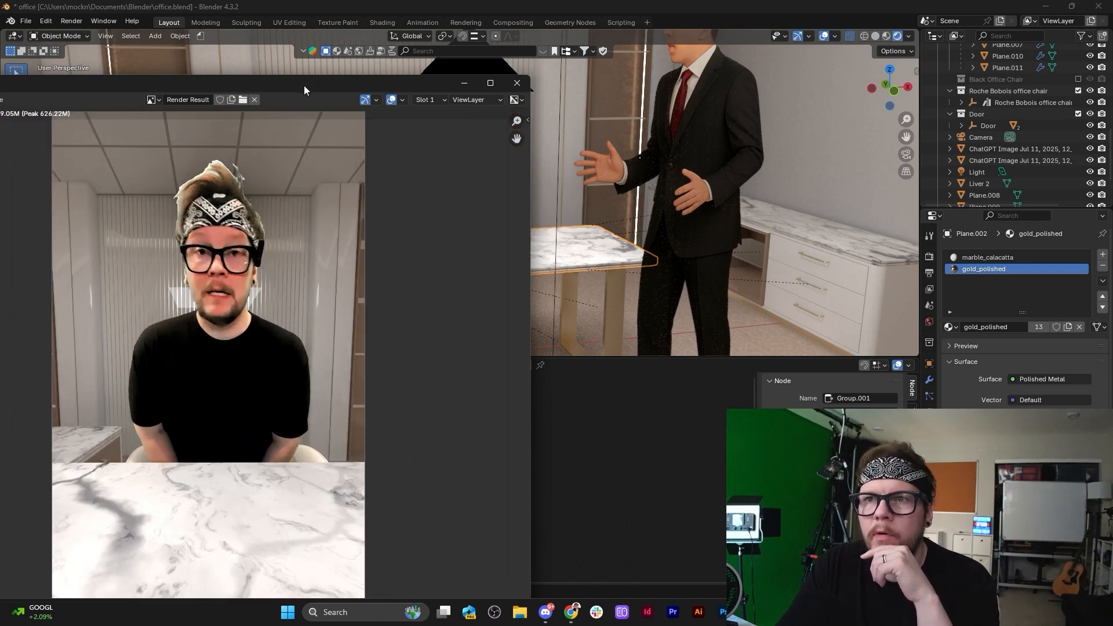
{"action": "left_click_drag", "start_coordinate": [304, 85], "coordinate": [650, 83]}
{"action": "scroll", "coordinate": [634, 262], "scroll_direction": "up", "scroll_amount": 2}
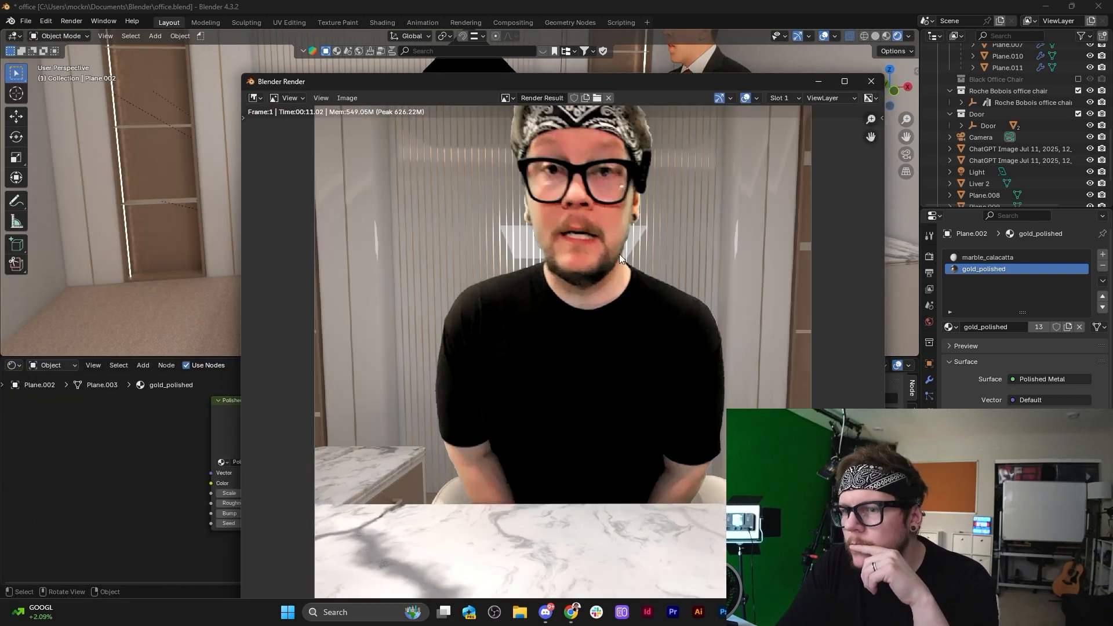
{"action": "scroll", "coordinate": [619, 254], "scroll_direction": "down", "scroll_amount": 1}
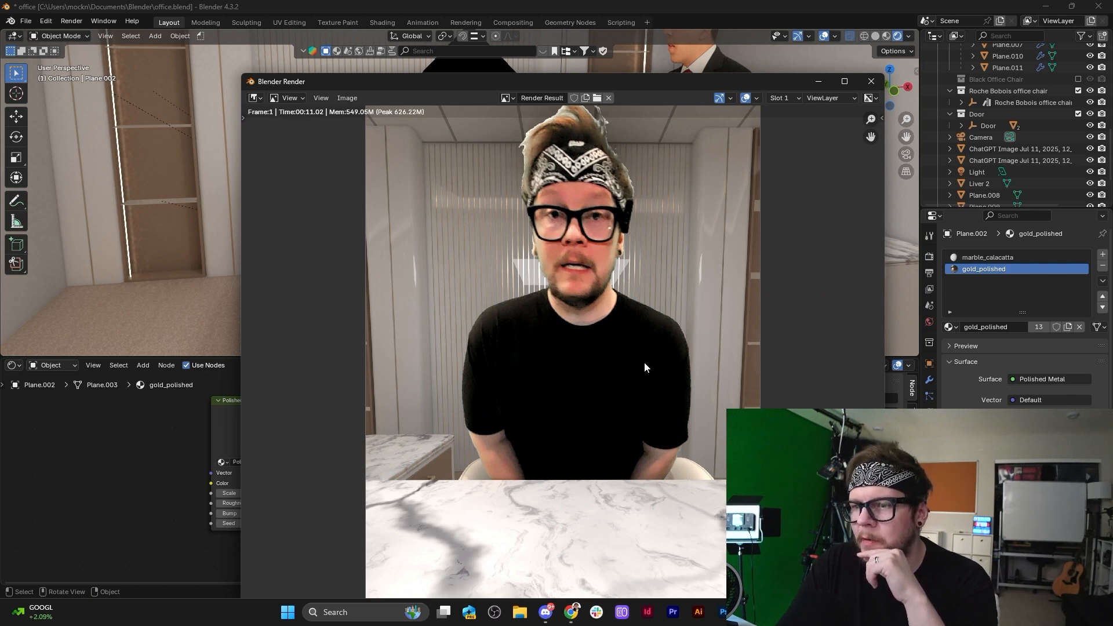
{"action": "left_click", "coordinate": [871, 82]}
Play the Liver 2 footage in camera view and change the Shader Editor back to the Timeline.
{"action": "left_click", "coordinate": [488, 168]}
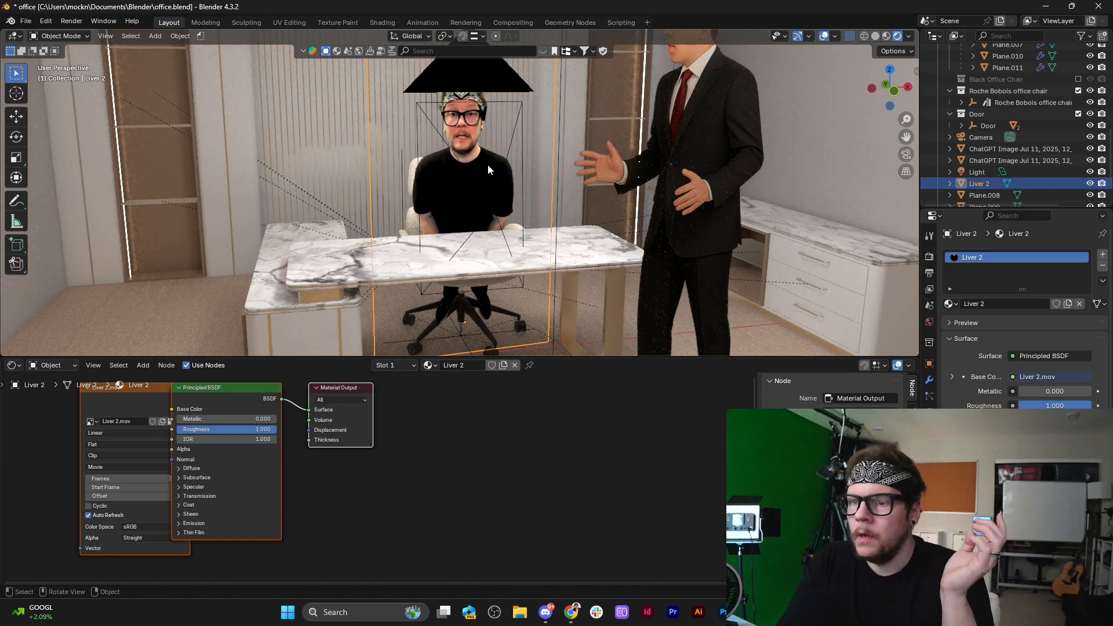
{"action": "left_click", "coordinate": [906, 155]}
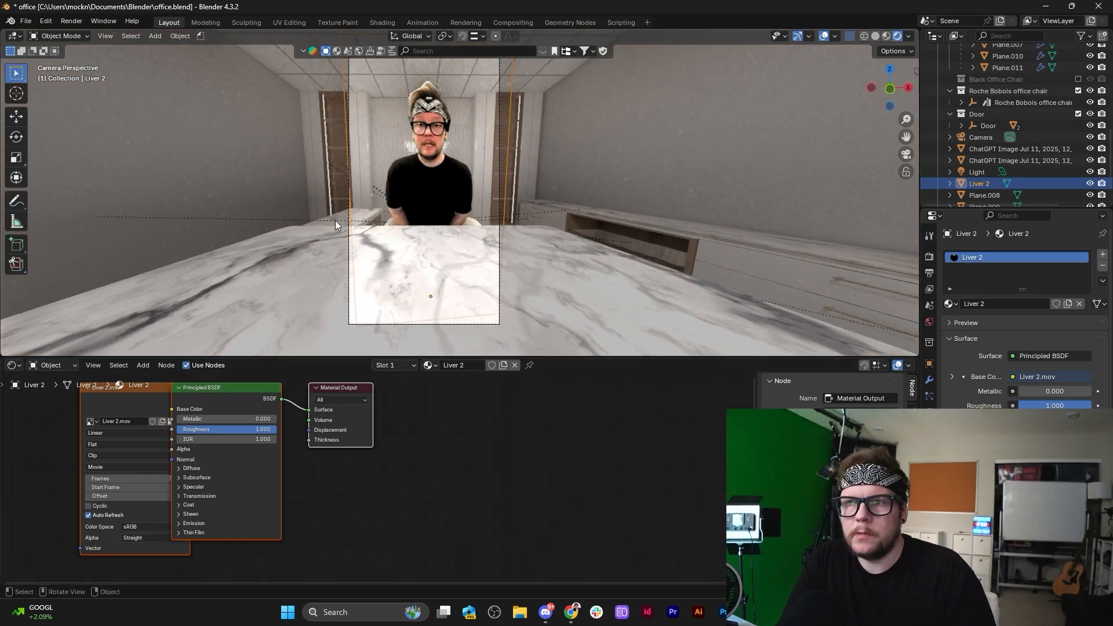
{"action": "key", "text": "space"}
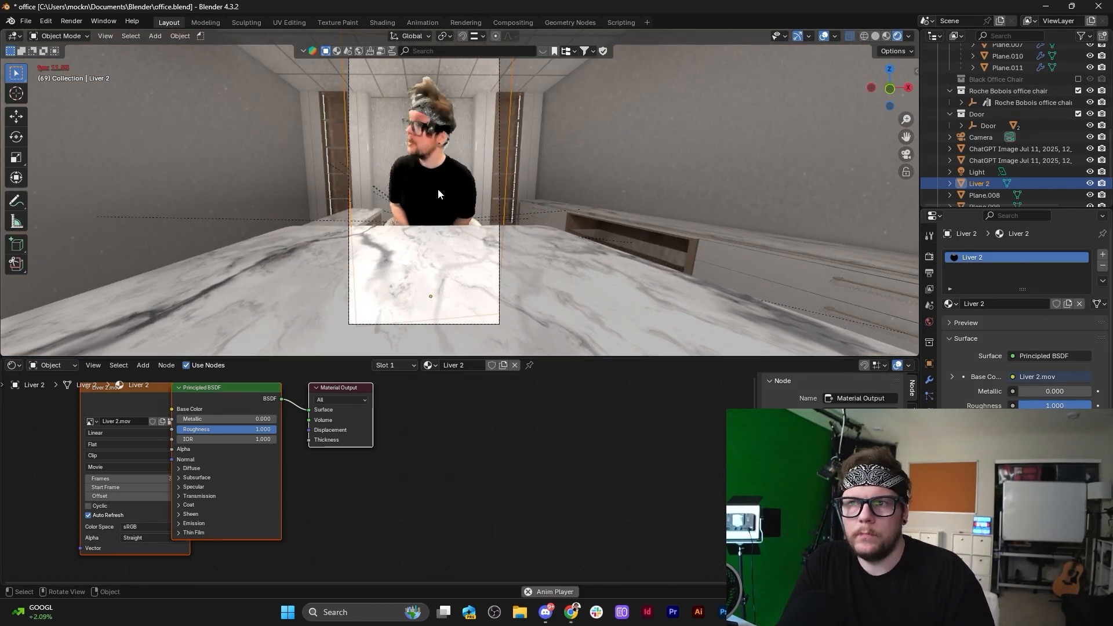
{"action": "left_click", "coordinate": [17, 369]}
{"action": "left_click", "coordinate": [158, 410]}
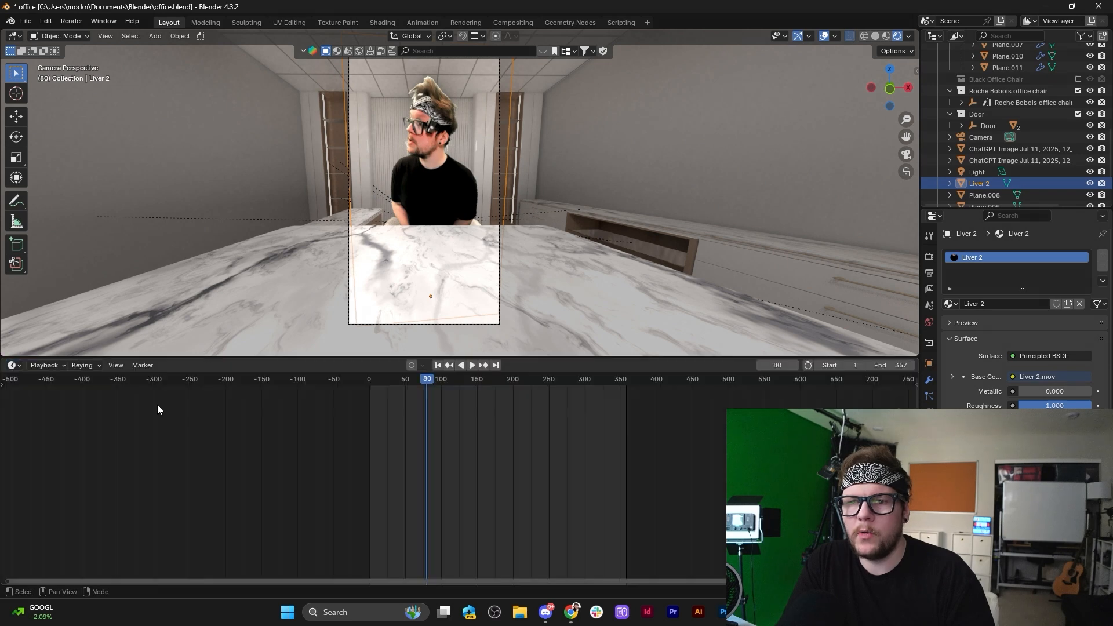
Select the camera by its frame and return the playhead to frame 1.
{"action": "scroll", "coordinate": [447, 179], "scroll_direction": "down", "scroll_amount": 2}
{"action": "middle_click_drag", "start_coordinate": [446, 178], "coordinate": [463, 190], "text": "shift"}
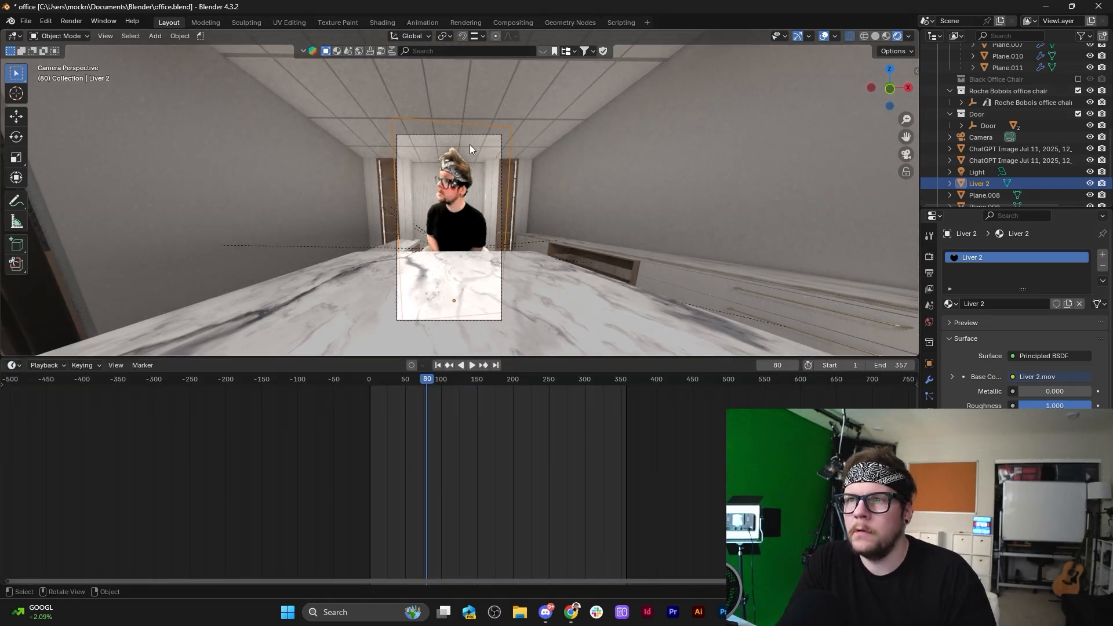
{"action": "left_click", "coordinate": [470, 136]}
{"action": "scroll", "coordinate": [479, 196], "scroll_direction": "up", "scroll_amount": 1}
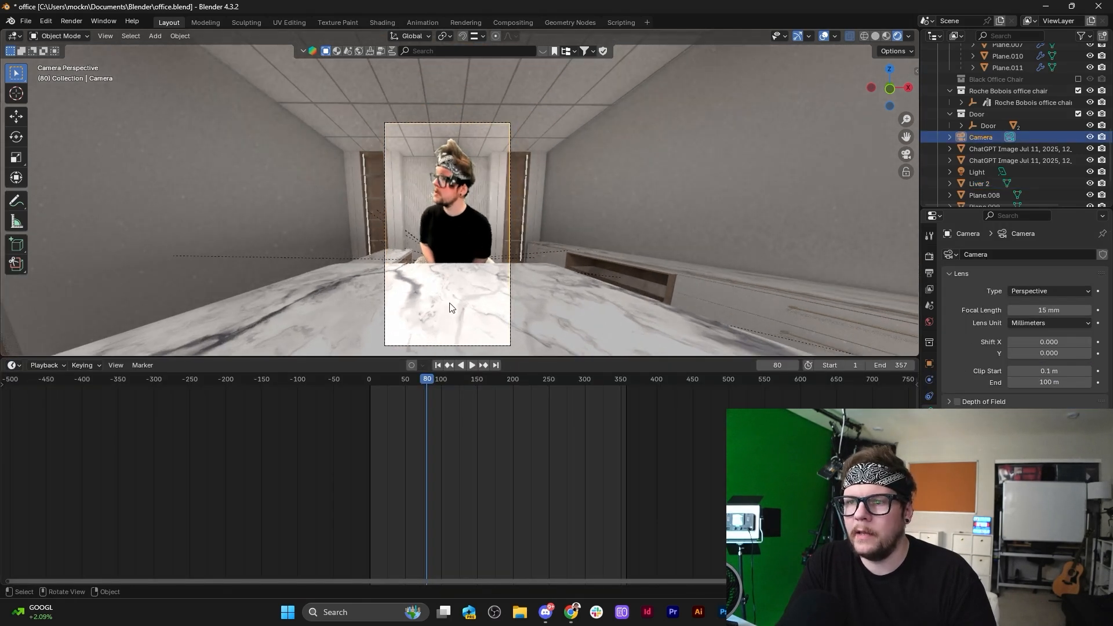
{"action": "left_click", "coordinate": [438, 365]}
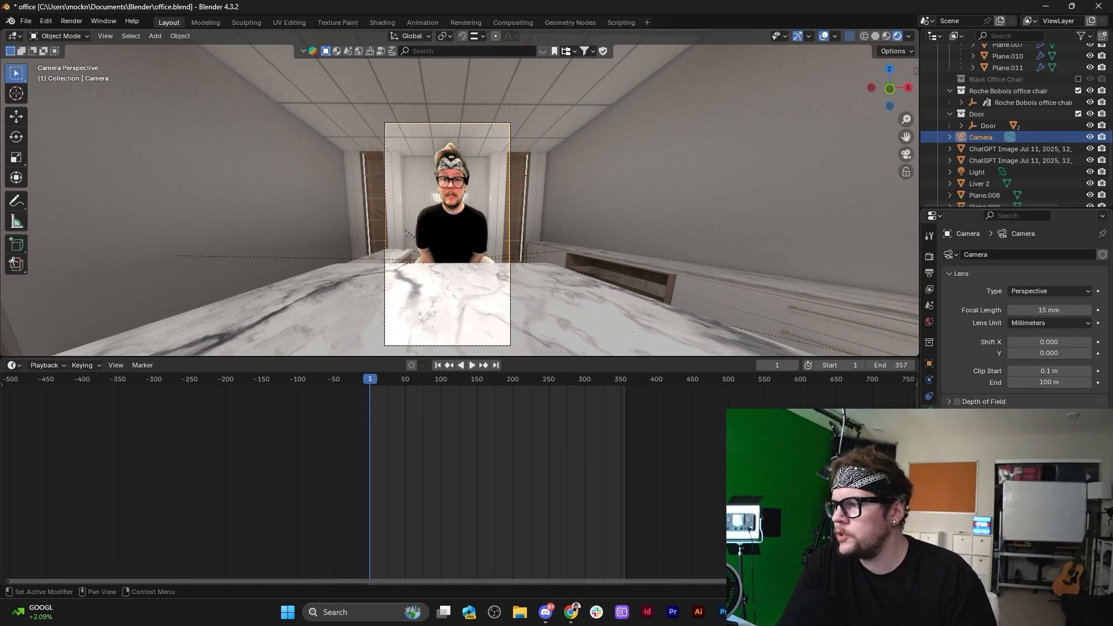
Set the camera's Passepartout opacity to 1.000, toggle it to compare the framing, and leave it disabled.
{"action": "left_click_drag", "start_coordinate": [1047, 557], "coordinate": [1093, 557]}
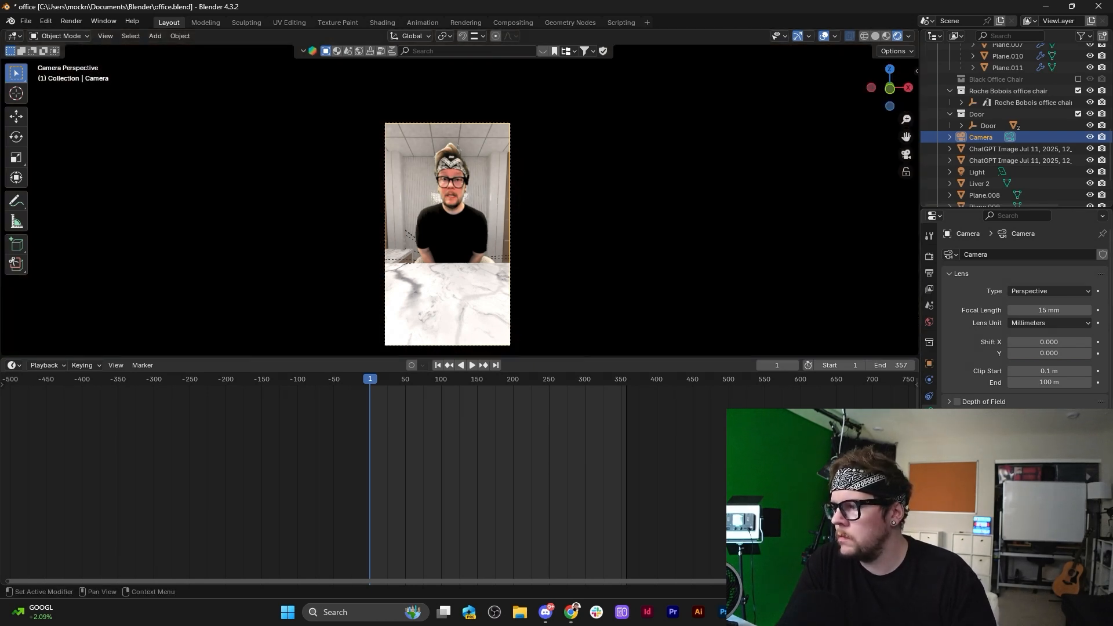
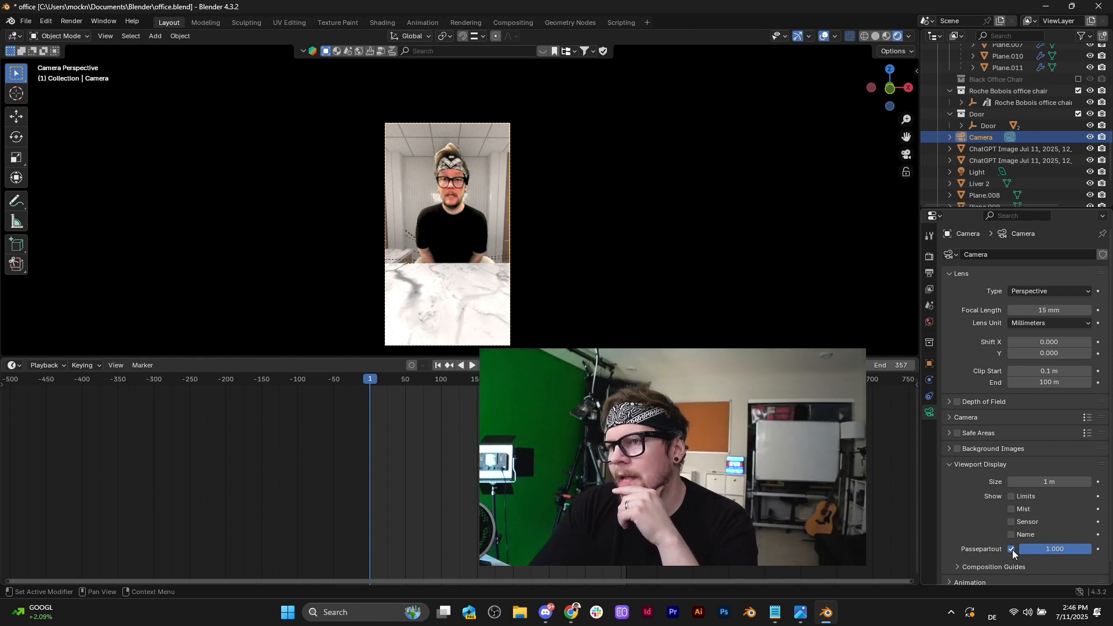
{"action": "left_click", "coordinate": [1012, 549]}
{"action": "left_click", "coordinate": [1012, 549]}
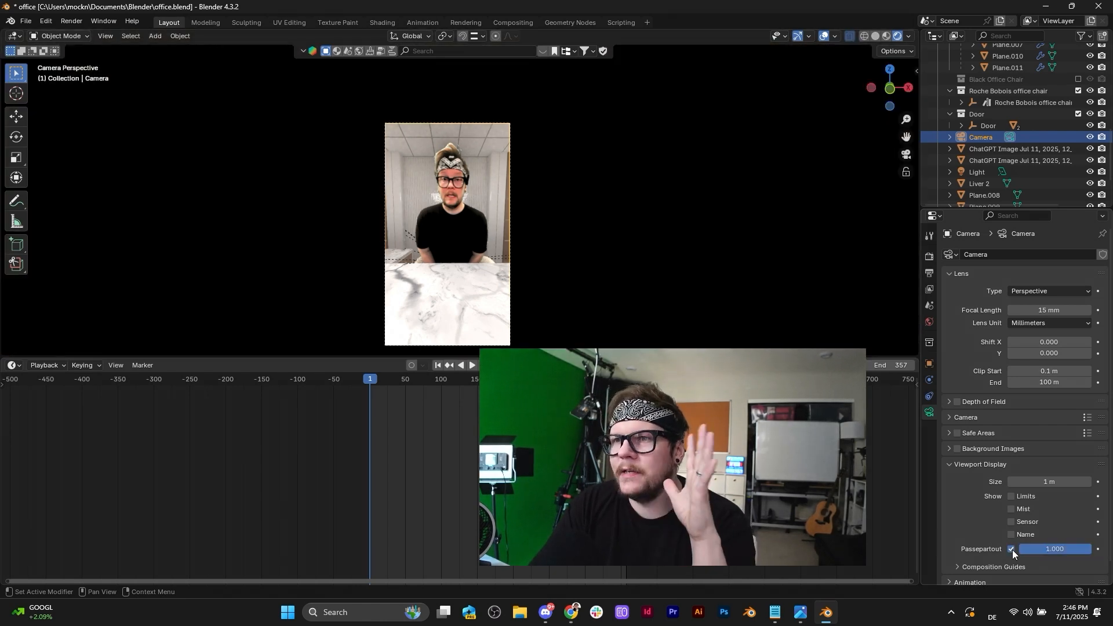
{"action": "left_click", "coordinate": [1011, 549]}
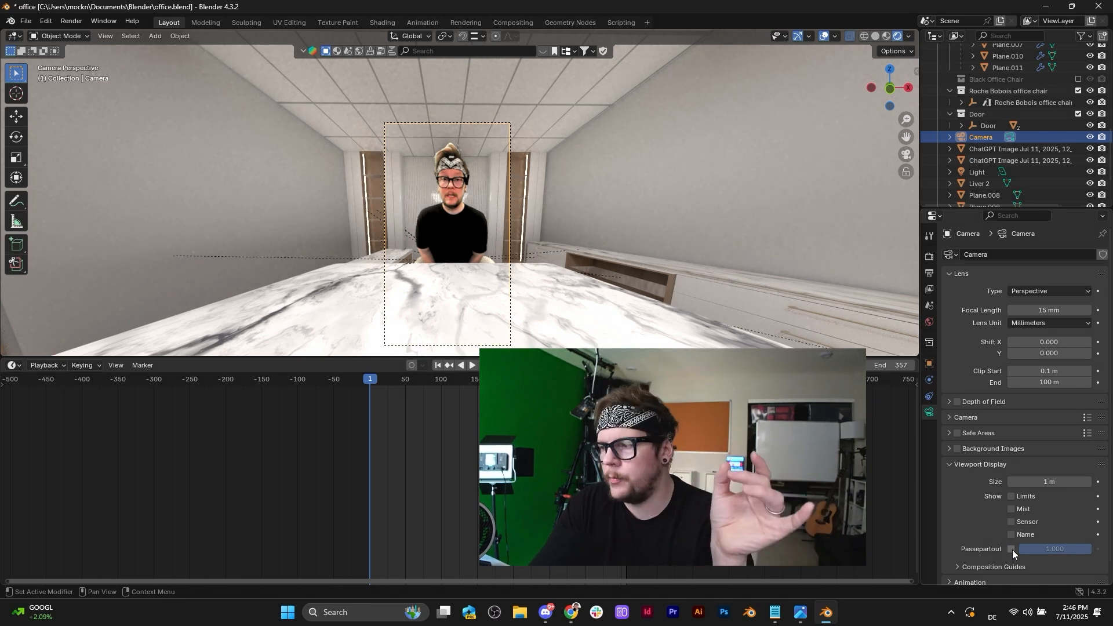
Toggle the camera's Passepartout, leave it enabled, and add the setting to Quick Favorites.
{"action": "left_click", "coordinate": [1012, 549]}
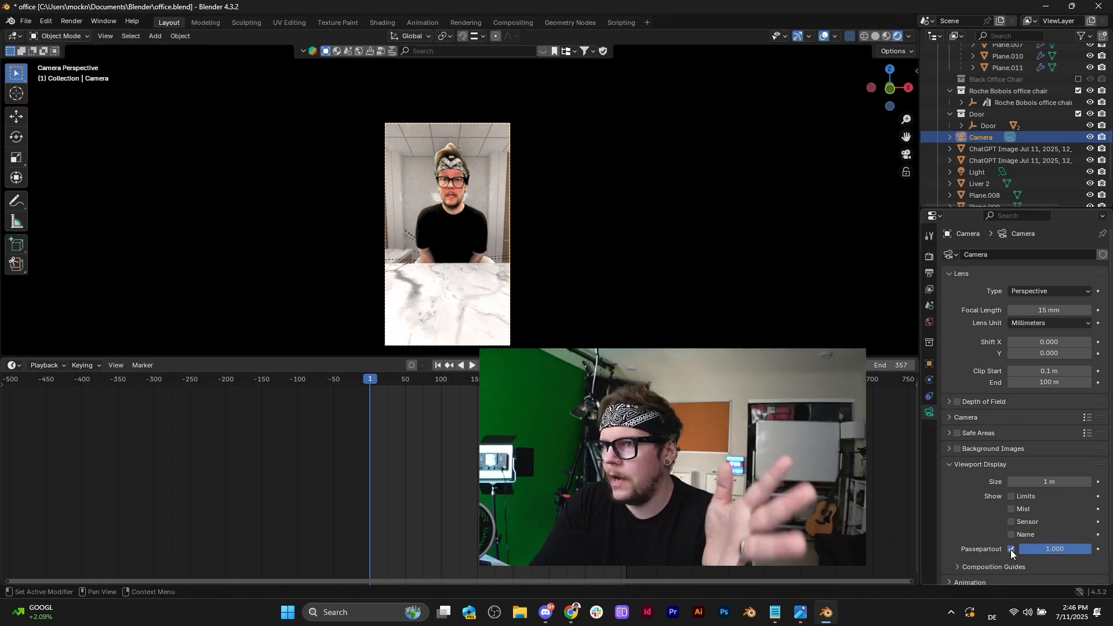
{"action": "left_click", "coordinate": [1012, 549]}
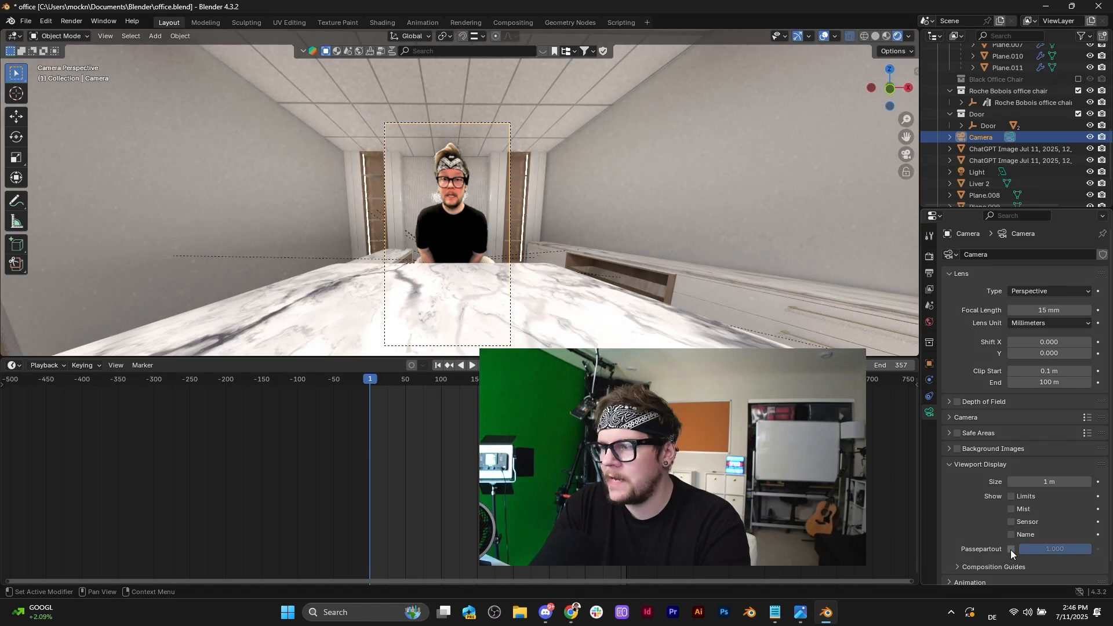
{"action": "left_click", "coordinate": [1012, 549]}
{"action": "right_click", "coordinate": [1011, 549]}
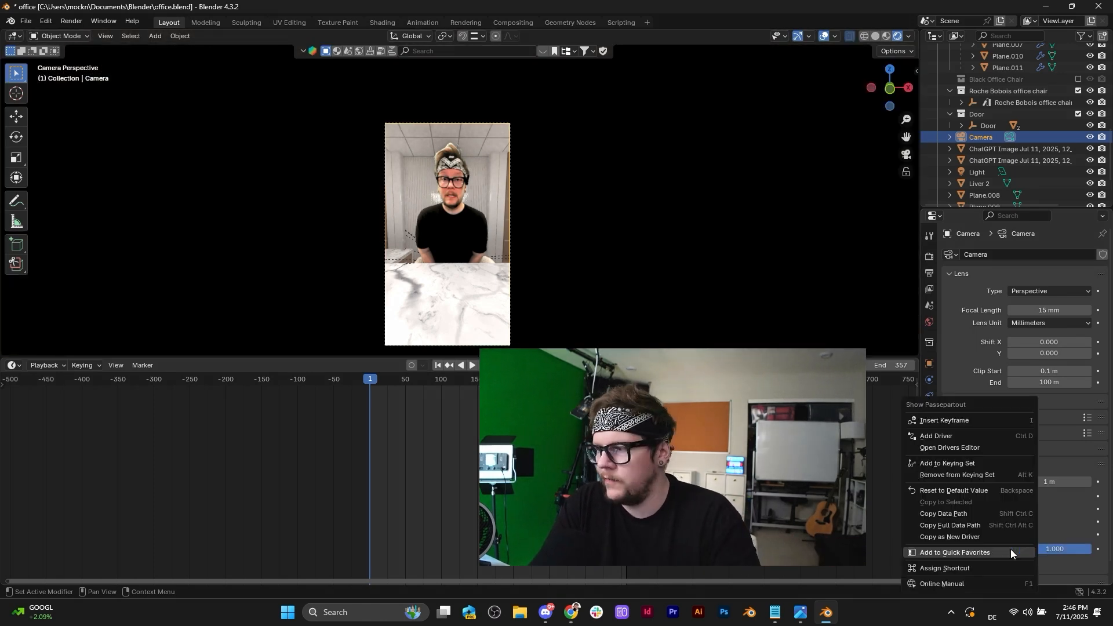
{"action": "left_click", "coordinate": [1010, 551]}
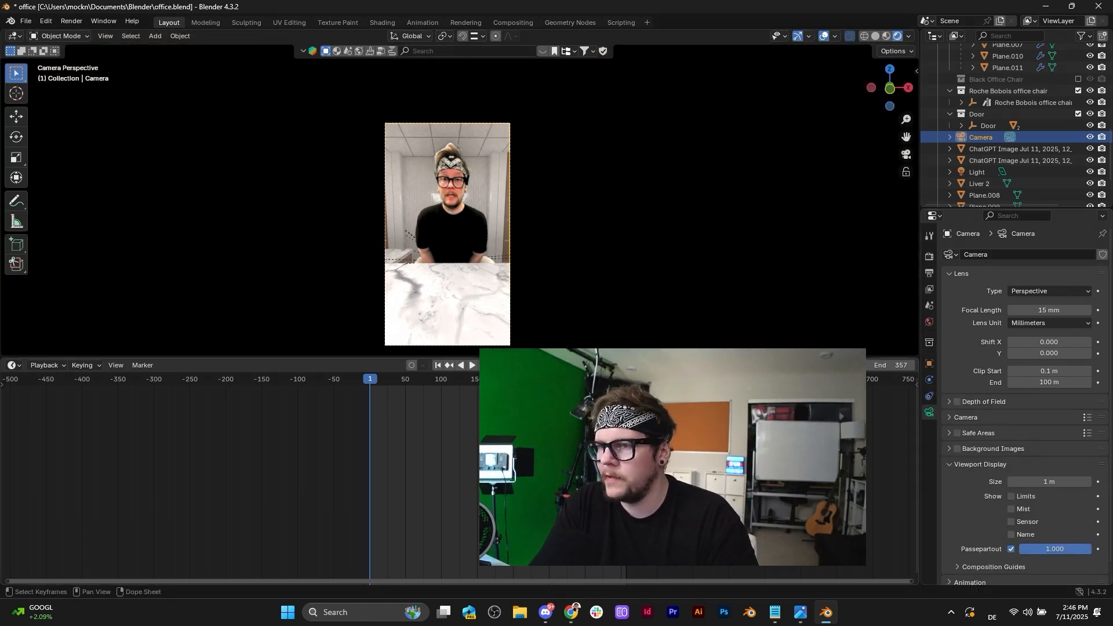
Toggle Show Passepartout through Quick Favorites to compare the framing, and leave it disabled.
{"action": "key", "text": "q"}
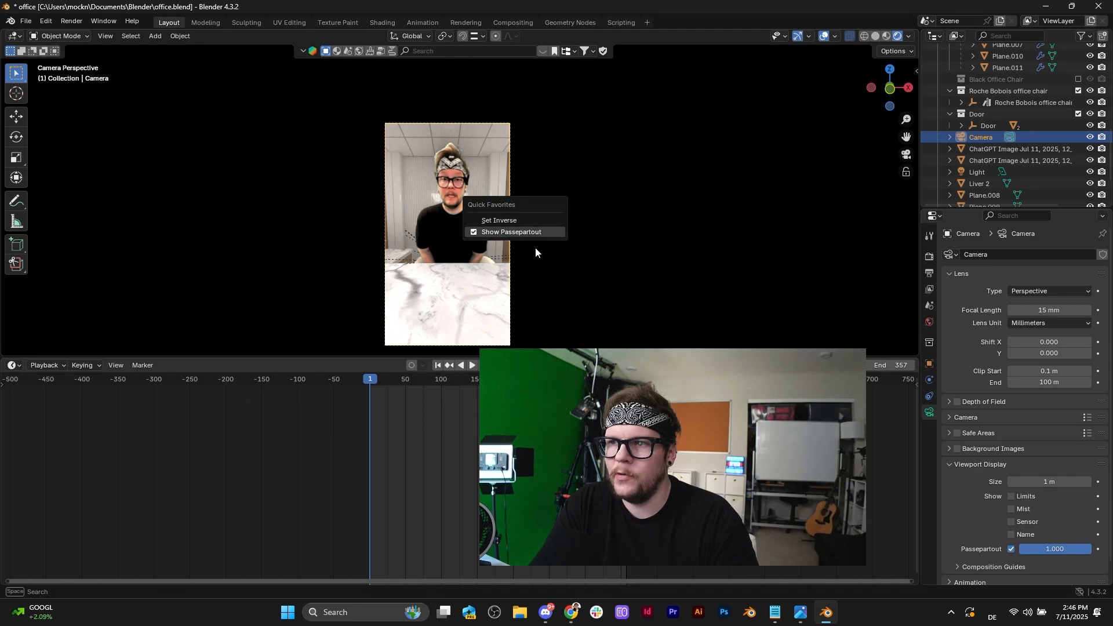
{"action": "left_click", "coordinate": [533, 232]}
{"action": "key", "text": "q"}
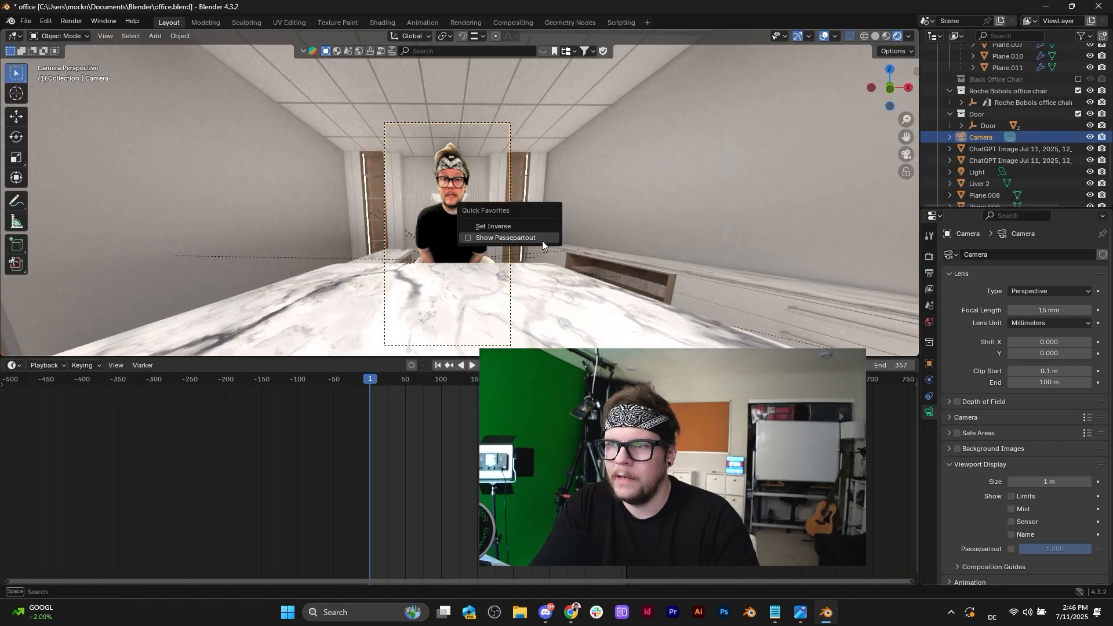
{"action": "left_click", "coordinate": [541, 240]}
{"action": "key", "text": "q"}
{"action": "left_click", "coordinate": [621, 157]}
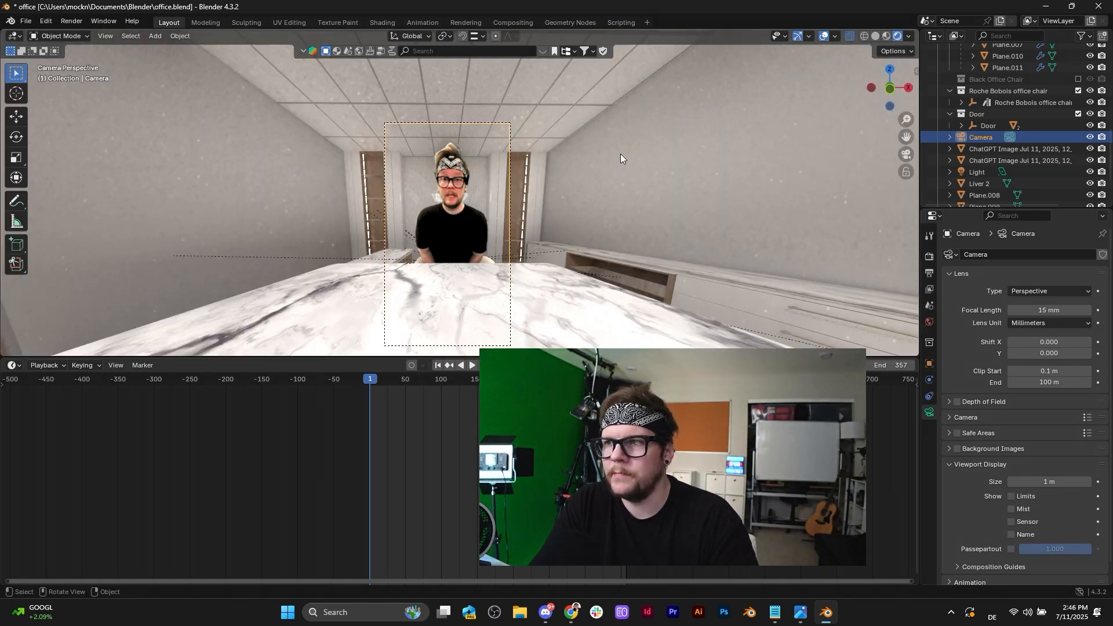
{"action": "key", "text": "q"}
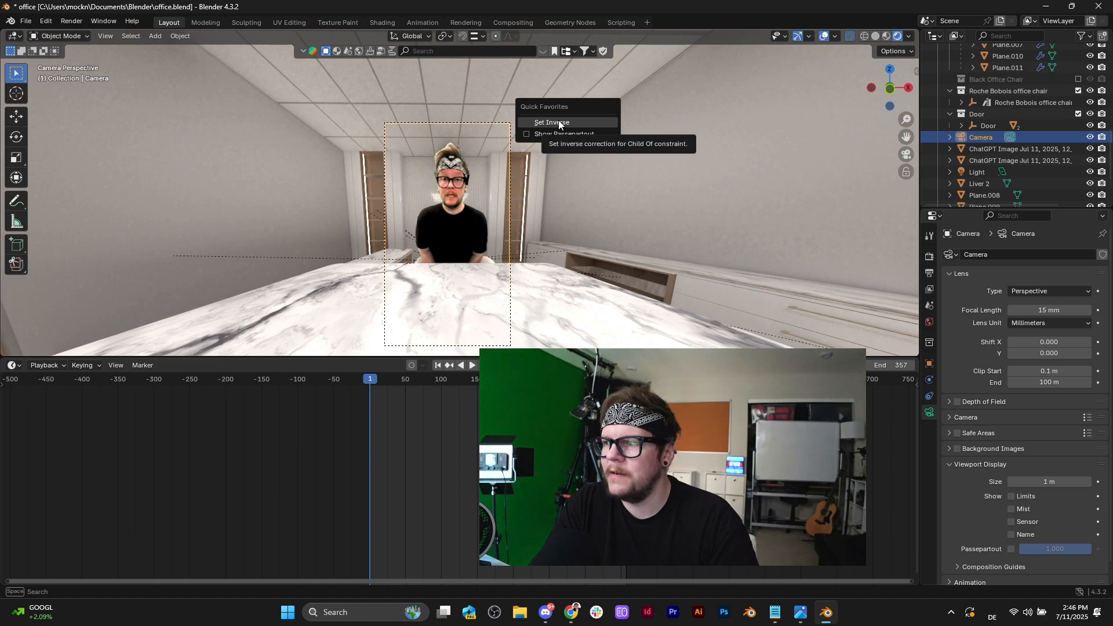
Leave the camera view and check Quick Favorites on the Liver 2 plane and the doorway wall, including the wall's Edit Mode.
{"action": "key", "text": "KP_0"}
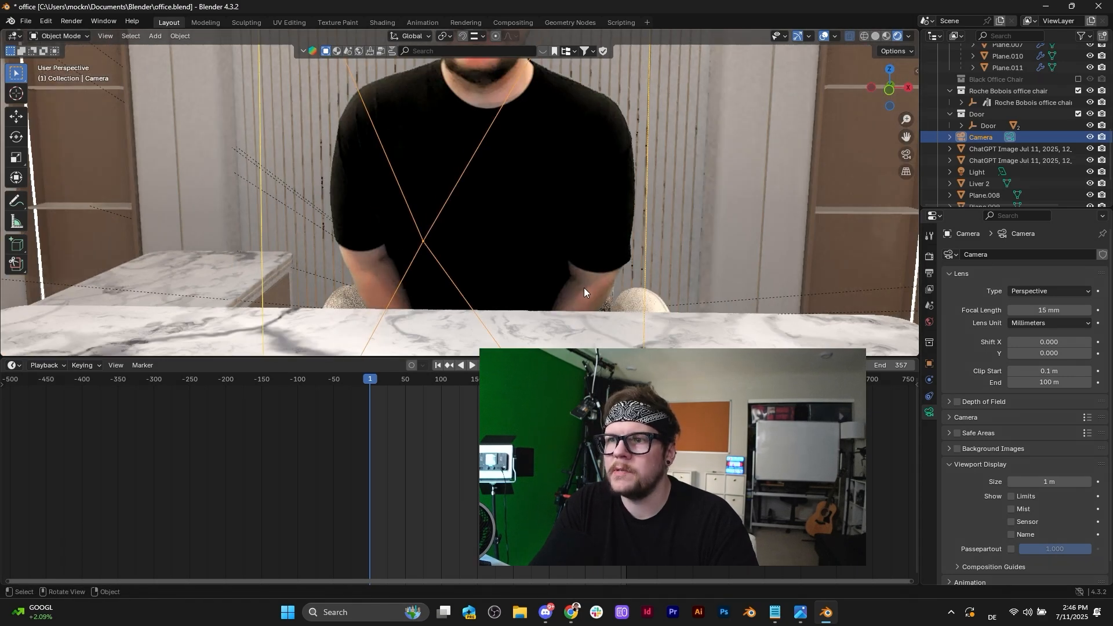
{"action": "key", "text": "q"}
{"action": "left_click", "coordinate": [680, 256]}
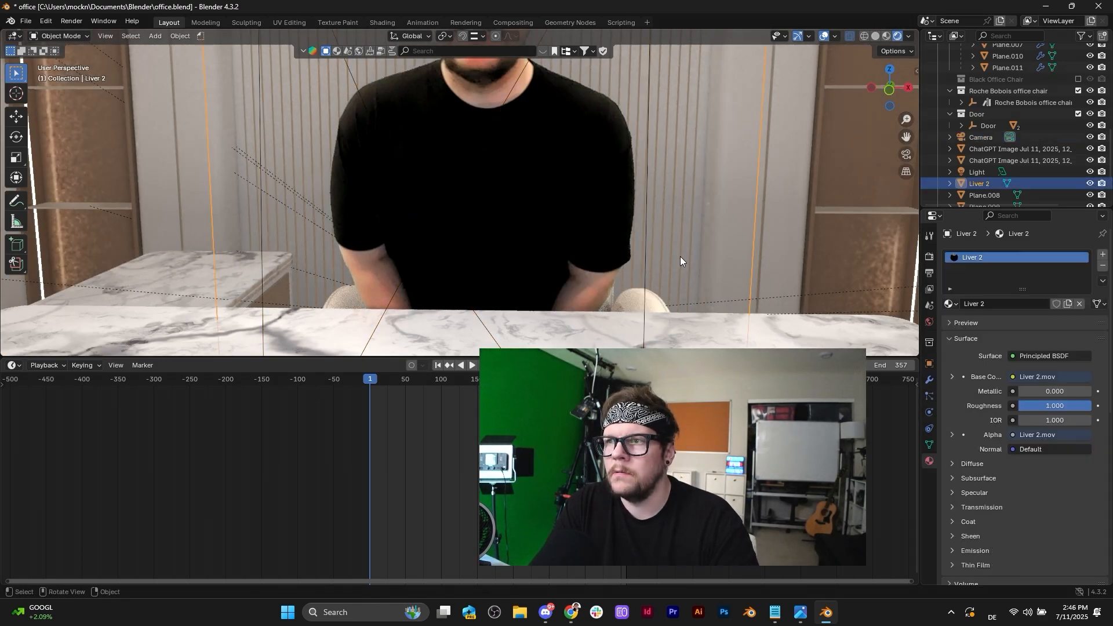
{"action": "scroll", "coordinate": [666, 252], "scroll_direction": "down", "scroll_amount": 6}
{"action": "key", "text": "q"}
{"action": "left_click", "coordinate": [495, 267]}
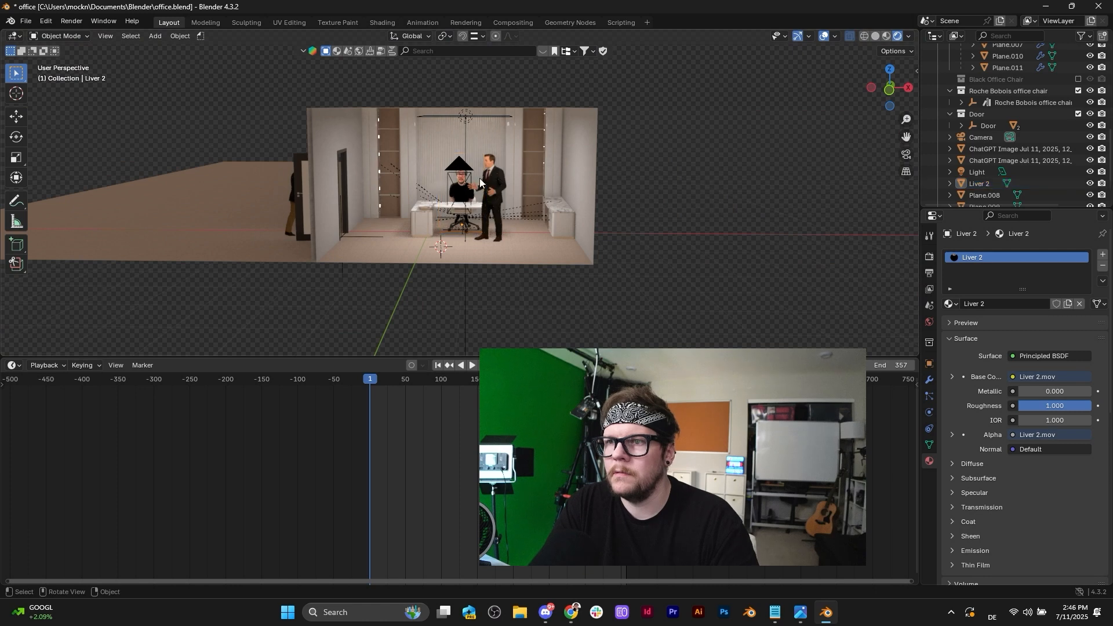
{"action": "left_click", "coordinate": [313, 129]}
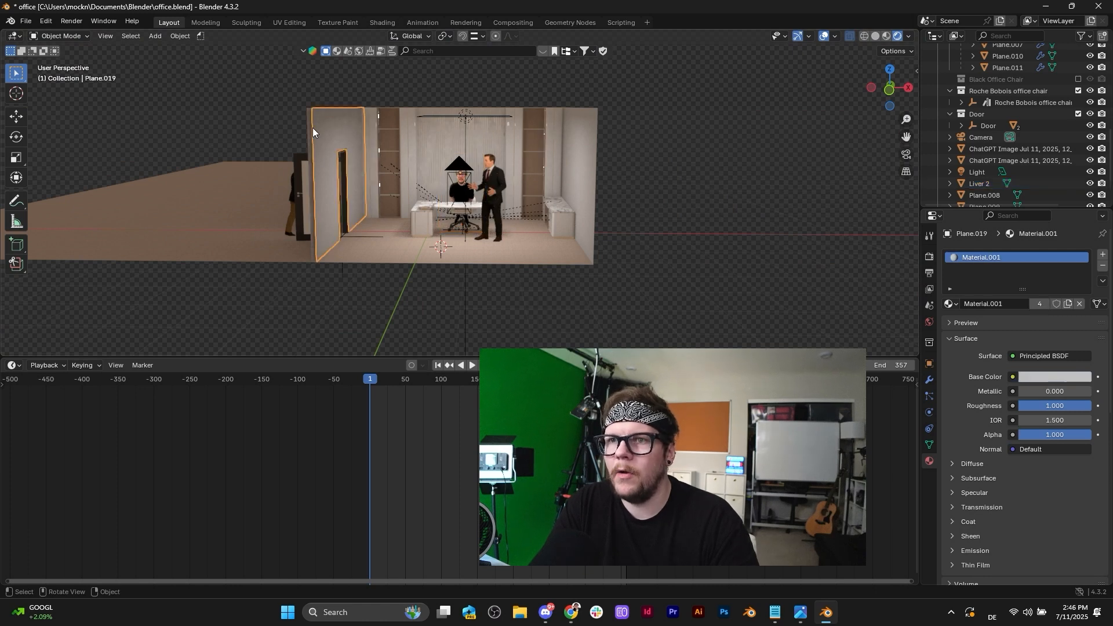
{"action": "key", "text": "q"}
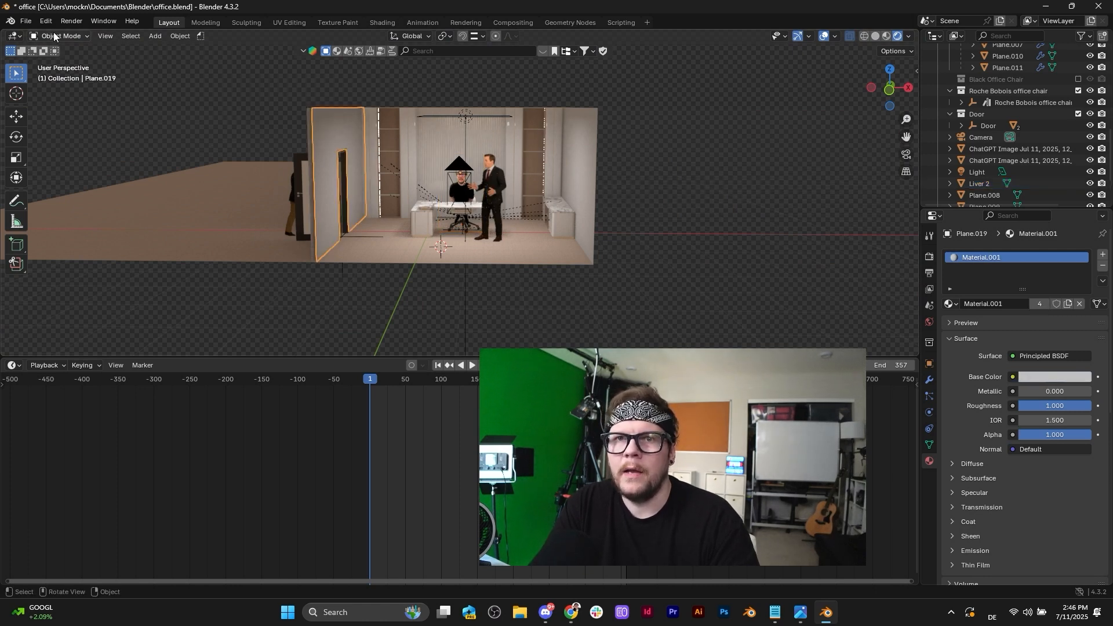
{"action": "key", "text": "Tab"}
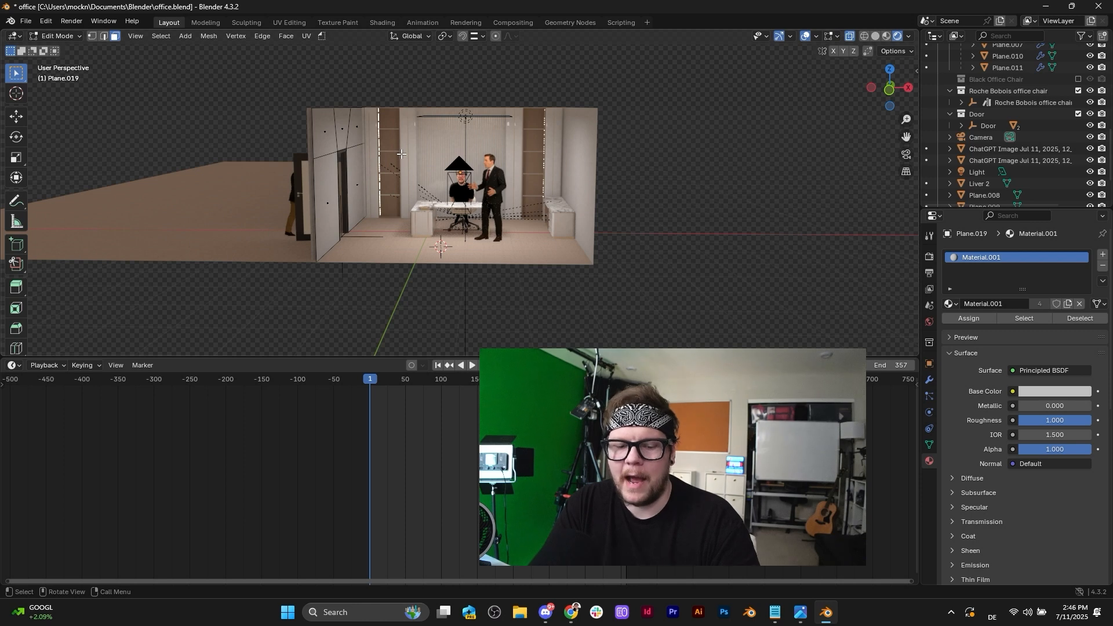
{"action": "key", "text": "q"}
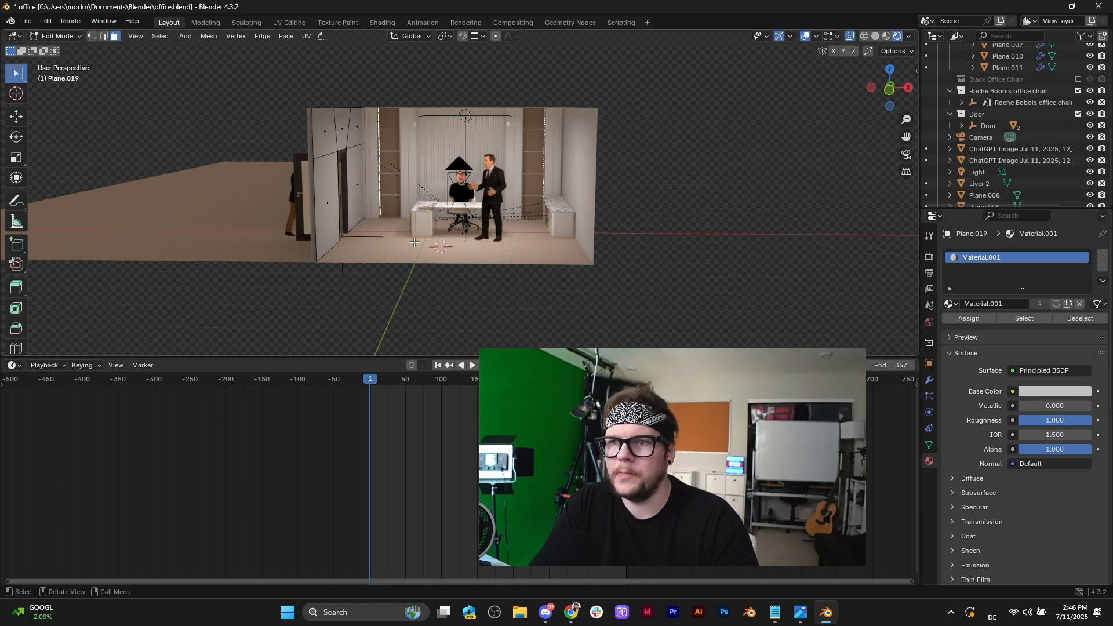
{"action": "scroll", "coordinate": [414, 242], "scroll_direction": "up", "scroll_amount": 5}
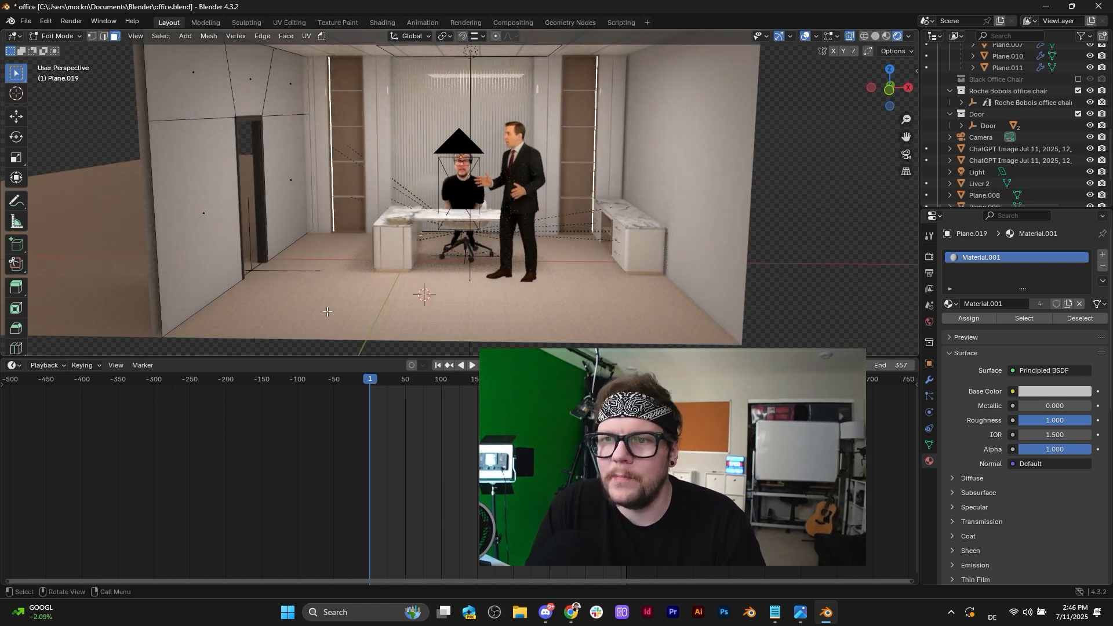
{"action": "key", "text": "Tab"}
Open the office ceiling plane in Edit Mode and disable Correct Face Attributes through Quick Favorites.
{"action": "left_click", "coordinate": [332, 318]}
{"action": "scroll", "coordinate": [453, 244], "scroll_direction": "down", "scroll_amount": 4}
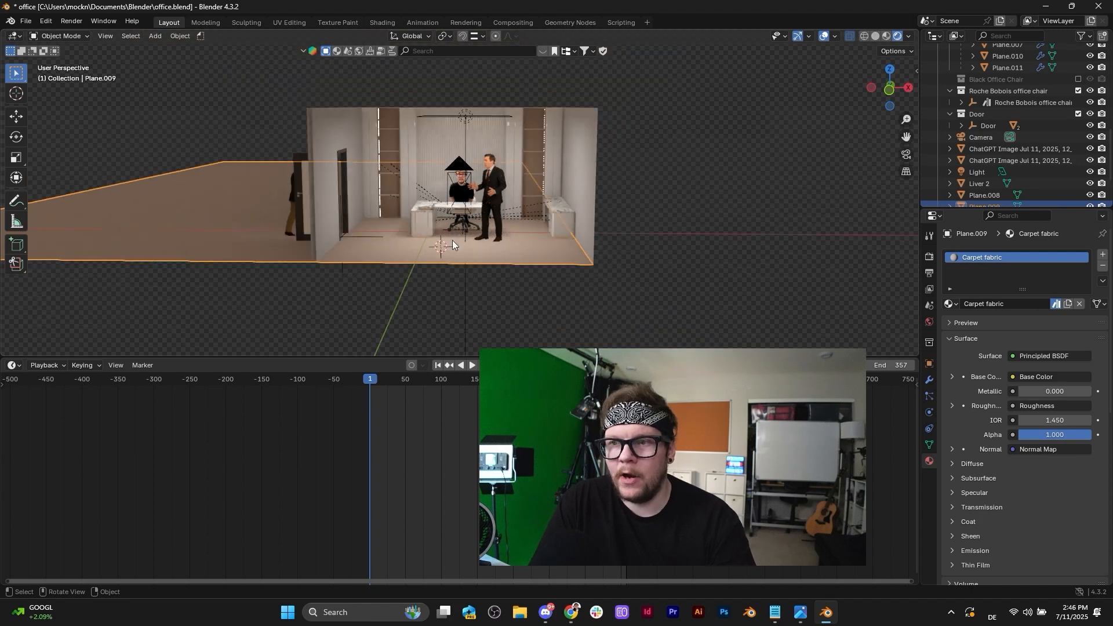
{"action": "middle_click_drag", "start_coordinate": [452, 244], "coordinate": [451, 180]}
{"action": "key", "text": "Tab"}
{"action": "key", "text": "Tab"}
{"action": "scroll", "coordinate": [339, 148], "scroll_direction": "up", "scroll_amount": 1}
{"action": "left_click", "coordinate": [339, 149]}
{"action": "middle_click_drag", "start_coordinate": [339, 149], "coordinate": [364, 161]}
{"action": "key", "text": "Tab"}
{"action": "key", "text": "q"}
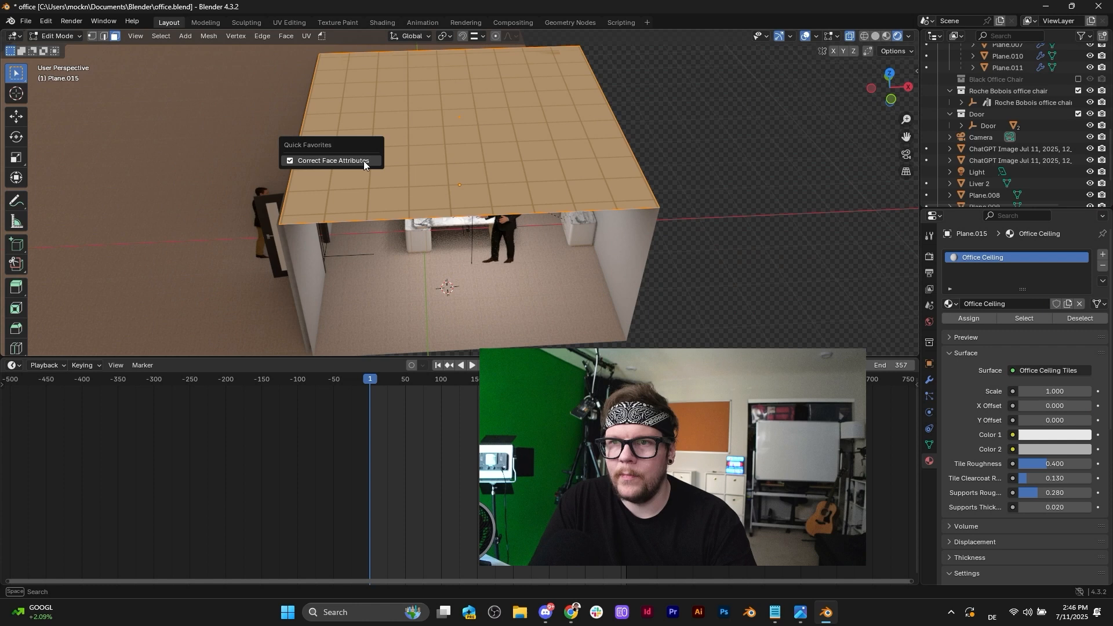
{"action": "left_click", "coordinate": [321, 164]}
Move the ceiling's edge above the doorway wall about 4 m along negative X to examine the tile texture, and undo it.
{"action": "key", "text": "2"}
{"action": "key", "text": "alt+a"}
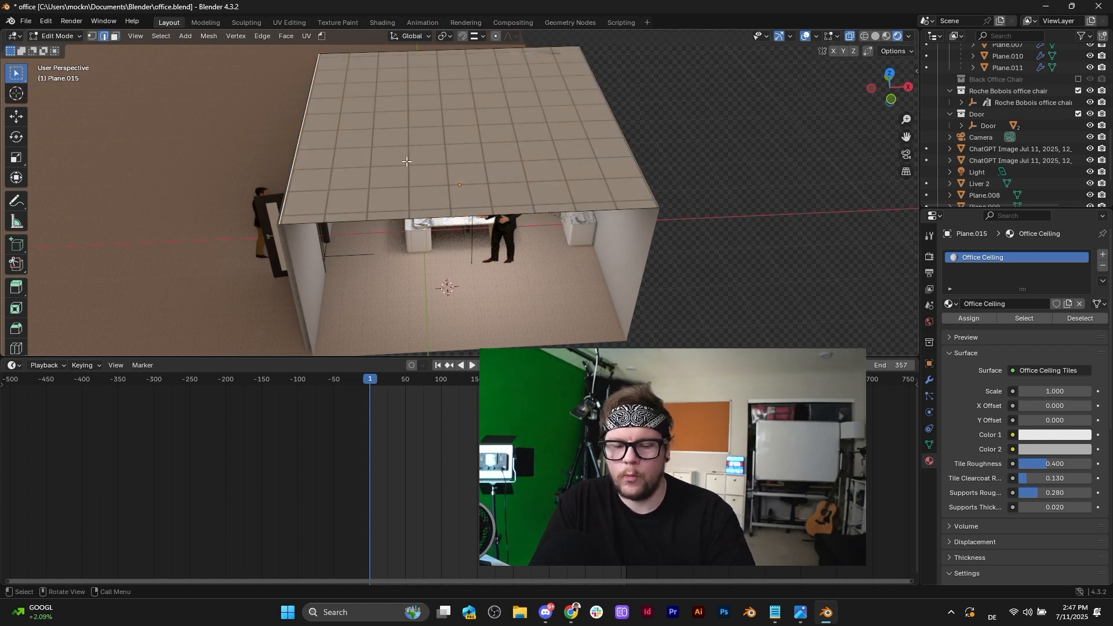
{"action": "key", "text": "g"}
{"action": "key", "text": "x"}
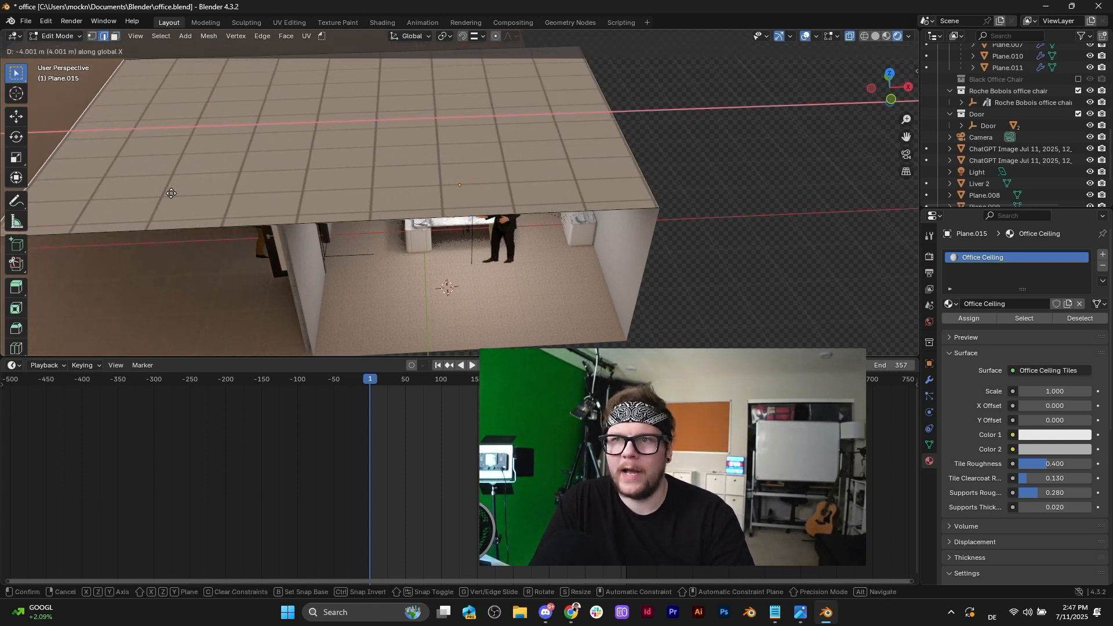
{"action": "left_click", "coordinate": [171, 193]}
{"action": "middle_click_drag", "start_coordinate": [171, 193], "coordinate": [301, 231]}
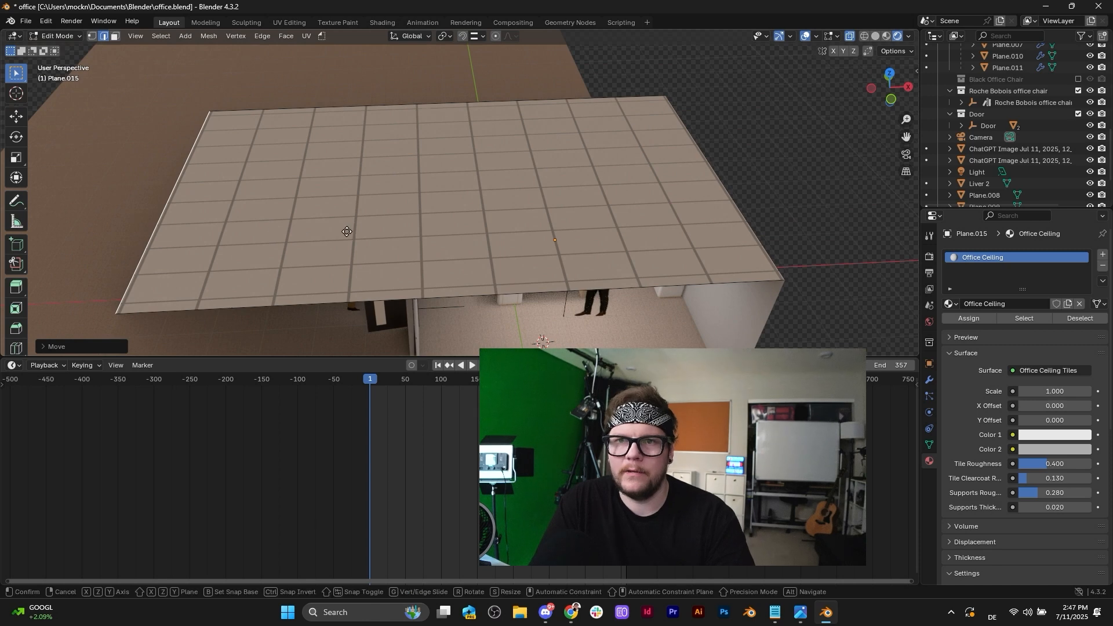
{"action": "key", "text": "Escape"}
{"action": "key", "text": "ctrl+z"}
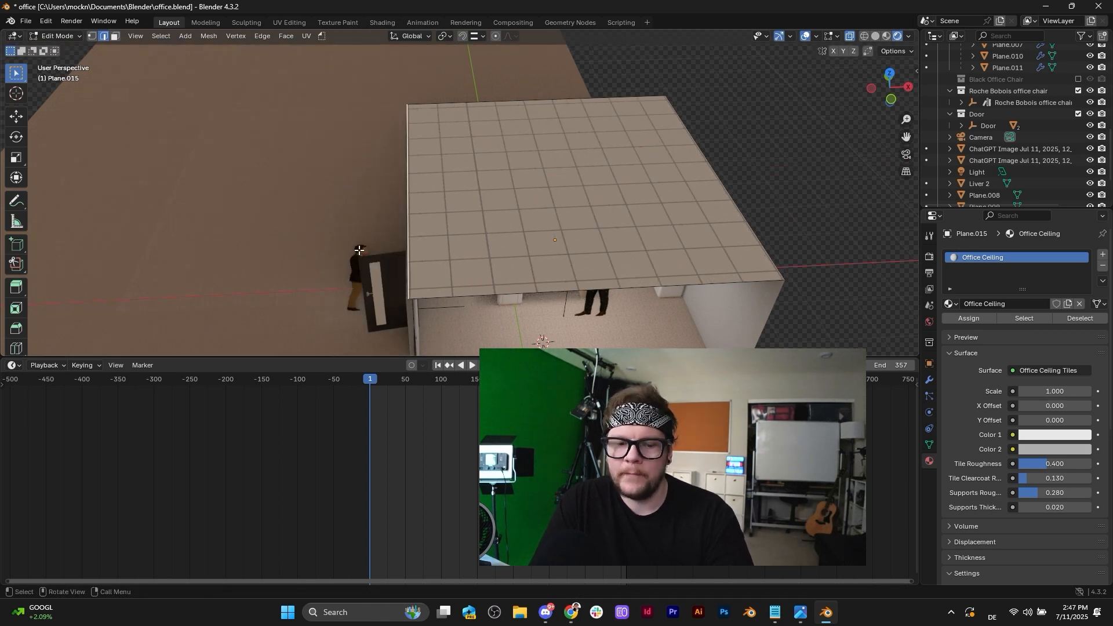
Re-enable Correct Face Attributes and move the ceiling edge above the doorway wall about 4.33 m along negative X.
{"action": "key", "text": "q"}
{"action": "left_click", "coordinate": [360, 250]}
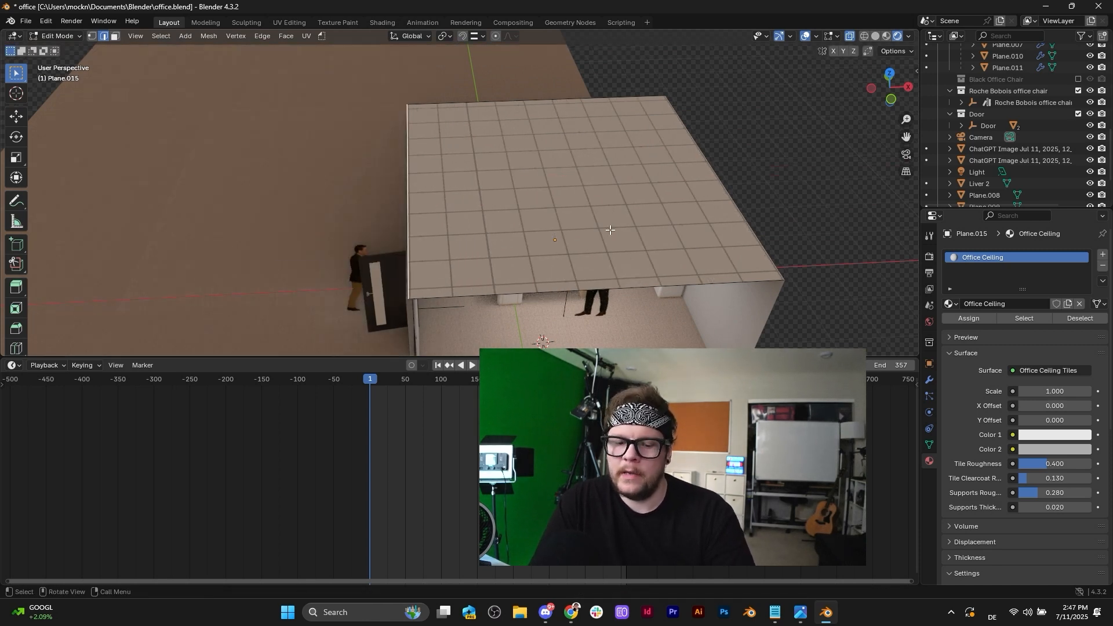
{"action": "key", "text": "g"}
{"action": "key", "text": "x"}
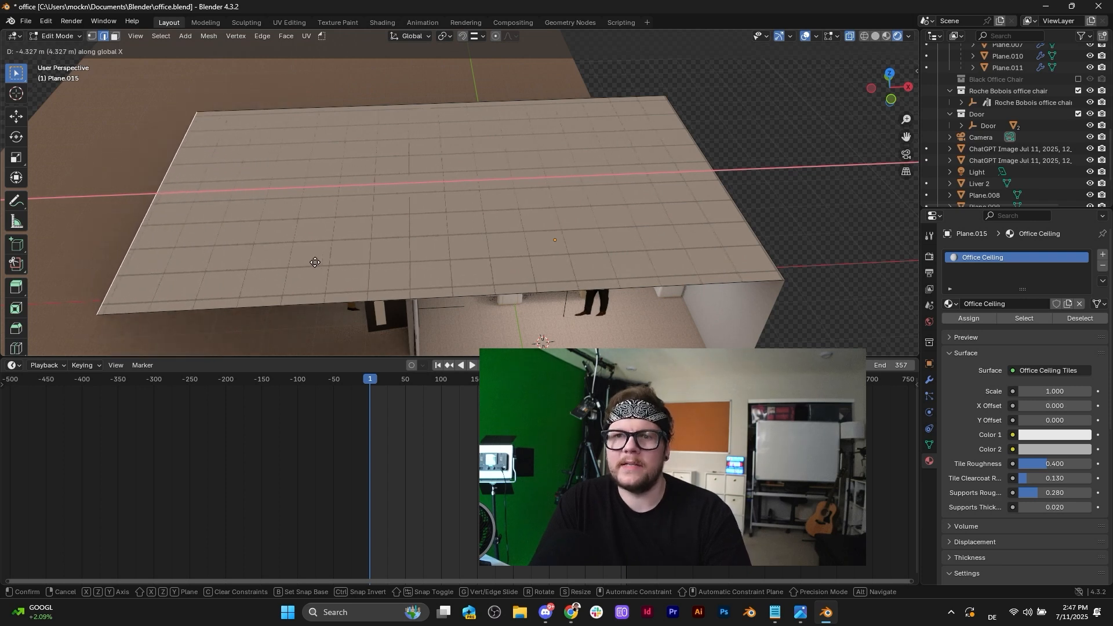
{"action": "left_click", "coordinate": [313, 262]}
Extend the ceiling's back edge outward along Y, and undo both ceiling extensions.
{"action": "scroll", "coordinate": [305, 262], "scroll_direction": "down", "scroll_amount": 3}
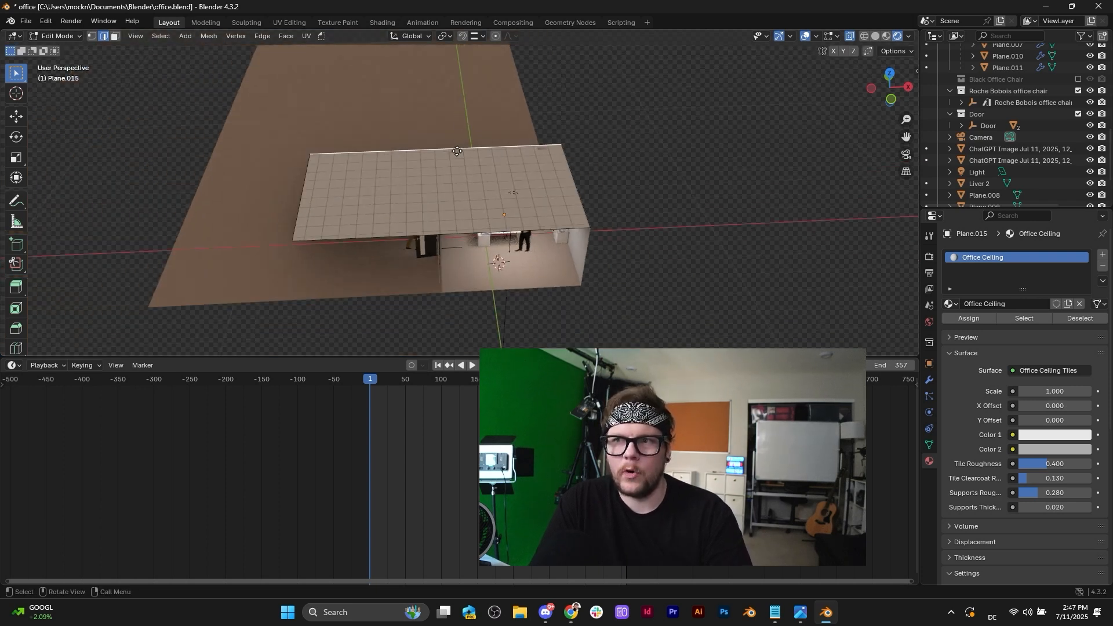
{"action": "key", "text": "g"}
{"action": "key", "text": "y"}
{"action": "left_click", "coordinate": [461, 103]}
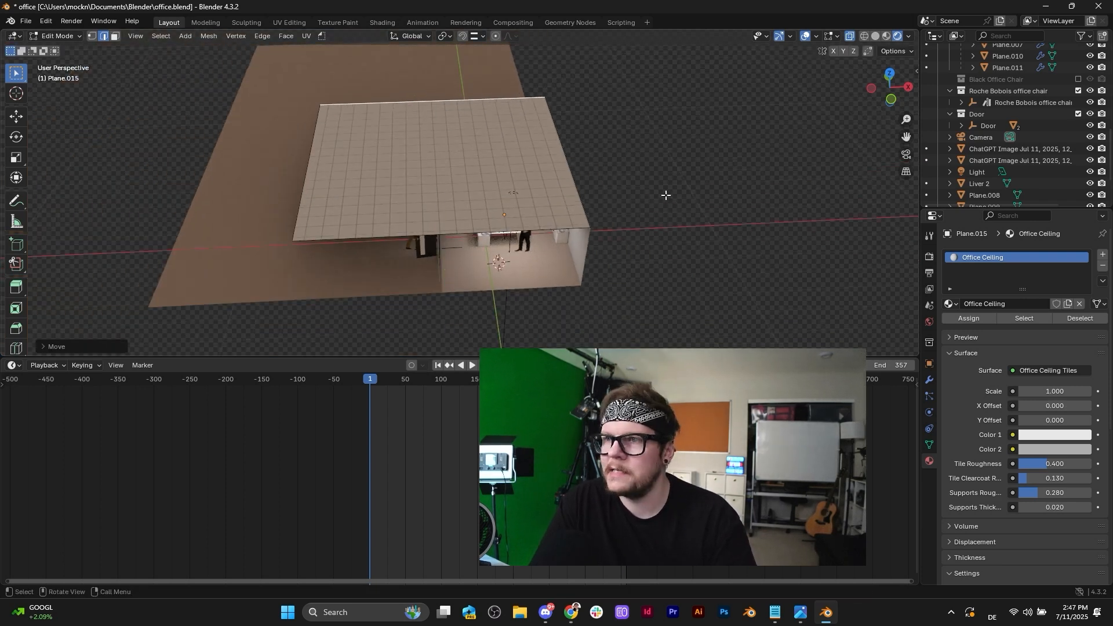
{"action": "key", "text": "ctrl+z"}
{"action": "key", "text": "ctrl+z"}
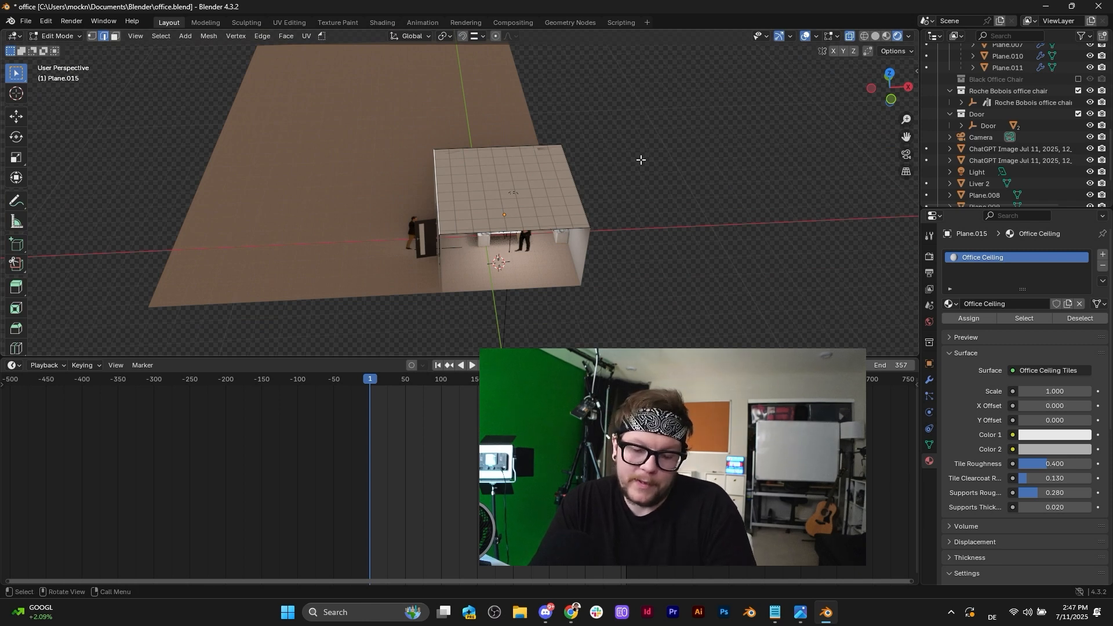
Hide the toolbar and show the active tool's Transform options containing Correct Face Attributes.
{"action": "key", "text": "t"}
{"action": "key", "text": "n"}
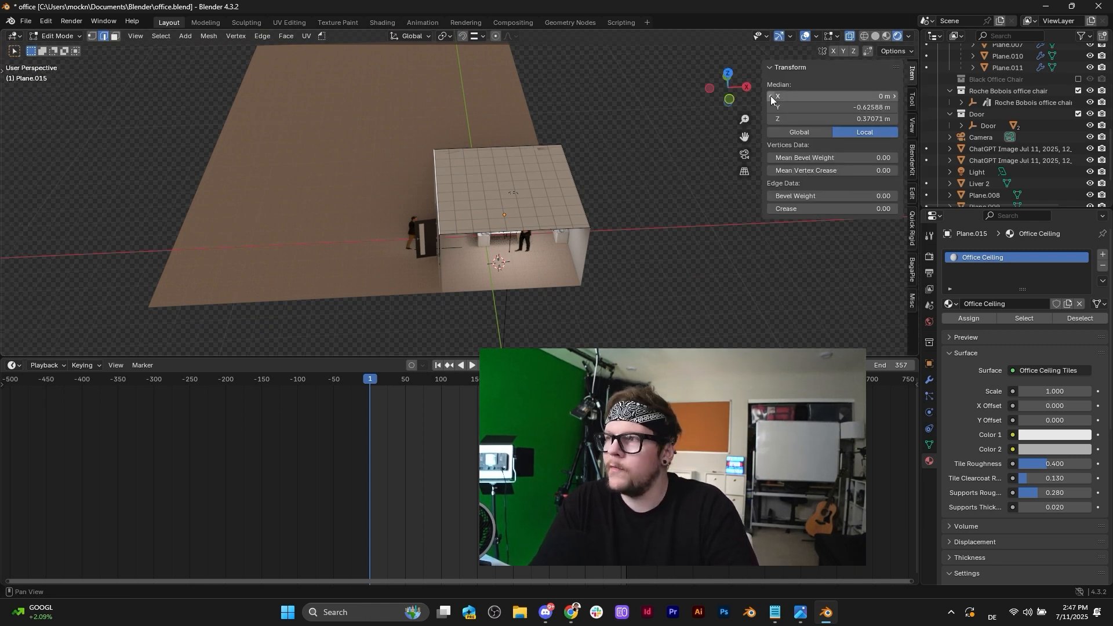
{"action": "left_click", "coordinate": [912, 99]}
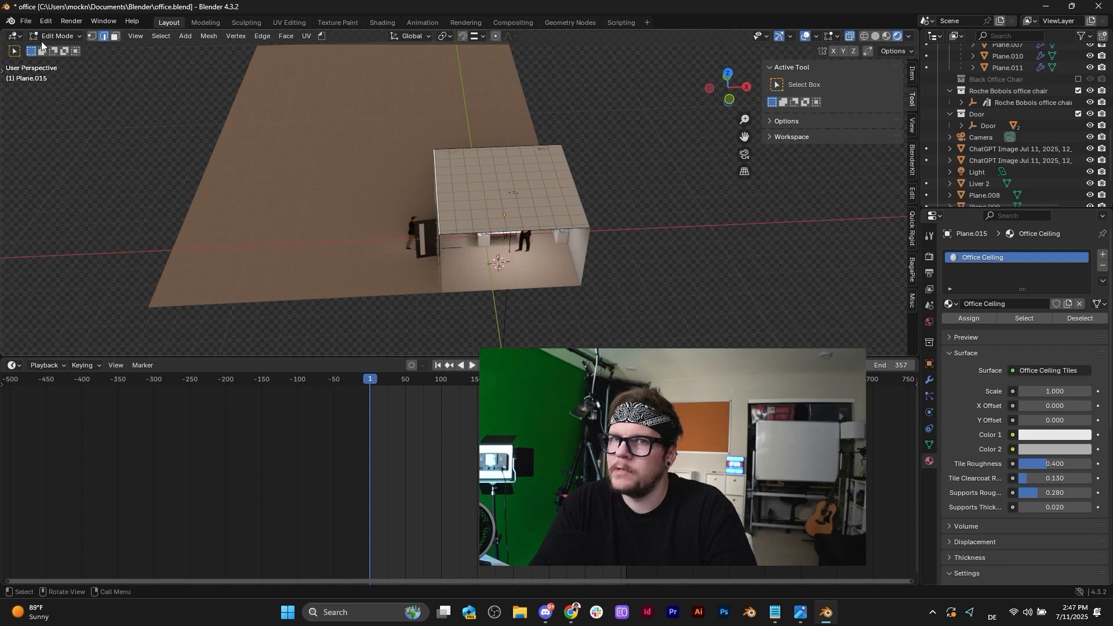
{"action": "left_click", "coordinate": [771, 122]}
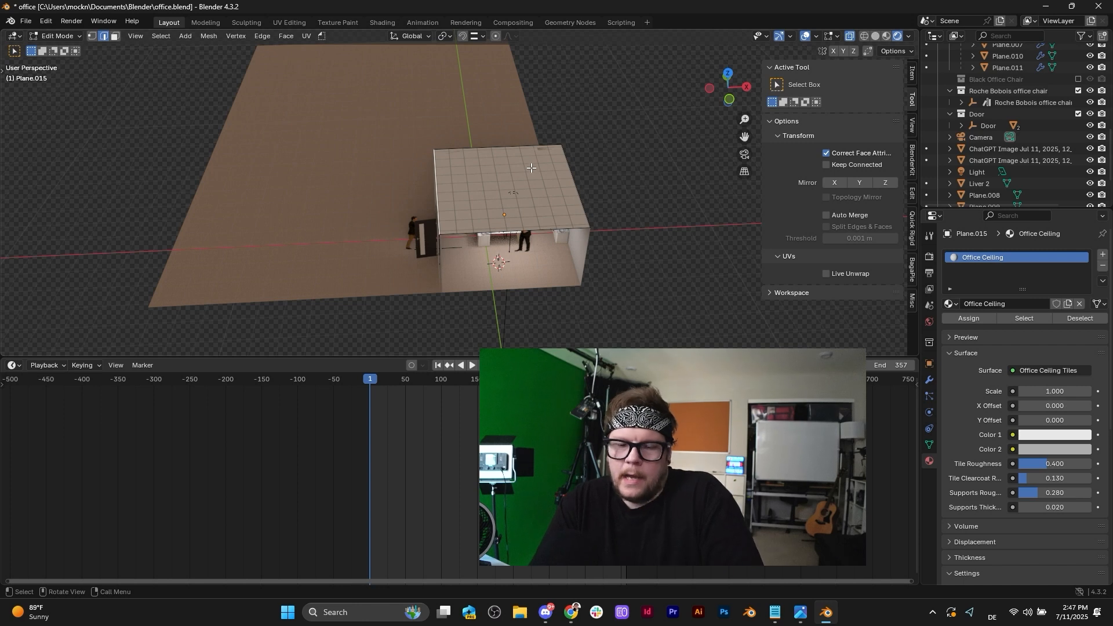
Return to Object Mode, select the camera in front of the desk, and switch to its view.
{"action": "key", "text": "Tab"}
{"action": "left_click", "coordinate": [559, 264]}
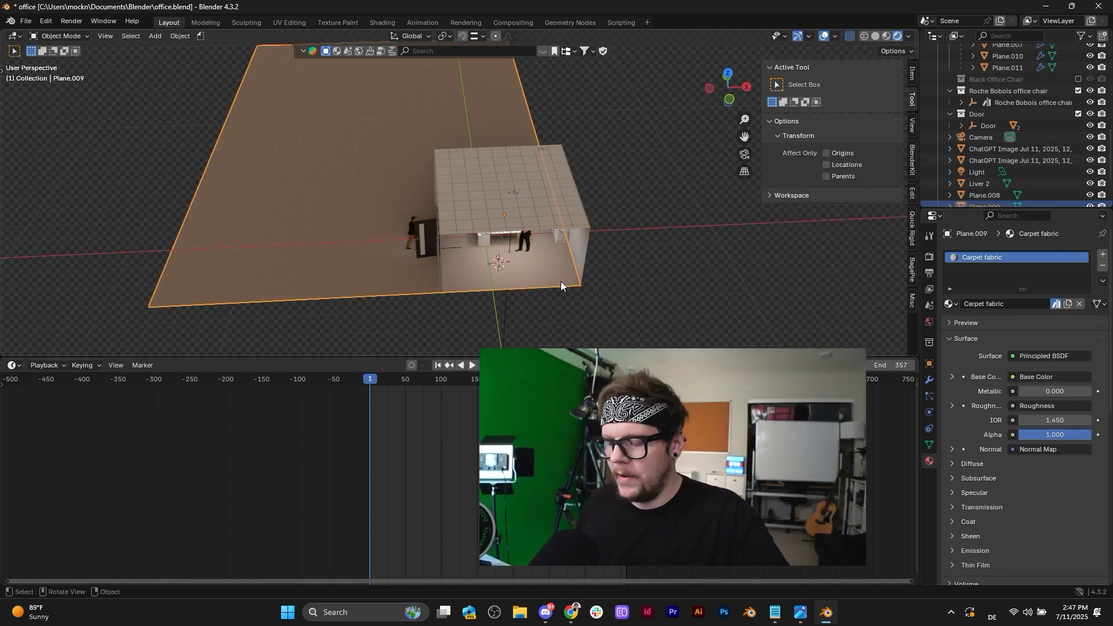
{"action": "scroll", "coordinate": [552, 249], "scroll_direction": "down", "scroll_amount": 4}
{"action": "scroll", "coordinate": [592, 229], "scroll_direction": "up", "scroll_amount": 8}
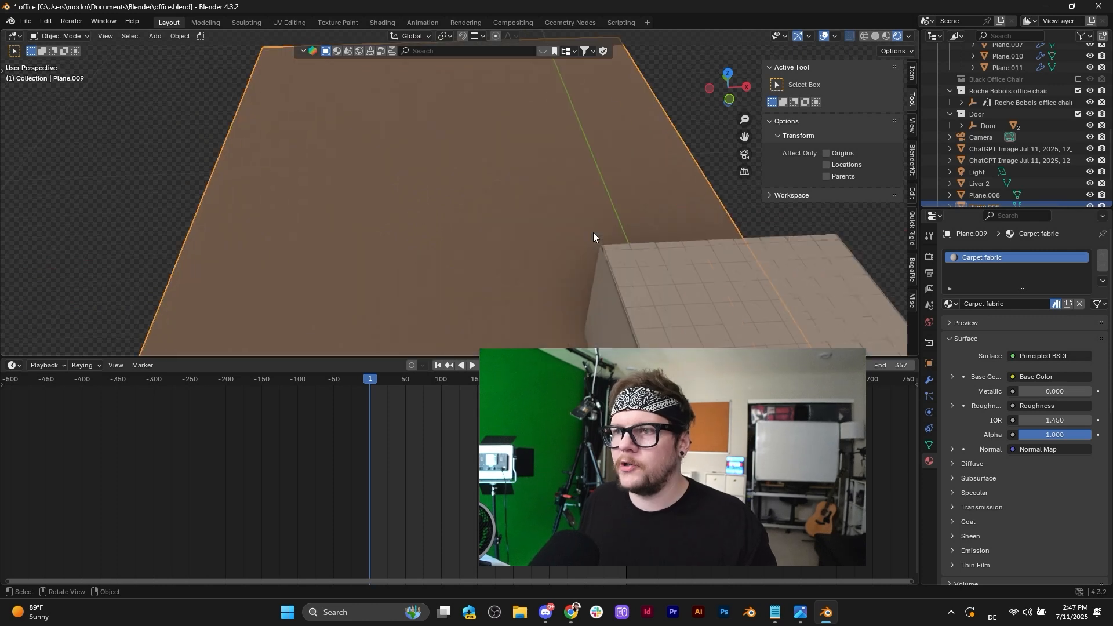
{"action": "middle_click_drag", "start_coordinate": [593, 232], "coordinate": [432, 165]}
{"action": "scroll", "coordinate": [580, 206], "scroll_direction": "down", "scroll_amount": 2}
{"action": "scroll", "coordinate": [372, 106], "scroll_direction": "up", "scroll_amount": 3}
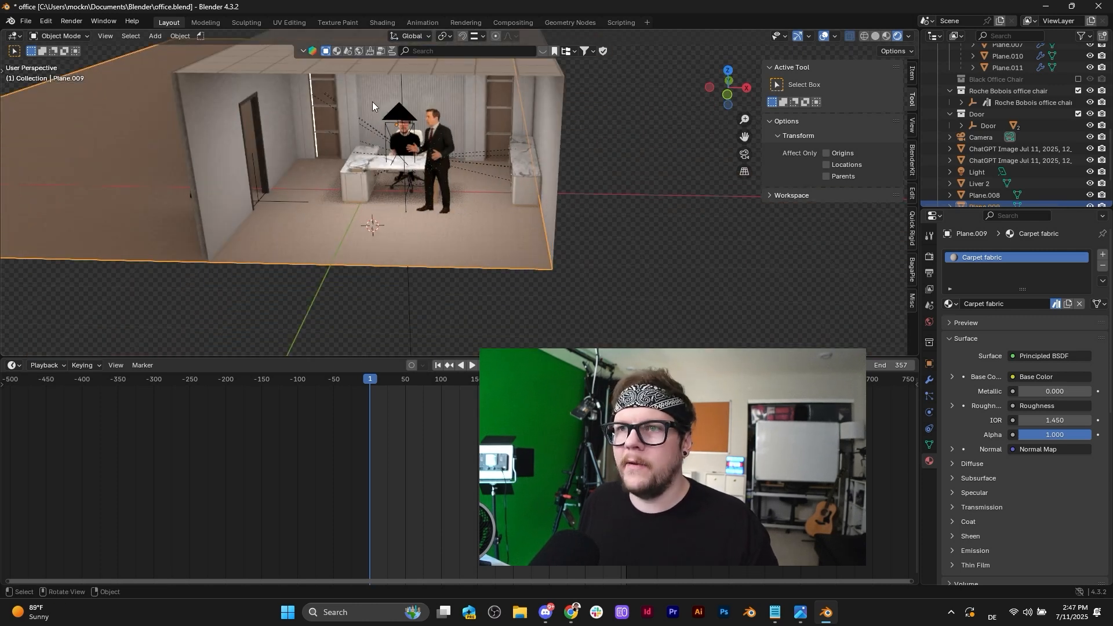
{"action": "left_click", "coordinate": [392, 164]}
{"action": "scroll", "coordinate": [391, 159], "scroll_direction": "up", "scroll_amount": 4}
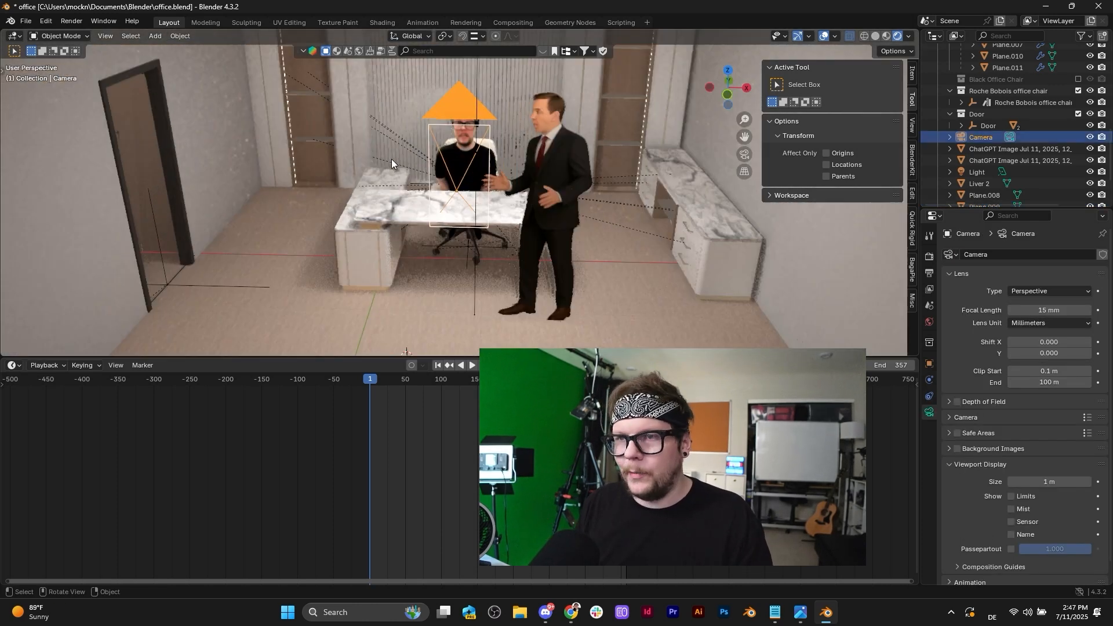
{"action": "left_click", "coordinate": [743, 153]}
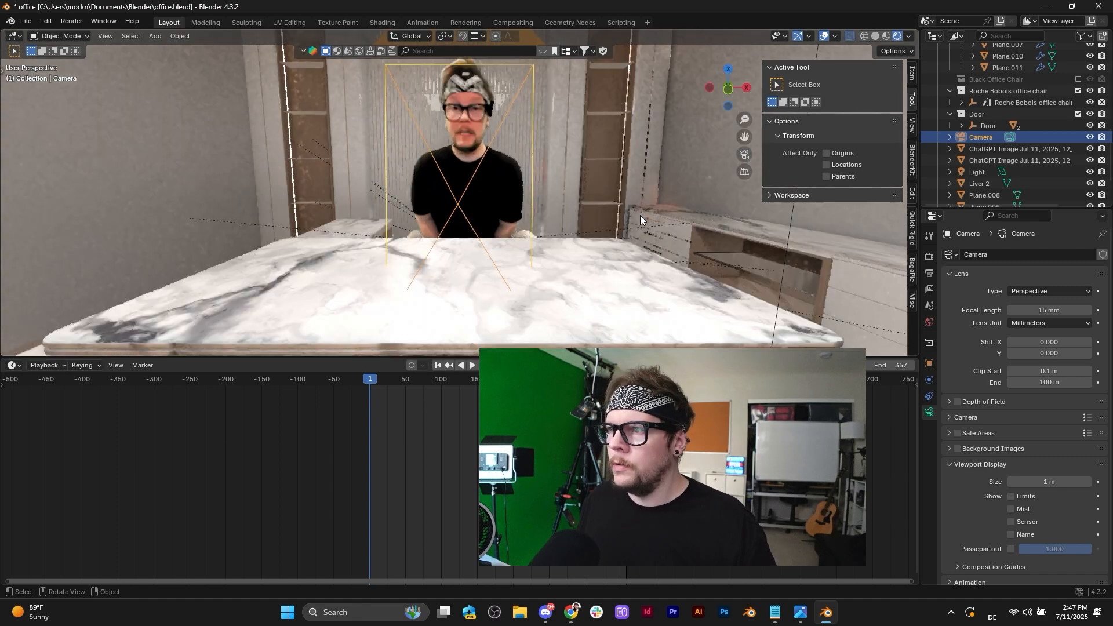
Insert a keyframe for the camera at frame 1 and briefly preview the animation through its view.
{"action": "key", "text": "i"}
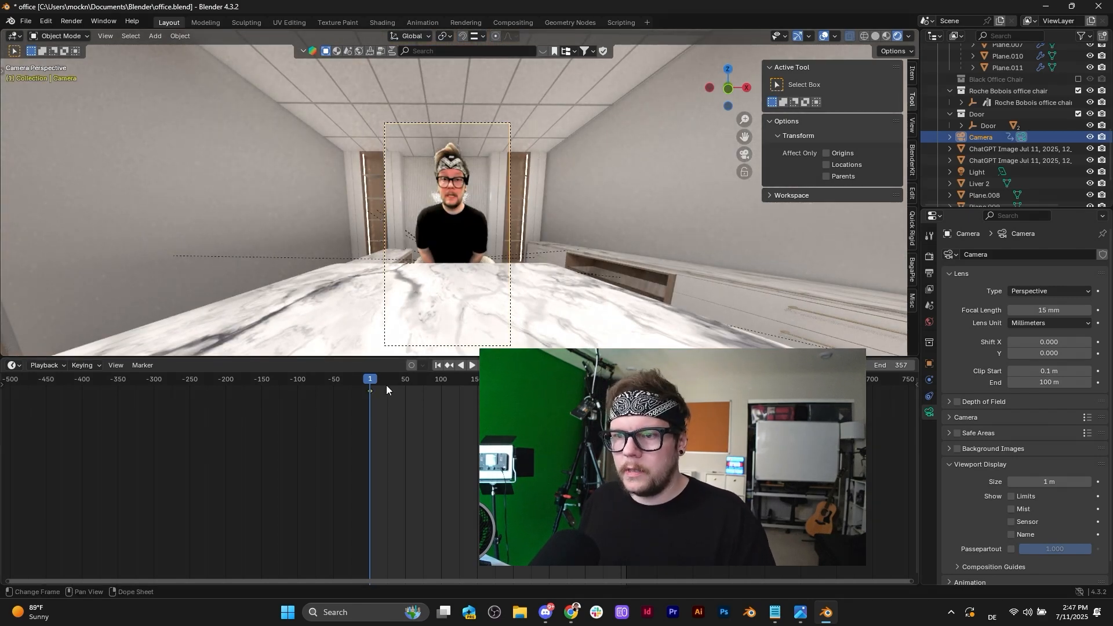
{"action": "key", "text": "space"}
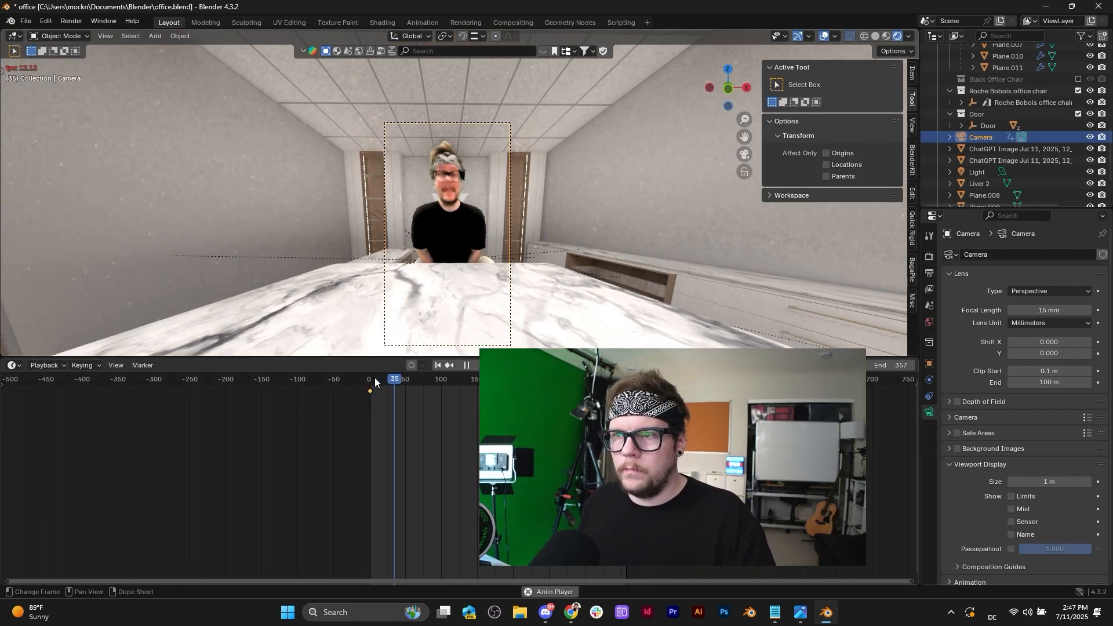
{"action": "key", "text": "Escape"}
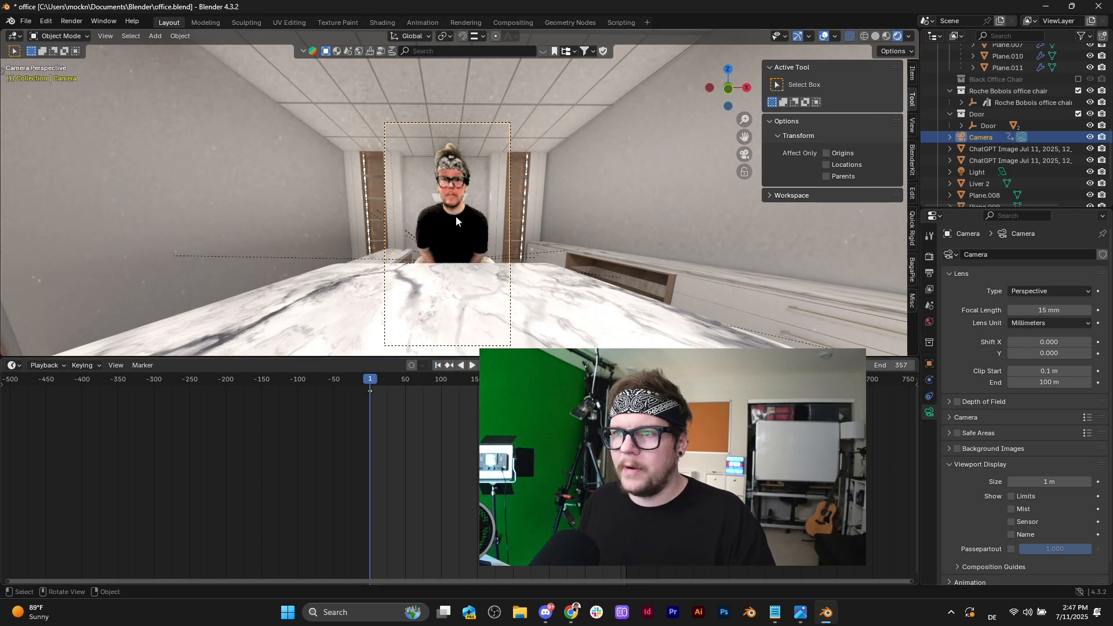
Enable the camera's passepartout to black out everything outside the vertical frame.
{"action": "scroll", "coordinate": [456, 216], "scroll_direction": "down", "scroll_amount": 1}
{"action": "key", "text": "q"}
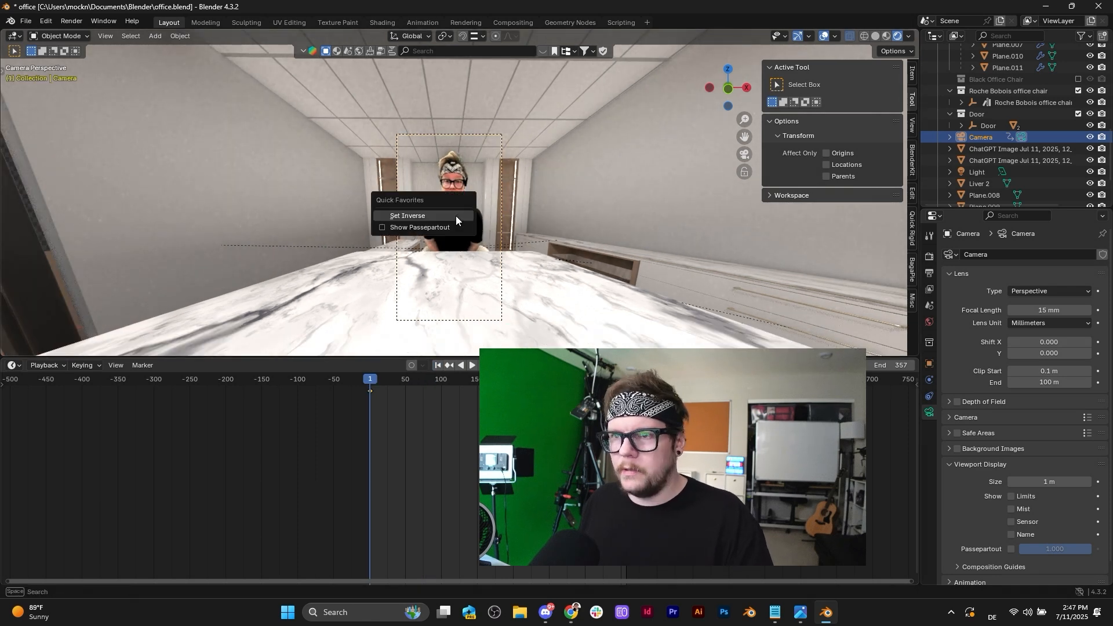
{"action": "left_click", "coordinate": [423, 228]}
{"action": "scroll", "coordinate": [499, 131], "scroll_direction": "up", "scroll_amount": 1}
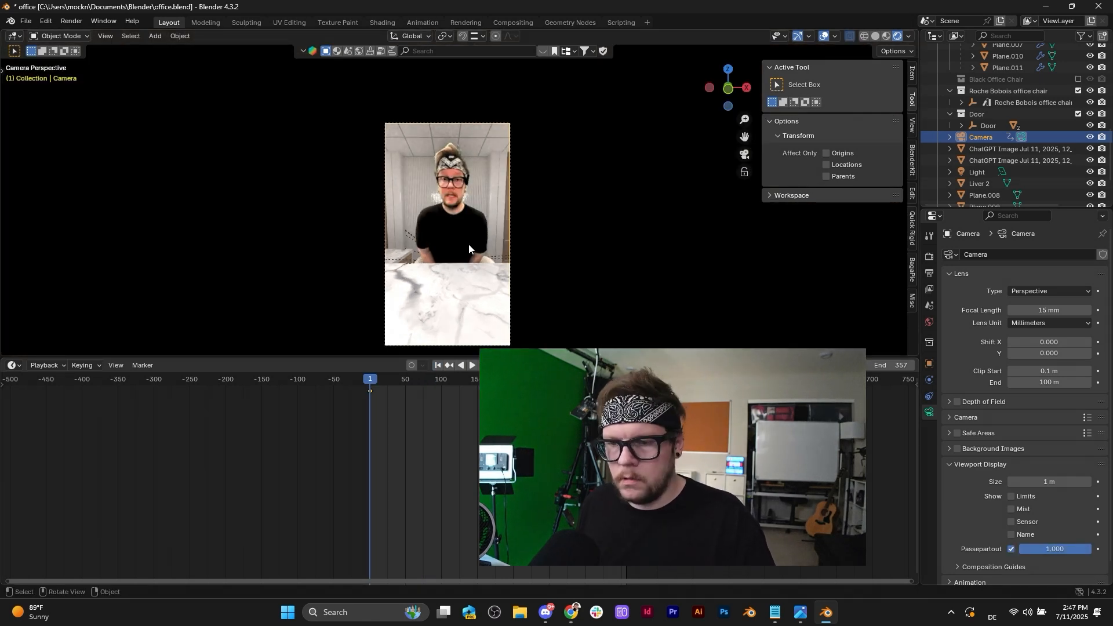
Raise the camera about 0.11 m along the global Z axis to show more of the desk surface.
{"action": "key", "text": "g"}
{"action": "key", "text": "z"}
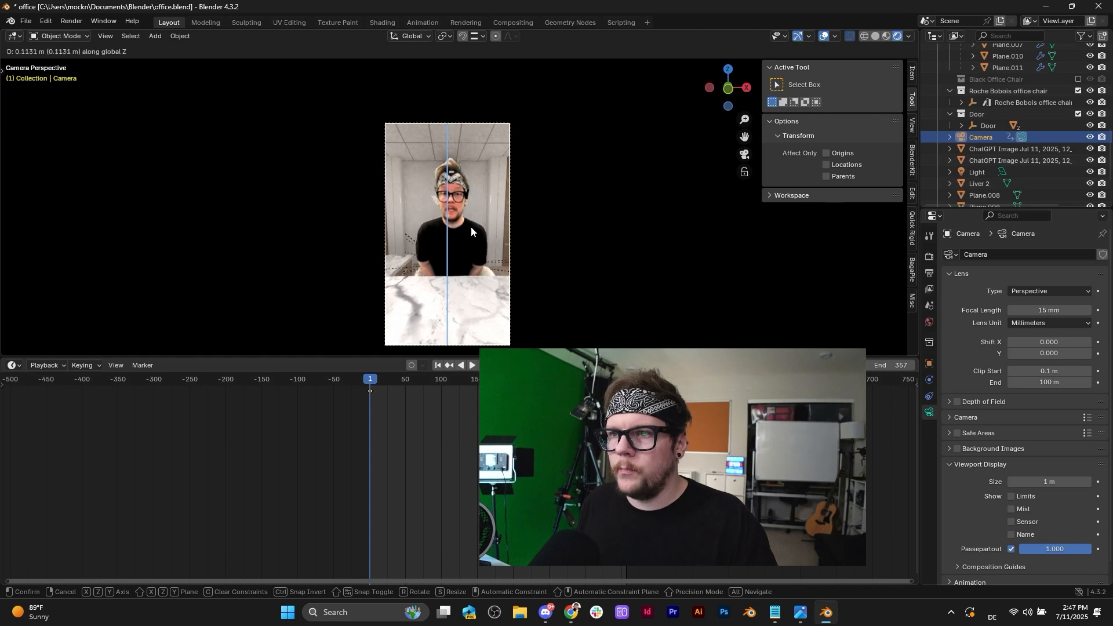
{"action": "left_click", "coordinate": [475, 235]}
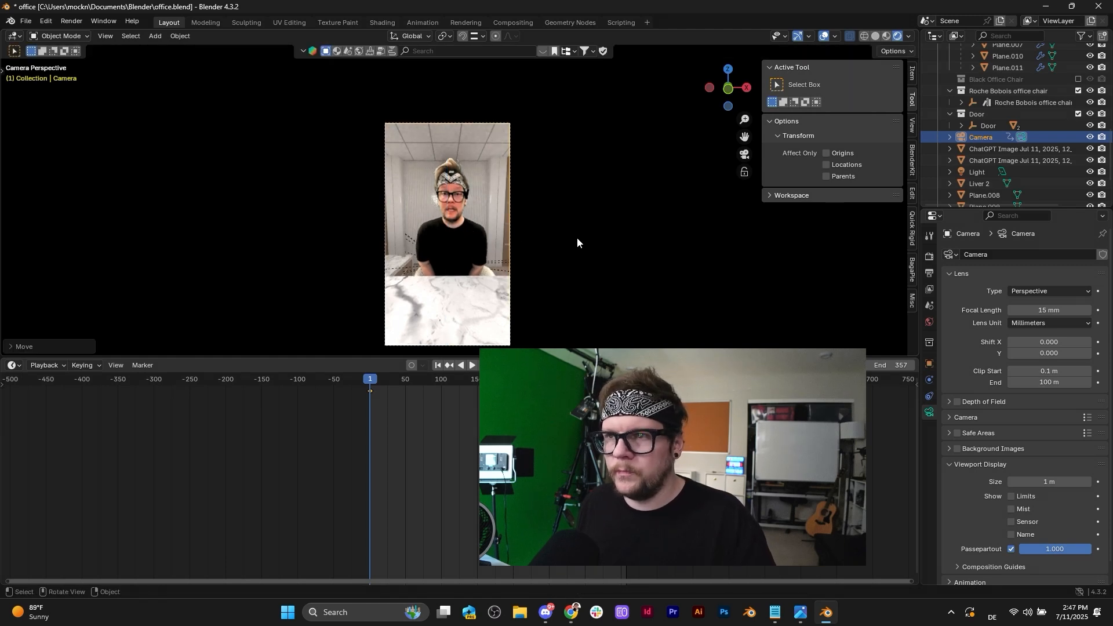
Shift the camera slightly along positive global X to centre the seated figure, and play the animation.
{"action": "key", "text": "g"}
{"action": "key", "text": "y"}
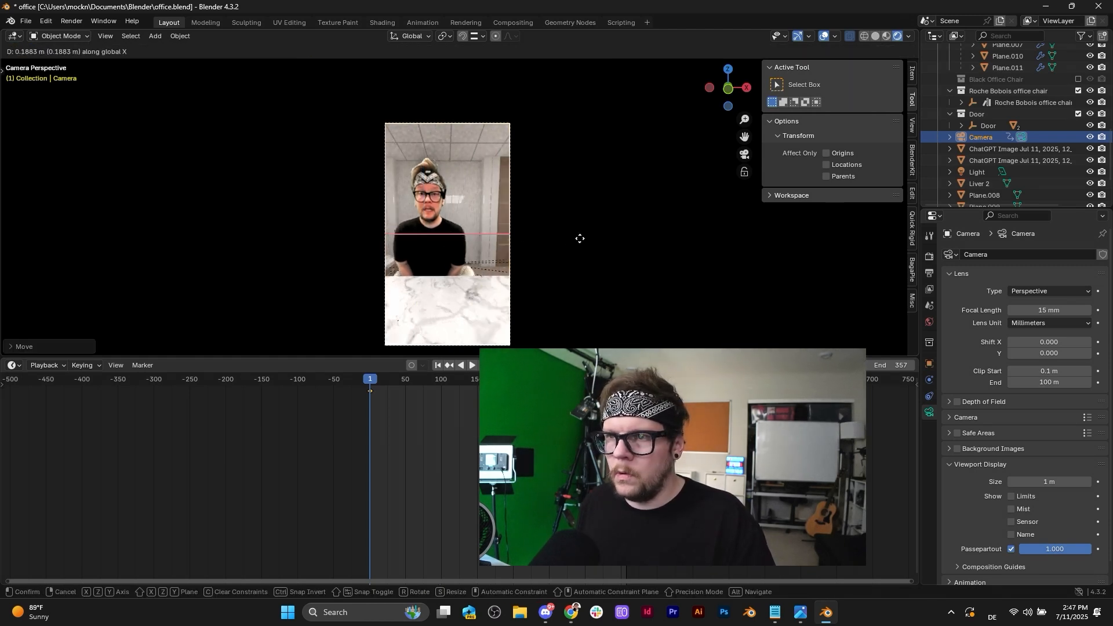
{"action": "key", "text": "x"}
{"action": "left_click", "coordinate": [557, 239]}
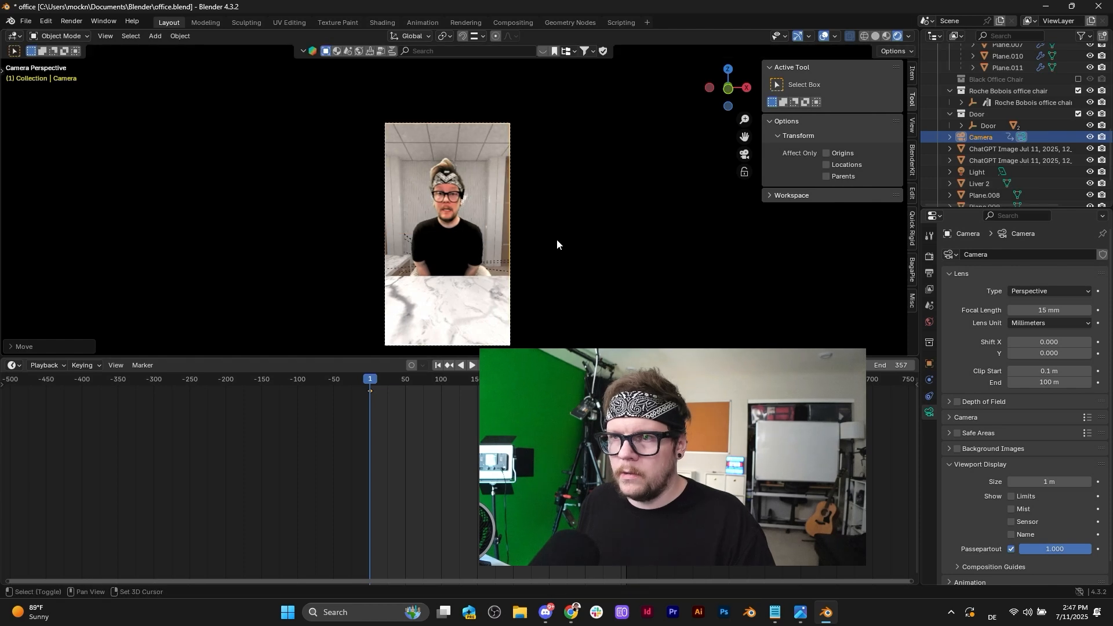
{"action": "key", "text": "space"}
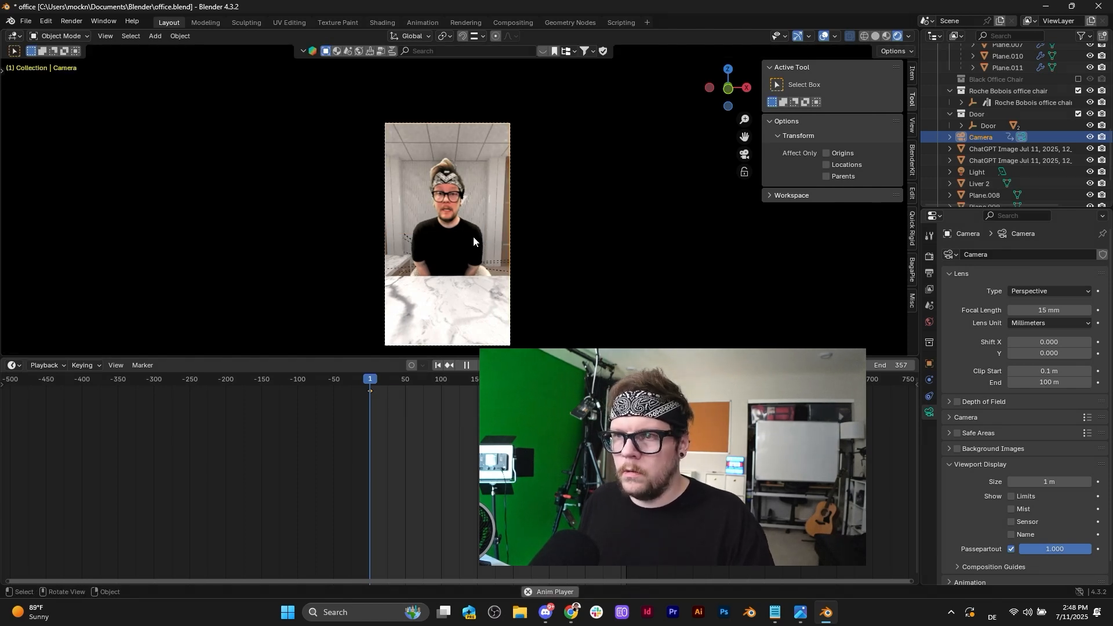
At frame 90, pull the camera back about 0.49 m along its local Z, lower it along global Z, and keyframe it.
{"action": "key", "text": "space"}
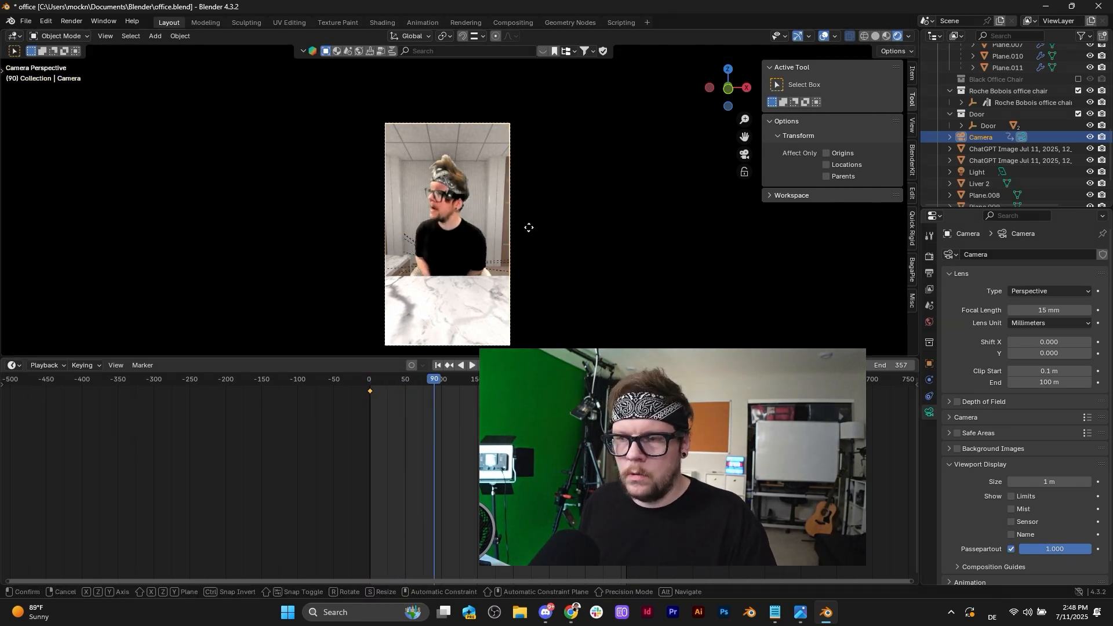
{"action": "key", "text": "g"}
{"action": "key", "text": "z"}
{"action": "key", "text": "z"}
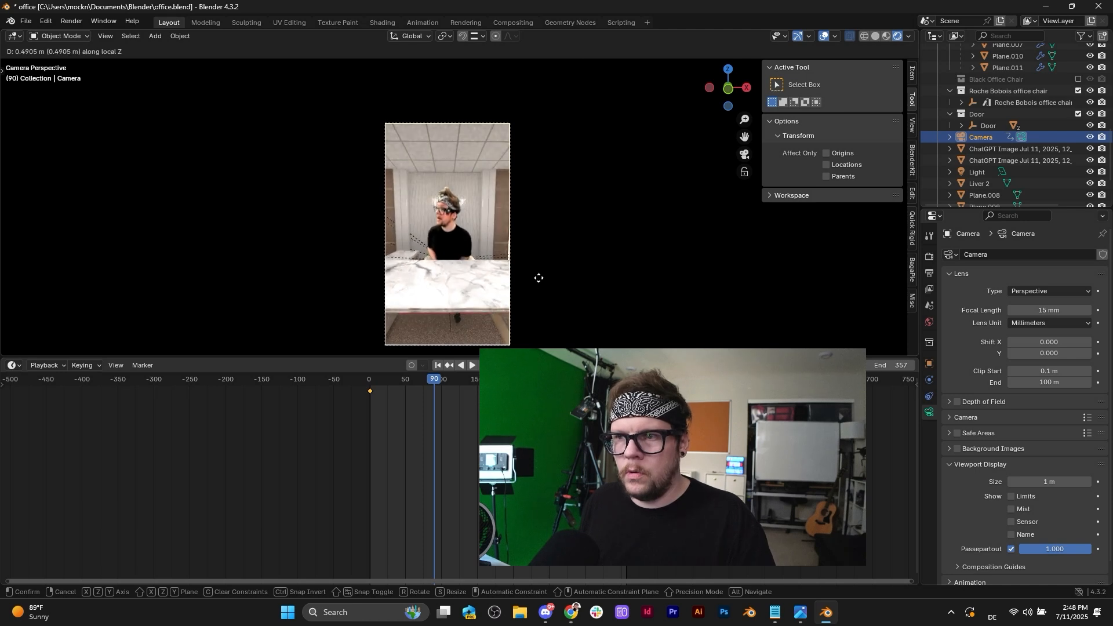
{"action": "left_click", "coordinate": [538, 279]}
{"action": "key", "text": "g"}
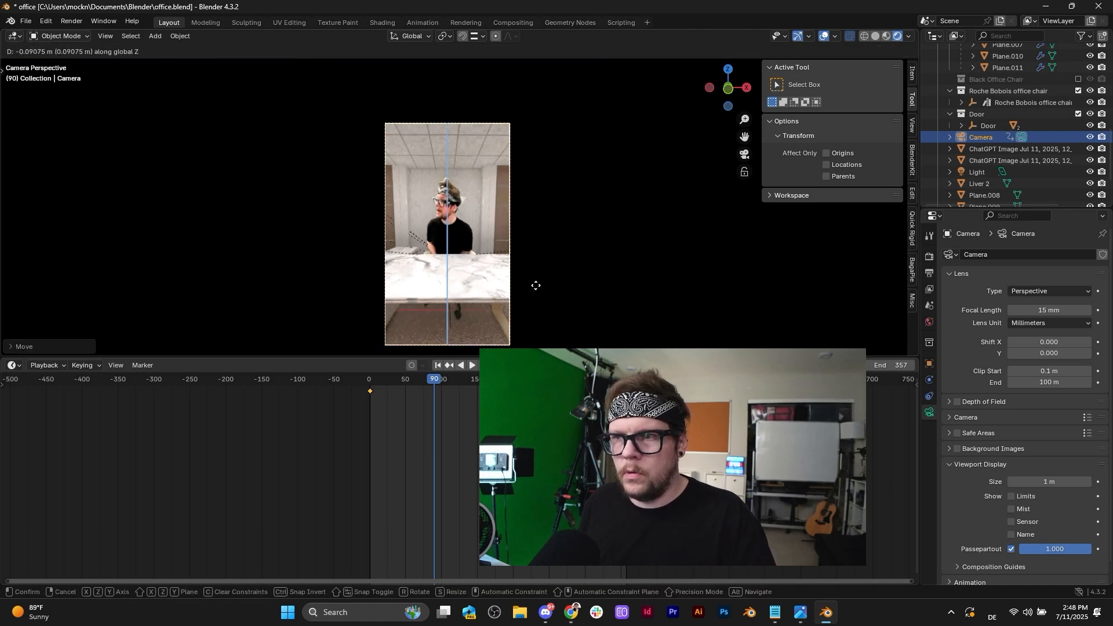
{"action": "left_click", "coordinate": [535, 296]}
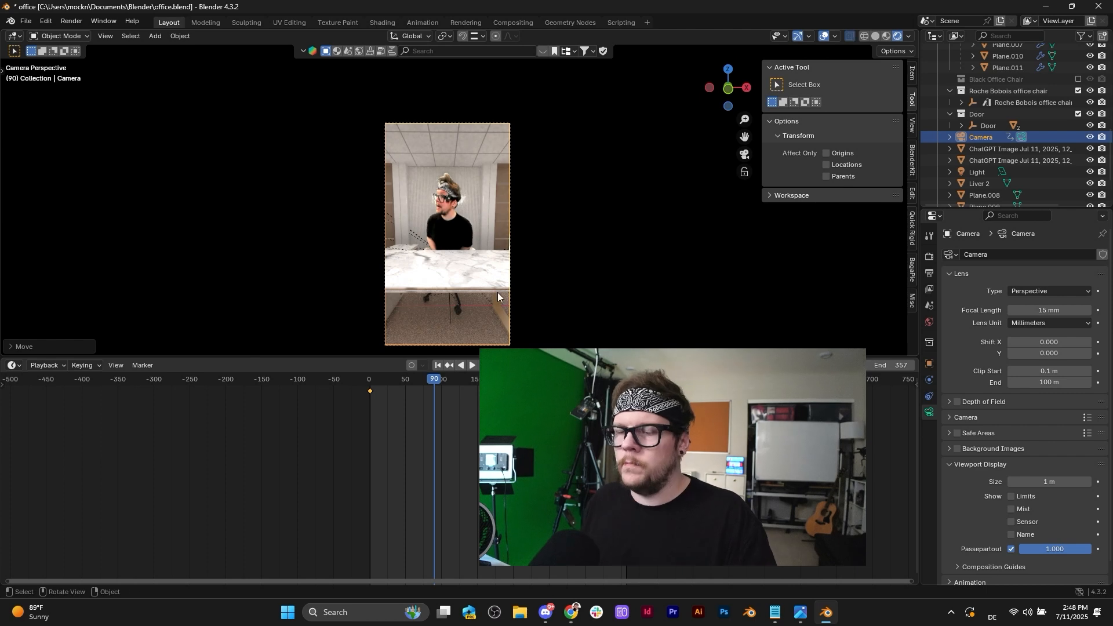
{"action": "key", "text": "i"}
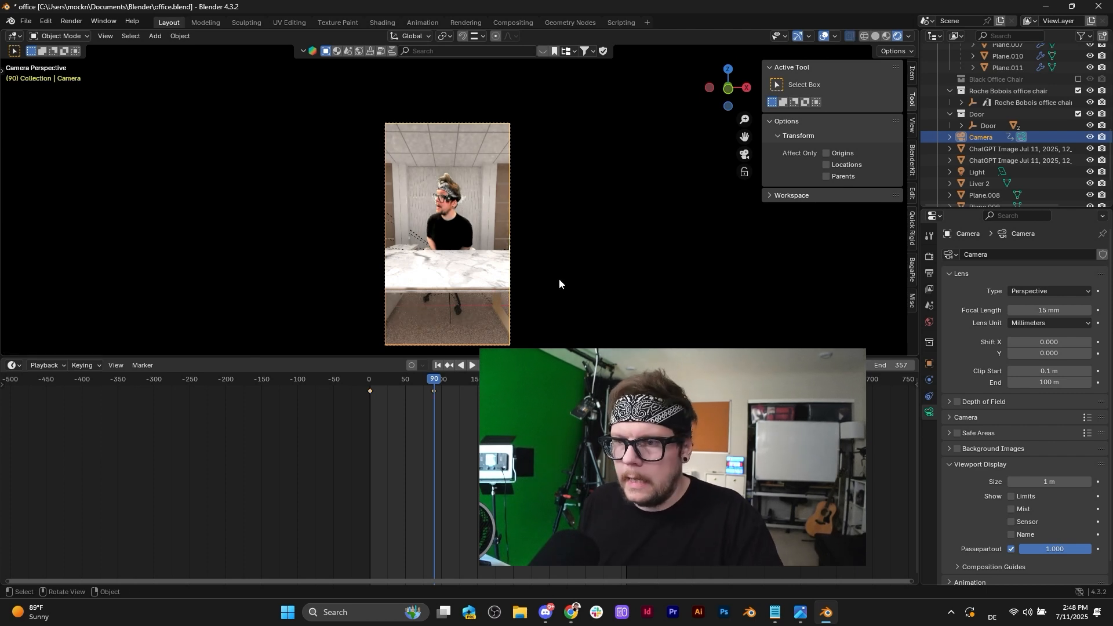
Play the camera move from the start and change the interpolation of the camera's two keyframes.
{"action": "left_click", "coordinate": [439, 365]}
{"action": "key", "text": "space"}
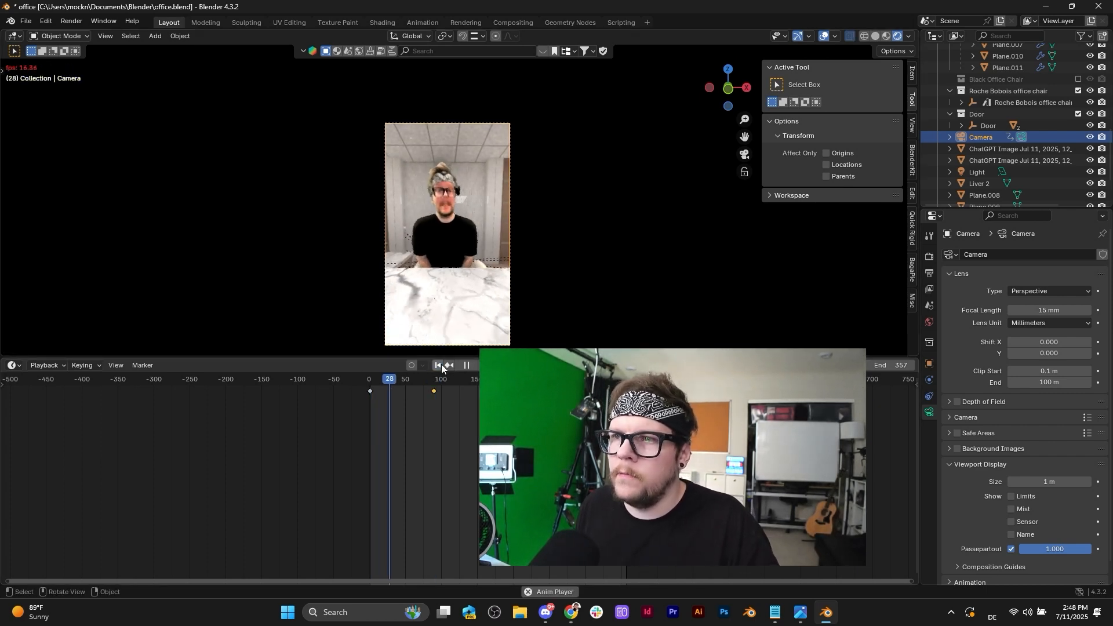
{"action": "key", "text": "space"}
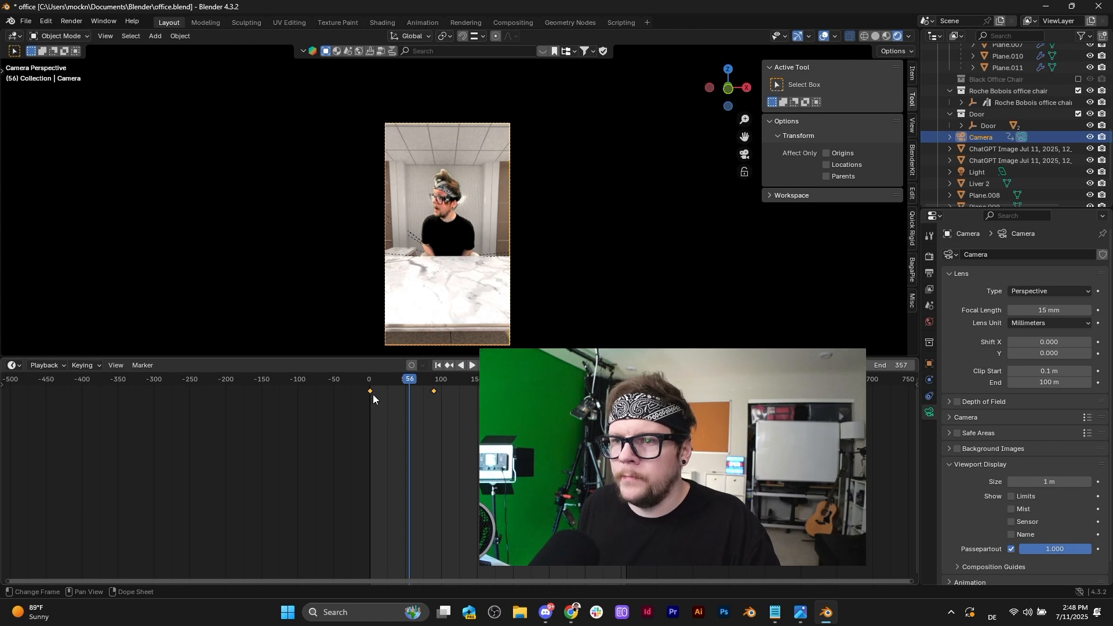
{"action": "right_click", "coordinate": [371, 391]}
{"action": "left_click", "coordinate": [430, 419]}
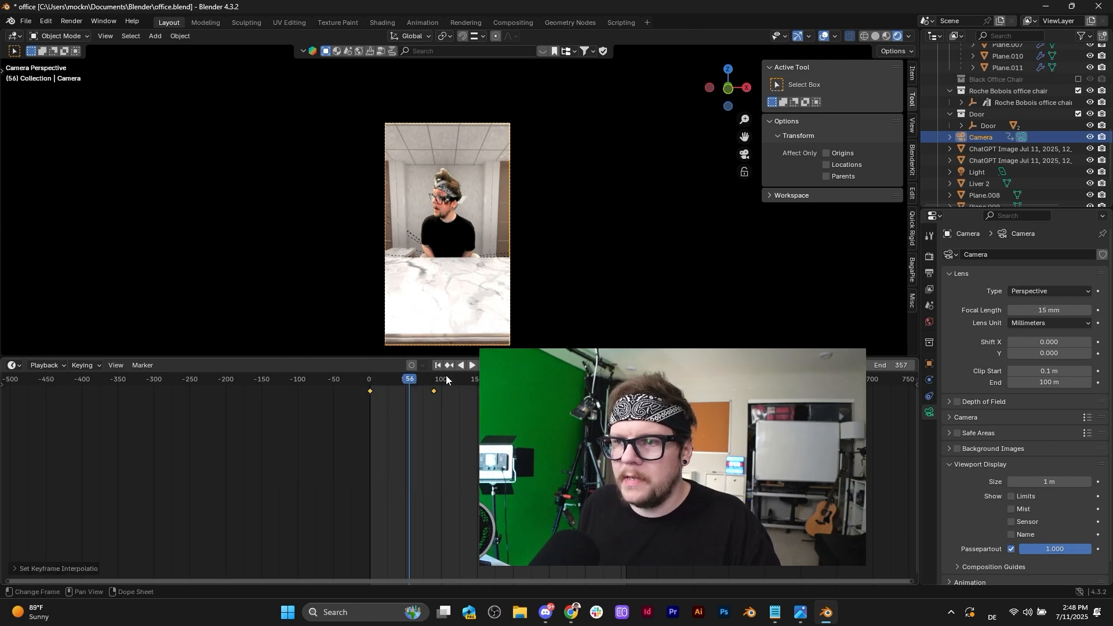
Replay the camera move, keyframe the camera at frame 50, and delete its keyframe at frame 90.
{"action": "left_click", "coordinate": [439, 368]}
{"action": "key", "text": "space"}
{"action": "key", "text": "space"}
{"action": "left_click_drag", "start_coordinate": [442, 394], "coordinate": [438, 390]}
{"action": "left_click", "coordinate": [369, 381]}
{"action": "key", "text": "space"}
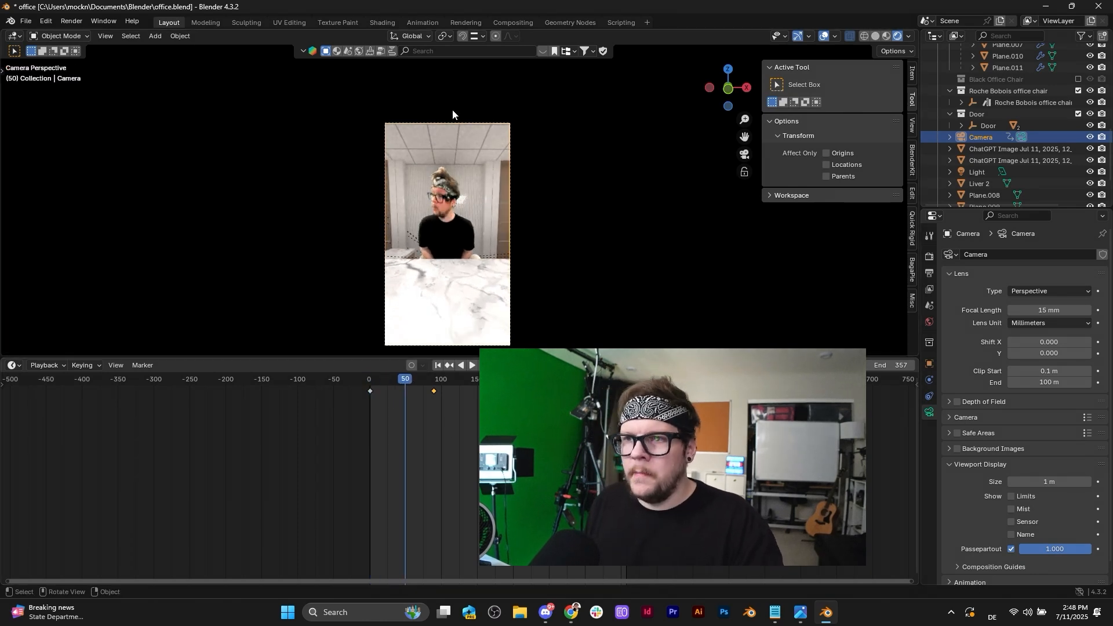
{"action": "key", "text": "i"}
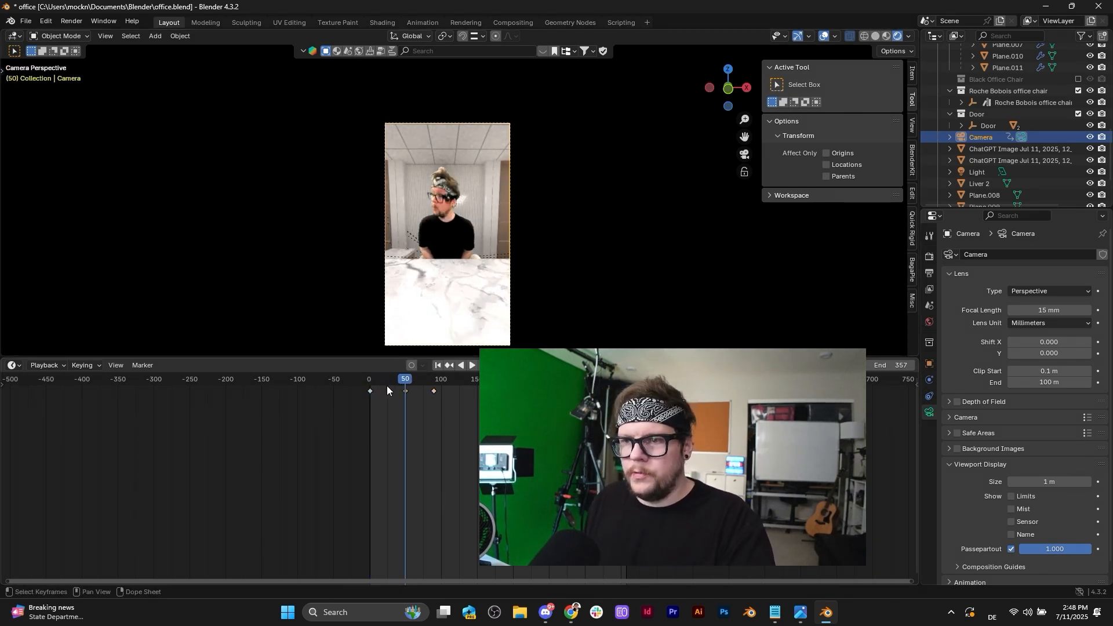
{"action": "left_click_drag", "start_coordinate": [408, 380], "coordinate": [418, 381]}
{"action": "key", "text": "x"}
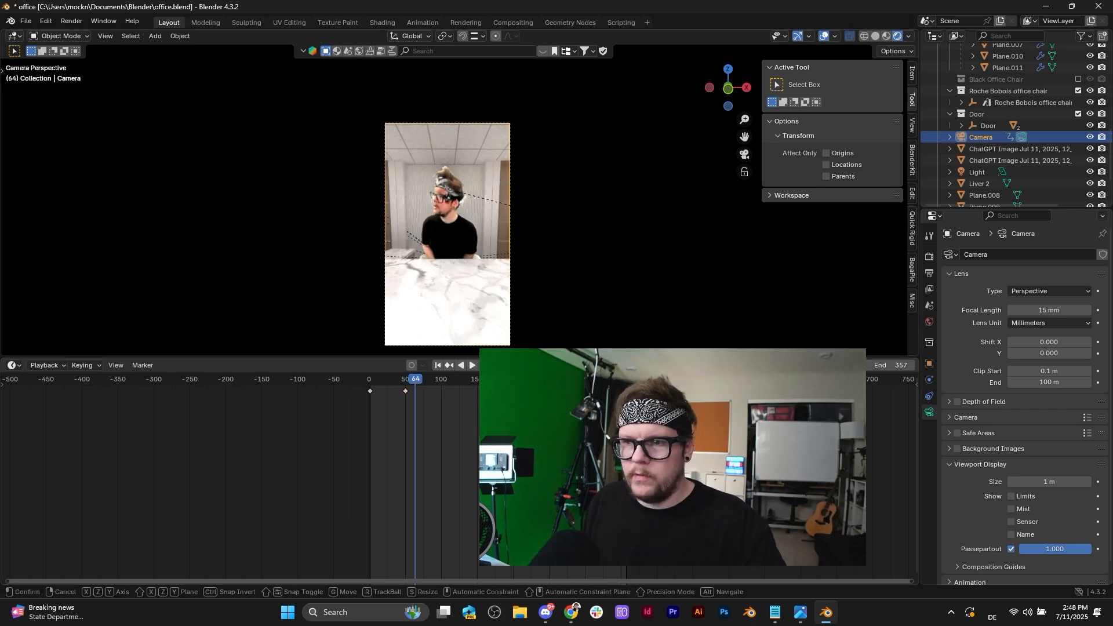
{"action": "key", "text": "r"}
{"action": "key", "text": "z"}
{"action": "right_click", "coordinate": [549, 198]}
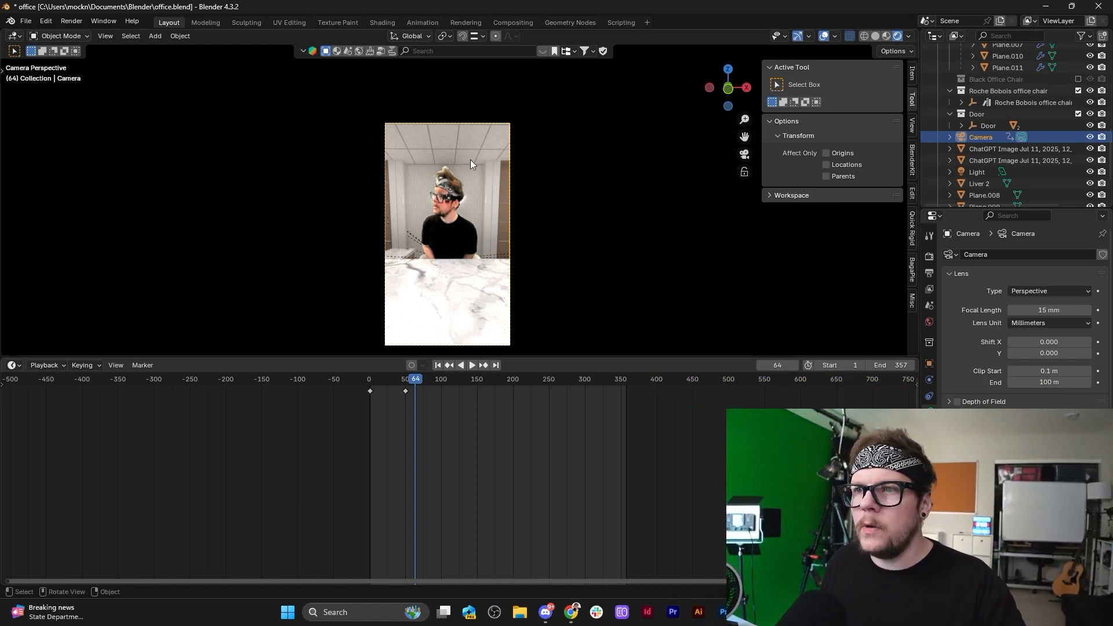
{"action": "key", "text": "r"}
{"action": "key", "text": "z"}
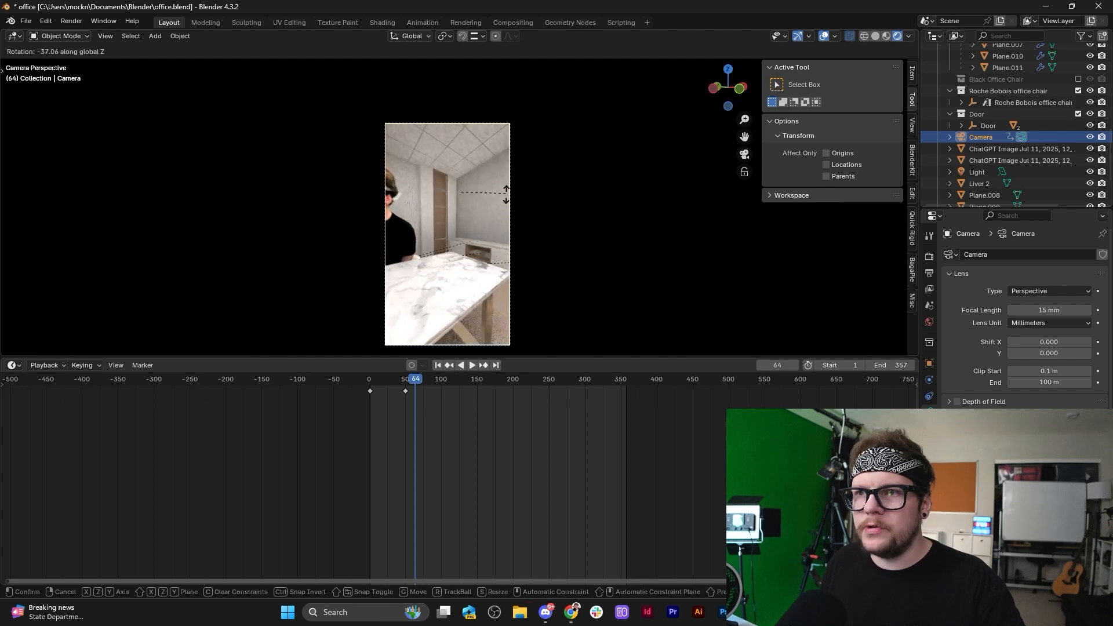
{"action": "right_click", "coordinate": [524, 181]}
Rotate the camera about global Z to face the door and keyframe it at frame 64.
{"action": "key", "text": "r"}
{"action": "key", "text": "z"}
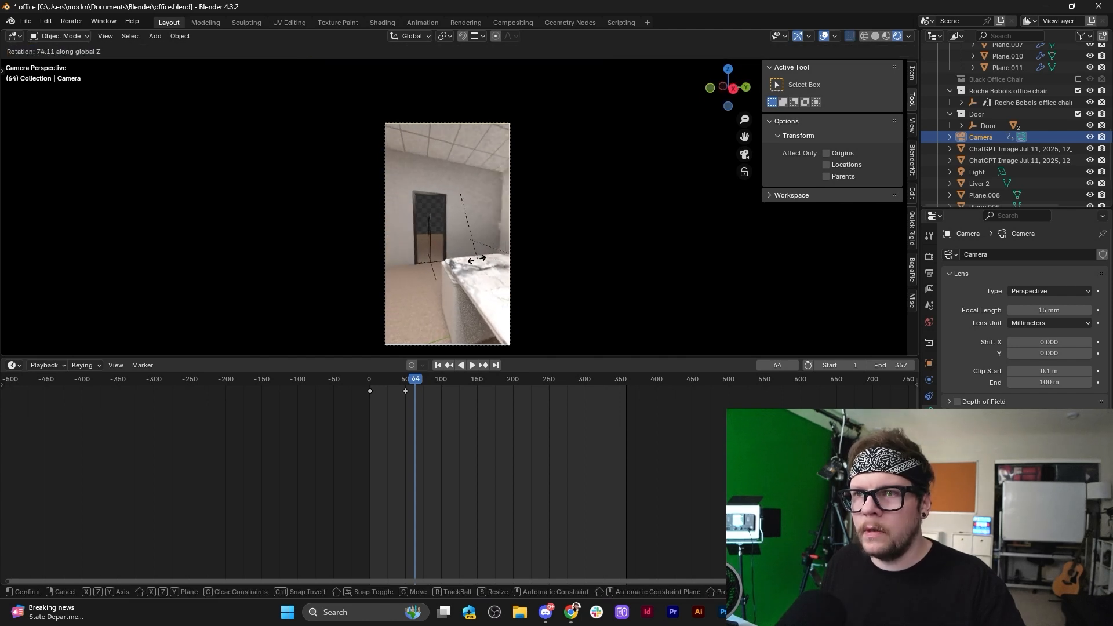
{"action": "left_click", "coordinate": [470, 264]}
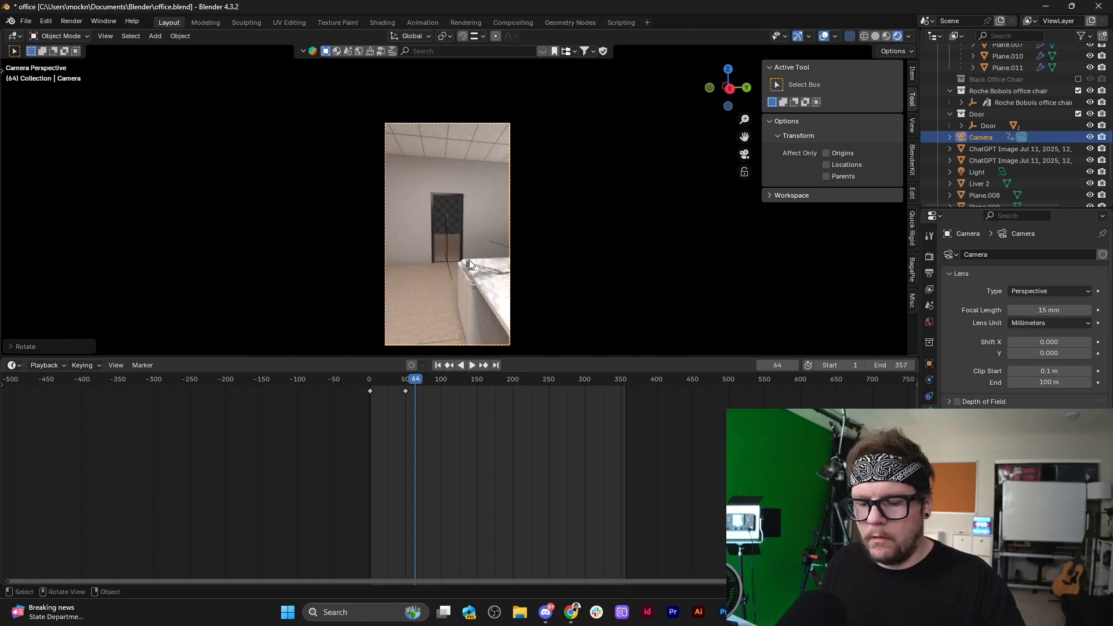
{"action": "key", "text": "i"}
Place the 3D cursor at the bottom of the doorway.
{"action": "scroll", "coordinate": [449, 266], "scroll_direction": "up", "scroll_amount": 5}
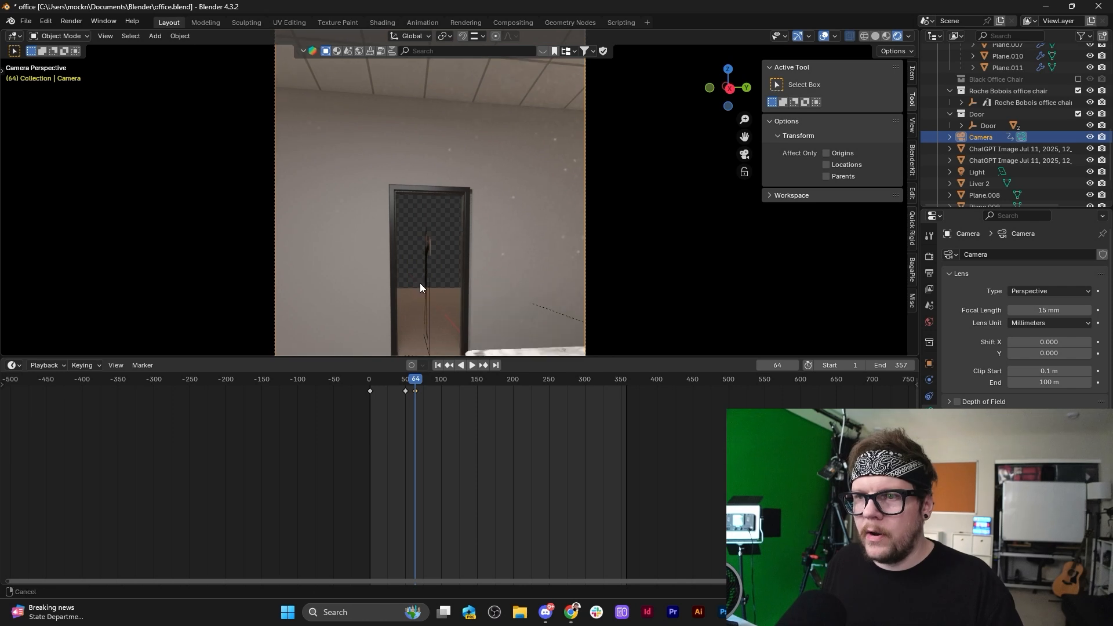
{"action": "middle_click_drag", "start_coordinate": [420, 282], "coordinate": [422, 284], "text": "shift"}
{"action": "right_click", "coordinate": [423, 273], "text": "shift"}
Start importing an image as a mesh plane and browse the Downloads folder in a maximized file browser.
{"action": "key", "text": "shift+a"}
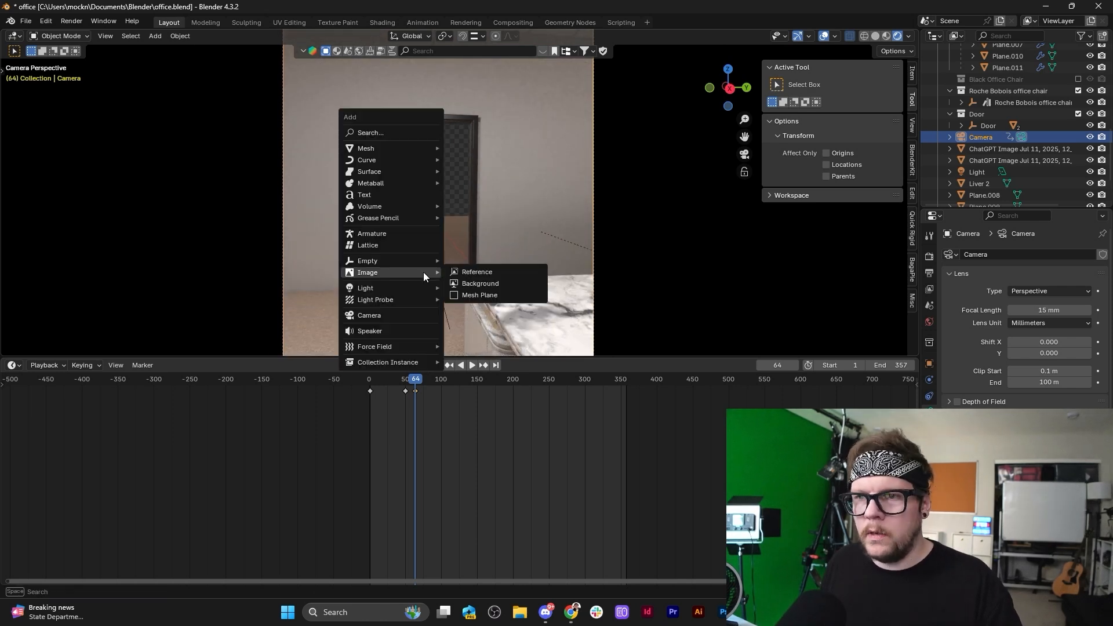
{"action": "left_click", "coordinate": [484, 292]}
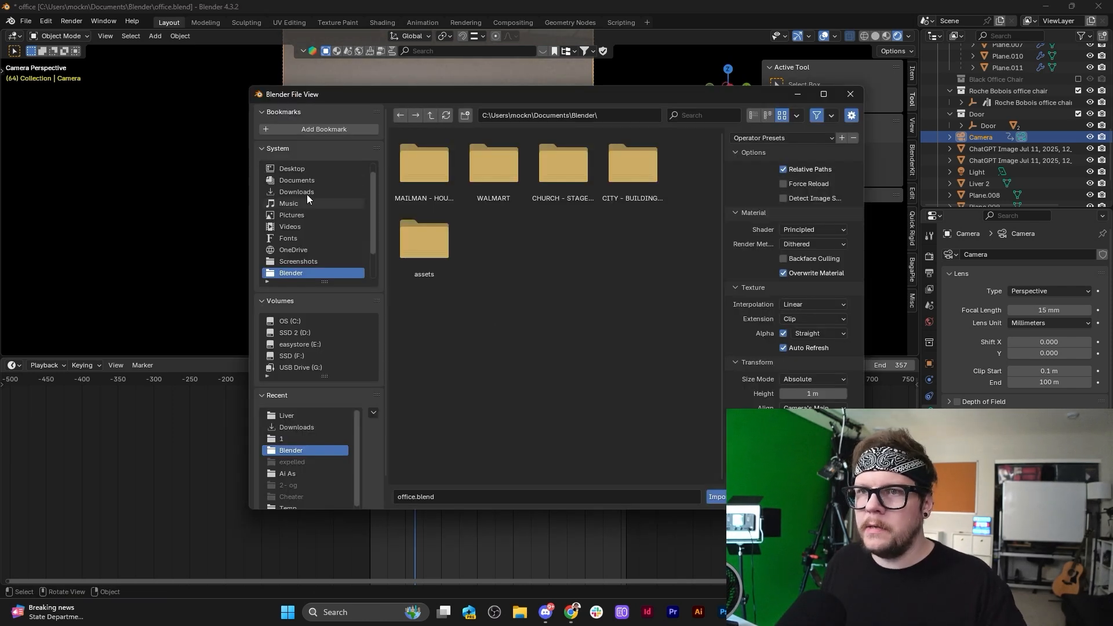
{"action": "left_click", "coordinate": [307, 194]}
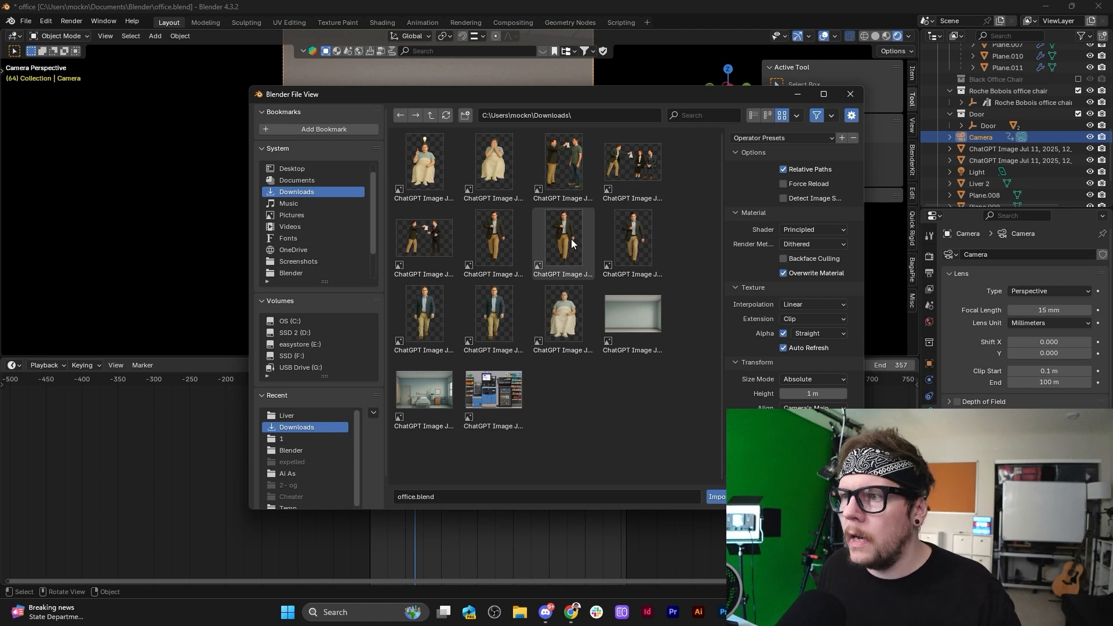
{"action": "left_click", "coordinate": [823, 94]}
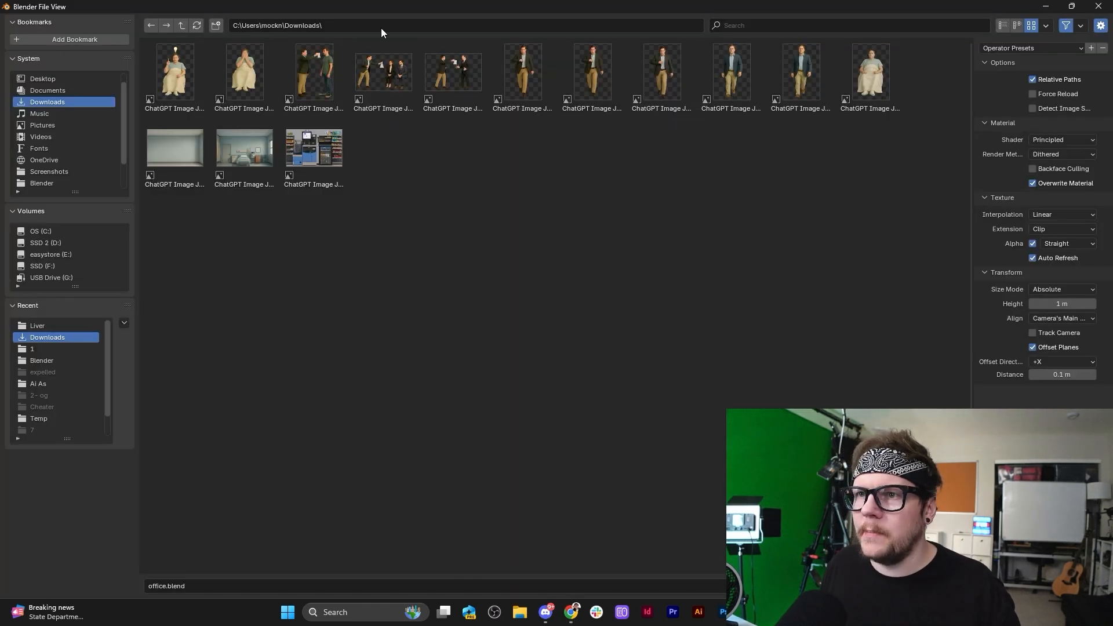
Enlarge the file browser thumbnails to size 256 to compare the character images.
{"action": "left_click", "coordinate": [1045, 26]}
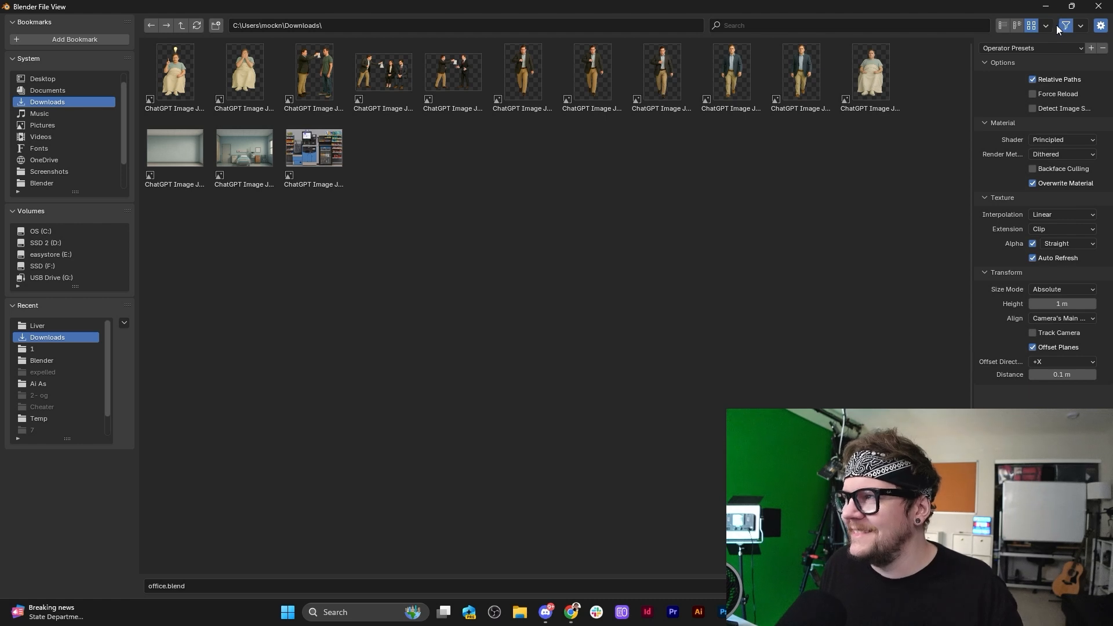
{"action": "left_click", "coordinate": [1045, 26]}
{"action": "left_click_drag", "start_coordinate": [1088, 48], "coordinate": [1108, 48]}
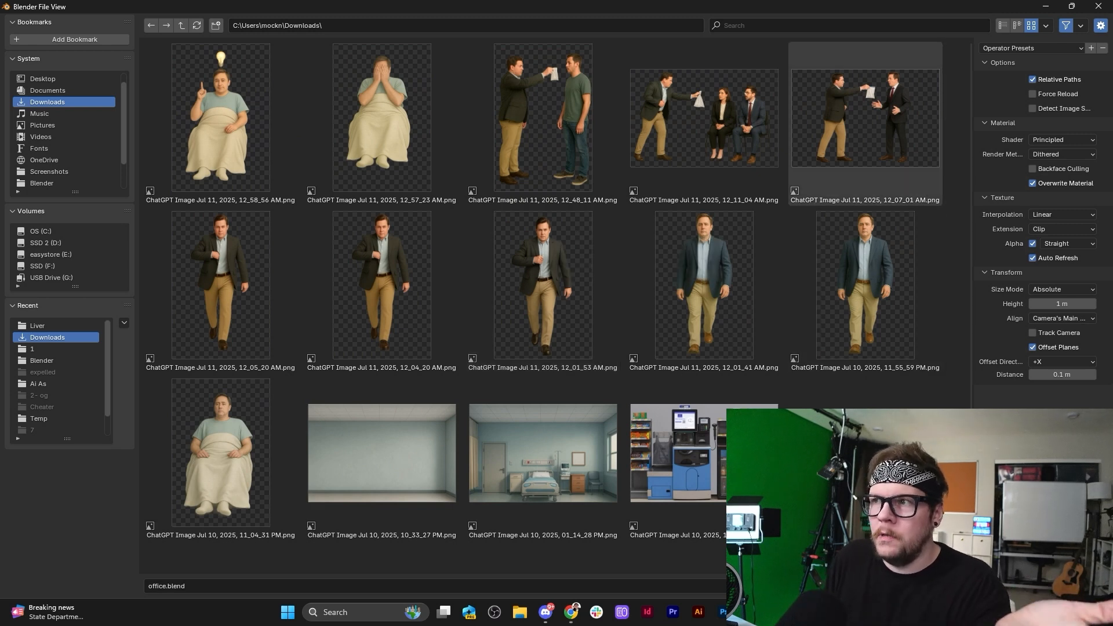
{"action": "left_click", "coordinate": [541, 272]}
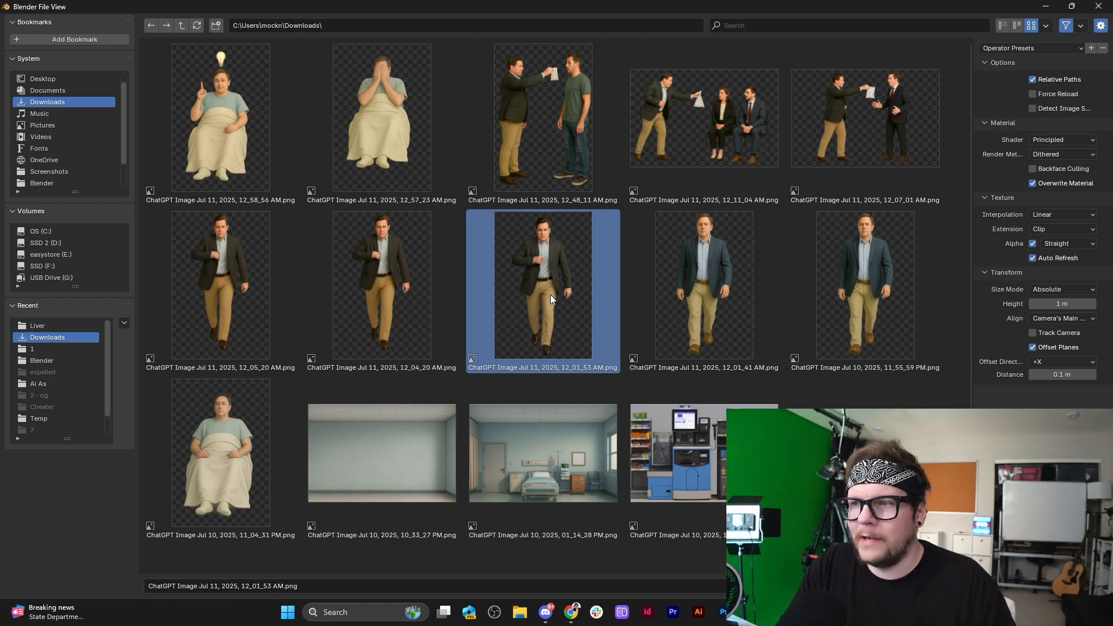
{"action": "left_click", "coordinate": [1047, 26]}
{"action": "left_click_drag", "start_coordinate": [1047, 49], "coordinate": [1050, 49]}
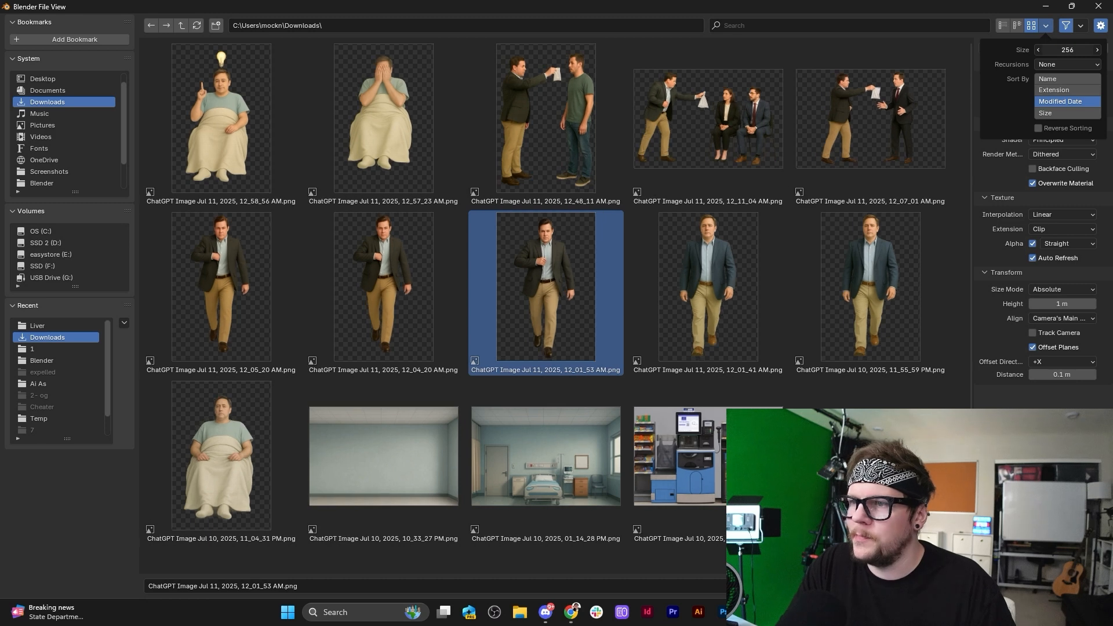
Import "ChatGPT Image Jul 11, 2025, 12_01_53 AM.png" as a mesh plane.
{"action": "left_click", "coordinate": [404, 318]}
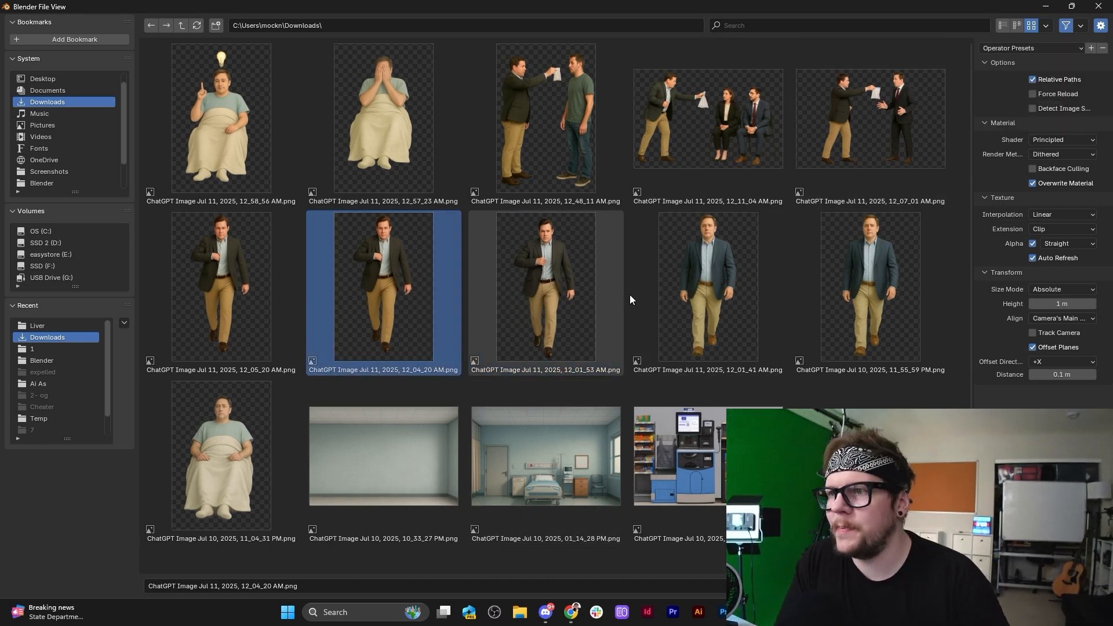
{"action": "left_click", "coordinate": [598, 285]}
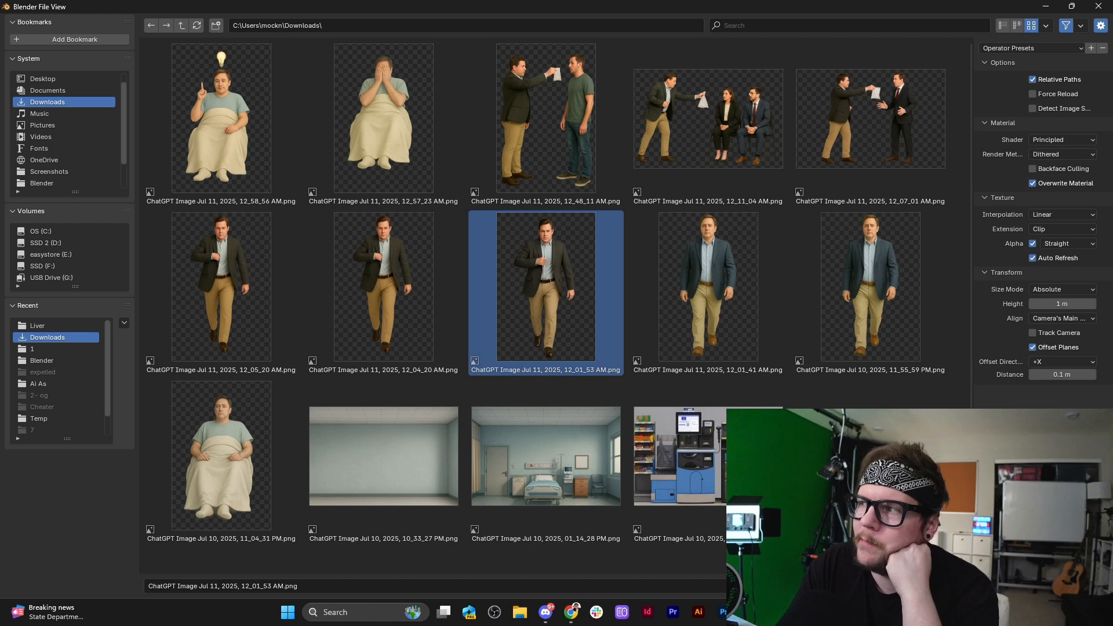
{"action": "key", "text": "Return"}
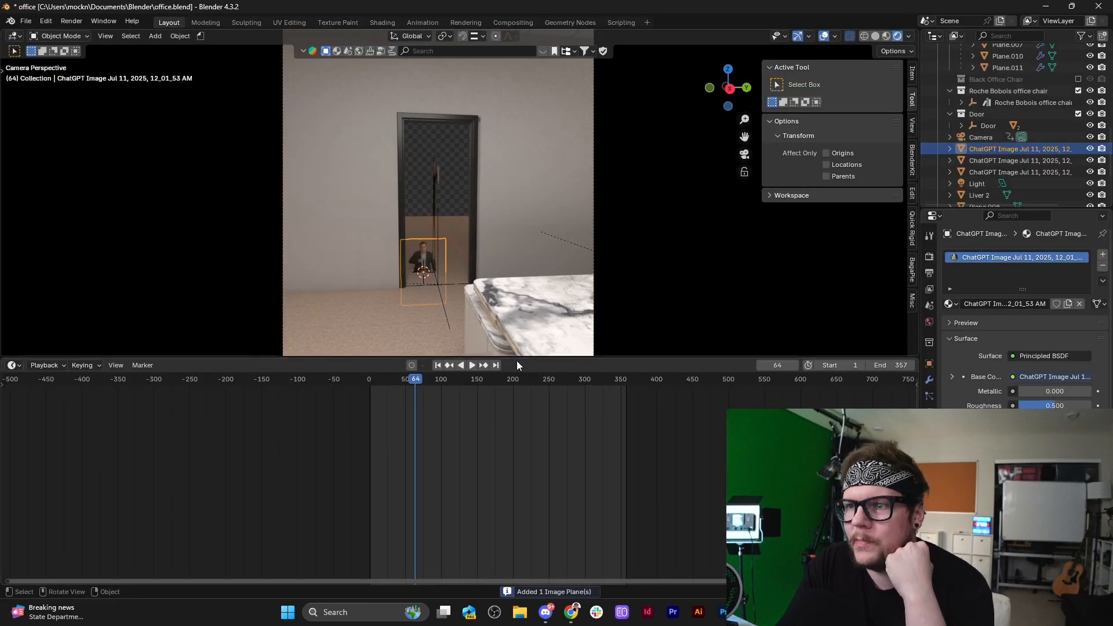
Enter Edit Mode on the imported image plane and turn off Correct Face Attributes.
{"action": "key", "text": "Tab"}
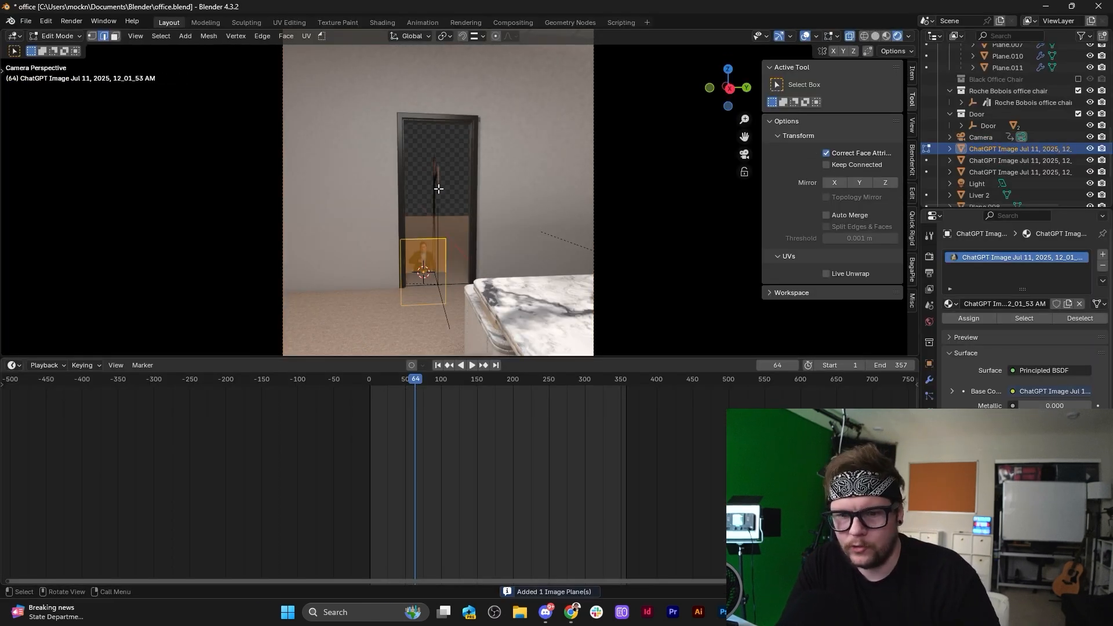
{"action": "key", "text": "g"}
{"action": "key", "text": "z"}
{"action": "right_click", "coordinate": [454, 165]}
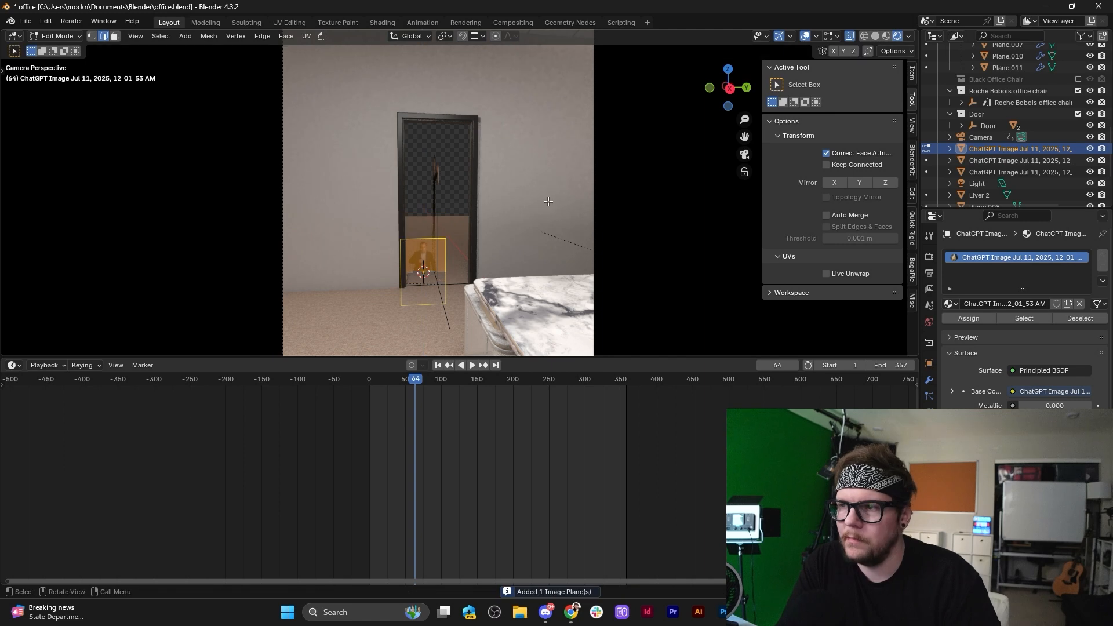
{"action": "key", "text": "q"}
{"action": "left_click", "coordinate": [504, 223]}
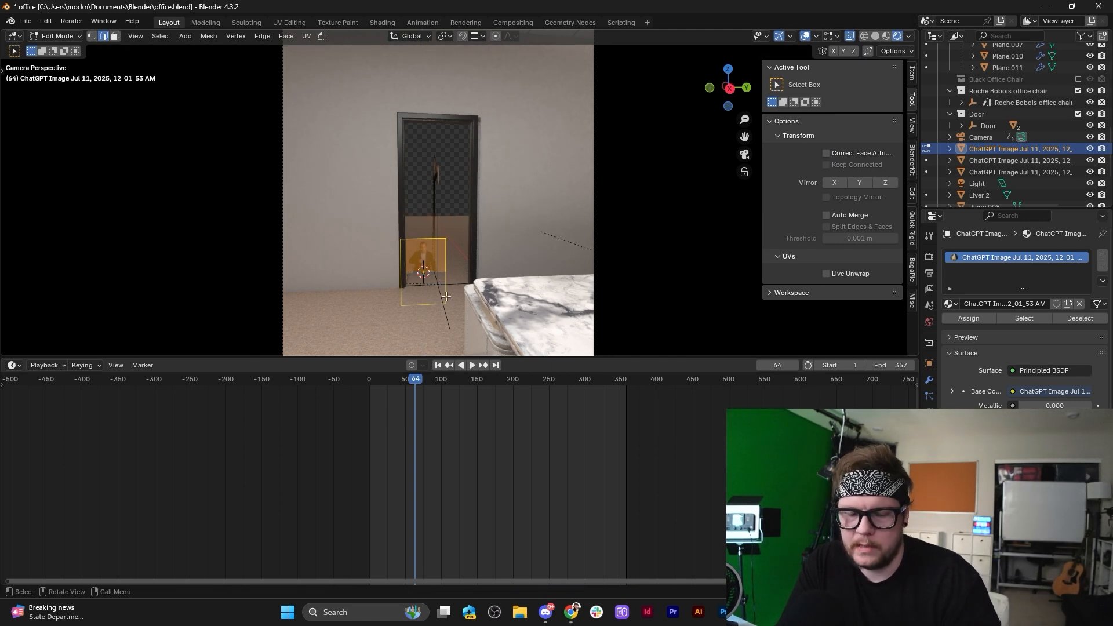
Move the image plane's geometry up along Z until its lower edge meets the origin, and return to Object Mode.
{"action": "key", "text": "g"}
{"action": "key", "text": "z"}
{"action": "left_click", "coordinate": [459, 265]}
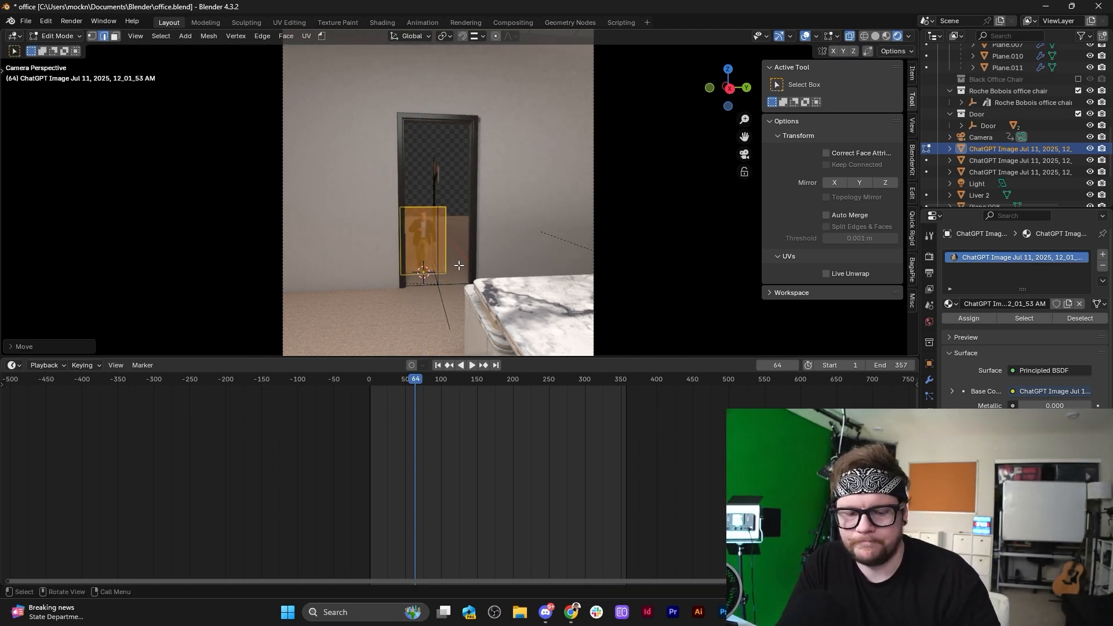
{"action": "key", "text": "Tab"}
Scale the man's image plane up to nearly the door's height and move it about 0.09 m along global X.
{"action": "key", "text": "s"}
{"action": "left_click", "coordinate": [501, 262]}
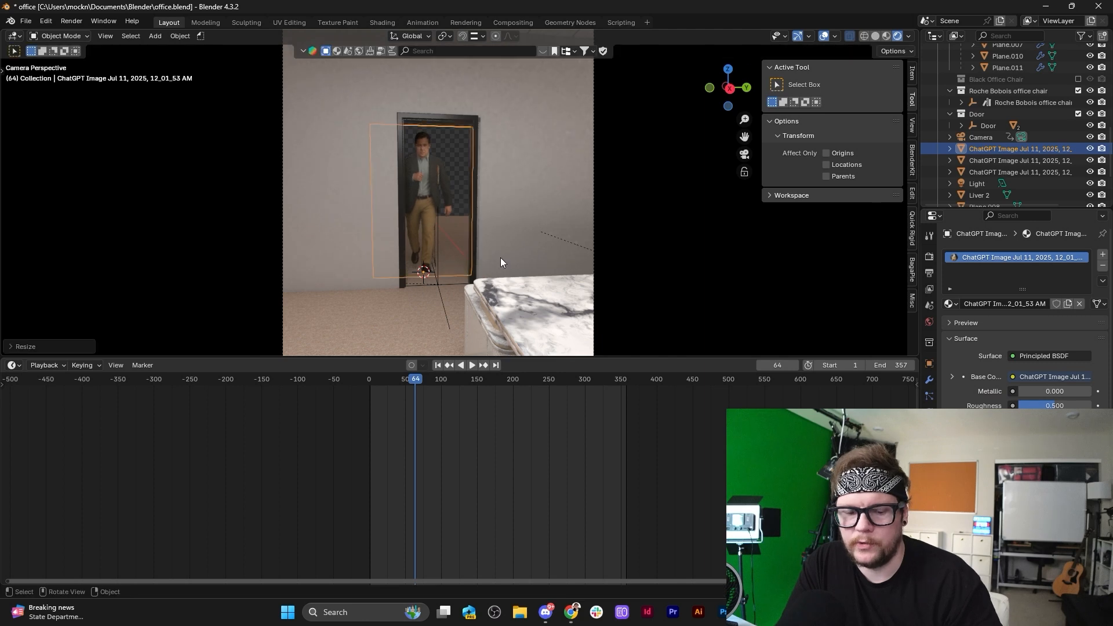
{"action": "key", "text": "g"}
{"action": "key", "text": "x"}
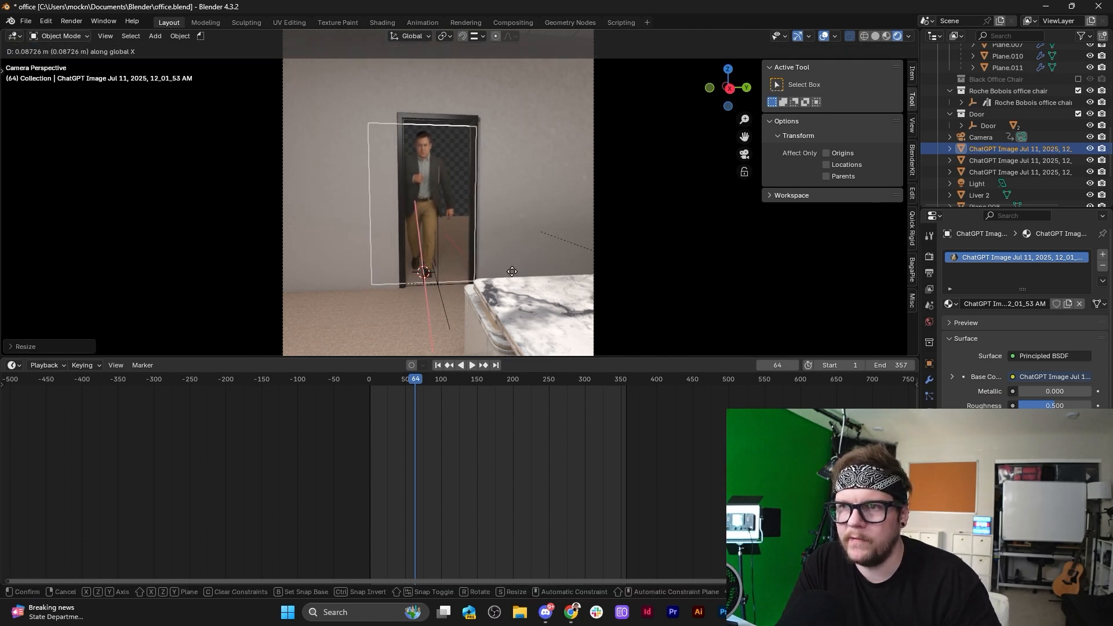
{"action": "left_click", "coordinate": [512, 271]}
Scale the man's image plane down to about 0.91 and set its material's Roughness to 1.000.
{"action": "key", "text": "s"}
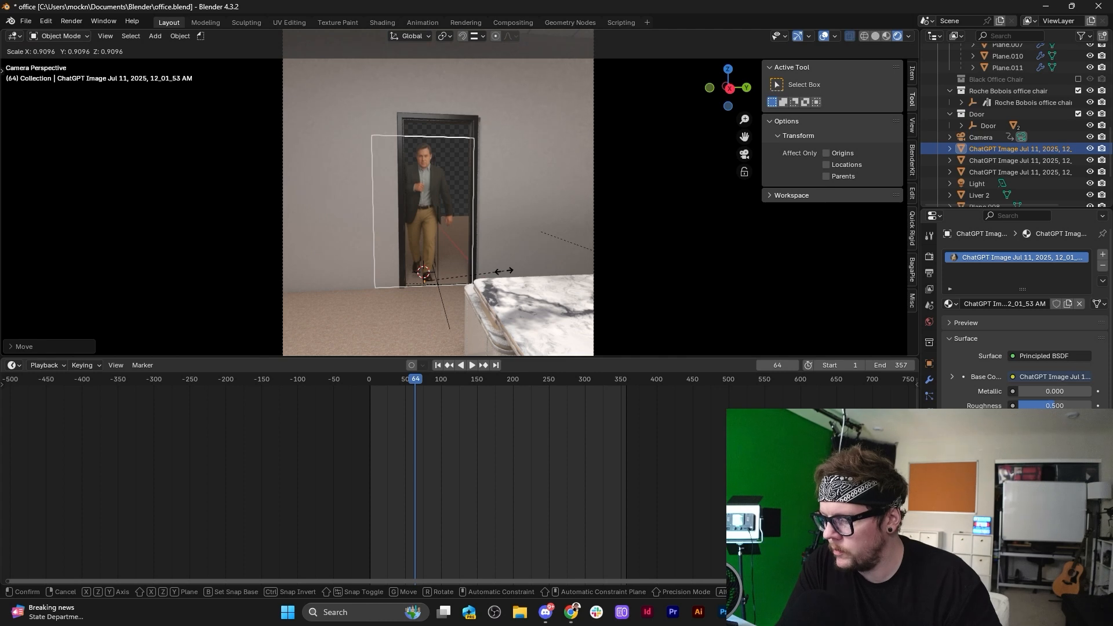
{"action": "left_click", "coordinate": [503, 270]}
{"action": "key", "text": "s"}
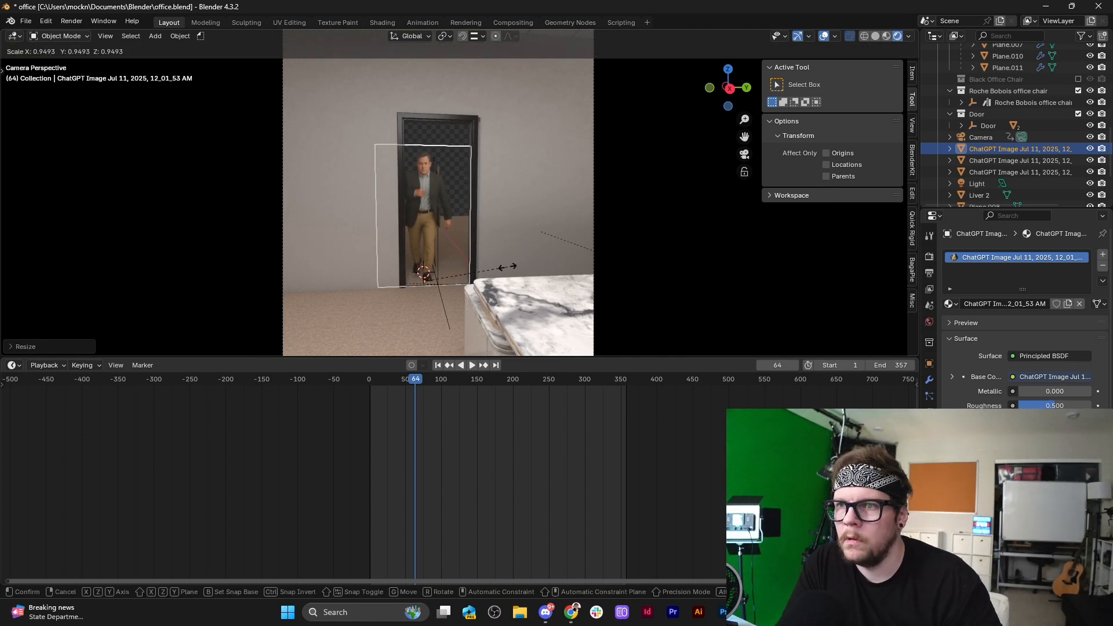
{"action": "left_click", "coordinate": [510, 267]}
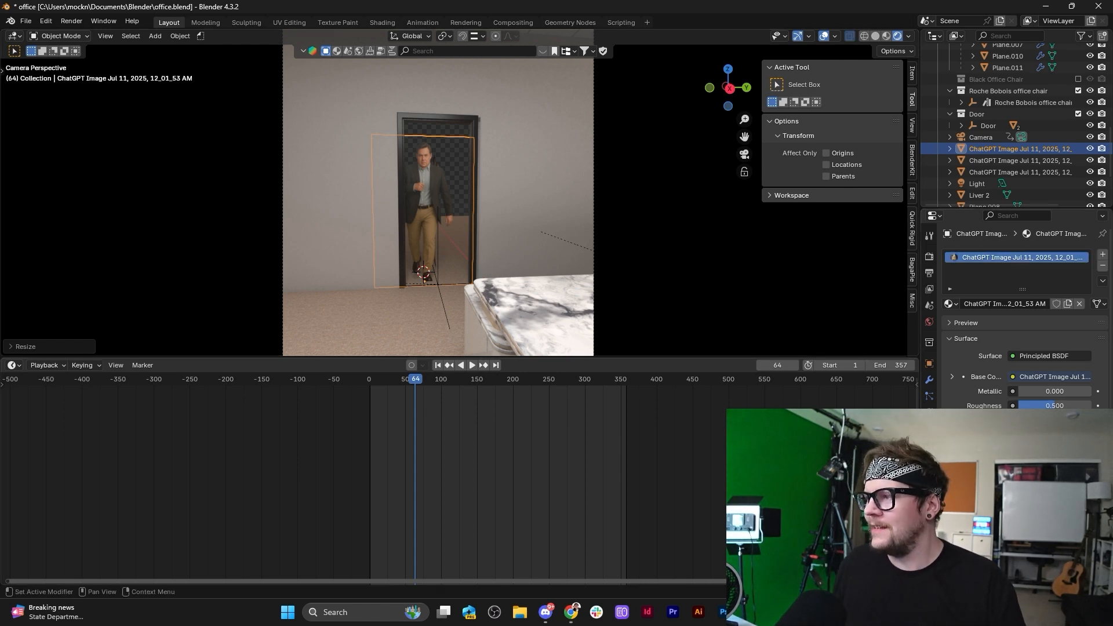
{"action": "left_click_drag", "start_coordinate": [1041, 406], "coordinate": [1092, 406]}
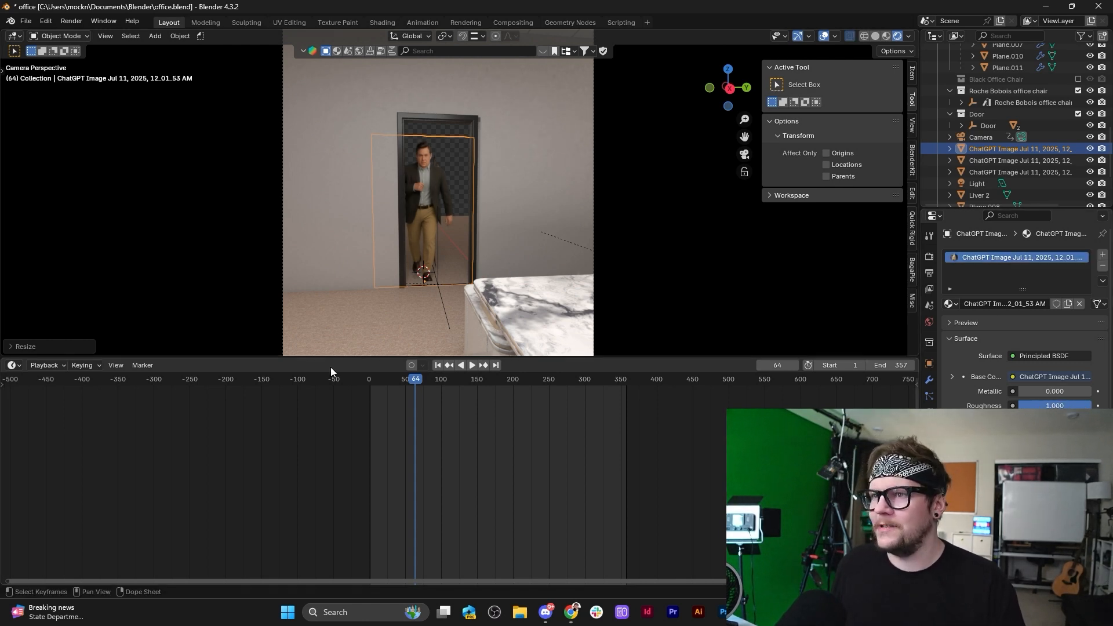
Move the man's plane about 0.2 m along global Y and 0.23 m along global X, and keyframe it at frame 64.
{"action": "key", "text": "g"}
{"action": "key", "text": "x"}
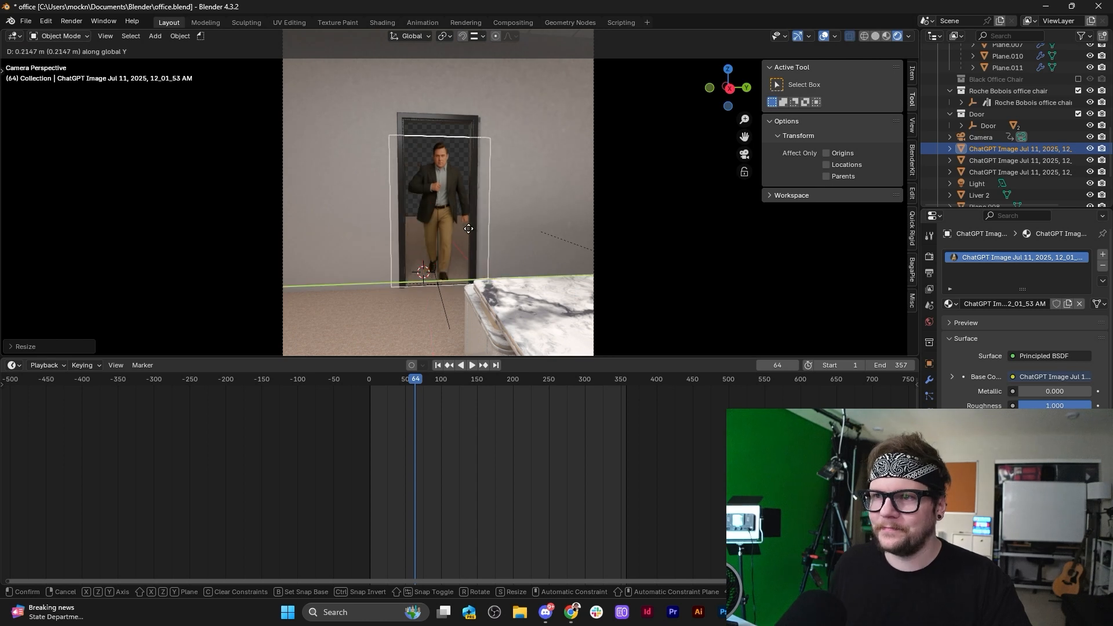
{"action": "left_click", "coordinate": [464, 231]}
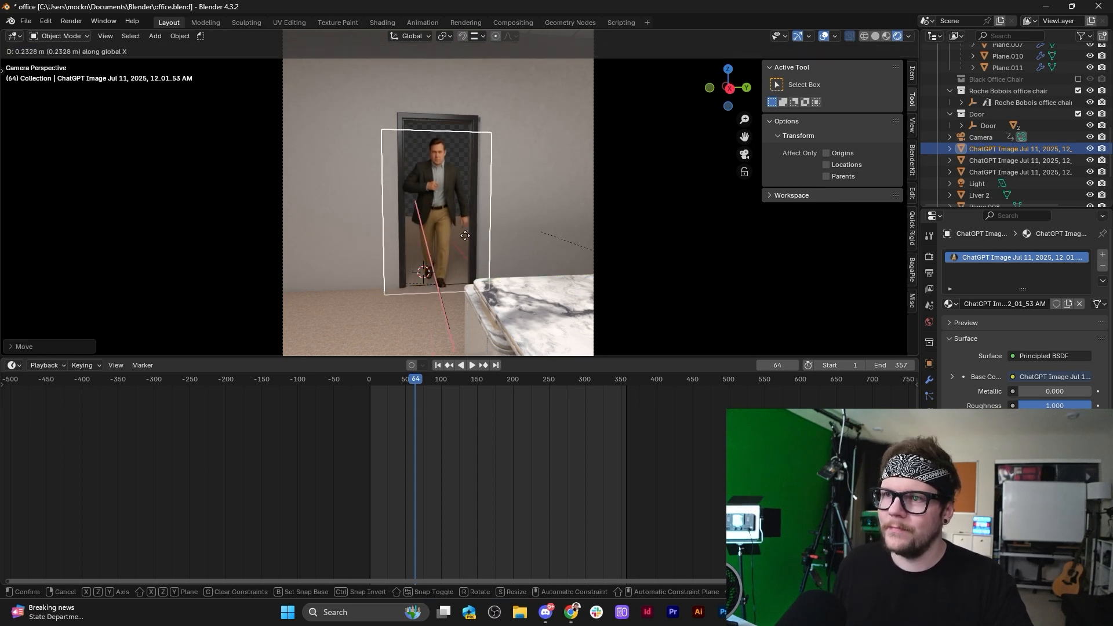
{"action": "left_click", "coordinate": [466, 239]}
{"action": "key", "text": "i"}
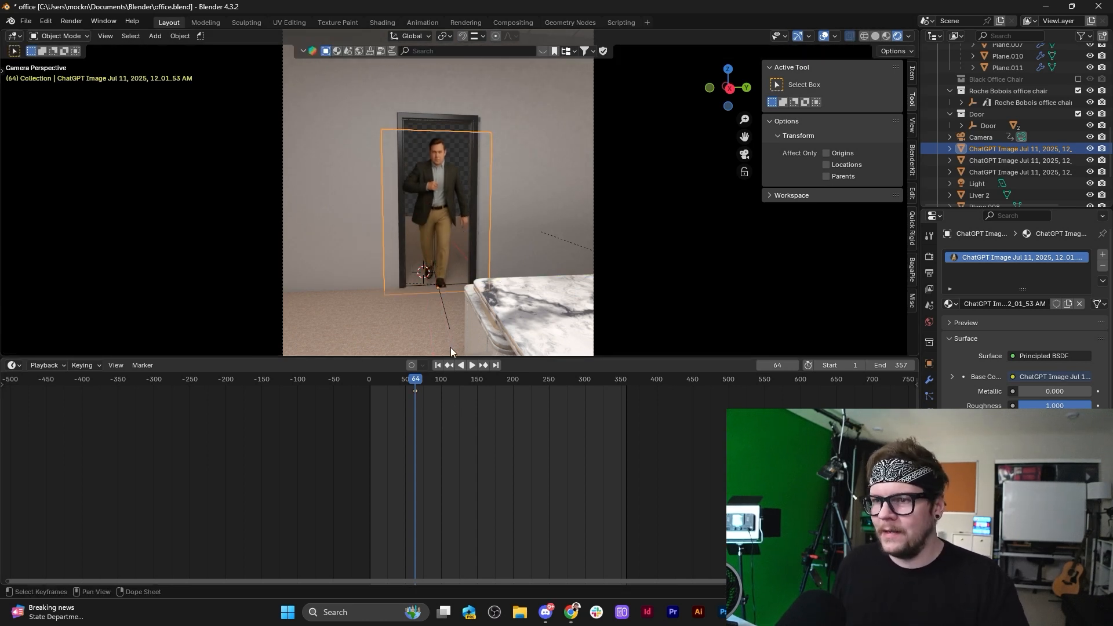
Play the animation from the start and examine the man's plane in the doorway from the side and front.
{"action": "left_click", "coordinate": [439, 366]}
{"action": "key", "text": "space"}
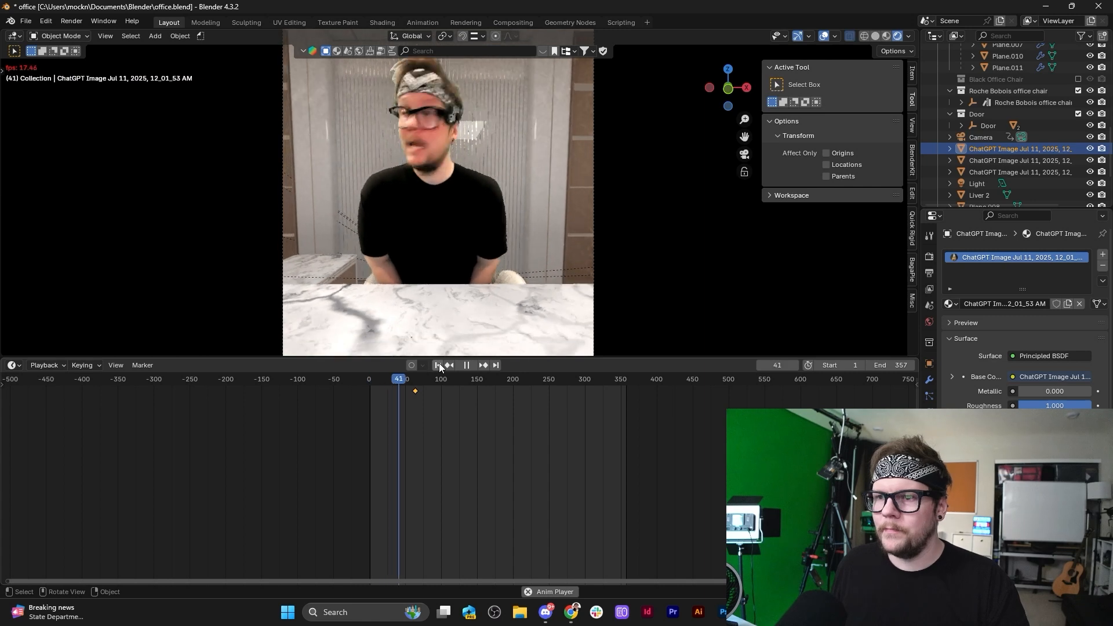
{"action": "key", "text": "space"}
{"action": "scroll", "coordinate": [450, 293], "scroll_direction": "down", "scroll_amount": 2}
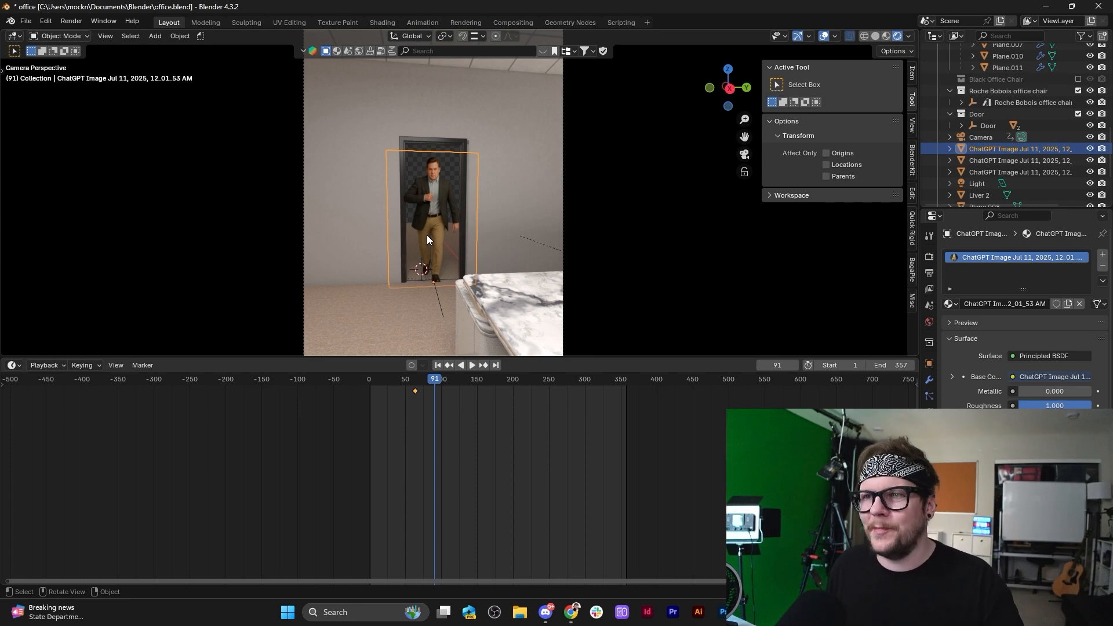
{"action": "middle_click_drag", "start_coordinate": [427, 235], "coordinate": [521, 260]}
{"action": "key", "text": "KP_Decimal"}
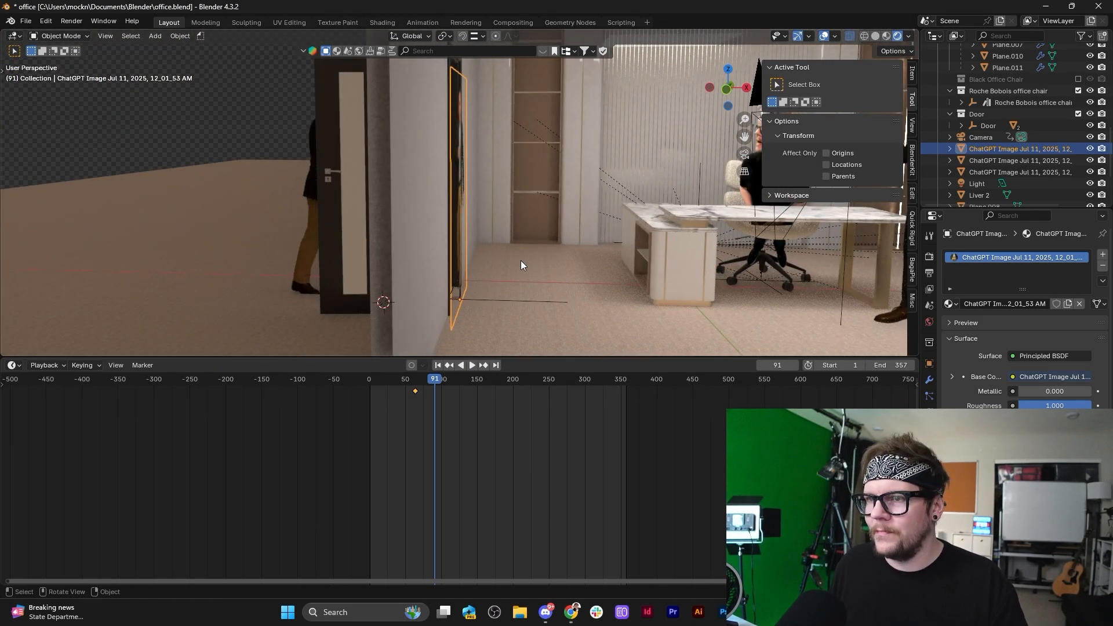
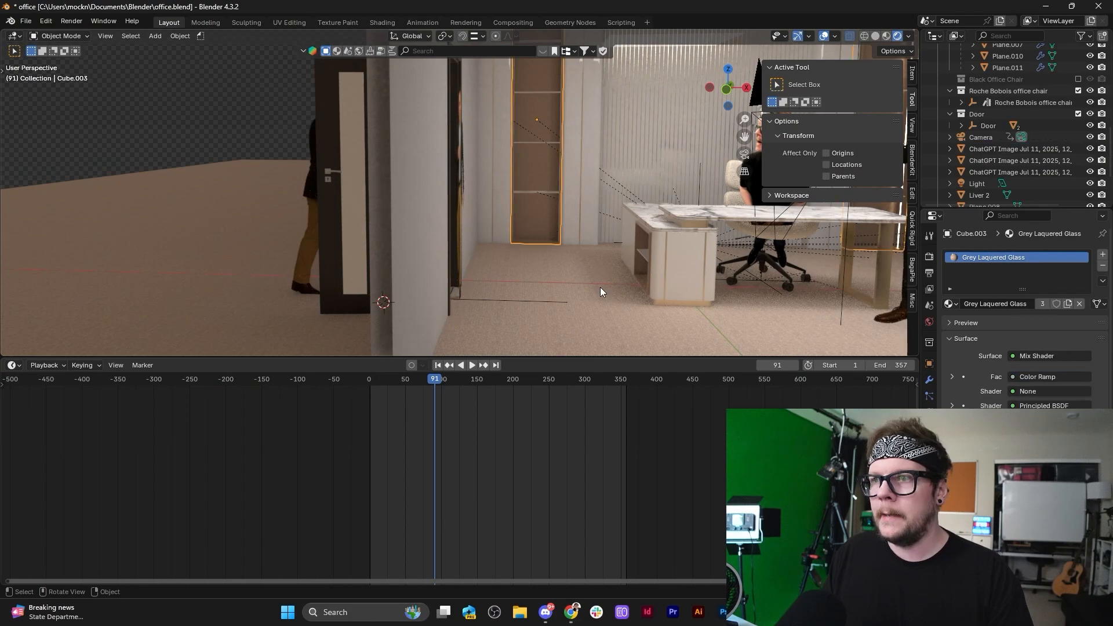
{"action": "scroll", "coordinate": [602, 278], "scroll_direction": "down", "scroll_amount": 3}
{"action": "middle_click_drag", "start_coordinate": [664, 263], "coordinate": [573, 263]}
{"action": "scroll", "coordinate": [485, 214], "scroll_direction": "down", "scroll_amount": 5}
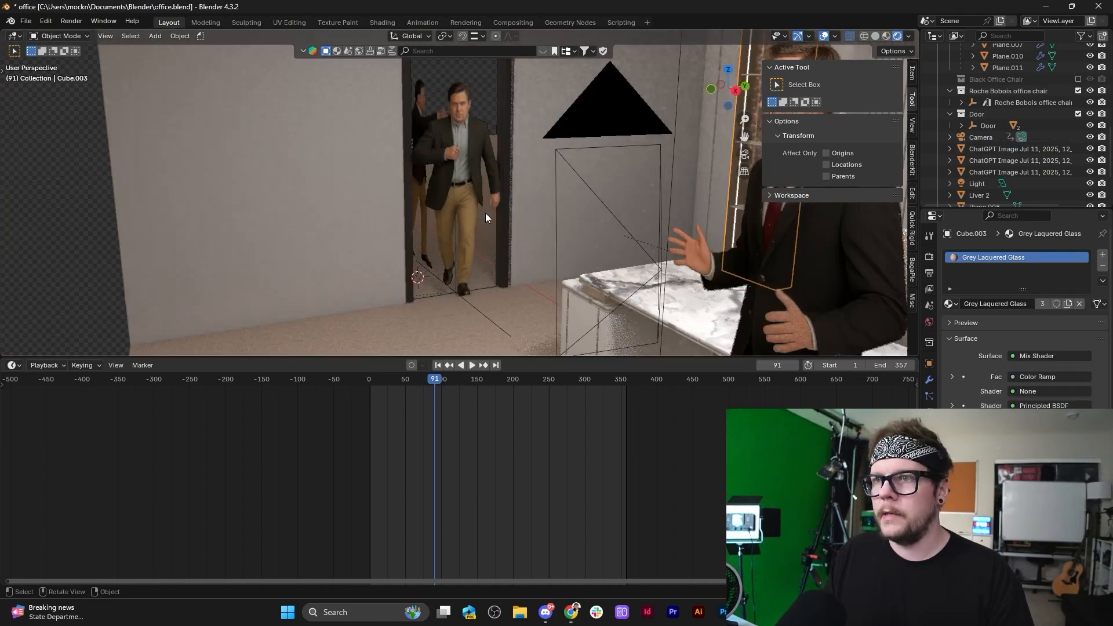
Select the man's plane, enable auto keying, and from frame 53 record it moving into the room during playback in front view.
{"action": "left_click", "coordinate": [445, 176]}
{"action": "left_click", "coordinate": [744, 154]}
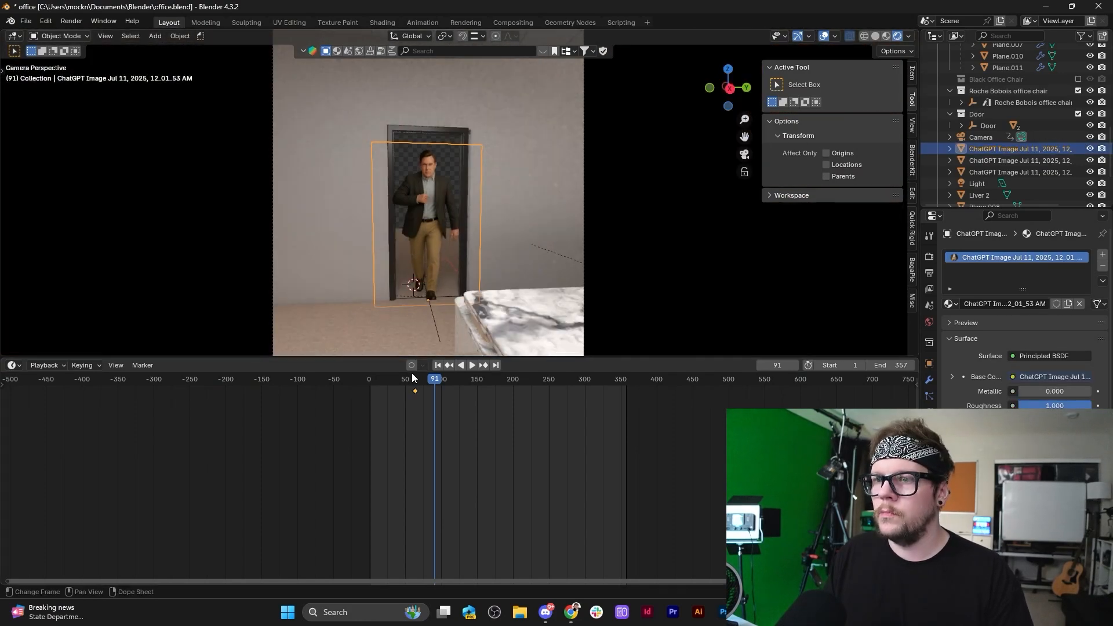
{"action": "middle_click_drag", "start_coordinate": [440, 290], "coordinate": [464, 262]}
{"action": "key", "text": "KP_1"}
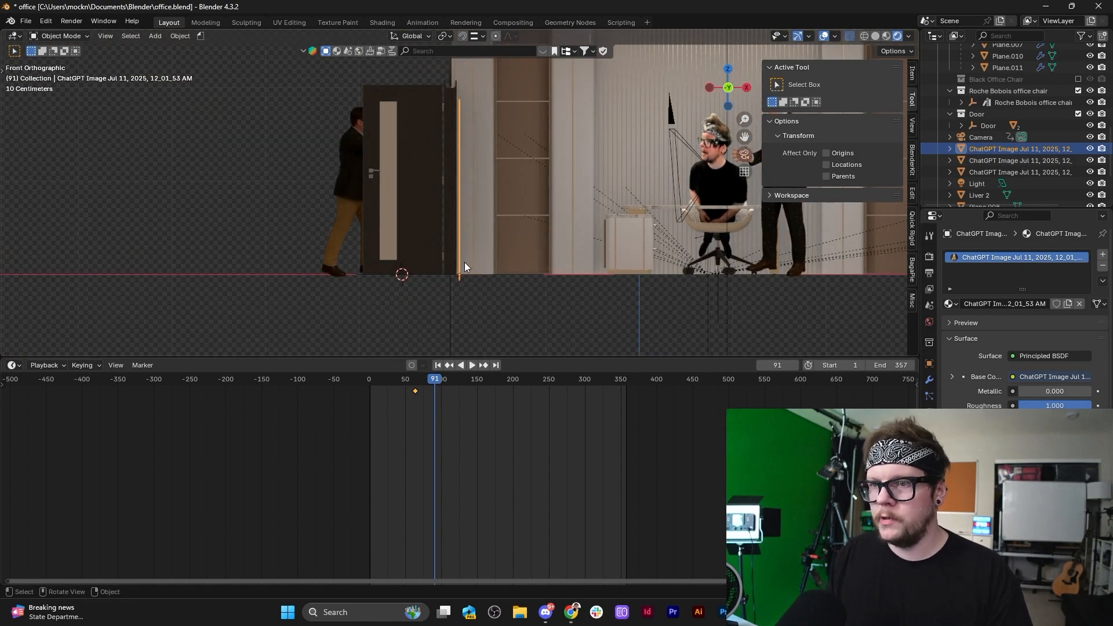
{"action": "left_click", "coordinate": [412, 365]}
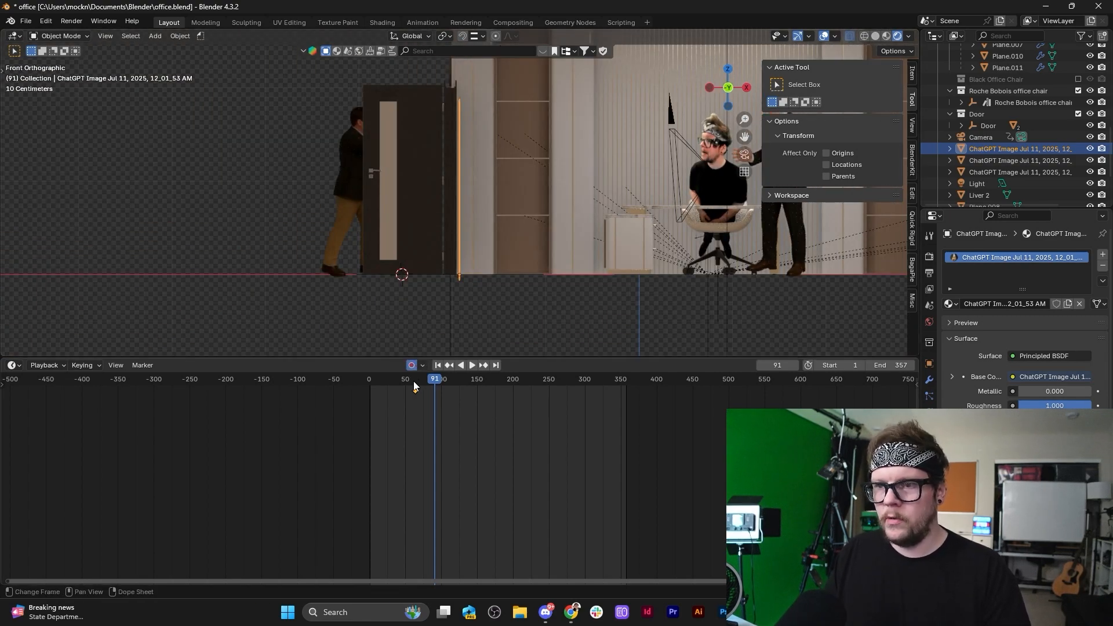
{"action": "left_click", "coordinate": [408, 383]}
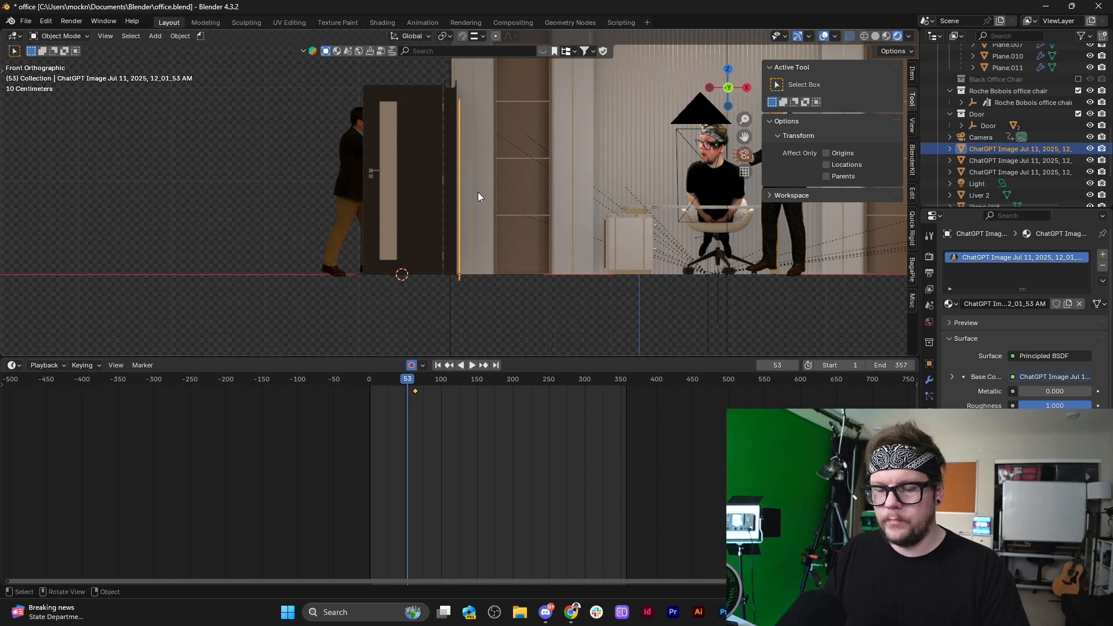
{"action": "key", "text": "space"}
{"action": "key", "text": "g"}
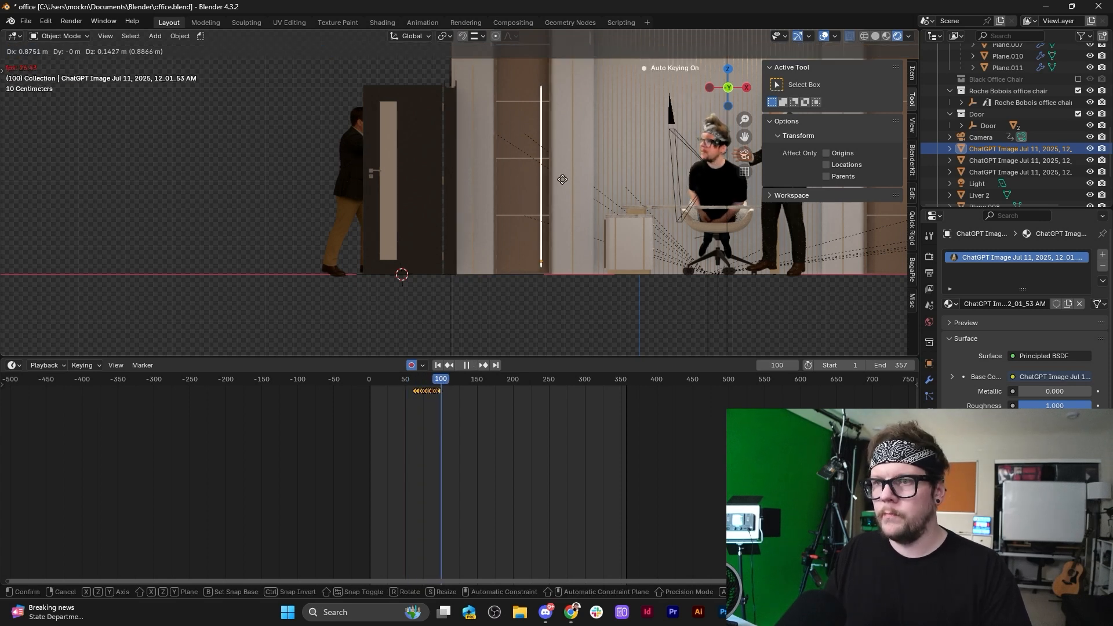
{"action": "left_click", "coordinate": [620, 174]}
{"action": "key", "text": "space"}
Replay the man's walk from the beginning through the camera view to check its path and framing.
{"action": "left_click", "coordinate": [744, 154]}
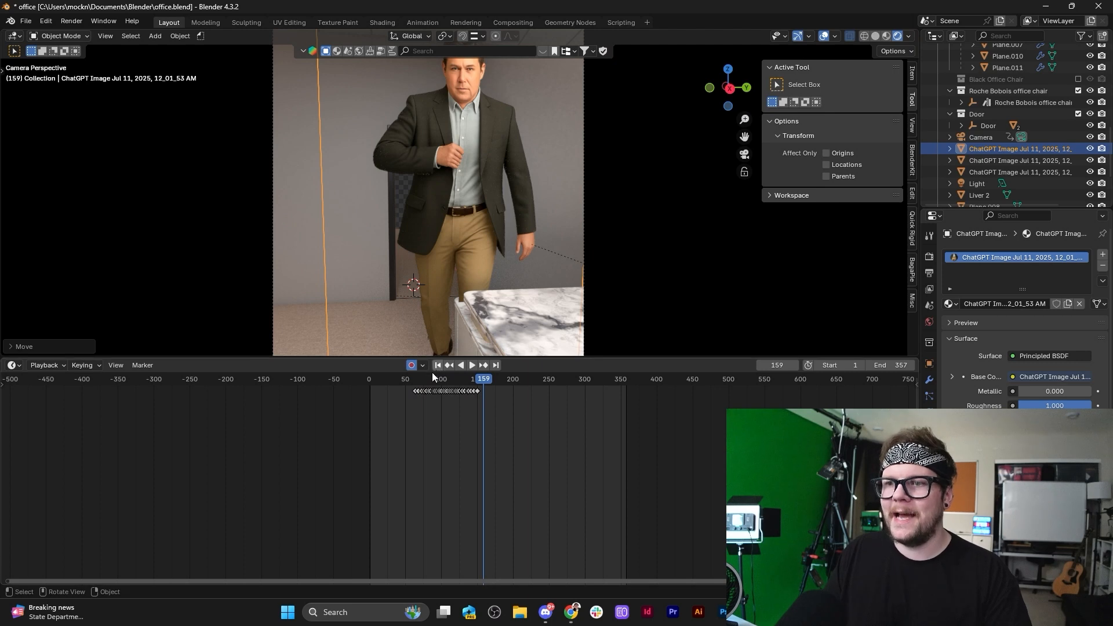
{"action": "left_click", "coordinate": [432, 374]}
{"action": "key", "text": "space"}
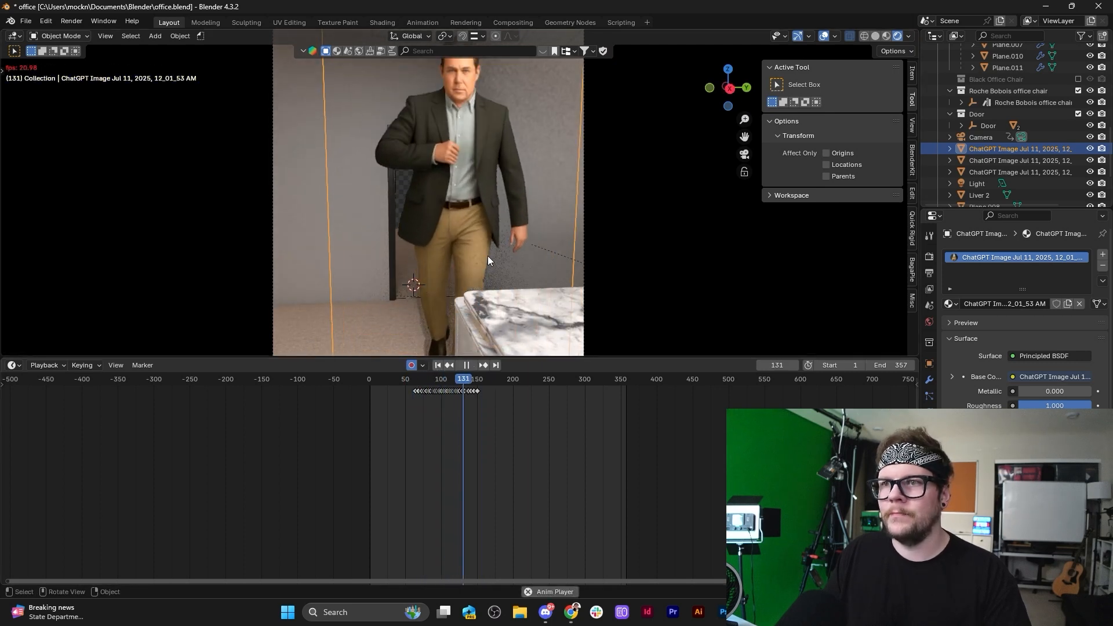
{"action": "key", "text": "space"}
{"action": "scroll", "coordinate": [496, 246], "scroll_direction": "down", "scroll_amount": 4}
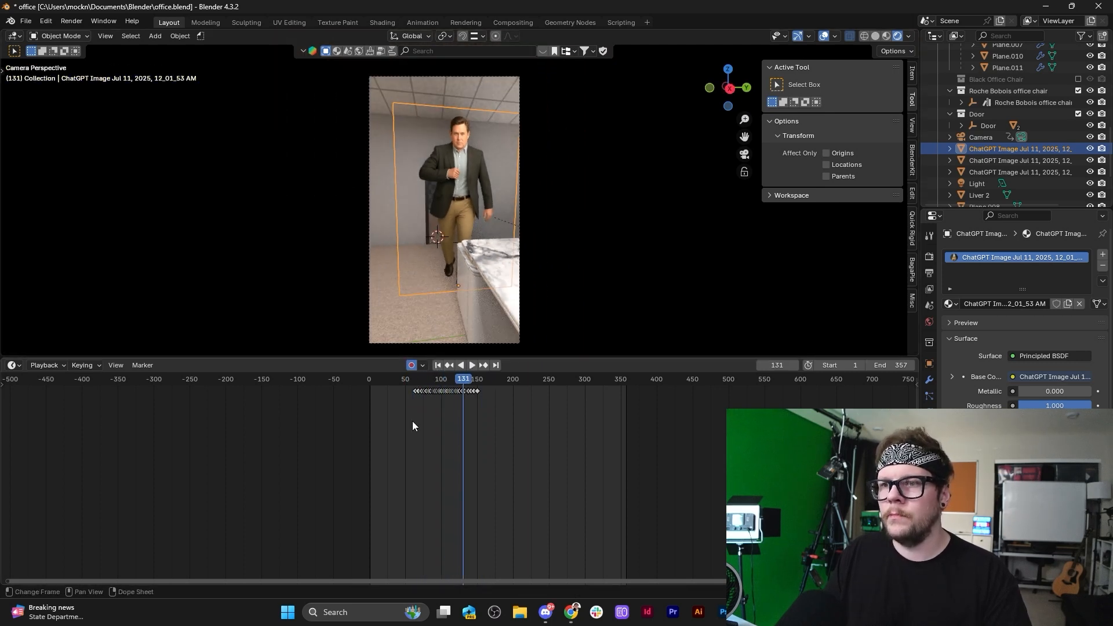
{"action": "key", "text": "shift+Left"}
{"action": "key", "text": "space"}
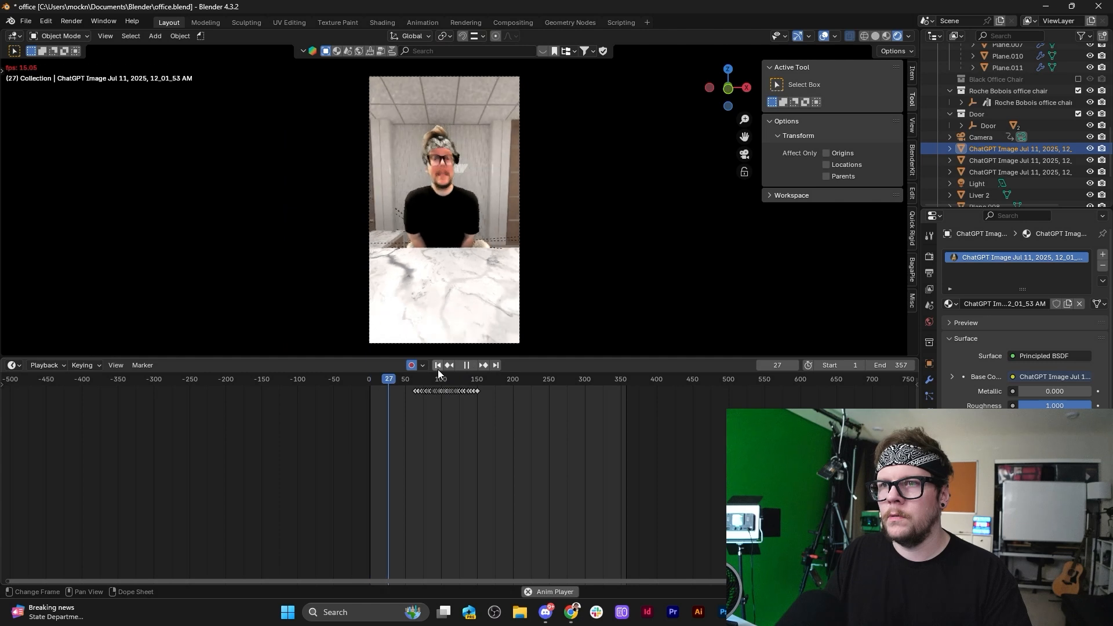
{"action": "key", "text": "space"}
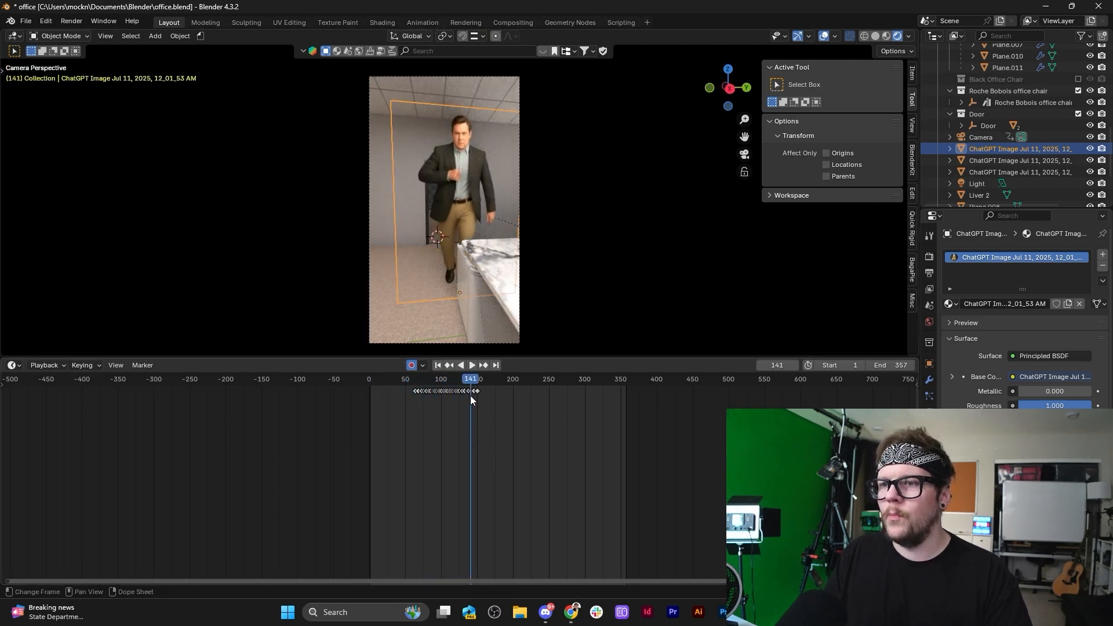
{"action": "scroll", "coordinate": [471, 399], "scroll_direction": "up", "scroll_amount": 2}
{"action": "scroll", "coordinate": [447, 228], "scroll_direction": "down", "scroll_amount": 1}
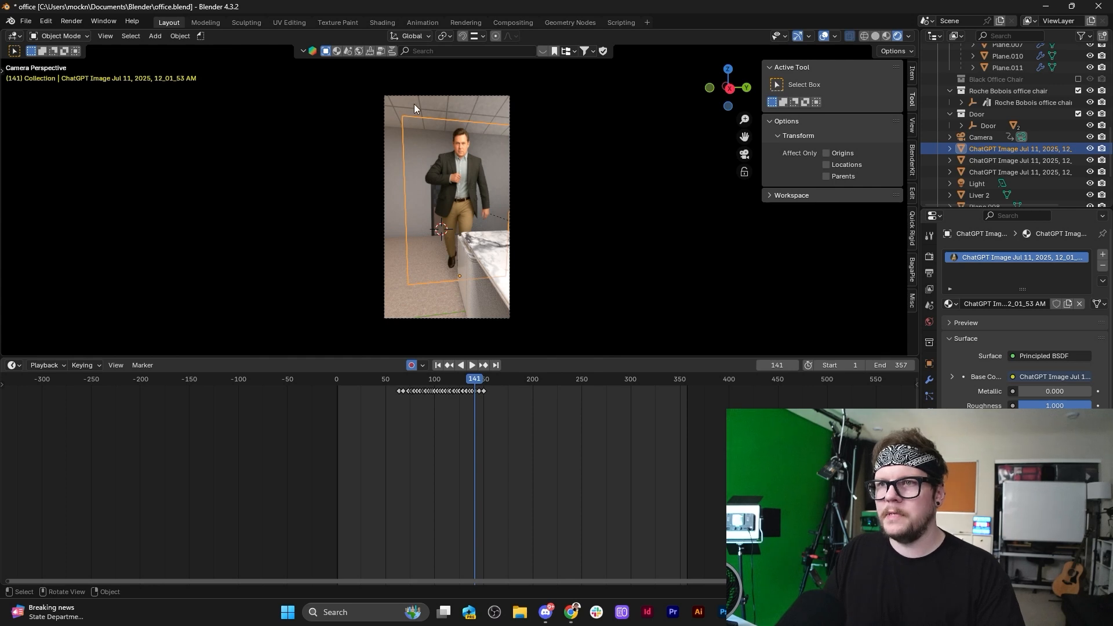
Record Y Delta Location changes on the man's plane during playback from frame 63, shifting his walk away from the desk.
{"action": "left_click", "coordinate": [930, 364]}
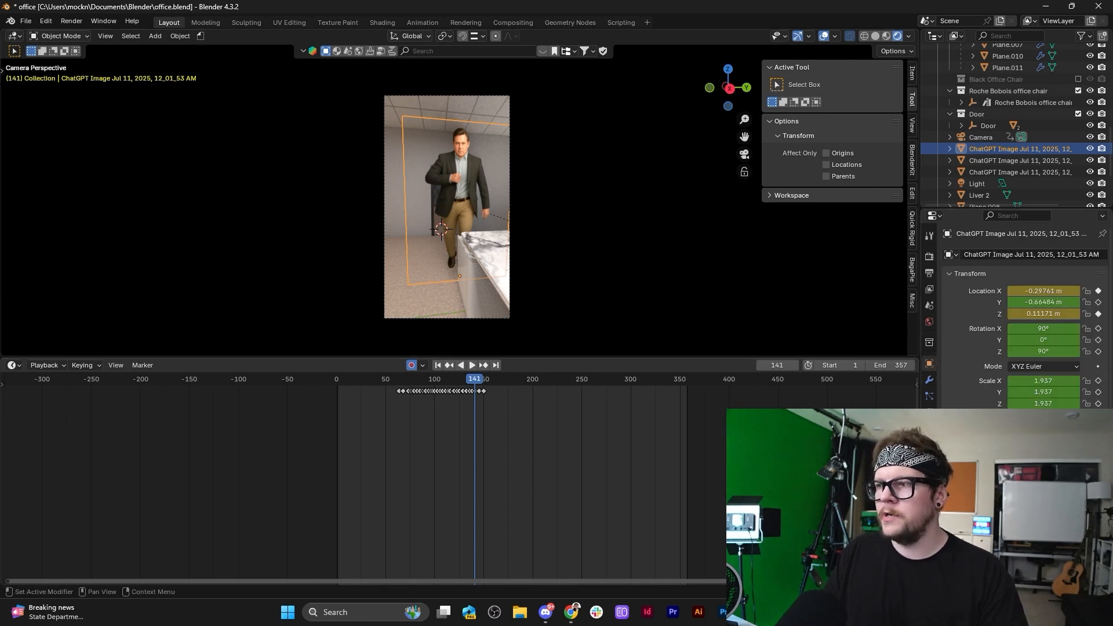
{"action": "left_click", "coordinate": [398, 384]}
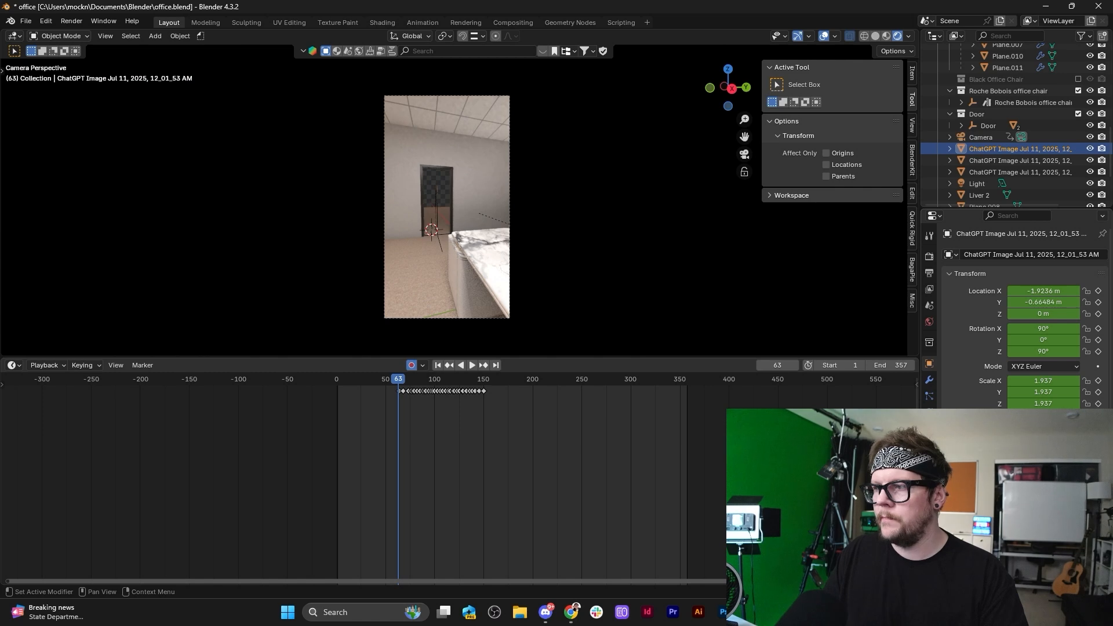
{"action": "key", "text": "space"}
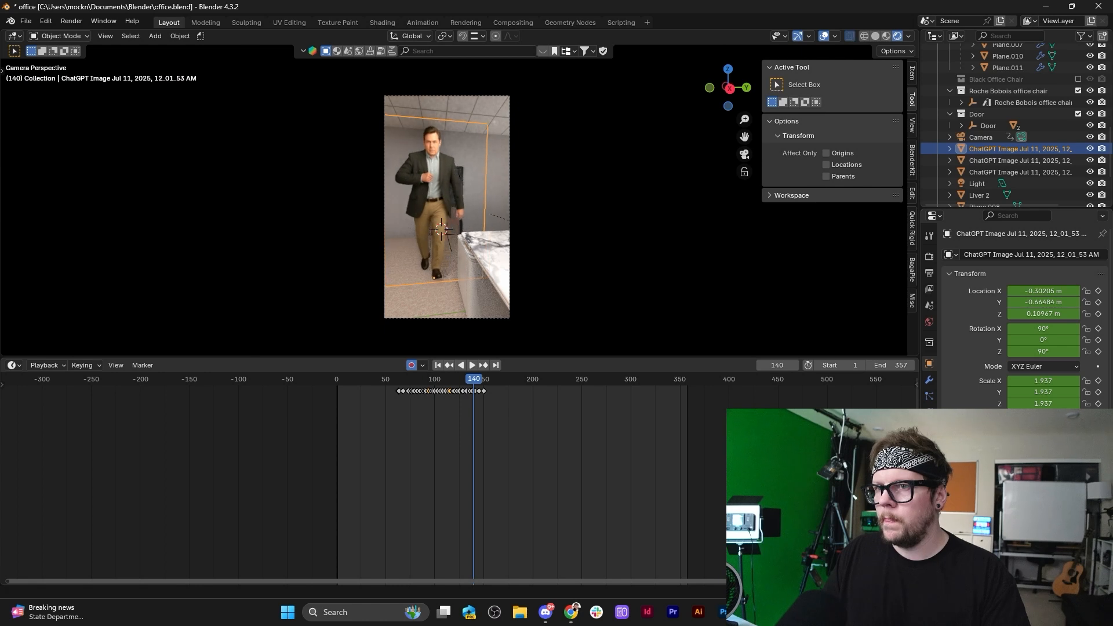
Replay the sideways-adjusted walk from frame 63 and scrub back to frame 84 to inspect the man in the doorway.
{"action": "key", "text": "space"}
{"action": "key", "text": "space"}
{"action": "key", "text": "space"}
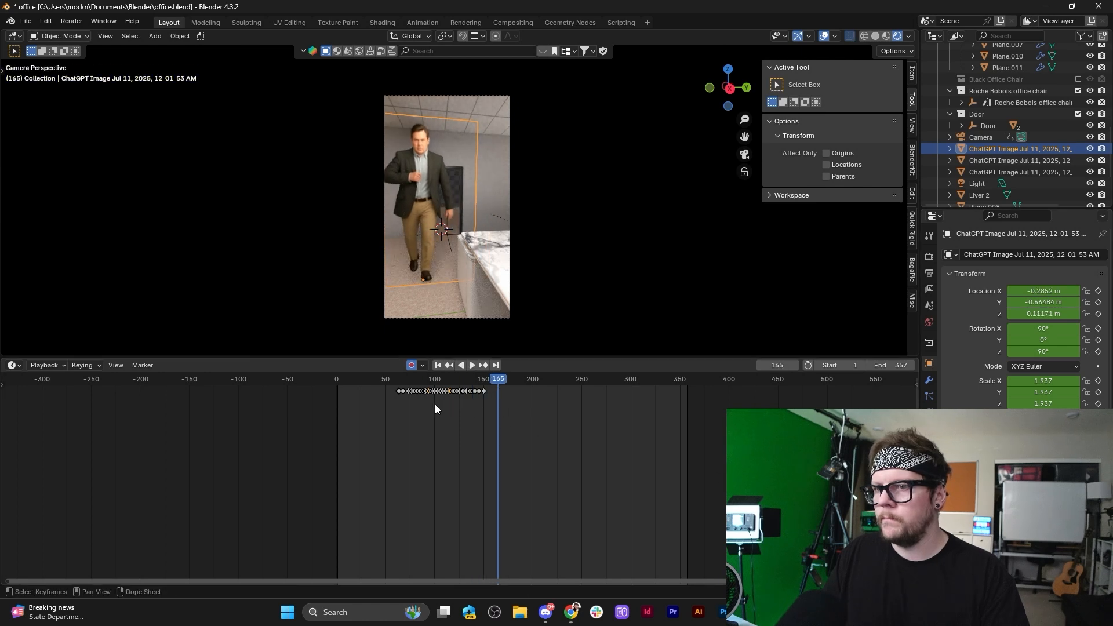
{"action": "left_click", "coordinate": [399, 385]}
{"action": "key", "text": "space"}
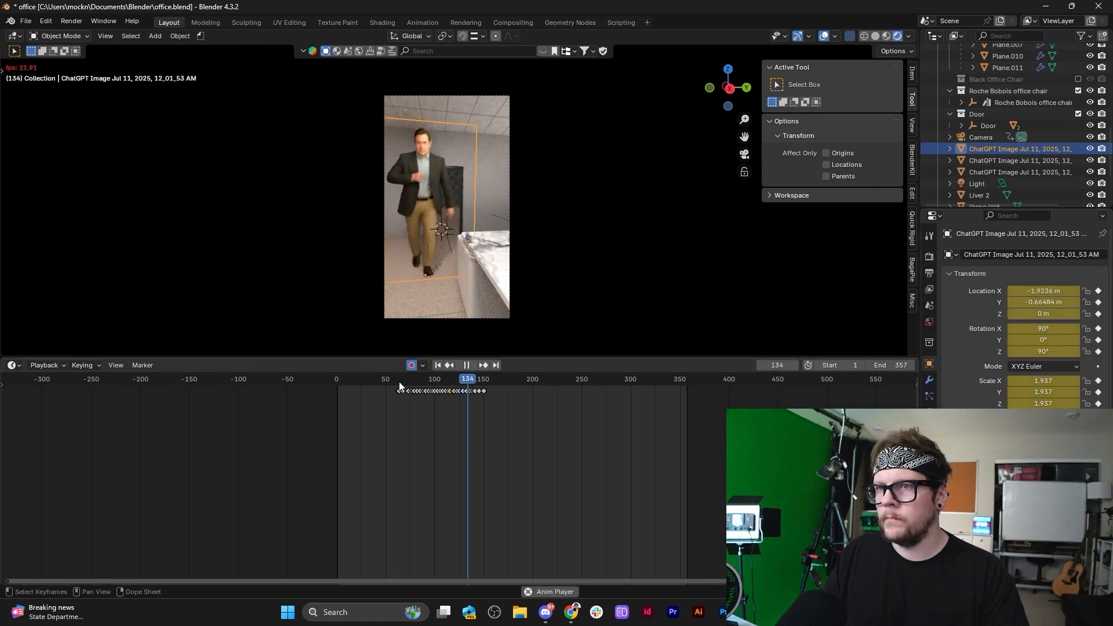
{"action": "key", "text": "space"}
{"action": "left_click_drag", "start_coordinate": [455, 380], "coordinate": [418, 380]}
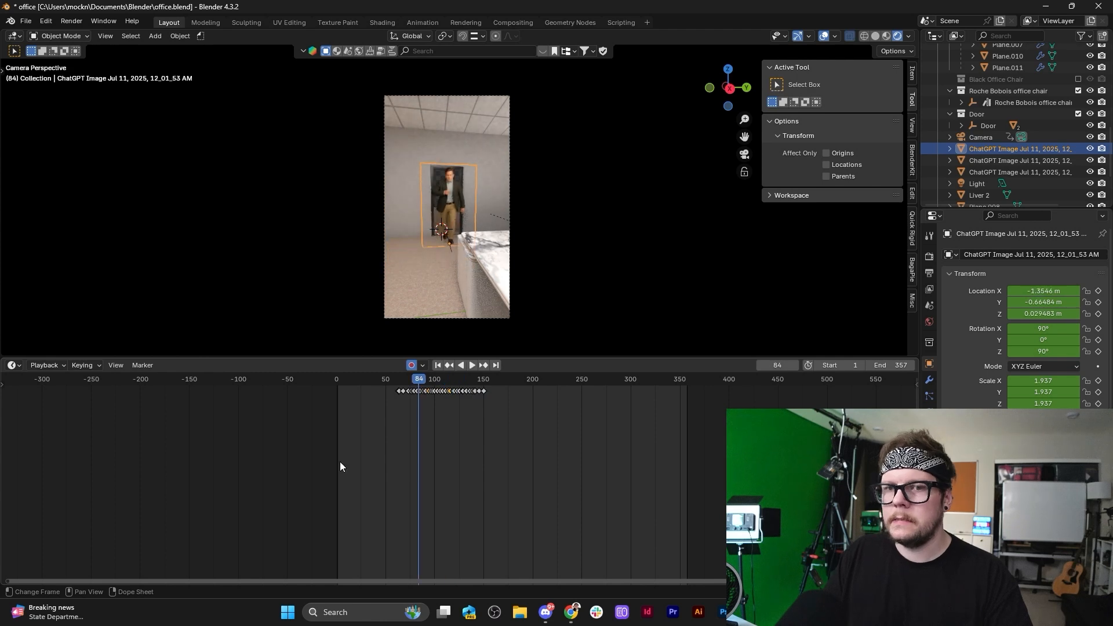
Show the timeline's channel list and expand it down to the man's plane's individual Object Transforms channels.
{"action": "left_click", "coordinate": [5, 383]}
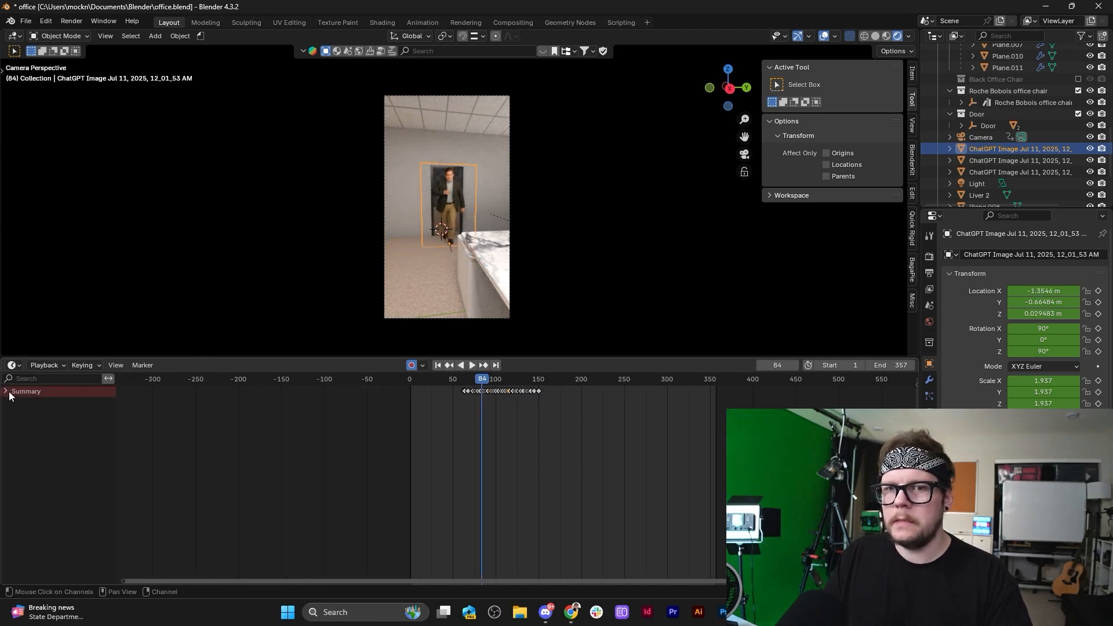
{"action": "left_click", "coordinate": [7, 392]}
{"action": "left_click", "coordinate": [14, 423]}
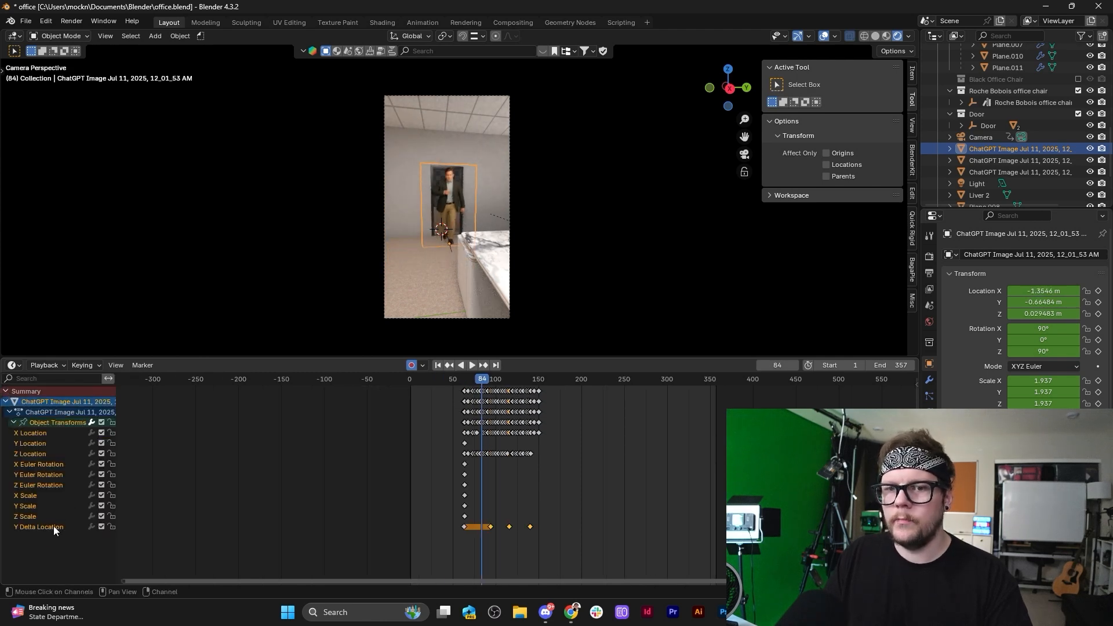
Move the Y Delta Location keyframe near frame 94 back to frame 64 and replay the walk from about frame 60.
{"action": "scroll", "coordinate": [508, 529], "scroll_direction": "up", "scroll_amount": 4}
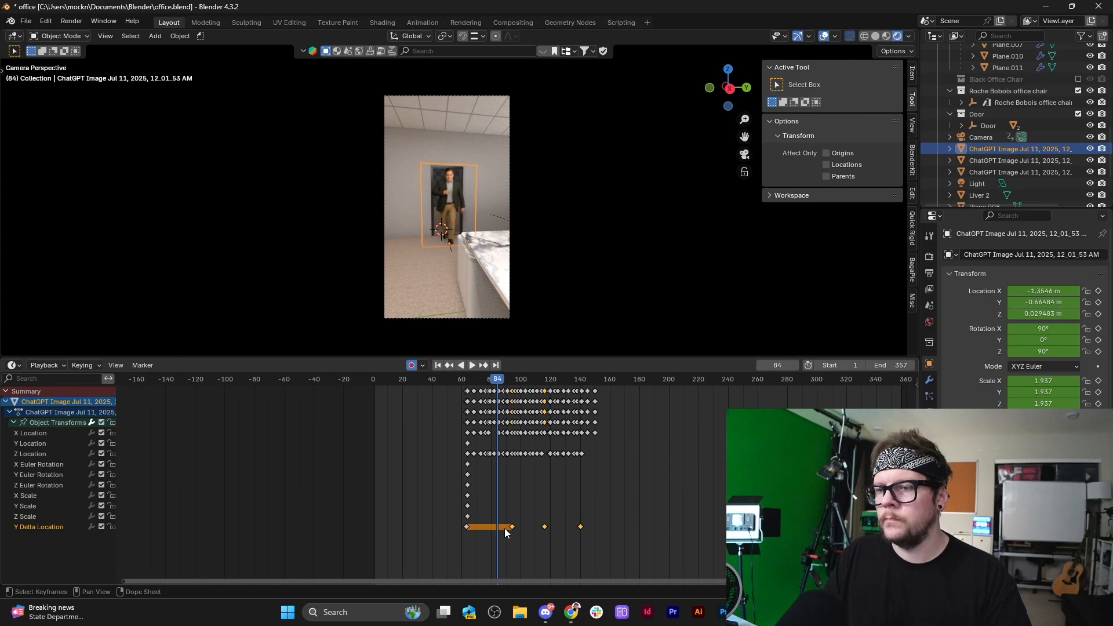
{"action": "left_click_drag", "start_coordinate": [504, 381], "coordinate": [470, 543]}
{"action": "left_click", "coordinate": [512, 527]}
{"action": "left_click", "coordinate": [466, 545]}
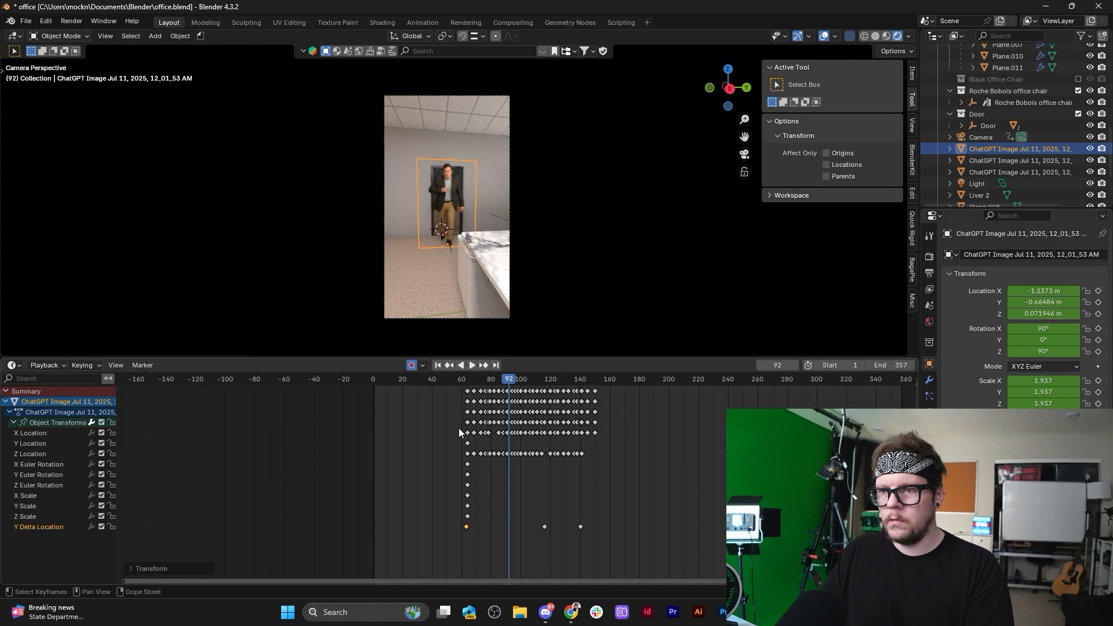
{"action": "key", "text": "shift+d"}
{"action": "left_click", "coordinate": [487, 525]}
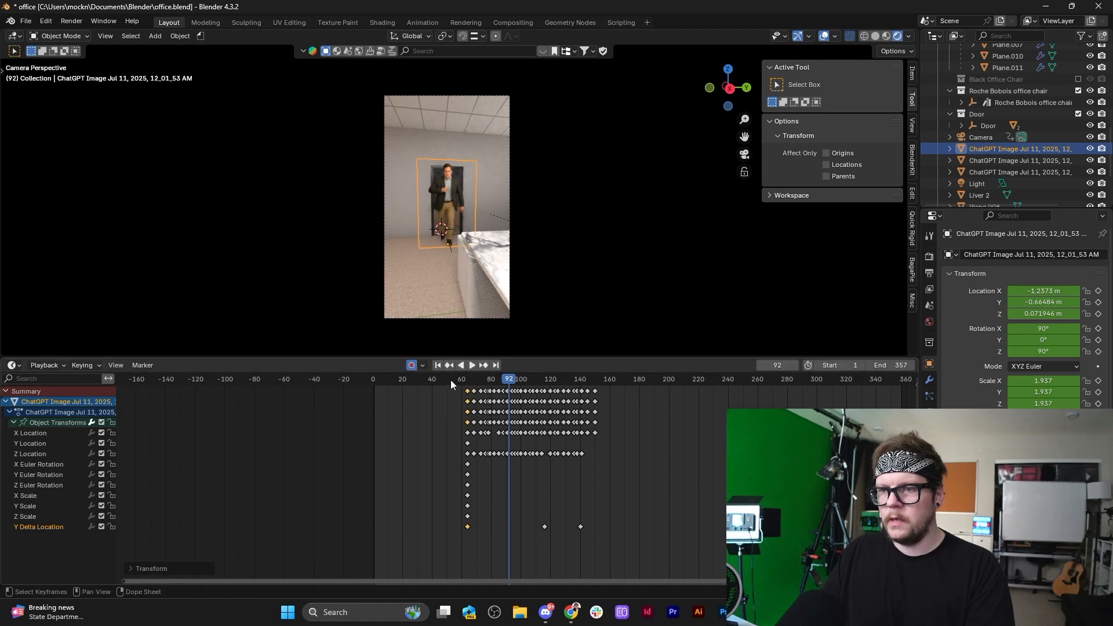
{"action": "left_click", "coordinate": [460, 385]}
{"action": "key", "text": "space"}
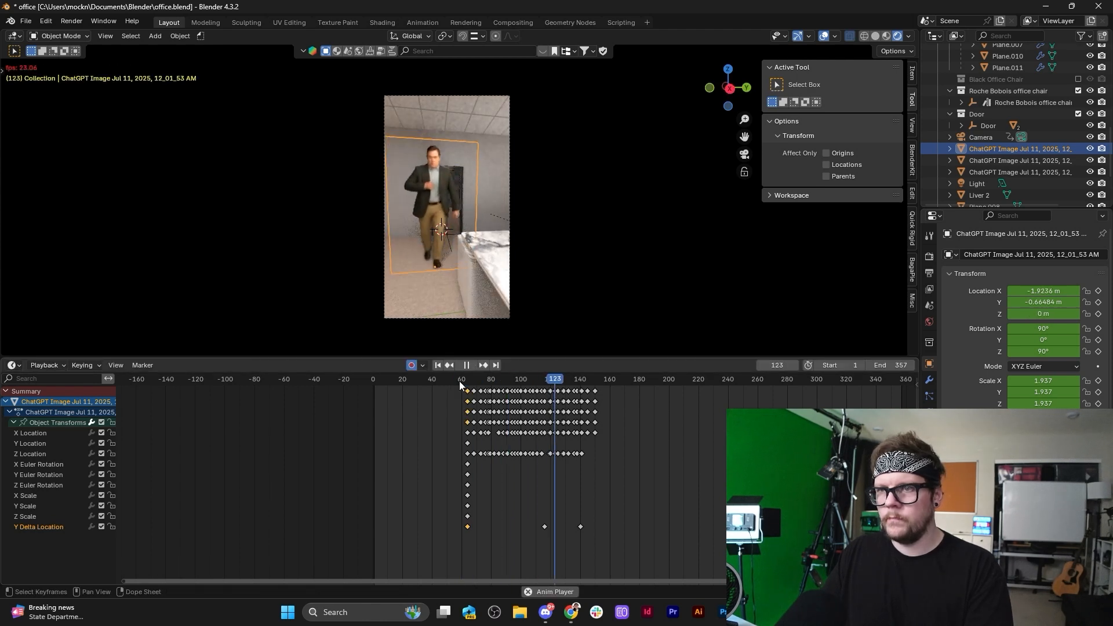
Replay the man's walk from about frame 64 and stop at frame 149 to review his path past the desk.
{"action": "key", "text": "space"}
{"action": "left_click", "coordinate": [468, 384]}
{"action": "key", "text": "space"}
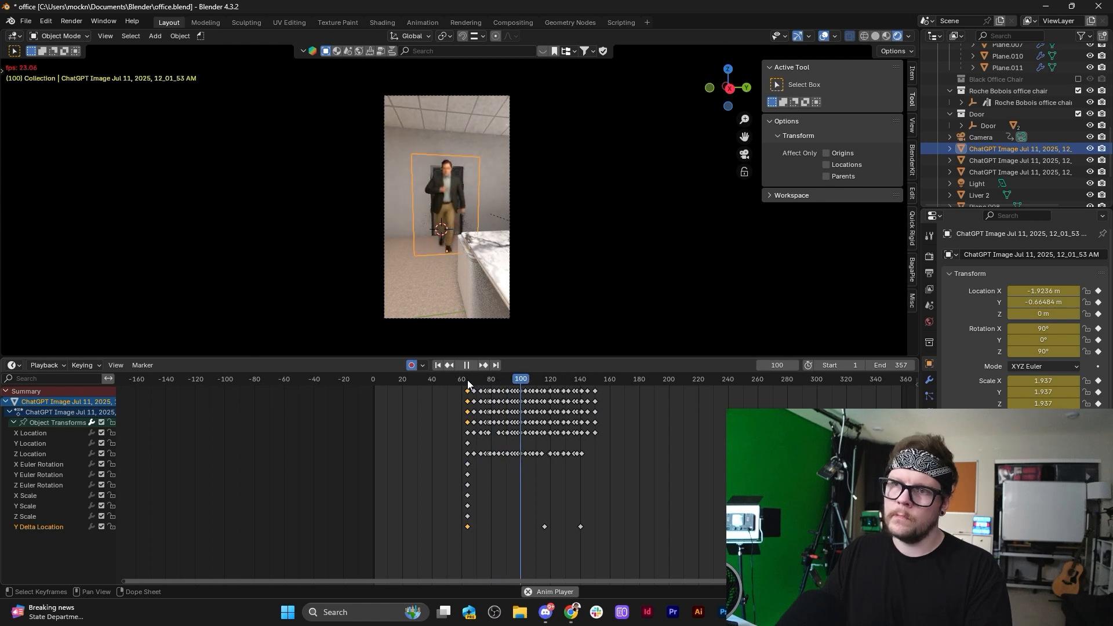
{"action": "key", "text": "space"}
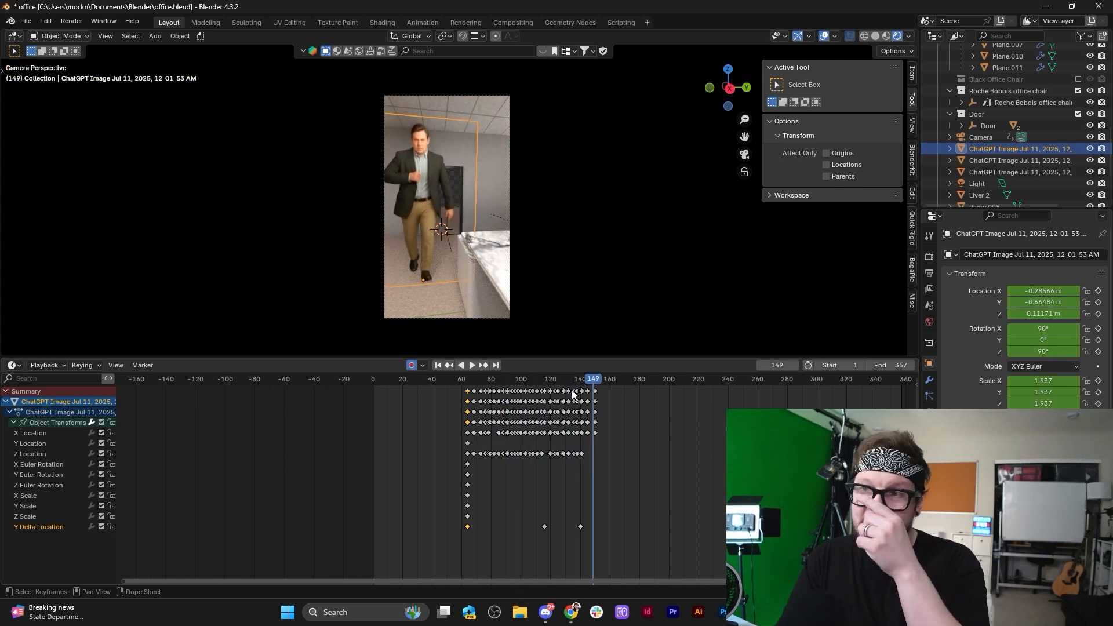
Trackball-rotate the camera at frame 149 to center the man in frame, auto-keying it, and replay the move from about frame 57.
{"action": "left_click", "coordinate": [486, 95]}
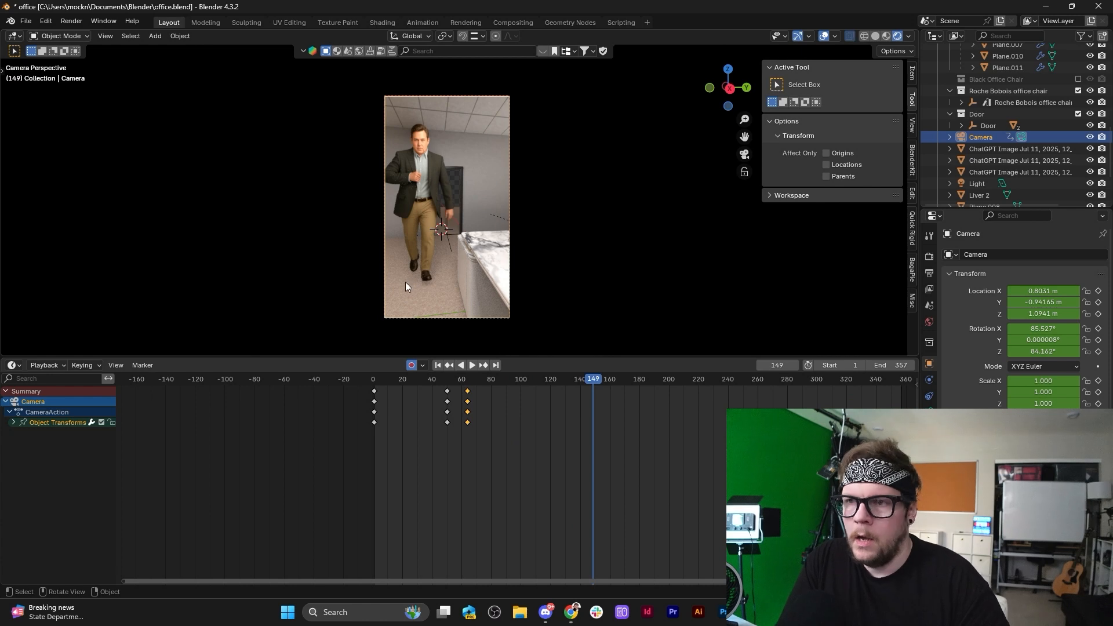
{"action": "key", "text": "r"}
{"action": "key", "text": "r"}
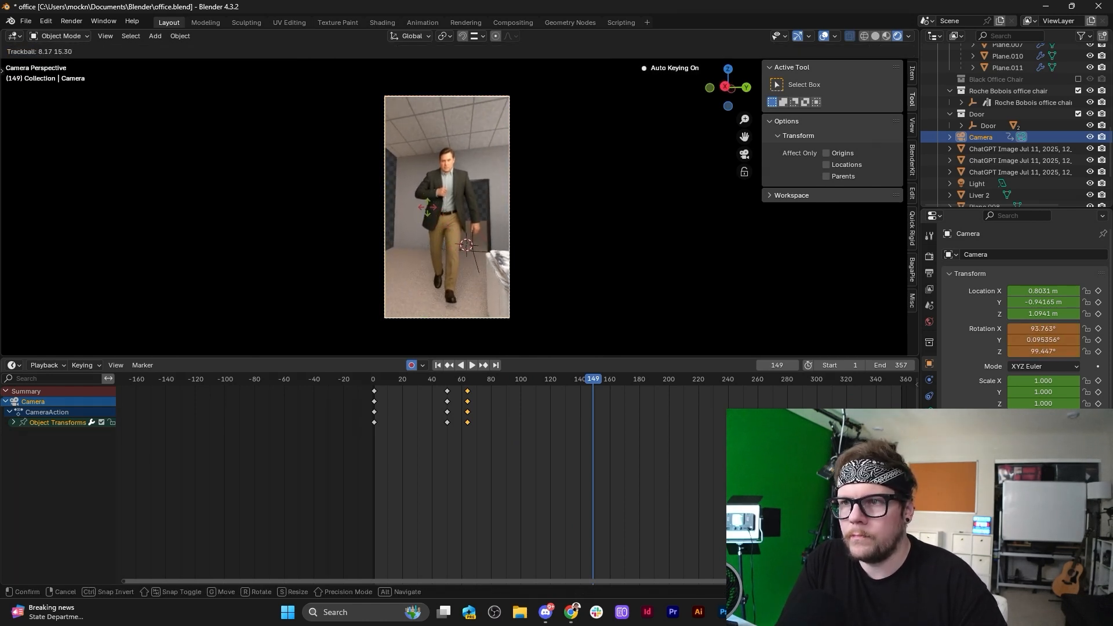
{"action": "left_click", "coordinate": [427, 207]}
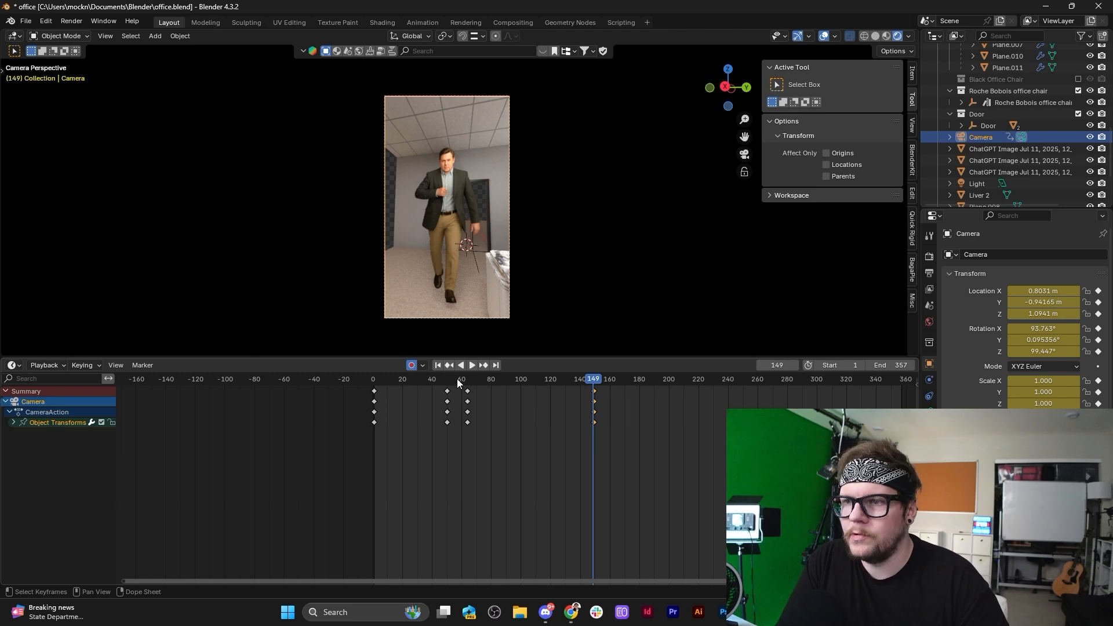
{"action": "left_click", "coordinate": [457, 380]}
{"action": "key", "text": "space"}
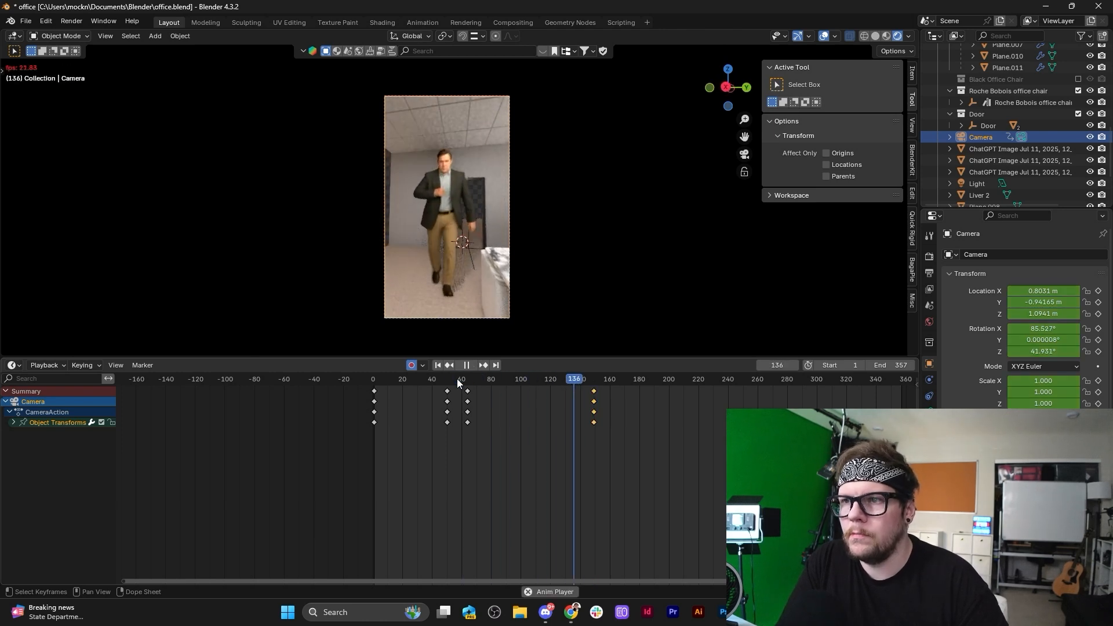
{"action": "key", "text": "space"}
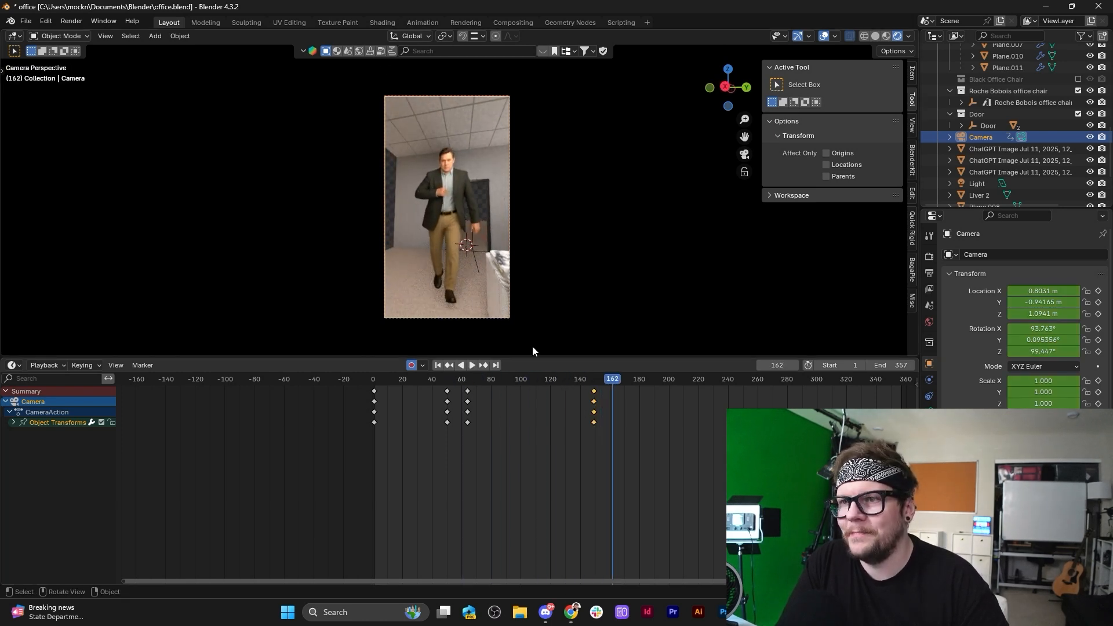
Extrude the carpet floor's outer edge beyond the door straight up along Z, snapped to the office ceiling height.
{"action": "middle_click_drag", "start_coordinate": [492, 150], "coordinate": [479, 188]}
{"action": "scroll", "coordinate": [491, 238], "scroll_direction": "down", "scroll_amount": 15}
{"action": "scroll", "coordinate": [475, 185], "scroll_direction": "up", "scroll_amount": 6}
{"action": "left_click", "coordinate": [316, 165]}
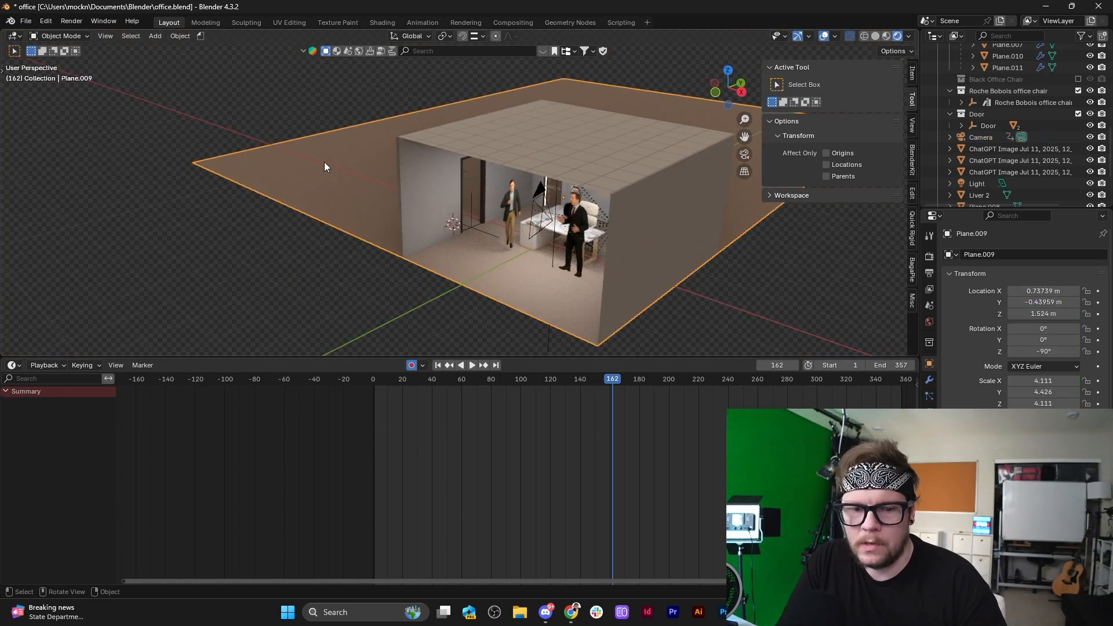
{"action": "middle_click_drag", "start_coordinate": [429, 186], "coordinate": [269, 127]}
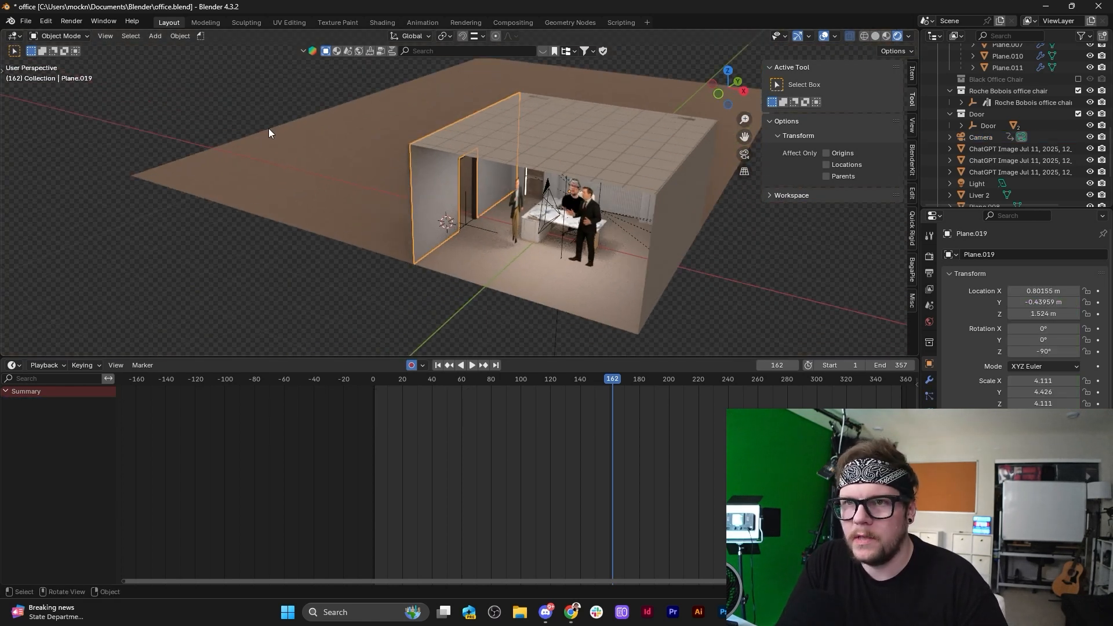
{"action": "key", "text": "Tab"}
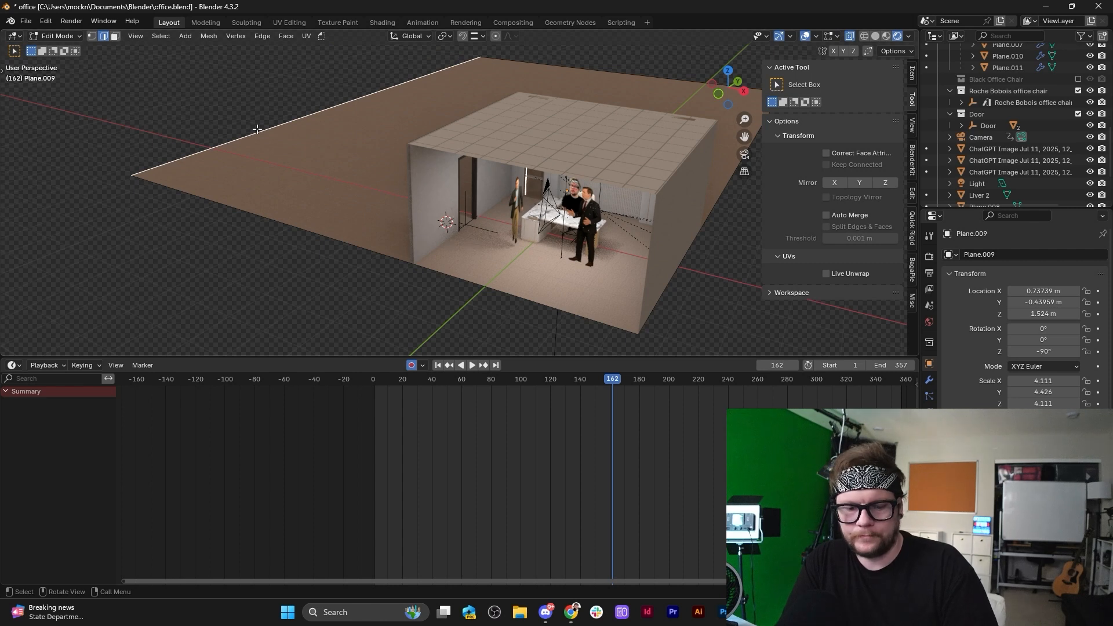
{"action": "key", "text": "e"}
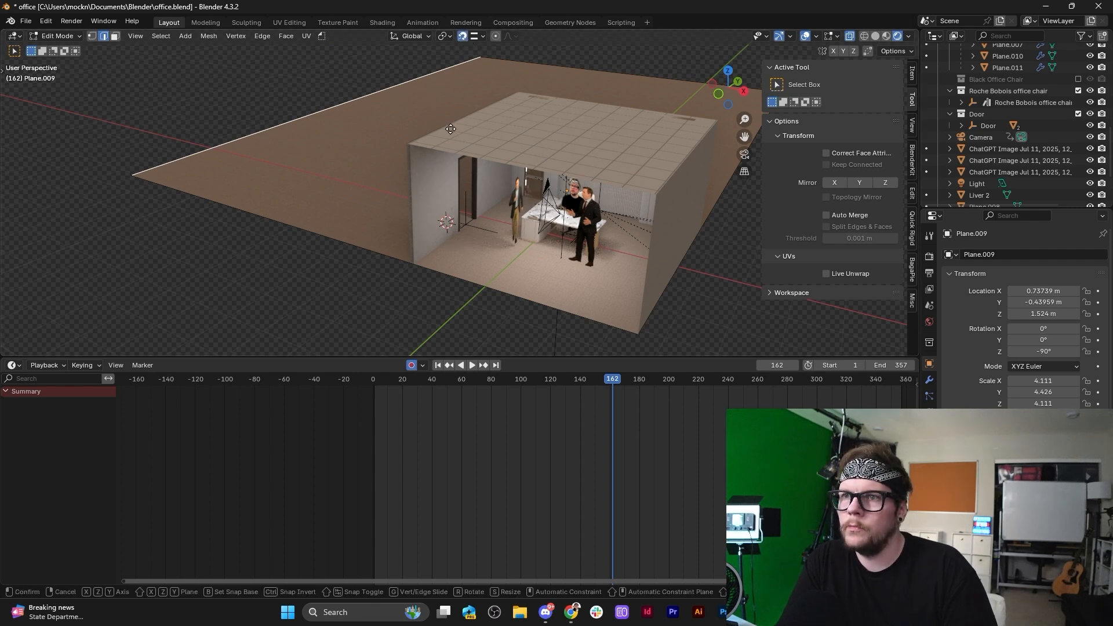
{"action": "key", "text": "z"}
{"action": "left_click", "coordinate": [349, 150]}
Extrude the floor's long edge along the office's open side up along Z to the same height as the first new wall.
{"action": "middle_click_drag", "start_coordinate": [305, 145], "coordinate": [472, 134]}
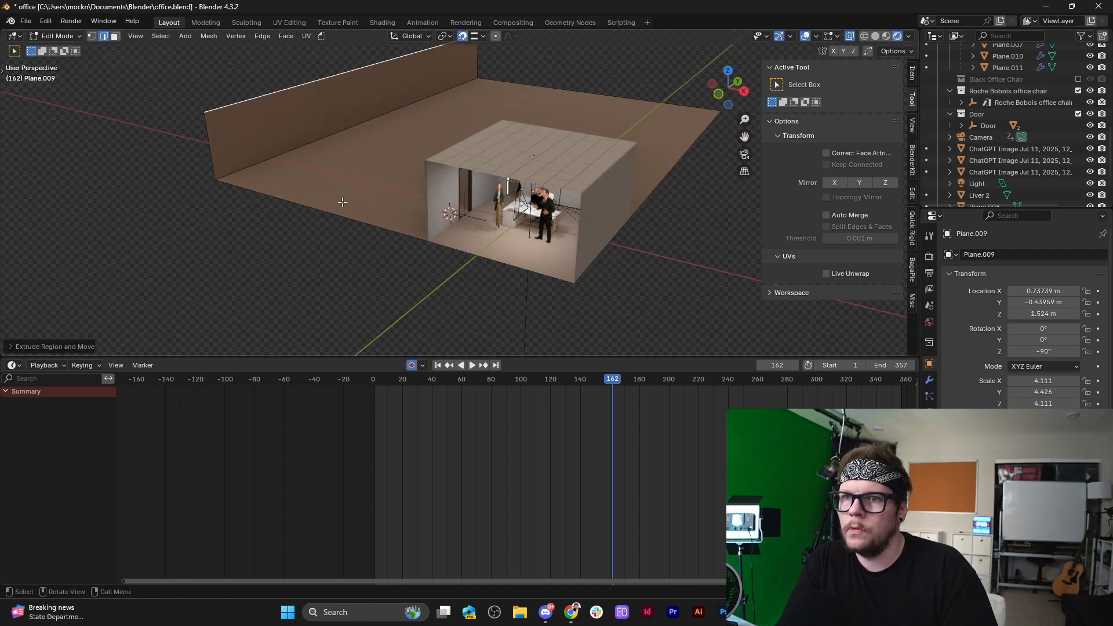
{"action": "key", "text": "e"}
{"action": "key", "text": "z"}
{"action": "left_click", "coordinate": [441, 155]}
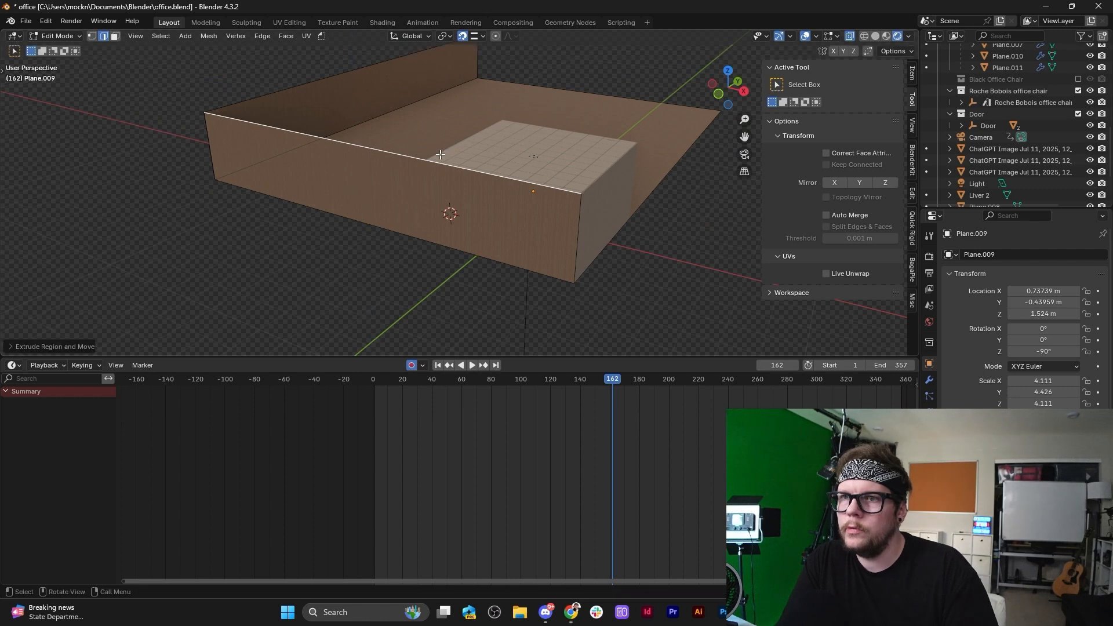
Separate the two newly extruded wall faces from the carpet floor into their own object.
{"action": "key", "text": "3"}
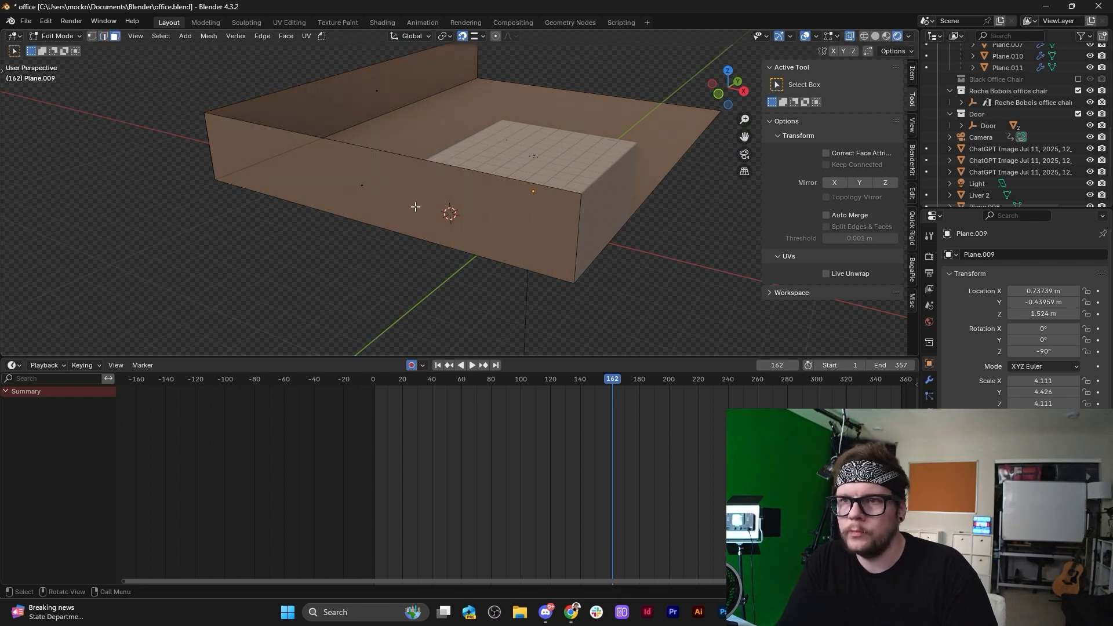
{"action": "left_click", "coordinate": [349, 192]}
{"action": "key", "text": "Caps_Lock"}
{"action": "left_click", "coordinate": [374, 91]}
{"action": "left_click", "coordinate": [382, 204], "text": "shift"}
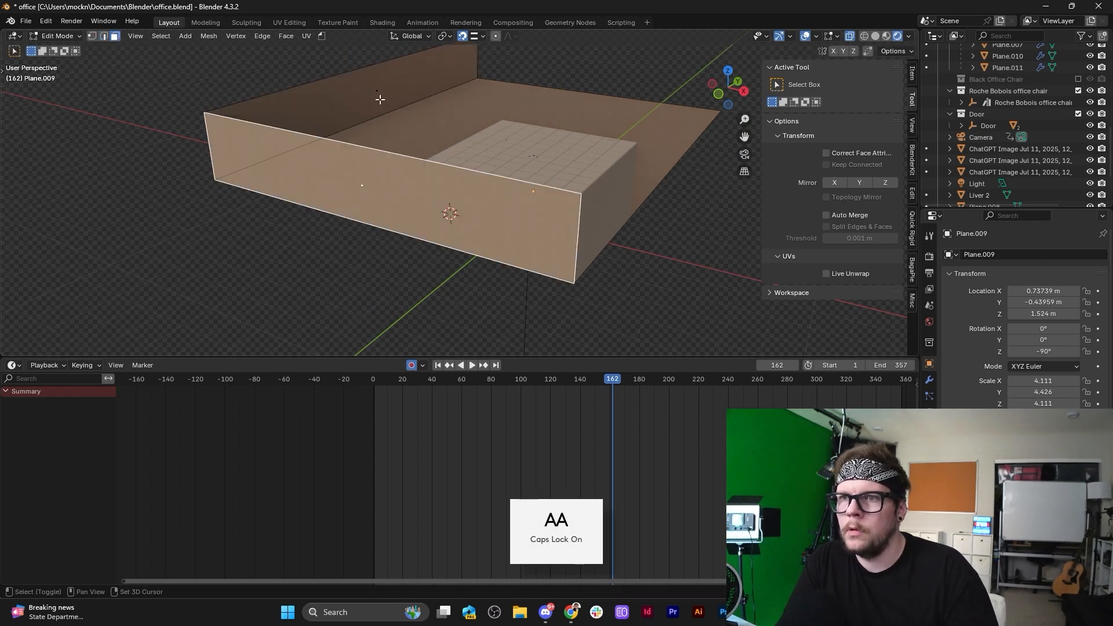
{"action": "left_click", "coordinate": [382, 95], "text": "shift"}
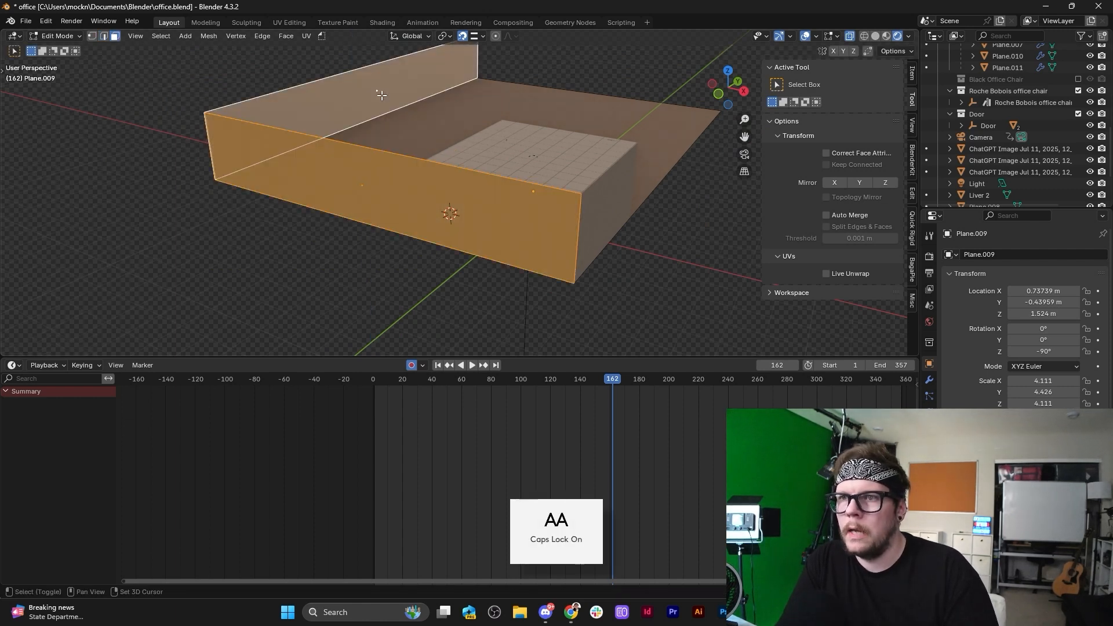
{"action": "key", "text": "p"}
{"action": "left_click", "coordinate": [457, 162]}
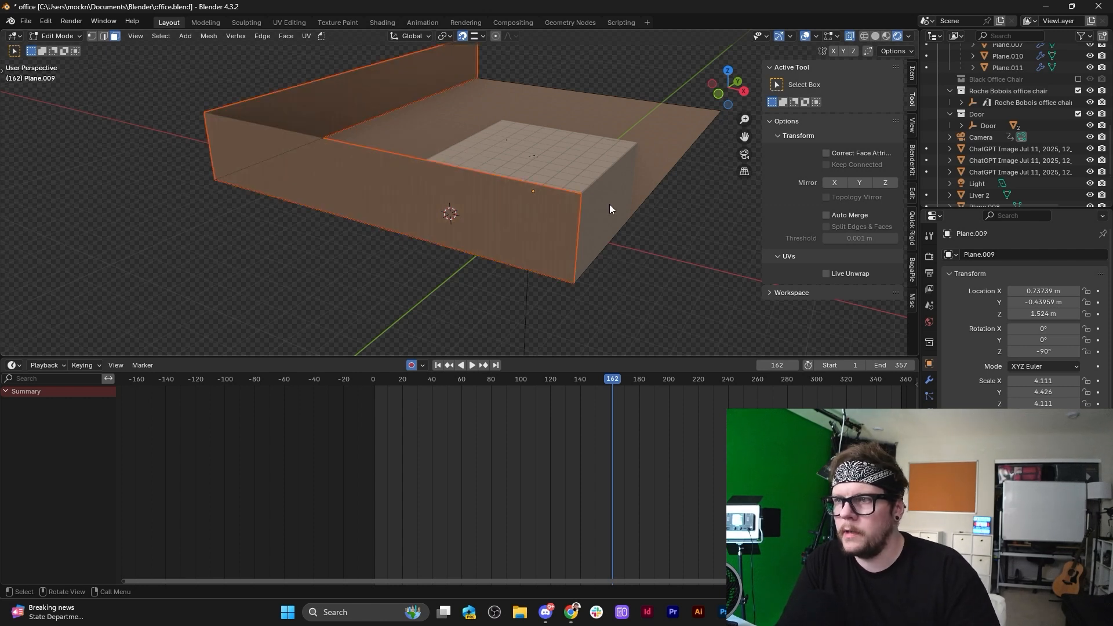
{"action": "key", "text": "Tab"}
Replace the carpet material on the new walls with the office walls' material, Material.001.
{"action": "left_click", "coordinate": [610, 204]}
{"action": "left_click", "coordinate": [929, 461]}
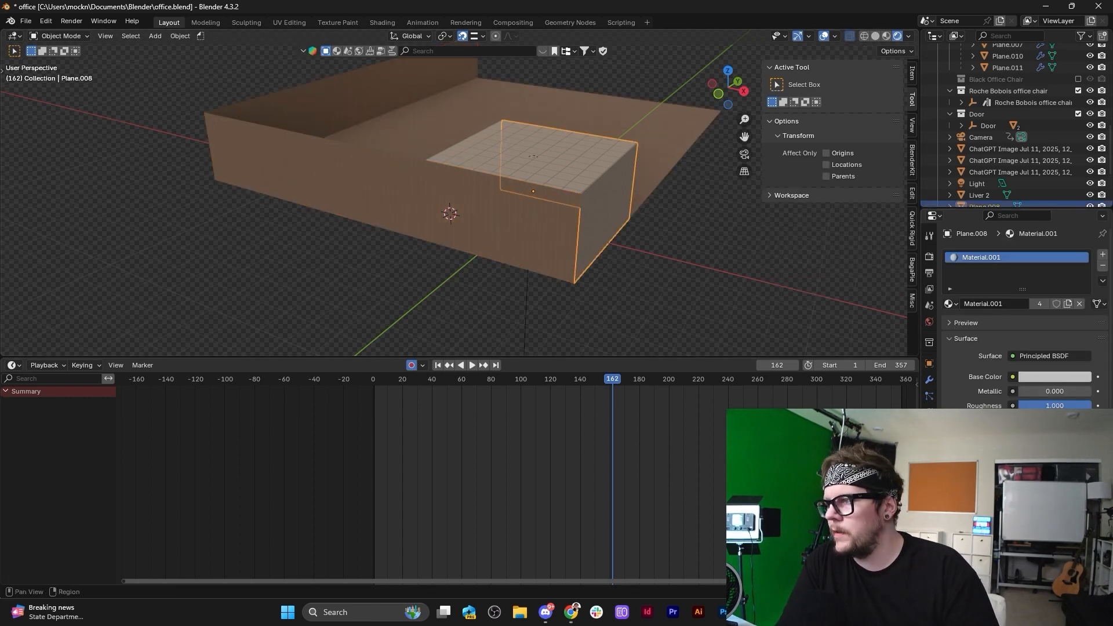
{"action": "left_click", "coordinate": [326, 183]}
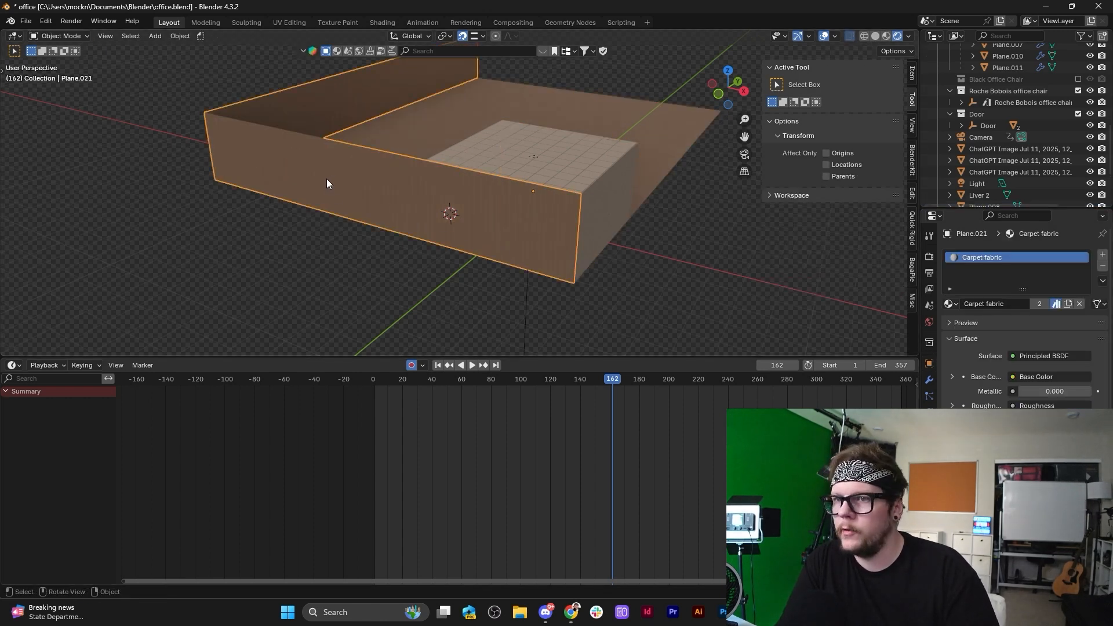
{"action": "left_click", "coordinate": [956, 303]}
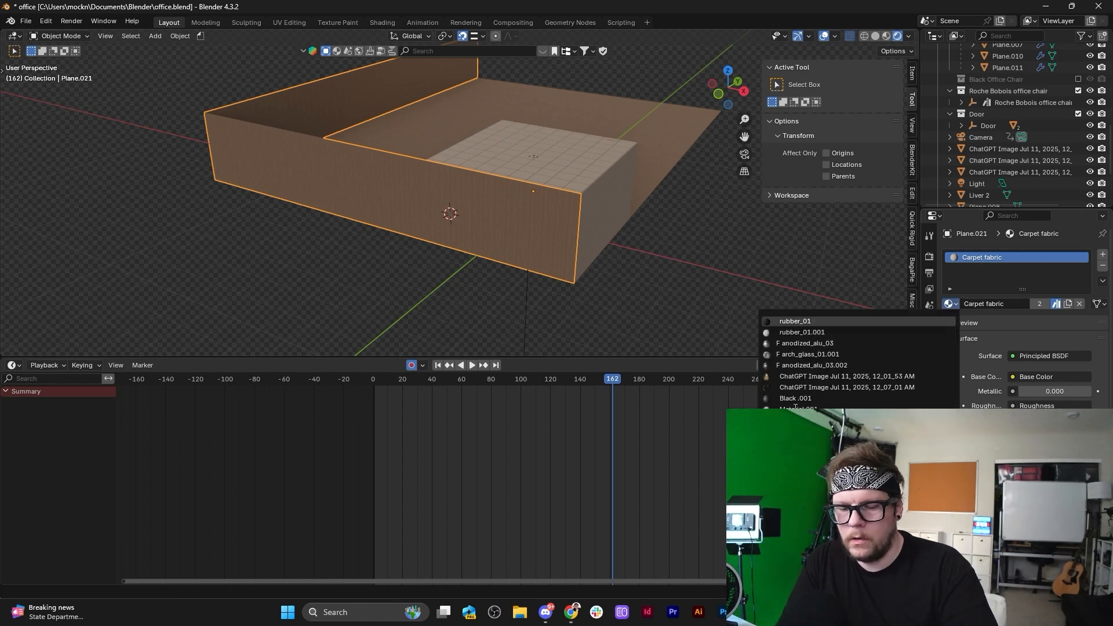
{"action": "scroll", "coordinate": [795, 406], "scroll_direction": "down", "scroll_amount": 3}
{"action": "left_click", "coordinate": [806, 347]}
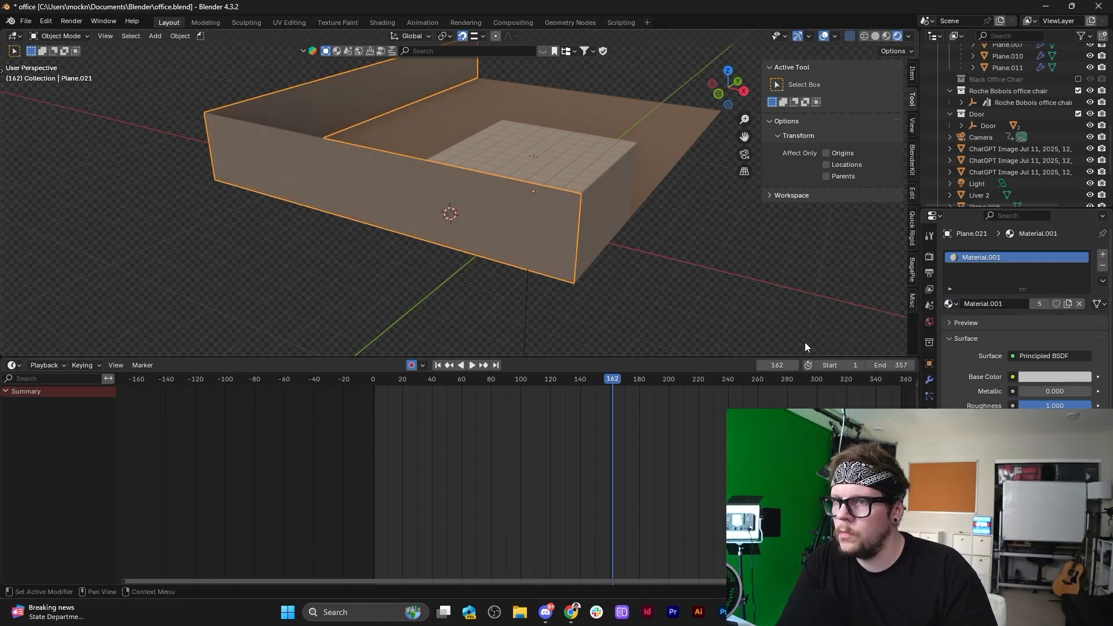
Check the camera view, then open the office ceiling plane for editing with its door-side edge selected.
{"action": "left_click", "coordinate": [744, 154]}
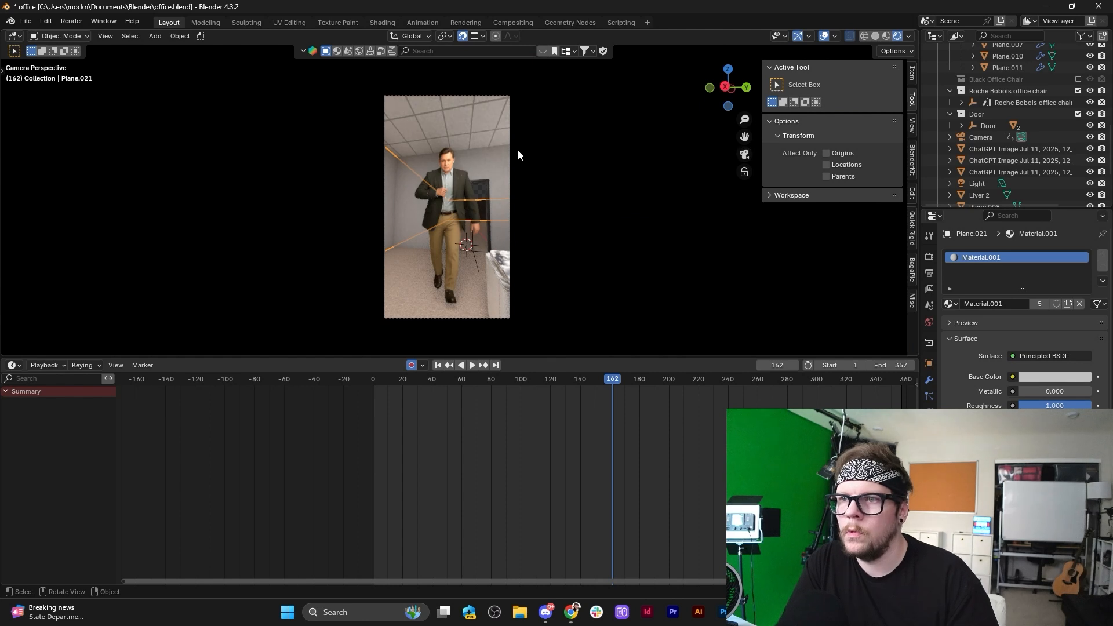
{"action": "scroll", "coordinate": [496, 201], "scroll_direction": "down", "scroll_amount": 8}
{"action": "mouse_move", "coordinate": [494, 199]}
{"action": "middle_mouse_down"}
{"action": "mouse_move", "coordinate": [506, 193]}
{"action": "mouse_move", "coordinate": [496, 182]}
{"action": "middle_mouse_up"}
{"action": "left_click", "coordinate": [503, 193]}
{"action": "key", "text": "Tab"}
{"action": "scroll", "coordinate": [453, 172], "scroll_direction": "up", "scroll_amount": 4}
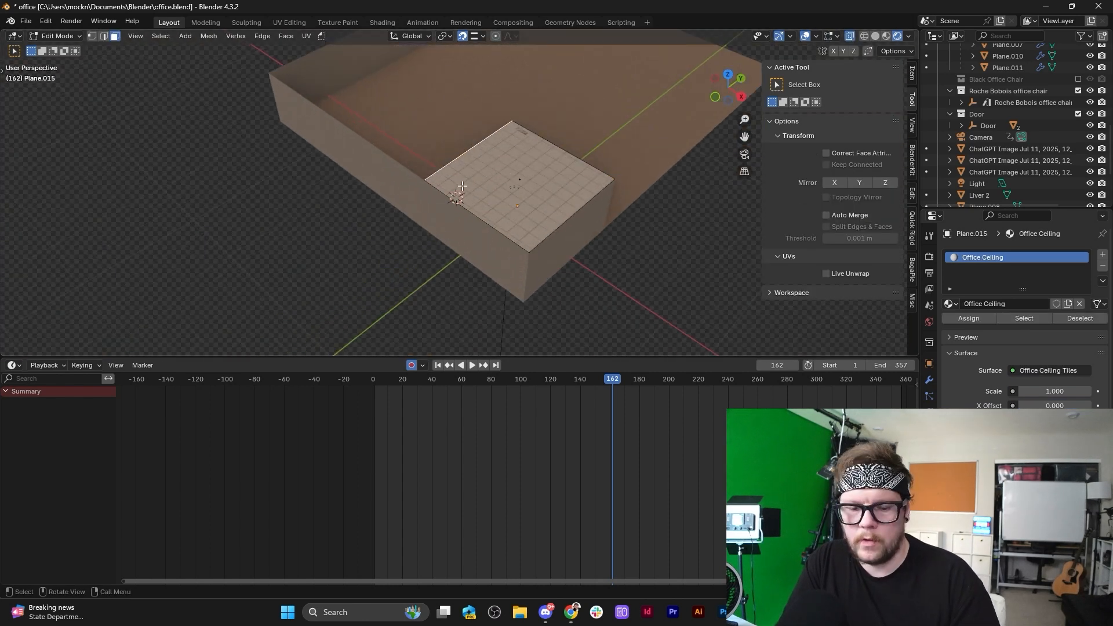
{"action": "scroll", "coordinate": [365, 108], "scroll_direction": "down", "scroll_amount": 2}
{"action": "middle_click_drag", "start_coordinate": [365, 108], "coordinate": [408, 118], "text": "shift"}
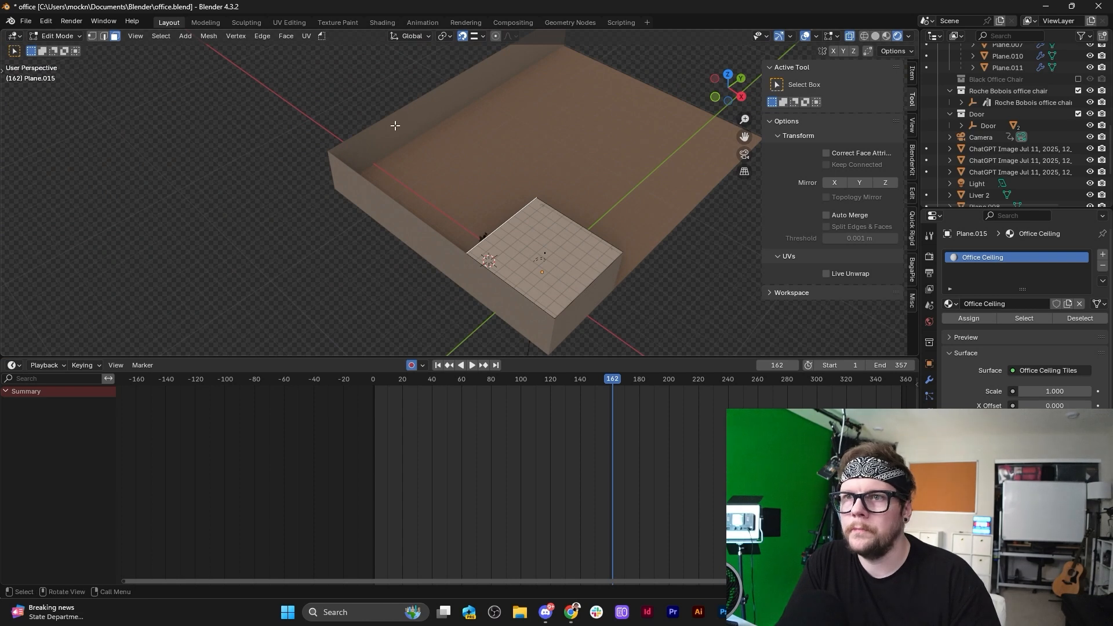
{"action": "key", "text": "g"}
{"action": "key", "text": "x"}
{"action": "right_click", "coordinate": [373, 122]}
Enable Correct Face Attributes and move the ceiling's door-side edge about 11.19 m along negative X to the far wall.
{"action": "key", "text": "q"}
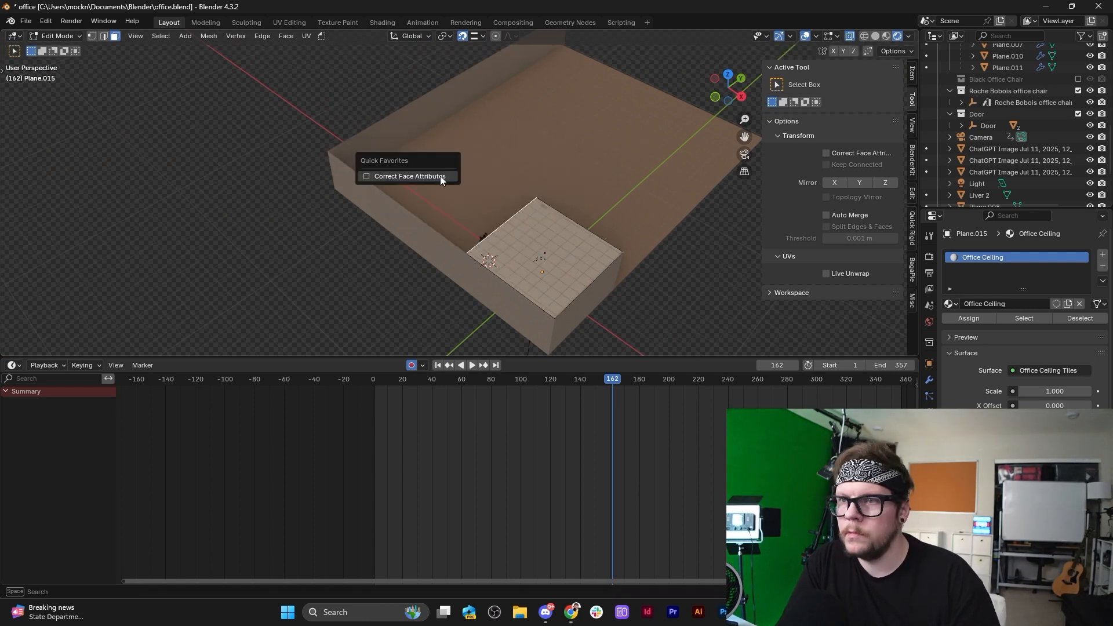
{"action": "left_click", "coordinate": [441, 179]}
{"action": "key", "text": "g"}
{"action": "key", "text": "x"}
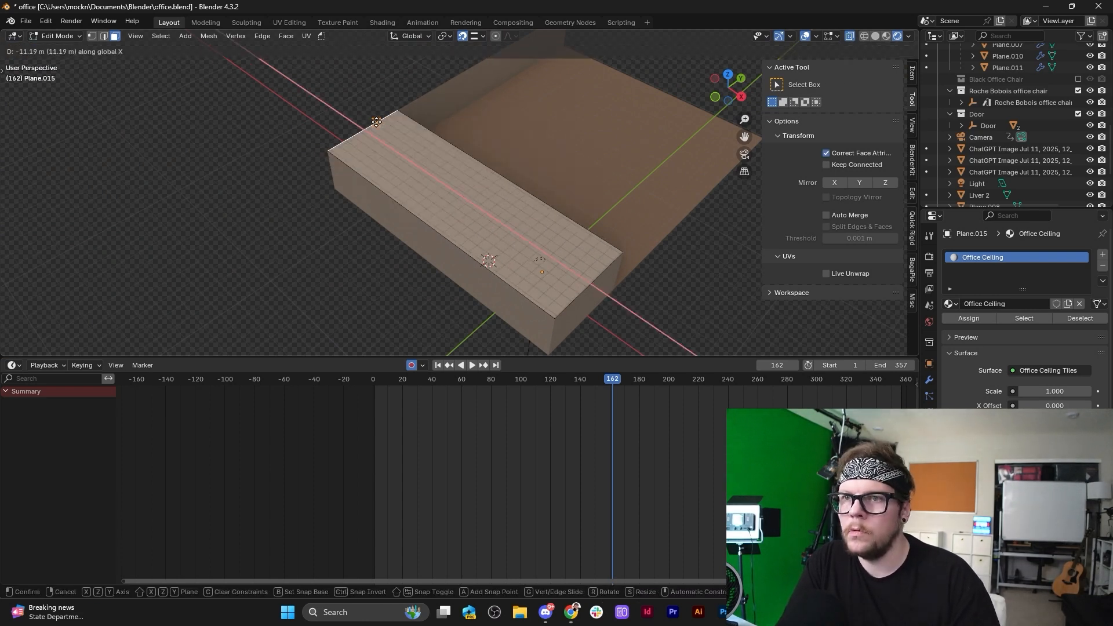
{"action": "left_click", "coordinate": [486, 151]}
{"action": "left_click", "coordinate": [534, 152]}
{"action": "scroll", "coordinate": [535, 153], "scroll_direction": "down", "scroll_amount": 2}
{"action": "left_click", "coordinate": [484, 183]}
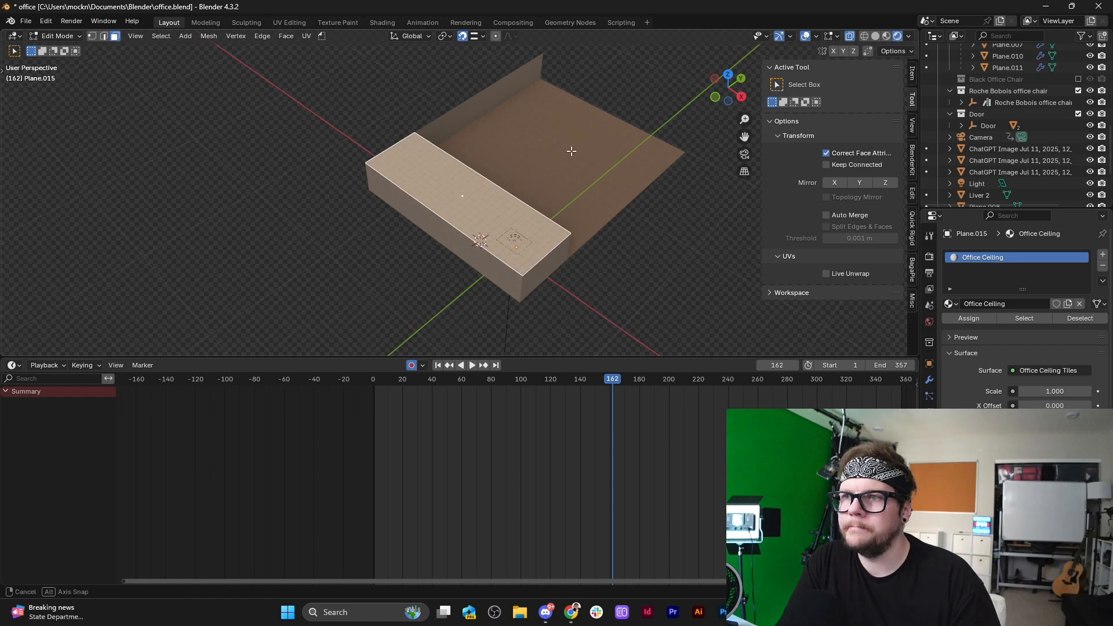
{"action": "middle_click_drag", "start_coordinate": [569, 149], "coordinate": [544, 142]}
{"action": "scroll", "coordinate": [544, 142], "scroll_direction": "down", "scroll_amount": 2}
{"action": "key", "text": "Tab"}
Extrude the far wall's free vertical edge about 16.74 m along X to add a side wall along the floor's far edge.
{"action": "left_click", "coordinate": [589, 159]}
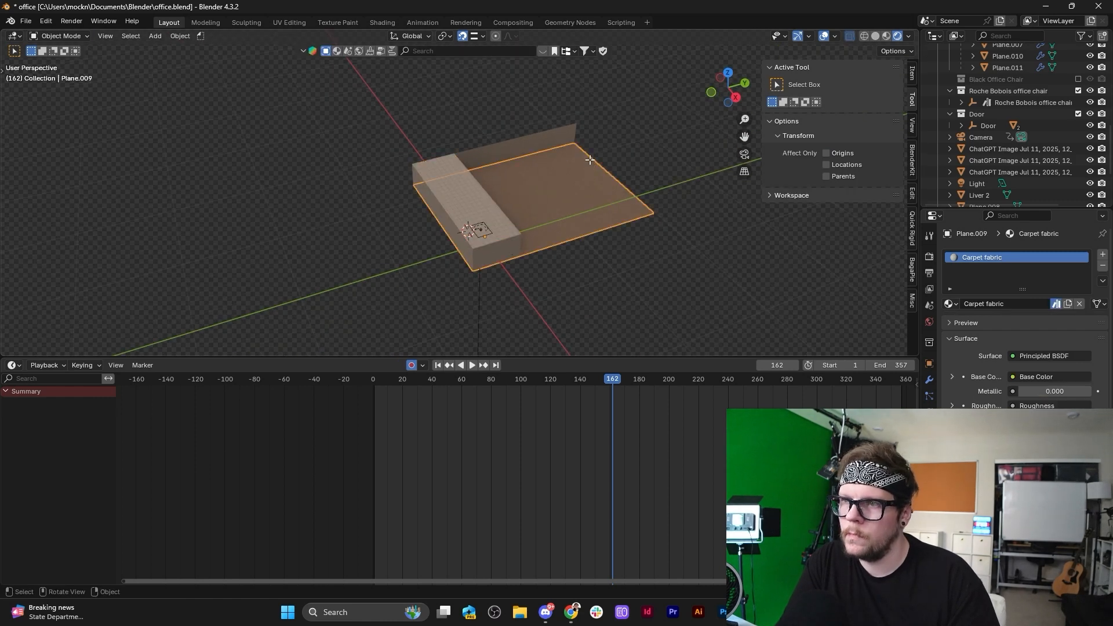
{"action": "left_click", "coordinate": [564, 131]}
{"action": "key", "text": "Tab"}
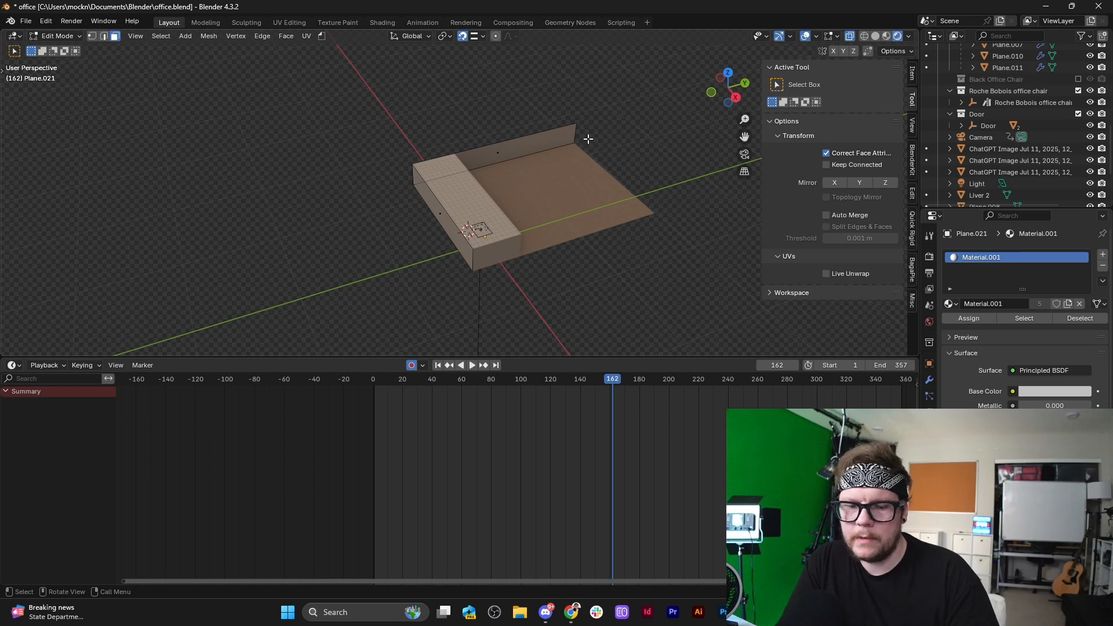
{"action": "scroll", "coordinate": [580, 128], "scroll_direction": "up", "scroll_amount": 3}
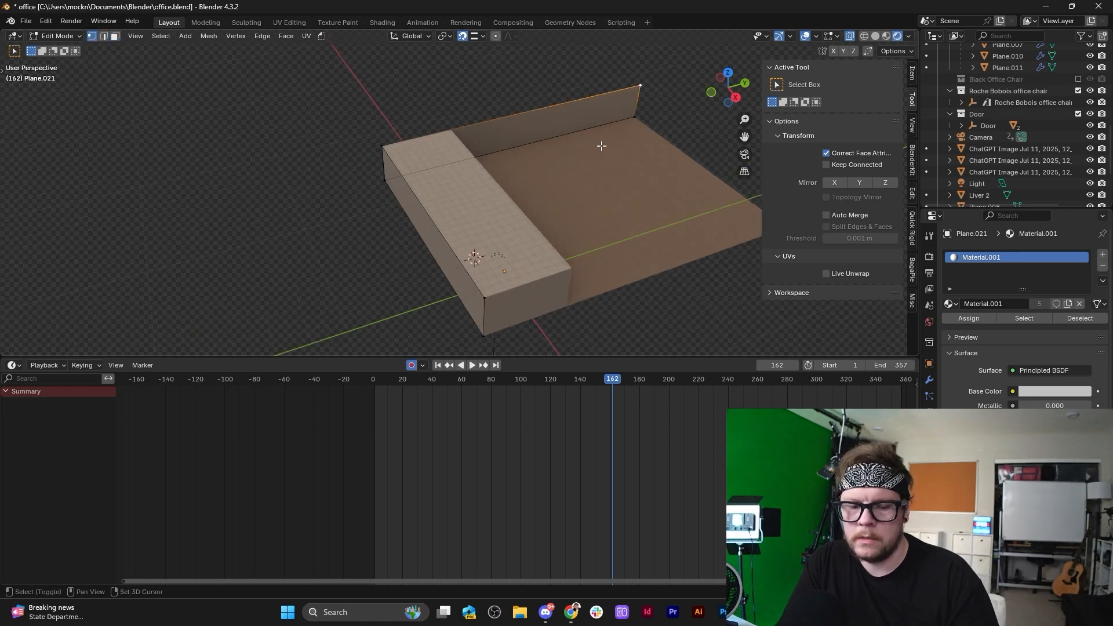
{"action": "middle_click_drag", "start_coordinate": [601, 144], "coordinate": [435, 172]}
{"action": "key", "text": "2"}
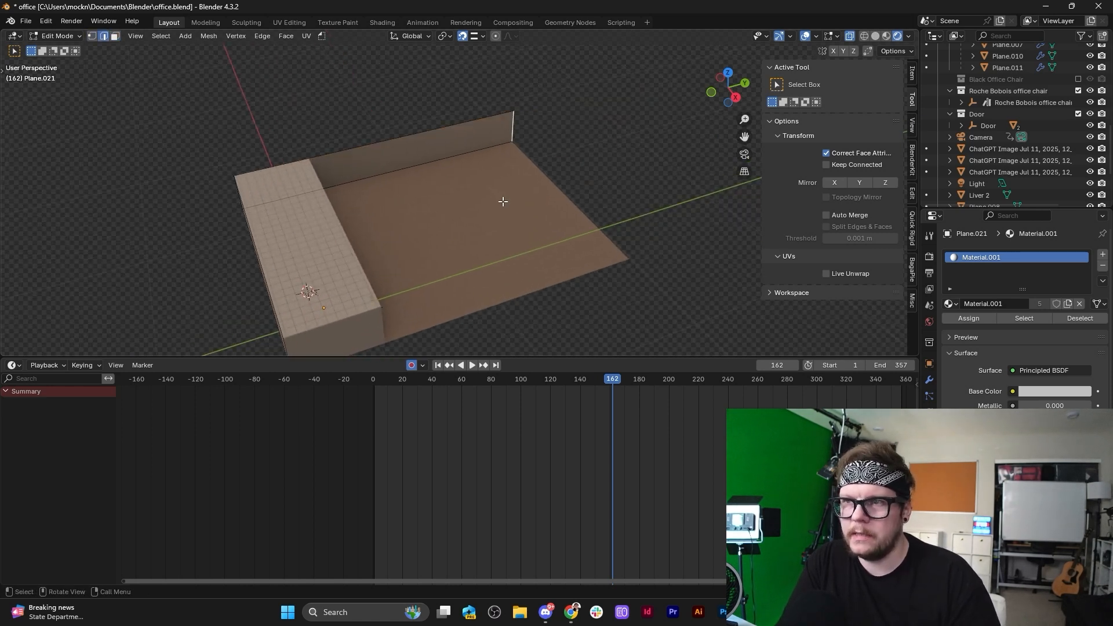
{"action": "scroll", "coordinate": [503, 201], "scroll_direction": "down", "scroll_amount": 1}
{"action": "key", "text": "e"}
{"action": "key", "text": "x"}
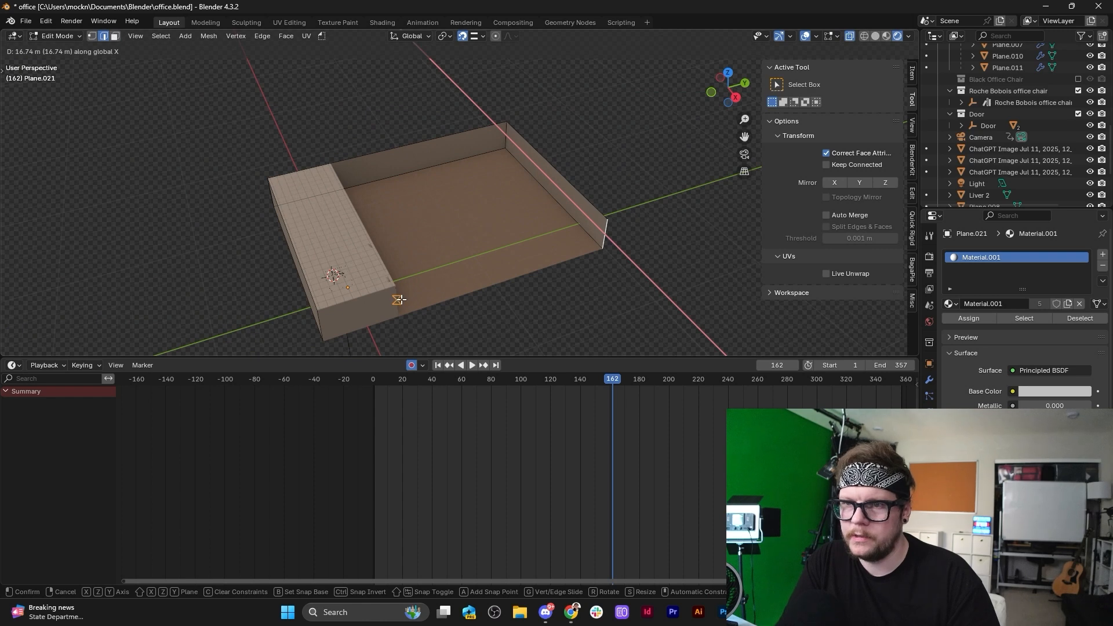
{"action": "left_click", "coordinate": [400, 300]}
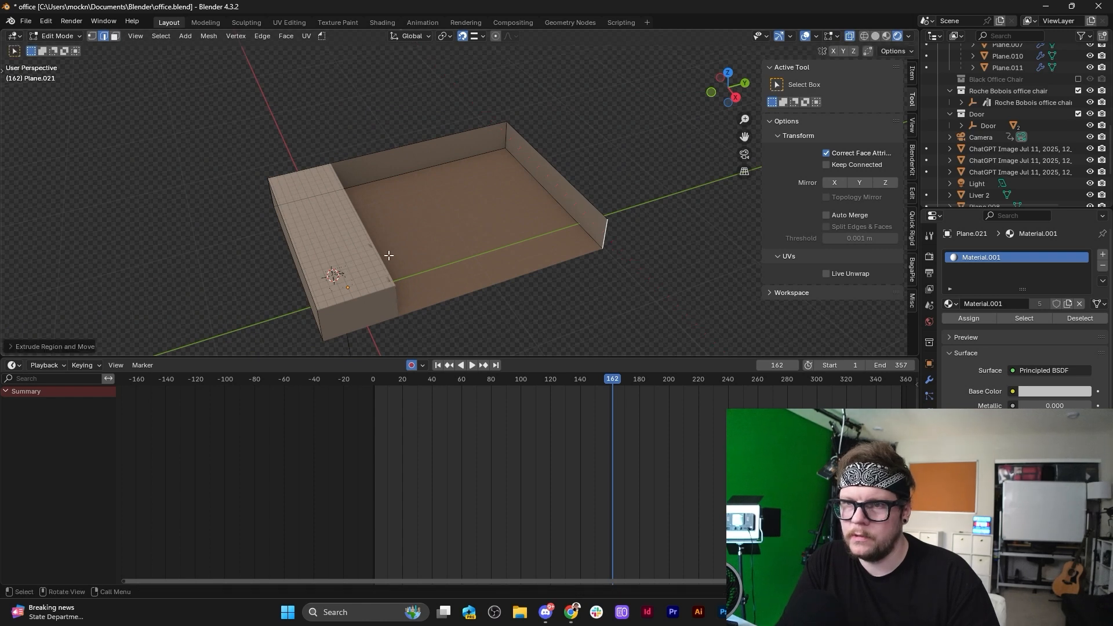
{"action": "key", "text": "Tab"}
Move the office ceiling's long open edge along Y to the far wall so the ceiling covers the whole floor.
{"action": "left_click", "coordinate": [343, 220]}
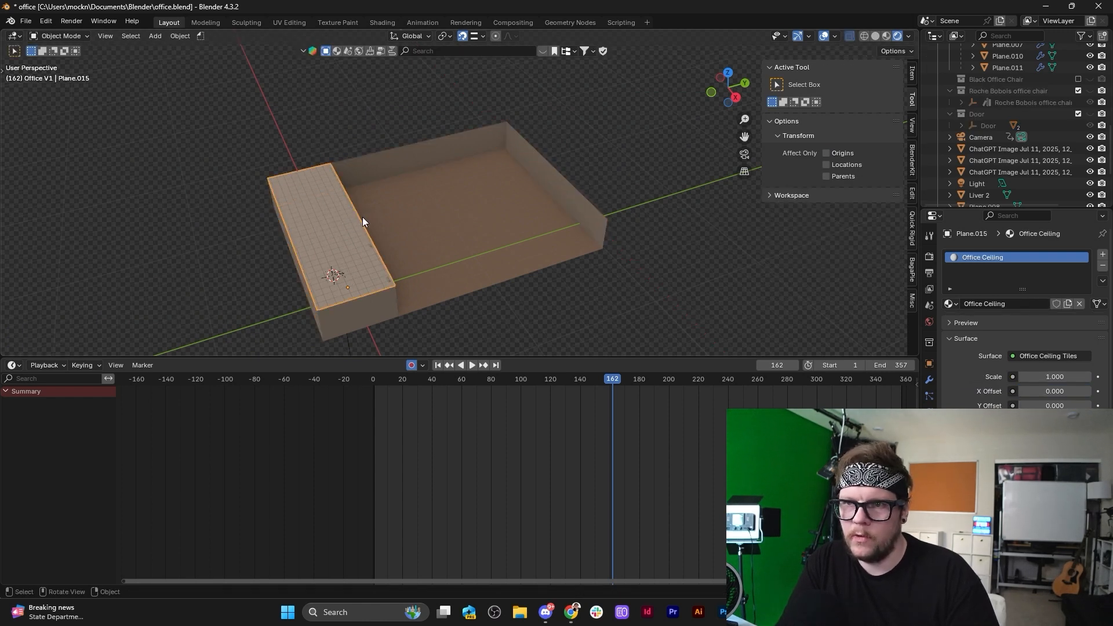
{"action": "key", "text": "Tab"}
{"action": "left_click", "coordinate": [360, 217]}
{"action": "key", "text": "g"}
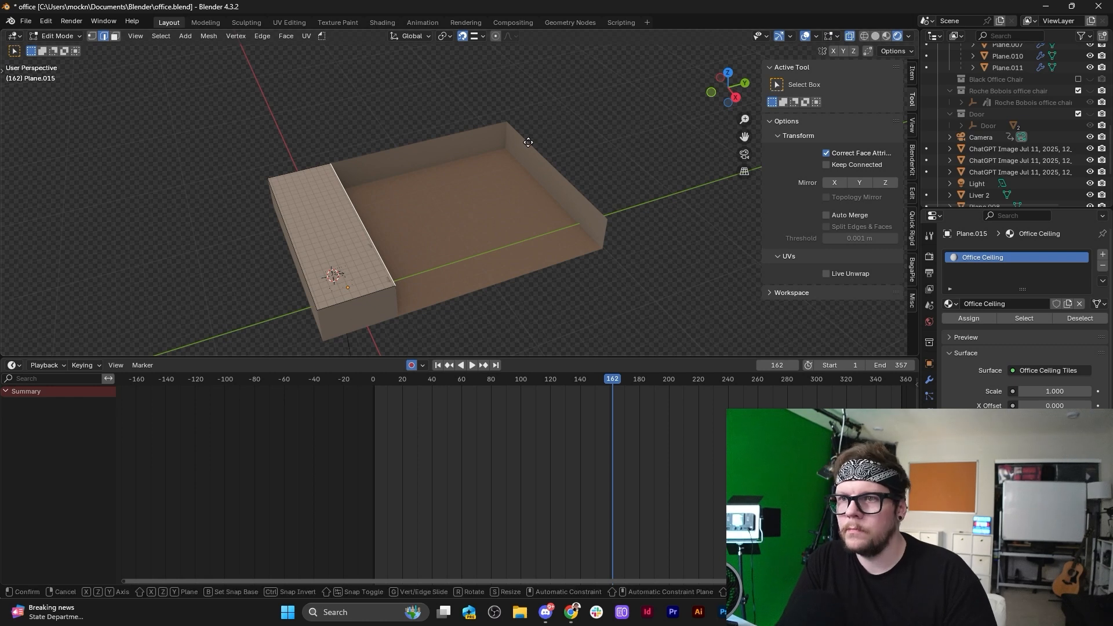
{"action": "key", "text": "x"}
{"action": "key", "text": "y"}
{"action": "left_click", "coordinate": [526, 142]}
{"action": "key", "text": "Tab"}
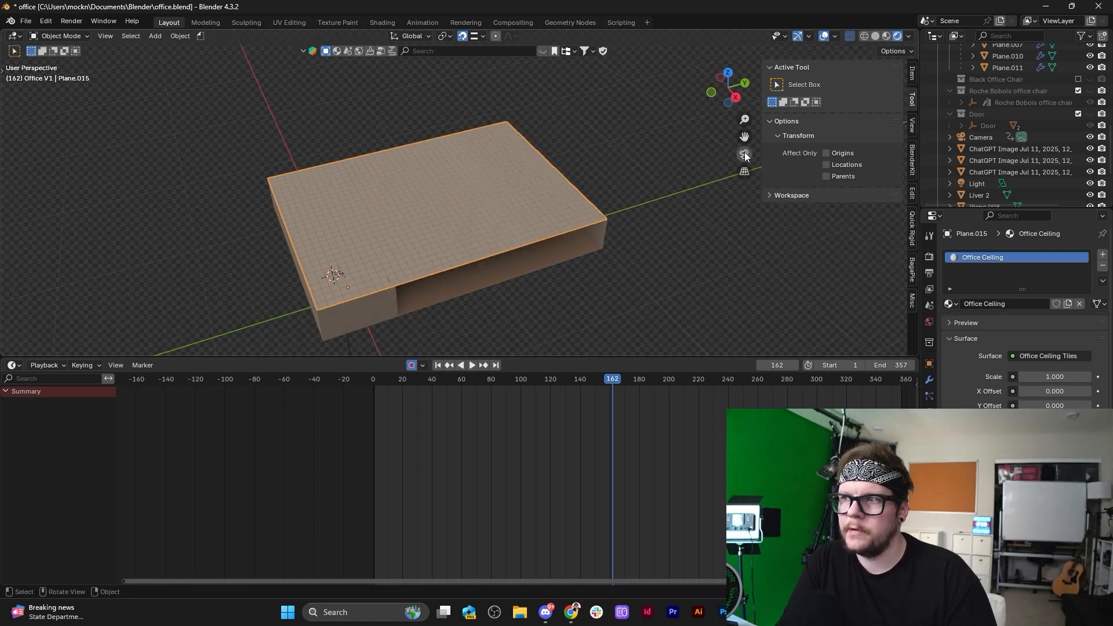
Check the scene through the camera and hide the image plane ChatGPT Image Jul 11, 2025, 12_07_01 AM.
{"action": "left_click", "coordinate": [739, 153]}
{"action": "left_click", "coordinate": [509, 189]}
{"action": "scroll", "coordinate": [509, 189], "scroll_direction": "up", "scroll_amount": 4}
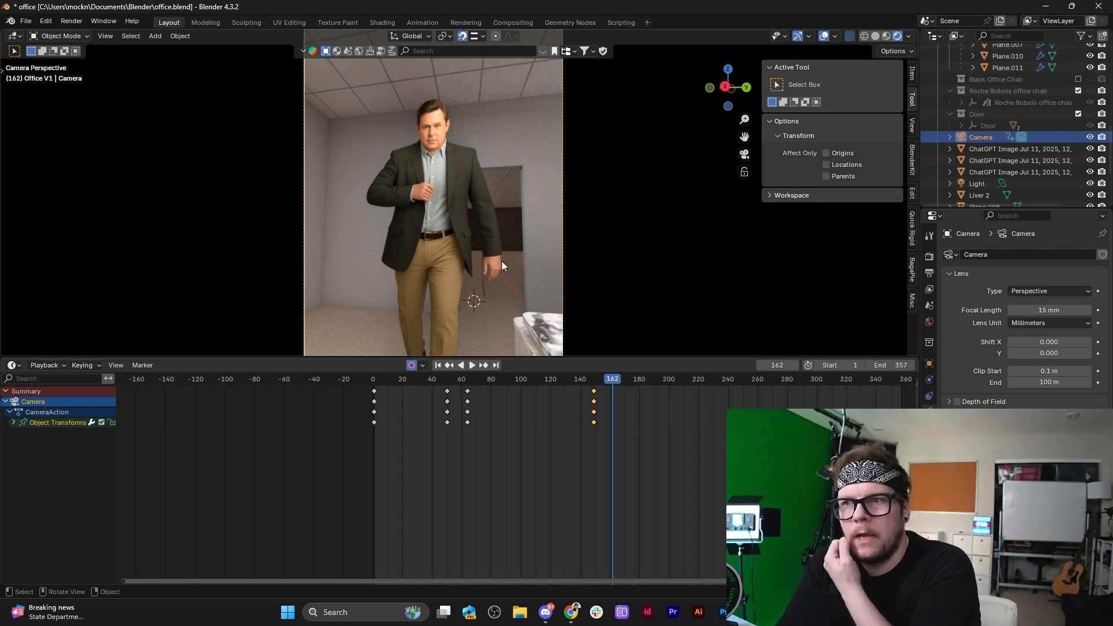
{"action": "left_click", "coordinate": [485, 283]}
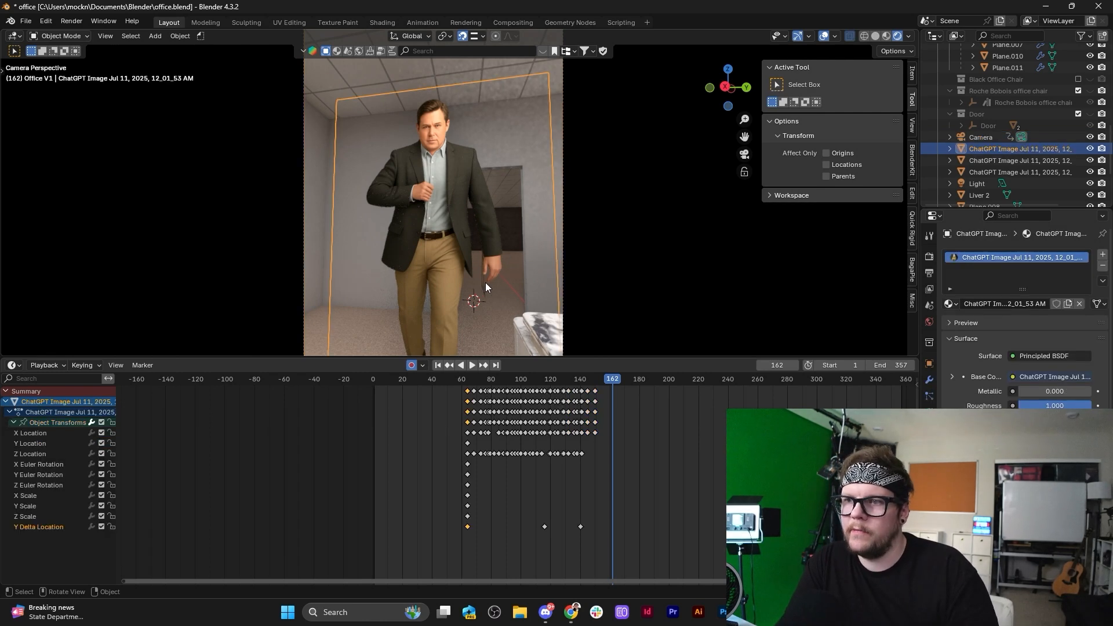
{"action": "left_click", "coordinate": [485, 283]}
{"action": "left_click", "coordinate": [1090, 161]}
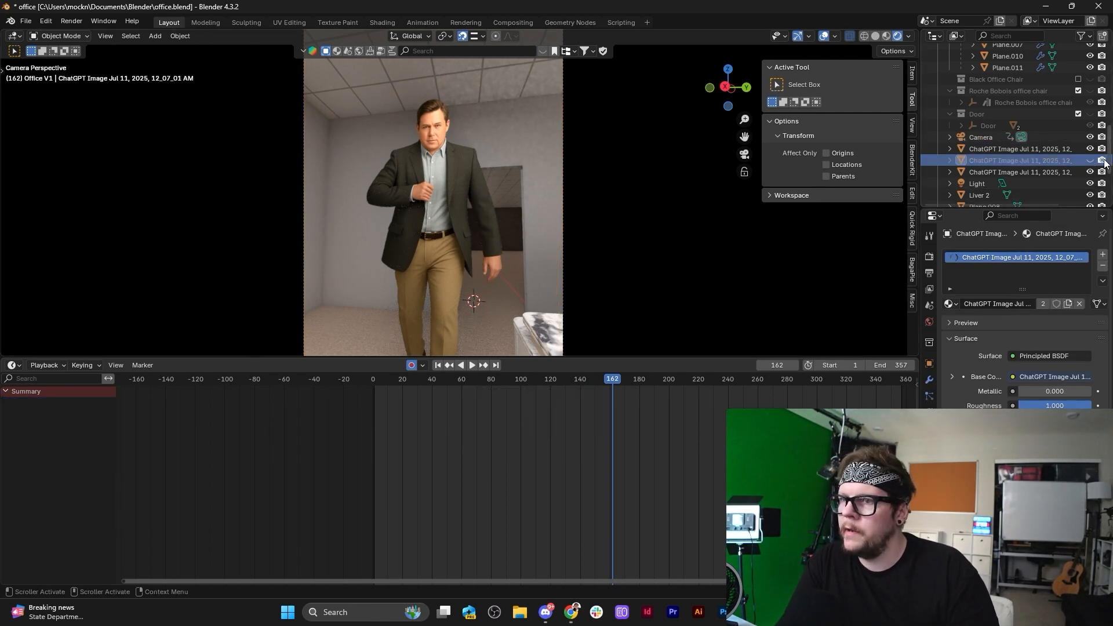
{"action": "scroll", "coordinate": [381, 287], "scroll_direction": "down", "scroll_amount": 4}
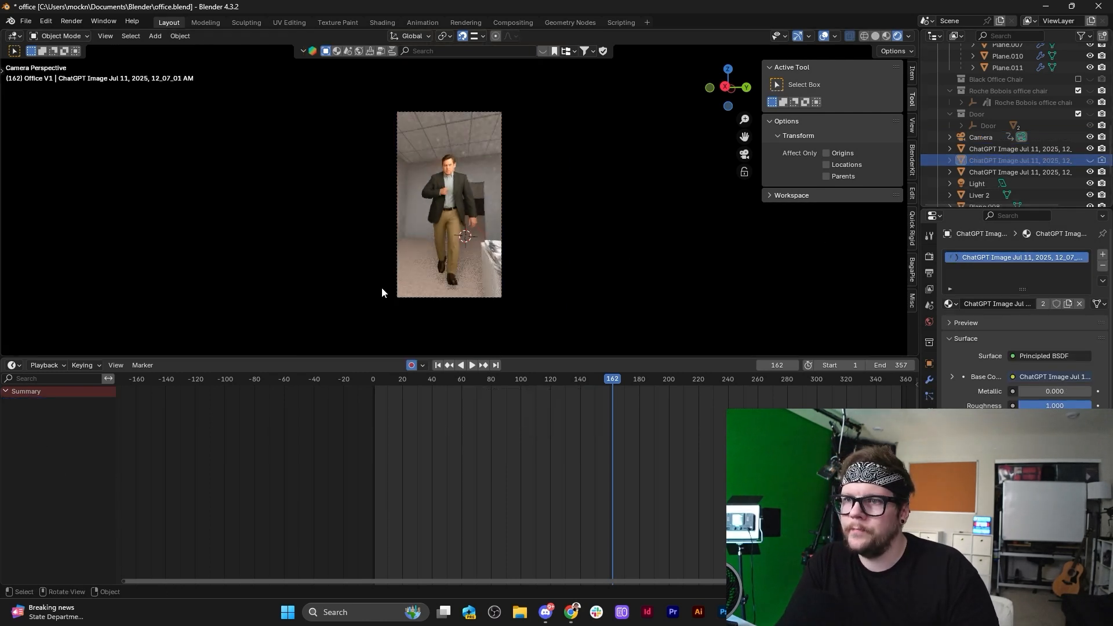
{"action": "right_click", "coordinate": [479, 191], "text": "shift"}
{"action": "middle_click_drag", "start_coordinate": [479, 191], "coordinate": [407, 257]}
{"action": "scroll", "coordinate": [419, 195], "scroll_direction": "down", "scroll_amount": 5}
{"action": "middle_click_drag", "start_coordinate": [525, 223], "coordinate": [531, 186]}
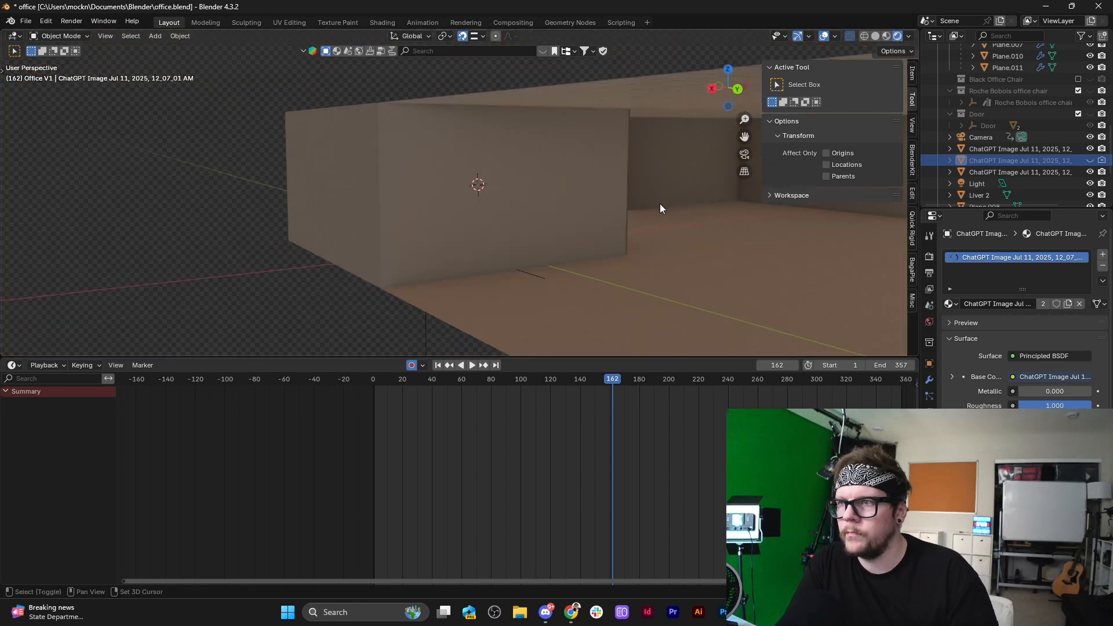
{"action": "middle_click_drag", "start_coordinate": [660, 203], "coordinate": [581, 156], "text": "shift"}
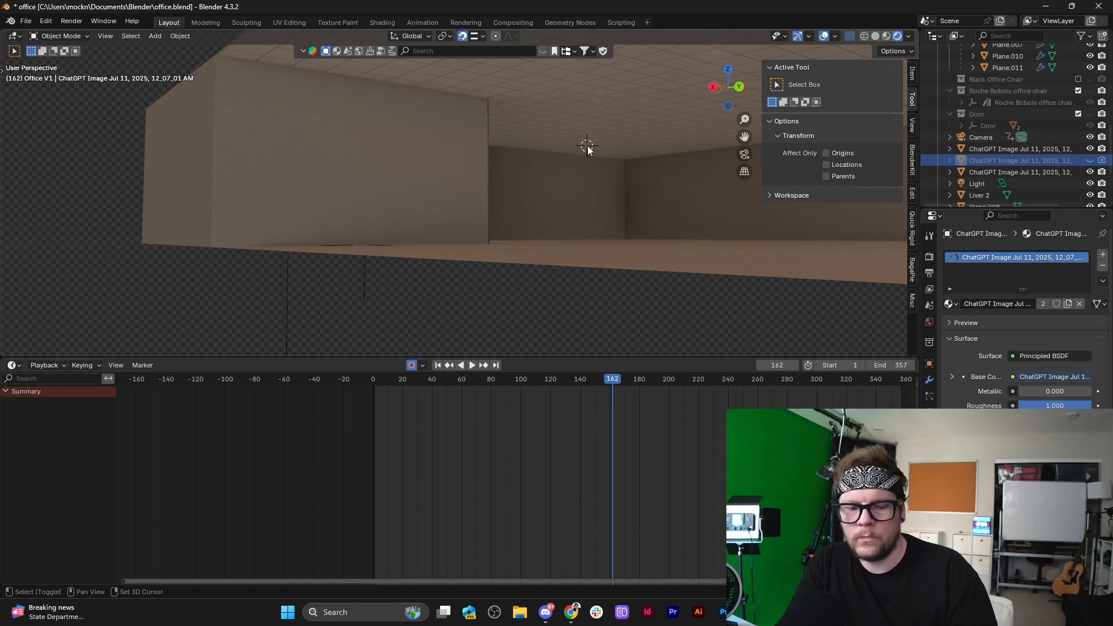
{"action": "key", "text": "shift+a"}
{"action": "mouse_move", "coordinate": [580, 182]}
{"action": "key", "text": "Caps_Lock"}
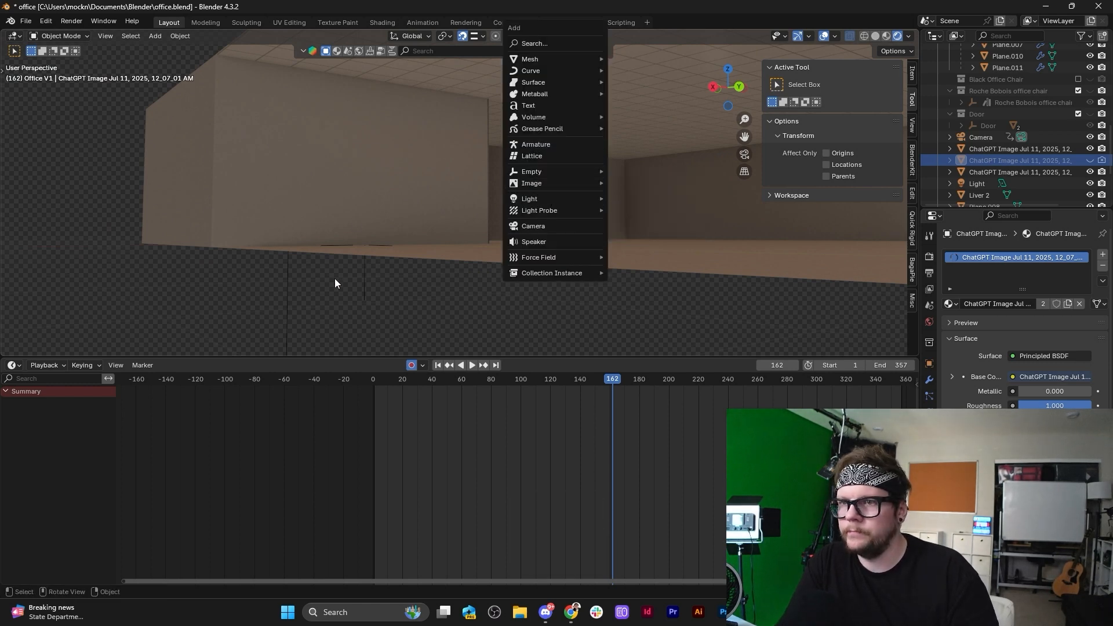
Duplicate the office light and move the copy along Y into the new area beyond the office.
{"action": "left_click", "coordinate": [287, 304]}
{"action": "middle_click_drag", "start_coordinate": [235, 307], "coordinate": [443, 276]}
{"action": "key", "text": "shift+d"}
{"action": "key", "text": "x"}
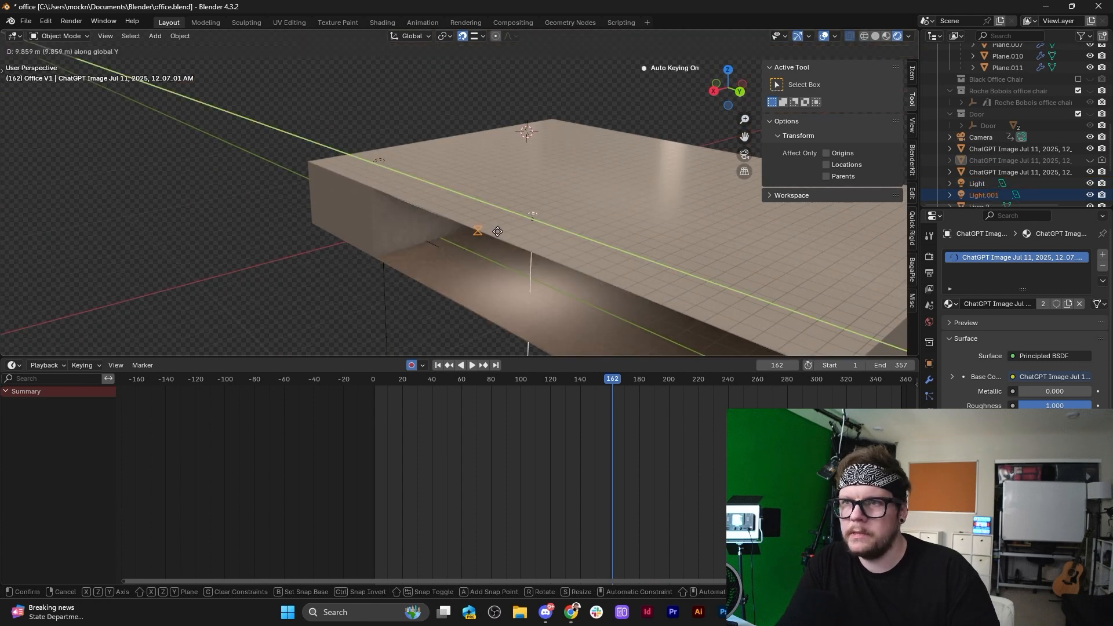
{"action": "left_click", "coordinate": [520, 206]}
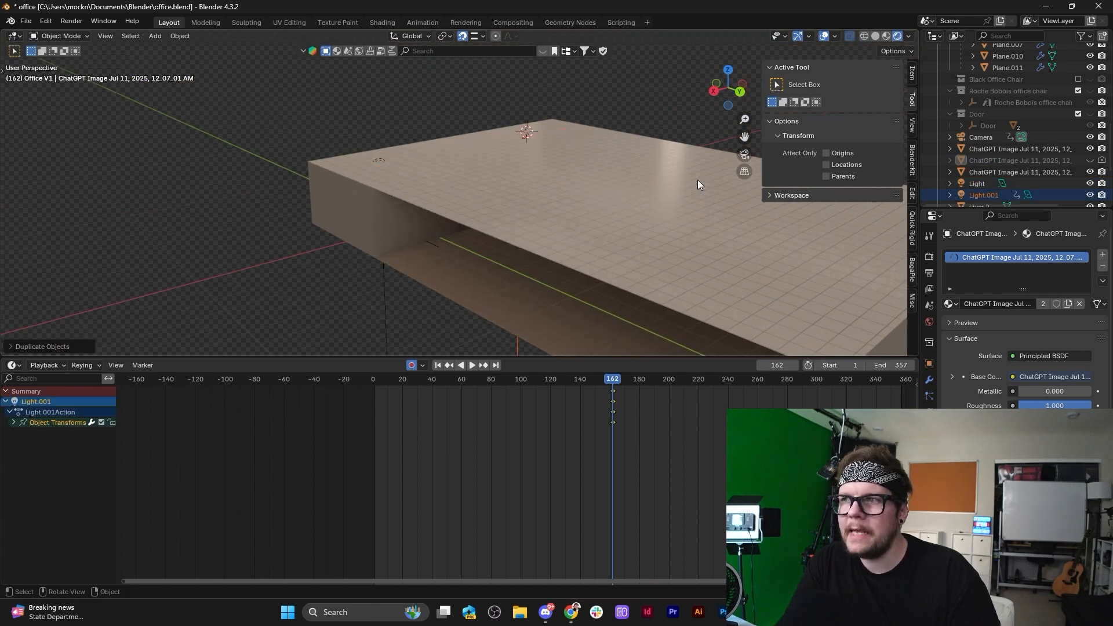
Shift the duplicated light along X while looking through the camera.
{"action": "left_click", "coordinate": [744, 154]}
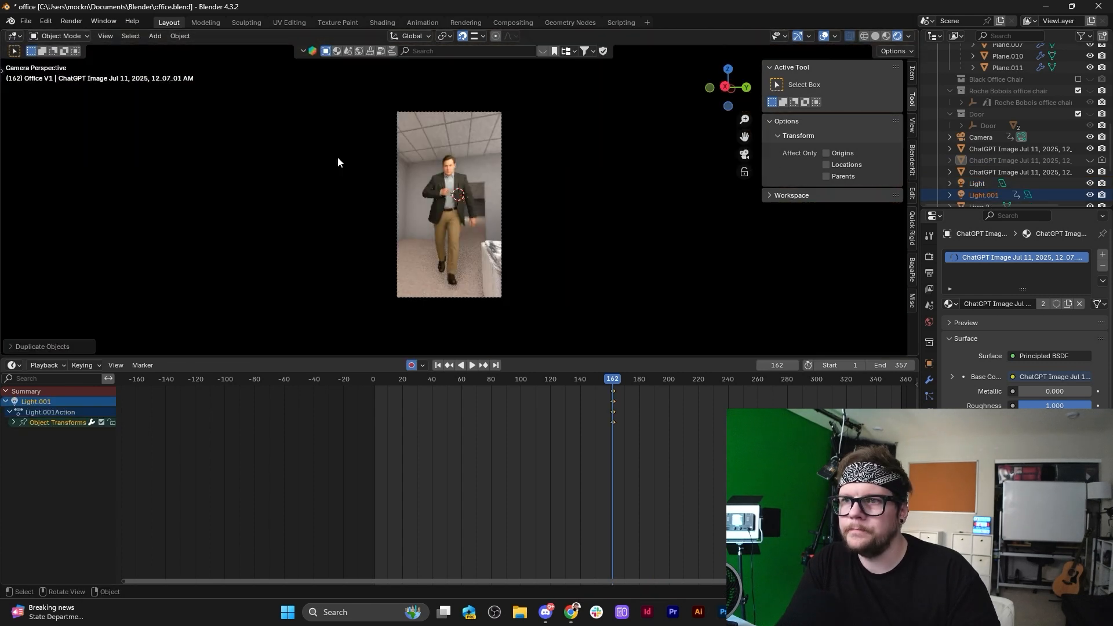
{"action": "key", "text": "g"}
{"action": "key", "text": "x"}
{"action": "left_click", "coordinate": [493, 196]}
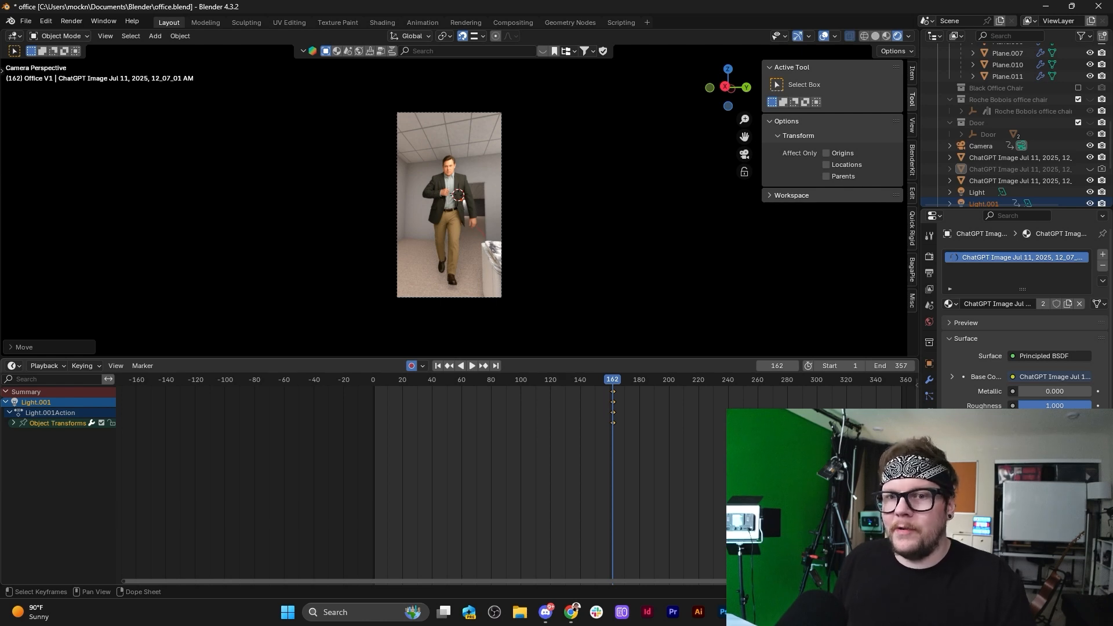
Review the walking man's animation through the camera, playing from about frame 62 to frame 156.
{"action": "left_click_drag", "start_coordinate": [613, 387], "coordinate": [565, 402]}
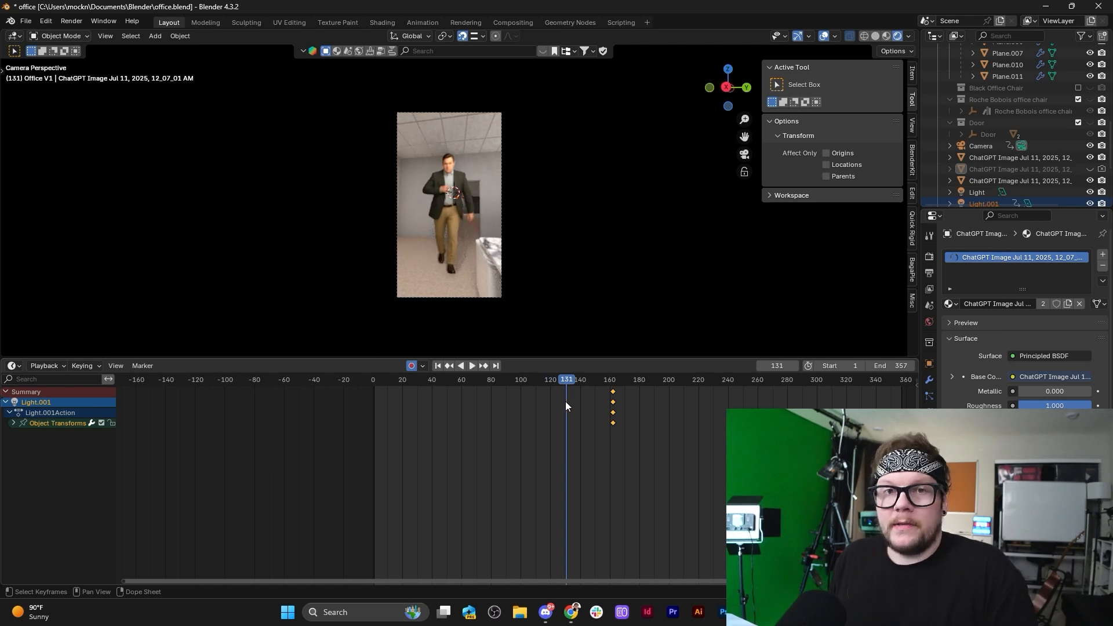
{"action": "left_click", "coordinate": [442, 204]}
{"action": "left_click", "coordinate": [466, 382]}
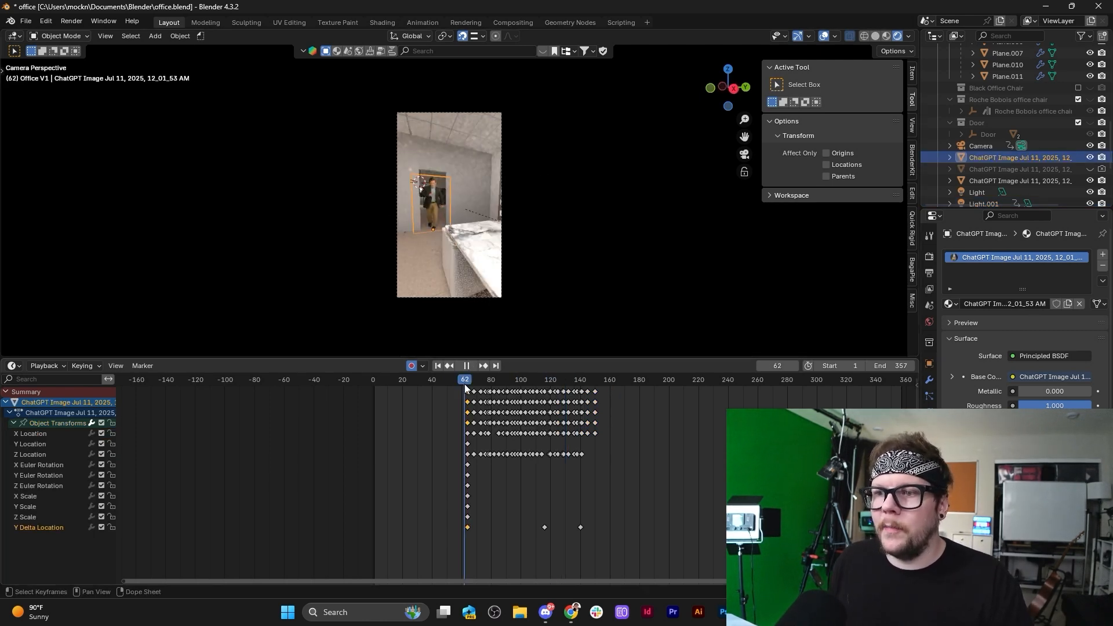
{"action": "key", "text": "space"}
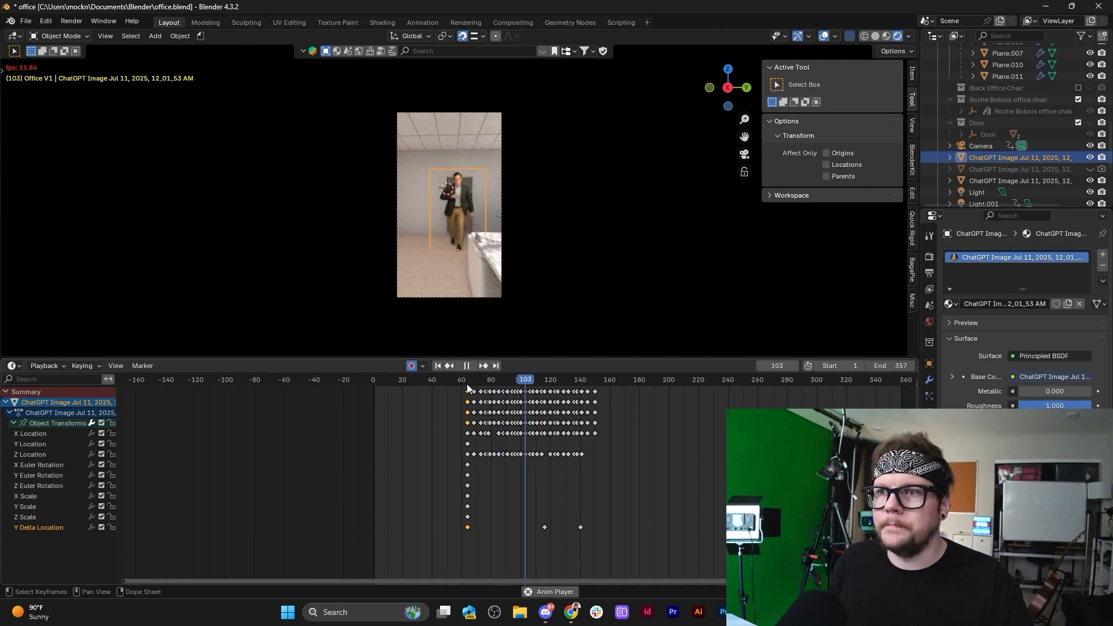
{"action": "left_click", "coordinate": [557, 383]}
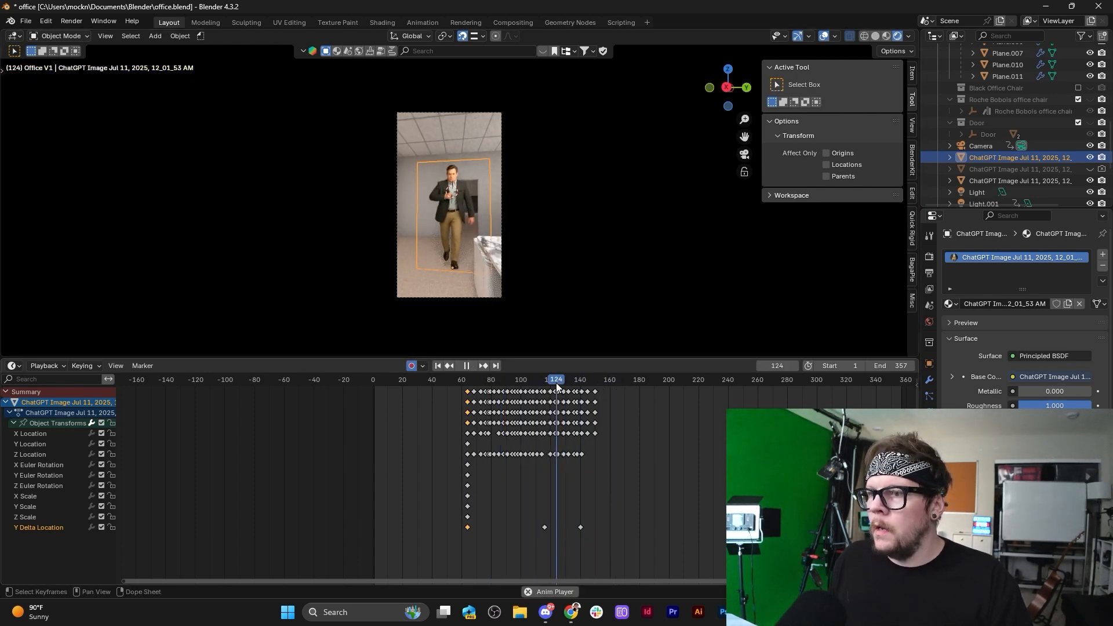
{"action": "key", "text": "space"}
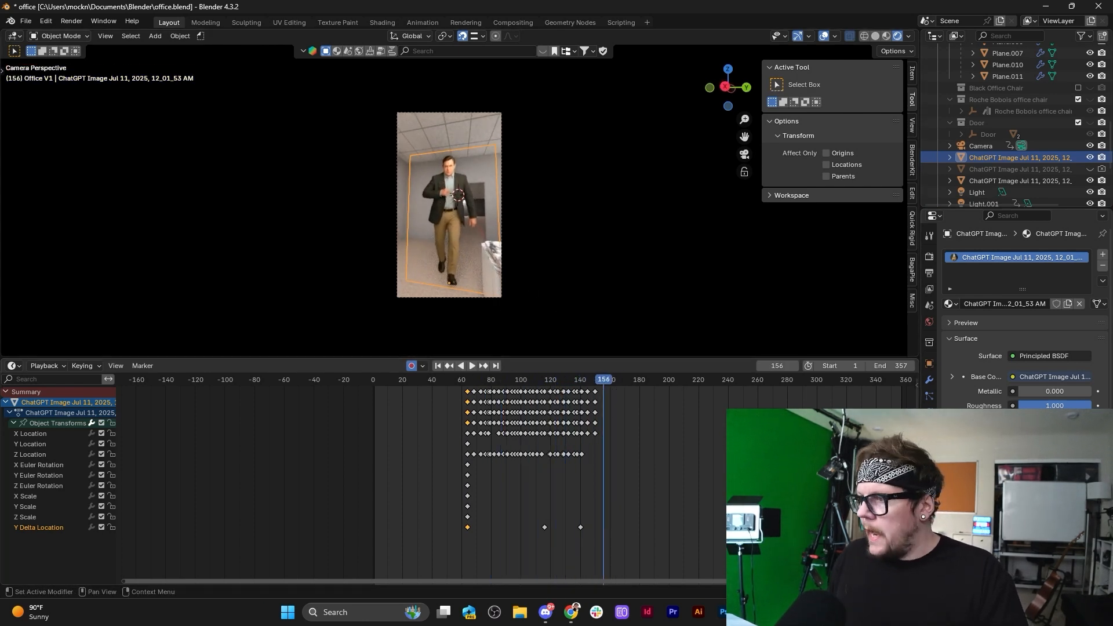
Duplicate the camera in place and make Camera.001 the active scene camera.
{"action": "left_click", "coordinate": [974, 146]}
{"action": "key", "text": "shift+d"}
{"action": "left_click", "coordinate": [775, 242]}
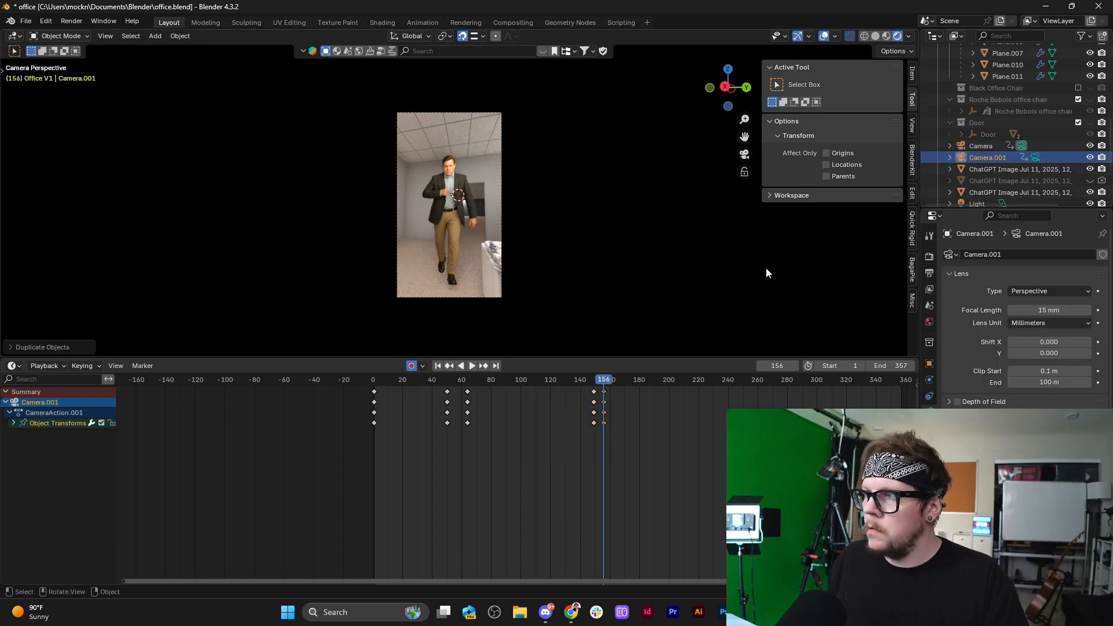
{"action": "left_click", "coordinate": [1035, 154]}
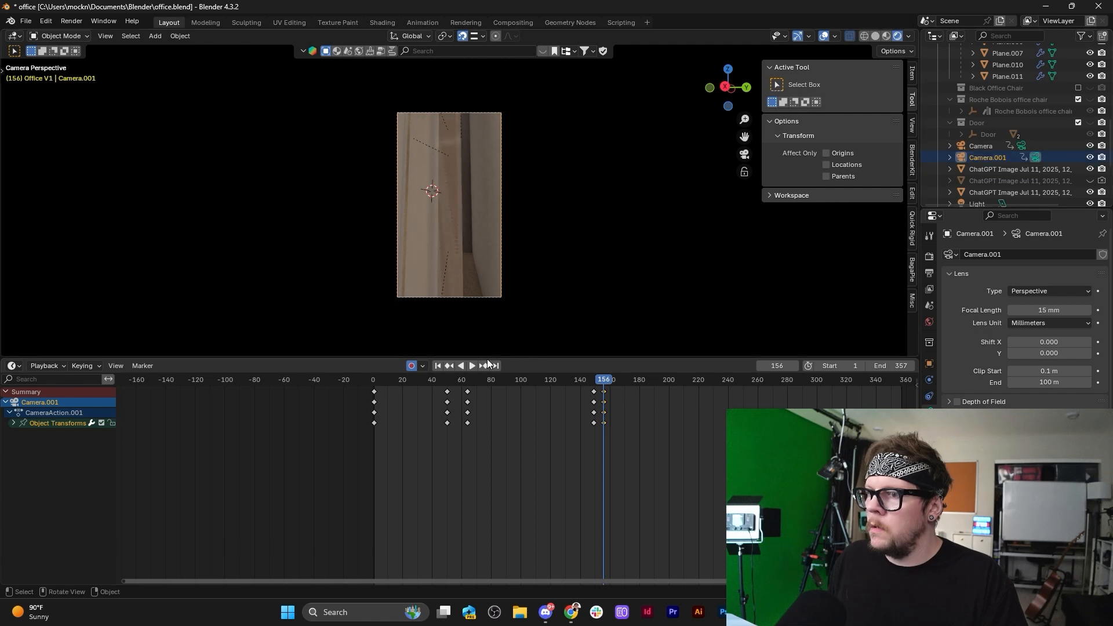
Move Camera.001 along its local Z axis to get its view clear of the wall slats.
{"action": "scroll", "coordinate": [481, 281], "scroll_direction": "down", "scroll_amount": 1}
{"action": "key", "text": "g"}
{"action": "key", "text": "z"}
{"action": "key", "text": "z"}
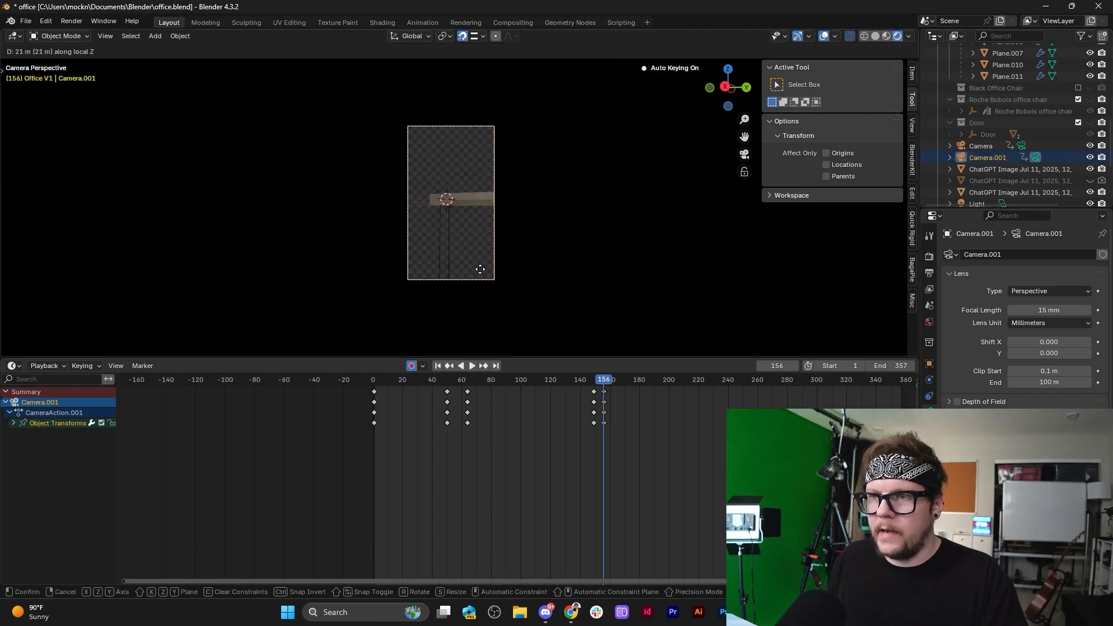
{"action": "left_click", "coordinate": [468, 225]}
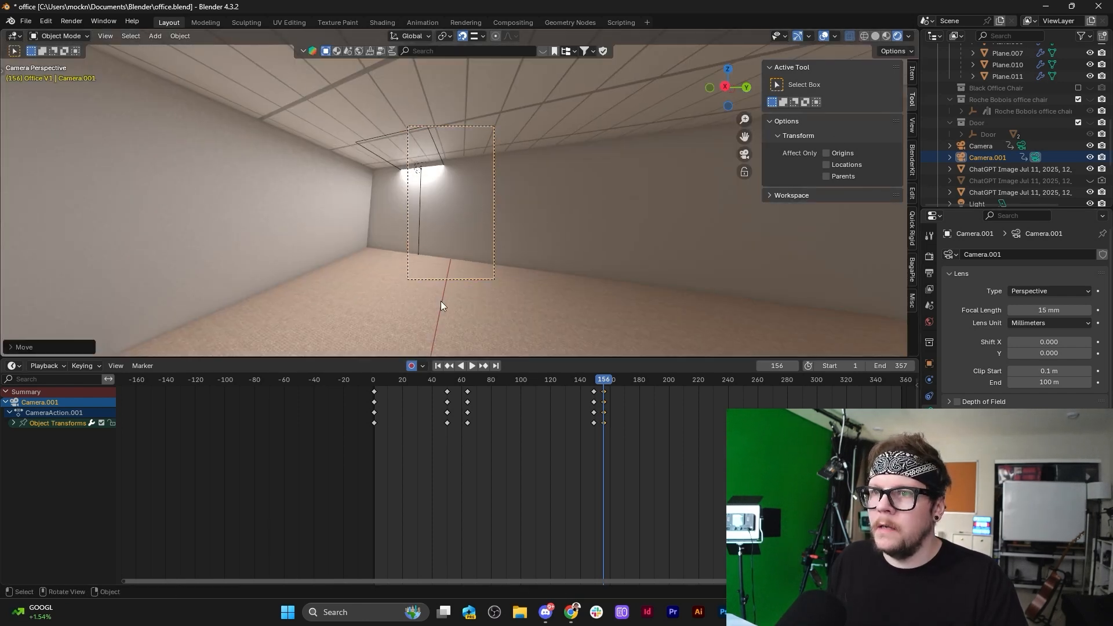
{"action": "key", "text": "g"}
{"action": "key", "text": "z"}
{"action": "key", "text": "z"}
{"action": "right_click", "coordinate": [451, 294]}
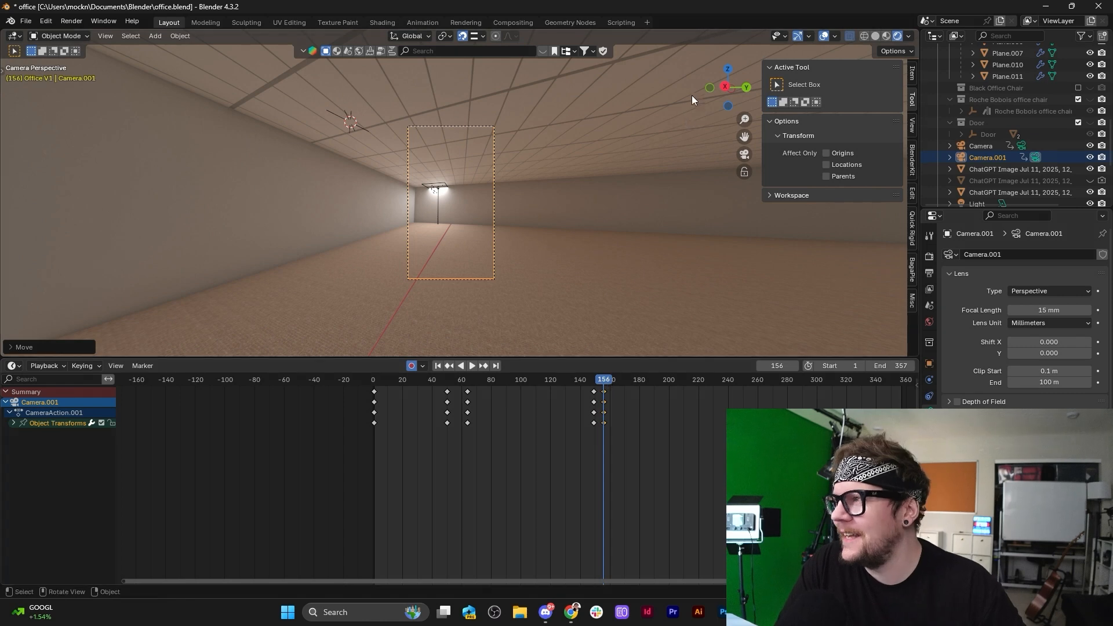
Delete all of the keyframes copied onto Camera.001.
{"action": "key", "text": "a"}
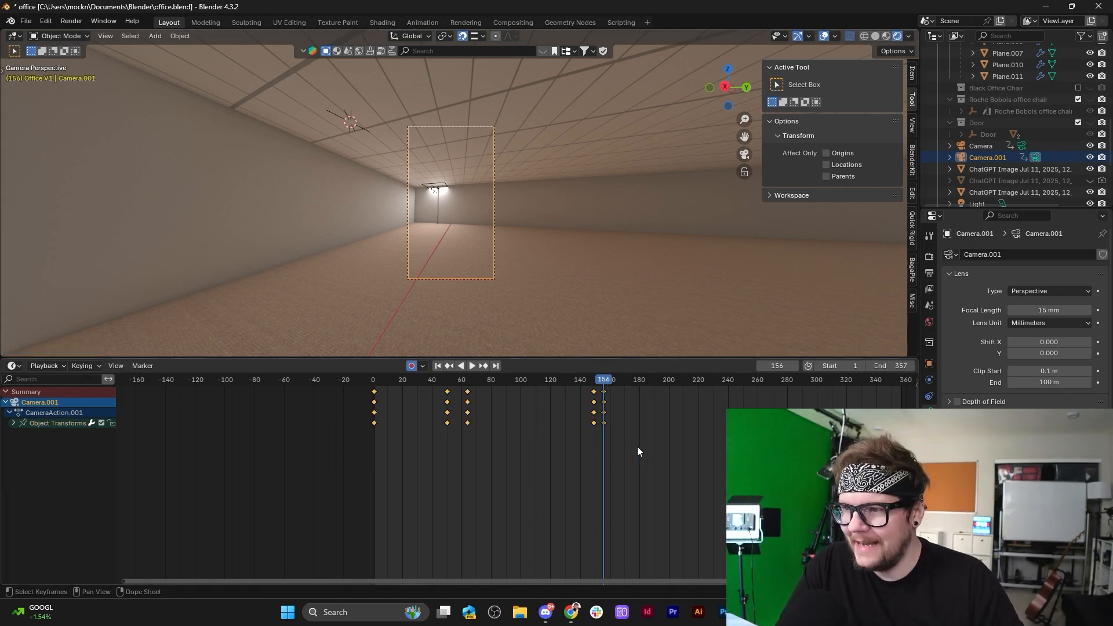
{"action": "key", "text": "x"}
{"action": "left_click", "coordinate": [638, 447]}
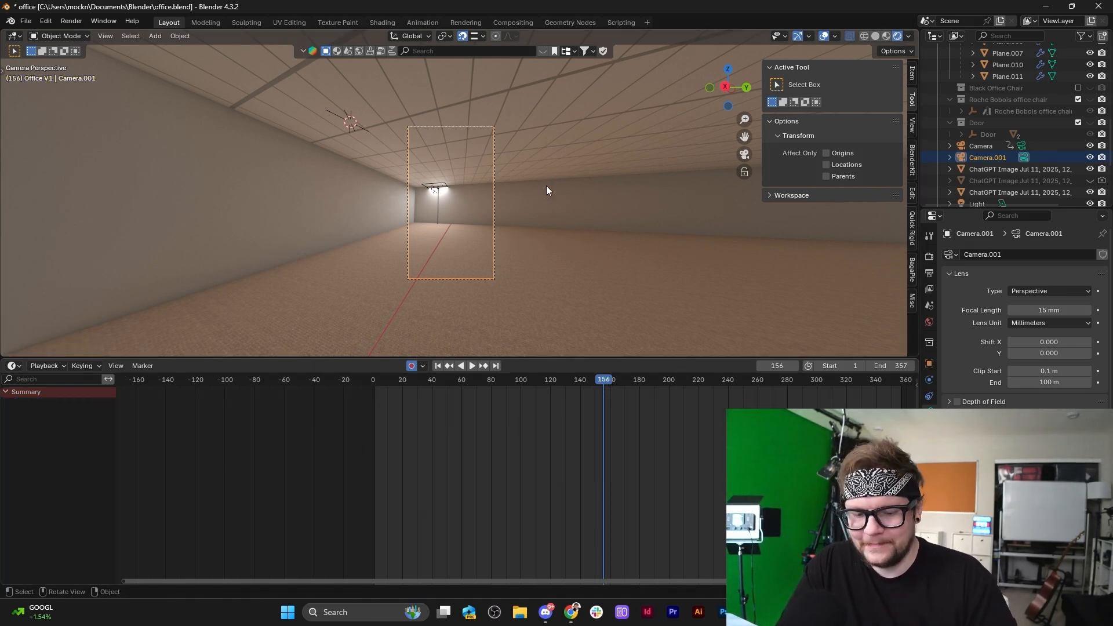
Move Camera.001 along its local Z axis back towards the office and rotate it about -68.62° around global Z.
{"action": "key", "text": "g"}
{"action": "key", "text": "z"}
{"action": "key", "text": "z"}
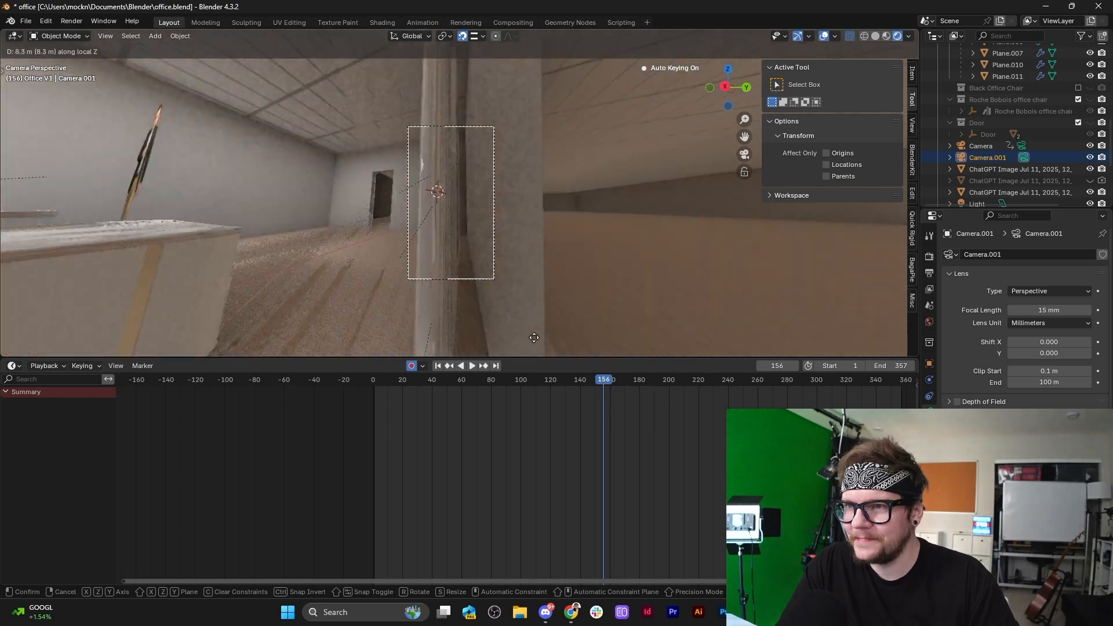
{"action": "left_click", "coordinate": [531, 344]}
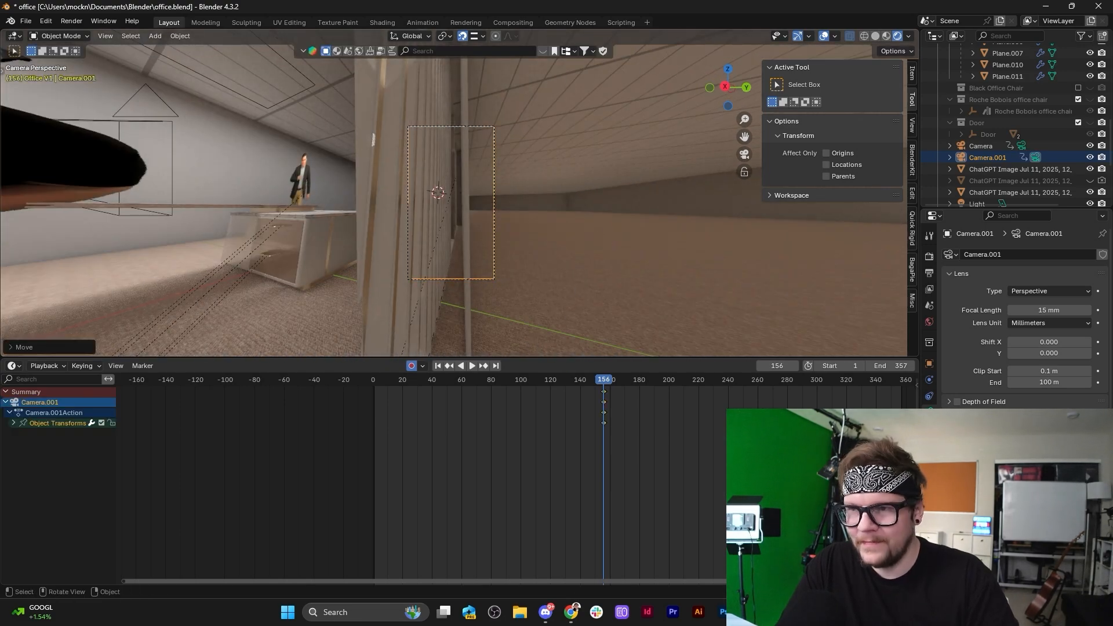
{"action": "key", "text": "r"}
{"action": "key", "text": "z"}
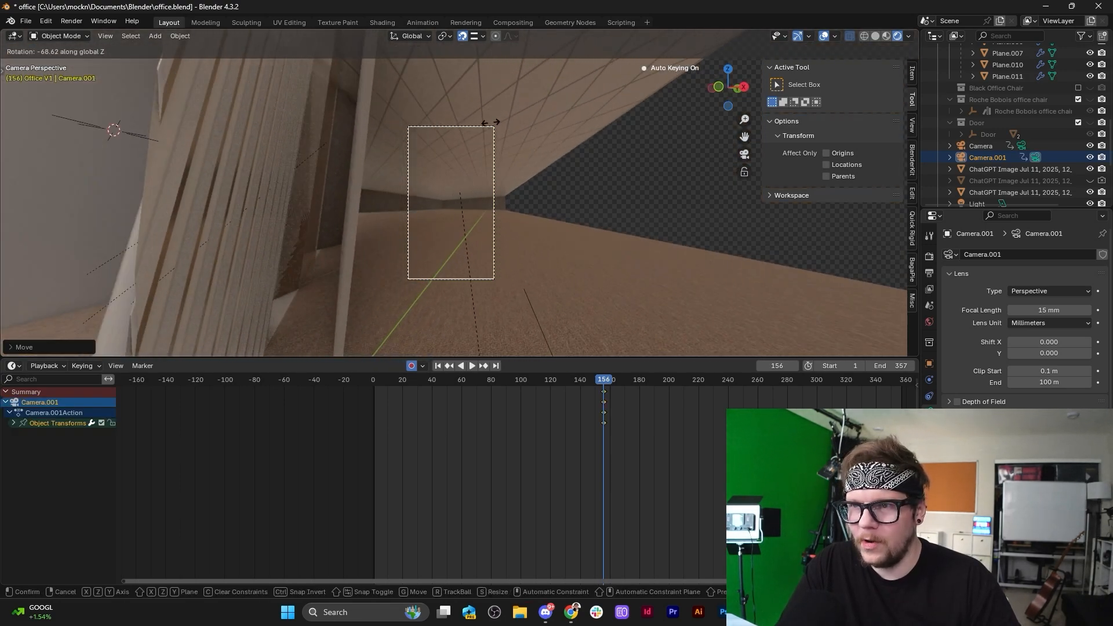
{"action": "left_click", "coordinate": [490, 122]}
Pull Camera.001 back along its local Z axis inside the office and raise it above desk height.
{"action": "key", "text": "g"}
{"action": "key", "text": "z"}
{"action": "key", "text": "z"}
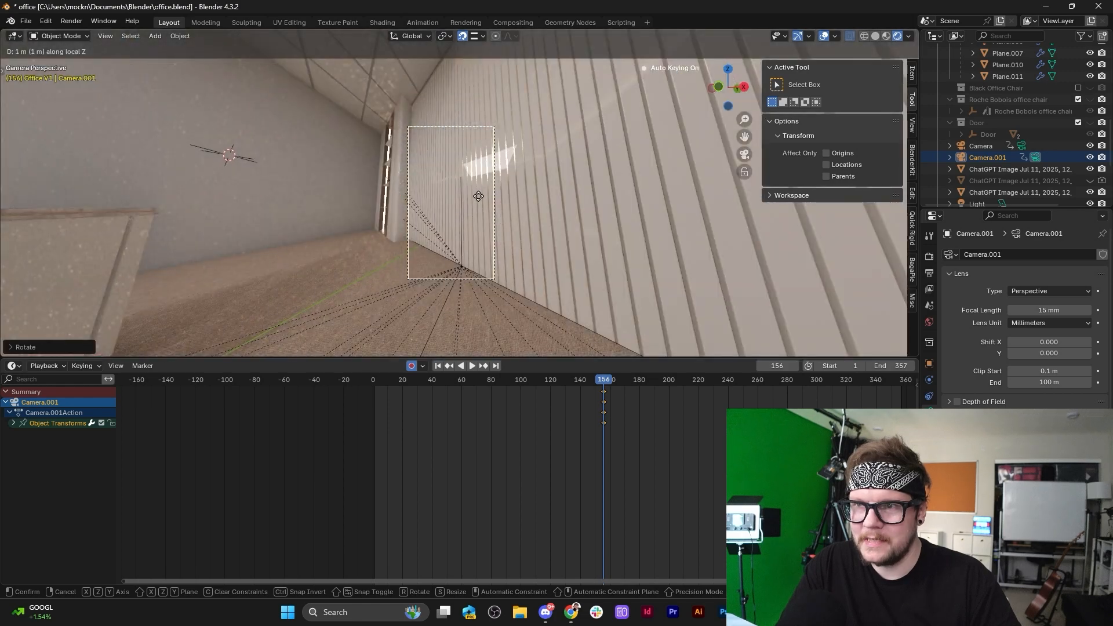
{"action": "left_click", "coordinate": [475, 209]}
{"action": "key", "text": "g"}
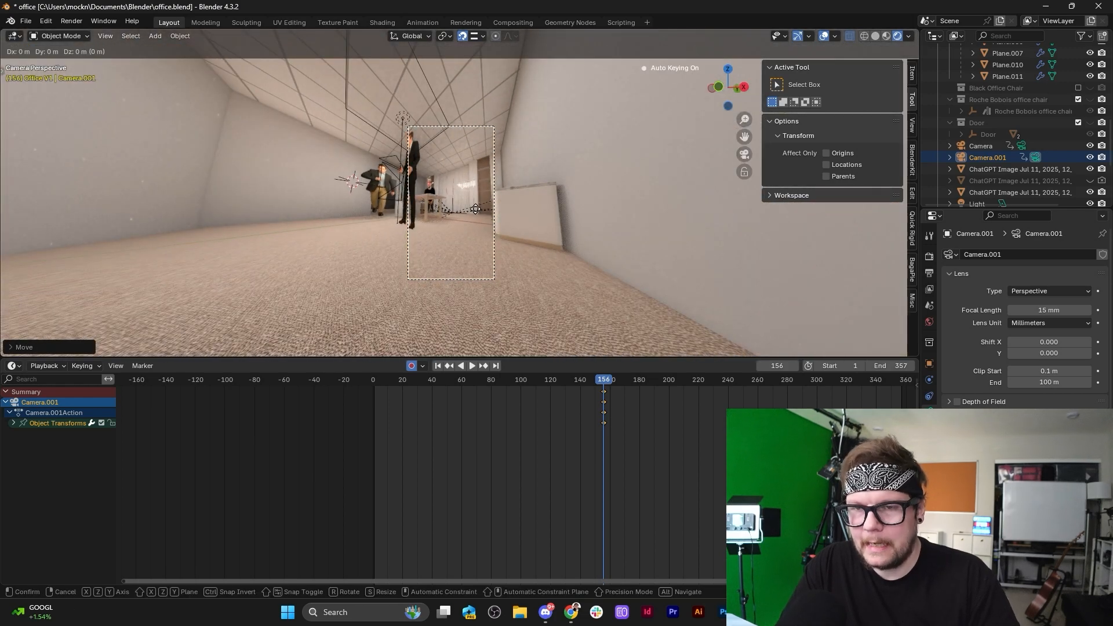
{"action": "left_click", "coordinate": [511, 136]}
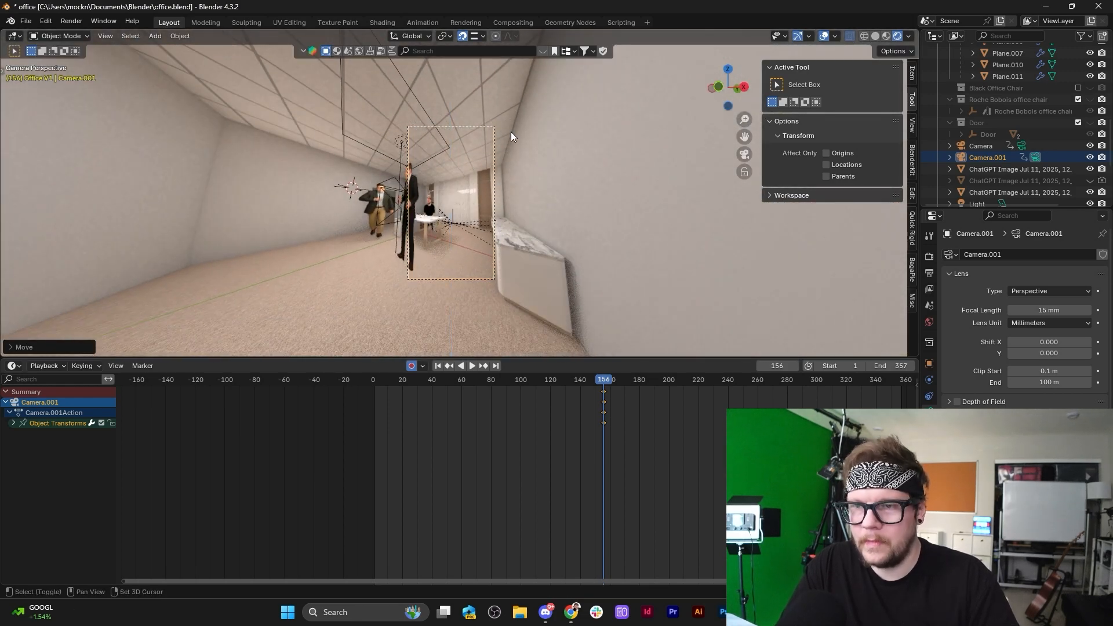
Rotate Camera.001 around Z to face the desk and pull it back along local Z to frame the seated and standing men.
{"action": "key", "text": "r"}
{"action": "key", "text": "z"}
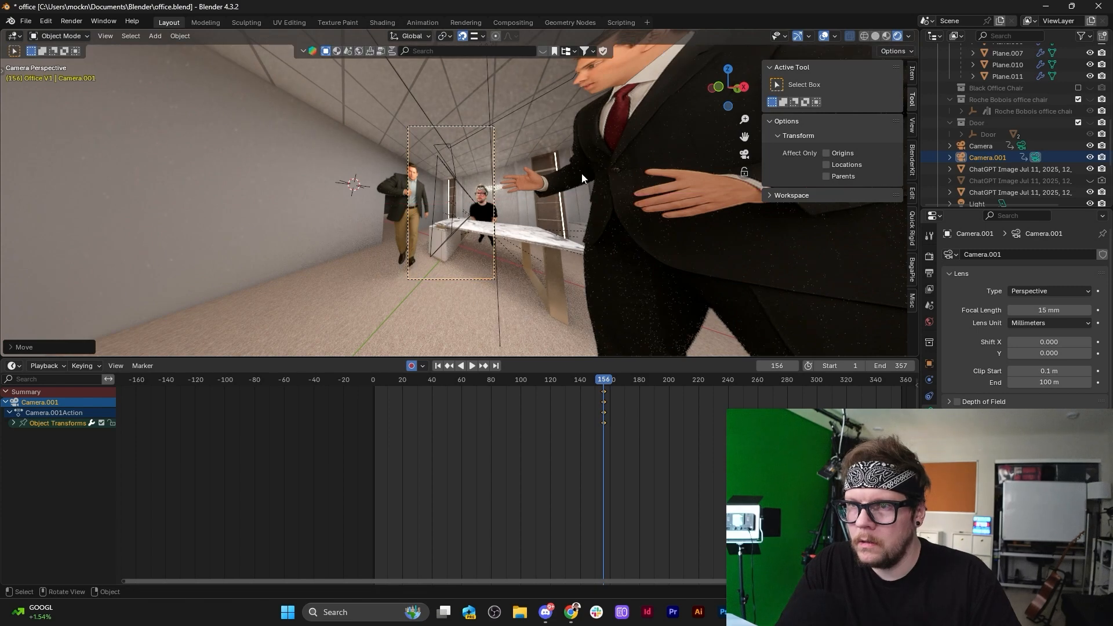
{"action": "left_click", "coordinate": [566, 107]}
{"action": "key", "text": "g"}
{"action": "key", "text": "z"}
{"action": "key", "text": "z"}
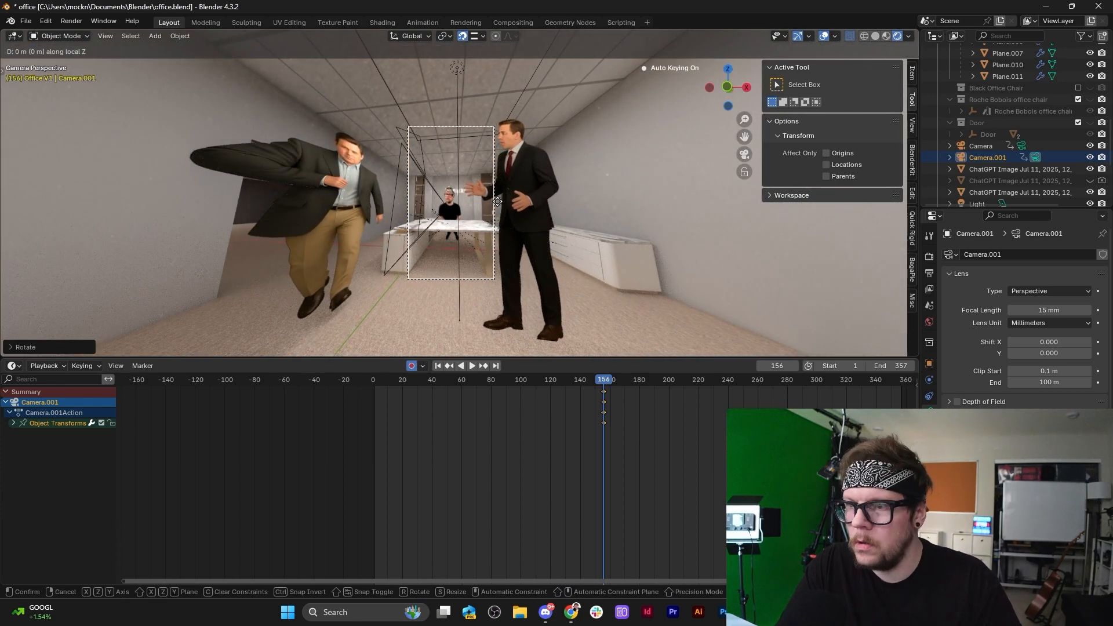
{"action": "left_click", "coordinate": [495, 226]}
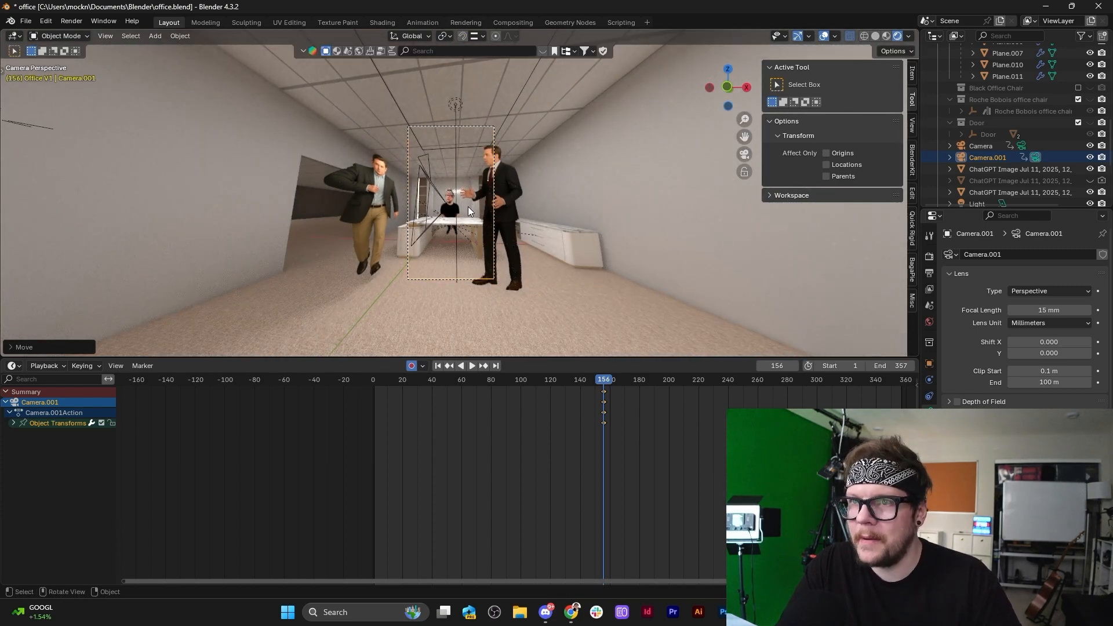
Pull Camera.001 further back along its local Z axis to widen its view of the men and the desk.
{"action": "key", "text": "g"}
{"action": "key", "text": "z"}
{"action": "key", "text": "z"}
{"action": "left_click", "coordinate": [467, 243]}
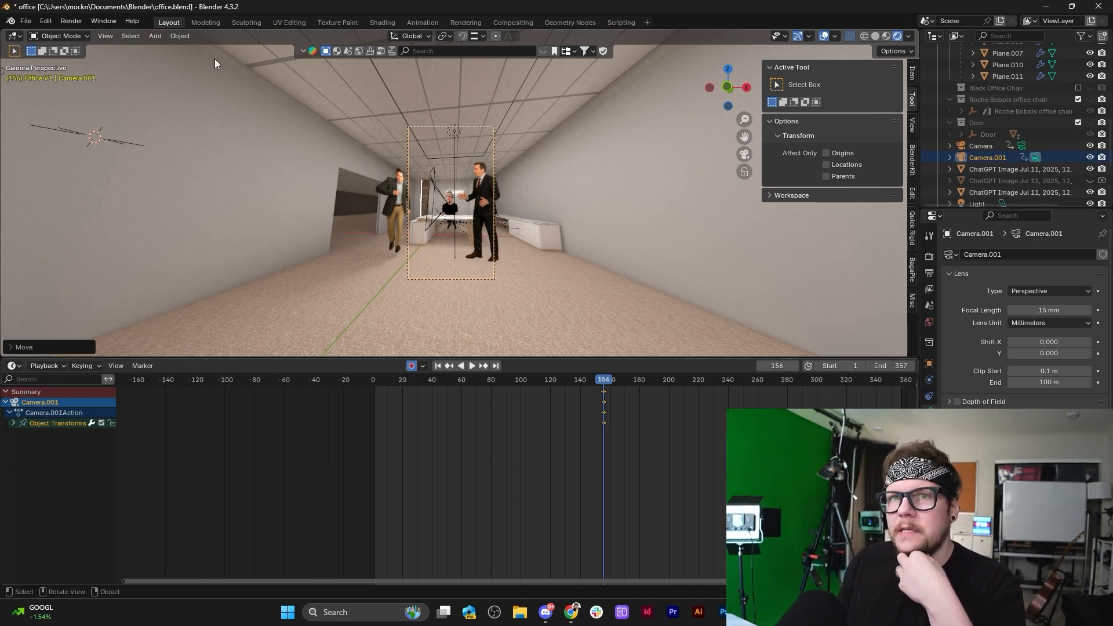
Save the current office.blend file and save a new version of it as office 2.blend.
{"action": "left_click", "coordinate": [25, 21]}
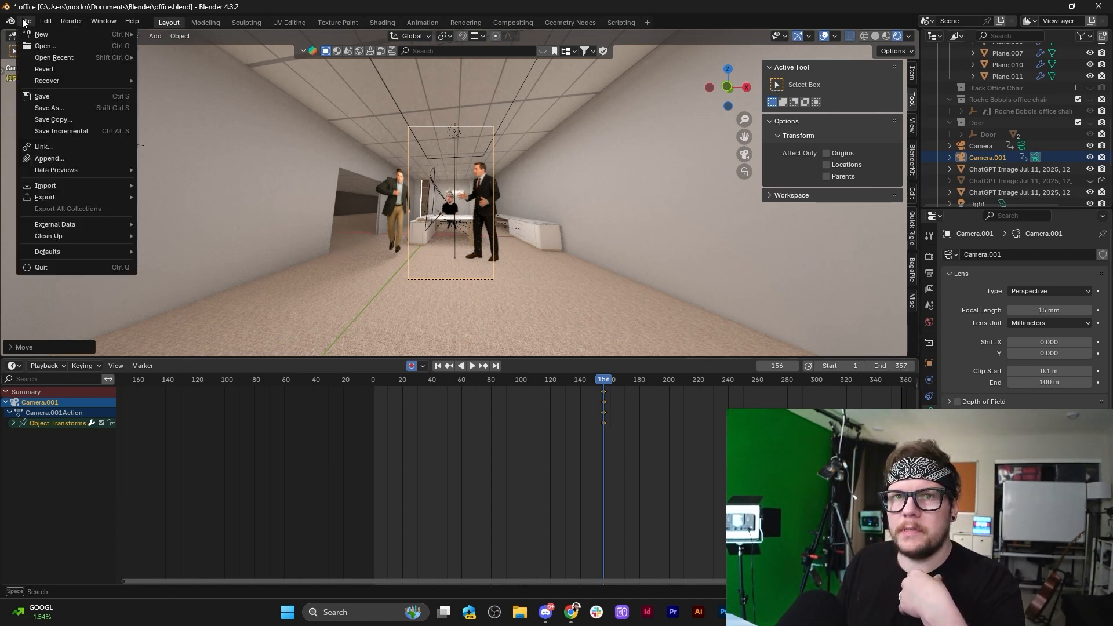
{"action": "left_click", "coordinate": [71, 108]}
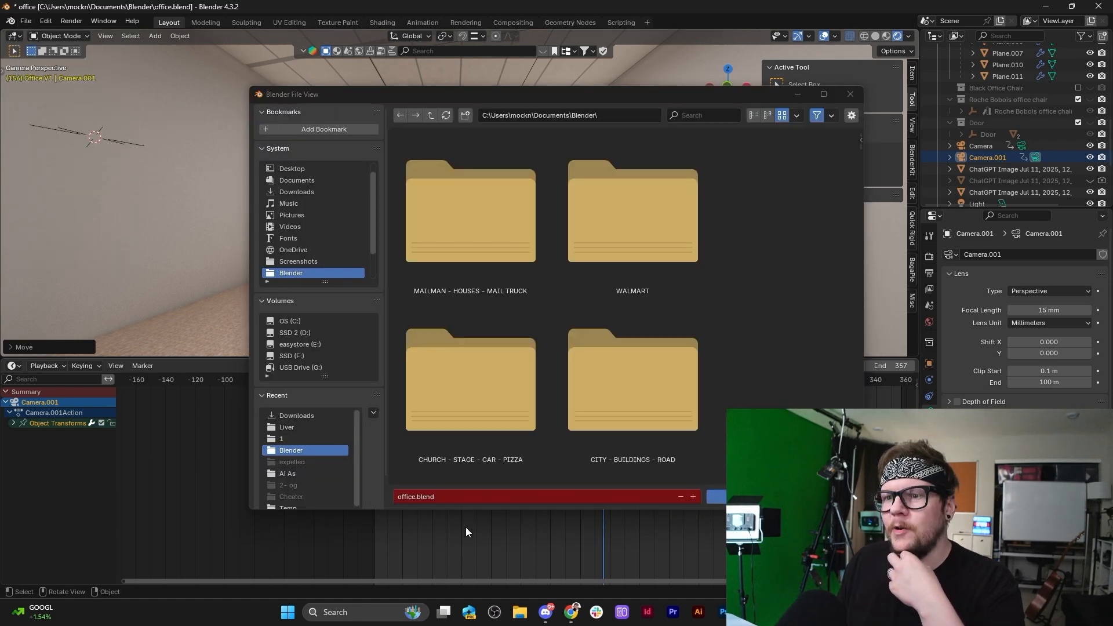
{"action": "key", "text": "Escape"}
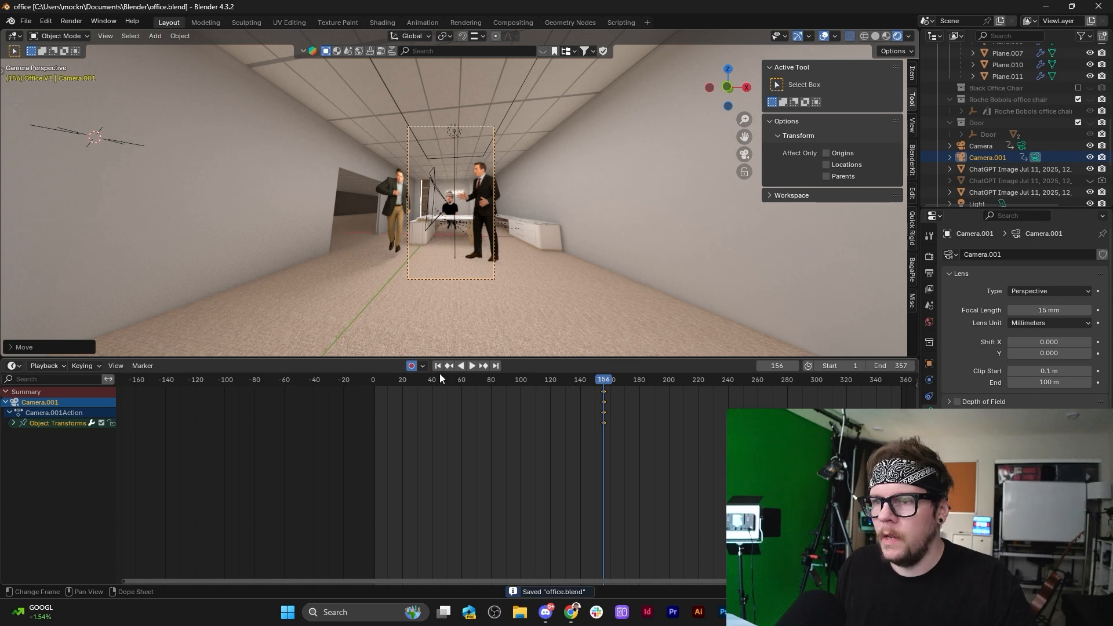
{"action": "left_click", "coordinate": [26, 25]}
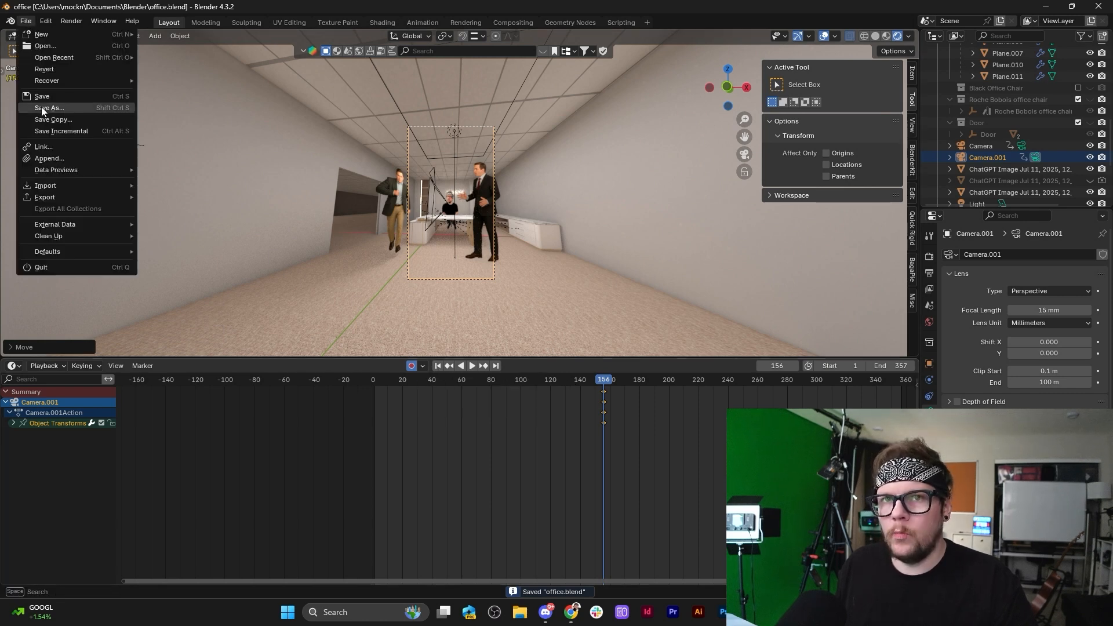
{"action": "left_click", "coordinate": [41, 107]}
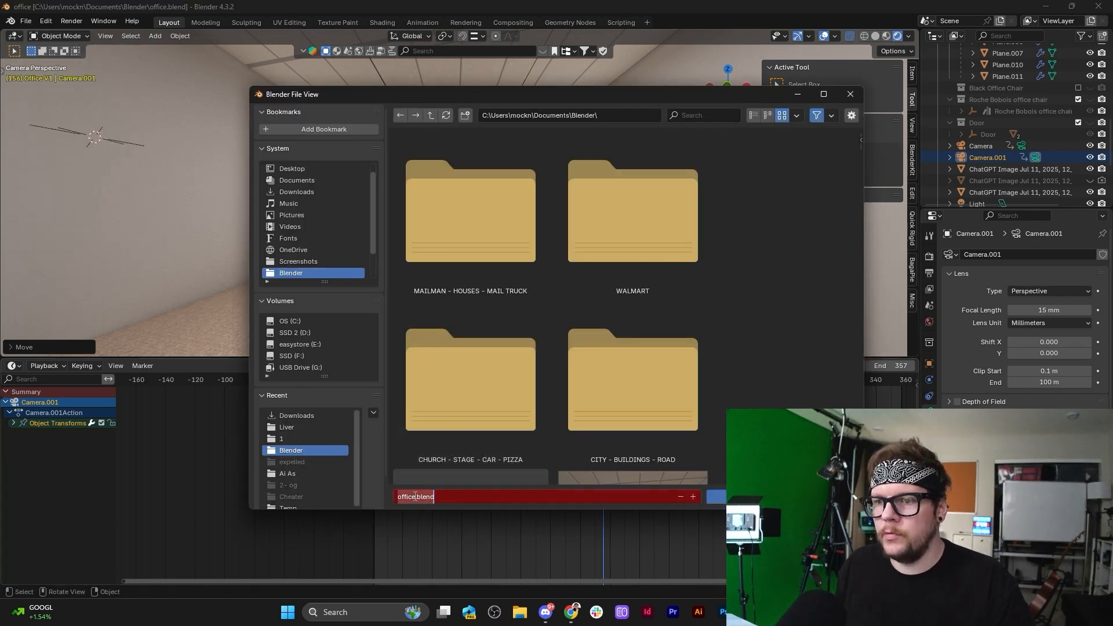
{"action": "type", "text": "2"}
{"action": "key", "text": "Return"}
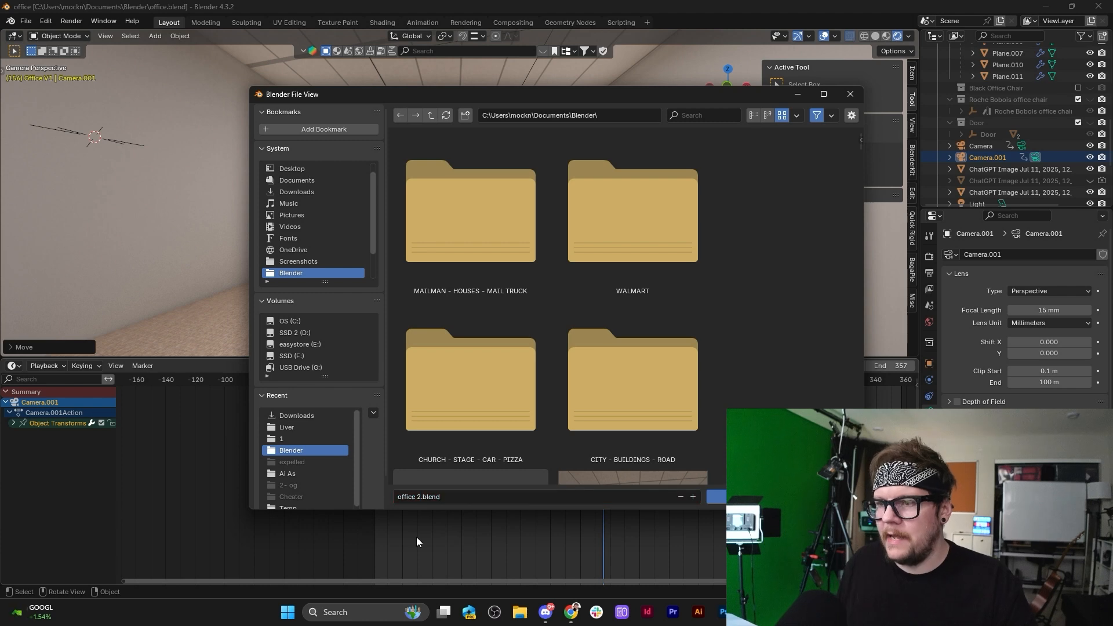
{"action": "left_click", "coordinate": [717, 497]}
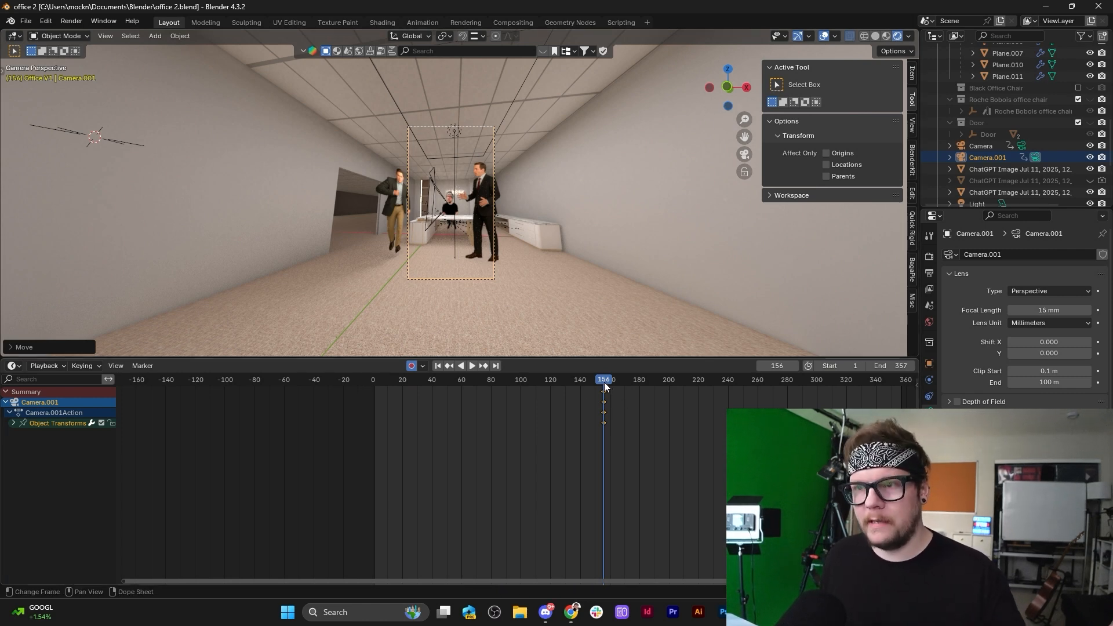
Return to frame 1 and make the original Camera the active scene camera, enlarging its framed view.
{"action": "key", "text": "space"}
{"action": "left_click_drag", "start_coordinate": [574, 388], "coordinate": [451, 389]}
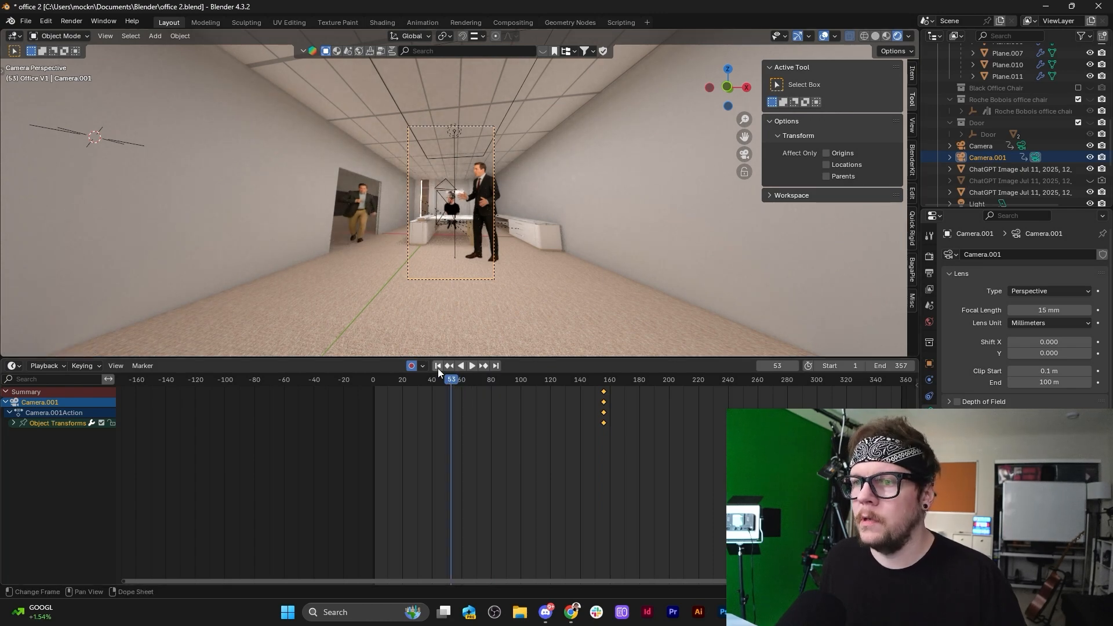
{"action": "left_click", "coordinate": [438, 366]}
{"action": "left_click", "coordinate": [747, 155]}
{"action": "left_click", "coordinate": [748, 155]}
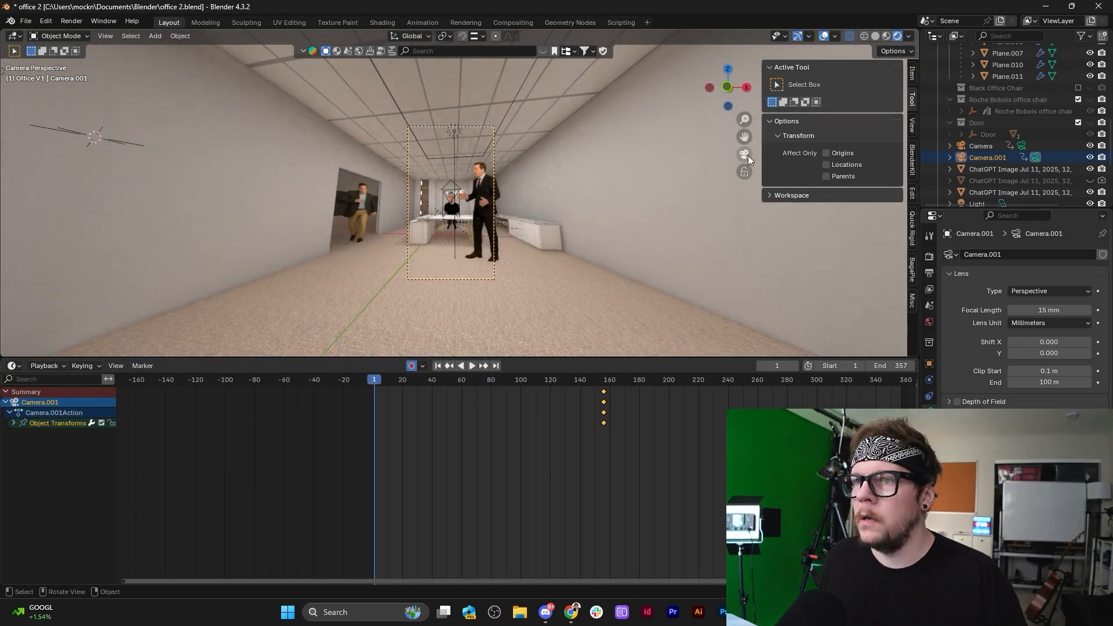
{"action": "left_click", "coordinate": [1021, 146]}
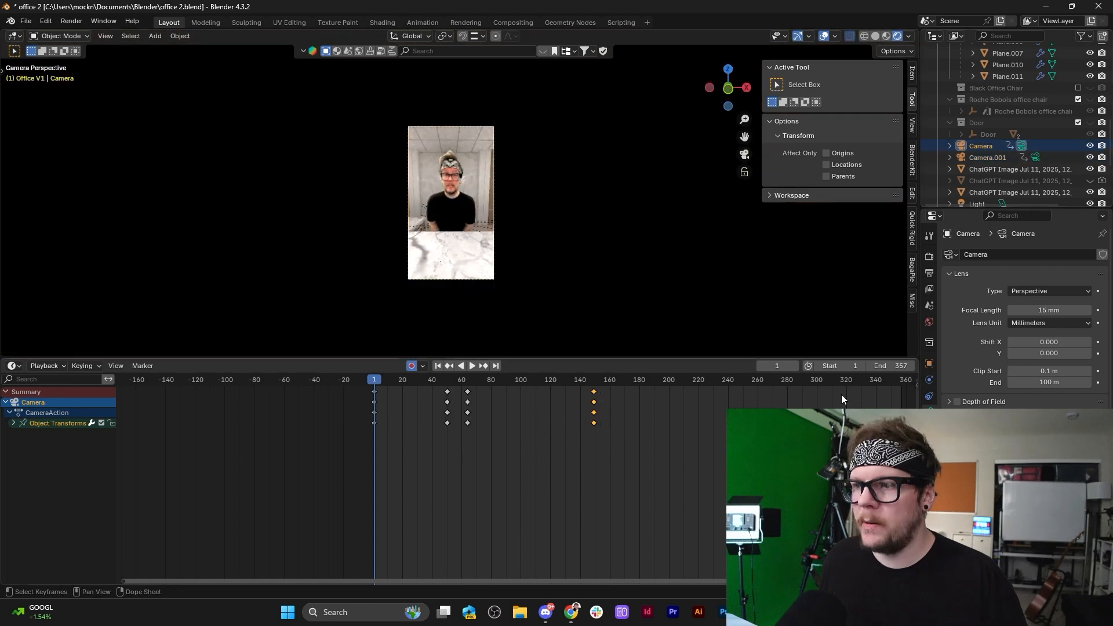
{"action": "key", "text": "Home"}
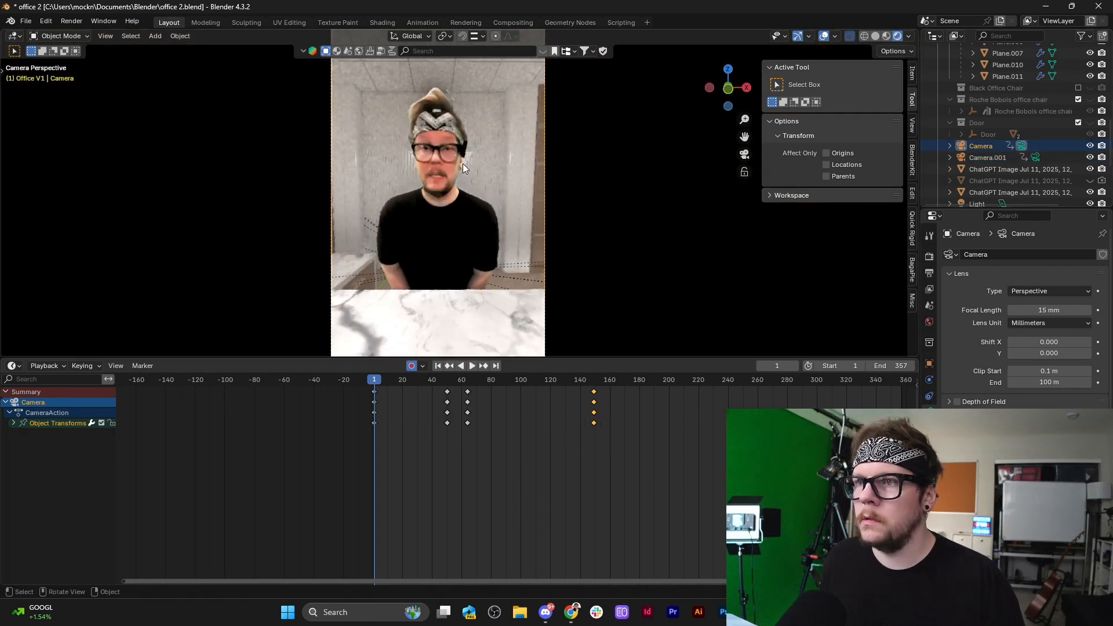
Play the original Camera's shot through the man's walk and stop at frame 181.
{"action": "key", "text": "space"}
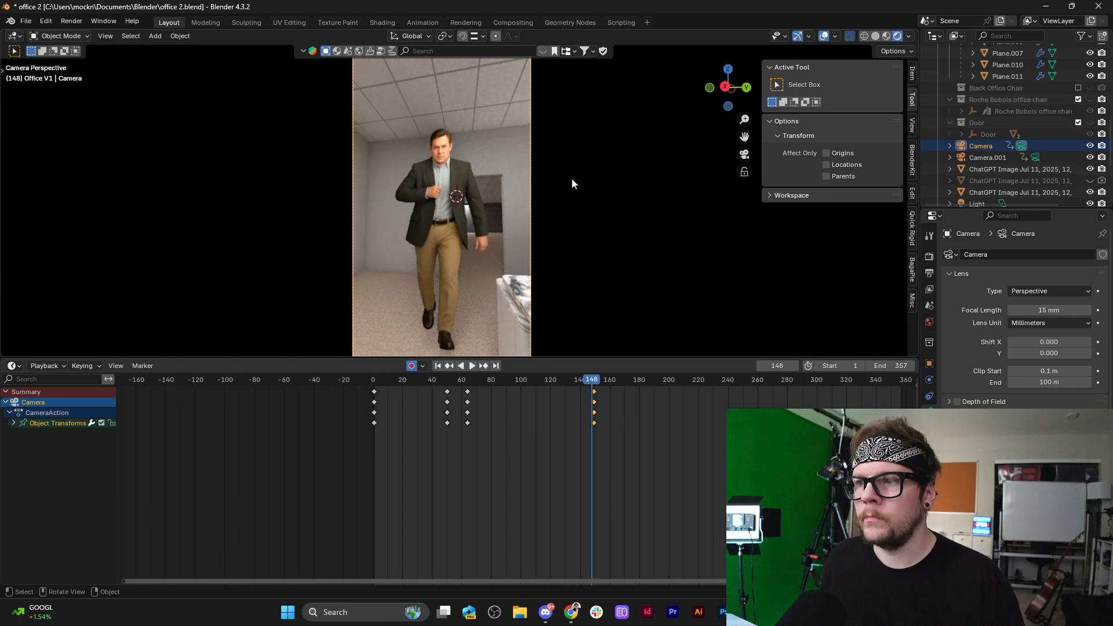
{"action": "key", "text": "space"}
{"action": "left_click", "coordinate": [594, 381]}
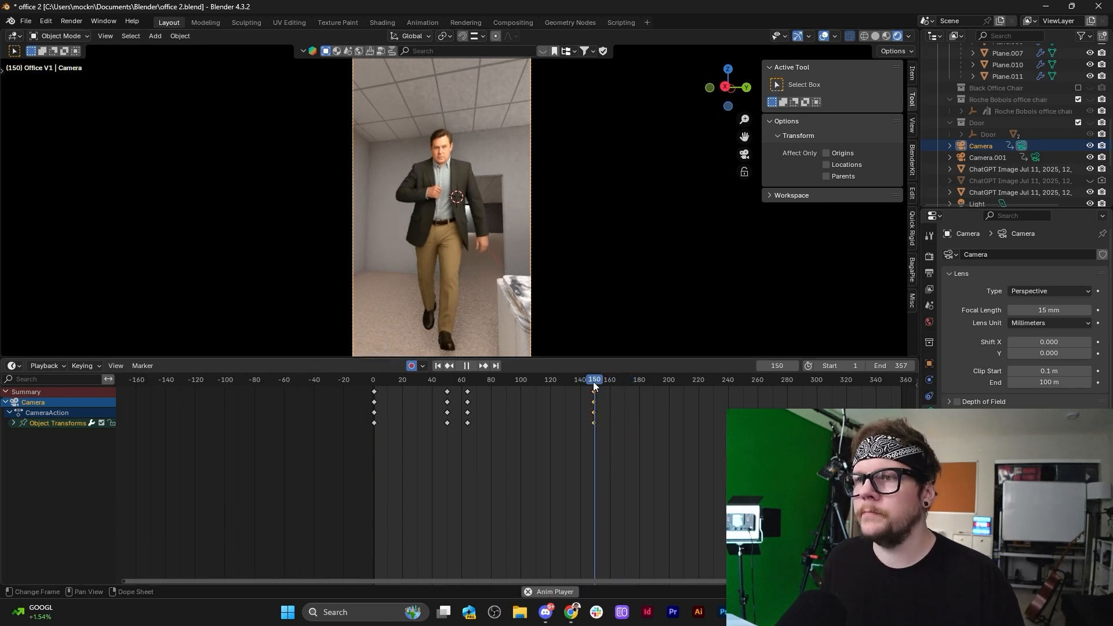
{"action": "key", "text": "space"}
{"action": "key", "text": "space"}
Select the Camera and move it forward along its local Z axis at frame 181 to push in on the walking man.
{"action": "left_click", "coordinate": [450, 171]}
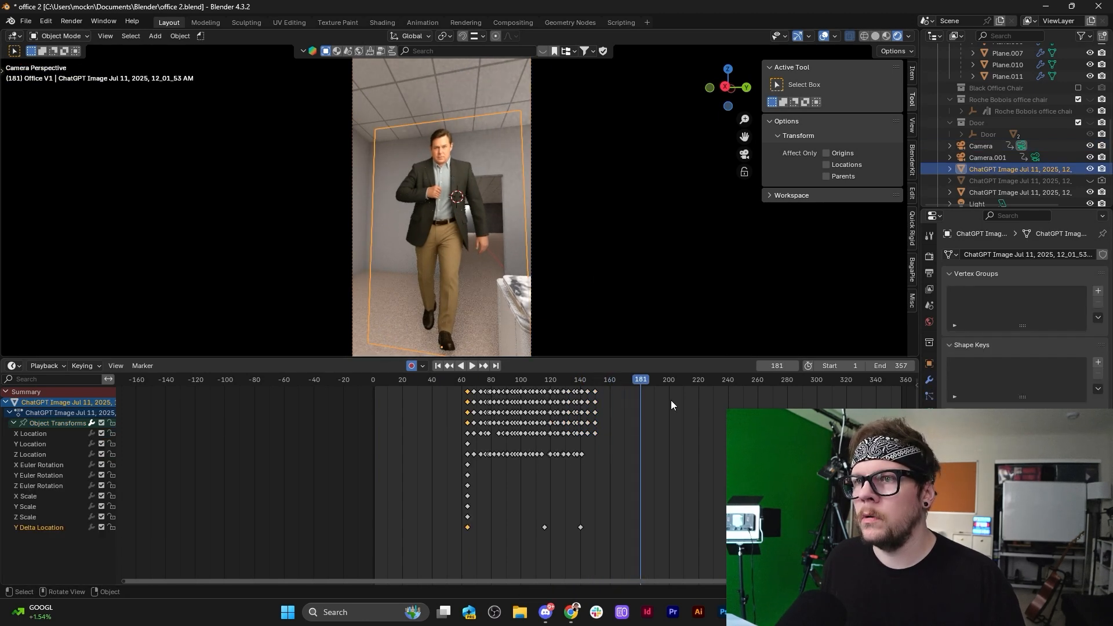
{"action": "left_click", "coordinate": [533, 126]}
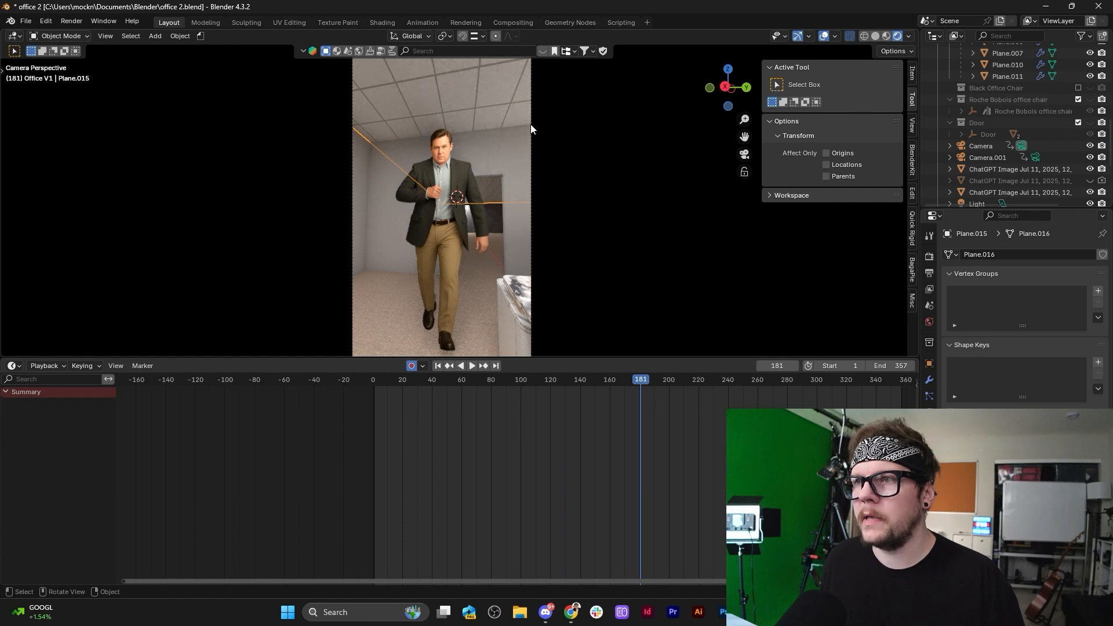
{"action": "left_click", "coordinate": [531, 124]}
{"action": "left_click", "coordinate": [531, 124]}
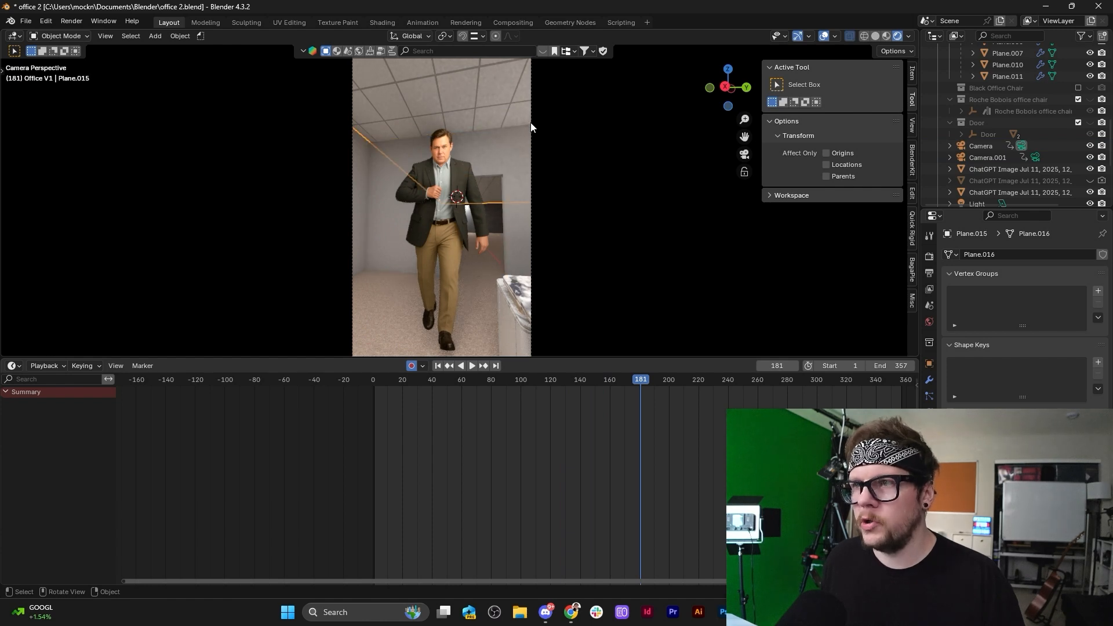
{"action": "left_click", "coordinate": [531, 122]}
{"action": "left_click", "coordinate": [531, 122]}
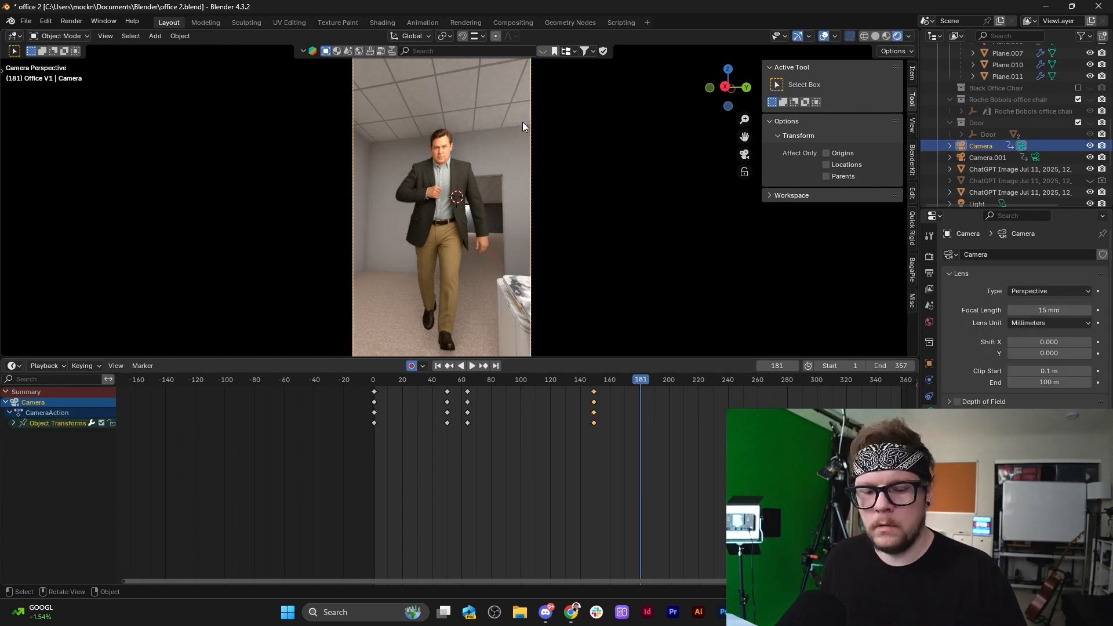
{"action": "key", "text": "g"}
{"action": "key", "text": "z"}
{"action": "key", "text": "z"}
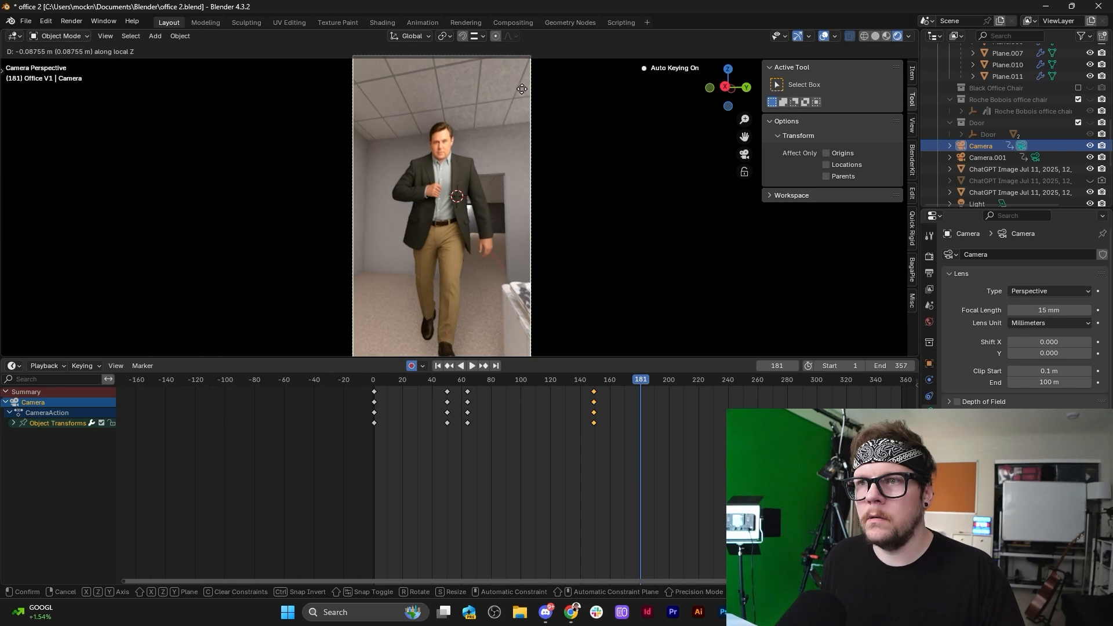
{"action": "left_click", "coordinate": [510, 224]}
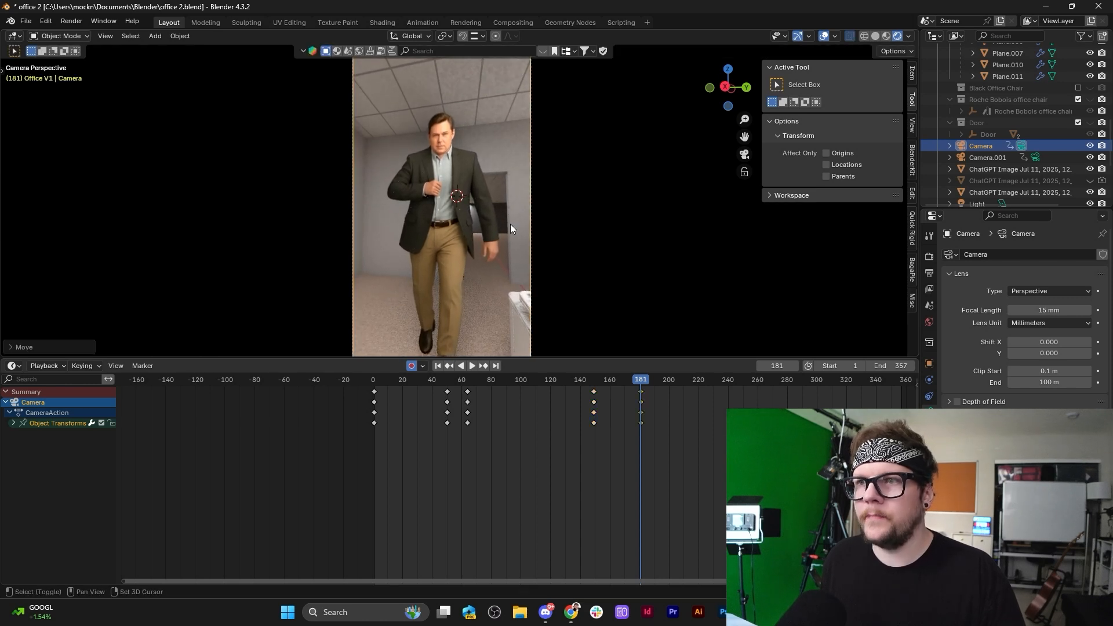
Raise the Camera about 0.04 m along global Z at frame 181.
{"action": "scroll", "coordinate": [510, 223], "scroll_direction": "down", "scroll_amount": 2}
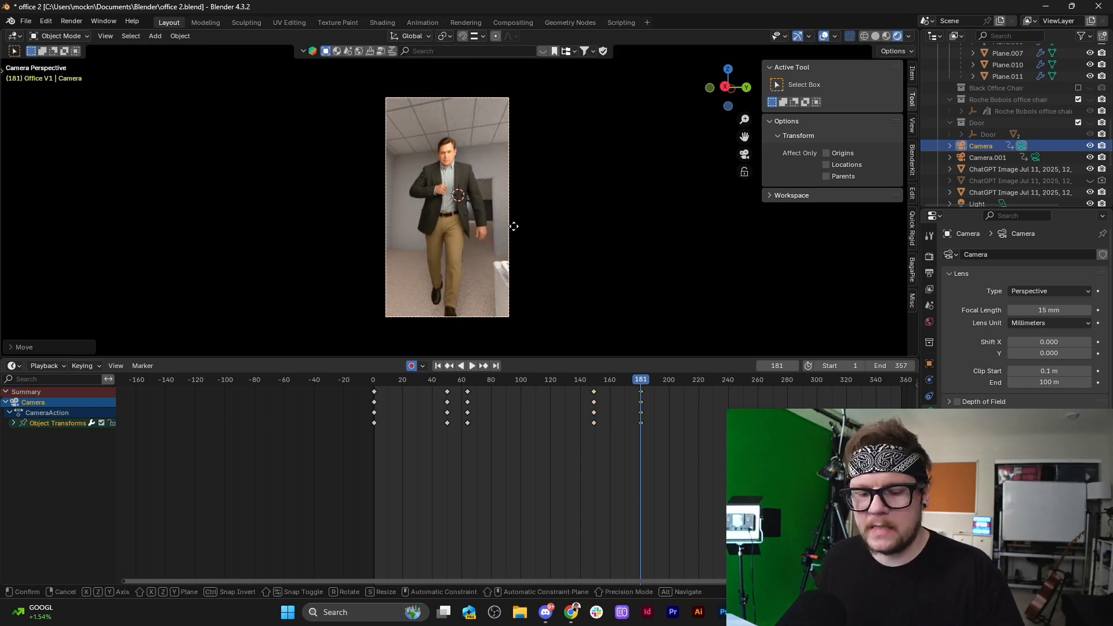
{"action": "key", "text": "g"}
{"action": "key", "text": "z"}
{"action": "key", "text": "z"}
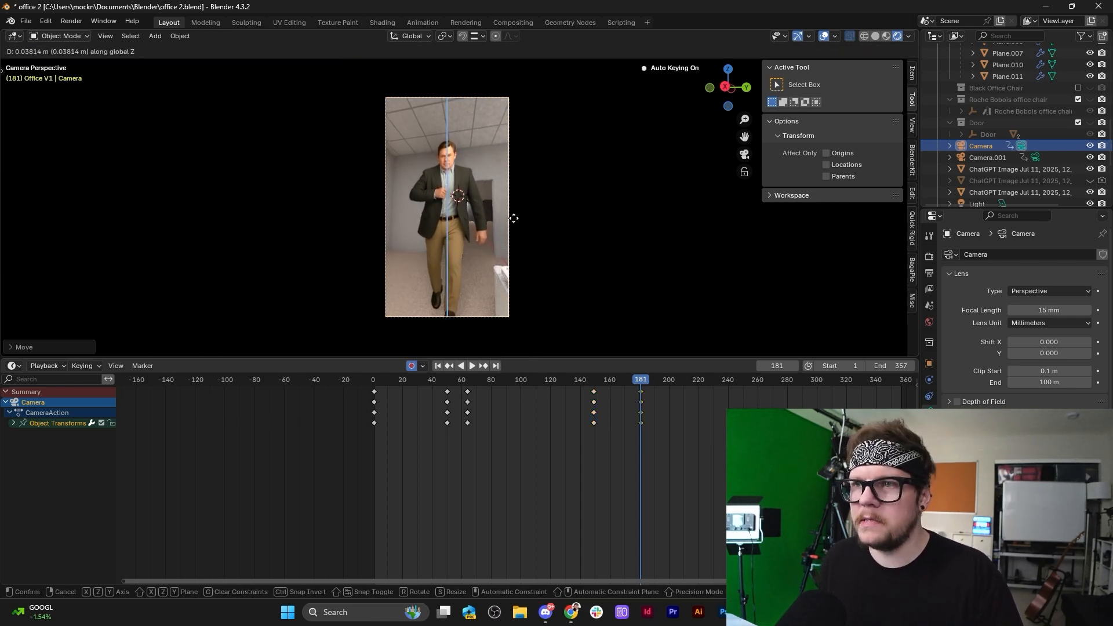
{"action": "left_click", "coordinate": [514, 216]}
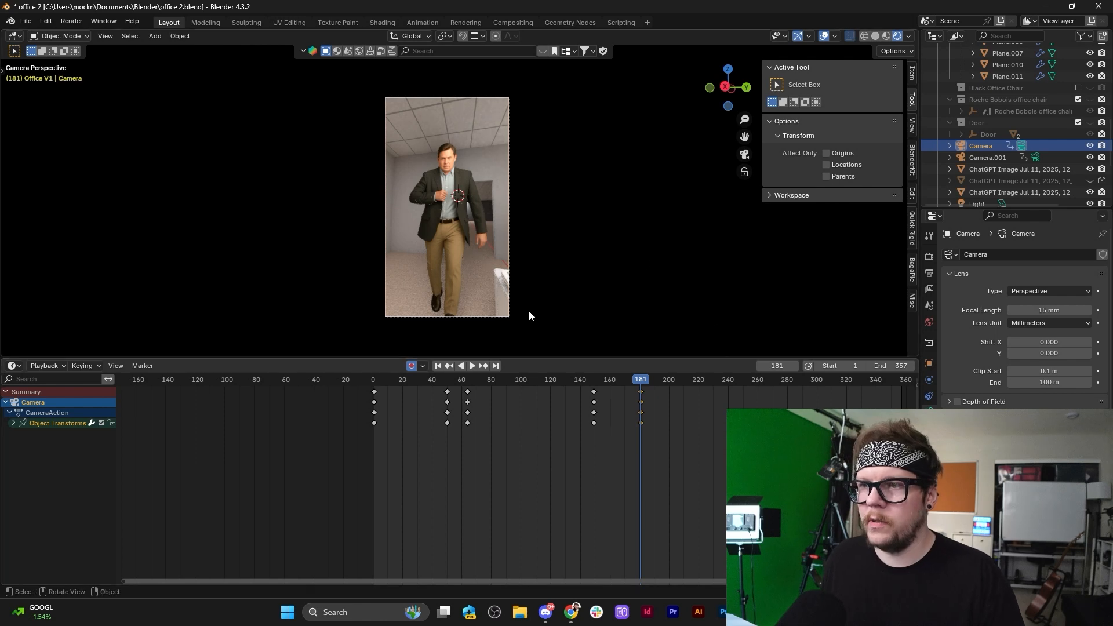
Play back the push-in on the walking man and delete the Camera's keyframe near frame 150.
{"action": "left_click_drag", "start_coordinate": [640, 383], "coordinate": [477, 389]}
{"action": "key", "text": "space"}
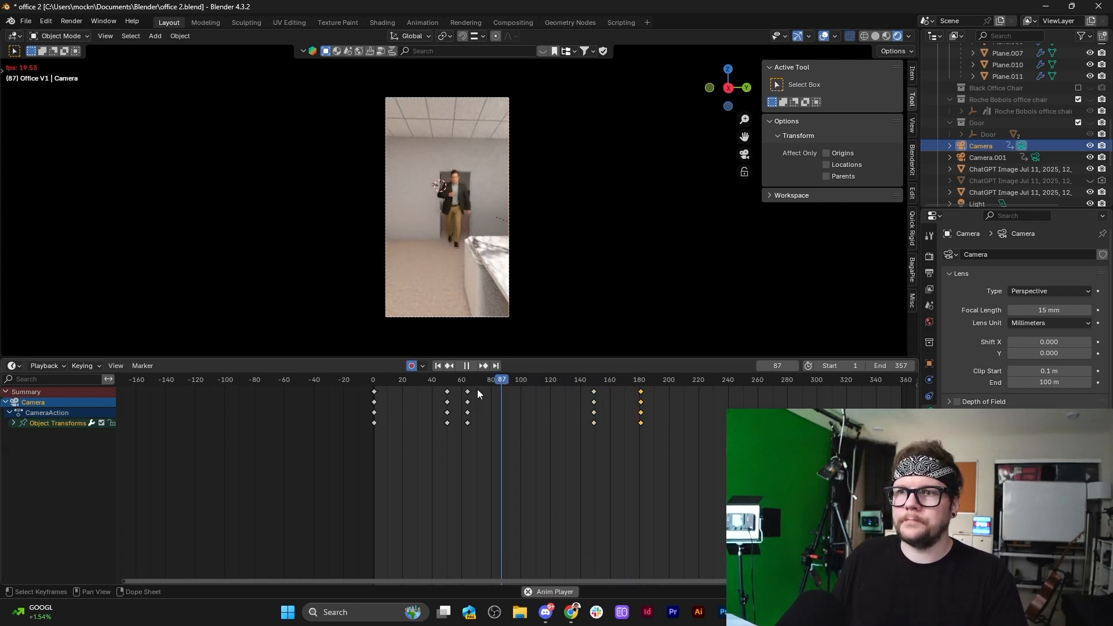
{"action": "key", "text": "space"}
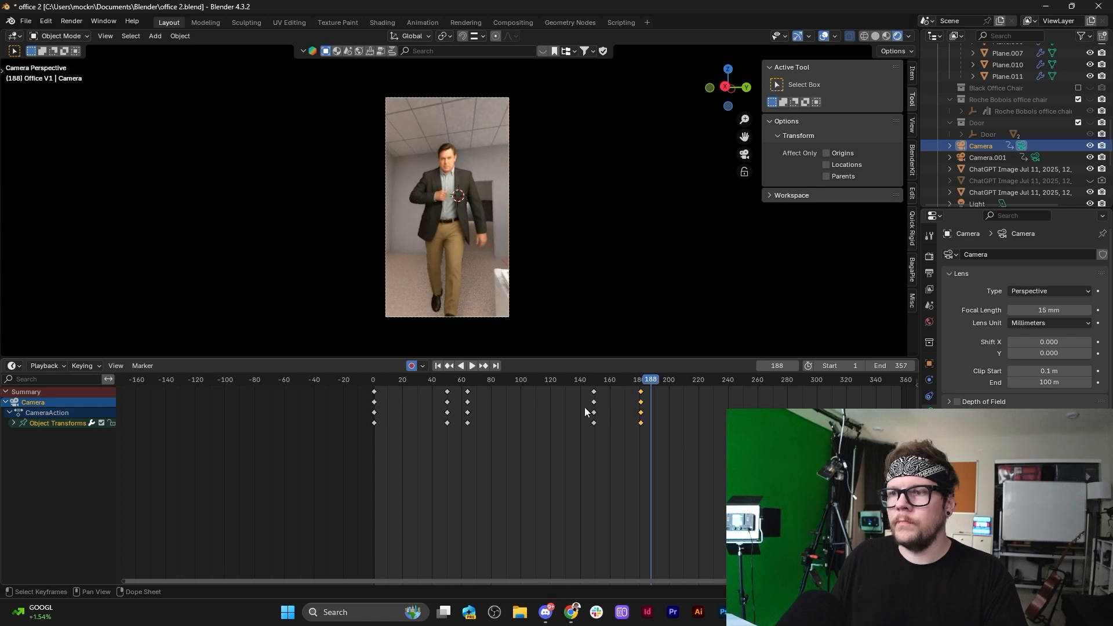
{"action": "key", "text": "x"}
{"action": "left_click", "coordinate": [592, 392]}
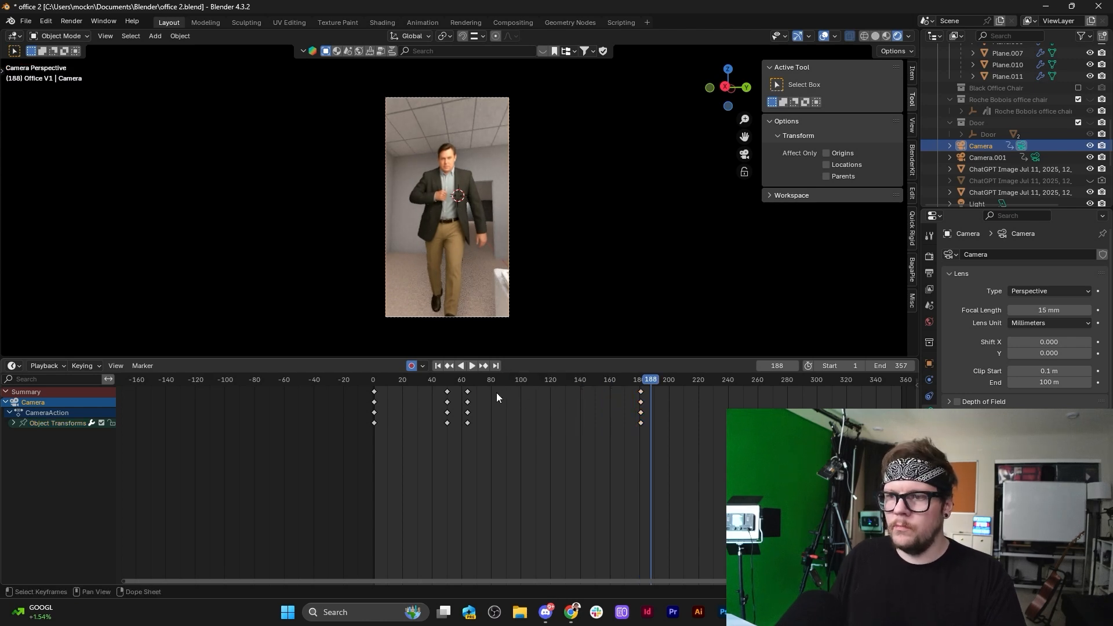
Move the Camera's last keyframe from frame 181 to about frame 154 and replay the walk to check the timing.
{"action": "left_click", "coordinate": [468, 384]}
{"action": "key", "text": "space"}
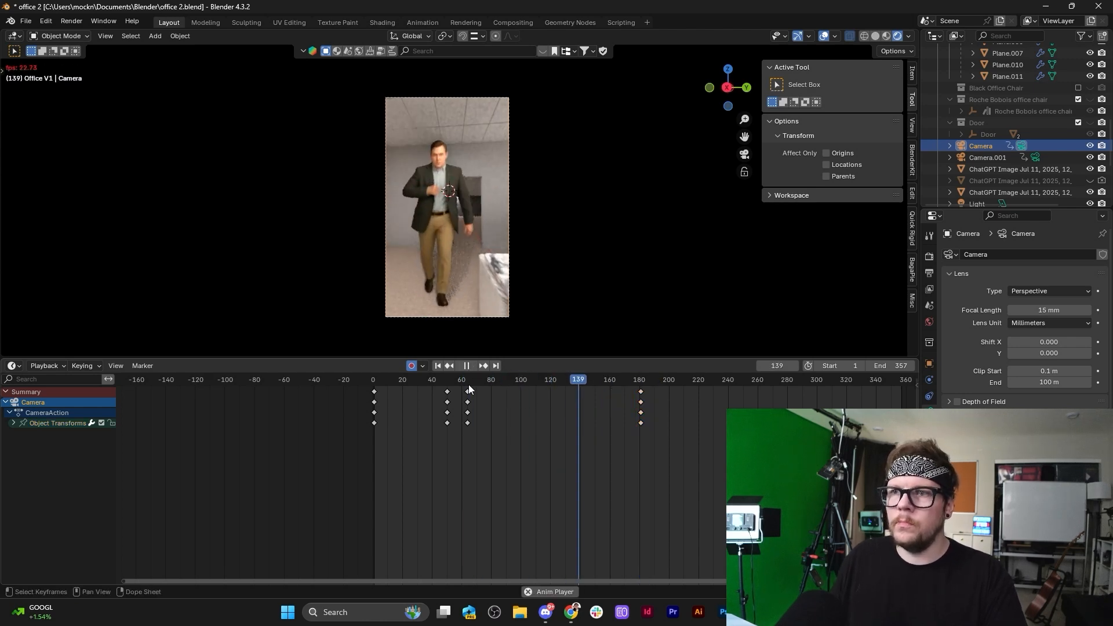
{"action": "key", "text": "space"}
{"action": "left_click_drag", "start_coordinate": [613, 386], "coordinate": [595, 397]}
{"action": "left_click", "coordinate": [501, 382]}
{"action": "key", "text": "space"}
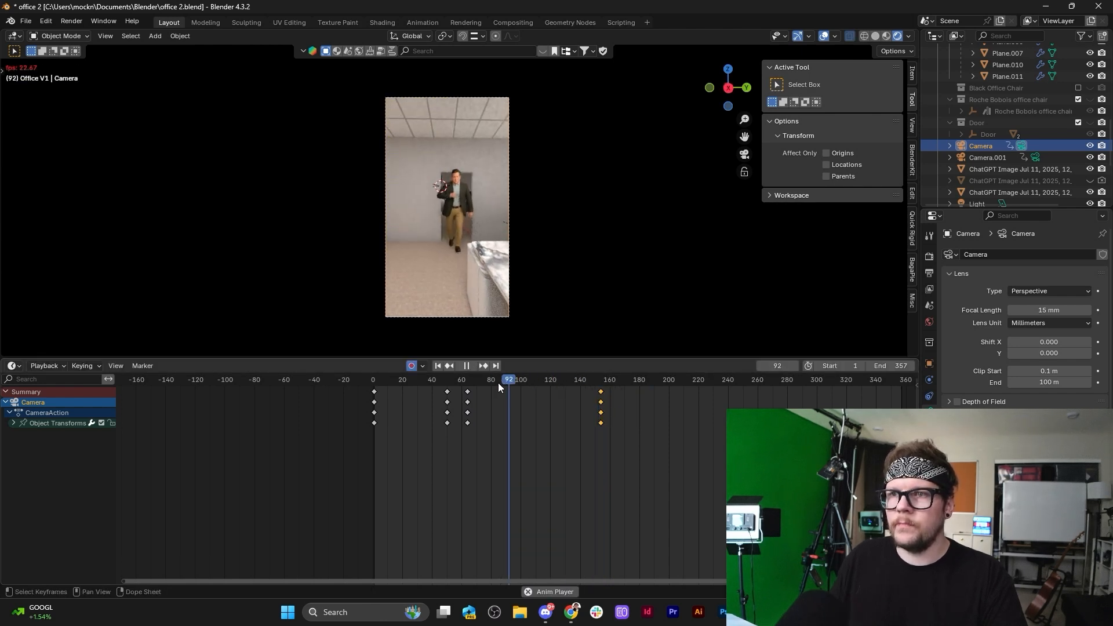
{"action": "key", "text": "space"}
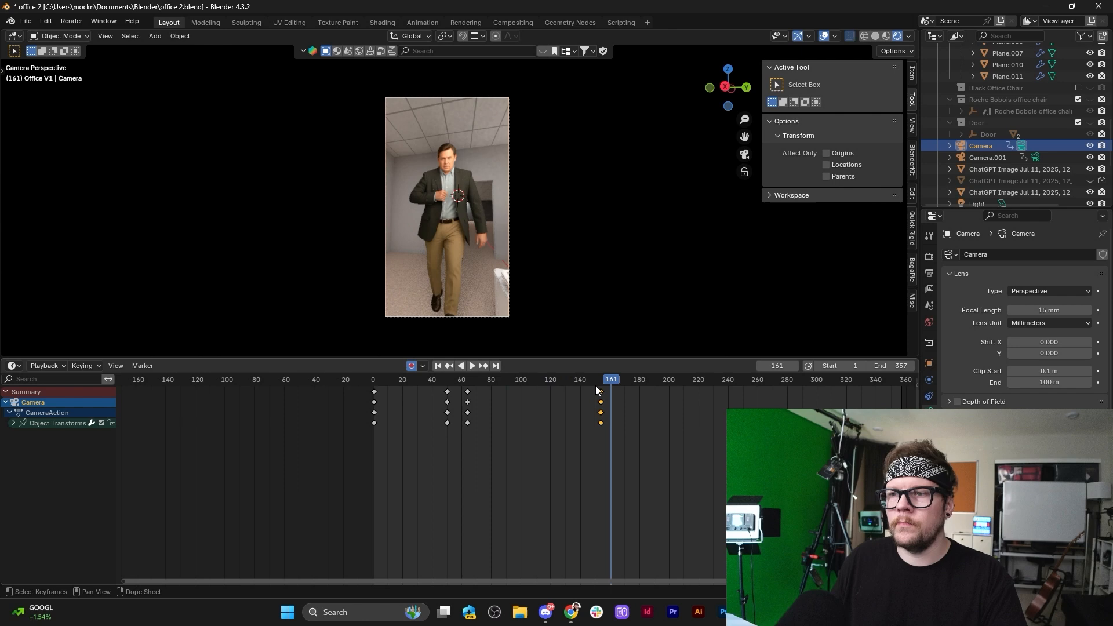
{"action": "left_click", "coordinate": [468, 383]}
{"action": "key", "text": "space"}
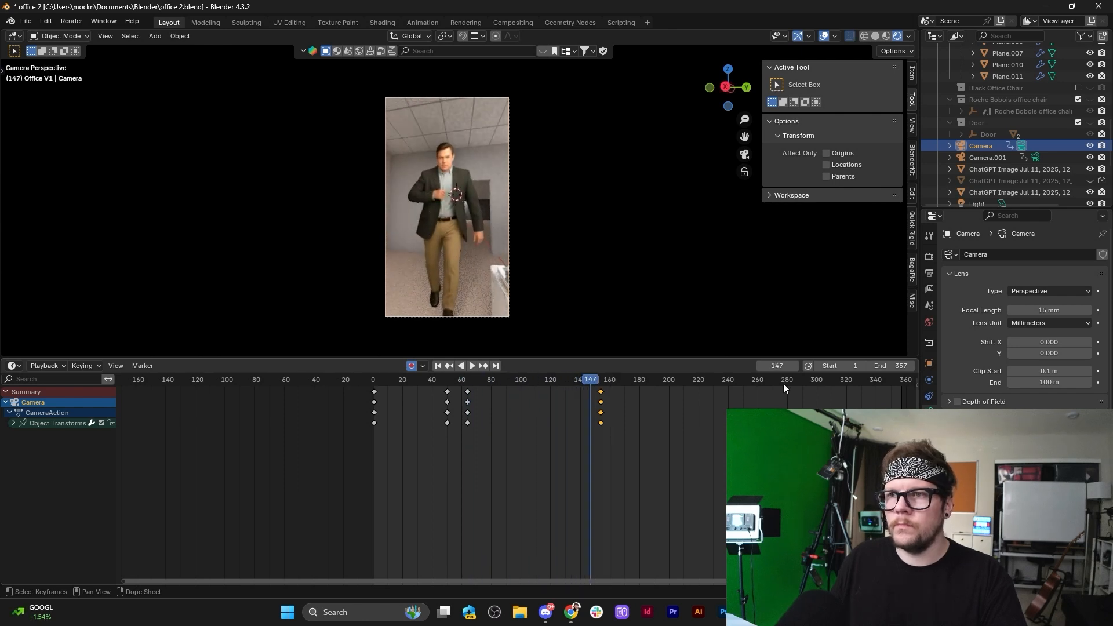
Delete the walking man's keyframe at frame 129 and replay the end of his walk.
{"action": "left_click", "coordinate": [472, 186]}
{"action": "mouse_move", "coordinate": [578, 385]}
{"action": "left_mouse_down"}
{"action": "mouse_move", "coordinate": [547, 382]}
{"action": "mouse_move", "coordinate": [565, 386]}
{"action": "left_mouse_up"}
{"action": "key", "text": "space"}
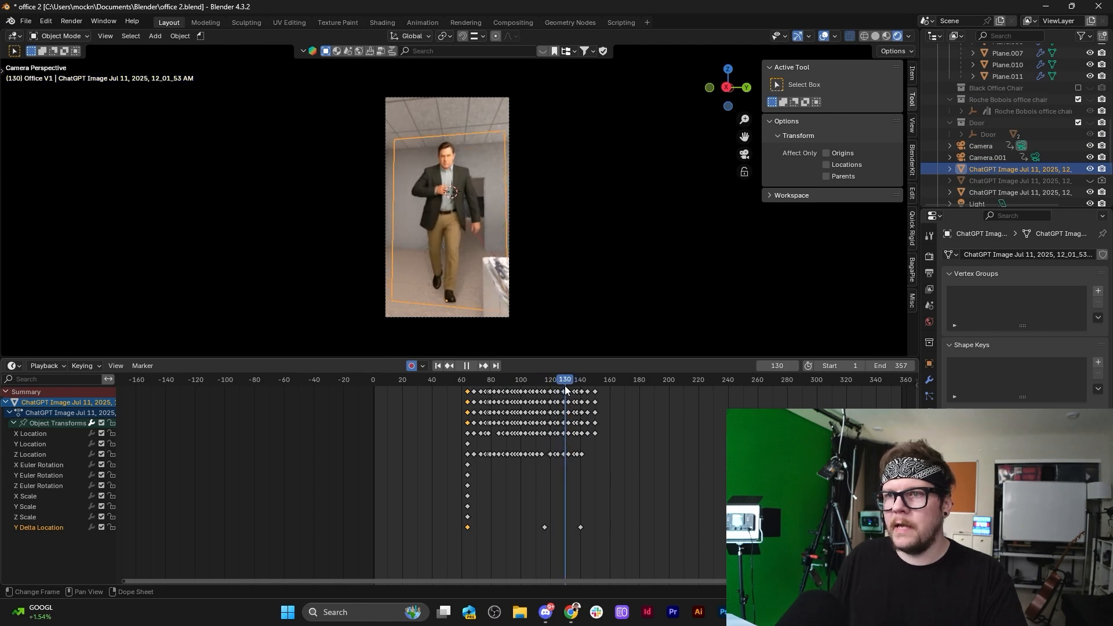
{"action": "key", "text": "space"}
{"action": "scroll", "coordinate": [585, 426], "scroll_direction": "up", "scroll_amount": 5}
{"action": "scroll", "coordinate": [612, 466], "scroll_direction": "up", "scroll_amount": 5}
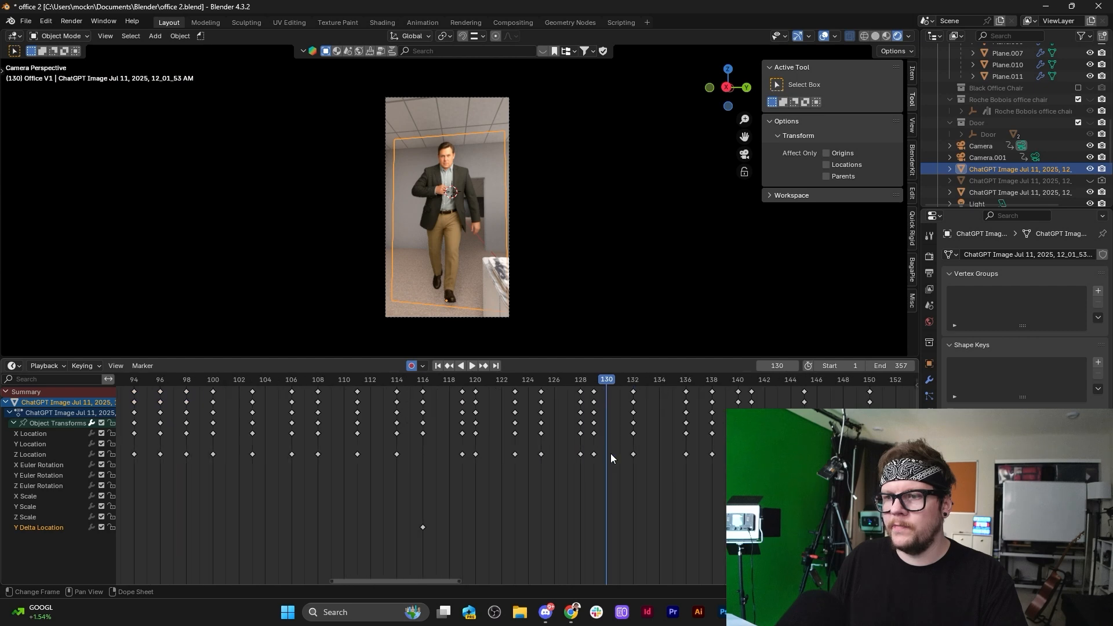
{"action": "key", "text": "Delete"}
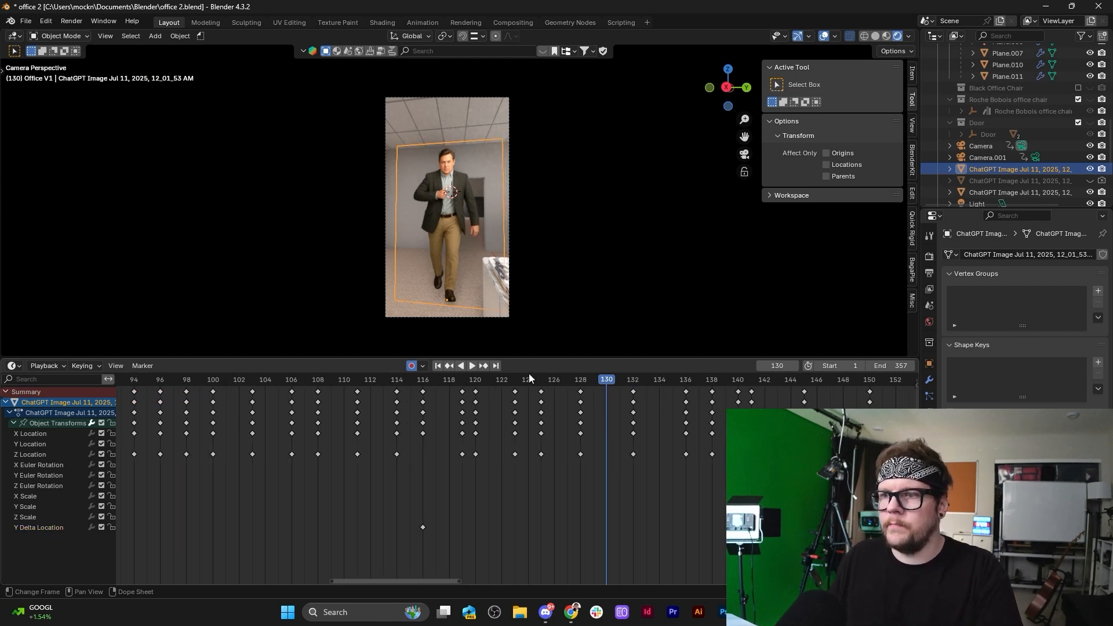
{"action": "key", "text": "space"}
{"action": "key", "text": "space"}
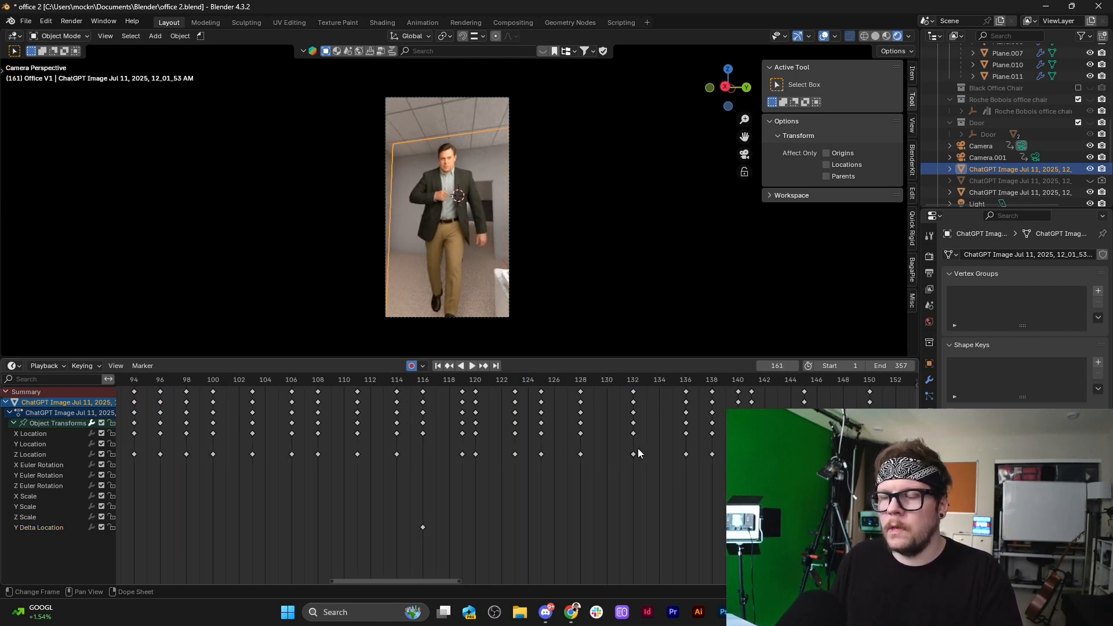
Set the scene's end frame to 161.
{"action": "scroll", "coordinate": [637, 448], "scroll_direction": "down", "scroll_amount": 8}
{"action": "left_click", "coordinate": [896, 365]}
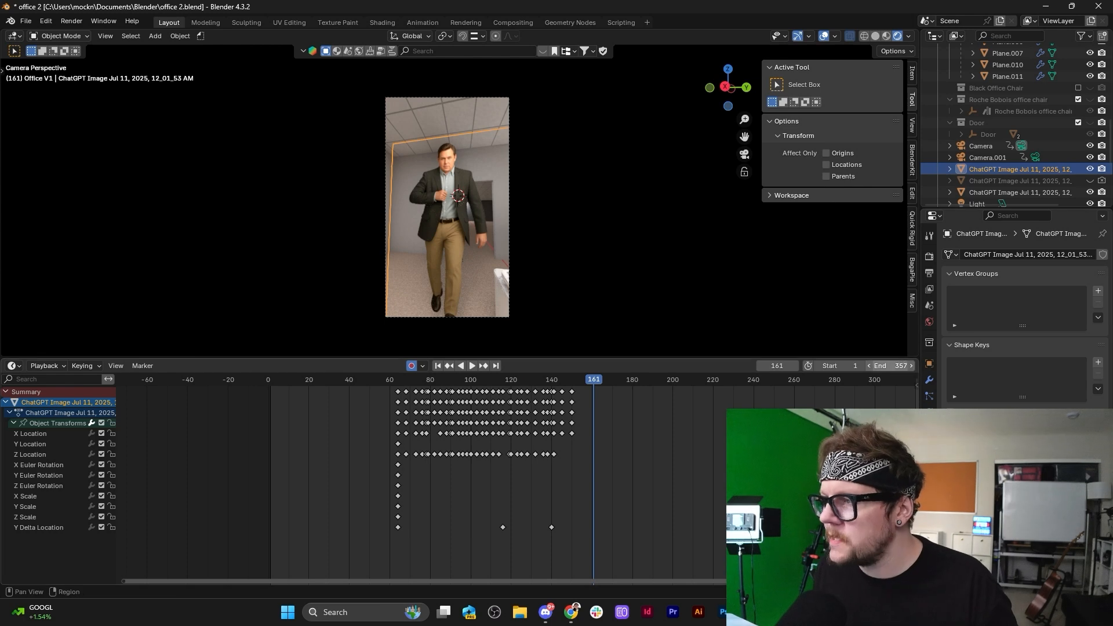
{"action": "type", "text": "161"}
{"action": "key", "text": "Return"}
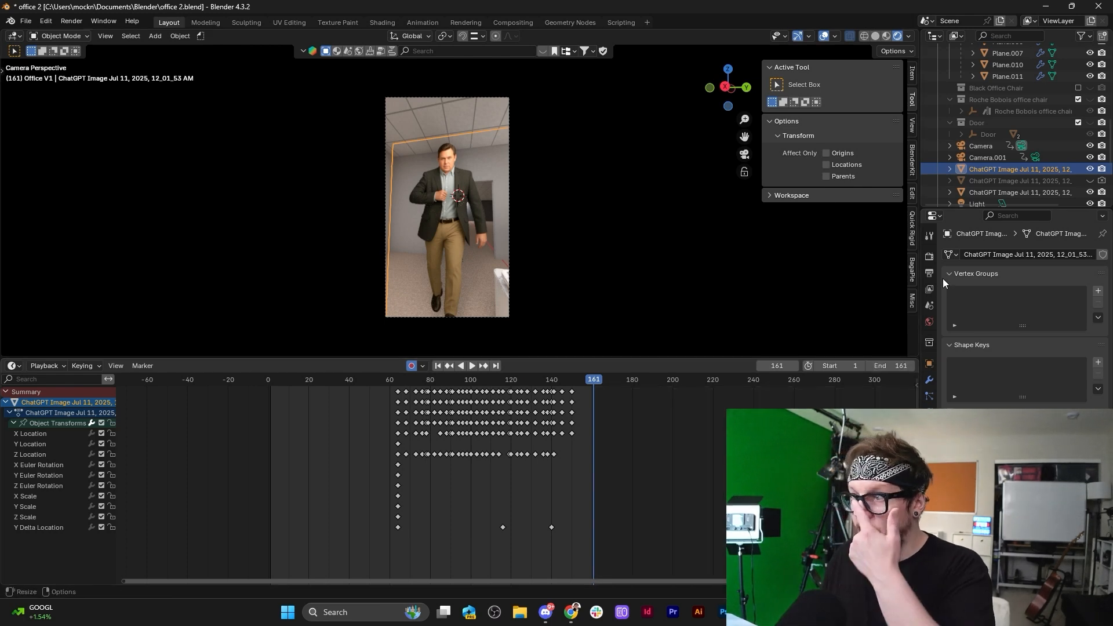
Set the render output path to a new folder named 2 inside Liver\Animation.
{"action": "left_click", "coordinate": [929, 272]}
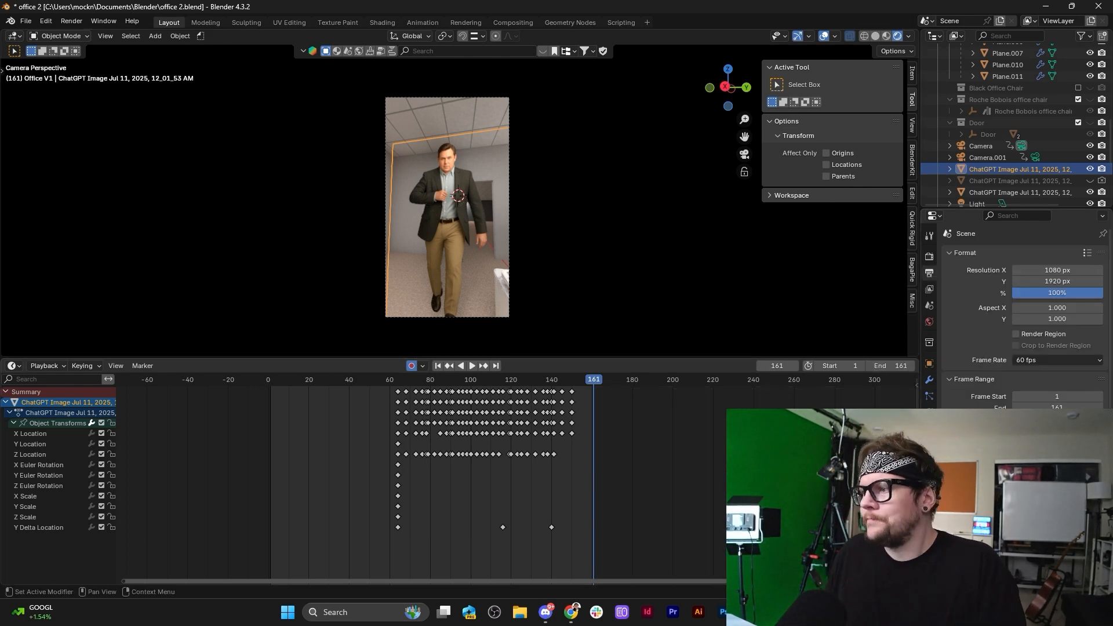
{"action": "left_click", "coordinate": [1097, 484]}
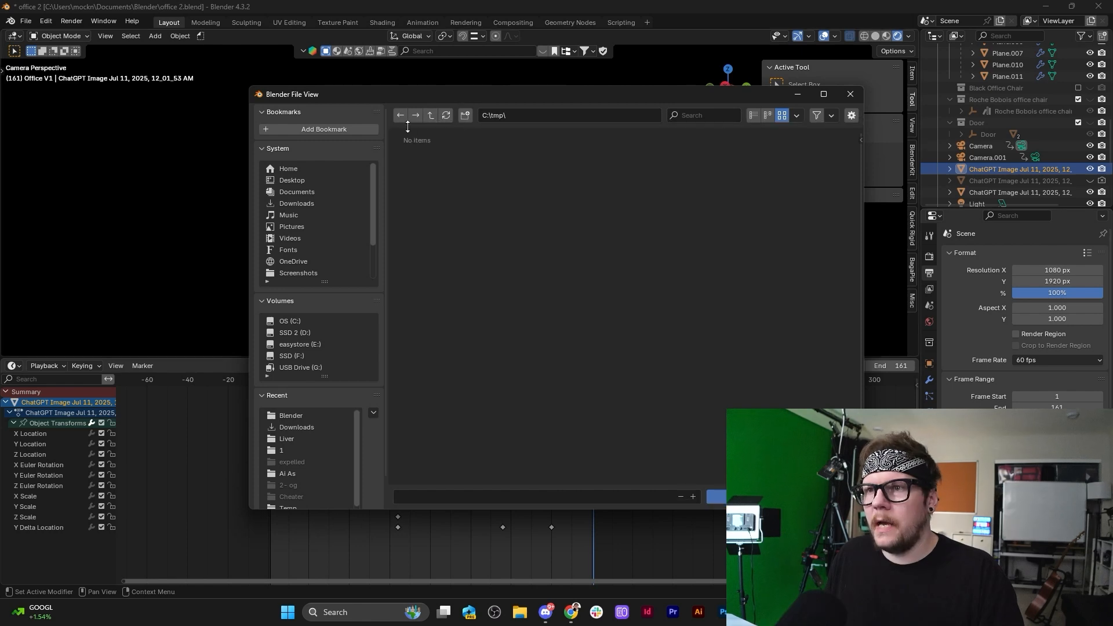
{"action": "left_click", "coordinate": [430, 116]}
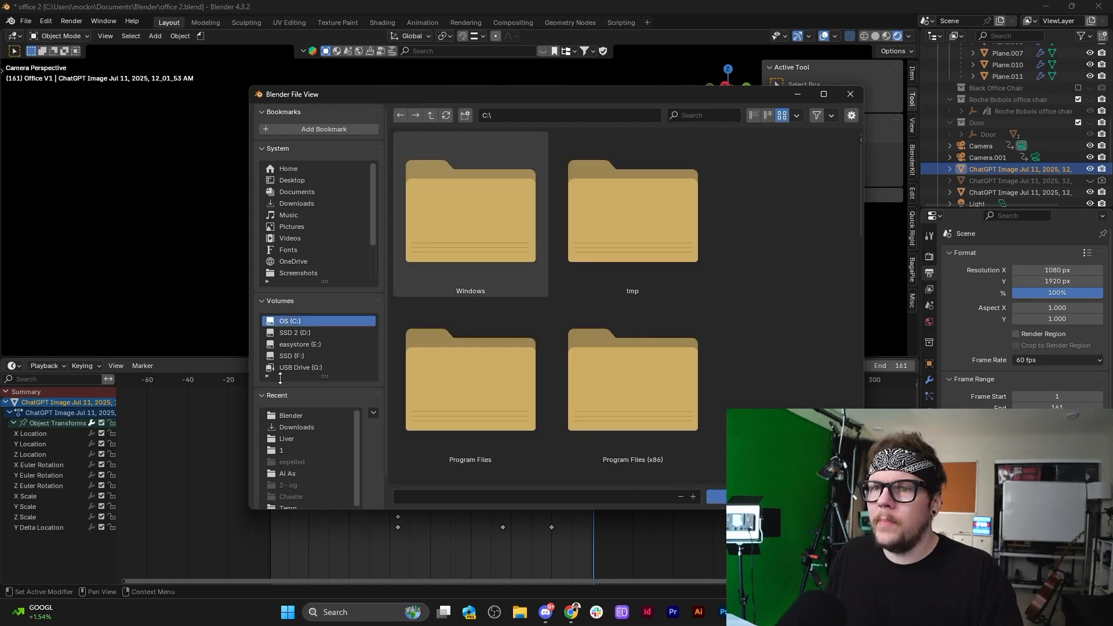
{"action": "left_click", "coordinate": [290, 439]}
{"action": "double_click", "coordinate": [534, 208]}
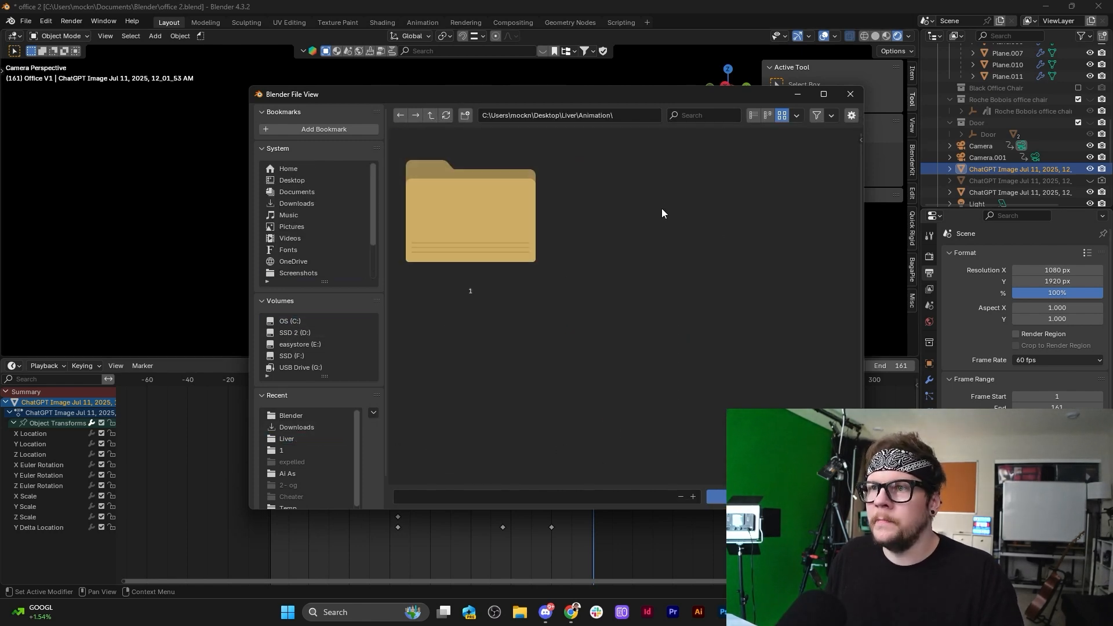
{"action": "left_click", "coordinate": [465, 116]}
{"action": "type", "text": "2"}
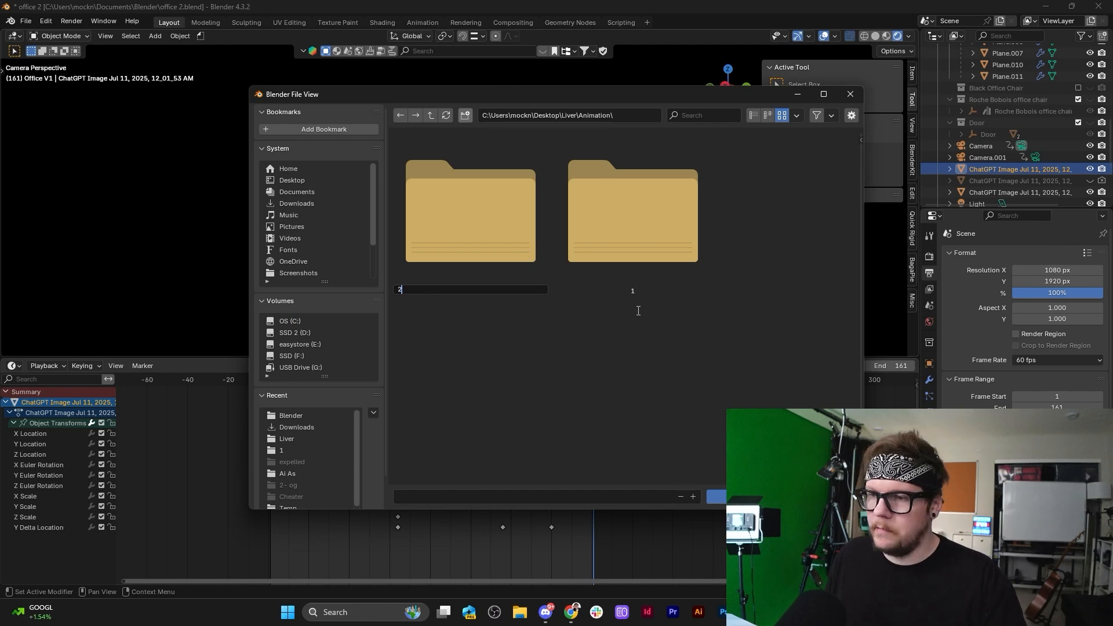
{"action": "key", "text": "Return"}
{"action": "double_click", "coordinate": [533, 248]}
{"action": "left_click", "coordinate": [718, 497]}
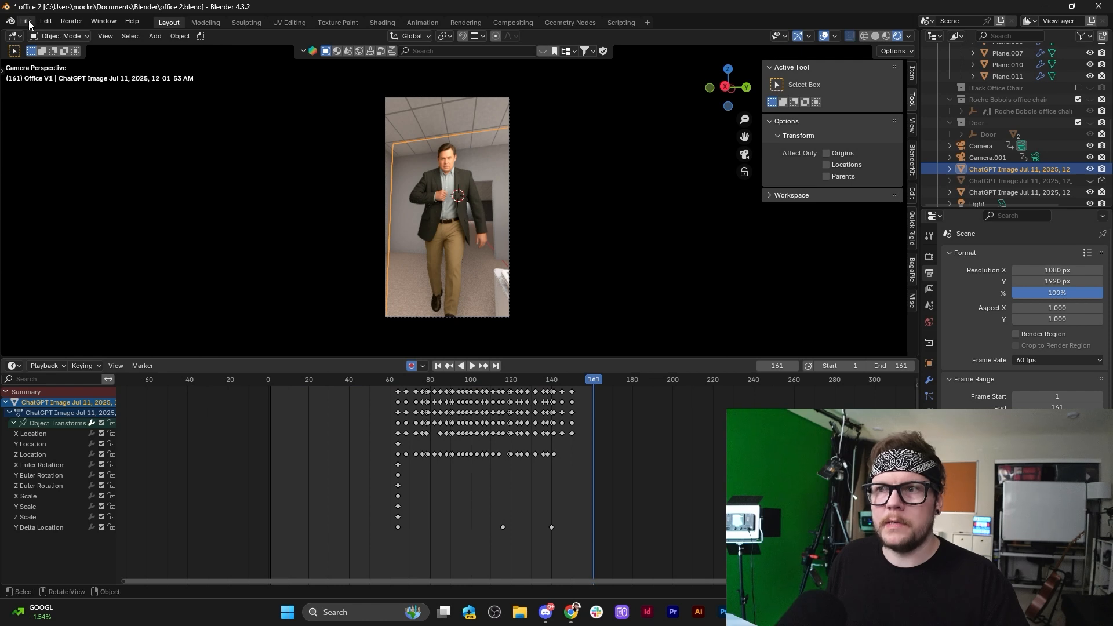
Save office 2.blend, start rendering the animation, and close the render window.
{"action": "key", "text": "ctrl+s"}
{"action": "left_click", "coordinate": [71, 21]}
{"action": "left_click", "coordinate": [100, 48]}
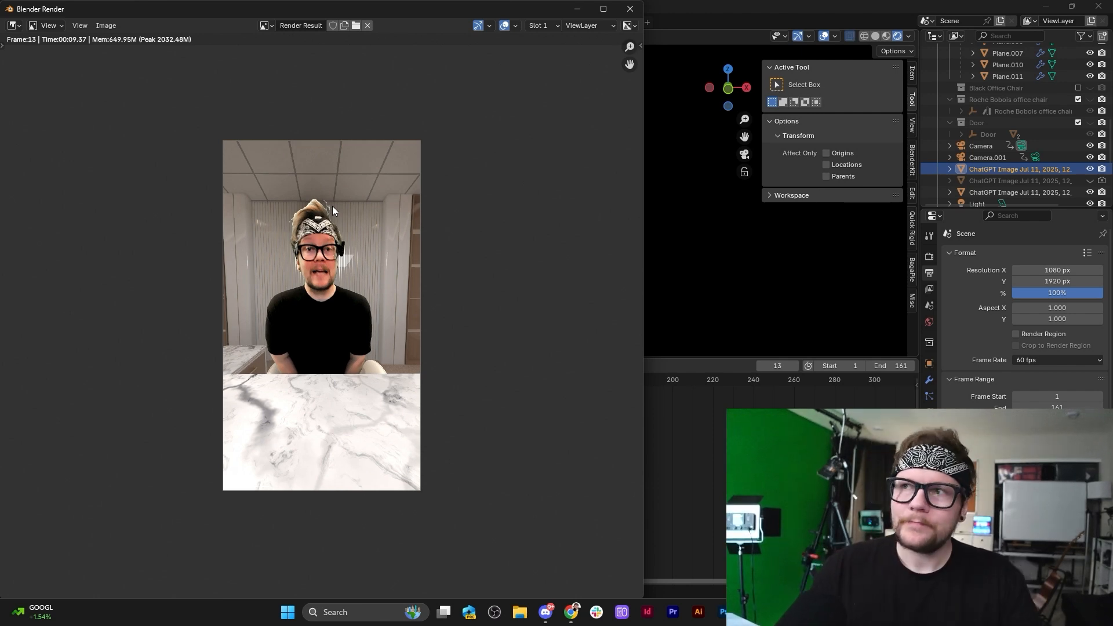
{"action": "left_click", "coordinate": [632, 9]}
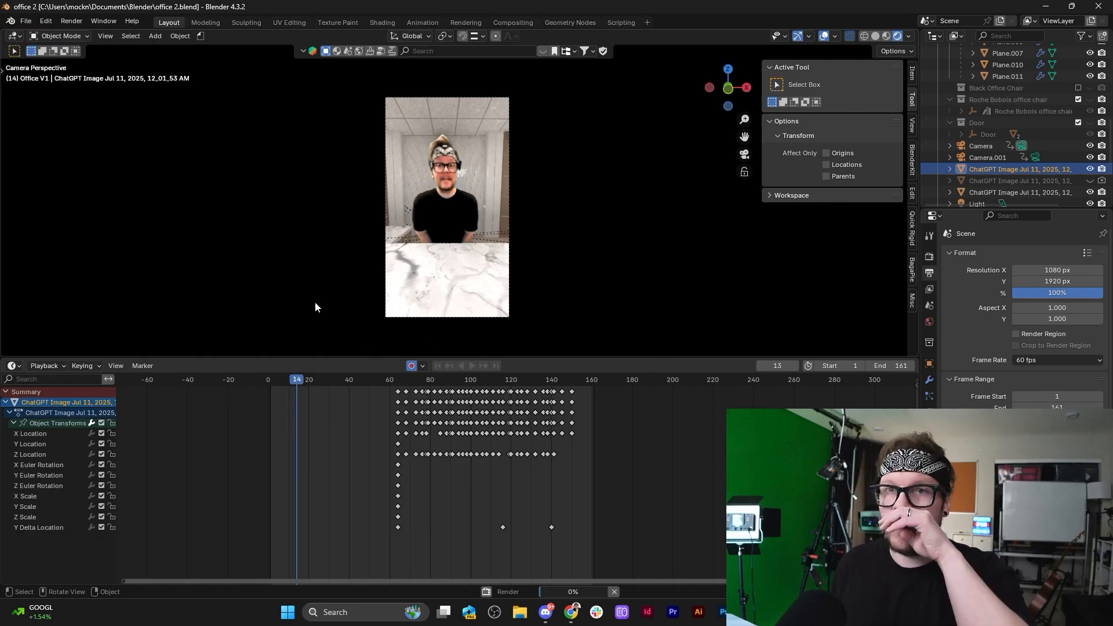
Save the current scene under the existing file name office.blend in the Blender folder.
{"action": "left_click", "coordinate": [24, 21]}
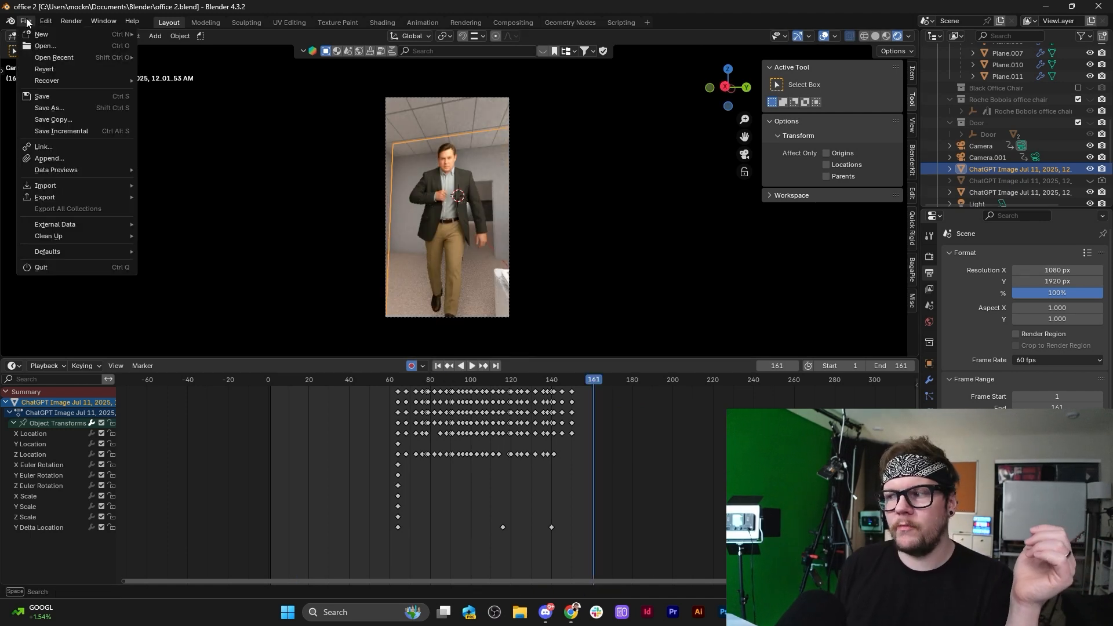
{"action": "left_click", "coordinate": [55, 111]}
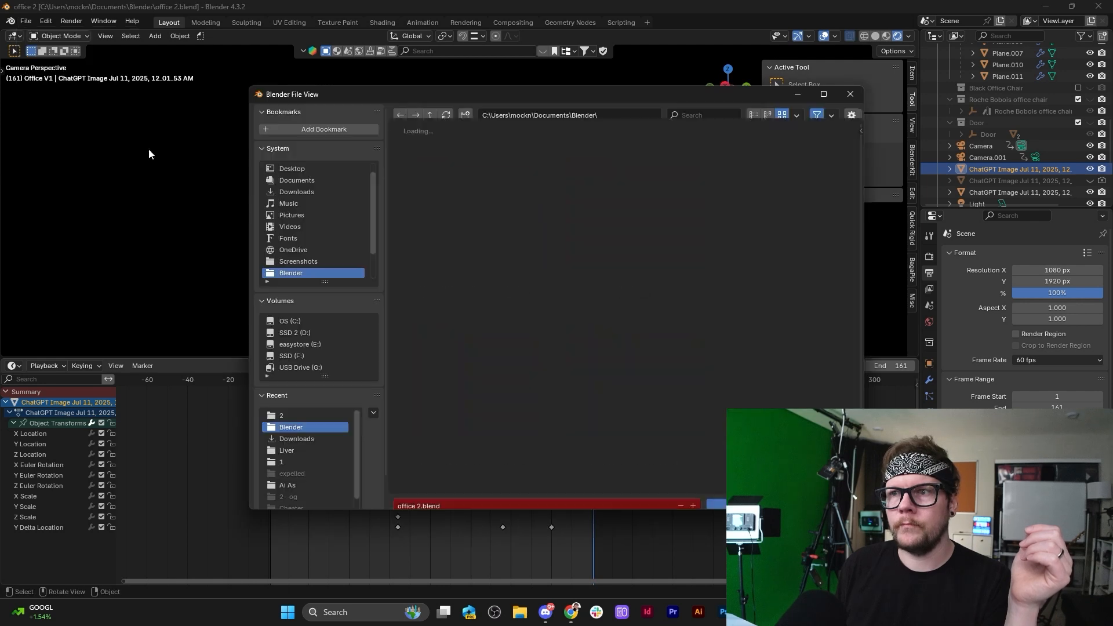
{"action": "scroll", "coordinate": [502, 394], "scroll_direction": "down", "scroll_amount": 3}
{"action": "scroll", "coordinate": [502, 394], "scroll_direction": "down", "scroll_amount": 3}
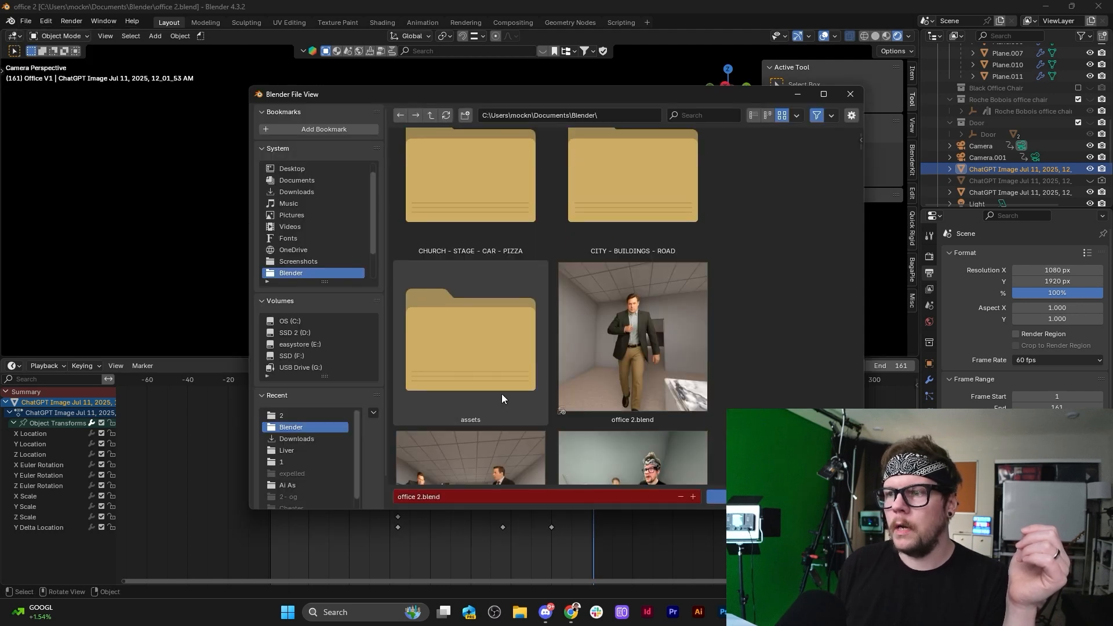
{"action": "scroll", "coordinate": [546, 375], "scroll_direction": "down", "scroll_amount": 3}
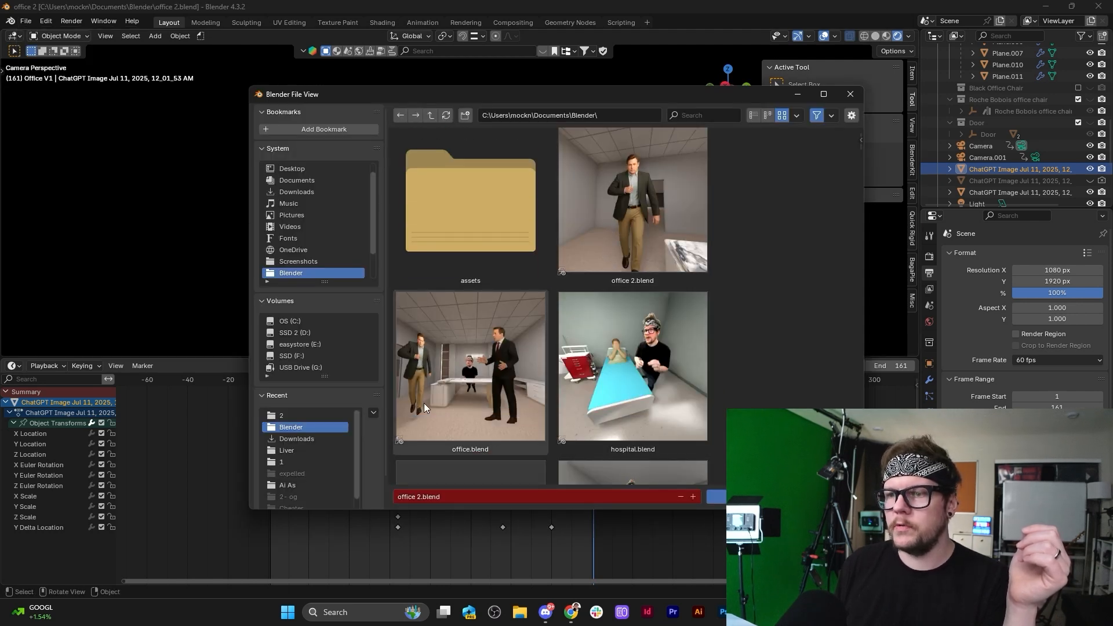
{"action": "left_click", "coordinate": [423, 402]}
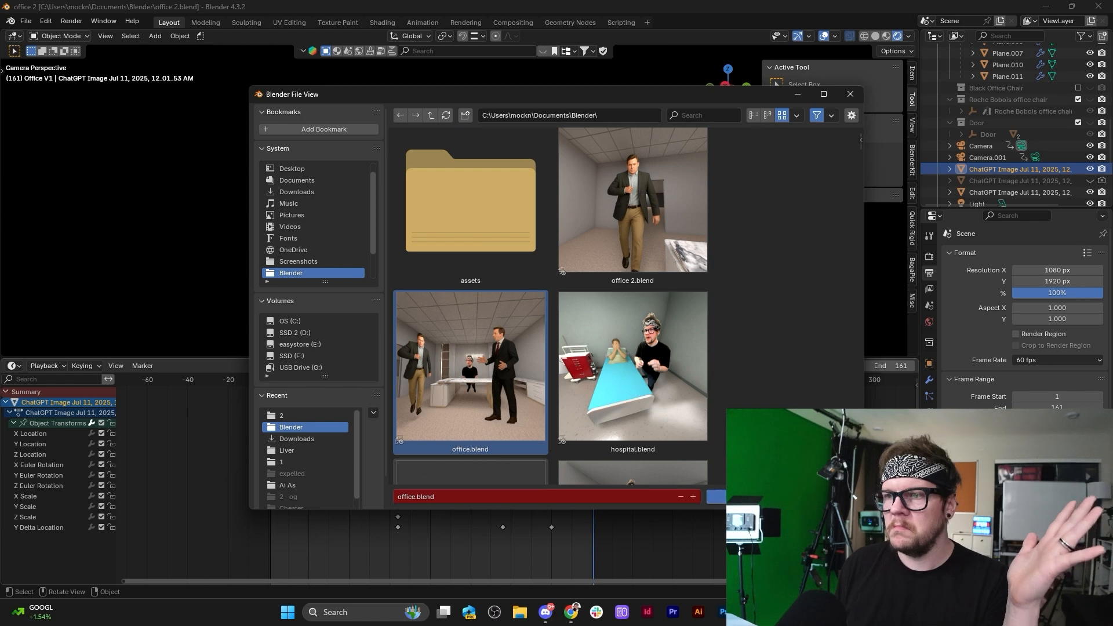
{"action": "double_click", "coordinate": [466, 450]}
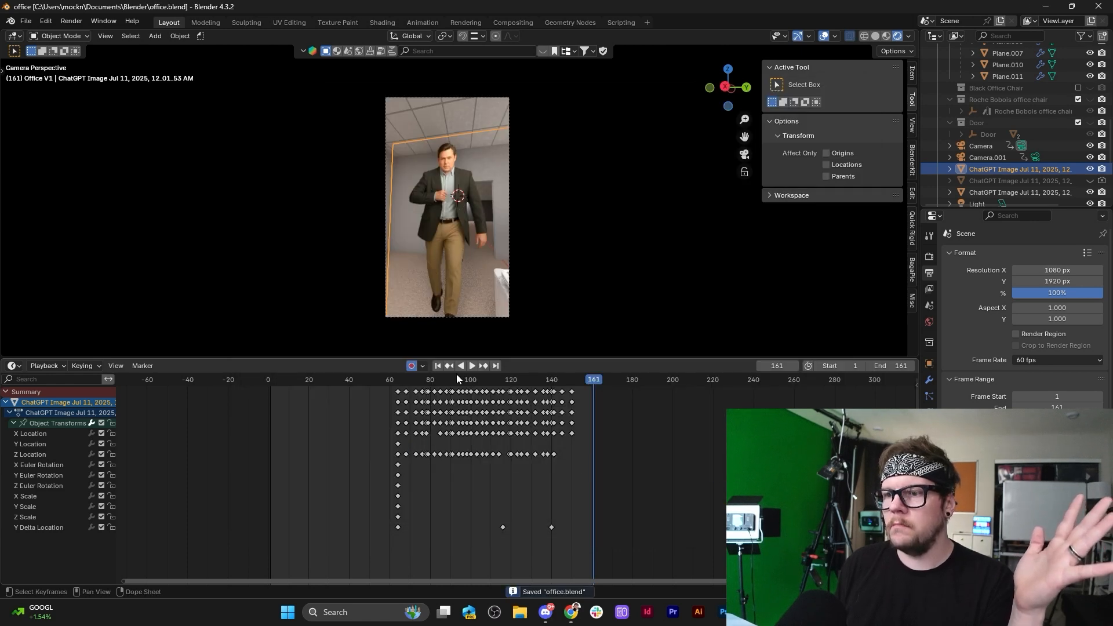
Reopen the recent file office 2.blend and show the viewport in rendered shading.
{"action": "left_click", "coordinate": [26, 22]}
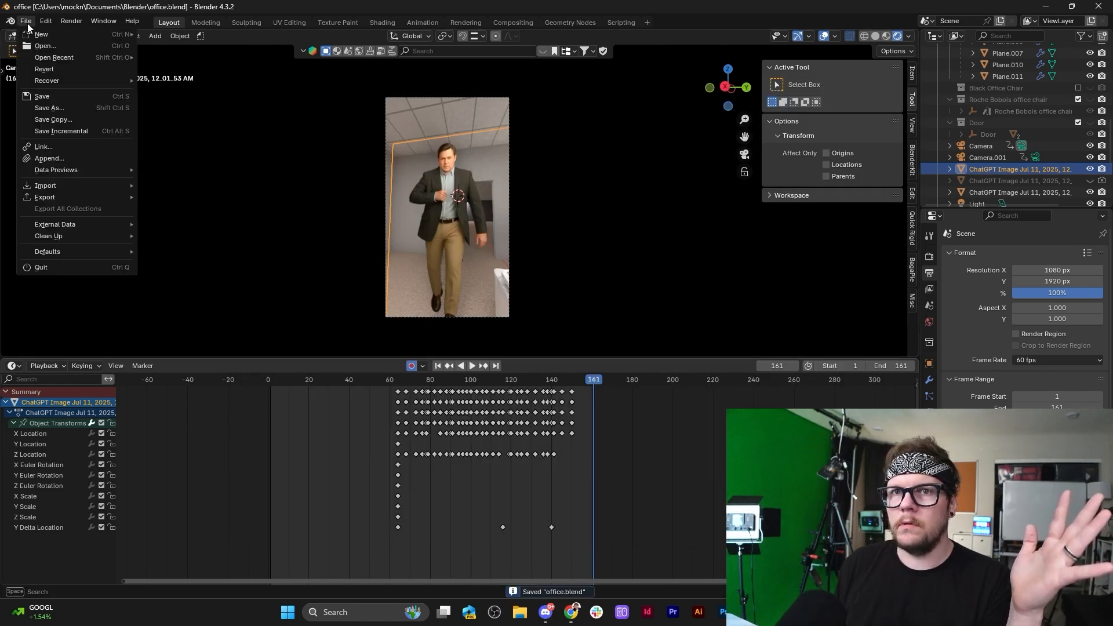
{"action": "mouse_move", "coordinate": [108, 57]}
{"action": "left_click", "coordinate": [239, 65]}
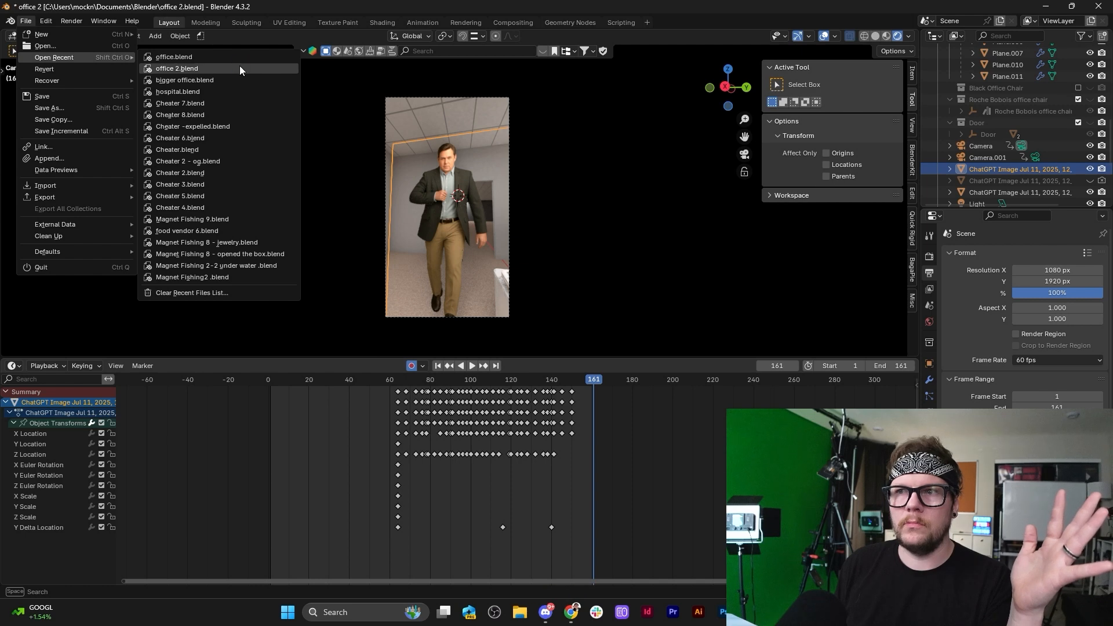
{"action": "left_click", "coordinate": [897, 36]}
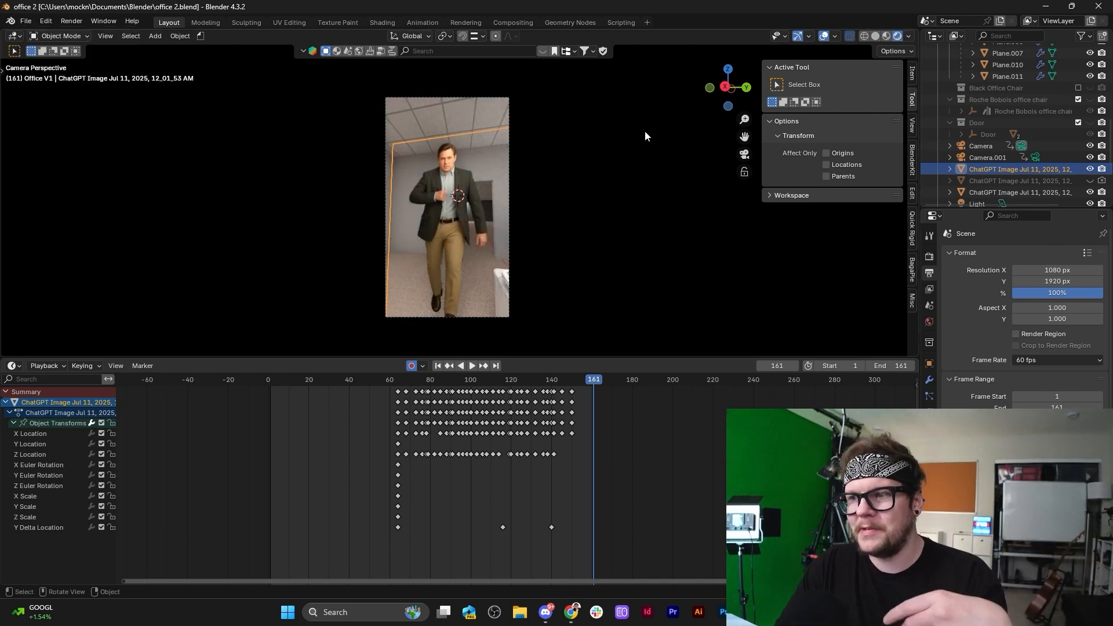
Set the frame range to start at 161 and end at 350.
{"action": "left_click", "coordinate": [845, 364]}
{"action": "type", "text": "161"}
{"action": "key", "text": "Tab"}
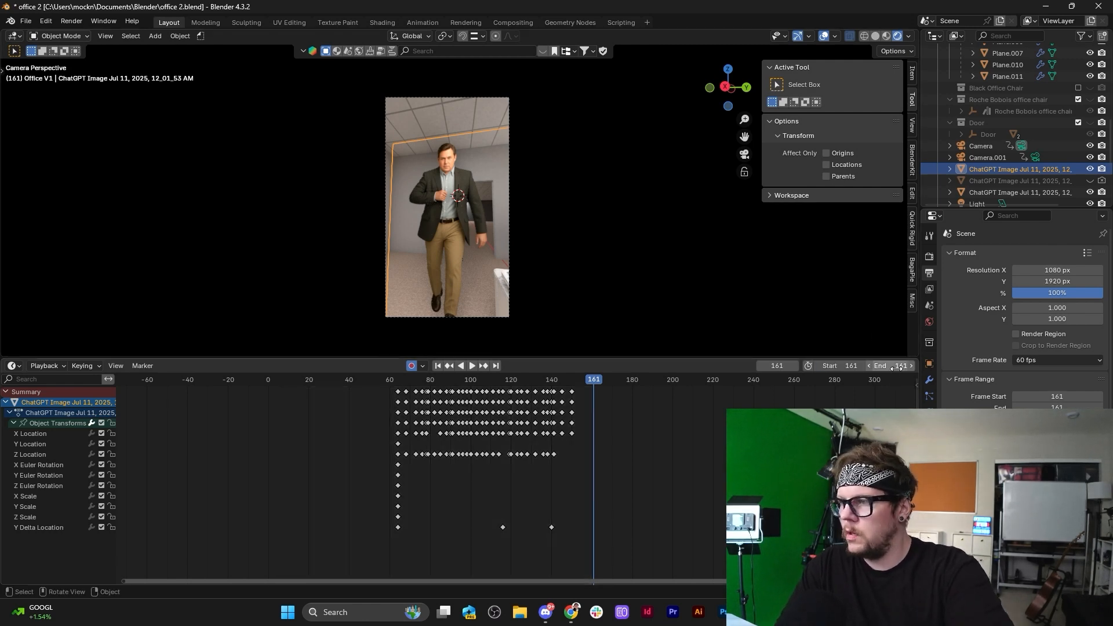
{"action": "type", "text": "350"}
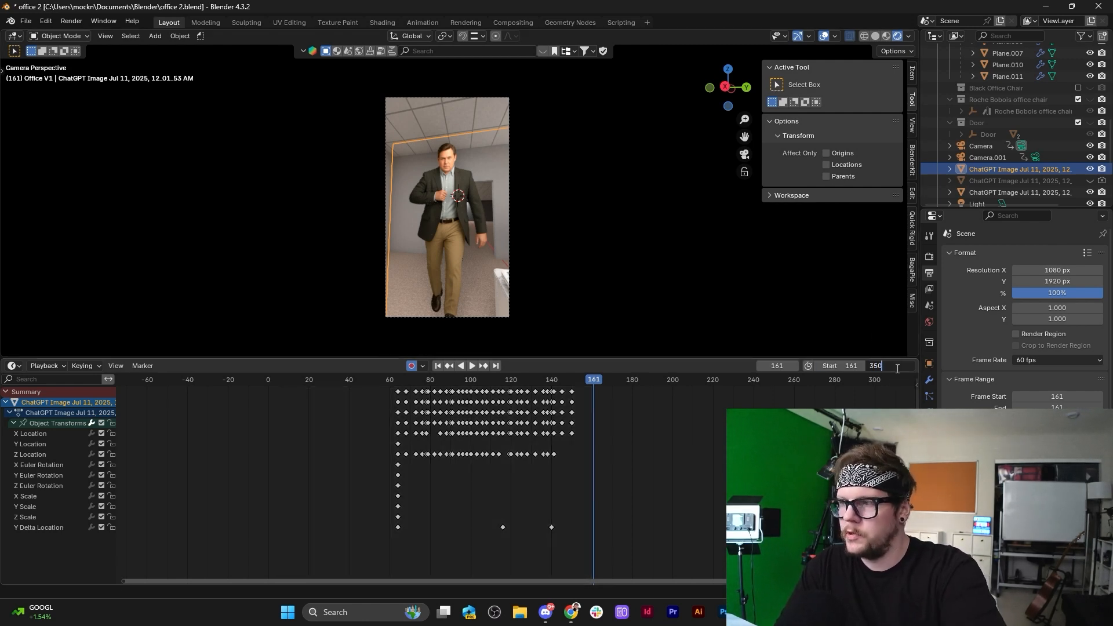
{"action": "key", "text": "Return"}
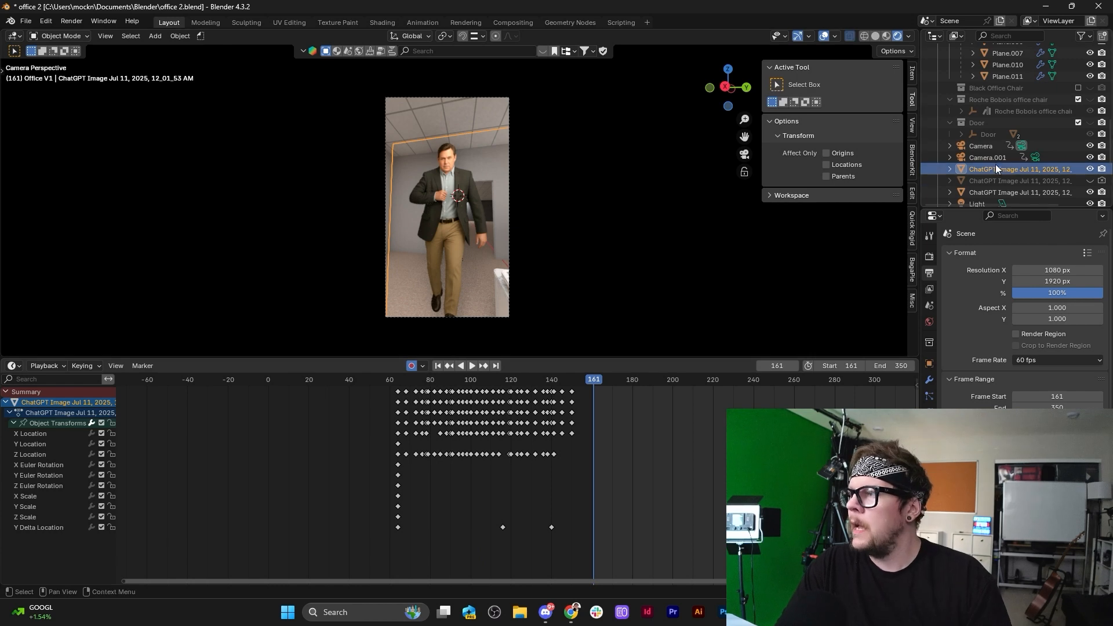
Make Camera.001 the active camera and bind it to a timeline marker placed at frame 160.
{"action": "left_click", "coordinate": [1034, 156]}
{"action": "left_click", "coordinate": [1035, 157]}
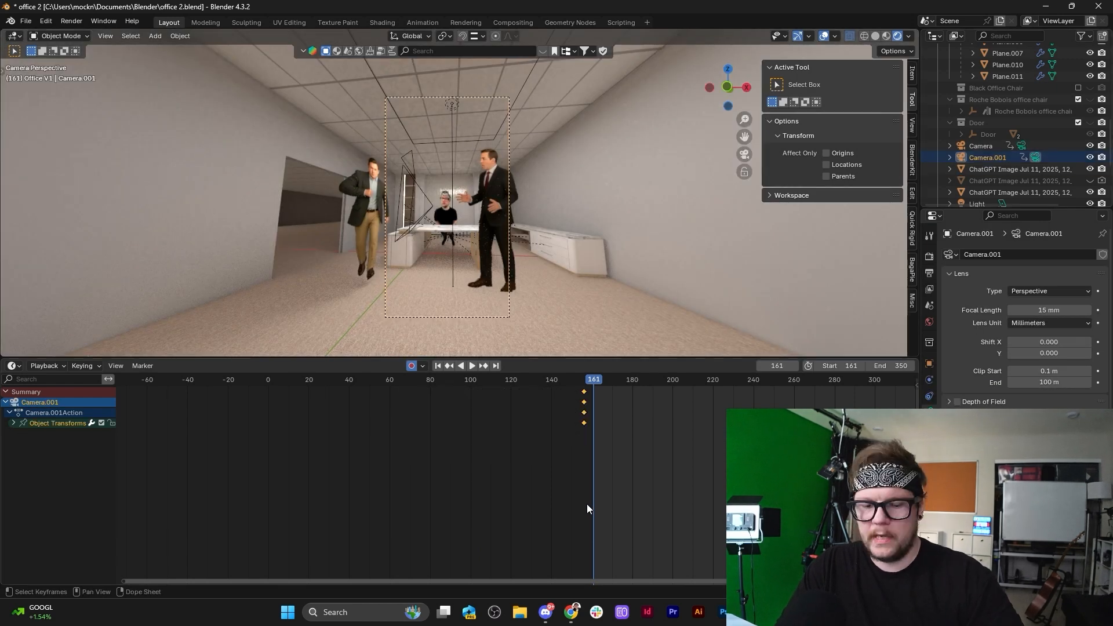
{"action": "left_click_drag", "start_coordinate": [631, 355], "coordinate": [631, 352]}
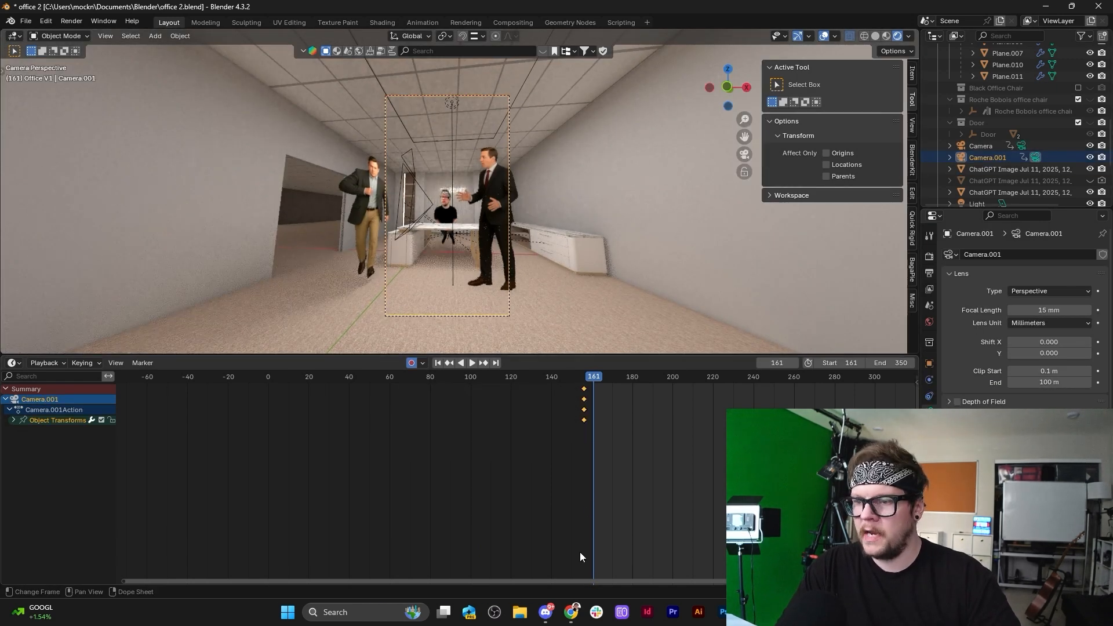
{"action": "key", "text": "ctrl+b"}
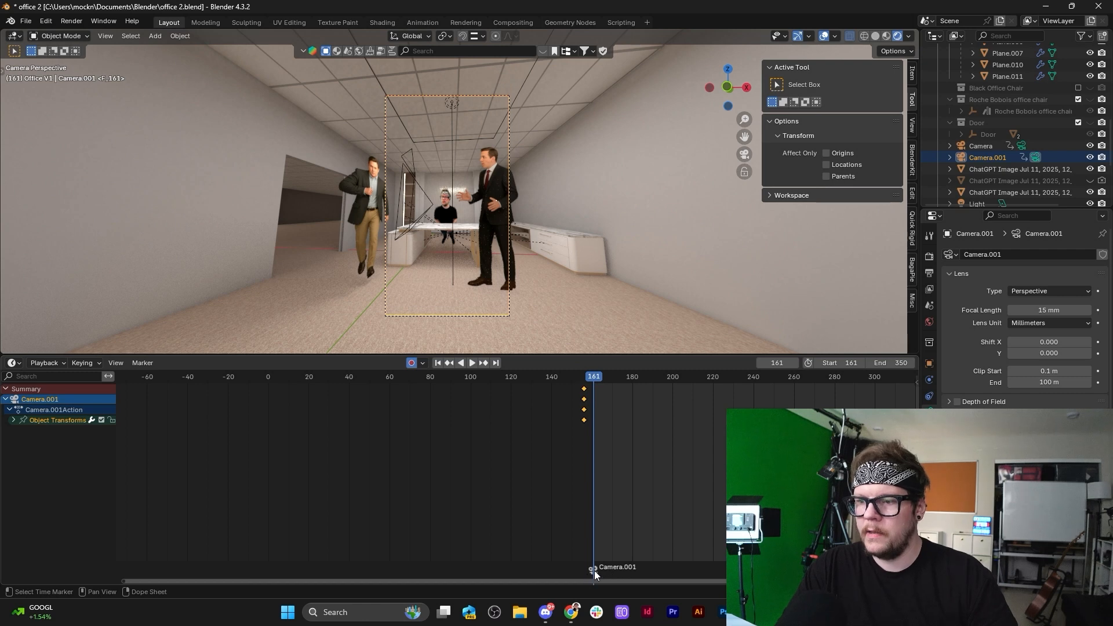
{"action": "left_click_drag", "start_coordinate": [593, 570], "coordinate": [590, 570]}
{"action": "scroll", "coordinate": [614, 446], "scroll_direction": "up", "scroll_amount": 2}
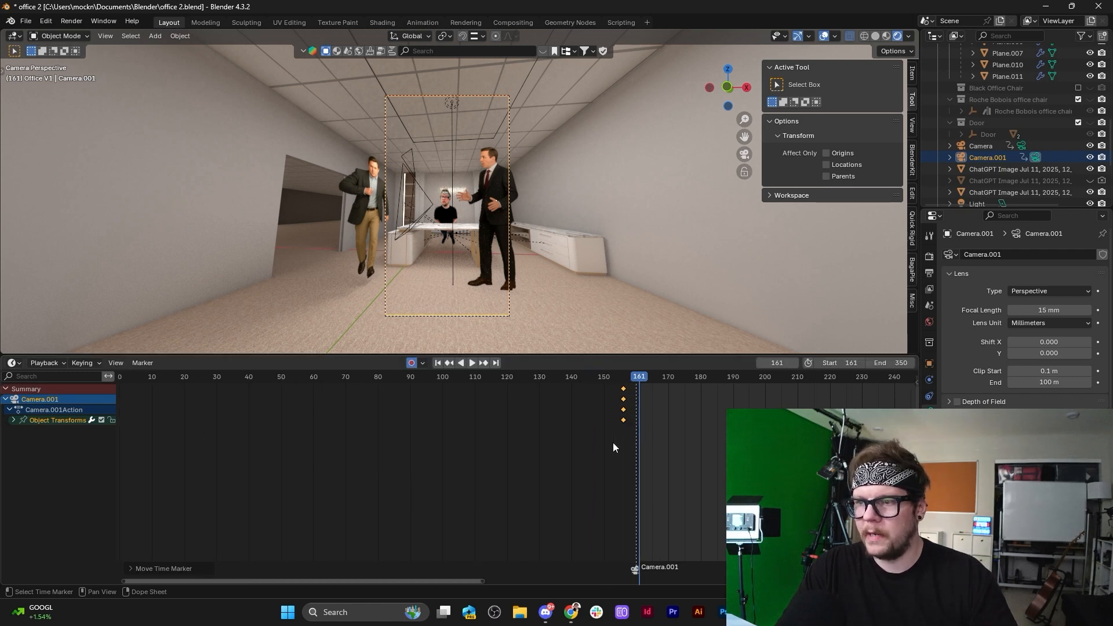
{"action": "scroll", "coordinate": [614, 443], "scroll_direction": "up", "scroll_amount": 1}
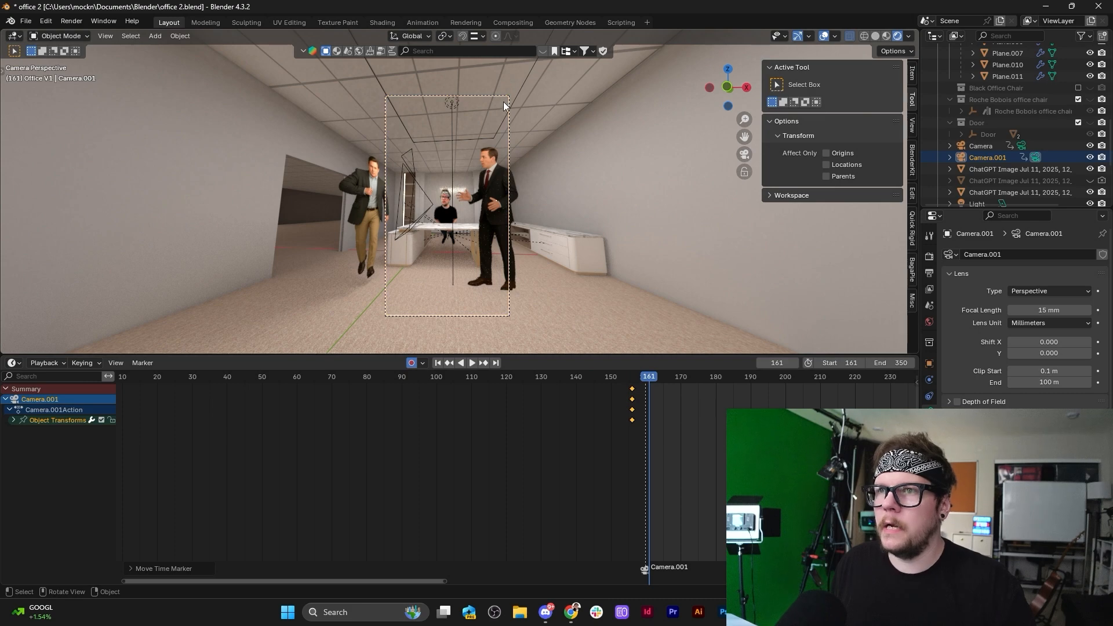
Play Camera.001's shot up to frame 255 and move the walking man along global X into the camera frame.
{"action": "key", "text": "space"}
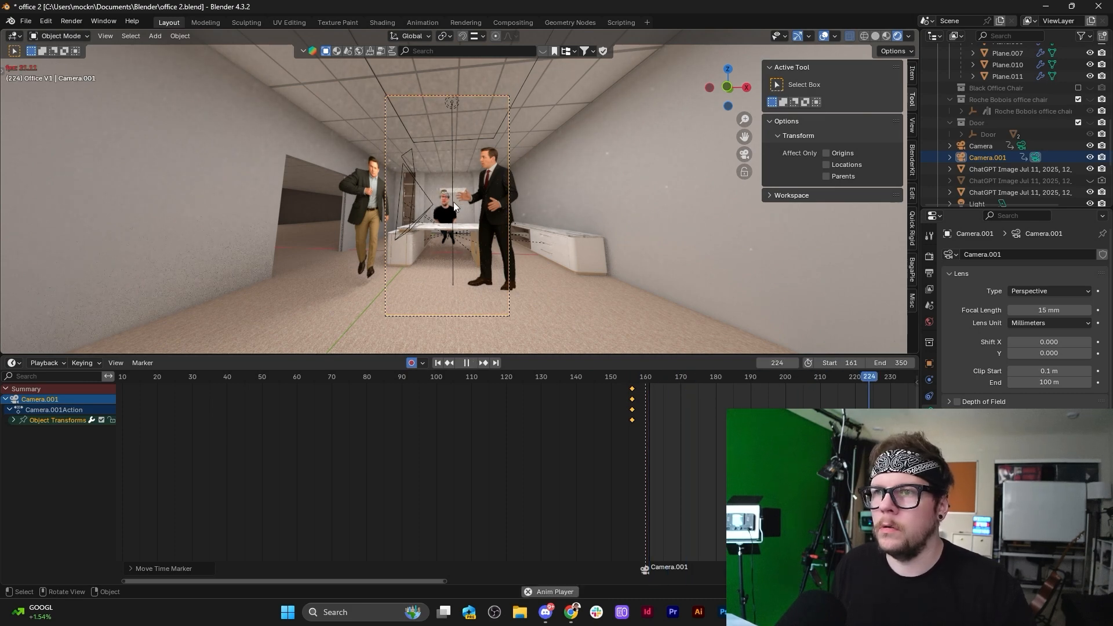
{"action": "key", "text": "space"}
{"action": "left_click", "coordinate": [44, 363]}
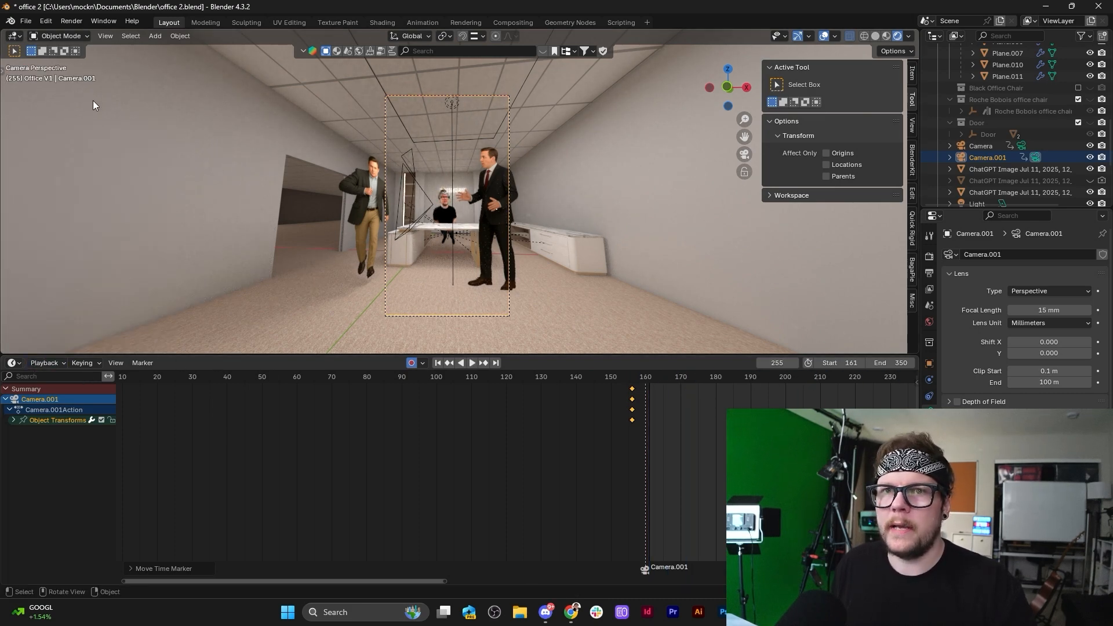
{"action": "scroll", "coordinate": [388, 186], "scroll_direction": "up", "scroll_amount": 3}
{"action": "left_click", "coordinate": [318, 184]}
{"action": "scroll", "coordinate": [318, 185], "scroll_direction": "down", "scroll_amount": 4}
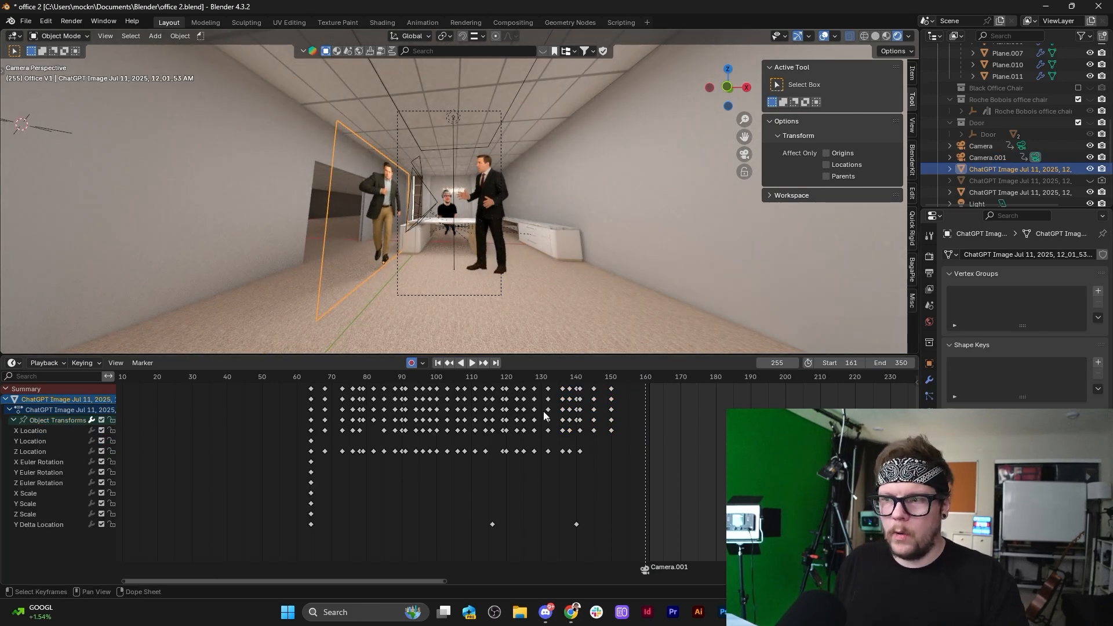
{"action": "key", "text": "g"}
{"action": "key", "text": "x"}
{"action": "left_click", "coordinate": [456, 210]}
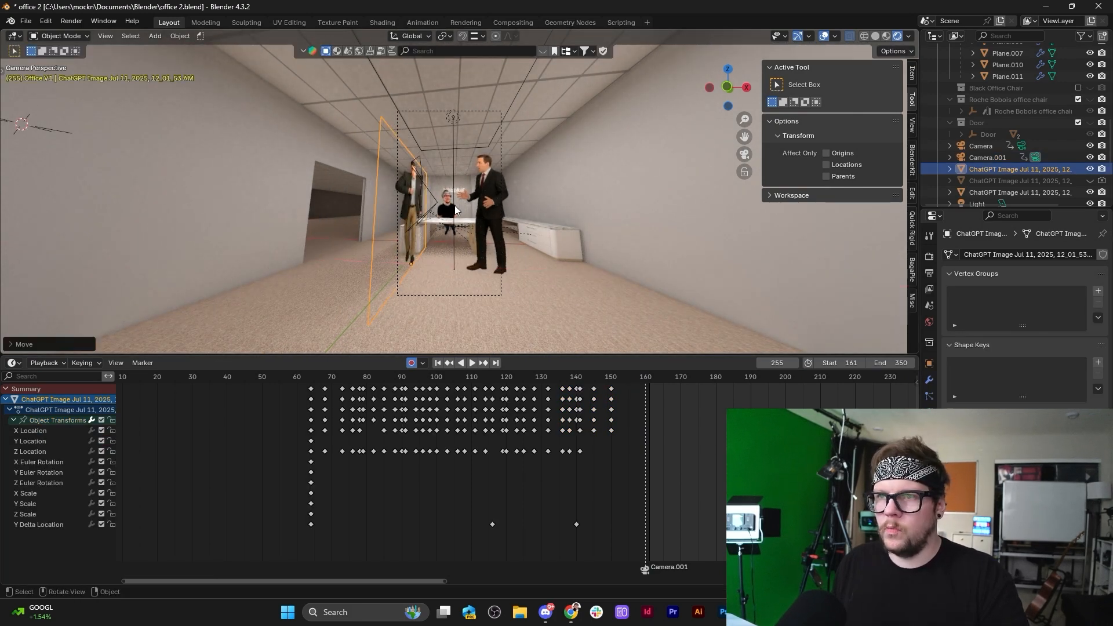
Rotate the walking man about global Z toward the camera and shift him about 0.11 m along global X at frame 255.
{"action": "key", "text": "r"}
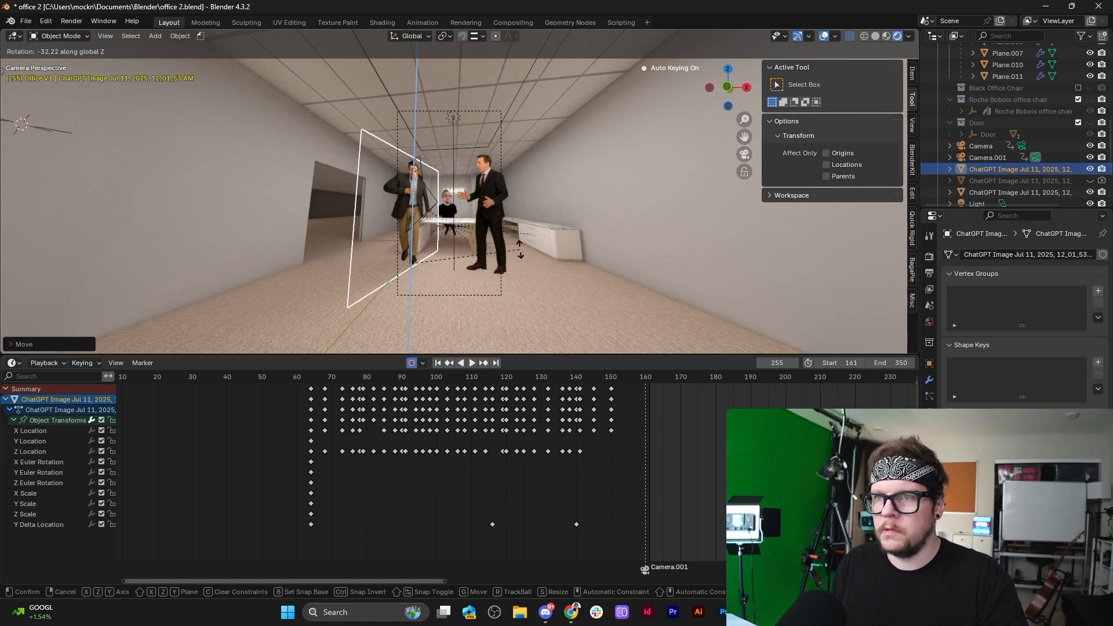
{"action": "left_click", "coordinate": [462, 237]}
{"action": "scroll", "coordinate": [461, 239], "scroll_direction": "up", "scroll_amount": 3}
{"action": "key", "text": "g"}
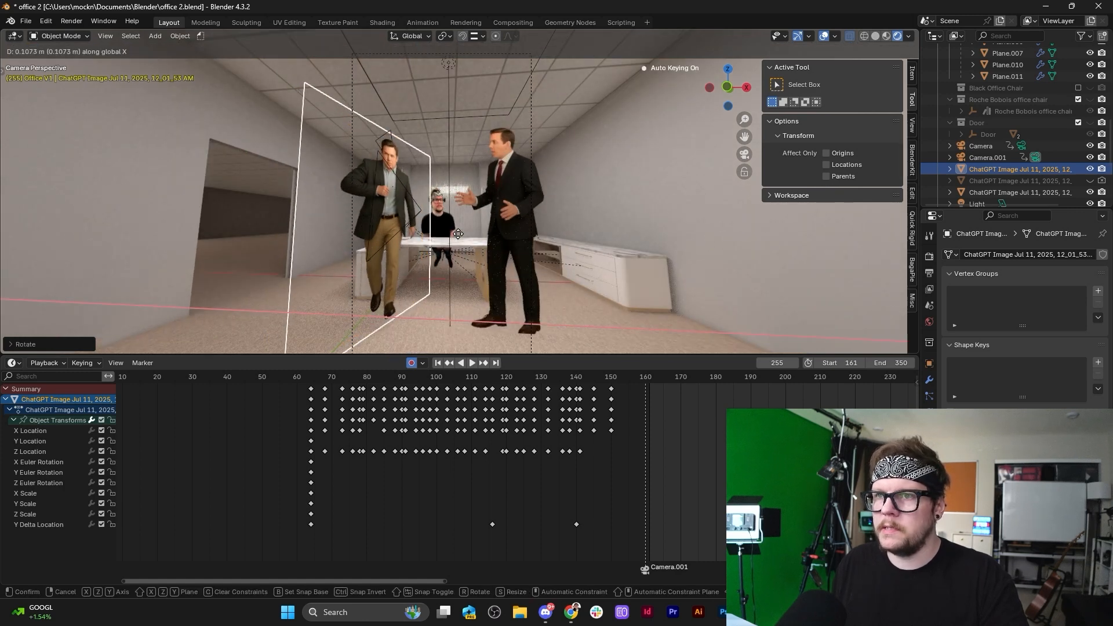
{"action": "left_click", "coordinate": [458, 237]}
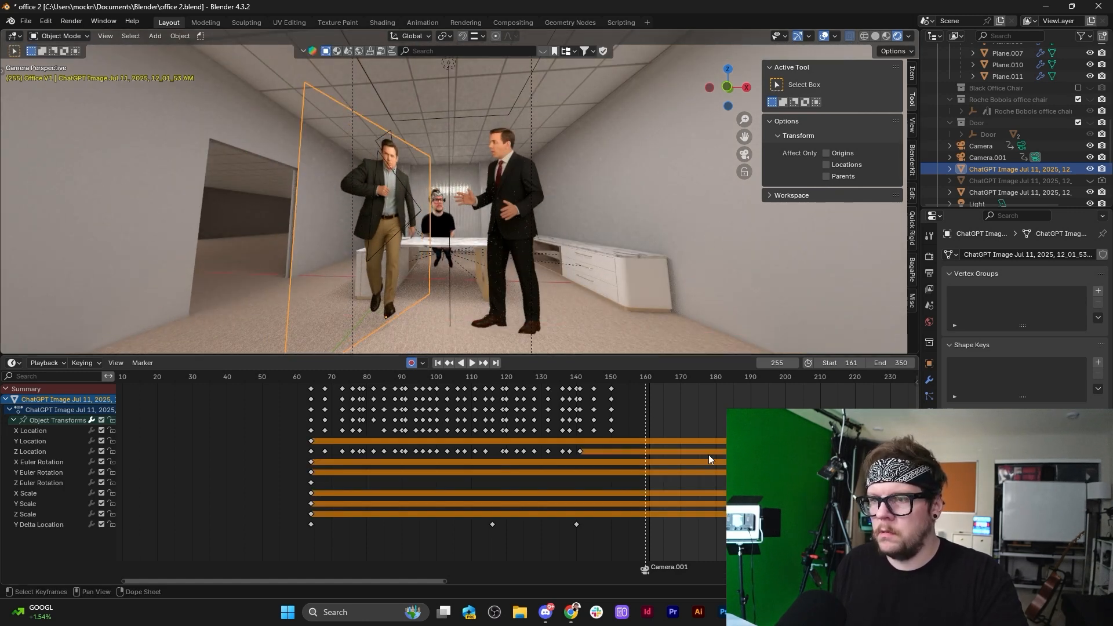
{"action": "scroll", "coordinate": [707, 454], "scroll_direction": "down", "scroll_amount": 5}
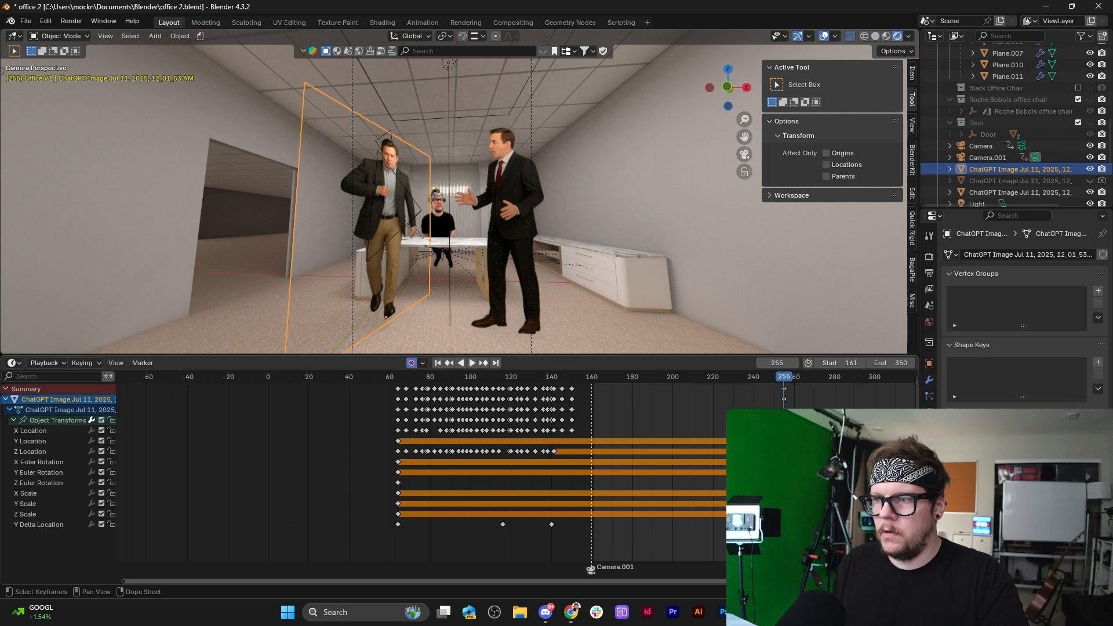
Delete all of the walking man's keyframes so he holds his current pose, and return to start frame 161.
{"action": "key", "text": "g"}
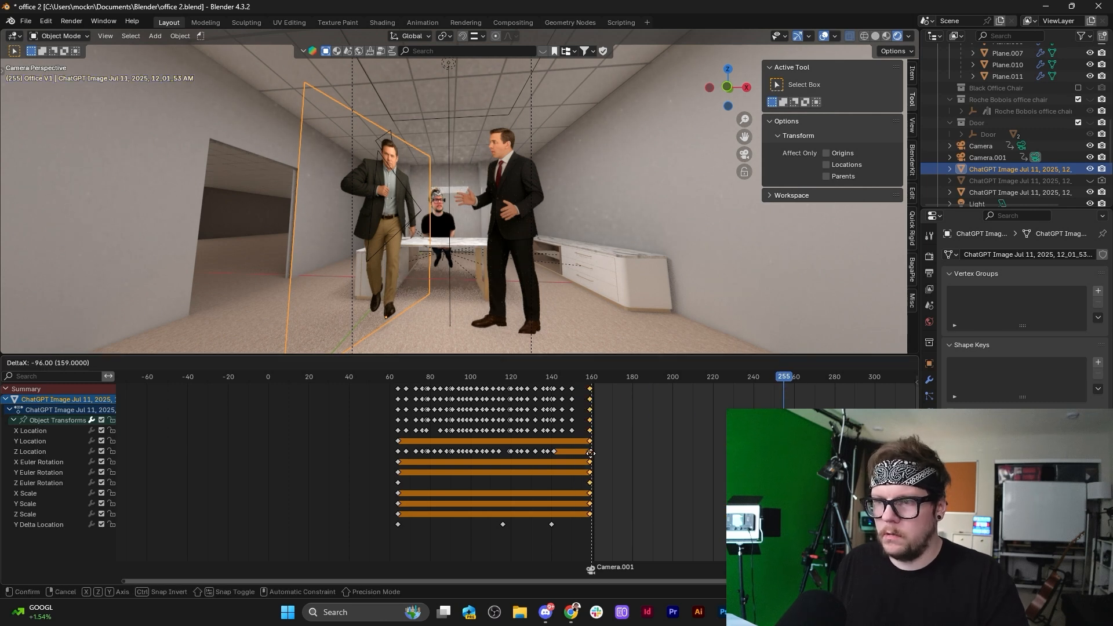
{"action": "left_click", "coordinate": [591, 452]}
{"action": "key", "text": "x"}
{"action": "left_click", "coordinate": [676, 464]}
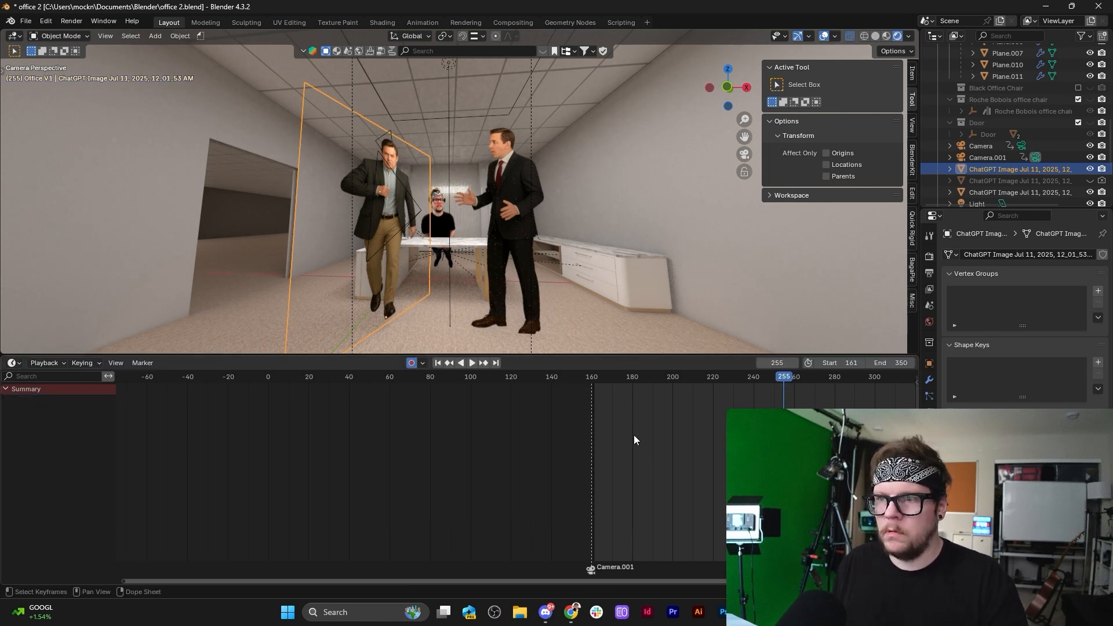
{"action": "left_click", "coordinate": [437, 364]}
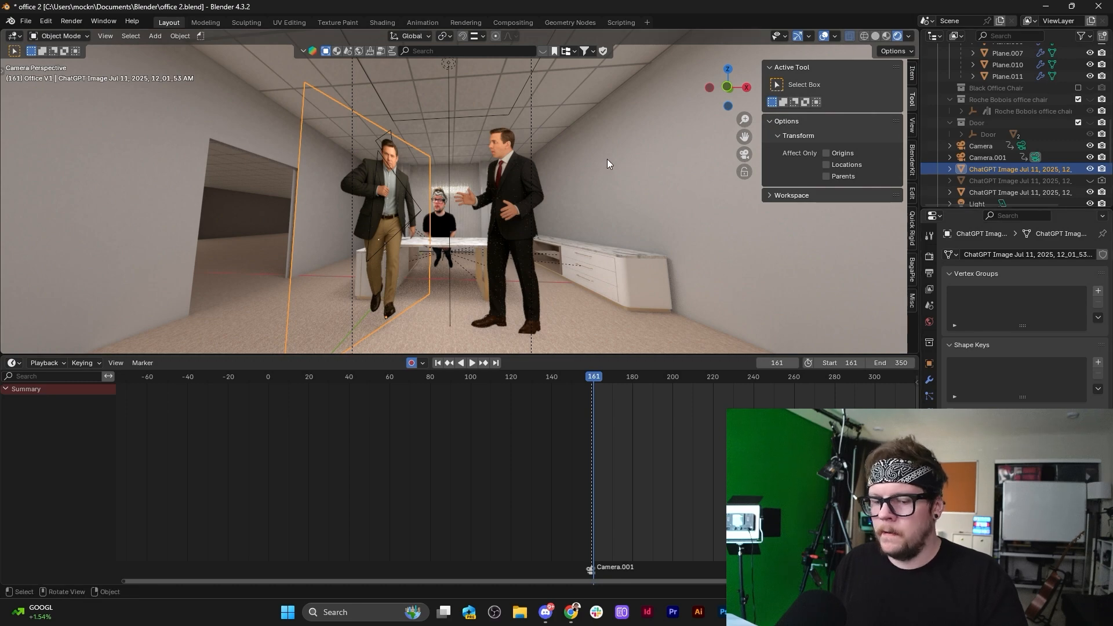
{"action": "key", "text": "q"}
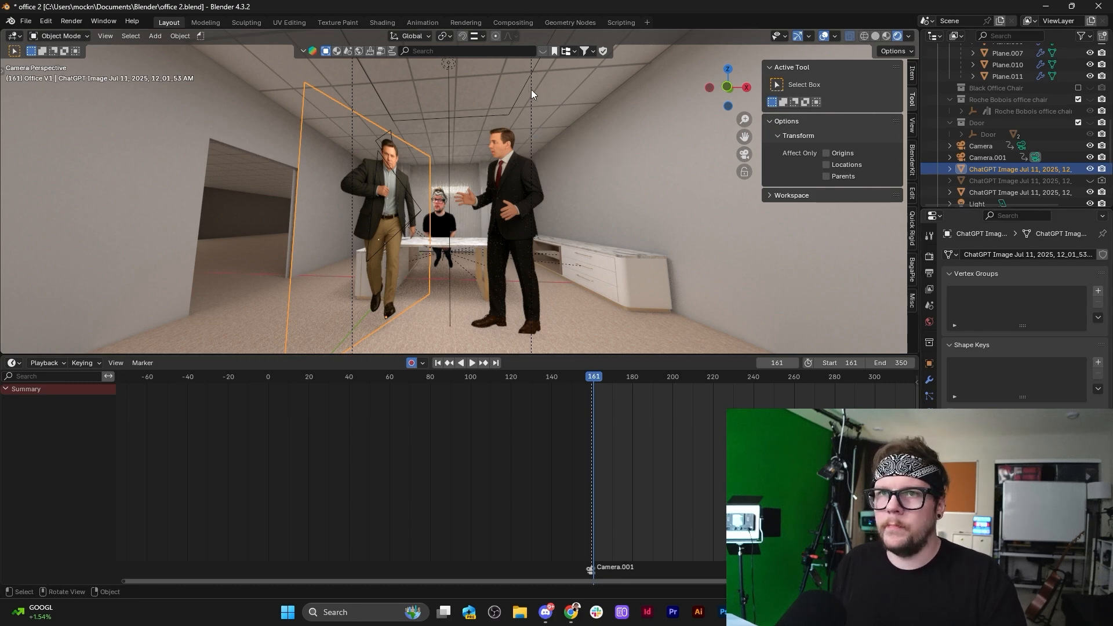
{"action": "left_click", "coordinate": [531, 89]}
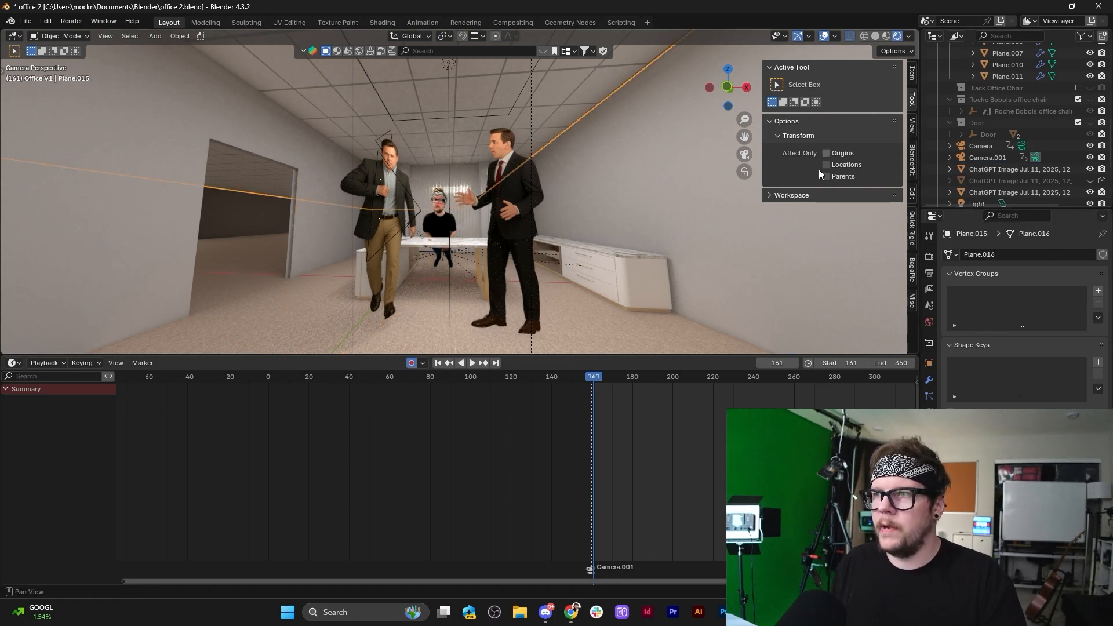
{"action": "left_click", "coordinate": [747, 154]}
{"action": "left_click", "coordinate": [747, 154]}
{"action": "key", "text": "q"}
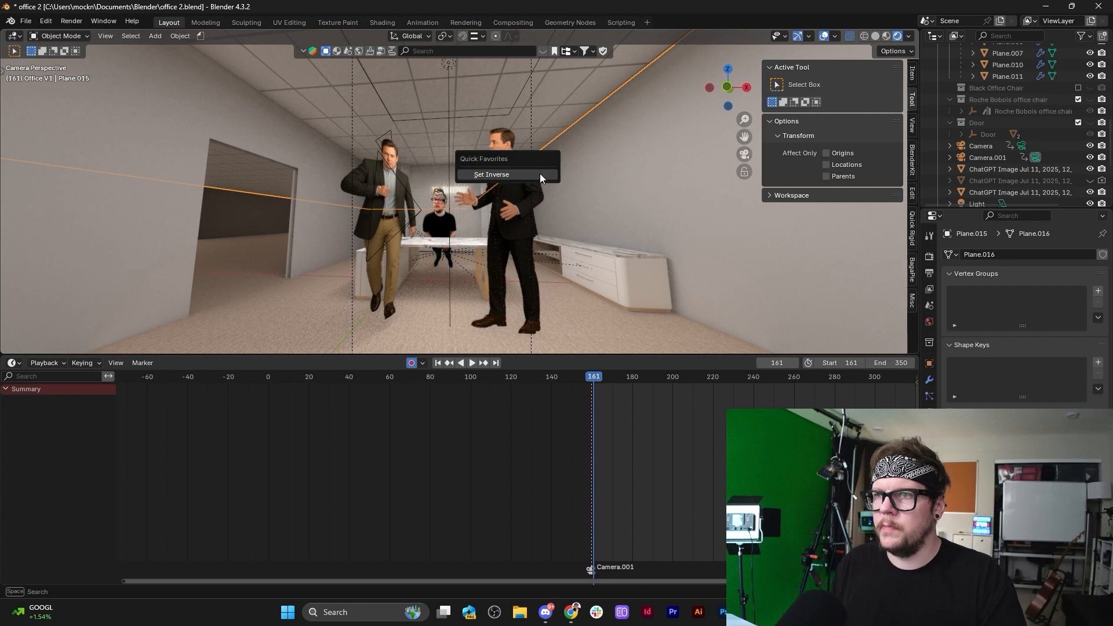
{"action": "left_click", "coordinate": [531, 116]}
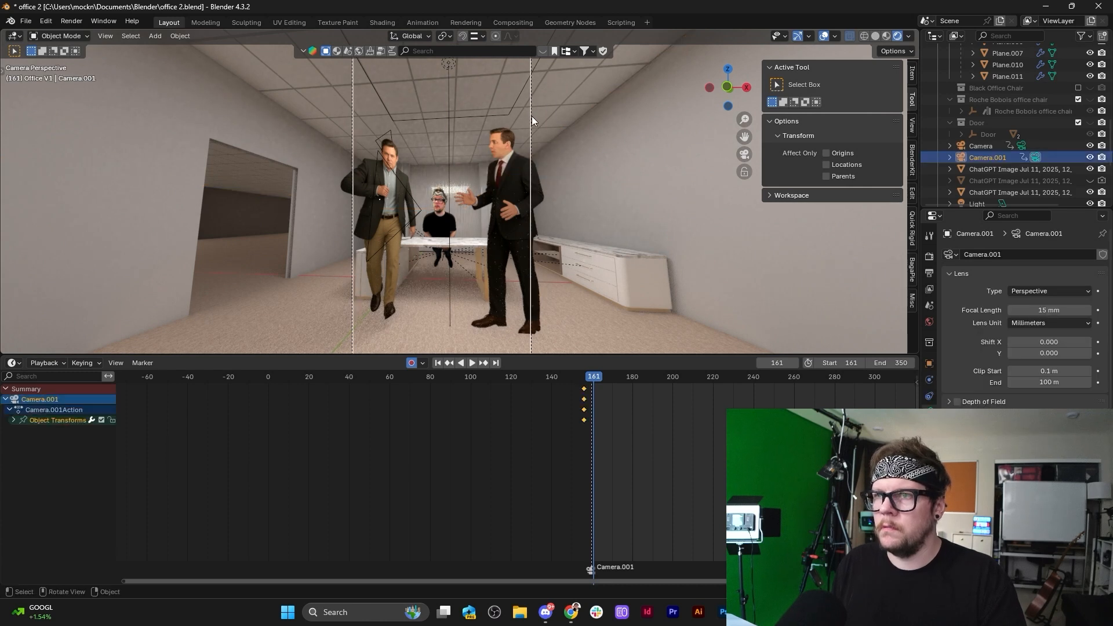
{"action": "key", "text": "q"}
{"action": "left_click", "coordinate": [534, 127]}
Keyframe the walking man at frame 169 and move him up along global Z out of the shot at frame 170.
{"action": "scroll", "coordinate": [641, 221], "scroll_direction": "down", "scroll_amount": 2}
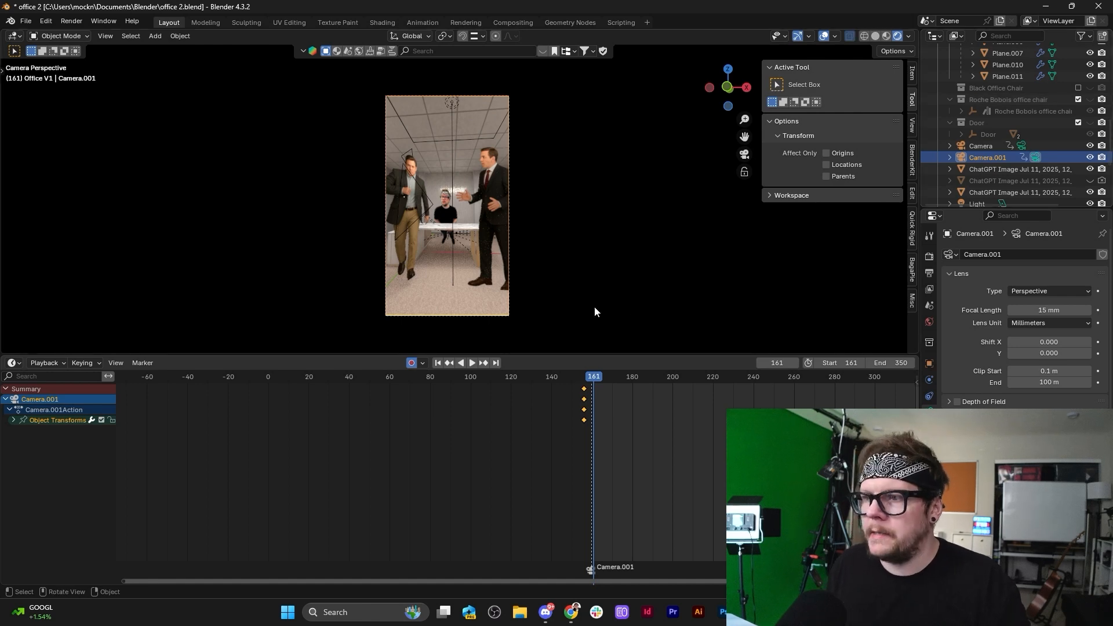
{"action": "left_click", "coordinate": [412, 215]}
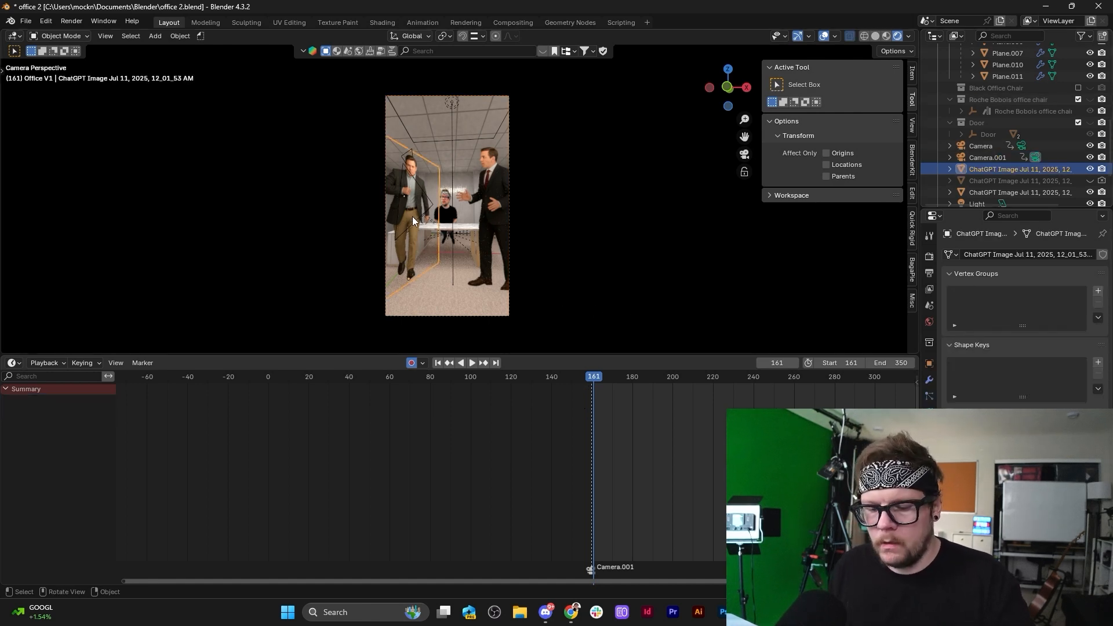
{"action": "left_click", "coordinate": [610, 377]}
{"action": "key", "text": "i"}
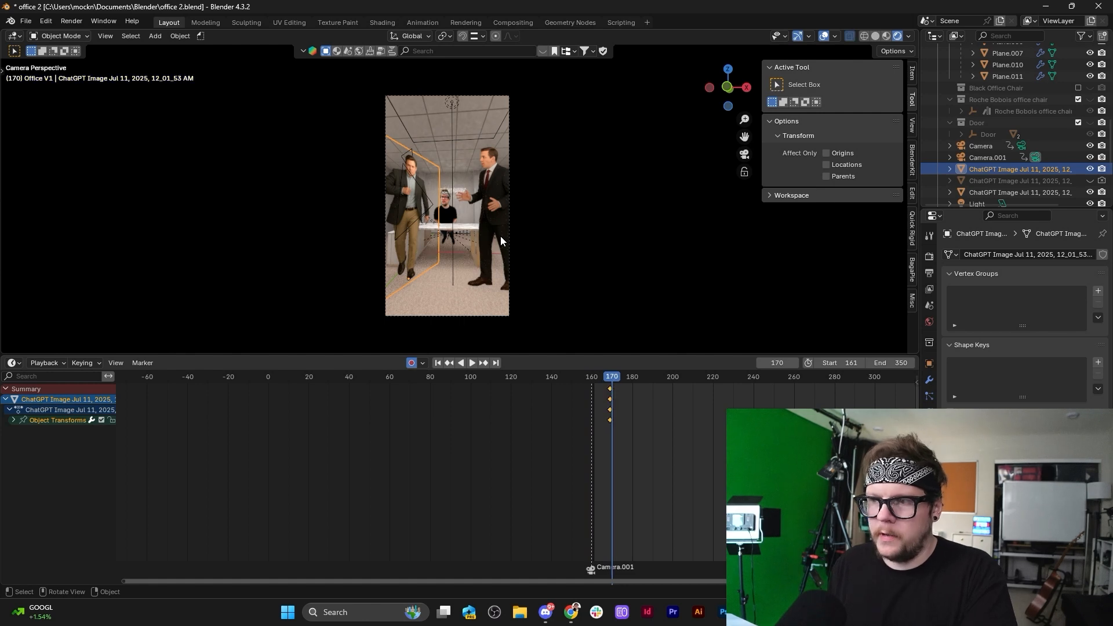
{"action": "key", "text": "Right"}
{"action": "key", "text": "g"}
{"action": "key", "text": "z"}
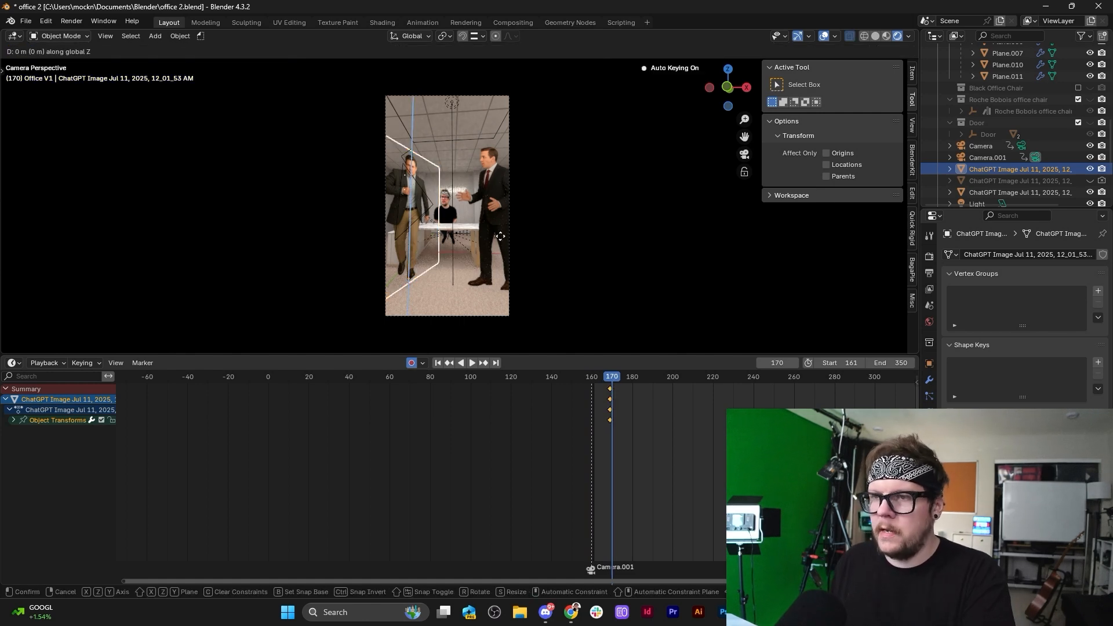
{"action": "left_click", "coordinate": [500, 241]}
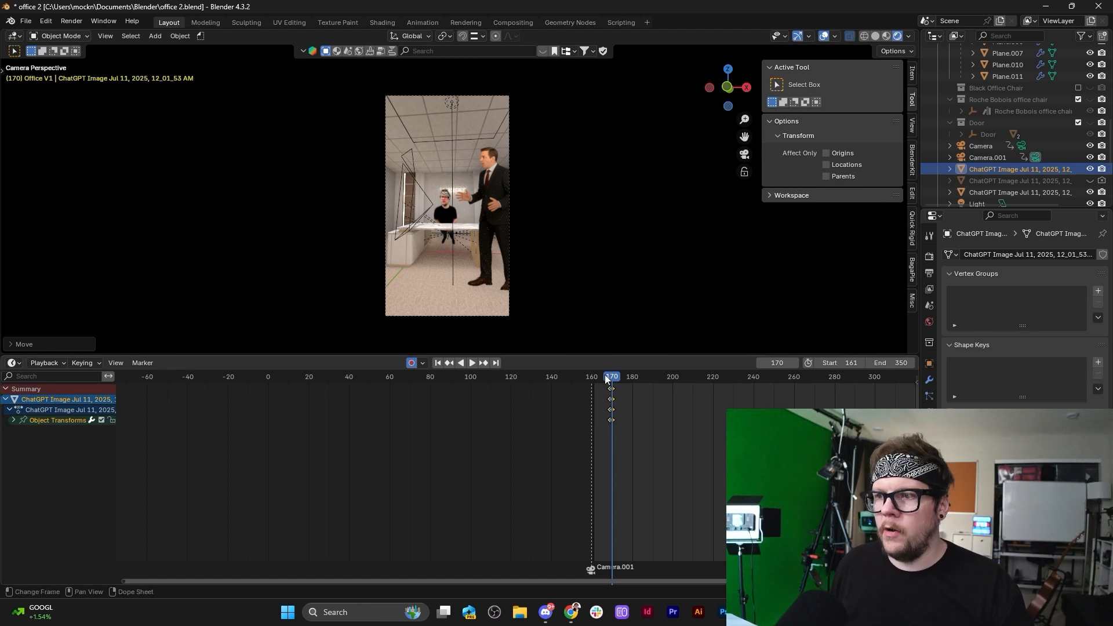
{"action": "left_click_drag", "start_coordinate": [610, 376], "coordinate": [612, 378]}
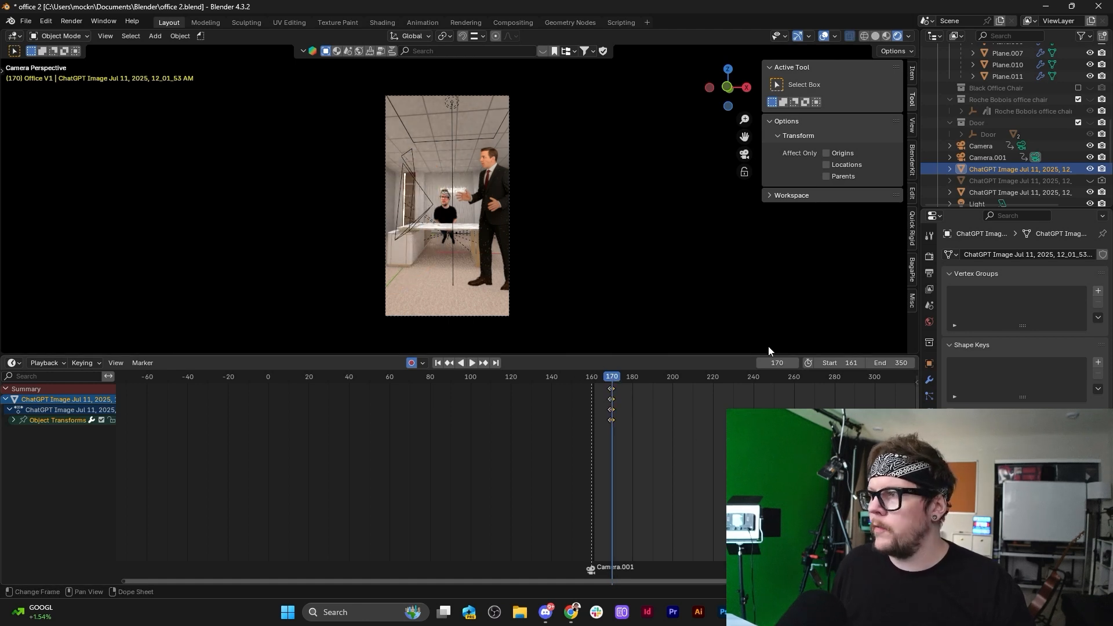
Unhide the 12_07_01 AM image plane of the pointing man, select it and frame it in the view.
{"action": "left_click", "coordinate": [1090, 181]}
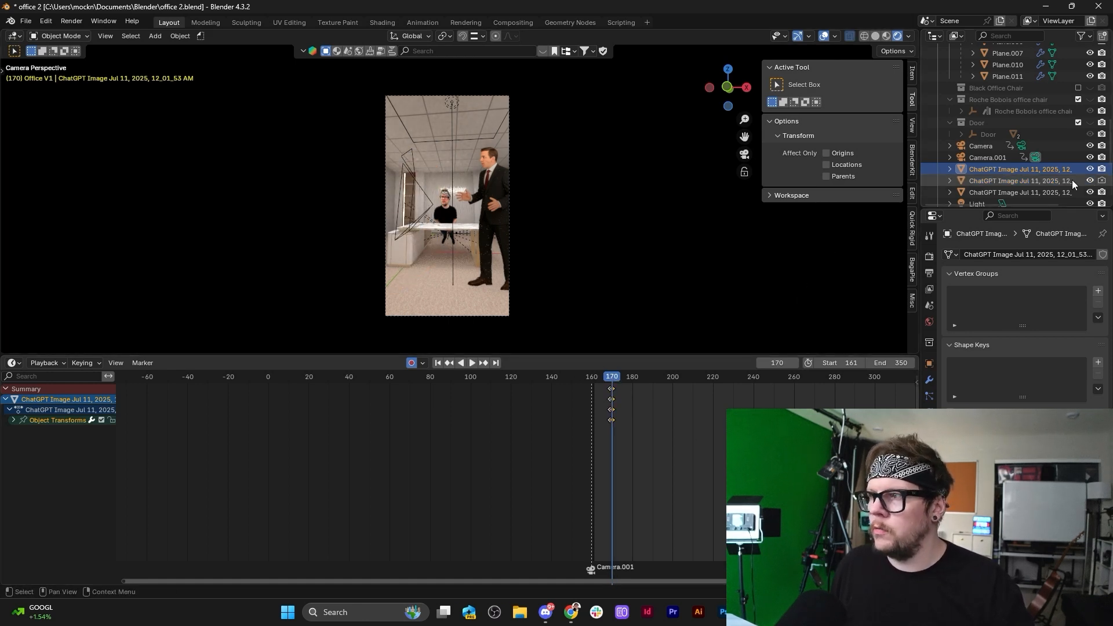
{"action": "key", "text": "g"}
{"action": "key", "text": "x"}
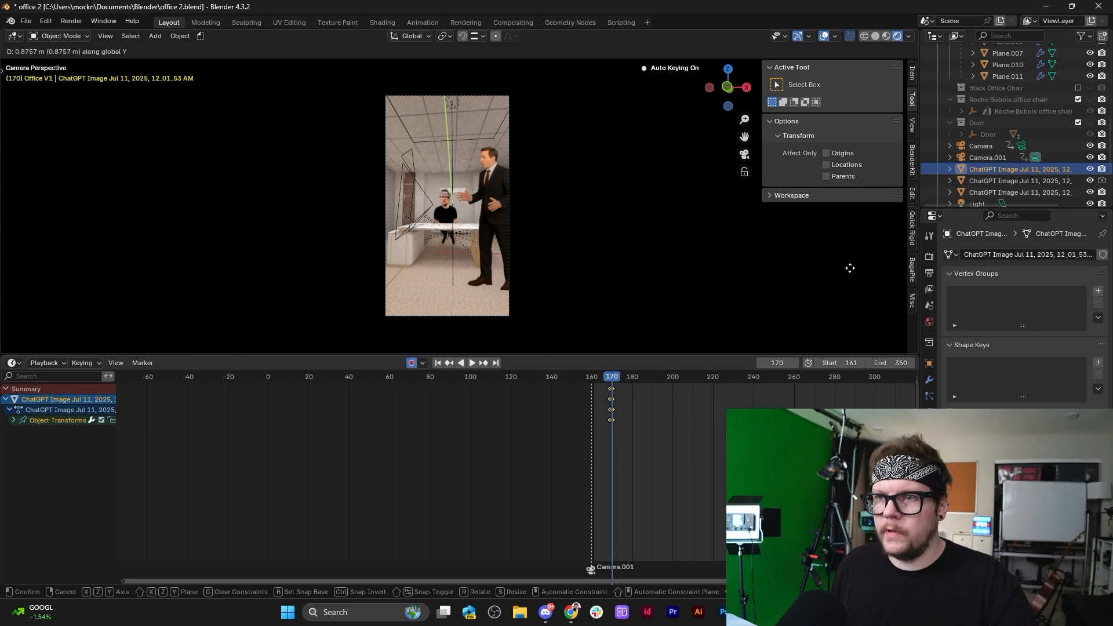
{"action": "left_click", "coordinate": [428, 290]}
{"action": "key", "text": "KP_0"}
{"action": "scroll", "coordinate": [427, 290], "scroll_direction": "down", "scroll_amount": 8}
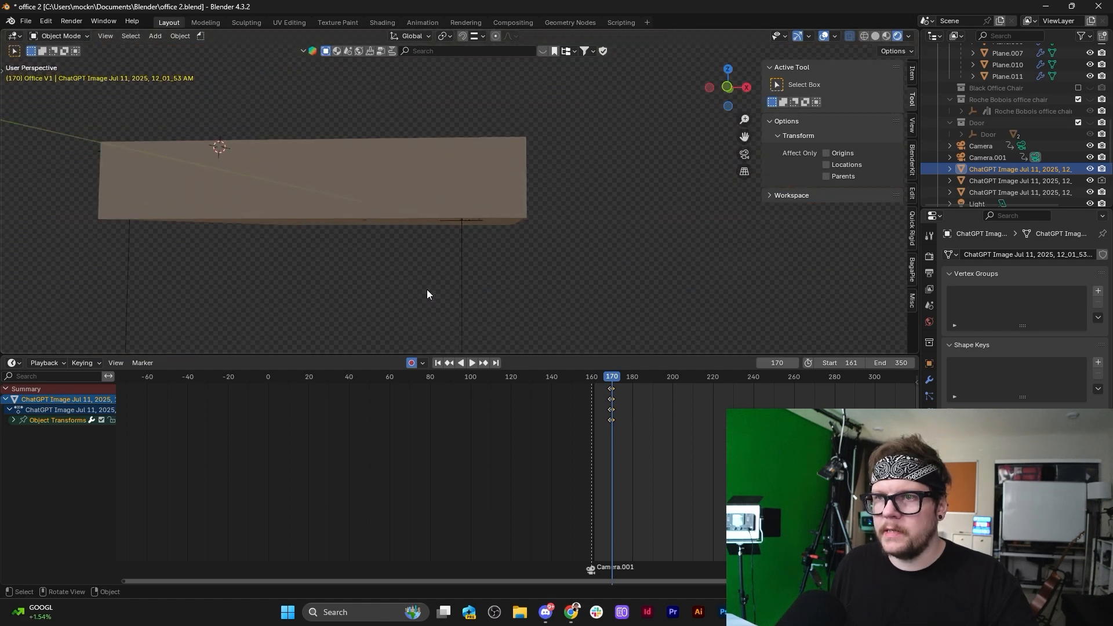
{"action": "middle_click_drag", "start_coordinate": [426, 290], "coordinate": [385, 286]}
{"action": "key", "text": "KP_Decimal"}
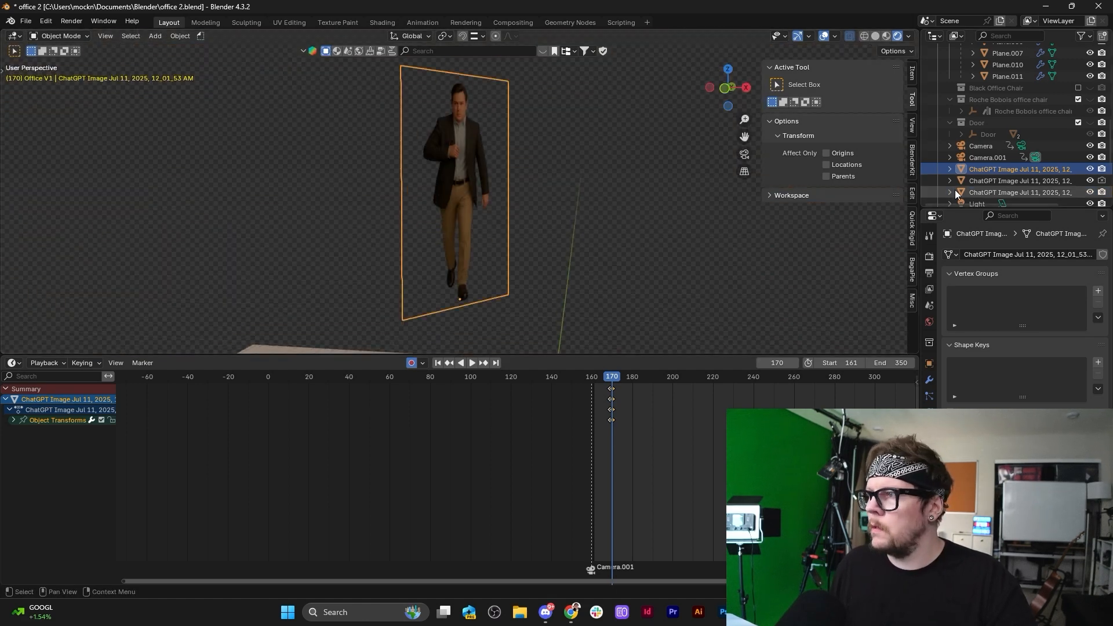
{"action": "left_click", "coordinate": [1072, 181]}
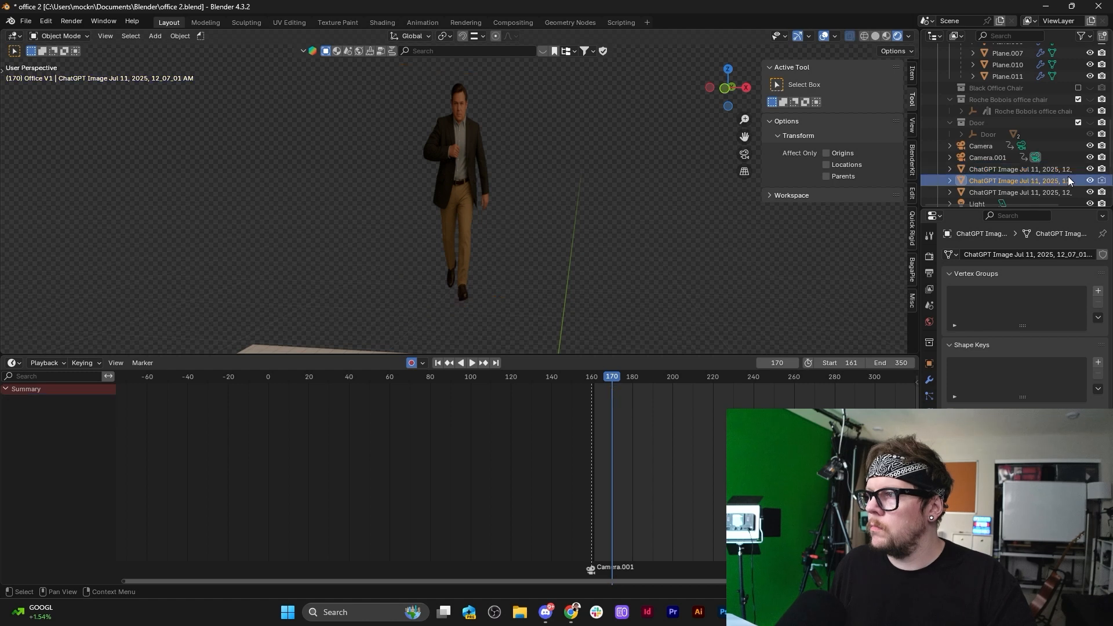
{"action": "key", "text": "KP_Decimal"}
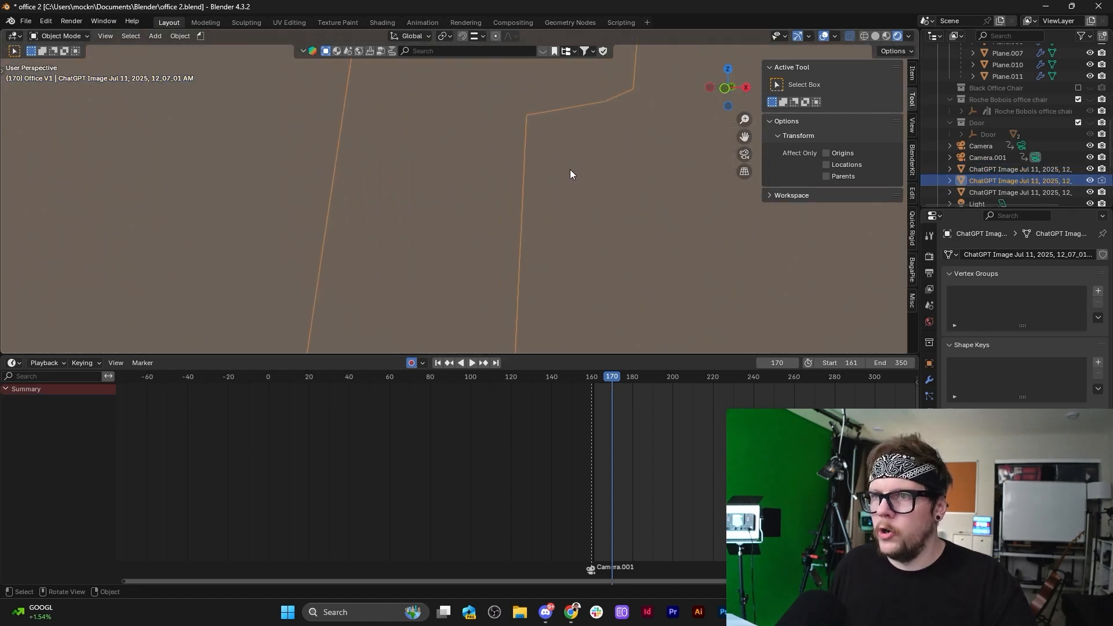
Move the pointing man about 1.33 m along global X at frame 170.
{"action": "key", "text": "g"}
{"action": "key", "text": "x"}
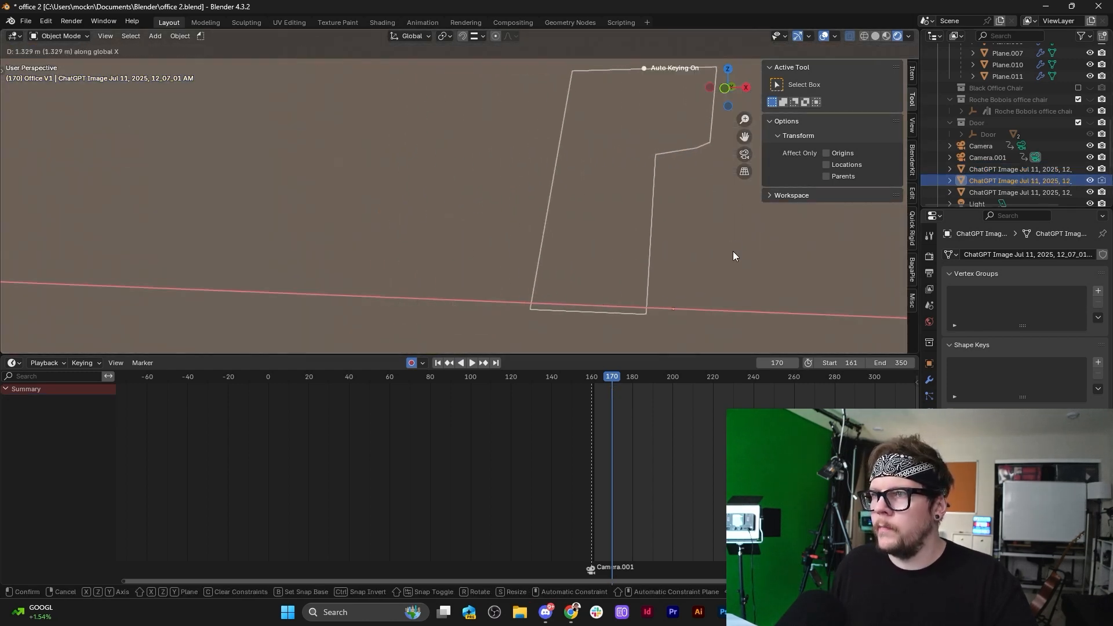
{"action": "left_click", "coordinate": [733, 252]}
{"action": "middle_click_drag", "start_coordinate": [648, 246], "coordinate": [523, 260], "text": "shift"}
{"action": "scroll", "coordinate": [523, 259], "scroll_direction": "up", "scroll_amount": 3}
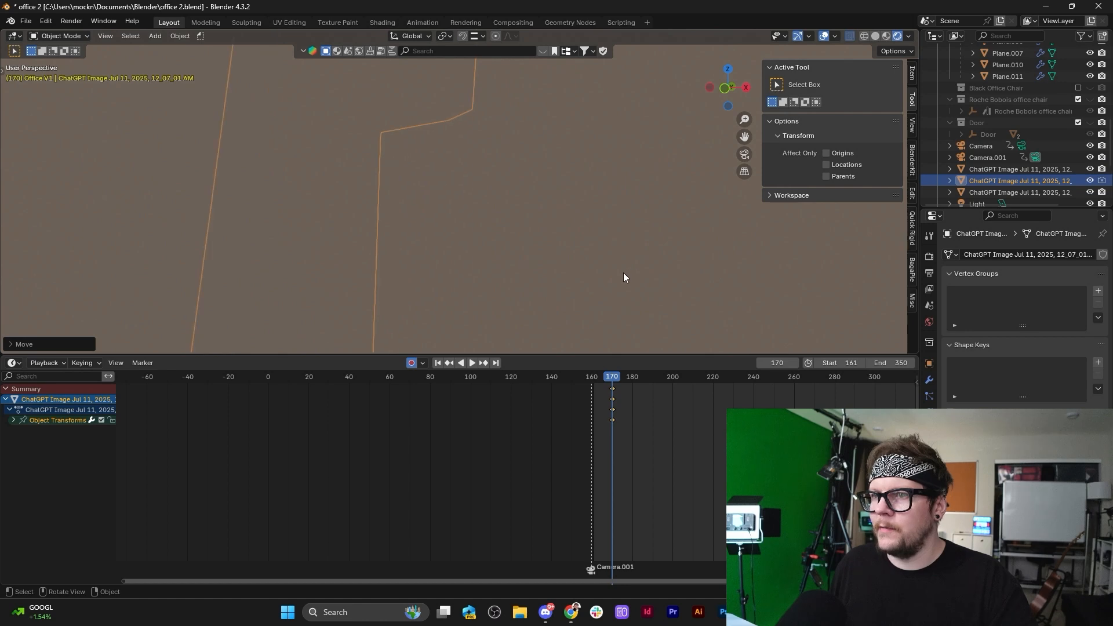
Look through Camera.001 and move the pointing man along global Y and X into the frame, opposite the standing man.
{"action": "scroll", "coordinate": [624, 272], "scroll_direction": "down", "scroll_amount": 8}
{"action": "key", "text": "KP_0"}
{"action": "key", "text": "g"}
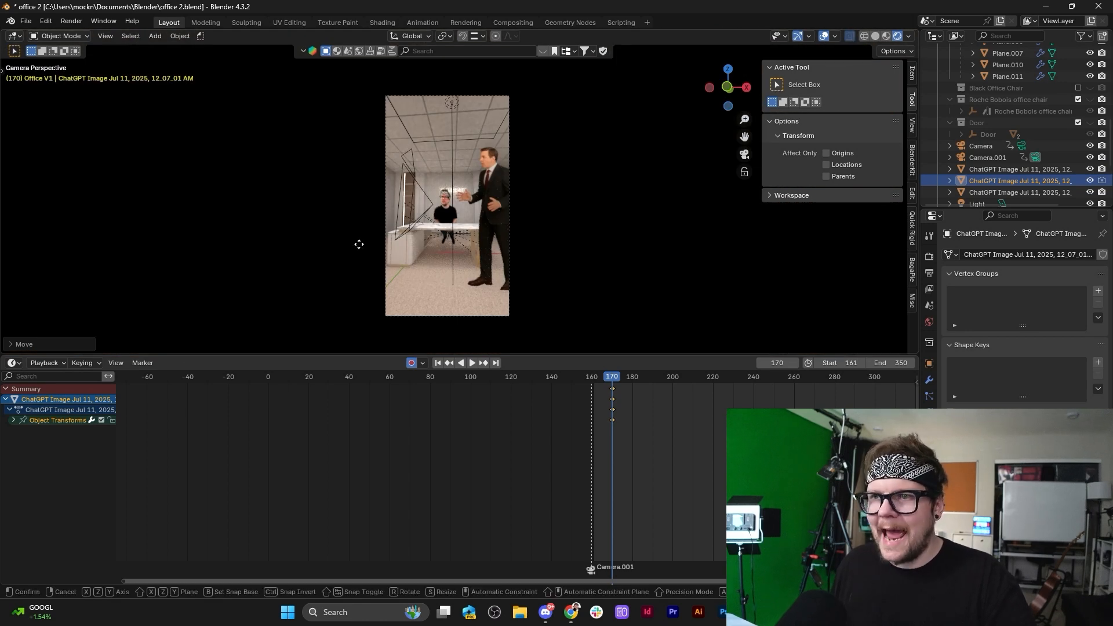
{"action": "key", "text": "y"}
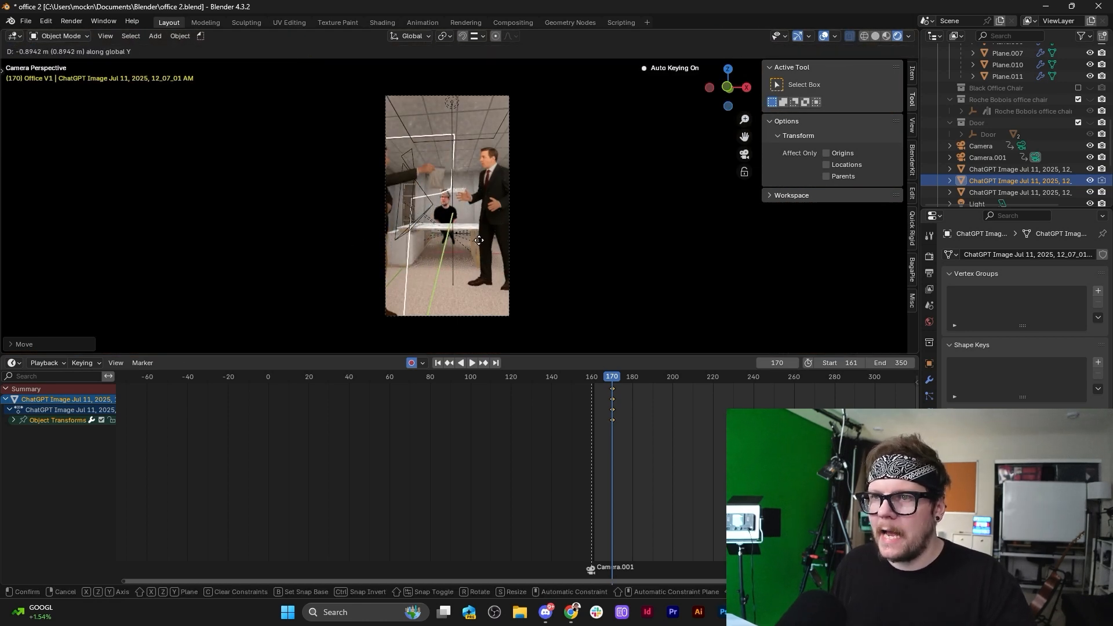
{"action": "key", "text": "x"}
{"action": "left_click", "coordinate": [483, 219]}
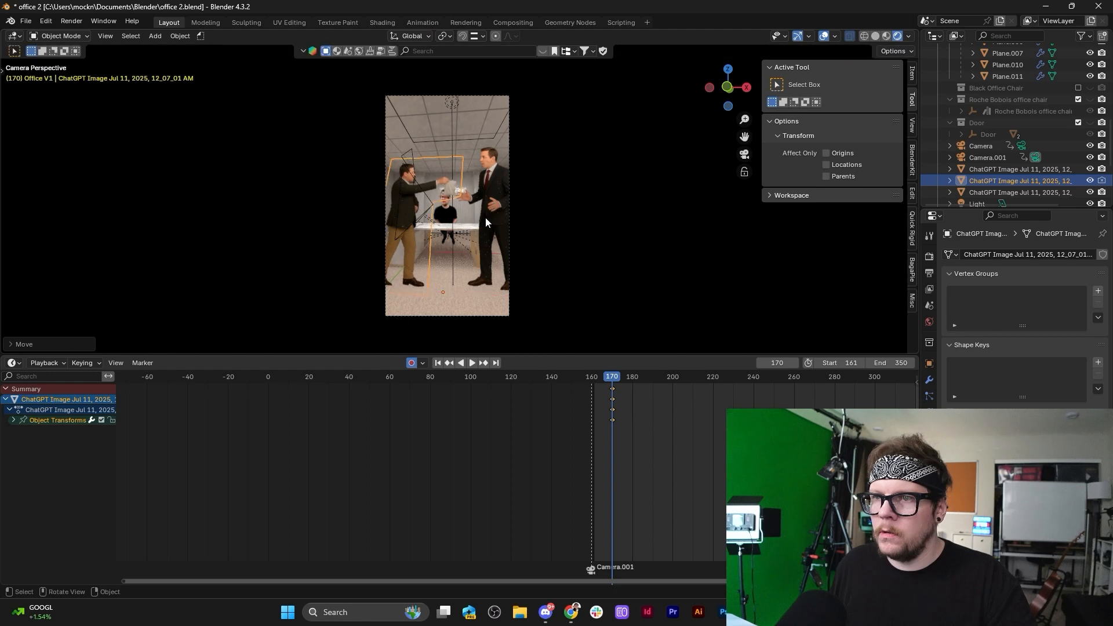
Shift the pointing man along global X closer to the standing man and scale him up by about 1.12.
{"action": "key", "text": "g"}
{"action": "key", "text": "x"}
{"action": "left_click", "coordinate": [504, 233]}
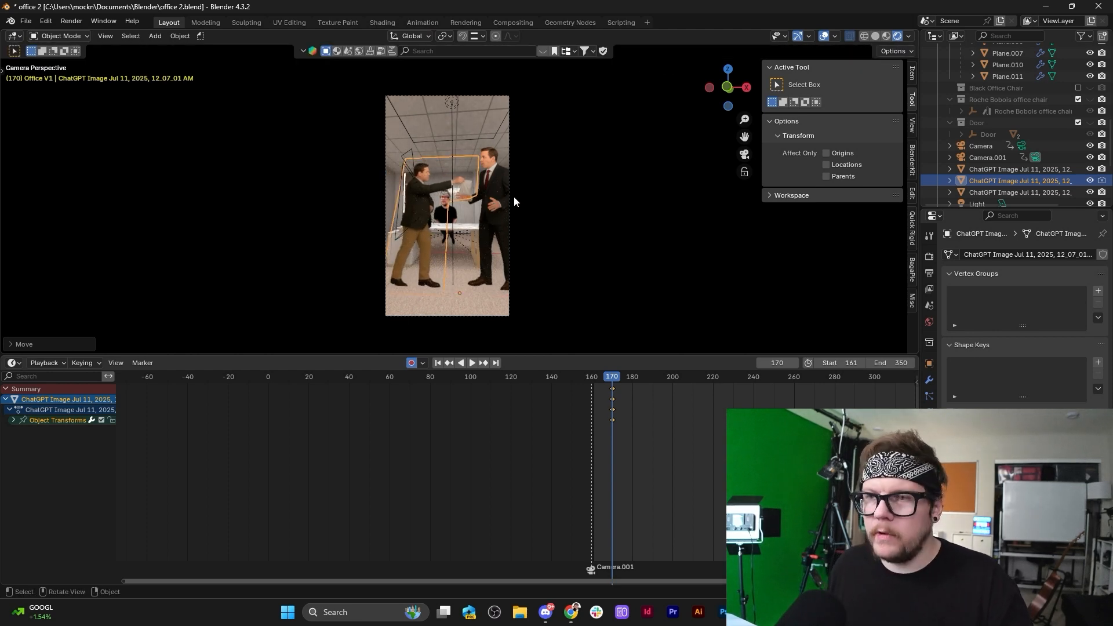
{"action": "key", "text": "s"}
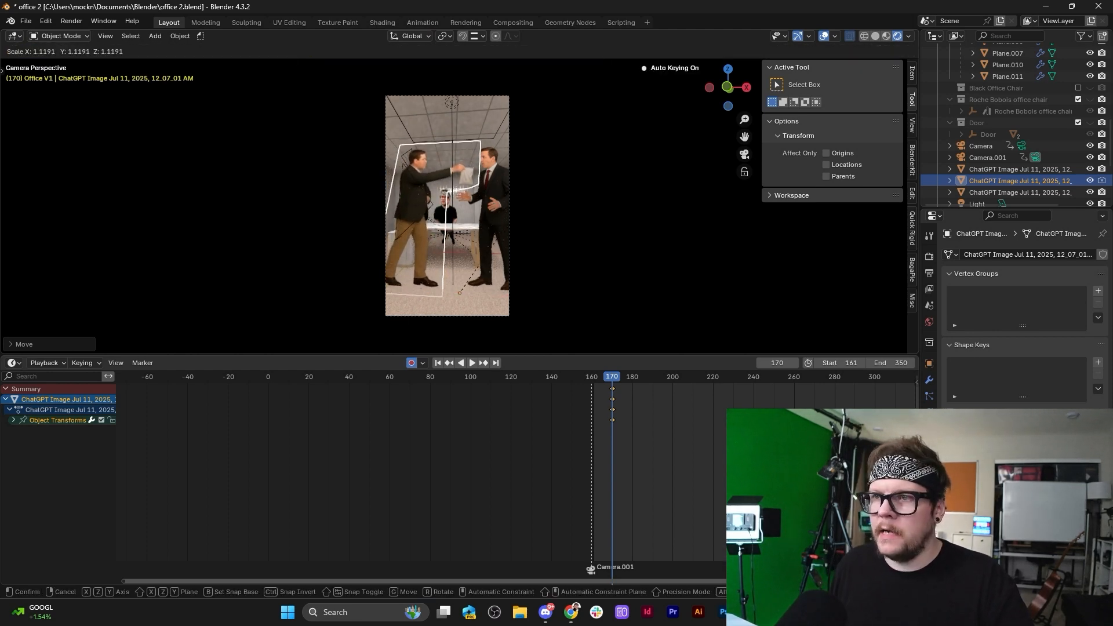
{"action": "left_click", "coordinate": [511, 216]}
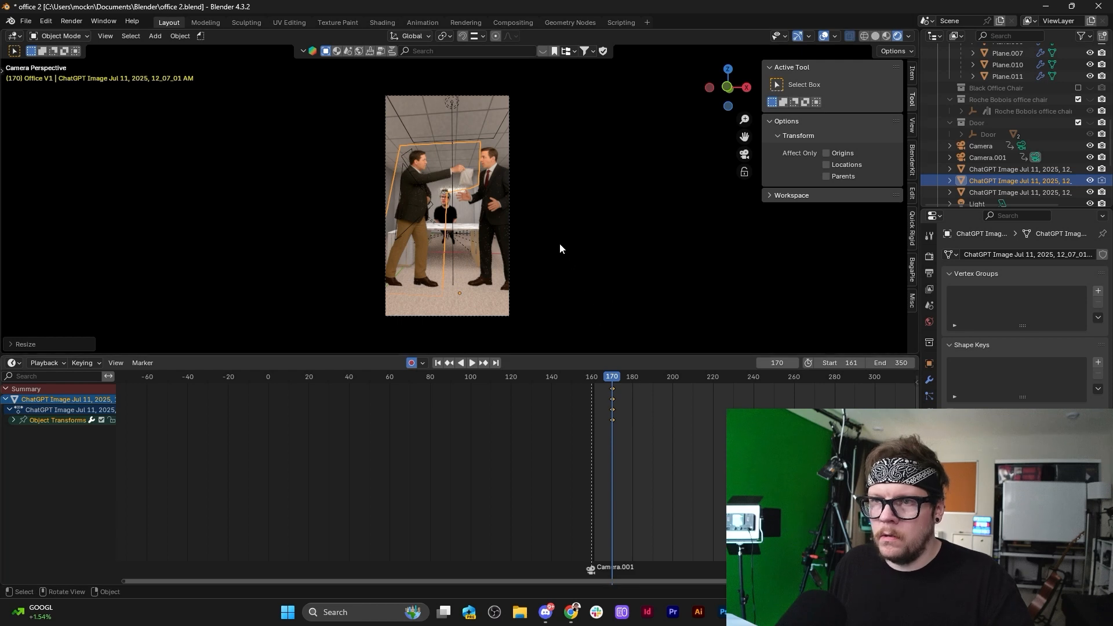
Move the pointing man 10 m up along global Z at frame 169, out of the shot.
{"action": "scroll", "coordinate": [655, 432], "scroll_direction": "up", "scroll_amount": 5}
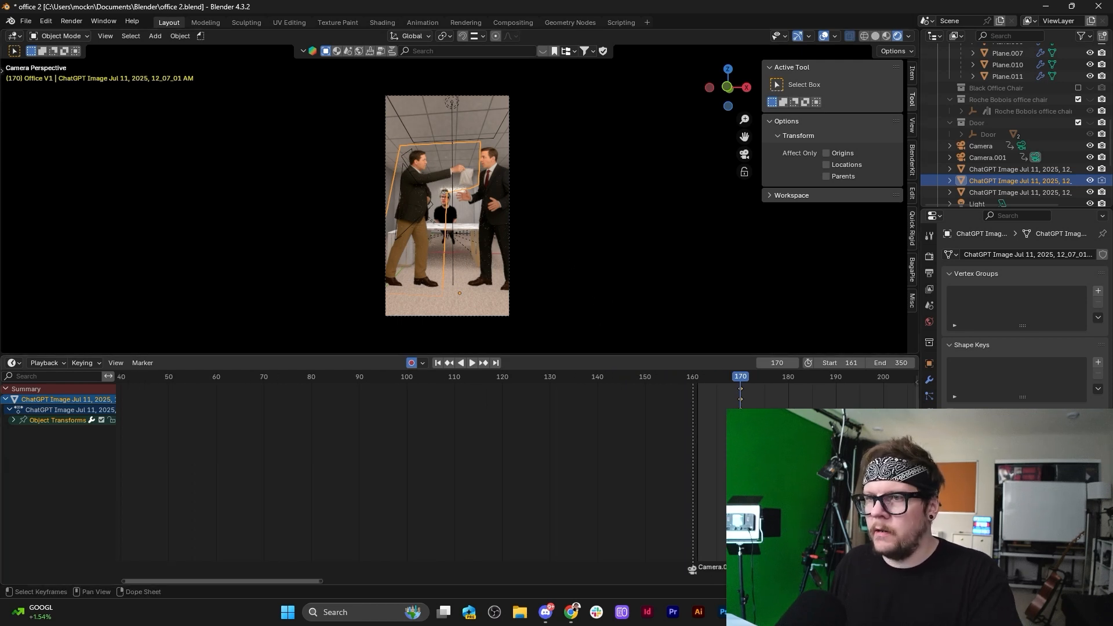
{"action": "key", "text": "Left"}
{"action": "type", "text": "g"}
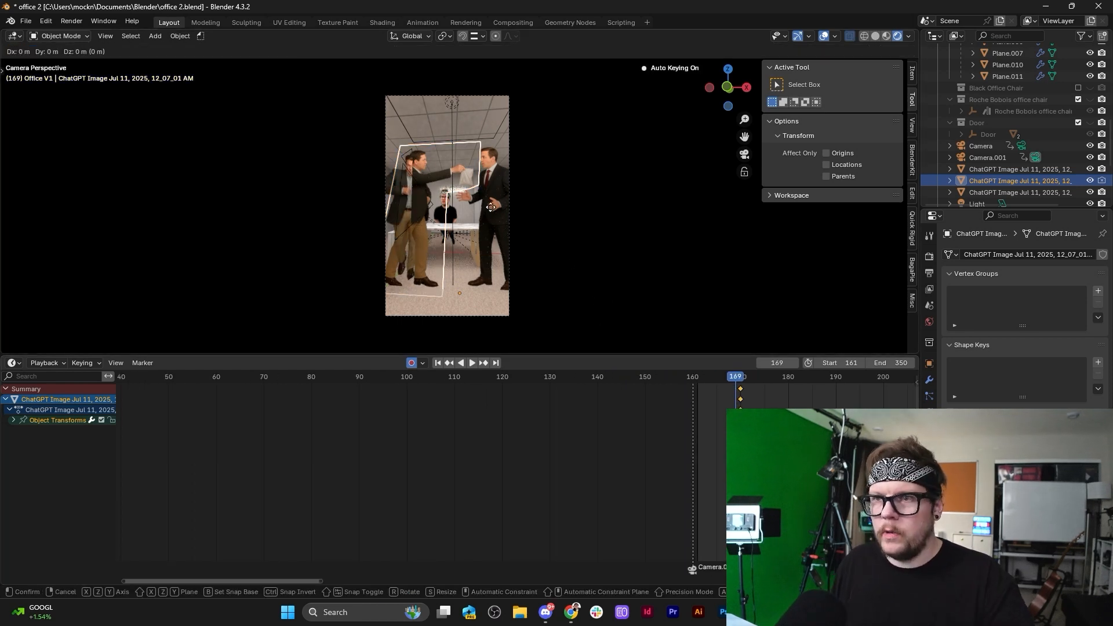
{"action": "type", "text": "z10"}
{"action": "key", "text": "Return"}
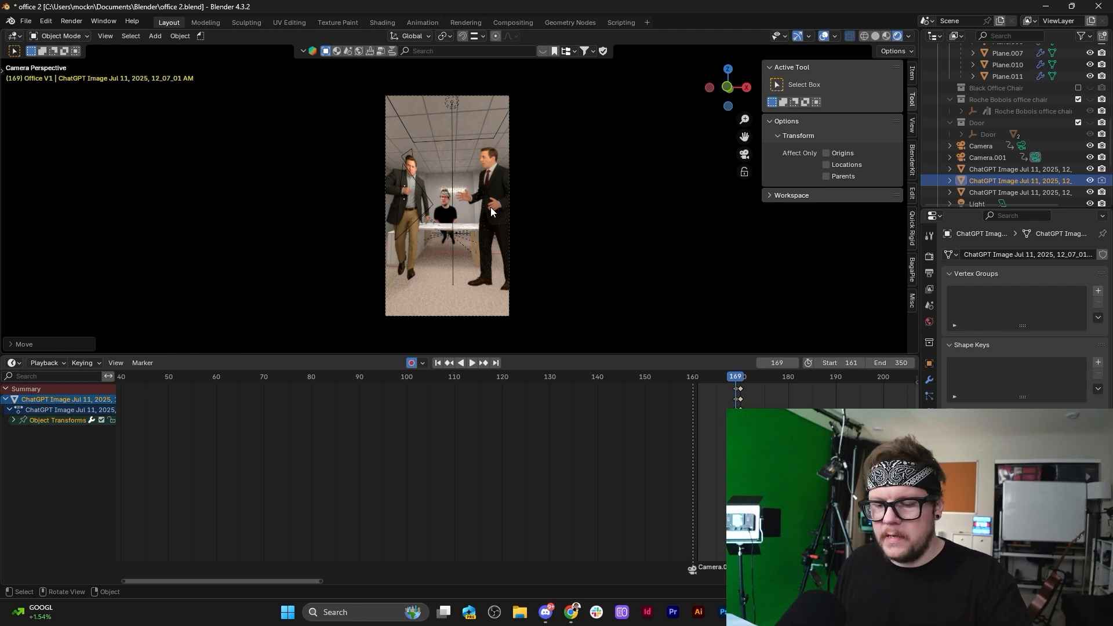
Play and scrub through the pose swap around frames 169 to 171, and save the file.
{"action": "key", "text": "space"}
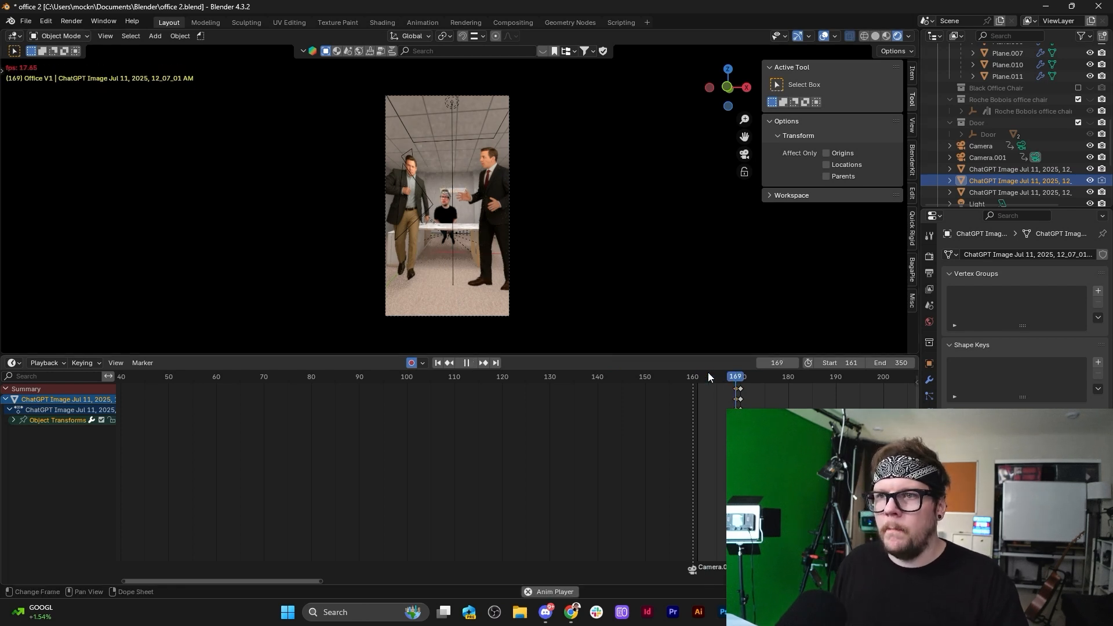
{"action": "key", "text": "space"}
{"action": "left_click_drag", "start_coordinate": [709, 377], "coordinate": [745, 378]}
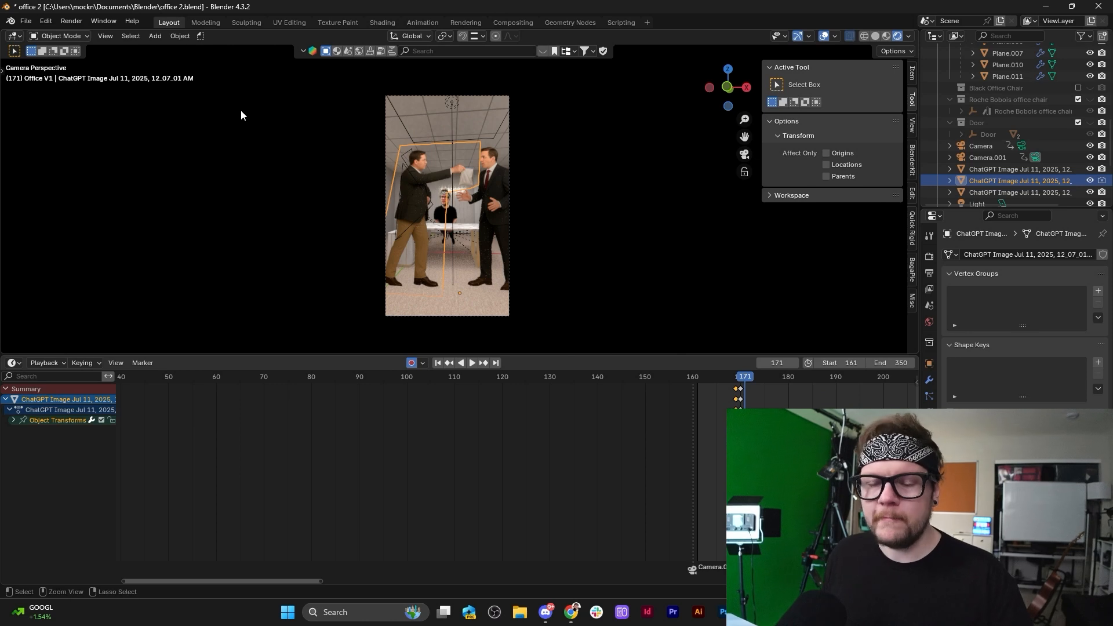
{"action": "key", "text": "ctrl+s"}
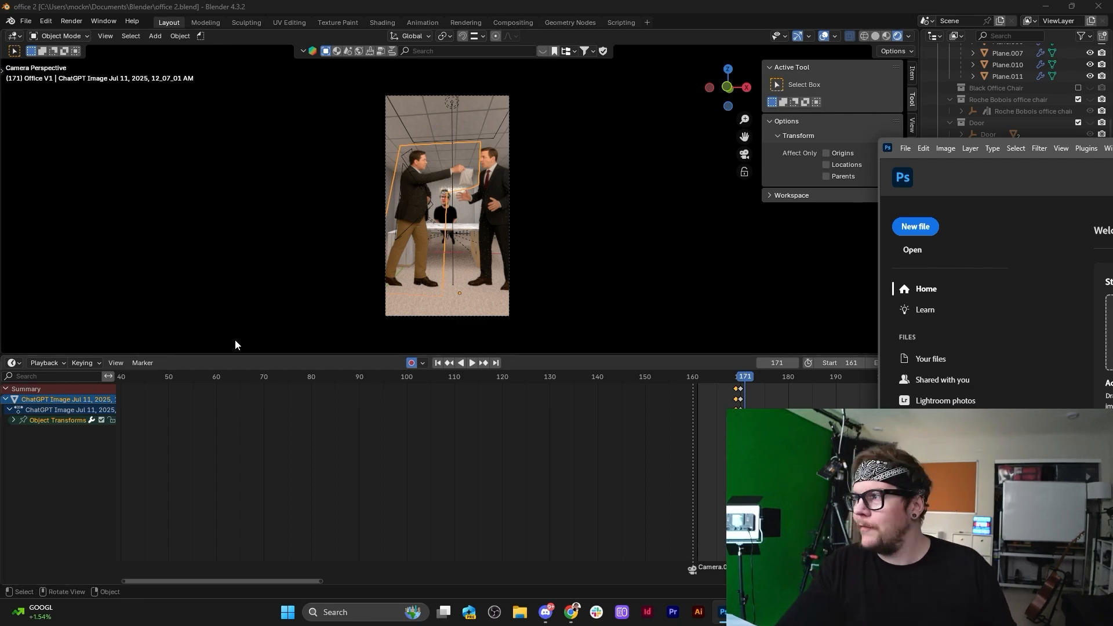
Switch to Photoshop and maximize its window on the main screen.
{"action": "left_click_drag", "start_coordinate": [1112, 145], "coordinate": [773, 45]}
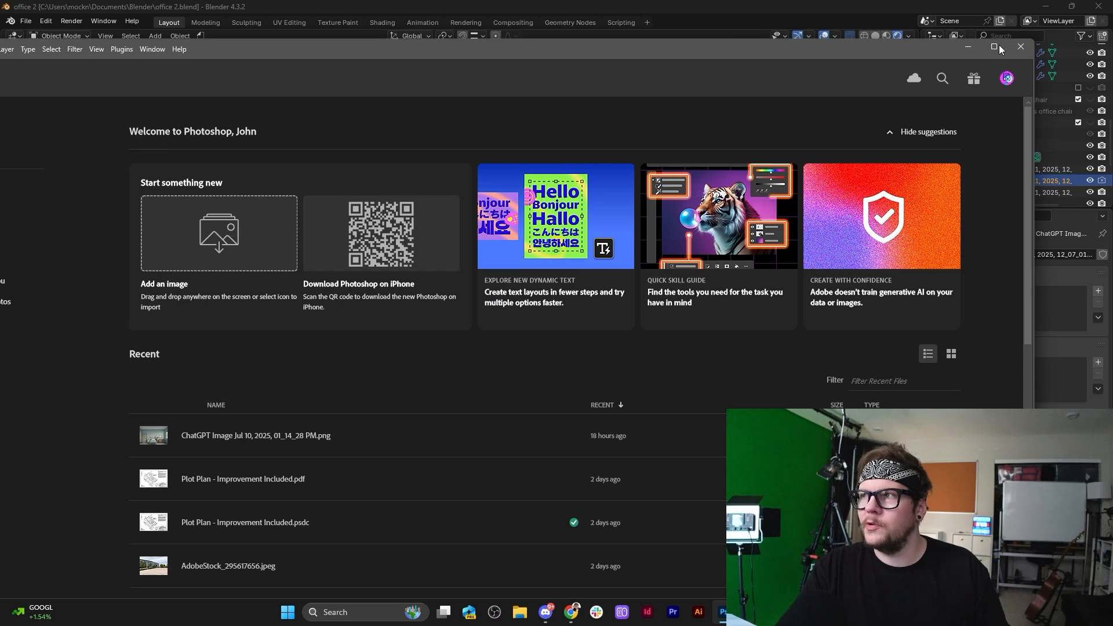
{"action": "left_click", "coordinate": [995, 47]}
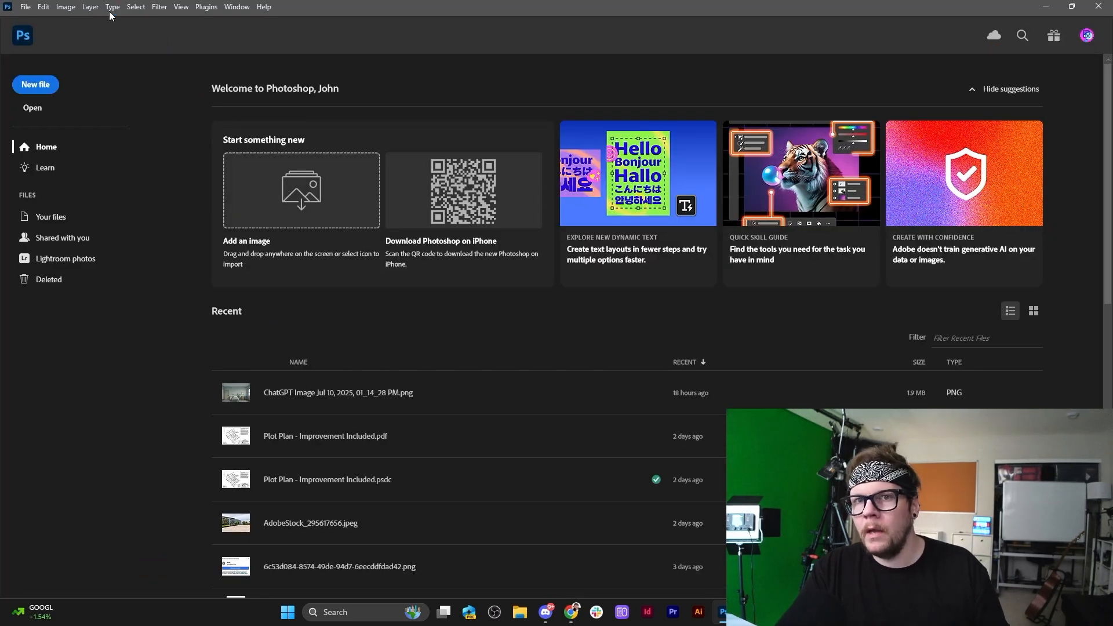
Browse the Downloads folder in File Explorer and enlarge the file thumbnails so the images can be told apart.
{"action": "left_click", "coordinate": [520, 612]}
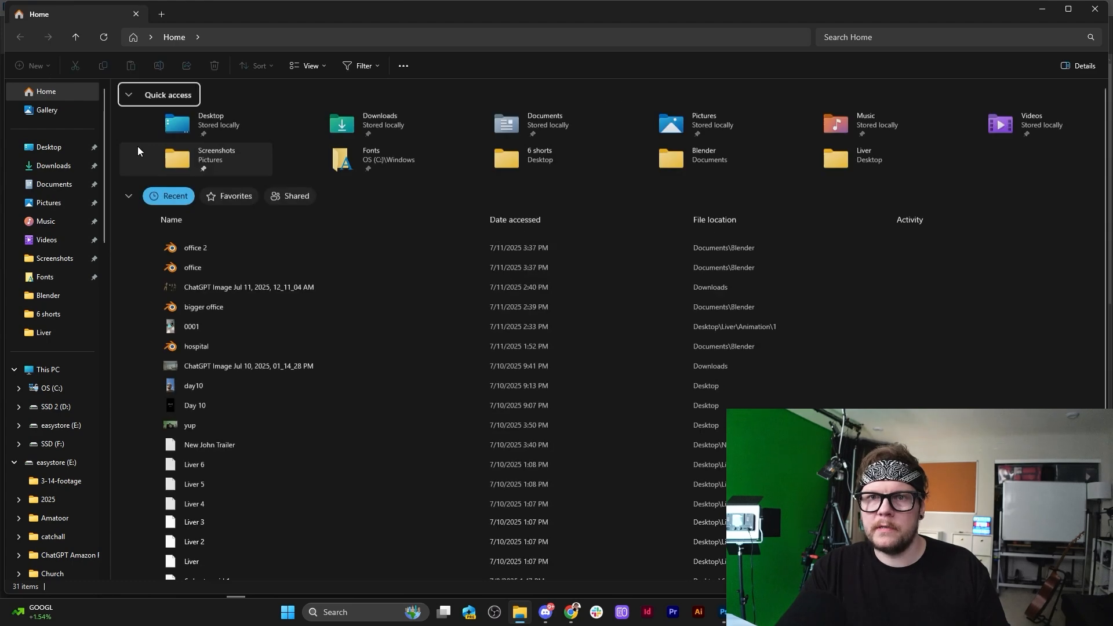
{"action": "left_click", "coordinate": [53, 166]}
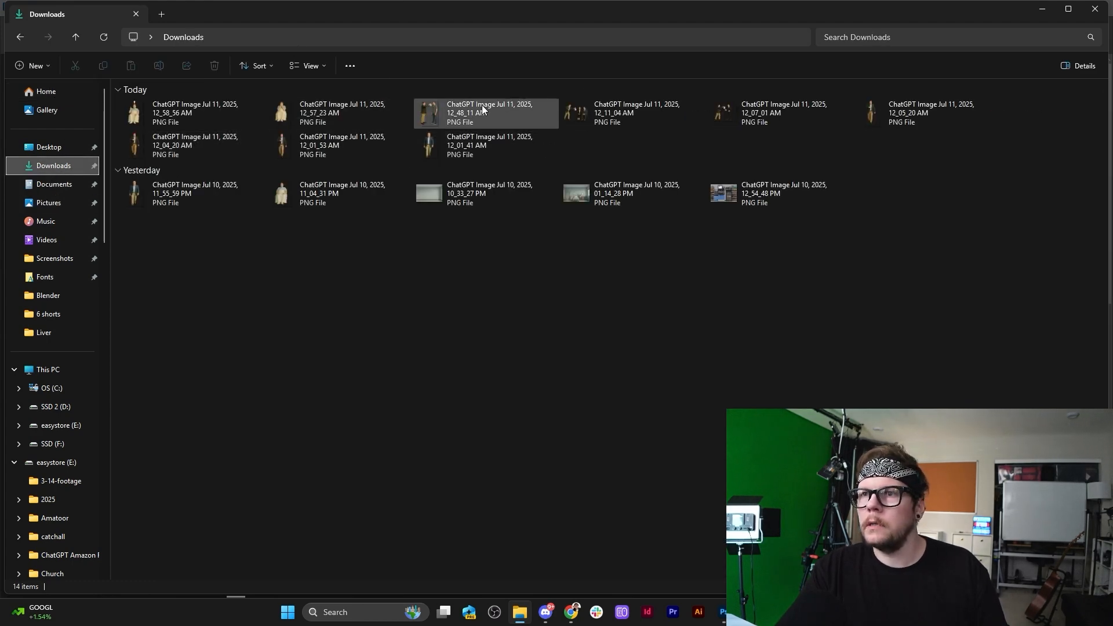
{"action": "left_click", "coordinate": [482, 106]}
{"action": "left_click", "coordinate": [586, 120]}
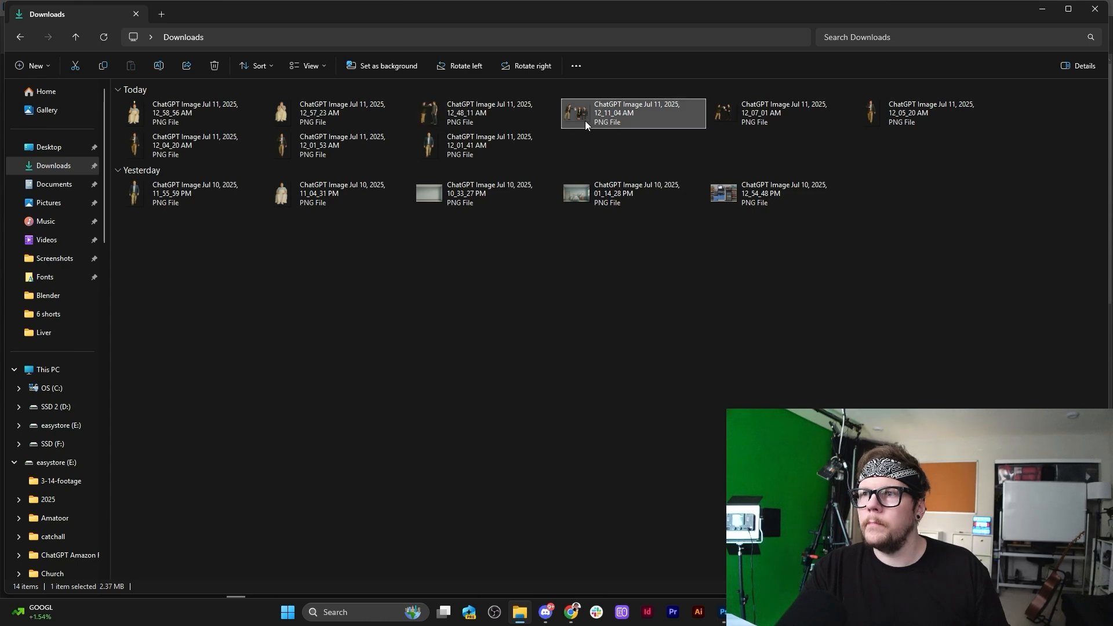
{"action": "left_click", "coordinate": [773, 121]}
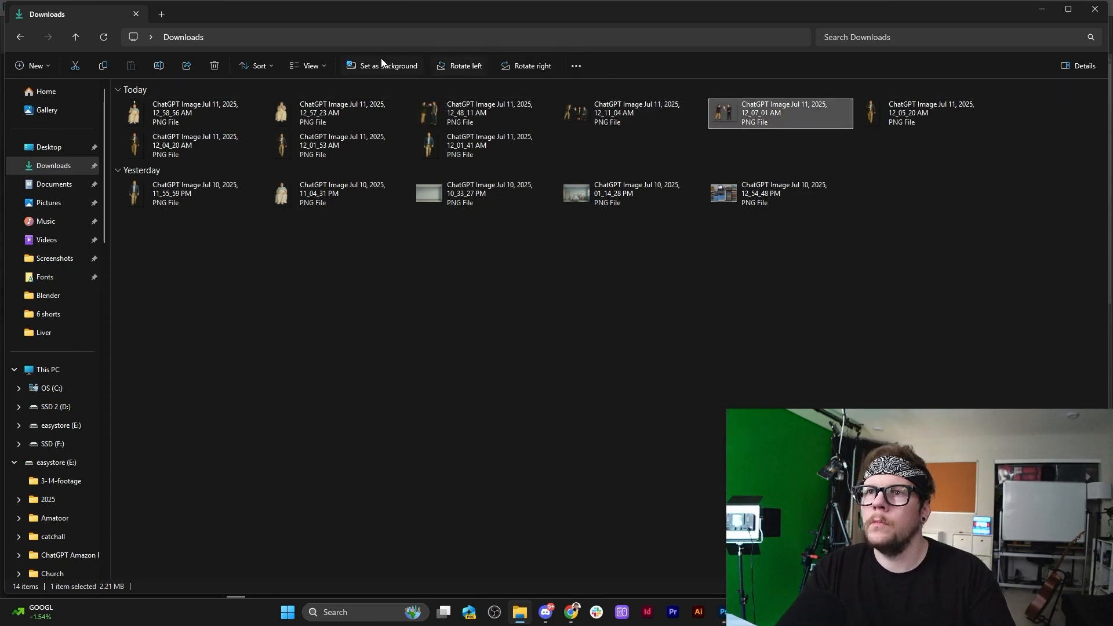
{"action": "left_click", "coordinate": [311, 67]}
{"action": "left_click", "coordinate": [316, 114]}
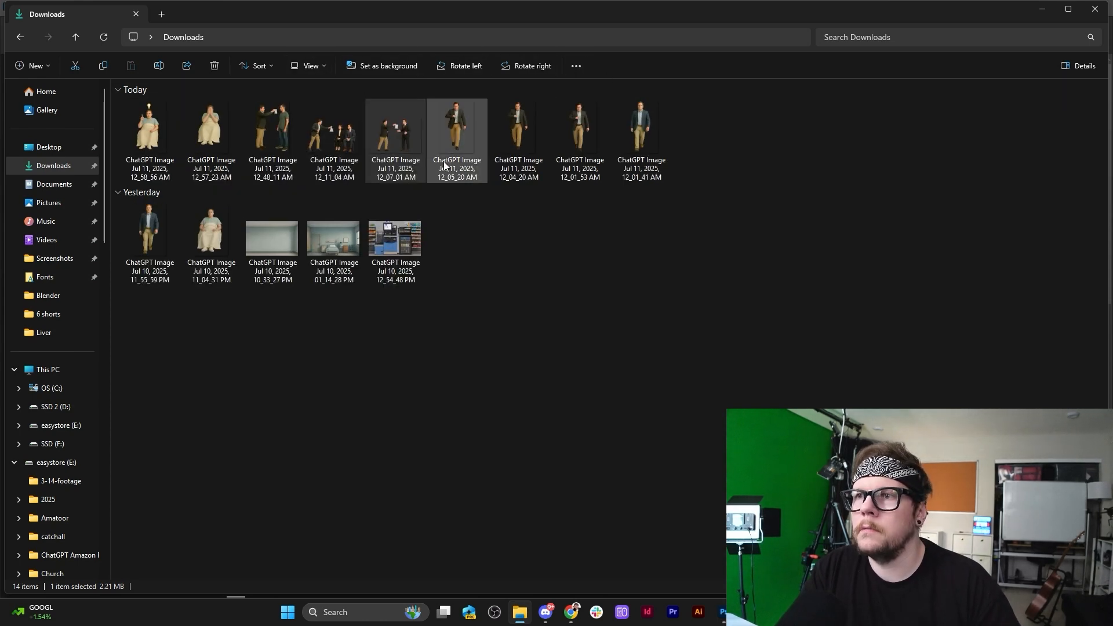
Open ChatGPT Image Jul 11, 2025, 12_07_01 AM.png from Downloads in Photoshop.
{"action": "left_click", "coordinate": [281, 119]}
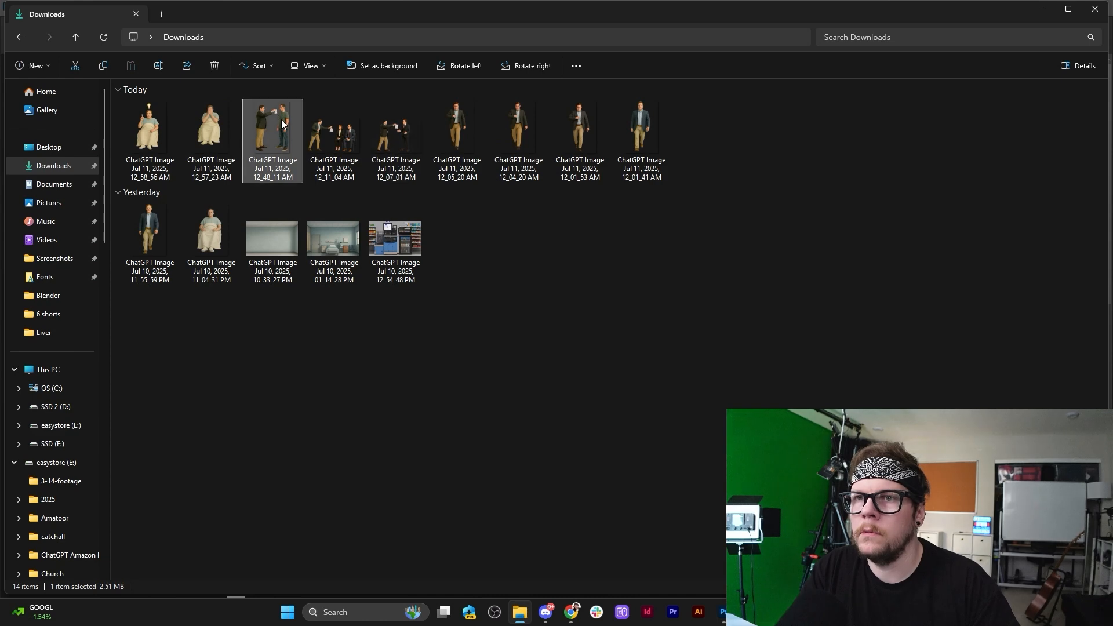
{"action": "left_click", "coordinate": [405, 142]}
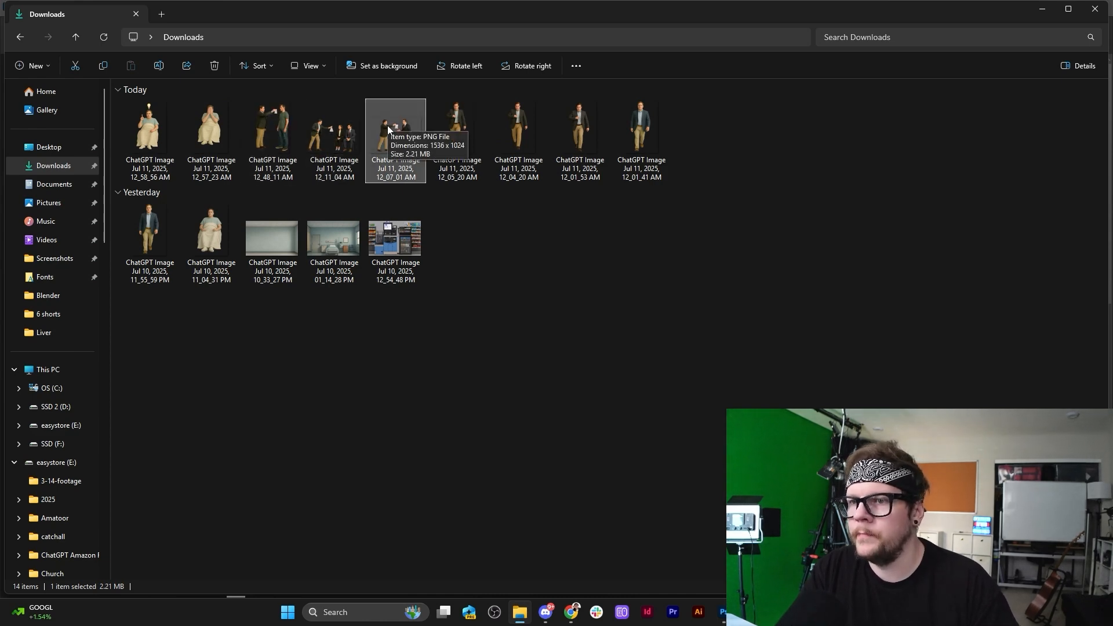
{"action": "left_click", "coordinate": [722, 612]}
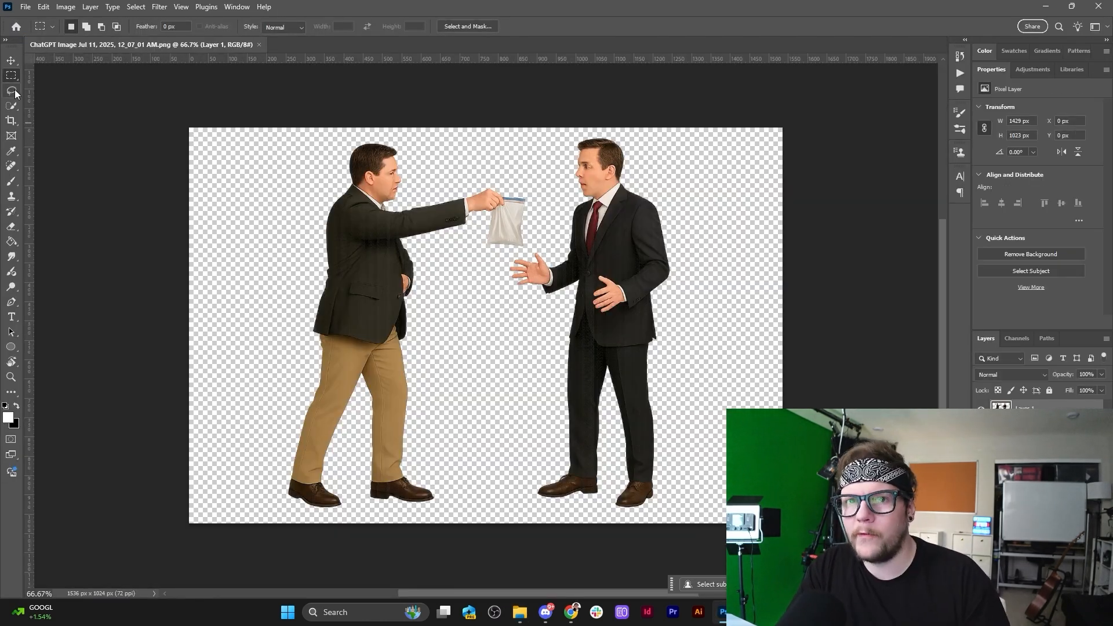
Lasso the man in the red tie, delete him from the image, and clear the selection.
{"action": "key", "text": "l"}
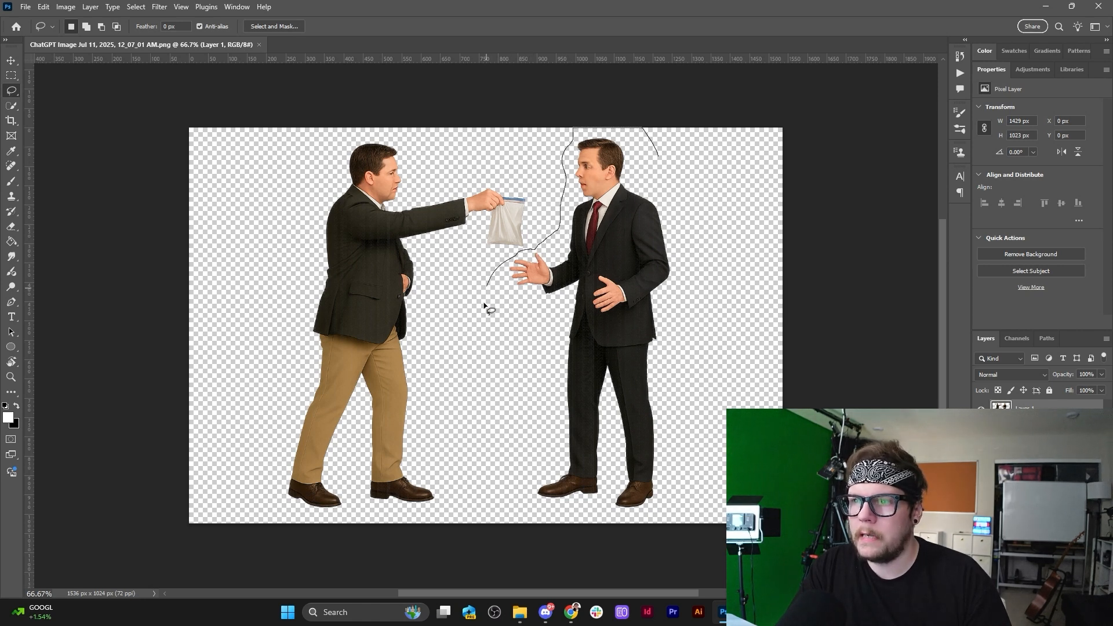
{"action": "mouse_move", "coordinate": [484, 304]}
{"action": "left_mouse_down"}
{"action": "mouse_move", "coordinate": [487, 488]}
{"action": "mouse_move", "coordinate": [661, 527]}
{"action": "mouse_move", "coordinate": [695, 343]}
{"action": "mouse_move", "coordinate": [690, 256]}
{"action": "left_mouse_up"}
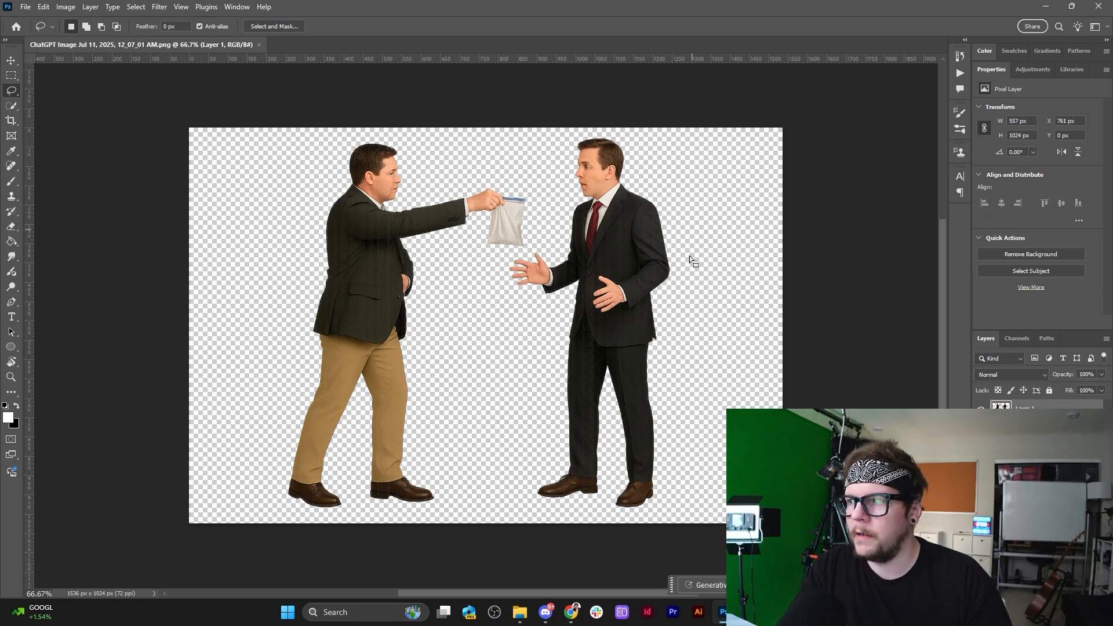
{"action": "key", "text": "Delete"}
{"action": "key", "text": "ctrl+d"}
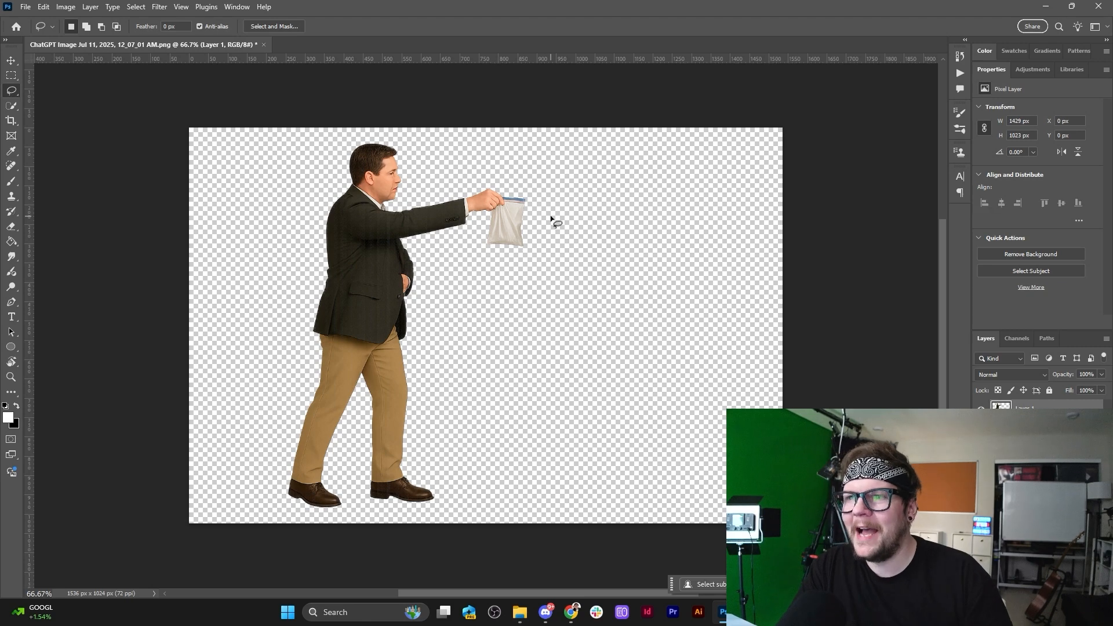
Select the plastic bag with Quick Selection and trim the selection with the Lasso to the inside of its lower half.
{"action": "scroll", "coordinate": [553, 221], "scroll_direction": "up", "scroll_amount": 5, "text": "alt"}
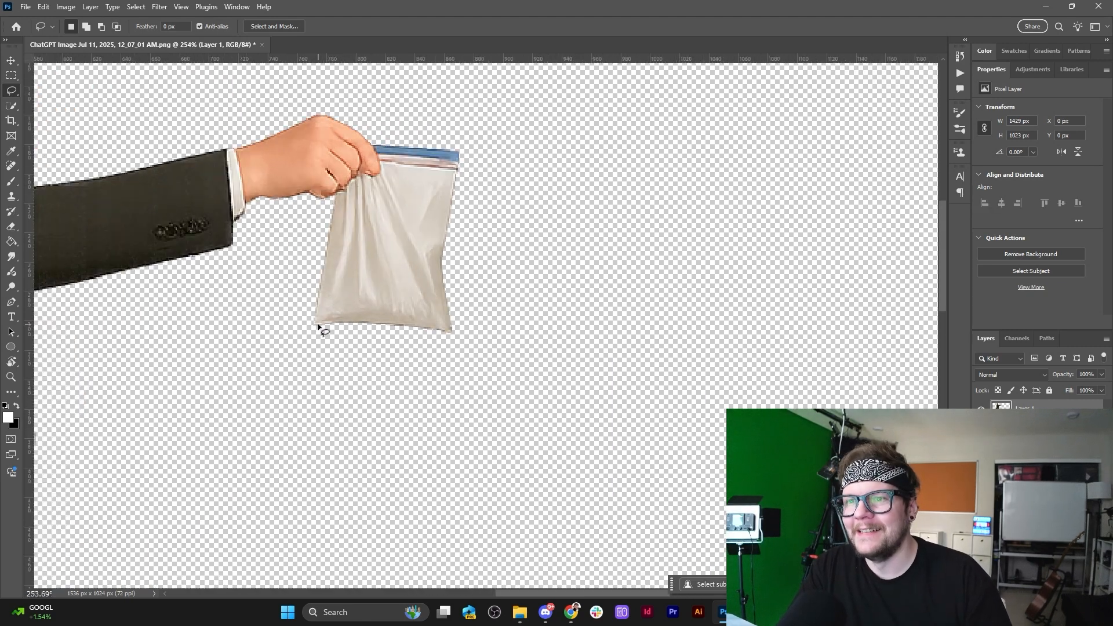
{"action": "left_click", "coordinate": [12, 105]}
{"action": "left_click", "coordinate": [397, 260]}
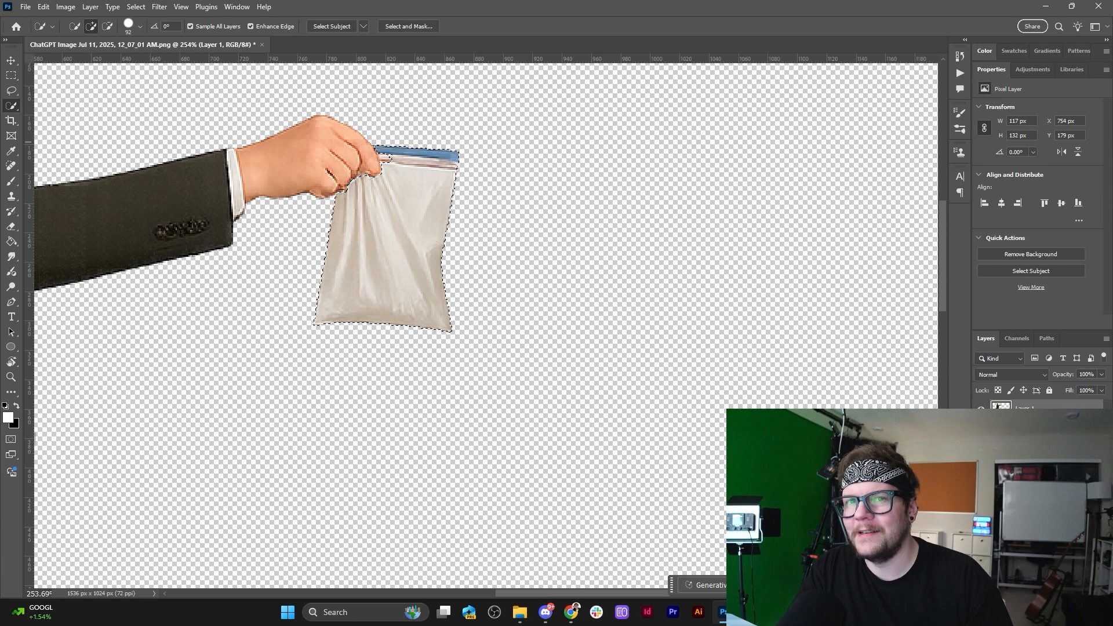
{"action": "mouse_move", "coordinate": [520, 149]}
{"action": "left_mouse_down"}
{"action": "mouse_move", "coordinate": [382, 129]}
{"action": "mouse_move", "coordinate": [345, 167]}
{"action": "mouse_move", "coordinate": [350, 187]}
{"action": "mouse_move", "coordinate": [404, 214]}
{"action": "mouse_move", "coordinate": [430, 254]}
{"action": "left_mouse_up"}
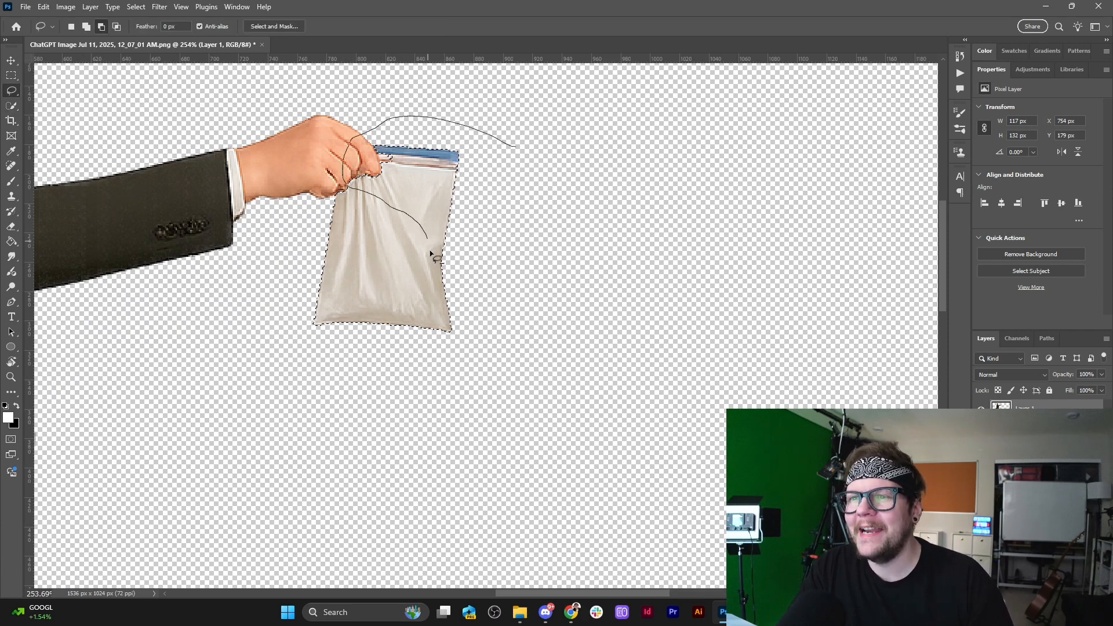
{"action": "mouse_move", "coordinate": [439, 297]}
{"action": "left_mouse_down"}
{"action": "mouse_move", "coordinate": [442, 316]}
{"action": "mouse_move", "coordinate": [418, 320]}
{"action": "mouse_move", "coordinate": [259, 333]}
{"action": "mouse_move", "coordinate": [272, 371]}
{"action": "left_mouse_up"}
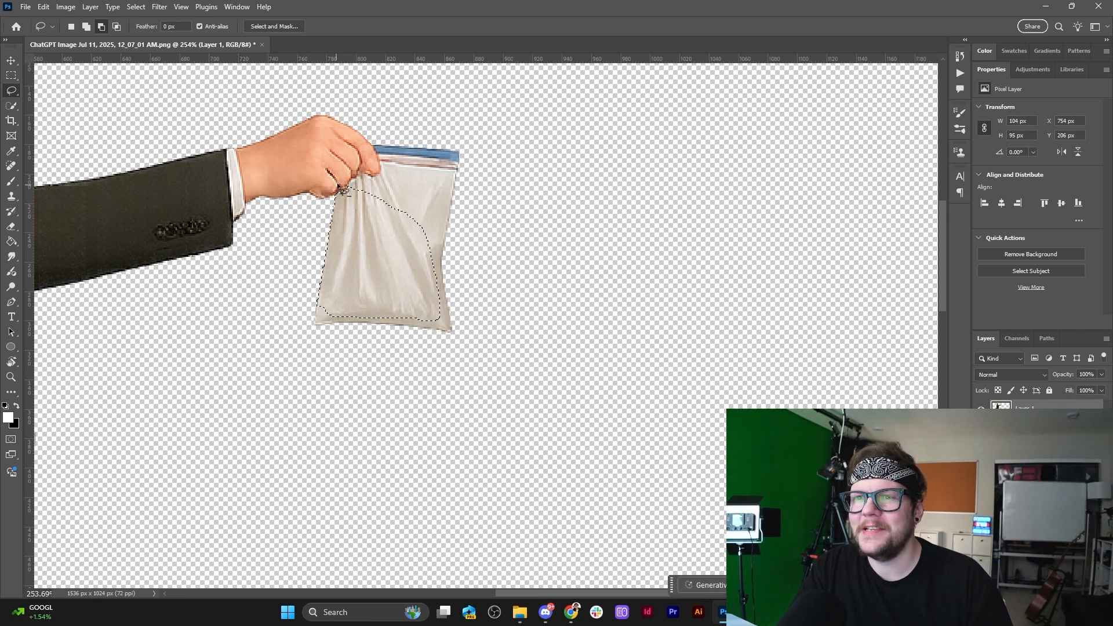
{"action": "mouse_move", "coordinate": [332, 270]}
{"action": "left_mouse_down"}
{"action": "mouse_move", "coordinate": [327, 304]}
{"action": "mouse_move", "coordinate": [343, 192]}
{"action": "left_mouse_up"}
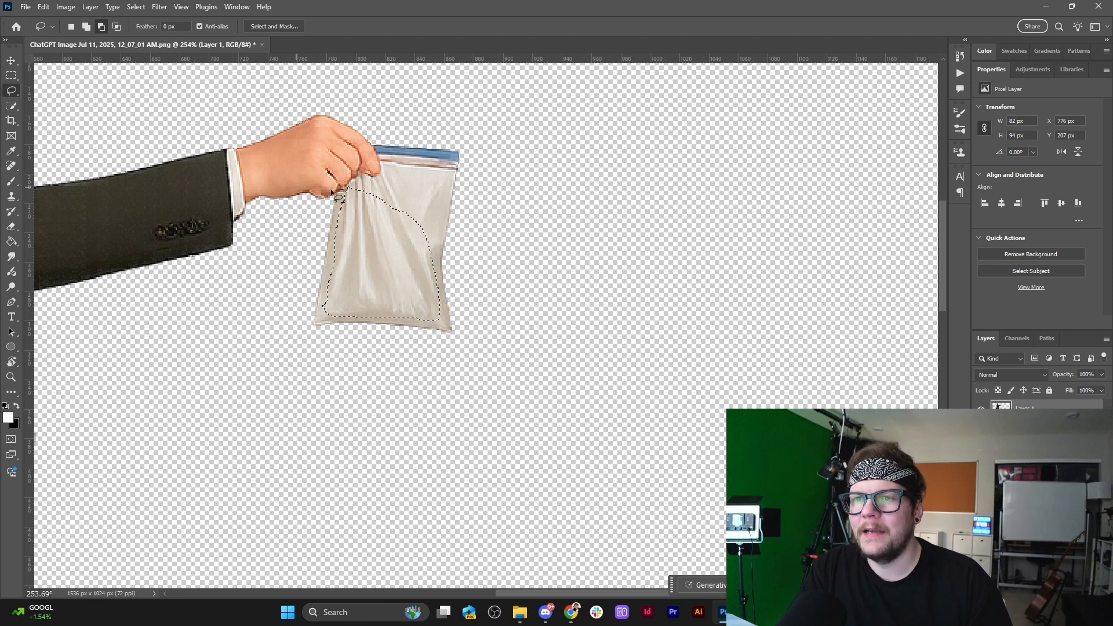
{"action": "mouse_move", "coordinate": [435, 203]}
{"action": "left_mouse_down"}
{"action": "mouse_move", "coordinate": [398, 172]}
{"action": "mouse_move", "coordinate": [335, 222]}
{"action": "mouse_move", "coordinate": [452, 191]}
{"action": "mouse_move", "coordinate": [436, 203]}
{"action": "left_mouse_up"}
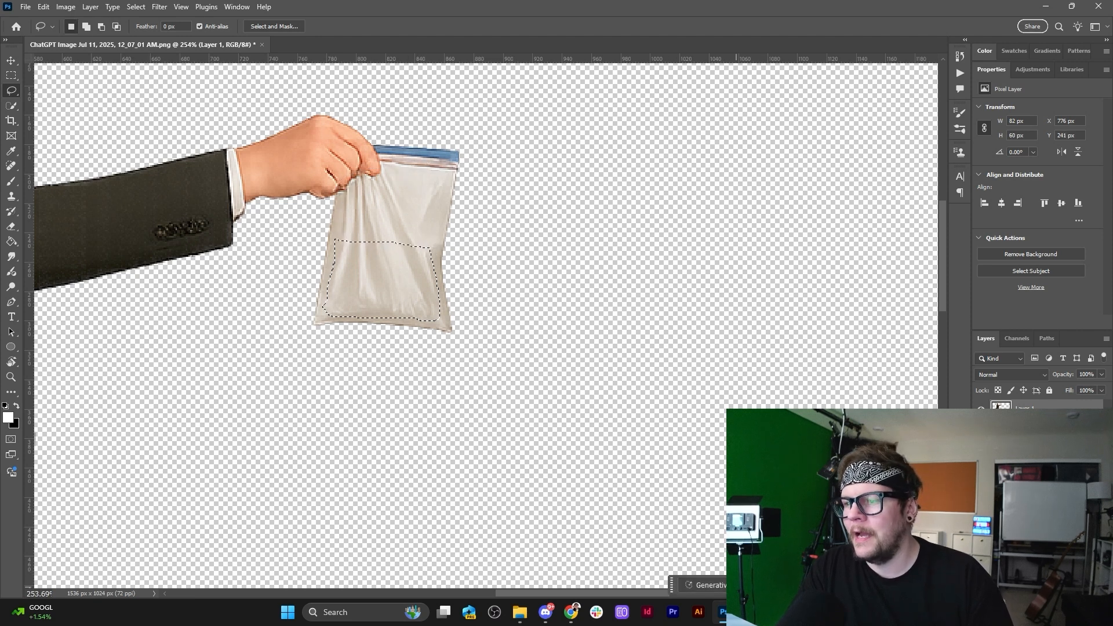
Run Generative Fill on the selected part of the bag with the prompt "bag with a liver in it".
{"action": "left_click", "coordinate": [699, 585]}
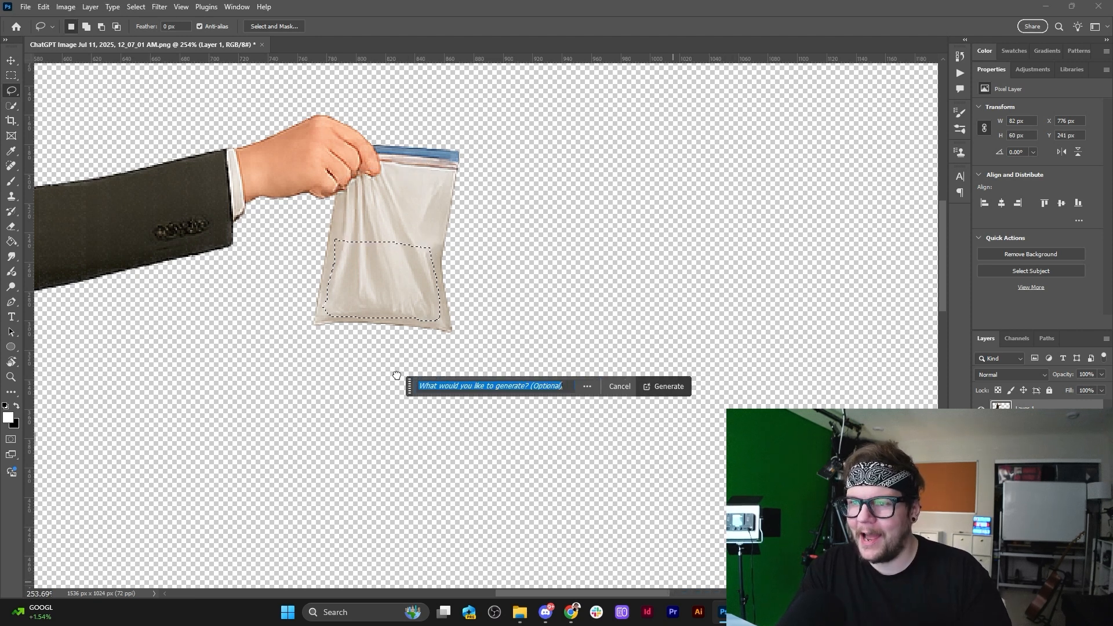
{"action": "type", "text": "bag wit"}
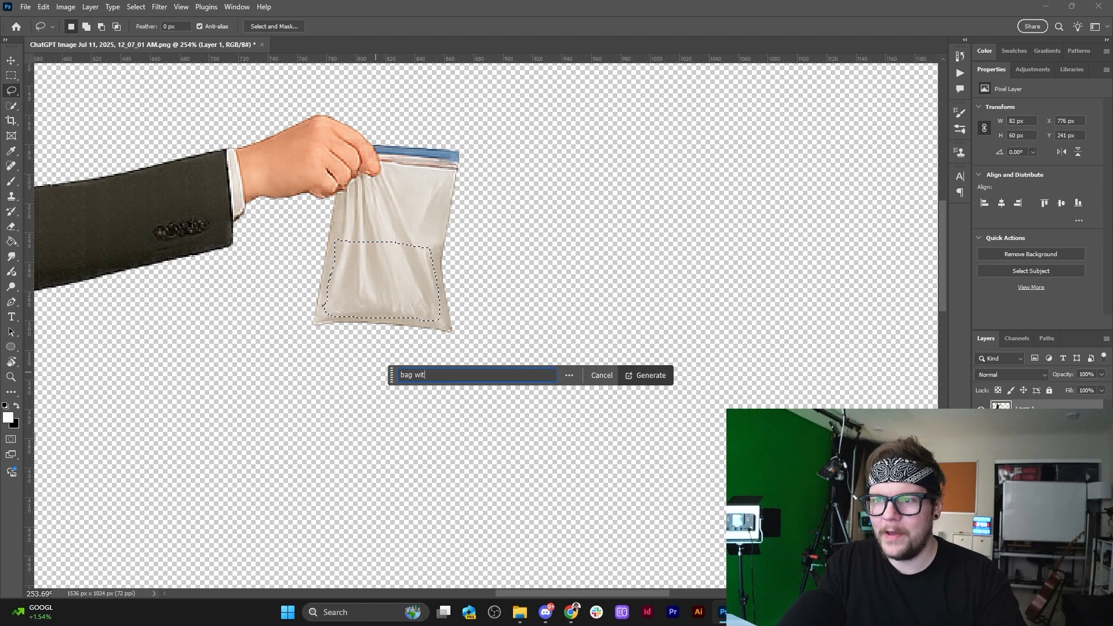
{"action": "type", "text": "h a liver in it"}
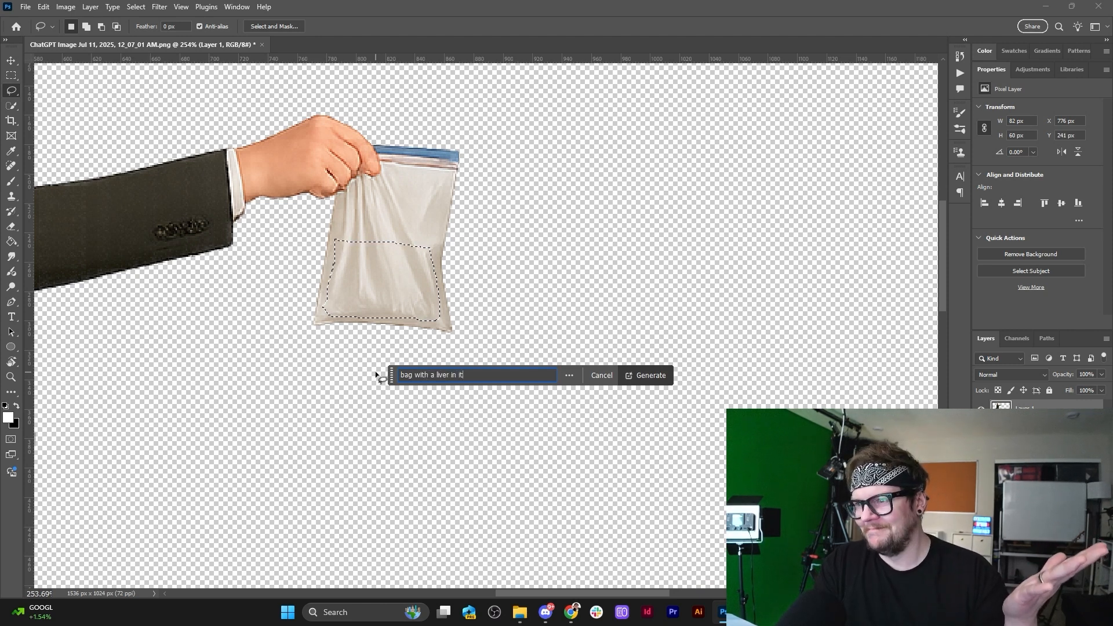
{"action": "key", "text": "Return"}
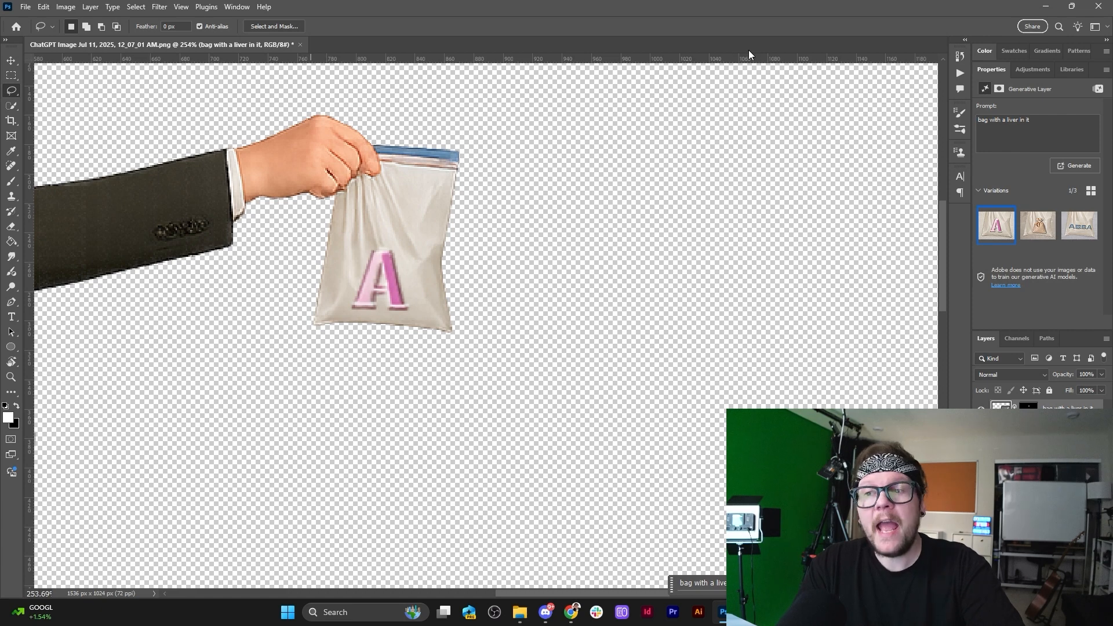
Review the generated bag variations, generate another set from the same prompt, and pick the one with the black letter A.
{"action": "left_click", "coordinate": [1037, 230]}
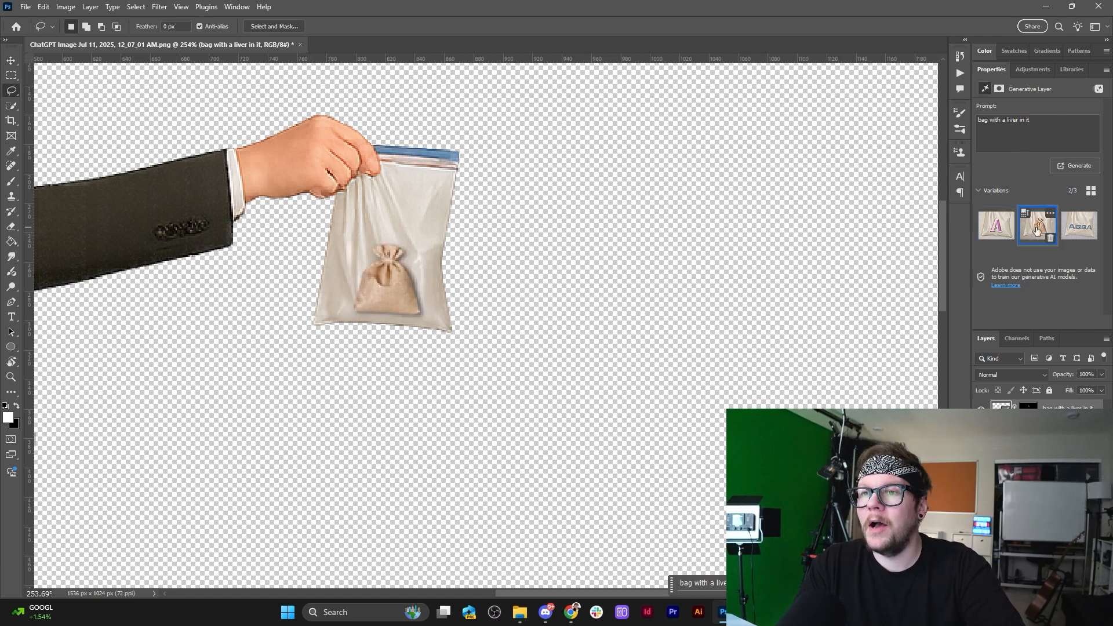
{"action": "left_click", "coordinate": [1076, 230]}
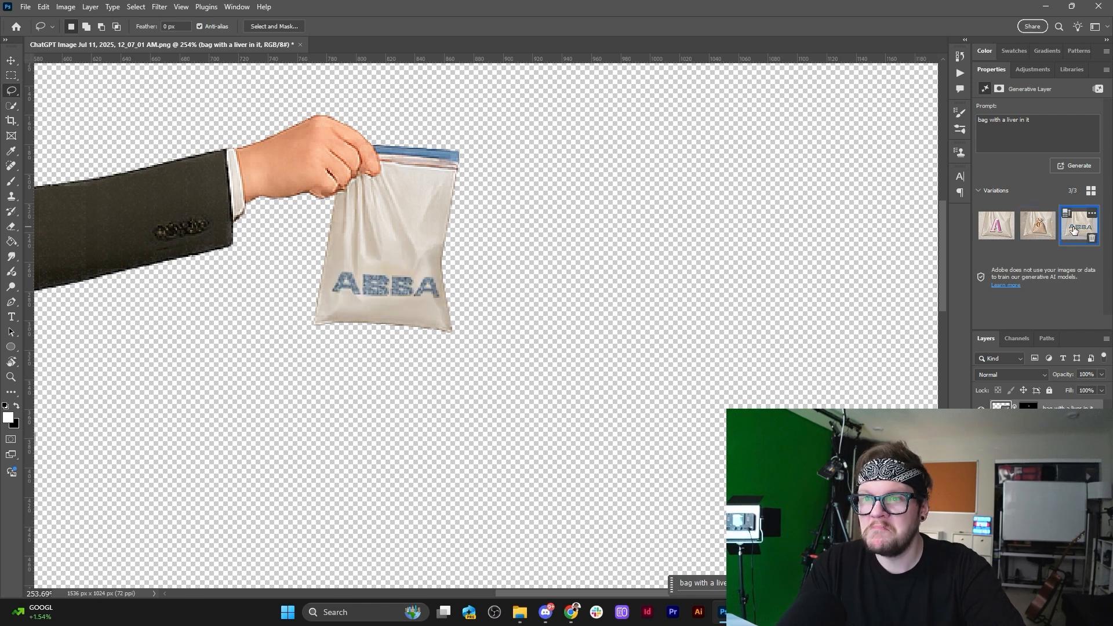
{"action": "left_click", "coordinate": [1071, 165]}
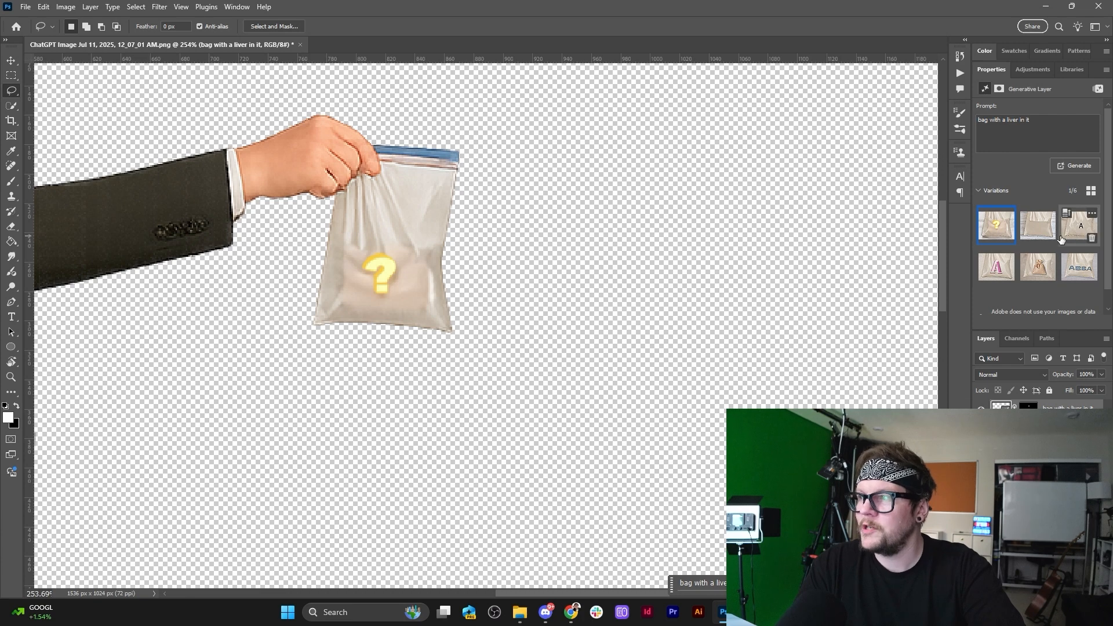
{"action": "left_click", "coordinate": [1028, 234]}
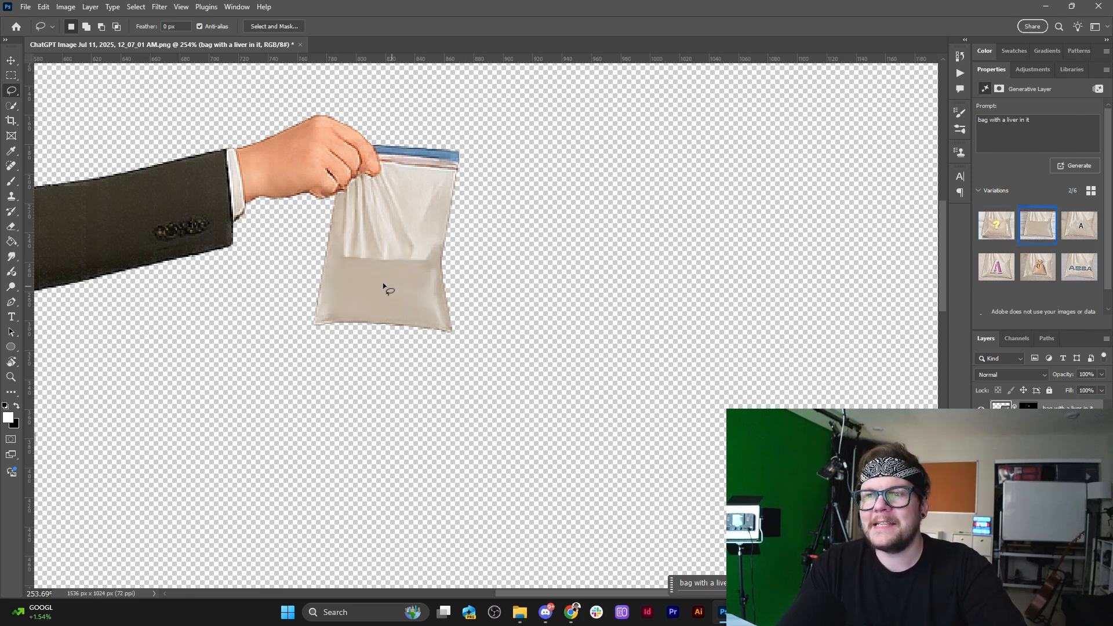
{"action": "left_click", "coordinate": [1081, 229]}
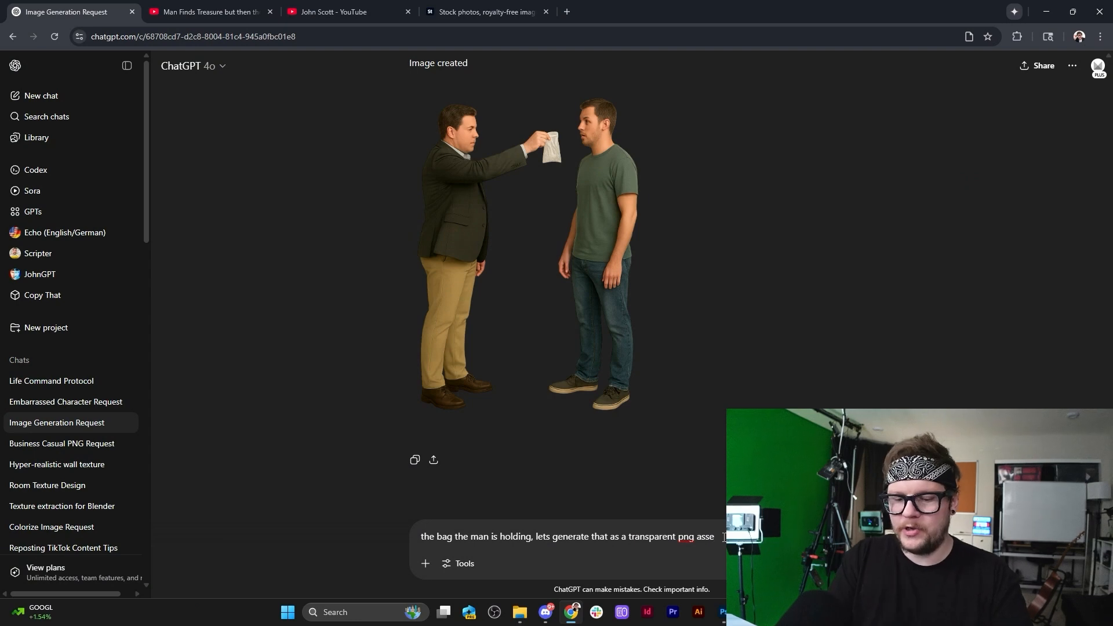
Ask ChatGPT to generate the man's bag as a transparent PNG asset, with a liver in it slightly weighing it down.
{"action": "type", "text": "t,"}
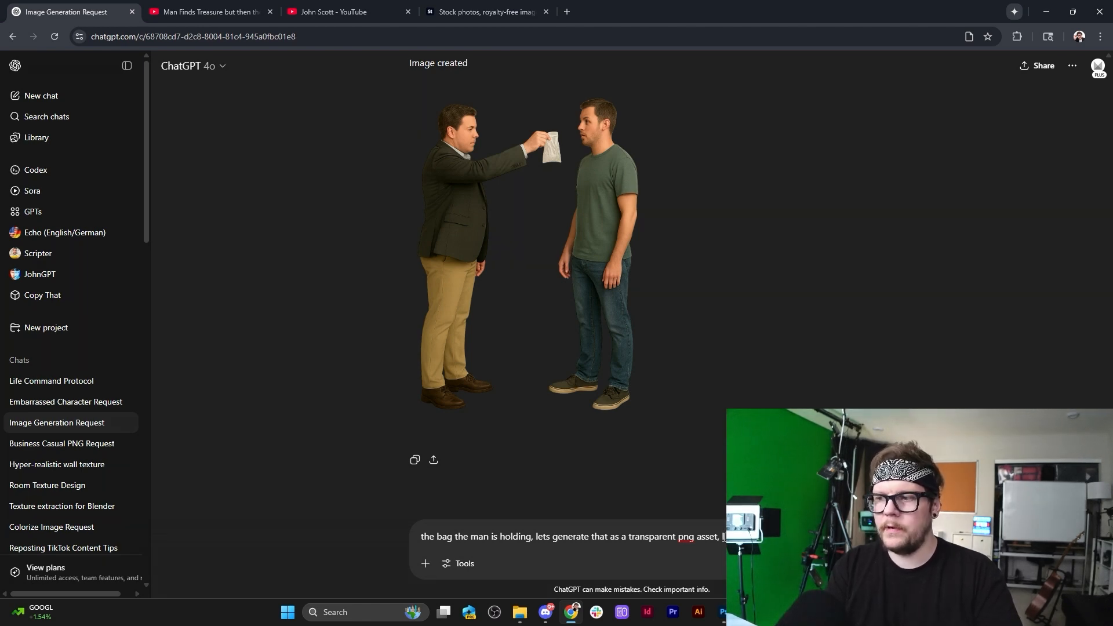
{"action": "type", "text": "bag"}
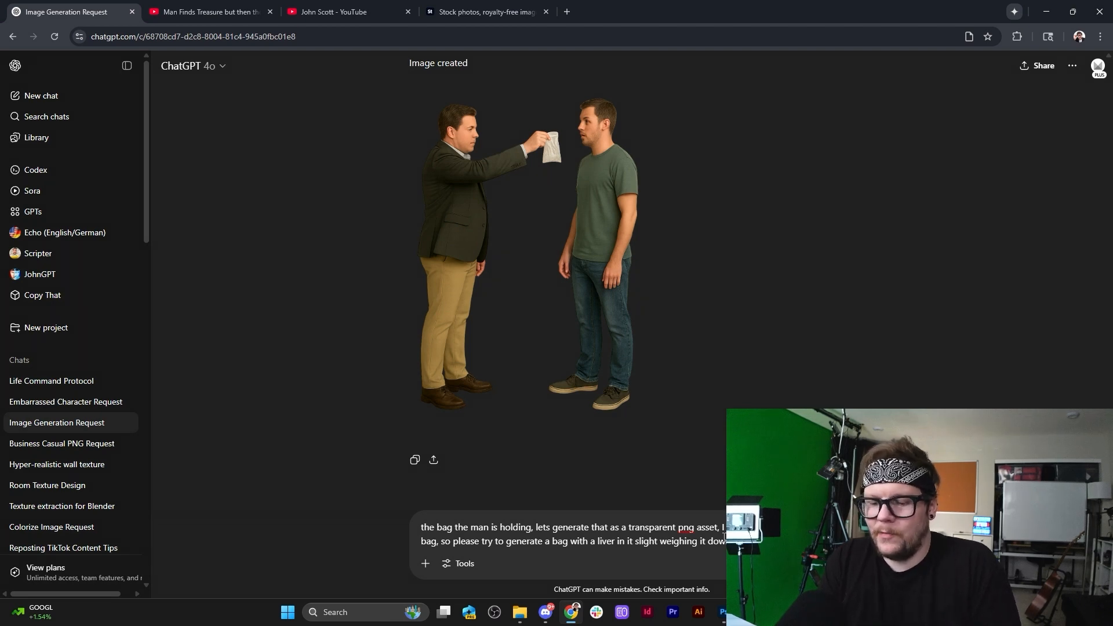
{"action": "key", "text": "Return"}
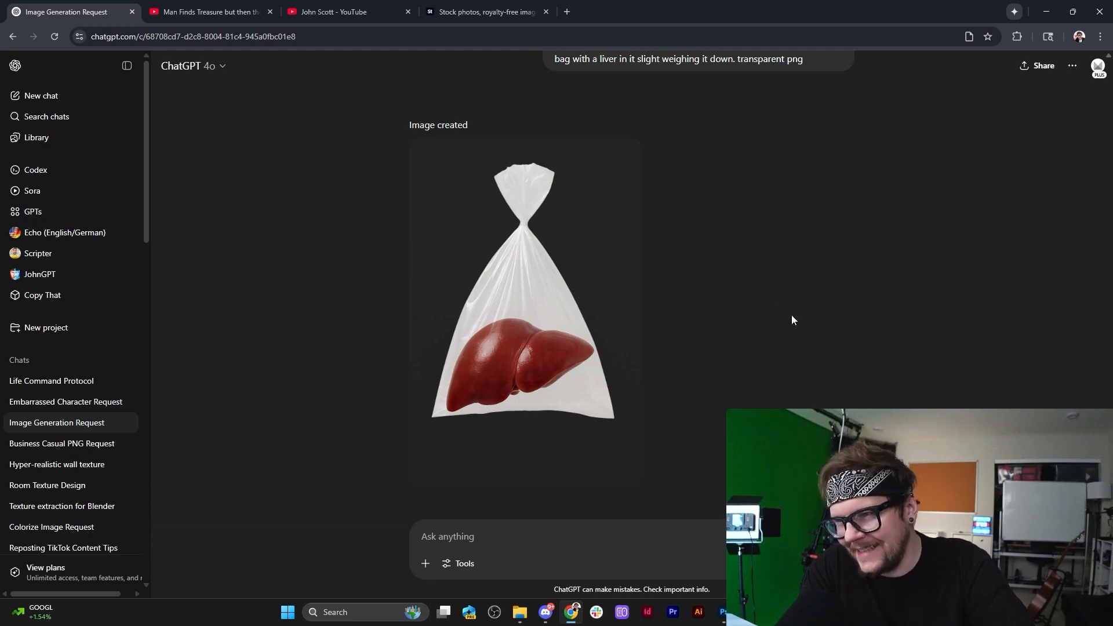
Download the generated image of the bag with the liver from the ChatGPT conversation.
{"action": "mouse_move", "coordinate": [492, 255]}
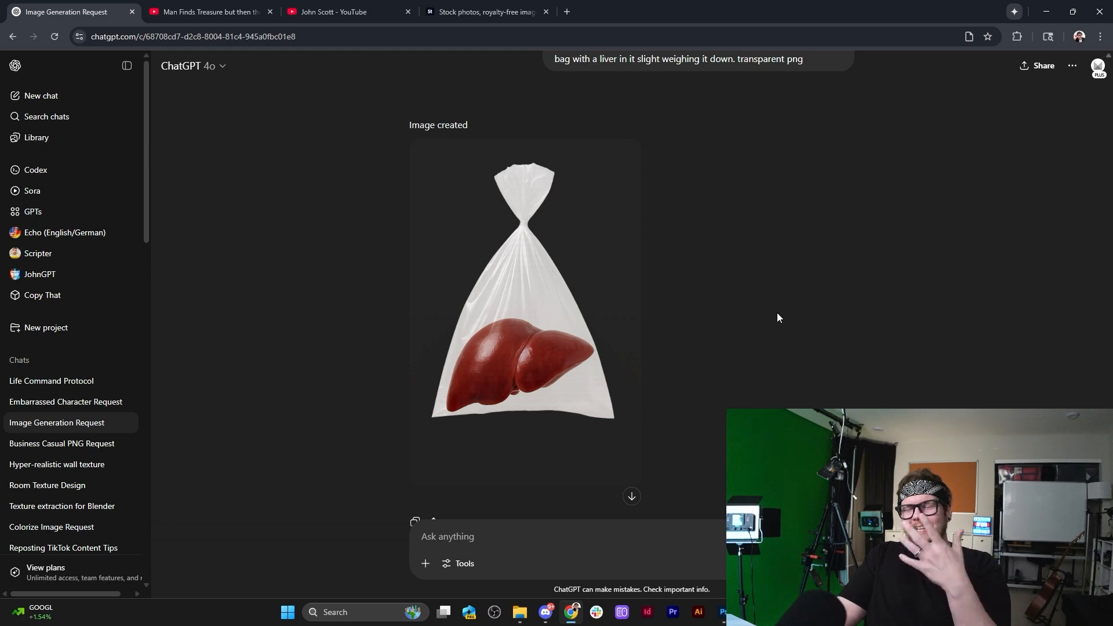
{"action": "mouse_move", "coordinate": [441, 213]}
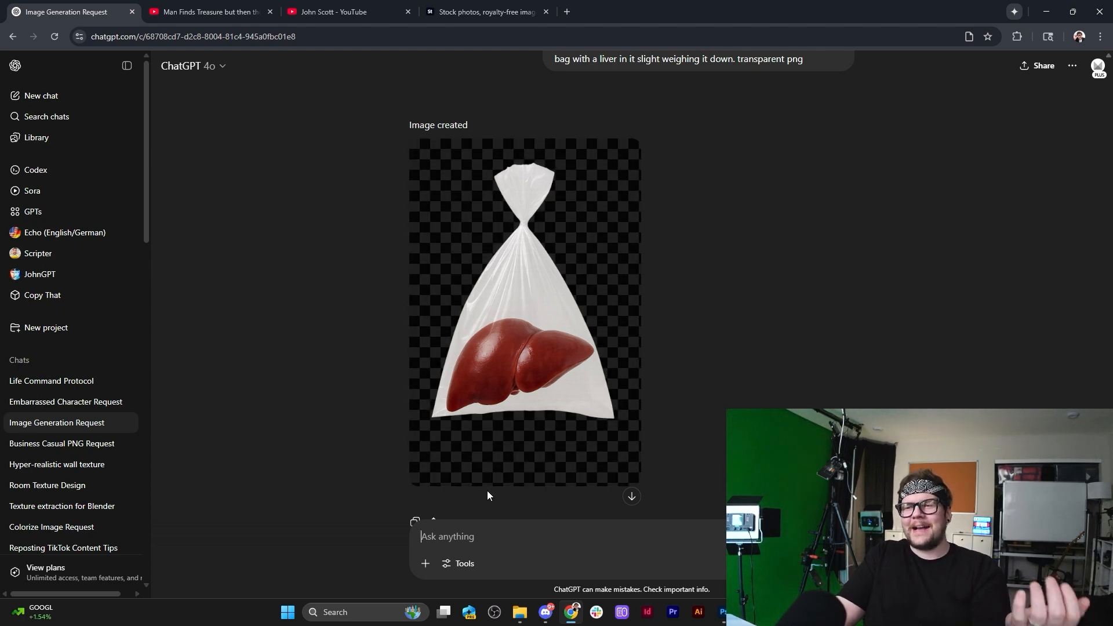
{"action": "left_click", "coordinate": [469, 472]}
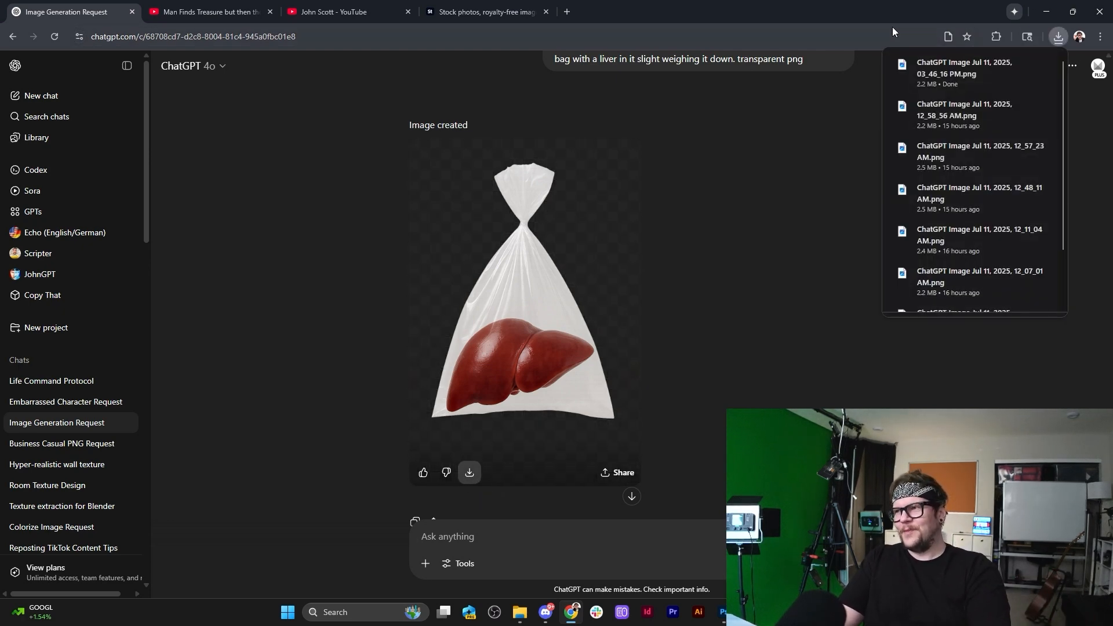
Hide the "bag with a liver in it" generative layer in Photoshop and switch back to the downloaded image in the ChatGPT browser window.
{"action": "left_click", "coordinate": [721, 613]}
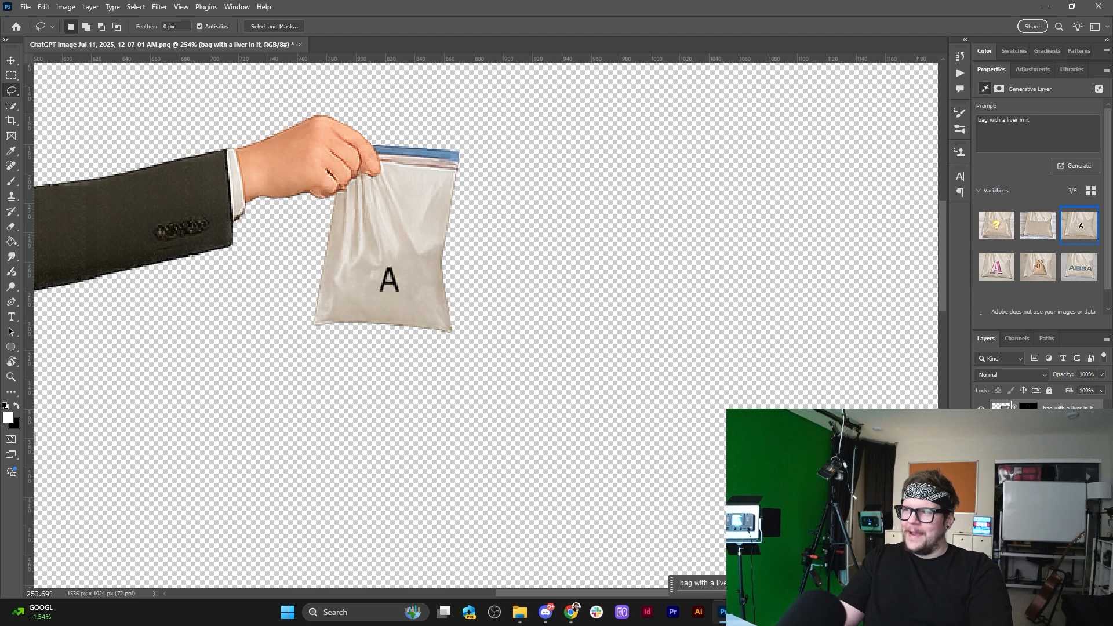
{"action": "left_click", "coordinate": [981, 409]}
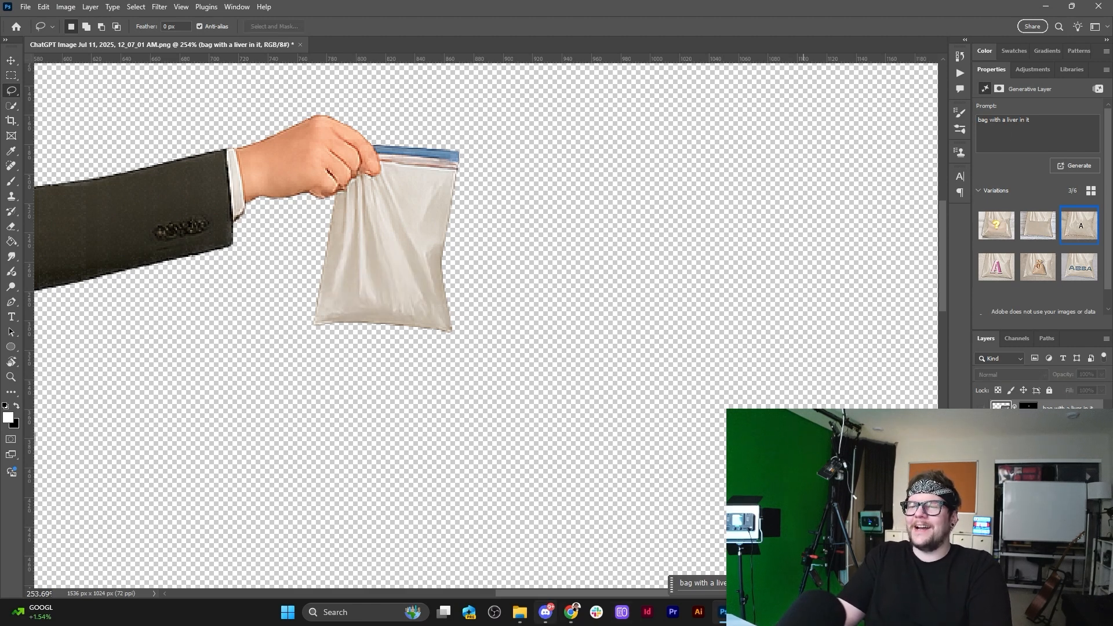
{"action": "mouse_move", "coordinate": [571, 612]}
{"action": "left_click", "coordinate": [573, 548]}
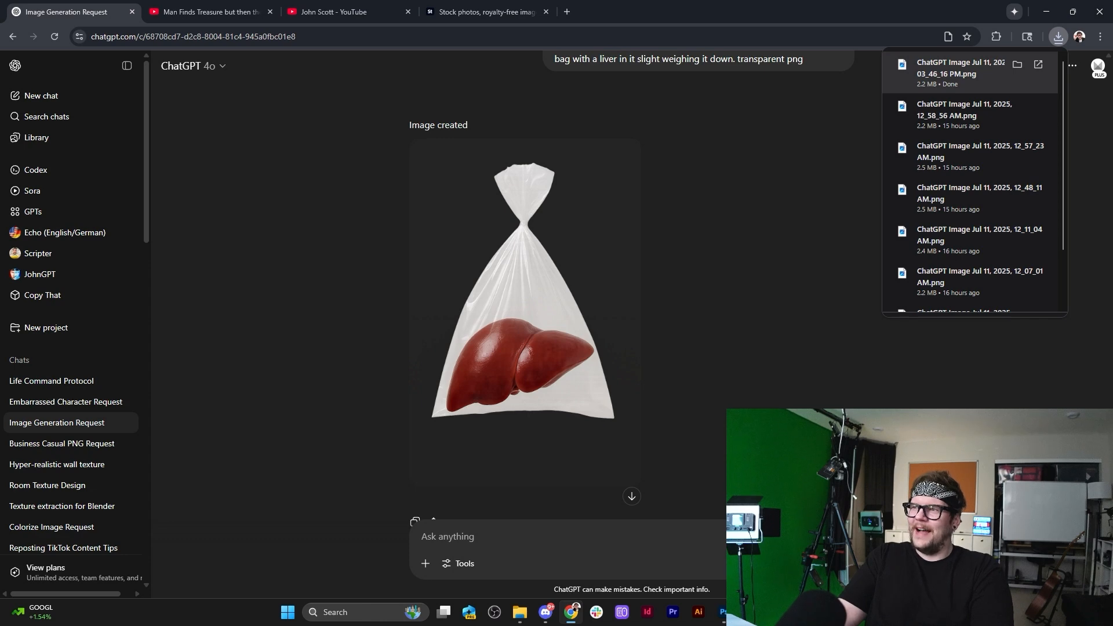
Place the downloaded liver-bag image from the Downloads folder into the Photoshop document with the man.
{"action": "key", "text": "alt+Tab"}
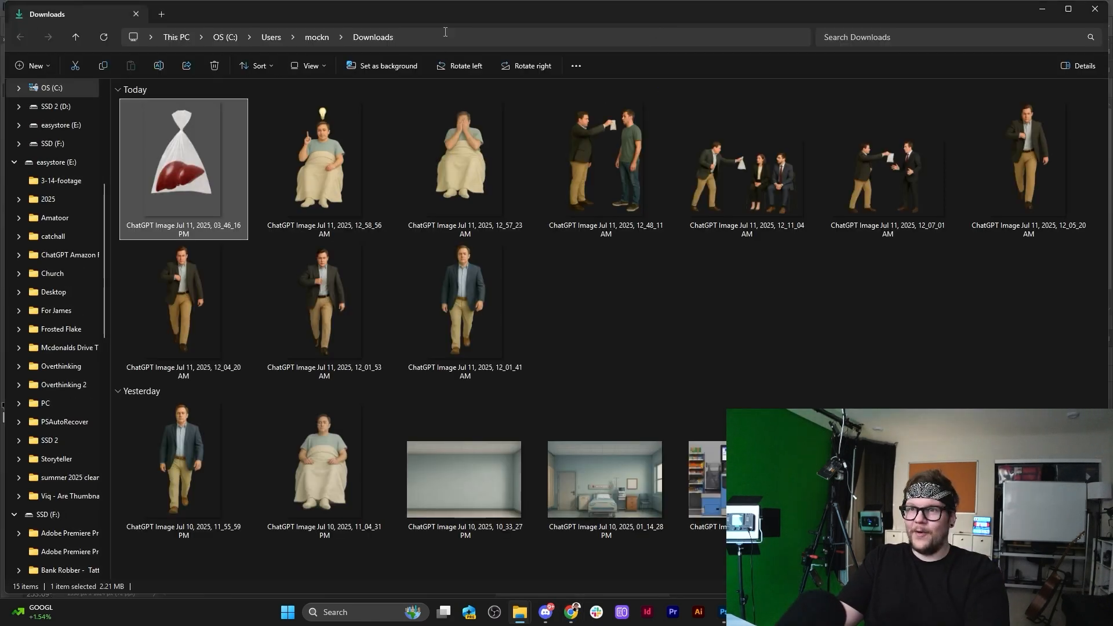
{"action": "key", "text": "alt+Tab"}
{"action": "left_click_drag", "start_coordinate": [664, 347], "coordinate": [479, 360]}
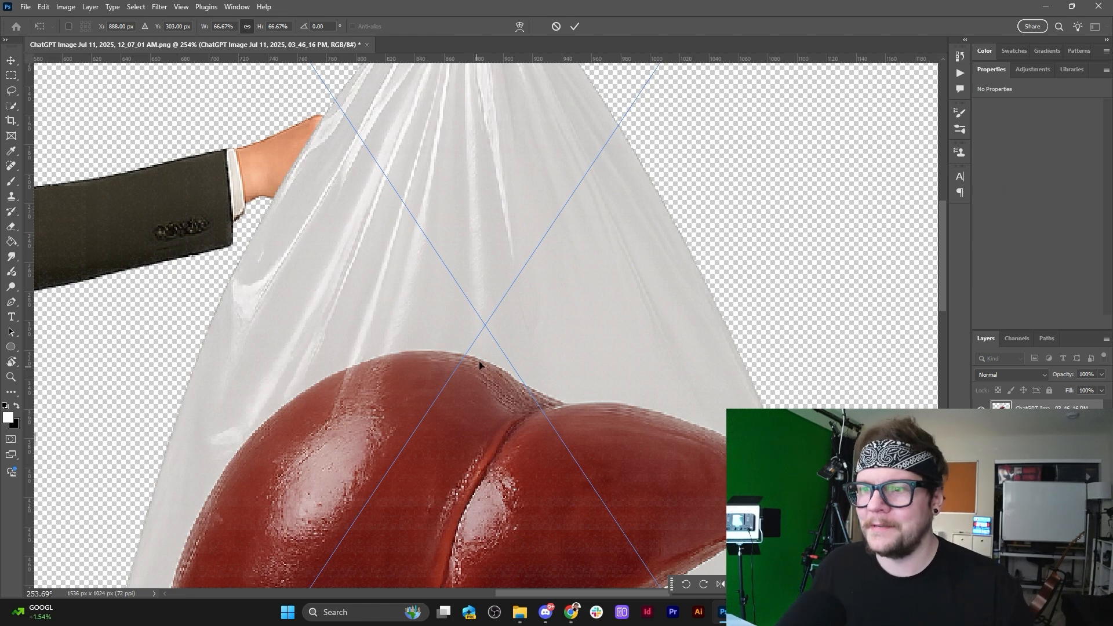
Scale the placed liver-bag image to about 12.5% and position it over the bag in the man's hand.
{"action": "scroll", "coordinate": [548, 267], "scroll_direction": "down", "scroll_amount": 3, "text": "alt"}
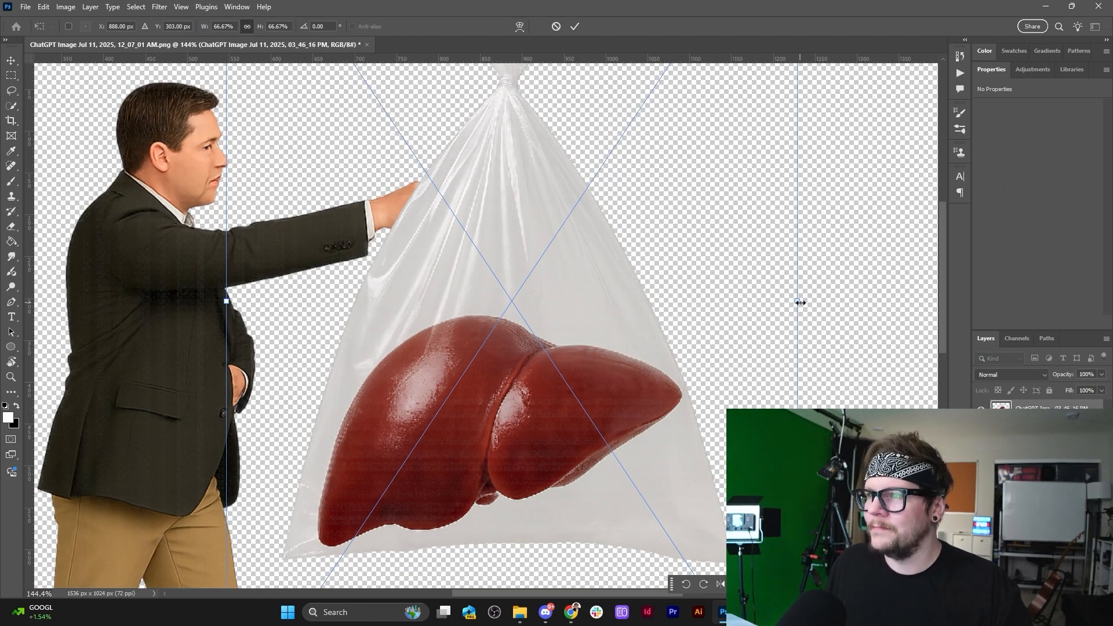
{"action": "left_click_drag", "start_coordinate": [798, 301], "coordinate": [616, 302], "text": "alt"}
{"action": "left_click_drag", "start_coordinate": [573, 346], "coordinate": [532, 270]}
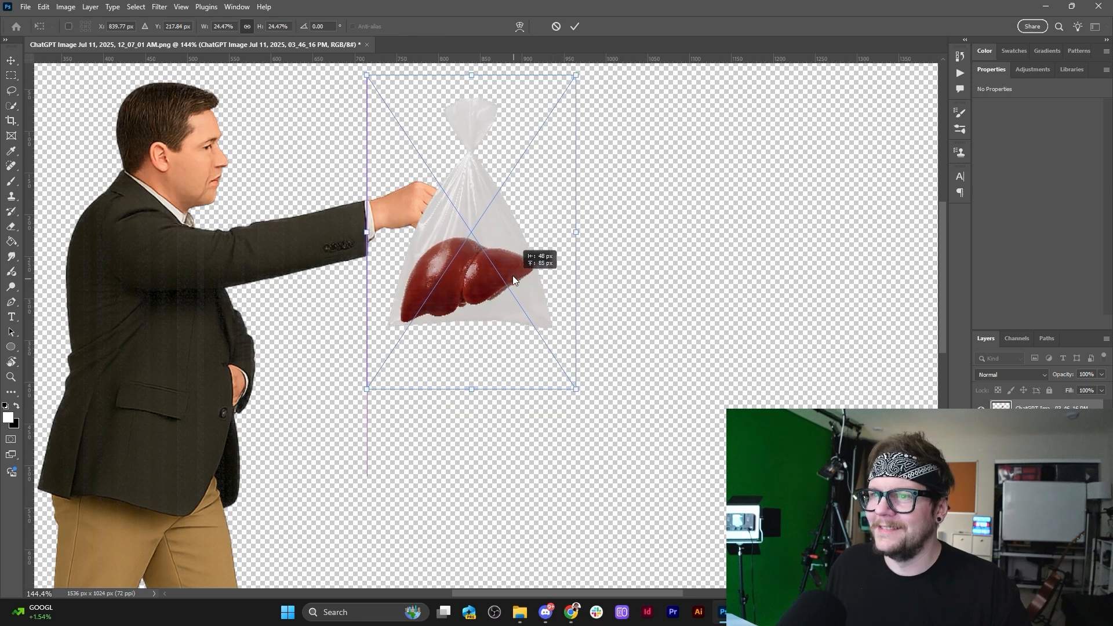
{"action": "left_click_drag", "start_coordinate": [575, 226], "coordinate": [506, 269], "text": "alt"}
{"action": "scroll", "coordinate": [484, 283], "scroll_direction": "up", "scroll_amount": 1, "text": "alt"}
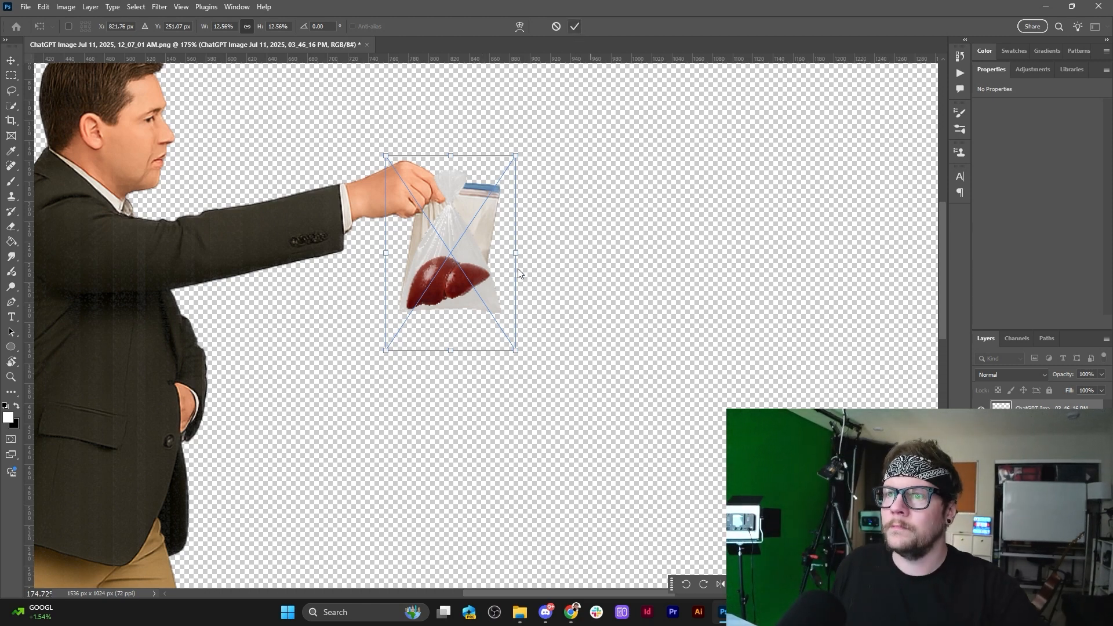
{"action": "key", "text": "Return"}
Select only the liver with the Quick Selection tool and mask away the rest of the placed image.
{"action": "key", "text": "l"}
{"action": "scroll", "coordinate": [504, 261], "scroll_direction": "up", "scroll_amount": 5, "text": "alt"}
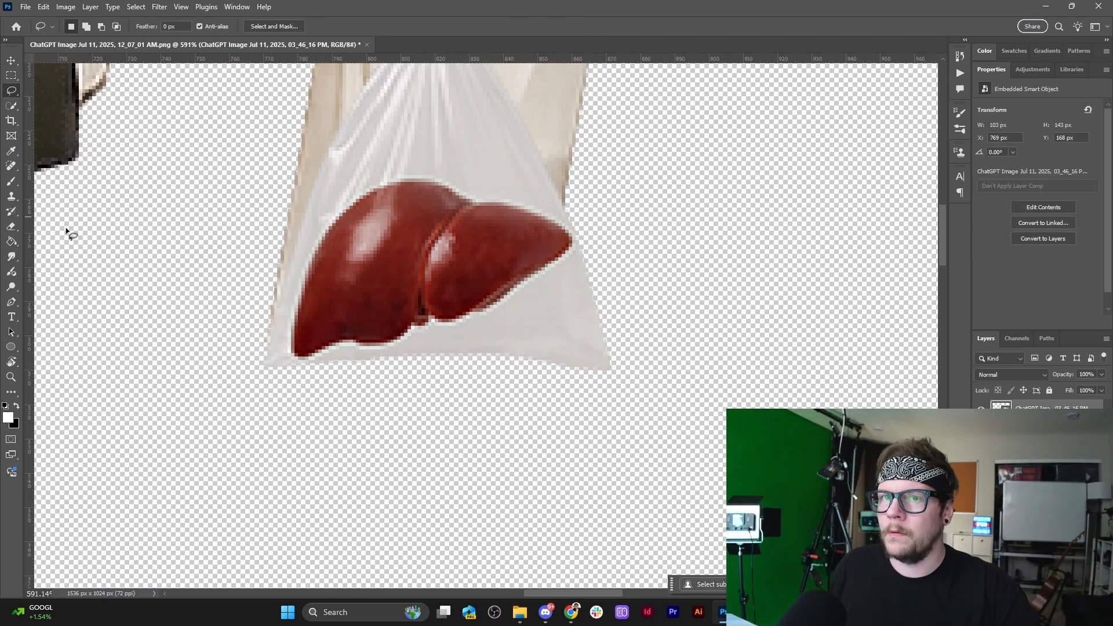
{"action": "left_click", "coordinate": [17, 78]}
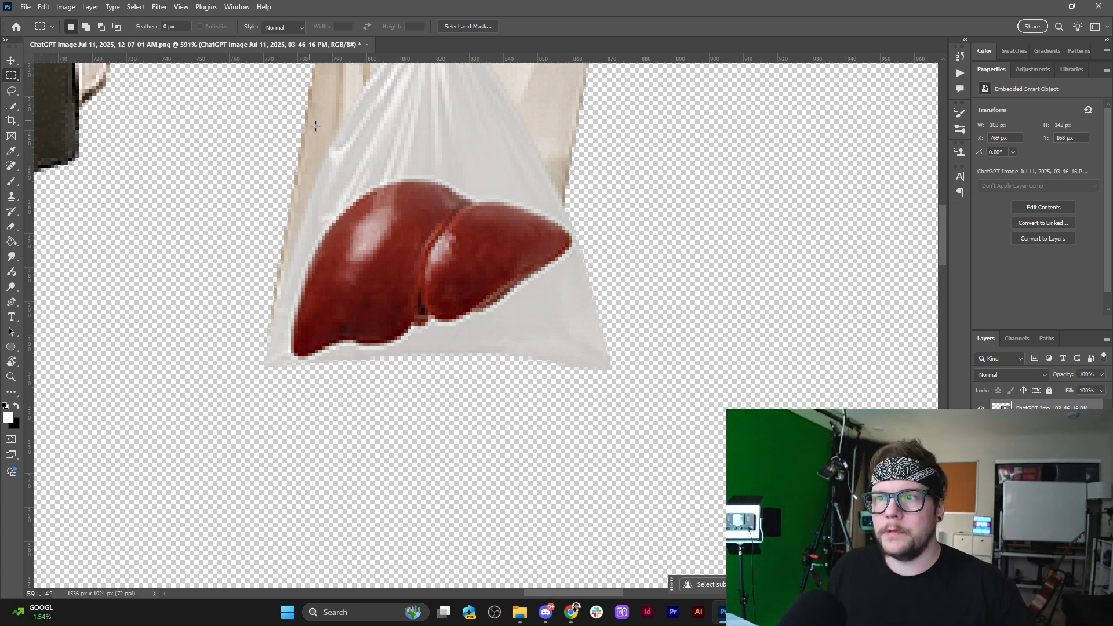
{"action": "left_click", "coordinate": [11, 106]}
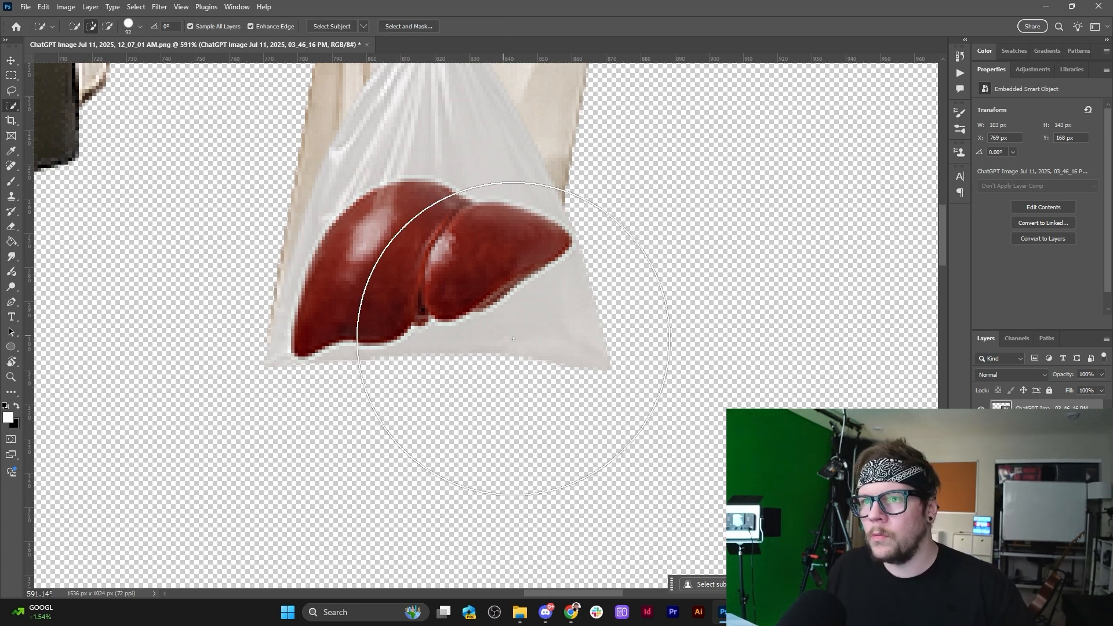
{"action": "key", "text": "]"}
{"action": "left_click", "coordinate": [410, 259]}
{"action": "key", "text": "]"}
{"action": "key", "text": "]"}
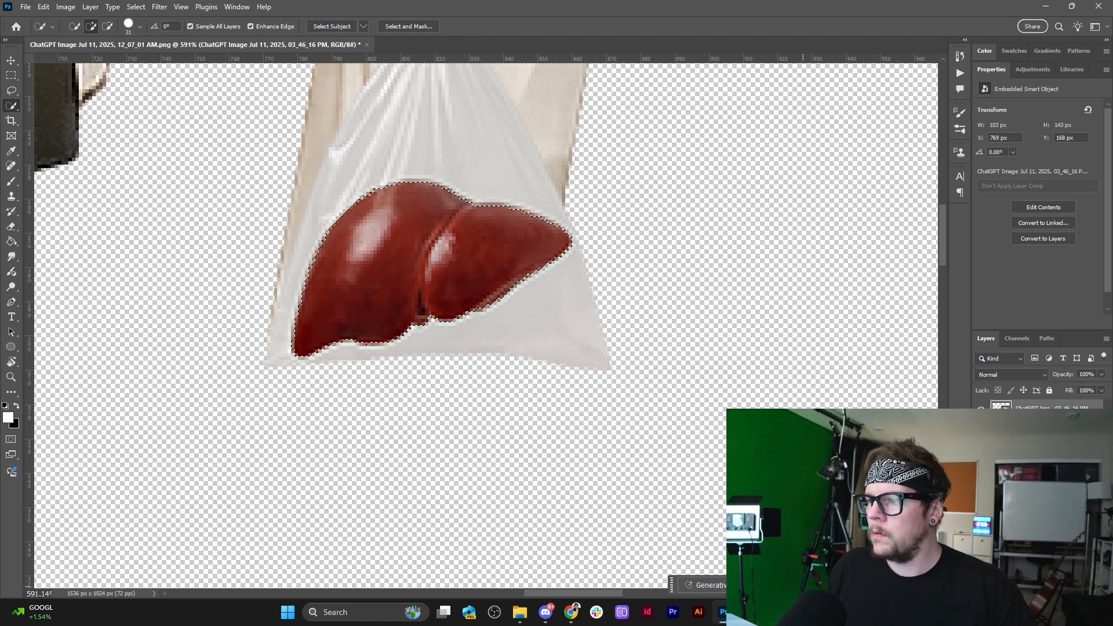
{"action": "left_click", "coordinate": [1034, 592]}
Rotate the masked liver about 22° clockwise, shrink it slightly, and settle it at the bottom of the man's bag.
{"action": "scroll", "coordinate": [464, 359], "scroll_direction": "down", "scroll_amount": 3, "text": "alt"}
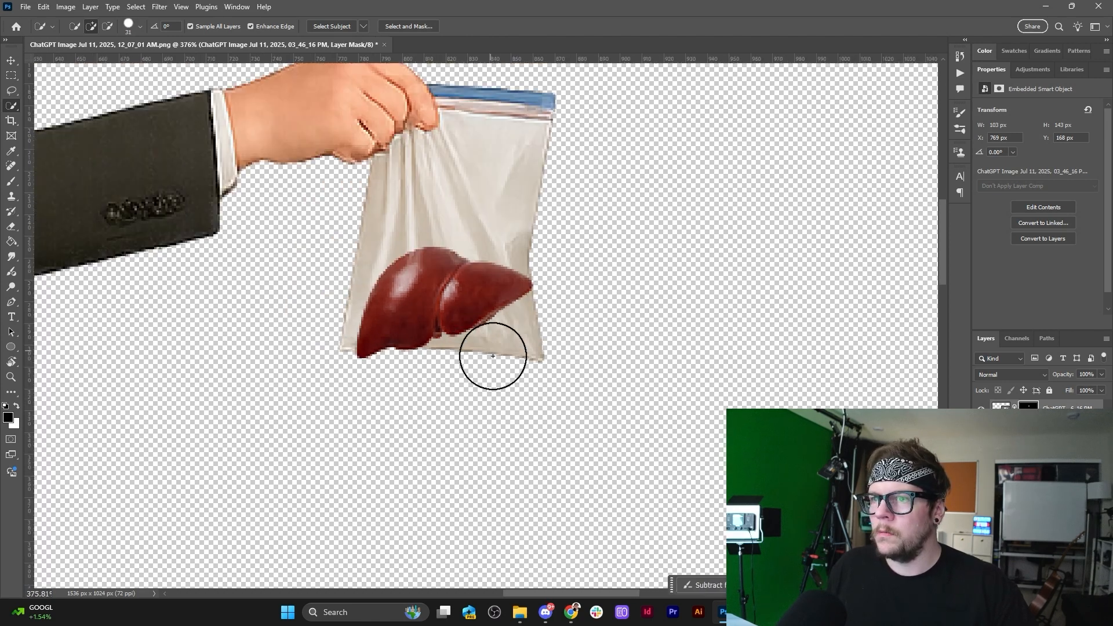
{"action": "left_click", "coordinate": [9, 61]}
{"action": "left_click_drag", "start_coordinate": [452, 299], "coordinate": [450, 282]}
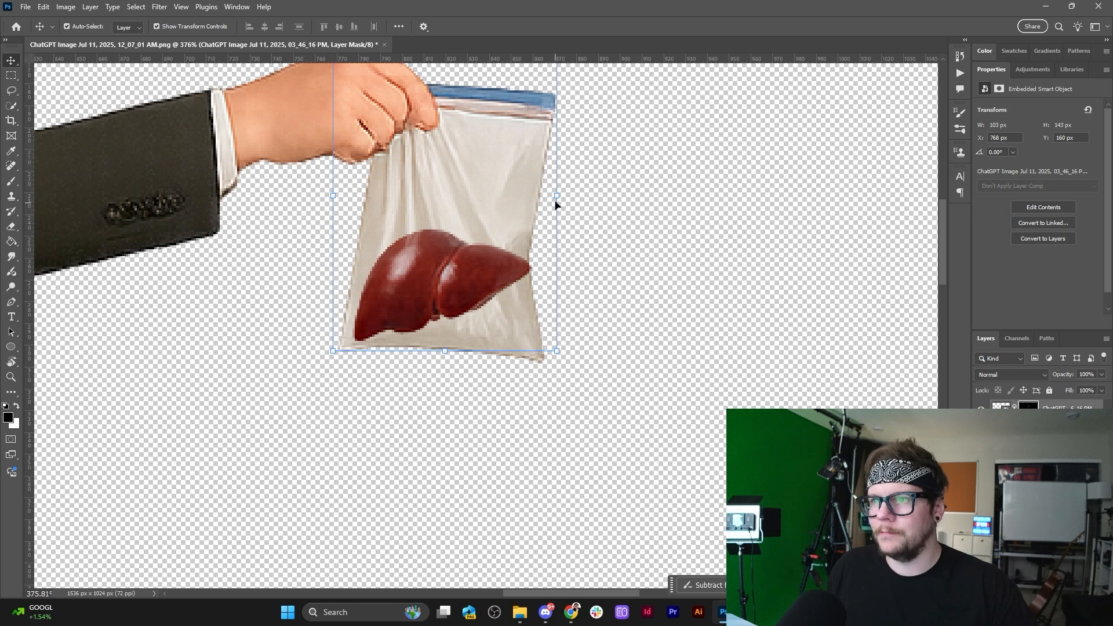
{"action": "left_click_drag", "start_coordinate": [556, 200], "coordinate": [579, 236]}
{"action": "left_click_drag", "start_coordinate": [364, 277], "coordinate": [408, 326]}
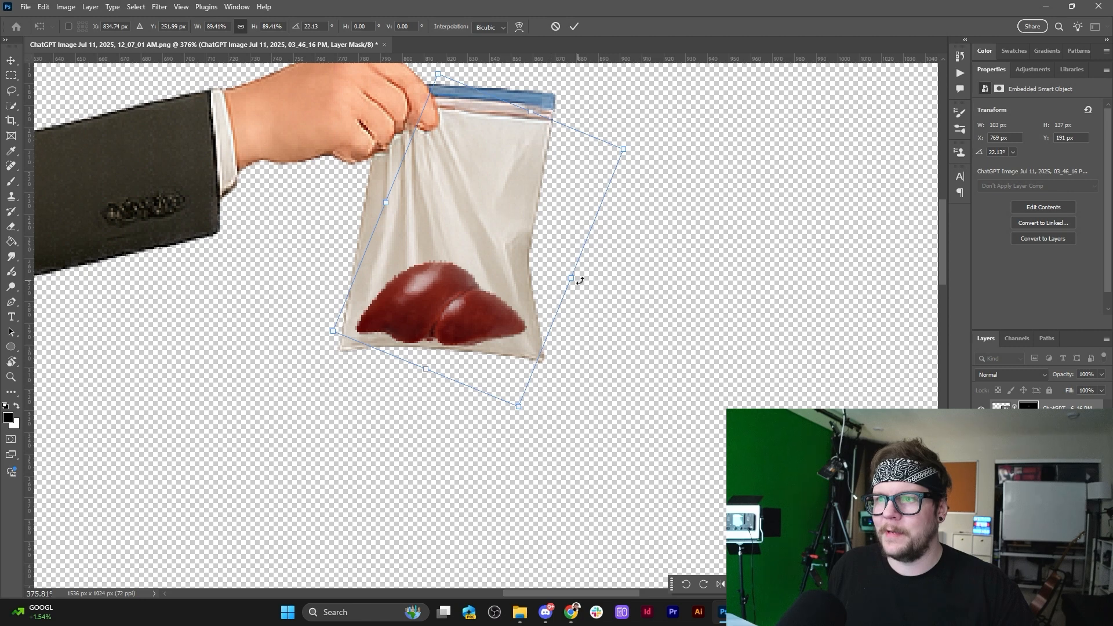
{"action": "left_click", "coordinate": [574, 27]}
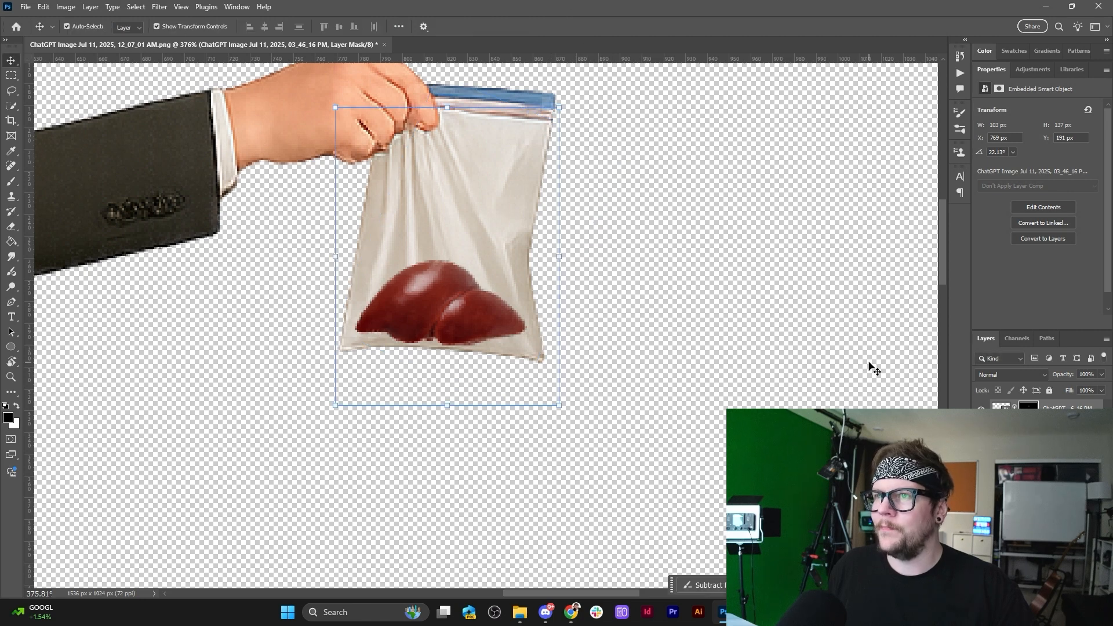
Convert the masked liver layer to a smart object and open it in the Liquify filter.
{"action": "right_click", "coordinate": [1043, 413]}
{"action": "left_click", "coordinate": [1060, 242]}
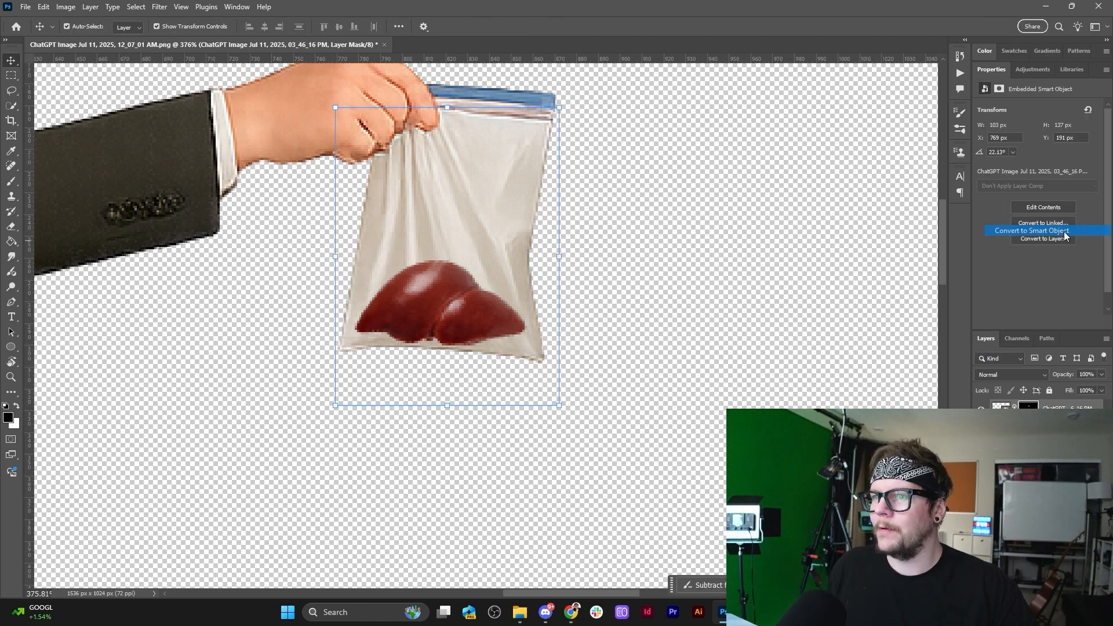
{"action": "left_click", "coordinate": [160, 7]}
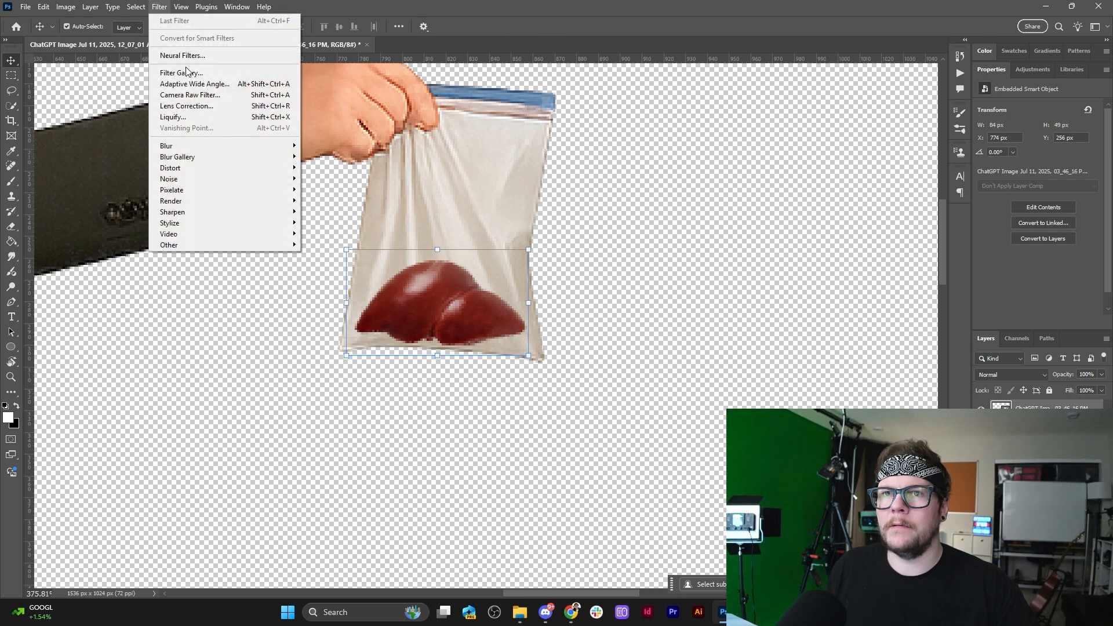
{"action": "left_click", "coordinate": [223, 121]}
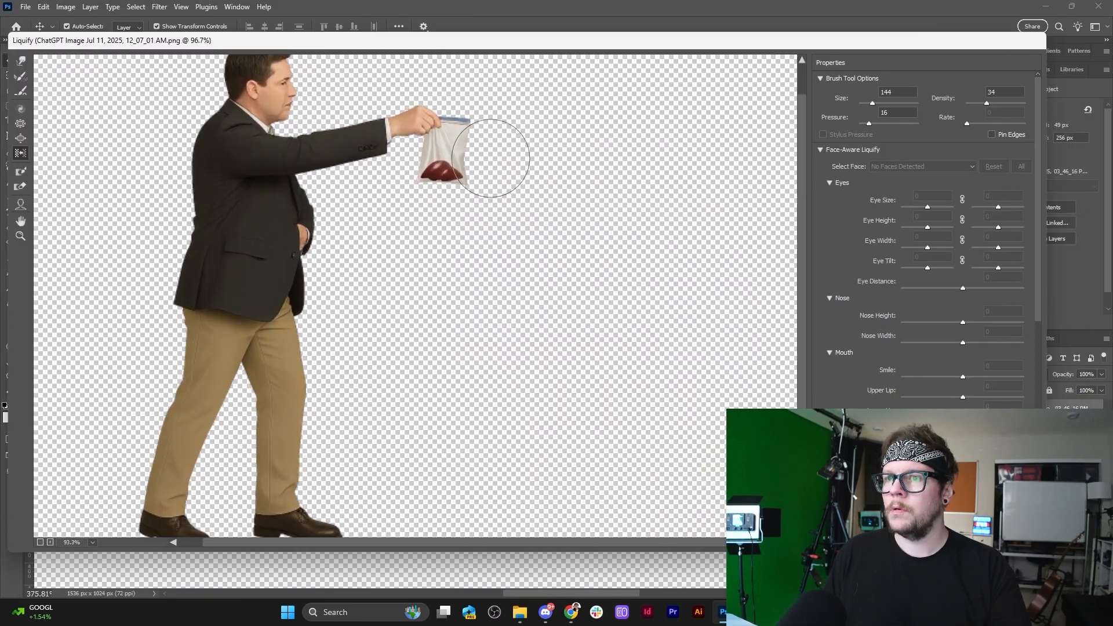
Push the liver's bottom edge flat along the bag's base using Forward Warp with brush size 22 and pressure 60.
{"action": "scroll", "coordinate": [490, 159], "scroll_direction": "up", "scroll_amount": 4, "text": "alt"}
{"action": "left_click_drag", "start_coordinate": [425, 249], "coordinate": [362, 384]}
{"action": "scroll", "coordinate": [382, 254], "scroll_direction": "up", "scroll_amount": 11, "text": "alt"}
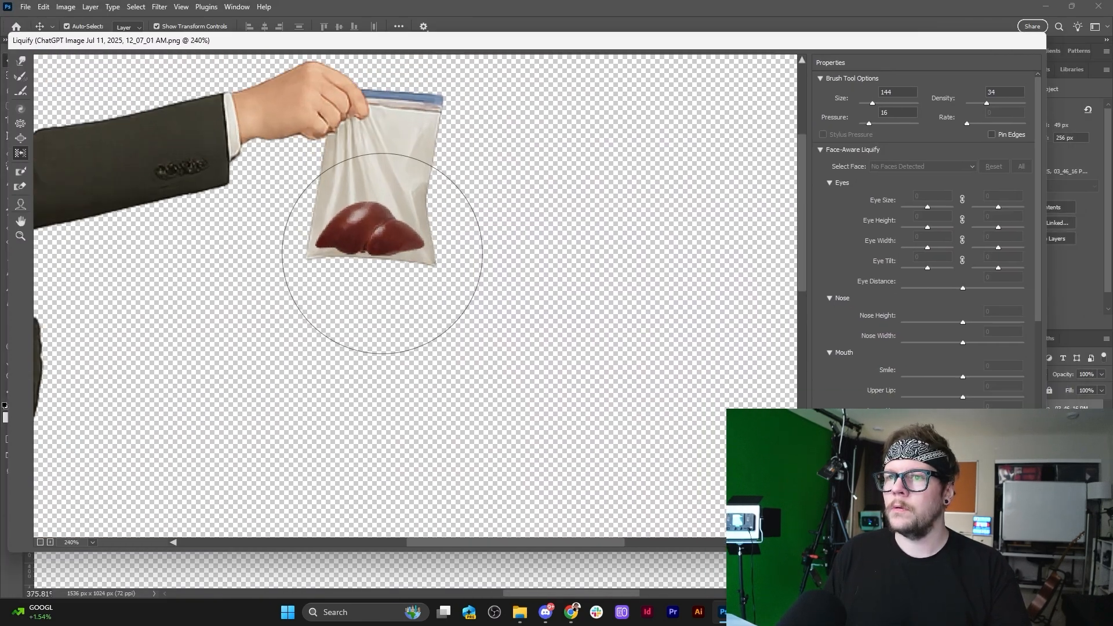
{"action": "scroll", "coordinate": [382, 254], "scroll_direction": "up", "scroll_amount": 5, "text": "alt"}
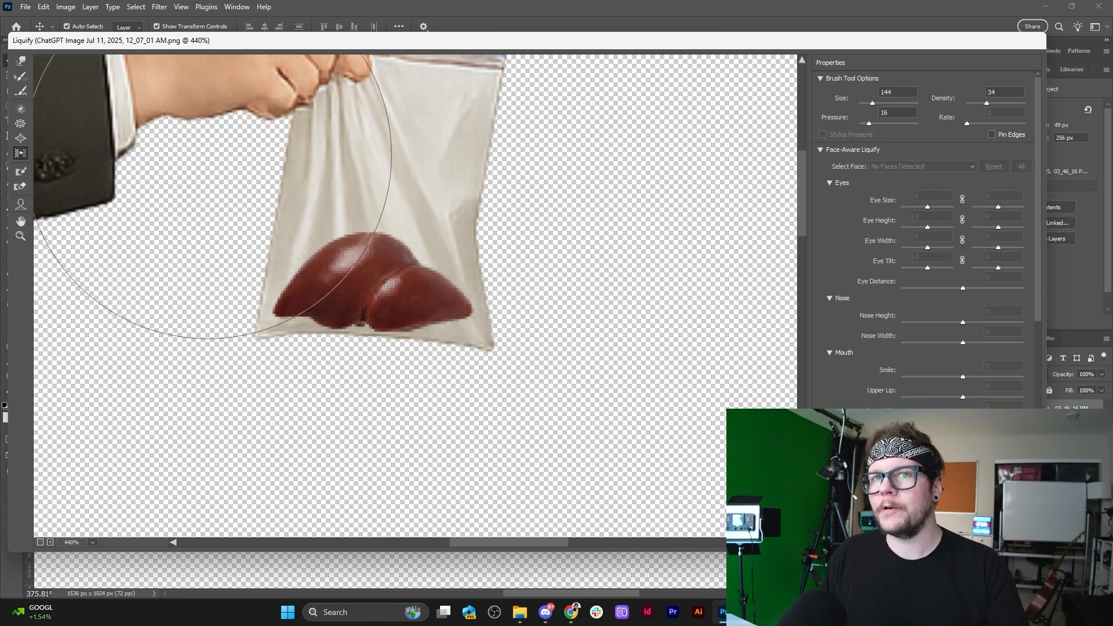
{"action": "left_click", "coordinate": [867, 102]}
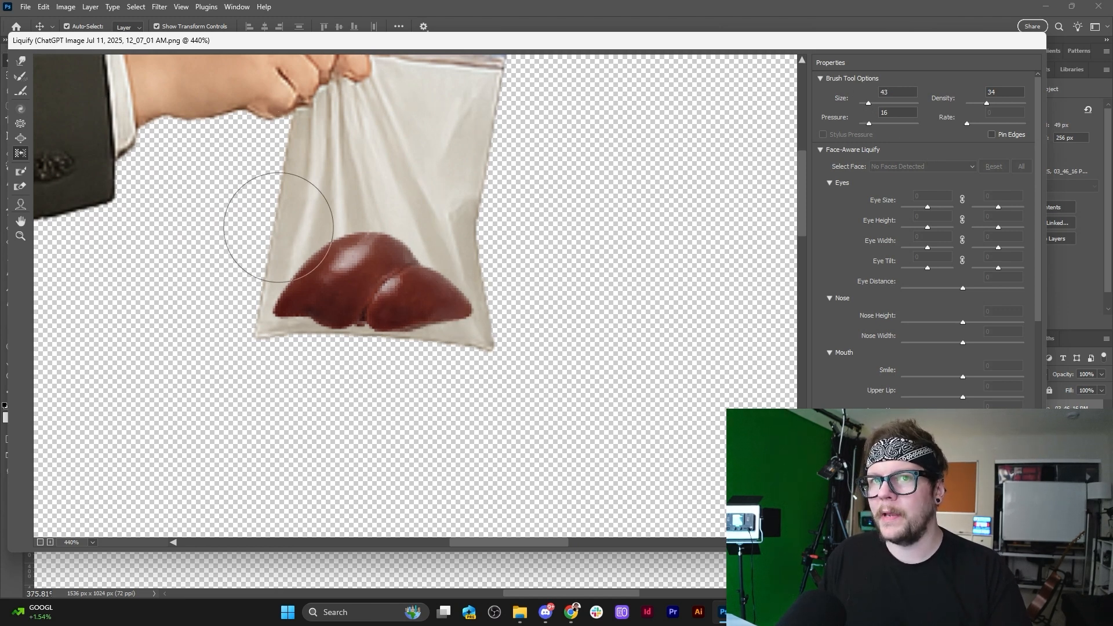
{"action": "left_click", "coordinate": [20, 60]}
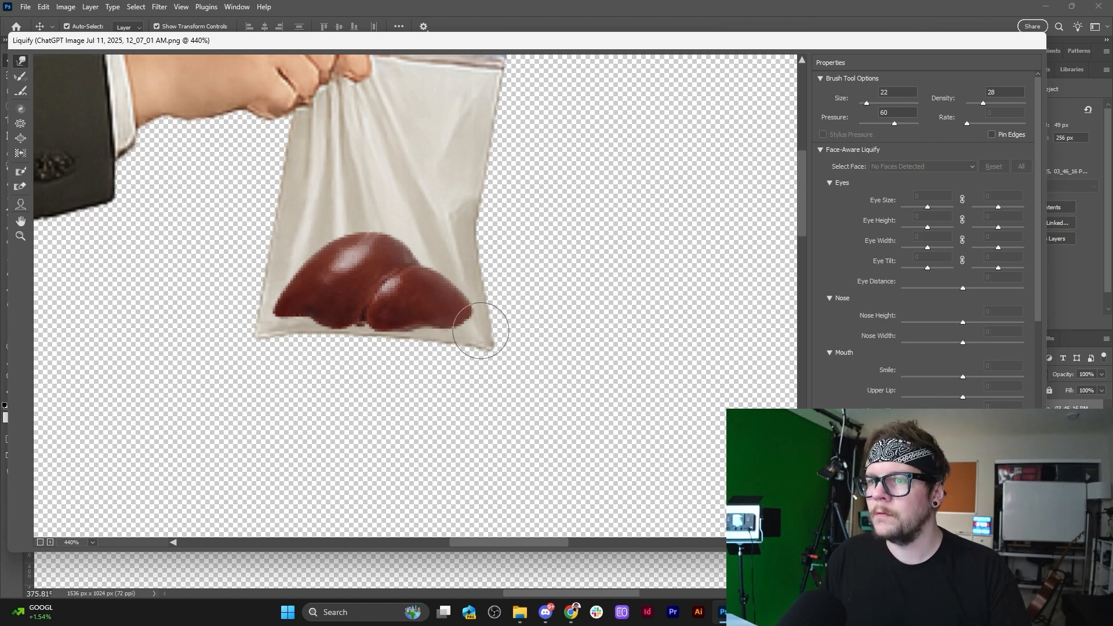
{"action": "mouse_move", "coordinate": [469, 331]}
{"action": "left_mouse_down"}
{"action": "mouse_move", "coordinate": [473, 340]}
{"action": "mouse_move", "coordinate": [423, 337]}
{"action": "mouse_move", "coordinate": [368, 310]}
{"action": "mouse_move", "coordinate": [330, 328]}
{"action": "mouse_move", "coordinate": [298, 311]}
{"action": "mouse_move", "coordinate": [266, 331]}
{"action": "mouse_move", "coordinate": [377, 342]}
{"action": "left_mouse_up"}
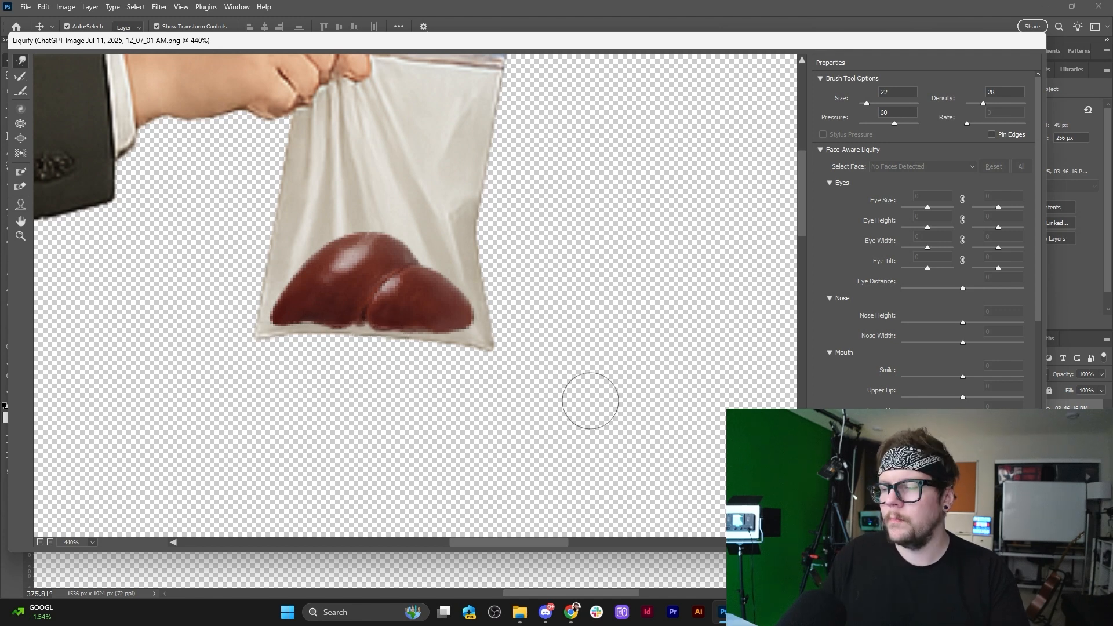
Warp the liver's lower right end outward toward the bag's corner and apply the Liquify filter.
{"action": "scroll", "coordinate": [922, 238], "scroll_direction": "down", "scroll_amount": 10}
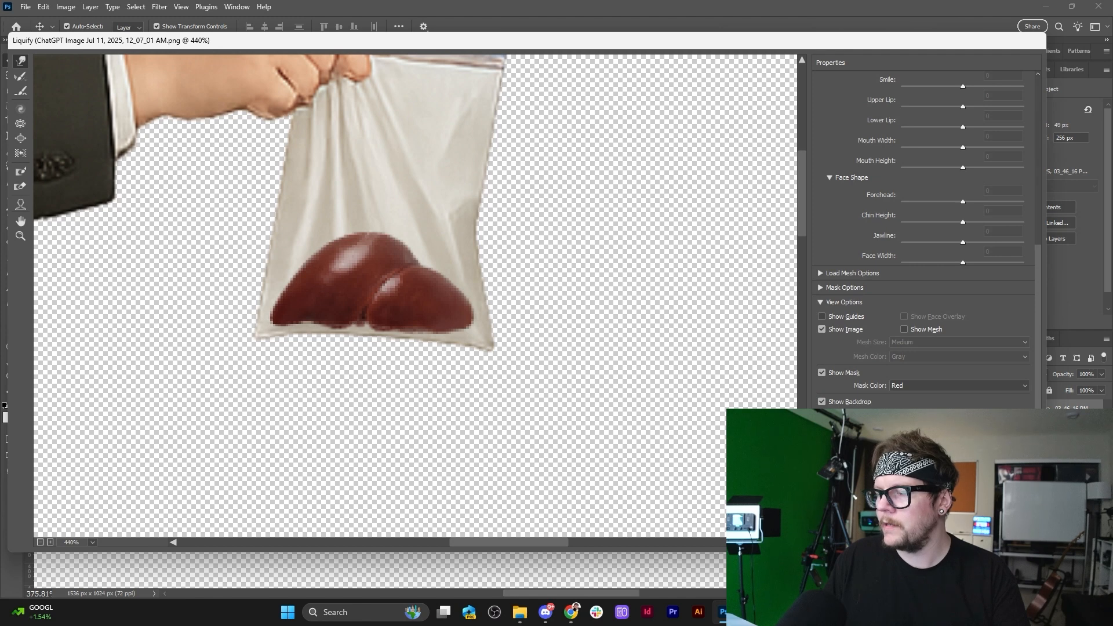
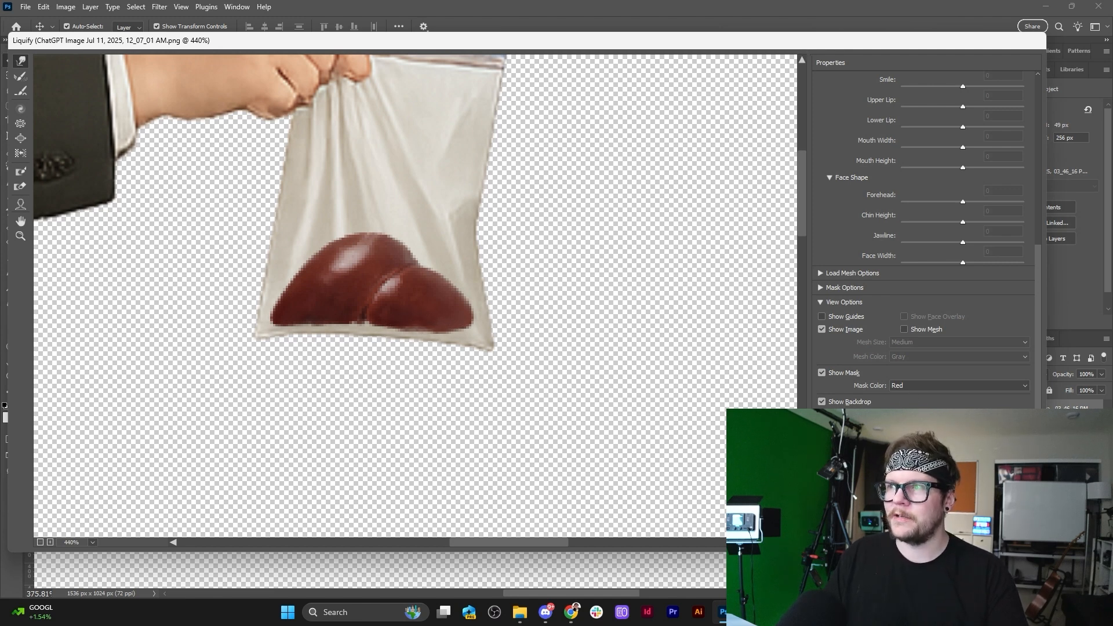
{"action": "mouse_move", "coordinate": [800, 40]}
{"action": "left_mouse_down"}
{"action": "mouse_move", "coordinate": [820, 17]}
{"action": "mouse_move", "coordinate": [820, 41]}
{"action": "left_mouse_up"}
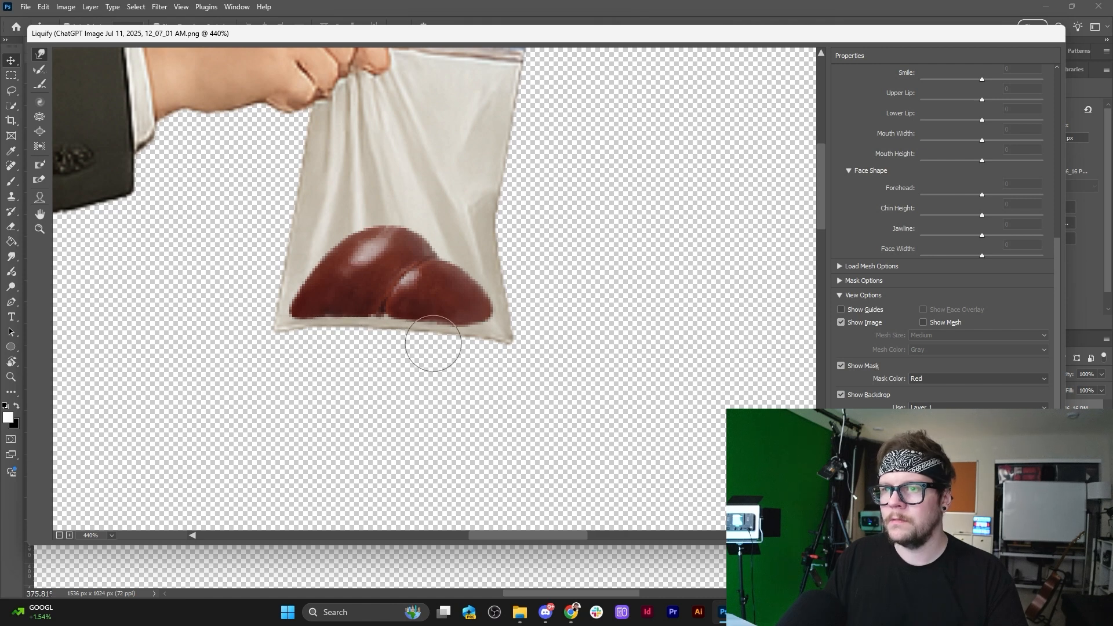
{"action": "mouse_move", "coordinate": [466, 315]}
{"action": "left_mouse_down"}
{"action": "mouse_move", "coordinate": [497, 323]}
{"action": "mouse_move", "coordinate": [461, 331]}
{"action": "left_mouse_up"}
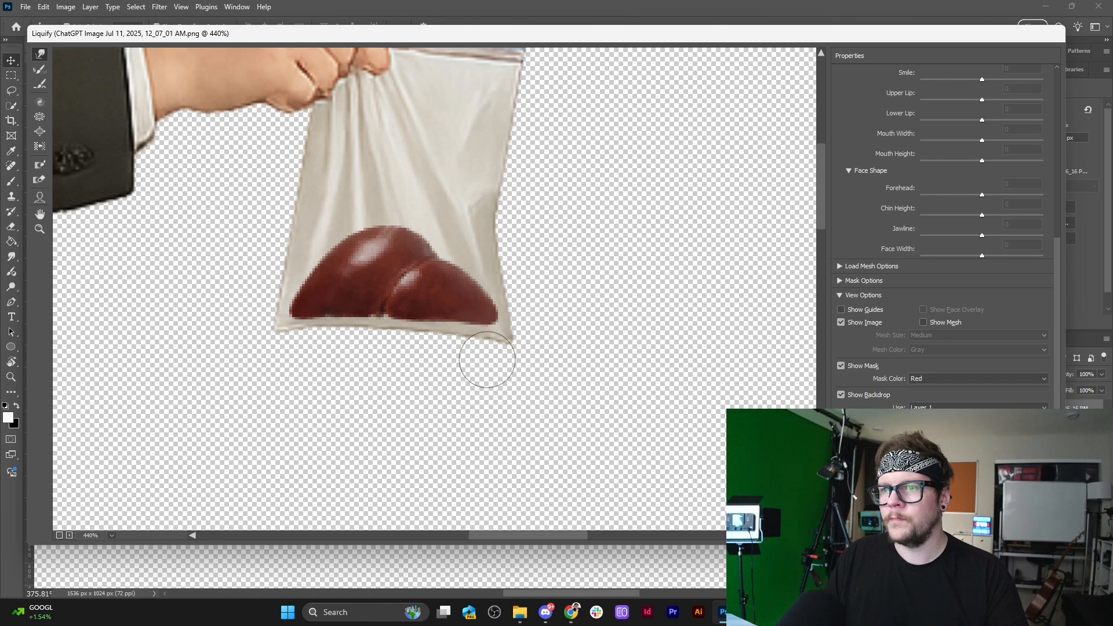
{"action": "key", "text": "Return"}
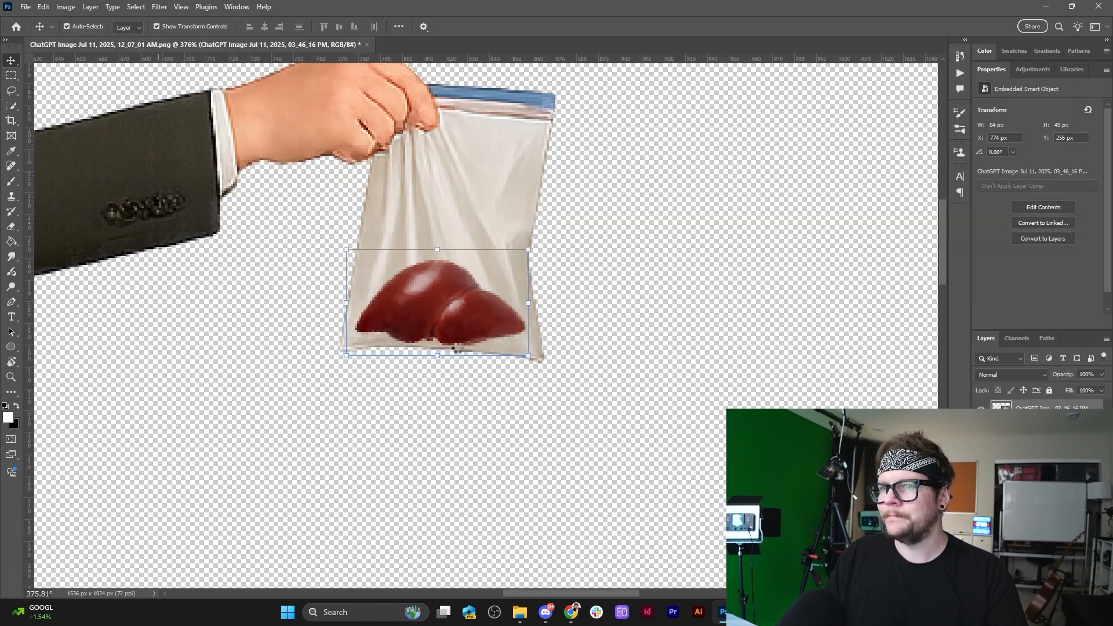
Group the layers that make up the man, bag and liver, and duplicate the group.
{"action": "scroll", "coordinate": [603, 323], "scroll_direction": "down", "scroll_amount": 4, "text": "alt"}
{"action": "scroll", "coordinate": [632, 329], "scroll_direction": "down", "scroll_amount": 2, "text": "alt"}
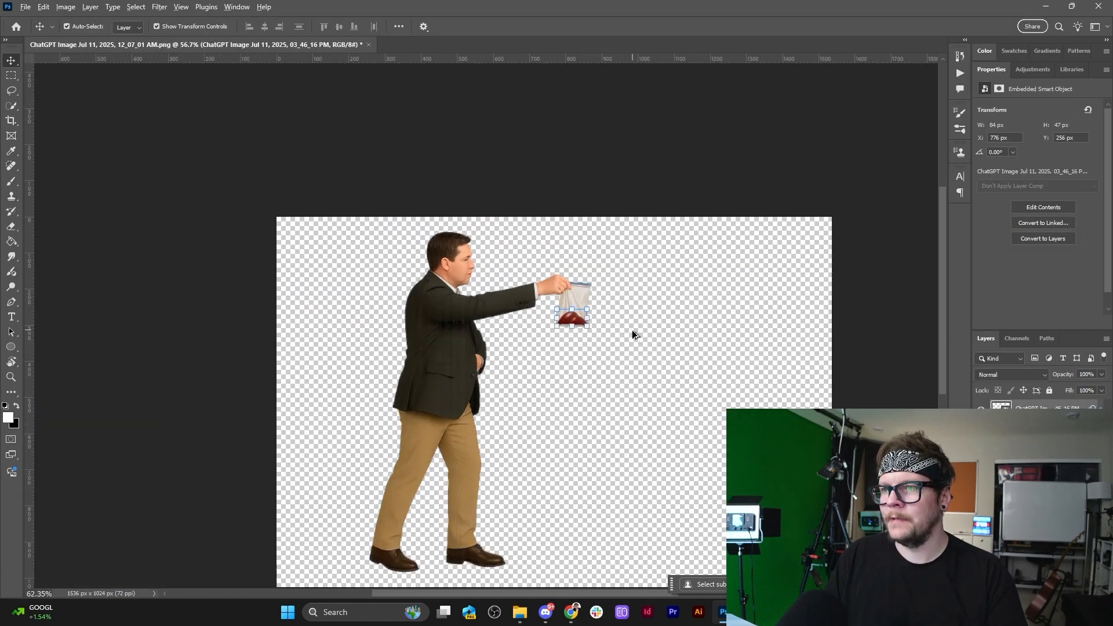
{"action": "scroll", "coordinate": [636, 336], "scroll_direction": "up", "scroll_amount": 3, "text": "alt"}
{"action": "left_click", "coordinate": [636, 335]}
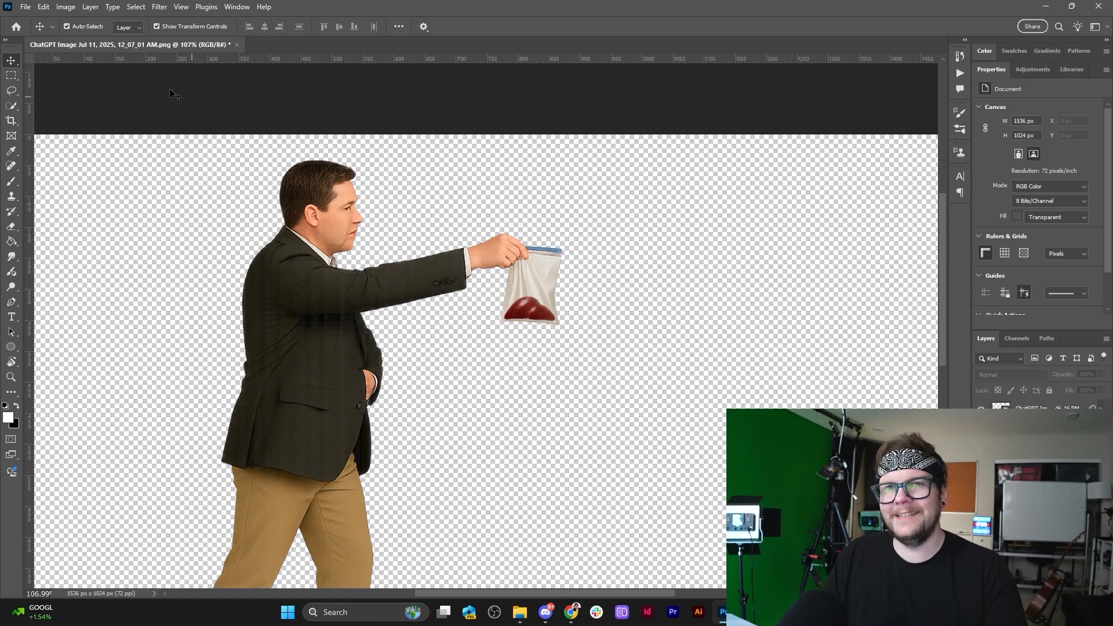
{"action": "scroll", "coordinate": [589, 325], "scroll_direction": "down", "scroll_amount": 3, "text": "alt"}
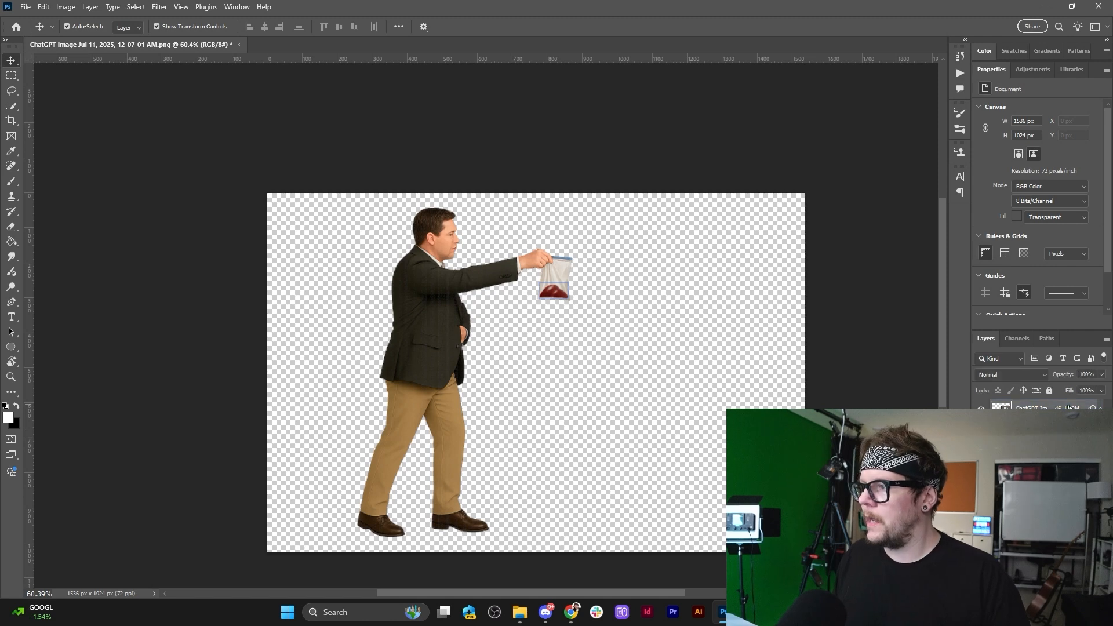
{"action": "left_click", "coordinate": [553, 291]}
{"action": "key", "text": "ctrl+g"}
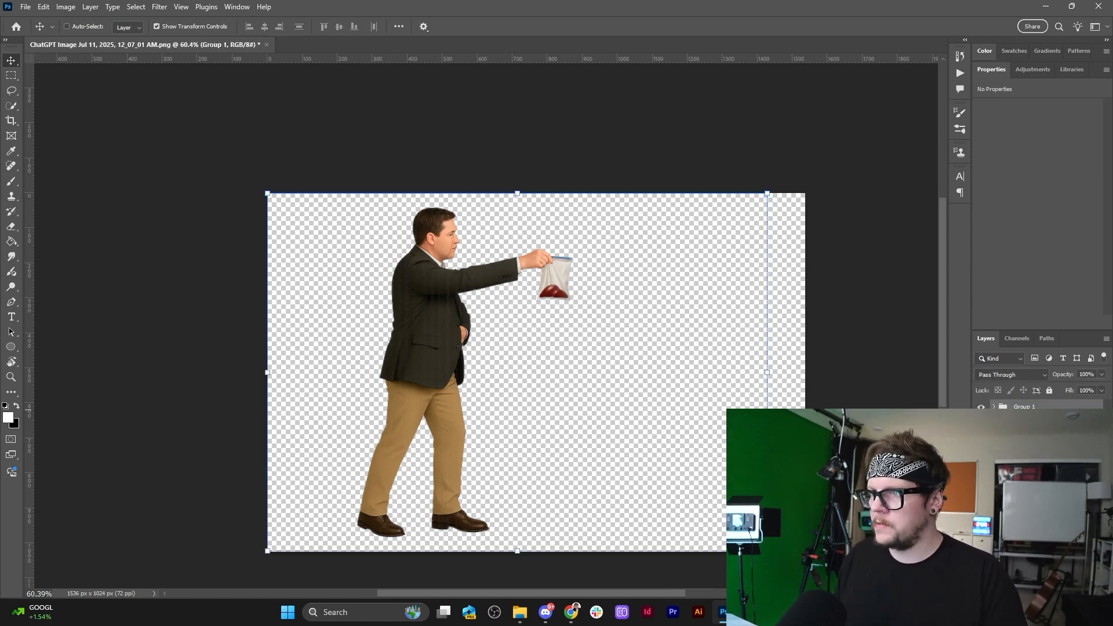
{"action": "key", "text": "ctrl+j"}
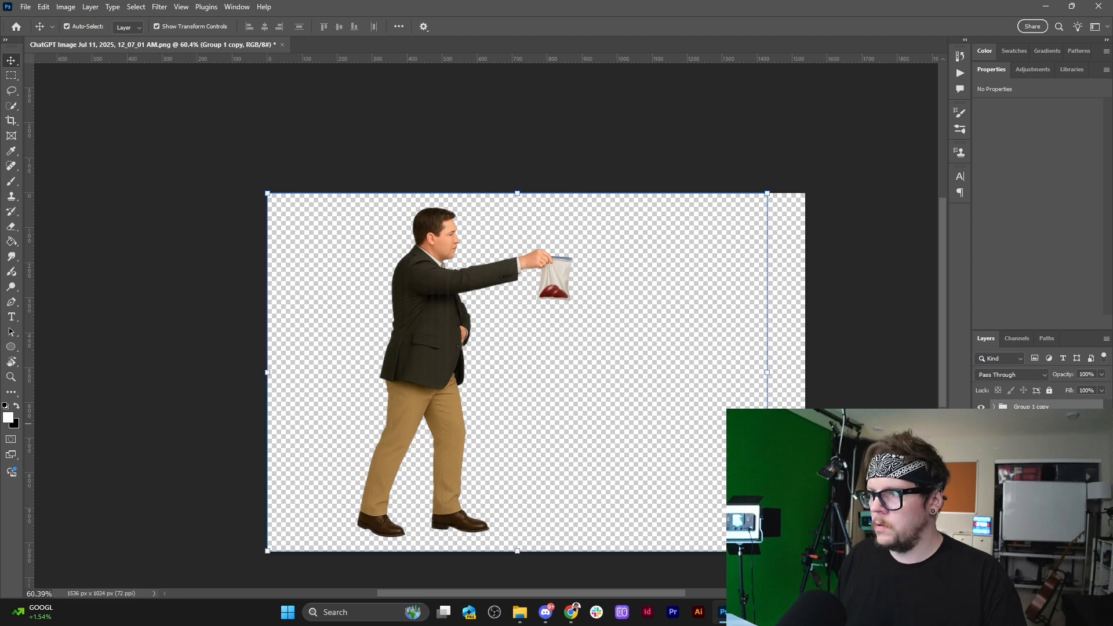
Convert the duplicated group to a smart object and move it to about X 29 px, Y 0 px on the canvas.
{"action": "right_click", "coordinate": [1038, 420]}
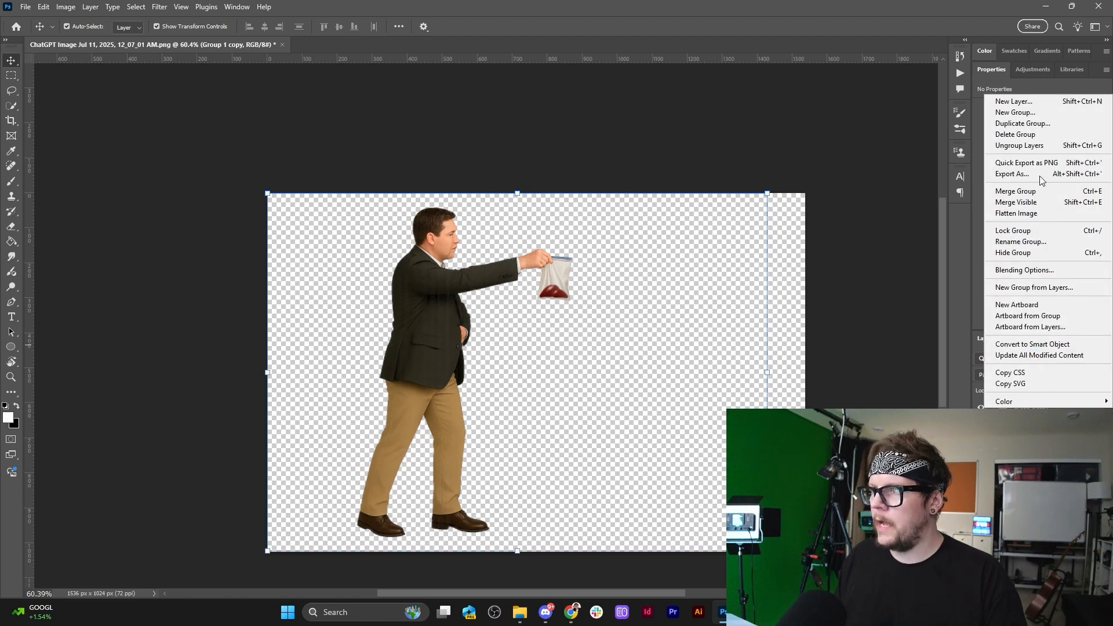
{"action": "left_click", "coordinate": [1054, 344]}
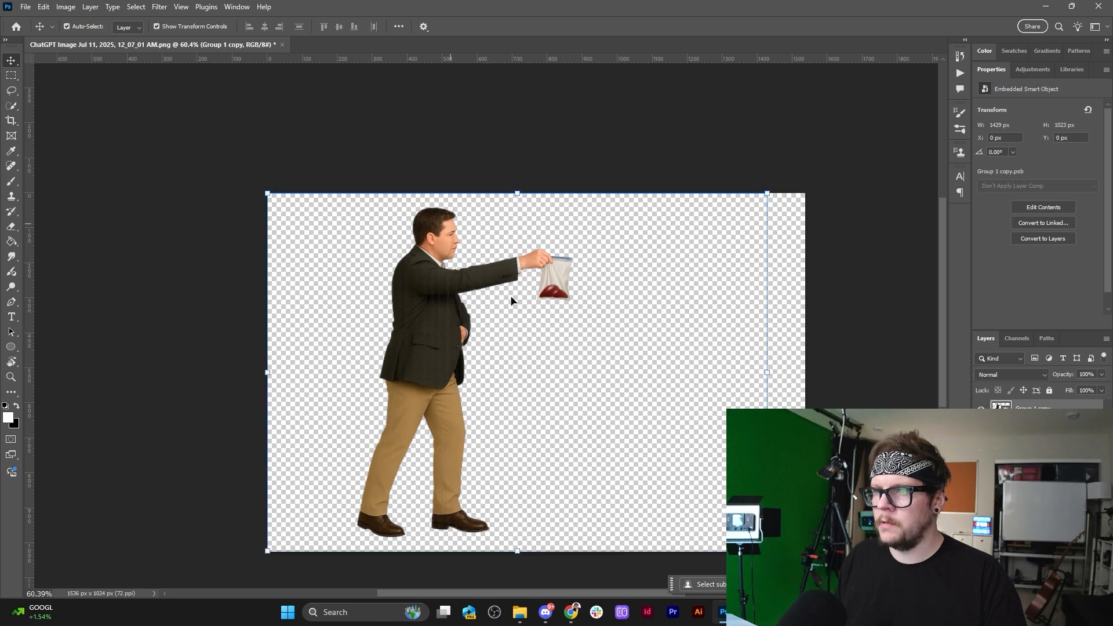
{"action": "left_click_drag", "start_coordinate": [596, 302], "coordinate": [581, 267]}
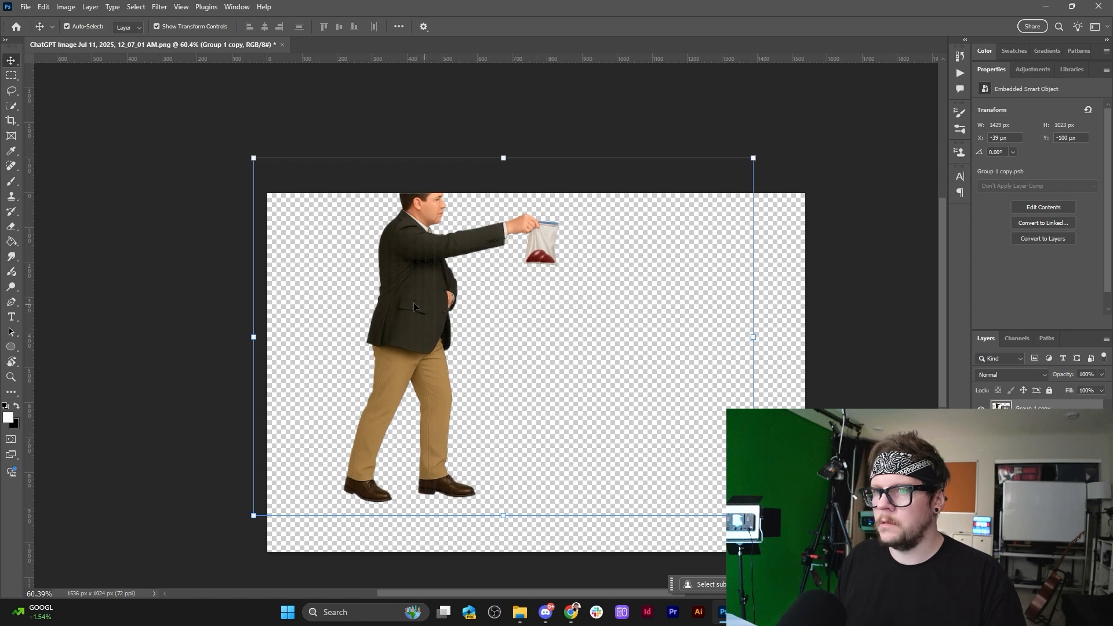
{"action": "left_click_drag", "start_coordinate": [410, 303], "coordinate": [434, 338]}
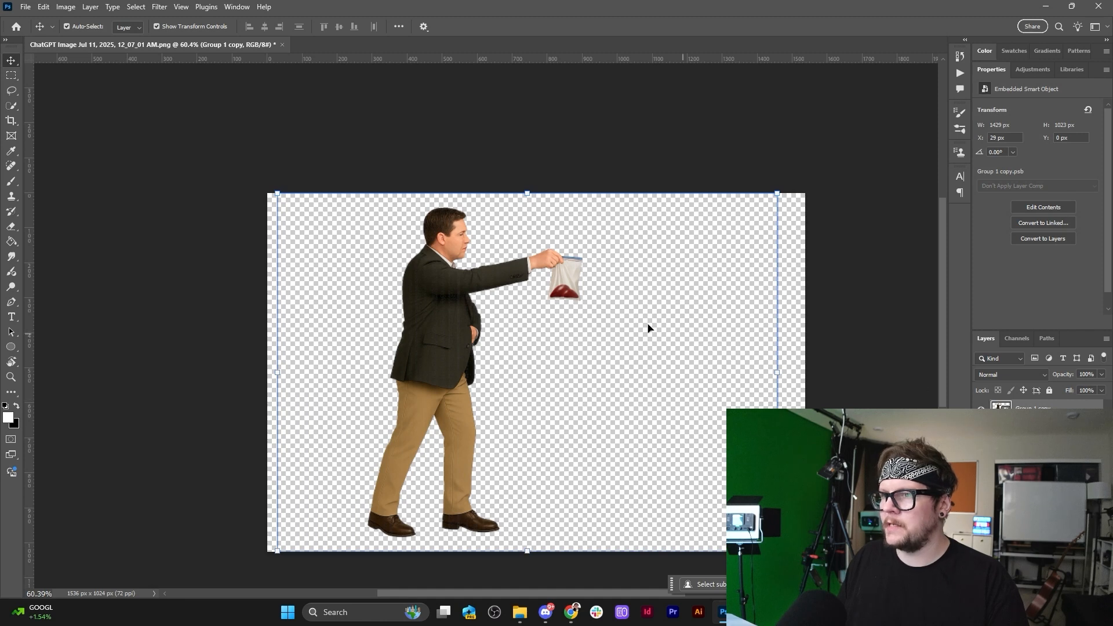
Undo the duplicated group's move and smart object conversion, and select the man's Layer 1 inside the group.
{"action": "key", "text": "ctrl+z"}
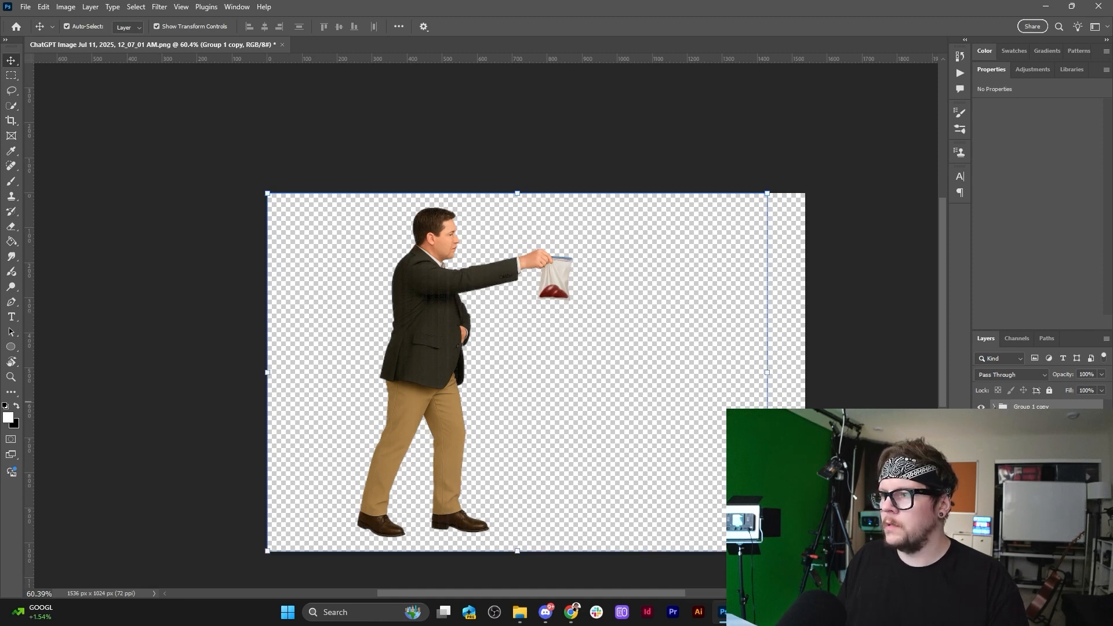
{"action": "left_click", "coordinate": [1032, 516]}
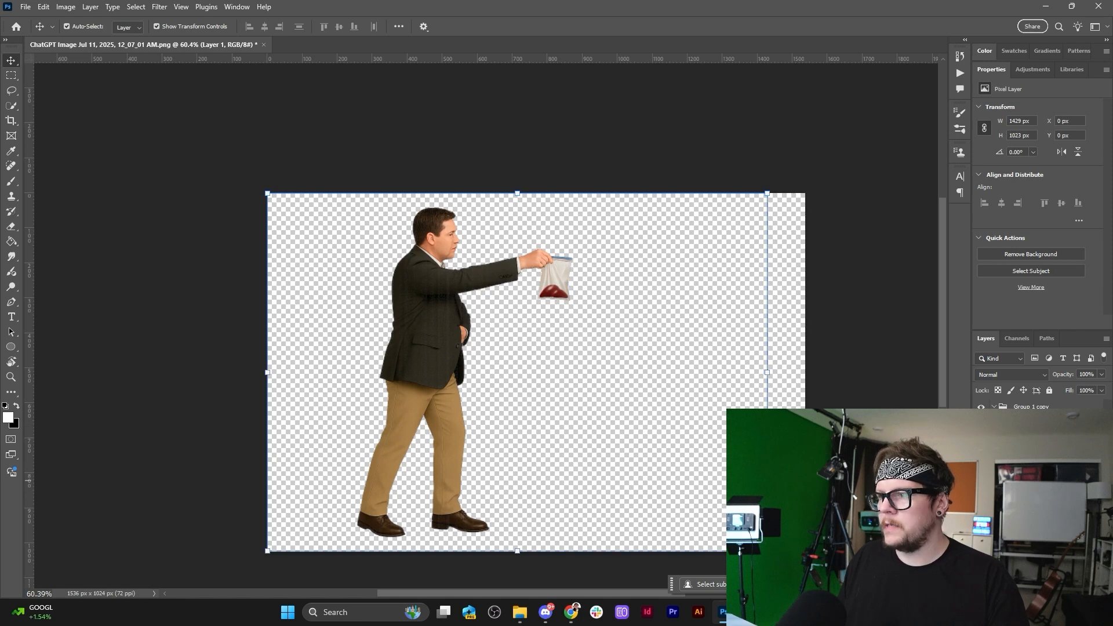
{"action": "left_click", "coordinate": [981, 481]}
{"action": "left_click", "coordinate": [981, 481]}
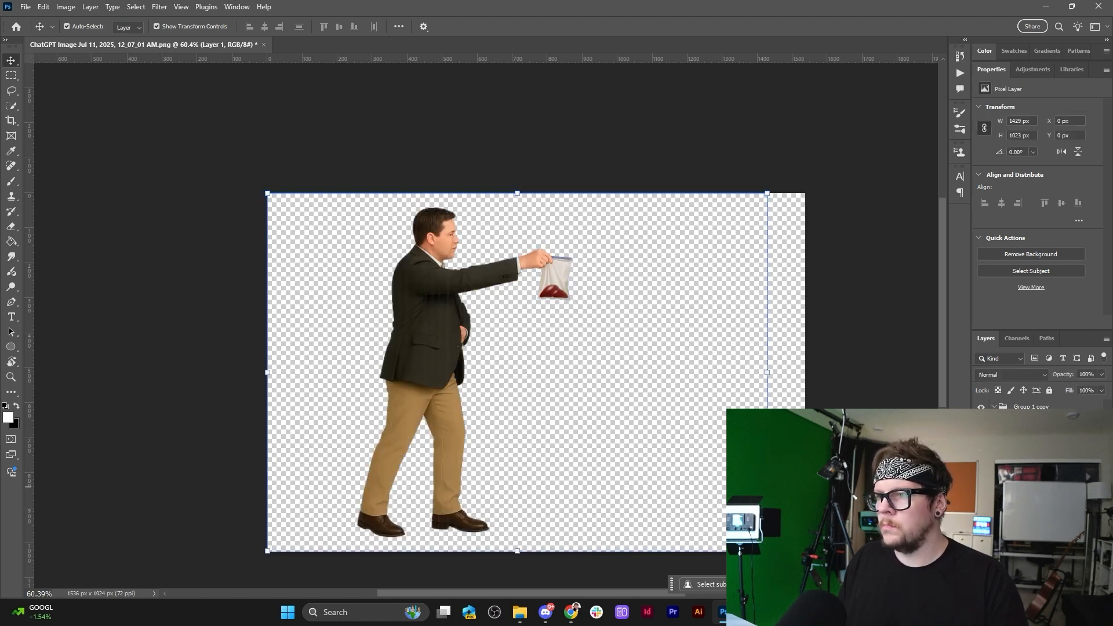
Mask Layer 1 with a rectangular selection drawn around the man and bag, about 683 by 976 px.
{"action": "key", "text": "c"}
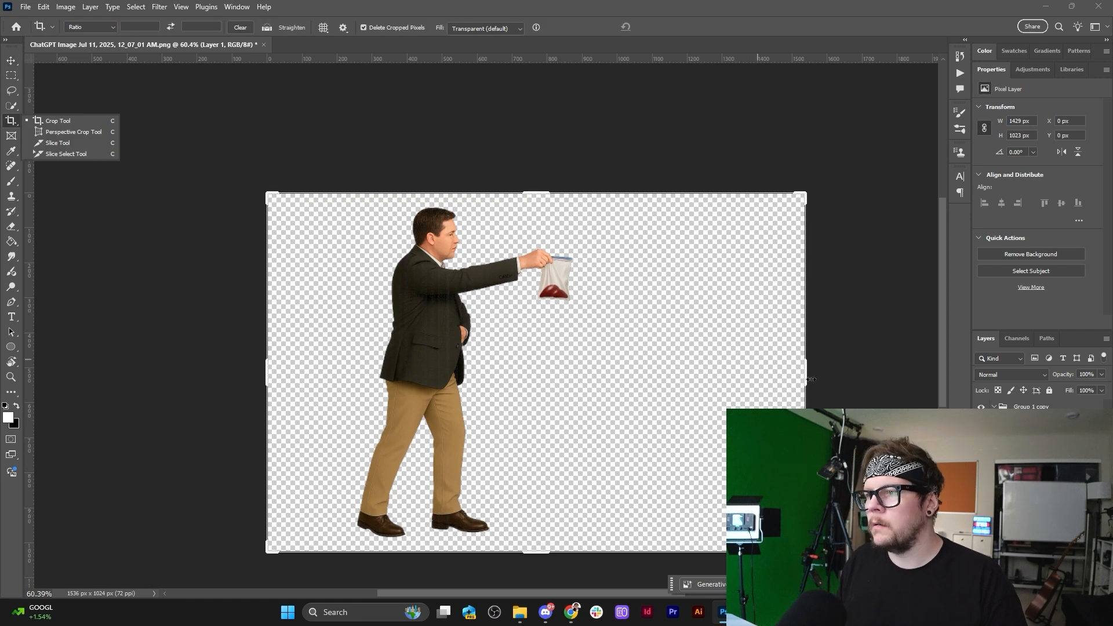
{"action": "left_click", "coordinate": [12, 76]}
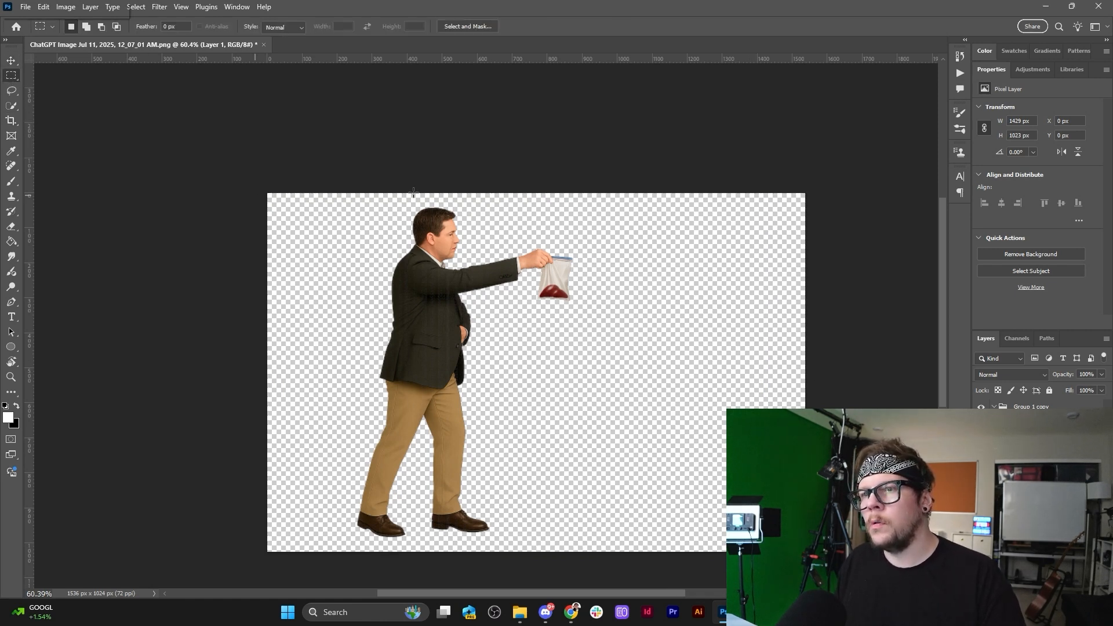
{"action": "left_click_drag", "start_coordinate": [345, 199], "coordinate": [584, 549]}
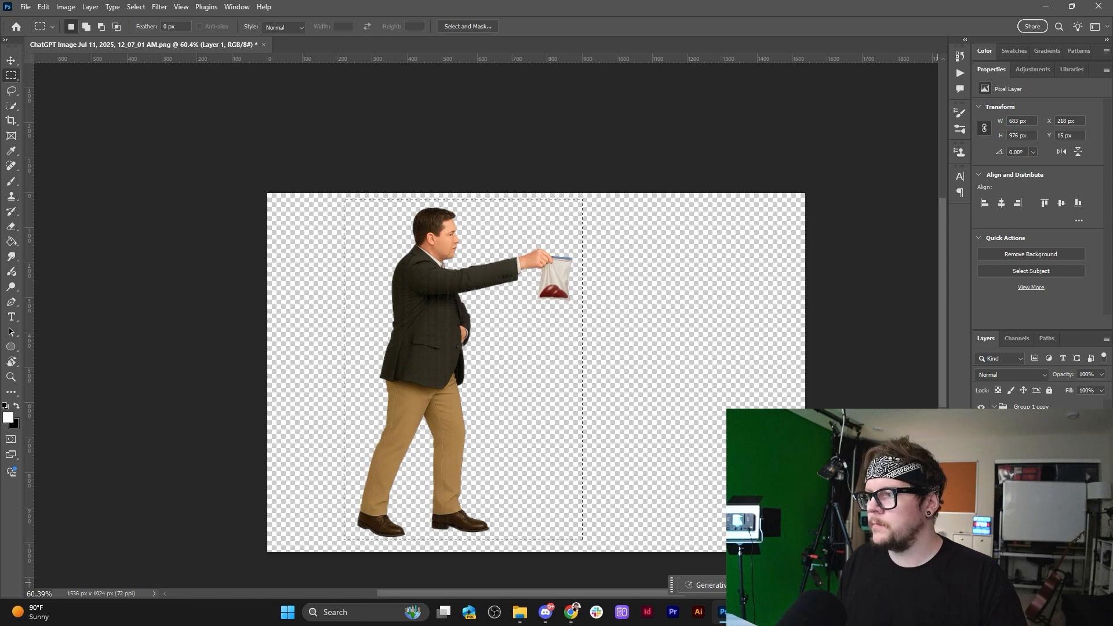
{"action": "left_click", "coordinate": [1026, 592]}
Convert the masked Layer 1 to a smart object, and convert the whole Group 1 copy to a smart object.
{"action": "left_click", "coordinate": [1106, 338]}
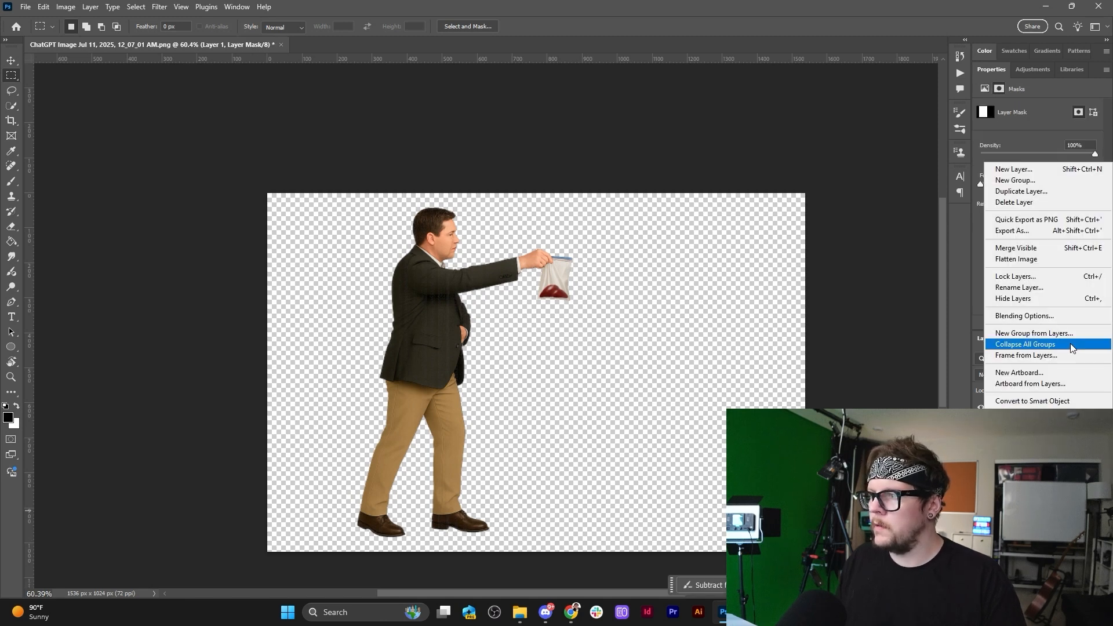
{"action": "left_click", "coordinate": [1047, 400]}
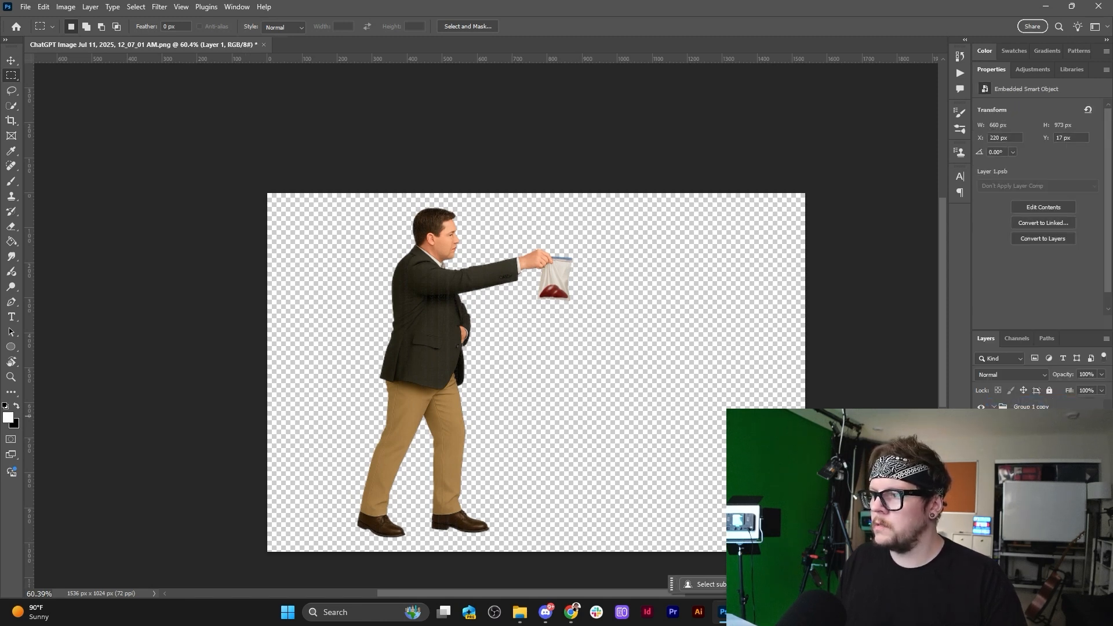
{"action": "left_click", "coordinate": [10, 61]}
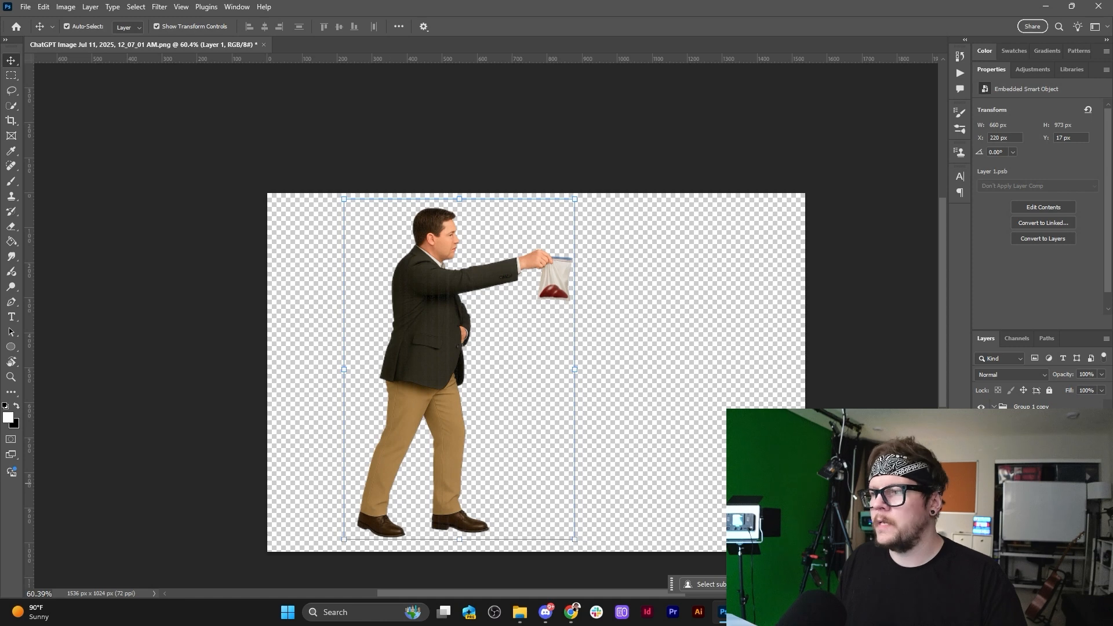
{"action": "left_click", "coordinate": [1066, 407]}
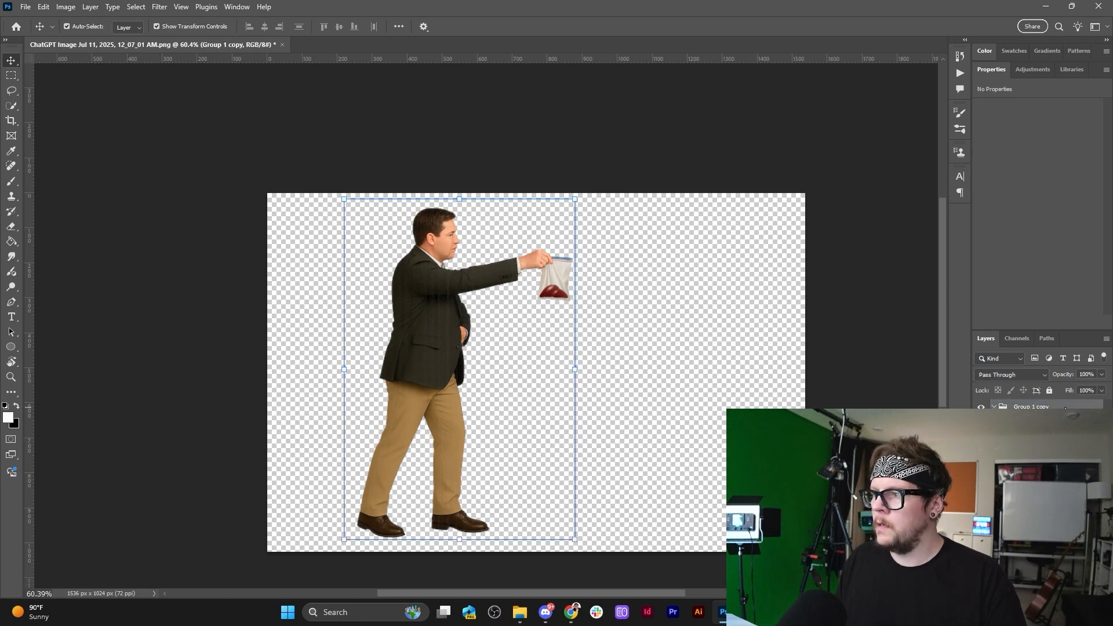
{"action": "right_click", "coordinate": [1065, 407]}
{"action": "left_click", "coordinate": [1098, 372]}
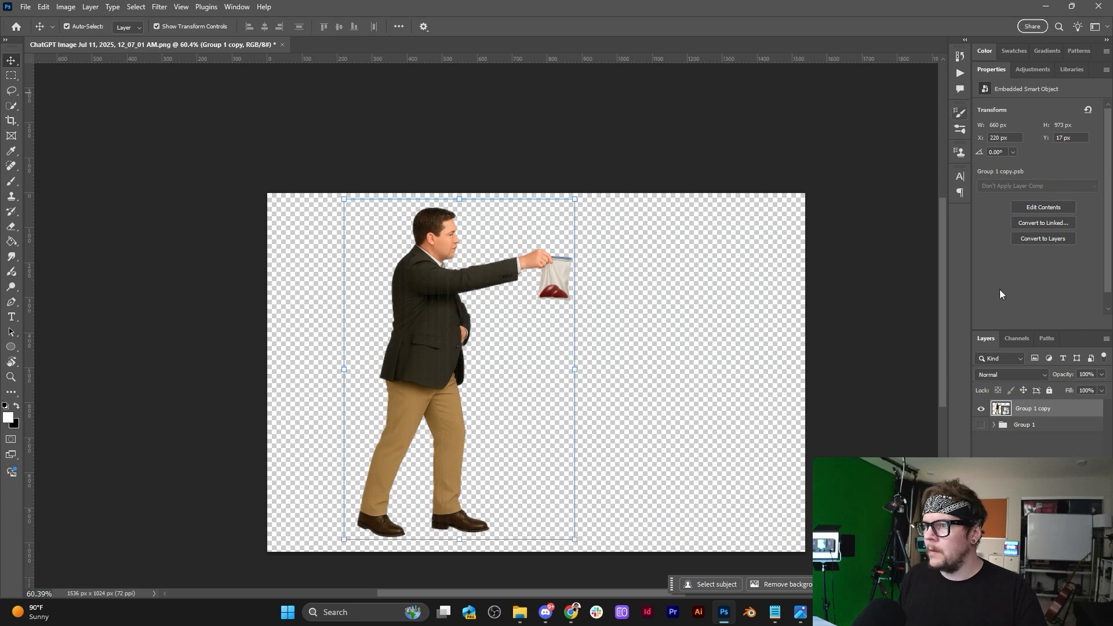
{"action": "right_click", "coordinate": [1034, 409]}
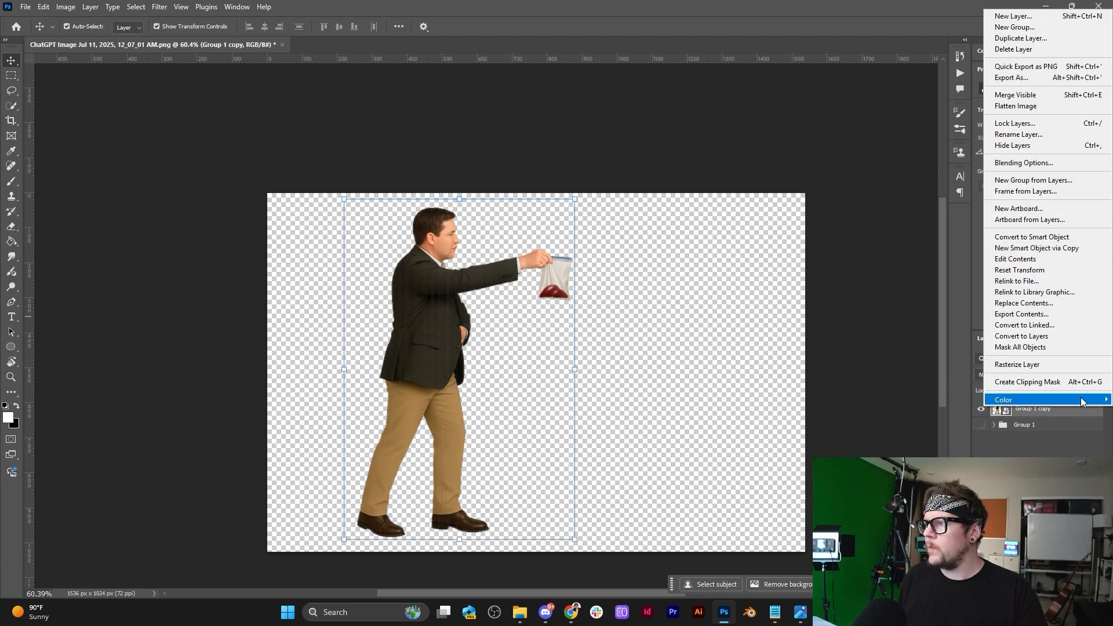
{"action": "left_click", "coordinate": [1054, 68]}
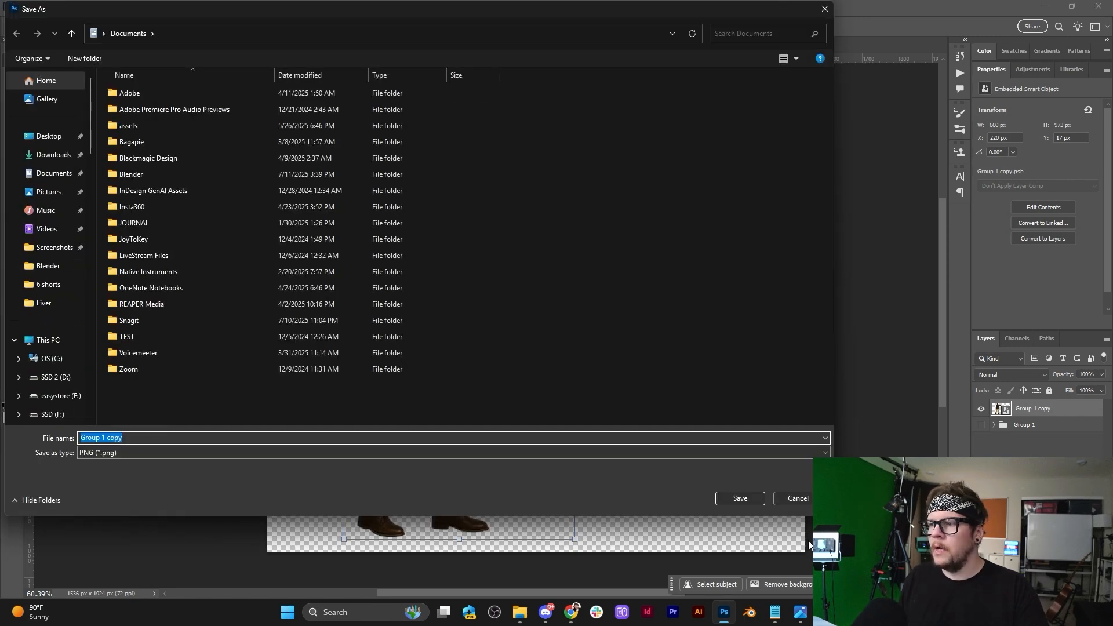
{"action": "left_click", "coordinate": [795, 499]}
Duplicate the Group 1 copy smart object so that a second copy stacks directly on top of it.
{"action": "scroll", "coordinate": [333, 307], "scroll_direction": "up", "scroll_amount": 5, "text": "alt"}
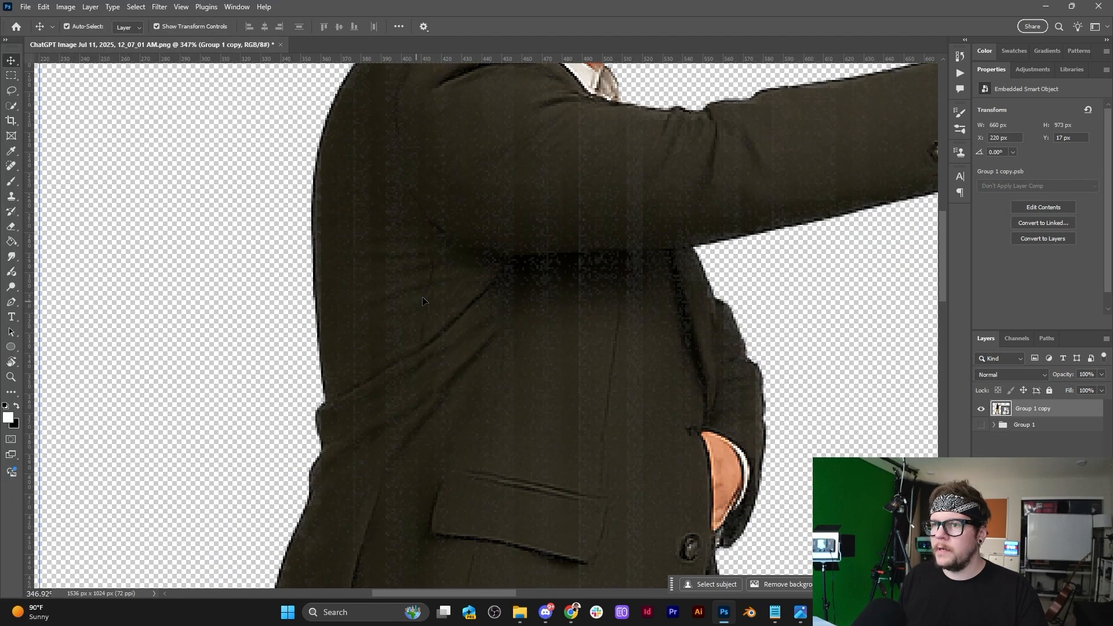
{"action": "scroll", "coordinate": [480, 285], "scroll_direction": "down", "scroll_amount": 2, "text": "alt"}
{"action": "scroll", "coordinate": [480, 285], "scroll_direction": "down", "scroll_amount": 2, "text": "alt"}
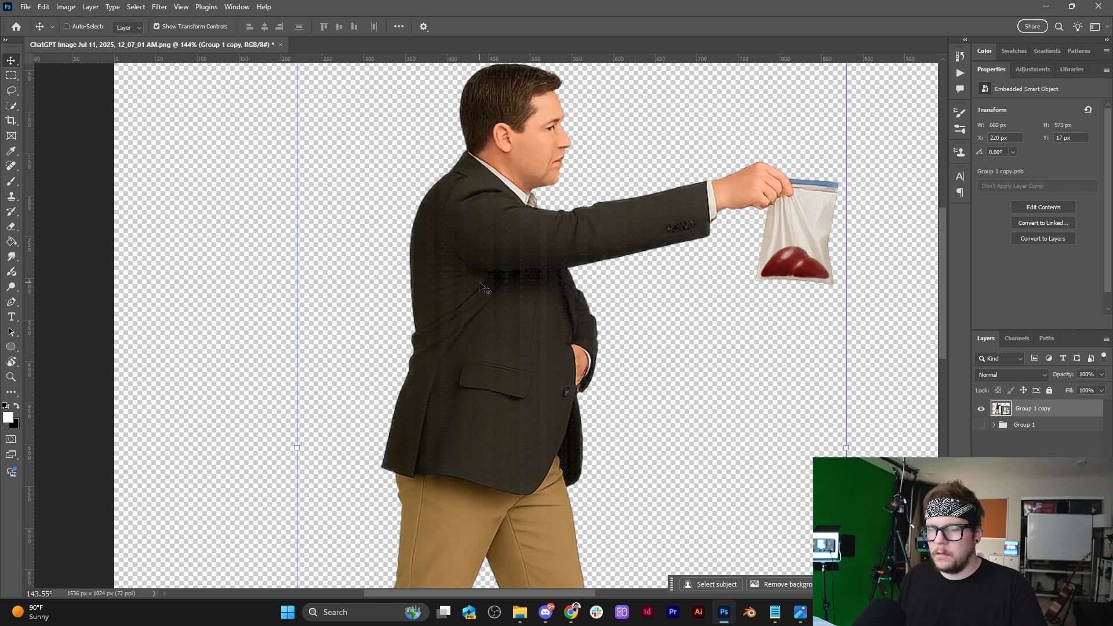
{"action": "key", "text": "ctrl+j"}
{"action": "left_click", "coordinate": [880, 436]}
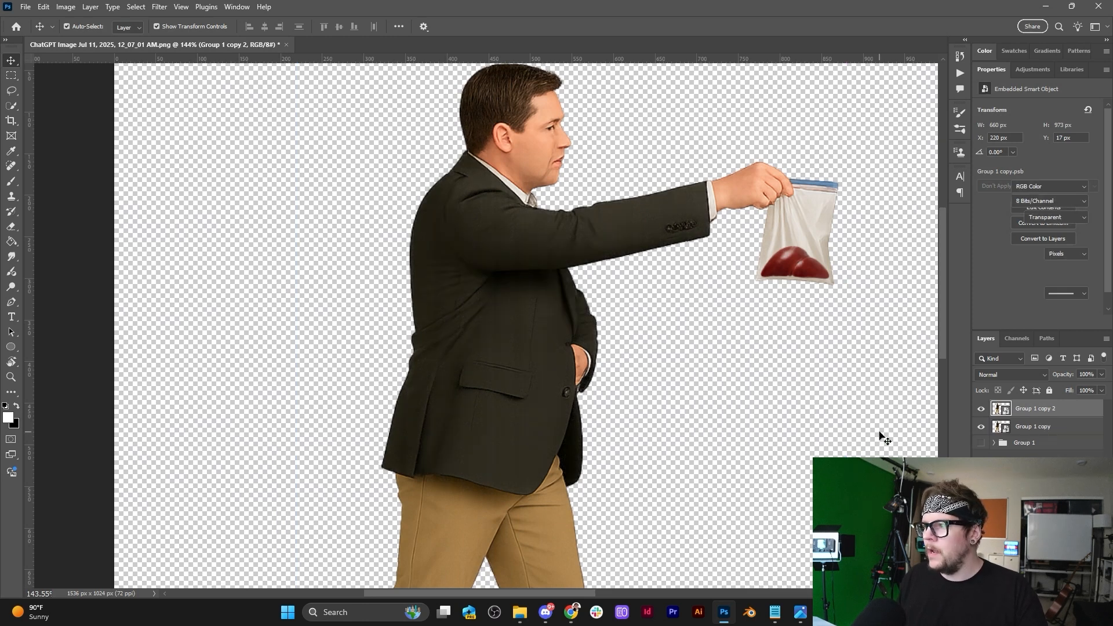
Compare the transparency of the man's jacket up close with the upper copy hidden and shown.
{"action": "scroll", "coordinate": [880, 436], "scroll_direction": "down", "scroll_amount": 4, "text": "alt"}
{"action": "scroll", "coordinate": [880, 436], "scroll_direction": "up", "scroll_amount": 2, "text": "alt"}
{"action": "left_click_drag", "start_coordinate": [687, 423], "coordinate": [540, 419]}
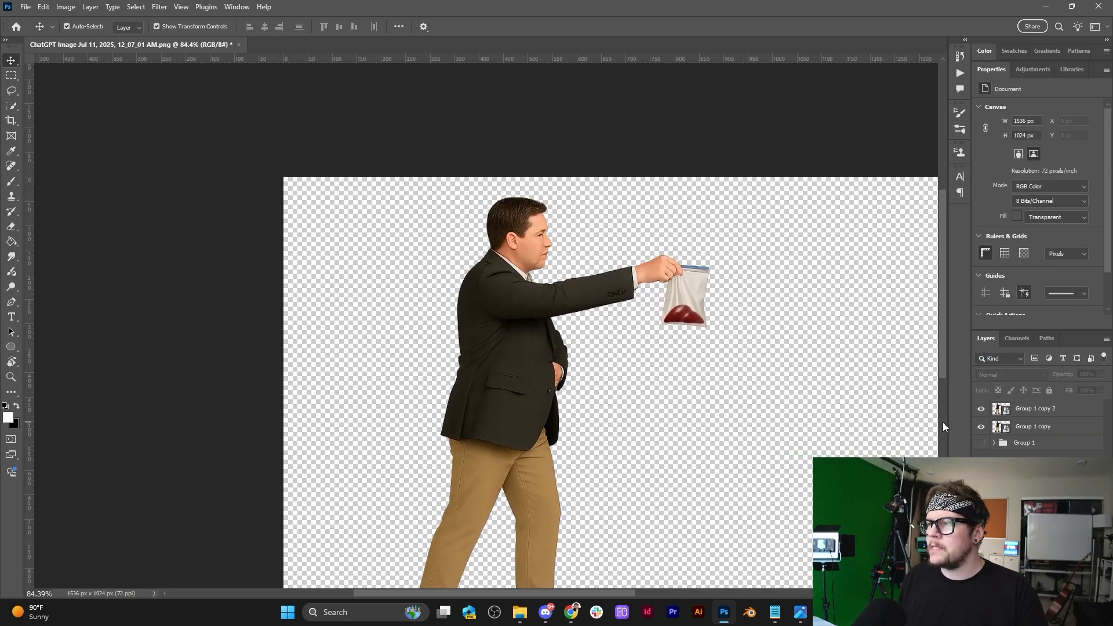
{"action": "left_click", "coordinate": [982, 409]}
{"action": "scroll", "coordinate": [525, 357], "scroll_direction": "up", "scroll_amount": 5, "text": "alt"}
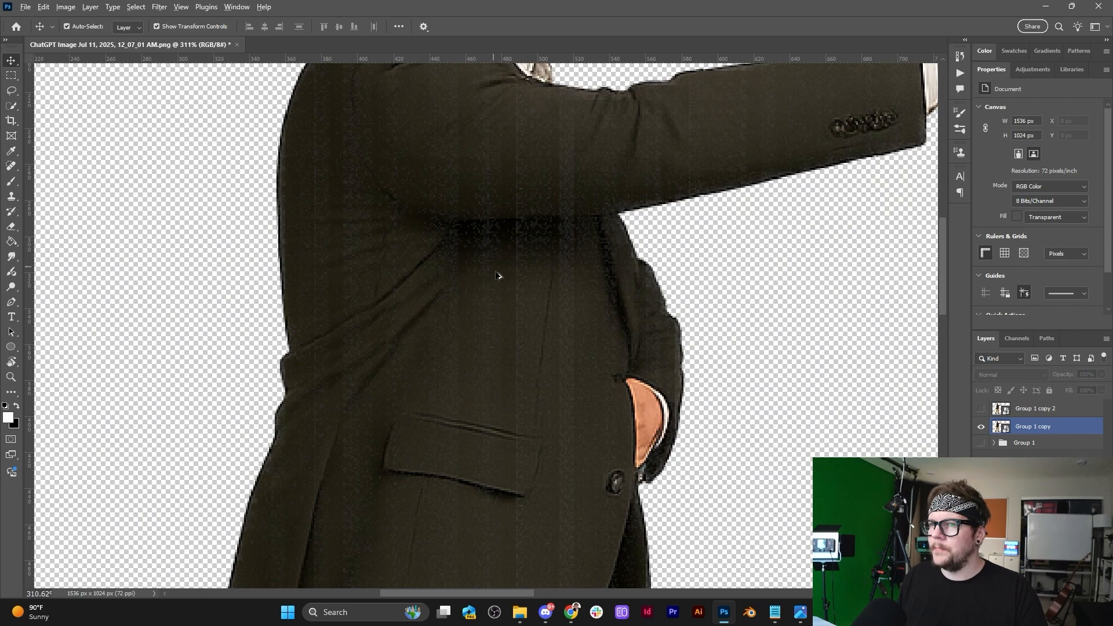
{"action": "scroll", "coordinate": [498, 276], "scroll_direction": "up", "scroll_amount": 2, "text": "alt"}
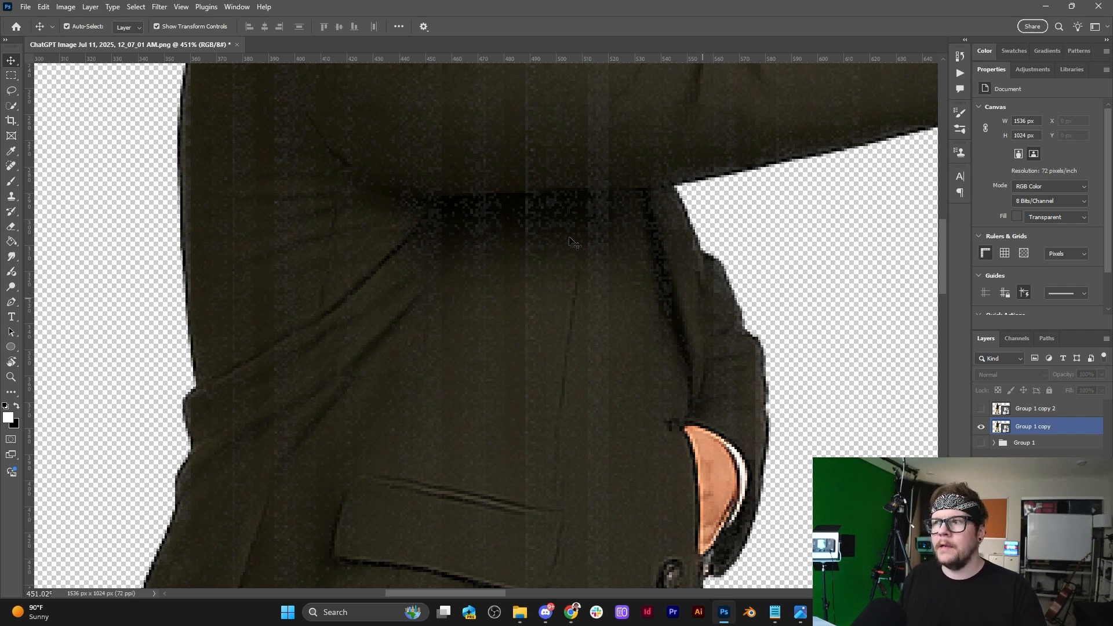
{"action": "left_click_drag", "start_coordinate": [200, 139], "coordinate": [165, 146]}
{"action": "key", "text": "ctrl+0"}
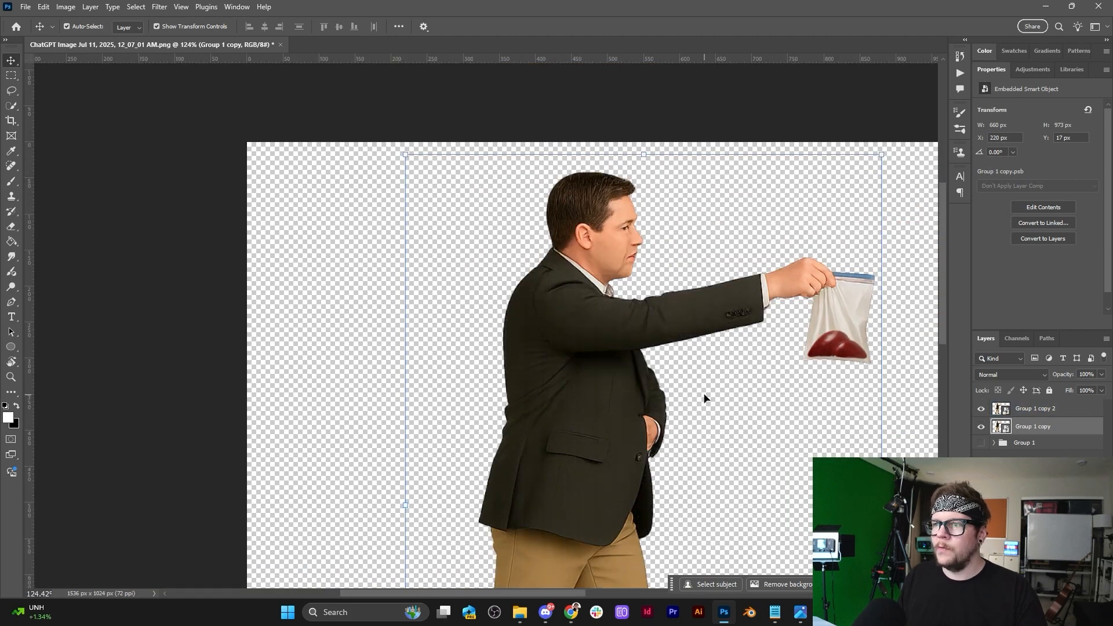
{"action": "scroll", "coordinate": [635, 385], "scroll_direction": "up", "scroll_amount": 8, "text": "alt"}
{"action": "left_click", "coordinate": [981, 411]}
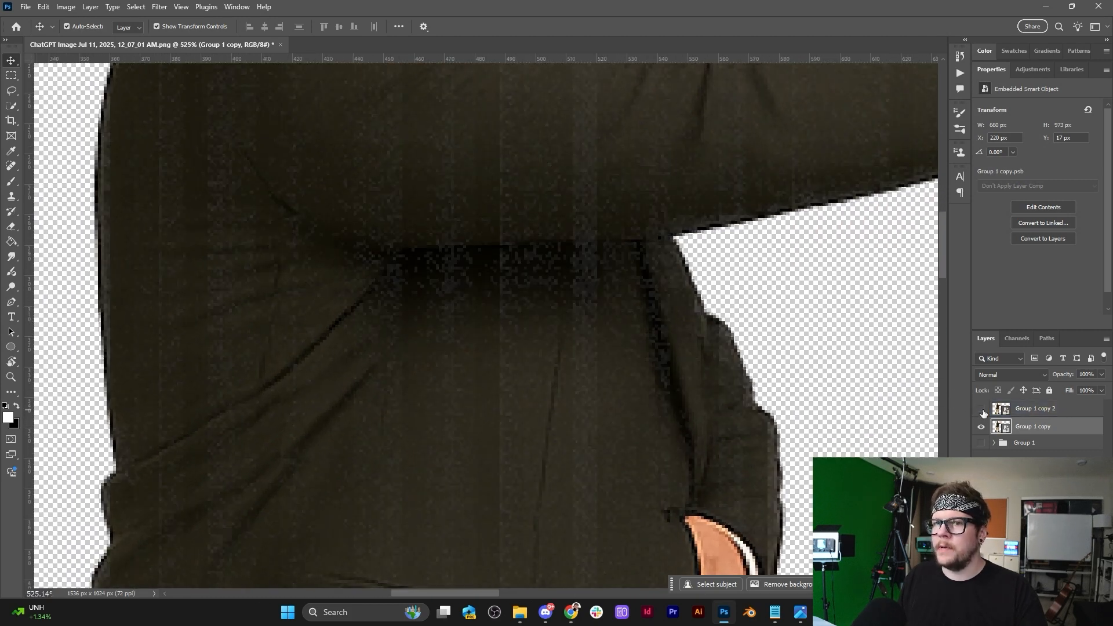
{"action": "left_click", "coordinate": [981, 411]}
{"action": "scroll", "coordinate": [600, 405], "scroll_direction": "down", "scroll_amount": 11, "text": "alt"}
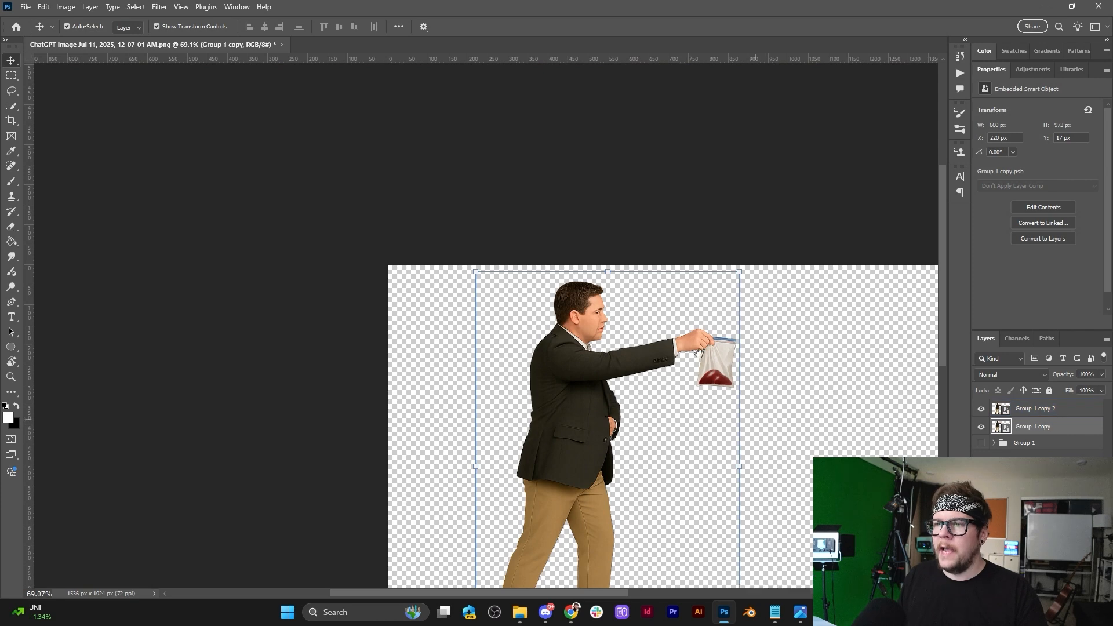
{"action": "left_click_drag", "start_coordinate": [746, 399], "coordinate": [659, 293]}
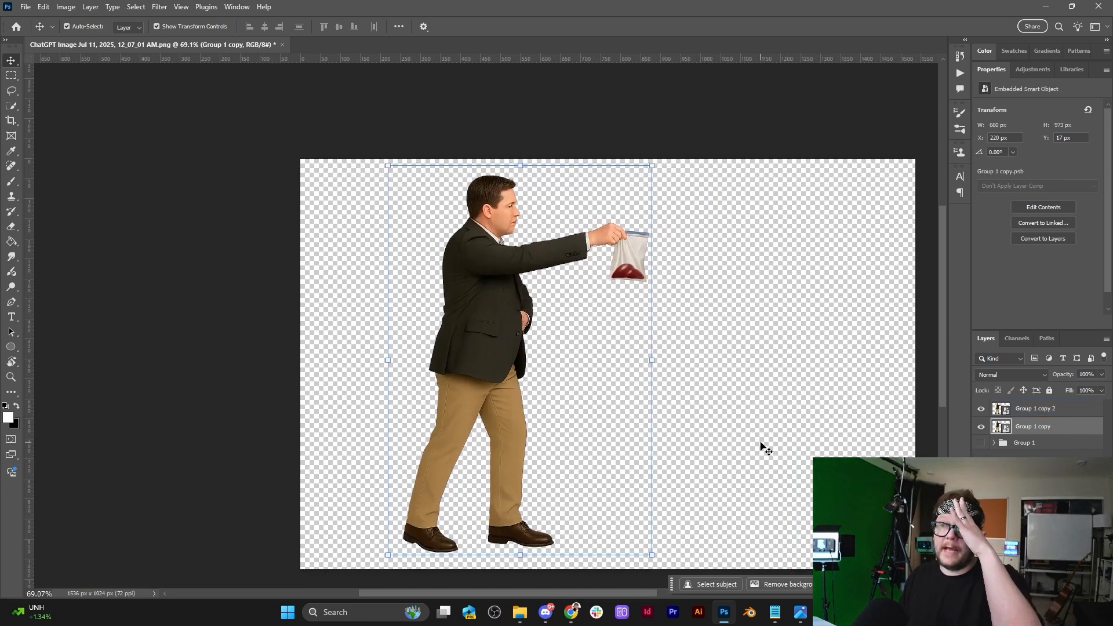
Combine Group 1 copy and Group 1 copy 2 into a single smart object.
{"action": "left_click", "coordinate": [1032, 415], "text": "shift"}
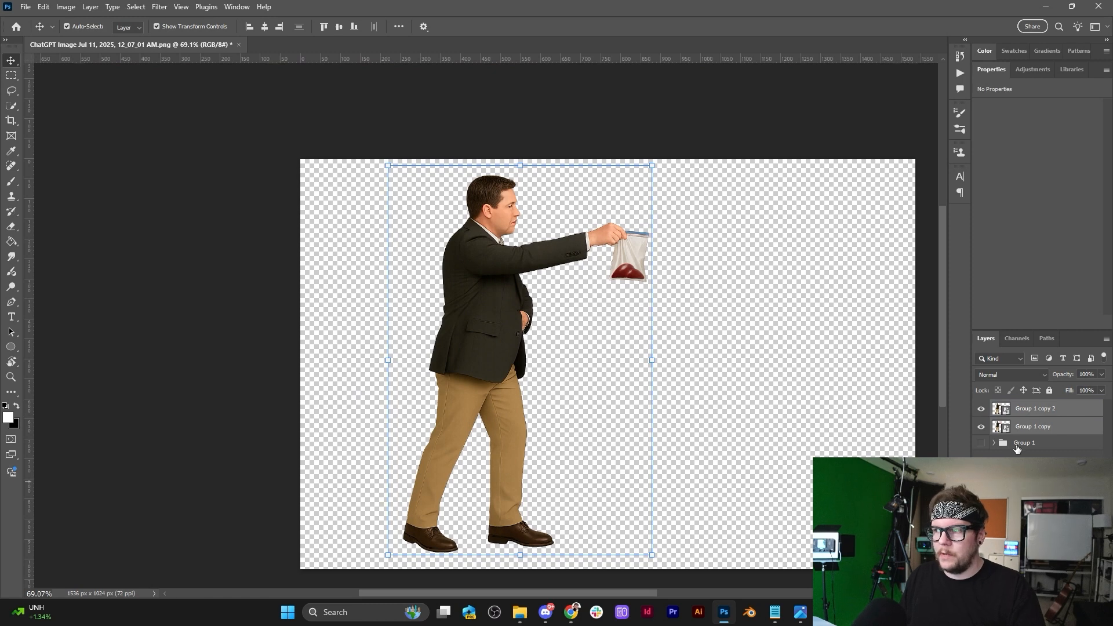
{"action": "right_click", "coordinate": [1025, 414]}
{"action": "left_click", "coordinate": [1071, 321]}
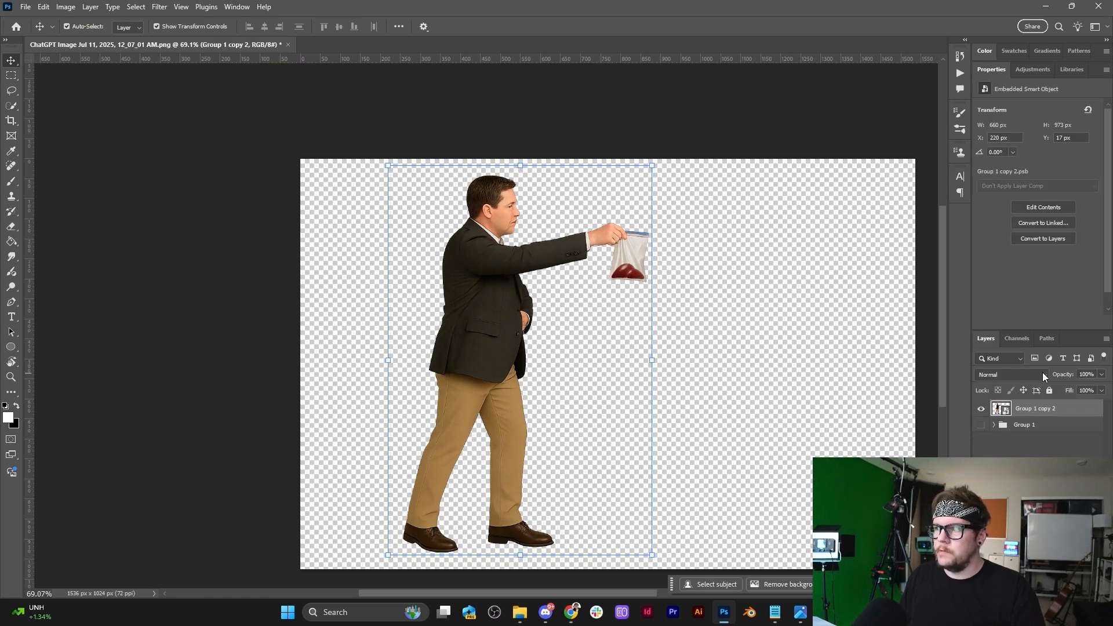
Export the combined smart object as a PNG to the Downloads folder, under a file name starting with "liver gu".
{"action": "right_click", "coordinate": [1026, 410]}
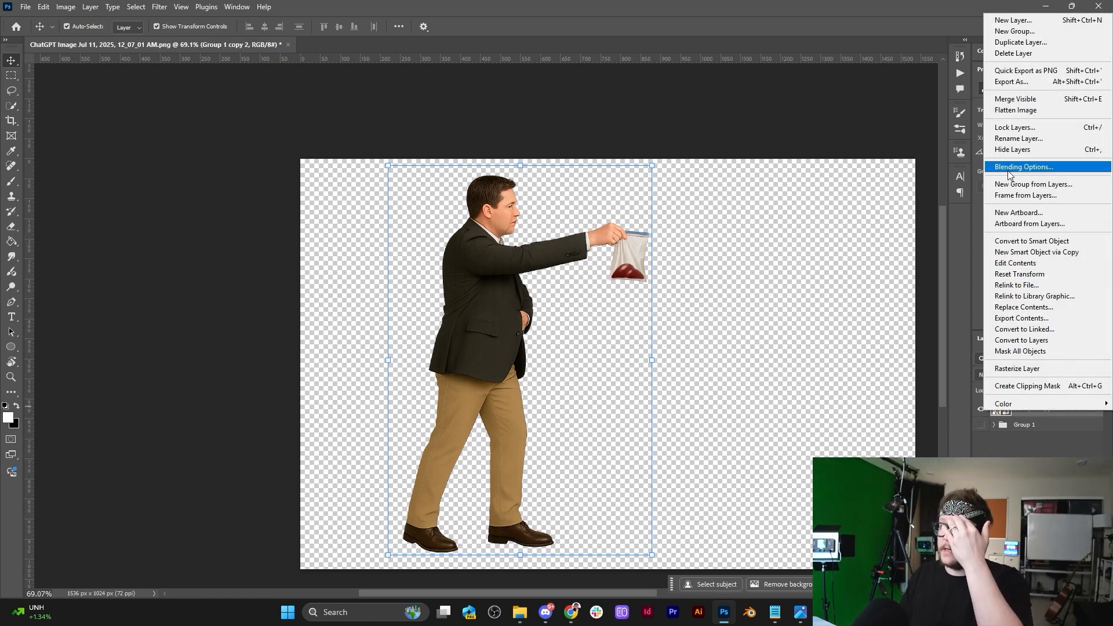
{"action": "left_click", "coordinate": [1042, 82]}
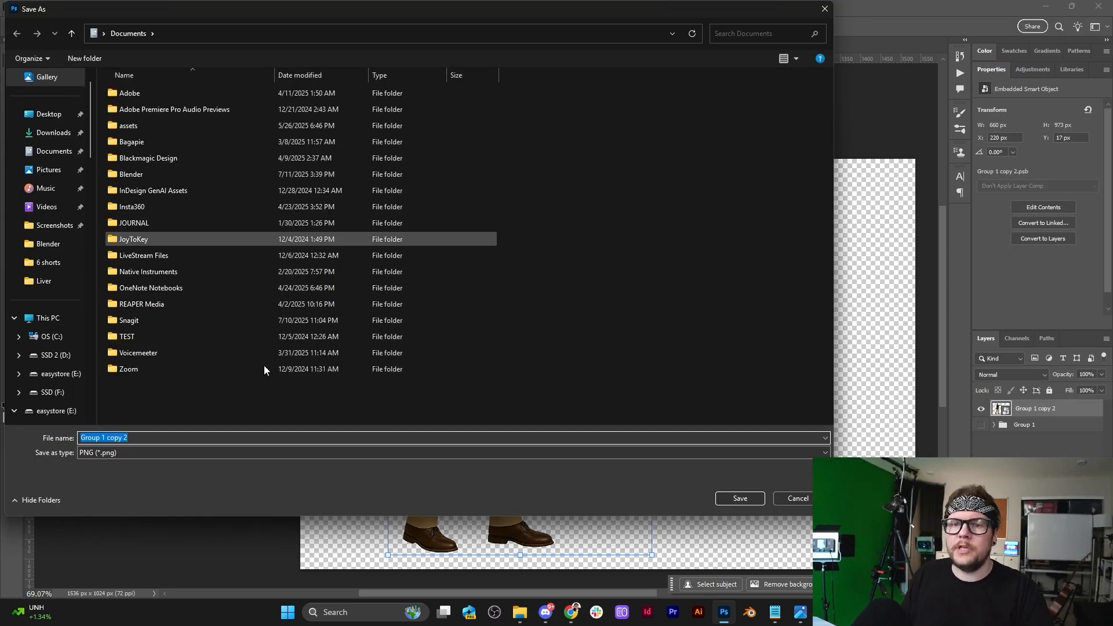
{"action": "left_click", "coordinate": [48, 133]}
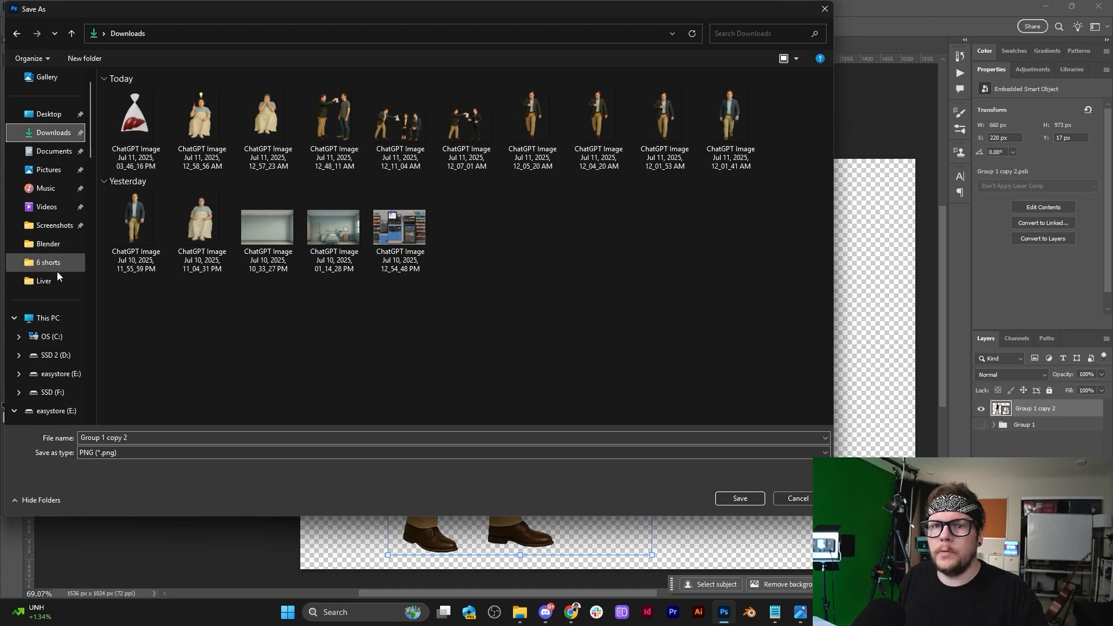
{"action": "left_click", "coordinate": [297, 440]}
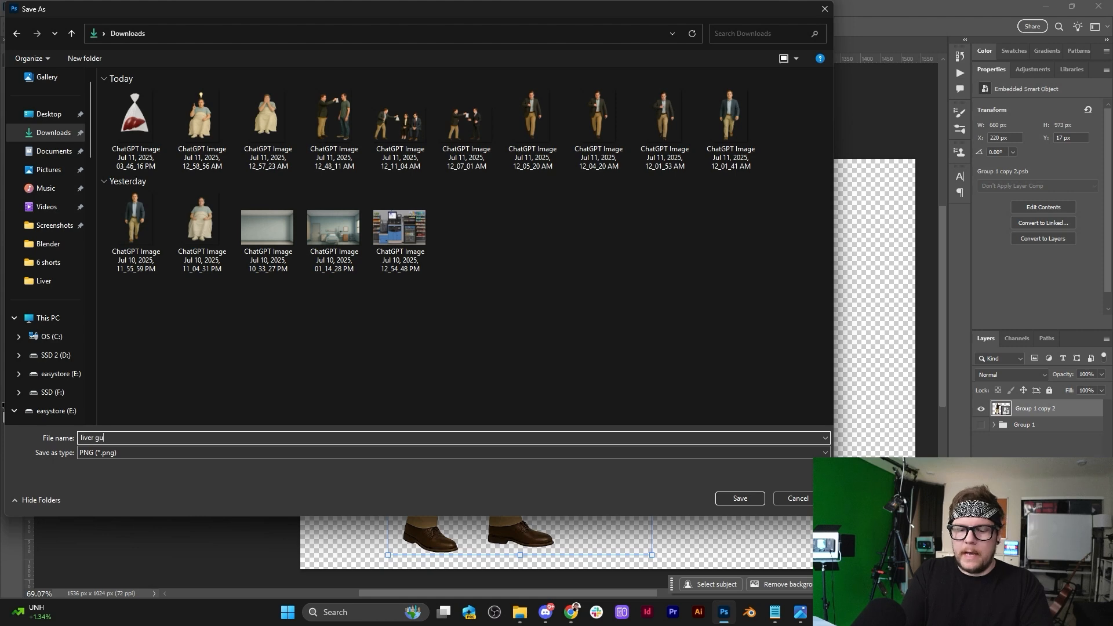
{"action": "key", "text": "Return"}
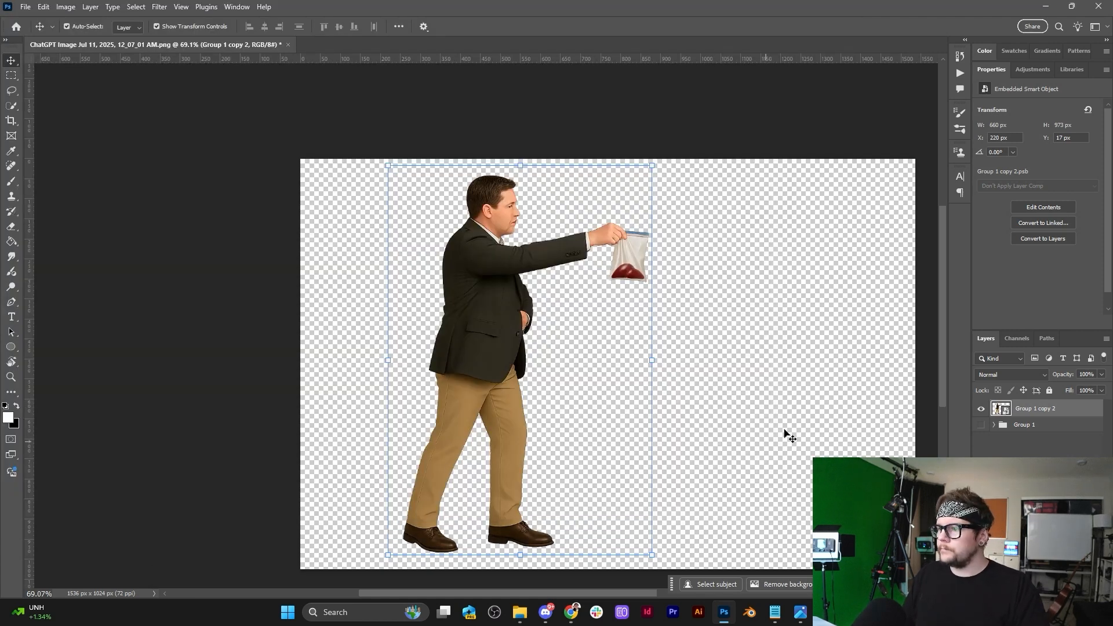
Switch to the office 2 scene in Blender and duplicate the image plane of the man with the red tie.
{"action": "key", "text": "alt+Tab"}
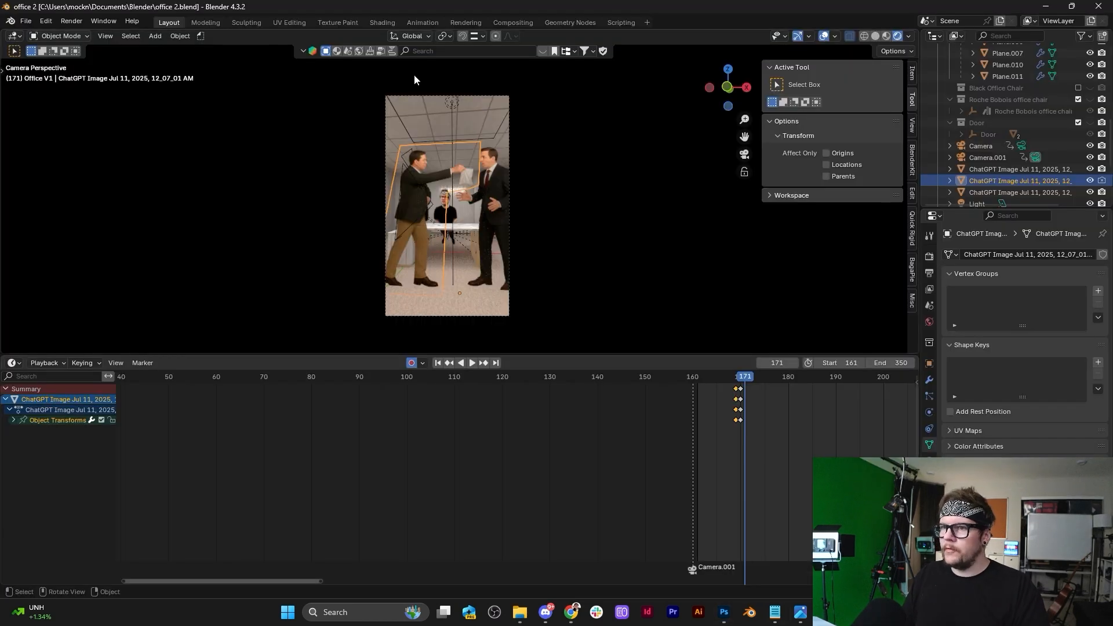
{"action": "scroll", "coordinate": [385, 173], "scroll_direction": "up", "scroll_amount": 6}
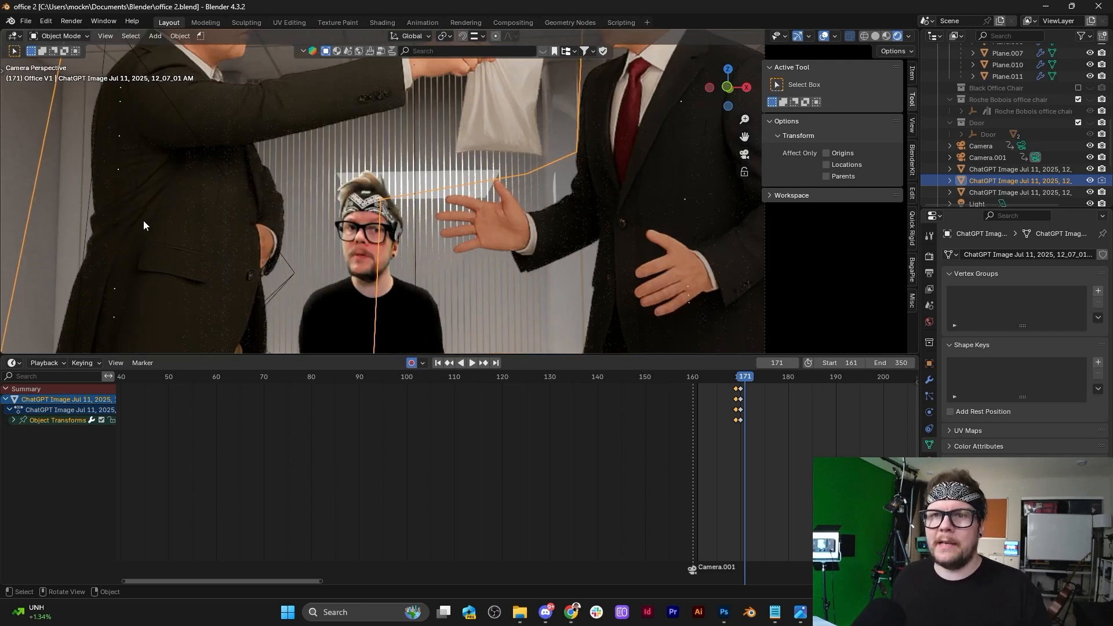
{"action": "scroll", "coordinate": [226, 221], "scroll_direction": "down", "scroll_amount": 2}
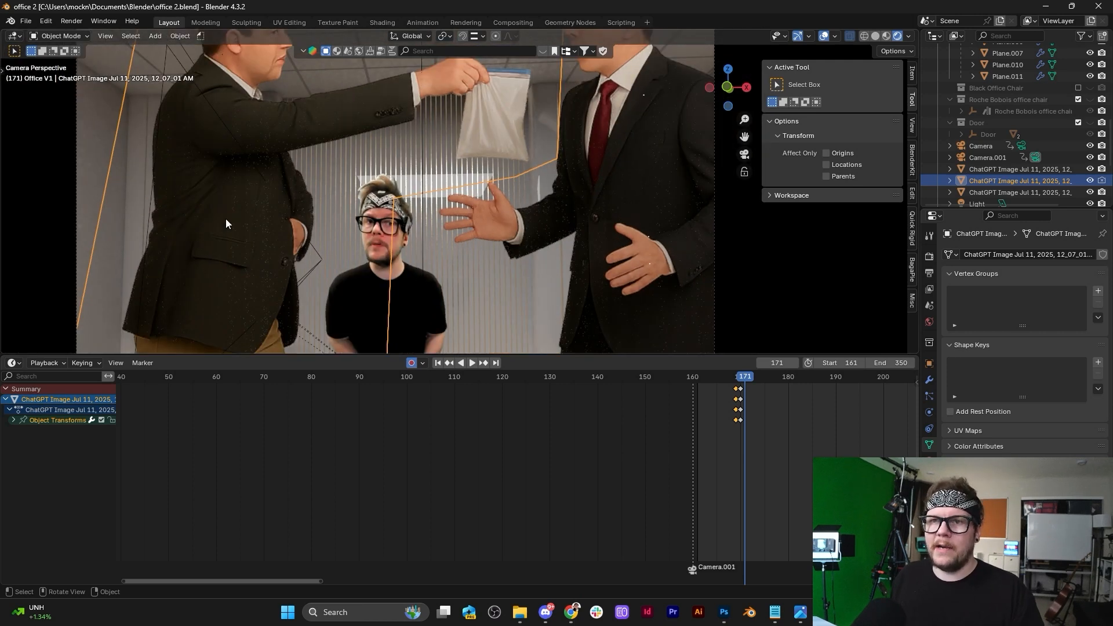
{"action": "scroll", "coordinate": [207, 186], "scroll_direction": "down", "scroll_amount": 1}
{"action": "left_click", "coordinate": [583, 237]}
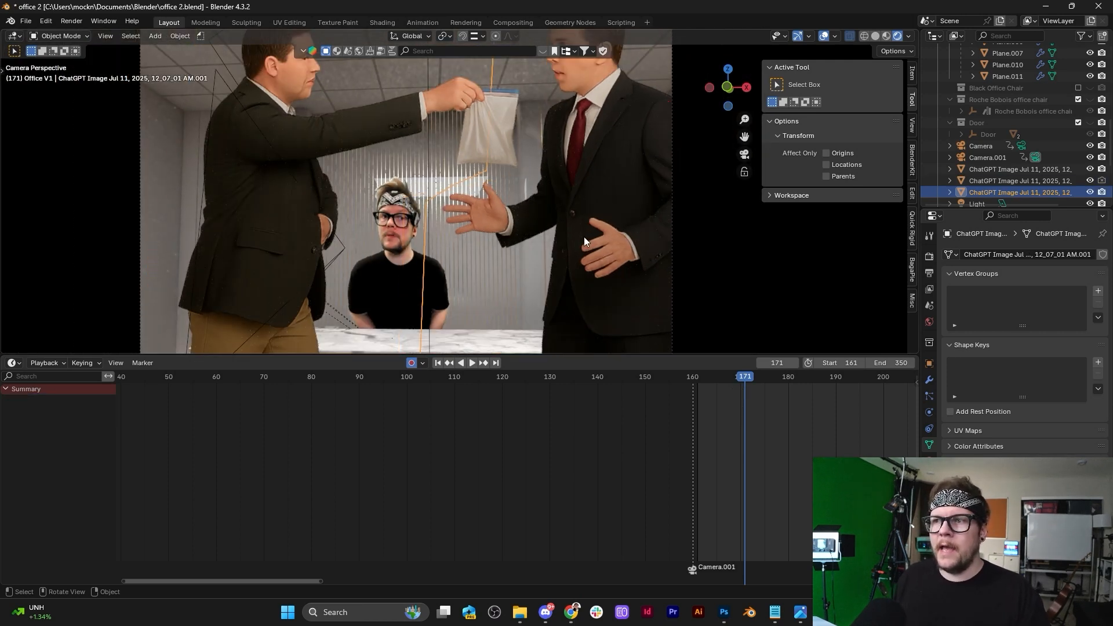
{"action": "scroll", "coordinate": [583, 237], "scroll_direction": "down", "scroll_amount": 2}
{"action": "key", "text": "shift+d"}
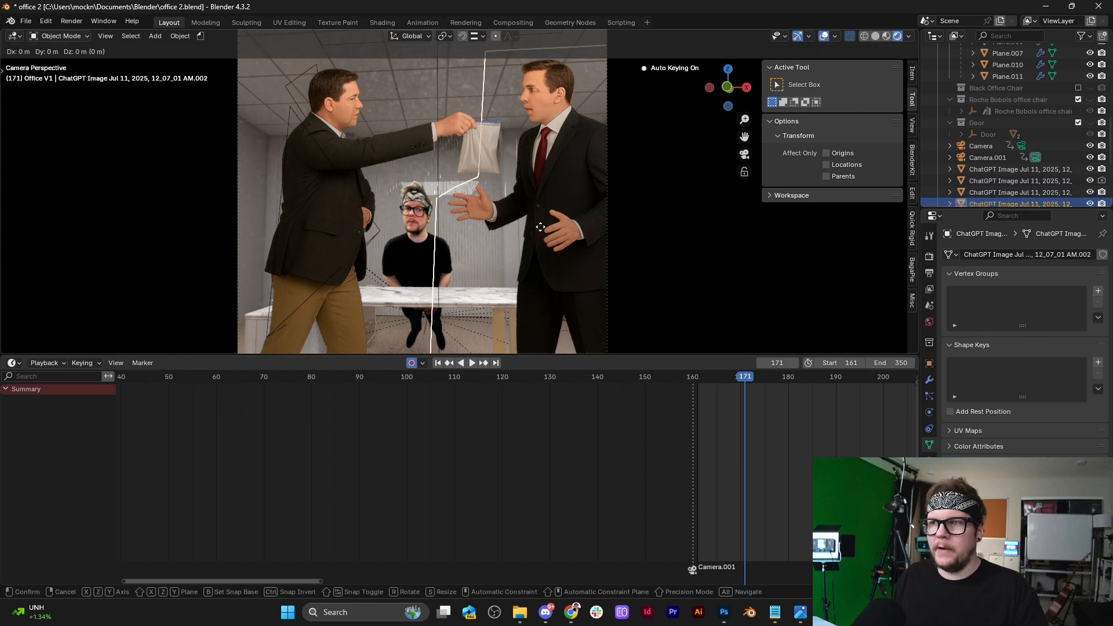
{"action": "left_click", "coordinate": [583, 186]}
{"action": "scroll", "coordinate": [583, 187], "scroll_direction": "up", "scroll_amount": 4}
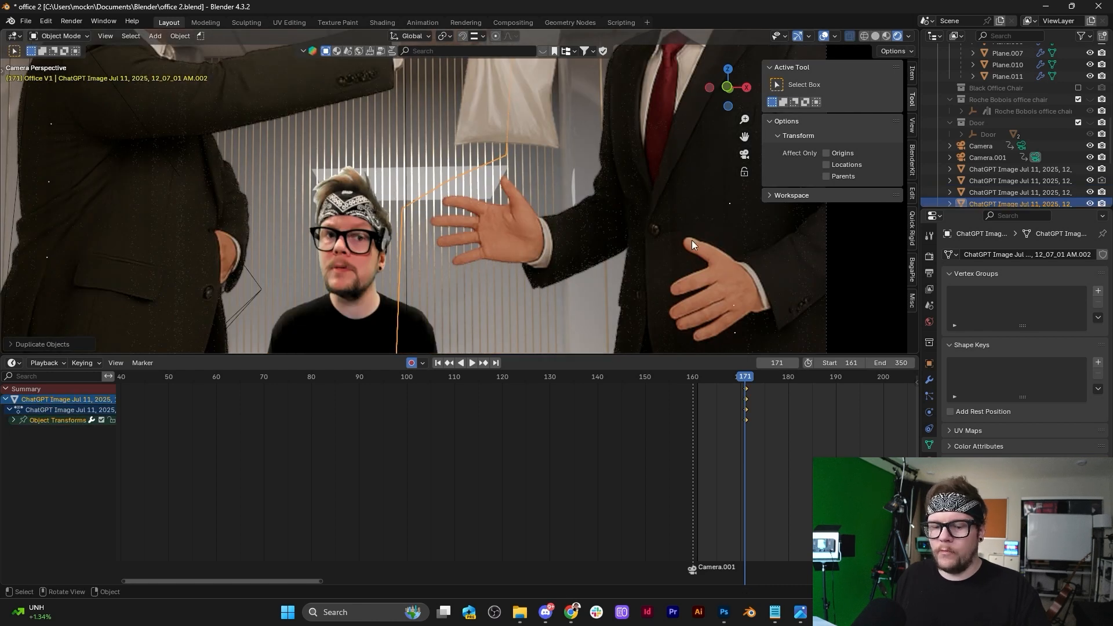
{"action": "key", "text": "g"}
{"action": "key", "text": "x"}
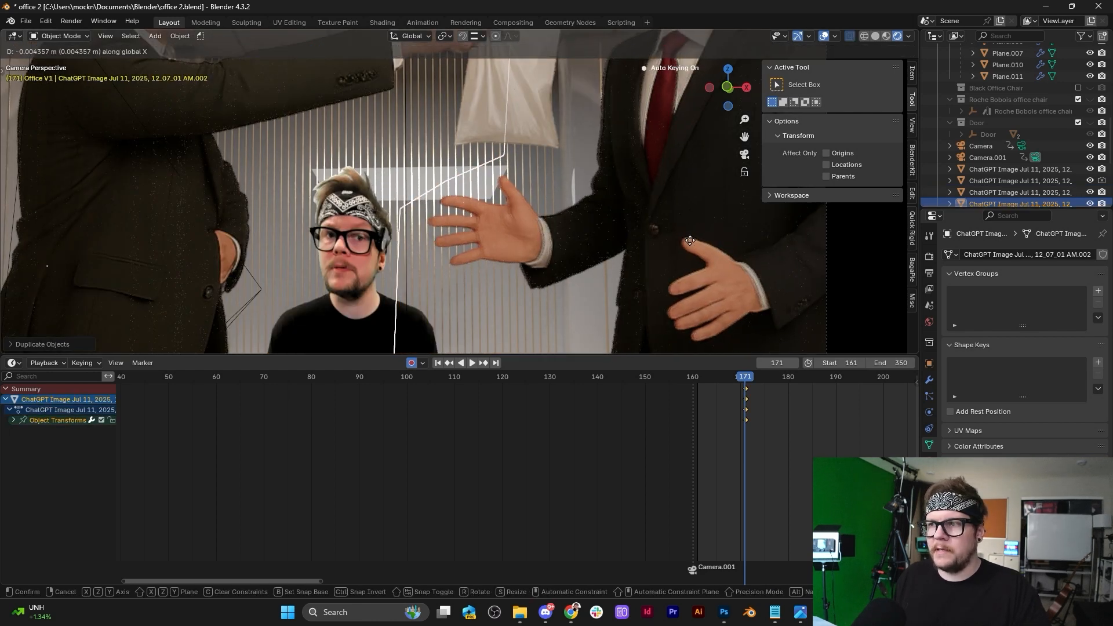
{"action": "right_click", "coordinate": [690, 240]}
{"action": "scroll", "coordinate": [690, 240], "scroll_direction": "down", "scroll_amount": 4}
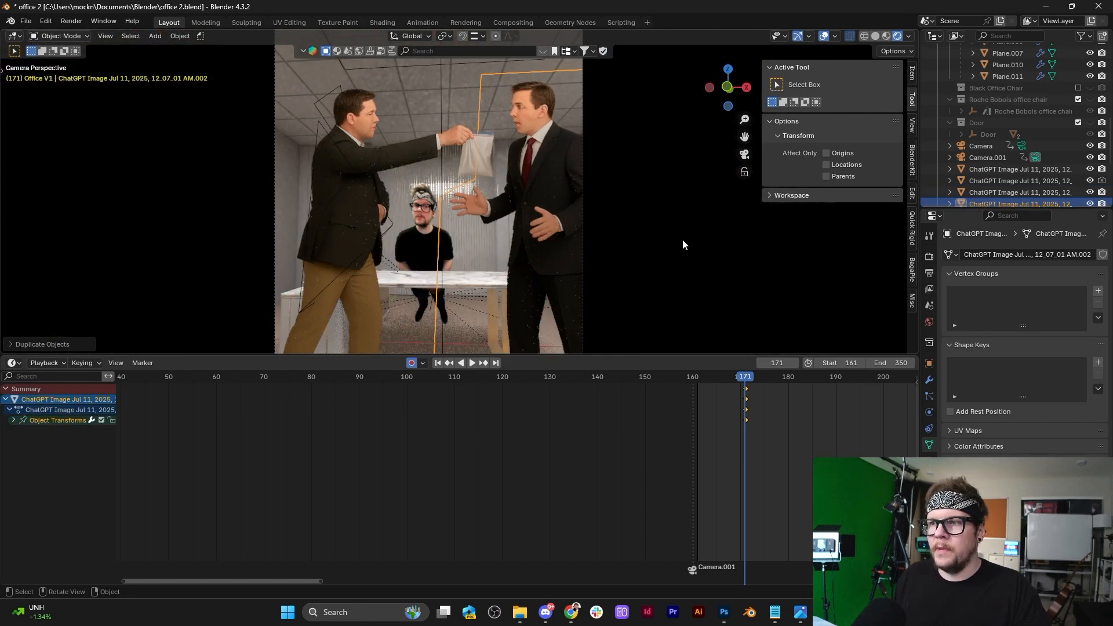
Delete the duplicated image plane, then hide the existing left man's image plane in the viewport at frame 170.
{"action": "key", "text": "x"}
{"action": "left_click", "coordinate": [617, 240]}
{"action": "left_click", "coordinate": [354, 216]}
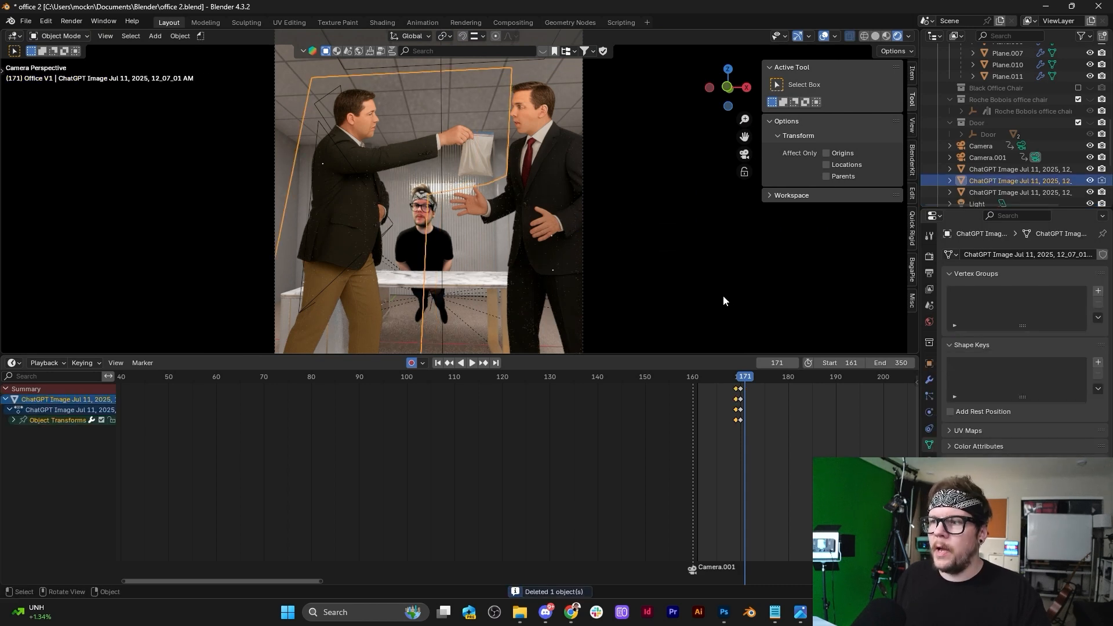
{"action": "scroll", "coordinate": [631, 290], "scroll_direction": "down", "scroll_amount": 4}
{"action": "left_click", "coordinate": [930, 460]}
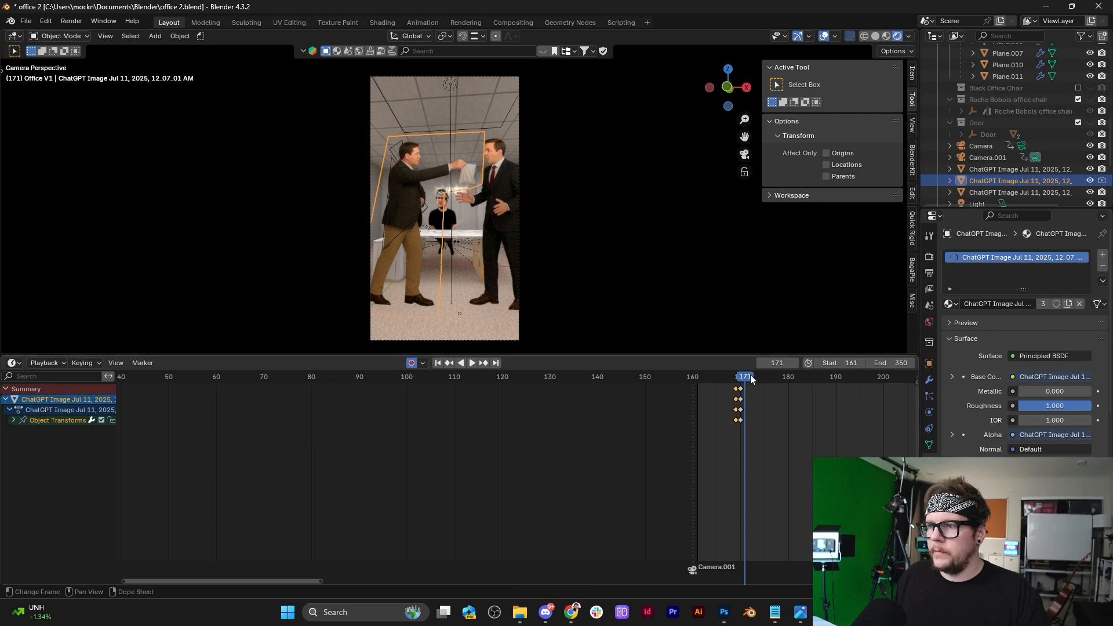
{"action": "left_click_drag", "start_coordinate": [746, 378], "coordinate": [741, 378]}
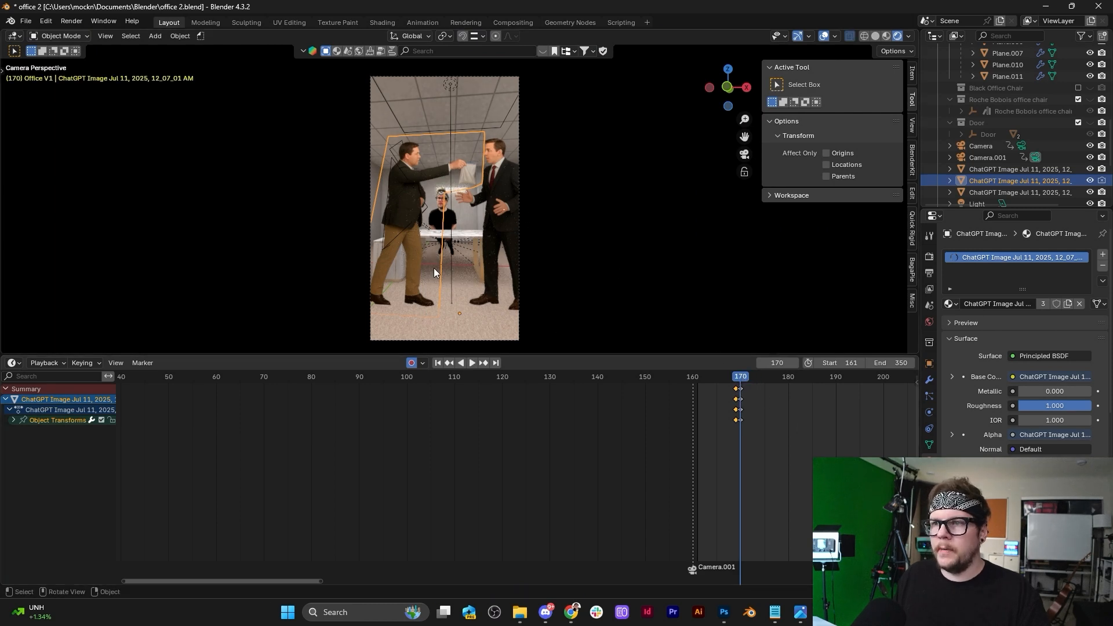
{"action": "left_click", "coordinate": [1090, 180]}
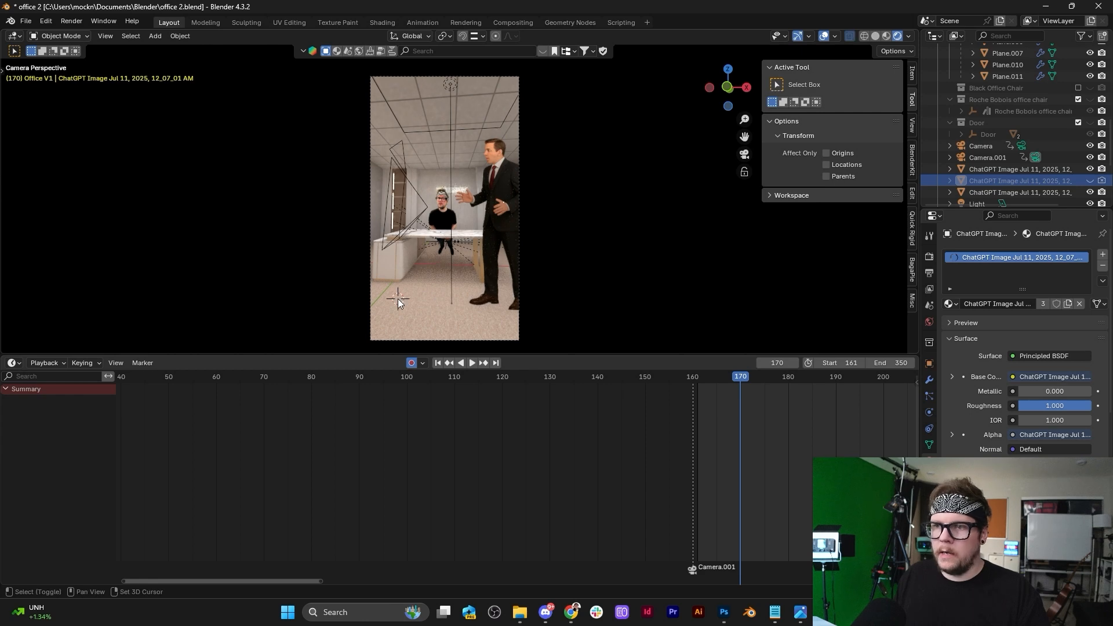
Import liver guy 1.png from the Downloads folder as an image mesh plane.
{"action": "key", "text": "shift+a"}
{"action": "left_click", "coordinate": [471, 322]}
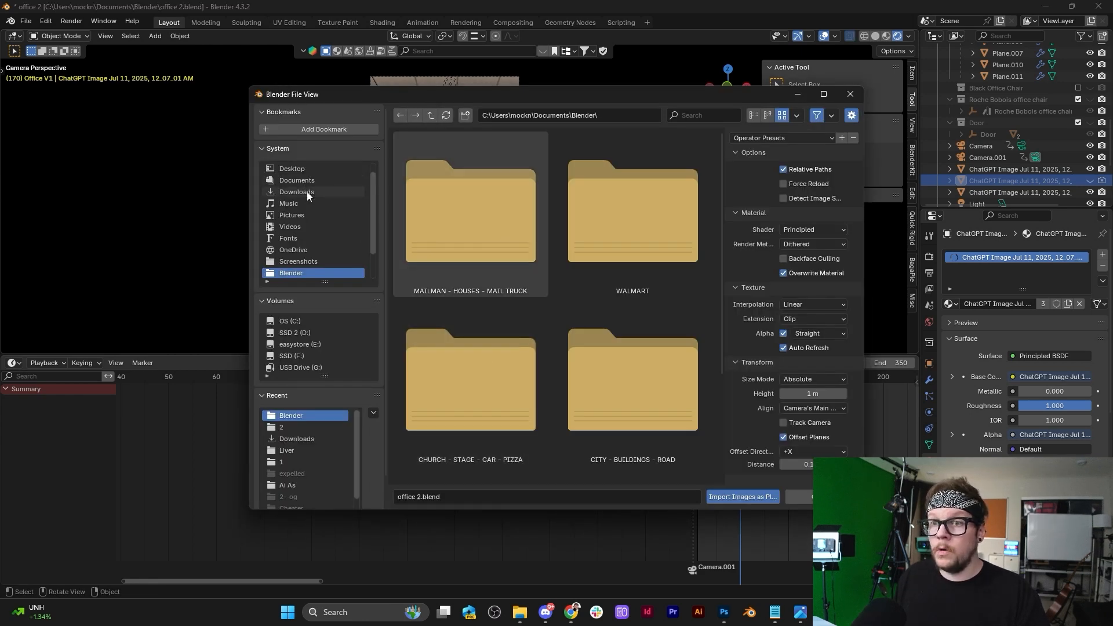
{"action": "left_click", "coordinate": [297, 192]}
{"action": "double_click", "coordinate": [485, 189]}
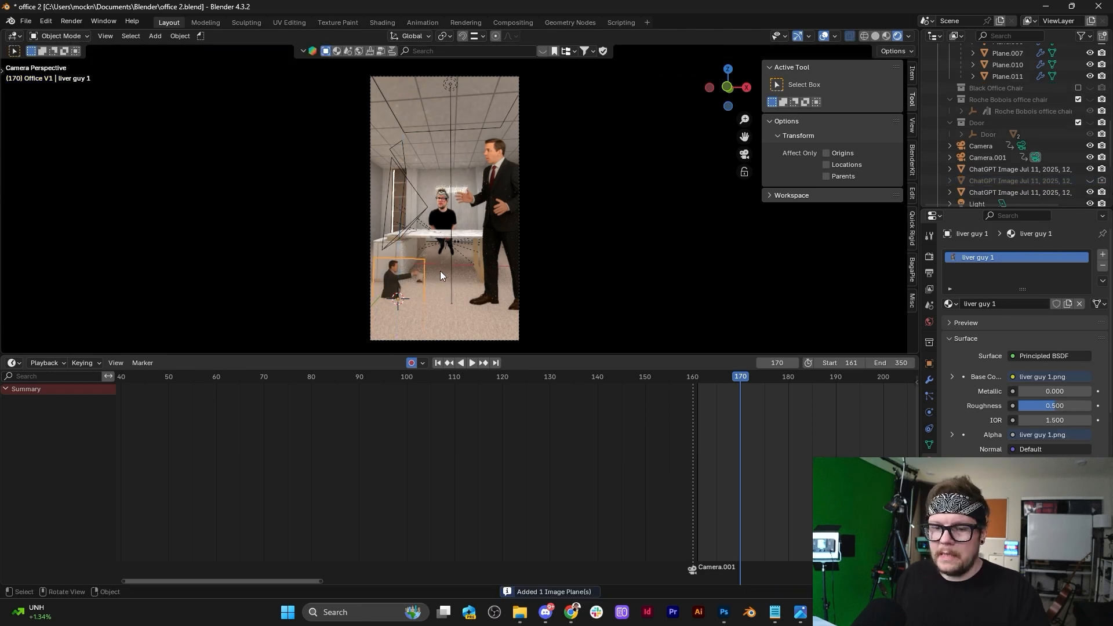
Turn off Correct Face Attributes and raise the liver guy 1 plane's geometry about 0.46 m along Z so its feet meet the origin.
{"action": "key", "text": "Tab"}
{"action": "key", "text": "g"}
{"action": "key", "text": "z"}
{"action": "right_click", "coordinate": [445, 234]}
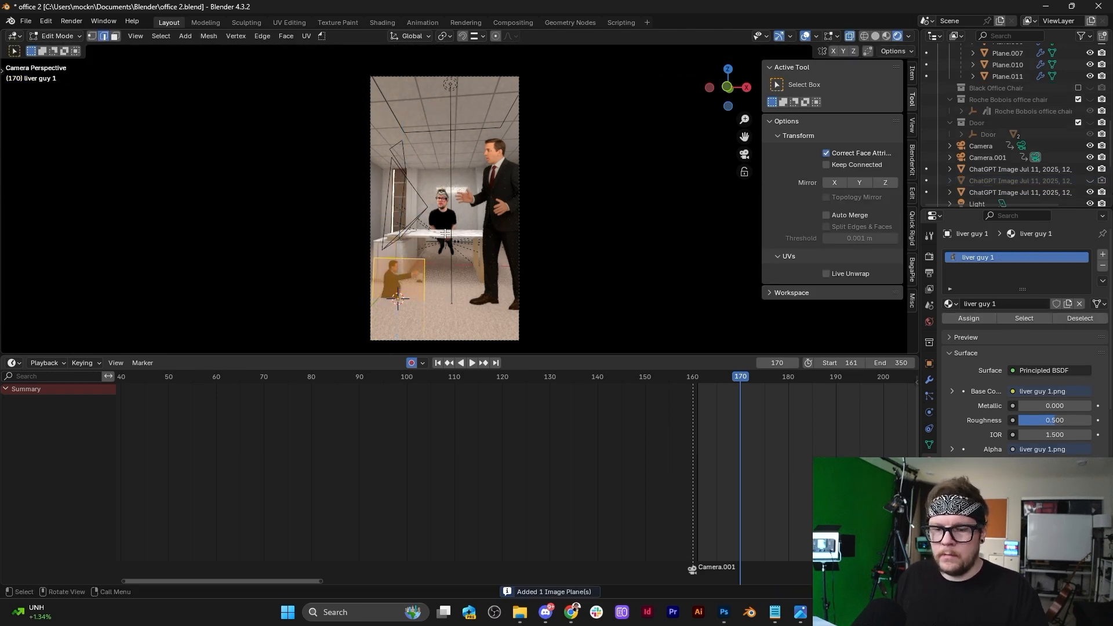
{"action": "key", "text": "q"}
{"action": "left_click", "coordinate": [445, 234]}
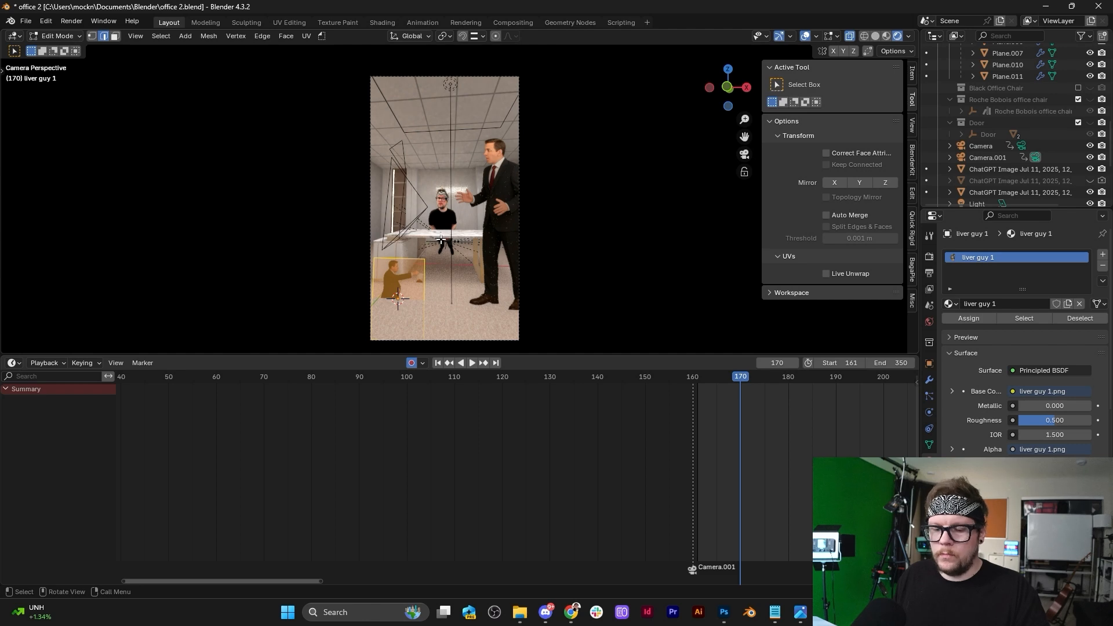
{"action": "key", "text": "g"}
{"action": "key", "text": "z"}
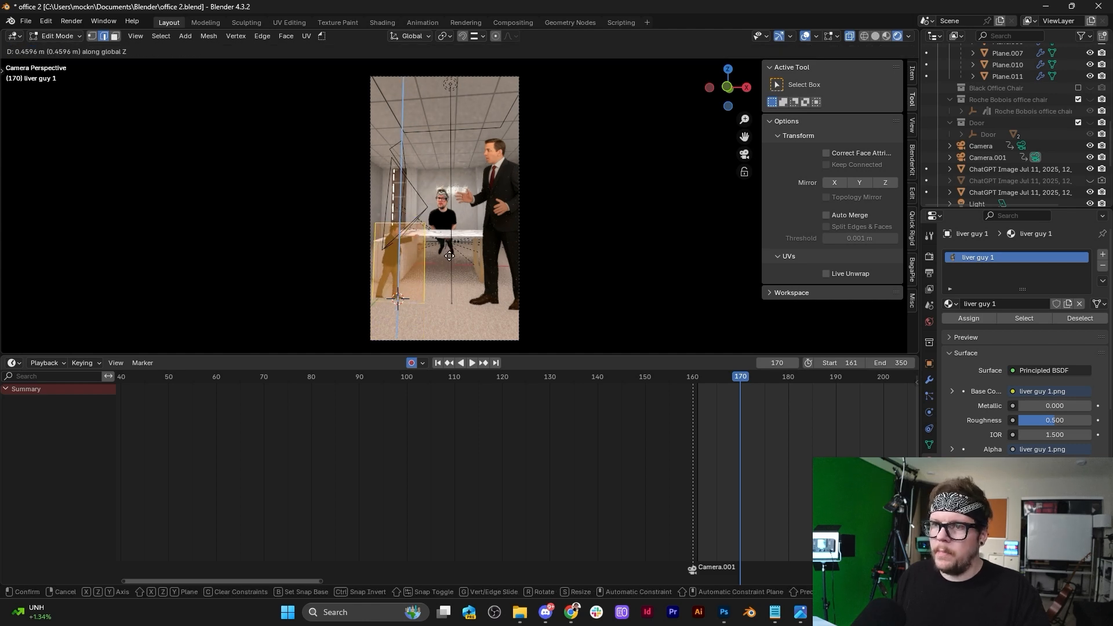
{"action": "left_click", "coordinate": [450, 255]}
{"action": "key", "text": "Tab"}
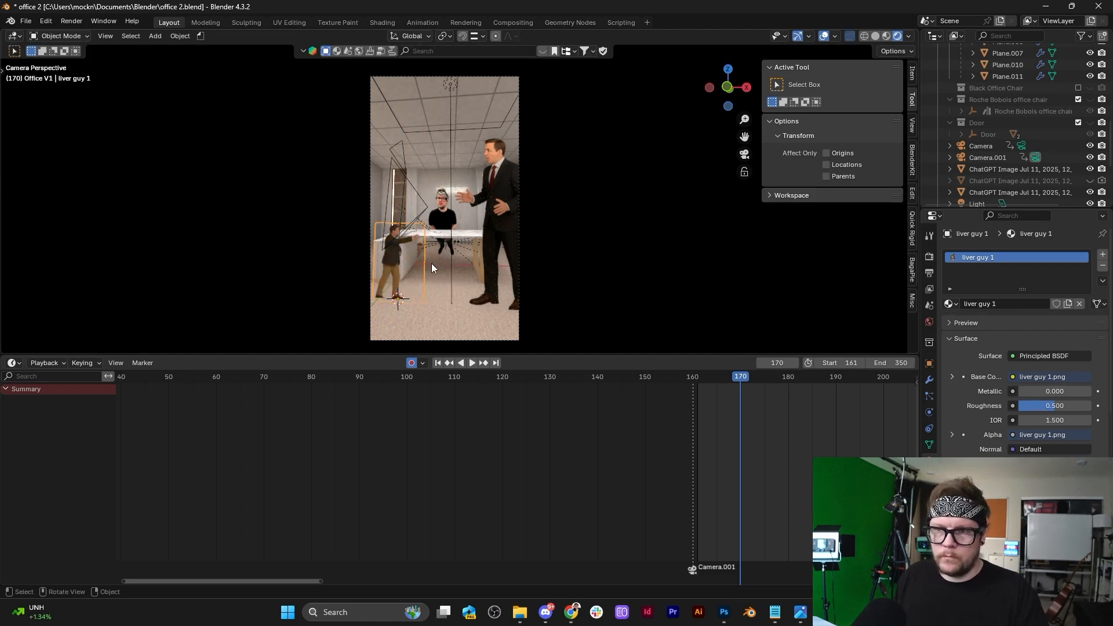
Scale the liver guy 1 plane to about 2.15 and move it along X to face the right man.
{"action": "key", "text": "s"}
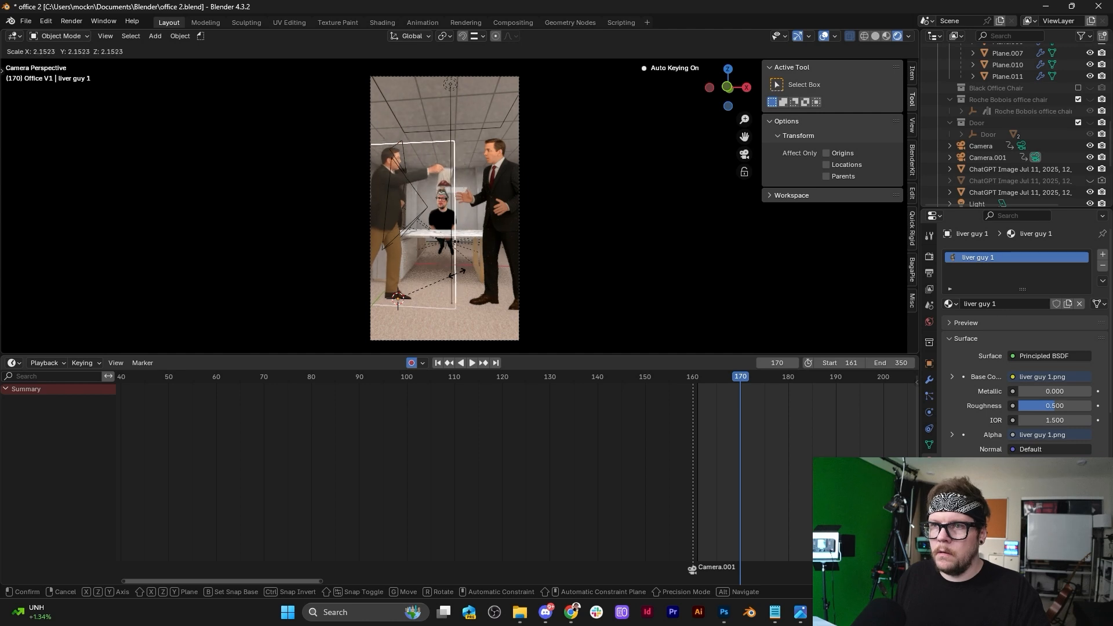
{"action": "left_click", "coordinate": [458, 278]}
{"action": "key", "text": "g"}
{"action": "key", "text": "x"}
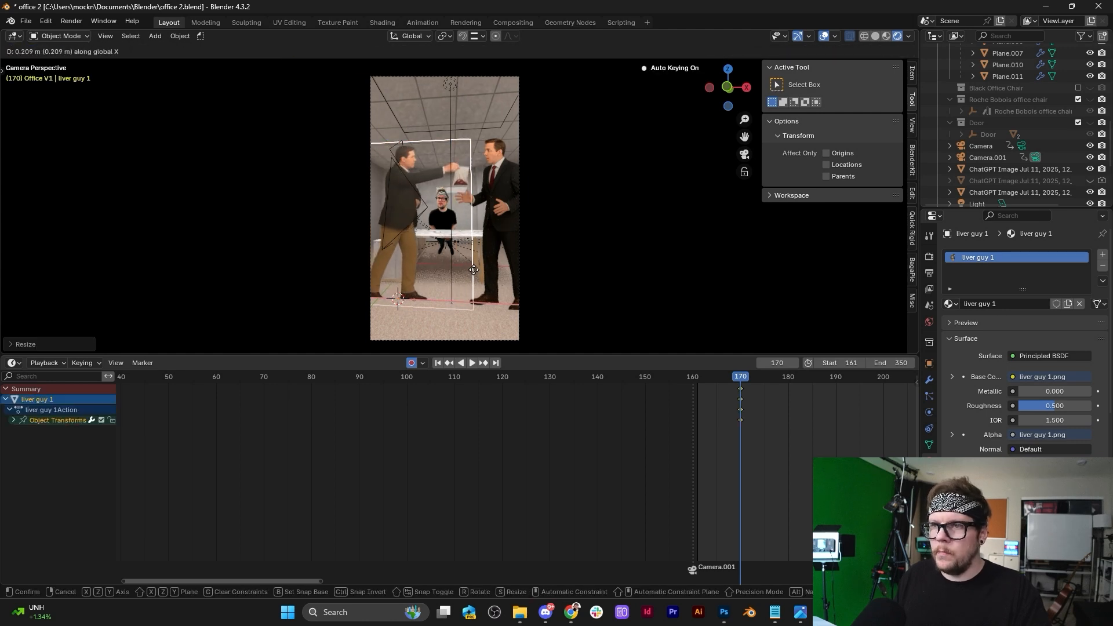
{"action": "left_click", "coordinate": [477, 270]}
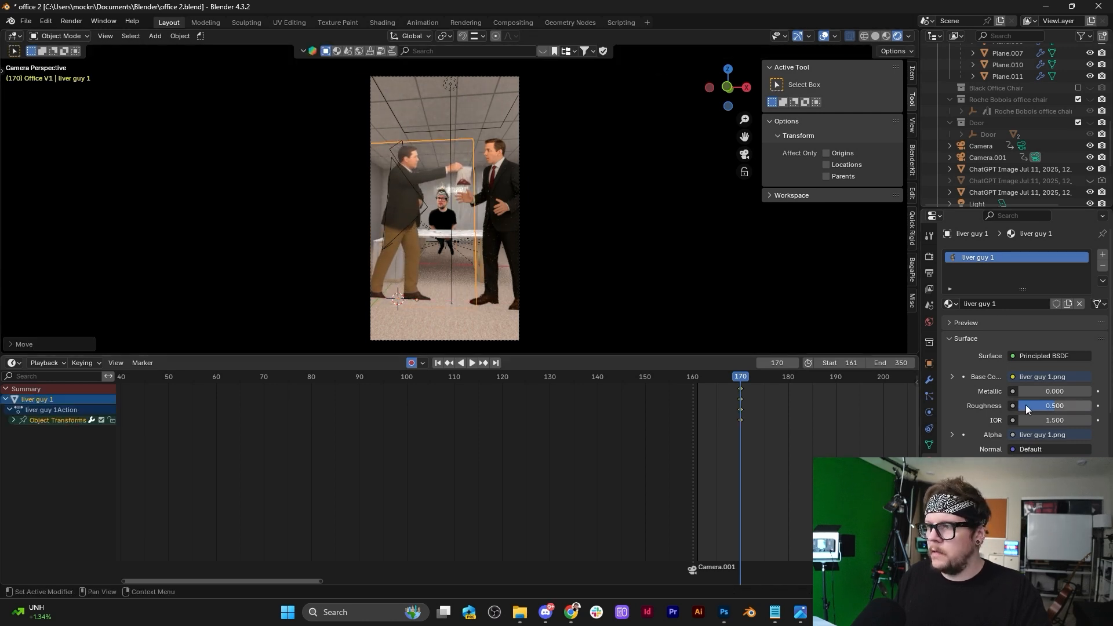
Set the liver guy 1 material's roughness to 1 and IOR to 1, and check the plane up close.
{"action": "left_click_drag", "start_coordinate": [1025, 404], "coordinate": [1090, 405]}
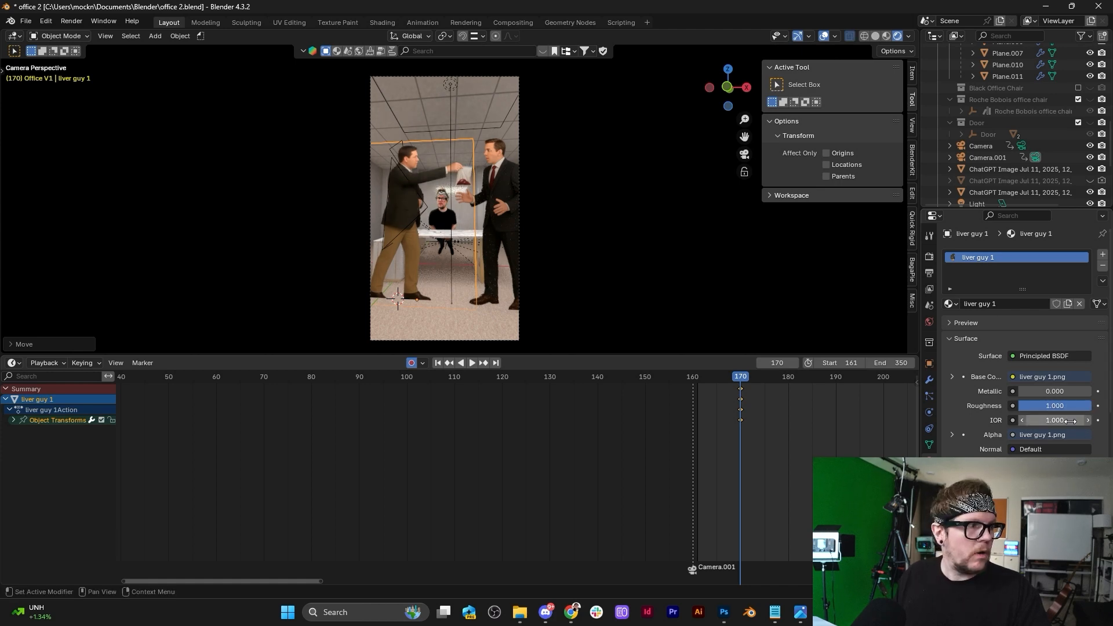
{"action": "scroll", "coordinate": [401, 202], "scroll_direction": "up", "scroll_amount": 5}
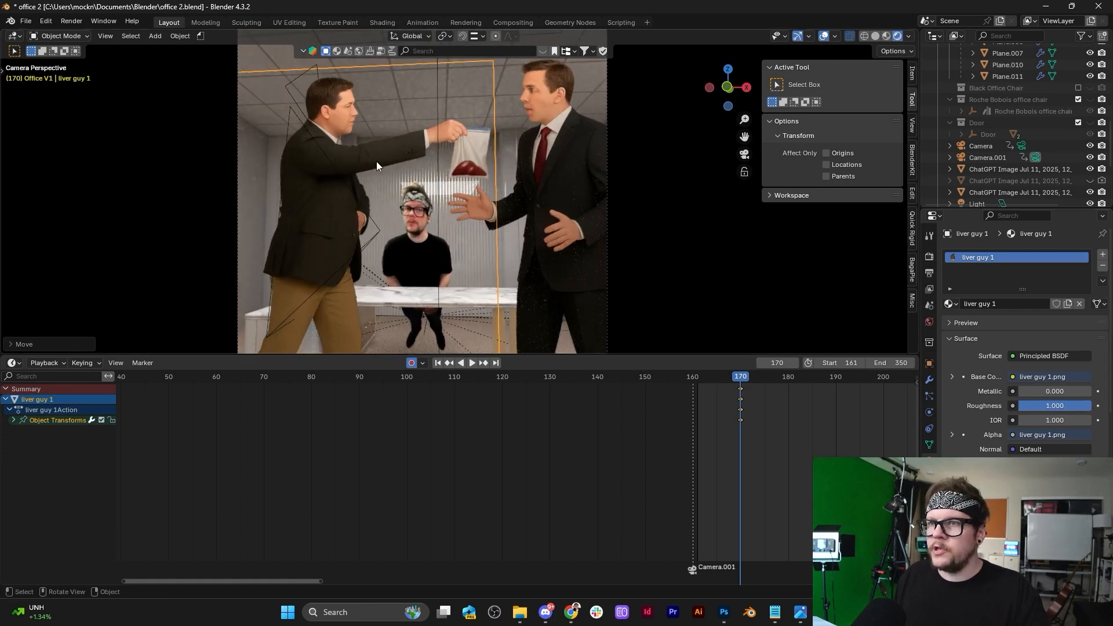
{"action": "scroll", "coordinate": [377, 167], "scroll_direction": "up", "scroll_amount": 3}
{"action": "scroll", "coordinate": [235, 110], "scroll_direction": "down", "scroll_amount": 1}
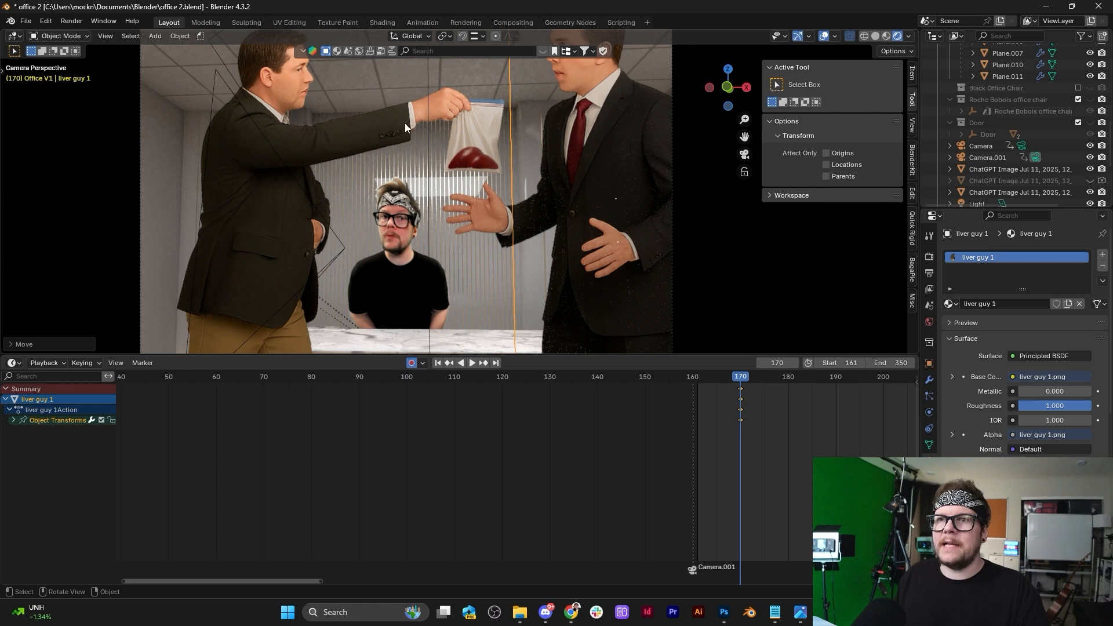
Insert a keyframe for the liver guy 1 plane at frame 170 and step back to frame 169.
{"action": "left_click", "coordinate": [624, 165]}
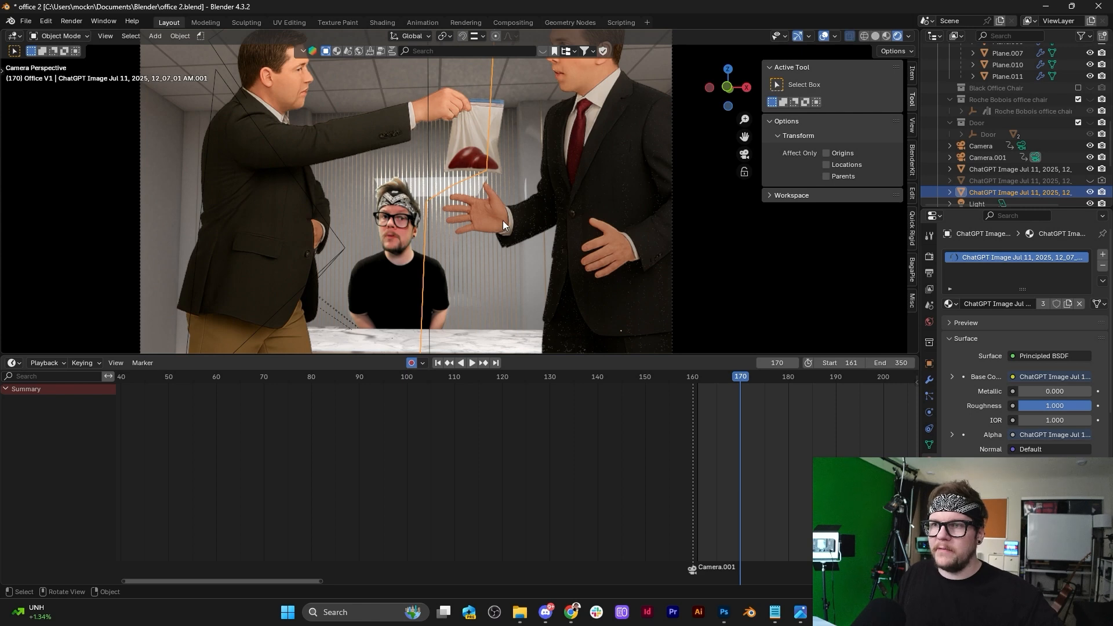
{"action": "left_click", "coordinate": [456, 109]}
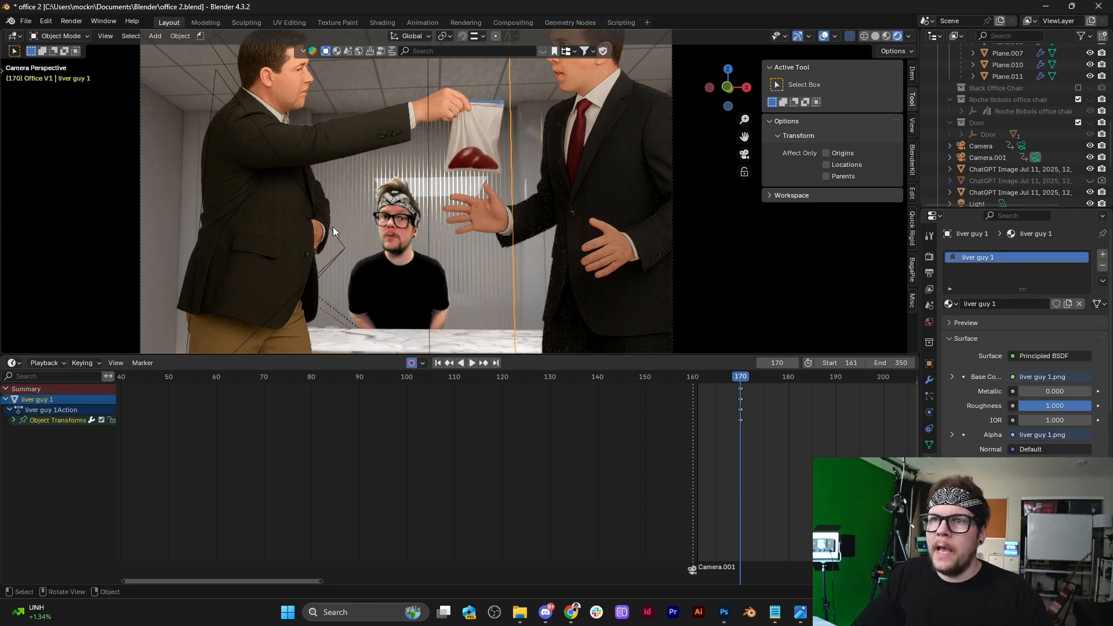
{"action": "scroll", "coordinate": [411, 161], "scroll_direction": "down", "scroll_amount": 6}
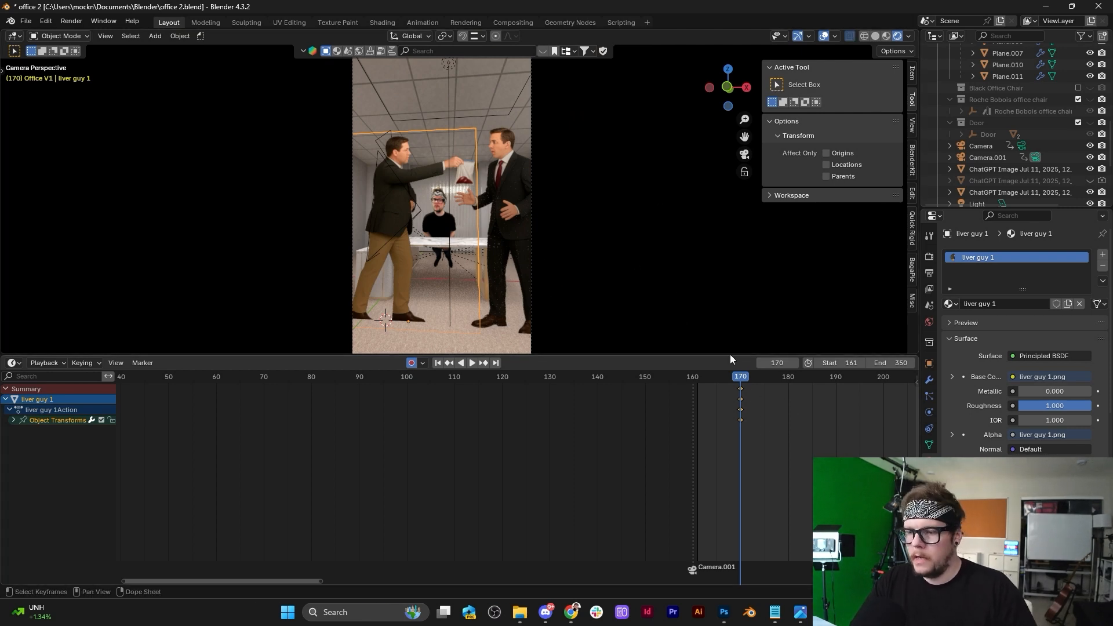
{"action": "key", "text": "i"}
{"action": "key", "text": "Left"}
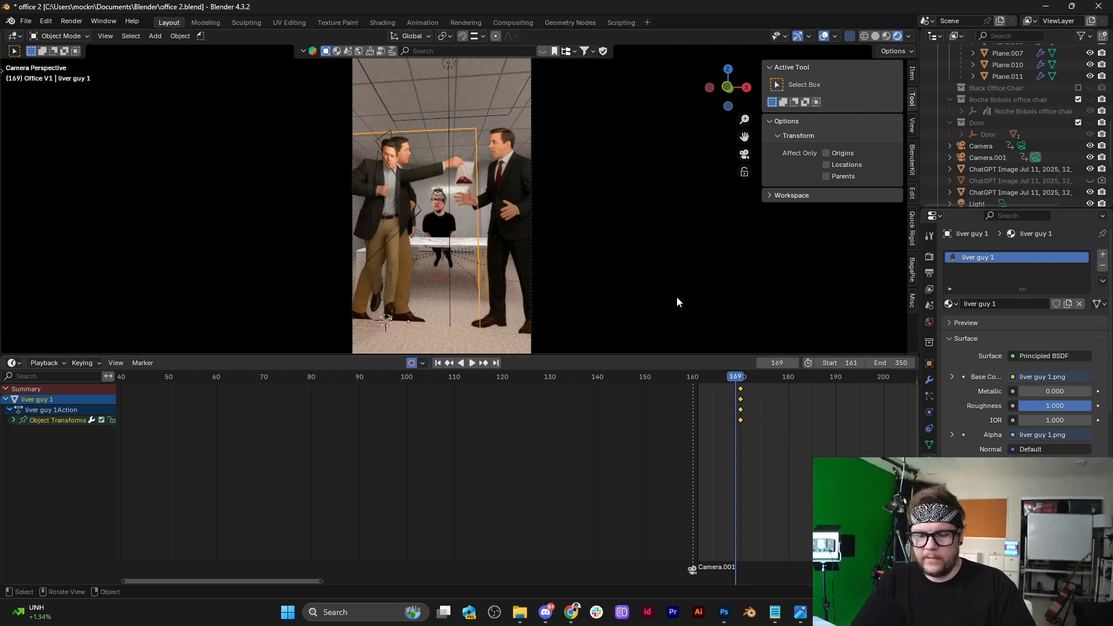
{"action": "key", "text": "g"}
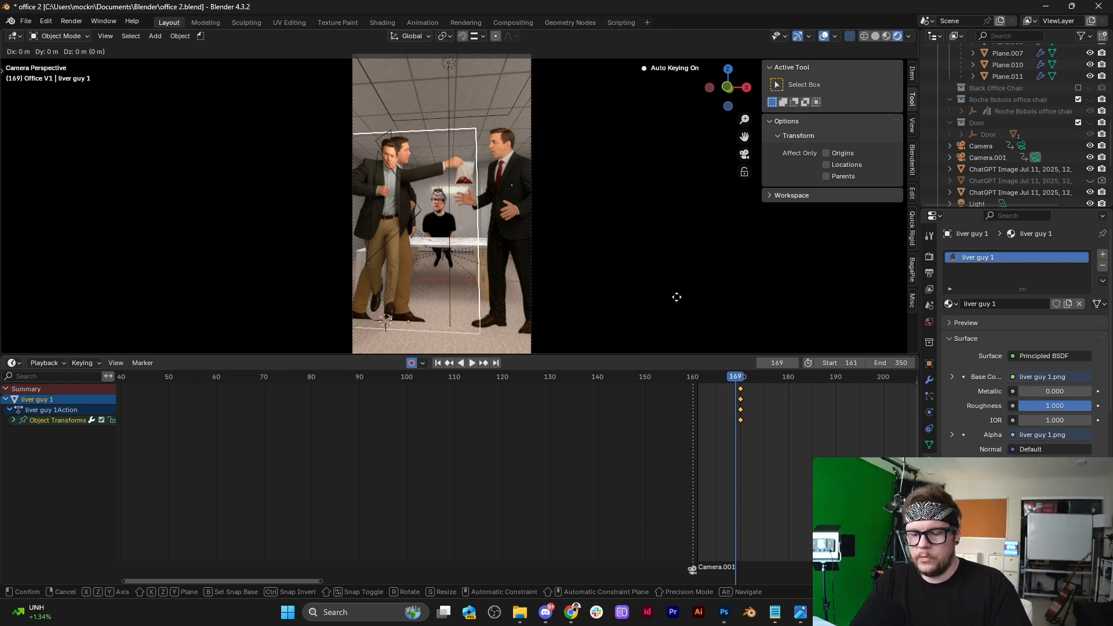
{"action": "type", "text": "10"}
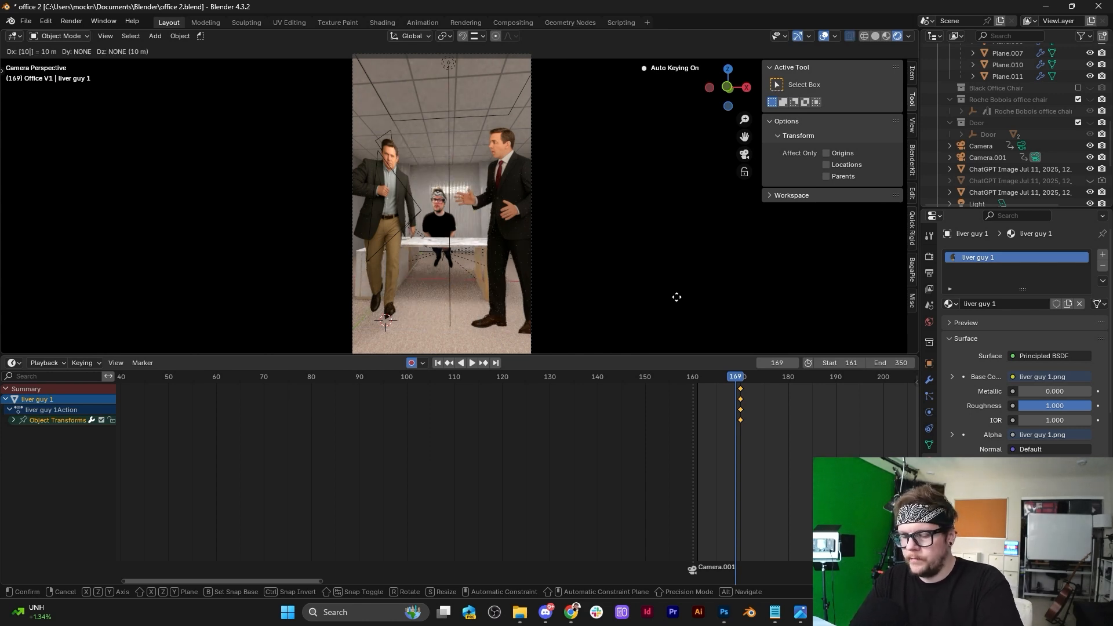
{"action": "key", "text": "Escape"}
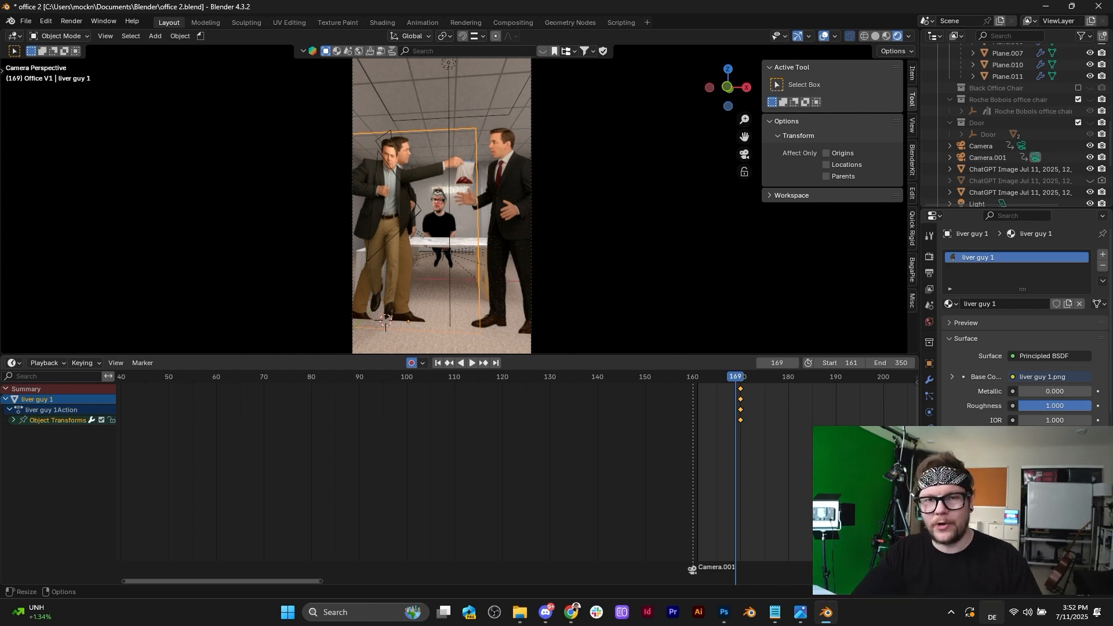
Switch the keyboard input language to US and move the liver guy 1 plane 10 m along Z at frame 169.
{"action": "left_click", "coordinate": [1002, 510]}
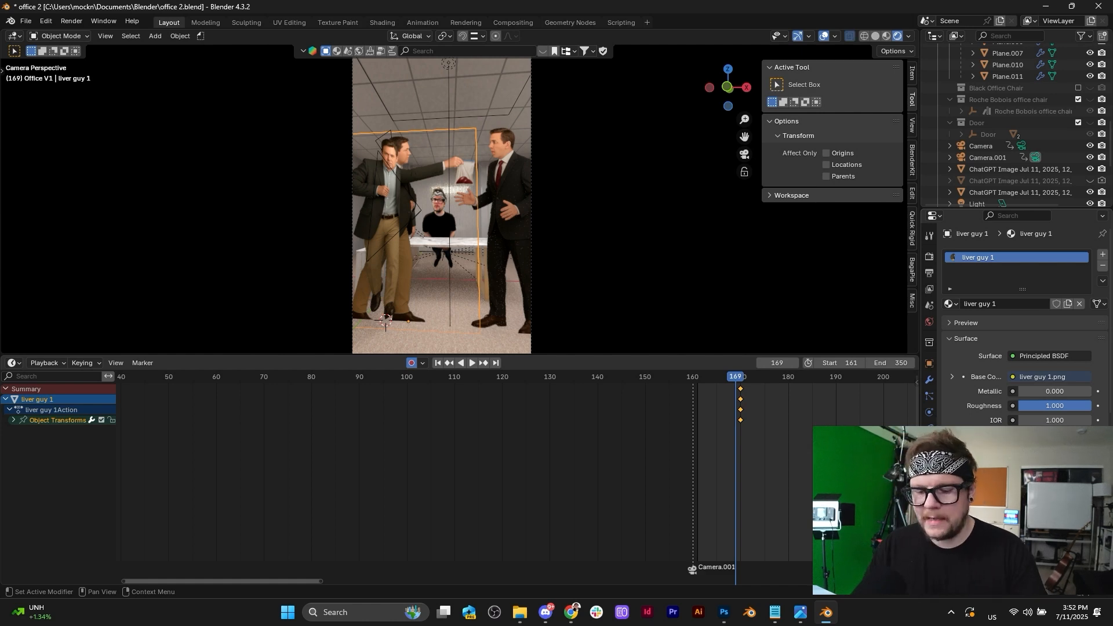
{"action": "key", "text": "space"}
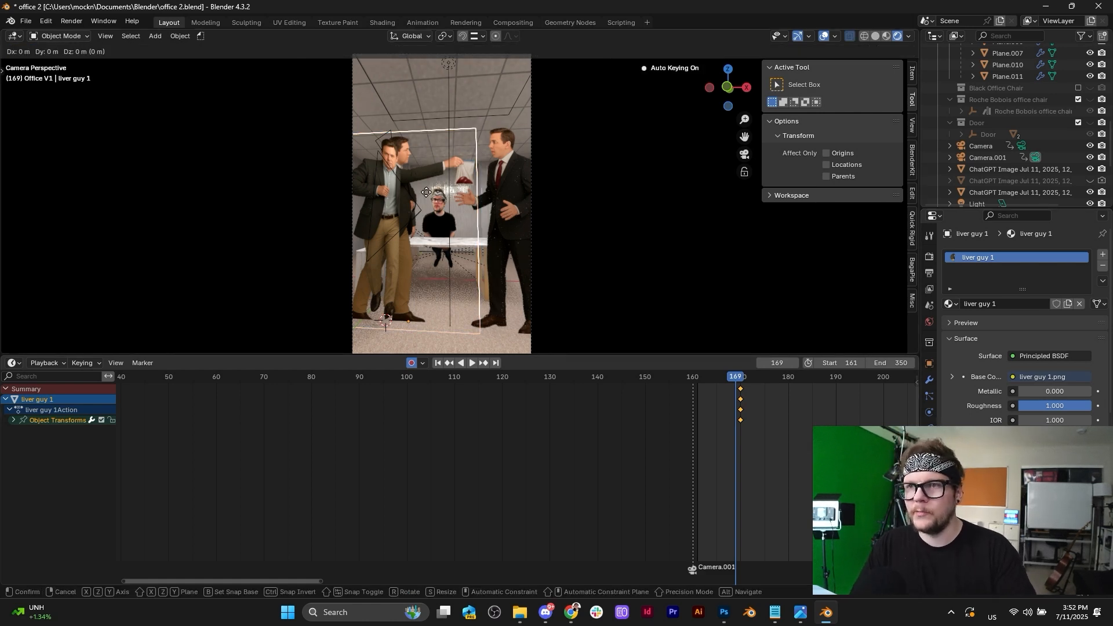
{"action": "key", "text": "Escape"}
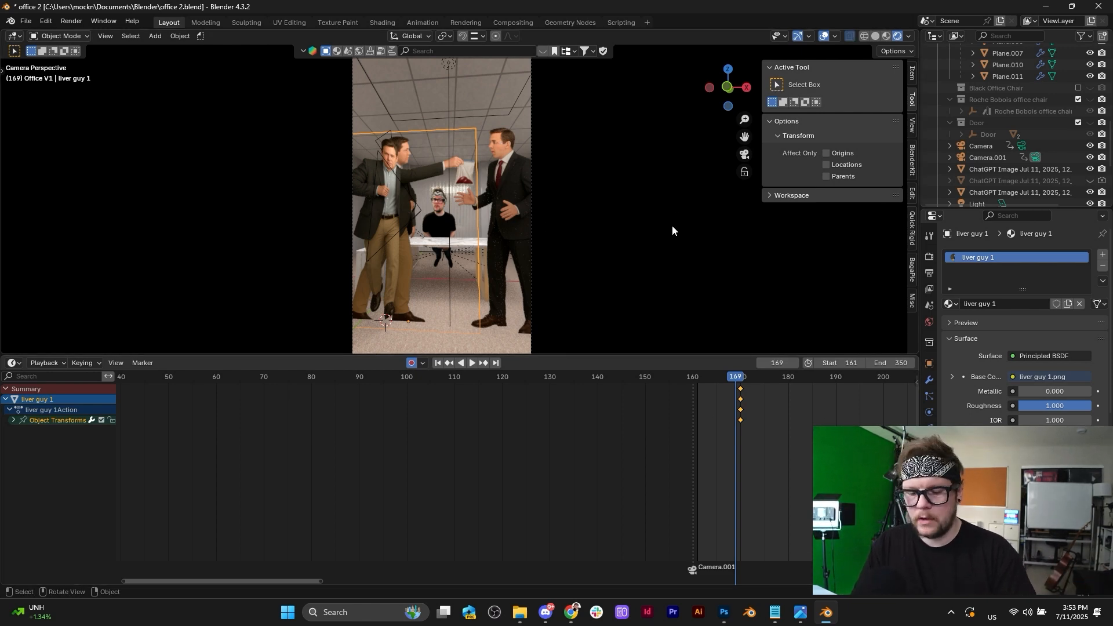
{"action": "type", "text": "gz10"}
{"action": "key", "text": "Return"}
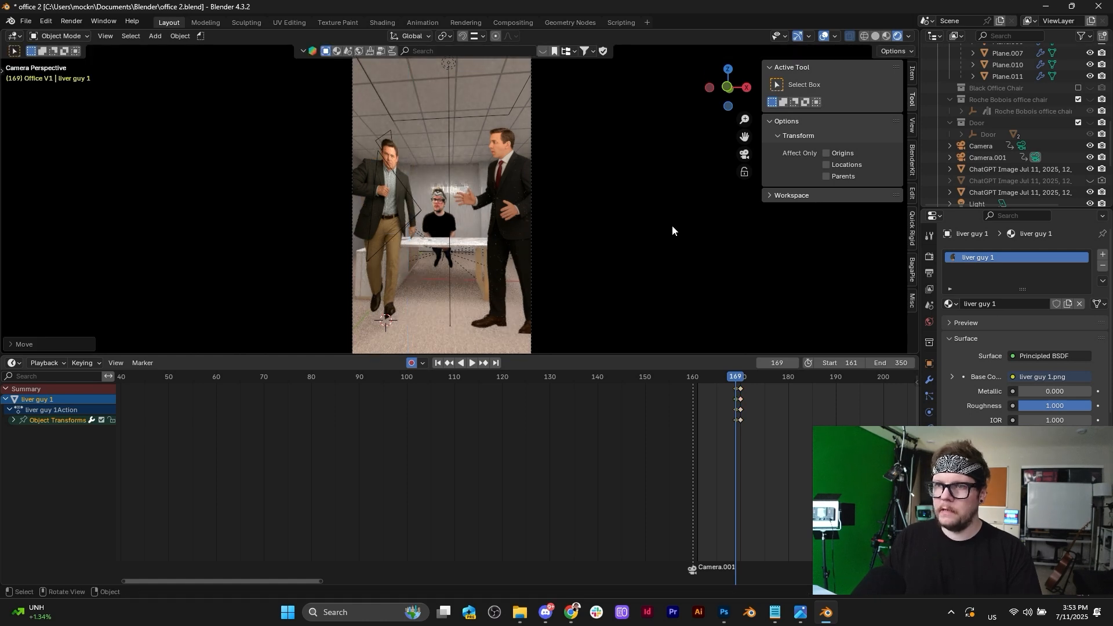
At frame 161, move the walking man's image plane partly out past the left edge of the camera view.
{"action": "left_click", "coordinate": [711, 377]}
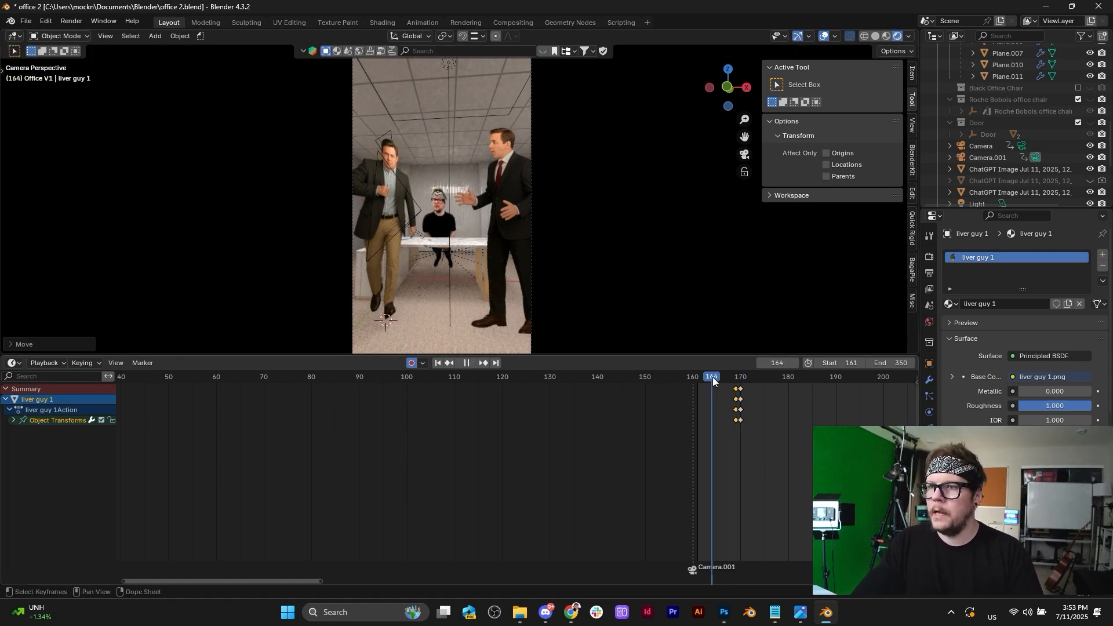
{"action": "left_click_drag", "start_coordinate": [708, 376], "coordinate": [697, 376]}
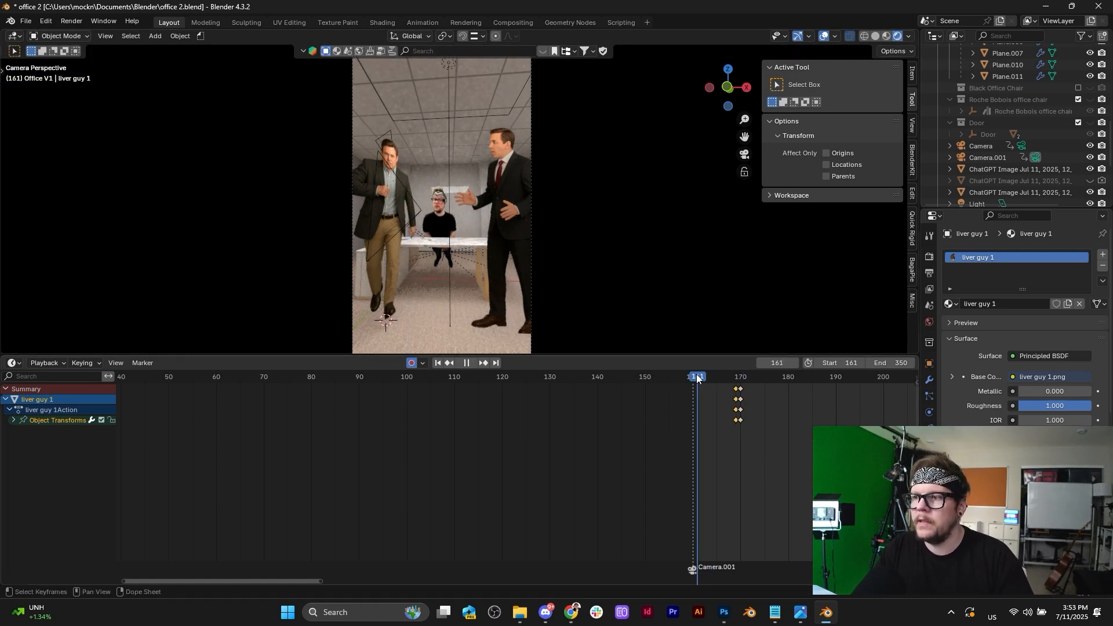
{"action": "left_click", "coordinate": [370, 232]}
{"action": "left_click", "coordinate": [380, 226]}
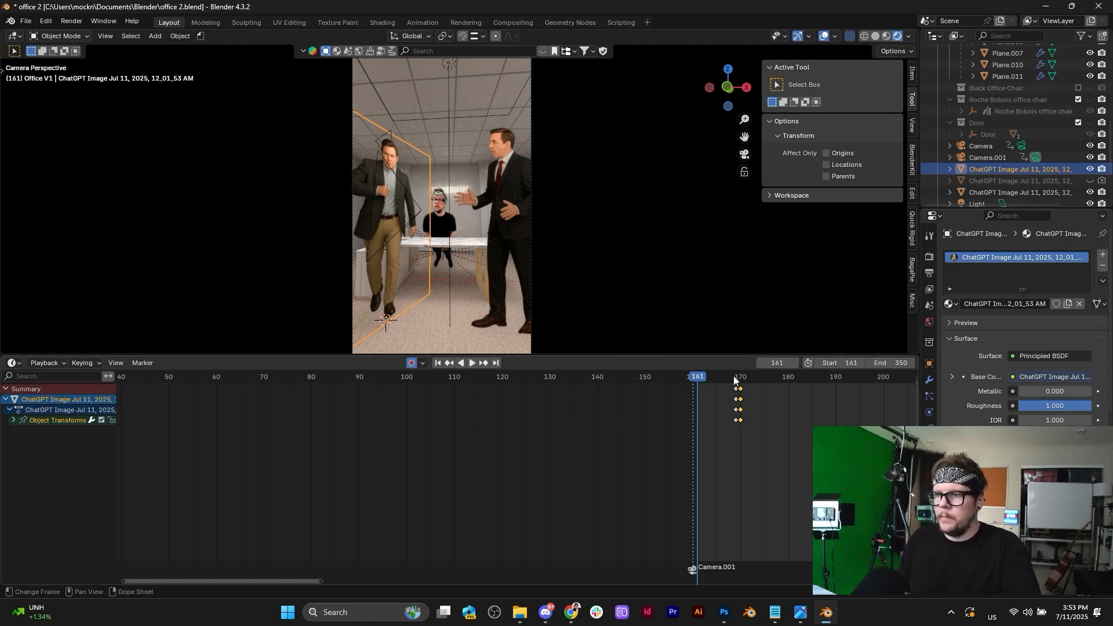
{"action": "left_click_drag", "start_coordinate": [736, 380], "coordinate": [697, 379]}
{"action": "key", "text": "g"}
{"action": "left_click", "coordinate": [499, 212]}
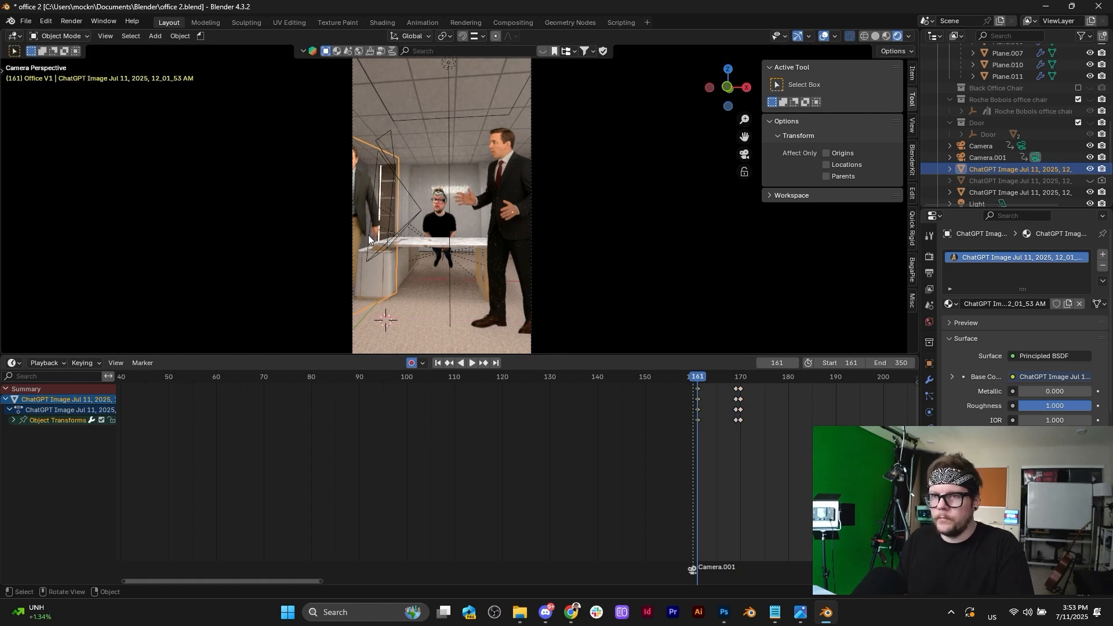
Play the animation and move the walking man's plane into the scene to record its motion, then stop playback.
{"action": "key", "text": "space"}
{"action": "key", "text": "g"}
{"action": "left_click", "coordinate": [440, 230]}
{"action": "left_click", "coordinate": [1008, 193]}
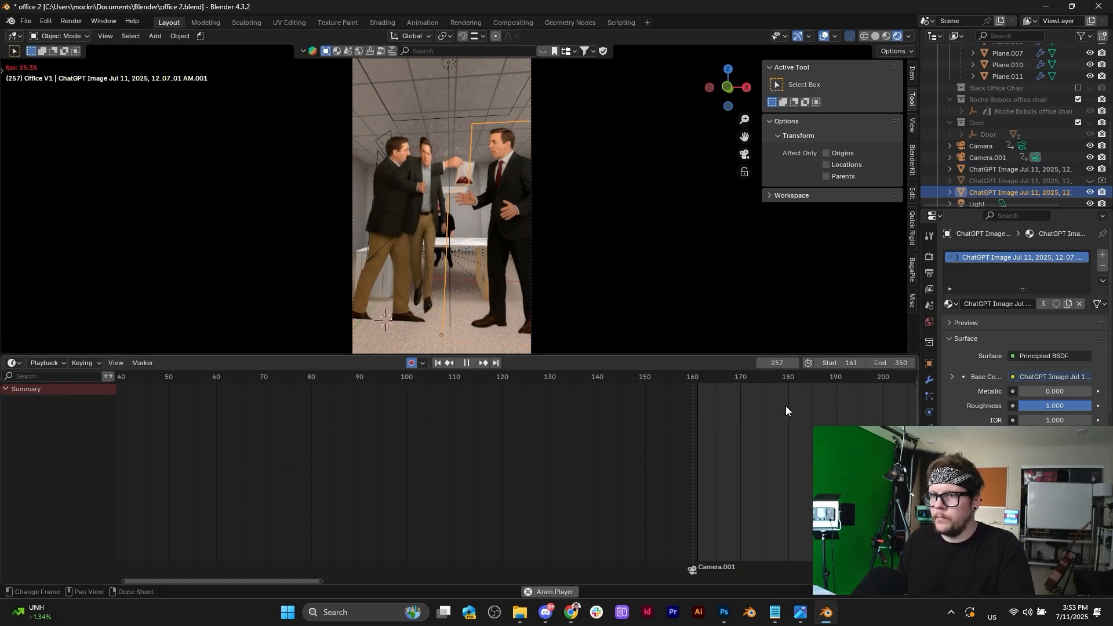
{"action": "key", "text": "space"}
Delete the walking man's recorded keyframes after frame 171 and replay the animation from just before frame 170.
{"action": "scroll", "coordinate": [754, 423], "scroll_direction": "down", "scroll_amount": 8}
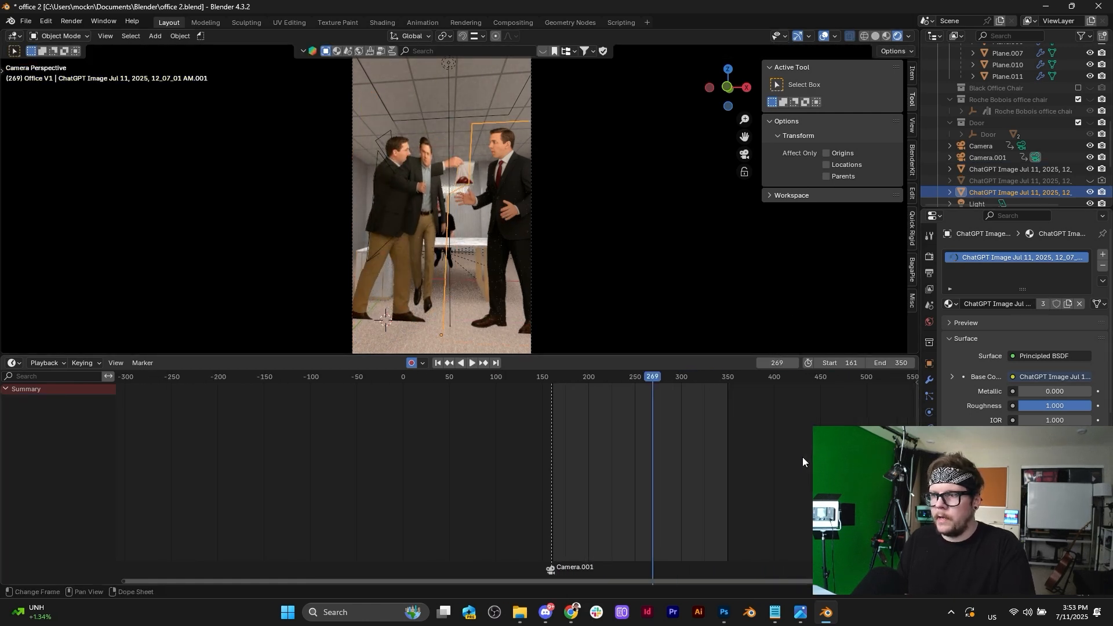
{"action": "left_click", "coordinate": [433, 143]}
{"action": "scroll", "coordinate": [545, 394], "scroll_direction": "up", "scroll_amount": 6}
{"action": "left_click_drag", "start_coordinate": [712, 380], "coordinate": [672, 379]}
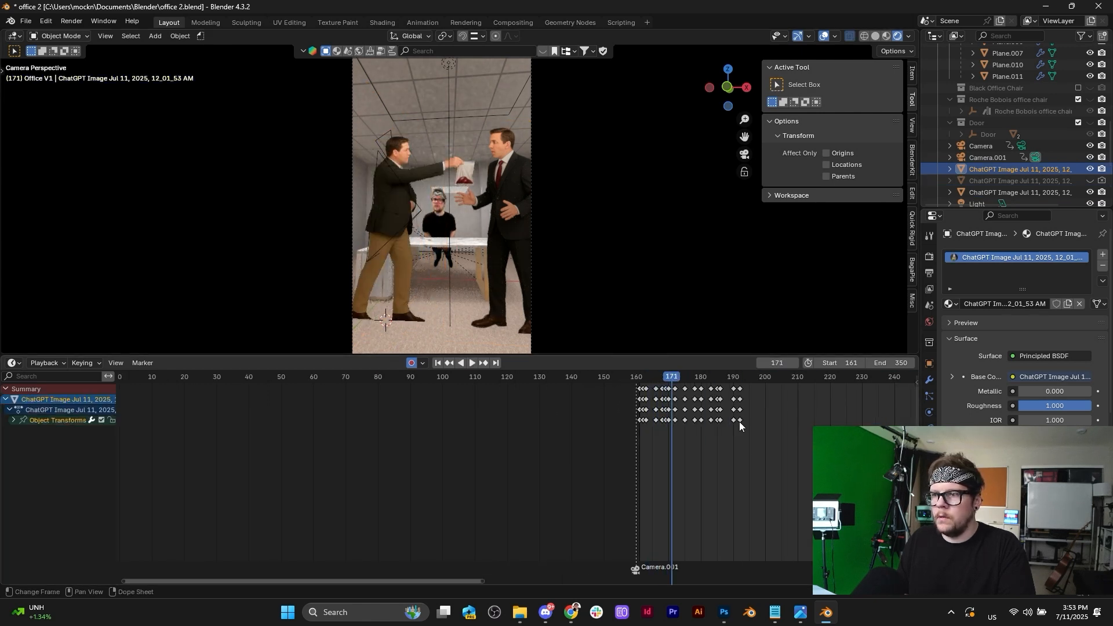
{"action": "left_click_drag", "start_coordinate": [767, 449], "coordinate": [674, 384]}
{"action": "key", "text": "Delete"}
{"action": "left_click", "coordinate": [662, 373]}
{"action": "key", "text": "space"}
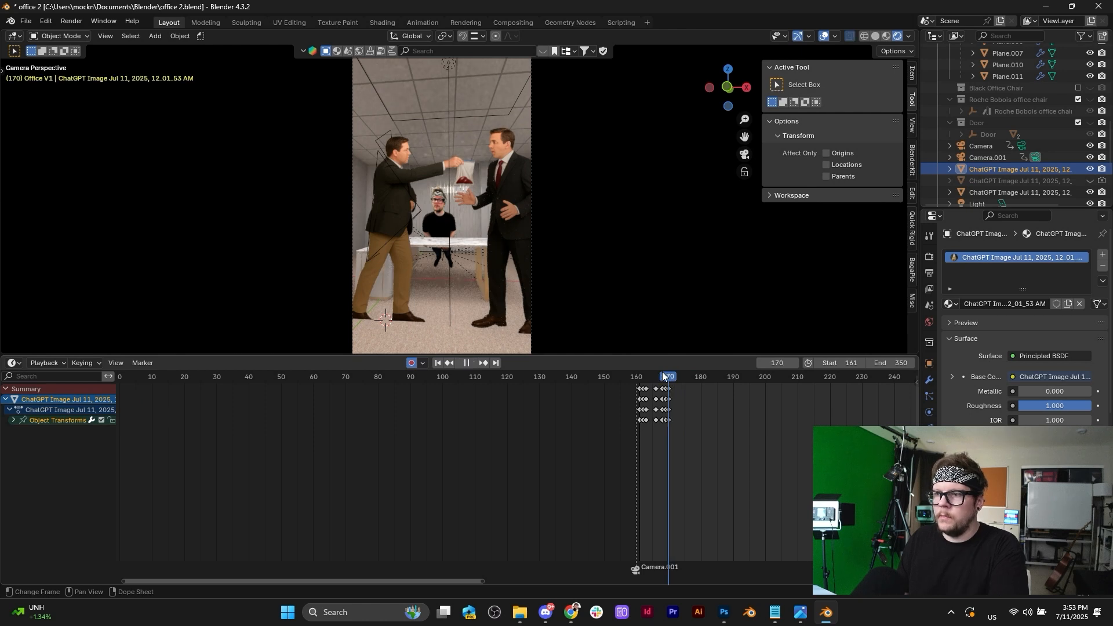
Respace the walking man's keyframes to frames 161, 162, 164, 165, 167, 168 and 170, and play the animation.
{"action": "left_click", "coordinate": [600, 376]}
{"action": "key", "text": "space"}
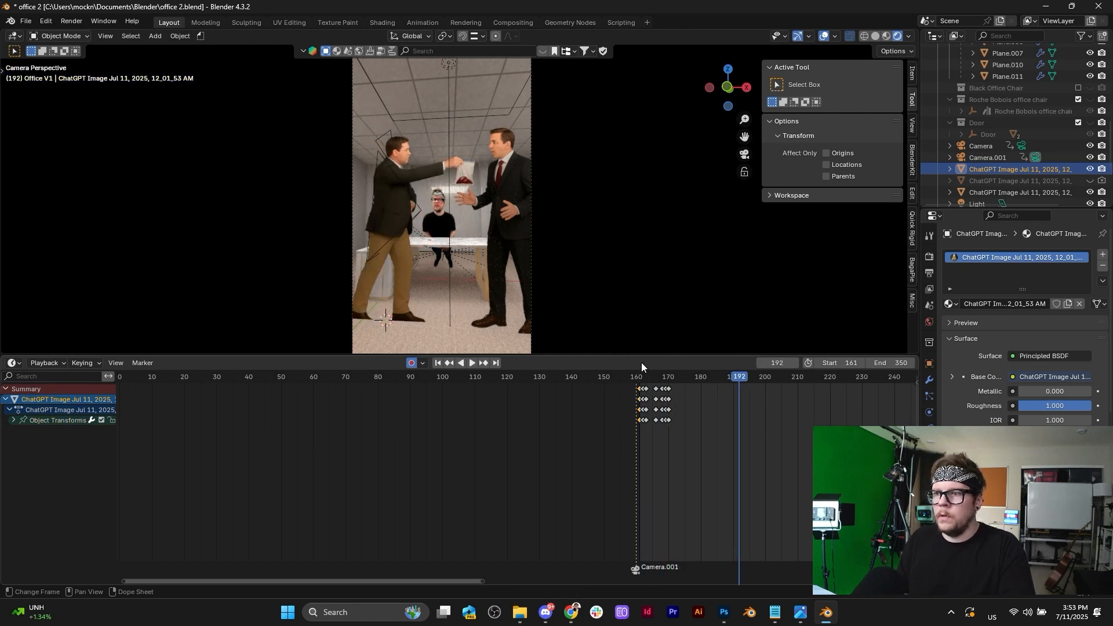
{"action": "scroll", "coordinate": [387, 191], "scroll_direction": "up", "scroll_amount": 4}
{"action": "left_click", "coordinate": [640, 380]}
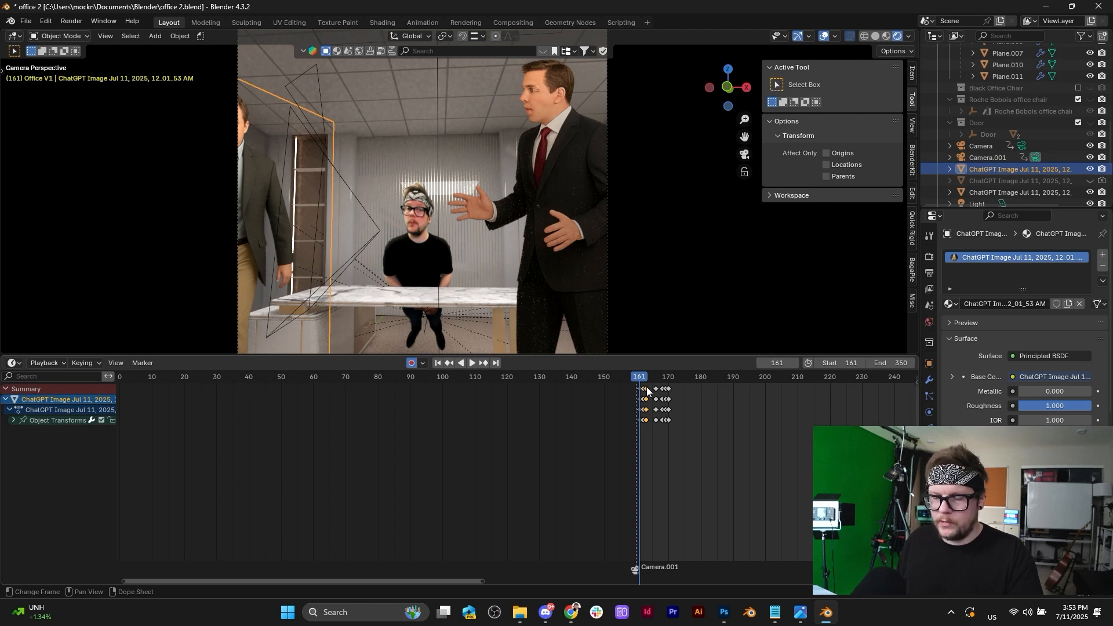
{"action": "mouse_move", "coordinate": [647, 389]}
{"action": "left_mouse_down"}
{"action": "mouse_move", "coordinate": [663, 390]}
{"action": "mouse_move", "coordinate": [652, 390]}
{"action": "left_mouse_up"}
{"action": "key", "text": "space"}
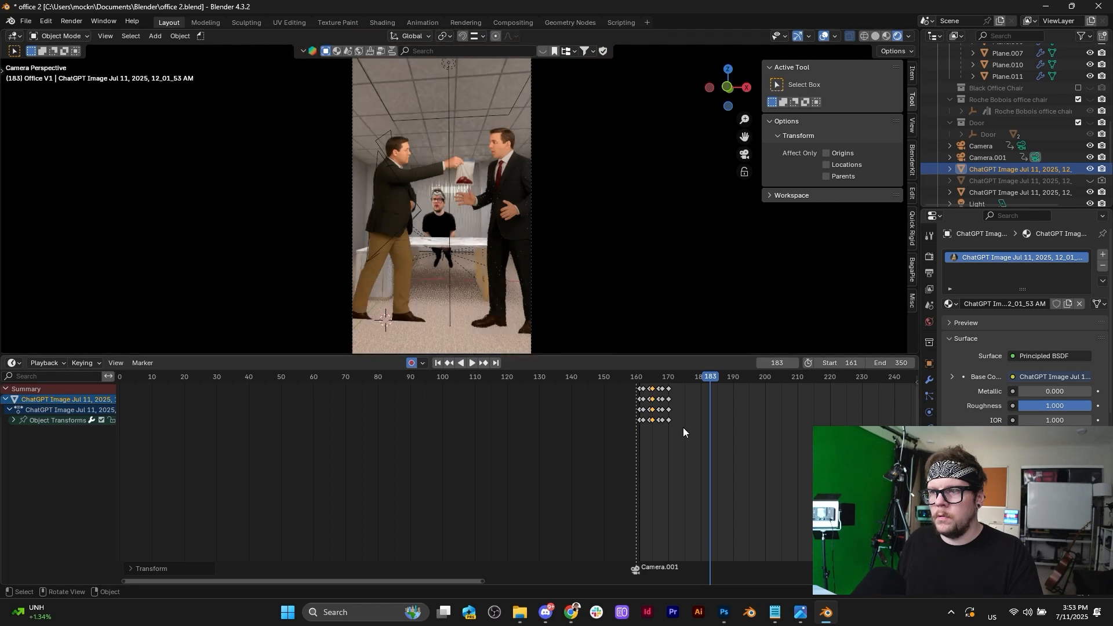
Replay the walking man's entrance from before frame 161, and stop at frame 169 to check the pose swap.
{"action": "left_click_drag", "start_coordinate": [743, 482], "coordinate": [638, 384]}
{"action": "left_click", "coordinate": [636, 381]}
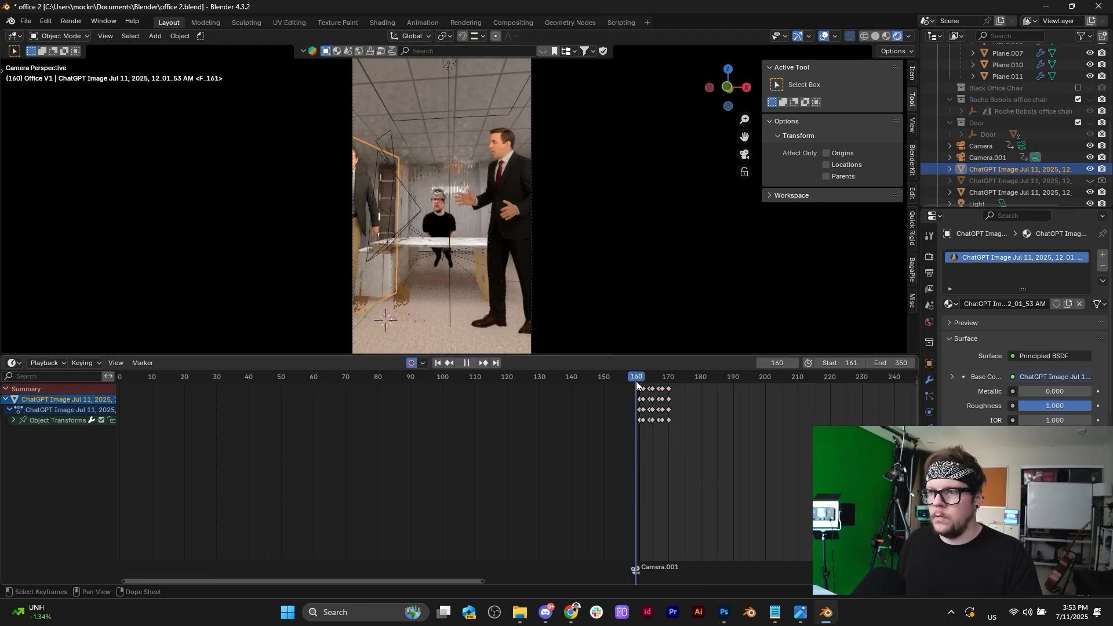
{"action": "key", "text": "space"}
{"action": "key", "text": "space"}
{"action": "left_click", "coordinate": [603, 377]}
{"action": "key", "text": "space"}
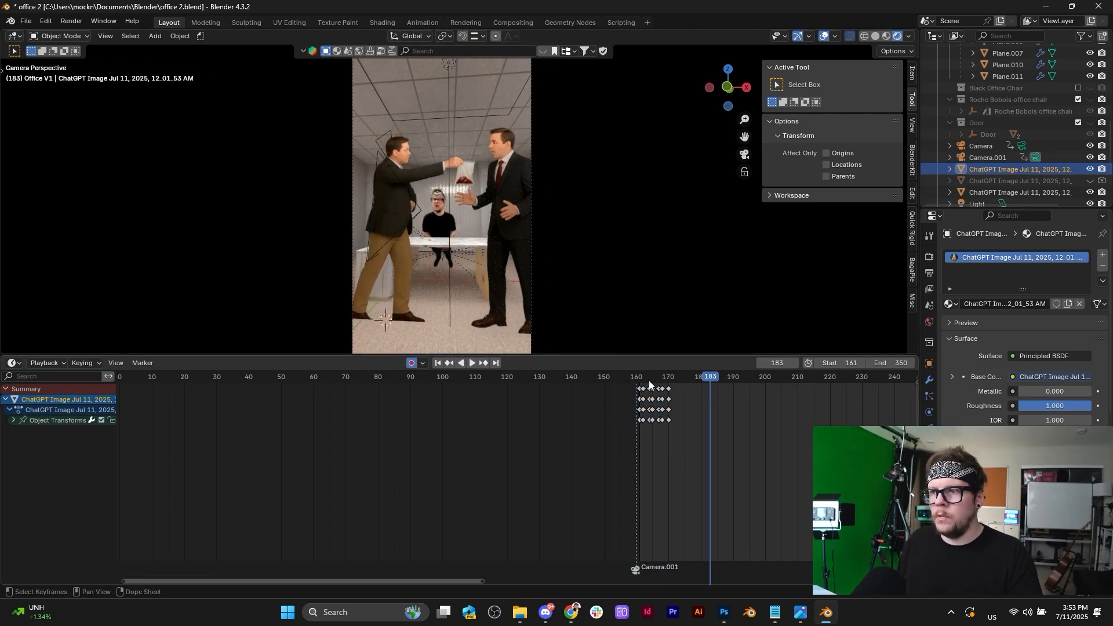
{"action": "left_click_drag", "start_coordinate": [648, 380], "coordinate": [667, 388]}
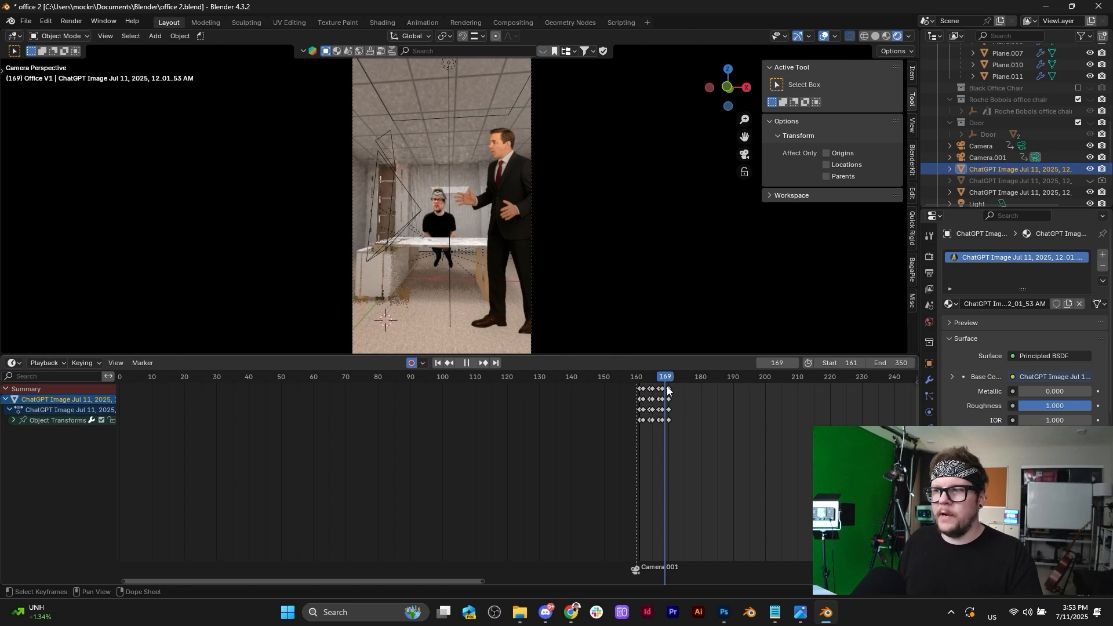
{"action": "key", "text": "space"}
{"action": "scroll", "coordinate": [676, 416], "scroll_direction": "up", "scroll_amount": 15}
{"action": "middle_click_drag", "start_coordinate": [759, 432], "coordinate": [387, 469]}
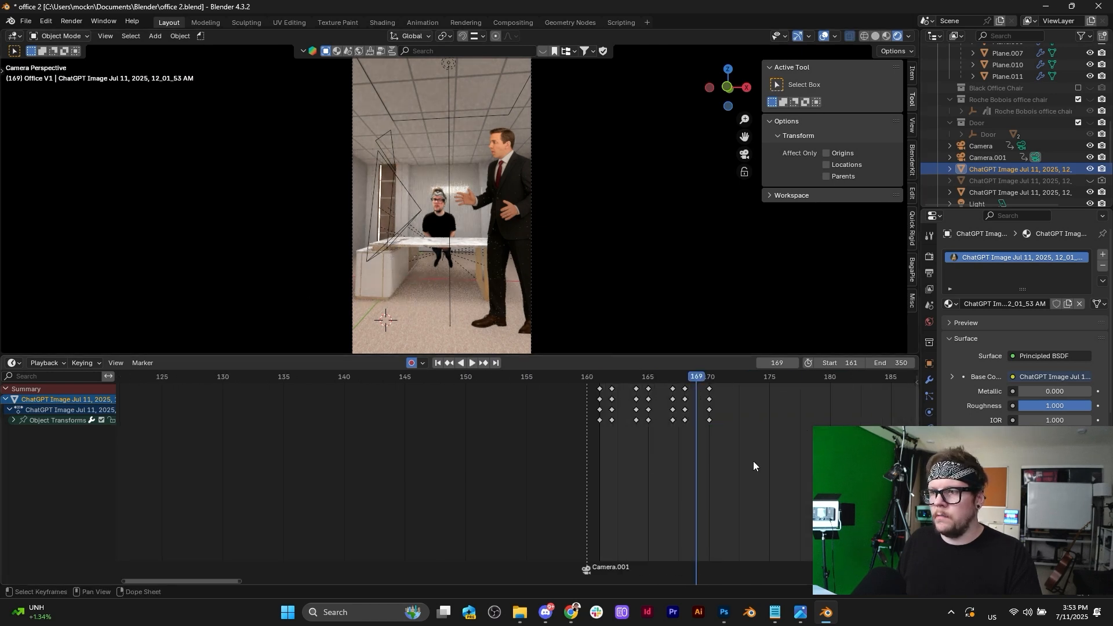
{"action": "scroll", "coordinate": [753, 461], "scroll_direction": "up", "scroll_amount": 2}
{"action": "mouse_move", "coordinate": [716, 377]}
{"action": "left_mouse_down"}
{"action": "mouse_move", "coordinate": [744, 385]}
{"action": "mouse_move", "coordinate": [727, 381]}
{"action": "left_mouse_up"}
{"action": "left_click", "coordinate": [741, 398]}
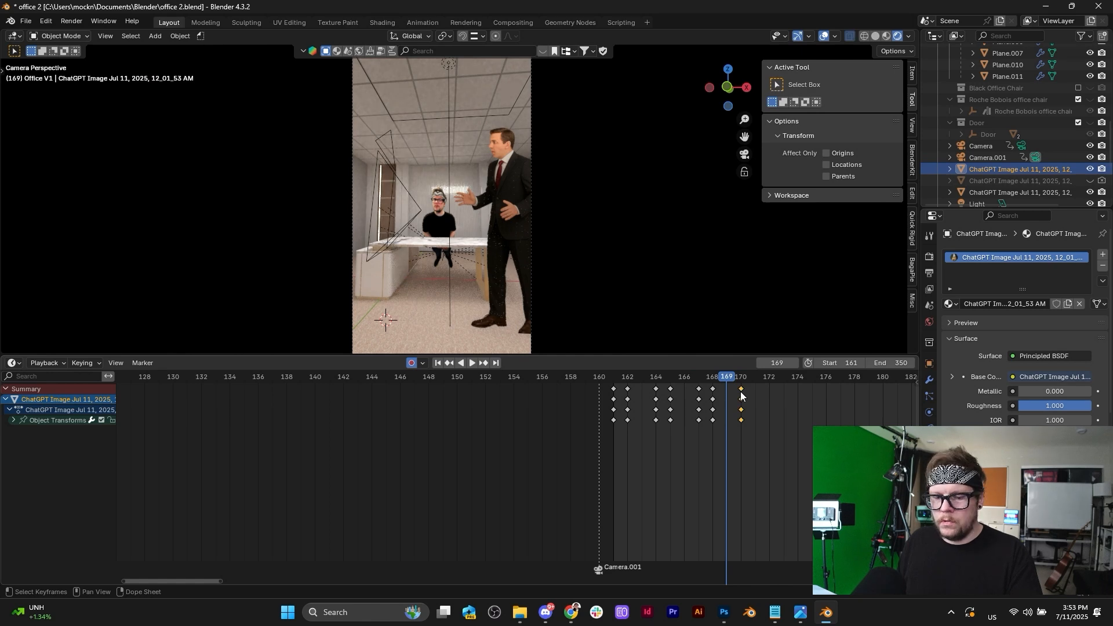
{"action": "key", "text": "g"}
{"action": "right_click", "coordinate": [728, 397]}
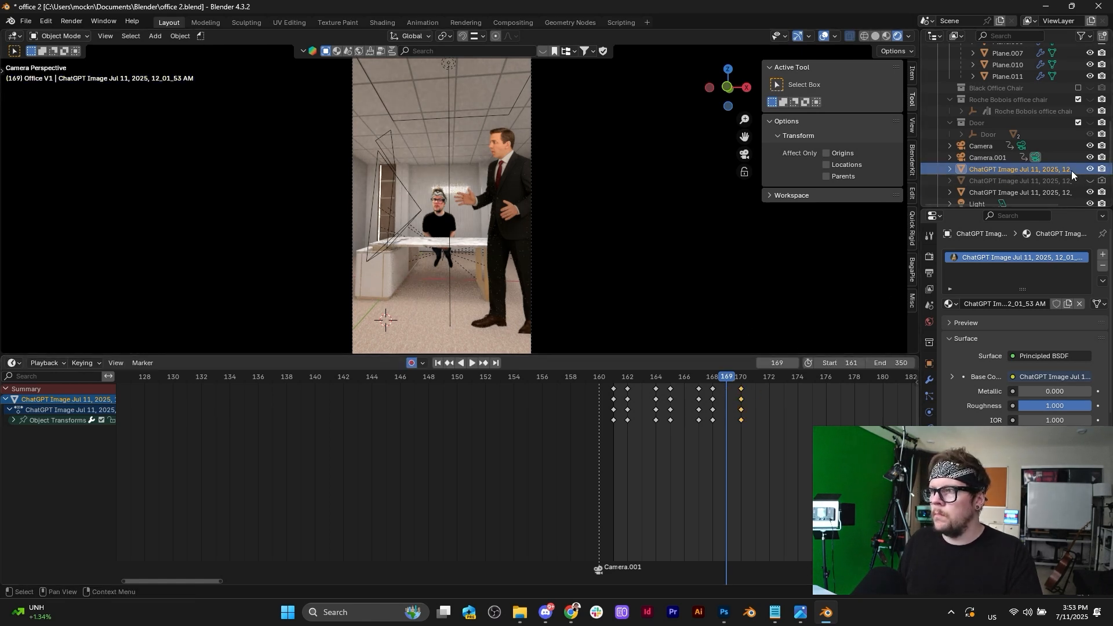
{"action": "left_click", "coordinate": [714, 377]}
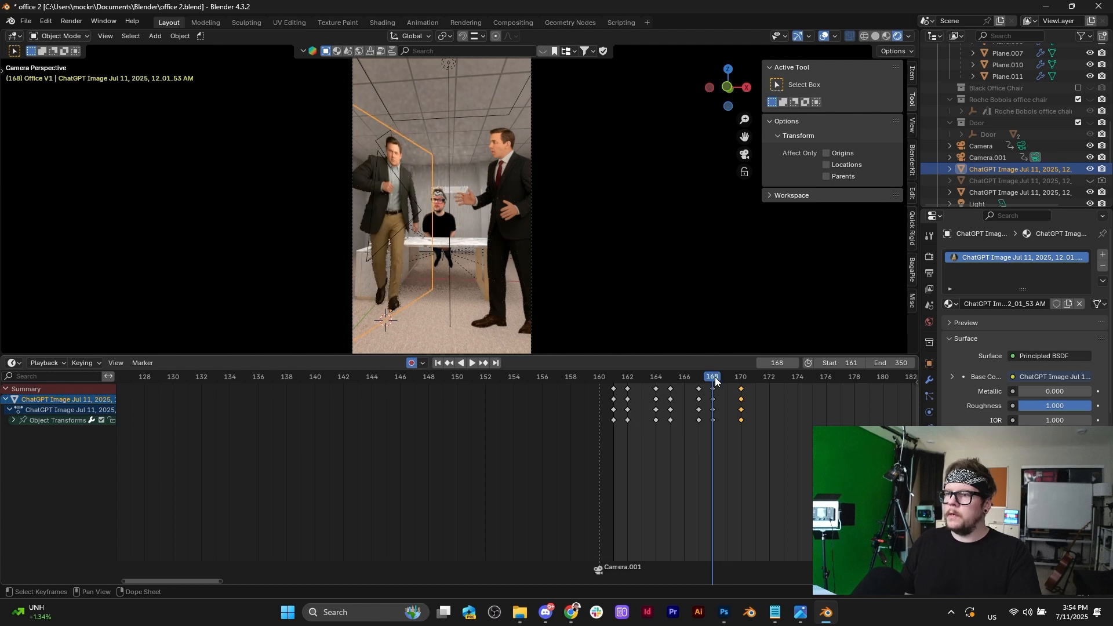
{"action": "left_click", "coordinate": [723, 376]}
{"action": "key", "text": "g"}
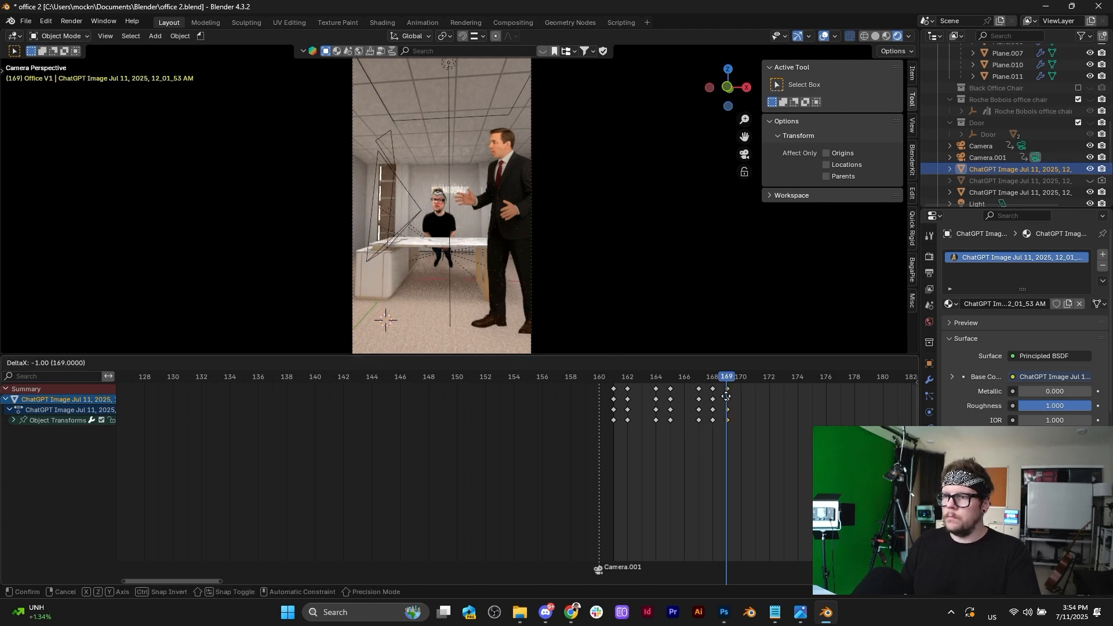
{"action": "key", "text": "Escape"}
Move the walking man's keyframe from frame 168 to frame 169, then replay the entrance to check the timing.
{"action": "key", "text": "g"}
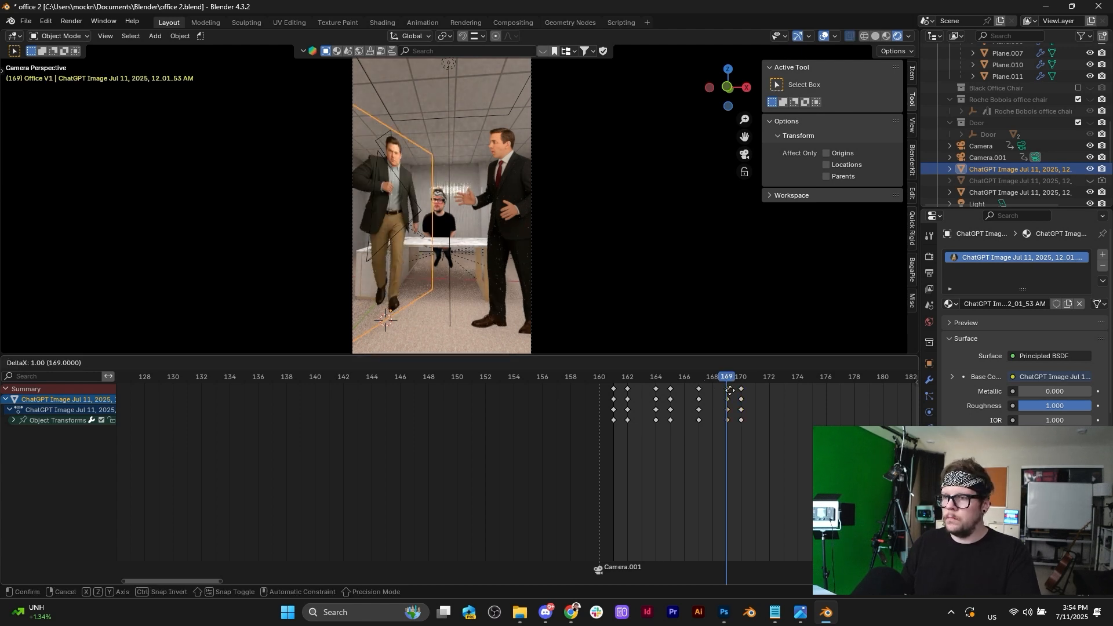
{"action": "left_click", "coordinate": [728, 387]}
{"action": "left_click_drag", "start_coordinate": [709, 381], "coordinate": [608, 384]}
{"action": "key", "text": "space"}
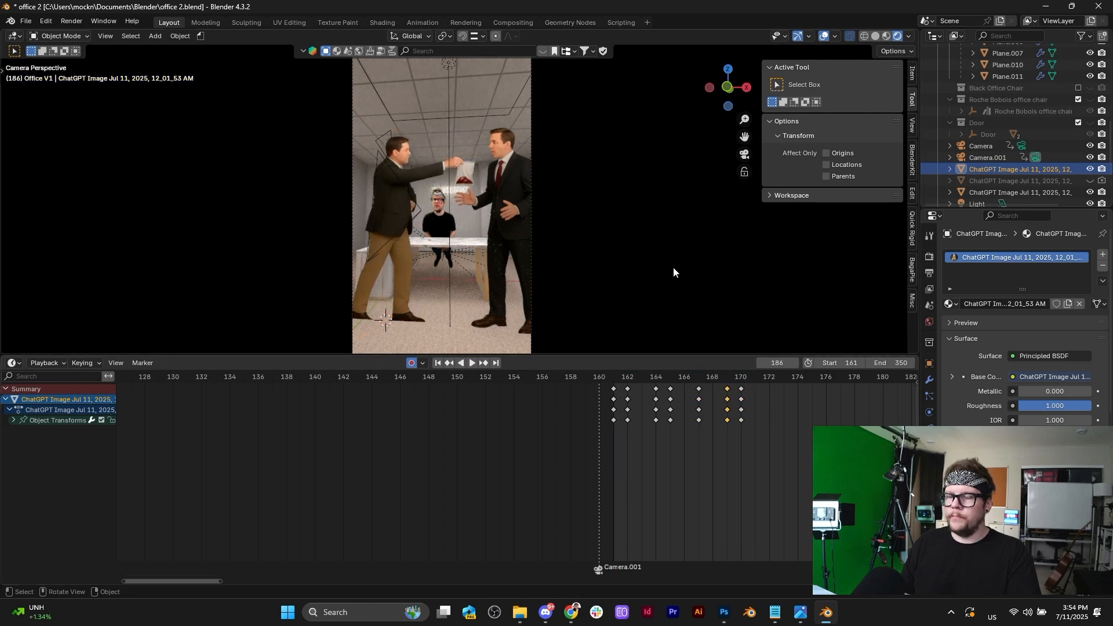
{"action": "scroll", "coordinate": [568, 301], "scroll_direction": "down", "scroll_amount": 3}
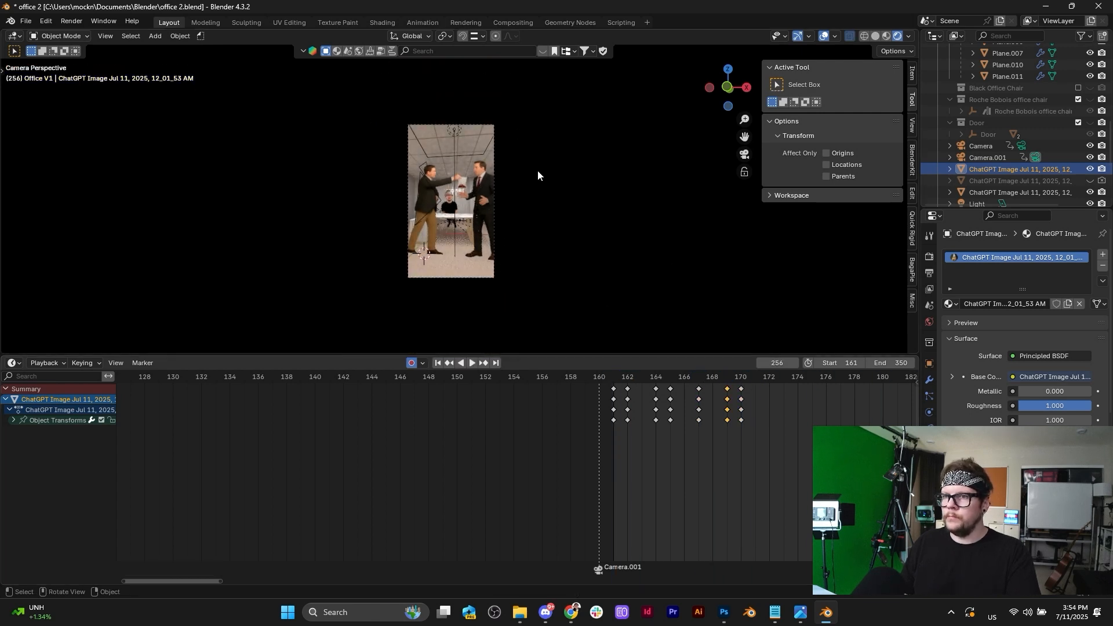
{"action": "key", "text": "space"}
{"action": "scroll", "coordinate": [485, 171], "scroll_direction": "up", "scroll_amount": 4}
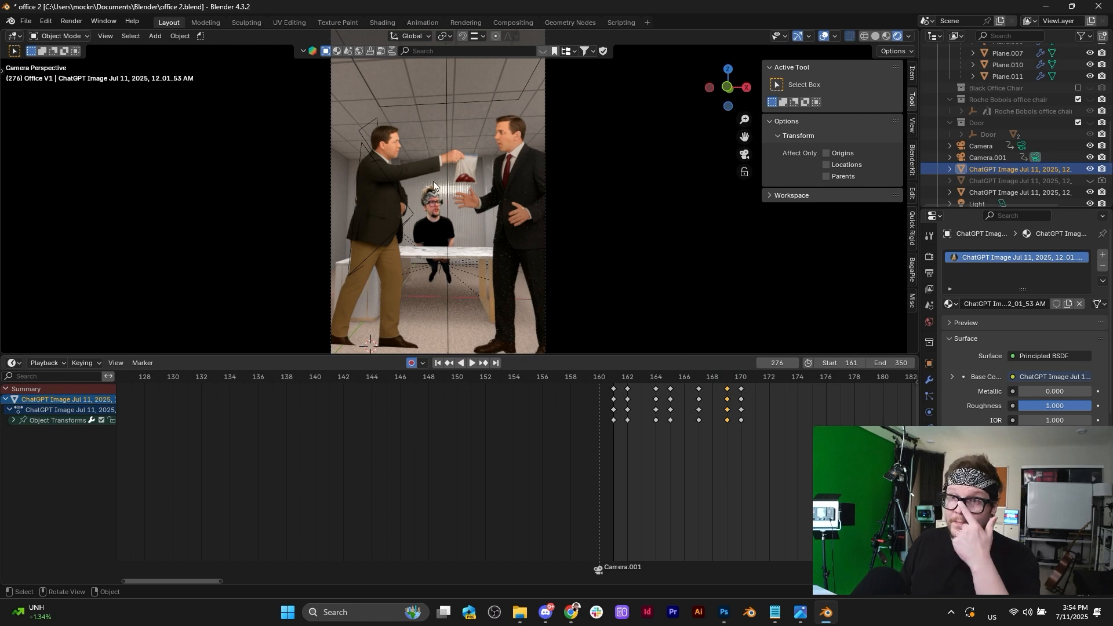
Save the file, replay the animation from frame 161 and inspect the seated man behind the desk.
{"action": "left_click", "coordinate": [417, 171]}
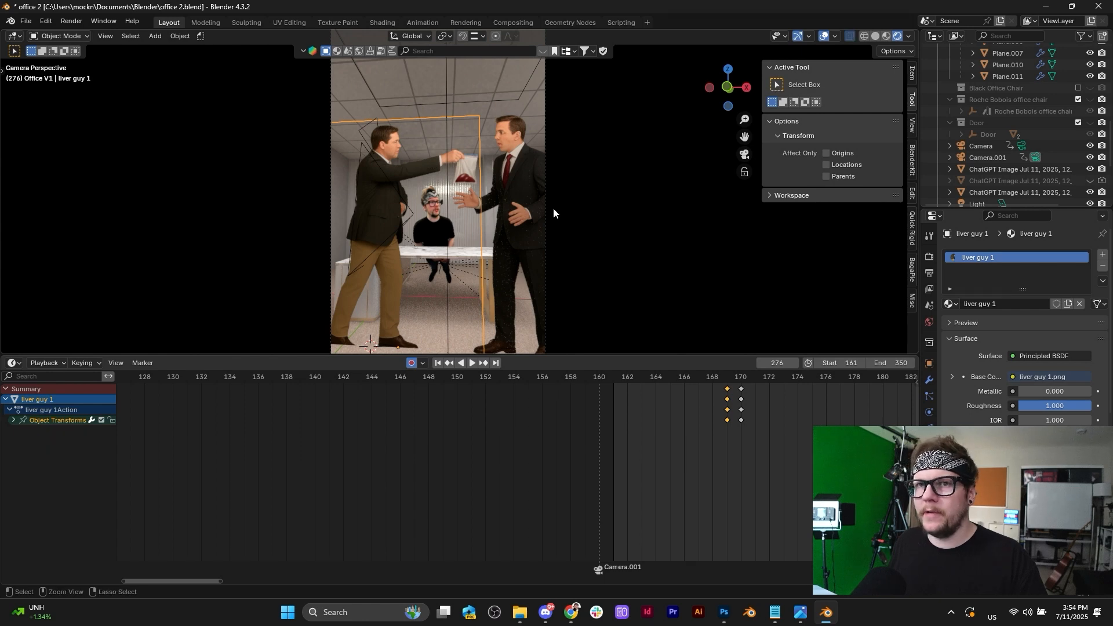
{"action": "key", "text": "ctrl+s"}
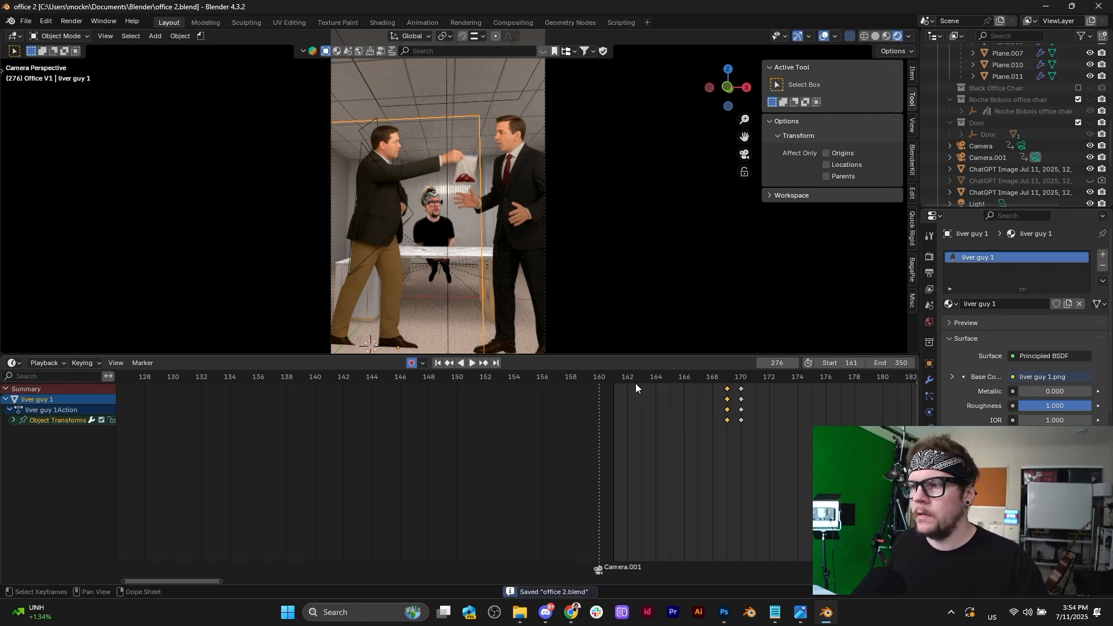
{"action": "left_click", "coordinate": [614, 376]}
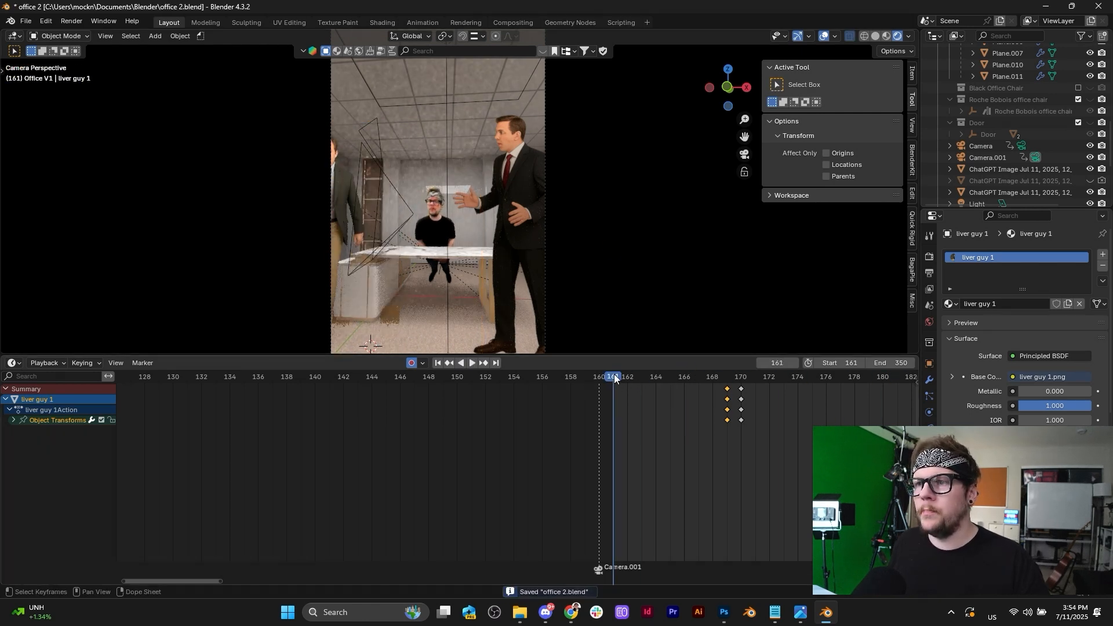
{"action": "key", "text": "space"}
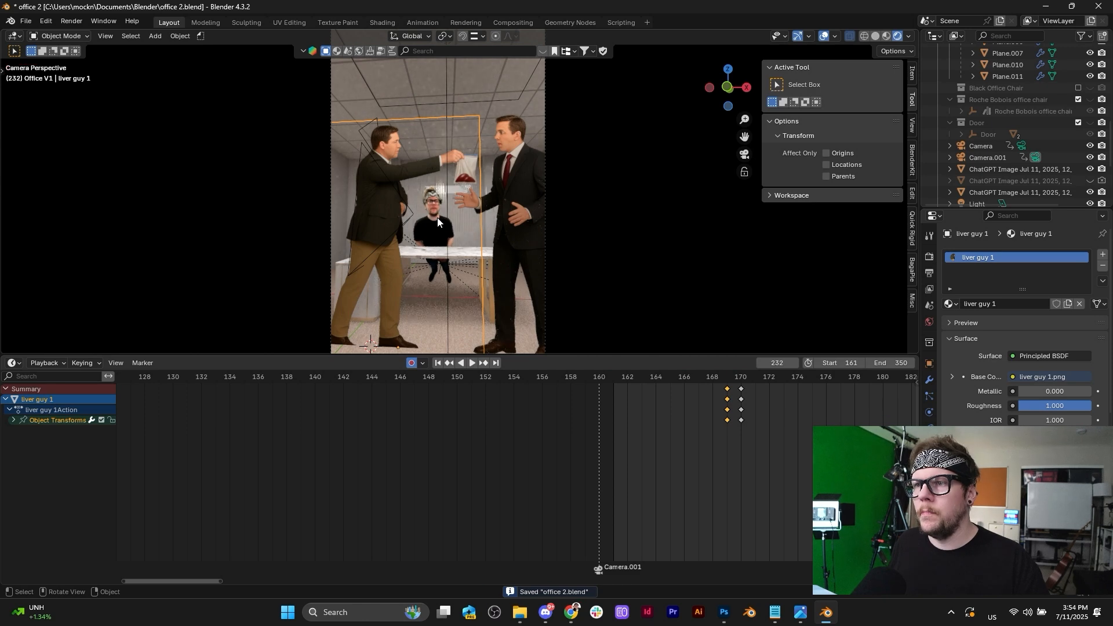
{"action": "left_click", "coordinate": [437, 217]}
{"action": "scroll", "coordinate": [522, 267], "scroll_direction": "down", "scroll_amount": 4}
{"action": "scroll", "coordinate": [440, 249], "scroll_direction": "up", "scroll_amount": 5}
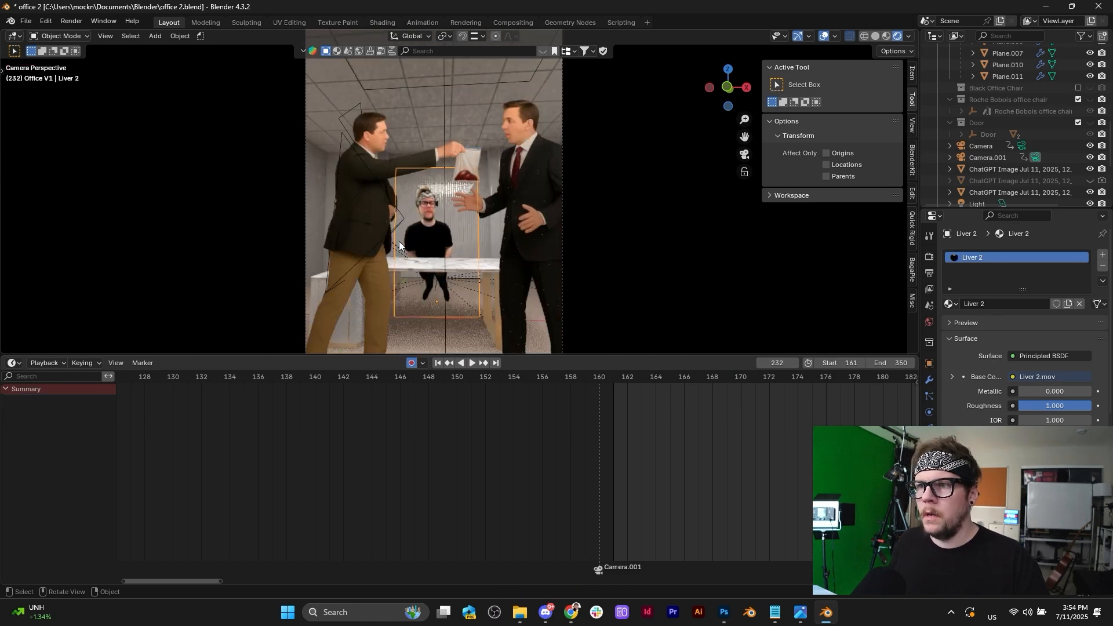
{"action": "scroll", "coordinate": [552, 346], "scroll_direction": "down", "scroll_amount": 4}
Try moving and trackball-rotating Camera.001 at frame 161, then undo the camera move.
{"action": "left_click", "coordinate": [457, 107]}
{"action": "scroll", "coordinate": [483, 165], "scroll_direction": "up", "scroll_amount": 3}
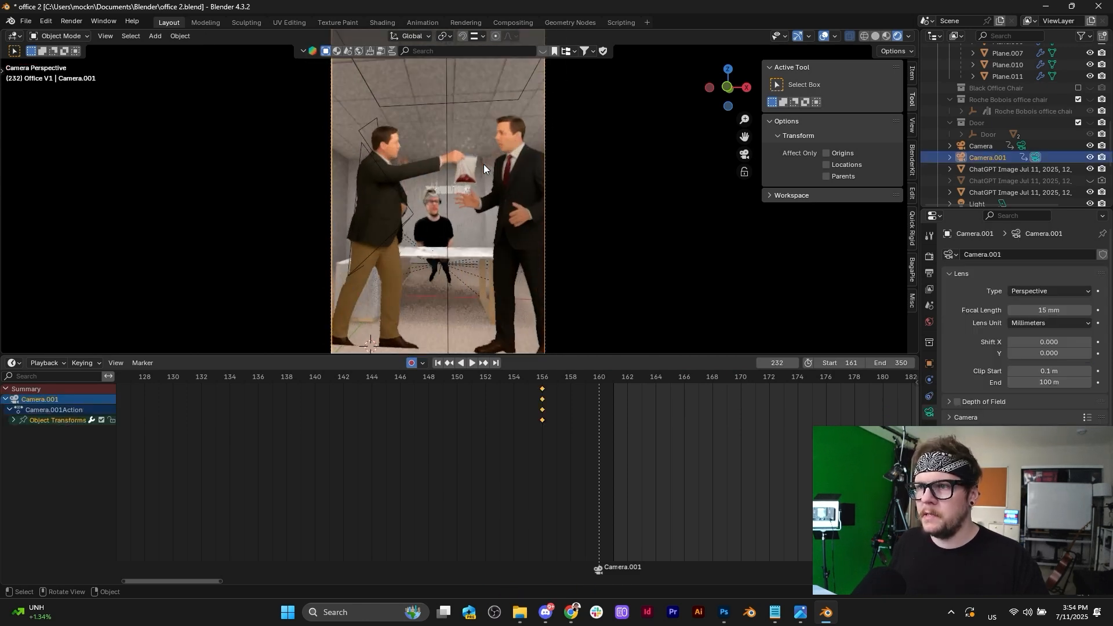
{"action": "scroll", "coordinate": [493, 171], "scroll_direction": "up", "scroll_amount": 1}
{"action": "scroll", "coordinate": [501, 174], "scroll_direction": "down", "scroll_amount": 4}
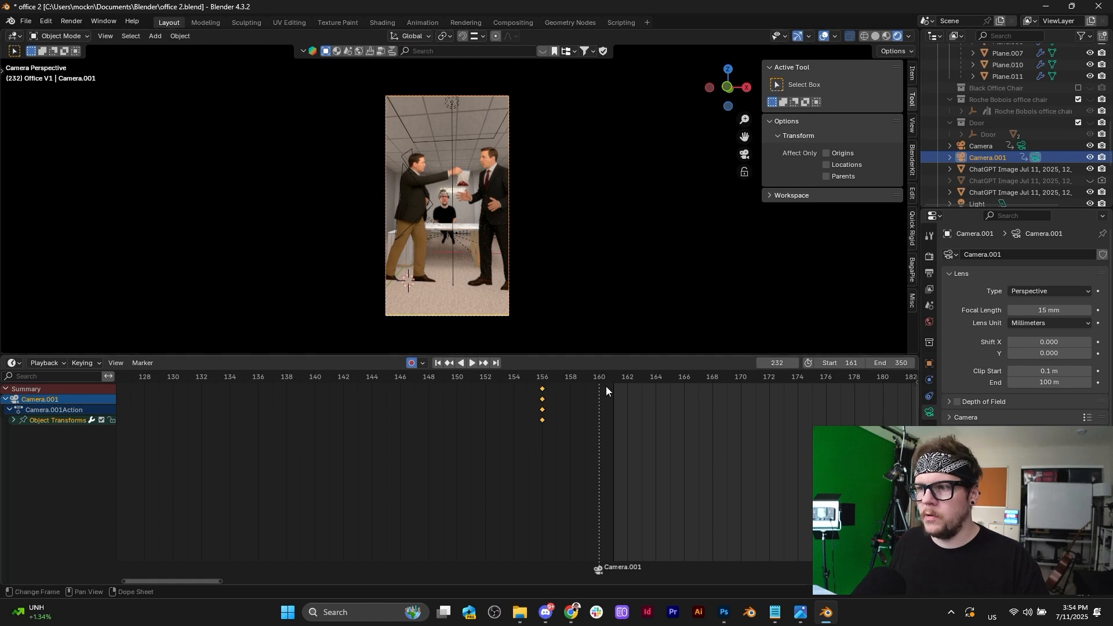
{"action": "mouse_move", "coordinate": [607, 386]}
{"action": "left_mouse_down"}
{"action": "mouse_move", "coordinate": [541, 384]}
{"action": "mouse_move", "coordinate": [610, 381]}
{"action": "left_mouse_up"}
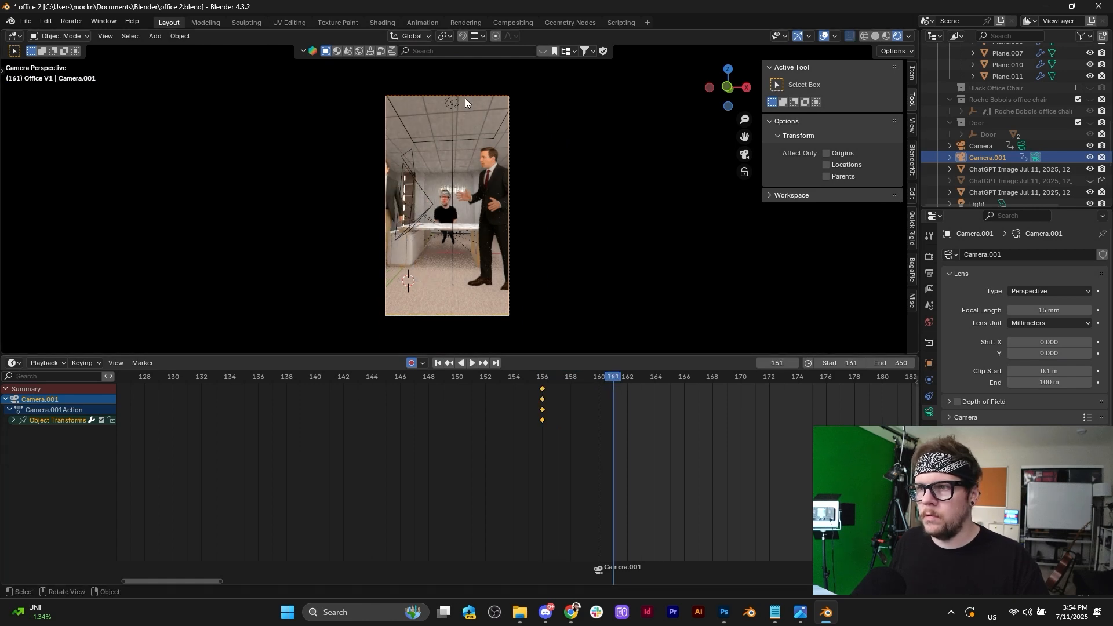
{"action": "key", "text": "g"}
{"action": "left_click", "coordinate": [495, 168]}
{"action": "key", "text": "r"}
{"action": "key", "text": "r"}
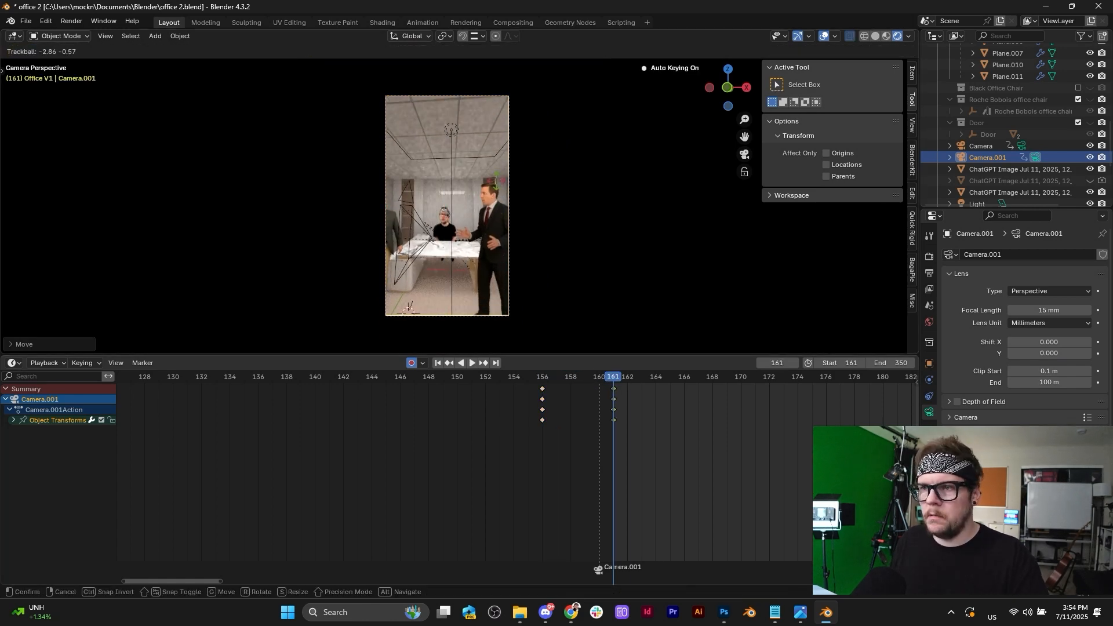
{"action": "key", "text": "Escape"}
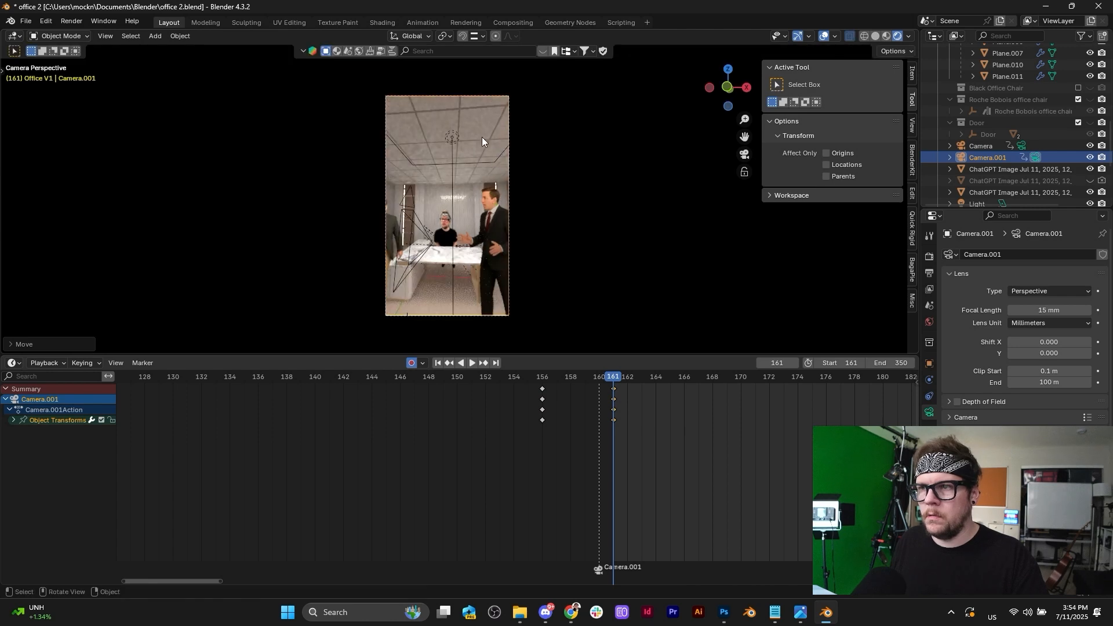
{"action": "key", "text": "ctrl+z"}
Tilt the seated man's Liver 2 plane by about -14° around the global X axis at frame 161.
{"action": "left_click", "coordinate": [440, 203]}
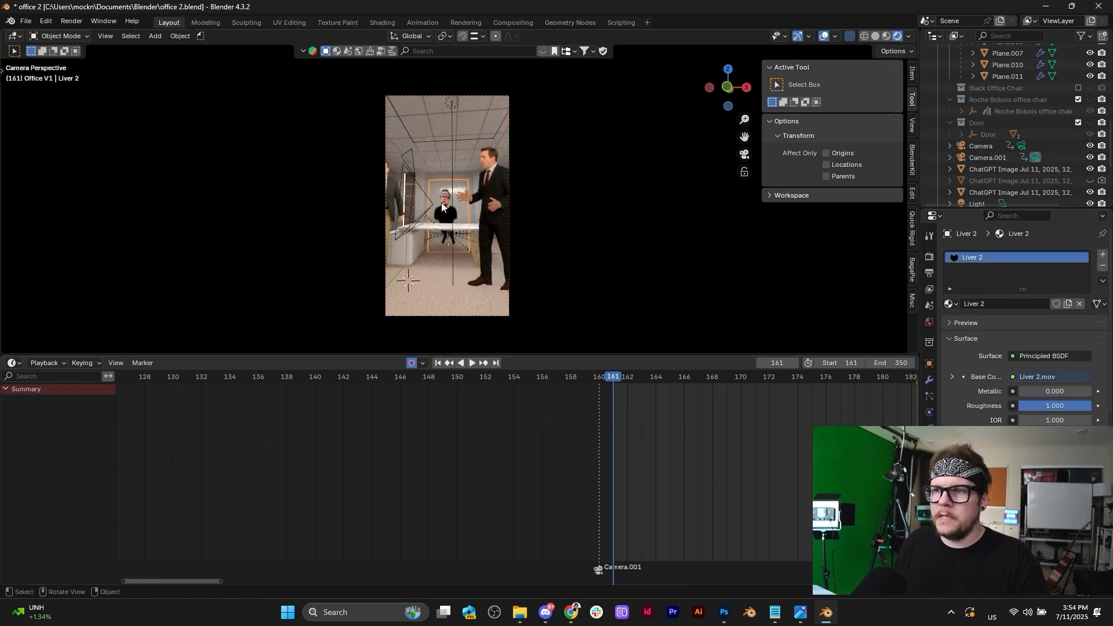
{"action": "scroll", "coordinate": [441, 203], "scroll_direction": "up", "scroll_amount": 4}
{"action": "key", "text": "r"}
{"action": "key", "text": "y"}
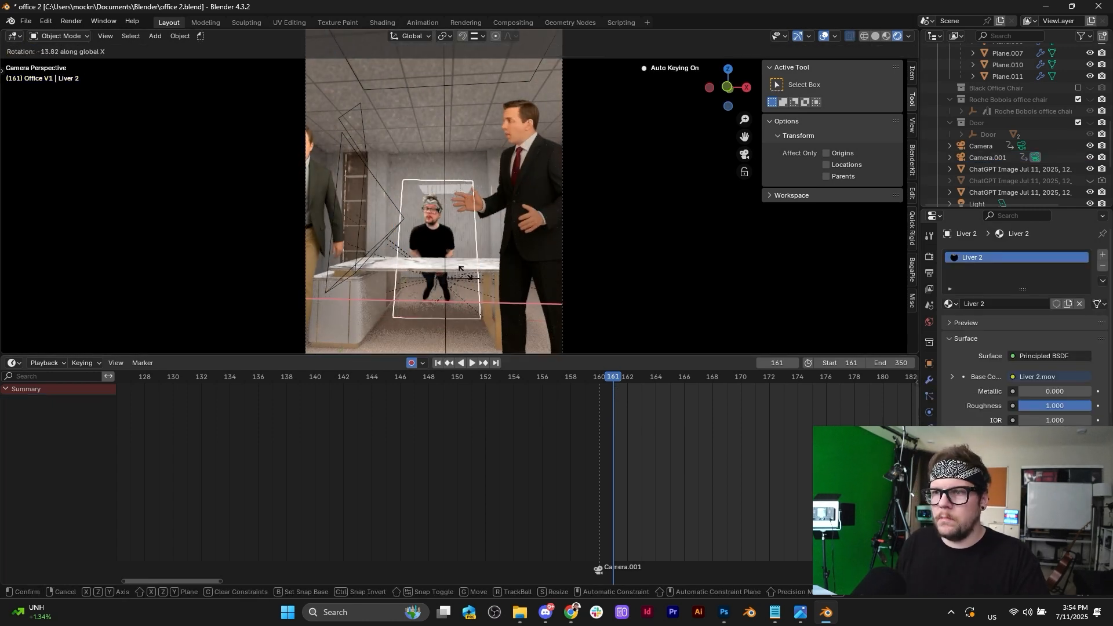
{"action": "left_click", "coordinate": [464, 268]}
Reveal the Black Office Chair collection behind the desk, then delete the collection together with its hierarchy.
{"action": "scroll", "coordinate": [464, 268], "scroll_direction": "up", "scroll_amount": 2}
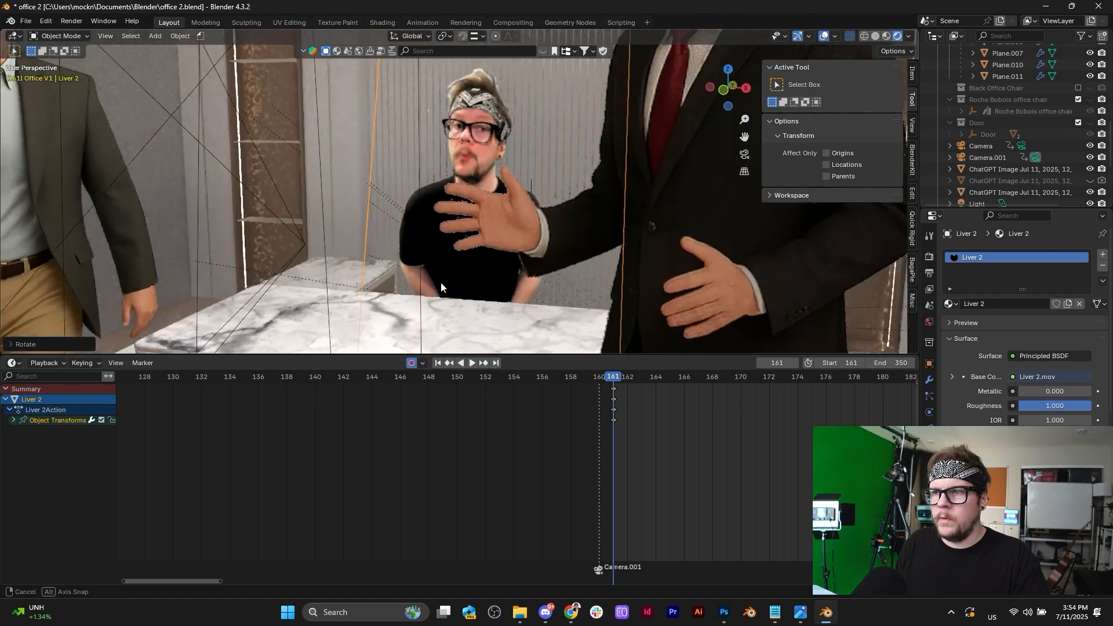
{"action": "middle_click_drag", "start_coordinate": [441, 282], "coordinate": [378, 283]}
{"action": "scroll", "coordinate": [481, 291], "scroll_direction": "up", "scroll_amount": 3}
{"action": "middle_click_drag", "start_coordinate": [481, 291], "coordinate": [404, 302]}
{"action": "middle_click_drag", "start_coordinate": [638, 253], "coordinate": [596, 186]}
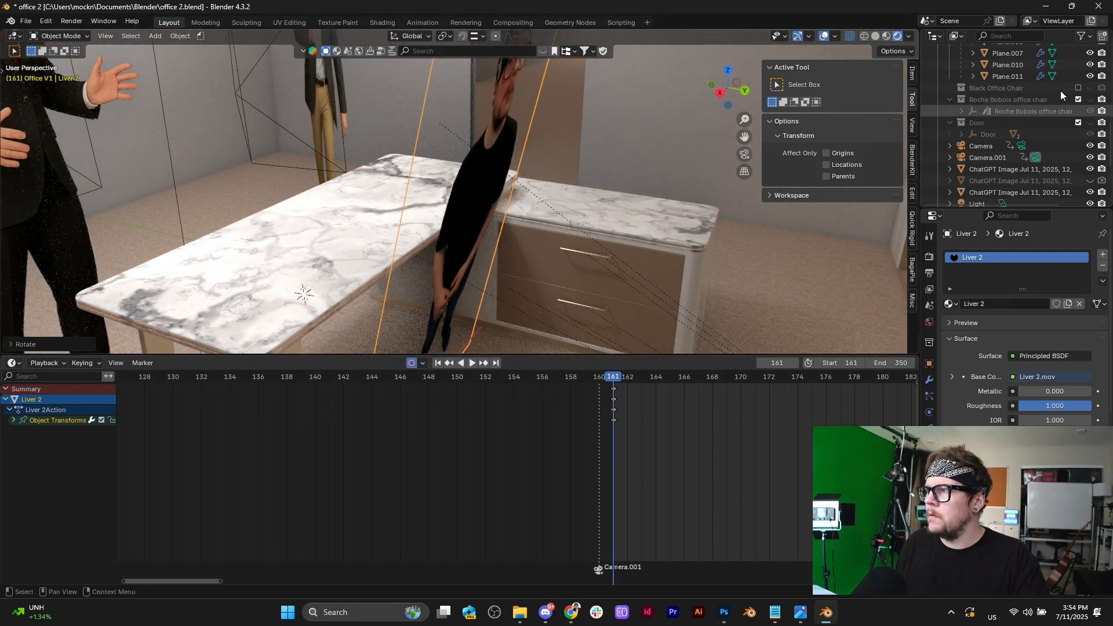
{"action": "left_click", "coordinate": [1078, 88]}
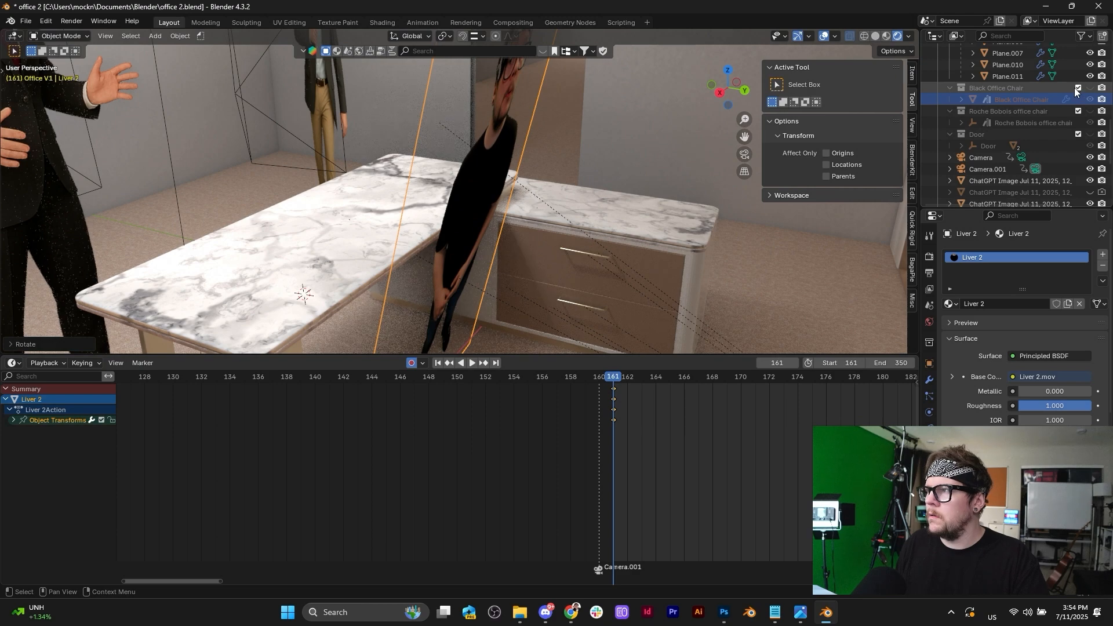
{"action": "left_click", "coordinate": [1088, 88]}
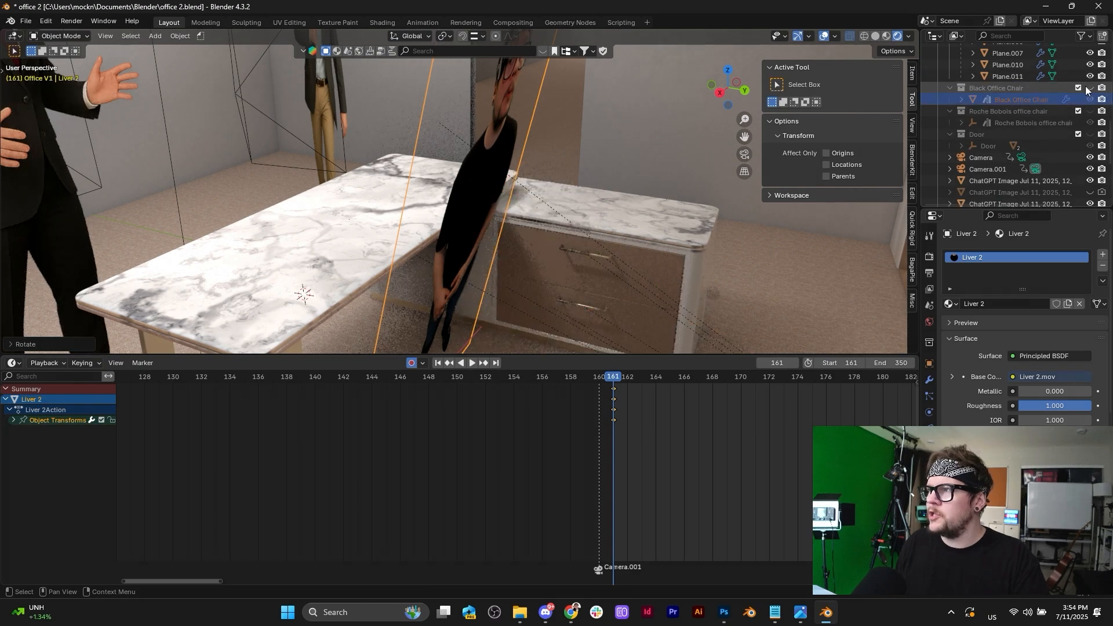
{"action": "left_click", "coordinate": [1088, 88]}
{"action": "left_click", "coordinate": [1056, 88]}
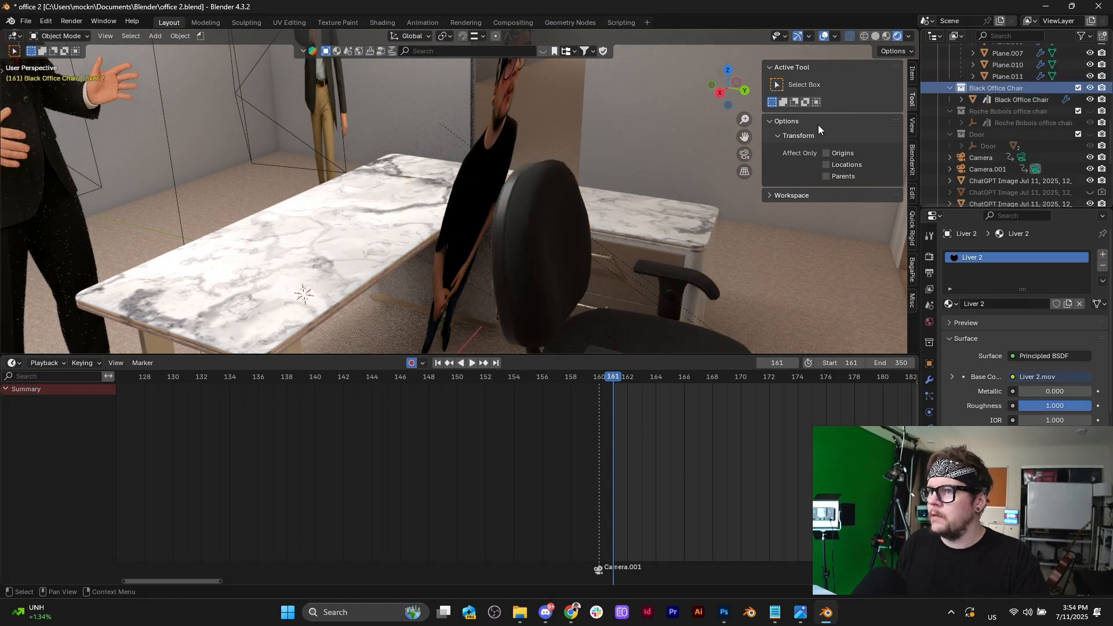
{"action": "right_click", "coordinate": [1028, 88]}
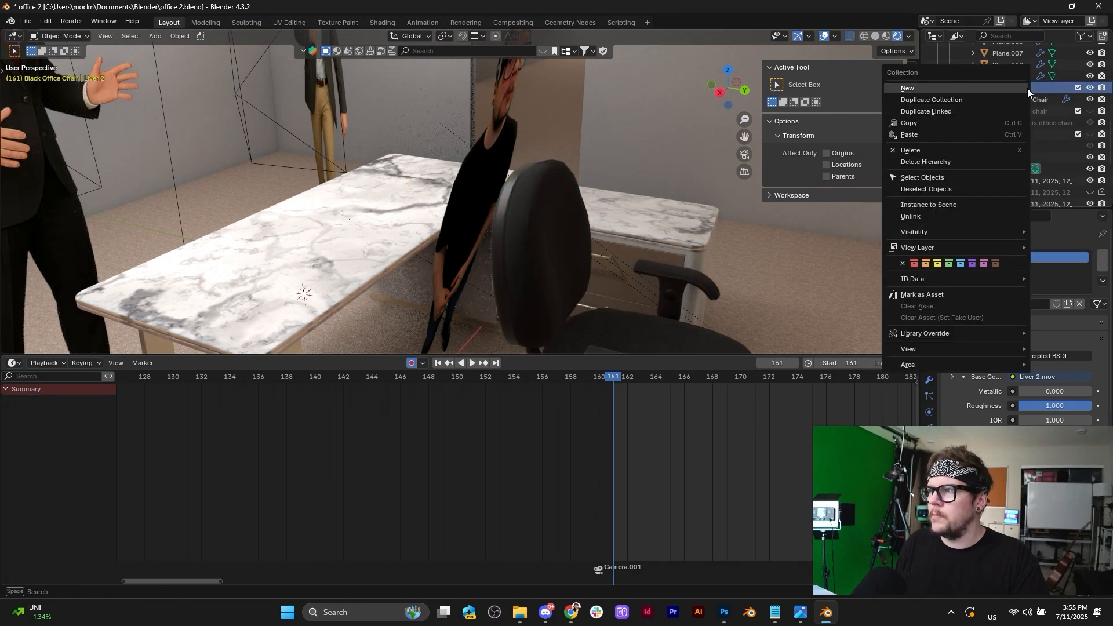
{"action": "left_click", "coordinate": [950, 163]}
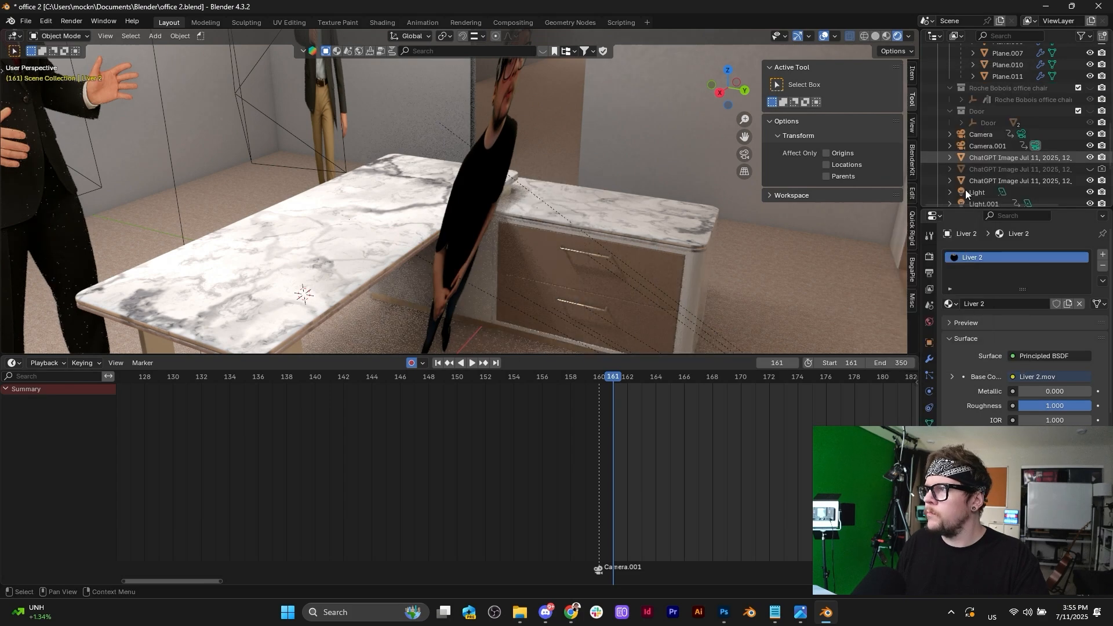
Make the Roche Bobois office chair collection visible in the viewport.
{"action": "left_click", "coordinate": [1090, 88]}
{"action": "left_click", "coordinate": [1089, 88]}
{"action": "left_click", "coordinate": [1090, 88]}
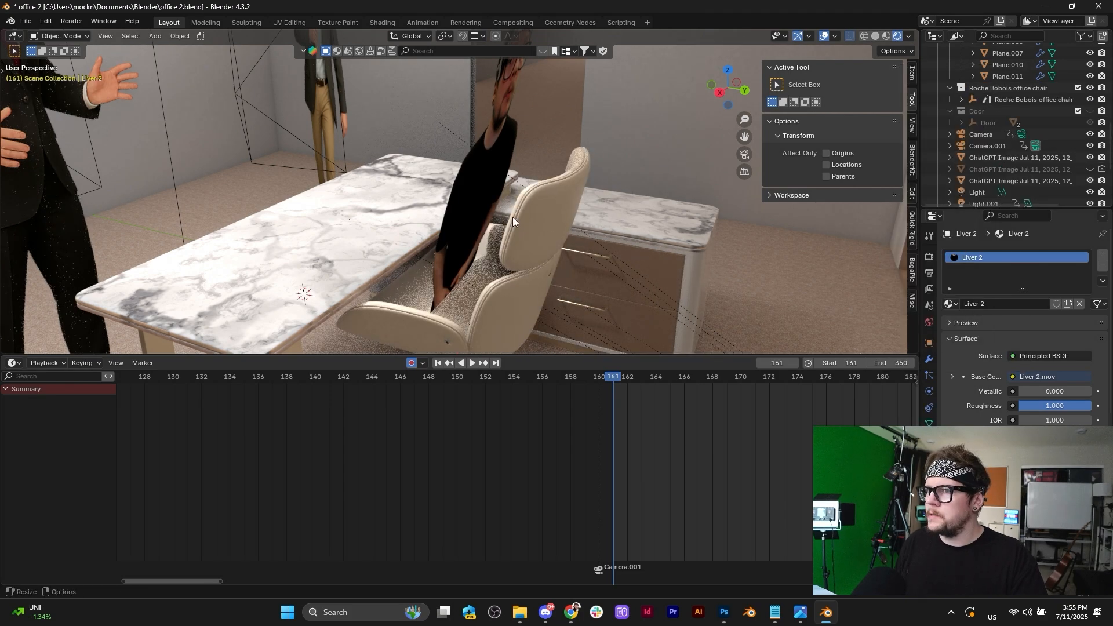
{"action": "left_click", "coordinate": [458, 196]}
{"action": "middle_click_drag", "start_coordinate": [458, 196], "coordinate": [598, 192]}
{"action": "key", "text": "KP_Divide"}
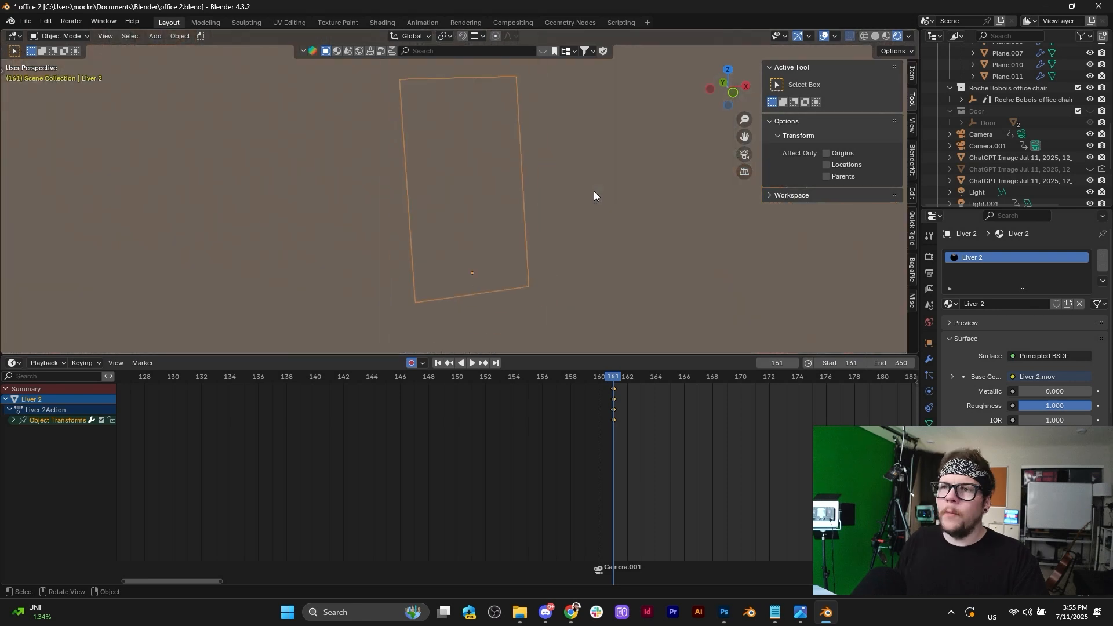
{"action": "key", "text": "KP_Divide"}
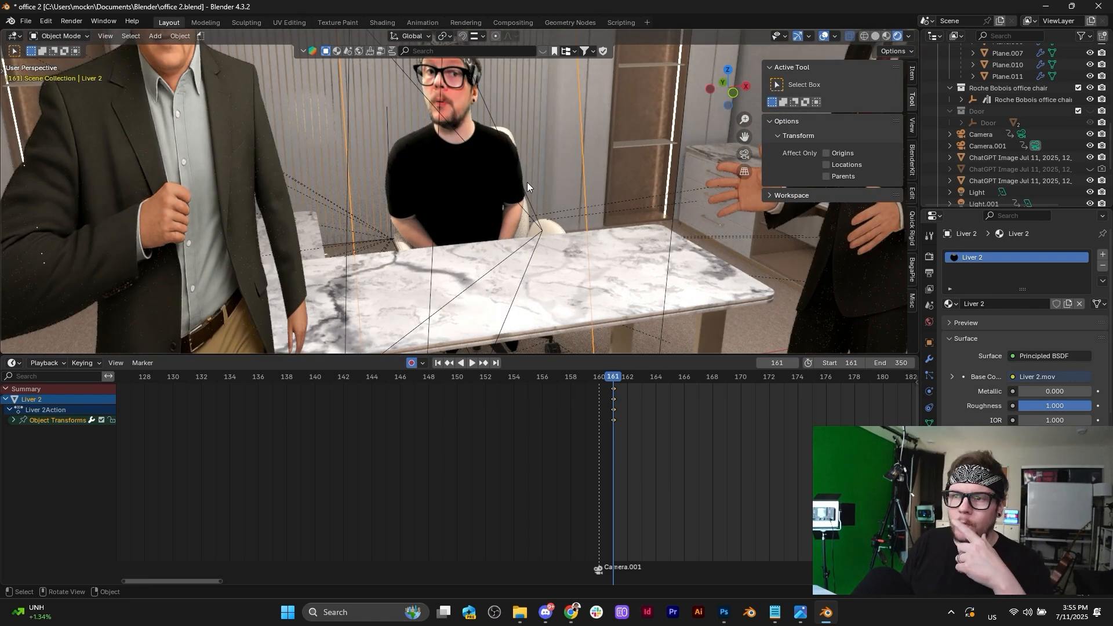
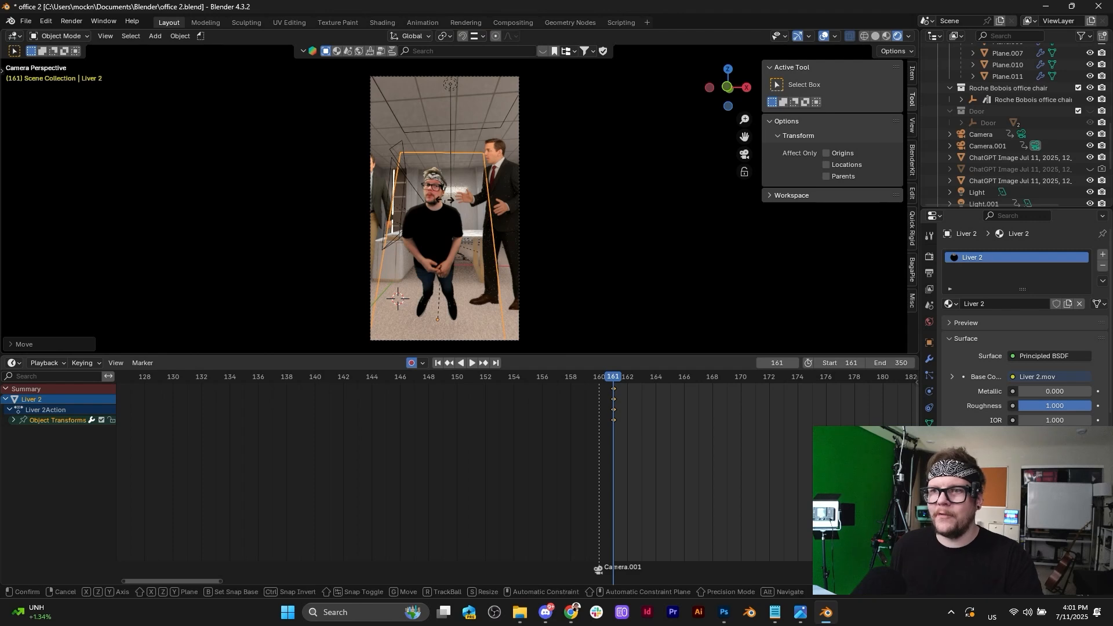
Try rotating the Liver 2 plane by about 12° around the global X axis, then undo the rotation and the move before it.
{"action": "key", "text": "x"}
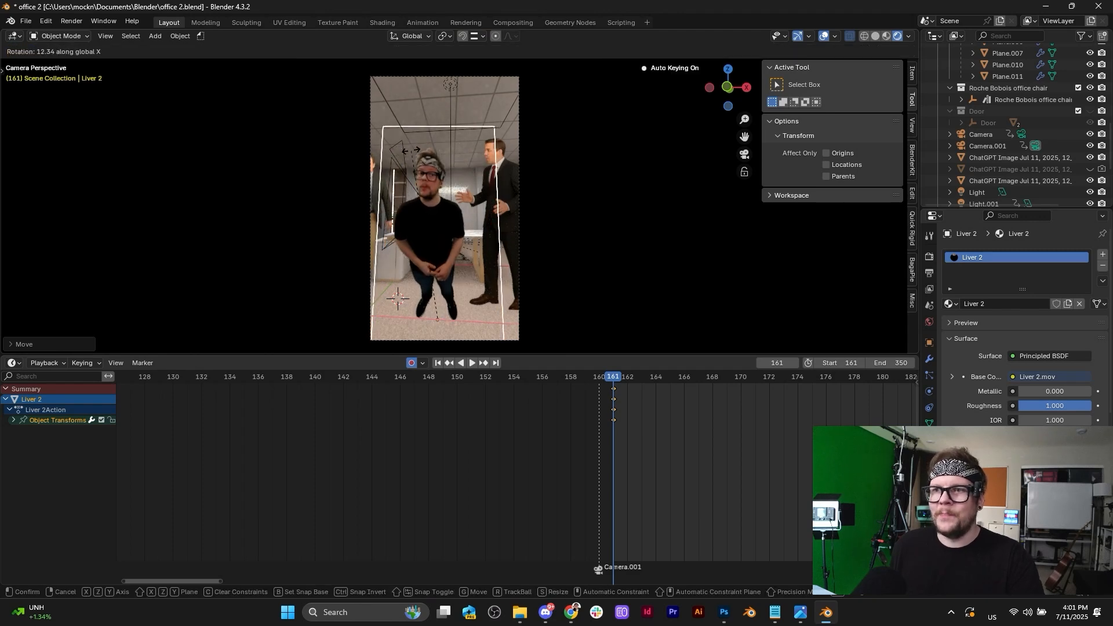
{"action": "left_click", "coordinate": [412, 150]}
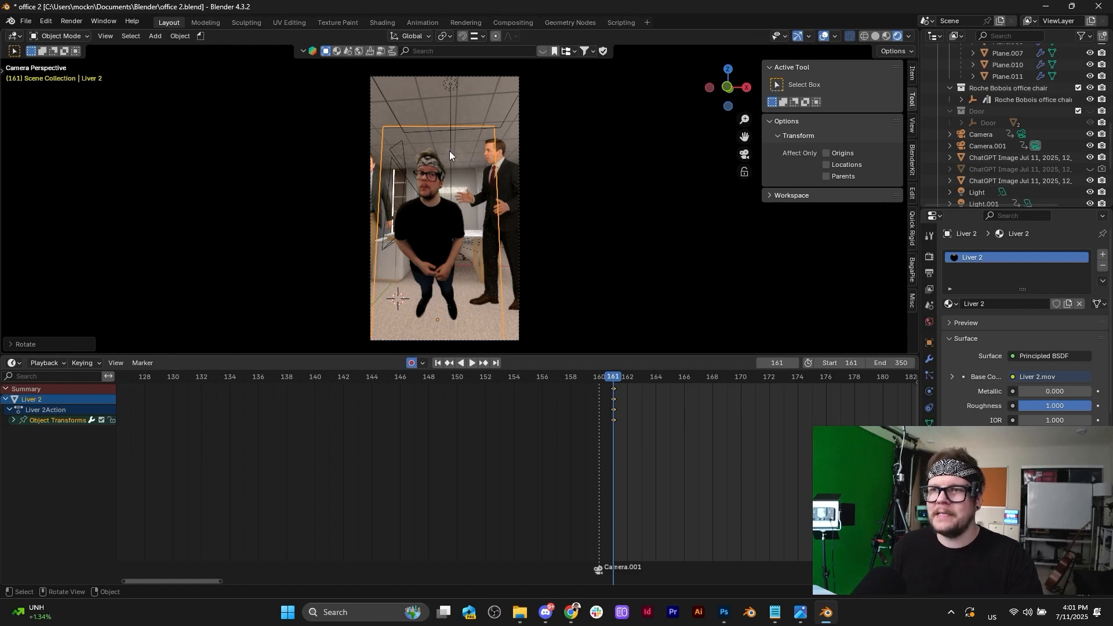
{"action": "key", "text": "ctrl+z"}
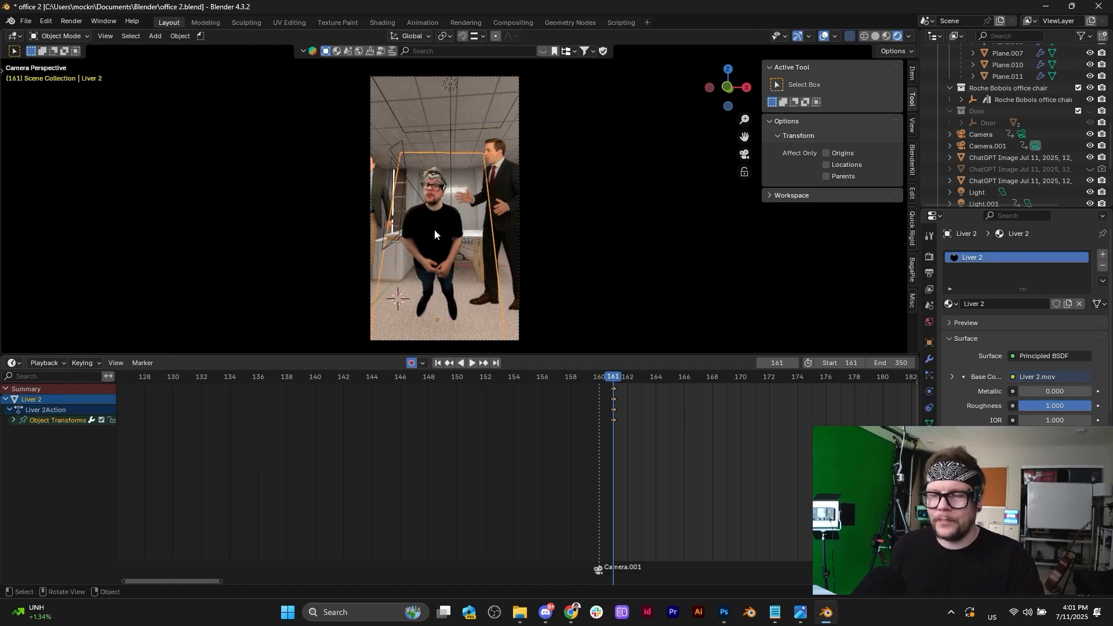
{"action": "key", "text": "ctrl+z"}
Tilt the Liver 2 plane forward toward the camera around the global X axis at frame 161.
{"action": "scroll", "coordinate": [429, 250], "scroll_direction": "up", "scroll_amount": 4}
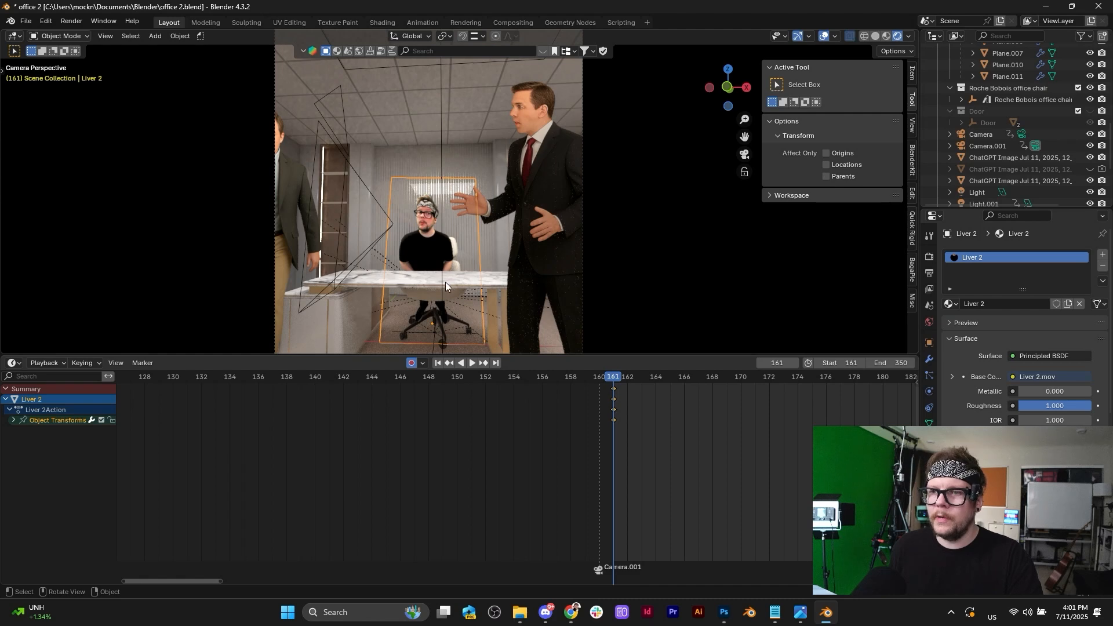
{"action": "key", "text": "r"}
{"action": "key", "text": "x"}
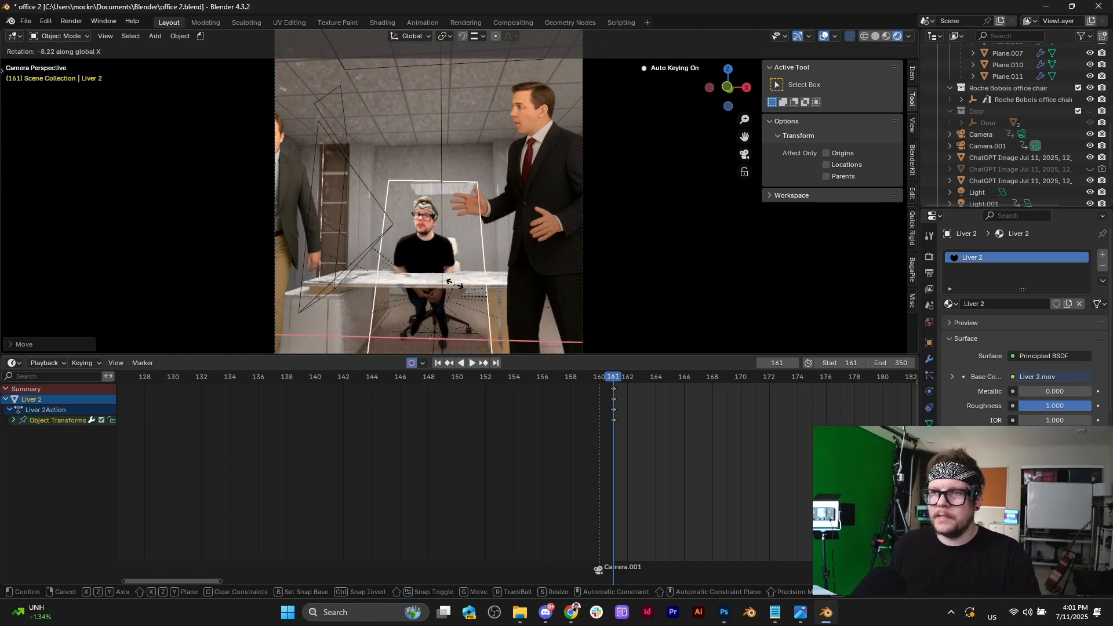
{"action": "left_click", "coordinate": [453, 273]}
{"action": "key", "text": "g"}
{"action": "key", "text": "y"}
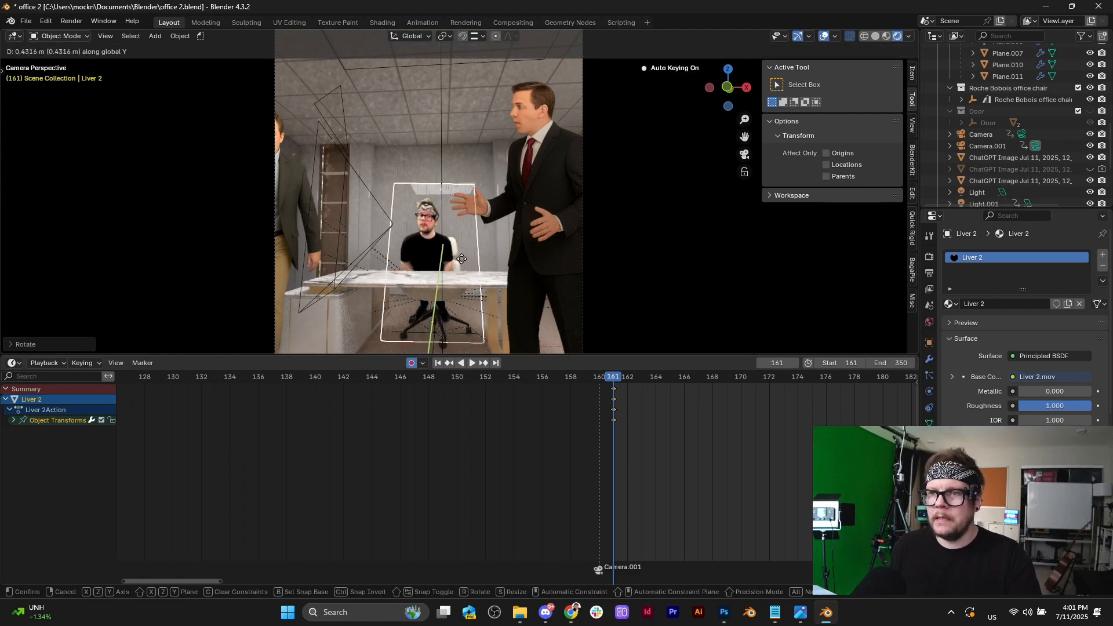
{"action": "right_click", "coordinate": [461, 269]}
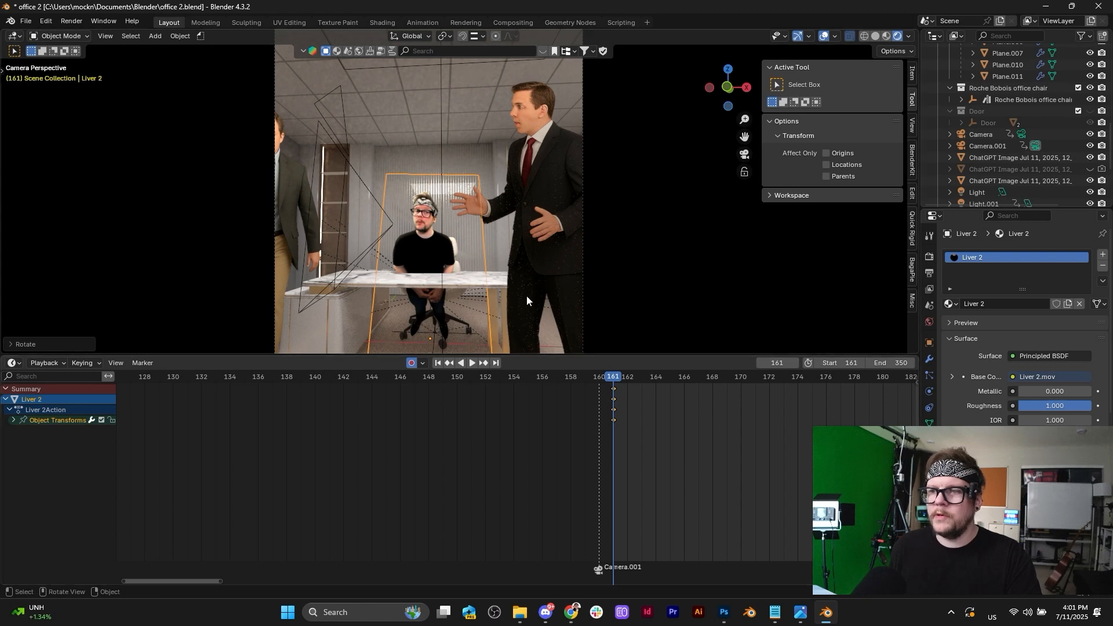
Play the shot from frame 161 to check the man behind the desk, then return to frame 161.
{"action": "key", "text": "space"}
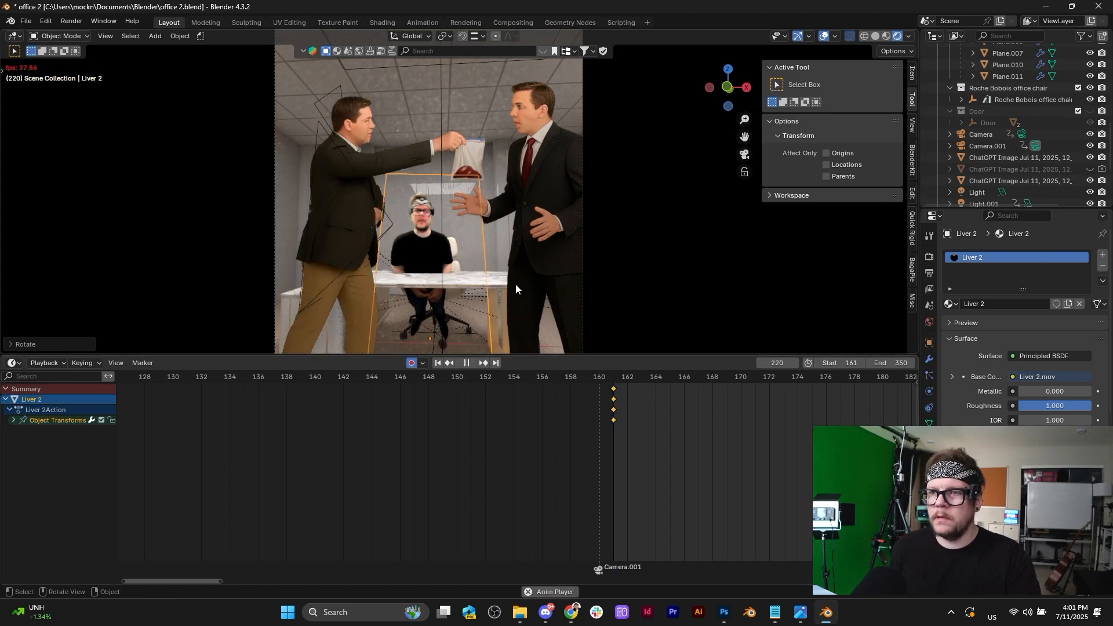
{"action": "key", "text": "space"}
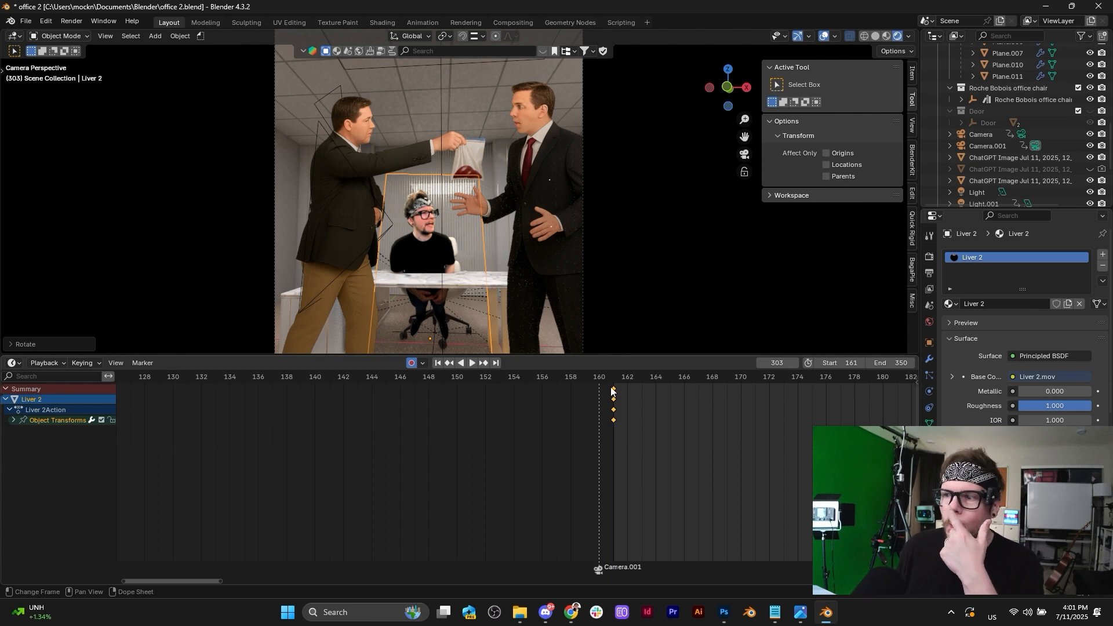
{"action": "scroll", "coordinate": [637, 426], "scroll_direction": "down", "scroll_amount": 15}
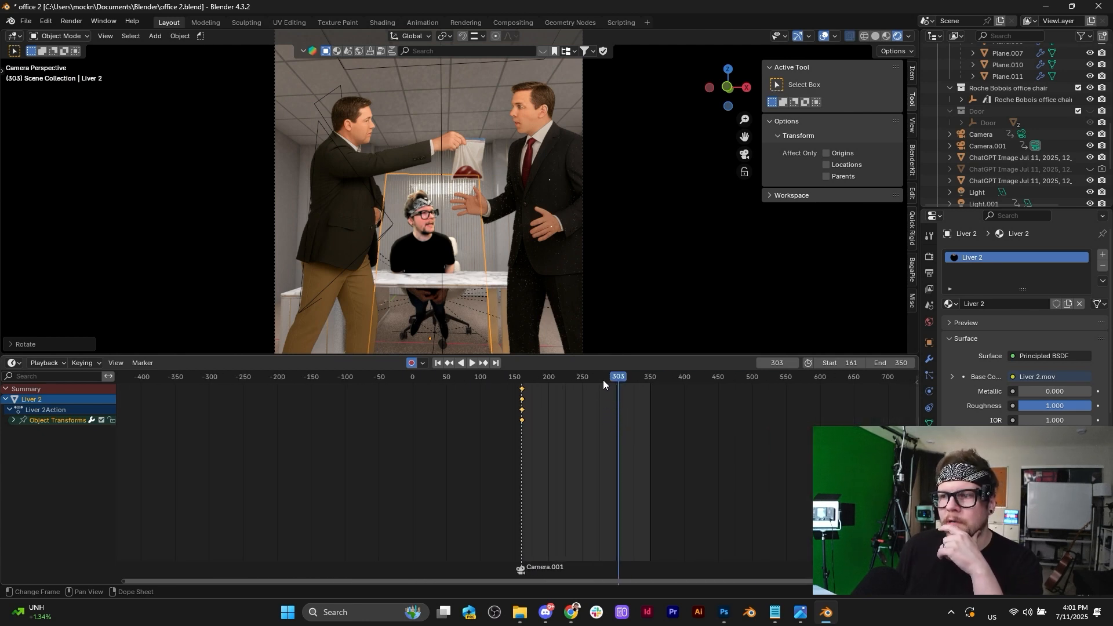
{"action": "key", "text": "space"}
{"action": "mouse_move", "coordinate": [519, 378]}
{"action": "left_mouse_down"}
{"action": "mouse_move", "coordinate": [510, 380]}
{"action": "mouse_move", "coordinate": [522, 383]}
{"action": "left_mouse_up"}
{"action": "scroll", "coordinate": [486, 326], "scroll_direction": "down", "scroll_amount": 3}
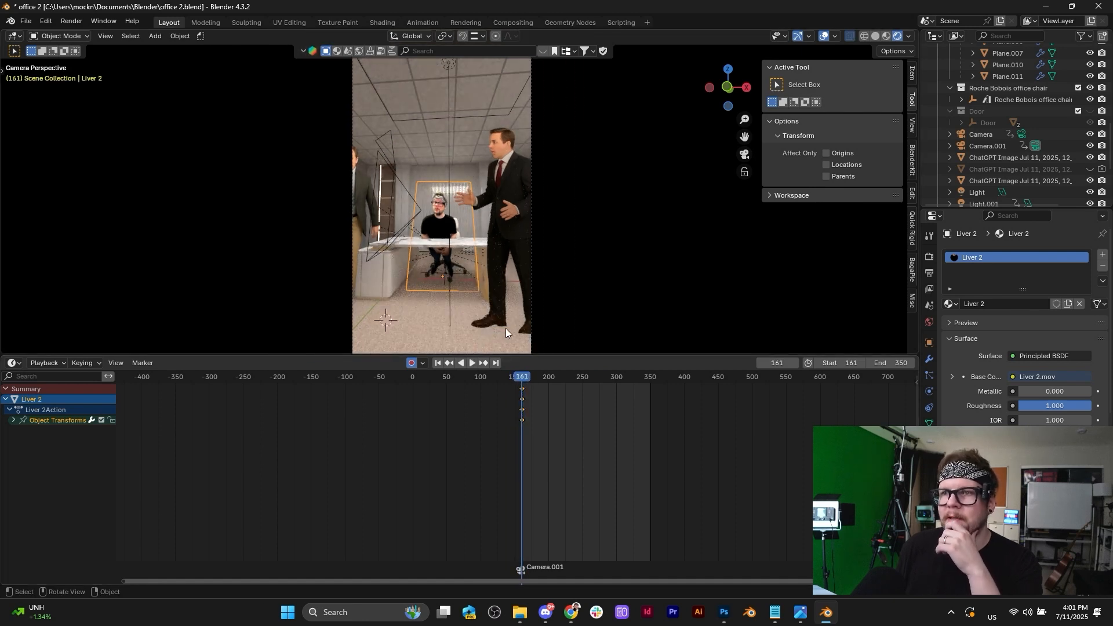
Raise the Liver 2 plane by about 0.22 m along the global Z axis at frame 161.
{"action": "scroll", "coordinate": [506, 328], "scroll_direction": "down", "scroll_amount": 3}
{"action": "left_click", "coordinate": [478, 111]}
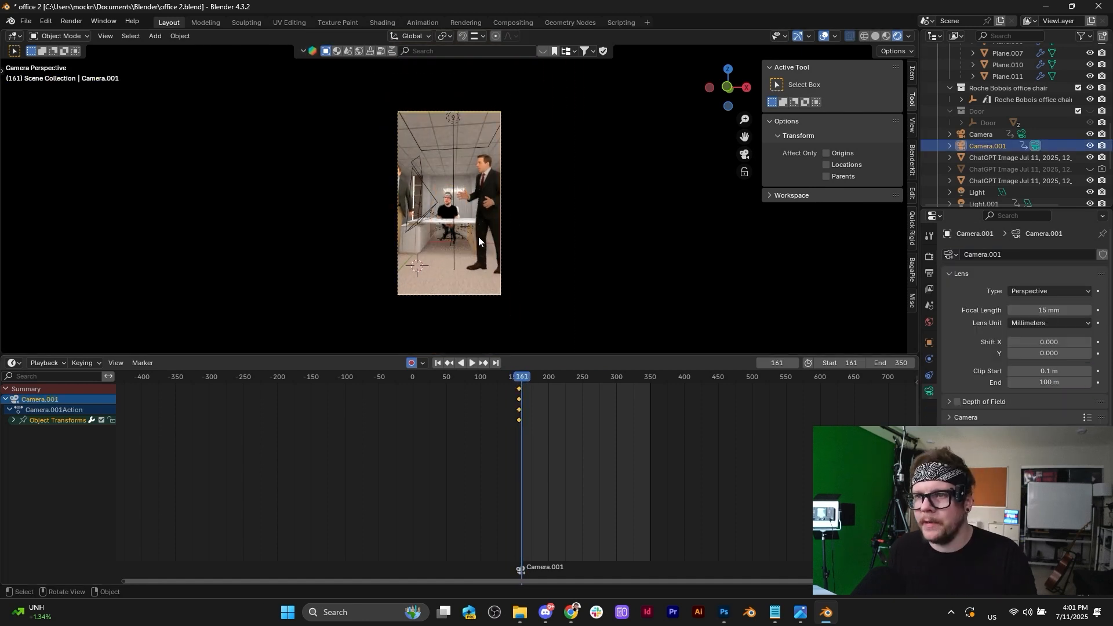
{"action": "left_click", "coordinate": [449, 203]}
{"action": "scroll", "coordinate": [445, 232], "scroll_direction": "up", "scroll_amount": 4}
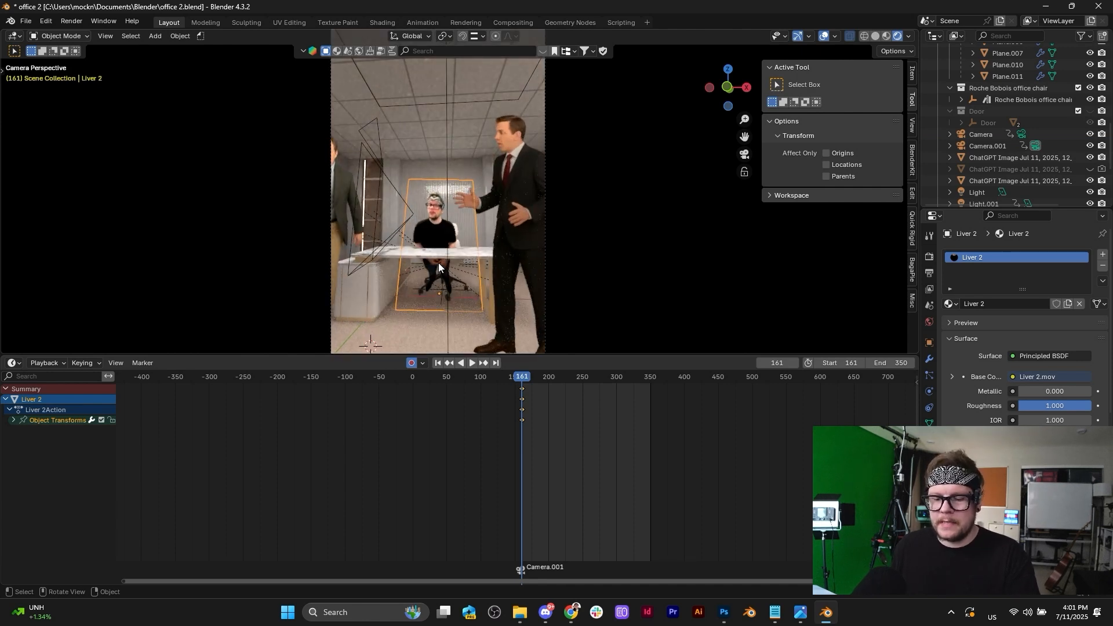
{"action": "key", "text": "g"}
{"action": "key", "text": "z"}
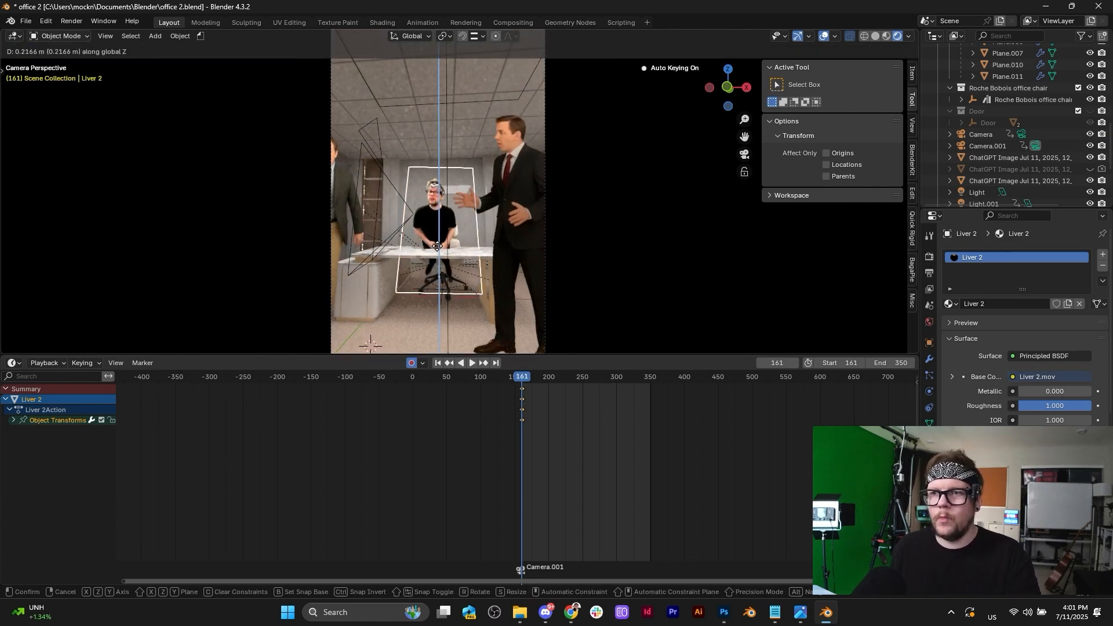
{"action": "left_click", "coordinate": [472, 246]}
{"action": "scroll", "coordinate": [472, 245], "scroll_direction": "up", "scroll_amount": 4}
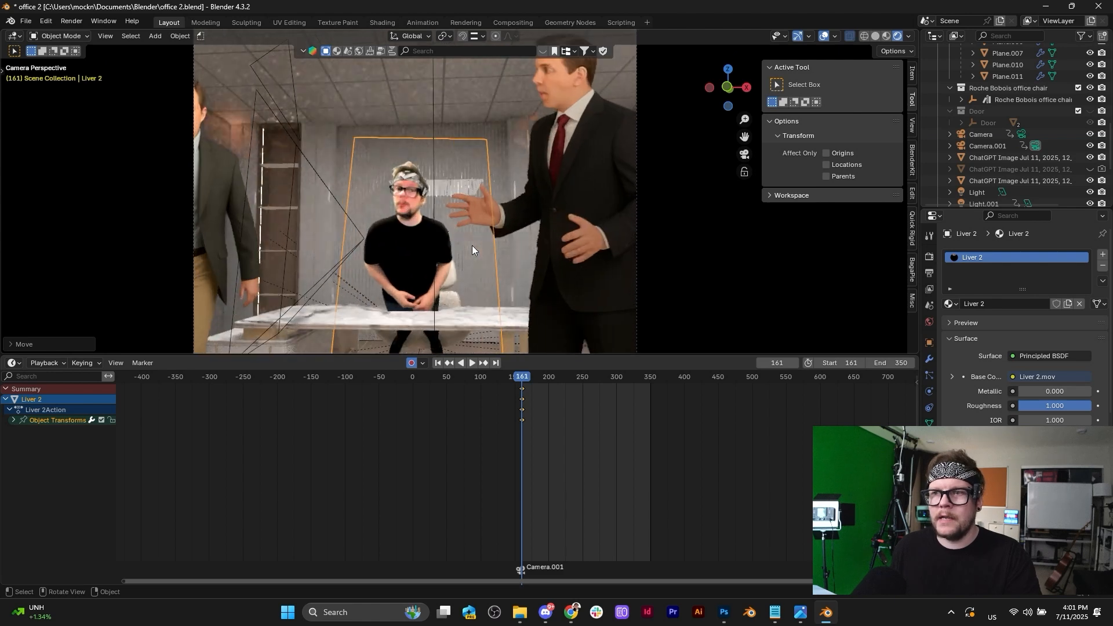
Raise Camera.001 by about 0.95 m along the global Z axis at frame 161.
{"action": "scroll", "coordinate": [472, 245], "scroll_direction": "down", "scroll_amount": 8}
{"action": "left_click", "coordinate": [469, 111]}
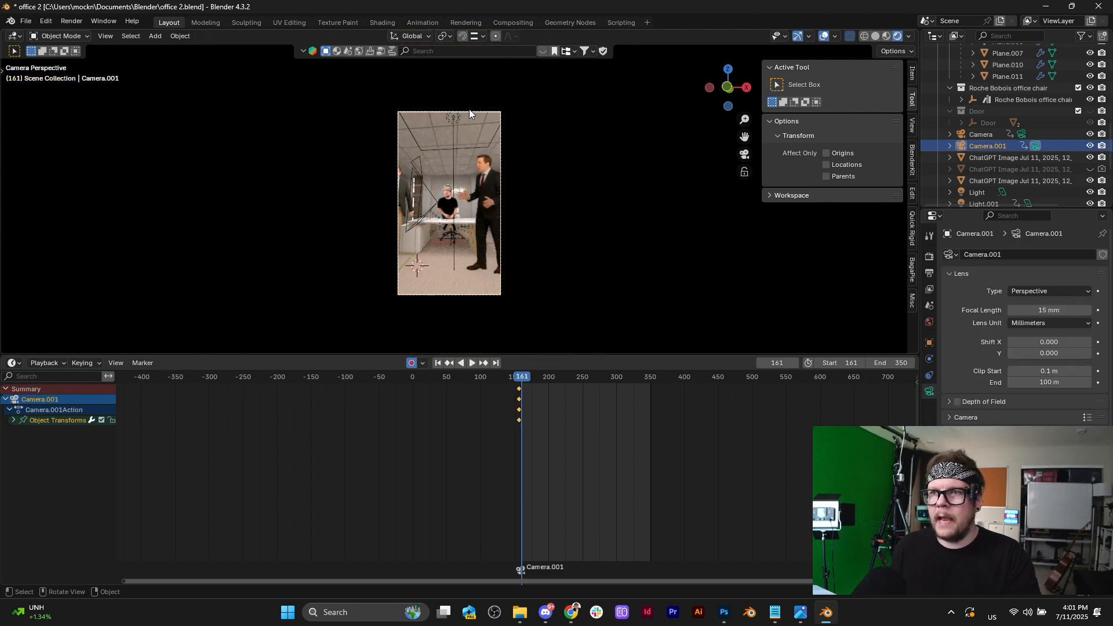
{"action": "key", "text": "g"}
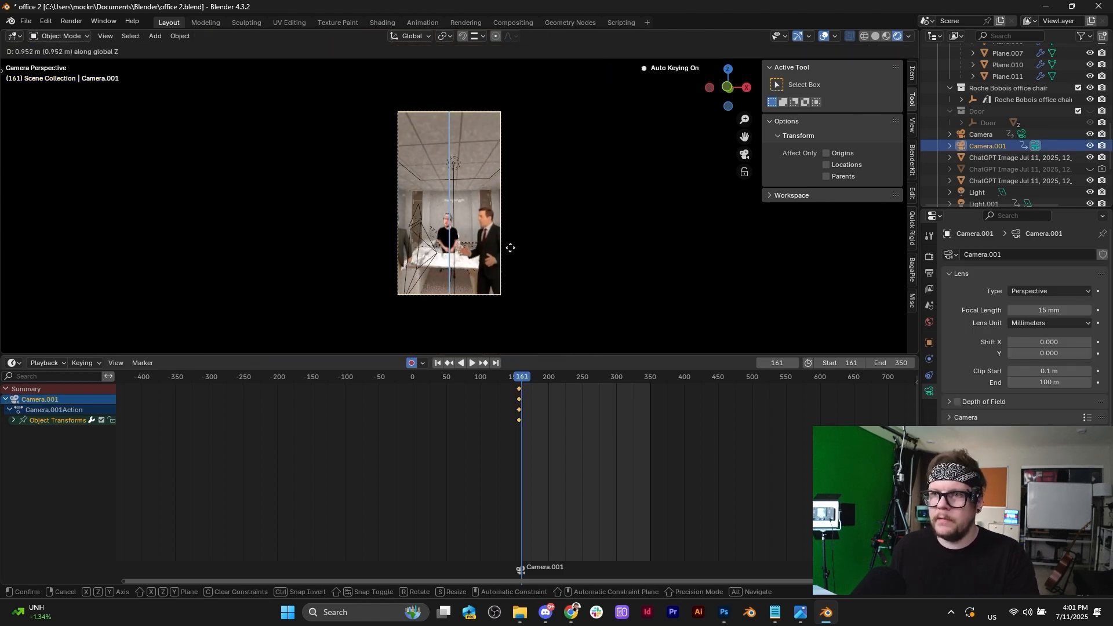
{"action": "left_click", "coordinate": [505, 256]}
Angle Camera.001 down around the global X axis so the desk and all three men stay framed from above.
{"action": "key", "text": "r"}
{"action": "key", "text": "x"}
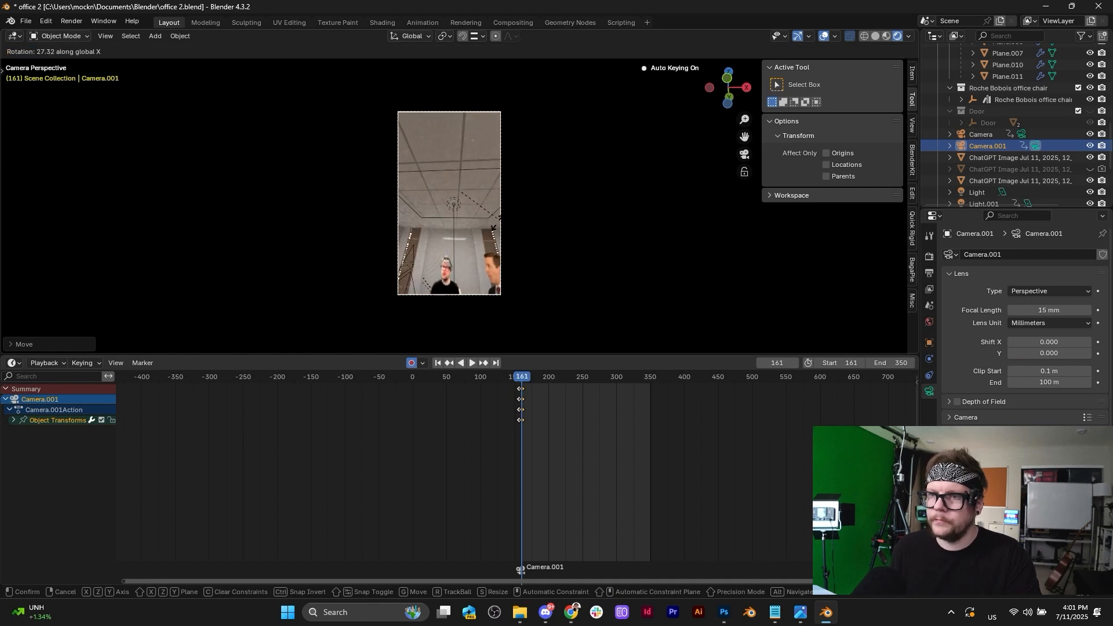
{"action": "left_click", "coordinate": [436, 218]}
{"action": "scroll", "coordinate": [436, 218], "scroll_direction": "up", "scroll_amount": 3}
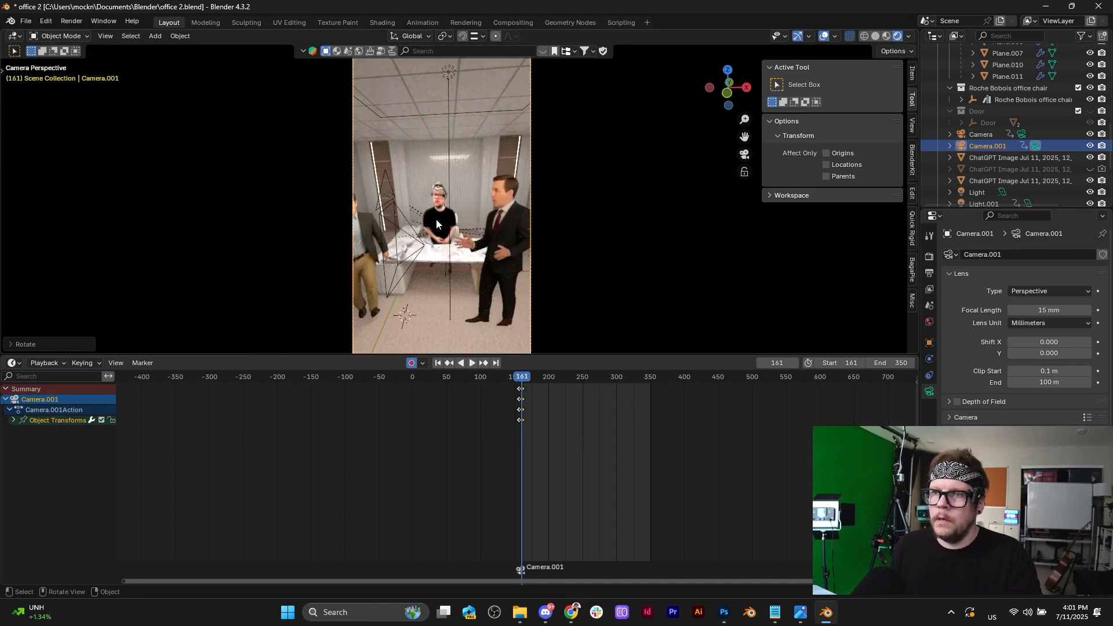
{"action": "scroll", "coordinate": [451, 233], "scroll_direction": "down", "scroll_amount": 2}
{"action": "key", "text": "r"}
{"action": "key", "text": "x"}
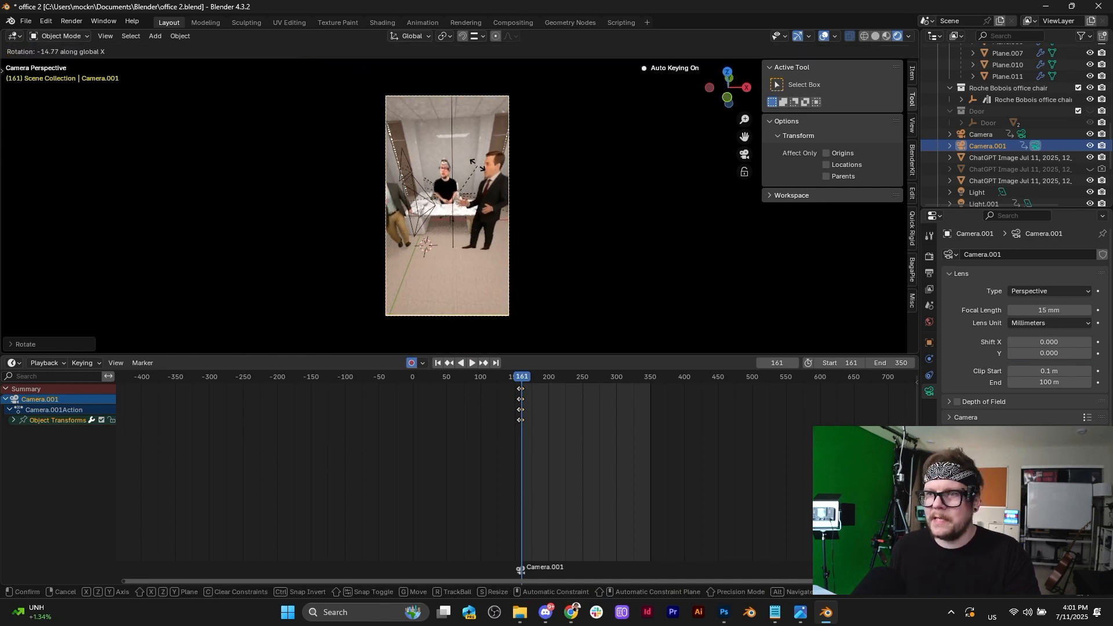
{"action": "left_click", "coordinate": [461, 179]}
Lift the Liver 2 plane behind the desk another 0.22 m or so along the global Z axis.
{"action": "left_click", "coordinate": [447, 187]}
{"action": "scroll", "coordinate": [447, 186], "scroll_direction": "up", "scroll_amount": 2}
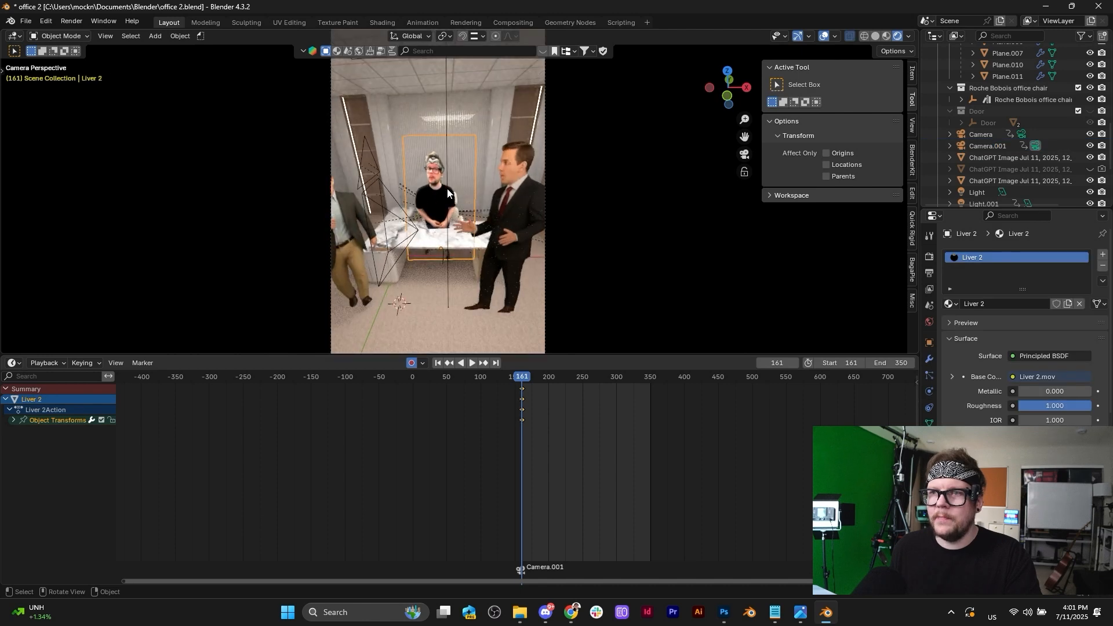
{"action": "key", "text": "g"}
{"action": "key", "text": "z"}
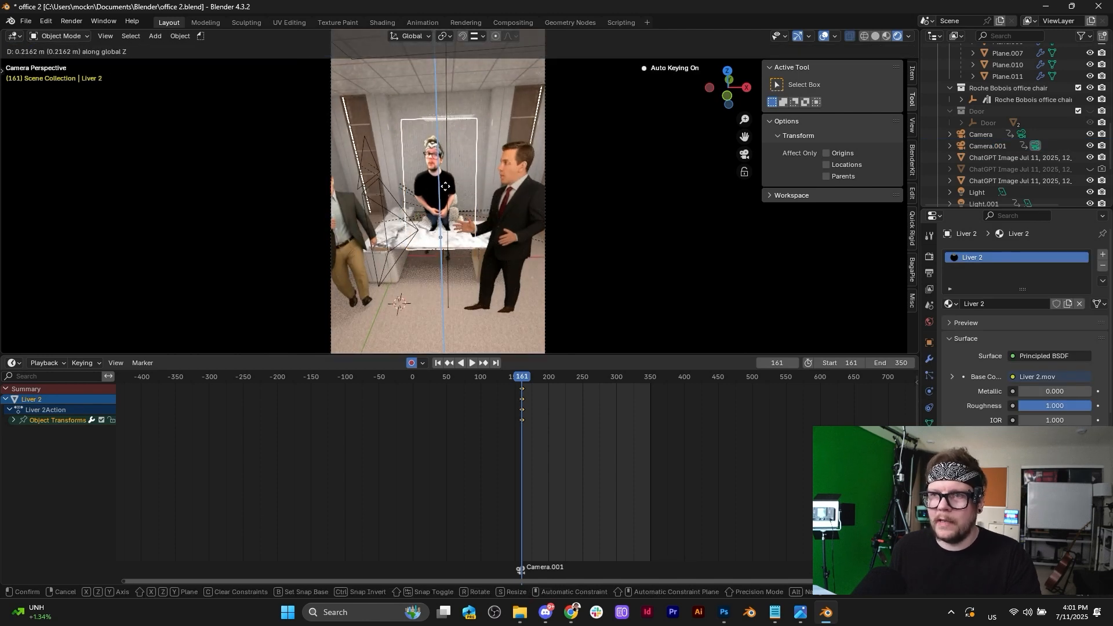
{"action": "left_click", "coordinate": [445, 186]}
Scale the Liver 2 plane up to about 1.19 times its size and shift it slightly lower behind the desk.
{"action": "key", "text": "s"}
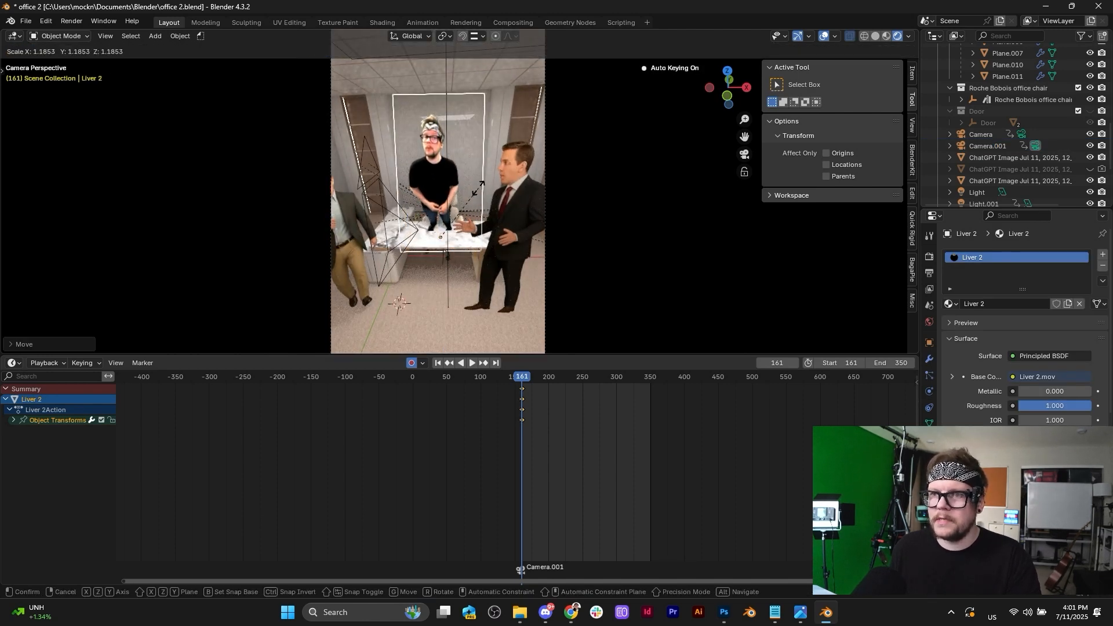
{"action": "left_click", "coordinate": [477, 188]}
{"action": "key", "text": "g"}
{"action": "left_click", "coordinate": [472, 204]}
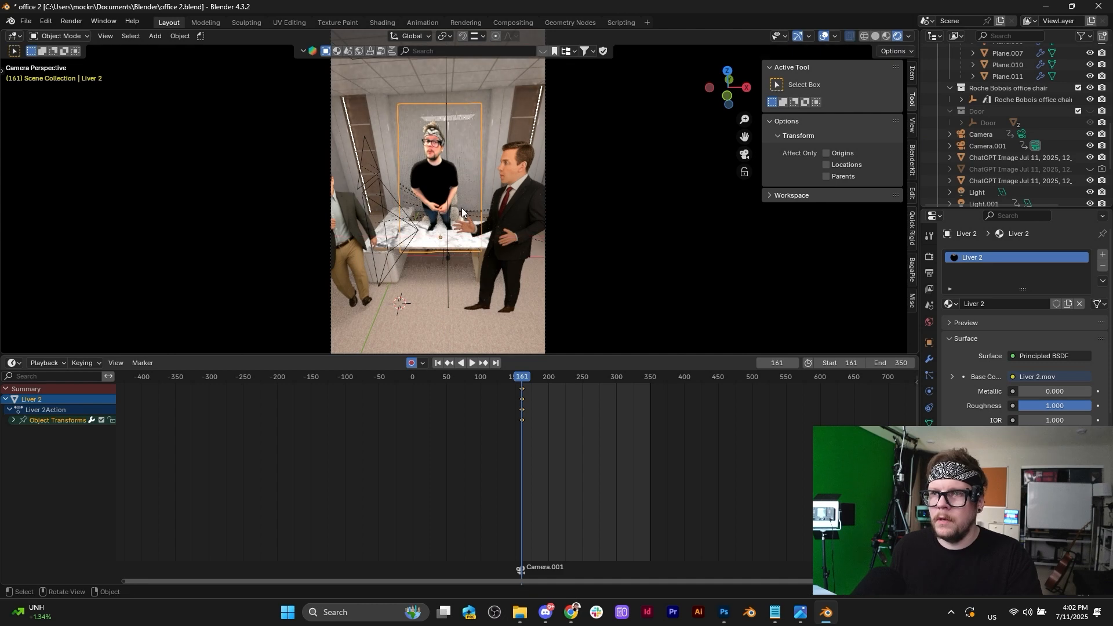
Move the chair's creamy leather part, Plane.014, back by about 0.58 m along the global Y axis.
{"action": "left_click", "coordinate": [461, 208]}
{"action": "key", "text": "g"}
{"action": "key", "text": "y"}
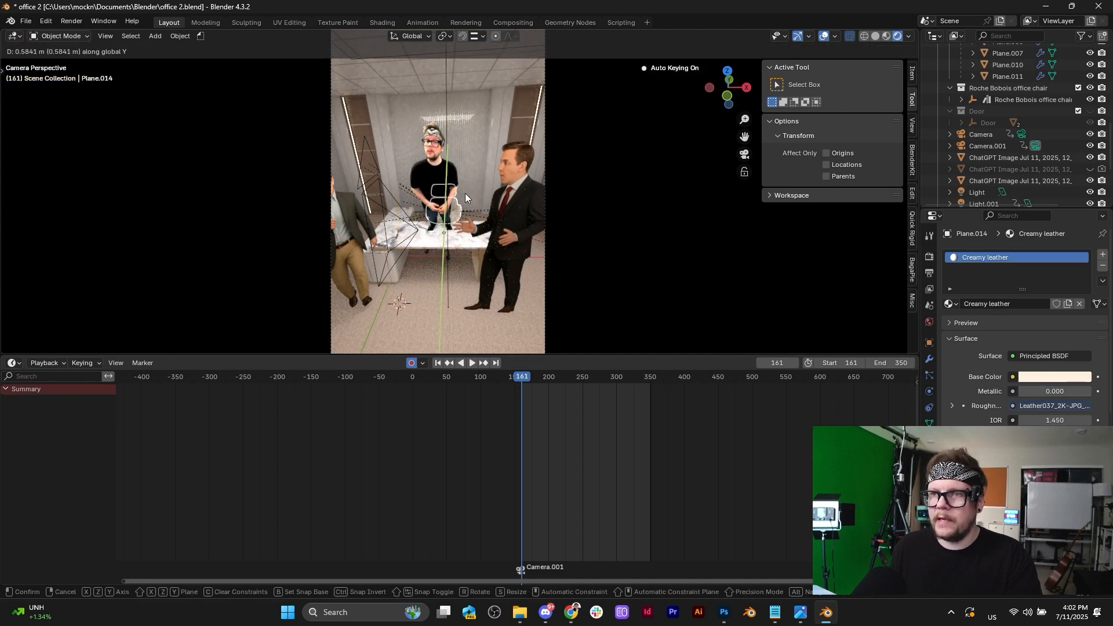
{"action": "left_click", "coordinate": [465, 193]}
{"action": "left_click", "coordinate": [449, 180]}
{"action": "key", "text": "g"}
{"action": "key", "text": "y"}
{"action": "right_click", "coordinate": [439, 172]}
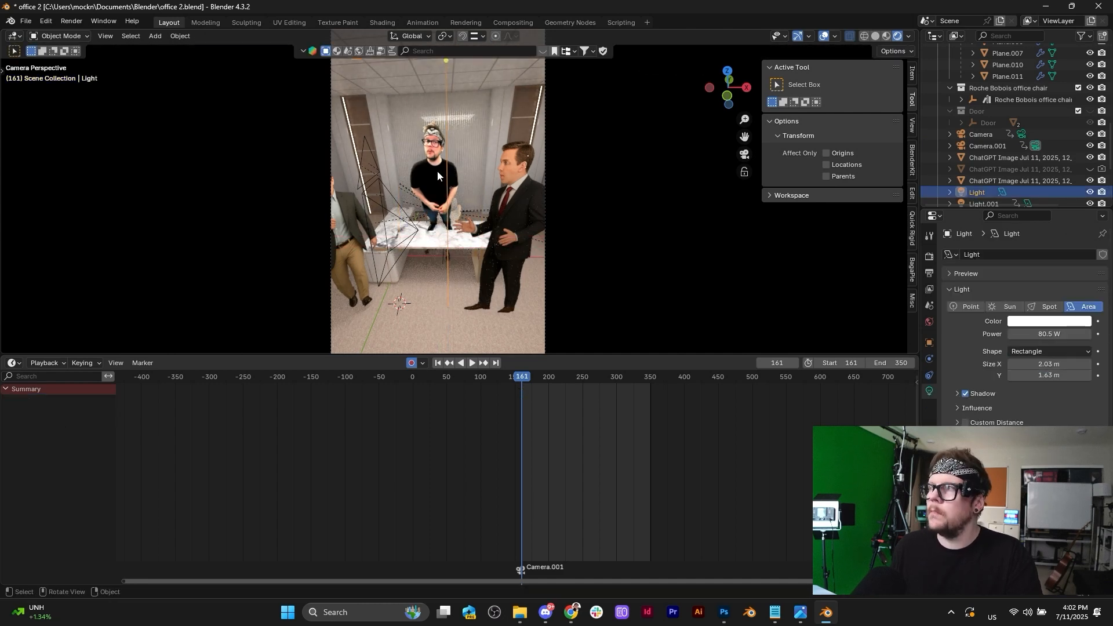
Lower the Liver 2 plane along global Z so the desk hides the man's legs, and push it back along global Y.
{"action": "left_click", "coordinate": [437, 170]}
{"action": "key", "text": "g"}
{"action": "key", "text": "z"}
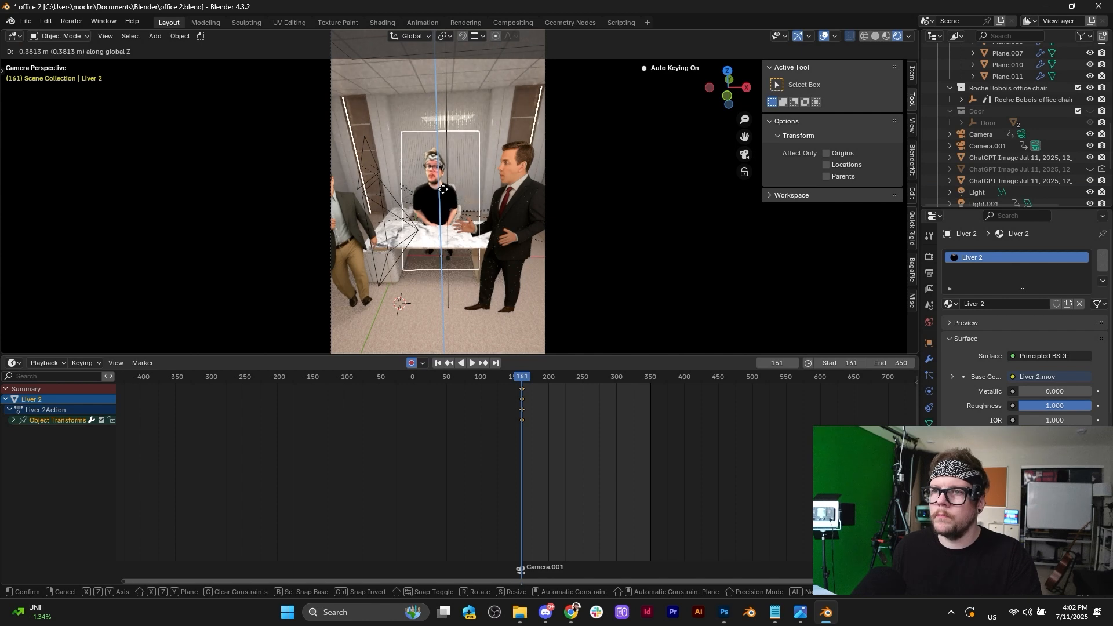
{"action": "left_click", "coordinate": [444, 199]}
{"action": "key", "text": "g"}
{"action": "key", "text": "y"}
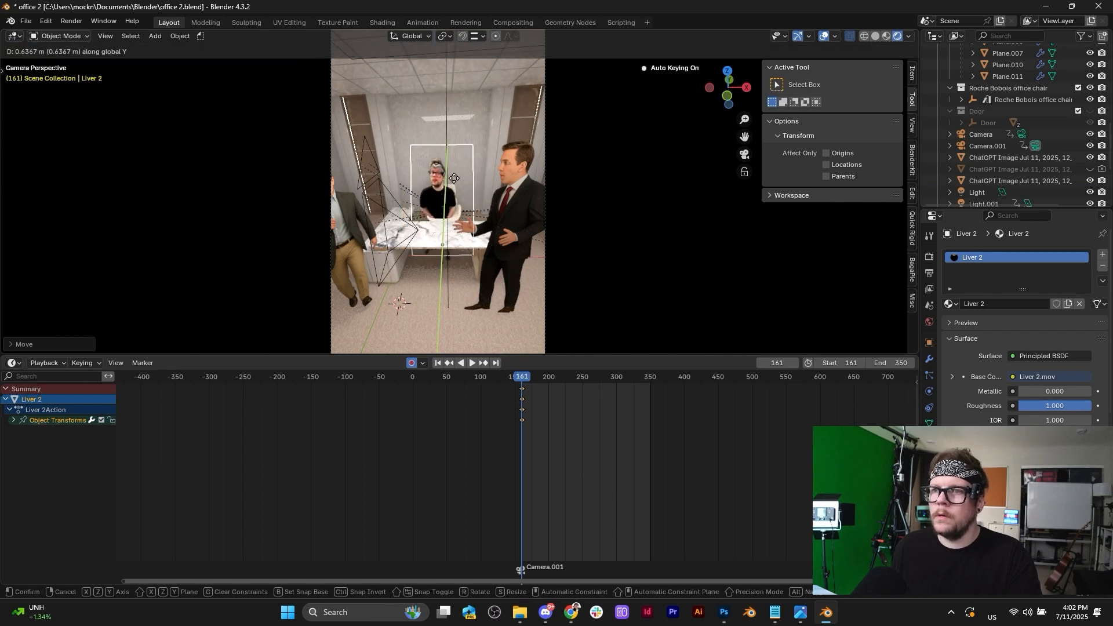
{"action": "left_click", "coordinate": [448, 200]}
Nudge the Liver 2 plane back by about 0.1 m along the global Y axis toward the chair.
{"action": "scroll", "coordinate": [448, 203], "scroll_direction": "up", "scroll_amount": 4}
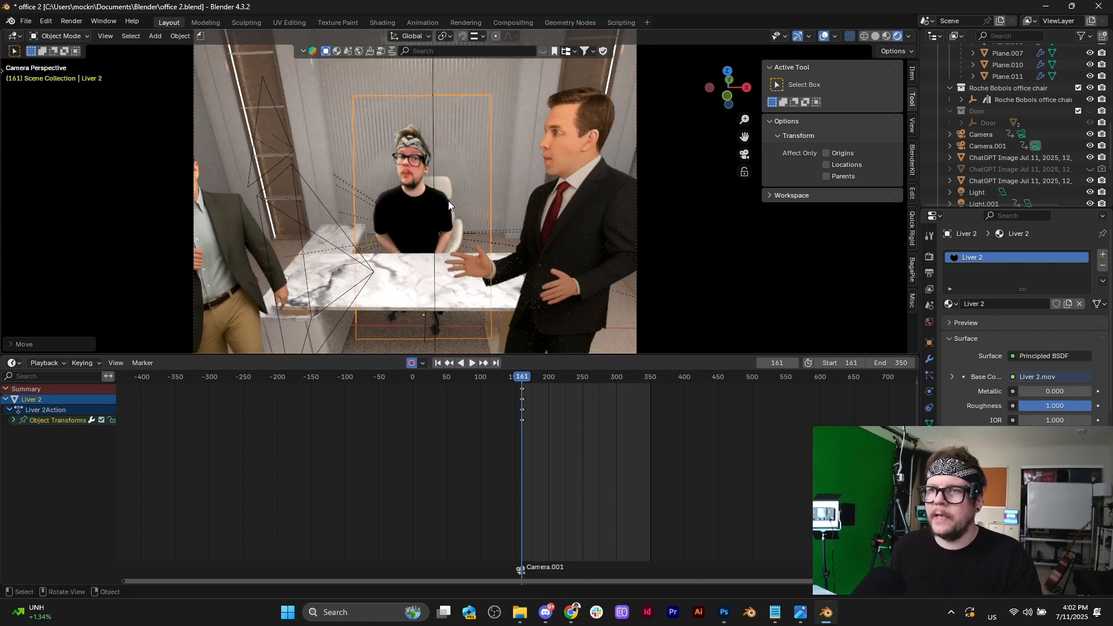
{"action": "scroll", "coordinate": [448, 201], "scroll_direction": "down", "scroll_amount": 3}
{"action": "key", "text": "g"}
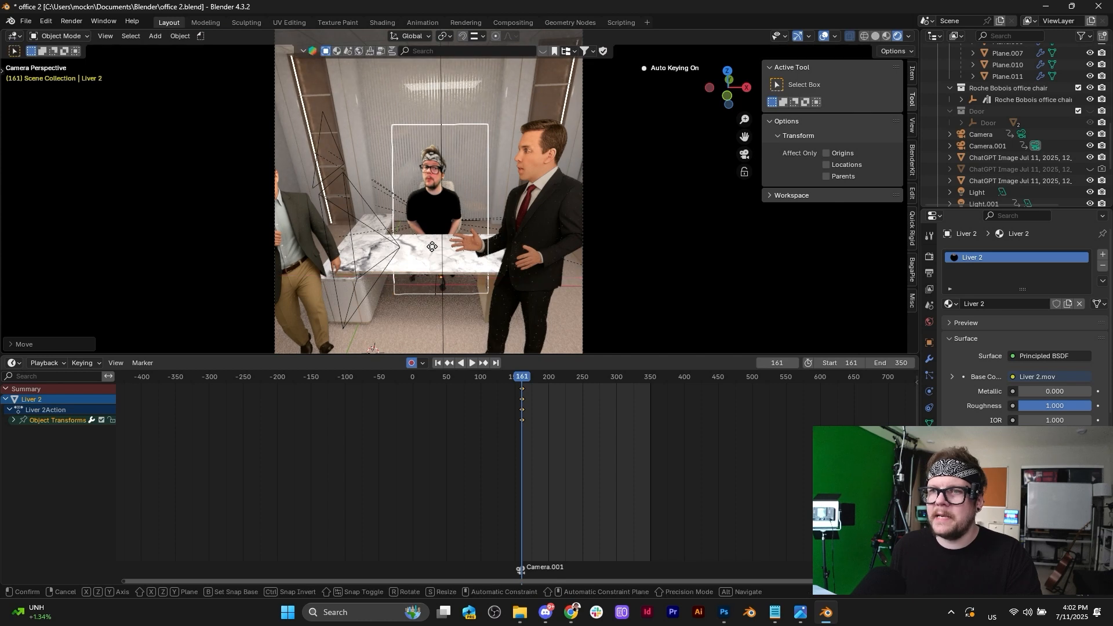
{"action": "key", "text": "y"}
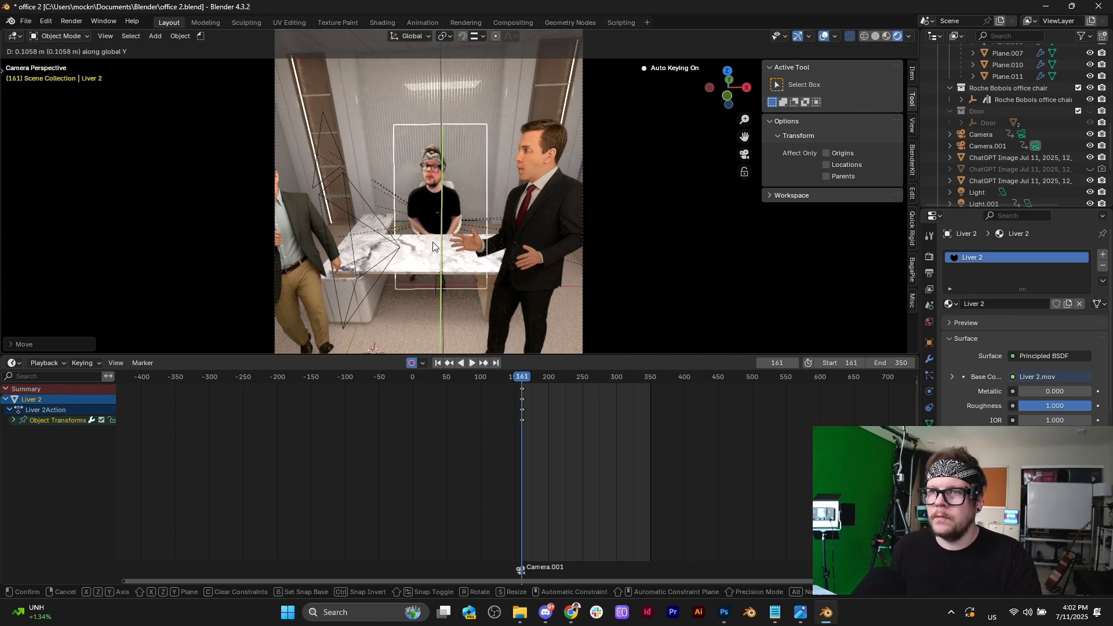
{"action": "left_click", "coordinate": [434, 247]}
{"action": "scroll", "coordinate": [462, 254], "scroll_direction": "down", "scroll_amount": 4}
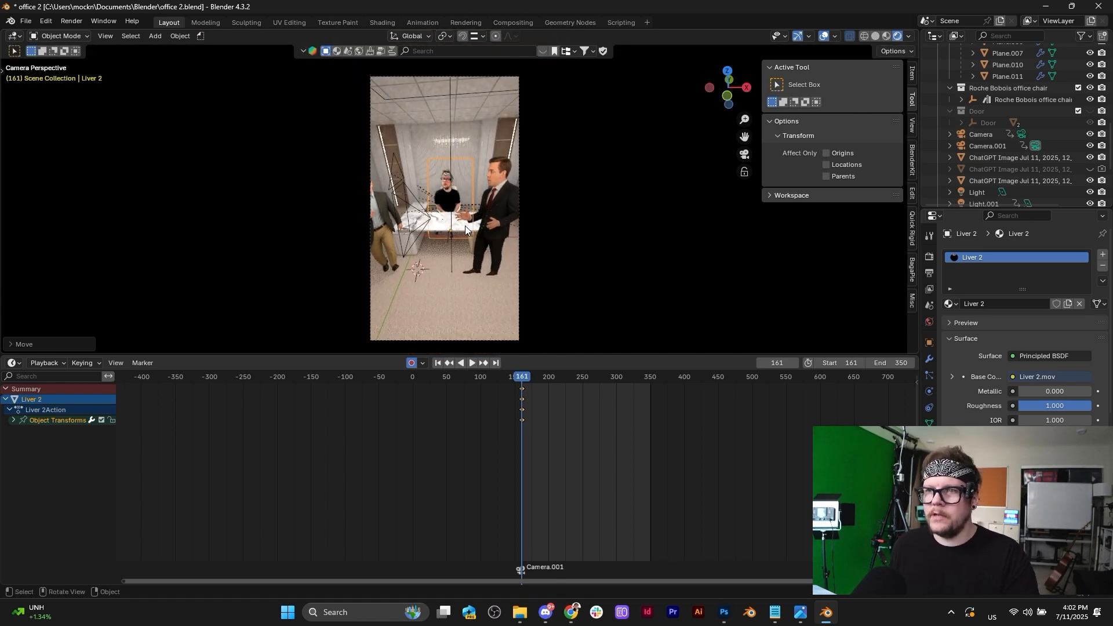
Insert keyframes for the Liver 2 plane and for Camera.001 at frame 161.
{"action": "key", "text": "i"}
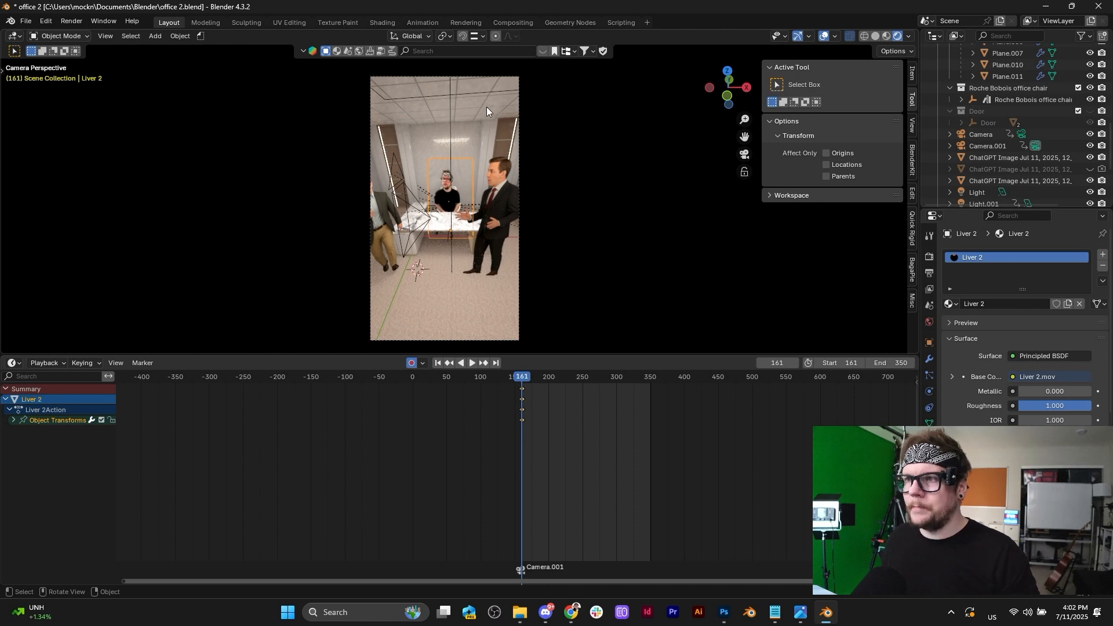
{"action": "left_click", "coordinate": [486, 78]}
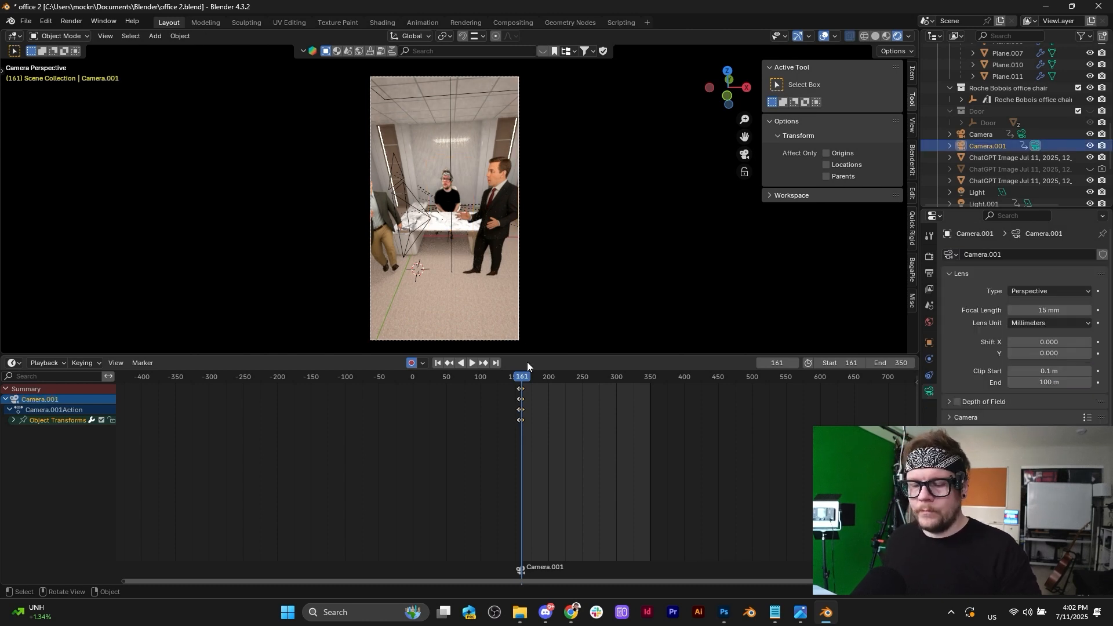
{"action": "key", "text": "i"}
Turn off the passepartout display for Camera.001 so the scene outside its frame is not masked.
{"action": "scroll", "coordinate": [590, 249], "scroll_direction": "up", "scroll_amount": 2}
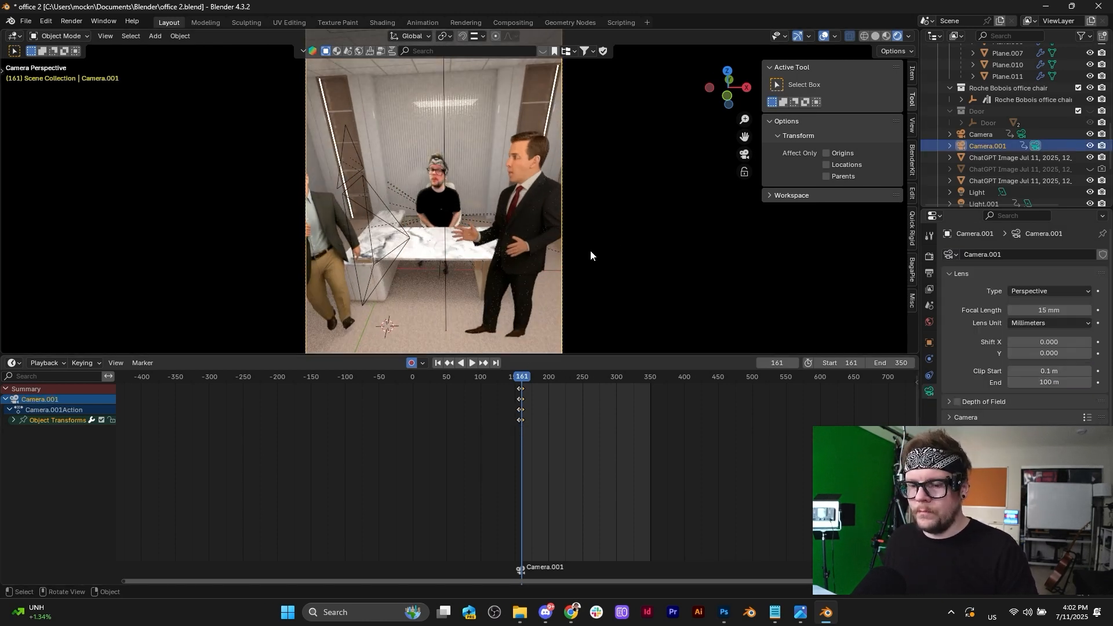
{"action": "left_click", "coordinate": [590, 250]}
{"action": "scroll", "coordinate": [594, 248], "scroll_direction": "down", "scroll_amount": 3}
{"action": "left_click", "coordinate": [488, 89]}
{"action": "left_click", "coordinate": [488, 96]}
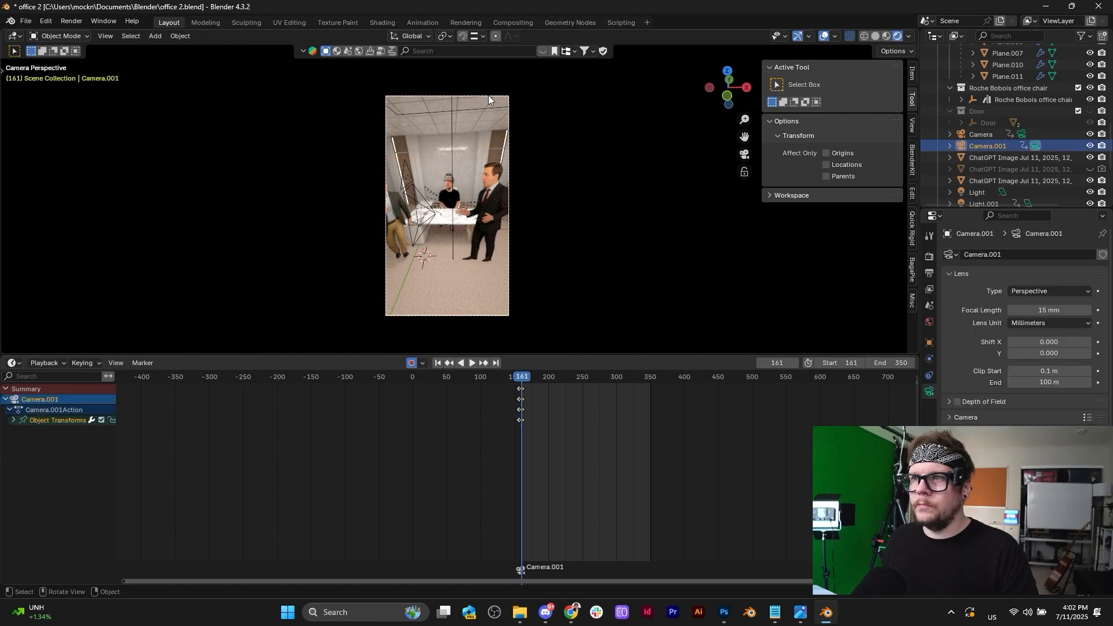
{"action": "key", "text": "q"}
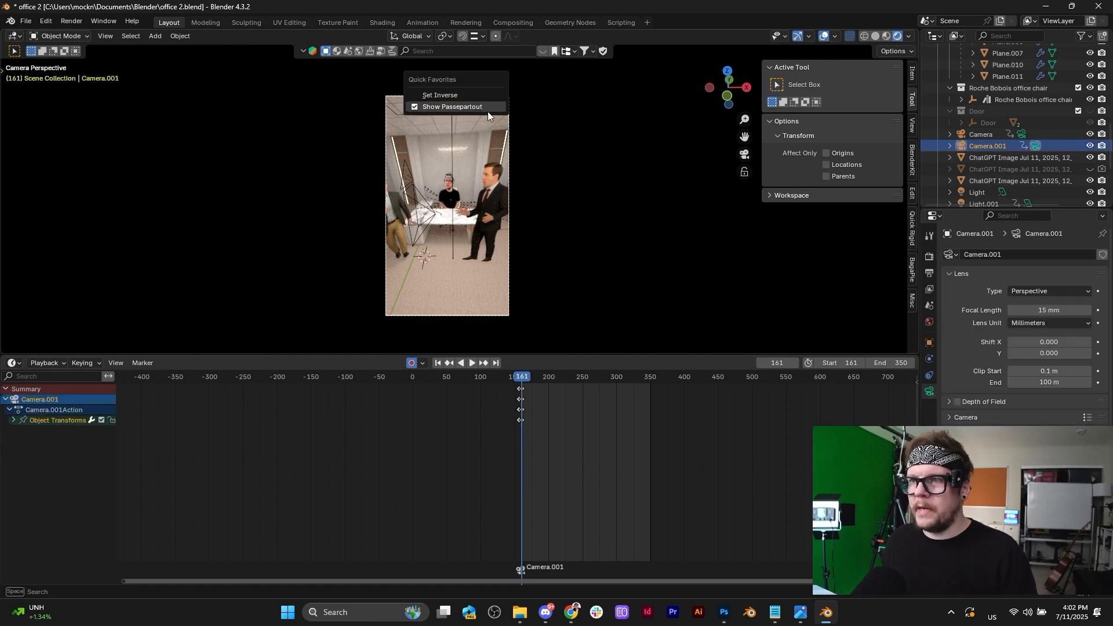
{"action": "left_click", "coordinate": [488, 112]}
Play the second shot and examine up close how the outstretched arm and bag overlap the seated man.
{"action": "scroll", "coordinate": [458, 241], "scroll_direction": "up", "scroll_amount": 3}
{"action": "key", "text": "space"}
{"action": "key", "text": "space"}
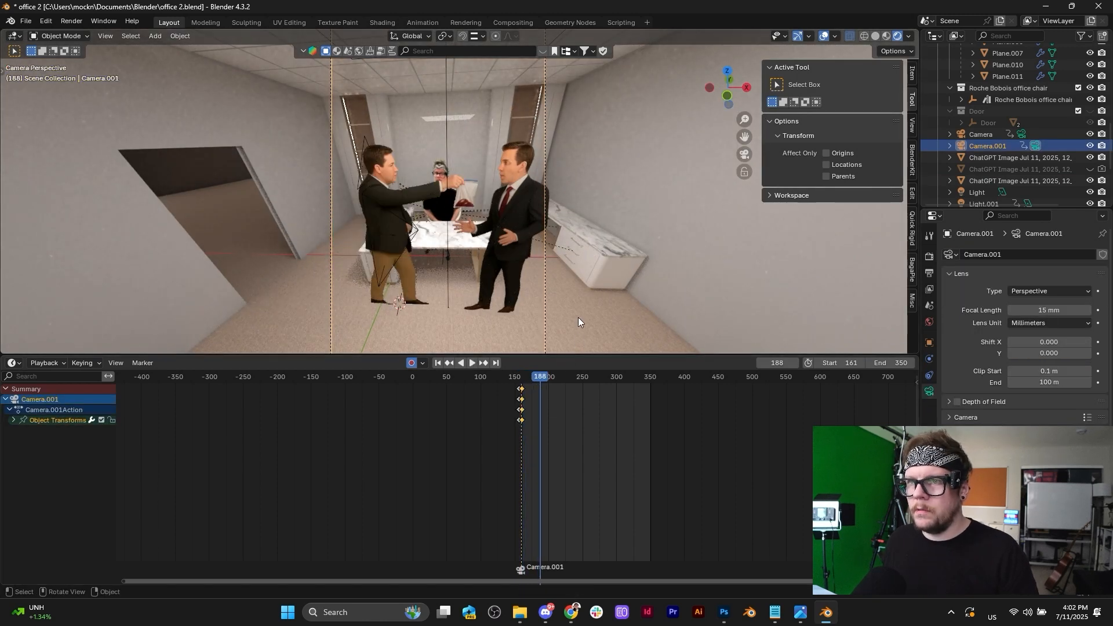
{"action": "key", "text": "space"}
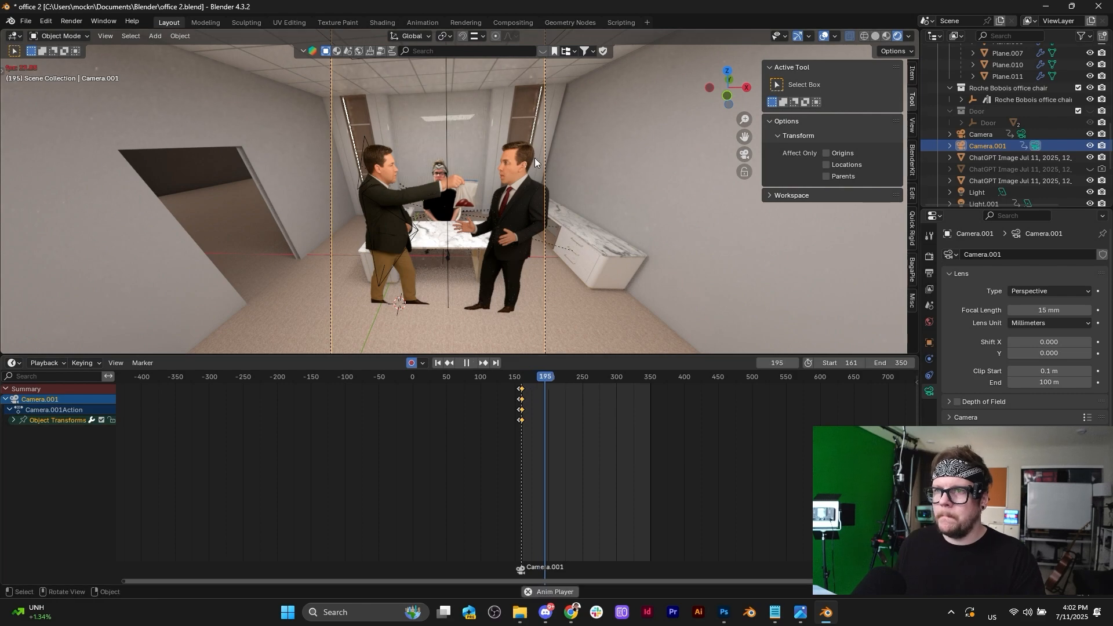
{"action": "key", "text": "space"}
{"action": "scroll", "coordinate": [408, 181], "scroll_direction": "up", "scroll_amount": 9}
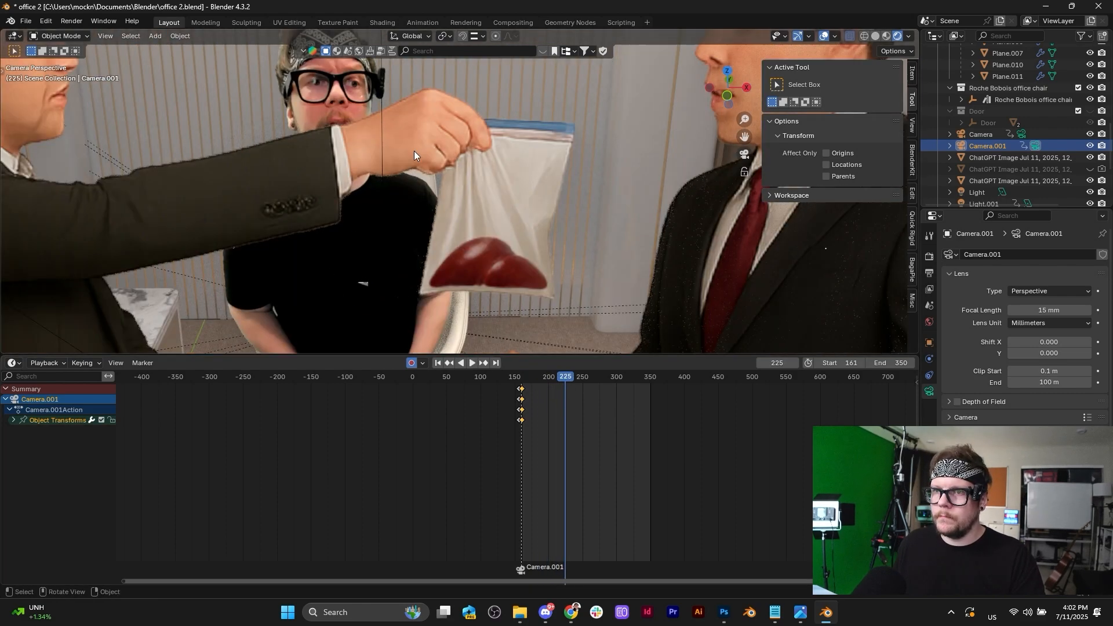
{"action": "key", "text": "space"}
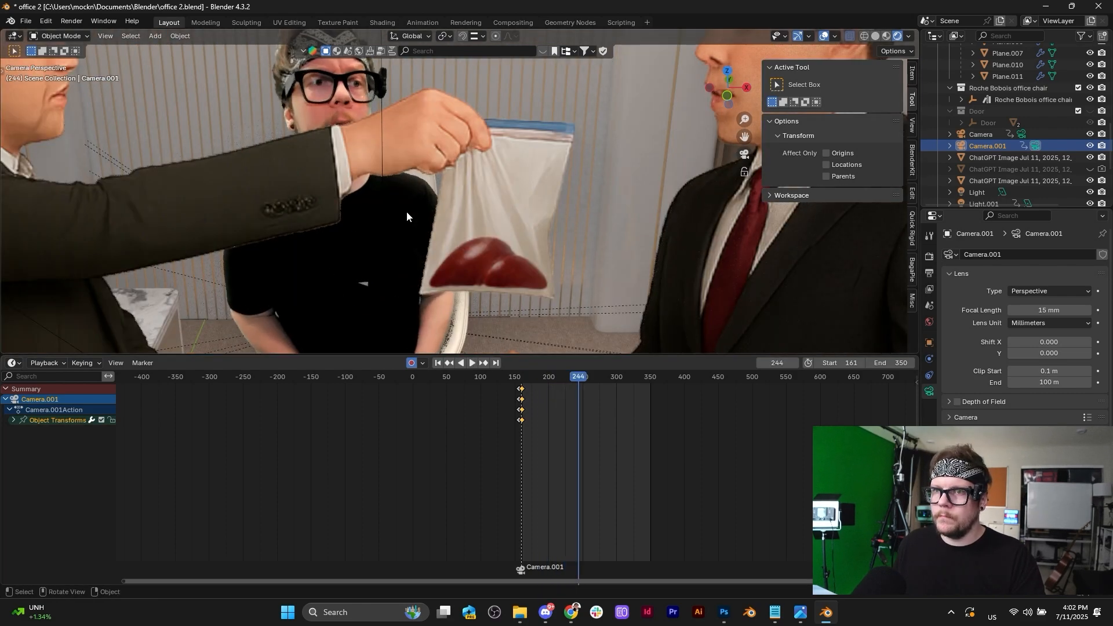
{"action": "scroll", "coordinate": [406, 211], "scroll_direction": "down", "scroll_amount": 9}
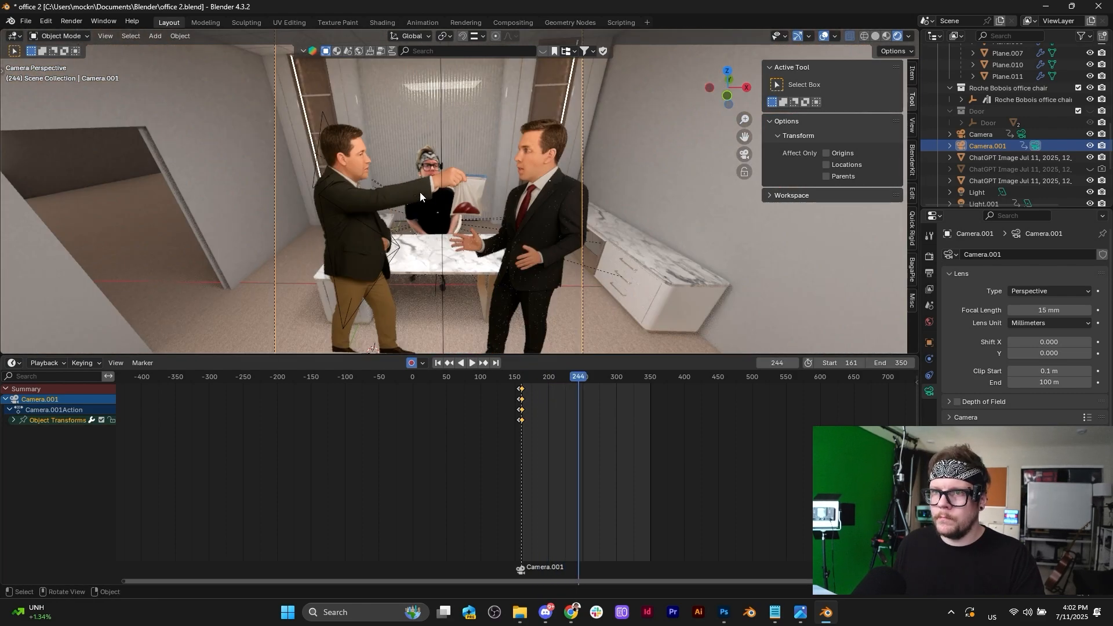
Try moving the liver guy 1 plane about 0.5 m along the negative global X axis, and undo the move.
{"action": "left_click", "coordinate": [420, 193]}
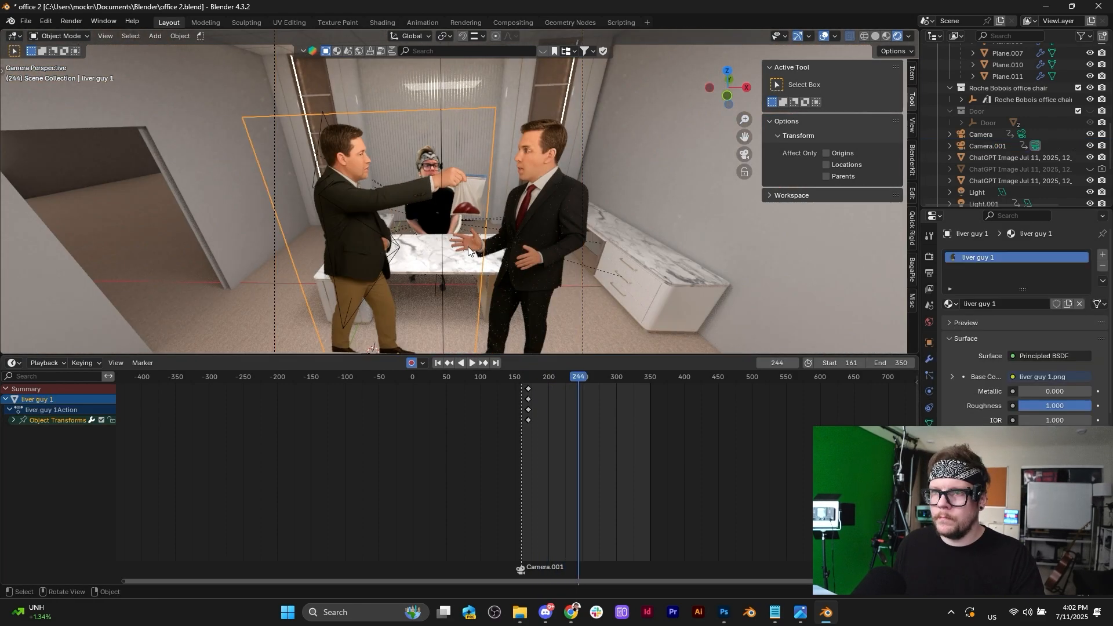
{"action": "scroll", "coordinate": [475, 261], "scroll_direction": "down", "scroll_amount": 4}
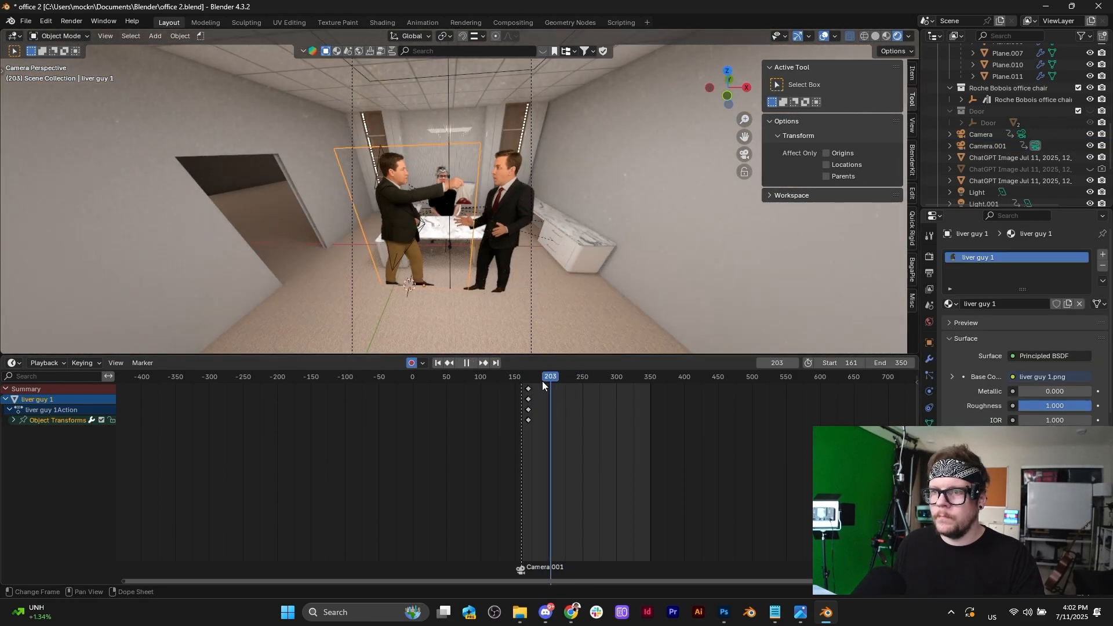
{"action": "left_click", "coordinate": [527, 380]}
{"action": "key", "text": "space"}
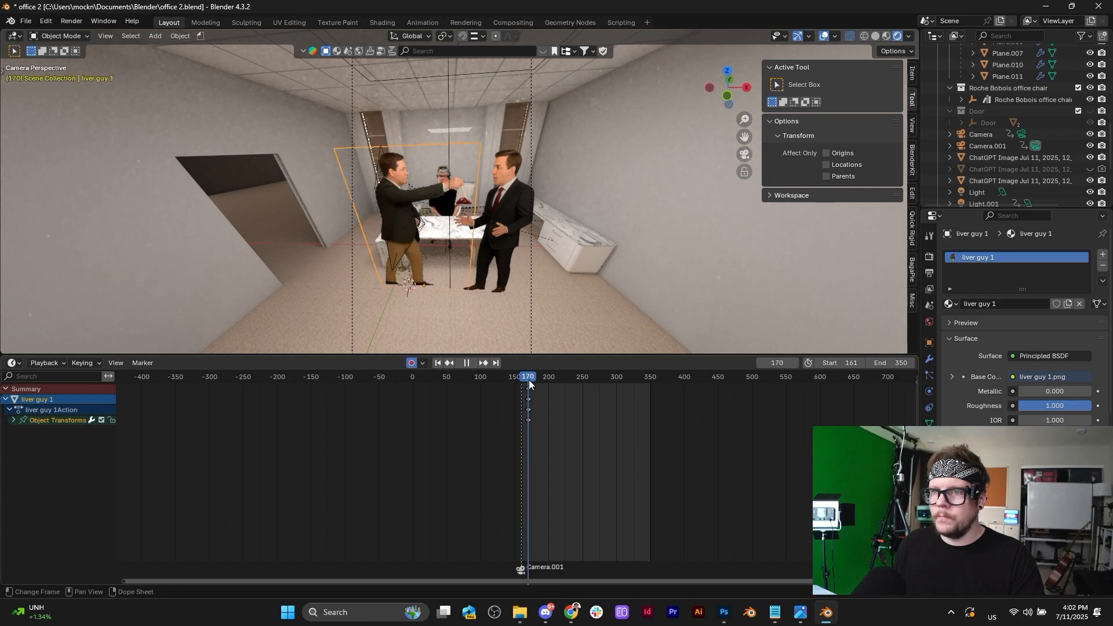
{"action": "scroll", "coordinate": [377, 215], "scroll_direction": "up", "scroll_amount": 3}
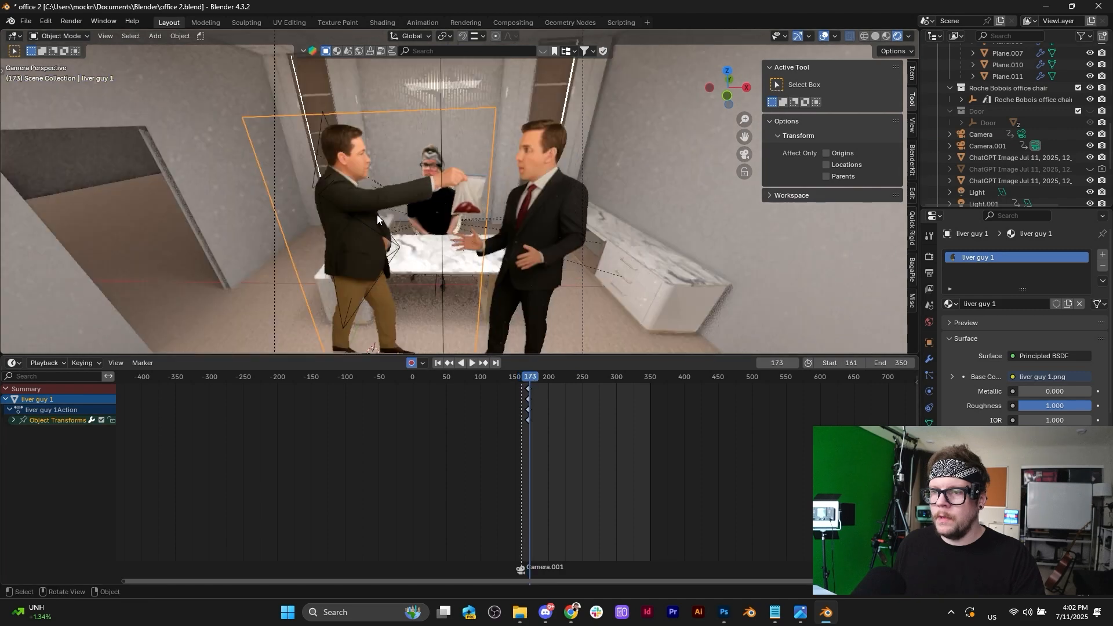
{"action": "scroll", "coordinate": [377, 214], "scroll_direction": "up", "scroll_amount": 2}
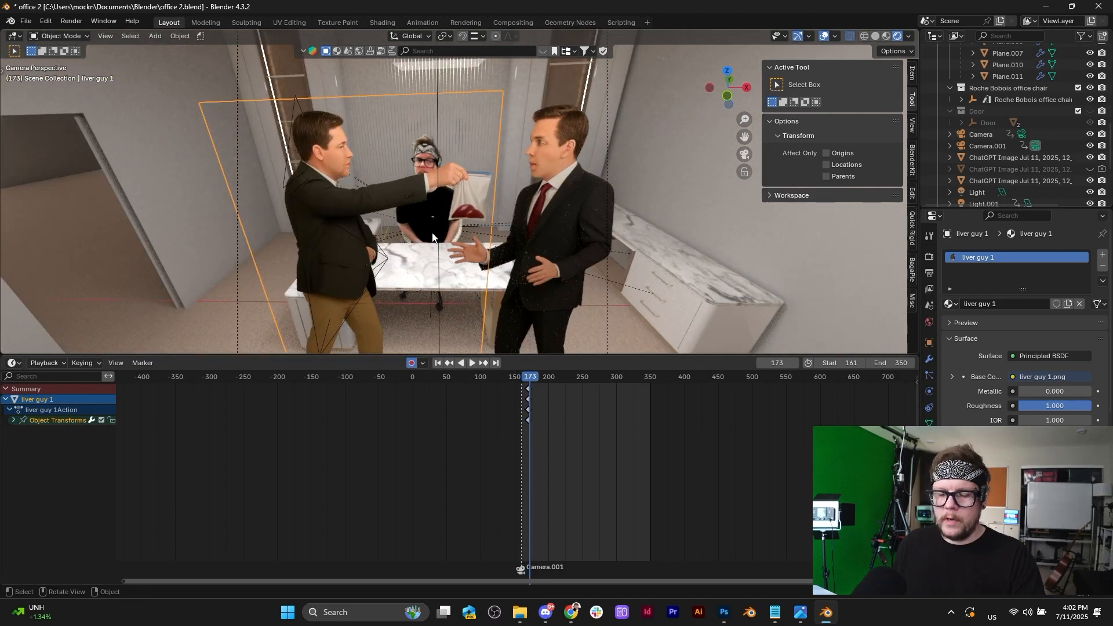
{"action": "key", "text": "g"}
{"action": "key", "text": "x"}
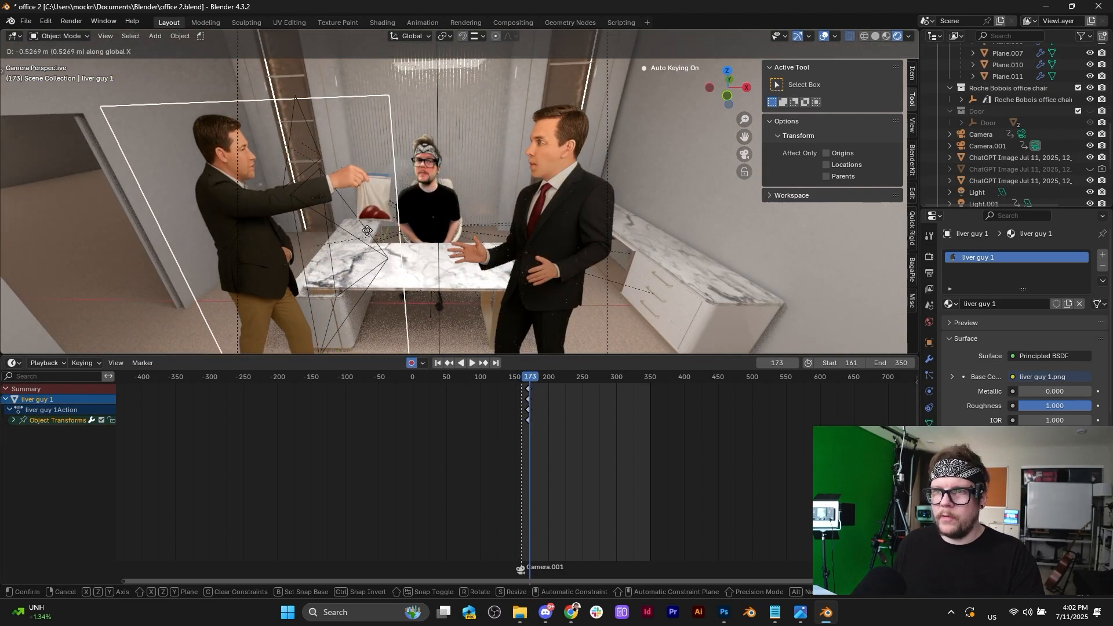
{"action": "left_click", "coordinate": [373, 231]}
{"action": "scroll", "coordinate": [531, 162], "scroll_direction": "down", "scroll_amount": 4}
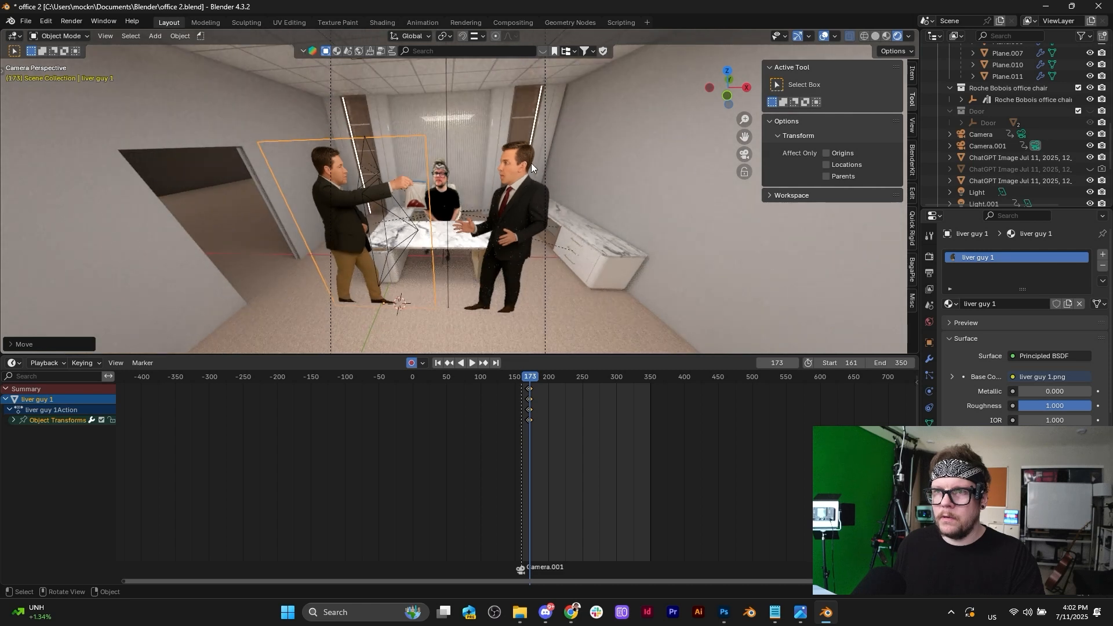
{"action": "left_click", "coordinate": [520, 195]}
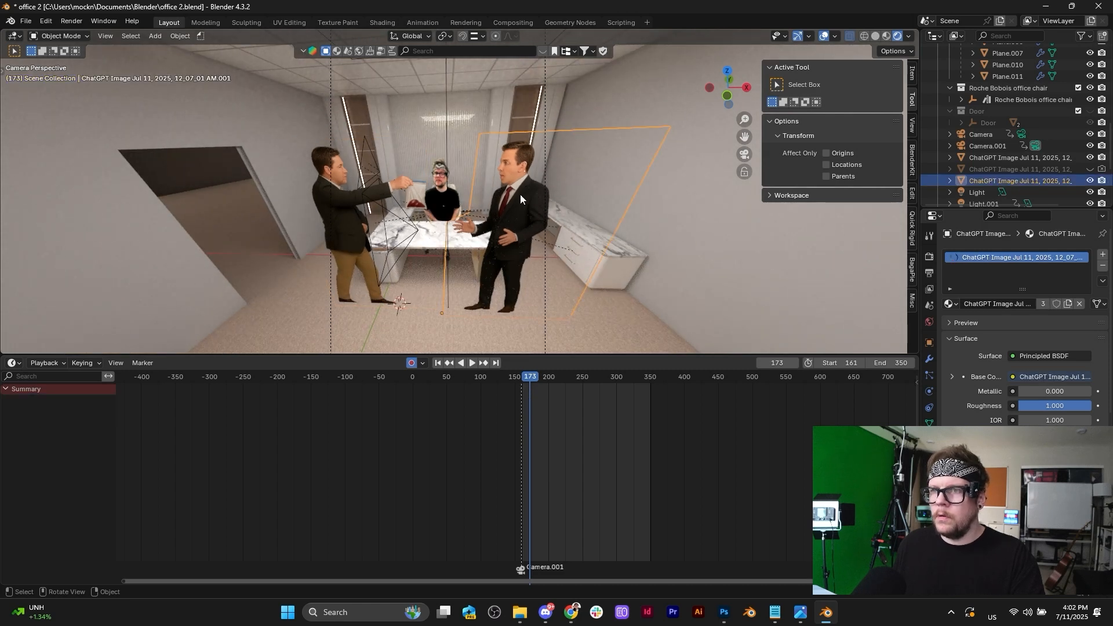
{"action": "key", "text": "ctrl+z"}
{"action": "key", "text": "ctrl+z"}
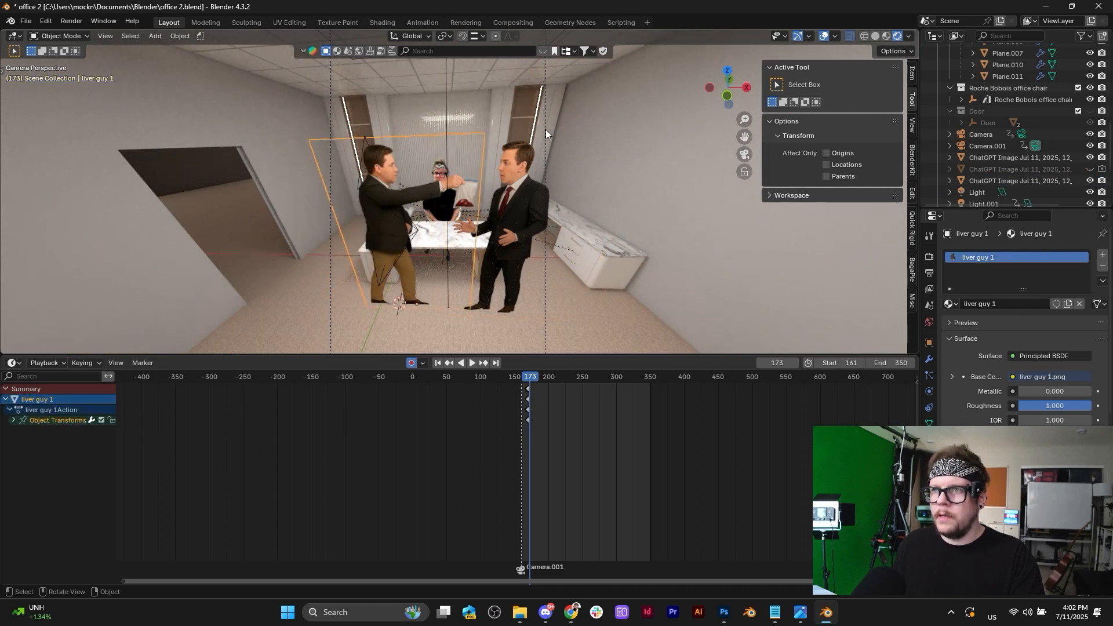
Try to shift Camera.001 sideways along the global X axis at frame 173.
{"action": "left_click", "coordinate": [545, 130]}
{"action": "left_click", "coordinate": [545, 130]}
{"action": "left_click", "coordinate": [543, 128]}
{"action": "left_click", "coordinate": [544, 129]}
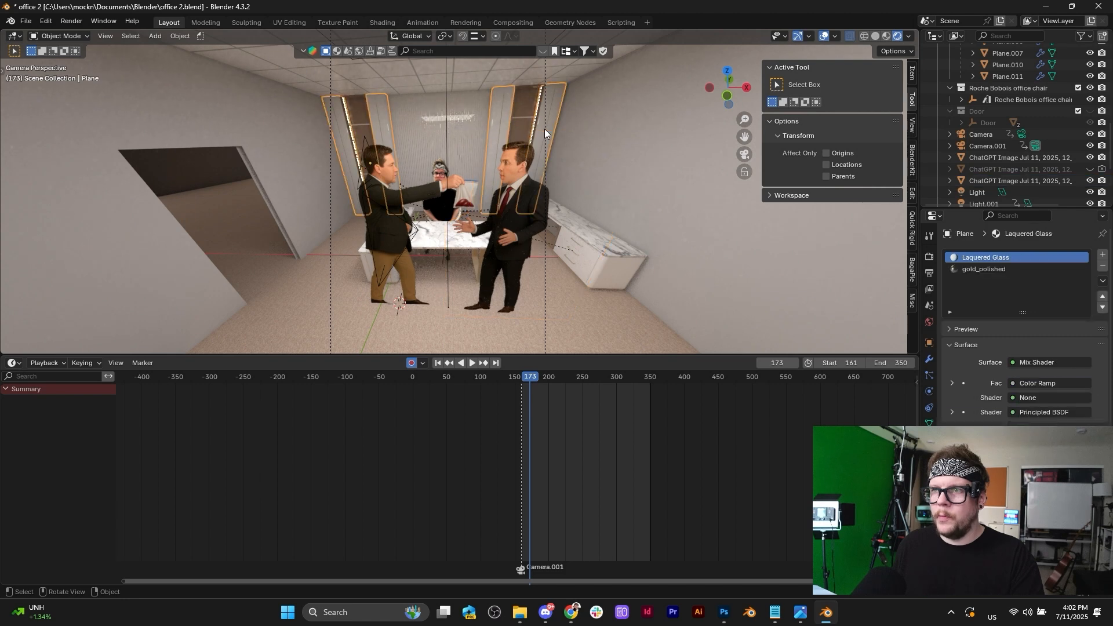
{"action": "left_click", "coordinate": [544, 129]}
{"action": "left_click", "coordinate": [544, 129]}
{"action": "left_click", "coordinate": [545, 129]}
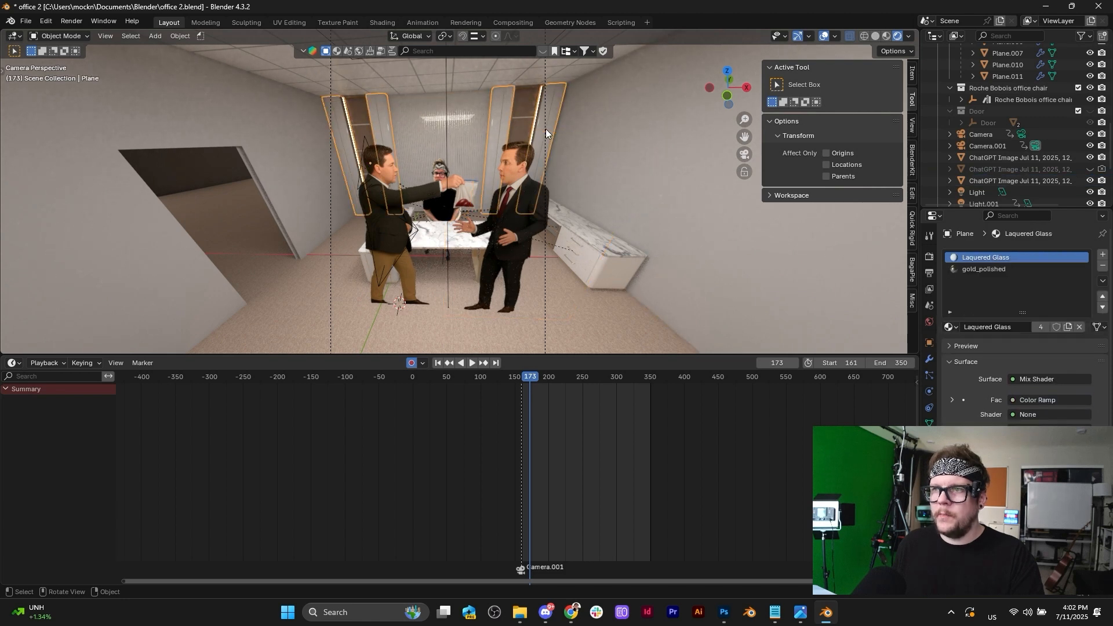
{"action": "left_click", "coordinate": [545, 129]}
{"action": "key", "text": "g"}
{"action": "key", "text": "x"}
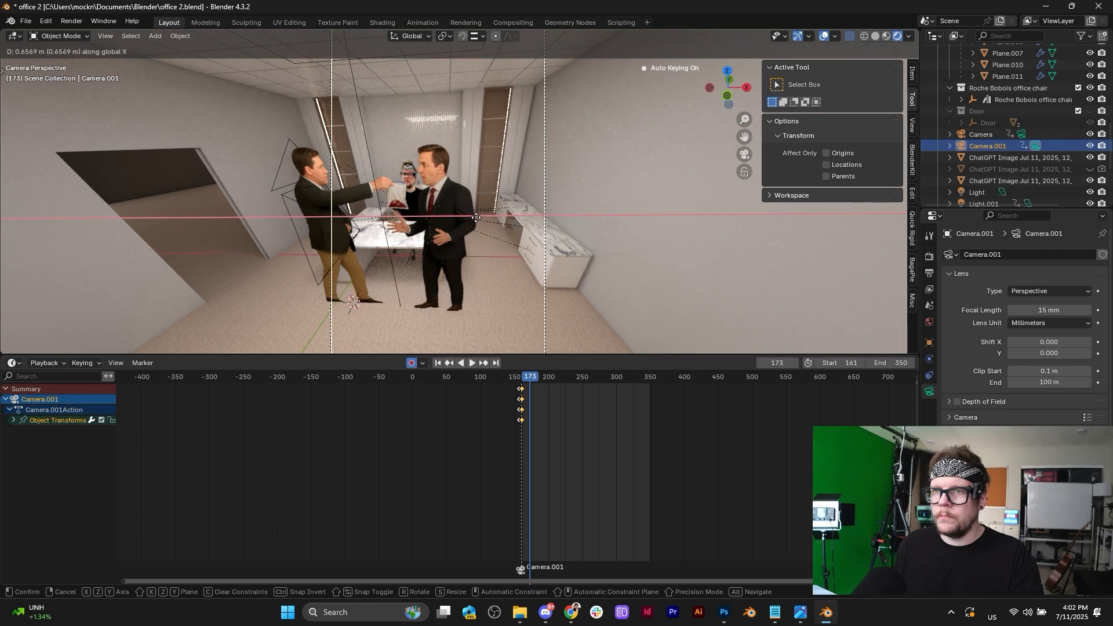
{"action": "key", "text": "r"}
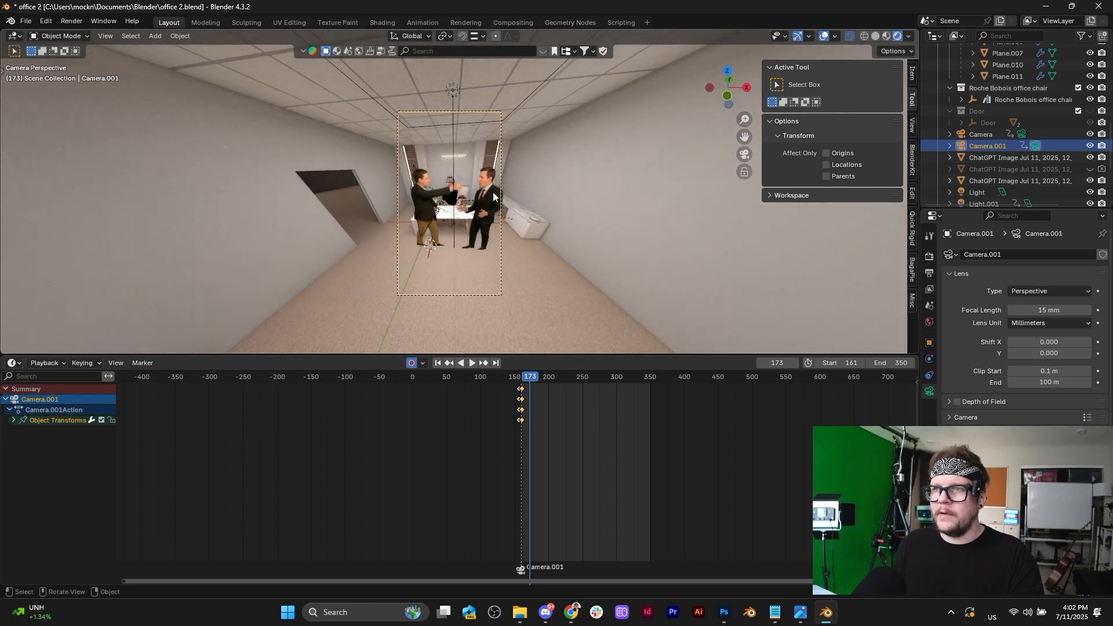
Tilt Camera.001 down by about 14 degrees and raise it along the global Z axis at frame 173.
{"action": "key", "text": "r"}
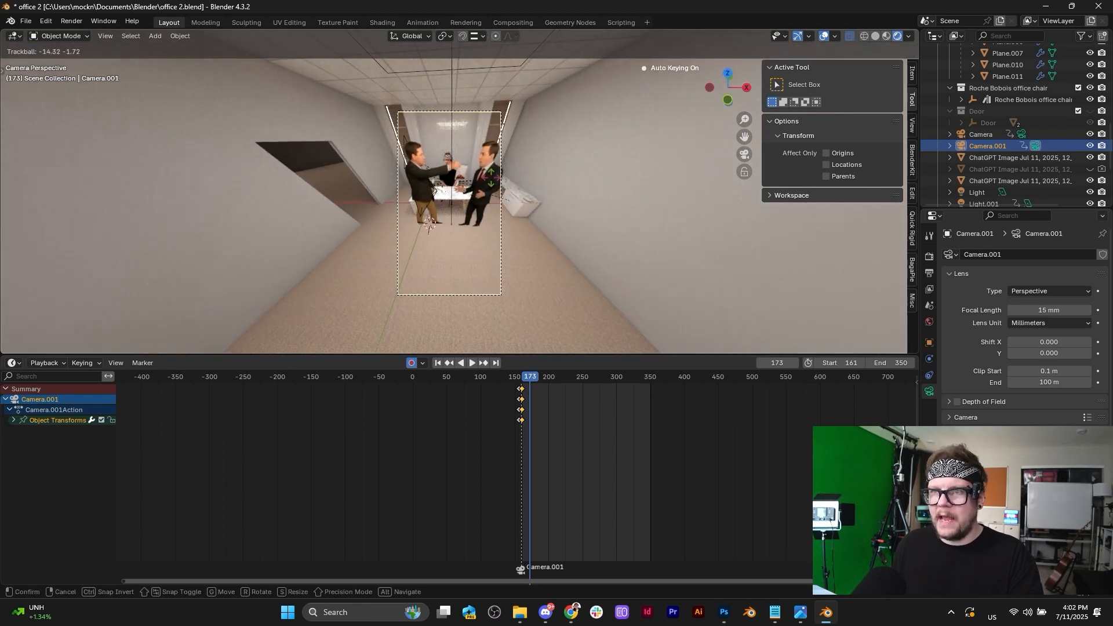
{"action": "left_click", "coordinate": [492, 174]}
{"action": "key", "text": "g"}
{"action": "key", "text": "z"}
{"action": "left_click", "coordinate": [495, 176]}
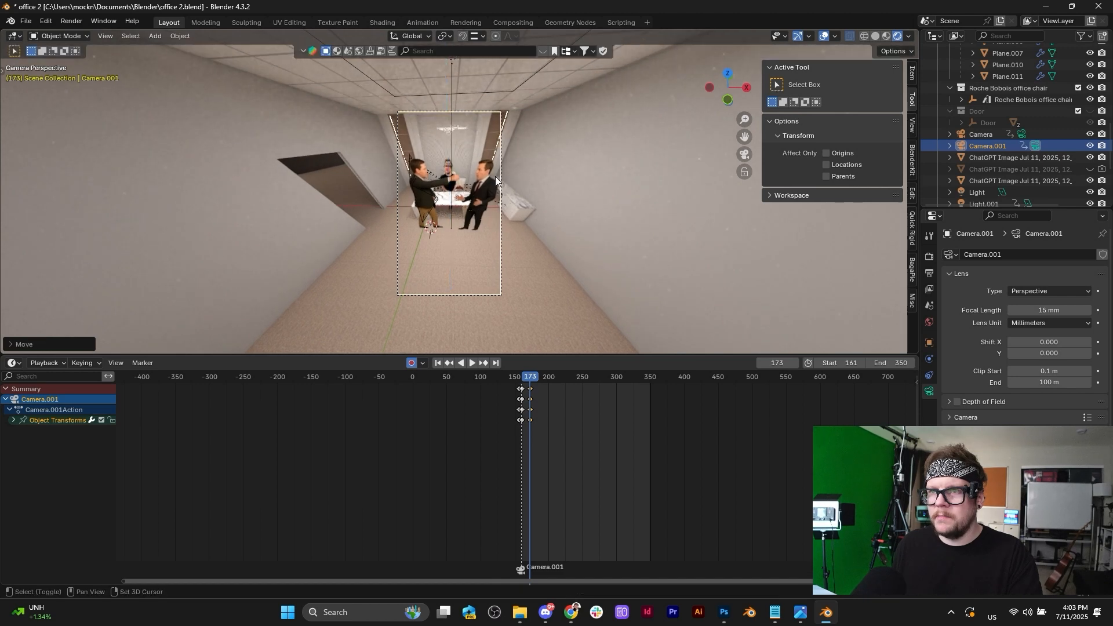
Move Camera.001's keyframes from frame 173 to frame 161 in the timeline.
{"action": "scroll", "coordinate": [495, 176], "scroll_direction": "up", "scroll_amount": 2}
{"action": "scroll", "coordinate": [495, 177], "scroll_direction": "down", "scroll_amount": 1}
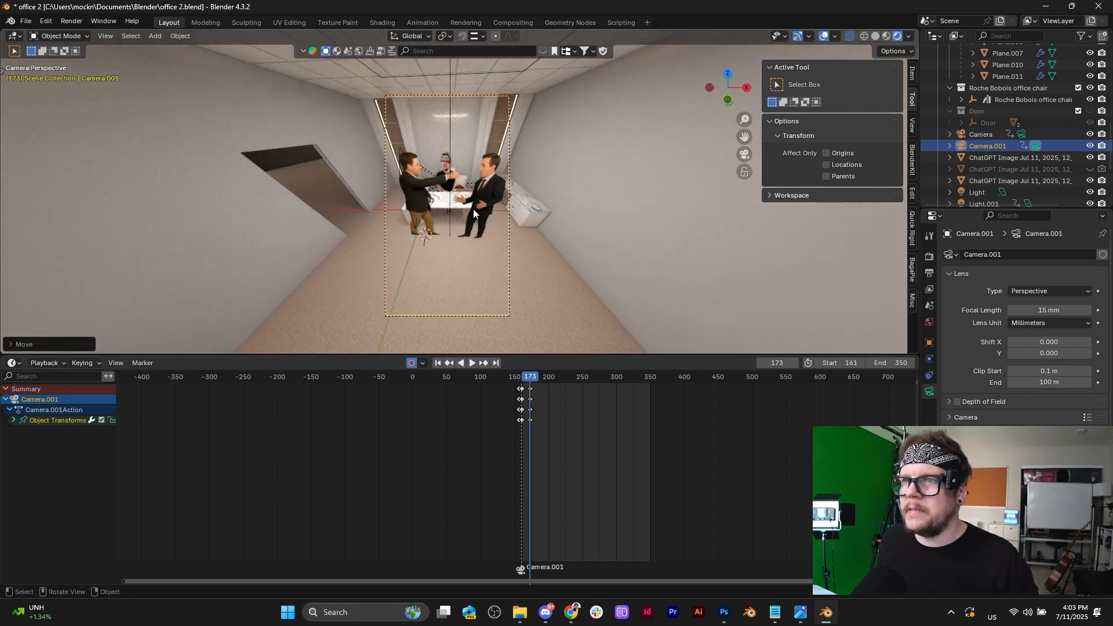
{"action": "scroll", "coordinate": [479, 180], "scroll_direction": "up", "scroll_amount": 2}
{"action": "scroll", "coordinate": [479, 180], "scroll_direction": "down", "scroll_amount": 2}
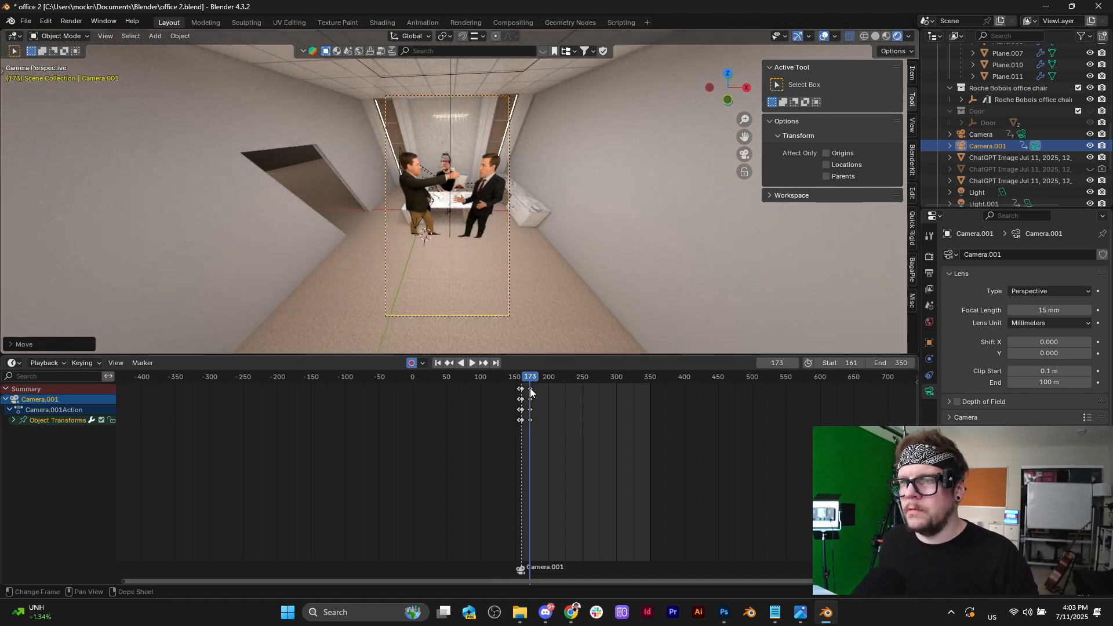
{"action": "scroll", "coordinate": [530, 387], "scroll_direction": "up", "scroll_amount": 5}
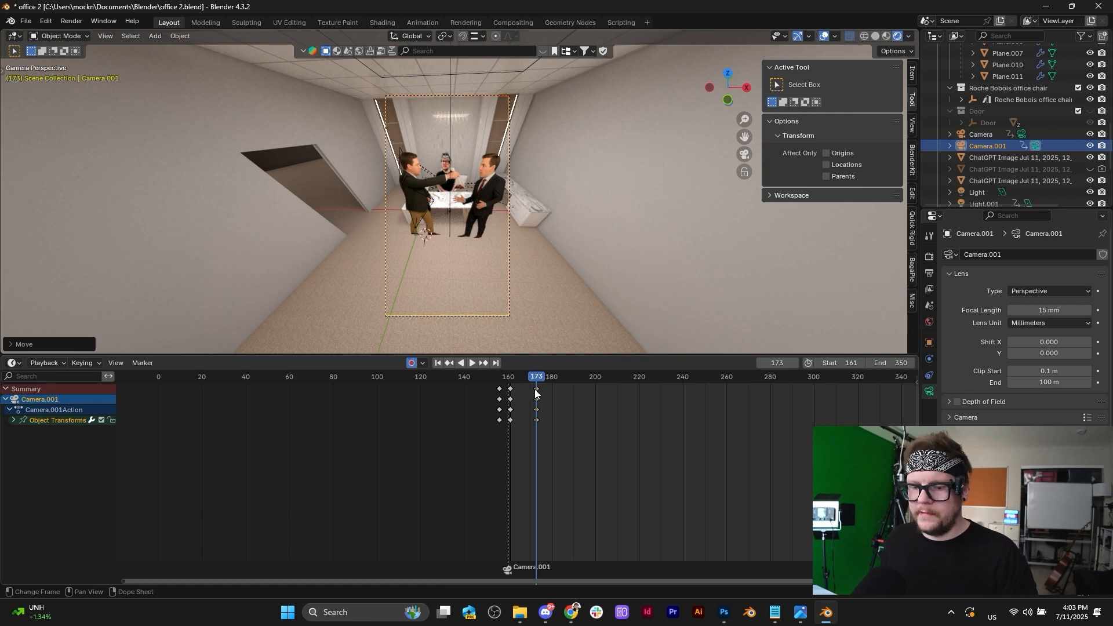
{"action": "left_click_drag", "start_coordinate": [534, 389], "coordinate": [510, 380]}
Play and scrub the shot from frame 161 to examine the higher camera angle on the seated man and the two standing men.
{"action": "key", "text": "space"}
{"action": "scroll", "coordinate": [461, 260], "scroll_direction": "up", "scroll_amount": 5}
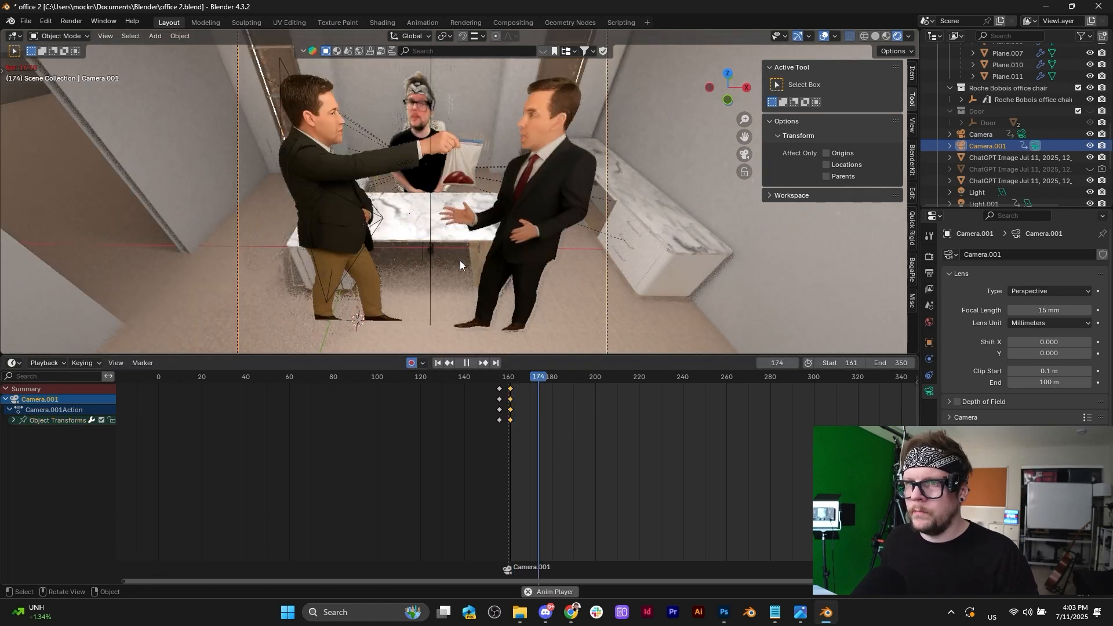
{"action": "scroll", "coordinate": [460, 266], "scroll_direction": "down", "scroll_amount": 5}
{"action": "key", "text": "space"}
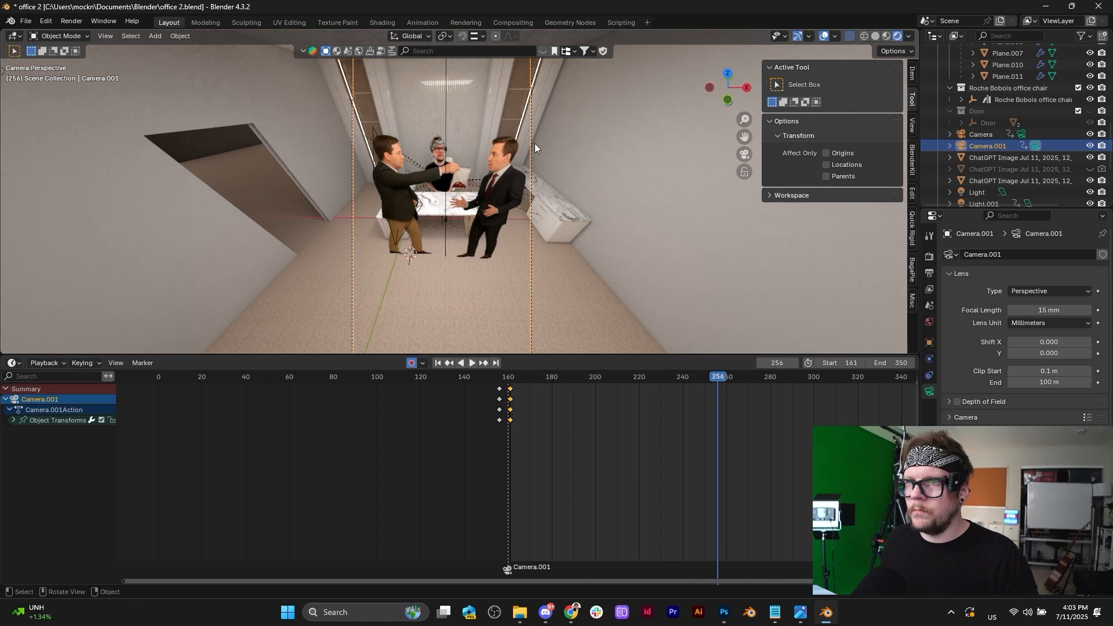
{"action": "scroll", "coordinate": [535, 145], "scroll_direction": "up", "scroll_amount": 5}
{"action": "key", "text": "space"}
{"action": "key", "text": "space"}
{"action": "scroll", "coordinate": [540, 180], "scroll_direction": "down", "scroll_amount": 5}
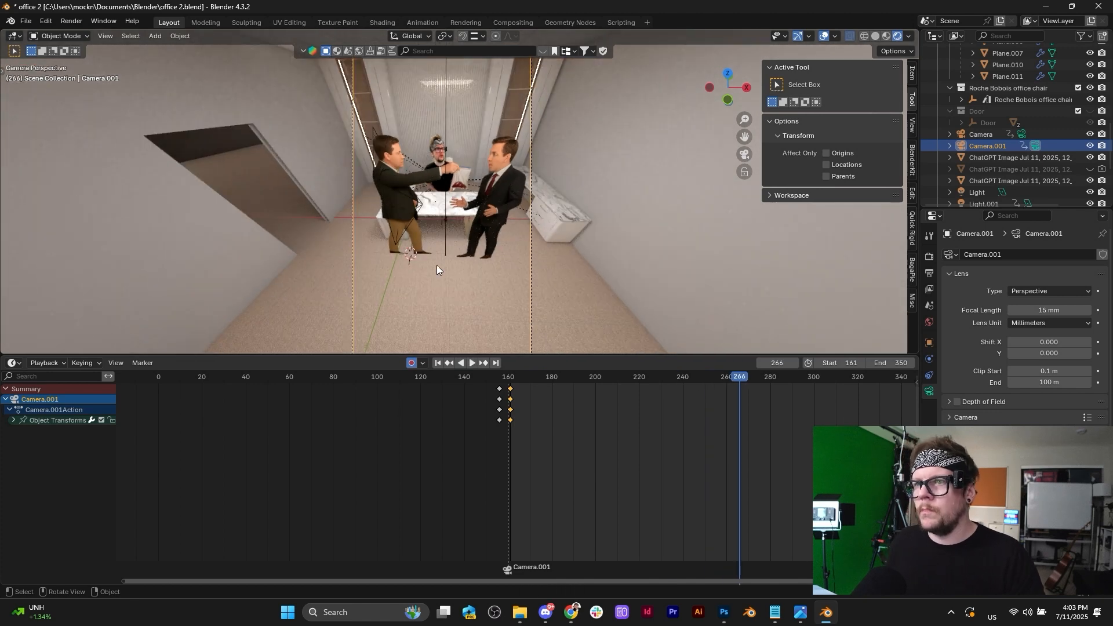
{"action": "left_click", "coordinate": [640, 378]}
{"action": "key", "text": "space"}
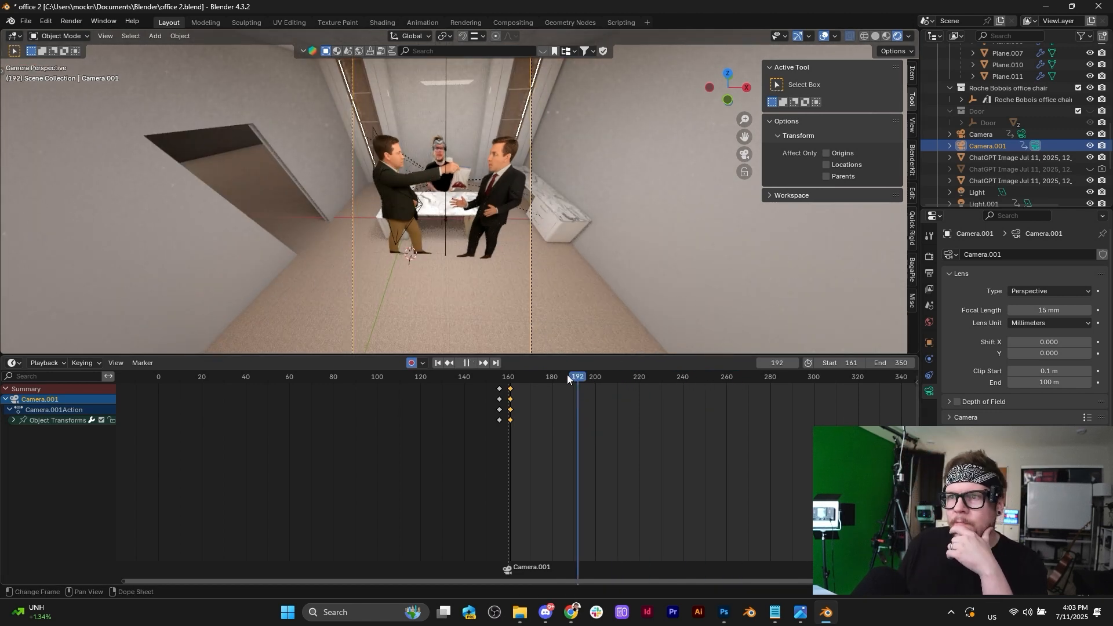
{"action": "left_click_drag", "start_coordinate": [566, 377], "coordinate": [530, 378]}
{"action": "scroll", "coordinate": [528, 284], "scroll_direction": "down", "scroll_amount": 3}
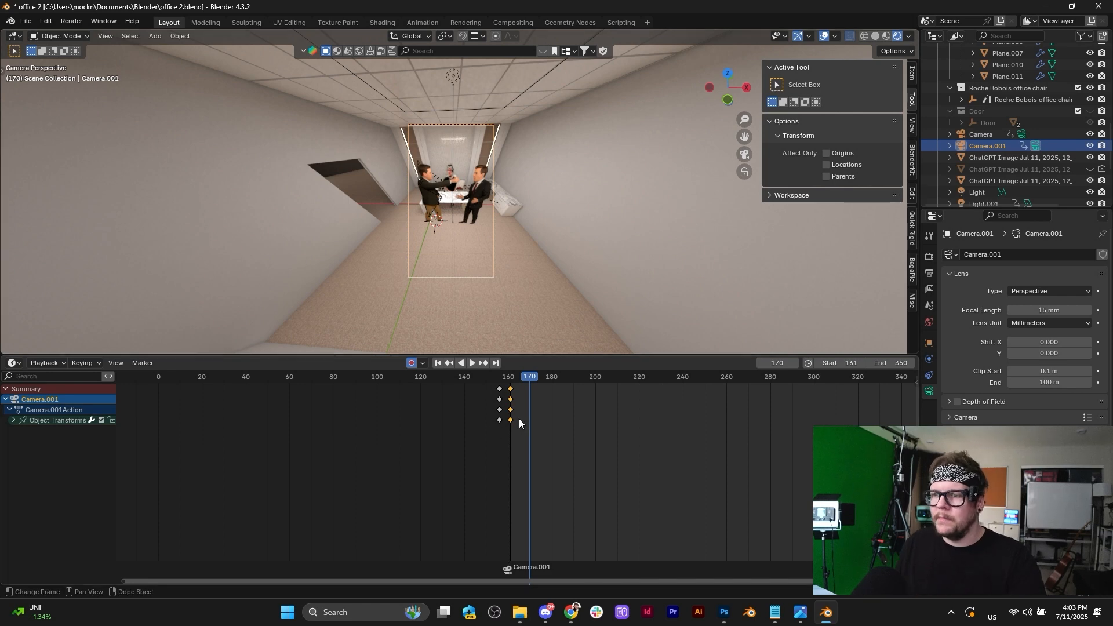
Delete all of Camera.001's keyframes.
{"action": "key", "text": "a"}
{"action": "key", "text": "x"}
{"action": "left_click", "coordinate": [522, 442]}
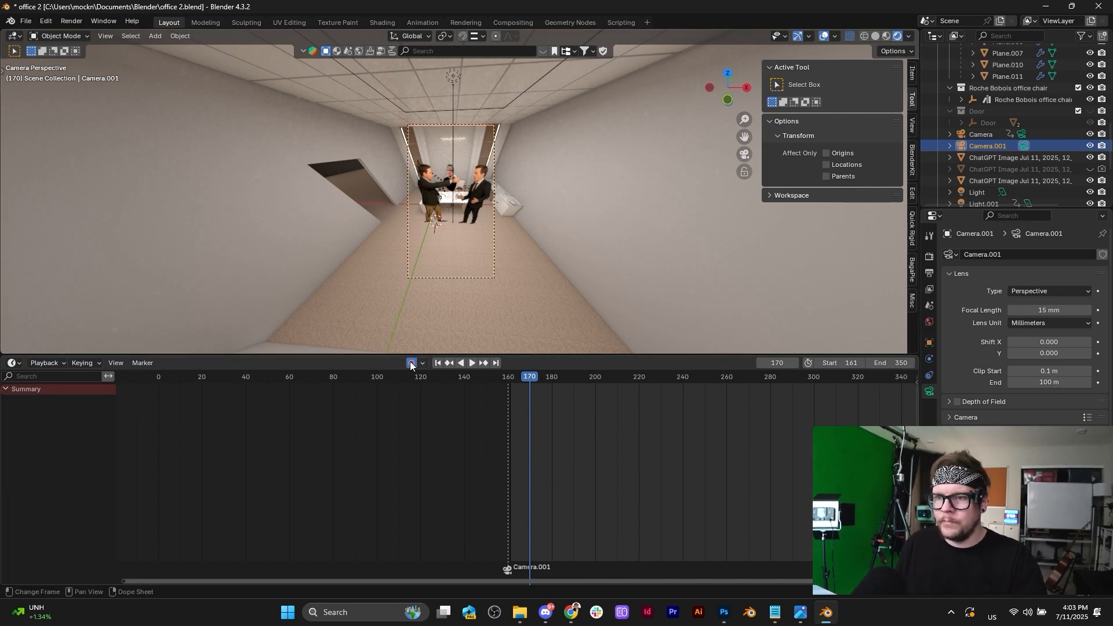
Lower Camera.001 about 0.3 m along global Z and rotate it about 19° around global X at frame 170.
{"action": "key", "text": "g"}
{"action": "key", "text": "z"}
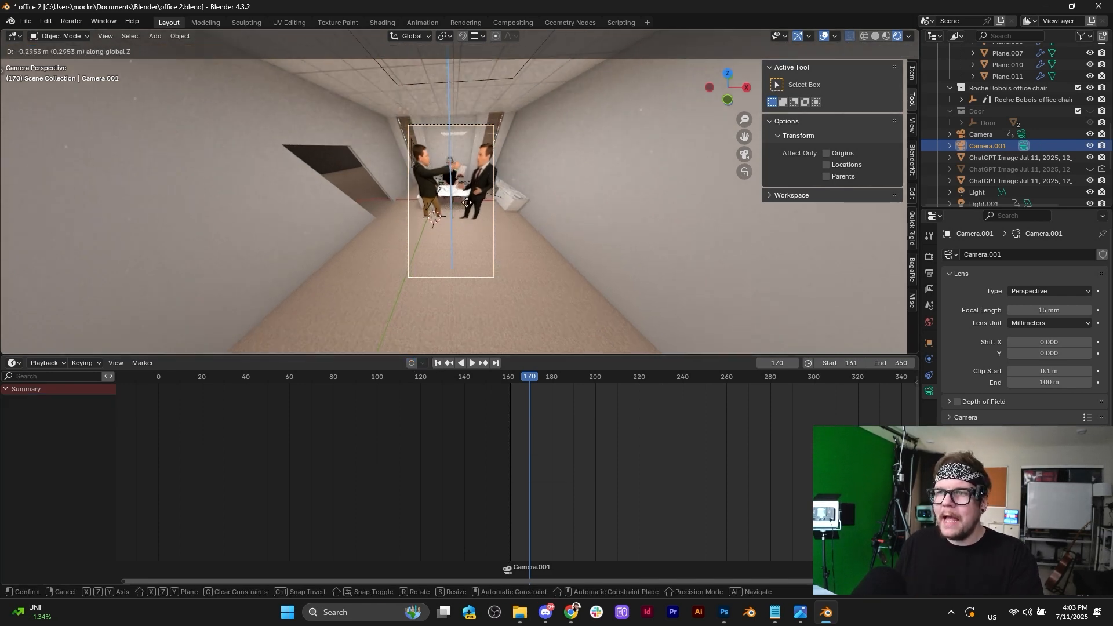
{"action": "left_click", "coordinate": [467, 207]}
{"action": "key", "text": "r"}
{"action": "key", "text": "x"}
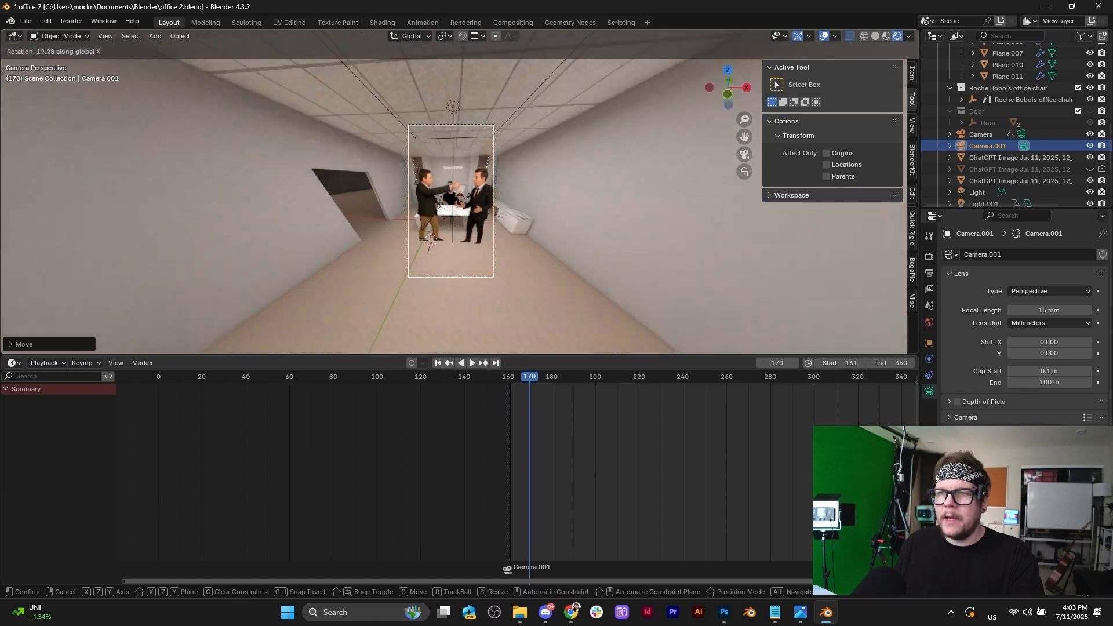
{"action": "left_click", "coordinate": [465, 196]}
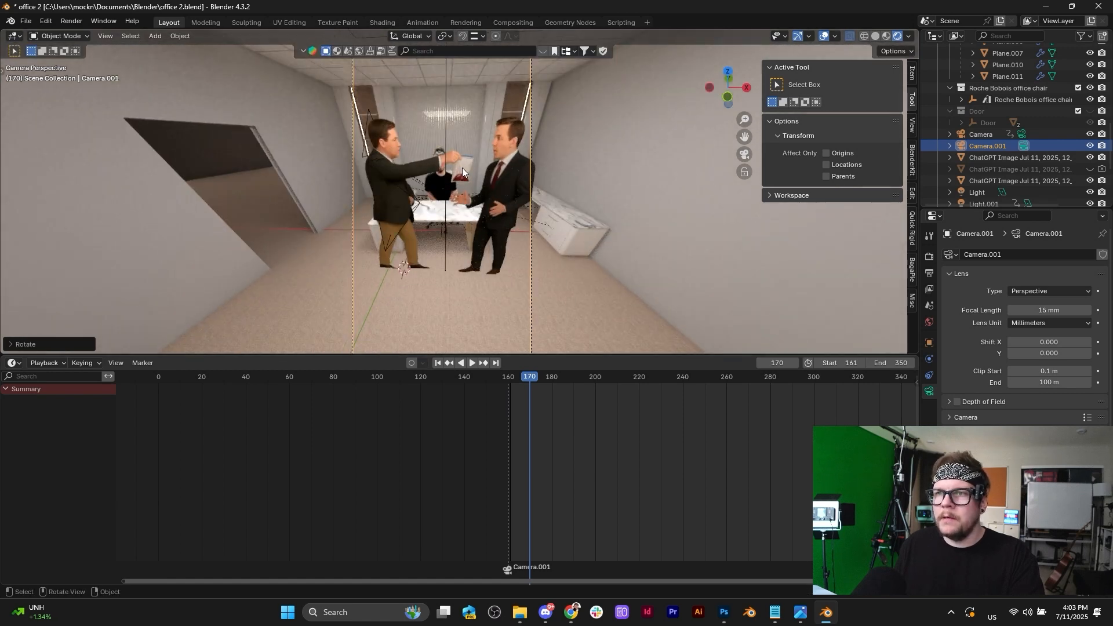
Lower Camera.001 about another 0.25 m along global Z and rotate it about 10° around global X.
{"action": "key", "text": "g"}
{"action": "key", "text": "z"}
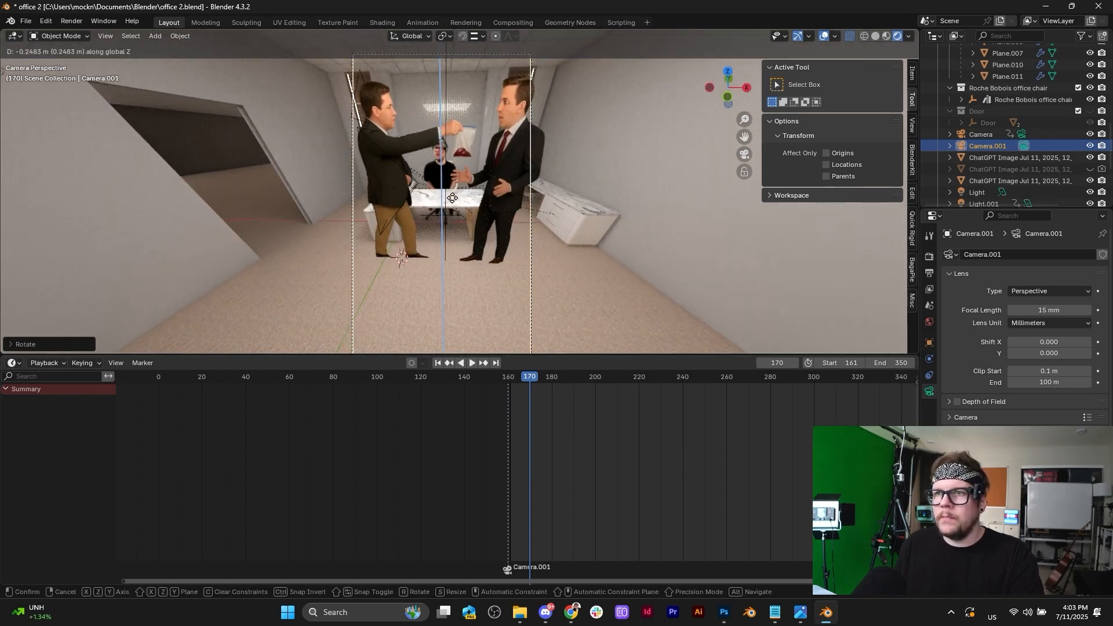
{"action": "left_click", "coordinate": [452, 198]}
{"action": "scroll", "coordinate": [482, 183], "scroll_direction": "up", "scroll_amount": 1}
{"action": "scroll", "coordinate": [482, 183], "scroll_direction": "down", "scroll_amount": 2}
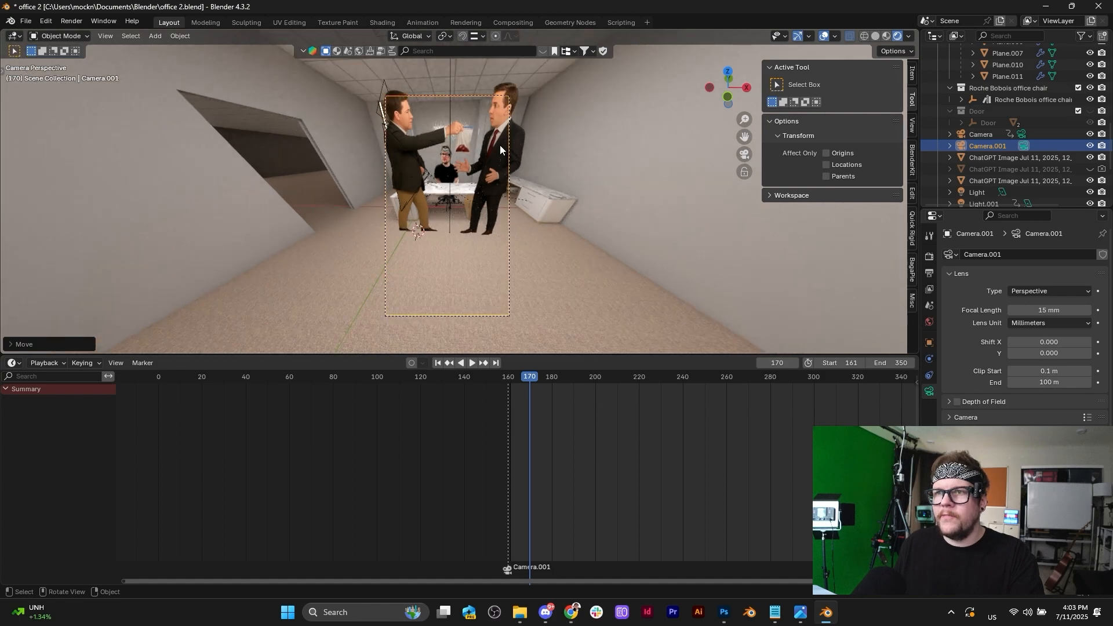
{"action": "key", "text": "r"}
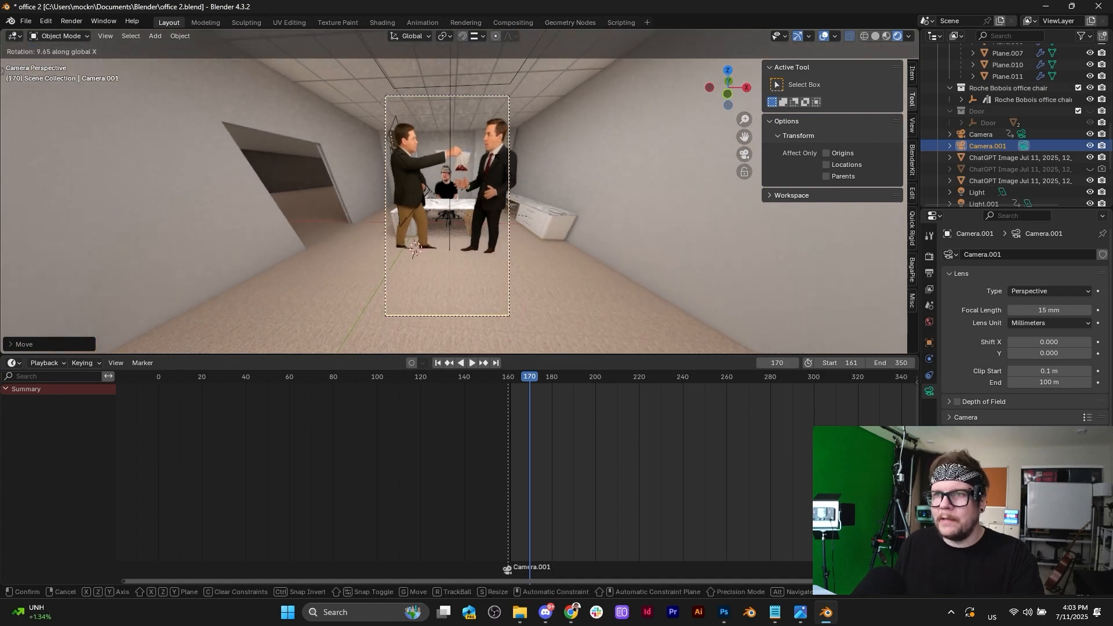
{"action": "left_click", "coordinate": [500, 161]}
{"action": "scroll", "coordinate": [499, 161], "scroll_direction": "up", "scroll_amount": 3}
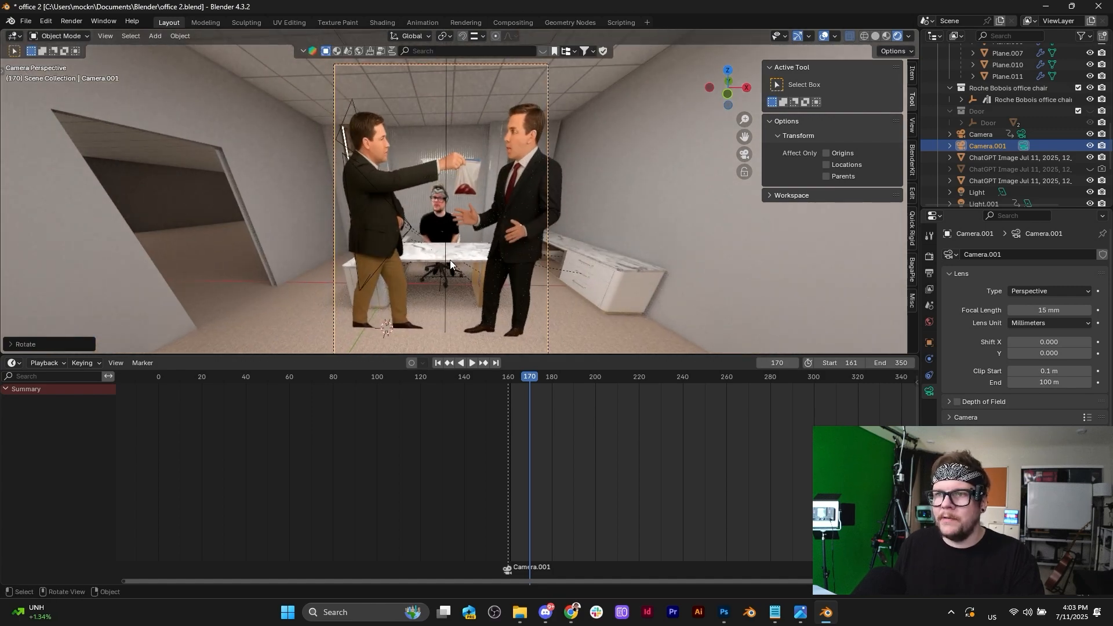
Select the seated man's Liver 2 plane and add a horizontal loop cut across its lower legs.
{"action": "left_click", "coordinate": [450, 260]}
{"action": "left_click", "coordinate": [447, 267]}
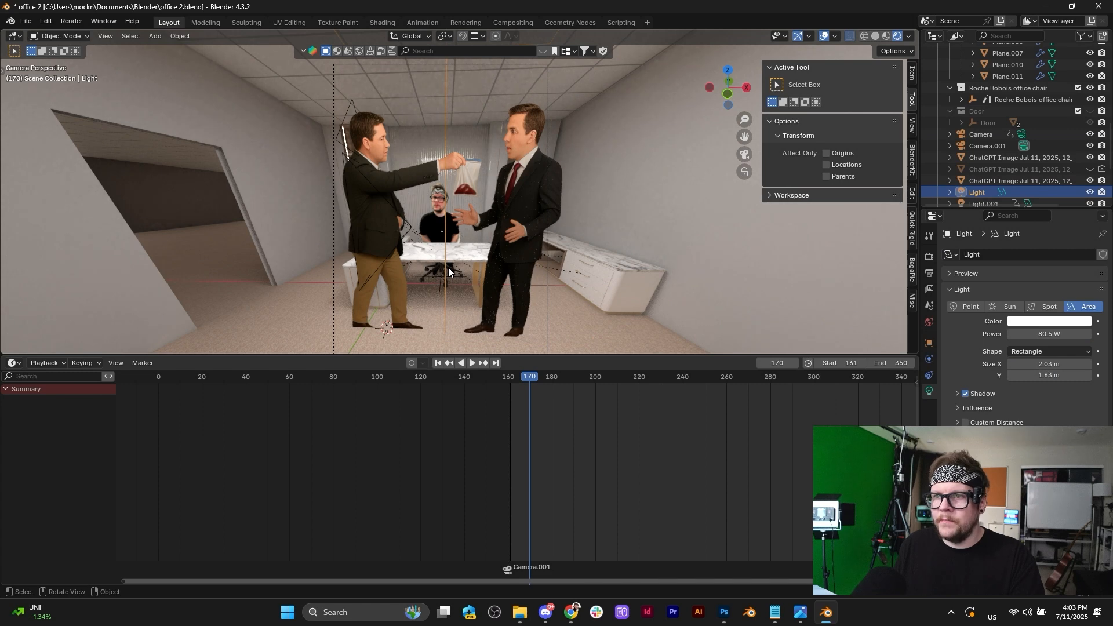
{"action": "left_click", "coordinate": [448, 266]}
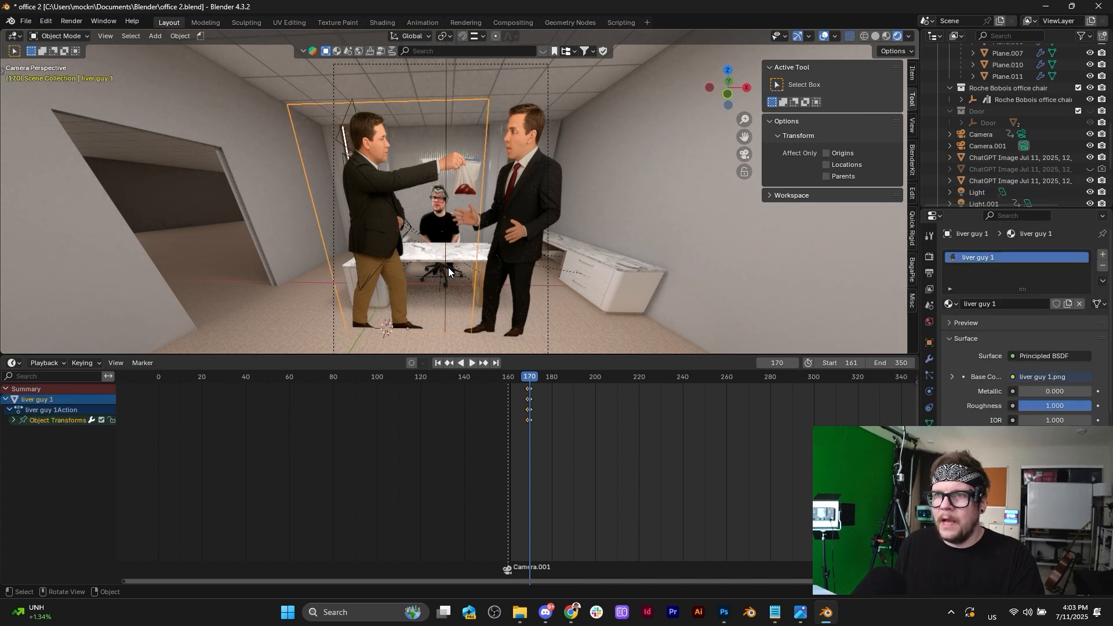
{"action": "left_click", "coordinate": [437, 190]}
{"action": "key", "text": "Tab"}
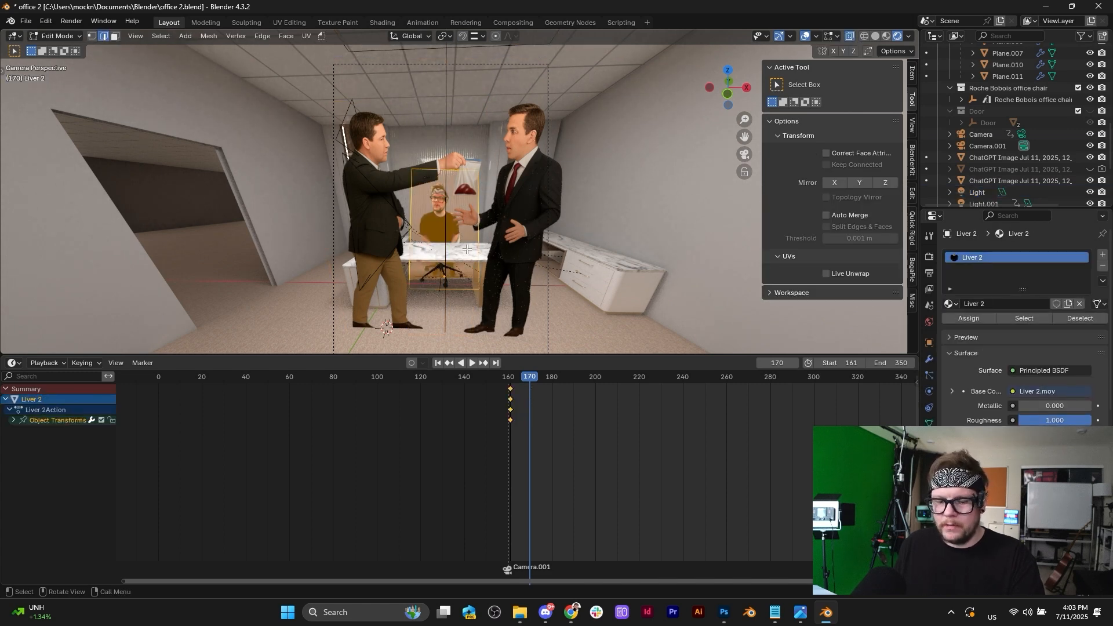
{"action": "key", "text": "ctrl+r"}
{"action": "left_click", "coordinate": [476, 250]}
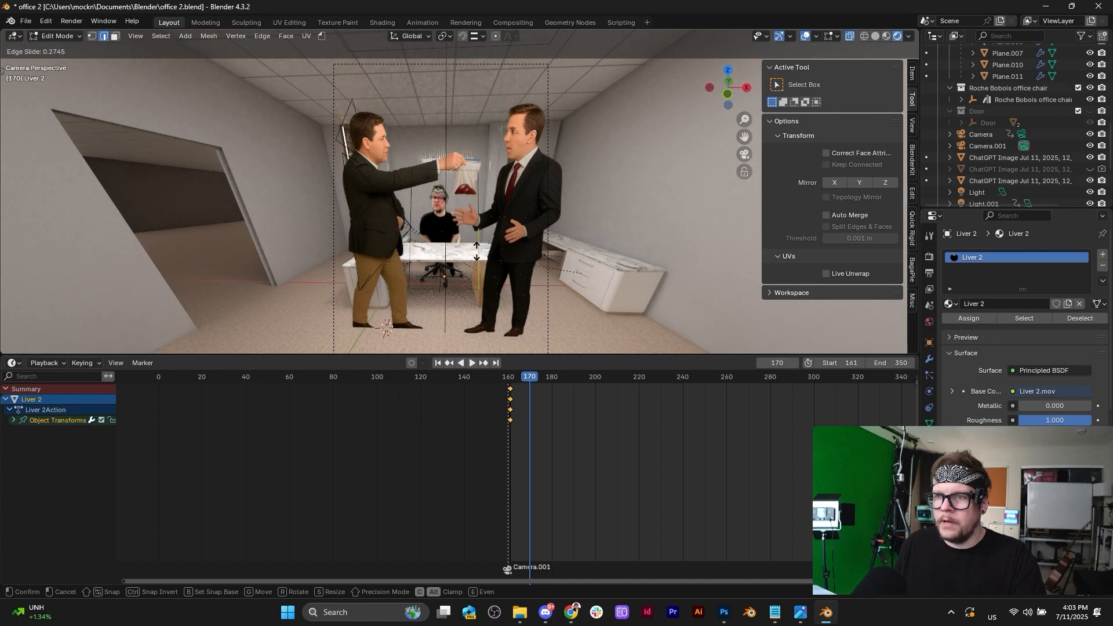
{"action": "left_click", "coordinate": [477, 251]}
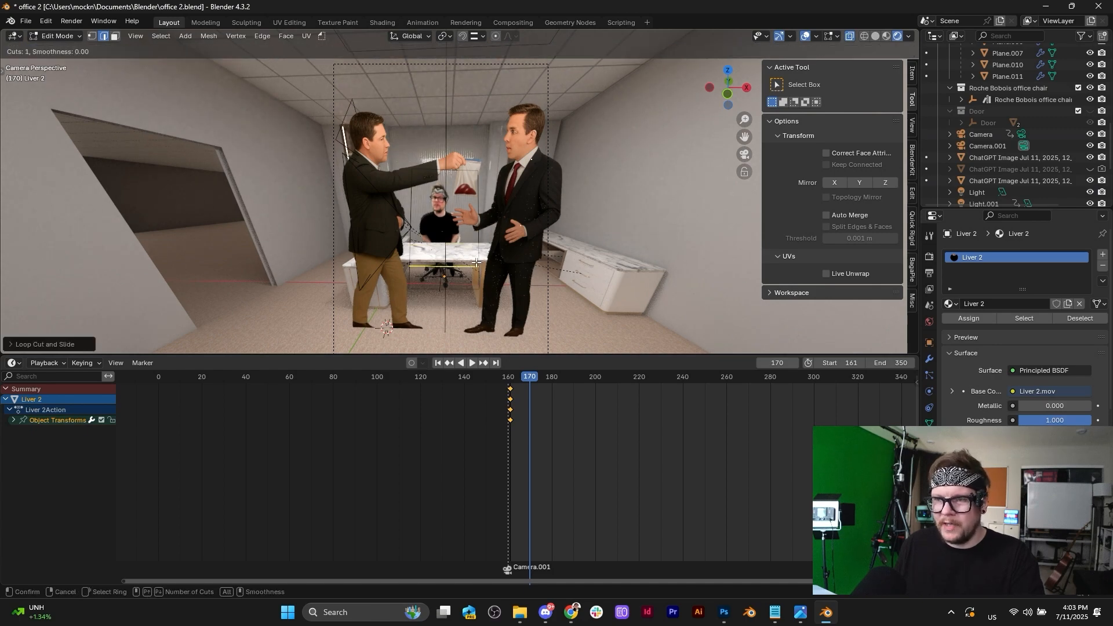
Add a second horizontal loop cut to the Liver 2 plane at the seated man's knees.
{"action": "scroll", "coordinate": [493, 269], "scroll_direction": "up", "scroll_amount": 4}
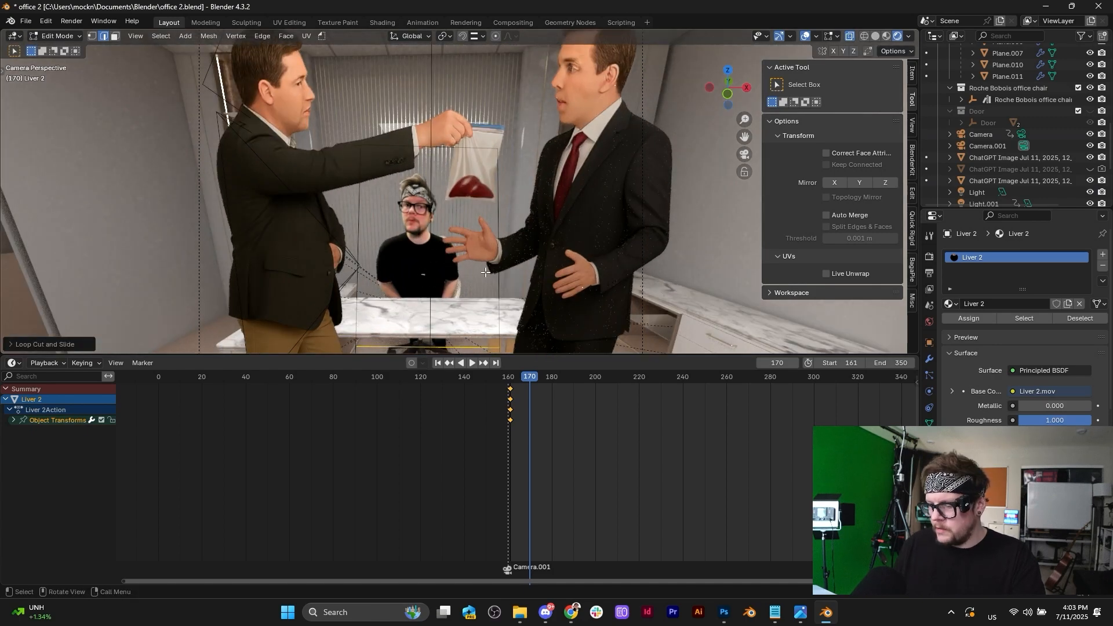
{"action": "key", "text": "KP_Decimal"}
{"action": "middle_click_drag", "start_coordinate": [443, 136], "coordinate": [357, 119]}
{"action": "scroll", "coordinate": [610, 211], "scroll_direction": "up", "scroll_amount": 1}
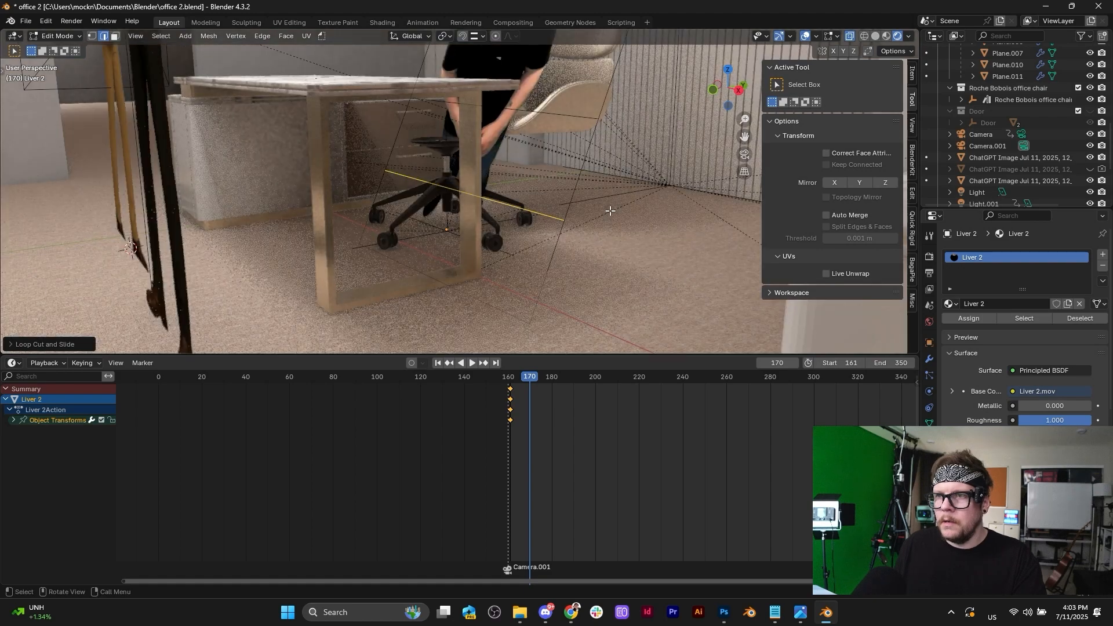
{"action": "middle_click_drag", "start_coordinate": [611, 211], "coordinate": [490, 182]}
{"action": "scroll", "coordinate": [540, 214], "scroll_direction": "down", "scroll_amount": 2}
{"action": "key", "text": "g"}
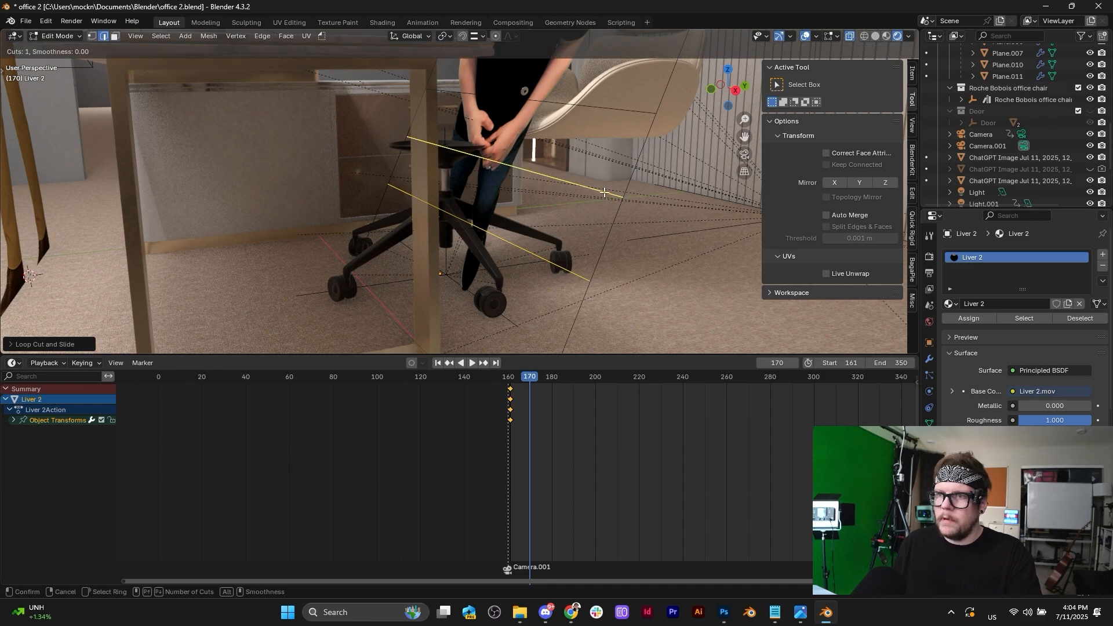
{"action": "left_click", "coordinate": [529, 220]}
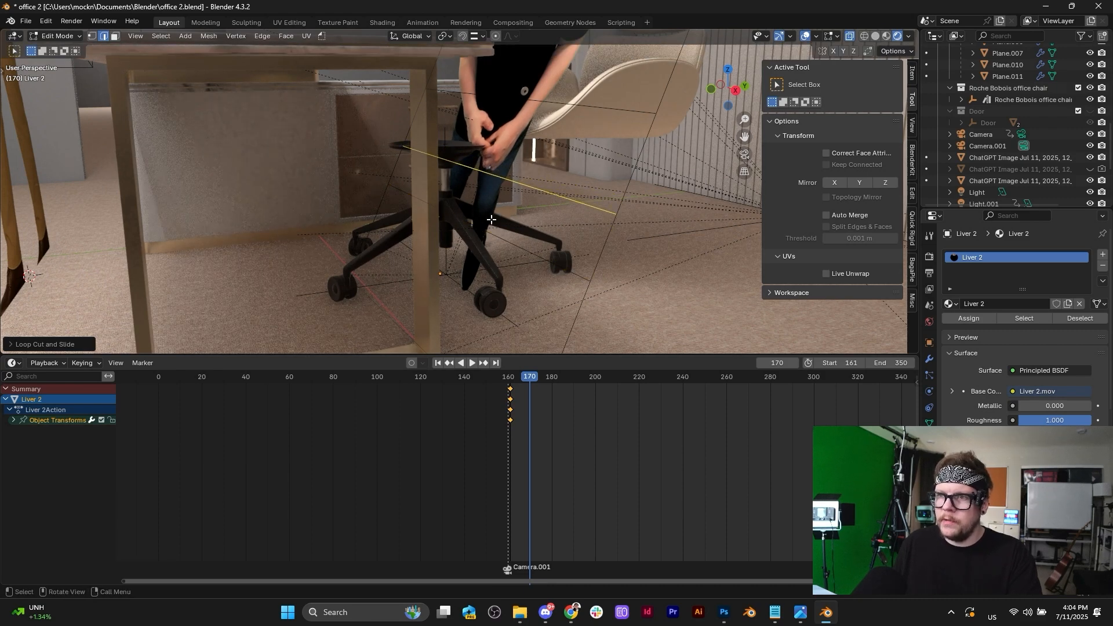
Move the lower-leg edge of the Liver 2 plane forward under the desk along global Y.
{"action": "left_click", "coordinate": [468, 225]}
{"action": "key", "text": "g"}
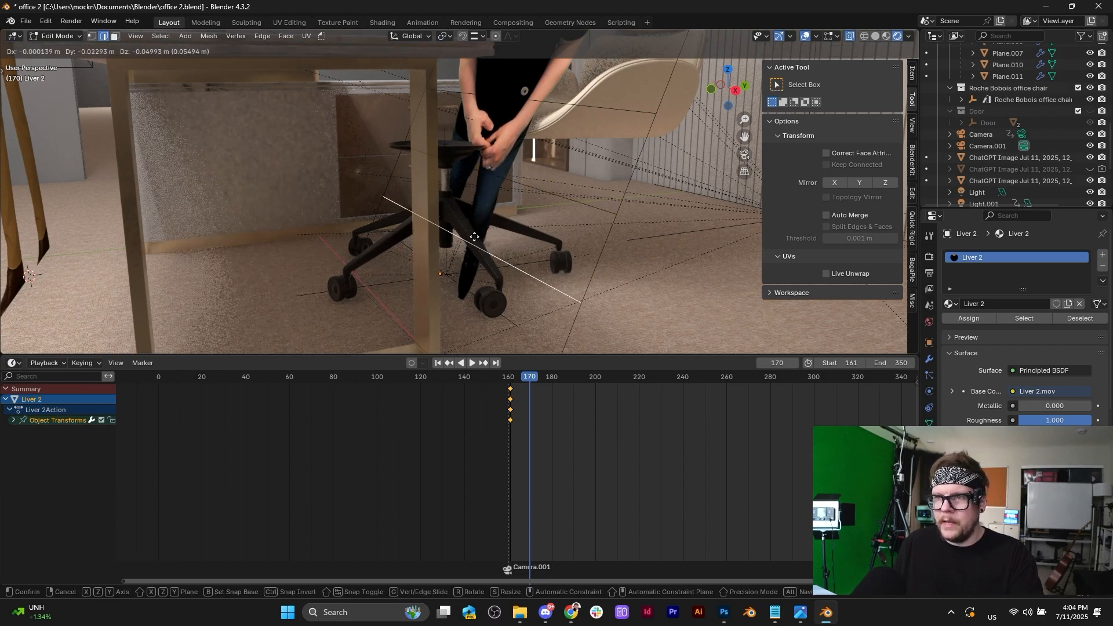
{"action": "left_click", "coordinate": [466, 248]}
{"action": "key", "text": "KP_Divide"}
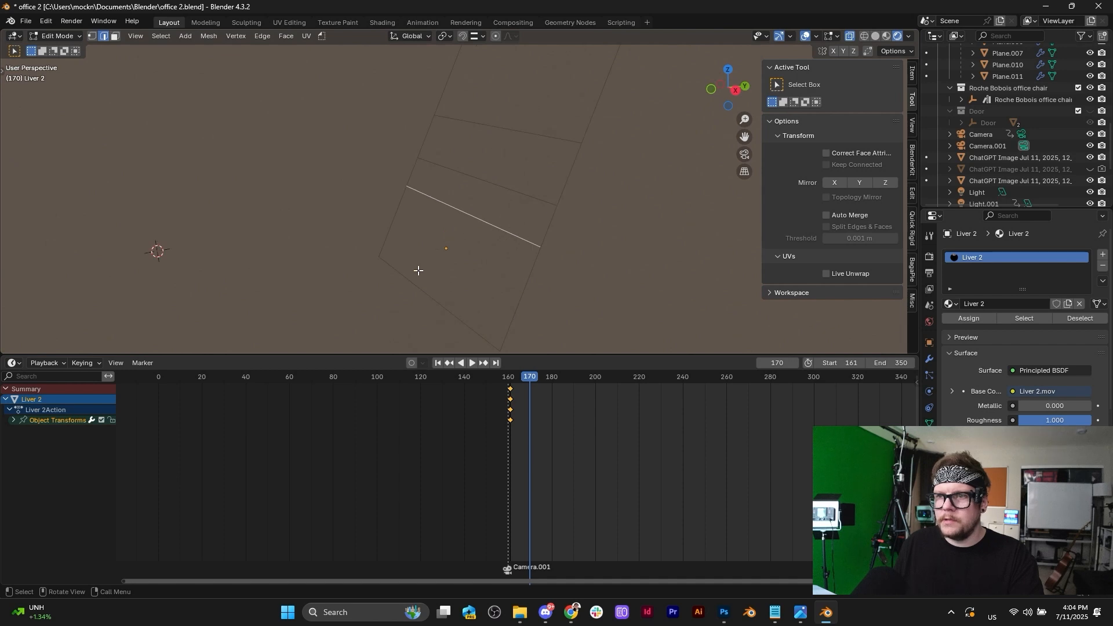
{"action": "key", "text": "KP_Divide"}
{"action": "key", "text": "g"}
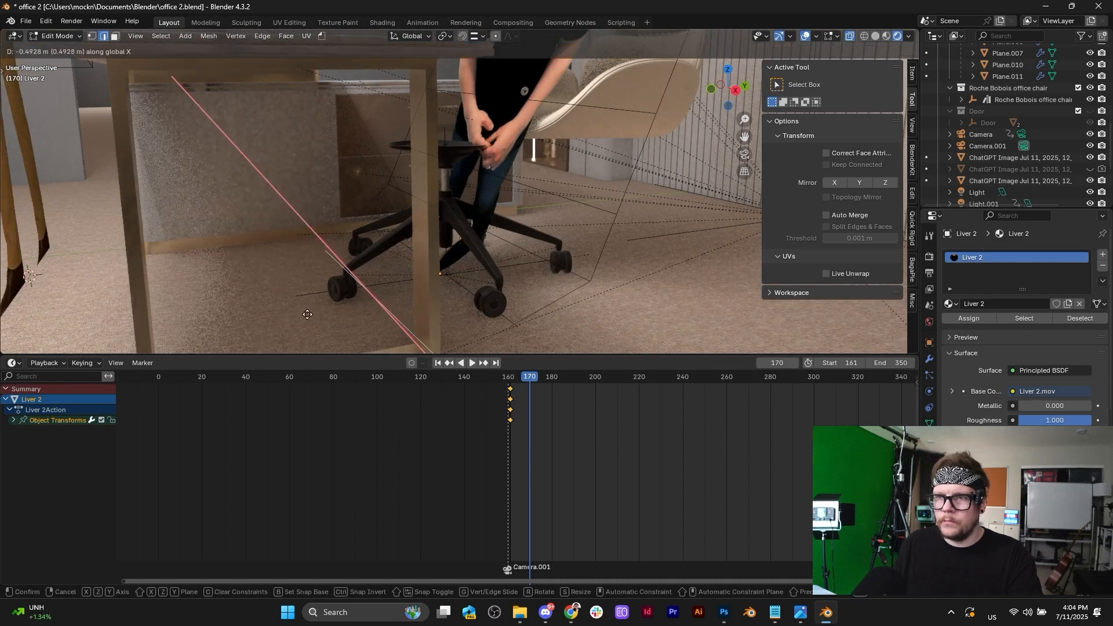
{"action": "key", "text": "Escape"}
{"action": "key", "text": "g"}
{"action": "key", "text": "x"}
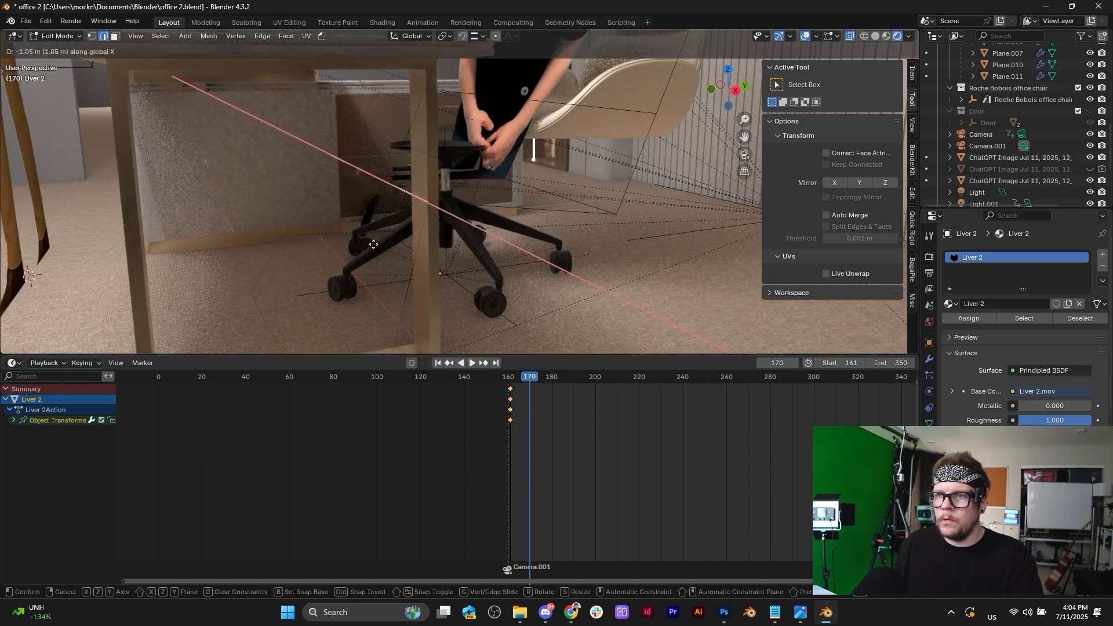
{"action": "key", "text": "y"}
{"action": "left_click", "coordinate": [399, 245]}
Try shifting the knee edge of the Liver 2 plane horizontally and raising it about 0.08 m along global Z.
{"action": "left_click", "coordinate": [523, 186]}
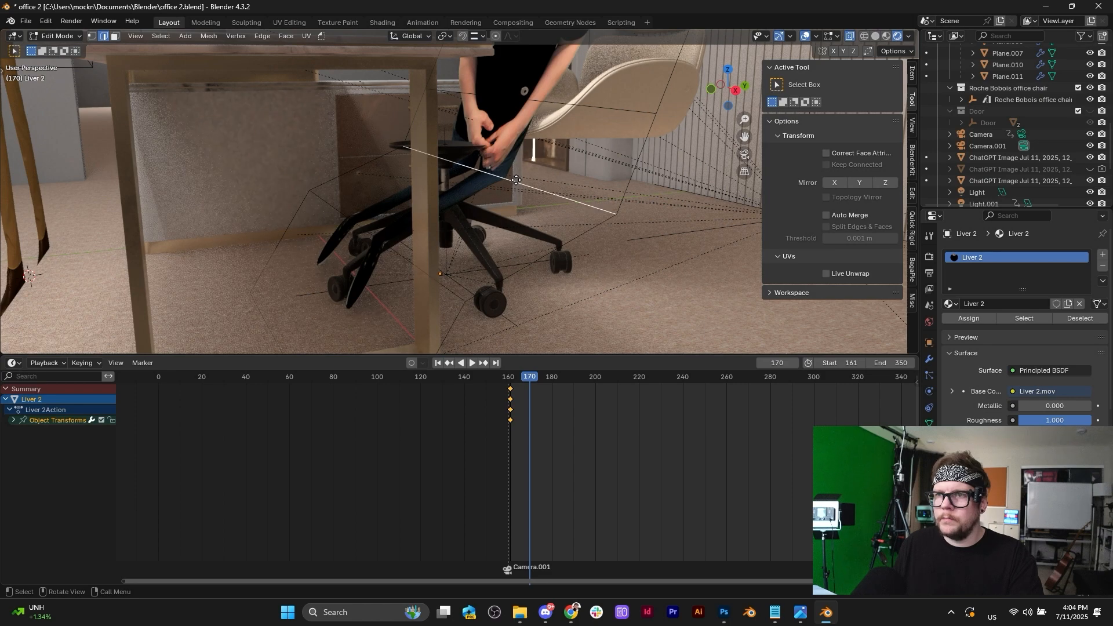
{"action": "key", "text": "g"}
{"action": "key", "text": "x"}
{"action": "left_click", "coordinate": [482, 185]}
{"action": "key", "text": "g"}
{"action": "key", "text": "z"}
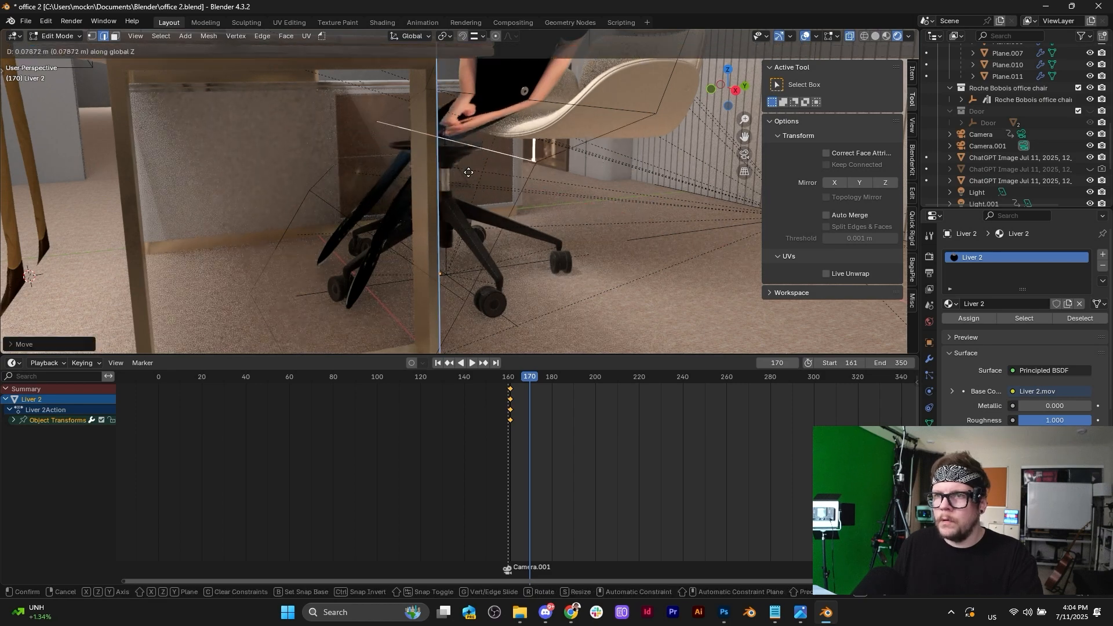
{"action": "left_click", "coordinate": [470, 176]}
{"action": "left_click", "coordinate": [400, 246]}
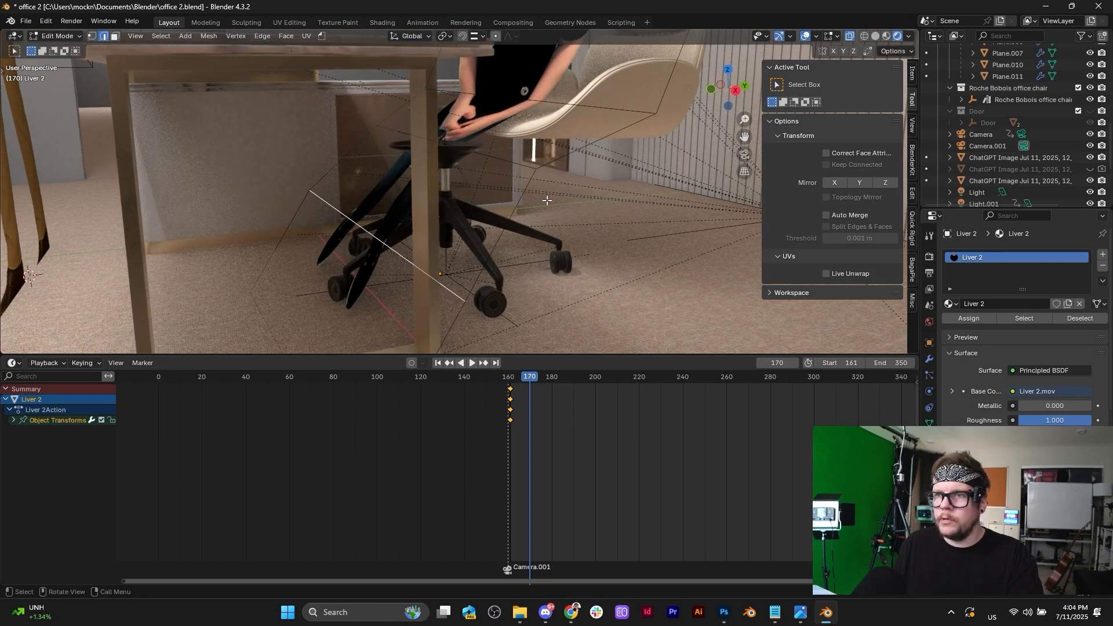
Try an extra loop cut below the knees of Liver 2, moved about 0.13 m forward along Y and raised along Z.
{"action": "key", "text": "ctrl+r"}
{"action": "left_click", "coordinate": [523, 188]}
{"action": "left_click", "coordinate": [538, 156]}
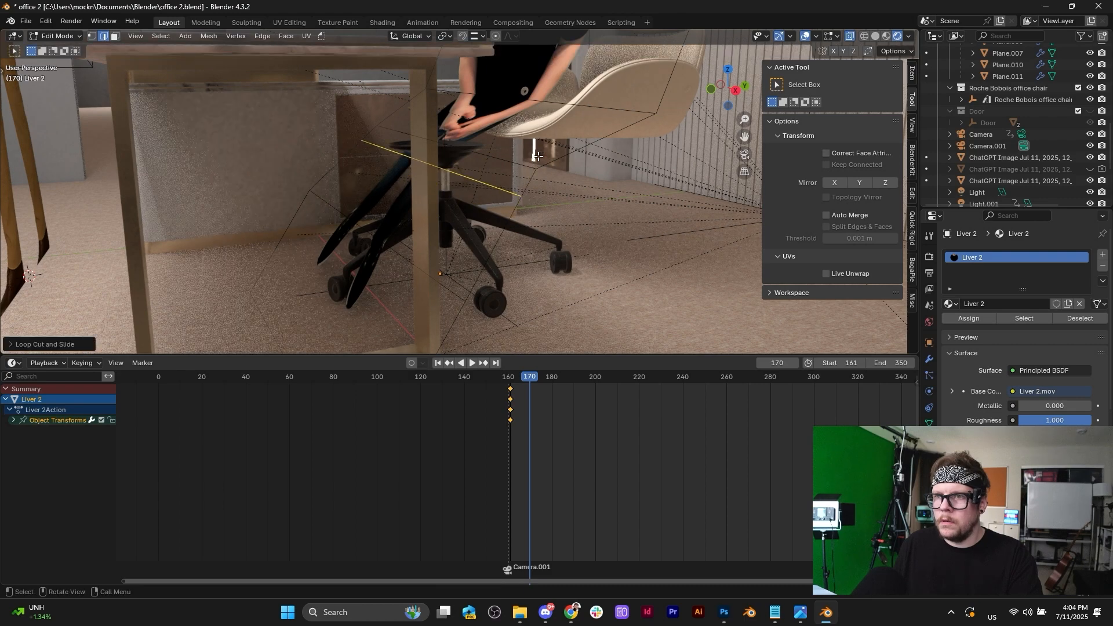
{"action": "key", "text": "g"}
{"action": "key", "text": "y"}
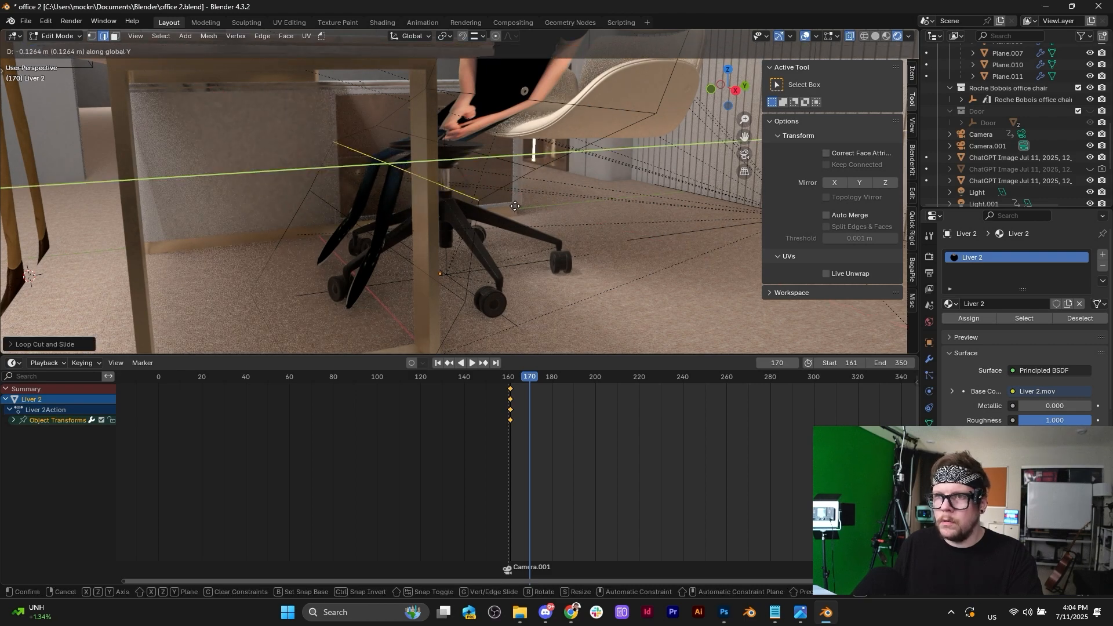
{"action": "left_click", "coordinate": [515, 197]}
{"action": "key", "text": "g"}
{"action": "key", "text": "z"}
{"action": "left_click", "coordinate": [515, 184]}
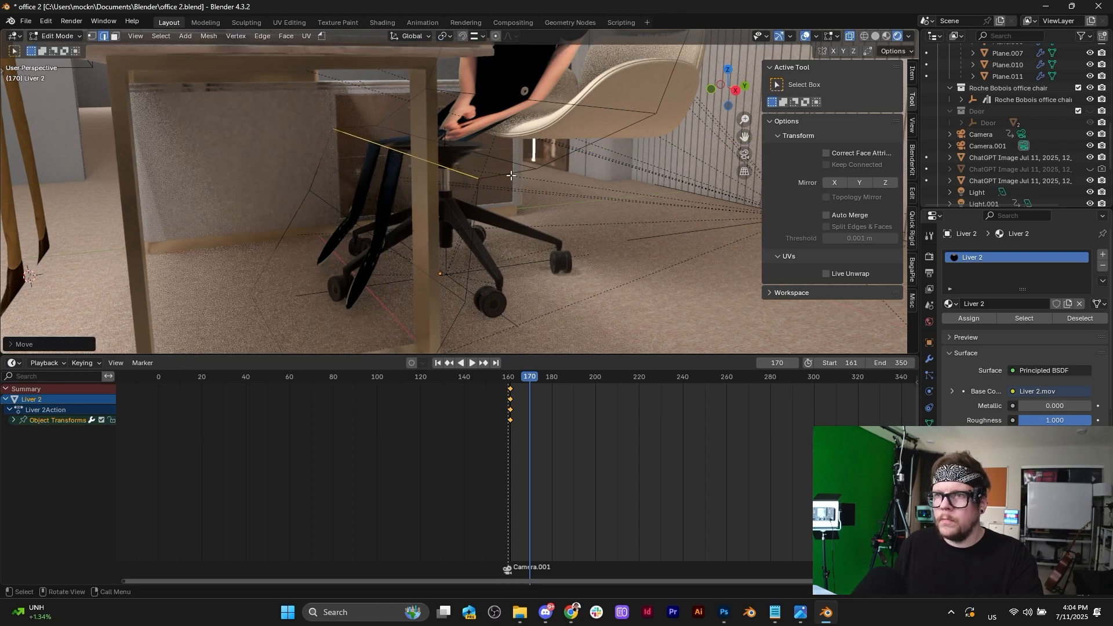
{"action": "key", "text": "ctrl+z"}
{"action": "left_click", "coordinate": [504, 163]}
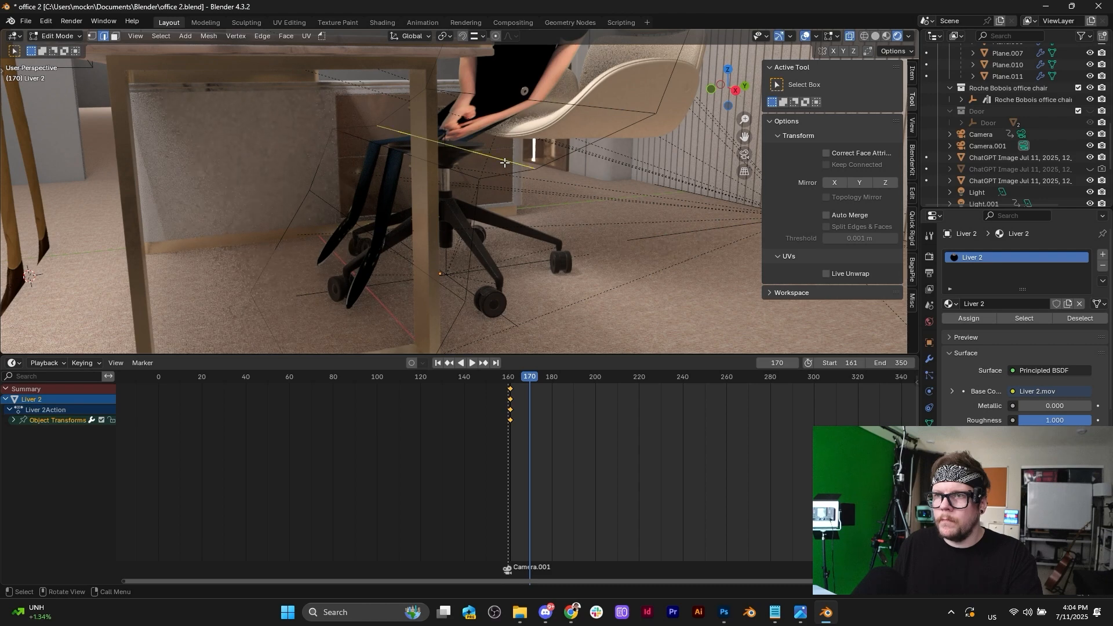
Examine the seated man's bent legs under the desk from the front in Object Mode.
{"action": "key", "text": "Tab"}
{"action": "left_click", "coordinate": [454, 148]}
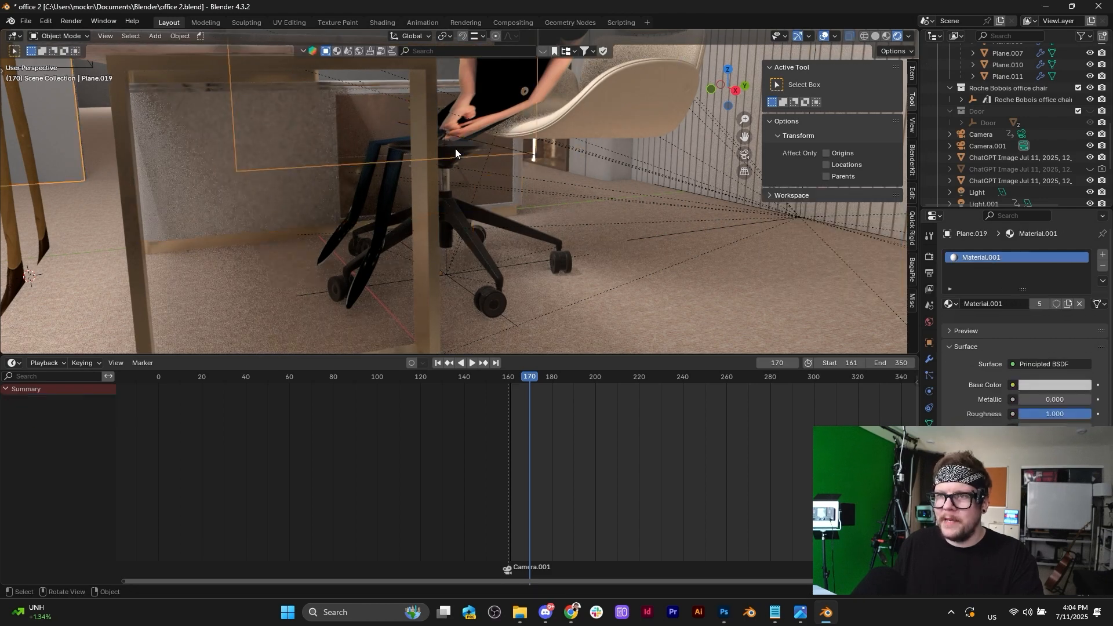
{"action": "middle_click_drag", "start_coordinate": [455, 148], "coordinate": [498, 152]}
{"action": "left_click", "coordinate": [459, 153]}
{"action": "left_click", "coordinate": [488, 154]}
{"action": "left_click", "coordinate": [465, 172]}
{"action": "left_click", "coordinate": [454, 173]}
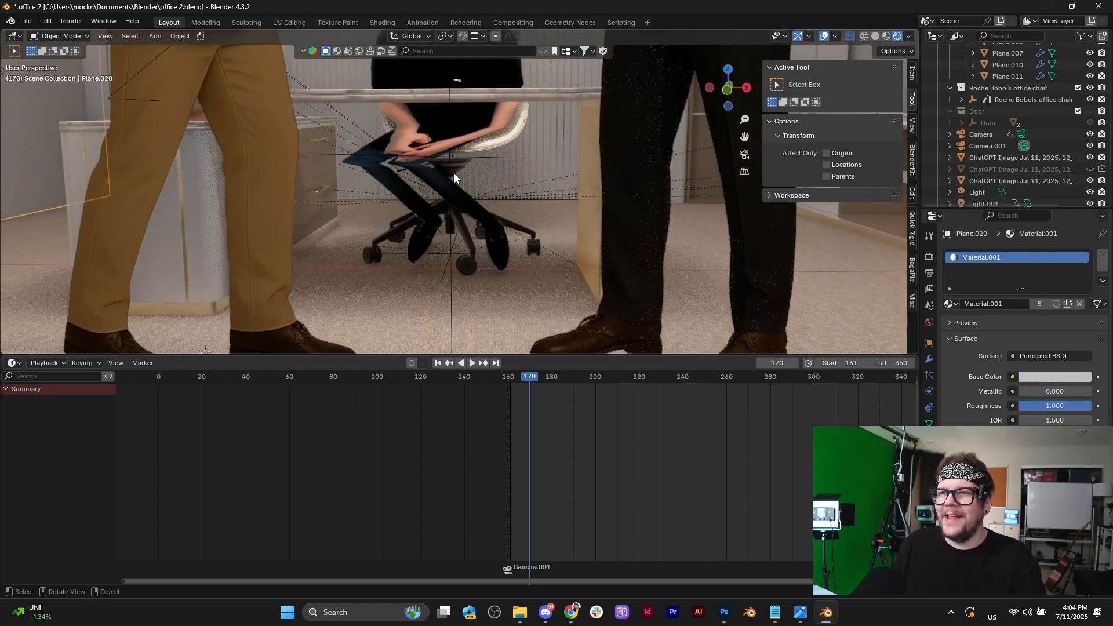
Return to editing the Liver 2 plane and undo the extra loop cut and the knee edge moves.
{"action": "left_click", "coordinate": [451, 173]}
{"action": "key", "text": "Tab"}
{"action": "key", "text": "ctrl+z"}
{"action": "key", "text": "ctrl+z"}
{"action": "key", "text": "ctrl+z"}
{"action": "key", "text": "ctrl+z"}
{"action": "key", "text": "ctrl+z"}
{"action": "key", "text": "ctrl+z"}
{"action": "key", "text": "ctrl+z"}
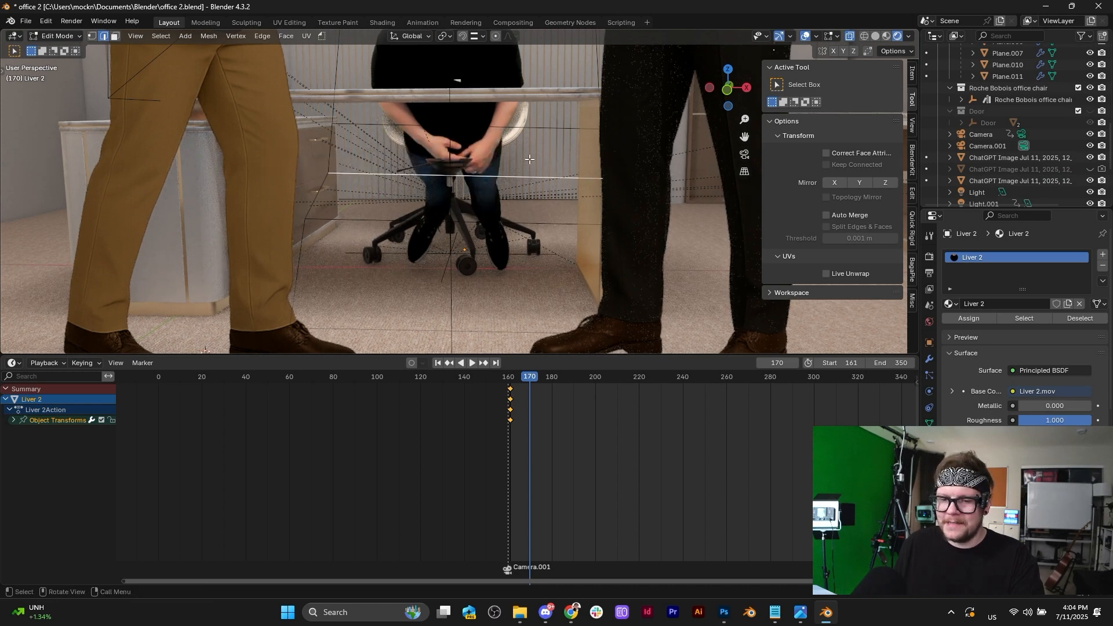
Move the knee edge of Liver 2 about 0.46 m forward along global Y and raise it about 0.1 m along Z.
{"action": "key", "text": "g"}
{"action": "key", "text": "y"}
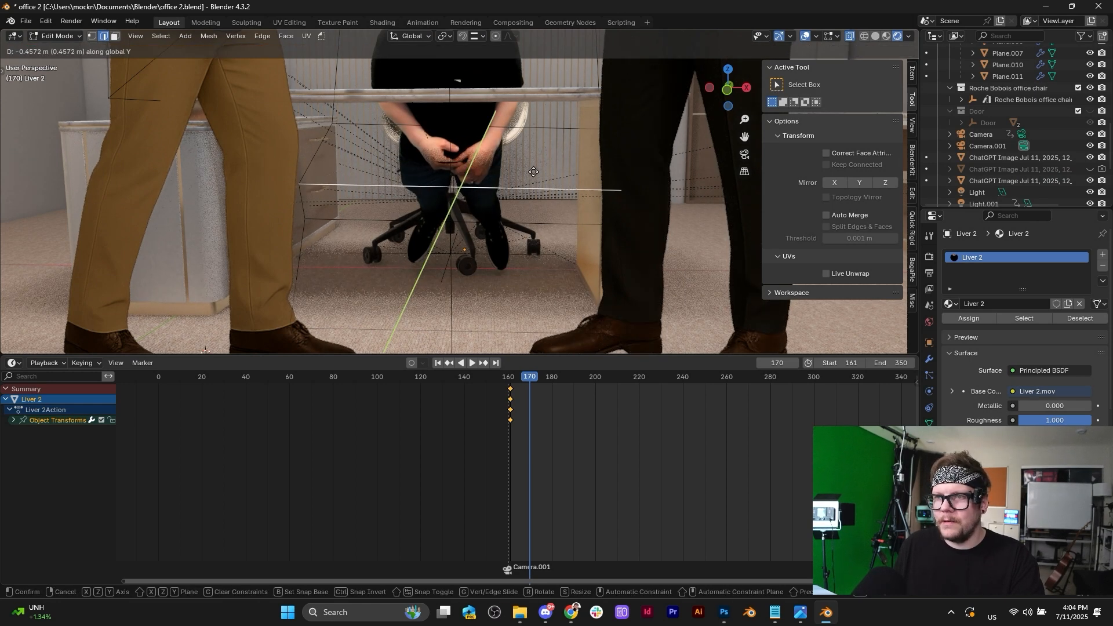
{"action": "left_click", "coordinate": [533, 172]}
{"action": "key", "text": "g"}
{"action": "key", "text": "y"}
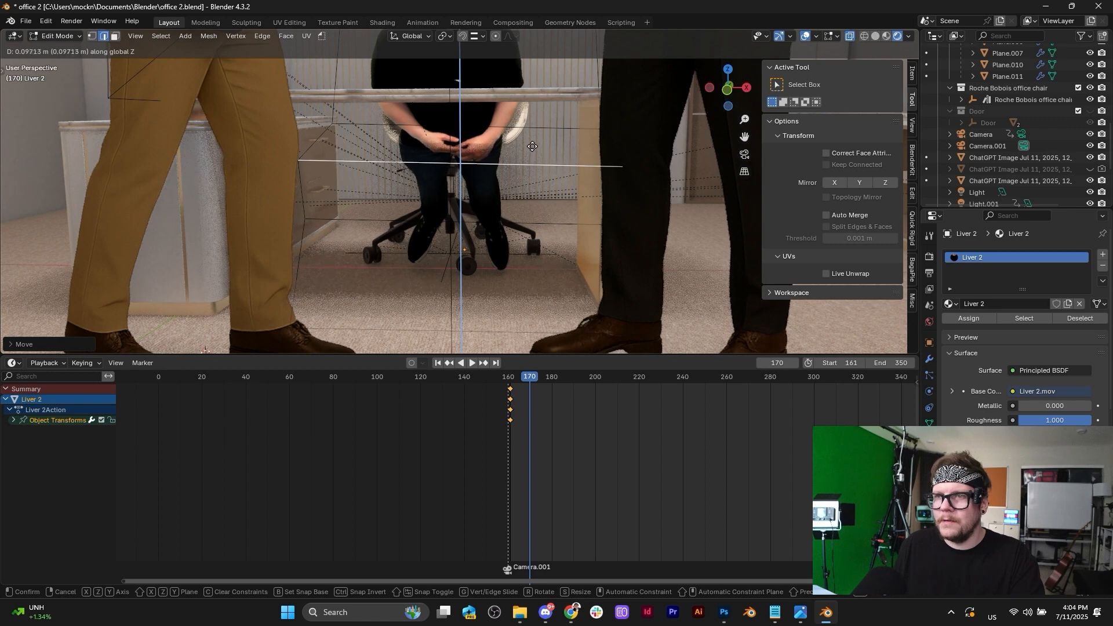
Move the lower-leg edge of Liver 2 about 0.29 m forward along global Y and shift the plane's bottom edge along the same axis.
{"action": "left_click", "coordinate": [478, 199]}
{"action": "key", "text": "g"}
{"action": "key", "text": "y"}
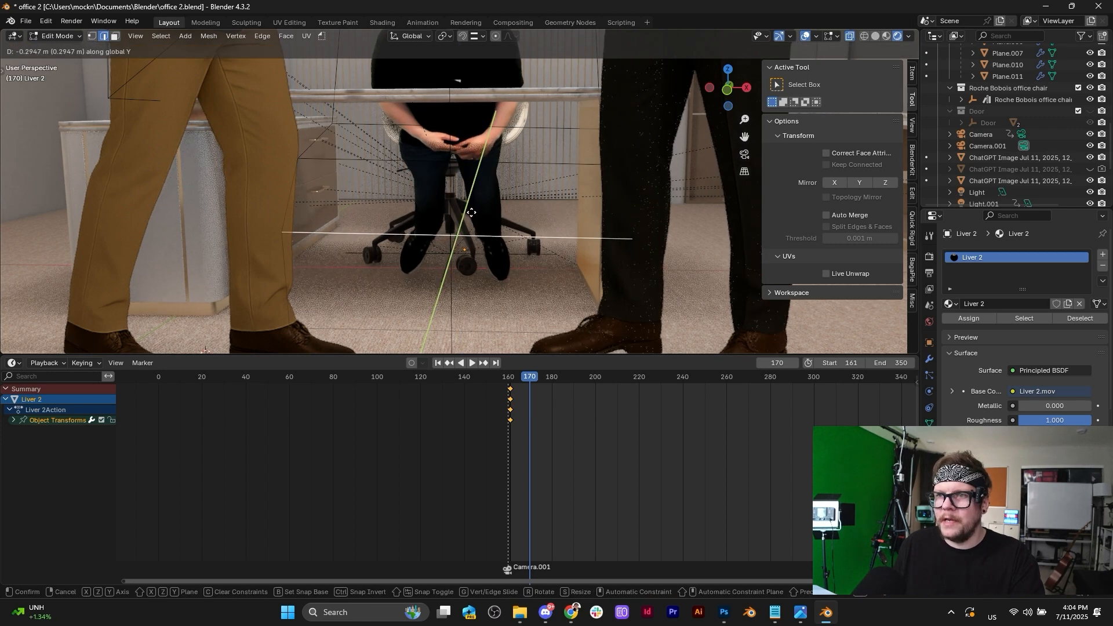
{"action": "left_click", "coordinate": [484, 210]}
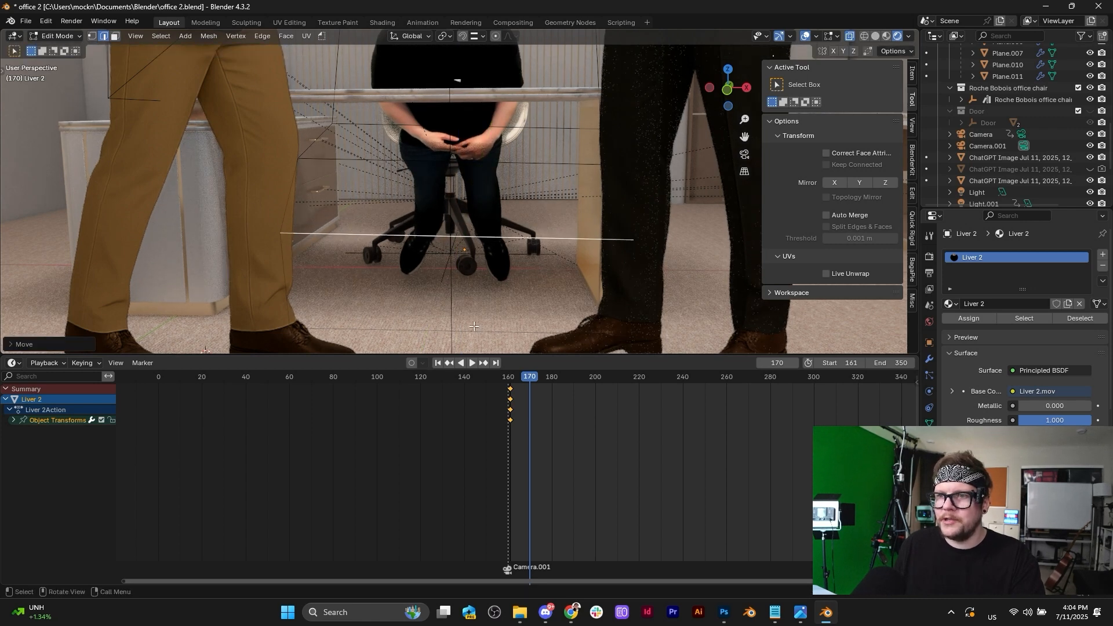
{"action": "key", "text": "g"}
{"action": "key", "text": "y"}
{"action": "left_click", "coordinate": [462, 234]}
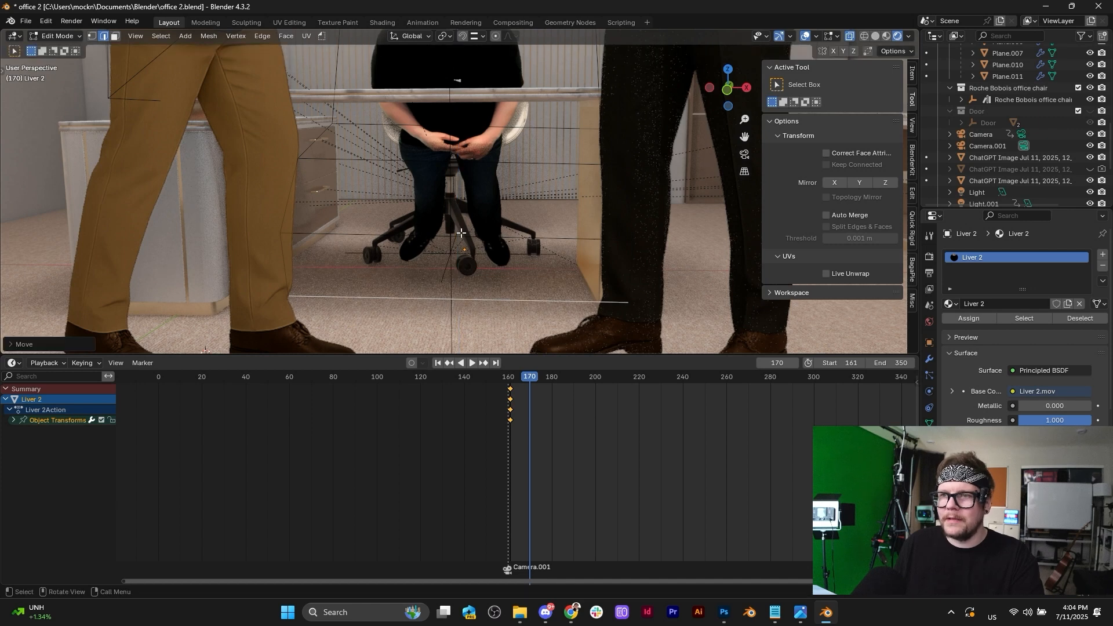
Shift the lower-leg edge of Liver 2 along global Y and raise the knee edge about 0.05 m along Z.
{"action": "key", "text": "g"}
{"action": "key", "text": "y"}
{"action": "left_click", "coordinate": [458, 250]}
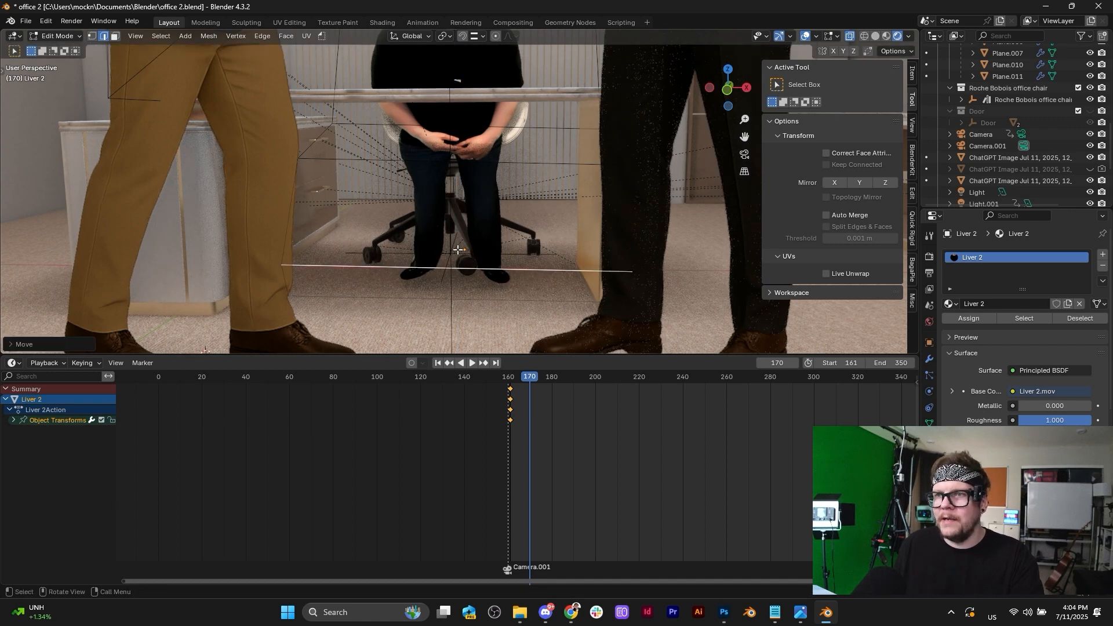
{"action": "key", "text": "g"}
{"action": "key", "text": "z"}
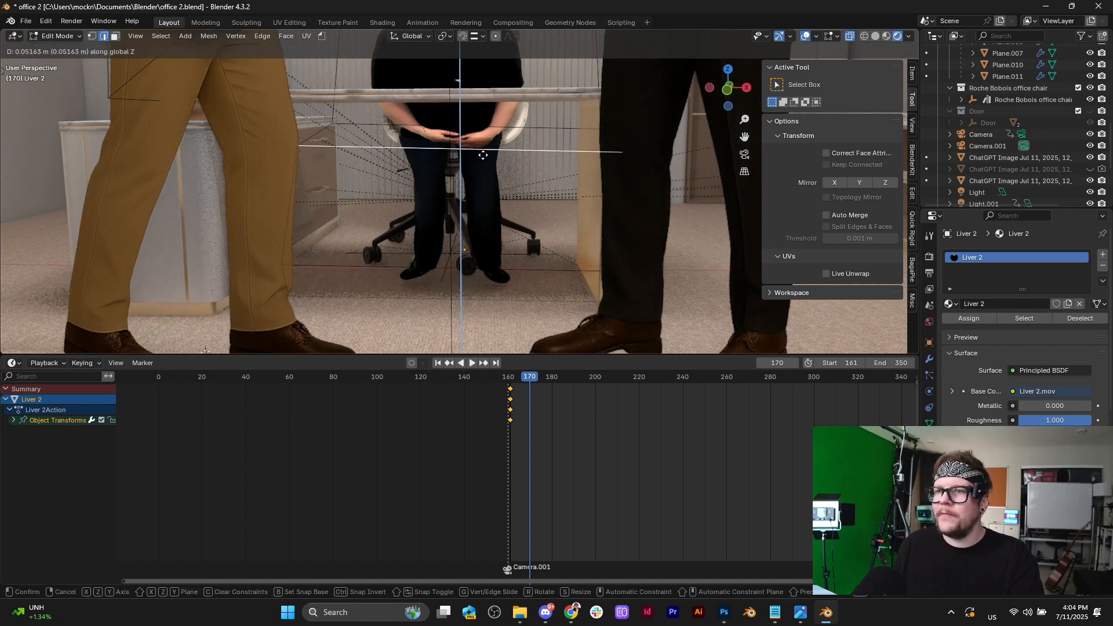
{"action": "left_click", "coordinate": [483, 155]}
Check the seated man's bent legs under the desk through the camera and select the lower-leg edge of Liver 2.
{"action": "left_click", "coordinate": [744, 154]}
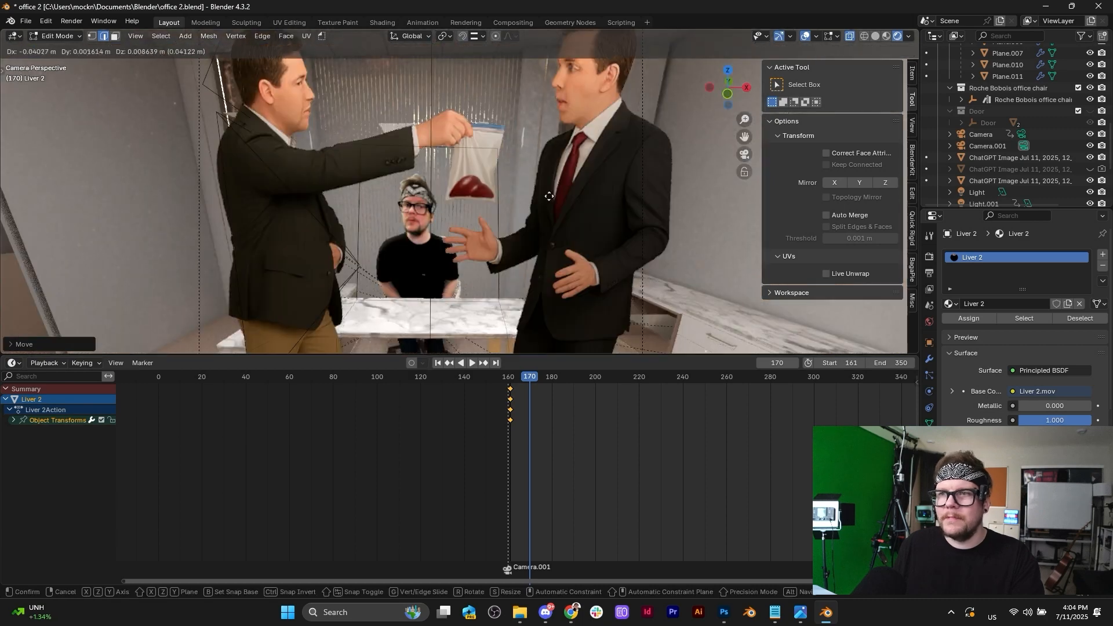
{"action": "key", "text": "g"}
{"action": "left_click", "coordinate": [472, 305]}
{"action": "scroll", "coordinate": [471, 307], "scroll_direction": "down", "scroll_amount": 4}
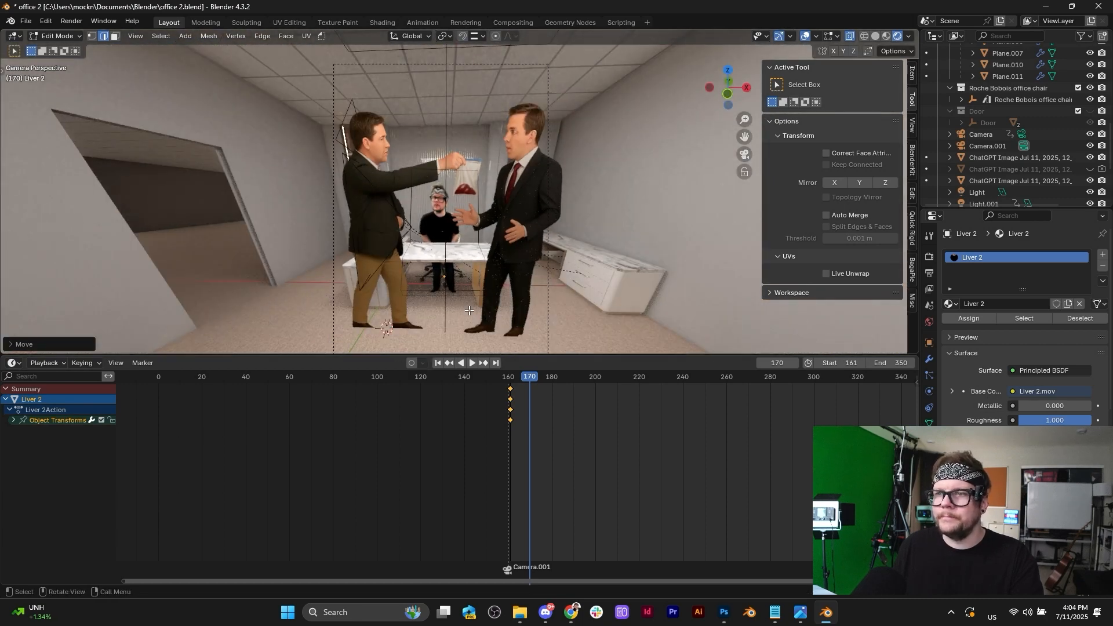
{"action": "scroll", "coordinate": [471, 307], "scroll_direction": "up", "scroll_amount": 3}
{"action": "middle_click_drag", "start_coordinate": [471, 307], "coordinate": [460, 196], "text": "shift"}
{"action": "left_click", "coordinate": [483, 253]}
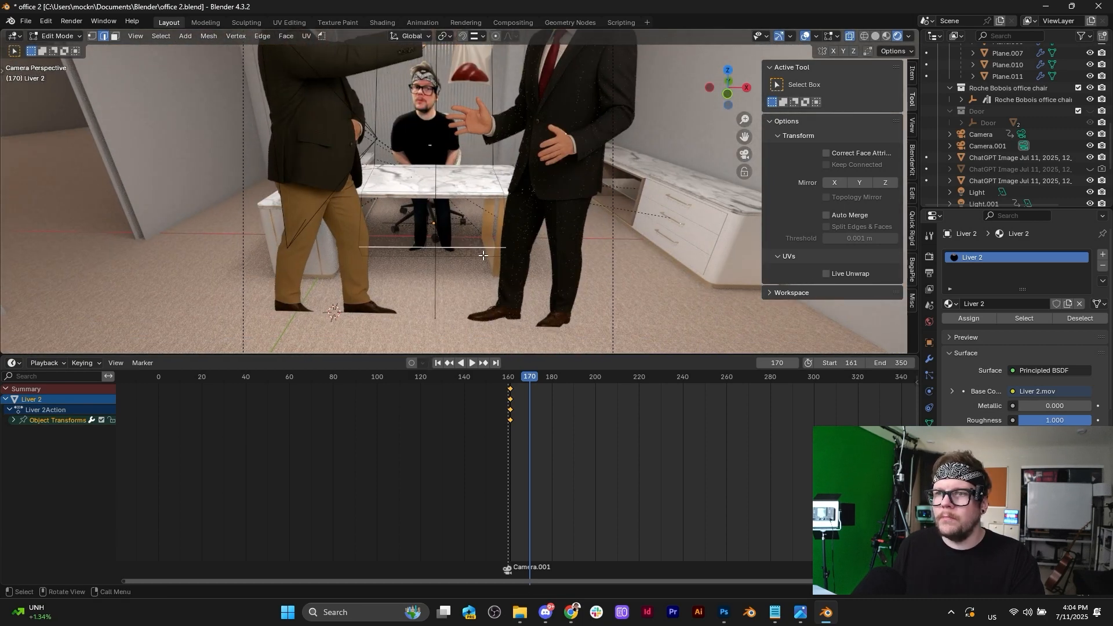
Try a vertical loop cut down the middle of the Liver 2 plane, between the man's legs.
{"action": "key", "text": "ctrl+r"}
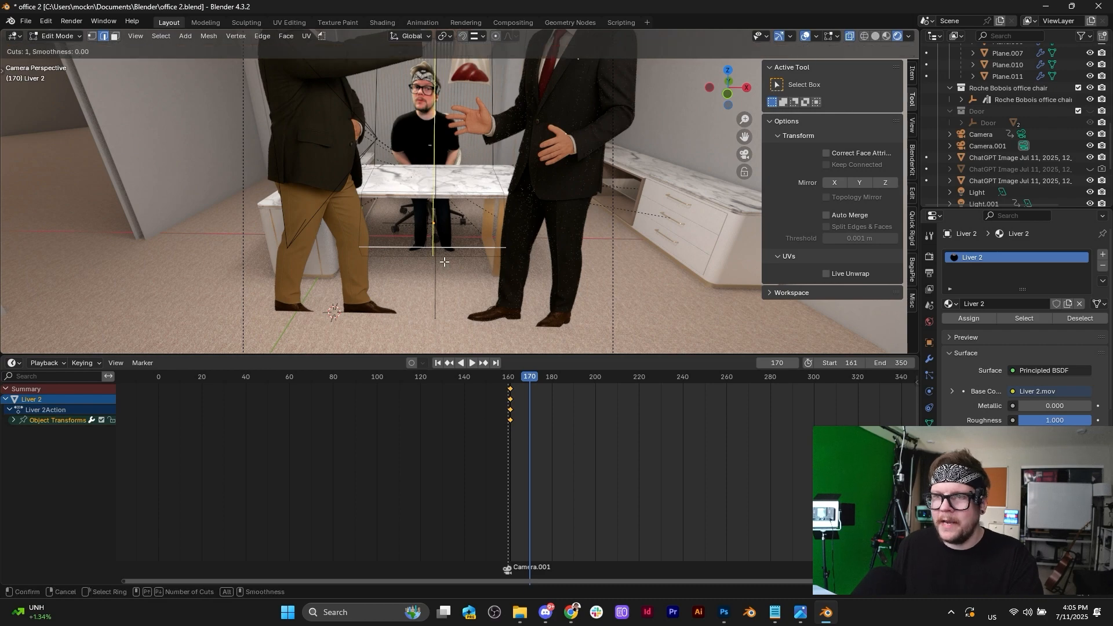
{"action": "left_click", "coordinate": [435, 255]}
{"action": "scroll", "coordinate": [436, 252], "scroll_direction": "up", "scroll_amount": 4}
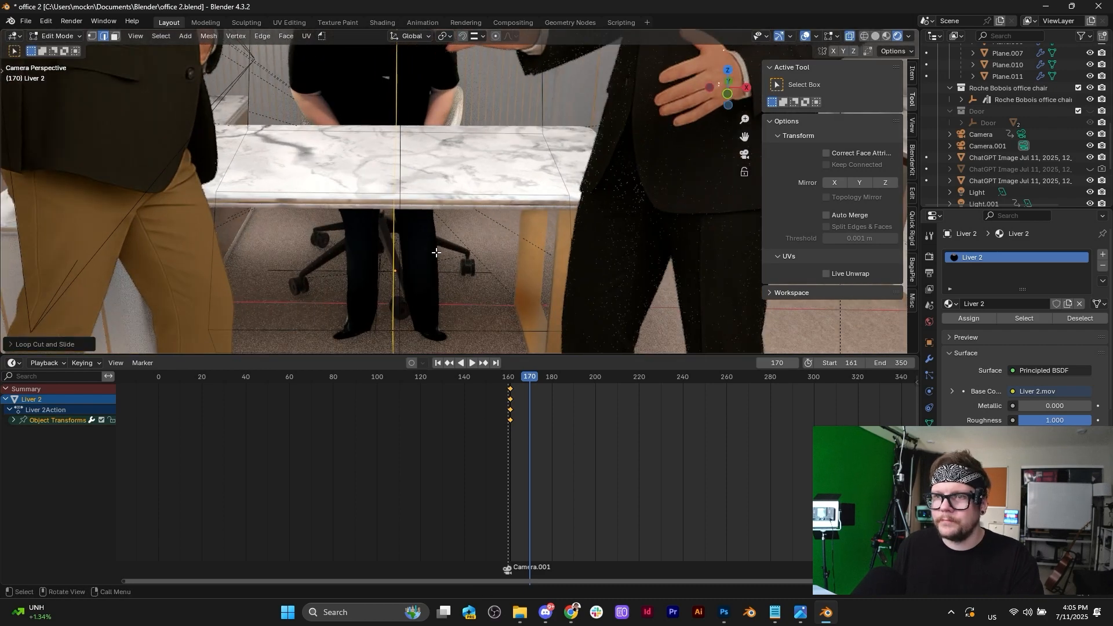
{"action": "scroll", "coordinate": [429, 249], "scroll_direction": "down", "scroll_amount": 3}
{"action": "scroll", "coordinate": [412, 248], "scroll_direction": "up", "scroll_amount": 4}
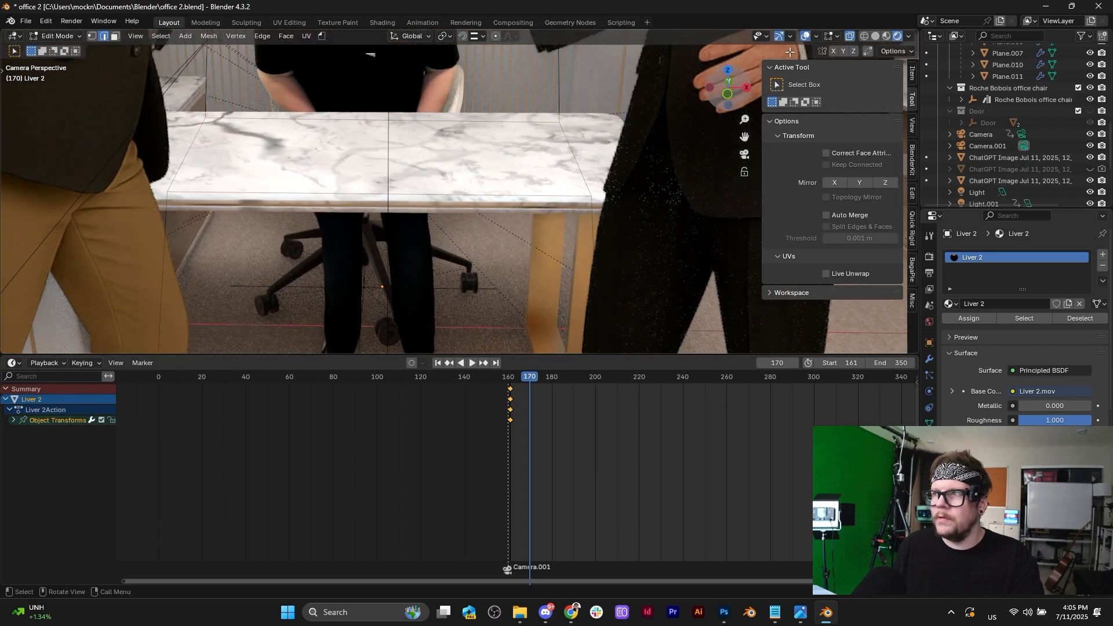
Switch the viewport to Material Preview shading and raise the lower-leg edge of Liver 2 along global Z.
{"action": "left_click", "coordinate": [887, 36]}
{"action": "scroll", "coordinate": [417, 272], "scroll_direction": "down", "scroll_amount": 2}
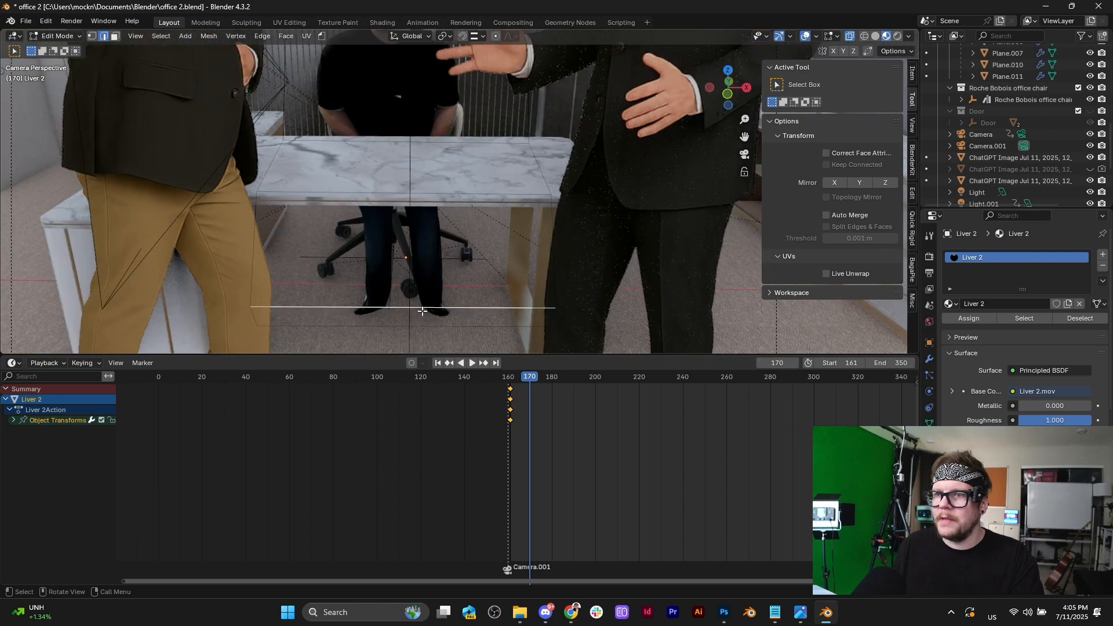
{"action": "middle_click_drag", "start_coordinate": [417, 273], "coordinate": [418, 262], "text": "shift"}
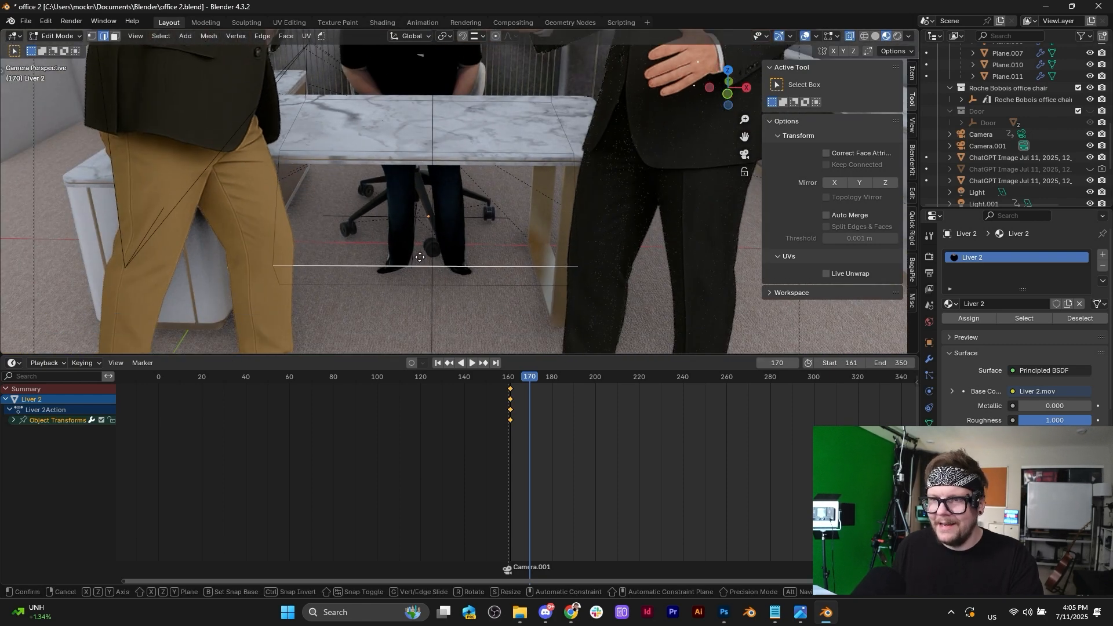
{"action": "key", "text": "g"}
{"action": "key", "text": "z"}
{"action": "left_click", "coordinate": [424, 224]}
Shift the bottom edge of the Liver 2 plane slightly along global X.
{"action": "scroll", "coordinate": [423, 224], "scroll_direction": "down", "scroll_amount": 2}
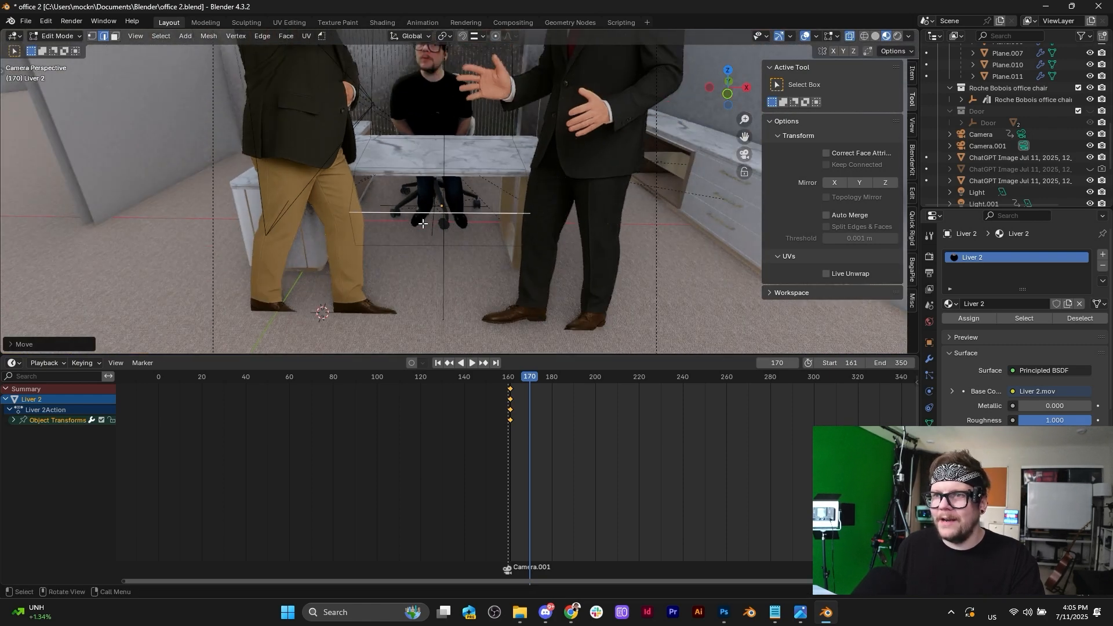
{"action": "key", "text": "g"}
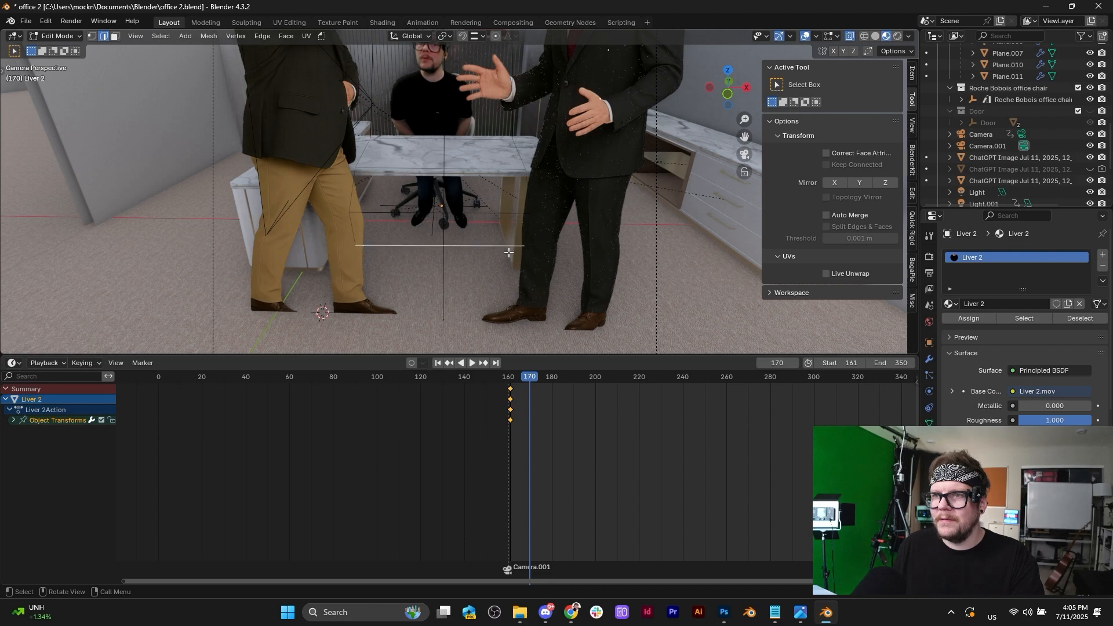
{"action": "key", "text": "x"}
{"action": "left_click", "coordinate": [504, 253]}
Isolate the Liver 2 plane in local view to work on the man's legs.
{"action": "scroll", "coordinate": [449, 238], "scroll_direction": "up", "scroll_amount": 3}
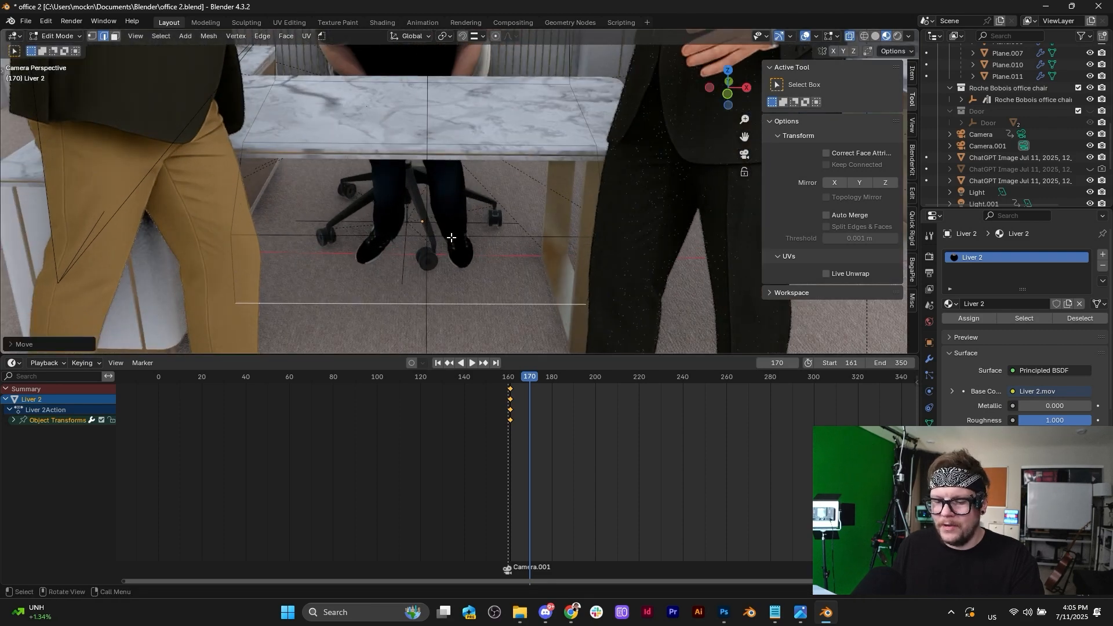
{"action": "key", "text": "k"}
{"action": "key", "text": "Escape"}
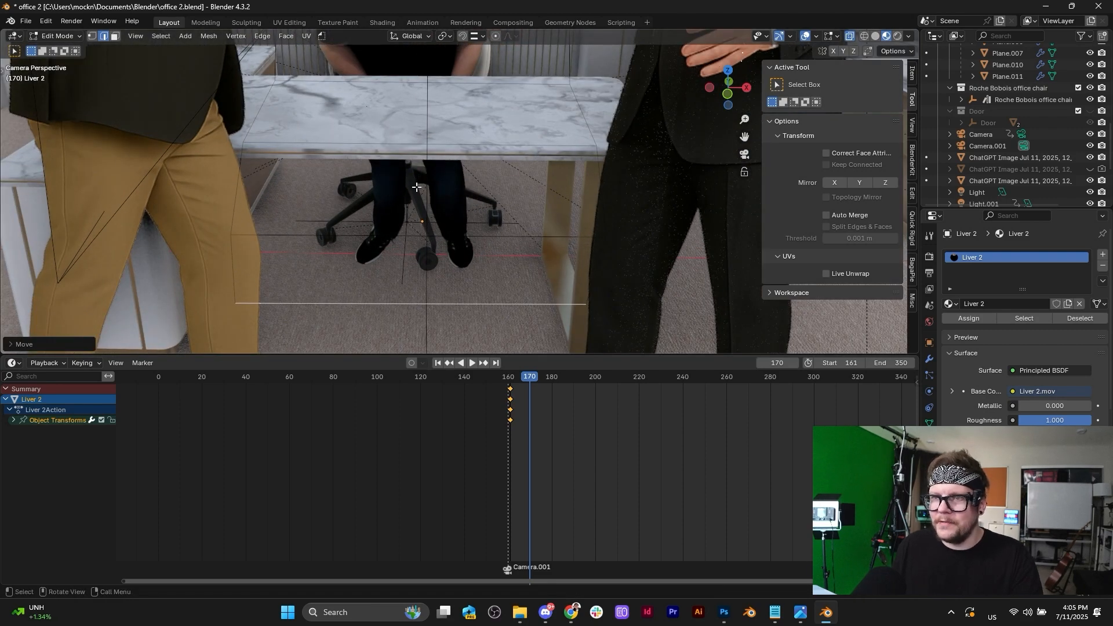
{"action": "scroll", "coordinate": [415, 186], "scroll_direction": "up", "scroll_amount": 2}
{"action": "key", "text": "KP_Divide"}
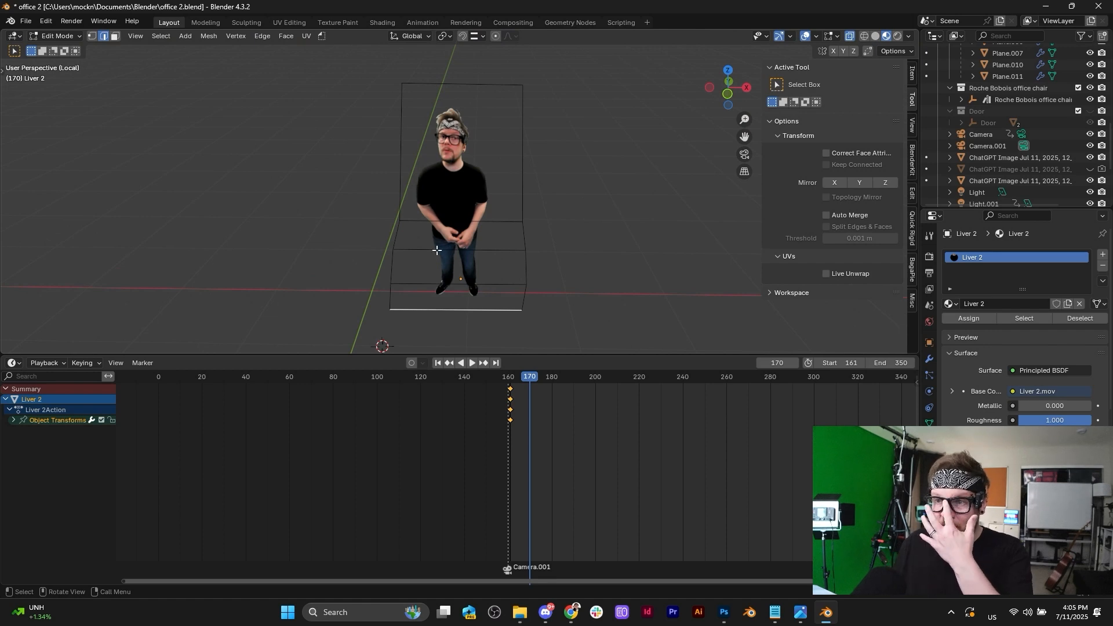
{"action": "scroll", "coordinate": [413, 185], "scroll_direction": "up", "scroll_amount": 4}
{"action": "middle_click_drag", "start_coordinate": [457, 240], "coordinate": [460, 42], "text": "shift"}
{"action": "scroll", "coordinate": [464, 109], "scroll_direction": "up", "scroll_amount": 3}
{"action": "scroll", "coordinate": [463, 109], "scroll_direction": "down", "scroll_amount": 6}
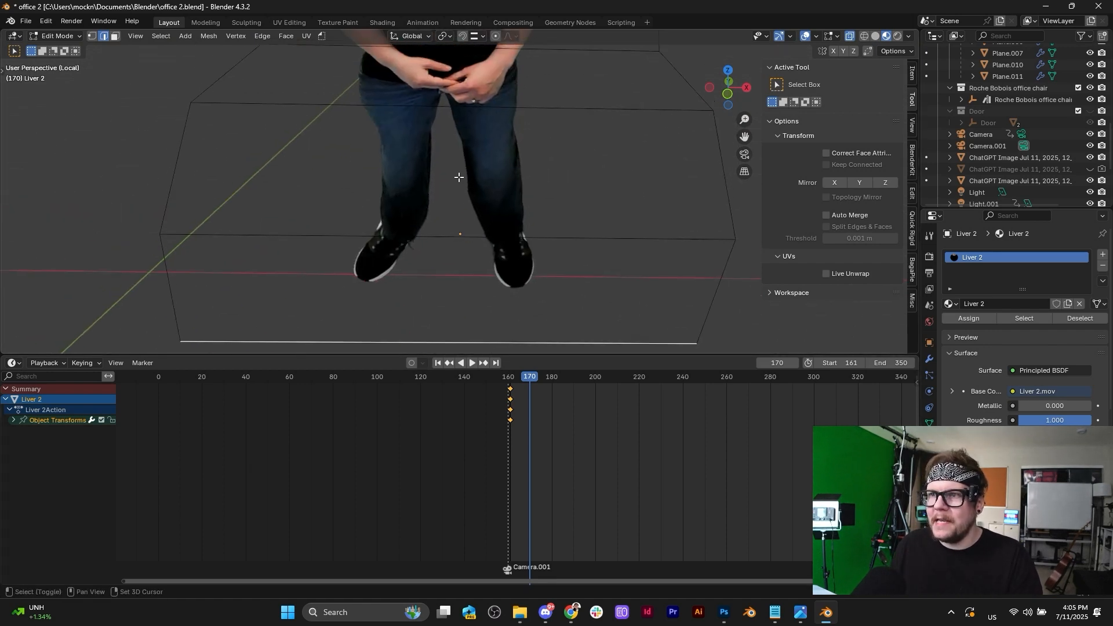
Edge-slide the bottom edge of Liver 2 up to just below the man's shoes.
{"action": "key", "text": "g"}
{"action": "key", "text": "g"}
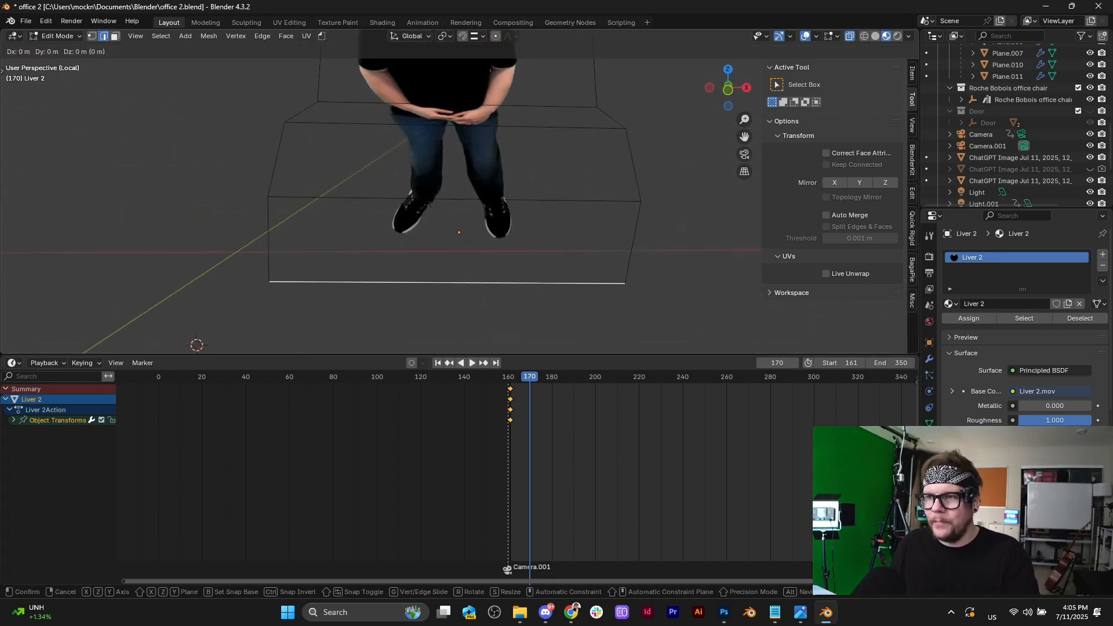
{"action": "left_click", "coordinate": [573, 244]}
{"action": "scroll", "coordinate": [549, 240], "scroll_direction": "down", "scroll_amount": 2}
{"action": "middle_click_drag", "start_coordinate": [549, 240], "coordinate": [526, 257]}
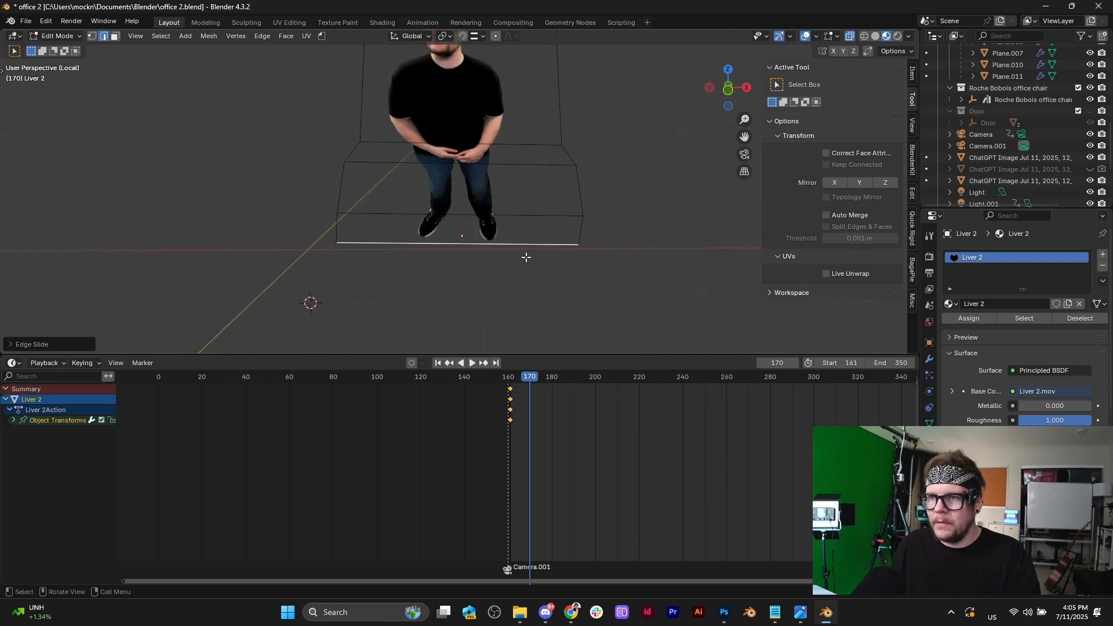
Knife-cut a narrow wedge between the man's legs, from the crotch through the lower-leg edge to the plane's bottom edge.
{"action": "key", "text": "k"}
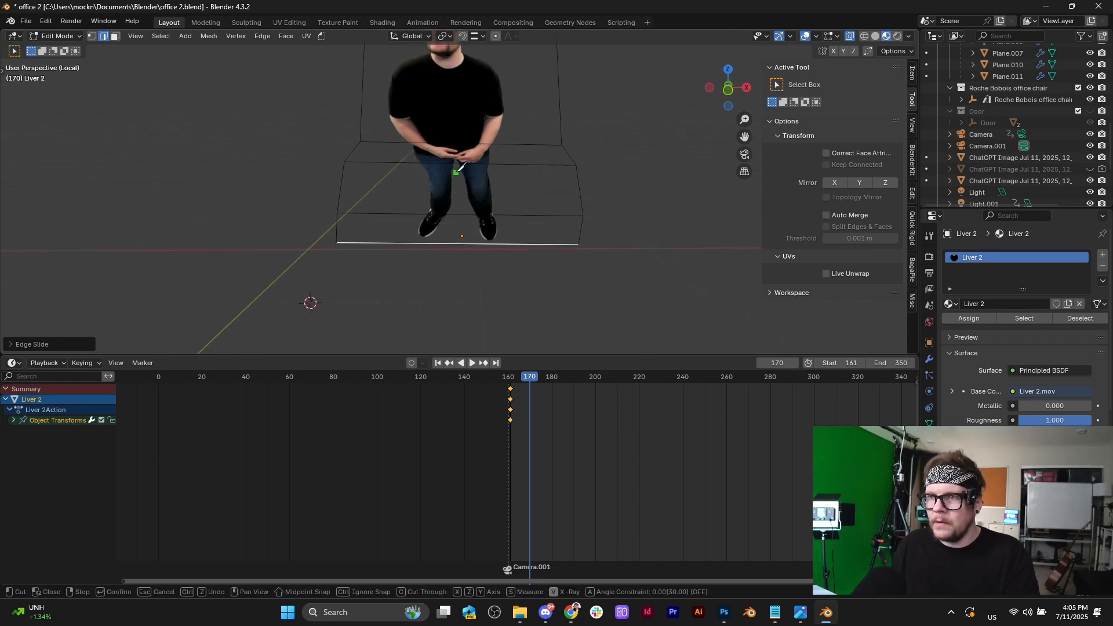
{"action": "left_click", "coordinate": [452, 214]}
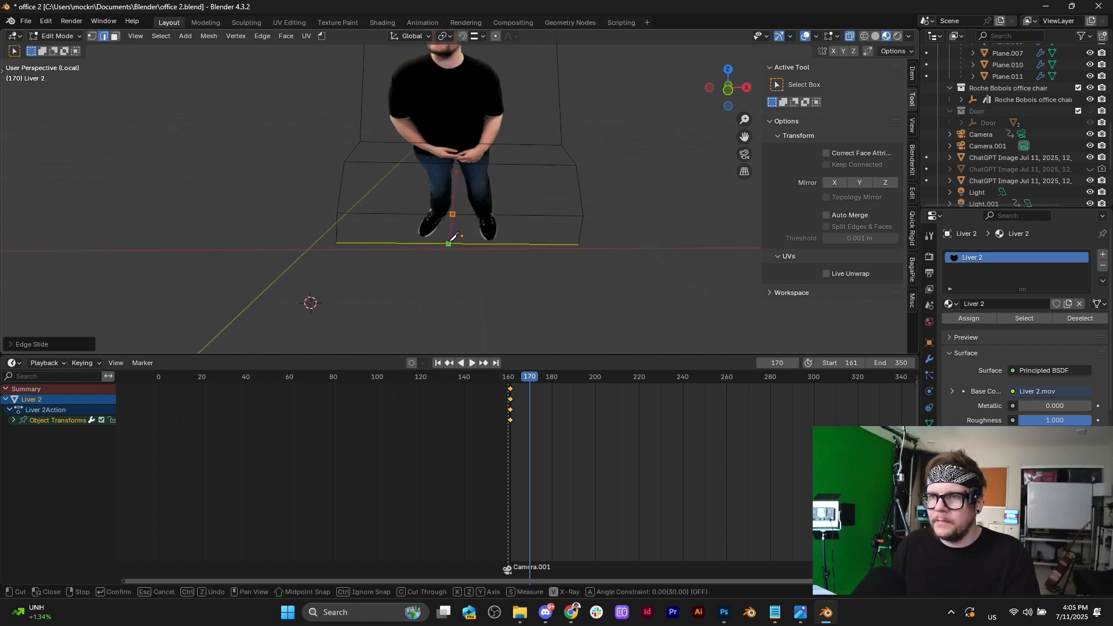
{"action": "left_click", "coordinate": [446, 243]}
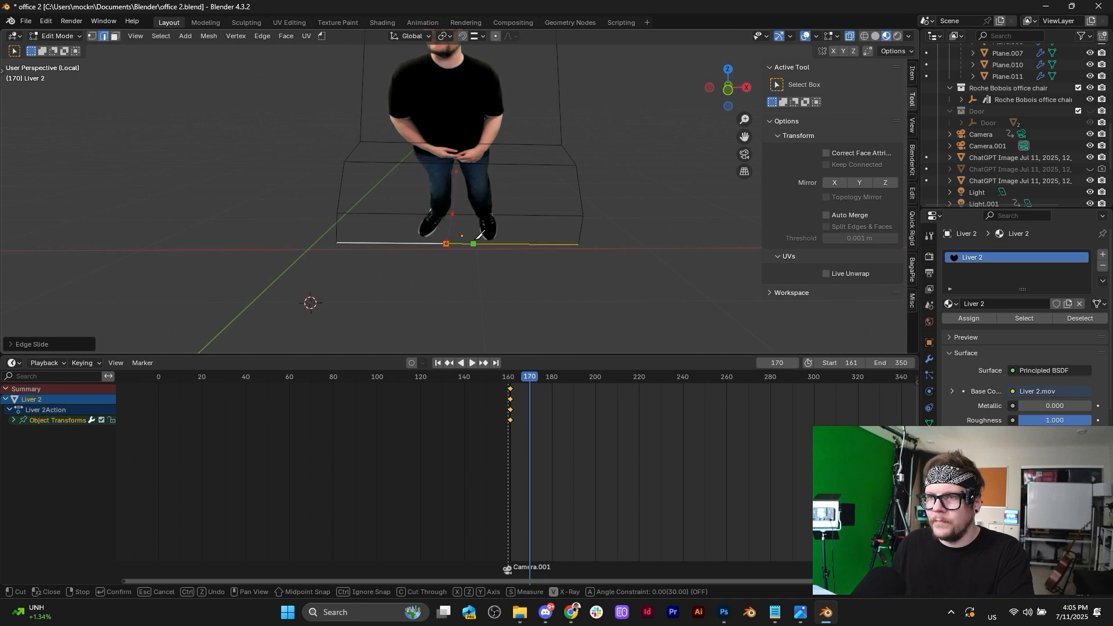
{"action": "left_click", "coordinate": [469, 214]}
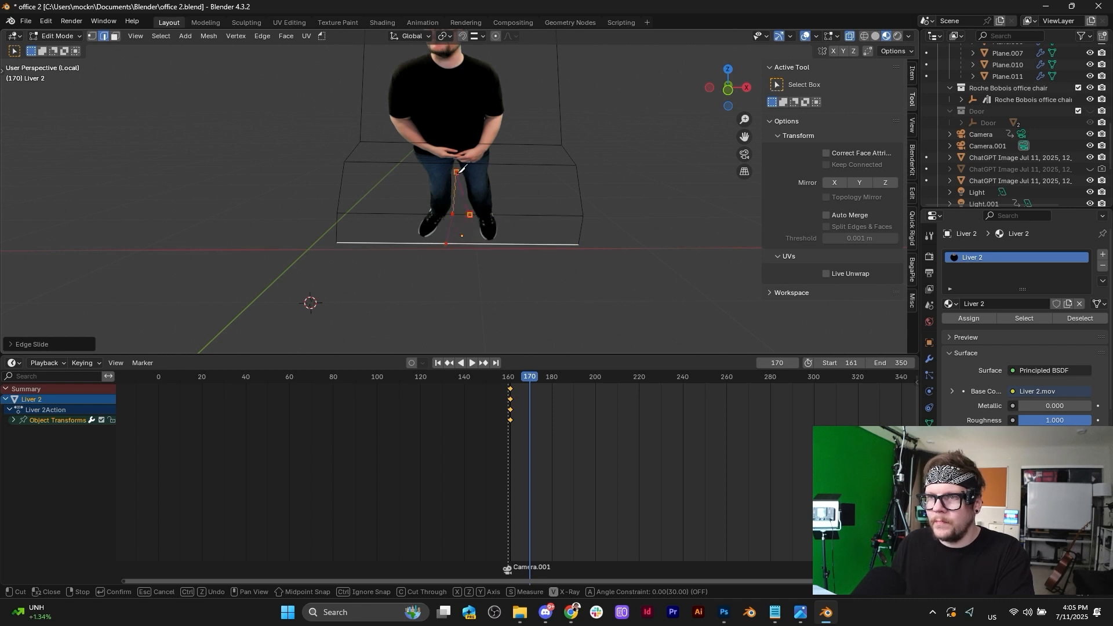
{"action": "left_click", "coordinate": [456, 172]}
{"action": "key", "text": "Return"}
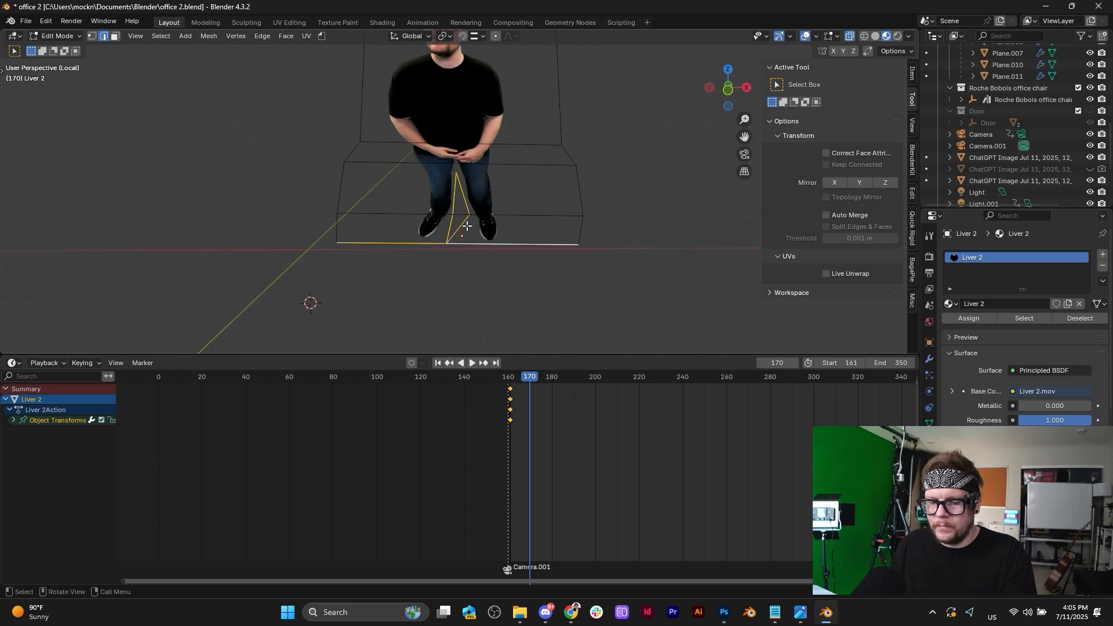
{"action": "key", "text": "k"}
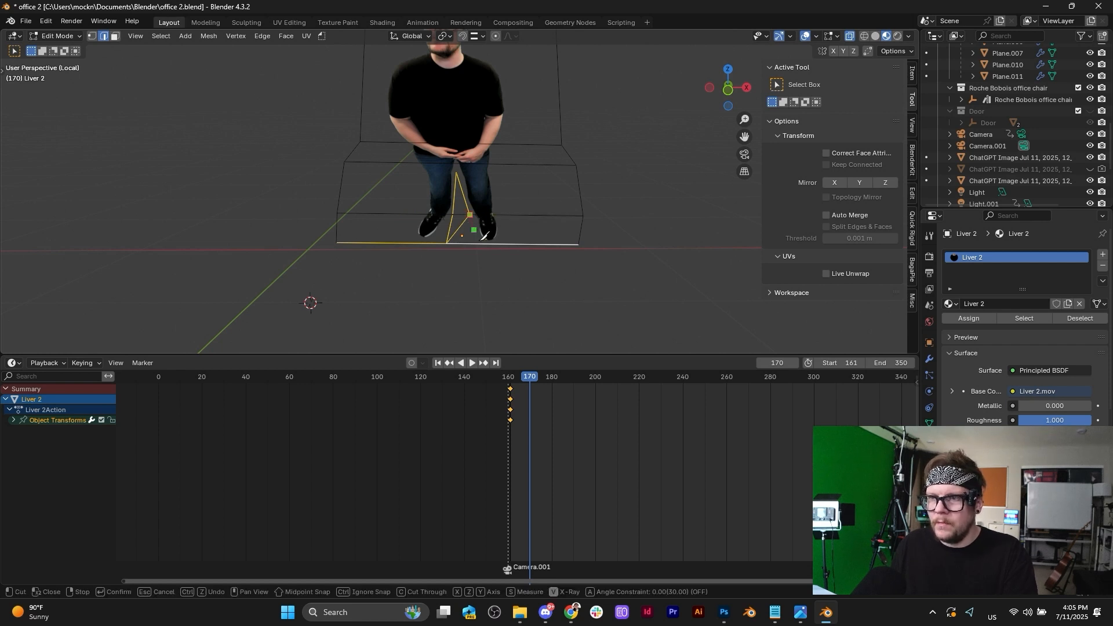
{"action": "key", "text": "Return"}
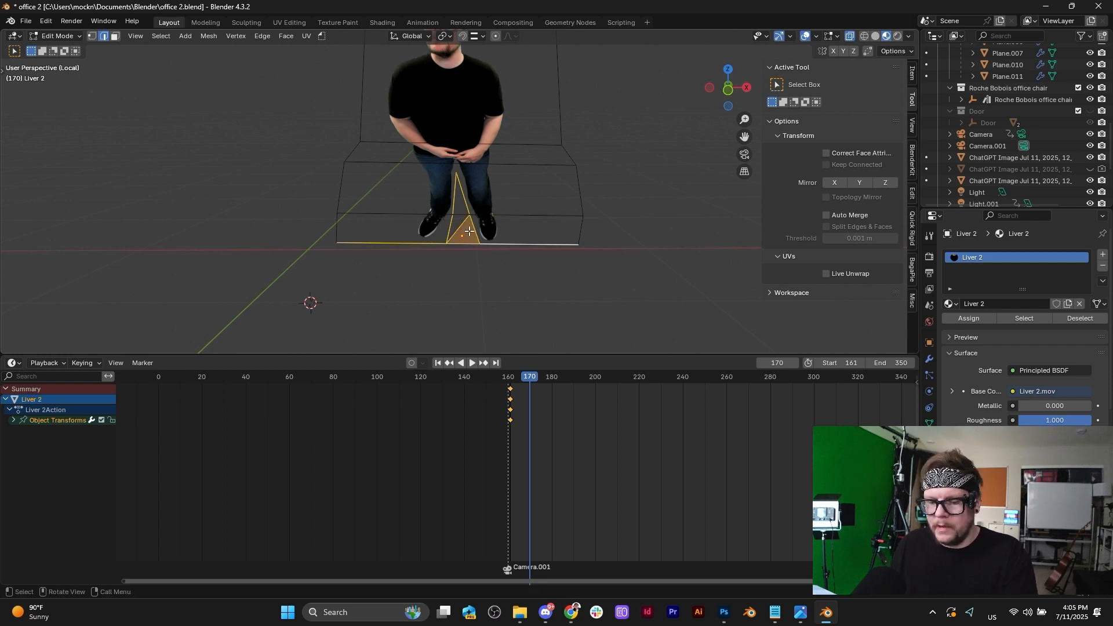
Delete the wedge faces between the man's legs and clear the selection.
{"action": "key", "text": "3"}
{"action": "left_click", "coordinate": [462, 204]}
{"action": "left_click", "coordinate": [462, 224], "text": "shift"}
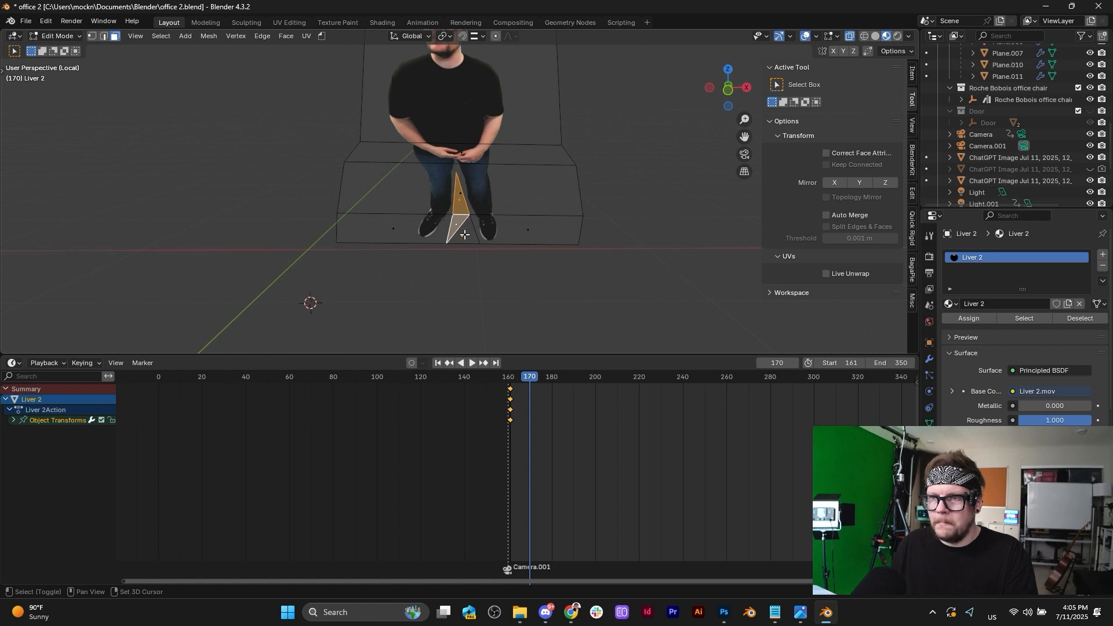
{"action": "left_click", "coordinate": [465, 234], "text": "shift"}
{"action": "key", "text": "x"}
{"action": "left_click", "coordinate": [460, 241]}
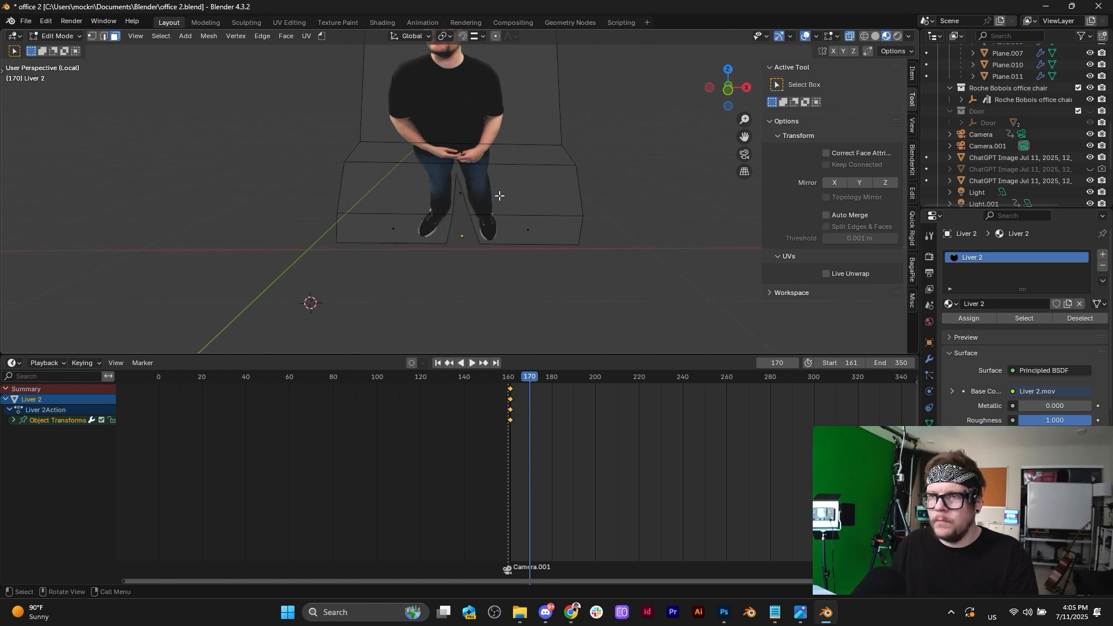
{"action": "left_click", "coordinate": [455, 198]}
{"action": "key", "text": "alt+a"}
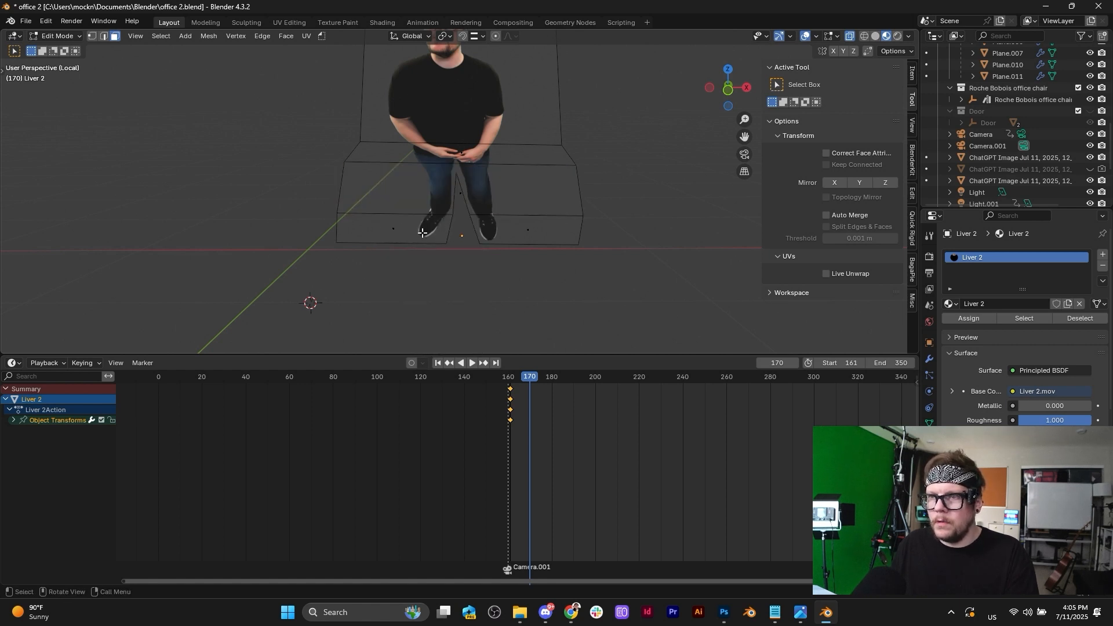
Knife-cut the plane along the outer side of the man's right leg, from the knee edge to the bottom edge.
{"action": "key", "text": "k"}
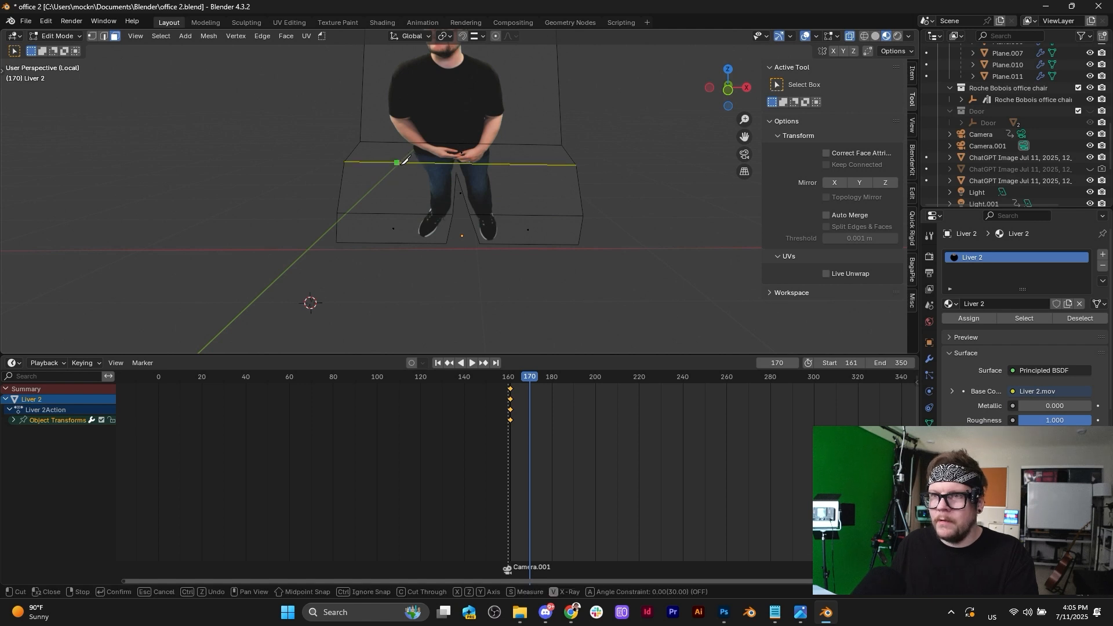
{"action": "left_click", "coordinate": [406, 163]}
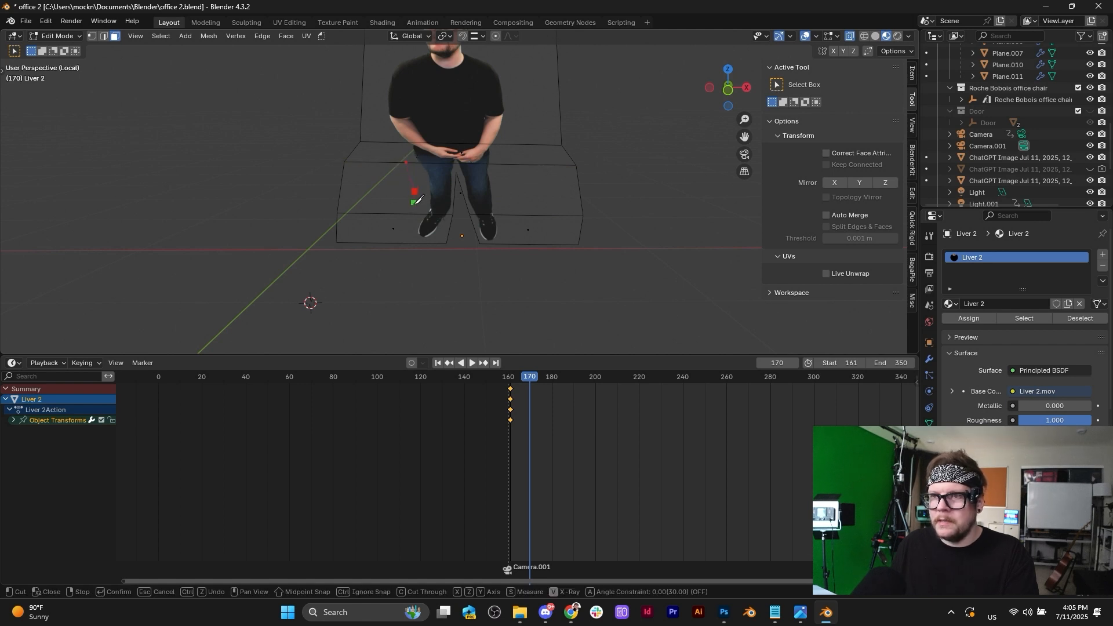
{"action": "left_click", "coordinate": [406, 234]}
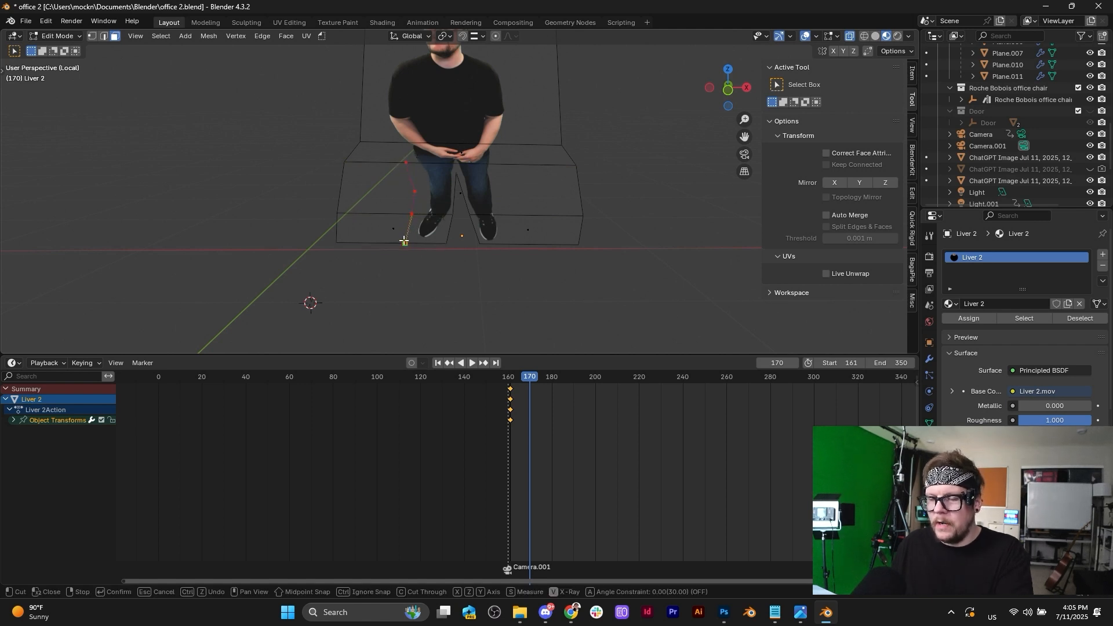
{"action": "key", "text": "Return"}
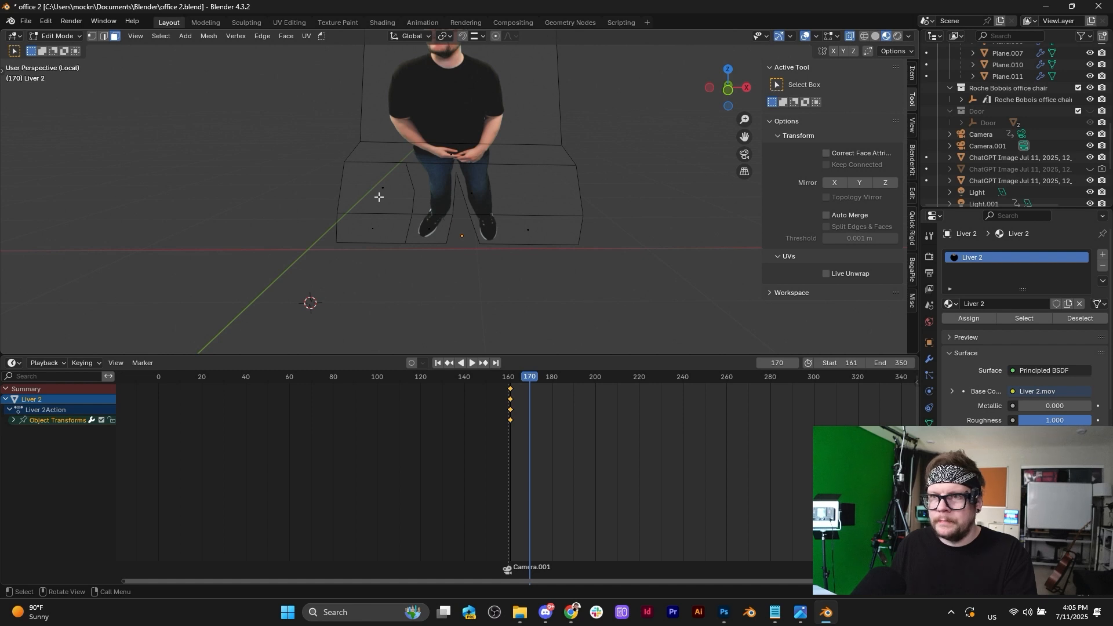
Delete the two empty faces outside the man's right leg.
{"action": "left_click", "coordinate": [379, 197]}
{"action": "left_click", "coordinate": [383, 229], "text": "shift"}
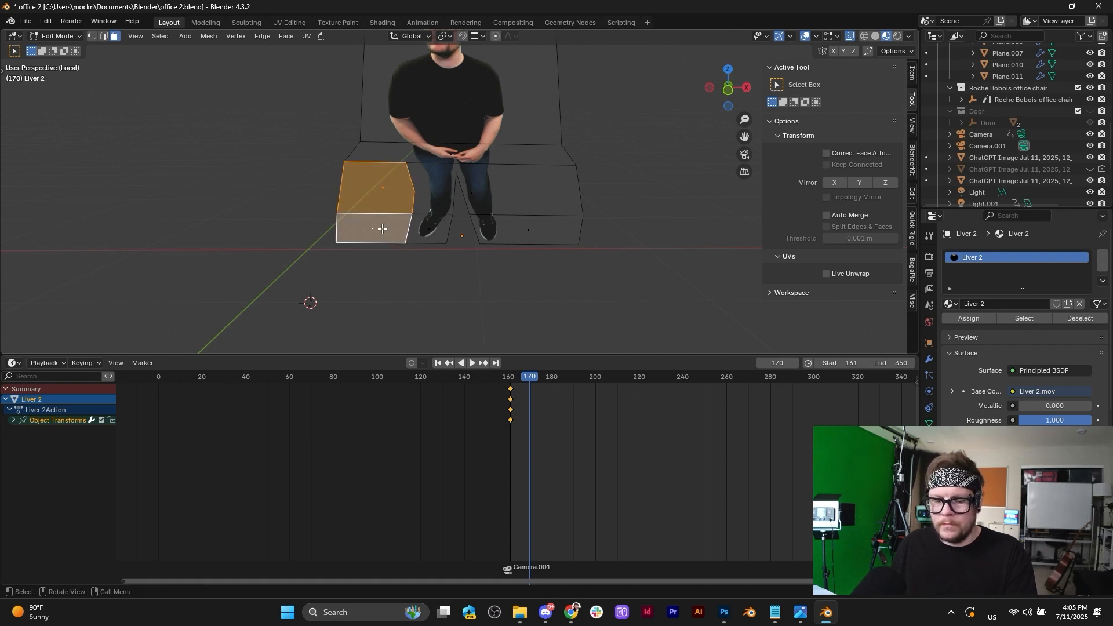
{"action": "key", "text": "x"}
{"action": "left_click", "coordinate": [378, 231]}
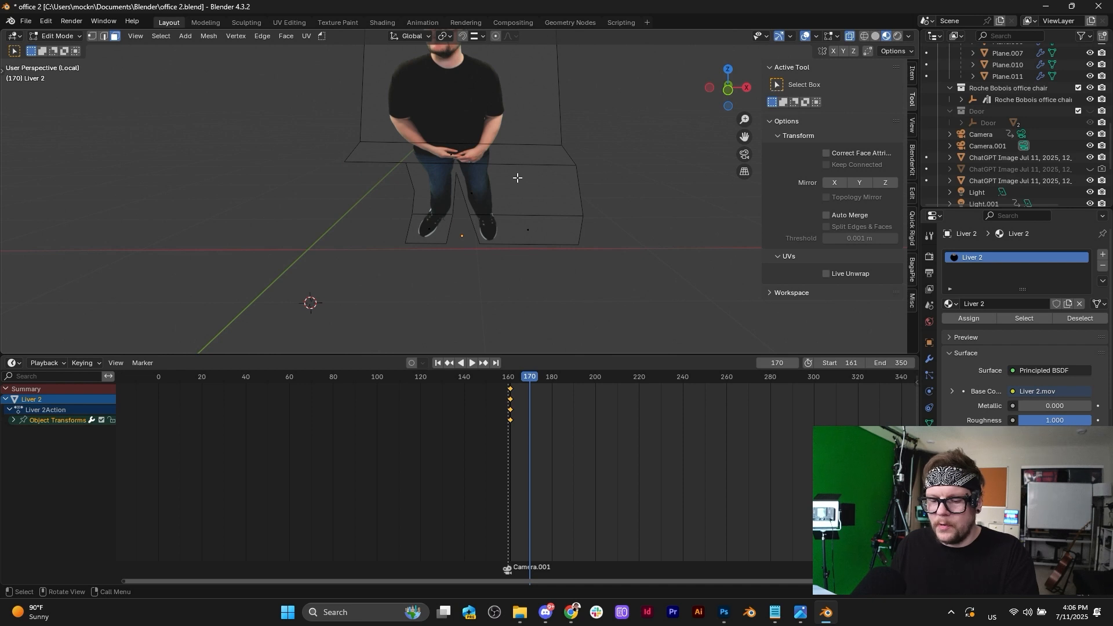
Knife-cut the plane along the outer side of the man's left leg, from the knee edge to the bottom edge.
{"action": "key", "text": "k"}
{"action": "left_click", "coordinate": [498, 164]}
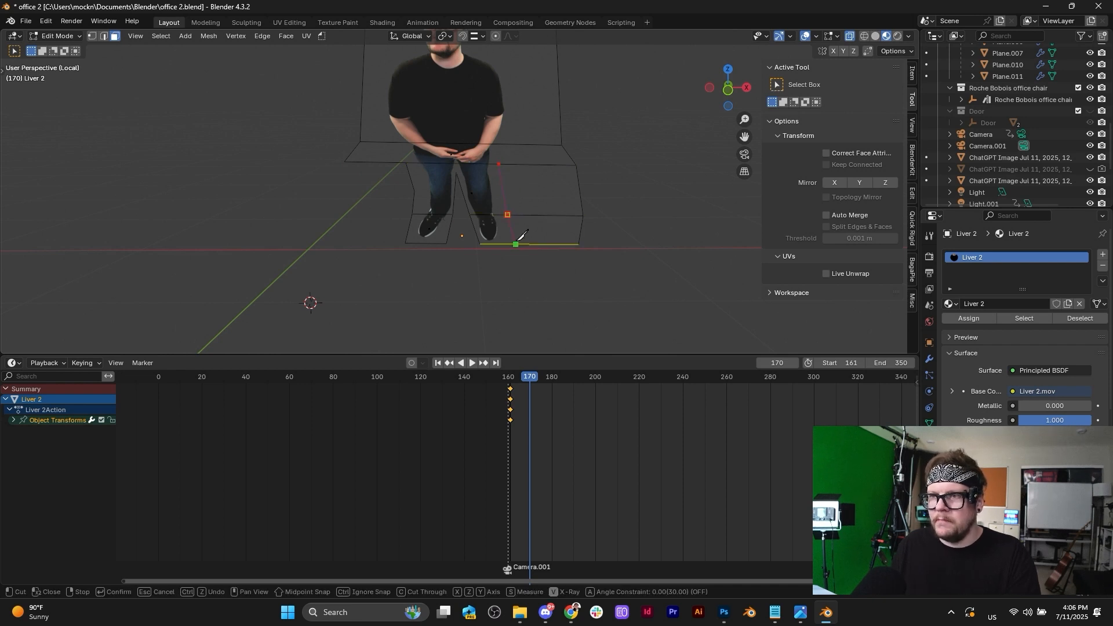
{"action": "left_click", "coordinate": [517, 241]}
{"action": "key", "text": "Return"}
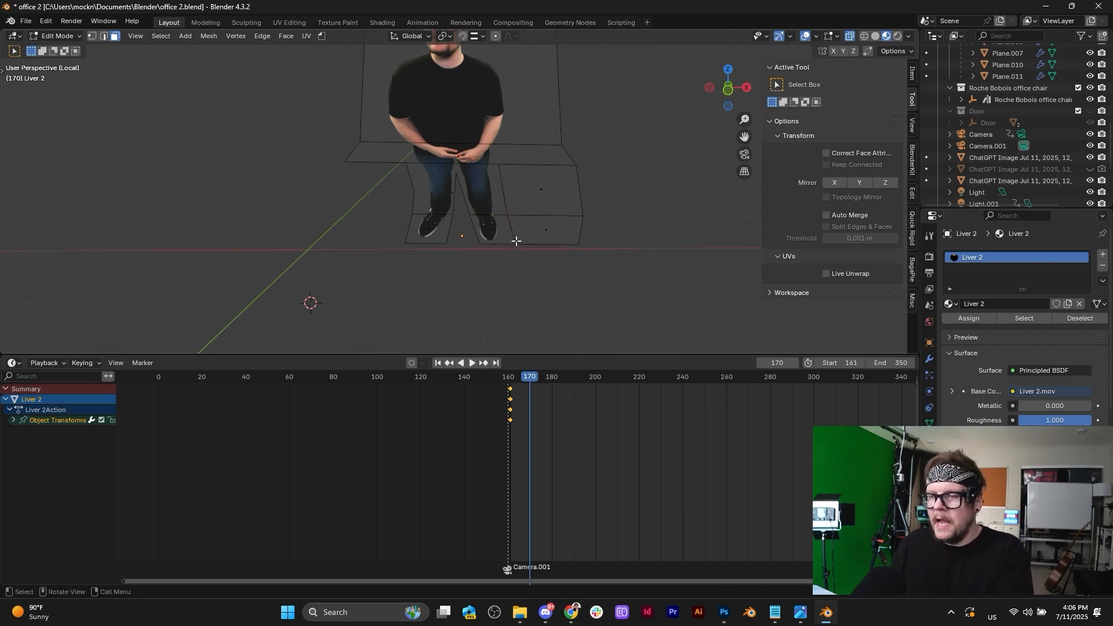
Delete the two empty faces outside the man's left leg.
{"action": "left_click", "coordinate": [533, 190]}
{"action": "left_click", "coordinate": [550, 229], "text": "shift"}
{"action": "key", "text": "x"}
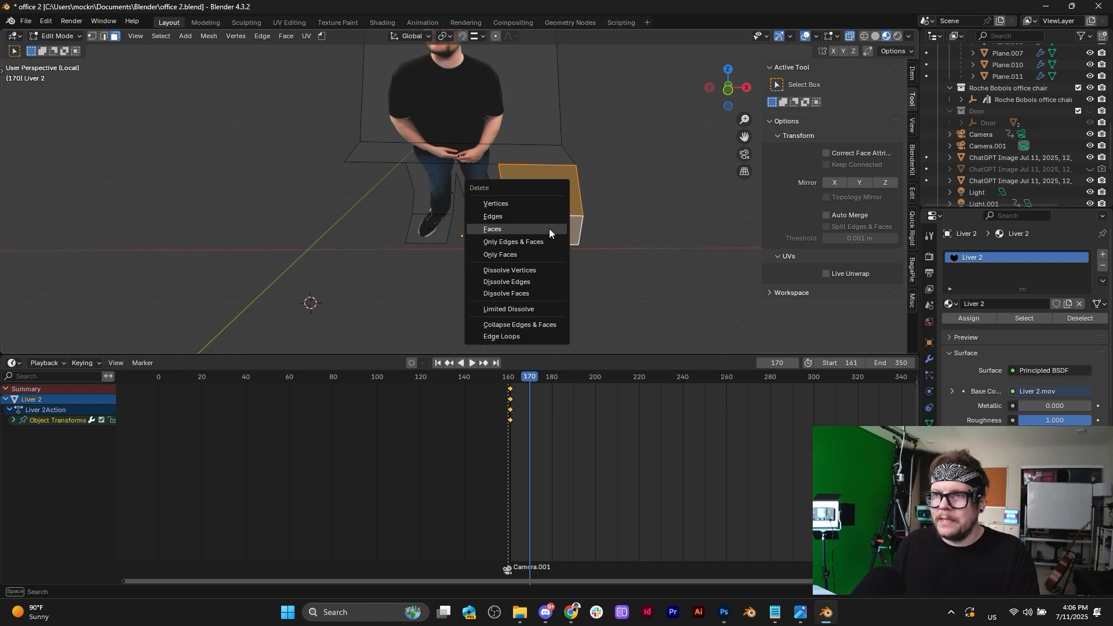
{"action": "left_click", "coordinate": [549, 228]}
Try to dissolve the vertex on the outer edge beside the man's right ankle.
{"action": "key", "text": "1"}
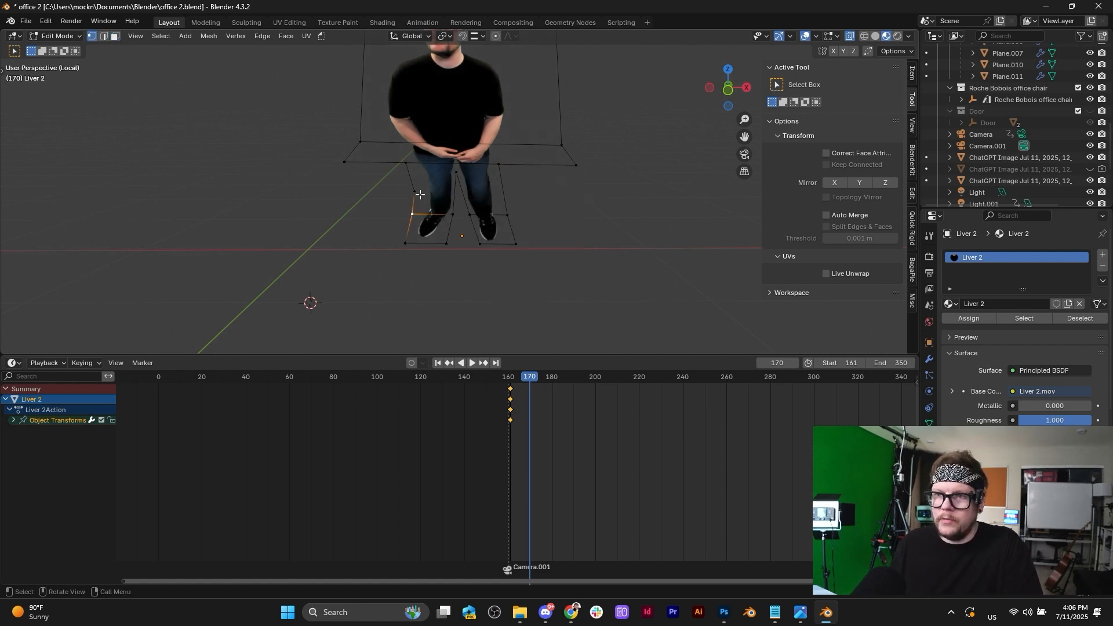
{"action": "key", "text": "x"}
{"action": "left_click", "coordinate": [406, 235]}
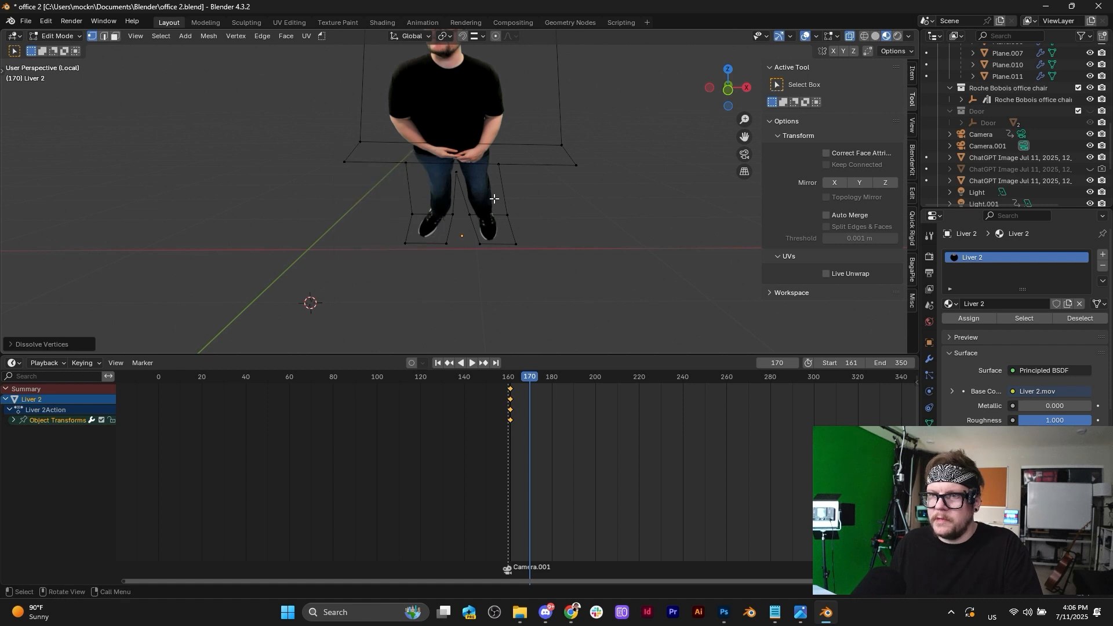
{"action": "left_click", "coordinate": [421, 216]}
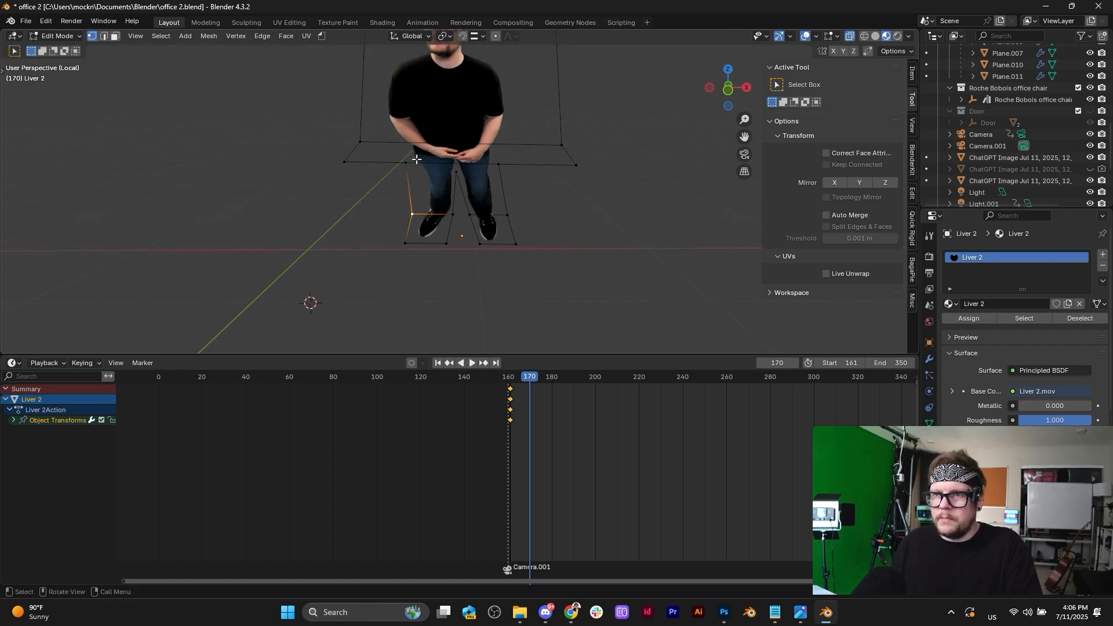
Try to reposition the apex vertex of the gap between the man's legs.
{"action": "left_click", "coordinate": [456, 168]}
{"action": "scroll", "coordinate": [458, 172], "scroll_direction": "up", "scroll_amount": 5}
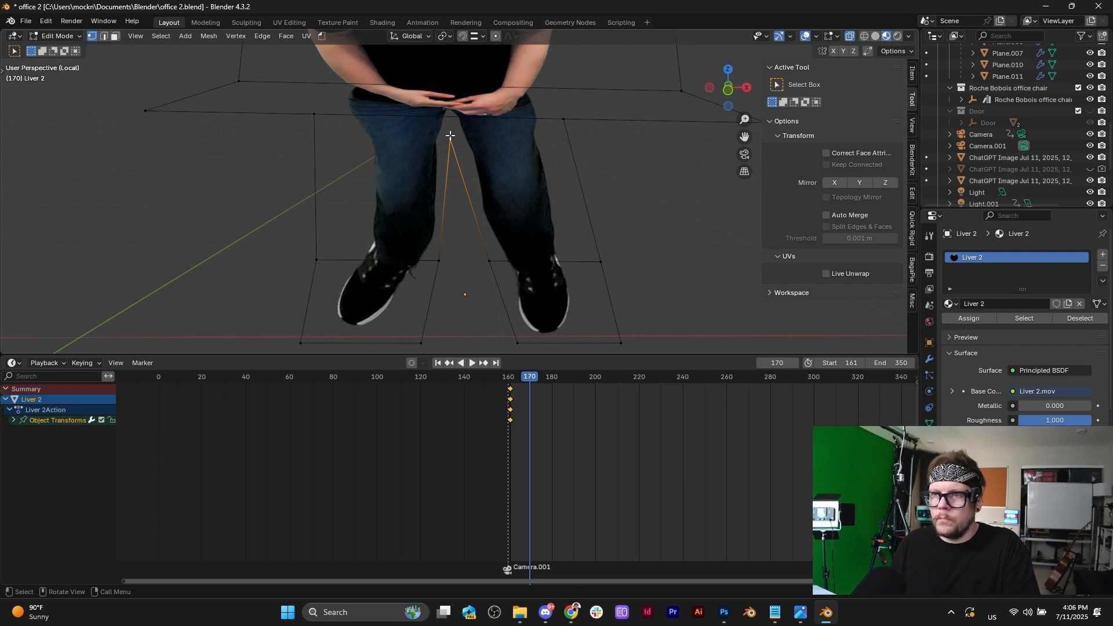
{"action": "key", "text": "g"}
{"action": "left_click", "coordinate": [453, 138]}
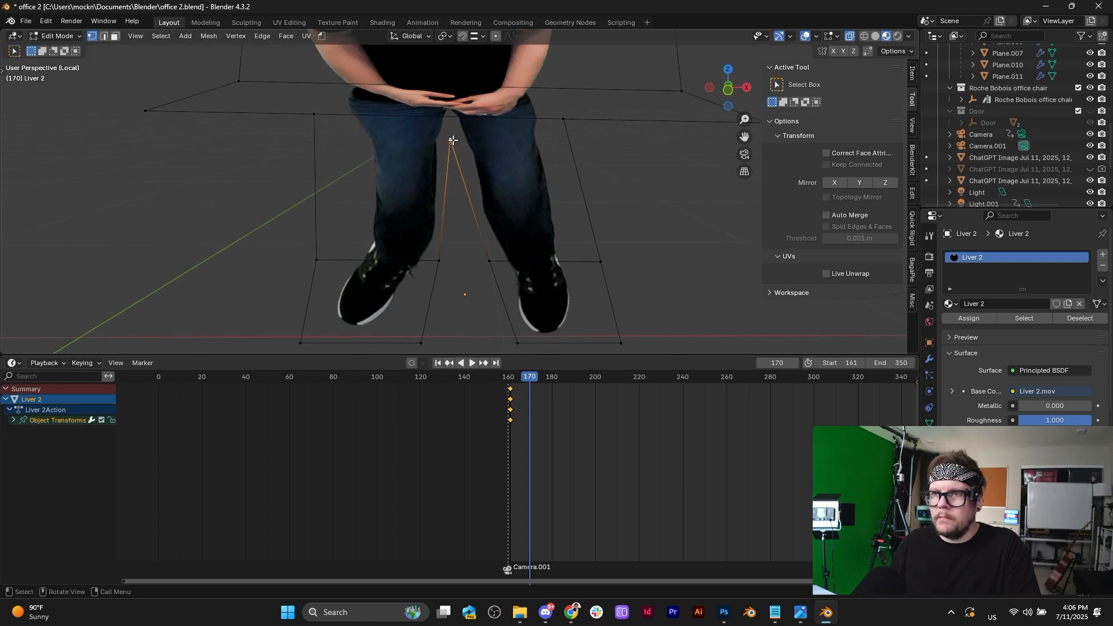
{"action": "scroll", "coordinate": [453, 145], "scroll_direction": "down", "scroll_amount": 5}
{"action": "scroll", "coordinate": [454, 151], "scroll_direction": "up", "scroll_amount": 4}
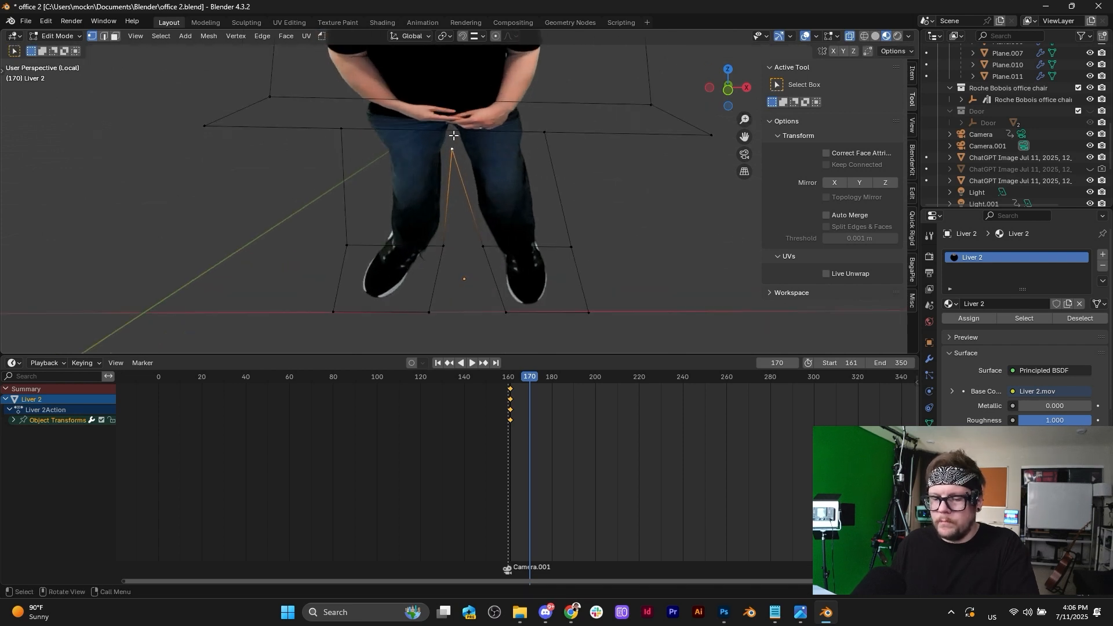
Knife-cut from the knee edge at the crotch down to the inner ankle corner of each leg.
{"action": "key", "text": "k"}
{"action": "left_click", "coordinate": [452, 131]}
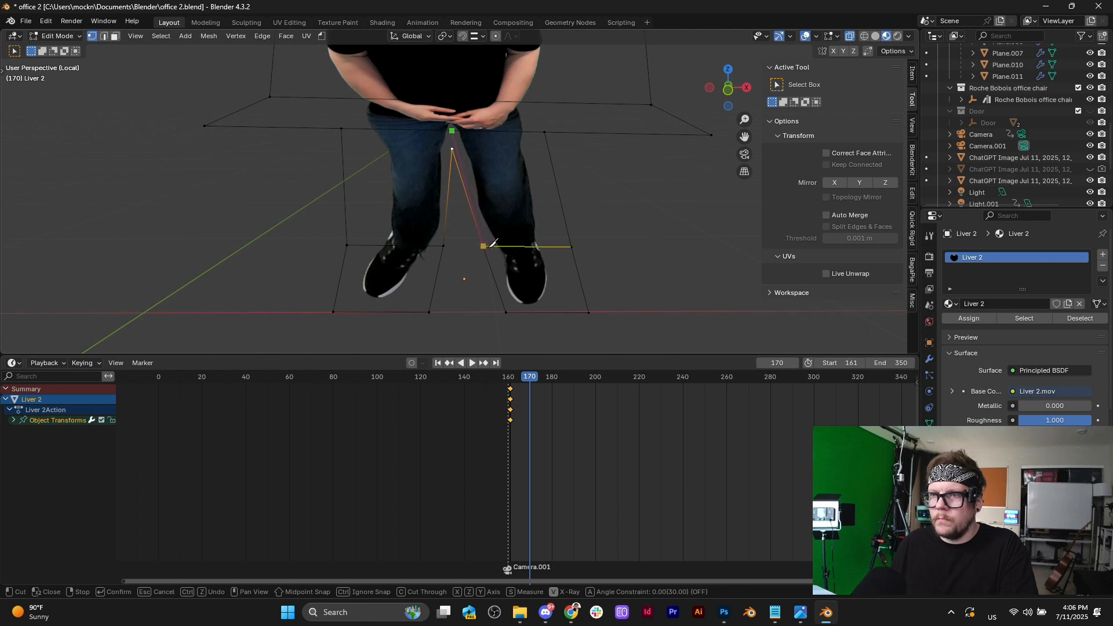
{"action": "left_click", "coordinate": [486, 245]}
{"action": "key", "text": "Return"}
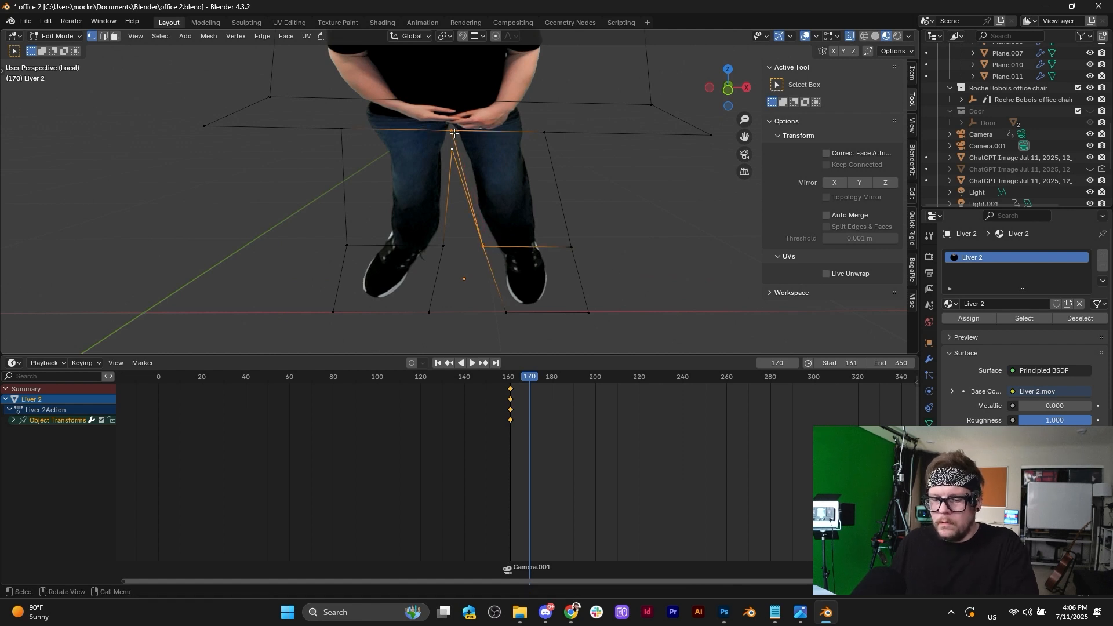
{"action": "key", "text": "k"}
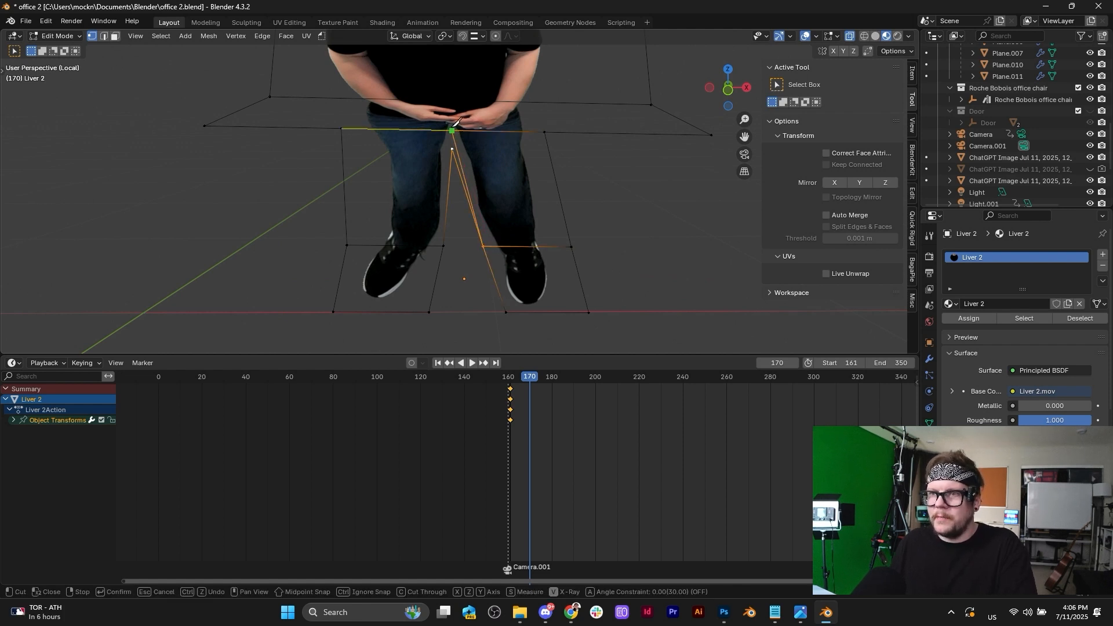
{"action": "left_click", "coordinate": [443, 246]}
{"action": "left_click", "coordinate": [457, 195]}
{"action": "key", "text": "Return"}
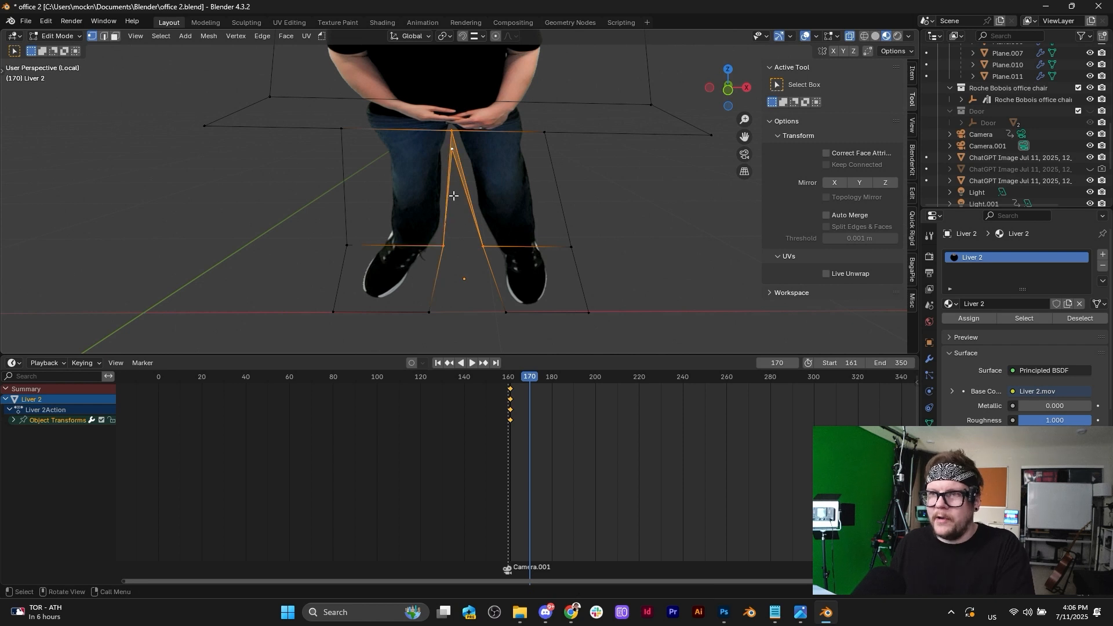
Lower the old apex vertex between the legs and delete the leftover face inside the gap.
{"action": "left_click", "coordinate": [455, 194]}
{"action": "left_click", "coordinate": [453, 148]}
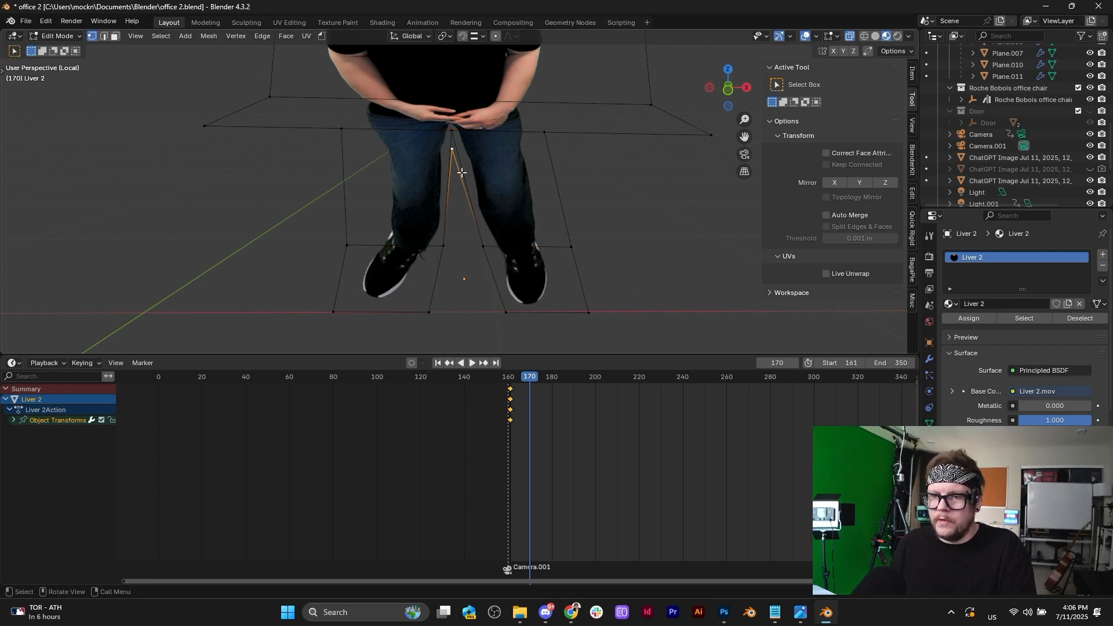
{"action": "key", "text": "g"}
{"action": "left_click", "coordinate": [455, 178]}
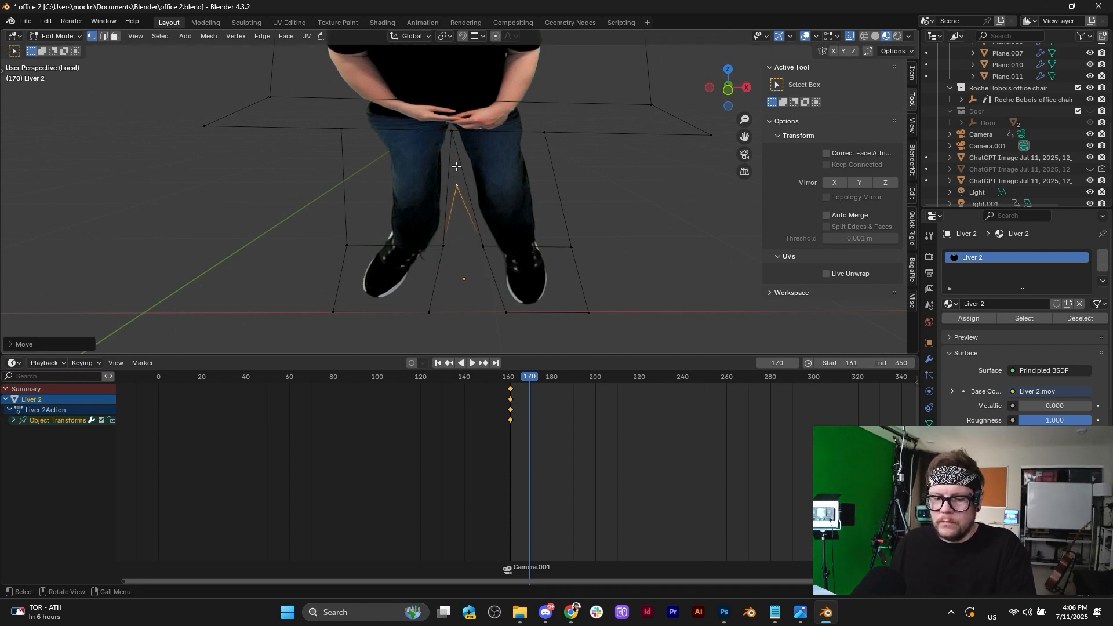
{"action": "key", "text": "3"}
{"action": "left_click", "coordinate": [461, 201]}
{"action": "key", "text": "x"}
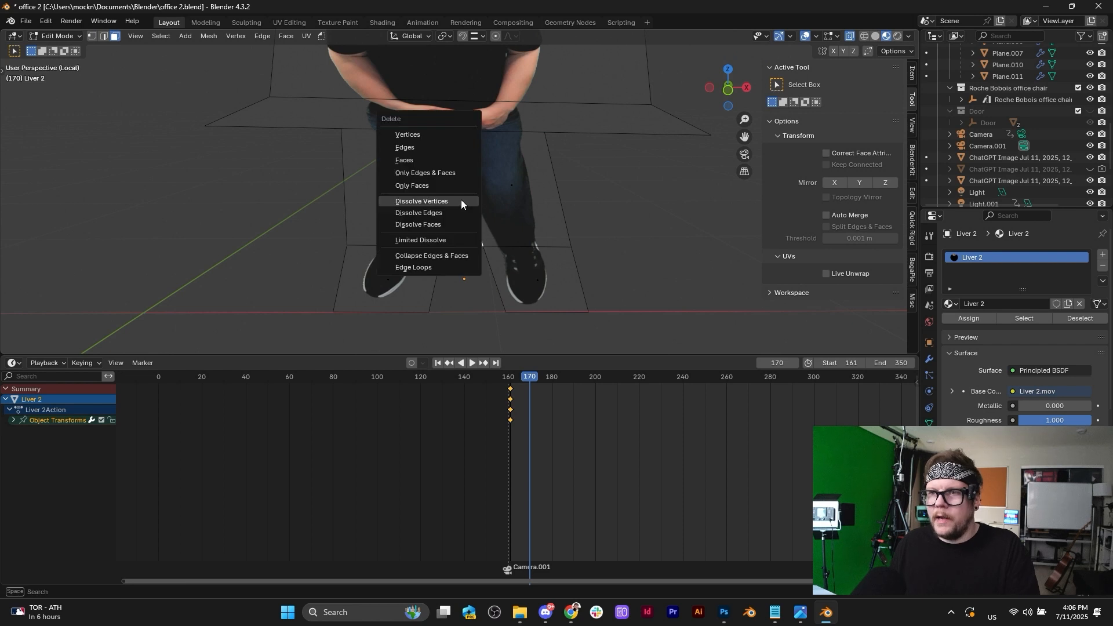
{"action": "left_click", "coordinate": [445, 161]}
Separate the four lower-leg and foot faces into their own object and return to Object Mode.
{"action": "scroll", "coordinate": [457, 201], "scroll_direction": "down", "scroll_amount": 2}
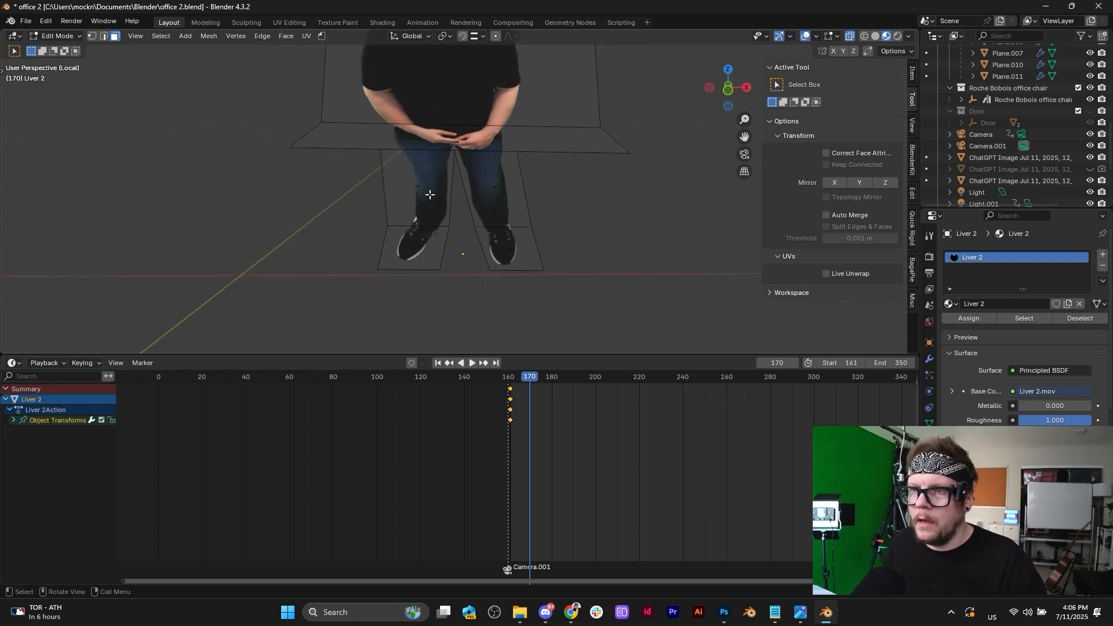
{"action": "left_click", "coordinate": [420, 185]}
{"action": "left_click", "coordinate": [481, 184], "text": "shift"}
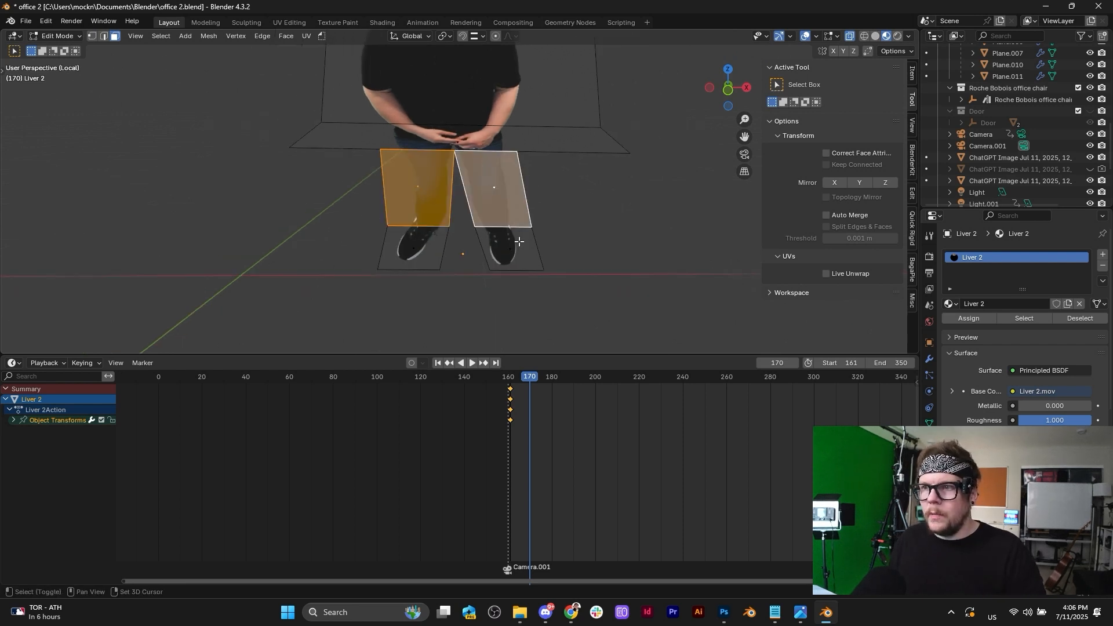
{"action": "left_click", "coordinate": [513, 243], "text": "shift"}
{"action": "left_click", "coordinate": [410, 245], "text": "shift"}
{"action": "key", "text": "p"}
{"action": "left_click", "coordinate": [412, 250]}
{"action": "key", "text": "Tab"}
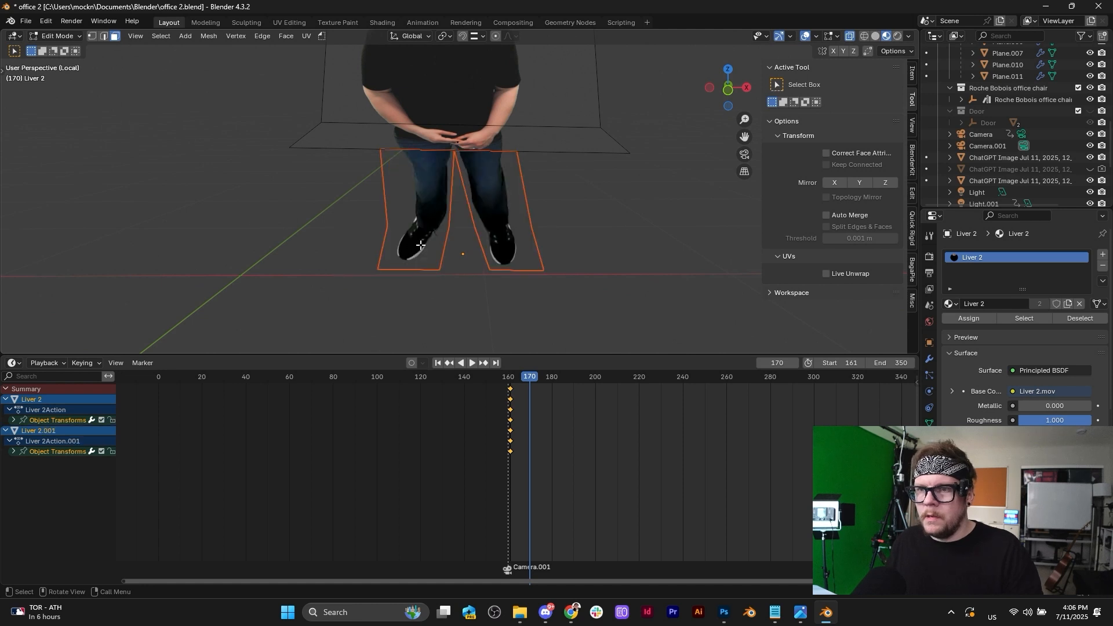
Look through the camera and scale only the separated legs plane wider along the X axis.
{"action": "key", "text": "KP_0"}
{"action": "scroll", "coordinate": [748, 168], "scroll_direction": "up", "scroll_amount": 2}
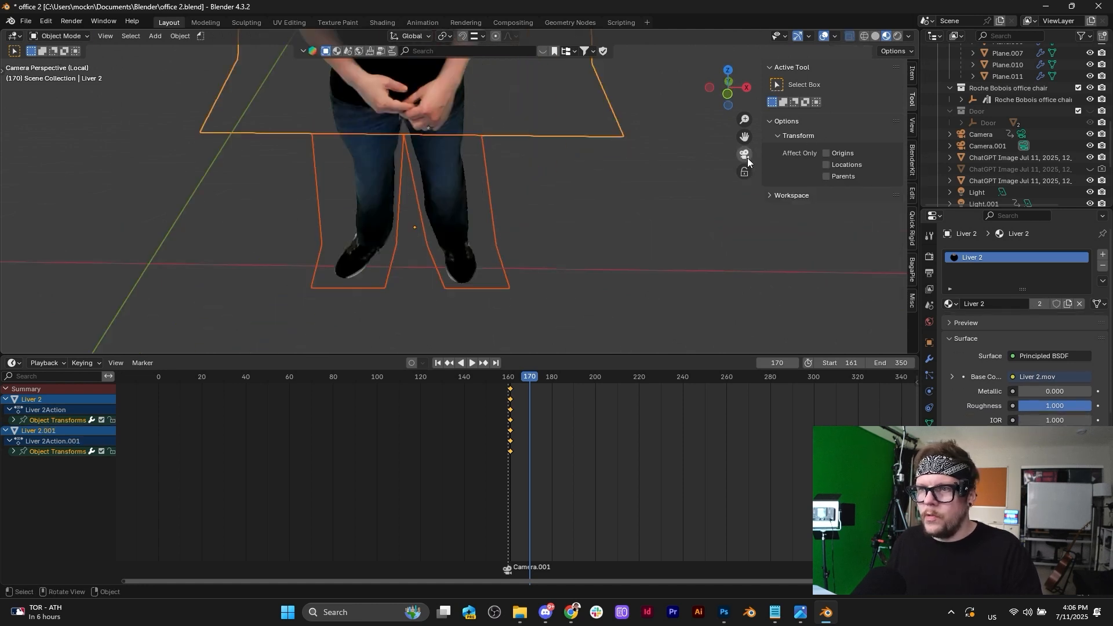
{"action": "left_click", "coordinate": [567, 230]}
{"action": "scroll", "coordinate": [567, 230], "scroll_direction": "down", "scroll_amount": 2}
{"action": "left_click", "coordinate": [484, 222]}
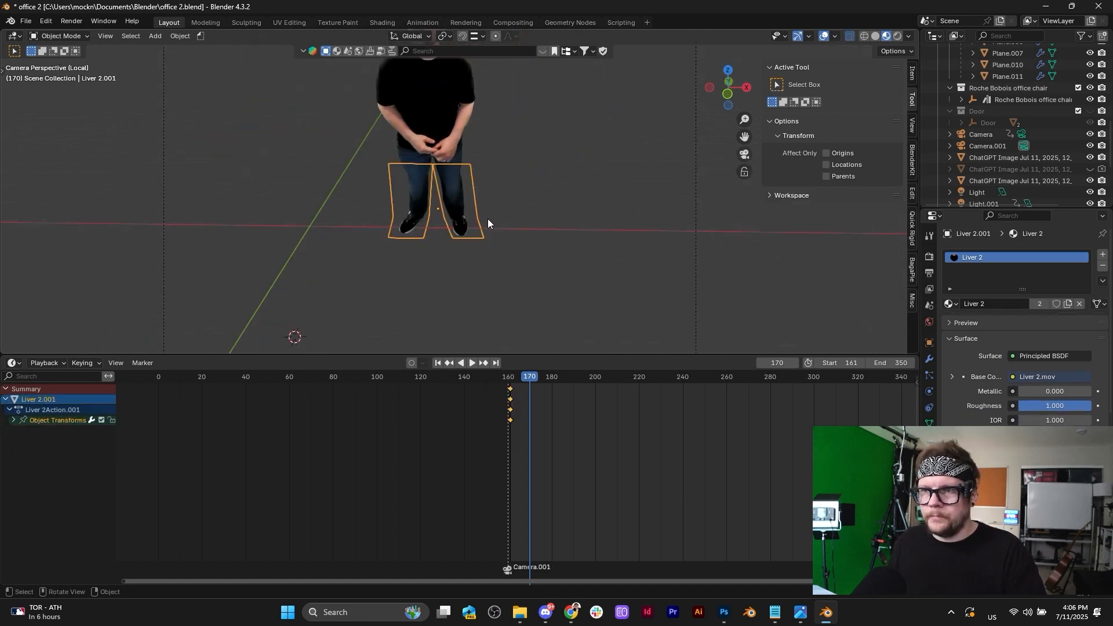
{"action": "key", "text": "s"}
{"action": "key", "text": "x"}
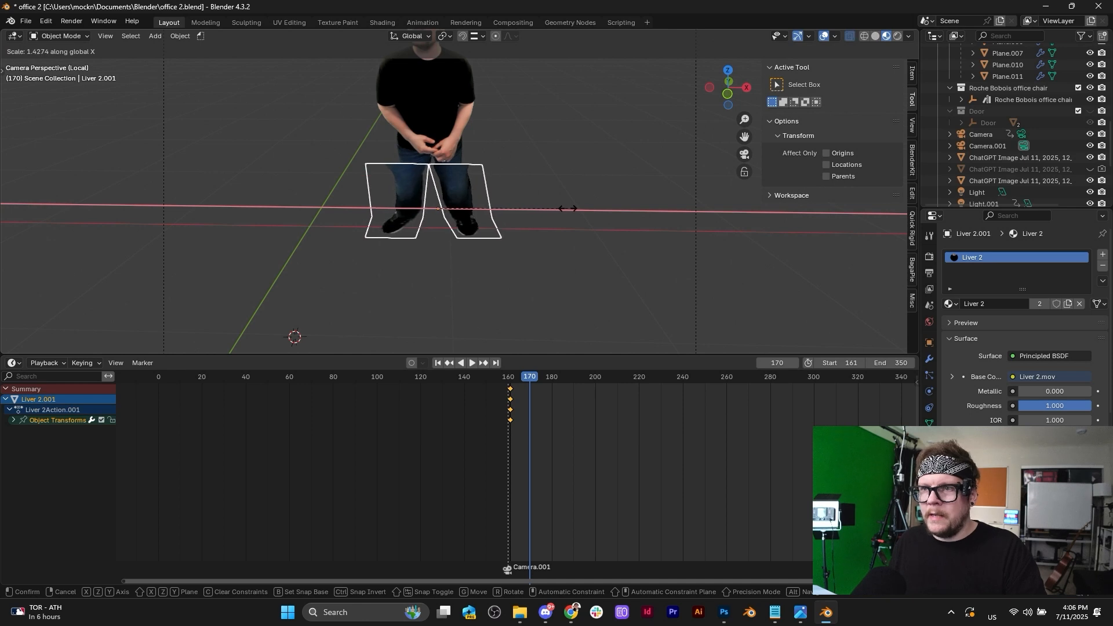
{"action": "left_click", "coordinate": [555, 206]}
Switch to rendered shading and leave local view to show the whole office scene.
{"action": "left_click", "coordinate": [897, 36]}
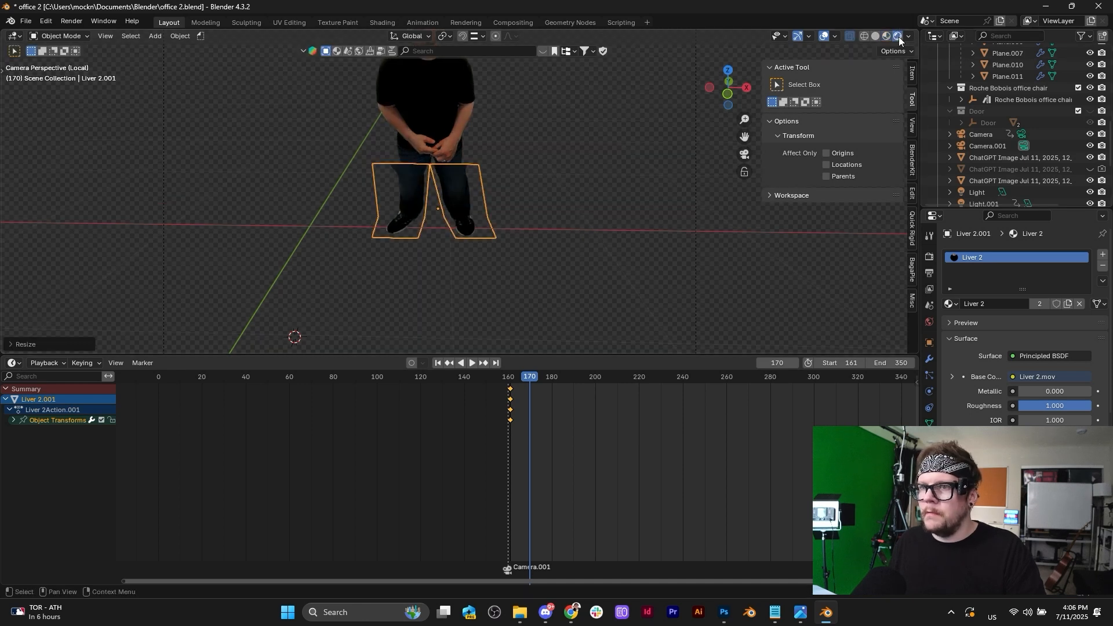
{"action": "key", "text": "KP_Divide"}
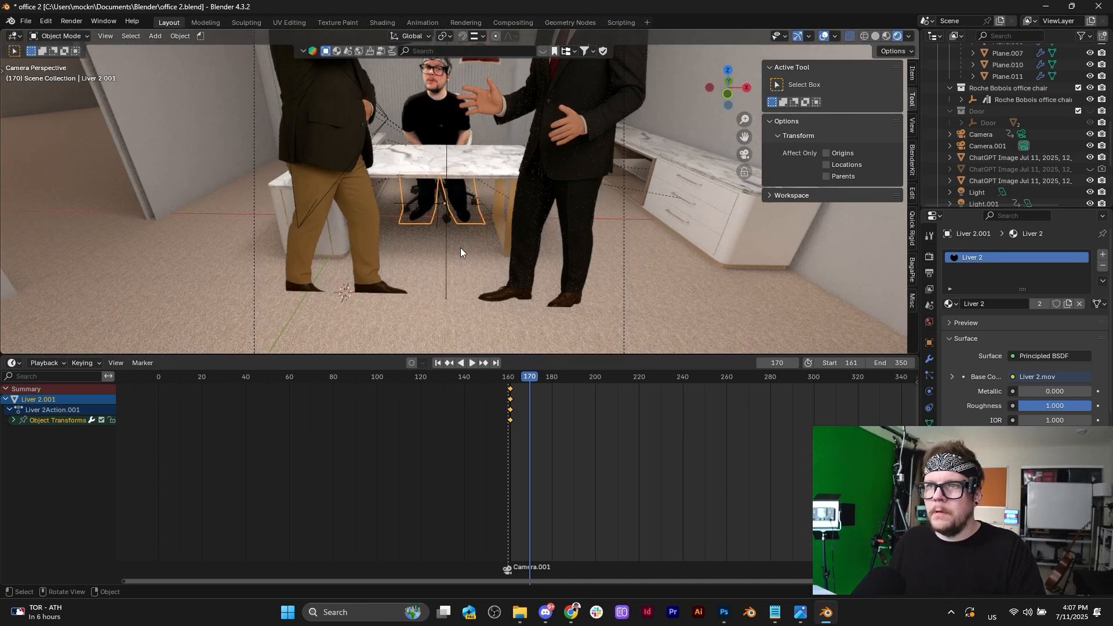
{"action": "scroll", "coordinate": [466, 195], "scroll_direction": "down", "scroll_amount": 1}
{"action": "scroll", "coordinate": [459, 182], "scroll_direction": "up", "scroll_amount": 1}
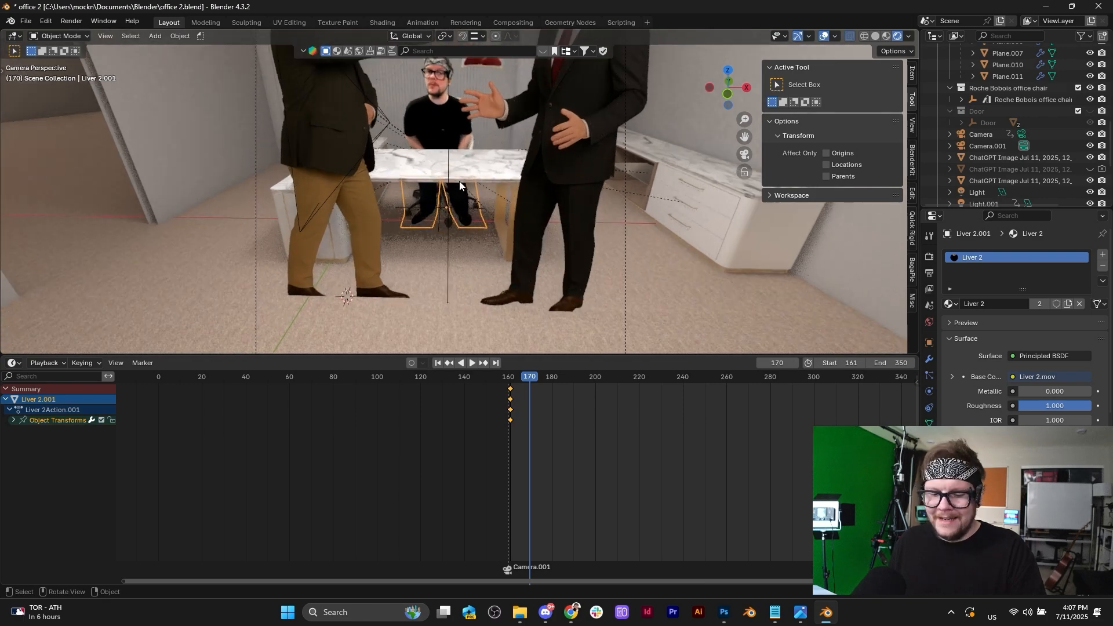
Scale the legs plane under the desk to about 0.88 along the X axis.
{"action": "scroll", "coordinate": [461, 181], "scroll_direction": "up", "scroll_amount": 2}
{"action": "key", "text": "s"}
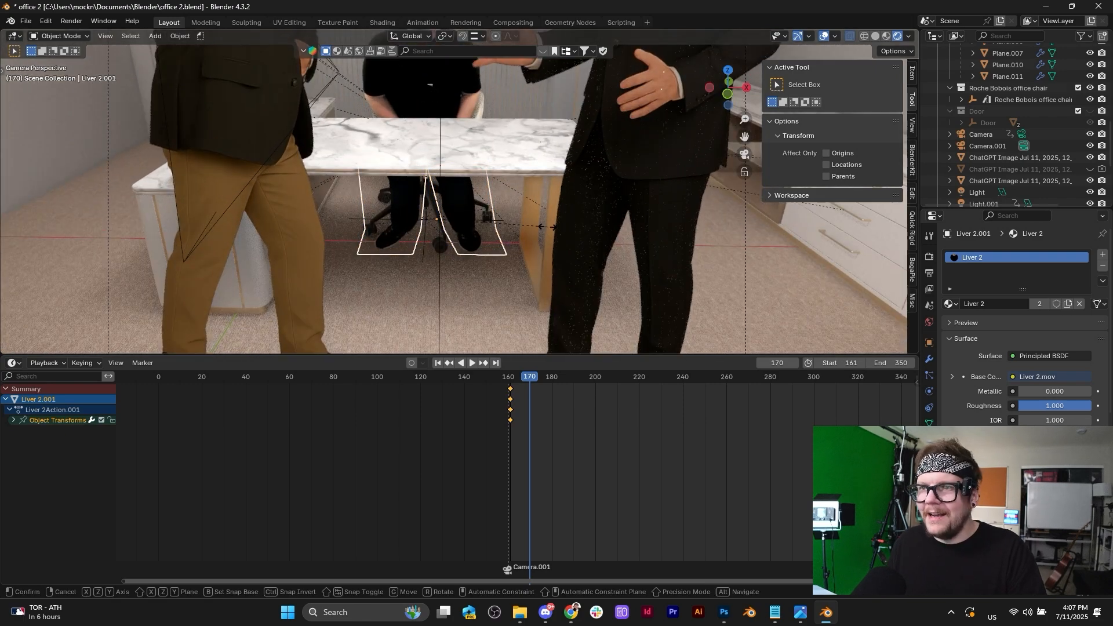
{"action": "key", "text": "x"}
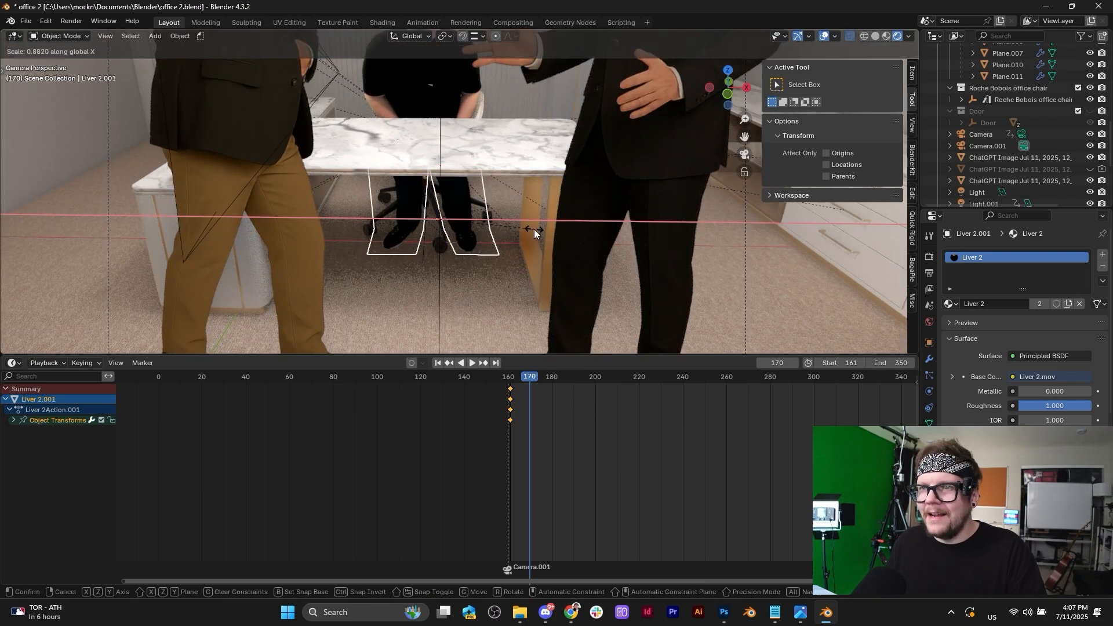
{"action": "left_click", "coordinate": [534, 228]}
{"action": "scroll", "coordinate": [501, 291], "scroll_direction": "down", "scroll_amount": 3}
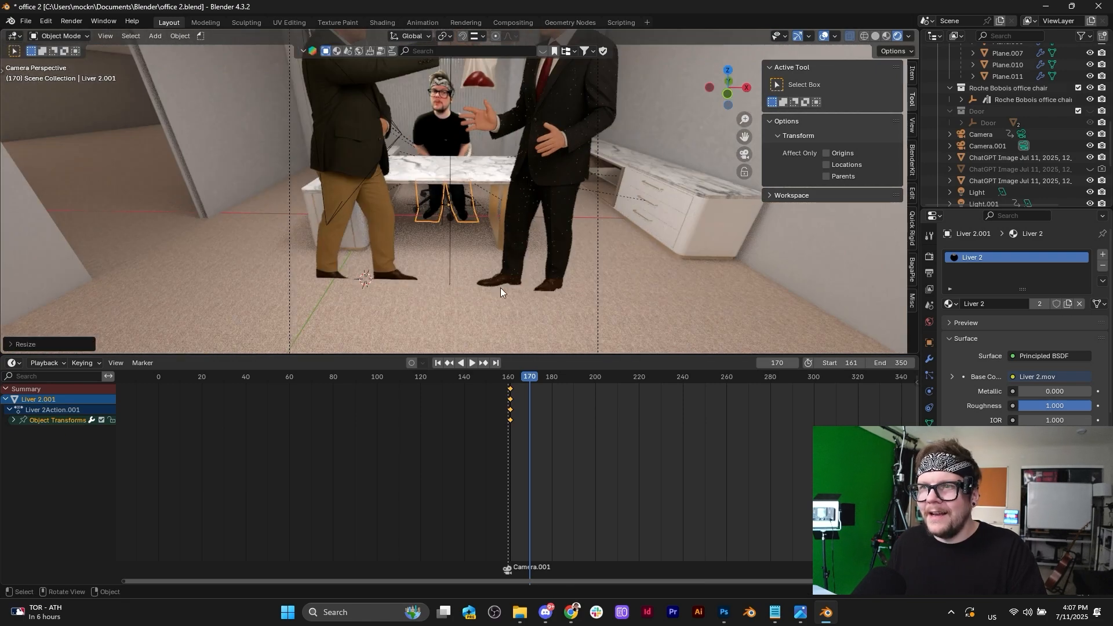
{"action": "left_click", "coordinate": [447, 258]}
{"action": "scroll", "coordinate": [634, 237], "scroll_direction": "down", "scroll_amount": 3}
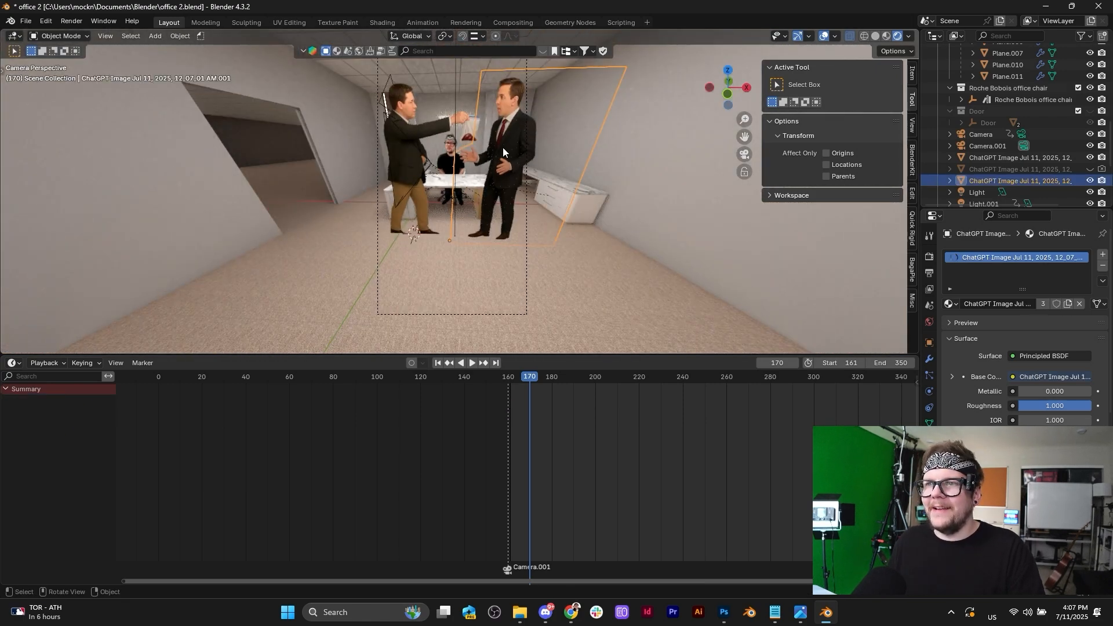
{"action": "scroll", "coordinate": [446, 210], "scroll_direction": "up", "scroll_amount": 4}
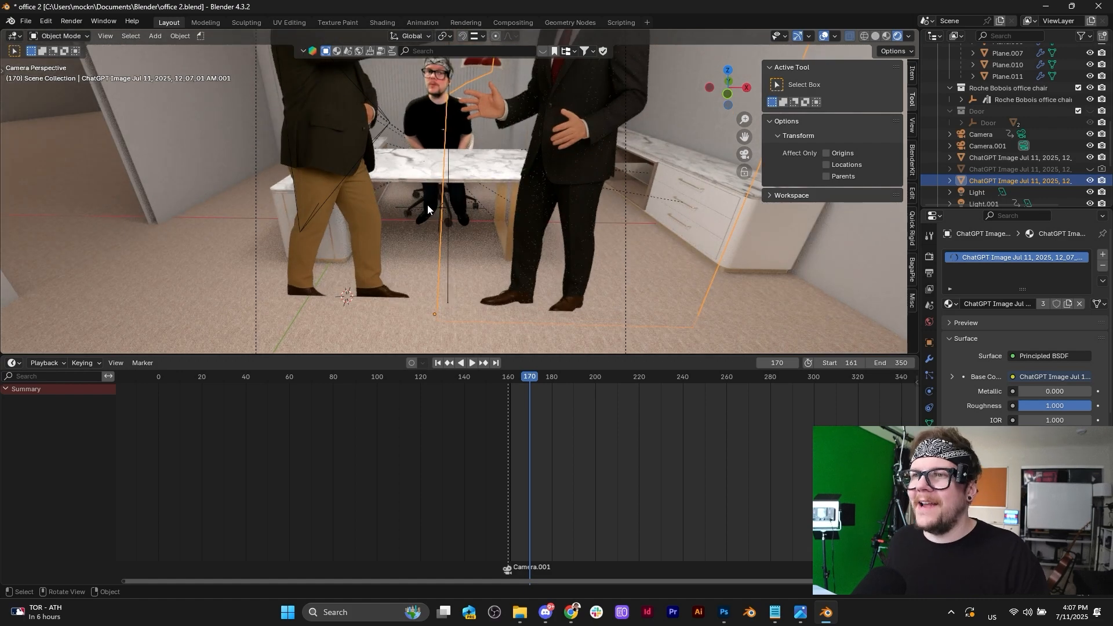
Select the separated legs plane behind the standing men and shift it slightly along the X axis.
{"action": "left_click", "coordinate": [427, 204]}
{"action": "left_click", "coordinate": [464, 198]}
{"action": "left_click", "coordinate": [465, 198]}
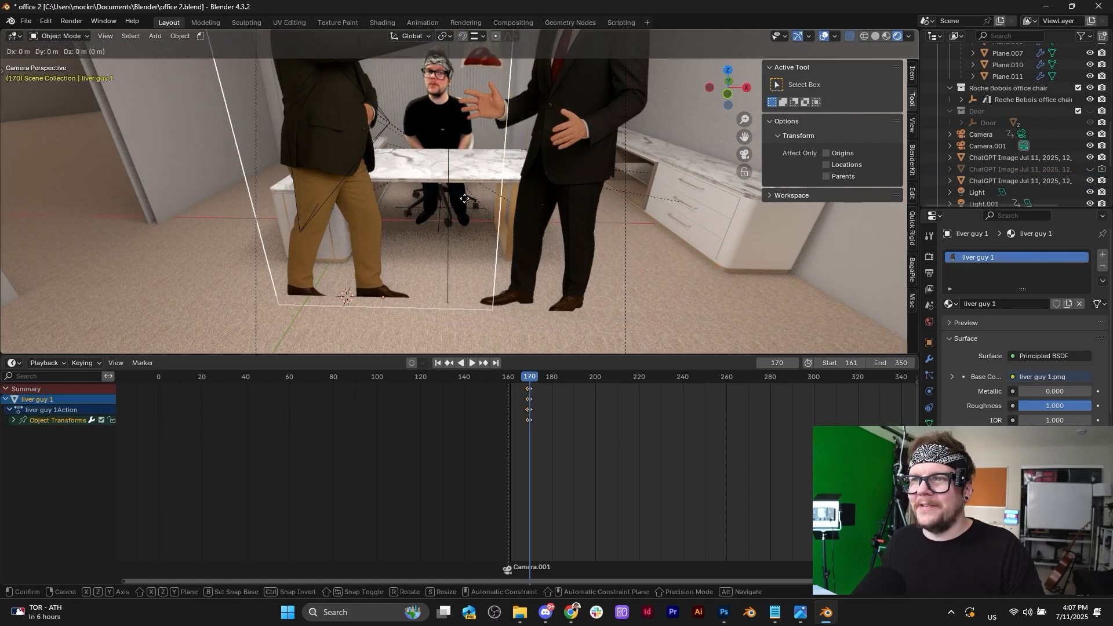
{"action": "left_click", "coordinate": [465, 199]}
{"action": "left_click", "coordinate": [464, 198]}
{"action": "left_click", "coordinate": [465, 198]}
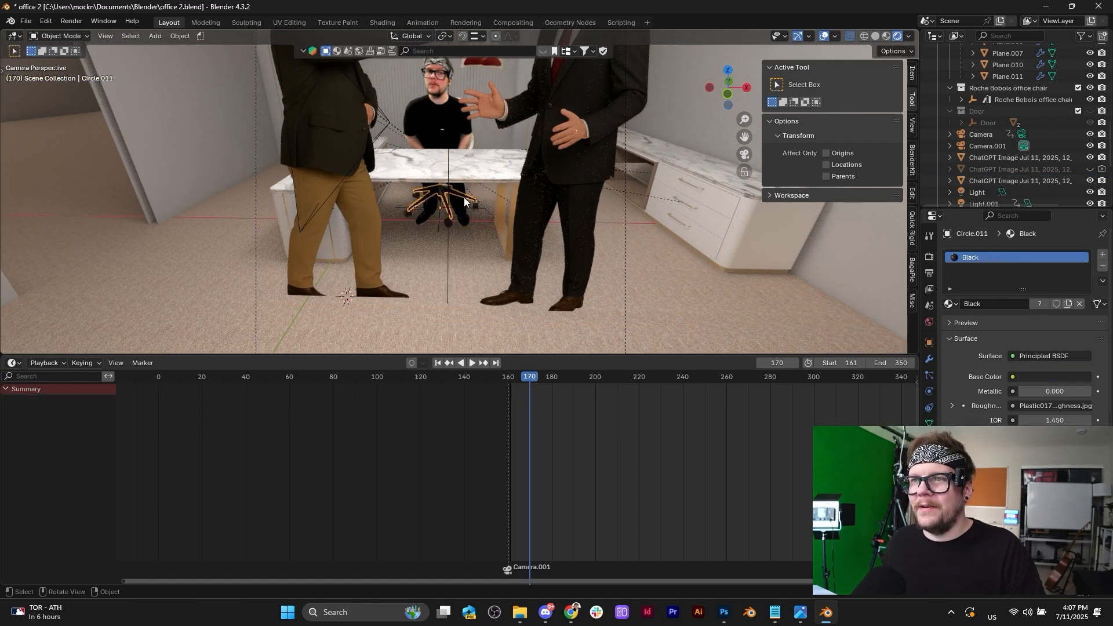
{"action": "left_click", "coordinate": [463, 197]}
{"action": "left_click", "coordinate": [463, 197]}
{"action": "left_click", "coordinate": [463, 197]}
{"action": "key", "text": "g"}
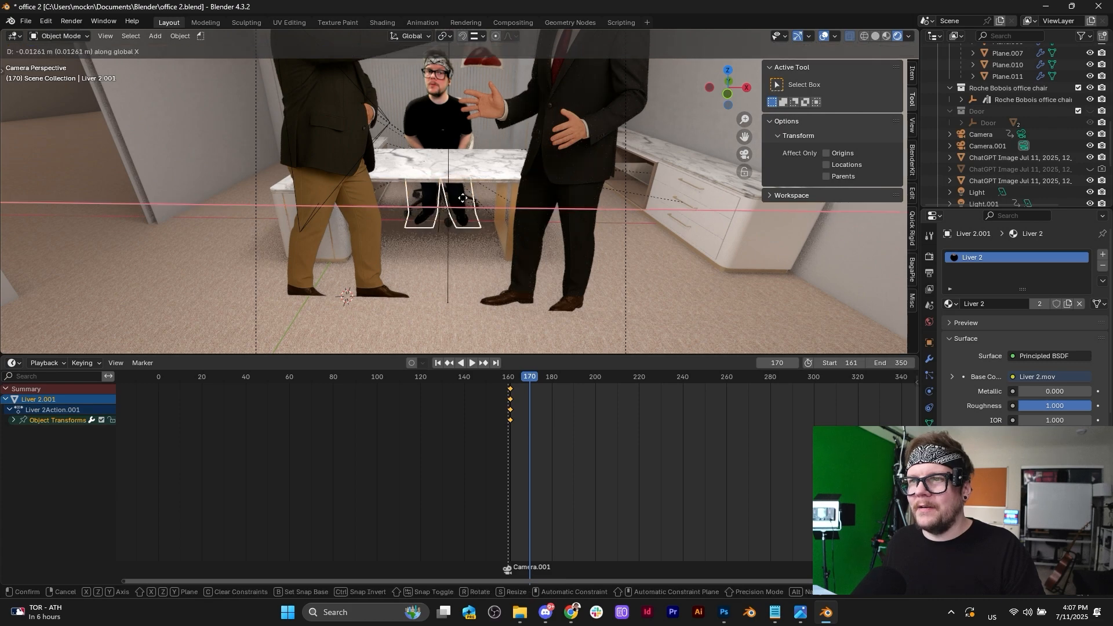
{"action": "left_click", "coordinate": [535, 270]}
{"action": "left_click", "coordinate": [540, 274]}
{"action": "scroll", "coordinate": [540, 273], "scroll_direction": "down", "scroll_amount": 4}
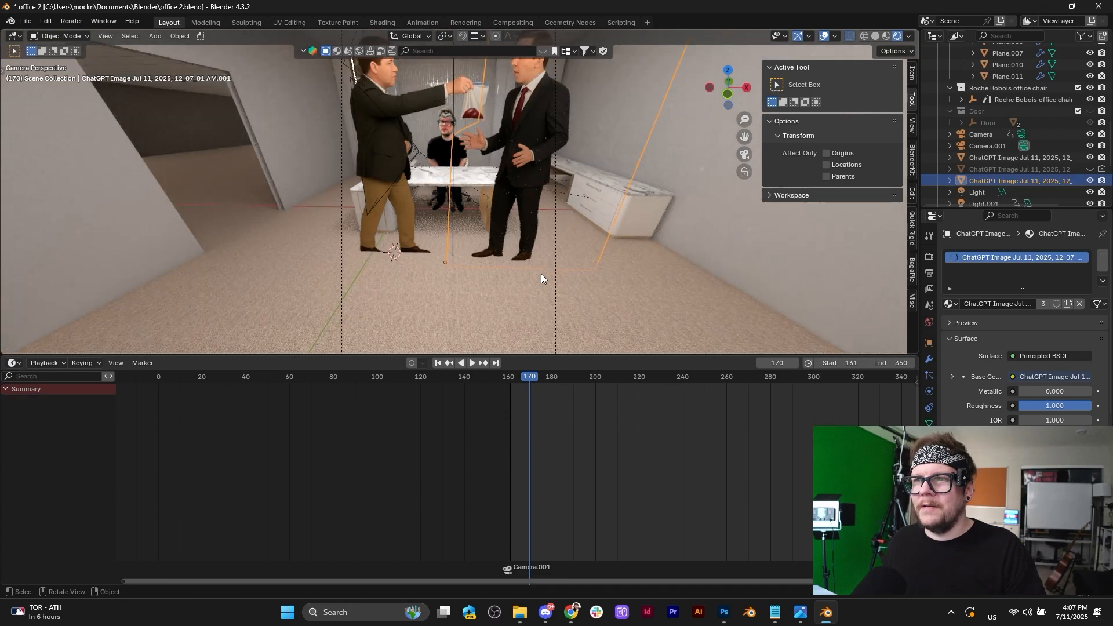
{"action": "scroll", "coordinate": [514, 165], "scroll_direction": "down", "scroll_amount": 3}
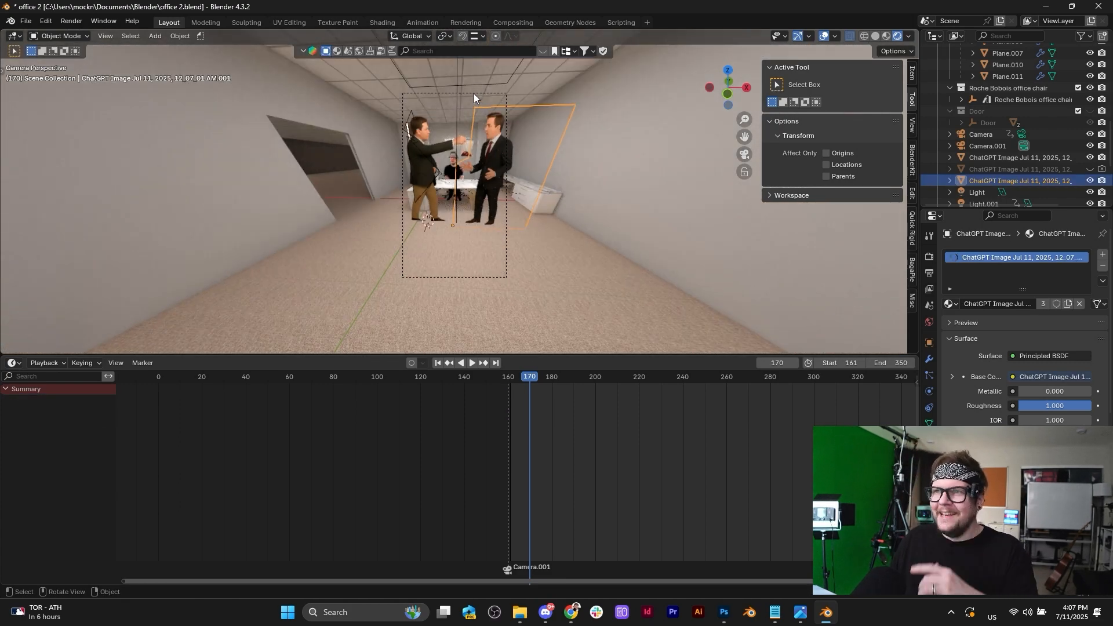
Select Camera.001 and turn its passepartout fully opaque so everything outside the camera frame is black.
{"action": "left_click", "coordinate": [475, 93]}
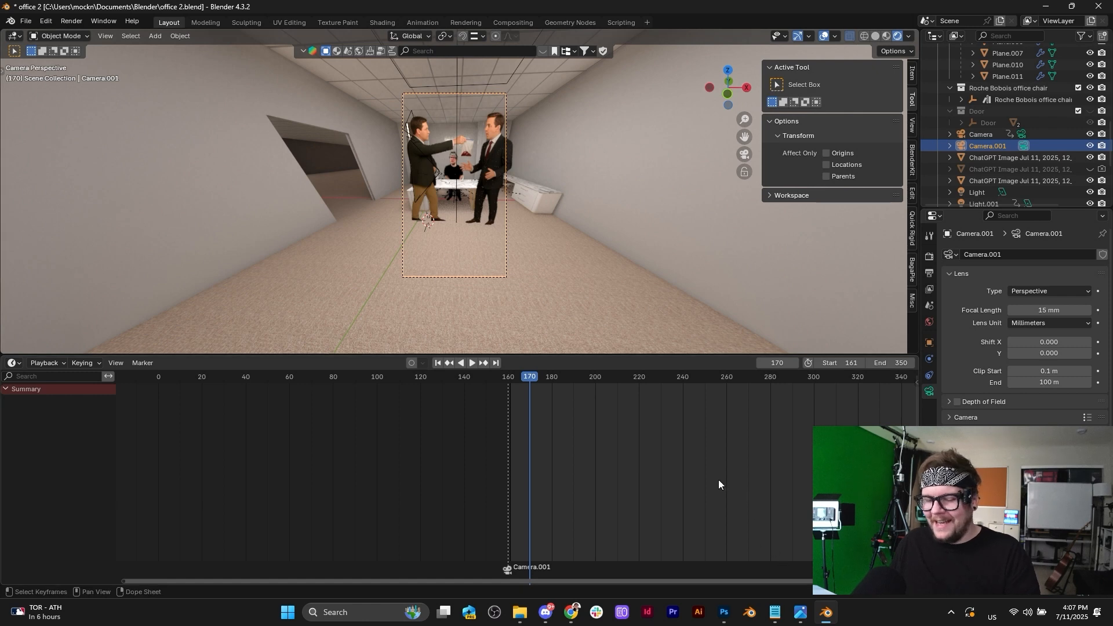
{"action": "key", "text": "q"}
{"action": "left_click", "coordinate": [513, 217]}
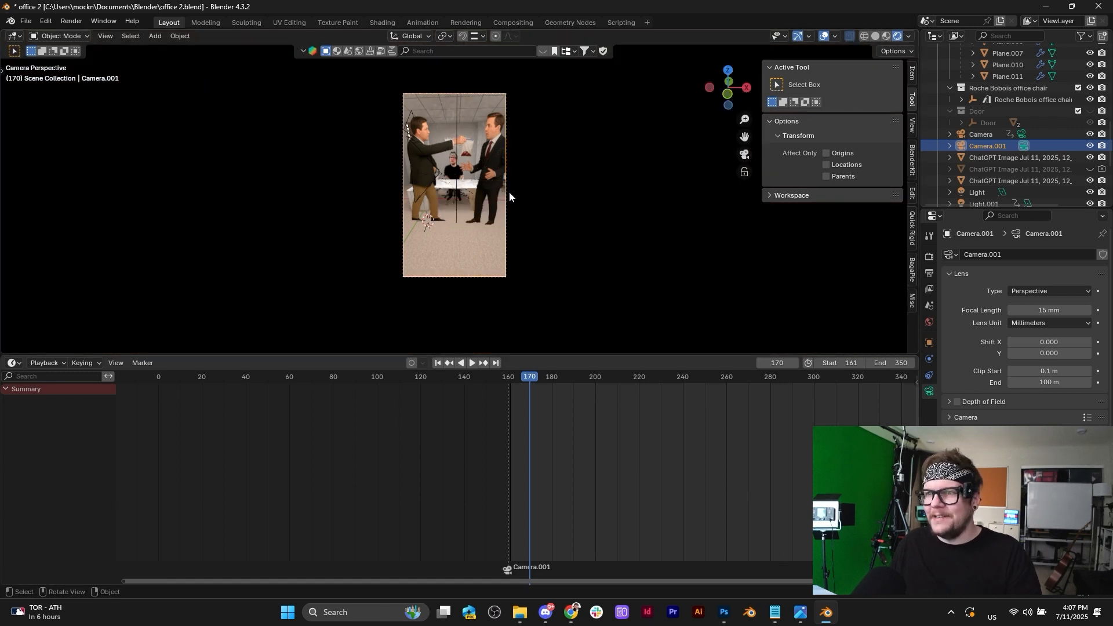
{"action": "scroll", "coordinate": [501, 149], "scroll_direction": "up", "scroll_amount": 3}
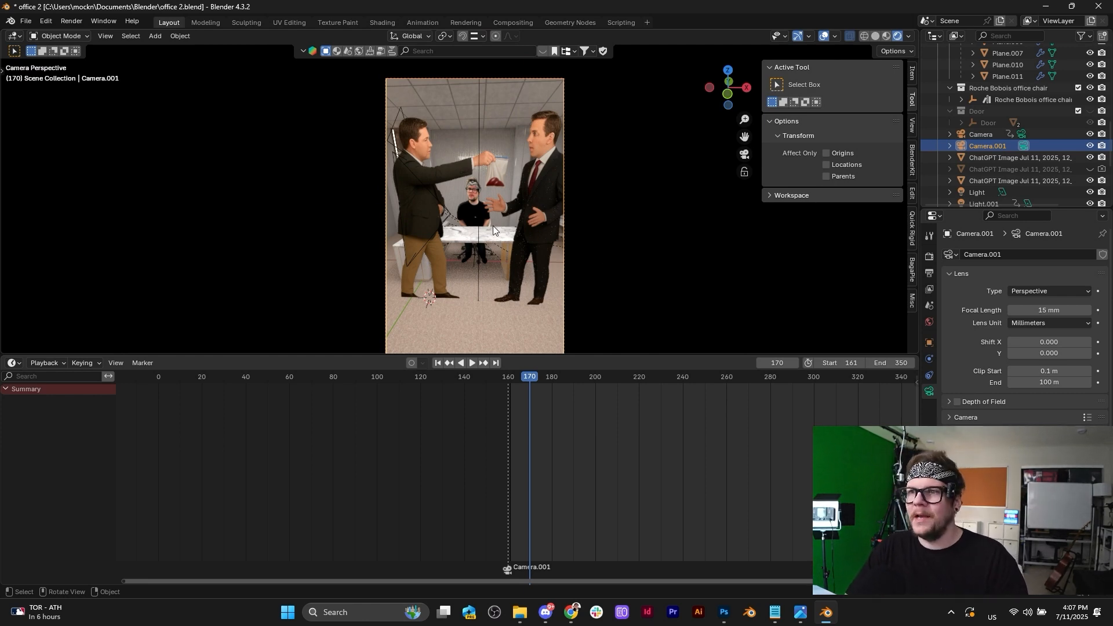
{"action": "scroll", "coordinate": [530, 213], "scroll_direction": "down", "scroll_amount": 3}
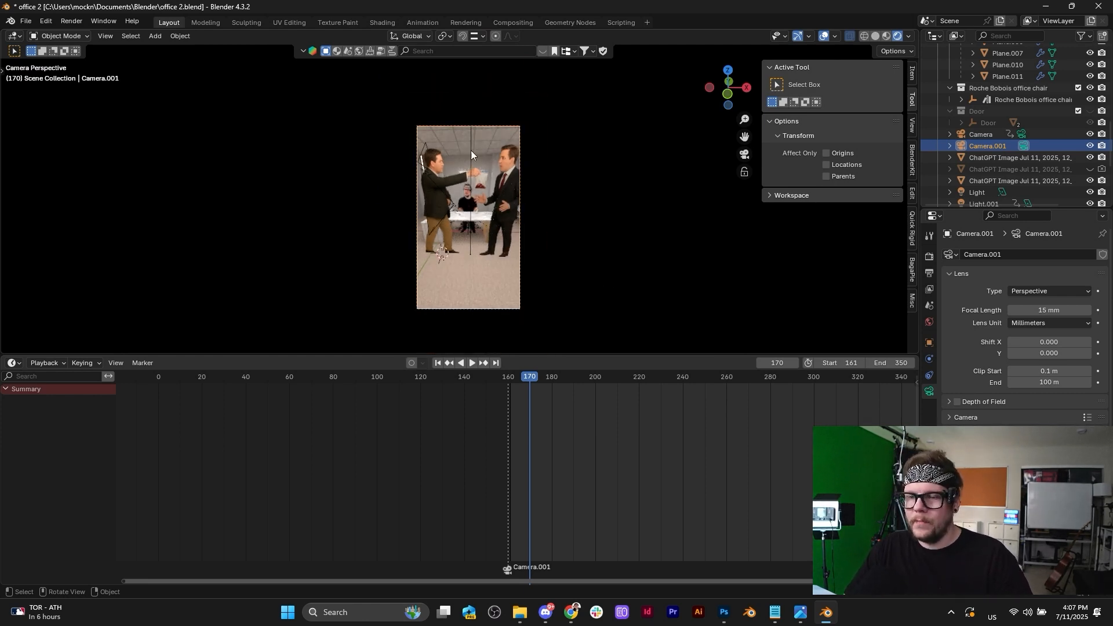
{"action": "key", "text": "g"}
{"action": "key", "text": "z"}
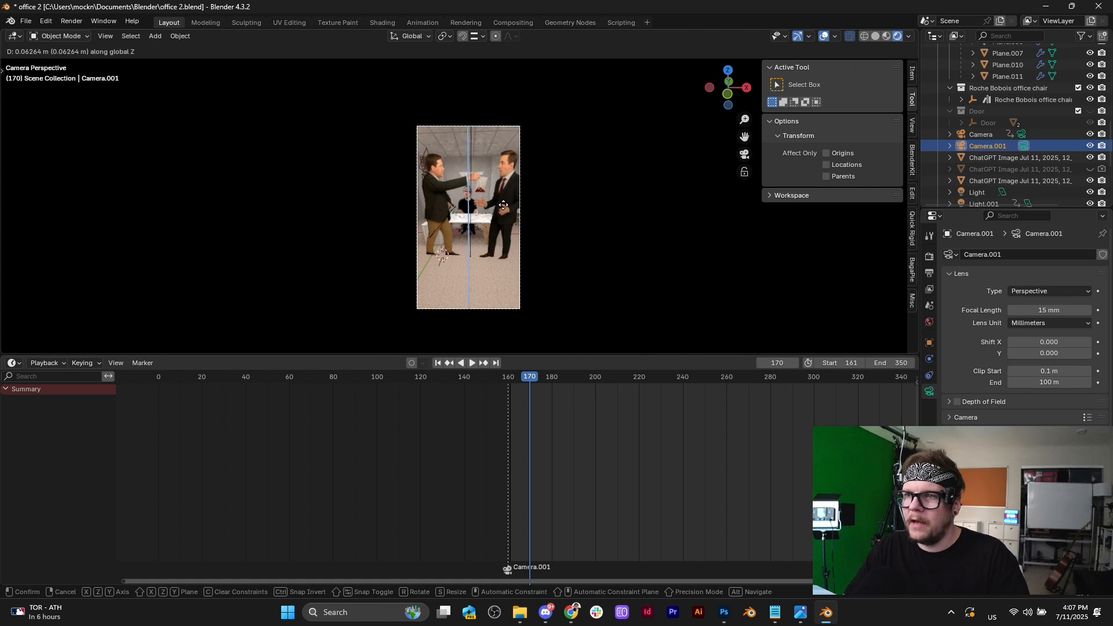
{"action": "left_click", "coordinate": [504, 198]}
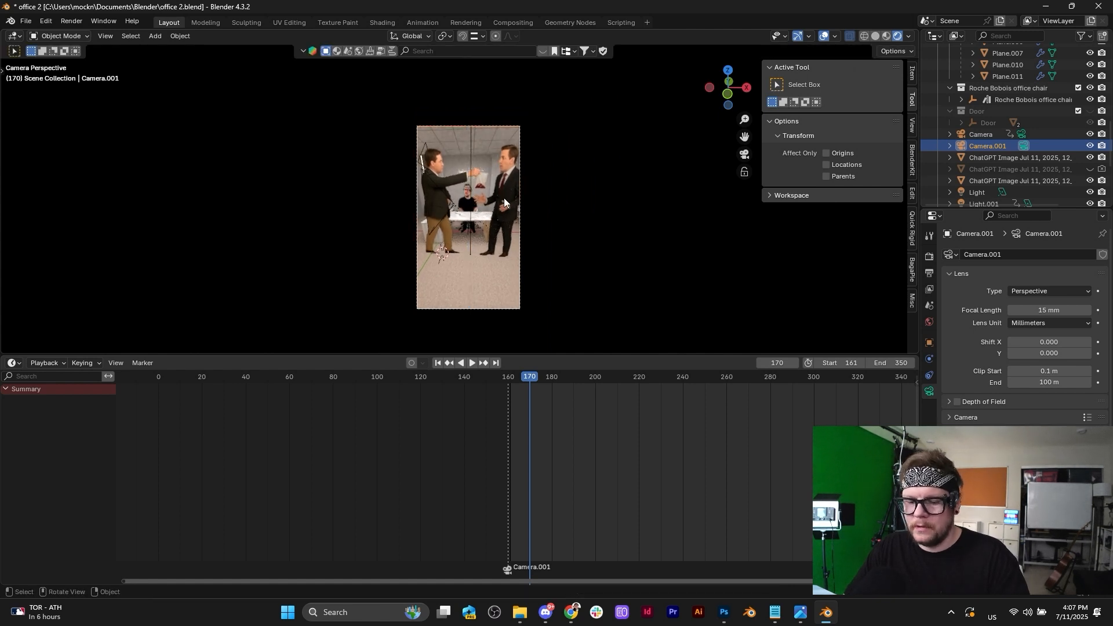
Tilt the camera slightly upward with a trackball rotation and insert a keyframe for it at frame 170.
{"action": "key", "text": "r"}
{"action": "key", "text": "r"}
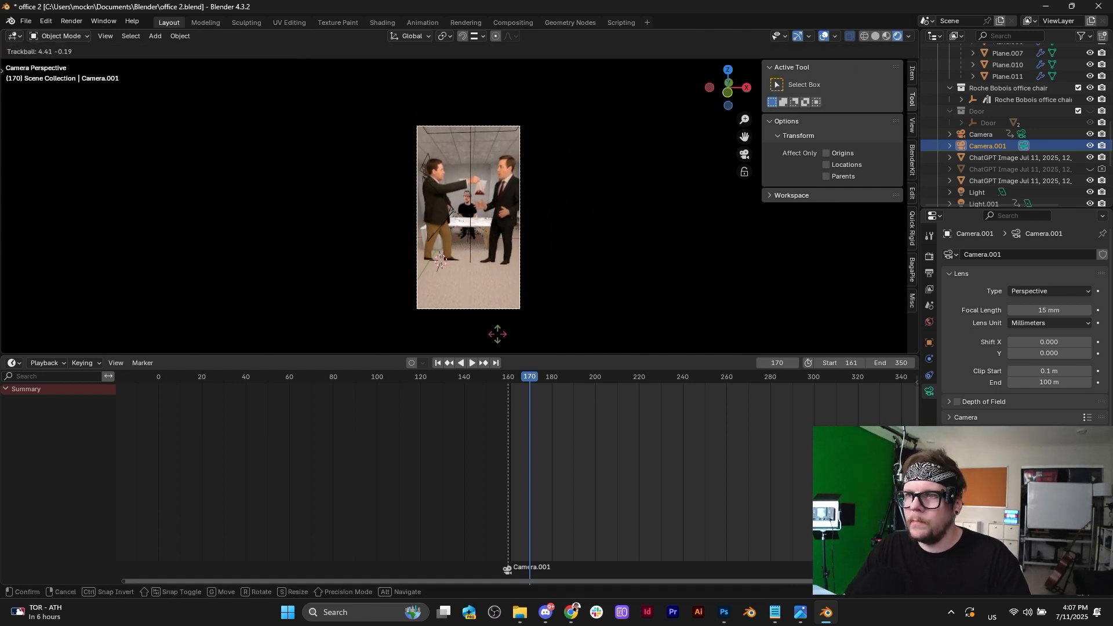
{"action": "left_click", "coordinate": [487, 88]}
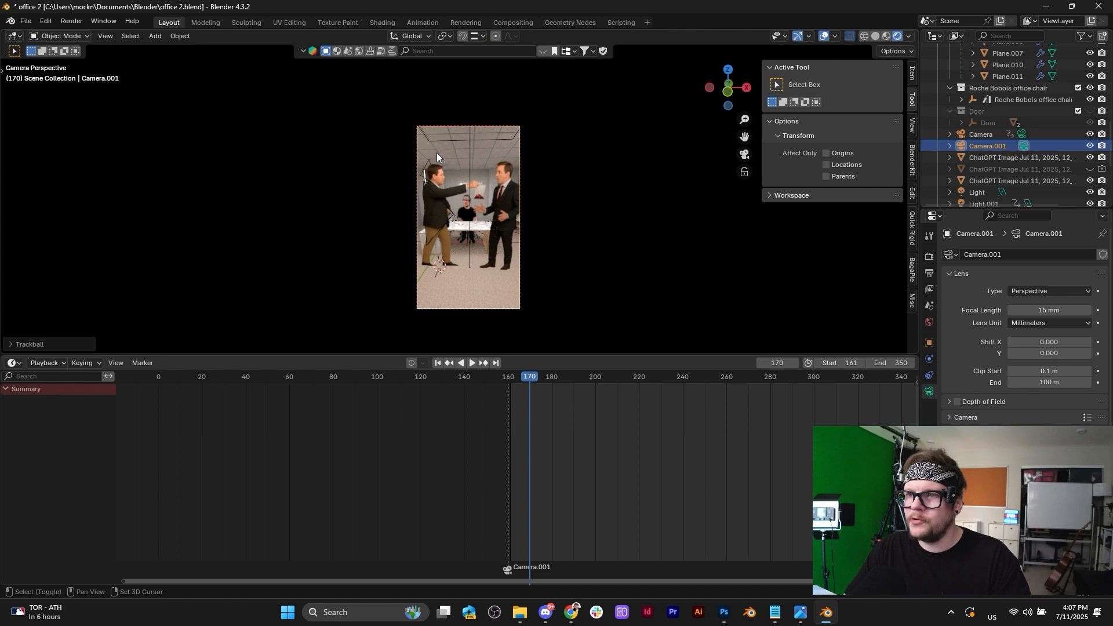
{"action": "scroll", "coordinate": [451, 255], "scroll_direction": "up", "scroll_amount": 5}
{"action": "scroll", "coordinate": [500, 248], "scroll_direction": "down", "scroll_amount": 3}
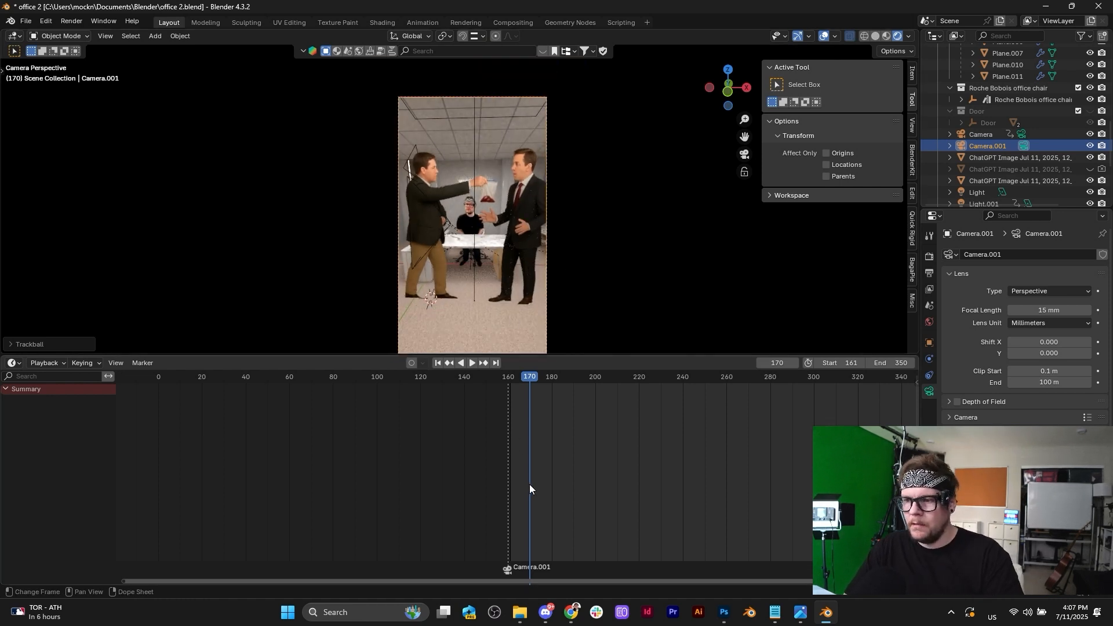
{"action": "key", "text": "i"}
{"action": "left_click_drag", "start_coordinate": [613, 469], "coordinate": [522, 385]}
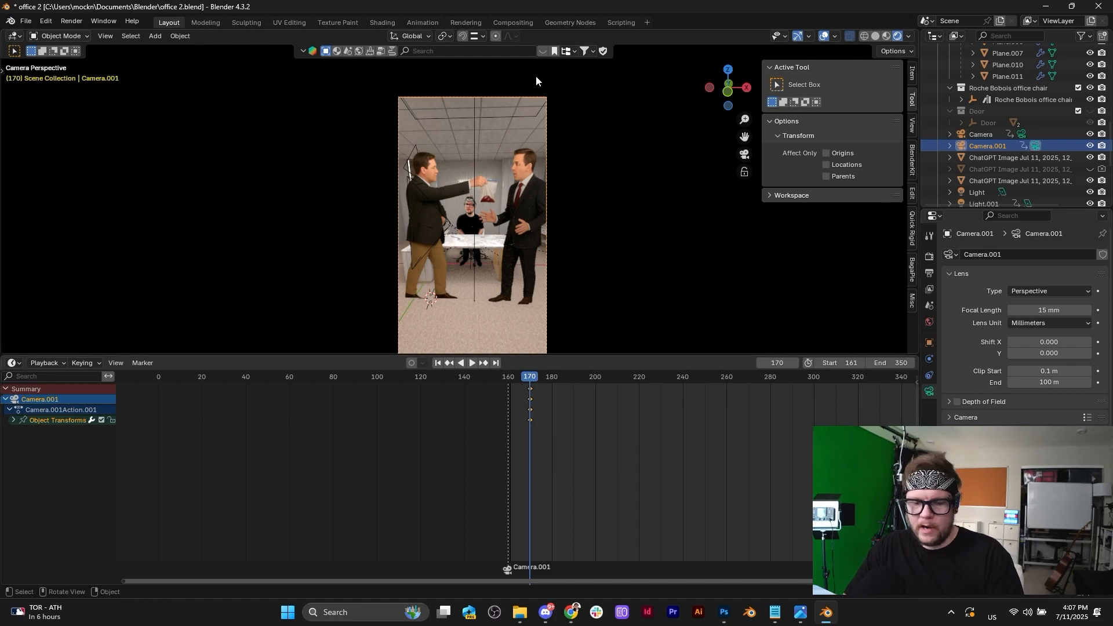
{"action": "scroll", "coordinate": [519, 287], "scroll_direction": "up", "scroll_amount": 6}
{"action": "middle_click_drag", "start_coordinate": [500, 288], "coordinate": [470, 294]}
{"action": "left_click", "coordinate": [470, 294]}
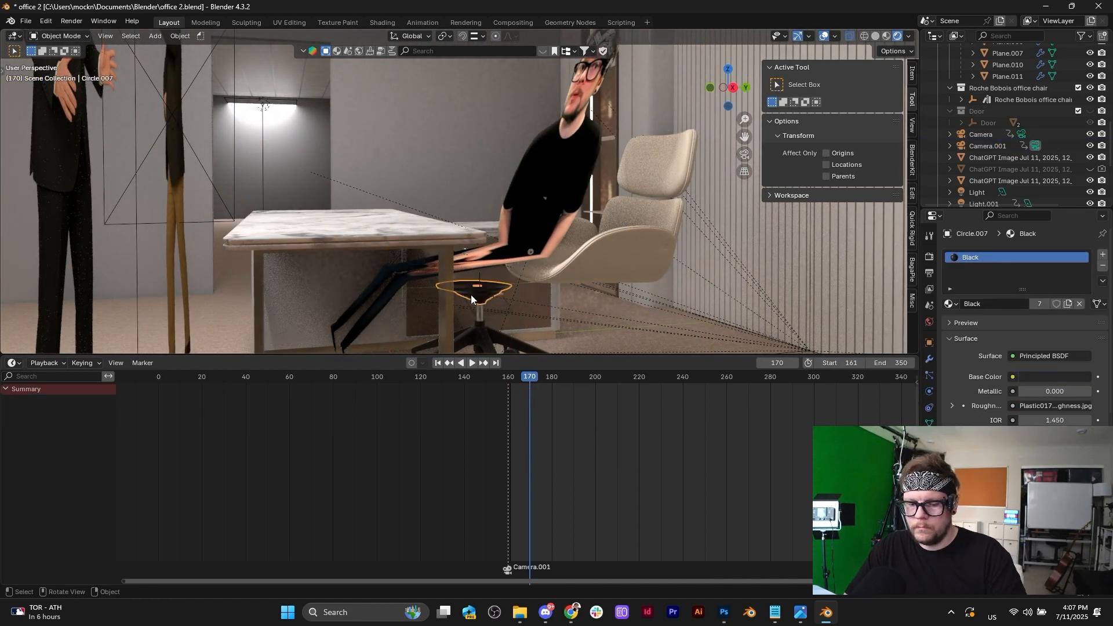
{"action": "key", "text": "g"}
{"action": "key", "text": "x"}
{"action": "left_click", "coordinate": [509, 312]}
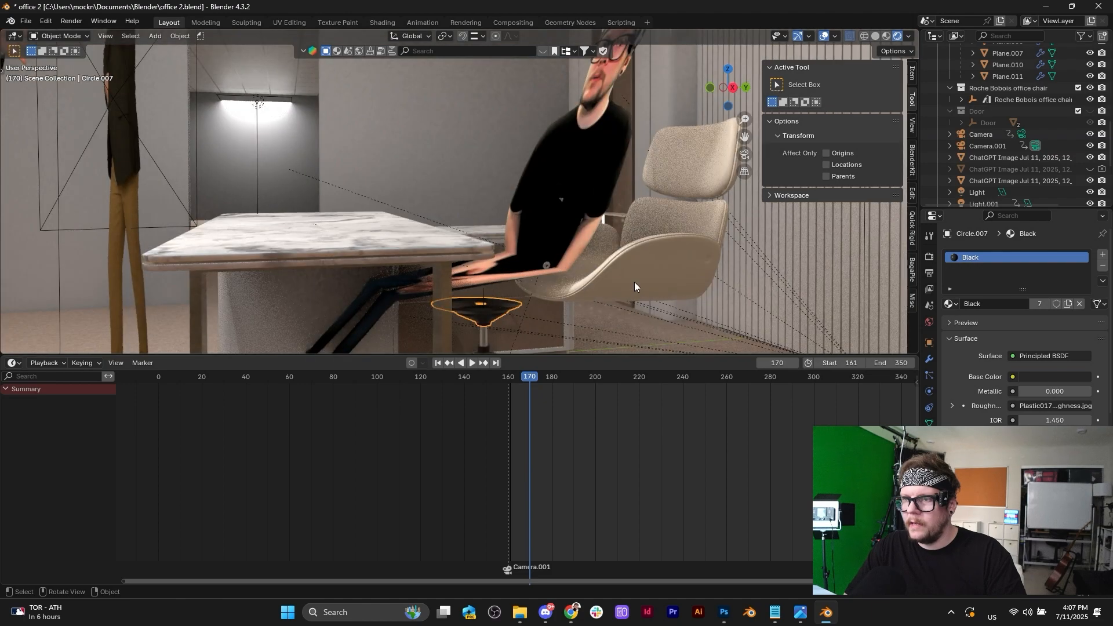
Select the office chair's cream leather shell and move it along the Y axis until it sits over the swivel base.
{"action": "left_click", "coordinate": [635, 282]}
{"action": "scroll", "coordinate": [645, 295], "scroll_direction": "down", "scroll_amount": 5}
{"action": "scroll", "coordinate": [687, 305], "scroll_direction": "up", "scroll_amount": 2}
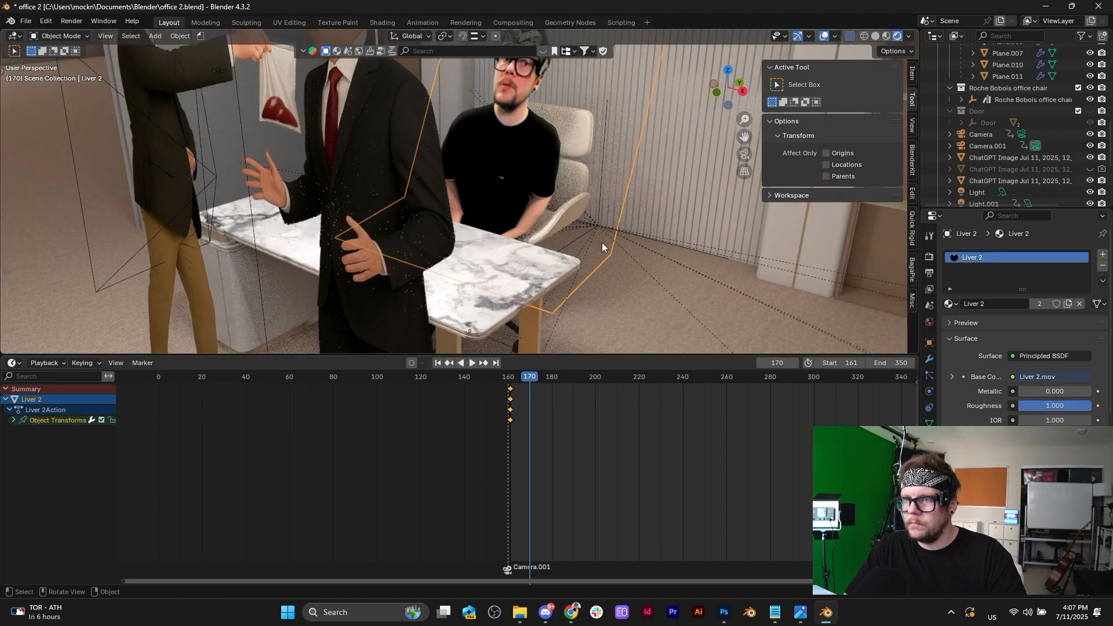
{"action": "left_click", "coordinate": [579, 211]}
{"action": "middle_click_drag", "start_coordinate": [580, 211], "coordinate": [518, 219]}
{"action": "scroll", "coordinate": [582, 232], "scroll_direction": "down", "scroll_amount": 5}
{"action": "left_click", "coordinate": [638, 269]}
{"action": "left_click", "coordinate": [555, 214]}
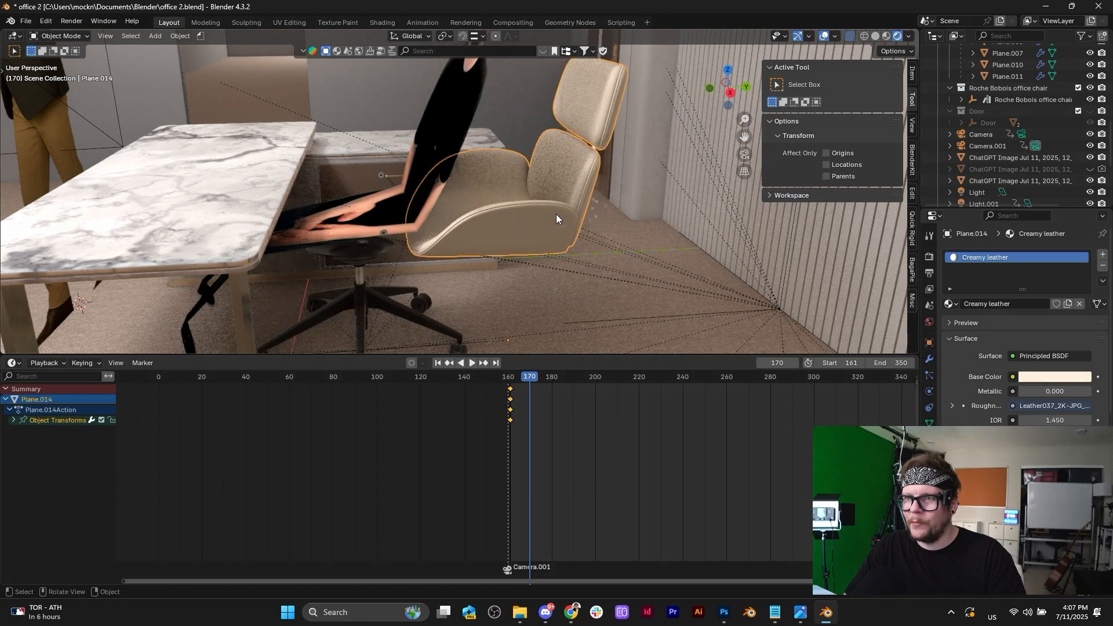
{"action": "key", "text": "g"}
{"action": "key", "text": "y"}
{"action": "left_click", "coordinate": [421, 214]}
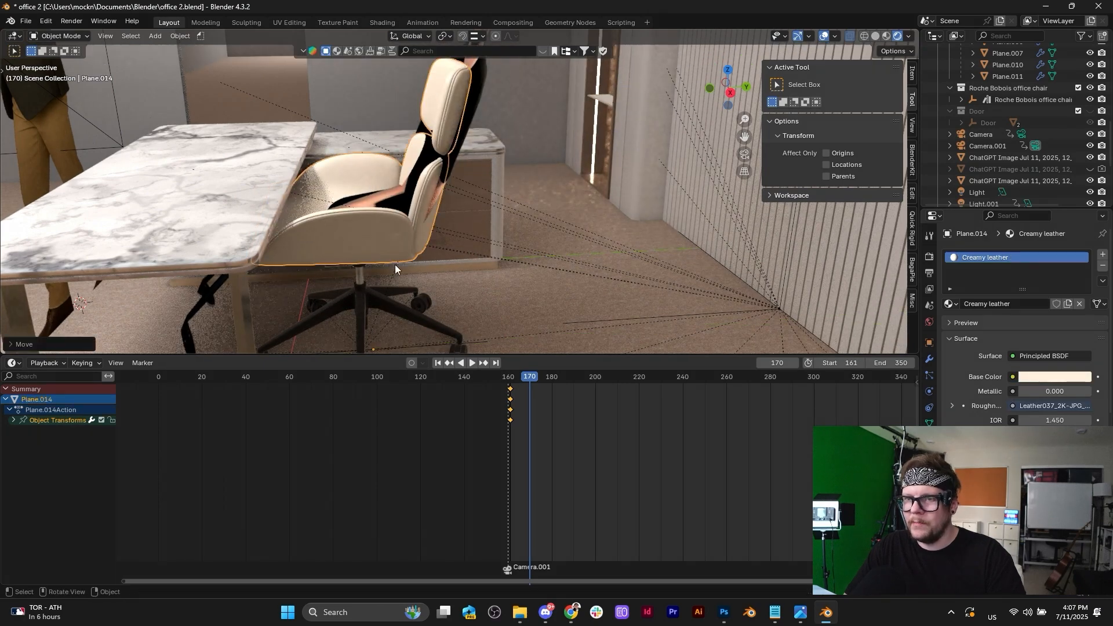
Select the whole Roche Bobois office chair by its parent and move it back along the Y axis beneath the seated man.
{"action": "scroll", "coordinate": [1042, 108], "scroll_direction": "up", "scroll_amount": 3}
{"action": "scroll", "coordinate": [1029, 110], "scroll_direction": "up", "scroll_amount": 5}
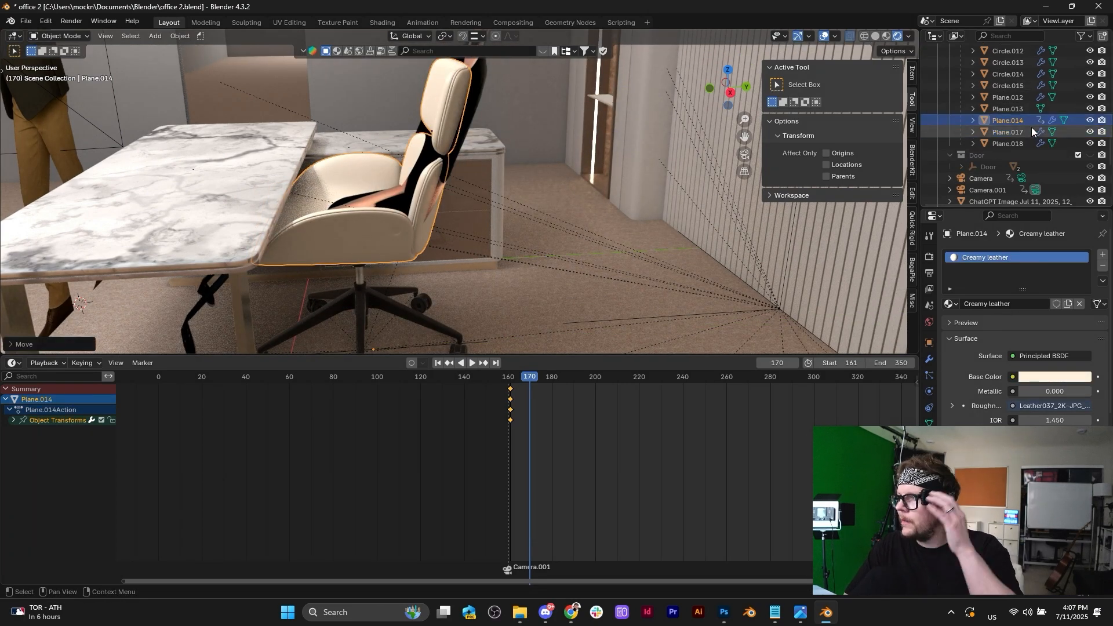
{"action": "left_click", "coordinate": [1010, 98]}
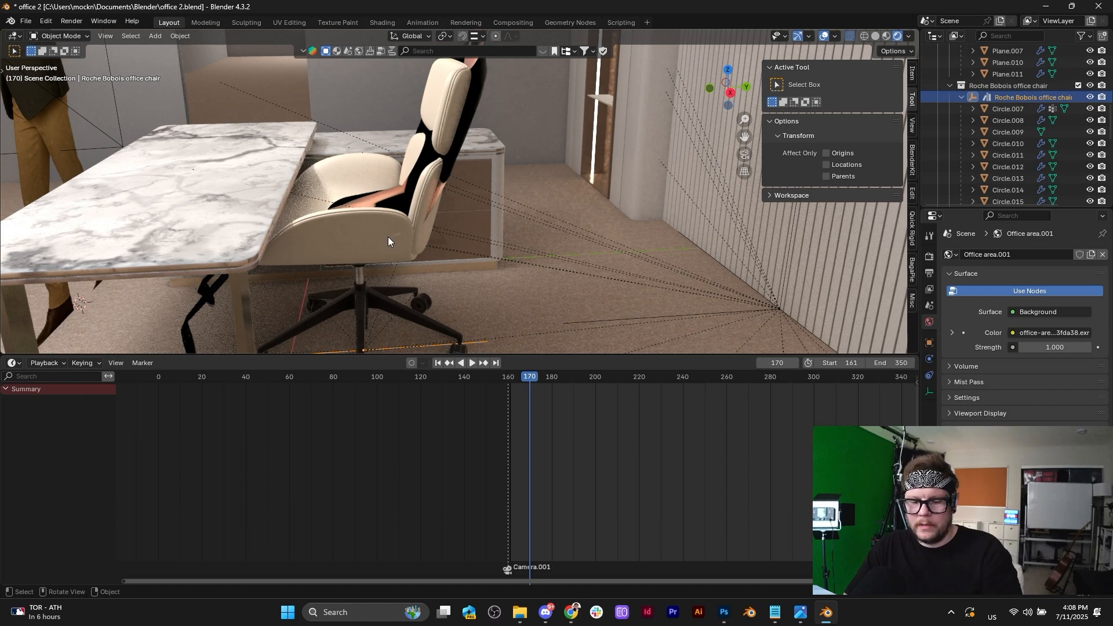
{"action": "key", "text": "g"}
{"action": "key", "text": "y"}
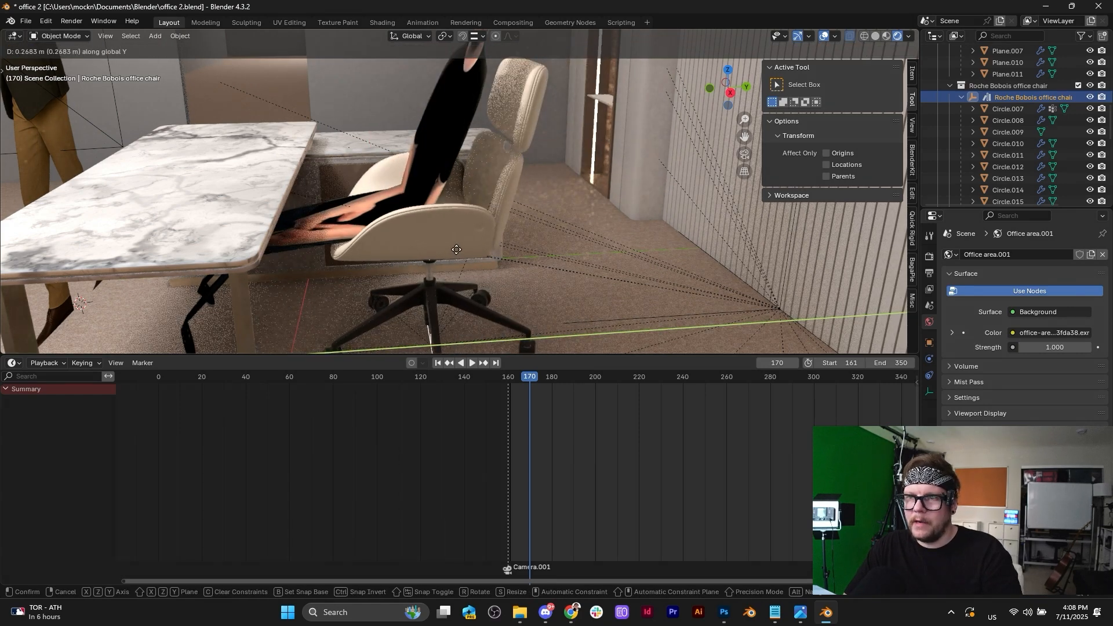
{"action": "left_click", "coordinate": [429, 249]}
{"action": "left_click", "coordinate": [744, 155]}
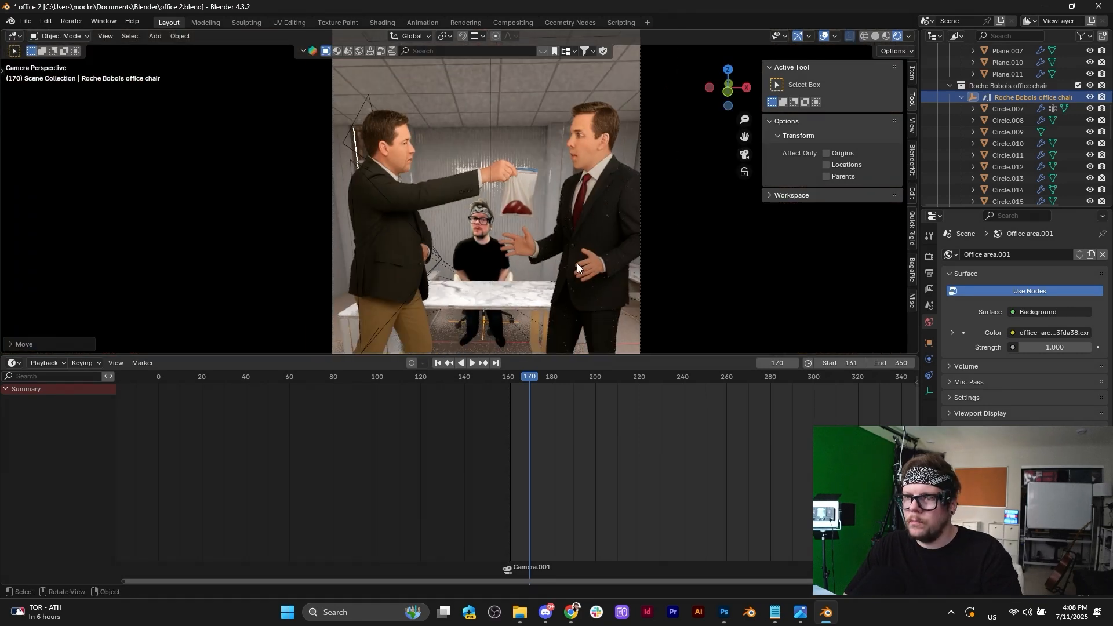
{"action": "key", "text": "g"}
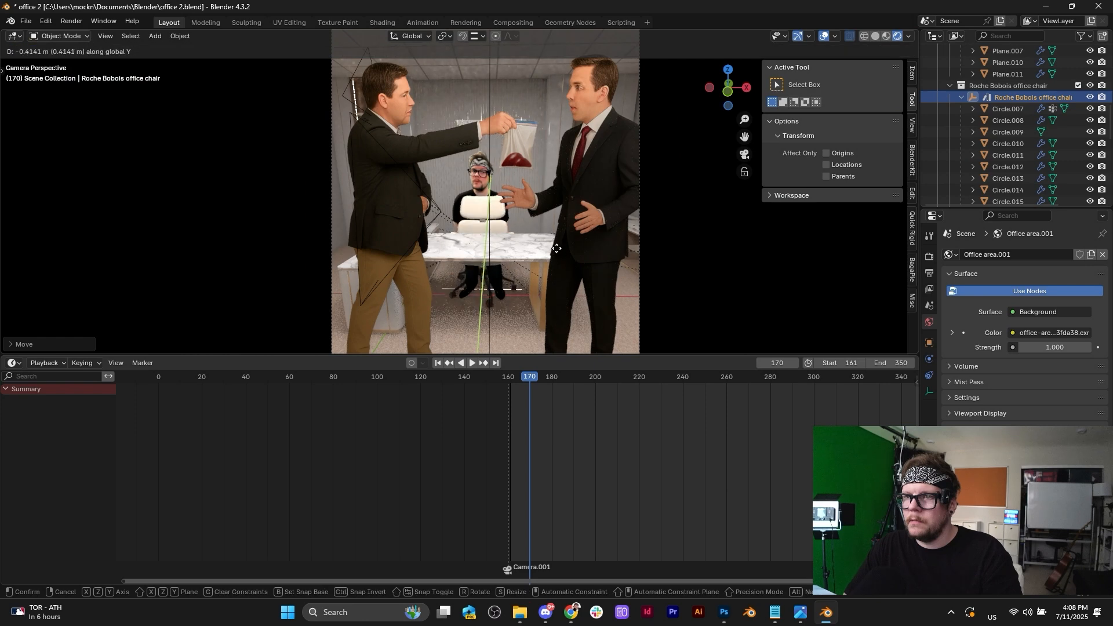
{"action": "key", "text": "x"}
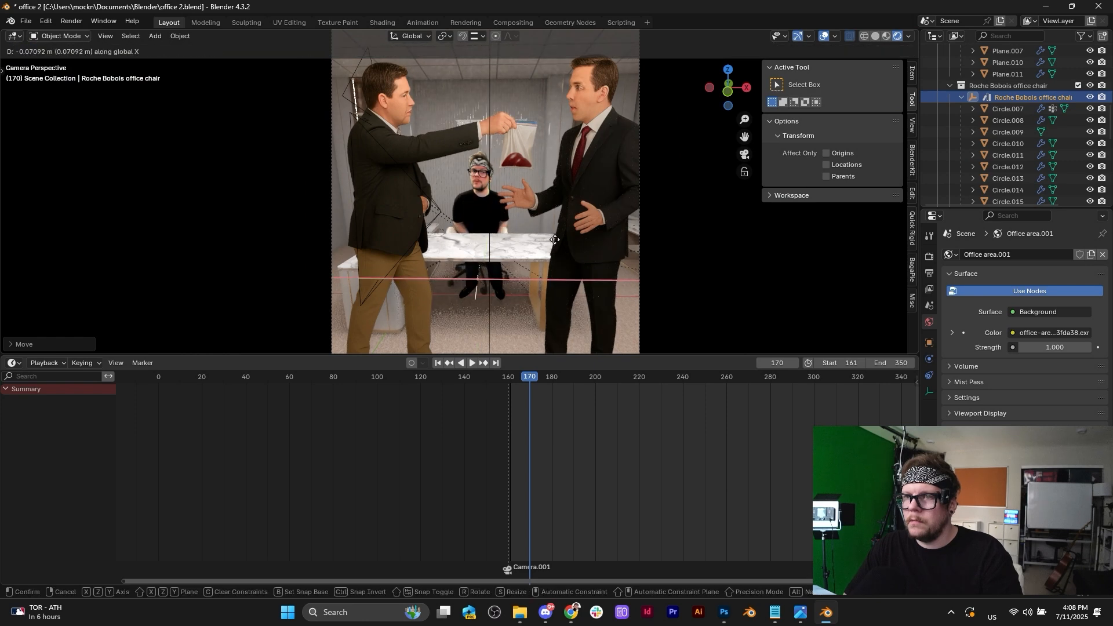
{"action": "key", "text": "Escape"}
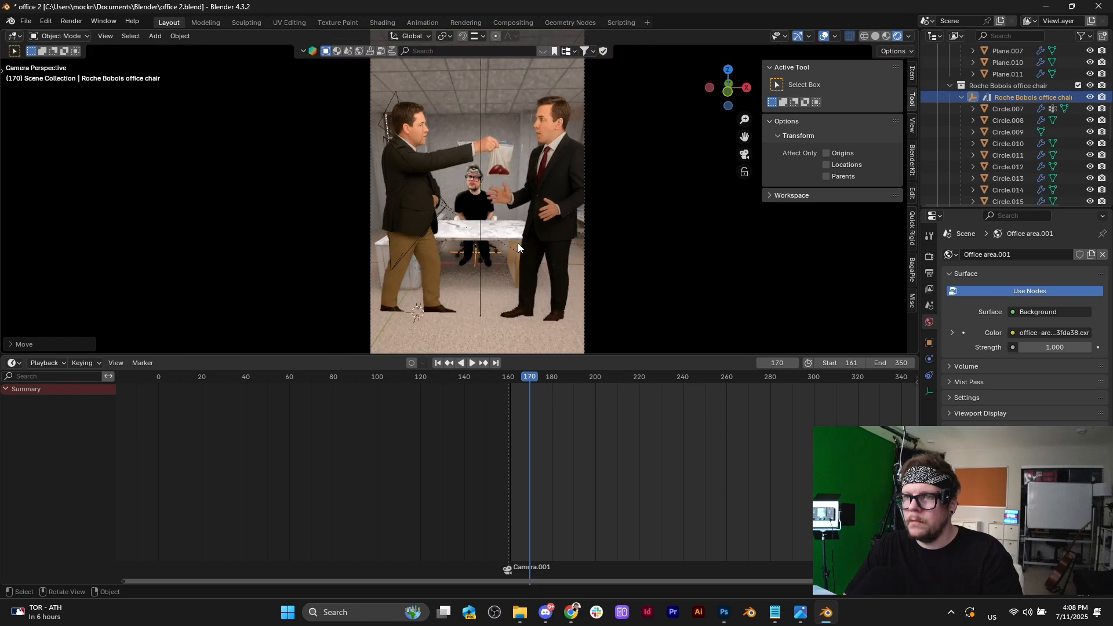
Enter Edit Mode on the chair's cream leather shell and select only the linked headrest mesh.
{"action": "scroll", "coordinate": [497, 221], "scroll_direction": "up", "scroll_amount": 4}
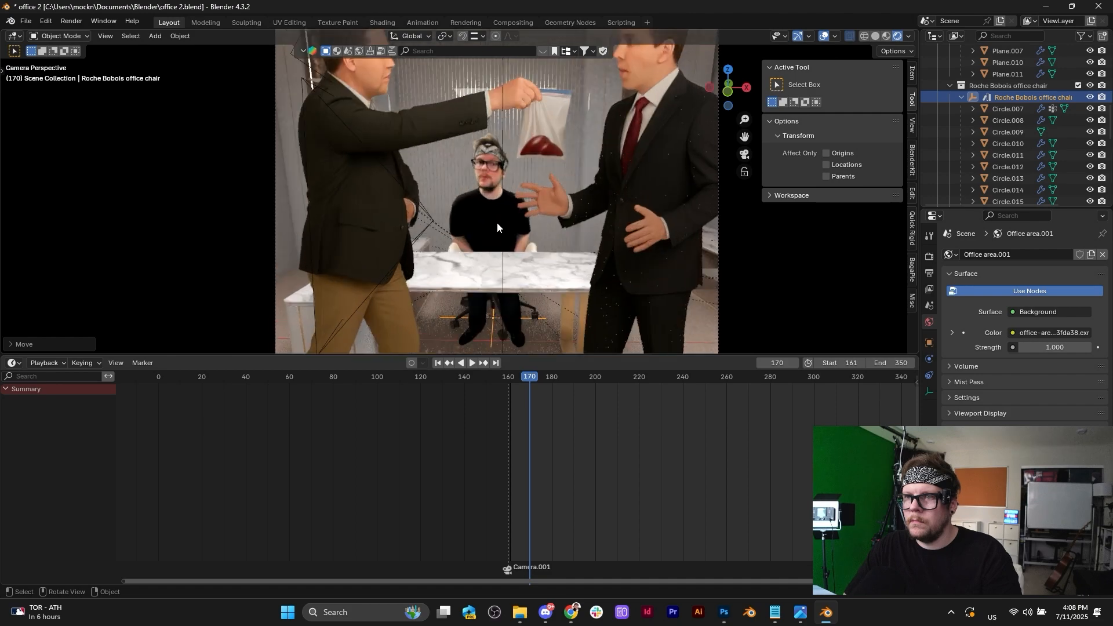
{"action": "scroll", "coordinate": [496, 225], "scroll_direction": "down", "scroll_amount": 5}
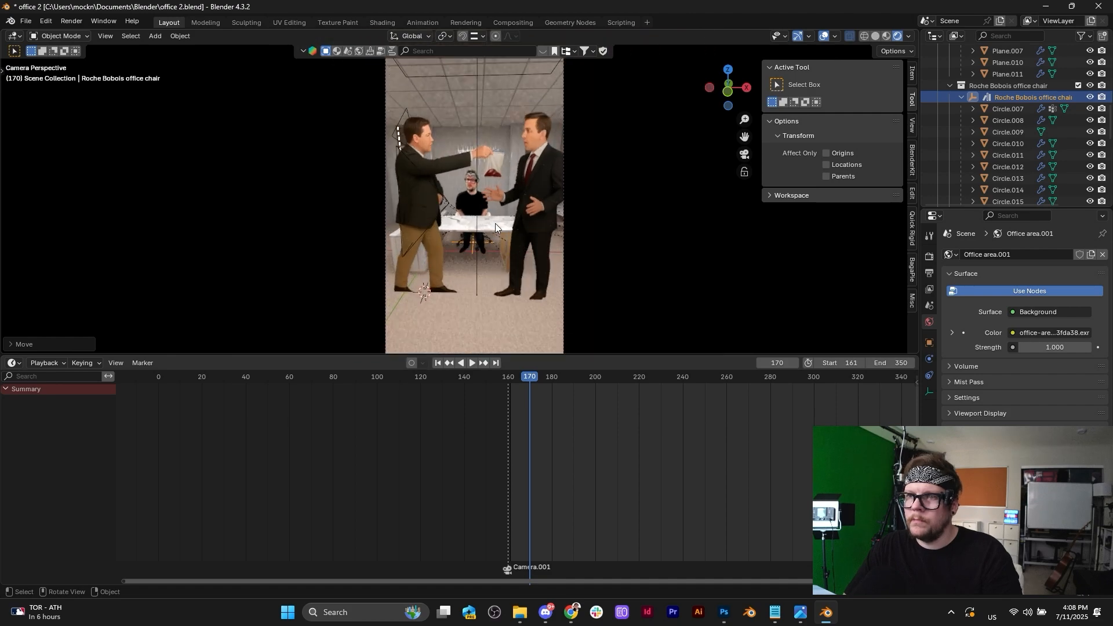
{"action": "key", "text": "KP_Decimal"}
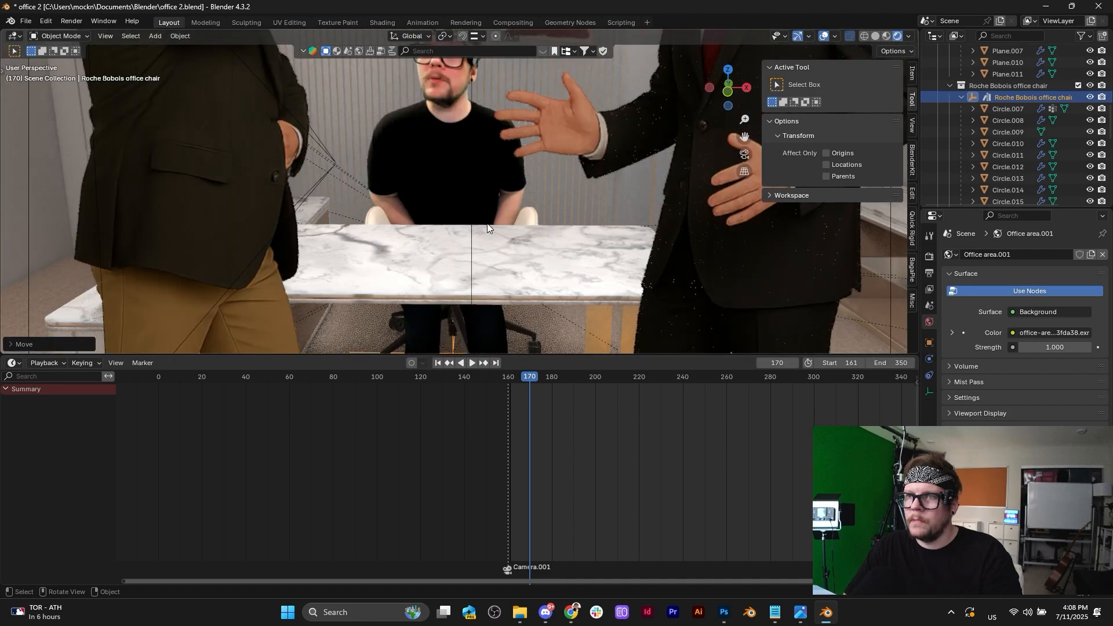
{"action": "middle_click_drag", "start_coordinate": [337, 240], "coordinate": [331, 240]}
{"action": "left_click", "coordinate": [427, 148]}
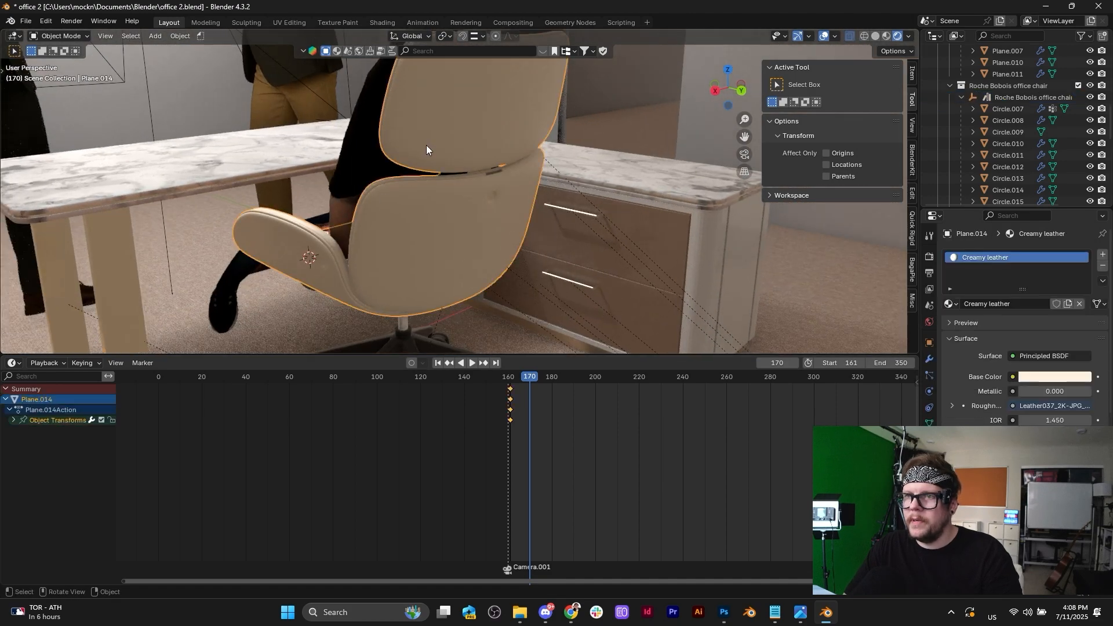
{"action": "middle_click_drag", "start_coordinate": [427, 148], "coordinate": [465, 224]}
{"action": "key", "text": "Tab"}
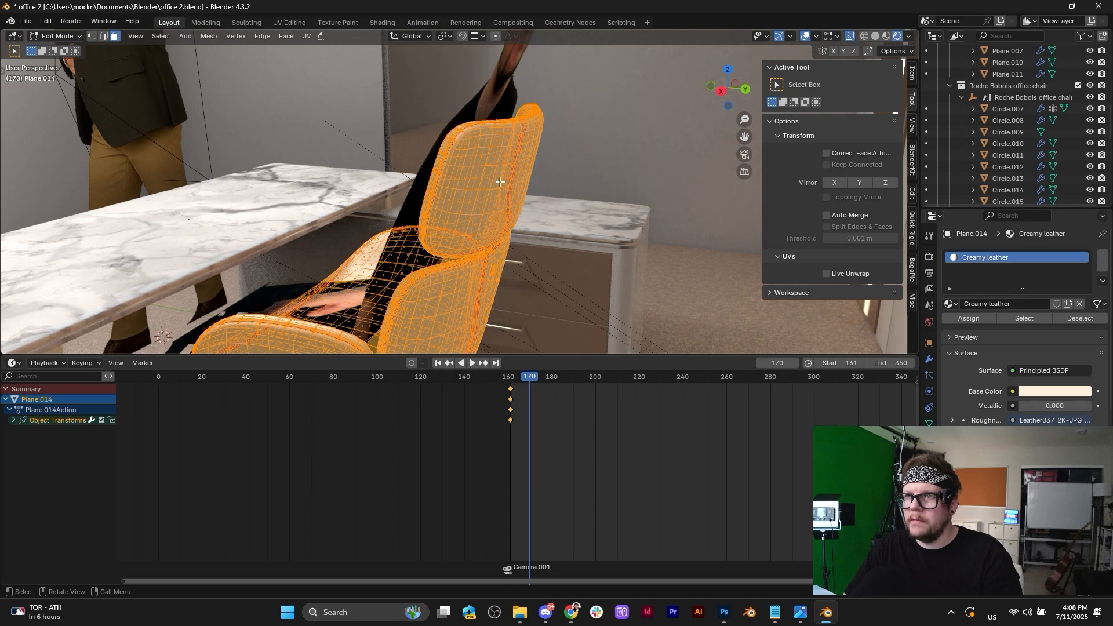
{"action": "key", "text": "alt+a"}
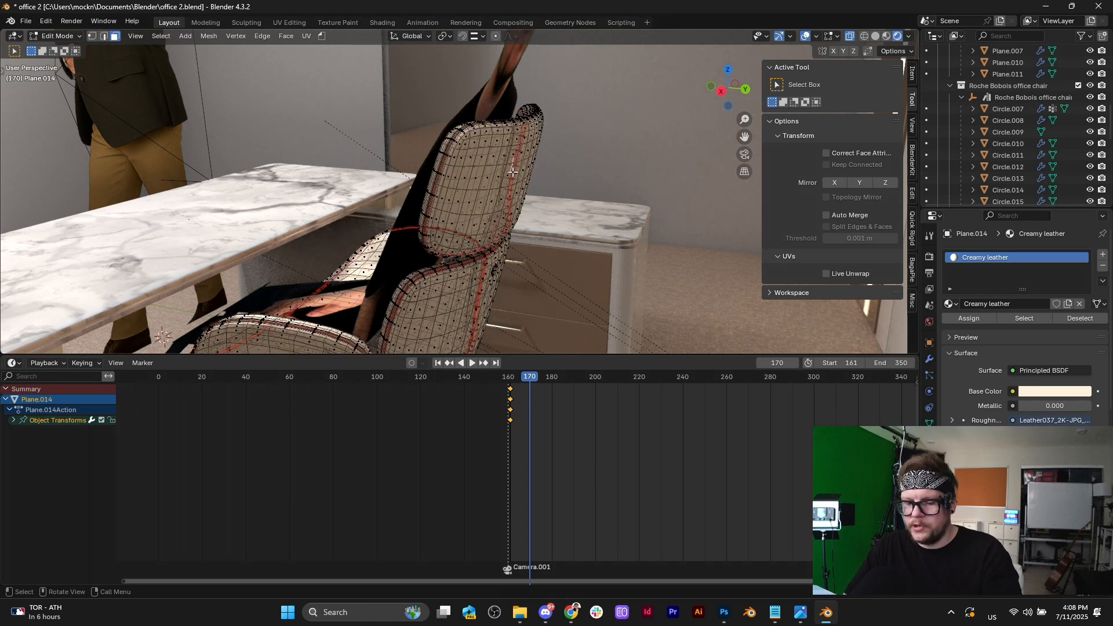
{"action": "key", "text": "l"}
{"action": "key", "text": "l"}
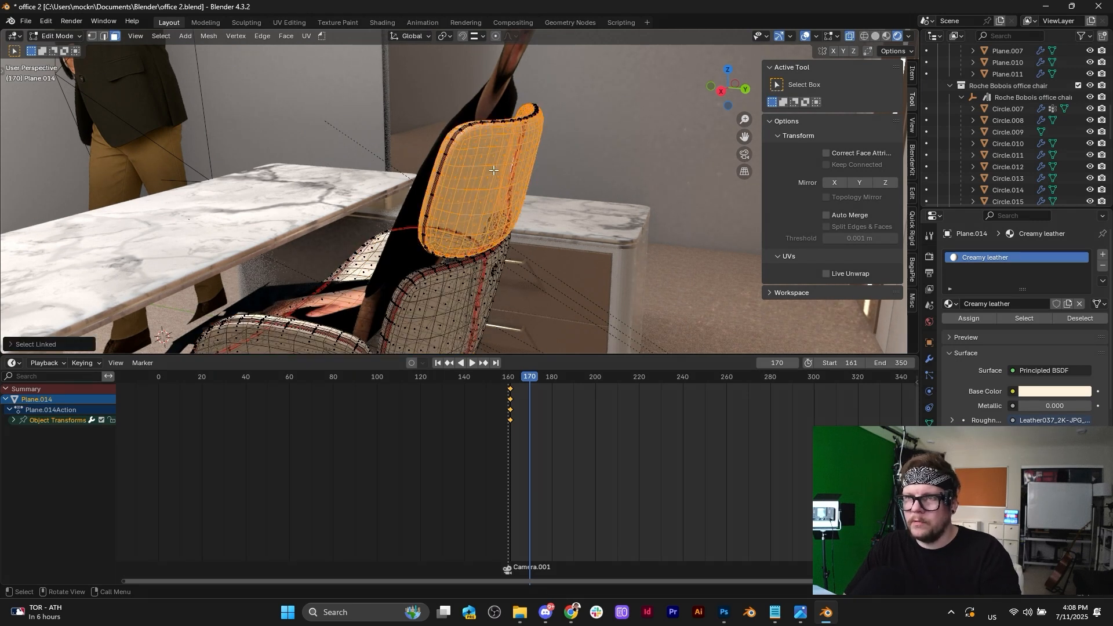
{"action": "middle_click_drag", "start_coordinate": [483, 123], "coordinate": [701, 183]}
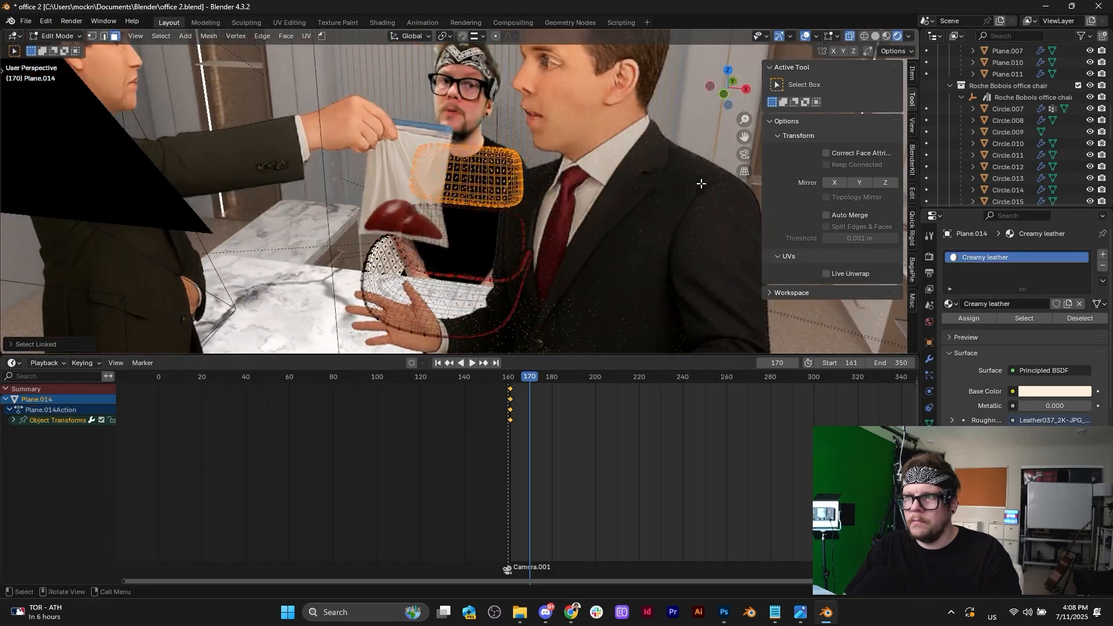
Look through the camera and scale the headrest to about 1.36 with proportional editing at a size of about 0.51.
{"action": "left_click", "coordinate": [745, 156]}
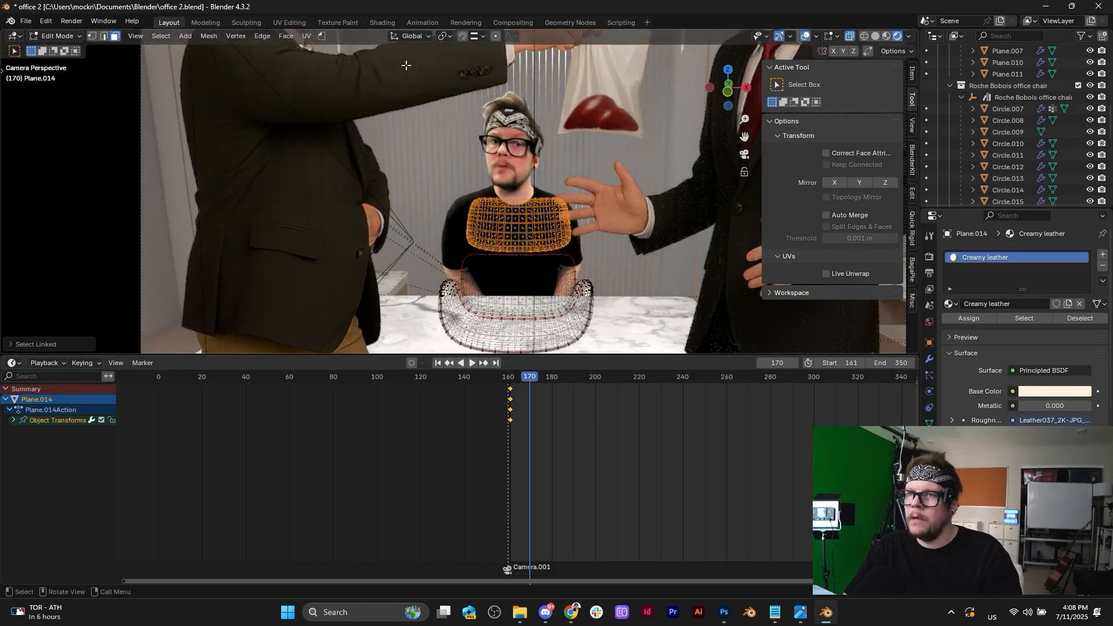
{"action": "key", "text": "s"}
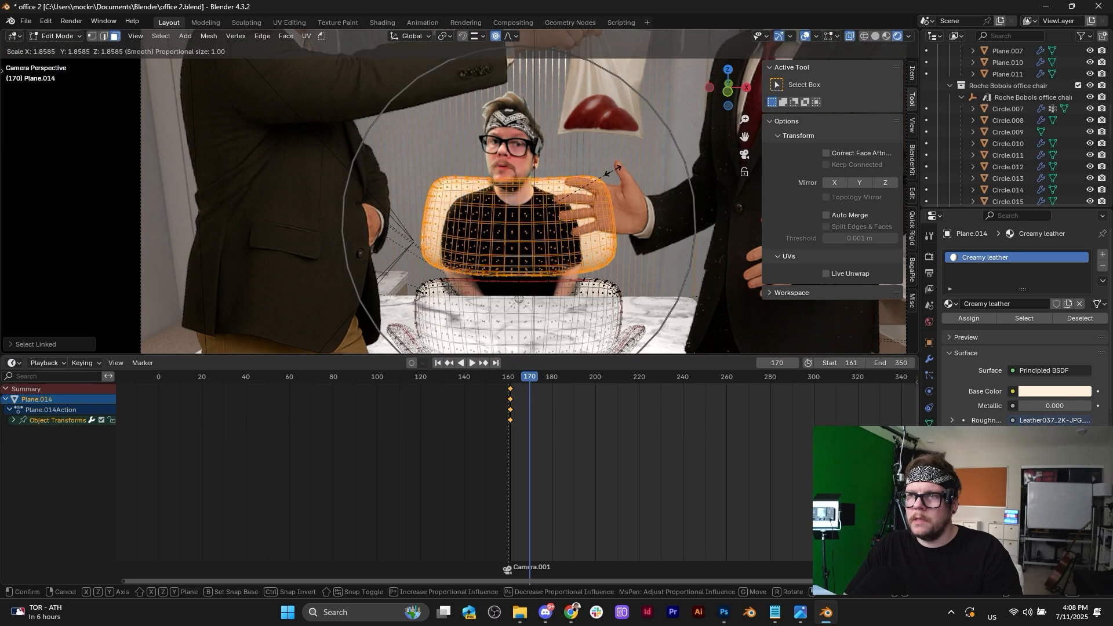
{"action": "scroll", "coordinate": [580, 177], "scroll_direction": "up", "scroll_amount": 4}
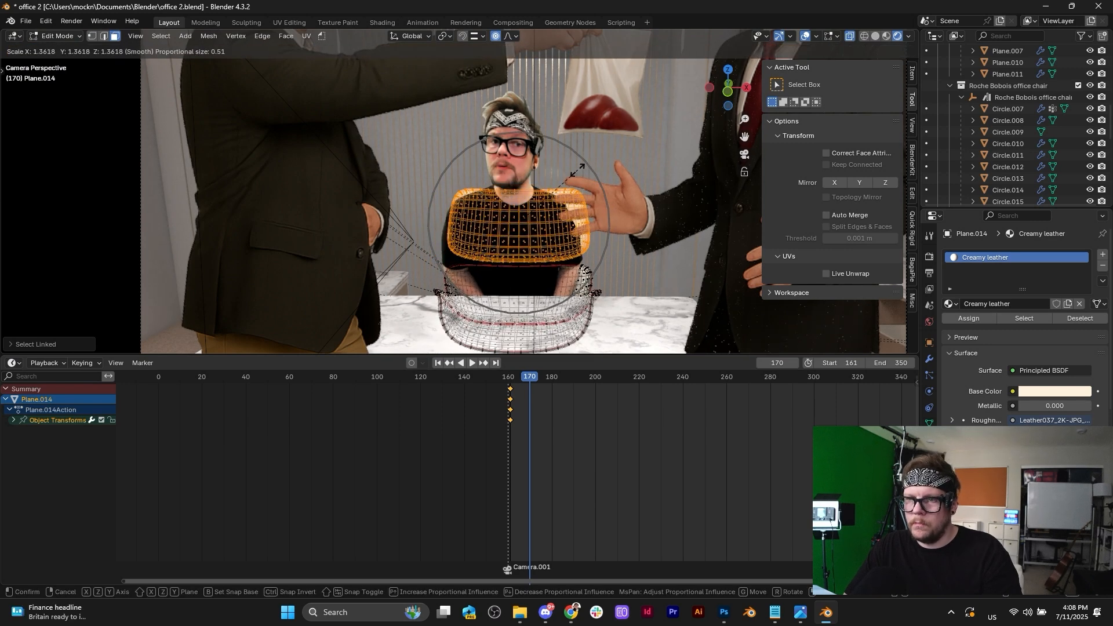
{"action": "left_click", "coordinate": [578, 173]}
Raise the headrest slightly along the Z axis and return to Object Mode.
{"action": "key", "text": "g"}
{"action": "key", "text": "z"}
{"action": "left_click", "coordinate": [577, 160]}
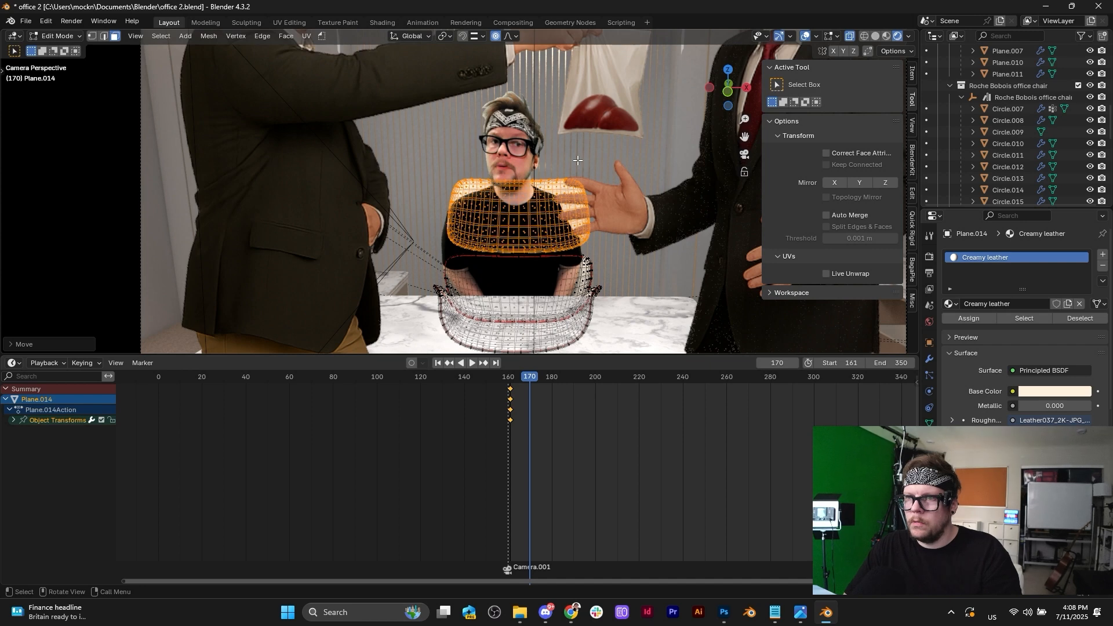
{"action": "key", "text": "Tab"}
{"action": "scroll", "coordinate": [628, 189], "scroll_direction": "down", "scroll_amount": 4}
{"action": "left_click", "coordinate": [629, 189]}
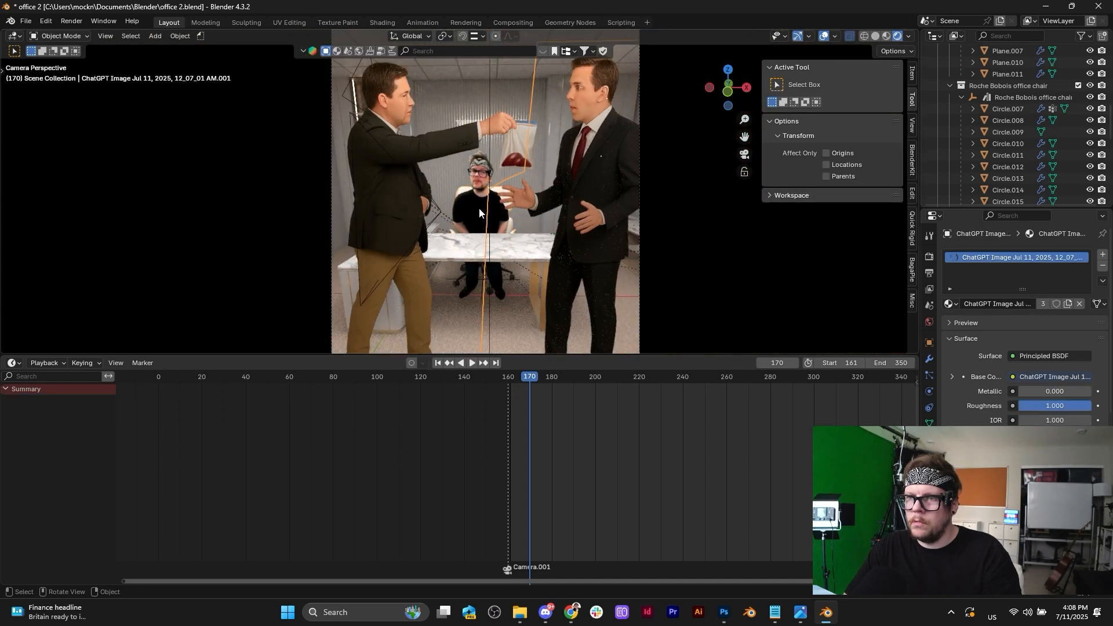
Select the whole Roche Bobois office chair by its parent and nudge it along the X and Y axes behind the seated man.
{"action": "left_click", "coordinate": [509, 222]}
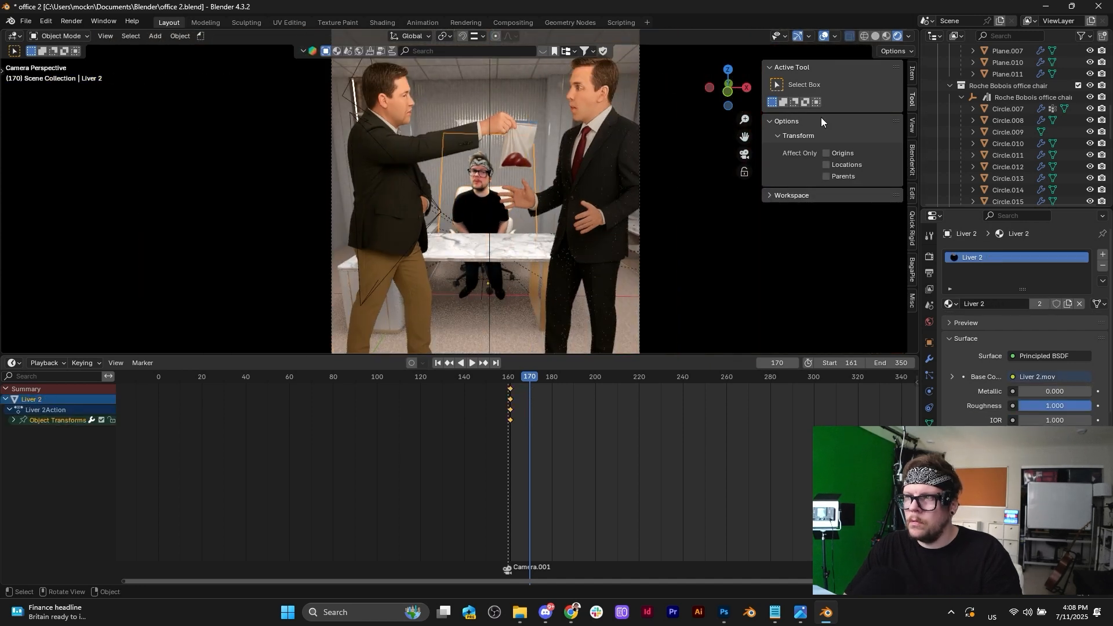
{"action": "left_click", "coordinate": [1023, 97]}
{"action": "key", "text": "g"}
{"action": "key", "text": "x"}
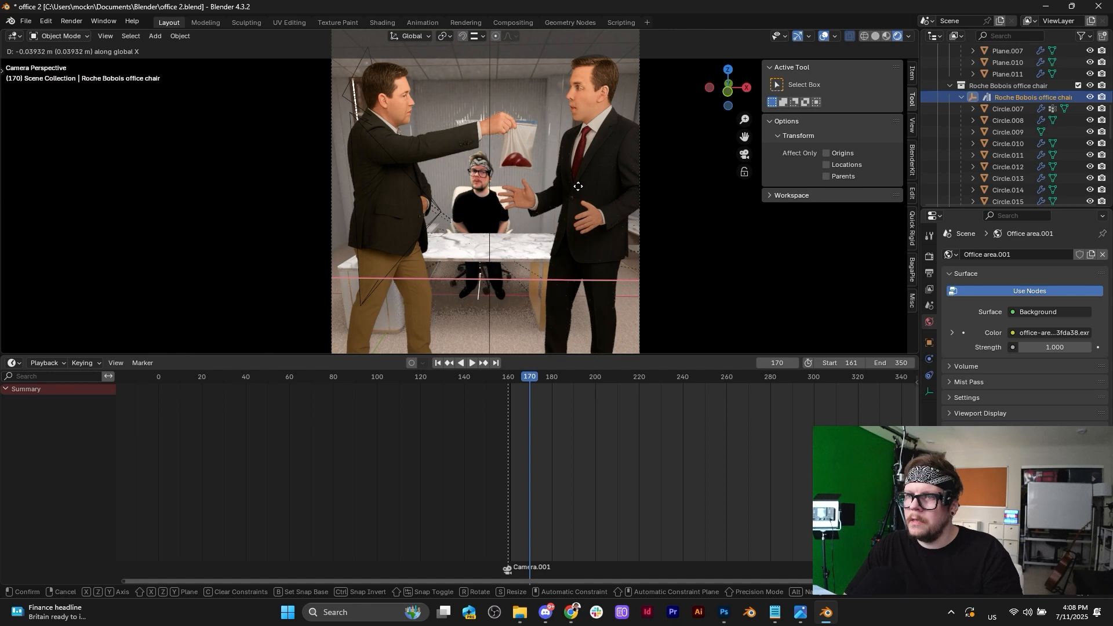
{"action": "left_click", "coordinate": [496, 221]}
{"action": "scroll", "coordinate": [506, 214], "scroll_direction": "up", "scroll_amount": 4}
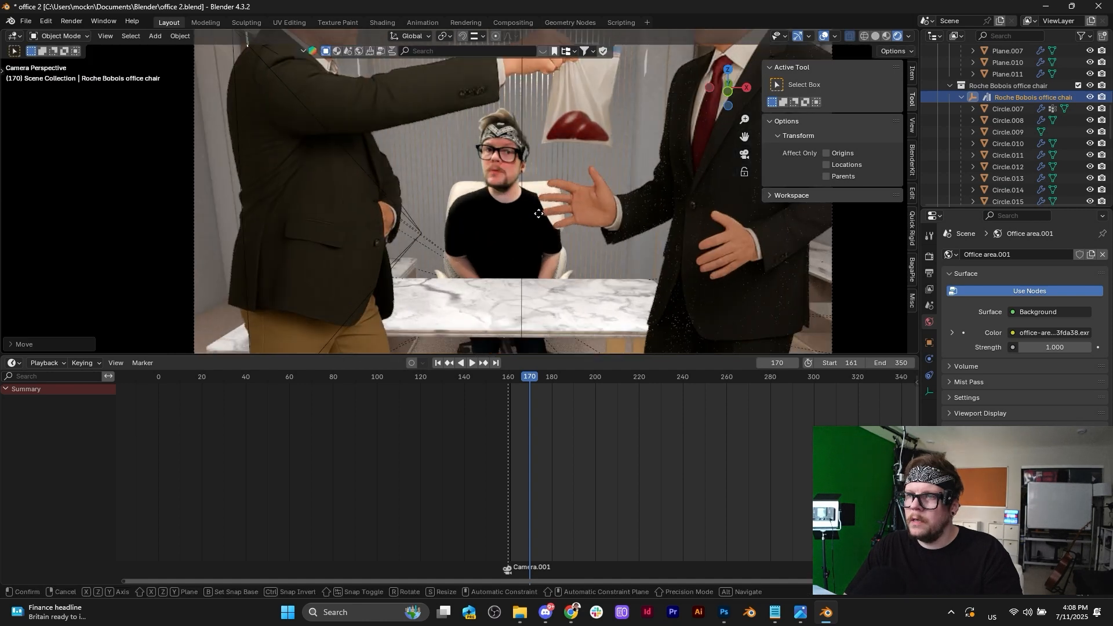
{"action": "key", "text": "y"}
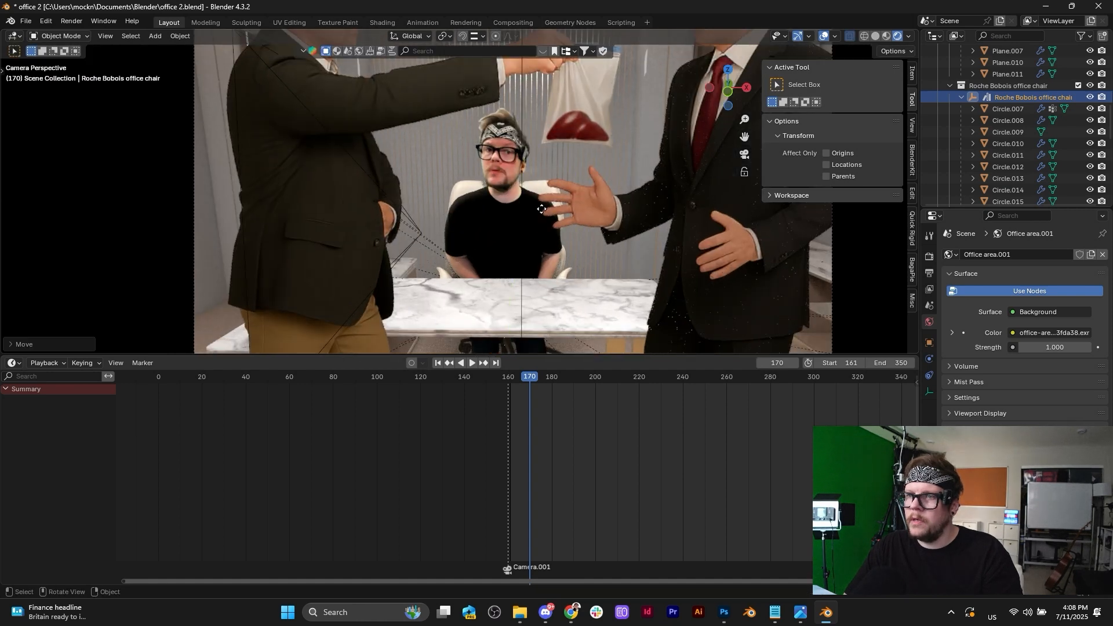
{"action": "left_click", "coordinate": [566, 213]}
Render frame 170 as a still image, inspect the whole picture, and close the render window.
{"action": "scroll", "coordinate": [566, 213], "scroll_direction": "down", "scroll_amount": 3}
{"action": "left_click", "coordinate": [597, 258]}
{"action": "scroll", "coordinate": [597, 258], "scroll_direction": "down", "scroll_amount": 3}
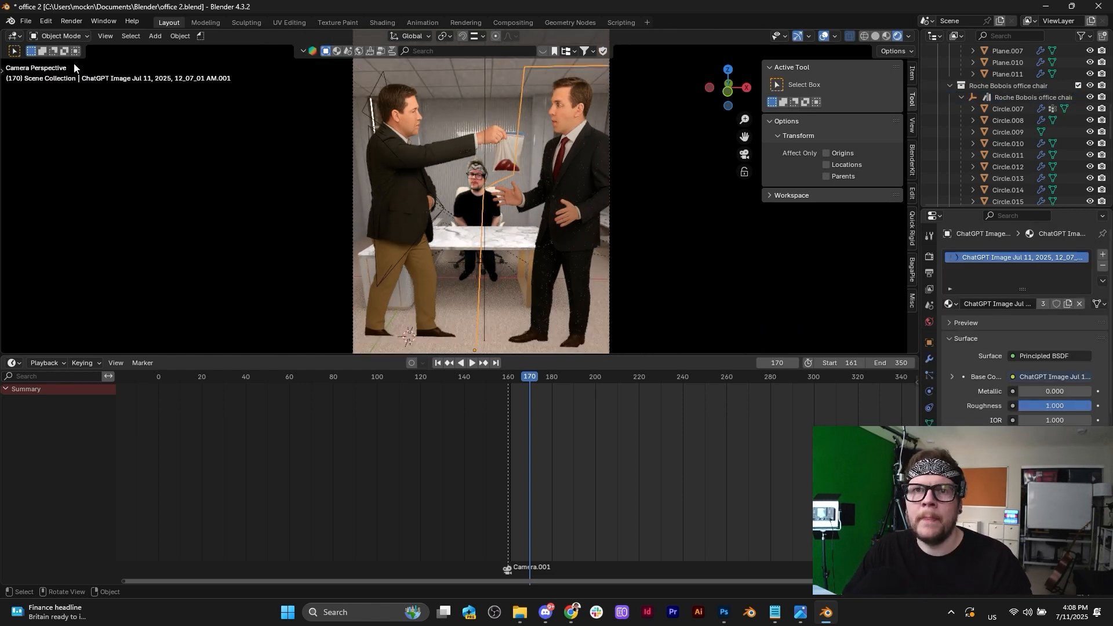
{"action": "left_click", "coordinate": [71, 20]}
{"action": "left_click", "coordinate": [101, 37]}
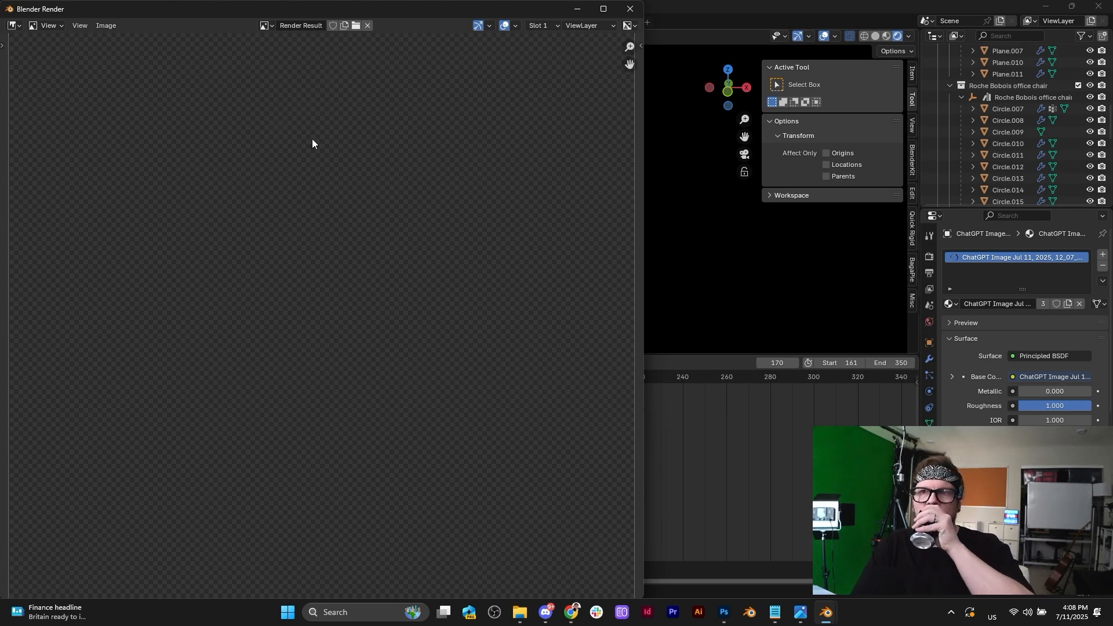
{"action": "key", "text": "Home"}
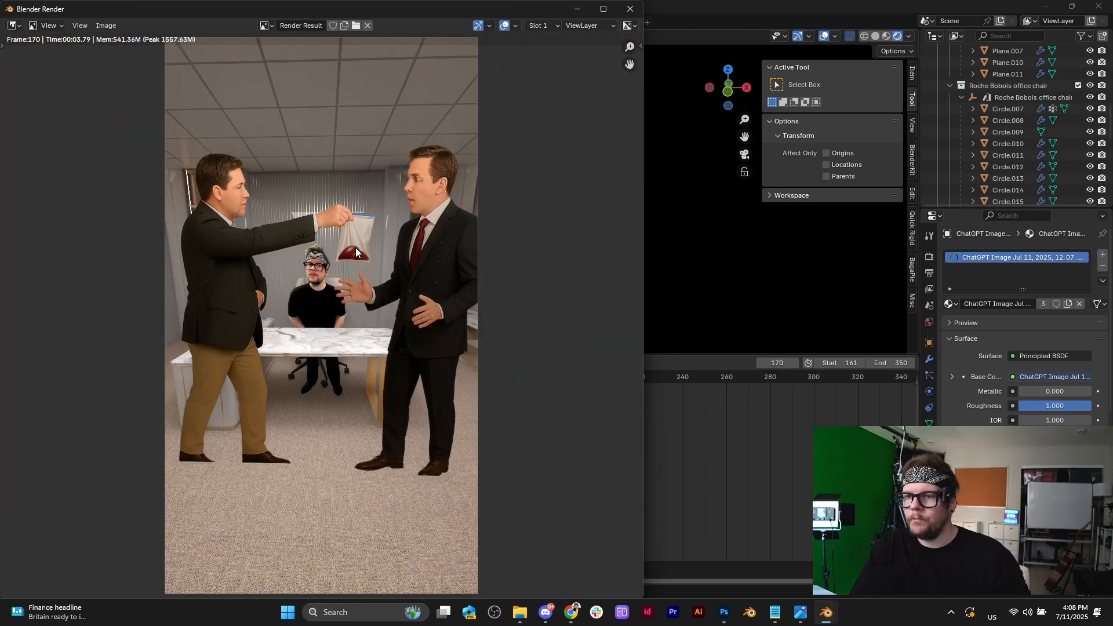
{"action": "scroll", "coordinate": [363, 239], "scroll_direction": "down", "scroll_amount": 2}
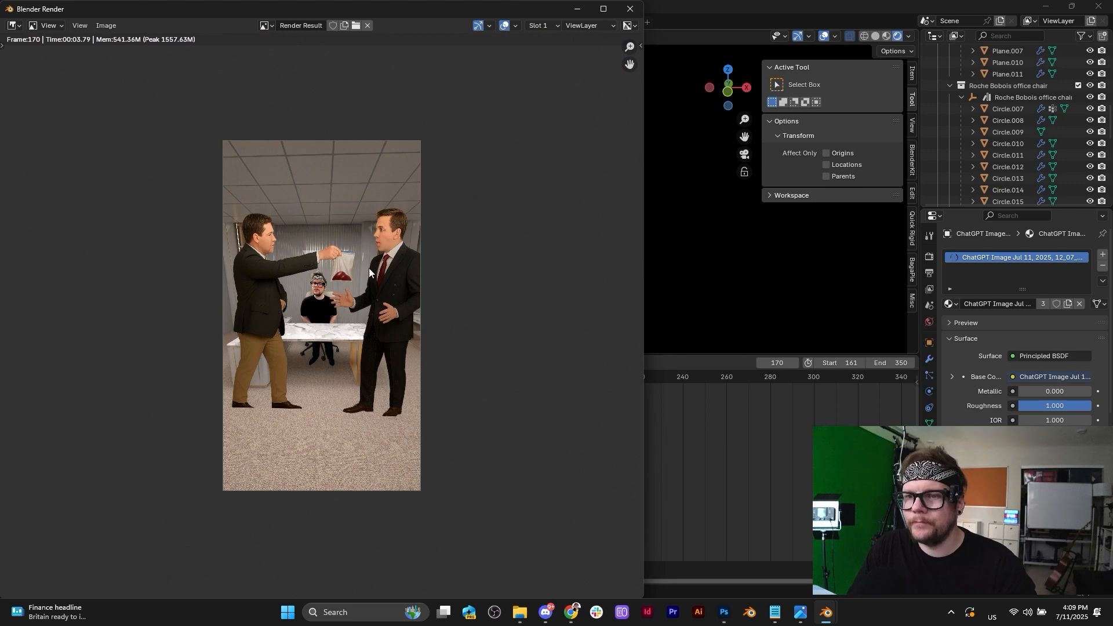
{"action": "left_click", "coordinate": [603, 9]}
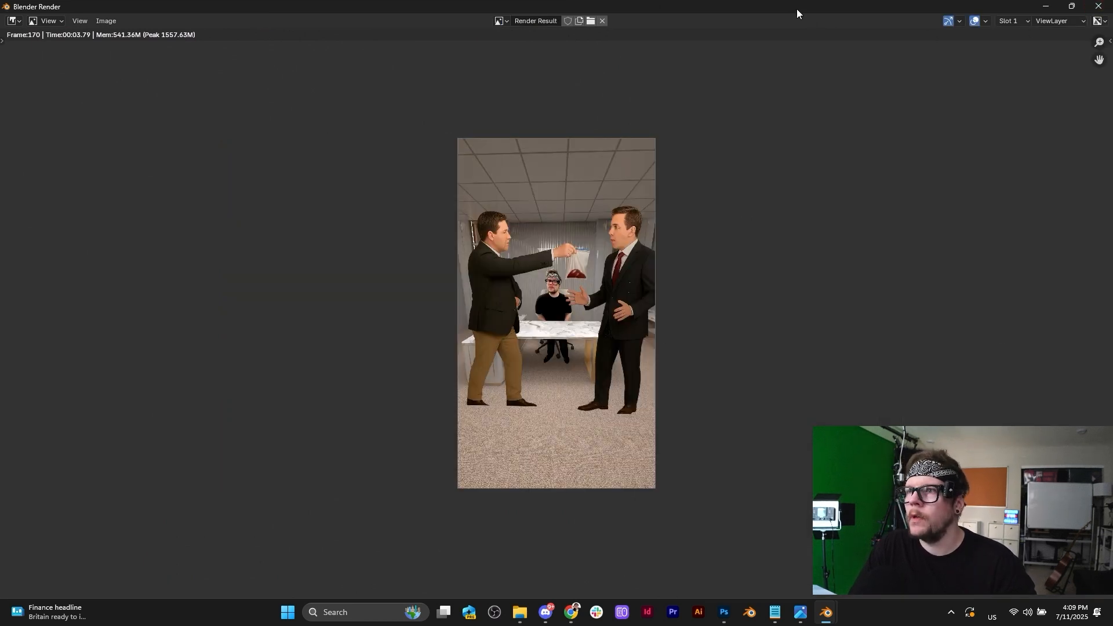
{"action": "left_click_drag", "start_coordinate": [797, 9], "coordinate": [449, 88]}
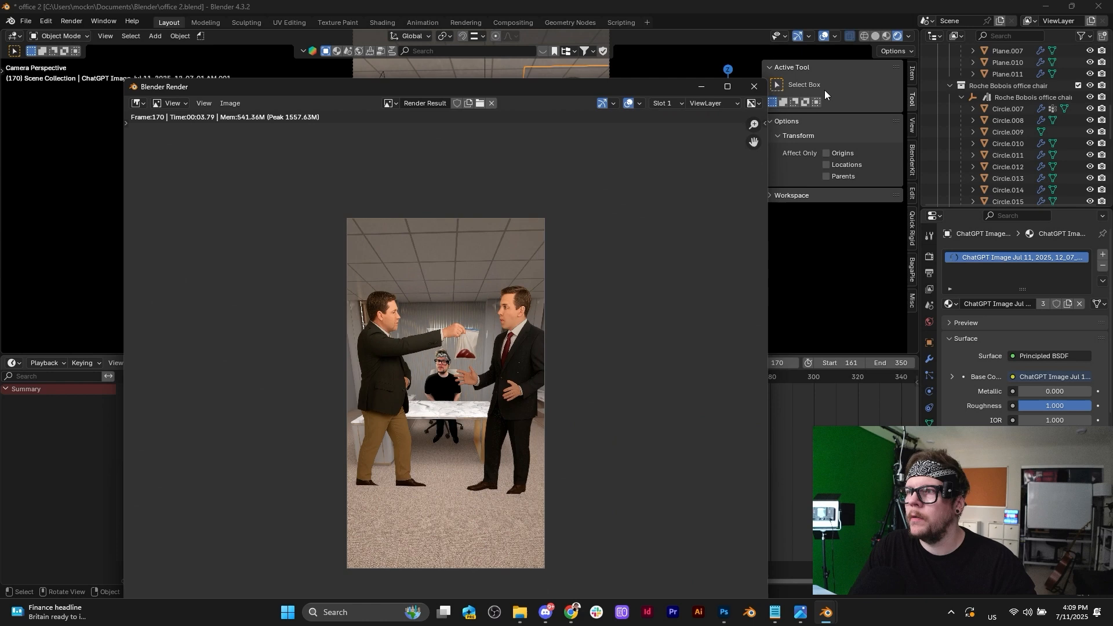
{"action": "left_click", "coordinate": [758, 88]}
Play back the shot repeatedly from near its start to review the movement of the seated man and the liver guy.
{"action": "scroll", "coordinate": [523, 150], "scroll_direction": "down", "scroll_amount": 3}
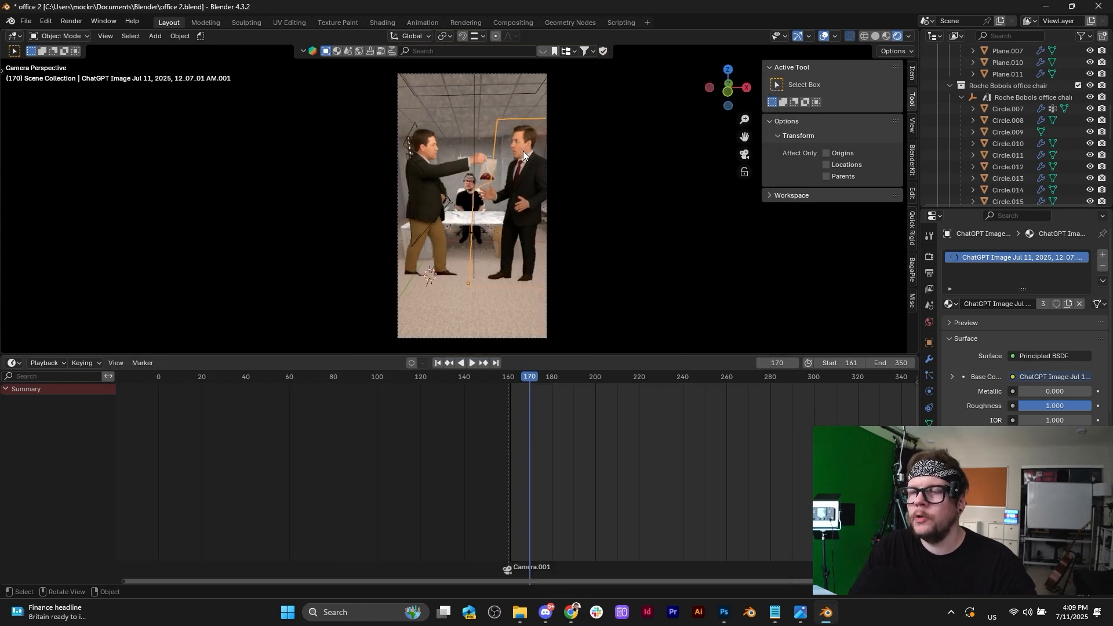
{"action": "left_click", "coordinate": [438, 363]}
{"action": "key", "text": "space"}
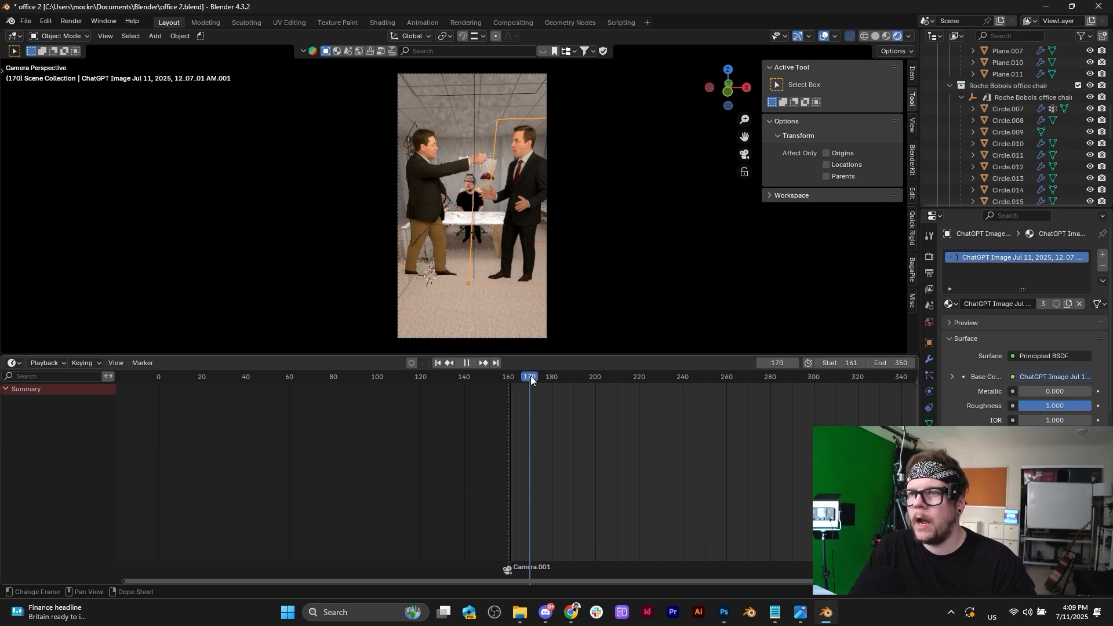
{"action": "key", "text": "space"}
{"action": "scroll", "coordinate": [505, 151], "scroll_direction": "up", "scroll_amount": 5}
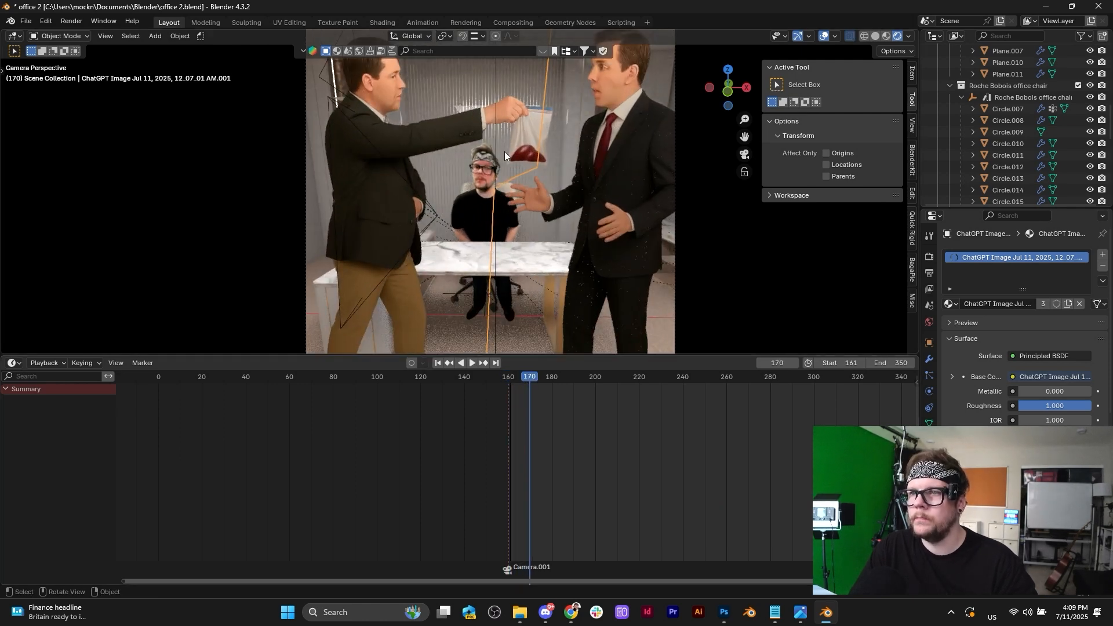
{"action": "left_click", "coordinate": [513, 124]}
{"action": "key", "text": "space"}
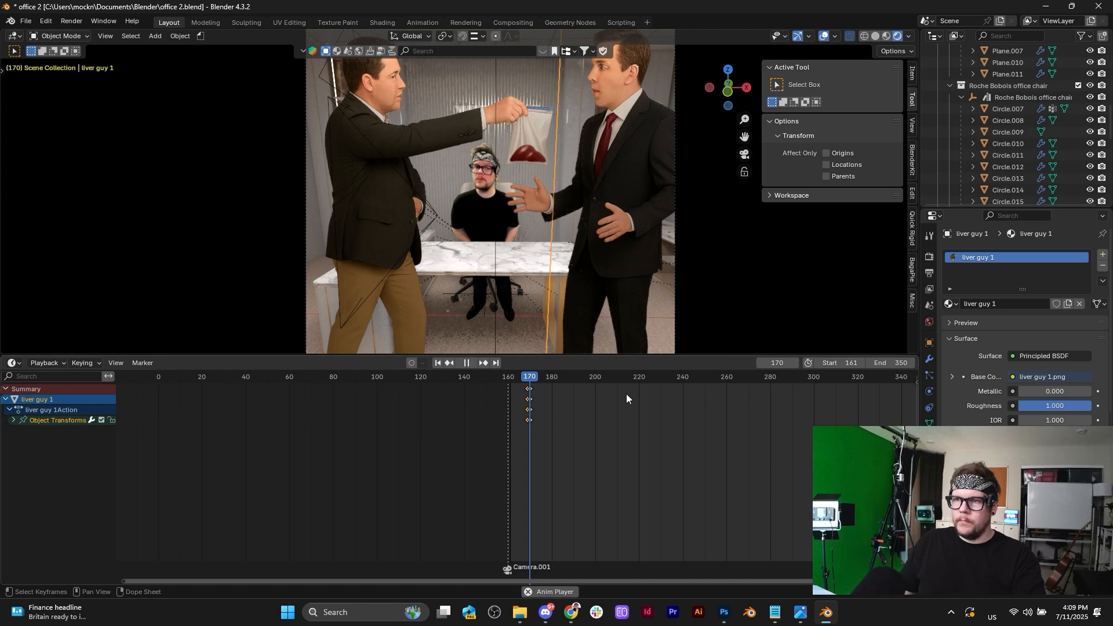
{"action": "key", "text": "space"}
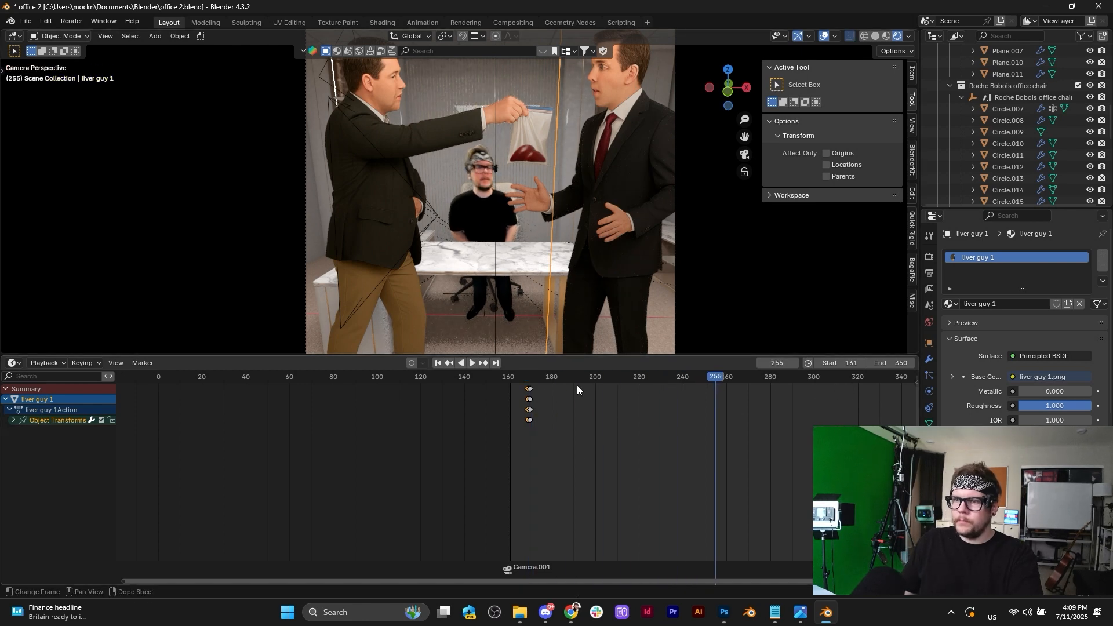
{"action": "left_click", "coordinate": [512, 374]}
{"action": "key", "text": "space"}
{"action": "key", "text": "space"}
{"action": "left_click", "coordinate": [513, 374]}
{"action": "key", "text": "space"}
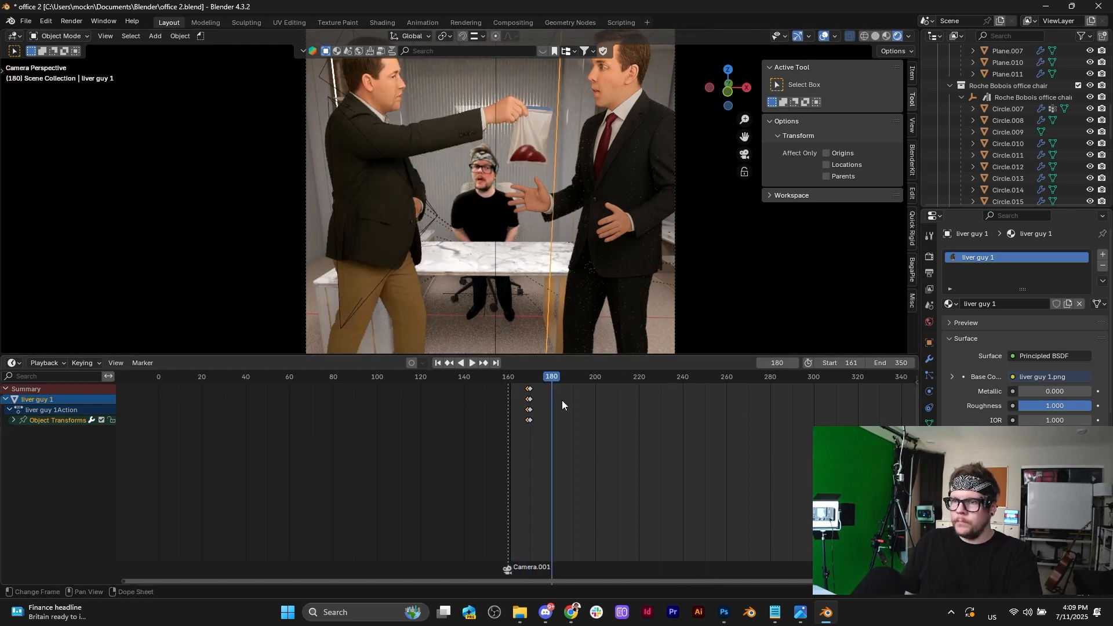
{"action": "key", "text": "space"}
{"action": "left_click", "coordinate": [515, 380]}
{"action": "key", "text": "space"}
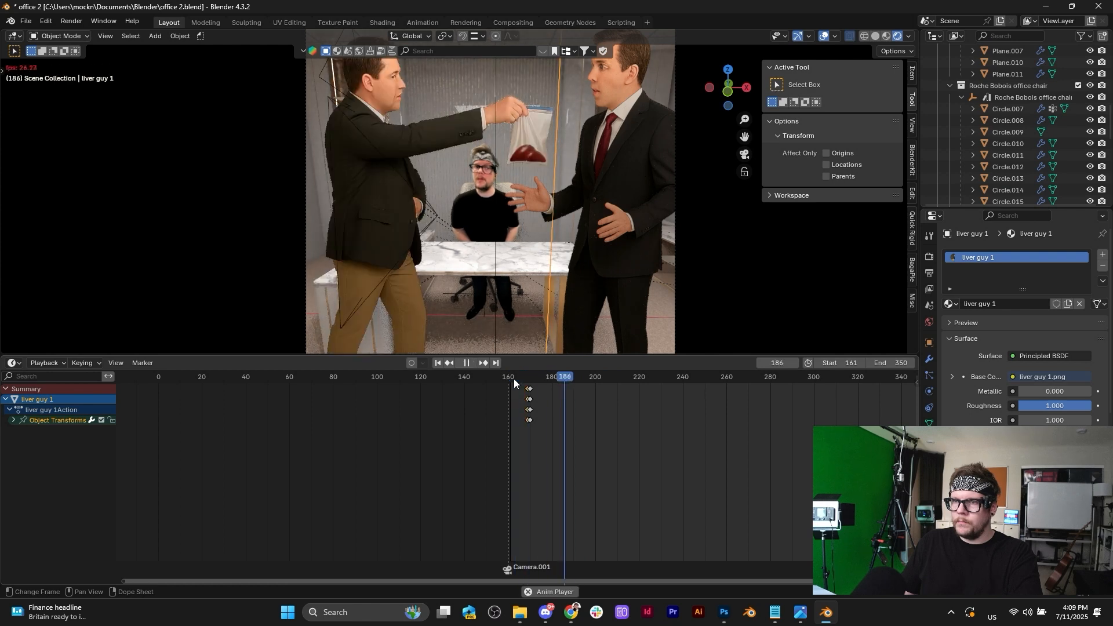
{"action": "key", "text": "space"}
Select Camera.001 at frame 215, push it forward along its local Z axis and adjust its height along global Z.
{"action": "scroll", "coordinate": [693, 220], "scroll_direction": "down", "scroll_amount": 4}
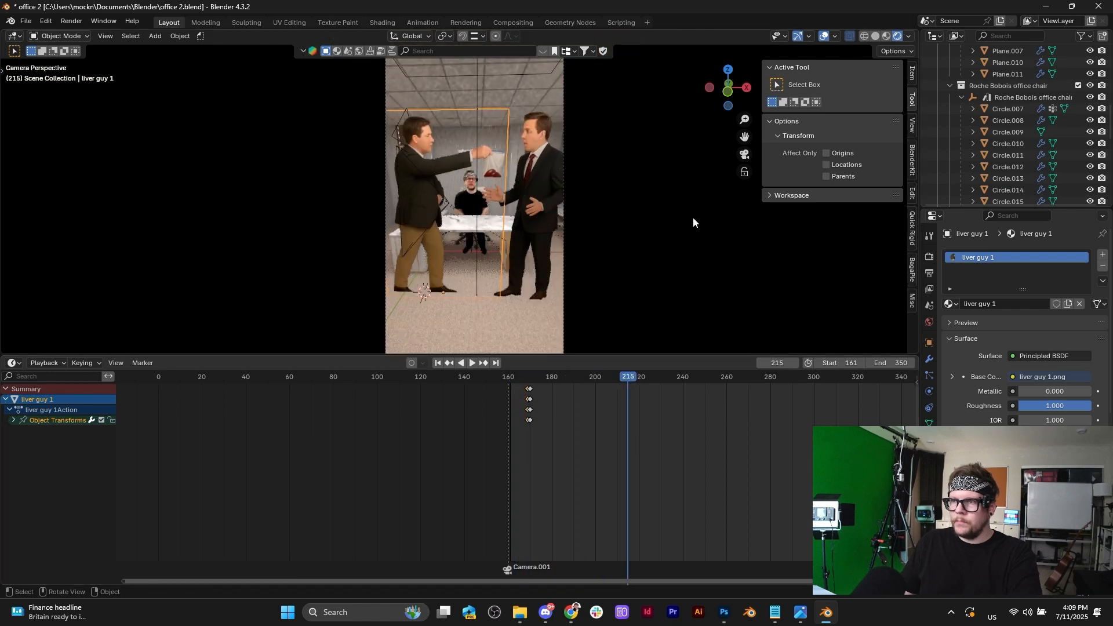
{"action": "left_click", "coordinate": [563, 76]}
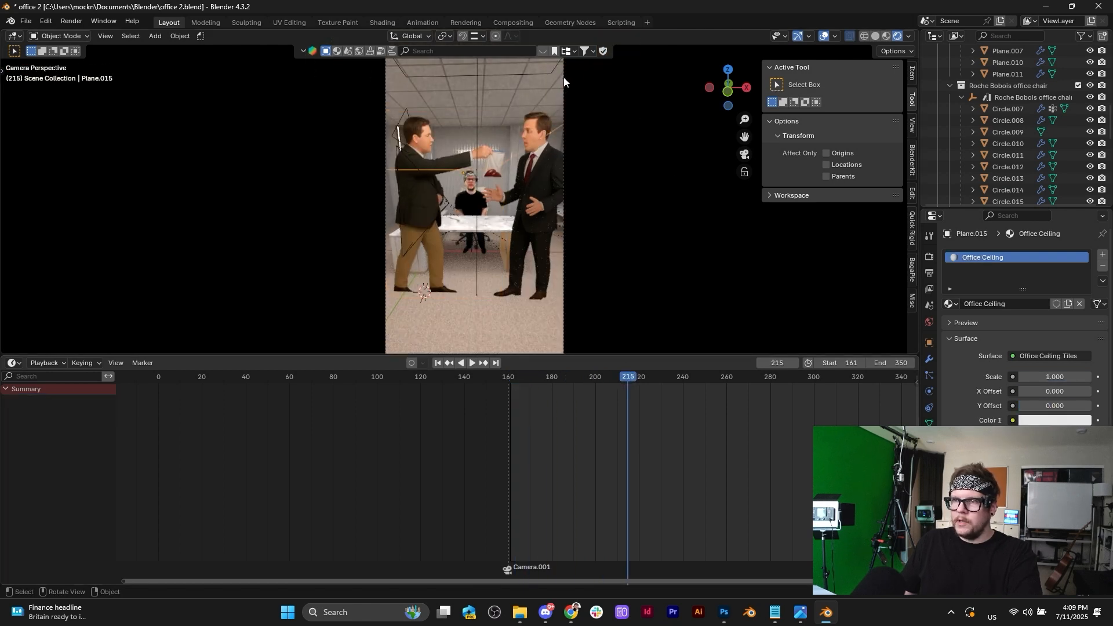
{"action": "left_click", "coordinate": [564, 78]}
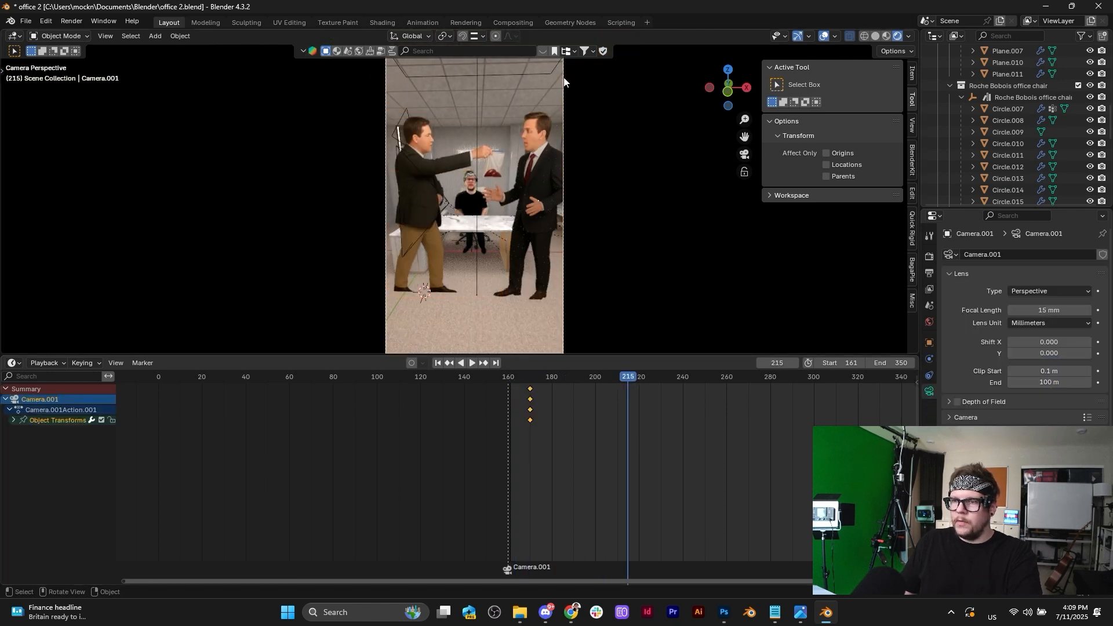
{"action": "key", "text": "g"}
{"action": "key", "text": "z"}
{"action": "key", "text": "z"}
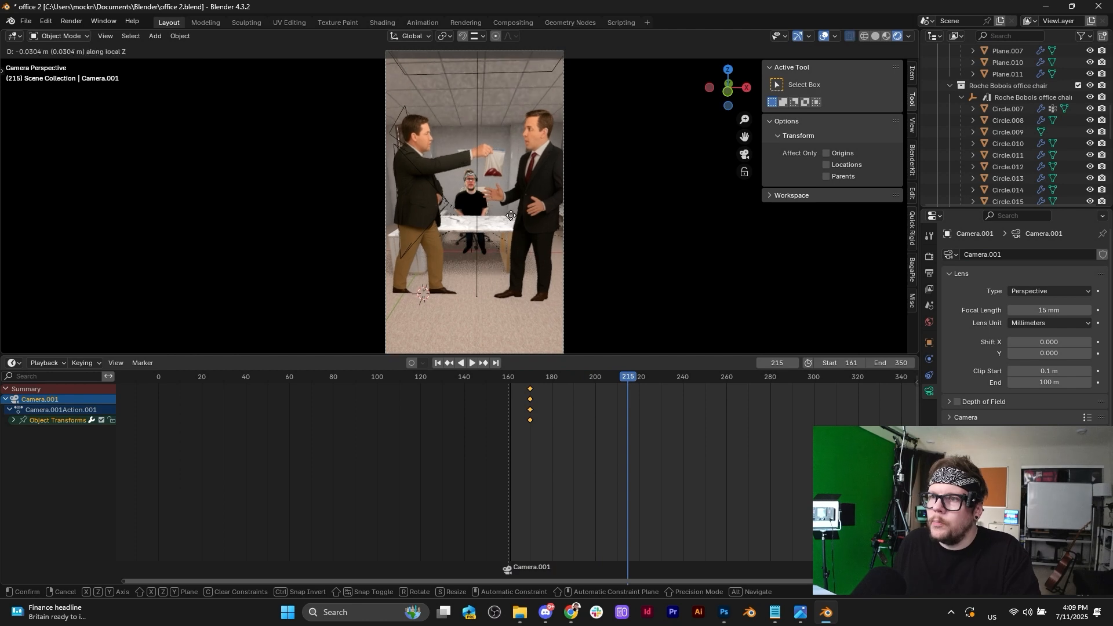
{"action": "left_click", "coordinate": [502, 194]}
{"action": "key", "text": "g"}
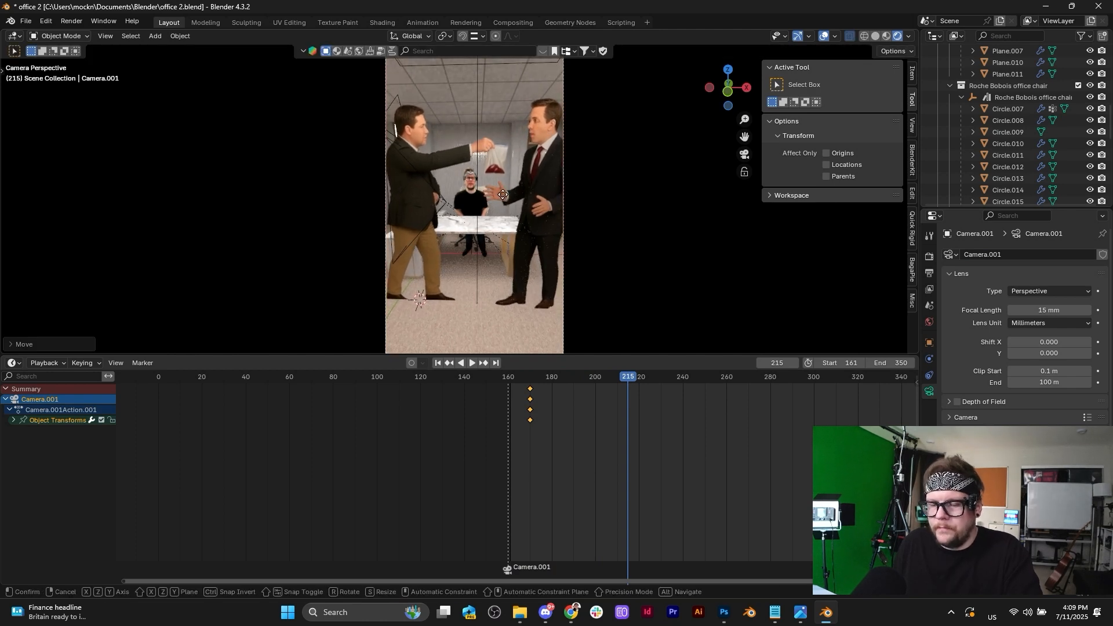
{"action": "key", "text": "z"}
{"action": "left_click", "coordinate": [503, 186]}
Tilt Camera.001 slightly with a trackball rotation and insert a keyframe for it at frame 215.
{"action": "key", "text": "r"}
{"action": "key", "text": "r"}
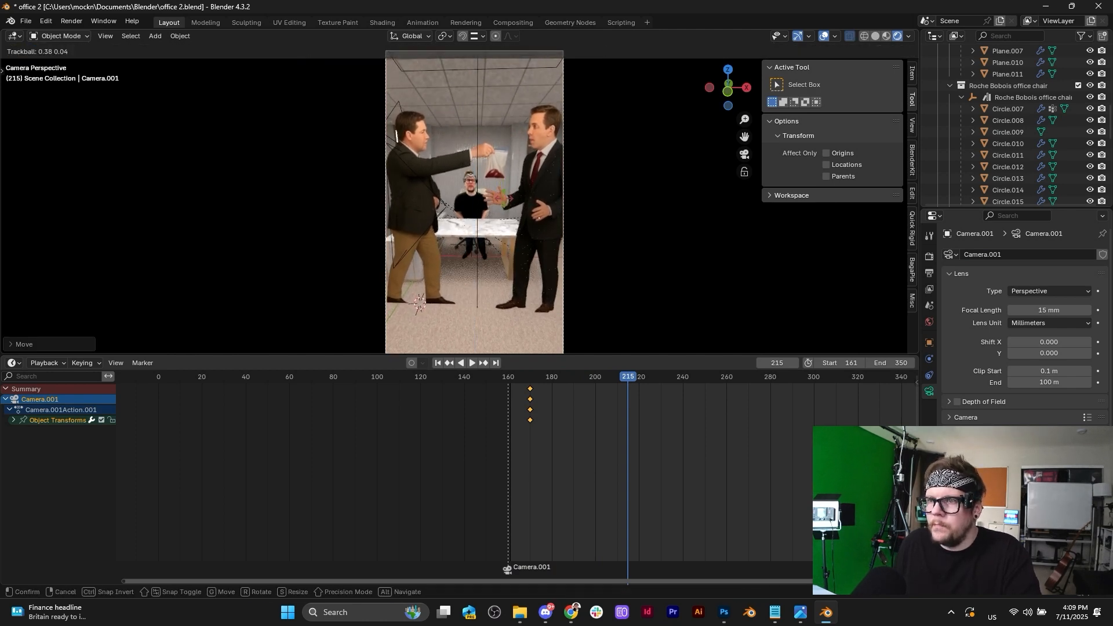
{"action": "left_click", "coordinate": [505, 198]}
{"action": "scroll", "coordinate": [504, 198], "scroll_direction": "down", "scroll_amount": 3}
{"action": "key", "text": "i"}
{"action": "key", "text": "a"}
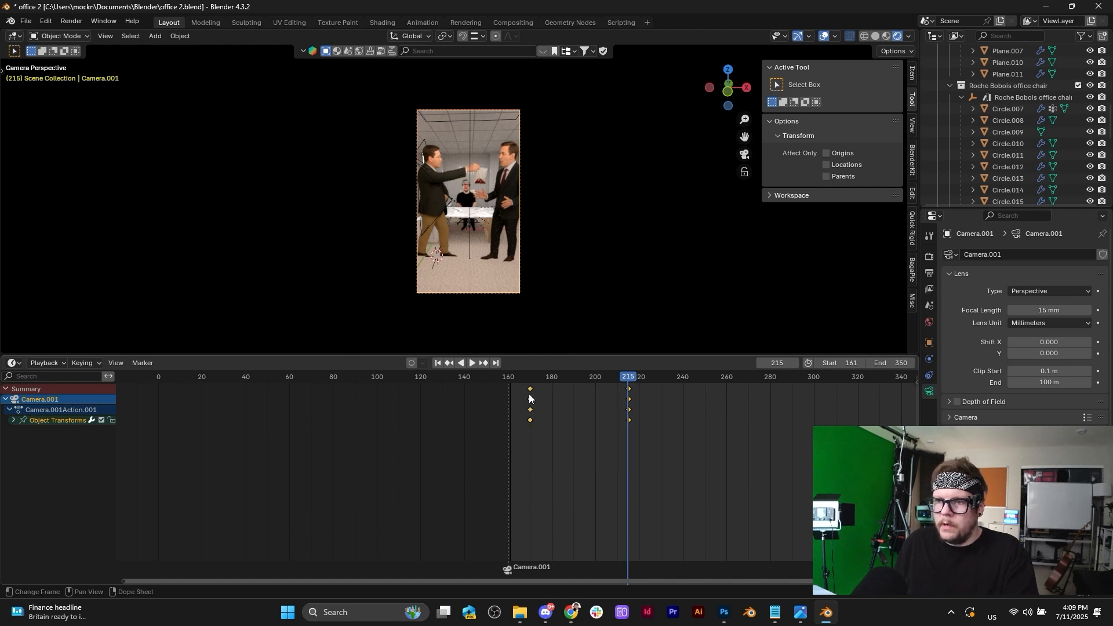
Preview the camera move from frame 162 and shift Camera.001's first keyframe to frame 161.
{"action": "right_click", "coordinate": [530, 395]}
{"action": "left_click", "coordinate": [590, 428]}
{"action": "left_click", "coordinate": [514, 379]}
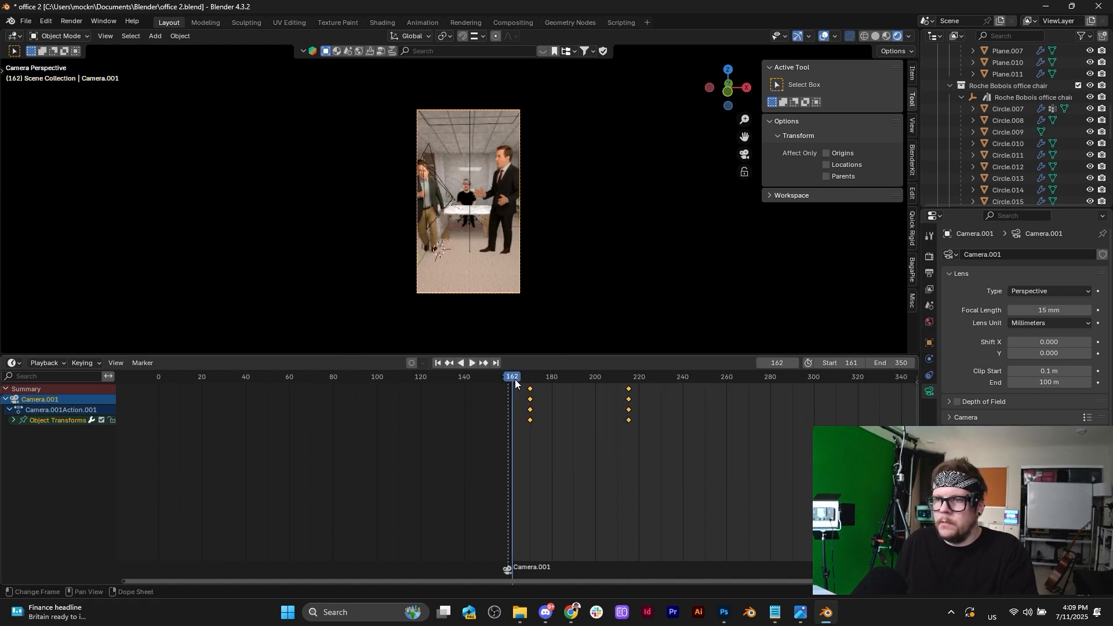
{"action": "key", "text": "space"}
{"action": "key", "text": "space"}
{"action": "left_click_drag", "start_coordinate": [585, 457], "coordinate": [513, 378]}
{"action": "key", "text": "g"}
{"action": "left_click", "coordinate": [529, 421]}
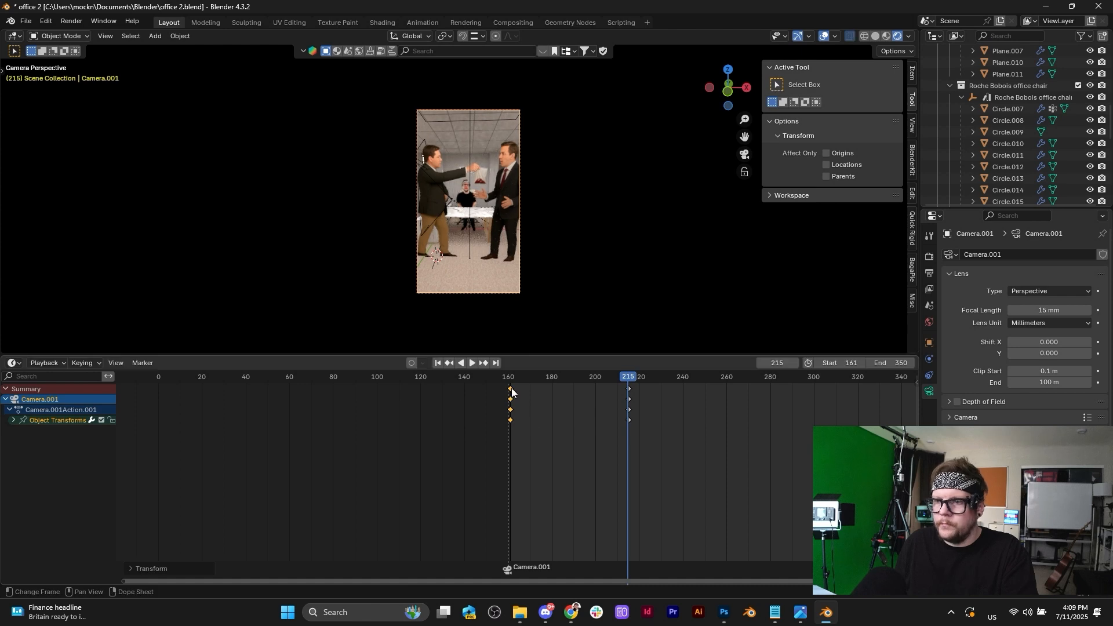
Play back the retimed camera push-in from the start of the shot.
{"action": "left_click", "coordinate": [516, 381]}
{"action": "key", "text": "space"}
{"action": "key", "text": "Escape"}
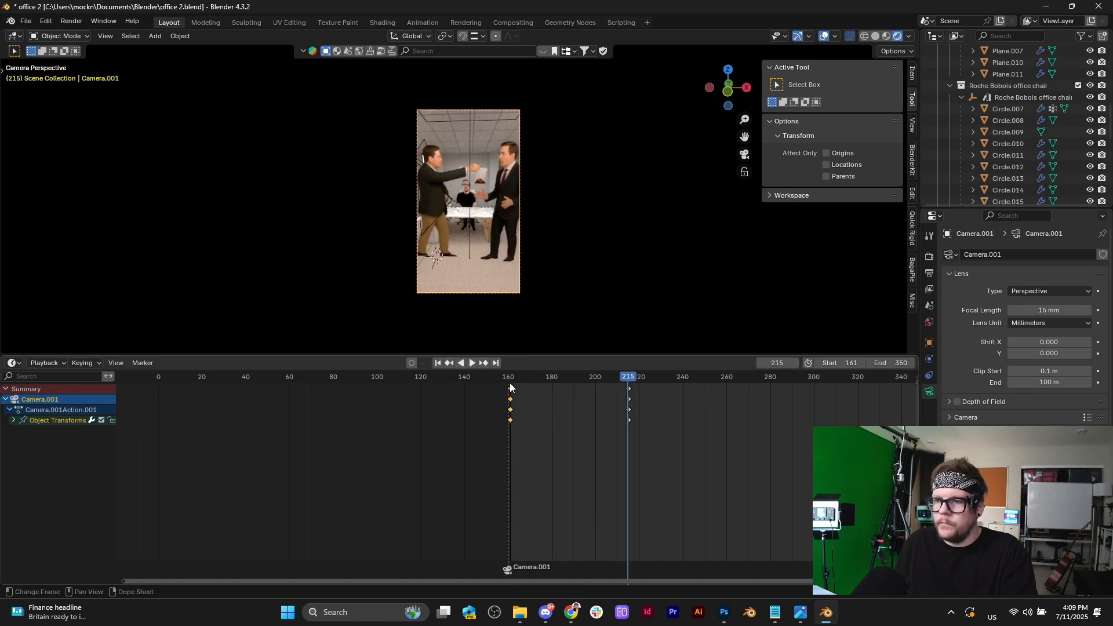
{"action": "left_click", "coordinate": [510, 384]}
{"action": "key", "text": "space"}
{"action": "key", "text": "space"}
Stretch the keyframes of the liver guy 1 and ChatGPT Image 12_01_53 AM planes from frame 161 to about frame 183, and play the result.
{"action": "left_click", "coordinate": [451, 174]}
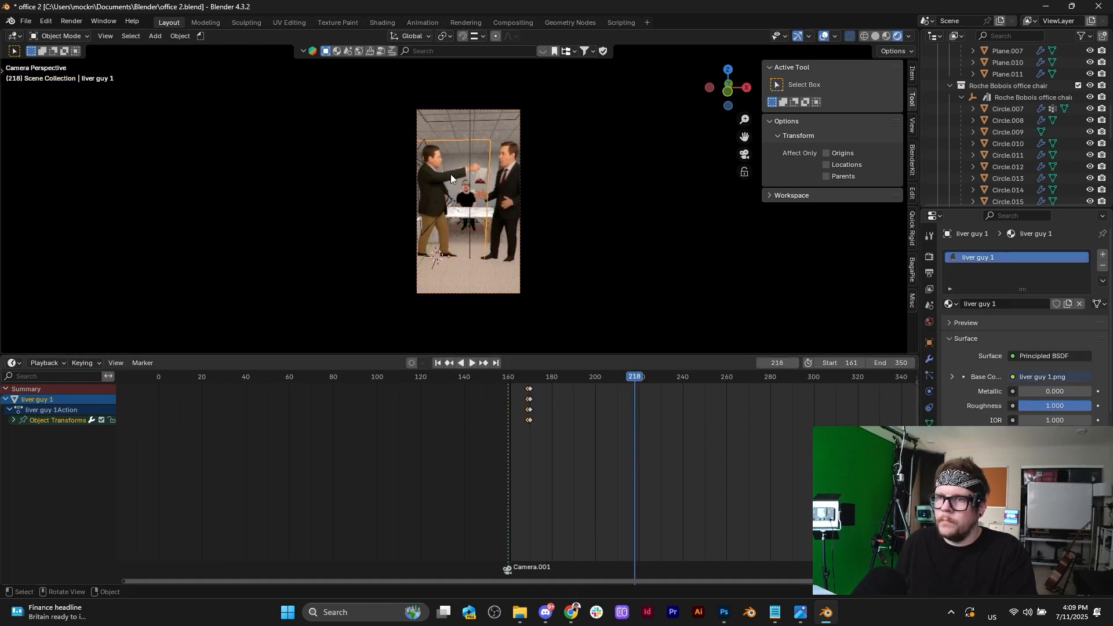
{"action": "left_click_drag", "start_coordinate": [586, 452], "coordinate": [512, 375]}
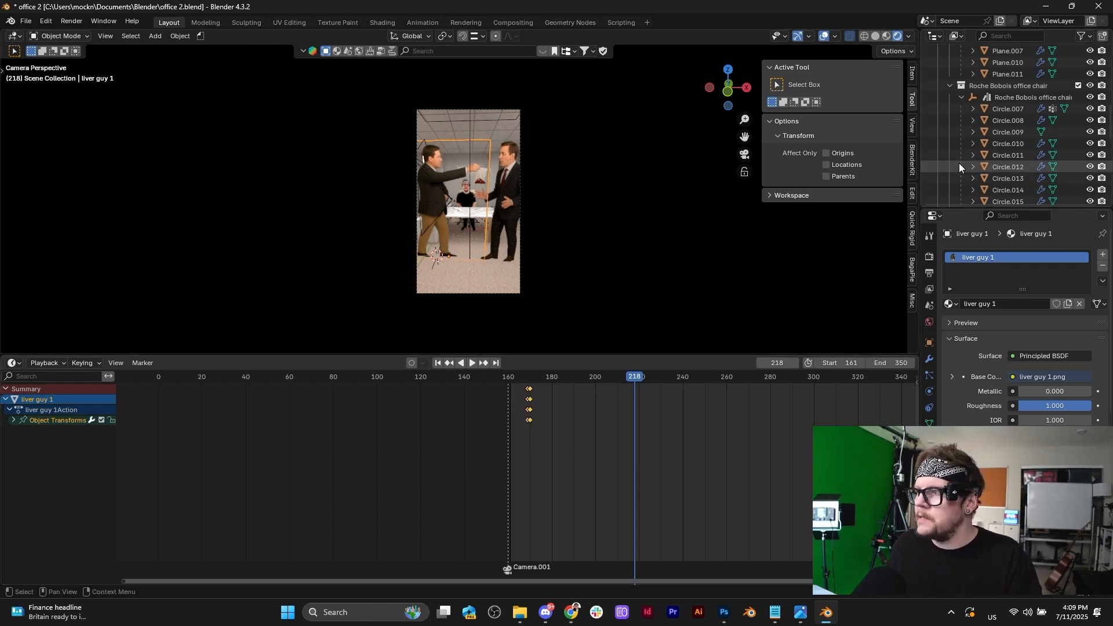
{"action": "left_click", "coordinate": [519, 378]}
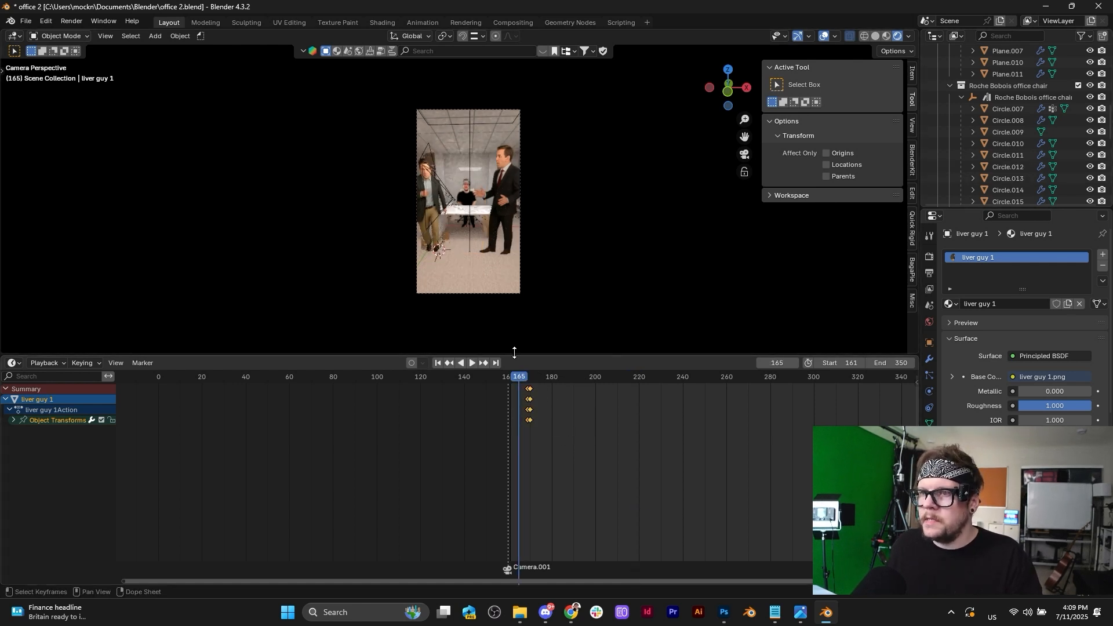
{"action": "left_click", "coordinate": [432, 198], "text": "shift"}
{"action": "left_click_drag", "start_coordinate": [567, 469], "coordinate": [477, 369]}
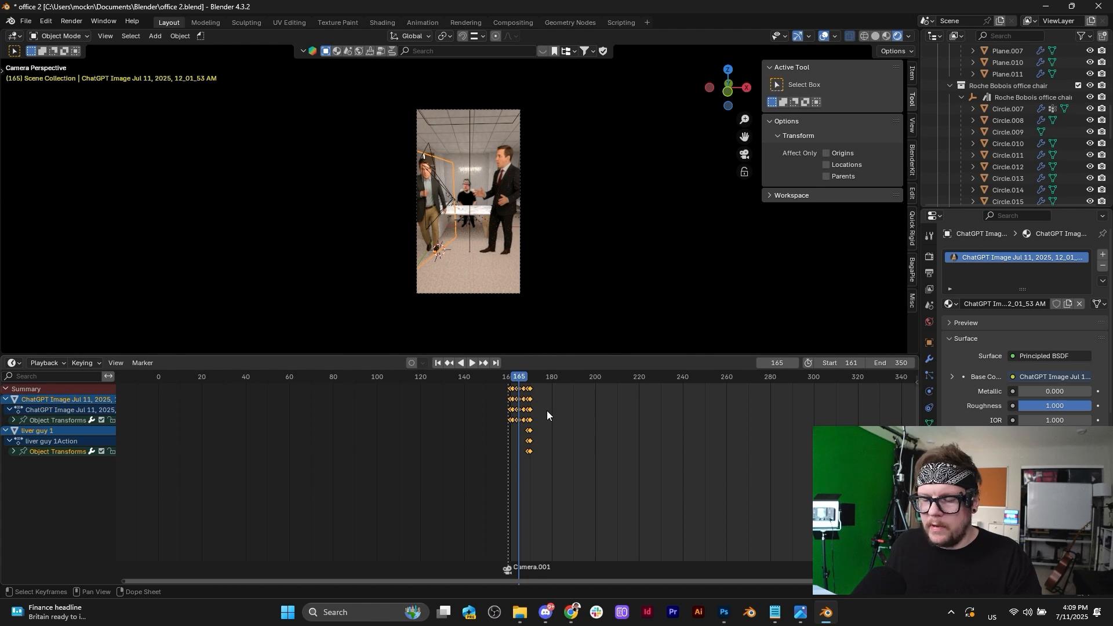
{"action": "left_click", "coordinate": [439, 362]}
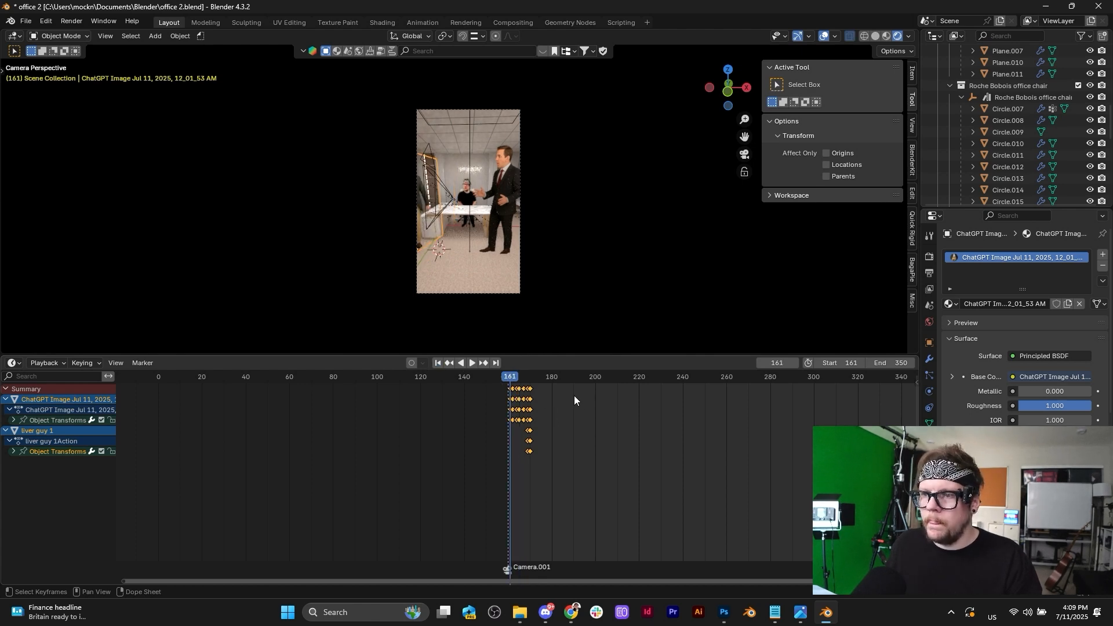
{"action": "key", "text": "s"}
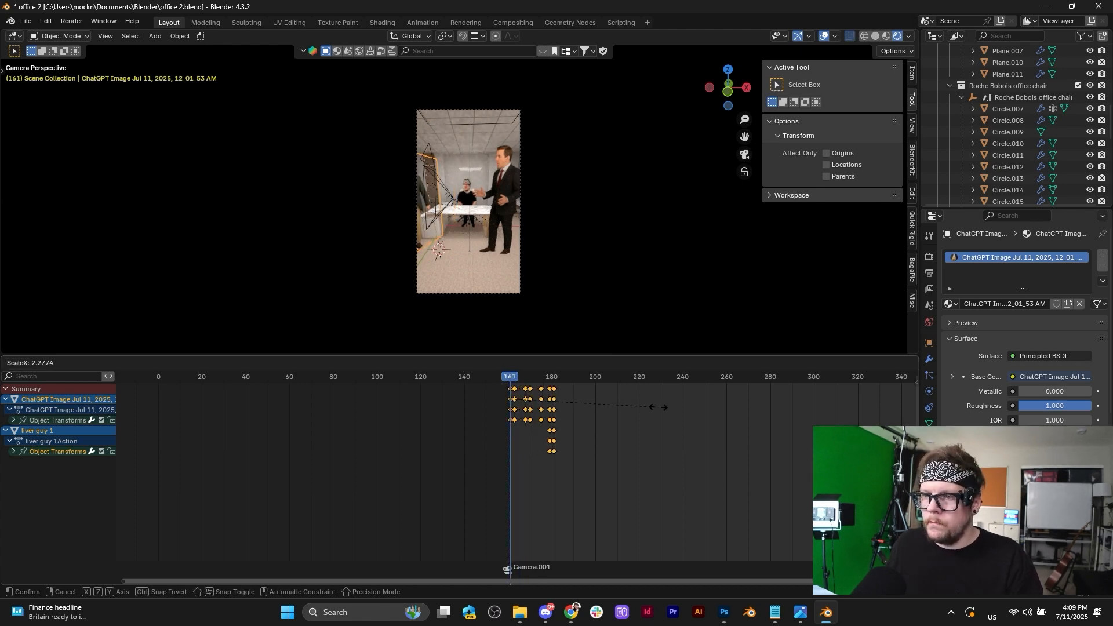
{"action": "left_click", "coordinate": [661, 408]}
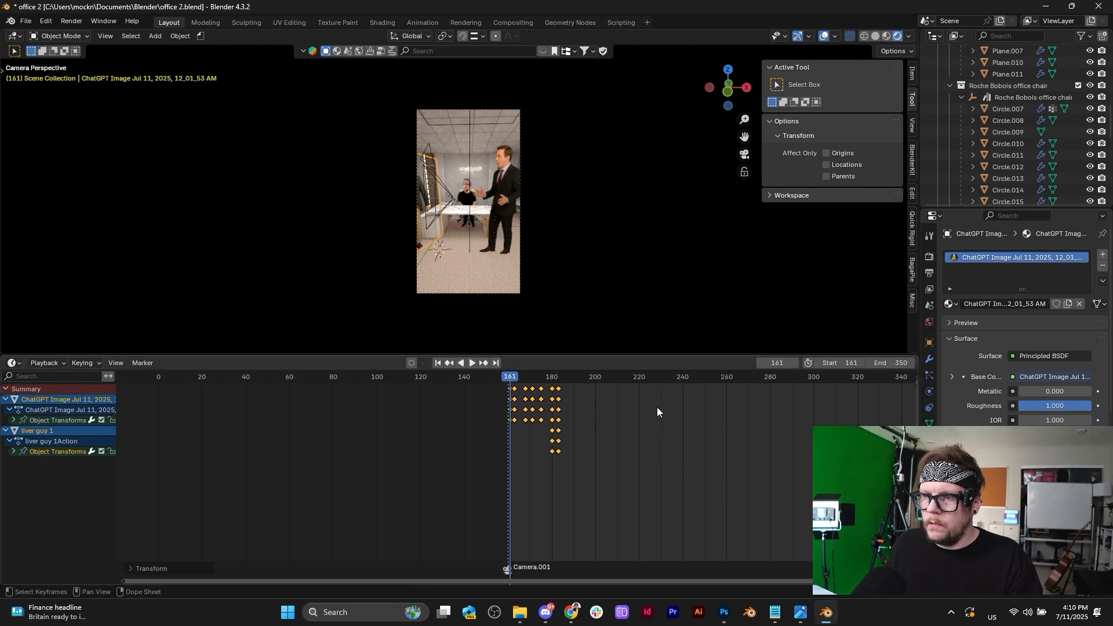
{"action": "key", "text": "space"}
{"action": "scroll", "coordinate": [617, 412], "scroll_direction": "up", "scroll_amount": 1}
{"action": "scroll", "coordinate": [621, 422], "scroll_direction": "up", "scroll_amount": 8}
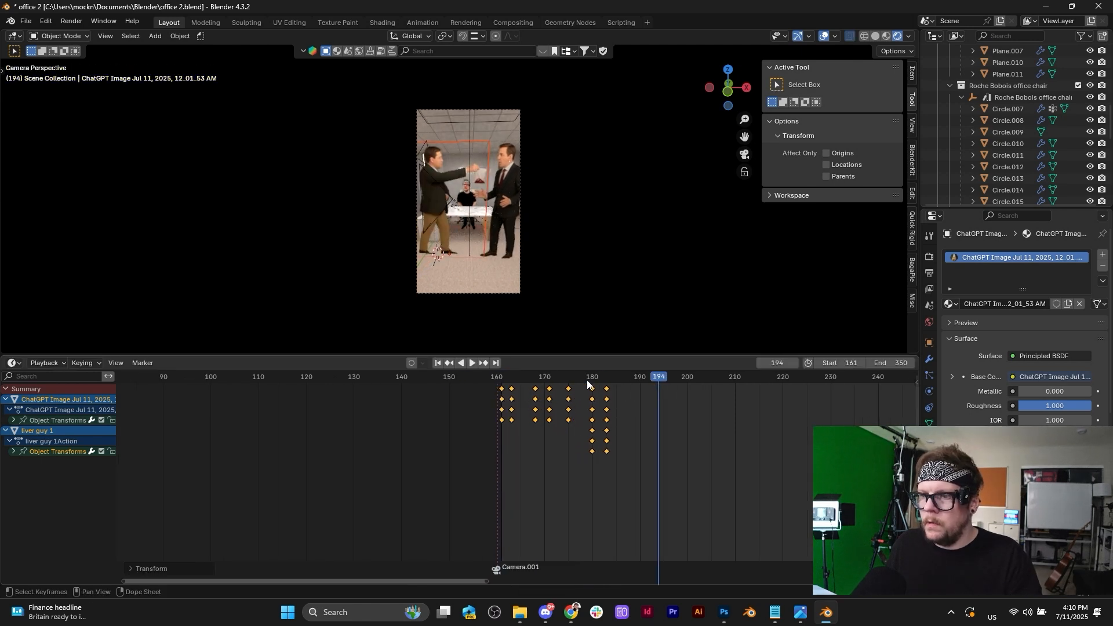
Move the last keyframes of the liver guy 1 and ChatGPT Image 12_01_53 AM planes to frame 181, and play the result.
{"action": "left_click_drag", "start_coordinate": [588, 380], "coordinate": [624, 384]}
{"action": "left_click", "coordinate": [648, 417]}
{"action": "scroll", "coordinate": [648, 415], "scroll_direction": "up", "scroll_amount": 4}
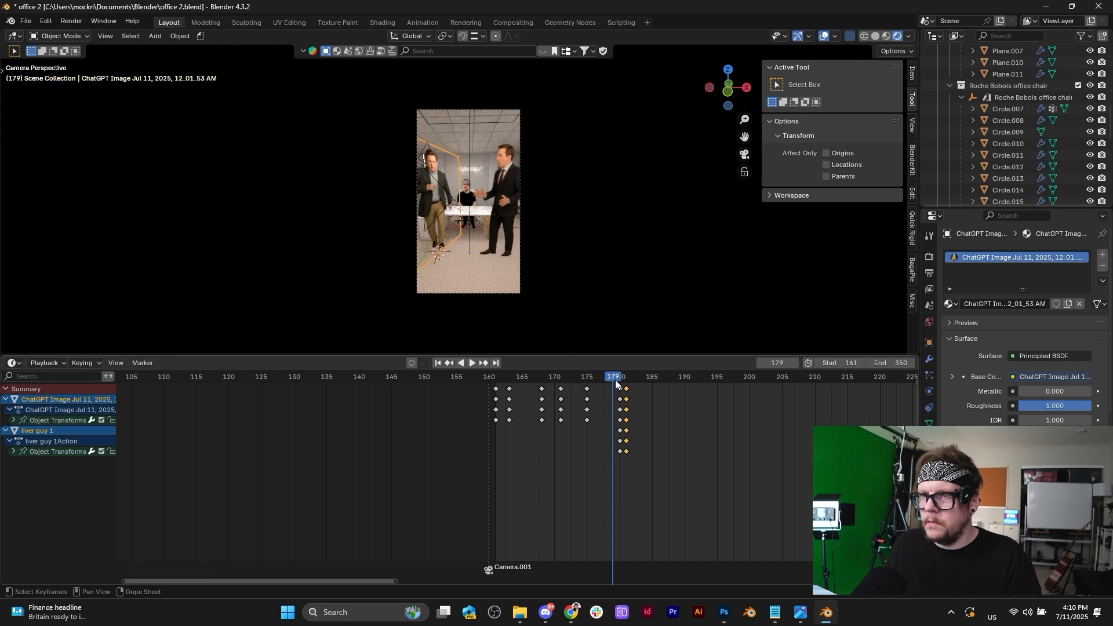
{"action": "key", "text": "space"}
{"action": "key", "text": "space"}
{"action": "key", "text": "space"}
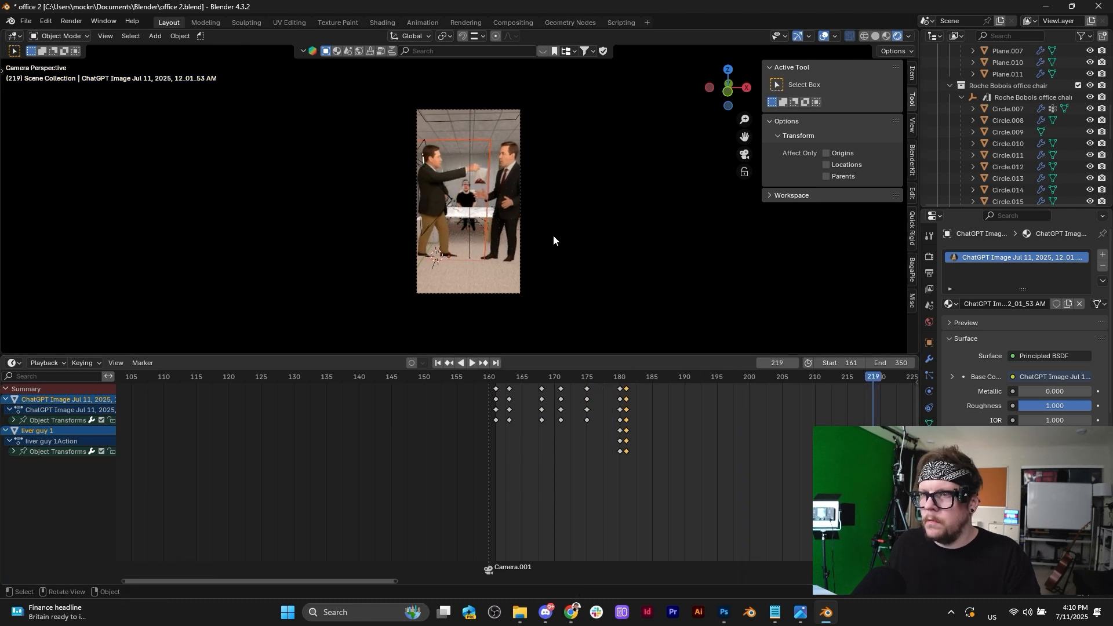
{"action": "scroll", "coordinate": [716, 489], "scroll_direction": "down", "scroll_amount": 6}
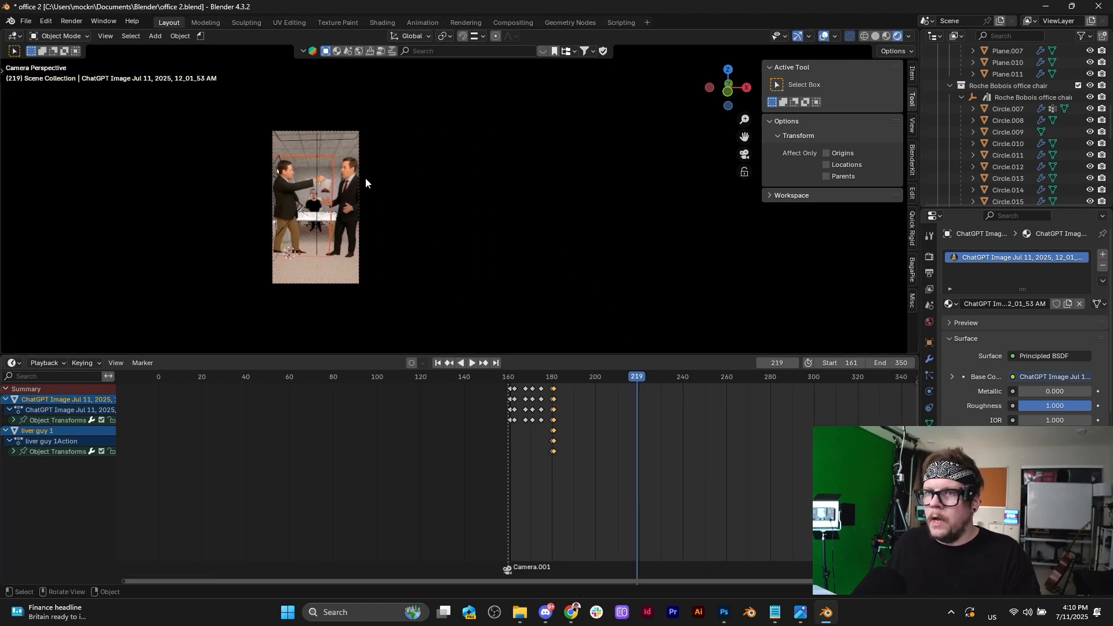
Select Camera.001 and, at frame 217, push it in along its local Z axis toward the liver bag.
{"action": "left_click", "coordinate": [343, 131]}
{"action": "scroll", "coordinate": [652, 389], "scroll_direction": "up", "scroll_amount": 1}
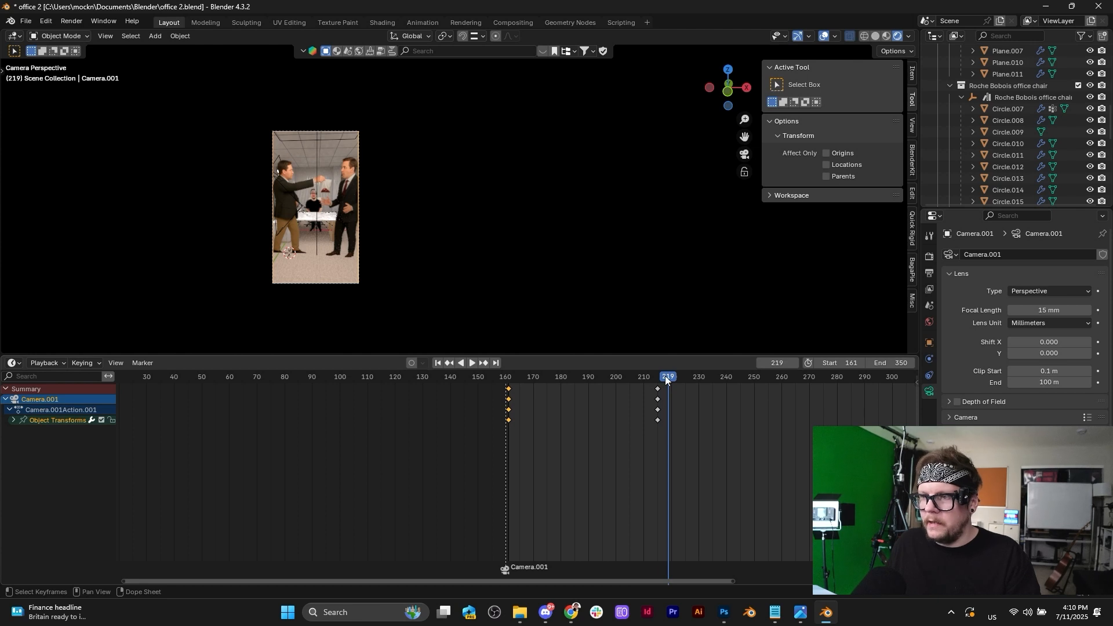
{"action": "left_click_drag", "start_coordinate": [666, 376], "coordinate": [662, 377]}
{"action": "key", "text": "g"}
{"action": "key", "text": "z"}
{"action": "key", "text": "z"}
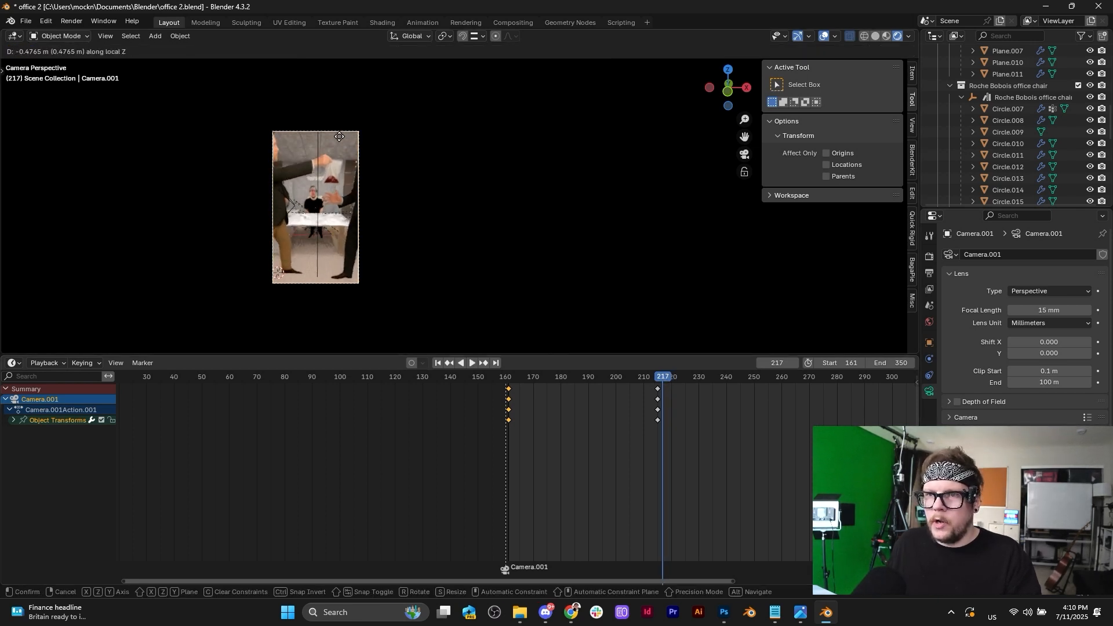
{"action": "left_click", "coordinate": [334, 139]}
Rotate Camera.001 about -16° around global Z and shift it to frame the liver bag with the seated man.
{"action": "key", "text": "r"}
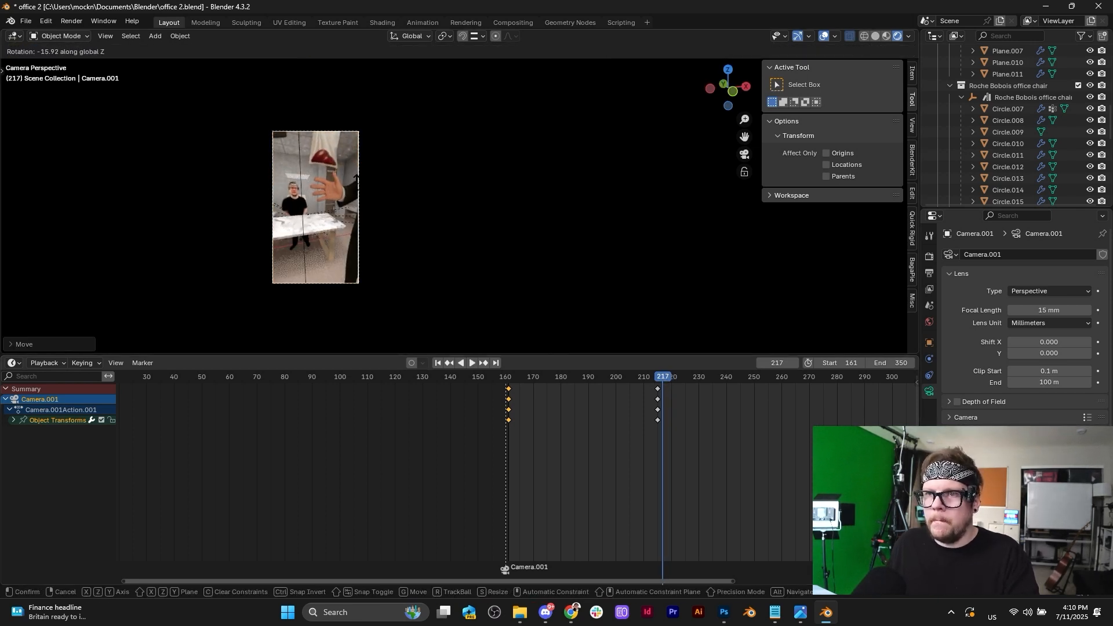
{"action": "left_click", "coordinate": [360, 184]}
{"action": "key", "text": "g"}
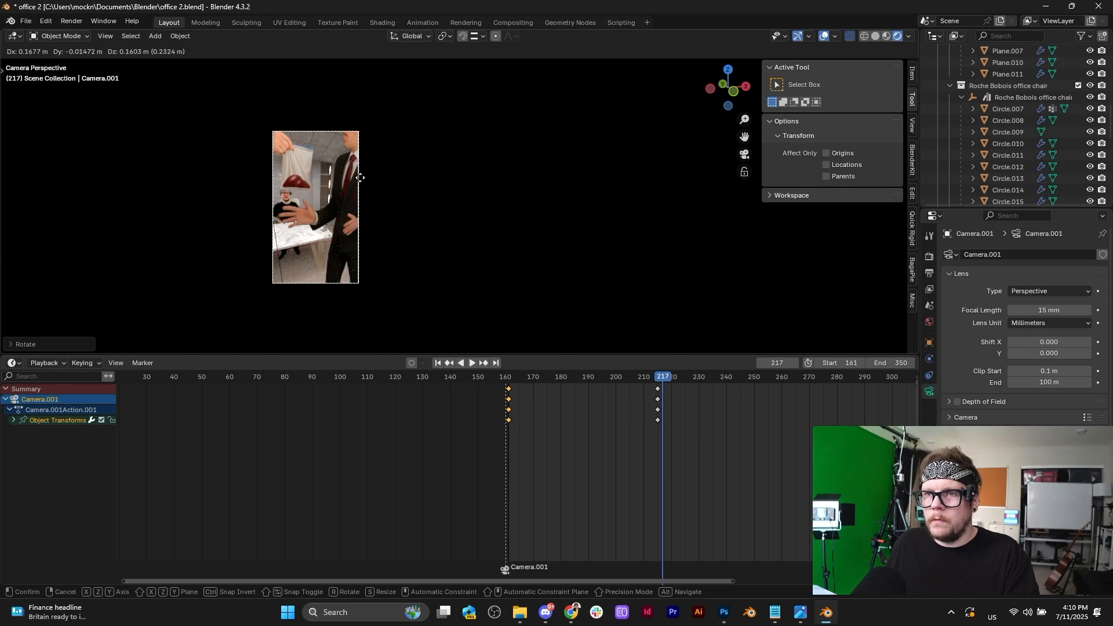
{"action": "left_click", "coordinate": [357, 185]}
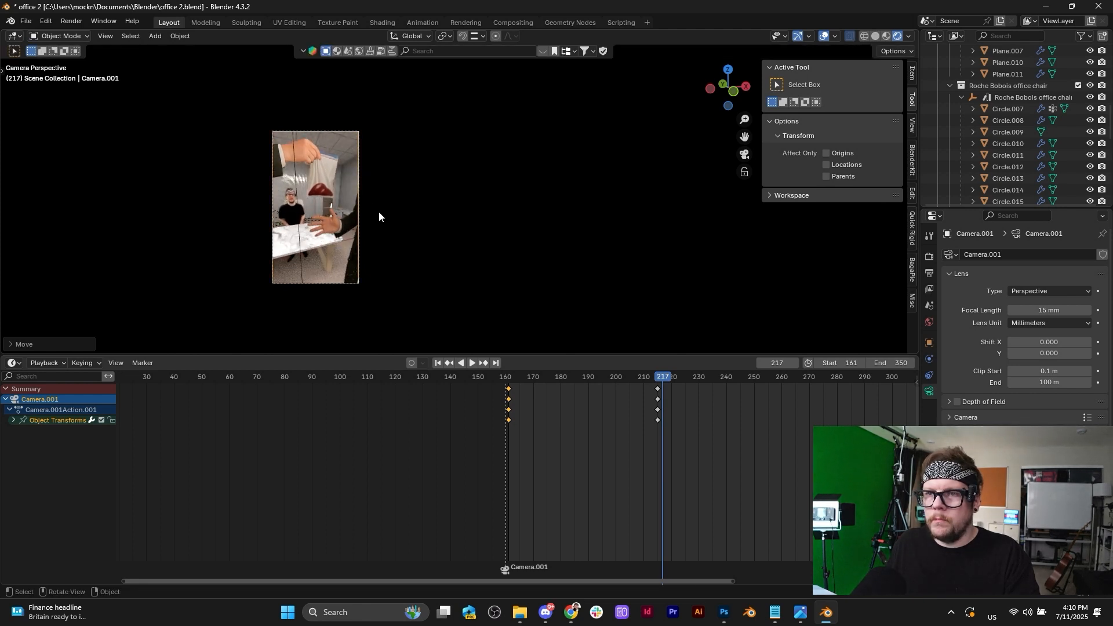
{"action": "key", "text": "g"}
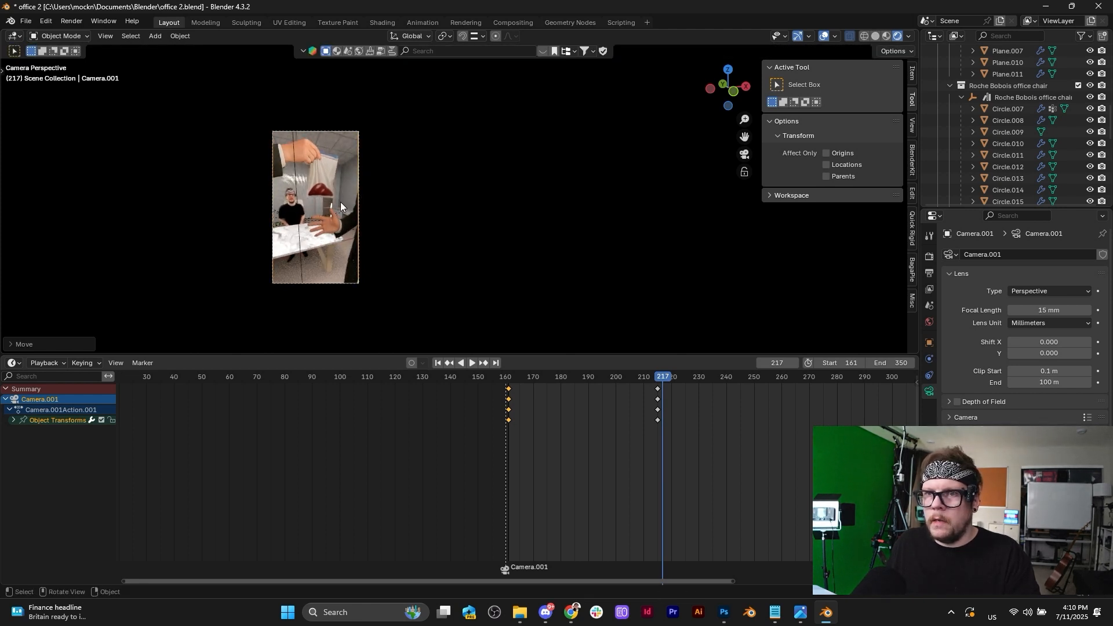
{"action": "key", "text": "x"}
{"action": "right_click", "coordinate": [340, 202]}
Enlarge the 3D viewport over the timeline, reselect Camera.001 and insert a keyframe for it at frame 217.
{"action": "scroll", "coordinate": [350, 189], "scroll_direction": "up", "scroll_amount": 4}
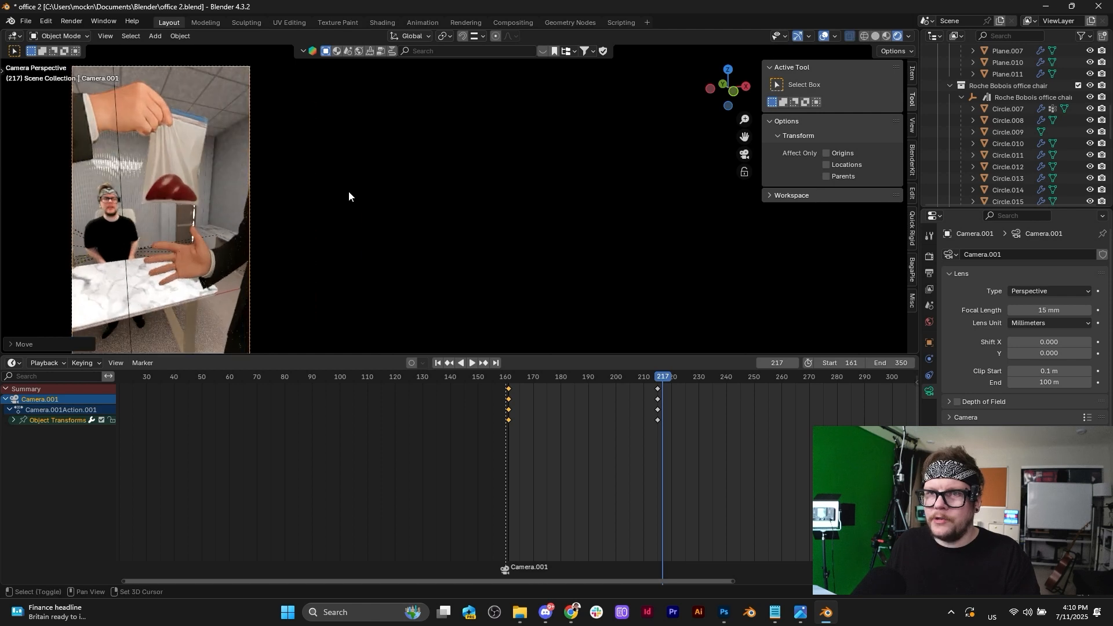
{"action": "middle_click_drag", "start_coordinate": [349, 190], "coordinate": [511, 230], "text": "shift"}
{"action": "left_click_drag", "start_coordinate": [537, 353], "coordinate": [537, 470]}
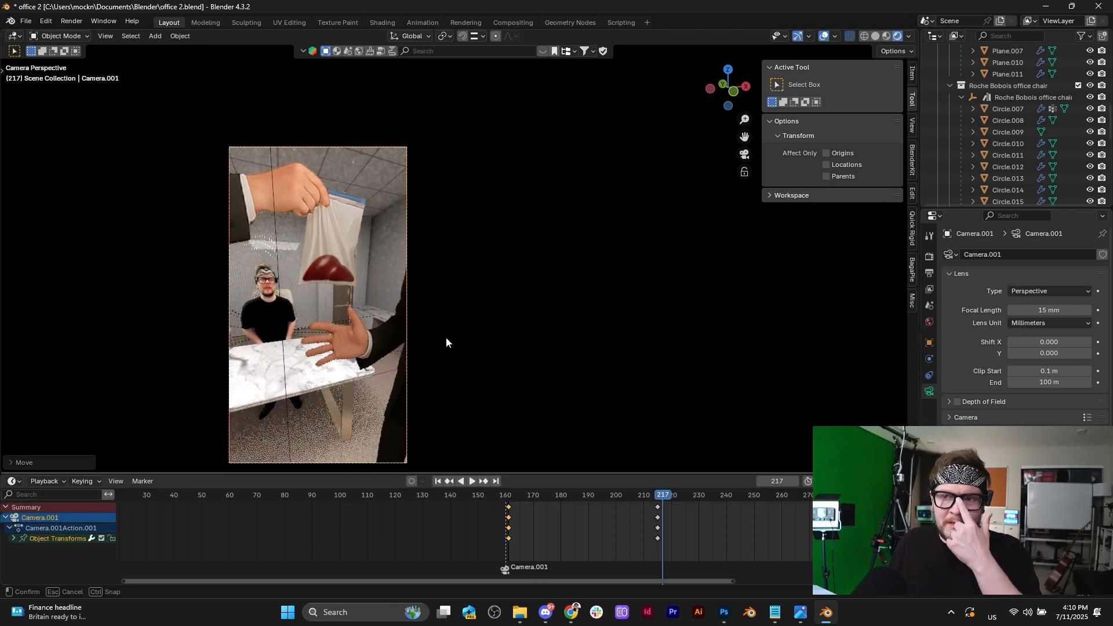
{"action": "scroll", "coordinate": [443, 335], "scroll_direction": "down", "scroll_amount": 2}
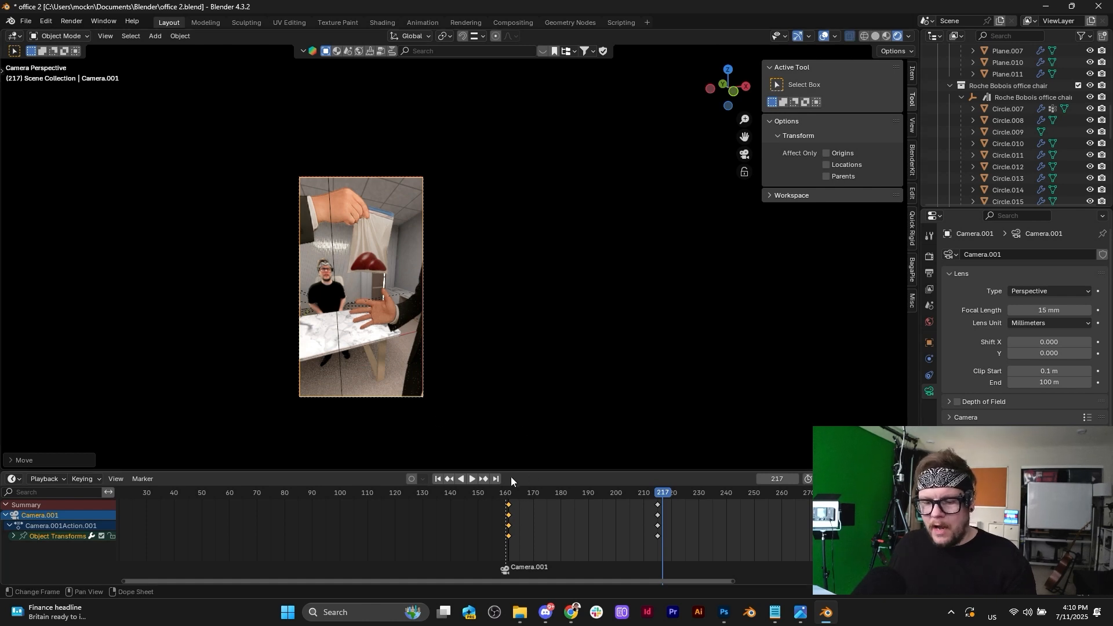
{"action": "left_click", "coordinate": [391, 180]}
{"action": "left_click", "coordinate": [390, 177]}
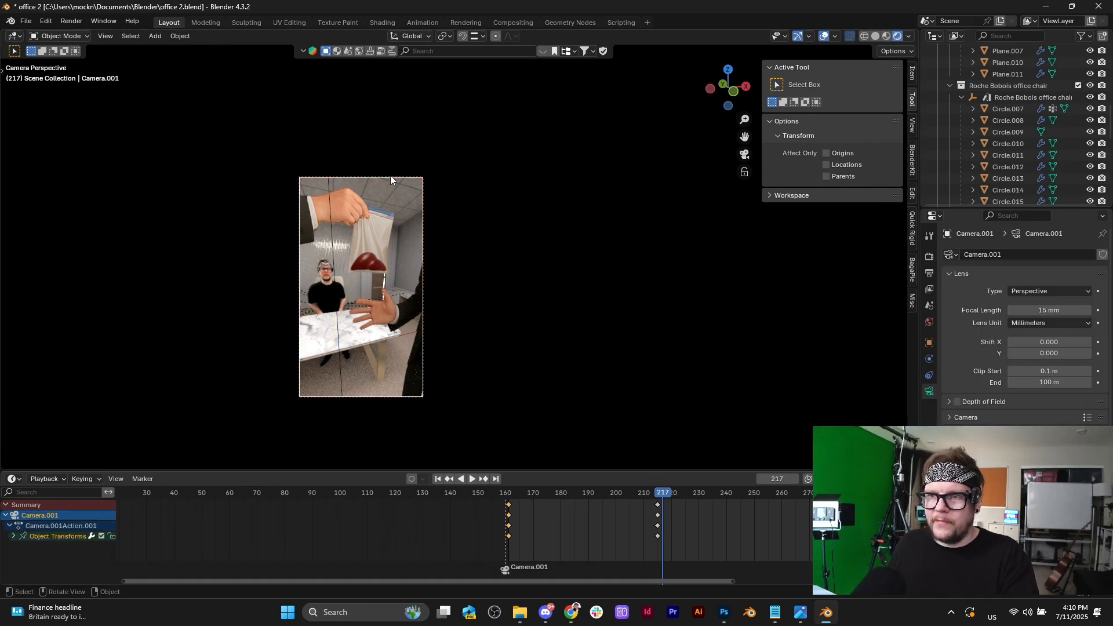
{"action": "scroll", "coordinate": [454, 305], "scroll_direction": "up", "scroll_amount": 1}
{"action": "scroll", "coordinate": [454, 305], "scroll_direction": "up", "scroll_amount": 2}
{"action": "middle_click_drag", "start_coordinate": [454, 305], "coordinate": [548, 284], "text": "shift"}
{"action": "scroll", "coordinate": [548, 283], "scroll_direction": "down", "scroll_amount": 1}
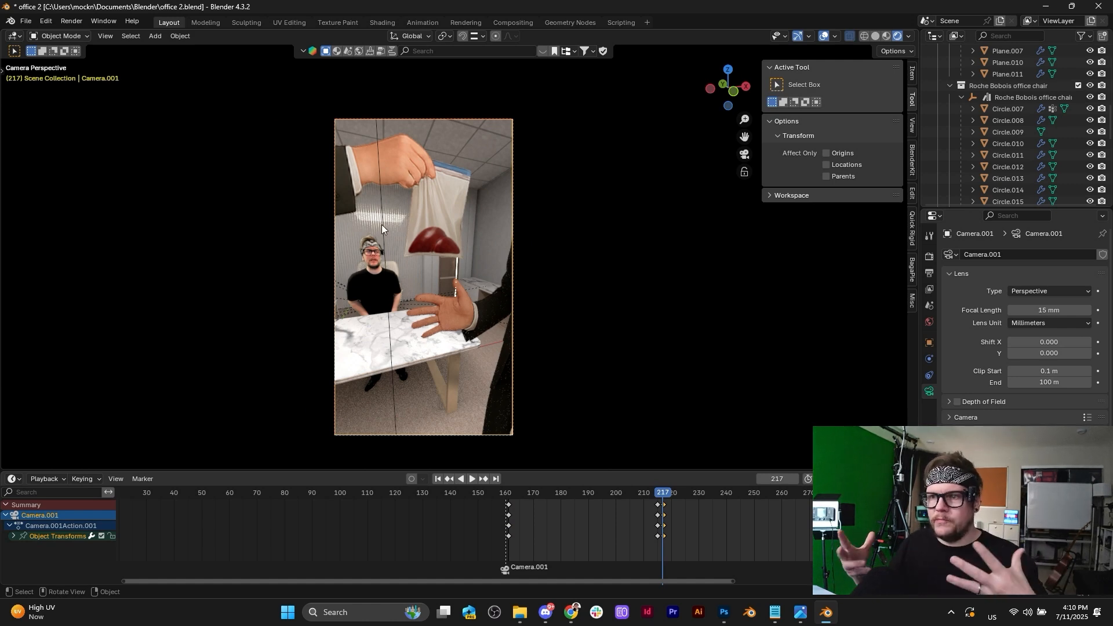
{"action": "scroll", "coordinate": [428, 232], "scroll_direction": "down", "scroll_amount": 1}
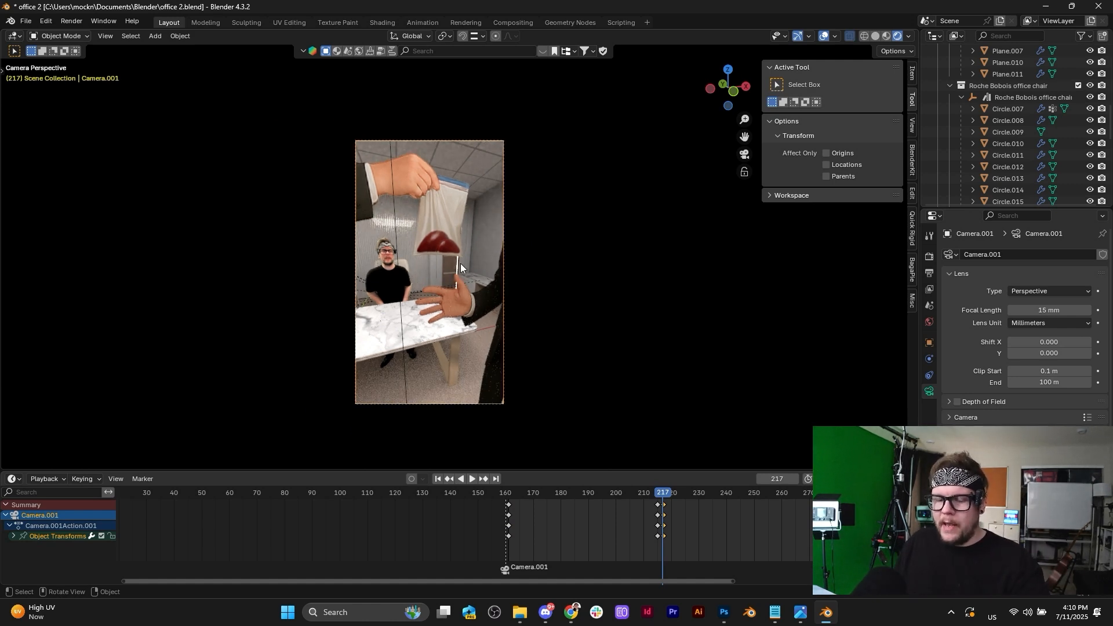
Pull Camera.001 back about 0.13 m along its local Z axis, then slightly further to show more of the standing man.
{"action": "key", "text": "g"}
{"action": "key", "text": "z"}
{"action": "key", "text": "z"}
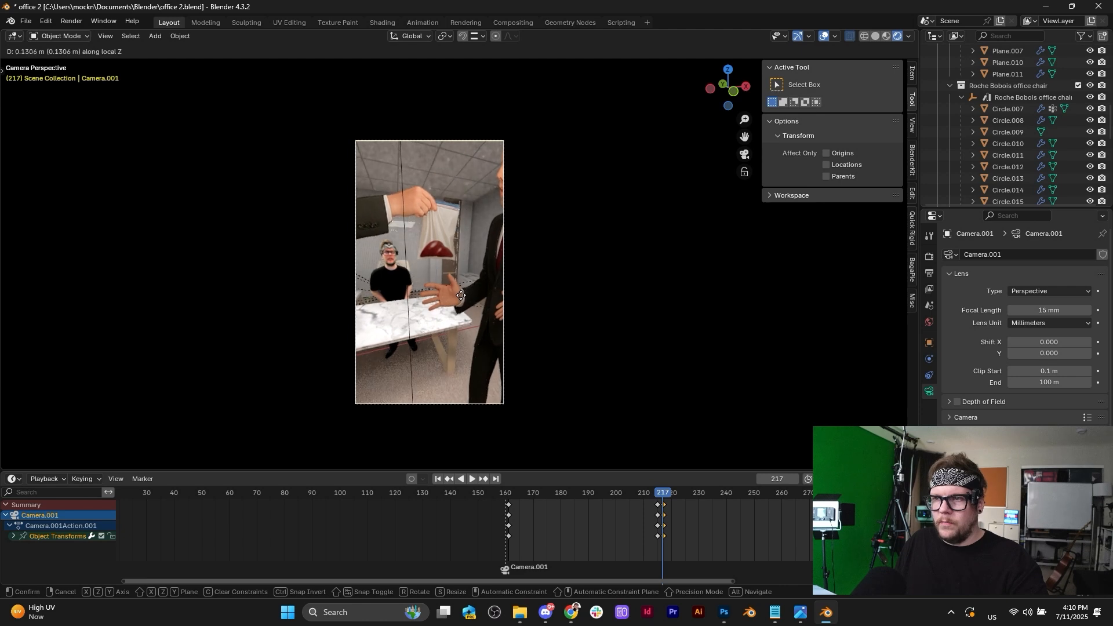
{"action": "left_click", "coordinate": [461, 293]}
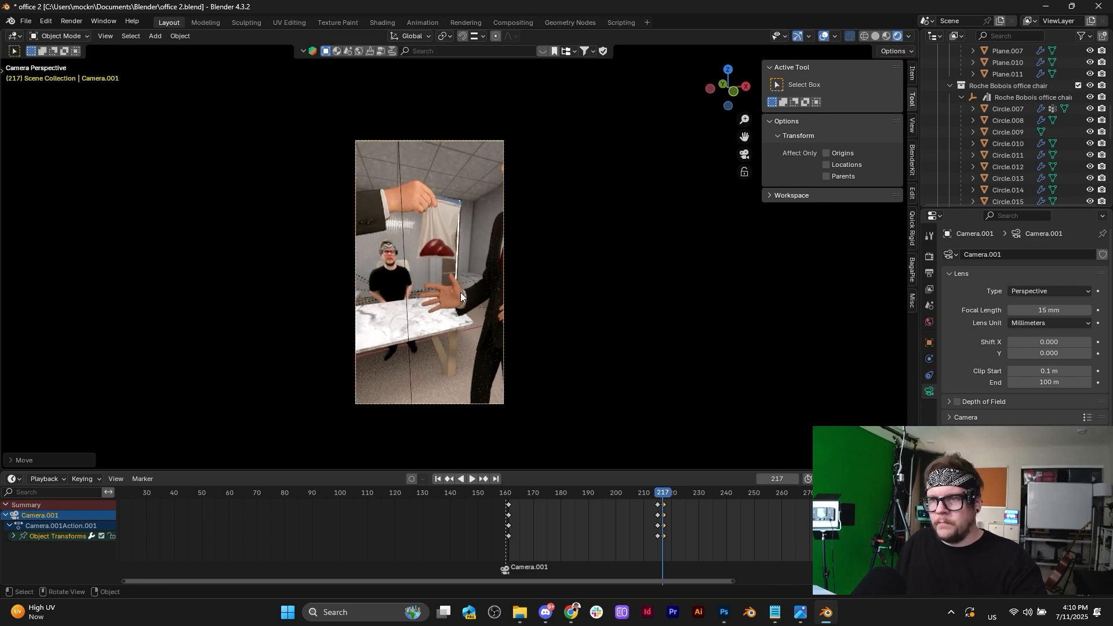
{"action": "scroll", "coordinate": [565, 346], "scroll_direction": "up", "scroll_amount": 3}
{"action": "scroll", "coordinate": [510, 301], "scroll_direction": "down", "scroll_amount": 3}
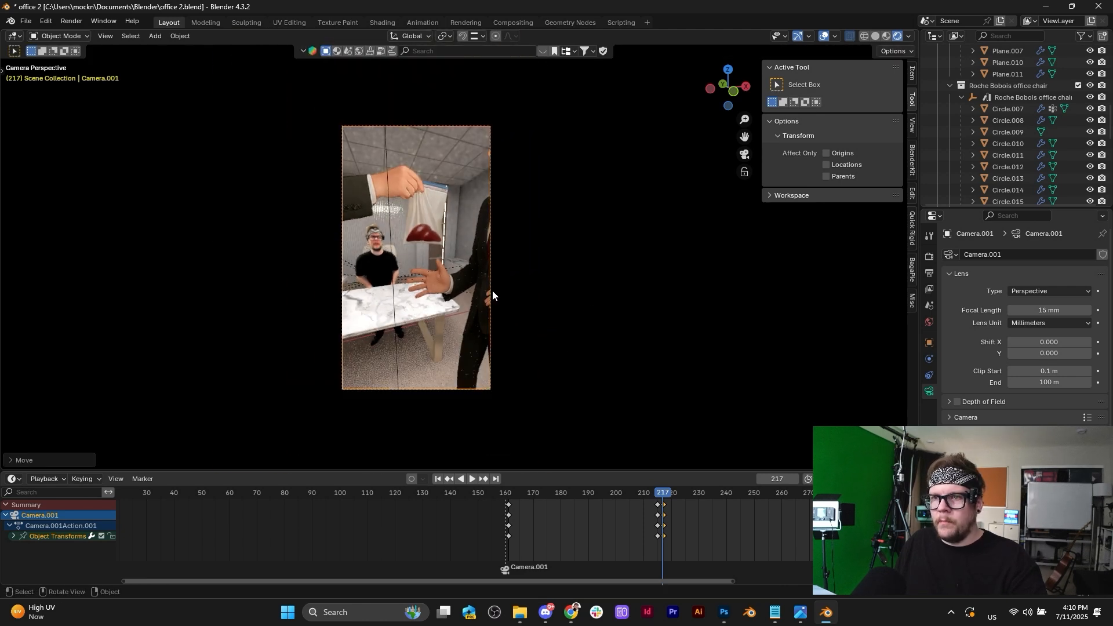
{"action": "key", "text": "g"}
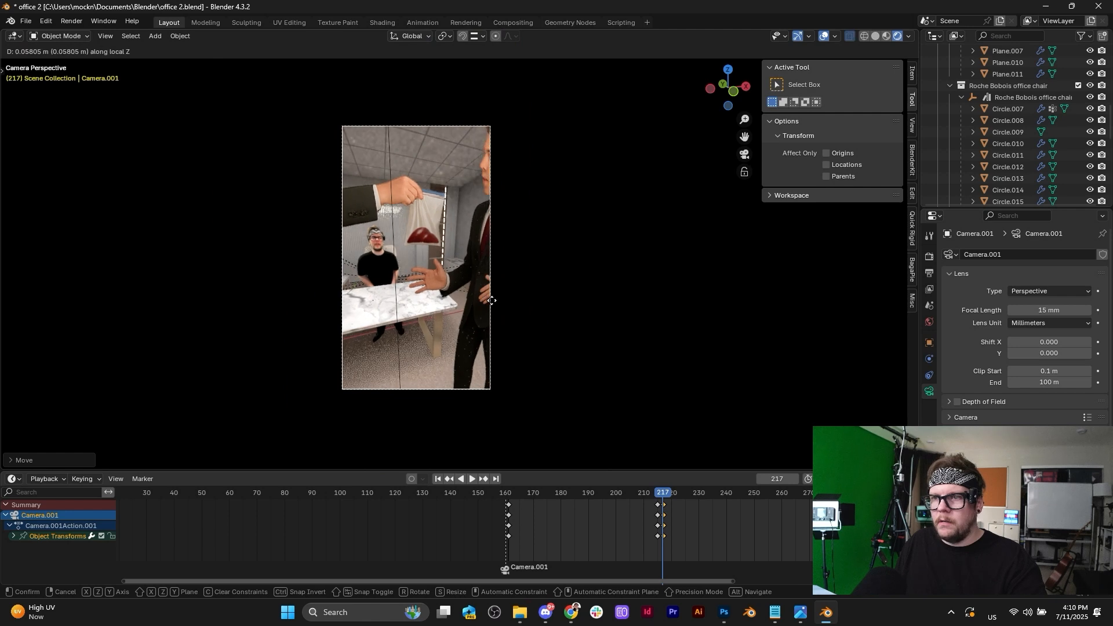
{"action": "left_click", "coordinate": [492, 305]}
Rotate Camera.001 around global Z and lower it about 0.08 m along global Z.
{"action": "key", "text": "r"}
{"action": "key", "text": "z"}
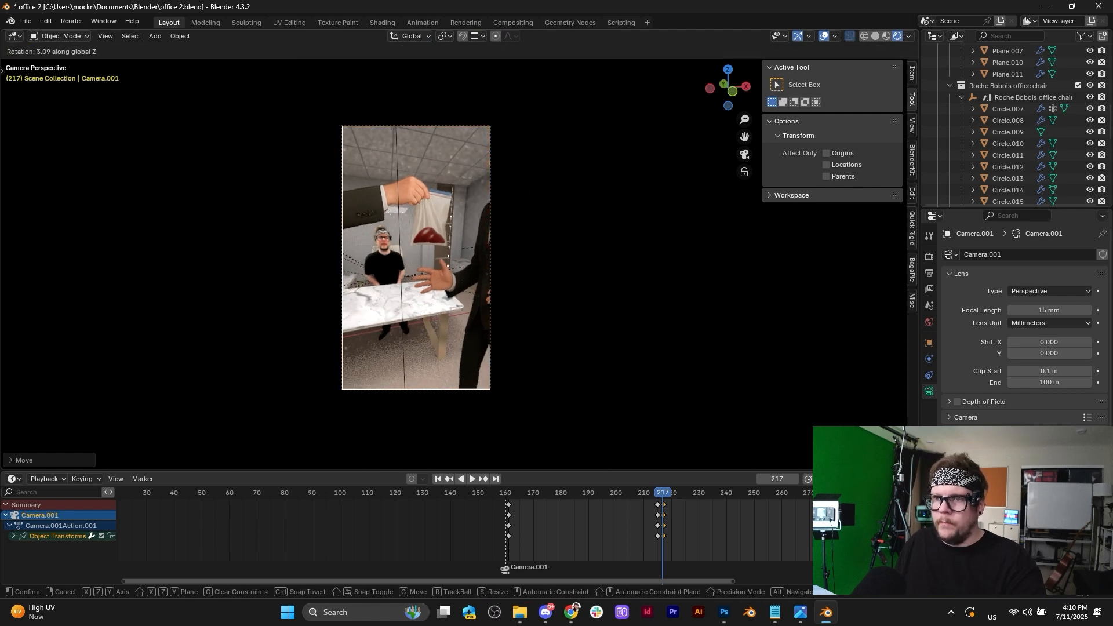
{"action": "left_click", "coordinate": [604, 216]}
{"action": "key", "text": "g"}
{"action": "key", "text": "z"}
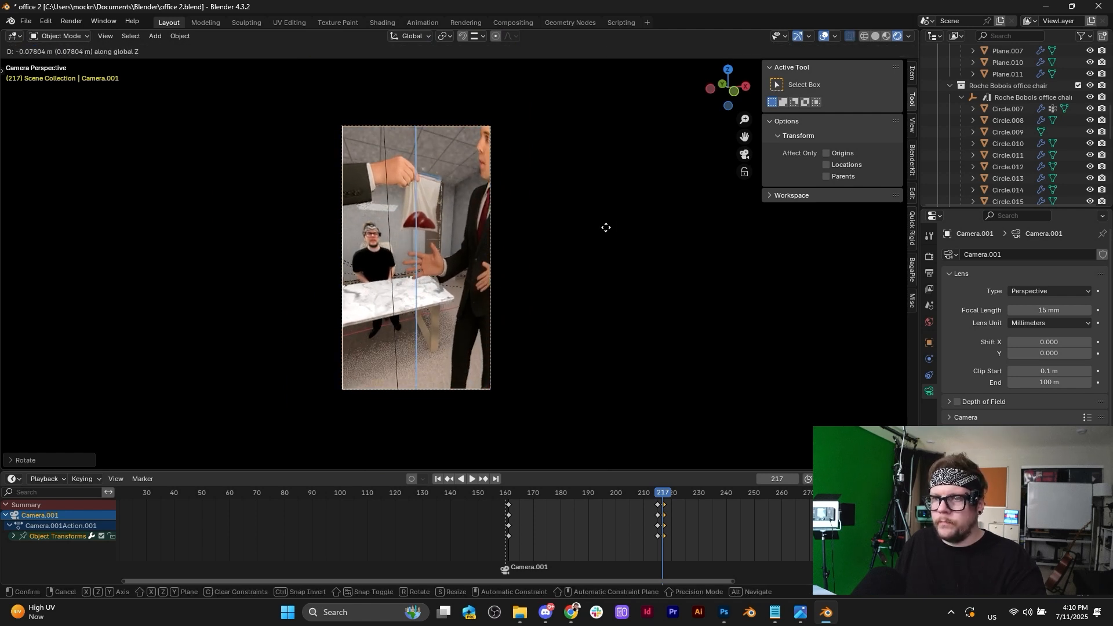
{"action": "left_click", "coordinate": [605, 228]}
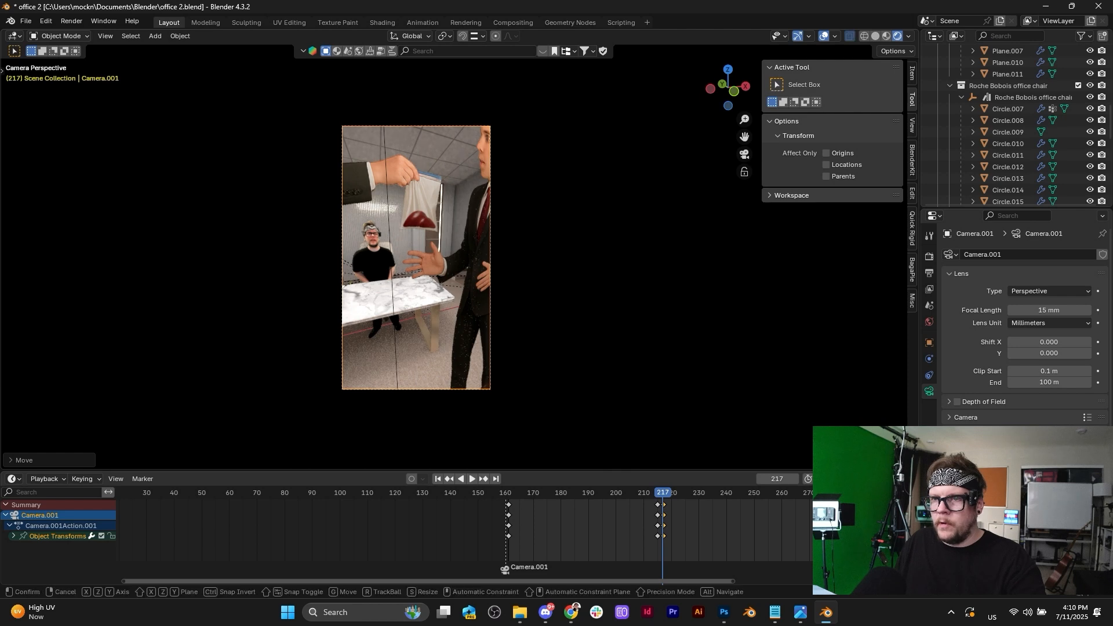
Fine-tune Camera.001's rotation around global Z by less than one degree and update its keyframe at frame 217.
{"action": "key", "text": "r"}
{"action": "key", "text": "z"}
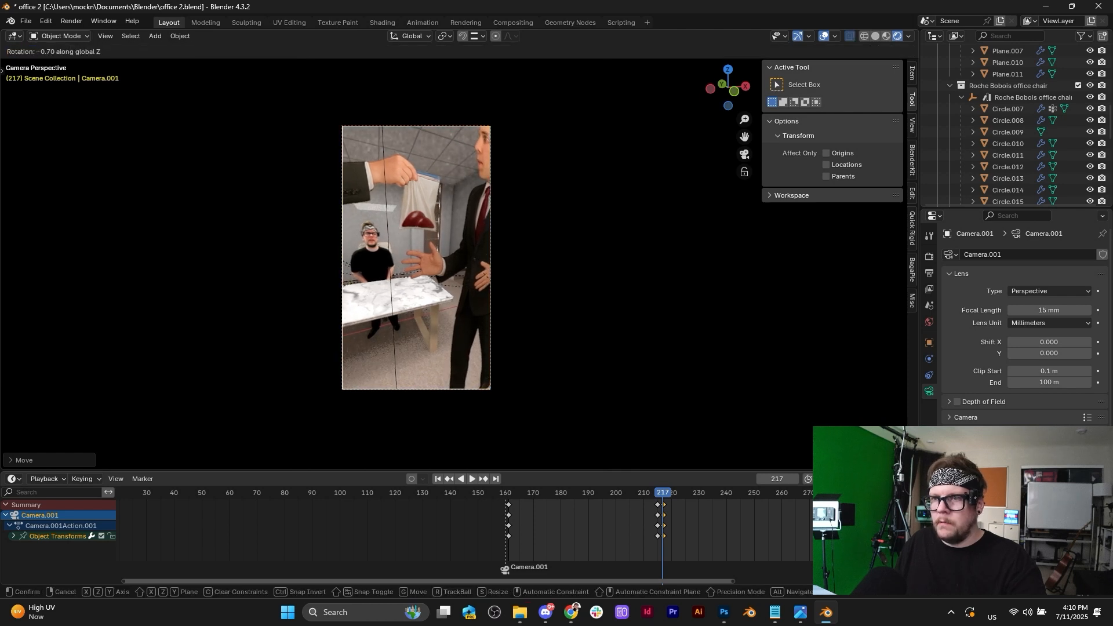
{"action": "left_click", "coordinate": [511, 308]}
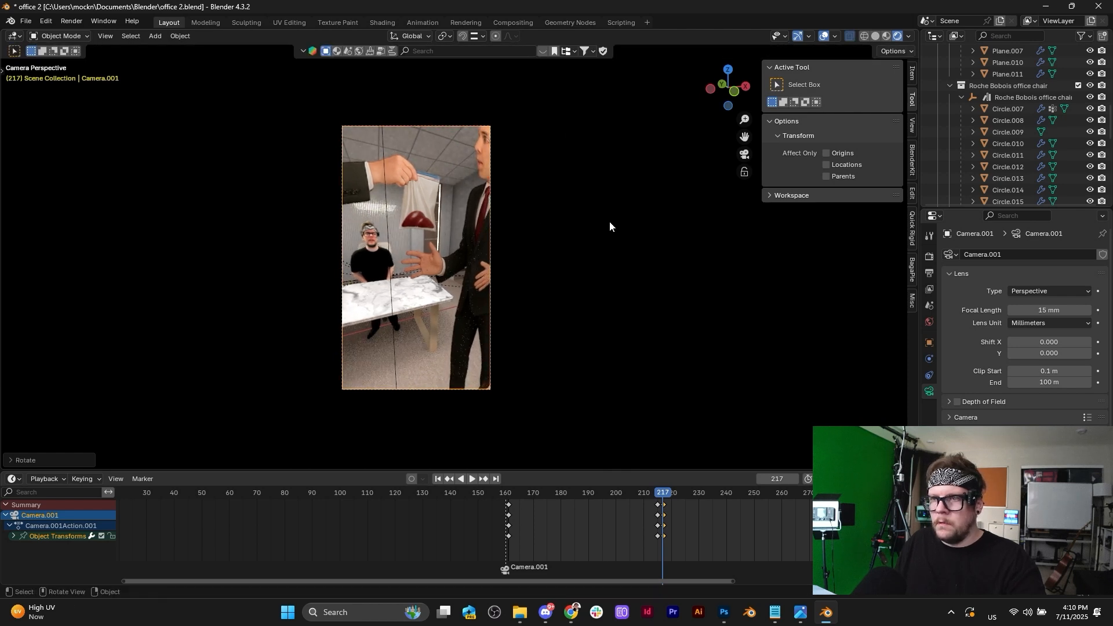
{"action": "key", "text": "r"}
{"action": "key", "text": "z"}
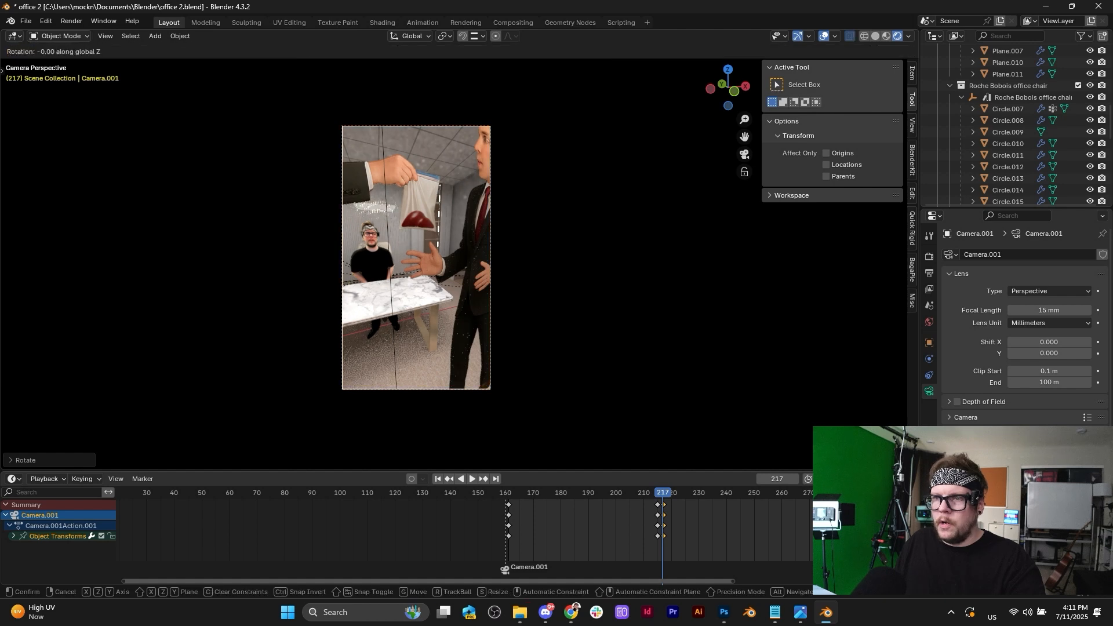
{"action": "left_click", "coordinate": [610, 213]}
{"action": "key", "text": "i"}
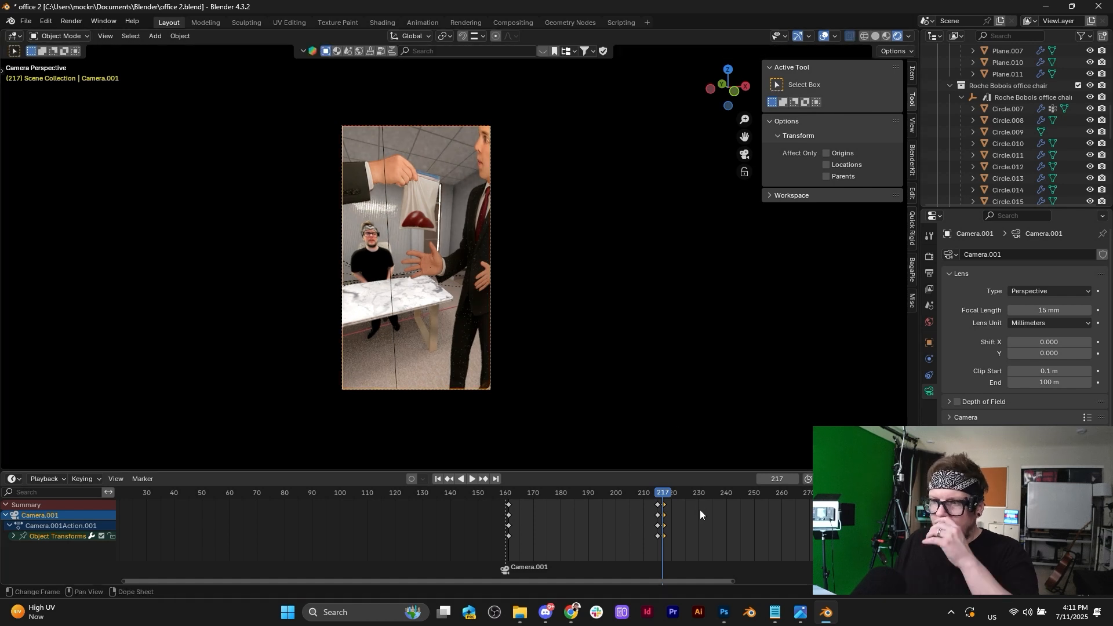
Push Camera.001 slightly closer to the liver bag along its local Z axis at frame 249.
{"action": "left_click", "coordinate": [749, 492]}
{"action": "key", "text": "g"}
{"action": "key", "text": "z"}
{"action": "key", "text": "z"}
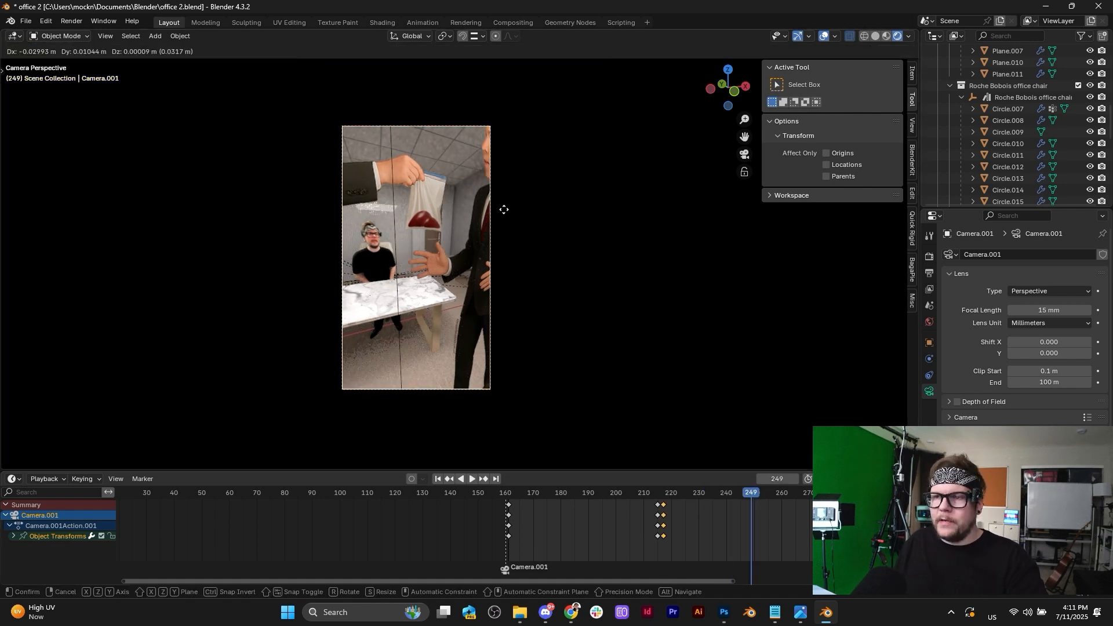
{"action": "left_click", "coordinate": [496, 178]}
Rotate Camera.001 around global Z and tilt it upward with a trackball rotation at frame 249.
{"action": "key", "text": "r"}
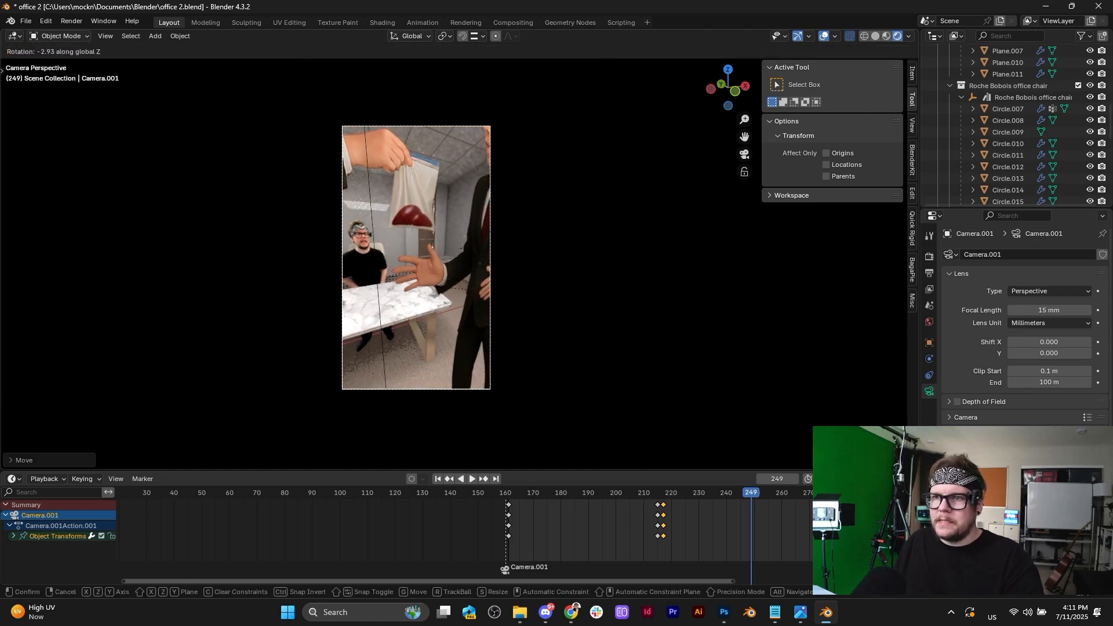
{"action": "left_click", "coordinate": [568, 203]}
{"action": "key", "text": "r"}
{"action": "key", "text": "r"}
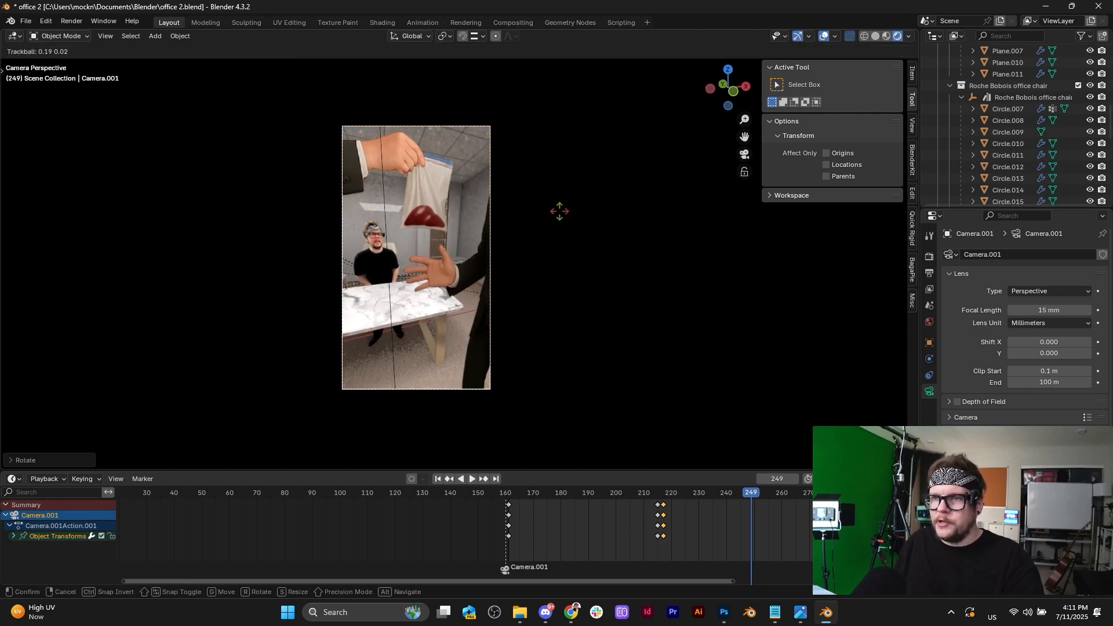
{"action": "left_click", "coordinate": [519, 343]}
Rotate Camera.001 about -3° around global Z and insert a keyframe for it at frame 249.
{"action": "key", "text": "r"}
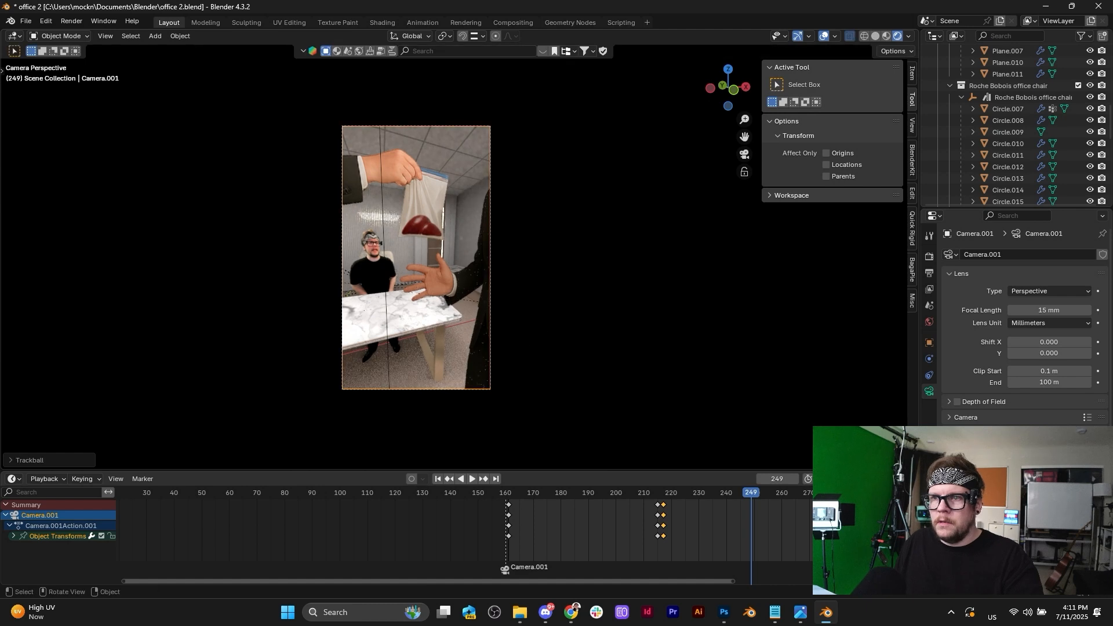
{"action": "key", "text": "z"}
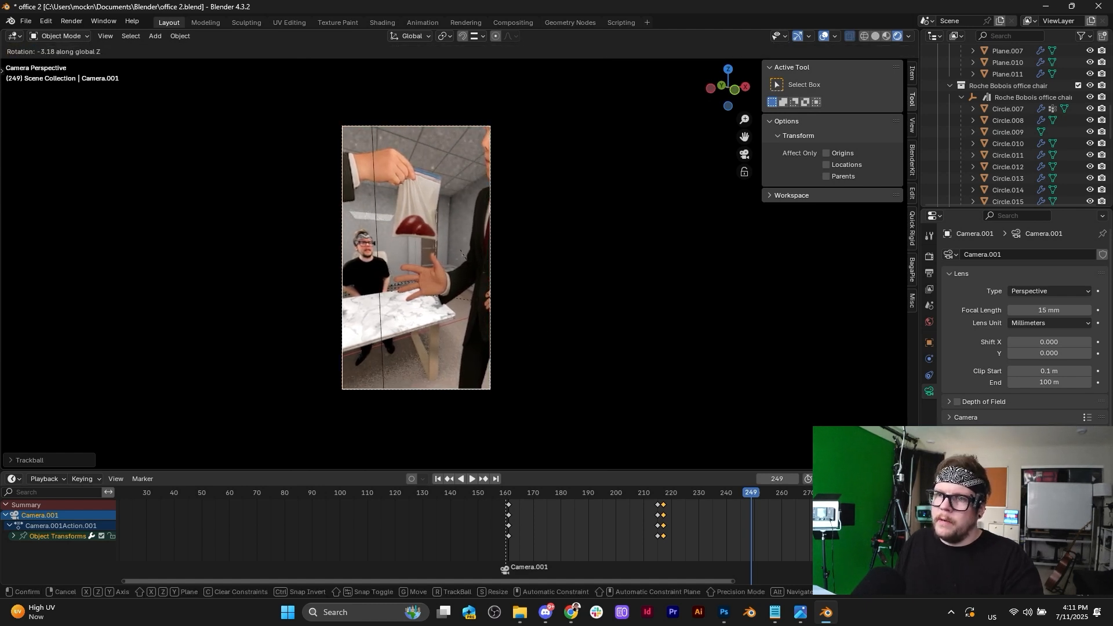
{"action": "left_click", "coordinate": [462, 251]}
{"action": "key", "text": "i"}
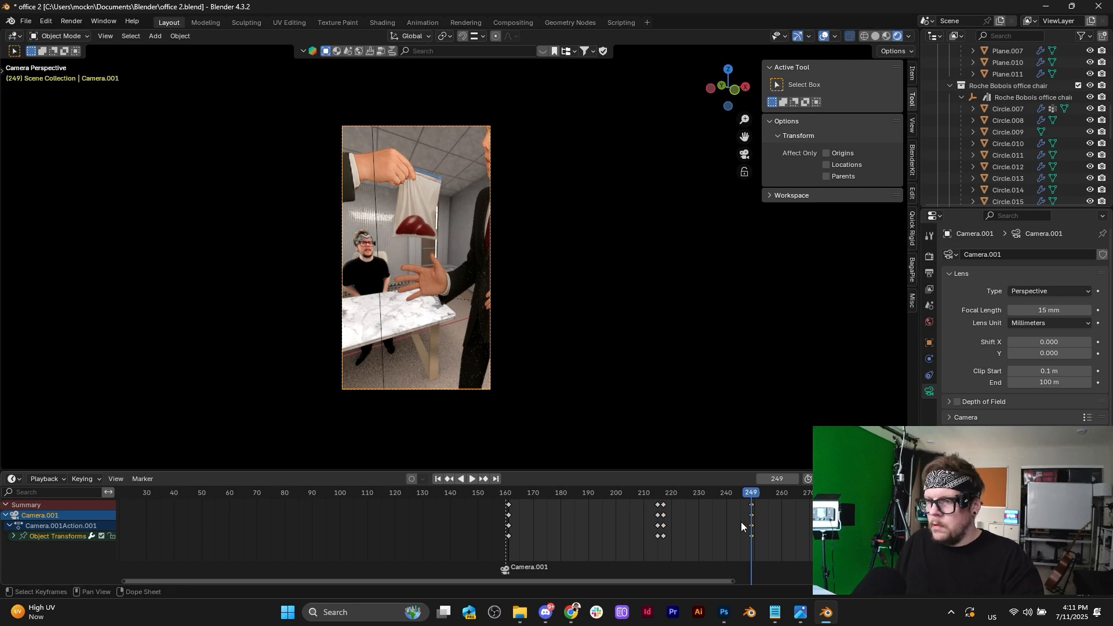
Move Camera.001's last keyframe from frame 249 to about frame 272 and play back the end of the camera move.
{"action": "left_click_drag", "start_coordinate": [658, 491], "coordinate": [784, 492]}
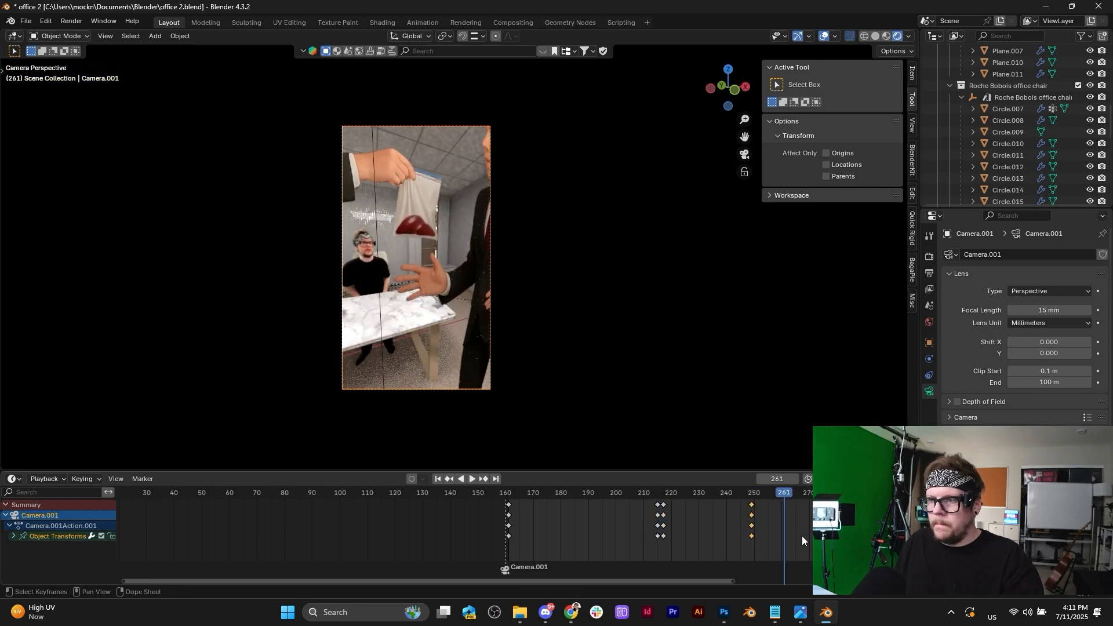
{"action": "left_click_drag", "start_coordinate": [802, 536], "coordinate": [743, 506]}
{"action": "scroll", "coordinate": [743, 507], "scroll_direction": "down", "scroll_amount": 3}
{"action": "key", "text": "g"}
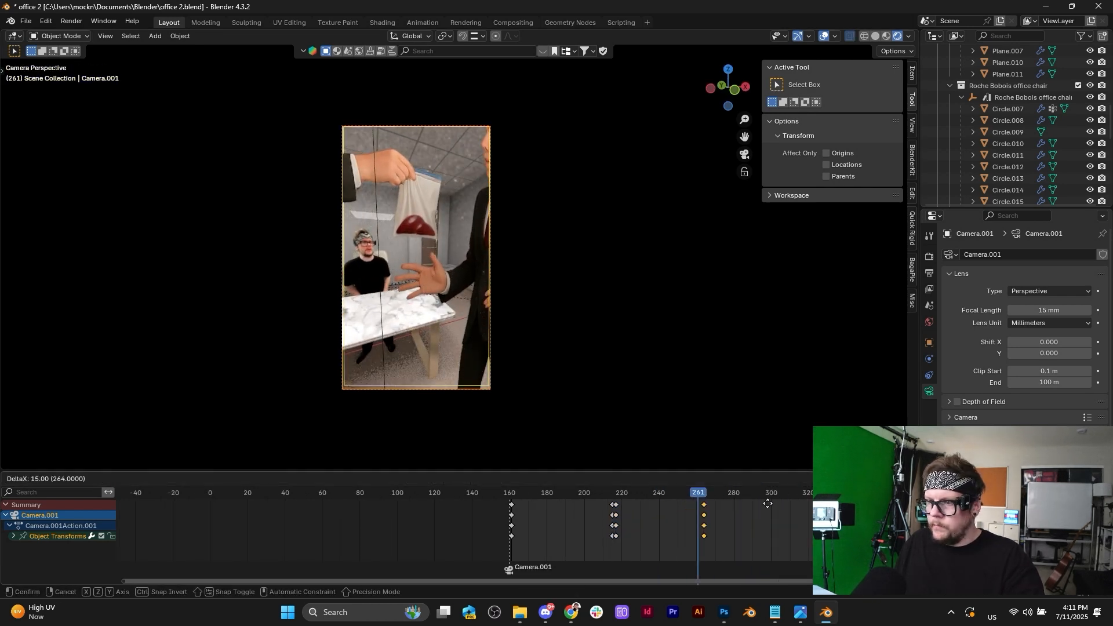
{"action": "left_click", "coordinate": [630, 495]}
{"action": "left_click_drag", "start_coordinate": [617, 492], "coordinate": [609, 492]}
{"action": "key", "text": "space"}
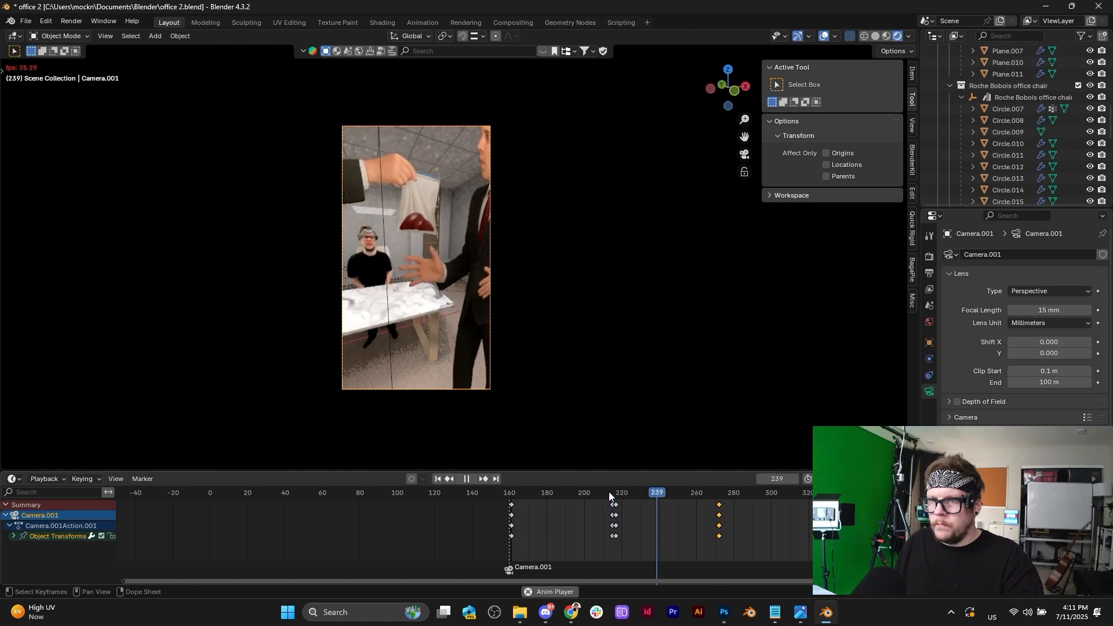
{"action": "key", "text": "space"}
{"action": "key", "text": "space"}
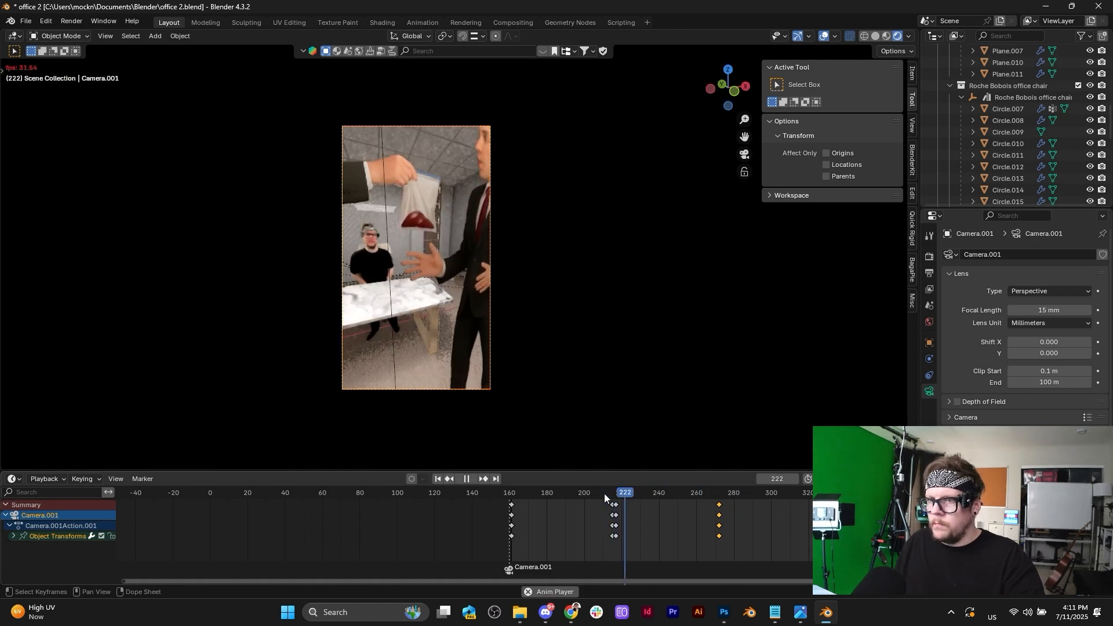
Stop the animation playback, go to frame 272 and save the office 2.blend file.
{"action": "key", "text": "space"}
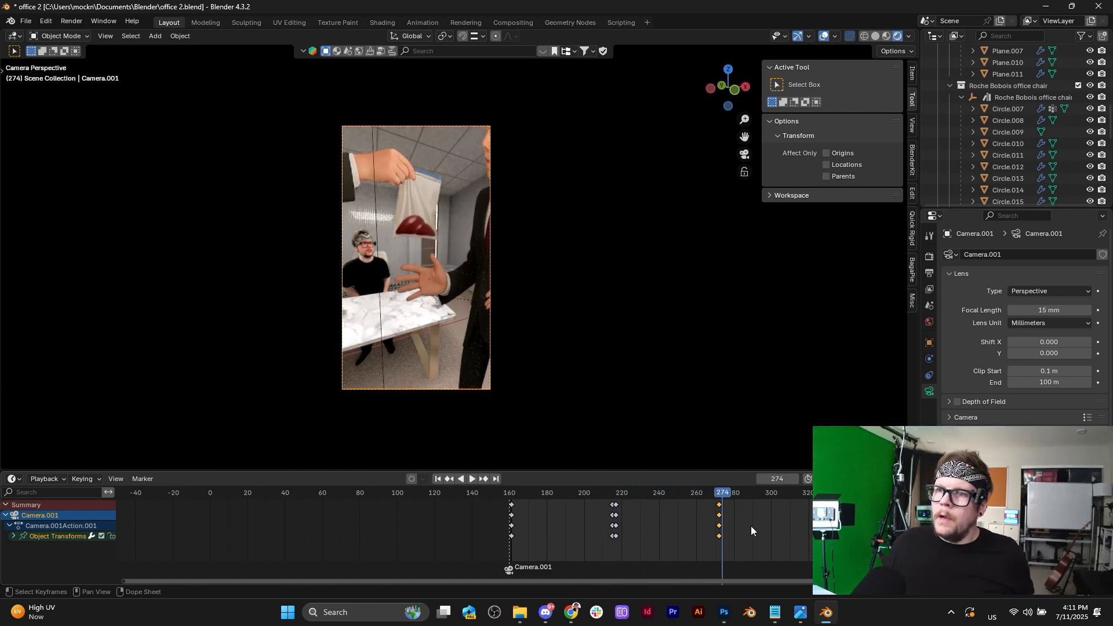
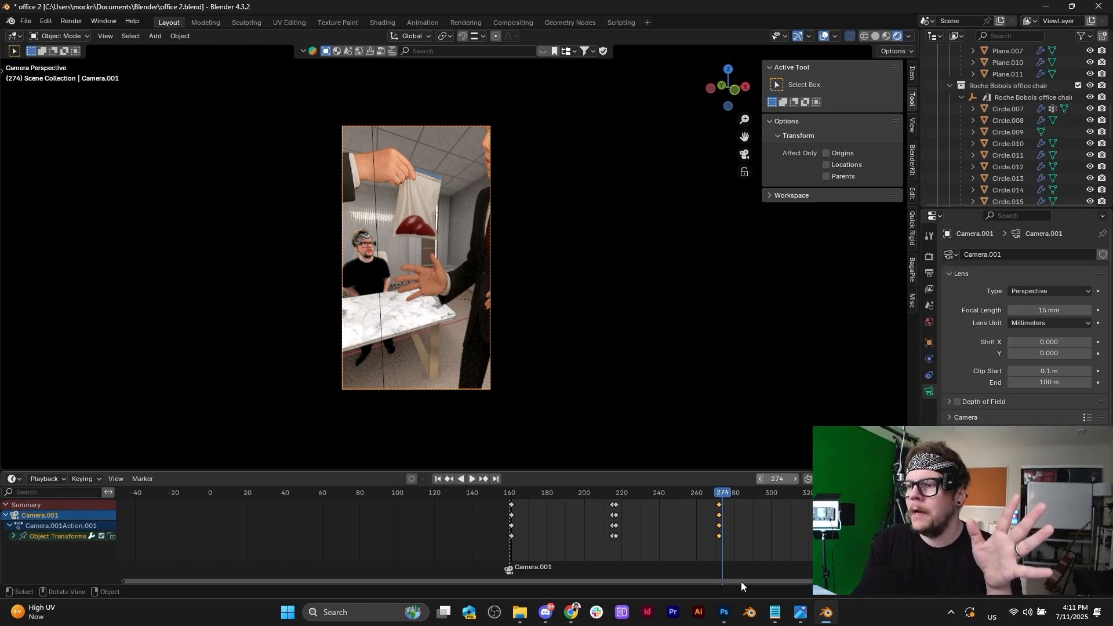
{"action": "key", "text": "Left"}
{"action": "key", "text": "Left"}
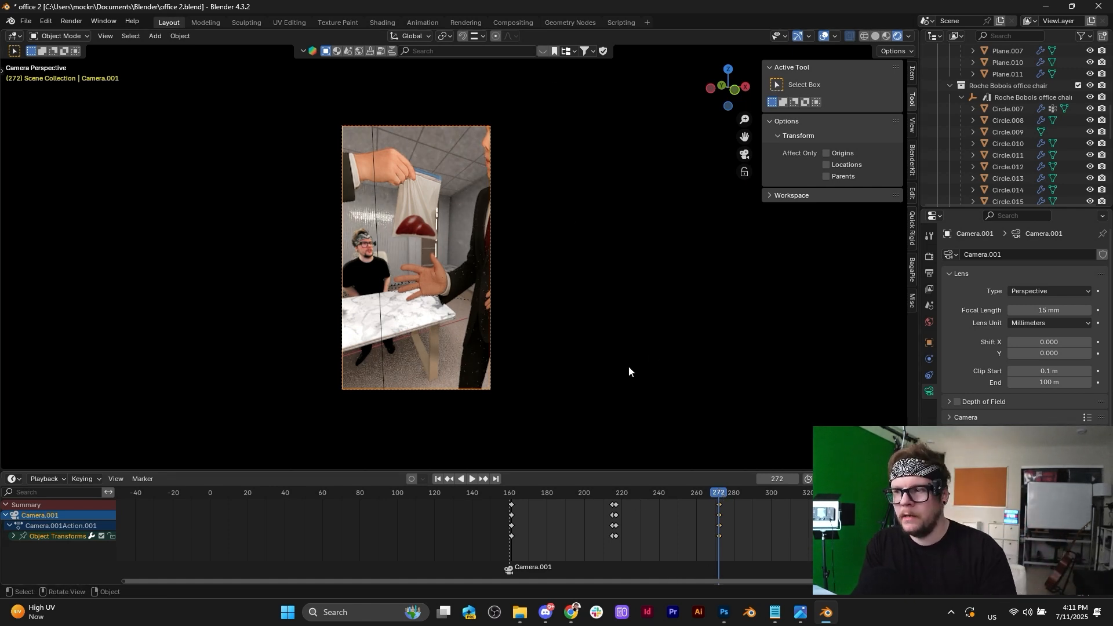
{"action": "key", "text": "ctrl+s"}
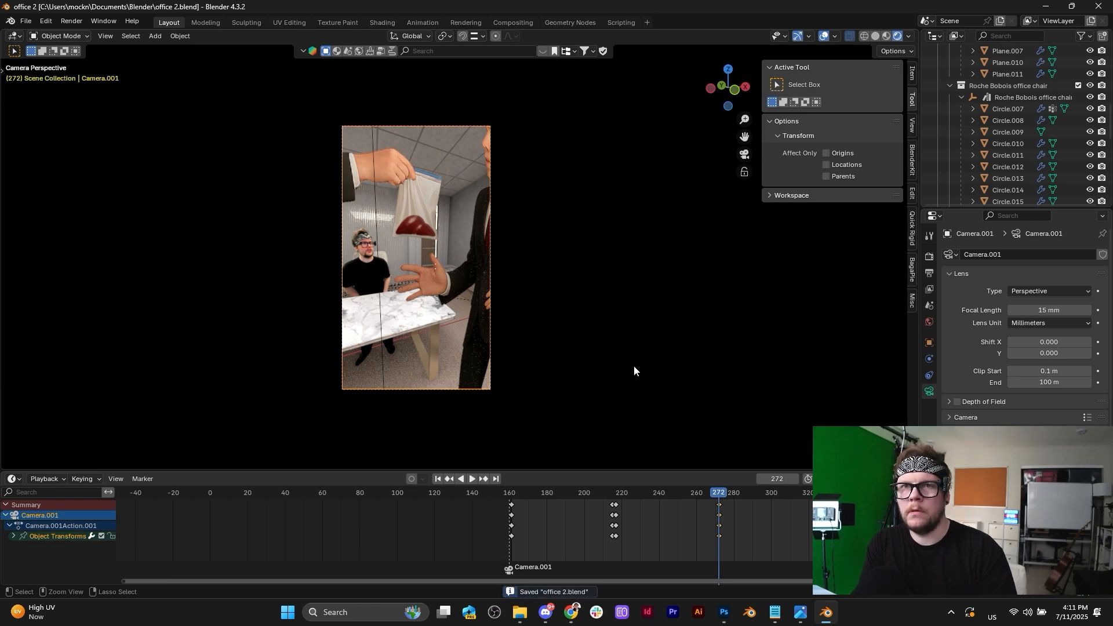
Select the image plane showing the man in the dark suit with the red tie.
{"action": "left_click", "coordinate": [478, 174]}
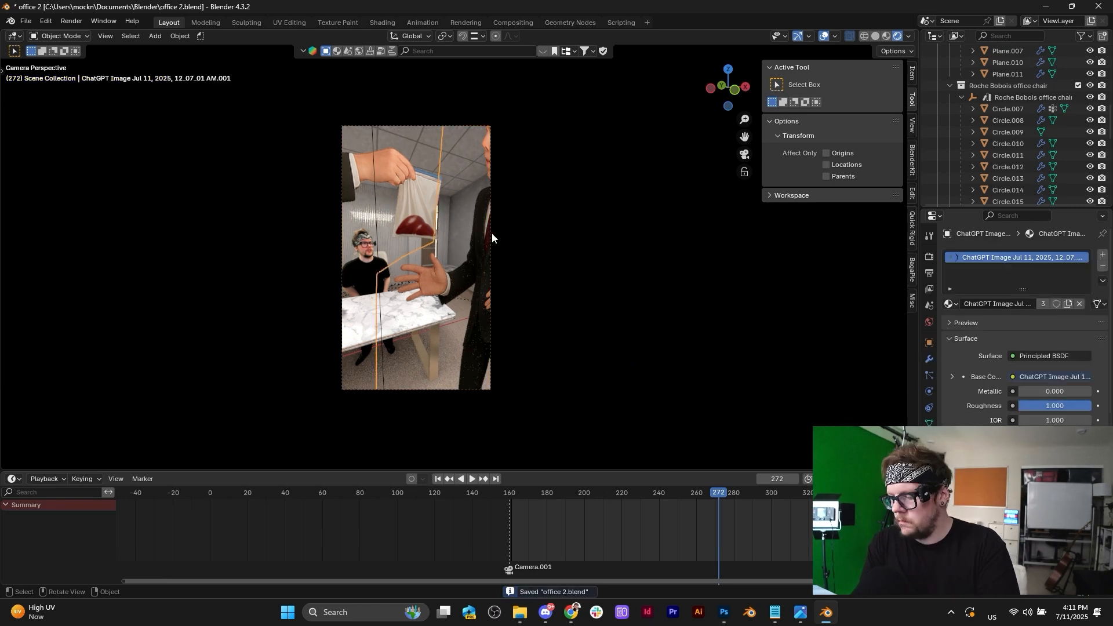
{"action": "middle_click_drag", "start_coordinate": [492, 232], "coordinate": [521, 274]}
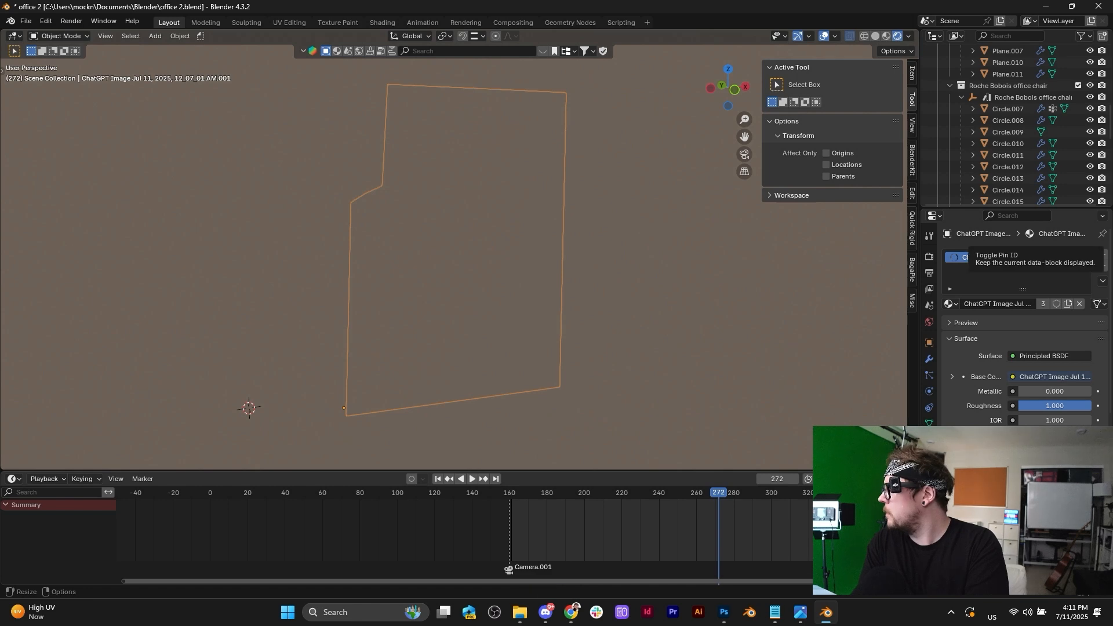
Switch to Photoshop and place the ChatGPT image of Jul 11, 2025, 12_07_01 AM into the document at 100% size.
{"action": "left_click", "coordinate": [724, 612]}
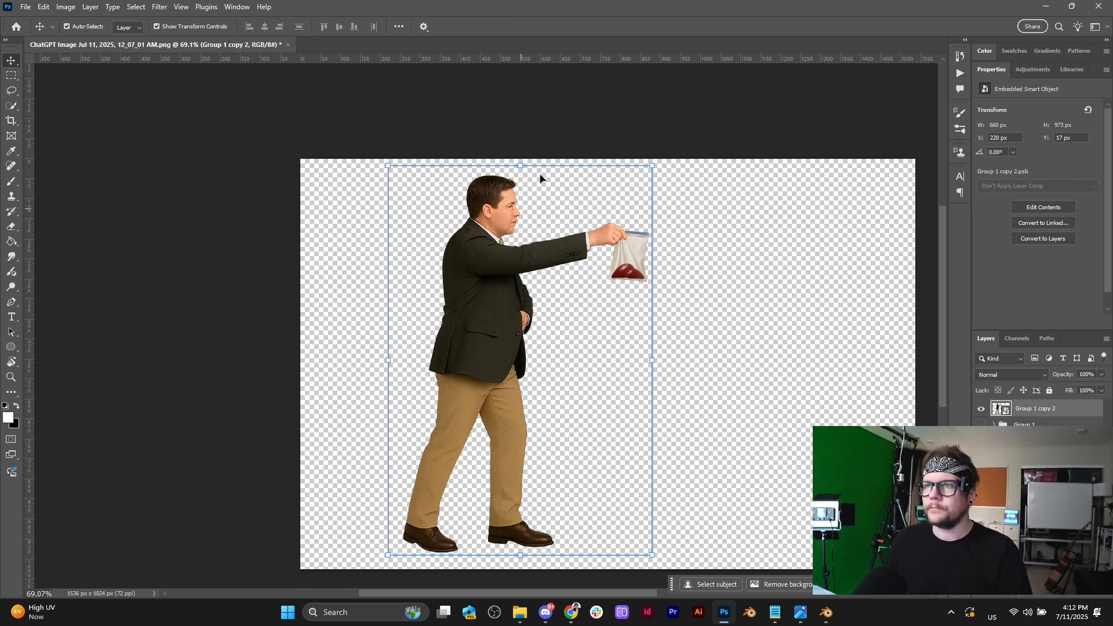
{"action": "left_click", "coordinate": [510, 123]}
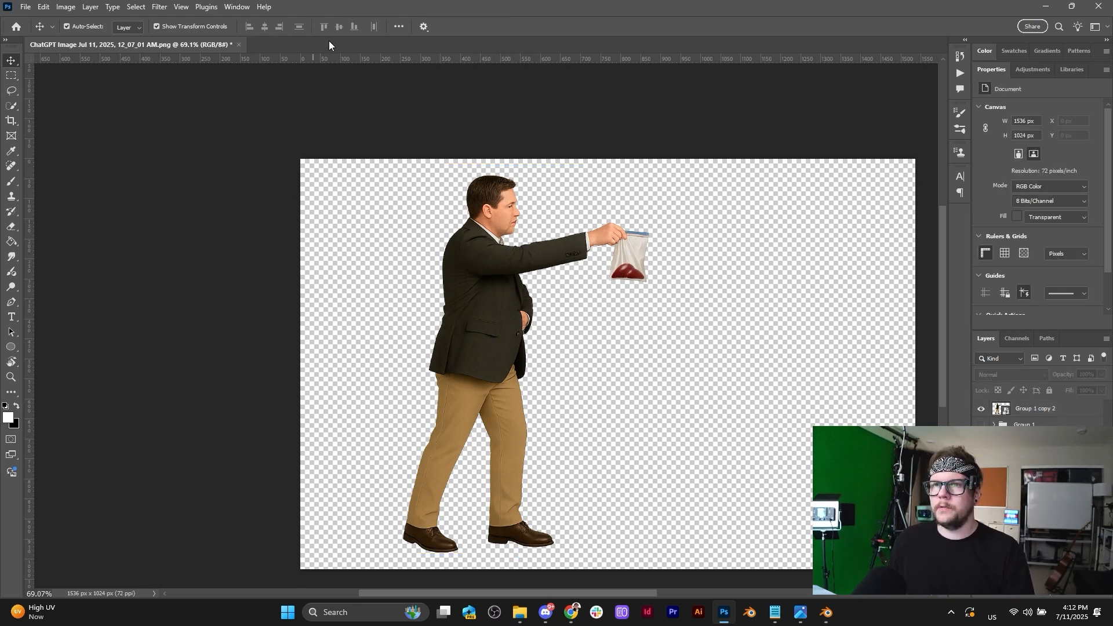
{"action": "scroll", "coordinate": [215, 105], "scroll_direction": "down", "scroll_amount": 3, "text": "alt"}
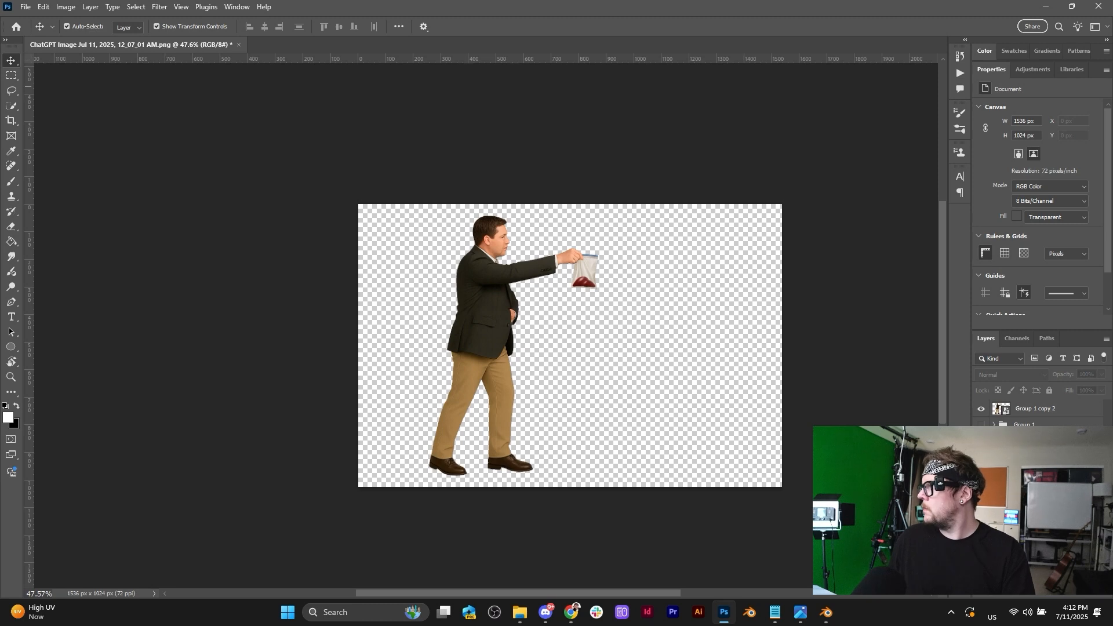
{"action": "left_click_drag", "start_coordinate": [564, 395], "coordinate": [457, 370]}
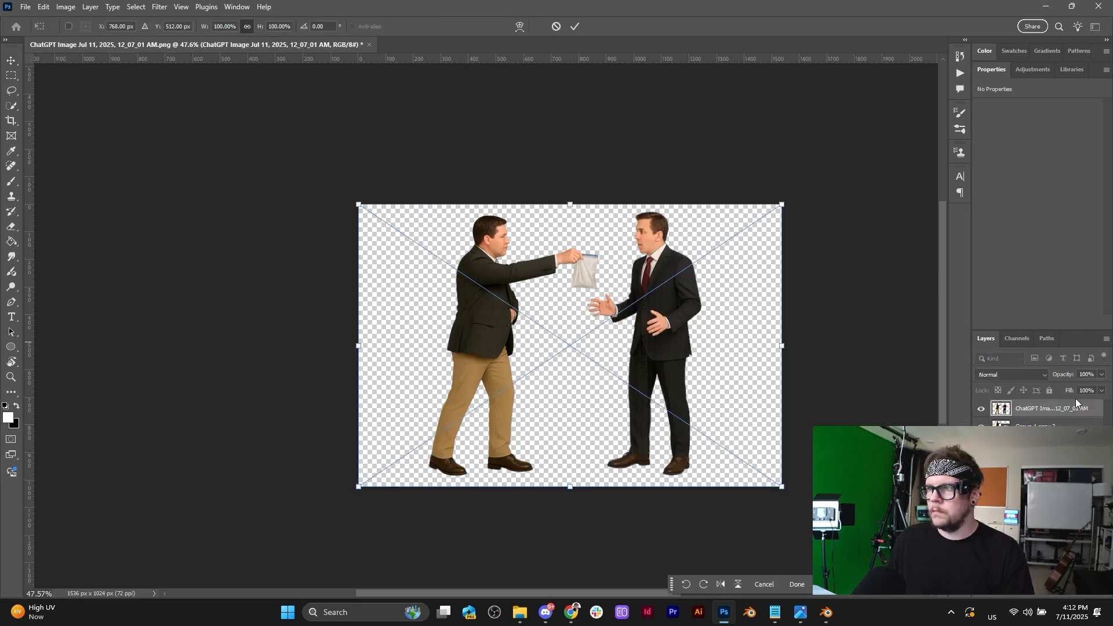
{"action": "key", "text": "Return"}
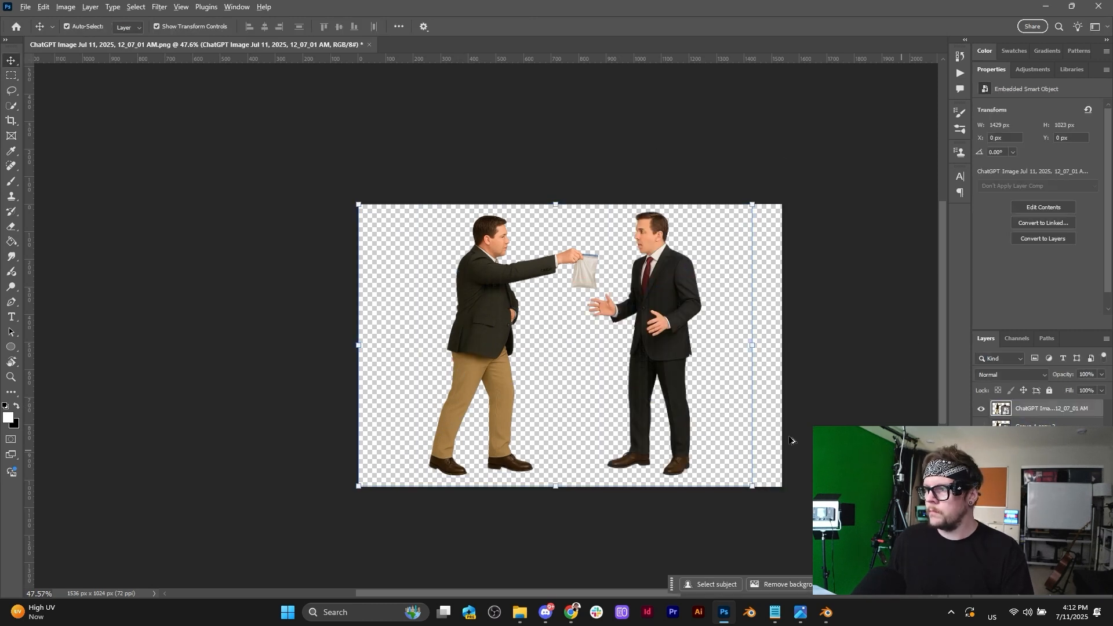
Lasso the man with the red tie and mask the placed layer so only he remains.
{"action": "key", "text": "ctrl+0"}
{"action": "left_click", "coordinate": [12, 92]}
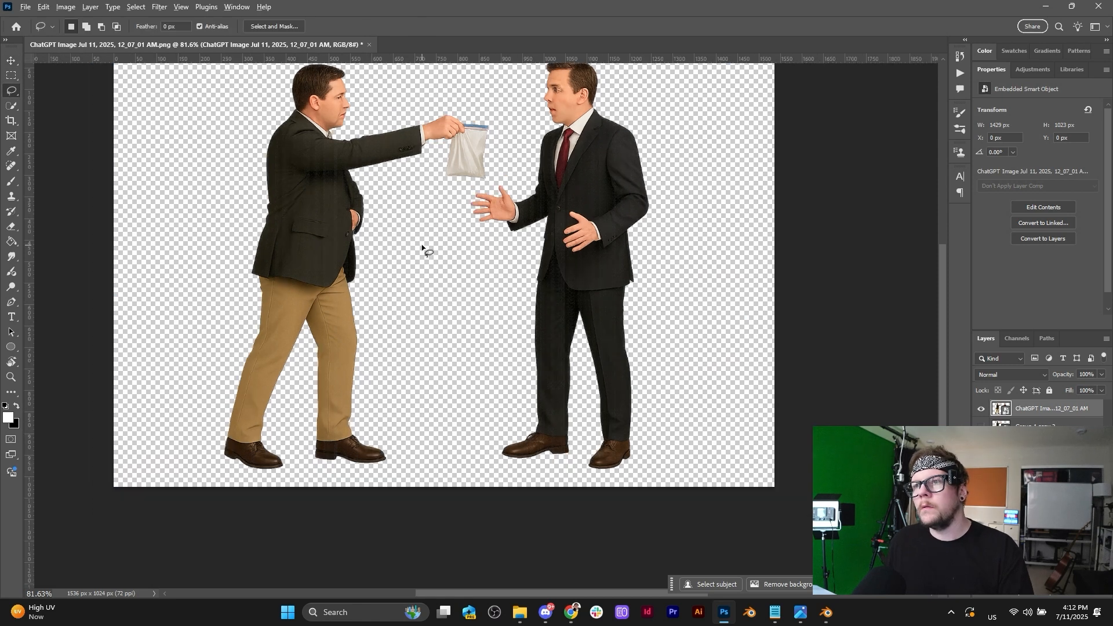
{"action": "scroll", "coordinate": [420, 168], "scroll_direction": "down", "scroll_amount": 3, "text": "alt"}
{"action": "mouse_move", "coordinate": [570, 110]}
{"action": "left_mouse_down"}
{"action": "mouse_move", "coordinate": [520, 102]}
{"action": "mouse_move", "coordinate": [475, 204]}
{"action": "mouse_move", "coordinate": [503, 257]}
{"action": "mouse_move", "coordinate": [496, 336]}
{"action": "mouse_move", "coordinate": [459, 418]}
{"action": "mouse_move", "coordinate": [603, 419]}
{"action": "mouse_move", "coordinate": [608, 199]}
{"action": "mouse_move", "coordinate": [592, 133]}
{"action": "left_mouse_up"}
{"action": "left_click", "coordinate": [1027, 594]}
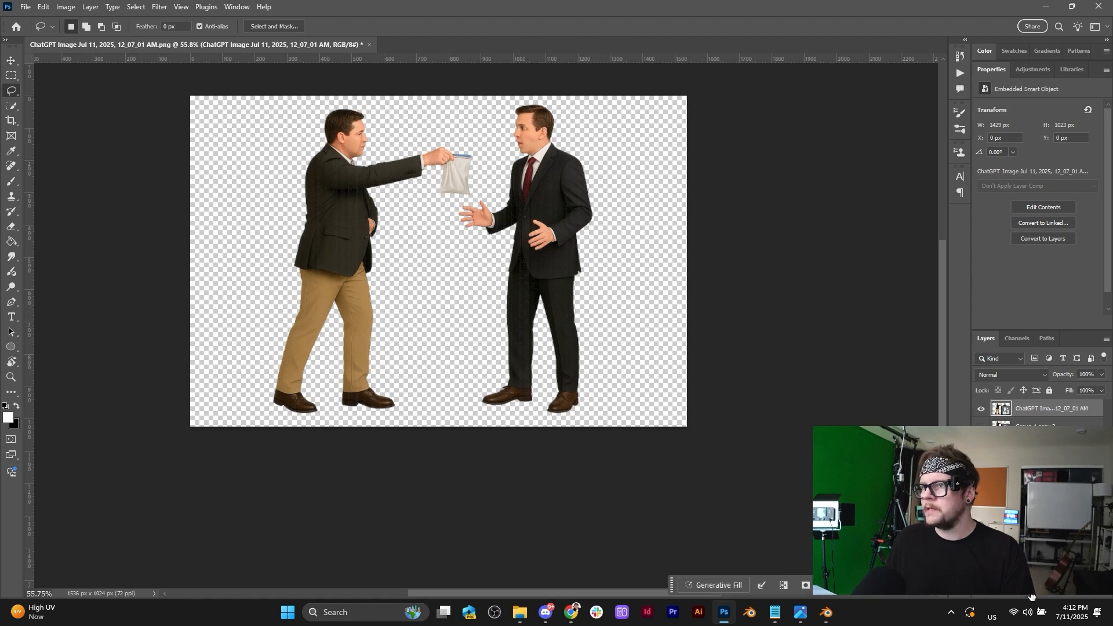
{"action": "left_click", "coordinate": [1080, 411]}
{"action": "scroll", "coordinate": [562, 151], "scroll_direction": "up", "scroll_amount": 3}
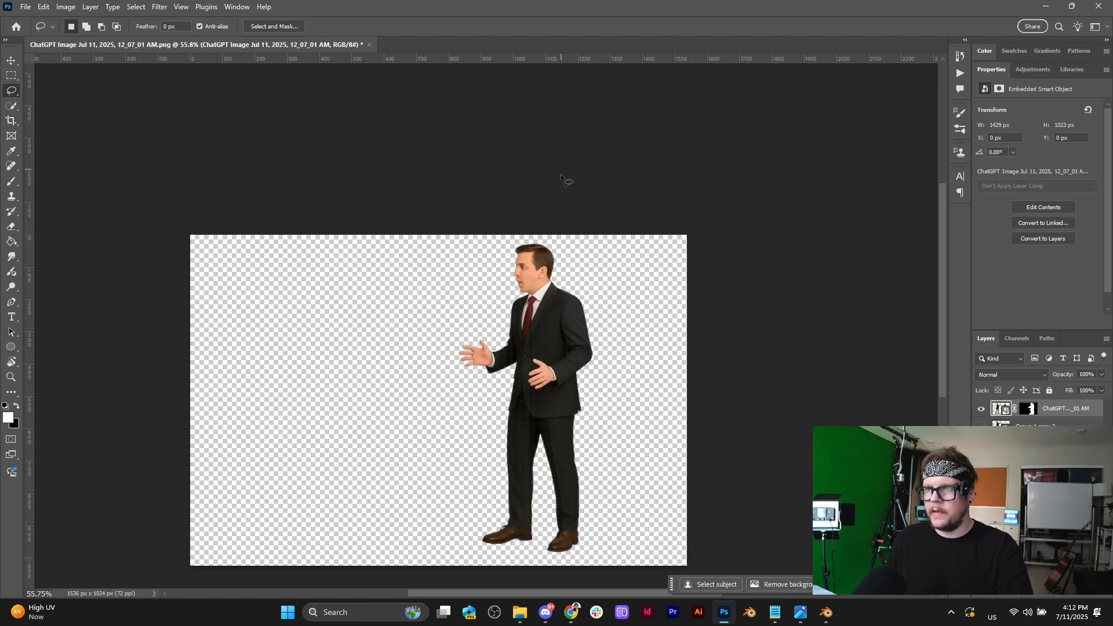
Duplicate the masked layer of the man in the suit.
{"action": "scroll", "coordinate": [551, 388], "scroll_direction": "up", "scroll_amount": 5, "text": "alt"}
{"action": "key", "text": "ctrl+j"}
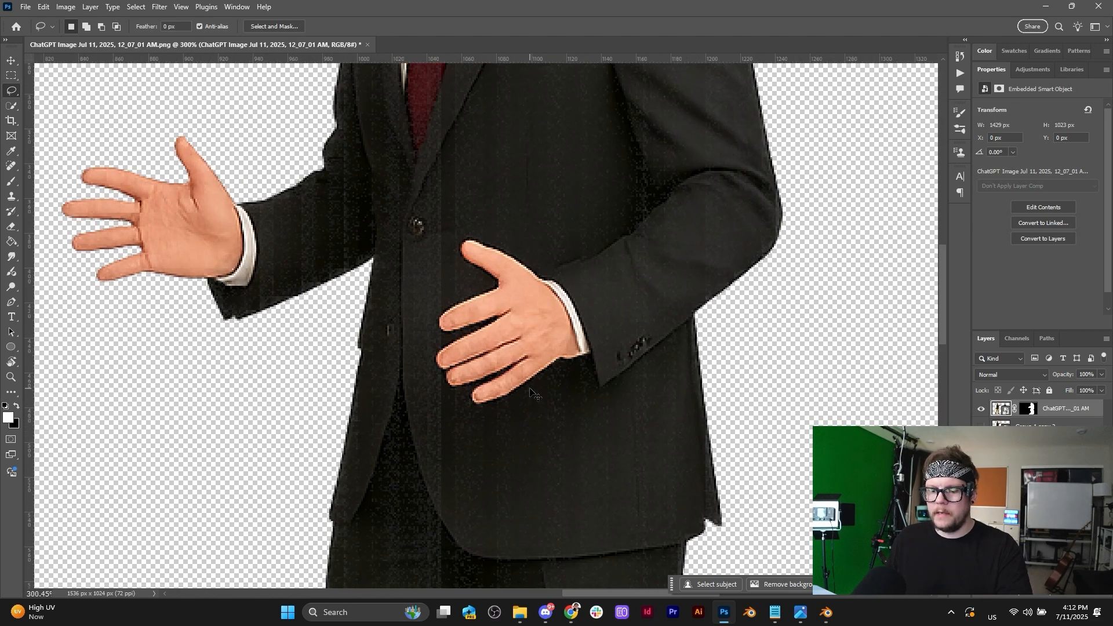
{"action": "scroll", "coordinate": [710, 391], "scroll_direction": "down", "scroll_amount": 2, "text": "alt"}
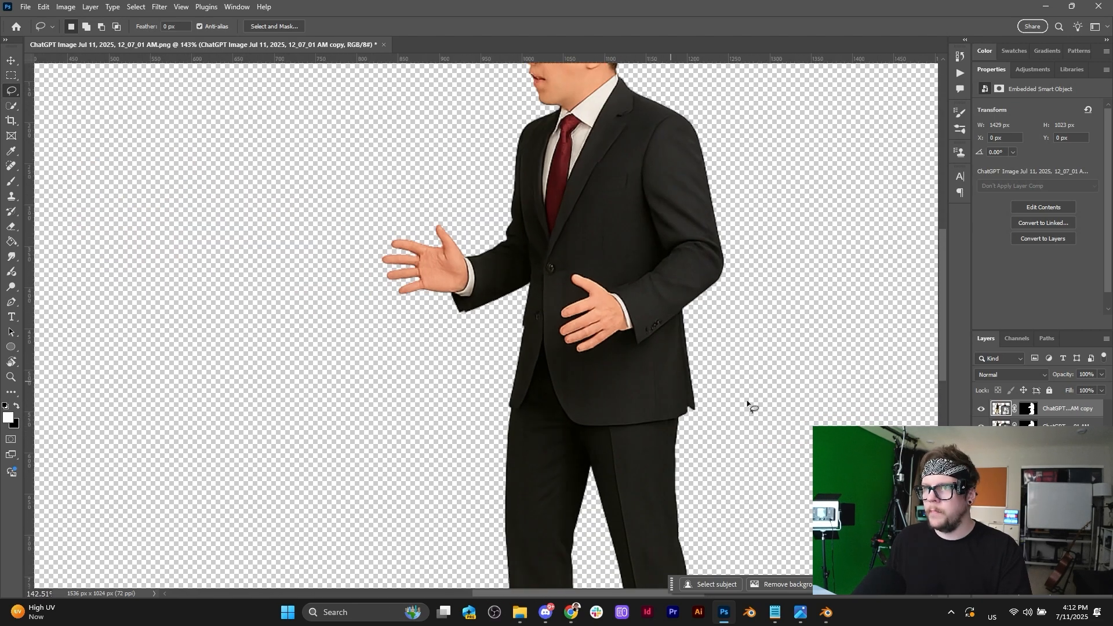
Convert the masked layer and its duplicate together into one smart object.
{"action": "left_click", "coordinate": [1062, 427], "text": "shift"}
{"action": "right_click", "coordinate": [1062, 426]}
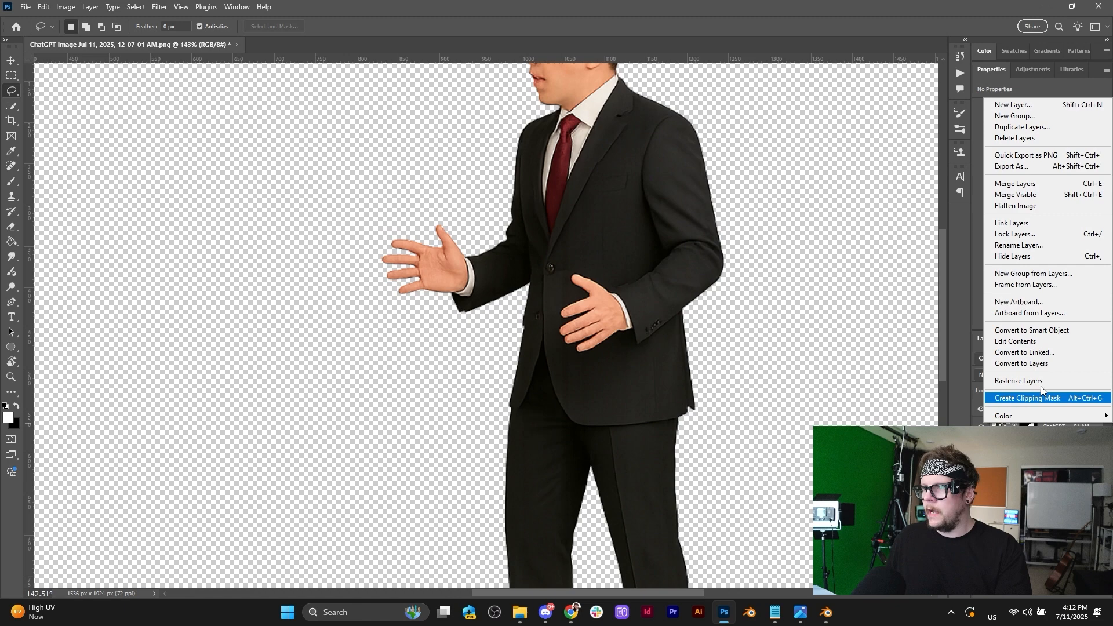
{"action": "left_click", "coordinate": [1035, 331]}
{"action": "scroll", "coordinate": [515, 409], "scroll_direction": "down", "scroll_amount": 2, "text": "alt"}
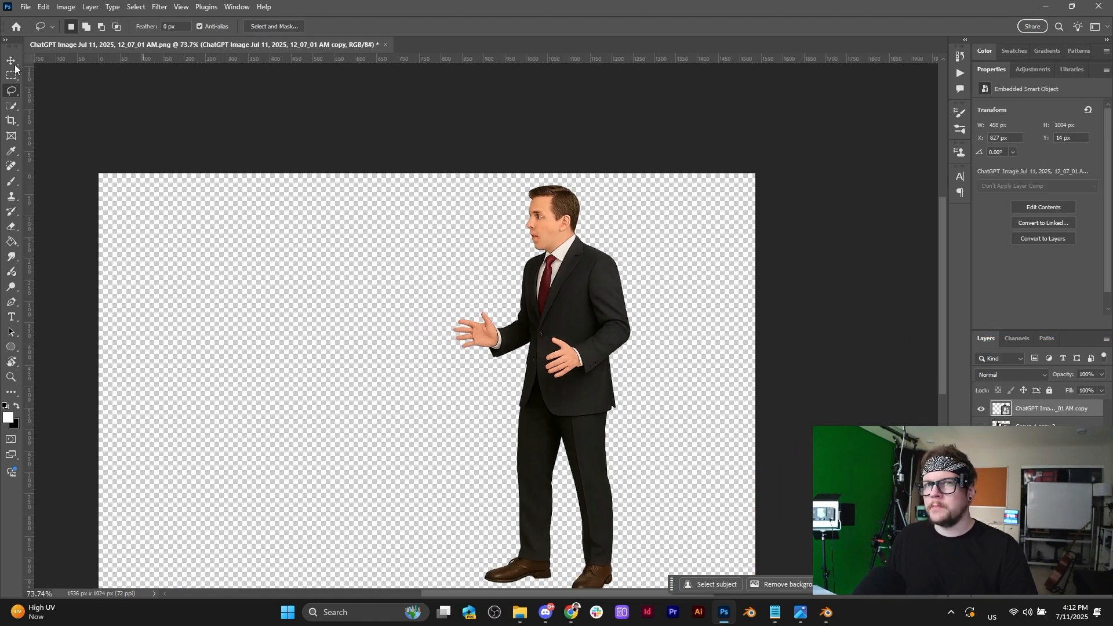
Activate the Move tool, enlarge the layer list and collapse the properties area above it.
{"action": "left_click", "coordinate": [12, 61]}
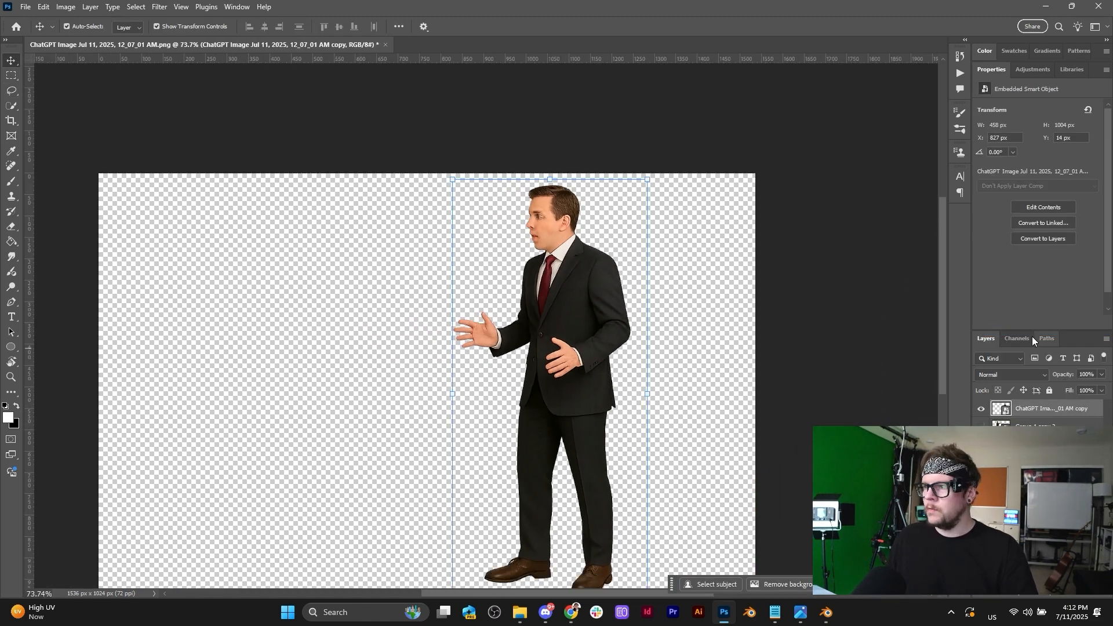
{"action": "left_click_drag", "start_coordinate": [1032, 330], "coordinate": [1012, 131]}
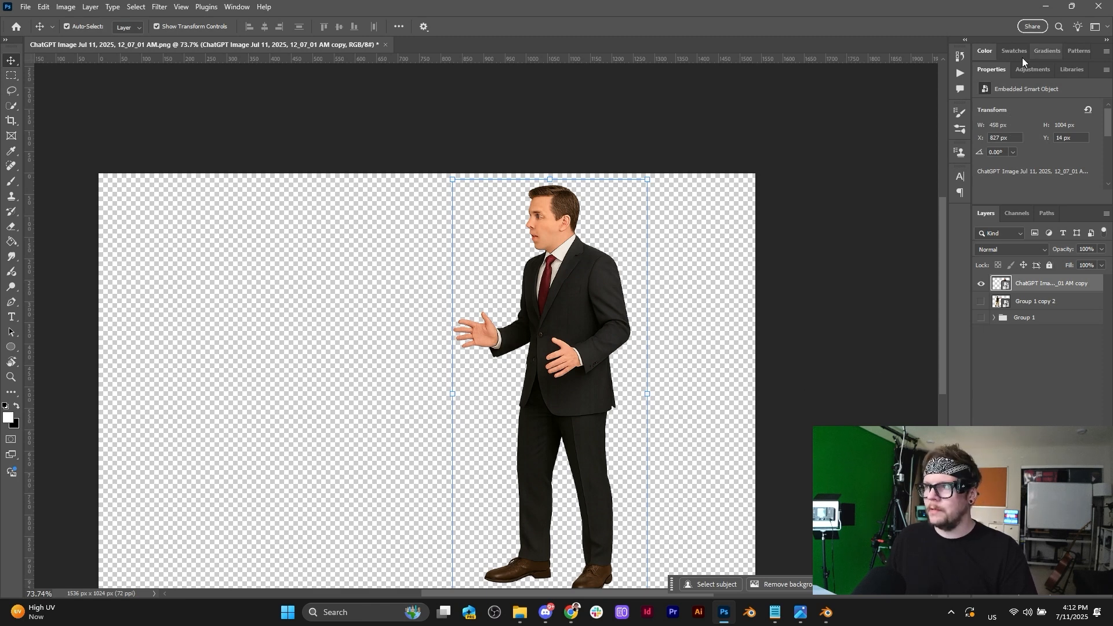
{"action": "left_click", "coordinate": [998, 71]}
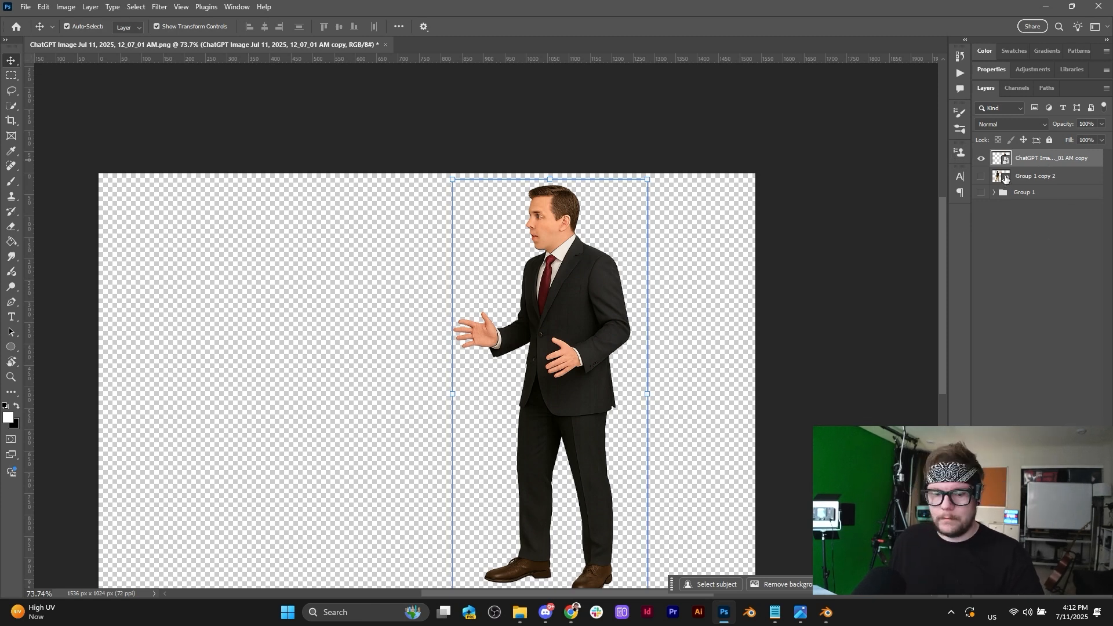
Undo the smart object conversion and toggle the duplicate layer's visibility to compare the figure's edges and opacity.
{"action": "key", "text": "ctrl+z"}
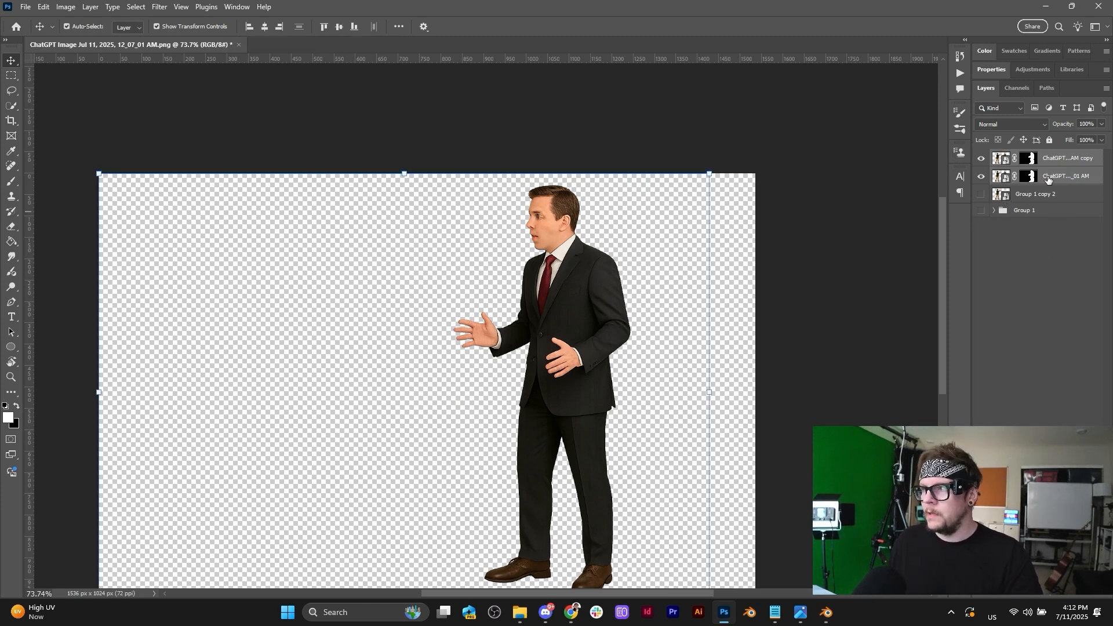
{"action": "scroll", "coordinate": [578, 125], "scroll_direction": "down", "scroll_amount": 3}
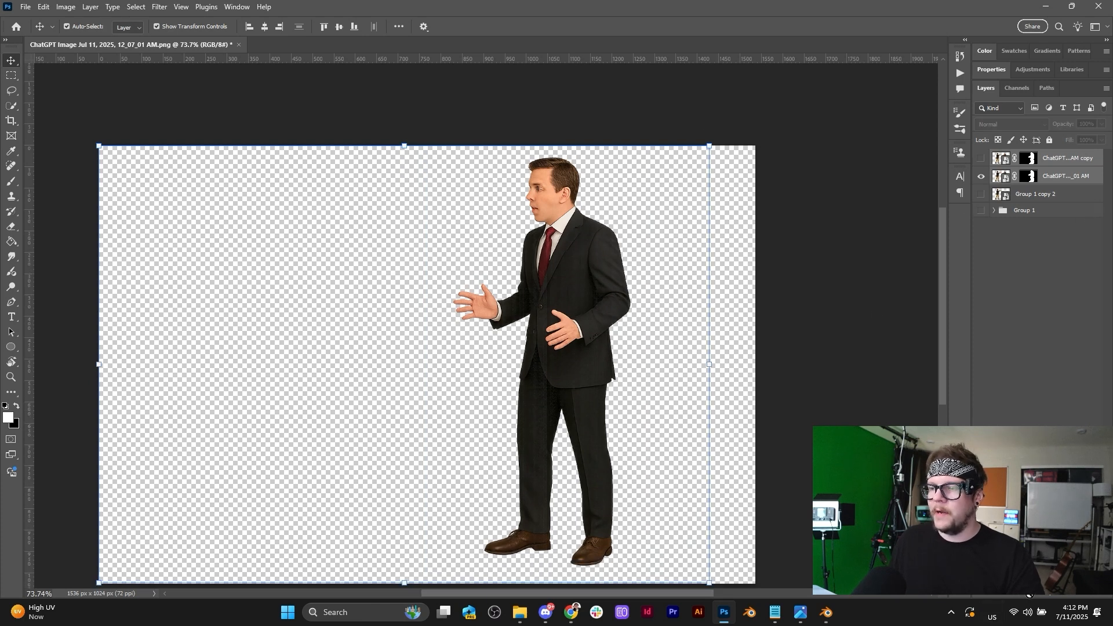
{"action": "left_click", "coordinate": [1052, 159]}
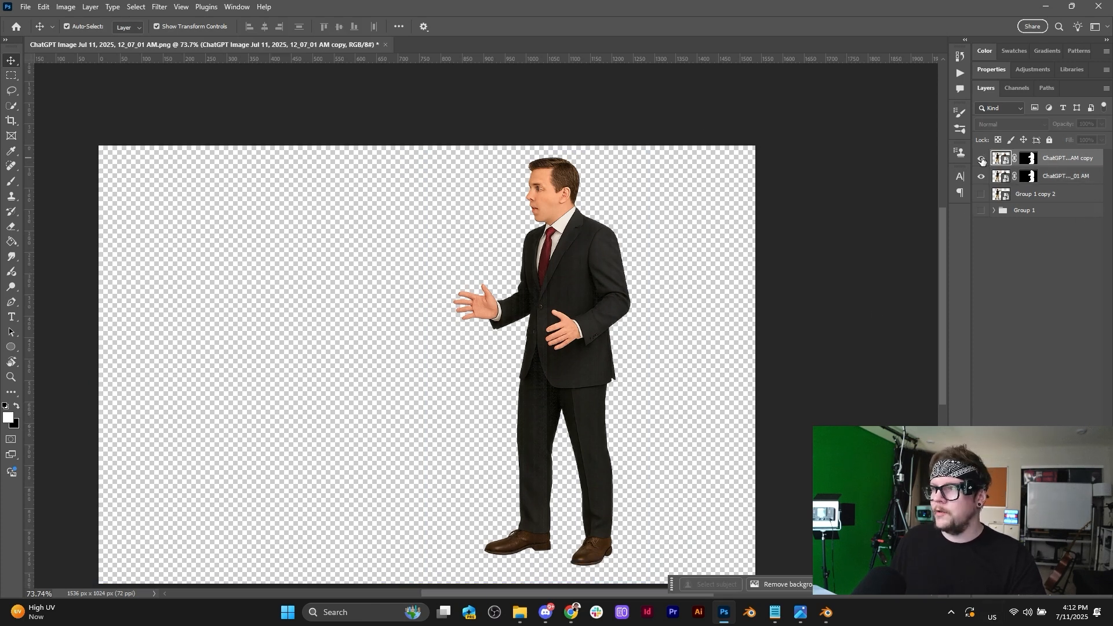
{"action": "left_click", "coordinate": [981, 158]}
Combine the two masked layers of the man in the suit into a single smart object.
{"action": "left_click", "coordinate": [1059, 184], "text": "shift"}
{"action": "right_click", "coordinate": [1057, 167]}
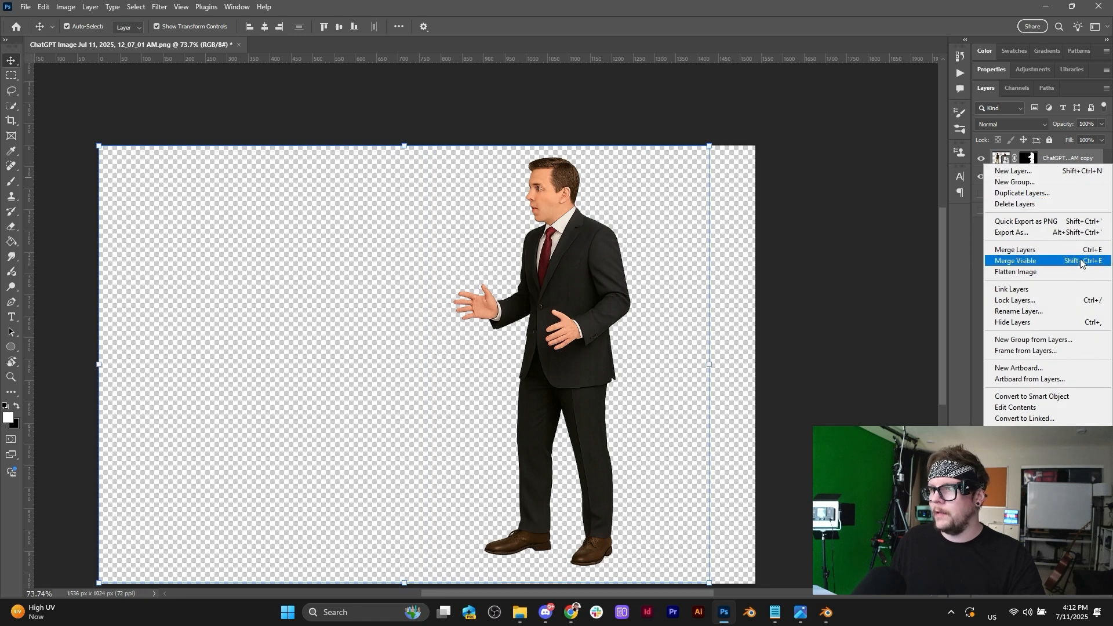
{"action": "left_click", "coordinate": [1035, 396]}
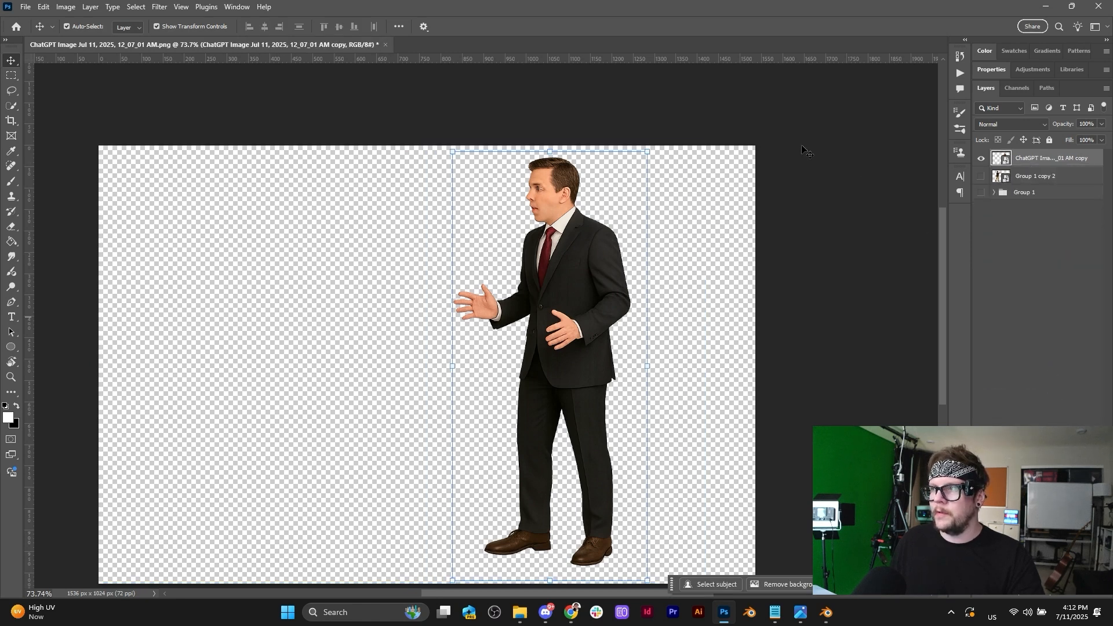
{"action": "key", "text": "g"}
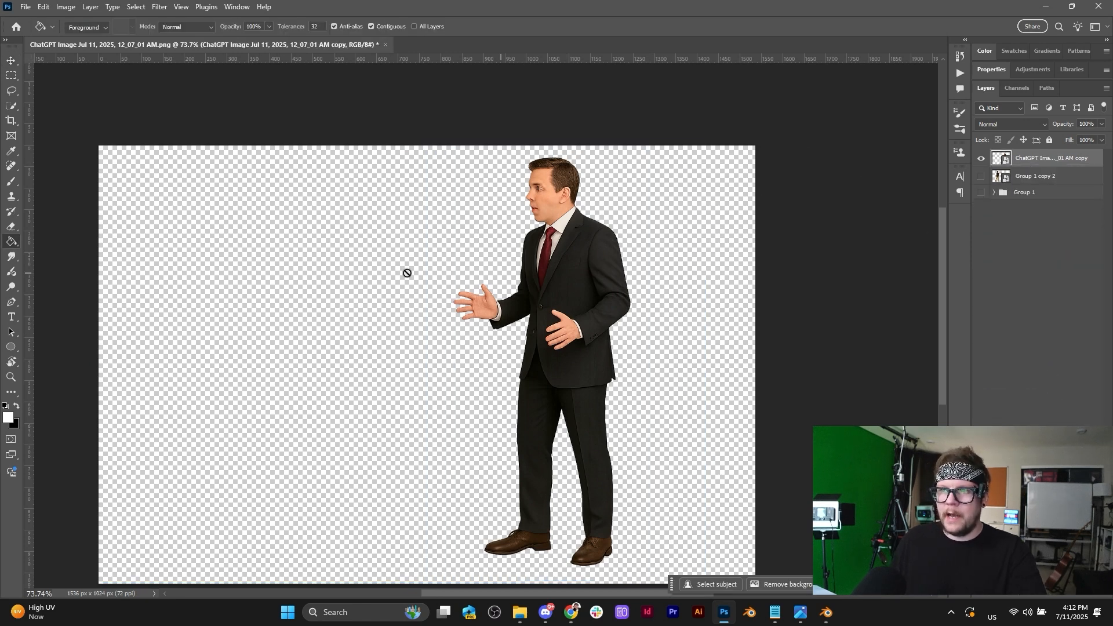
{"action": "right_click", "coordinate": [585, 258]}
{"action": "left_click", "coordinate": [543, 248]}
{"action": "key", "text": "v"}
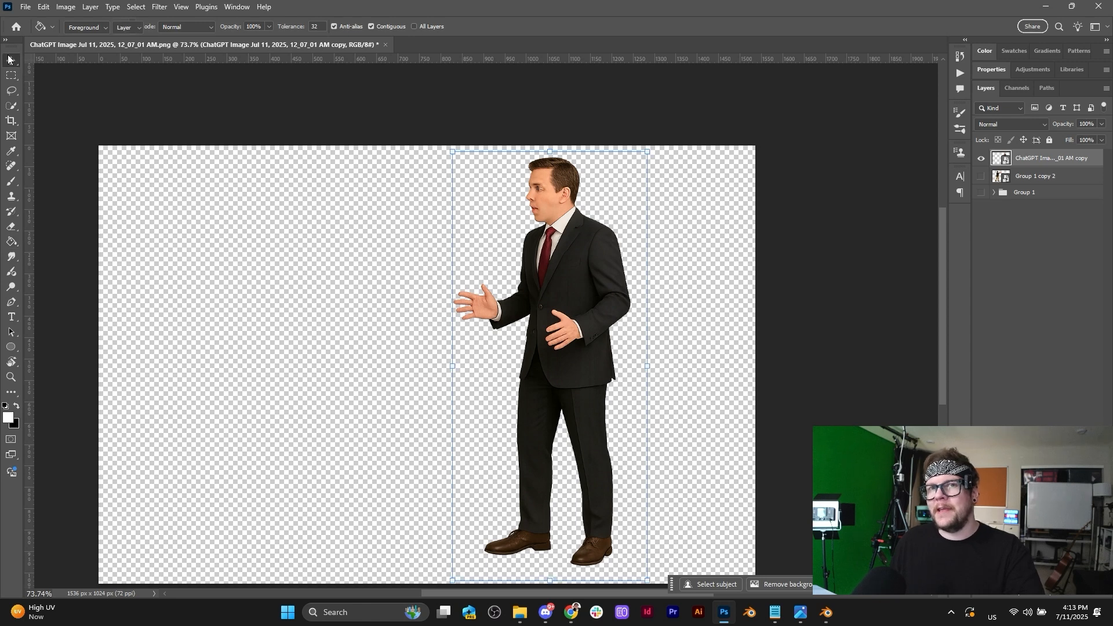
{"action": "left_click_drag", "start_coordinate": [583, 333], "coordinate": [522, 316]}
{"action": "key", "text": "ctrl+z"}
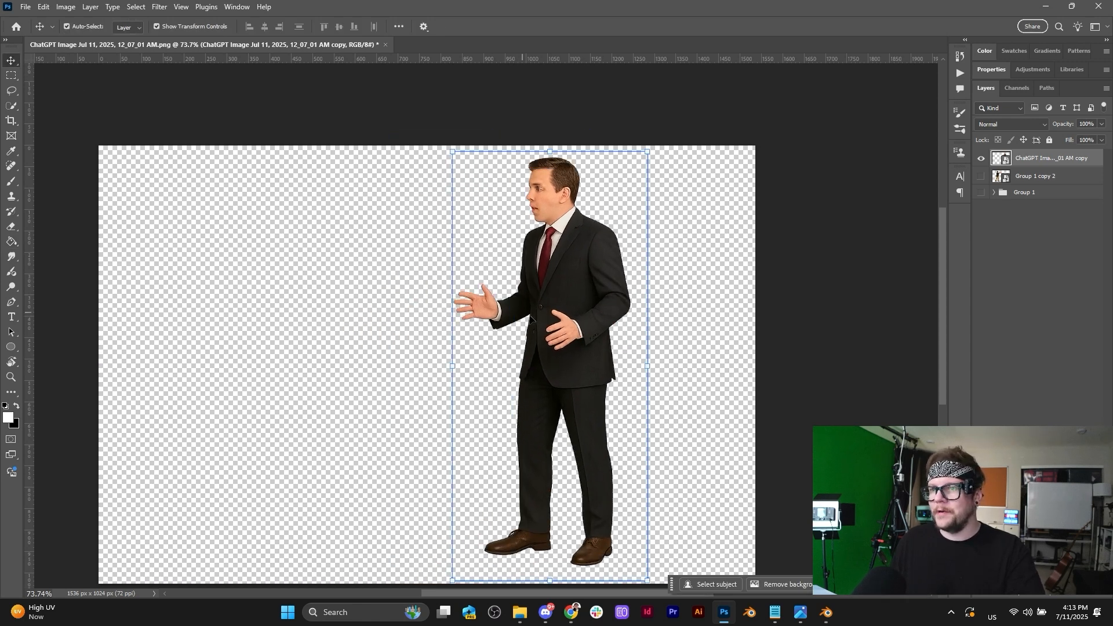
Quick-export the smart object of the man in the suit as a PNG named boss into Downloads.
{"action": "right_click", "coordinate": [1034, 161]}
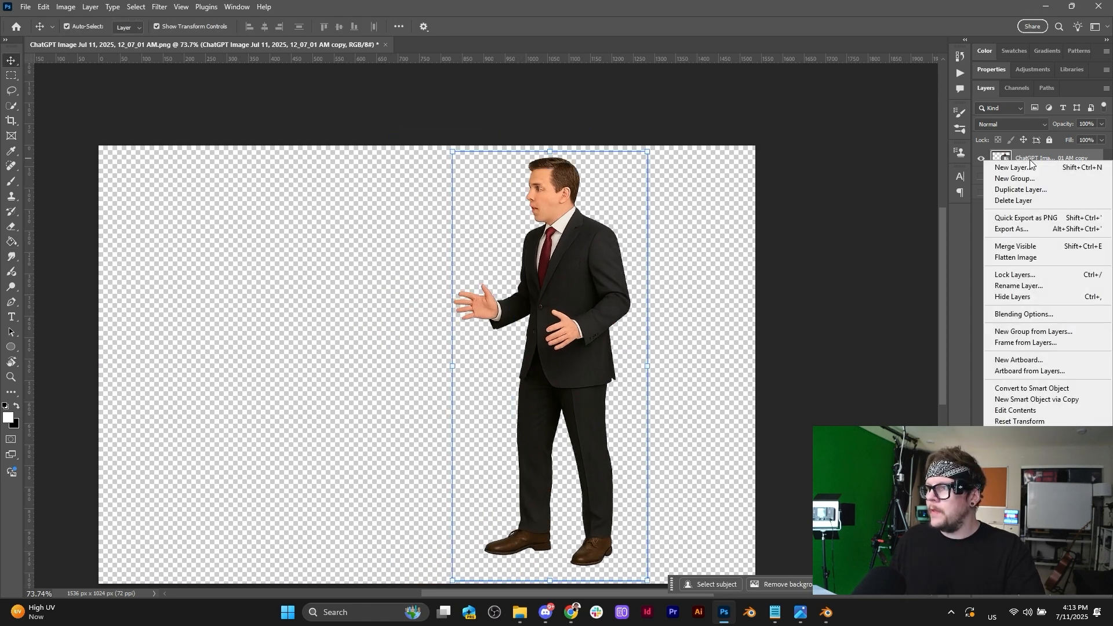
{"action": "left_click", "coordinate": [1027, 218]}
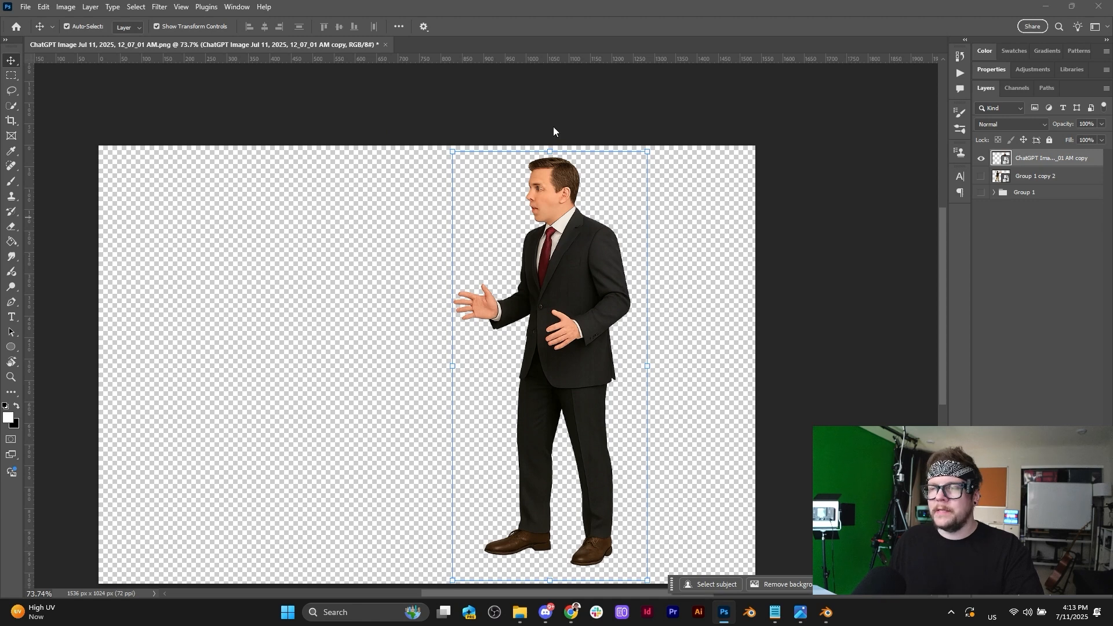
{"action": "type", "text": "boss"}
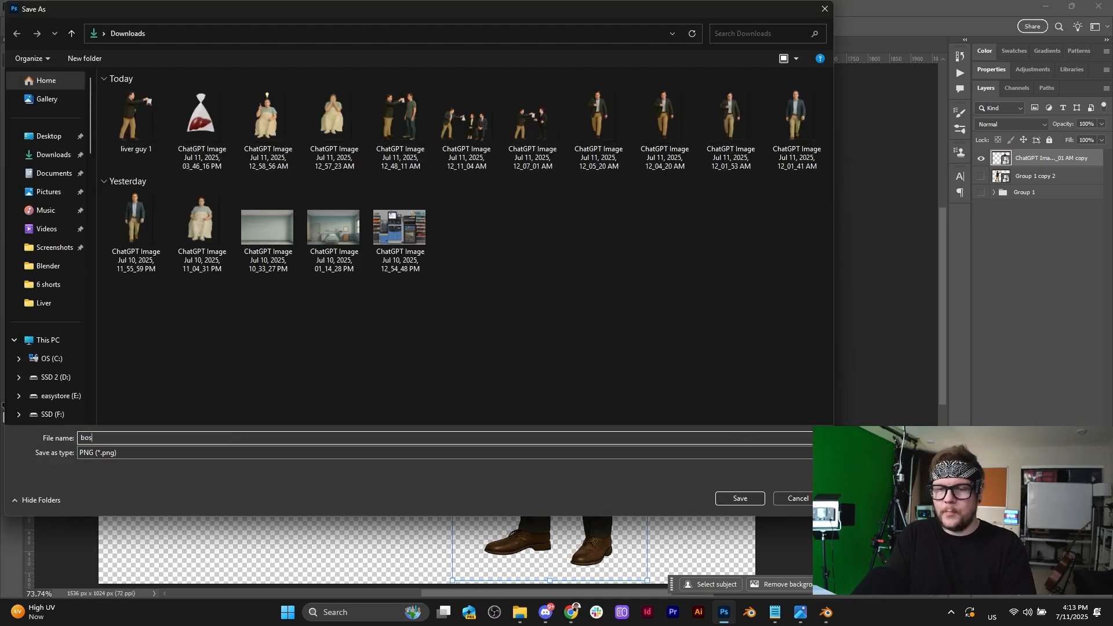
{"action": "left_click", "coordinate": [757, 500]}
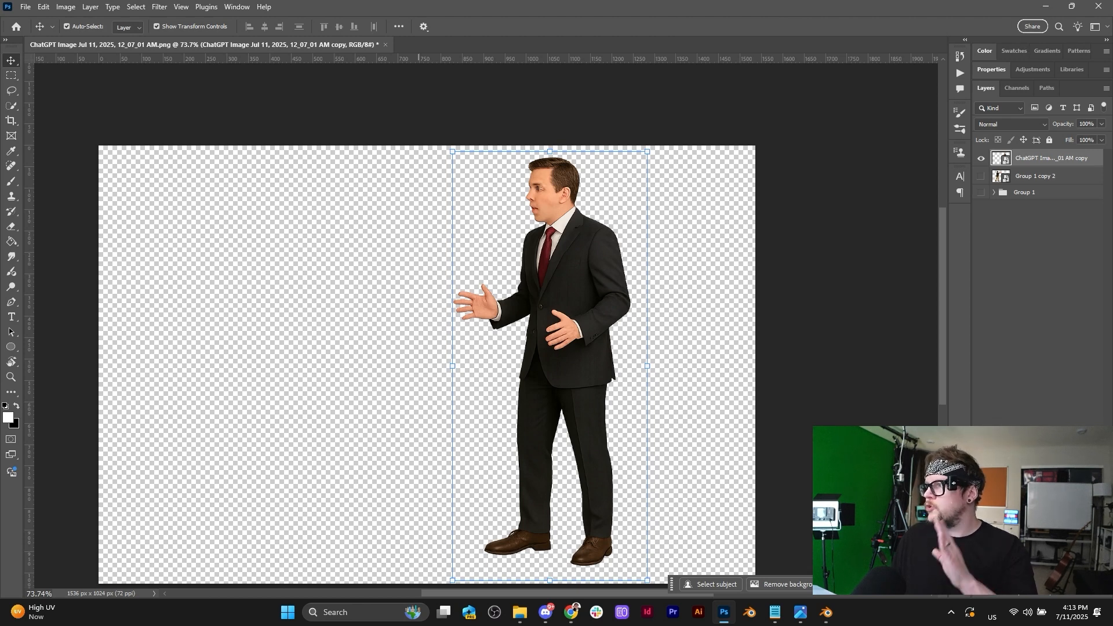
Minimize Photoshop and bring the Downloads folder window up over Blender.
{"action": "left_click", "coordinate": [1046, 6]}
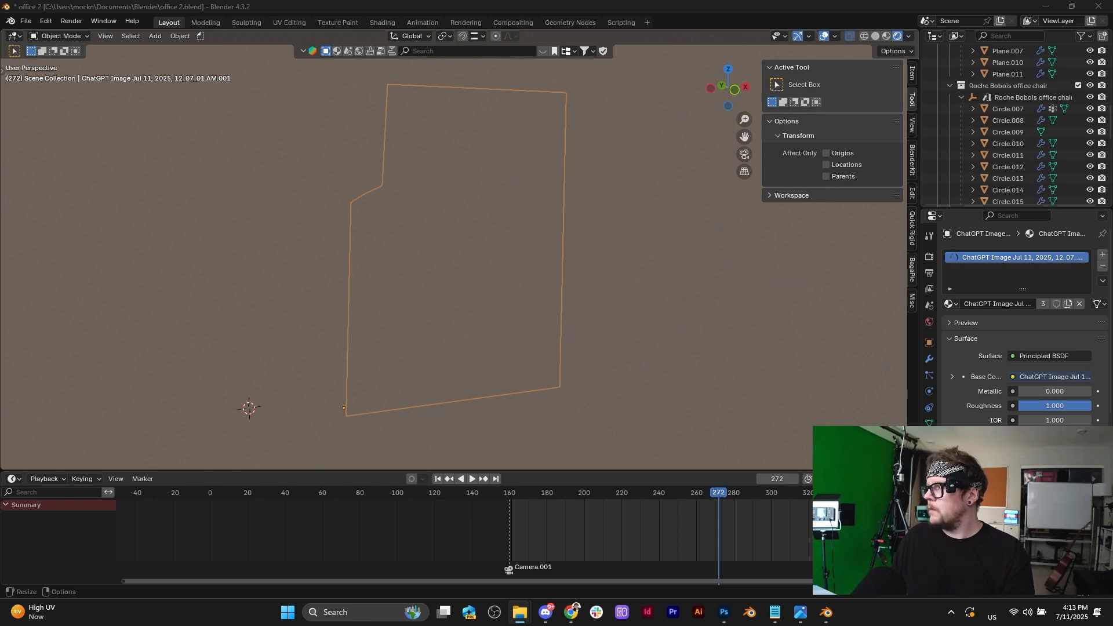
{"action": "left_click_drag", "start_coordinate": [1112, 141], "coordinate": [520, 89]}
{"action": "left_click", "coordinate": [485, 220]}
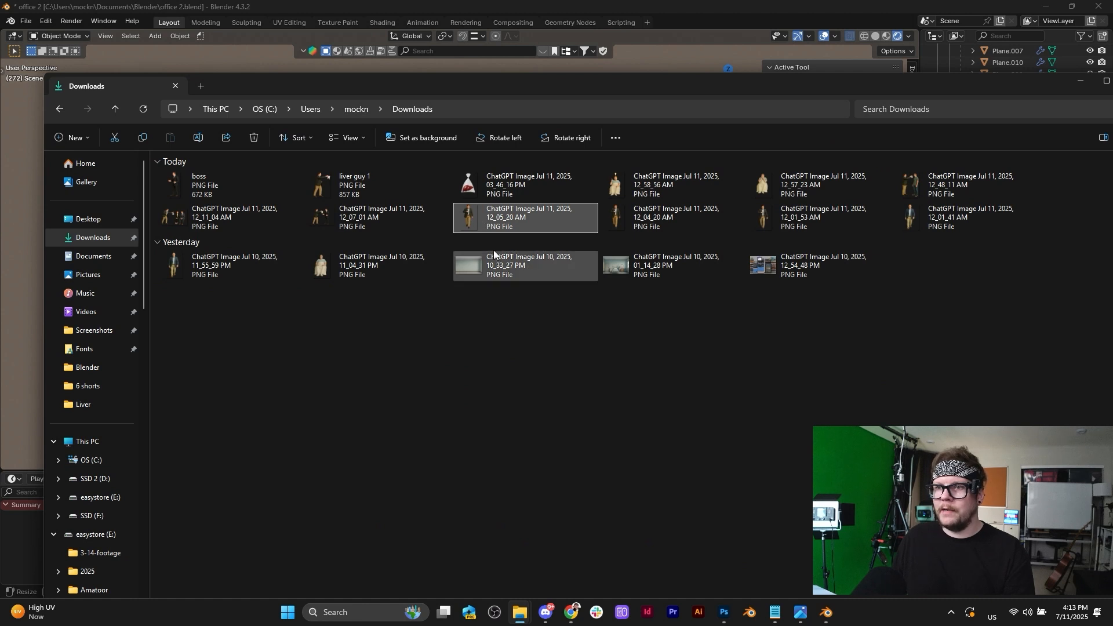
{"action": "left_click", "coordinate": [255, 187]}
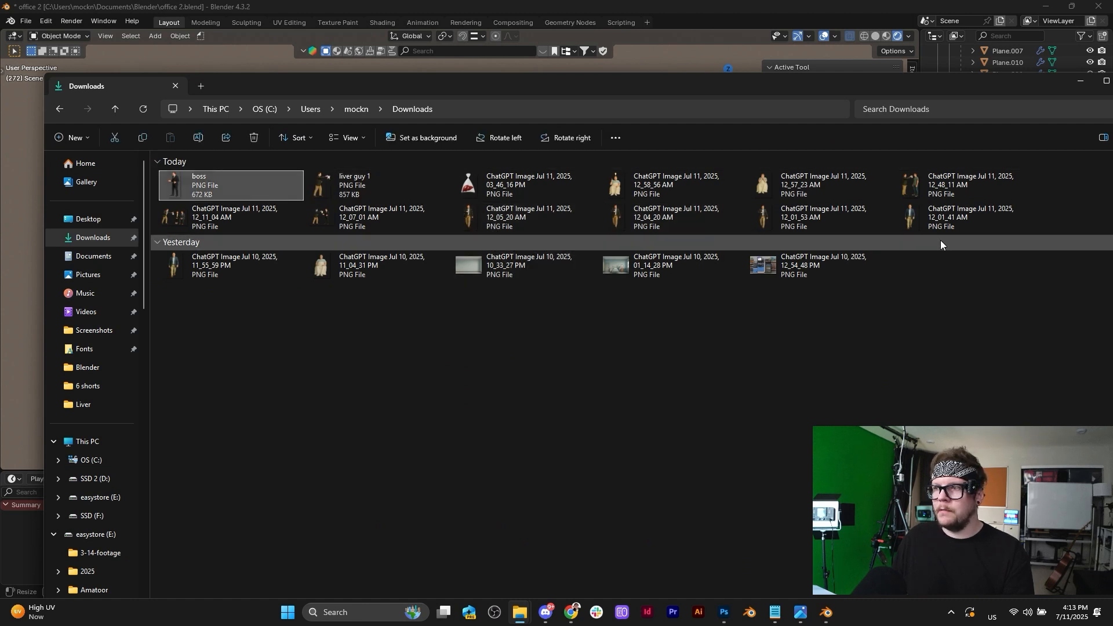
{"action": "left_click", "coordinate": [930, 222]}
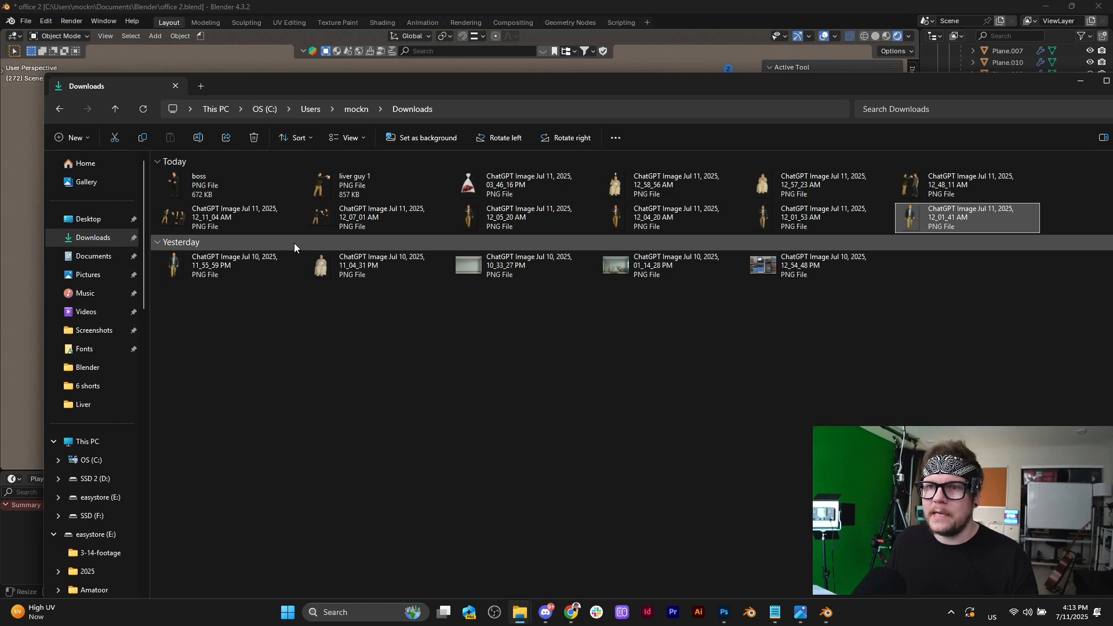
{"action": "left_click", "coordinate": [254, 162]}
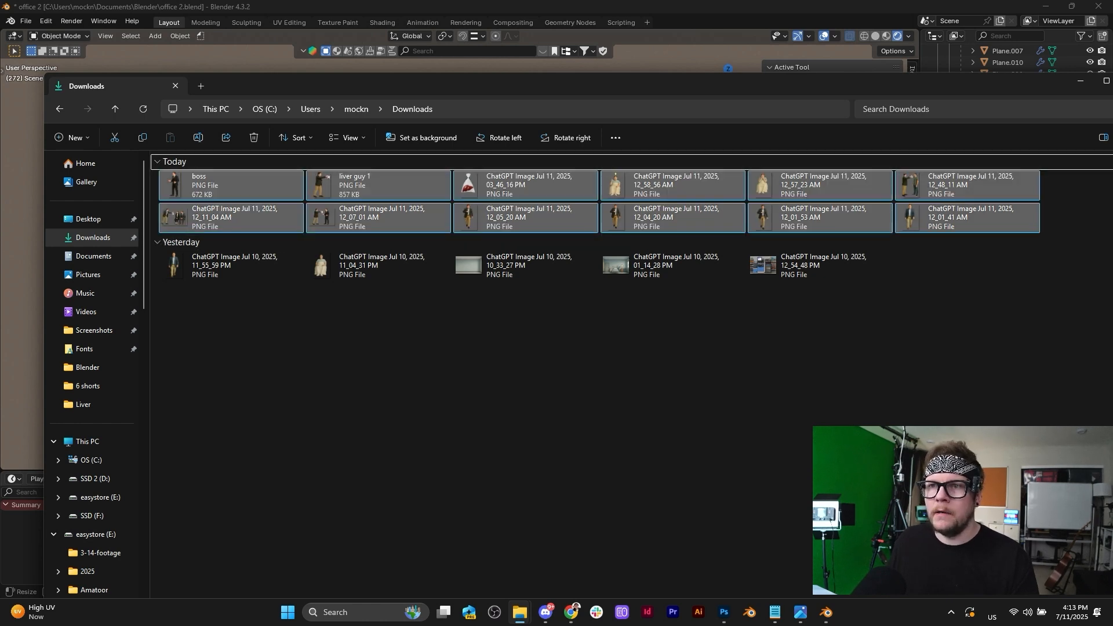
{"action": "left_click", "coordinate": [525, 405]}
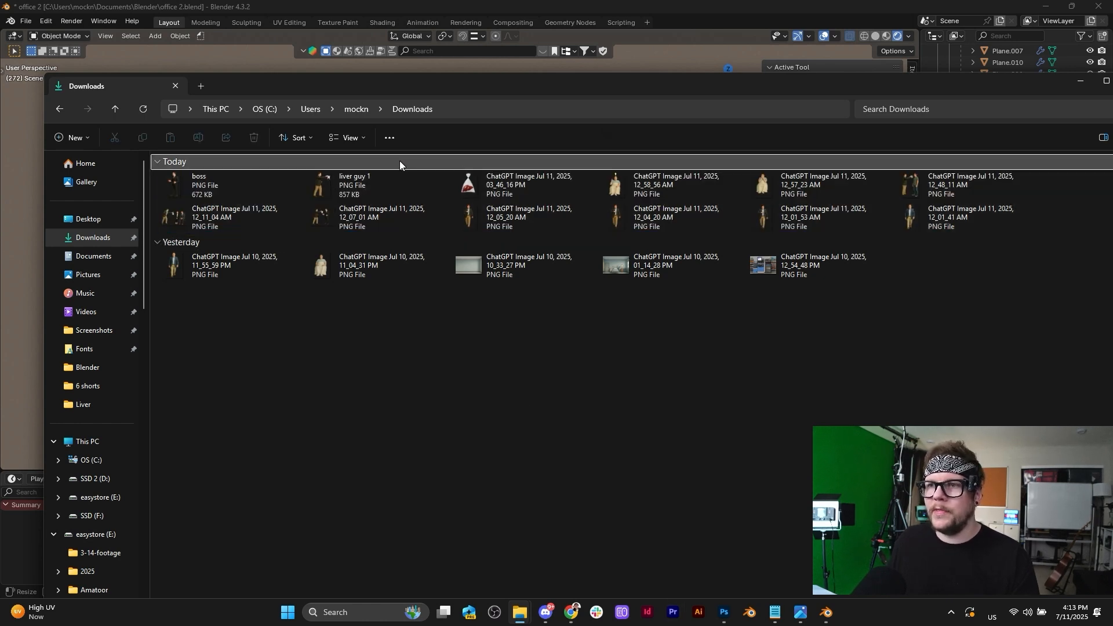
{"action": "left_click", "coordinate": [400, 164]}
{"action": "left_click", "coordinate": [560, 481]}
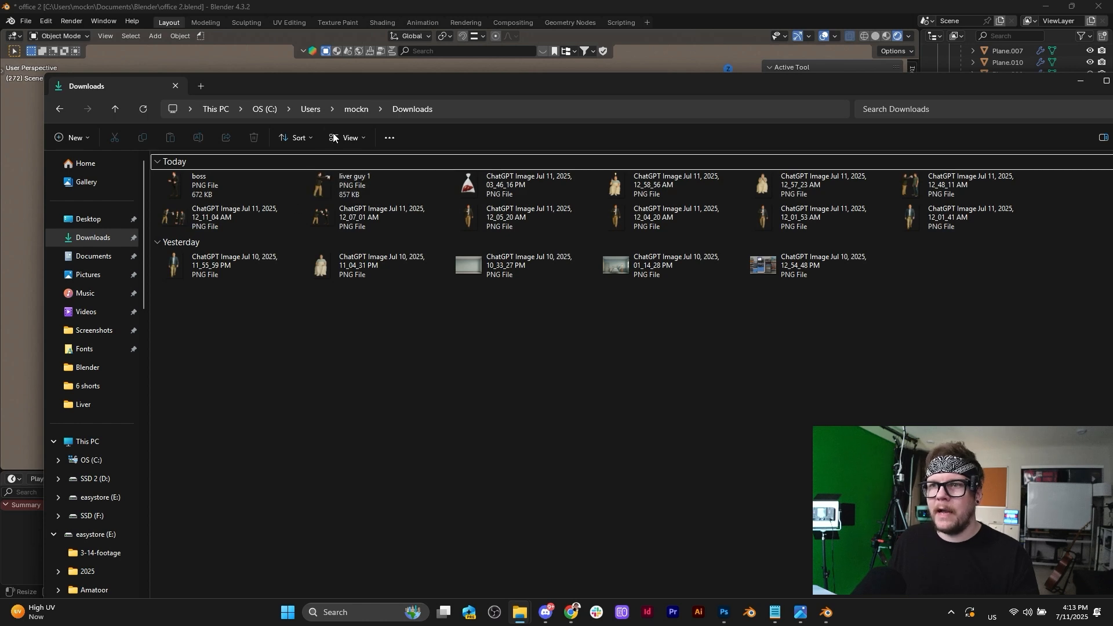
Show the files in the Downloads folder as large icons.
{"action": "left_click", "coordinate": [358, 137]}
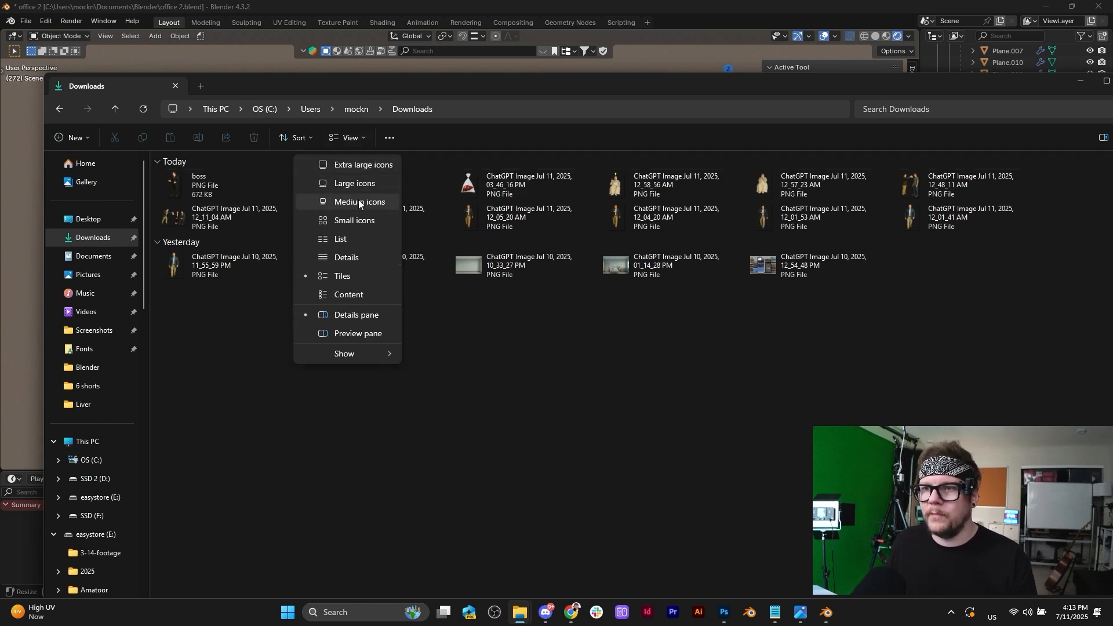
{"action": "left_click", "coordinate": [357, 183]}
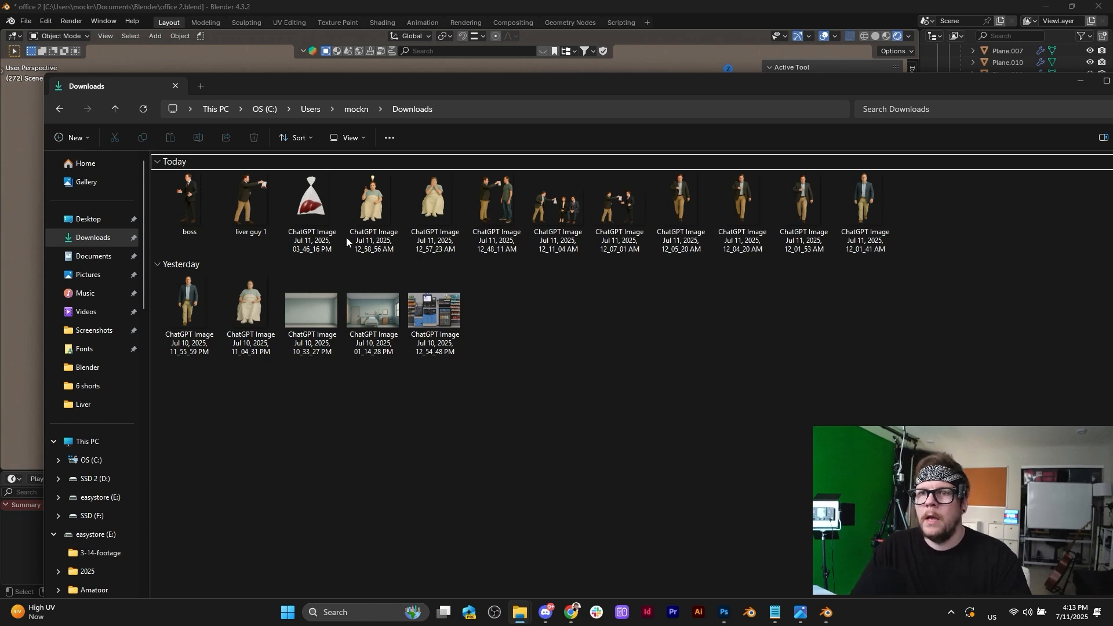
{"action": "left_click", "coordinate": [289, 138]}
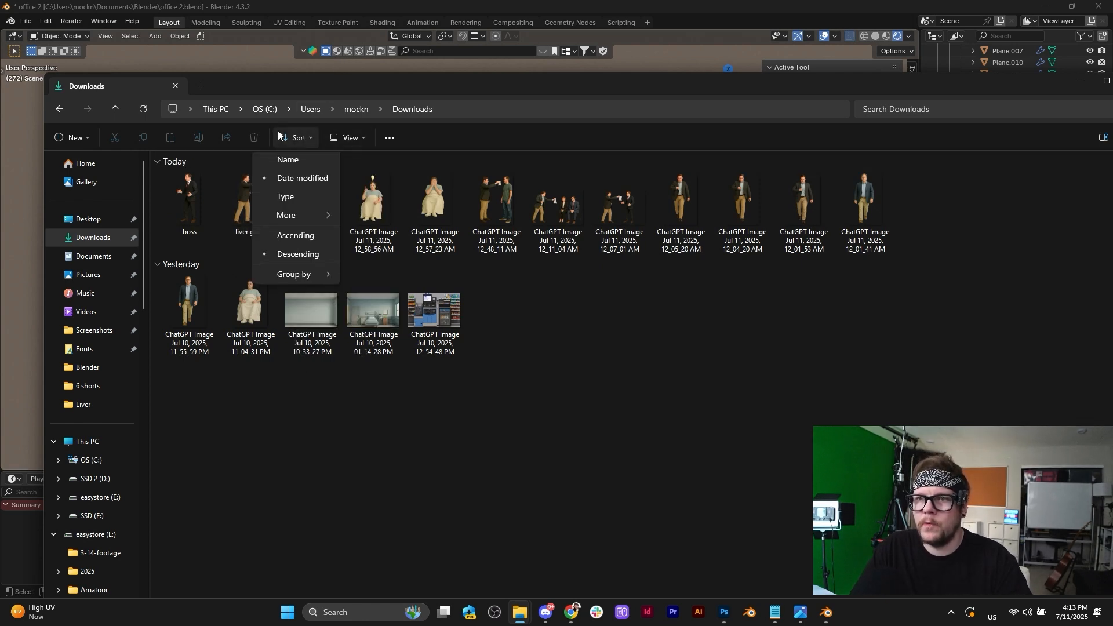
{"action": "left_click", "coordinate": [625, 473]}
Attach the boss PNG from Downloads to the ChatGPT image chat, maximize the browser and close the other tabs.
{"action": "left_click", "coordinate": [202, 200]}
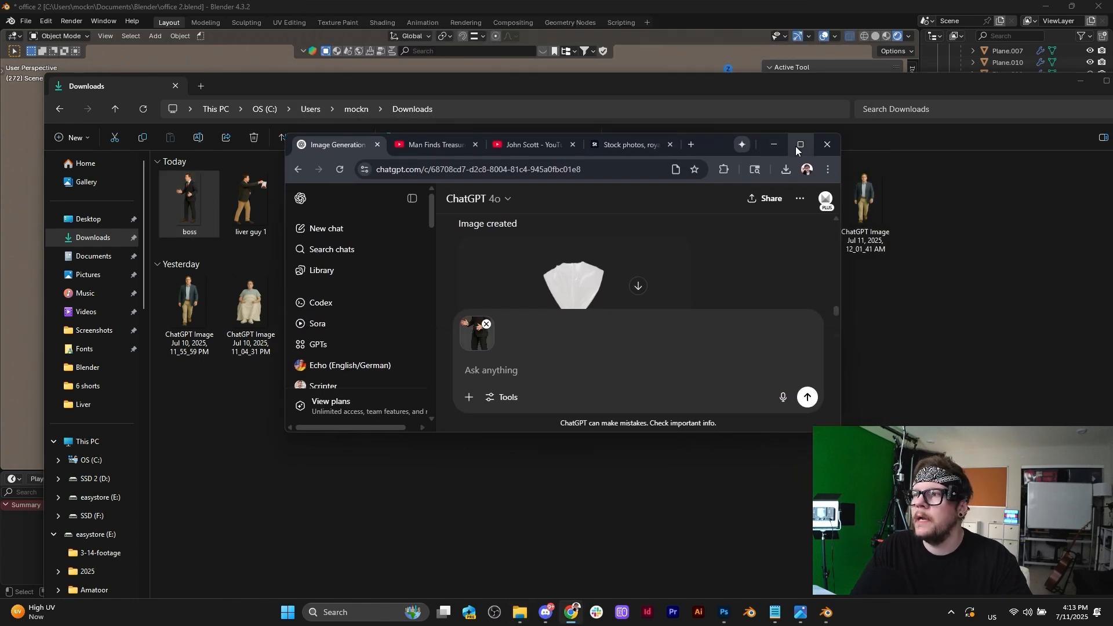
{"action": "left_click", "coordinate": [794, 154]}
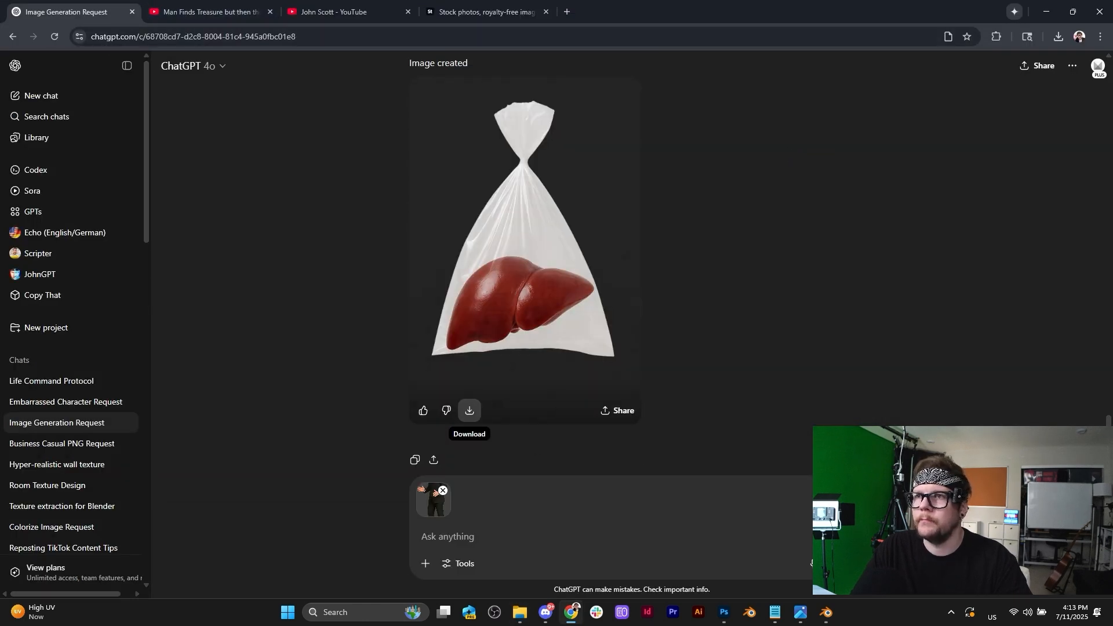
{"action": "right_click", "coordinate": [96, 22]}
{"action": "left_click", "coordinate": [202, 242]}
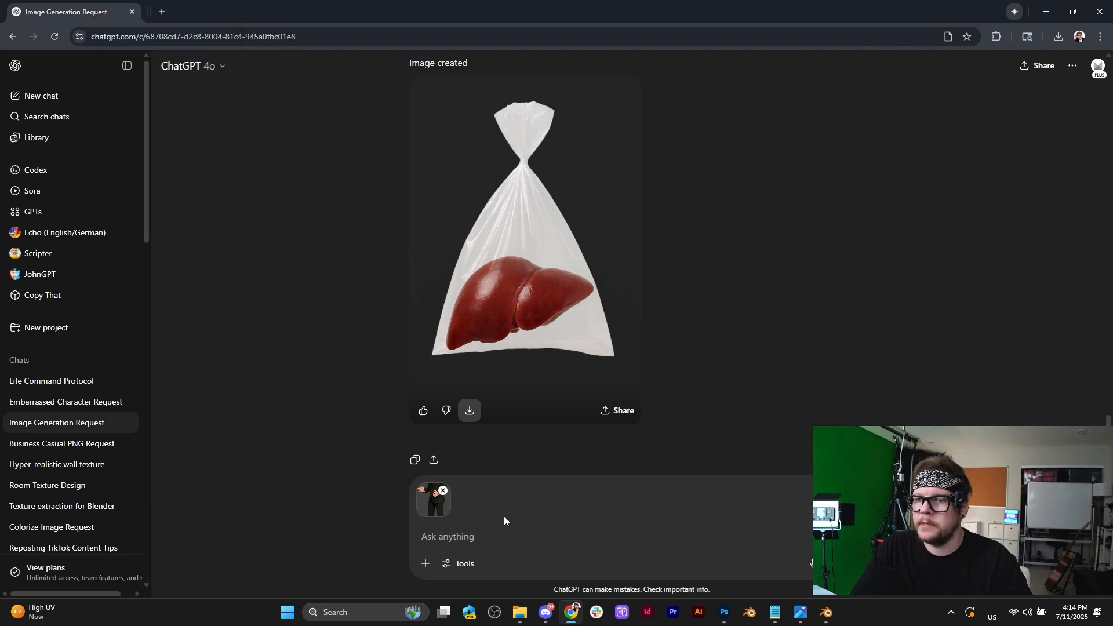
Send the prompt "This boss character you created, can we generate him shocked from a front view, full body transparent png".
{"action": "left_click", "coordinate": [495, 538]}
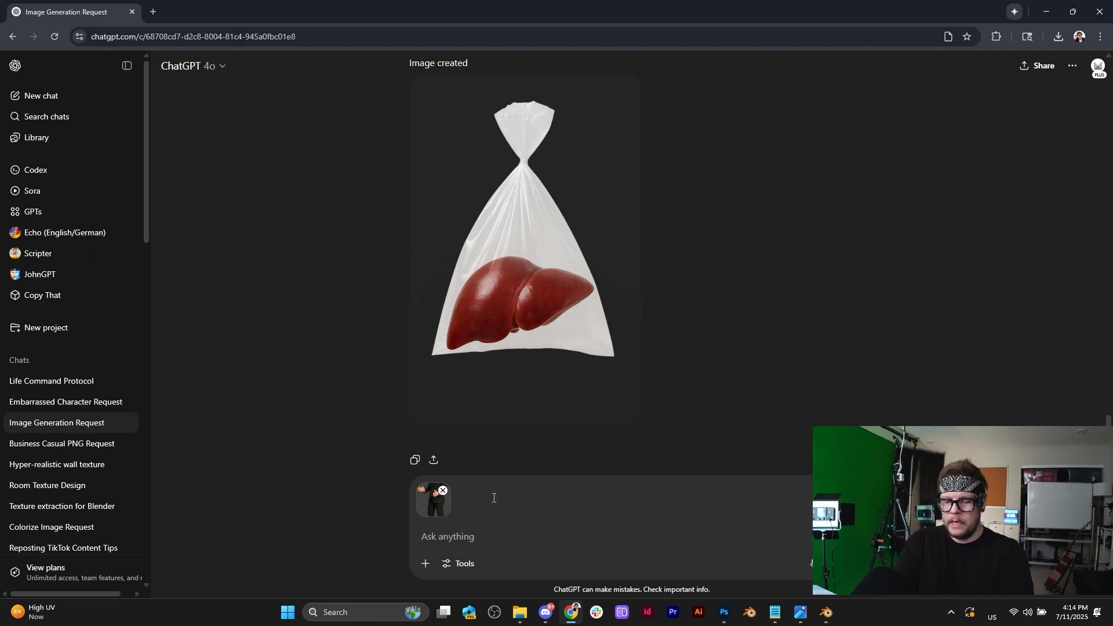
{"action": "type", "text": "Thi"}
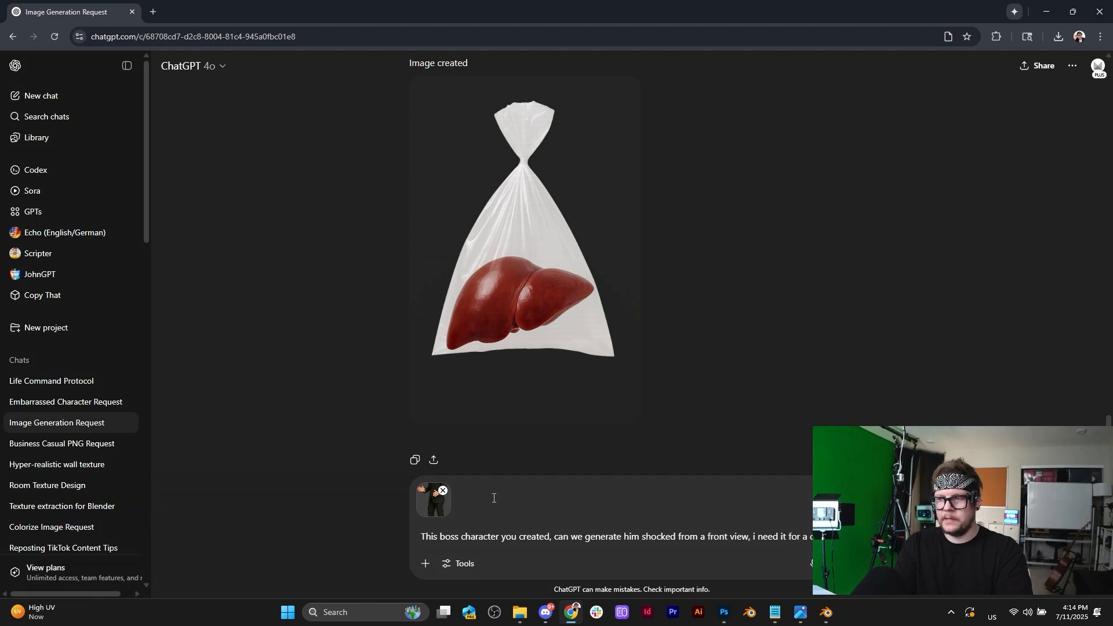
{"action": "type", "text": "ifferent angle in the animation,"}
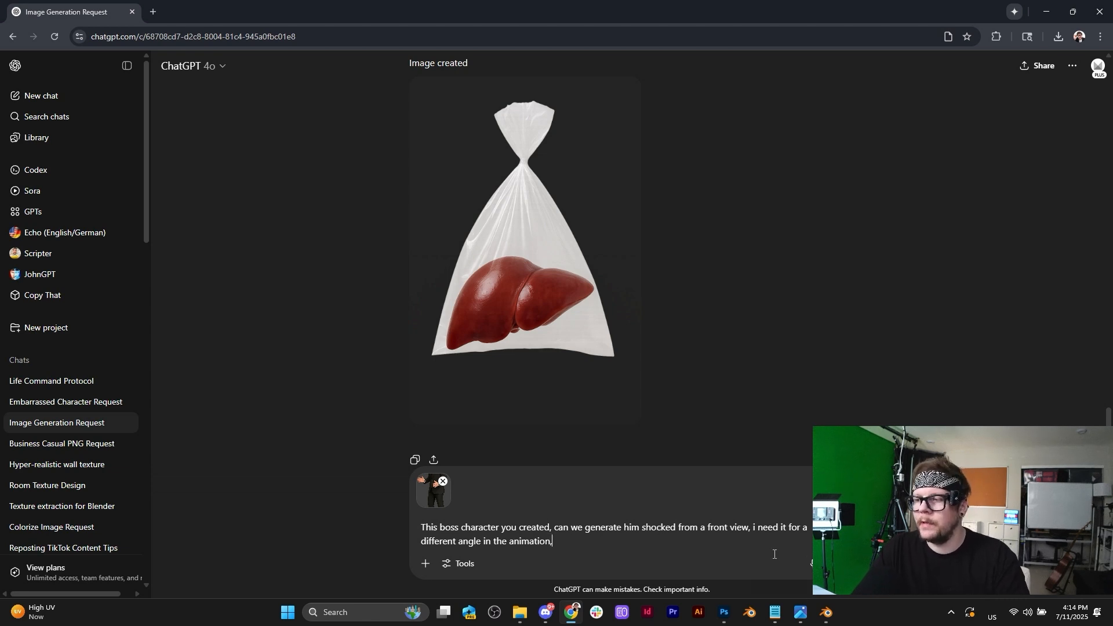
{"action": "type", "text": "full"}
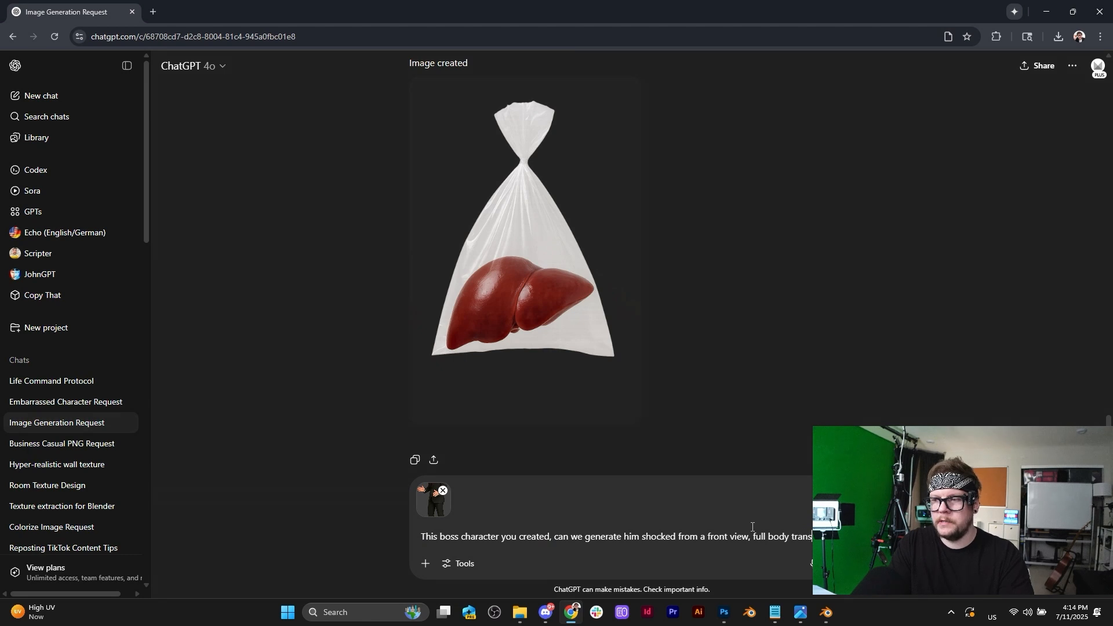
{"action": "type", "text": "png"}
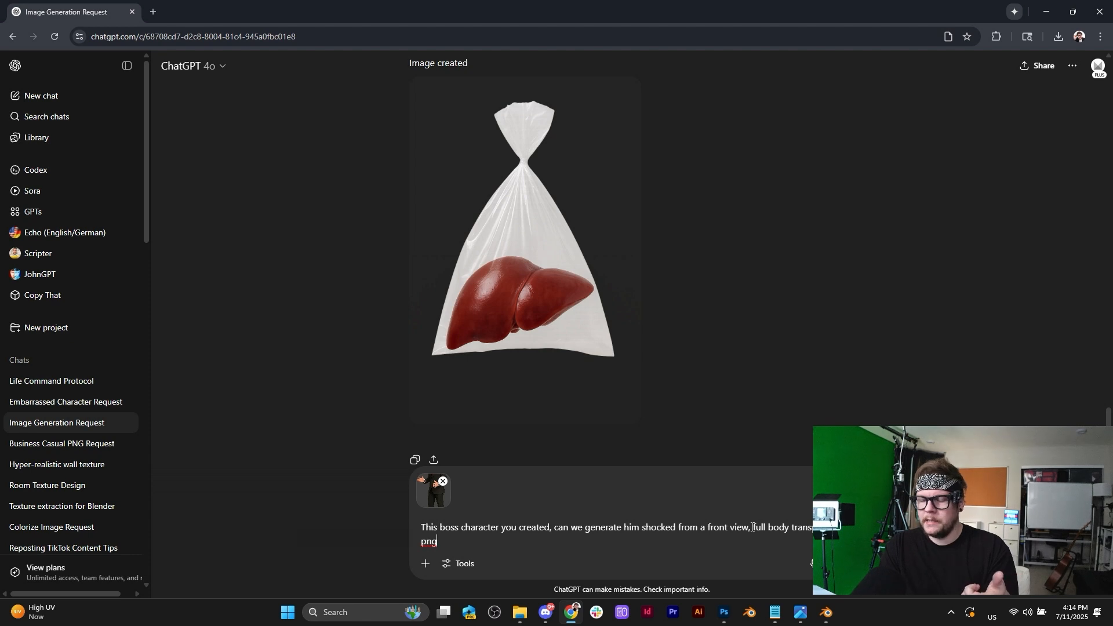
{"action": "key", "text": "Return"}
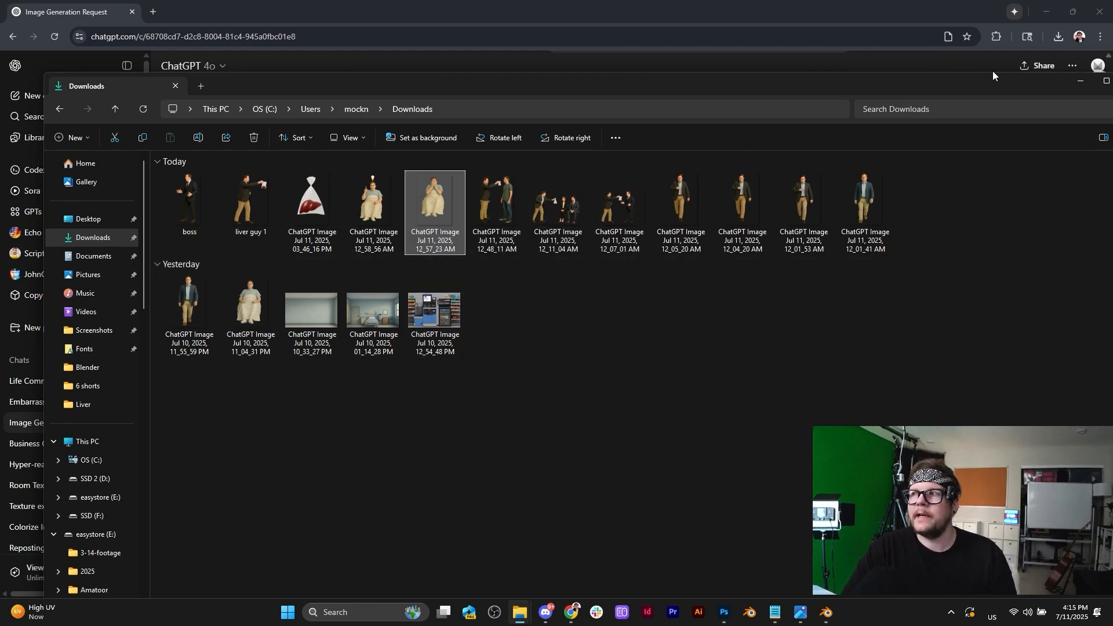
Put the Downloads window away and examine the generated front-view boss image against the earlier results in the chat.
{"action": "left_click_drag", "start_coordinate": [1021, 81], "coordinate": [975, 77]}
{"action": "left_click", "coordinate": [1029, 76]}
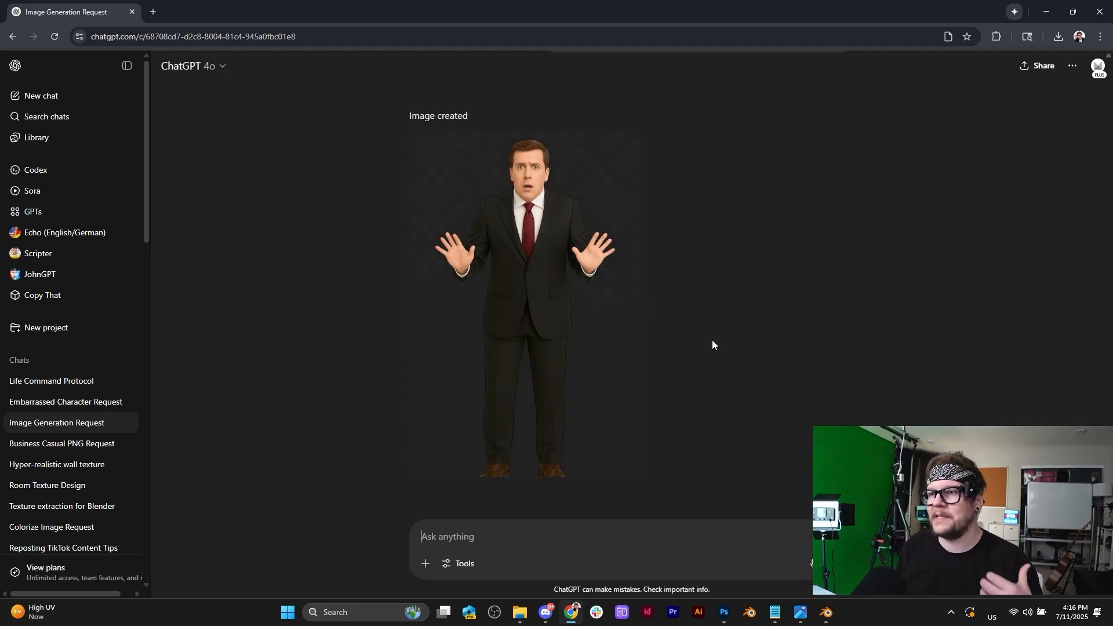
{"action": "mouse_move", "coordinate": [584, 312]}
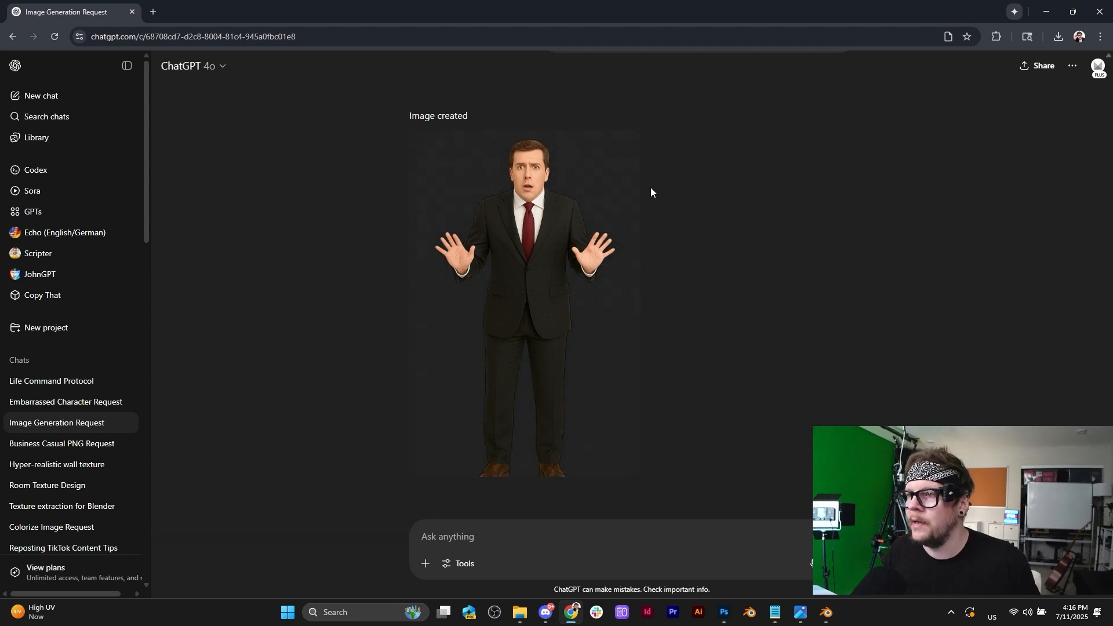
{"action": "mouse_move", "coordinate": [473, 470]}
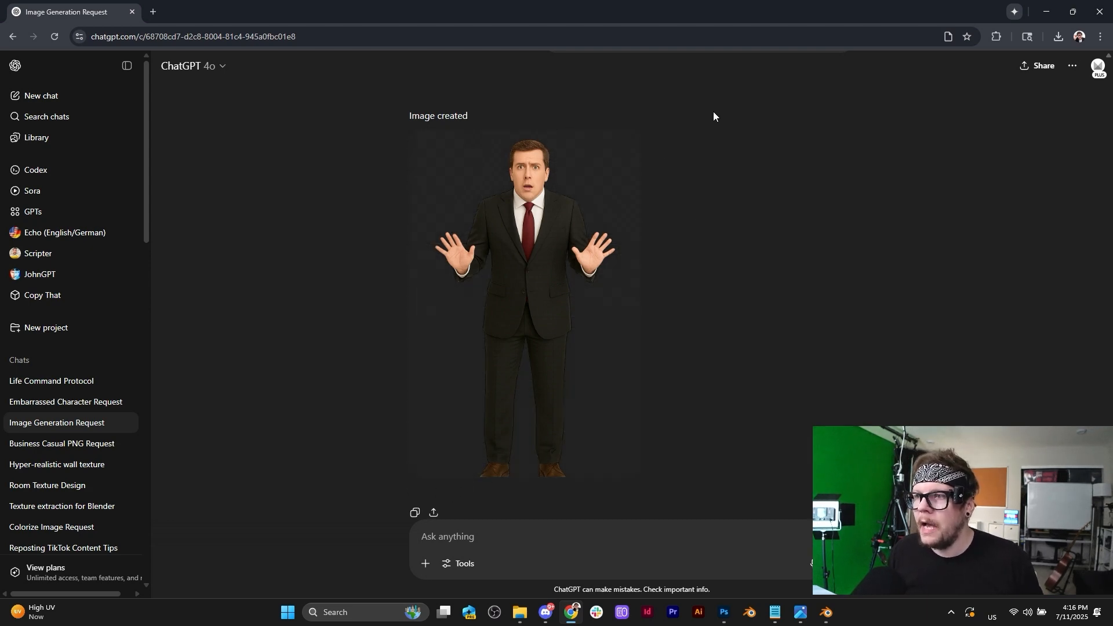
{"action": "scroll", "coordinate": [698, 135], "scroll_direction": "up", "scroll_amount": 5}
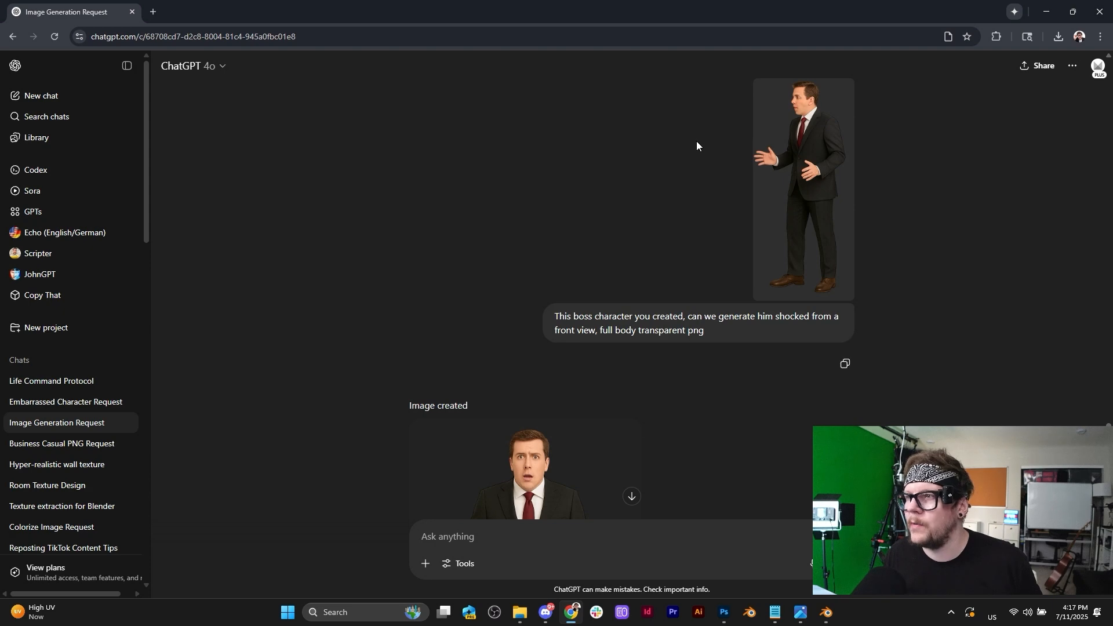
{"action": "scroll", "coordinate": [762, 225], "scroll_direction": "up", "scroll_amount": 5}
{"action": "scroll", "coordinate": [763, 225], "scroll_direction": "up", "scroll_amount": 5}
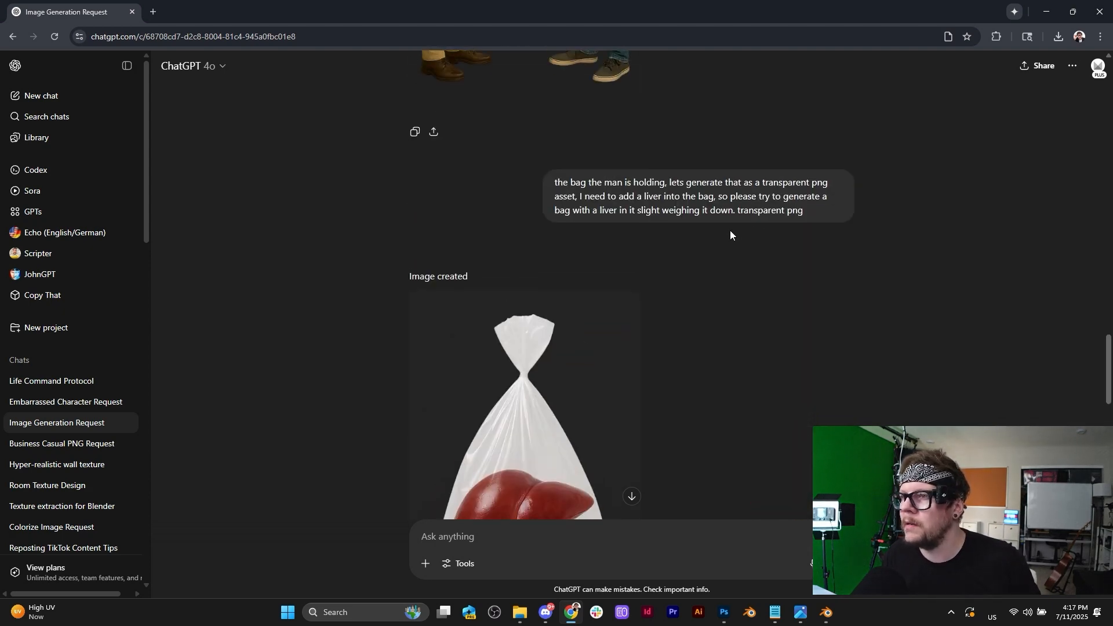
{"action": "scroll", "coordinate": [672, 300], "scroll_direction": "down", "scroll_amount": 5}
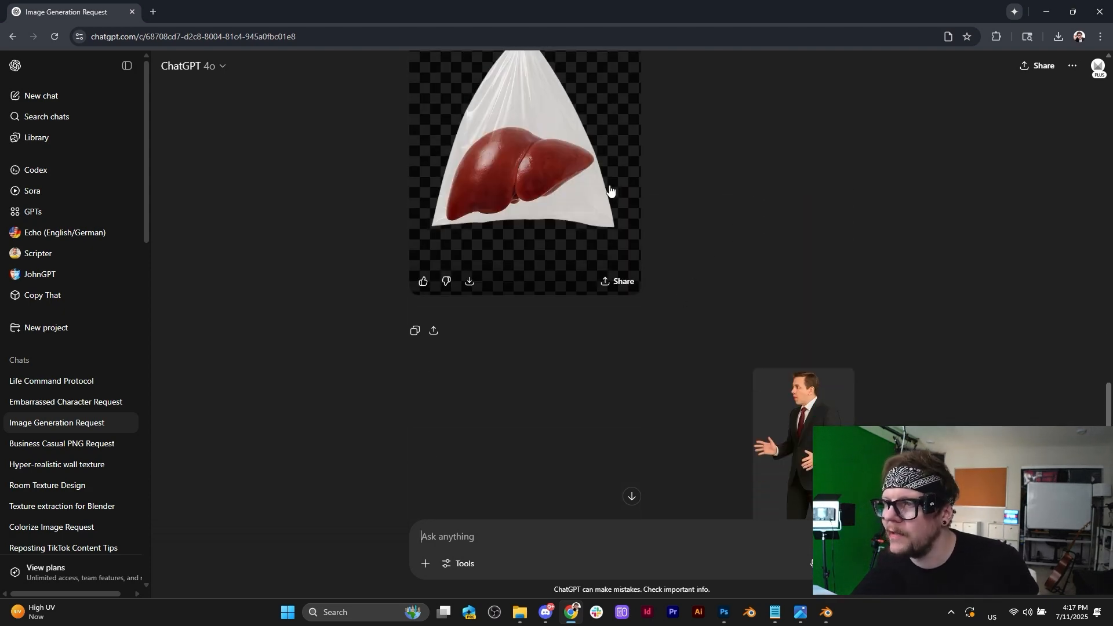
{"action": "scroll", "coordinate": [683, 322], "scroll_direction": "down", "scroll_amount": 5}
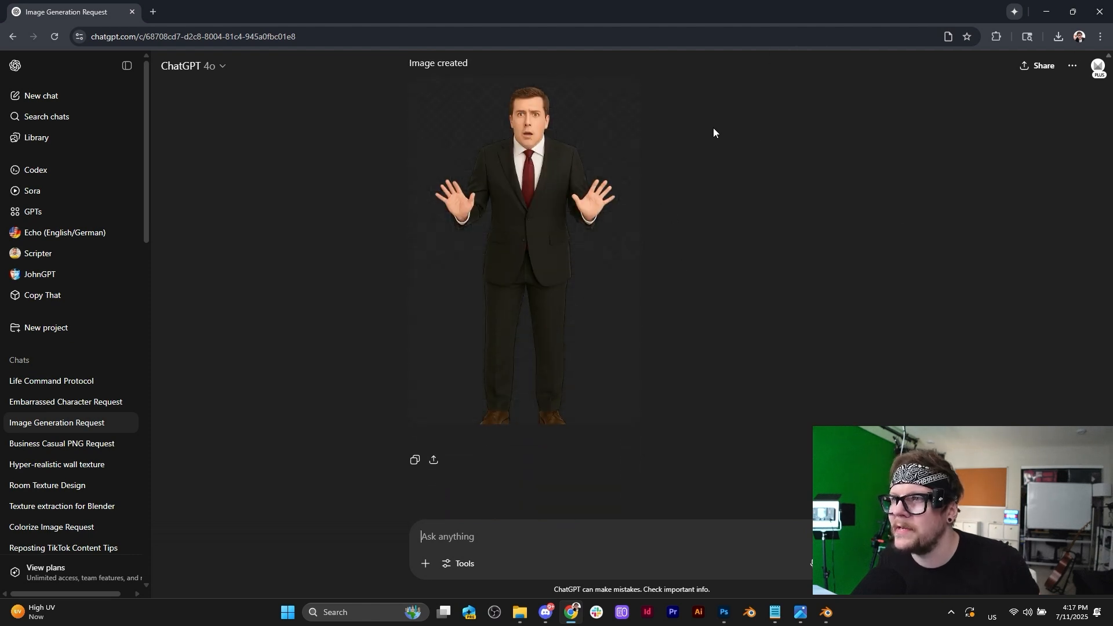
Open the generated image of the shocked boss at full size and download it.
{"action": "left_click", "coordinate": [622, 121]}
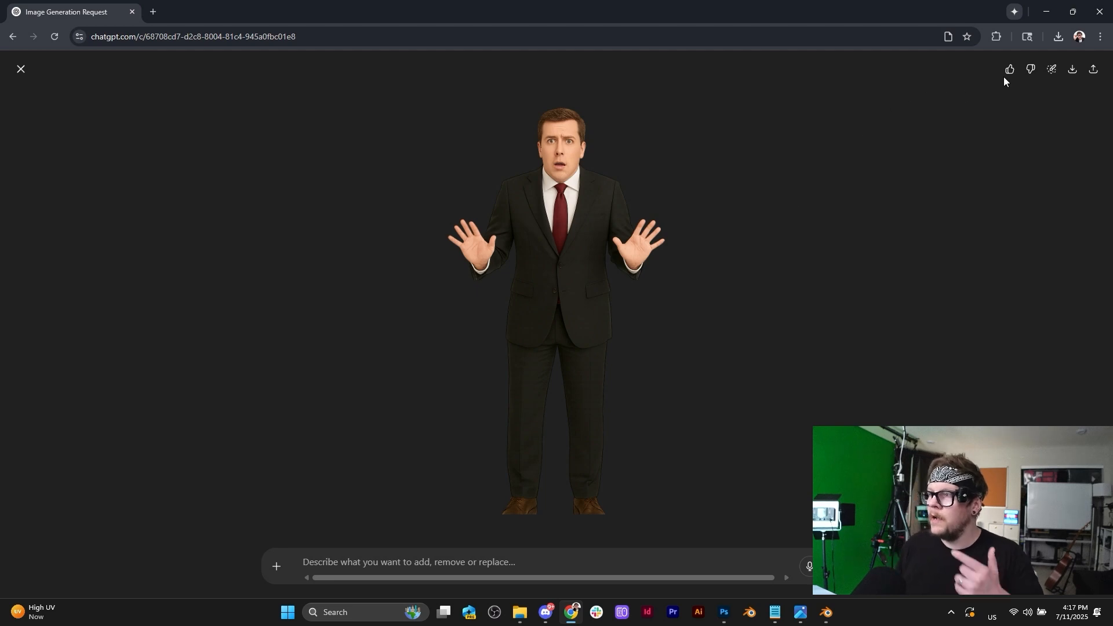
{"action": "left_click", "coordinate": [1071, 71]}
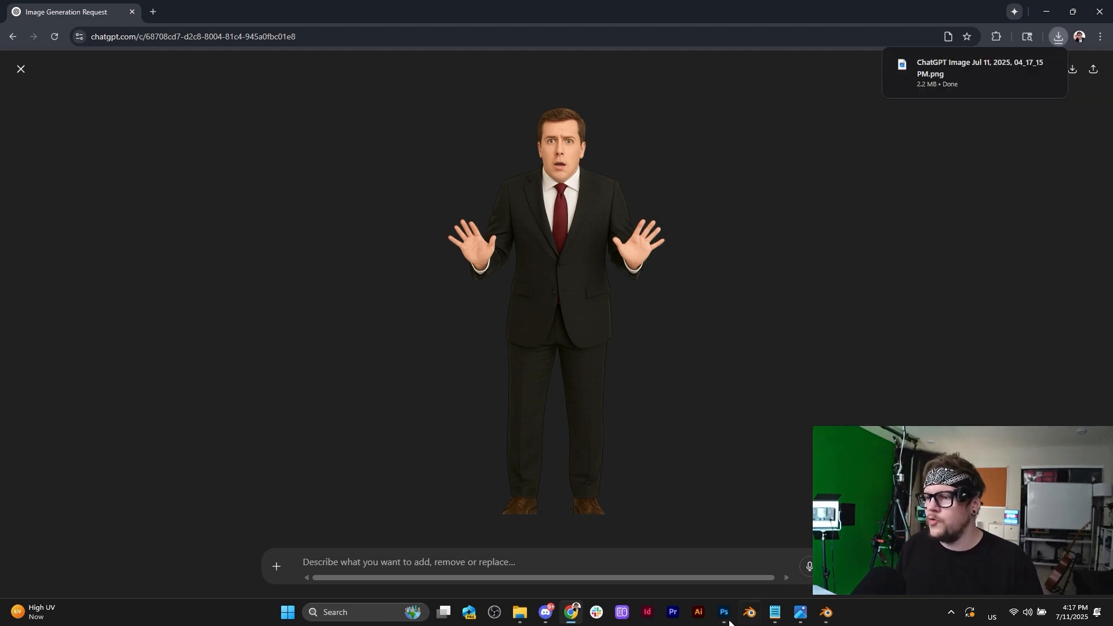
Switch to Photoshop, paste the copied "Adding details" screenshot as a new layer and move it beside the man in the suit.
{"action": "left_click", "coordinate": [734, 552]}
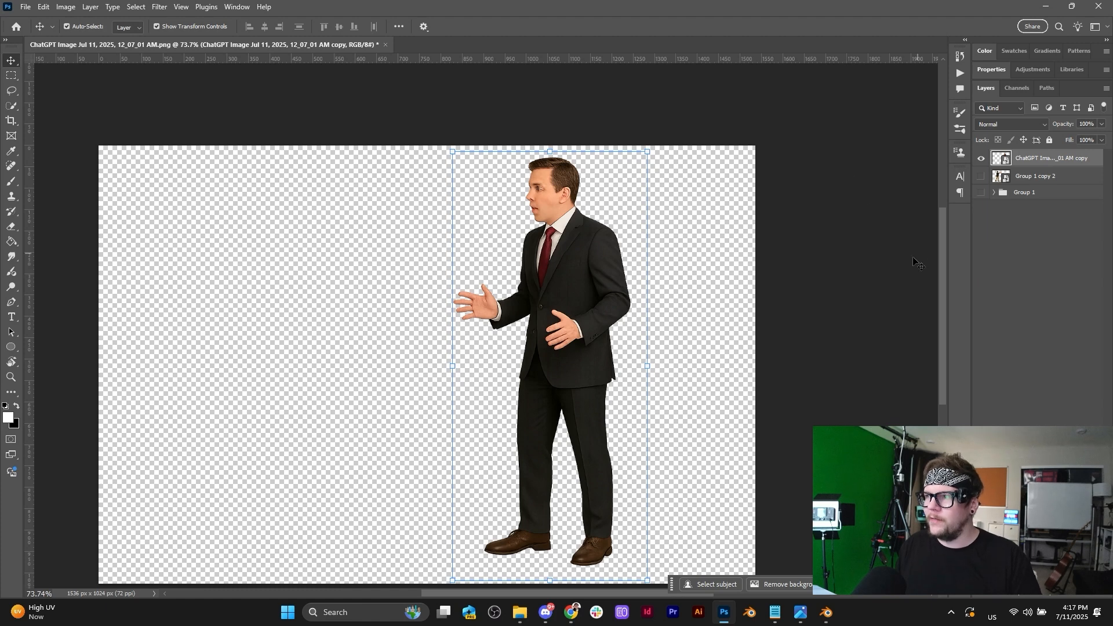
{"action": "key", "text": "ctrl+v"}
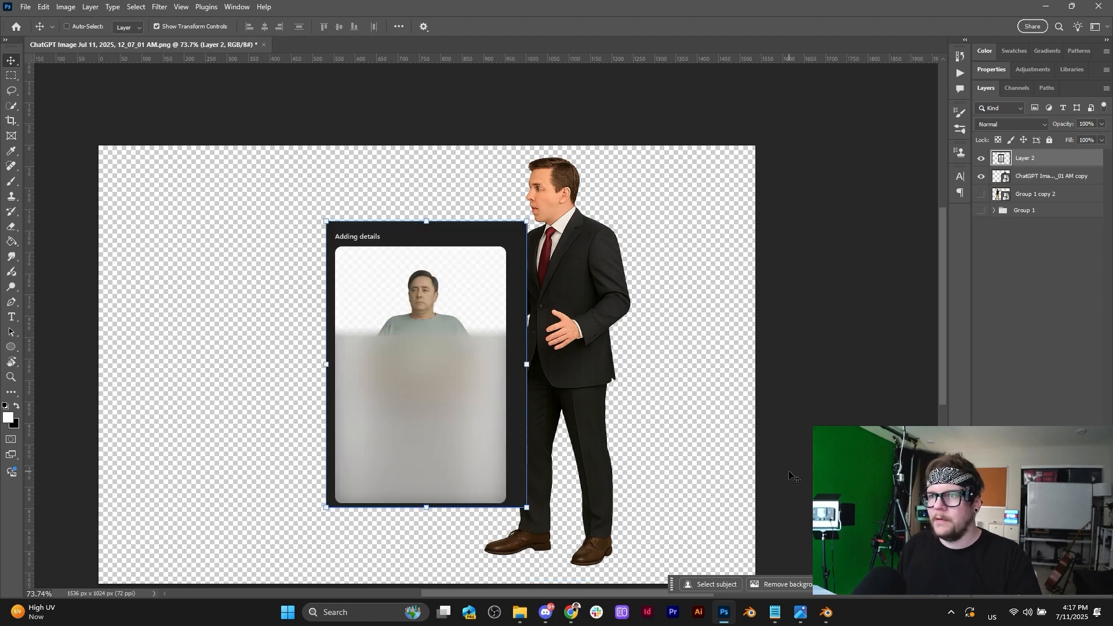
{"action": "key", "text": "Delete"}
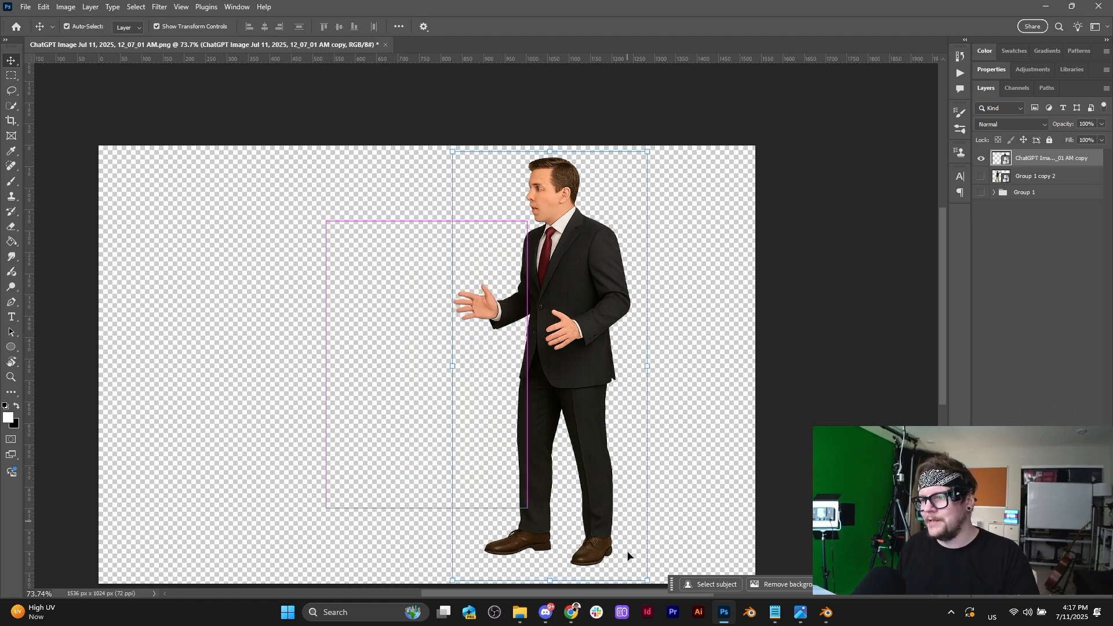
{"action": "key", "text": "ctrl+v"}
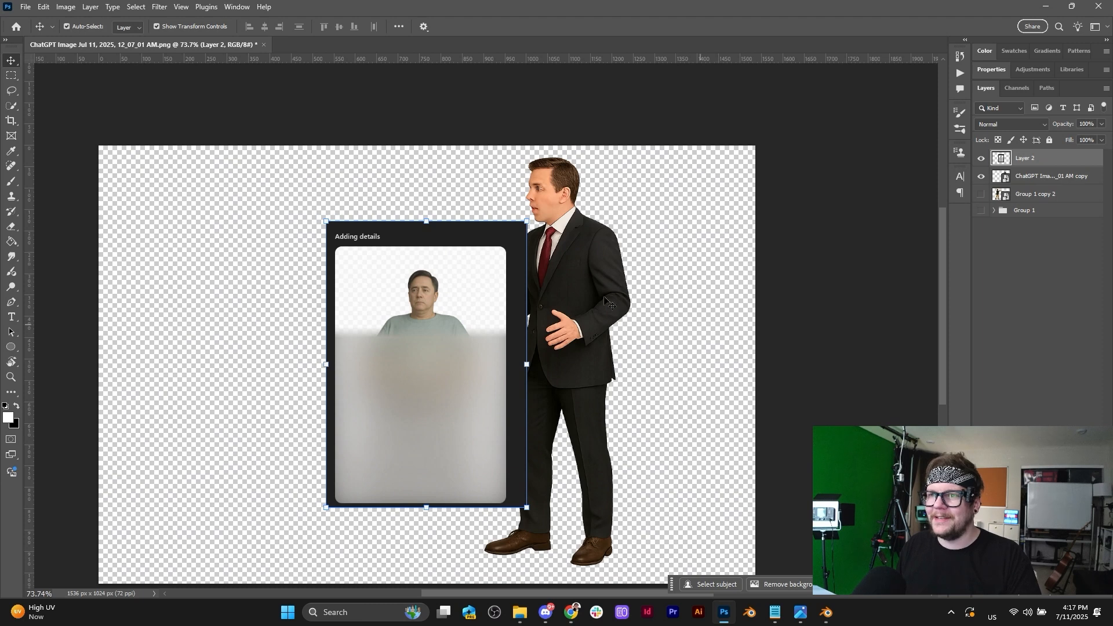
{"action": "left_click_drag", "start_coordinate": [440, 289], "coordinate": [340, 263]}
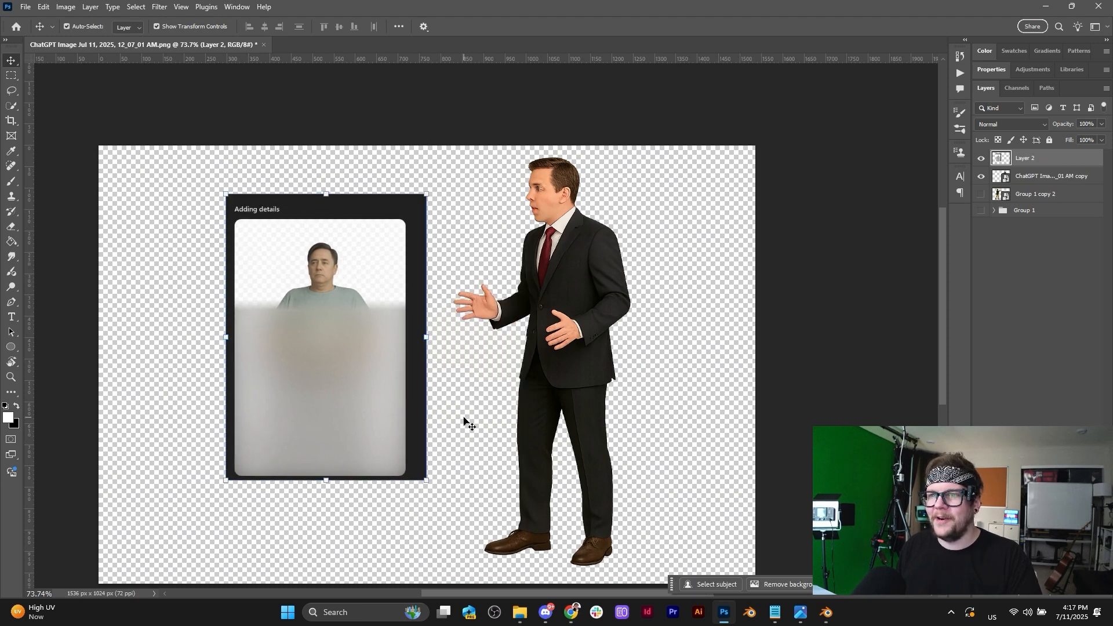
Scale the pasted screenshot layer to 181.46%, reposition it within the canvas and apply the transform.
{"action": "left_click_drag", "start_coordinate": [429, 337], "coordinate": [590, 337]}
{"action": "left_click_drag", "start_coordinate": [422, 265], "coordinate": [380, 337]}
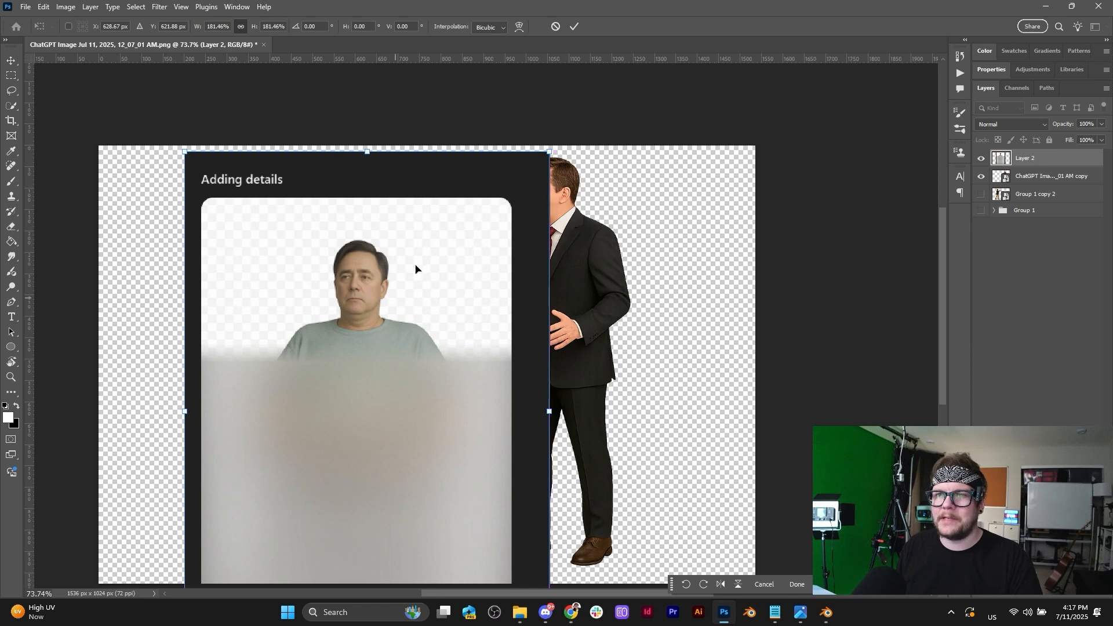
{"action": "left_click", "coordinate": [574, 27]}
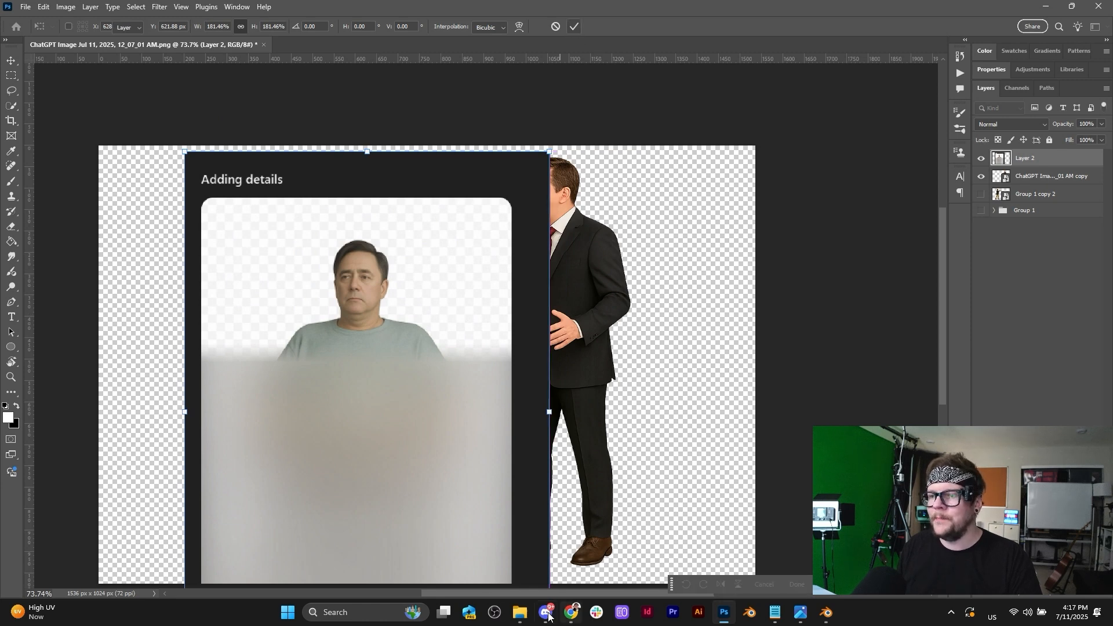
Switch to the Downloads folder, view "ChatGPT Image Jul 10, 2025, 11_04_31 PM" in a maximized viewer, and close it.
{"action": "mouse_move", "coordinate": [522, 614]}
{"action": "left_click", "coordinate": [572, 569]}
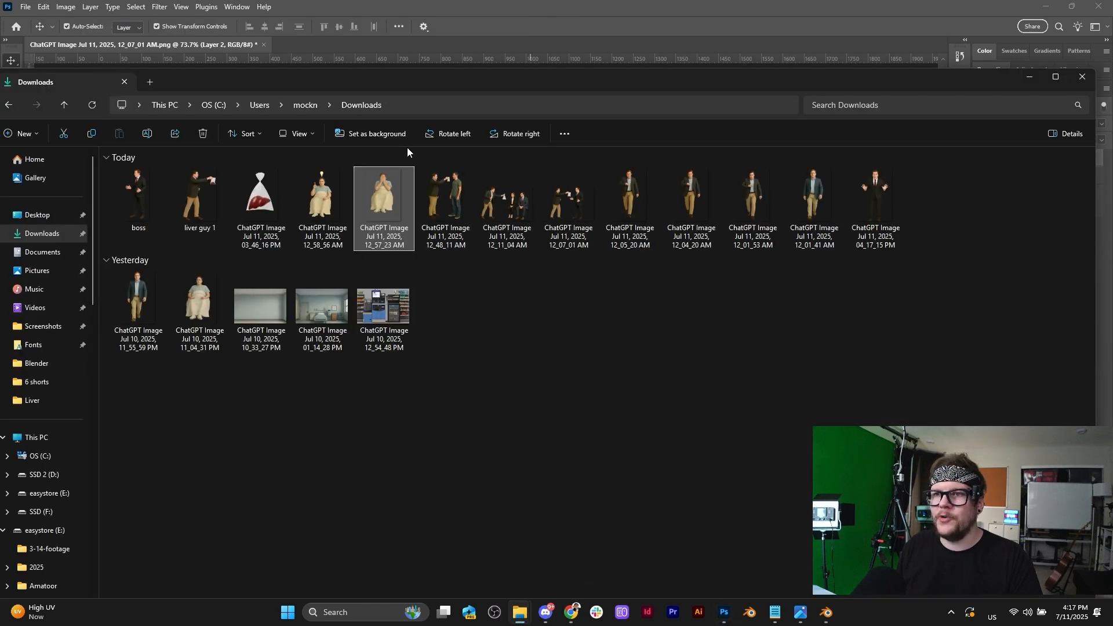
{"action": "left_click", "coordinate": [186, 306]}
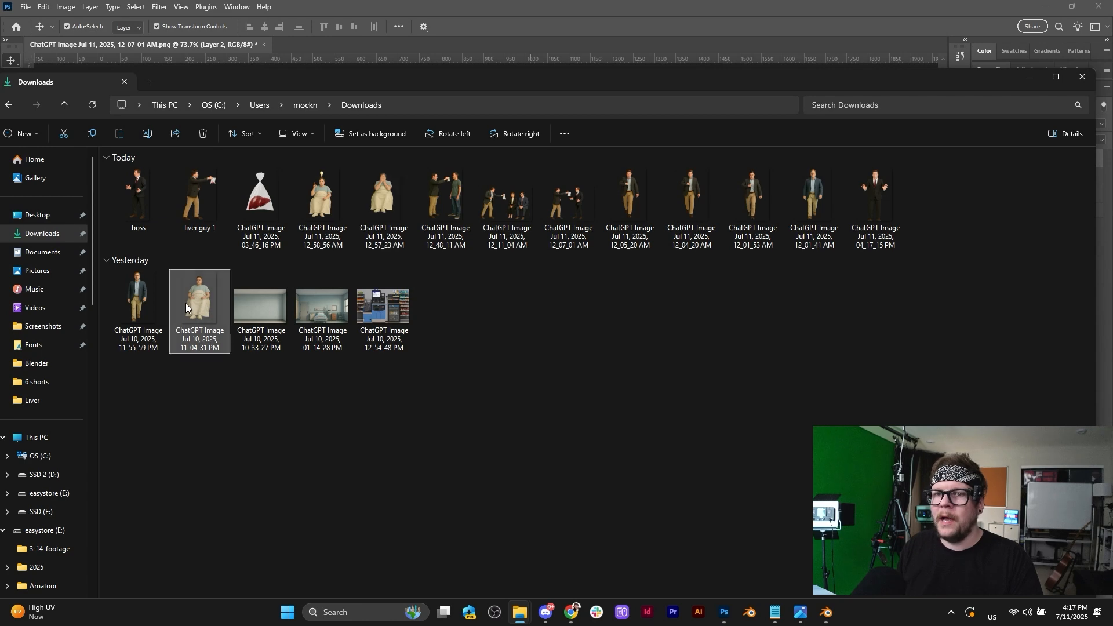
{"action": "double_click", "coordinate": [185, 304]}
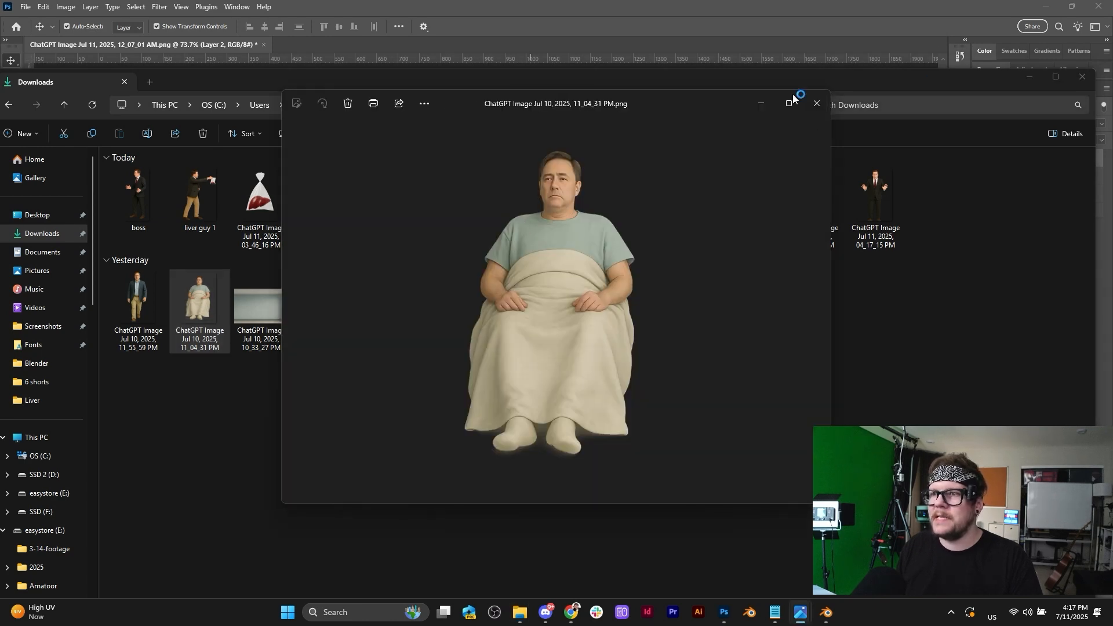
{"action": "left_click", "coordinate": [790, 102]}
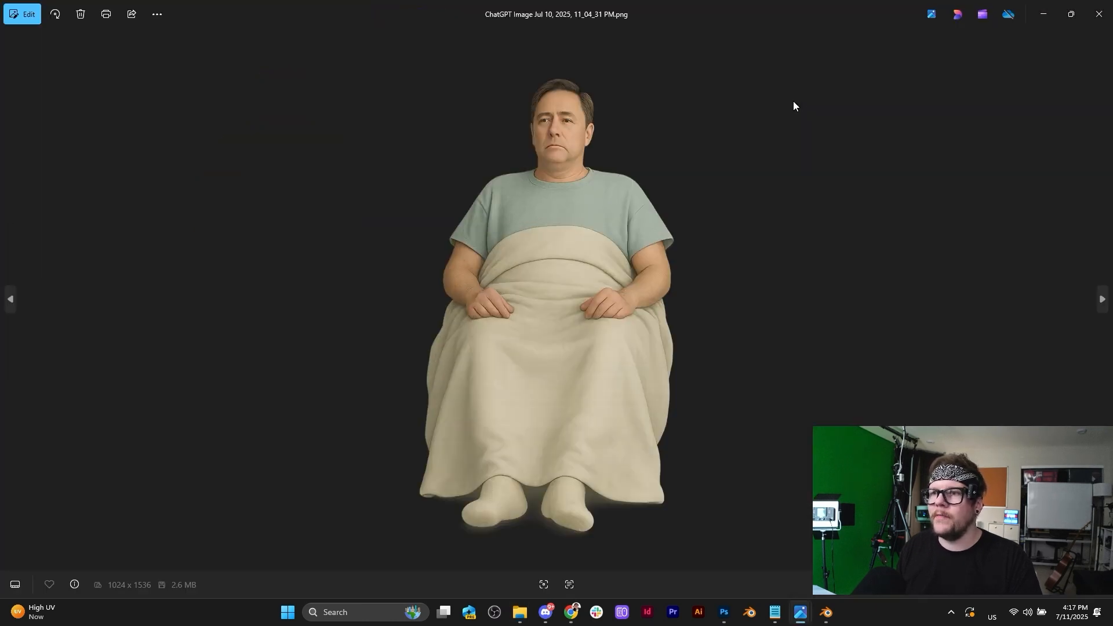
{"action": "left_click", "coordinate": [1099, 16]}
Switch to ChatGPT, close the full-size boss image and look through the "Image Generation Request" and "Business Casual PNG Request" chats for the original patient image.
{"action": "mouse_move", "coordinate": [569, 614]}
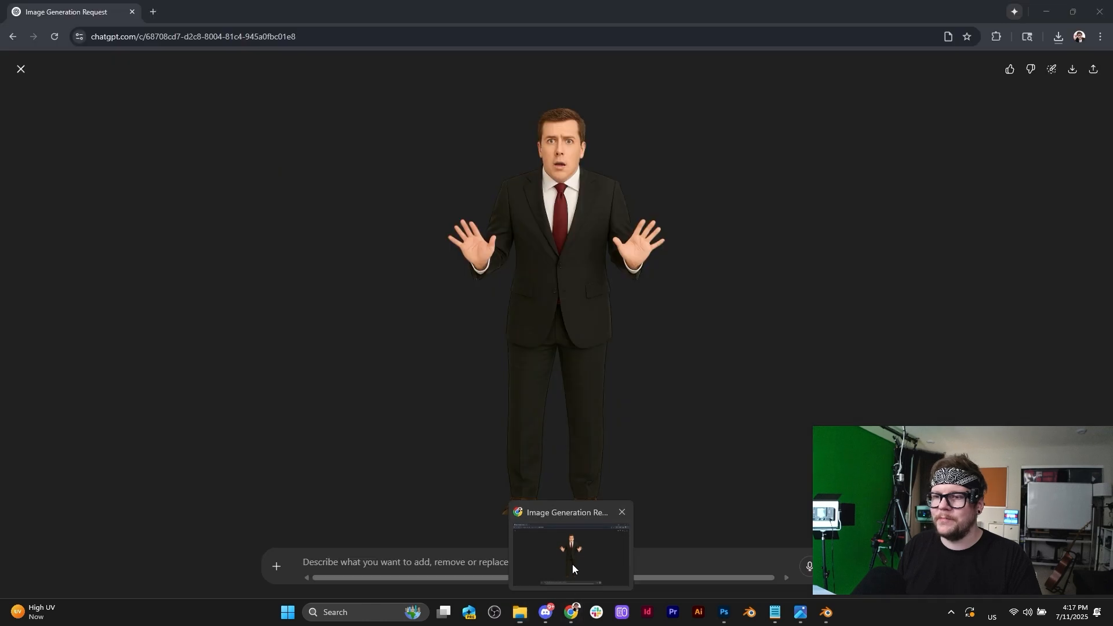
{"action": "left_click", "coordinate": [572, 565]}
{"action": "left_click", "coordinate": [22, 69]}
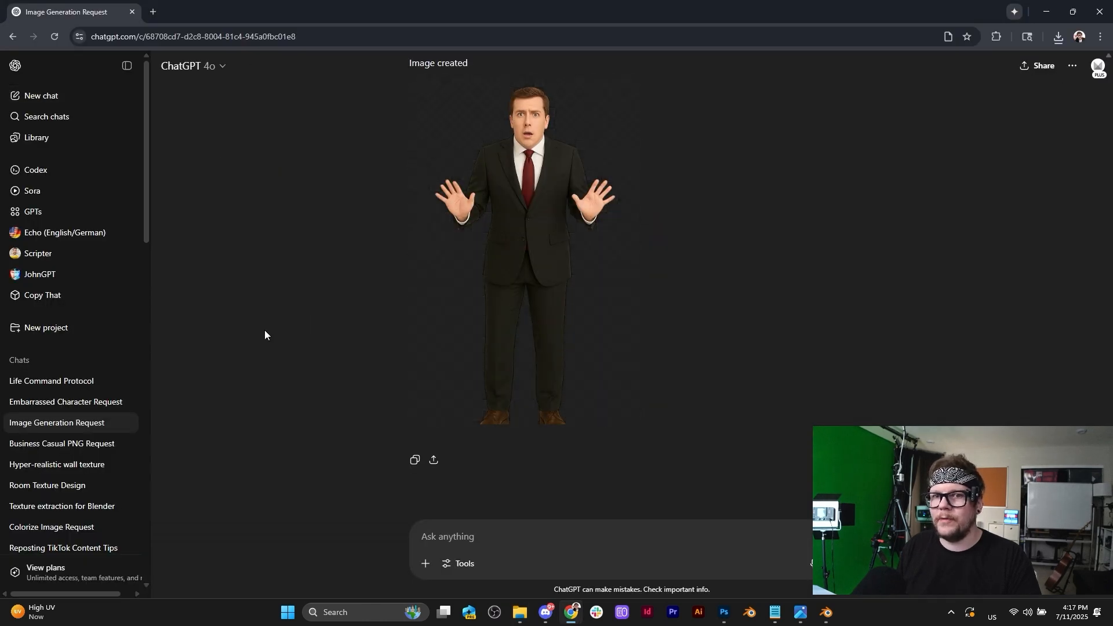
{"action": "scroll", "coordinate": [474, 435], "scroll_direction": "down", "scroll_amount": 7}
{"action": "scroll", "coordinate": [474, 434], "scroll_direction": "down", "scroll_amount": 15}
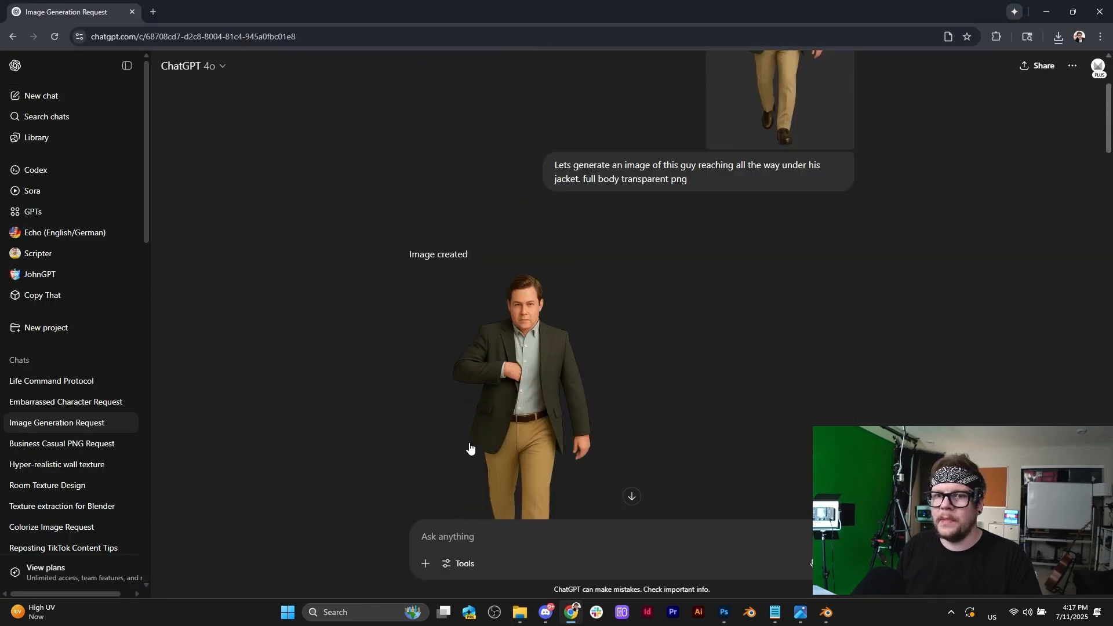
{"action": "left_click", "coordinate": [41, 442]}
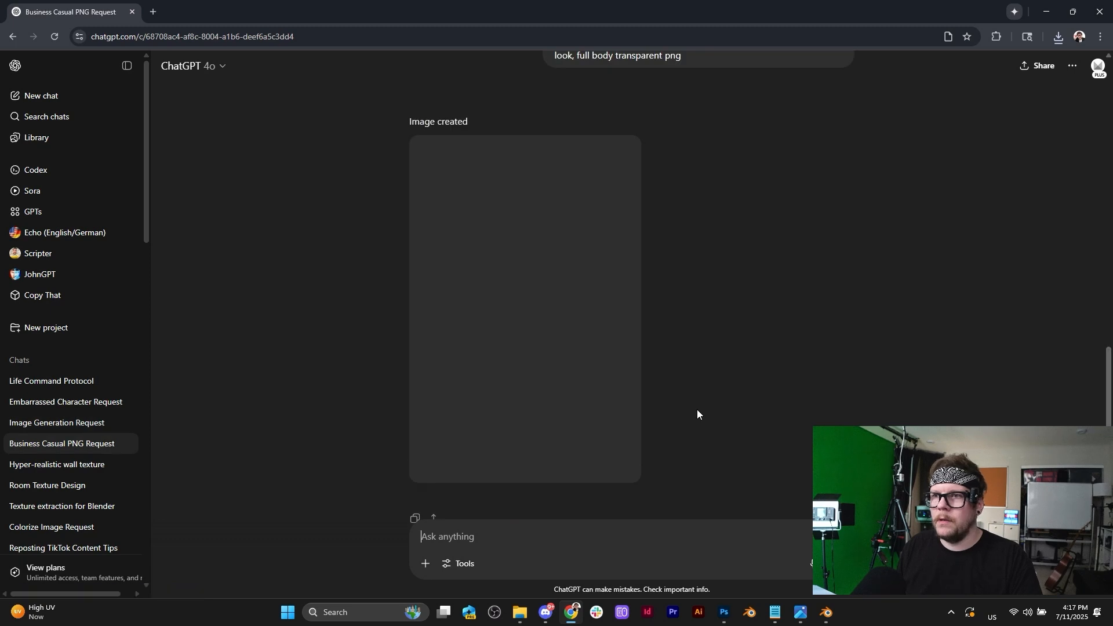
{"action": "scroll", "coordinate": [696, 409], "scroll_direction": "up", "scroll_amount": 10}
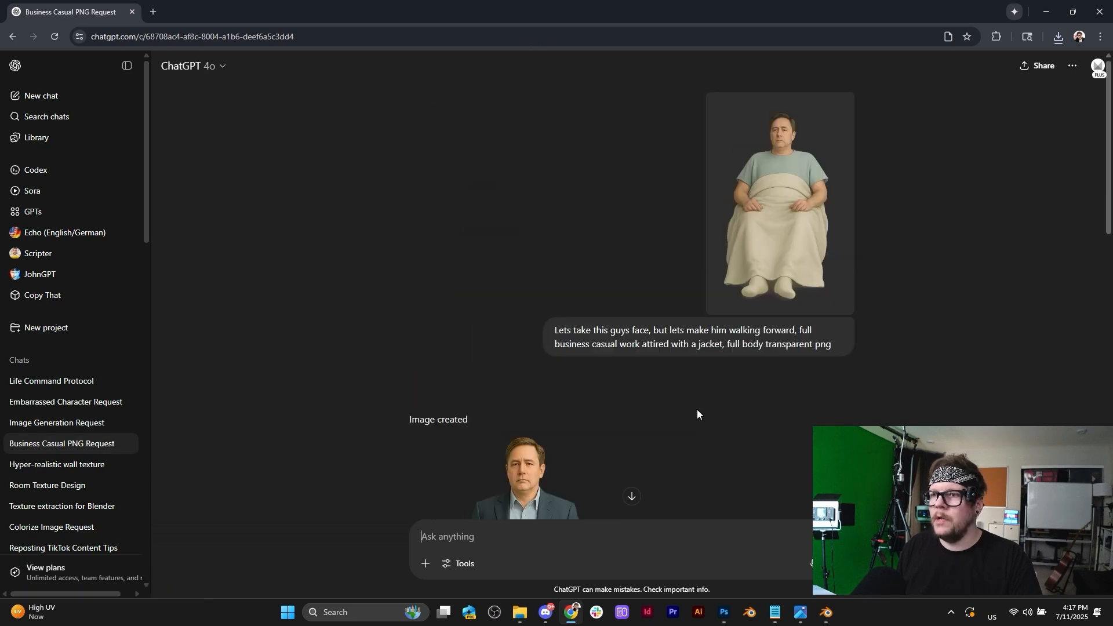
Open the "Hyper-realistic wall texture" chat, find the first generated hospital patient image and view it at full size.
{"action": "left_click", "coordinate": [87, 463]}
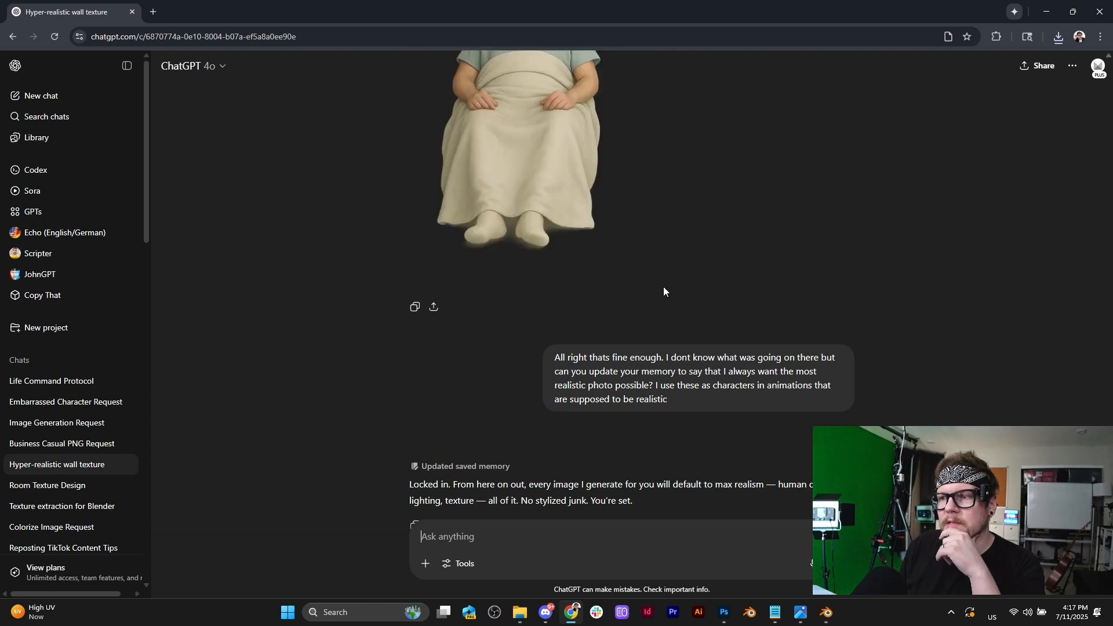
{"action": "scroll", "coordinate": [664, 286], "scroll_direction": "down", "scroll_amount": 15}
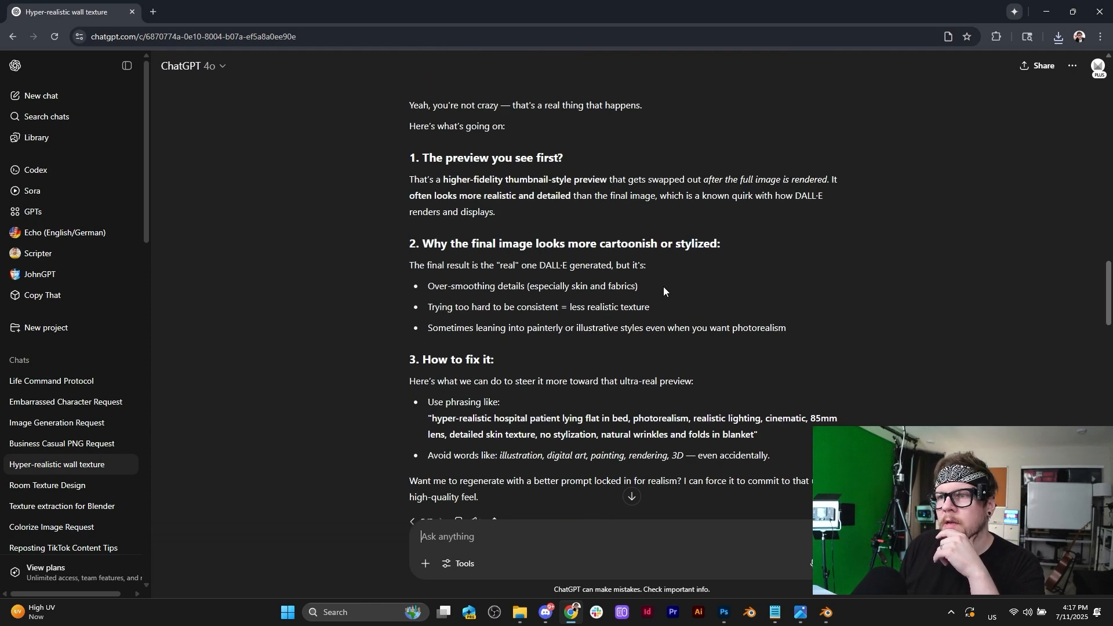
{"action": "scroll", "coordinate": [663, 286], "scroll_direction": "up", "scroll_amount": 15}
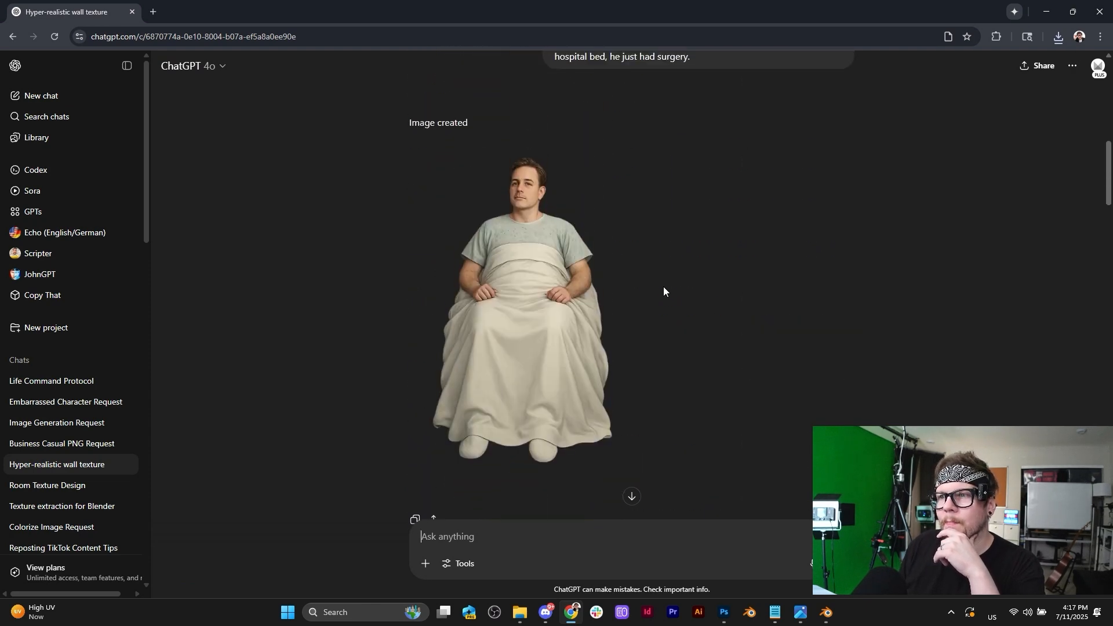
{"action": "scroll", "coordinate": [663, 286], "scroll_direction": "up", "scroll_amount": 6}
{"action": "scroll", "coordinate": [663, 286], "scroll_direction": "down", "scroll_amount": 8}
{"action": "scroll", "coordinate": [664, 286], "scroll_direction": "up", "scroll_amount": 4}
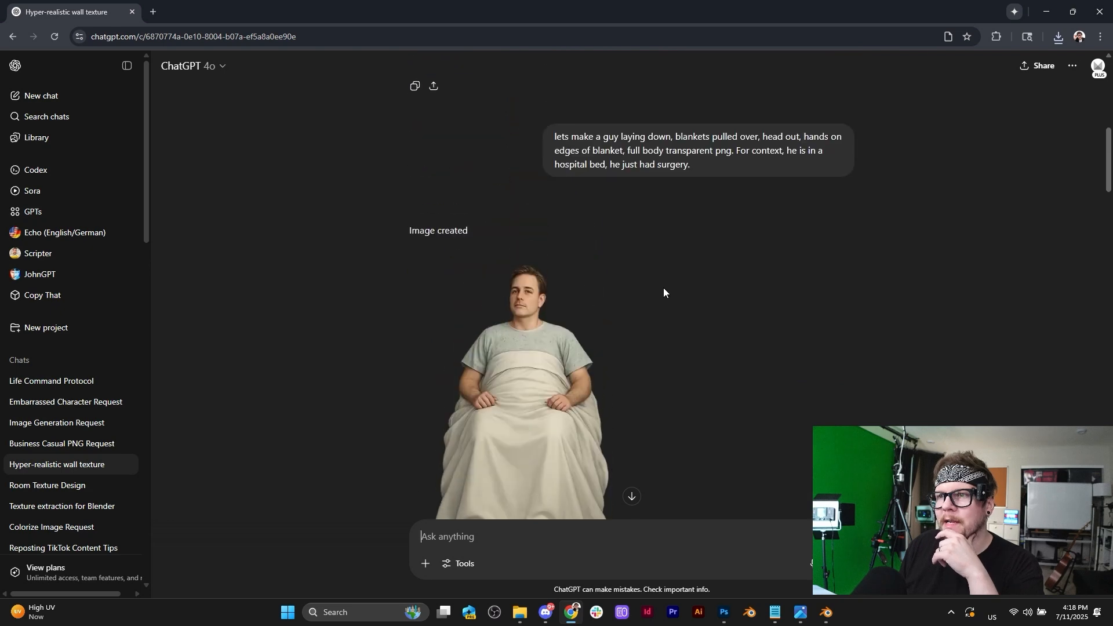
{"action": "scroll", "coordinate": [663, 291], "scroll_direction": "down", "scroll_amount": 2}
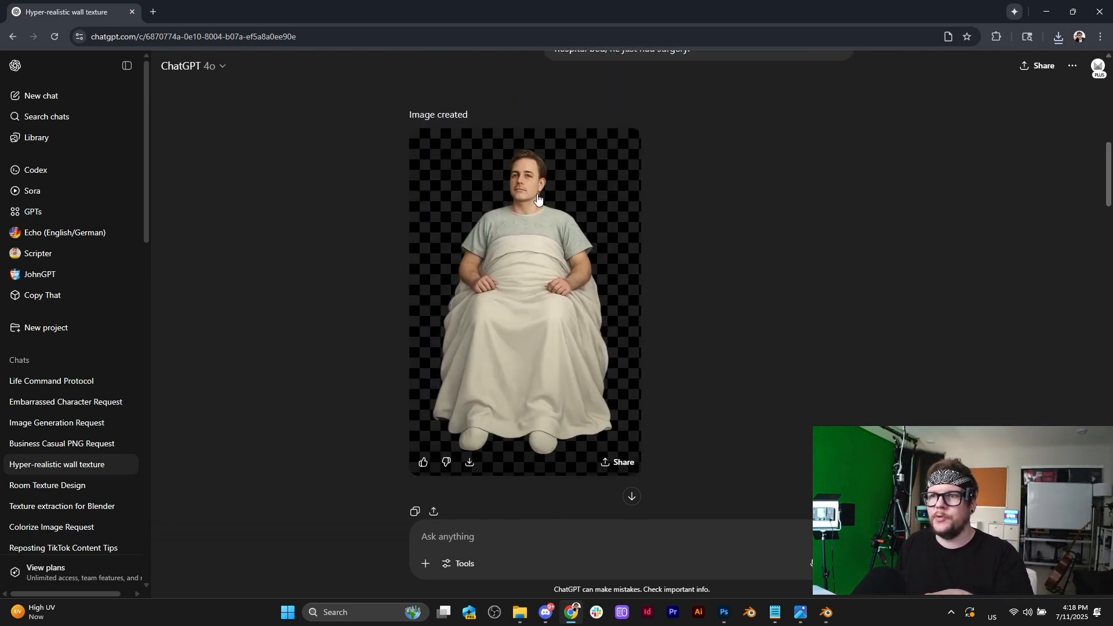
{"action": "left_click", "coordinate": [514, 182]}
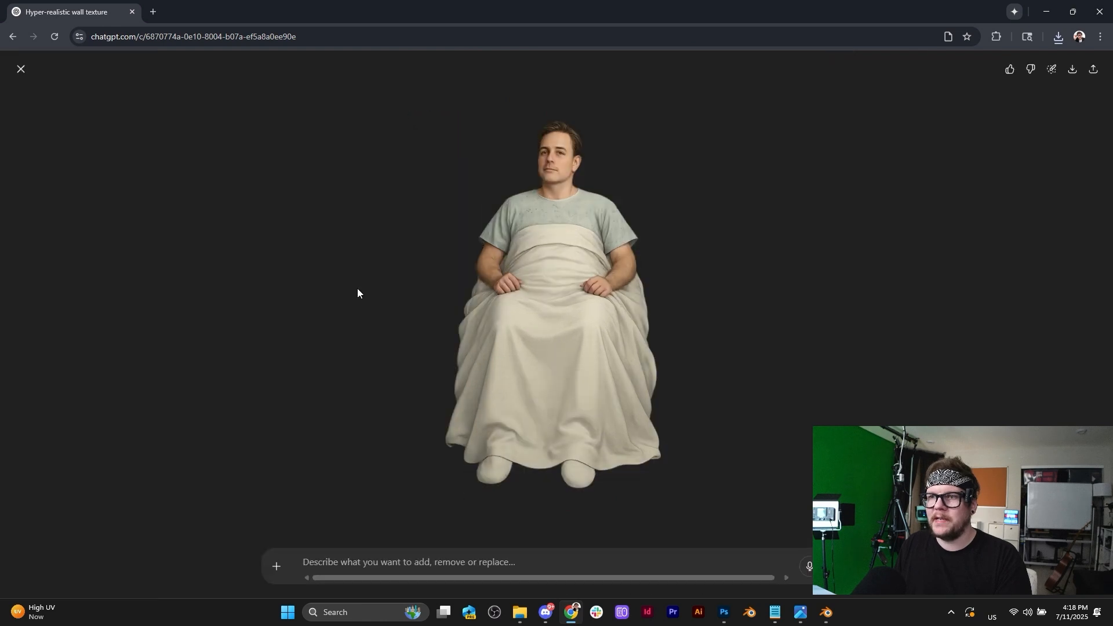
{"action": "left_click", "coordinate": [22, 69]}
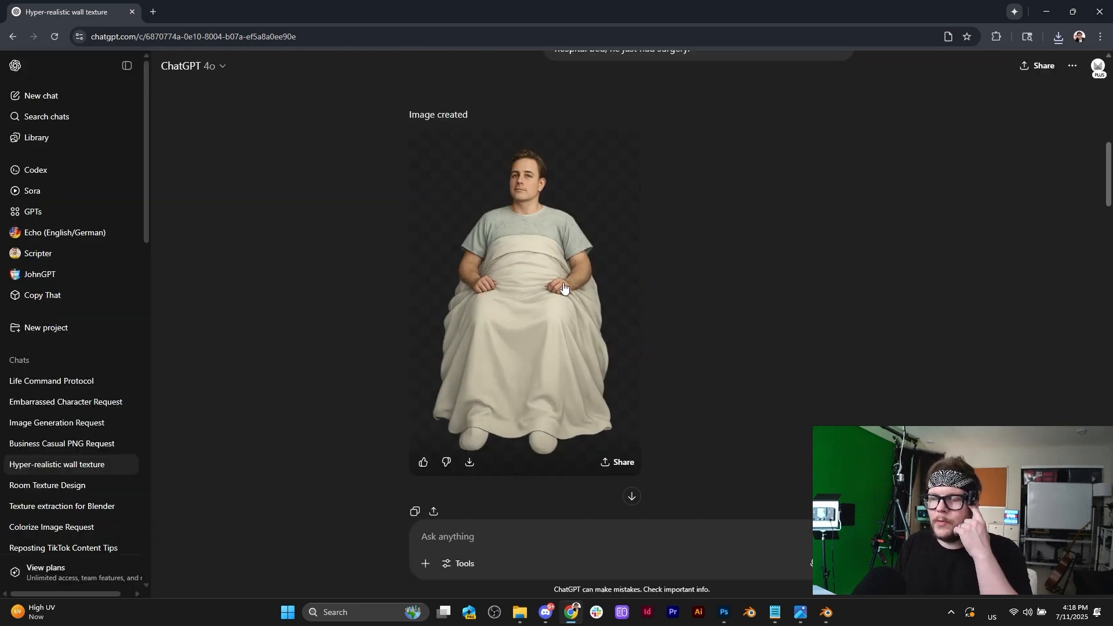
View the patient image generated after the "he is not laying down" message at full size and close it.
{"action": "scroll", "coordinate": [571, 290], "scroll_direction": "down", "scroll_amount": 5}
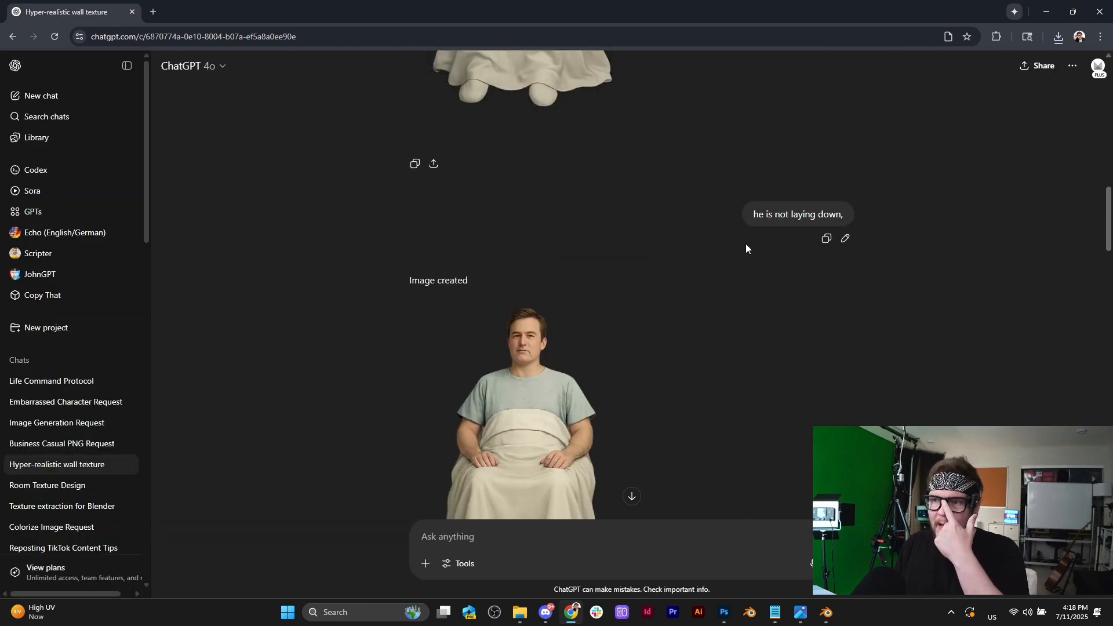
{"action": "scroll", "coordinate": [711, 314], "scroll_direction": "down", "scroll_amount": 3}
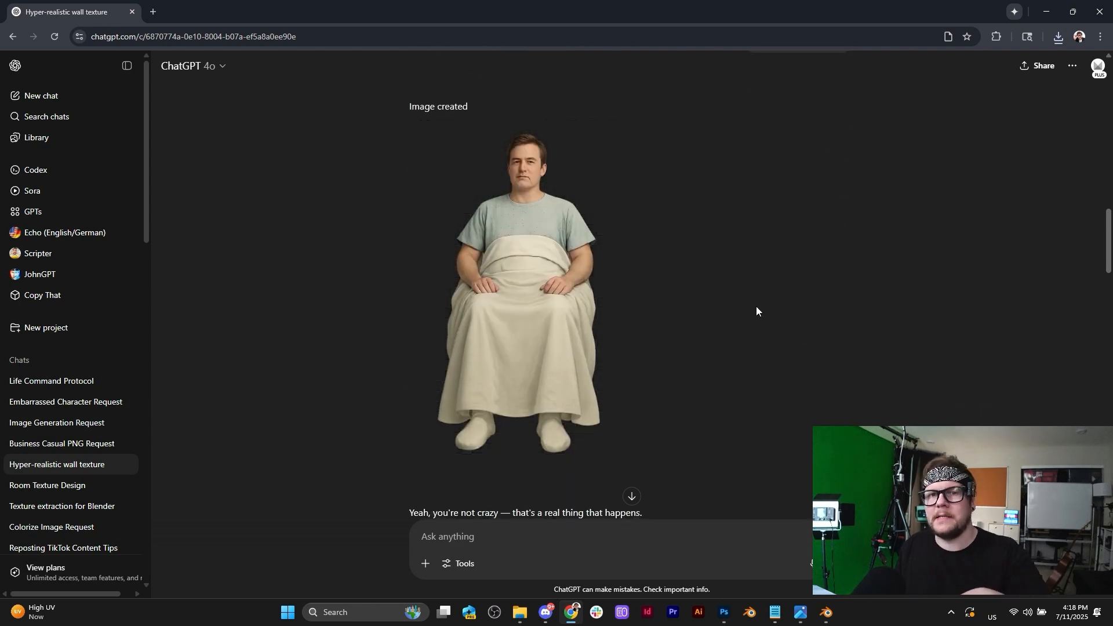
{"action": "left_click", "coordinate": [545, 182]}
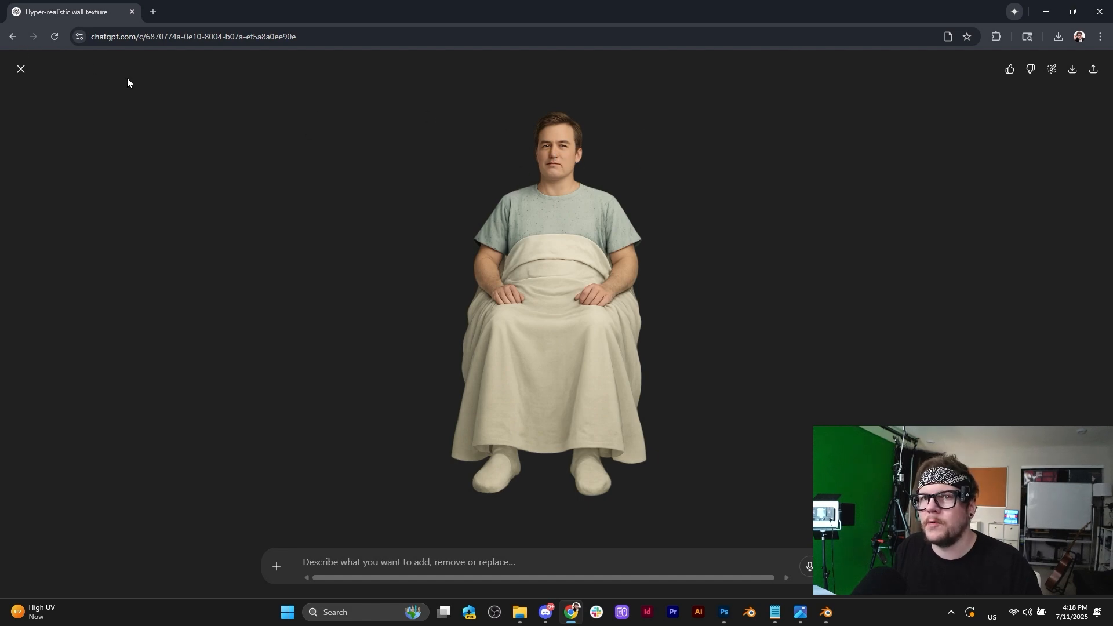
{"action": "left_click", "coordinate": [21, 68]}
Read the reply on why the preview looks more realistic than the final render, comparing it with the patient image above.
{"action": "scroll", "coordinate": [718, 377], "scroll_direction": "down", "scroll_amount": 4}
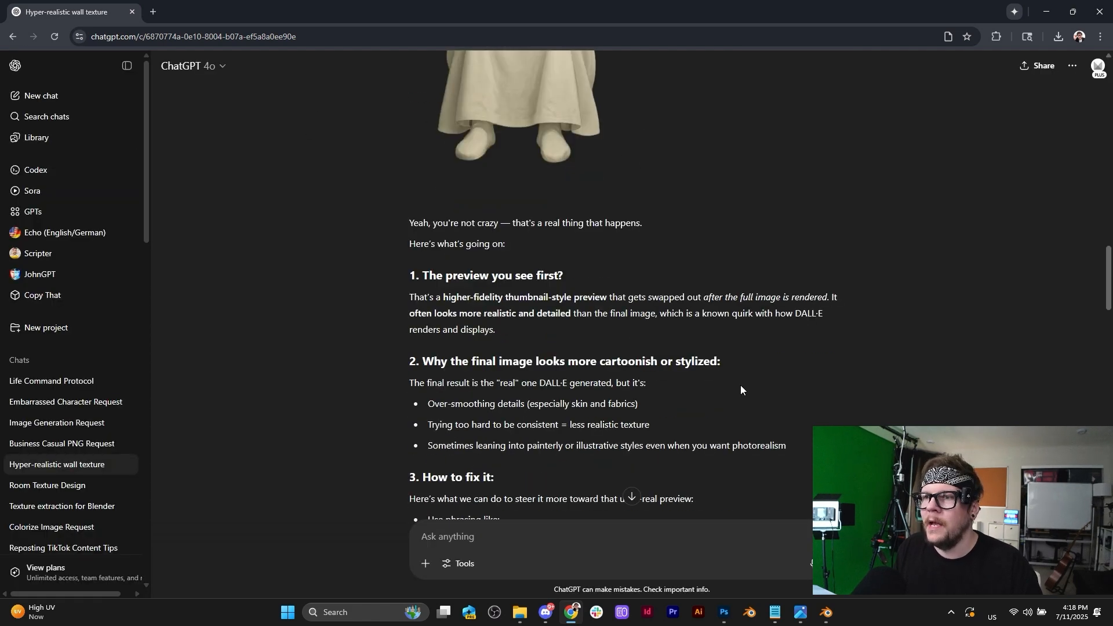
{"action": "scroll", "coordinate": [543, 238], "scroll_direction": "up", "scroll_amount": 5}
{"action": "scroll", "coordinate": [609, 290], "scroll_direction": "down", "scroll_amount": 5}
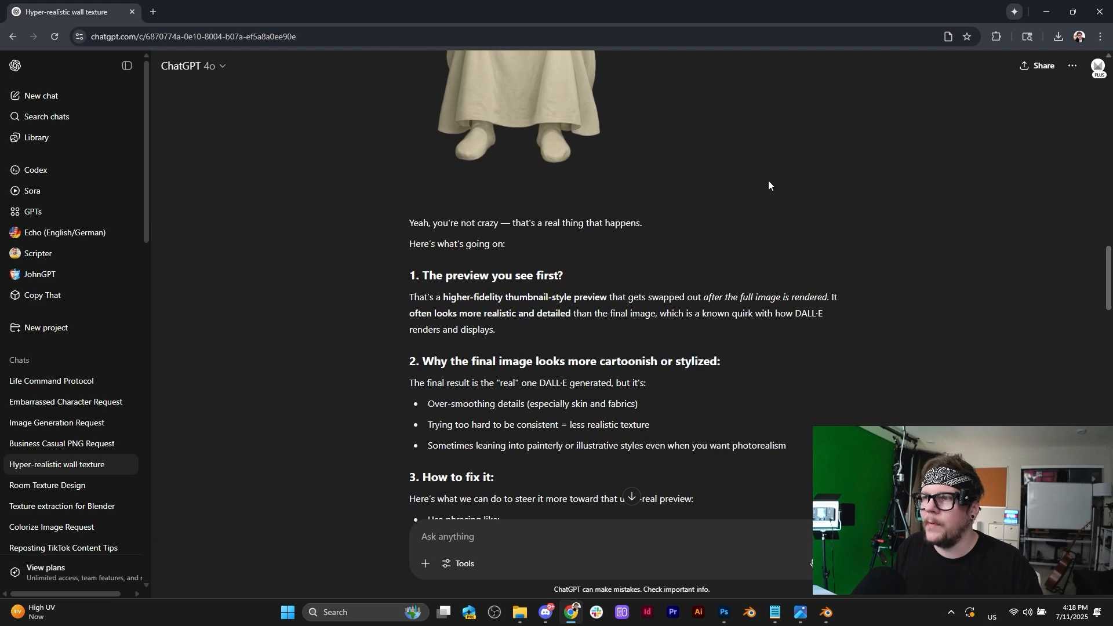
{"action": "scroll", "coordinate": [732, 201], "scroll_direction": "up", "scroll_amount": 4}
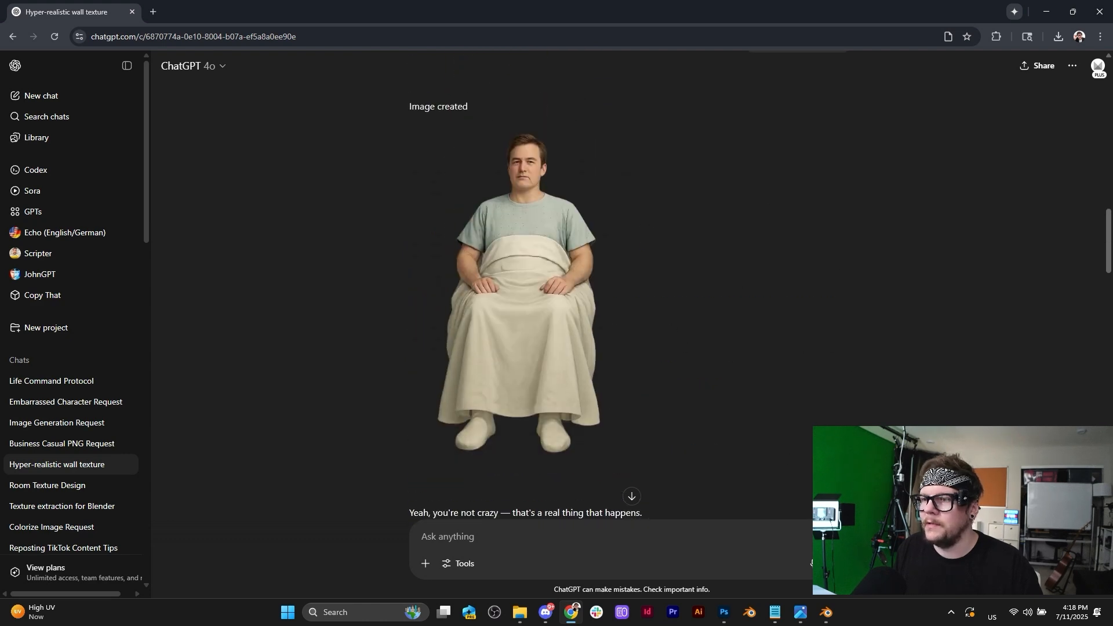
{"action": "scroll", "coordinate": [771, 468], "scroll_direction": "down", "scroll_amount": 2}
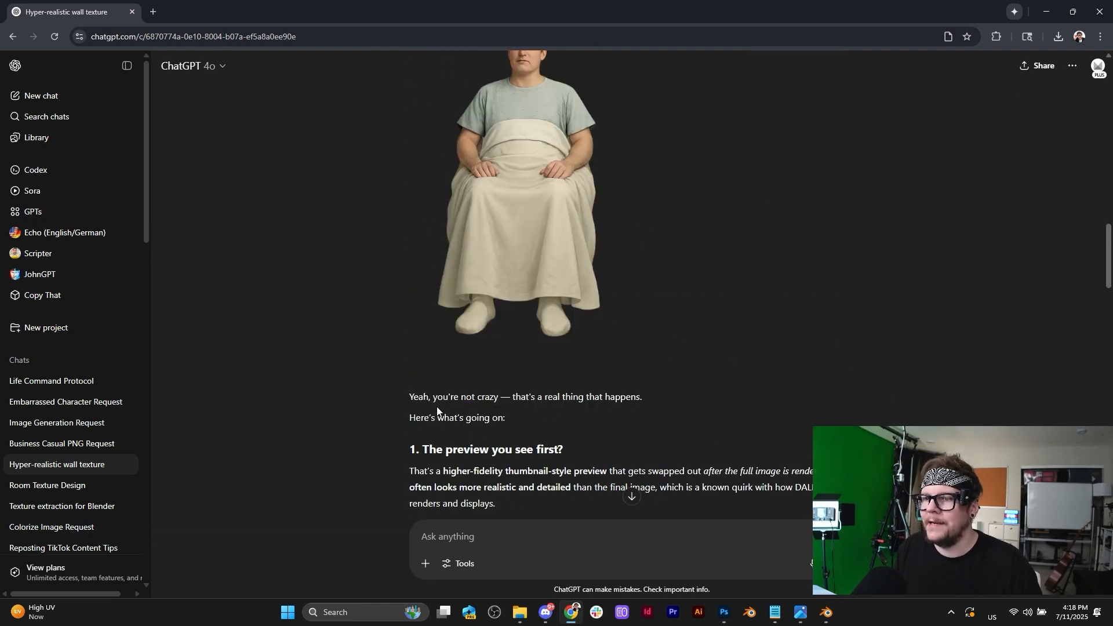
{"action": "left_click_drag", "start_coordinate": [405, 420], "coordinate": [525, 449]}
{"action": "scroll", "coordinate": [486, 380], "scroll_direction": "down", "scroll_amount": 3}
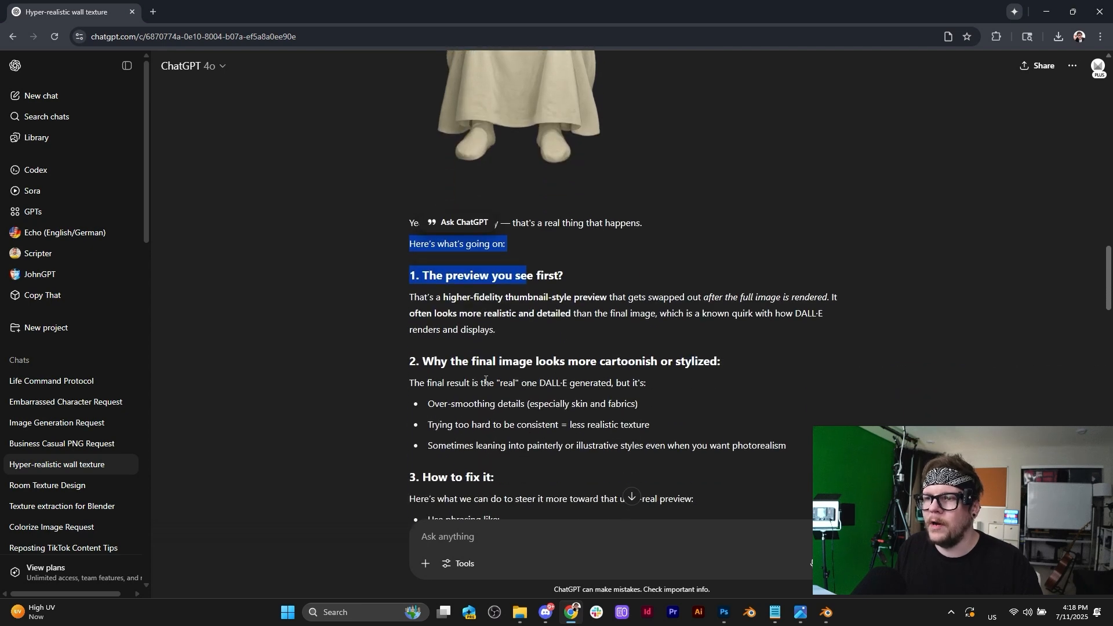
{"action": "left_click", "coordinate": [506, 325]}
{"action": "scroll", "coordinate": [721, 337], "scroll_direction": "up", "scroll_amount": 2}
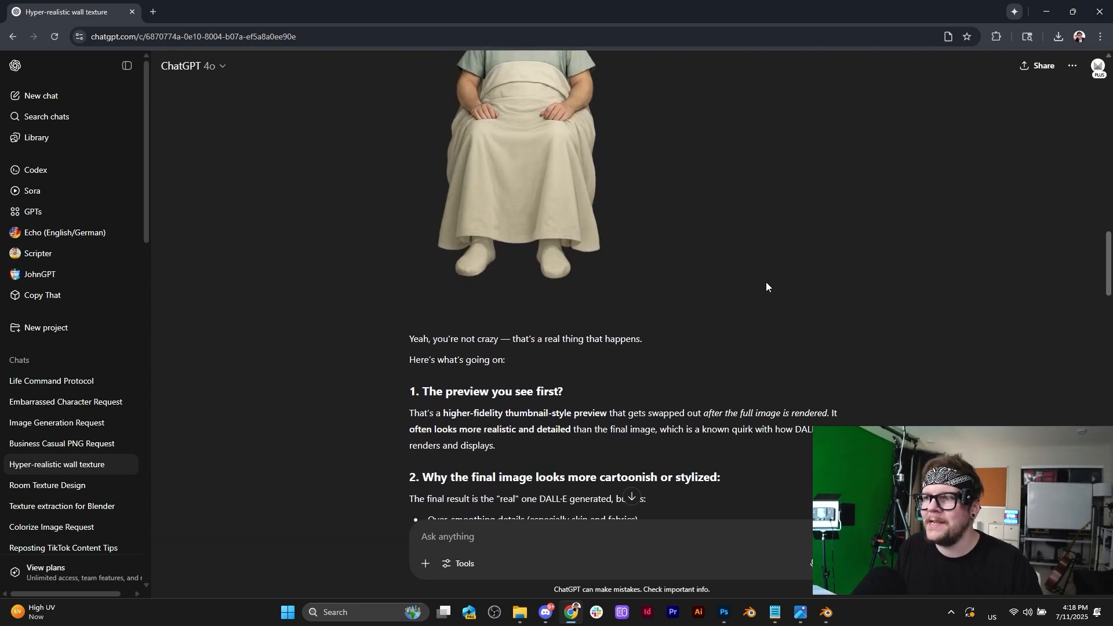
{"action": "scroll", "coordinate": [695, 318], "scroll_direction": "up", "scroll_amount": 3}
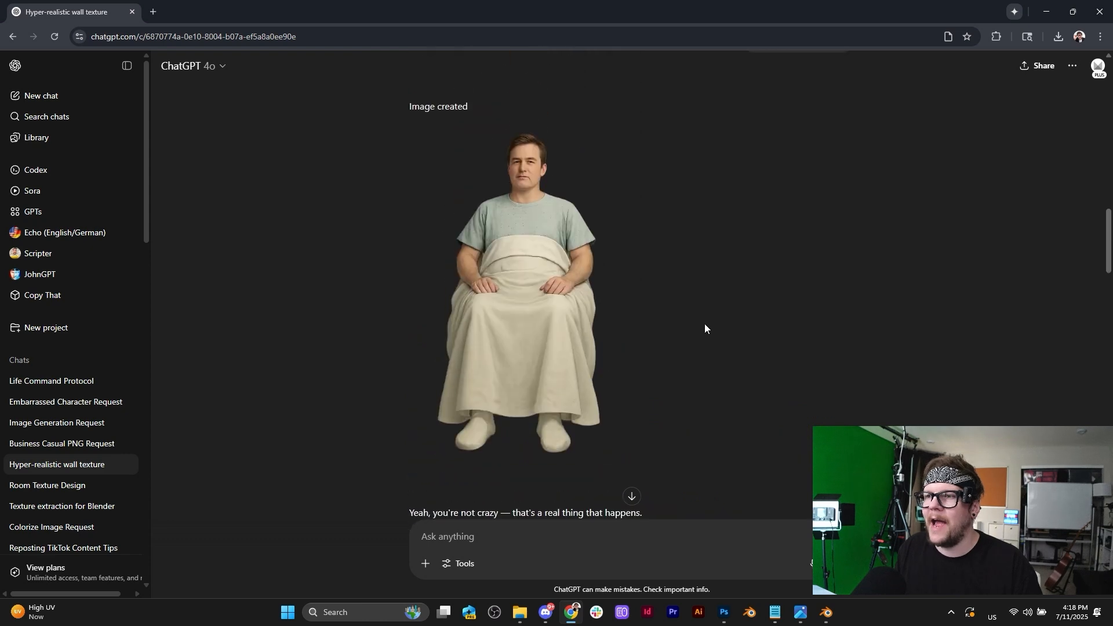
Read on through the "How to fix it" advice to the regenerated patient image and the attached preview screenshot below it.
{"action": "scroll", "coordinate": [774, 346], "scroll_direction": "down", "scroll_amount": 10}
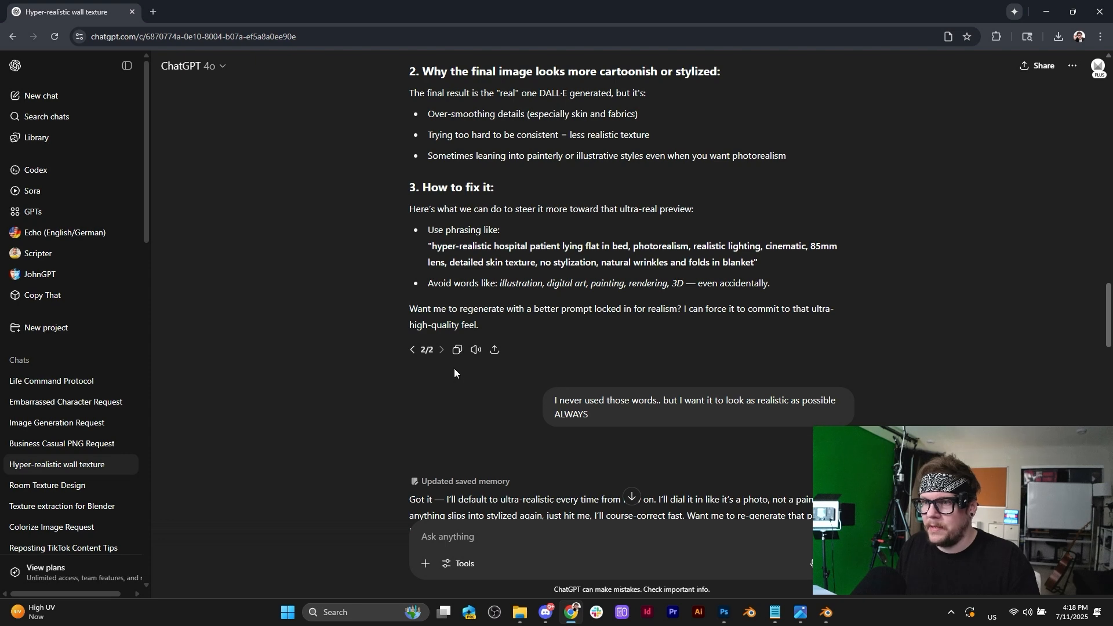
{"action": "scroll", "coordinate": [502, 385], "scroll_direction": "down", "scroll_amount": 5}
{"action": "scroll", "coordinate": [564, 363], "scroll_direction": "down", "scroll_amount": 4}
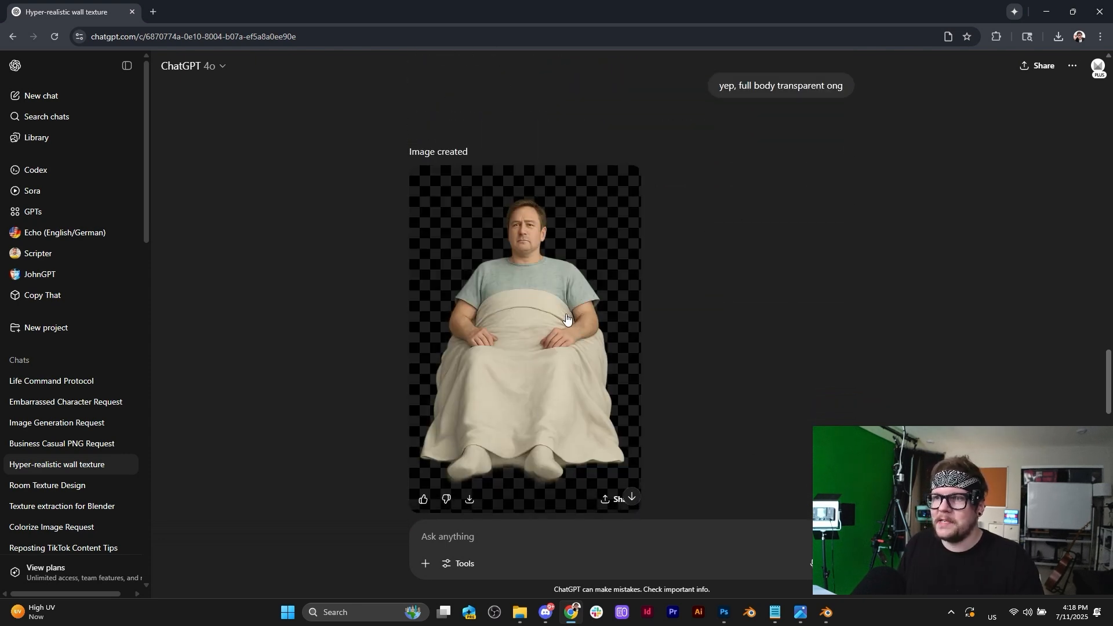
{"action": "scroll", "coordinate": [560, 308], "scroll_direction": "down", "scroll_amount": 5}
{"action": "scroll", "coordinate": [560, 308], "scroll_direction": "up", "scroll_amount": 2}
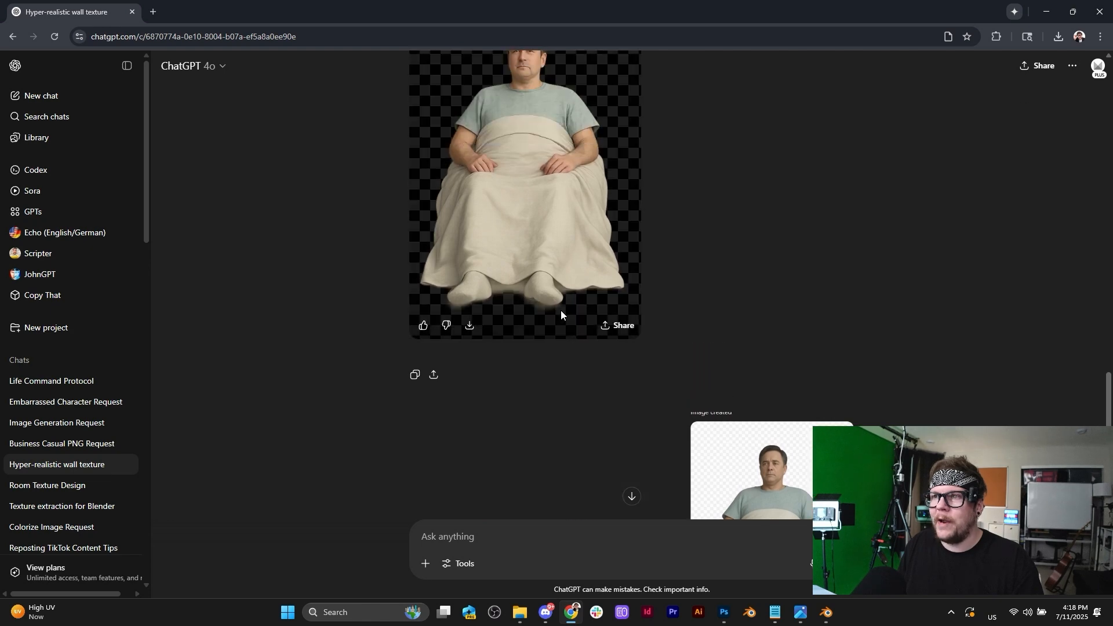
{"action": "scroll", "coordinate": [562, 311], "scroll_direction": "down", "scroll_amount": 3}
Enlarge the attached screenshot of the realistic patient preview, examine the face and close the screenshot.
{"action": "left_click", "coordinate": [740, 291]}
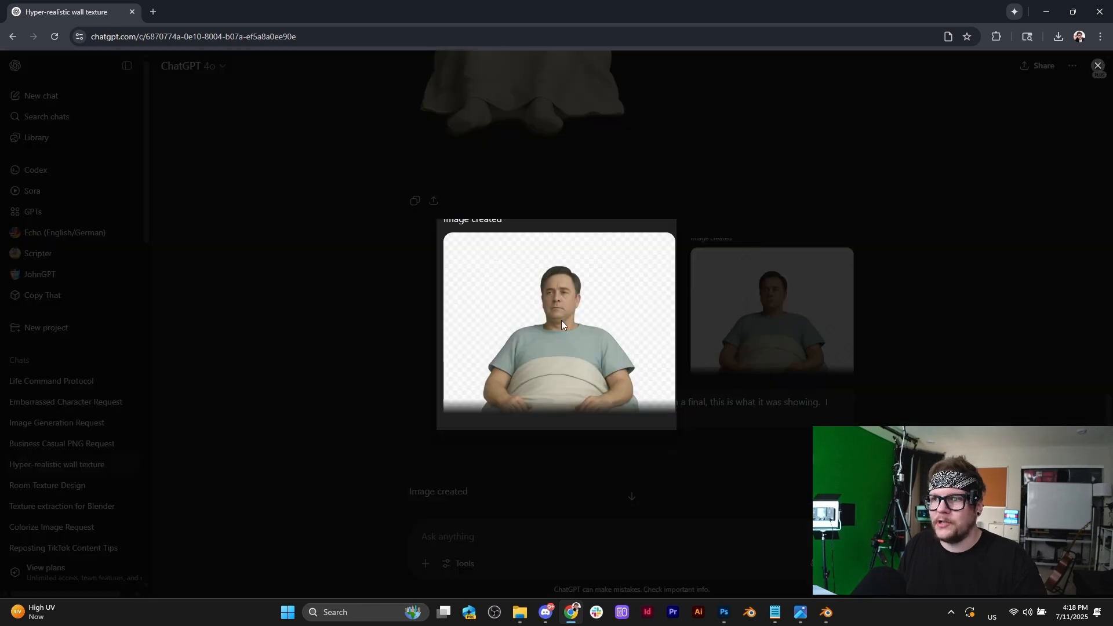
{"action": "scroll", "coordinate": [572, 319], "scroll_direction": "up", "scroll_amount": 7, "text": "ctrl"}
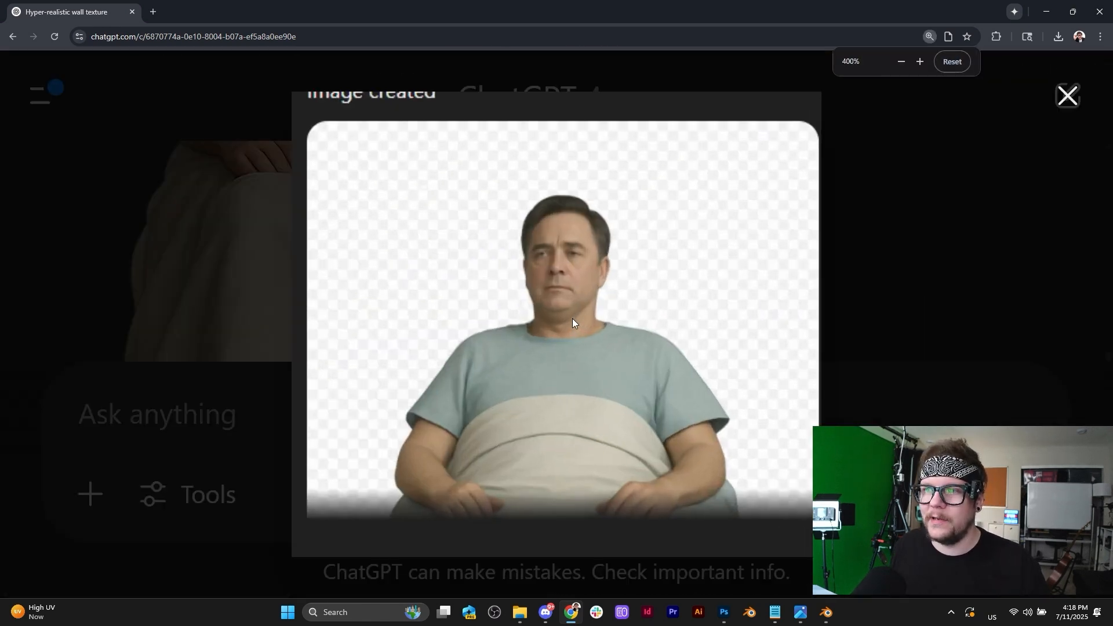
{"action": "scroll", "coordinate": [572, 318], "scroll_direction": "down", "scroll_amount": 3, "text": "ctrl"}
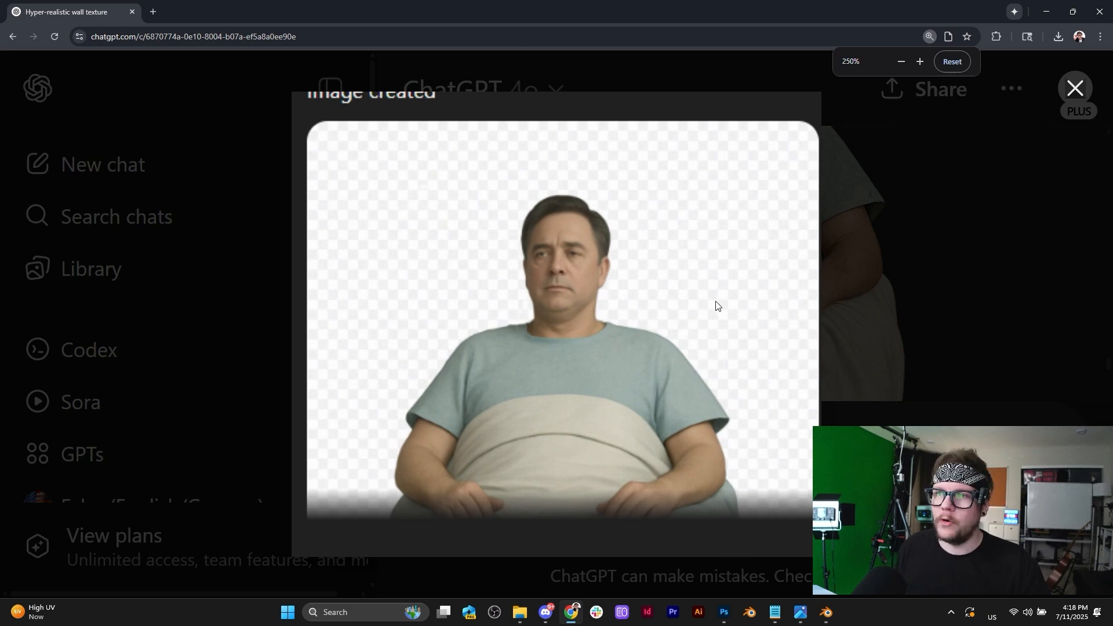
{"action": "scroll", "coordinate": [682, 266], "scroll_direction": "down", "scroll_amount": 2, "text": "ctrl"}
{"action": "scroll", "coordinate": [795, 238], "scroll_direction": "down", "scroll_amount": 2, "text": "ctrl"}
{"action": "left_click", "coordinate": [795, 238]}
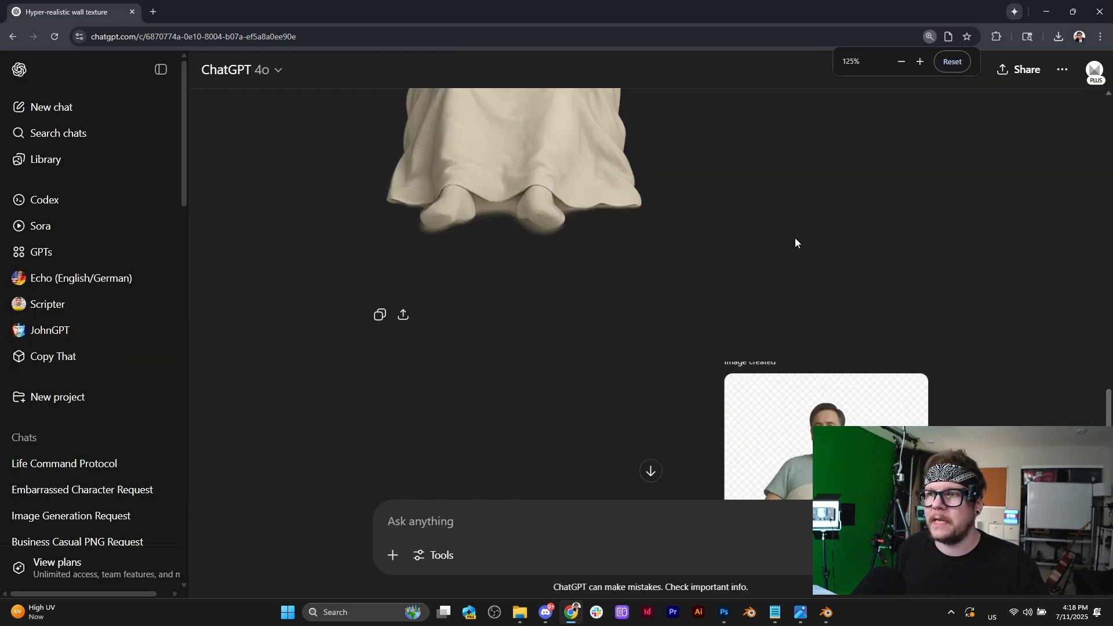
Open the regenerated patient image above the screenshot at full size and examine its face for comparison with the preview.
{"action": "scroll", "coordinate": [693, 214], "scroll_direction": "up", "scroll_amount": 3}
{"action": "left_click", "coordinate": [507, 200]}
{"action": "scroll", "coordinate": [572, 177], "scroll_direction": "up", "scroll_amount": 9, "text": "ctrl"}
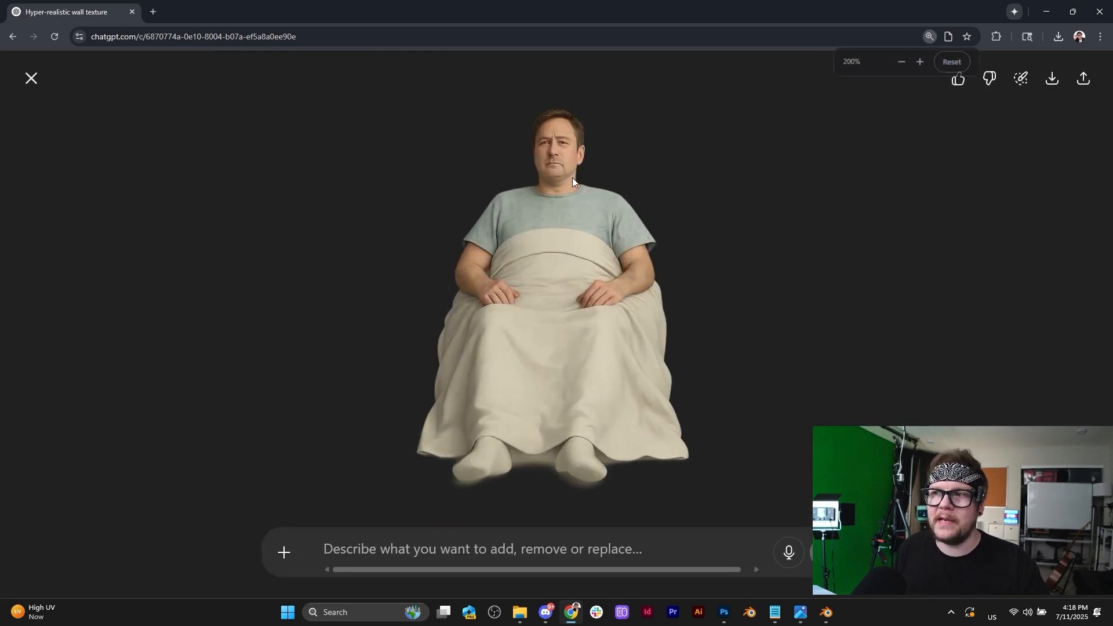
{"action": "scroll", "coordinate": [573, 177], "scroll_direction": "down", "scroll_amount": 9, "text": "ctrl"}
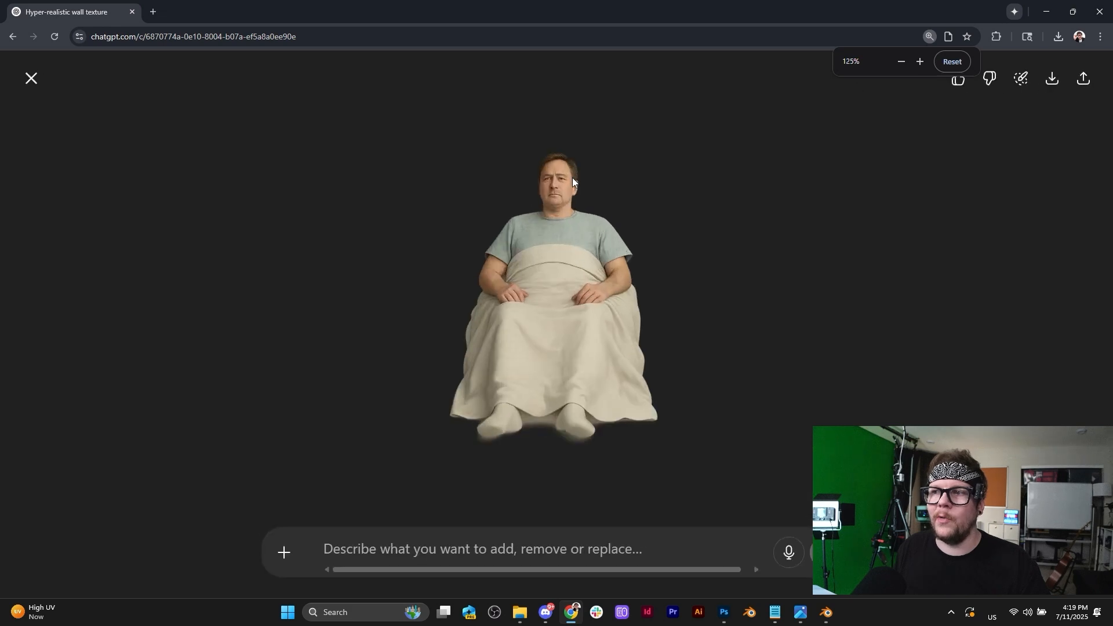
Close the enlarged patient image and read on past the next generated patient image to the reply about saving the realism preference.
{"action": "scroll", "coordinate": [307, 174], "scroll_direction": "up", "scroll_amount": 1, "text": "ctrl"}
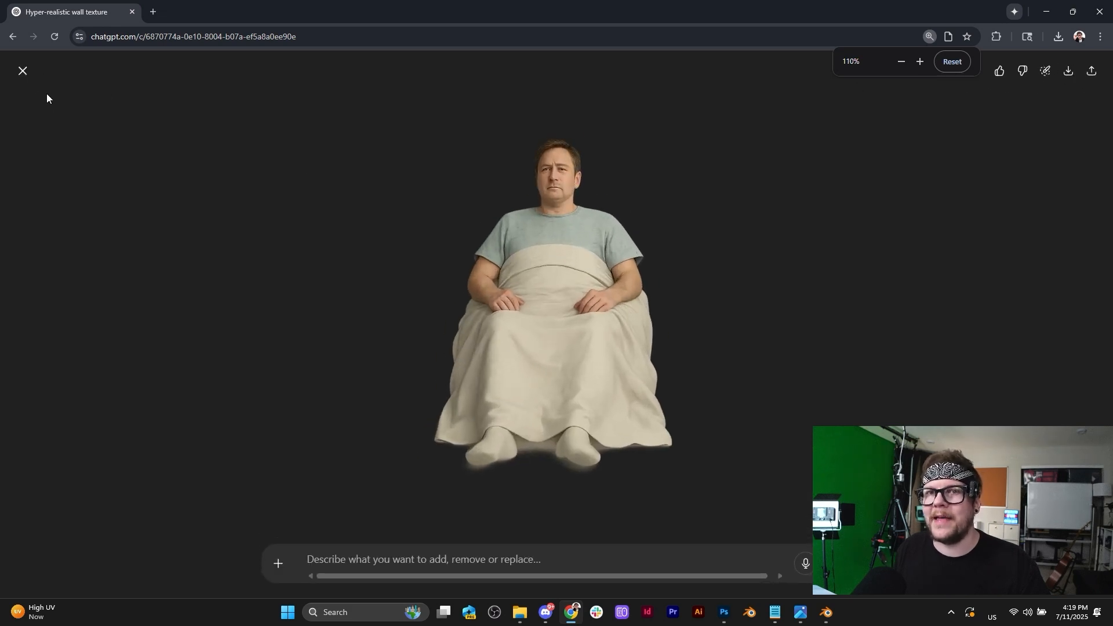
{"action": "key", "text": "Escape"}
{"action": "scroll", "coordinate": [728, 349], "scroll_direction": "down", "scroll_amount": 10}
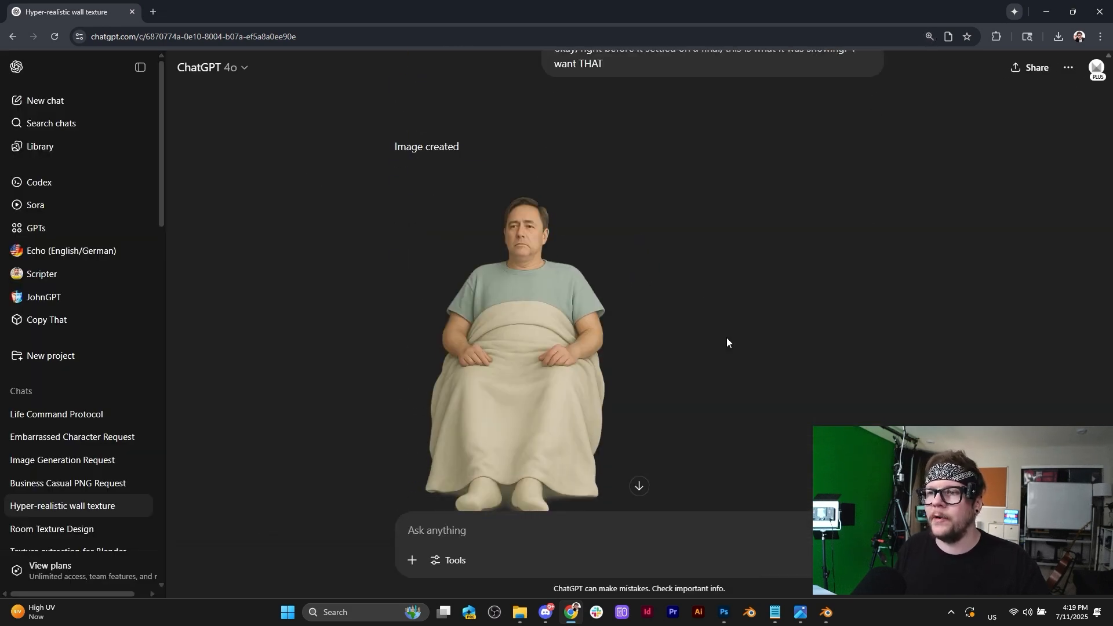
{"action": "scroll", "coordinate": [750, 365], "scroll_direction": "down", "scroll_amount": 4}
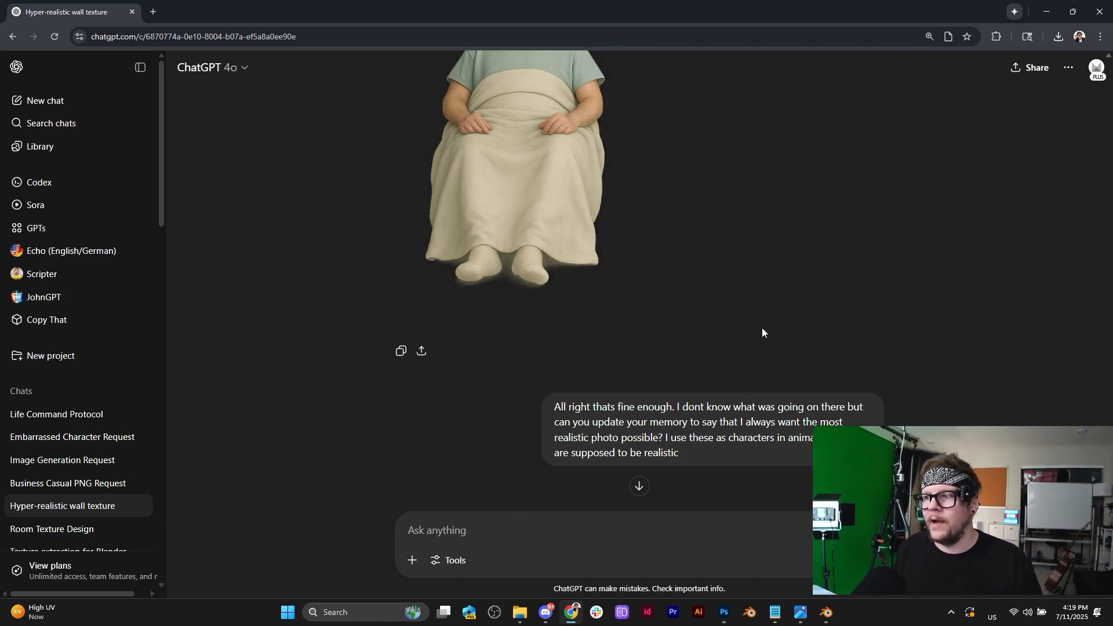
{"action": "scroll", "coordinate": [646, 307], "scroll_direction": "up", "scroll_amount": 4}
{"action": "scroll", "coordinate": [591, 311], "scroll_direction": "down", "scroll_amount": 6}
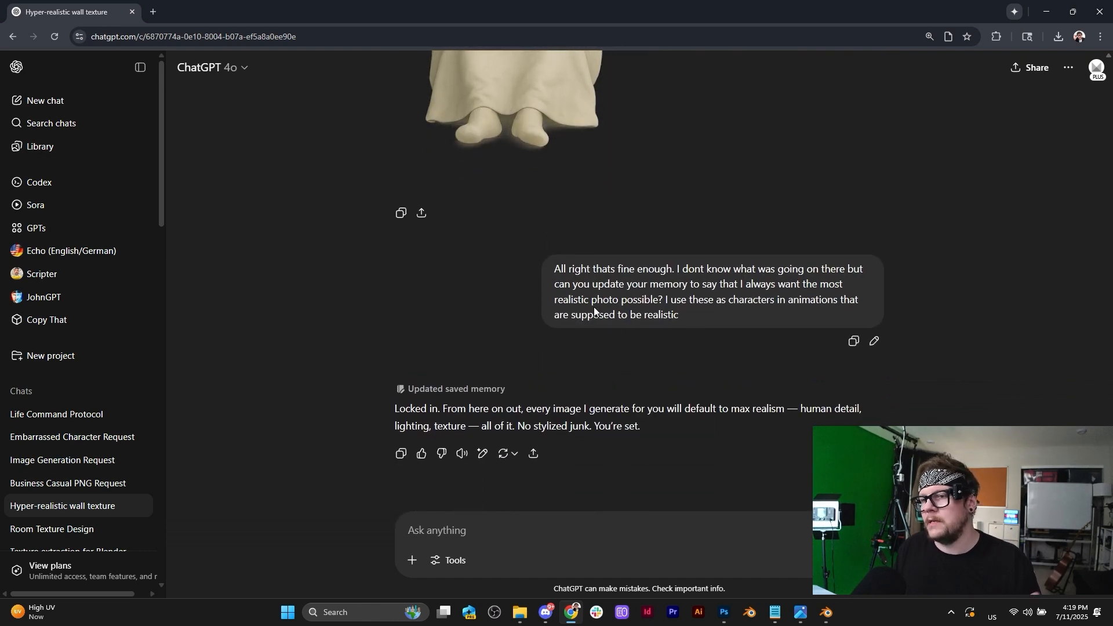
Switch to Photoshop, hide the pasted preview screenshot layer and open ChatGPT Image Jul 11, 2025, 04_17_15 PM from Downloads as a separate document.
{"action": "left_click", "coordinate": [723, 614]}
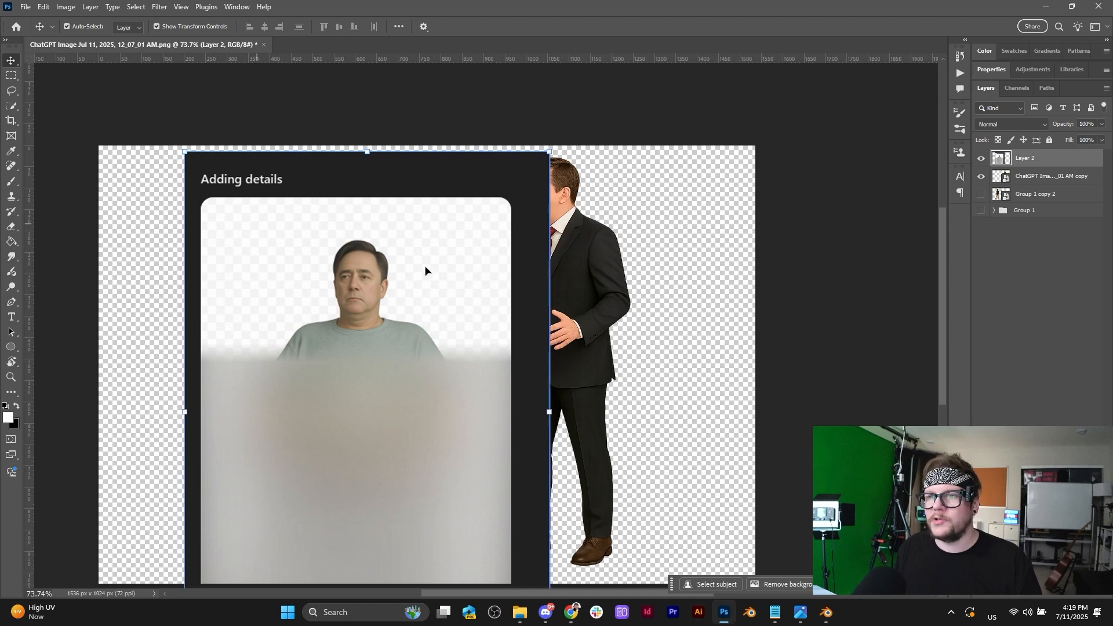
{"action": "left_click", "coordinate": [981, 158]}
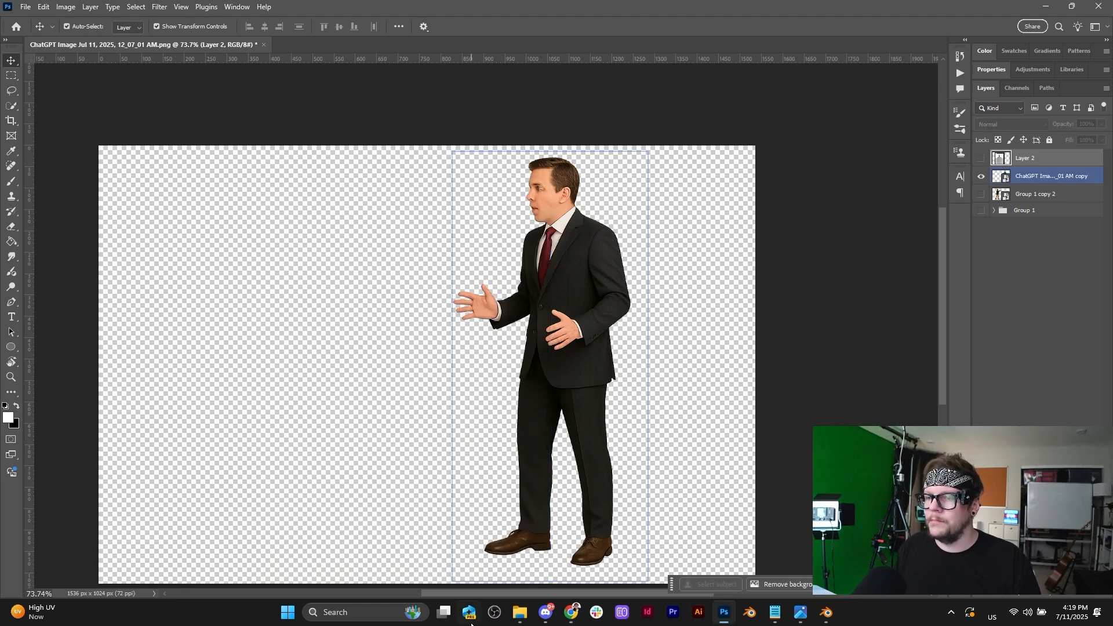
{"action": "mouse_move", "coordinate": [520, 612]}
{"action": "left_click", "coordinate": [629, 562]}
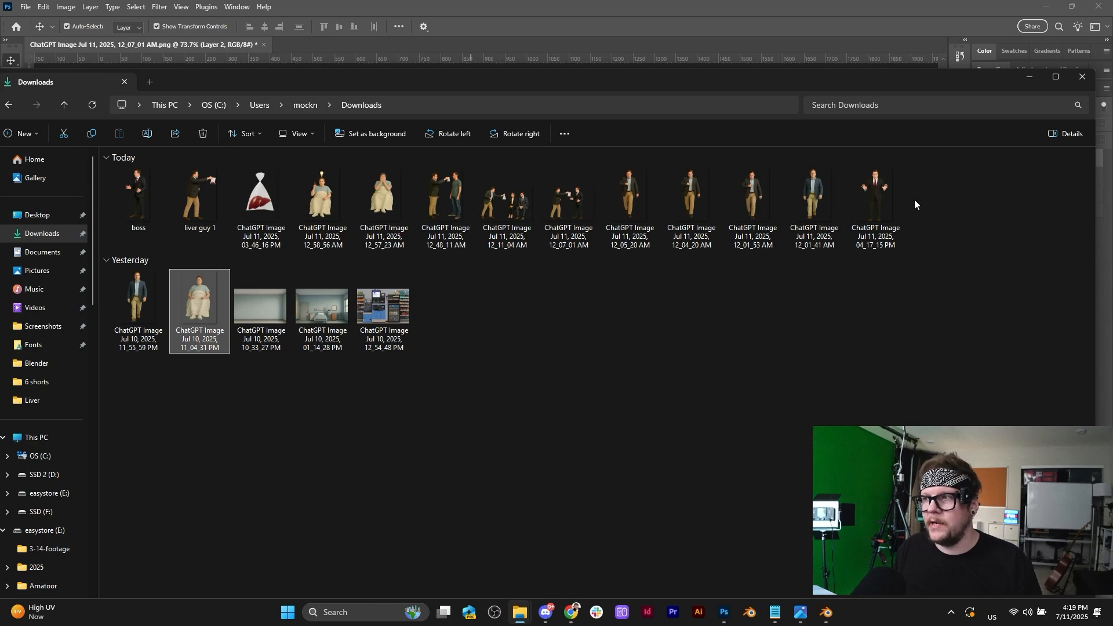
{"action": "left_click", "coordinate": [881, 176]}
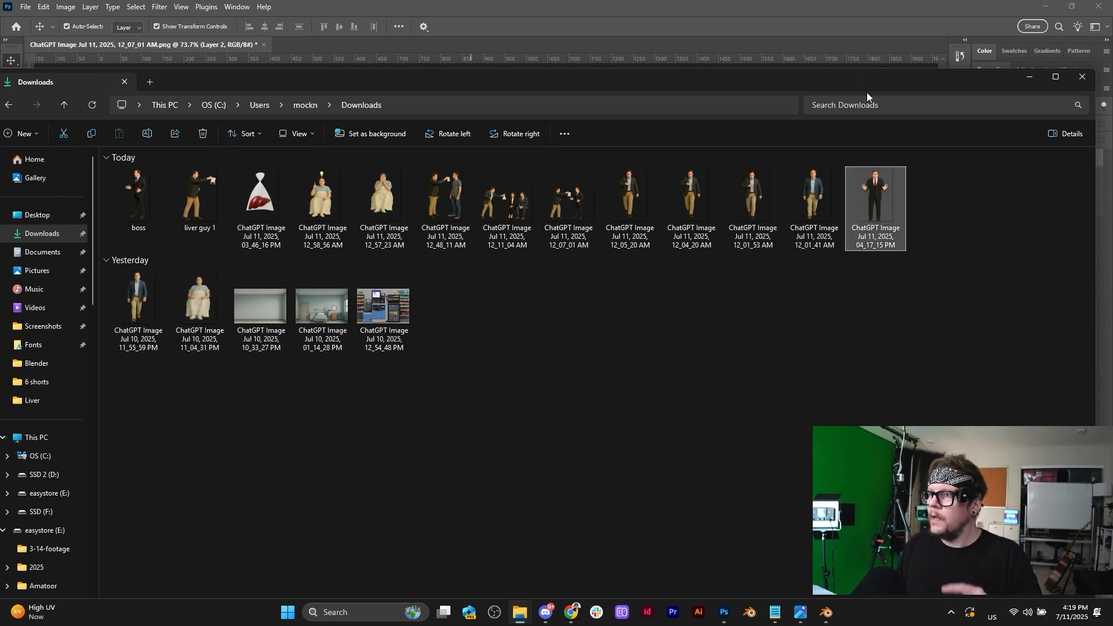
{"action": "left_click_drag", "start_coordinate": [870, 79], "coordinate": [1112, 81]}
{"action": "left_click_drag", "start_coordinate": [928, 8], "coordinate": [0, 168]}
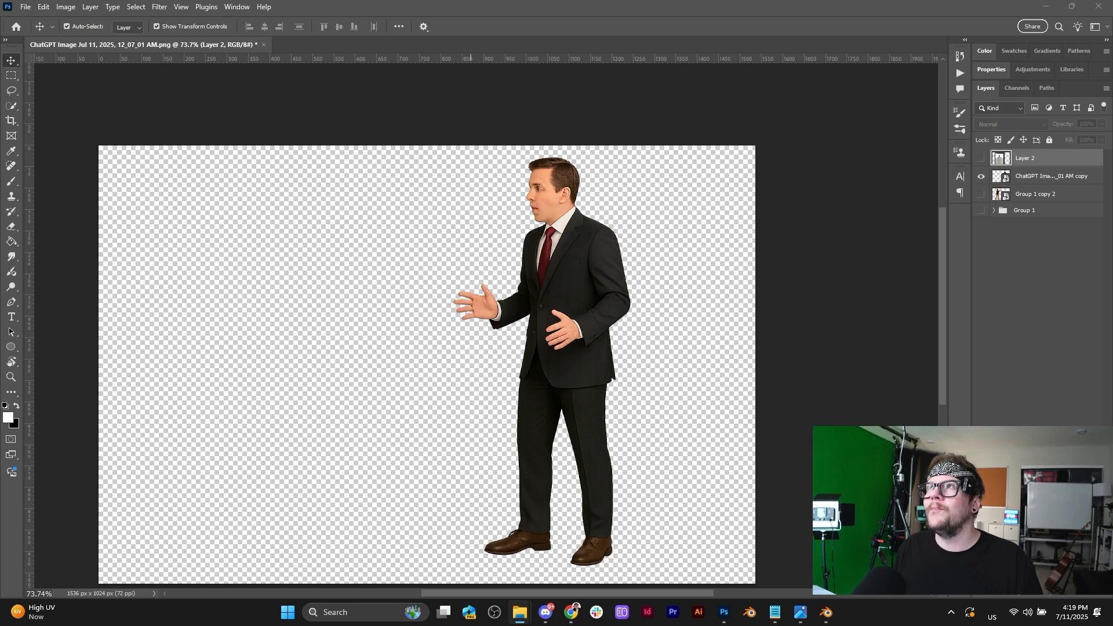
{"action": "left_click_drag", "start_coordinate": [452, 0], "coordinate": [291, 394]}
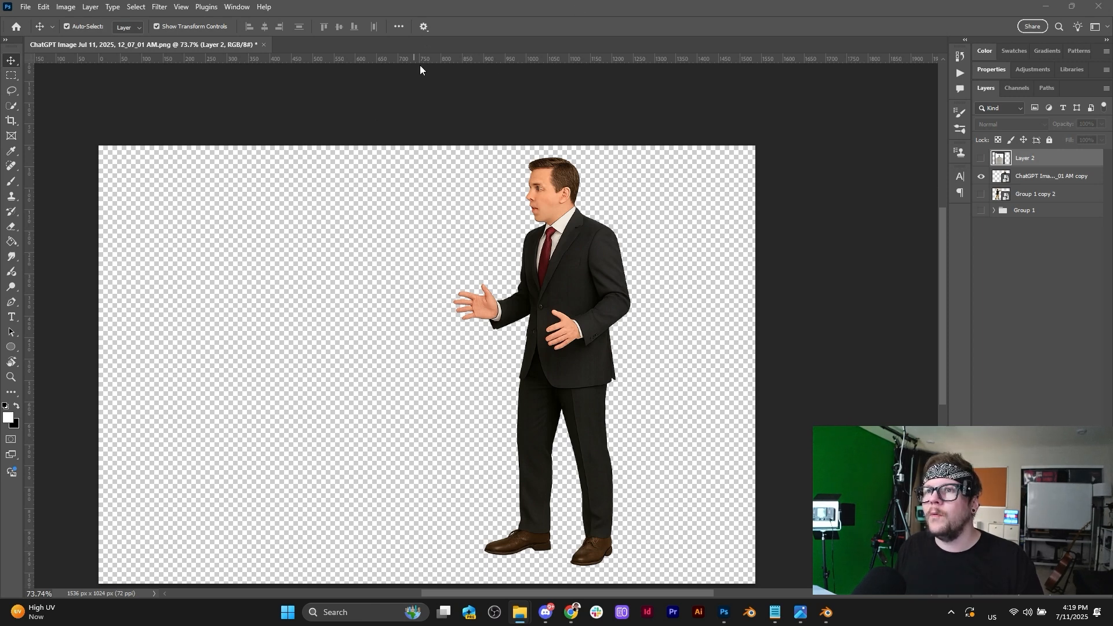
{"action": "left_click_drag", "start_coordinate": [421, 0], "coordinate": [424, 47]}
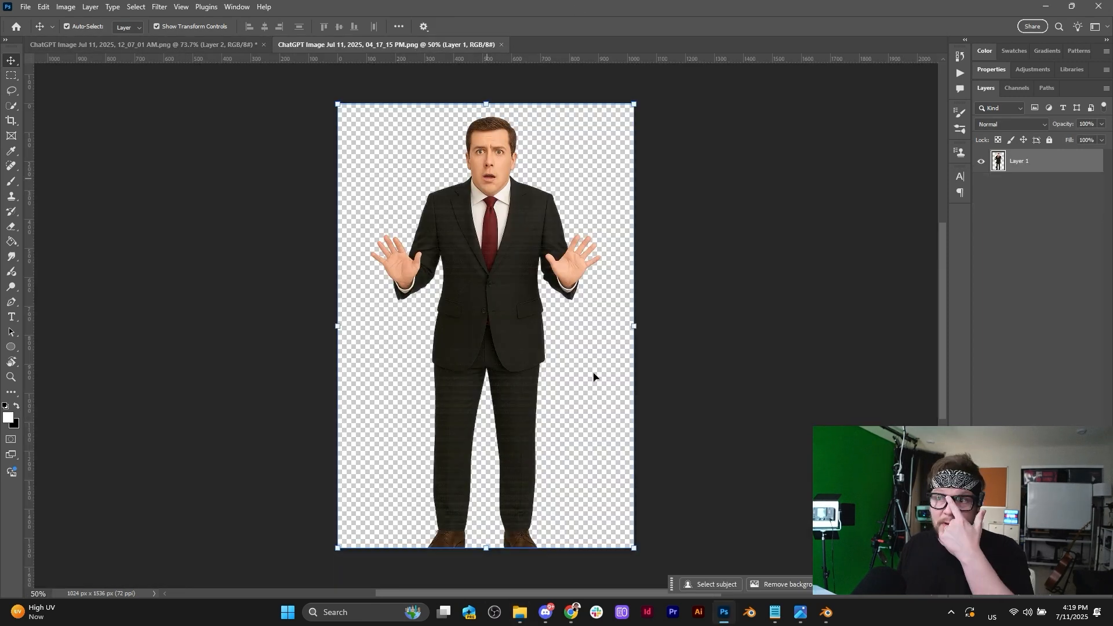
Duplicate the shocked boss layer and convert both copies into a single smart object.
{"action": "key", "text": "ctrl+j"}
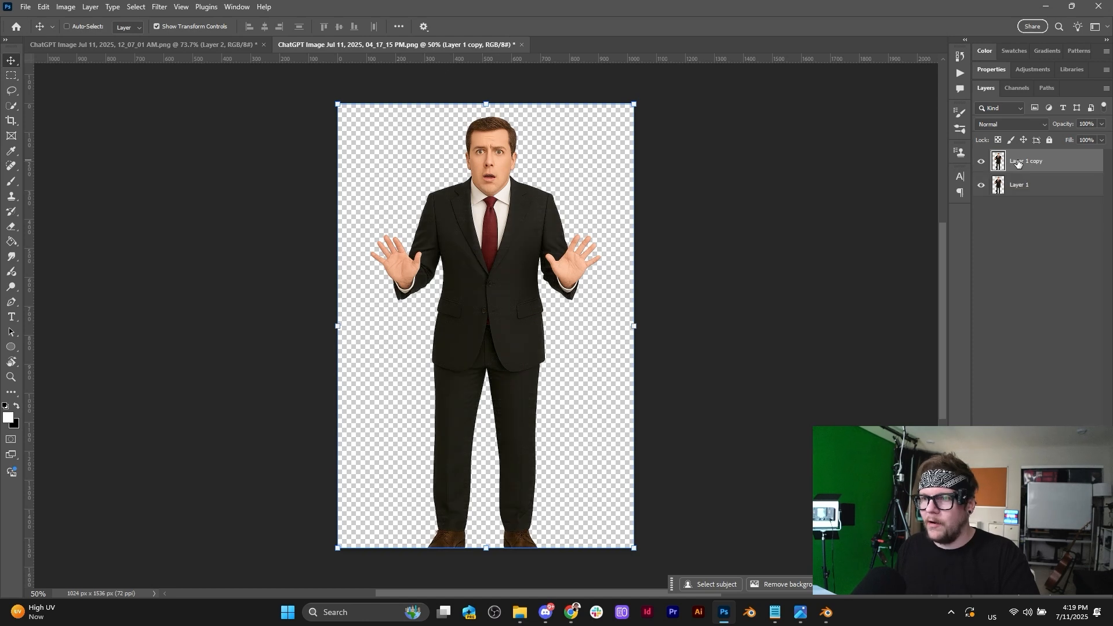
{"action": "left_click", "coordinate": [1018, 190], "text": "shift"}
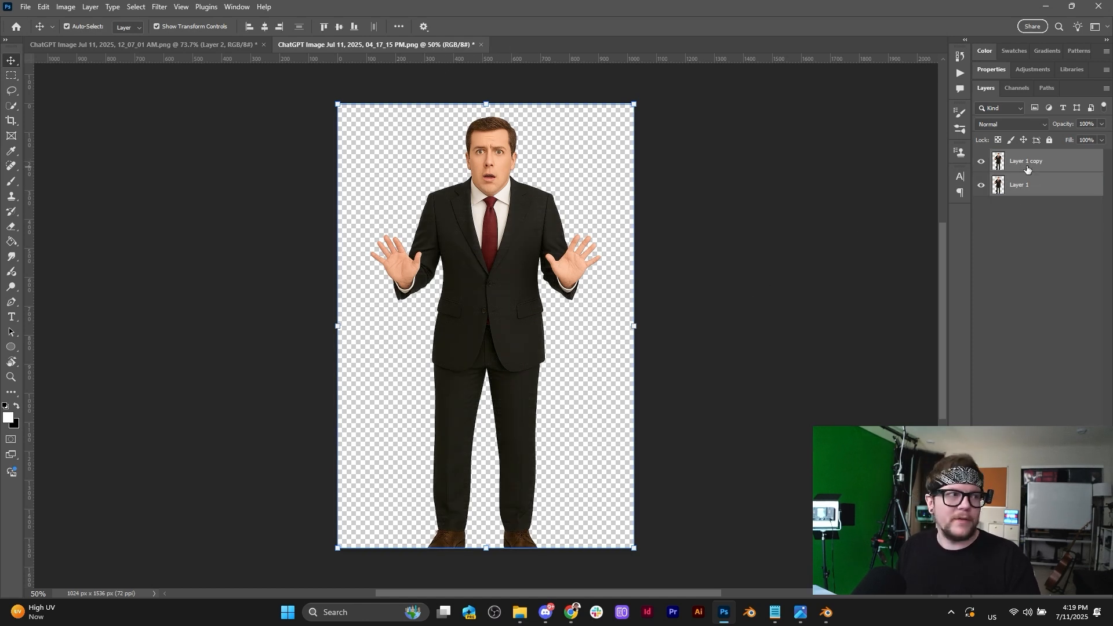
{"action": "right_click", "coordinate": [1028, 169]}
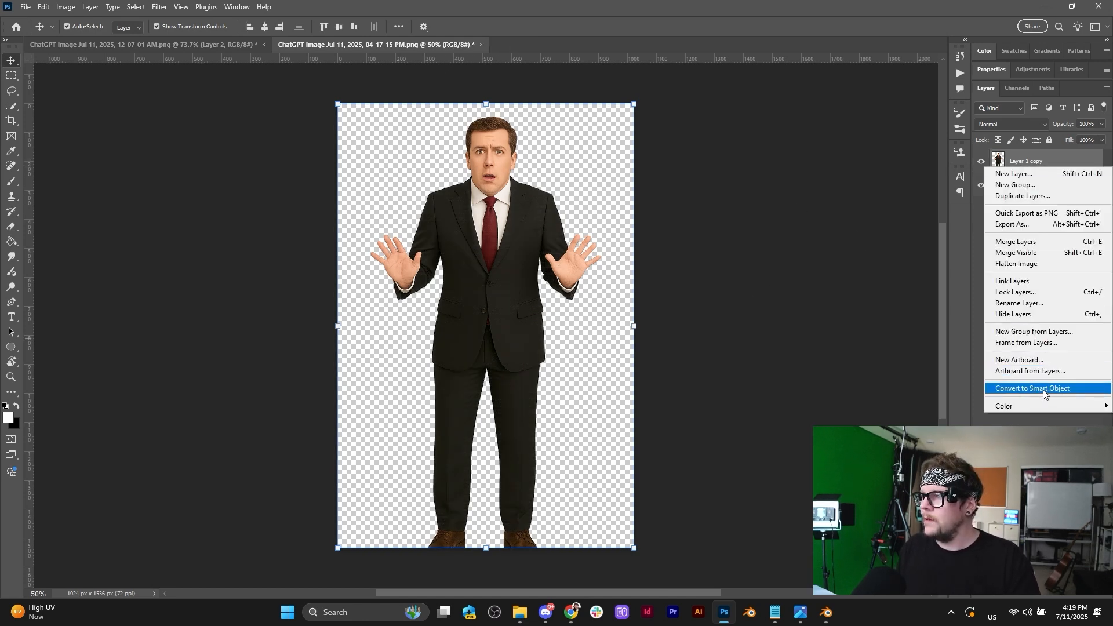
{"action": "left_click", "coordinate": [1043, 389]}
Quick-export the boss smart object as a PNG named "boss 2" in the Downloads folder.
{"action": "right_click", "coordinate": [1026, 162]}
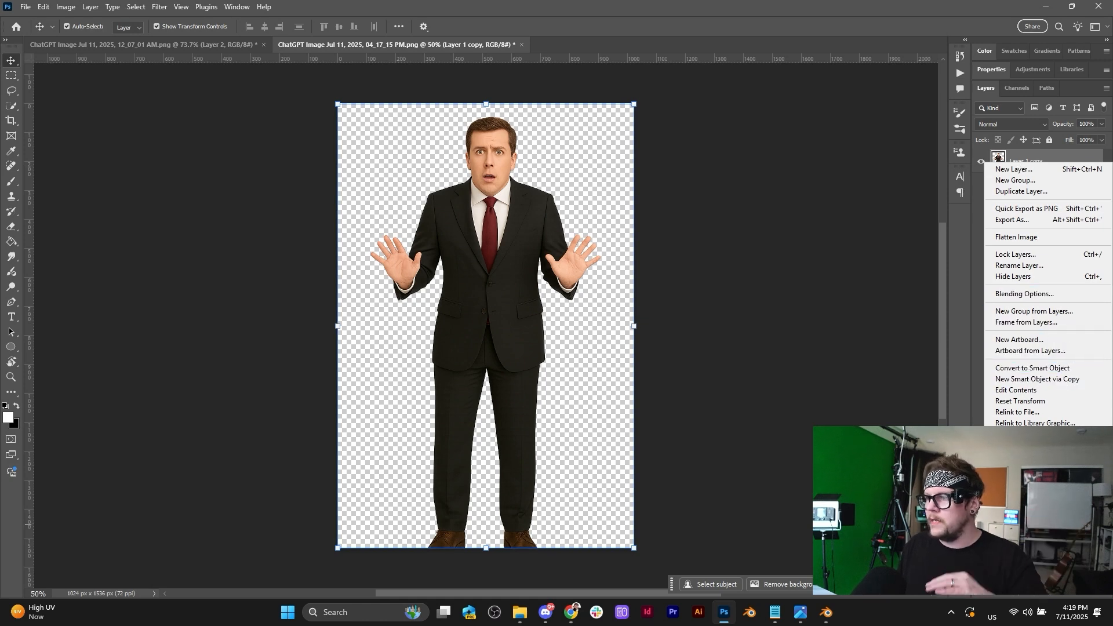
{"action": "left_click", "coordinate": [1043, 209]}
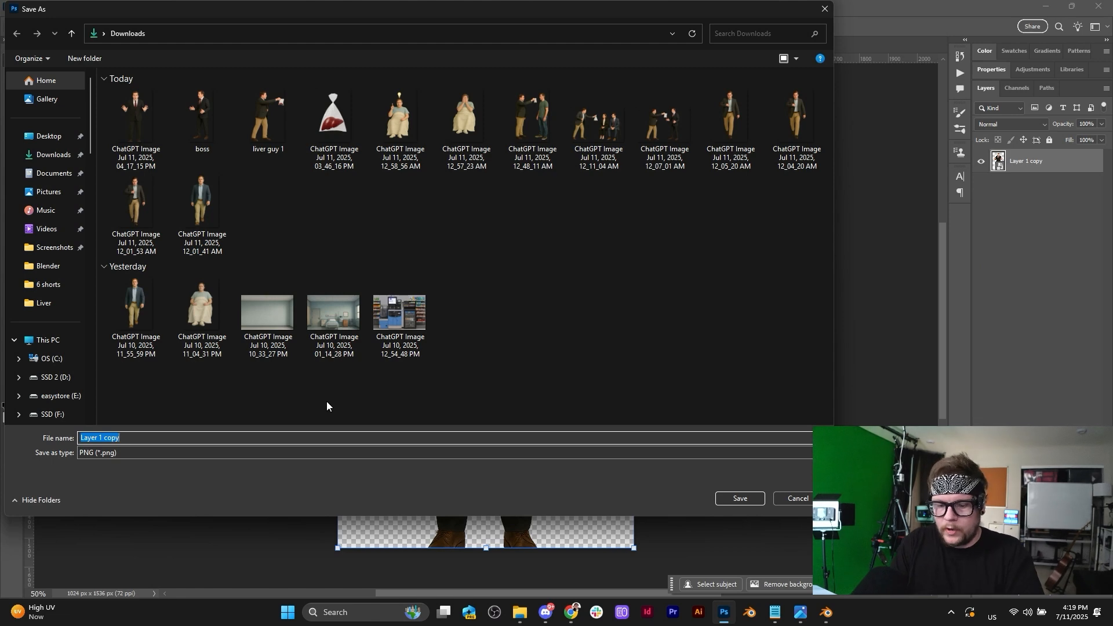
{"action": "type", "text": "boss 2"}
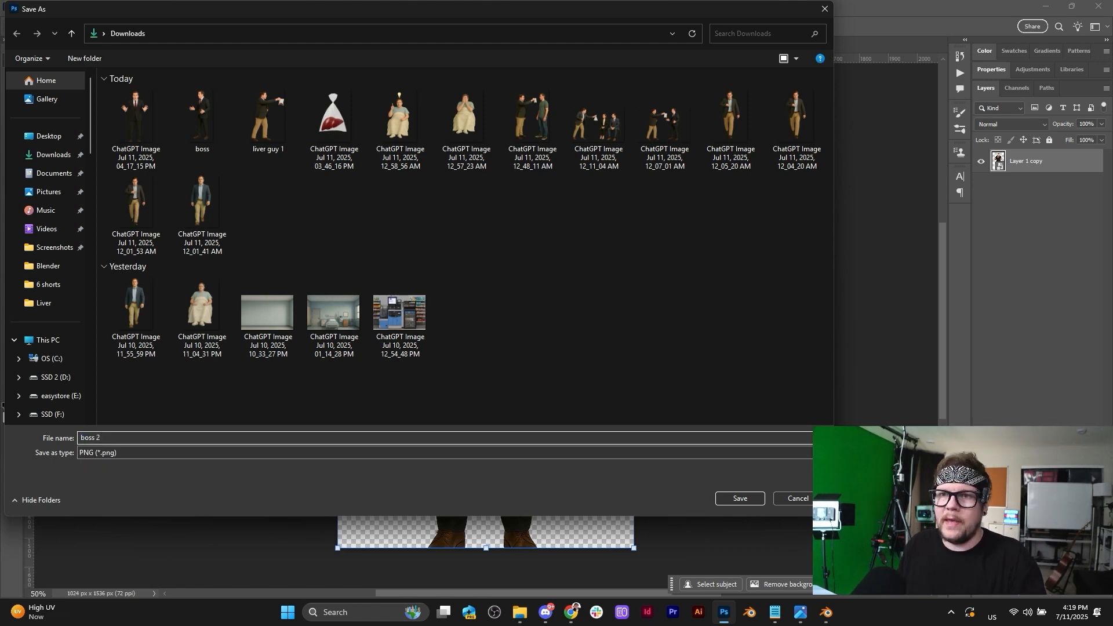
{"action": "left_click", "coordinate": [742, 500]}
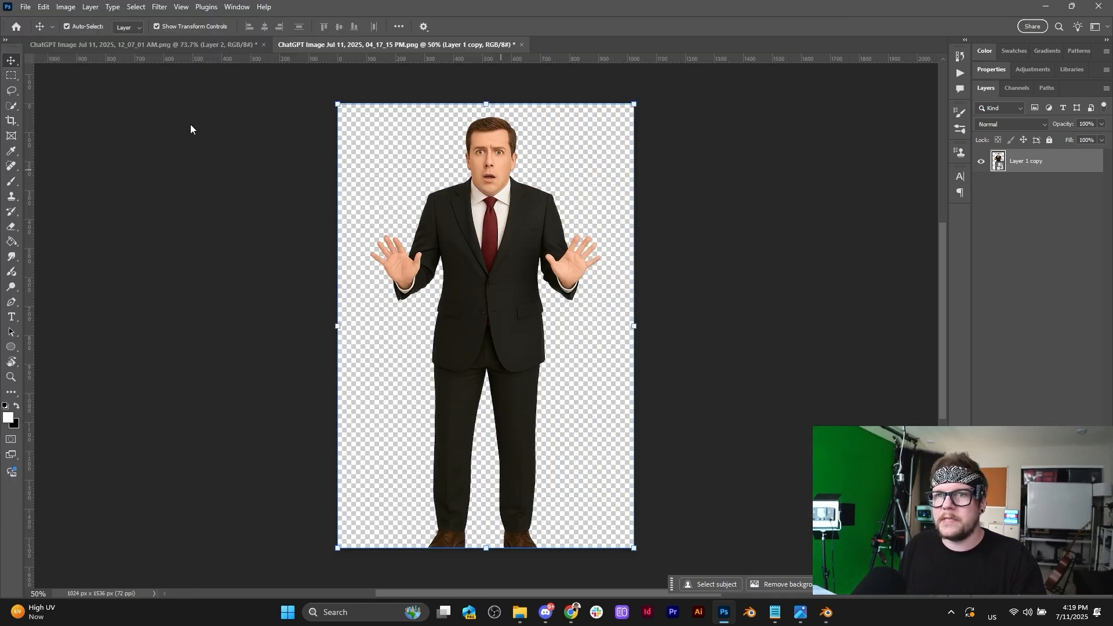
Switch to the Blender office scene, look through the scene camera and go to frame 185, where both suited men are framed.
{"action": "left_click", "coordinate": [826, 613]}
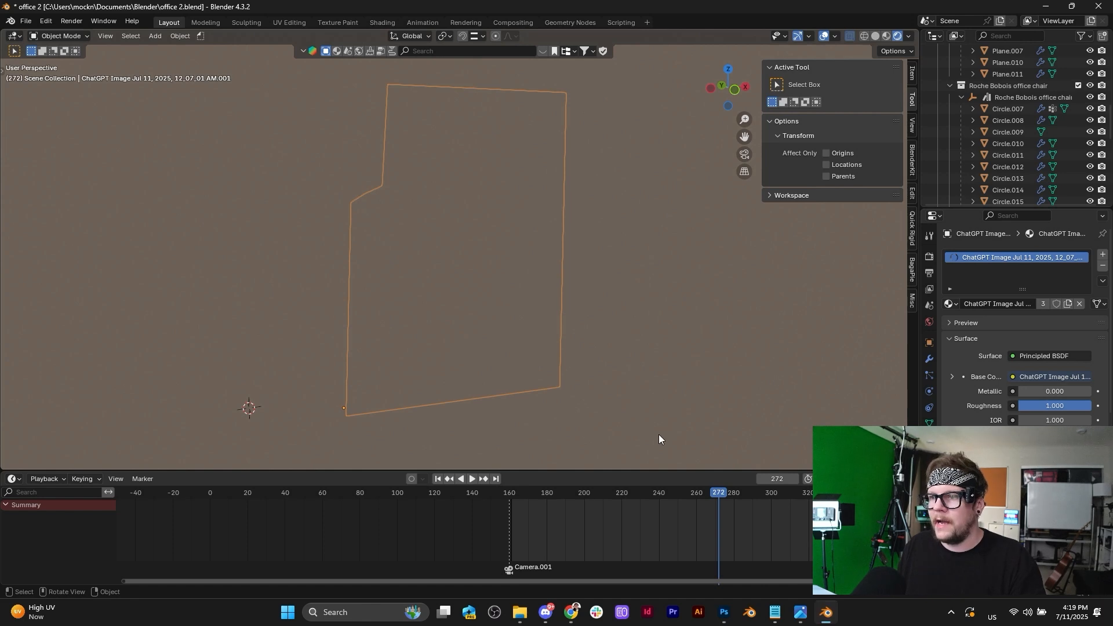
{"action": "scroll", "coordinate": [631, 320], "scroll_direction": "up", "scroll_amount": 1}
{"action": "scroll", "coordinate": [631, 320], "scroll_direction": "down", "scroll_amount": 5}
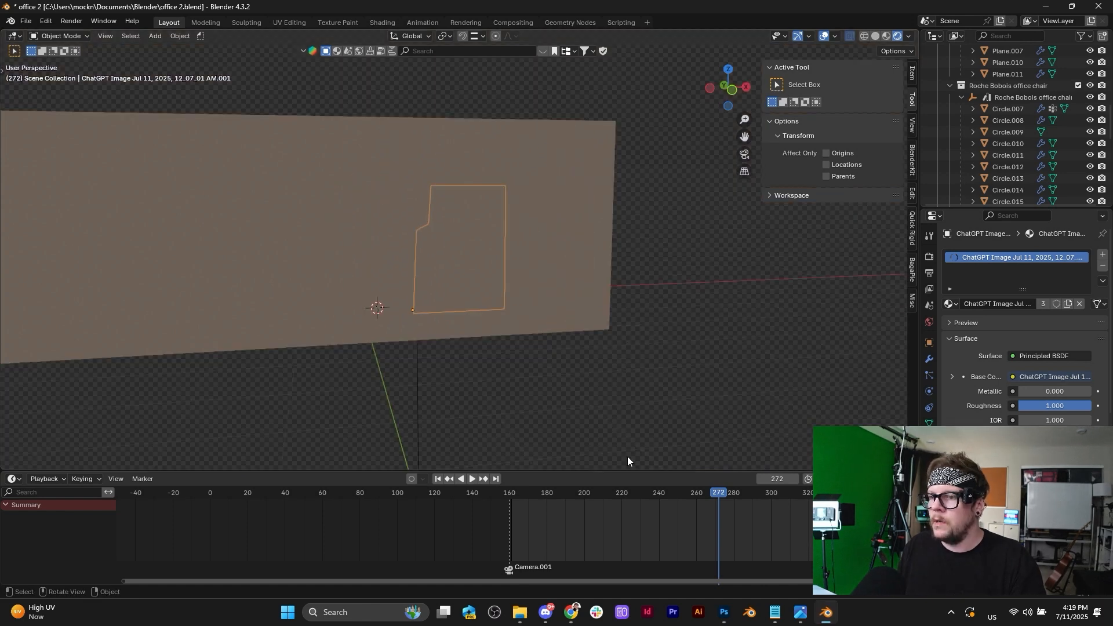
{"action": "middle_click_drag", "start_coordinate": [556, 348], "coordinate": [642, 260]}
{"action": "left_click", "coordinate": [745, 154]}
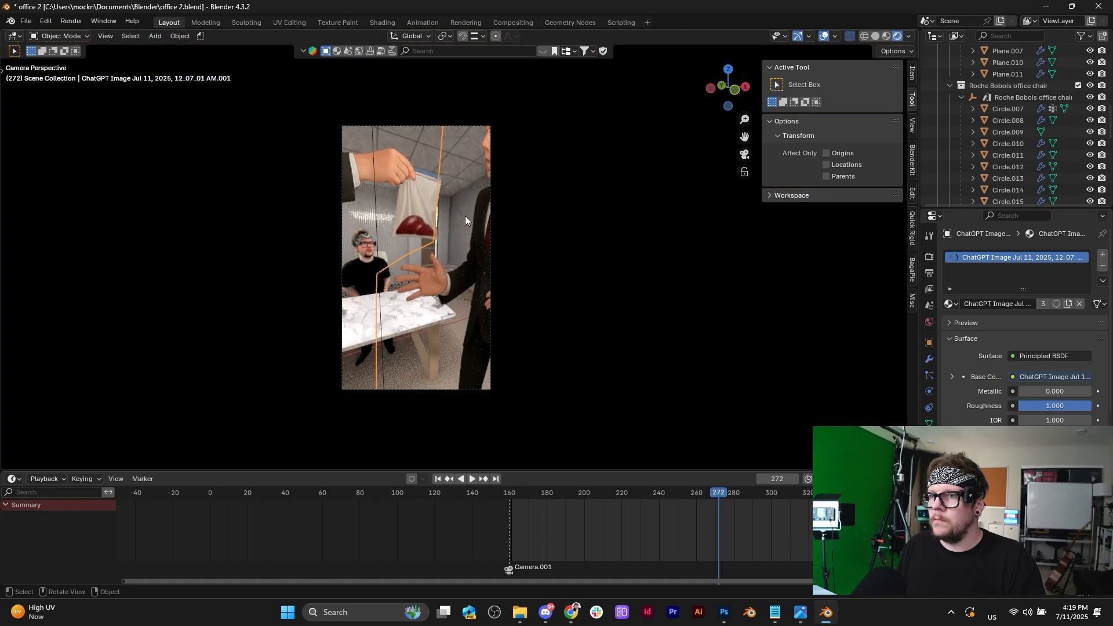
{"action": "left_click", "coordinate": [465, 253]}
{"action": "left_click", "coordinate": [464, 258]}
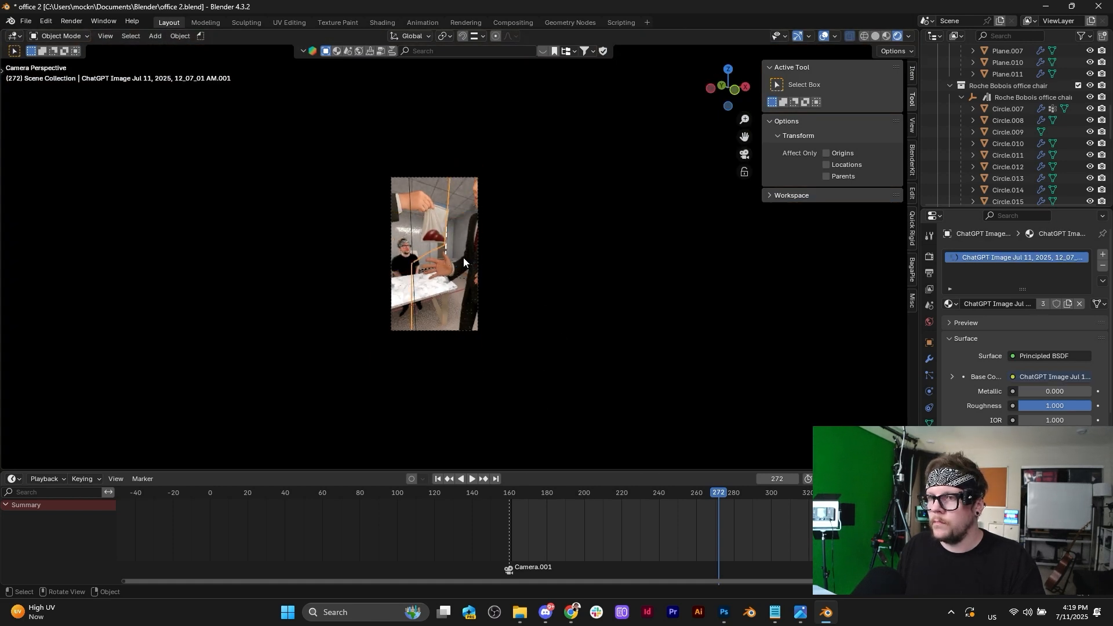
{"action": "key", "text": "space"}
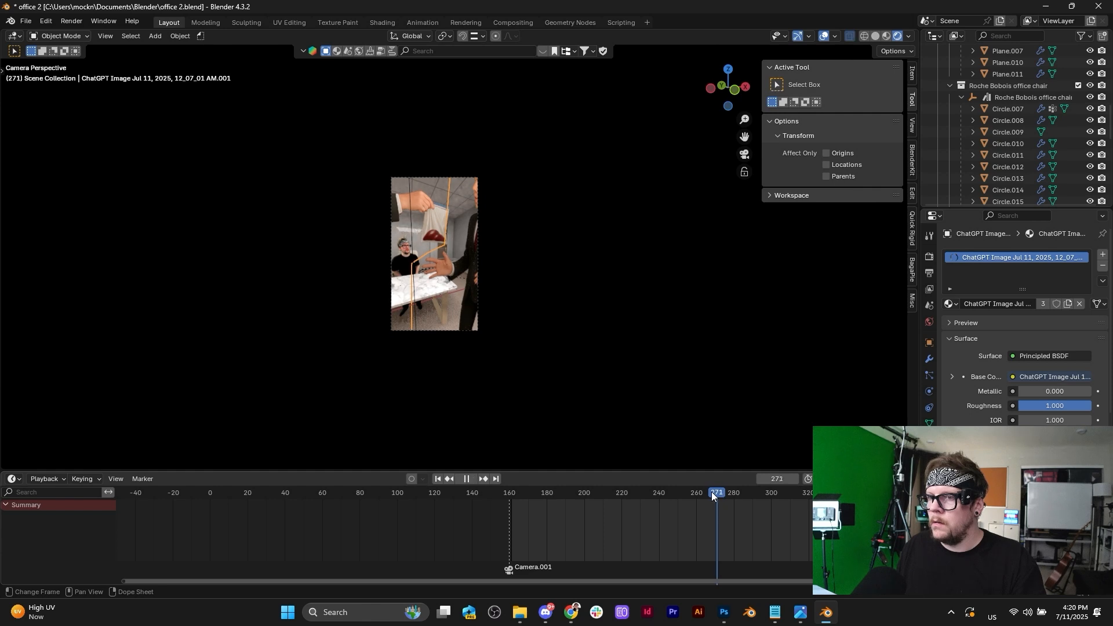
{"action": "left_click_drag", "start_coordinate": [711, 492], "coordinate": [556, 492]}
{"action": "scroll", "coordinate": [477, 240], "scroll_direction": "up", "scroll_amount": 9}
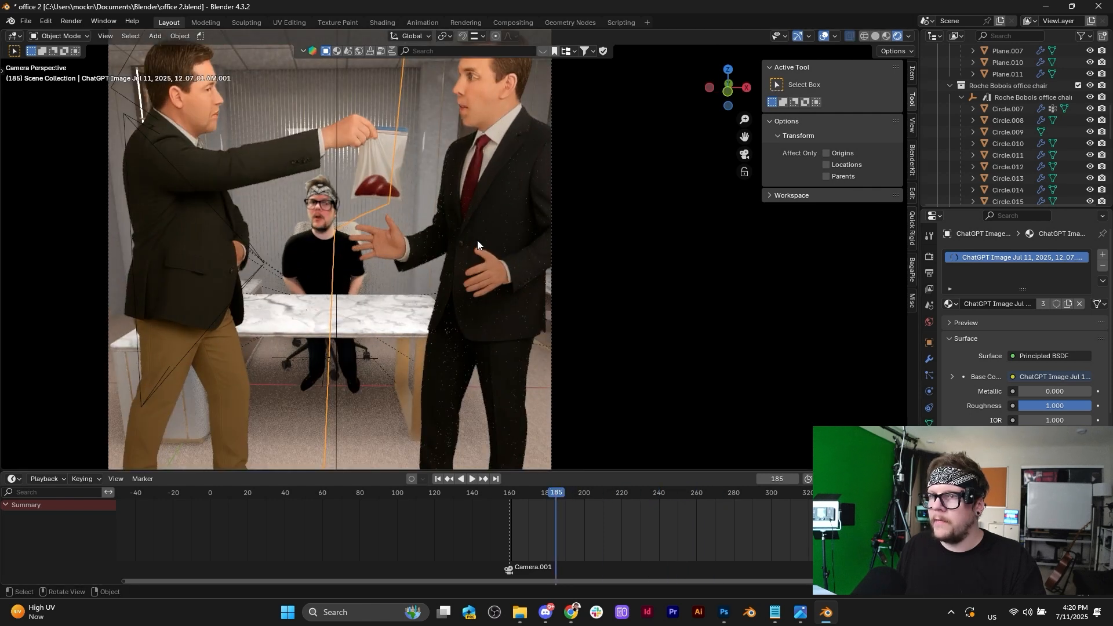
{"action": "scroll", "coordinate": [391, 351], "scroll_direction": "down", "scroll_amount": 2}
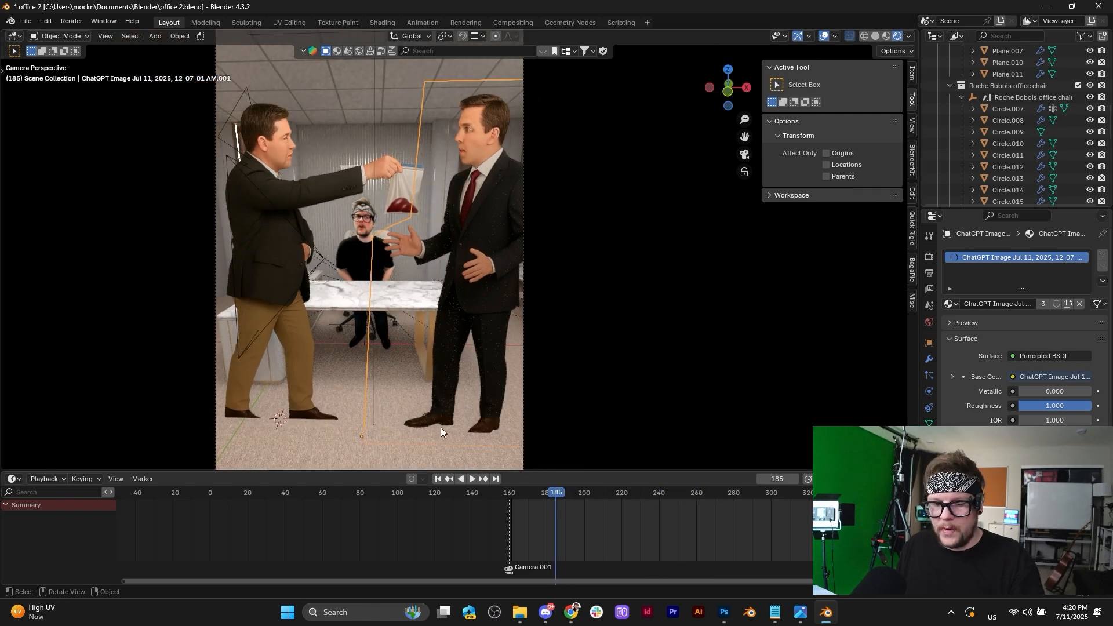
Import boss.png from the Downloads folder as an image mesh plane.
{"action": "key", "text": "shift+a"}
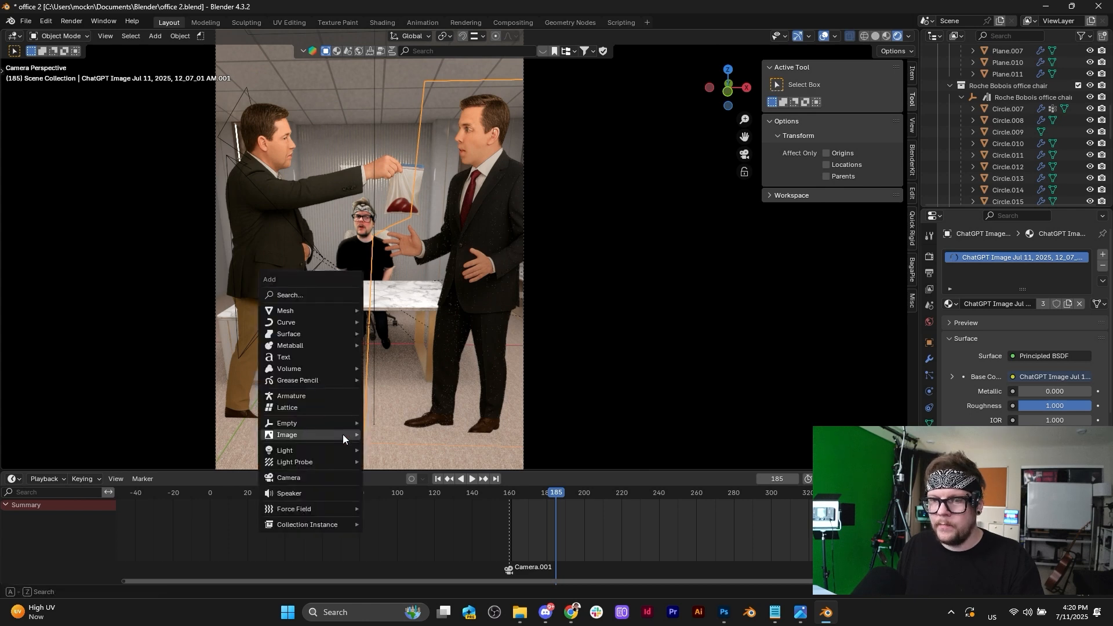
{"action": "mouse_move", "coordinate": [343, 435]}
{"action": "left_click", "coordinate": [390, 458]}
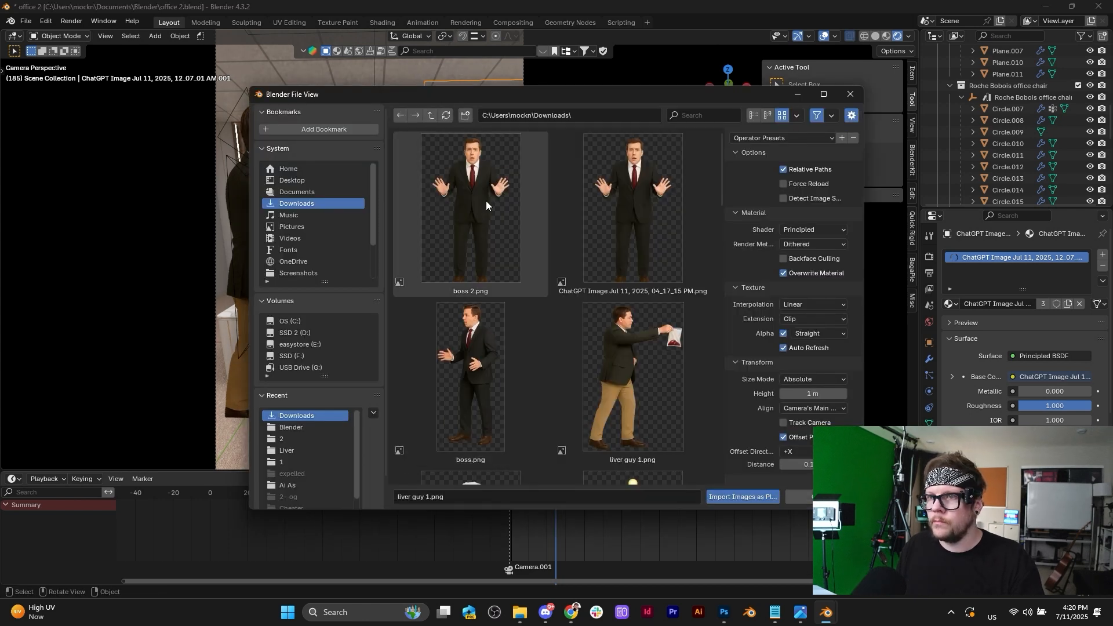
{"action": "left_click", "coordinate": [490, 345]}
{"action": "left_click", "coordinate": [745, 496]}
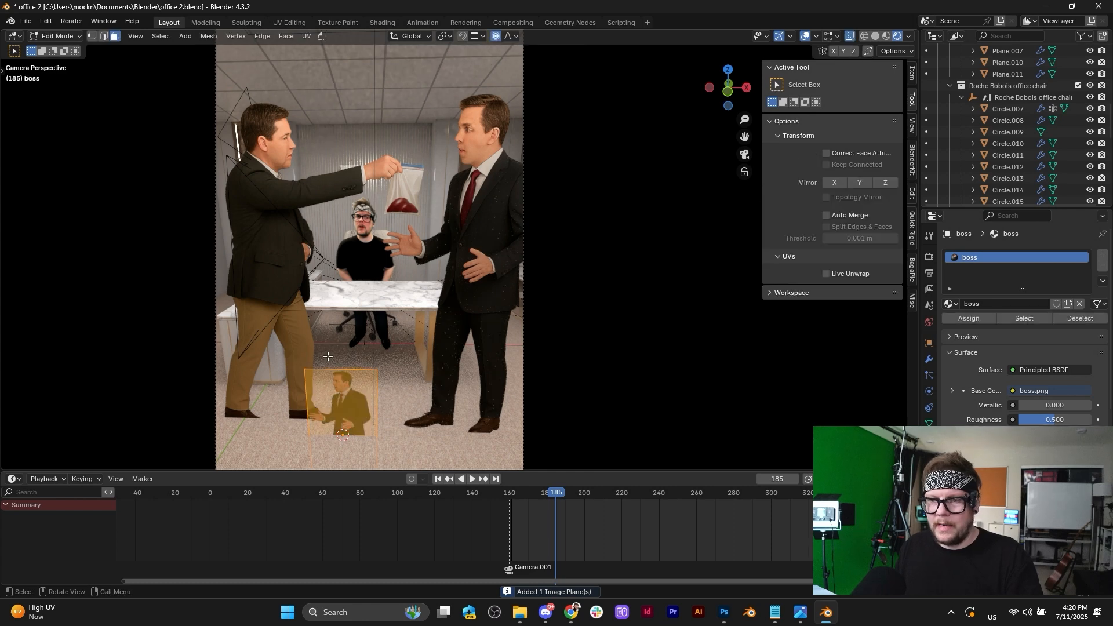
Raise the boss plane's geometry about 0.45 m along Z in Edit Mode so its origin sits at the feet.
{"action": "key", "text": "Tab"}
{"action": "key", "text": "g"}
{"action": "key", "text": "z"}
{"action": "left_click", "coordinate": [328, 303]}
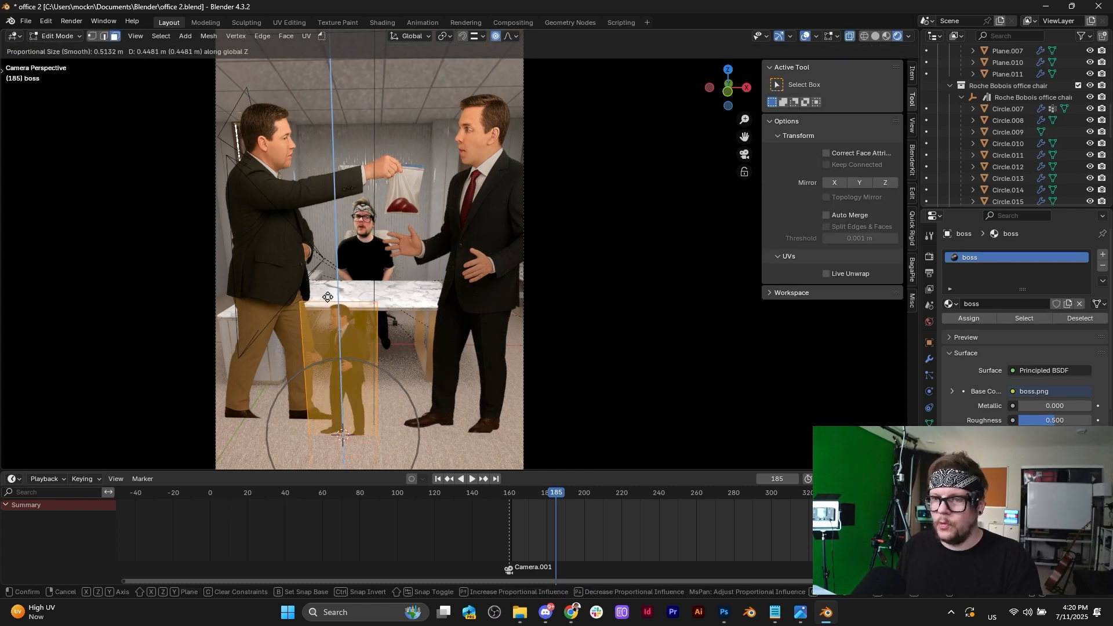
{"action": "key", "text": "Tab"}
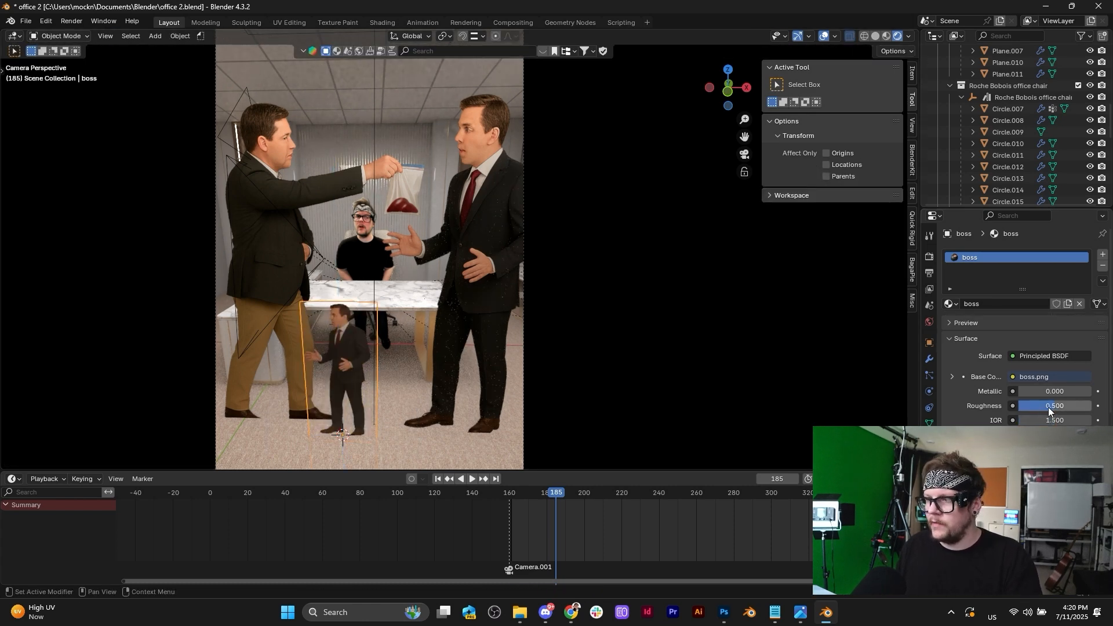
Set the boss material's roughness to 1.000 and scale the plane up to roughly the existing boss's height.
{"action": "left_click_drag", "start_coordinate": [1049, 408], "coordinate": [1026, 420]}
{"action": "key", "text": "s"}
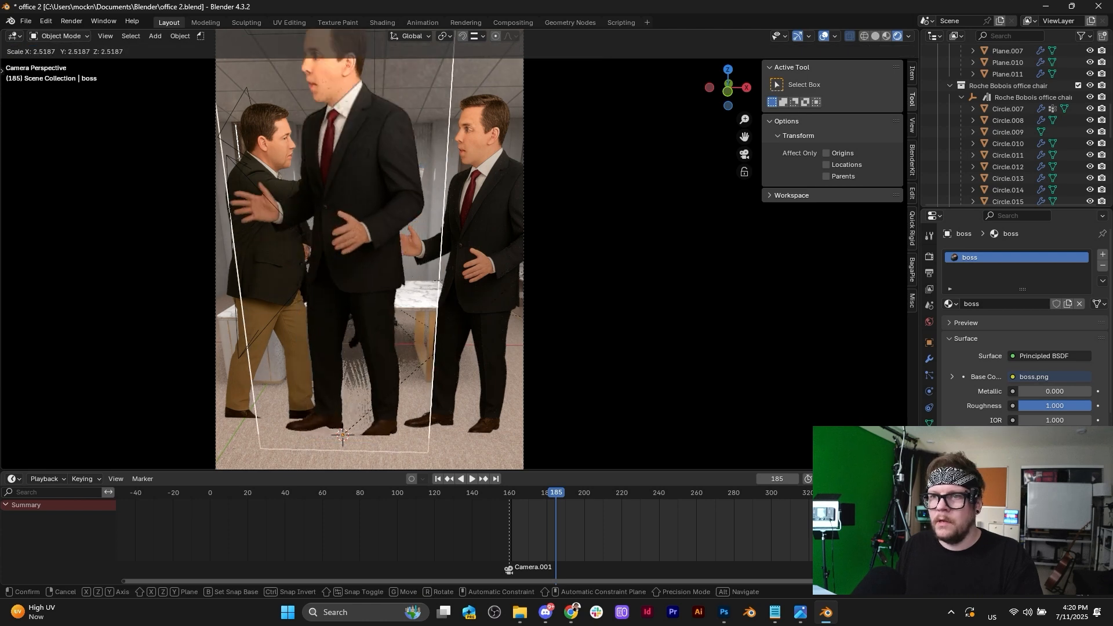
{"action": "left_click", "coordinate": [609, 220]}
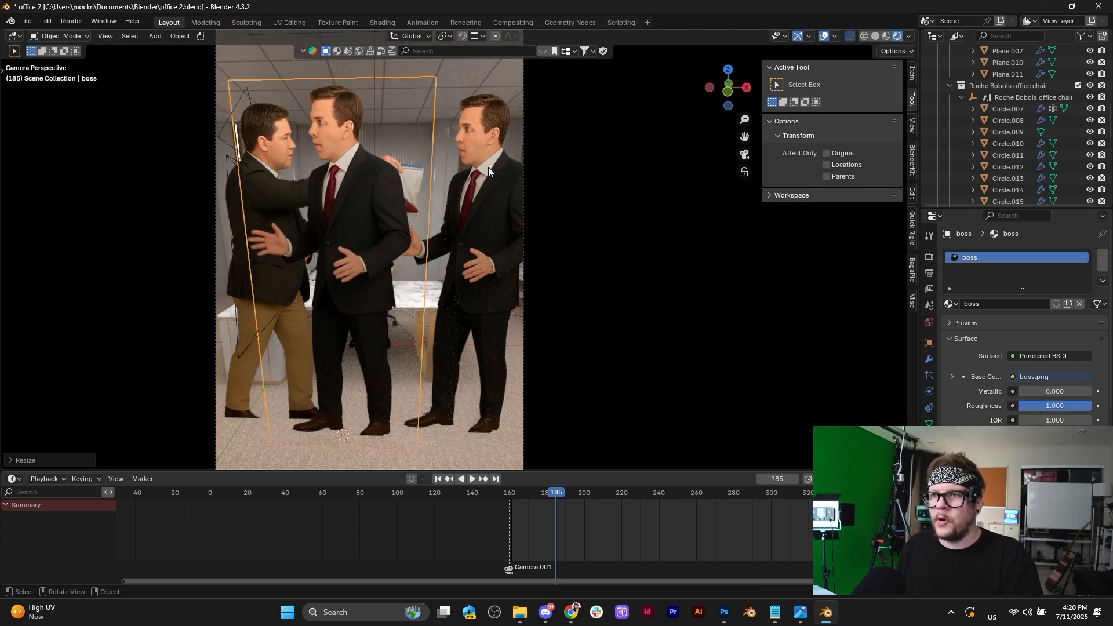
{"action": "key", "text": "s"}
{"action": "left_click", "coordinate": [375, 222]}
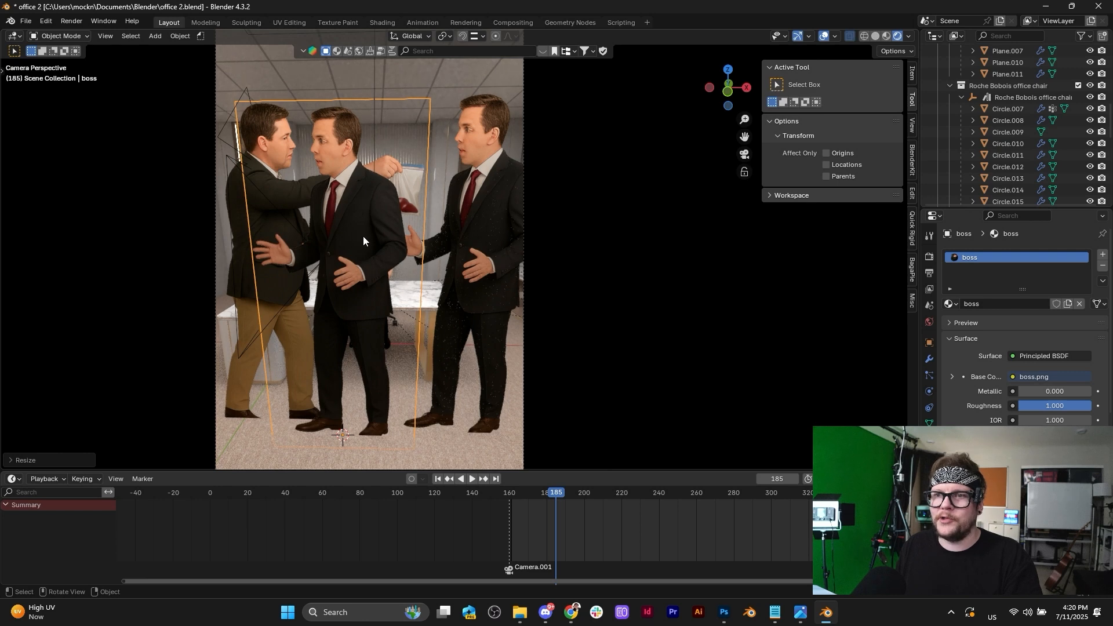
Move the new boss plane along X onto the existing boss and scale it up slightly to match him.
{"action": "key", "text": "g"}
{"action": "key", "text": "x"}
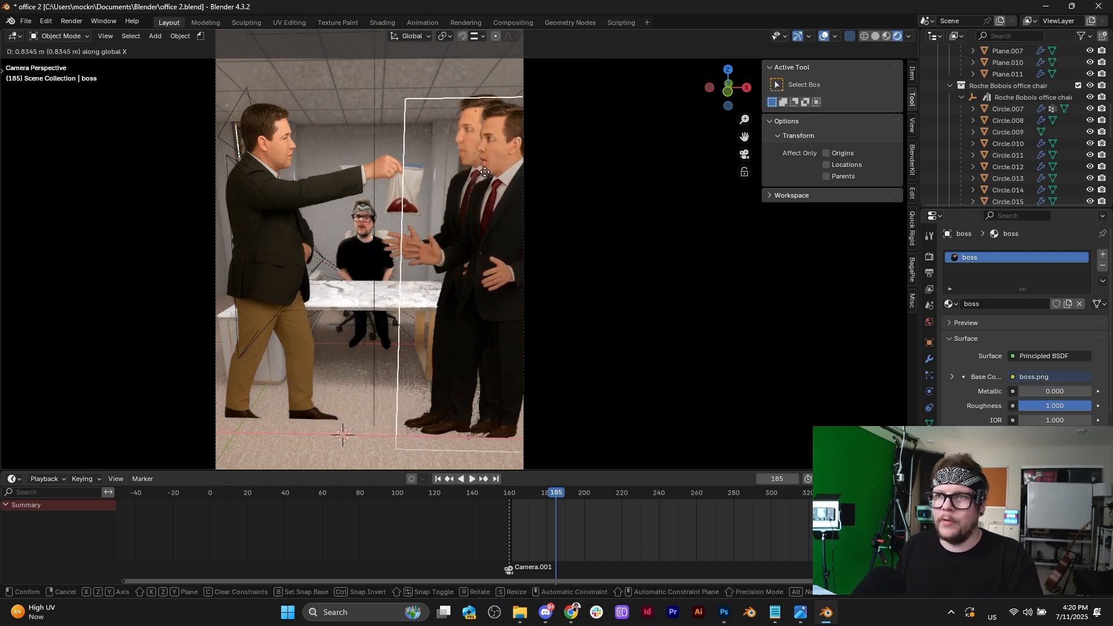
{"action": "left_click", "coordinate": [465, 170]}
{"action": "key", "text": "s"}
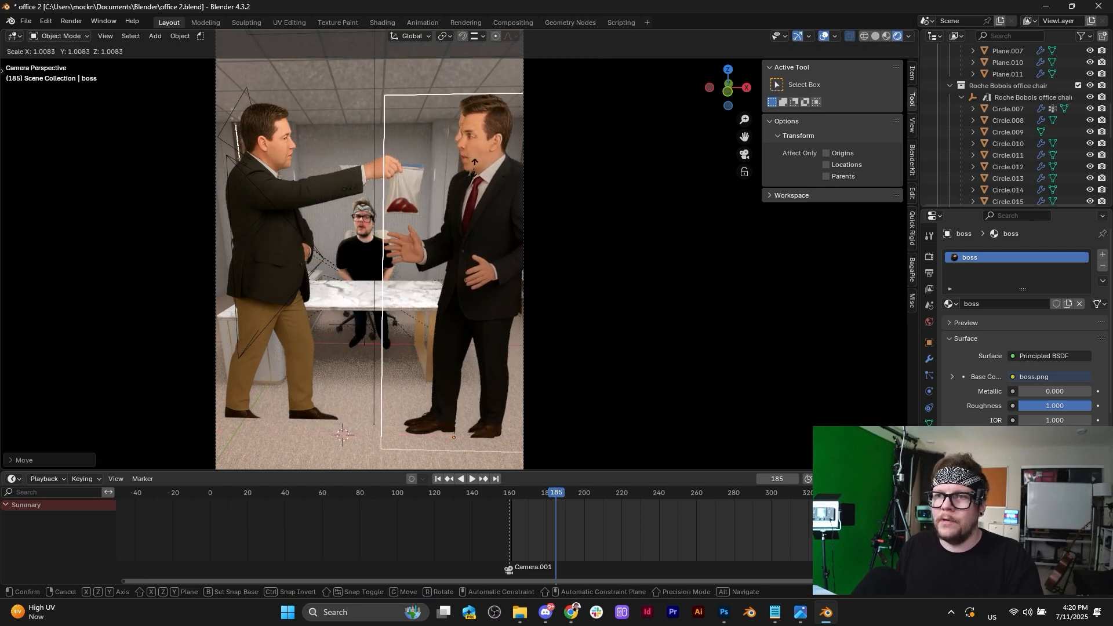
{"action": "left_click", "coordinate": [484, 158]}
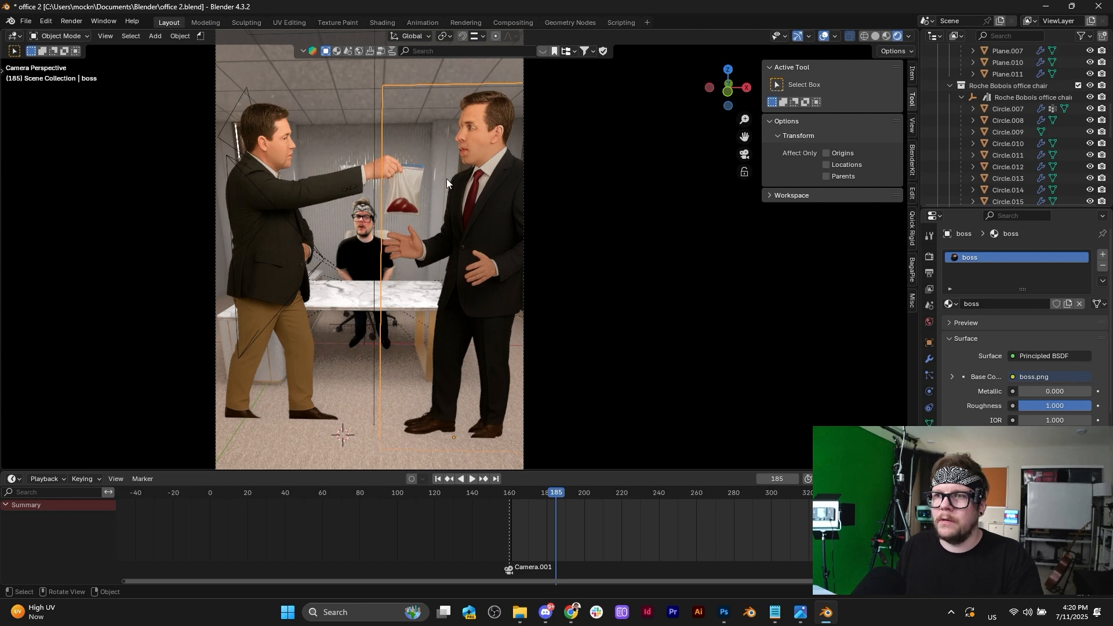
Delete the old boss image plane overlapping the new one, preview the animation and select the new boss plane.
{"action": "left_click", "coordinate": [447, 180]}
{"action": "key", "text": "x"}
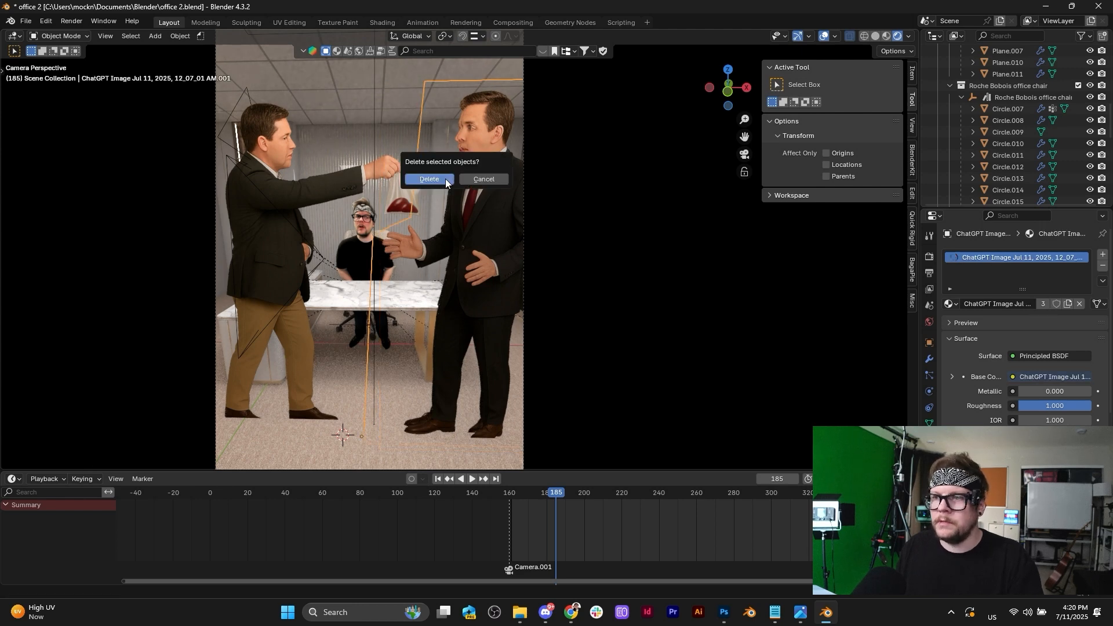
{"action": "left_click", "coordinate": [445, 178]}
{"action": "left_click_drag", "start_coordinate": [554, 493], "coordinate": [489, 497]}
{"action": "key", "text": "space"}
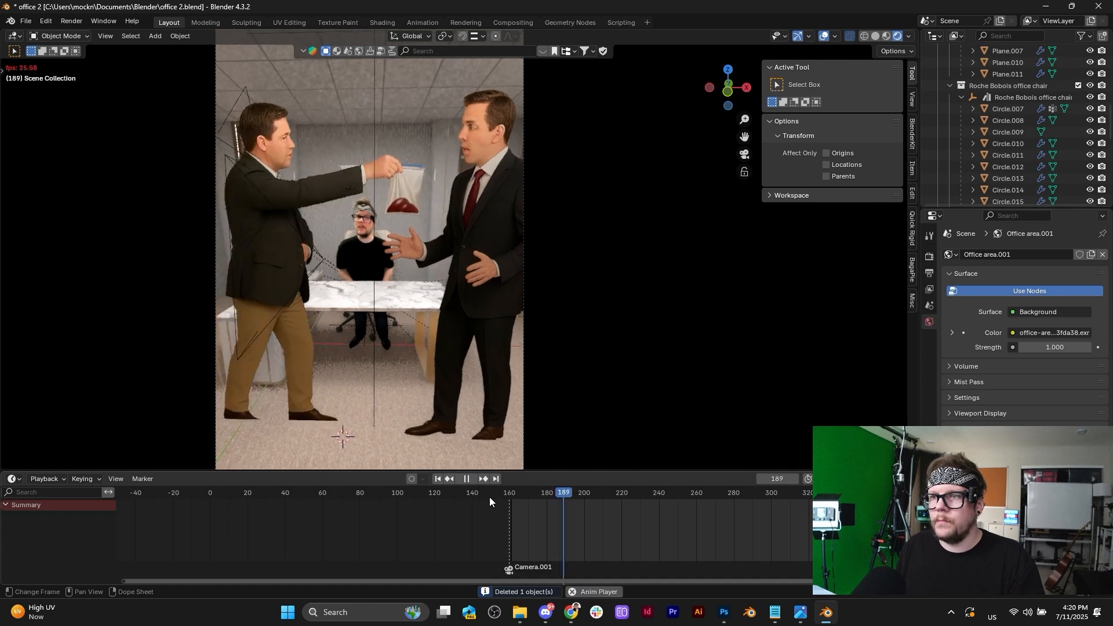
{"action": "key", "text": "space"}
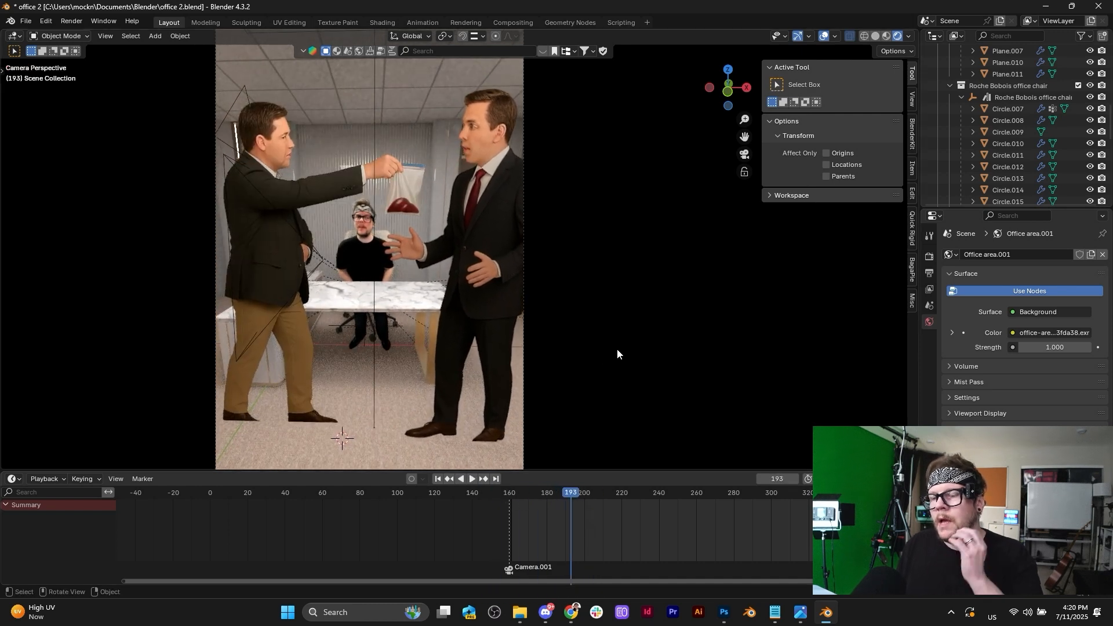
{"action": "left_click", "coordinate": [503, 182]}
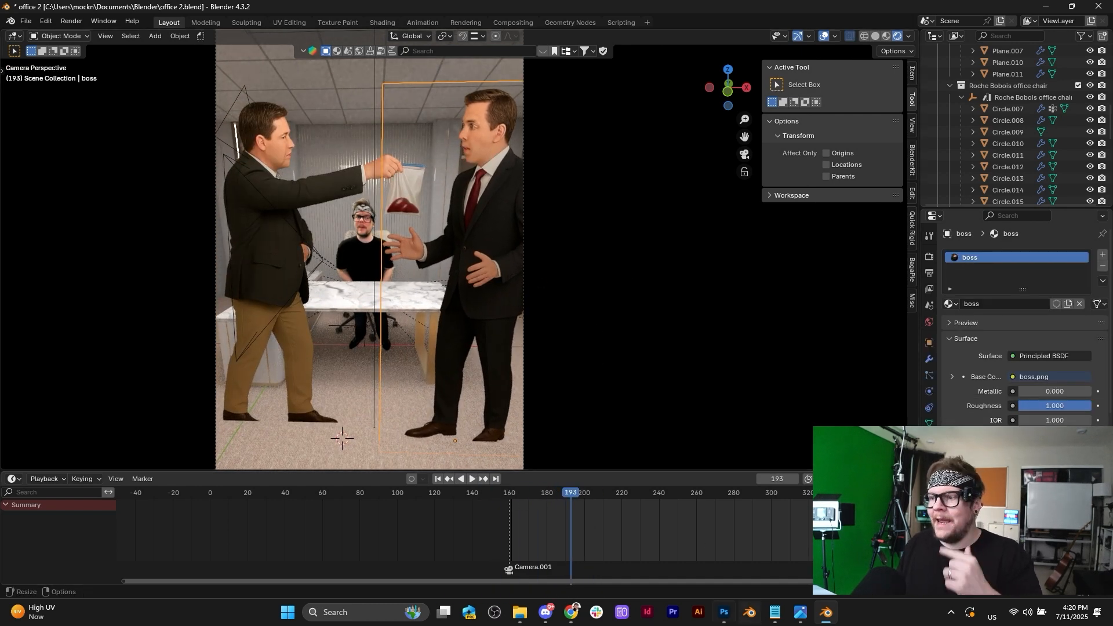
Switch to ChatGPT in the browser and look through the recent chats for the earlier boss character images.
{"action": "left_click", "coordinate": [571, 612]}
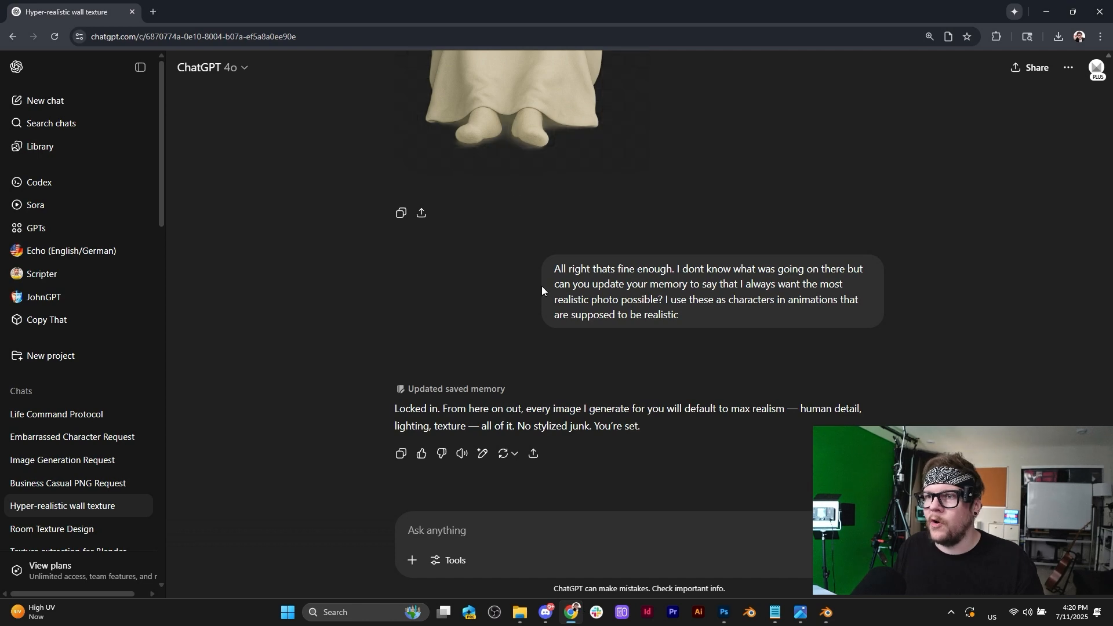
{"action": "left_click", "coordinate": [75, 415]}
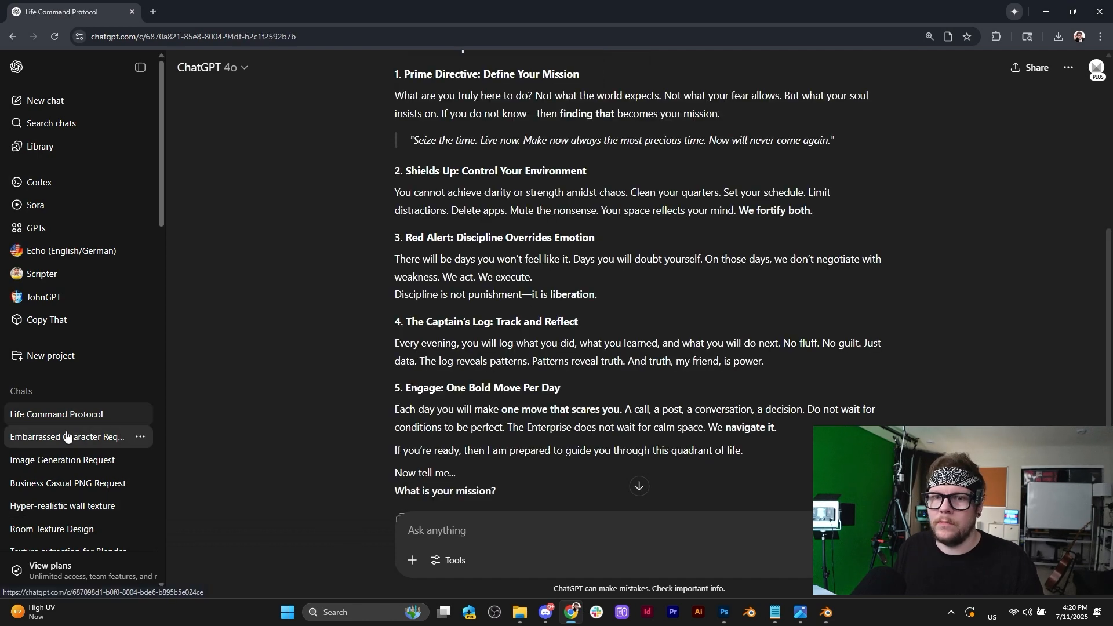
{"action": "left_click", "coordinate": [78, 437]}
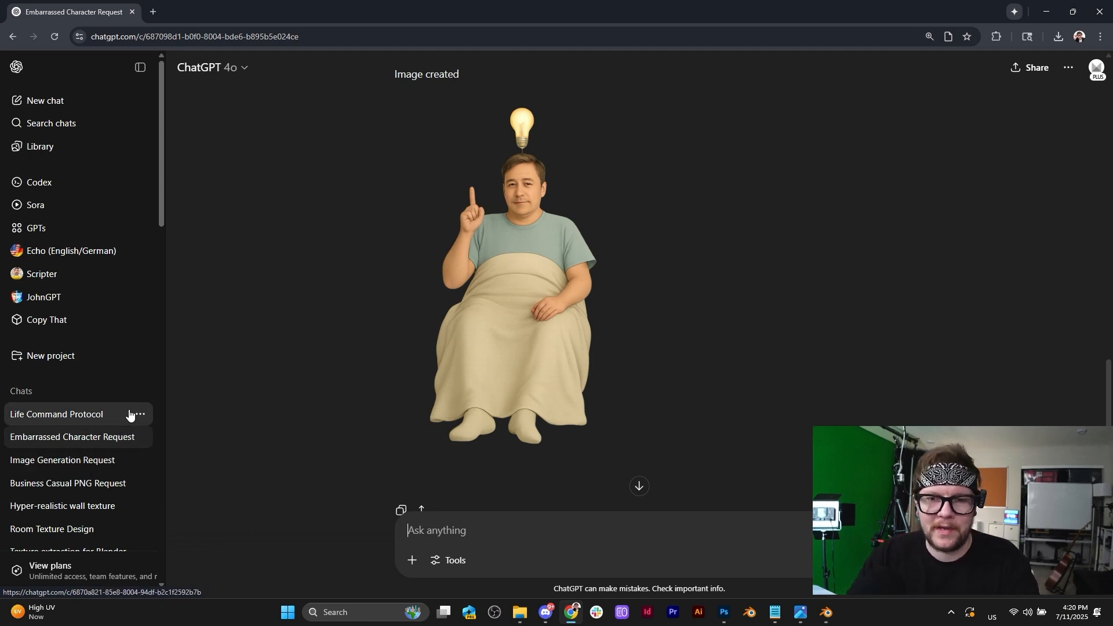
{"action": "left_click", "coordinate": [90, 459]}
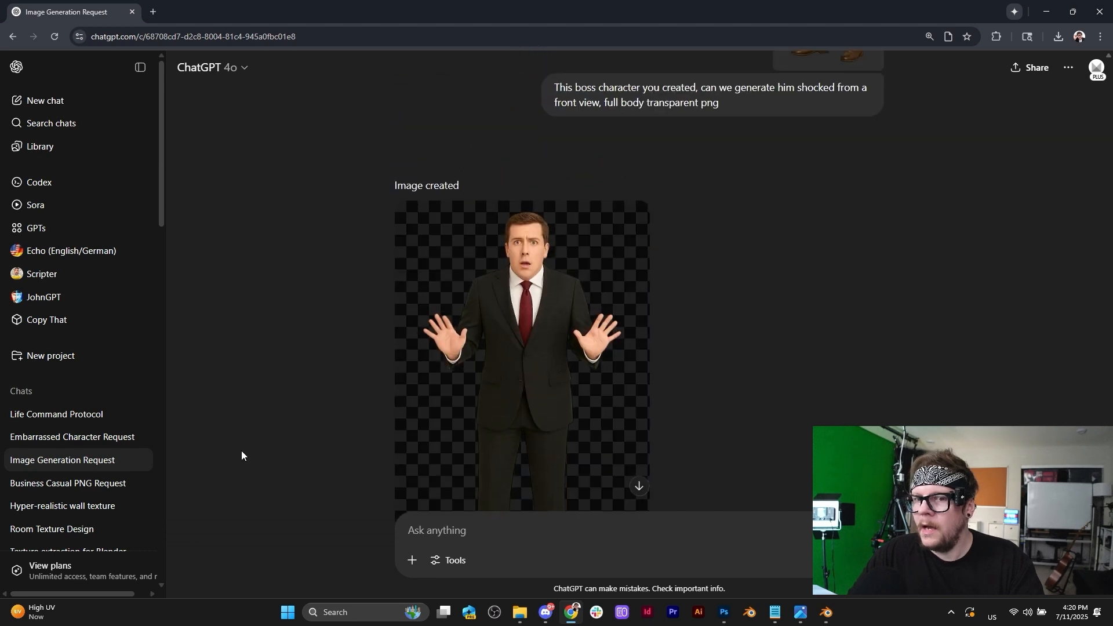
Start a new chat, attach the boss image and request him with arms down, standing casually at the same angle, full body transparent png.
{"action": "left_click", "coordinate": [55, 100]}
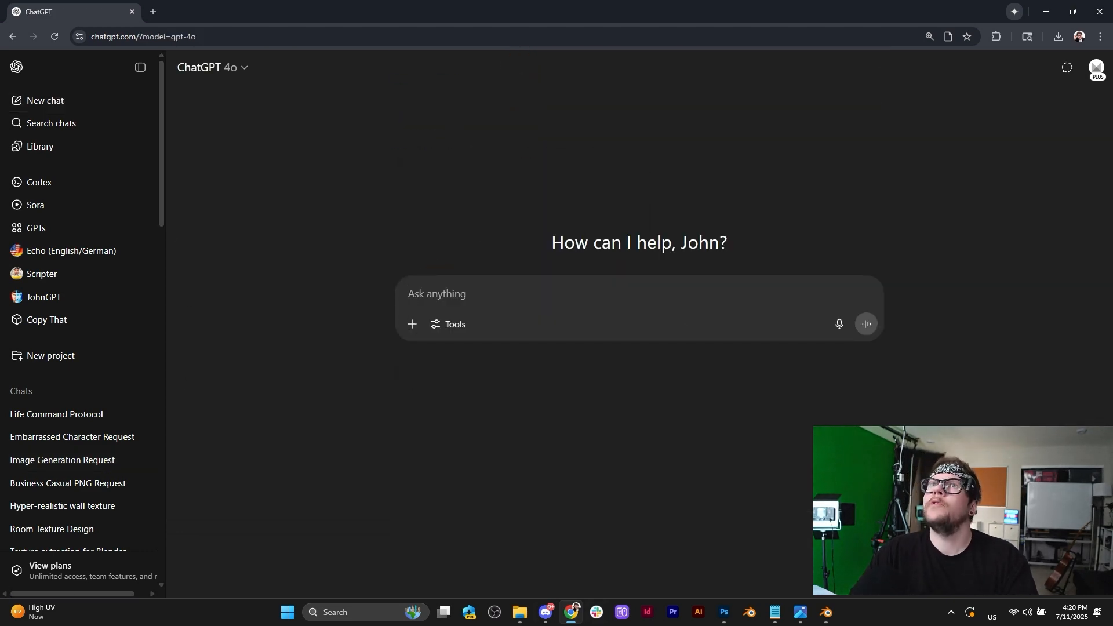
{"action": "key", "text": "super+e"}
{"action": "left_click_drag", "start_coordinate": [540, 245], "coordinate": [545, 296]}
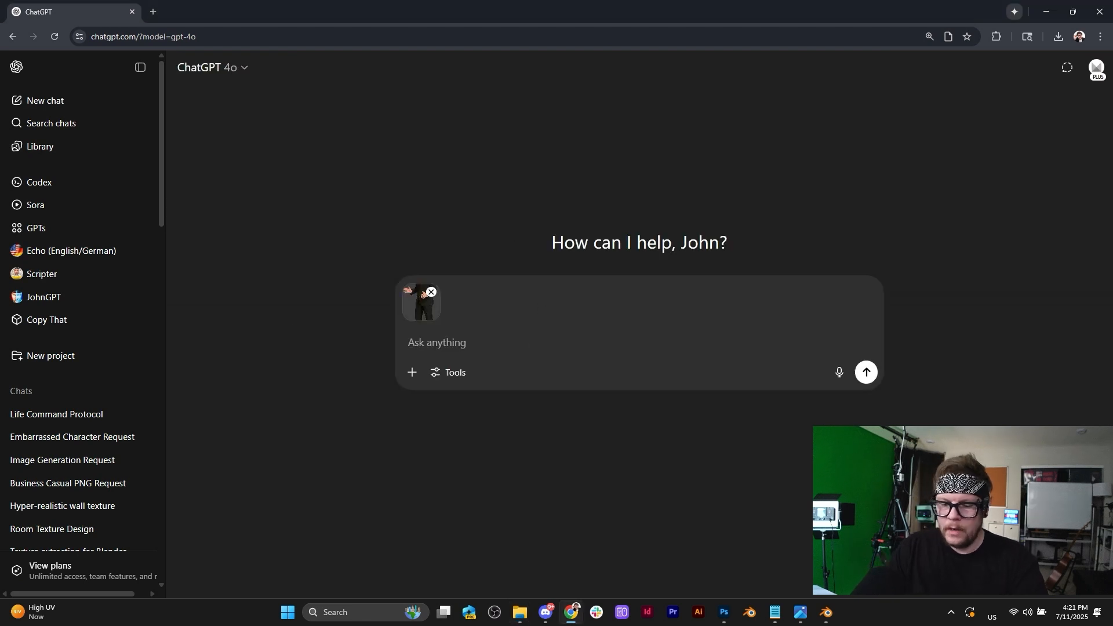
{"action": "type", "text": "Please g"}
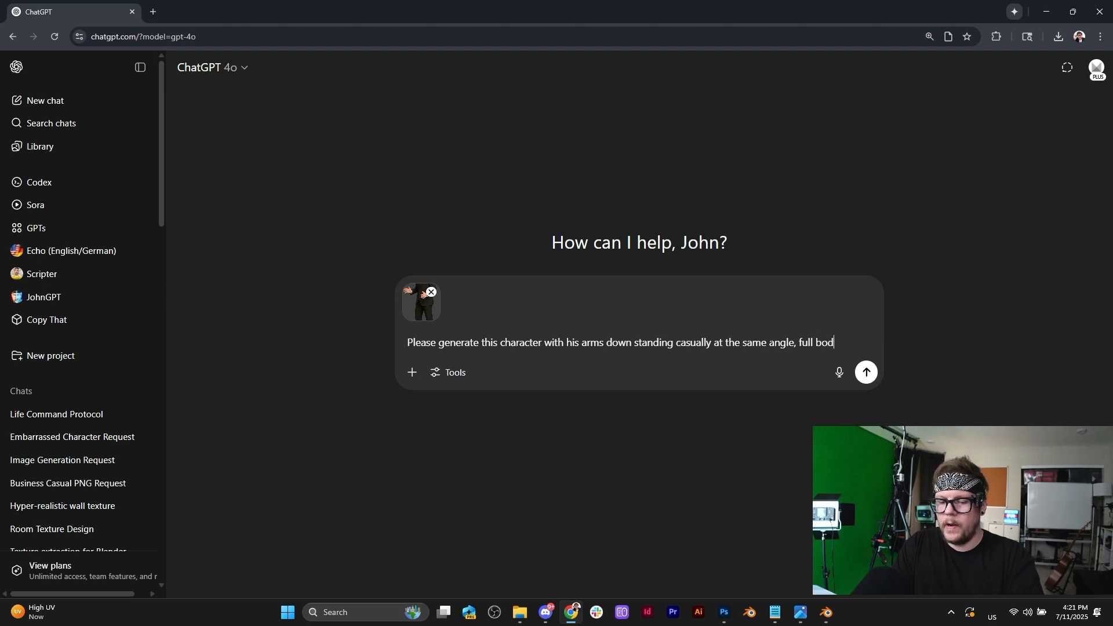
{"action": "type", "text": "parent png"}
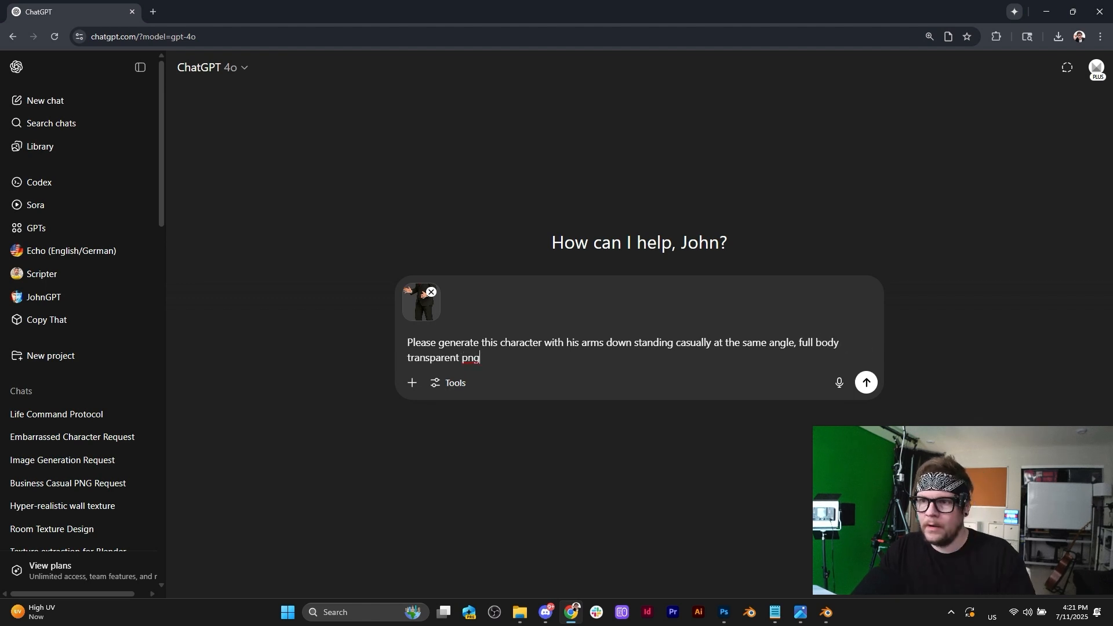
{"action": "key", "text": "Return"}
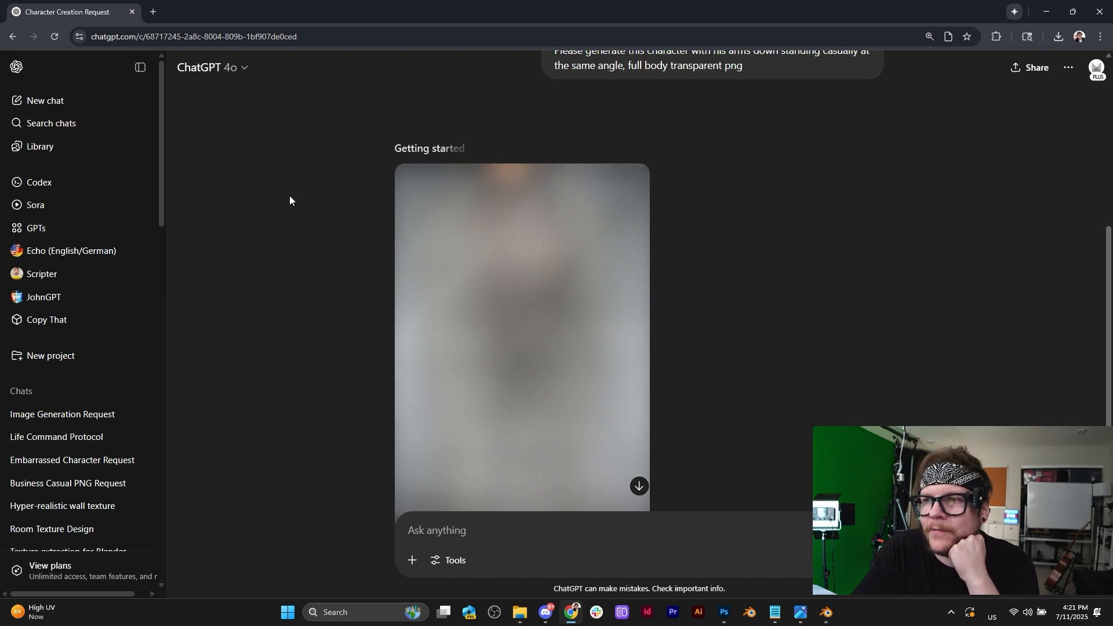
Return to the Blender office scene and play ahead to frame 218, where the camera closes in on the bag.
{"action": "scroll", "coordinate": [290, 200], "scroll_direction": "down", "scroll_amount": 2}
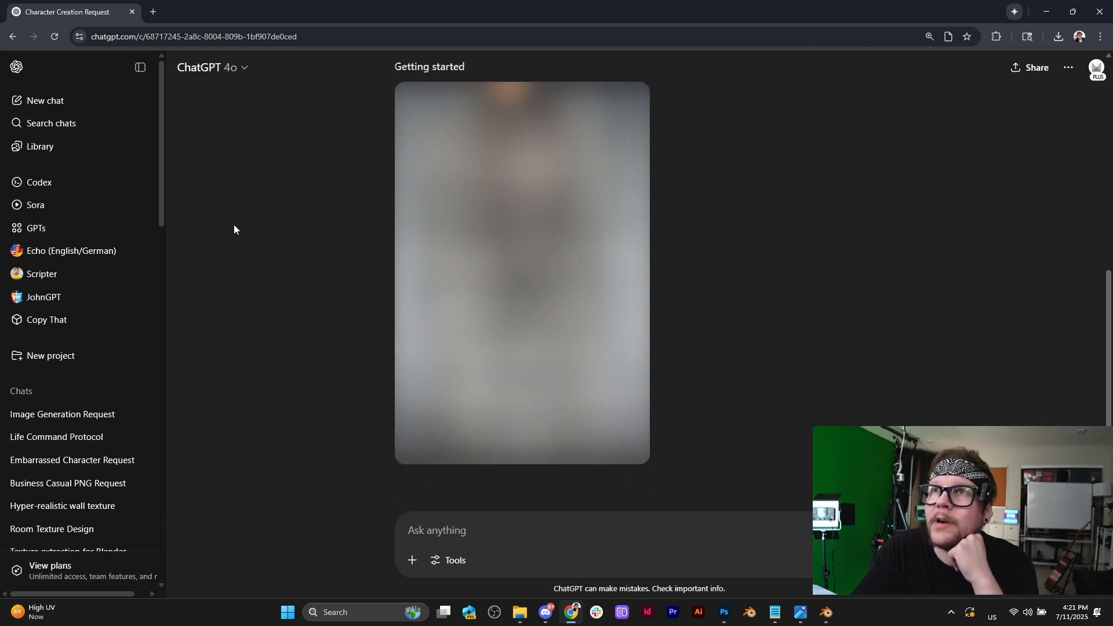
{"action": "left_click", "coordinate": [725, 613]}
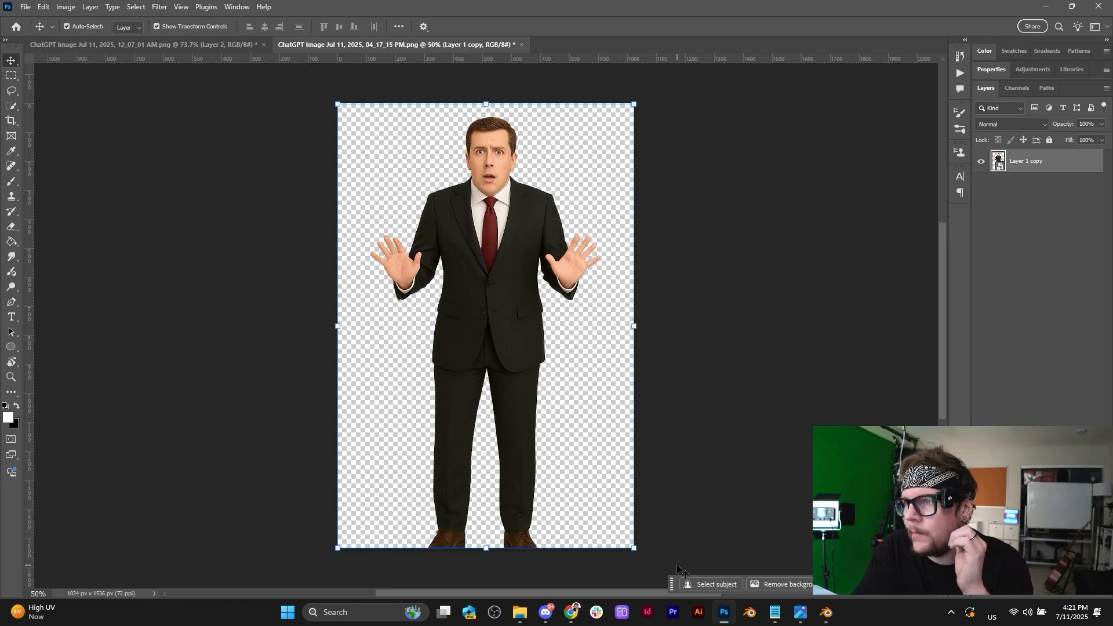
{"action": "left_click", "coordinate": [827, 613]}
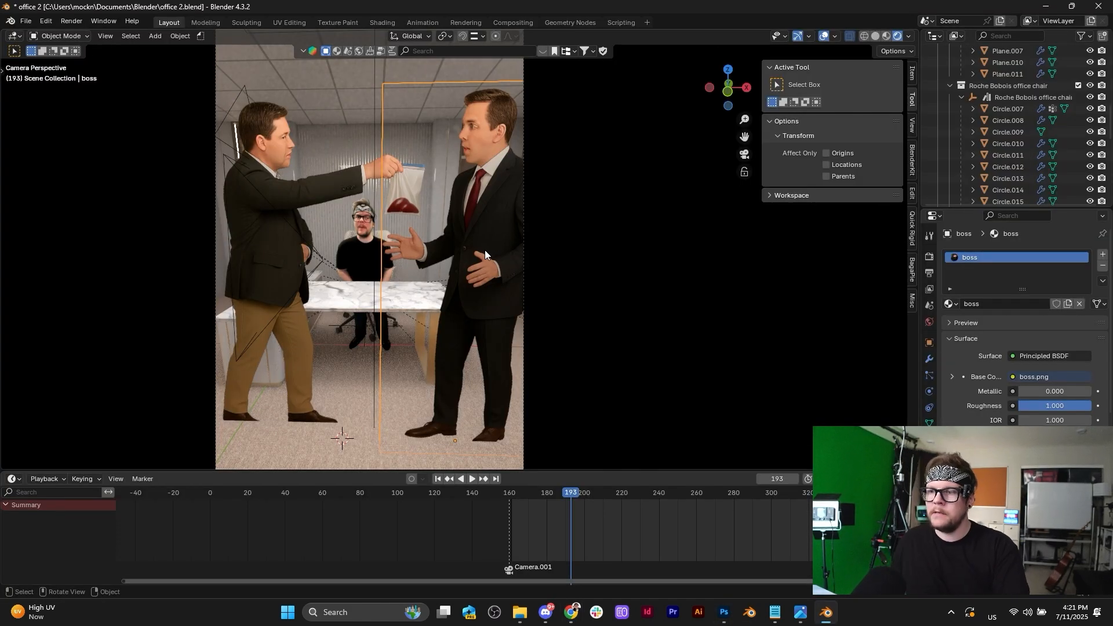
{"action": "key", "text": "space"}
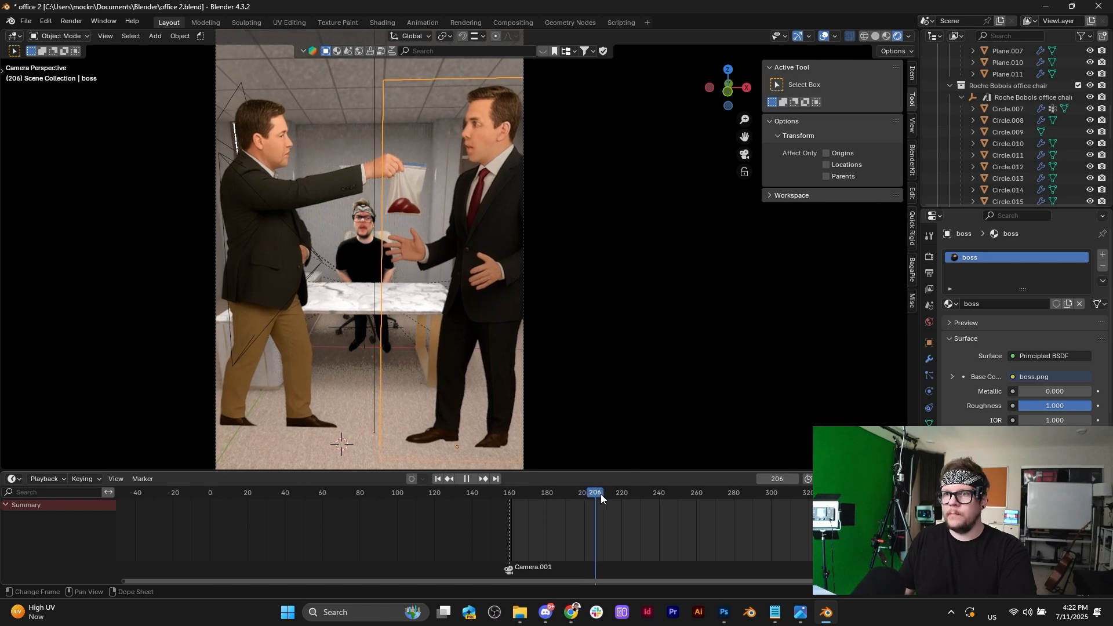
{"action": "left_click_drag", "start_coordinate": [618, 501], "coordinate": [616, 502]}
{"action": "key", "text": "space"}
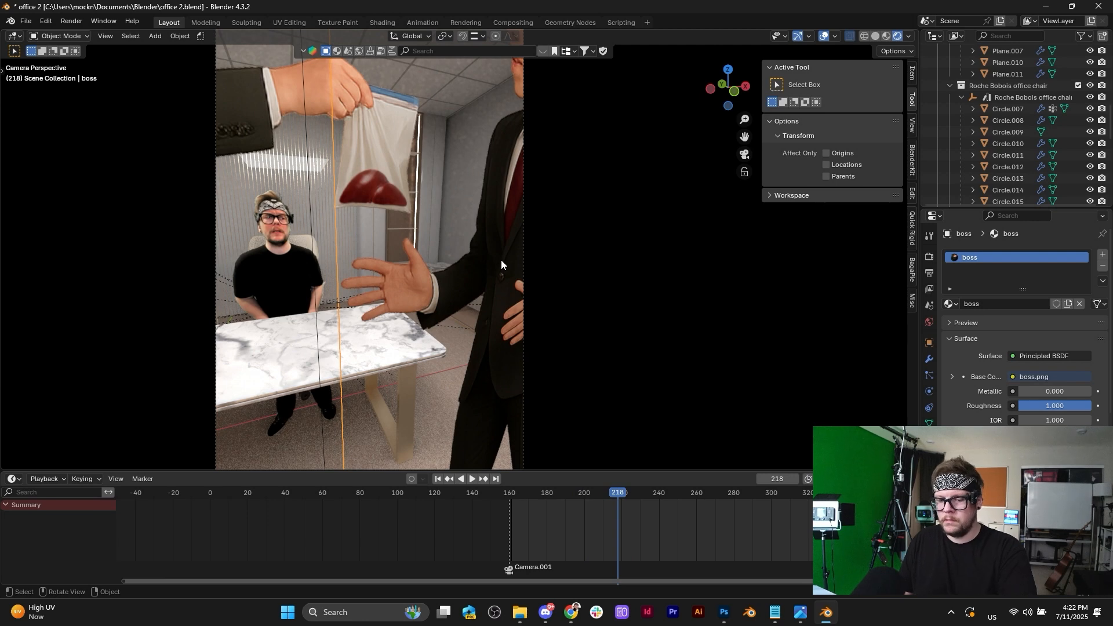
Keyframe the boss plane's current transform, place the keys at frame 211 and advance the animation to frame 247.
{"action": "scroll", "coordinate": [501, 259], "scroll_direction": "down", "scroll_amount": 3}
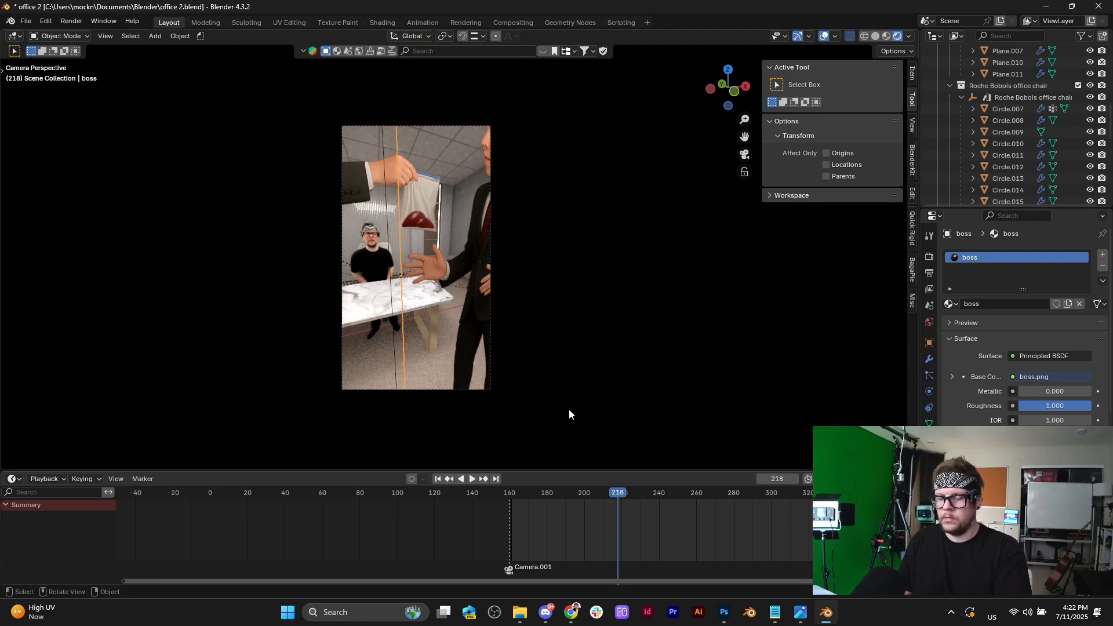
{"action": "key", "text": "i"}
{"action": "key", "text": "g"}
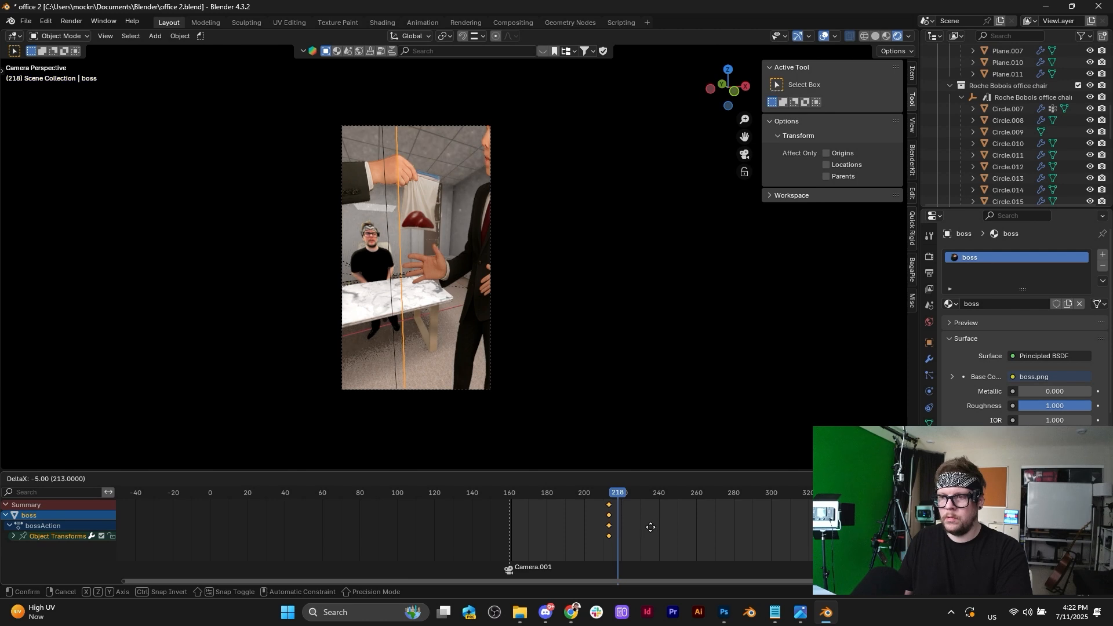
{"action": "left_click", "coordinate": [650, 527]}
{"action": "left_click", "coordinate": [597, 494]}
{"action": "key", "text": "space"}
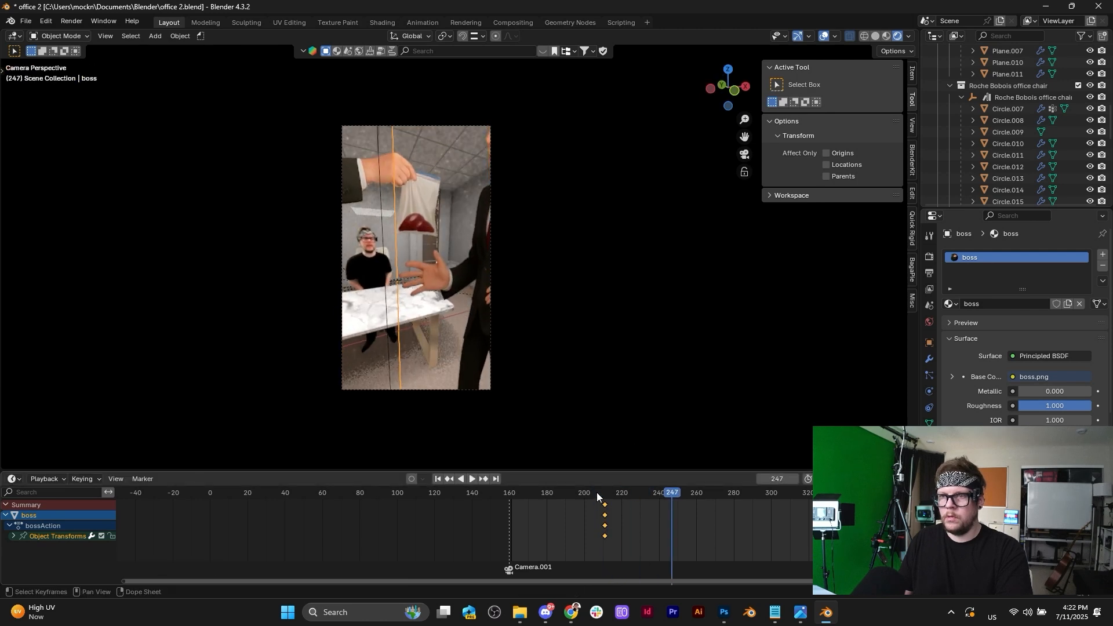
Rotate the boss plane about Z to face the close-up camera and move it further into frame.
{"action": "key", "text": "r"}
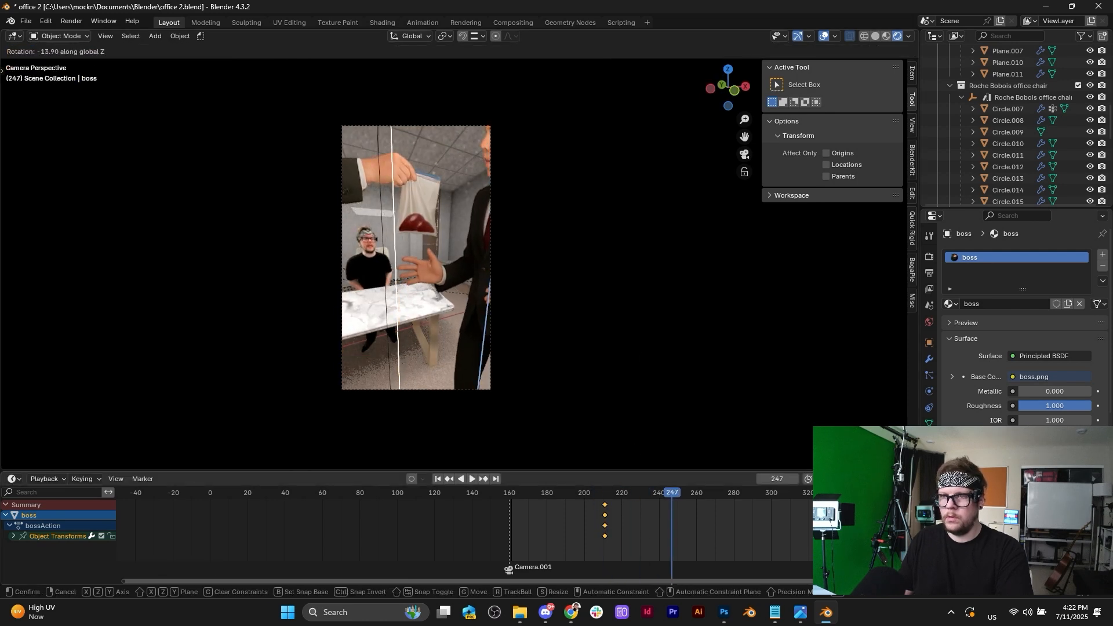
{"action": "left_click", "coordinate": [601, 402]}
{"action": "key", "text": "g"}
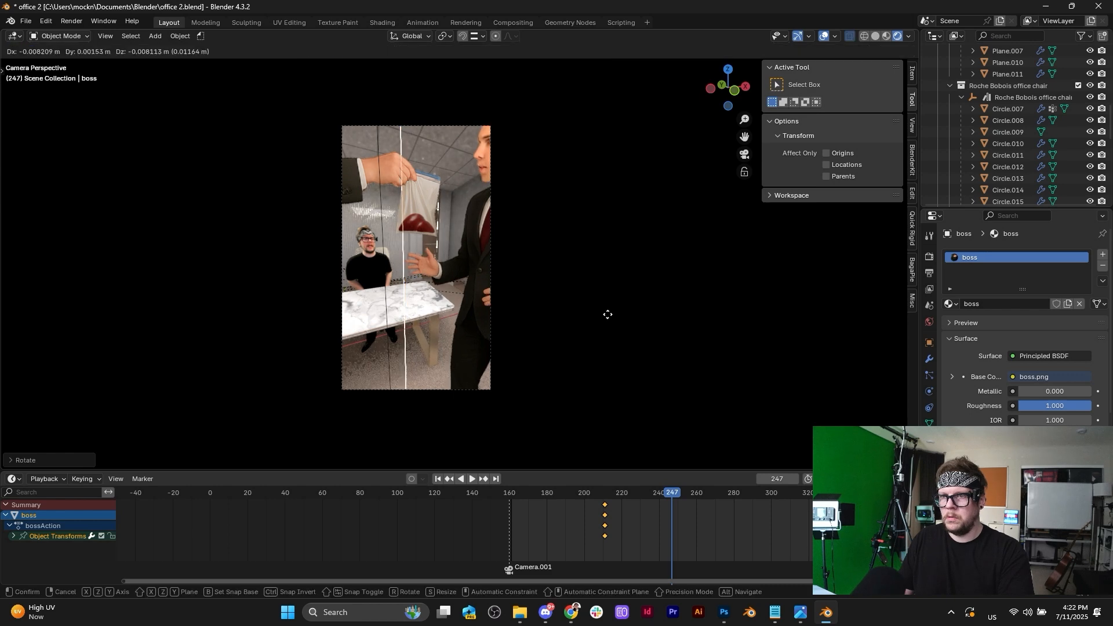
{"action": "left_click", "coordinate": [603, 321]}
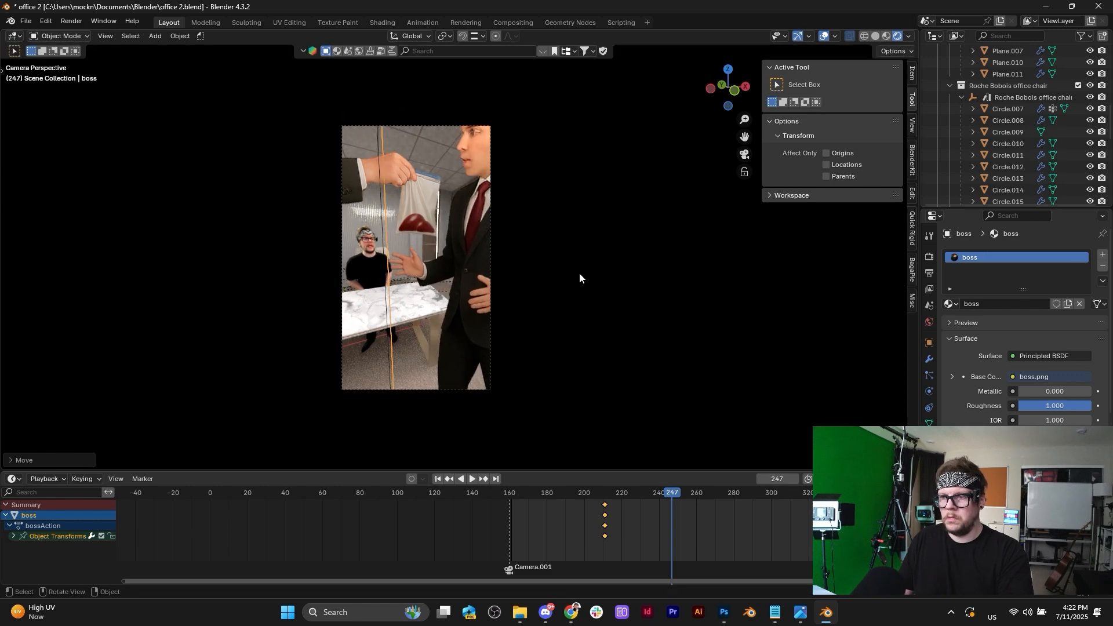
Scale up the boss plane and lower it about 0.77 m along Z so his face is in the close-up.
{"action": "key", "text": "s"}
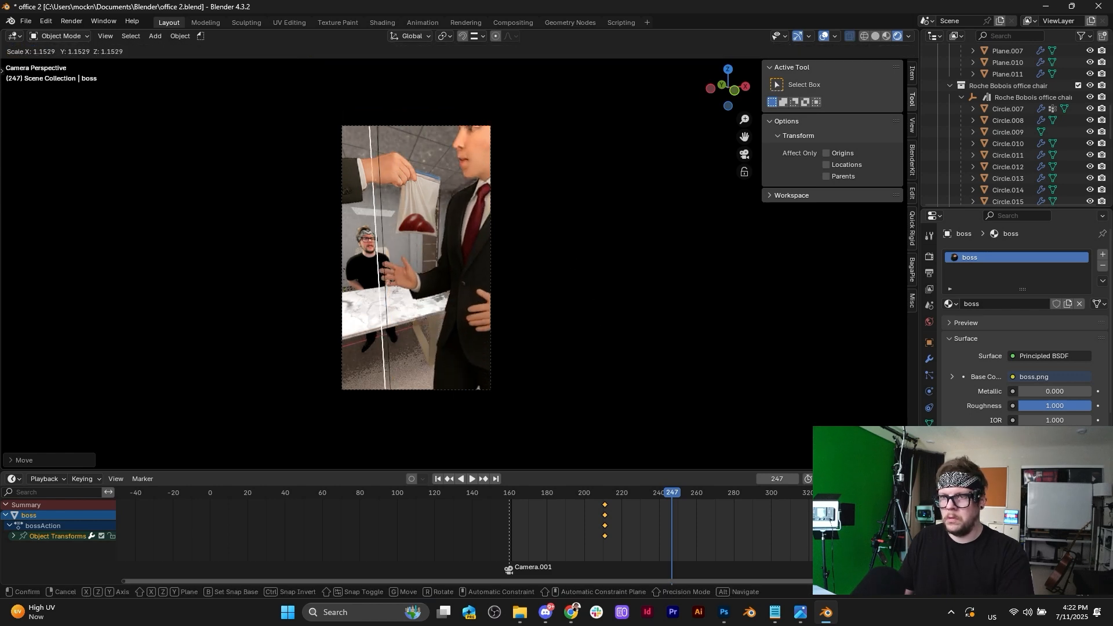
{"action": "left_click", "coordinate": [713, 296]}
{"action": "key", "text": "g"}
{"action": "key", "text": "z"}
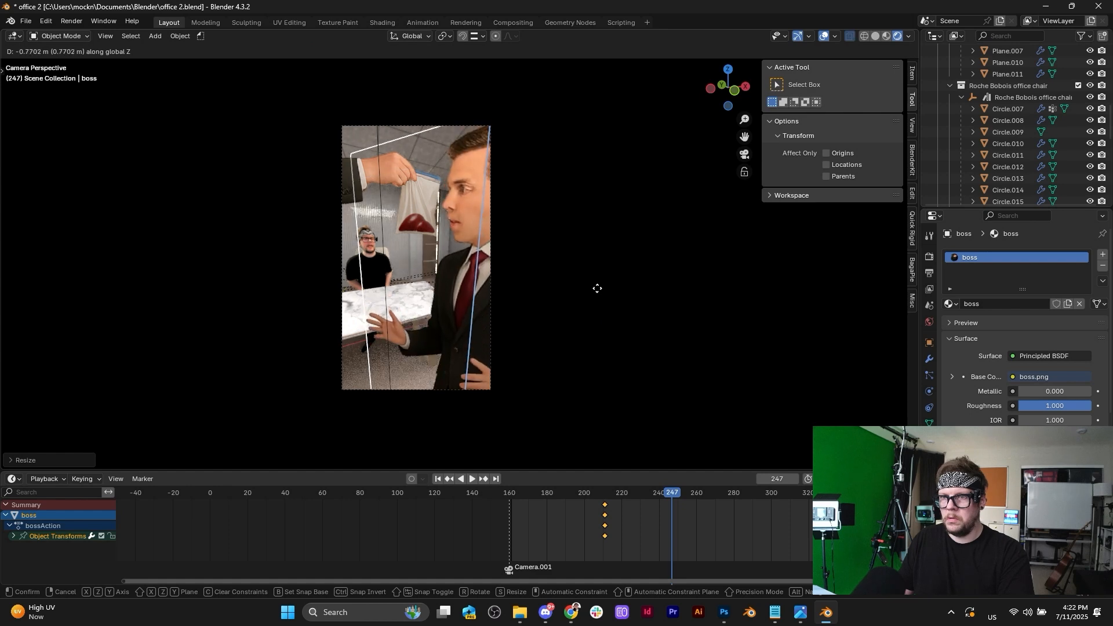
{"action": "left_click", "coordinate": [598, 288]}
Keyframe the boss plane's close-up pose and place the keys at frame 220.
{"action": "scroll", "coordinate": [560, 255], "scroll_direction": "up", "scroll_amount": 1}
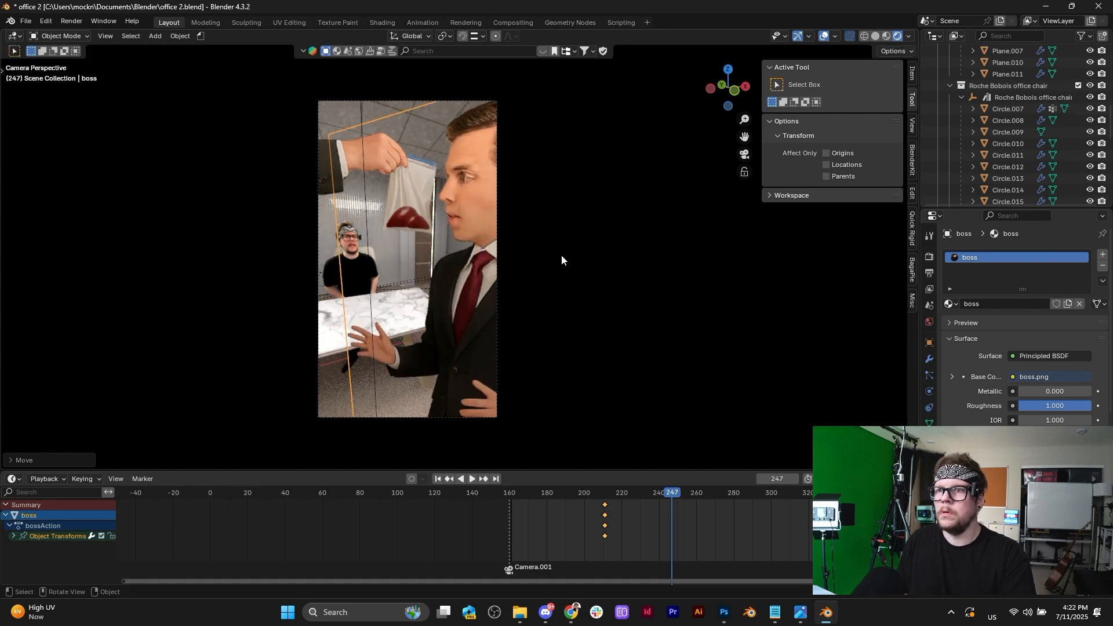
{"action": "key", "text": "i"}
{"action": "mouse_move", "coordinate": [637, 498]}
{"action": "left_mouse_down"}
{"action": "mouse_move", "coordinate": [603, 500]}
{"action": "mouse_move", "coordinate": [636, 501]}
{"action": "mouse_move", "coordinate": [619, 506]}
{"action": "left_mouse_up"}
Play back the camera push-in from about frame 205 to examine the timing of the boss's move.
{"action": "left_click", "coordinate": [594, 494]}
{"action": "key", "text": "space"}
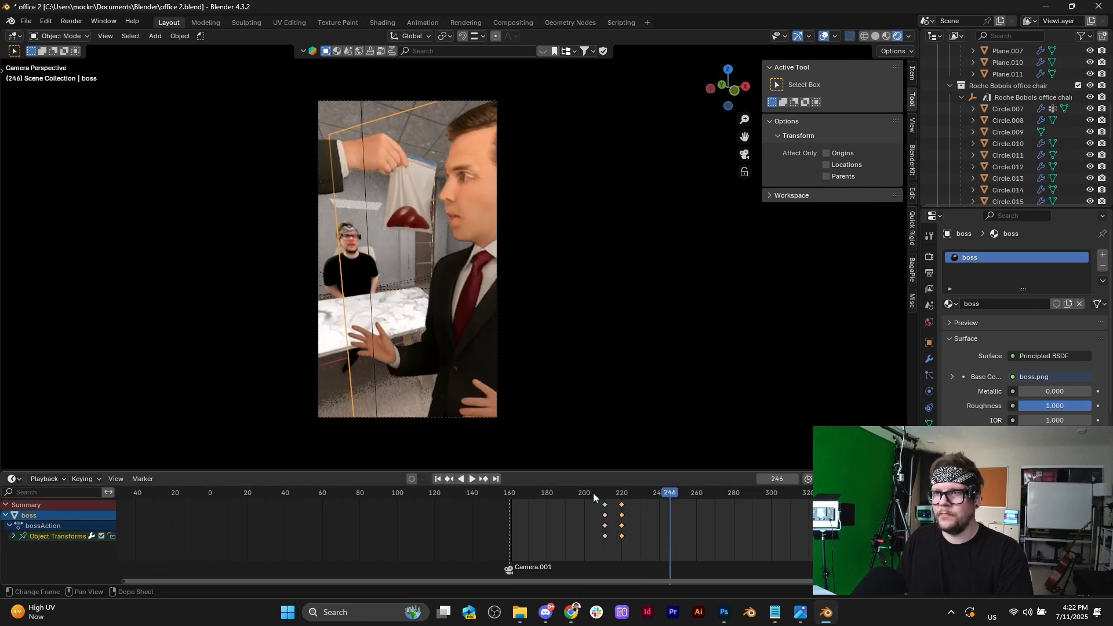
{"action": "key", "text": "Escape"}
{"action": "key", "text": "space"}
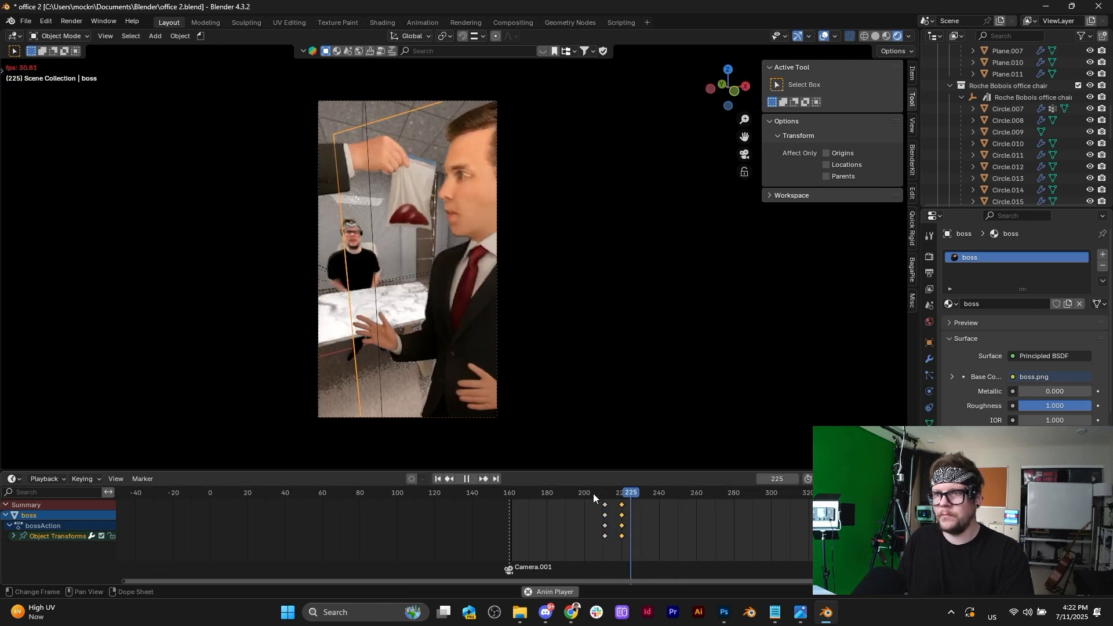
{"action": "key", "text": "Escape"}
{"action": "scroll", "coordinate": [620, 503], "scroll_direction": "up", "scroll_amount": 3}
{"action": "scroll", "coordinate": [612, 509], "scroll_direction": "up", "scroll_amount": 2}
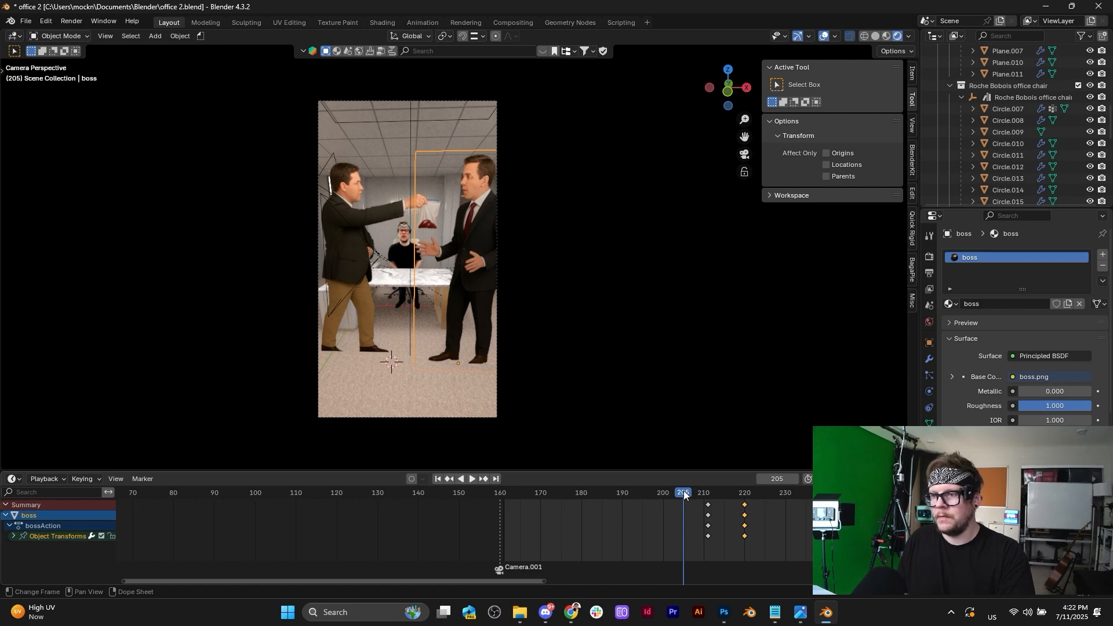
{"action": "key", "text": "space"}
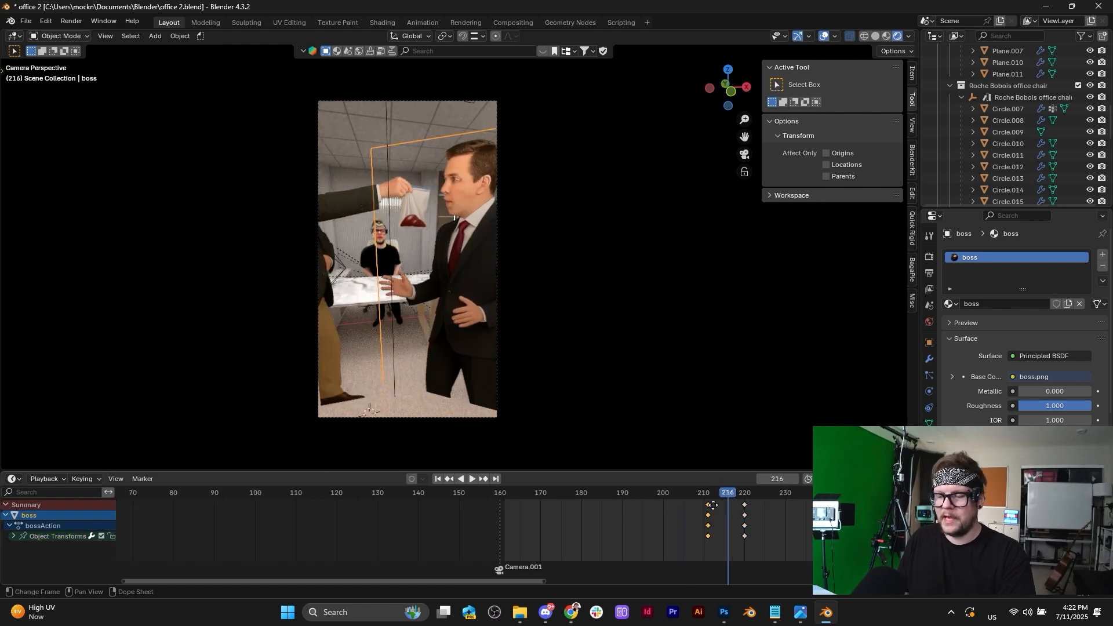
Retime the boss's two sets of keys to frames 216 and 218 and preview the faster move.
{"action": "mouse_move", "coordinate": [713, 505]}
{"action": "left_mouse_down"}
{"action": "mouse_move", "coordinate": [740, 494]}
{"action": "mouse_move", "coordinate": [723, 496]}
{"action": "mouse_move", "coordinate": [736, 495]}
{"action": "mouse_move", "coordinate": [735, 508]}
{"action": "left_mouse_up"}
{"action": "key", "text": "space"}
{"action": "key", "text": "space"}
{"action": "left_click", "coordinate": [712, 491]}
{"action": "key", "text": "space"}
{"action": "key", "text": "space"}
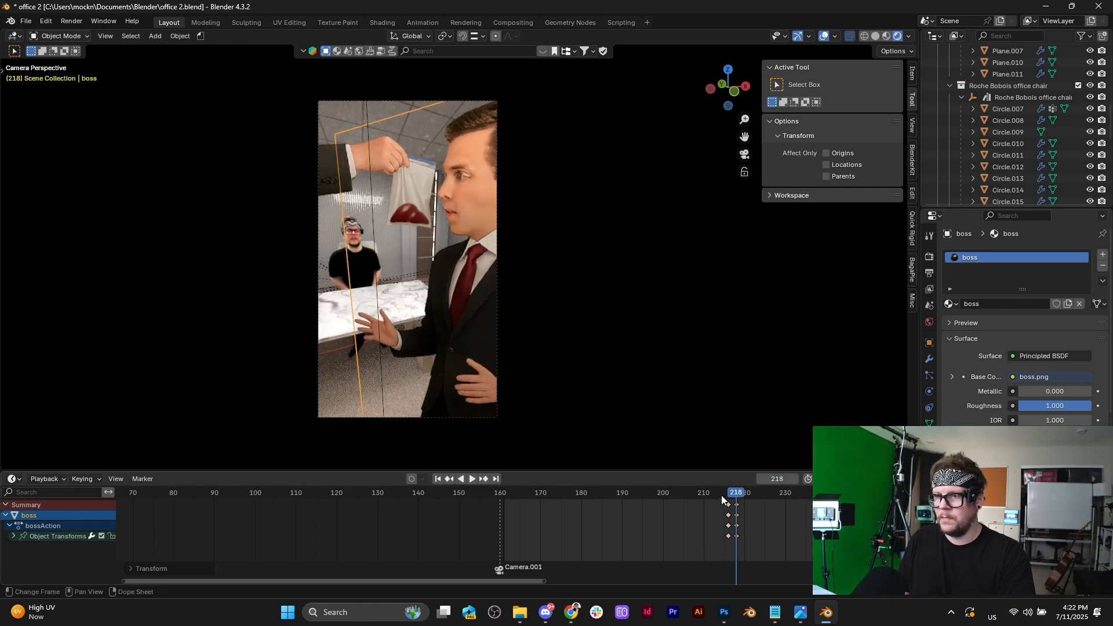
Play back the boss's faster close-up move from frame 218 and again from frame 200.
{"action": "key", "text": "space"}
{"action": "key", "text": "space"}
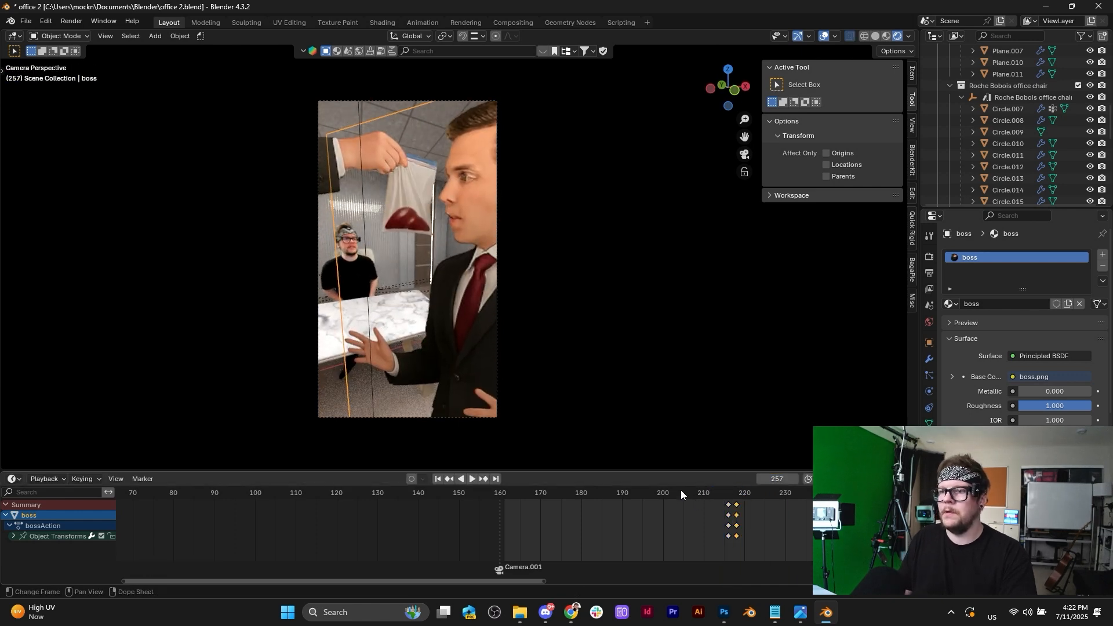
{"action": "left_click", "coordinate": [663, 494]}
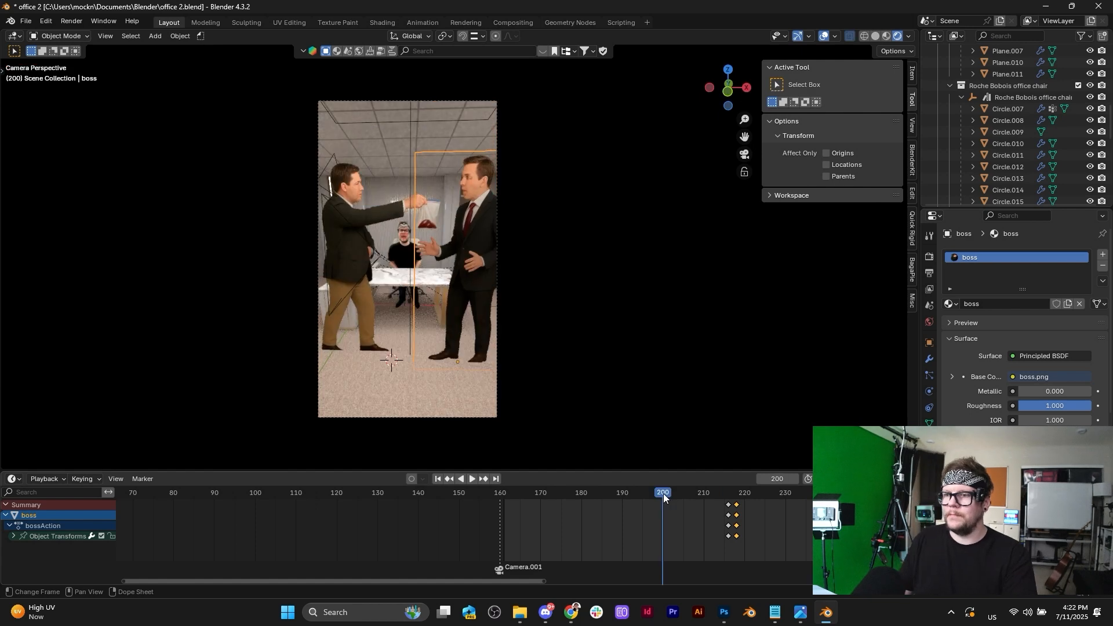
{"action": "key", "text": "space"}
{"action": "key", "text": "space"}
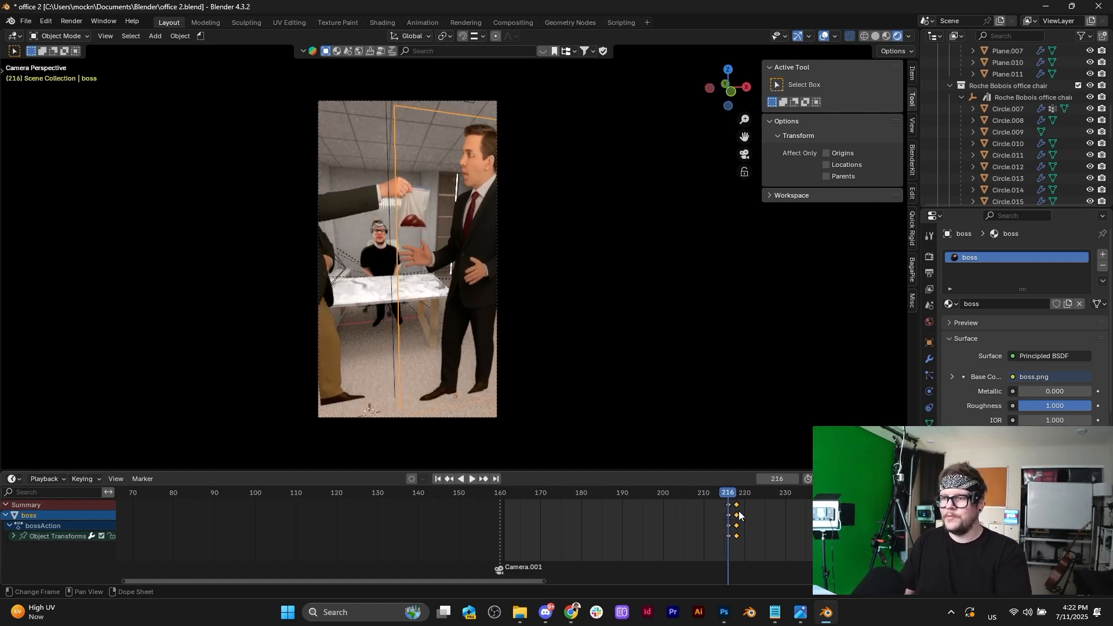
Go back to frame 209 and delete all of the boss plane's keyframes.
{"action": "left_click_drag", "start_coordinate": [724, 493], "coordinate": [699, 494]}
{"action": "left_click_drag", "start_coordinate": [762, 511], "coordinate": [725, 502]}
{"action": "key", "text": "Delete"}
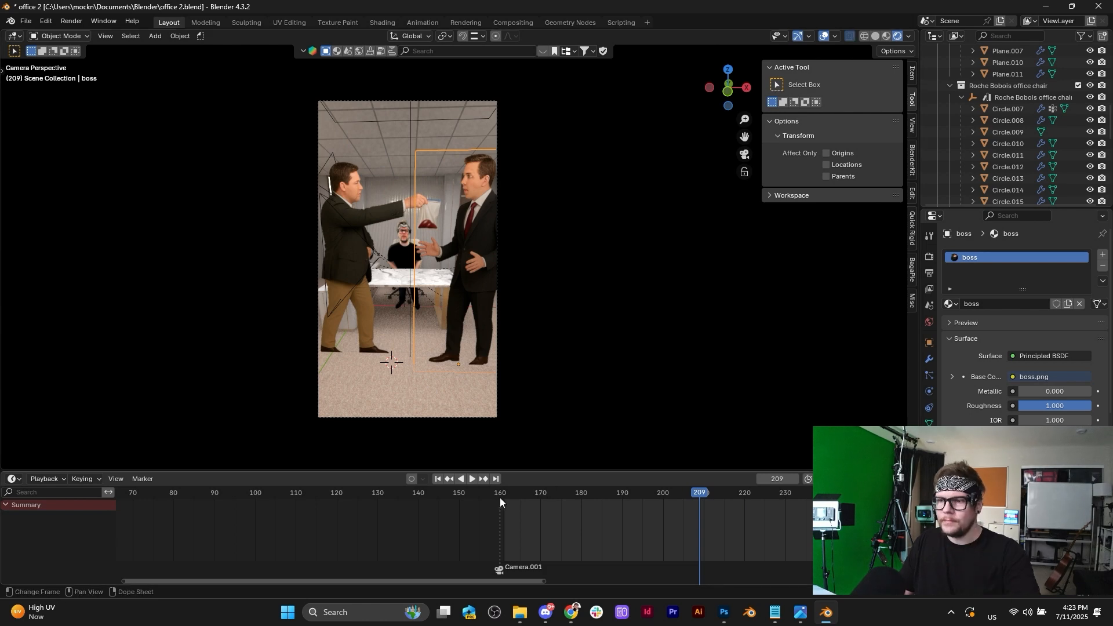
Play back the camera push-in several times from just after frame 160 to review it without the boss's move.
{"action": "key", "text": "space"}
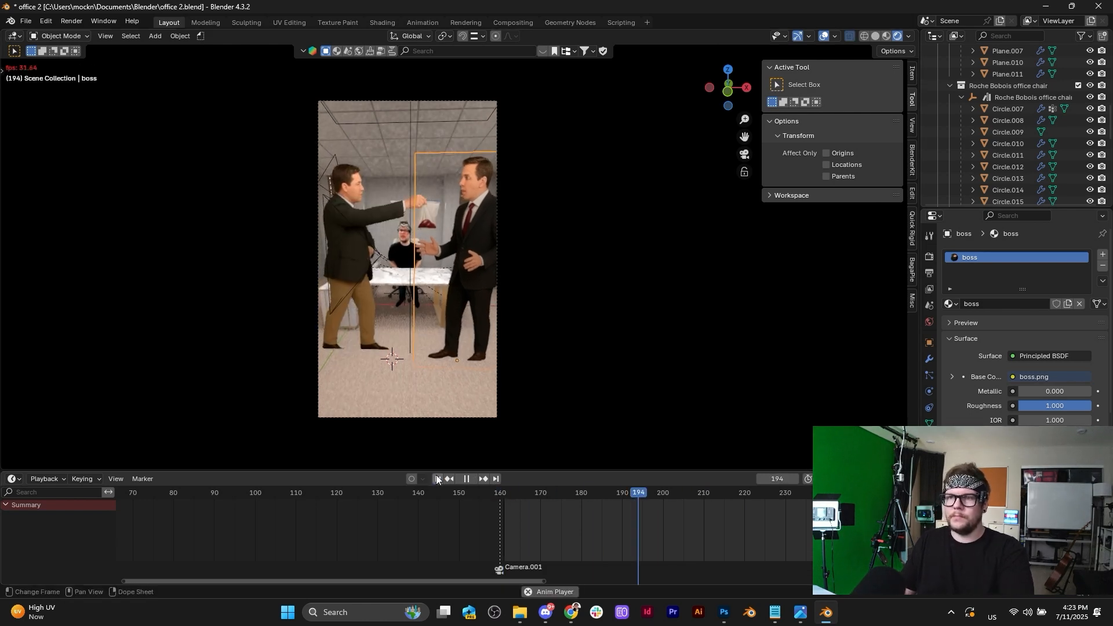
{"action": "left_click", "coordinate": [438, 478]}
{"action": "key", "text": "space"}
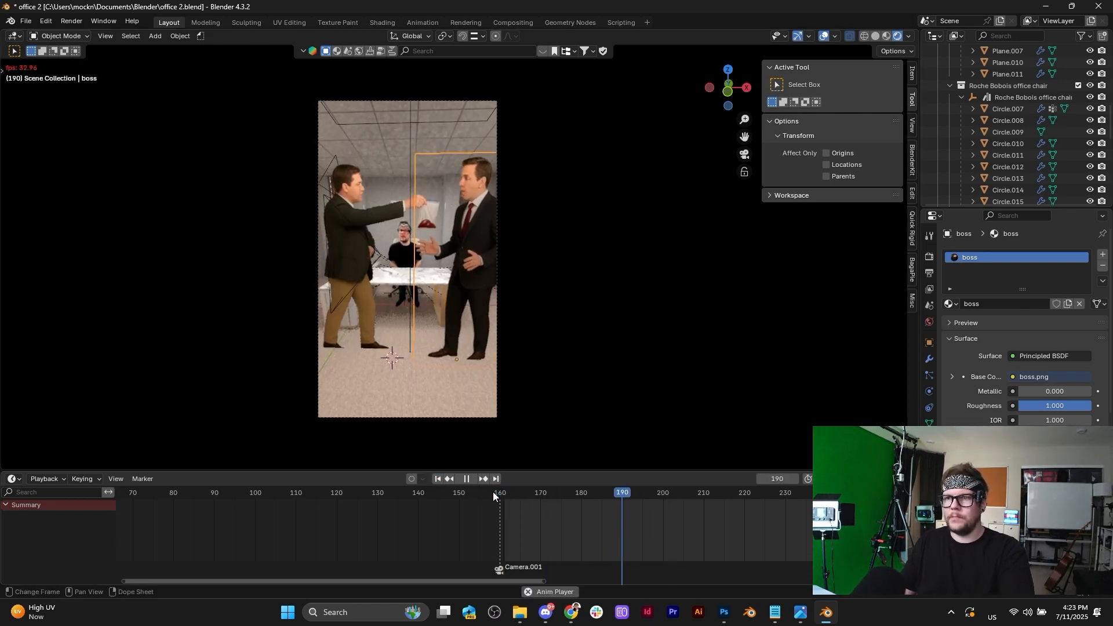
{"action": "key", "text": "space"}
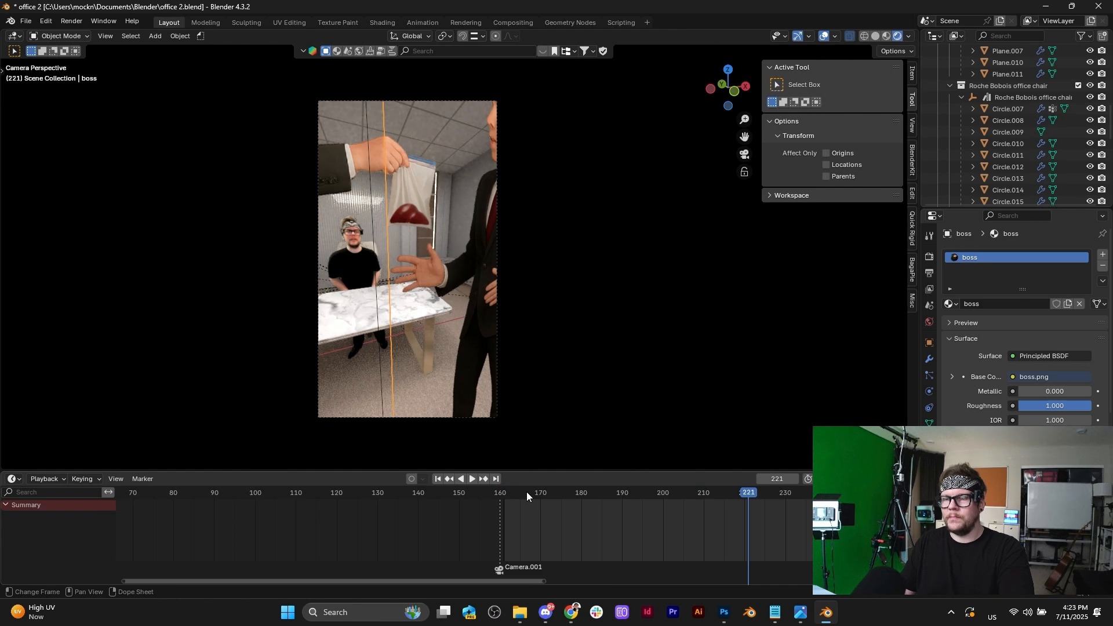
{"action": "left_click_drag", "start_coordinate": [740, 492], "coordinate": [722, 493]}
{"action": "left_click", "coordinate": [573, 492]}
{"action": "key", "text": "space"}
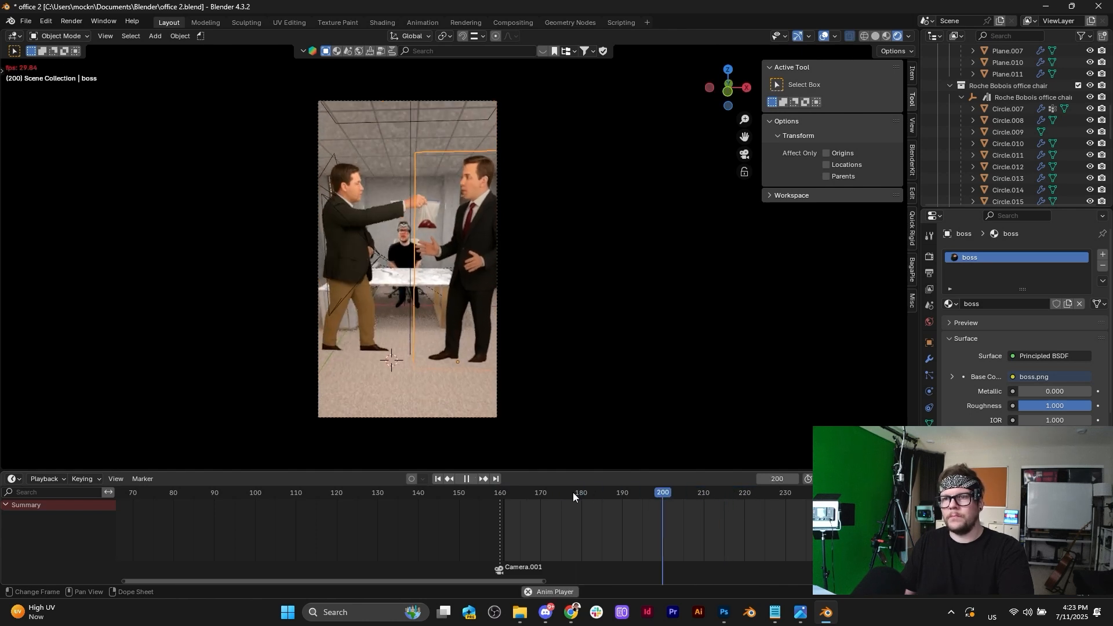
{"action": "key", "text": "space"}
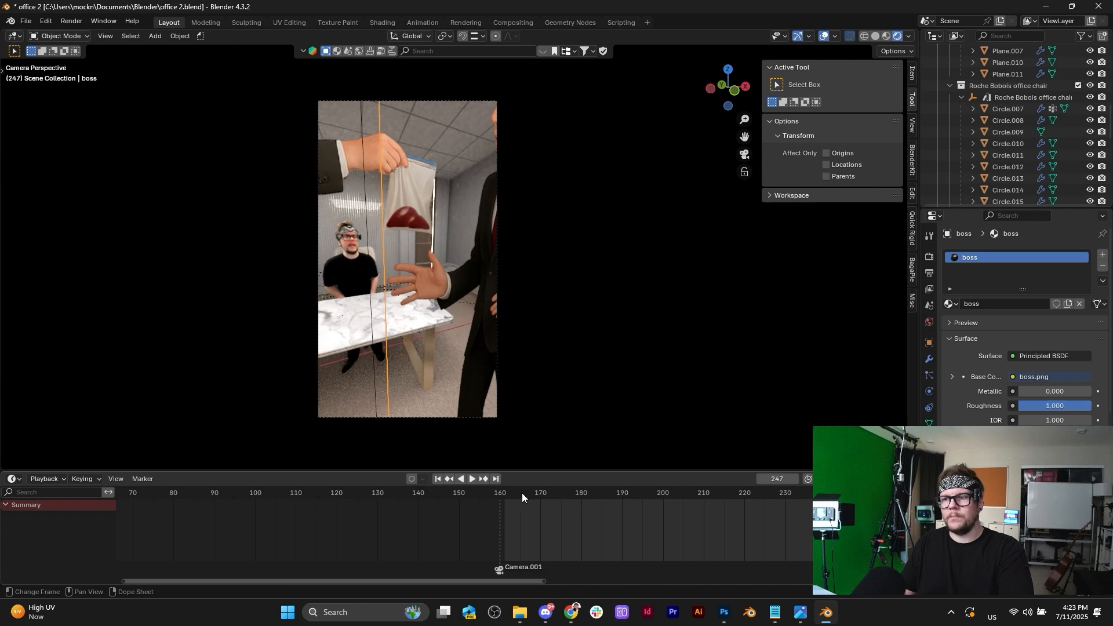
{"action": "left_click", "coordinate": [505, 492]}
{"action": "key", "text": "space"}
{"action": "key", "text": "Escape"}
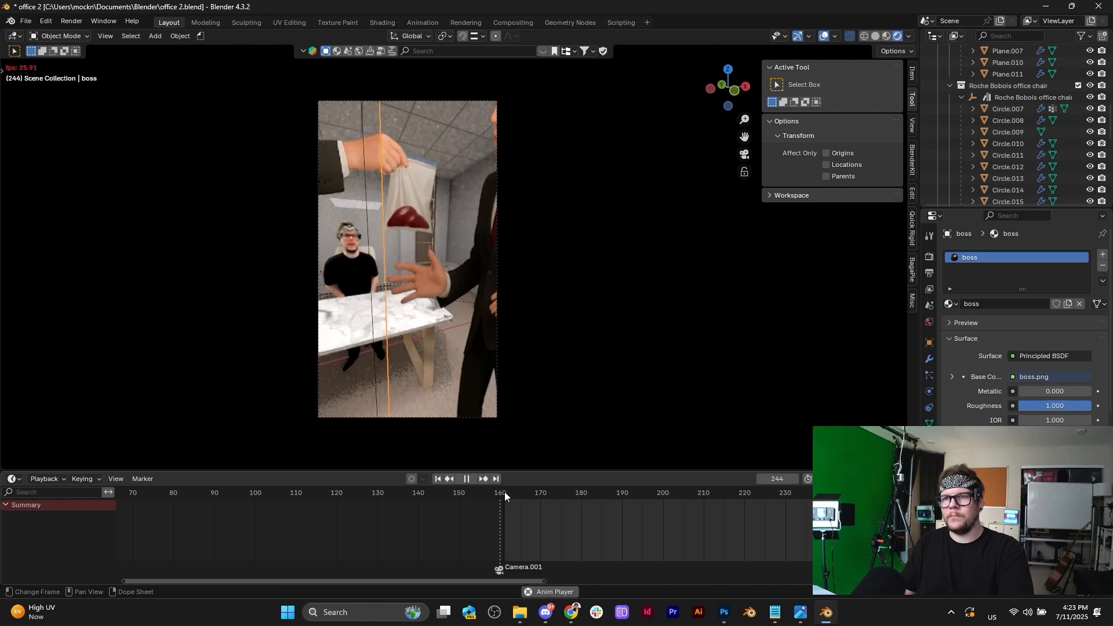
Select Camera.001 and move its keys at frame 215 to frame 209 to lengthen the push-in.
{"action": "left_click", "coordinate": [485, 103]}
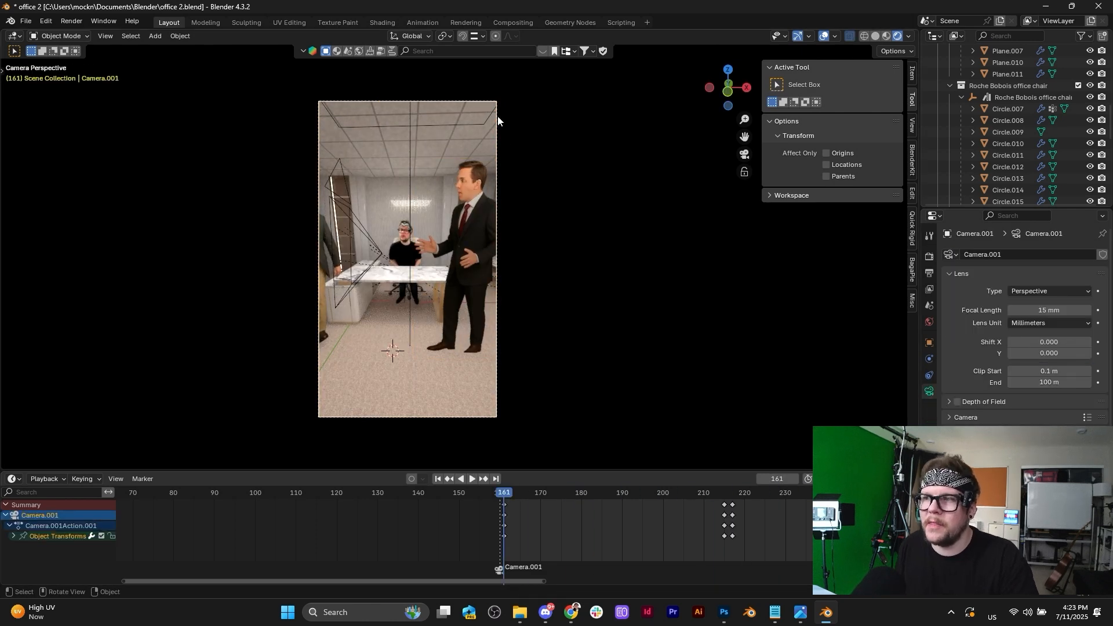
{"action": "left_click", "coordinate": [444, 106]}
{"action": "left_click", "coordinate": [443, 102]}
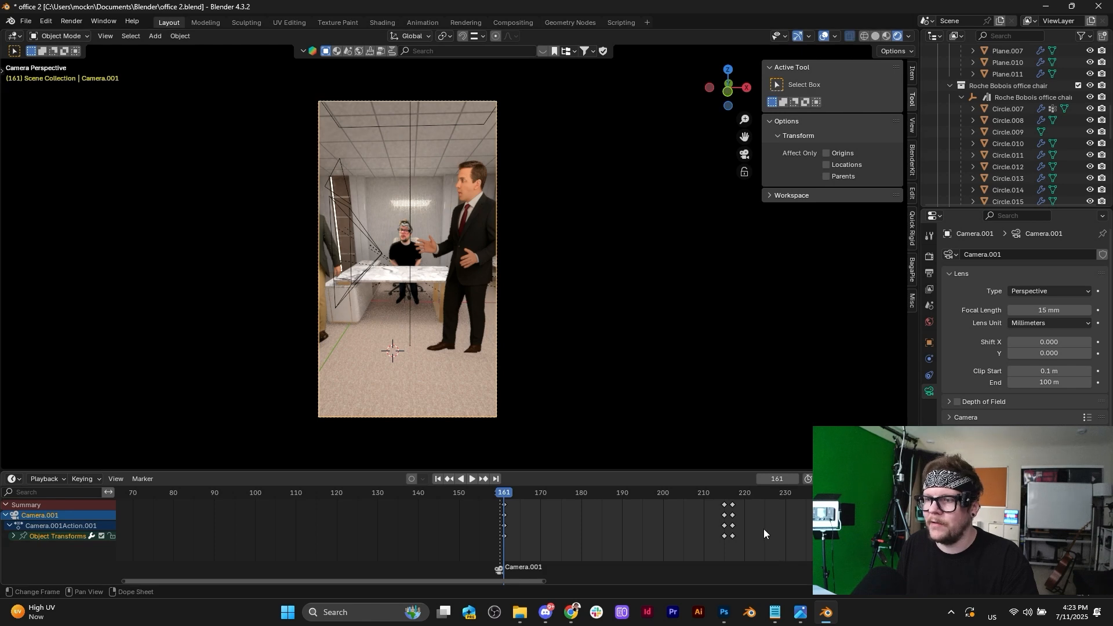
{"action": "scroll", "coordinate": [707, 528], "scroll_direction": "up", "scroll_amount": 6}
{"action": "middle_click_drag", "start_coordinate": [614, 525], "coordinate": [463, 521]}
{"action": "left_click_drag", "start_coordinate": [537, 541], "coordinate": [591, 503]}
{"action": "scroll", "coordinate": [590, 514], "scroll_direction": "down", "scroll_amount": 3}
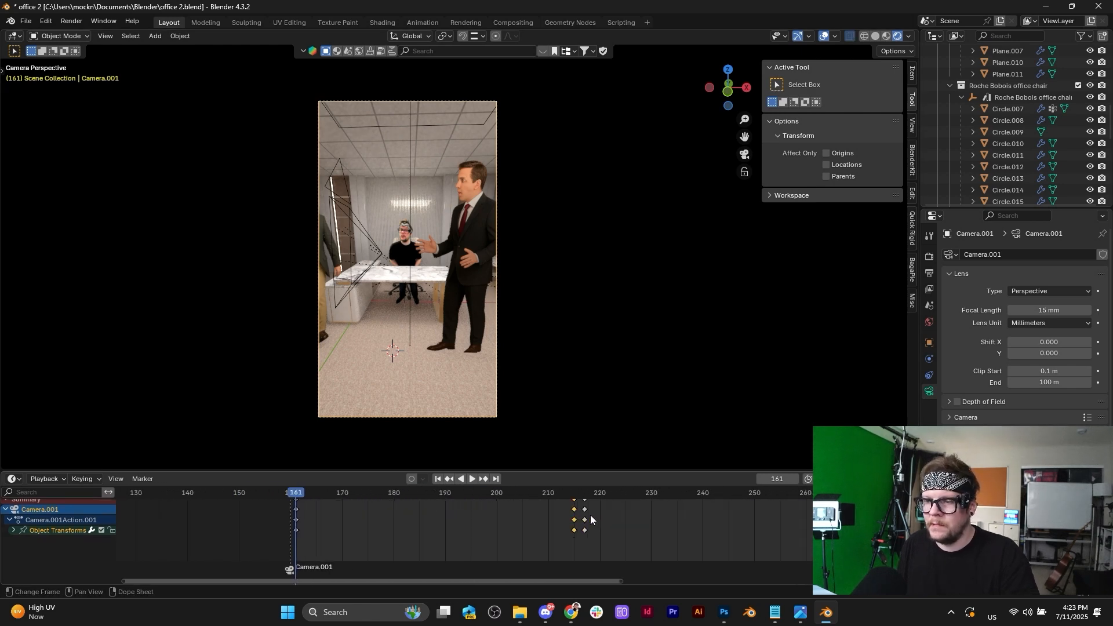
{"action": "key", "text": "g"}
{"action": "left_click", "coordinate": [561, 519]}
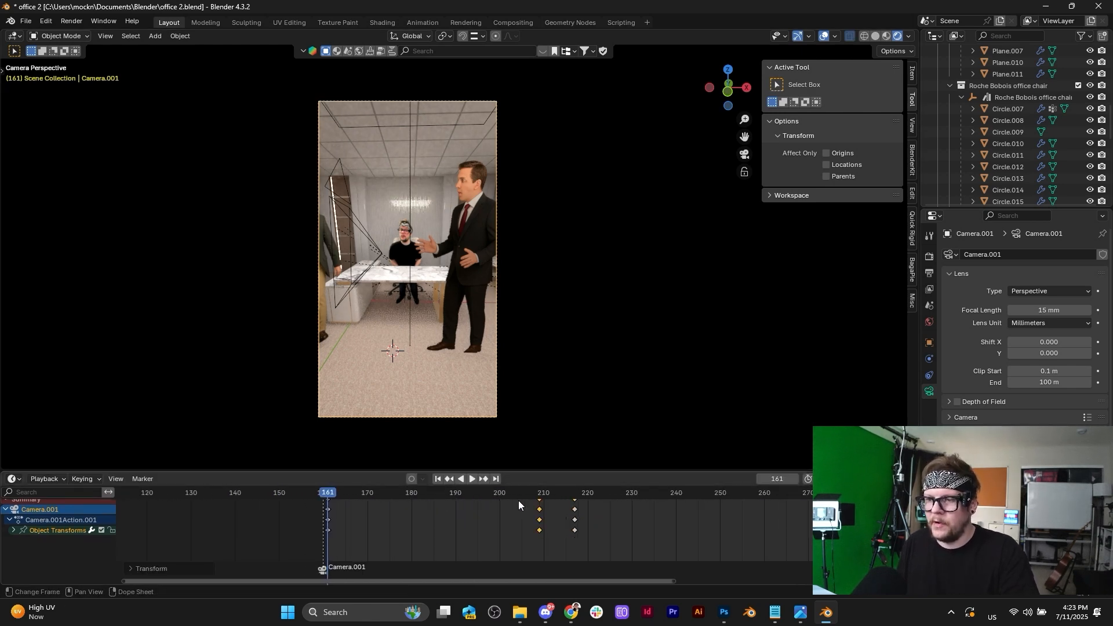
Play back the slower push-in from about frame 203 and inspect the camera view at frame 272.
{"action": "left_click", "coordinate": [513, 493]}
{"action": "key", "text": "space"}
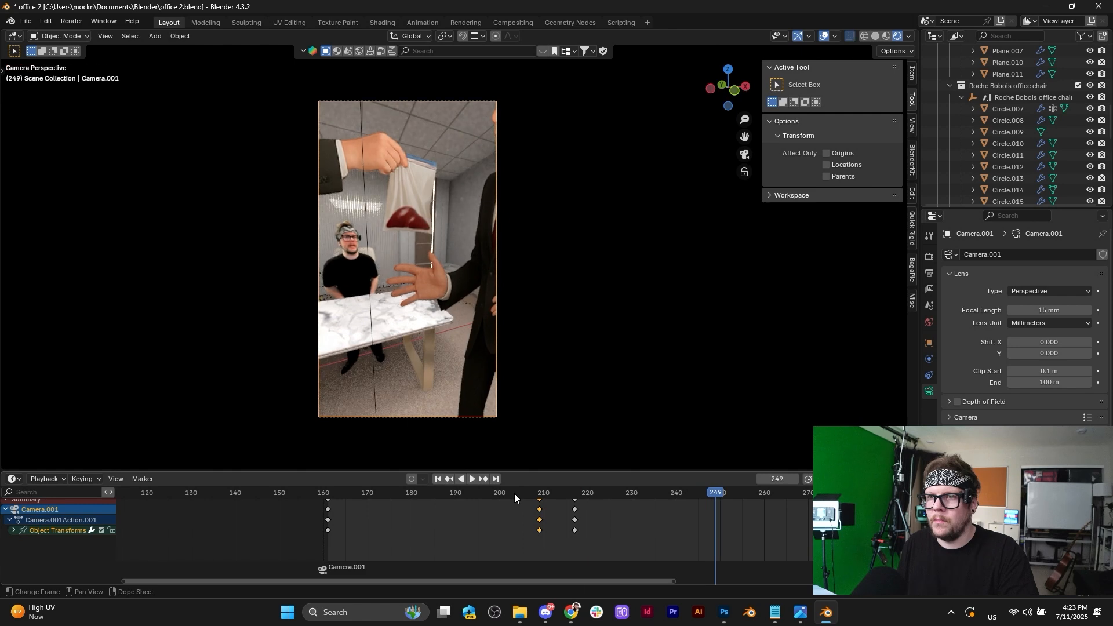
{"action": "key", "text": "space"}
{"action": "key", "text": "space"}
{"action": "key", "text": "space"}
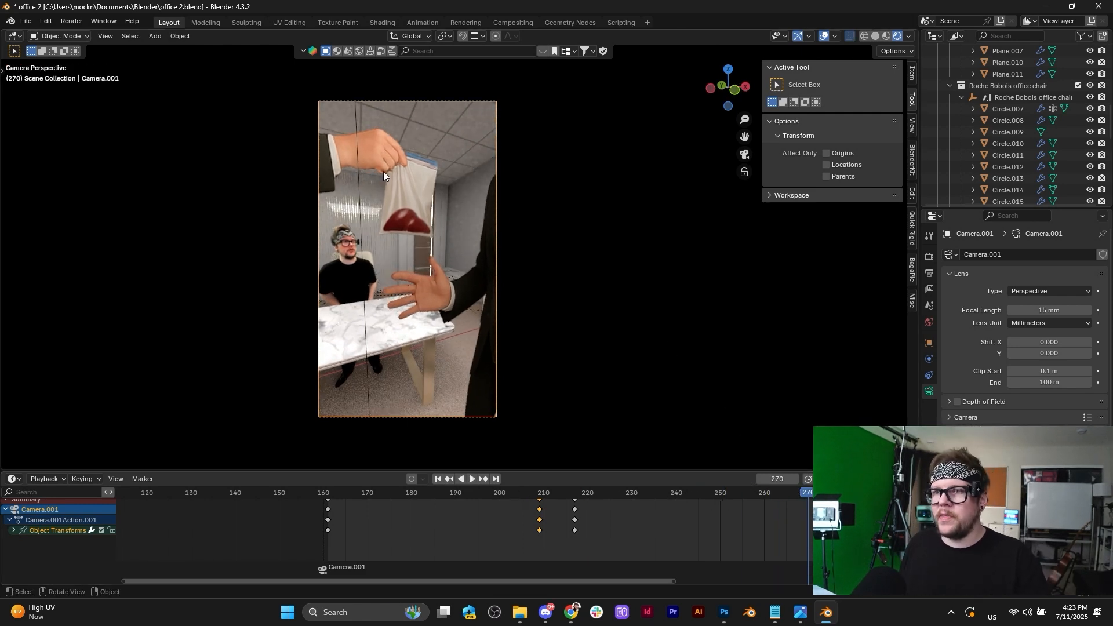
{"action": "left_click", "coordinate": [816, 494]}
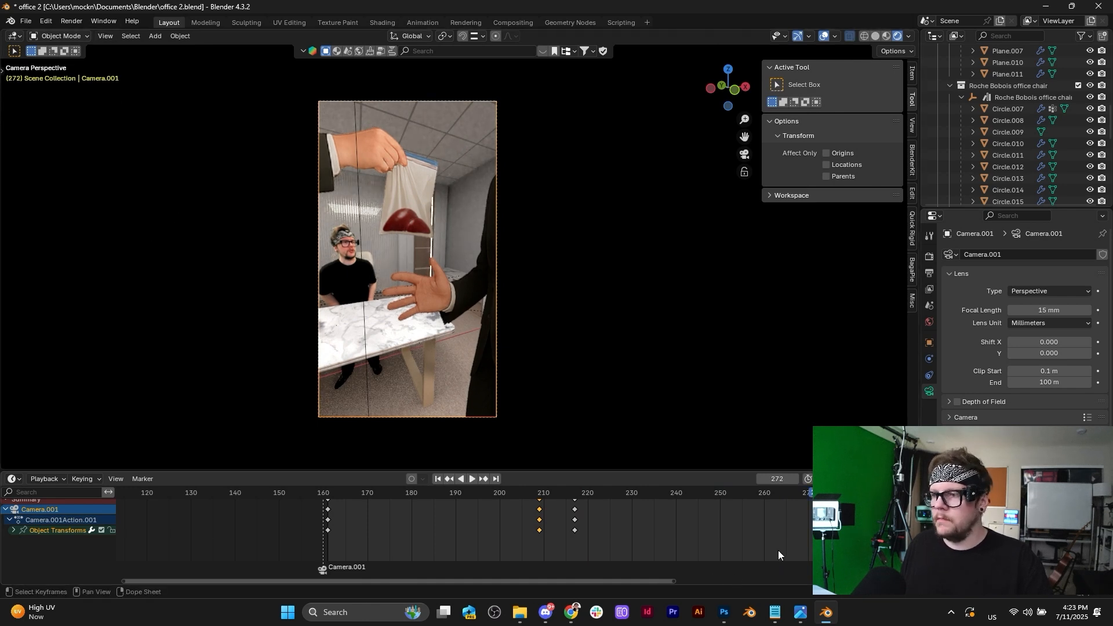
{"action": "scroll", "coordinate": [779, 553], "scroll_direction": "down", "scroll_amount": 6}
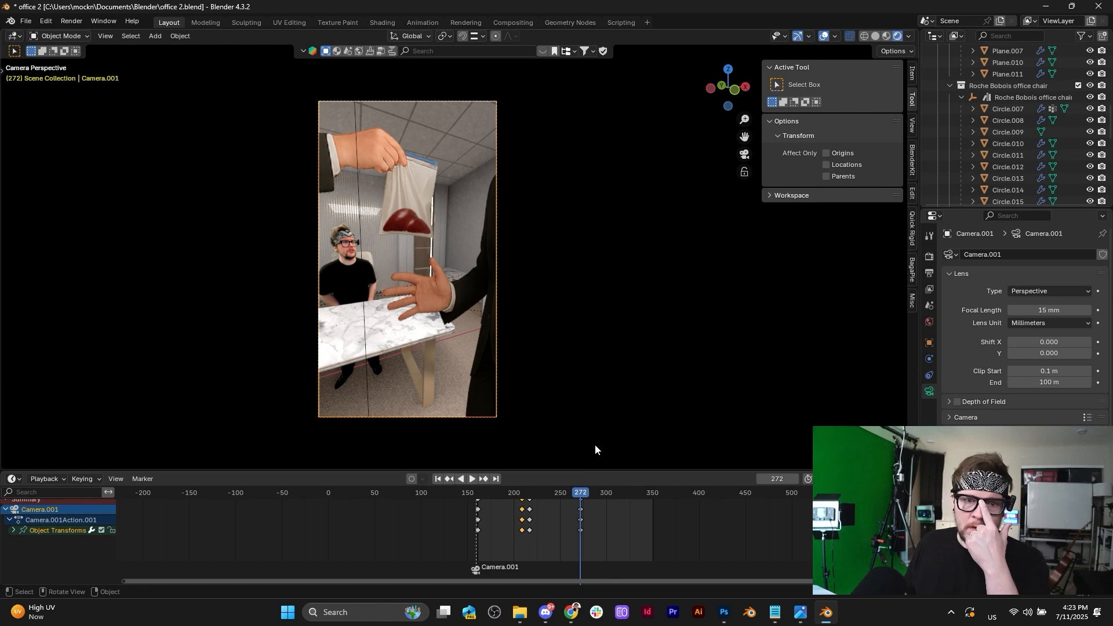
Save the current file and save a copy of the scene as office 3.blend.
{"action": "left_click", "coordinate": [33, 18]}
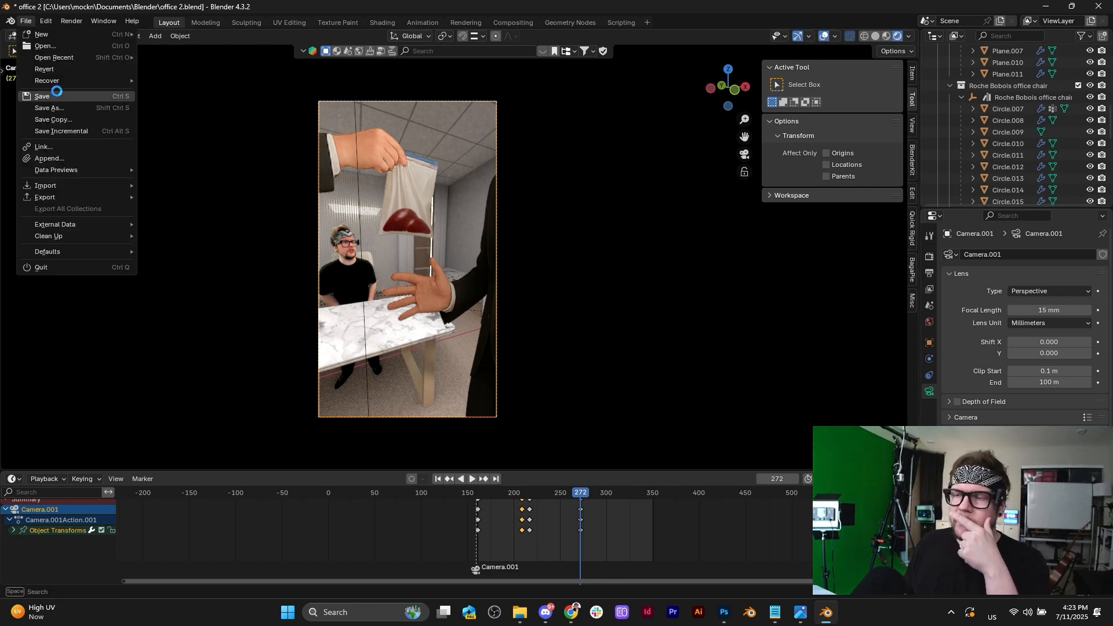
{"action": "left_click", "coordinate": [57, 97]}
{"action": "left_click", "coordinate": [29, 20]}
{"action": "left_click", "coordinate": [62, 108]}
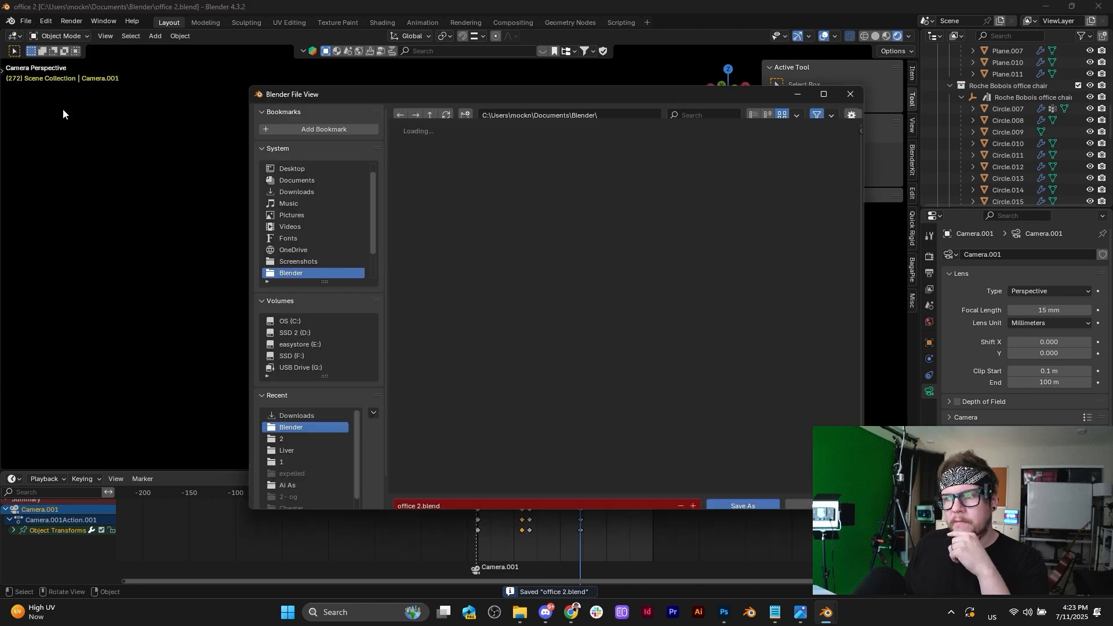
{"action": "left_click", "coordinate": [417, 500]}
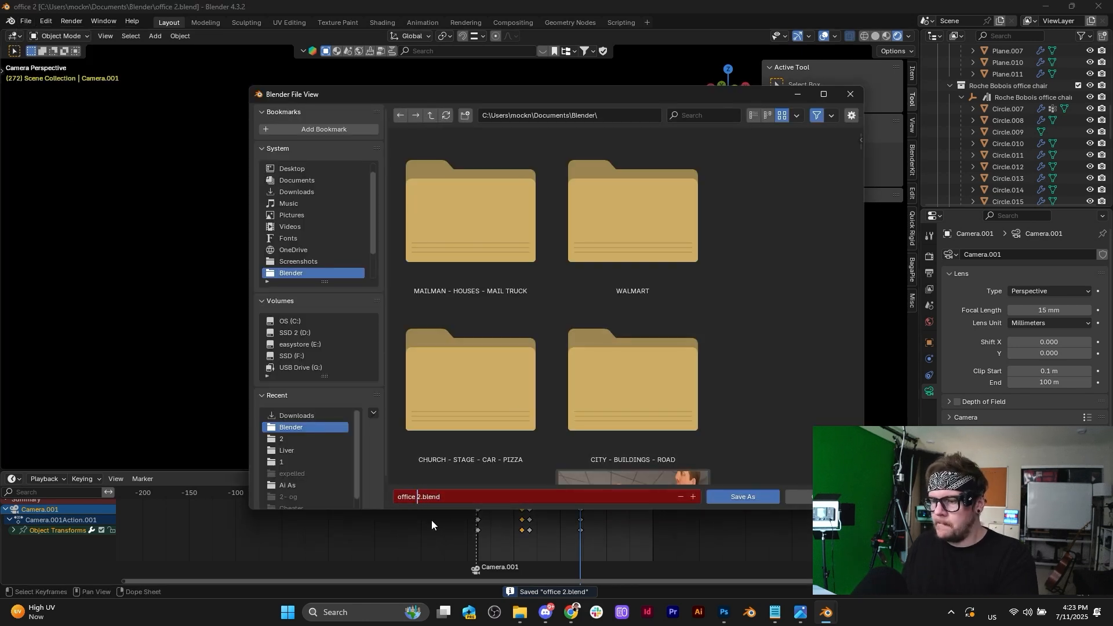
{"action": "type", "text": "3"}
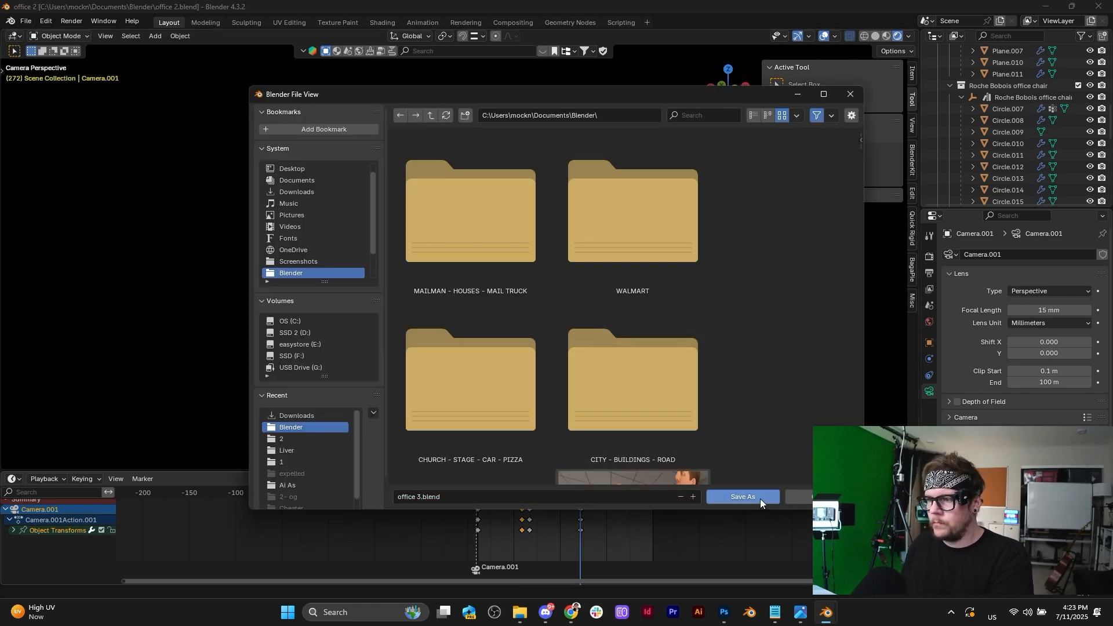
{"action": "left_click", "coordinate": [760, 499]}
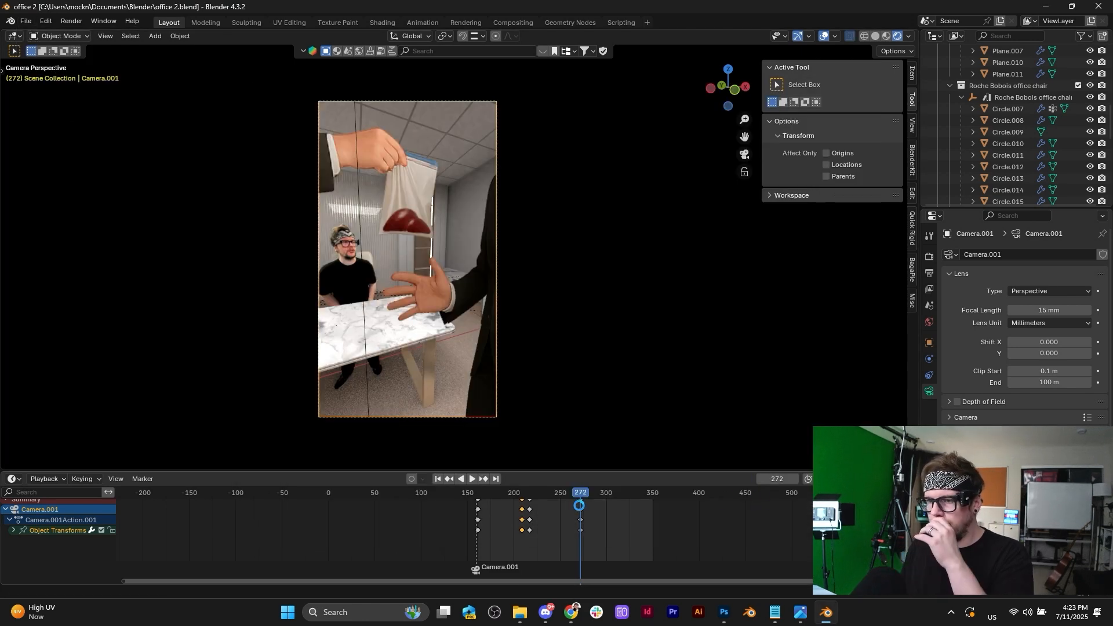
Reopen office 2.blend, switch the viewport to rendered shading, and select the boss plane around frame 196.
{"action": "left_click", "coordinate": [26, 21]}
{"action": "mouse_move", "coordinate": [54, 57]}
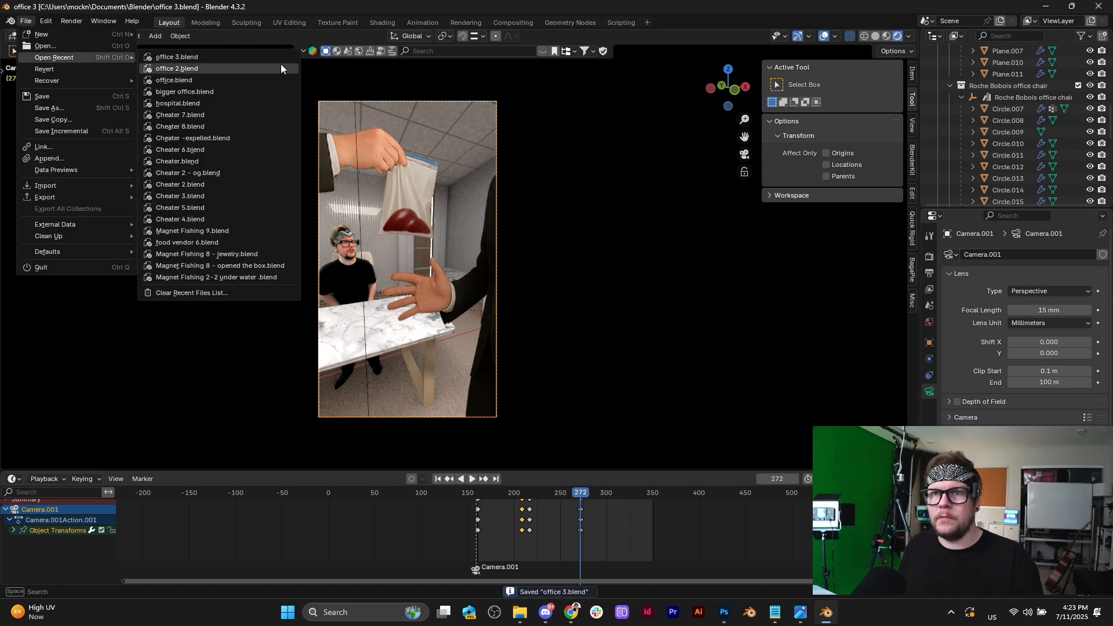
{"action": "left_click", "coordinate": [248, 68]}
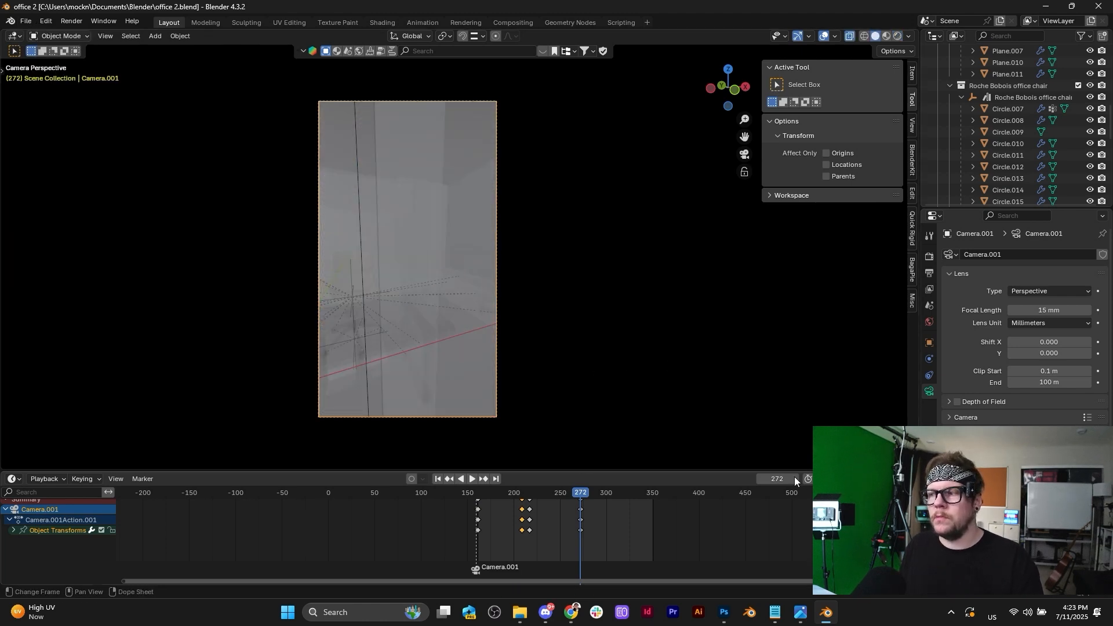
{"action": "left_click", "coordinate": [897, 36]}
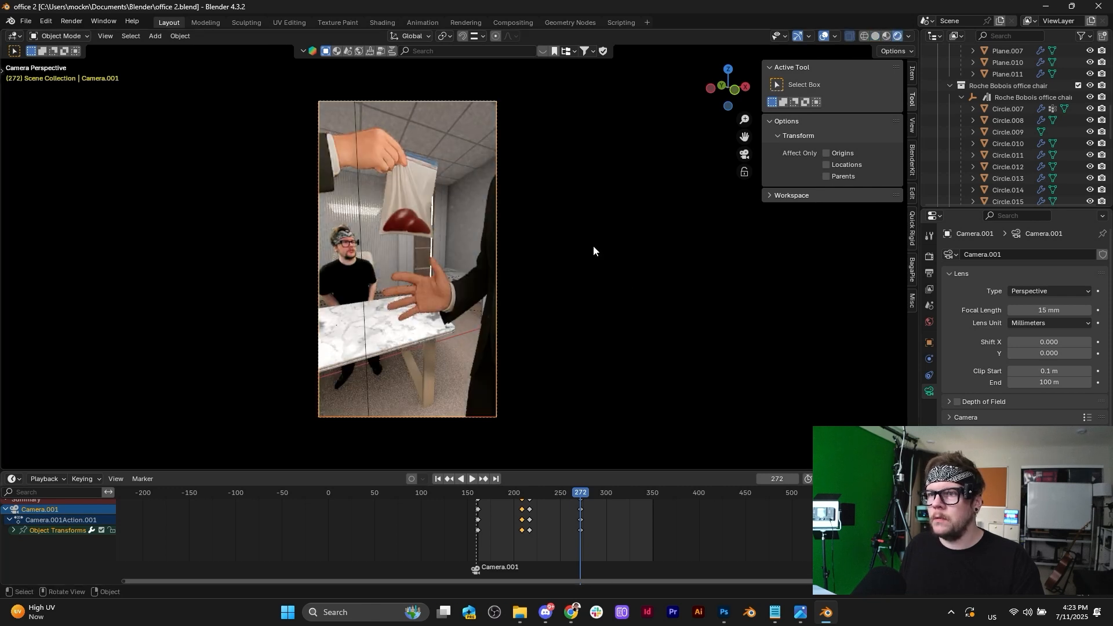
{"action": "left_click_drag", "start_coordinate": [560, 497], "coordinate": [510, 494]}
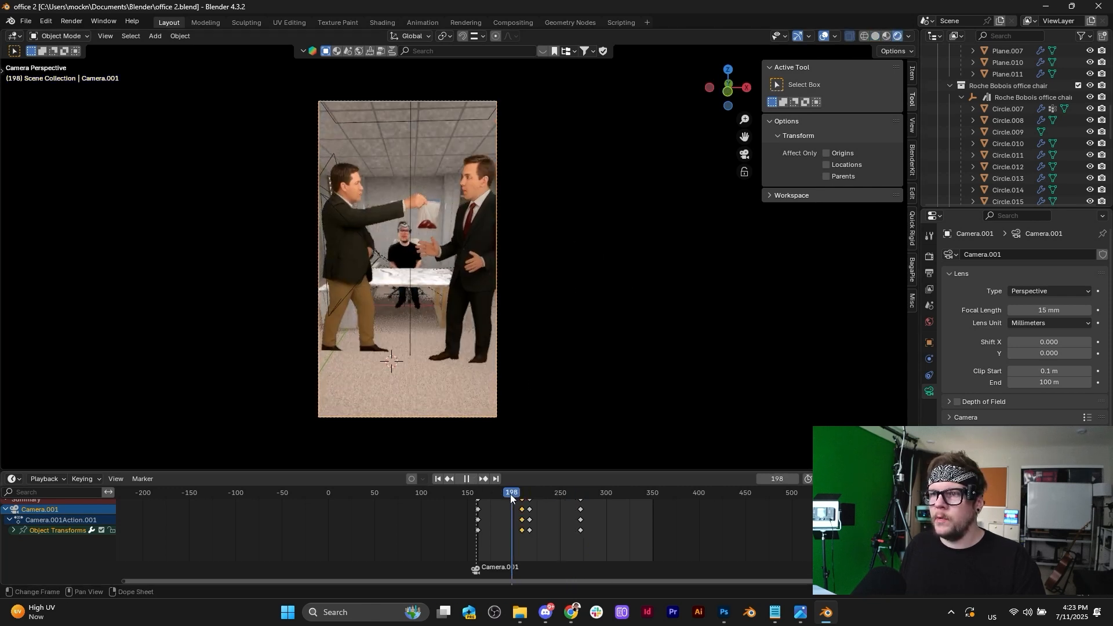
{"action": "left_click", "coordinate": [469, 244]}
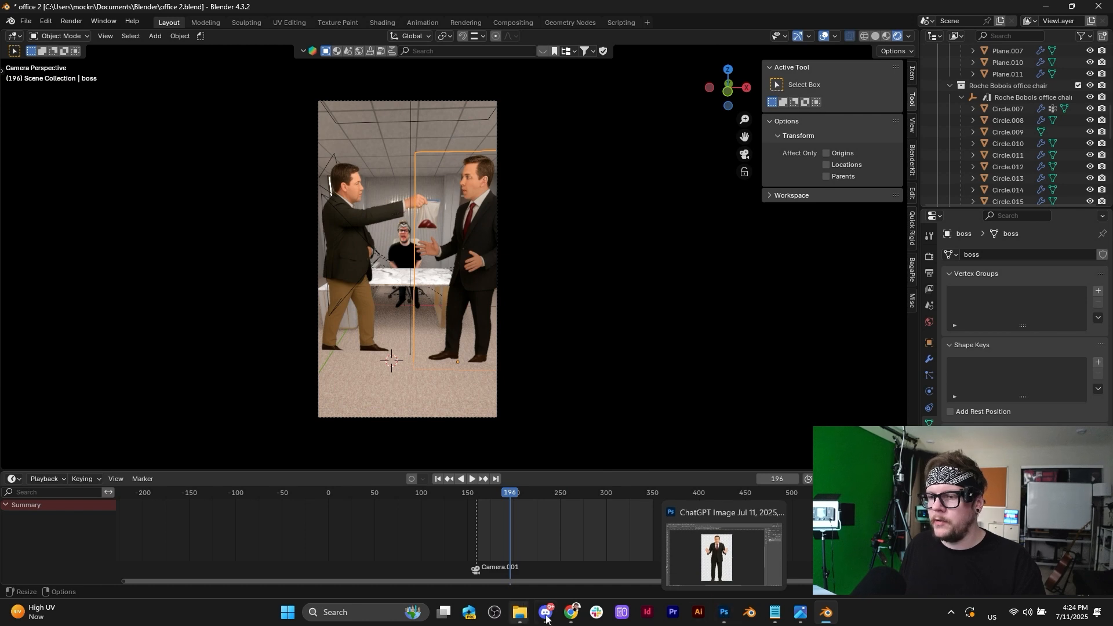
Switch to ChatGPT in the browser, download the generated arms-down boss image, and show the file in its folder.
{"action": "left_click", "coordinate": [572, 616]}
{"action": "scroll", "coordinate": [658, 281], "scroll_direction": "up", "scroll_amount": 3}
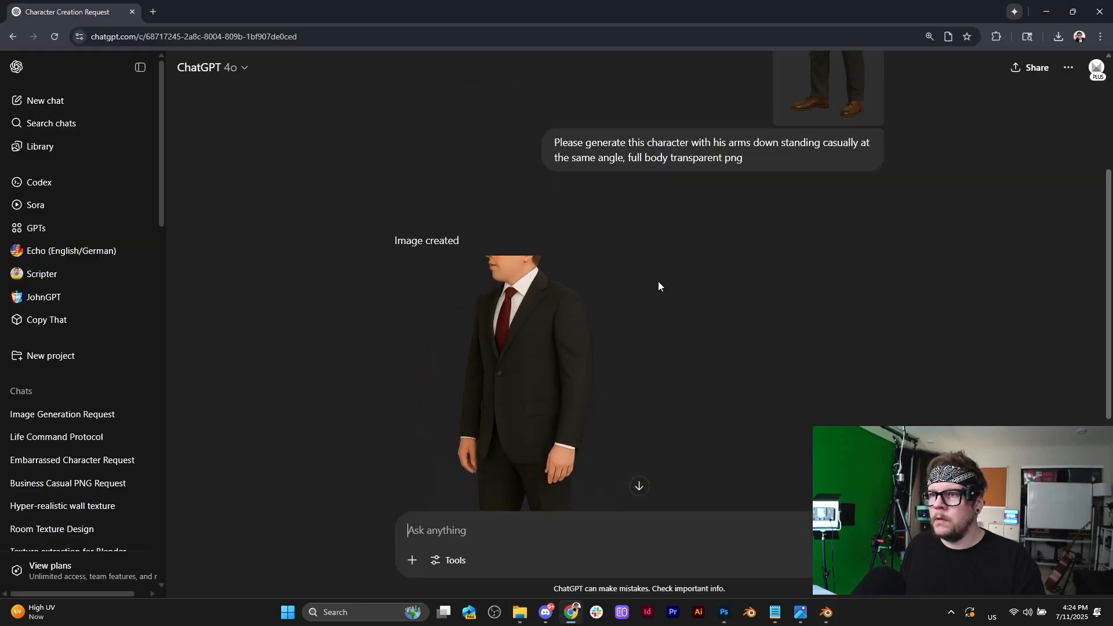
{"action": "scroll", "coordinate": [608, 275], "scroll_direction": "down", "scroll_amount": 3}
{"action": "left_click", "coordinate": [608, 275]}
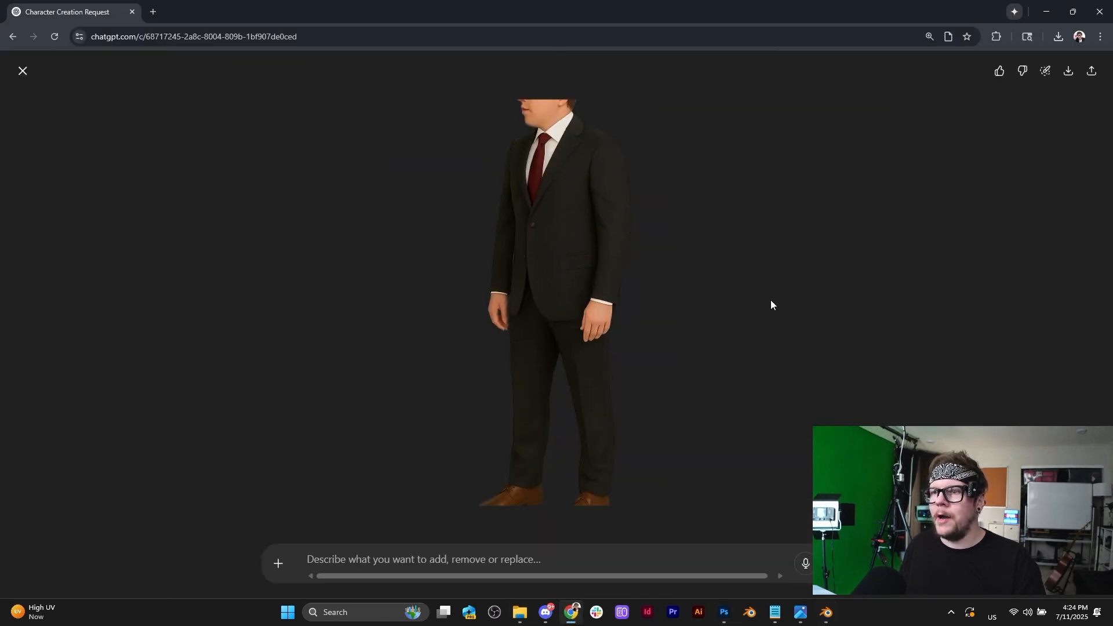
{"action": "left_click", "coordinate": [1070, 72]}
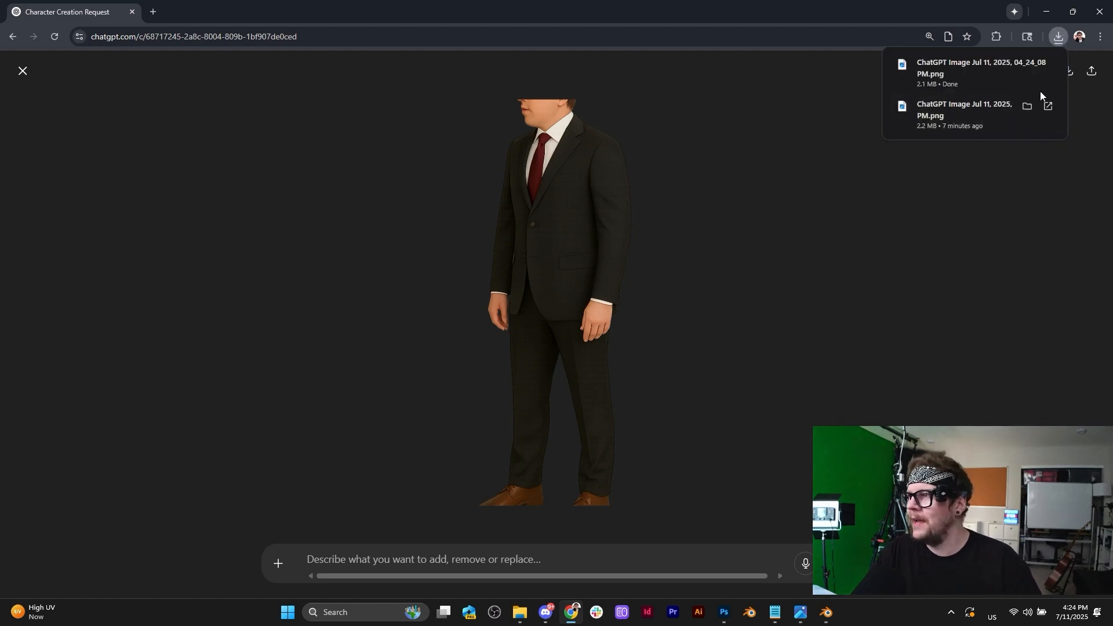
{"action": "left_click", "coordinate": [1027, 65]}
Switch to Photoshop and select the boss layer in the ChatGPT Image Jul 11, 2025, 12_07_01 AM document.
{"action": "left_click", "coordinate": [724, 613]}
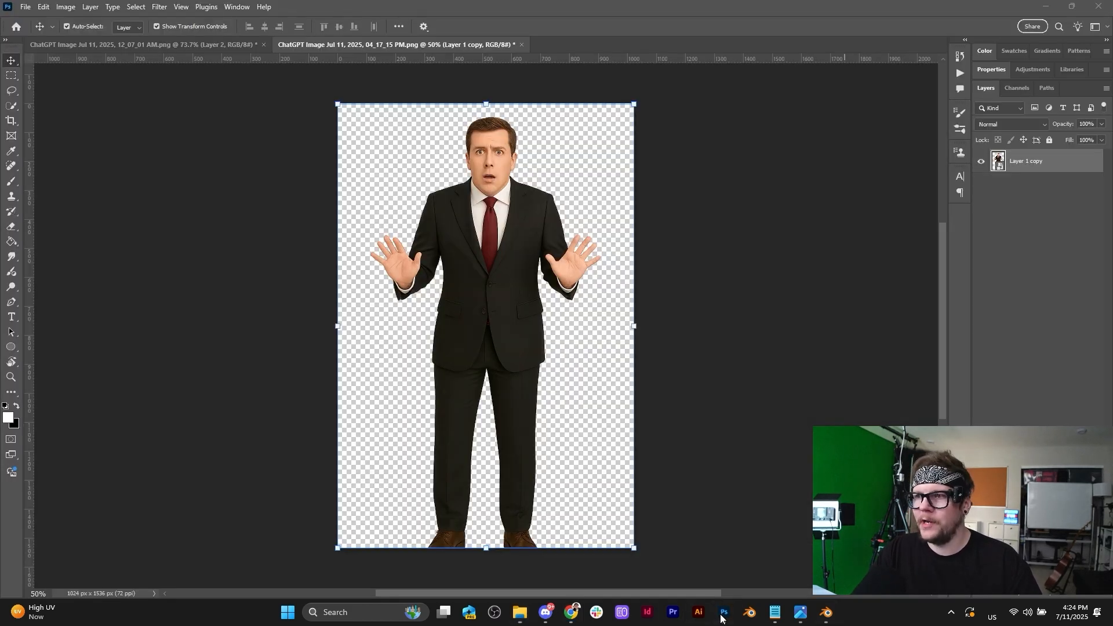
{"action": "left_click", "coordinate": [155, 44]}
{"action": "left_click", "coordinate": [515, 430]}
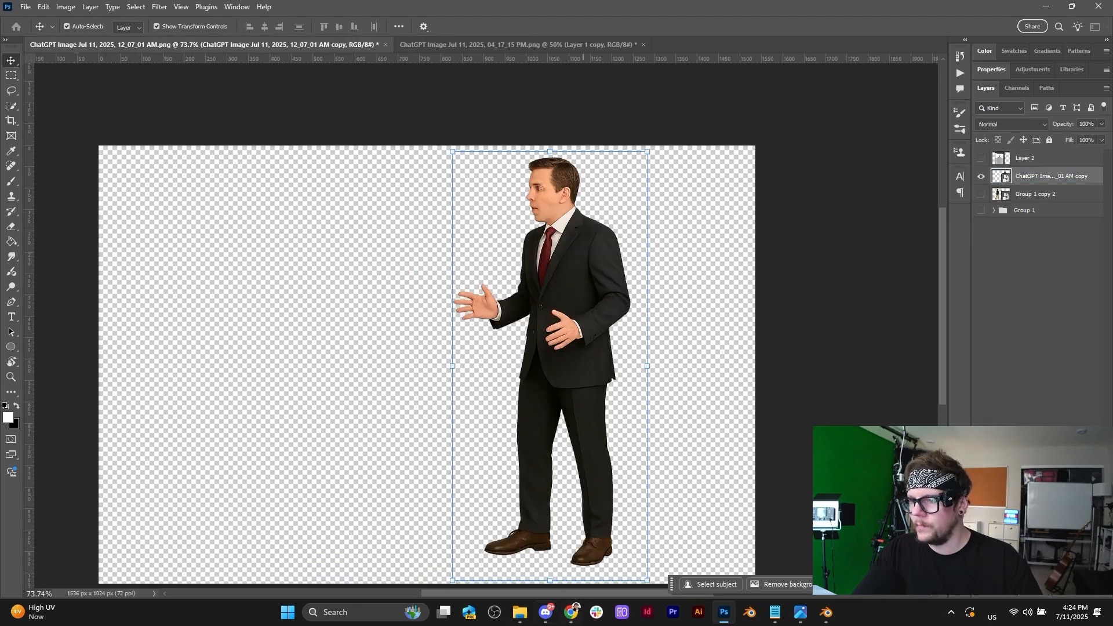
{"action": "left_click", "coordinate": [545, 612]}
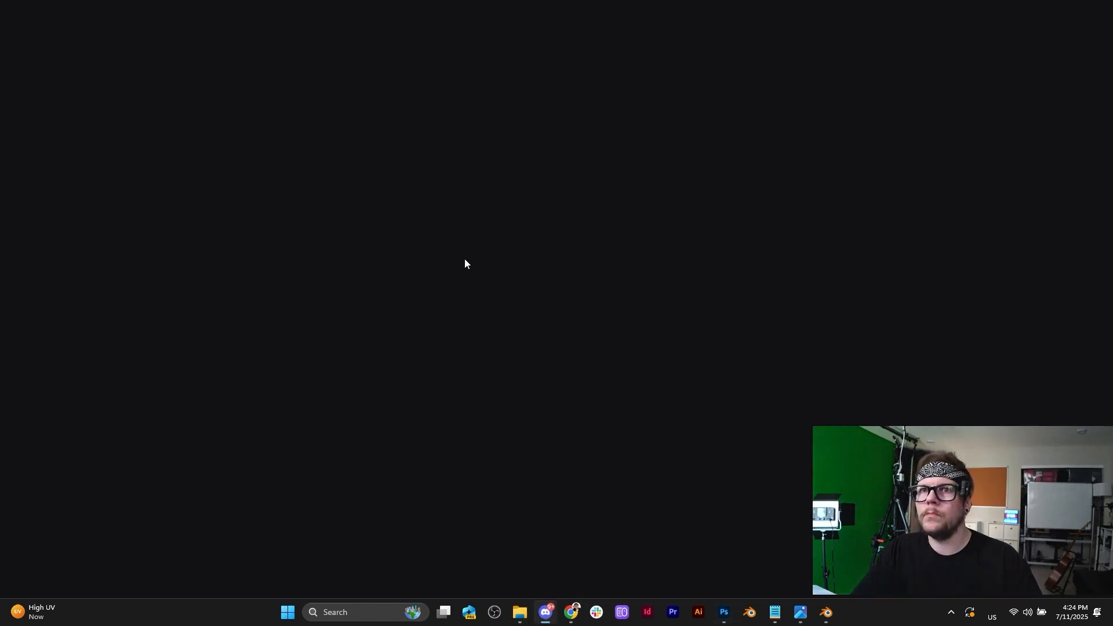
{"action": "left_click", "coordinate": [550, 612]}
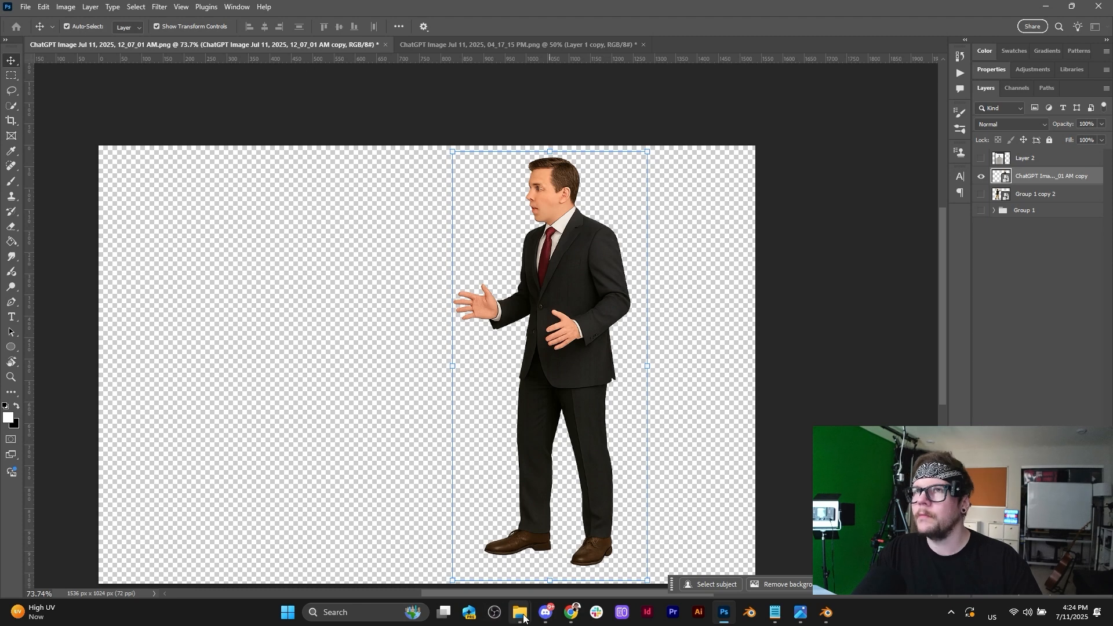
Place the downloaded ChatGPT Image Jul 11, 2025, 04_24_08 PM file into the document over the original boss, scaled to about 48%.
{"action": "mouse_move", "coordinate": [521, 618]}
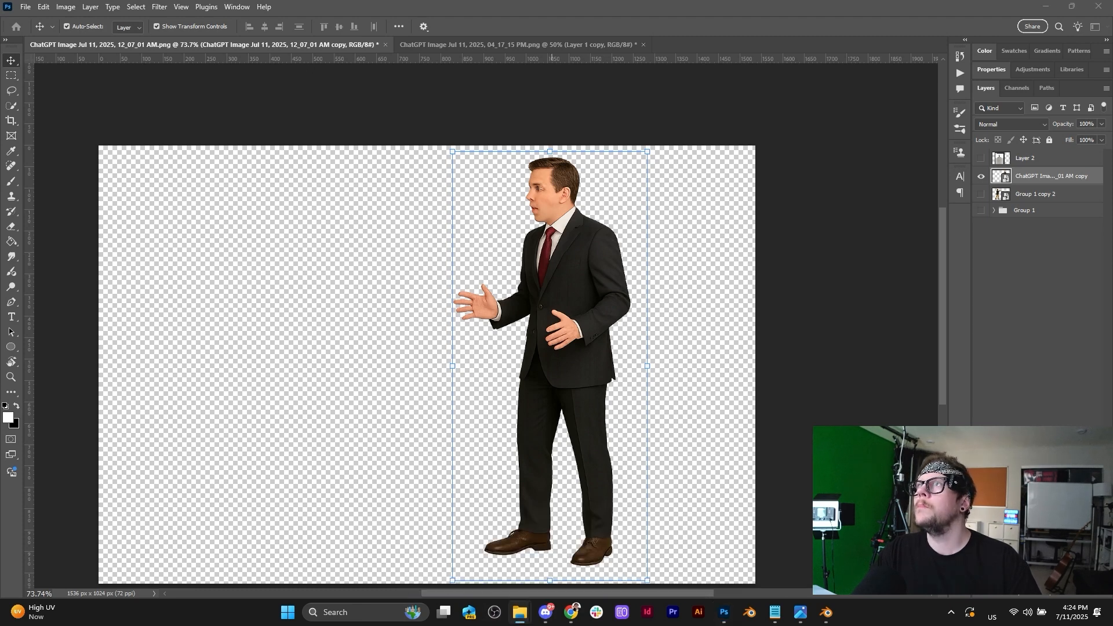
{"action": "left_click_drag", "start_coordinate": [718, 293], "coordinate": [565, 371]}
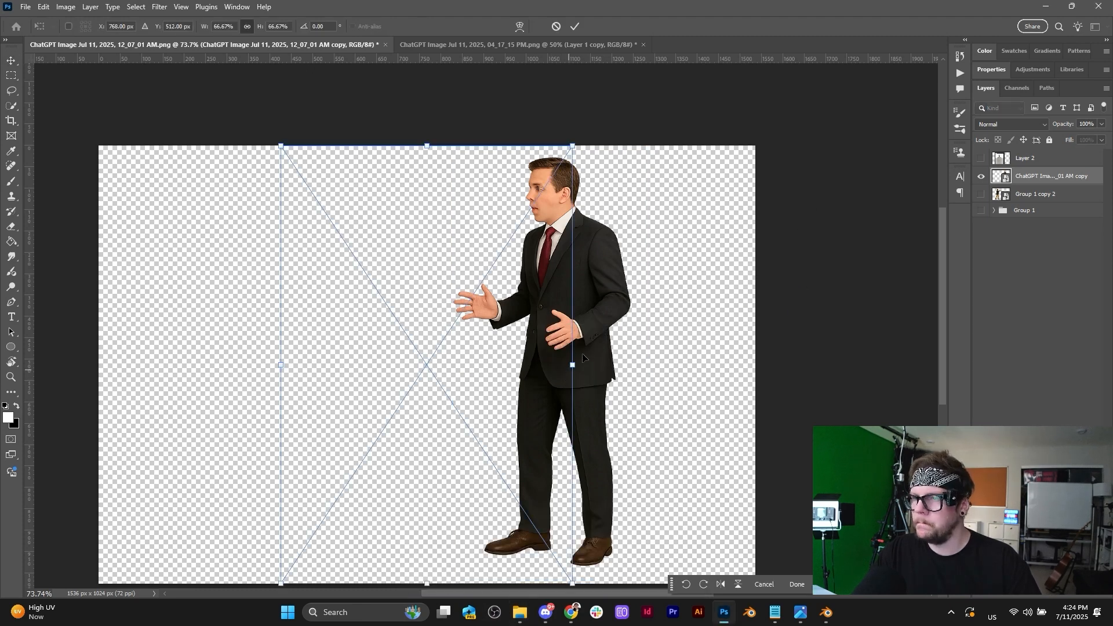
{"action": "left_click_drag", "start_coordinate": [469, 343], "coordinate": [553, 374]}
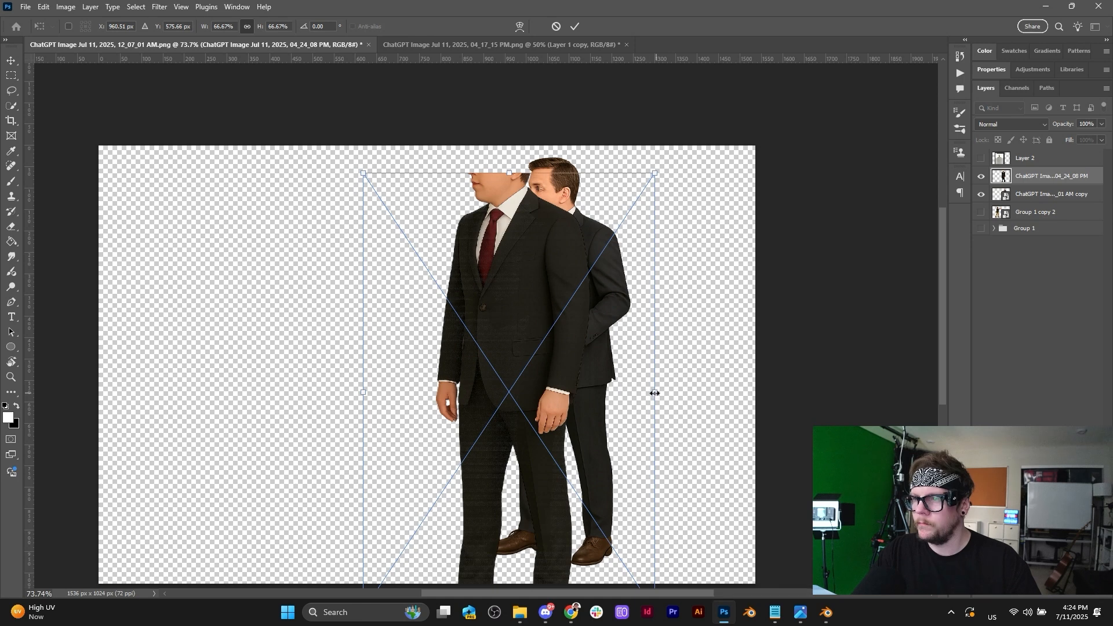
{"action": "left_click_drag", "start_coordinate": [650, 387], "coordinate": [565, 406]}
{"action": "left_click_drag", "start_coordinate": [511, 434], "coordinate": [599, 395]}
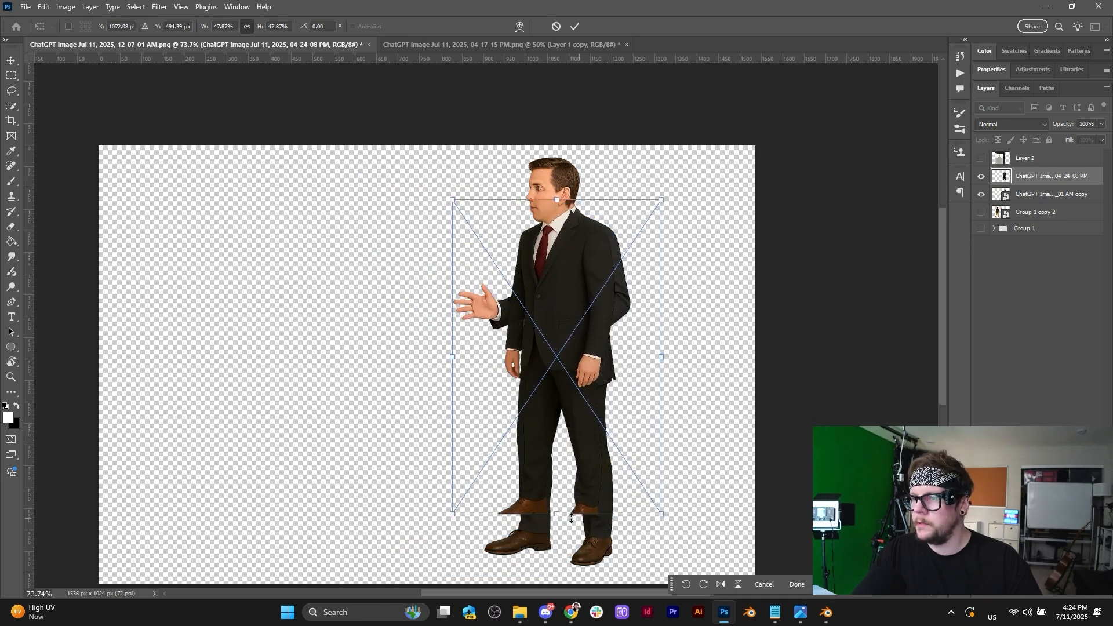
Resize the placed arms-down boss to 53.89%, align its body and face with the original boss, and commit the placement.
{"action": "left_click_drag", "start_coordinate": [562, 518], "coordinate": [572, 564]}
{"action": "left_click_drag", "start_coordinate": [671, 373], "coordinate": [679, 374]}
{"action": "left_click_drag", "start_coordinate": [574, 278], "coordinate": [572, 282]}
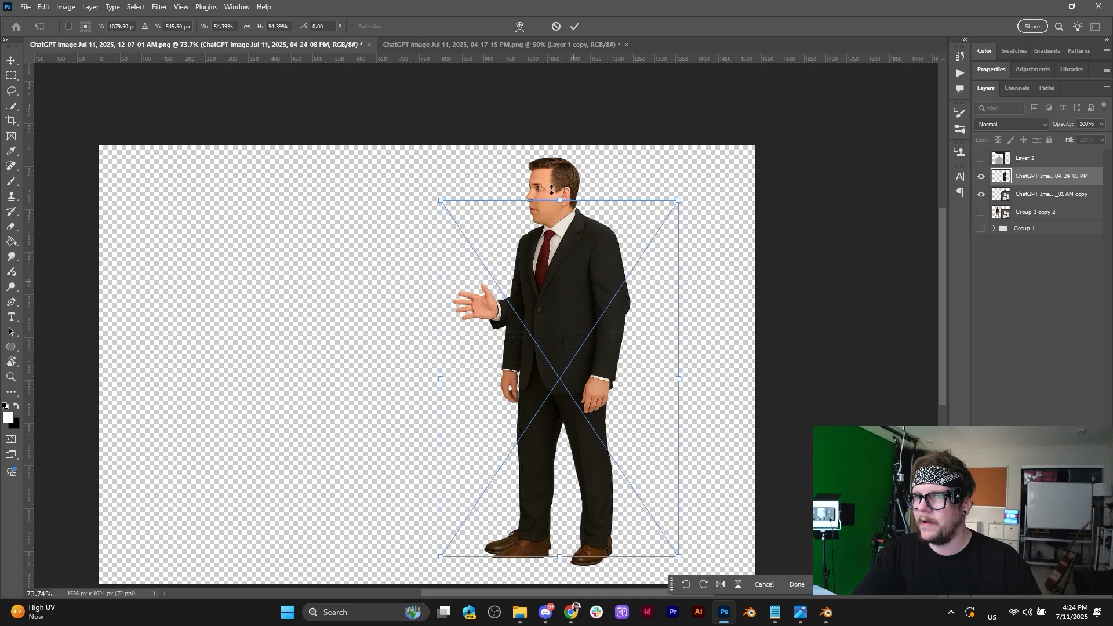
{"action": "scroll", "coordinate": [575, 198], "scroll_direction": "up", "scroll_amount": 3, "text": "alt"}
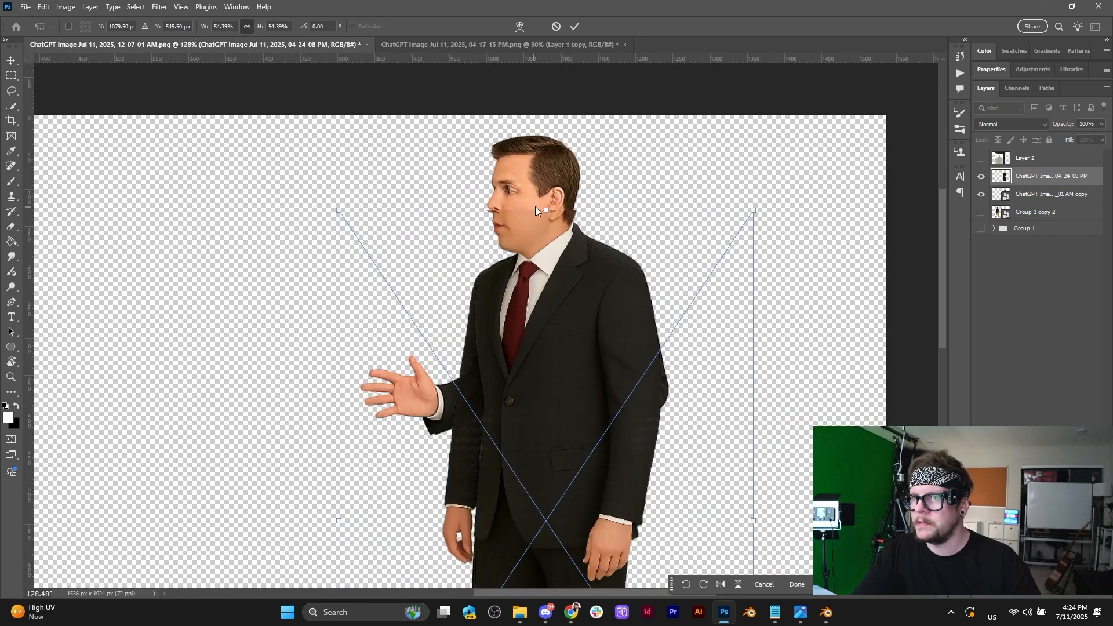
{"action": "left_click_drag", "start_coordinate": [549, 210], "coordinate": [544, 212]}
{"action": "left_click_drag", "start_coordinate": [561, 277], "coordinate": [565, 269]}
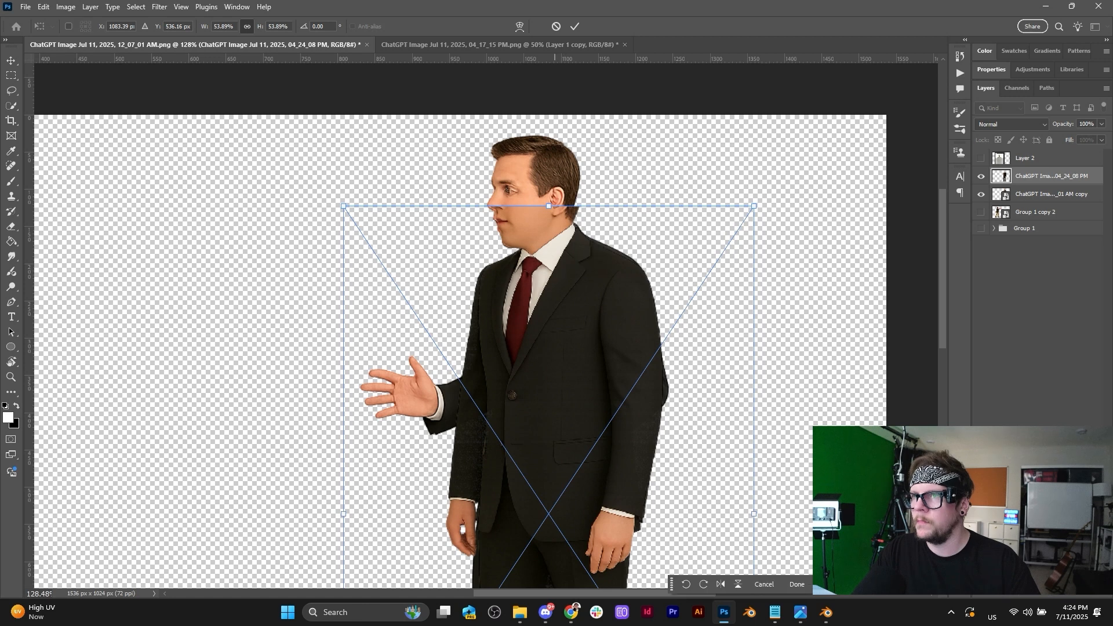
{"action": "left_click", "coordinate": [574, 27]}
Lasso the arms-down boss's torso, arms and hands from collar to upper thighs and mask the layer to that selection.
{"action": "scroll", "coordinate": [730, 415], "scroll_direction": "down", "scroll_amount": 3, "text": "alt"}
{"action": "scroll", "coordinate": [638, 348], "scroll_direction": "down", "scroll_amount": 2}
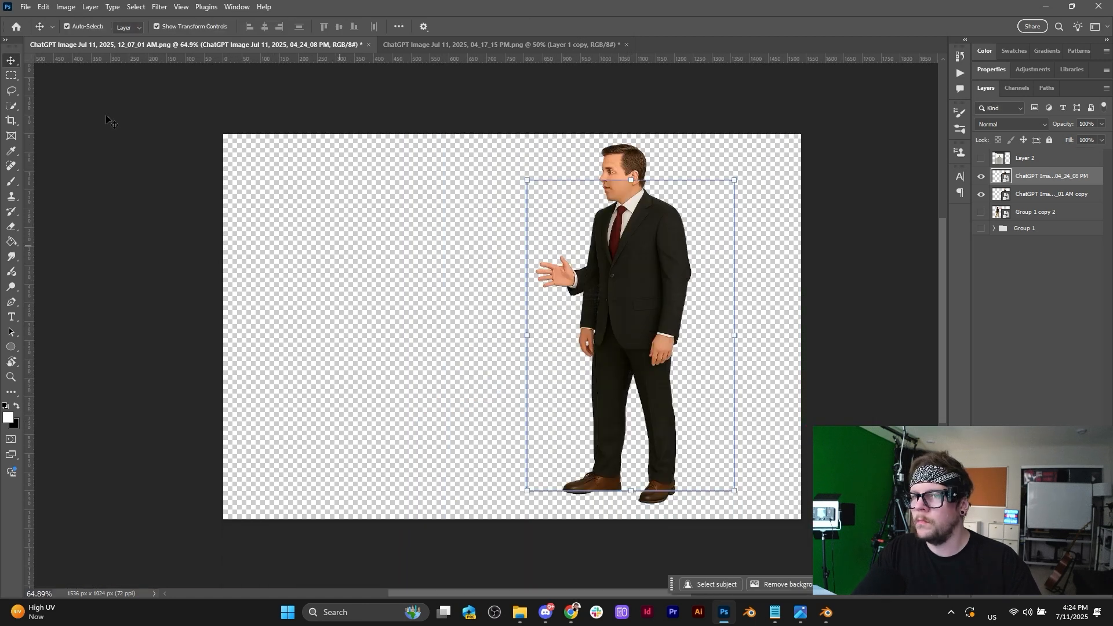
{"action": "left_click", "coordinate": [12, 89]}
{"action": "left_click_drag", "start_coordinate": [687, 194], "coordinate": [655, 193]}
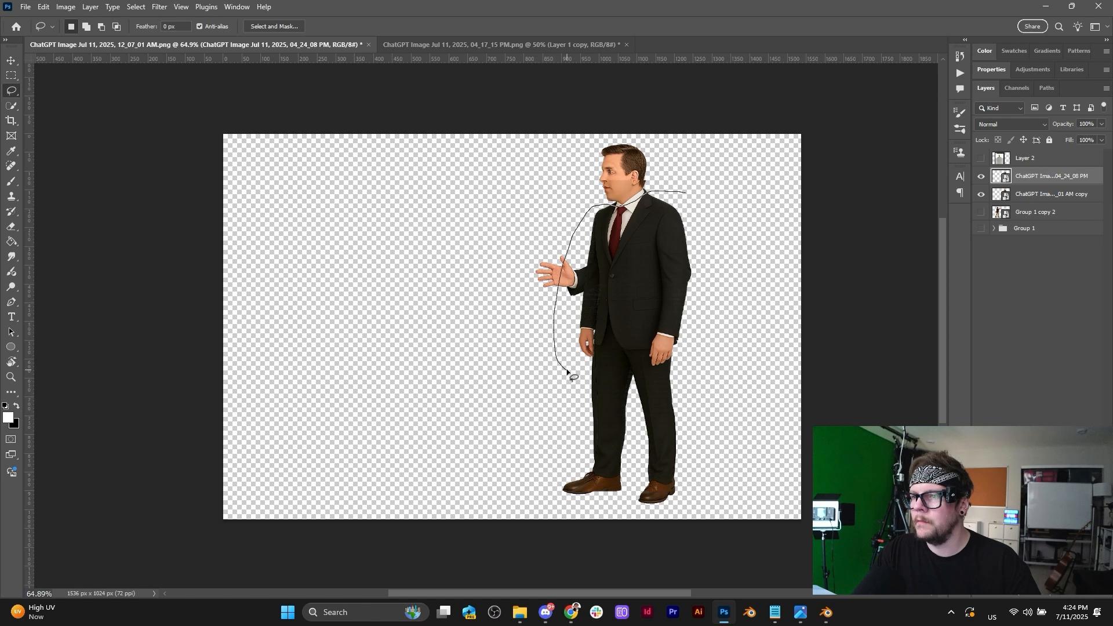
{"action": "mouse_move", "coordinate": [631, 382]}
{"action": "left_mouse_down"}
{"action": "mouse_move", "coordinate": [706, 223]}
{"action": "mouse_move", "coordinate": [686, 193]}
{"action": "left_mouse_up"}
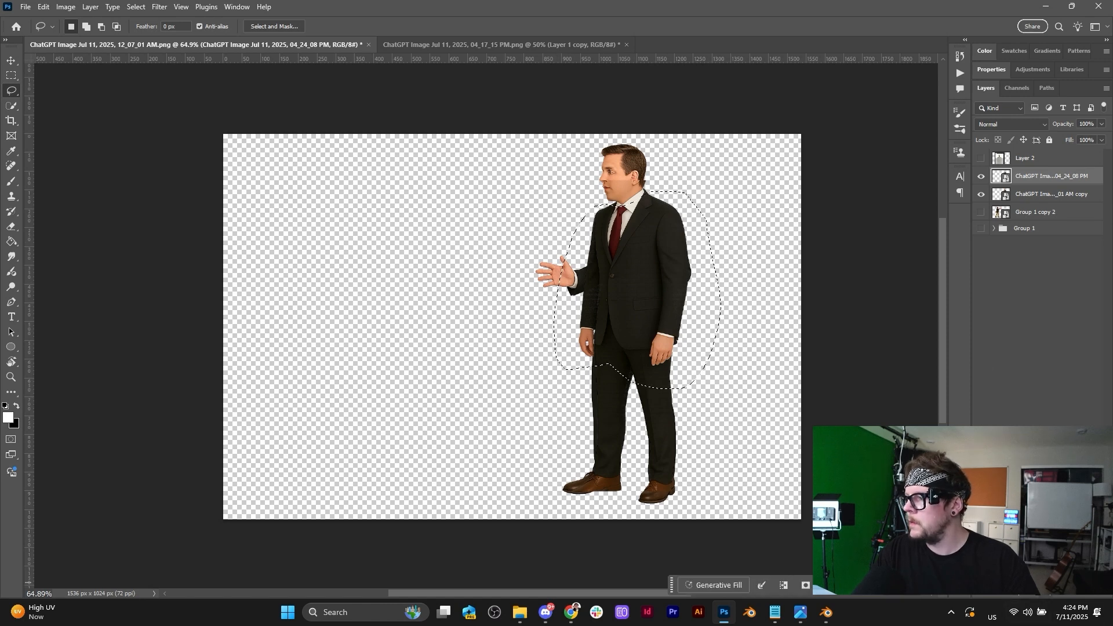
{"action": "left_click", "coordinate": [1034, 594]}
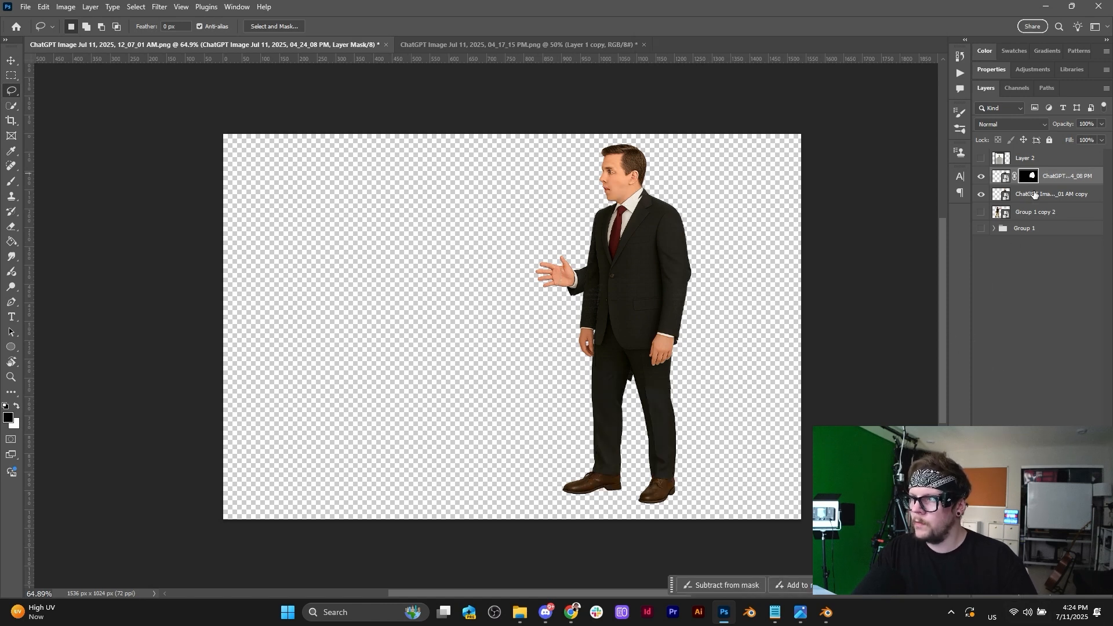
Copy the torso mask to the original boss layer below and invert the copied mask.
{"action": "left_click_drag", "start_coordinate": [1034, 177], "coordinate": [1035, 195], "text": "alt"}
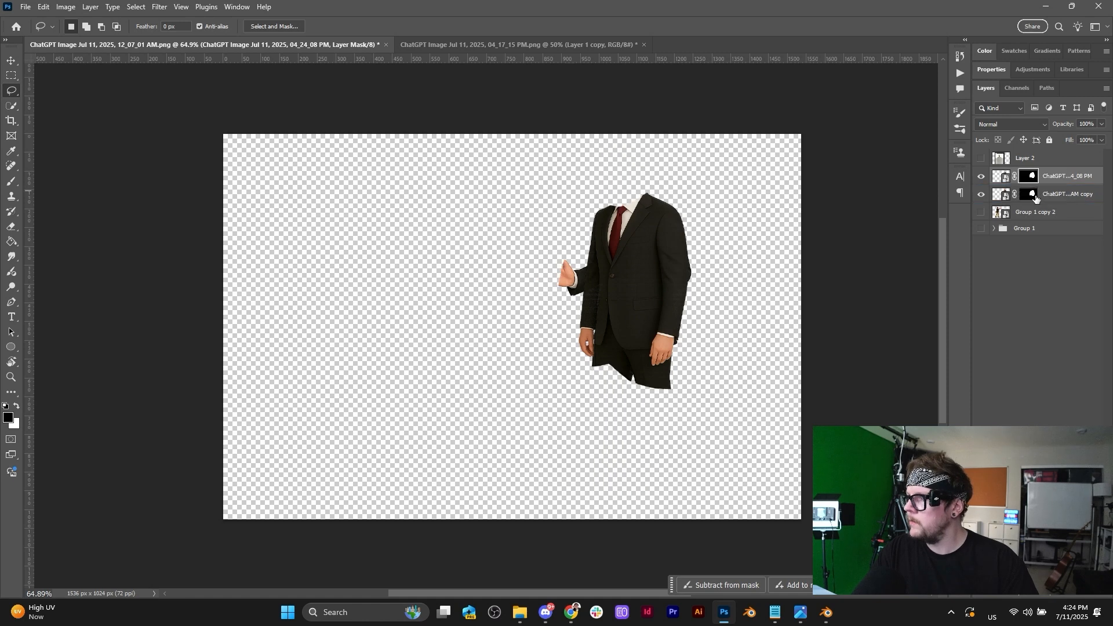
{"action": "left_click", "coordinate": [1035, 195]}
{"action": "key", "text": "ctrl+i"}
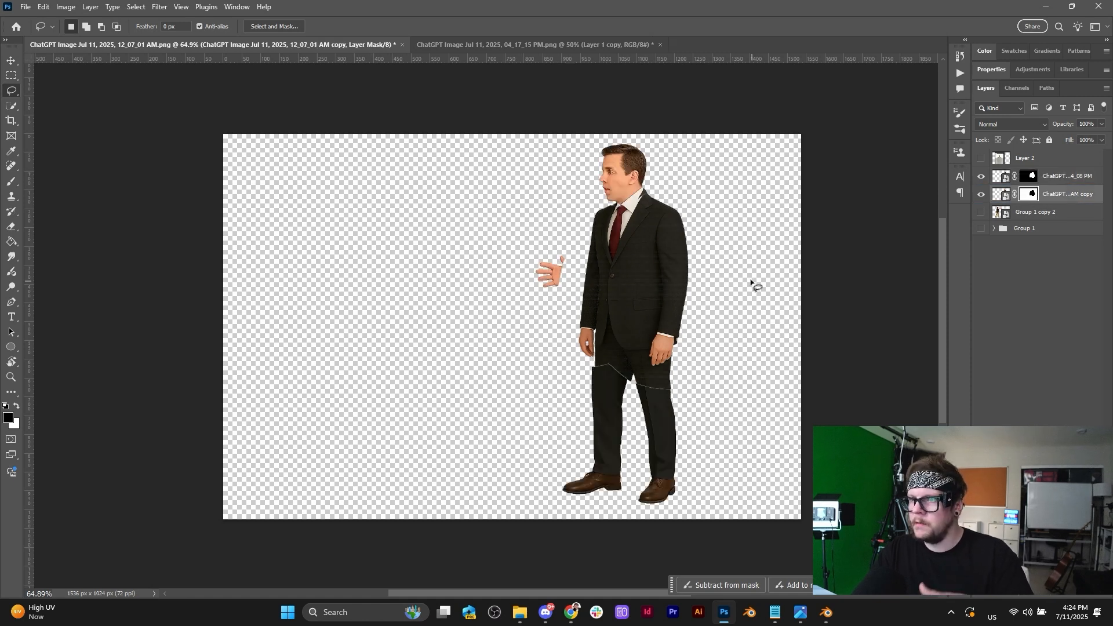
Nudge the masked arms-down layer in small increments to line up its torso with the original head and legs.
{"action": "left_click", "coordinate": [1051, 177]}
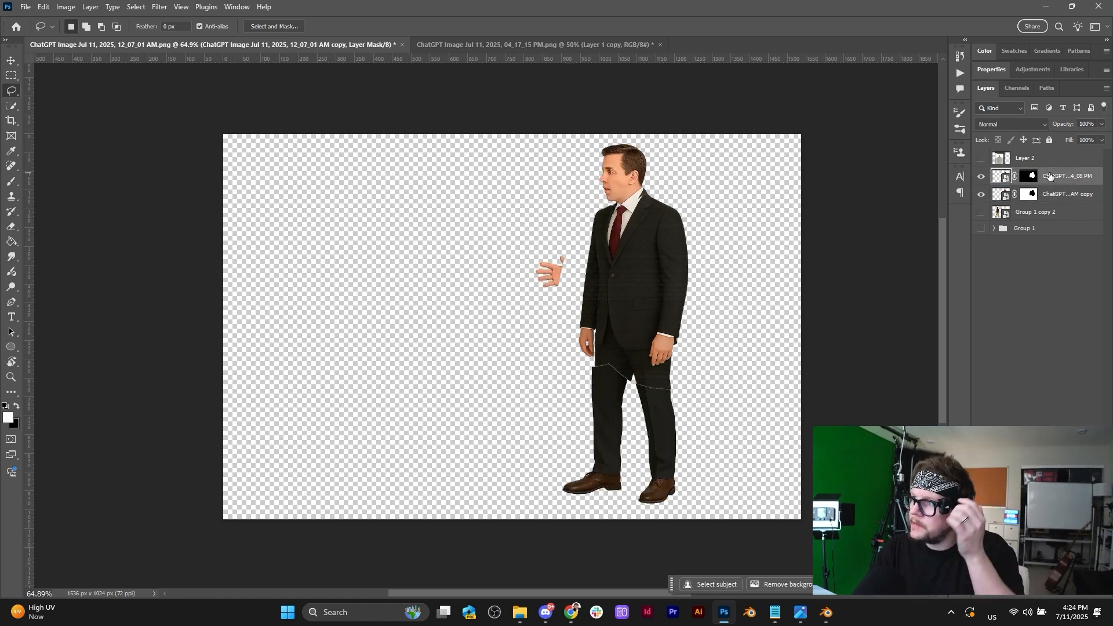
{"action": "left_click", "coordinate": [11, 60]}
{"action": "scroll", "coordinate": [613, 292], "scroll_direction": "up", "scroll_amount": 2, "text": "alt"}
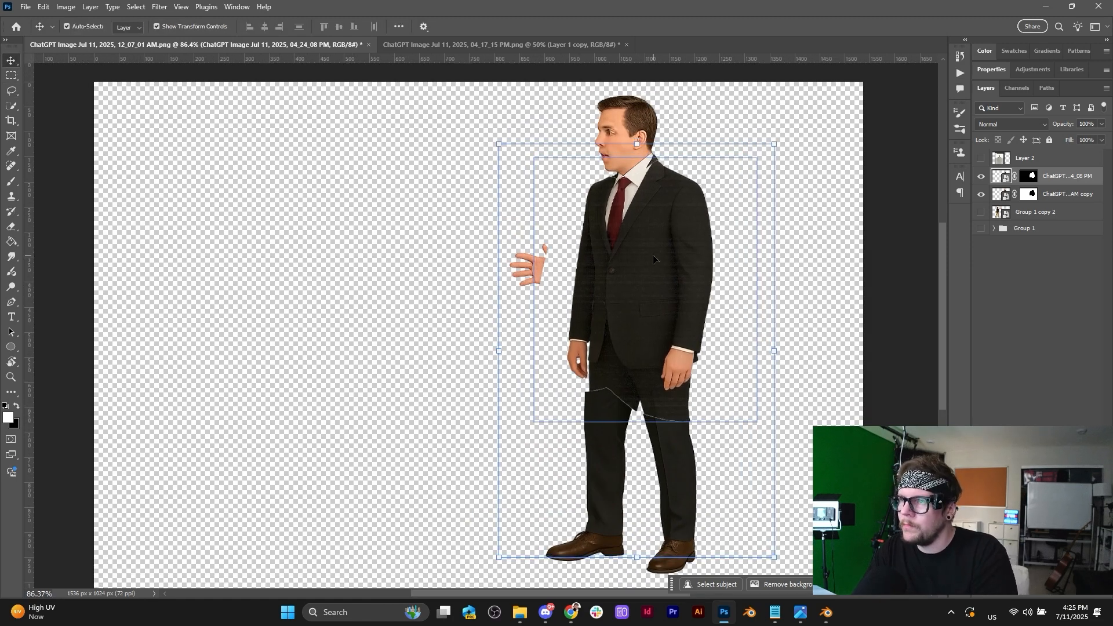
{"action": "key", "text": "Down"}
{"action": "key", "text": "Down"}
{"action": "key", "text": "Left"}
{"action": "key", "text": "Left"}
{"action": "key", "text": "Left"}
{"action": "key", "text": "Left"}
{"action": "key", "text": "Left"}
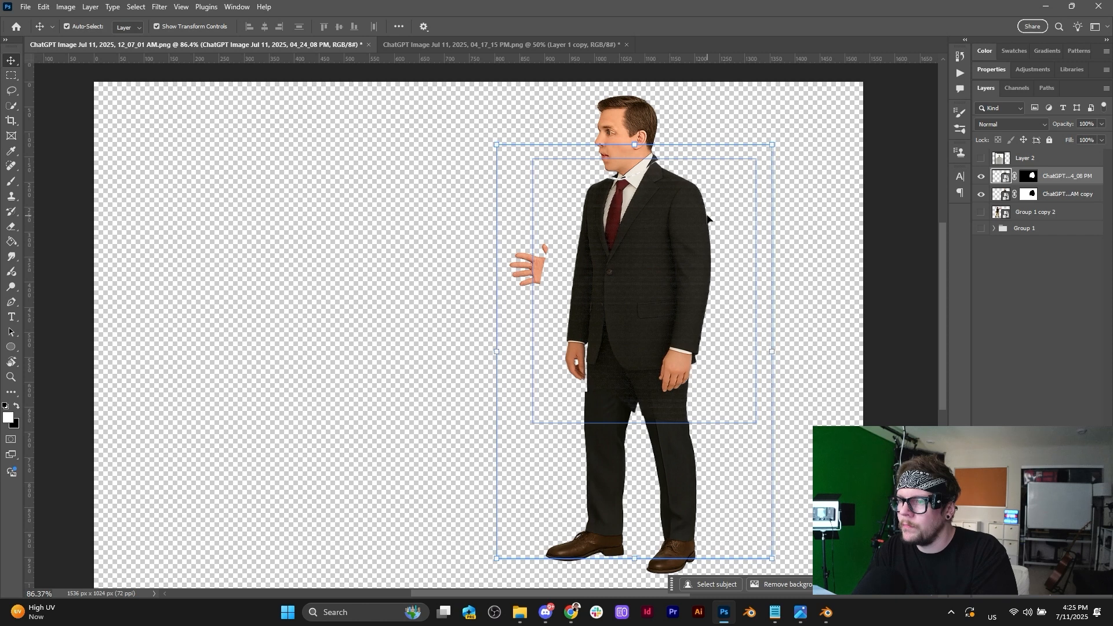
{"action": "key", "text": "Right"}
{"action": "key", "text": "Right"}
{"action": "key", "text": "Right"}
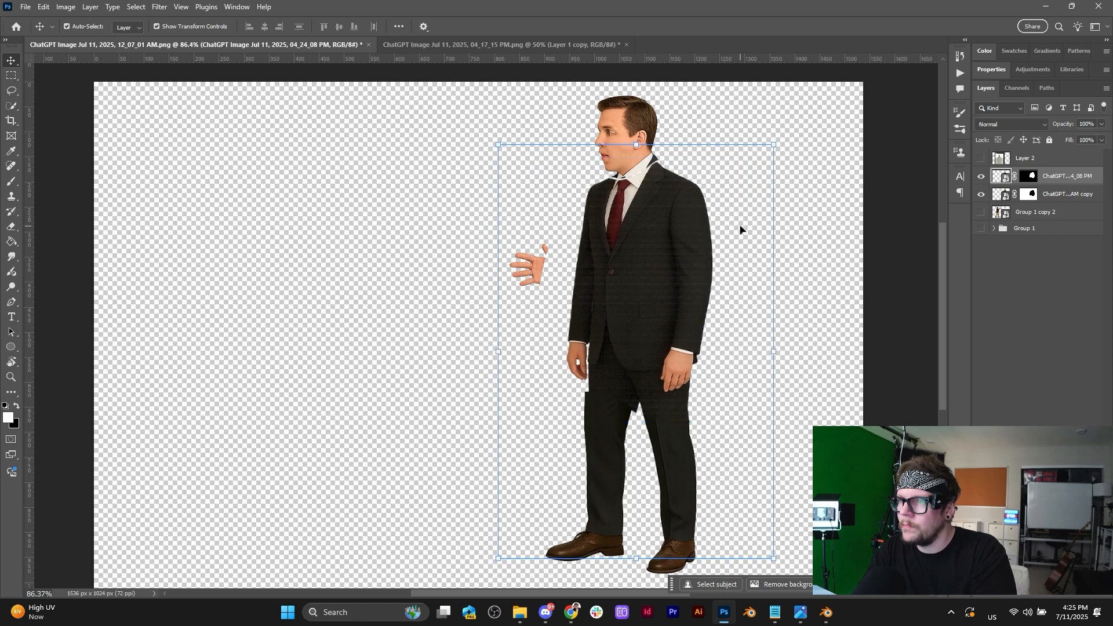
{"action": "key", "text": "Up"}
{"action": "key", "text": "Up"}
{"action": "key", "text": "Up"}
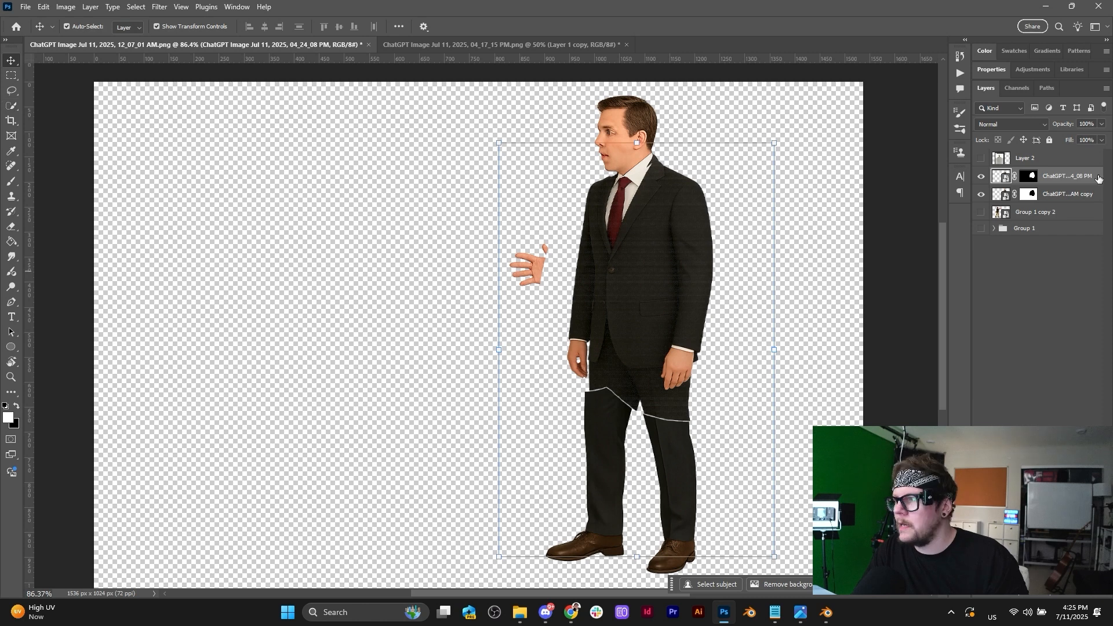
Move the arms-down layer beneath the original boss layer and target the original layer's mask.
{"action": "left_click_drag", "start_coordinate": [1070, 176], "coordinate": [1065, 203]}
{"action": "left_click", "coordinate": [1056, 177]}
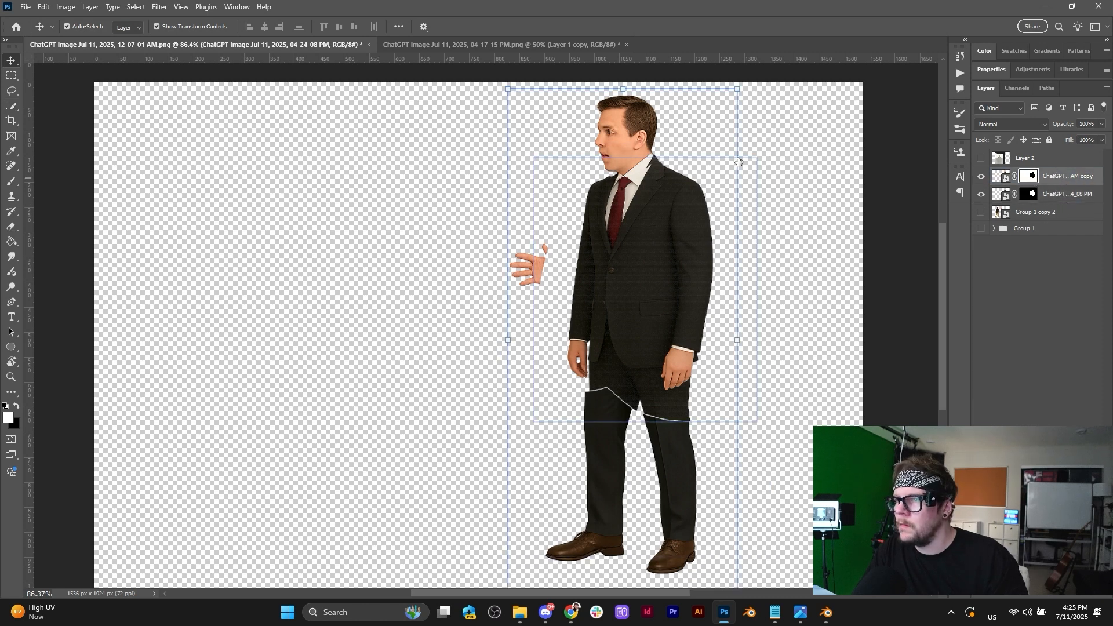
{"action": "key", "text": "ctrl+backslash"}
Set up the Brush tool with a Soft Round tip at about 76 px.
{"action": "key", "text": "b"}
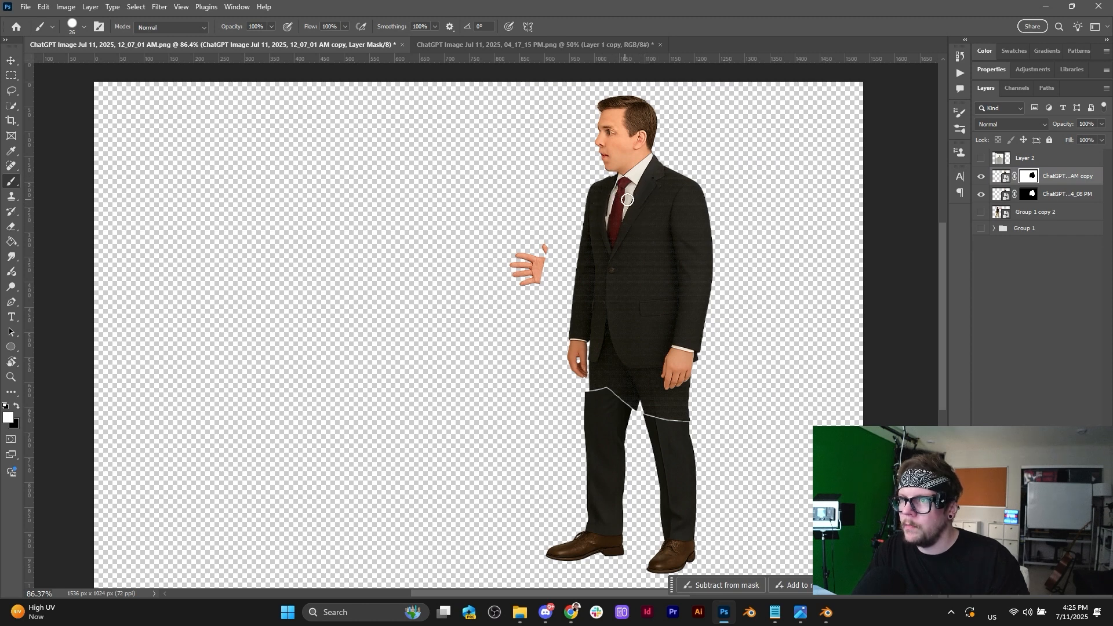
{"action": "key", "text": "bracketright"}
{"action": "key", "text": "bracketright"}
{"action": "key", "text": "bracketright"}
{"action": "key", "text": "bracketright"}
{"action": "key", "text": "bracketright"}
{"action": "key", "text": "bracketright"}
{"action": "key", "text": "bracketright"}
{"action": "key", "text": "bracketright"}
{"action": "key", "text": "bracketright"}
{"action": "key", "text": "bracketright"}
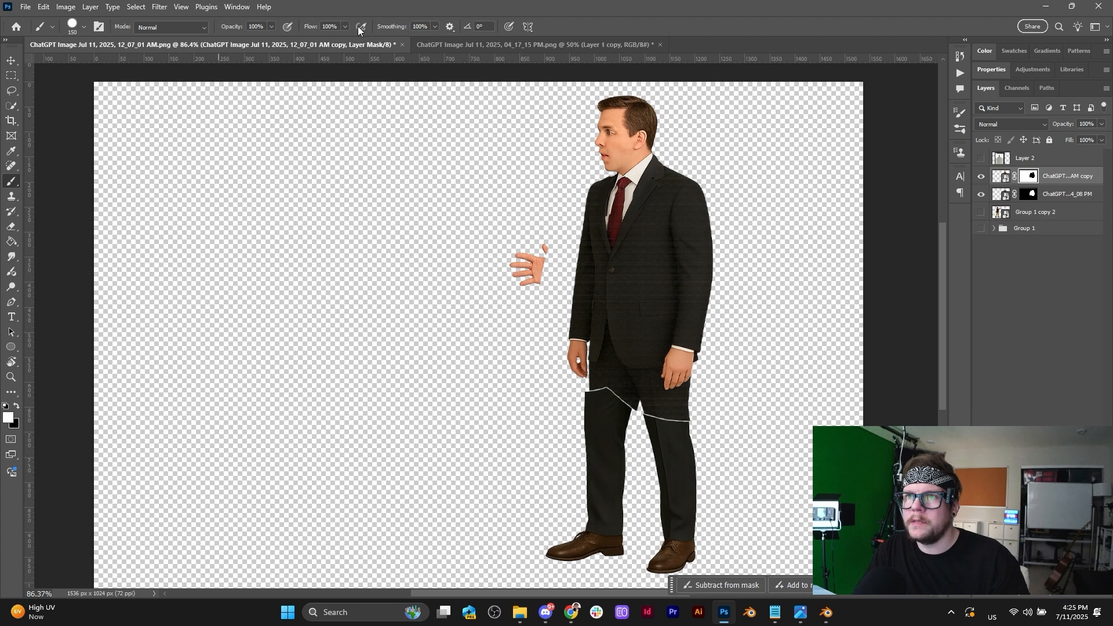
{"action": "left_click", "coordinate": [85, 27]}
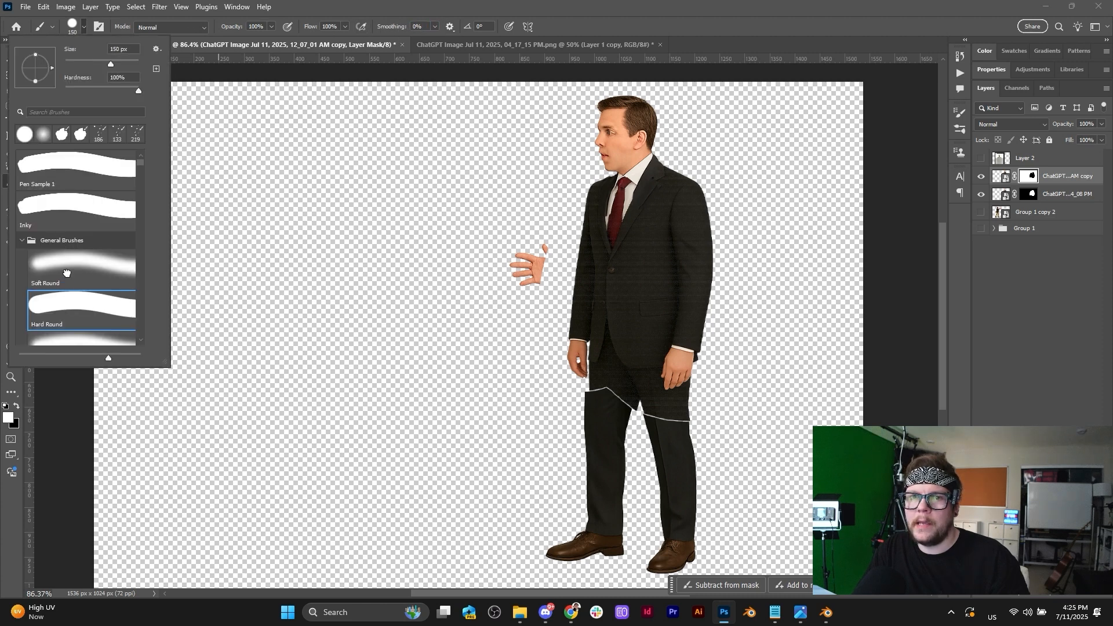
{"action": "left_click", "coordinate": [66, 270]}
{"action": "left_click", "coordinate": [543, 9]}
{"action": "key", "text": "bracketleft"}
{"action": "key", "text": "bracketleft"}
{"action": "key", "text": "bracketleft"}
{"action": "key", "text": "bracketleft"}
{"action": "key", "text": "bracketleft"}
{"action": "key", "text": "bracketleft"}
{"action": "key", "text": "bracketleft"}
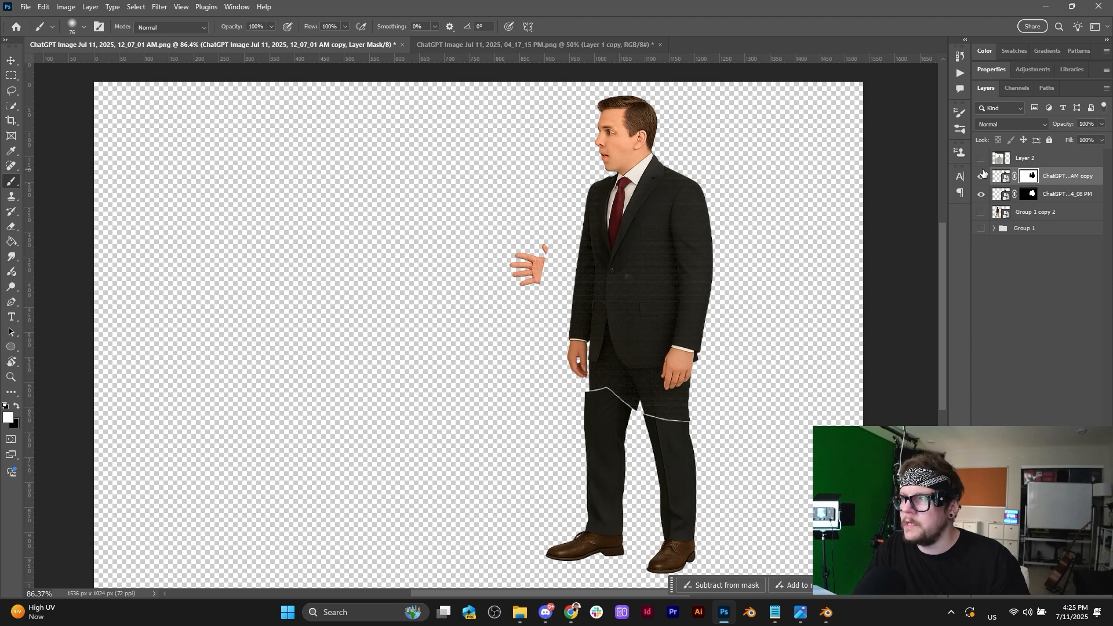
Paint white on the original boss's mask over the collar, tie and lapels while temporarily hiding the arms-down layer.
{"action": "left_click", "coordinate": [981, 193]}
{"action": "mouse_move", "coordinate": [658, 217]}
{"action": "left_mouse_down"}
{"action": "mouse_move", "coordinate": [659, 229]}
{"action": "mouse_move", "coordinate": [609, 255]}
{"action": "mouse_move", "coordinate": [640, 182]}
{"action": "left_mouse_up"}
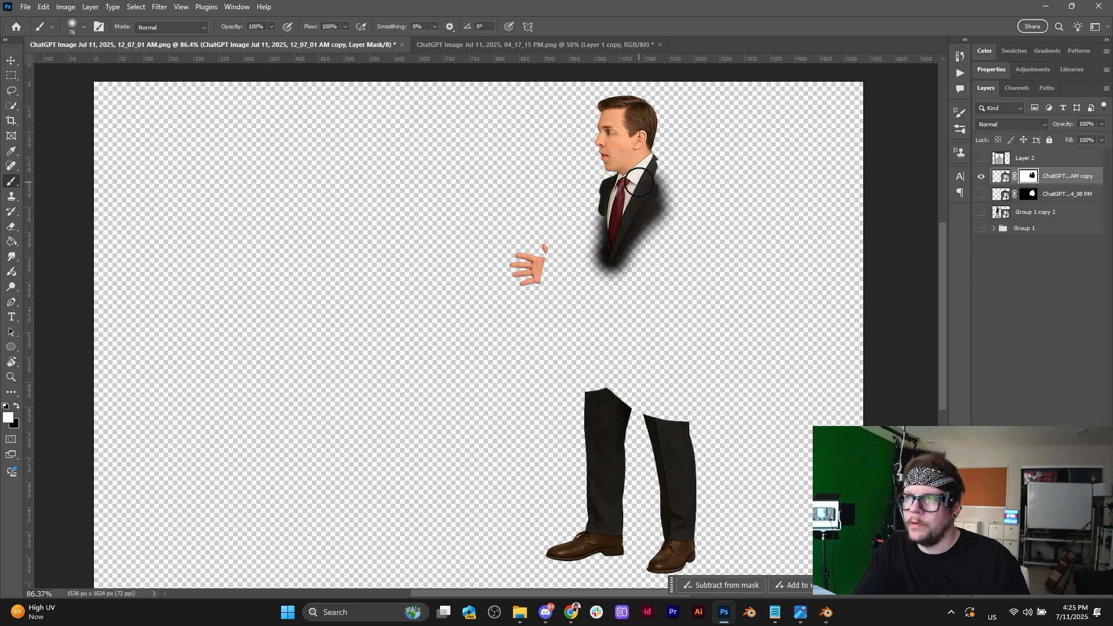
{"action": "left_click", "coordinate": [981, 195]}
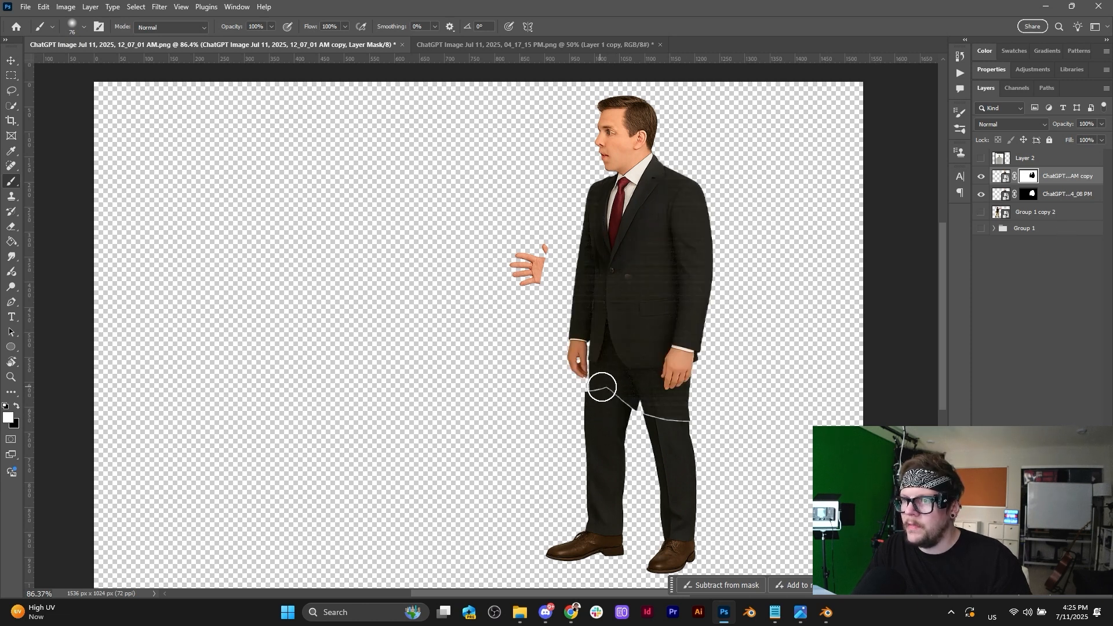
Paint away the seam across the upper trousers on the original's mask and mask out the arms-down layer's excess fabric between the legs.
{"action": "mouse_move", "coordinate": [595, 397]}
{"action": "left_mouse_down"}
{"action": "mouse_move", "coordinate": [603, 398]}
{"action": "mouse_move", "coordinate": [596, 373]}
{"action": "mouse_move", "coordinate": [607, 405]}
{"action": "mouse_move", "coordinate": [628, 374]}
{"action": "mouse_move", "coordinate": [628, 411]}
{"action": "mouse_move", "coordinate": [672, 410]}
{"action": "left_mouse_up"}
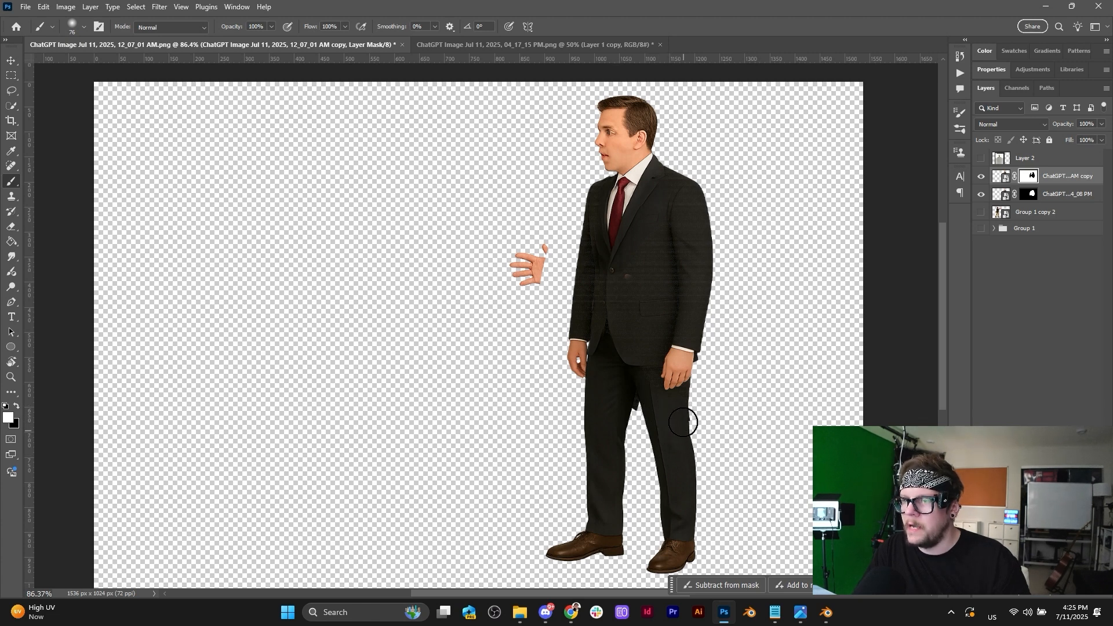
{"action": "left_click", "coordinate": [1026, 197]}
{"action": "key", "text": "x"}
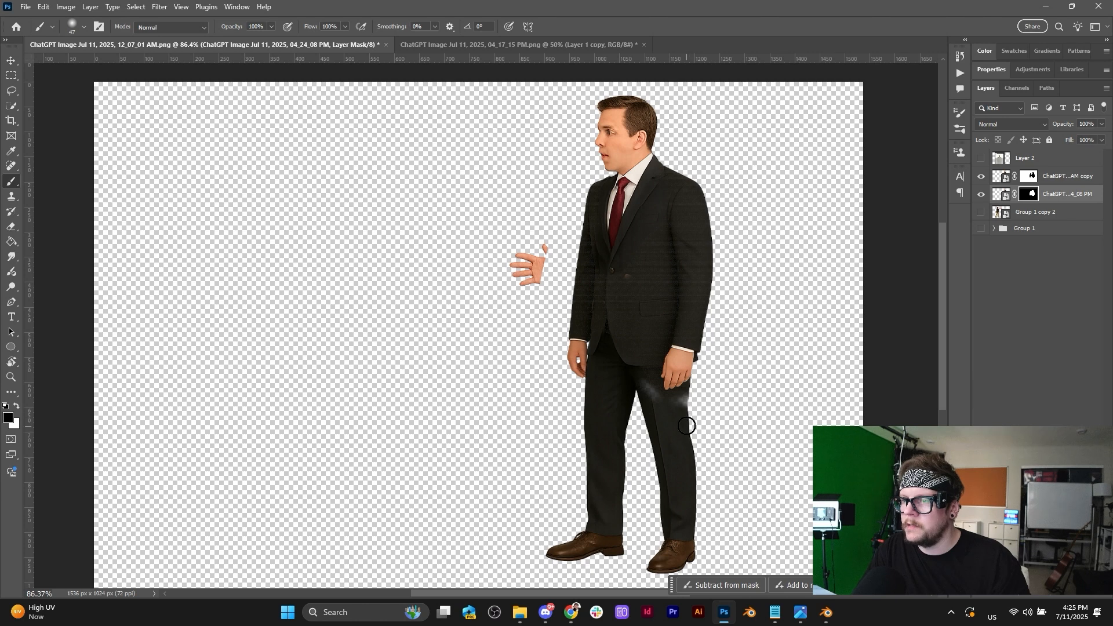
Paint white with a larger soft brush on the original boss's mask to fill the faded patches on the upper thigh.
{"action": "key", "text": "bracketright"}
{"action": "key", "text": "bracketright"}
{"action": "key", "text": "bracketright"}
{"action": "key", "text": "bracketright"}
{"action": "key", "text": "bracketright"}
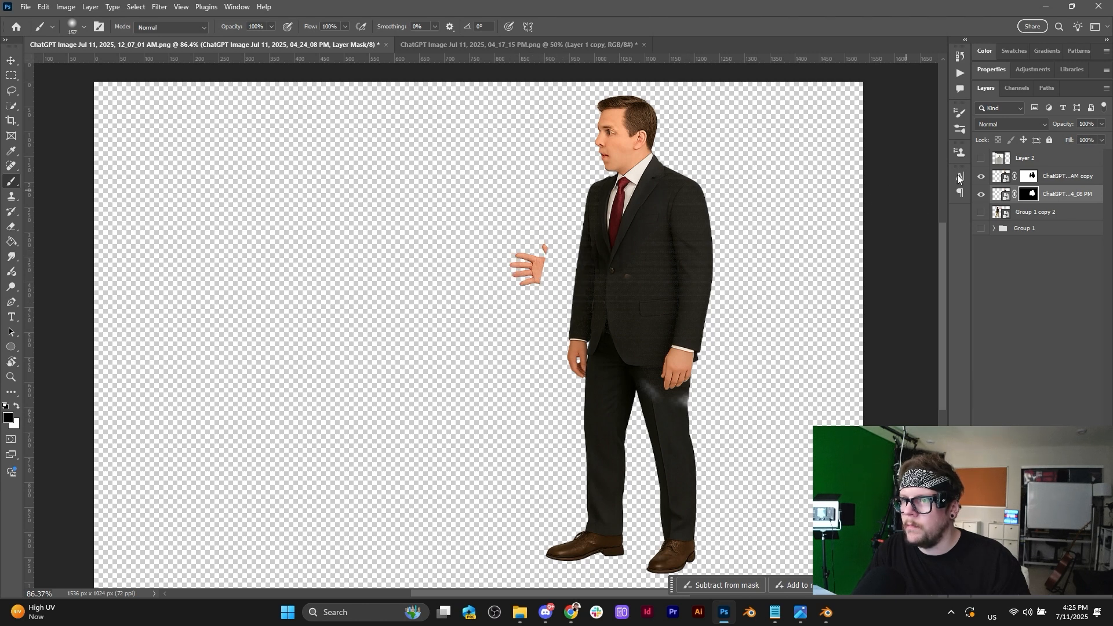
{"action": "left_click", "coordinate": [1031, 176]}
{"action": "key", "text": "x"}
{"action": "left_click_drag", "start_coordinate": [641, 377], "coordinate": [687, 430]}
{"action": "key", "text": "bracketleft"}
{"action": "key", "text": "bracketleft"}
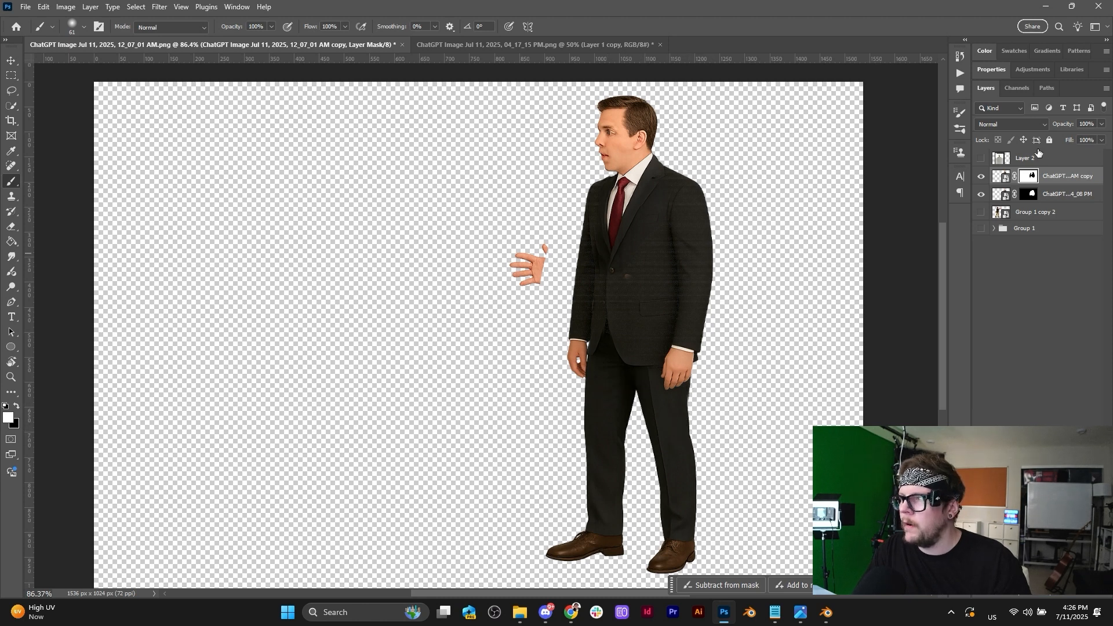
Marquee-select the area around the stray floating hand and fill it with black on both boss layer masks.
{"action": "left_click", "coordinate": [1030, 196]}
{"action": "left_click", "coordinate": [11, 76]}
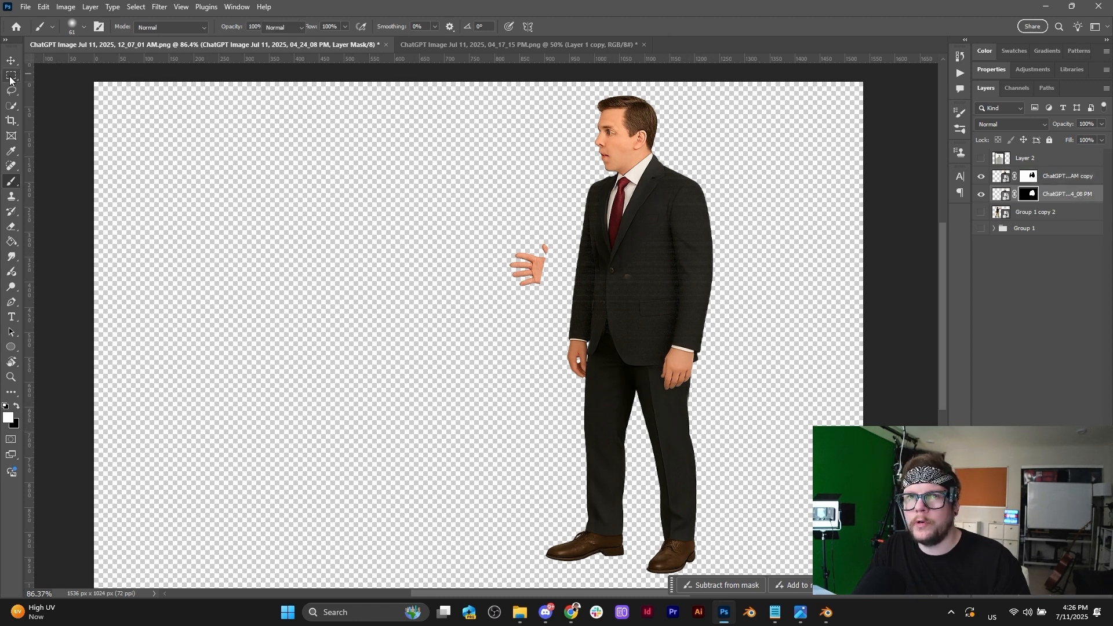
{"action": "mouse_move", "coordinate": [441, 197]}
{"action": "left_mouse_down"}
{"action": "mouse_move", "coordinate": [576, 285]}
{"action": "mouse_move", "coordinate": [557, 306]}
{"action": "left_mouse_up"}
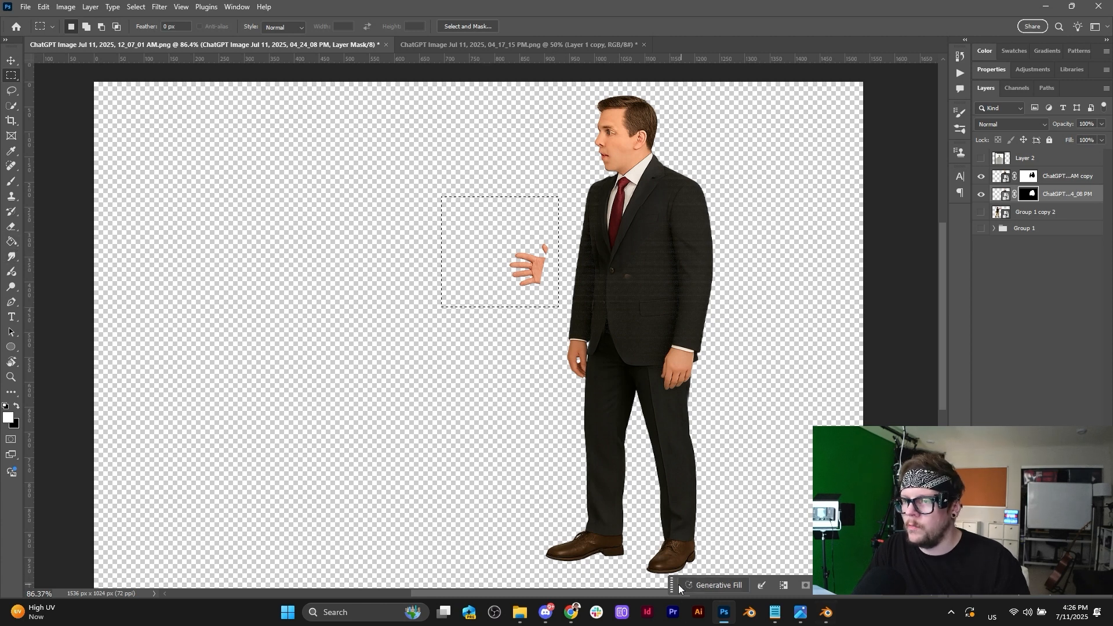
{"action": "left_click_drag", "start_coordinate": [672, 585], "coordinate": [291, 363]}
{"action": "left_click", "coordinate": [448, 364]}
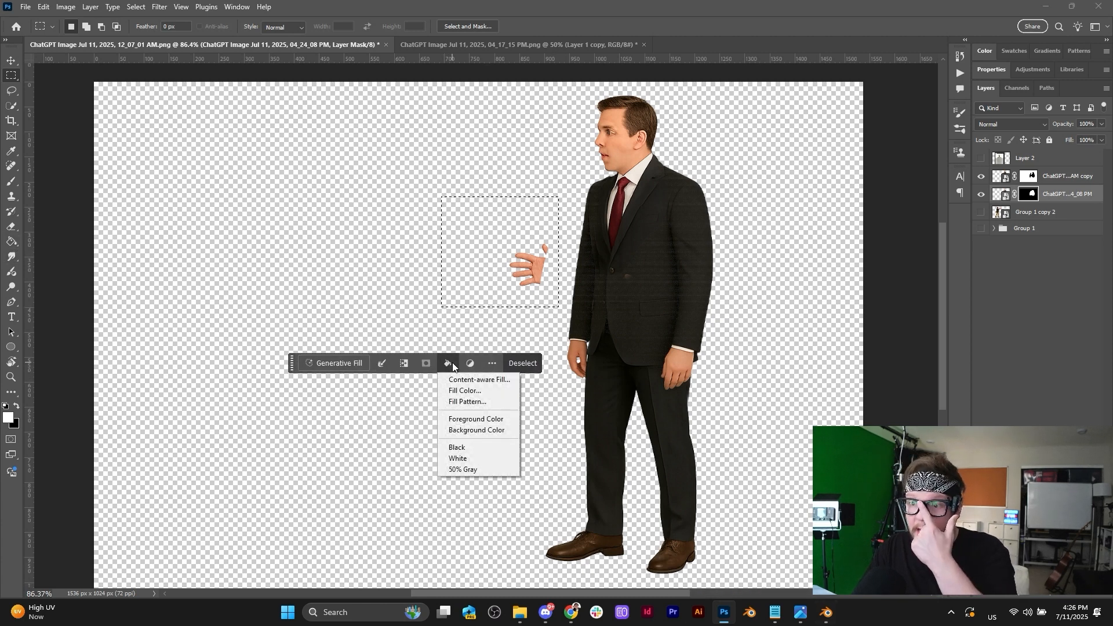
{"action": "left_click", "coordinate": [467, 449]}
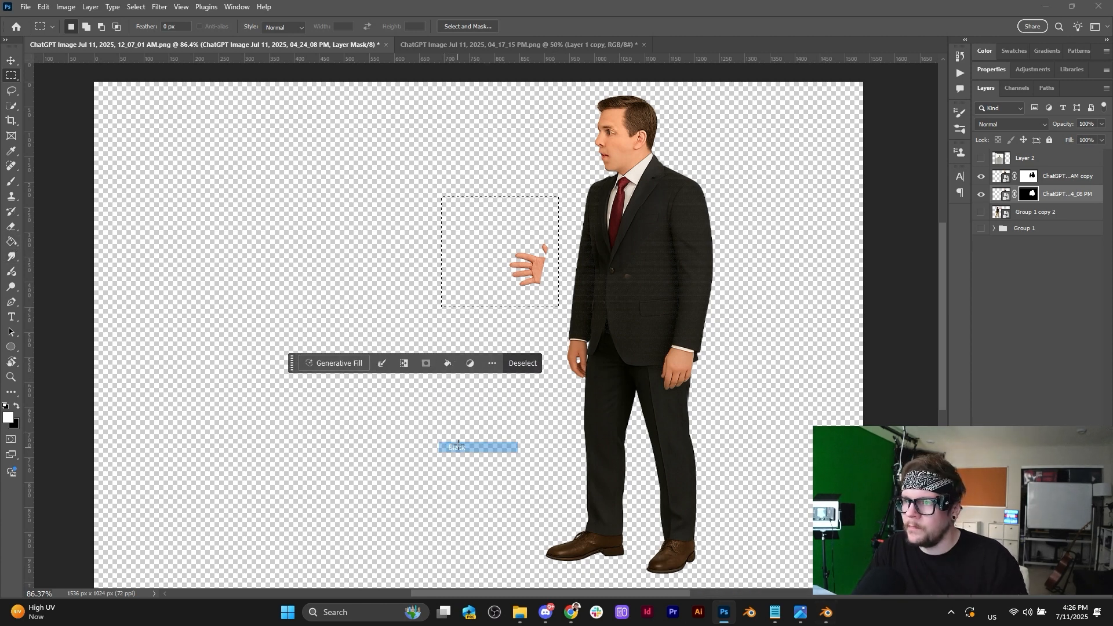
{"action": "left_click", "coordinate": [1027, 175]}
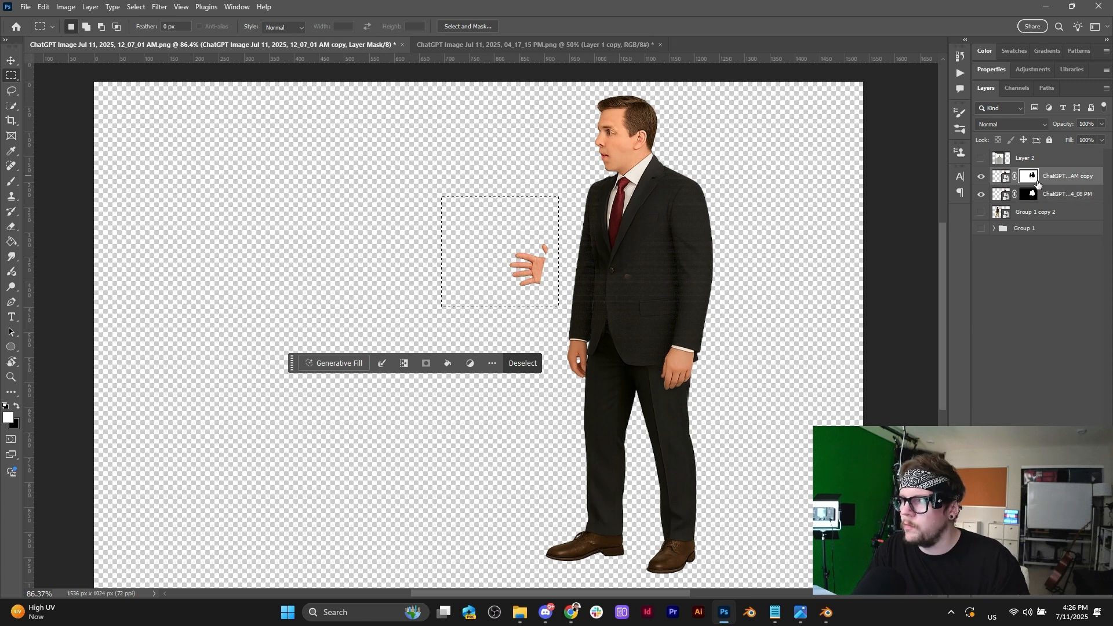
{"action": "left_click", "coordinate": [448, 364]}
{"action": "left_click", "coordinate": [467, 444]}
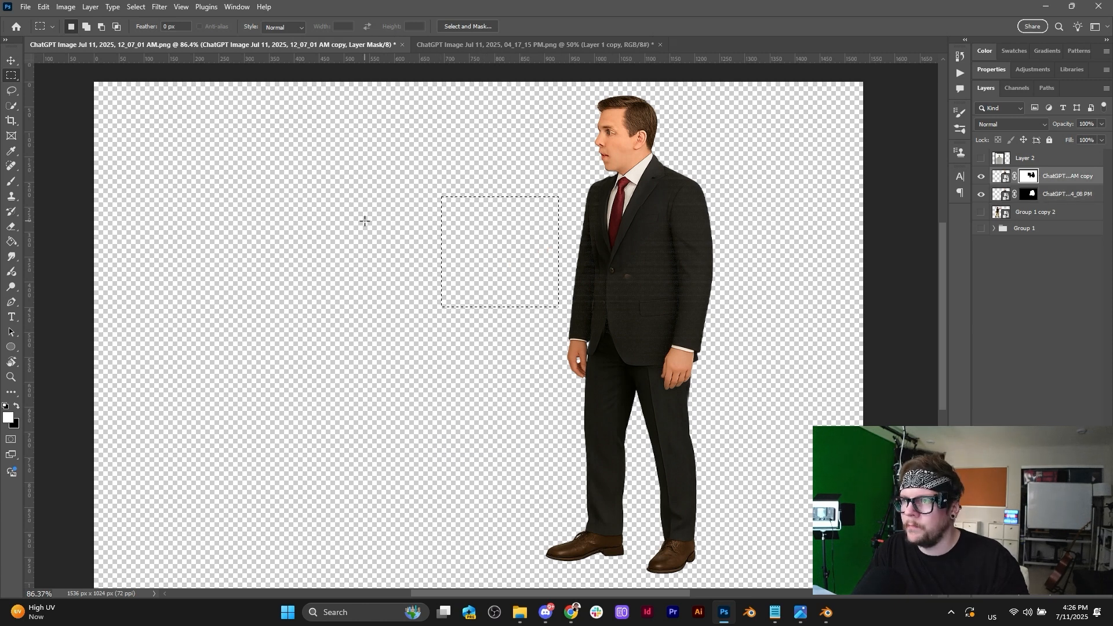
Clear the marquee selection and duplicate the arms-down boss layer.
{"action": "key", "text": "ctrl+d"}
{"action": "left_click", "coordinate": [11, 62]}
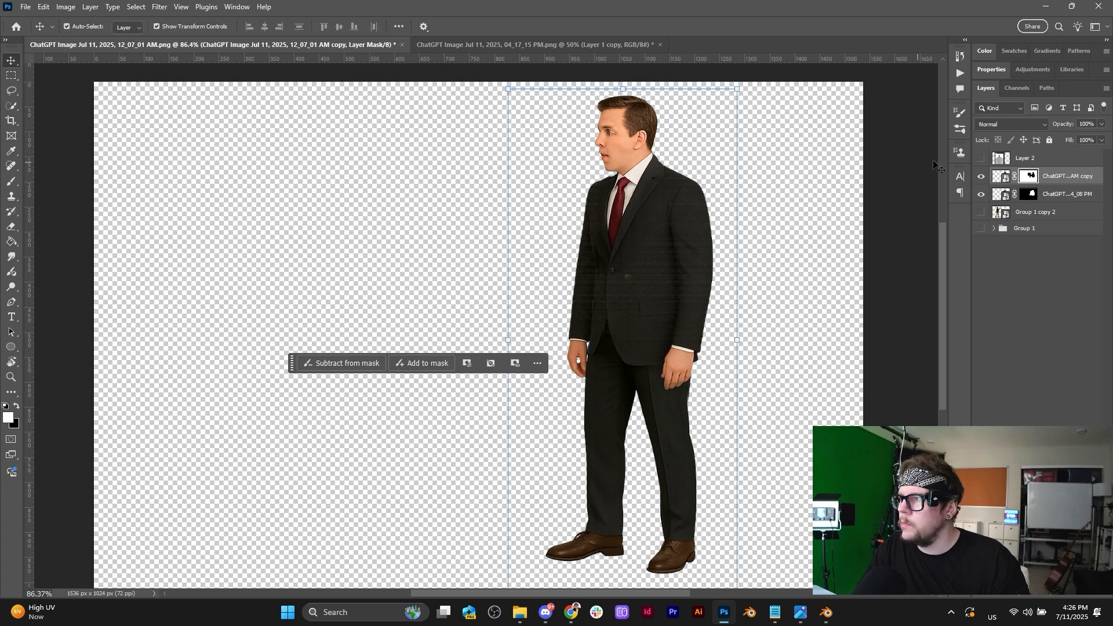
{"action": "left_click", "coordinate": [1069, 196]}
{"action": "key", "text": "ctrl+j"}
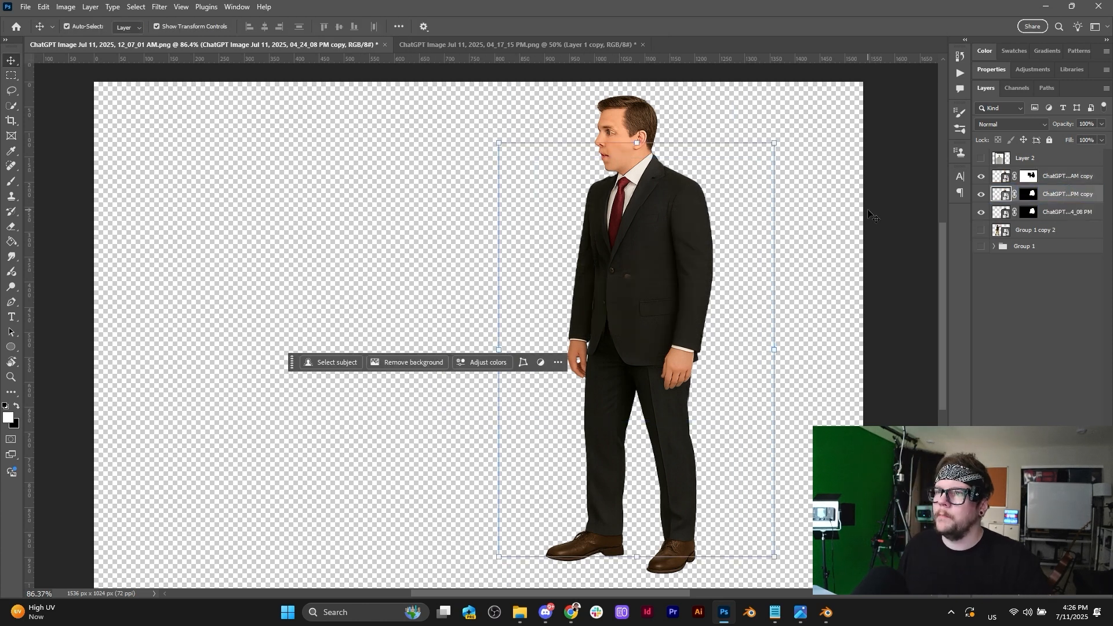
Select the three visible boss layers and convert them to a single smart object.
{"action": "left_click", "coordinate": [847, 200]}
{"action": "scroll", "coordinate": [827, 167], "scroll_direction": "down", "scroll_amount": 2, "text": "alt"}
{"action": "left_click", "coordinate": [1068, 180]}
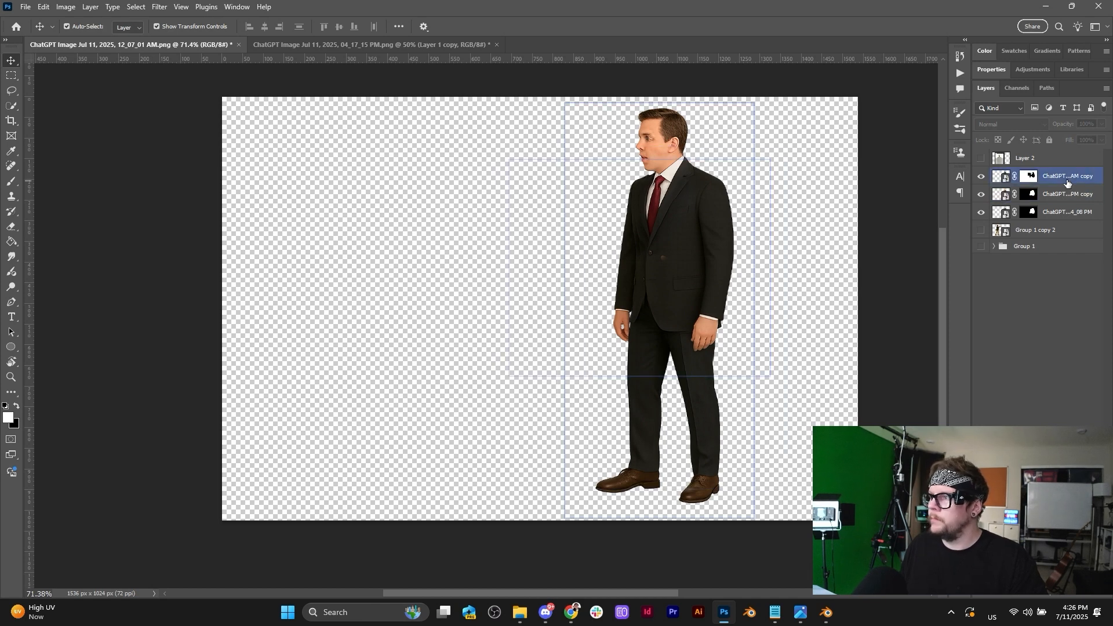
{"action": "left_click", "coordinate": [1074, 214], "text": "shift"}
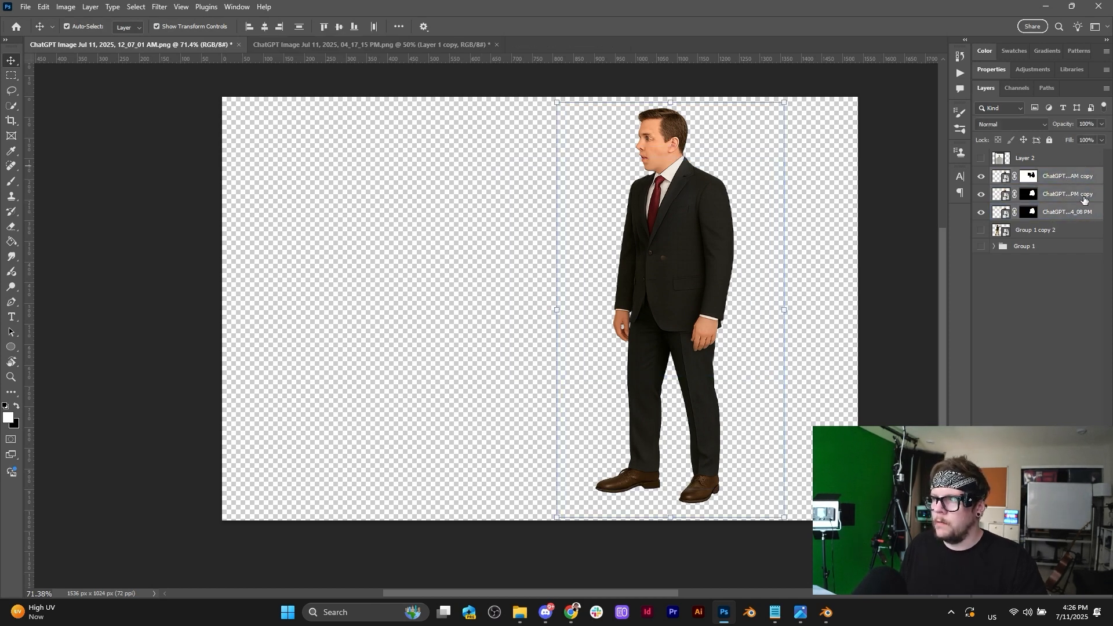
{"action": "right_click", "coordinate": [1069, 195]}
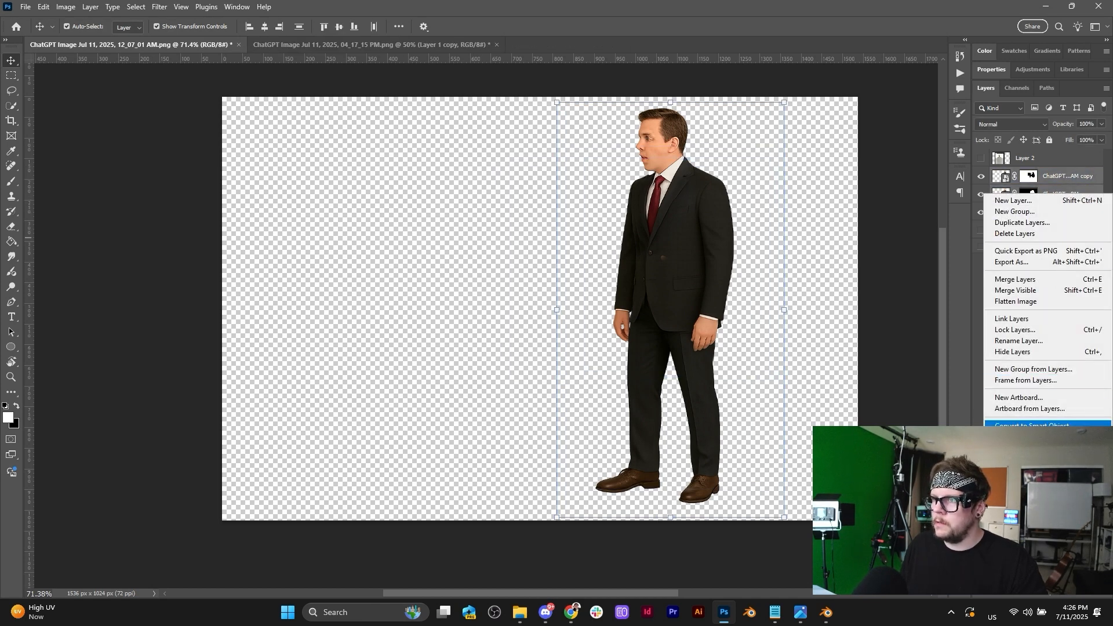
{"action": "left_click", "coordinate": [1015, 280]}
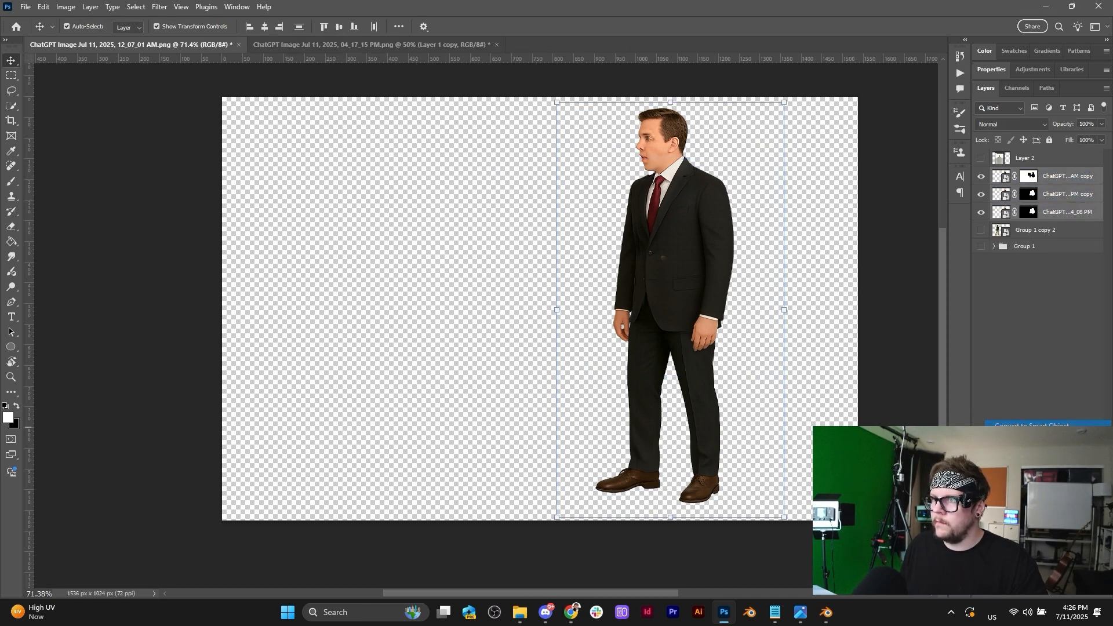
Quick-export the combined boss layer as a PNG named "boss 1" in the Downloads folder.
{"action": "right_click", "coordinate": [1040, 182]}
{"action": "left_click", "coordinate": [1045, 238]}
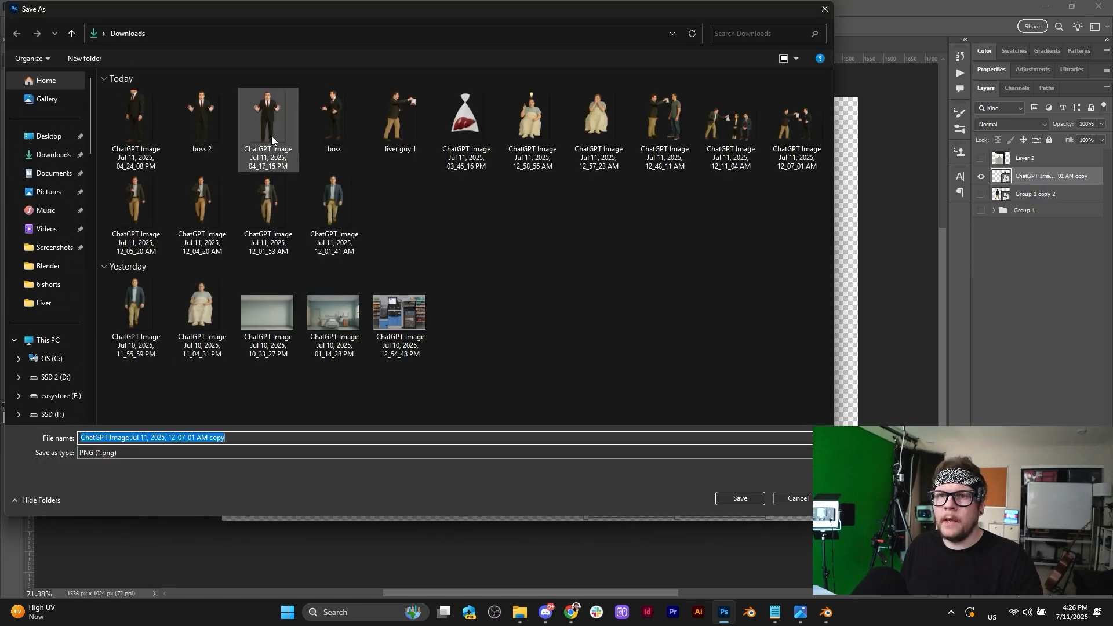
{"action": "left_click", "coordinate": [211, 139]}
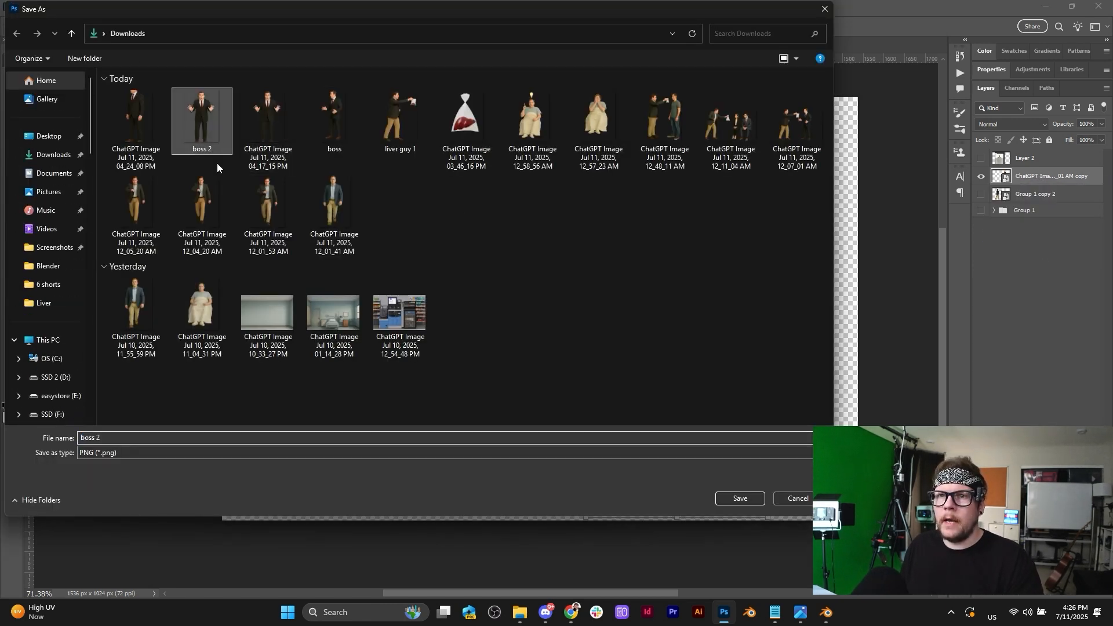
{"action": "left_click", "coordinate": [328, 128]}
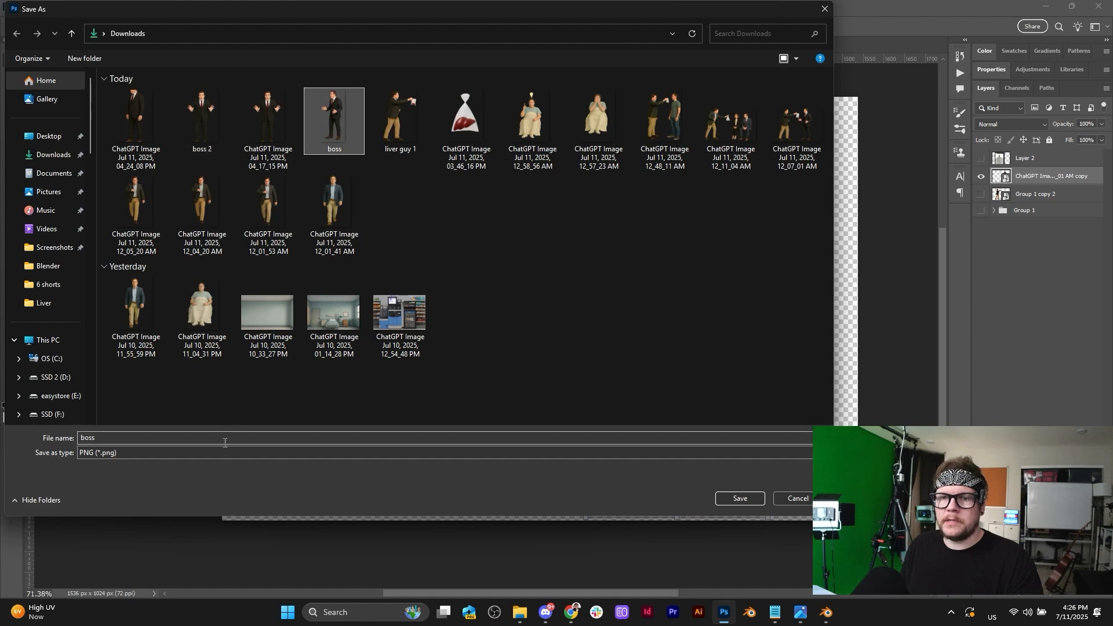
{"action": "left_click", "coordinate": [224, 439]}
{"action": "type", "text": "1"}
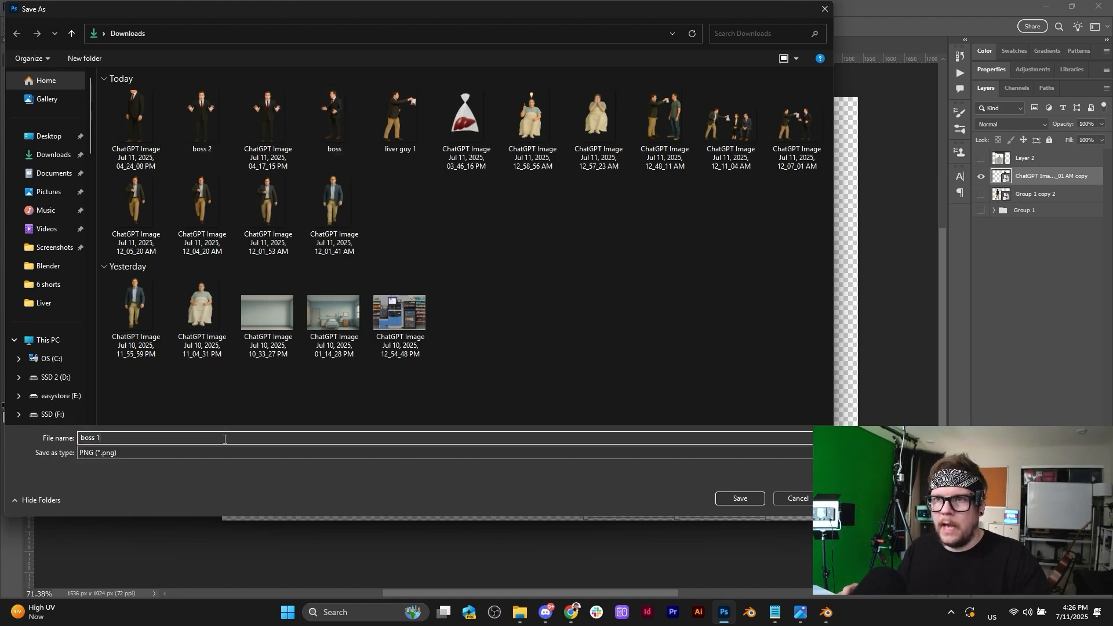
{"action": "left_click", "coordinate": [742, 502]}
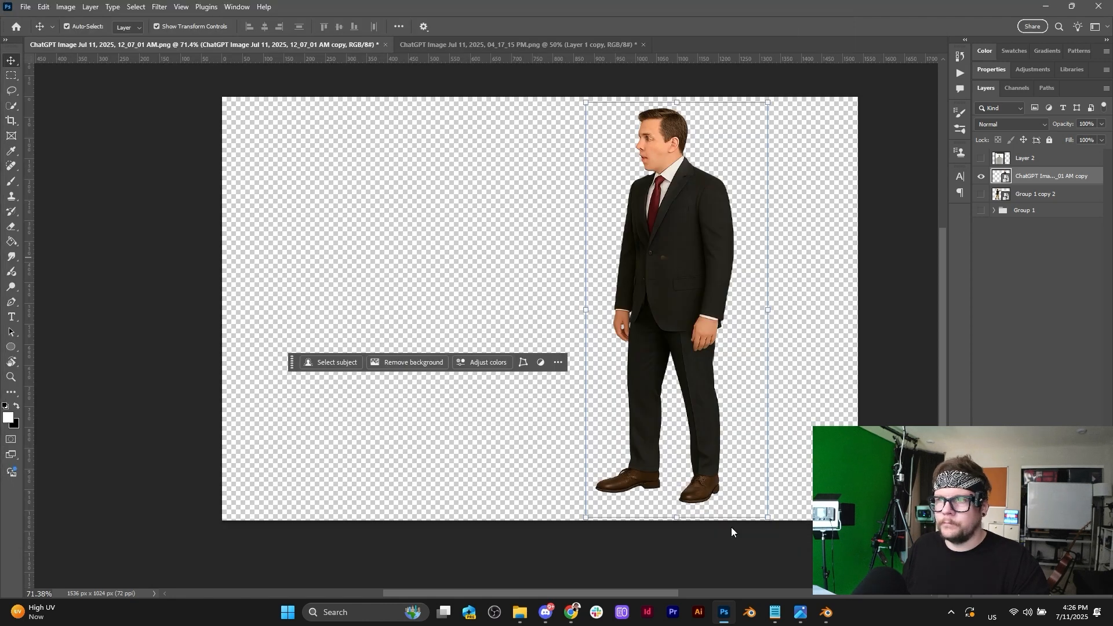
Switch to Blender and set the current frame to 181 in the office animation.
{"action": "left_click", "coordinate": [826, 614]}
{"action": "scroll", "coordinate": [482, 273], "scroll_direction": "up", "scroll_amount": 4}
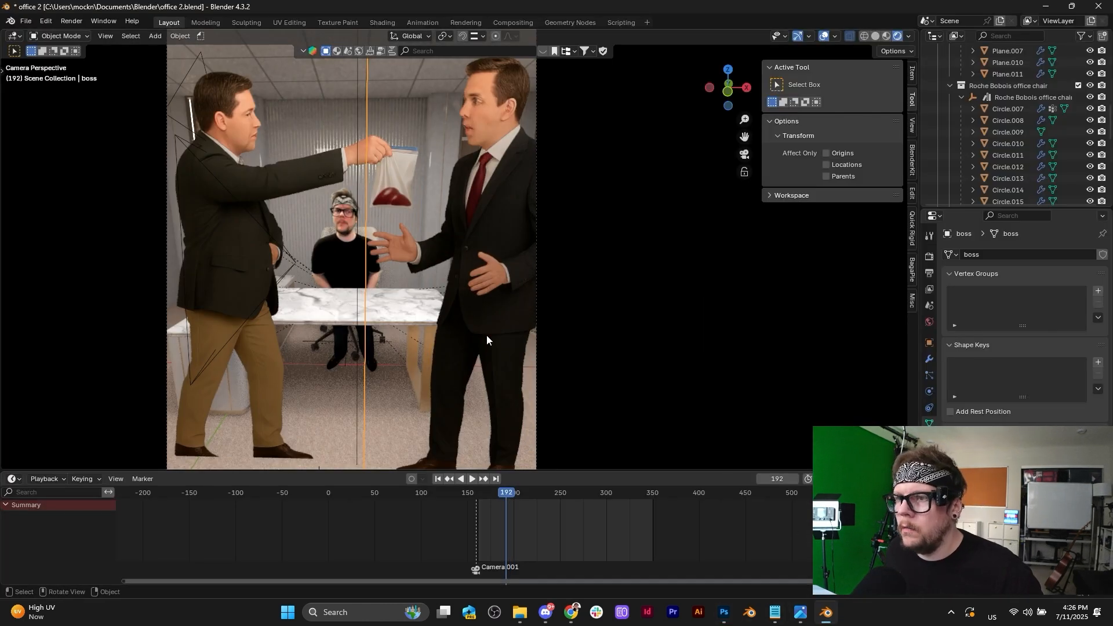
{"action": "scroll", "coordinate": [486, 336], "scroll_direction": "down", "scroll_amount": 2}
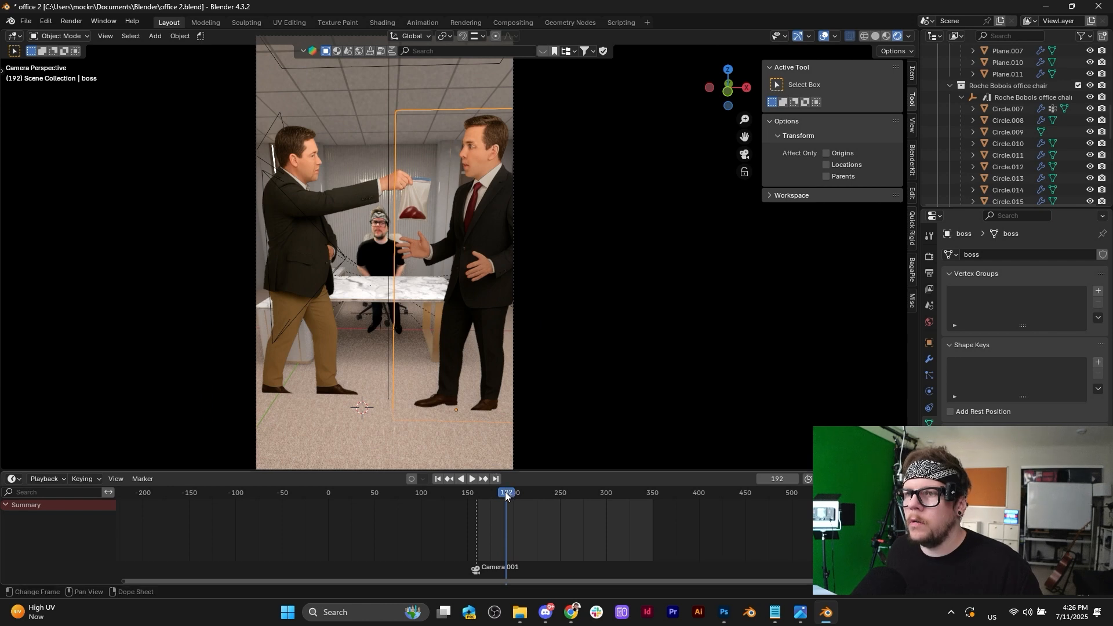
{"action": "key", "text": "space"}
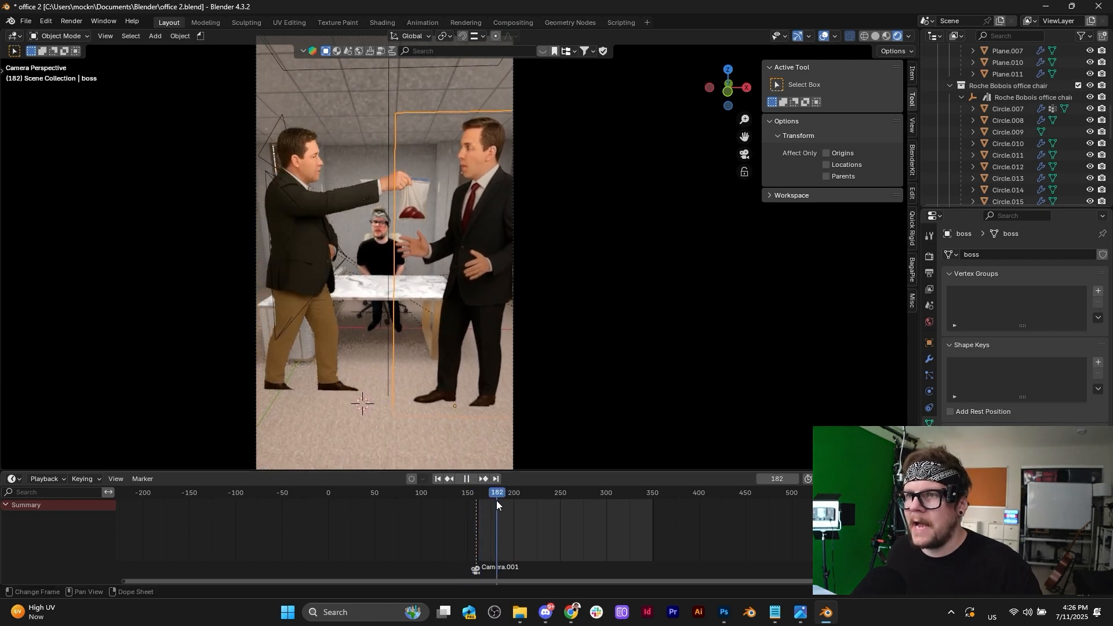
{"action": "key", "text": "space"}
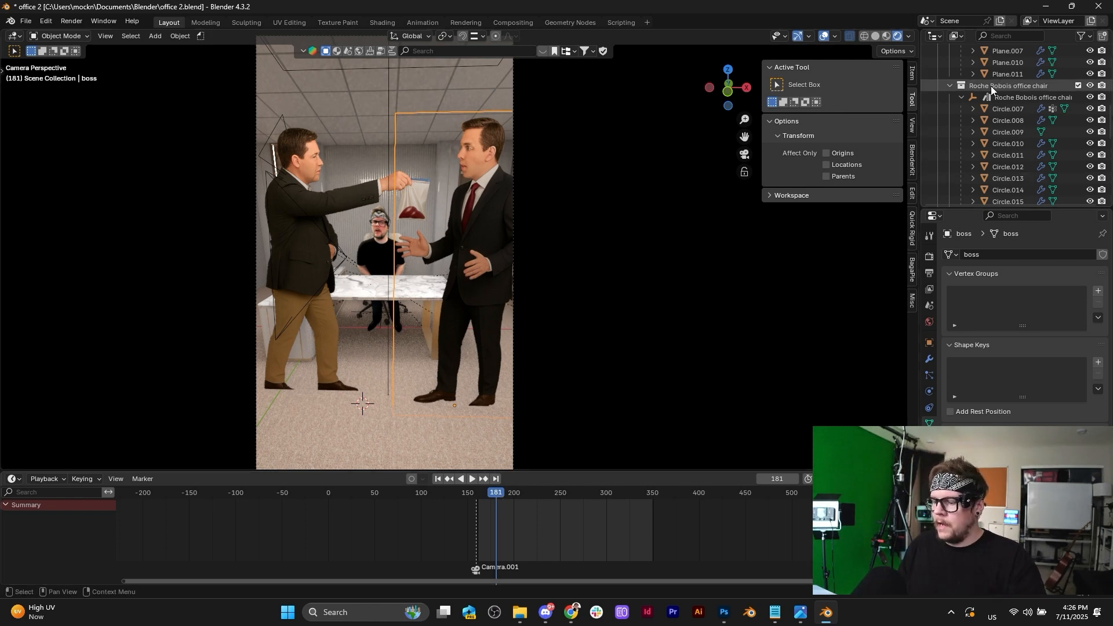
Duplicate the boss cutout plane in place without moving it.
{"action": "scroll", "coordinate": [990, 85], "scroll_direction": "down", "scroll_amount": 10}
{"action": "key", "text": "shift+d"}
{"action": "key", "text": "Escape"}
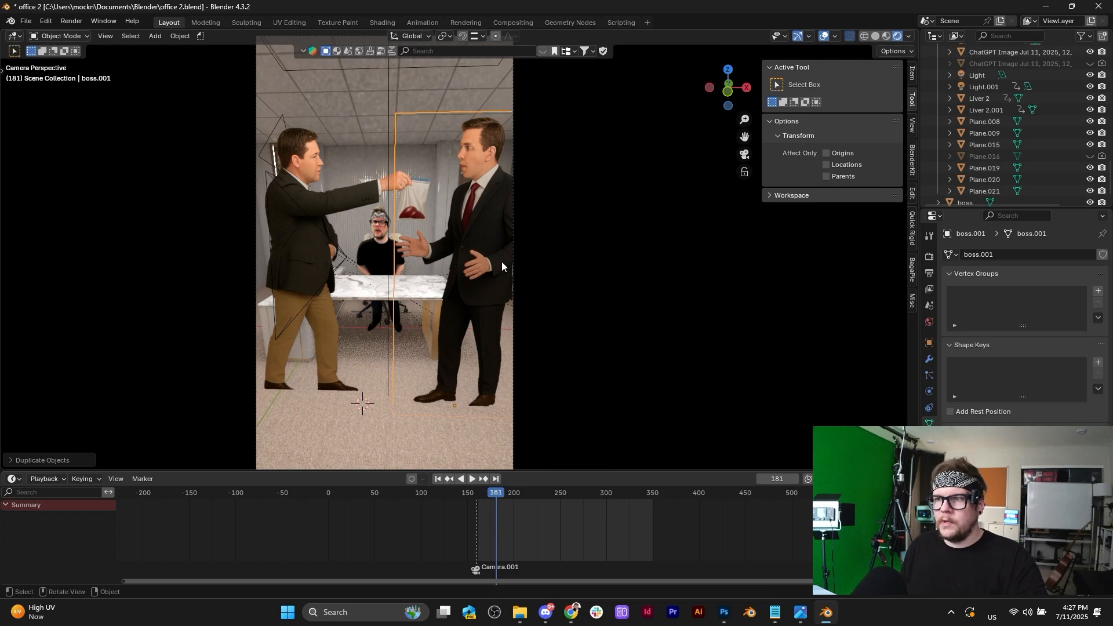
{"action": "scroll", "coordinate": [1020, 165], "scroll_direction": "down", "scroll_amount": 2}
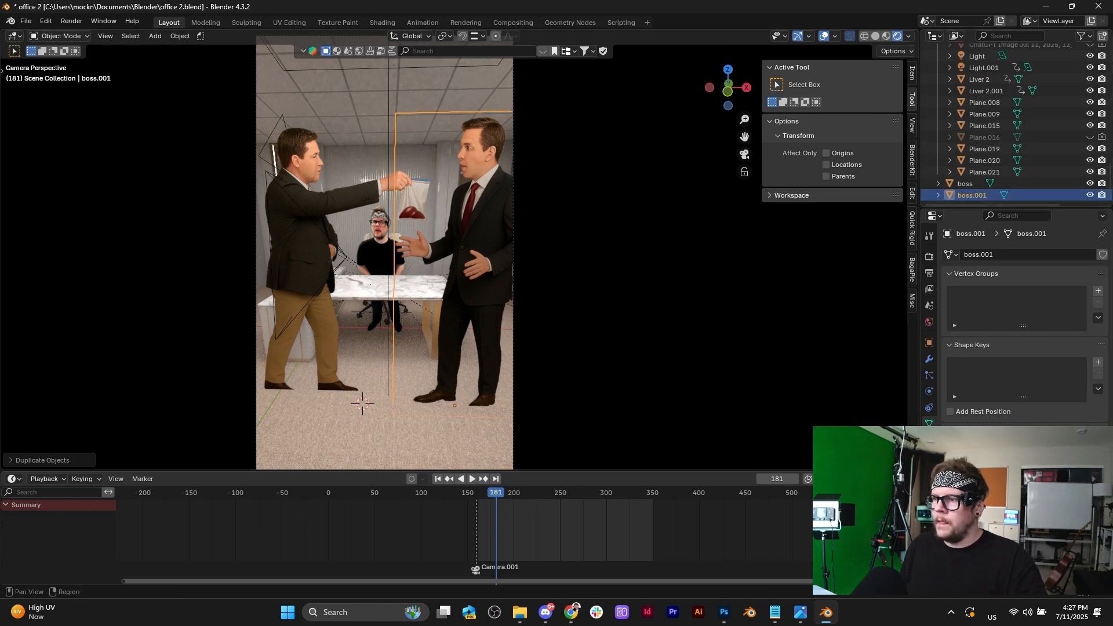
Replace the duplicated boss material's base color image with boss 1.png from the Downloads folder.
{"action": "left_click", "coordinate": [930, 440]}
{"action": "left_click", "coordinate": [1039, 304]}
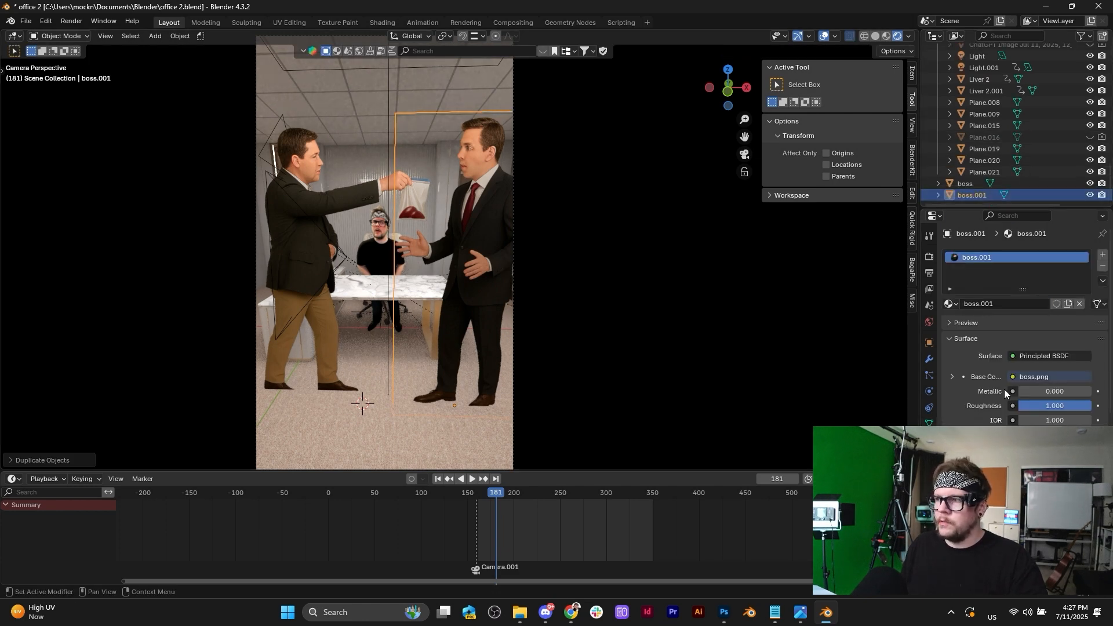
{"action": "left_click", "coordinate": [952, 377]}
{"action": "left_click", "coordinate": [1086, 392]}
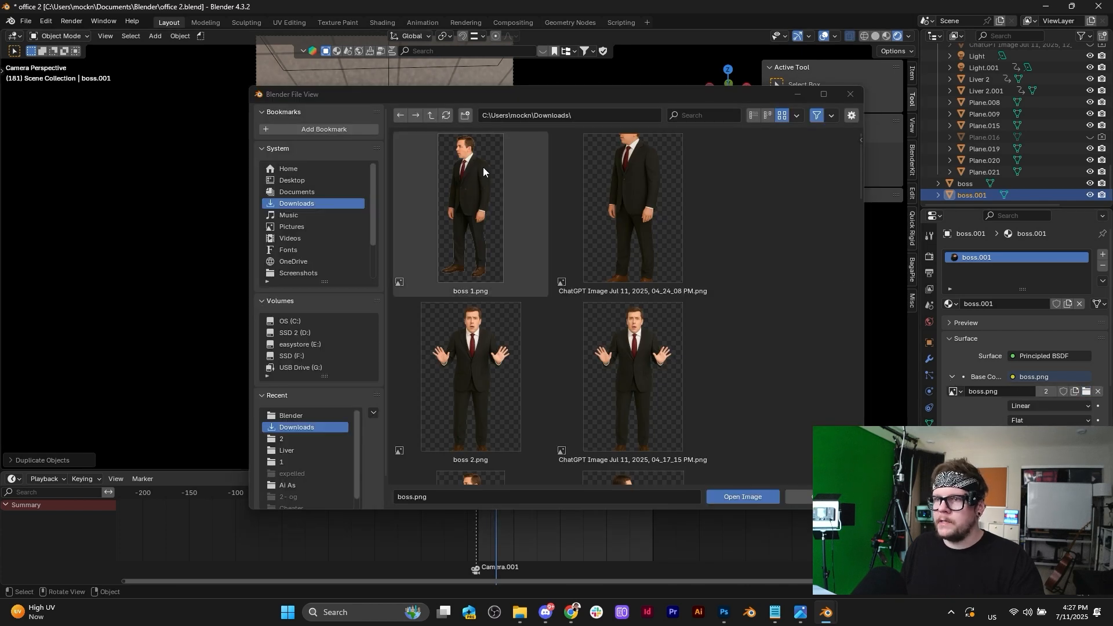
{"action": "double_click", "coordinate": [477, 241]}
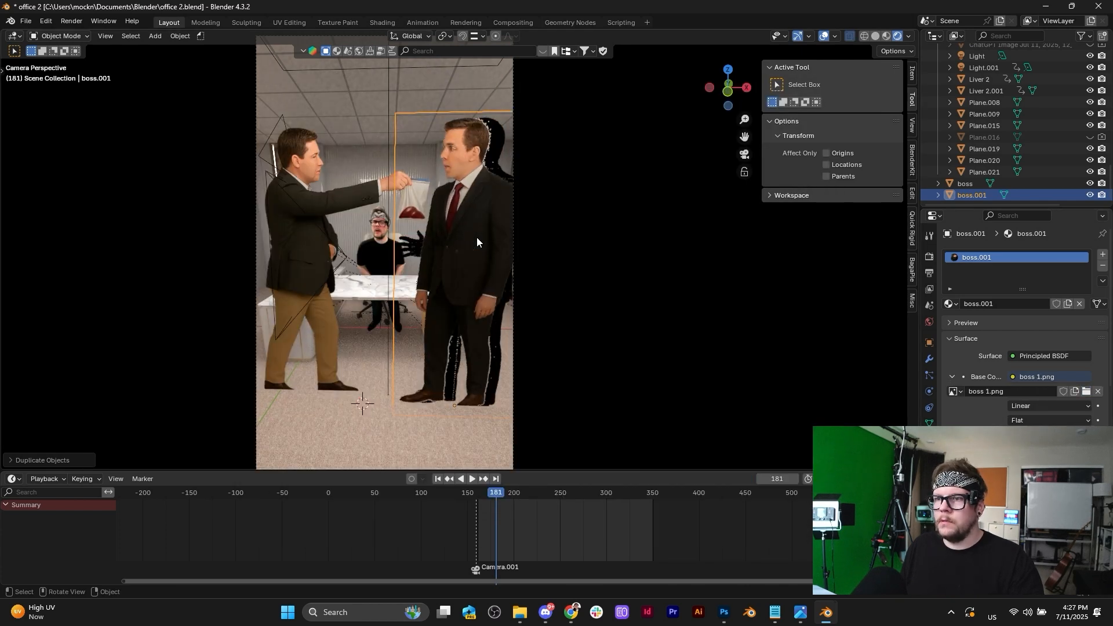
{"action": "left_click", "coordinate": [1085, 392]}
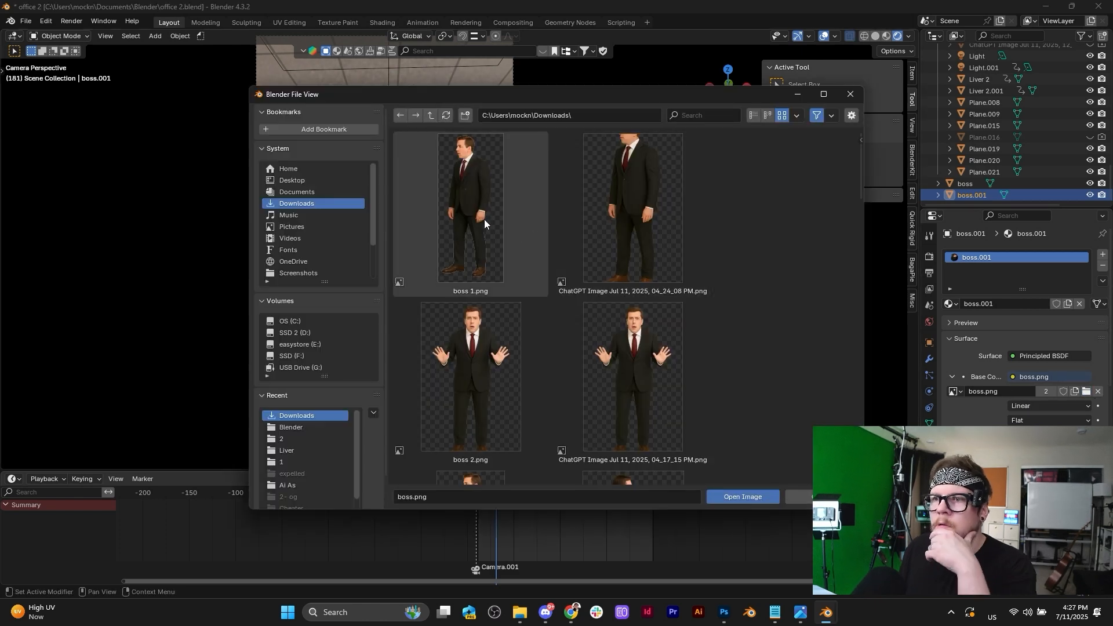
{"action": "left_click", "coordinate": [485, 217]}
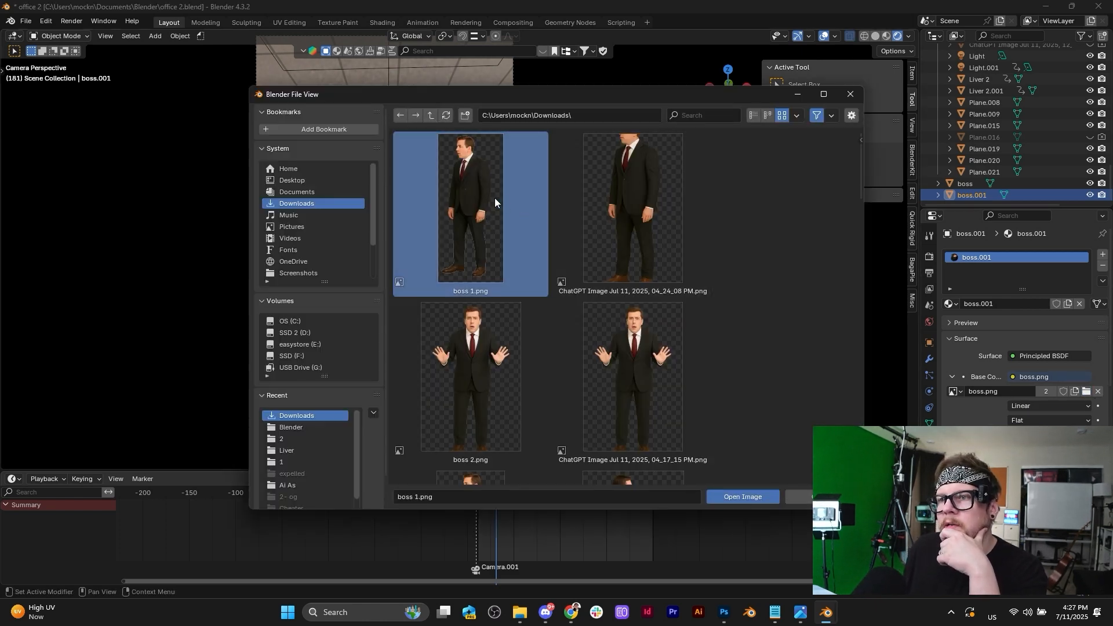
{"action": "double_click", "coordinate": [493, 242]}
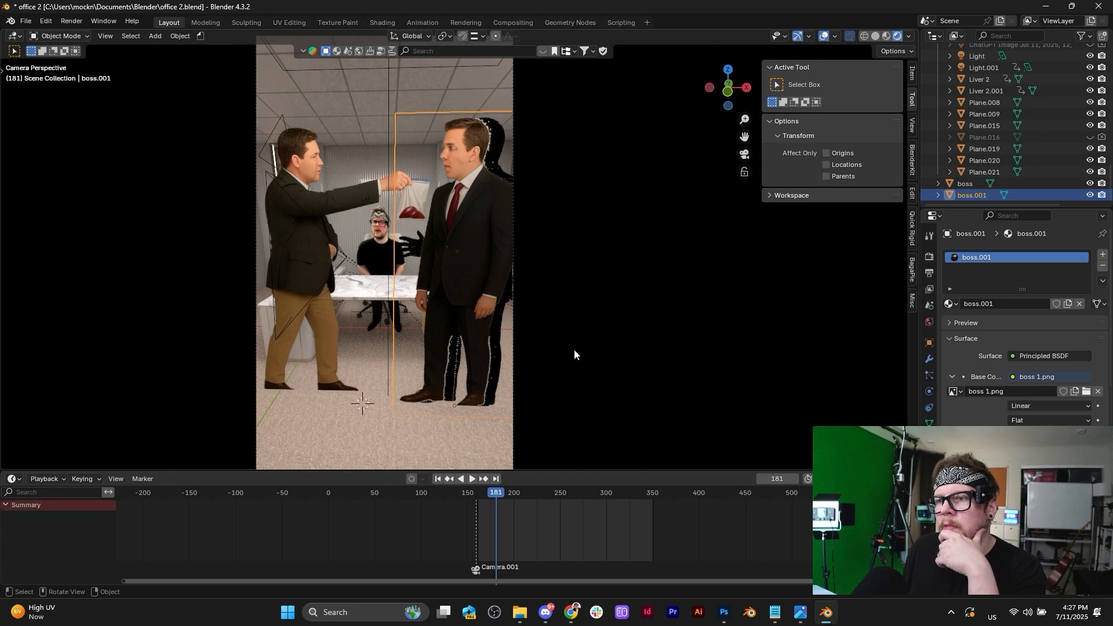
Move the arms-down boss plane along the global X axis to line up with the original boss's head and body.
{"action": "left_click", "coordinate": [493, 183]}
{"action": "scroll", "coordinate": [501, 127], "scroll_direction": "up", "scroll_amount": 5}
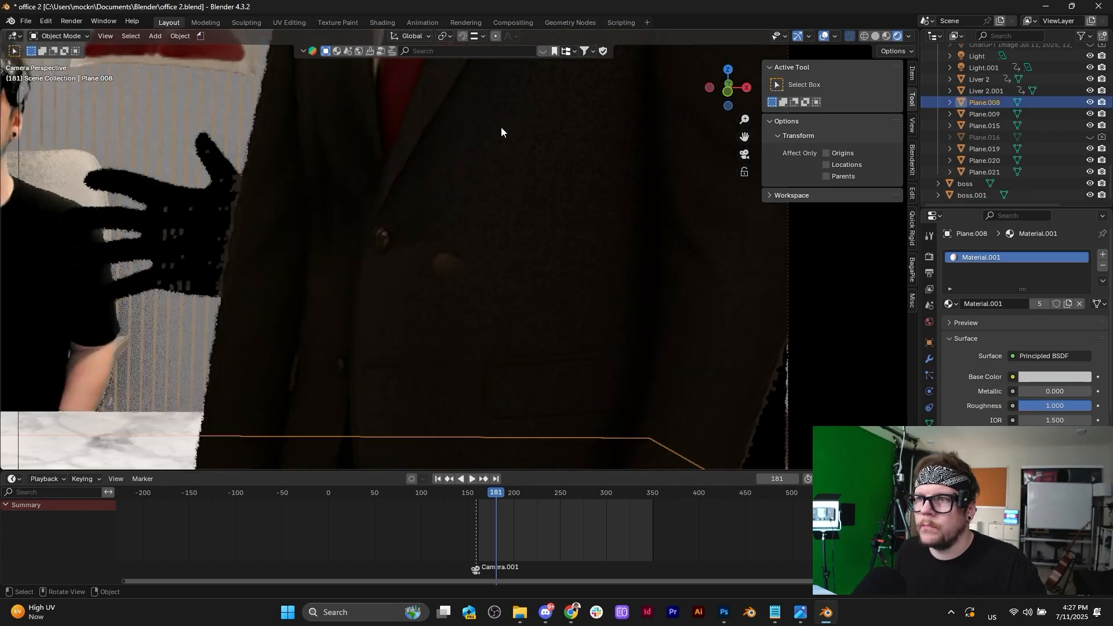
{"action": "scroll", "coordinate": [500, 127], "scroll_direction": "down", "scroll_amount": 6}
{"action": "scroll", "coordinate": [483, 301], "scroll_direction": "up", "scroll_amount": 2}
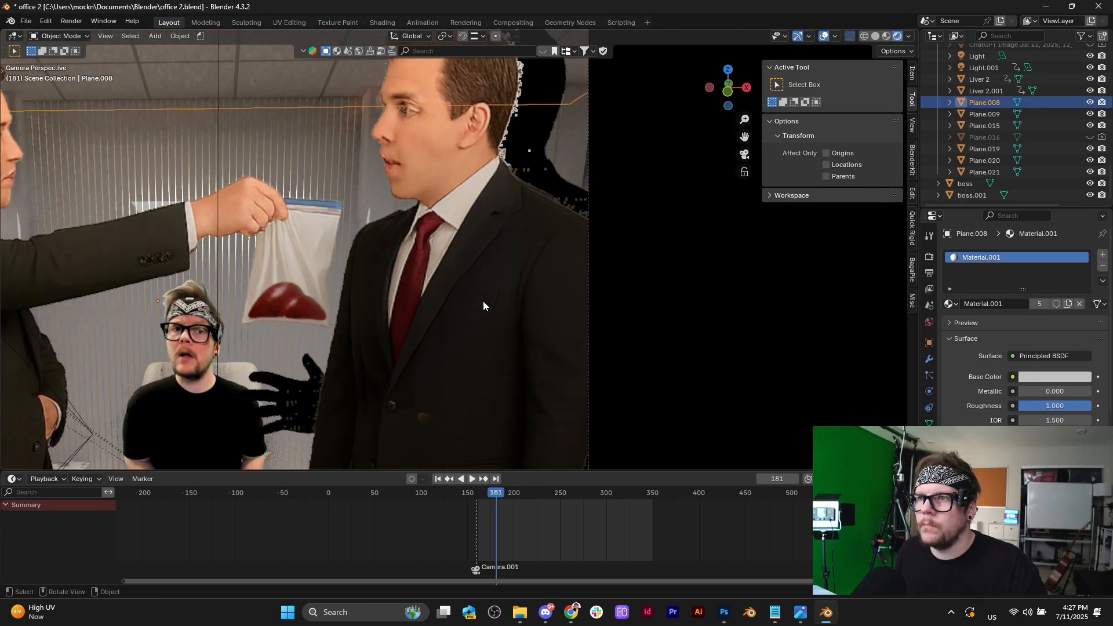
{"action": "left_click", "coordinate": [466, 277]}
{"action": "key", "text": "g"}
{"action": "key", "text": "x"}
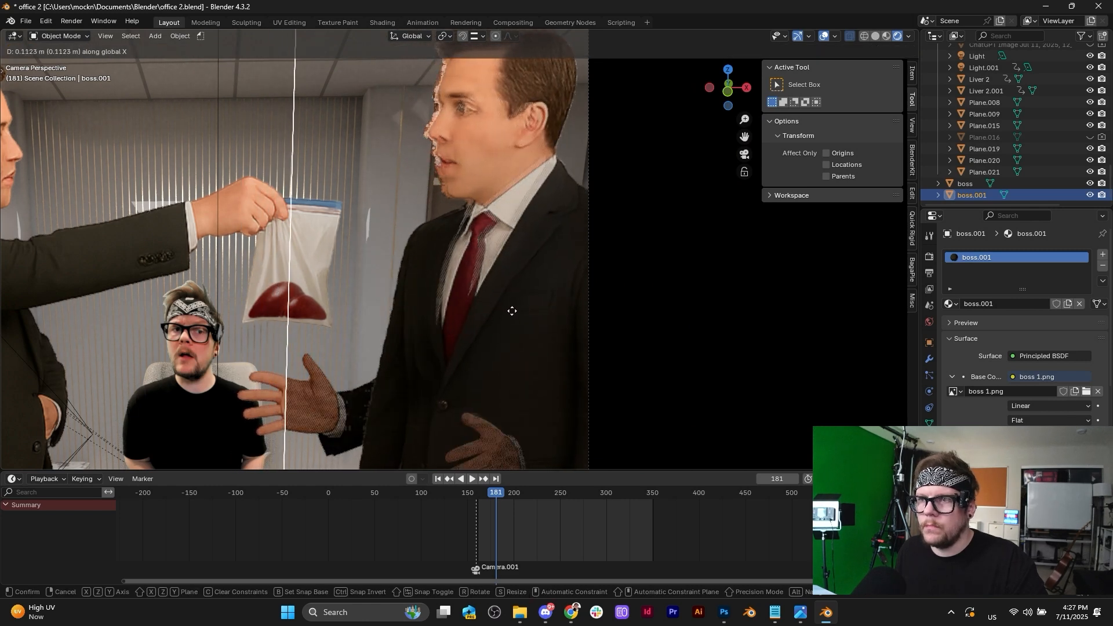
{"action": "left_click", "coordinate": [516, 284]}
{"action": "scroll", "coordinate": [517, 284], "scroll_direction": "down", "scroll_amount": 4}
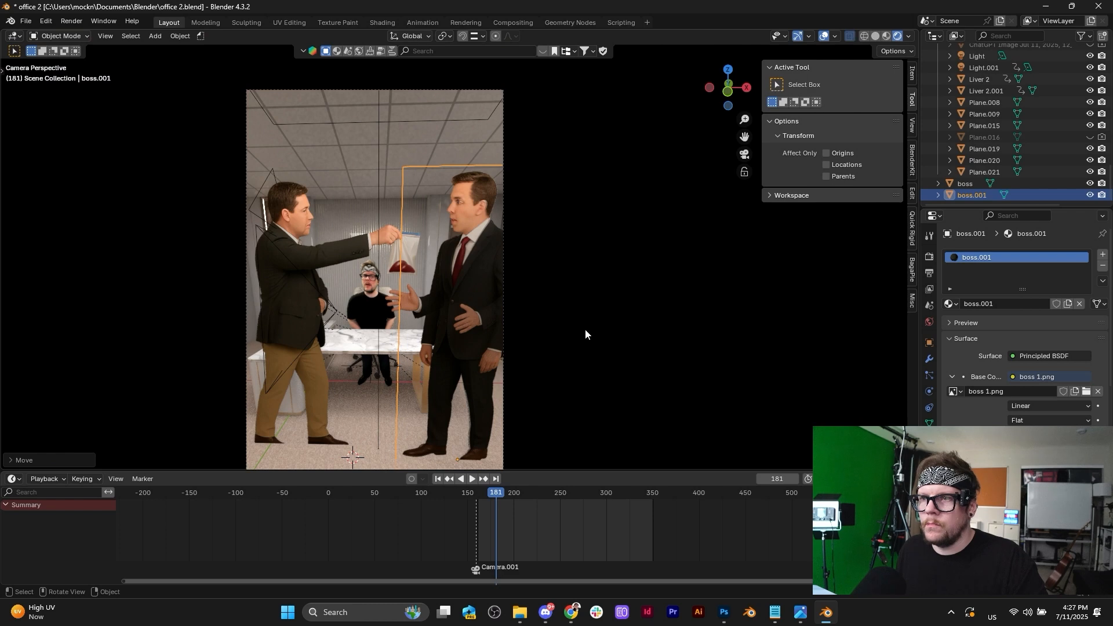
{"action": "scroll", "coordinate": [537, 265], "scroll_direction": "up", "scroll_amount": 3}
{"action": "scroll", "coordinate": [537, 266], "scroll_direction": "down", "scroll_amount": 3}
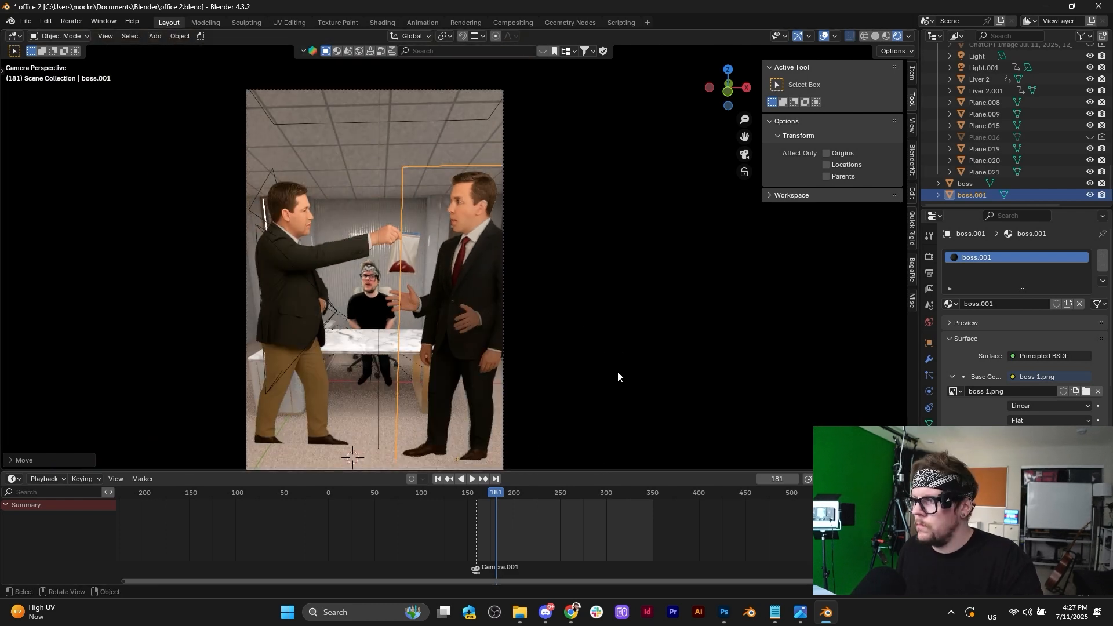
Keyframe the arms-down boss at frame 181, then raise it 10 m along Z and keyframe it at frame 183.
{"action": "key", "text": "i"}
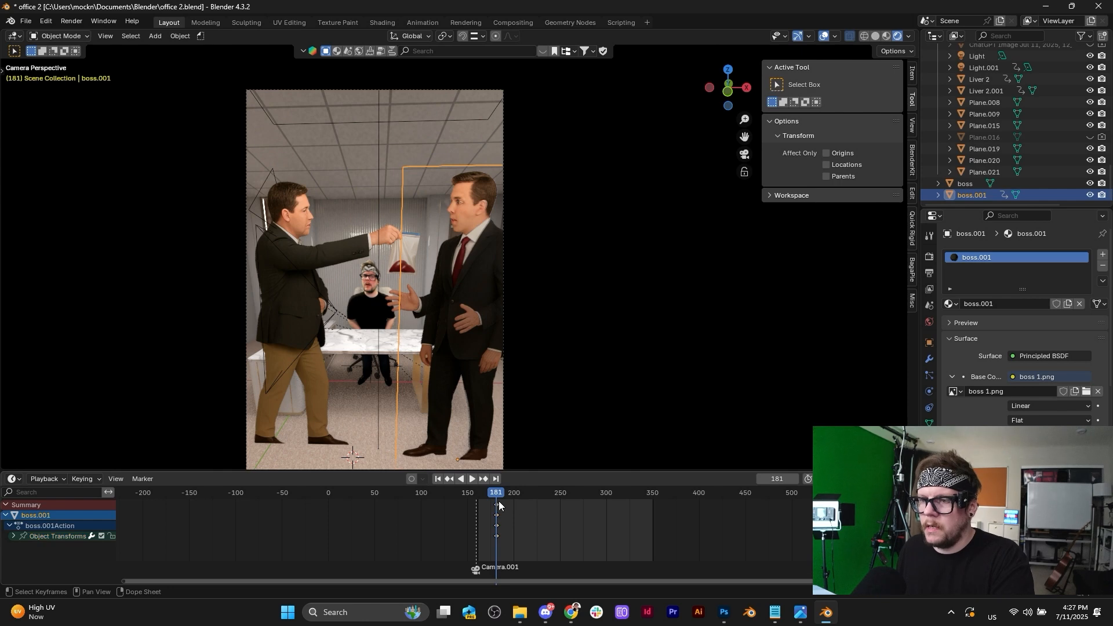
{"action": "left_click", "coordinate": [496, 494]}
{"action": "key", "text": "Right"}
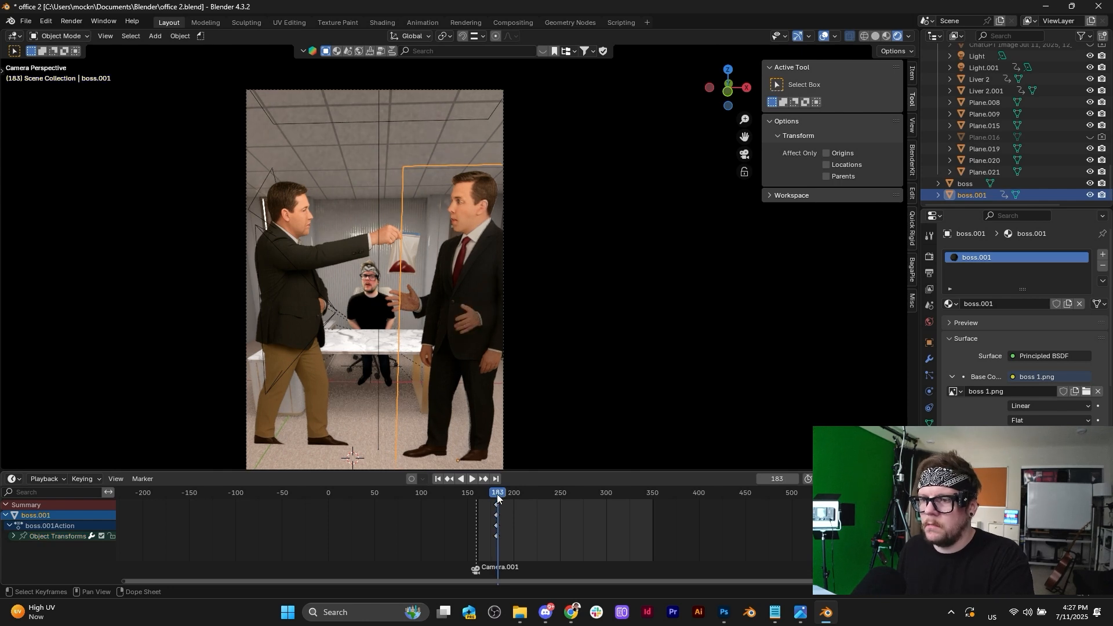
{"action": "type", "text": "g"}
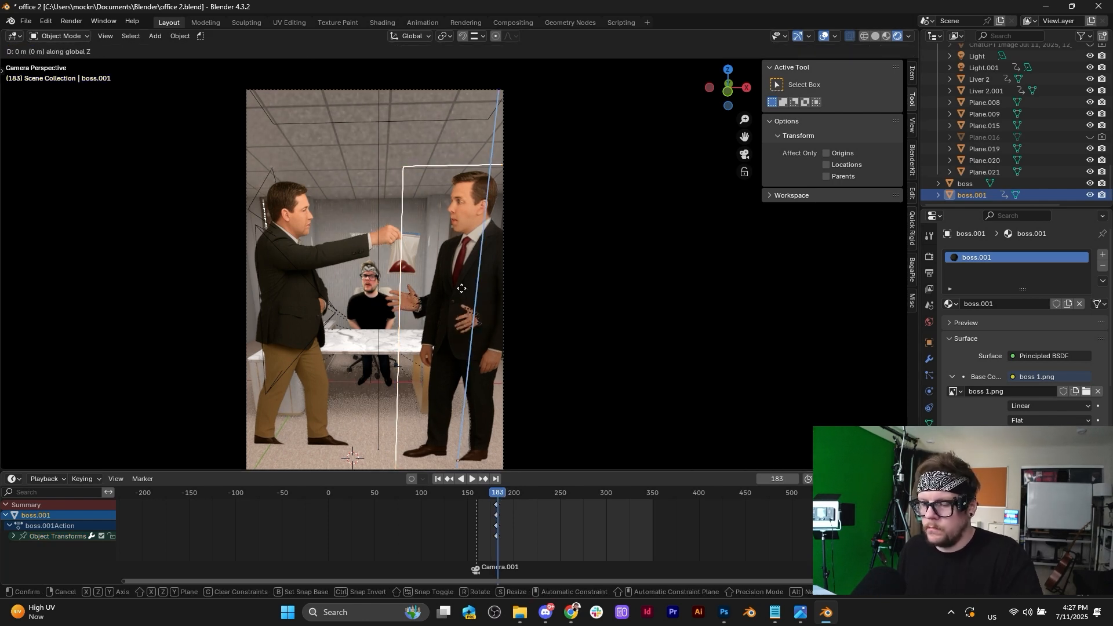
{"action": "type", "text": "z10"}
{"action": "key", "text": "Return"}
{"action": "key", "text": "i"}
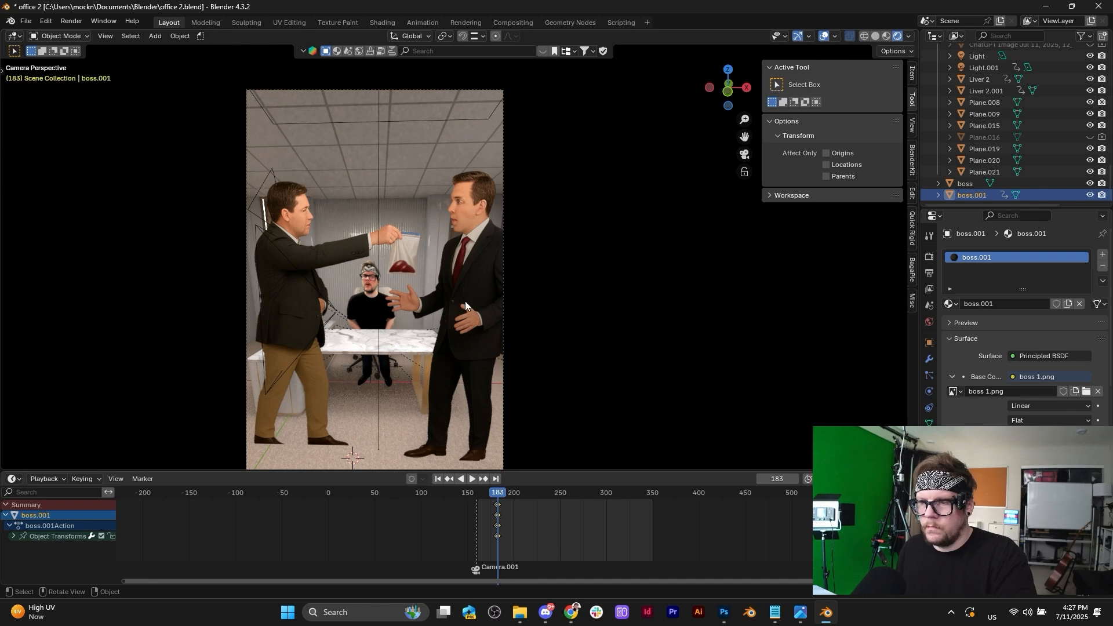
Keyframe the original boss plane at its standing position on frame 182.
{"action": "key", "text": "Left"}
{"action": "key", "text": "Left"}
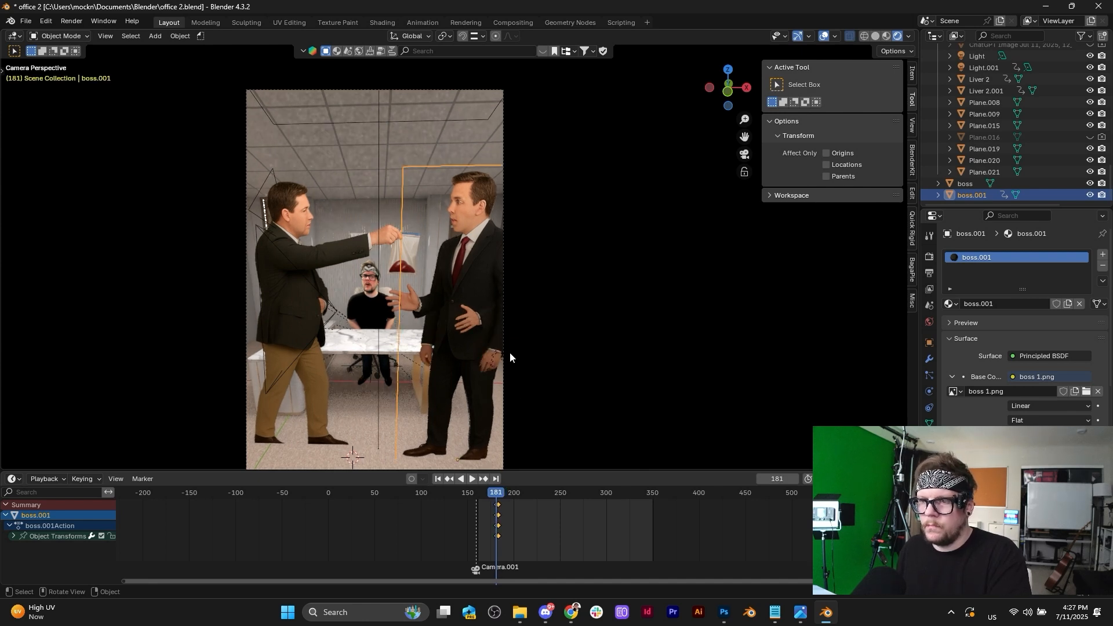
{"action": "left_click", "coordinate": [464, 303]}
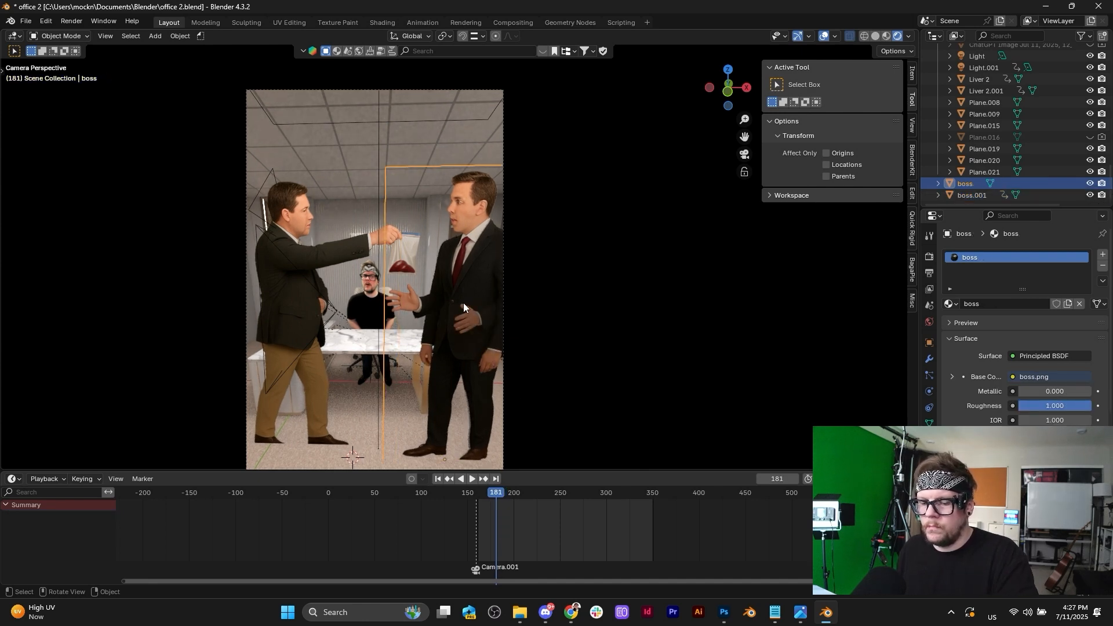
{"action": "key", "text": "g"}
{"action": "key", "text": "z"}
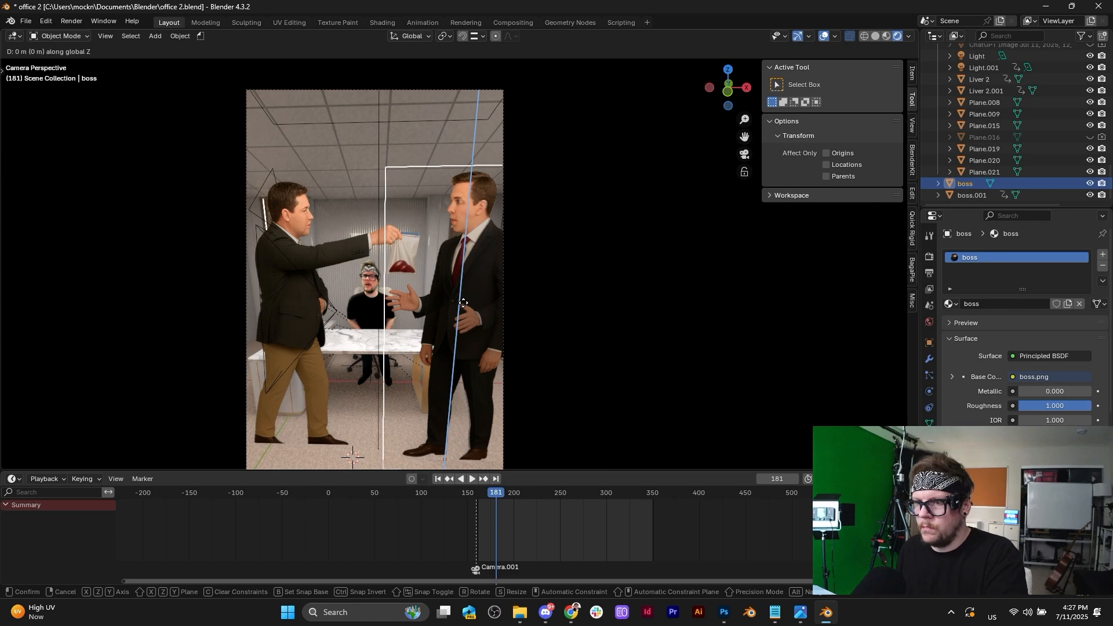
{"action": "right_click", "coordinate": [464, 302]}
{"action": "key", "text": "Right"}
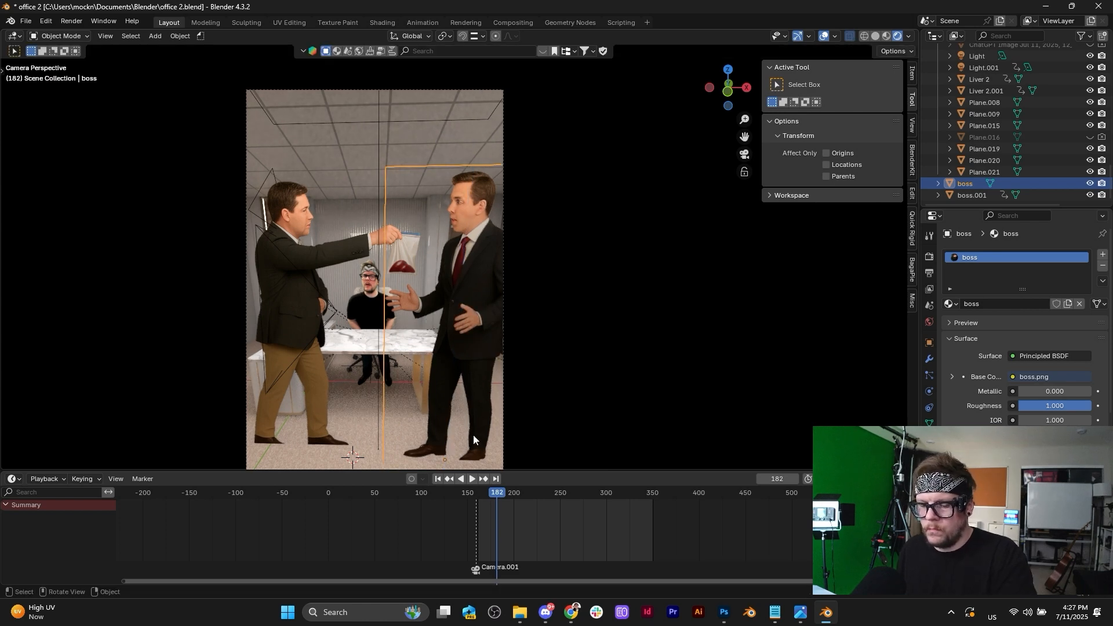
{"action": "key", "text": "i"}
{"action": "key", "text": "Up"}
{"action": "key", "text": "Left"}
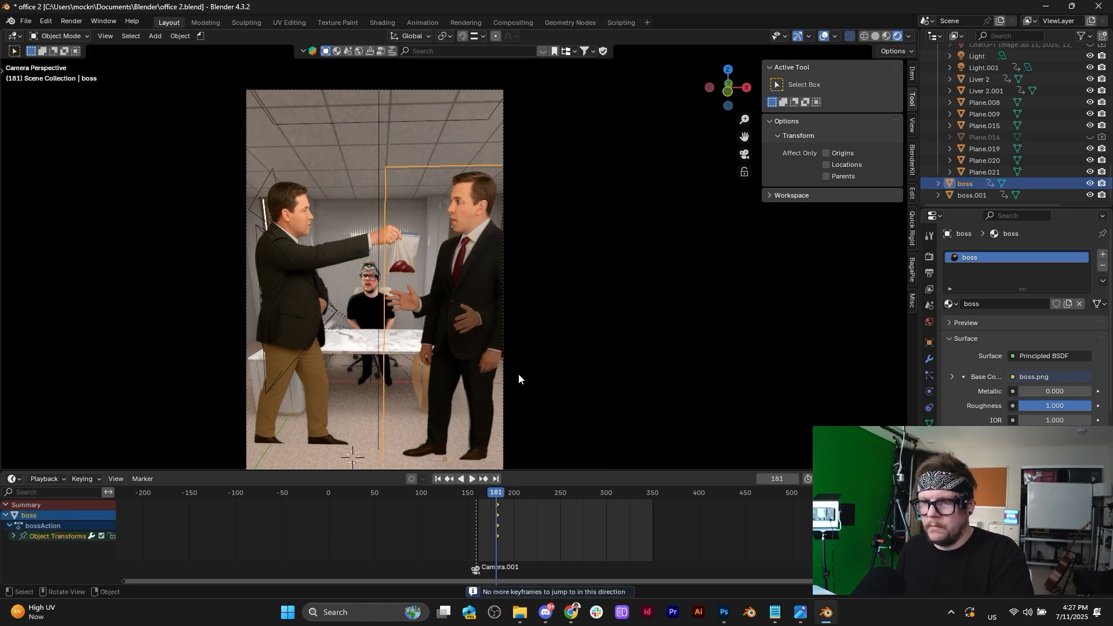
Move the original boss plane along global Z out of the camera view and keyframe it at frame 181.
{"action": "key", "text": "g"}
{"action": "key", "text": "z"}
{"action": "left_click", "coordinate": [517, 374]}
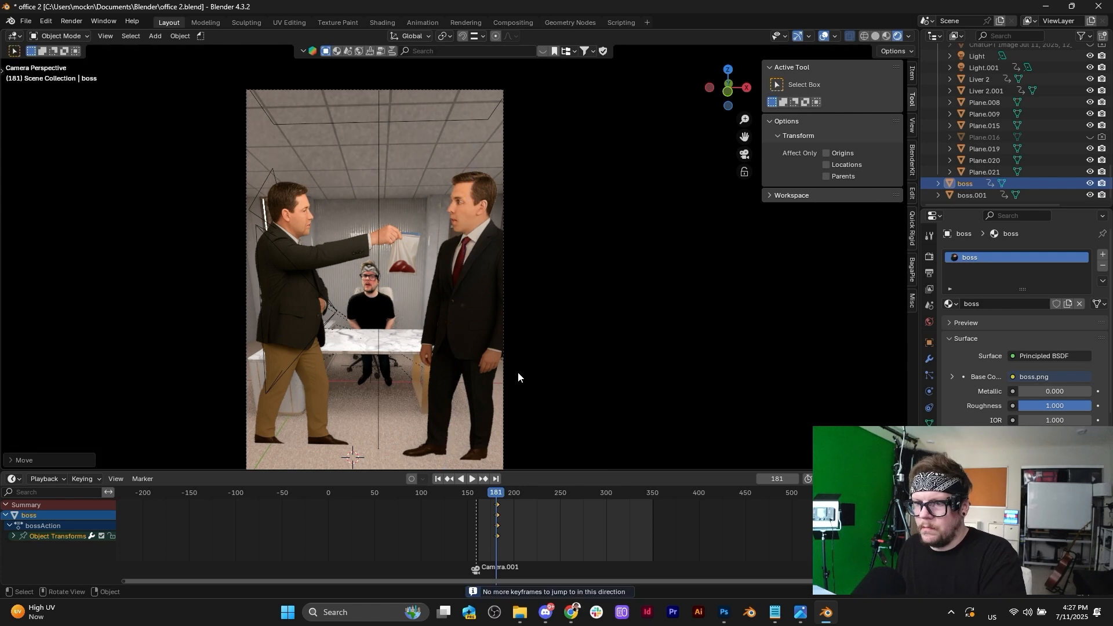
{"action": "key", "text": "i"}
Render frame 181 as a still image to check the arms-down boss in the shot, and close the render.
{"action": "scroll", "coordinate": [525, 290], "scroll_direction": "up", "scroll_amount": 3}
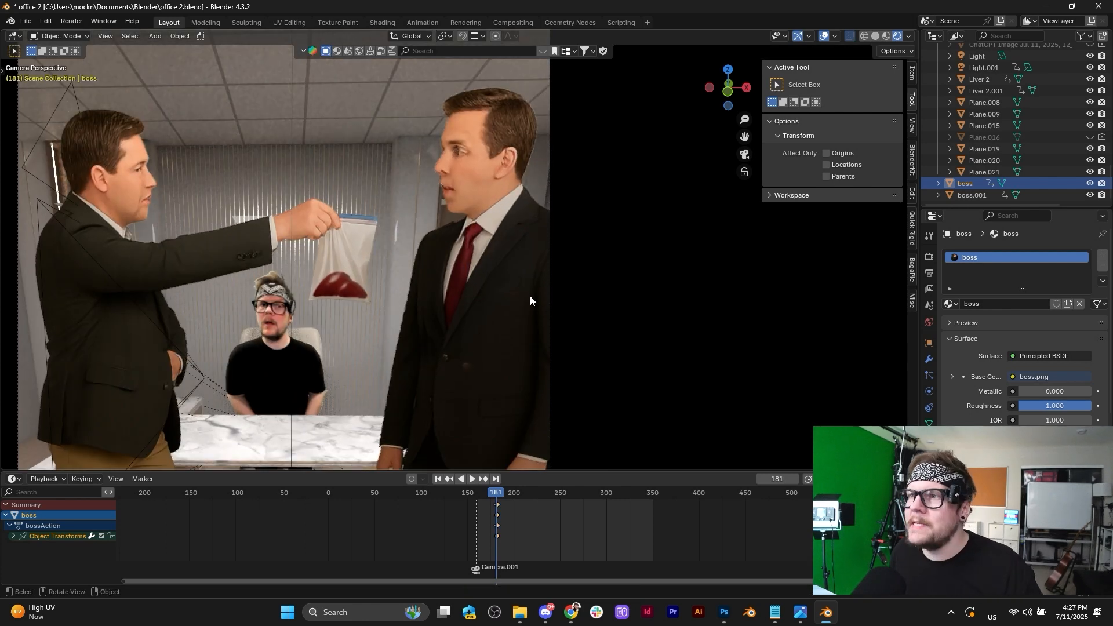
{"action": "scroll", "coordinate": [524, 120], "scroll_direction": "down", "scroll_amount": 5}
{"action": "scroll", "coordinate": [524, 116], "scroll_direction": "down", "scroll_amount": 1}
{"action": "left_click", "coordinate": [454, 406]}
{"action": "left_click", "coordinate": [451, 299]}
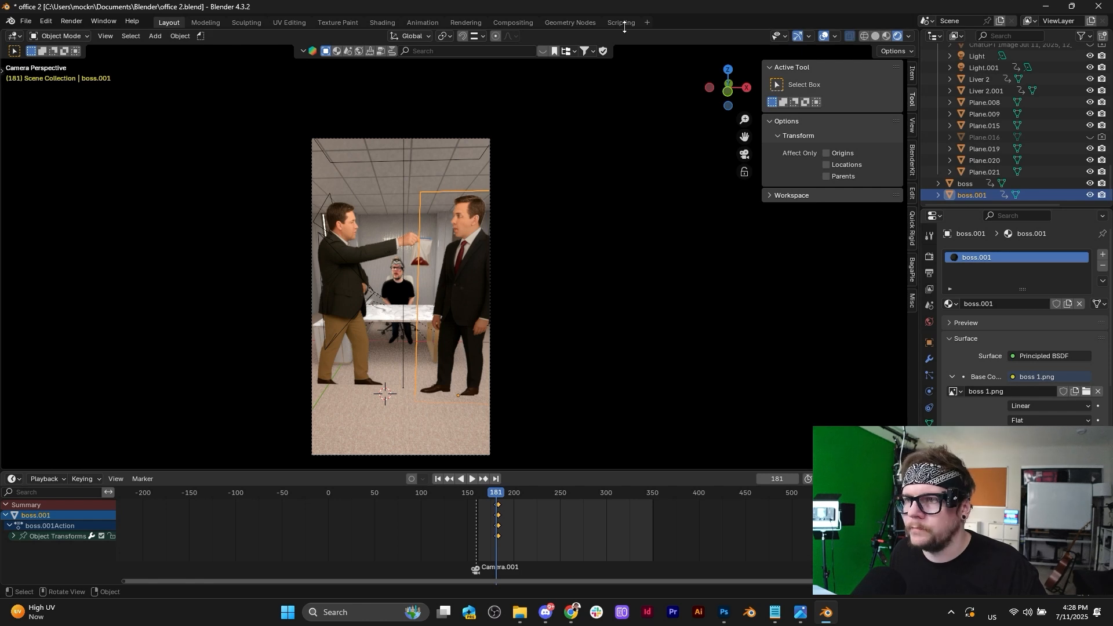
{"action": "left_click", "coordinate": [79, 21]}
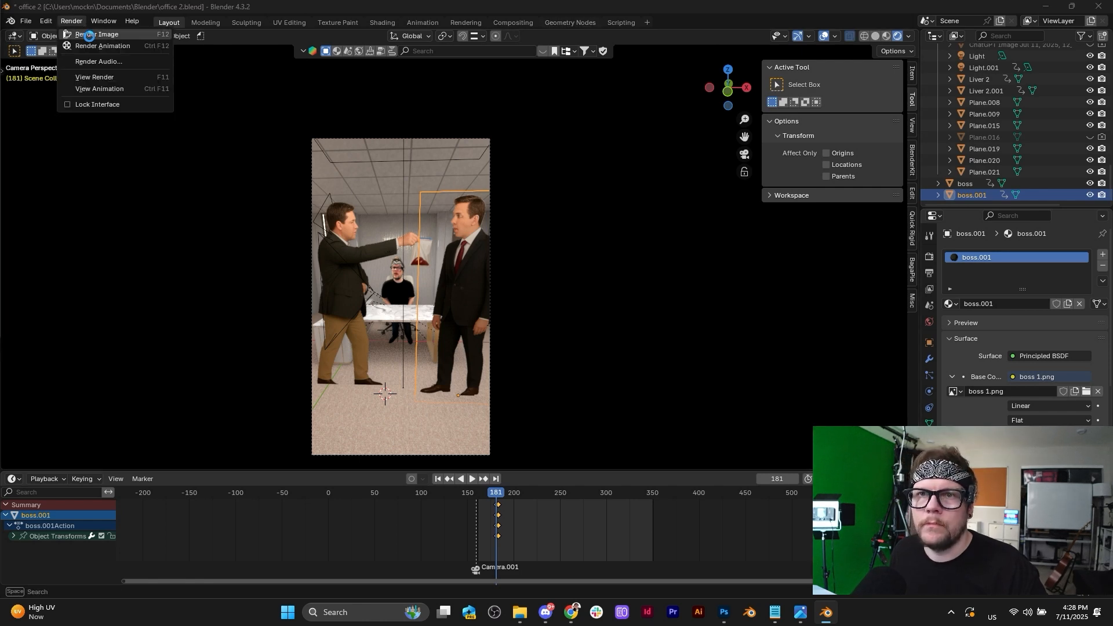
{"action": "left_click", "coordinate": [87, 36]}
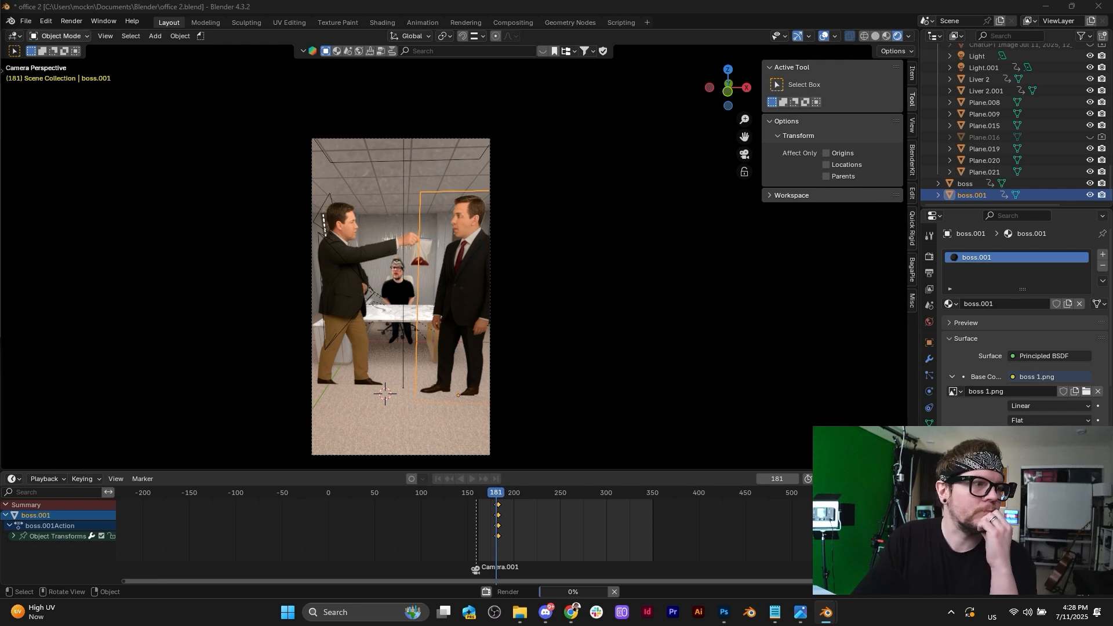
{"action": "key", "text": "F11"}
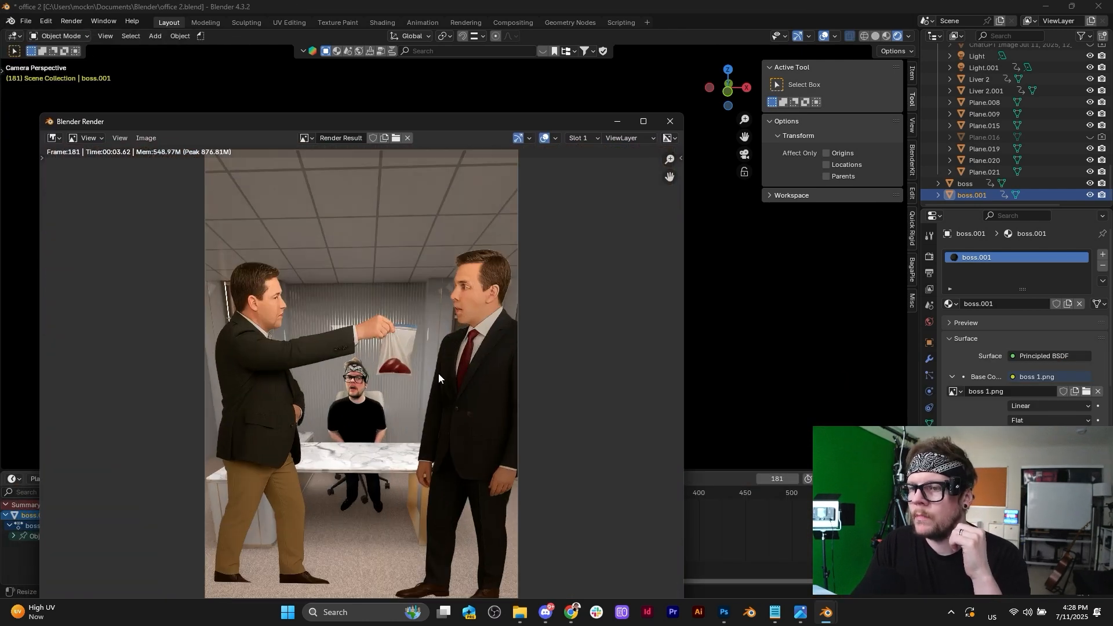
{"action": "left_click_drag", "start_coordinate": [481, 119], "coordinate": [509, 77]}
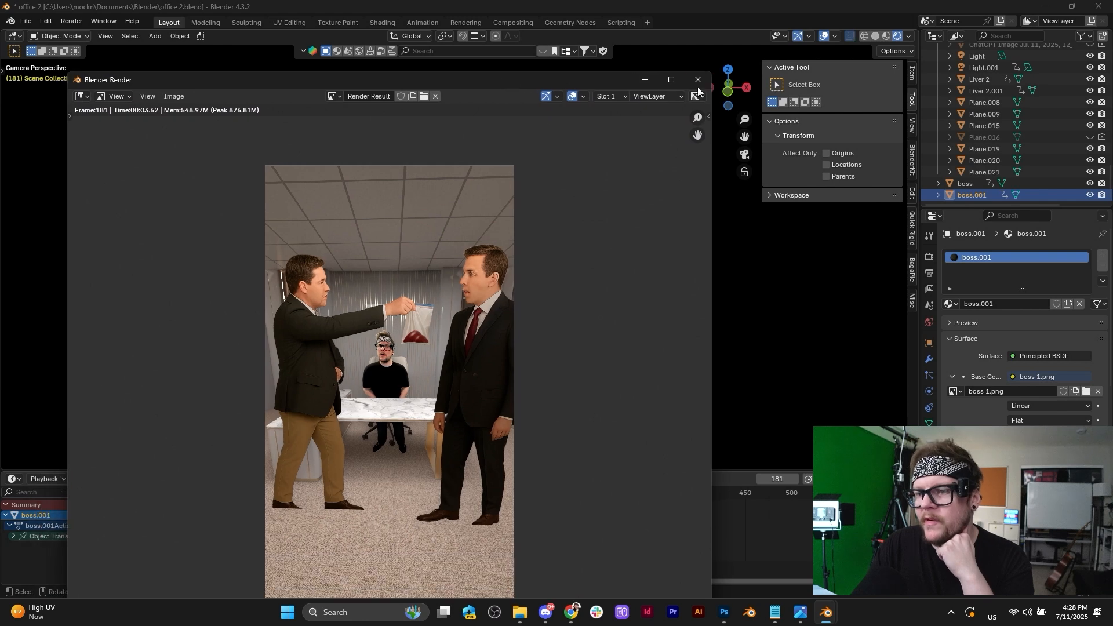
{"action": "left_click", "coordinate": [699, 81]}
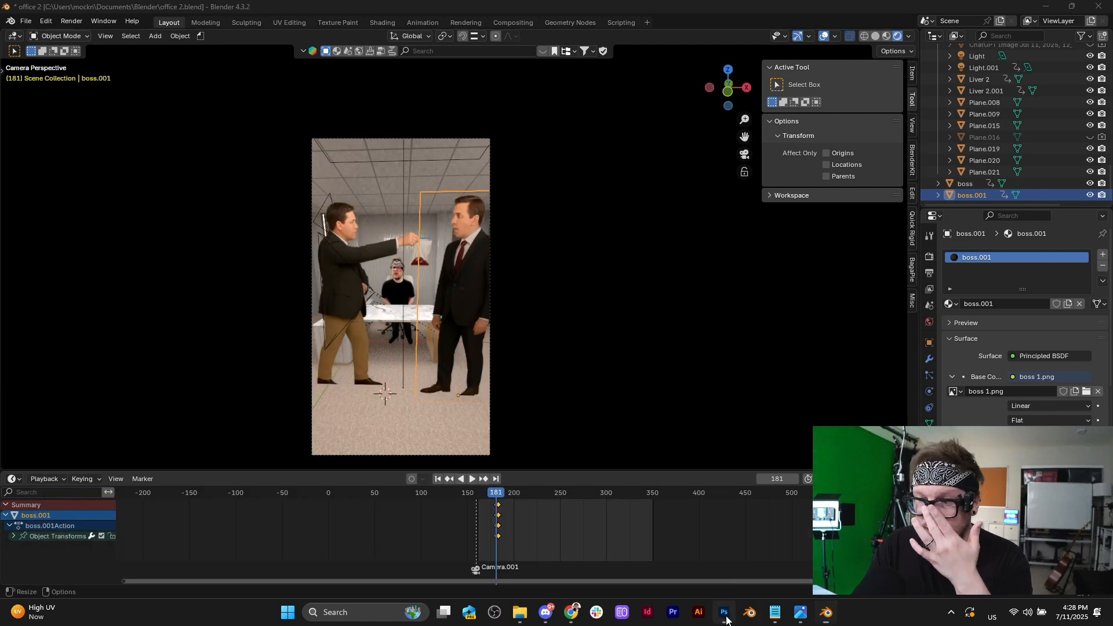
Switch to Photoshop to look over the front-facing boss cutout with raised hands, and return to Blender.
{"action": "key", "text": "alt+Tab"}
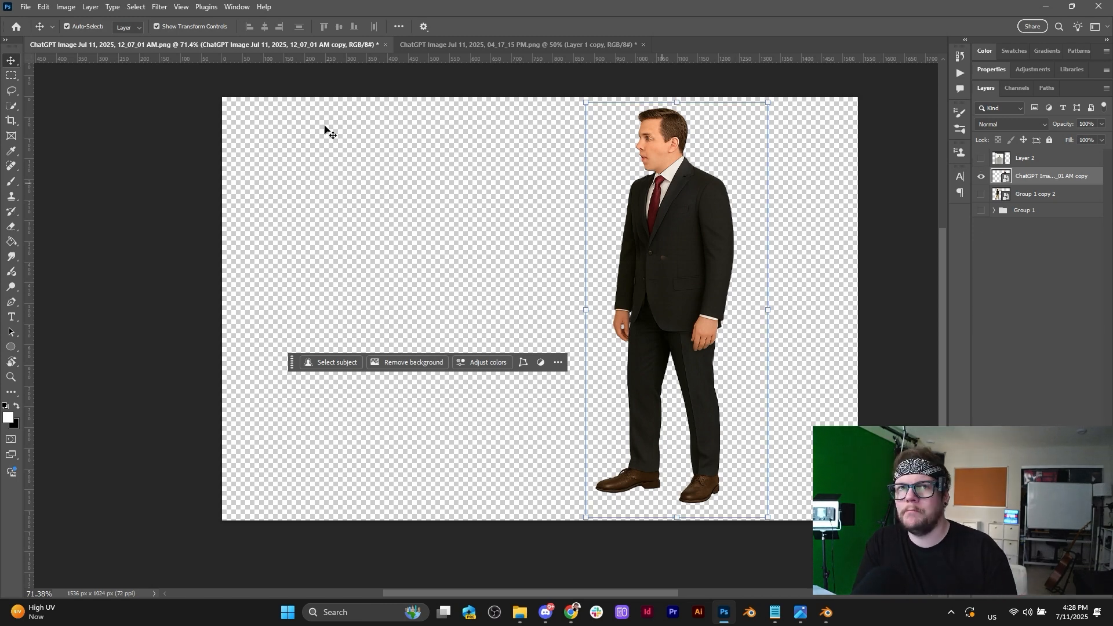
{"action": "left_click", "coordinate": [568, 43]}
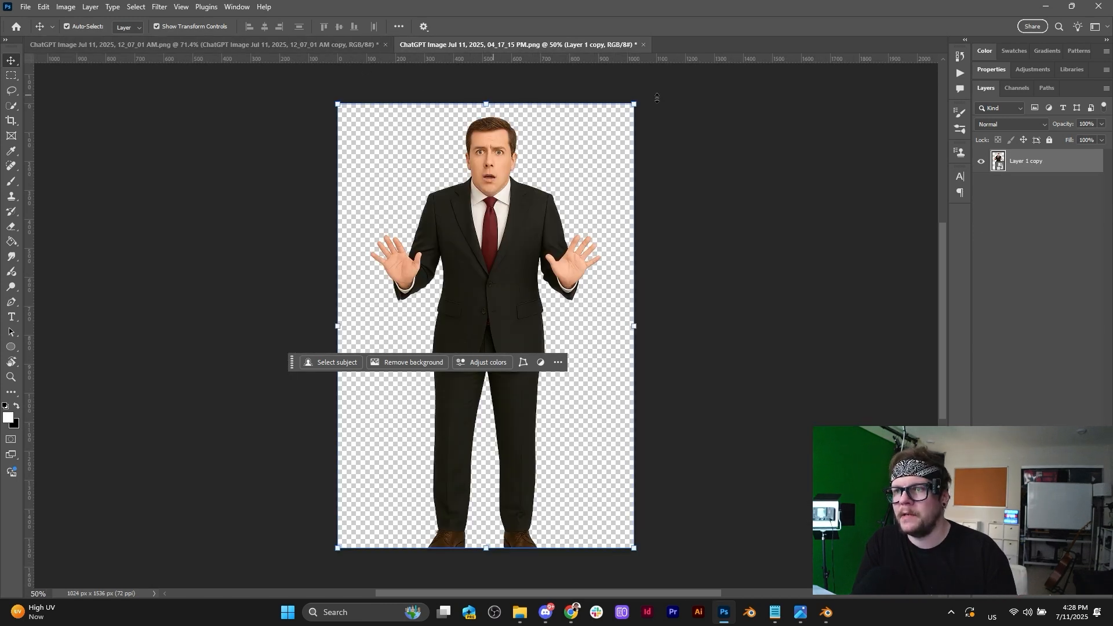
{"action": "left_click", "coordinate": [1045, 7]}
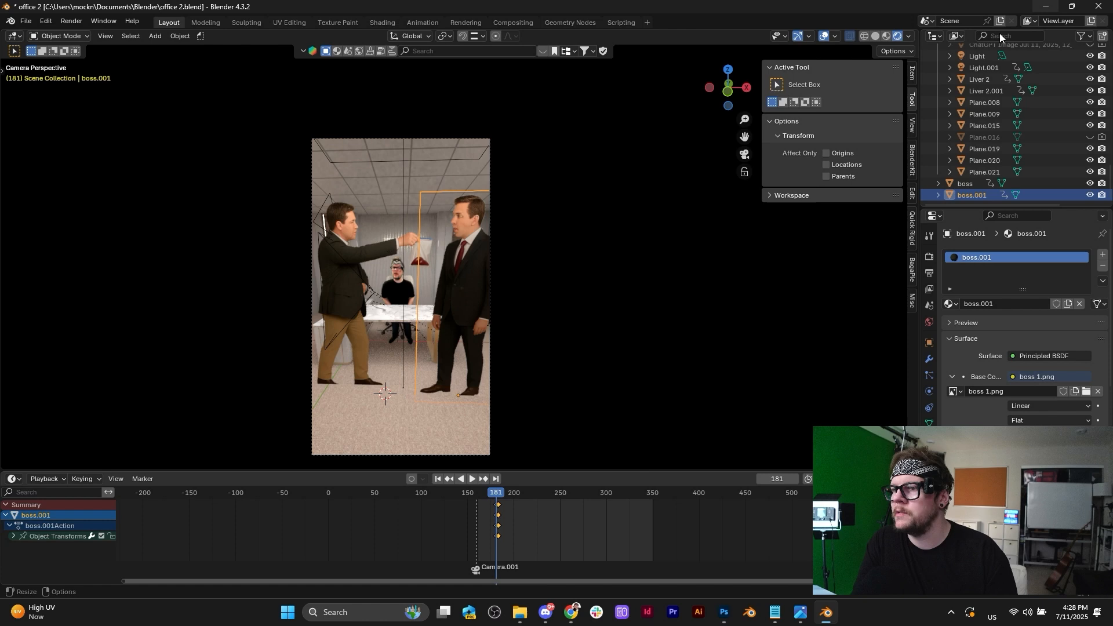
Play back the boss swap from frame 181 to check how the two poses change over.
{"action": "left_click", "coordinate": [631, 207]}
{"action": "left_click", "coordinate": [488, 287]}
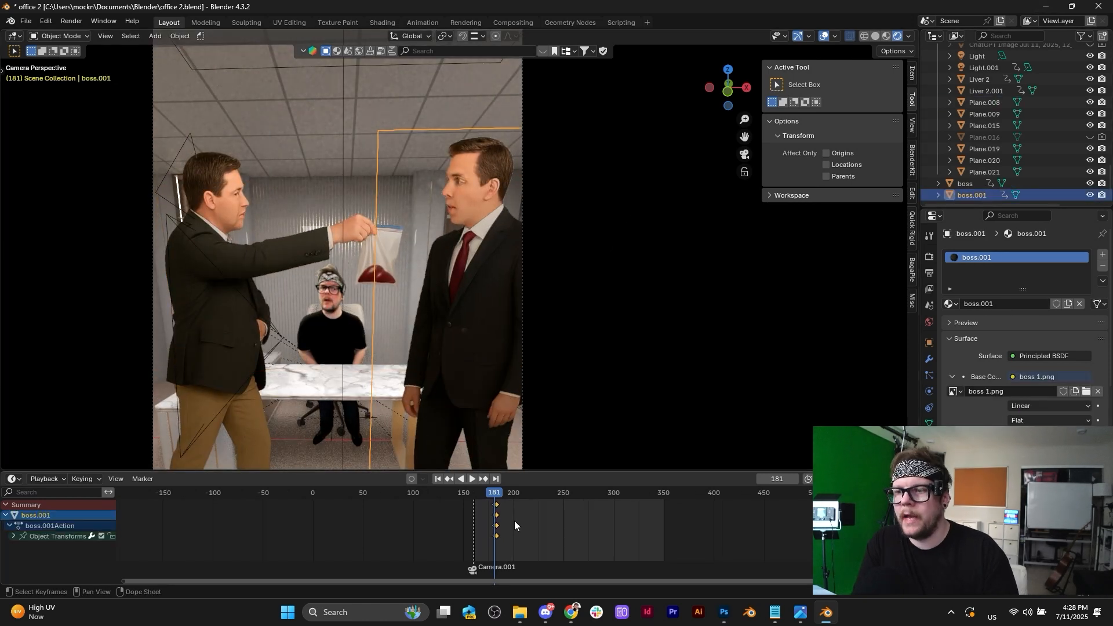
{"action": "scroll", "coordinate": [482, 425], "scroll_direction": "down", "scroll_amount": 5}
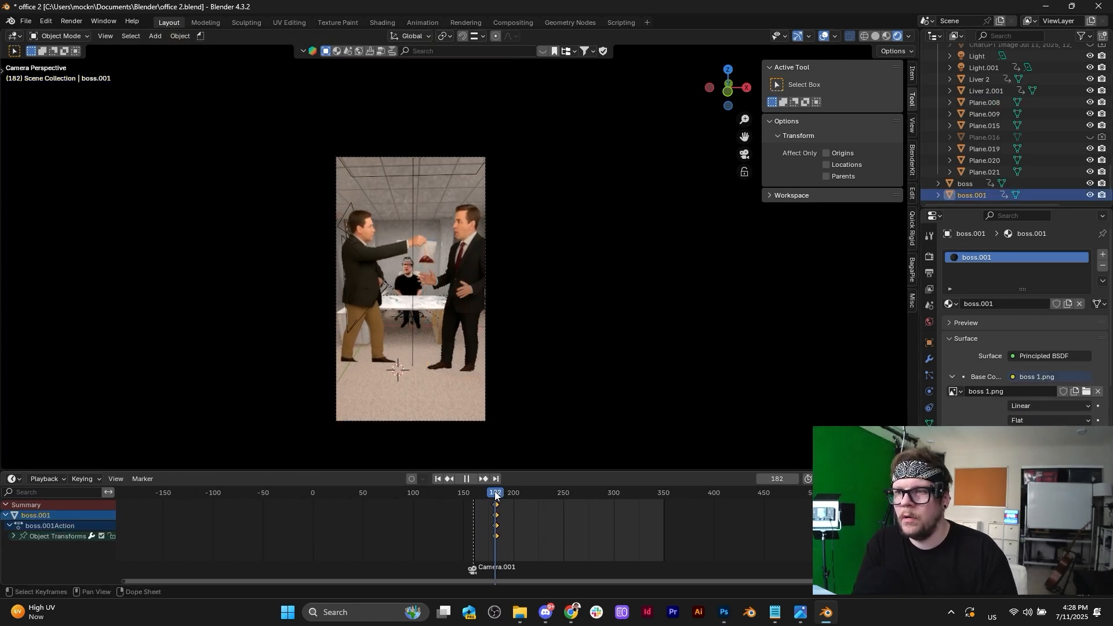
{"action": "key", "text": "space"}
{"action": "mouse_move", "coordinate": [496, 494]}
{"action": "left_mouse_down"}
{"action": "mouse_move", "coordinate": [485, 493]}
{"action": "mouse_move", "coordinate": [498, 493]}
{"action": "left_mouse_up"}
{"action": "scroll", "coordinate": [502, 510], "scroll_direction": "up", "scroll_amount": 9}
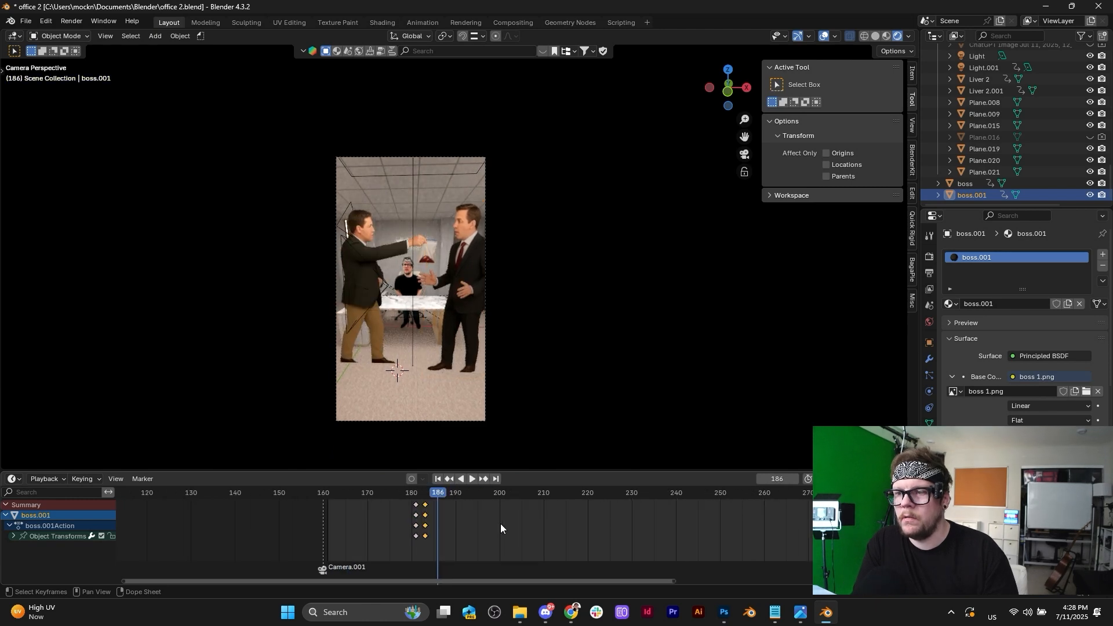
Shift the keyframes of both boss planes five frames later so the swap starts at frame 186, and enlarge the timeline.
{"action": "left_click", "coordinate": [973, 184], "text": "shift"}
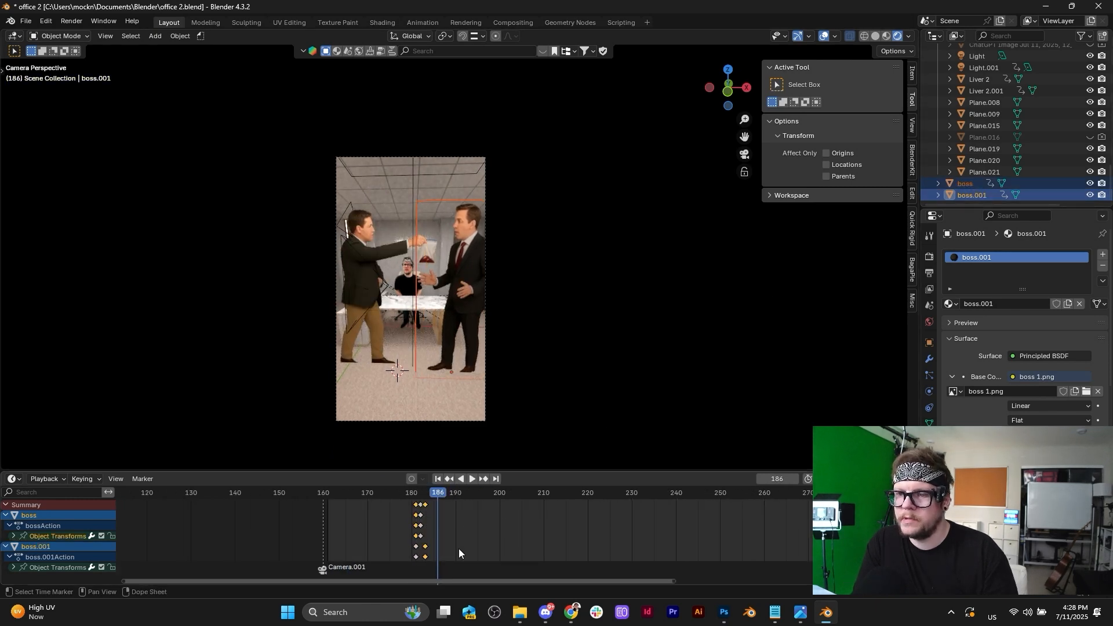
{"action": "key", "text": "g"}
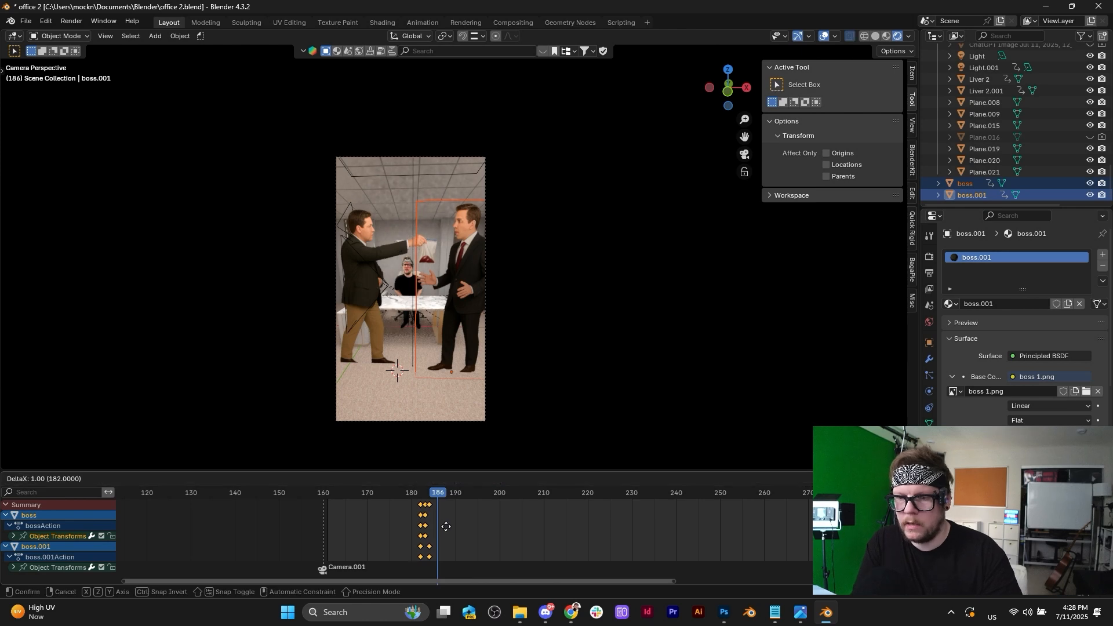
{"action": "left_click", "coordinate": [457, 526]}
{"action": "left_click_drag", "start_coordinate": [498, 467], "coordinate": [498, 369]}
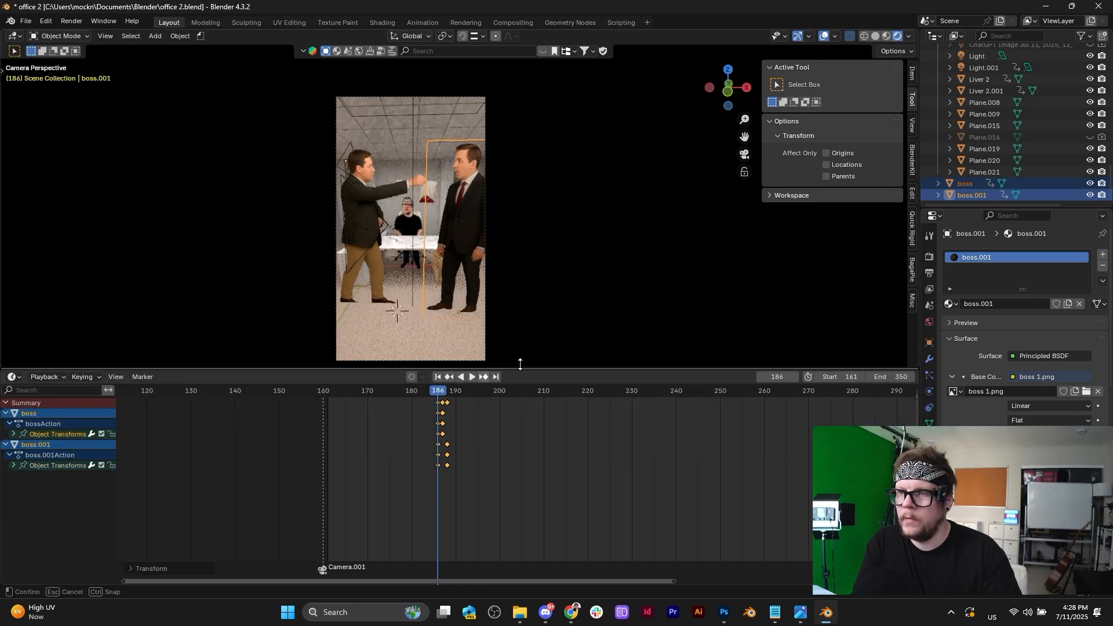
Examine the positions of both boss planes from outside the camera around frames 186 and 187.
{"action": "left_click", "coordinate": [500, 238]}
{"action": "left_click", "coordinate": [455, 232]}
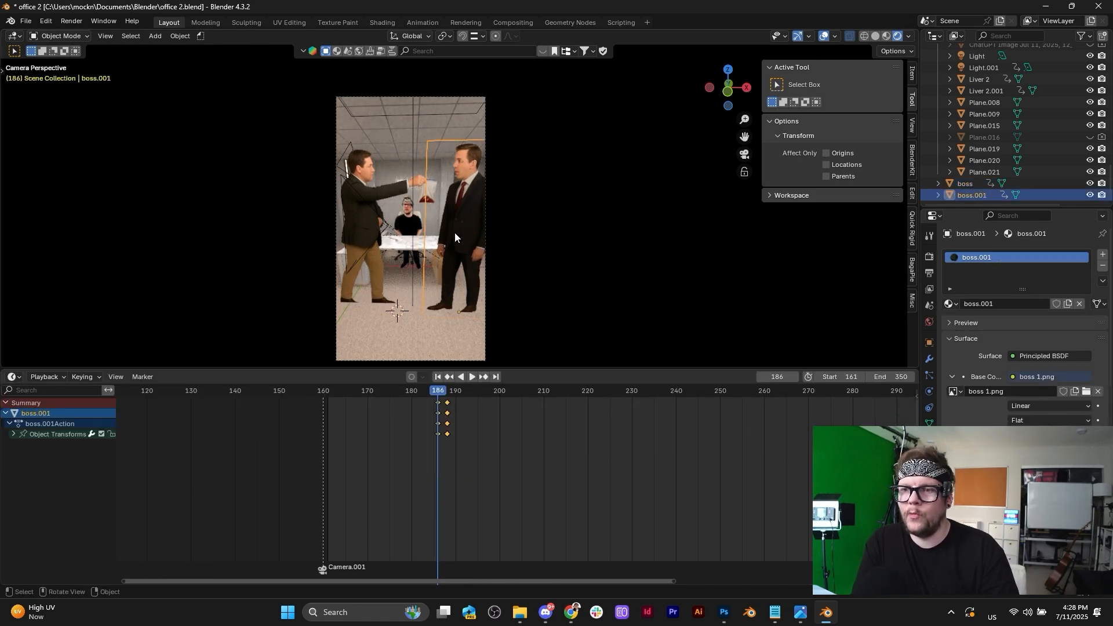
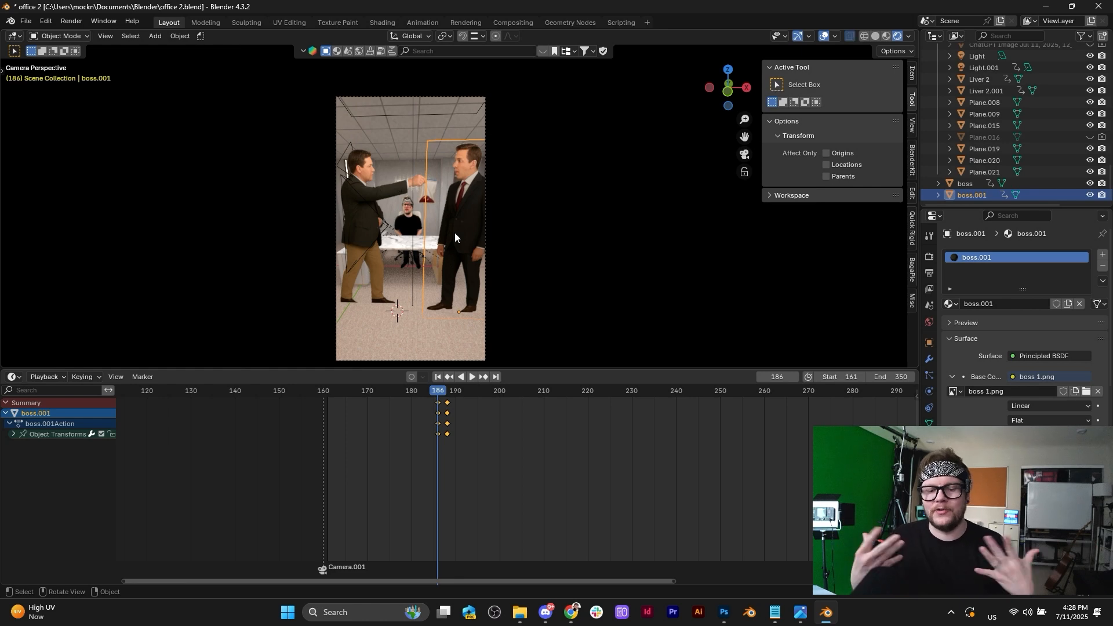
{"action": "left_click", "coordinate": [975, 183]}
{"action": "scroll", "coordinate": [573, 280], "scroll_direction": "down", "scroll_amount": 3}
{"action": "key", "text": "KP_Decimal"}
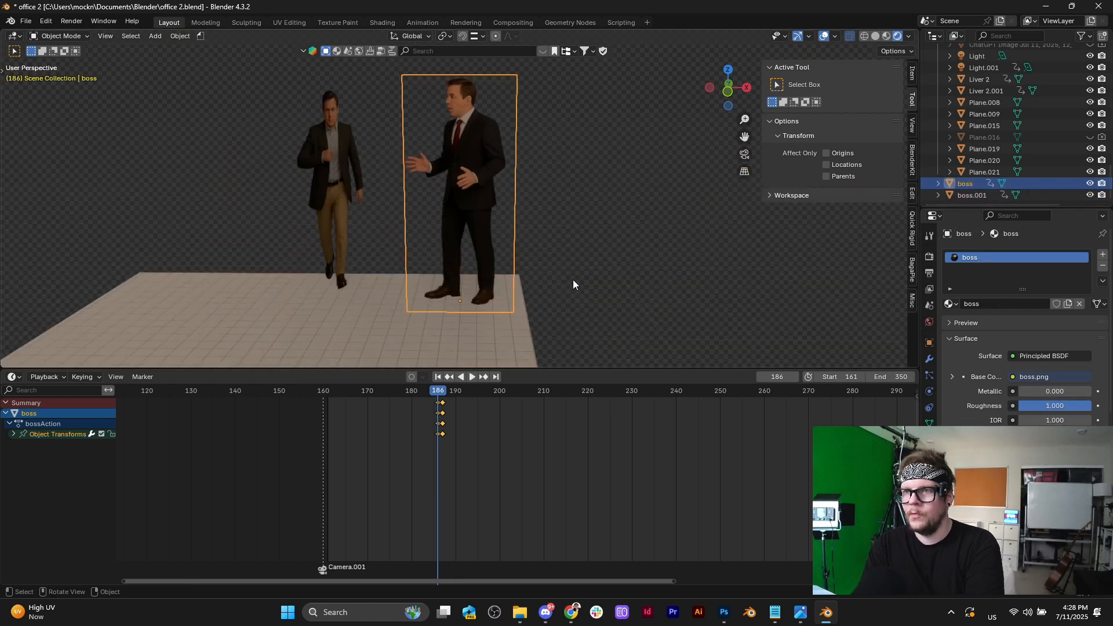
{"action": "scroll", "coordinate": [573, 279], "scroll_direction": "down", "scroll_amount": 4}
{"action": "middle_click_drag", "start_coordinate": [573, 280], "coordinate": [530, 296]}
{"action": "scroll", "coordinate": [530, 295], "scroll_direction": "down", "scroll_amount": 3}
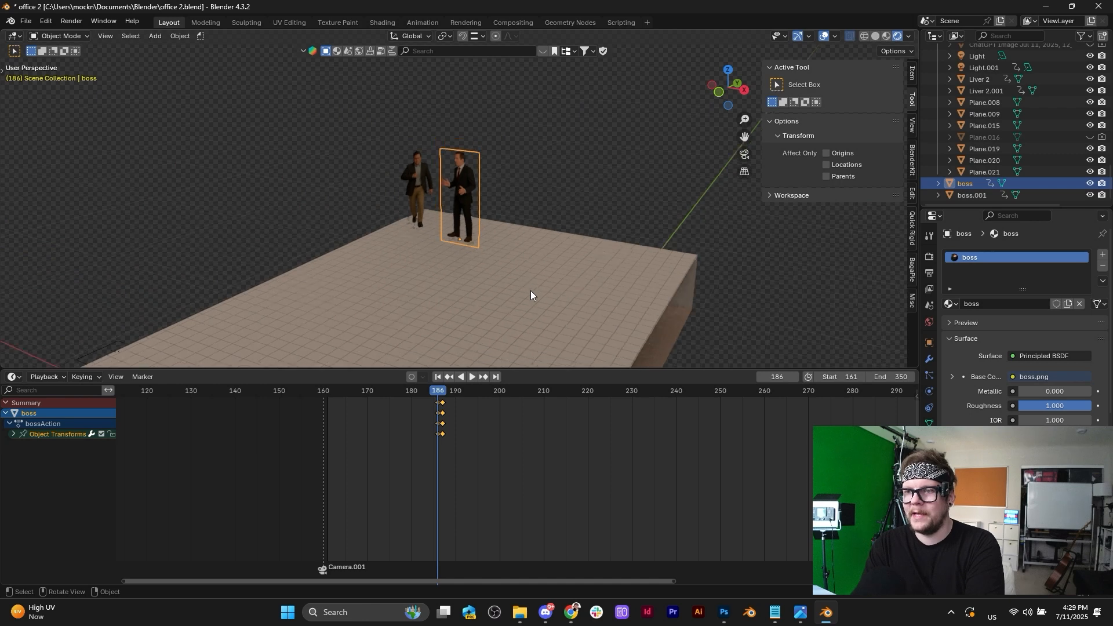
{"action": "key", "text": "space"}
{"action": "key", "text": "space"}
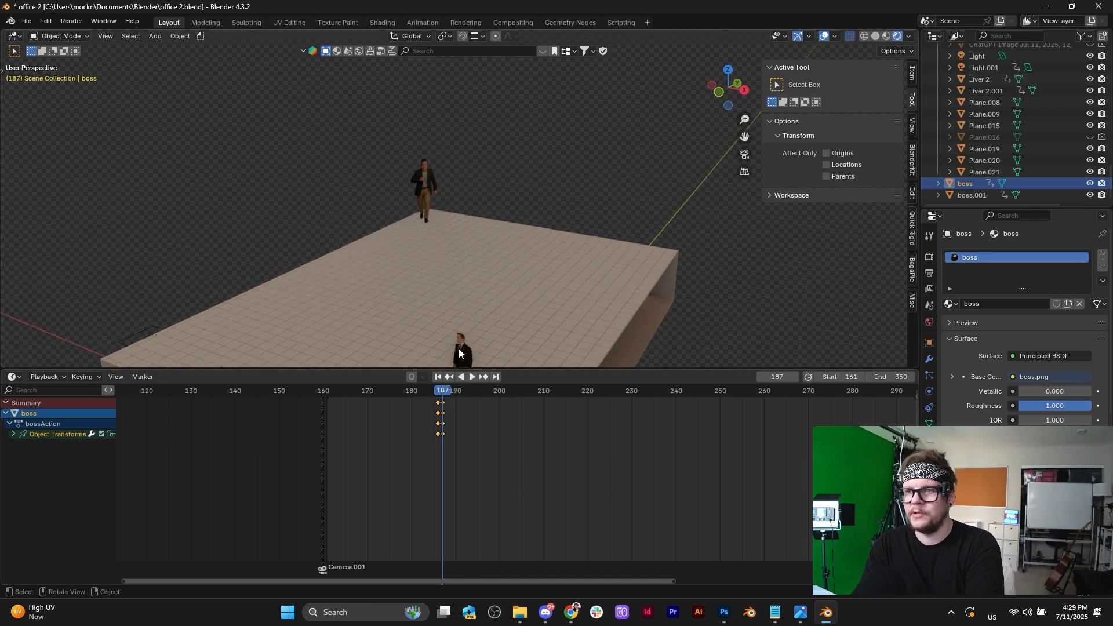
{"action": "scroll", "coordinate": [464, 294], "scroll_direction": "down", "scroll_amount": 2}
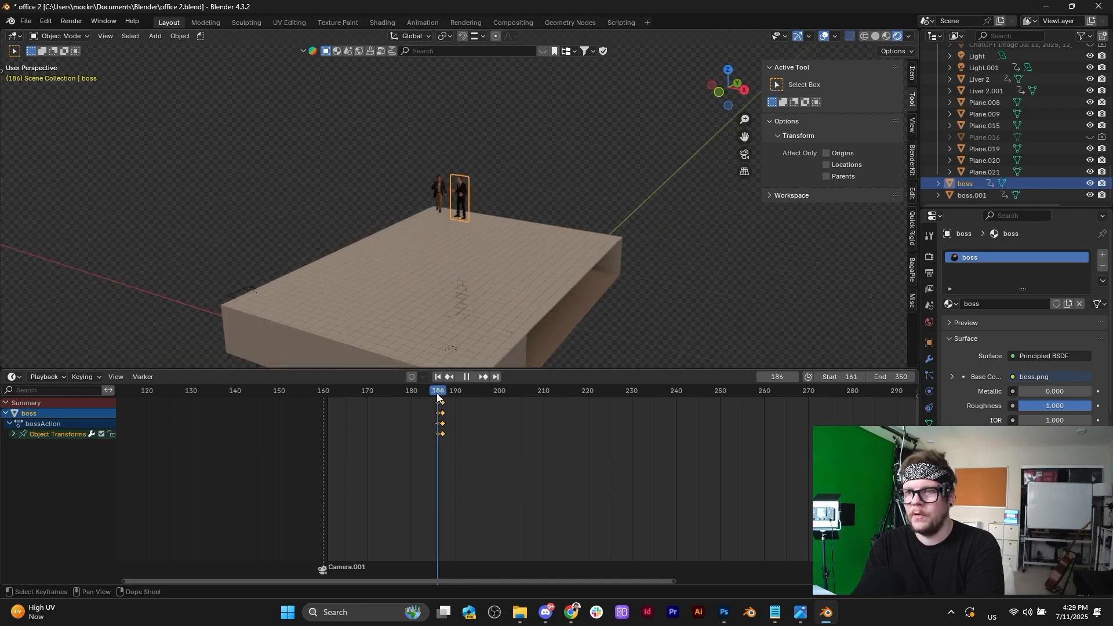
{"action": "key", "text": "space"}
Move the arms-down boss's last keyframe from frame 188 to frame 187.
{"action": "left_click", "coordinate": [464, 291]}
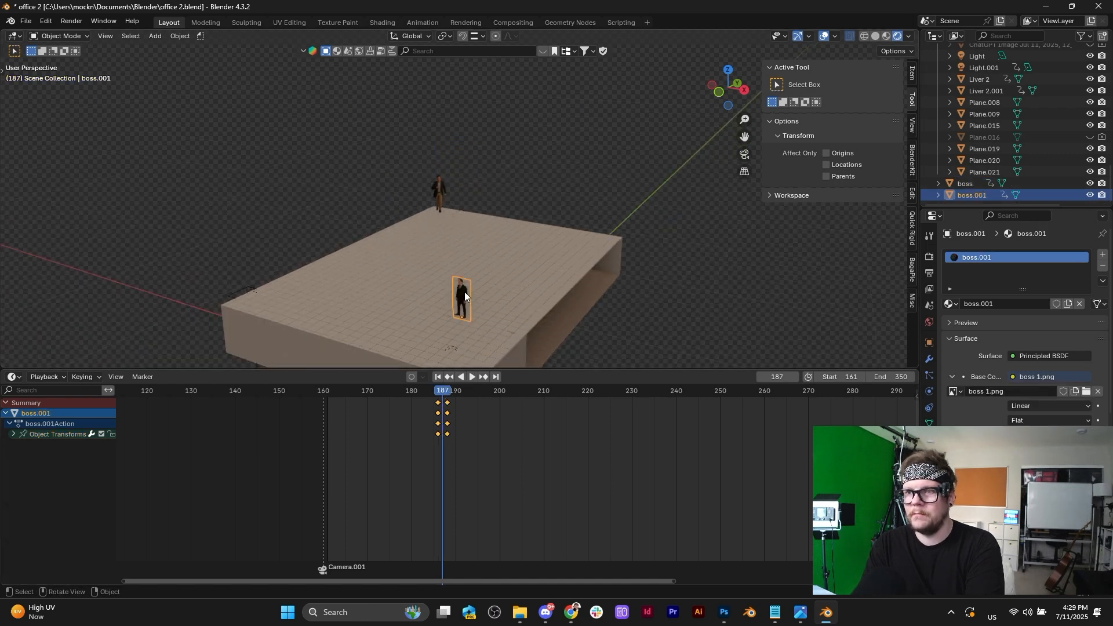
{"action": "left_click", "coordinate": [447, 393]}
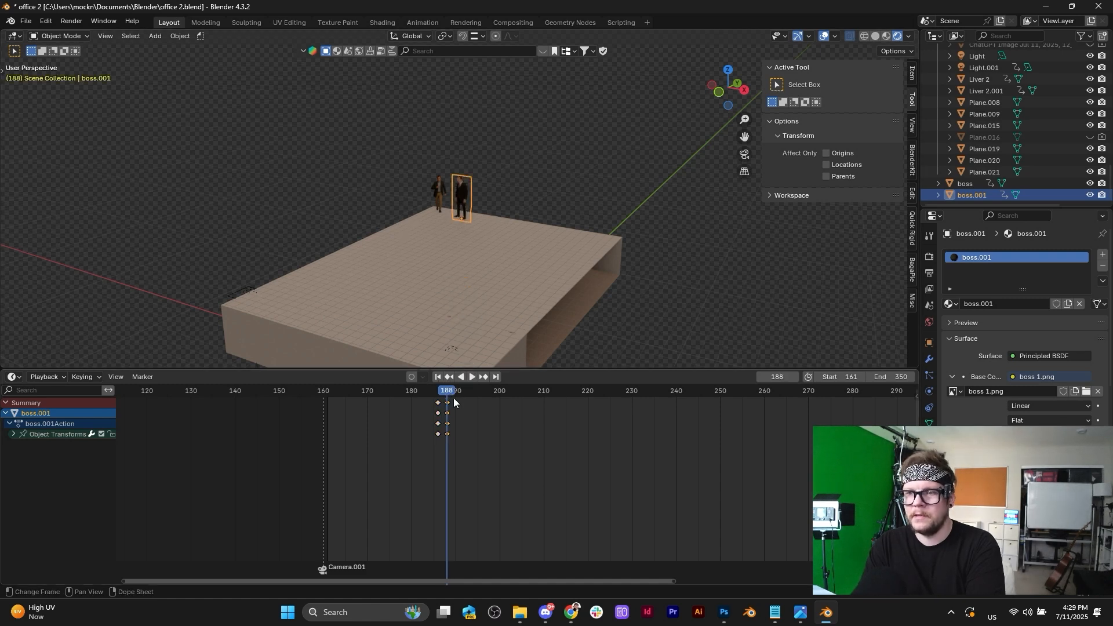
{"action": "key", "text": "g"}
{"action": "left_click", "coordinate": [444, 406]}
{"action": "left_click", "coordinate": [439, 390]}
Review the corrected boss swap around frames 185 to 188, finishing with playback through the camera.
{"action": "key", "text": "space"}
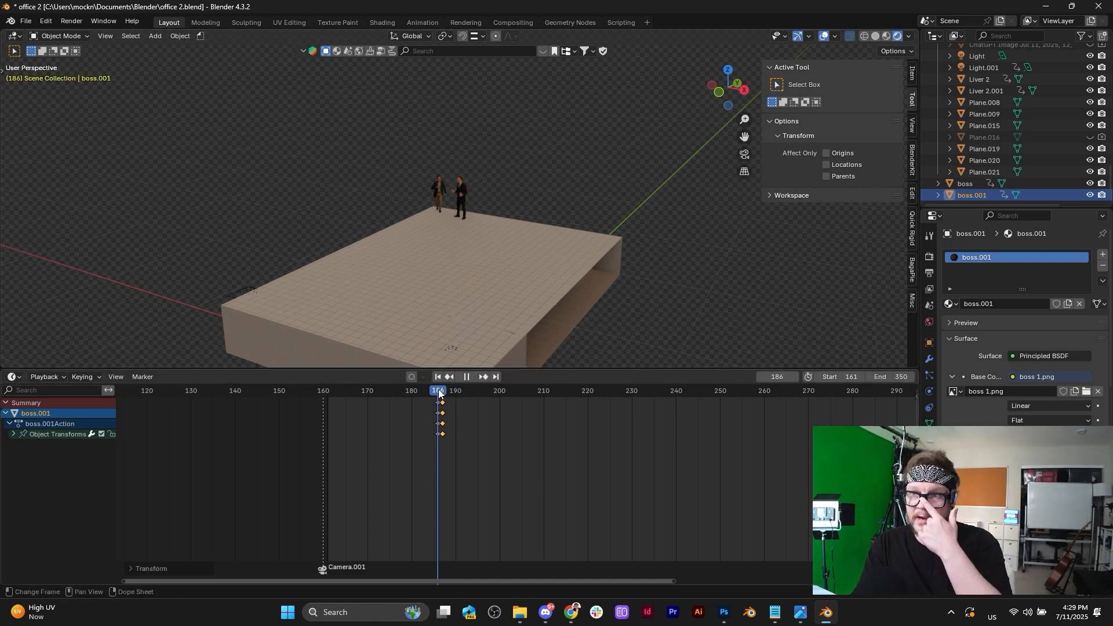
{"action": "left_click_drag", "start_coordinate": [441, 393], "coordinate": [442, 393]}
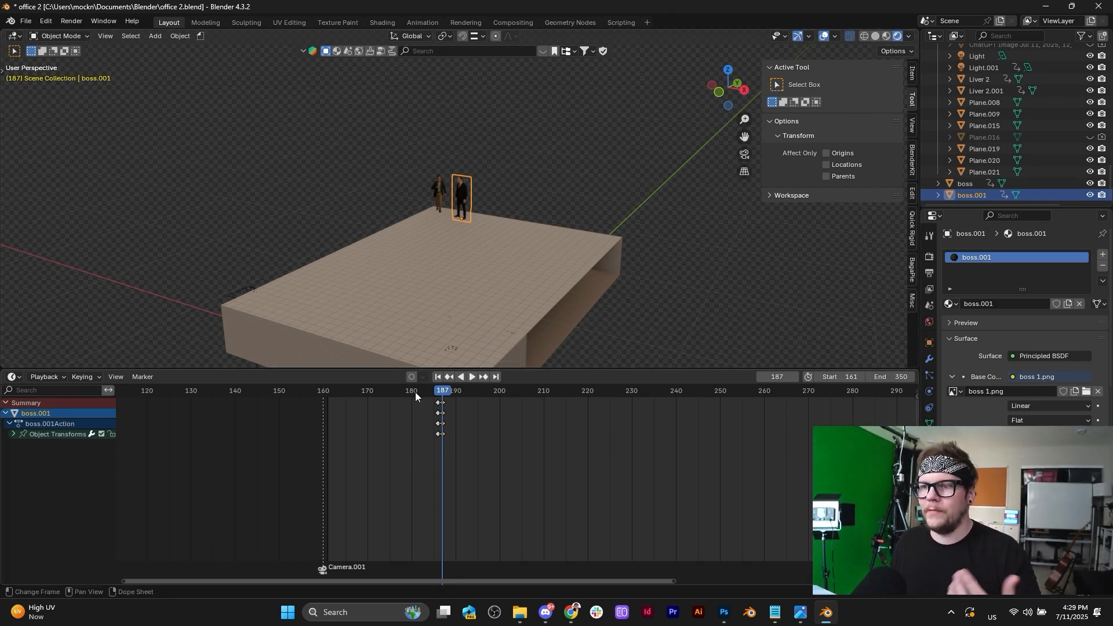
{"action": "left_click_drag", "start_coordinate": [415, 392], "coordinate": [433, 392]}
{"action": "left_click", "coordinate": [745, 154]}
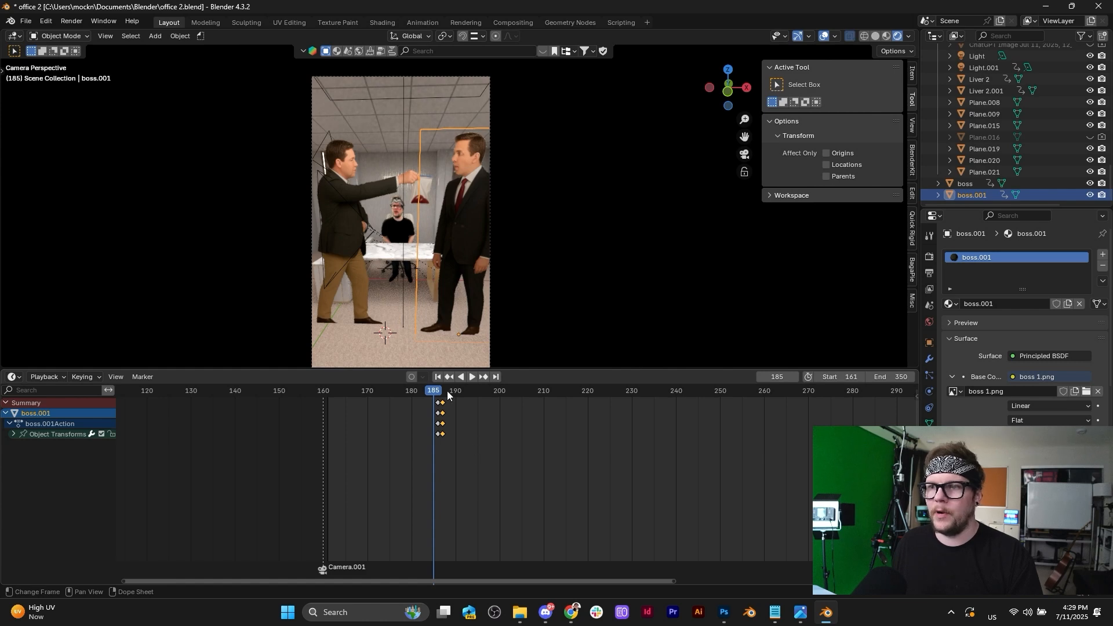
{"action": "left_click", "coordinate": [416, 393]}
{"action": "key", "text": "space"}
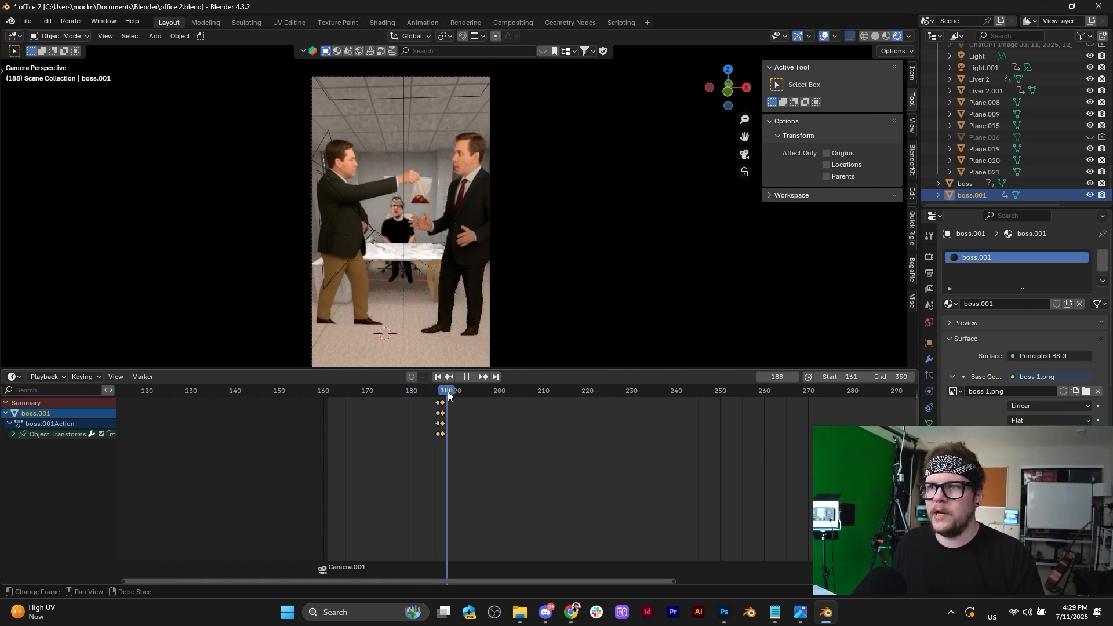
{"action": "key", "text": "space"}
{"action": "scroll", "coordinate": [458, 349], "scroll_direction": "up", "scroll_amount": 3}
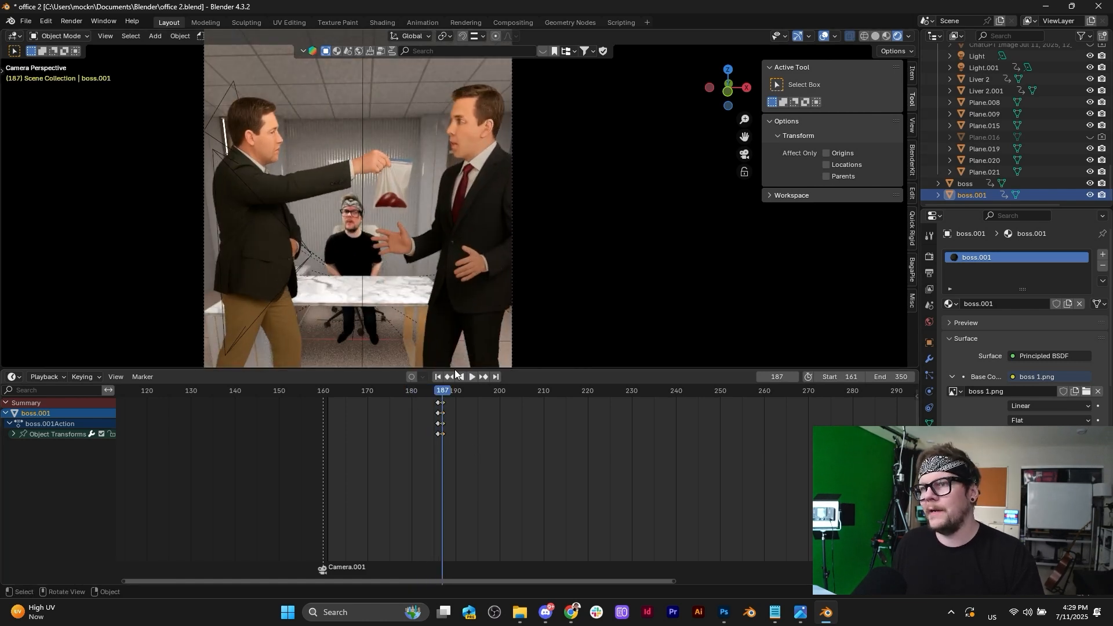
Shrink the timeline, return to frame 186 to check the boss swap, and save the office 2 file.
{"action": "left_click_drag", "start_coordinate": [455, 370], "coordinate": [458, 456]}
{"action": "scroll", "coordinate": [509, 392], "scroll_direction": "down", "scroll_amount": 1}
{"action": "scroll", "coordinate": [509, 393], "scroll_direction": "down", "scroll_amount": 2}
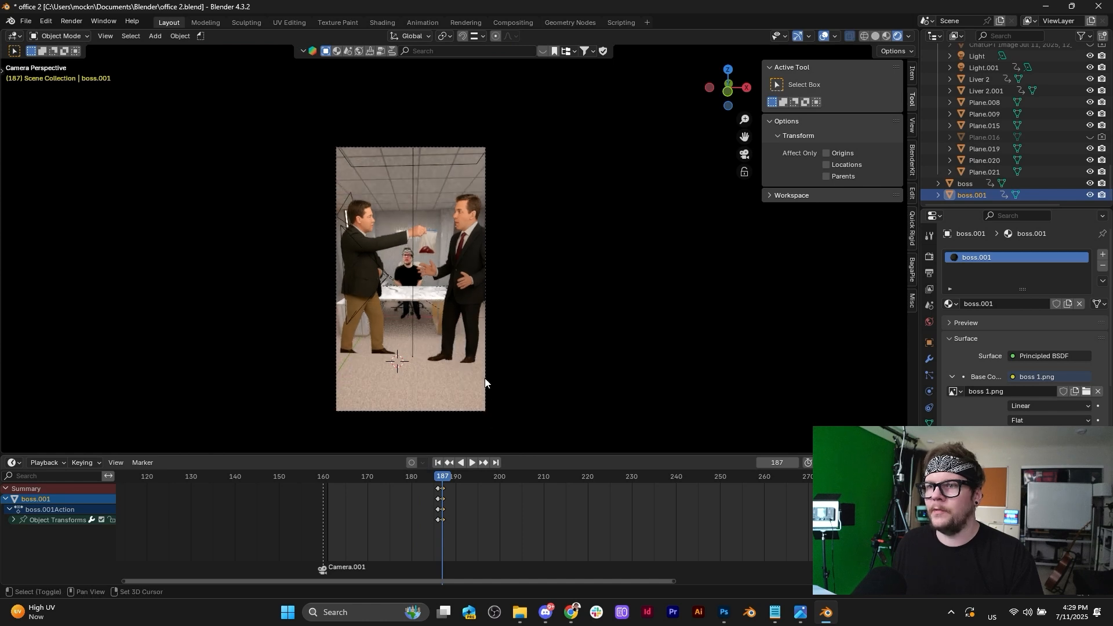
{"action": "left_click", "coordinate": [438, 480]}
{"action": "key", "text": "space"}
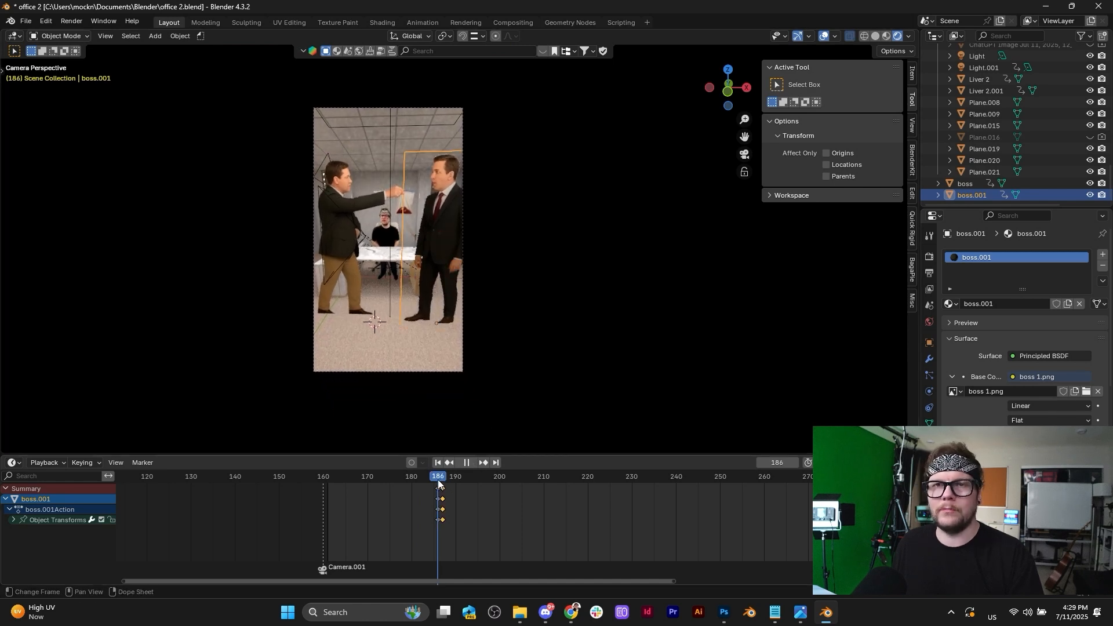
{"action": "key", "text": "Escape"}
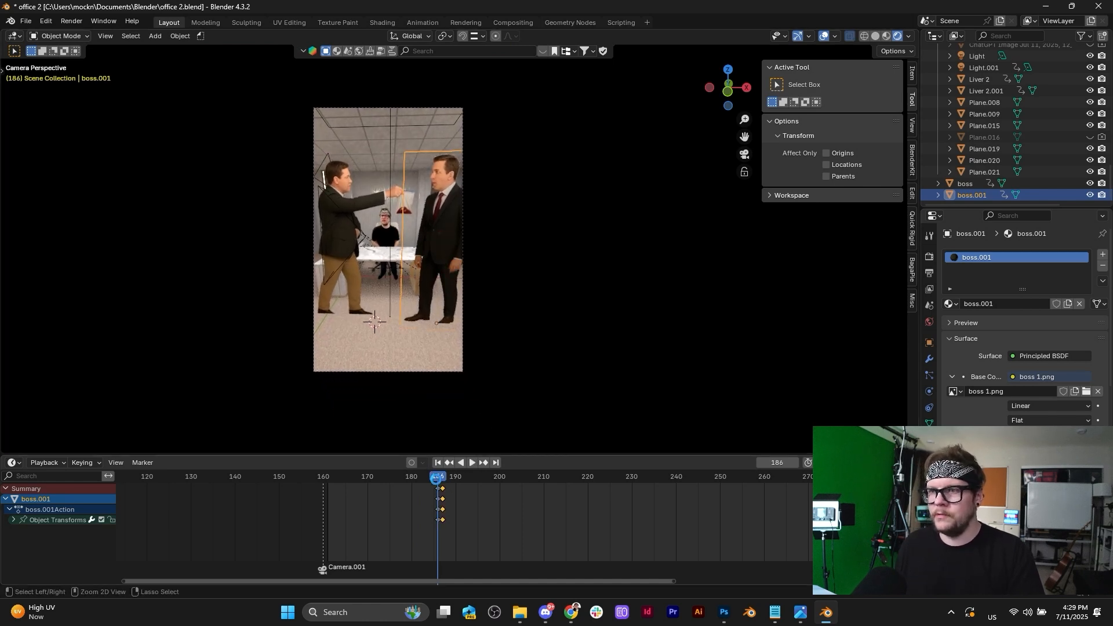
{"action": "key", "text": "ctrl+s"}
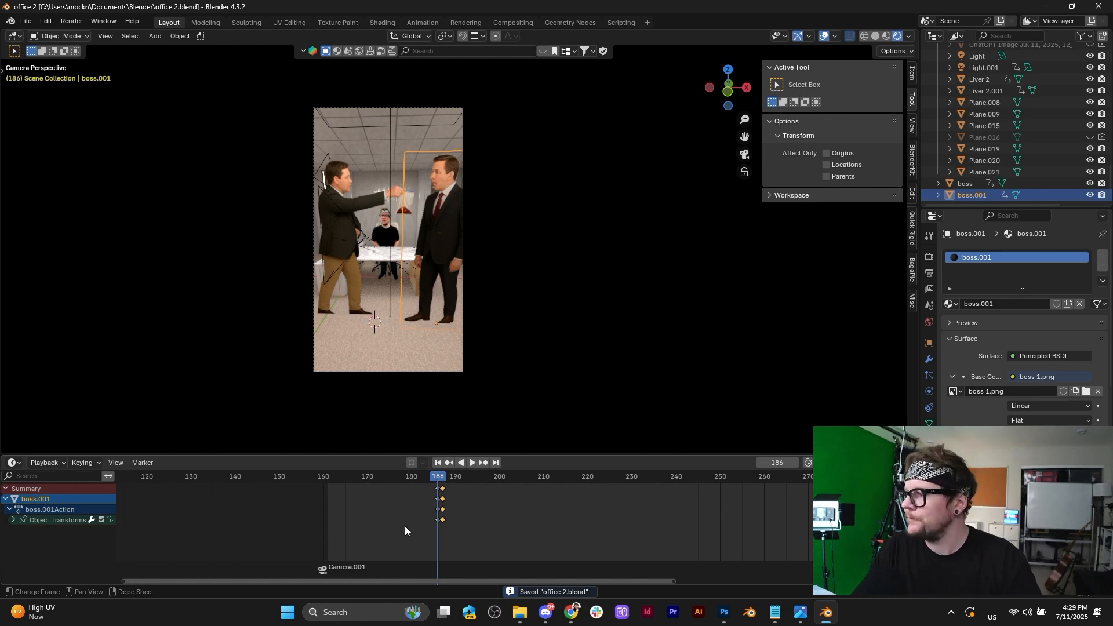
Play the camera shot from about frame 175 and inspect its end around frame 270.
{"action": "left_click_drag", "start_coordinate": [423, 475], "coordinate": [387, 485]}
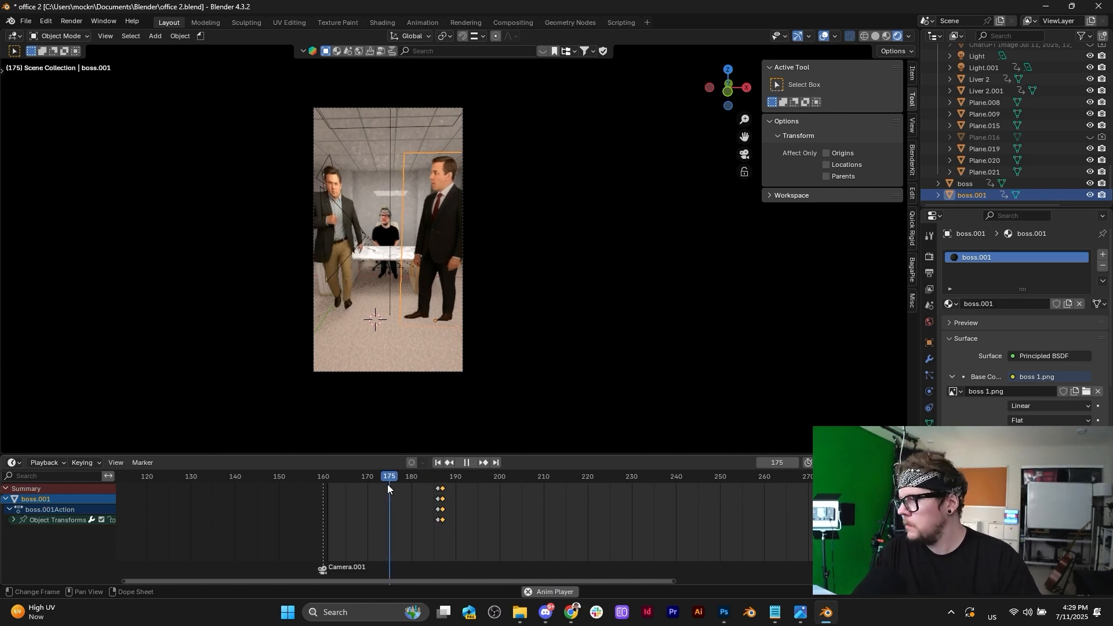
{"action": "key", "text": "space"}
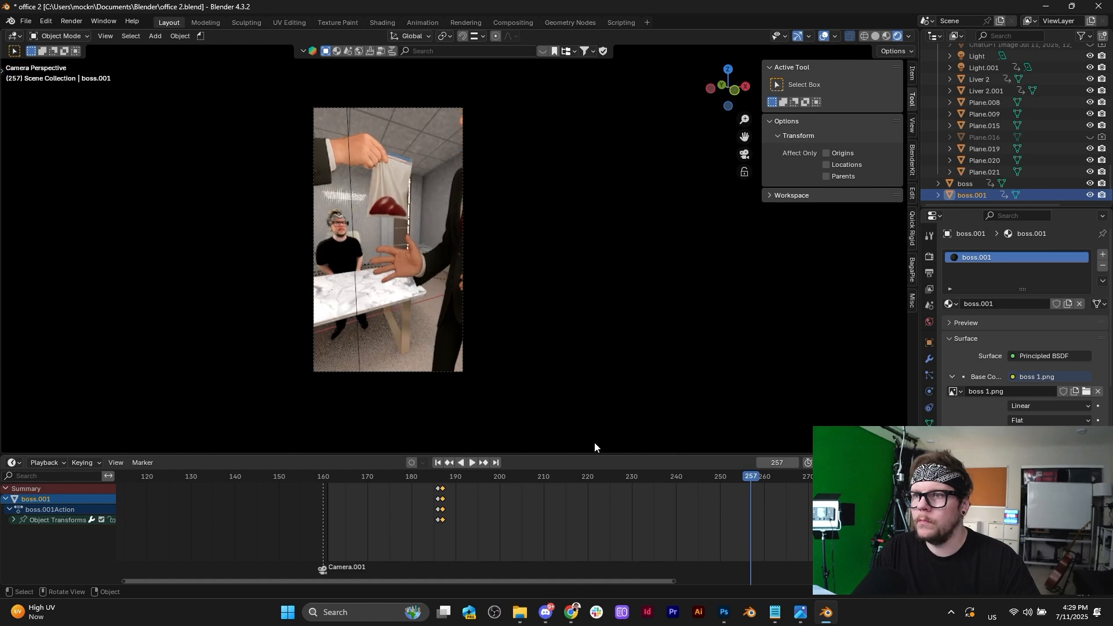
{"action": "left_click_drag", "start_coordinate": [800, 478], "coordinate": [807, 491]}
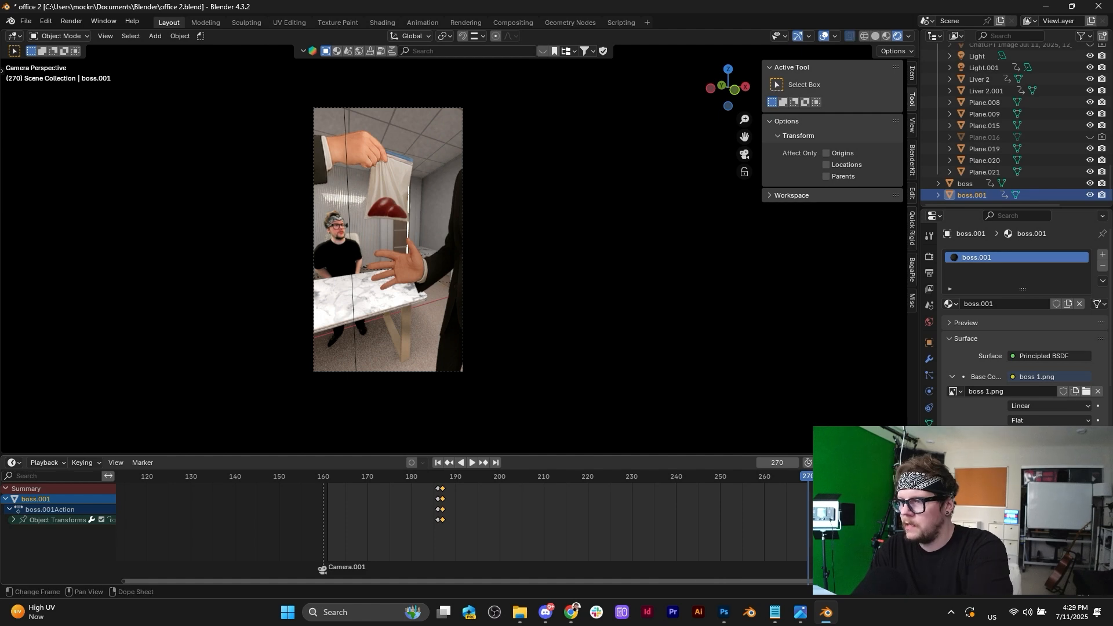
Save the office 2 file and open the recent file office 3.blend.
{"action": "key", "text": "ctrl+s"}
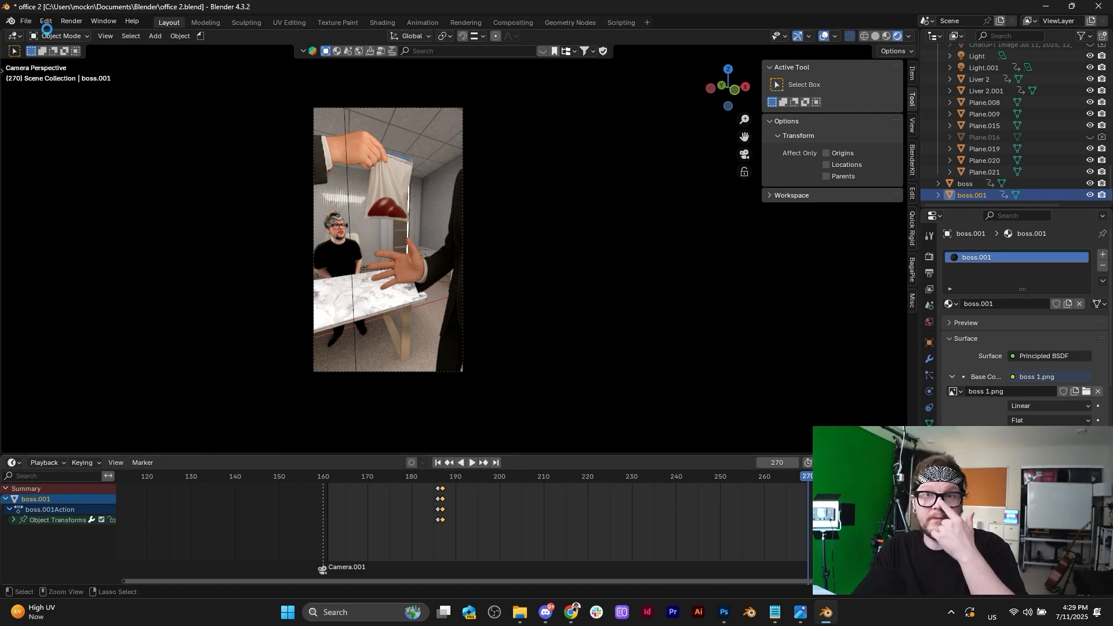
{"action": "left_click", "coordinate": [28, 22]}
{"action": "mouse_move", "coordinate": [55, 58]}
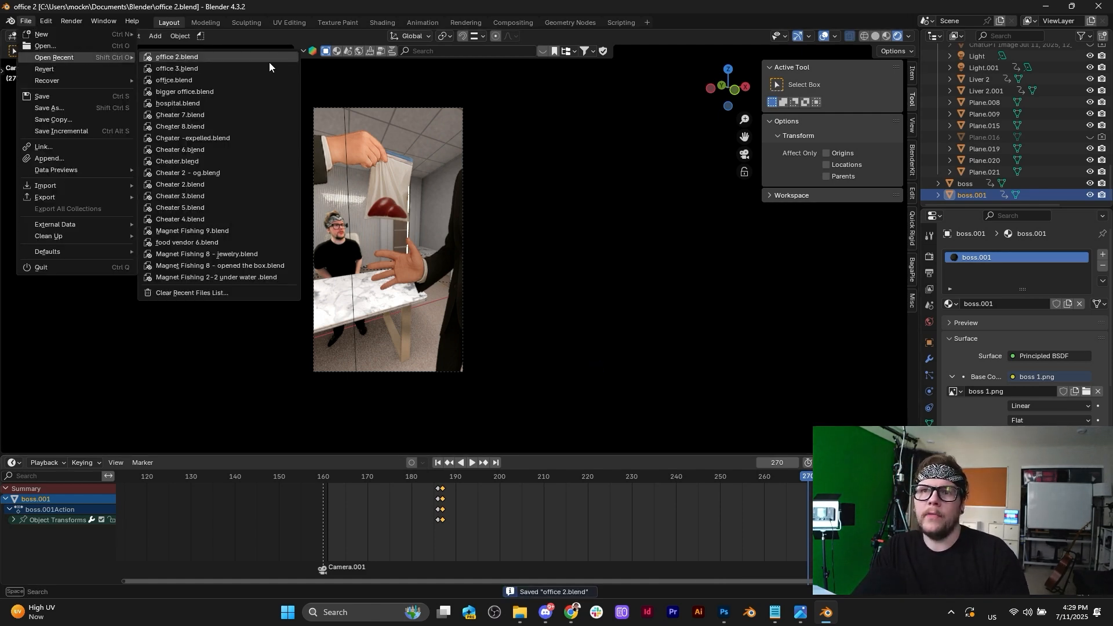
{"action": "left_click", "coordinate": [177, 68]}
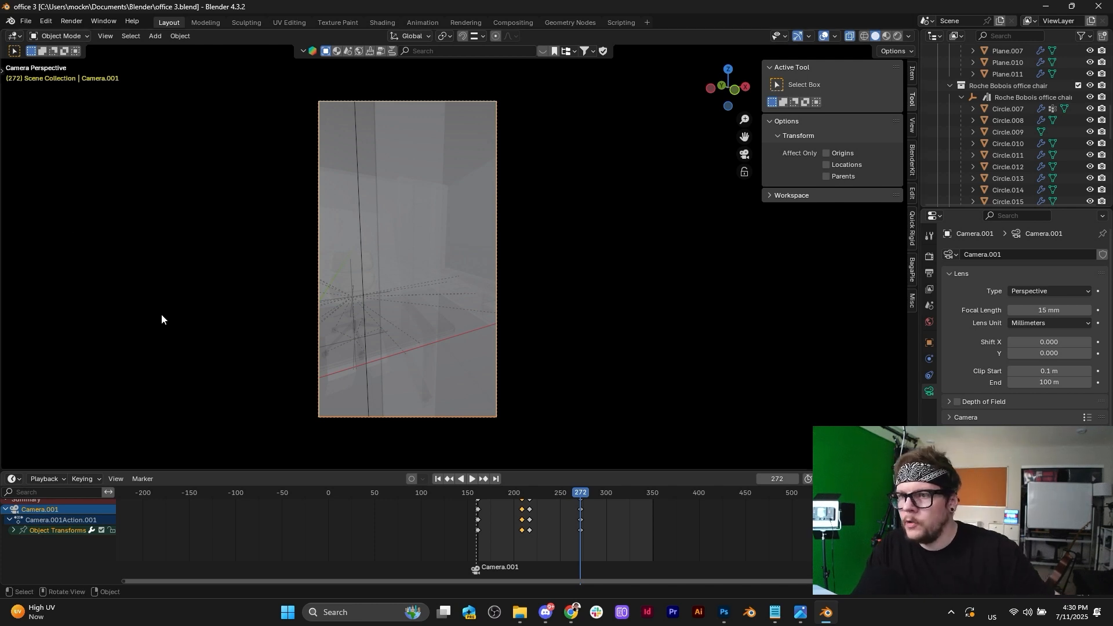
Preview the shot in rendered view, set the scene's start frame to 270, and return to that frame.
{"action": "key", "text": "space"}
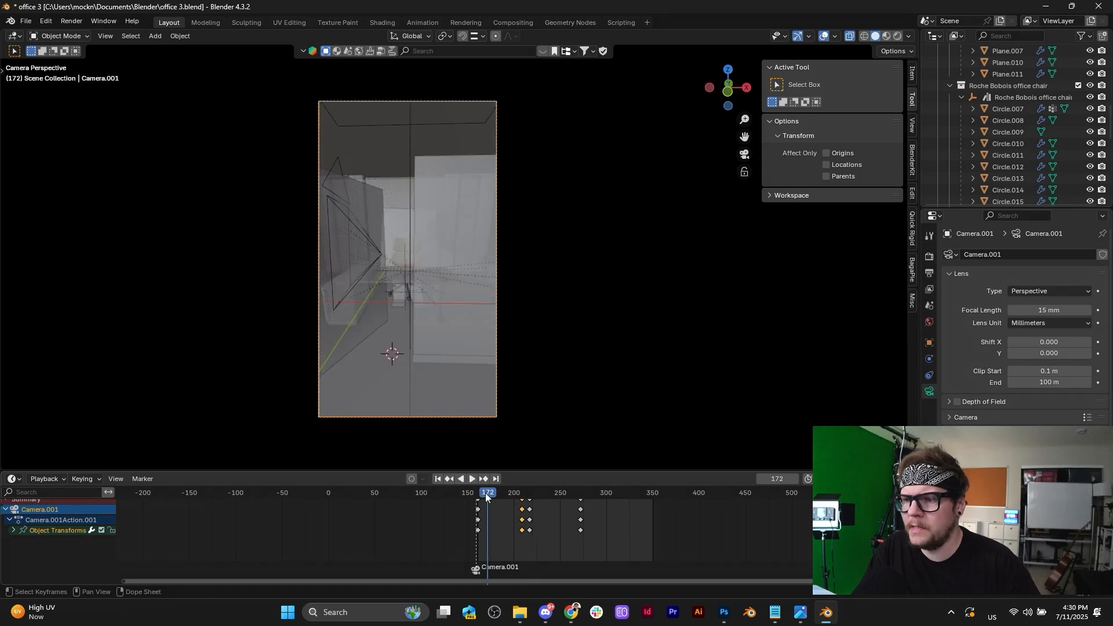
{"action": "key", "text": "space"}
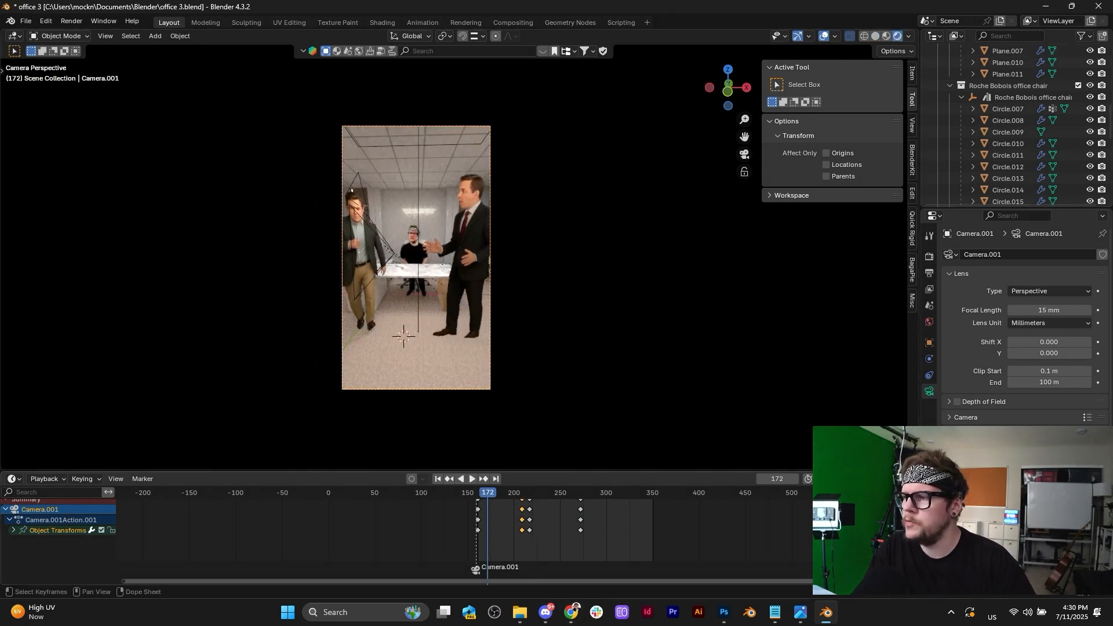
{"action": "left_click", "coordinate": [578, 493]}
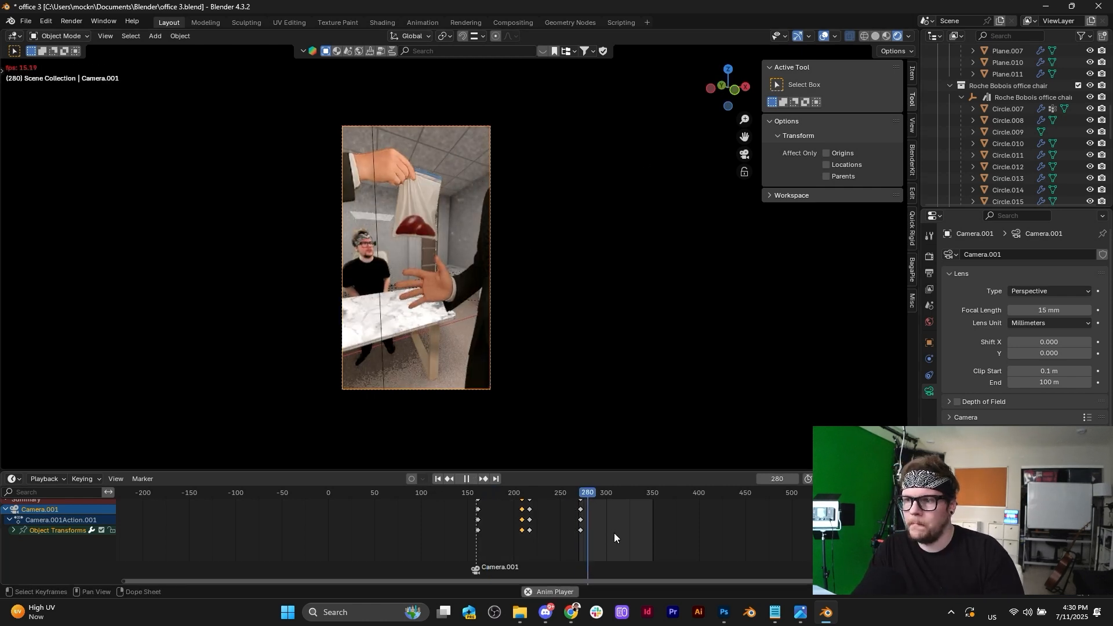
{"action": "left_click", "coordinate": [614, 493]}
{"action": "left_click", "coordinate": [437, 479]}
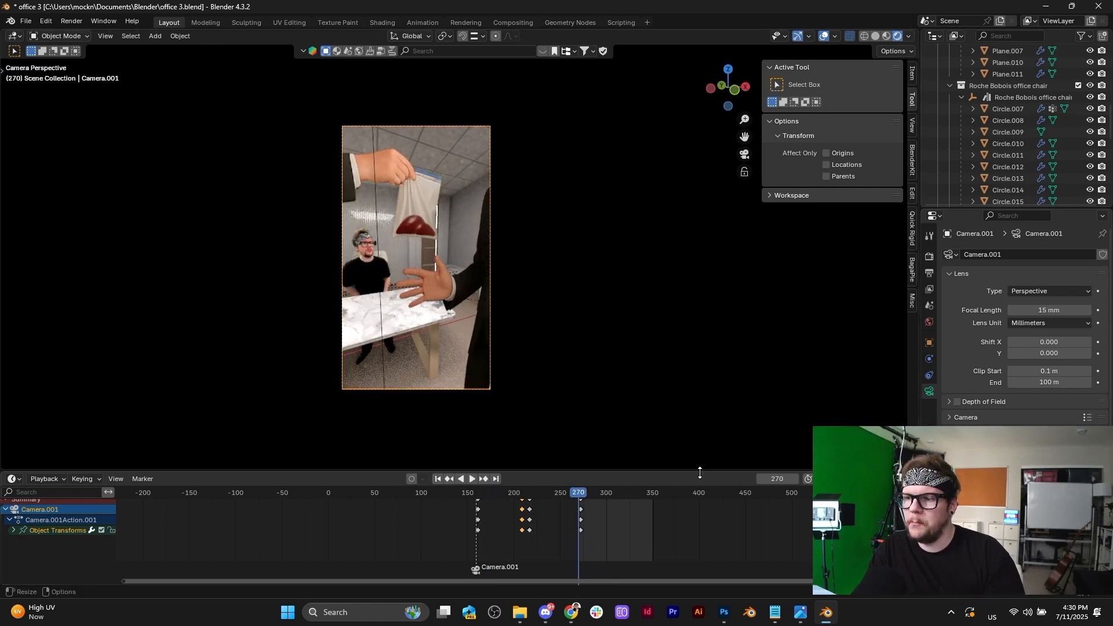
Move Camera.001's last keyframes about ten frames earlier, to around frame 262.
{"action": "left_click_drag", "start_coordinate": [608, 534], "coordinate": [534, 505]}
{"action": "scroll", "coordinate": [591, 525], "scroll_direction": "up", "scroll_amount": 2}
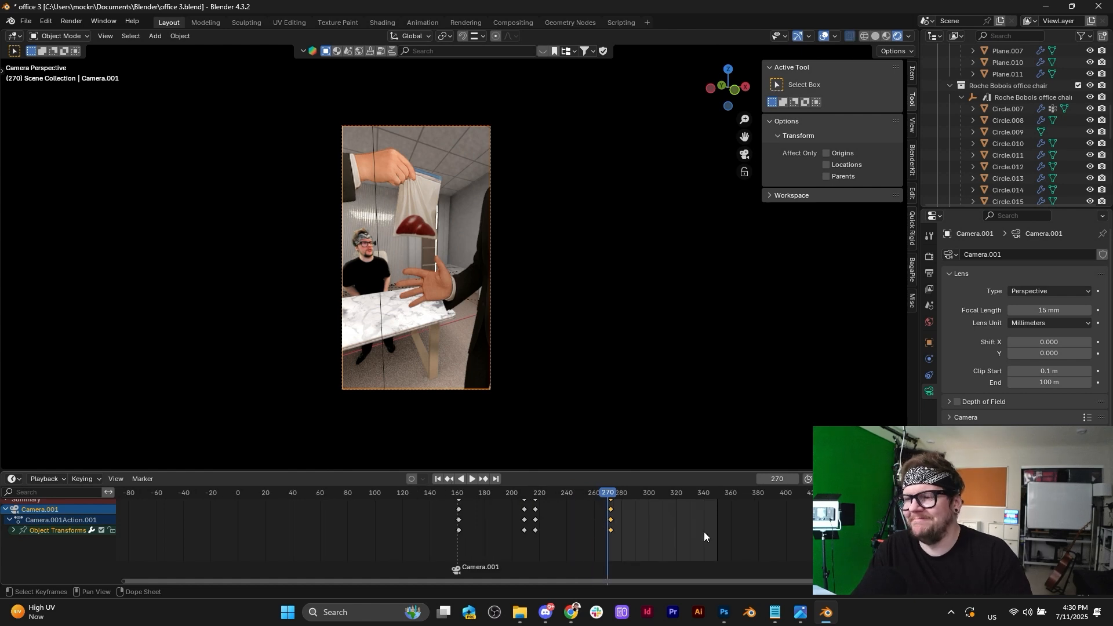
{"action": "scroll", "coordinate": [618, 524], "scroll_direction": "up", "scroll_amount": 2}
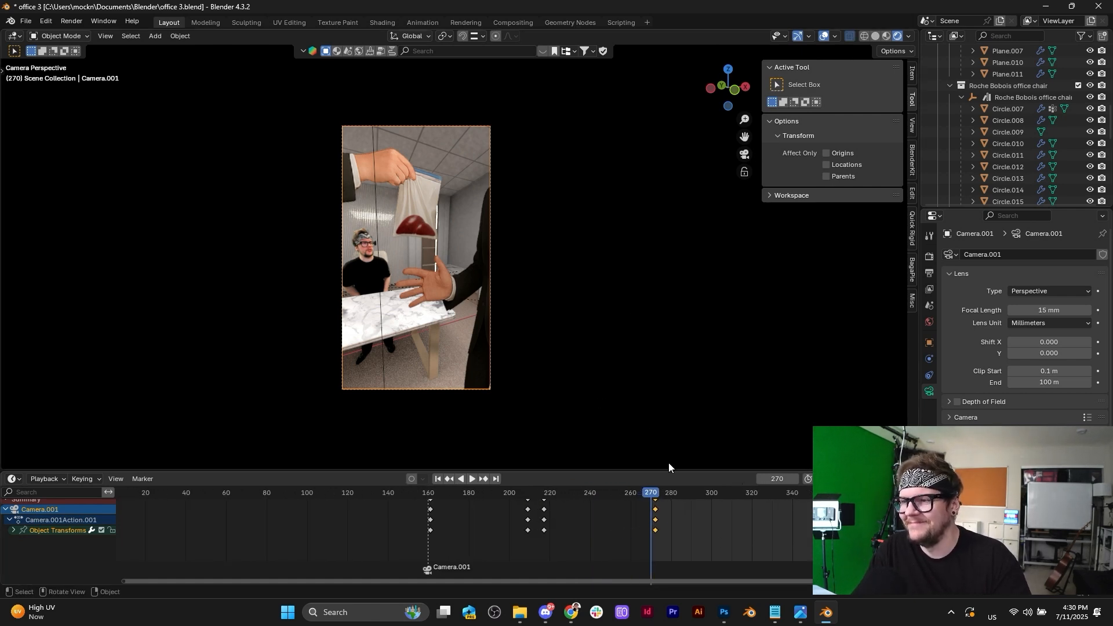
{"action": "key", "text": "g"}
{"action": "left_click", "coordinate": [651, 509]}
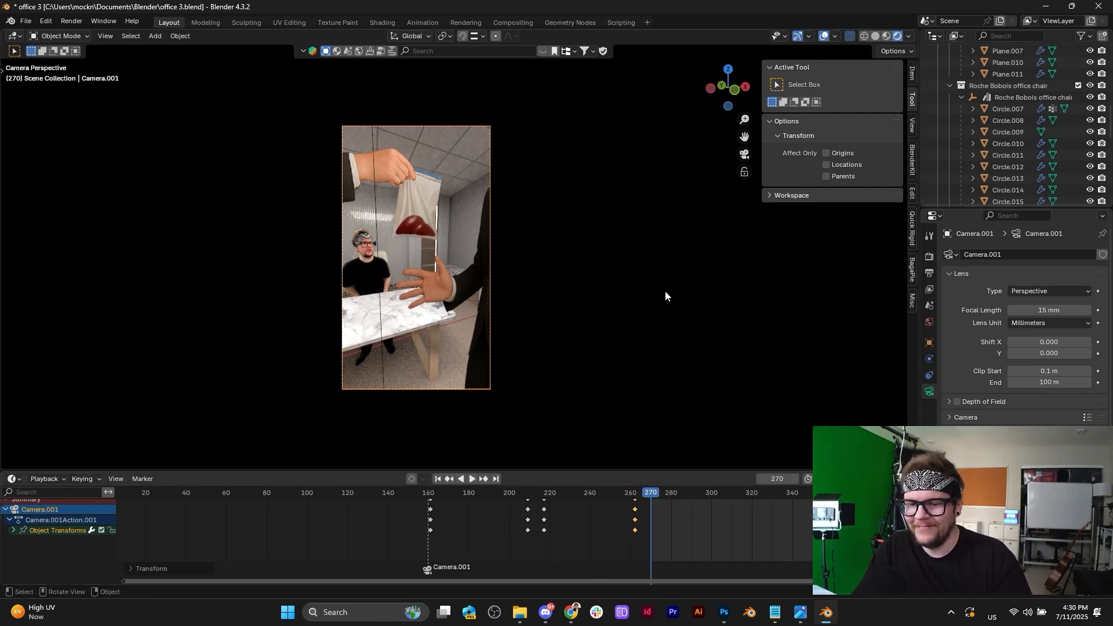
Rotate Camera.001 about the global Z axis toward the boss and shift it about 0.2 m along Y.
{"action": "key", "text": "r"}
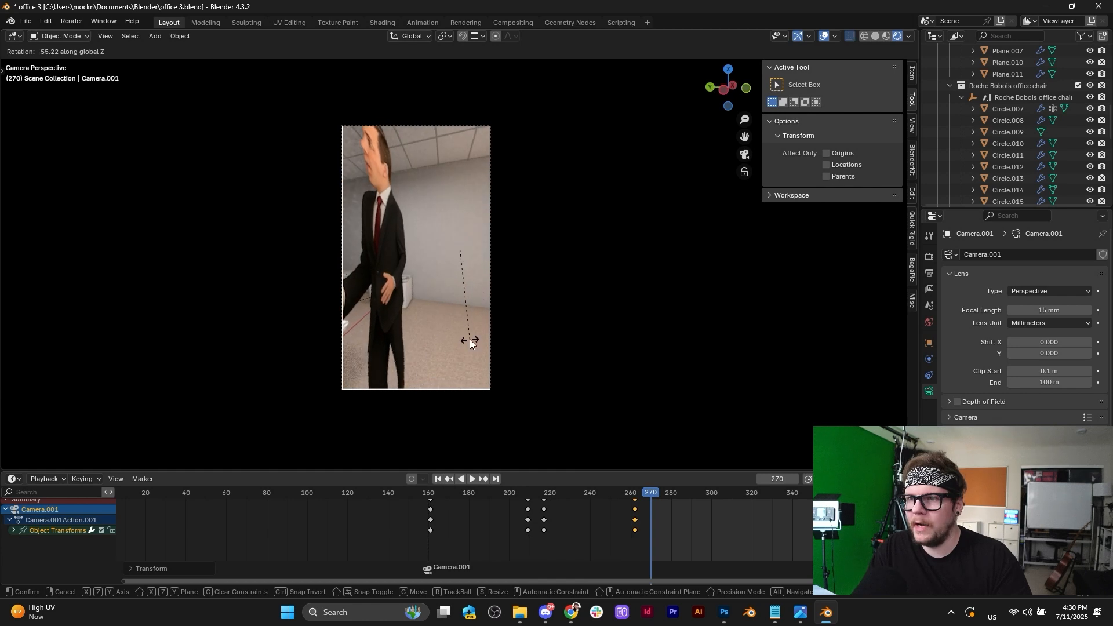
{"action": "left_click", "coordinate": [499, 346]}
{"action": "key", "text": "g"}
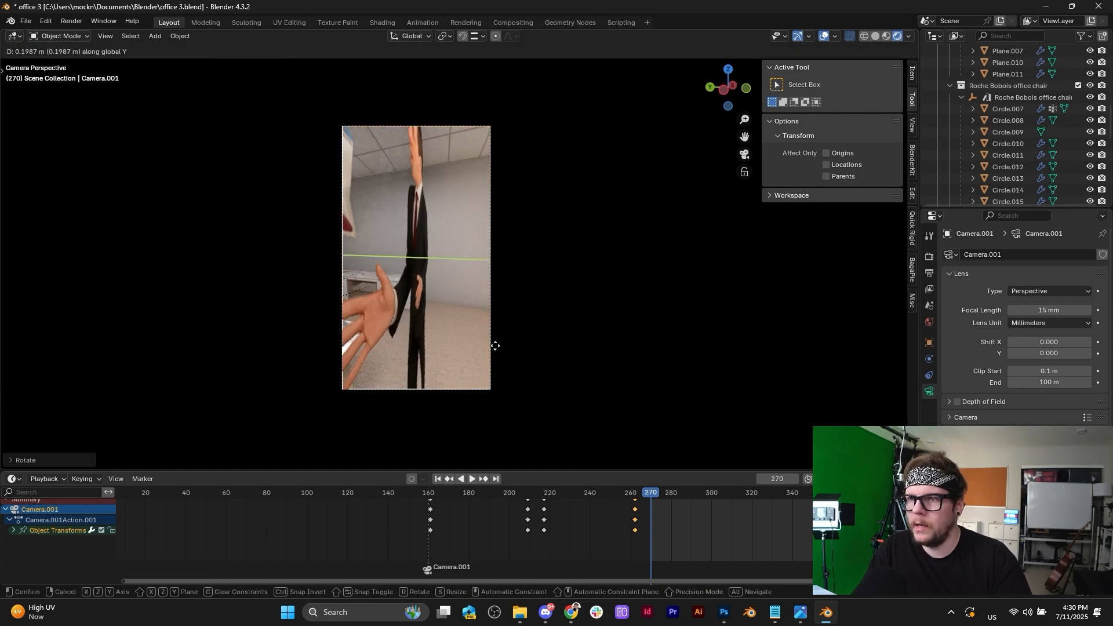
Delete the boss cutout plane standing in front of the camera.
{"action": "left_click", "coordinate": [407, 263]}
{"action": "left_click", "coordinate": [408, 263]}
{"action": "key", "text": "x"}
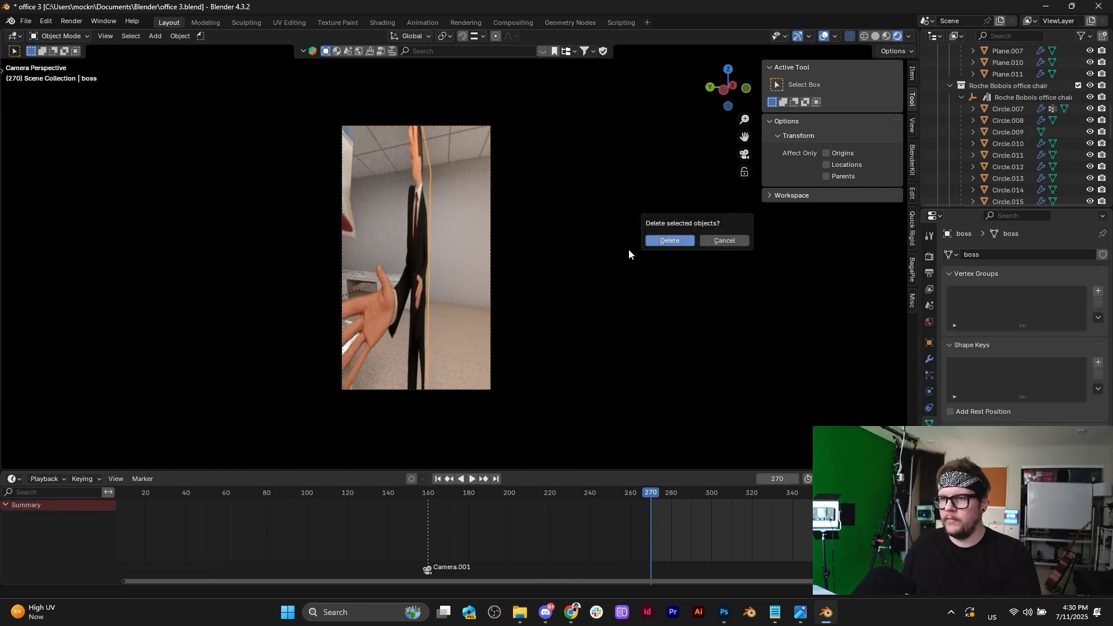
{"action": "left_click", "coordinate": [686, 241]}
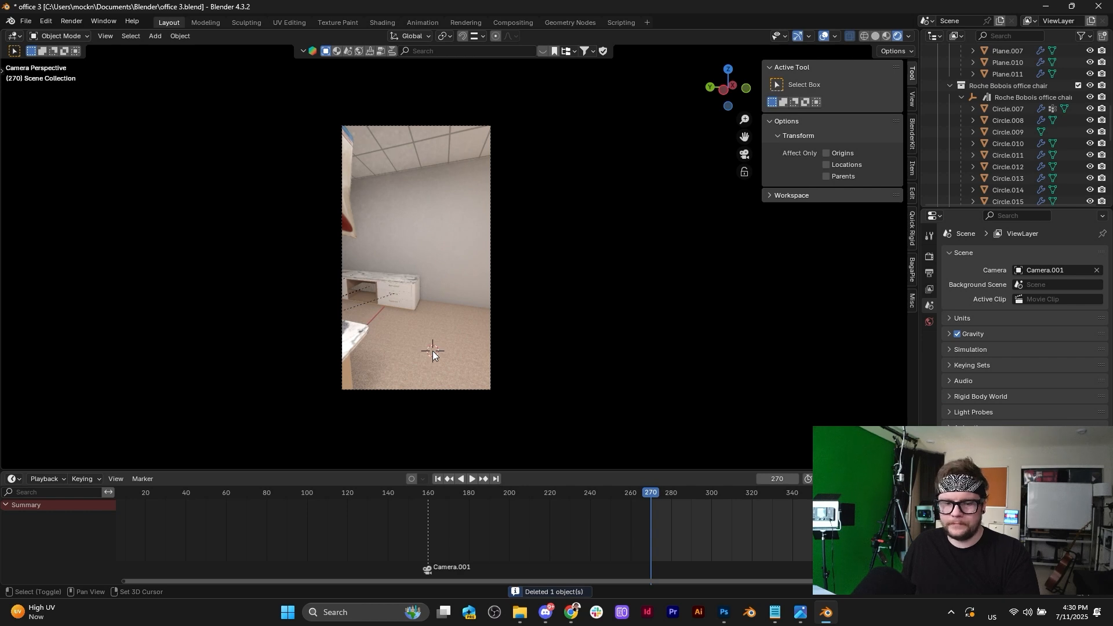
Import boss 2.png from the Downloads folder as an image plane.
{"action": "key", "text": "shift+a"}
{"action": "mouse_move", "coordinate": [433, 350]}
{"action": "left_click", "coordinate": [481, 374]}
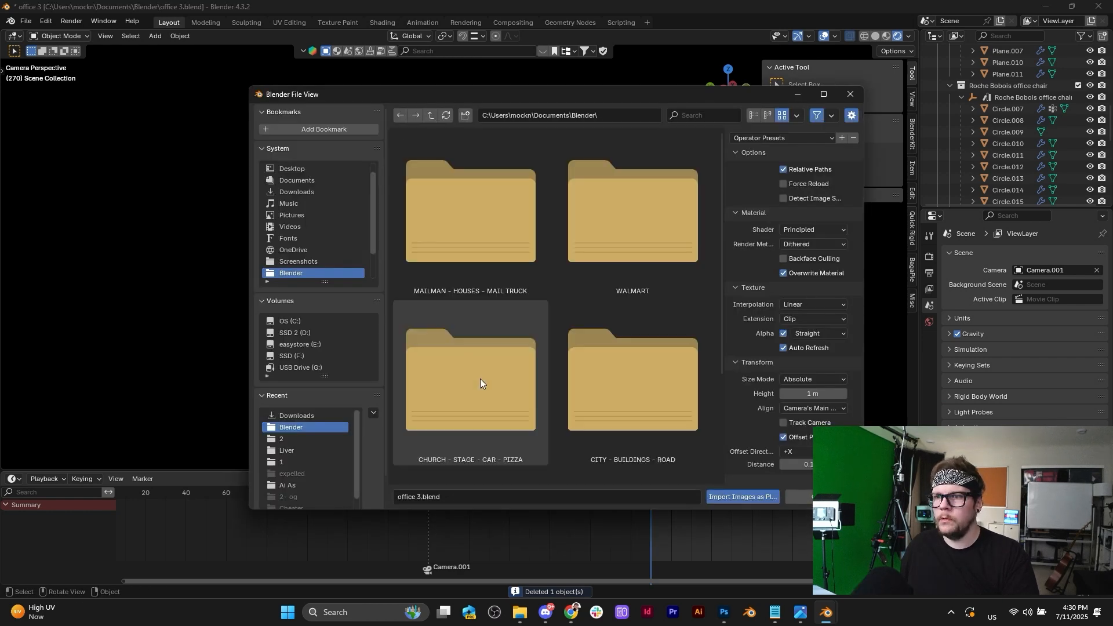
{"action": "left_click", "coordinate": [284, 192]}
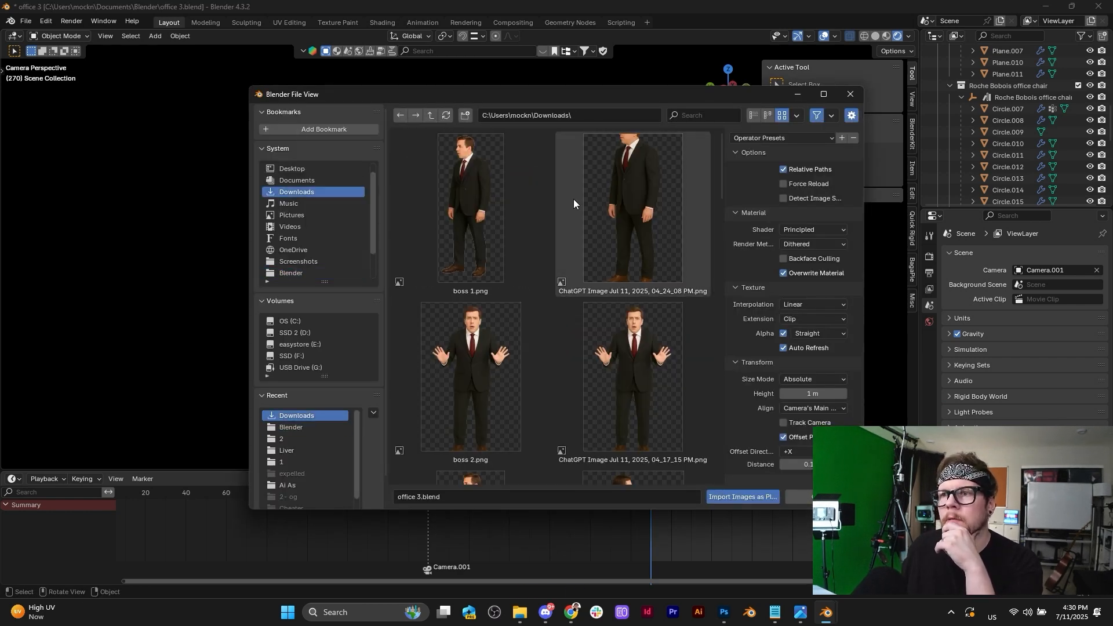
{"action": "double_click", "coordinate": [484, 364]}
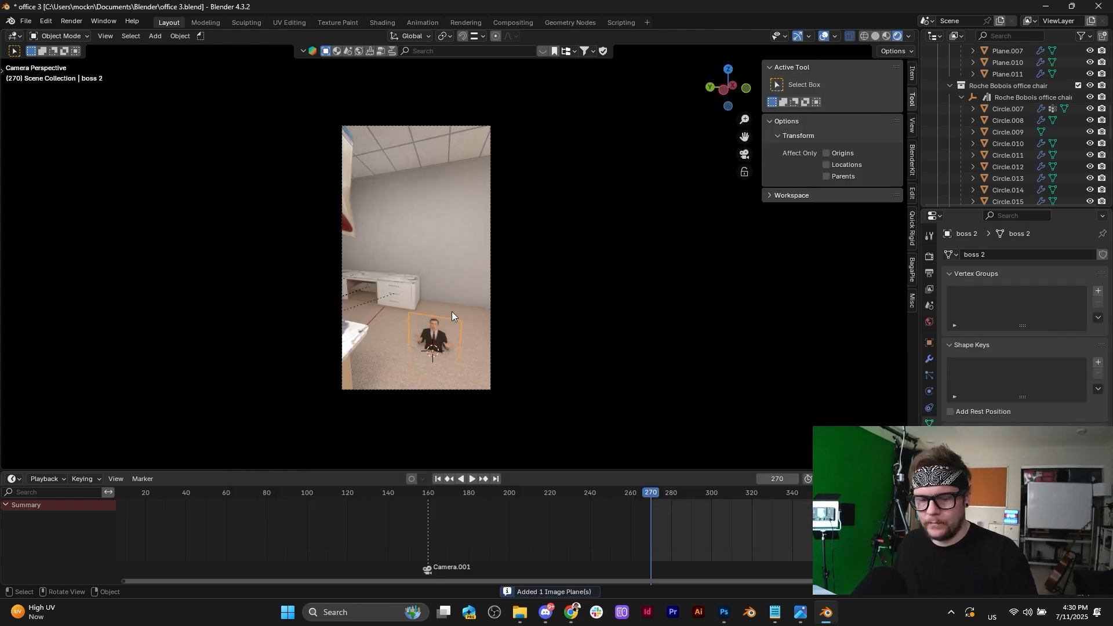
{"action": "key", "text": "Tab"}
{"action": "key", "text": "o"}
{"action": "key", "text": "g"}
{"action": "key", "text": "z"}
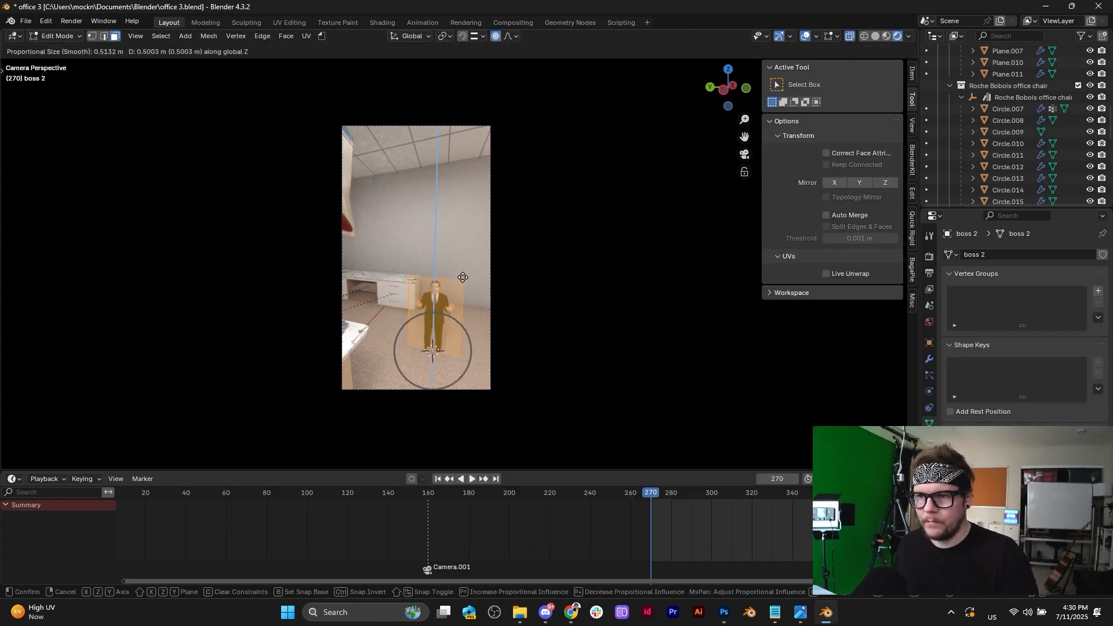
{"action": "key", "text": "Escape"}
{"action": "key", "text": "Tab"}
Scale up the boss 2 plane so the raised-hands figure fills most of the camera frame's height.
{"action": "key", "text": "s"}
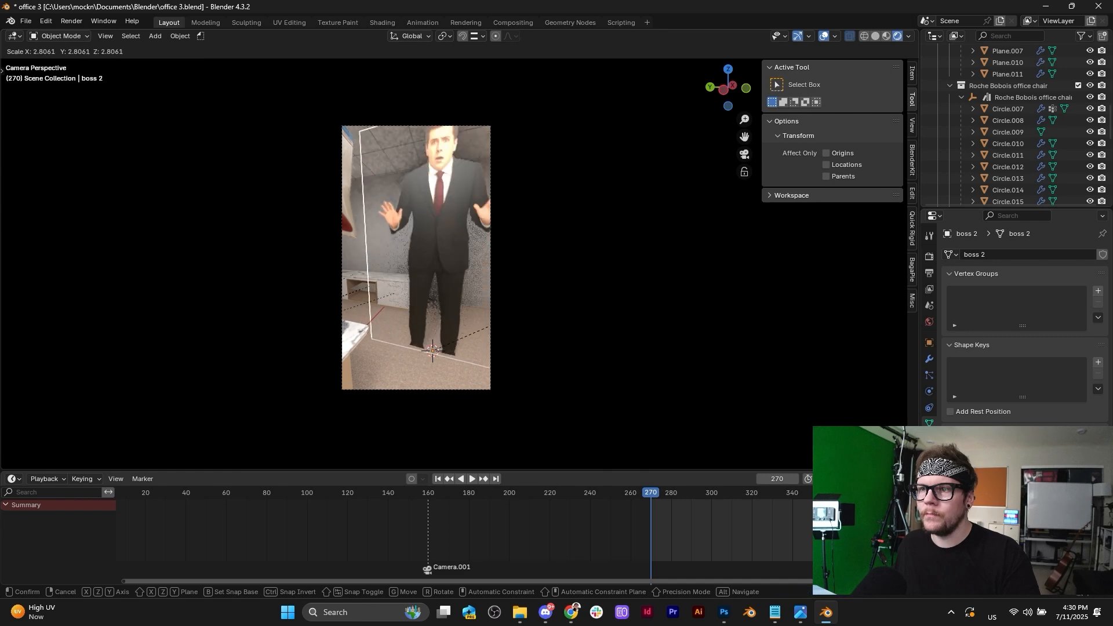
{"action": "left_click", "coordinate": [684, 246]}
Set the boss 2 material's roughness to 1.000 and its IOR to 1.000.
{"action": "left_click", "coordinate": [929, 439]}
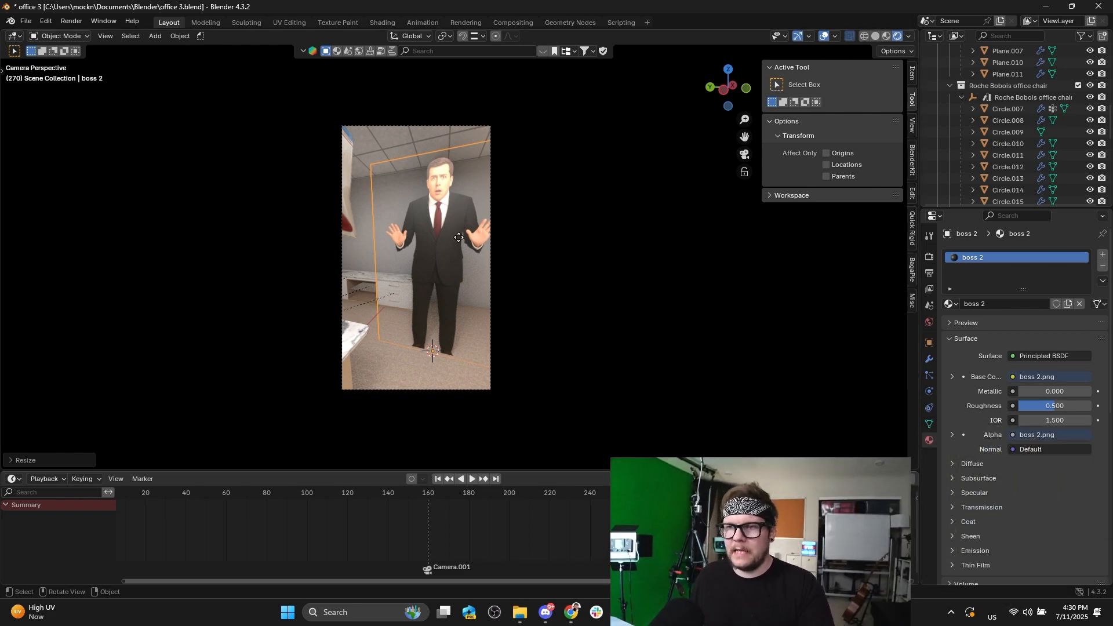
{"action": "key", "text": "g"}
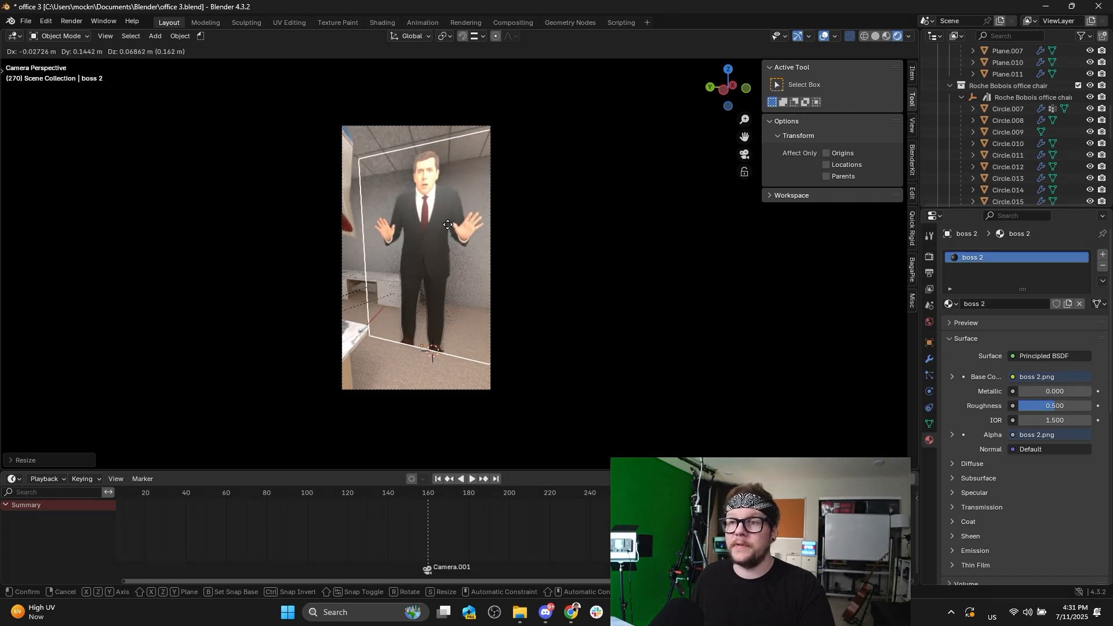
{"action": "left_click", "coordinate": [450, 198]}
{"action": "scroll", "coordinate": [574, 237], "scroll_direction": "up", "scroll_amount": 3}
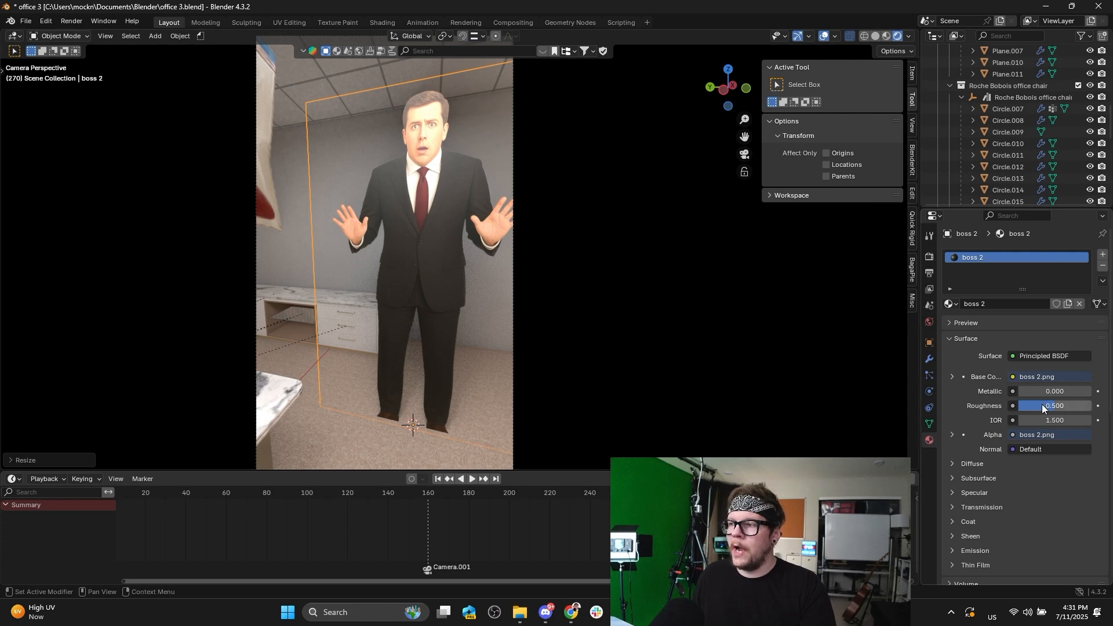
{"action": "left_click_drag", "start_coordinate": [1038, 405], "coordinate": [1095, 408]}
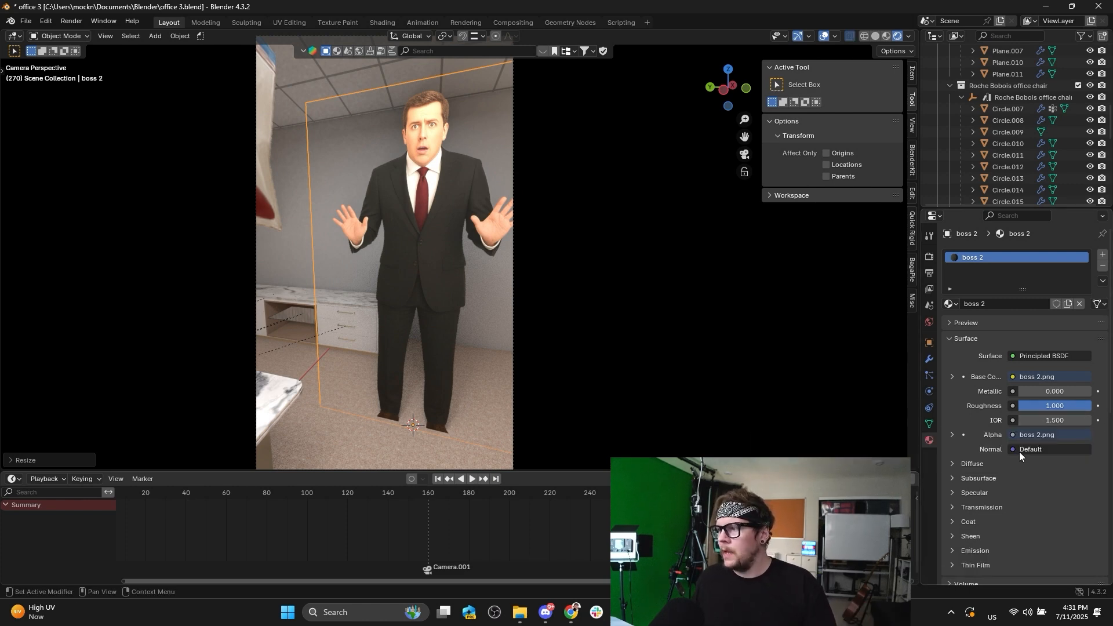
{"action": "left_click_drag", "start_coordinate": [1053, 422], "coordinate": [980, 422]}
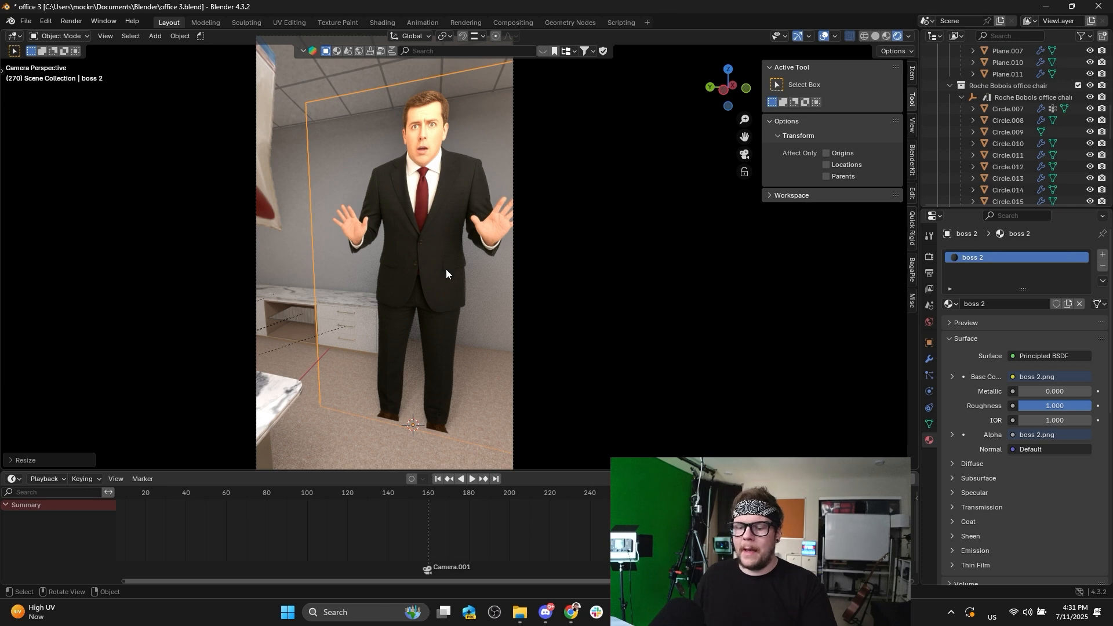
Try to shift the boss 2 plane along the global Y and X axes within the camera view.
{"action": "scroll", "coordinate": [462, 284], "scroll_direction": "down", "scroll_amount": 3}
{"action": "key", "text": "g"}
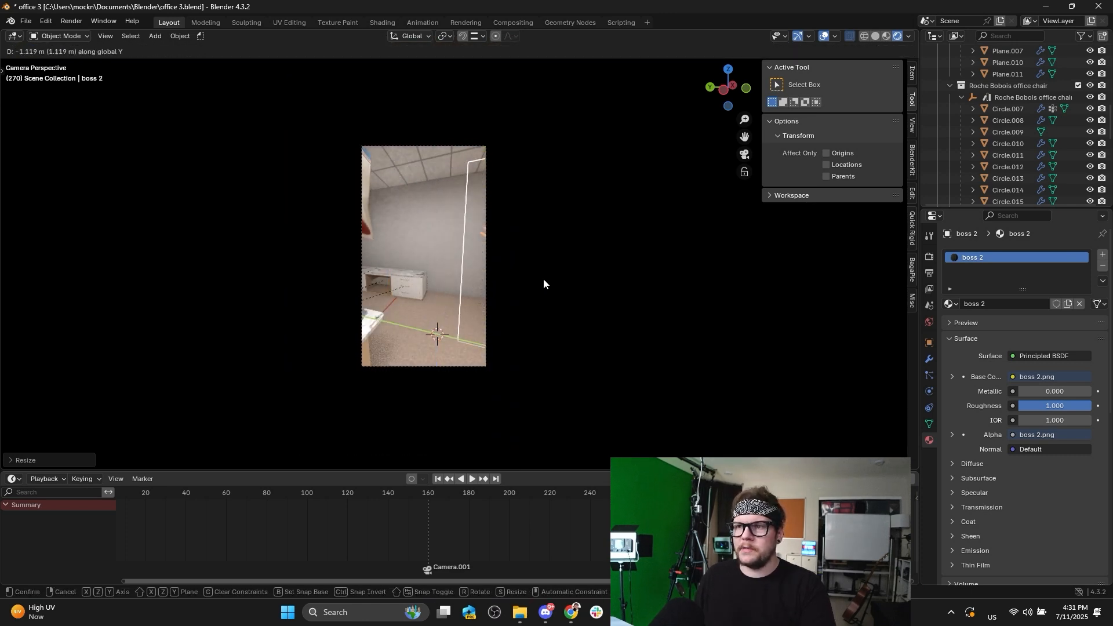
{"action": "key", "text": "Escape"}
{"action": "key", "text": "g"}
{"action": "key", "text": "x"}
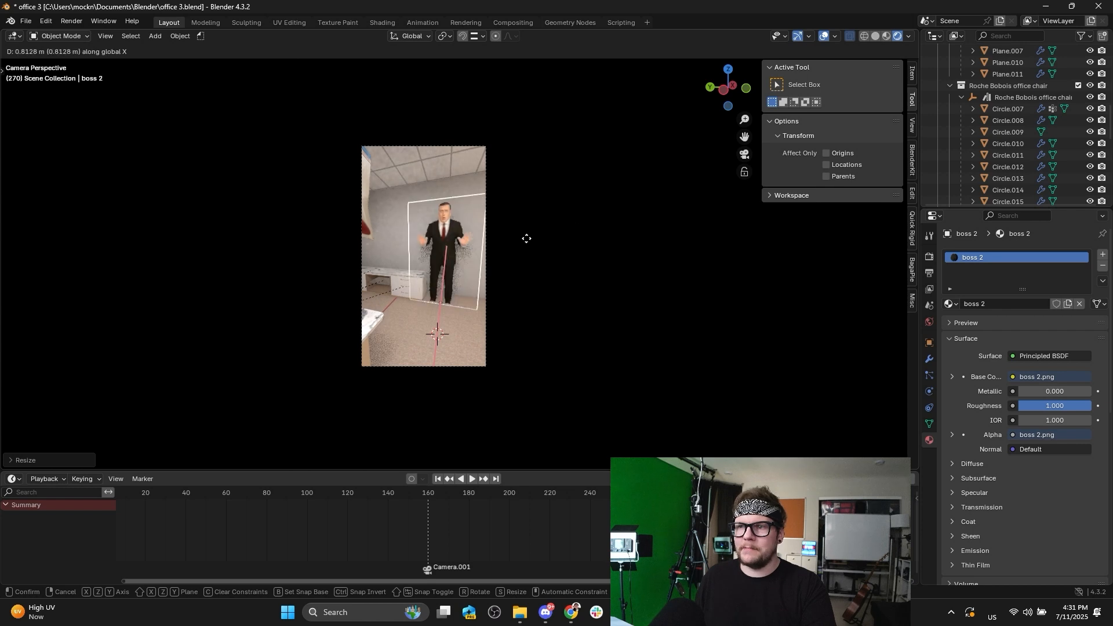
{"action": "left_click", "coordinate": [502, 249]}
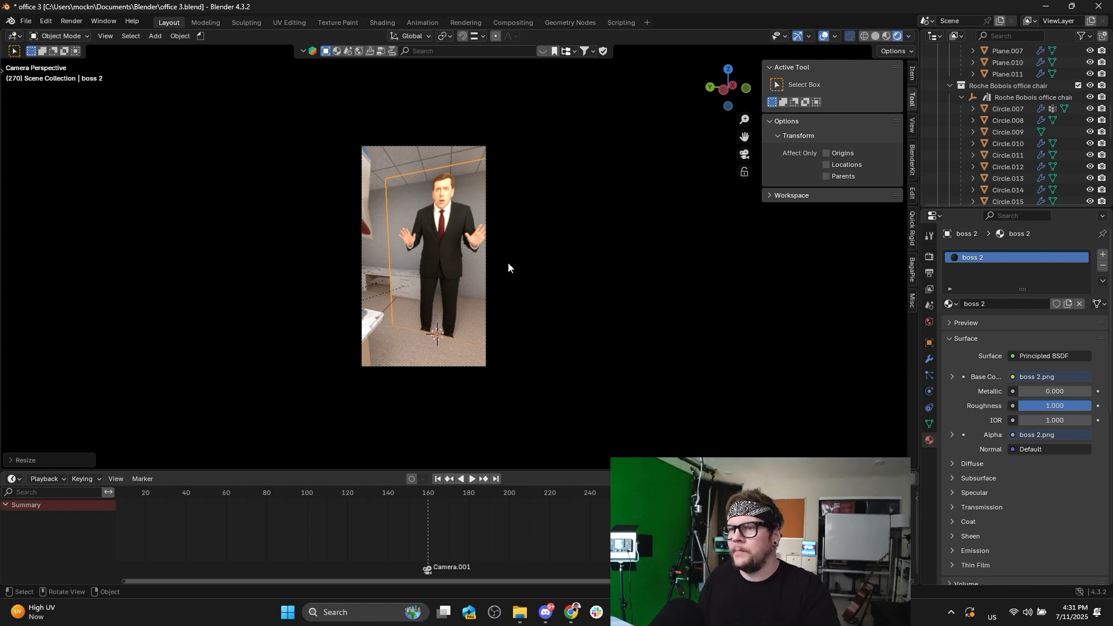
{"action": "key", "text": "s"}
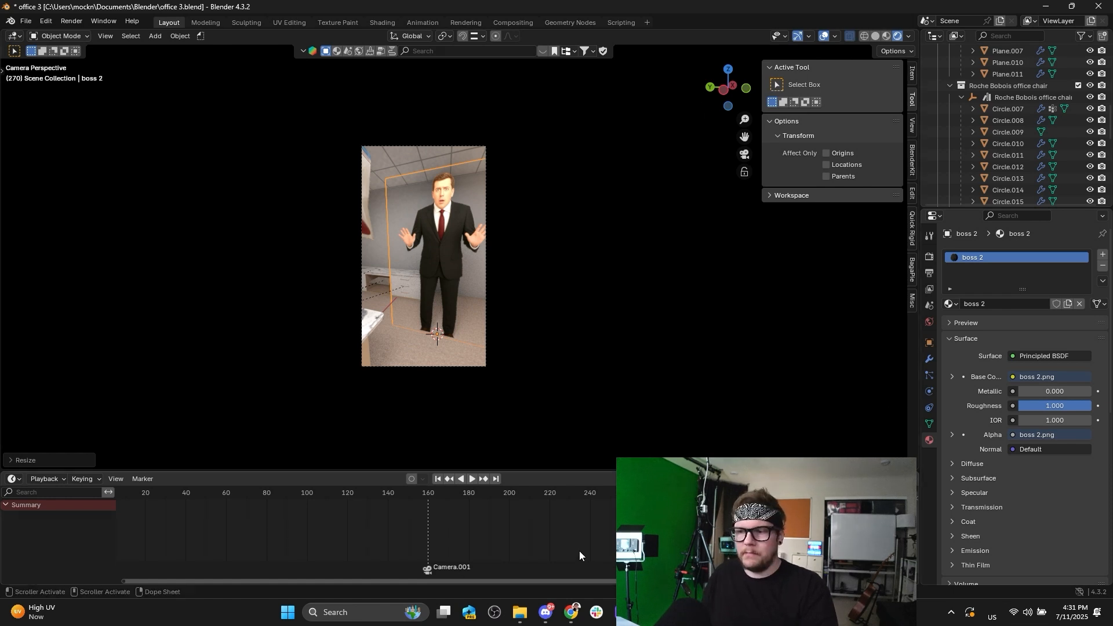
{"action": "scroll", "coordinate": [509, 539], "scroll_direction": "down", "scroll_amount": 2}
{"action": "scroll", "coordinate": [432, 508], "scroll_direction": "right", "scroll_amount": 5, "text": "ctrl"}
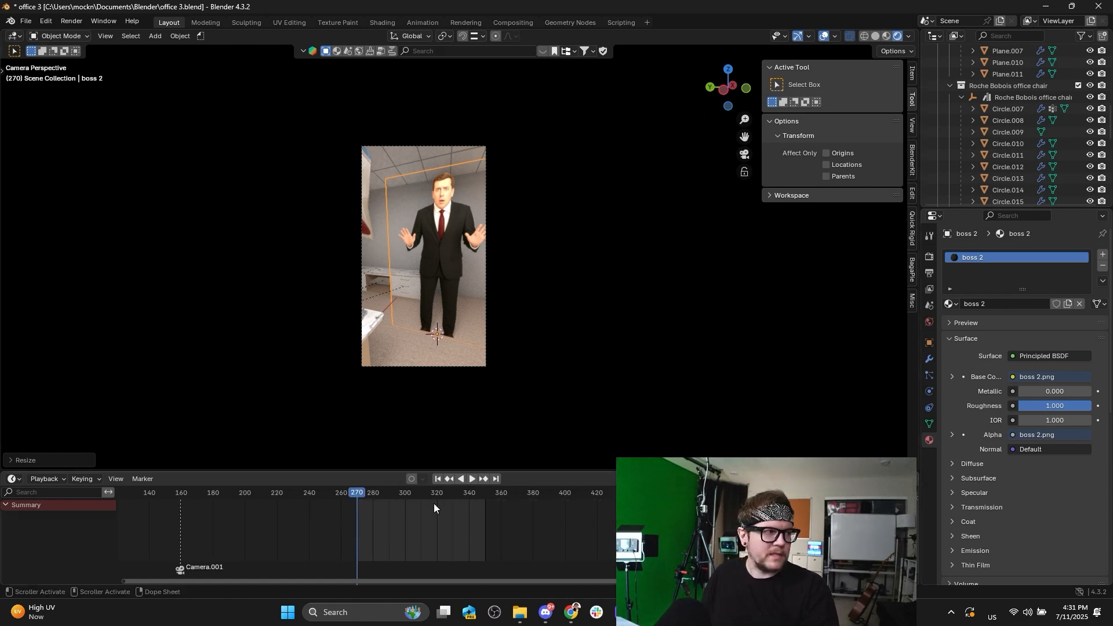
{"action": "middle_click_drag", "start_coordinate": [434, 504], "coordinate": [447, 509]}
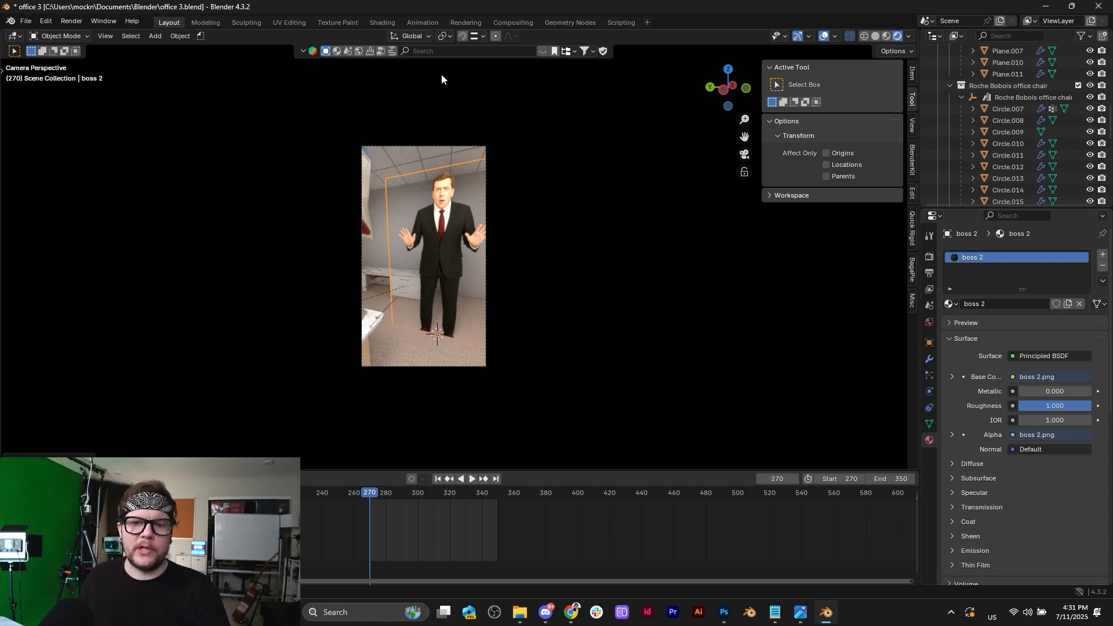
{"action": "left_click", "coordinate": [15, 479]}
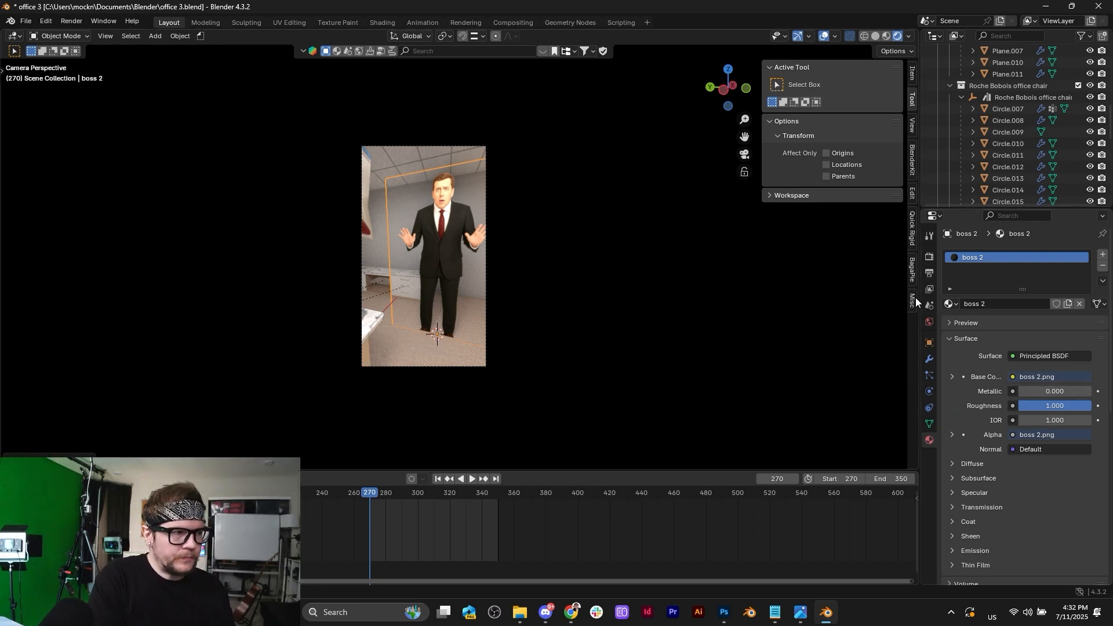
{"action": "left_click", "coordinate": [408, 280]}
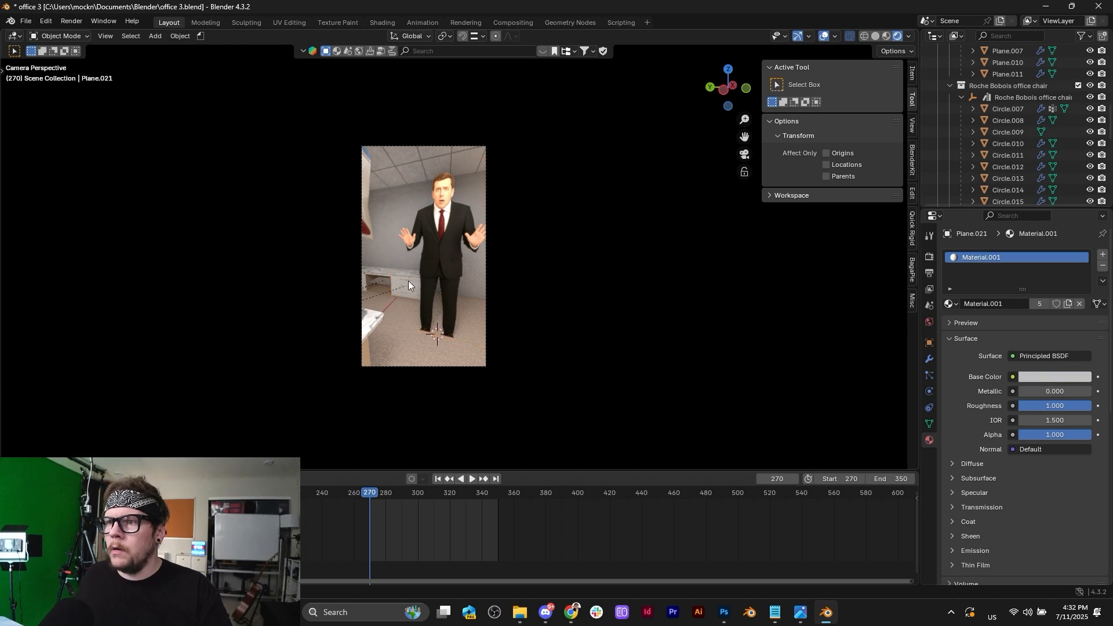
{"action": "left_click", "coordinate": [408, 281]}
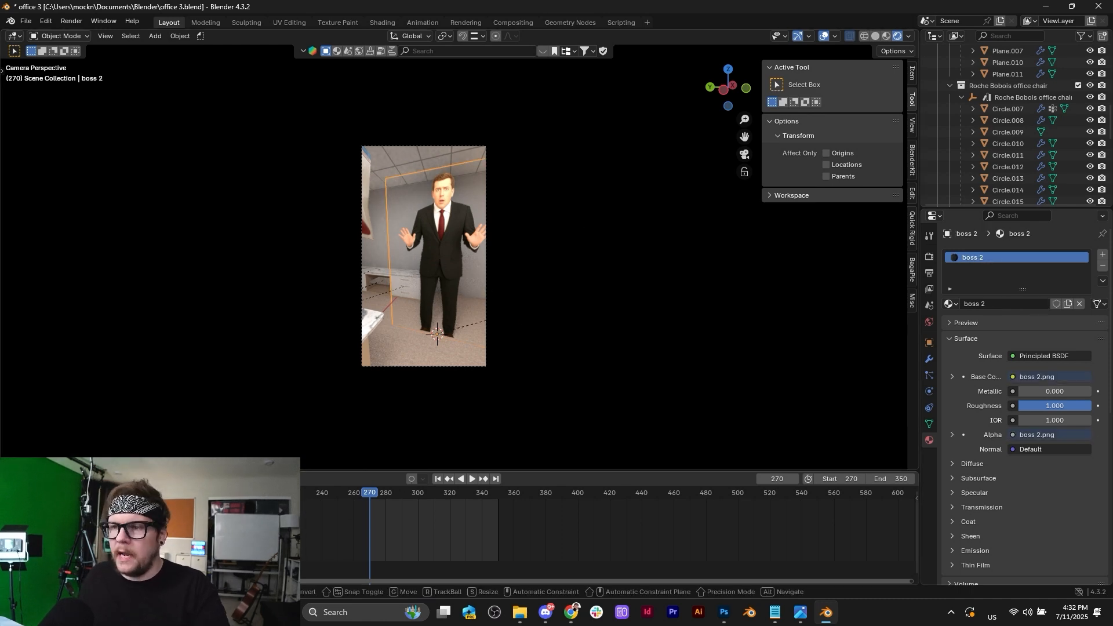
Rotate the camera about the Z axis so the boss is roughly centred in the frame.
{"action": "left_click", "coordinate": [459, 146]}
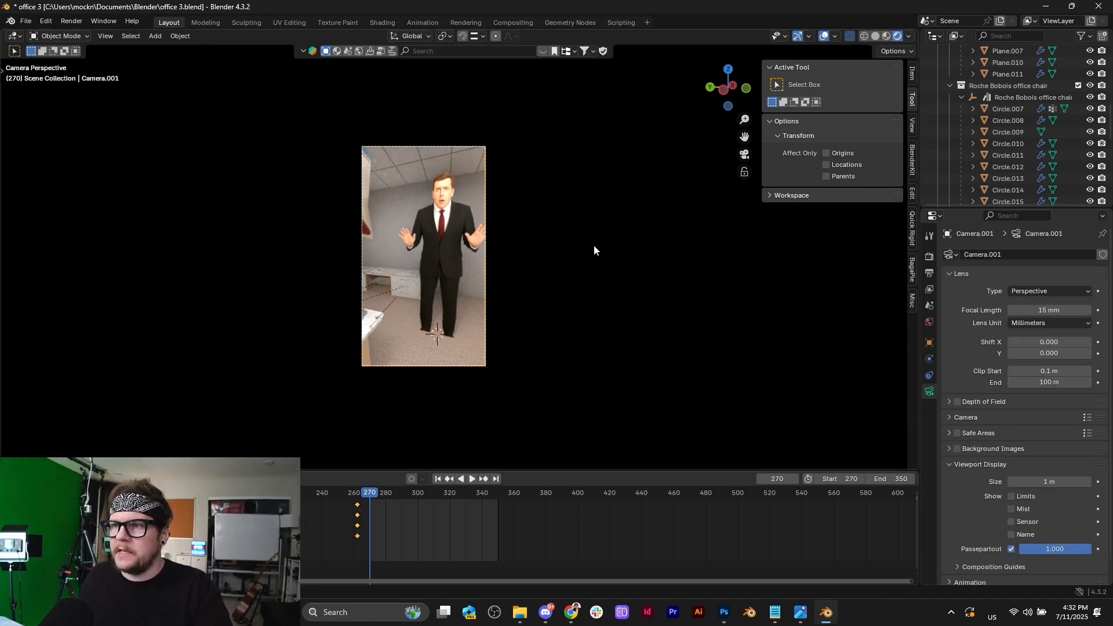
{"action": "key", "text": "r"}
{"action": "key", "text": "z"}
{"action": "left_click", "coordinate": [477, 369]}
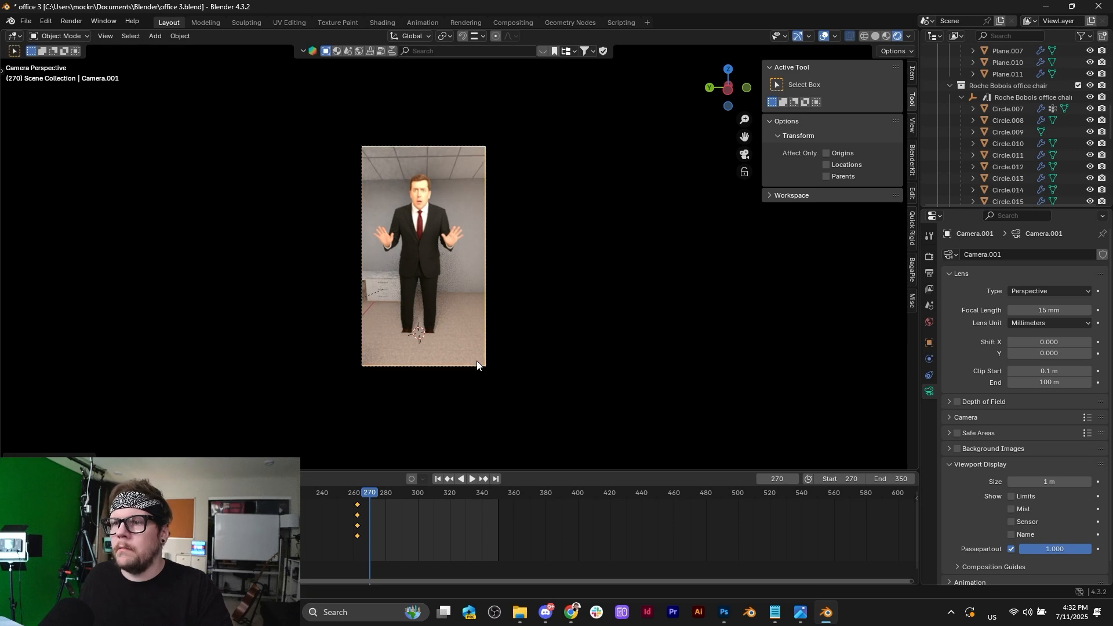
Move the boss 2 image plane along the X axis closer to the camera.
{"action": "left_click", "coordinate": [425, 267]}
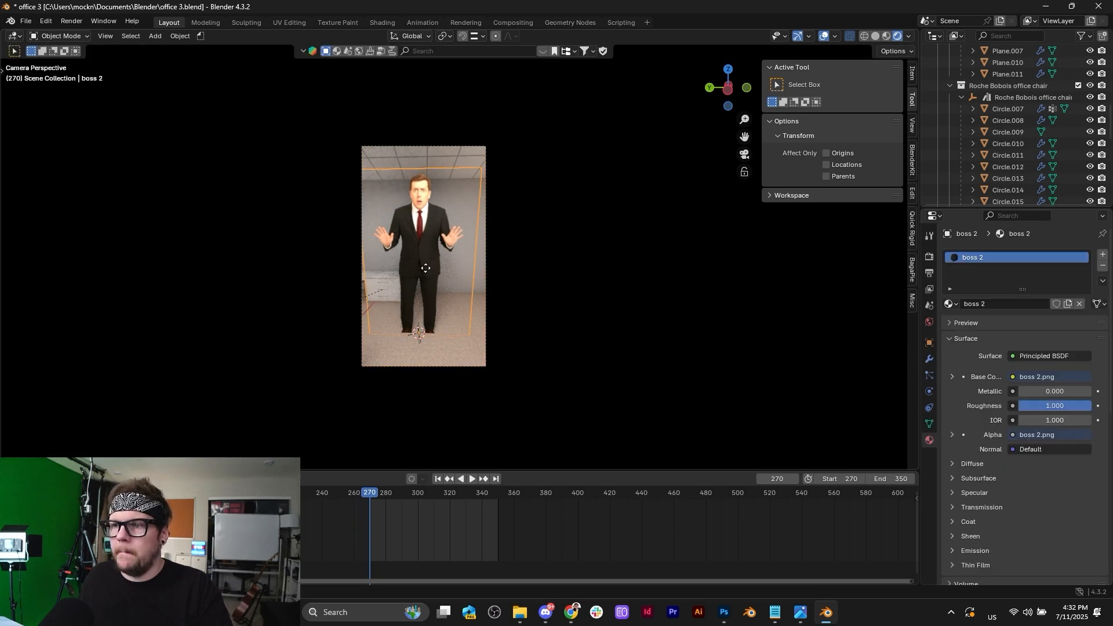
{"action": "key", "text": "g"}
{"action": "key", "text": "x"}
{"action": "left_click", "coordinate": [427, 323]}
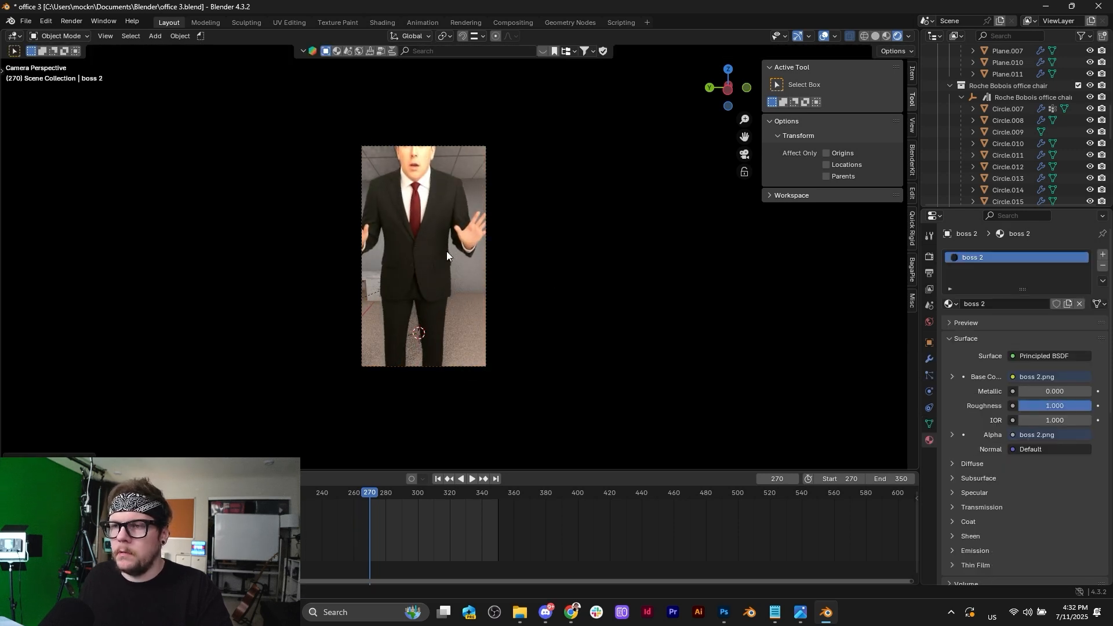
Reposition the camera along the Z, X and Y axes to frame the boss's head and upper body.
{"action": "left_click", "coordinate": [439, 147]}
{"action": "key", "text": "g"}
{"action": "key", "text": "z"}
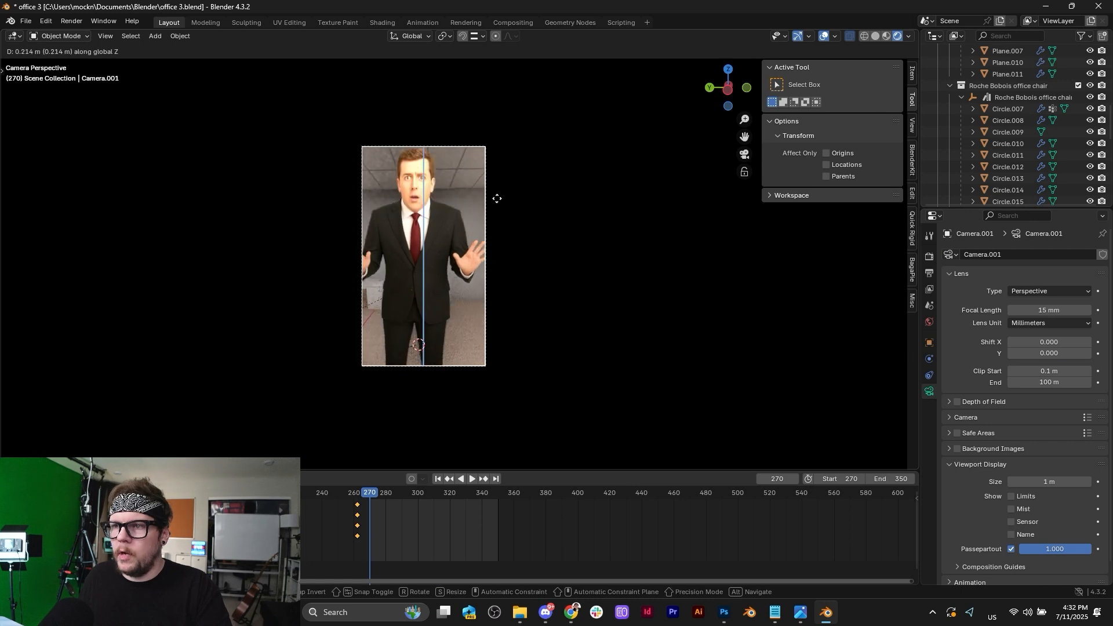
{"action": "key", "text": "x"}
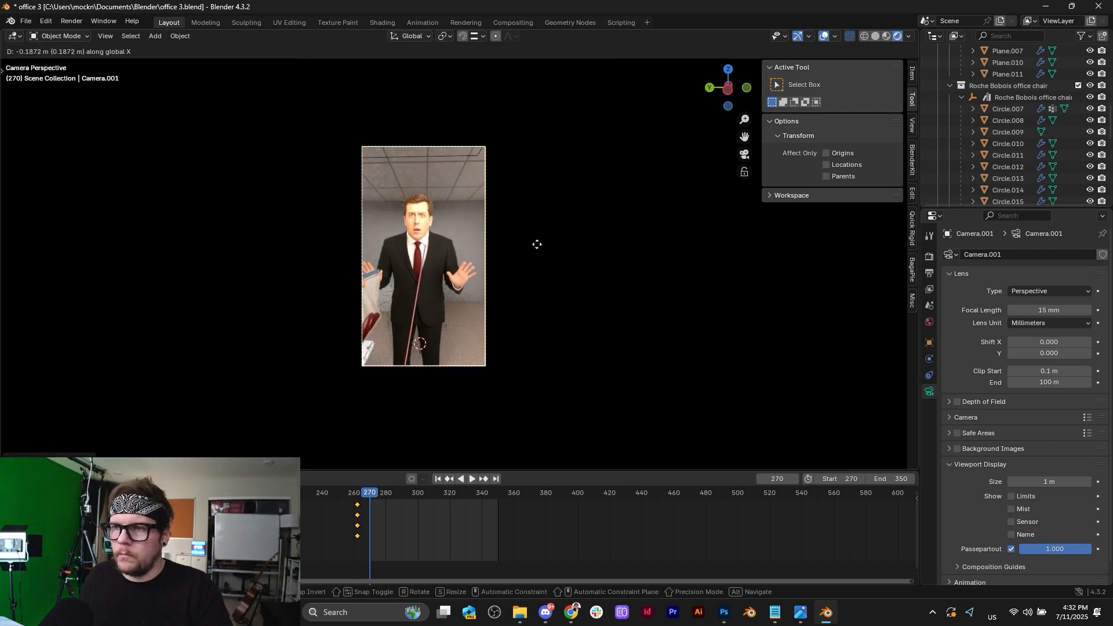
{"action": "left_click", "coordinate": [536, 245]}
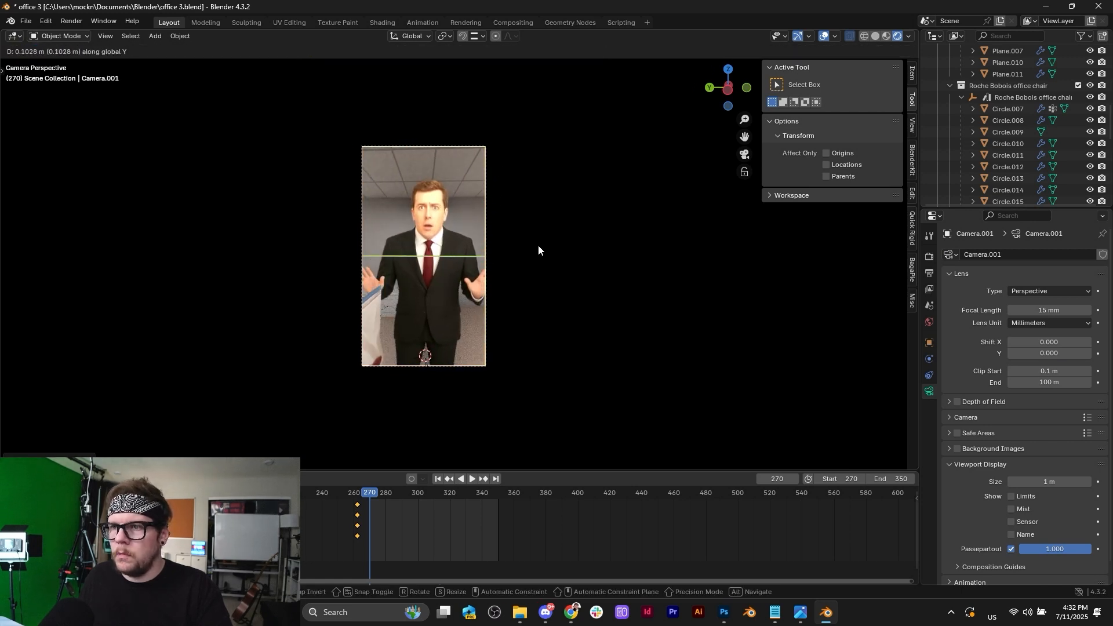
Rotate the camera slightly about the Z axis to refine the framing of the boss.
{"action": "key", "text": "r"}
{"action": "key", "text": "z"}
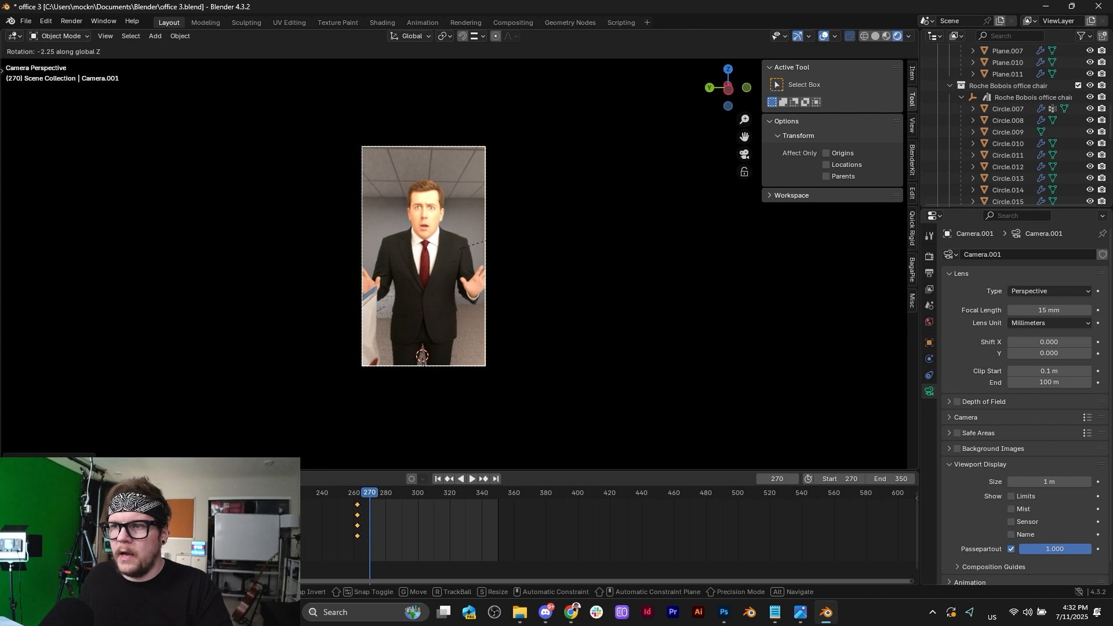
{"action": "left_click", "coordinate": [335, 329]}
Hide the liver guy 1 plane in both the viewport and renders, and save the office 3 file.
{"action": "left_click", "coordinate": [370, 319]}
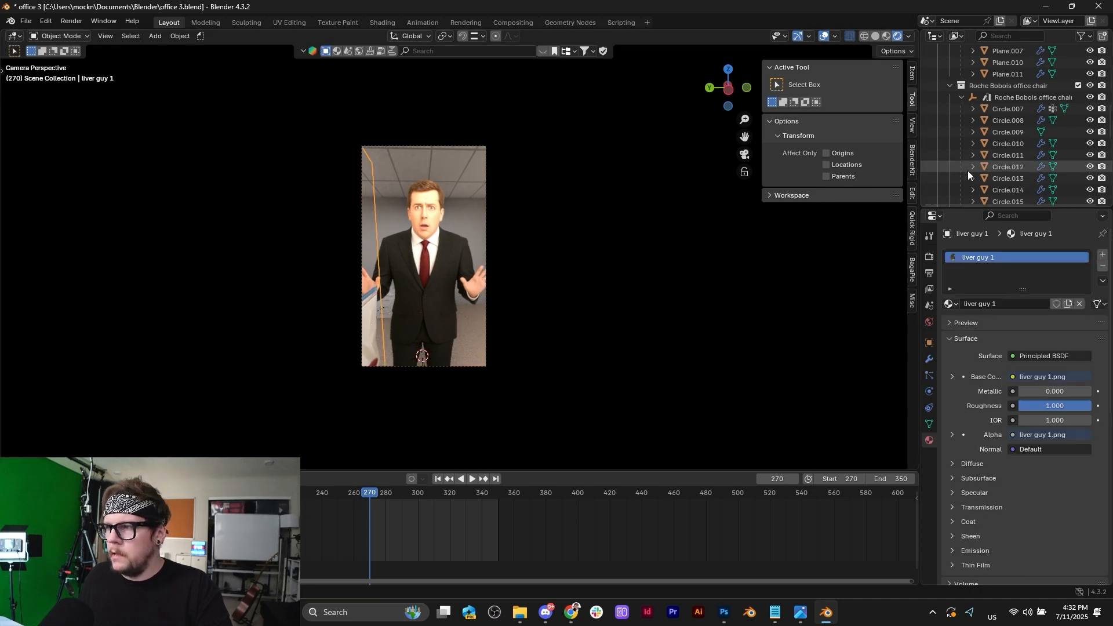
{"action": "scroll", "coordinate": [1028, 162], "scroll_direction": "up", "scroll_amount": 10}
{"action": "left_click", "coordinate": [1089, 84]}
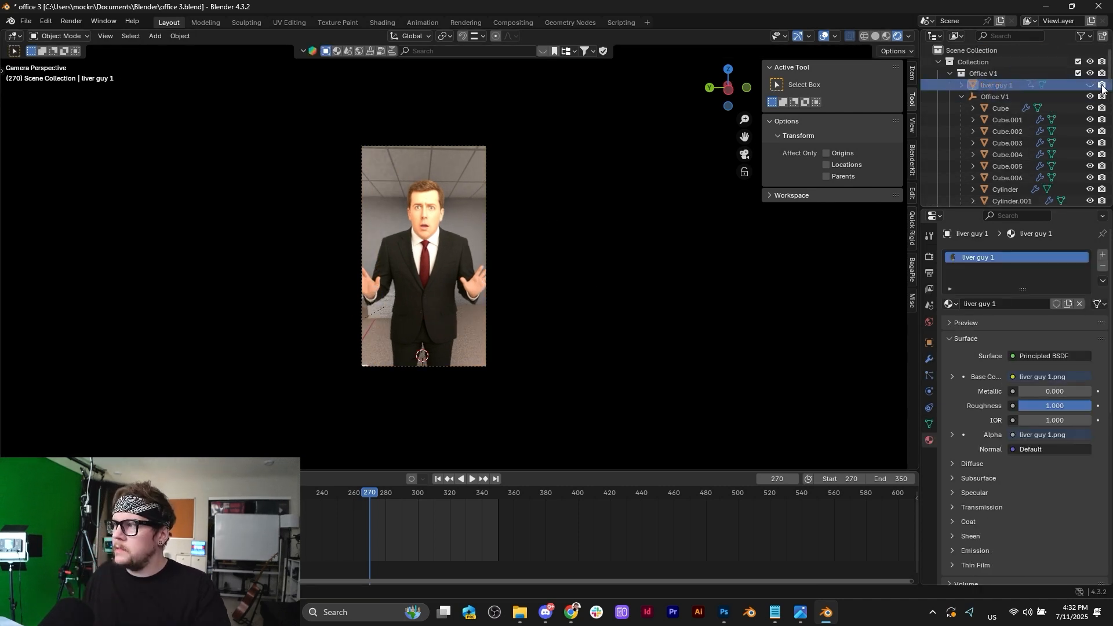
{"action": "scroll", "coordinate": [430, 285], "scroll_direction": "up", "scroll_amount": 3}
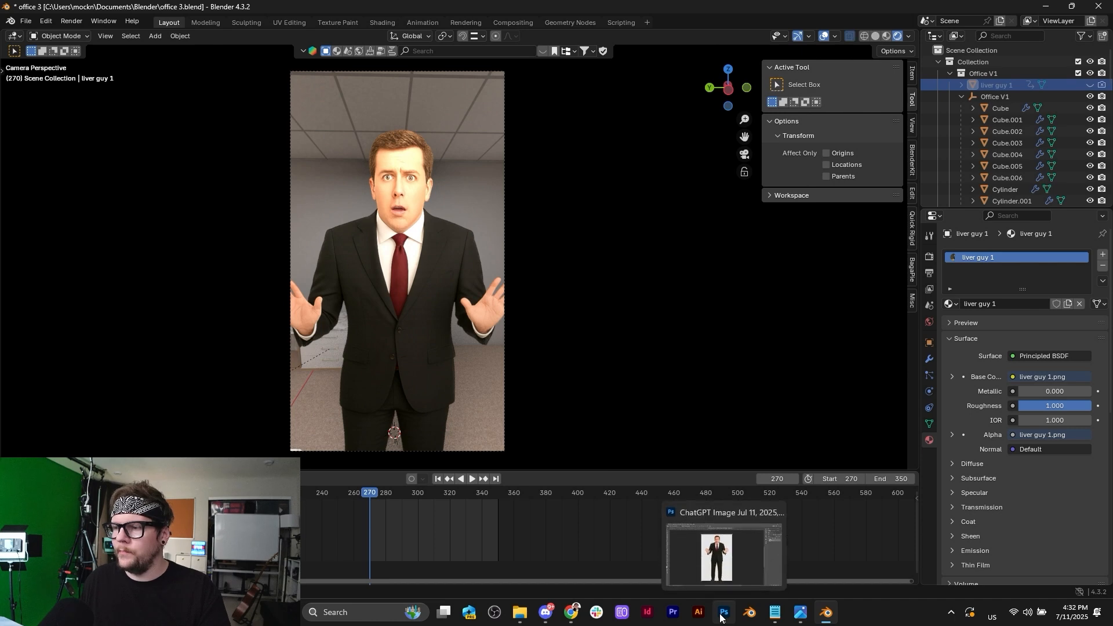
{"action": "left_click", "coordinate": [26, 21]}
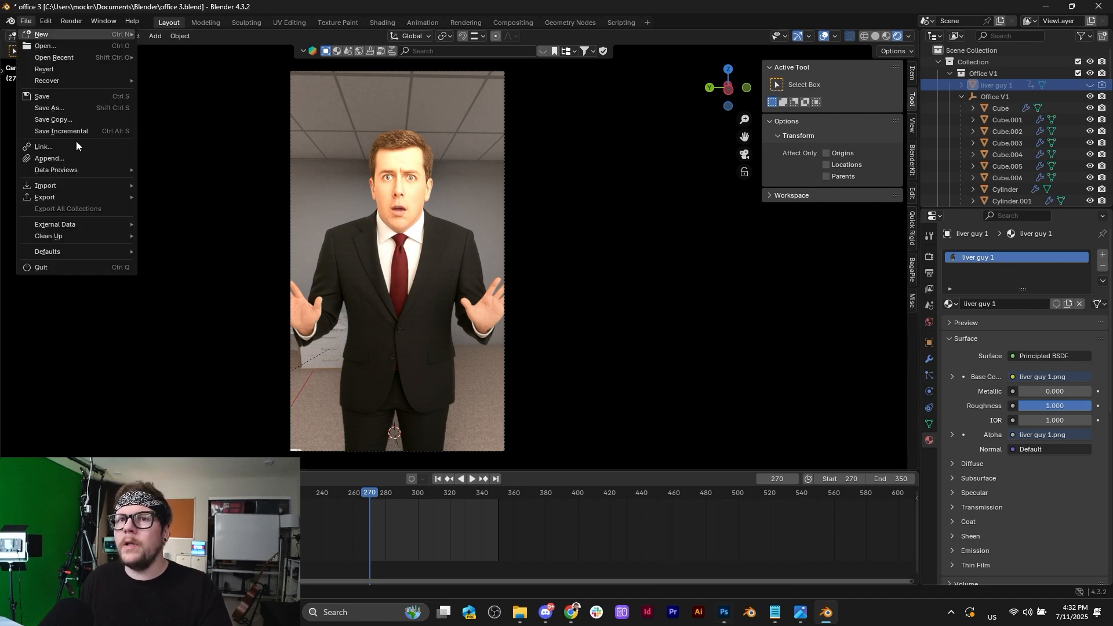
{"action": "left_click", "coordinate": [67, 99]}
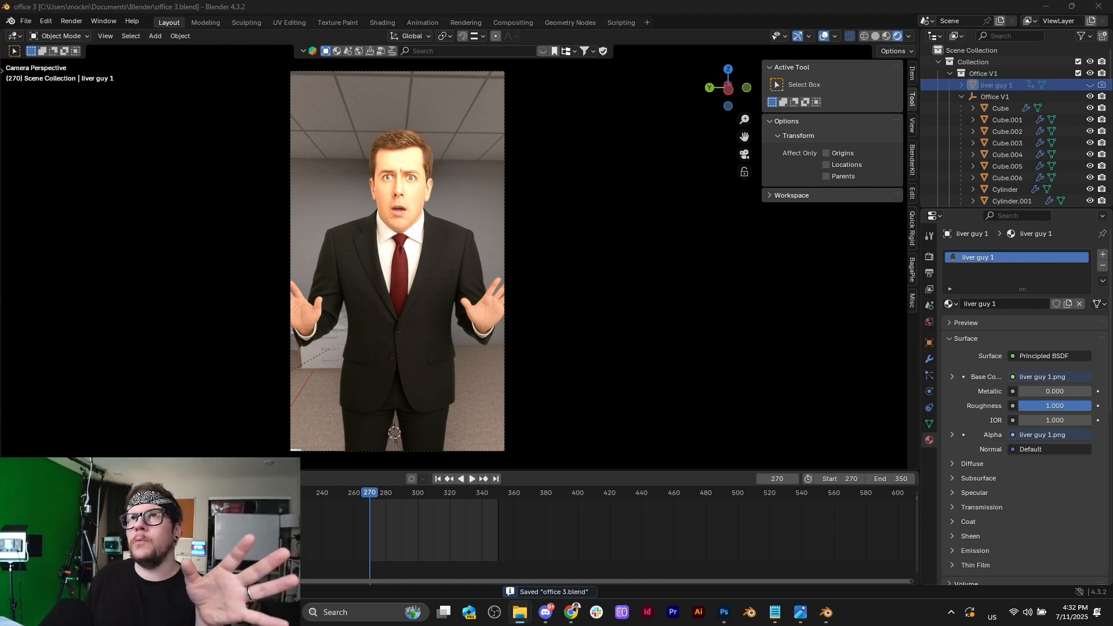
Switch to Photoshop and, in the 12_07_01 AM image, show only the Group 1 copy 2 layer with the man holding the bag.
{"action": "left_click", "coordinate": [723, 612]}
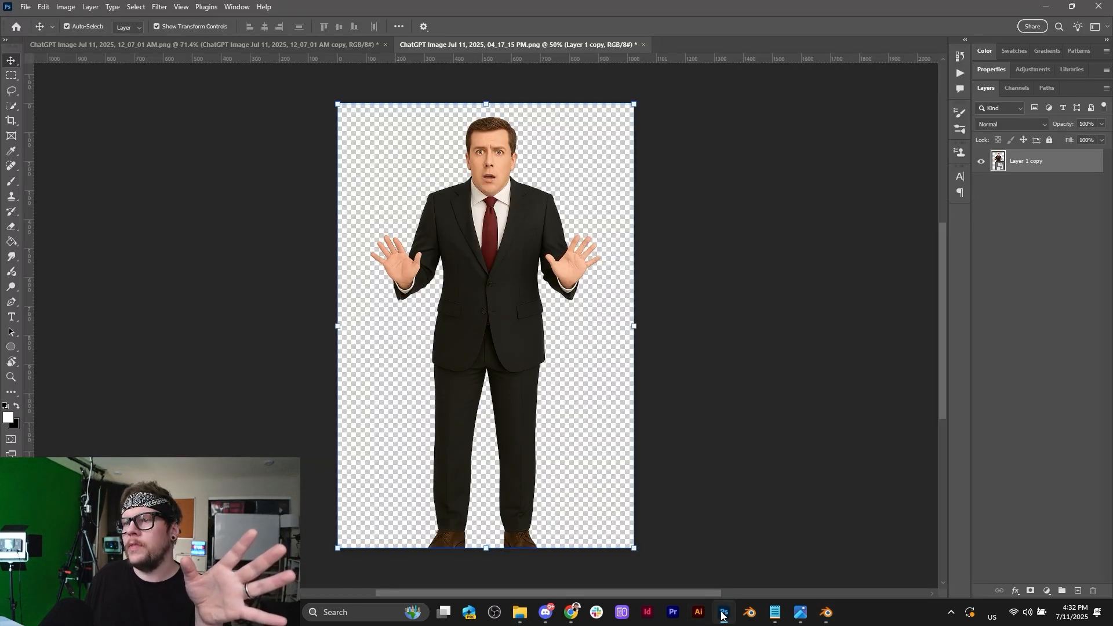
{"action": "left_click", "coordinate": [203, 45]}
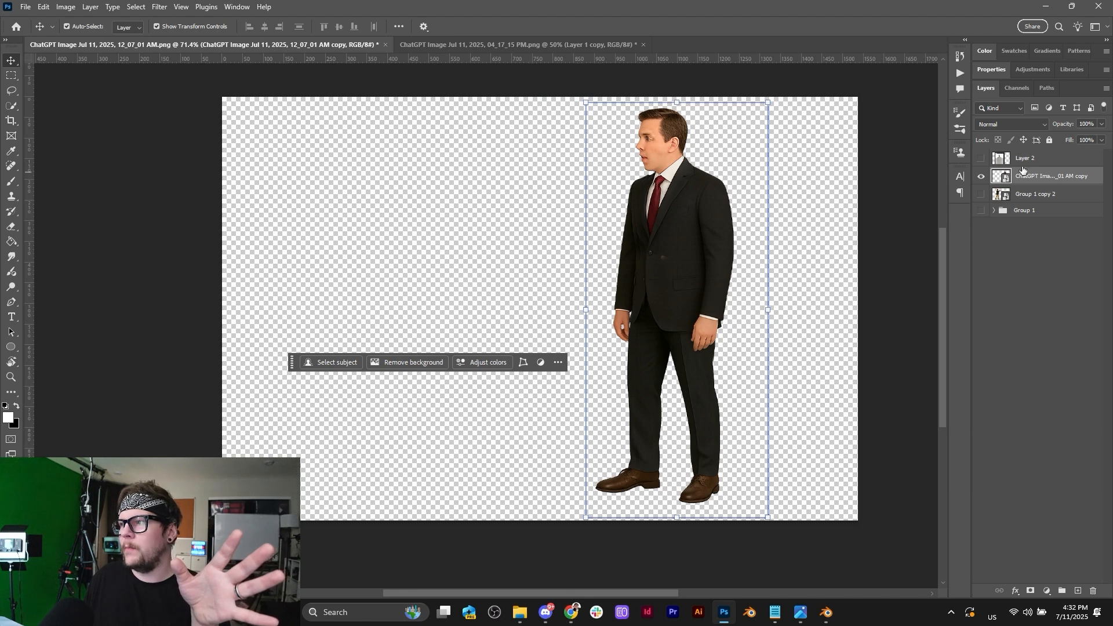
{"action": "left_click", "coordinate": [981, 176]}
{"action": "left_click", "coordinate": [980, 194]}
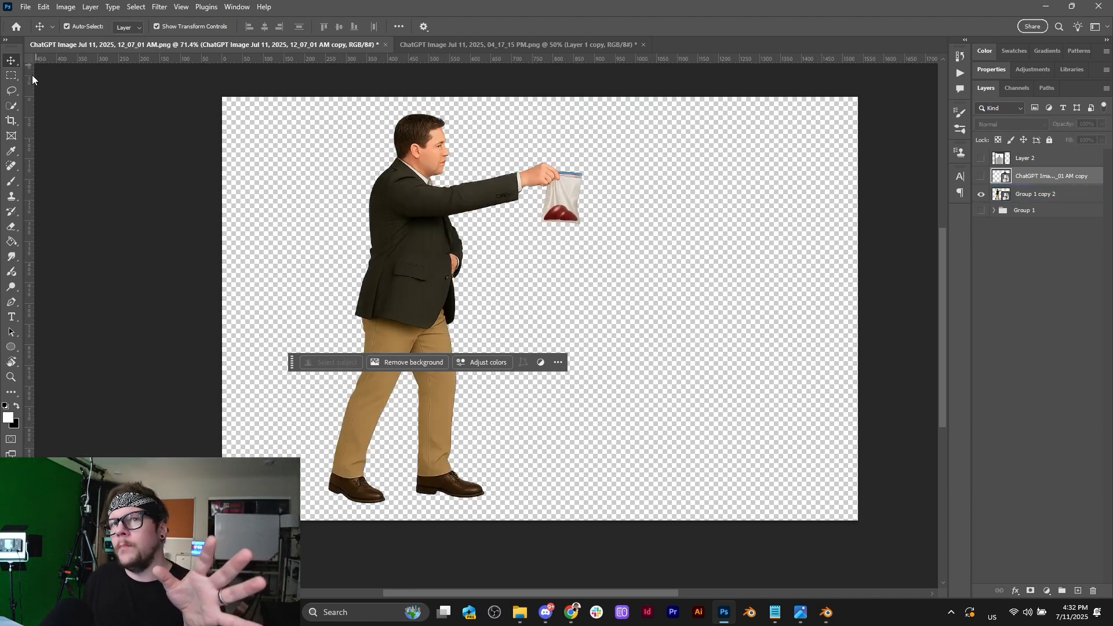
Lasso the outstretched arm with the liver bag and mask the Group 1 copy 2 layer to that selection.
{"action": "left_click", "coordinate": [11, 90]}
{"action": "mouse_move", "coordinate": [600, 170]}
{"action": "left_mouse_down"}
{"action": "mouse_move", "coordinate": [555, 155]}
{"action": "mouse_move", "coordinate": [474, 177]}
{"action": "mouse_move", "coordinate": [464, 210]}
{"action": "mouse_move", "coordinate": [531, 262]}
{"action": "mouse_move", "coordinate": [607, 169]}
{"action": "left_mouse_up"}
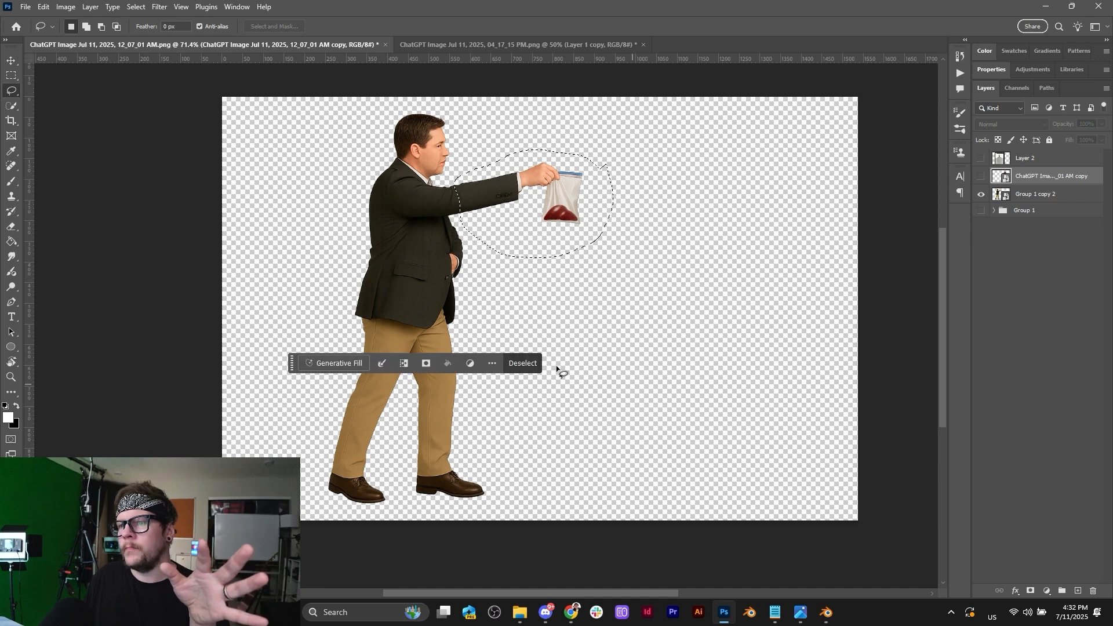
{"action": "left_click", "coordinate": [427, 365]}
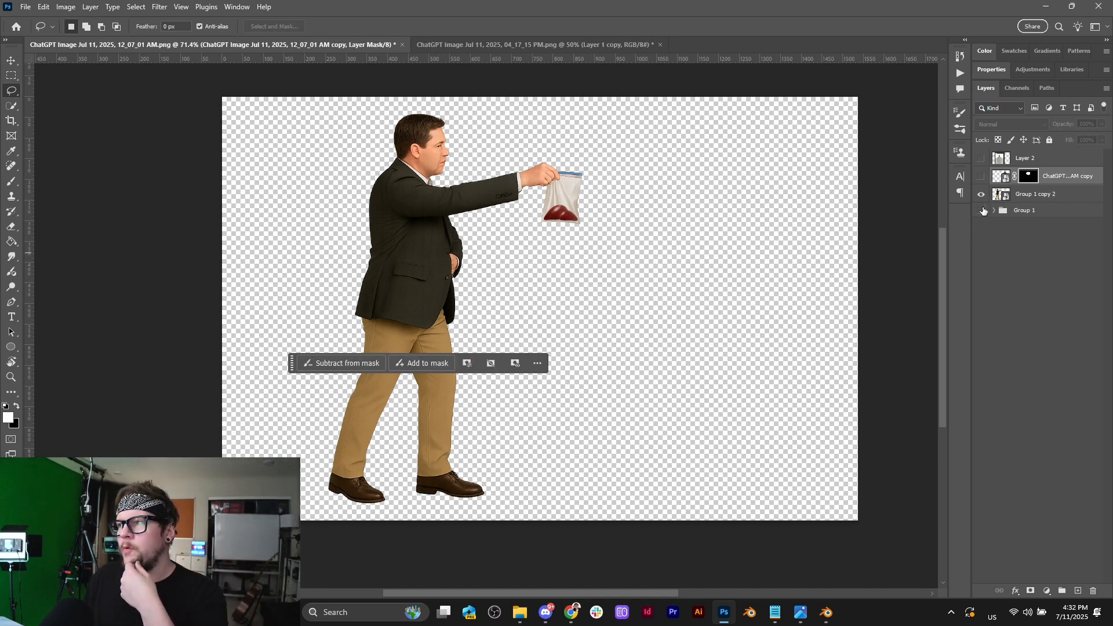
{"action": "key", "text": "ctrl+z"}
{"action": "left_click", "coordinate": [1036, 198]}
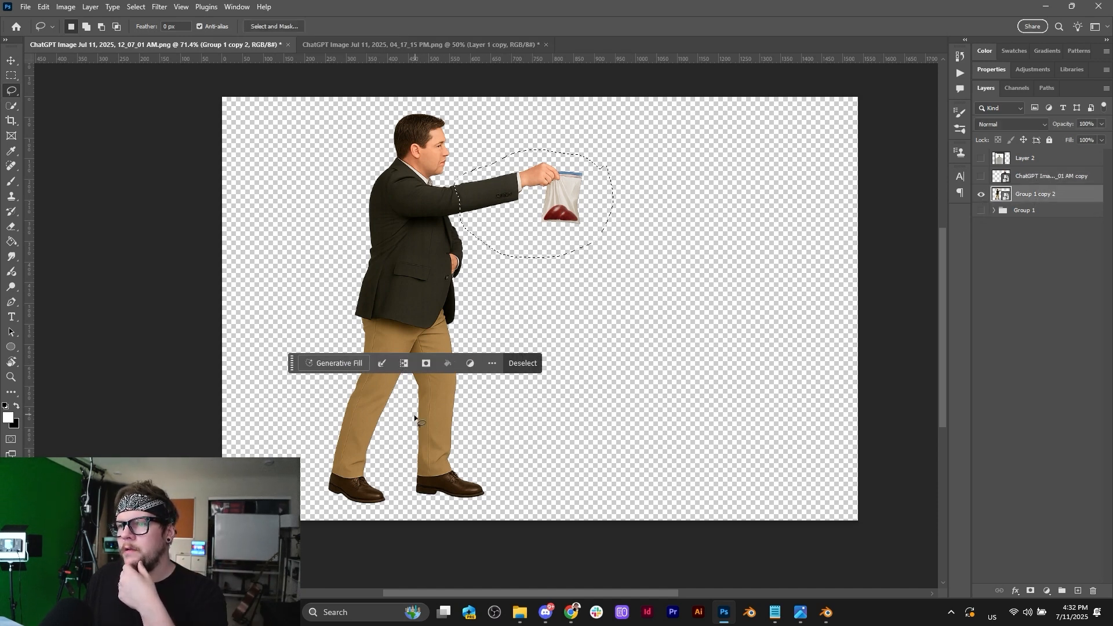
{"action": "left_click", "coordinate": [426, 363]}
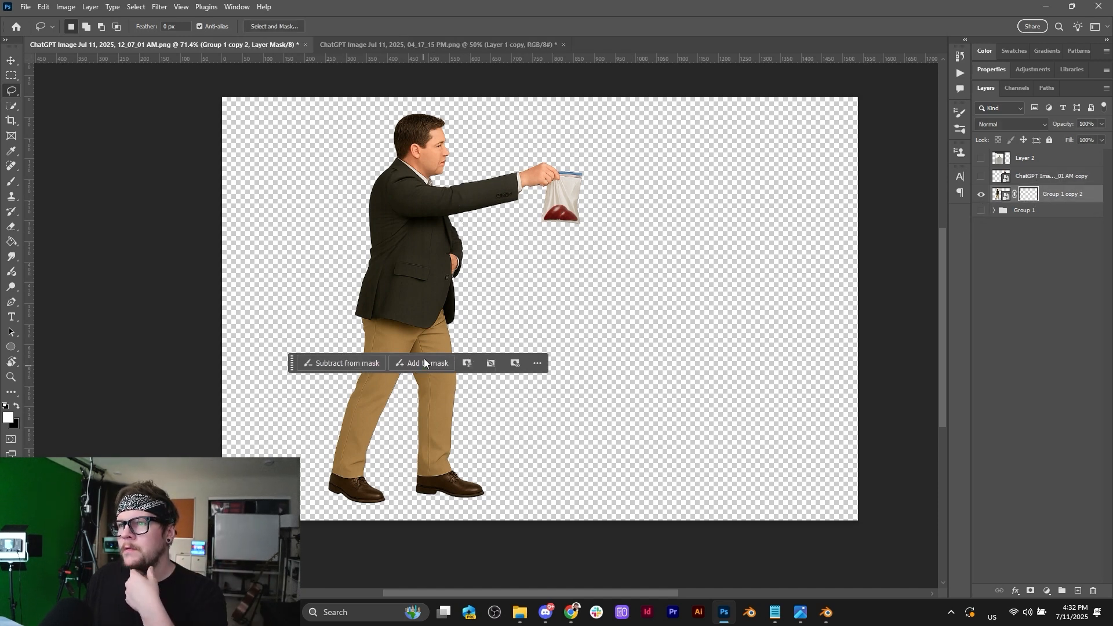
Convert the masked Group 1 copy 2 layer to a smart object.
{"action": "left_click", "coordinate": [17, 76]}
{"action": "right_click", "coordinate": [1066, 205]}
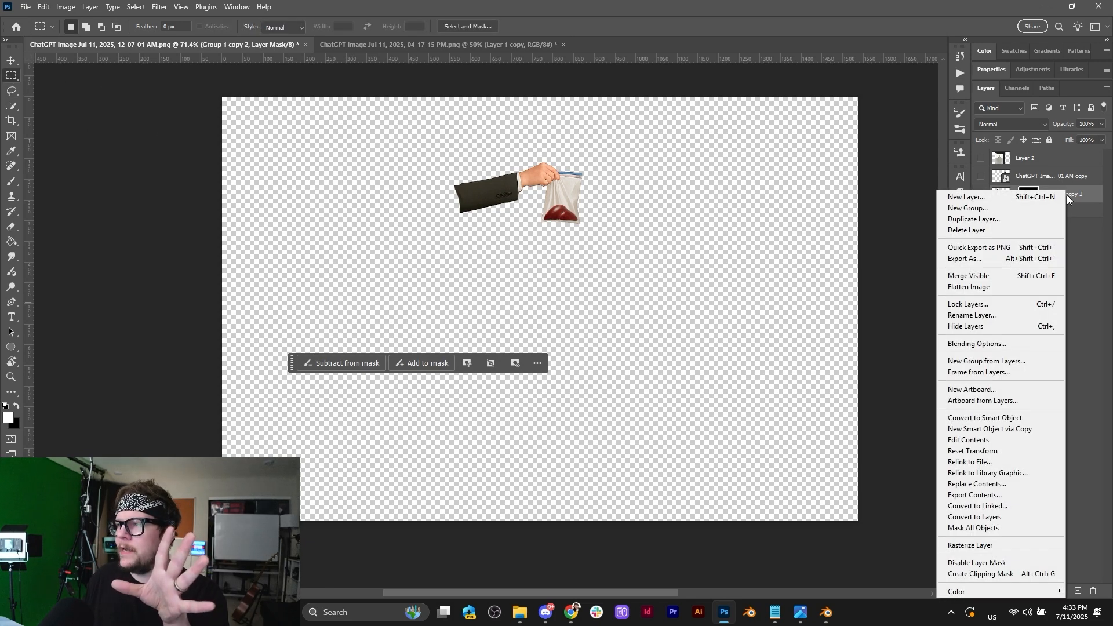
{"action": "left_click", "coordinate": [1005, 418]}
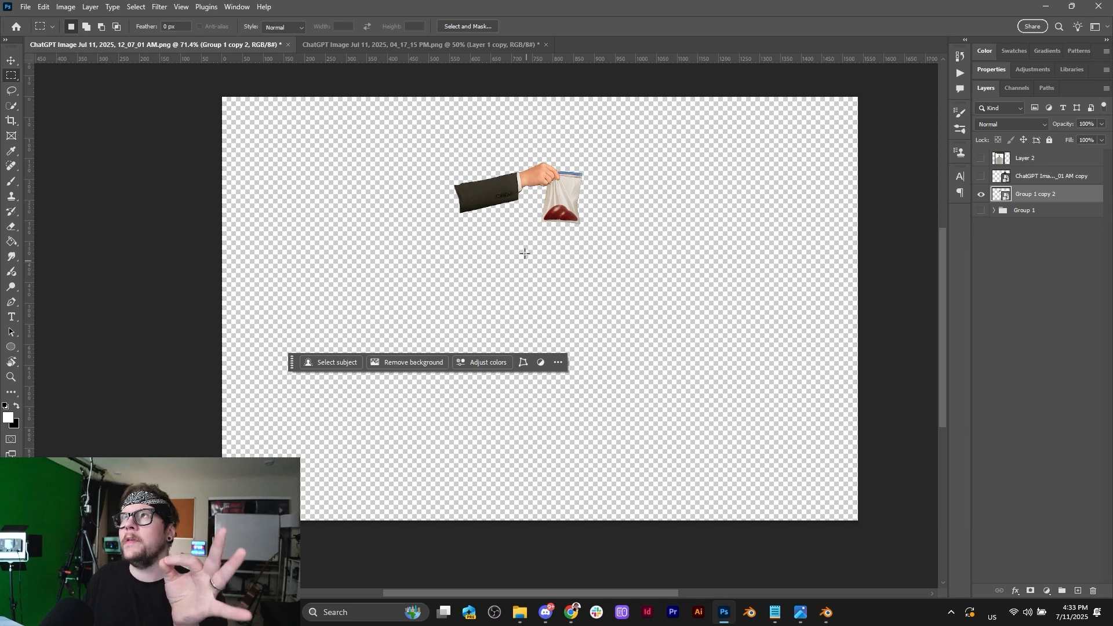
Quick-export the arm layer as a PNG named "arm bag" in the Downloads folder.
{"action": "right_click", "coordinate": [1036, 200]}
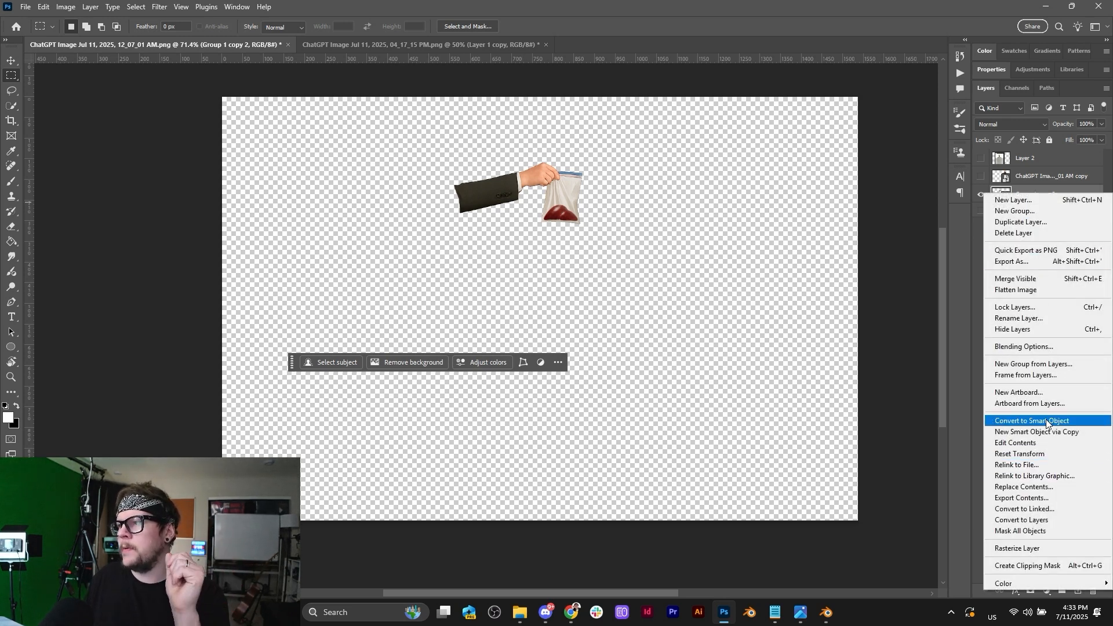
{"action": "left_click", "coordinate": [1026, 250]}
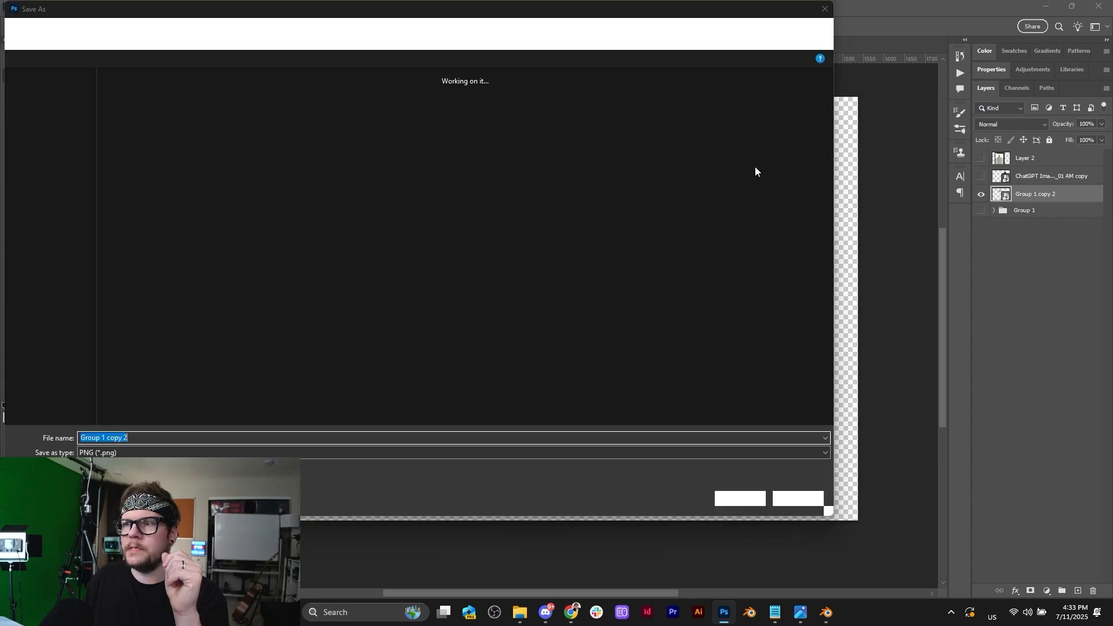
{"action": "left_click", "coordinate": [737, 329]}
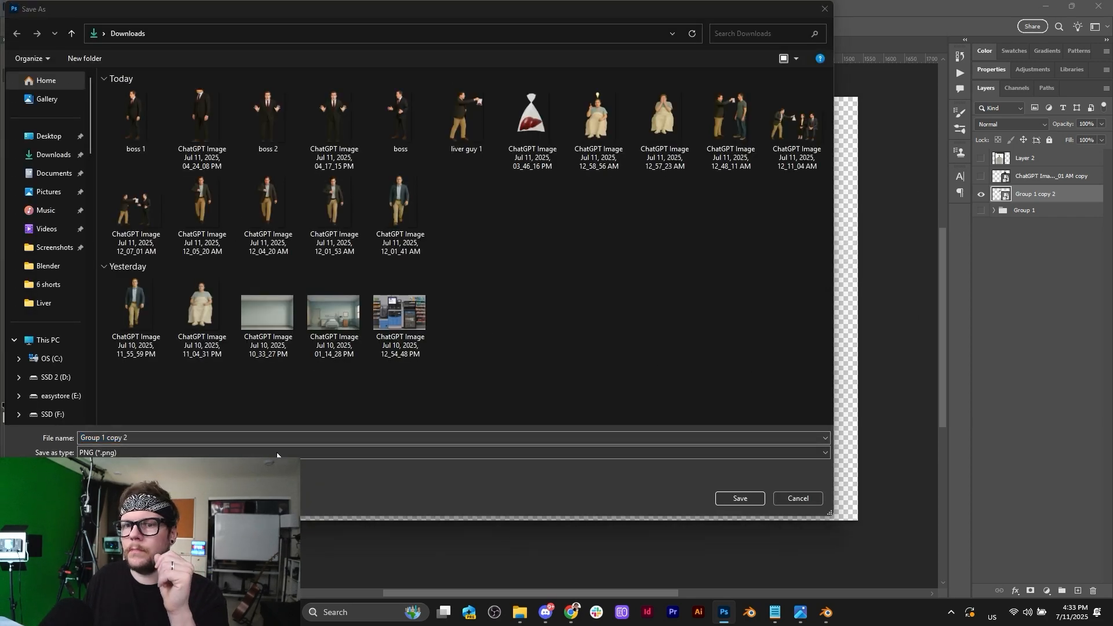
{"action": "left_click", "coordinate": [260, 436]}
{"action": "type", "text": "arm bag"}
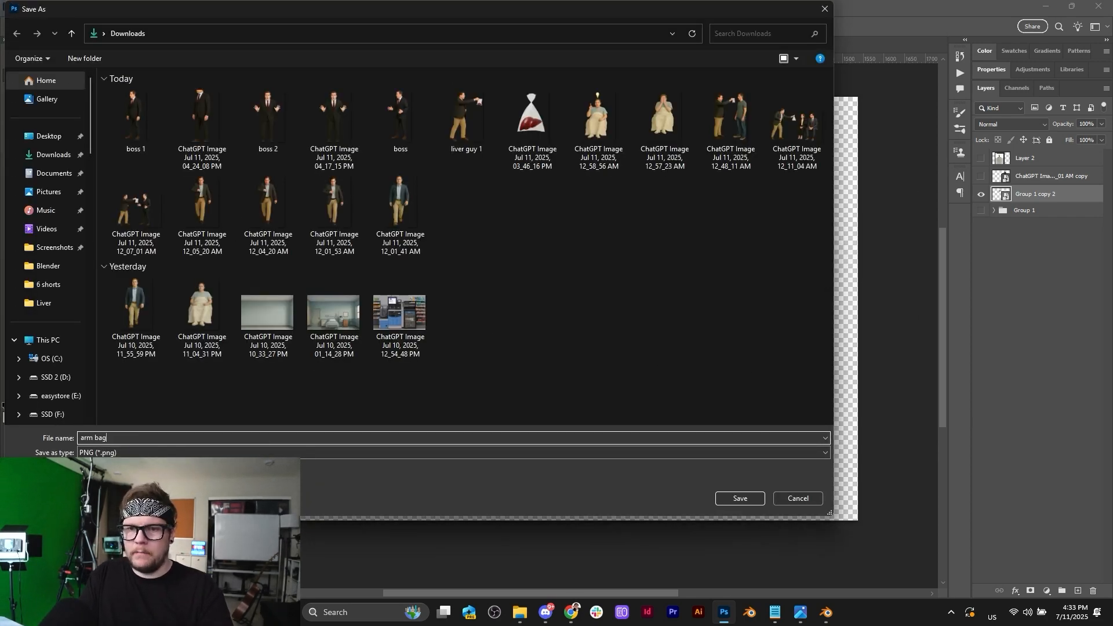
{"action": "key", "text": "Return"}
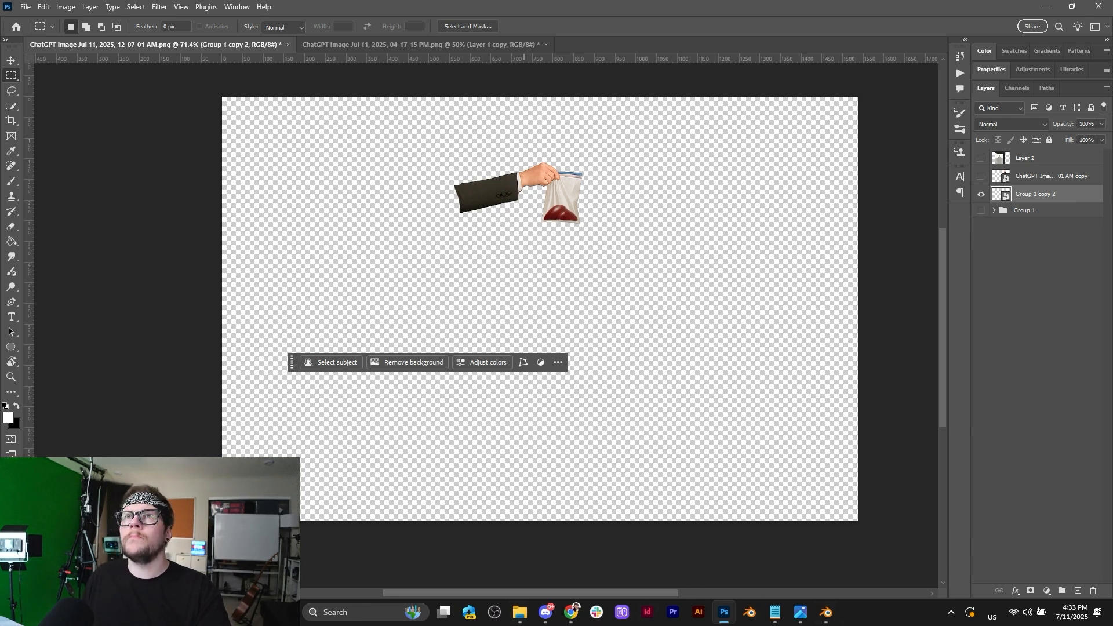
Switch to ChatGPT in Chrome, close the enlarged image and open the Image Generation Request chat at the bagged liver image.
{"action": "left_click", "coordinate": [571, 612]}
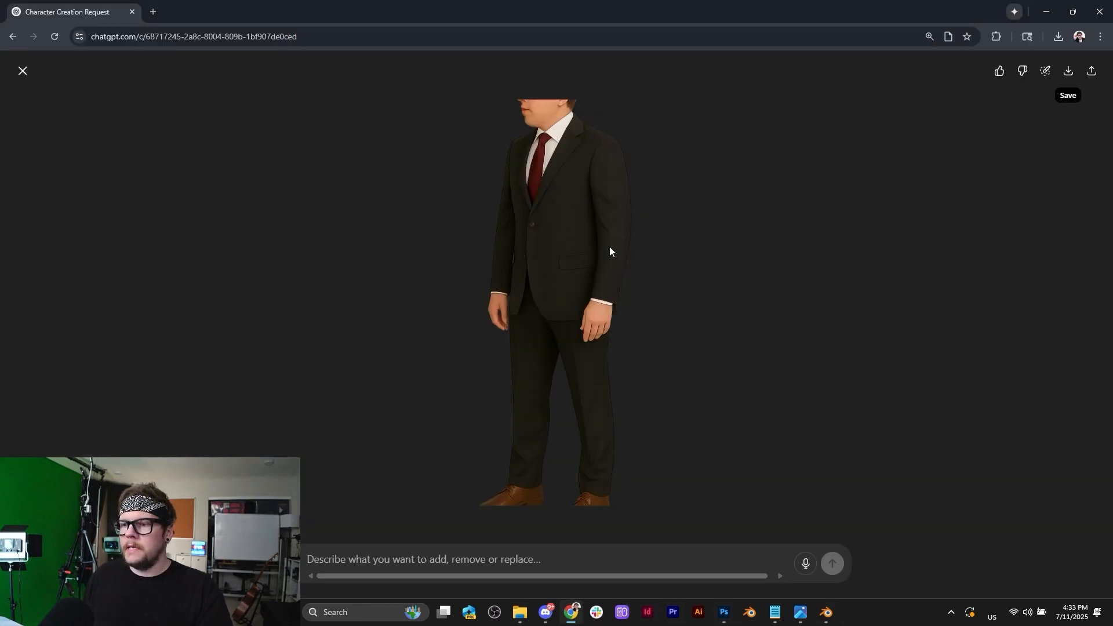
{"action": "left_click", "coordinate": [23, 71]}
{"action": "scroll", "coordinate": [497, 342], "scroll_direction": "up", "scroll_amount": 5}
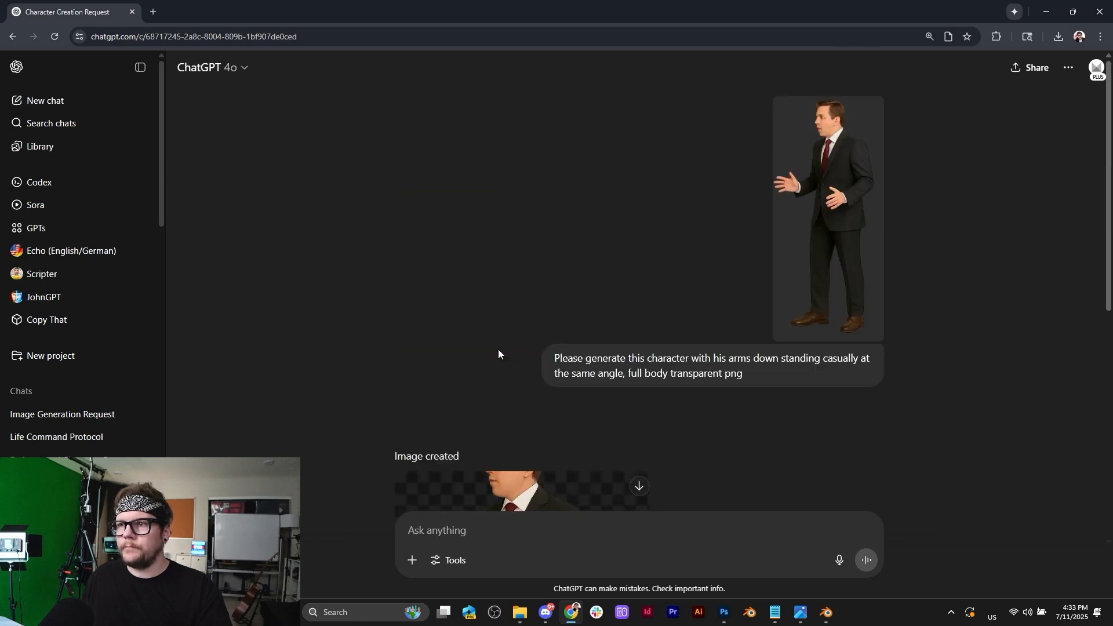
{"action": "scroll", "coordinate": [498, 348], "scroll_direction": "down", "scroll_amount": 7}
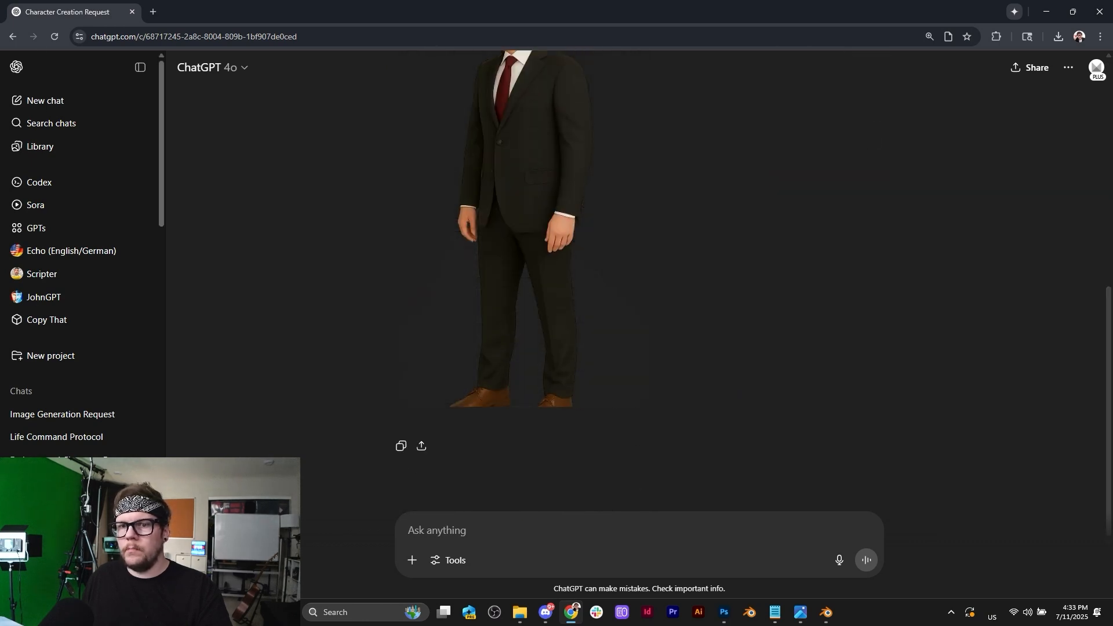
{"action": "left_click", "coordinate": [74, 418]}
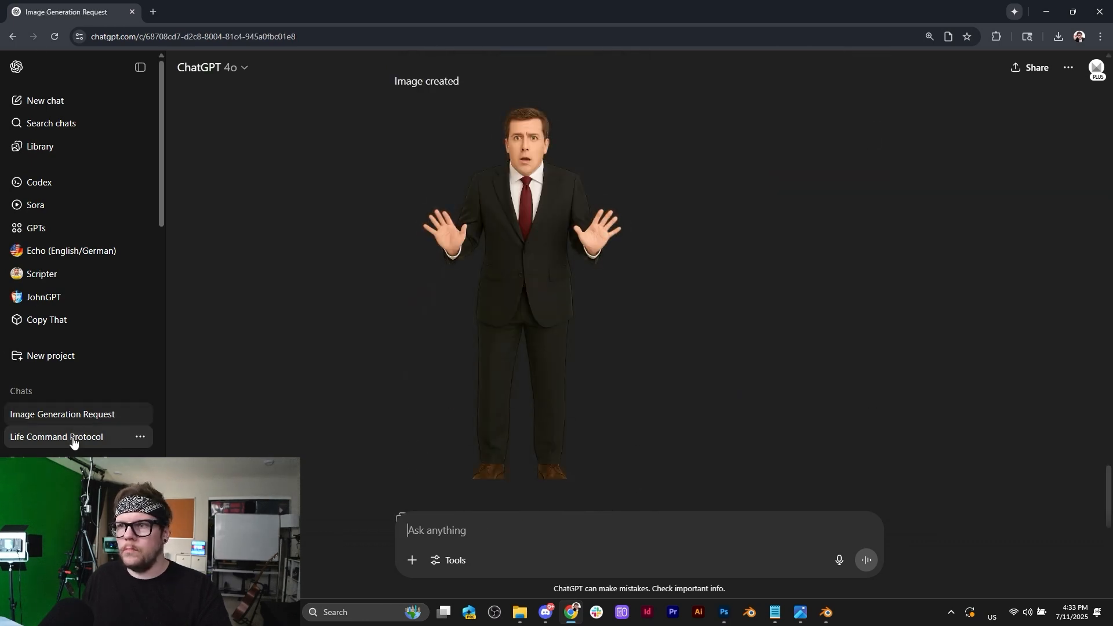
{"action": "scroll", "coordinate": [536, 349], "scroll_direction": "up", "scroll_amount": 5}
{"action": "scroll", "coordinate": [537, 352], "scroll_direction": "down", "scroll_amount": 8}
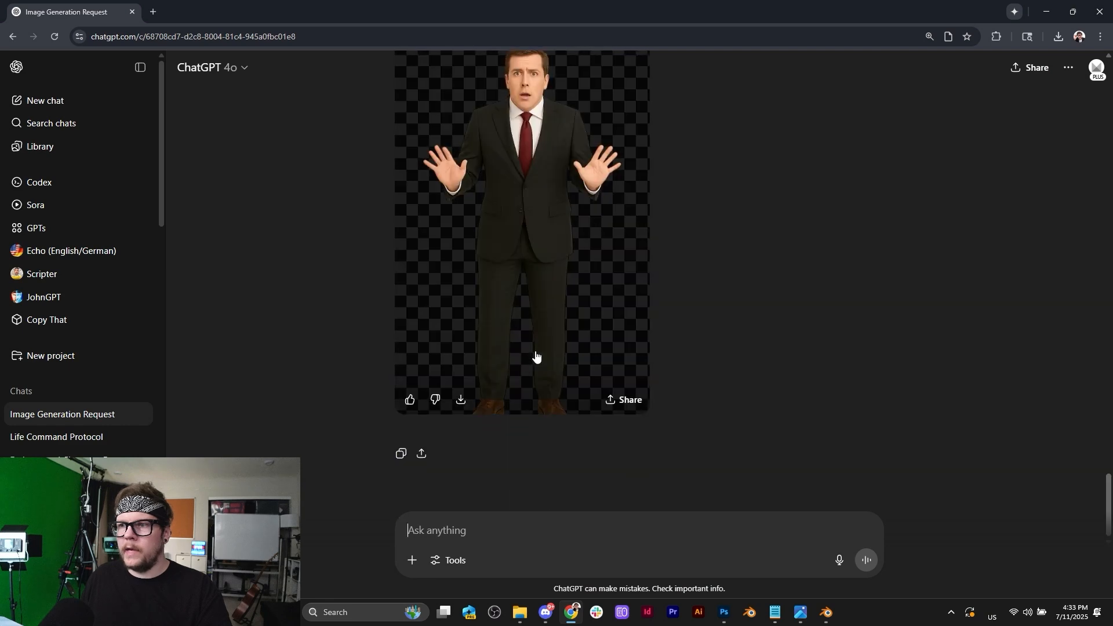
{"action": "scroll", "coordinate": [544, 343], "scroll_direction": "up", "scroll_amount": 10}
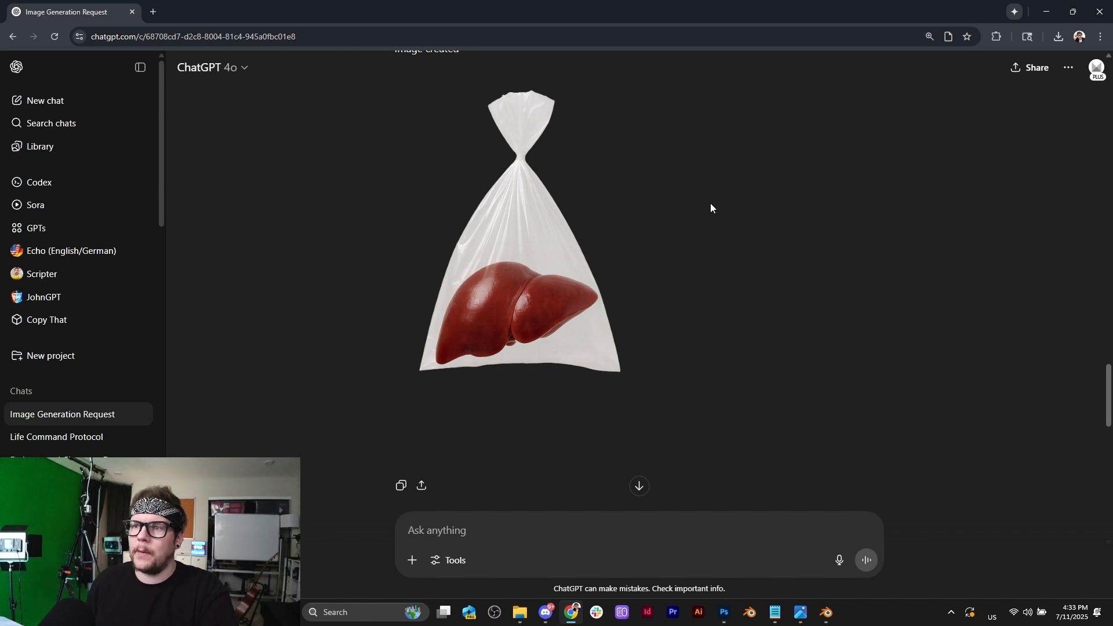
{"action": "mouse_move", "coordinate": [619, 239]}
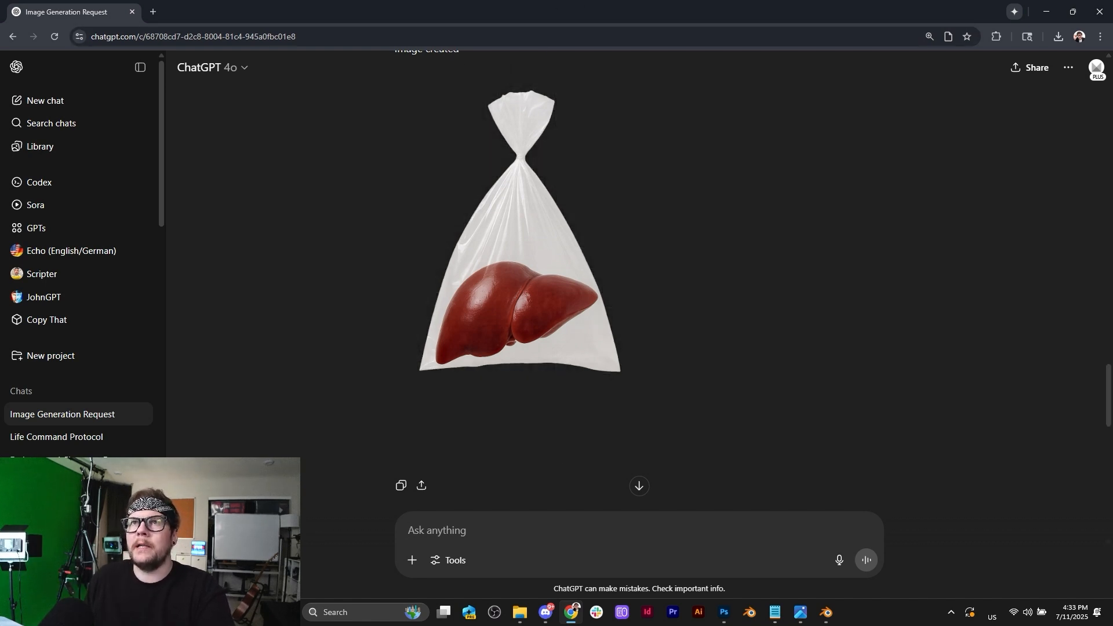
Attach the arm bag PNG and ask for a transparent png of the arm holding the bag away as a POV shot from the man.
{"action": "key", "text": "super+e"}
{"action": "left_click_drag", "start_coordinate": [574, 535], "coordinate": [552, 535]}
{"action": "type", "text": "T"}
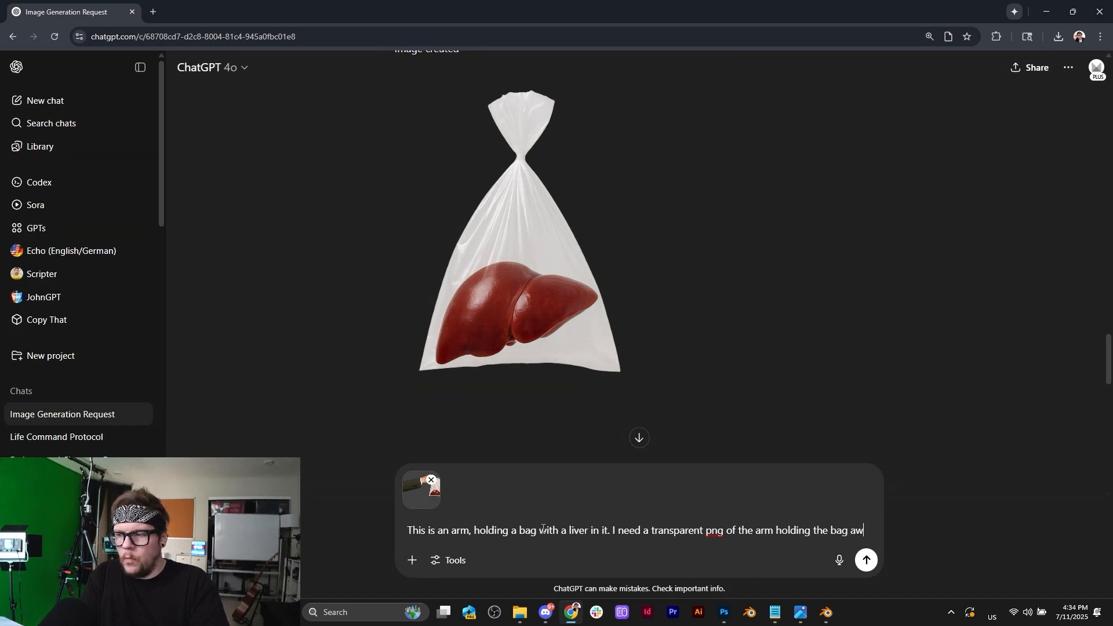
{"action": "type", "text": "ay as if it i"}
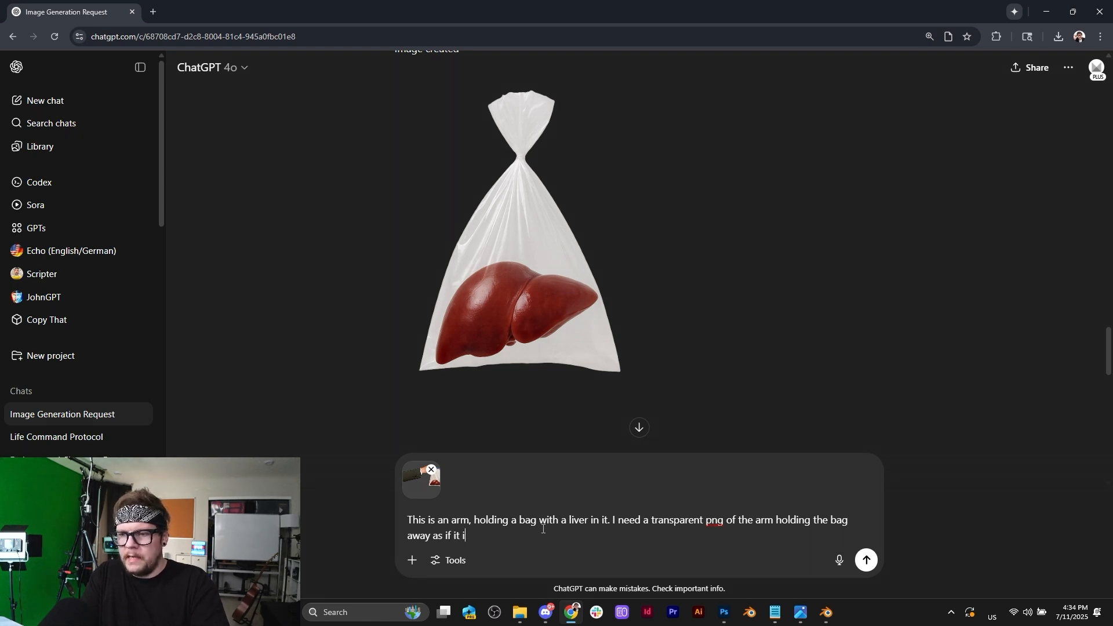
{"action": "type", "text": "s a POV shot f"}
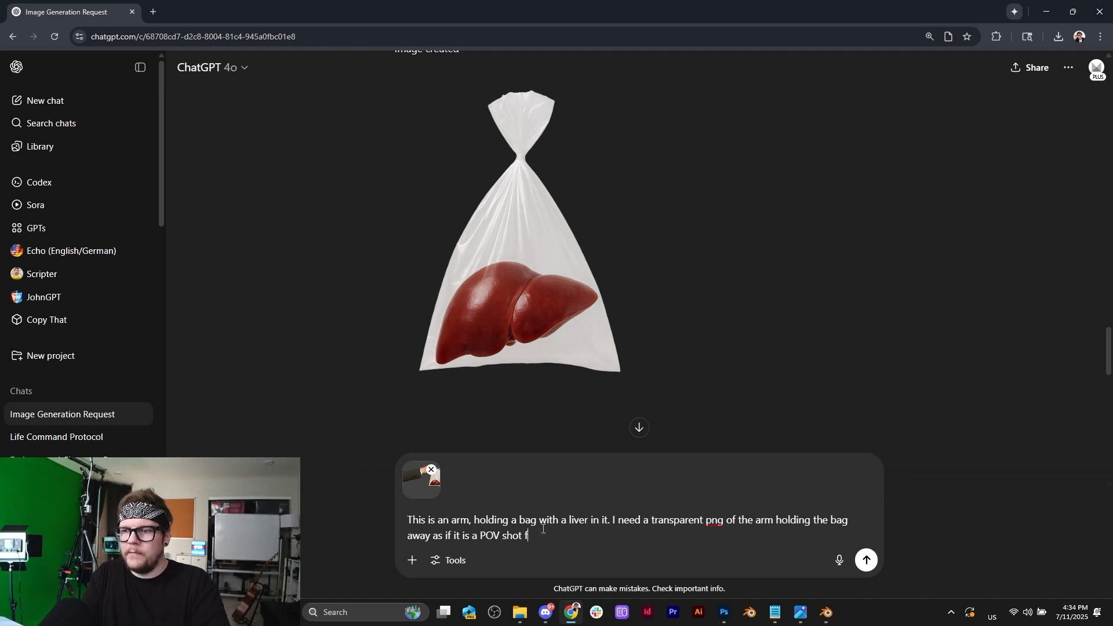
{"action": "type", "text": "rom the man"}
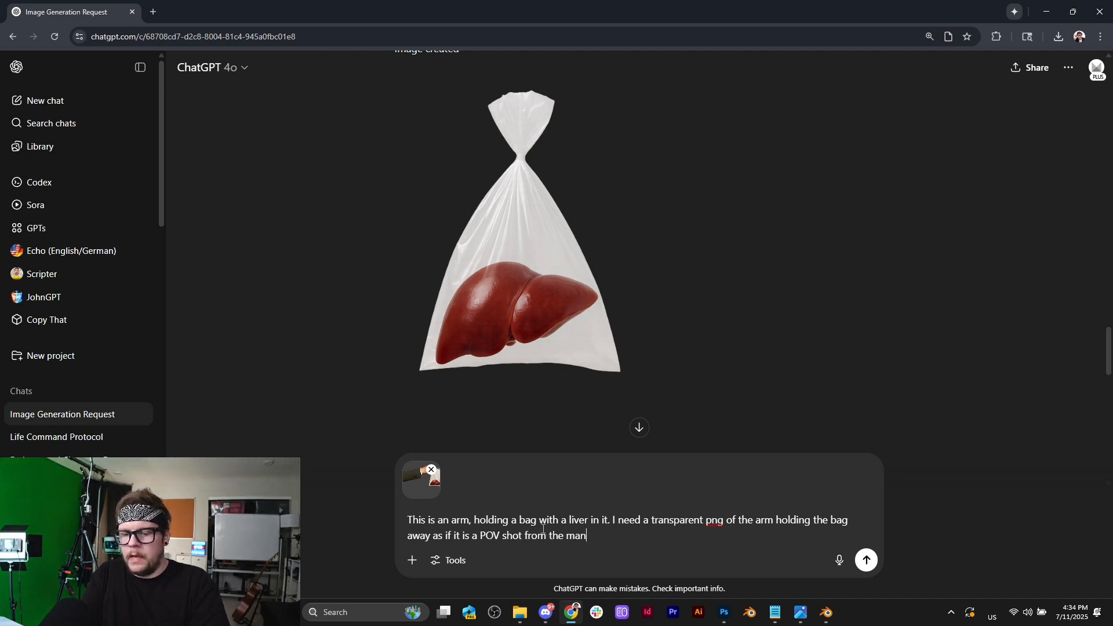
{"action": "type", "text": " holding the bag. A first person view of the bag holder"}
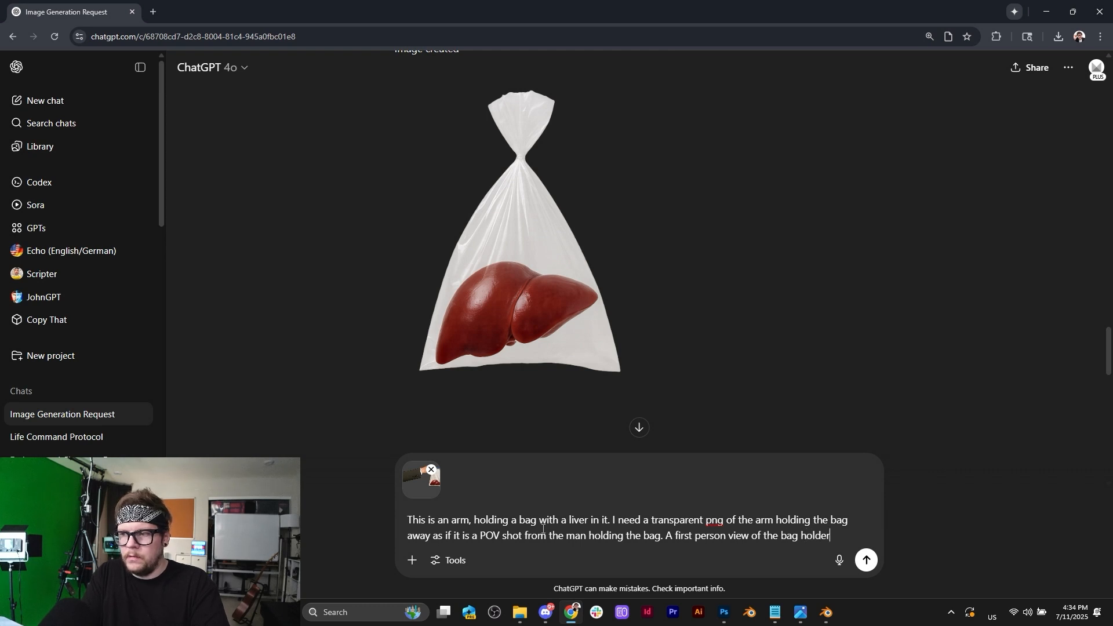
Reword the prompt's ending to "A first person view from the bag holders perspective. transparent png", send it and bring the generated image into view.
{"action": "key", "text": "BackSpace"}
{"action": "key", "text": "BackSpace"}
{"action": "key", "text": "BackSpace"}
{"action": "key", "text": "BackSpace"}
{"action": "key", "text": "BackSpace"}
{"action": "key", "text": "BackSpace"}
{"action": "key", "text": "BackSpace"}
{"action": "key", "text": "BackSpace"}
{"action": "key", "text": "BackSpace"}
{"action": "key", "text": "BackSpace"}
{"action": "key", "text": "BackSpace"}
{"action": "key", "text": "BackSpace"}
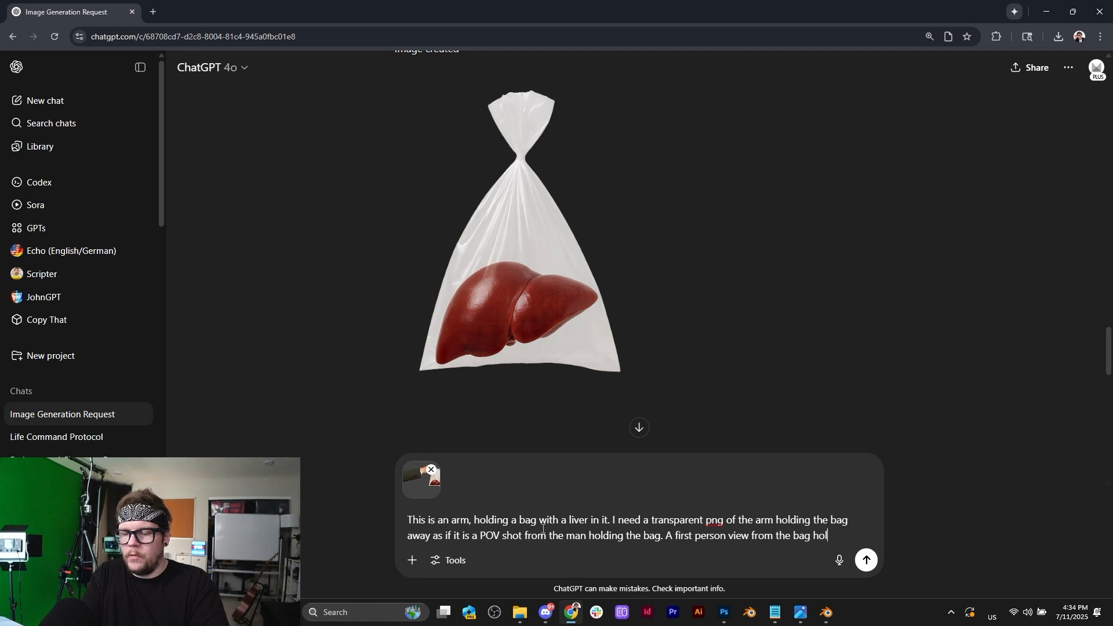
{"action": "type", "text": "spective. transparent png"}
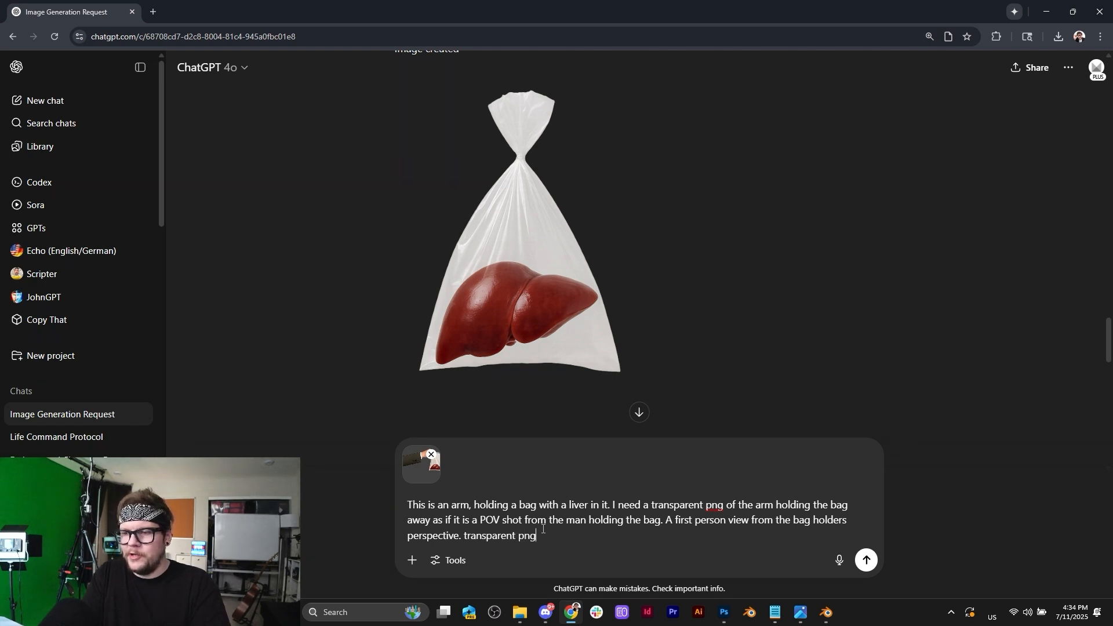
{"action": "key", "text": "Return"}
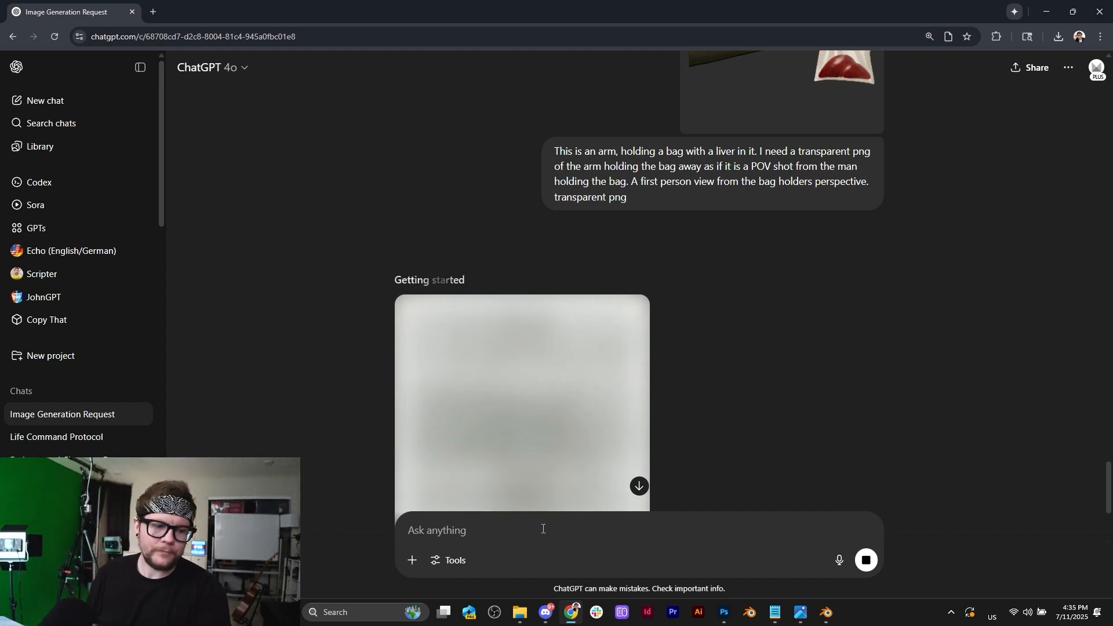
{"action": "scroll", "coordinate": [675, 287], "scroll_direction": "down", "scroll_amount": 3}
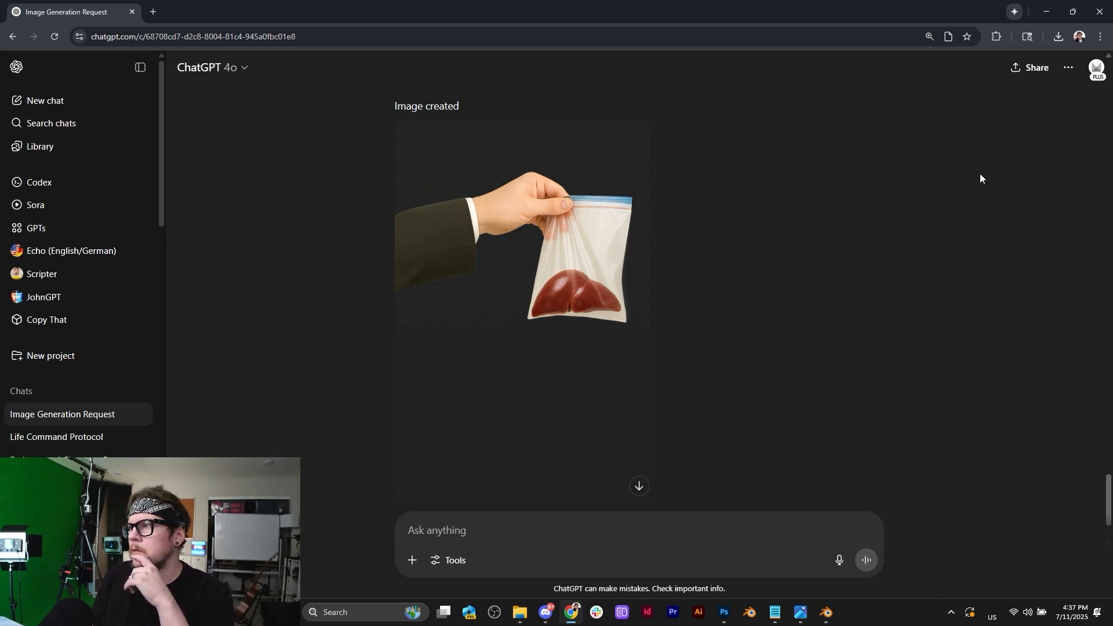
Switch to the vid.io Chrome profile, open Adobe Stock and search for "arm holding".
{"action": "left_click", "coordinate": [1077, 38]}
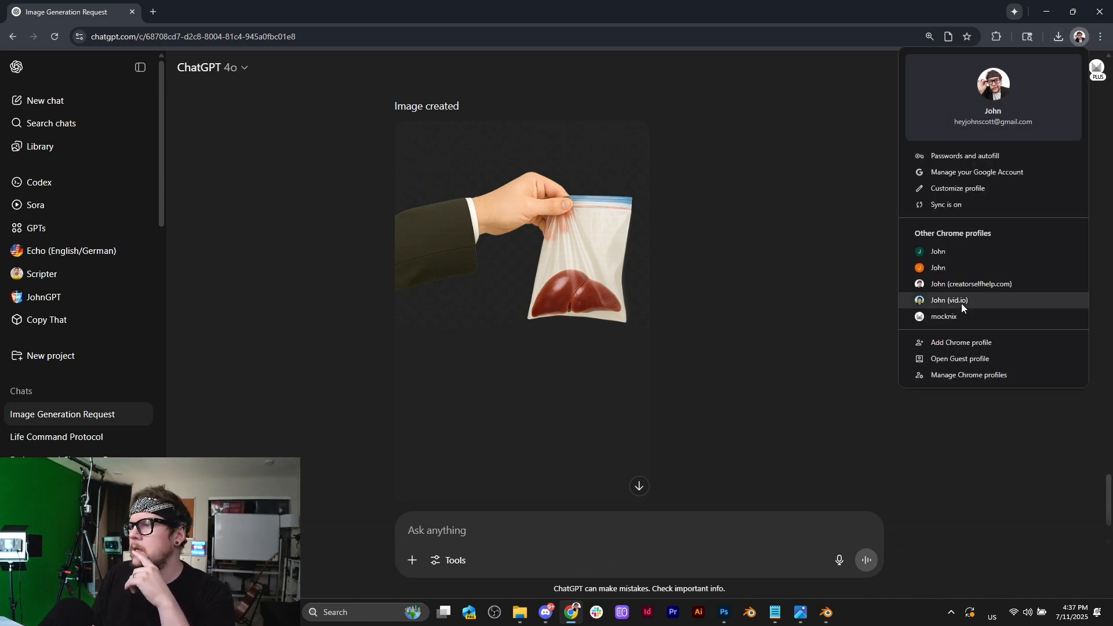
{"action": "left_click", "coordinate": [962, 304]}
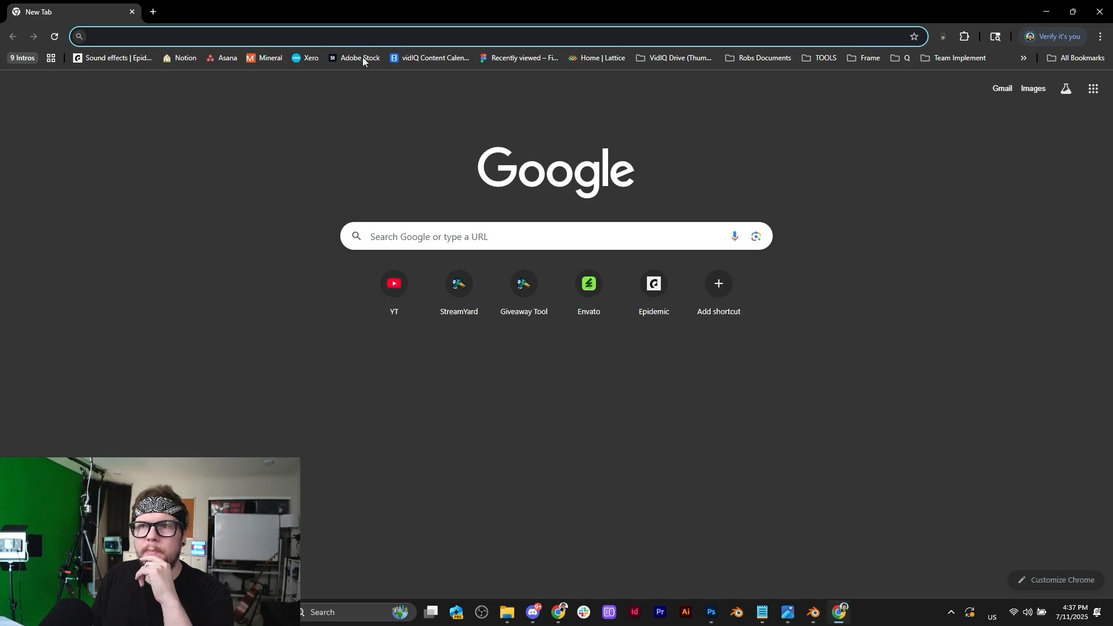
{"action": "left_click", "coordinate": [360, 58]}
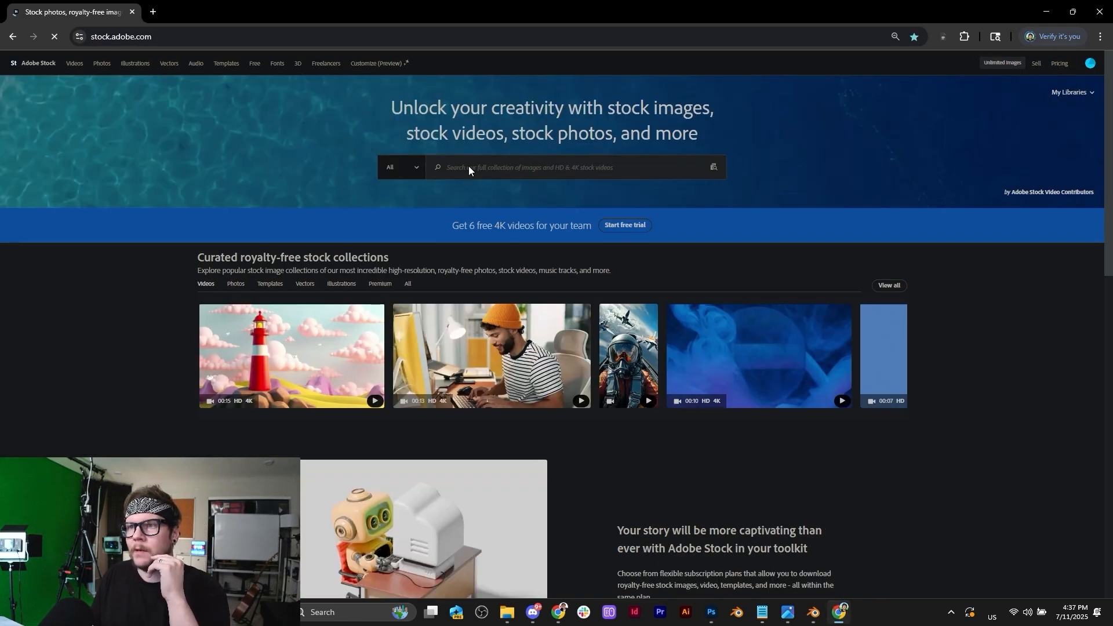
{"action": "left_click", "coordinate": [469, 168]}
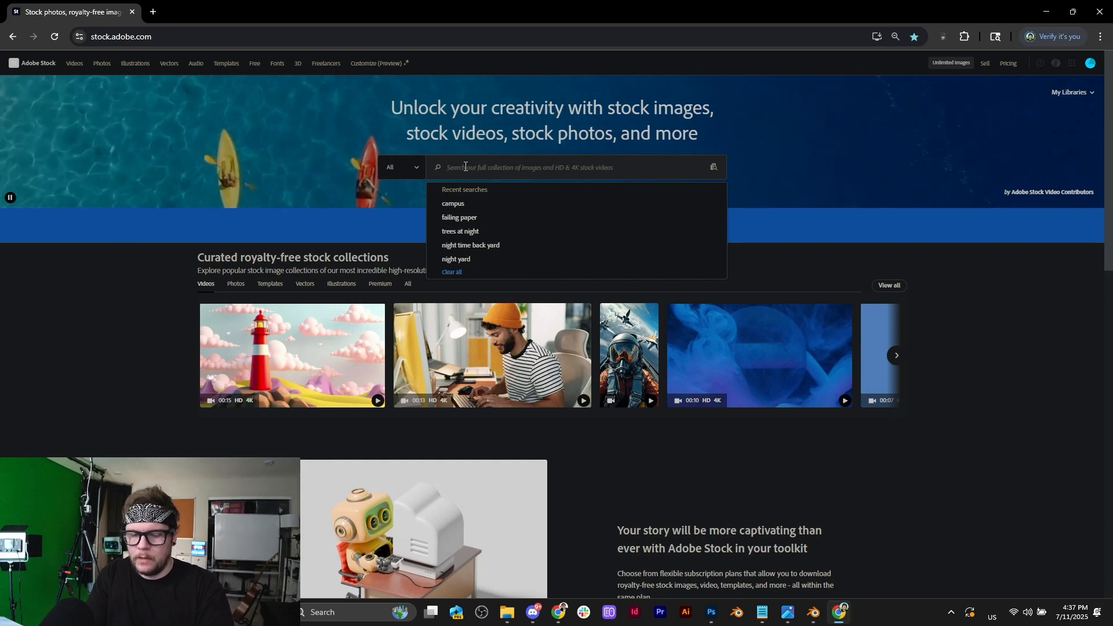
{"action": "type", "text": "arm ho"}
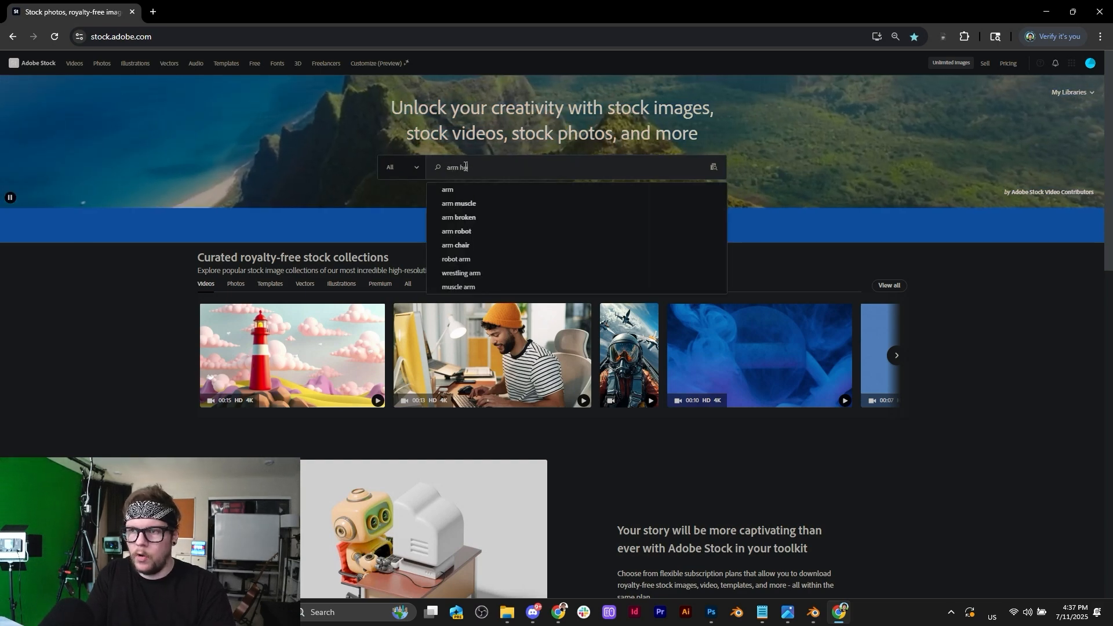
{"action": "type", "text": "lding"}
{"action": "key", "text": "Return"}
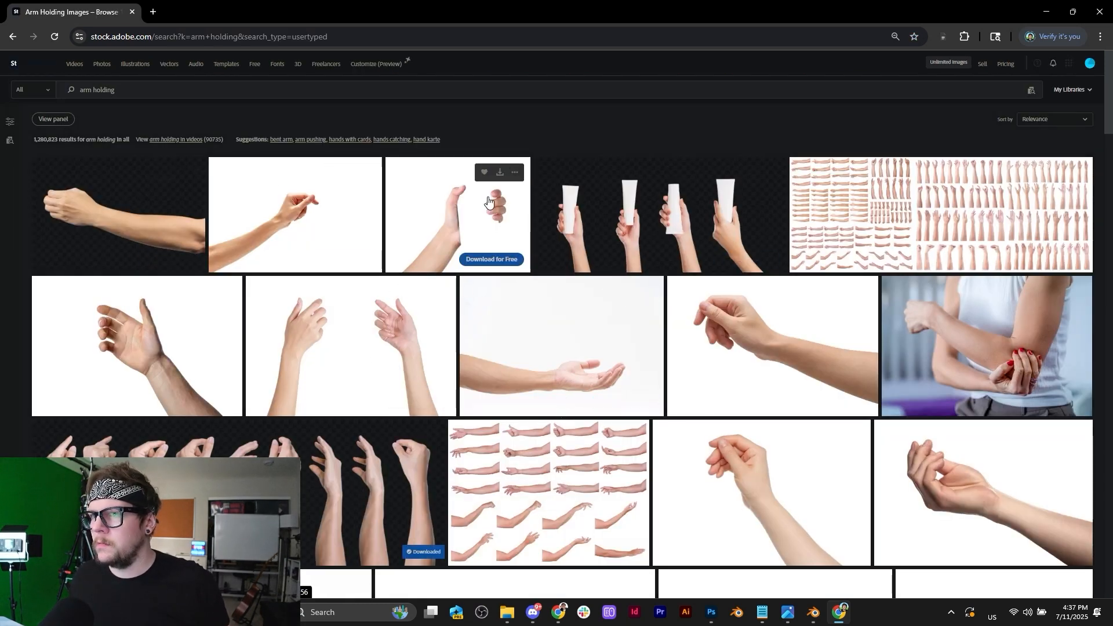
Look through the first page of "arm holding" results for an arm in a suitable holding pose.
{"action": "scroll", "coordinate": [342, 387], "scroll_direction": "down", "scroll_amount": 7}
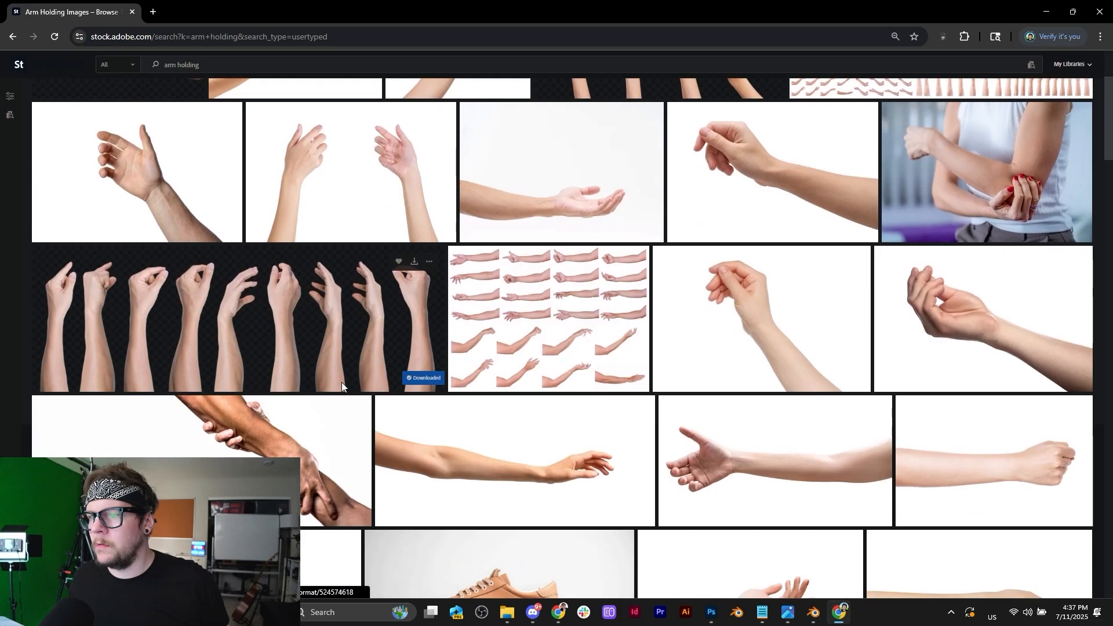
{"action": "scroll", "coordinate": [342, 386], "scroll_direction": "down", "scroll_amount": 5}
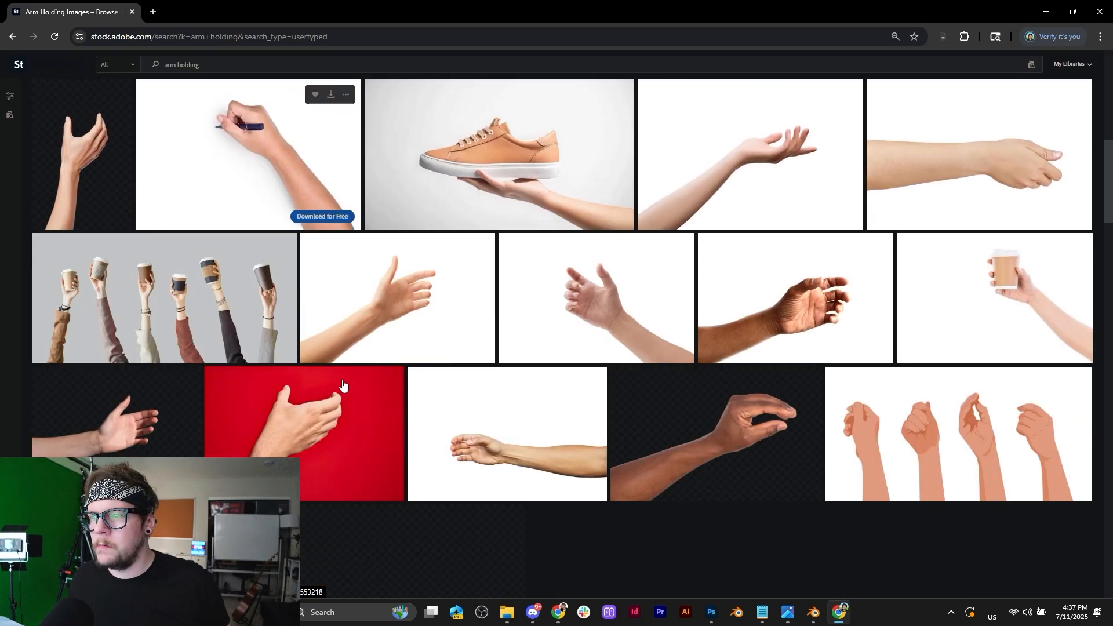
{"action": "scroll", "coordinate": [343, 385], "scroll_direction": "down", "scroll_amount": 8}
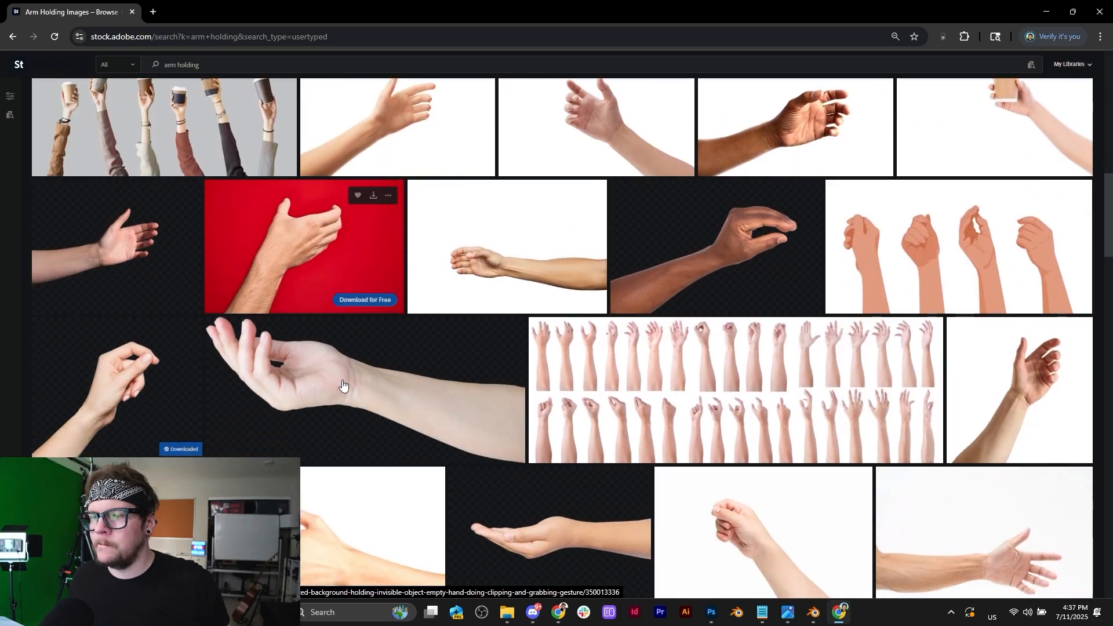
{"action": "scroll", "coordinate": [344, 383], "scroll_direction": "down", "scroll_amount": 3}
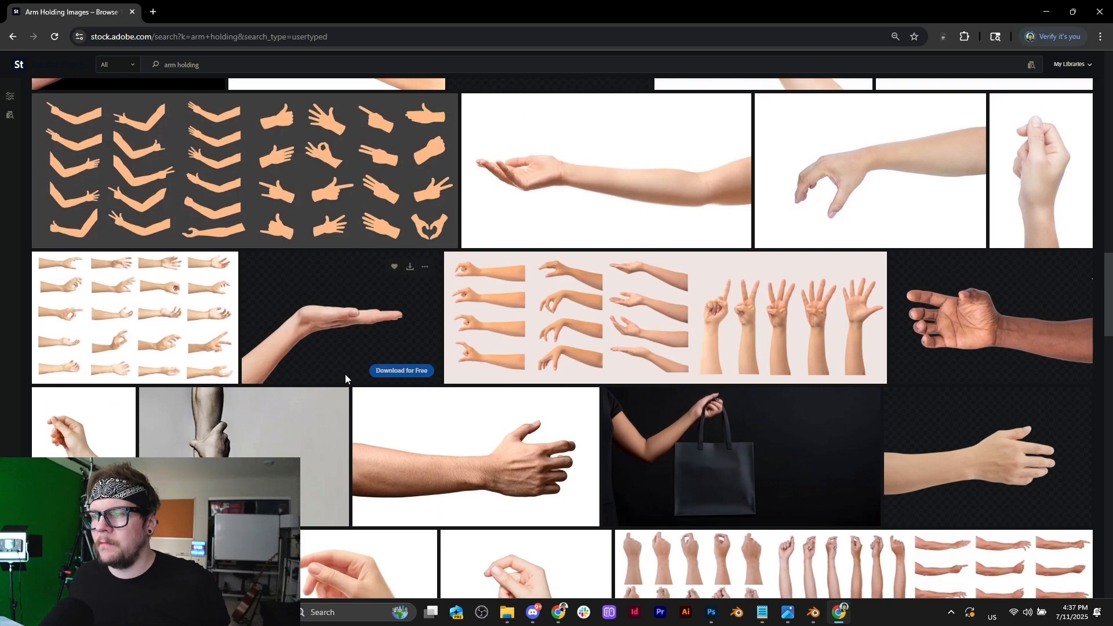
{"action": "scroll", "coordinate": [345, 374], "scroll_direction": "down", "scroll_amount": 3}
{"action": "scroll", "coordinate": [346, 378], "scroll_direction": "down", "scroll_amount": 4}
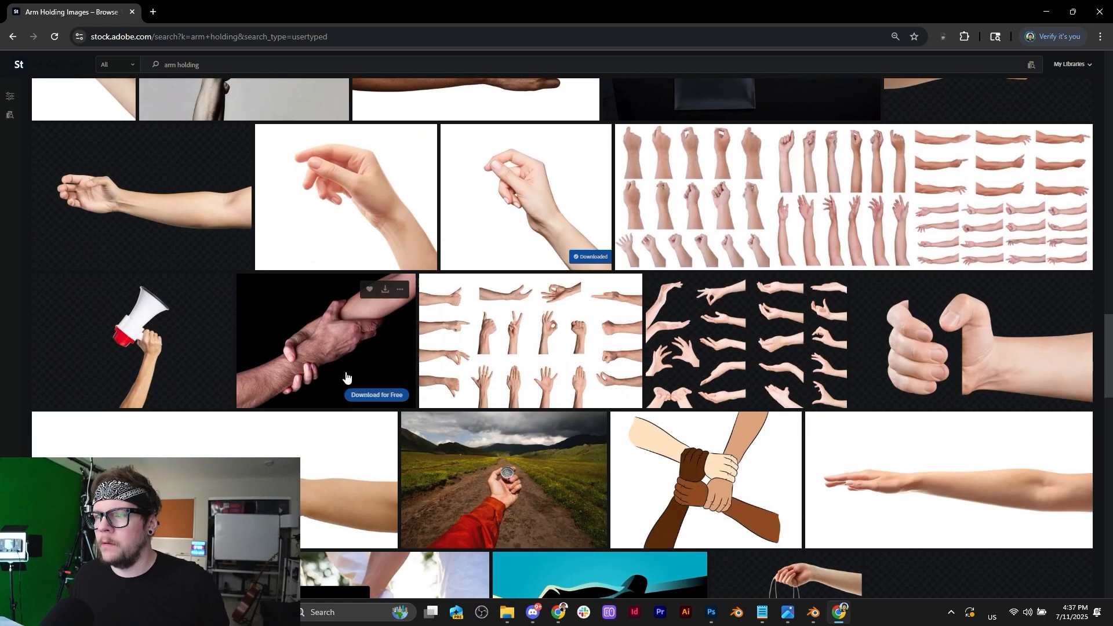
{"action": "scroll", "coordinate": [346, 377], "scroll_direction": "down", "scroll_amount": 3}
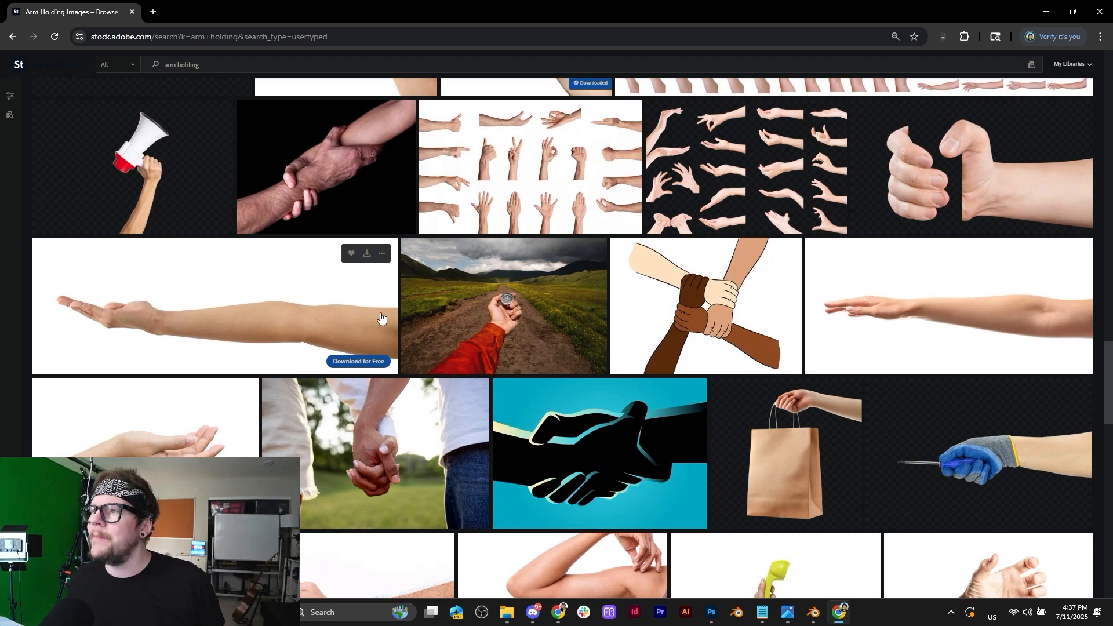
{"action": "scroll", "coordinate": [474, 358], "scroll_direction": "down", "scroll_amount": 4}
{"action": "scroll", "coordinate": [474, 358], "scroll_direction": "down", "scroll_amount": 3}
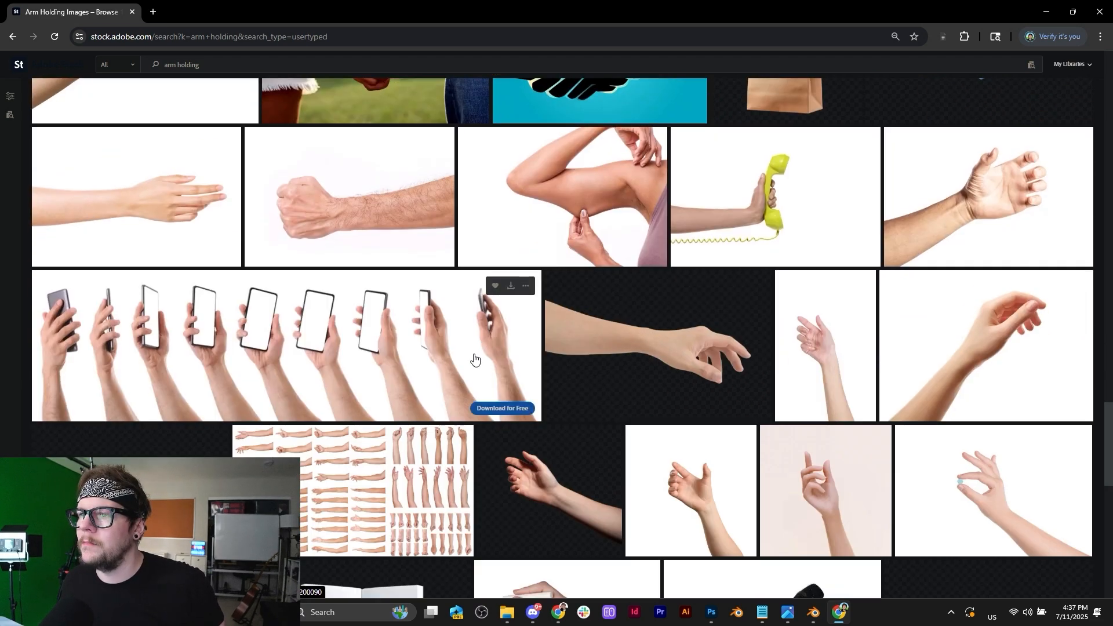
{"action": "scroll", "coordinate": [475, 358], "scroll_direction": "down", "scroll_amount": 3}
{"action": "scroll", "coordinate": [474, 356], "scroll_direction": "down", "scroll_amount": 3}
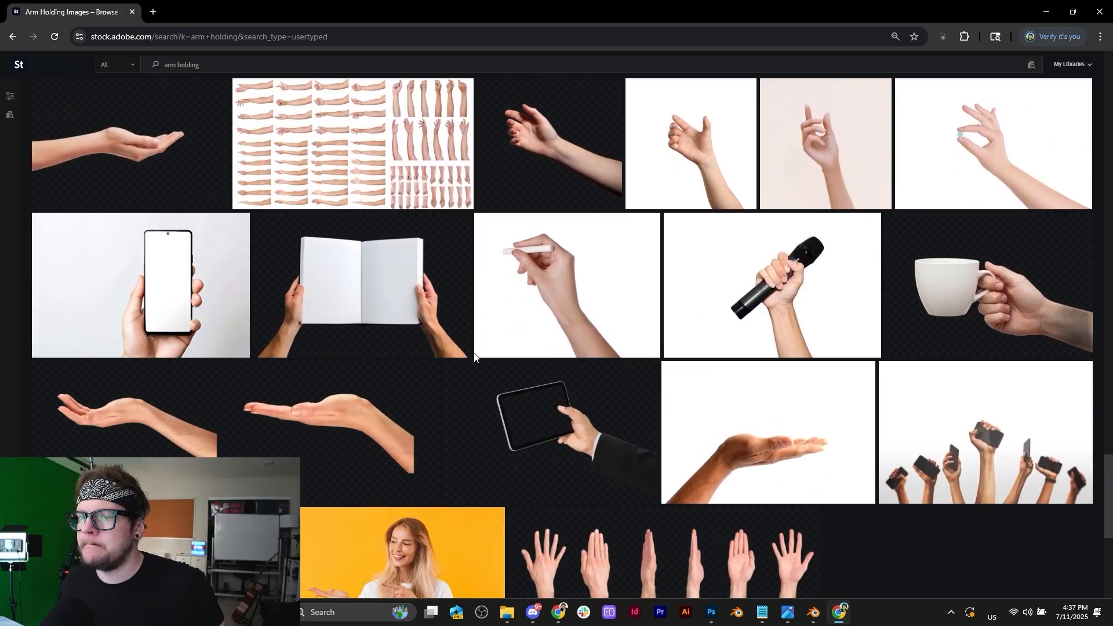
{"action": "scroll", "coordinate": [473, 355], "scroll_direction": "down", "scroll_amount": 3}
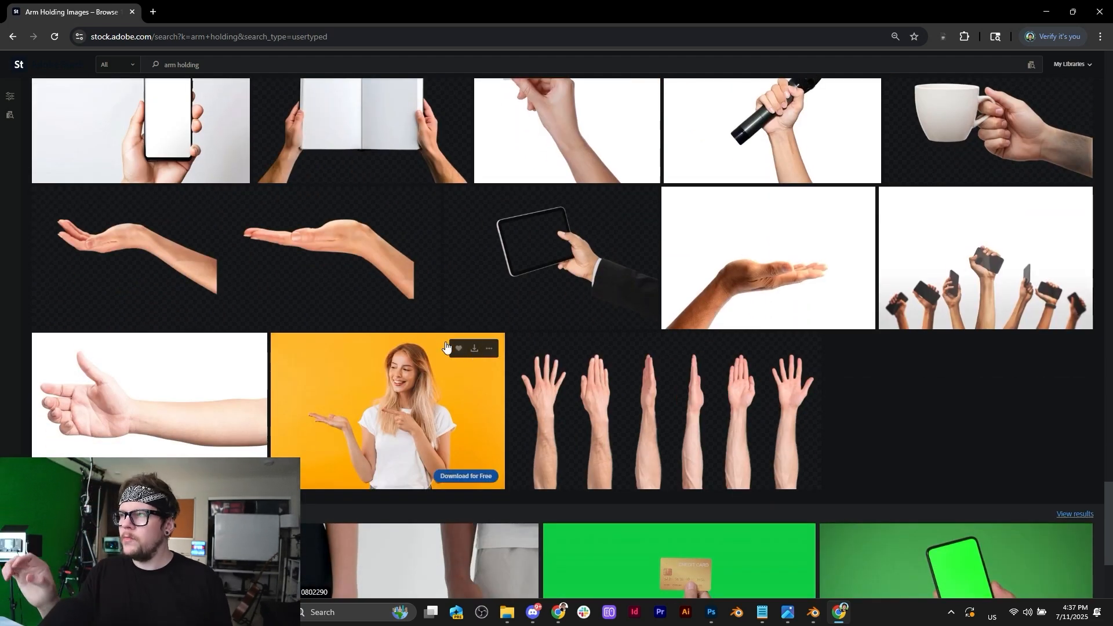
{"action": "scroll", "coordinate": [385, 375], "scroll_direction": "down", "scroll_amount": 1}
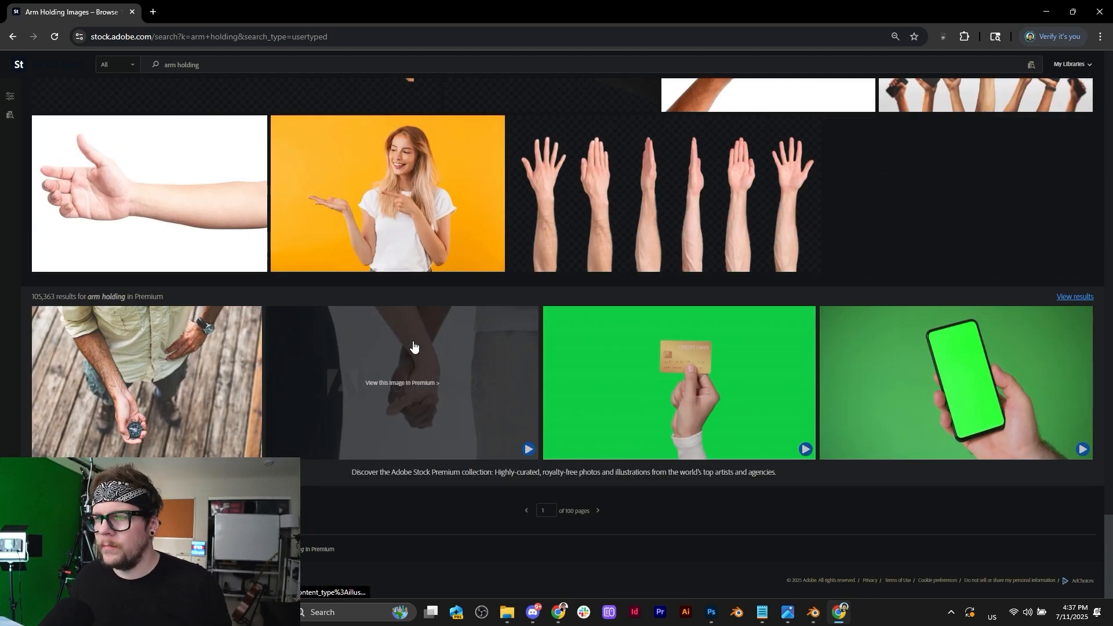
Go to the second page of results, opening the first page and the transparent hand with a blank card in new tabs.
{"action": "left_click", "coordinate": [597, 510]}
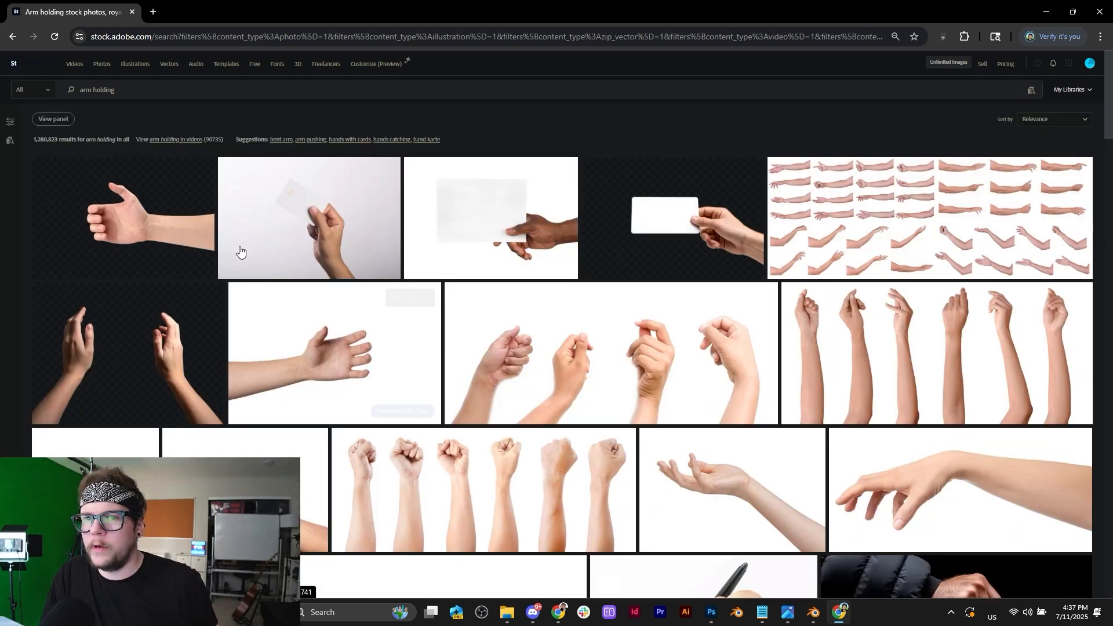
{"action": "middle_click", "coordinate": [12, 38]}
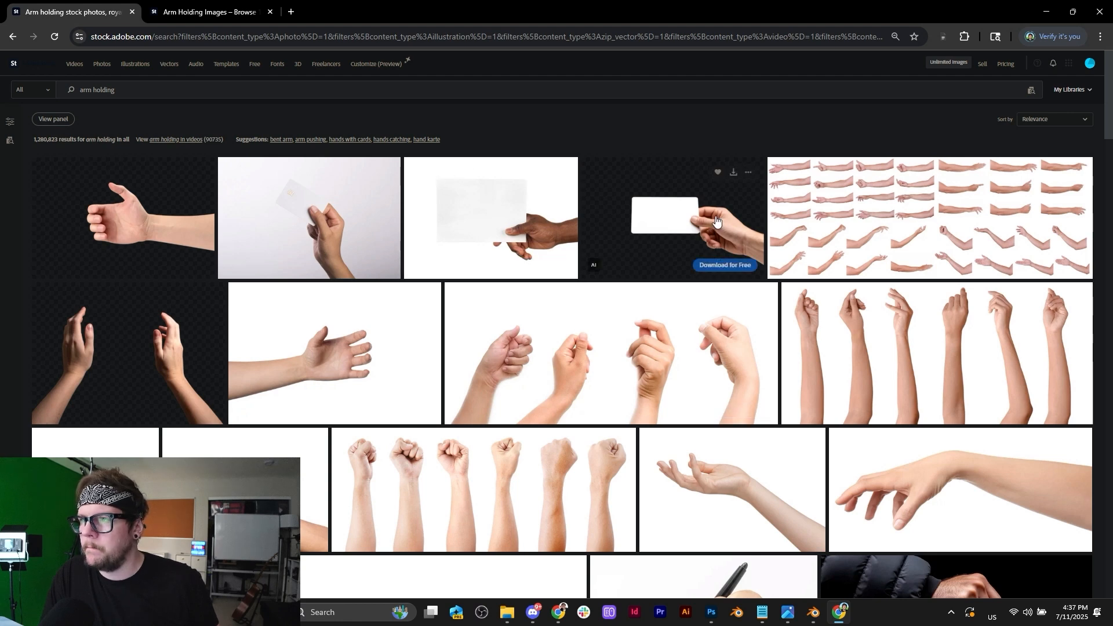
{"action": "middle_click", "coordinate": [726, 237]}
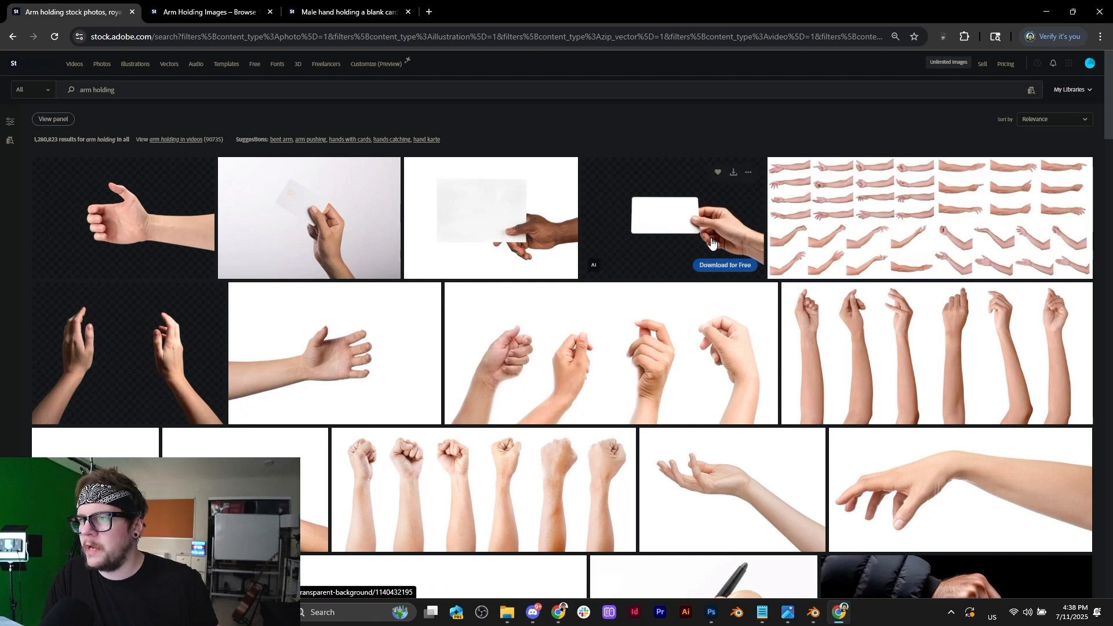
Download the transparent image of five hand poses from the second results page as a PNG.
{"action": "scroll", "coordinate": [712, 242], "scroll_direction": "down", "scroll_amount": 5}
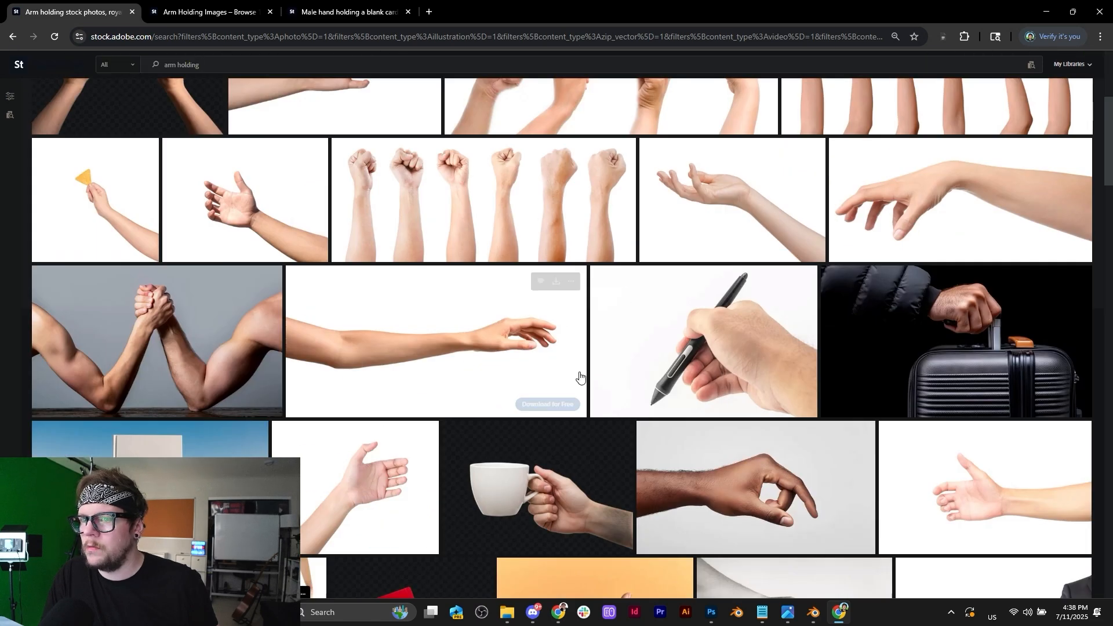
{"action": "scroll", "coordinate": [586, 375], "scroll_direction": "down", "scroll_amount": 4}
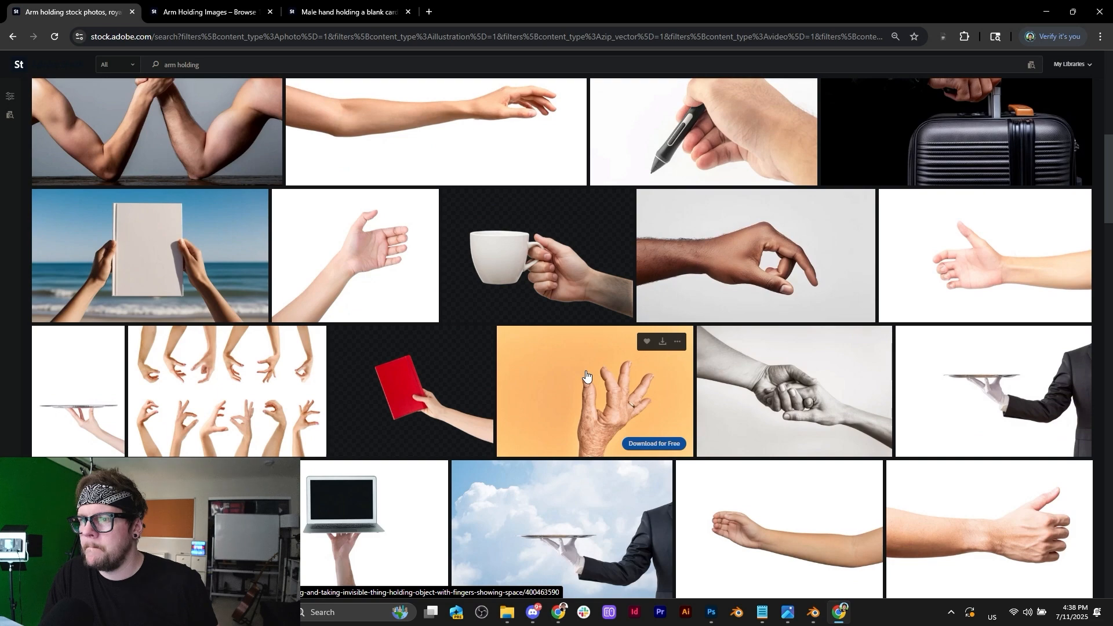
{"action": "scroll", "coordinate": [586, 375], "scroll_direction": "down", "scroll_amount": 3}
{"action": "scroll", "coordinate": [586, 375], "scroll_direction": "down", "scroll_amount": 4}
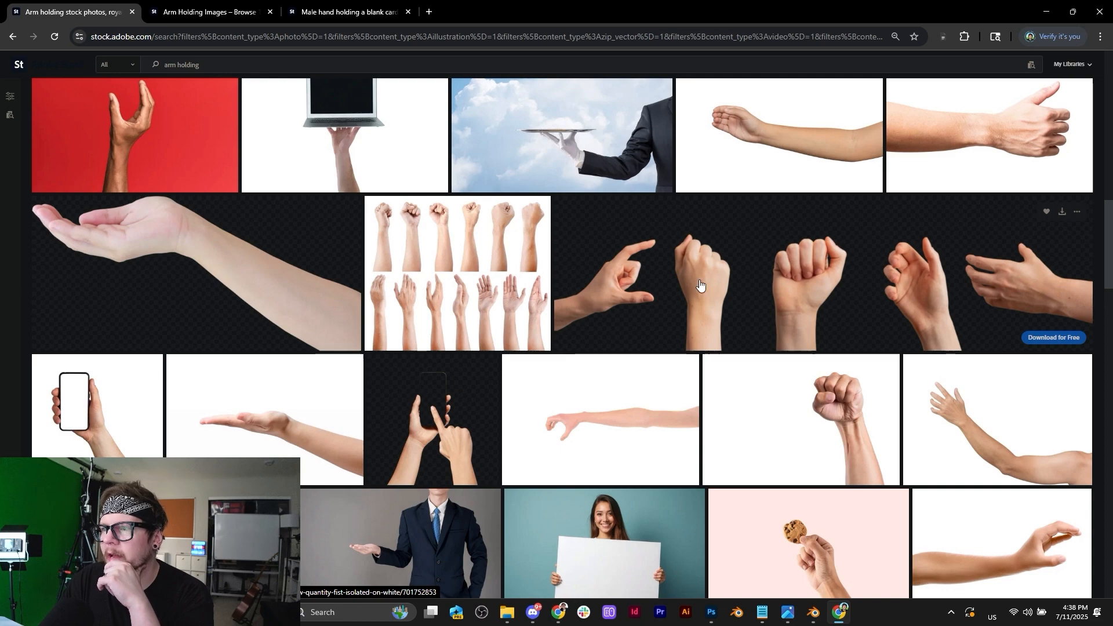
{"action": "scroll", "coordinate": [615, 272], "scroll_direction": "down", "scroll_amount": 8}
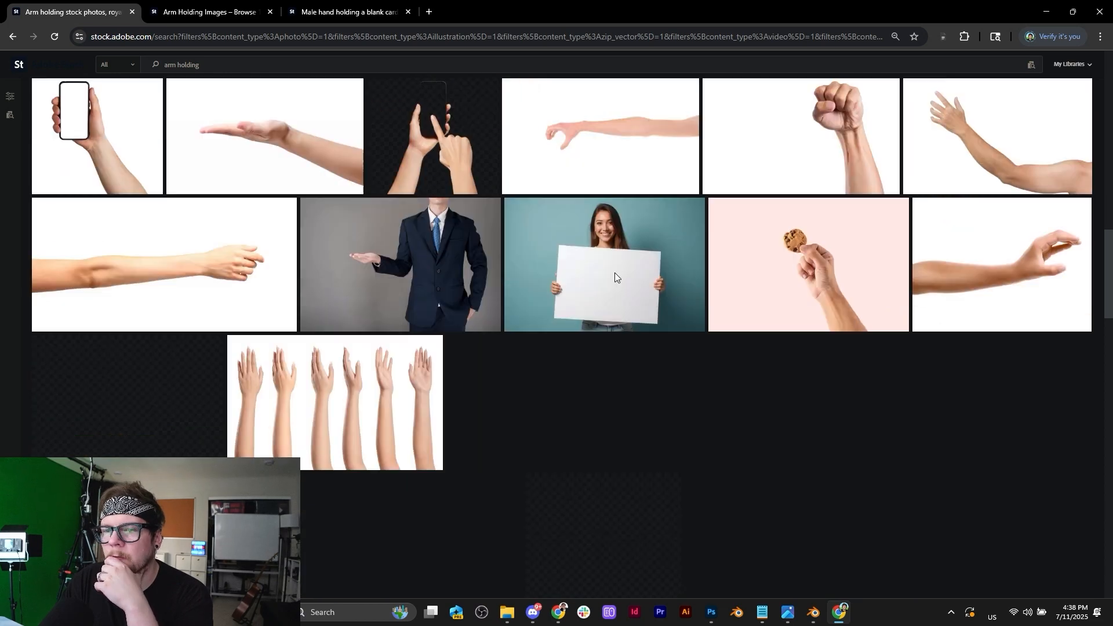
{"action": "scroll", "coordinate": [613, 274], "scroll_direction": "down", "scroll_amount": 5}
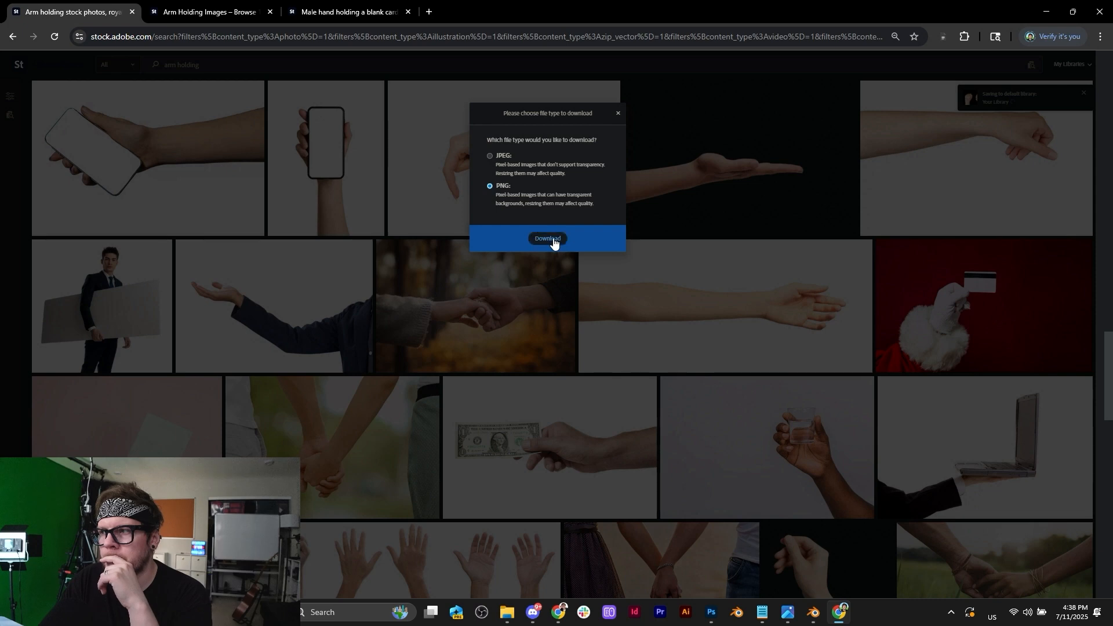
{"action": "left_click", "coordinate": [548, 239]}
Look through the rest of the second "arm holding" results page for more suitable transparent arms.
{"action": "scroll", "coordinate": [578, 406], "scroll_direction": "down", "scroll_amount": 7}
{"action": "scroll", "coordinate": [579, 422], "scroll_direction": "up", "scroll_amount": 1}
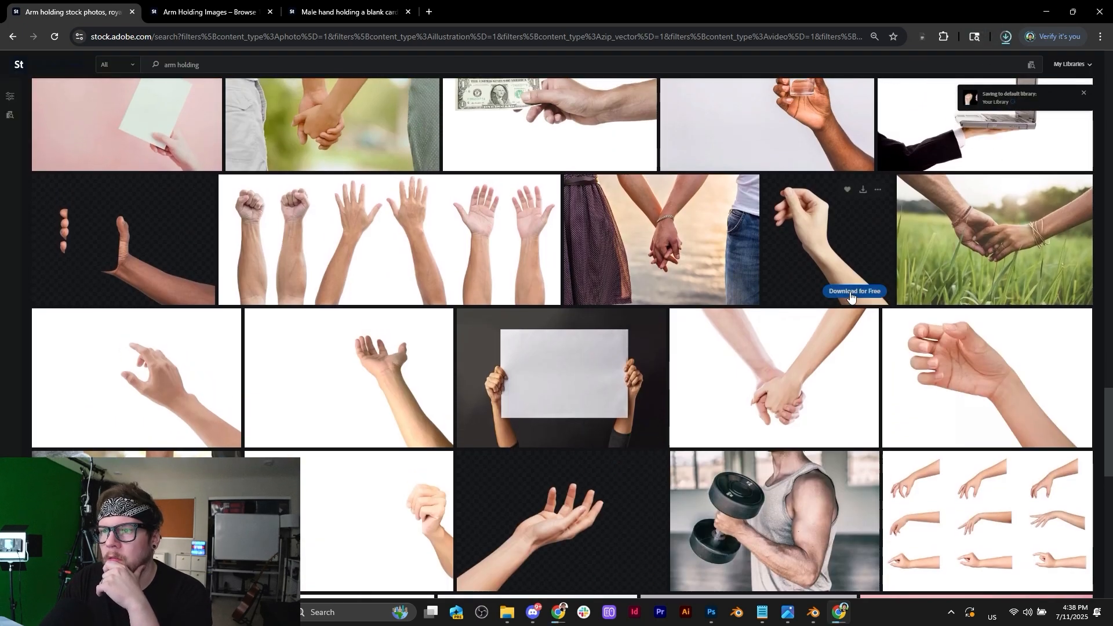
{"action": "left_click", "coordinate": [850, 292]}
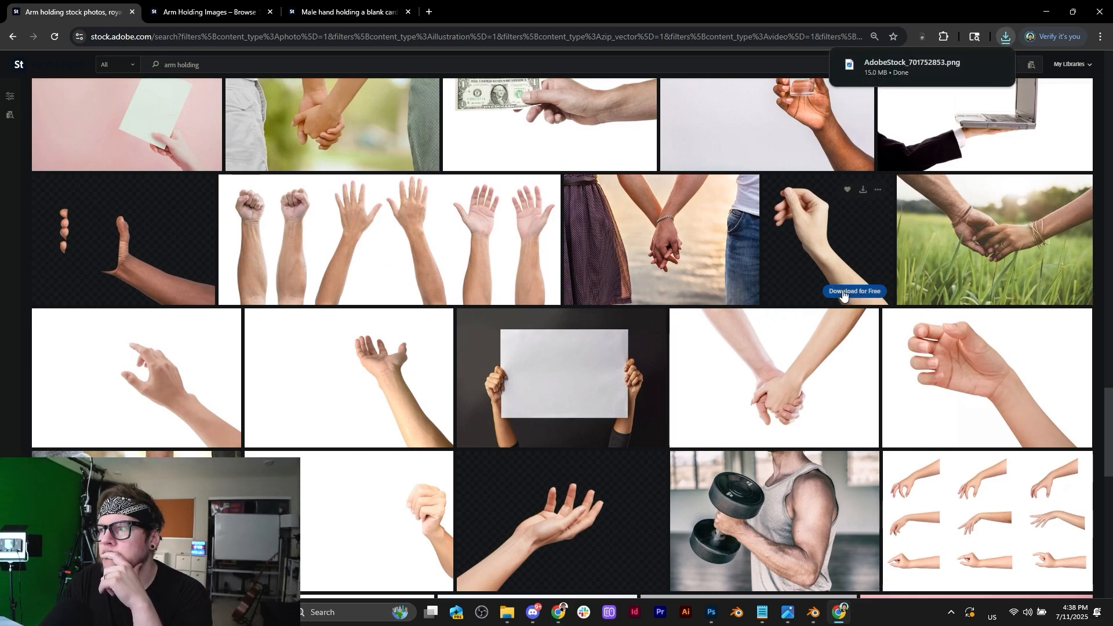
{"action": "scroll", "coordinate": [804, 253], "scroll_direction": "down", "scroll_amount": 8}
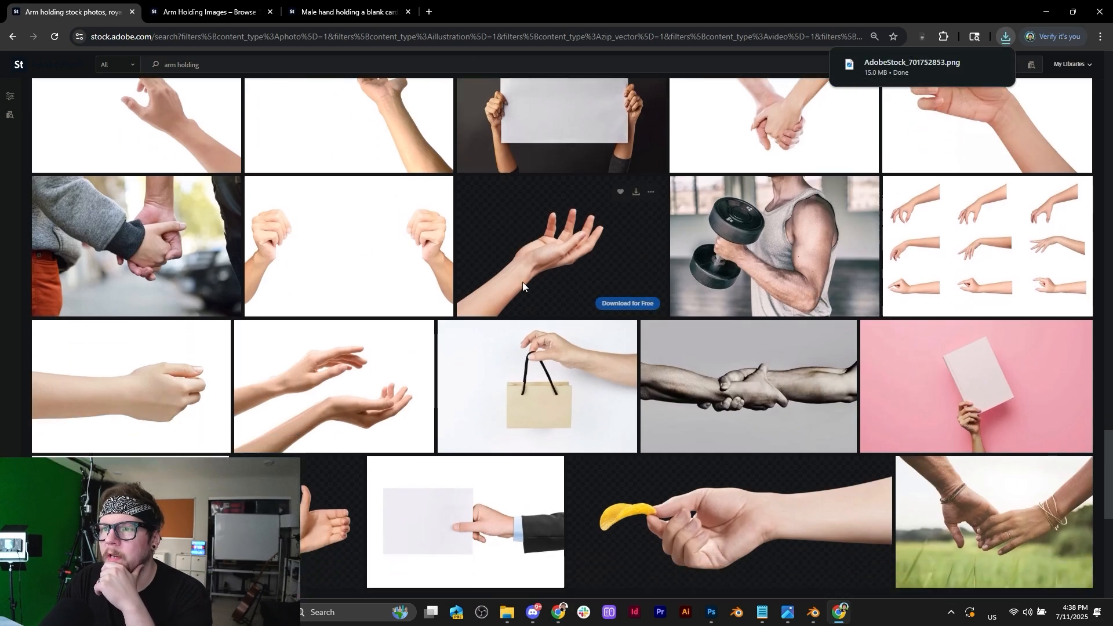
{"action": "scroll", "coordinate": [392, 372], "scroll_direction": "down", "scroll_amount": 4}
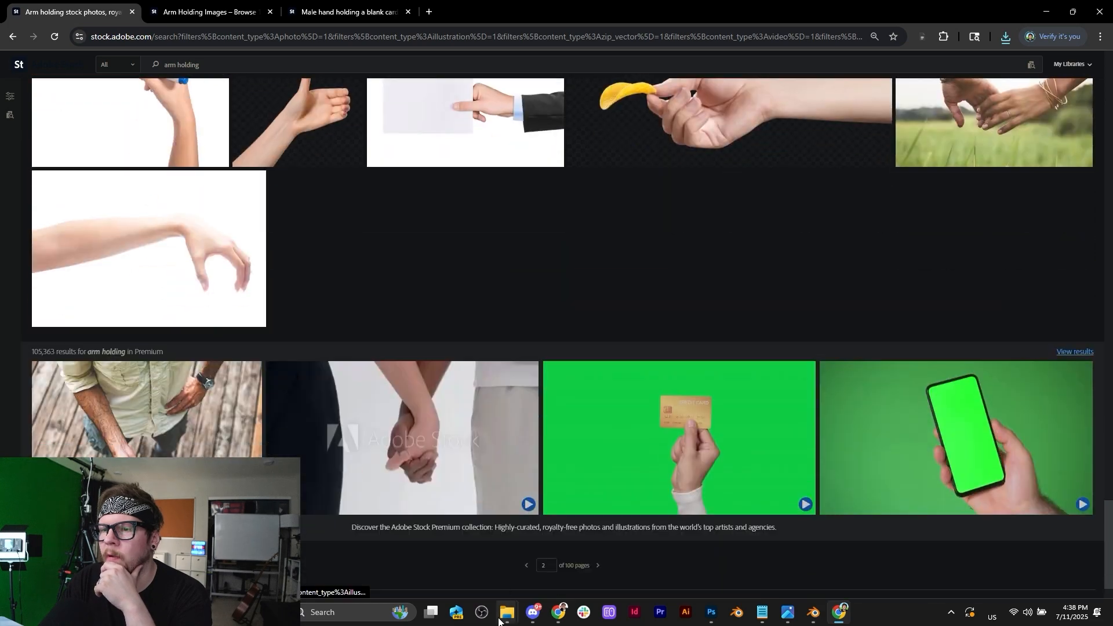
Go to the third results page and download the transparent arm in a dark suit sleeve as a PNG.
{"action": "left_click", "coordinate": [597, 566]}
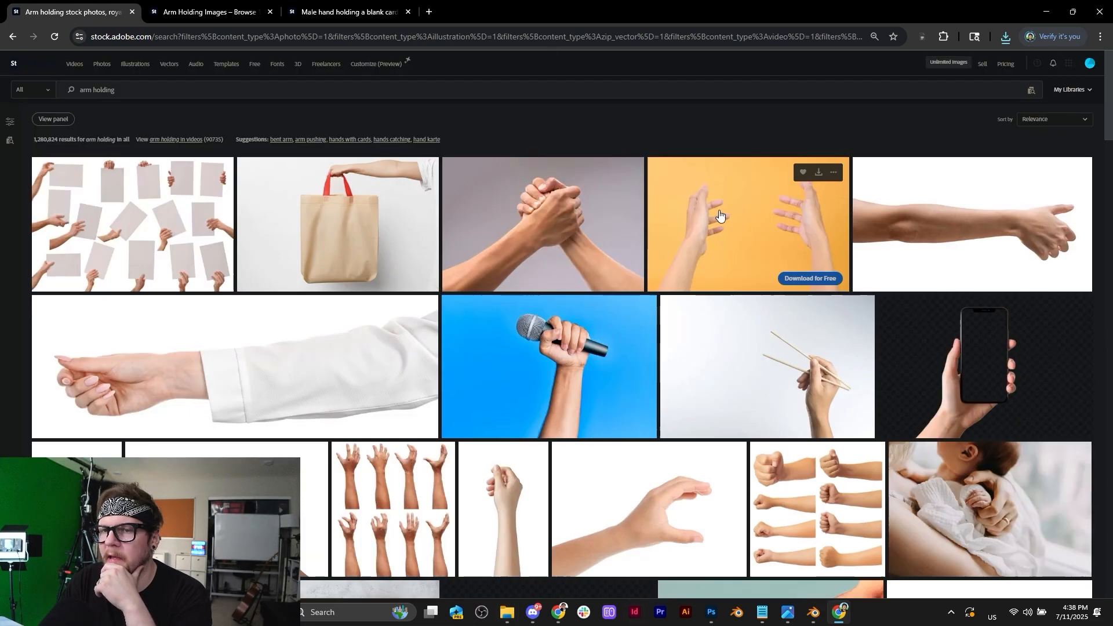
{"action": "scroll", "coordinate": [540, 358], "scroll_direction": "down", "scroll_amount": 5}
{"action": "scroll", "coordinate": [541, 358], "scroll_direction": "down", "scroll_amount": 4}
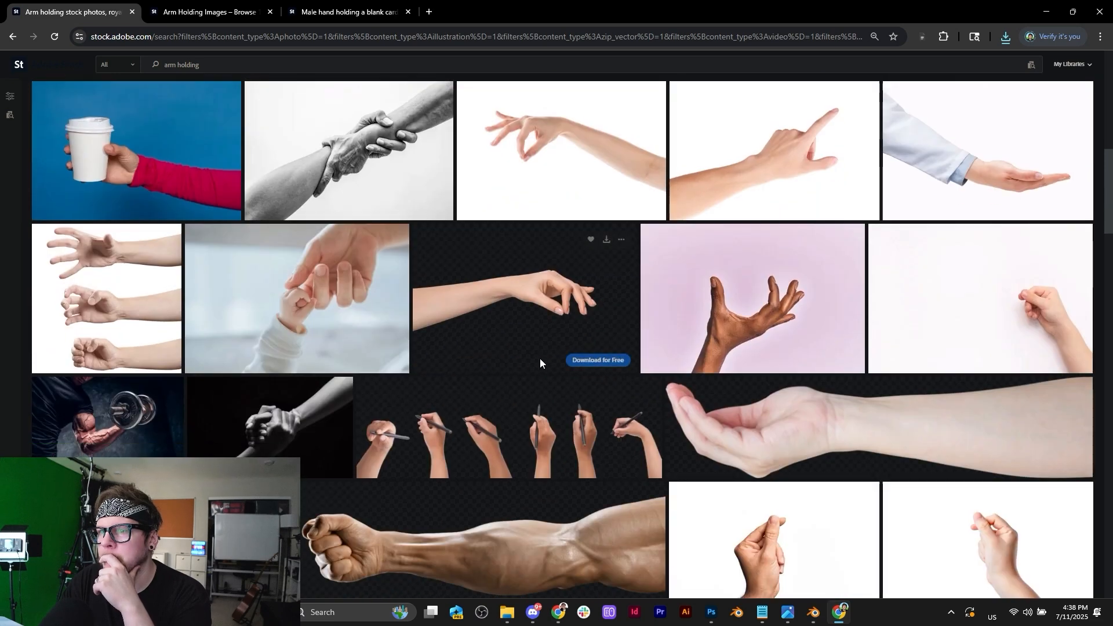
{"action": "scroll", "coordinate": [541, 358], "scroll_direction": "up", "scroll_amount": 4}
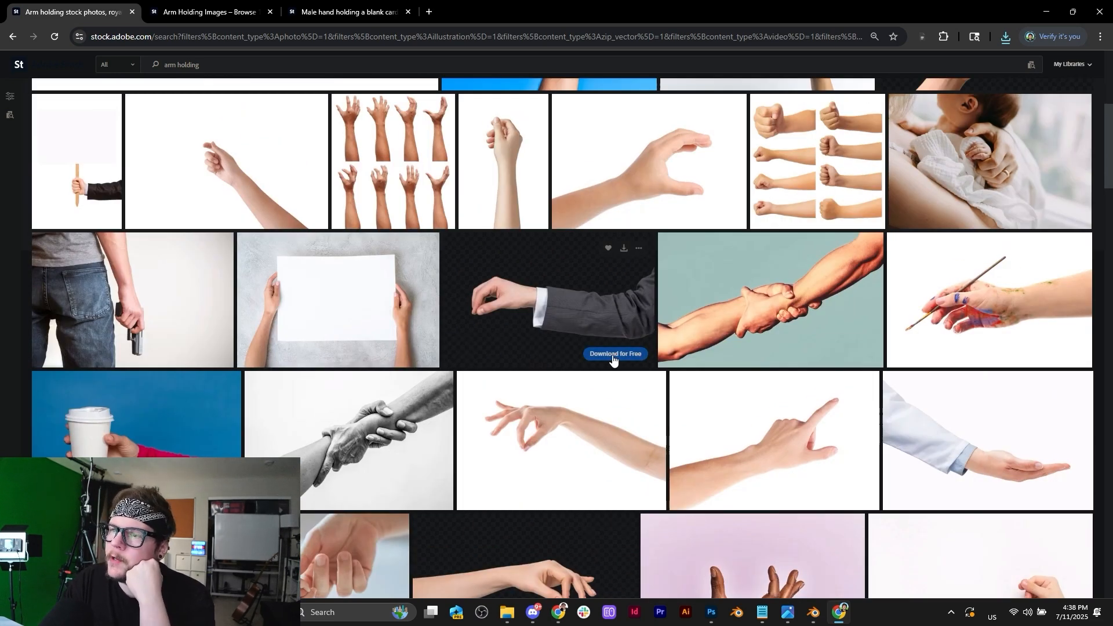
{"action": "left_click", "coordinate": [612, 356]}
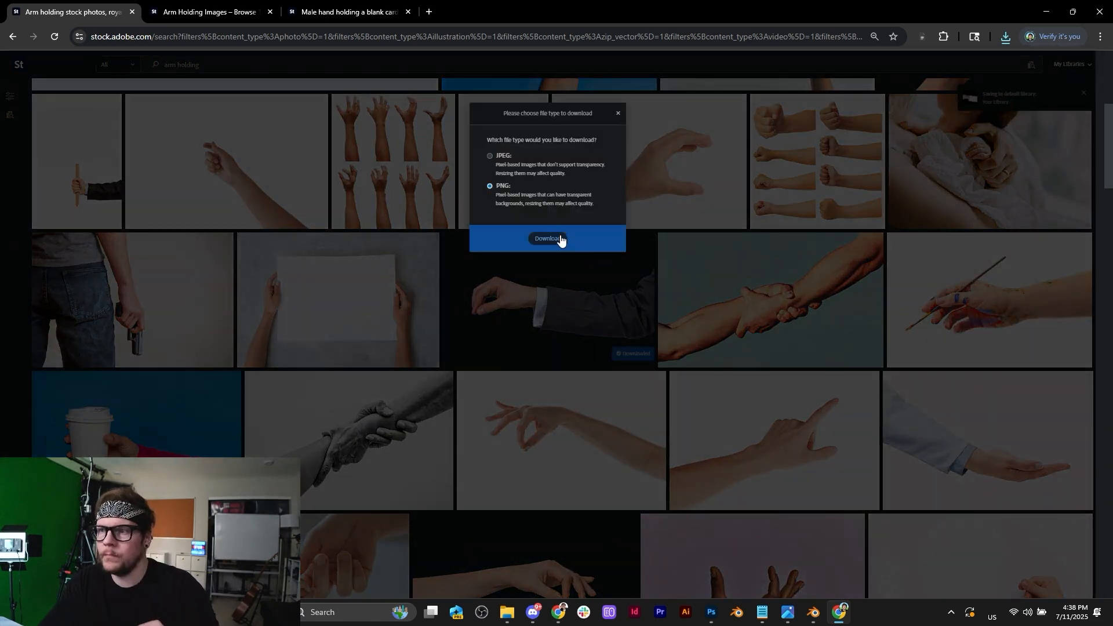
{"action": "left_click", "coordinate": [548, 238]}
Look through the remainder of the third results page for other usable arm poses.
{"action": "scroll", "coordinate": [522, 429], "scroll_direction": "down", "scroll_amount": 7}
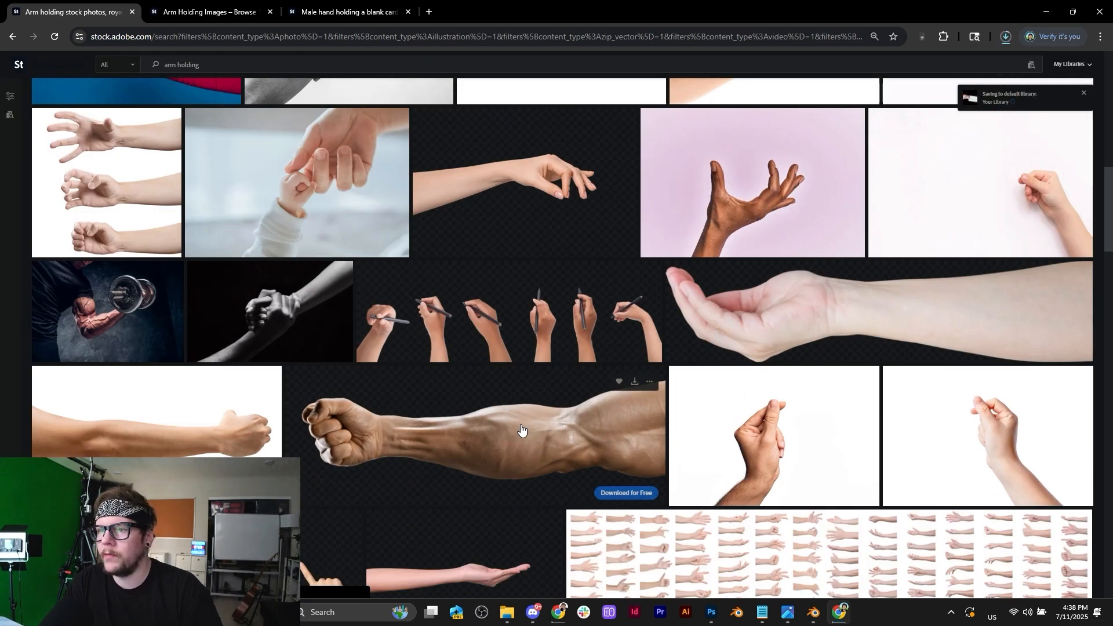
{"action": "scroll", "coordinate": [521, 429], "scroll_direction": "down", "scroll_amount": 10}
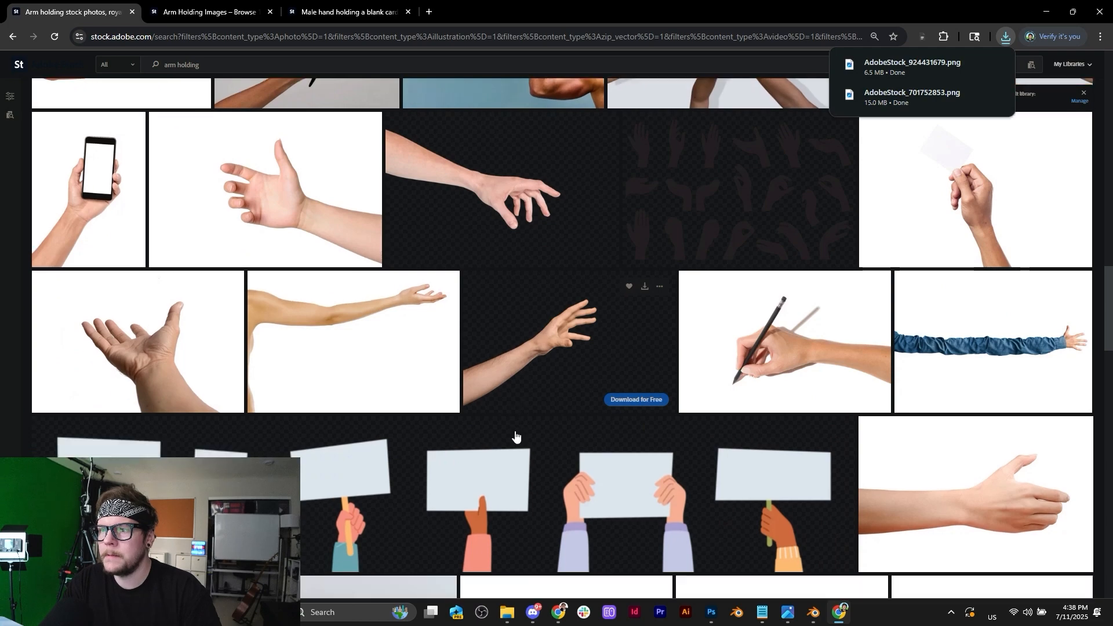
{"action": "scroll", "coordinate": [515, 436], "scroll_direction": "down", "scroll_amount": 10}
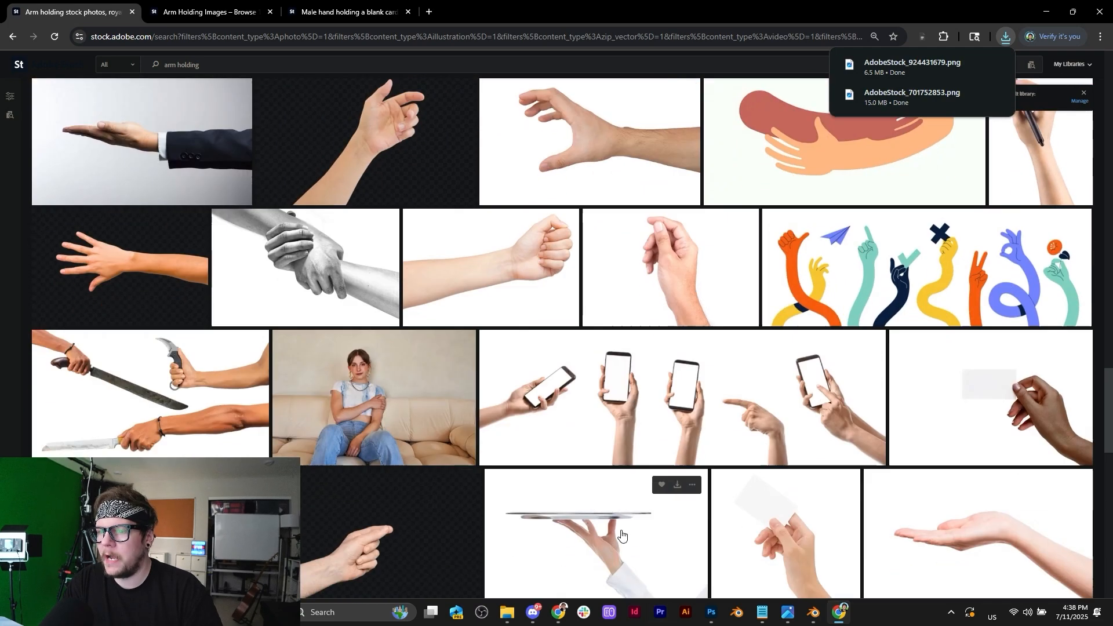
{"action": "scroll", "coordinate": [622, 535], "scroll_direction": "down", "scroll_amount": 9}
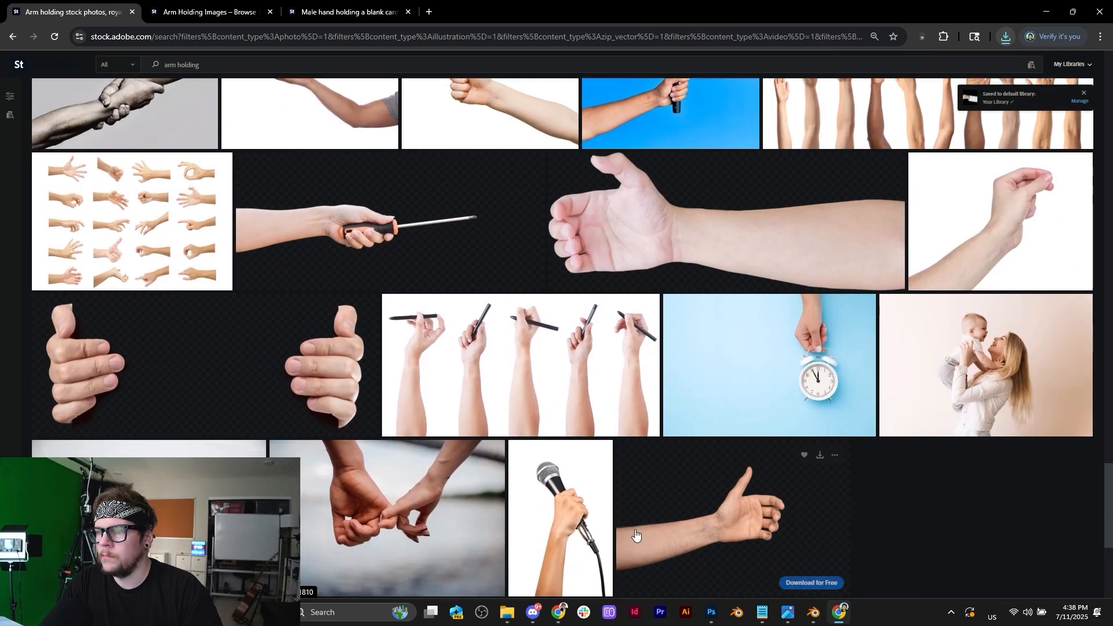
Download the ChatGPT image of the suited arm holding the bagged liver and return to the Photoshop document.
{"action": "left_click", "coordinate": [708, 620]}
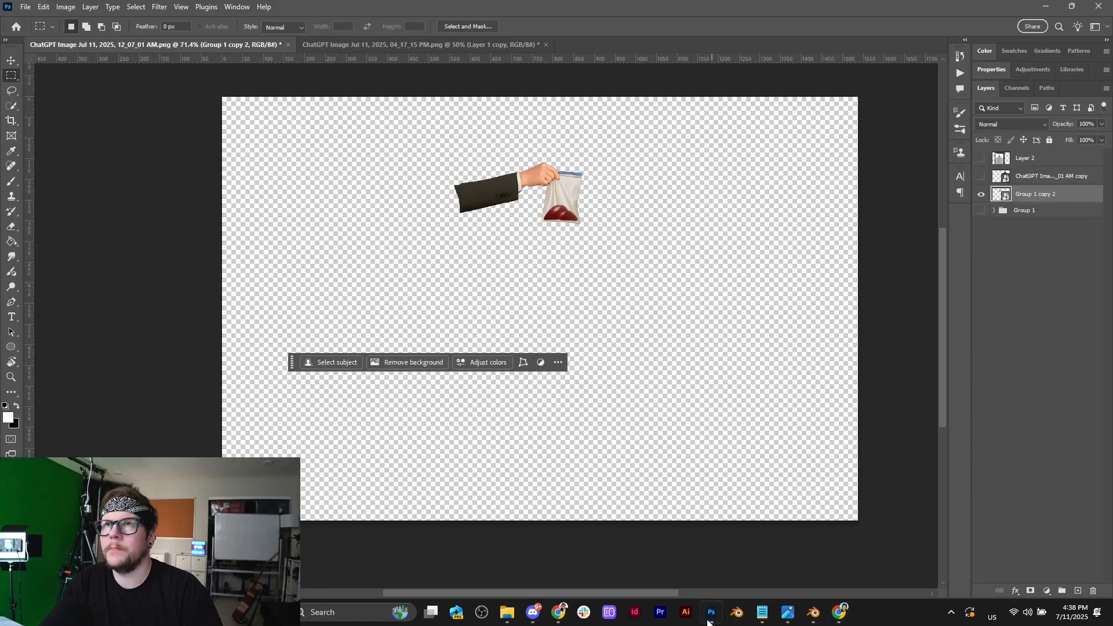
{"action": "left_click", "coordinate": [12, 59]}
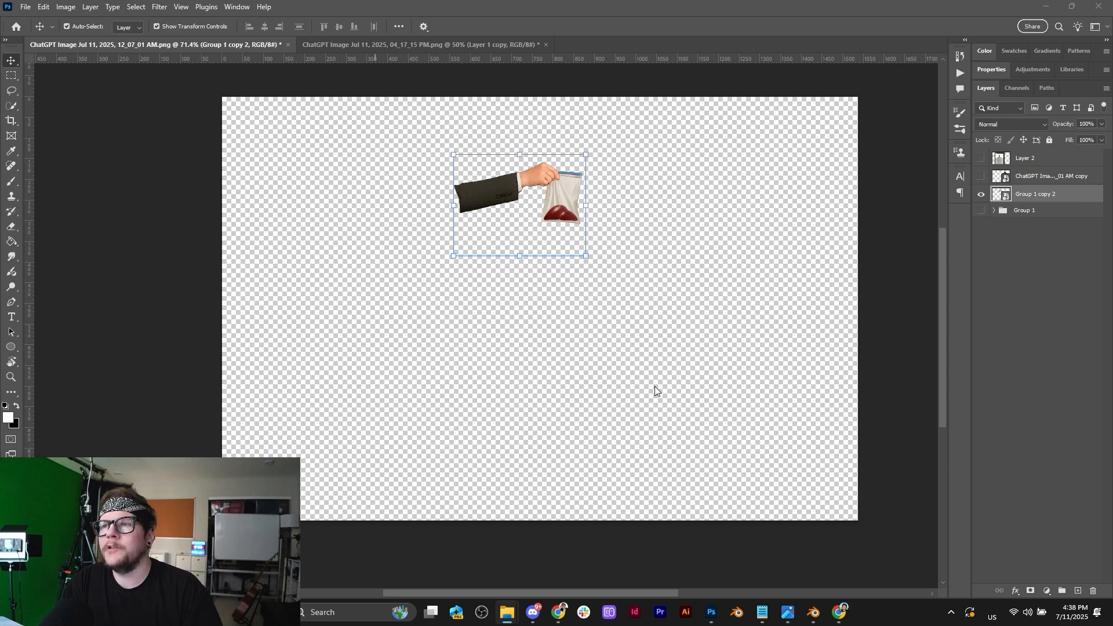
{"action": "left_click_drag", "start_coordinate": [655, 386], "coordinate": [631, 346]}
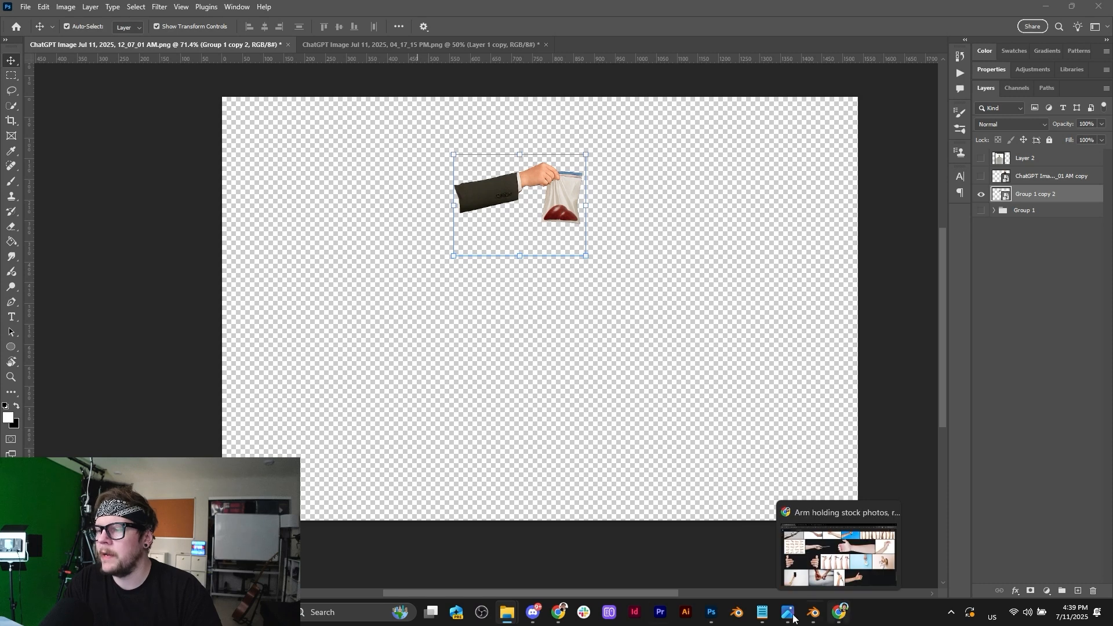
{"action": "left_click", "coordinate": [559, 612]}
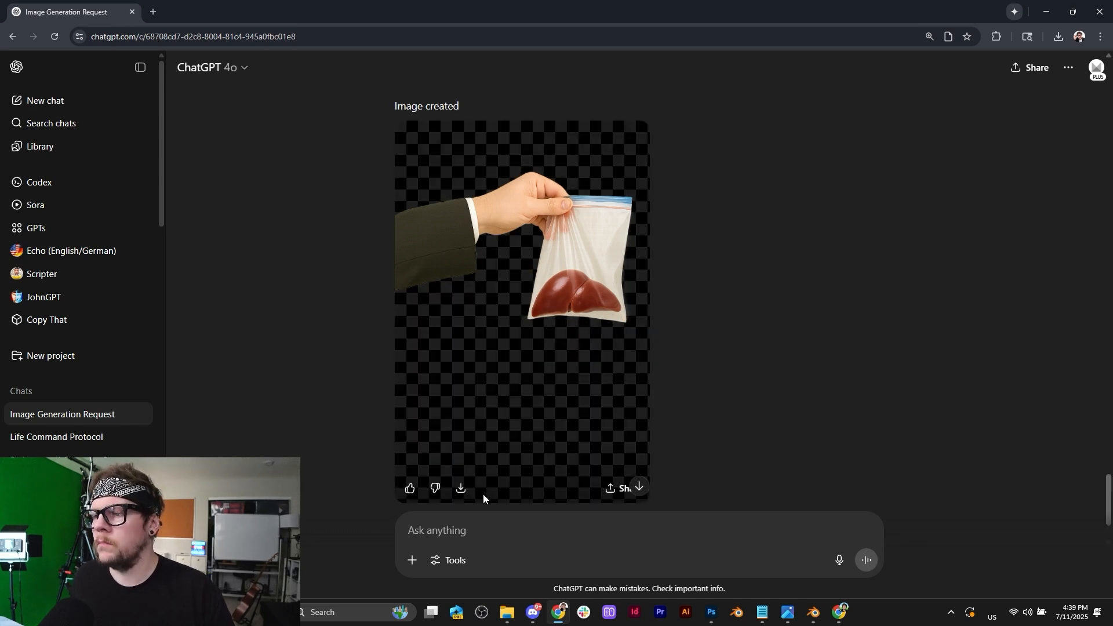
{"action": "left_click", "coordinate": [461, 489]}
{"action": "key", "text": "alt+Tab"}
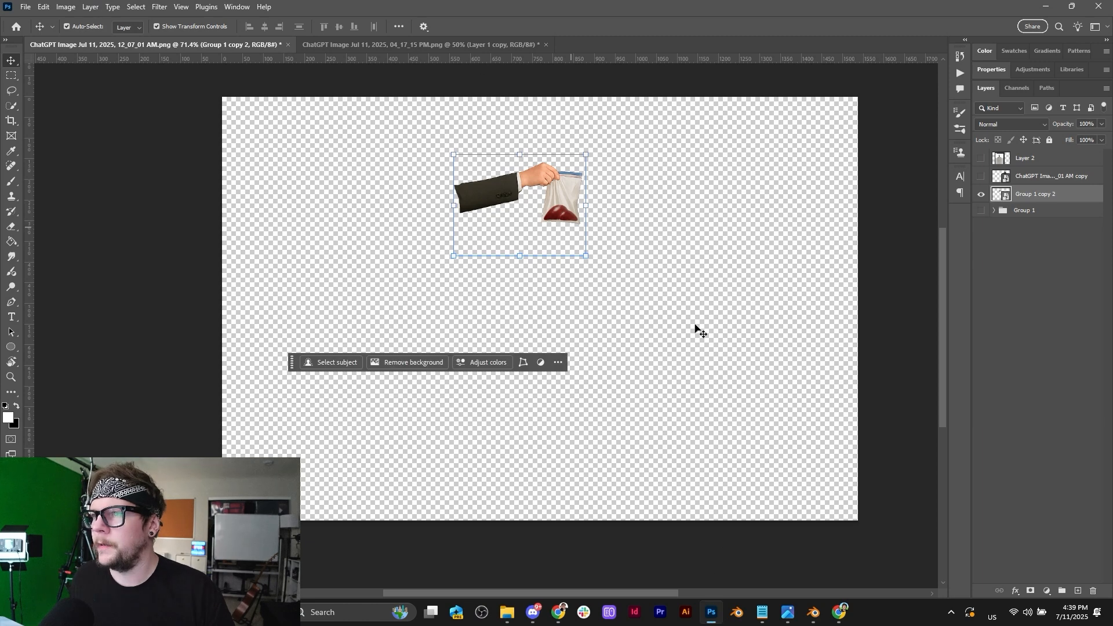
Hide the Group 1 copy 2 layer and place the AdobeStock_701752853 image of five hands in the document.
{"action": "left_click", "coordinate": [980, 194]}
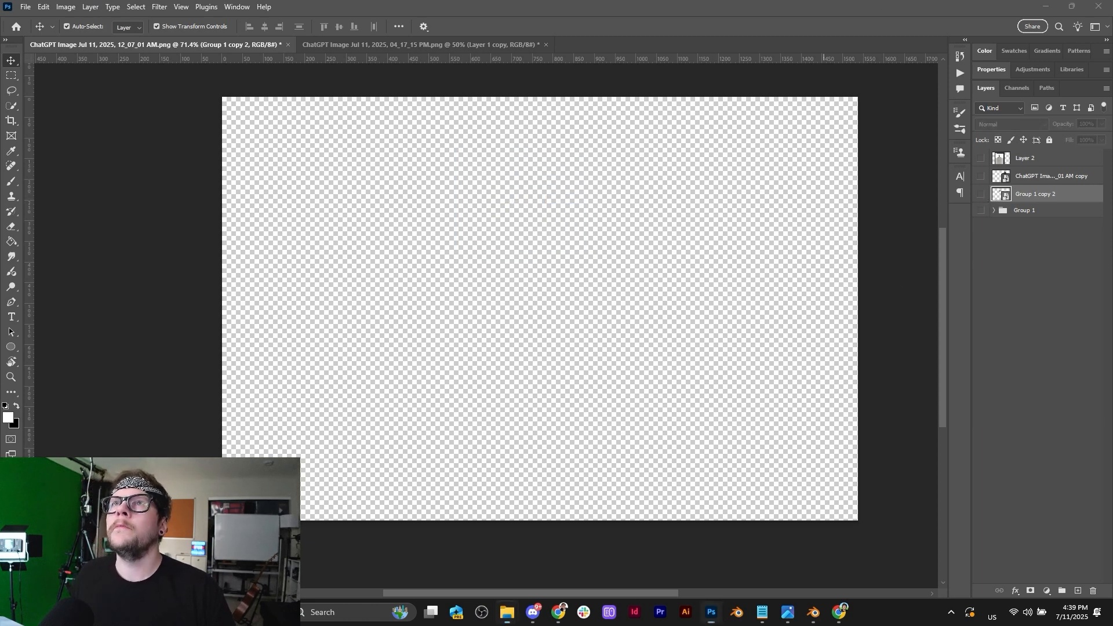
{"action": "left_click_drag", "start_coordinate": [343, 2], "coordinate": [554, 306]}
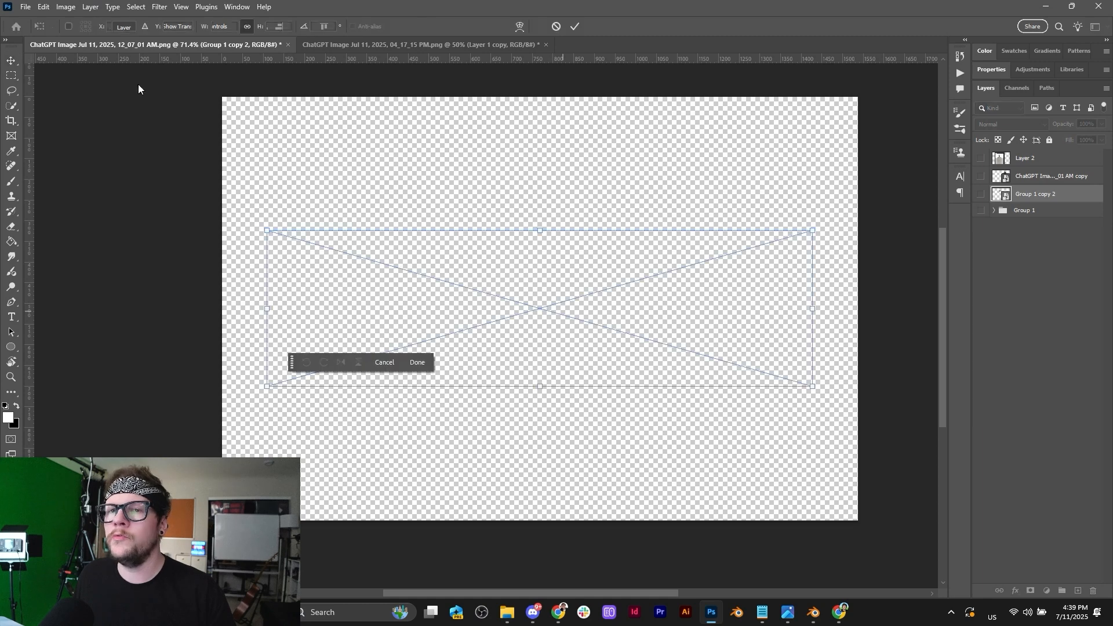
{"action": "key", "text": "Return"}
Lasso the second hand in the row and mask the layer so only that fist shows.
{"action": "key", "text": "l"}
{"action": "left_click_drag", "start_coordinate": [450, 288], "coordinate": [398, 259]}
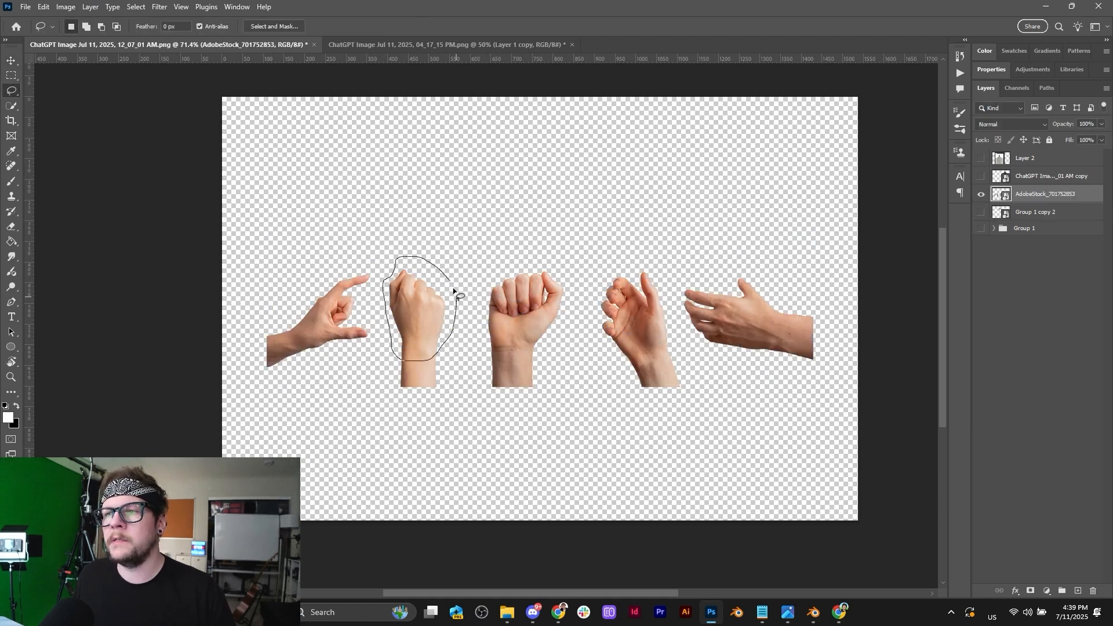
{"action": "left_click_drag", "start_coordinate": [454, 291], "coordinate": [461, 291]}
{"action": "left_click", "coordinate": [427, 363]}
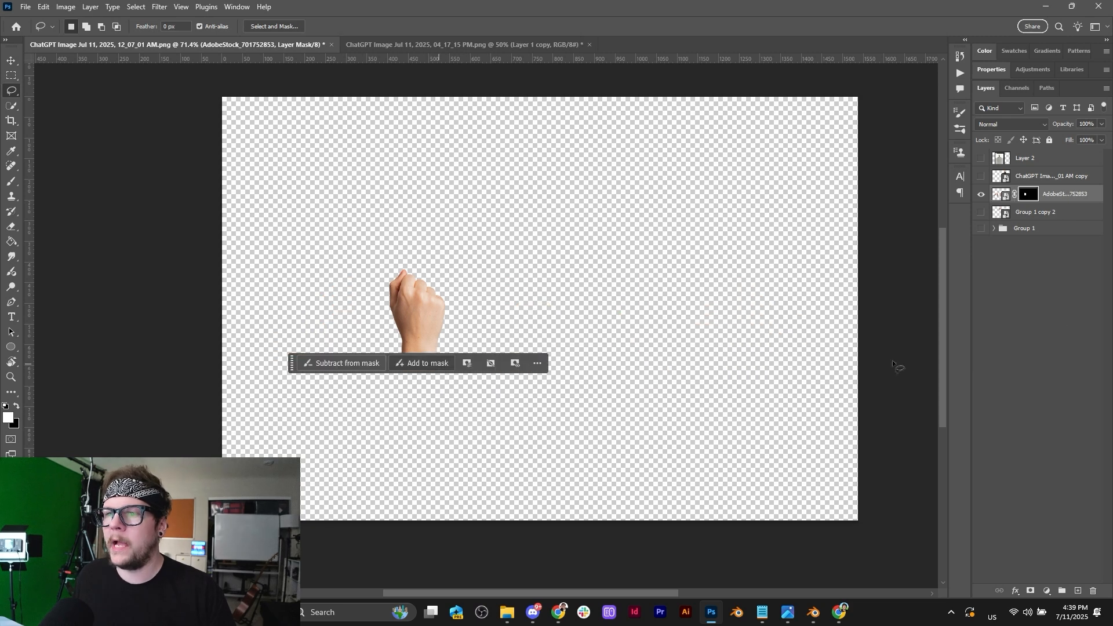
Paint the fist's wrist back in on the layer mask and convert the masked layer to a smart object.
{"action": "left_click", "coordinate": [11, 60]}
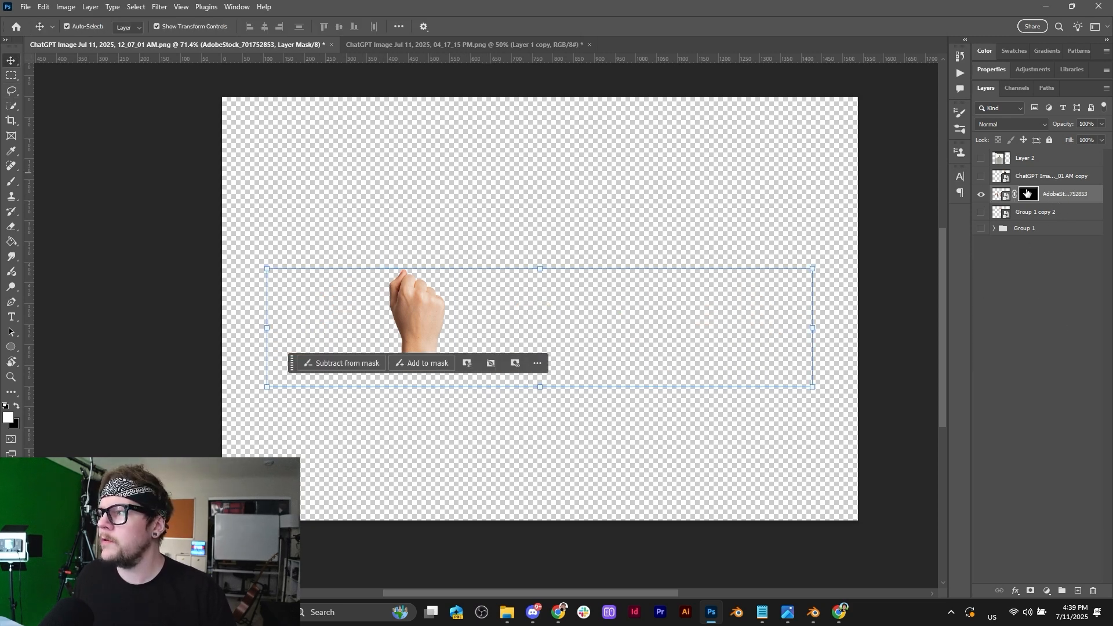
{"action": "left_click", "coordinate": [14, 183]}
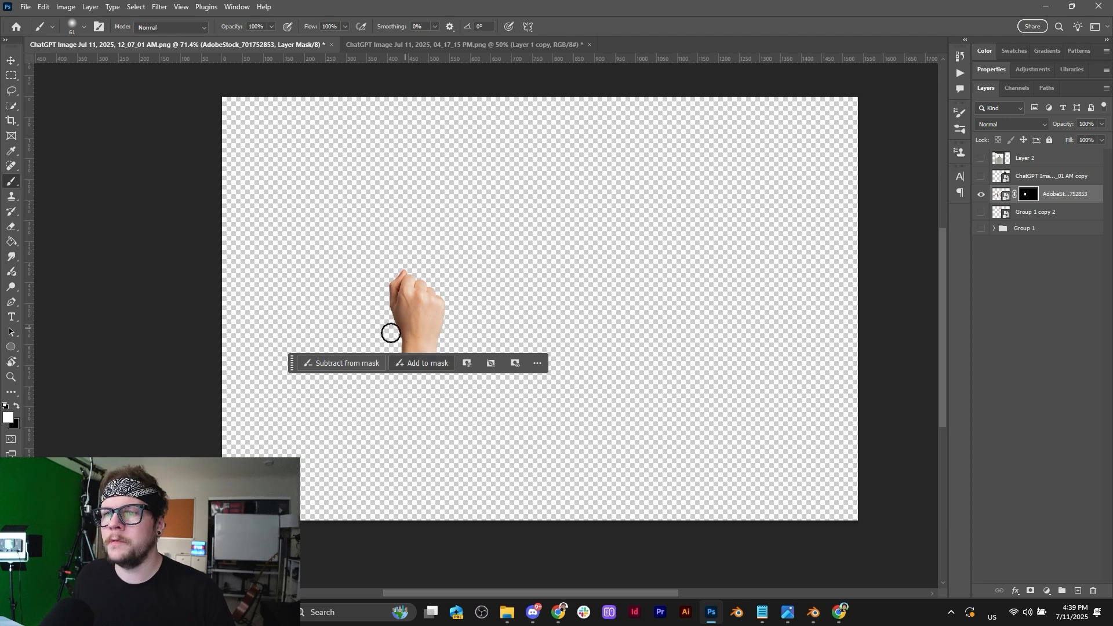
{"action": "left_click_drag", "start_coordinate": [292, 362], "coordinate": [302, 524]}
{"action": "mouse_move", "coordinate": [386, 362]}
{"action": "left_mouse_down"}
{"action": "mouse_move", "coordinate": [407, 372]}
{"action": "mouse_move", "coordinate": [434, 348]}
{"action": "mouse_move", "coordinate": [435, 372]}
{"action": "mouse_move", "coordinate": [413, 381]}
{"action": "left_mouse_up"}
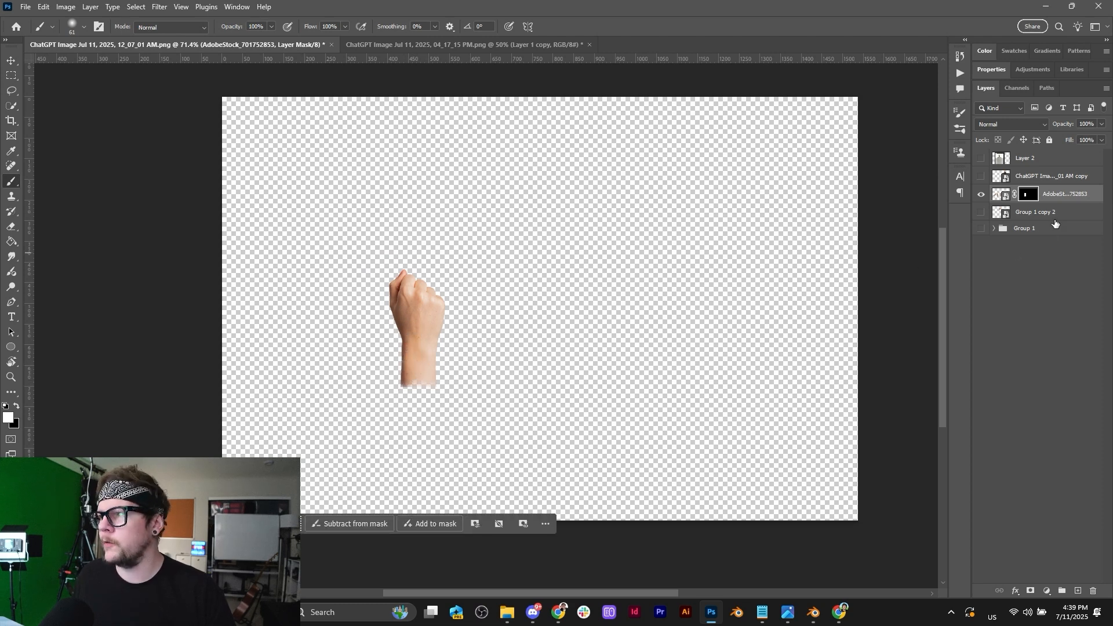
{"action": "right_click", "coordinate": [1057, 197]}
{"action": "left_click", "coordinate": [1014, 418]}
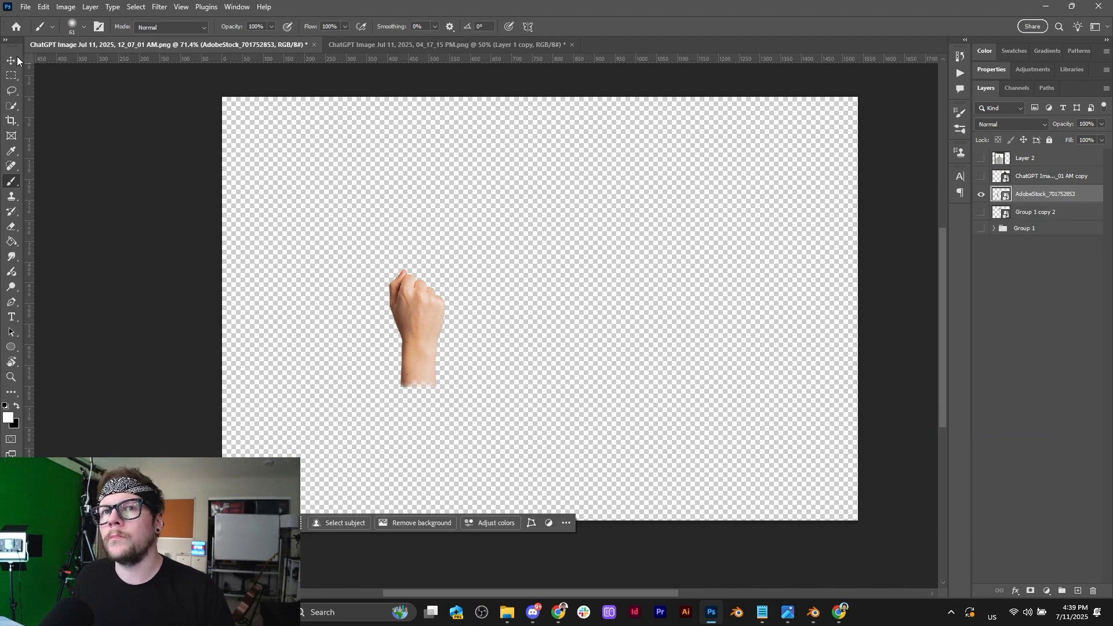
Scale the fist to about 174%, rotate it to about -47°, and position it just right of the canvas centre.
{"action": "key", "text": "ctrl+t"}
{"action": "left_click_drag", "start_coordinate": [437, 330], "coordinate": [694, 318]}
{"action": "left_click_drag", "start_coordinate": [748, 367], "coordinate": [727, 300]}
{"action": "left_click_drag", "start_coordinate": [658, 377], "coordinate": [721, 361]}
{"action": "left_click_drag", "start_coordinate": [738, 408], "coordinate": [723, 387]}
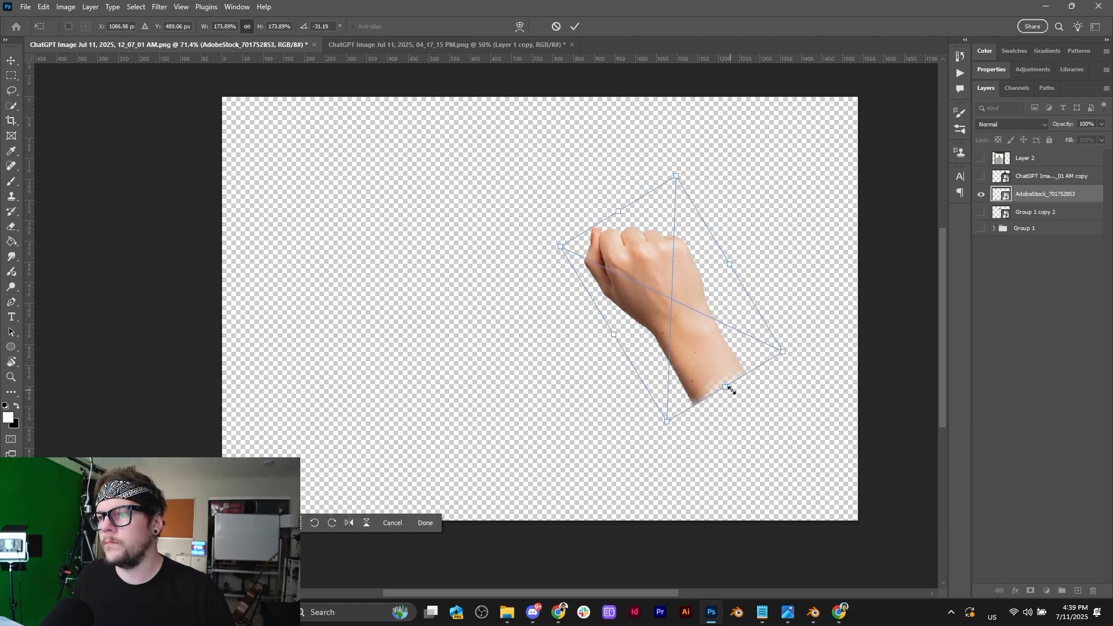
{"action": "left_click_drag", "start_coordinate": [791, 364], "coordinate": [807, 328]}
{"action": "left_click_drag", "start_coordinate": [740, 358], "coordinate": [713, 367]}
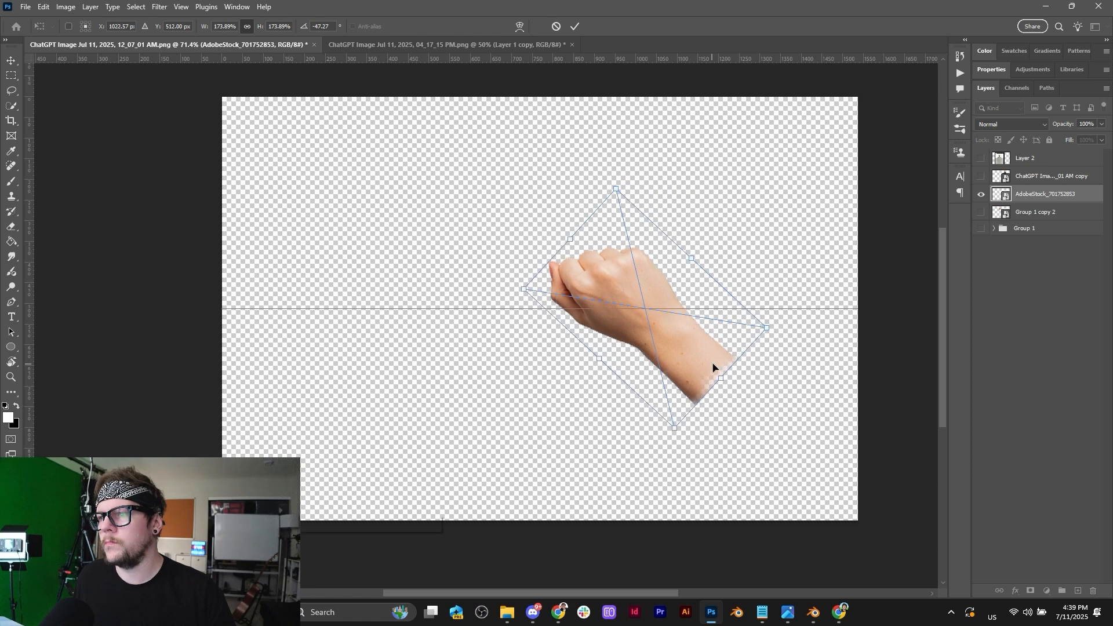
{"action": "left_click", "coordinate": [574, 26]}
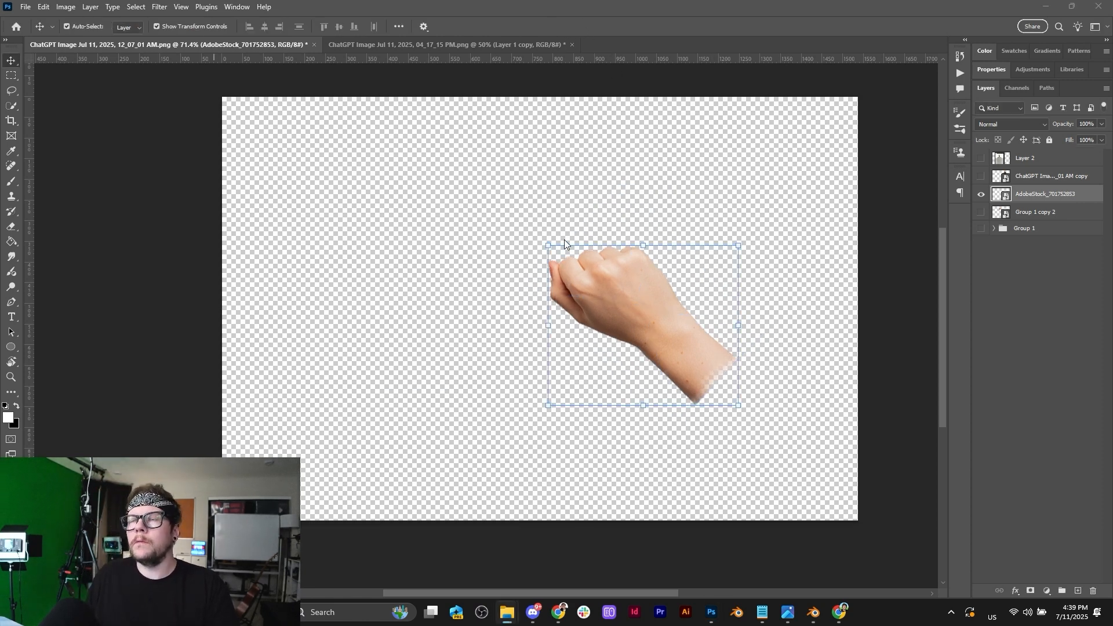
Place AdobeStock_924431679, scale it to about 126%, flip and rotate it to about 48°, and position its suit sleeve below the fist.
{"action": "left_click_drag", "start_coordinate": [564, 243], "coordinate": [524, 303]}
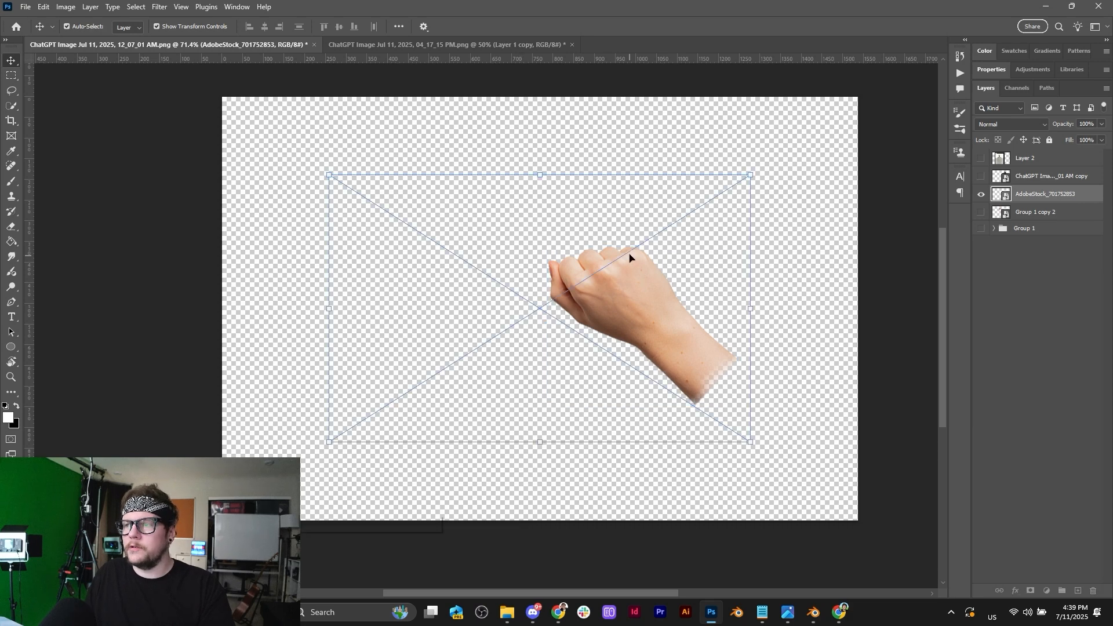
{"action": "left_click_drag", "start_coordinate": [642, 357], "coordinate": [522, 338]}
{"action": "left_click_drag", "start_coordinate": [666, 168], "coordinate": [629, 388]}
{"action": "left_click_drag", "start_coordinate": [563, 435], "coordinate": [681, 473]}
{"action": "left_click_drag", "start_coordinate": [575, 434], "coordinate": [664, 391]}
{"action": "left_click", "coordinate": [349, 523]}
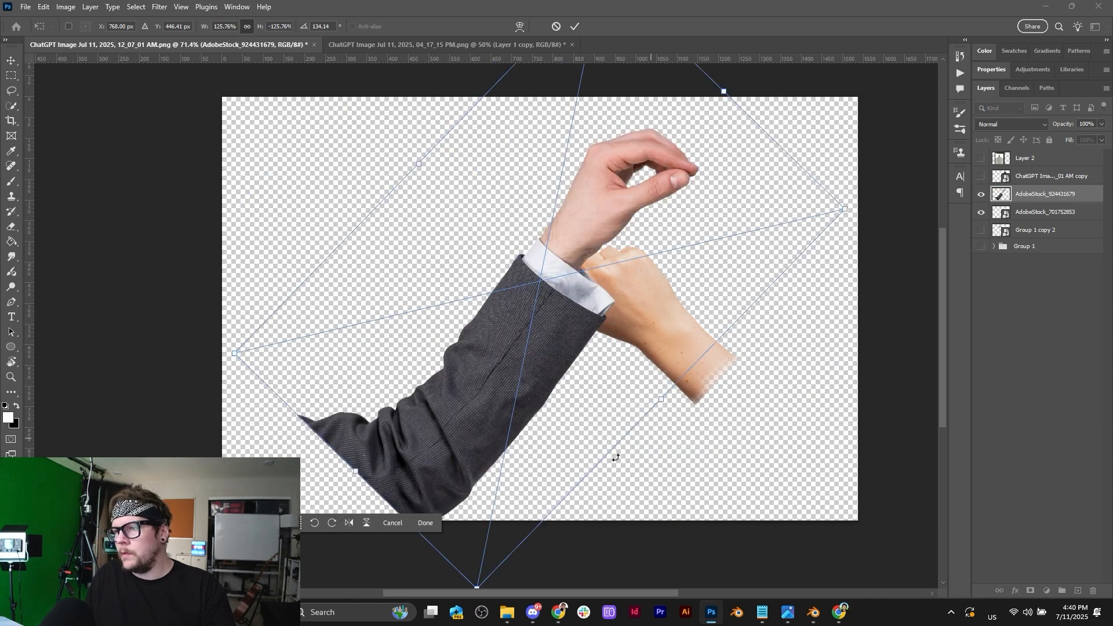
{"action": "left_click_drag", "start_coordinate": [667, 313], "coordinate": [614, 246]}
{"action": "left_click_drag", "start_coordinate": [661, 359], "coordinate": [771, 412]}
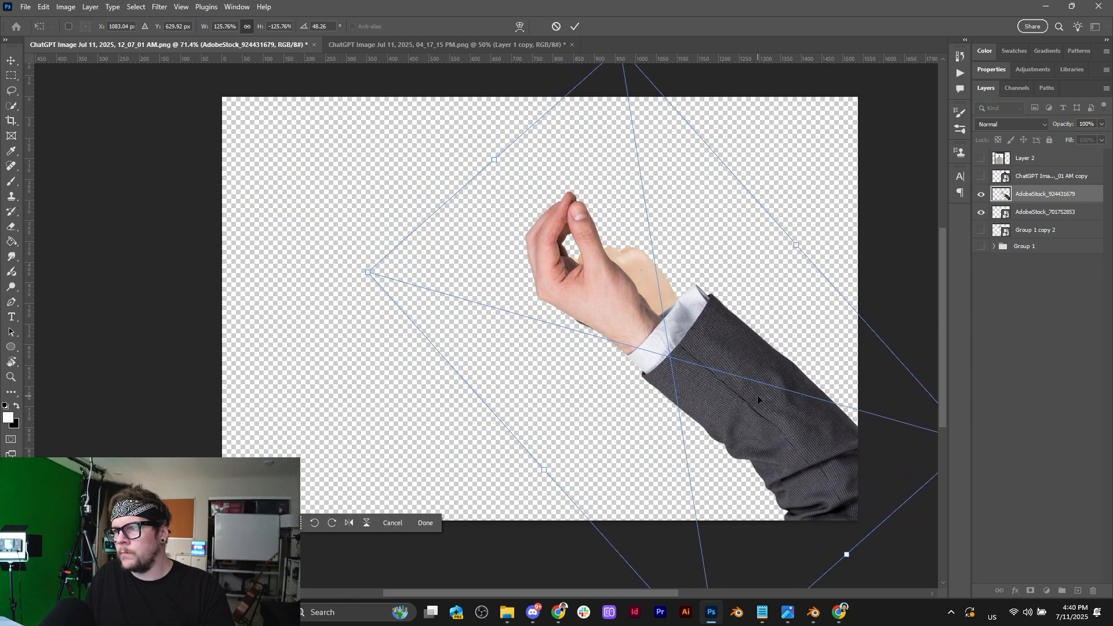
{"action": "left_click", "coordinate": [574, 27]}
Add a layer mask to AdobeStock_924431679 and lasso its open hand, following the edge of the shirt cuff closely.
{"action": "left_click", "coordinate": [11, 91]}
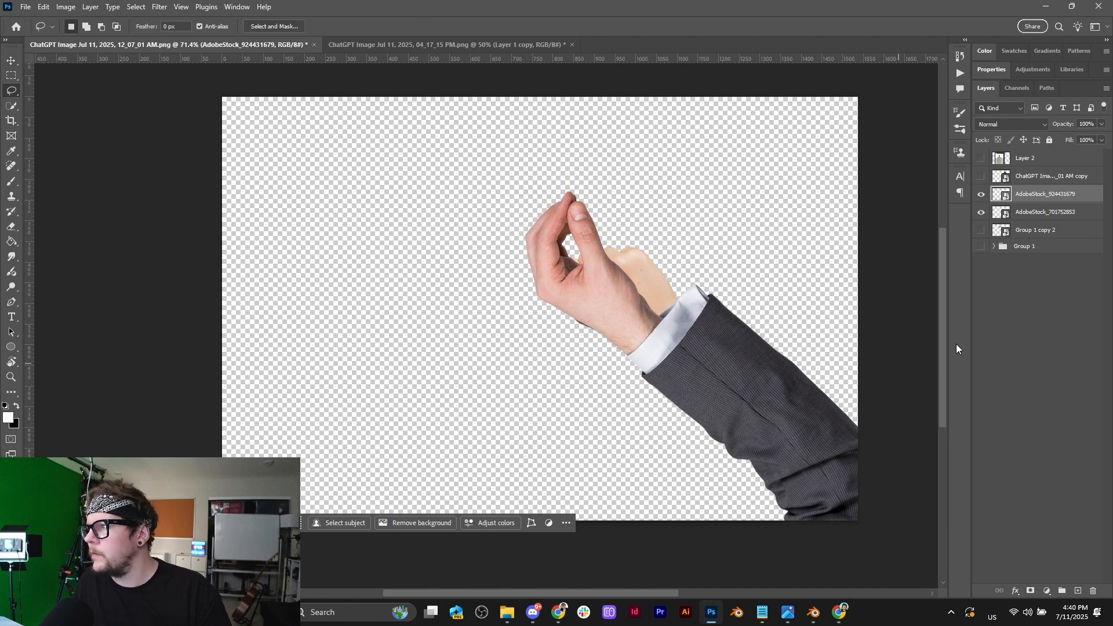
{"action": "left_click", "coordinate": [1030, 591]}
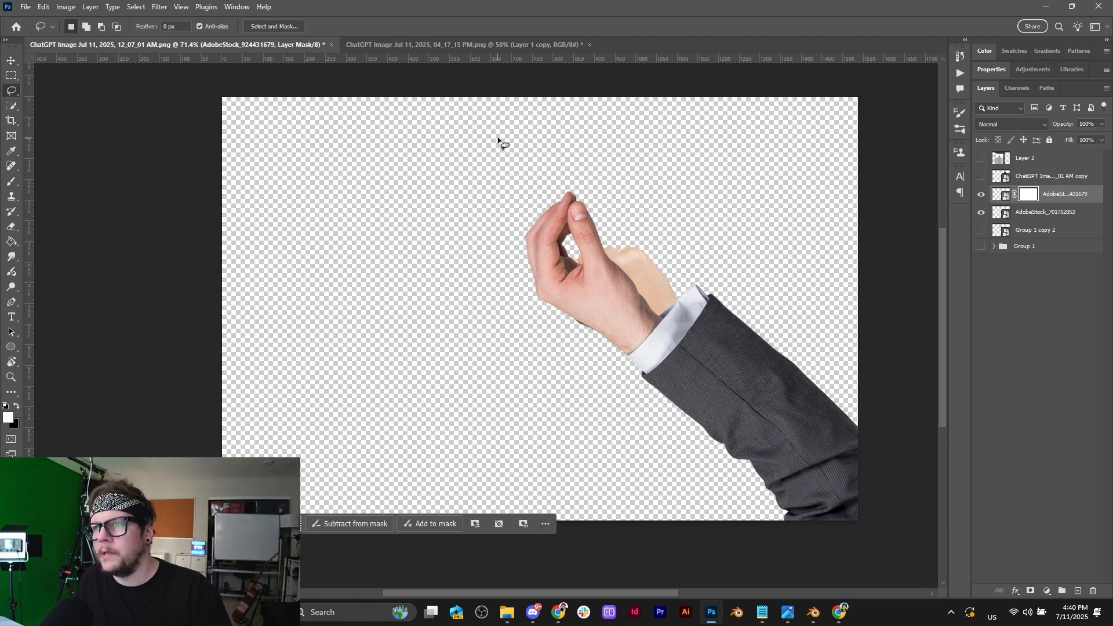
{"action": "left_click_drag", "start_coordinate": [557, 174], "coordinate": [620, 183]}
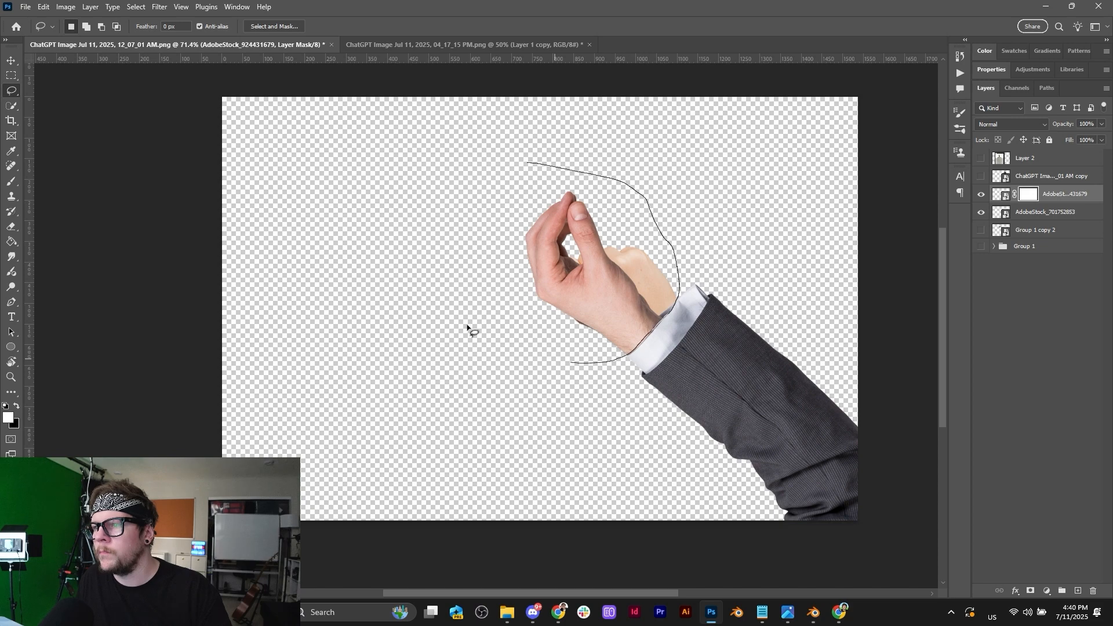
{"action": "left_click_drag", "start_coordinate": [467, 327], "coordinate": [525, 165]}
{"action": "scroll", "coordinate": [668, 377], "scroll_direction": "up", "scroll_amount": 5, "text": "alt"}
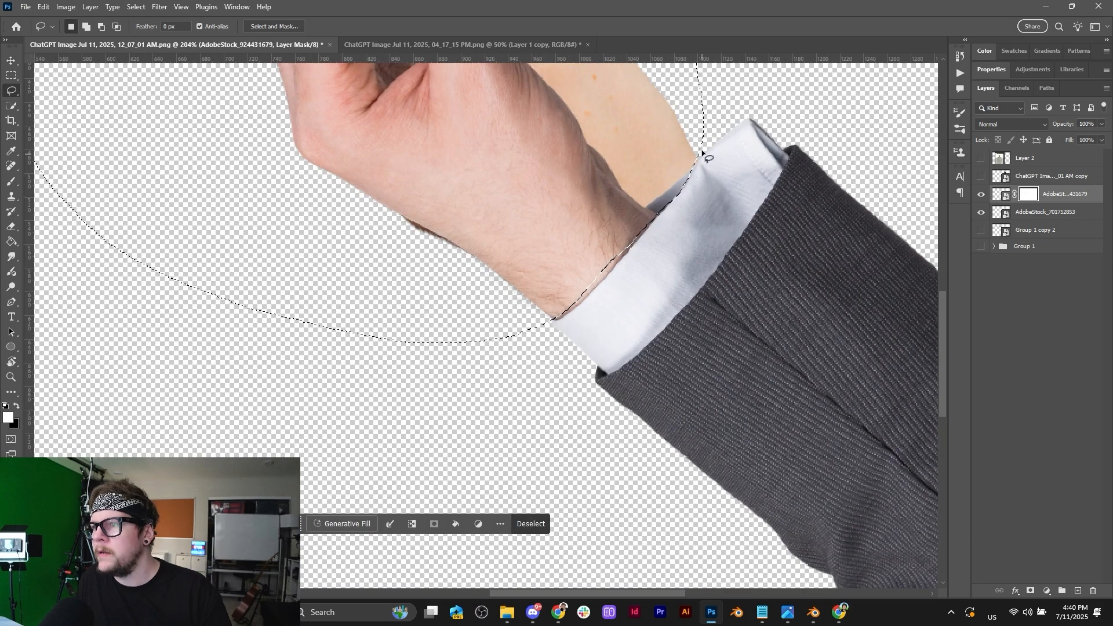
{"action": "left_click_drag", "start_coordinate": [702, 151], "coordinate": [696, 167], "text": "shift"}
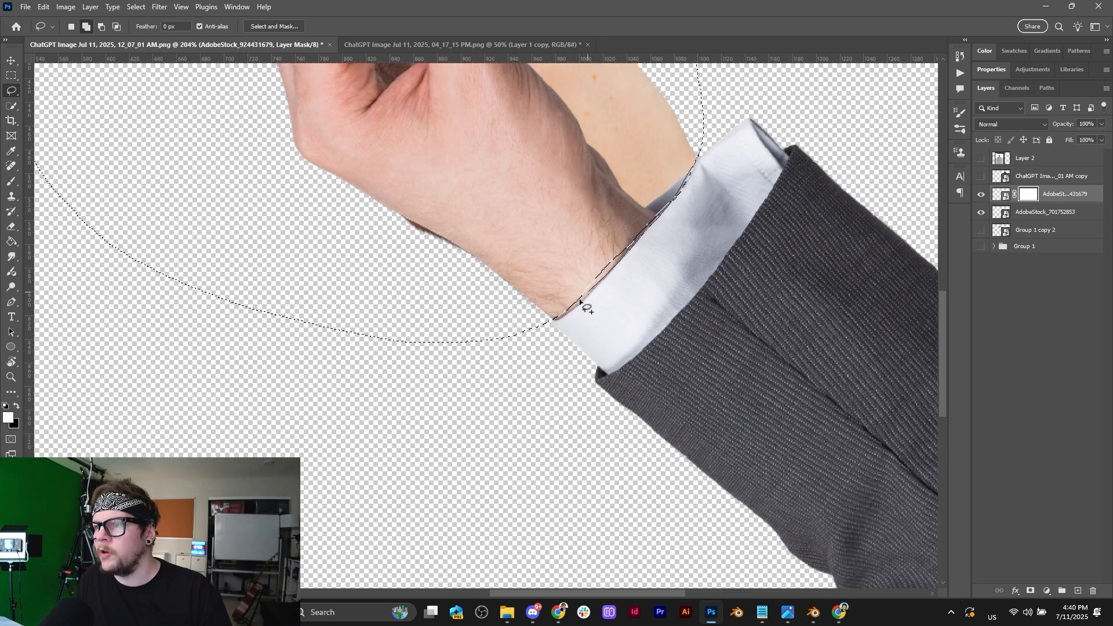
{"action": "left_click_drag", "start_coordinate": [393, 310], "coordinate": [400, 284], "text": "shift"}
{"action": "left_click_drag", "start_coordinate": [532, 332], "coordinate": [560, 318], "text": "shift"}
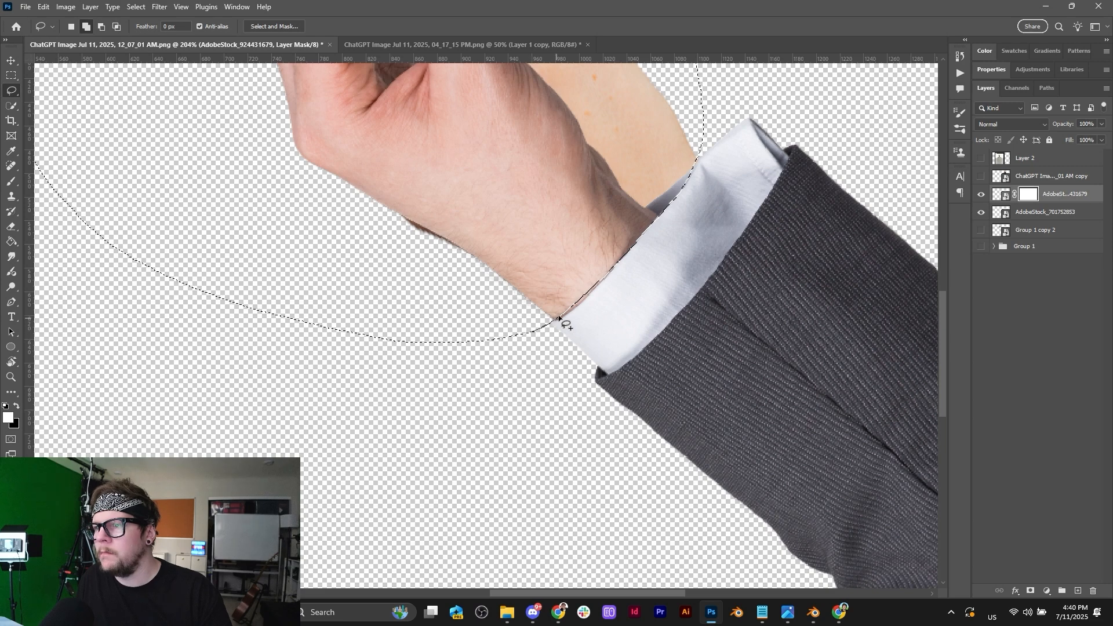
{"action": "left_click_drag", "start_coordinate": [597, 284], "coordinate": [644, 166], "text": "shift"}
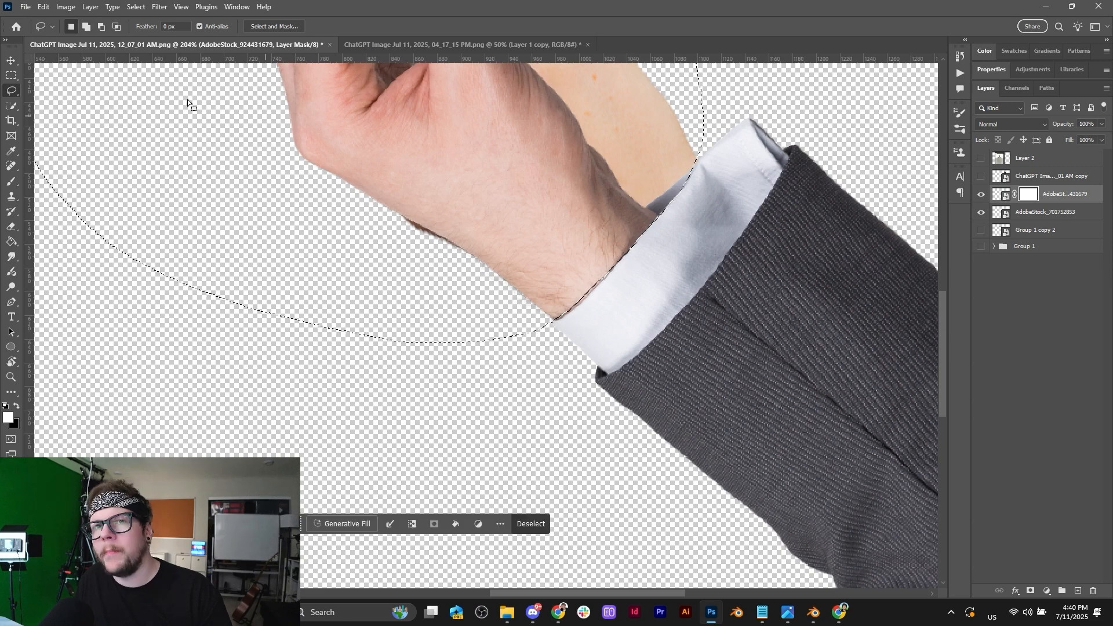
Refine the wrist selection with Quick Selection, and extend it with the Lasso to enclose the whole open hand.
{"action": "left_click", "coordinate": [13, 106]}
{"action": "left_click", "coordinate": [566, 291]}
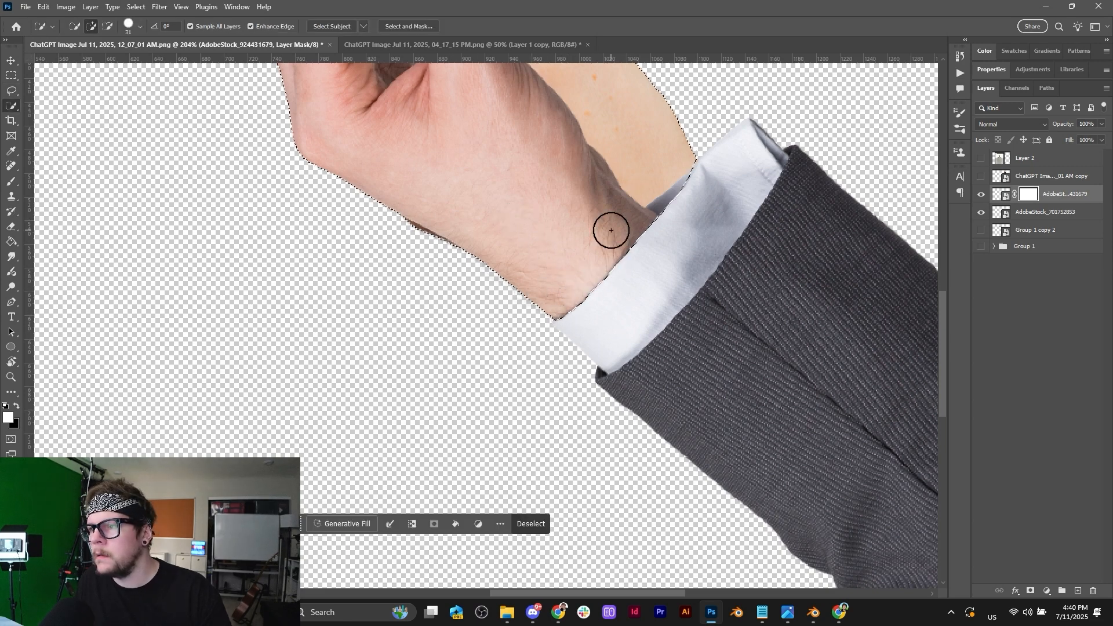
{"action": "scroll", "coordinate": [611, 230], "scroll_direction": "down", "scroll_amount": 5, "text": "alt"}
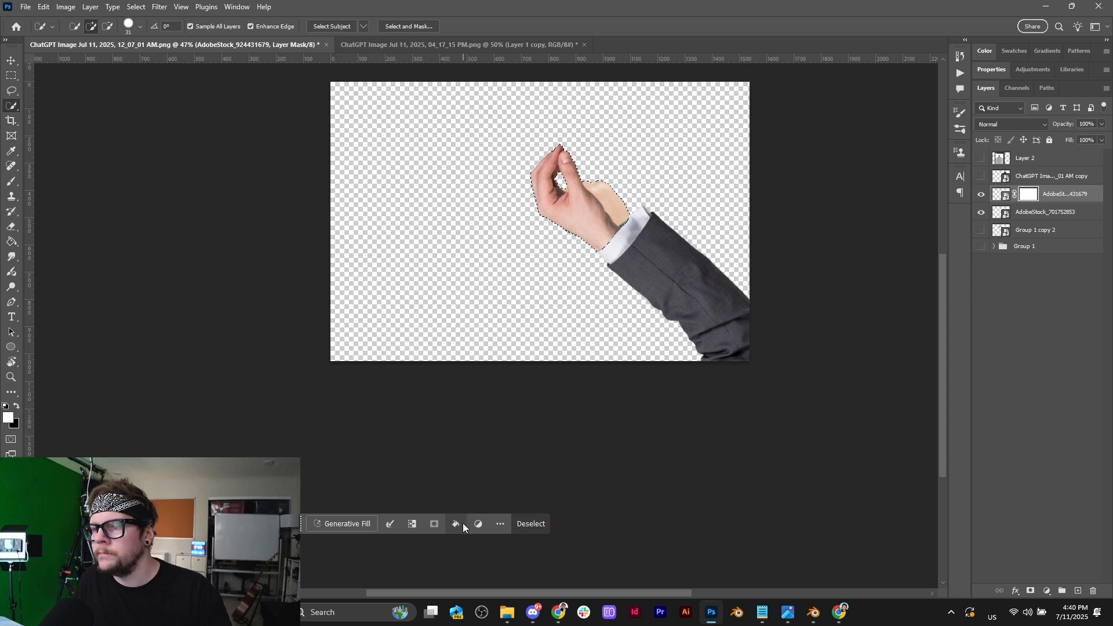
{"action": "left_click", "coordinate": [17, 88]}
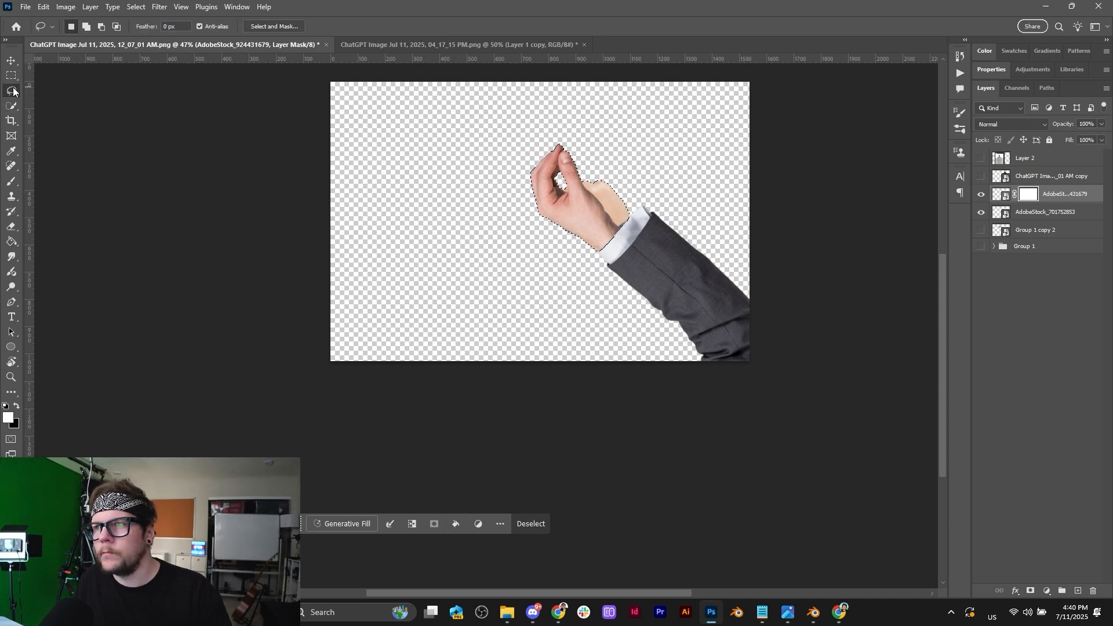
{"action": "key", "text": "shift"}
{"action": "mouse_move", "coordinate": [629, 221]}
{"action": "left_mouse_down", "text": "shift"}
{"action": "mouse_move", "coordinate": [637, 214]}
{"action": "mouse_move", "coordinate": [465, 215]}
{"action": "mouse_move", "coordinate": [560, 266]}
{"action": "mouse_move", "coordinate": [594, 268]}
{"action": "left_mouse_up", "text": "shift"}
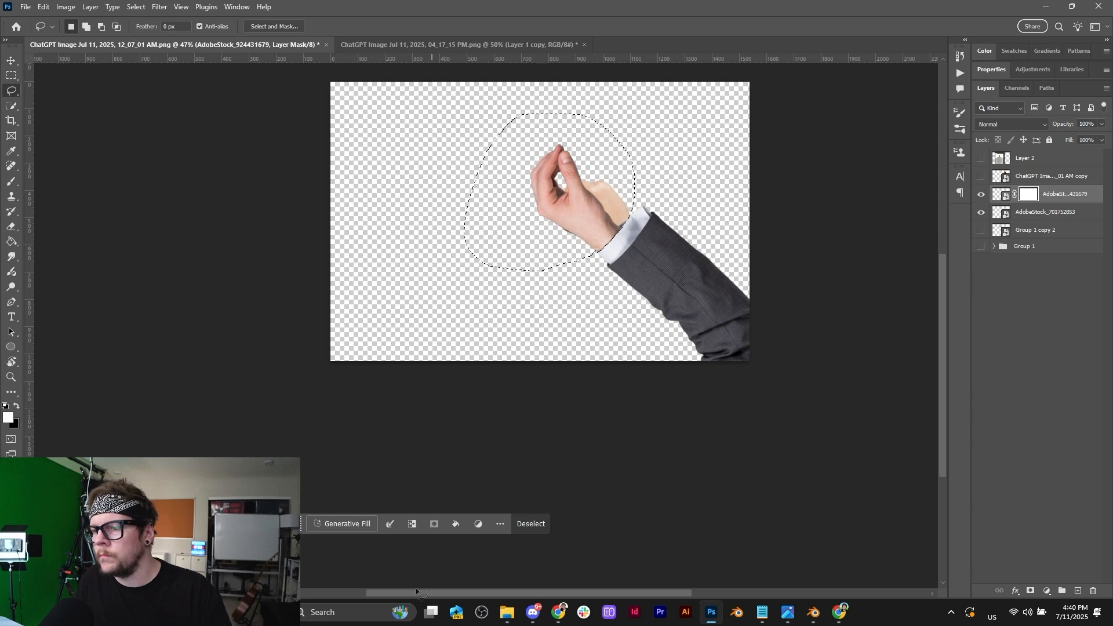
Fill the selected open hand with black on the sleeve's layer mask to hide it, and deselect.
{"action": "left_click", "coordinate": [456, 524]}
{"action": "left_click", "coordinate": [475, 490]}
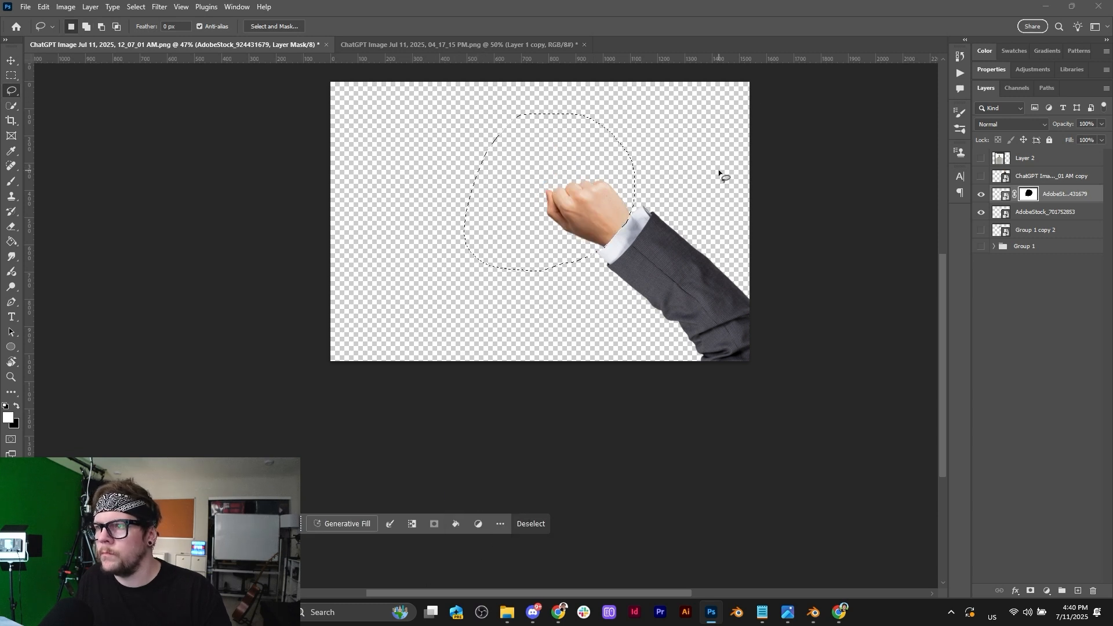
{"action": "scroll", "coordinate": [721, 173], "scroll_direction": "up", "scroll_amount": 3, "text": "alt"}
{"action": "left_click", "coordinate": [11, 76]}
{"action": "key", "text": "ctrl+d"}
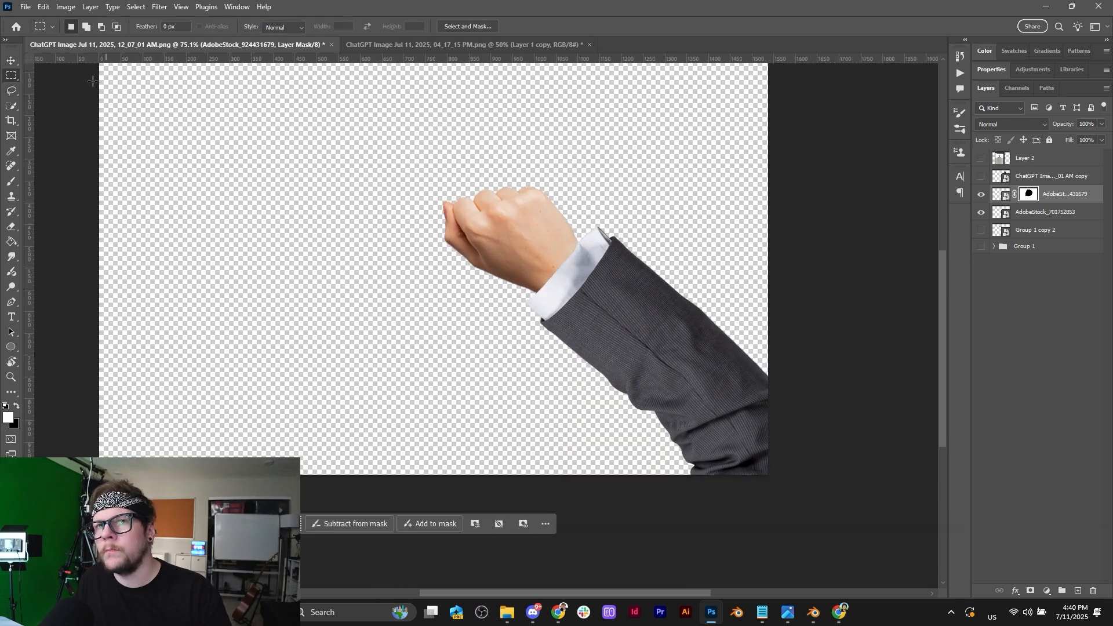
Check the sleeve against the Group 1 copy 2 arm, add an empty layer, and duplicate the masked AdobeStock_924431679 layer.
{"action": "left_click", "coordinate": [12, 61]}
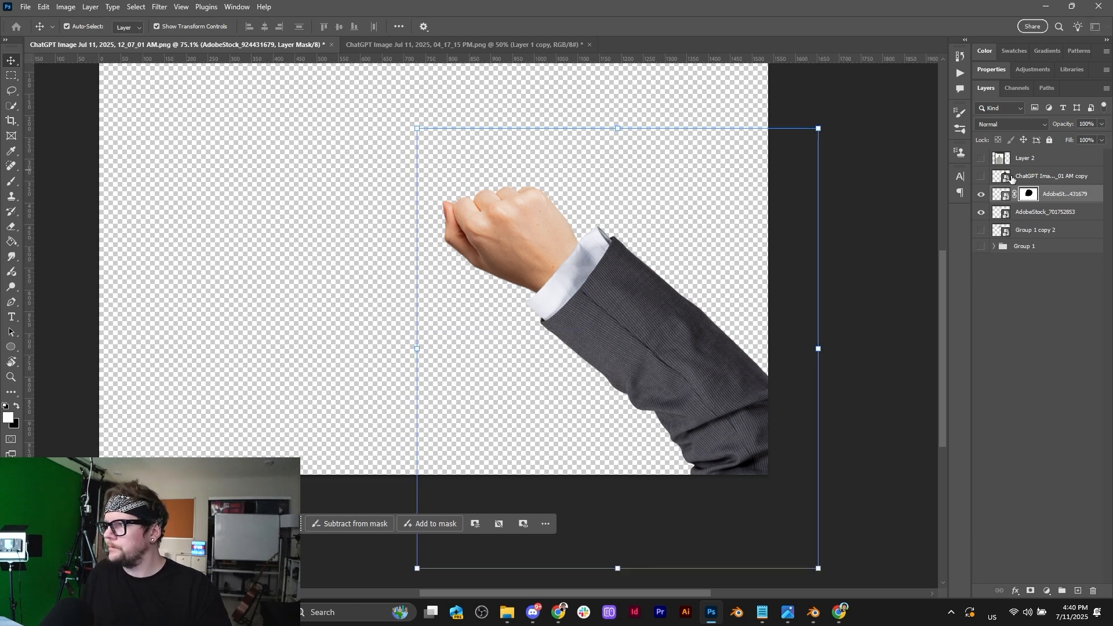
{"action": "left_click", "coordinate": [984, 175]}
{"action": "left_click", "coordinate": [983, 176]}
{"action": "left_click", "coordinate": [981, 231]}
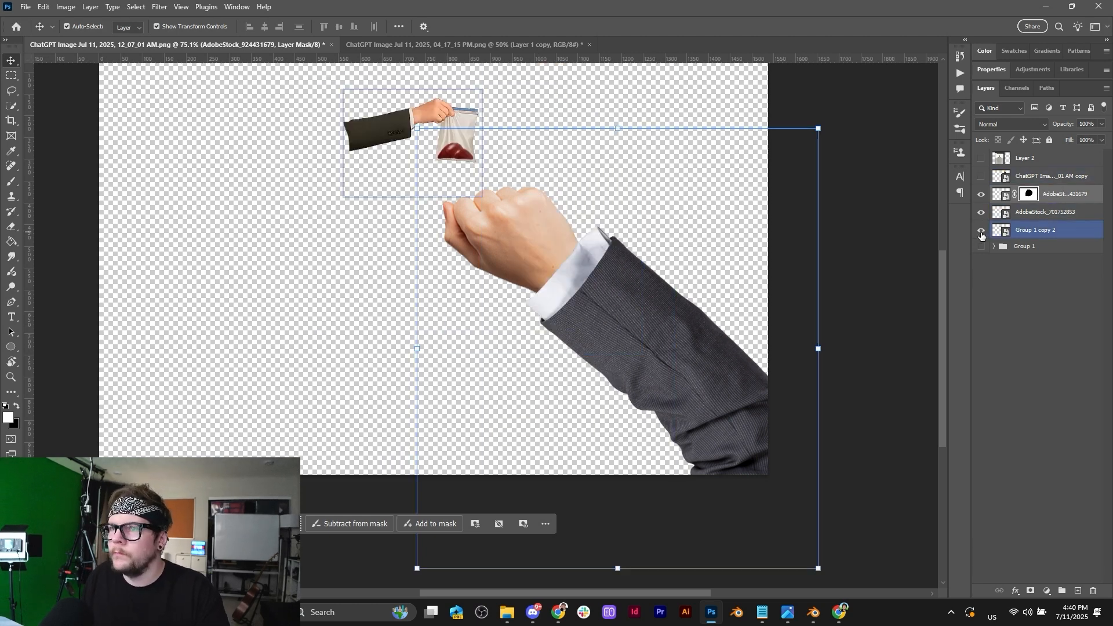
{"action": "left_click", "coordinate": [981, 231]}
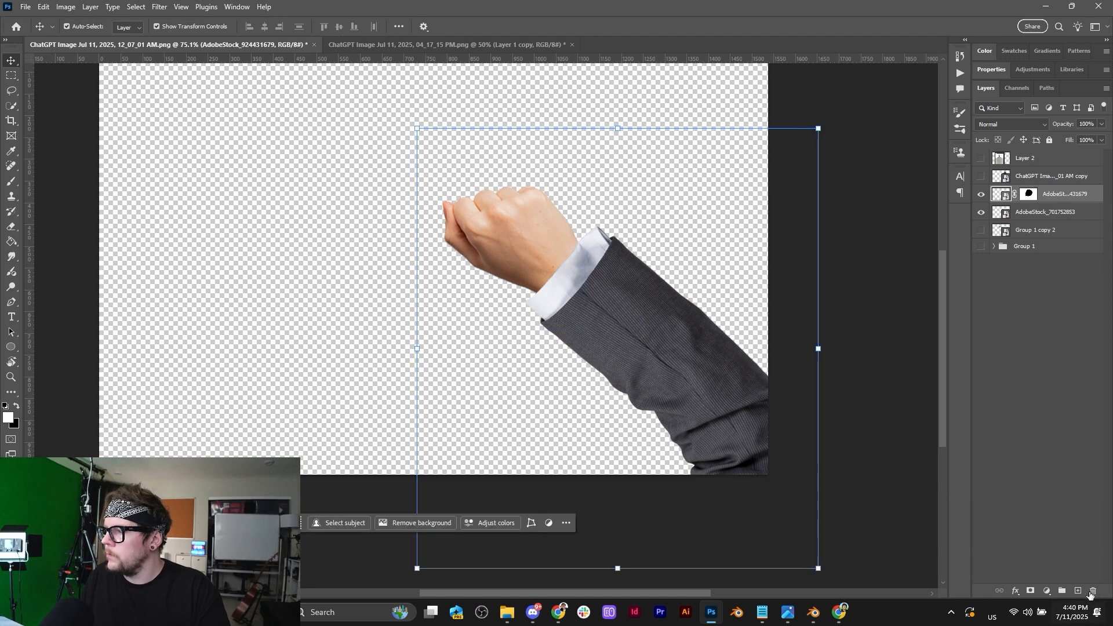
{"action": "left_click", "coordinate": [1070, 509]}
{"action": "left_click", "coordinate": [1056, 216]}
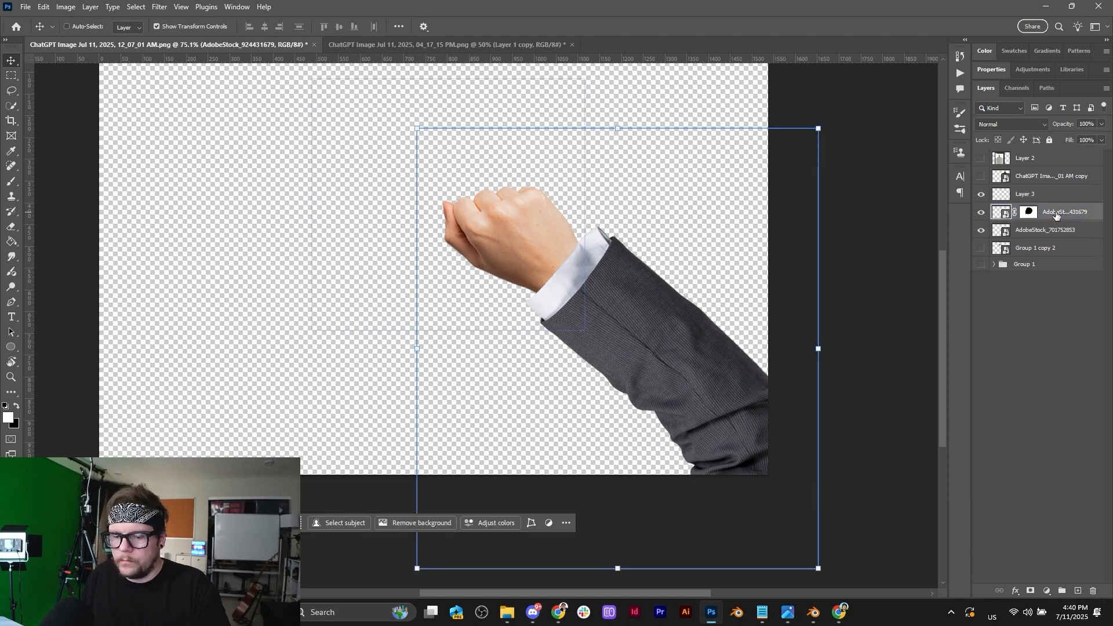
{"action": "key", "text": "ctrl+j"}
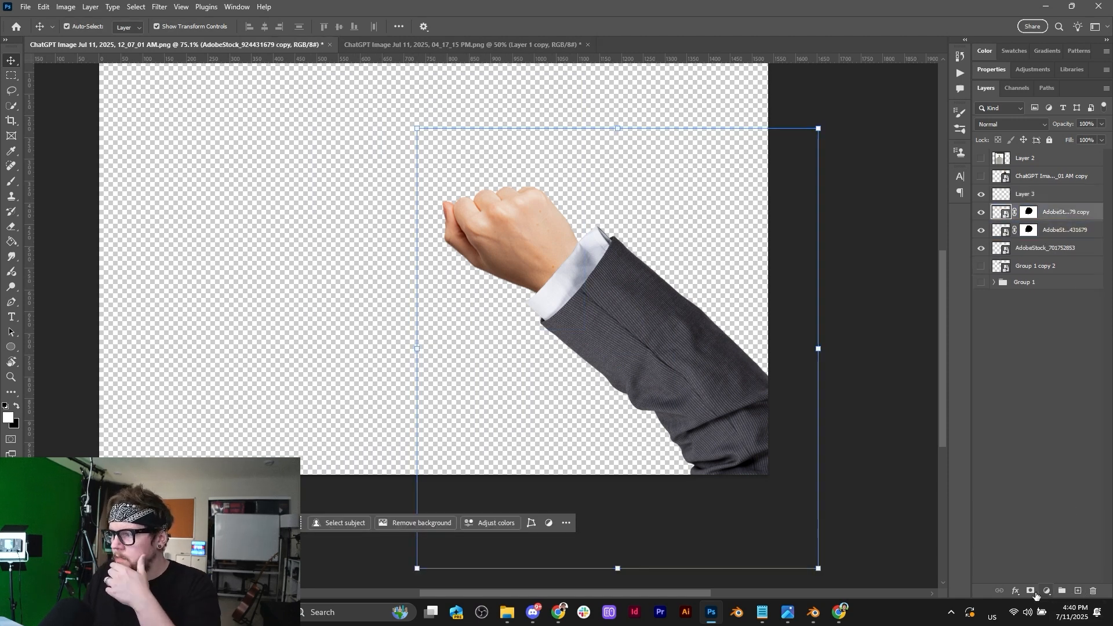
Select the white shirt cuff on the duplicate with Quick Selection and extend the selection past its outer edges with the Lasso.
{"action": "left_click", "coordinate": [11, 91]}
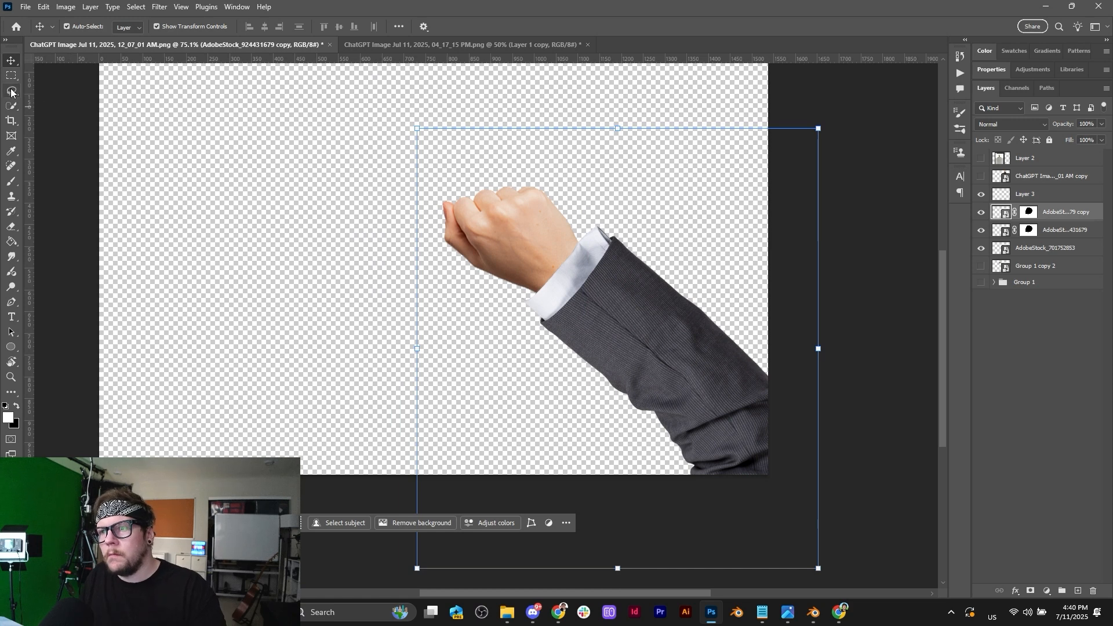
{"action": "left_click", "coordinate": [11, 108]}
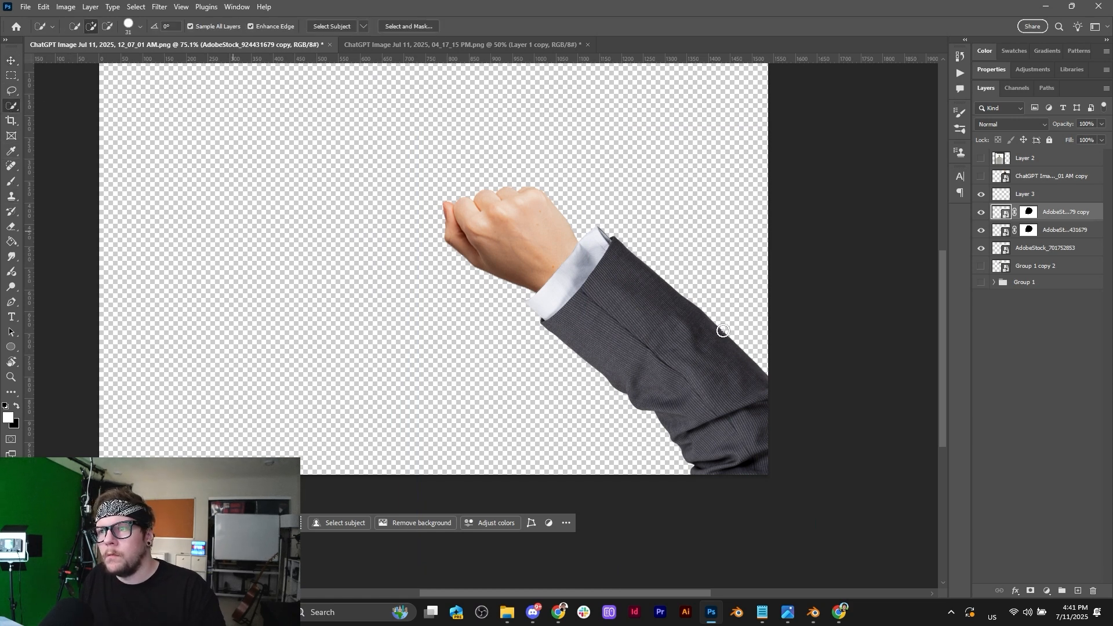
{"action": "left_click_drag", "start_coordinate": [549, 294], "coordinate": [579, 248]}
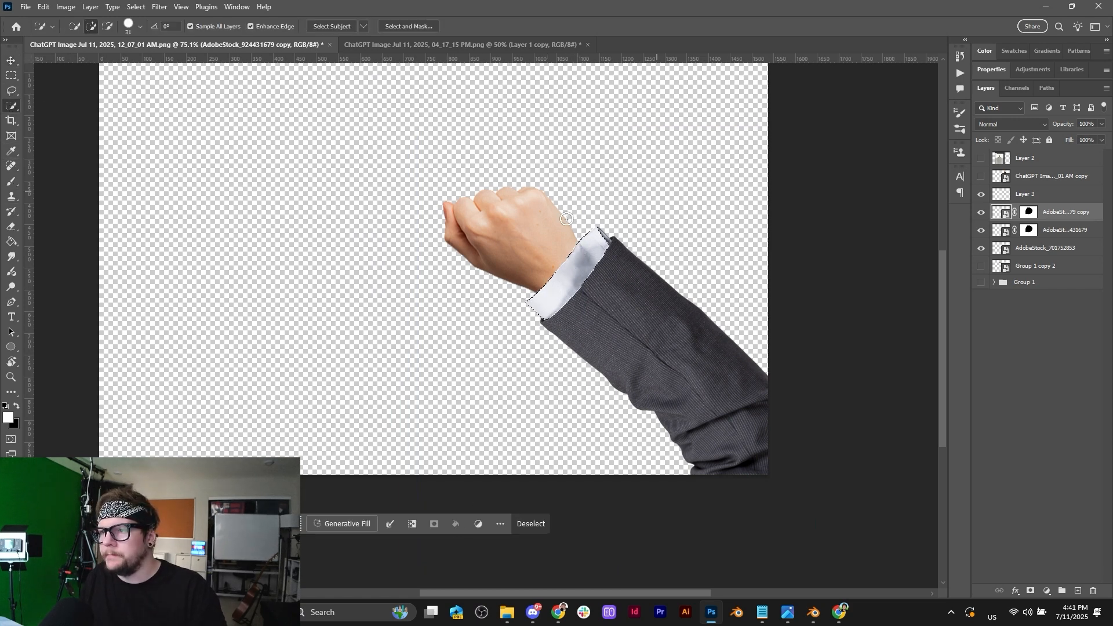
{"action": "left_click", "coordinate": [11, 90]}
{"action": "scroll", "coordinate": [605, 260], "scroll_direction": "up", "scroll_amount": 5, "text": "alt"}
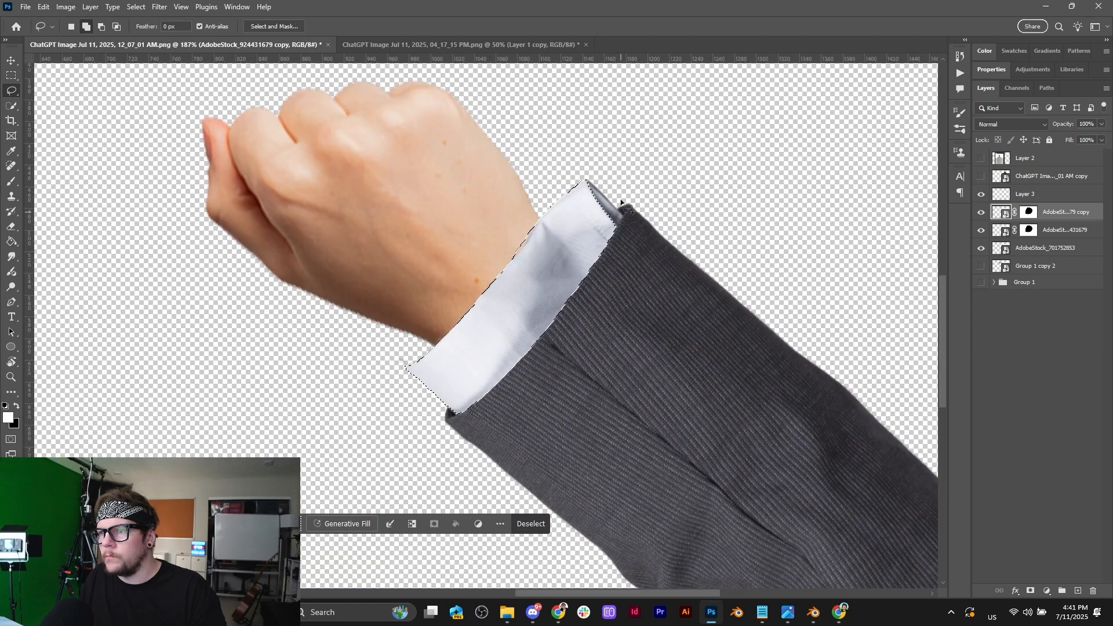
{"action": "mouse_move", "coordinate": [621, 222]}
{"action": "left_mouse_down"}
{"action": "mouse_move", "coordinate": [579, 159]}
{"action": "mouse_move", "coordinate": [567, 191]}
{"action": "left_mouse_up"}
{"action": "mouse_move", "coordinate": [471, 340]}
{"action": "left_mouse_down"}
{"action": "mouse_move", "coordinate": [396, 363]}
{"action": "mouse_move", "coordinate": [427, 412]}
{"action": "mouse_move", "coordinate": [493, 347]}
{"action": "mouse_move", "coordinate": [576, 184]}
{"action": "mouse_move", "coordinate": [417, 309]}
{"action": "left_mouse_up"}
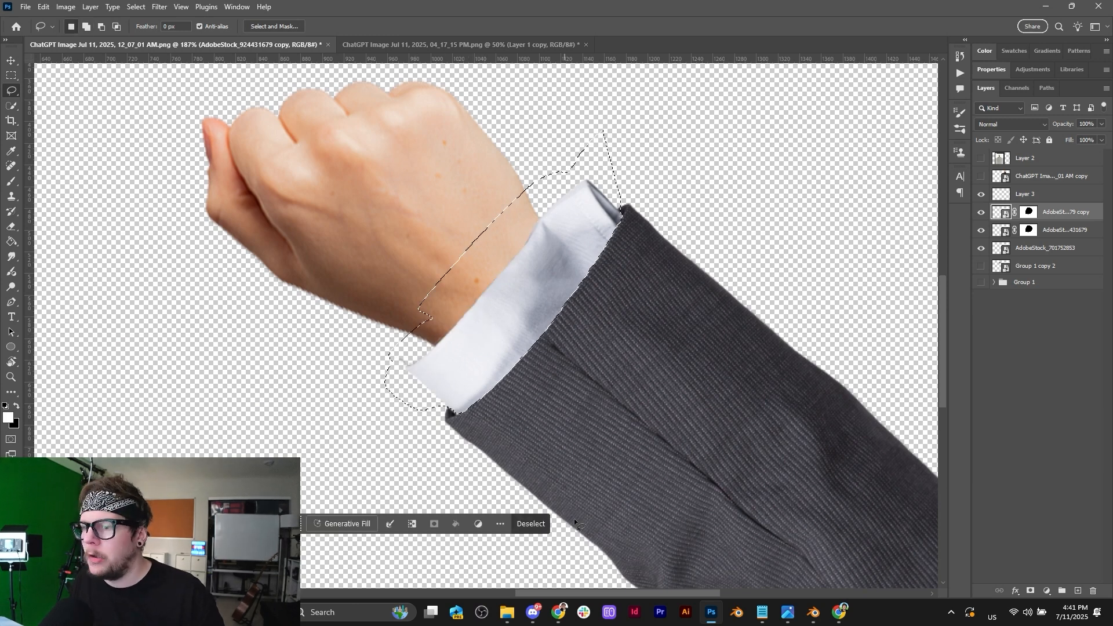
Fill the cuff selection with black on the duplicate's mask so that layer keeps only the jacket sleeve, and deselect.
{"action": "left_click", "coordinate": [1029, 213]}
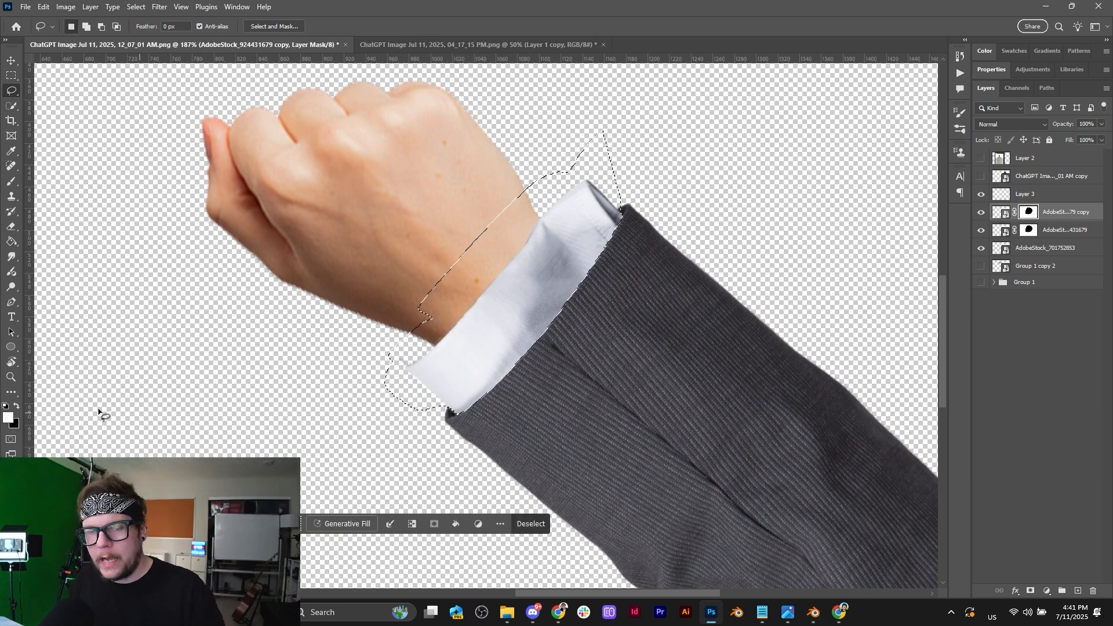
{"action": "left_click", "coordinate": [455, 524]}
{"action": "left_click", "coordinate": [466, 505]}
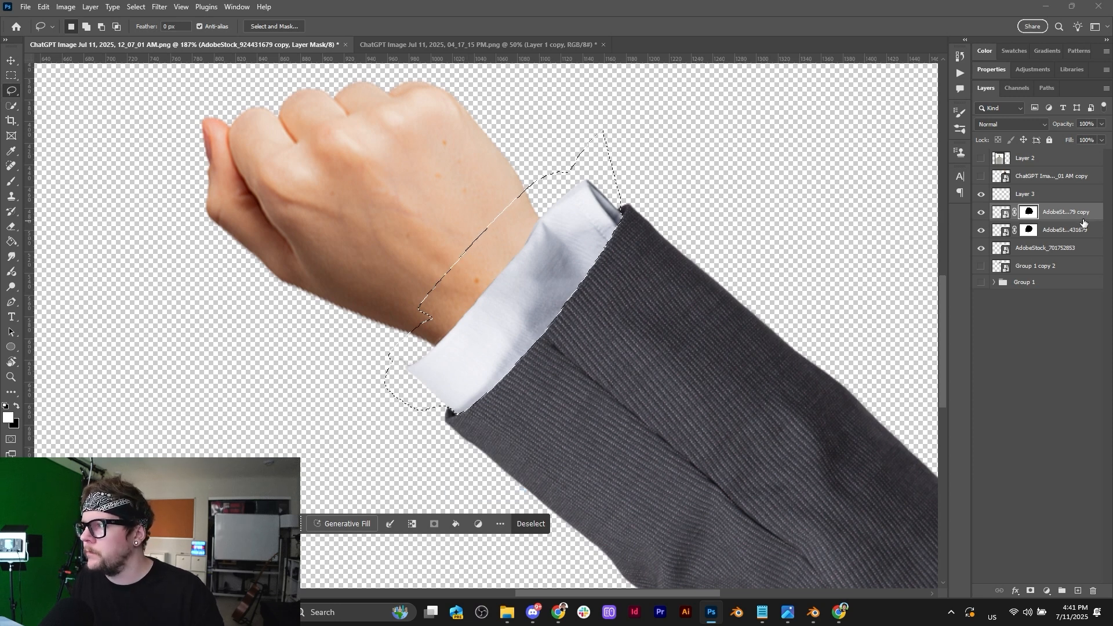
{"action": "left_click", "coordinate": [1001, 212]}
{"action": "left_click", "coordinate": [13, 76]}
{"action": "left_click", "coordinate": [117, 153]}
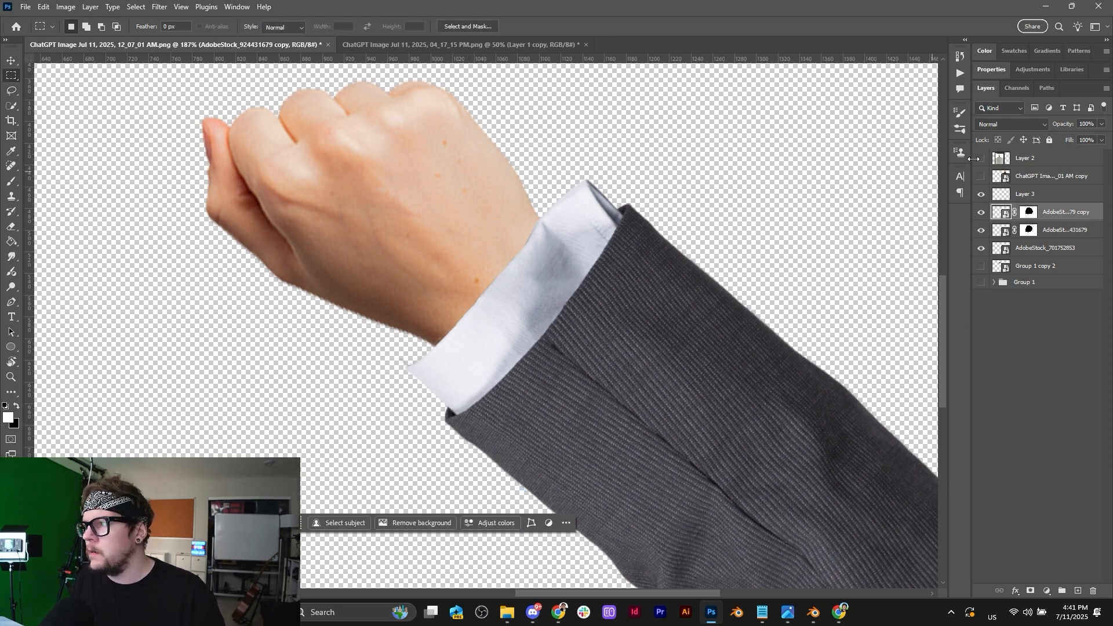
Add a Hue/Saturation adjustment above the sleeve duplicate, enable Colorize, and clip the adjustment to that layer.
{"action": "left_click", "coordinate": [1059, 548]}
{"action": "left_click", "coordinate": [1065, 216]}
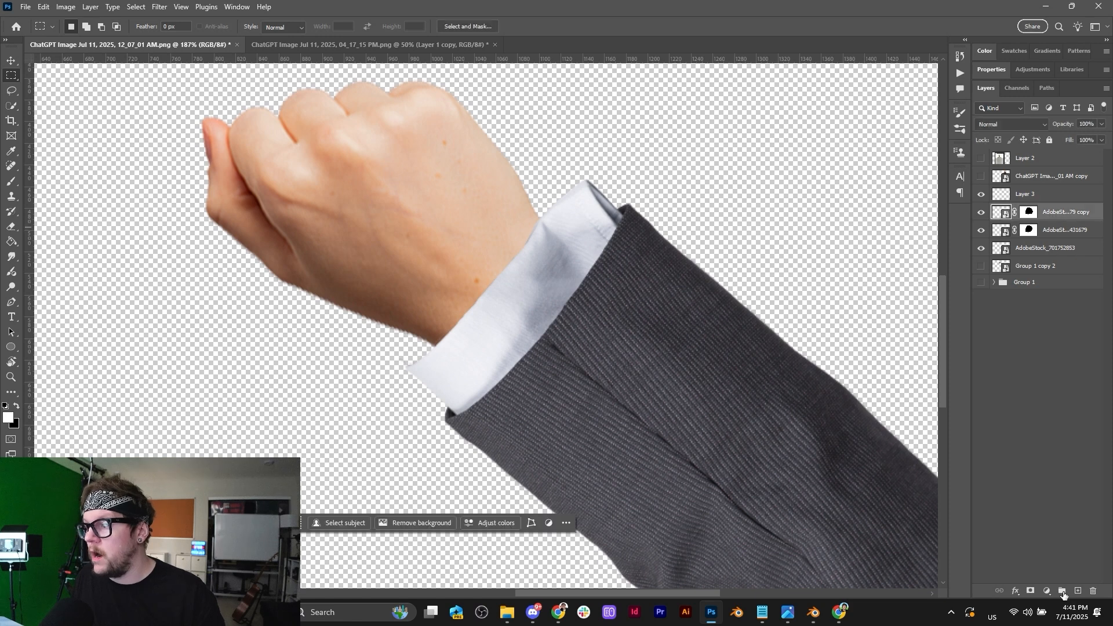
{"action": "left_click", "coordinate": [1047, 591]}
{"action": "left_click", "coordinate": [1080, 484]}
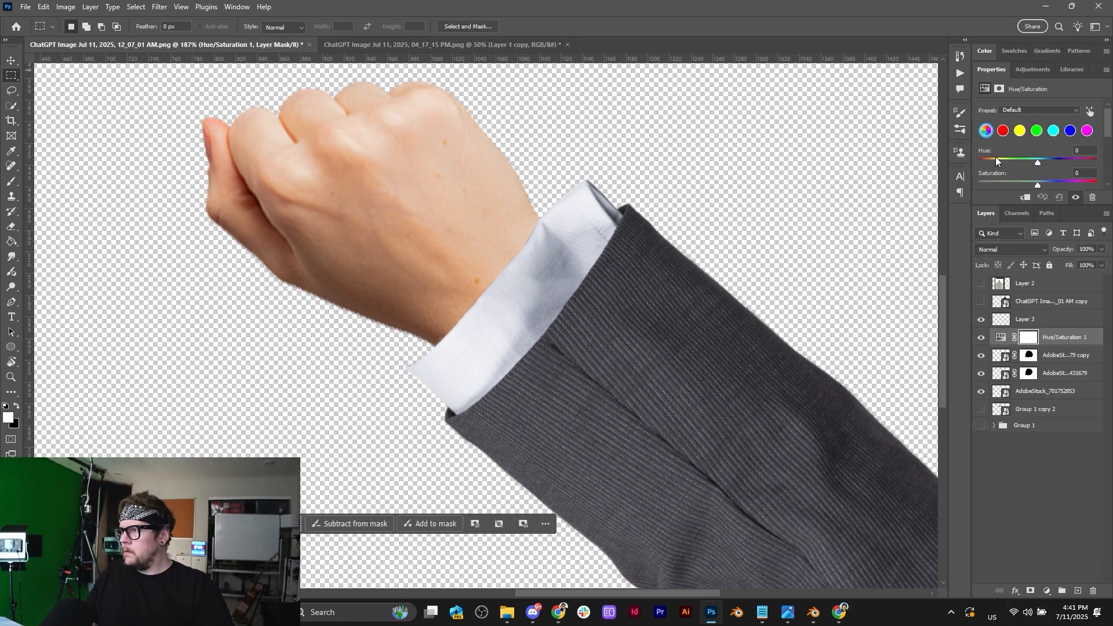
{"action": "scroll", "coordinate": [996, 158], "scroll_direction": "down", "scroll_amount": 2}
{"action": "left_click", "coordinate": [982, 153]}
{"action": "scroll", "coordinate": [1008, 164], "scroll_direction": "up", "scroll_amount": 1}
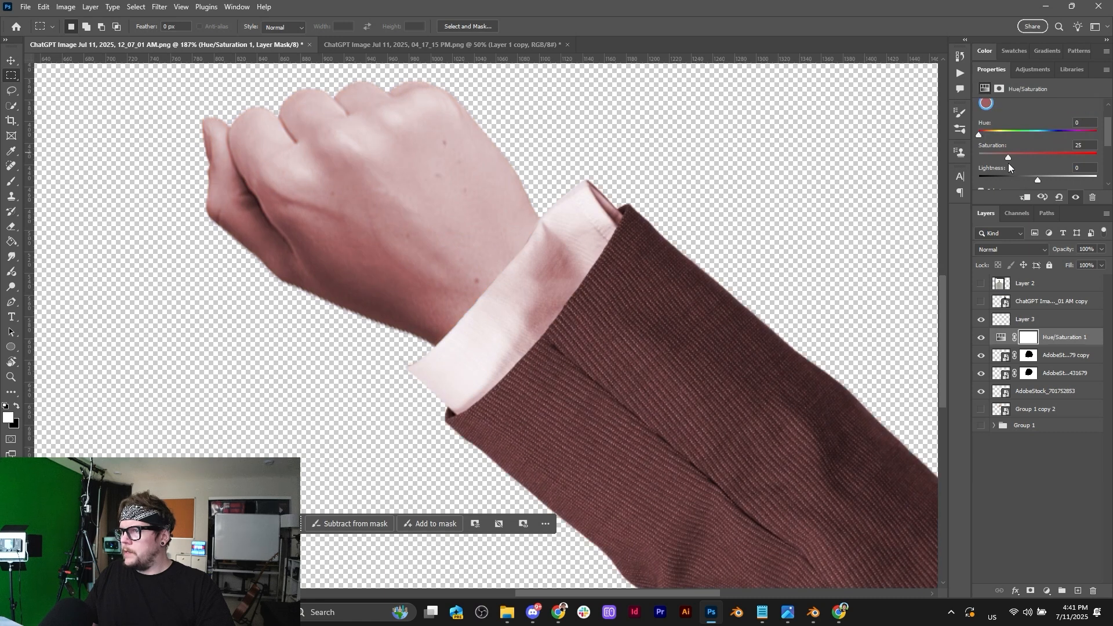
{"action": "left_click", "coordinate": [1061, 342], "text": "alt"}
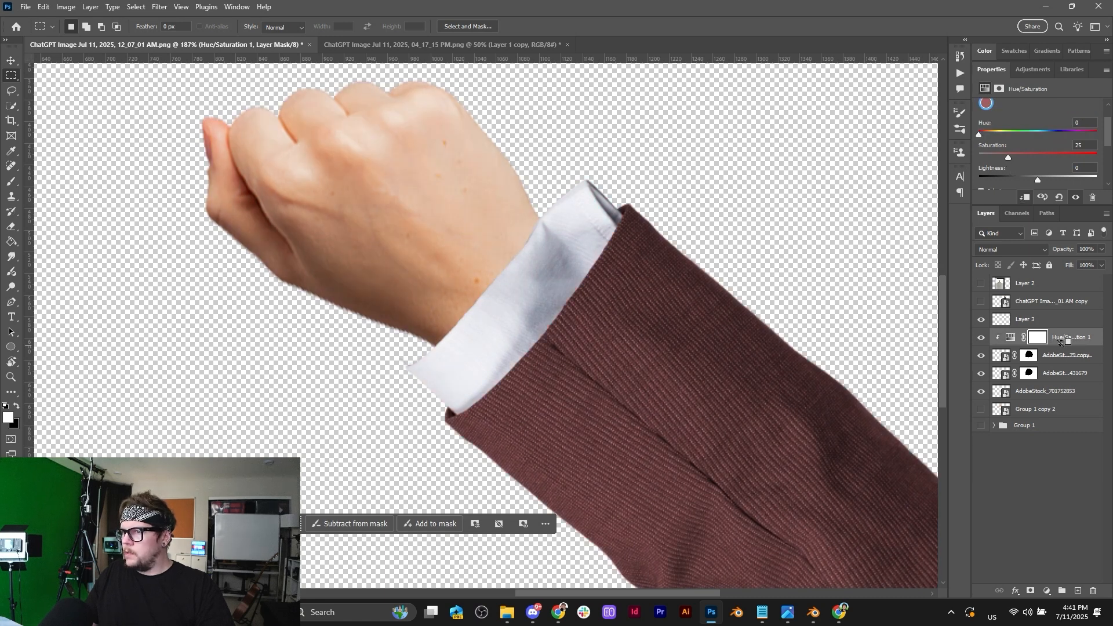
Set the sleeve's Hue/Saturation to hue 108, saturation 11 and lightness -44, showing Group 1 copy 2 as a colour reference.
{"action": "left_click_drag", "start_coordinate": [1008, 133], "coordinate": [1017, 133]}
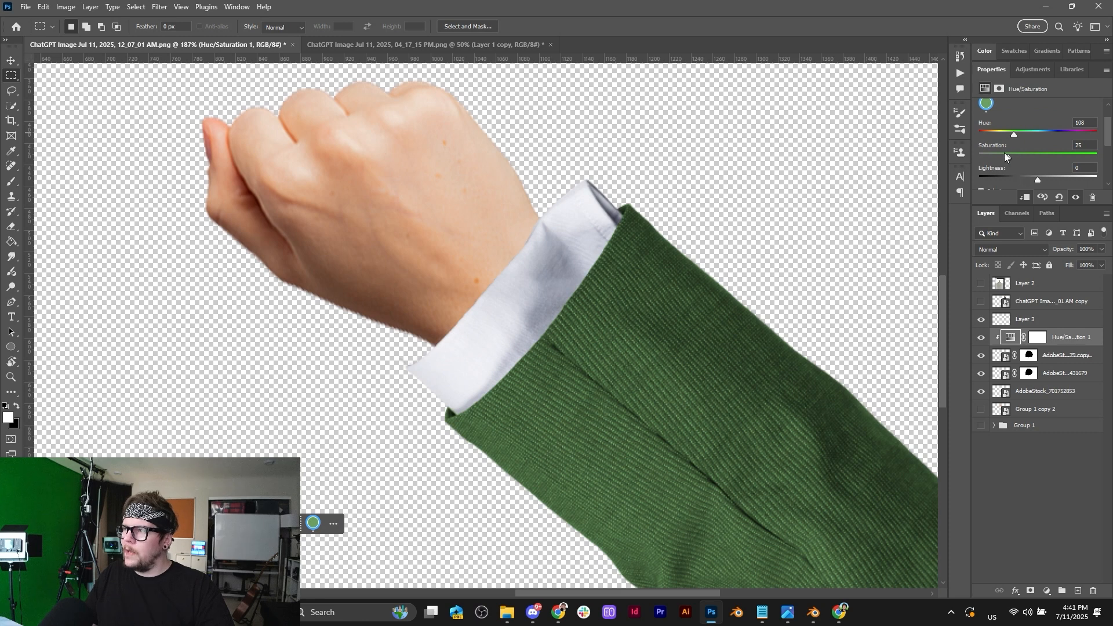
{"action": "left_click_drag", "start_coordinate": [1037, 179], "coordinate": [1019, 179]}
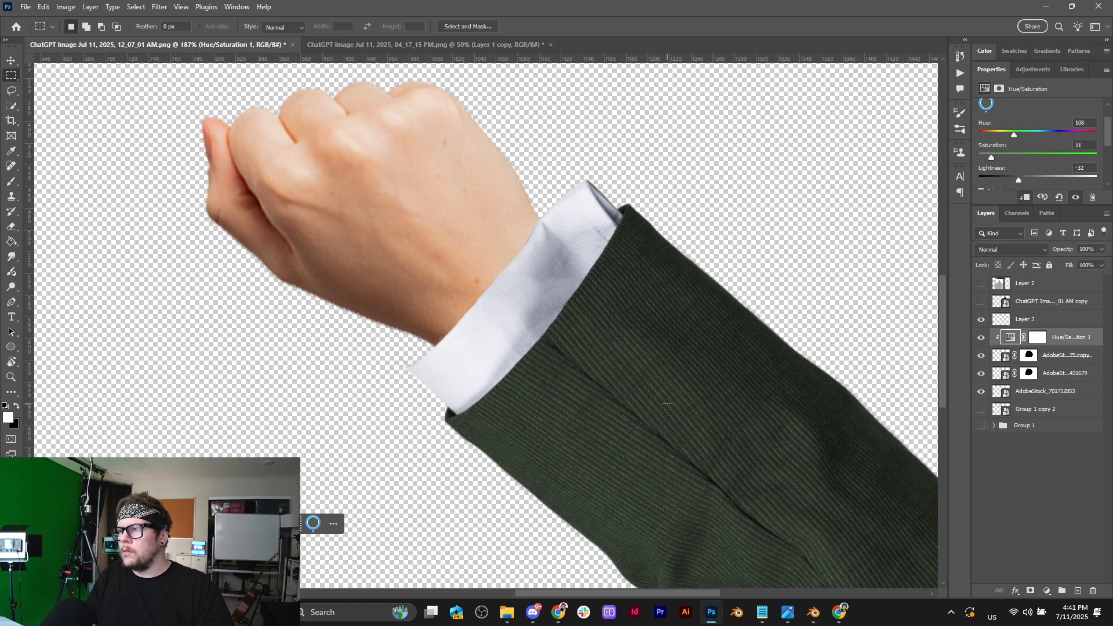
{"action": "scroll", "coordinate": [667, 404], "scroll_direction": "down", "scroll_amount": 5, "text": "alt"}
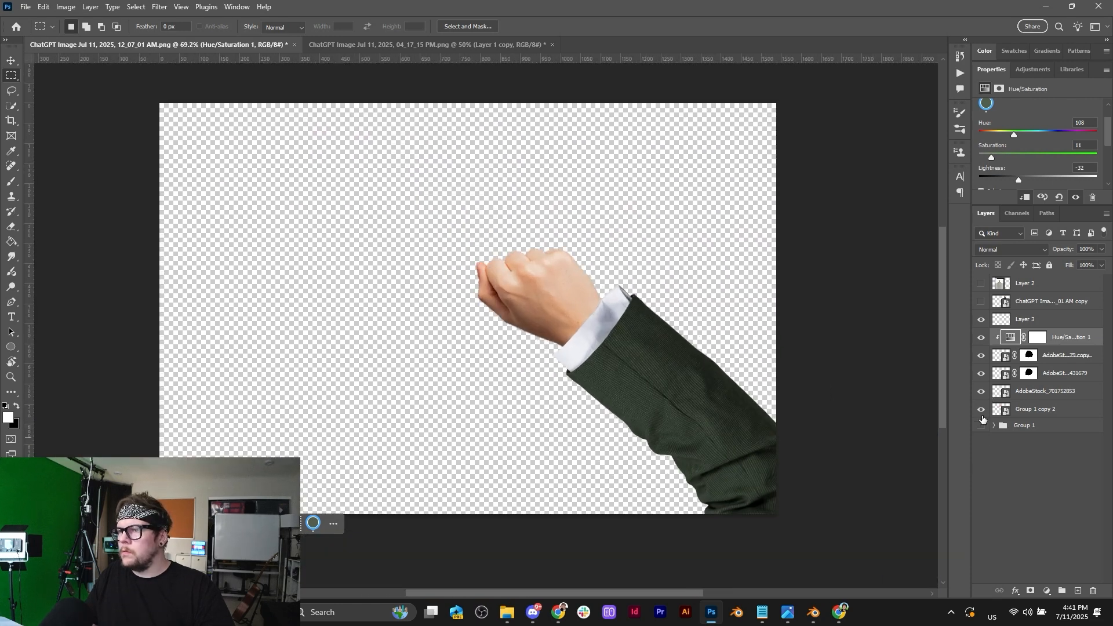
{"action": "left_click", "coordinate": [982, 418]}
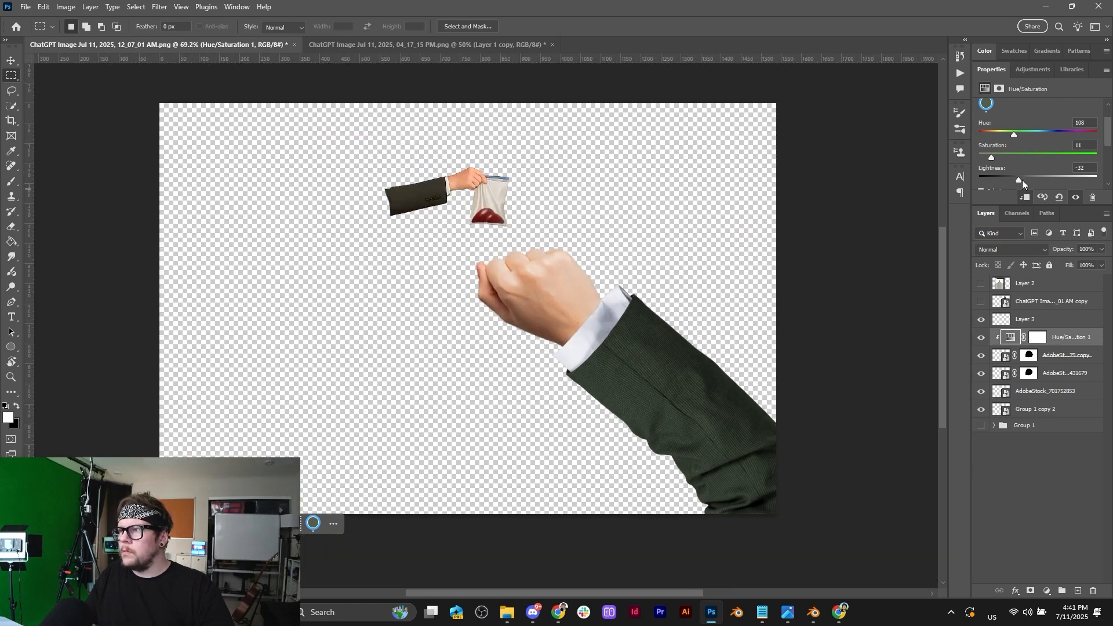
{"action": "left_click_drag", "start_coordinate": [1022, 181], "coordinate": [1006, 181]}
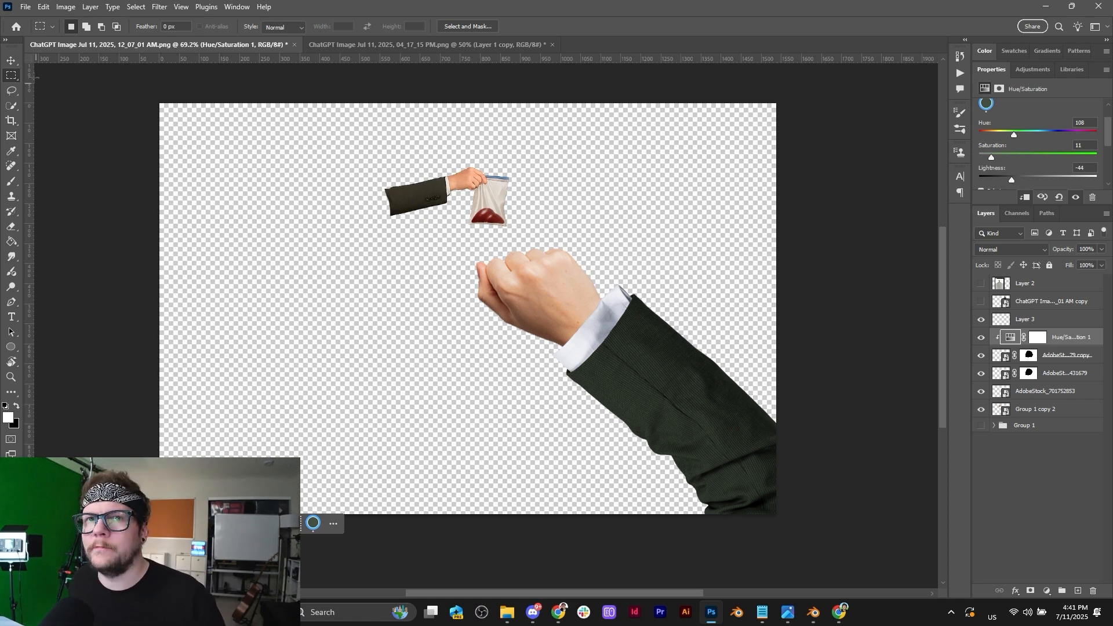
Enlarge Group 1 copy 2 to about 477% and rotate it to -128.12° so its sleeve lies beside the stock arm's sleeve.
{"action": "key", "text": "v"}
{"action": "left_click", "coordinate": [425, 189]}
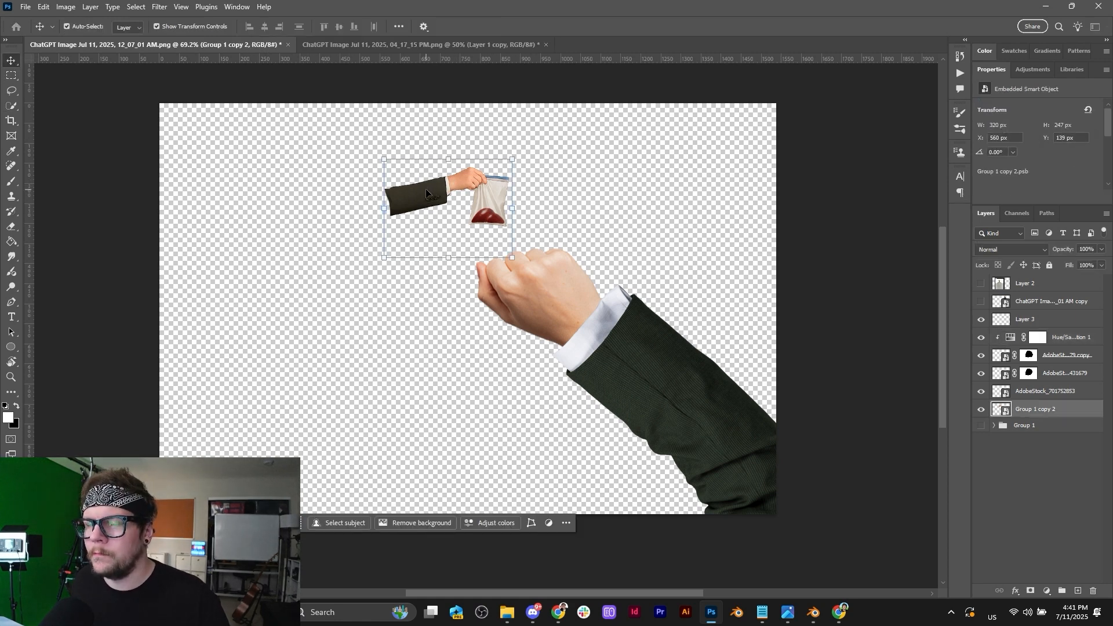
{"action": "left_click_drag", "start_coordinate": [383, 264], "coordinate": [1, 575]}
{"action": "left_click_drag", "start_coordinate": [651, 338], "coordinate": [776, 267]}
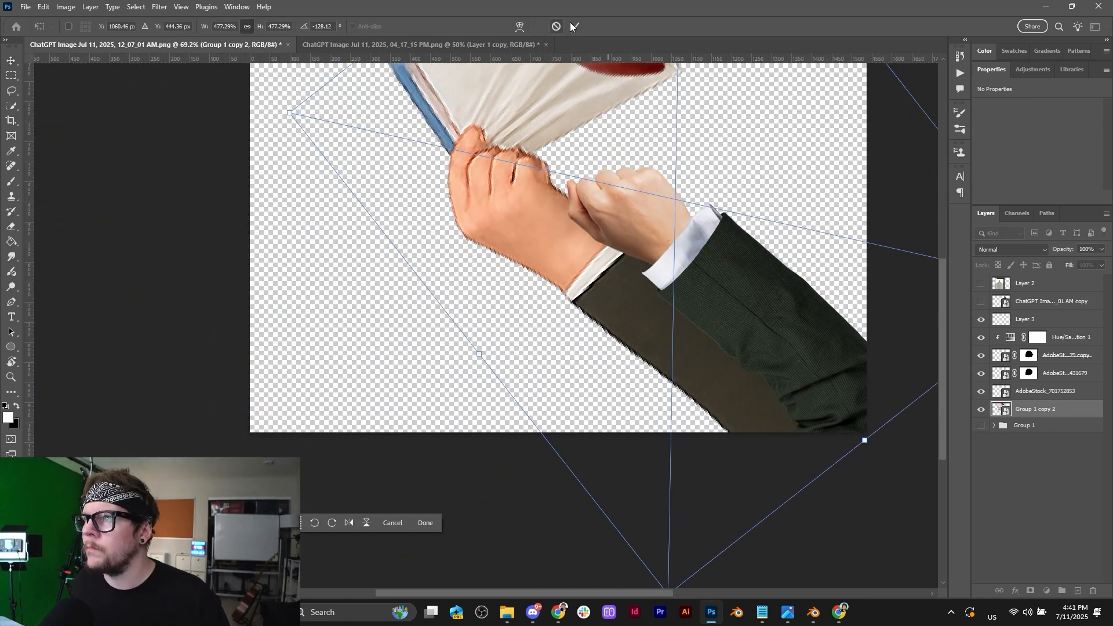
{"action": "left_click", "coordinate": [571, 26]}
Match the sleeve to the reference with Hue/Saturation at hue 55 and saturation 14, and hide Group 1 copy 2.
{"action": "left_click", "coordinate": [831, 329]}
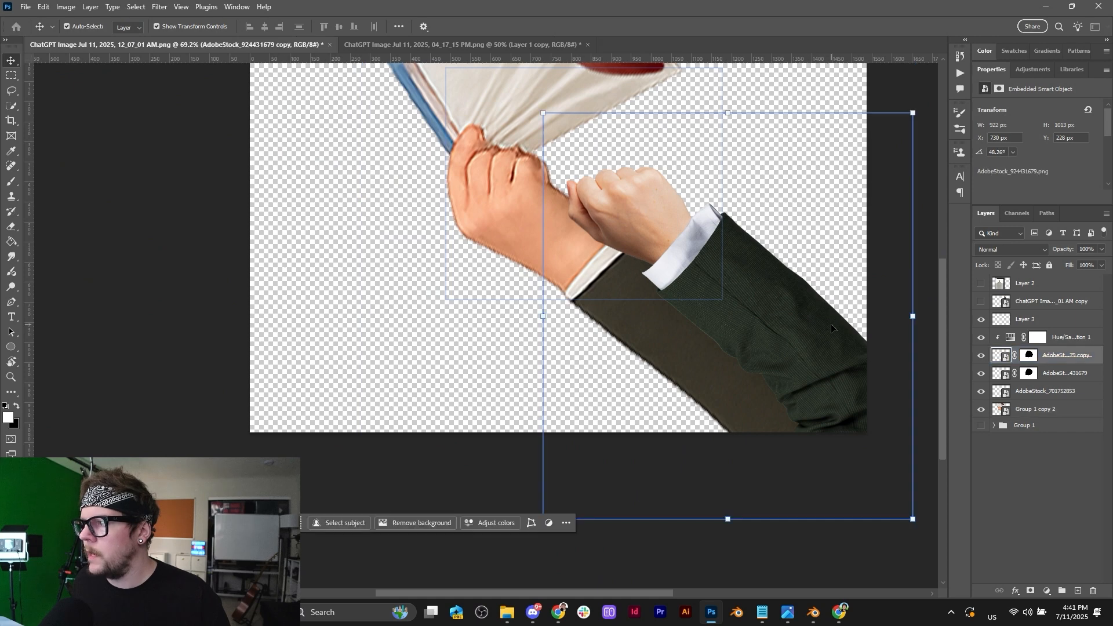
{"action": "left_click_drag", "start_coordinate": [744, 335], "coordinate": [596, 351]}
{"action": "left_click", "coordinate": [1068, 339]}
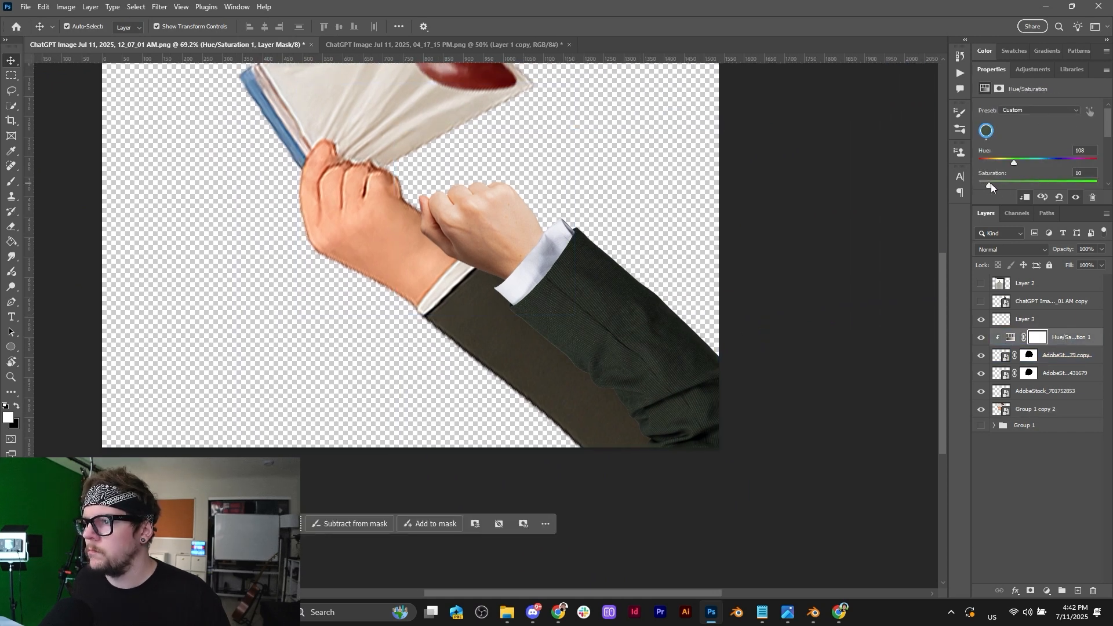
{"action": "left_click_drag", "start_coordinate": [1018, 162], "coordinate": [997, 166]}
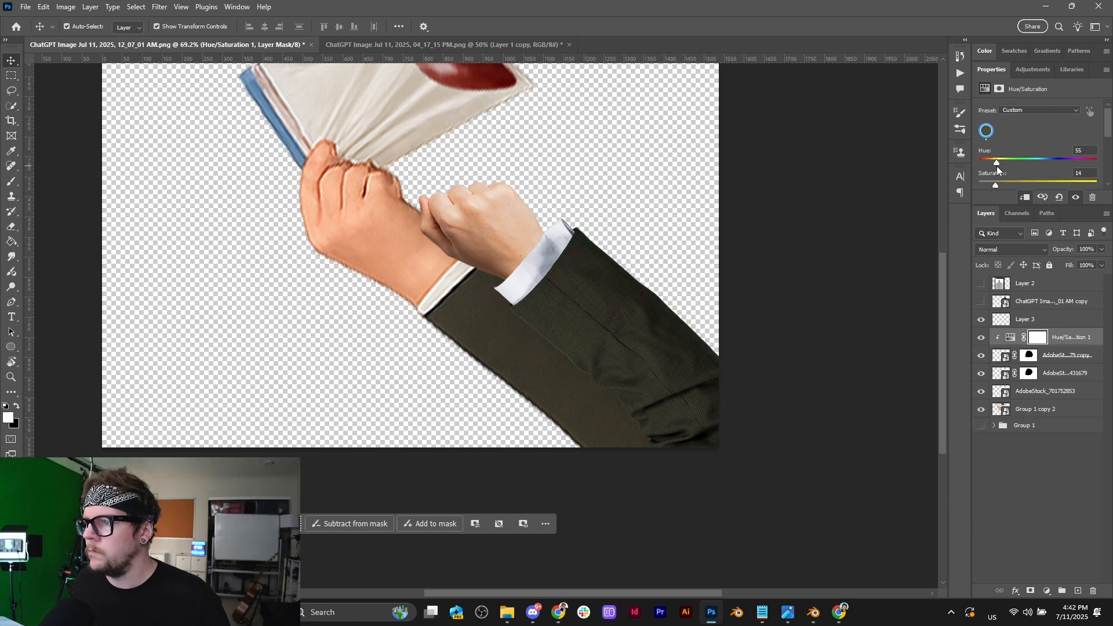
{"action": "scroll", "coordinate": [763, 273], "scroll_direction": "down", "scroll_amount": 2, "text": "alt"}
{"action": "scroll", "coordinate": [724, 347], "scroll_direction": "down", "scroll_amount": 1}
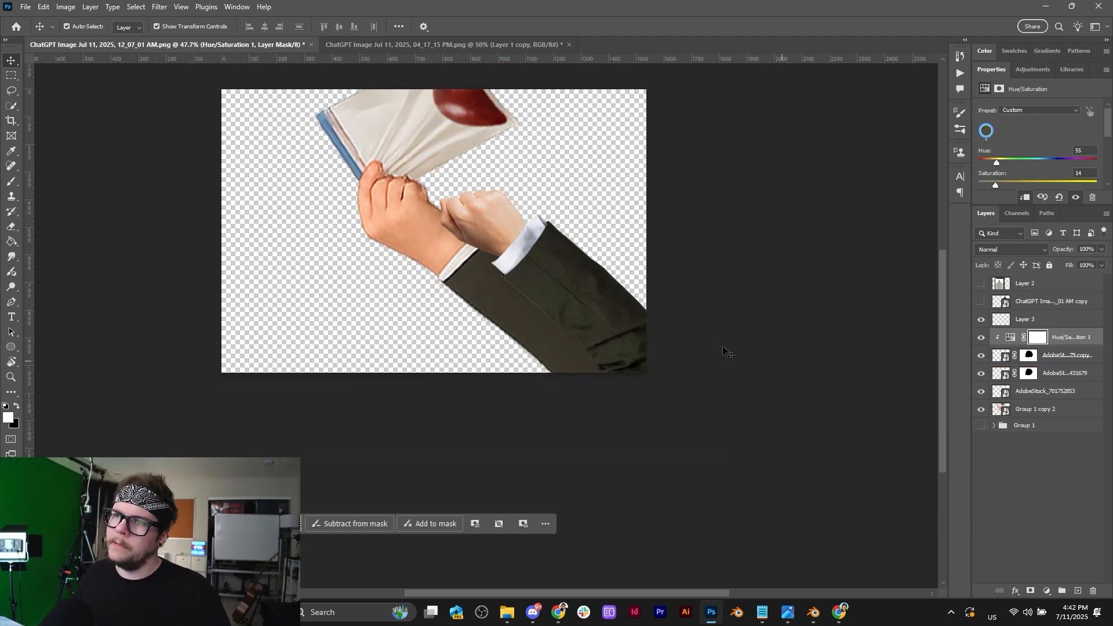
{"action": "left_click", "coordinate": [442, 248]}
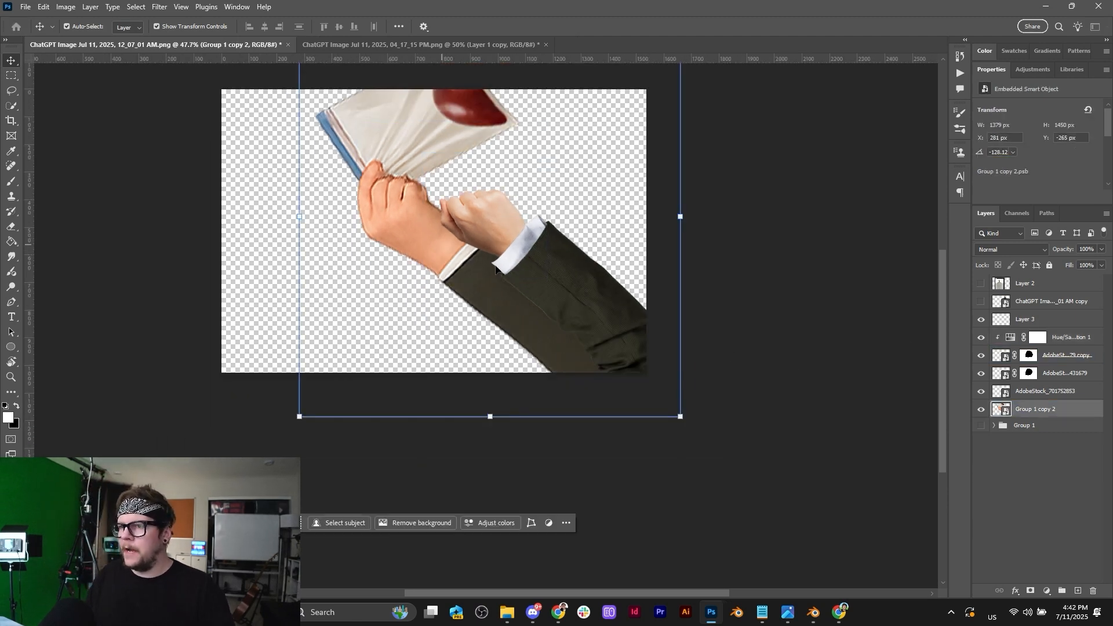
{"action": "left_click", "coordinate": [981, 409]}
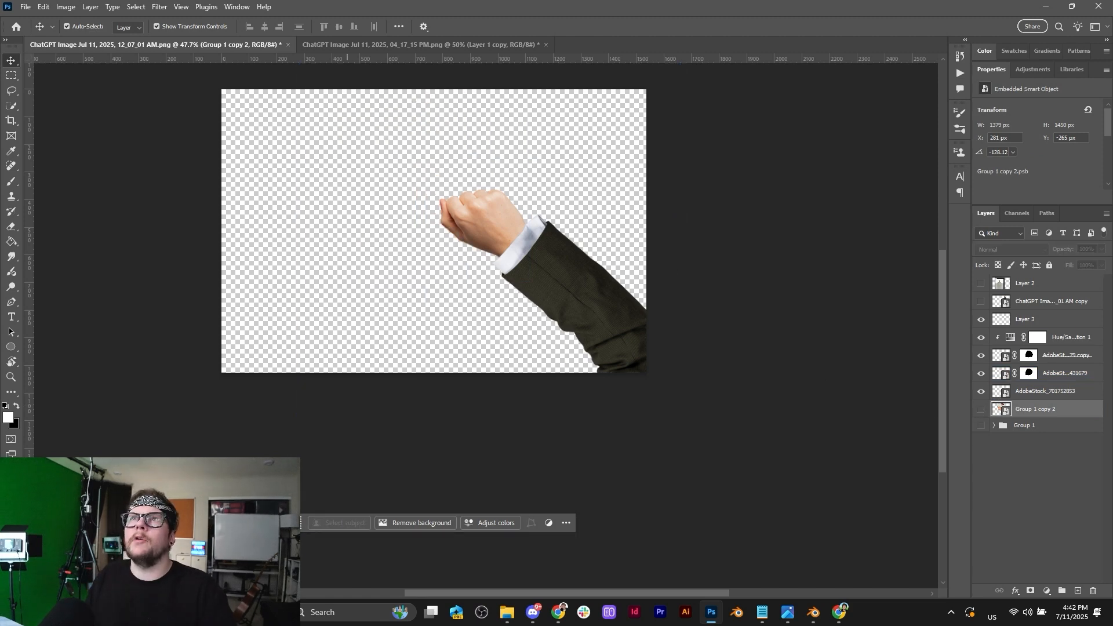
{"action": "left_click", "coordinate": [506, 612]}
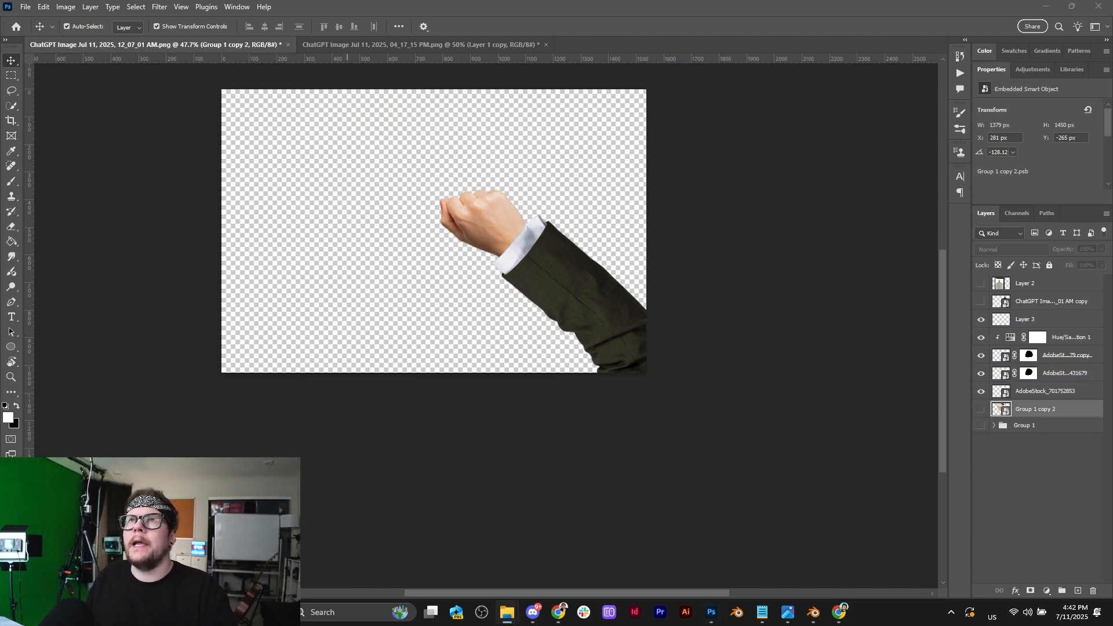
{"action": "left_click_drag", "start_coordinate": [423, 211], "coordinate": [422, 211]}
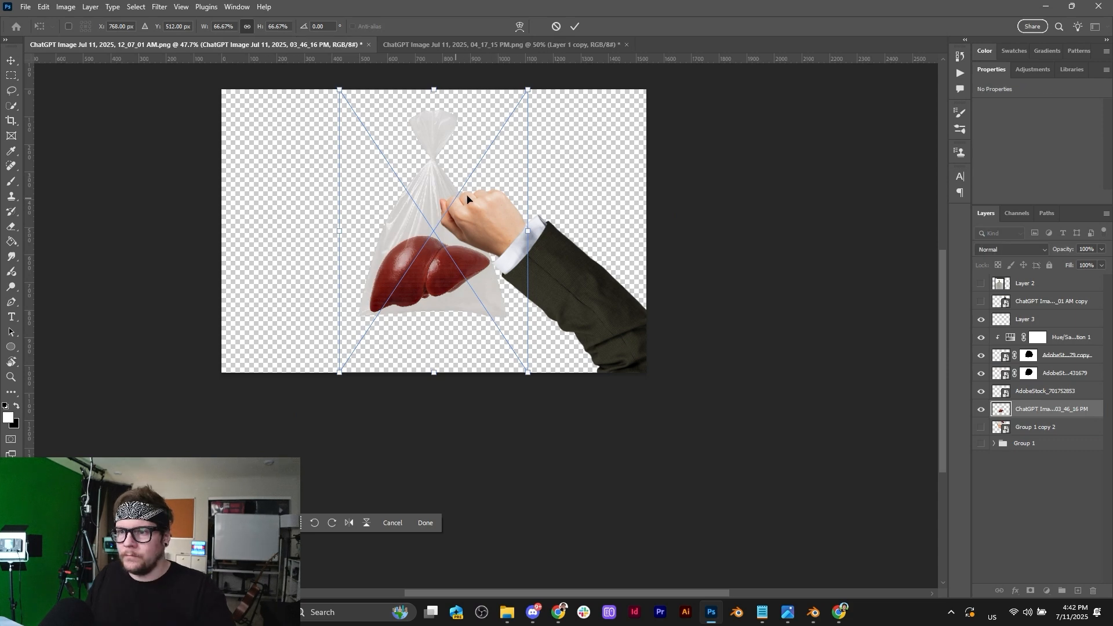
{"action": "mouse_move", "coordinate": [529, 231]}
{"action": "left_mouse_down"}
{"action": "mouse_move", "coordinate": [410, 230]}
{"action": "mouse_move", "coordinate": [520, 244]}
{"action": "left_mouse_up"}
{"action": "left_click_drag", "start_coordinate": [405, 224], "coordinate": [371, 255]}
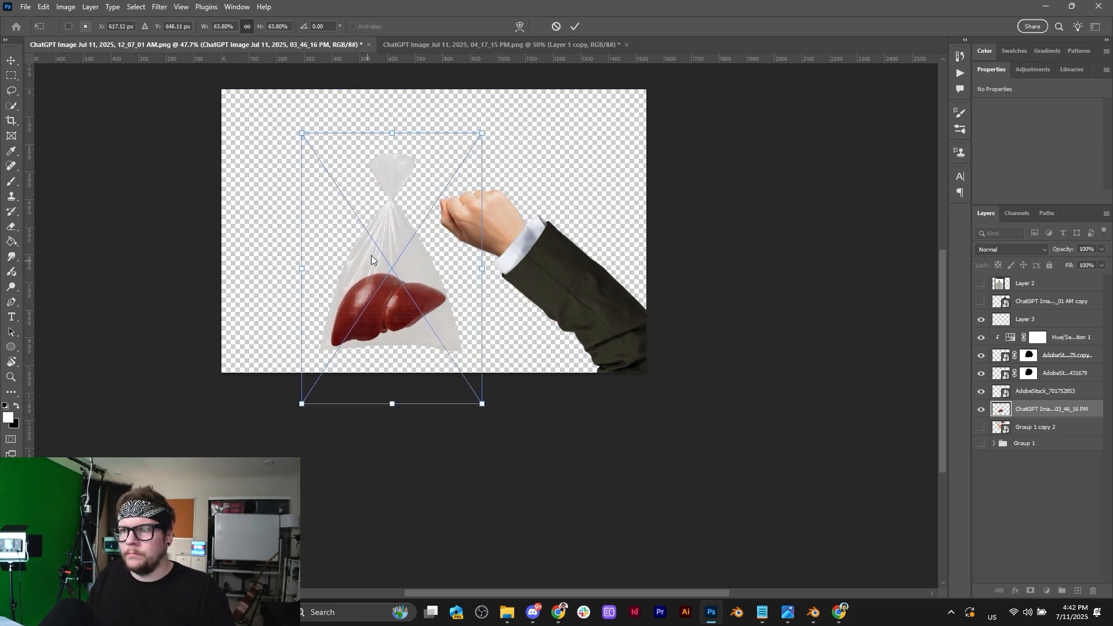
{"action": "left_click", "coordinate": [553, 29]}
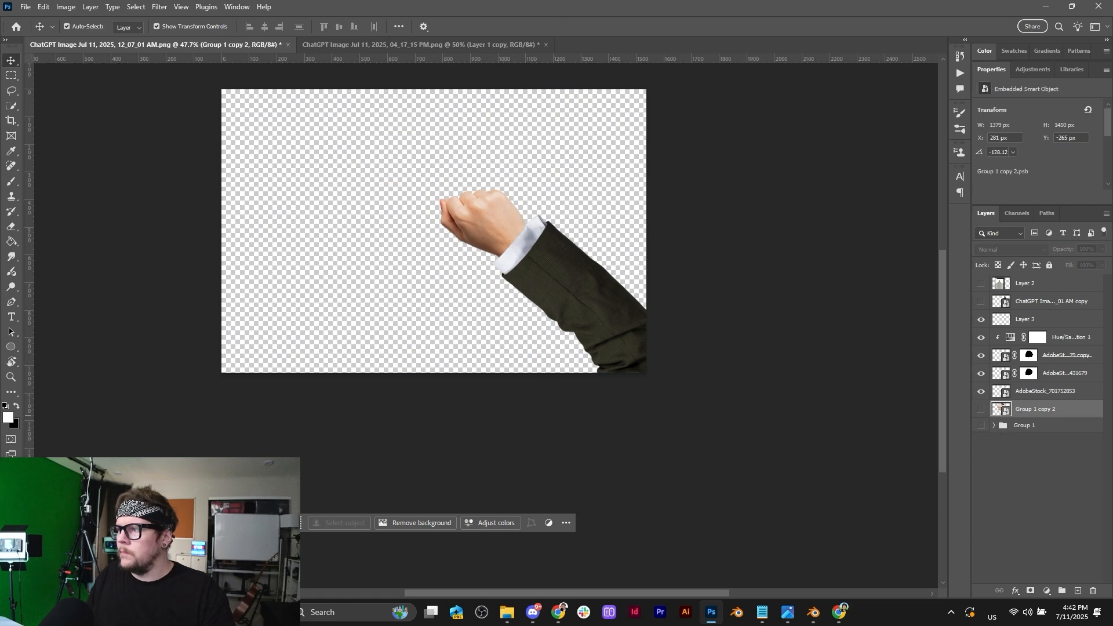
Add a new layer above Layer 2 and lasso a bag-shaped area below the fist, extending it to the area behind the wrist.
{"action": "left_click", "coordinate": [1066, 284]}
{"action": "left_click", "coordinate": [1078, 591]}
{"action": "key", "text": "l"}
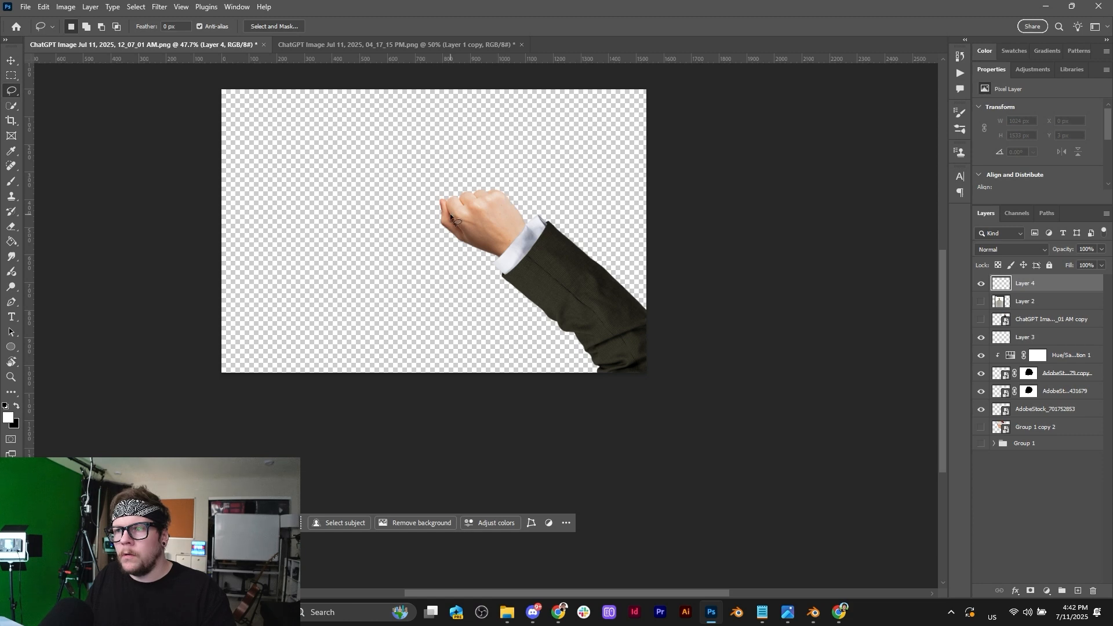
{"action": "left_click_drag", "start_coordinate": [451, 214], "coordinate": [449, 213]}
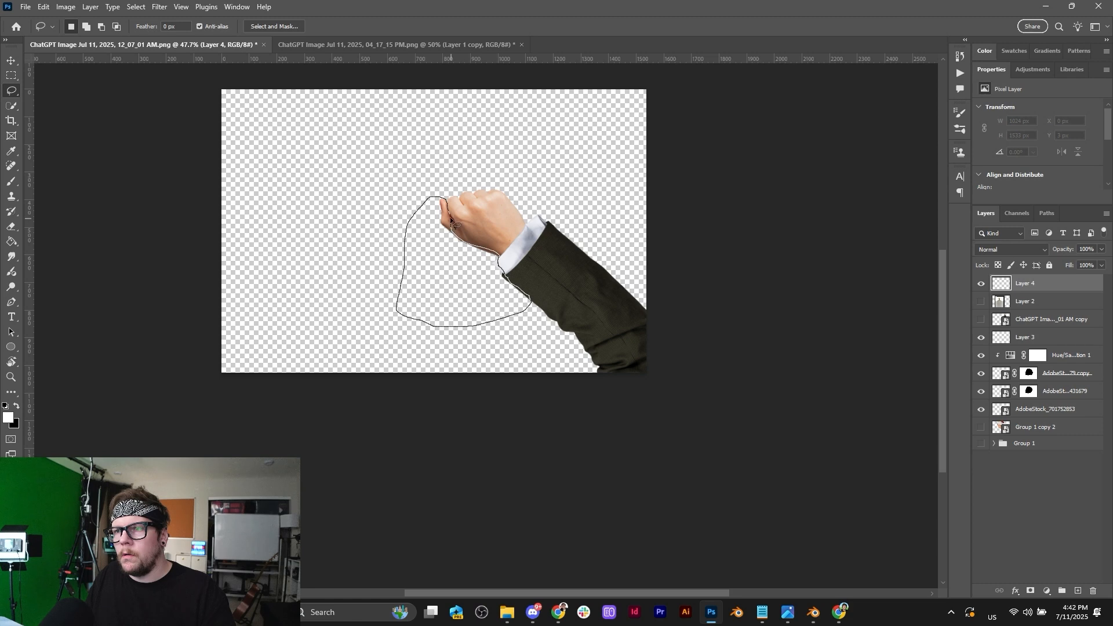
{"action": "left_click_drag", "start_coordinate": [450, 213], "coordinate": [452, 209]}
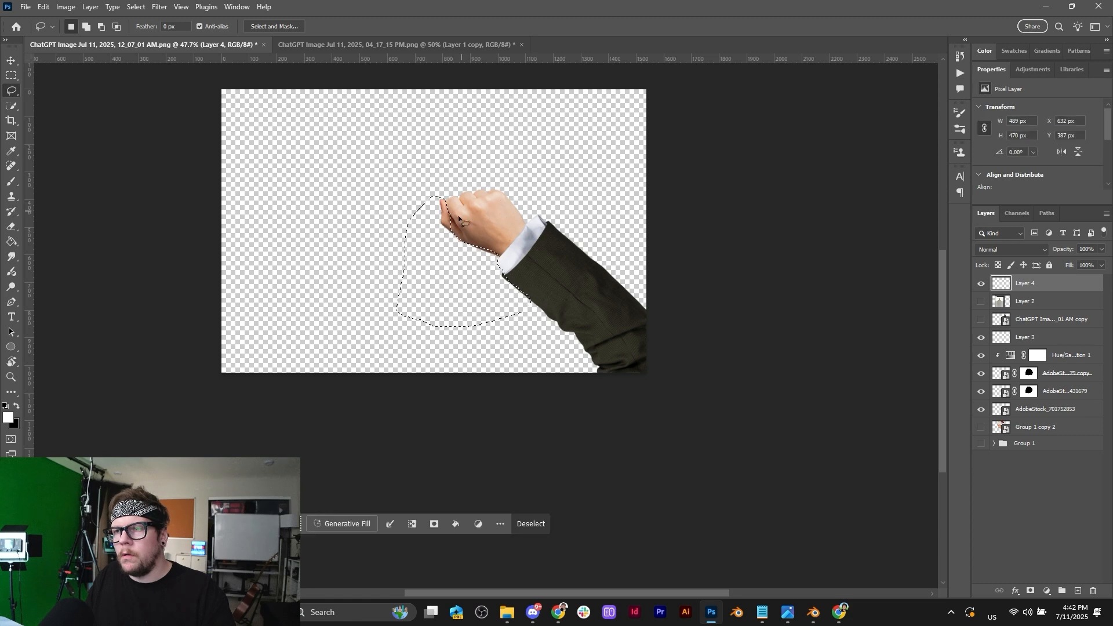
{"action": "scroll", "coordinate": [464, 228], "scroll_direction": "up", "scroll_amount": 2, "text": "alt"}
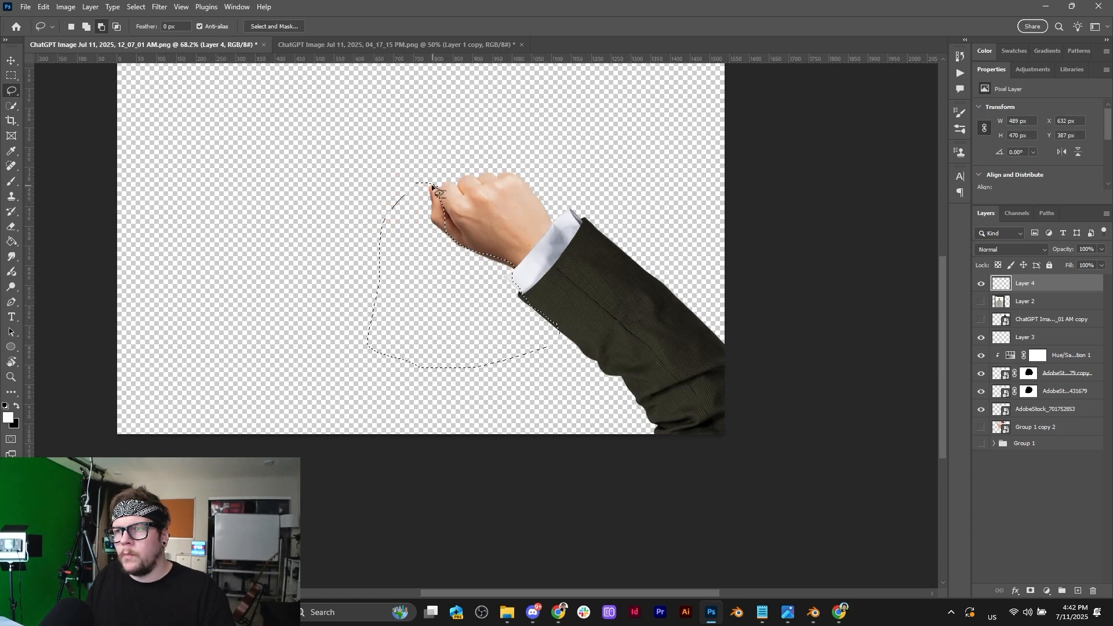
{"action": "left_click_drag", "start_coordinate": [456, 211], "coordinate": [454, 213]}
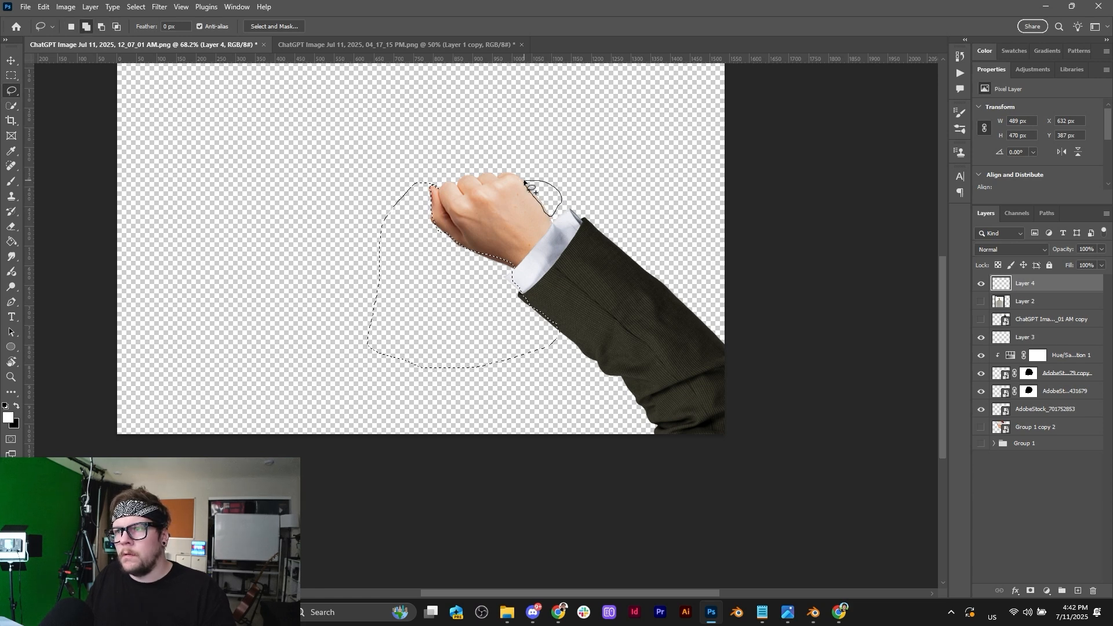
{"action": "left_click_drag", "start_coordinate": [525, 183], "coordinate": [547, 213]}
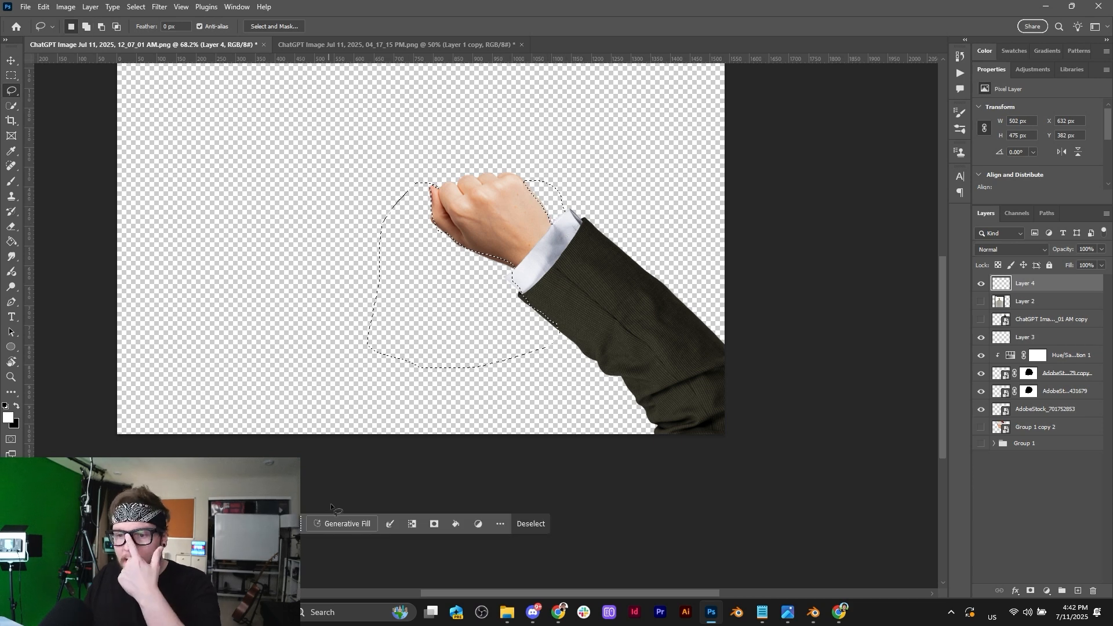
Try Generative Fill on the lassoed area with the prompt "baggy" and dismiss the notice.
{"action": "left_click", "coordinate": [346, 522]}
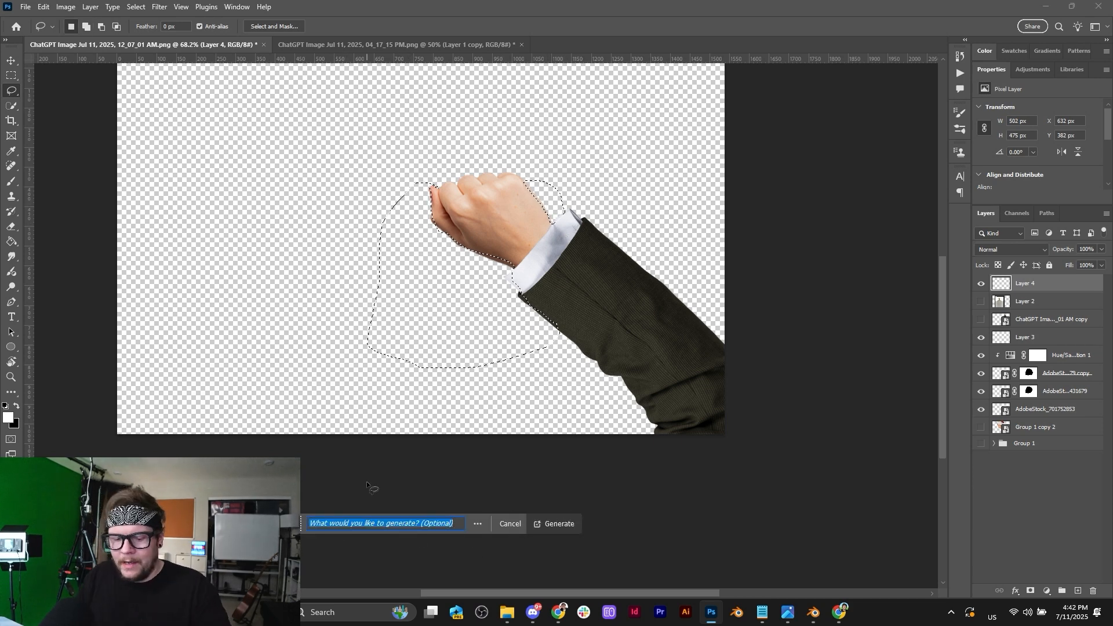
{"action": "type", "text": "baggy"}
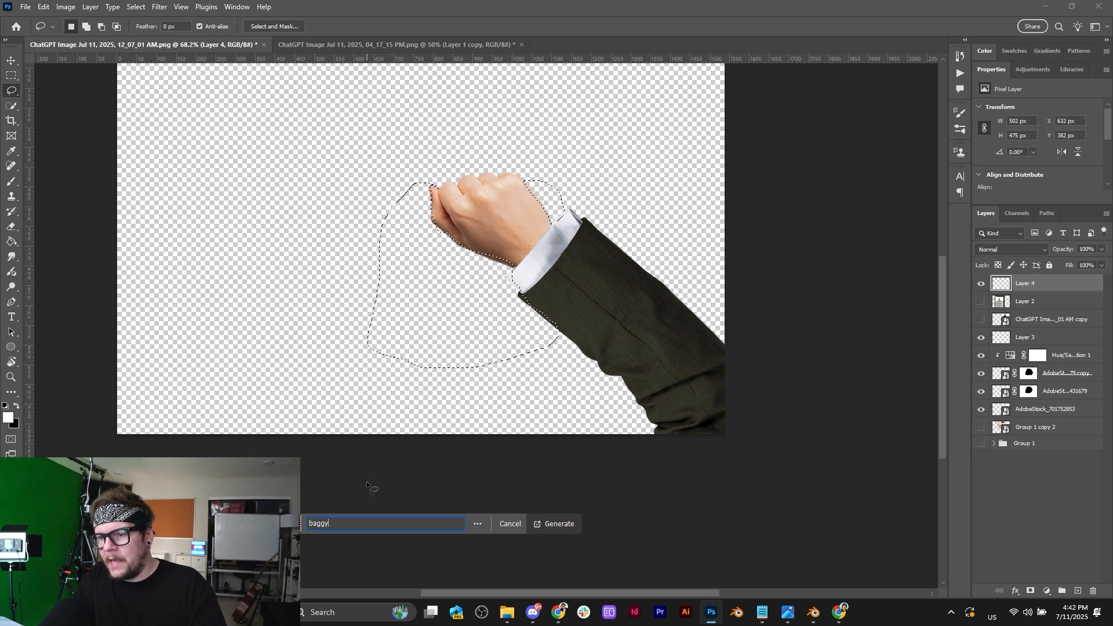
{"action": "key", "text": "Return"}
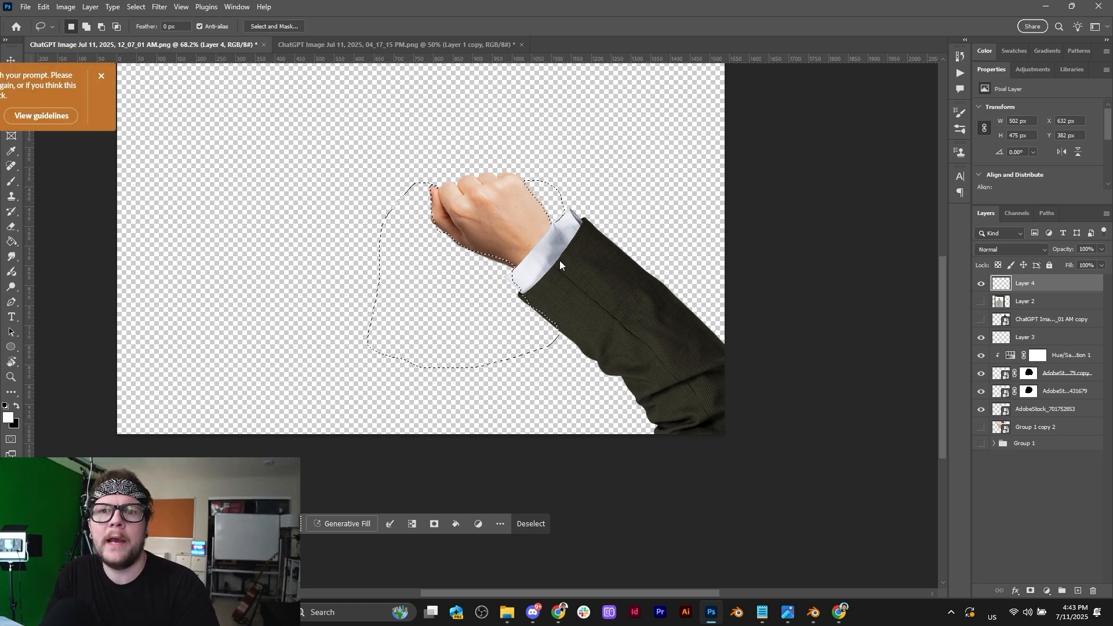
{"action": "left_click", "coordinate": [100, 76]}
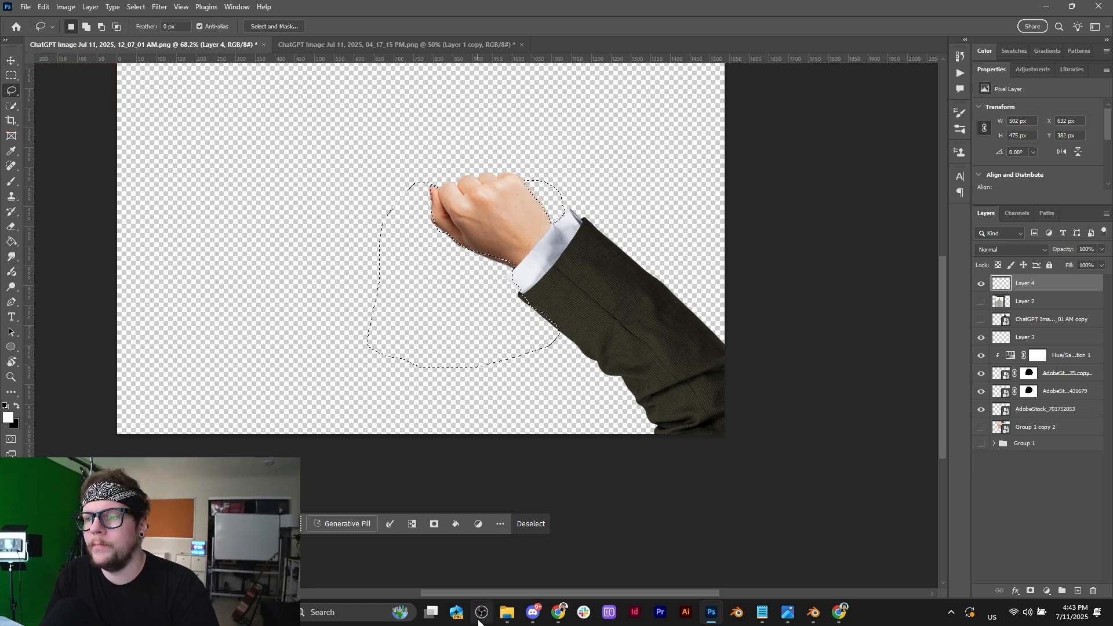
Try Generative Fill with the prompt "bag", browse its variations, and delete the generated layer.
{"action": "left_click", "coordinate": [347, 524]}
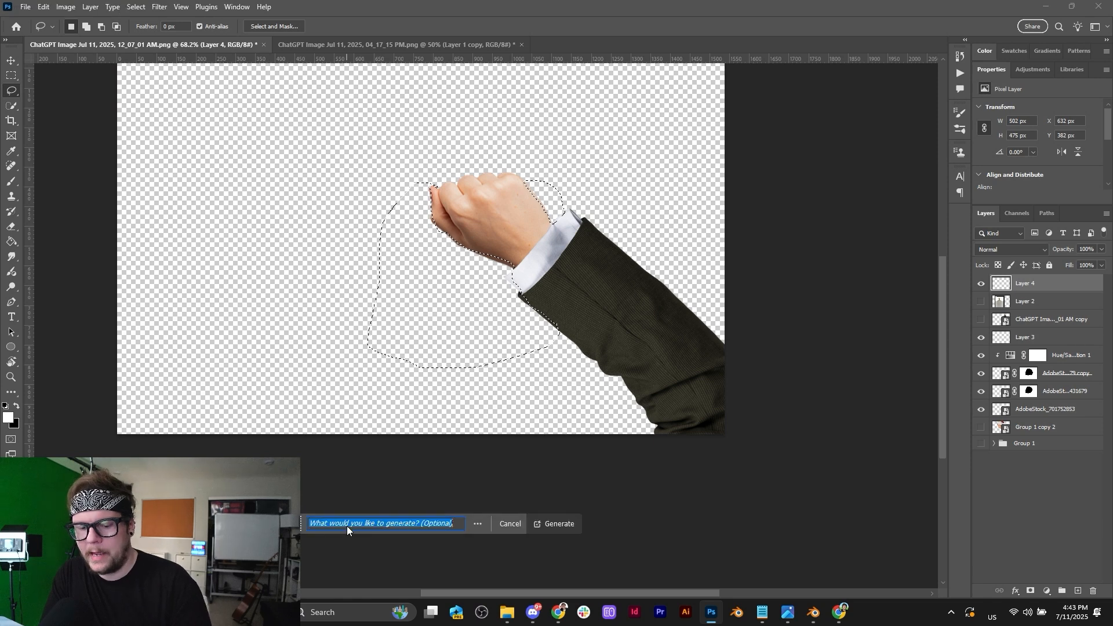
{"action": "type", "text": "bag"}
{"action": "key", "text": "Return"}
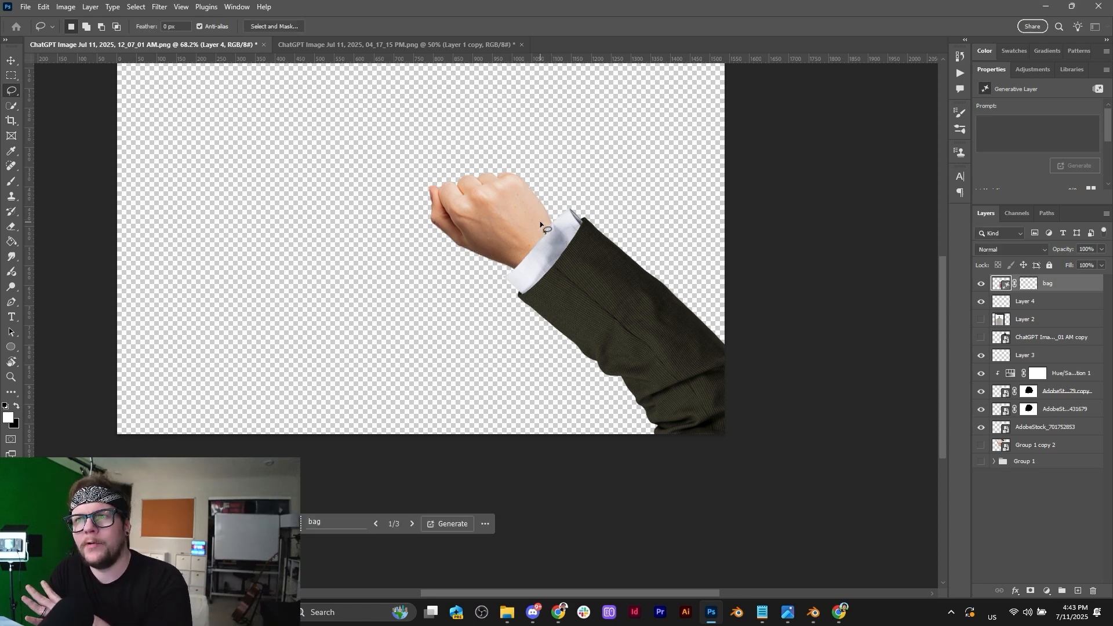
{"action": "left_click", "coordinate": [412, 523]}
{"action": "left_click", "coordinate": [412, 522]}
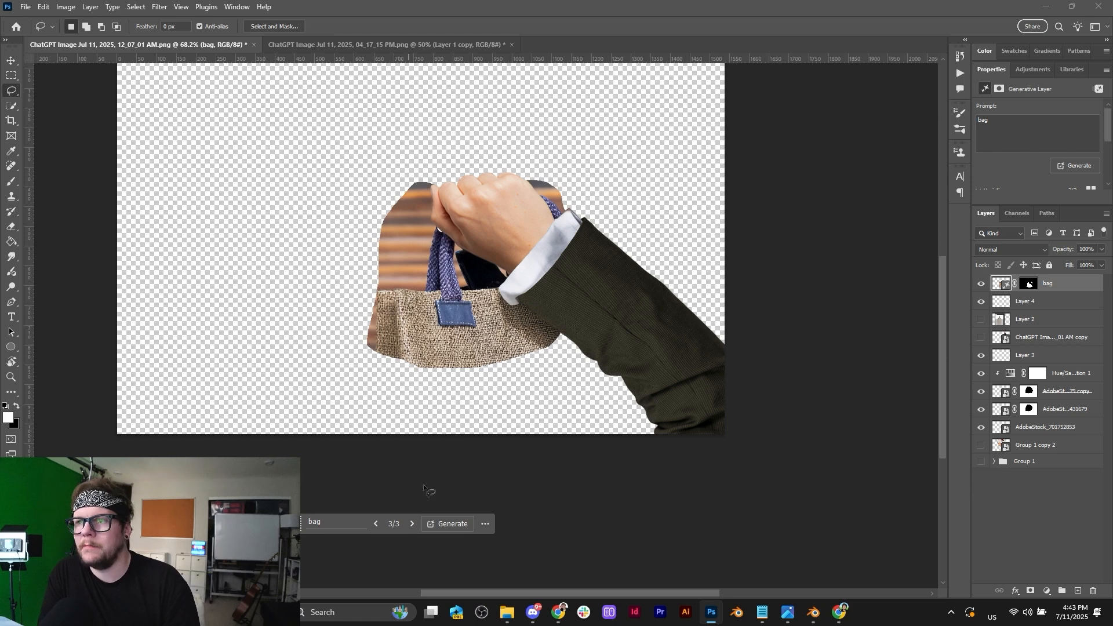
{"action": "left_click", "coordinate": [10, 60]}
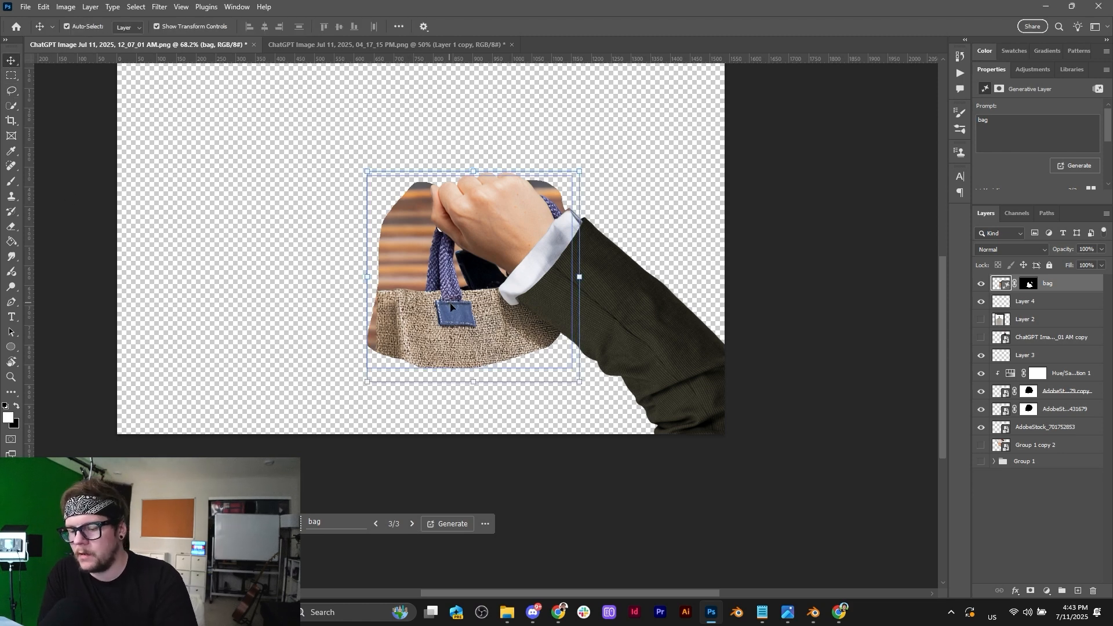
{"action": "key", "text": "Delete"}
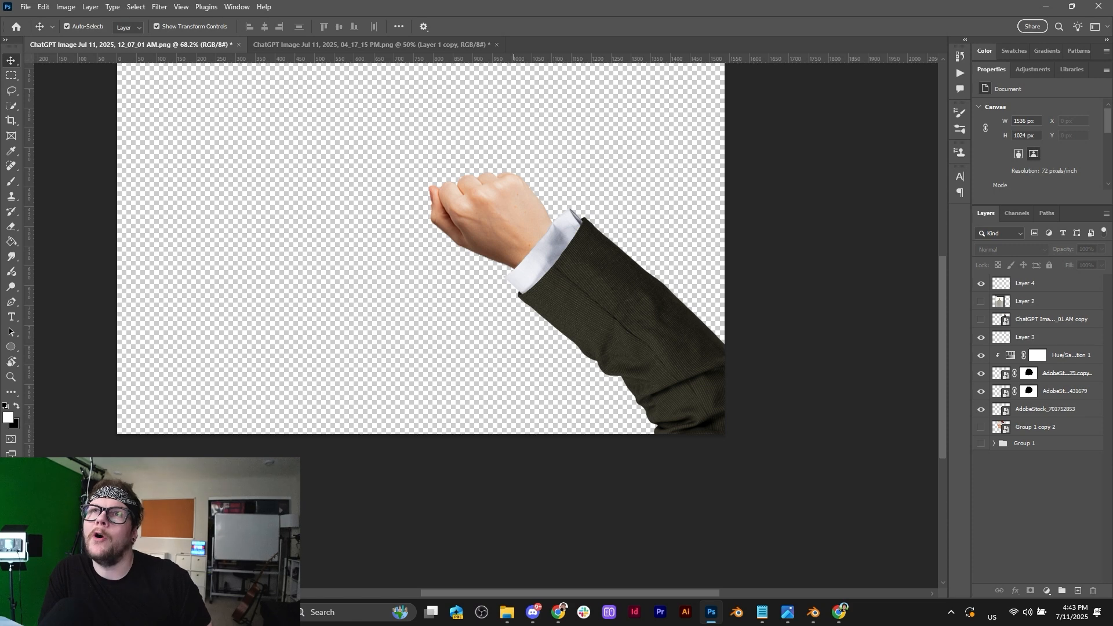
Place the arm bag image into the document, enlarge it to about 456% and flip it horizontally.
{"action": "key", "text": "super+e"}
{"action": "left_click_drag", "start_coordinate": [343, 207], "coordinate": [343, 214]}
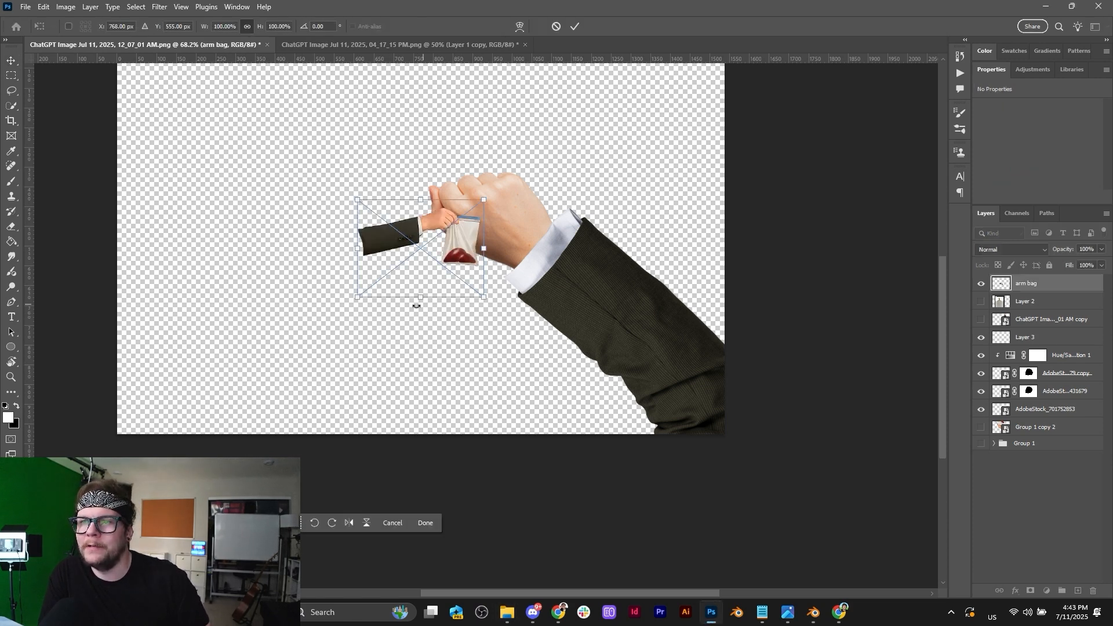
{"action": "left_click_drag", "start_coordinate": [420, 298], "coordinate": [449, 472]}
{"action": "left_click_drag", "start_coordinate": [465, 292], "coordinate": [401, 237]}
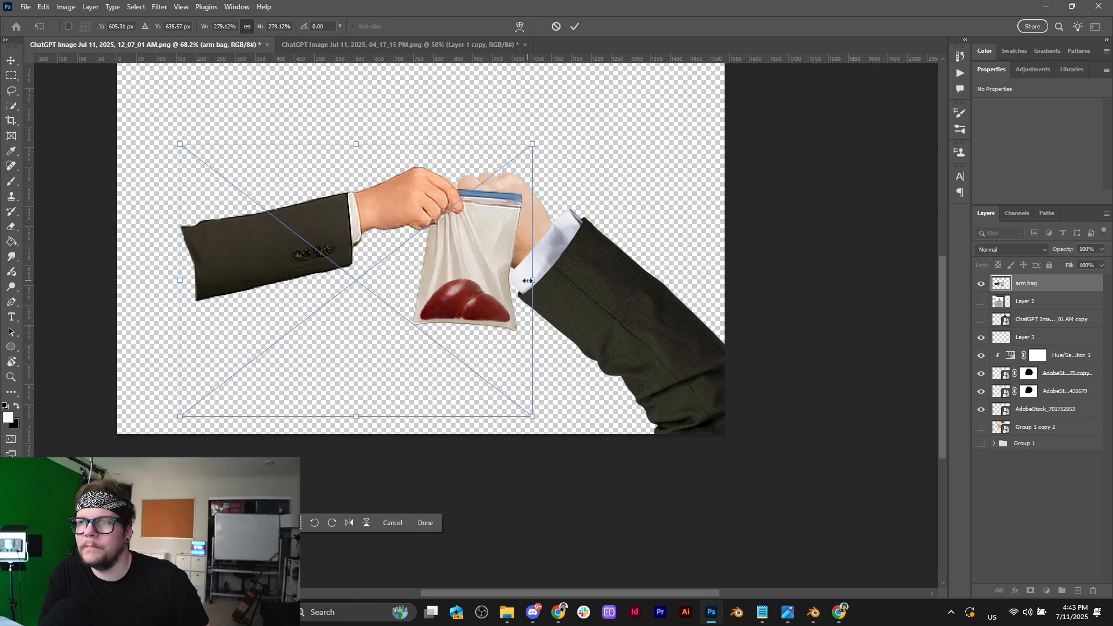
{"action": "left_click_drag", "start_coordinate": [529, 281], "coordinate": [758, 280]}
{"action": "left_click_drag", "start_coordinate": [607, 258], "coordinate": [793, 314]}
{"action": "left_click", "coordinate": [355, 520]}
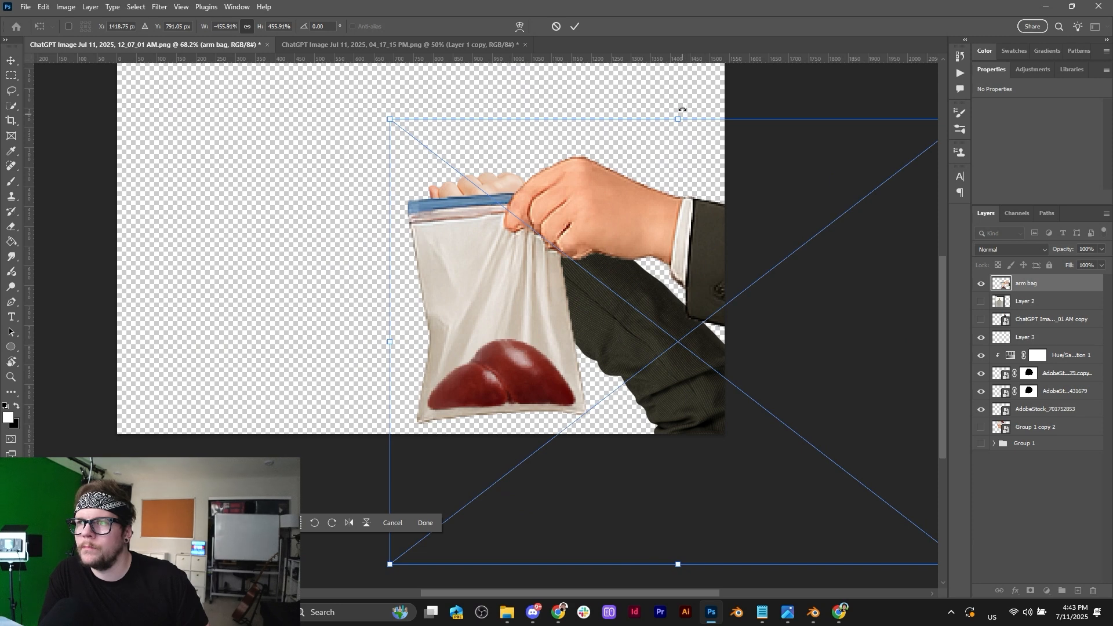
Tilt the arm bag image slightly, align its bag with the fist, and move its layer below AdobeStock_701752853.
{"action": "left_click_drag", "start_coordinate": [683, 109], "coordinate": [705, 104]}
{"action": "left_click_drag", "start_coordinate": [606, 237], "coordinate": [632, 253]}
{"action": "left_click", "coordinate": [575, 27]}
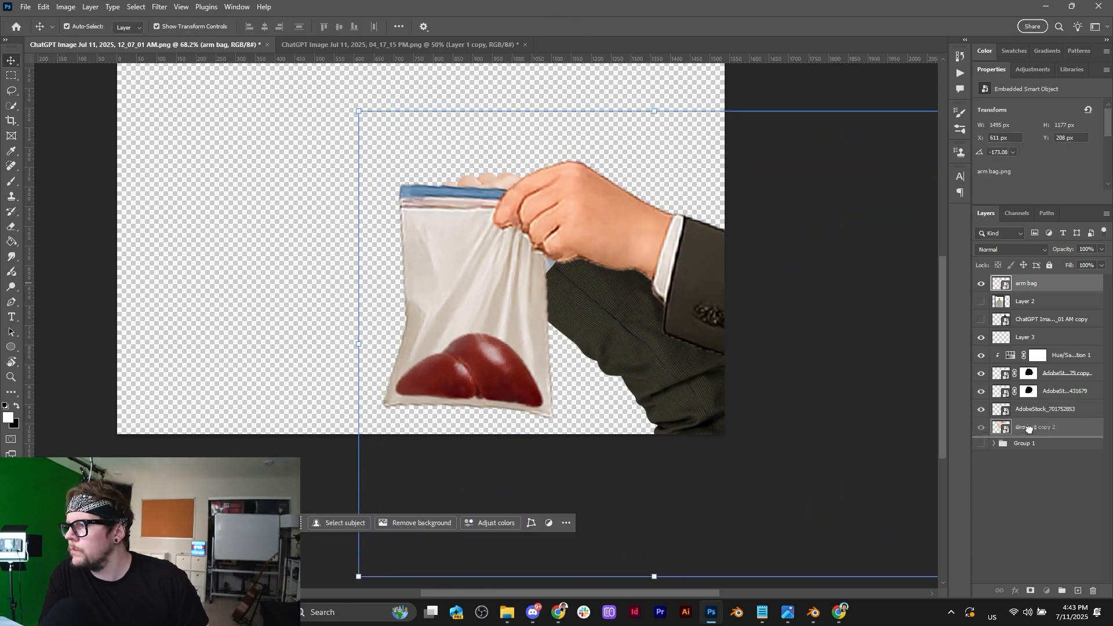
{"action": "left_click_drag", "start_coordinate": [1028, 428], "coordinate": [1029, 423]}
{"action": "left_click_drag", "start_coordinate": [463, 327], "coordinate": [466, 330]}
{"action": "left_click_drag", "start_coordinate": [662, 574], "coordinate": [653, 436], "text": "ctrl"}
{"action": "left_click_drag", "start_coordinate": [396, 180], "coordinate": [482, 242]}
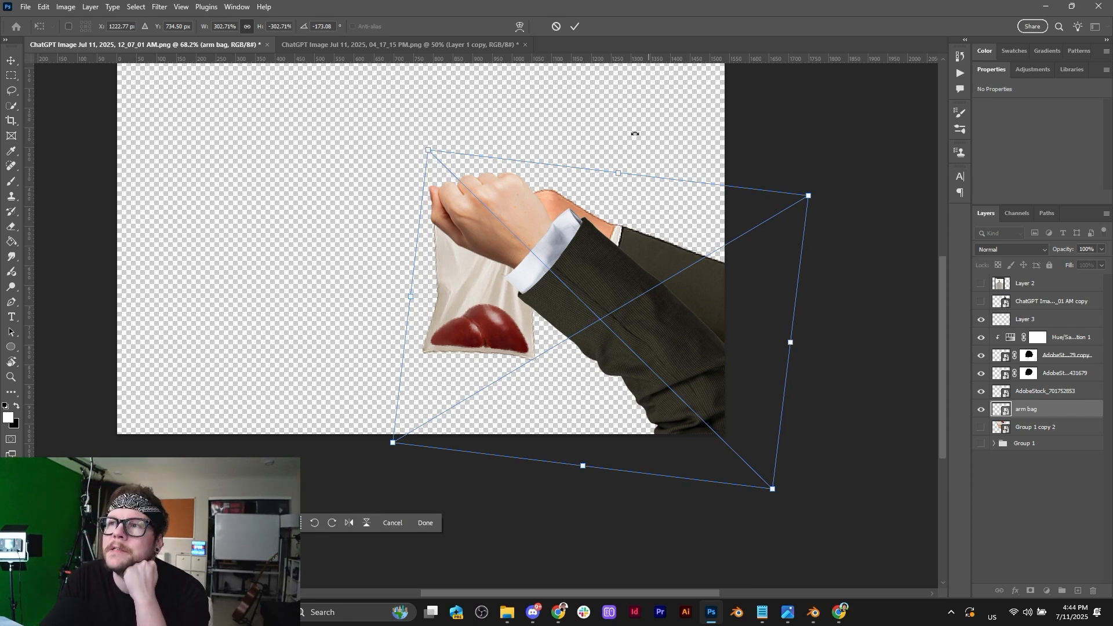
{"action": "left_click", "coordinate": [557, 27]}
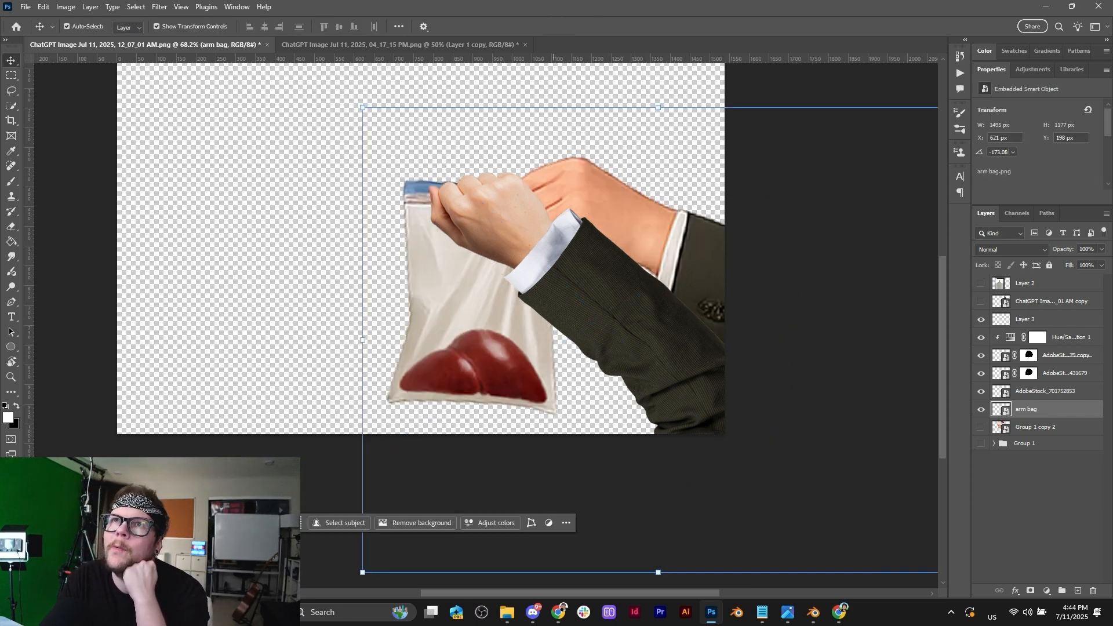
Open the file browser and hide the arm bag layer in the composite.
{"action": "key", "text": "super+e"}
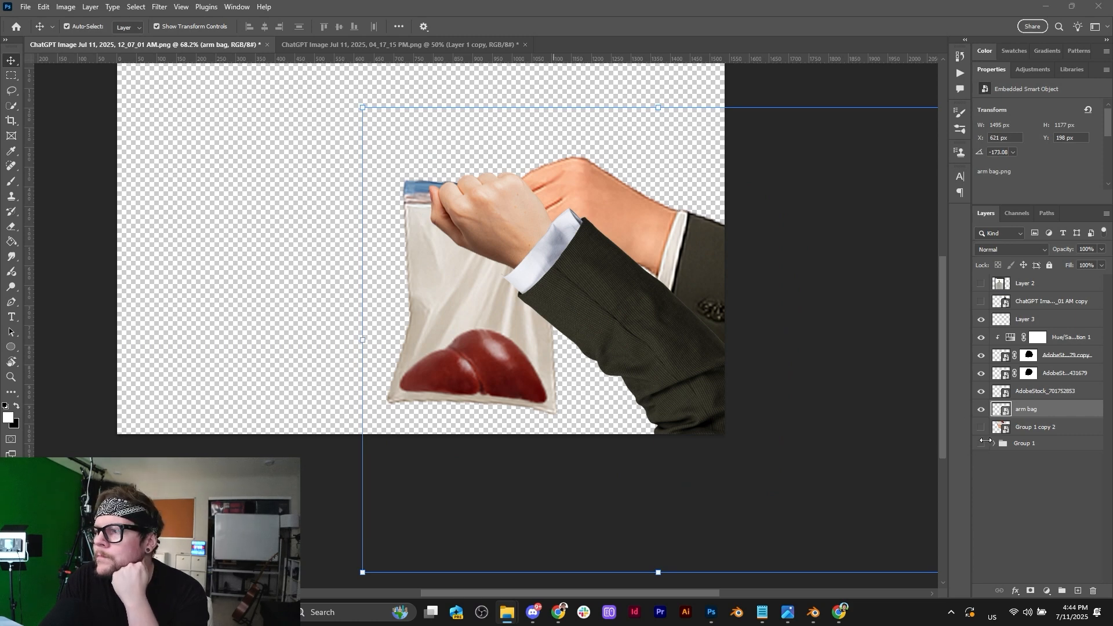
{"action": "left_click", "coordinate": [981, 411]}
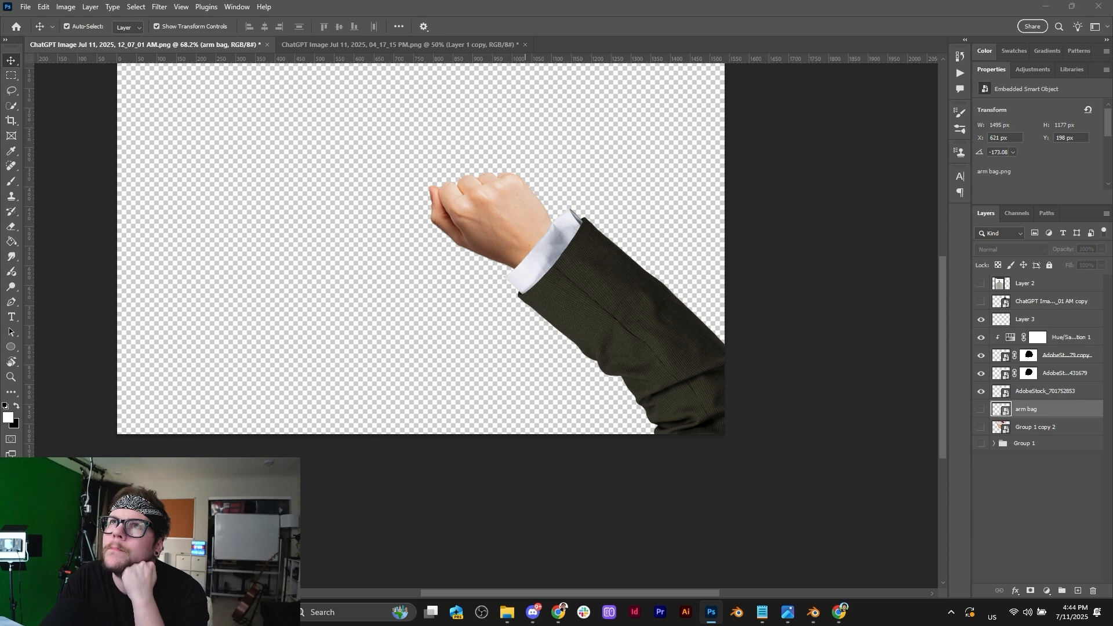
Place the ChatGPT hand-and-liver-bag image into the document, enlarge it to 93%, and position it near the fist.
{"action": "left_click_drag", "start_coordinate": [454, 243], "coordinate": [319, 274]}
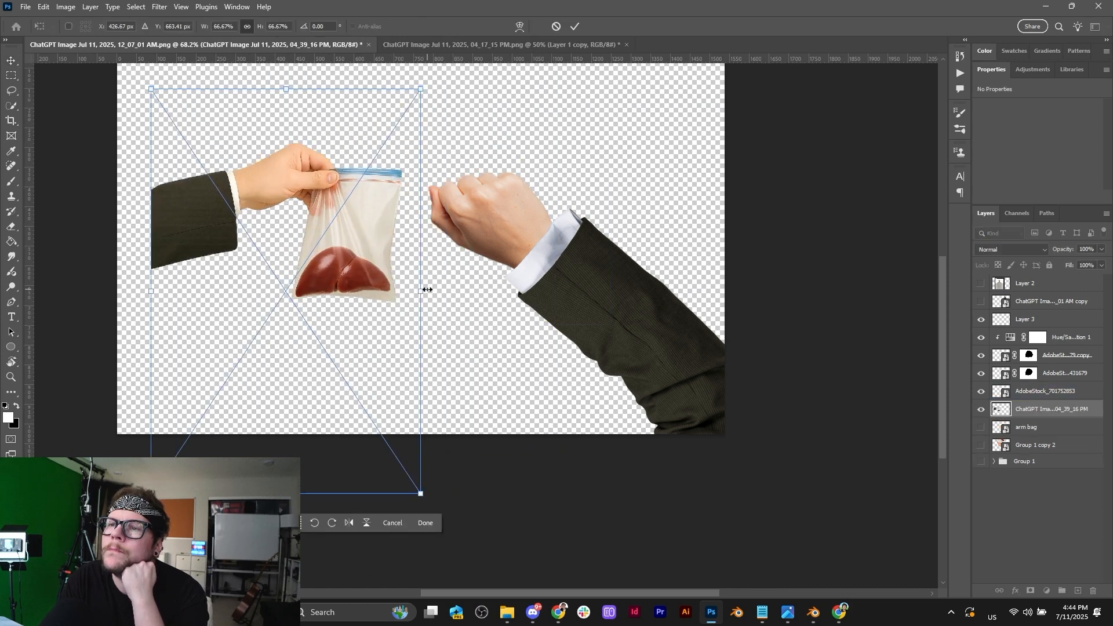
{"action": "left_click_drag", "start_coordinate": [427, 289], "coordinate": [673, 291]}
{"action": "left_click_drag", "start_coordinate": [558, 237], "coordinate": [489, 339]}
{"action": "left_click_drag", "start_coordinate": [596, 390], "coordinate": [542, 324]}
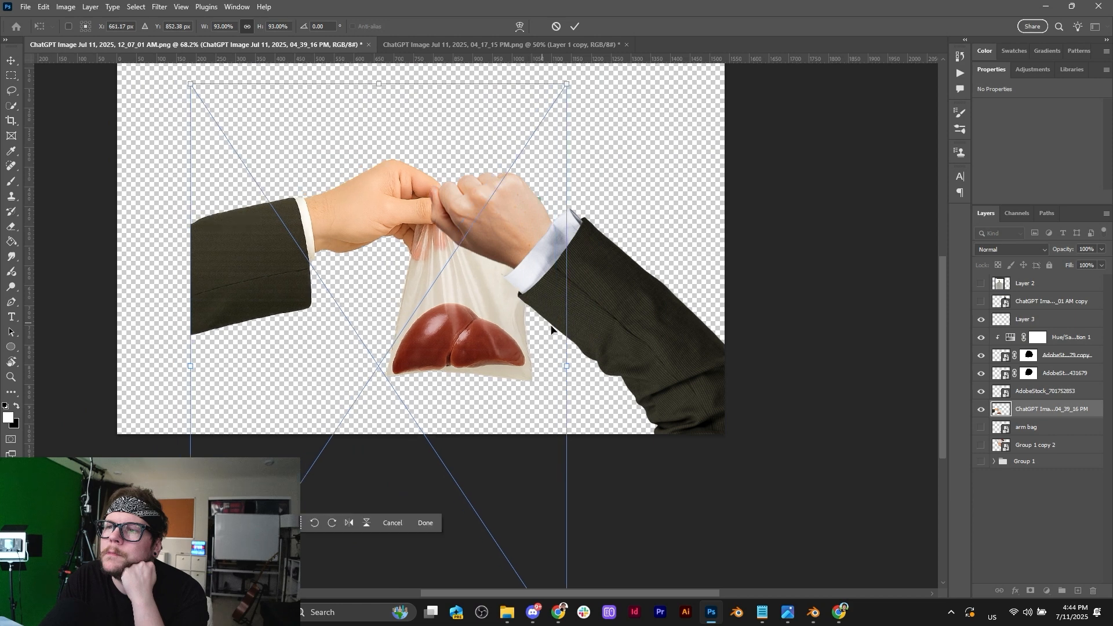
Flip the placed image horizontally, rotate it to -174.09°, and position its hand and bag behind the fist.
{"action": "left_click_drag", "start_coordinate": [574, 372], "coordinate": [607, 293]}
{"action": "mouse_move", "coordinate": [539, 299]}
{"action": "left_mouse_down"}
{"action": "mouse_move", "coordinate": [568, 302]}
{"action": "mouse_move", "coordinate": [559, 320]}
{"action": "mouse_move", "coordinate": [576, 316]}
{"action": "mouse_move", "coordinate": [526, 316]}
{"action": "left_mouse_up"}
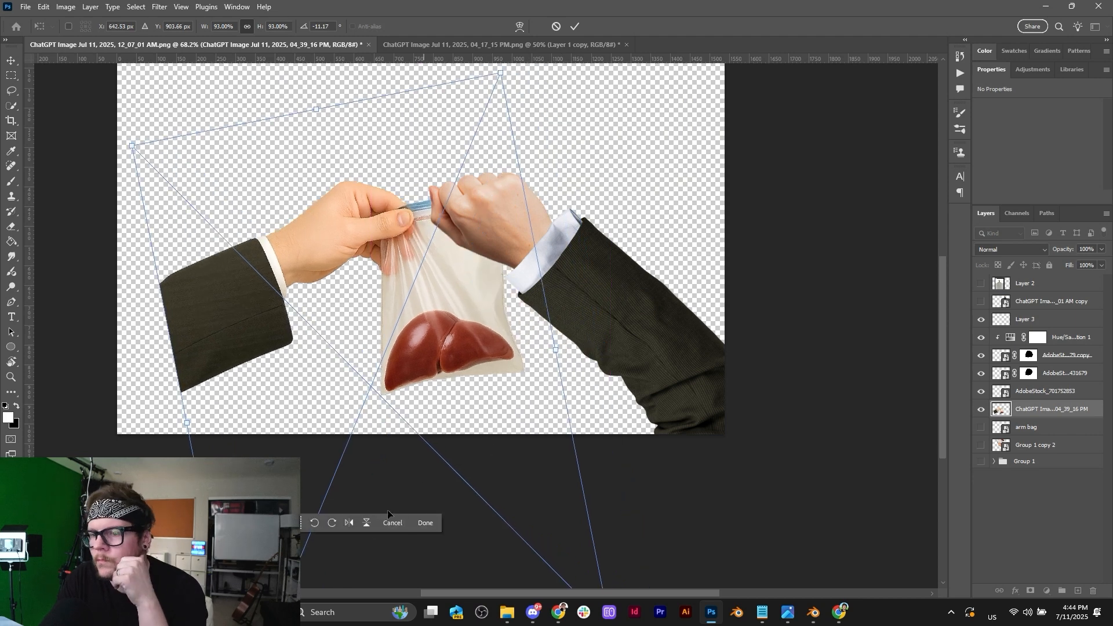
{"action": "left_click", "coordinate": [349, 523]}
{"action": "left_click_drag", "start_coordinate": [683, 318], "coordinate": [669, 265]}
{"action": "left_click_drag", "start_coordinate": [490, 330], "coordinate": [649, 314]}
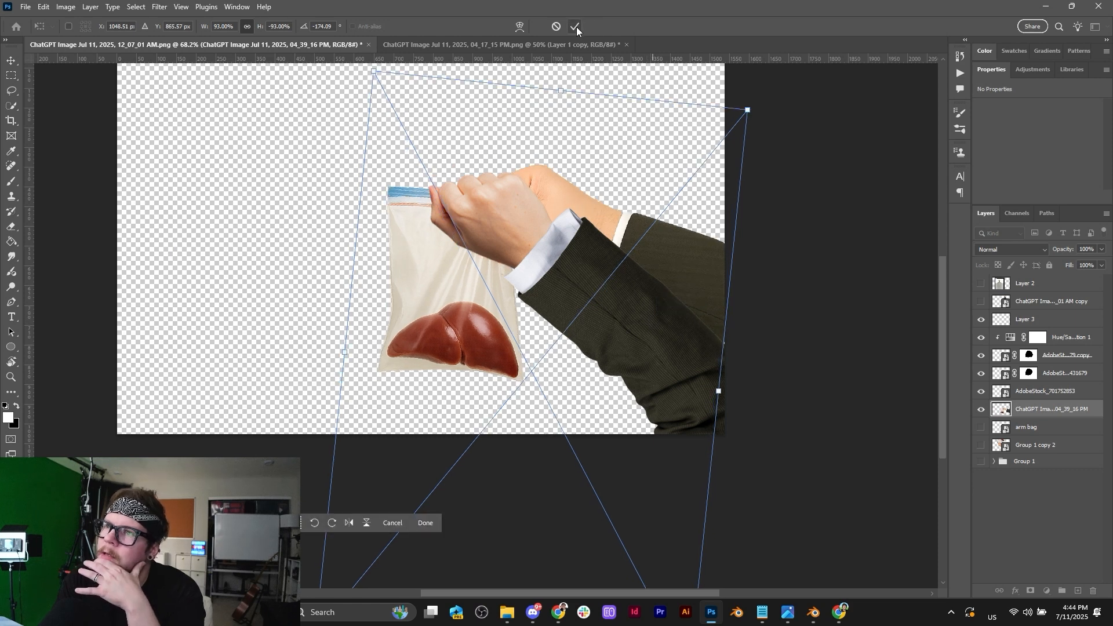
{"action": "left_click", "coordinate": [576, 27]}
Hide the AdobeStock_701752853 fist layer and move the hand-and-bag image so its hand meets the shirt cuff.
{"action": "left_click", "coordinate": [489, 211]}
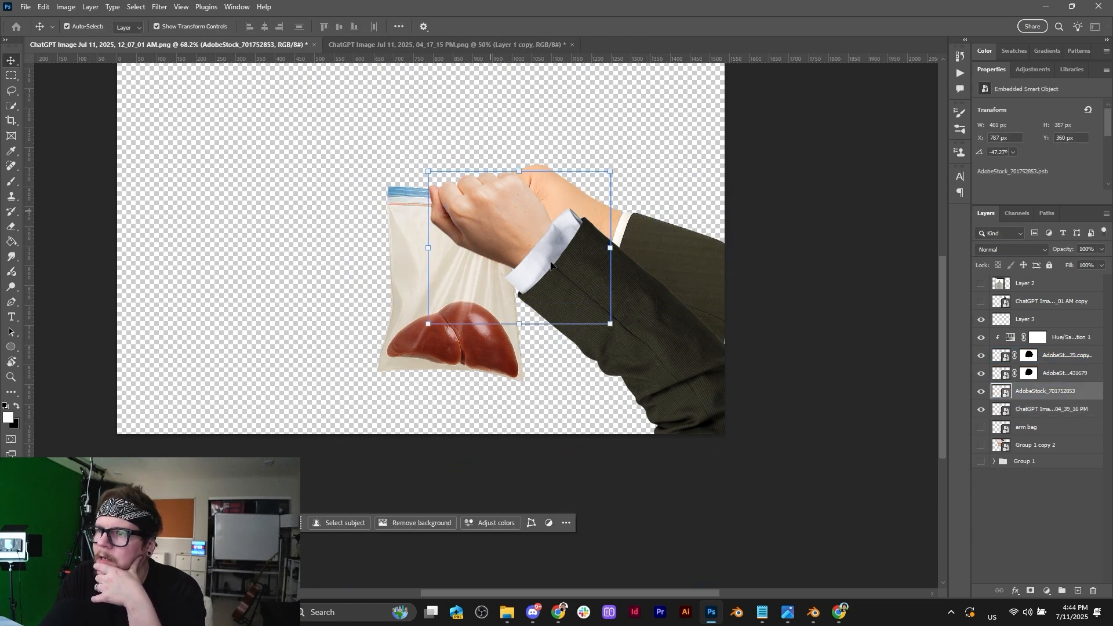
{"action": "left_click", "coordinate": [981, 392]}
{"action": "left_click_drag", "start_coordinate": [683, 269], "coordinate": [662, 299]}
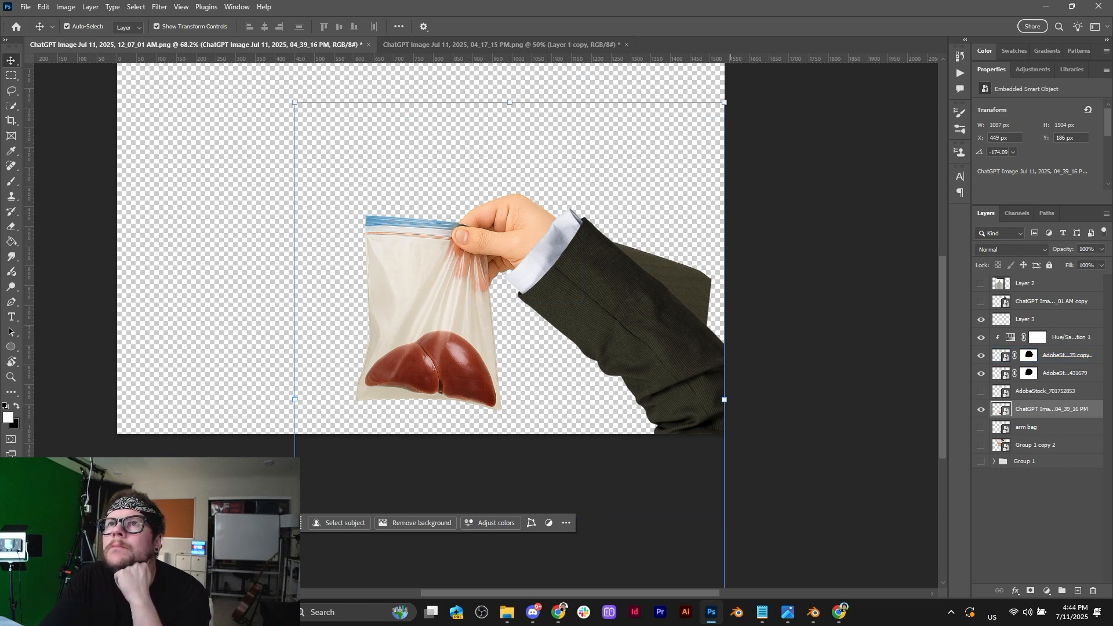
Examine the Adobe Stock results for "arm holding" in Chrome, finishing back in Photoshop.
{"action": "left_click", "coordinate": [840, 612]}
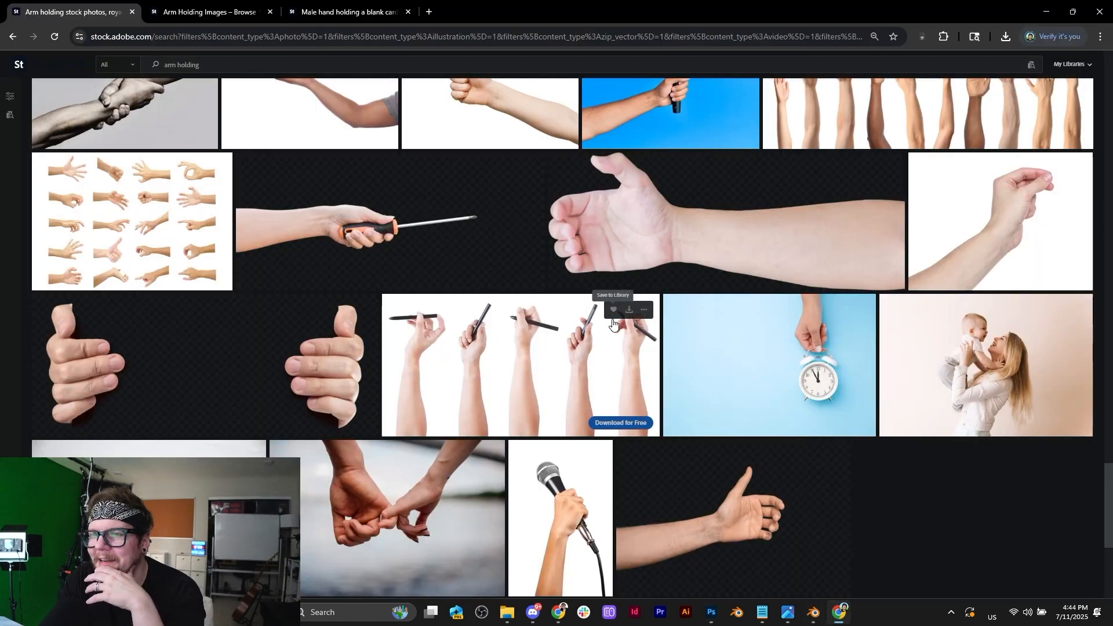
{"action": "scroll", "coordinate": [560, 357], "scroll_direction": "up", "scroll_amount": 10}
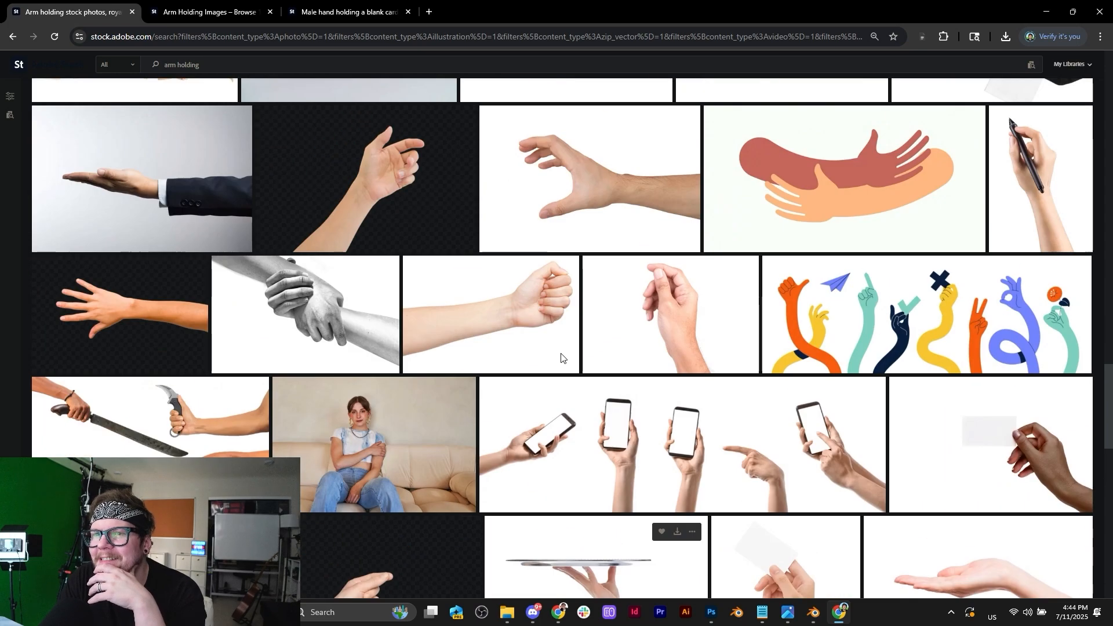
{"action": "scroll", "coordinate": [561, 357], "scroll_direction": "up", "scroll_amount": 10}
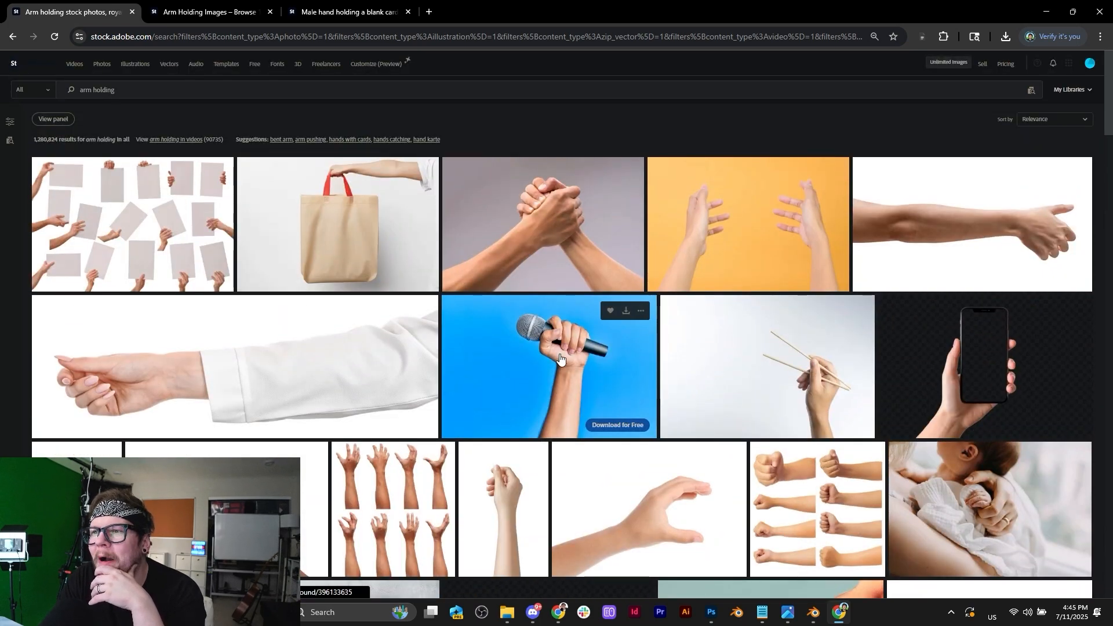
{"action": "scroll", "coordinate": [560, 359], "scroll_direction": "down", "scroll_amount": 10}
{"action": "scroll", "coordinate": [560, 358], "scroll_direction": "down", "scroll_amount": 3}
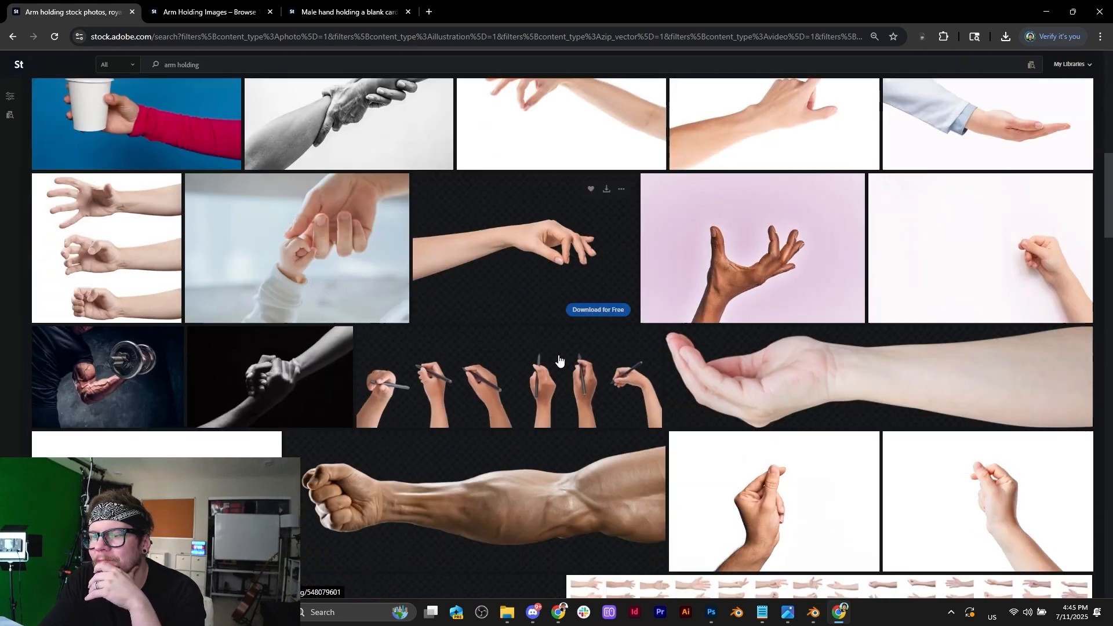
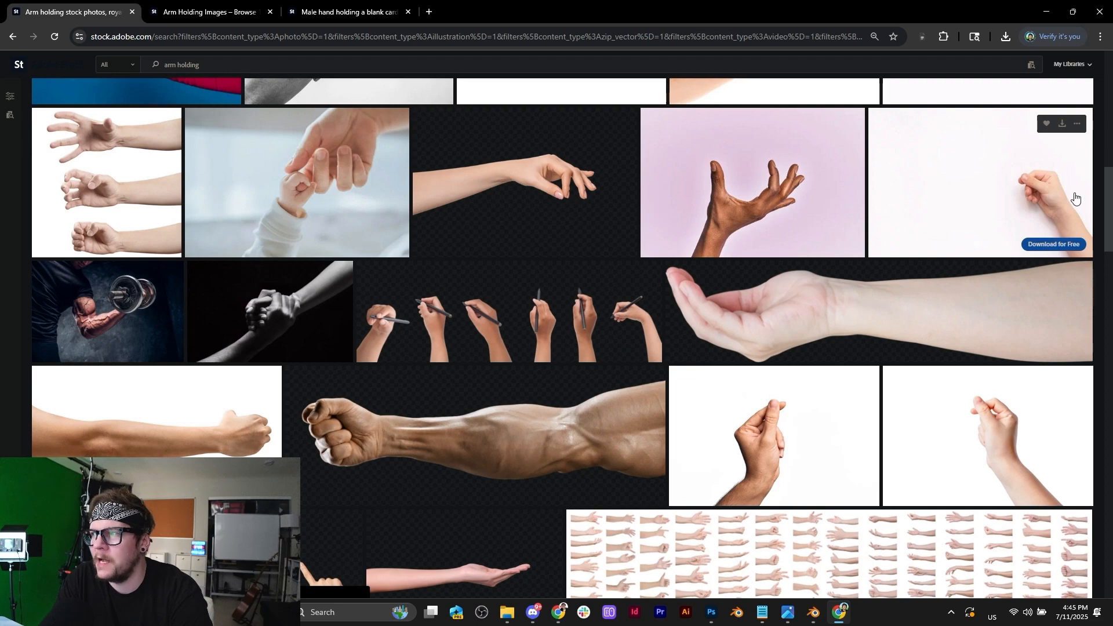
{"action": "mouse_move", "coordinate": [809, 621]}
{"action": "left_click", "coordinate": [719, 620]}
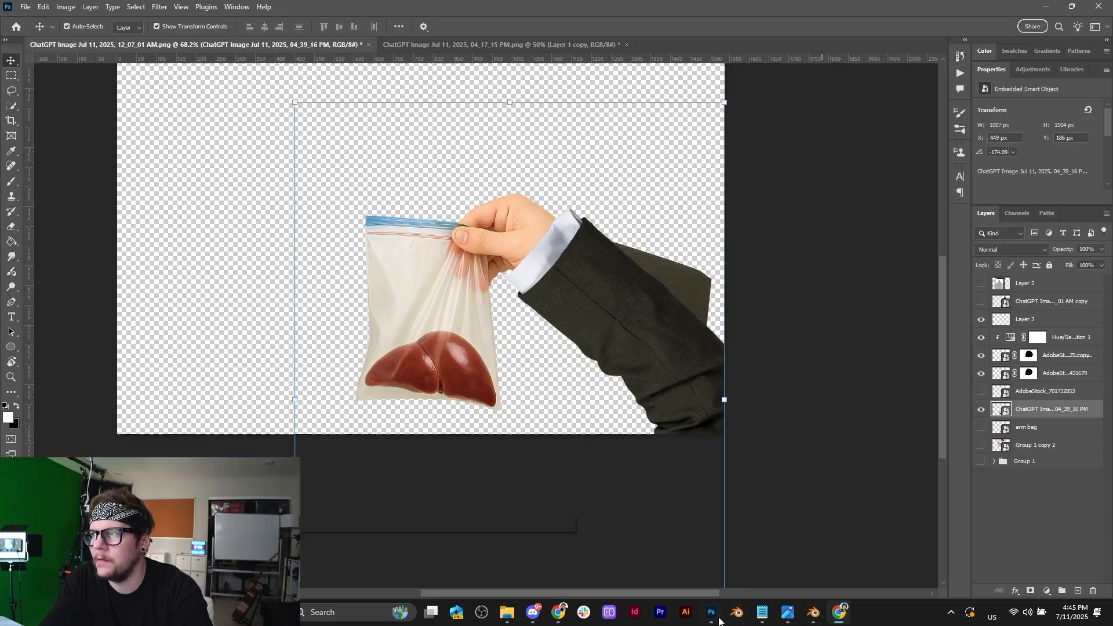
{"action": "left_click", "coordinate": [719, 621]}
{"action": "left_click", "coordinate": [719, 620]}
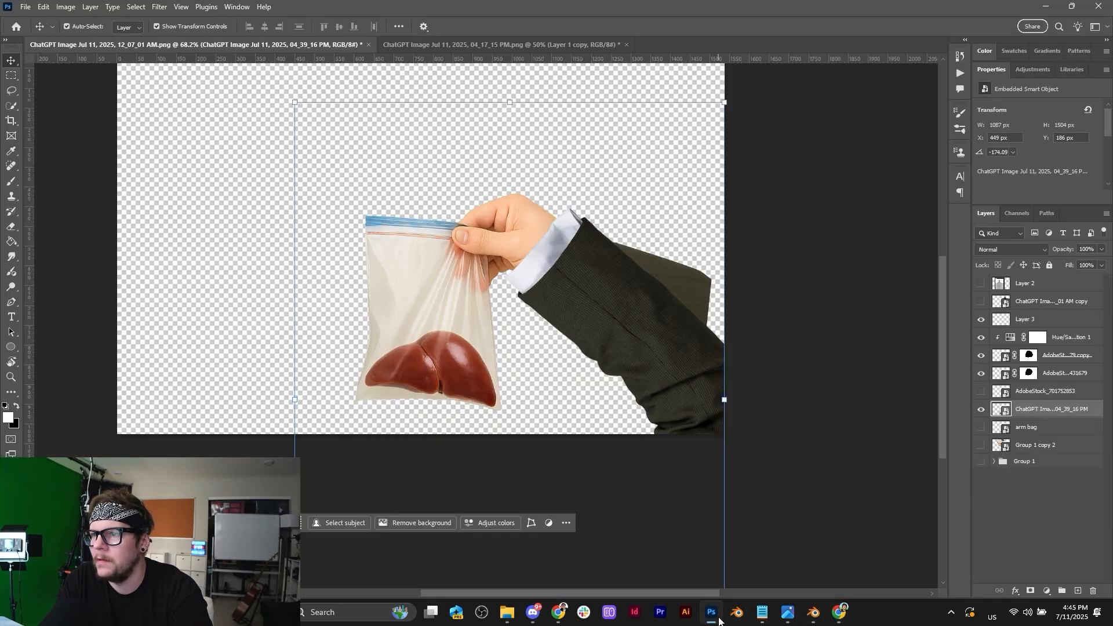
Nudge the hand-and-bag image into the cuff, lasso the hand and bag, and mask out its original sleeve.
{"action": "mouse_move", "coordinate": [521, 243]}
{"action": "left_mouse_down"}
{"action": "mouse_move", "coordinate": [513, 226]}
{"action": "mouse_move", "coordinate": [506, 235]}
{"action": "left_mouse_up"}
{"action": "left_click", "coordinate": [12, 91]}
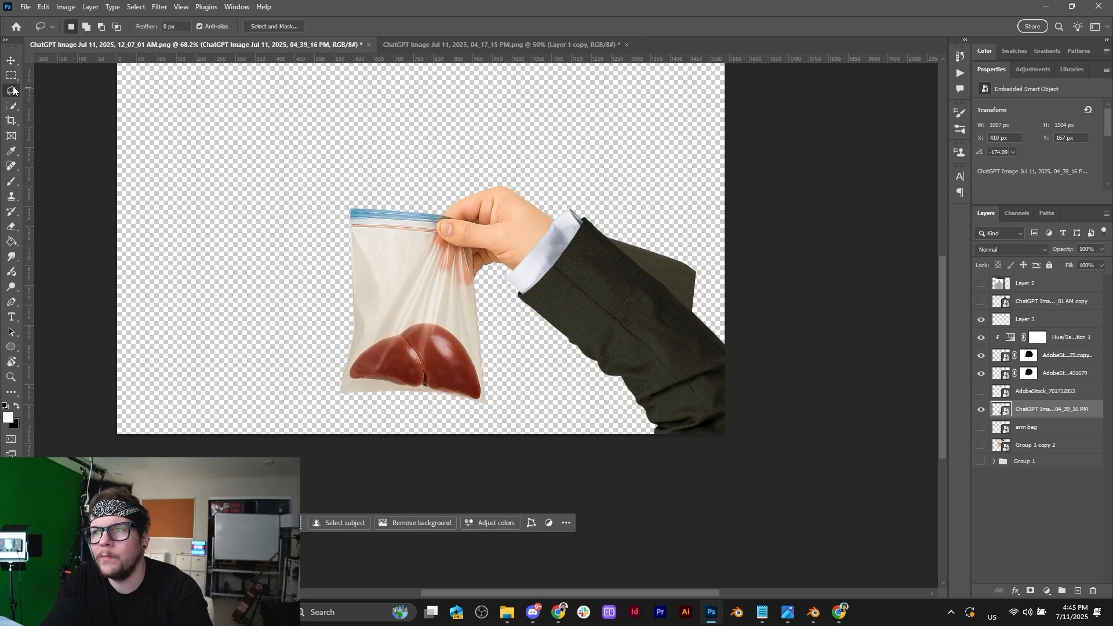
{"action": "left_click_drag", "start_coordinate": [564, 178], "coordinate": [581, 215]}
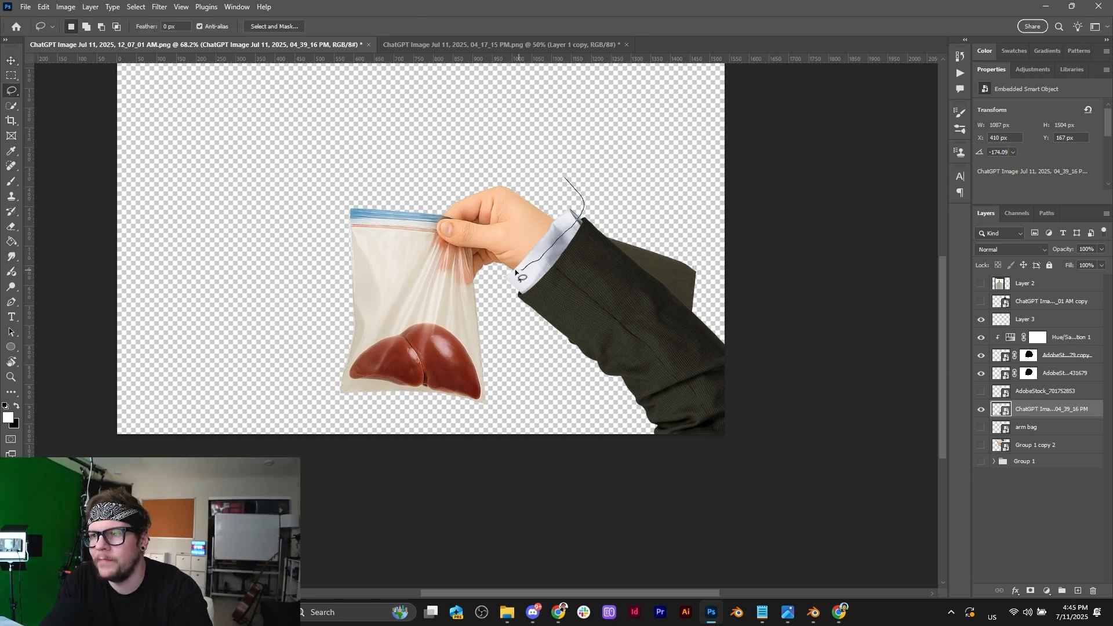
{"action": "mouse_move", "coordinate": [502, 316]}
{"action": "left_mouse_down"}
{"action": "mouse_move", "coordinate": [231, 397]}
{"action": "mouse_move", "coordinate": [468, 94]}
{"action": "mouse_move", "coordinate": [579, 191]}
{"action": "left_mouse_up"}
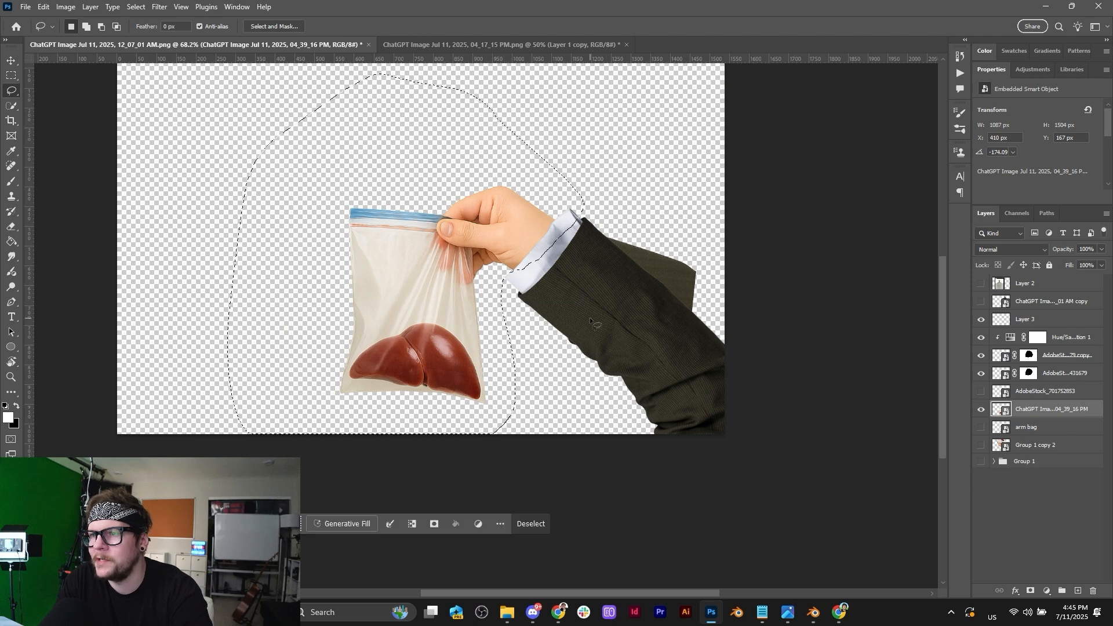
{"action": "left_click", "coordinate": [435, 524]}
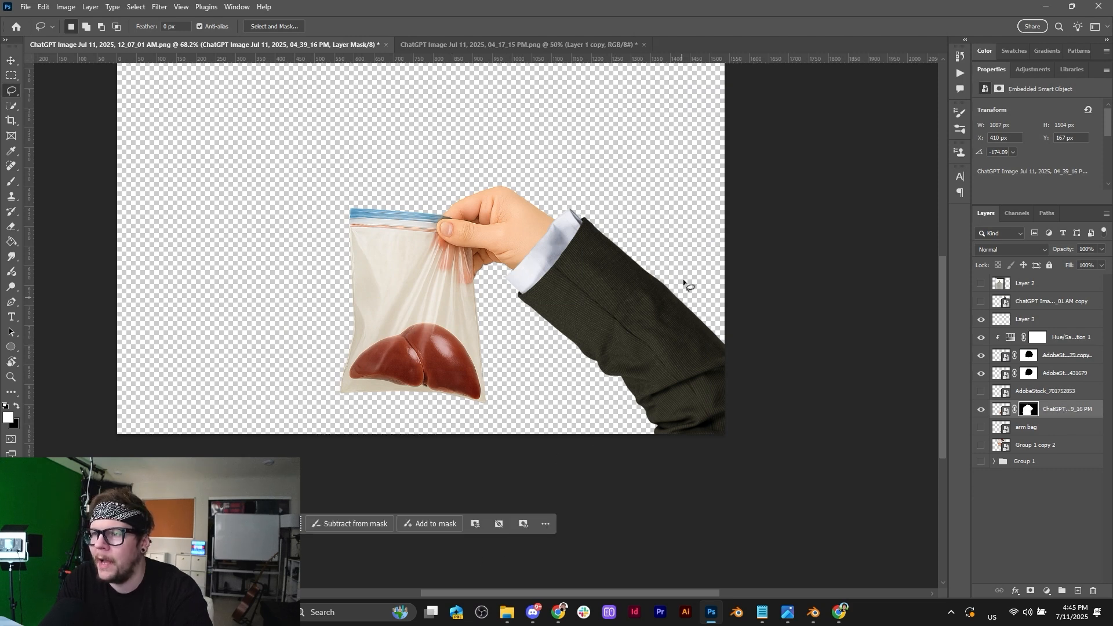
Duplicate the masked hand-and-bag layer and deselect all layers.
{"action": "left_click", "coordinate": [11, 60]}
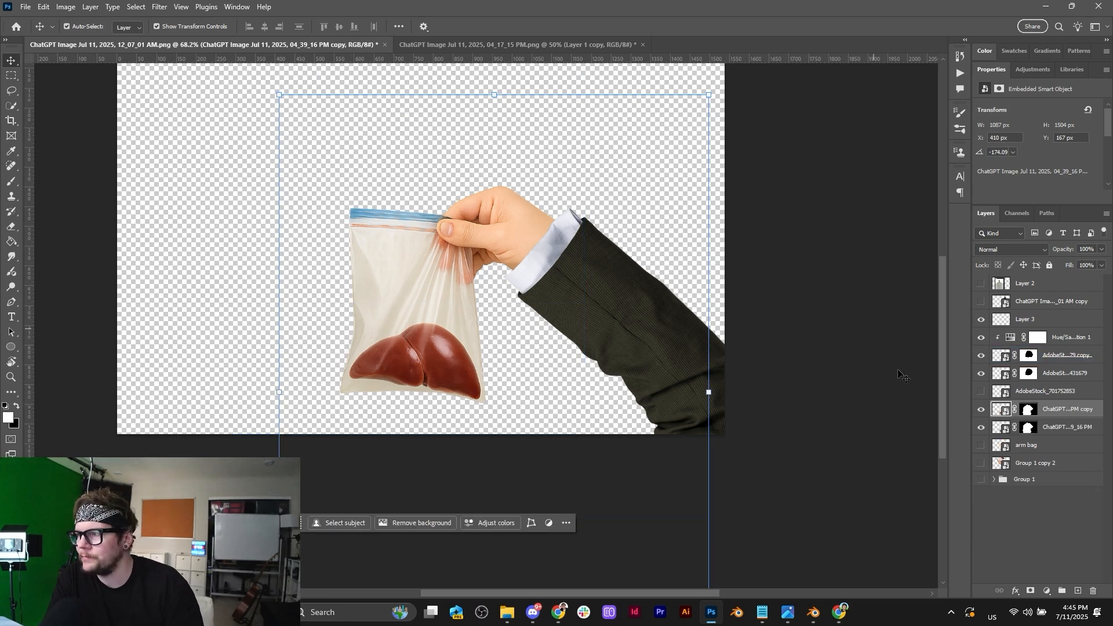
{"action": "key", "text": "ctrl+j"}
{"action": "left_click", "coordinate": [845, 409]}
{"action": "scroll", "coordinate": [808, 415], "scroll_direction": "up", "scroll_amount": 2}
{"action": "scroll", "coordinate": [803, 414], "scroll_direction": "down", "scroll_amount": 2, "text": "alt"}
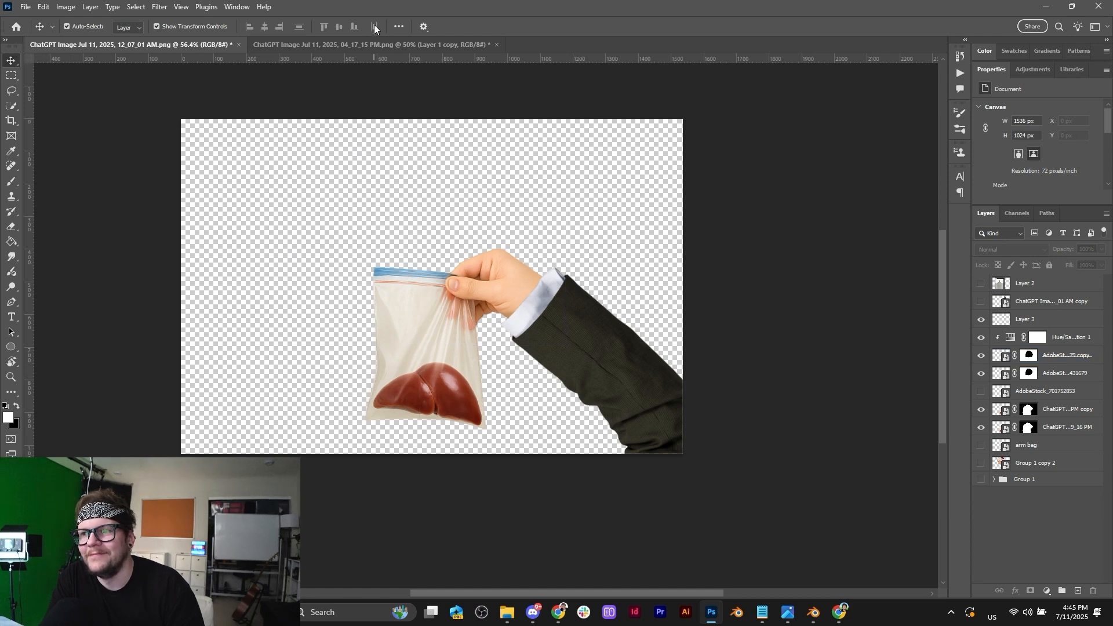
Export the arm composite as a PNG named pov in the Downloads folder.
{"action": "left_click", "coordinate": [26, 7]}
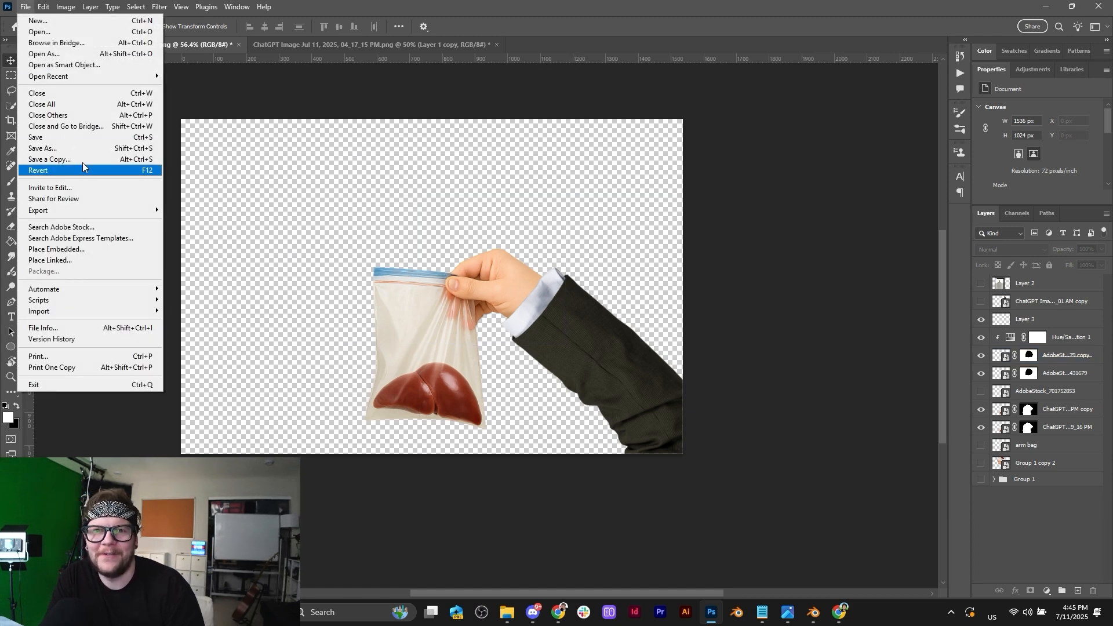
{"action": "mouse_move", "coordinate": [104, 211]}
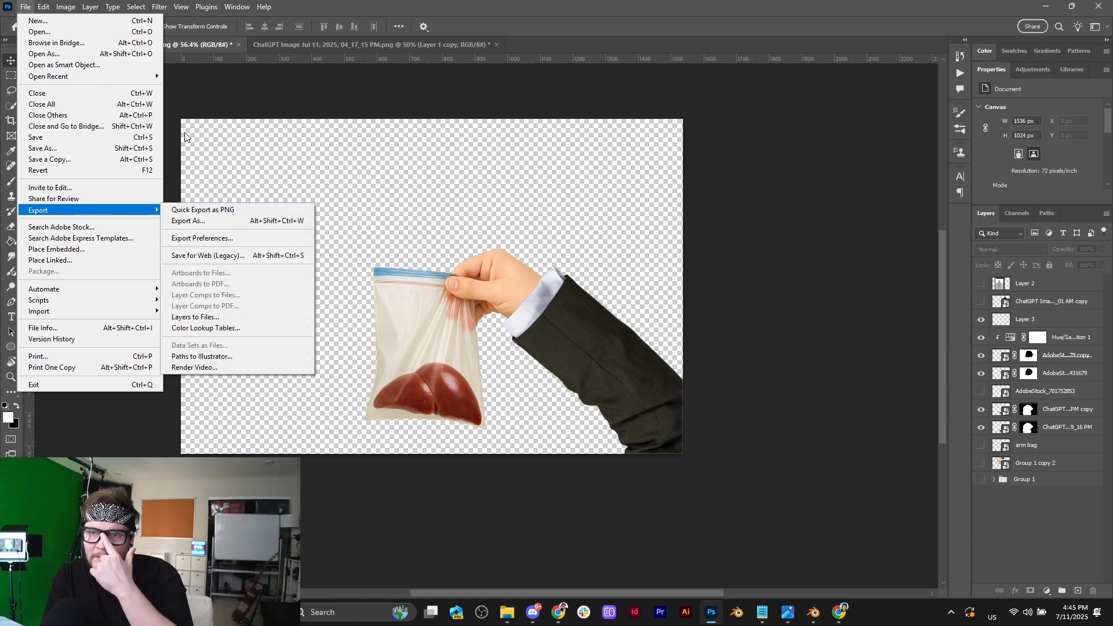
{"action": "left_click", "coordinate": [226, 210]}
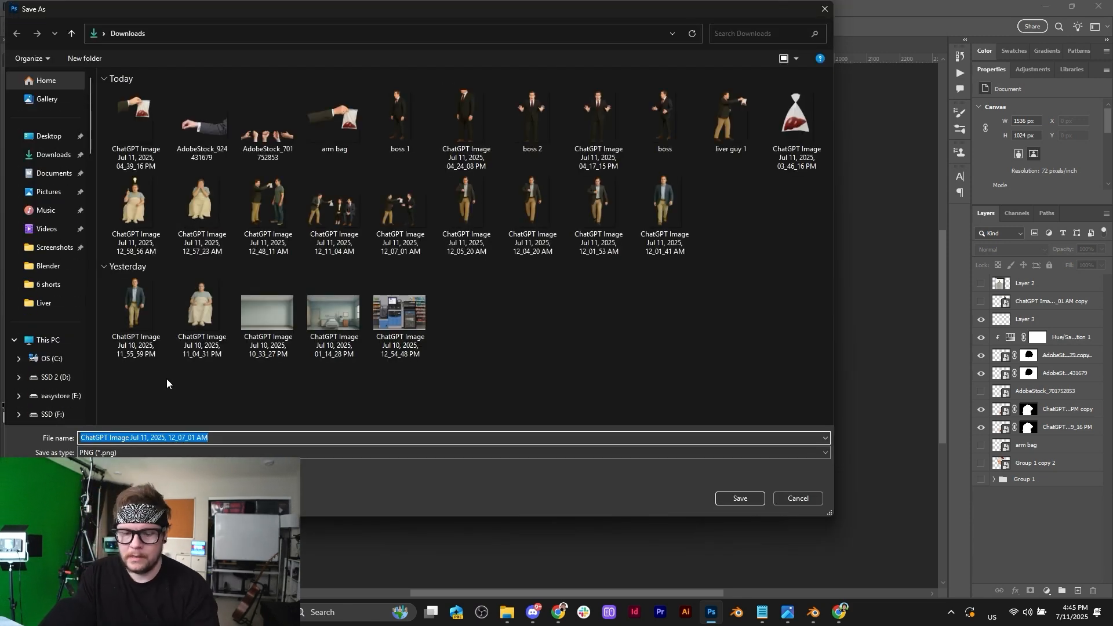
{"action": "type", "text": "pov"}
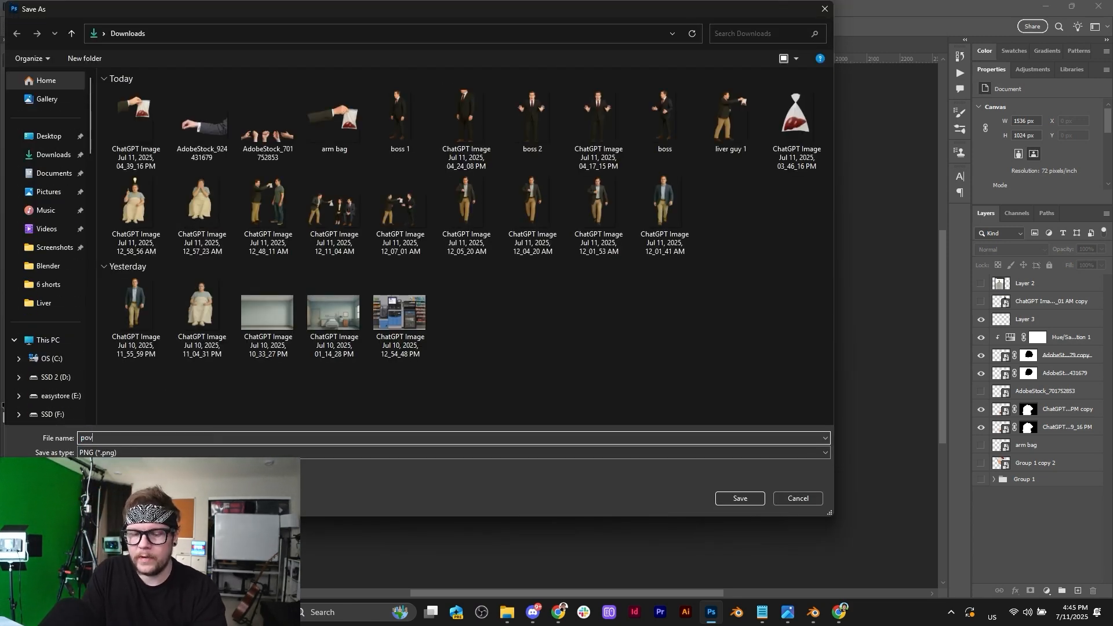
{"action": "key", "text": "Return"}
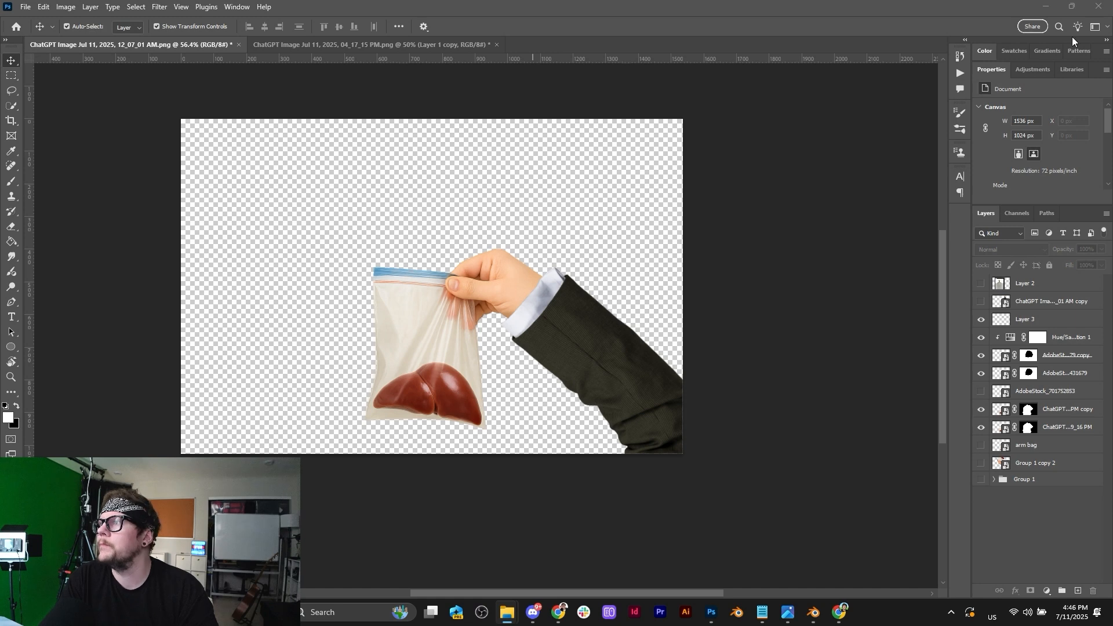
Close the stock browser window, switch to Blender, and import pov.png from Downloads as an image mesh plane.
{"action": "left_click", "coordinate": [1043, 9]}
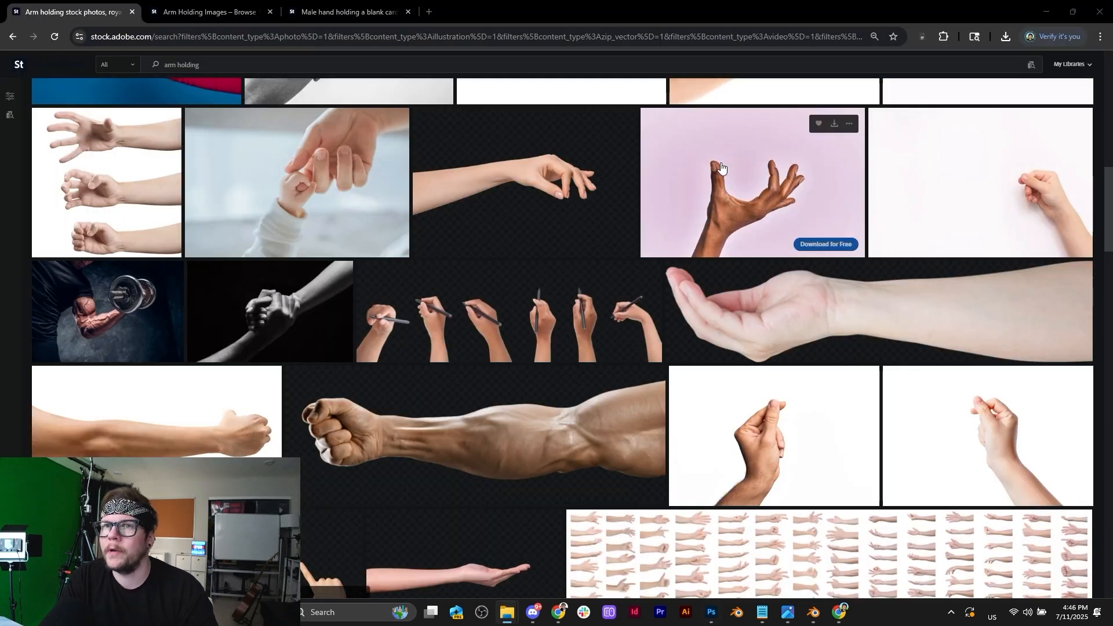
{"action": "left_click", "coordinate": [1099, 12]}
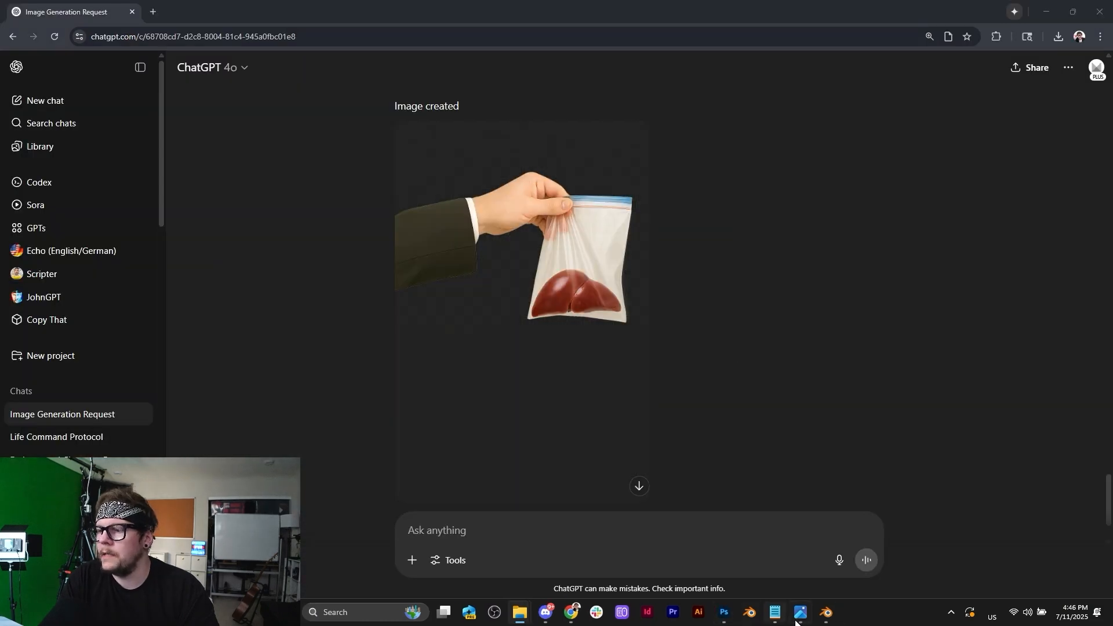
{"action": "left_click", "coordinate": [826, 613]}
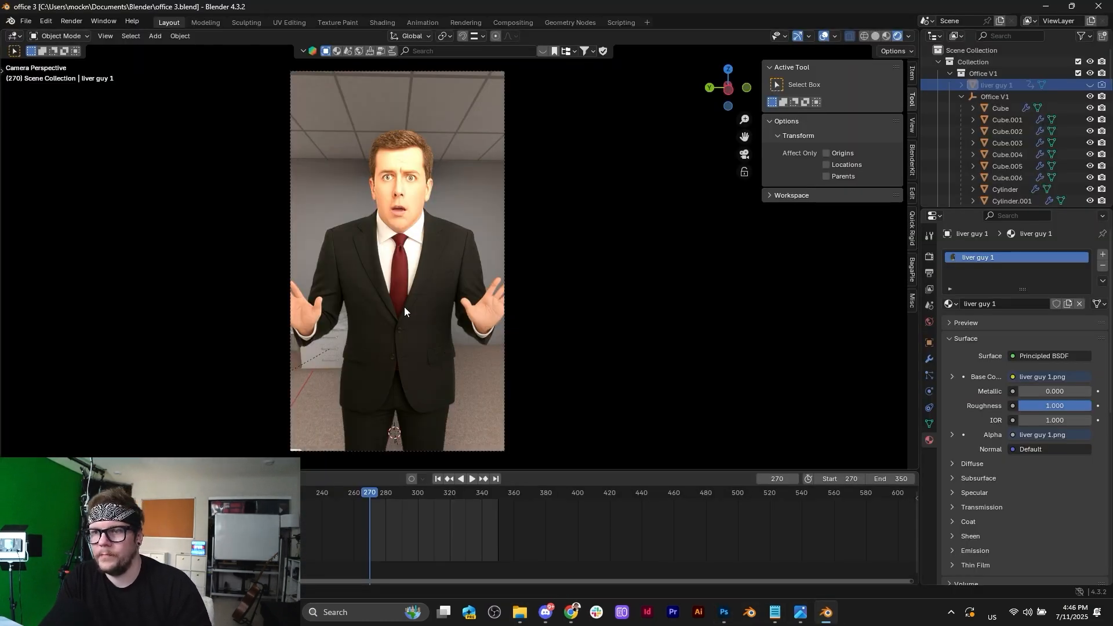
{"action": "key", "text": "shift+a"}
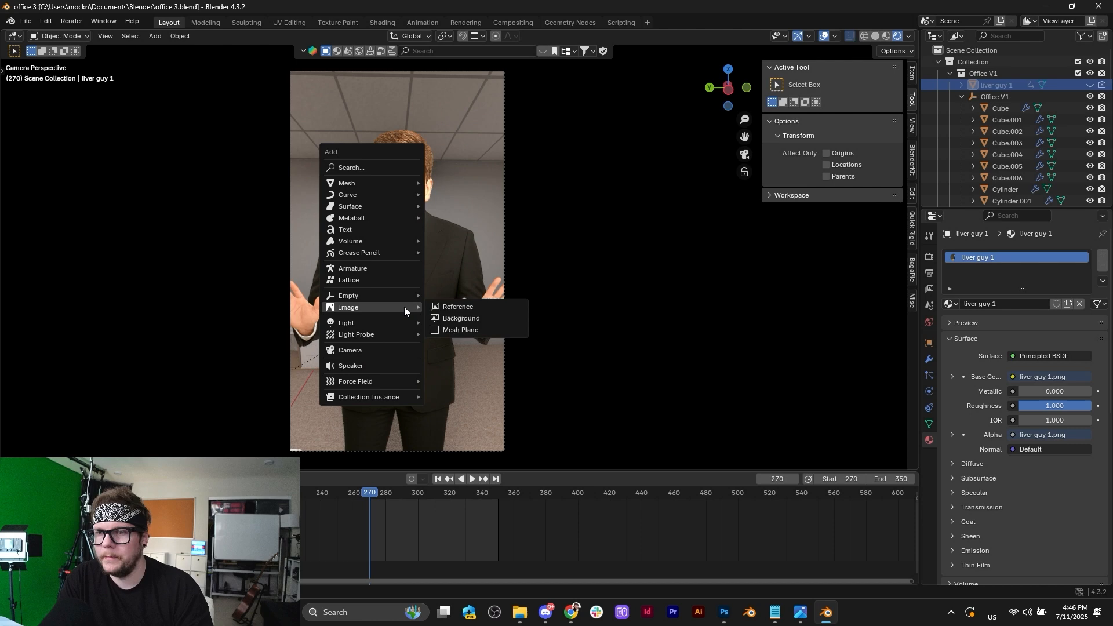
{"action": "left_click", "coordinate": [482, 330]}
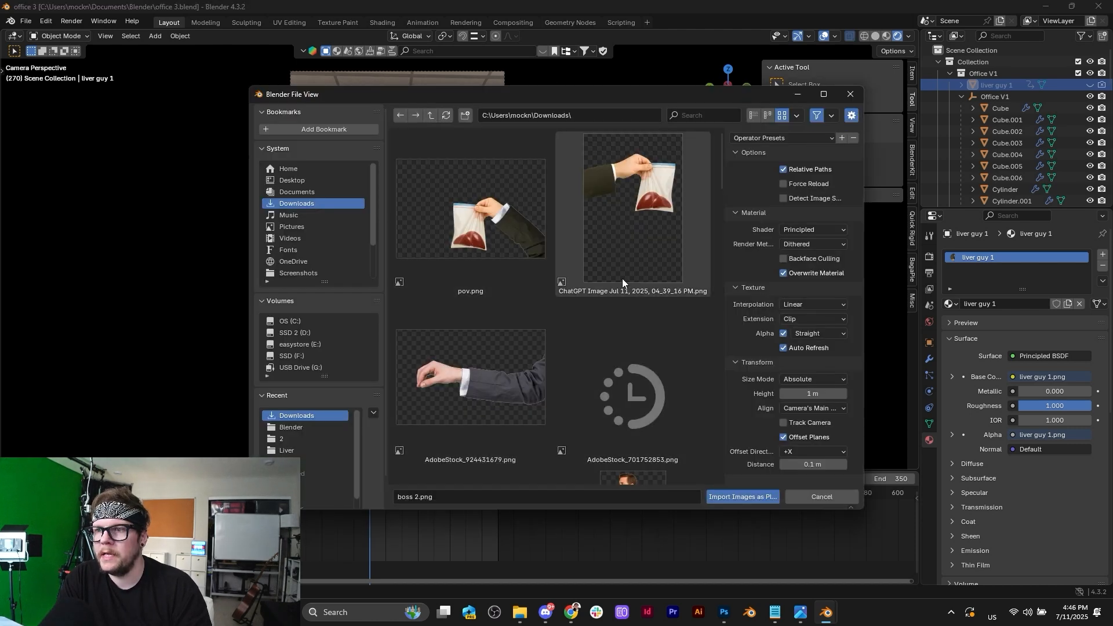
{"action": "left_click", "coordinate": [485, 238]}
{"action": "left_click", "coordinate": [745, 497]}
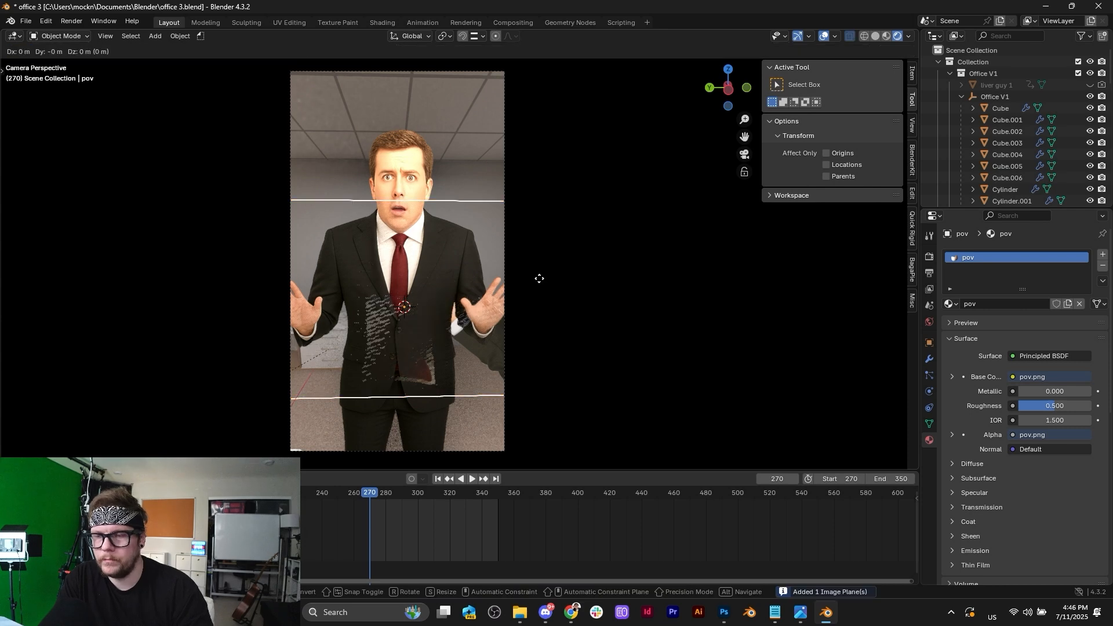
Move the pov plane about 0.3 m toward the camera along X and raise it along Z in front of the boss.
{"action": "key", "text": "g"}
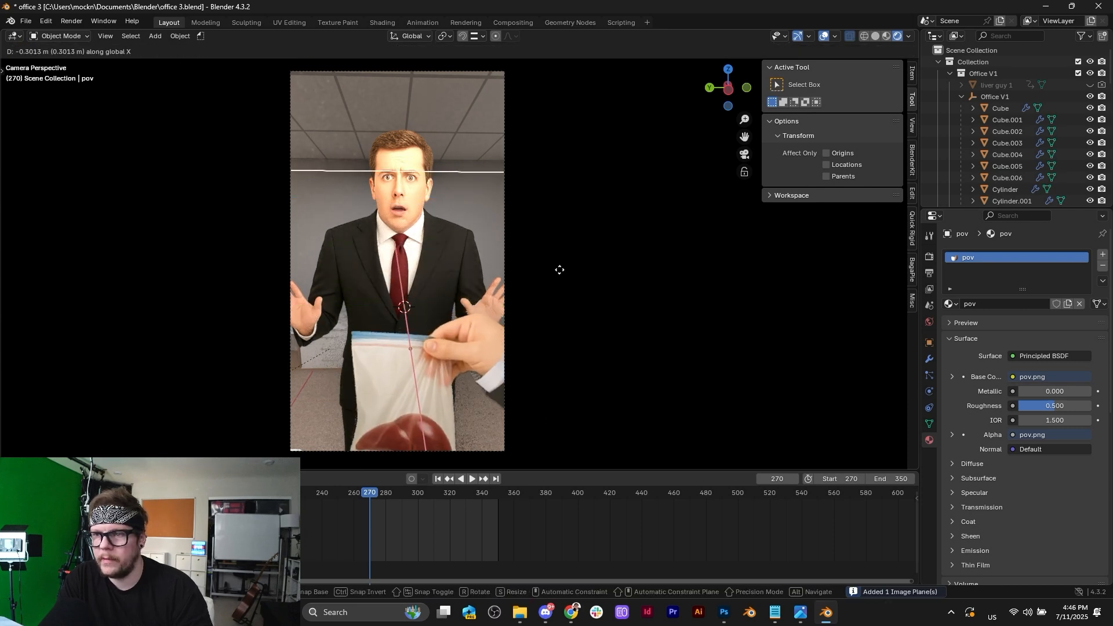
{"action": "key", "text": "x"}
{"action": "left_click", "coordinate": [567, 271]}
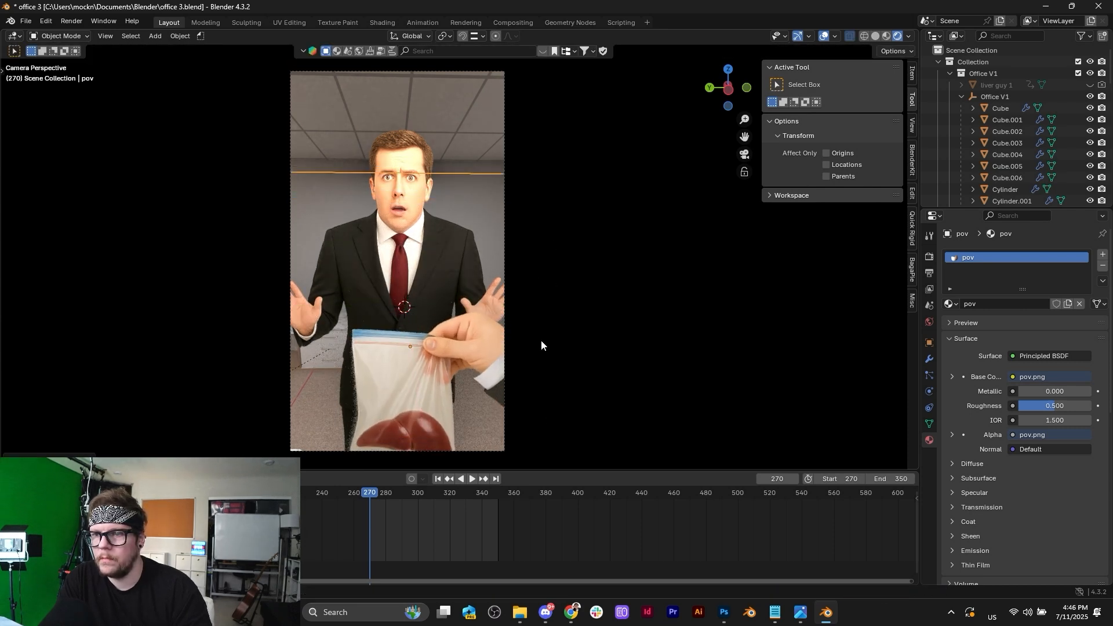
{"action": "key", "text": "g"}
{"action": "key", "text": "z"}
{"action": "left_click", "coordinate": [537, 221]}
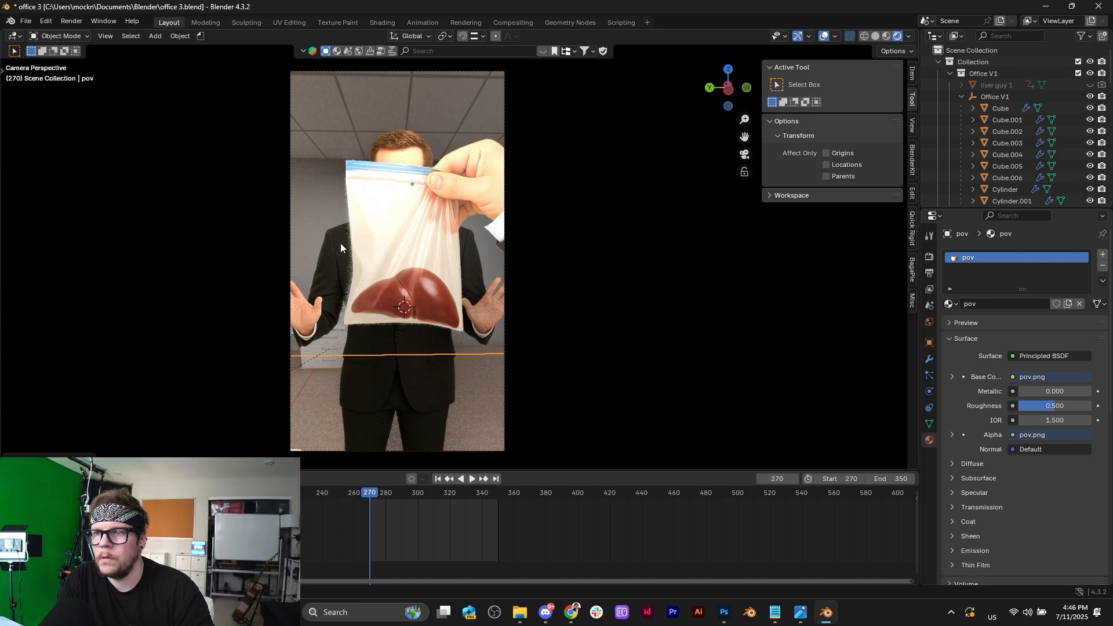
{"action": "scroll", "coordinate": [339, 242], "scroll_direction": "up", "scroll_amount": 4}
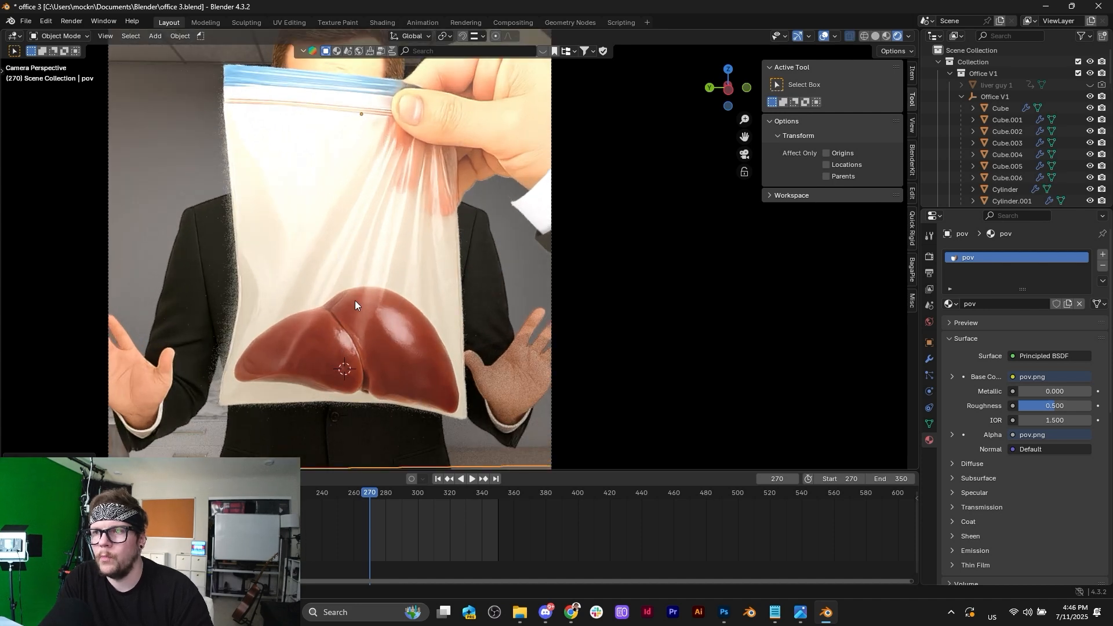
{"action": "scroll", "coordinate": [356, 301], "scroll_direction": "down", "scroll_amount": 5}
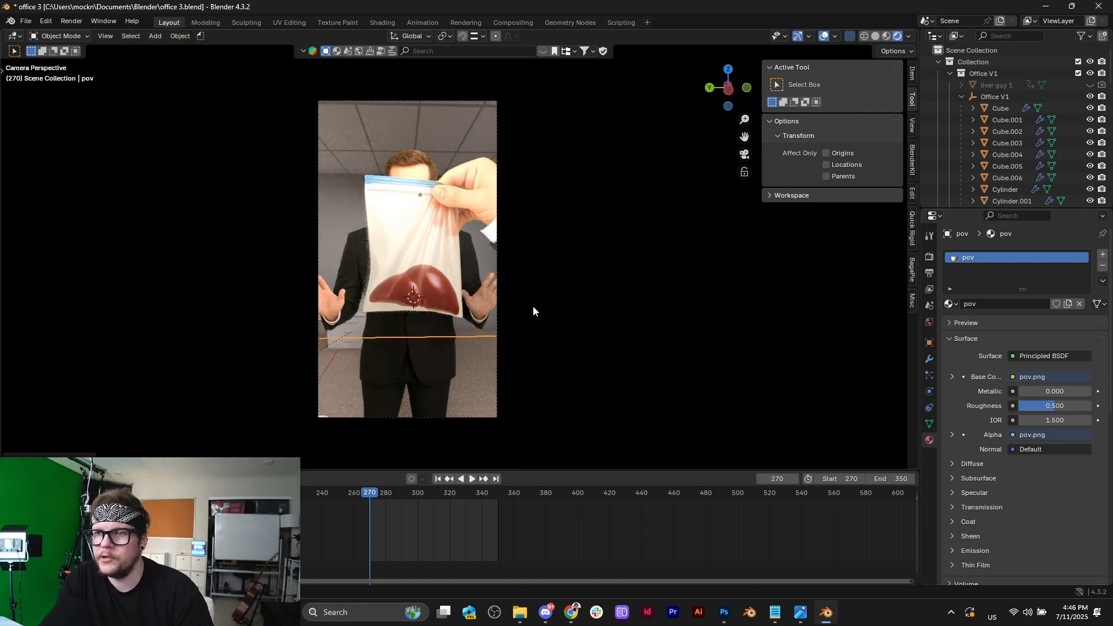
Scale down the pov plane and reposition it slightly in front of the boss in the camera view.
{"action": "scroll", "coordinate": [371, 301], "scroll_direction": "up", "scroll_amount": 4}
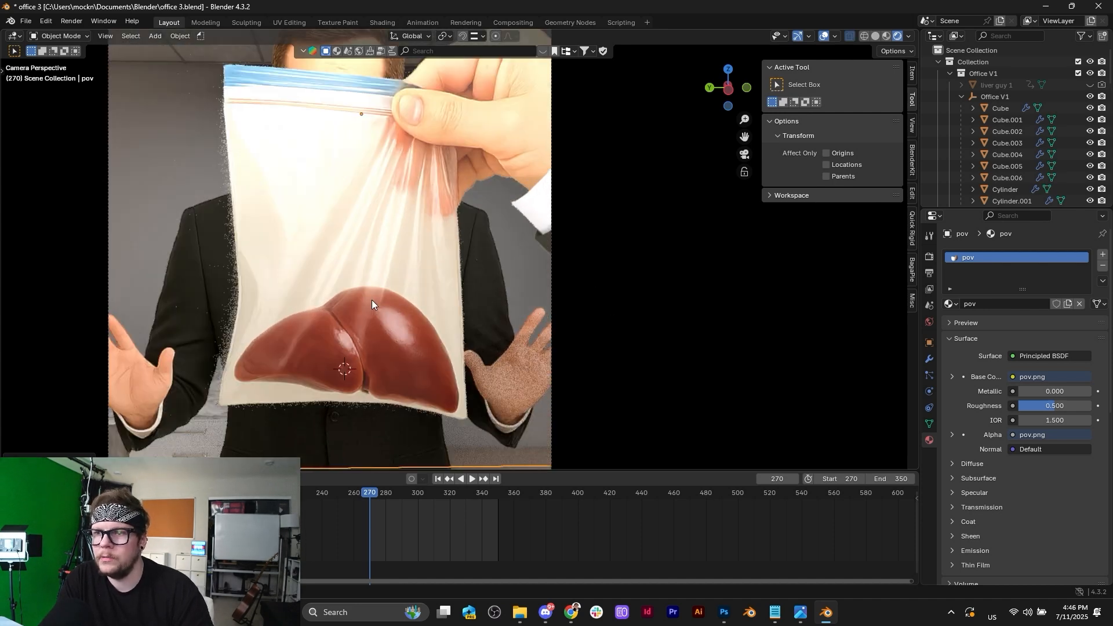
{"action": "scroll", "coordinate": [513, 335], "scroll_direction": "down", "scroll_amount": 4}
{"action": "key", "text": "s"}
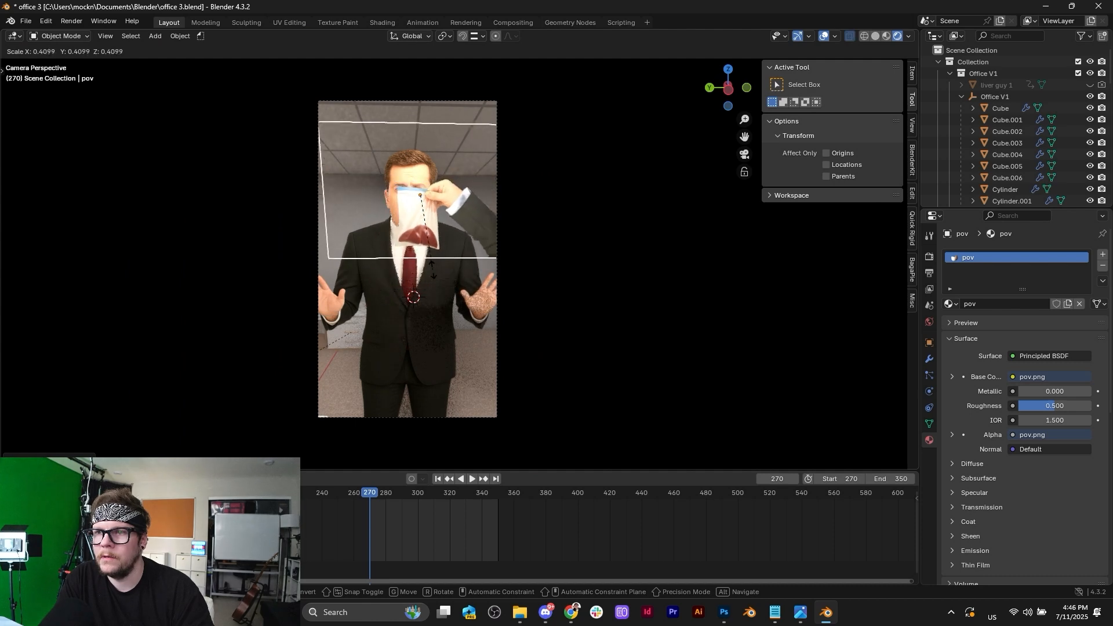
{"action": "left_click", "coordinate": [583, 299]}
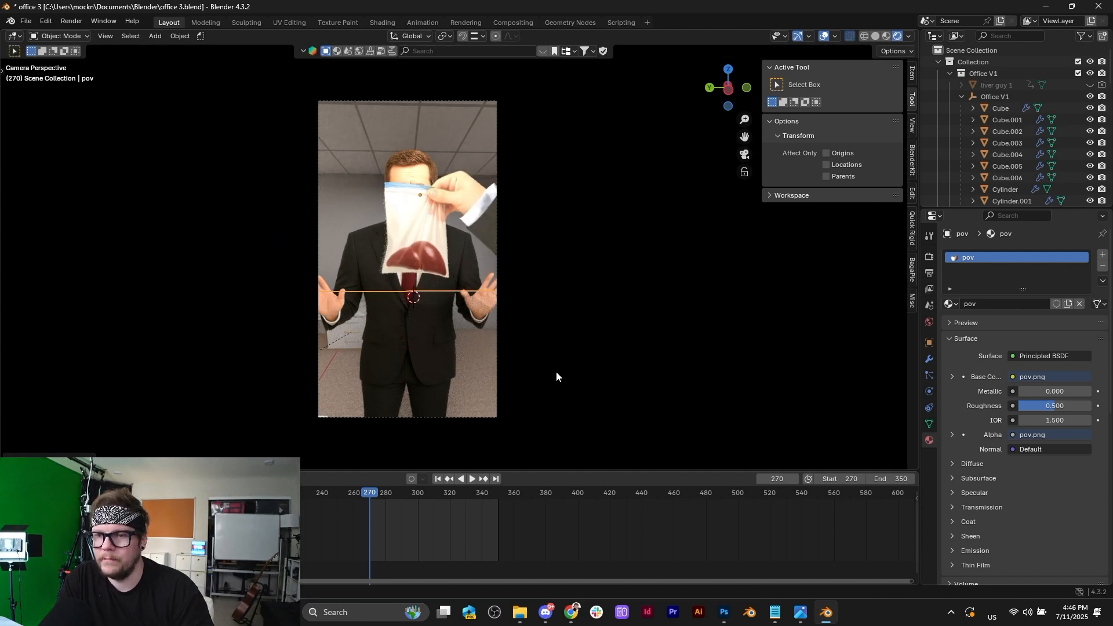
{"action": "key", "text": "g"}
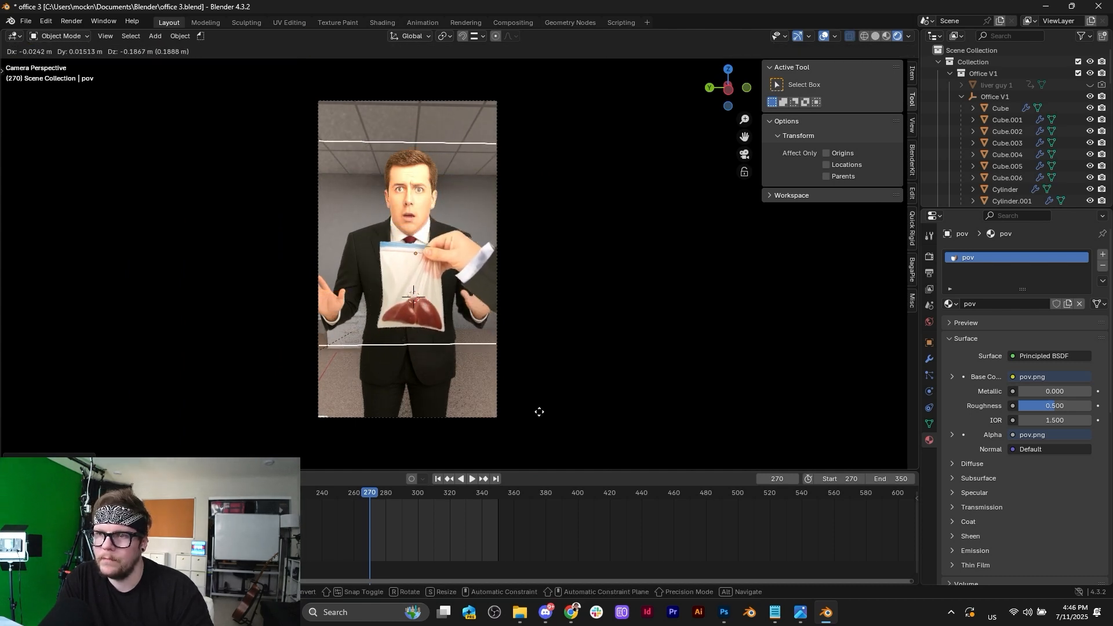
{"action": "left_click", "coordinate": [503, 356]}
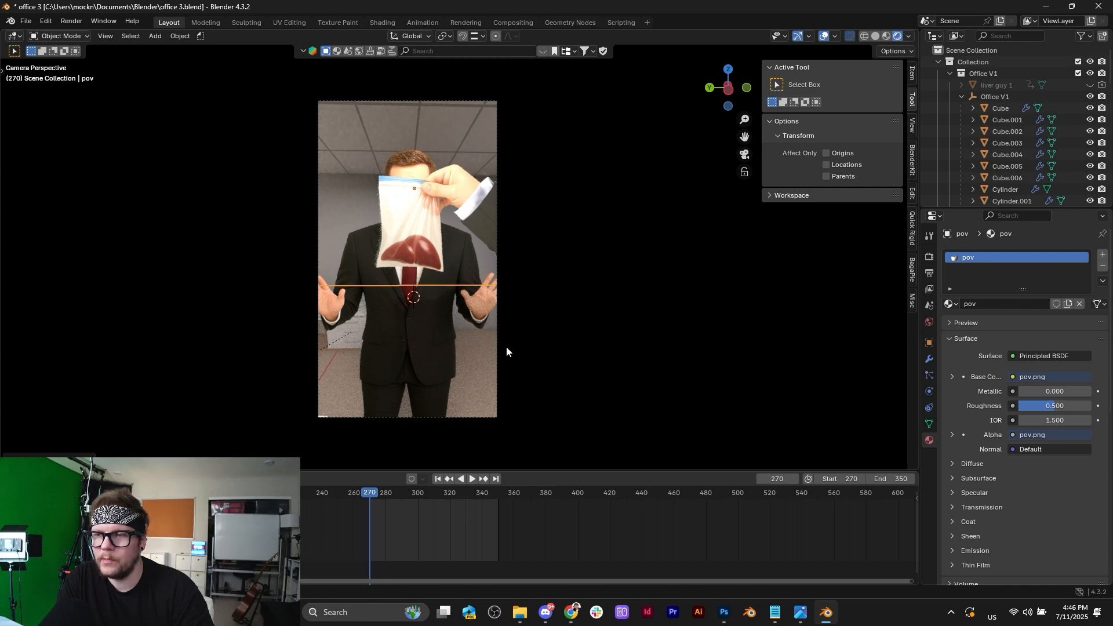
Lower the pov plane about 0.25 m so the bag hangs below the boss's face, and enlarge it more than 1.5 times.
{"action": "key", "text": "g"}
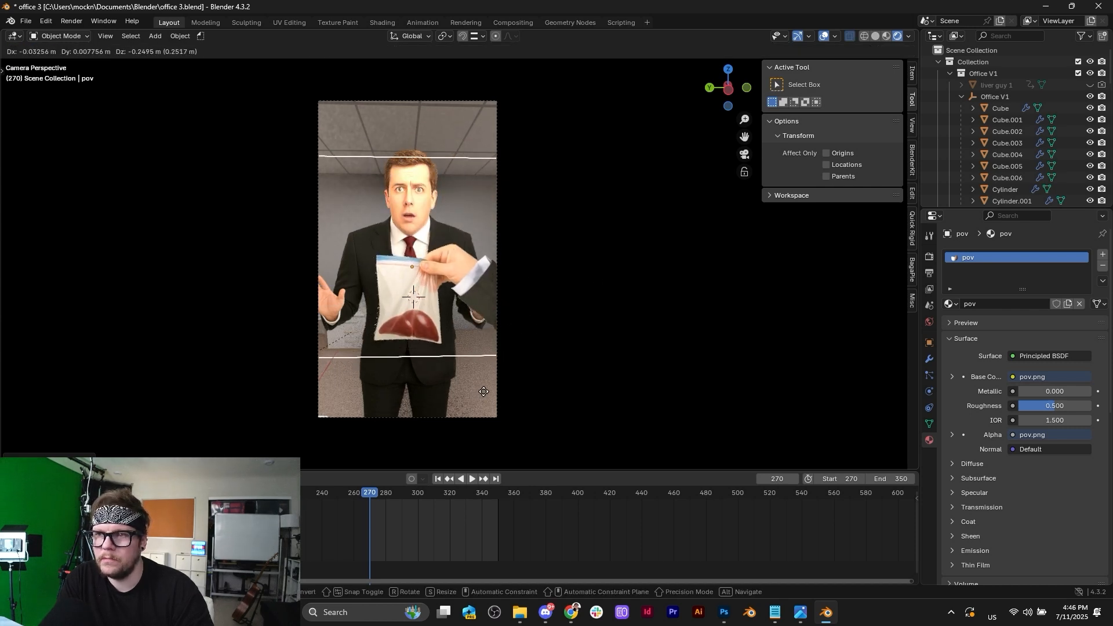
{"action": "left_click", "coordinate": [484, 392]}
{"action": "key", "text": "s"}
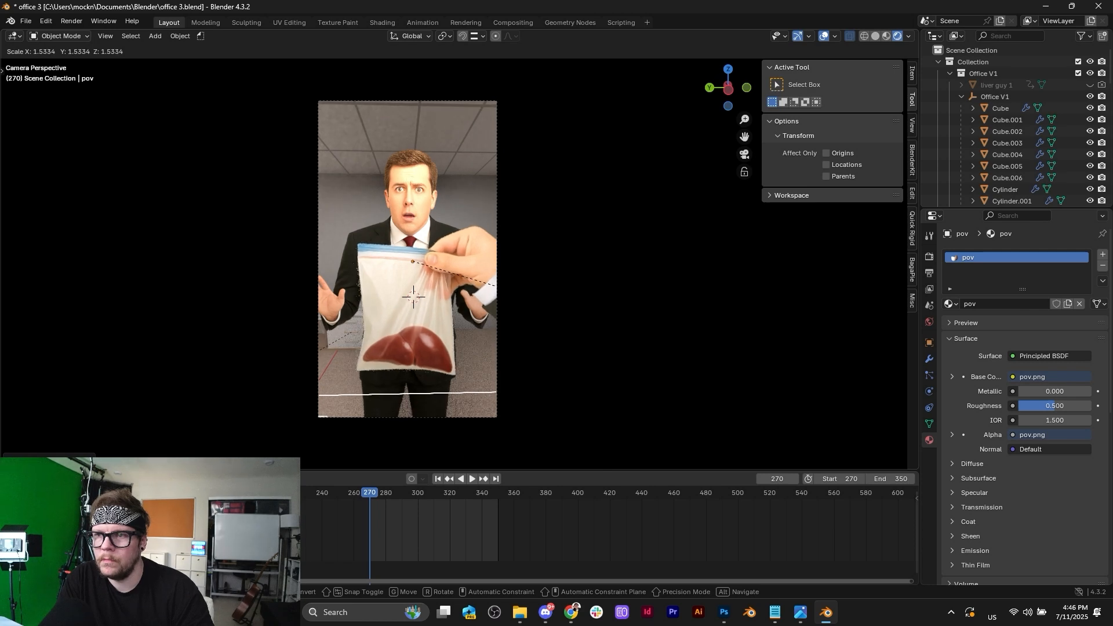
{"action": "left_click", "coordinate": [686, 336]}
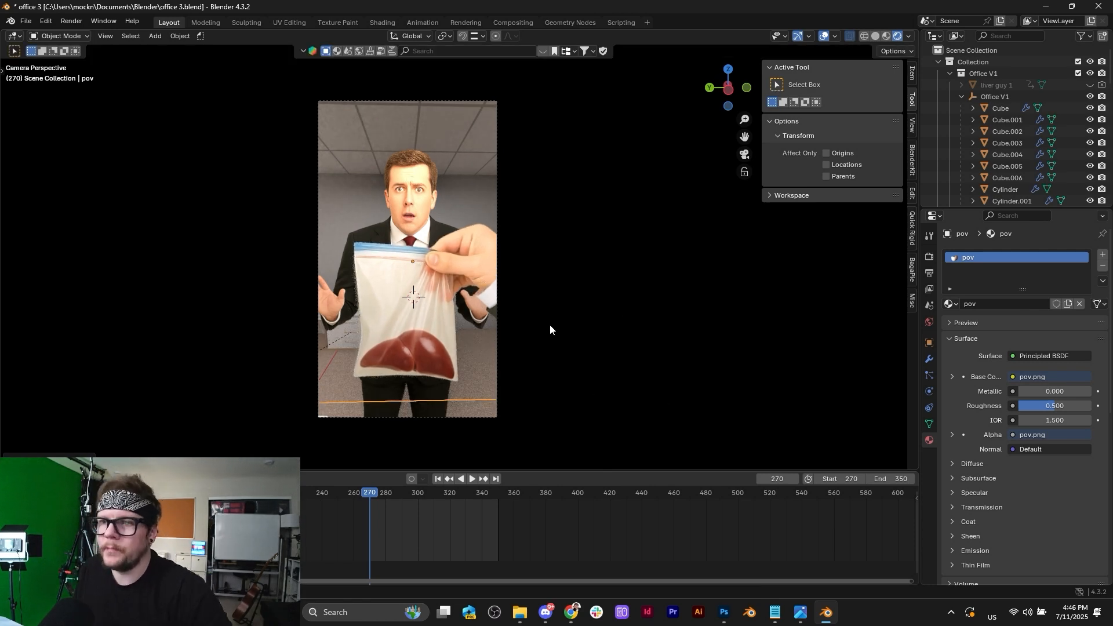
Inspect the bag's grainy cut-out edge up close and save the office 3.blend file.
{"action": "scroll", "coordinate": [336, 294], "scroll_direction": "up", "scroll_amount": 5}
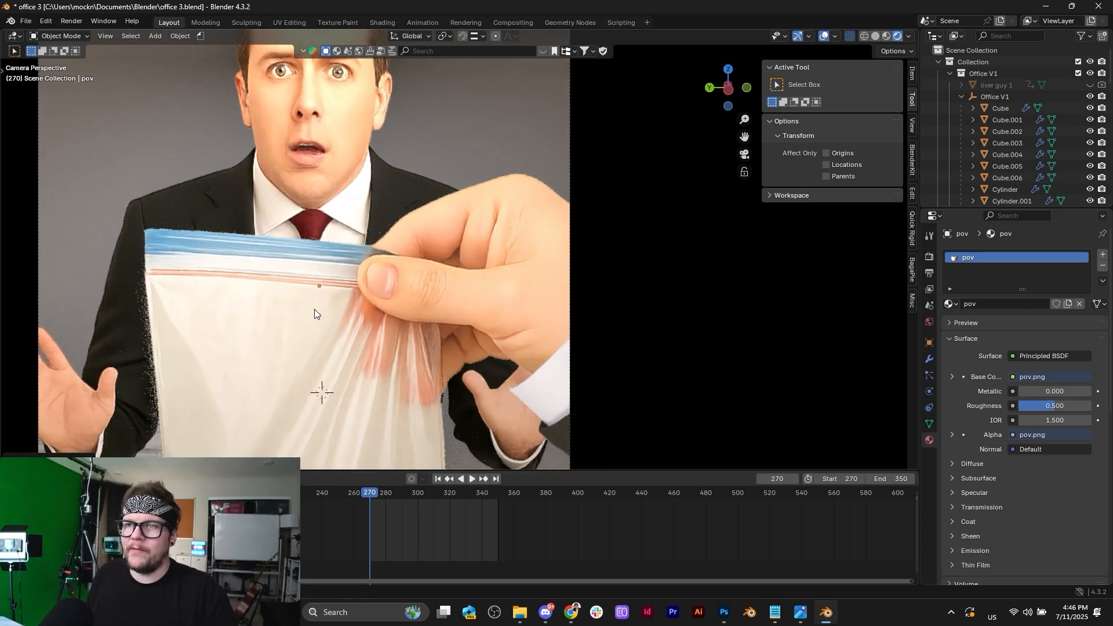
{"action": "middle_click_drag", "start_coordinate": [363, 296], "coordinate": [650, 172], "text": "shift"}
{"action": "scroll", "coordinate": [440, 233], "scroll_direction": "up", "scroll_amount": 4}
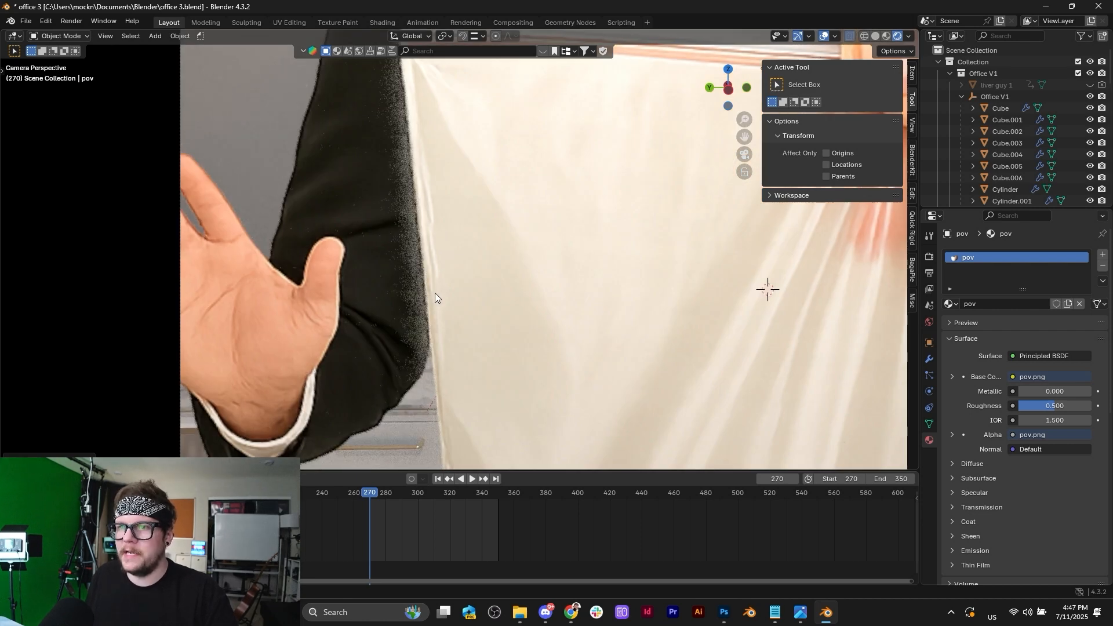
{"action": "scroll", "coordinate": [436, 294], "scroll_direction": "down", "scroll_amount": 9}
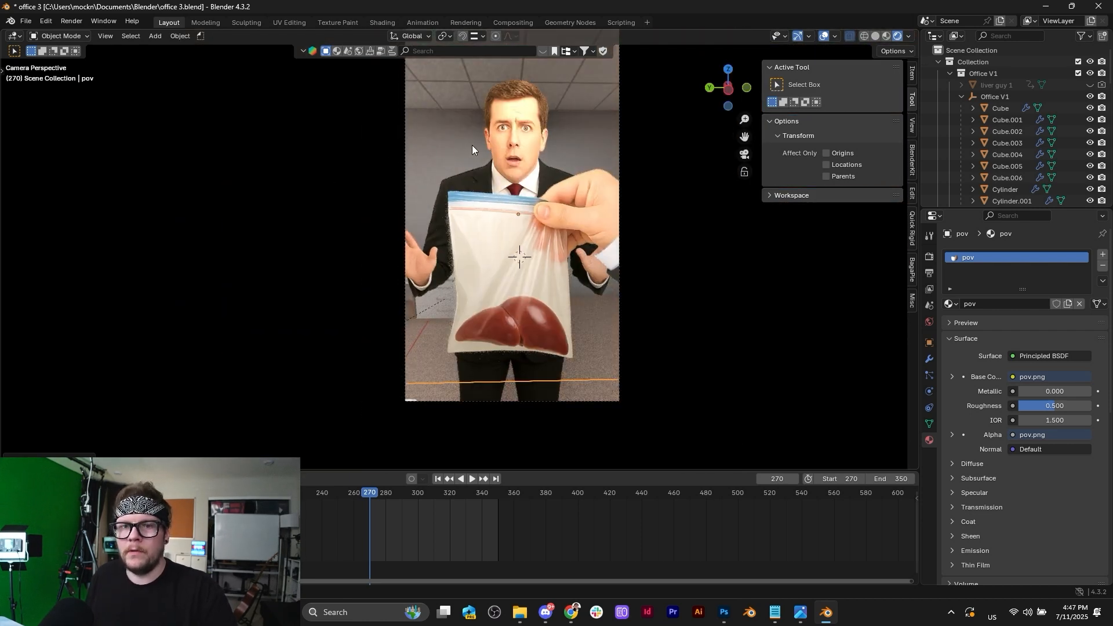
{"action": "key", "text": "ctrl+s"}
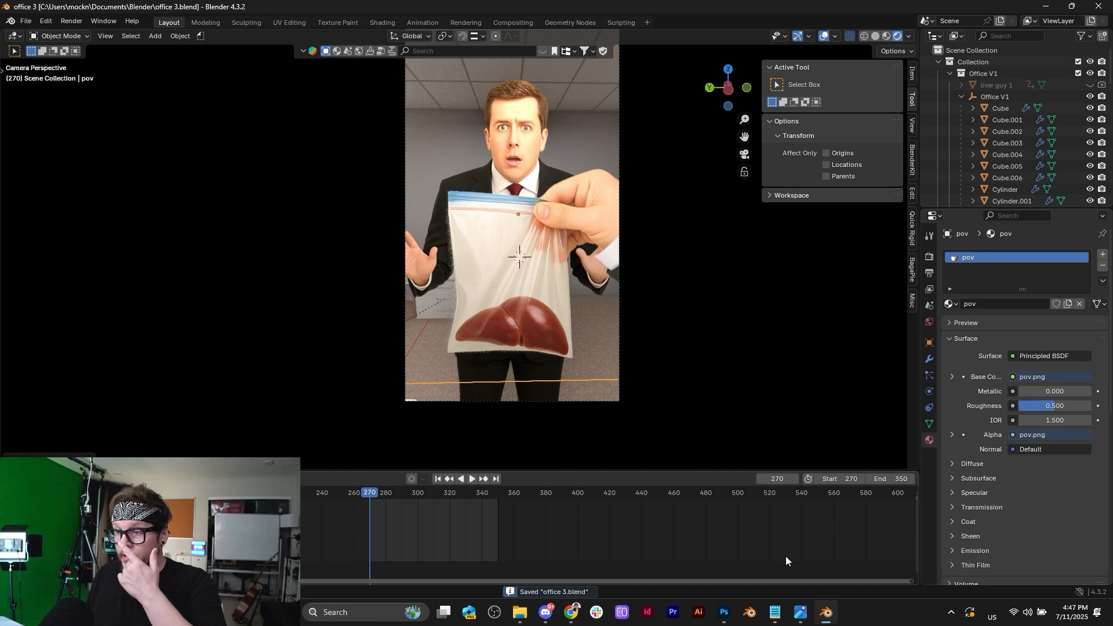
Switch to Photoshop and group the hand, bag and sleeve layers together with their Hue/Saturation adjustment.
{"action": "left_click", "coordinate": [724, 612]}
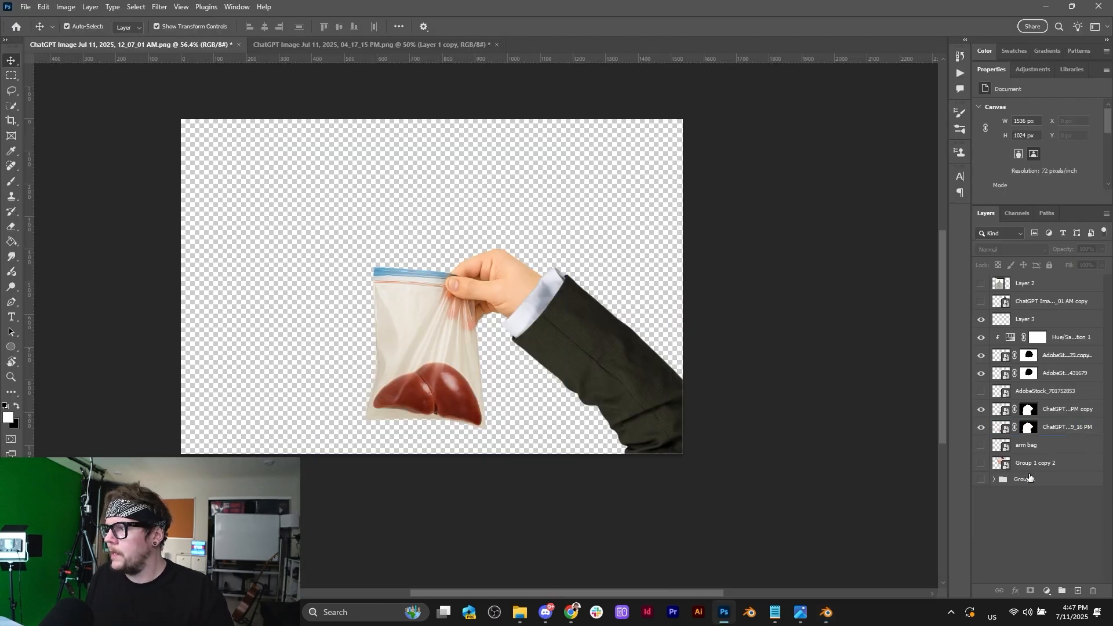
{"action": "left_click", "coordinate": [1067, 427]}
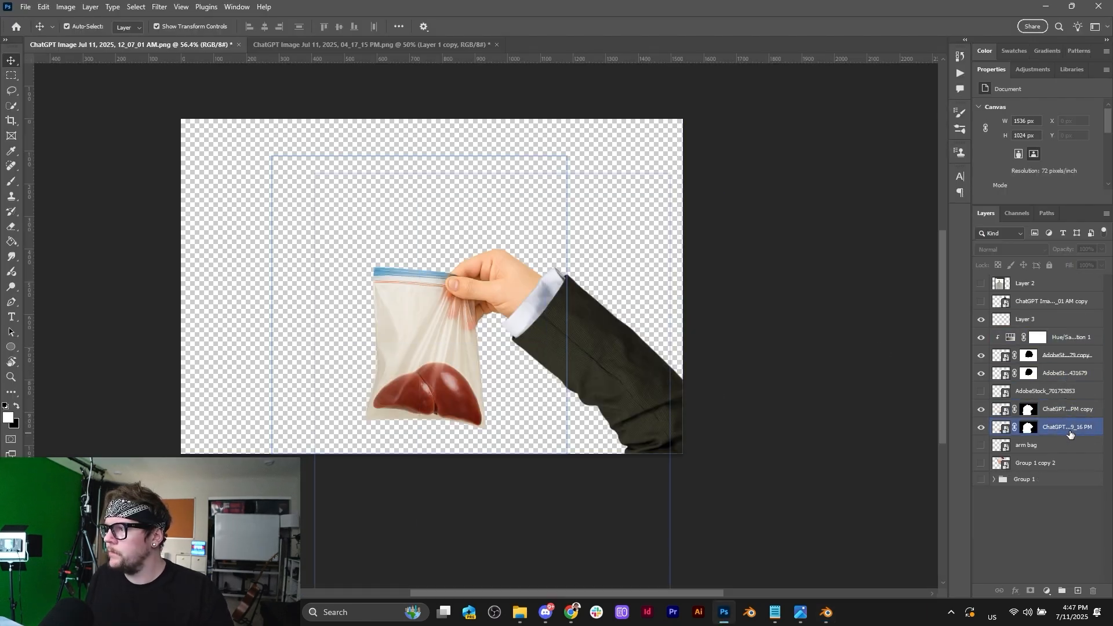
{"action": "left_click", "coordinate": [1038, 318]}
{"action": "left_click", "coordinate": [1071, 337]}
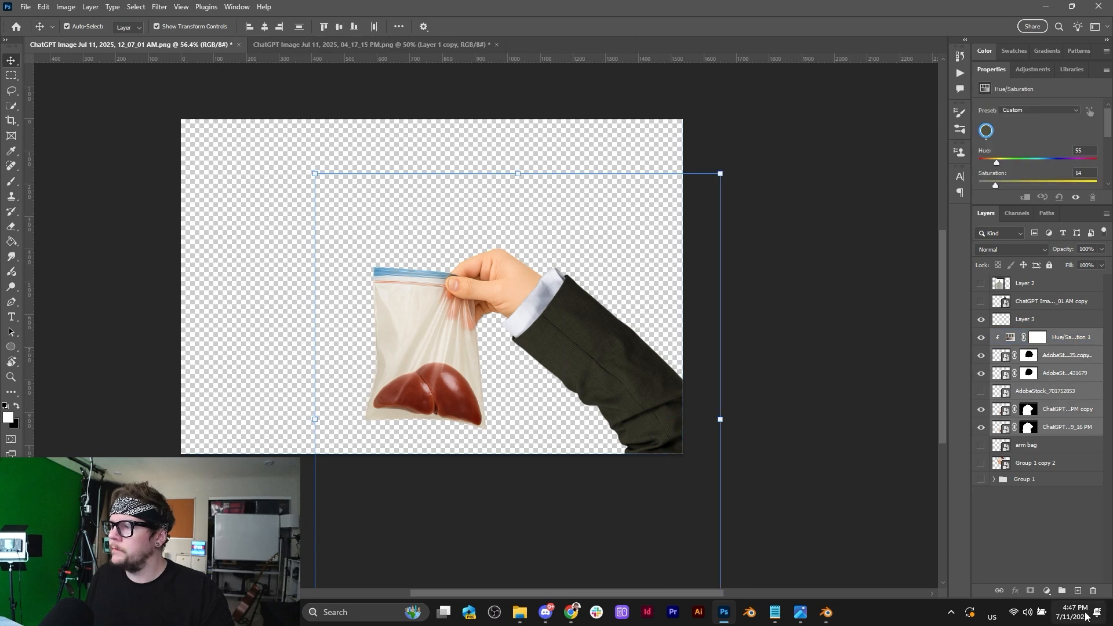
{"action": "left_click", "coordinate": [1063, 591]}
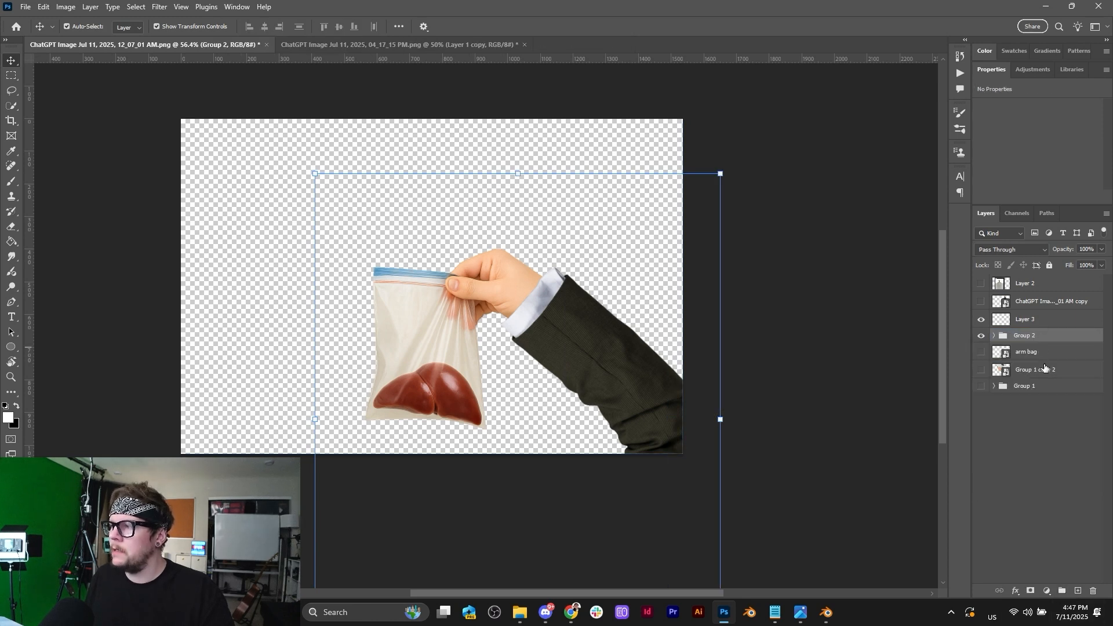
Add a new layer directly beneath the arm group and fill it with black using the Paint Bucket.
{"action": "left_click", "coordinate": [1037, 351]}
{"action": "left_click", "coordinate": [1077, 591]}
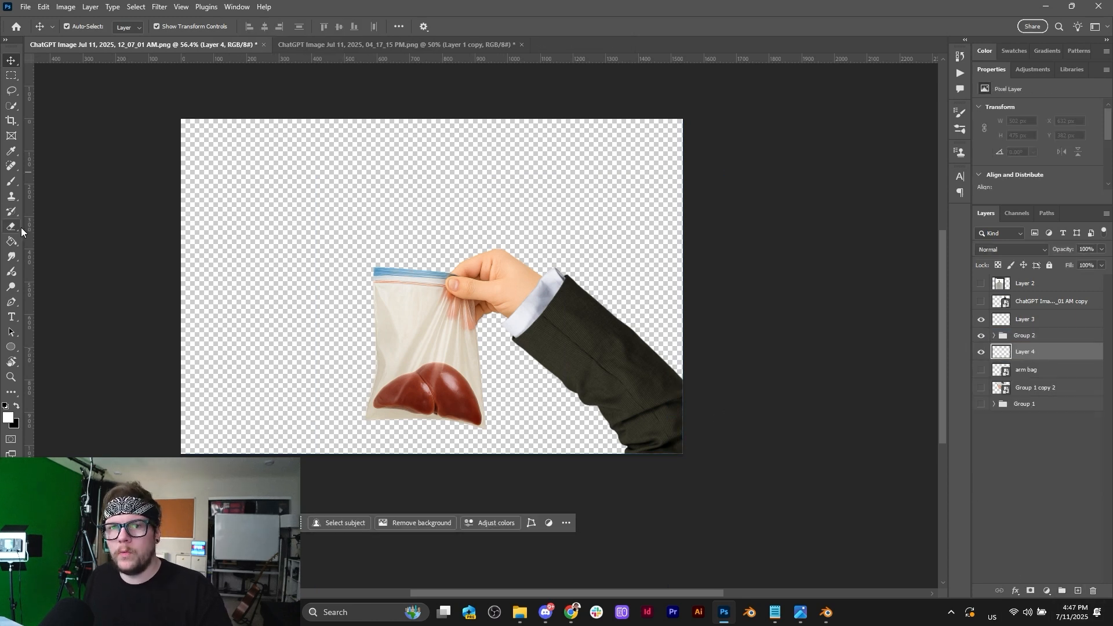
{"action": "left_click", "coordinate": [11, 241]}
{"action": "key", "text": "x"}
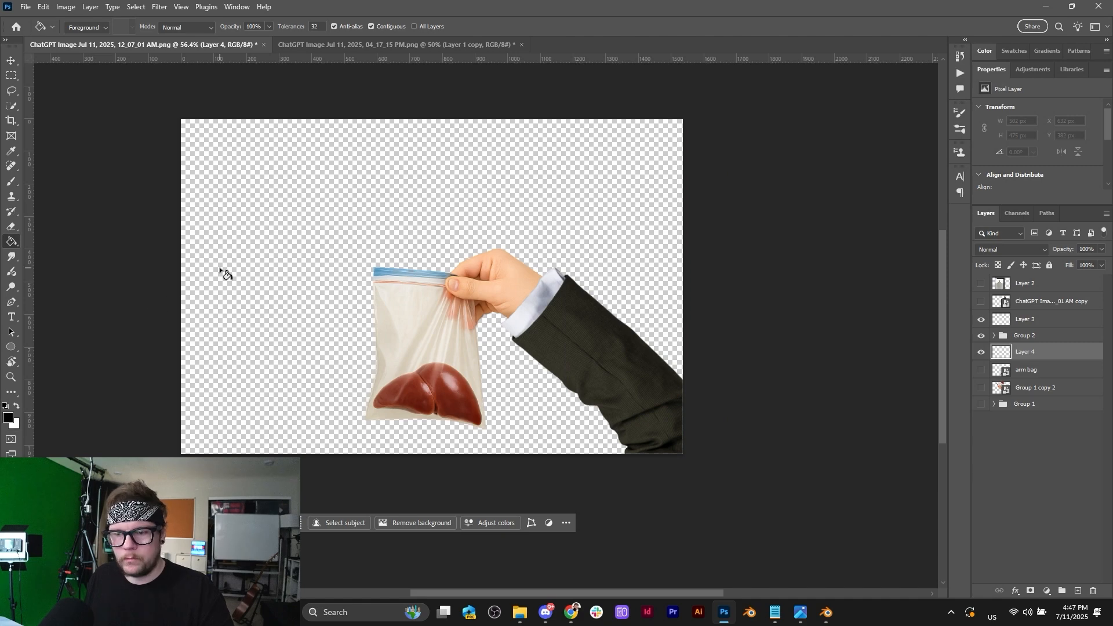
{"action": "left_click", "coordinate": [221, 277]}
Examine the cut-out edges of the bag and sleeve against the black background.
{"action": "scroll", "coordinate": [324, 395], "scroll_direction": "up", "scroll_amount": 5, "text": "alt"}
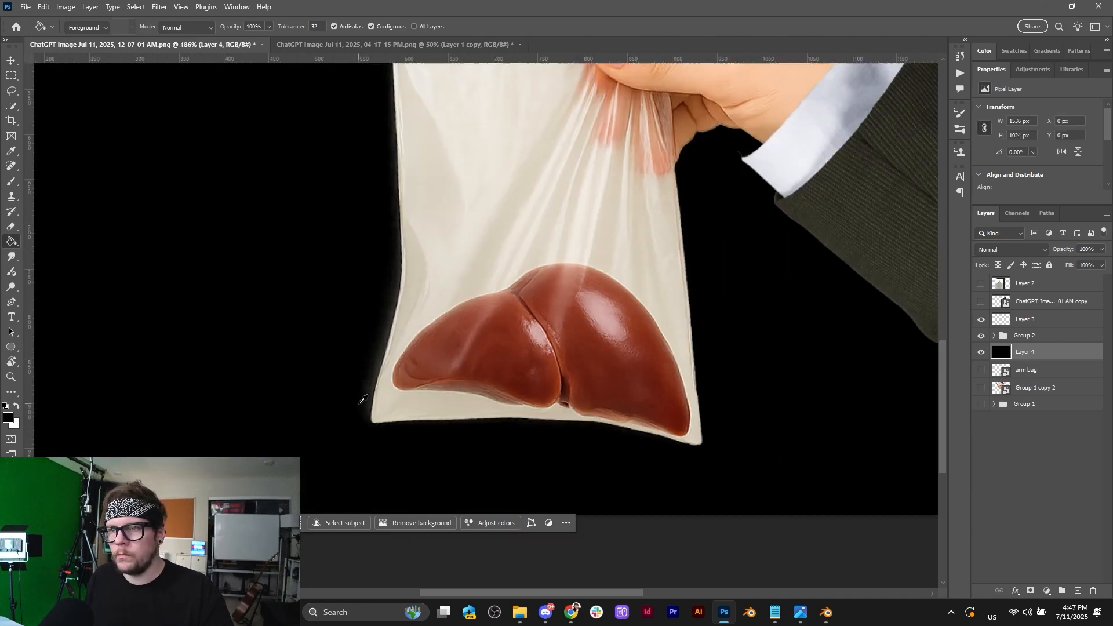
{"action": "scroll", "coordinate": [561, 397], "scroll_direction": "down", "scroll_amount": 5, "text": "alt"}
{"action": "scroll", "coordinate": [435, 390], "scroll_direction": "up", "scroll_amount": 6, "text": "alt"}
{"action": "scroll", "coordinate": [348, 348], "scroll_direction": "down", "scroll_amount": 3, "text": "alt"}
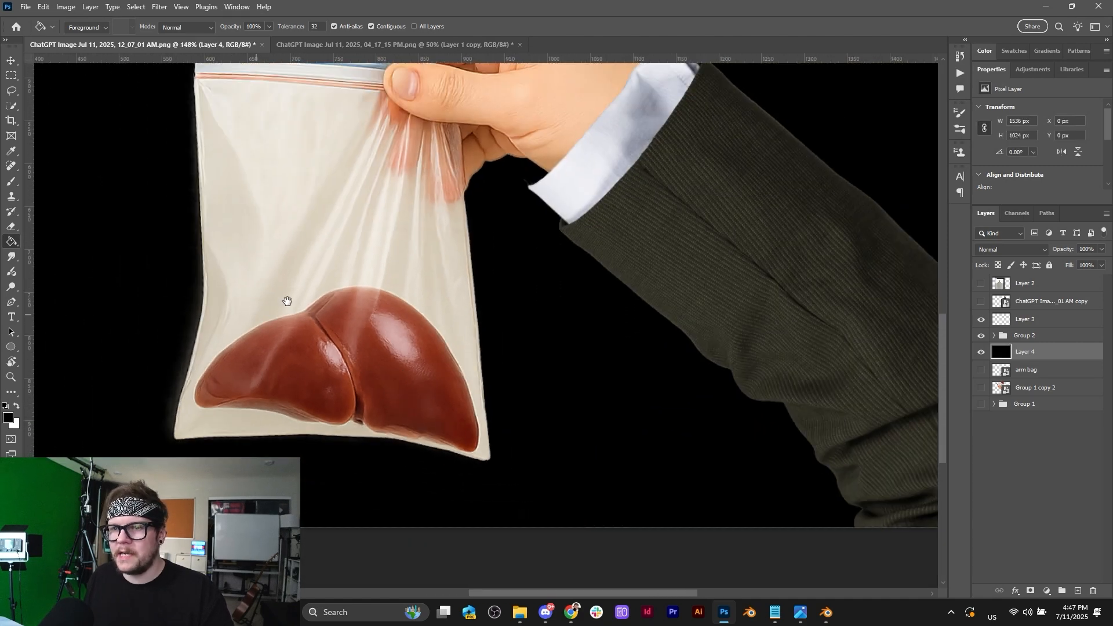
{"action": "scroll", "coordinate": [298, 256], "scroll_direction": "down", "scroll_amount": 2, "text": "alt"}
{"action": "scroll", "coordinate": [325, 246], "scroll_direction": "up", "scroll_amount": 6, "text": "alt"}
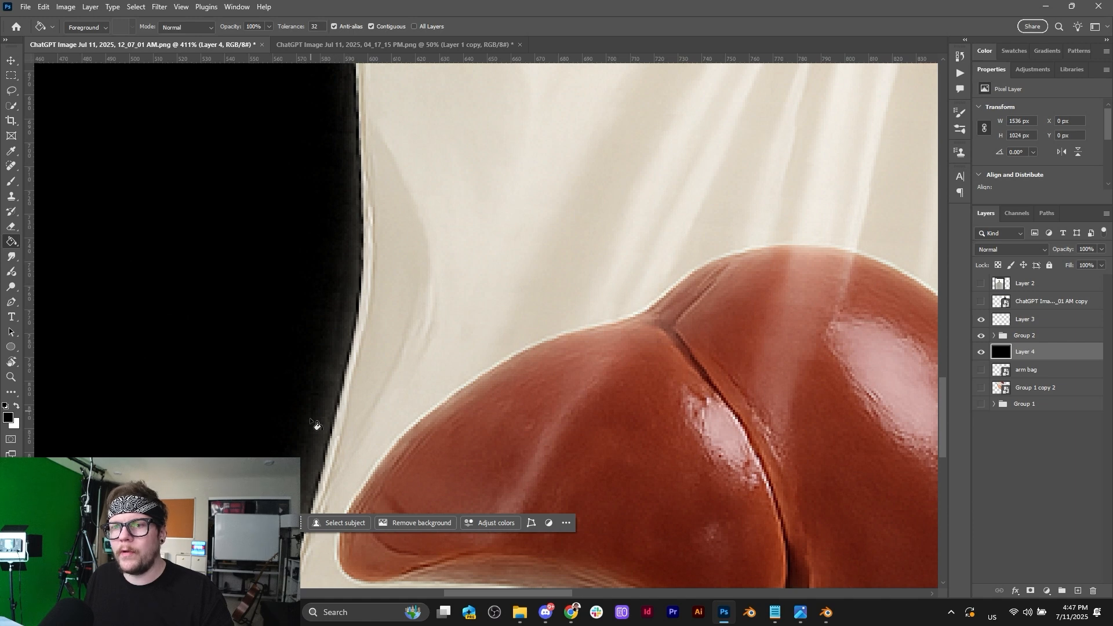
{"action": "left_click", "coordinate": [11, 91]}
{"action": "scroll", "coordinate": [331, 346], "scroll_direction": "down", "scroll_amount": 6, "text": "alt"}
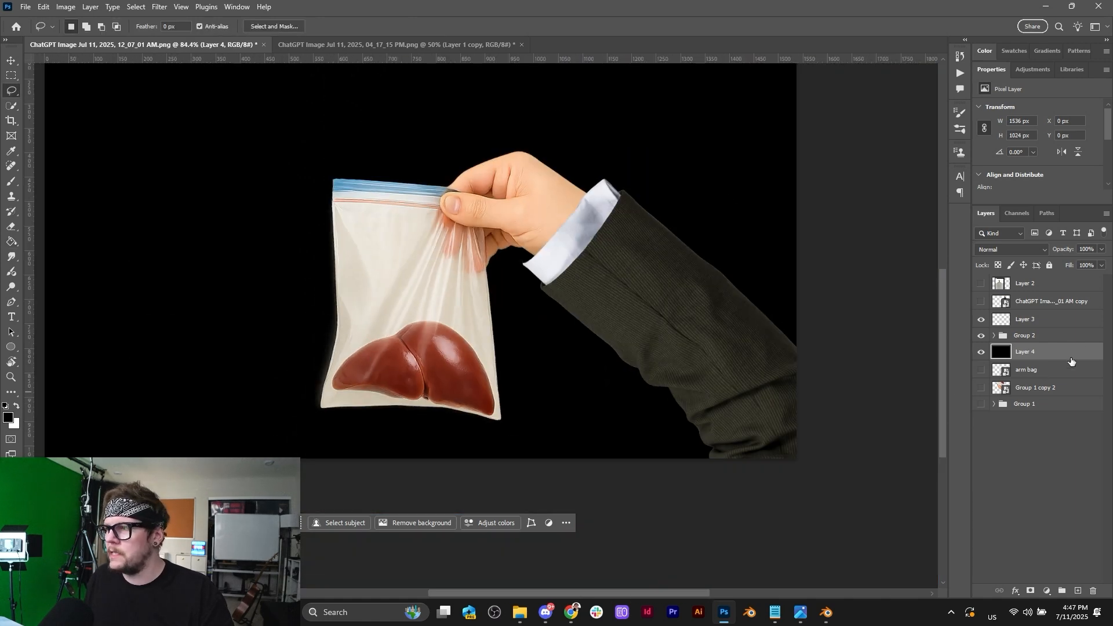
Add a layer mask to Group 2.
{"action": "left_click", "coordinate": [1038, 340]}
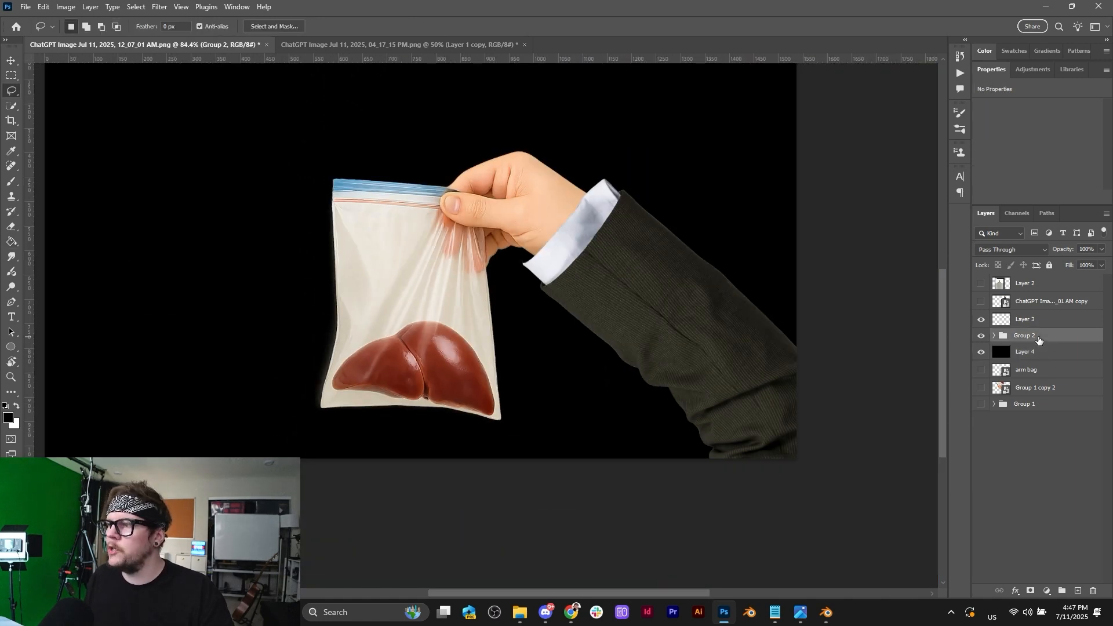
{"action": "left_click", "coordinate": [1031, 591]}
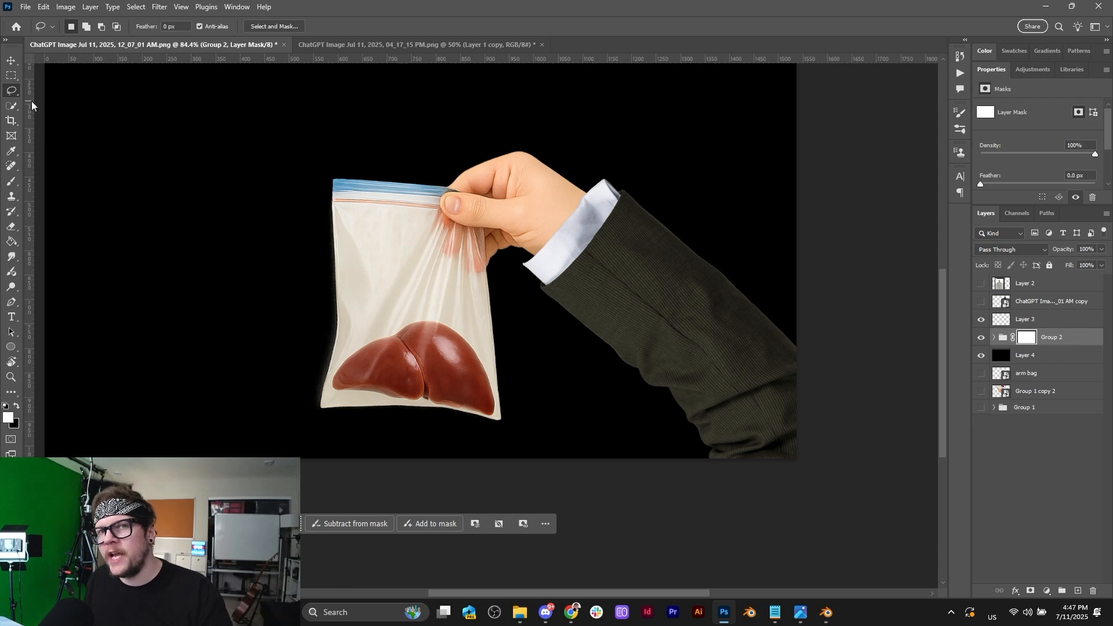
Try selecting the bag with Quick Selection, and the whole arm and bag with an Object Selection rectangle.
{"action": "left_click", "coordinate": [15, 107]}
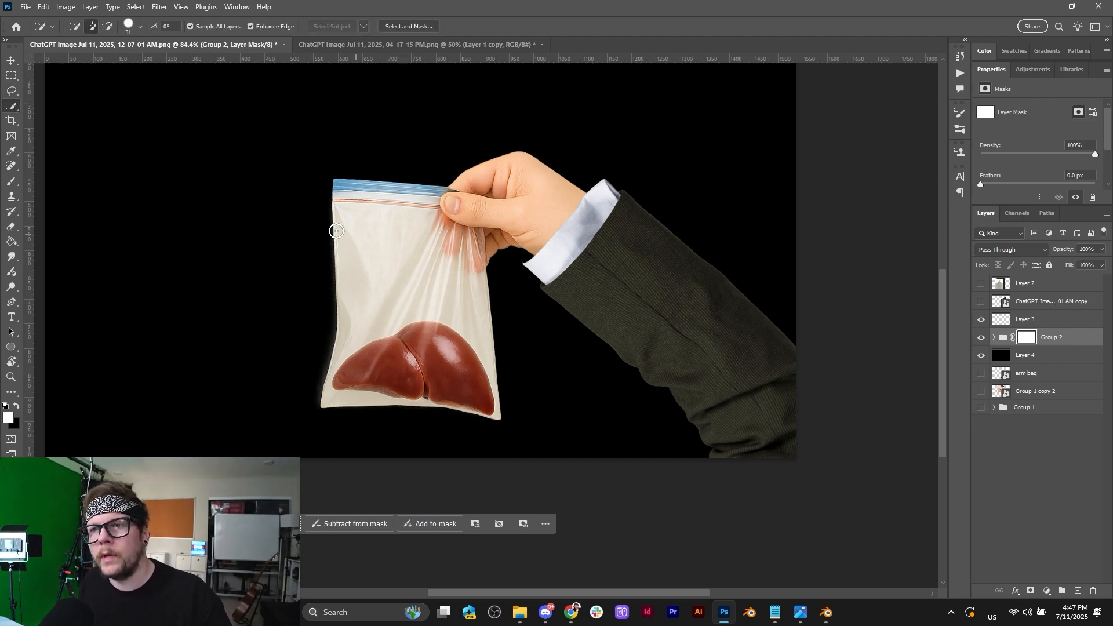
{"action": "left_click_drag", "start_coordinate": [371, 253], "coordinate": [427, 268]}
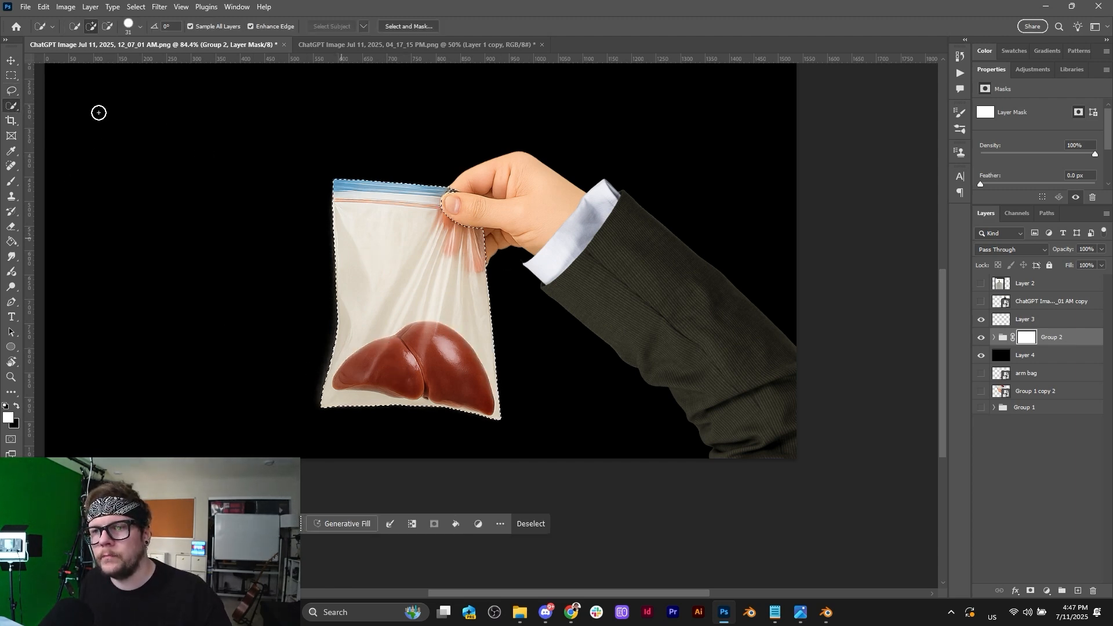
{"action": "key", "text": "ctrl+d"}
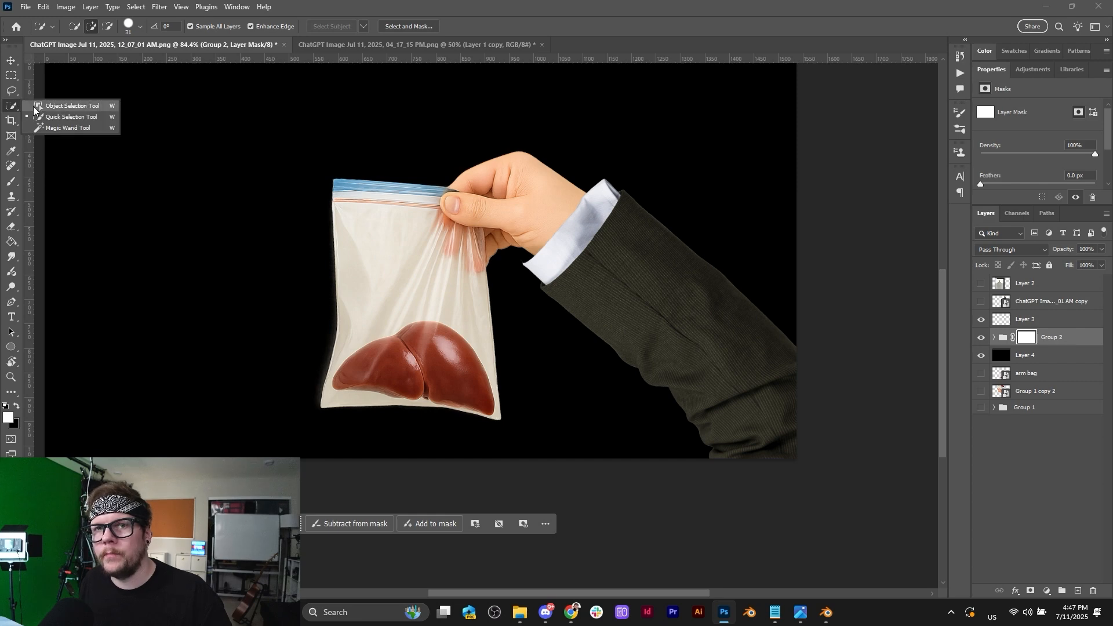
{"action": "key", "text": "shift+w"}
{"action": "left_click_drag", "start_coordinate": [305, 123], "coordinate": [880, 530]}
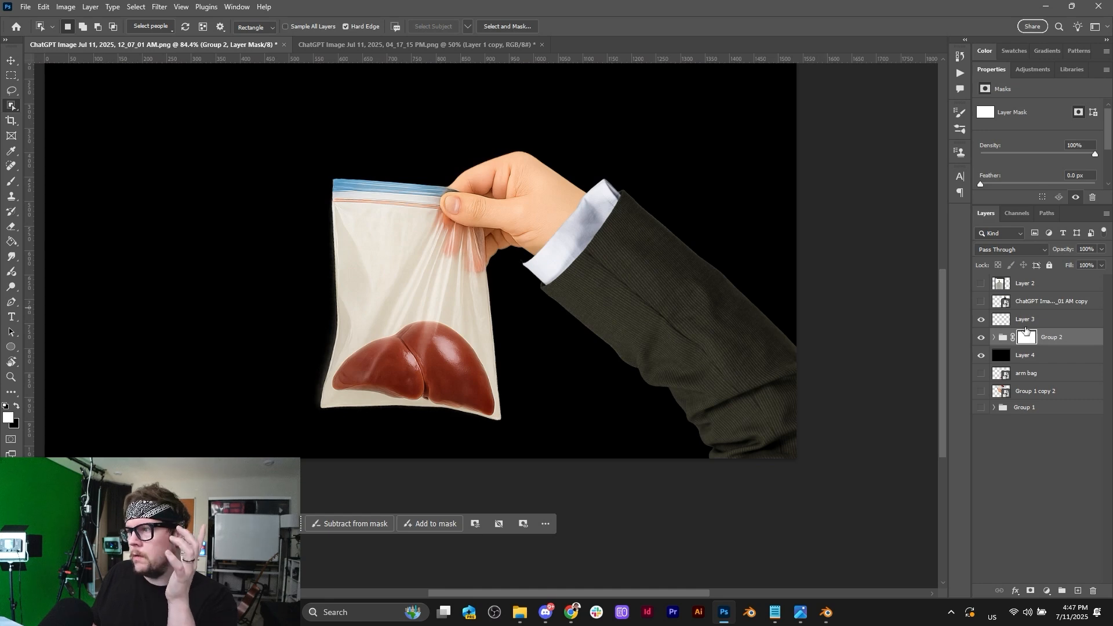
Convert all the layers inside Group 2, from Hue/Saturation down to the lowest ChatGPT image, into one smart object.
{"action": "left_click", "coordinate": [992, 337]}
{"action": "left_click", "coordinate": [1070, 355]}
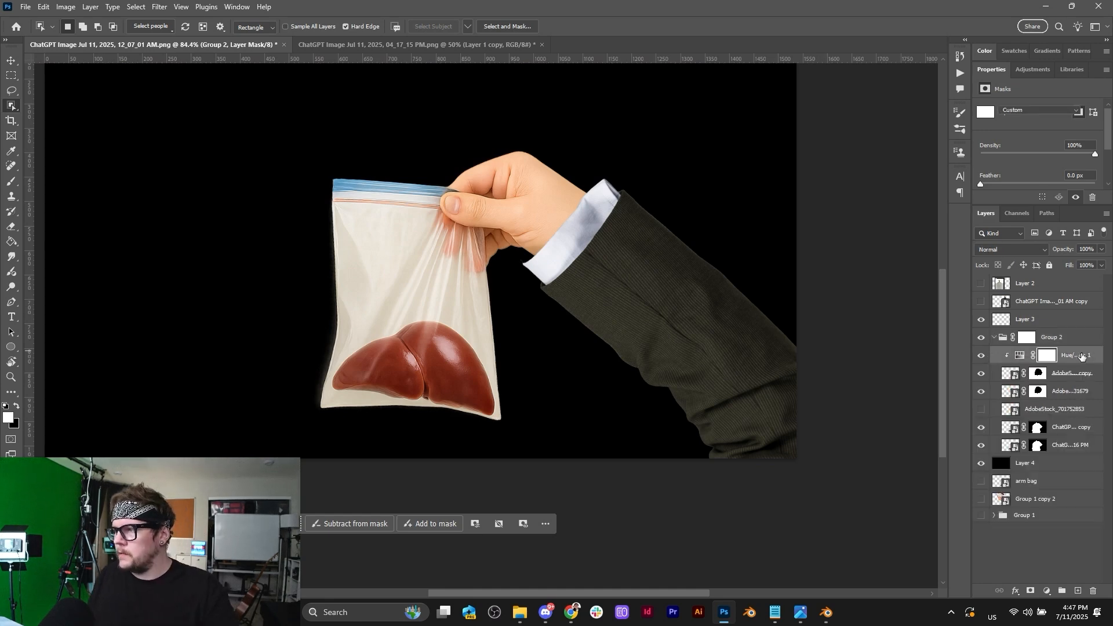
{"action": "left_click", "coordinate": [1077, 444], "text": "shift"}
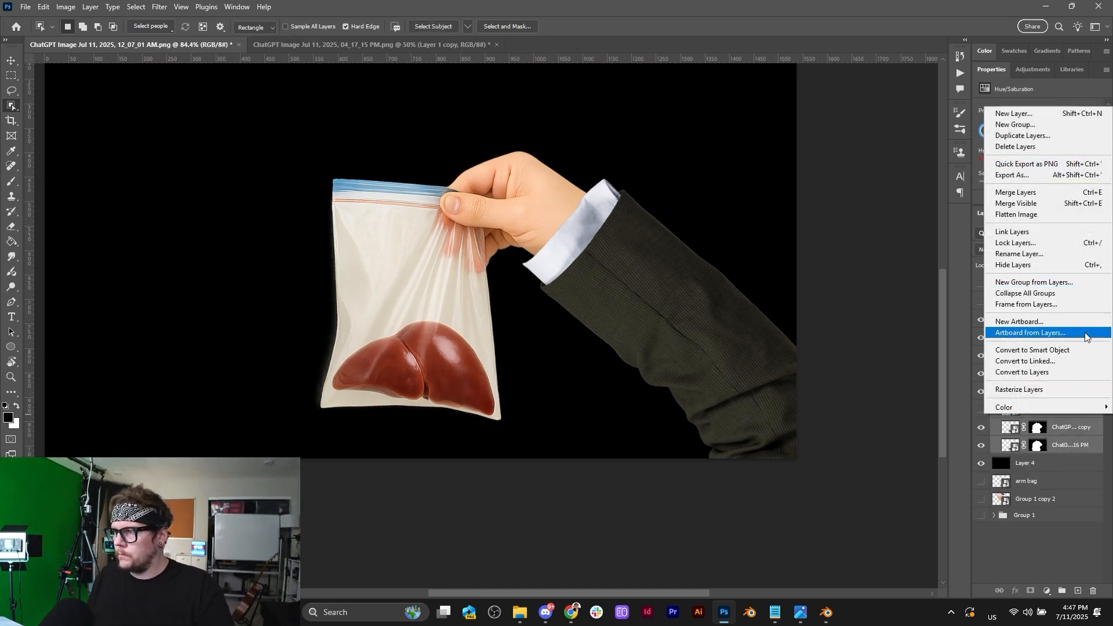
{"action": "left_click", "coordinate": [1082, 349]}
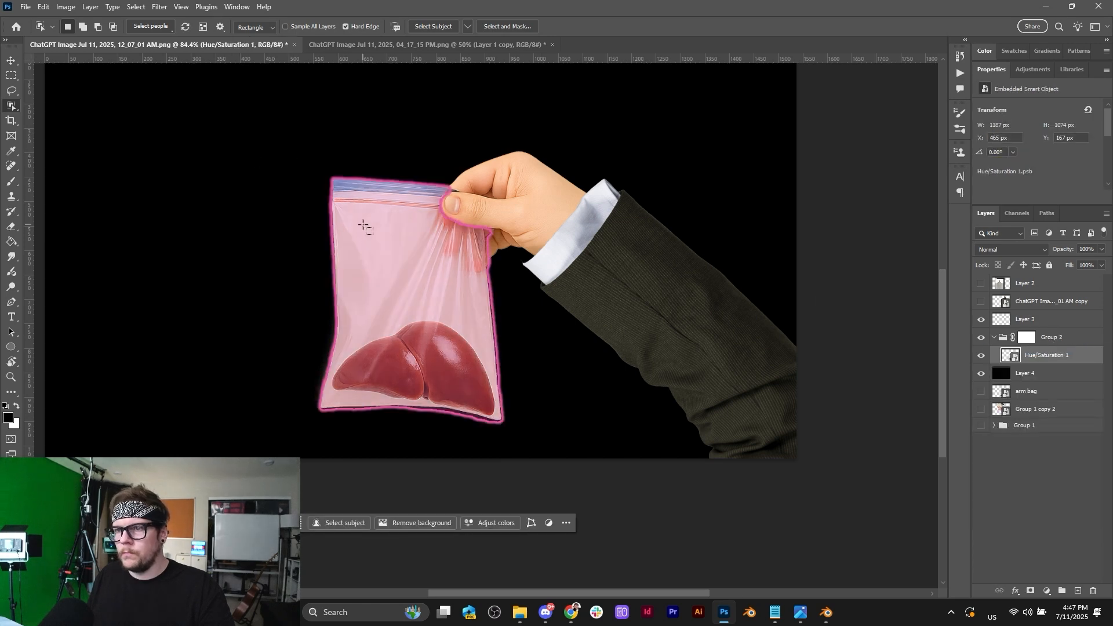
Select the bag and arm with Object Selection, and subtract the black gap between the bag and shirt cuff using the Lasso.
{"action": "left_click", "coordinate": [383, 252]}
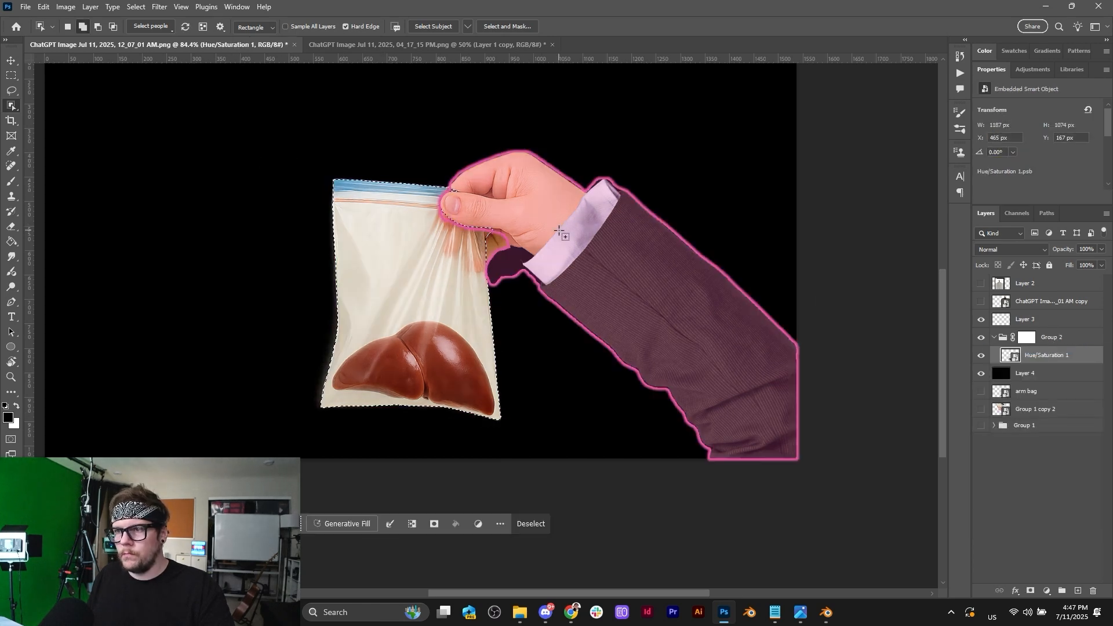
{"action": "scroll", "coordinate": [458, 257], "scroll_direction": "up", "scroll_amount": 5, "text": "alt"}
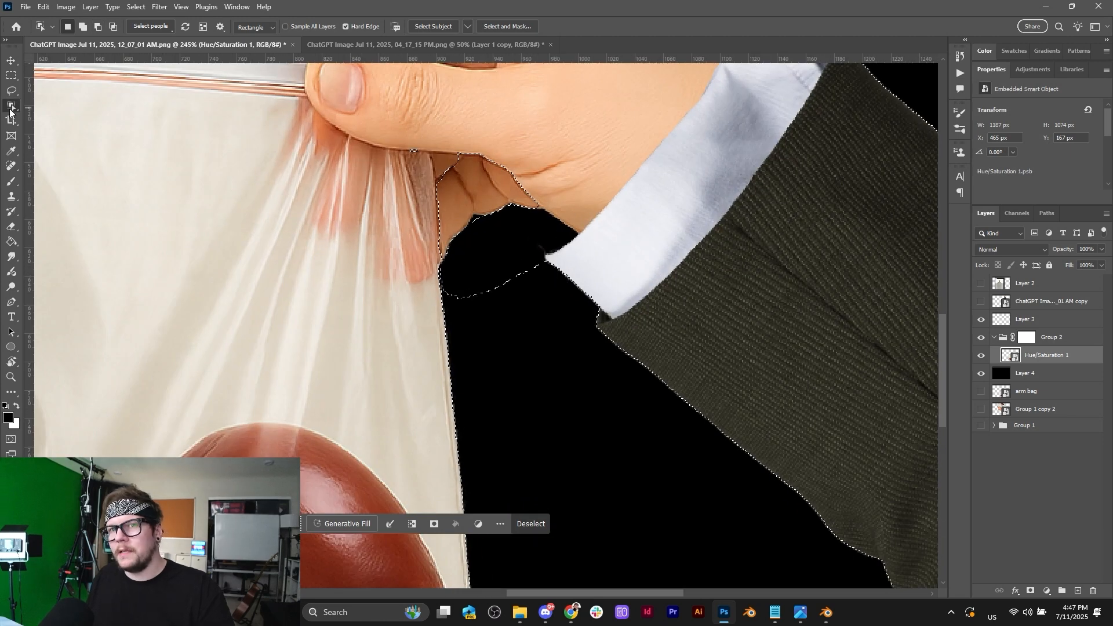
{"action": "key", "text": "l"}
{"action": "left_click_drag", "start_coordinate": [538, 213], "coordinate": [546, 216]}
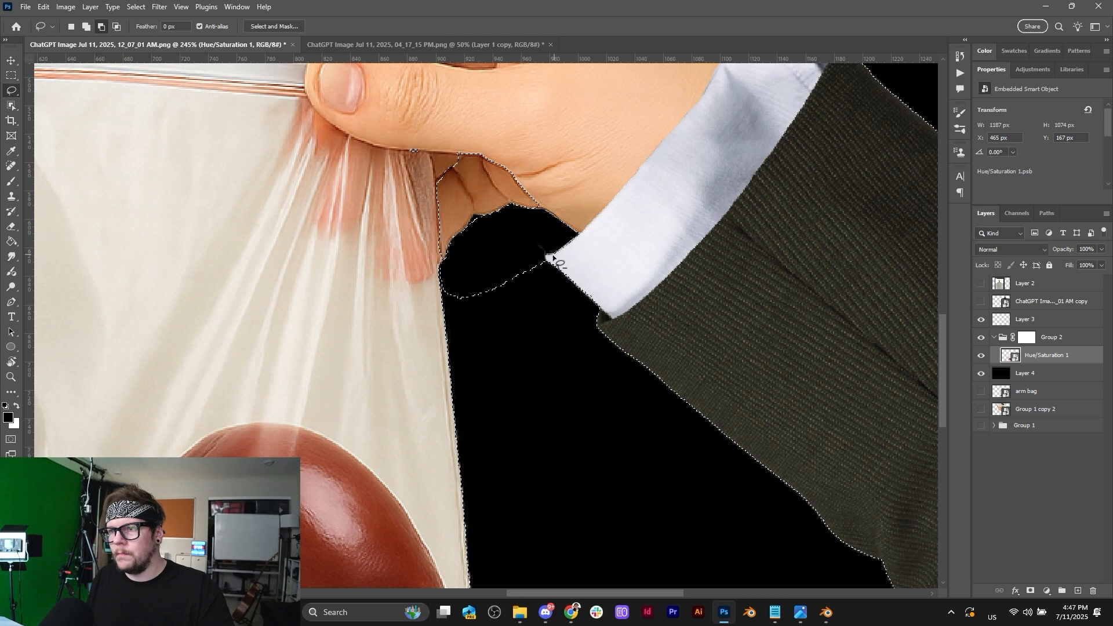
{"action": "left_click_drag", "start_coordinate": [547, 287], "coordinate": [487, 318]}
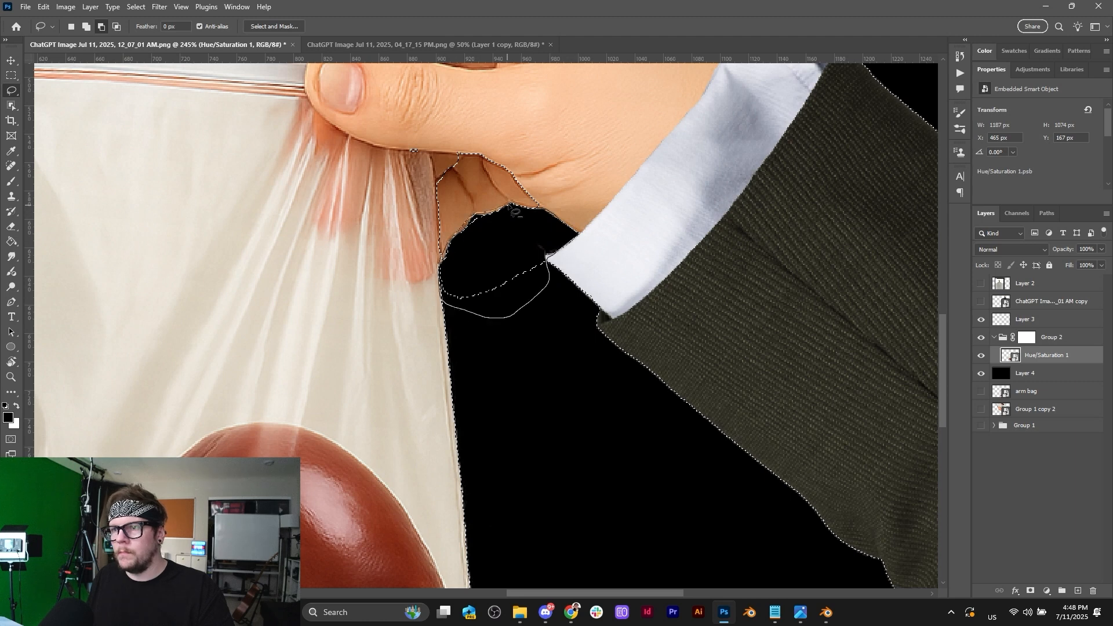
{"action": "left_click_drag", "start_coordinate": [533, 214], "coordinate": [538, 213]}
{"action": "key", "text": "ctrl+0"}
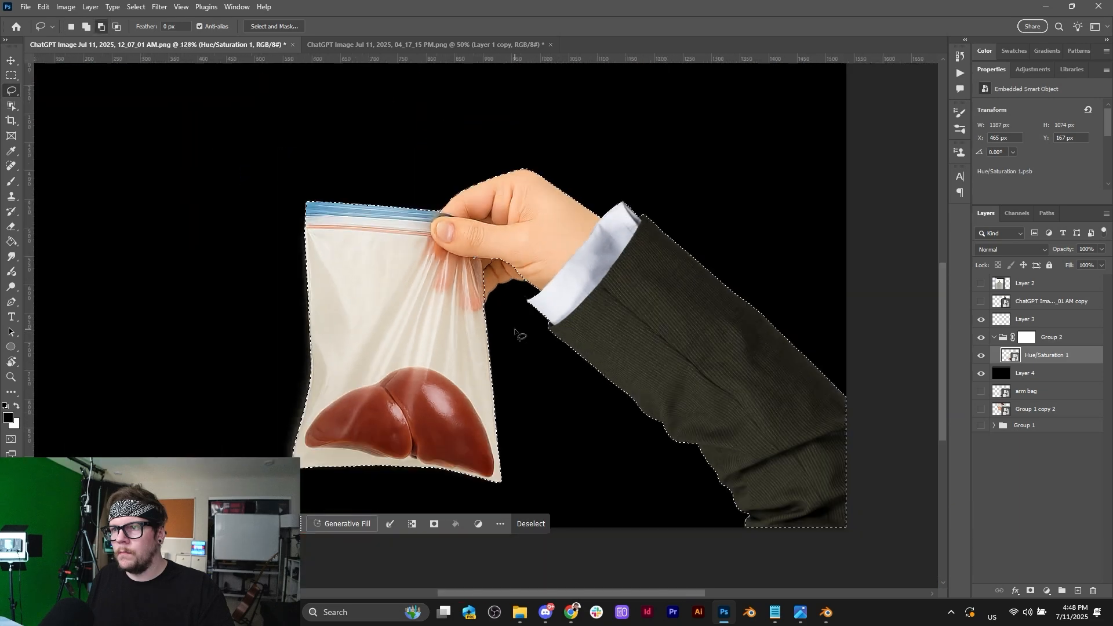
Add the missed finger area between the bag and the palm to the selection with the Lasso.
{"action": "scroll", "coordinate": [515, 331], "scroll_direction": "up", "scroll_amount": 2, "text": "alt"}
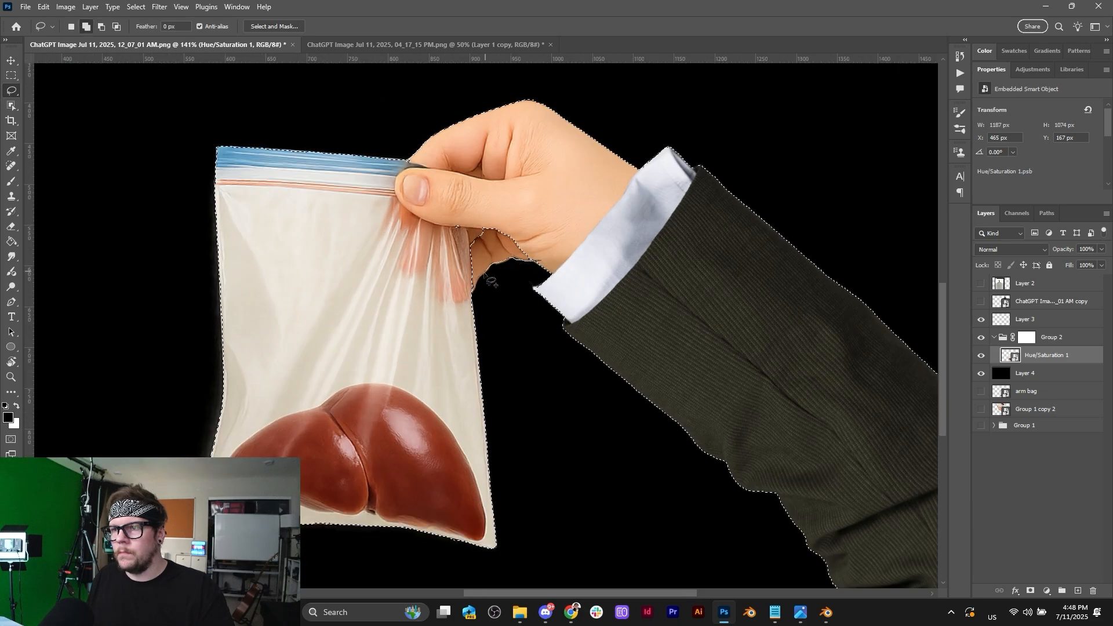
{"action": "left_click_drag", "start_coordinate": [451, 289], "coordinate": [563, 240], "text": "shift"}
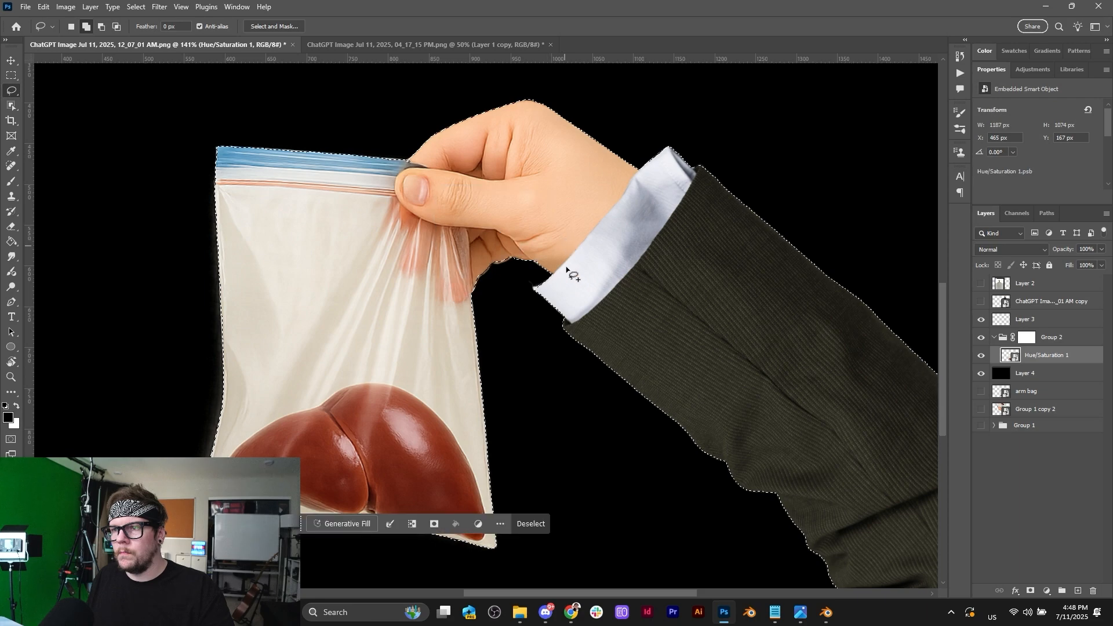
{"action": "scroll", "coordinate": [628, 314], "scroll_direction": "down", "scroll_amount": 3, "text": "alt"}
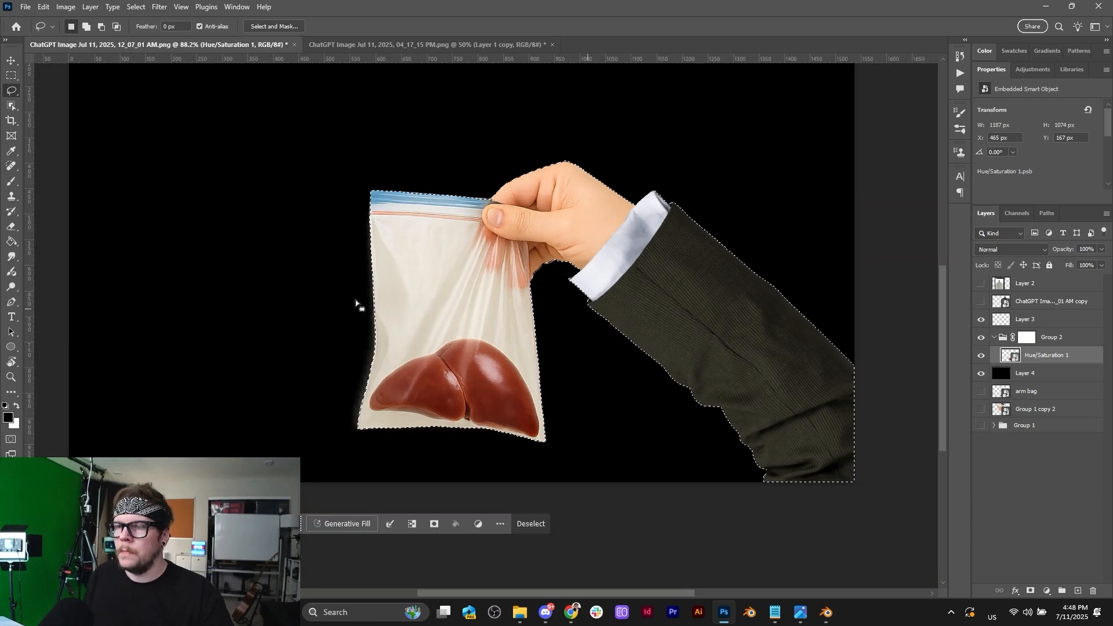
Mask the Hue/Saturation 1 smart object with the selection of the bag and arm.
{"action": "scroll", "coordinate": [301, 311], "scroll_direction": "up", "scroll_amount": 4, "text": "alt"}
{"action": "scroll", "coordinate": [515, 342], "scroll_direction": "up", "scroll_amount": 2, "text": "alt"}
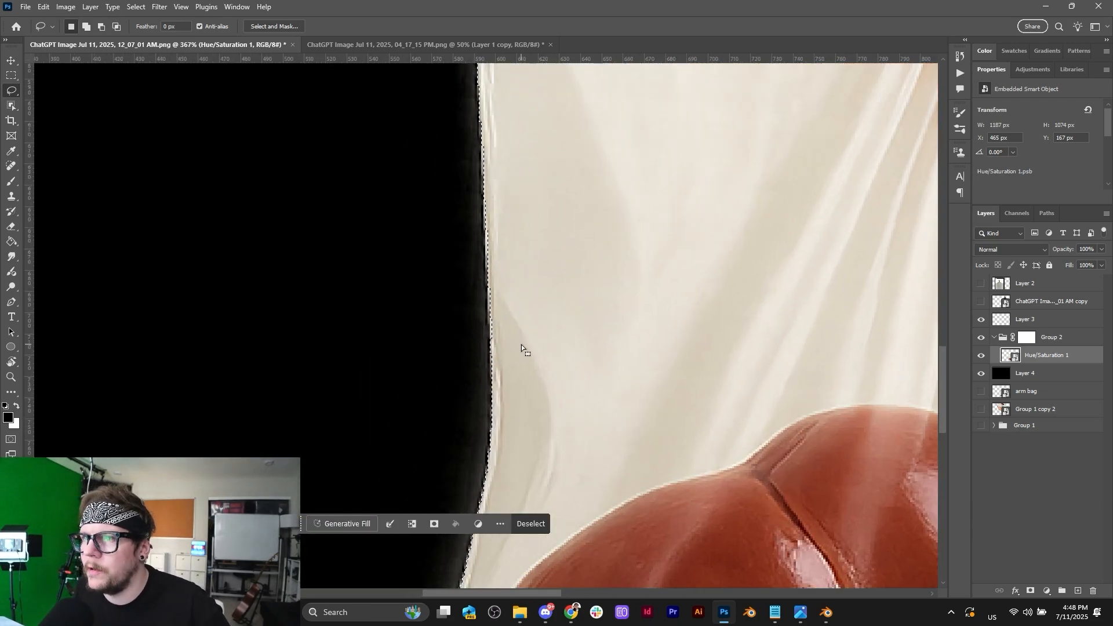
{"action": "scroll", "coordinate": [521, 344], "scroll_direction": "down", "scroll_amount": 1}
{"action": "scroll", "coordinate": [551, 429], "scroll_direction": "down", "scroll_amount": 1, "text": "alt"}
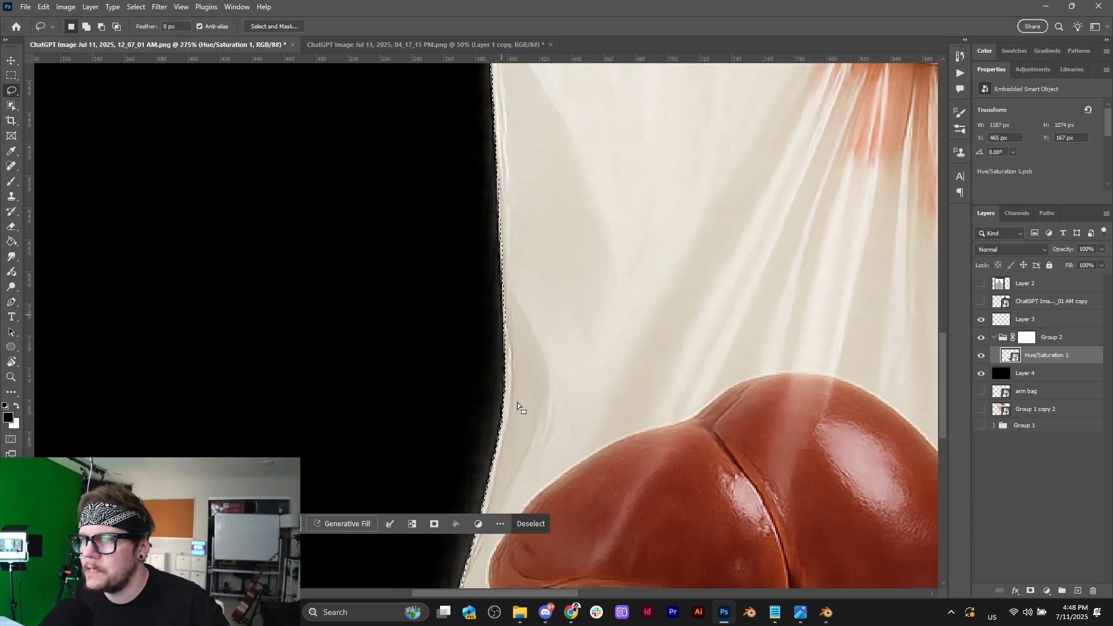
{"action": "left_click", "coordinate": [1038, 592]}
{"action": "scroll", "coordinate": [638, 325], "scroll_direction": "down", "scroll_amount": 5, "text": "alt"}
{"action": "scroll", "coordinate": [637, 325], "scroll_direction": "up", "scroll_amount": 2, "text": "alt"}
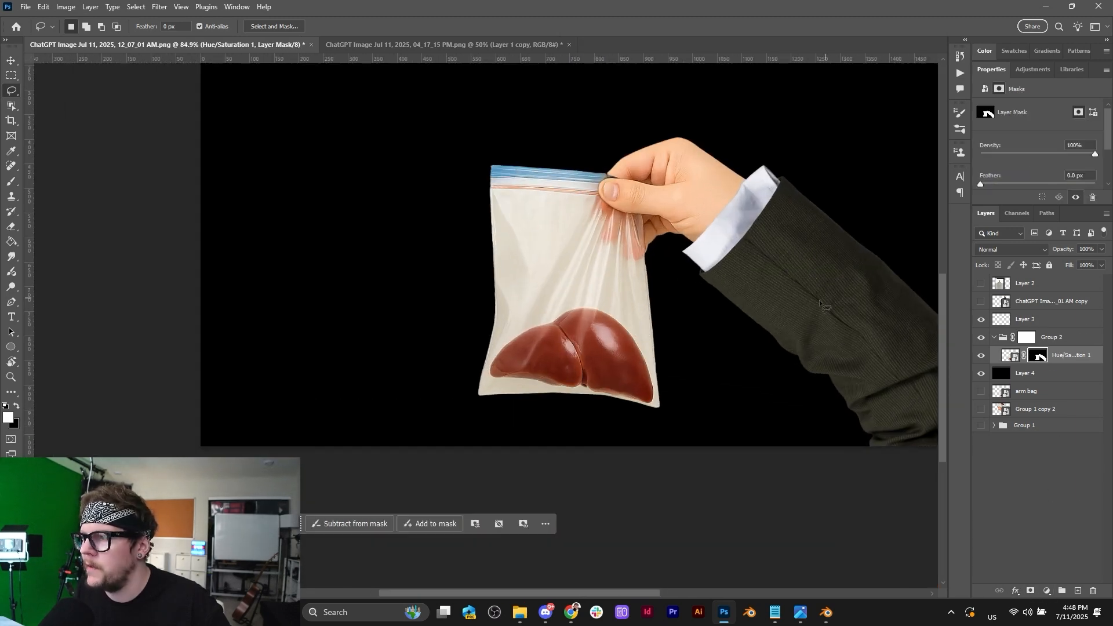
{"action": "left_click_drag", "start_coordinate": [502, 235], "coordinate": [492, 237]}
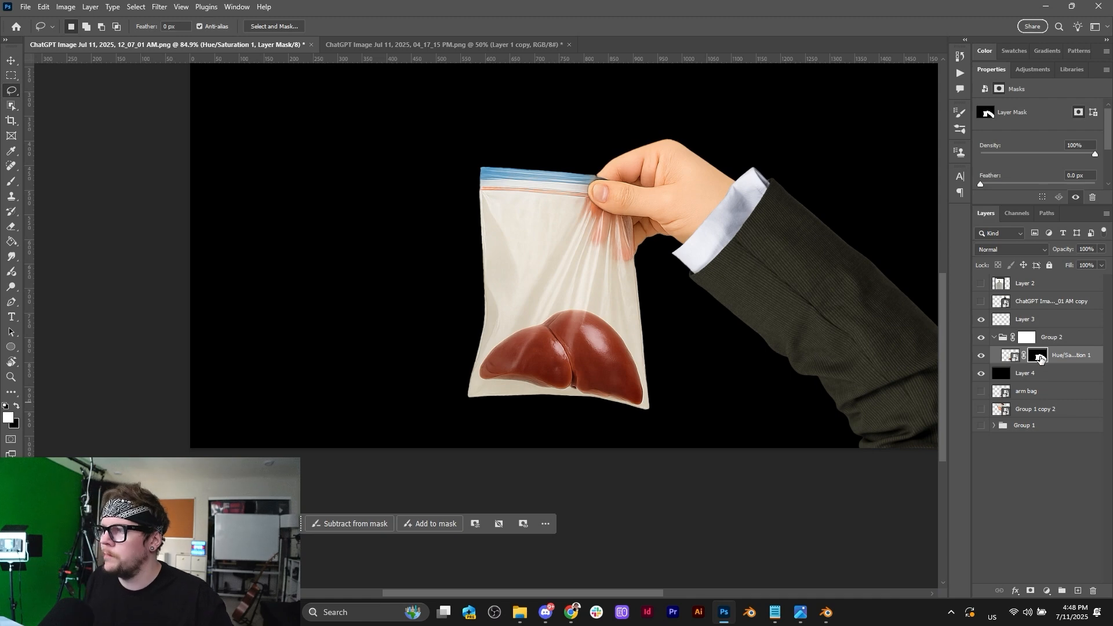
Refine the layer mask with Radius 1 px, Smooth 19 and Contrast 74%, output to a new layer with layer mask.
{"action": "double_click", "coordinate": [1040, 358]}
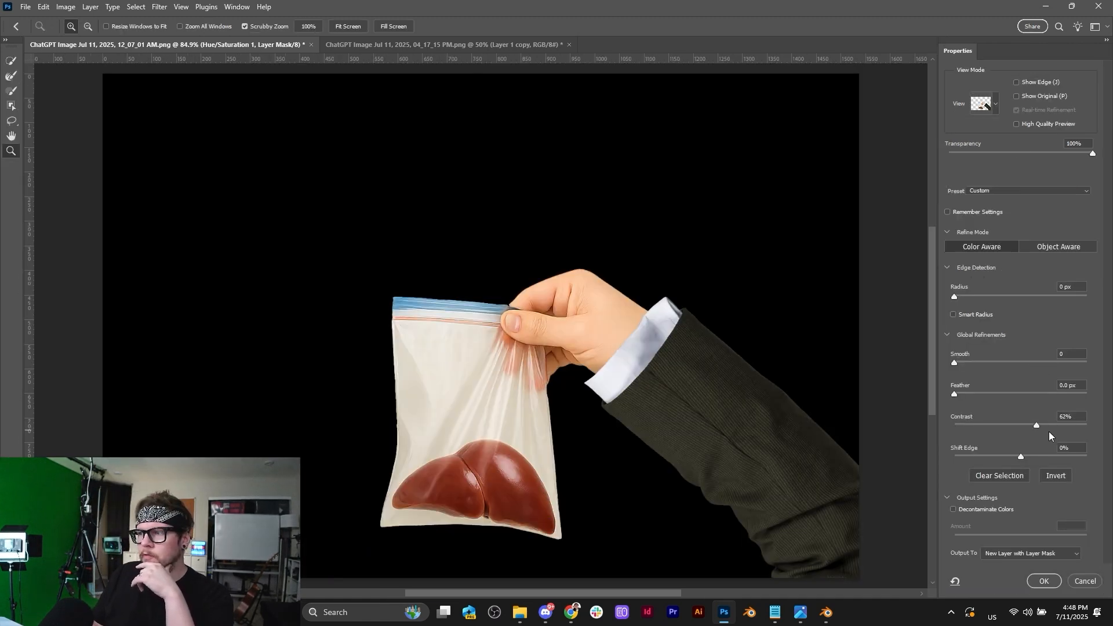
{"action": "left_click_drag", "start_coordinate": [516, 396], "coordinate": [499, 328]}
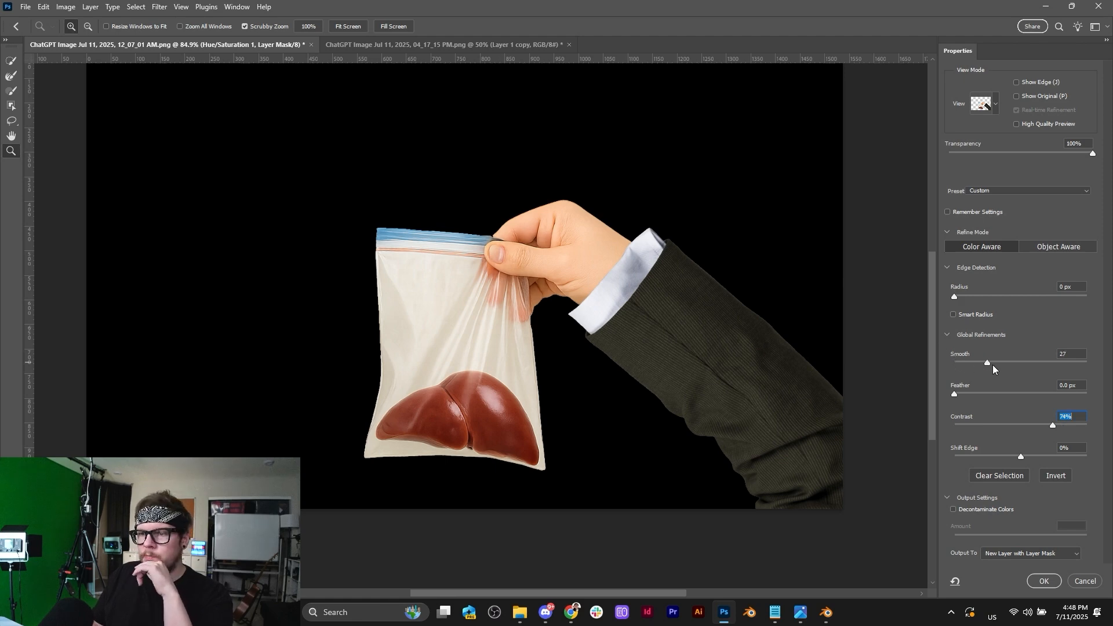
{"action": "left_click_drag", "start_coordinate": [996, 362], "coordinate": [980, 363]}
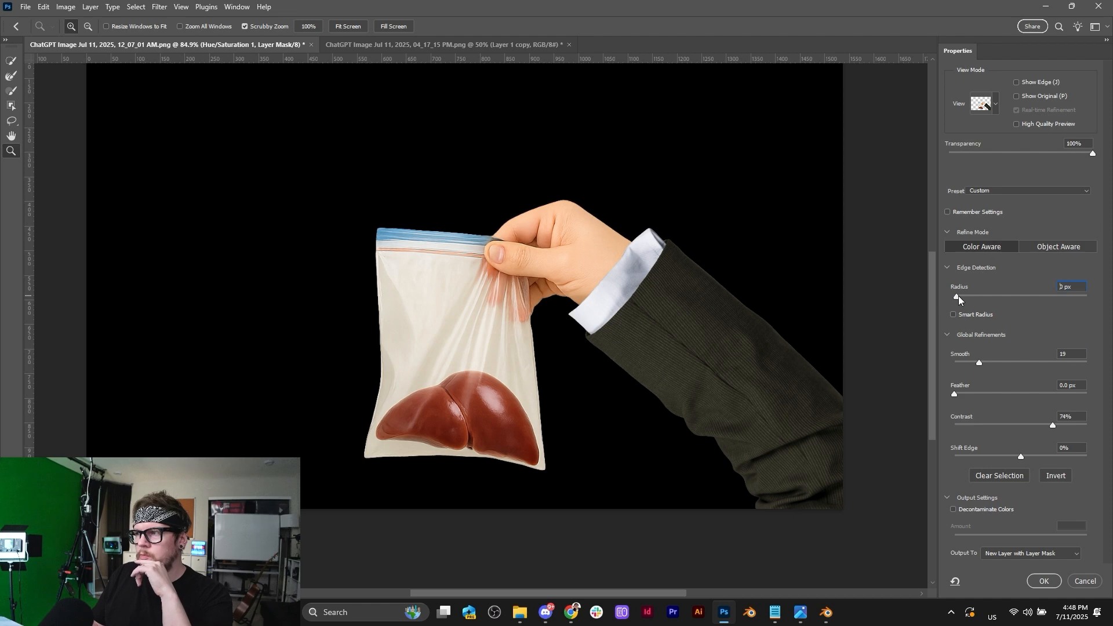
{"action": "left_click", "coordinate": [958, 295]}
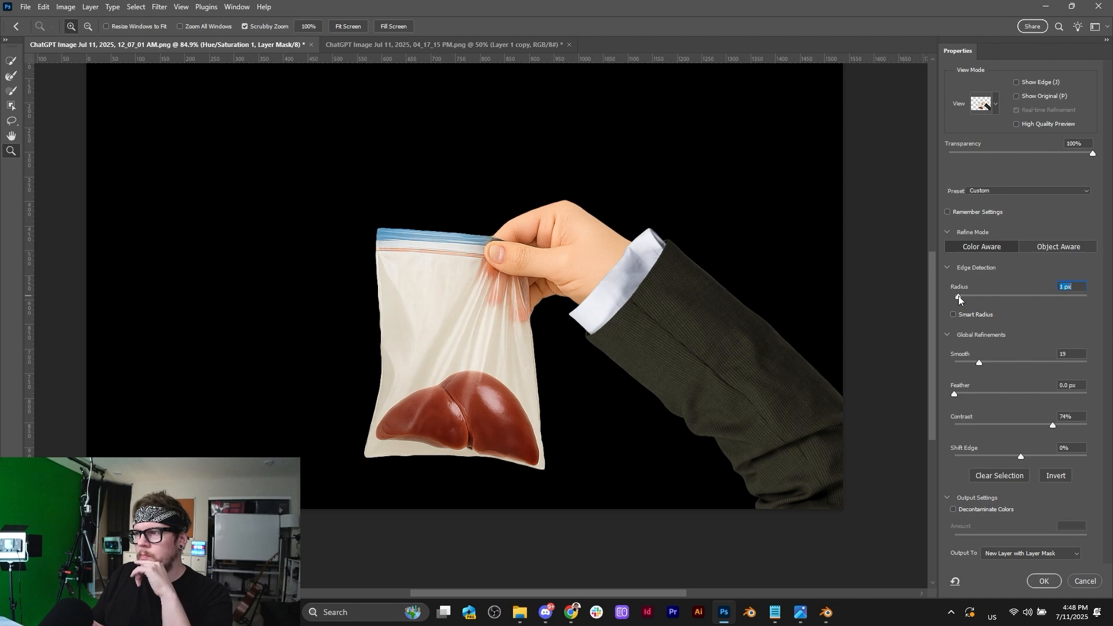
{"action": "left_click", "coordinate": [1044, 581]}
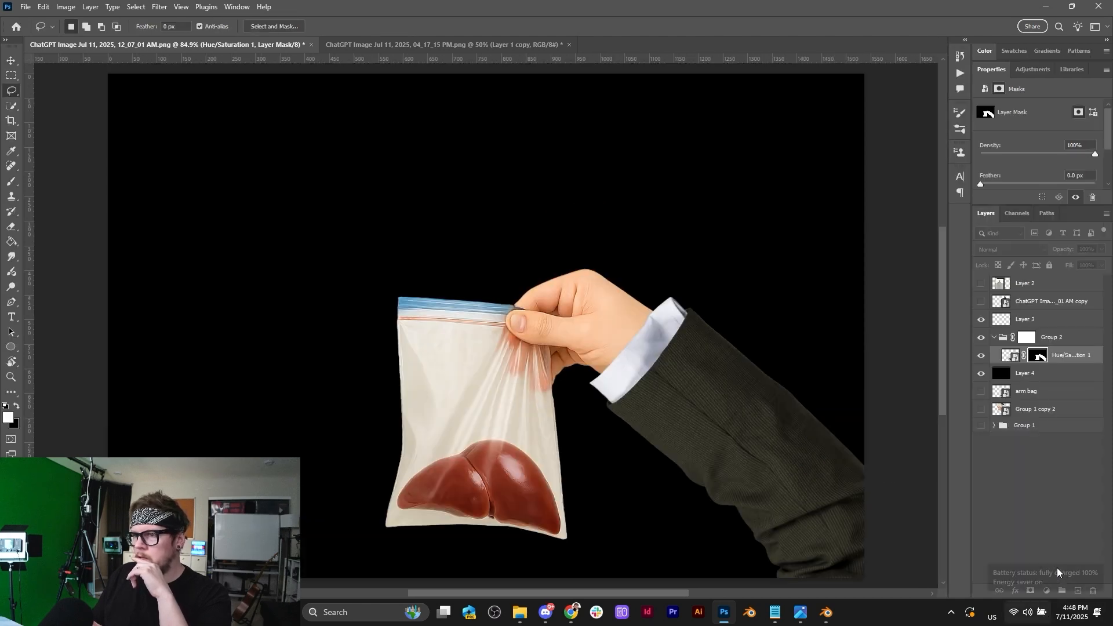
Convert the refined Hue/Saturation 1 copy layer to a smart object and move it out above Group 2.
{"action": "right_click", "coordinate": [1059, 356]}
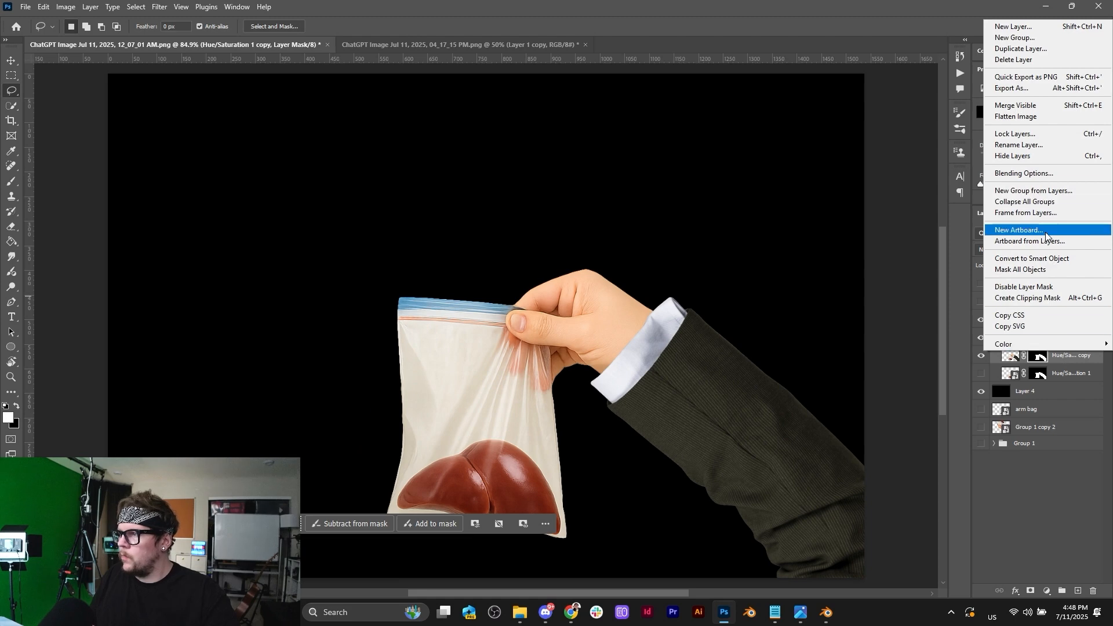
{"action": "left_click", "coordinate": [1052, 259]}
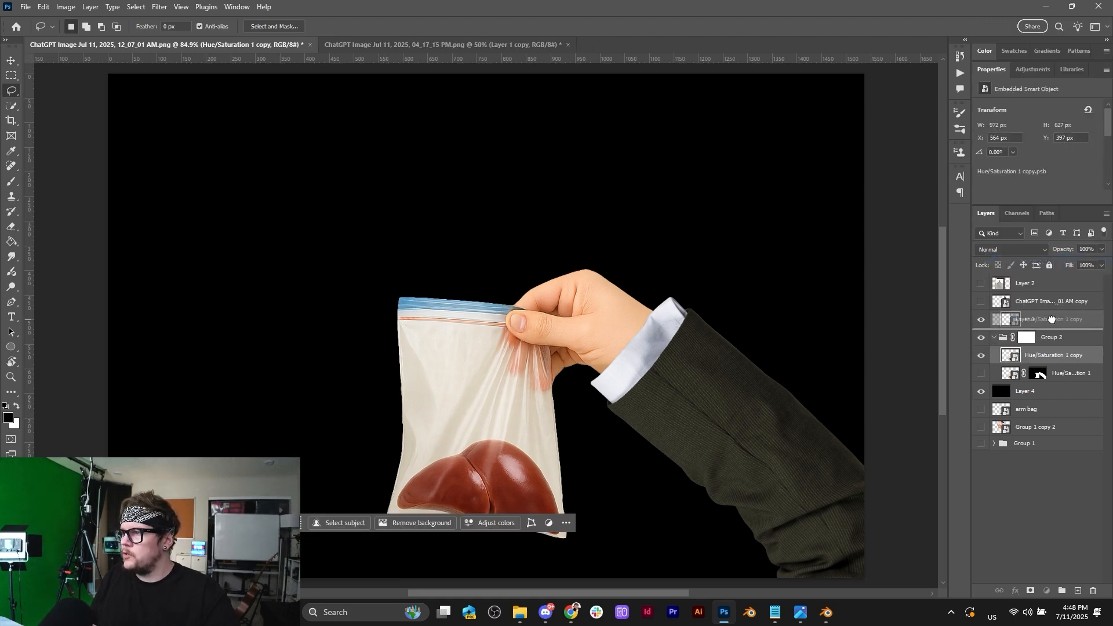
{"action": "right_click", "coordinate": [1039, 337]}
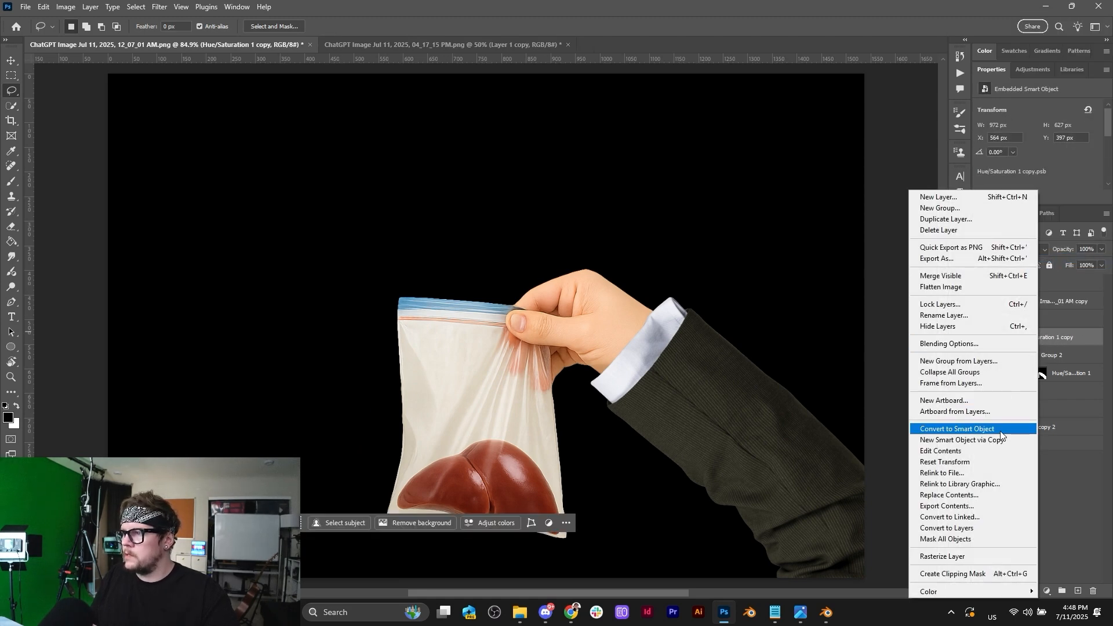
{"action": "left_click", "coordinate": [1032, 320]}
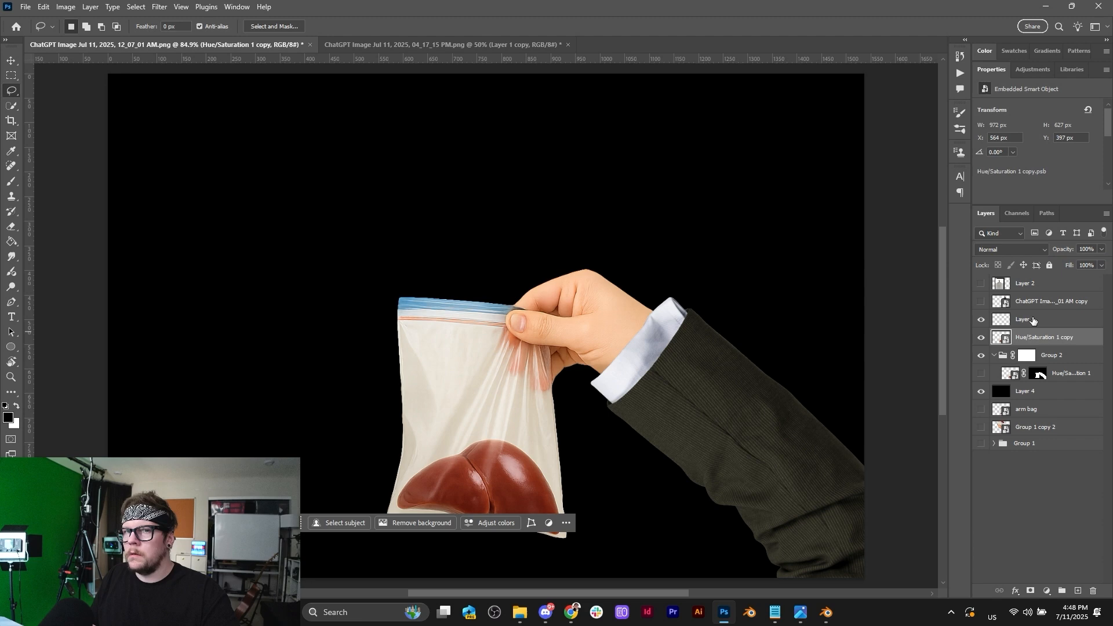
Quick-export the Hue/Saturation 1 copy layer as a PNG to Downloads, replacing the existing pov file.
{"action": "left_click", "coordinate": [11, 60]}
{"action": "right_click", "coordinate": [1037, 338]}
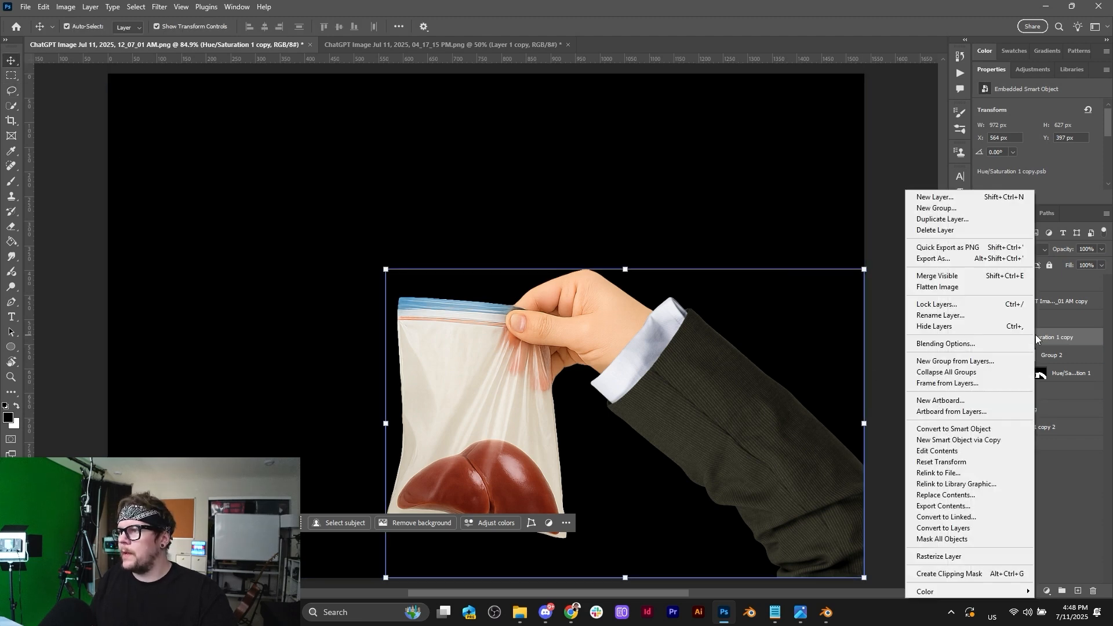
{"action": "left_click", "coordinate": [957, 248]}
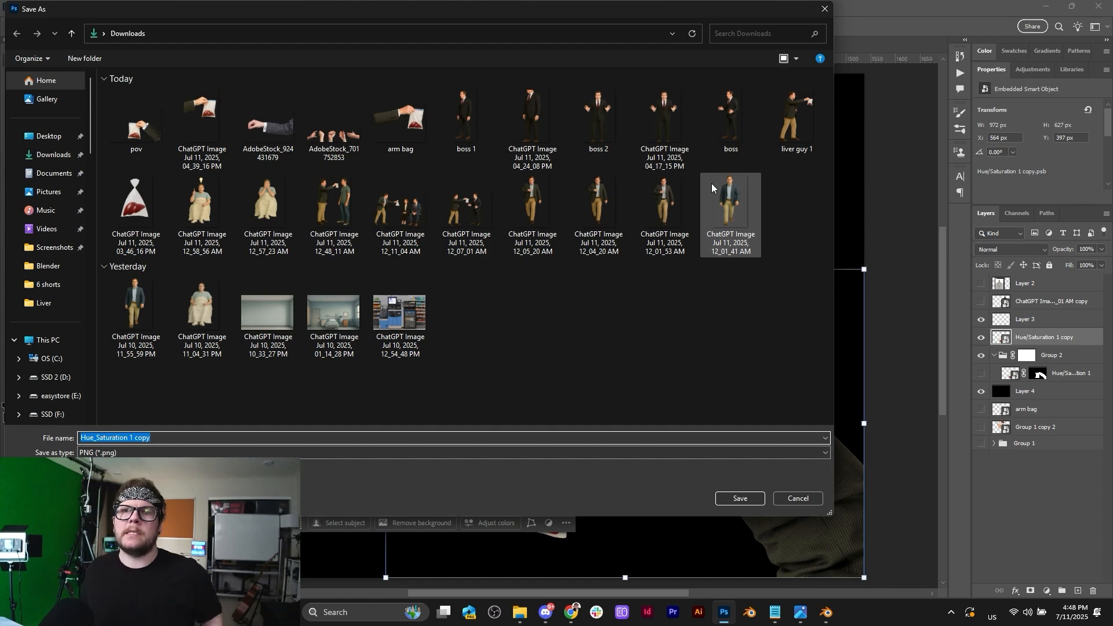
{"action": "left_click", "coordinate": [135, 121]}
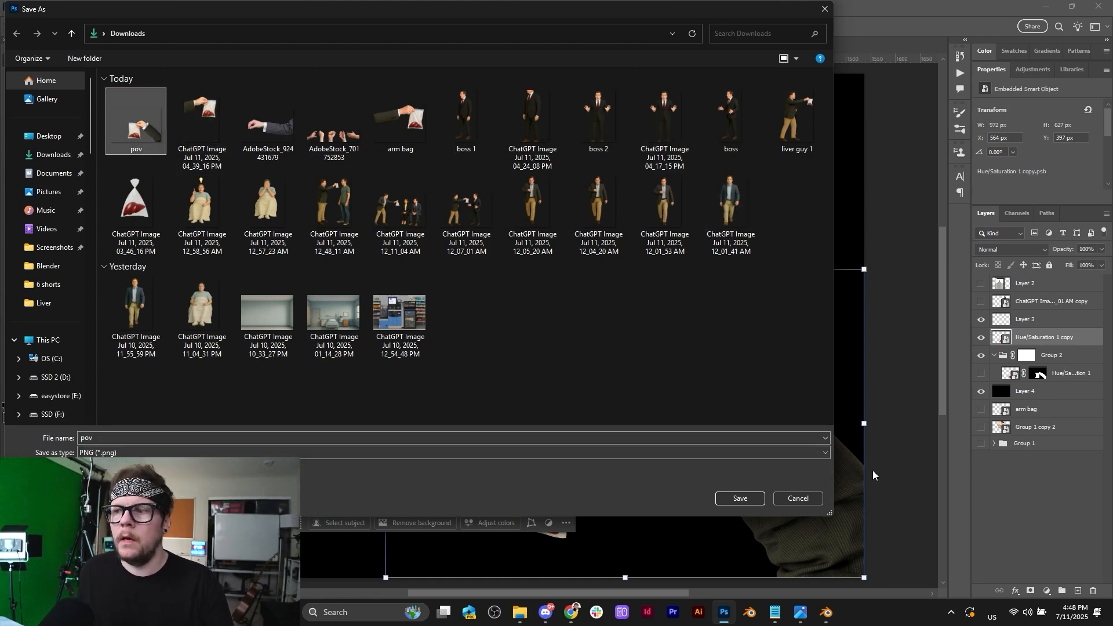
{"action": "left_click", "coordinate": [740, 499]}
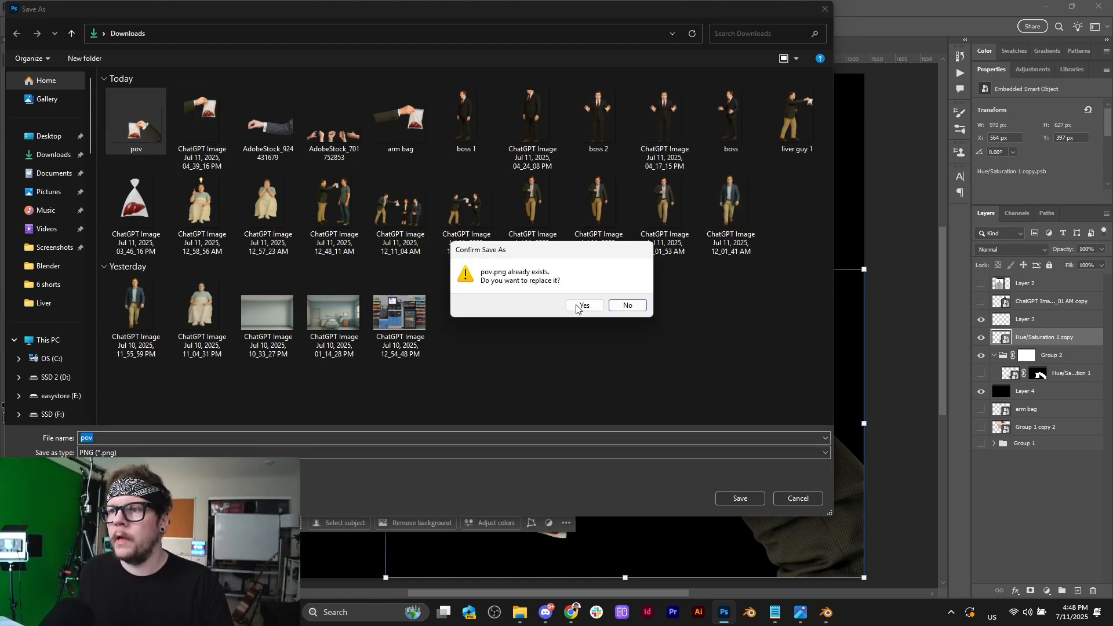
{"action": "left_click", "coordinate": [581, 305]}
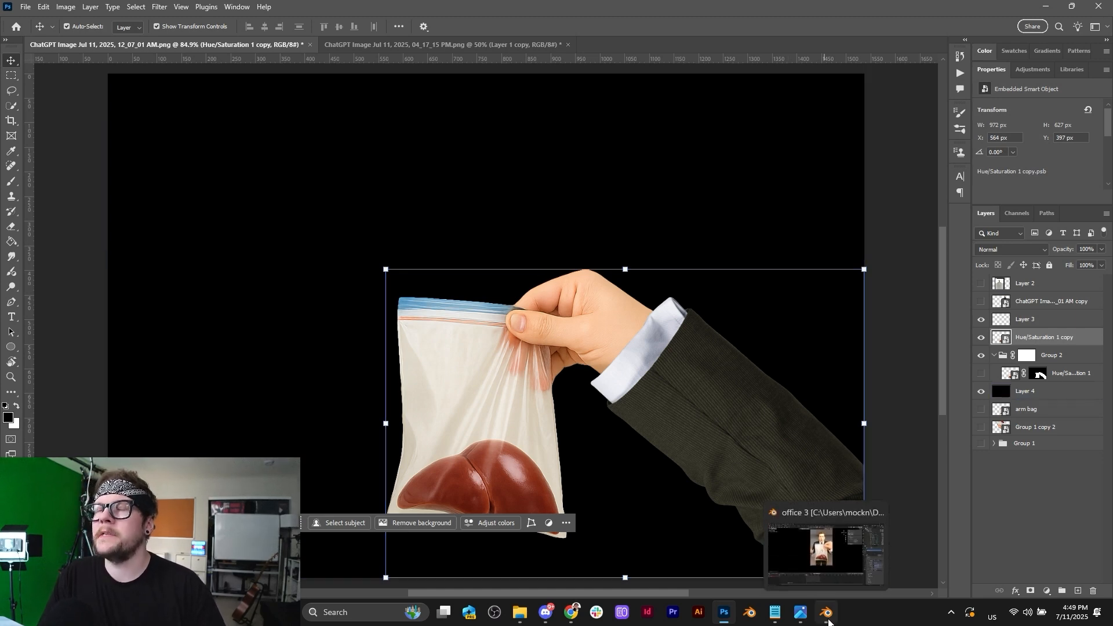
Switch to Blender's office 3 scene and load the new pov.png as the pov material's base color image.
{"action": "left_click", "coordinate": [827, 619]}
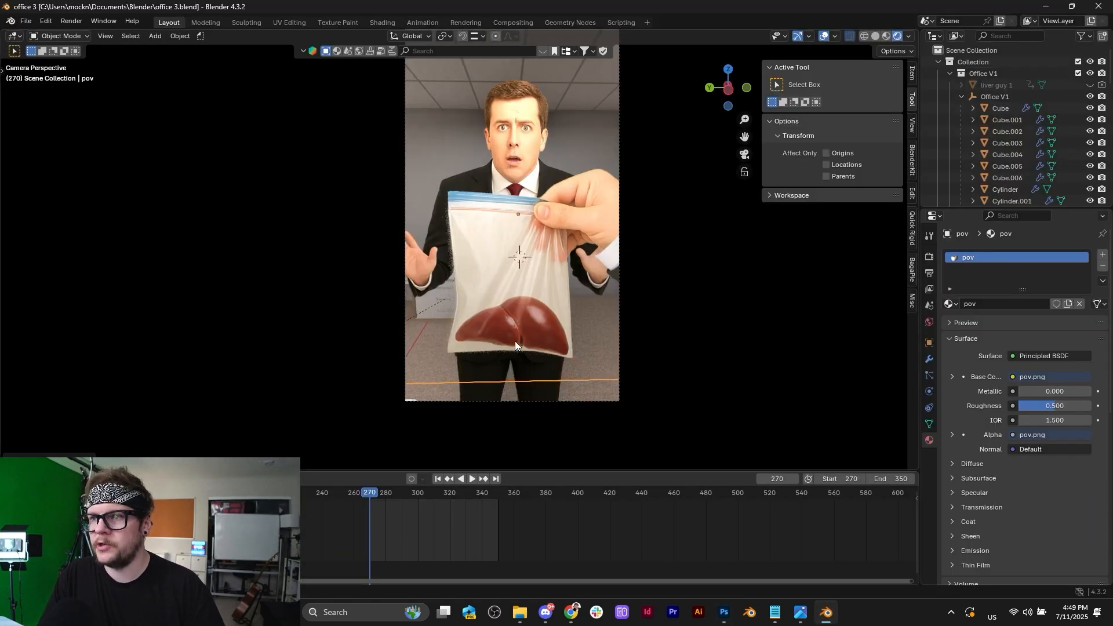
{"action": "left_click_drag", "start_coordinate": [529, 183], "coordinate": [530, 184]}
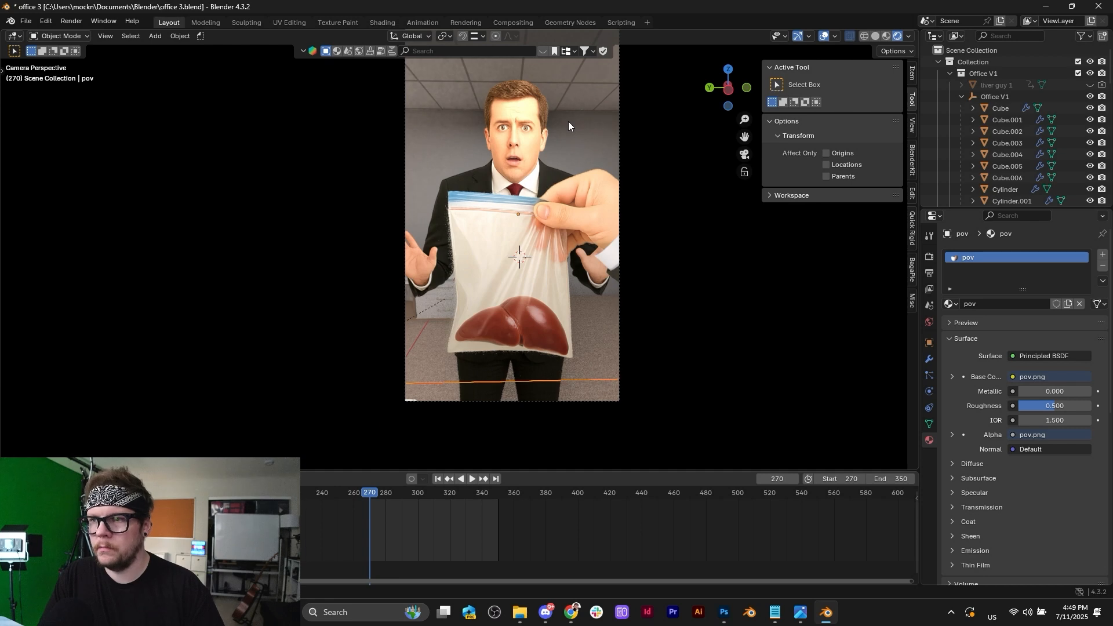
{"action": "left_click", "coordinate": [528, 301]}
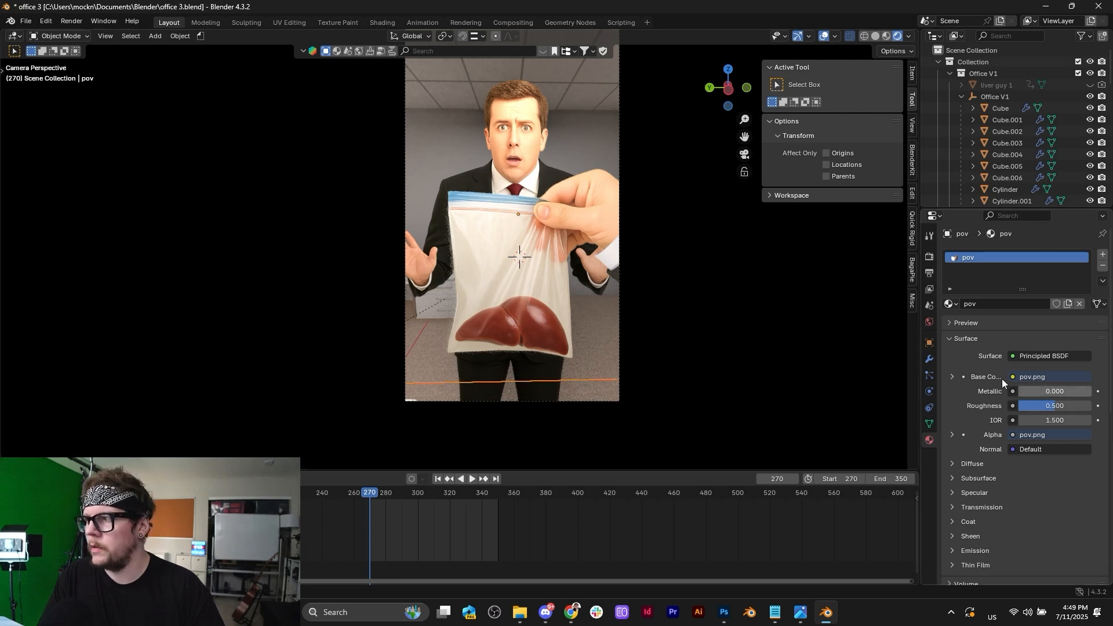
{"action": "left_click", "coordinate": [952, 377]}
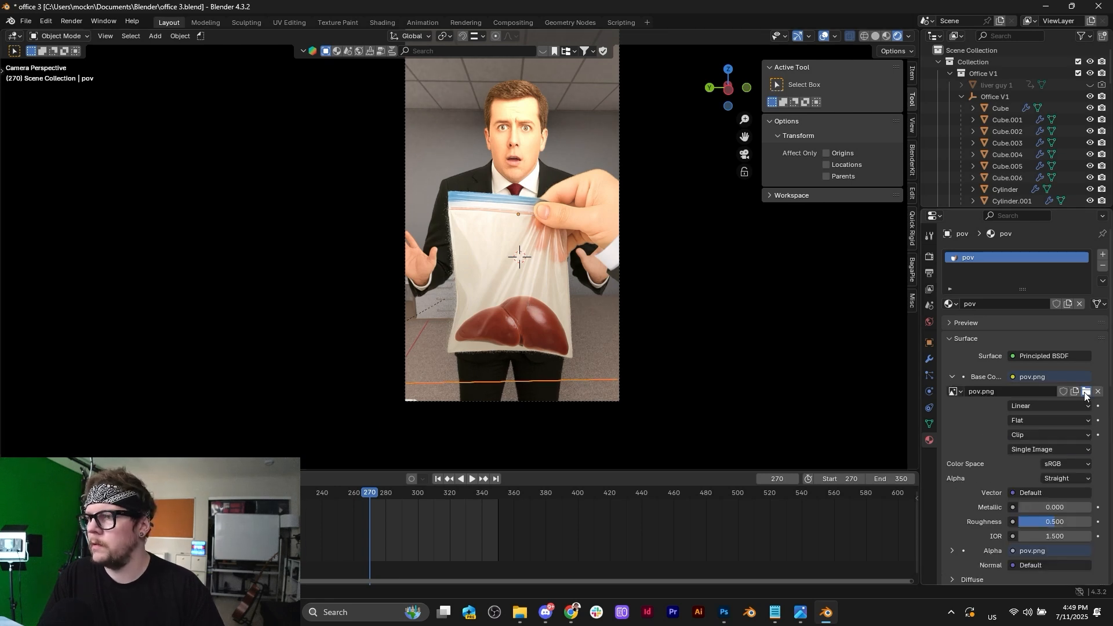
{"action": "left_click", "coordinate": [1086, 392]}
{"action": "double_click", "coordinate": [468, 227]}
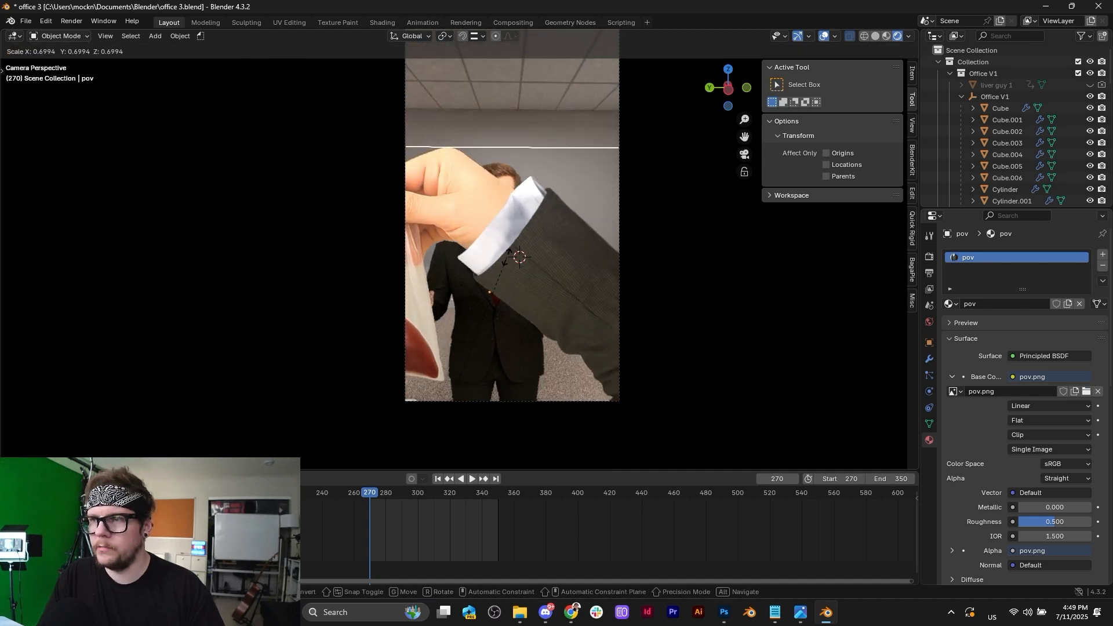
Scale down the pov image plane and move it so the bagged liver sits in front of the boss's torso.
{"action": "key", "text": "s"}
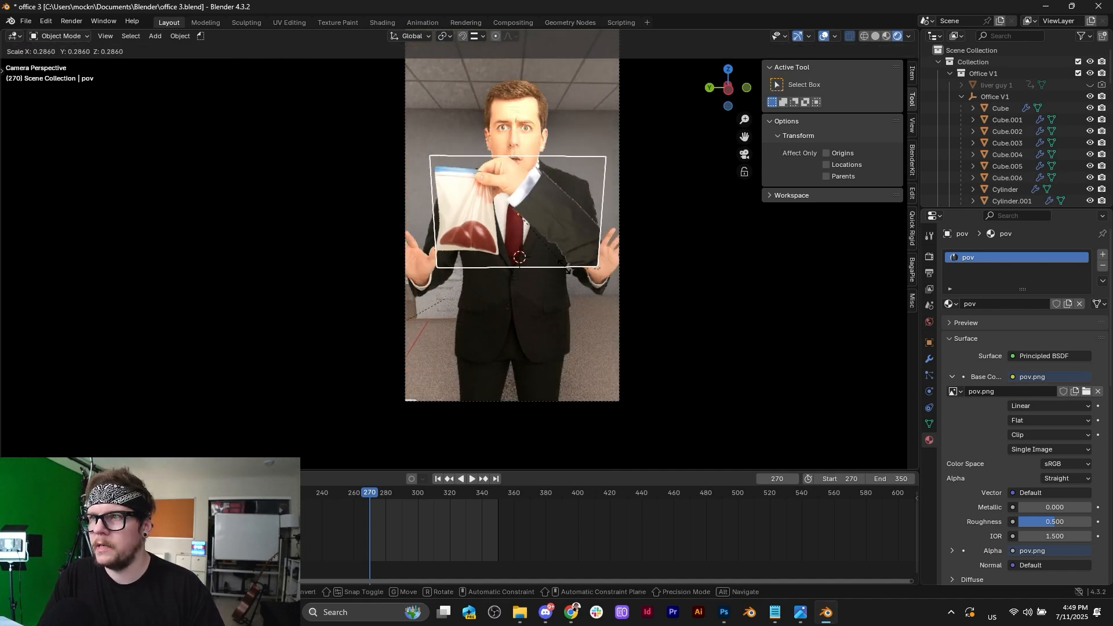
{"action": "left_click", "coordinate": [613, 291]}
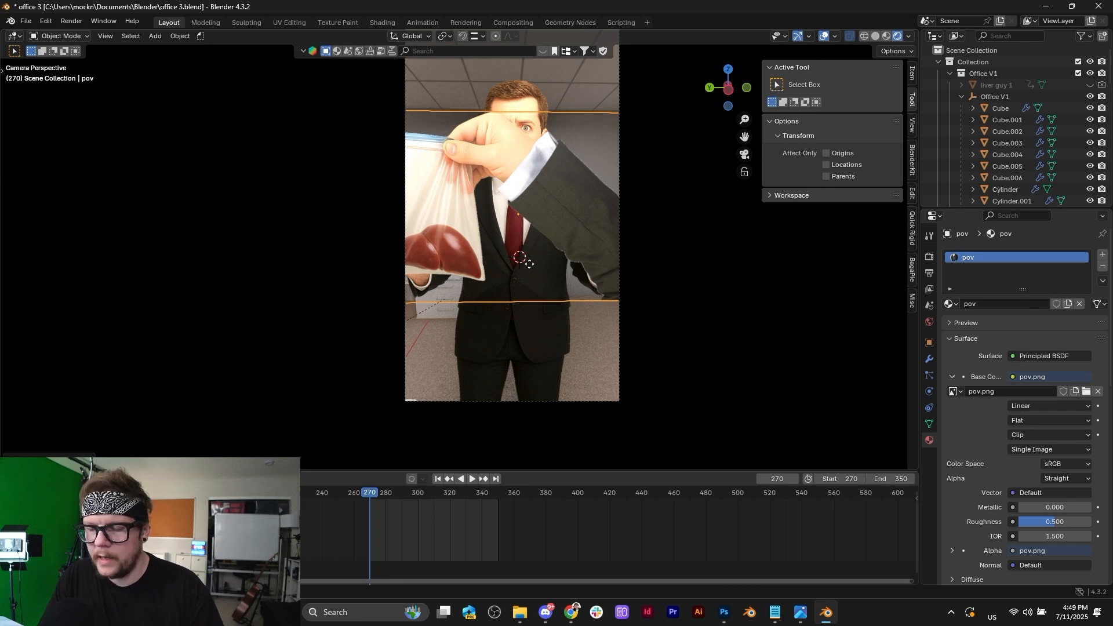
{"action": "key", "text": "g"}
{"action": "left_click", "coordinate": [614, 268]}
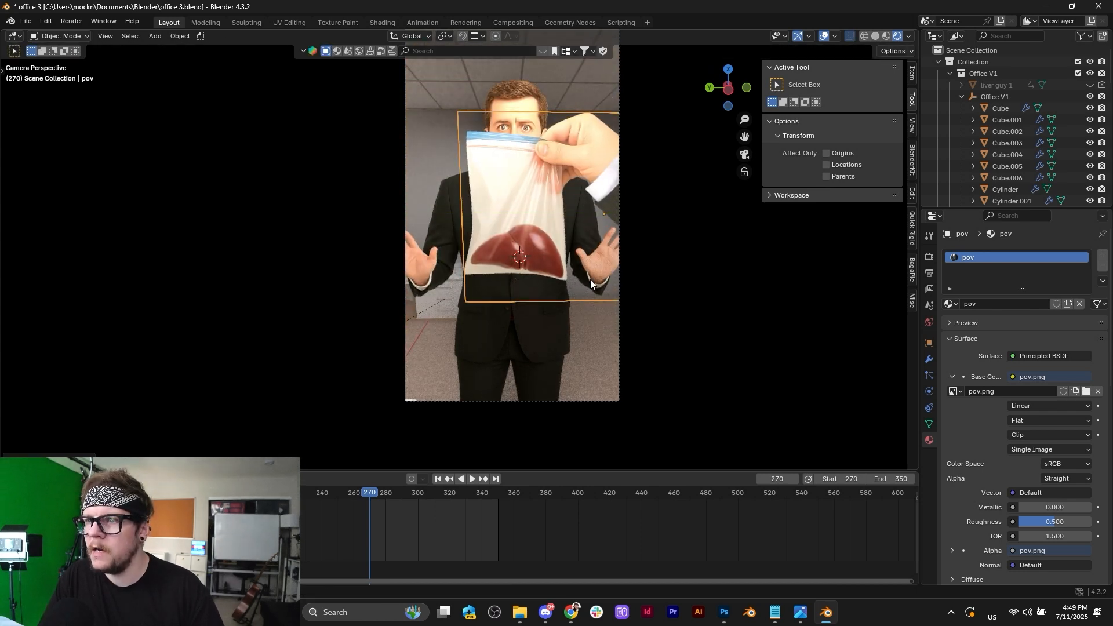
Enlarge the pov plane slightly and reposition it so the bag hangs just below the boss's face, adjusting its depth along global X.
{"action": "scroll", "coordinate": [590, 279], "scroll_direction": "down", "scroll_amount": 2}
{"action": "key", "text": "g"}
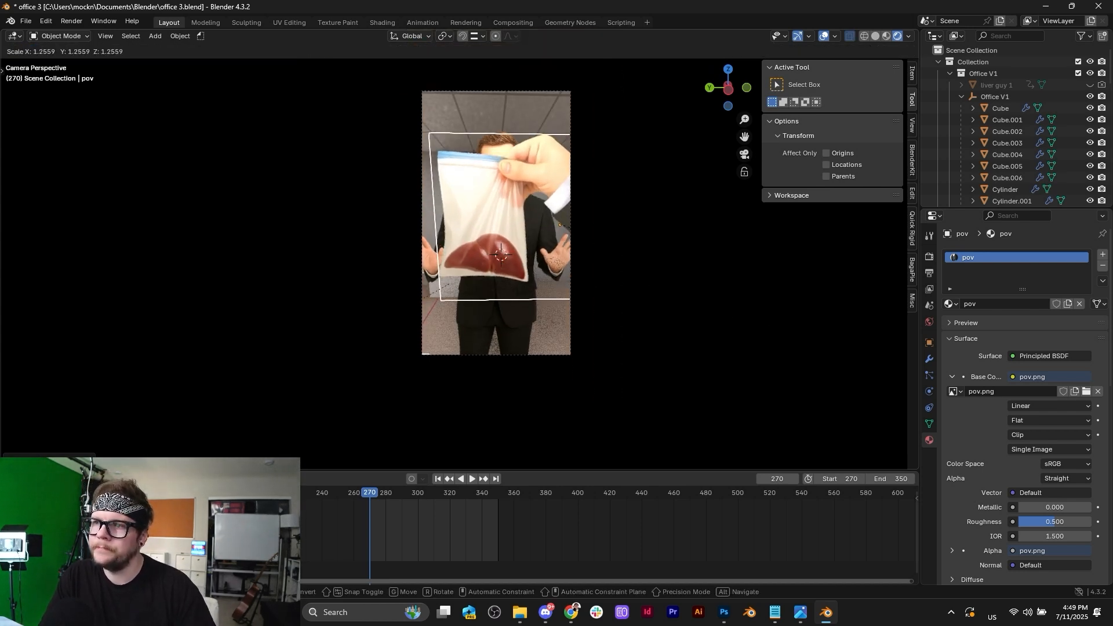
{"action": "left_click", "coordinate": [638, 289]}
{"action": "key", "text": "g"}
{"action": "left_click", "coordinate": [629, 334]}
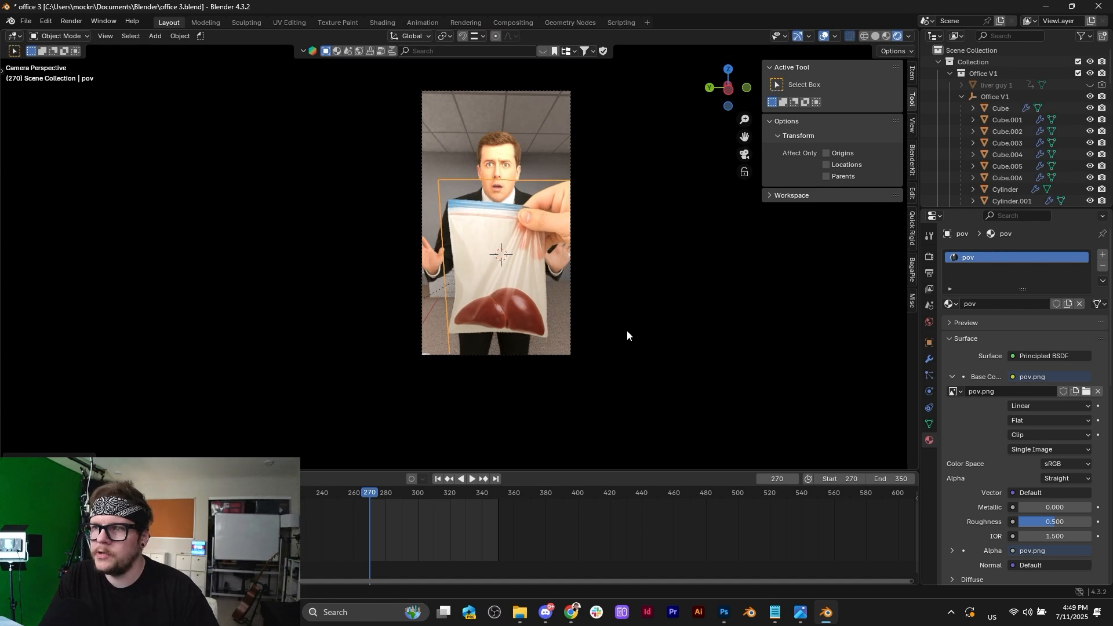
{"action": "key", "text": "g"}
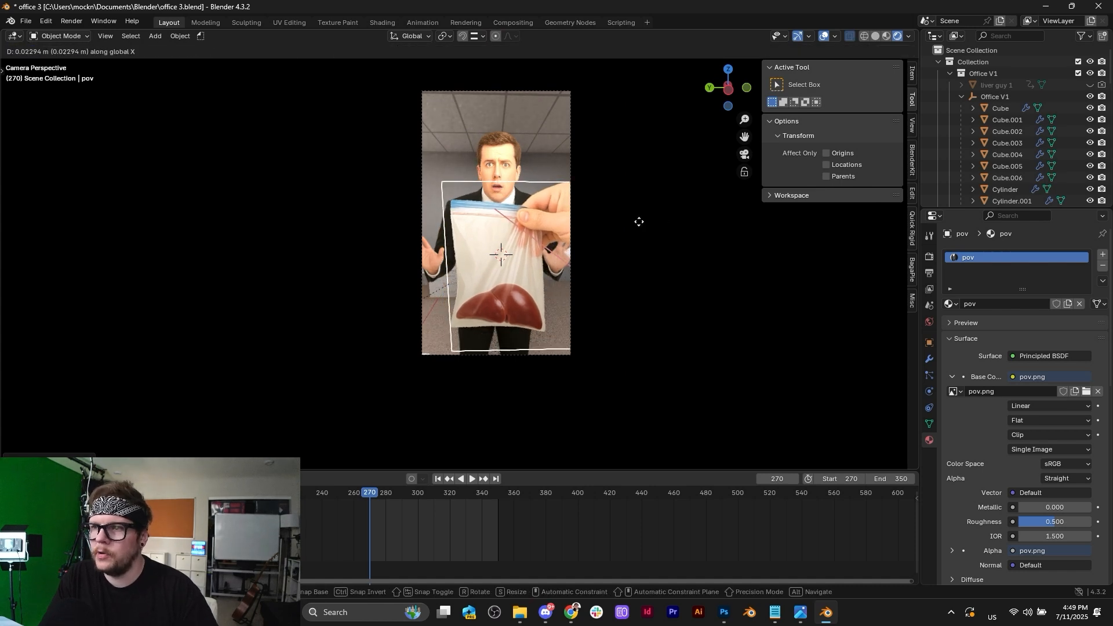
{"action": "left_click", "coordinate": [638, 221]}
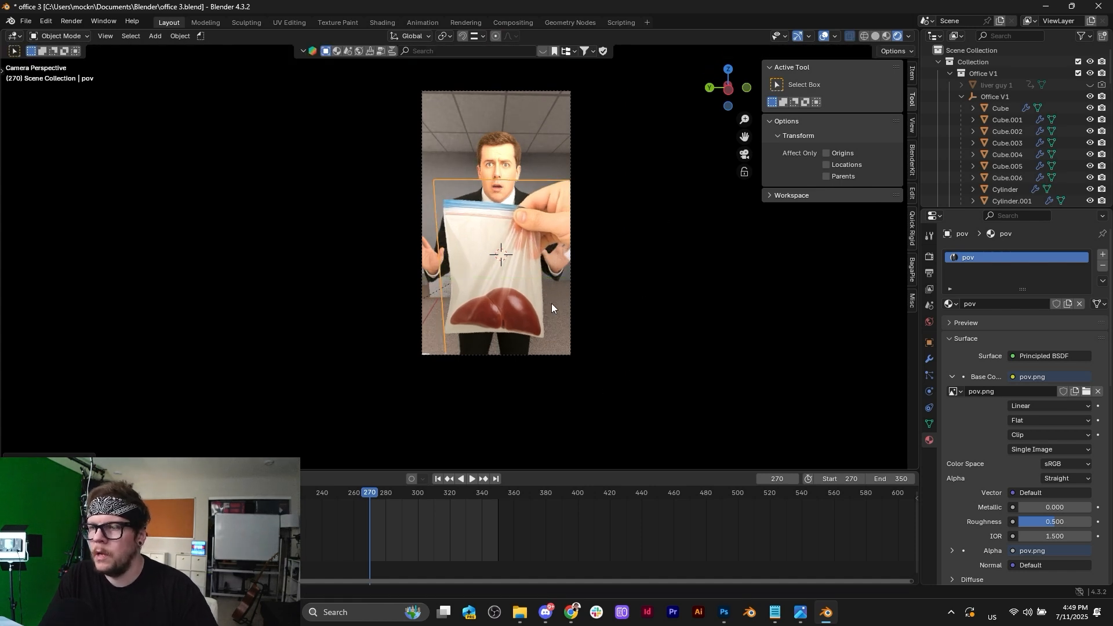
Enable depth of field on Camera.001 and set its focus object to the pov plane.
{"action": "left_click", "coordinate": [548, 91]}
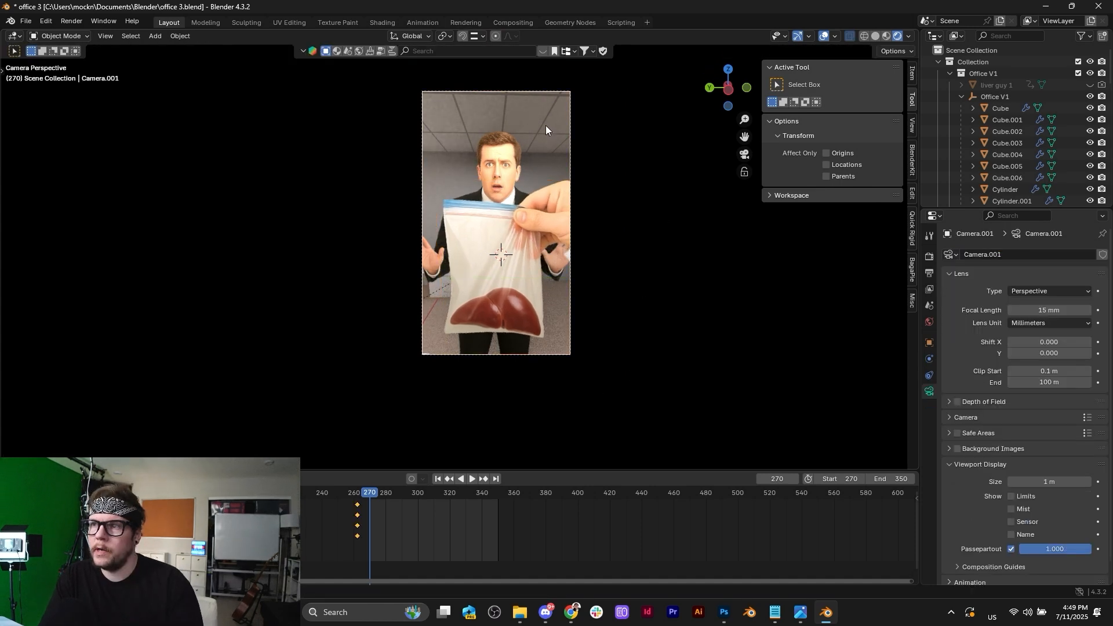
{"action": "left_click", "coordinate": [951, 402]}
{"action": "left_click", "coordinate": [959, 402]}
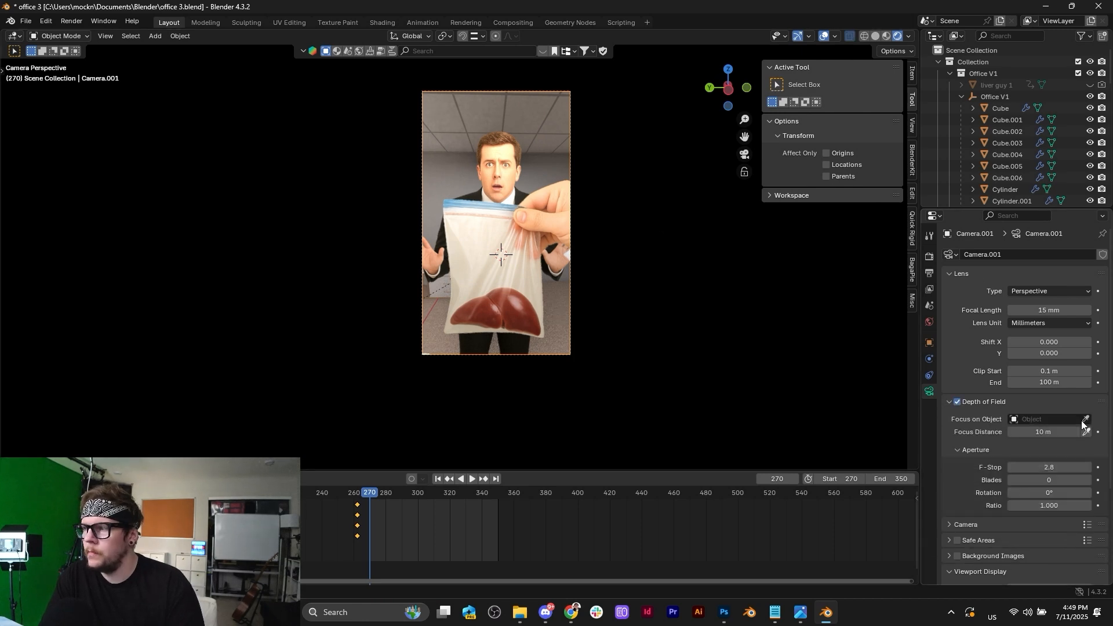
{"action": "left_click", "coordinate": [497, 238]}
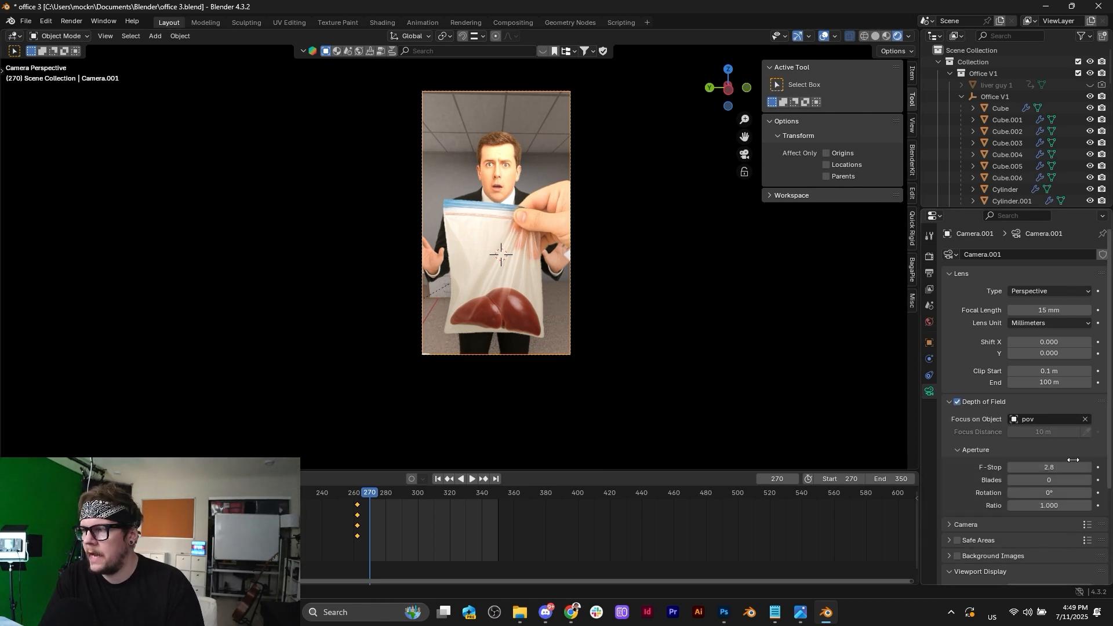
Set the camera's depth-of-field F-Stop to 0.5 and keyframe it at frame 270.
{"action": "left_click_drag", "start_coordinate": [1054, 466], "coordinate": [1014, 465]}
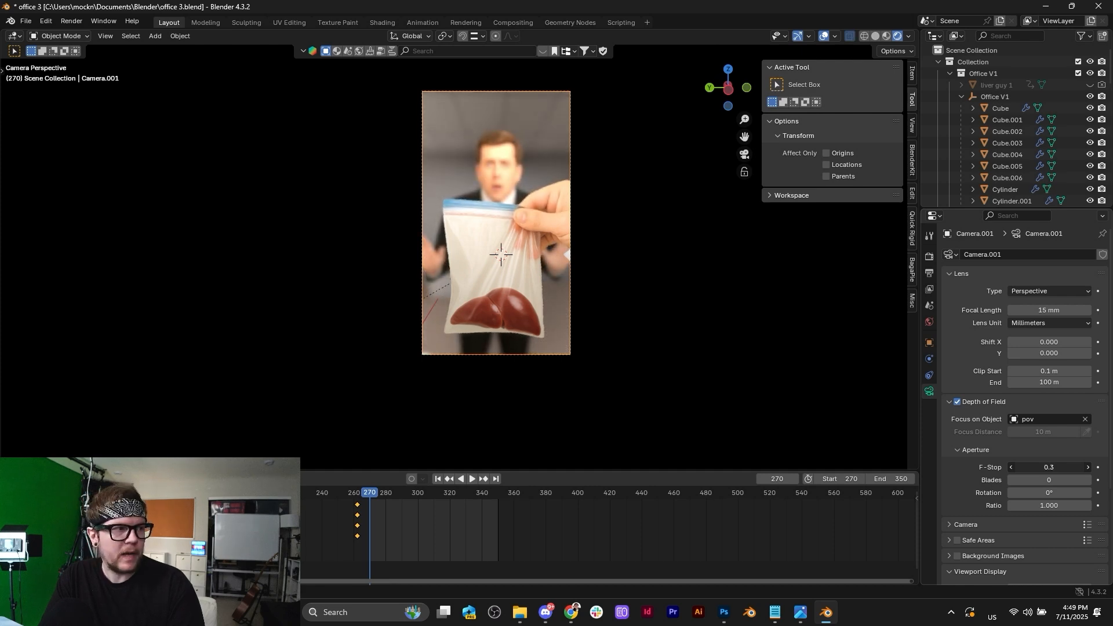
{"action": "left_click_drag", "start_coordinate": [1015, 466], "coordinate": [1021, 465]}
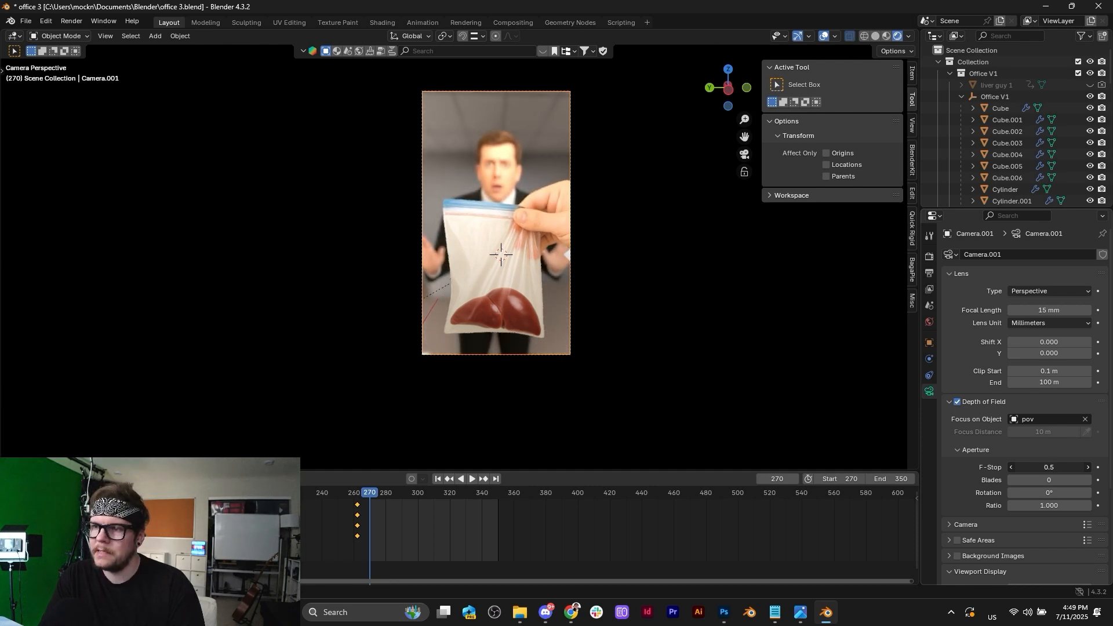
{"action": "scroll", "coordinate": [488, 271], "scroll_direction": "up", "scroll_amount": 3}
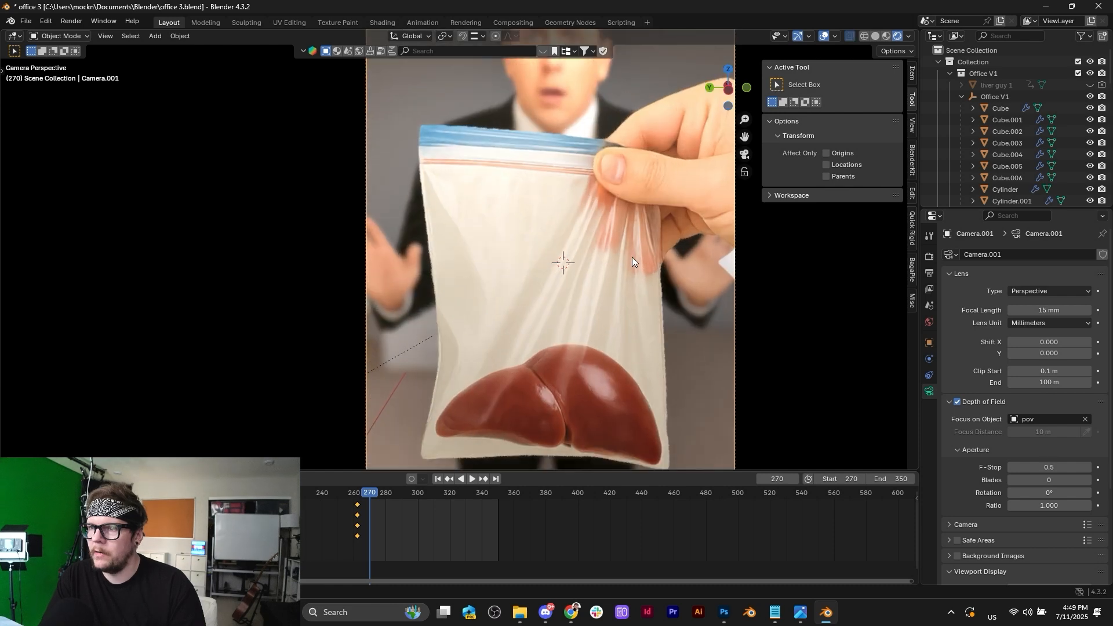
{"action": "scroll", "coordinate": [632, 256], "scroll_direction": "down", "scroll_amount": 4}
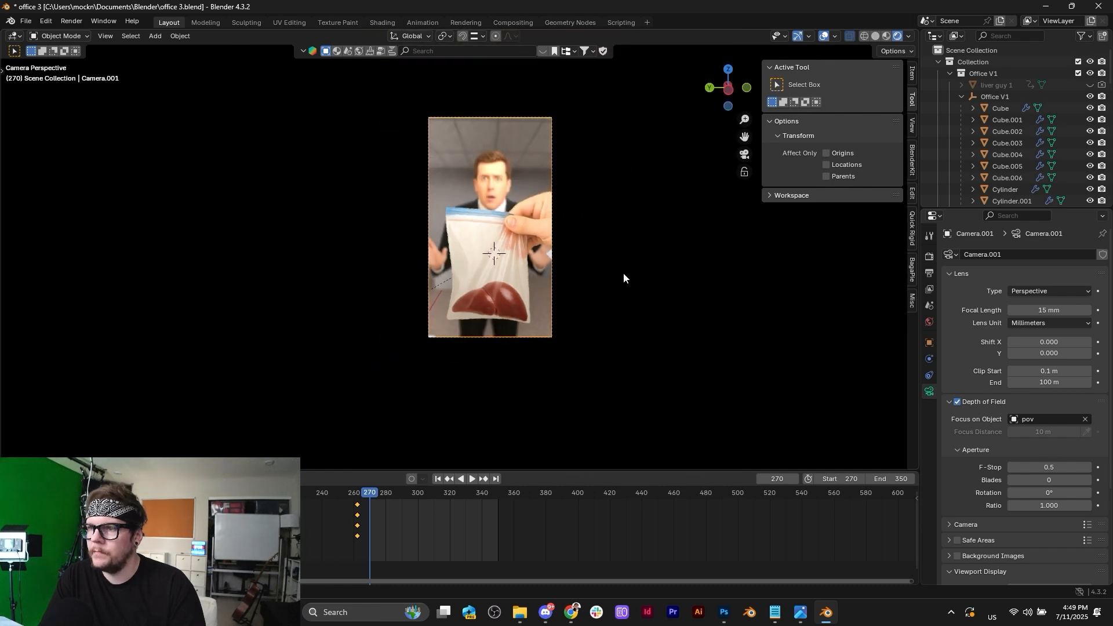
{"action": "left_click", "coordinate": [1098, 467]}
{"action": "scroll", "coordinate": [654, 306], "scroll_direction": "up", "scroll_amount": 2}
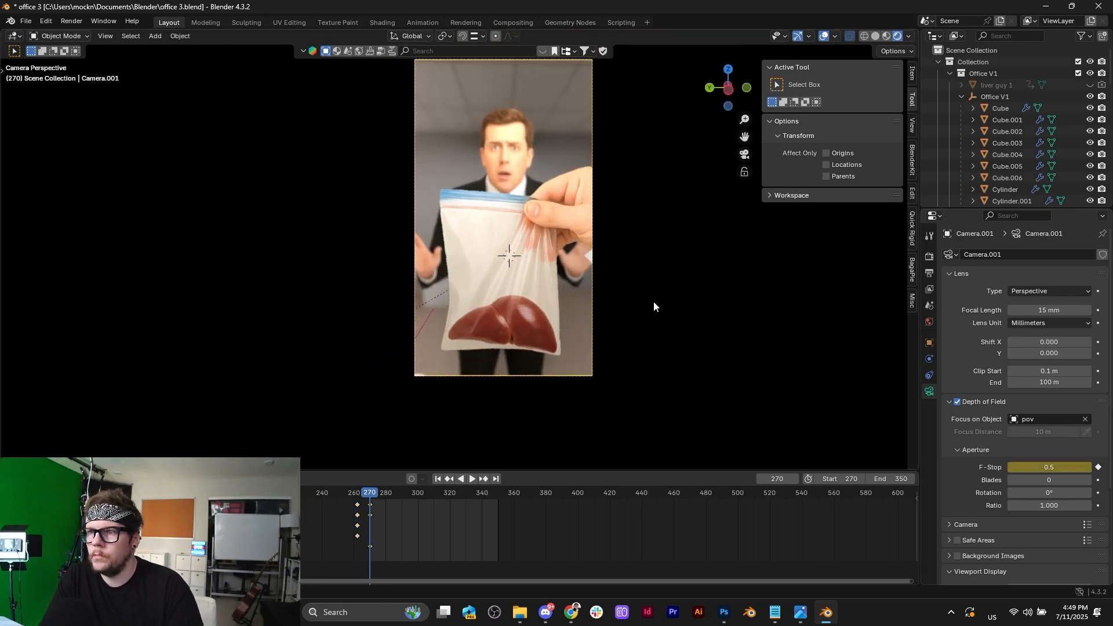
Save office 3.blend with the pov plane selected, play the animation briefly, and return to frame 270.
{"action": "left_click", "coordinate": [558, 216]}
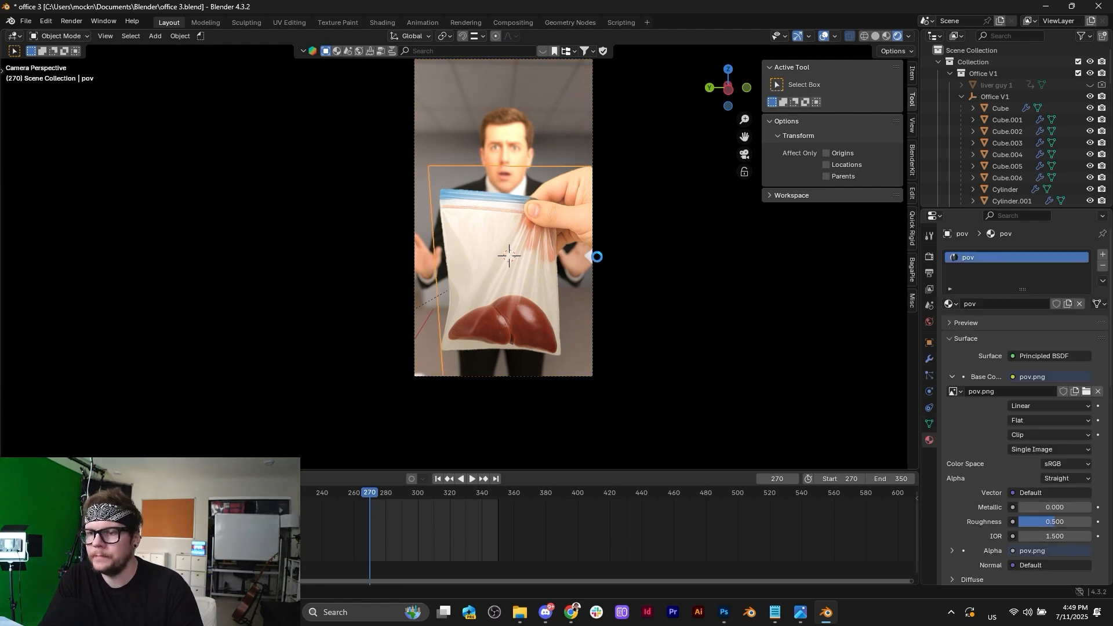
{"action": "key", "text": "ctrl+s"}
{"action": "key", "text": "space"}
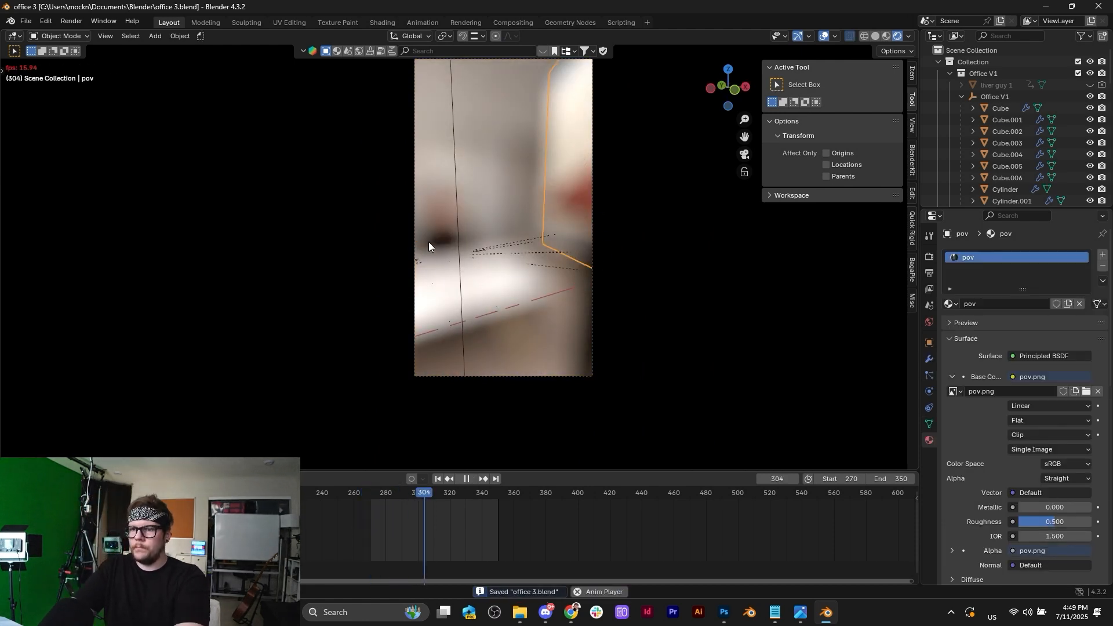
{"action": "left_click", "coordinate": [438, 479]}
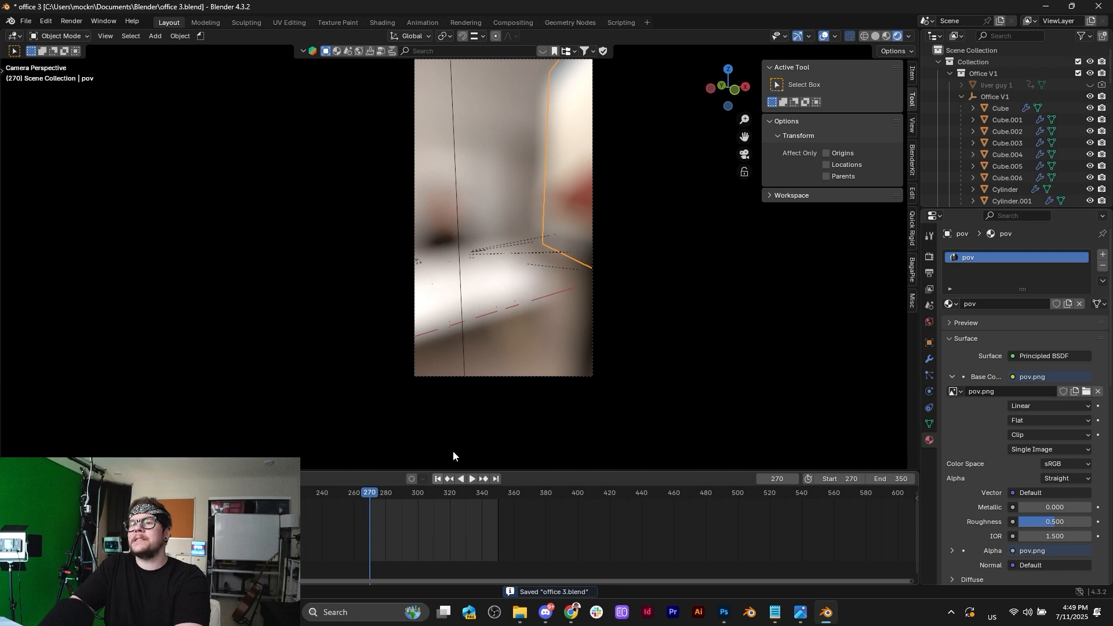
Try to recover the earlier camera framing by undoing and redoing the recent depth-of-field changes.
{"action": "left_click", "coordinate": [502, 298]}
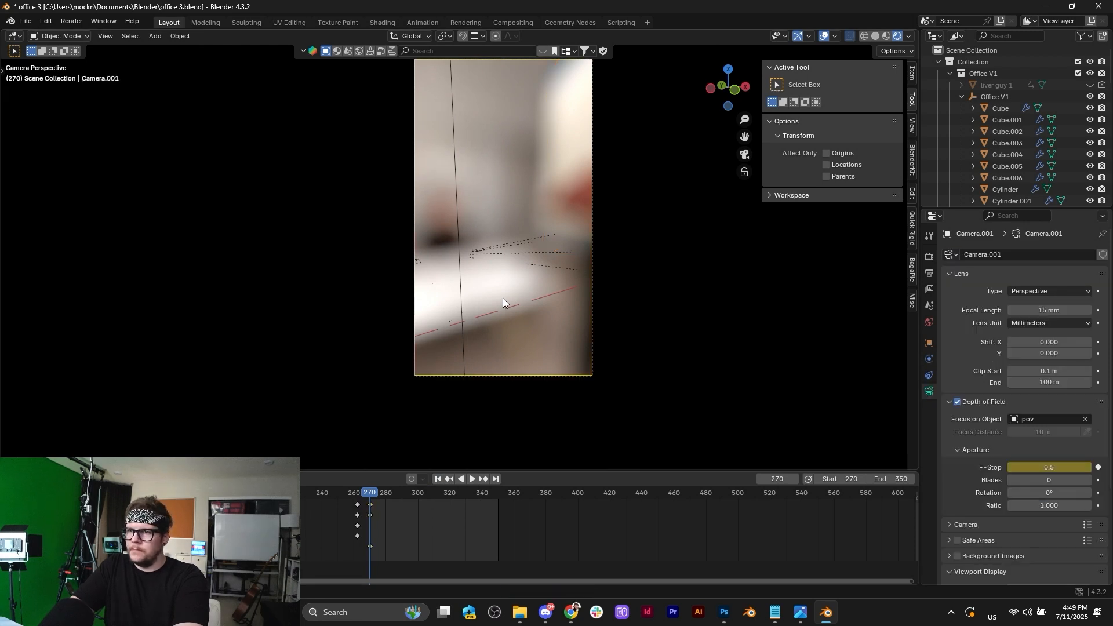
{"action": "key", "text": "ctrl+z"}
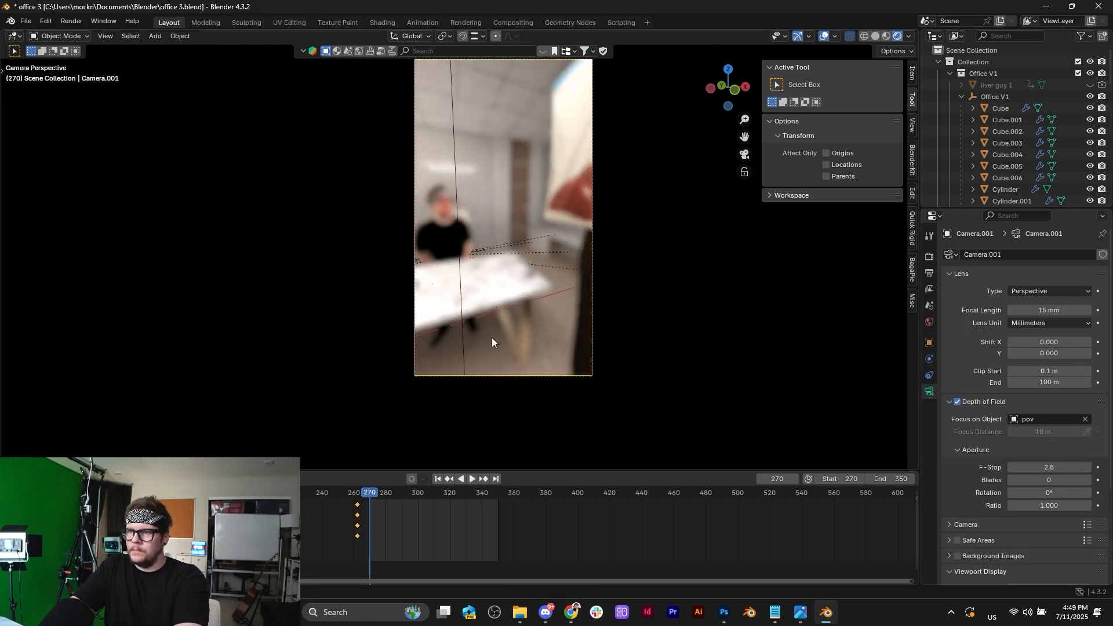
{"action": "key", "text": "ctrl+shift+z"}
{"action": "key", "text": "ctrl+z"}
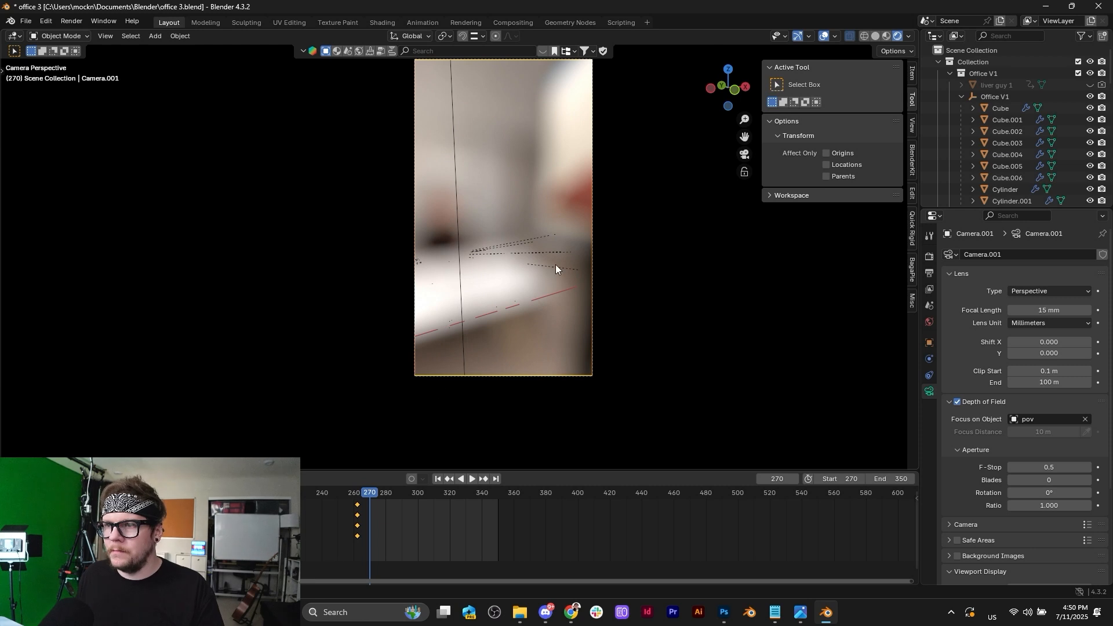
{"action": "left_click", "coordinate": [581, 335]}
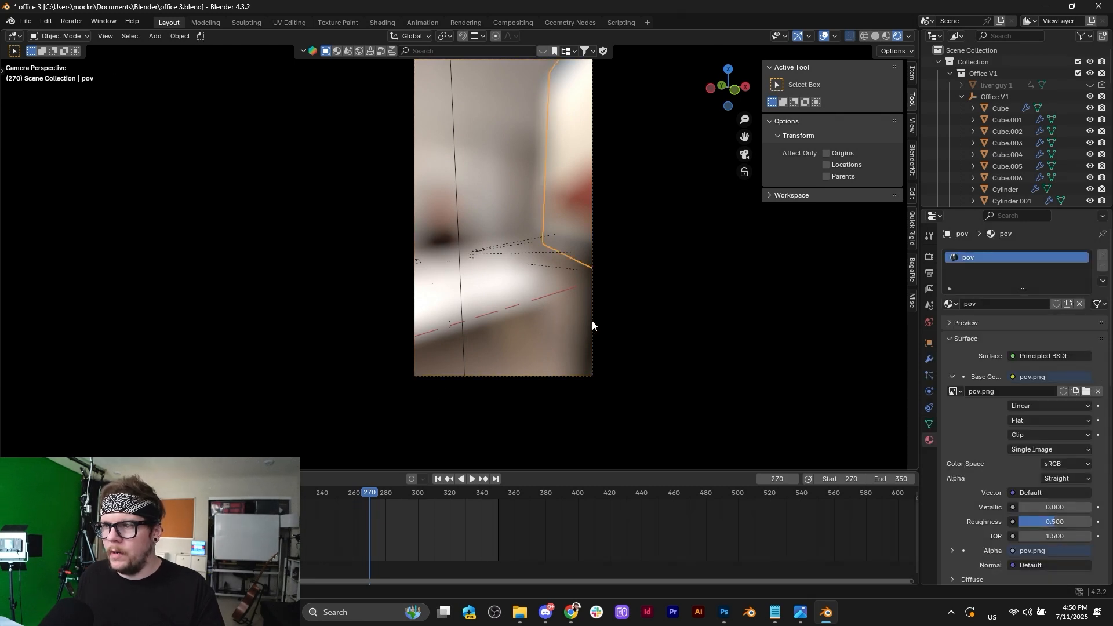
Rotate Camera.001 about global Z to face the boss again and shift it horizontally toward the bag framing.
{"action": "left_click", "coordinate": [592, 321]}
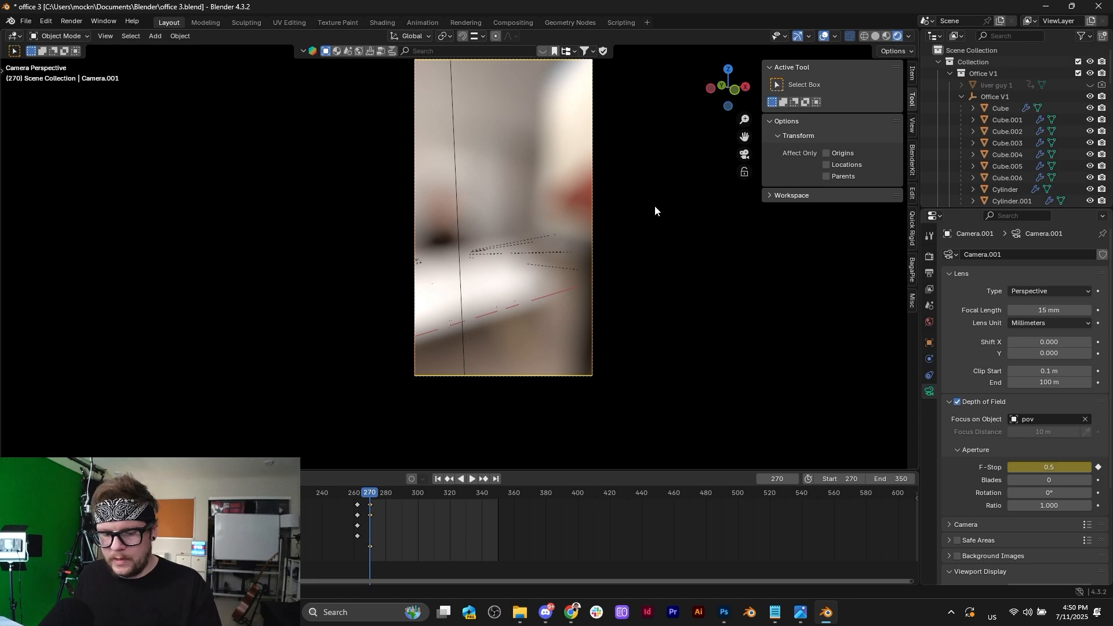
{"action": "key", "text": "r"}
{"action": "key", "text": "z"}
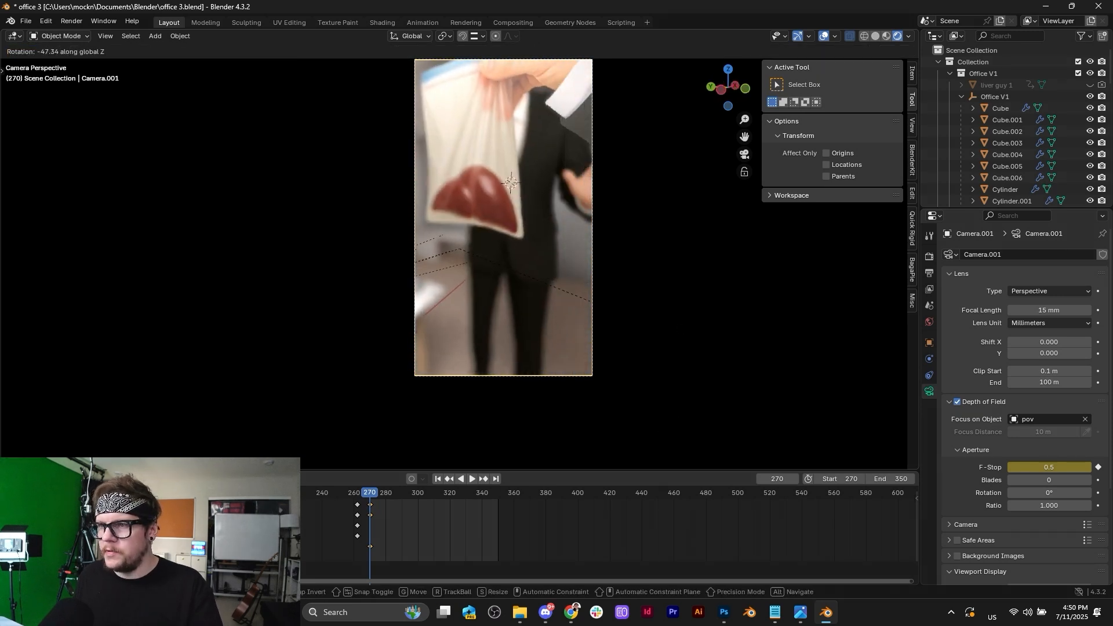
{"action": "key", "text": "g"}
{"action": "key", "text": "x"}
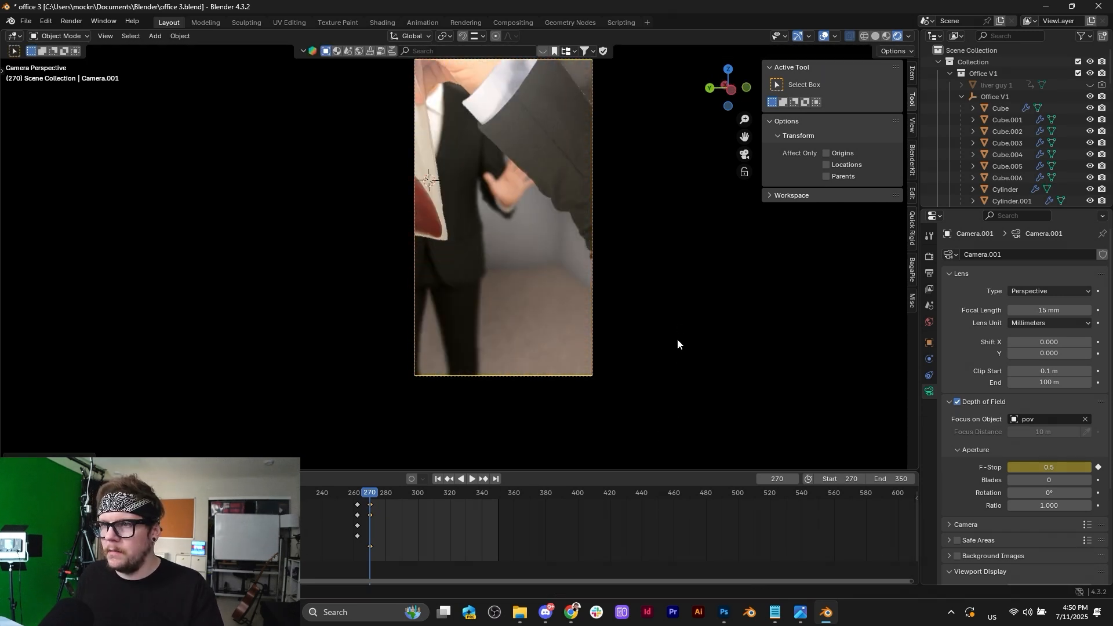
{"action": "key", "text": "y"}
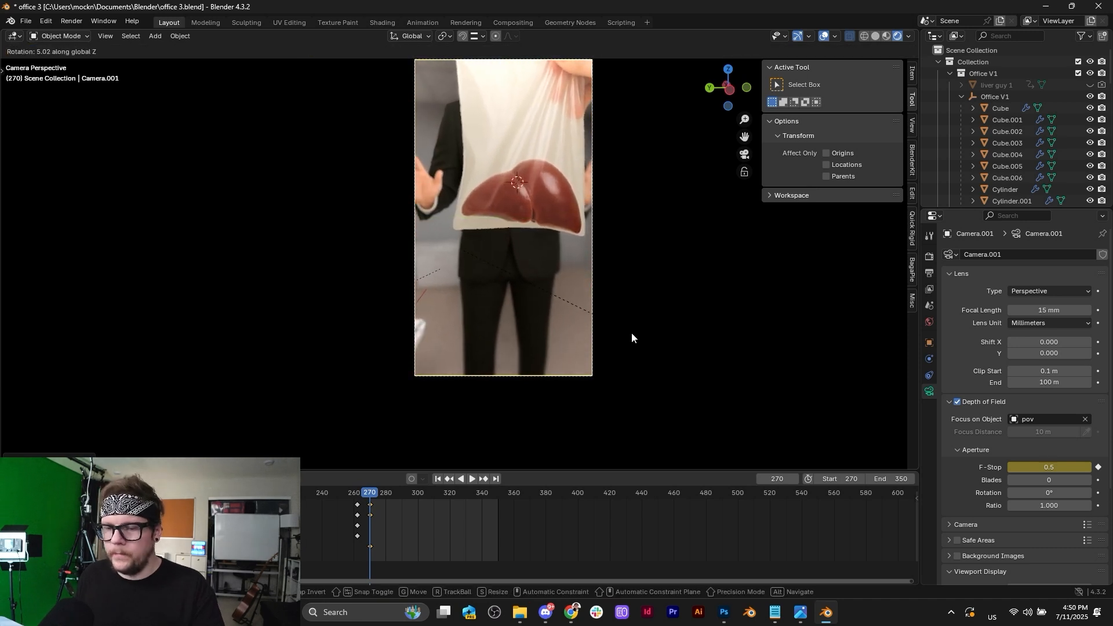
Shift the camera along global Y and raise it along global Z until the boss's face shows above the bag.
{"action": "key", "text": "x"}
{"action": "key", "text": "y"}
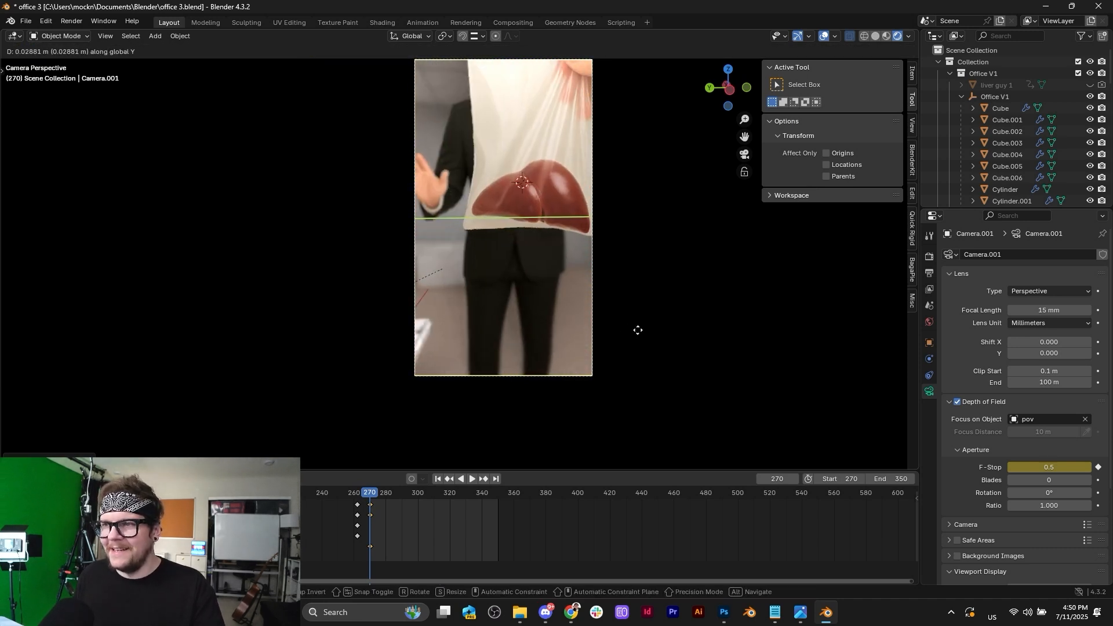
{"action": "key", "text": "z"}
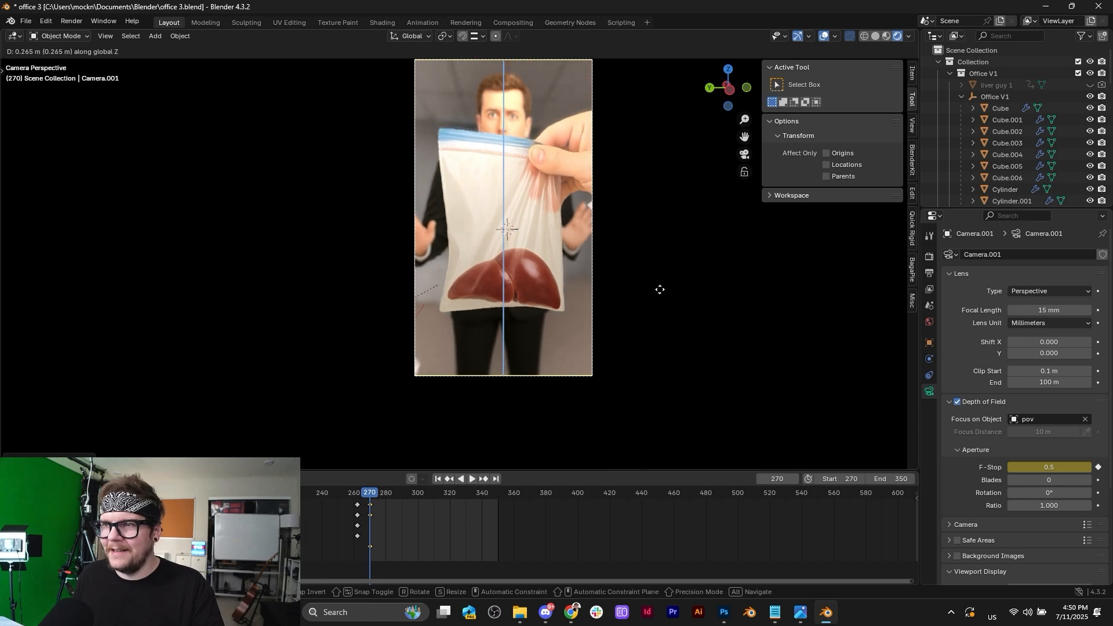
{"action": "left_click", "coordinate": [663, 270]}
Fine-tune the camera's position along global Y and its rotation about Z to centre the boss behind the bag.
{"action": "key", "text": "g"}
{"action": "key", "text": "x"}
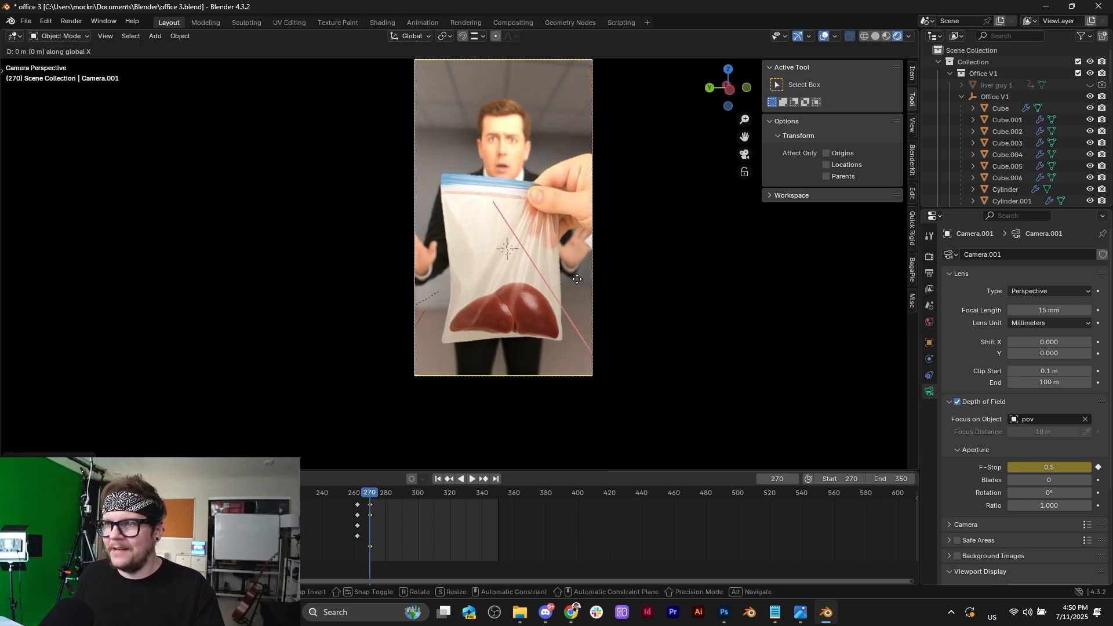
{"action": "key", "text": "y"}
{"action": "key", "text": "r"}
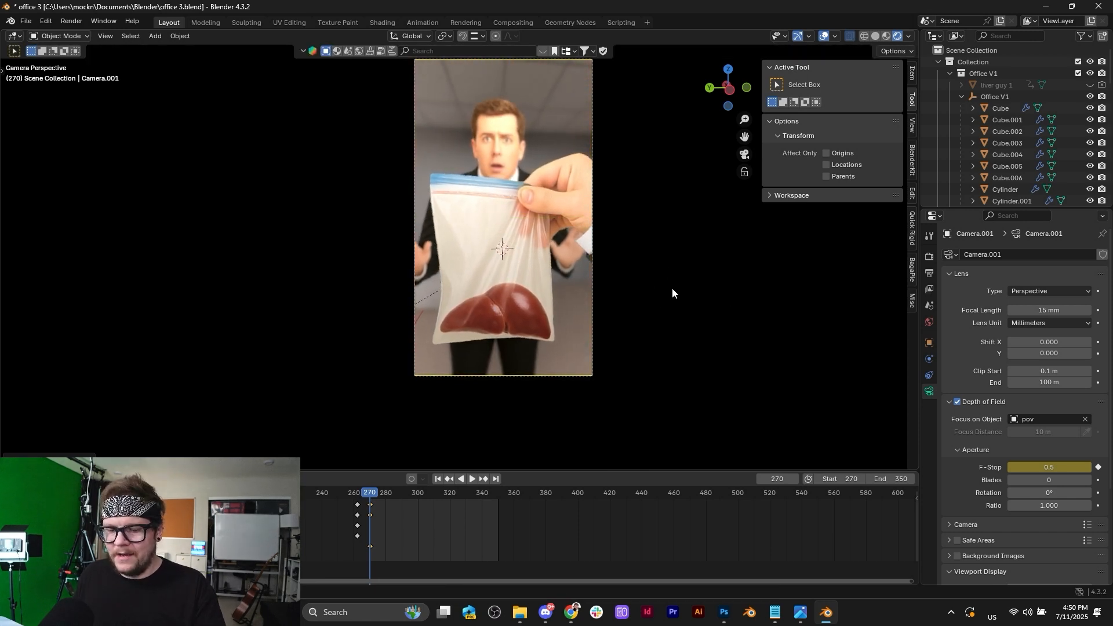
{"action": "key", "text": "z"}
Raise the camera about 0.06 m along global Z so the bag sits lower in the frame.
{"action": "key", "text": "g"}
{"action": "key", "text": "z"}
{"action": "key", "text": "z"}
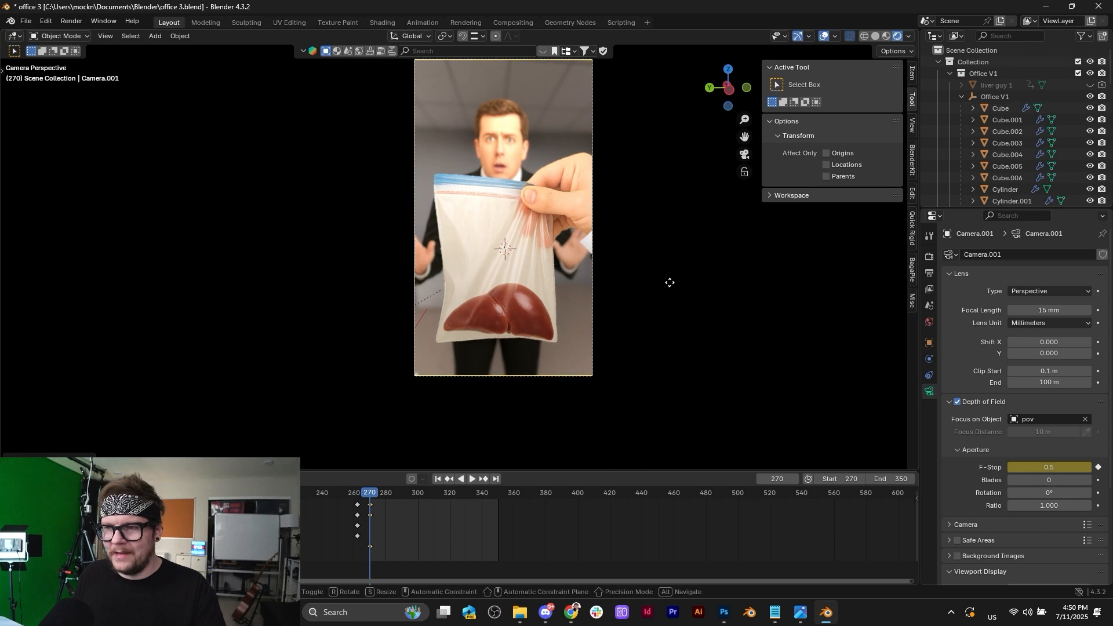
{"action": "key", "text": "z"}
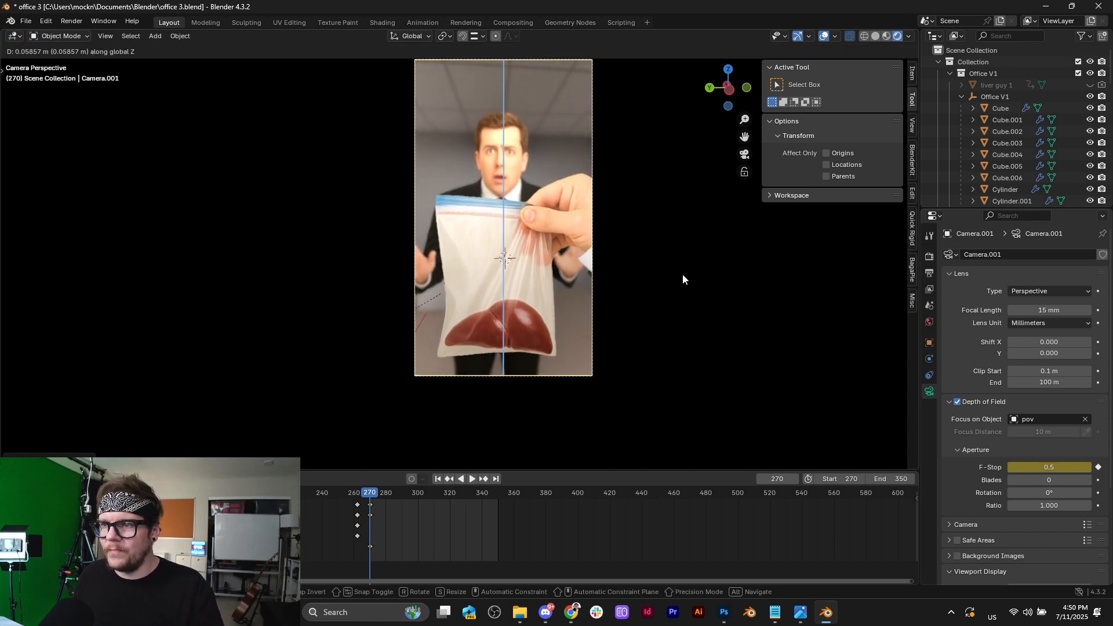
{"action": "left_click", "coordinate": [683, 274]}
Tilt the camera slightly with a free trackball rotation so the boss and the bag are balanced in the frame.
{"action": "scroll", "coordinate": [628, 196], "scroll_direction": "down", "scroll_amount": 3}
{"action": "key", "text": "r"}
{"action": "key", "text": "r"}
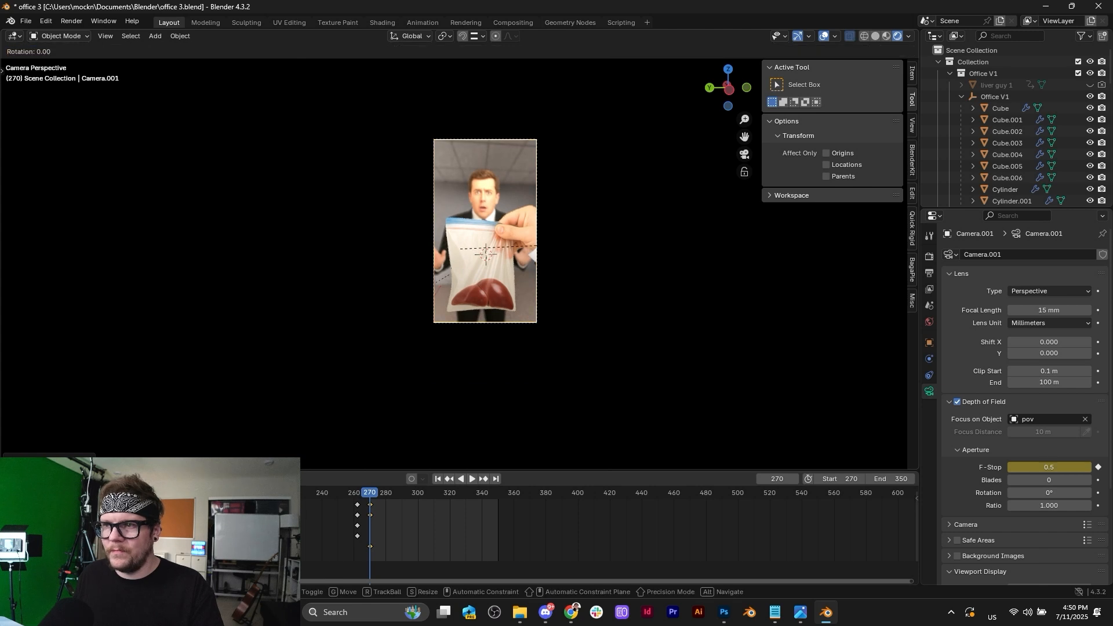
{"action": "left_click", "coordinate": [654, 174]}
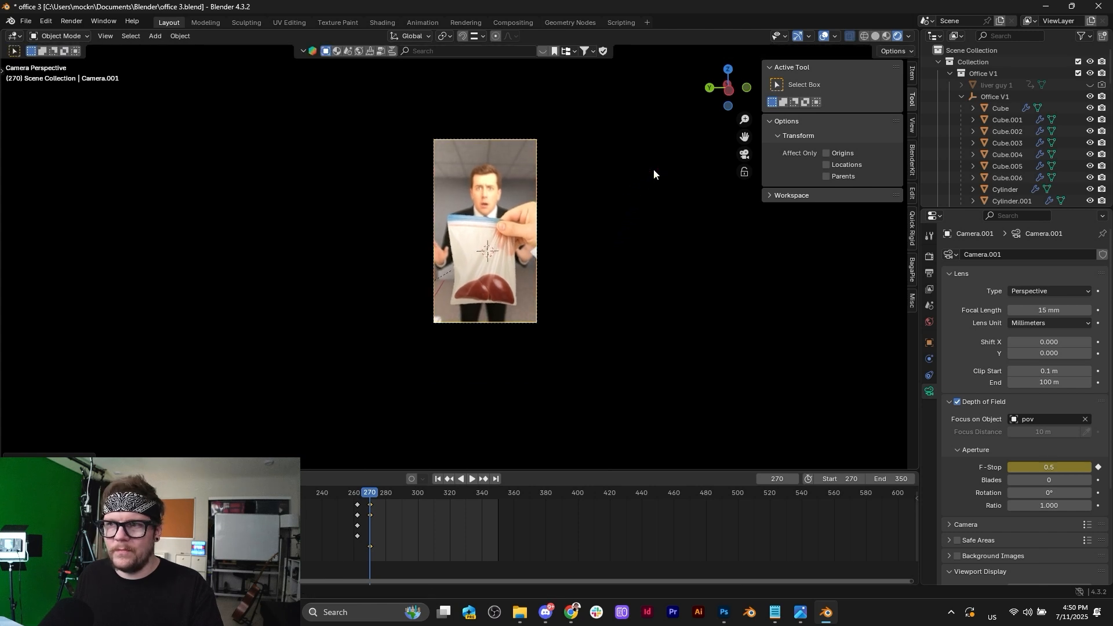
{"action": "scroll", "coordinate": [523, 237], "scroll_direction": "up", "scroll_amount": 3}
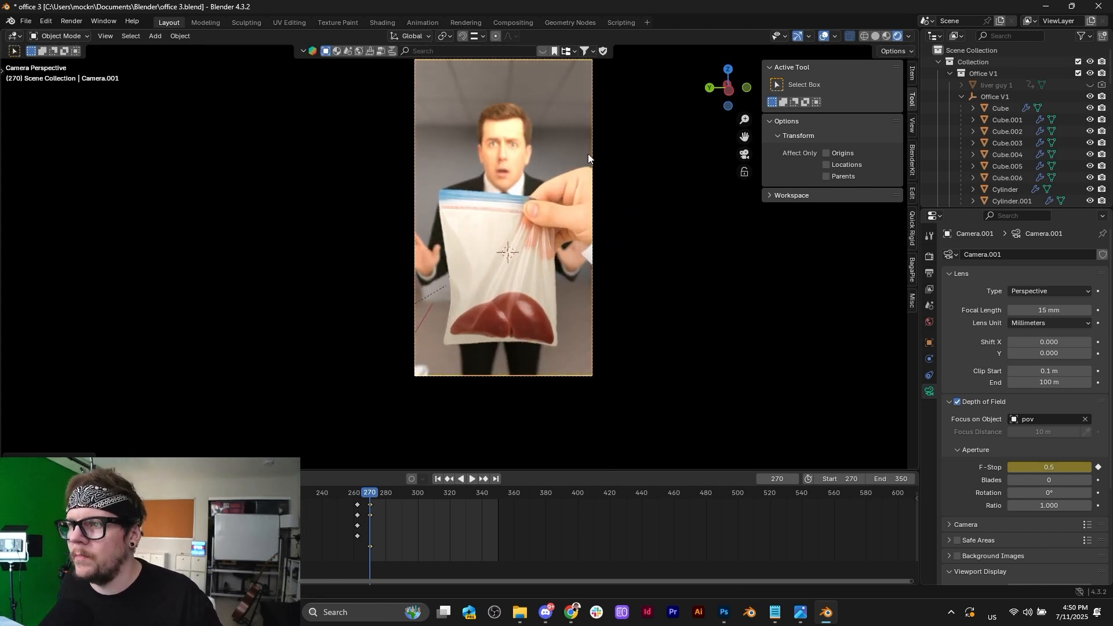
Tilt the camera about 2° with a free trackball rotation and delete all of its existing keyframes.
{"action": "key", "text": "r"}
{"action": "key", "text": "r"}
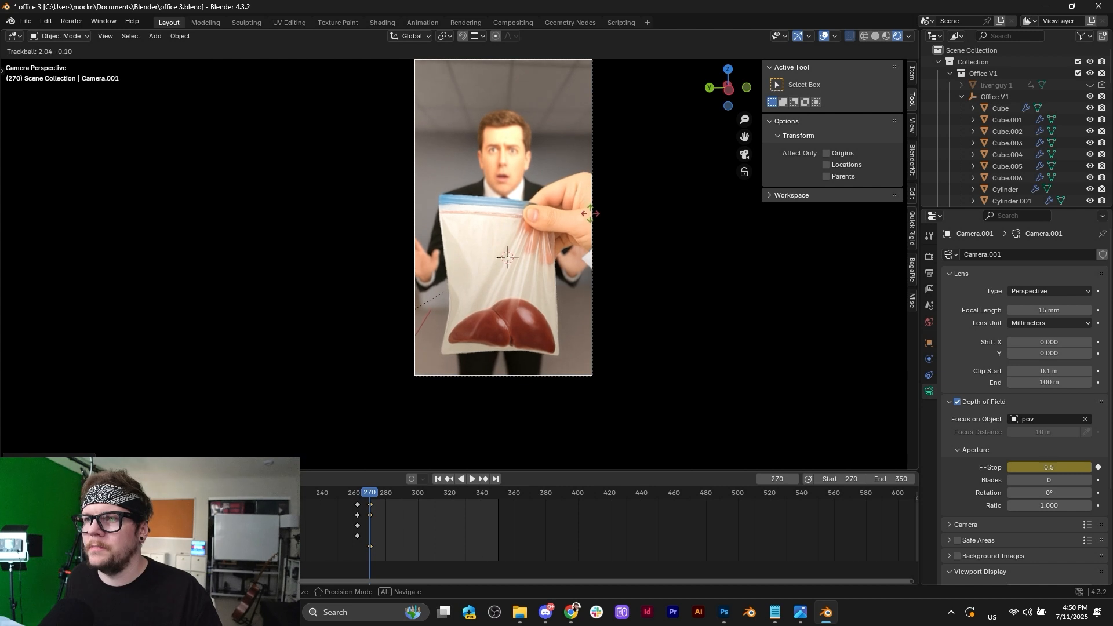
{"action": "left_click", "coordinate": [609, 213]}
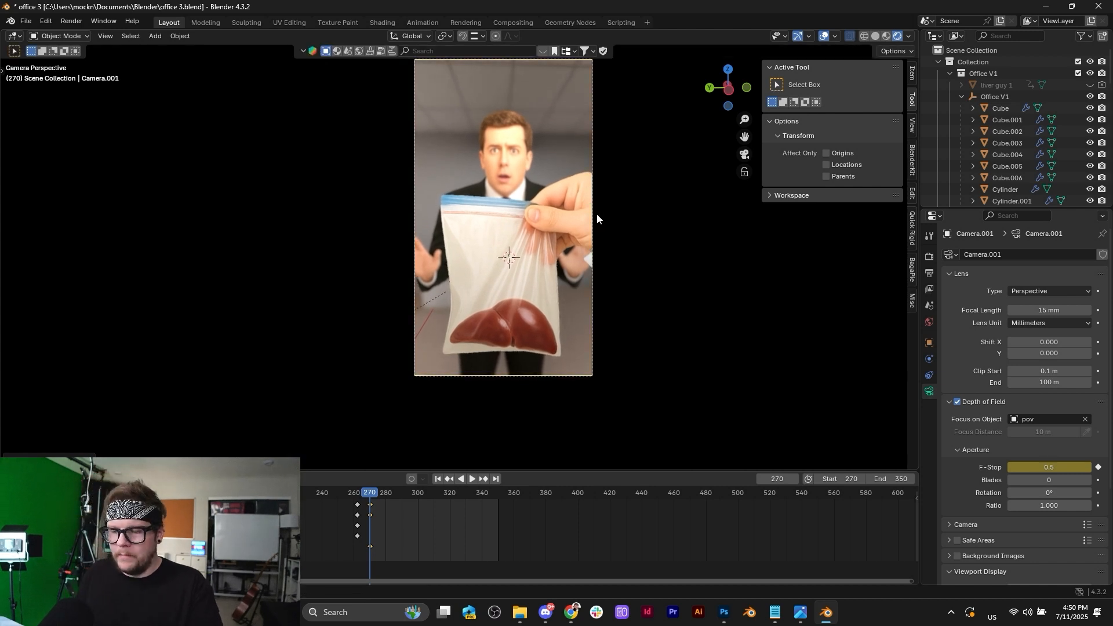
{"action": "key", "text": "i"}
{"action": "key", "text": "a"}
{"action": "key", "text": "Delete"}
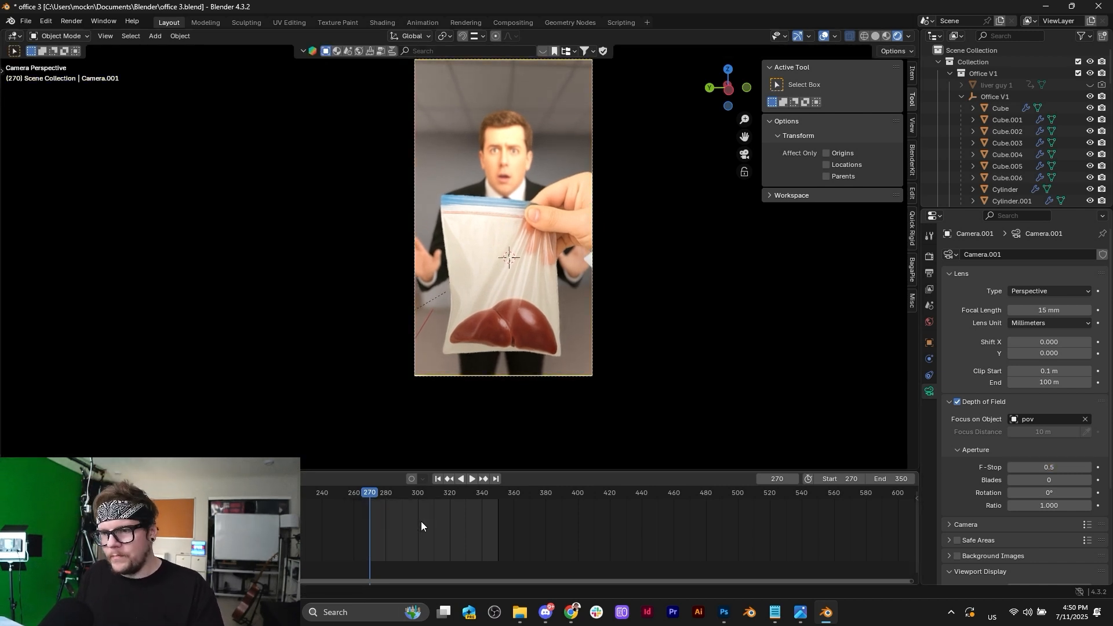
Save the file, keyframe the camera at frame 270 and play the shot.
{"action": "left_click", "coordinate": [550, 232]}
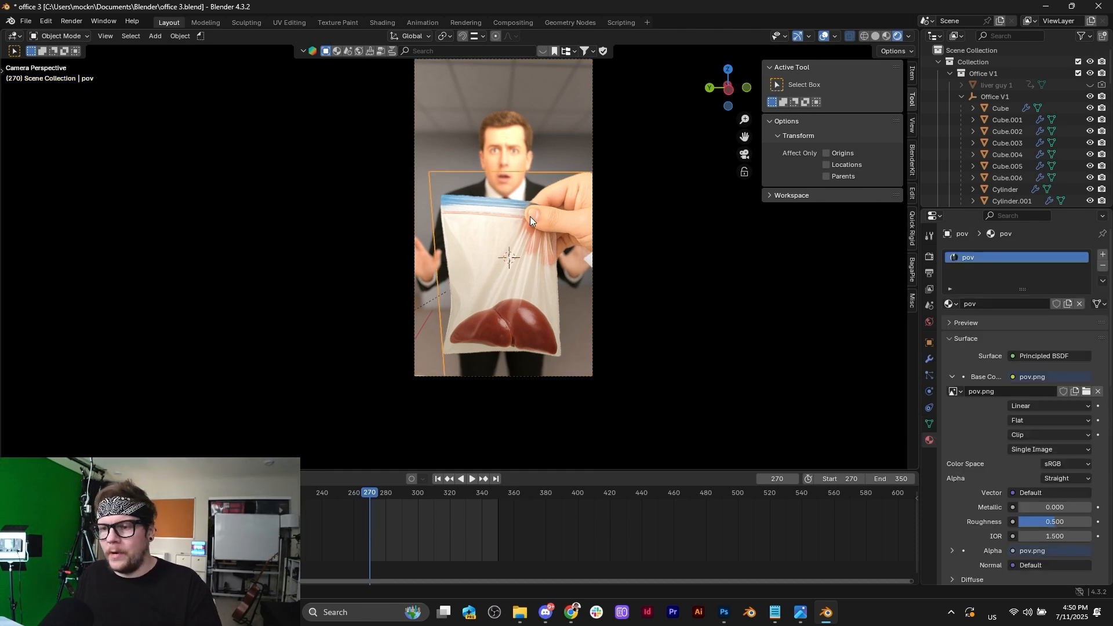
{"action": "key", "text": "ctrl+s"}
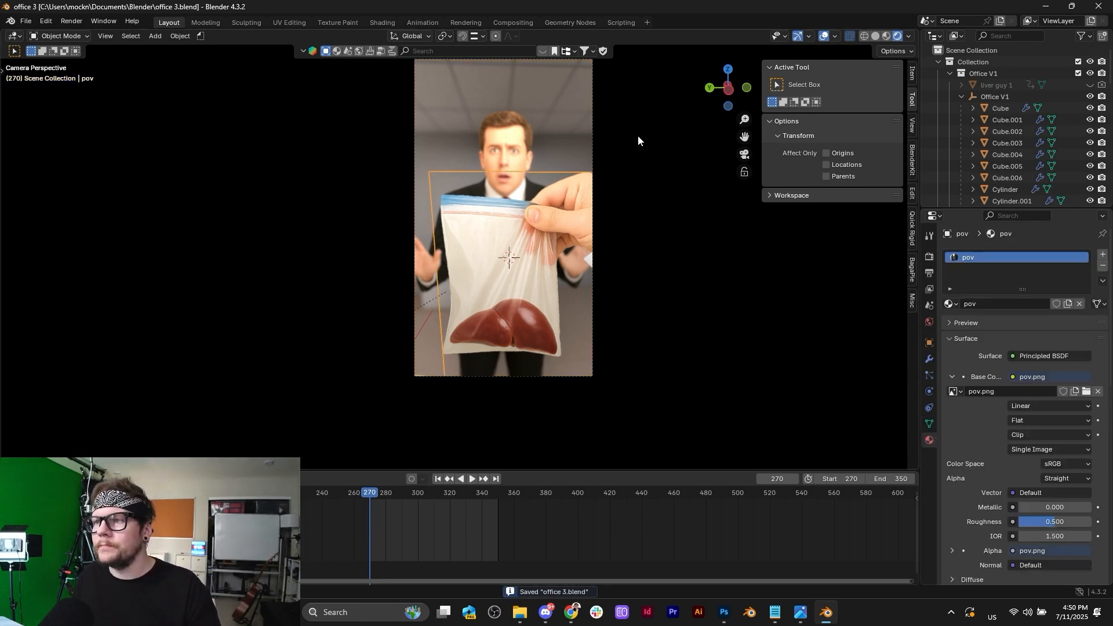
{"action": "left_click", "coordinate": [592, 121]}
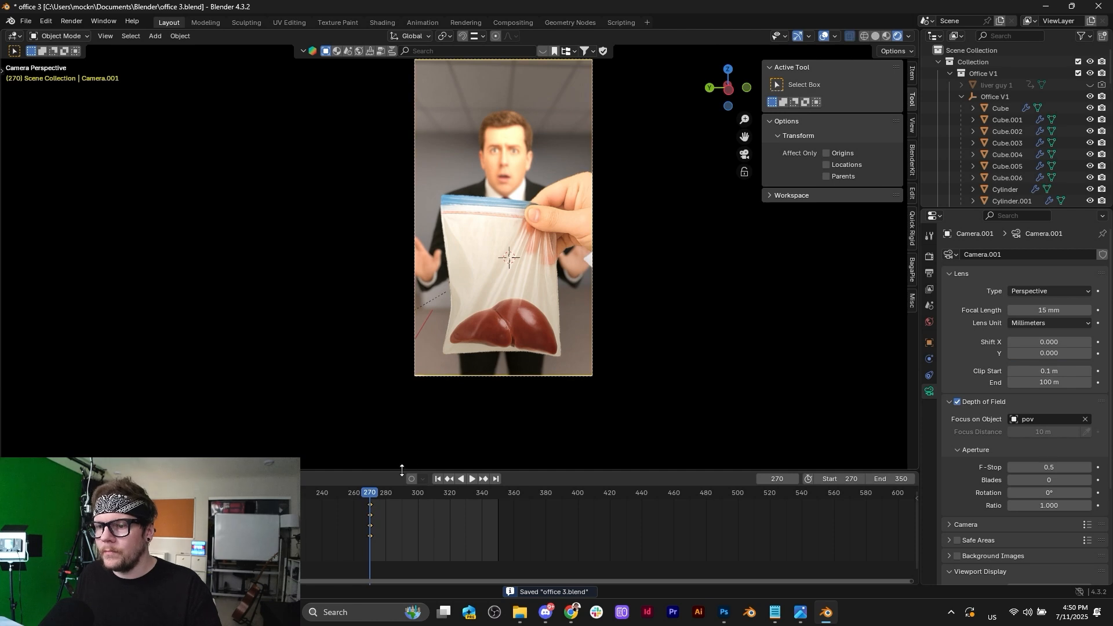
{"action": "key", "text": "a"}
{"action": "key", "text": "space"}
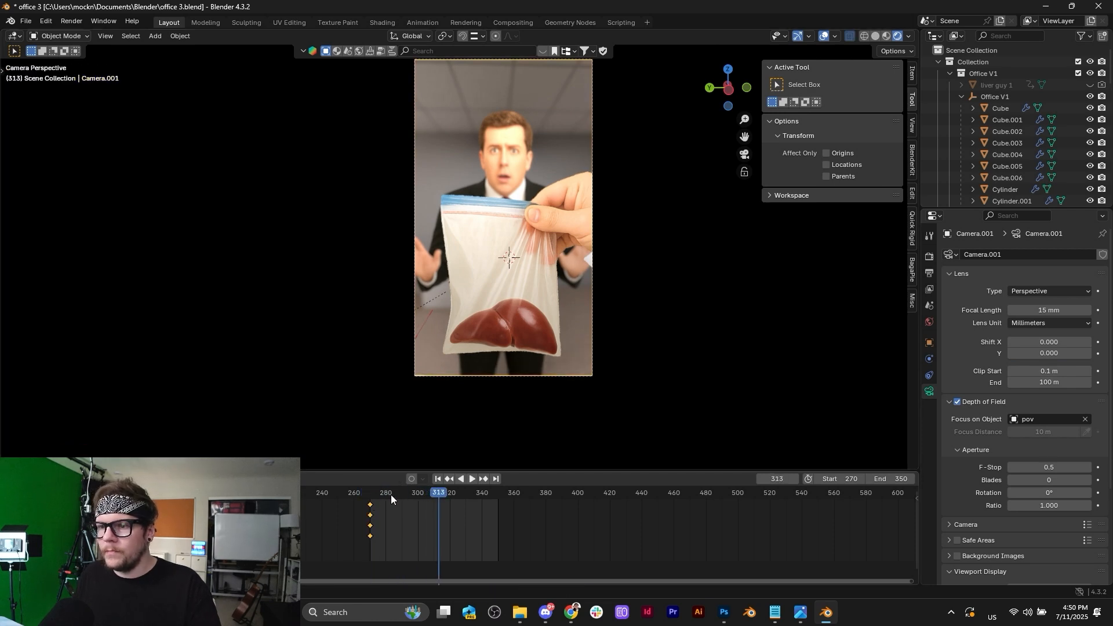
Try moving the pov hand-and-bag plane along global X, away from the camera.
{"action": "left_click", "coordinate": [541, 251]}
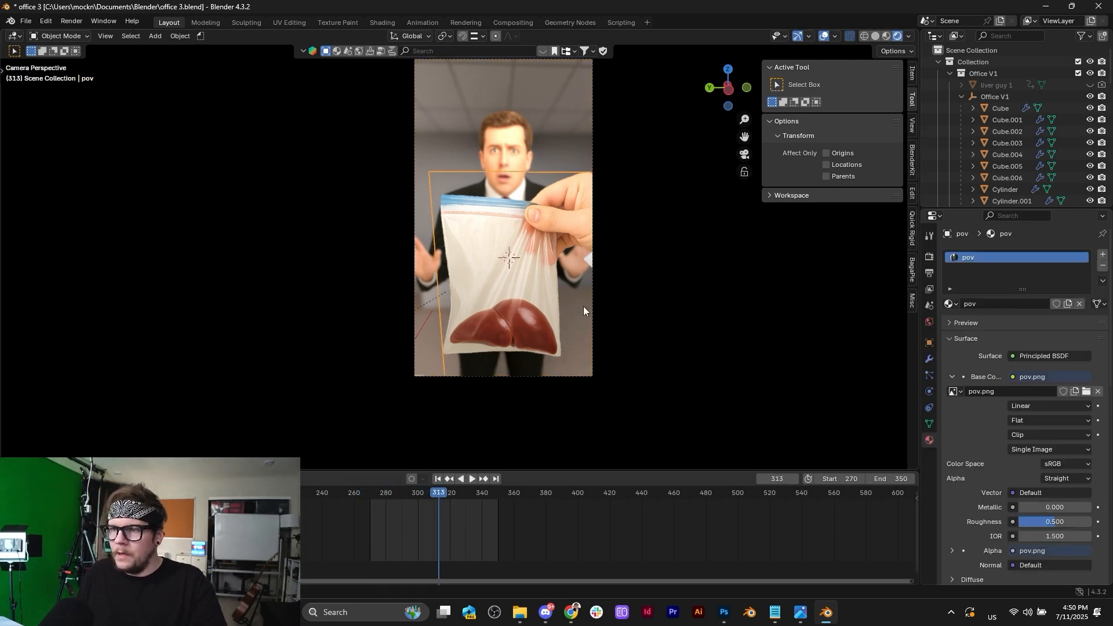
{"action": "key", "text": "g"}
{"action": "key", "text": "x"}
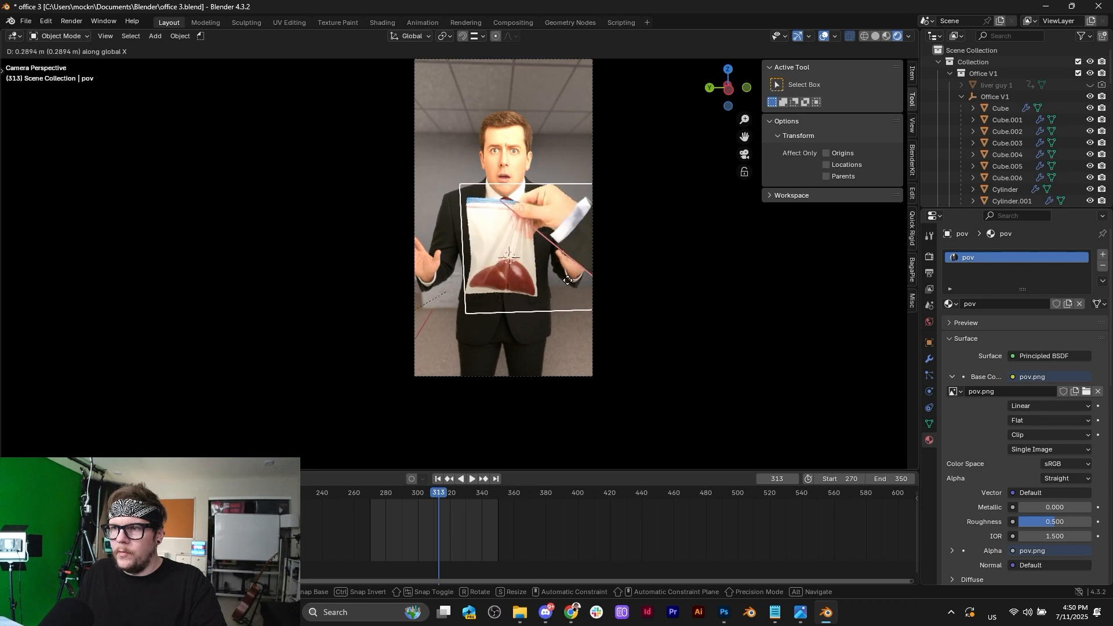
{"action": "left_click", "coordinate": [548, 361]}
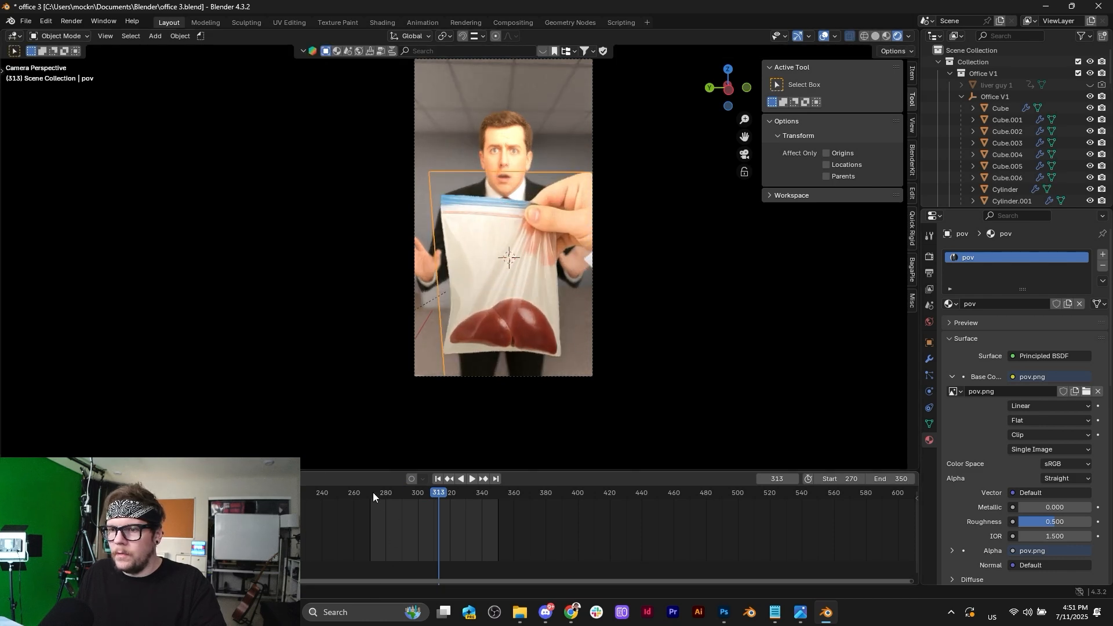
Enable auto keying and record a handheld wobble of the pov plane during playback from frame 270 to 350.
{"action": "left_click", "coordinate": [438, 478]}
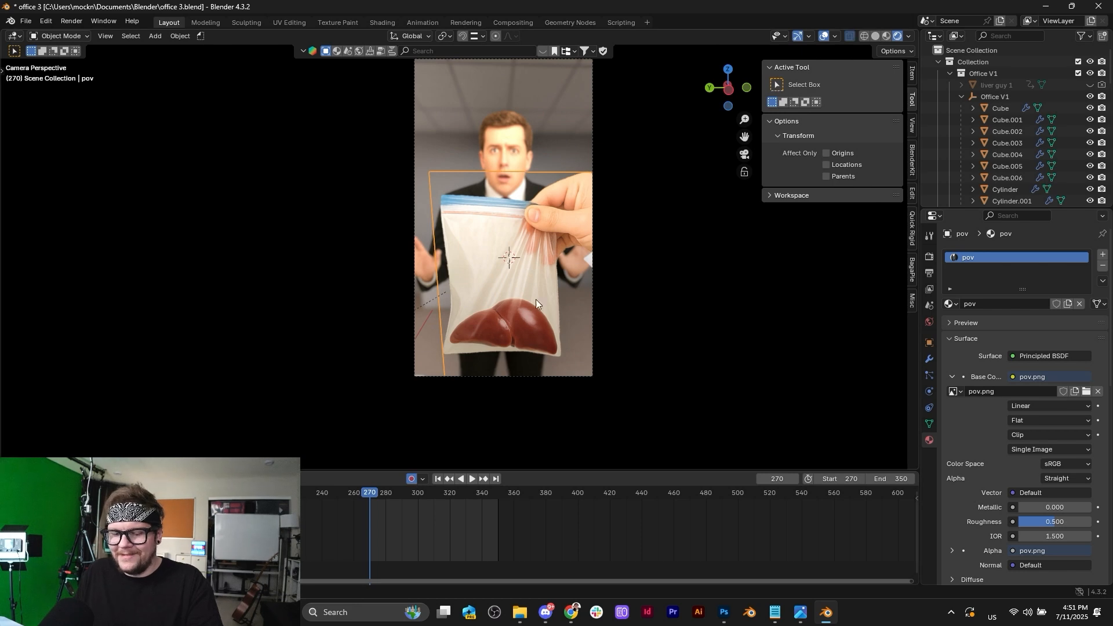
{"action": "key", "text": "space"}
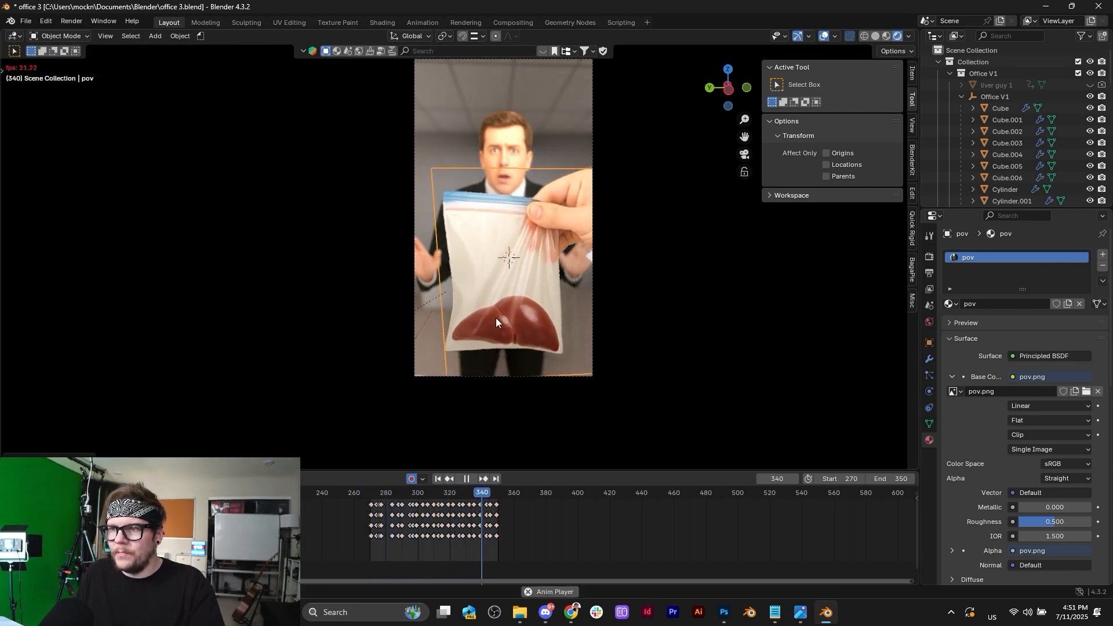
{"action": "key", "text": "space"}
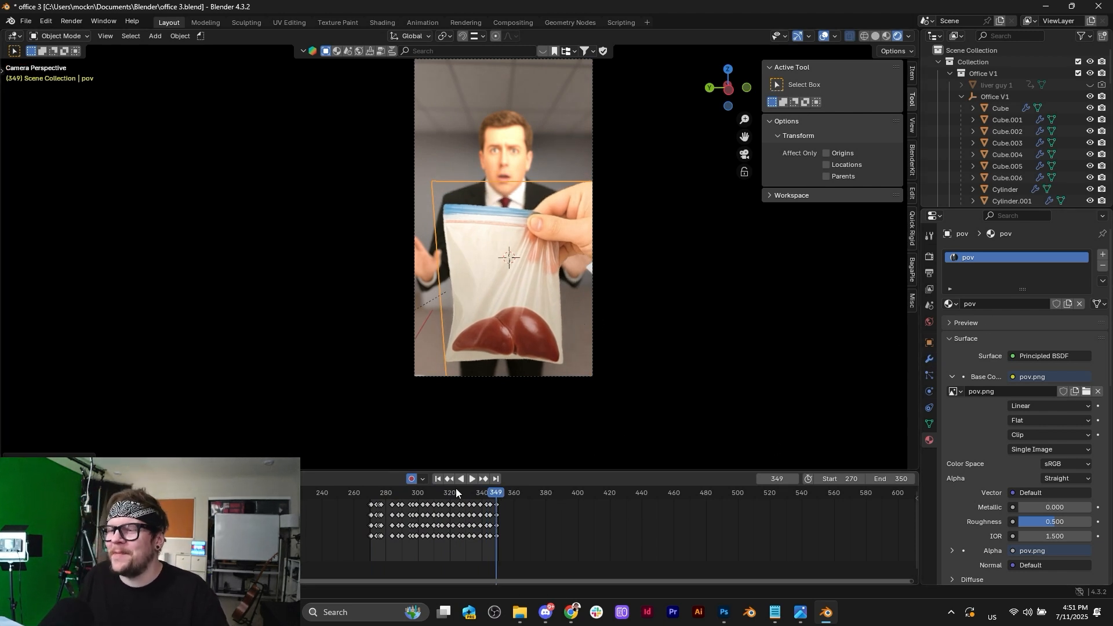
Keyframe the pov plane's delta location X at 0 m on frame 270.
{"action": "left_click", "coordinate": [439, 478]}
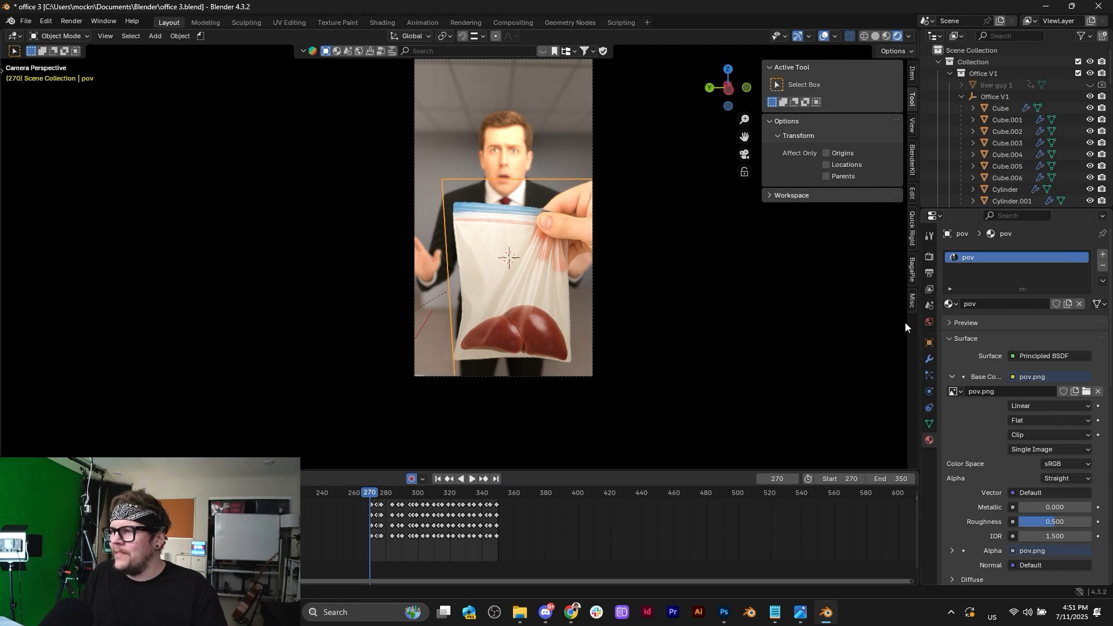
{"action": "left_click", "coordinate": [928, 342]}
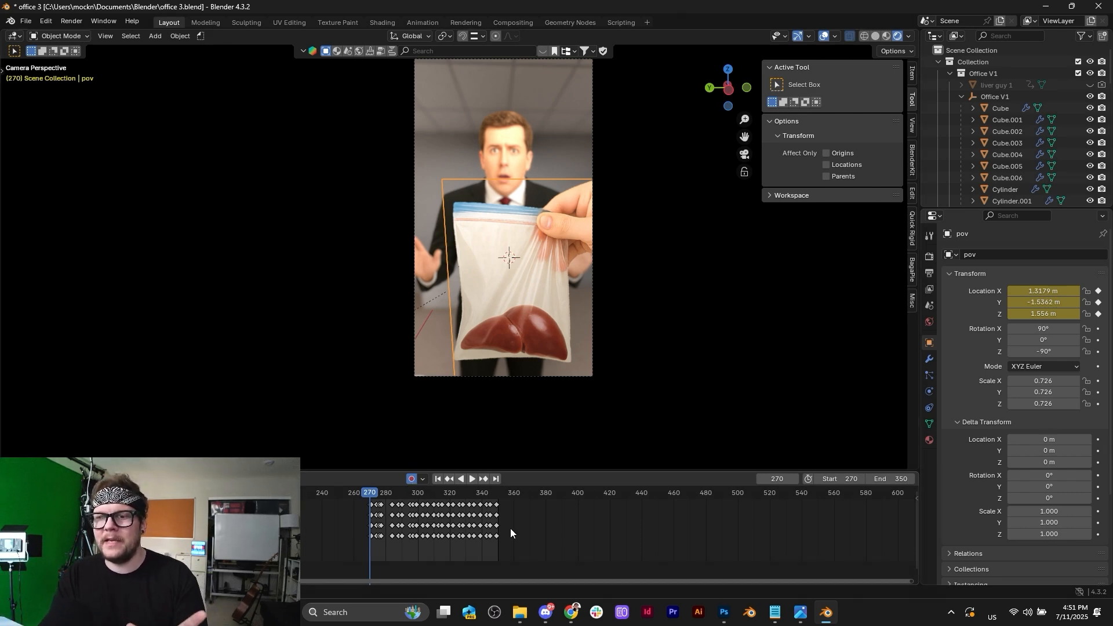
{"action": "key", "text": "a"}
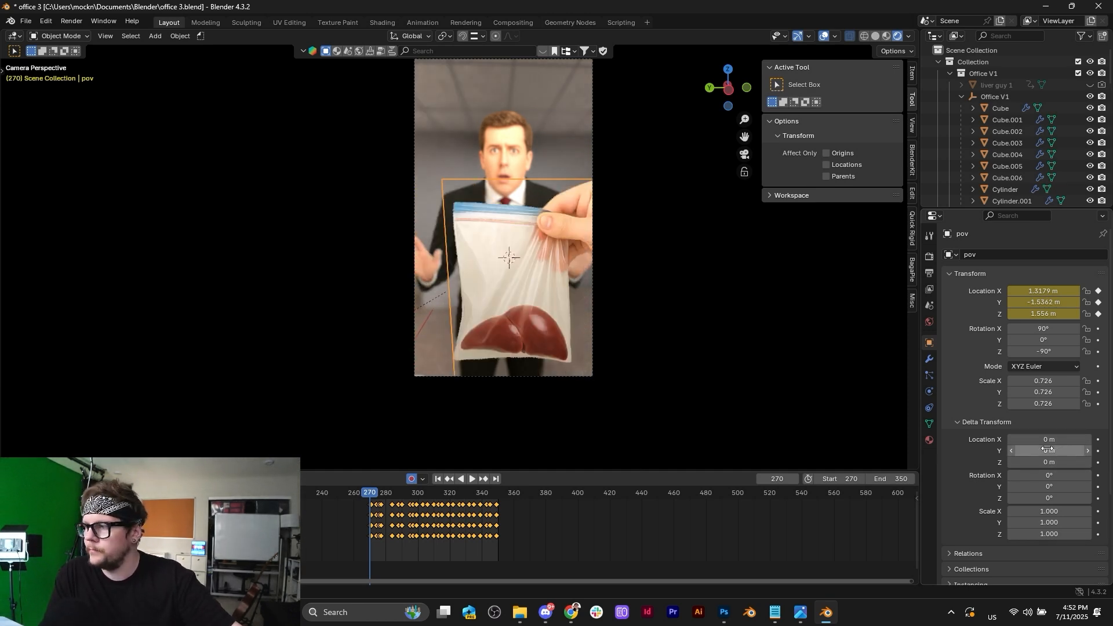
{"action": "left_click", "coordinate": [1098, 440]}
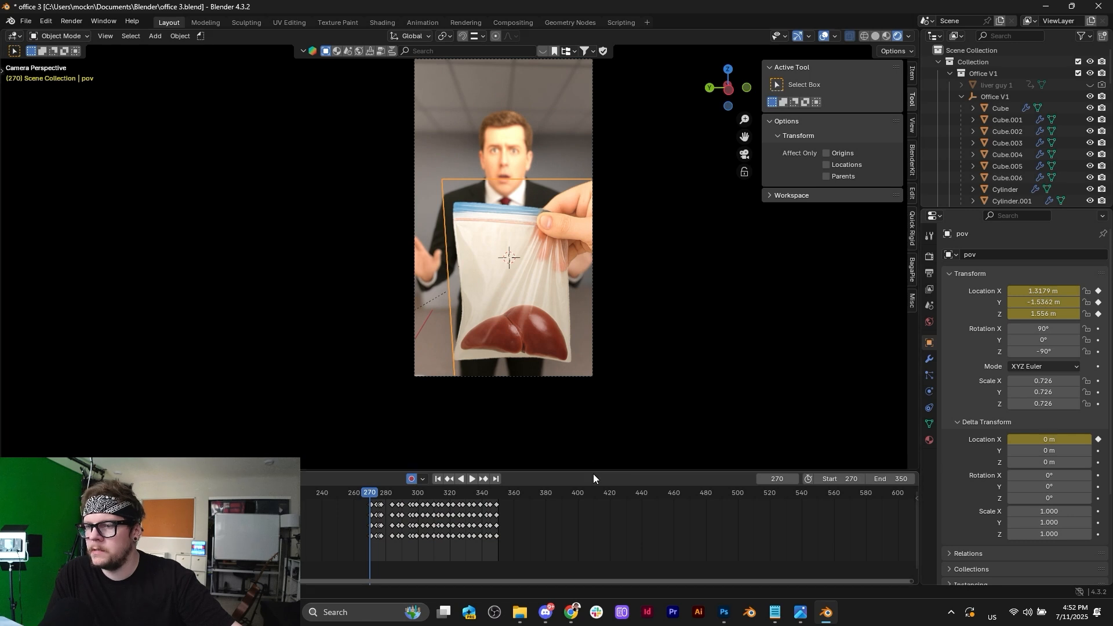
Keyframe the pov plane's delta location X at 0.29 m and place that keyframe at frame 350.
{"action": "left_click_drag", "start_coordinate": [593, 474], "coordinate": [592, 239]}
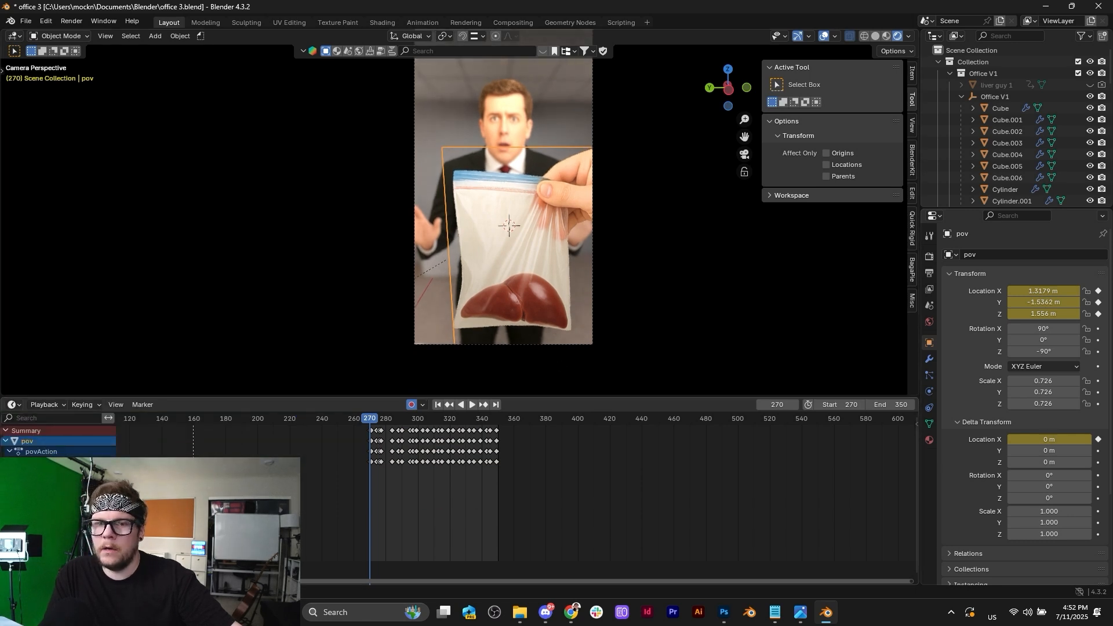
{"action": "left_click", "coordinate": [14, 462]}
{"action": "left_click_drag", "start_coordinate": [374, 422], "coordinate": [431, 420]}
{"action": "left_click_drag", "start_coordinate": [1061, 439], "coordinate": [1102, 440]}
{"action": "left_click", "coordinate": [1099, 440]}
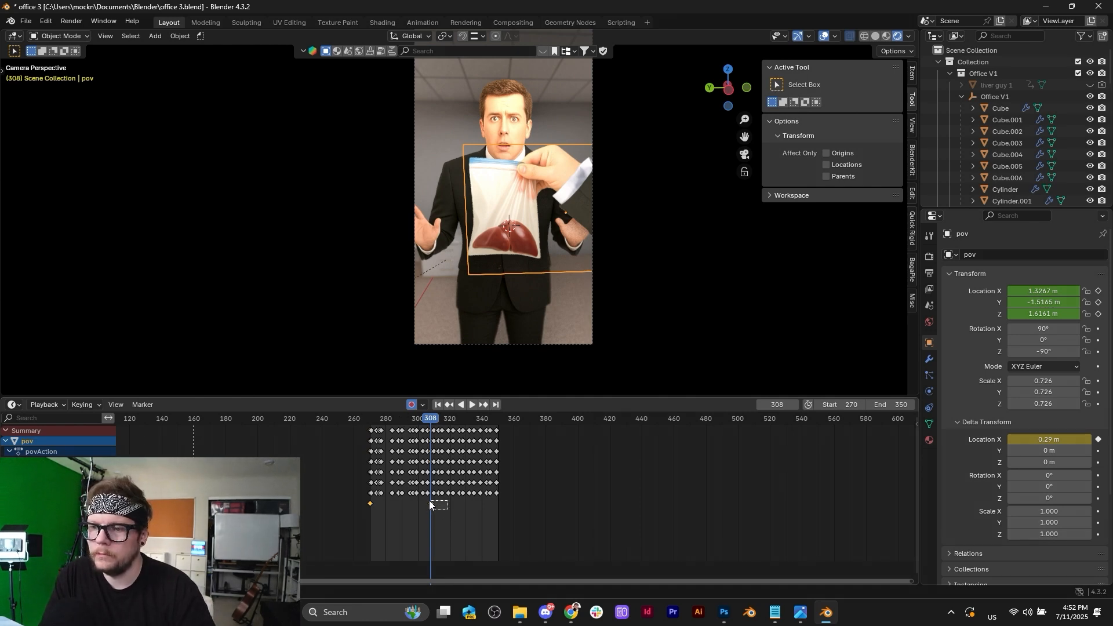
{"action": "key", "text": "ctrl+z"}
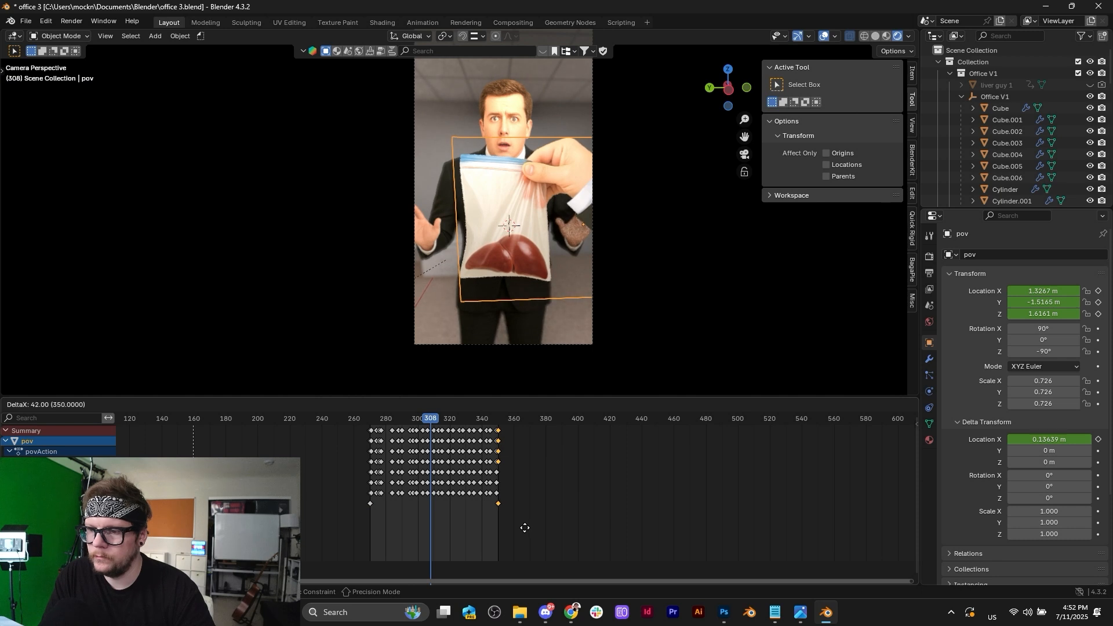
Play the shot from its start frame to check the pov plane's movement.
{"action": "left_click", "coordinate": [439, 404]}
{"action": "key", "text": "space"}
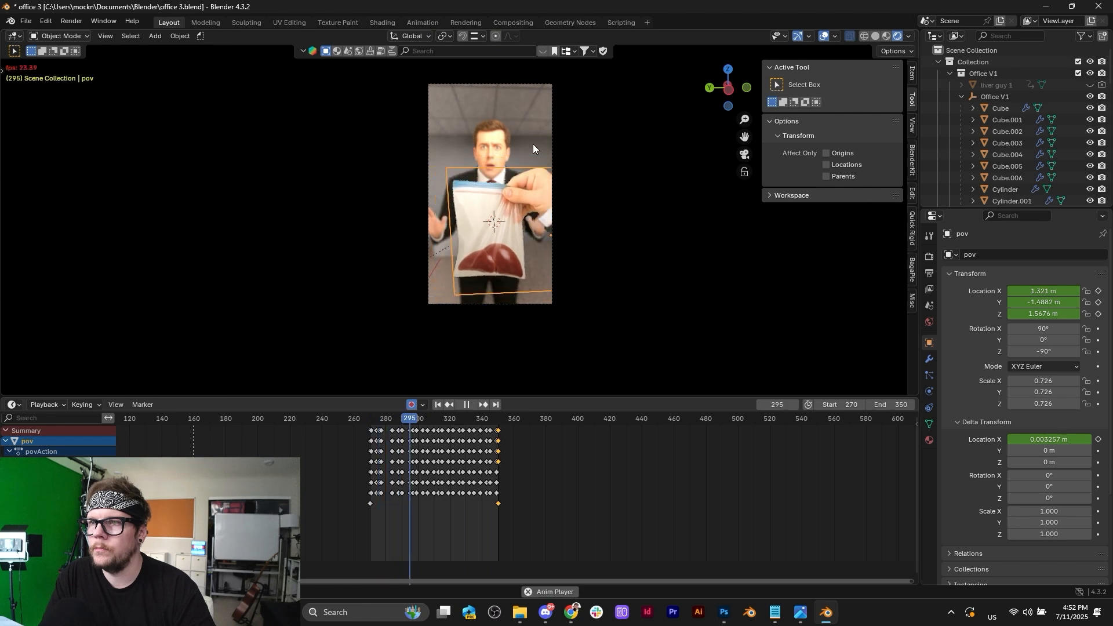
{"action": "key", "text": "space"}
{"action": "key", "text": "space"}
{"action": "key", "text": "space"}
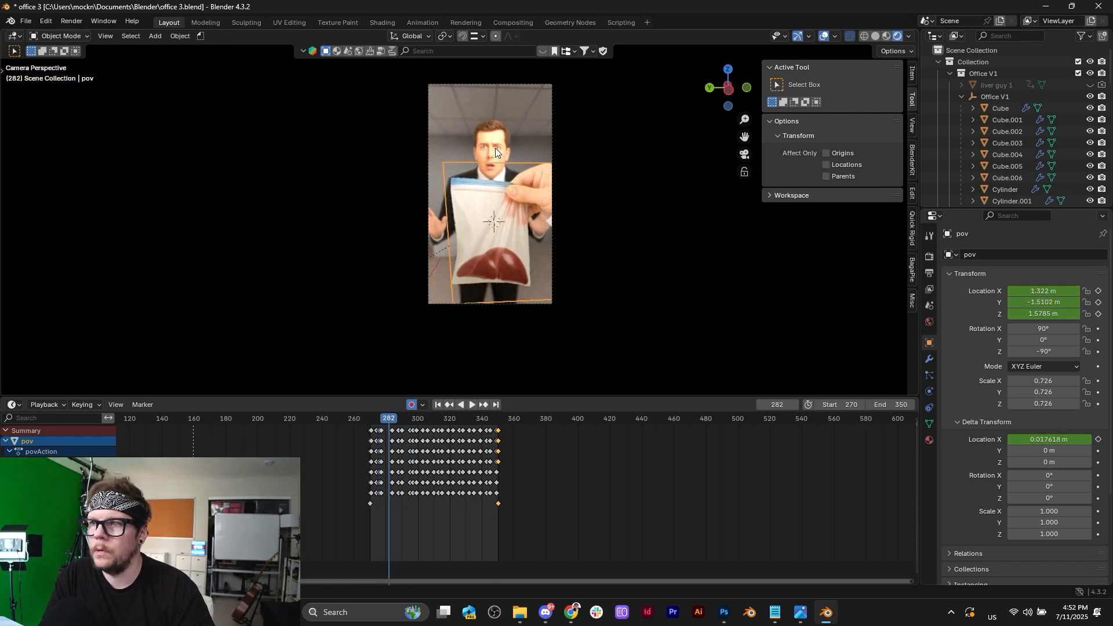
At frame 318, move the camera forward along its local Z to about X 1.06 m.
{"action": "left_click", "coordinate": [495, 148]}
{"action": "left_click", "coordinate": [513, 85]}
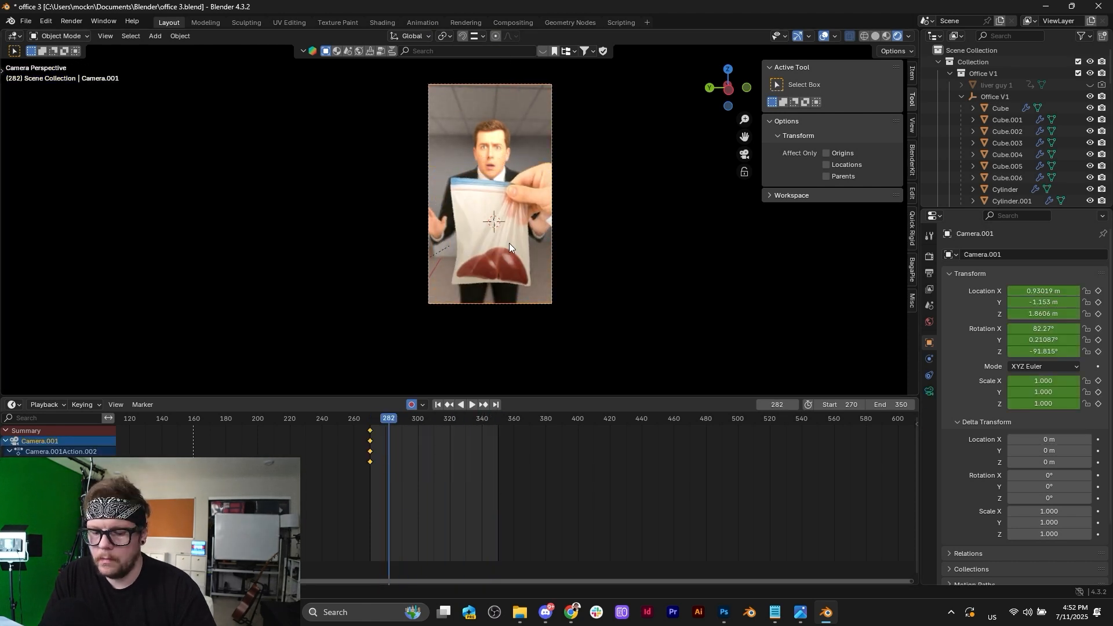
{"action": "left_click_drag", "start_coordinate": [392, 423], "coordinate": [446, 419]}
{"action": "key", "text": "g"}
{"action": "key", "text": "z"}
{"action": "key", "text": "z"}
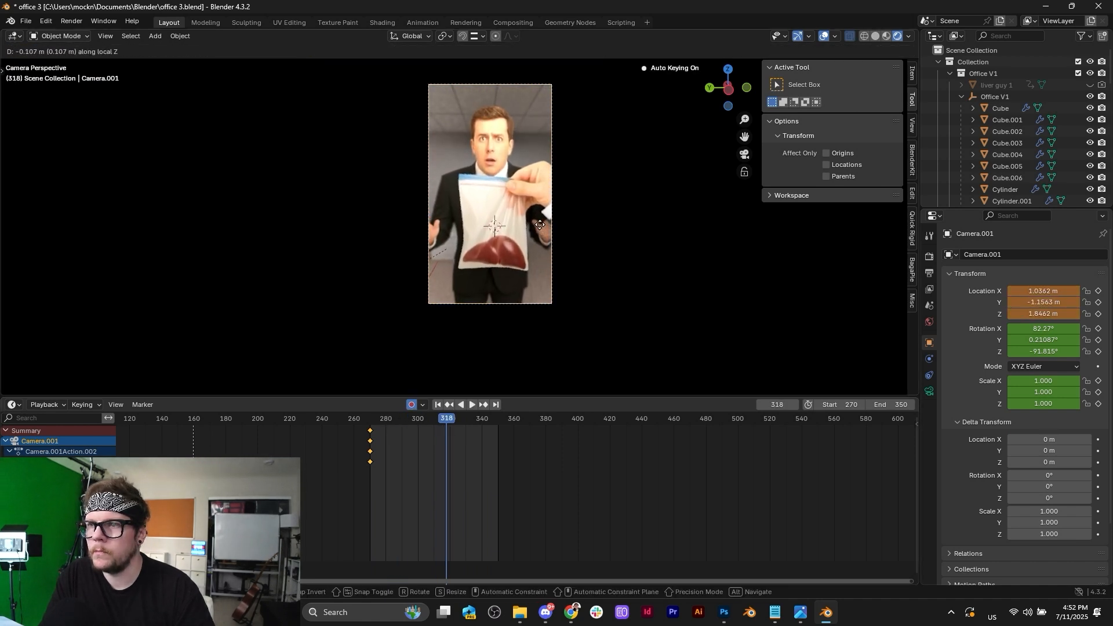
{"action": "left_click", "coordinate": [541, 223]}
Tilt the camera upward with a free trackball rotation to an X rotation of about 86.45° at frame 318.
{"action": "key", "text": "r"}
{"action": "key", "text": "r"}
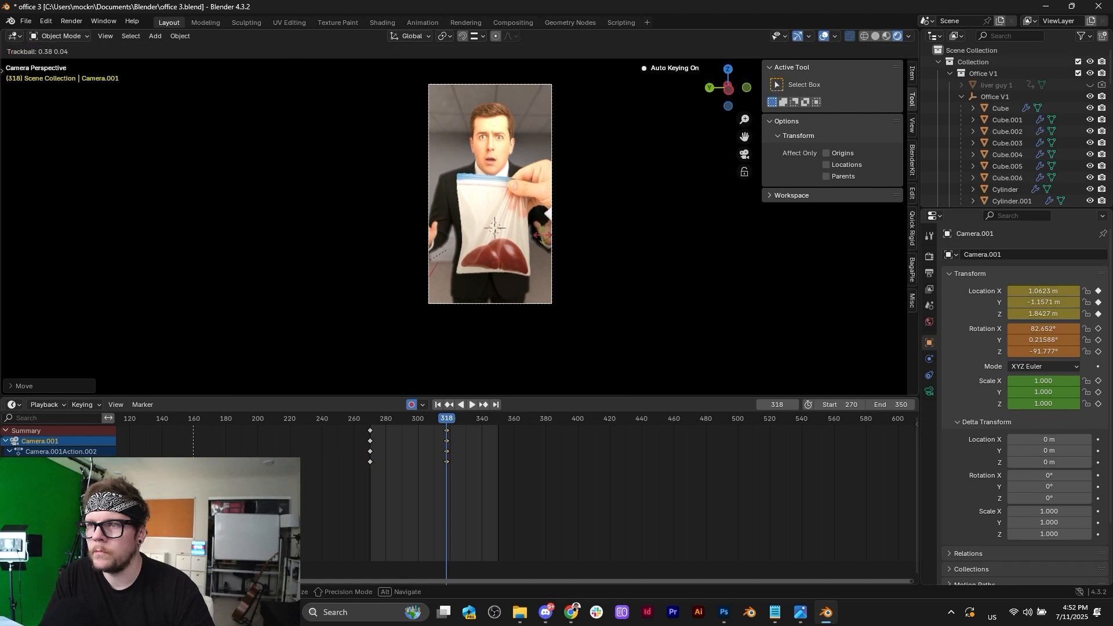
{"action": "left_click", "coordinate": [548, 352]}
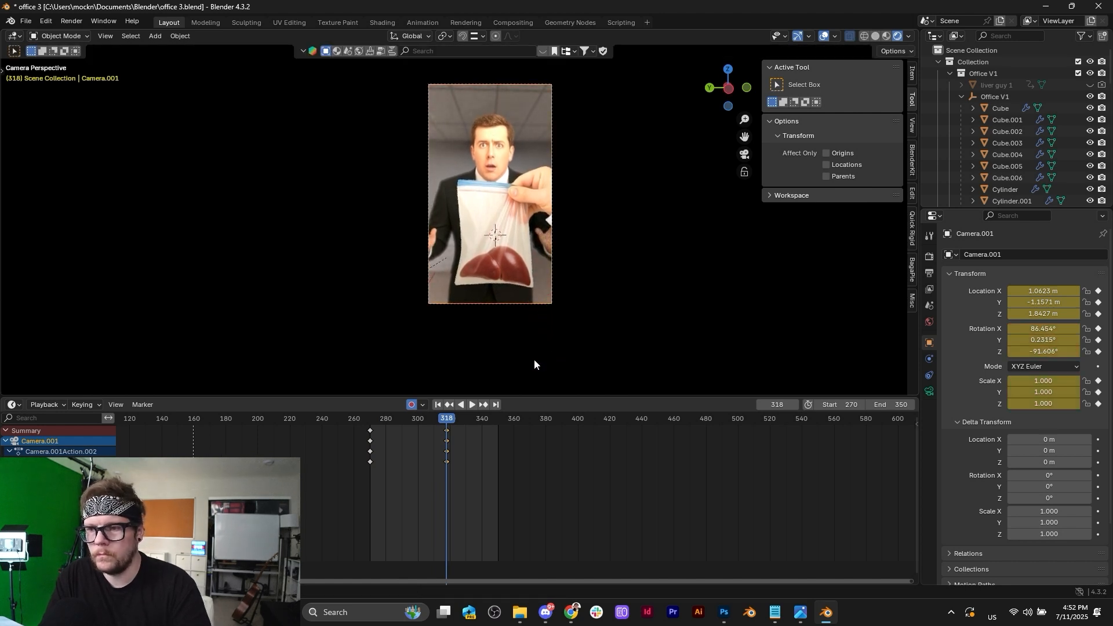
Move the camera's keyframes from frame 318 to frame 350.
{"action": "left_click_drag", "start_coordinate": [451, 419], "coordinate": [371, 429]}
{"action": "left_click_drag", "start_coordinate": [490, 485], "coordinate": [419, 423]}
{"action": "key", "text": "g"}
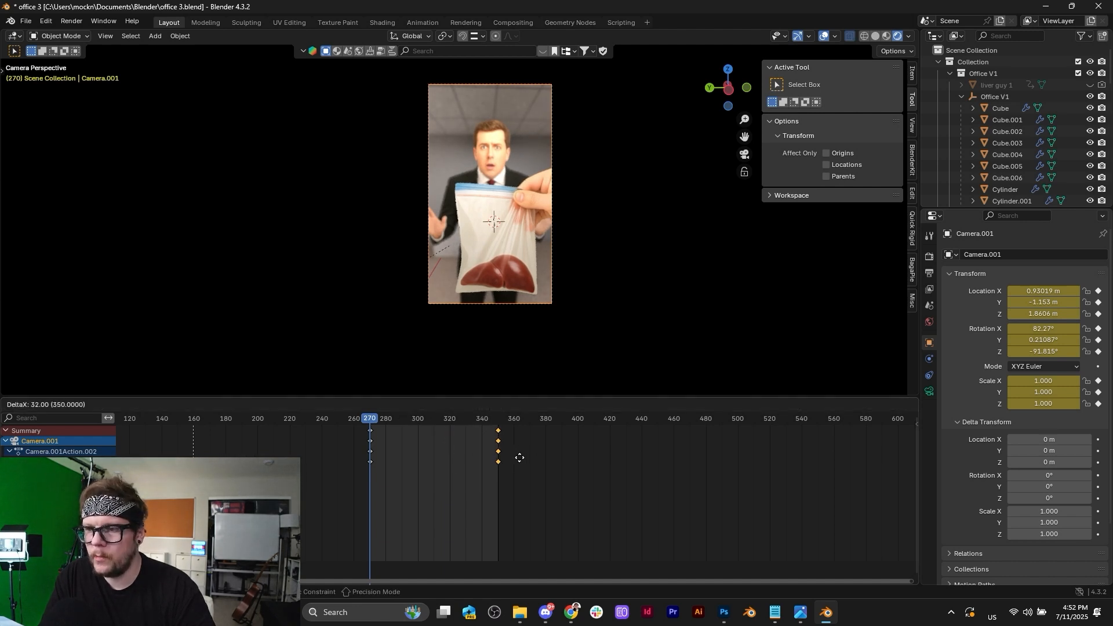
{"action": "left_click", "coordinate": [520, 458]}
Set the camera keyframes to linear interpolation and play the shot.
{"action": "right_click", "coordinate": [391, 460]}
{"action": "mouse_move", "coordinate": [391, 461]}
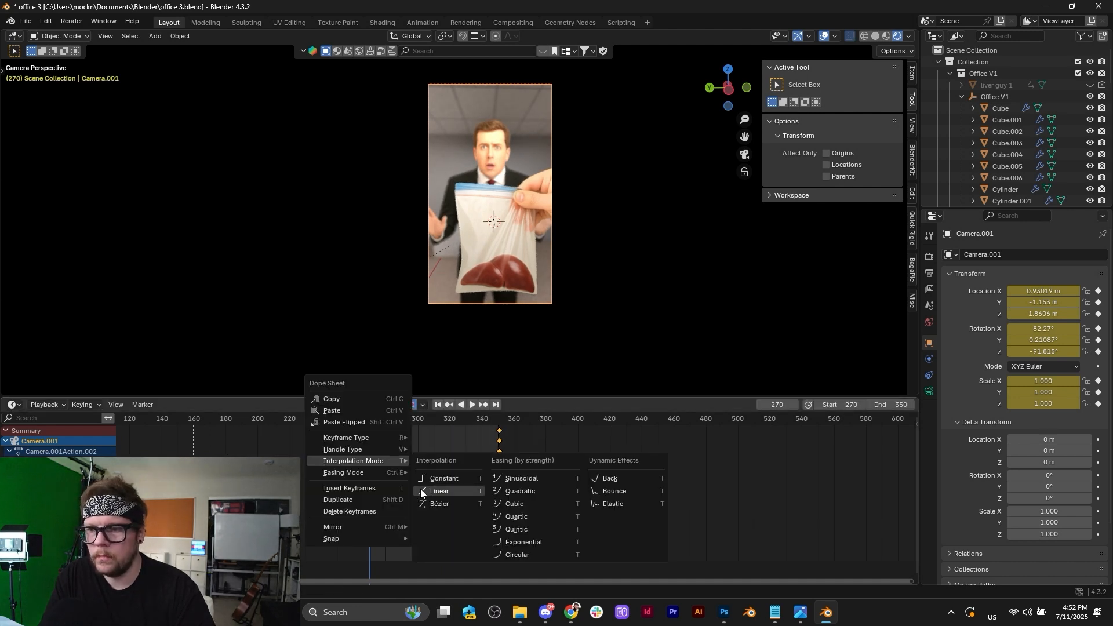
{"action": "left_click", "coordinate": [438, 491]}
{"action": "key", "text": "space"}
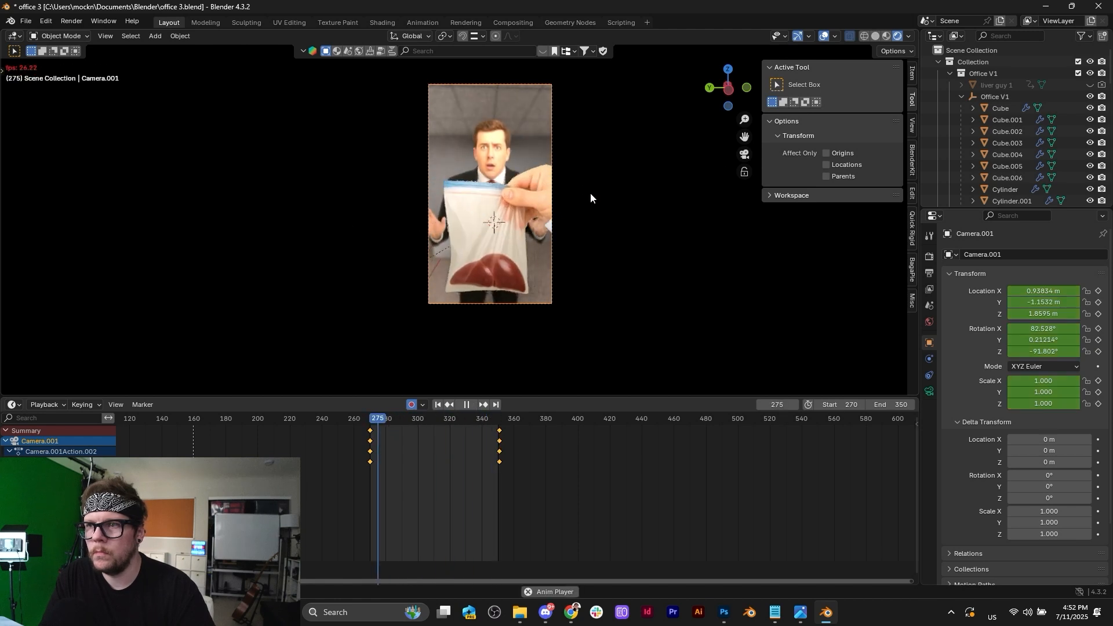
{"action": "key", "text": "space"}
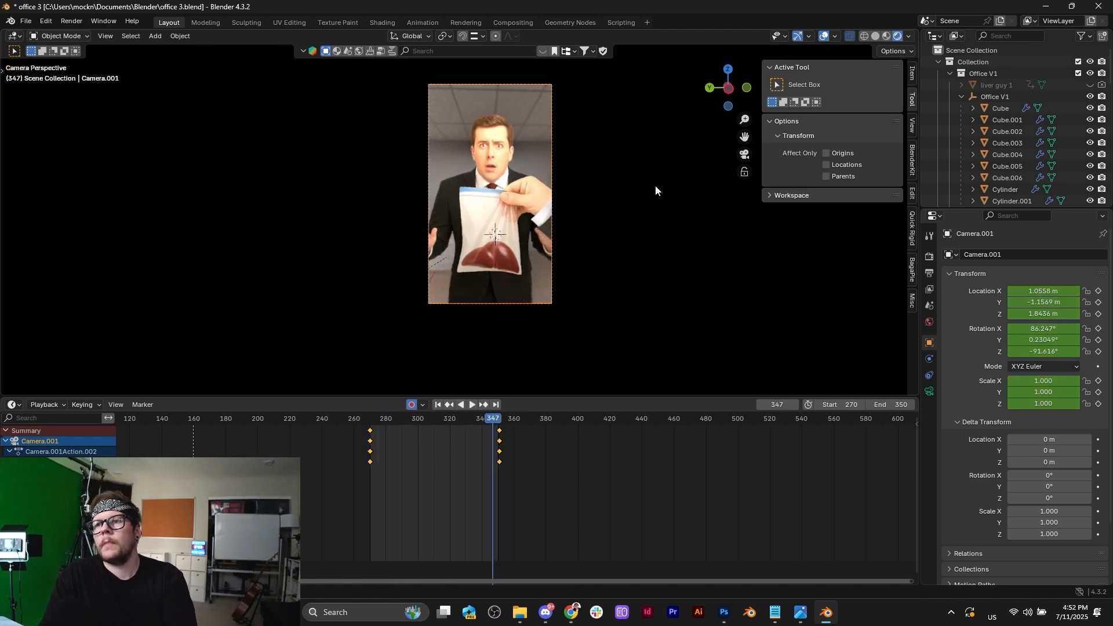
Move the pov plane's last delta keyframe to frame 347 and set its delta location X to 0.34 m.
{"action": "left_click", "coordinate": [546, 204]}
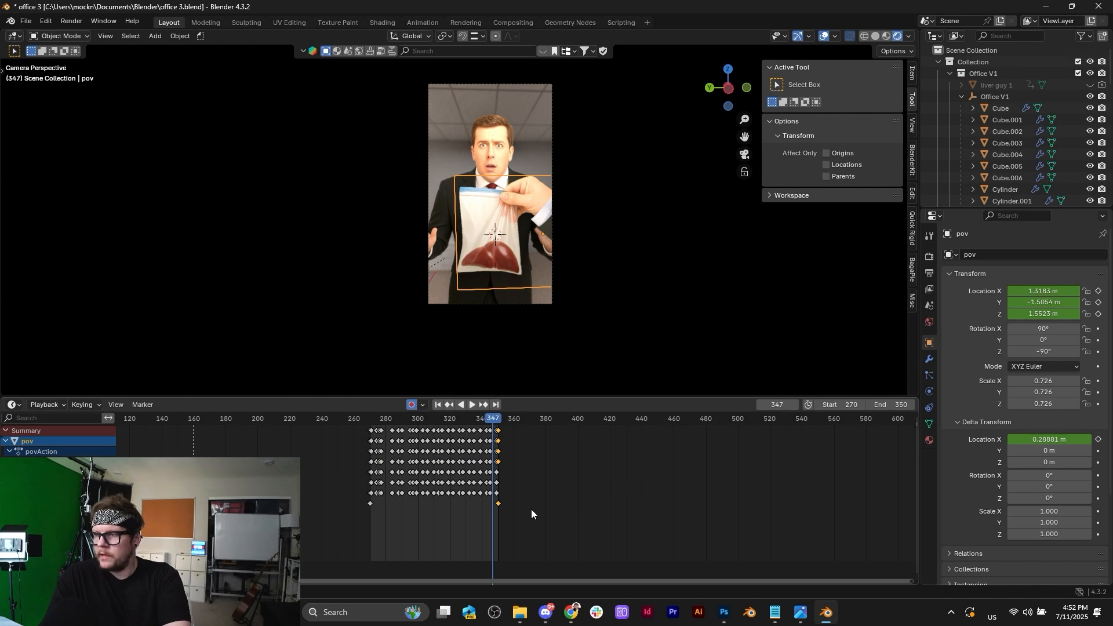
{"action": "left_click_drag", "start_coordinate": [498, 504], "coordinate": [493, 505]}
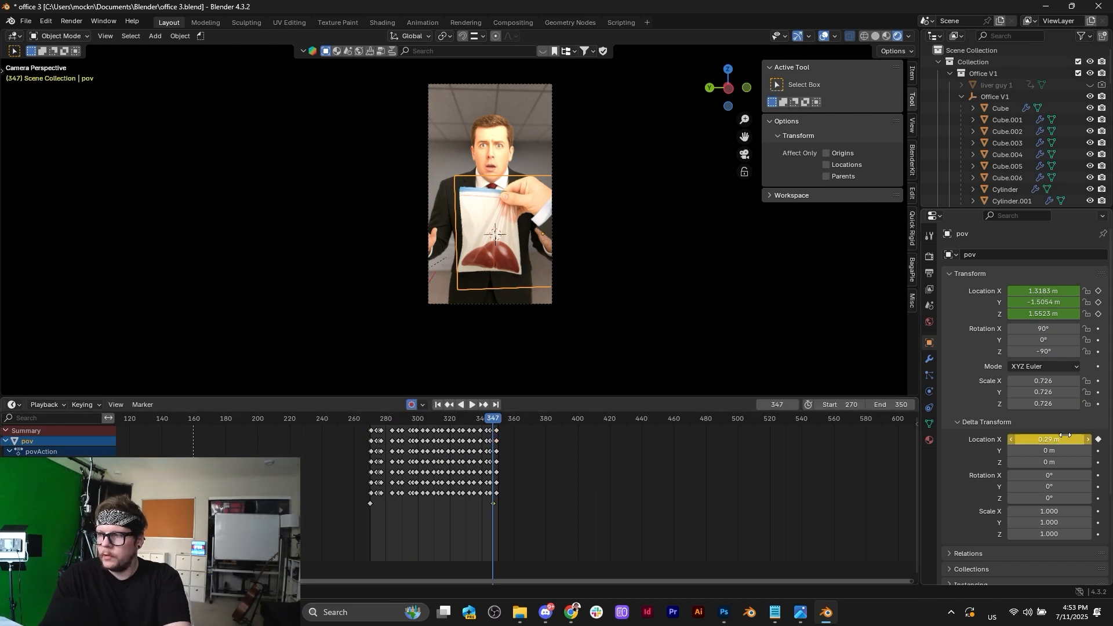
{"action": "mouse_move", "coordinate": [1049, 439]}
{"action": "left_mouse_down"}
{"action": "mouse_move", "coordinate": [1061, 439]}
{"action": "mouse_move", "coordinate": [1060, 452]}
{"action": "mouse_move", "coordinate": [1047, 453]}
{"action": "left_mouse_up"}
{"action": "left_click", "coordinate": [1098, 451]}
{"action": "key", "text": "ctrl+z"}
{"action": "key", "text": "ctrl+z"}
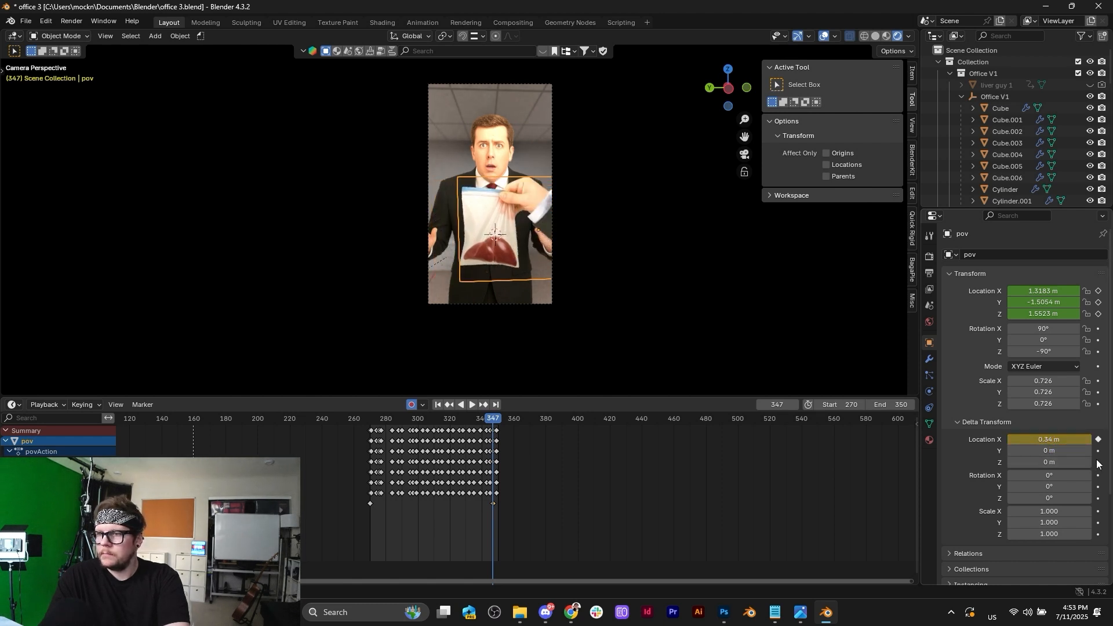
Keyframe the pov plane's delta location Z at 0 m near the start of the shot and at 0.22 m on frame 347.
{"action": "left_click", "coordinate": [1098, 463]}
{"action": "left_click_drag", "start_coordinate": [492, 514], "coordinate": [489, 514]}
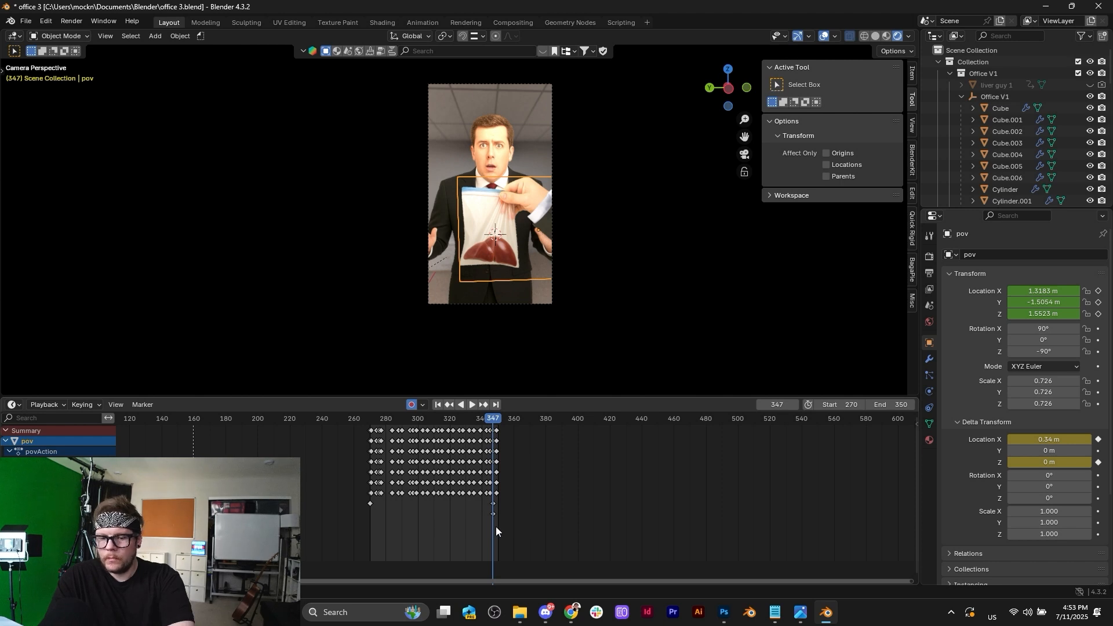
{"action": "key", "text": "g"}
{"action": "left_click", "coordinate": [379, 516]}
{"action": "left_click_drag", "start_coordinate": [1063, 465], "coordinate": [1090, 465]}
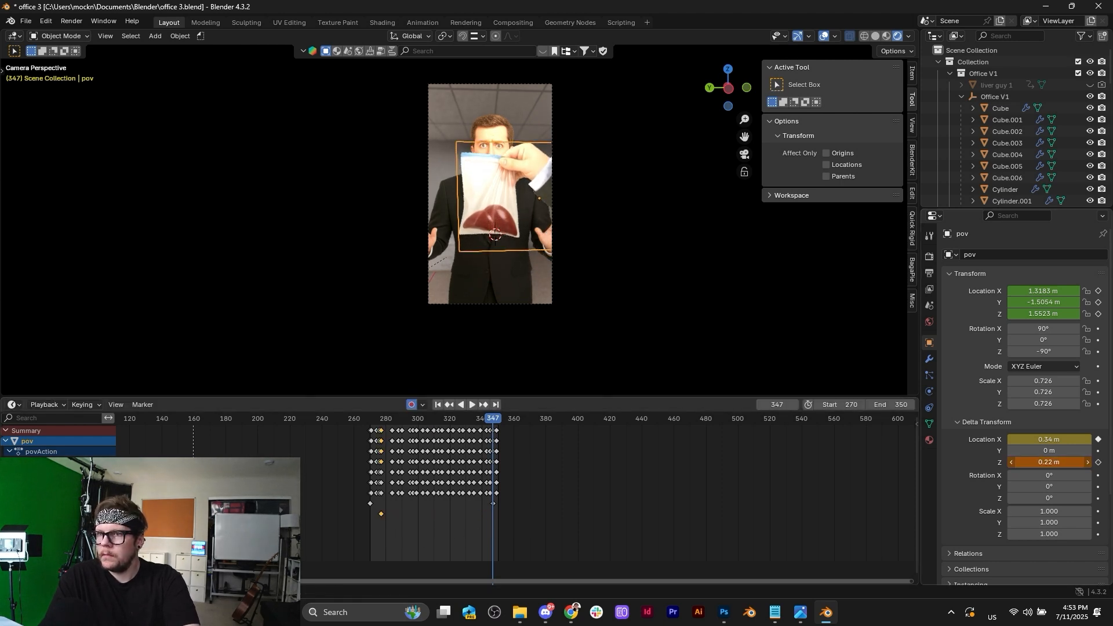
{"action": "left_click", "coordinate": [1098, 463]}
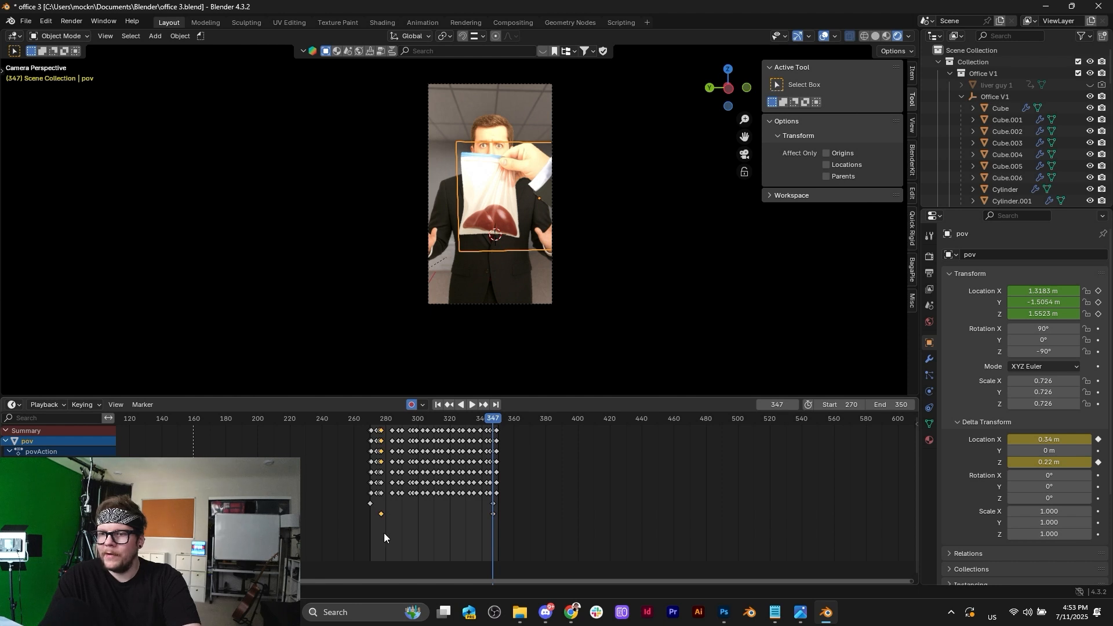
Move the pov plane's first delta Z keyframe to frame 270 and its last delta location keyframes to frame 349.
{"action": "key", "text": "g"}
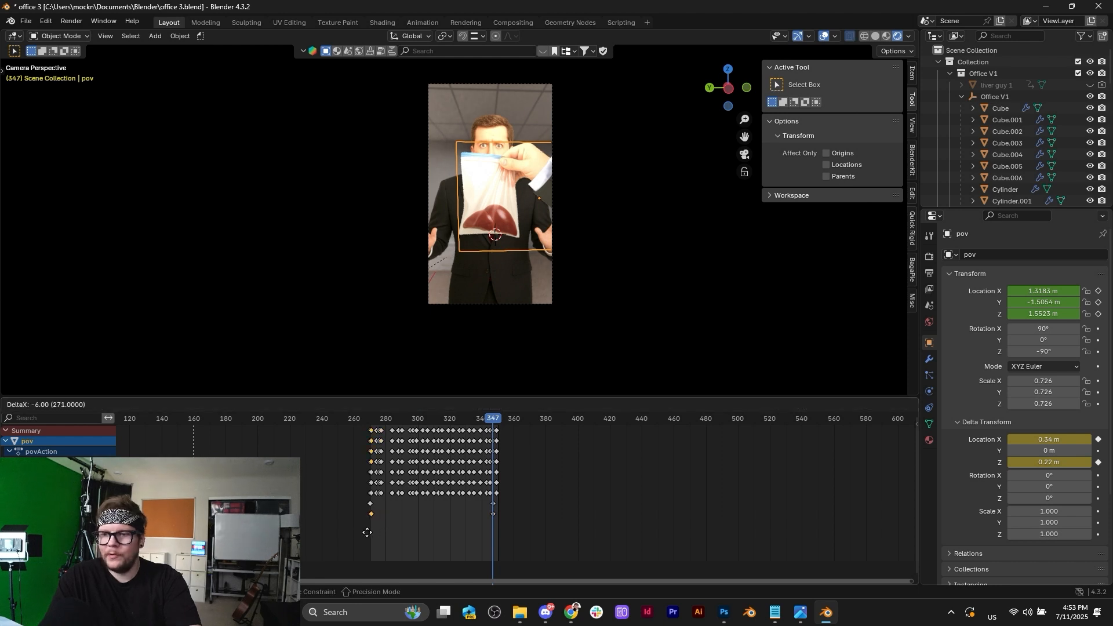
{"action": "left_click", "coordinate": [369, 531]}
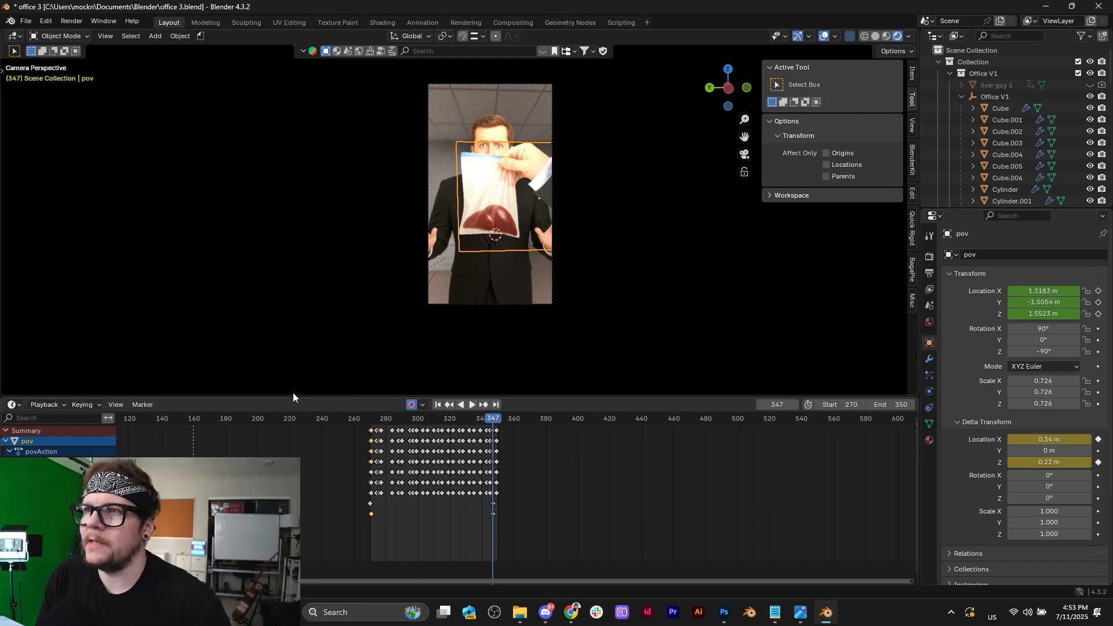
{"action": "scroll", "coordinate": [384, 513], "scroll_direction": "up", "scroll_amount": 4}
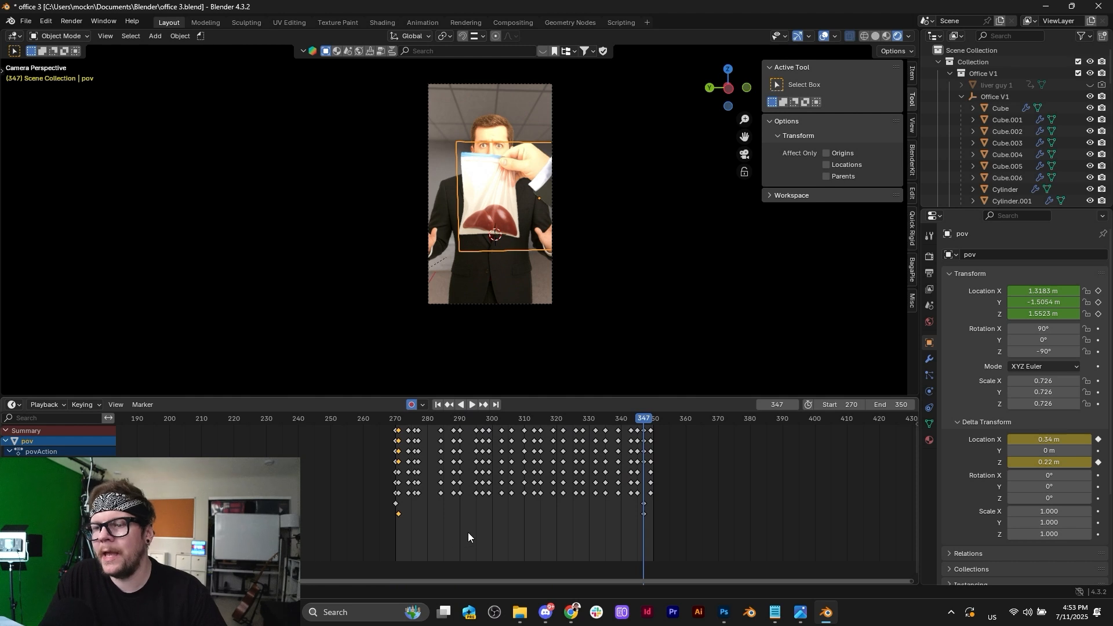
{"action": "key", "text": "g"}
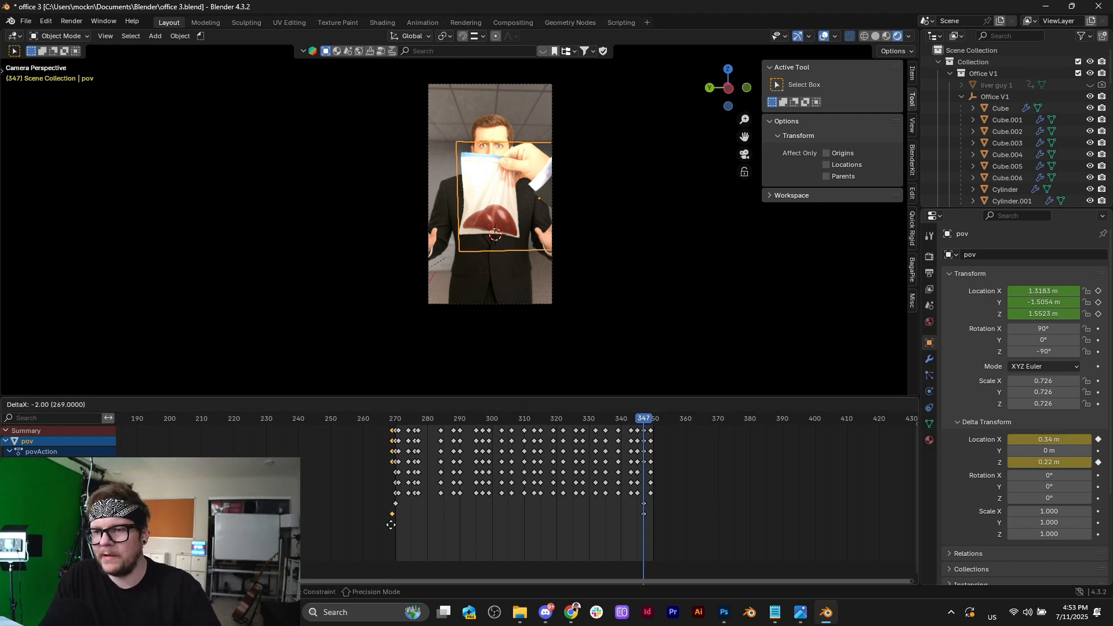
{"action": "left_click", "coordinate": [395, 528]}
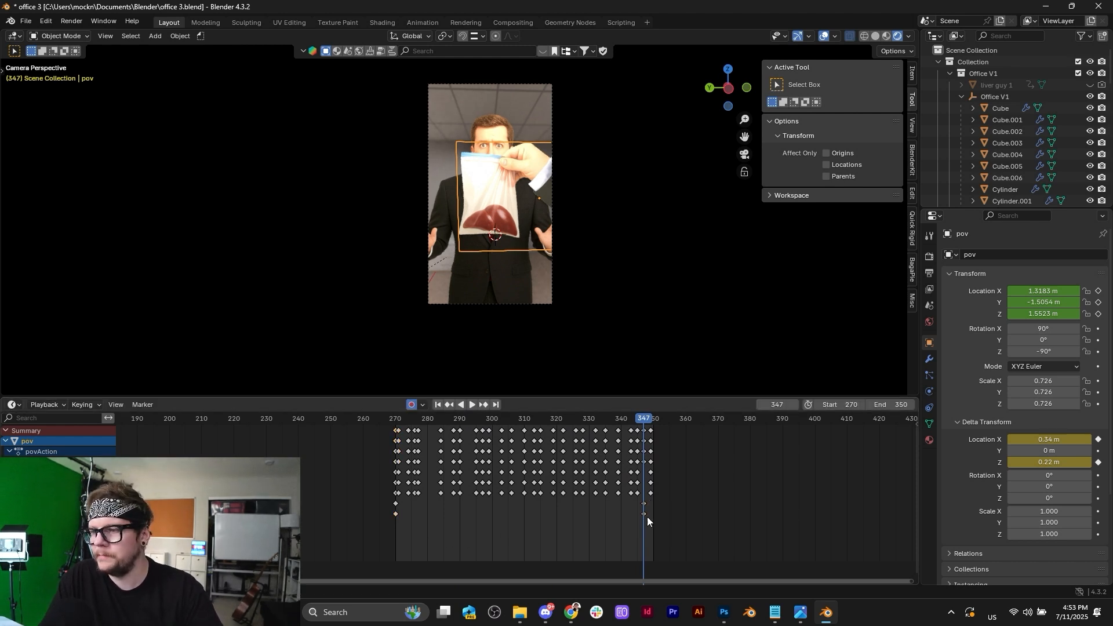
{"action": "key", "text": "g"}
{"action": "left_click", "coordinate": [652, 516]}
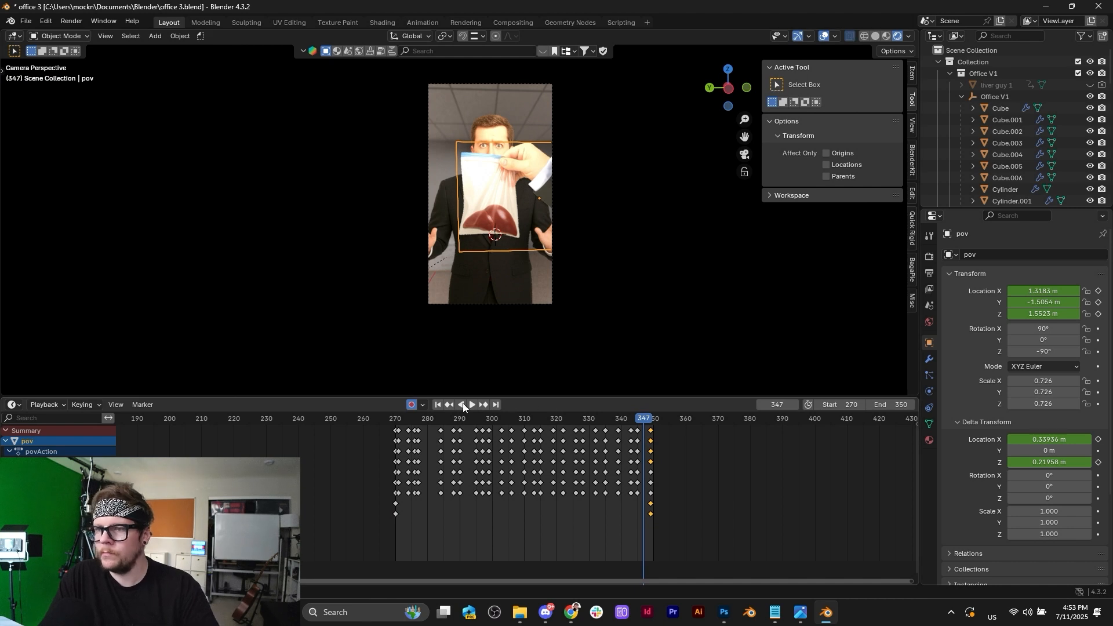
Play the shot from frame 270 to review the pov plane's delta motion in the camera view.
{"action": "left_click", "coordinate": [438, 404]}
{"action": "key", "text": "space"}
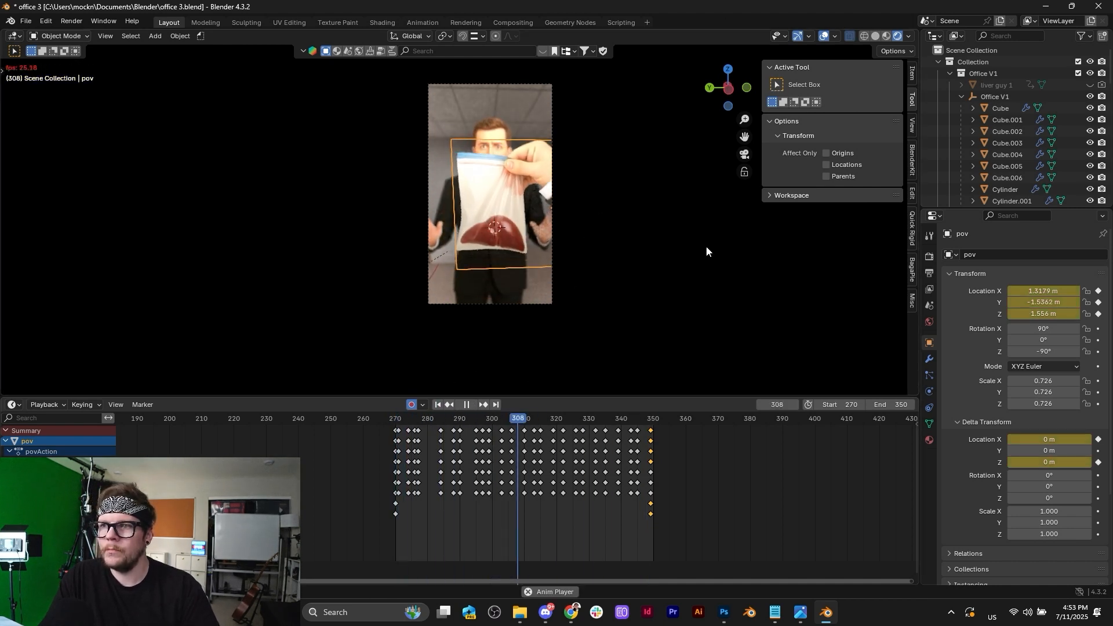
{"action": "key", "text": "space"}
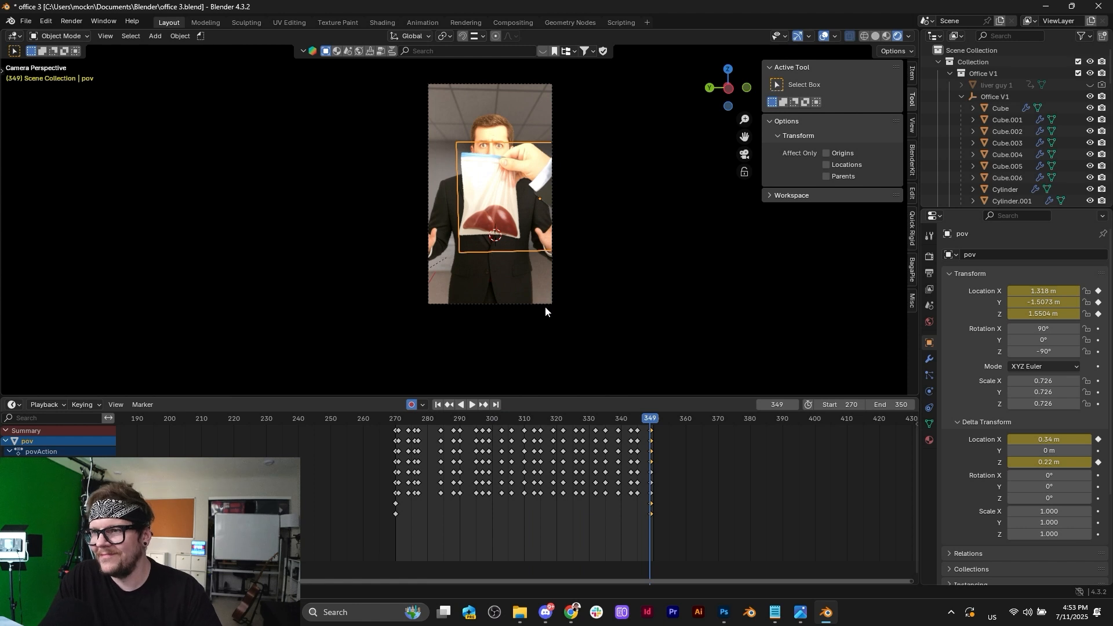
{"action": "scroll", "coordinate": [557, 288], "scroll_direction": "down", "scroll_amount": 2}
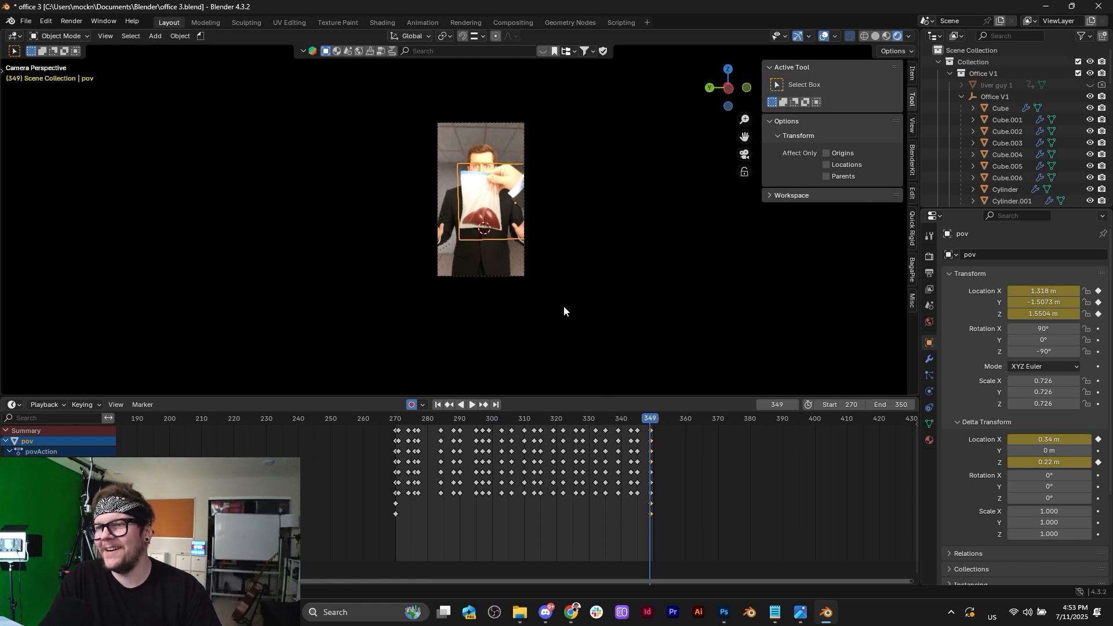
{"action": "key", "text": "space"}
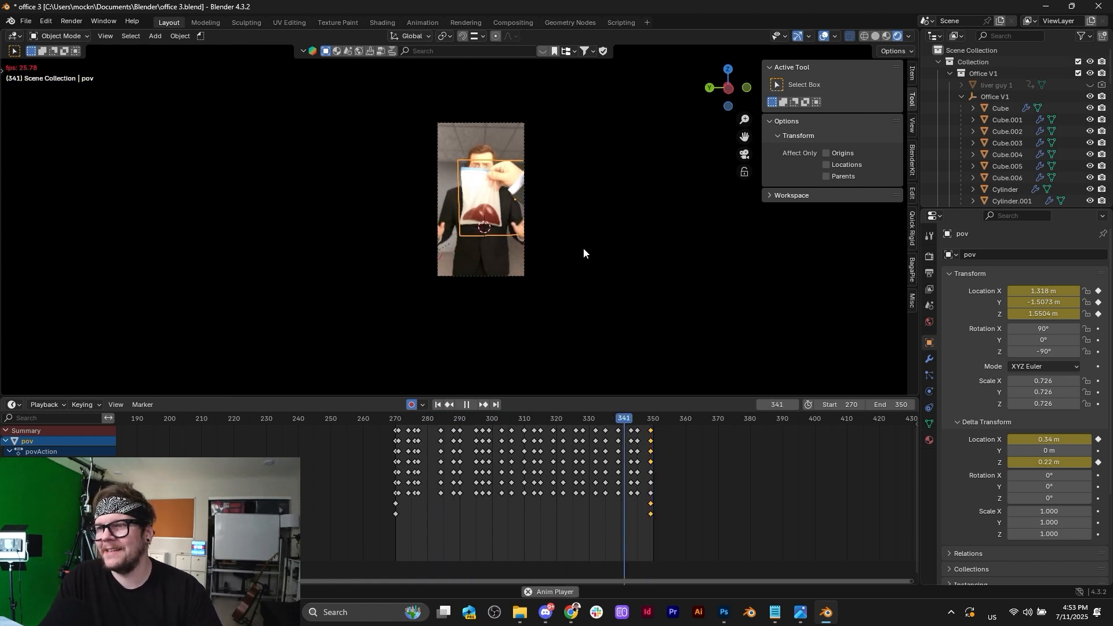
{"action": "key", "text": "space"}
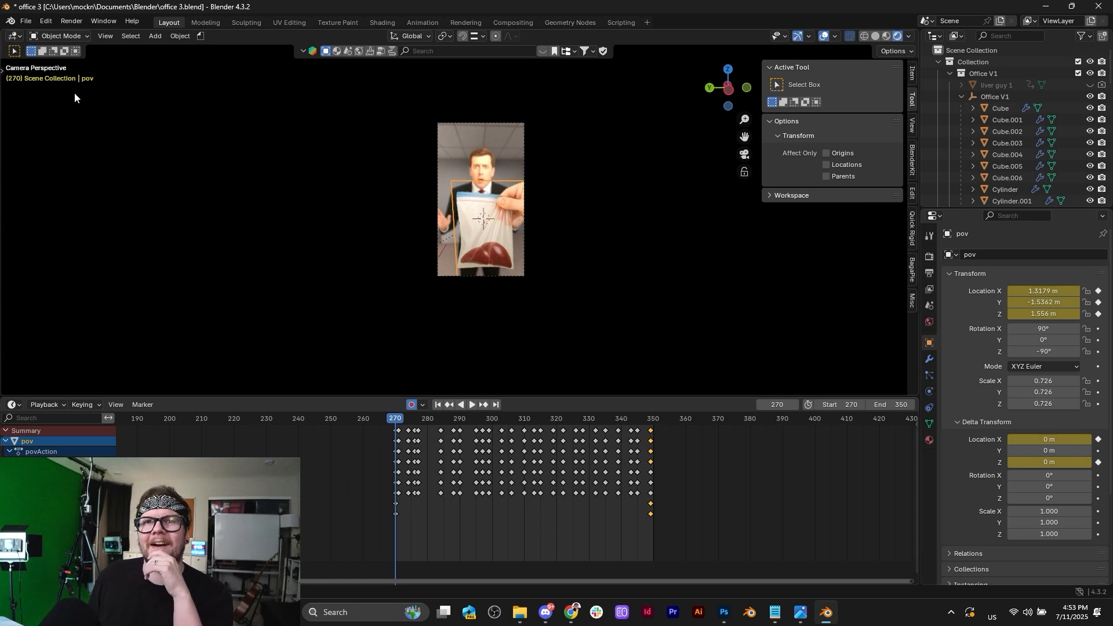
Open the file commands and show the recovery options.
{"action": "left_click", "coordinate": [27, 21]}
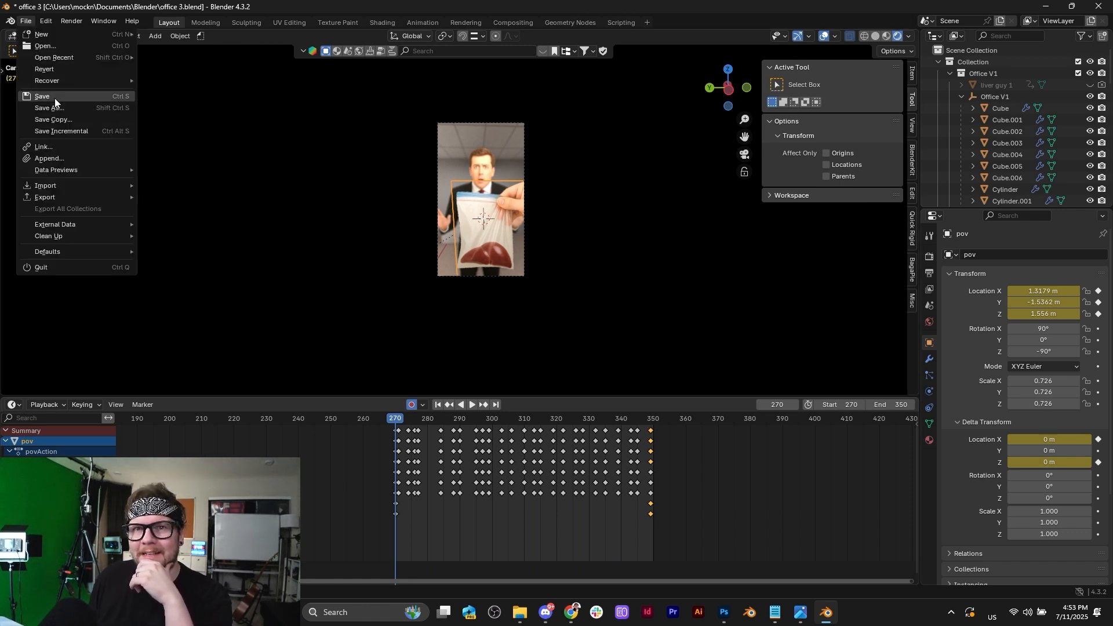
{"action": "mouse_move", "coordinate": [62, 81]}
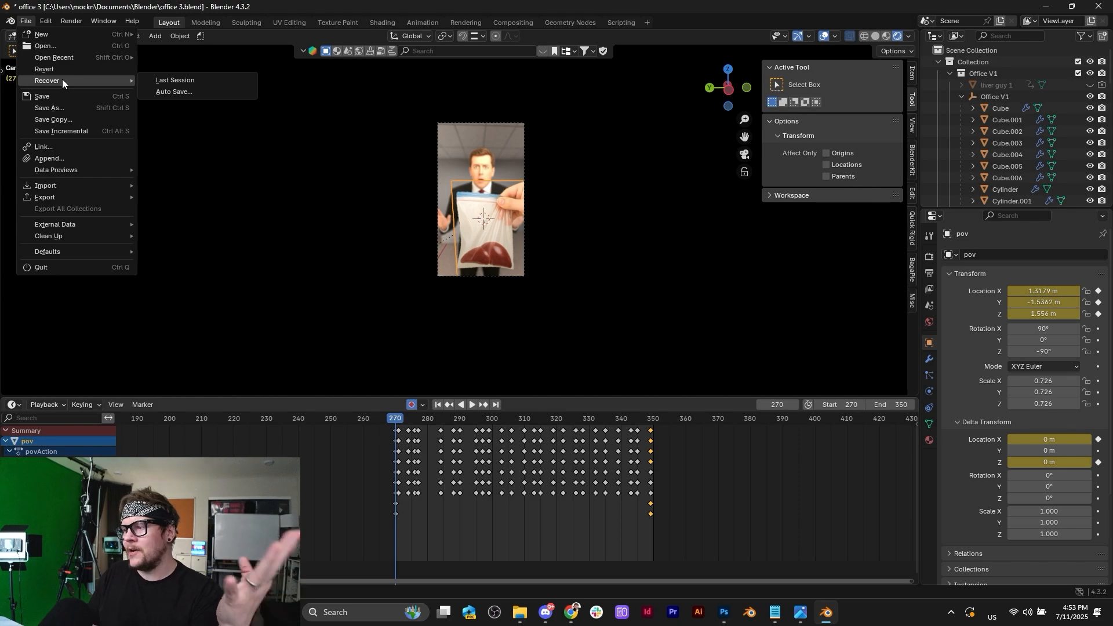